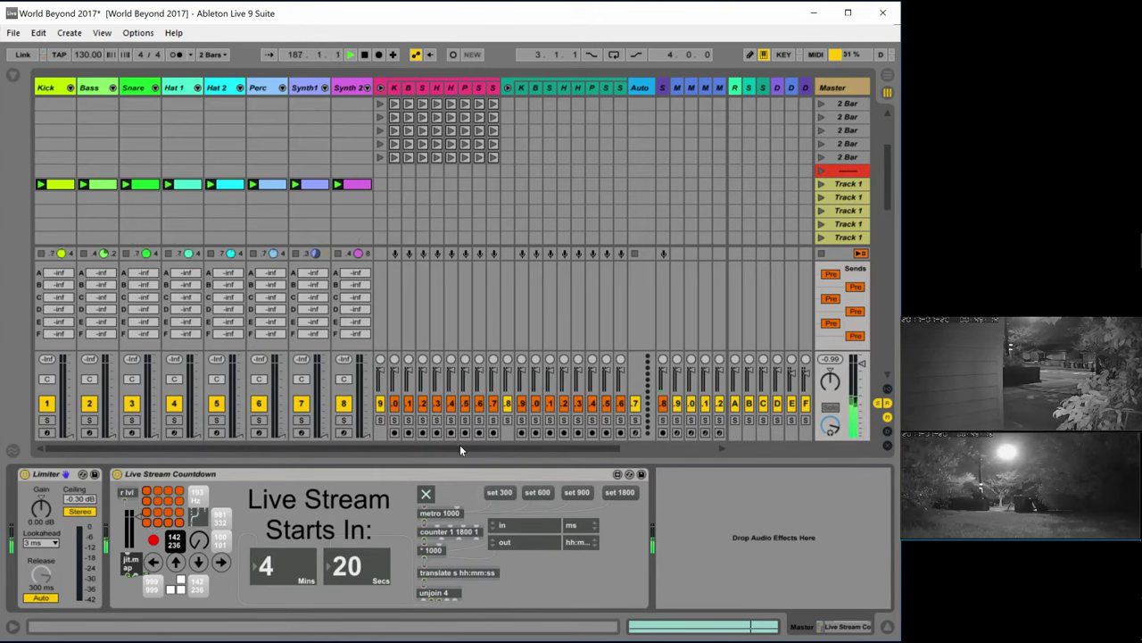
Stop the clips playing on the Bass and Kick tracks
left_click_drag(459, 445, 666, 449)
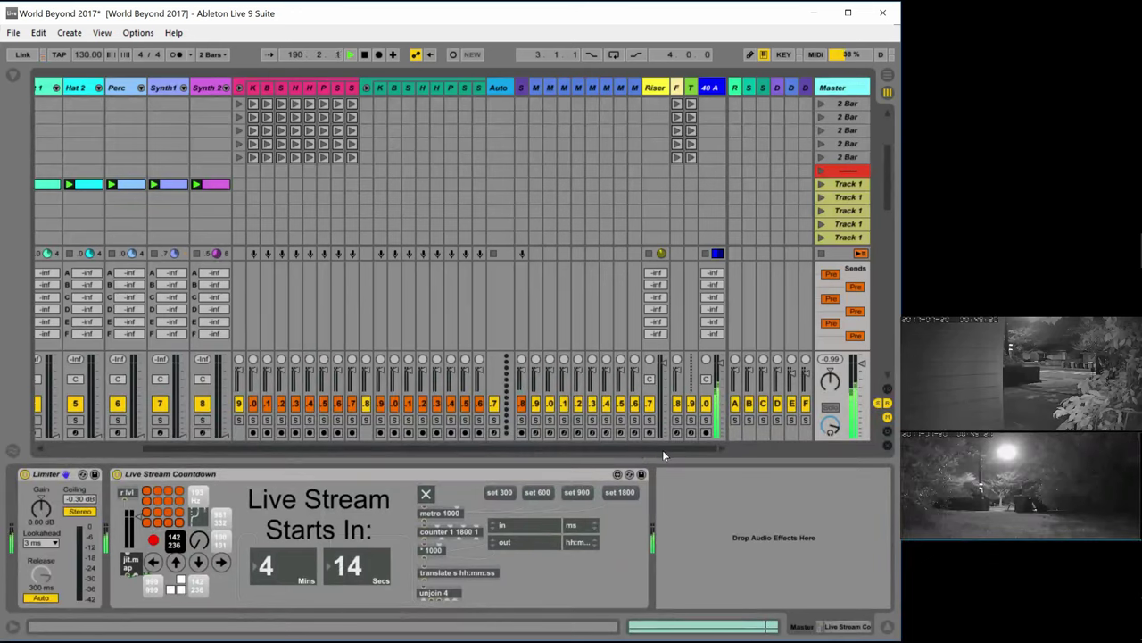
left_click_drag(665, 448, 401, 457)
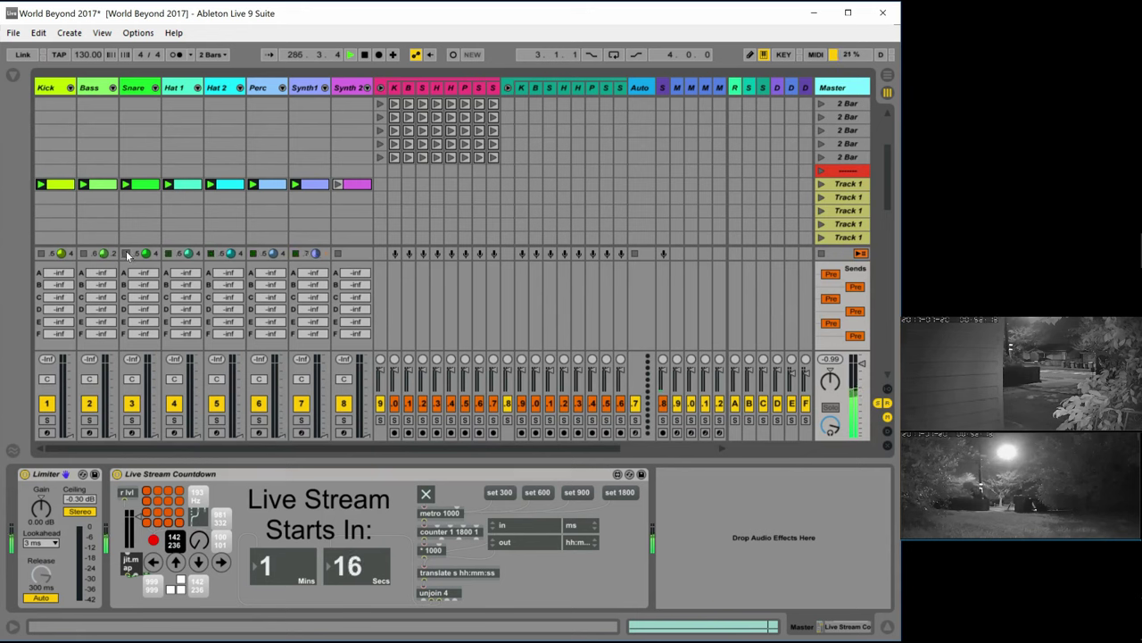
left_click(84, 254)
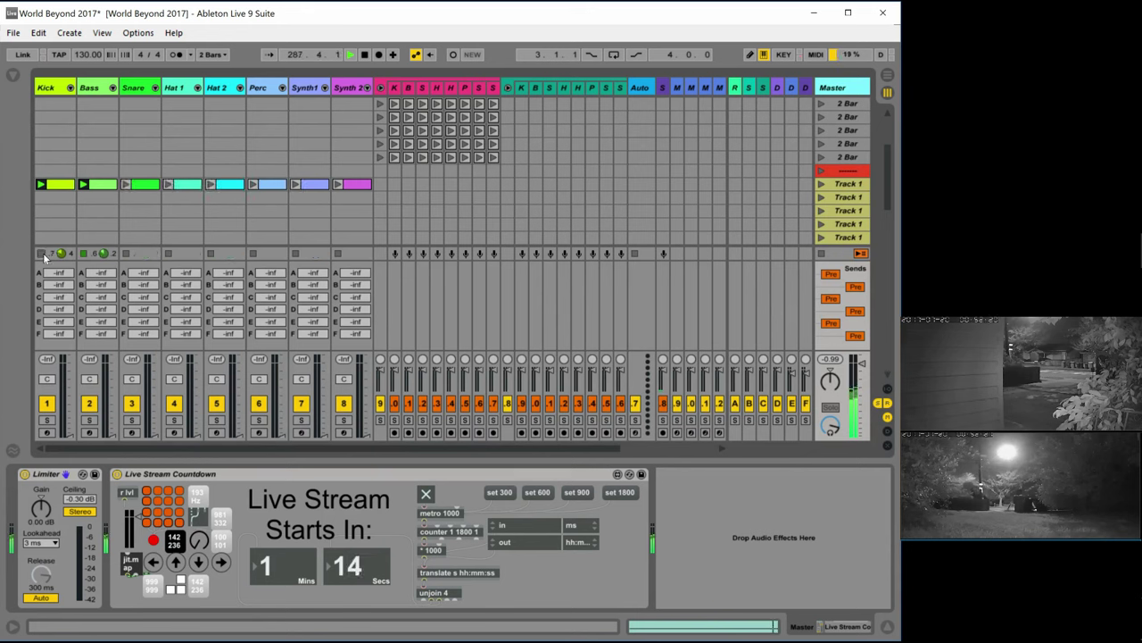
left_click(40, 254)
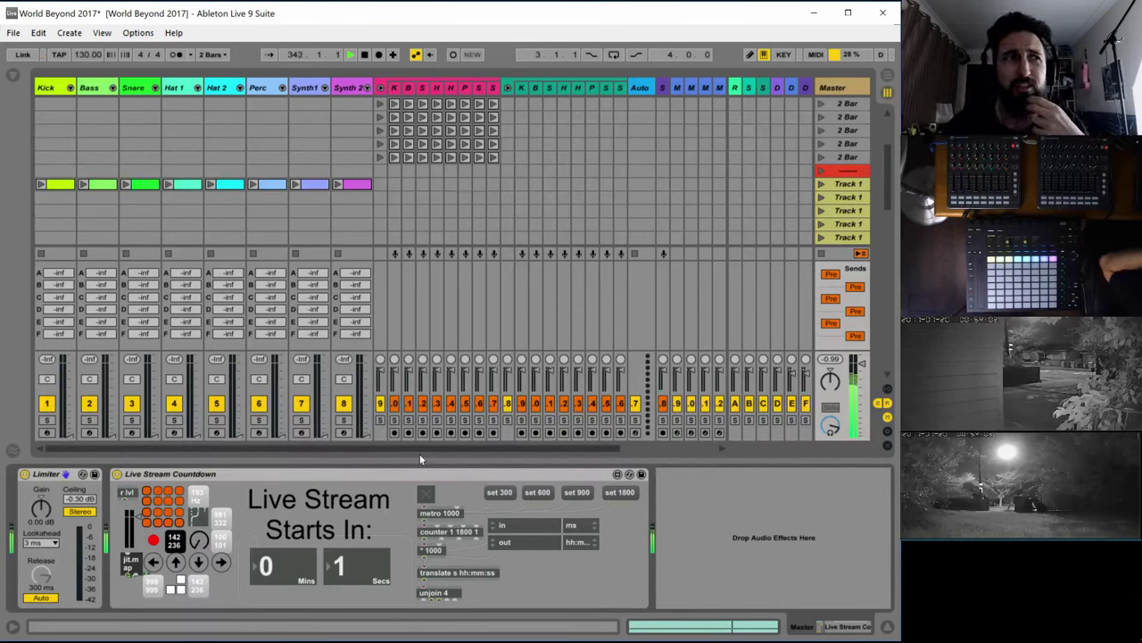
Look through the scene list across the Track 1 to Track 4 sections to review their clip slots
scroll(324, 218, "down", 2)
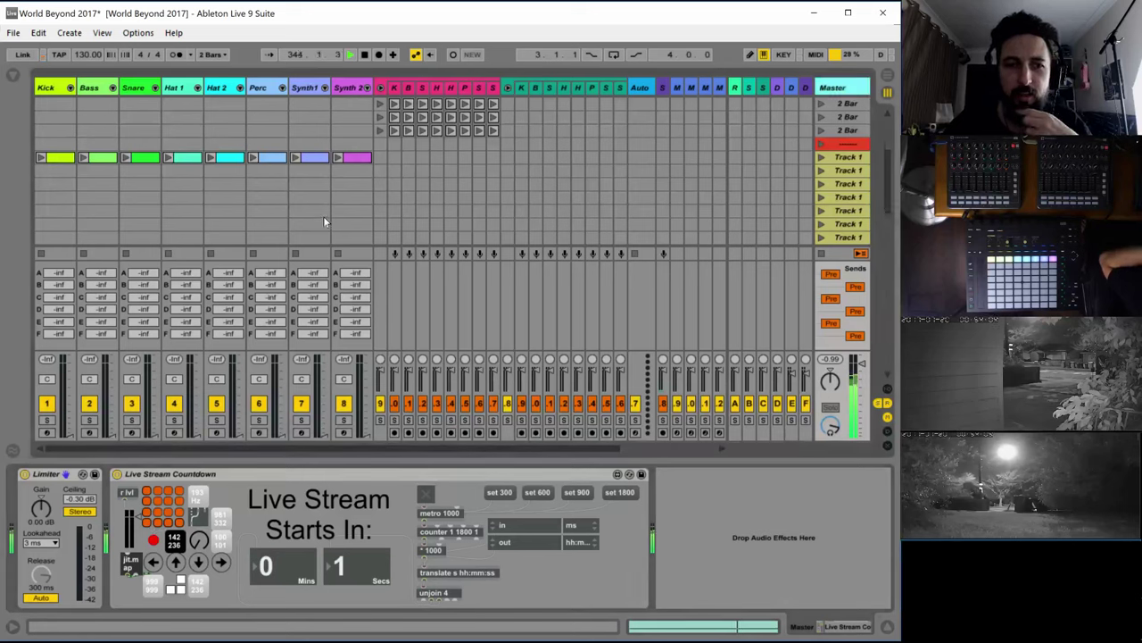
scroll(324, 218, "down", 3)
scroll(324, 216, "down", 10)
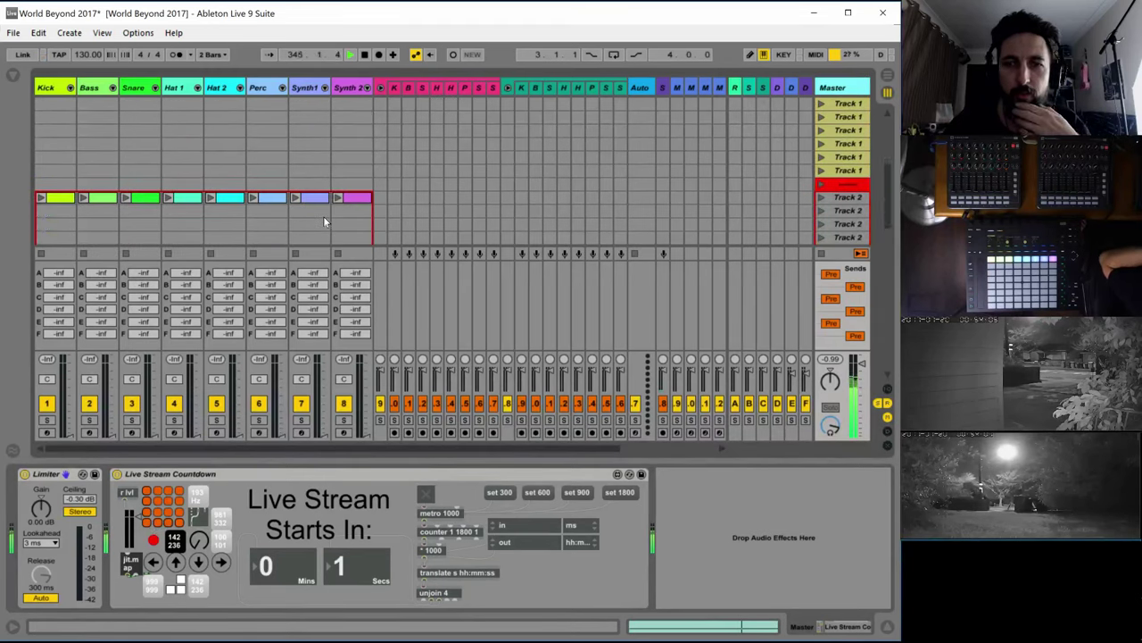
scroll(385, 210, "down", 2)
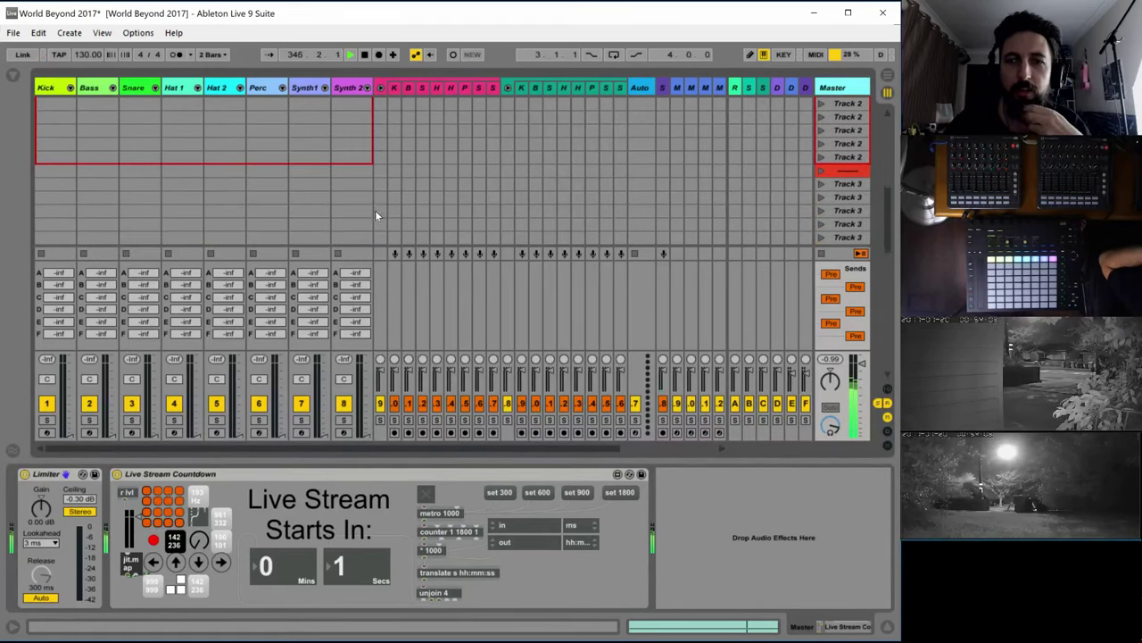
scroll(372, 214, "down", 5)
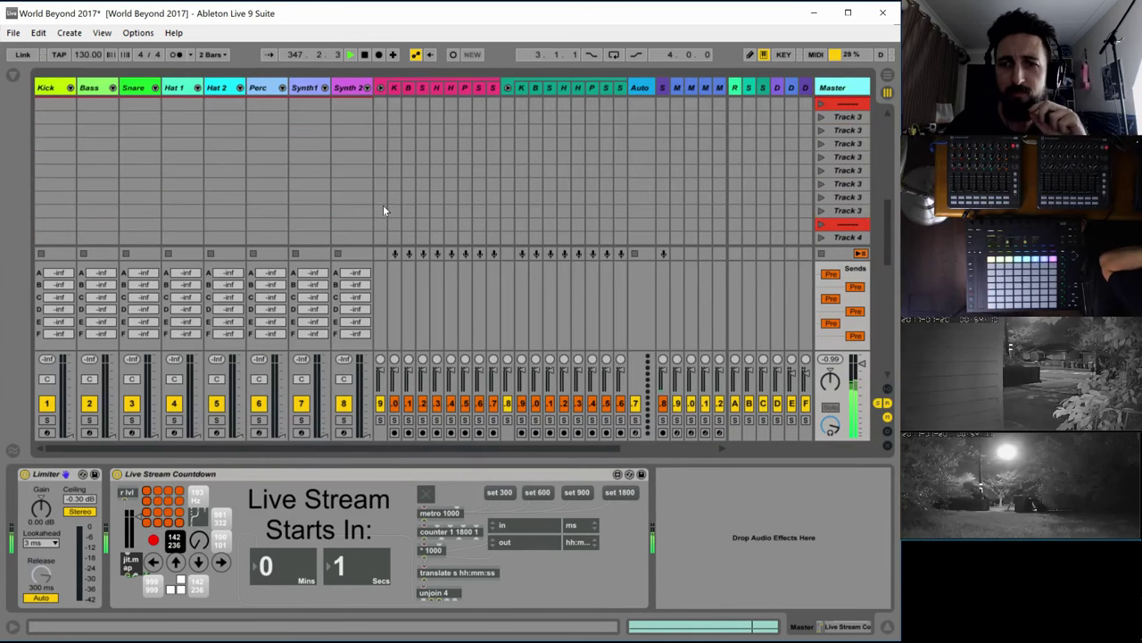
scroll(378, 210, "down", 6)
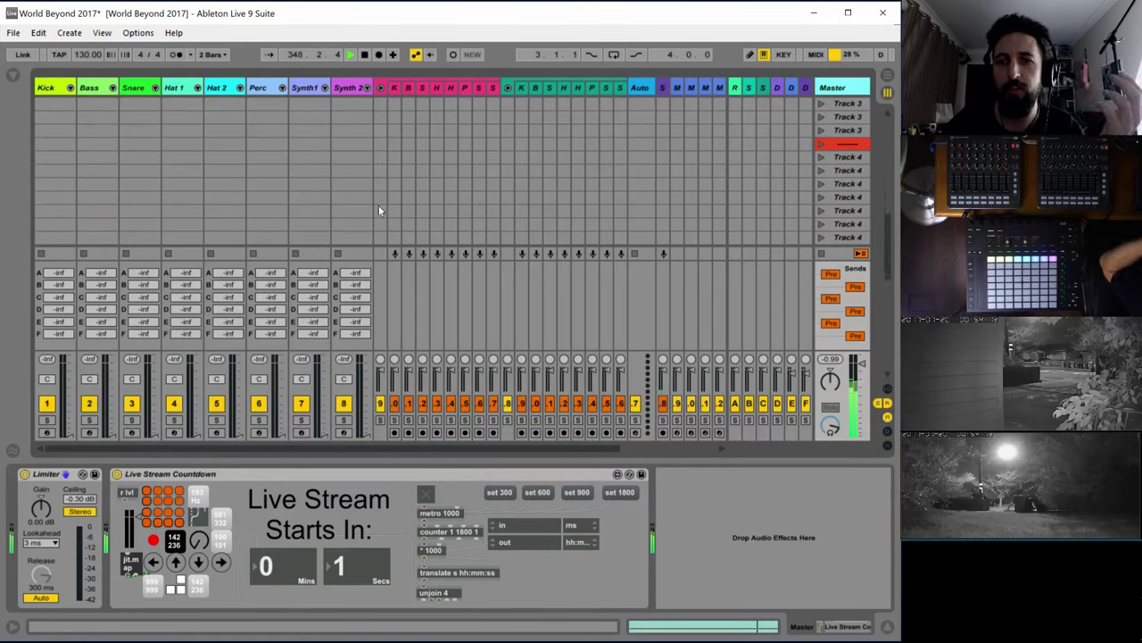
scroll(378, 210, "up", 1)
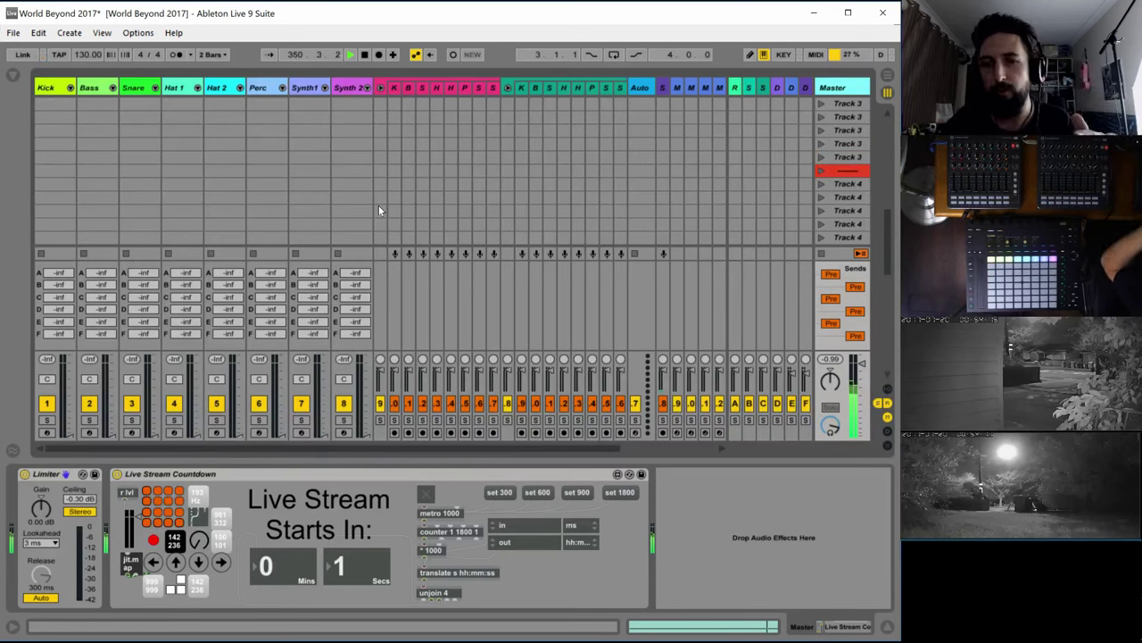
scroll(378, 210, "up", 3)
scroll(379, 210, "up", 4)
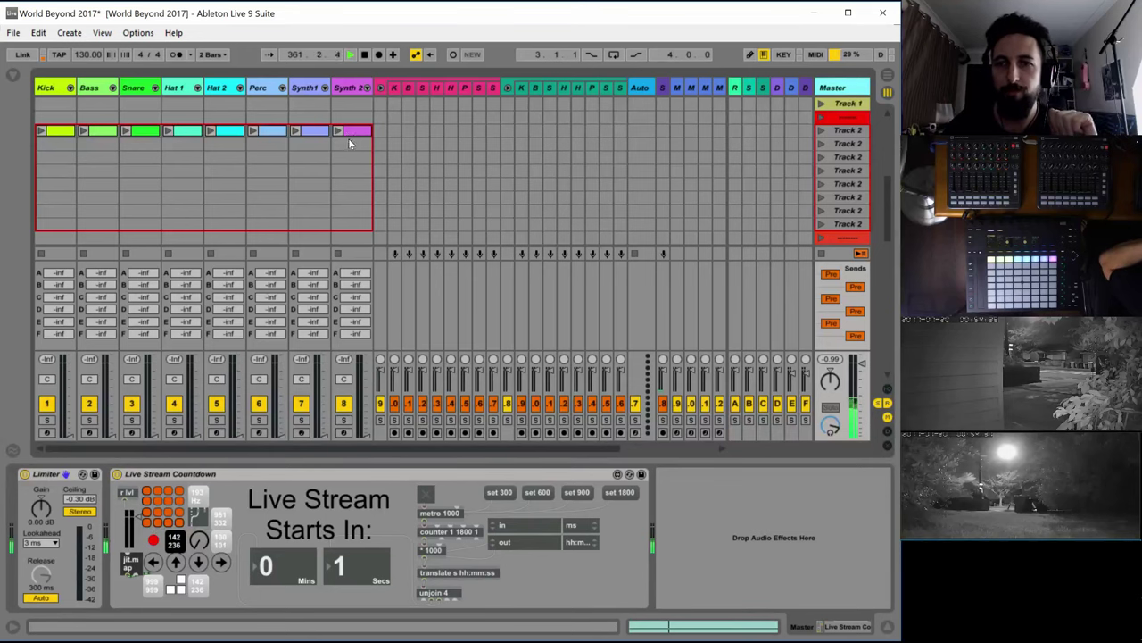
scroll(348, 138, "down", 5)
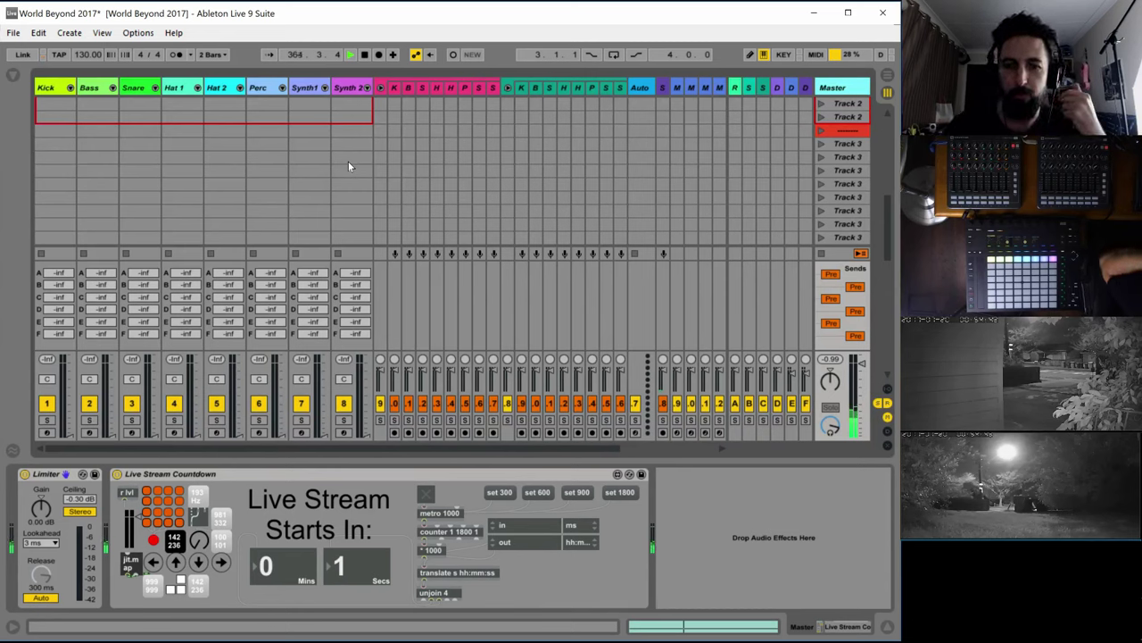
Stop the clip playing on the blue 40 A track
left_click(670, 449)
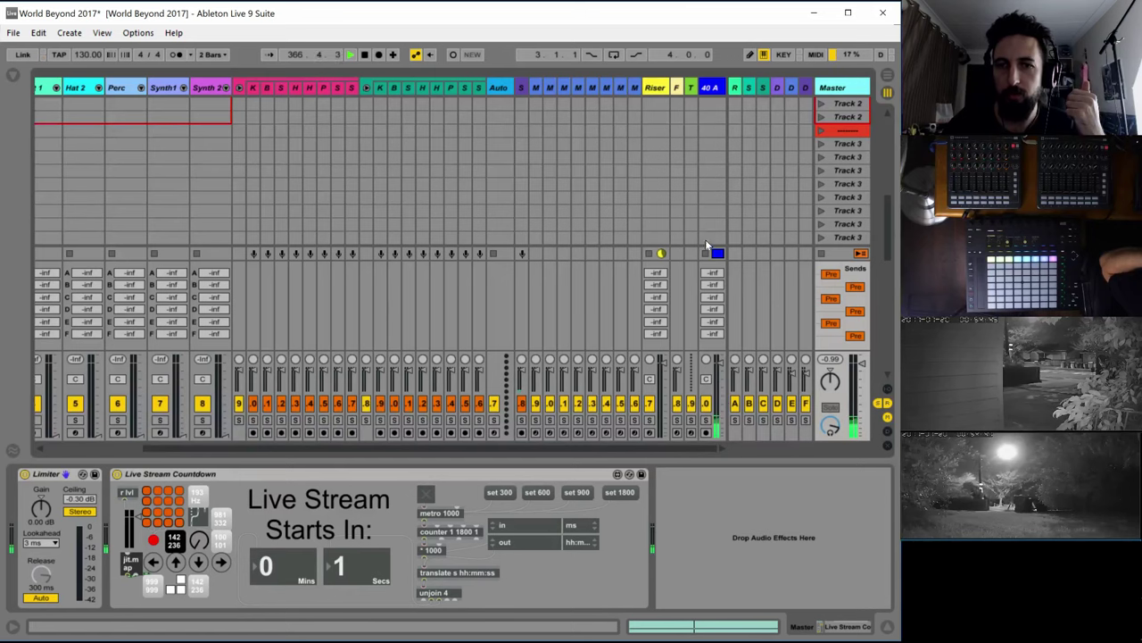
left_click(704, 254)
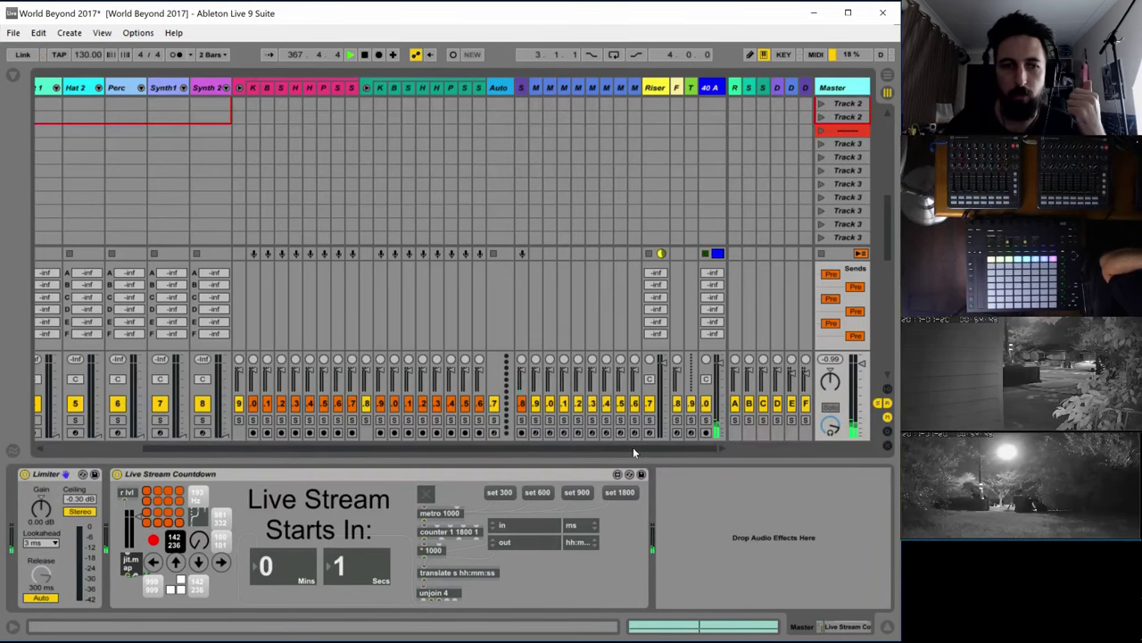
left_click_drag(633, 447, 416, 450)
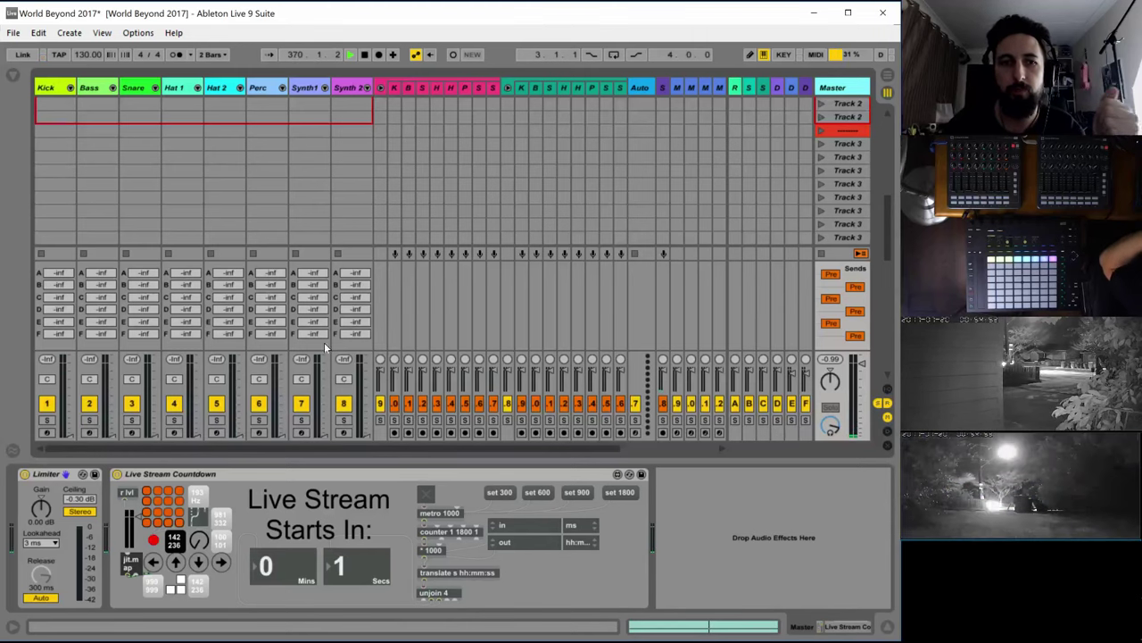
Launch the first Track 1 scene so all eight clips from Kick to Synth 2 play
scroll(279, 169, "up", 6)
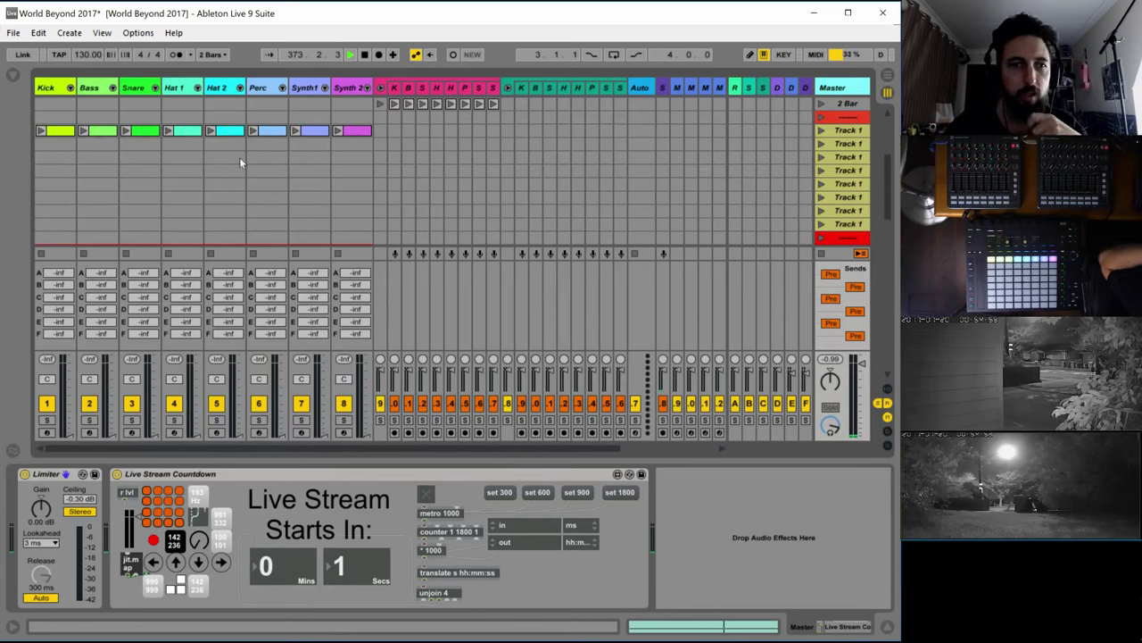
left_click(819, 131)
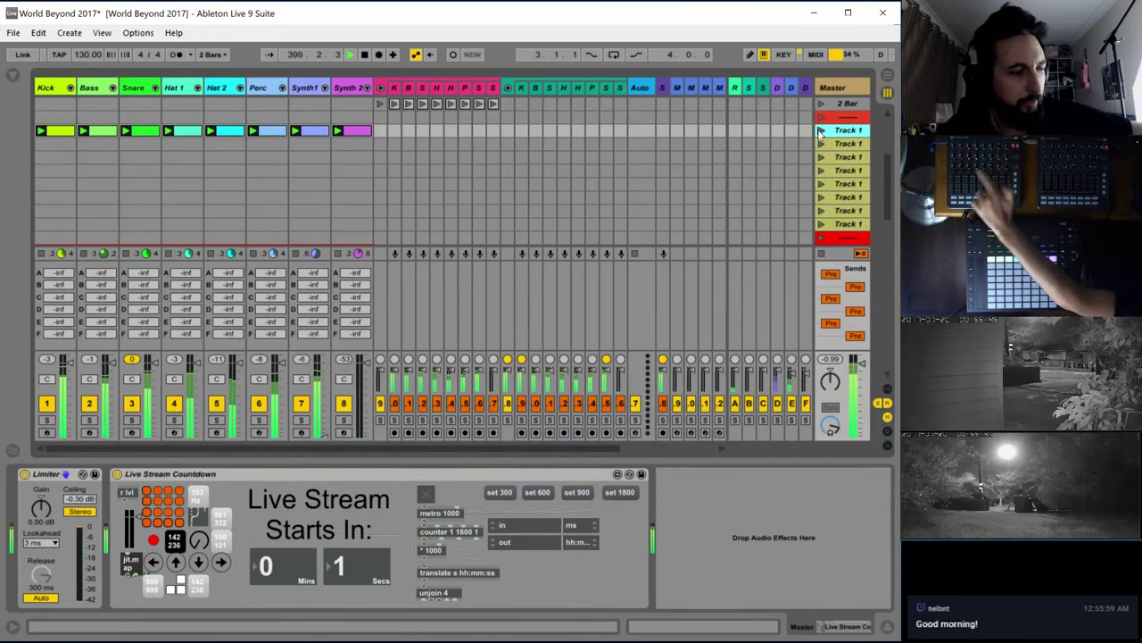
left_click(820, 132)
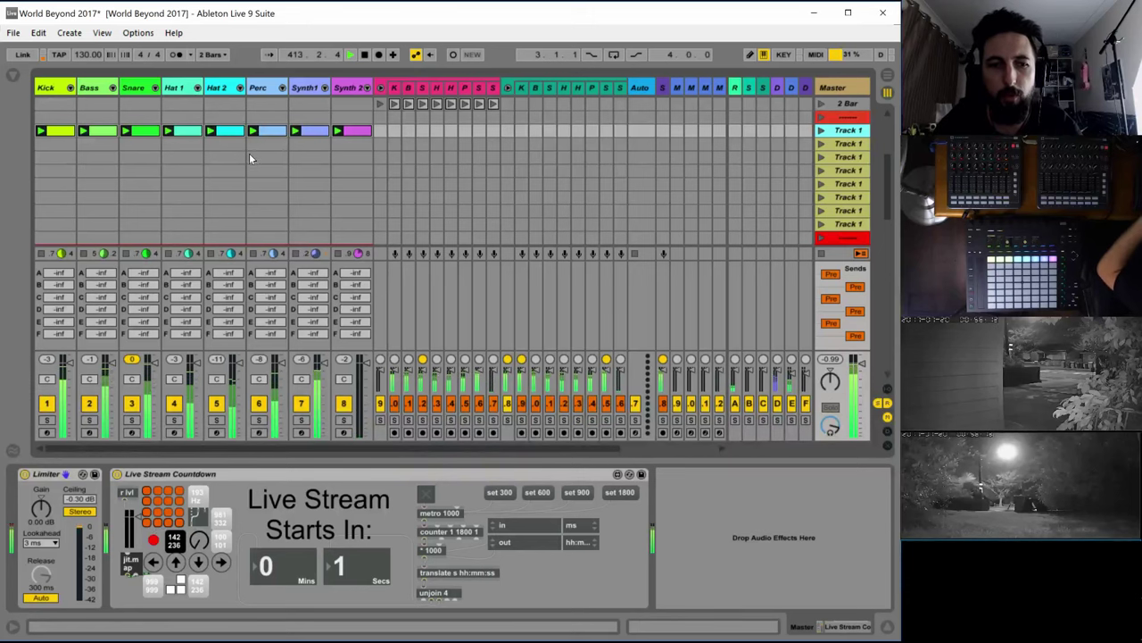
Halt playback and inspect the devices on each track from Kick through Synth 2 in order
key("space")
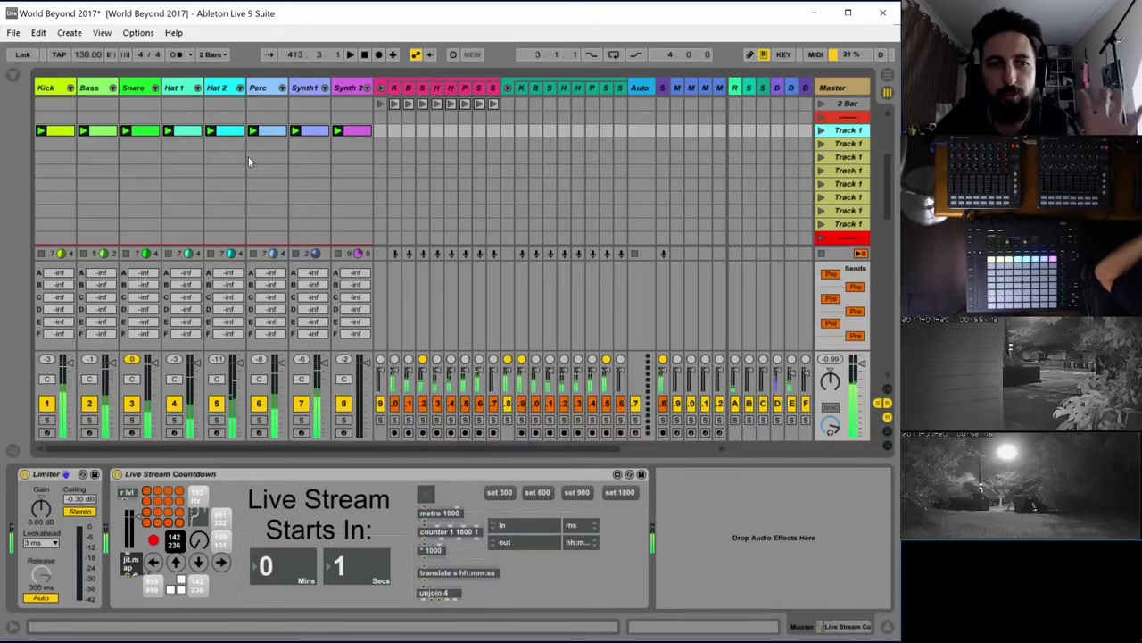
left_click(50, 88)
left_click(89, 93)
left_click(133, 89)
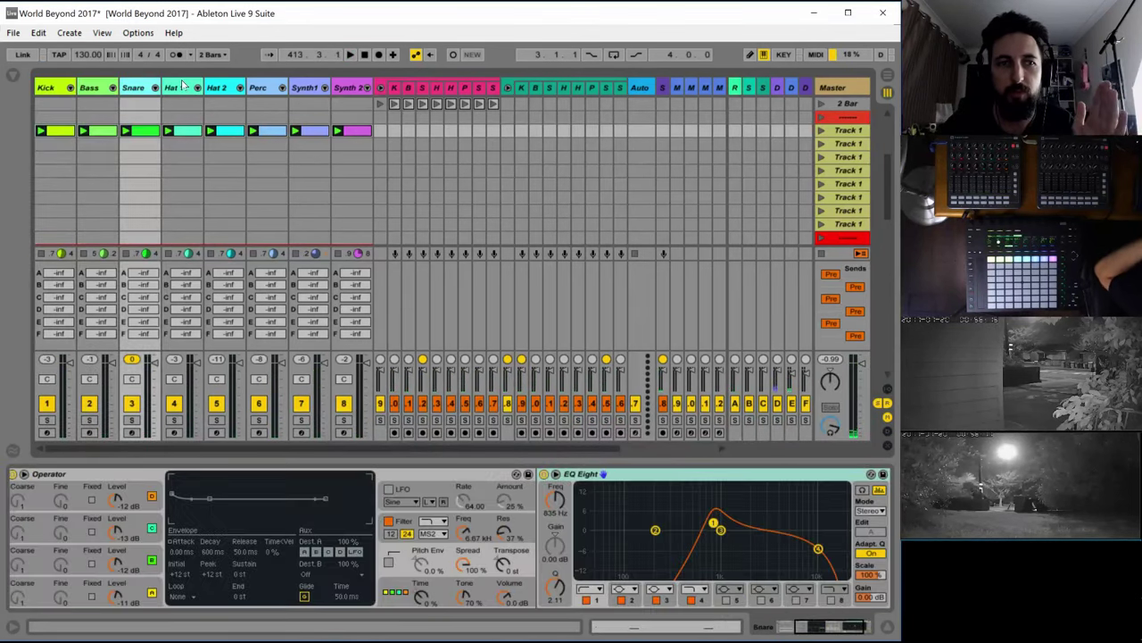
left_click(179, 88)
left_click(230, 93)
left_click(271, 92)
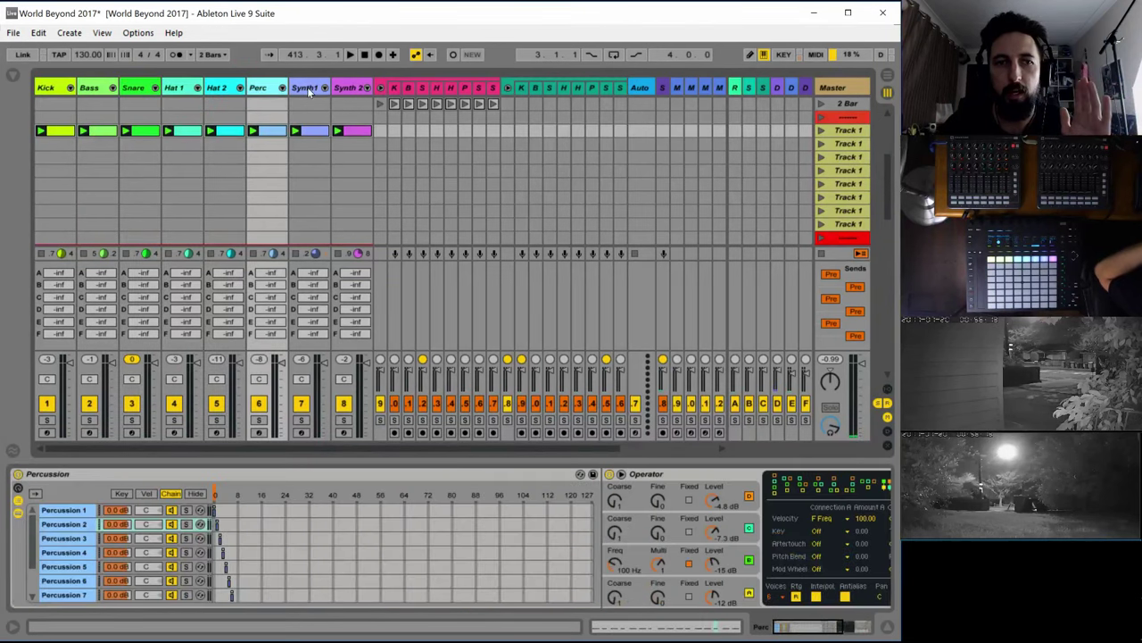
left_click(309, 93)
left_click(341, 93)
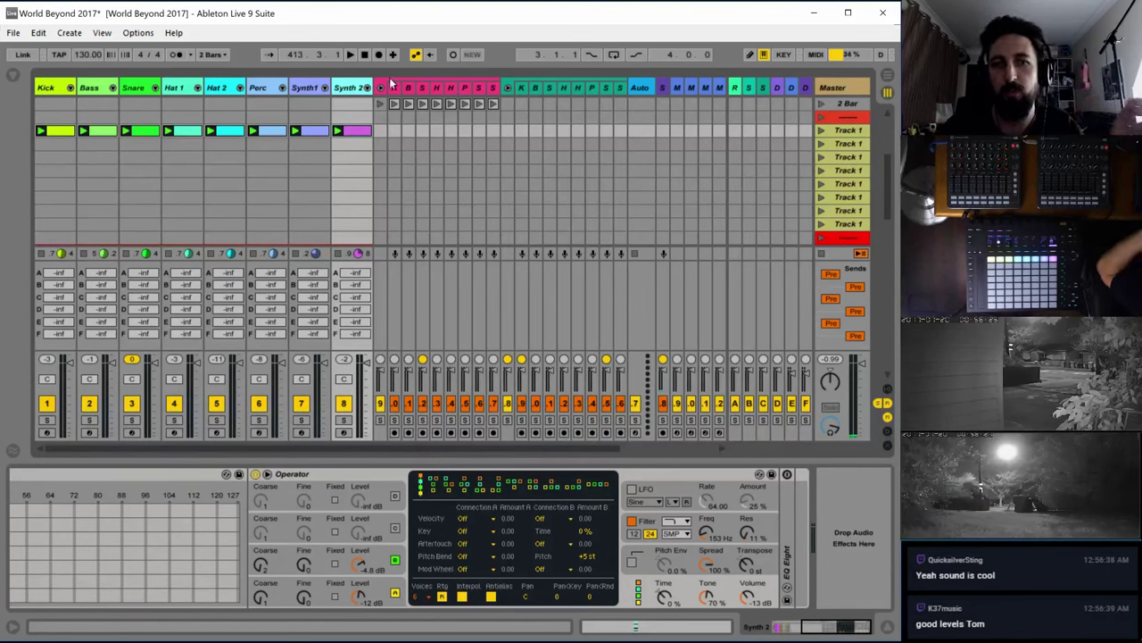
Play the Track 1 clips from the start of the set to audition the audio
key("space")
key("space")
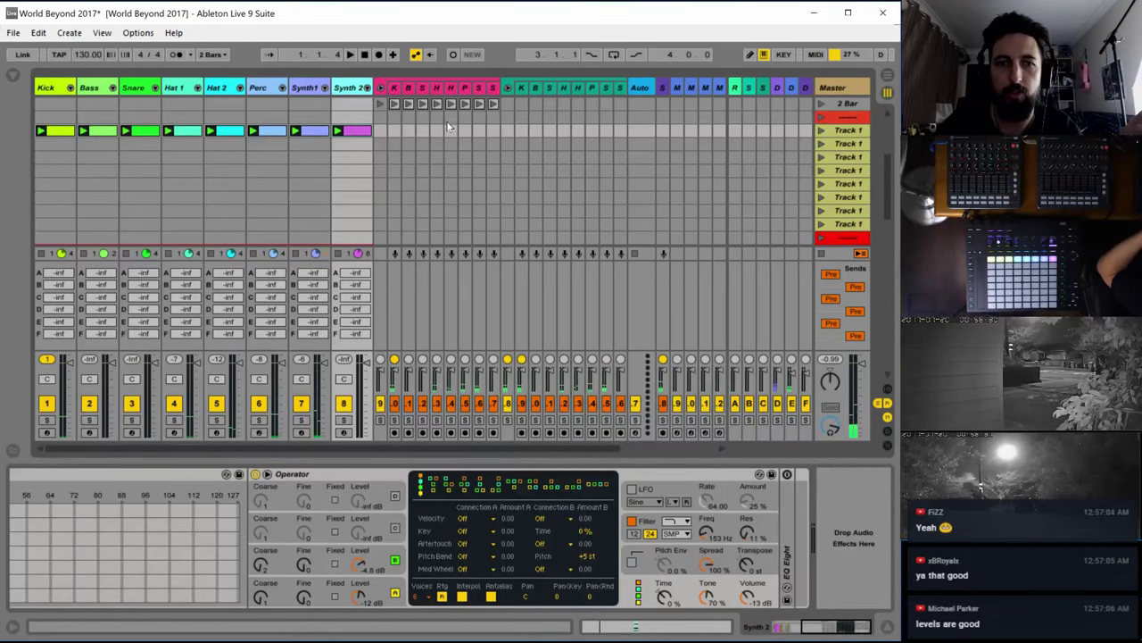
scroll(447, 122, "up", 1)
key("space")
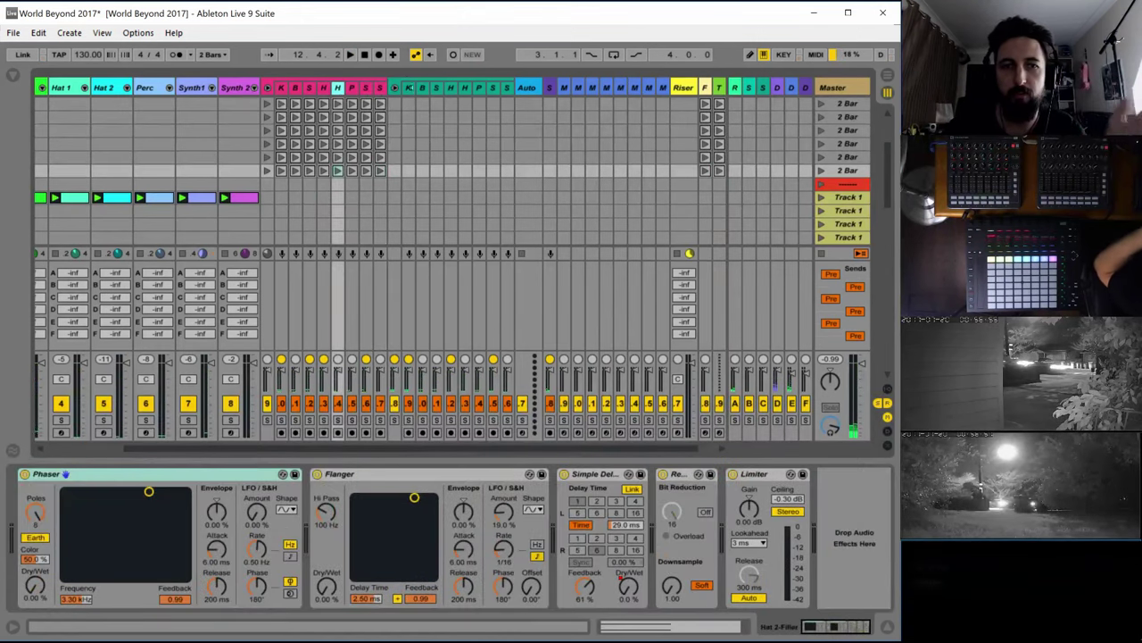
Open the Auto track's Automator window to view the Kick automation lanes, and close it again
left_click(526, 87)
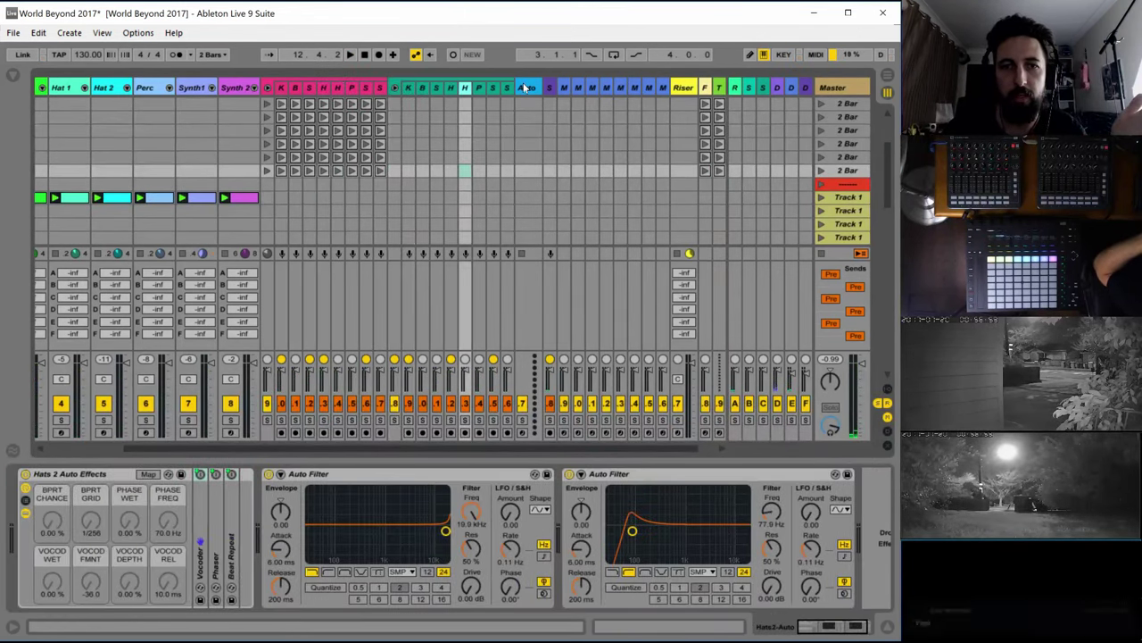
left_click(45, 523)
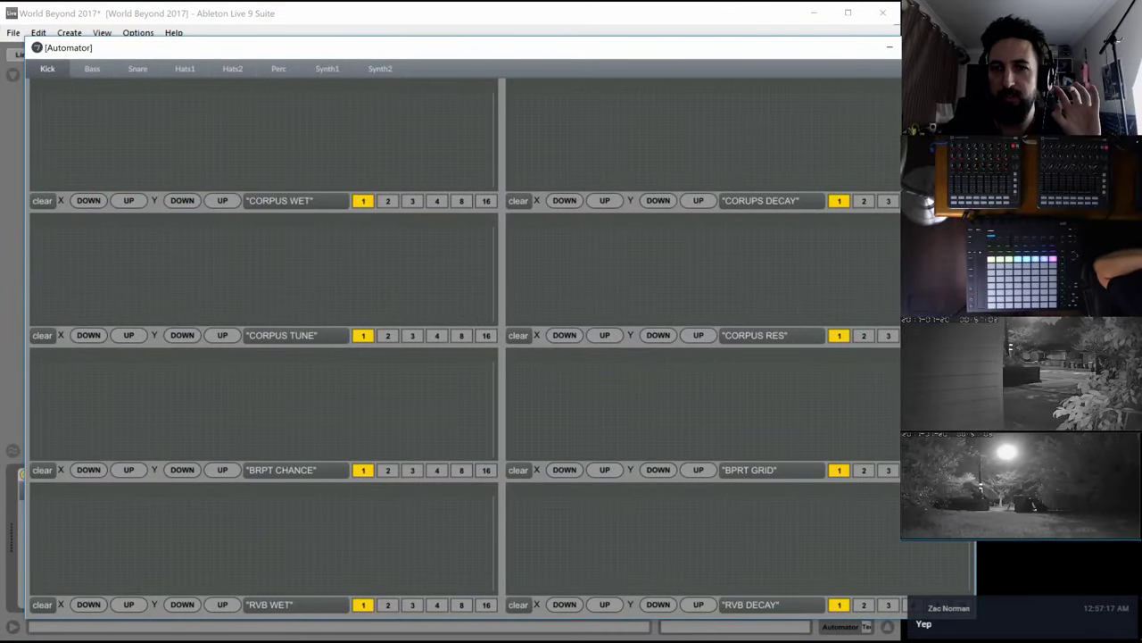
left_click(958, 47)
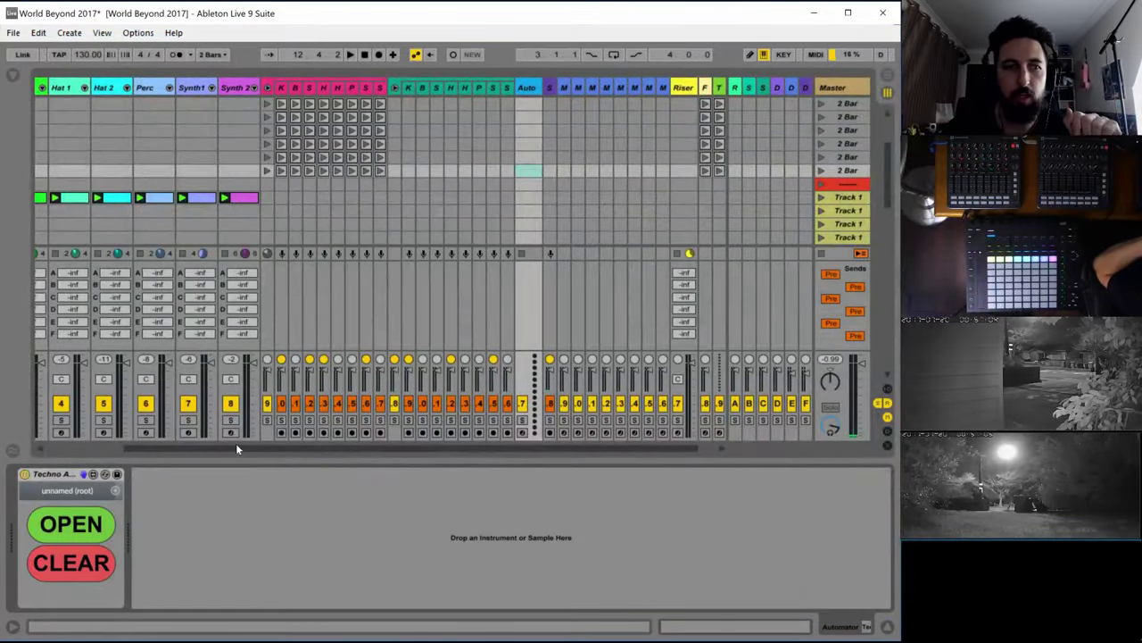
Inspect the devices on the Kick, Snare, Hat 1 and Hat 2 tracks for Track 2, and collapse Hat 2's EQ Eight
scroll(235, 449, "left", 3)
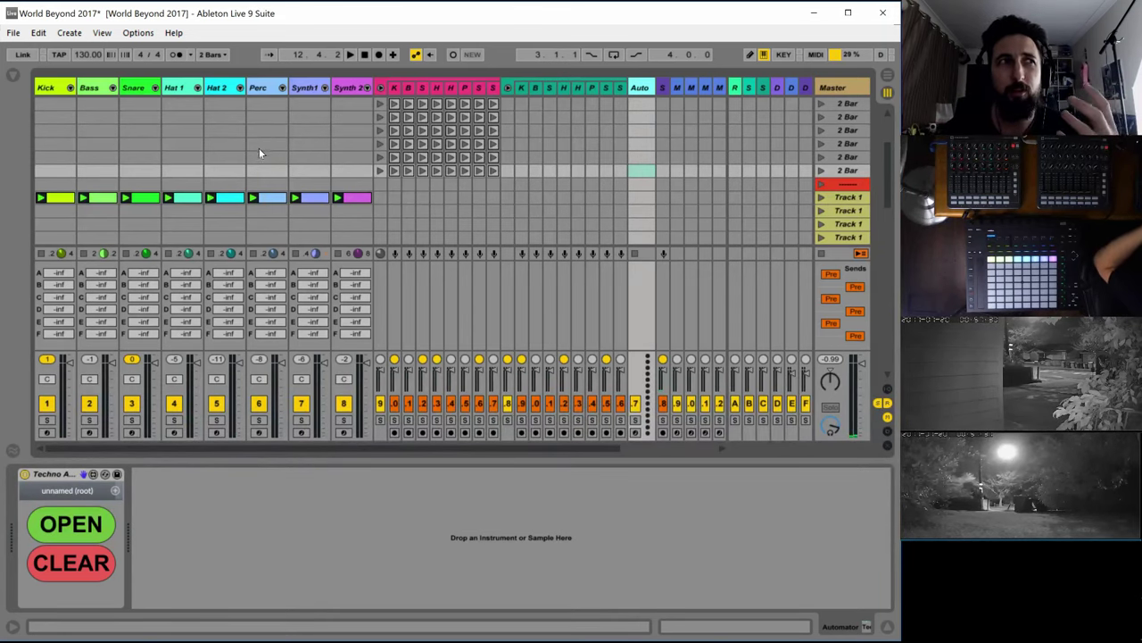
scroll(243, 155, "down", 3)
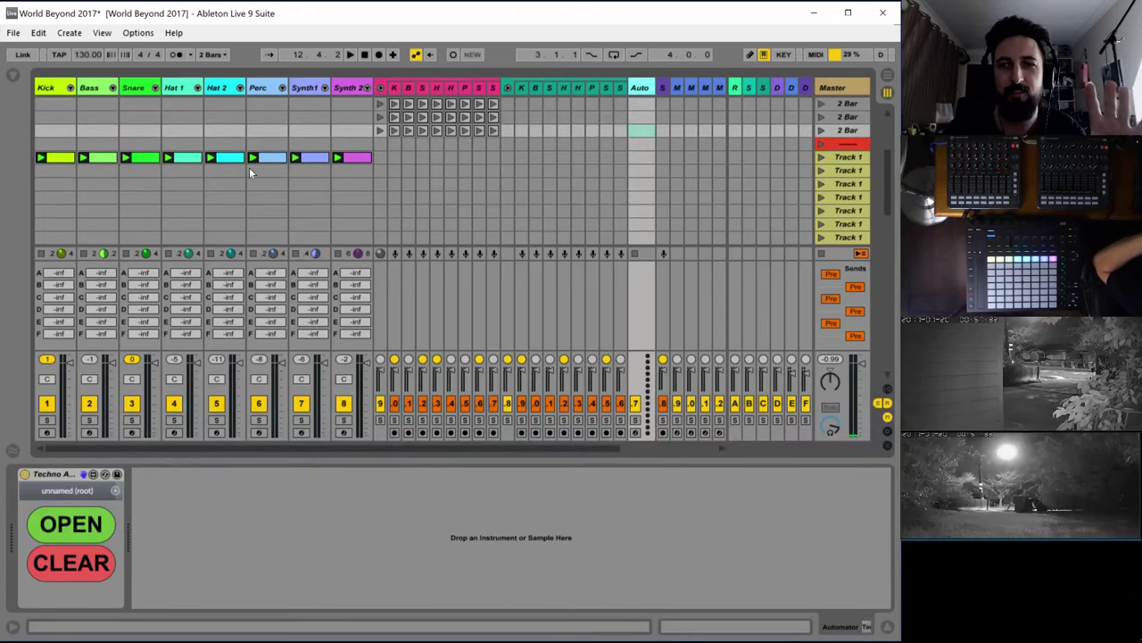
scroll(249, 166, "down", 1)
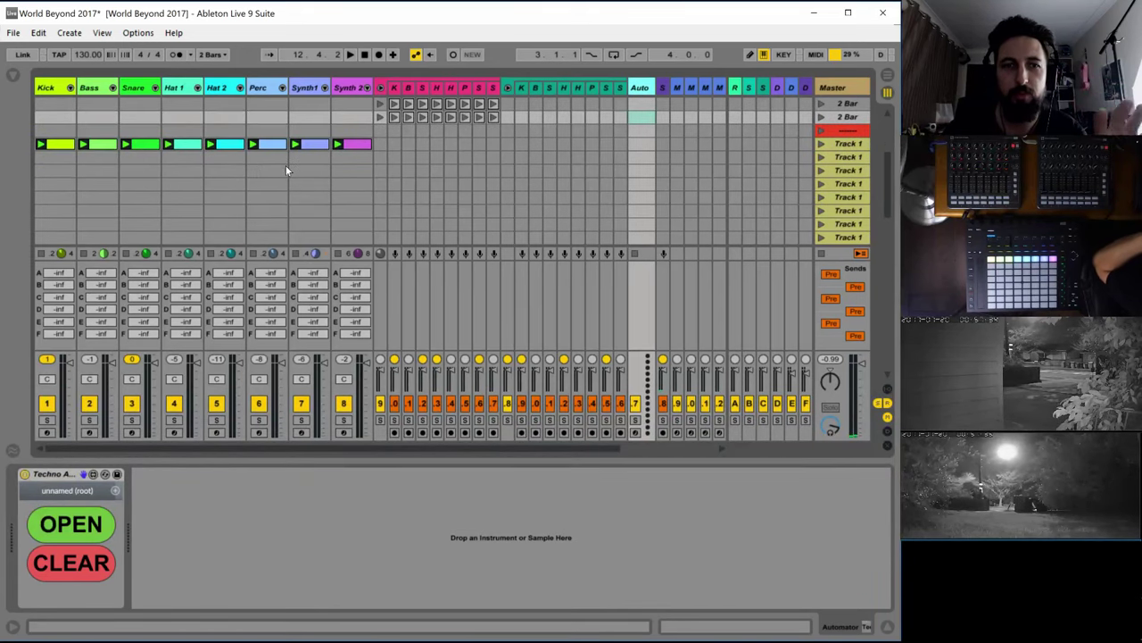
scroll(285, 165, "down", 1)
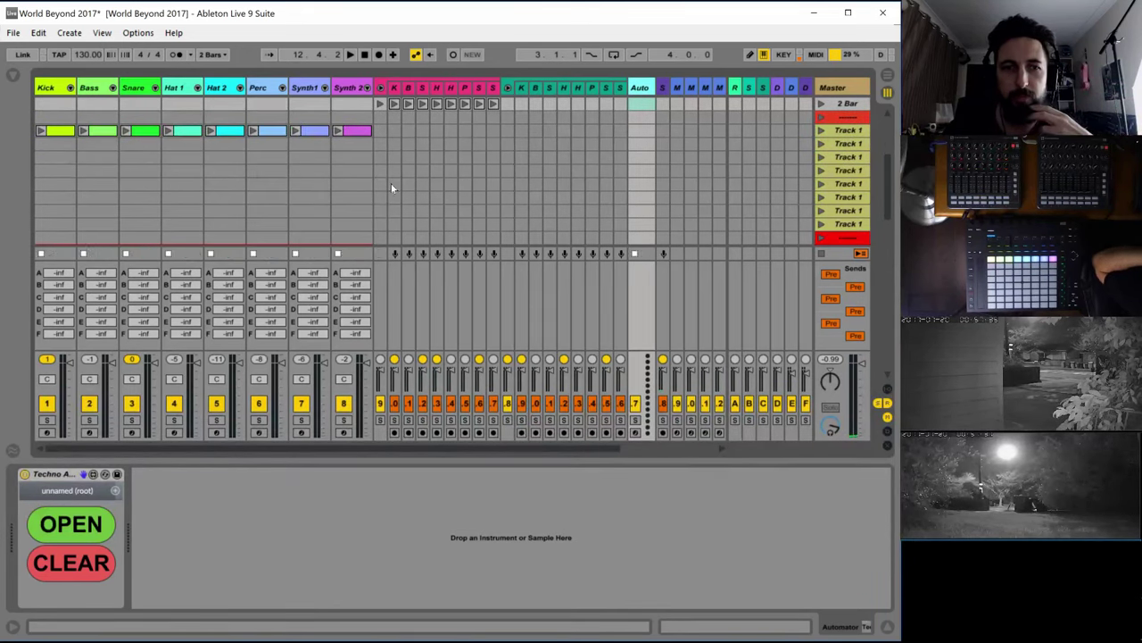
scroll(323, 179, "down", 5)
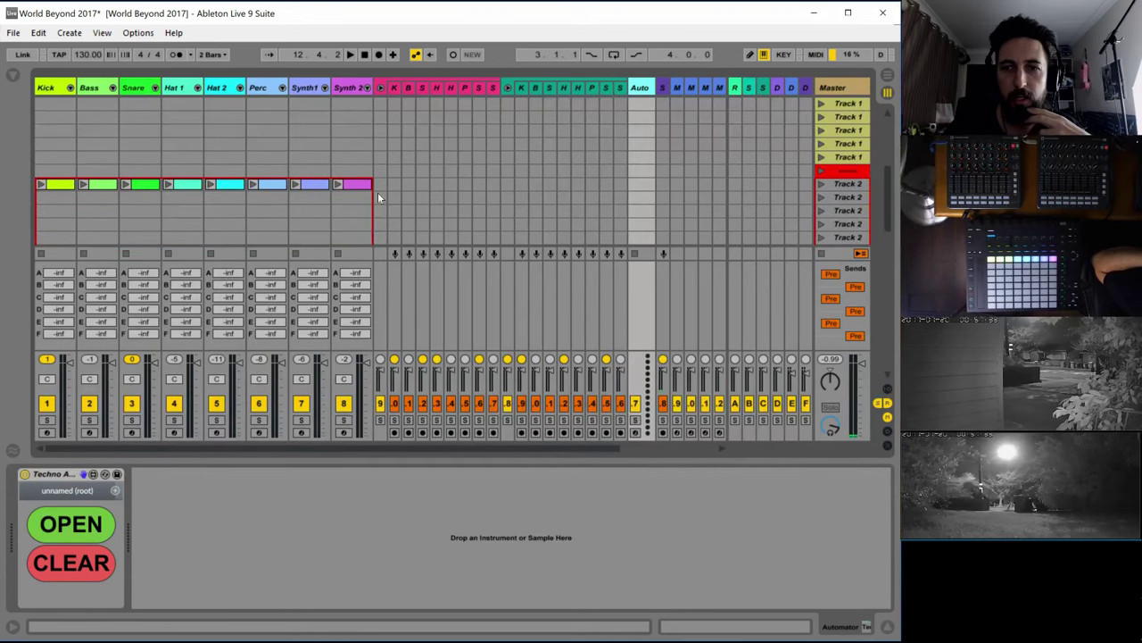
left_click(52, 90)
left_click(136, 93)
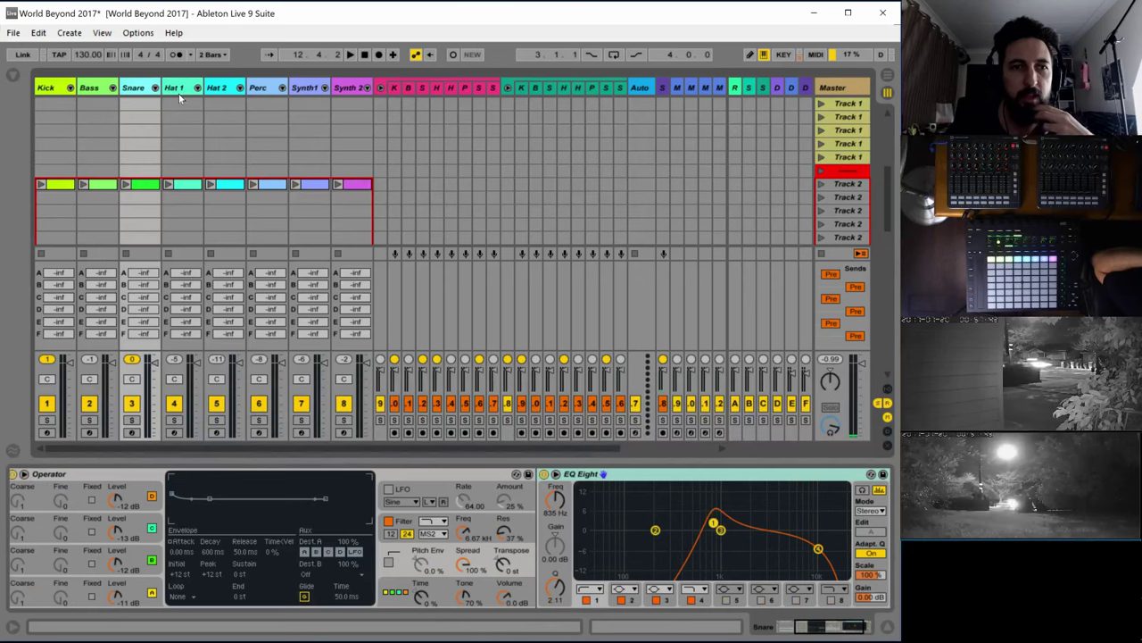
left_click(179, 93)
left_click(225, 89)
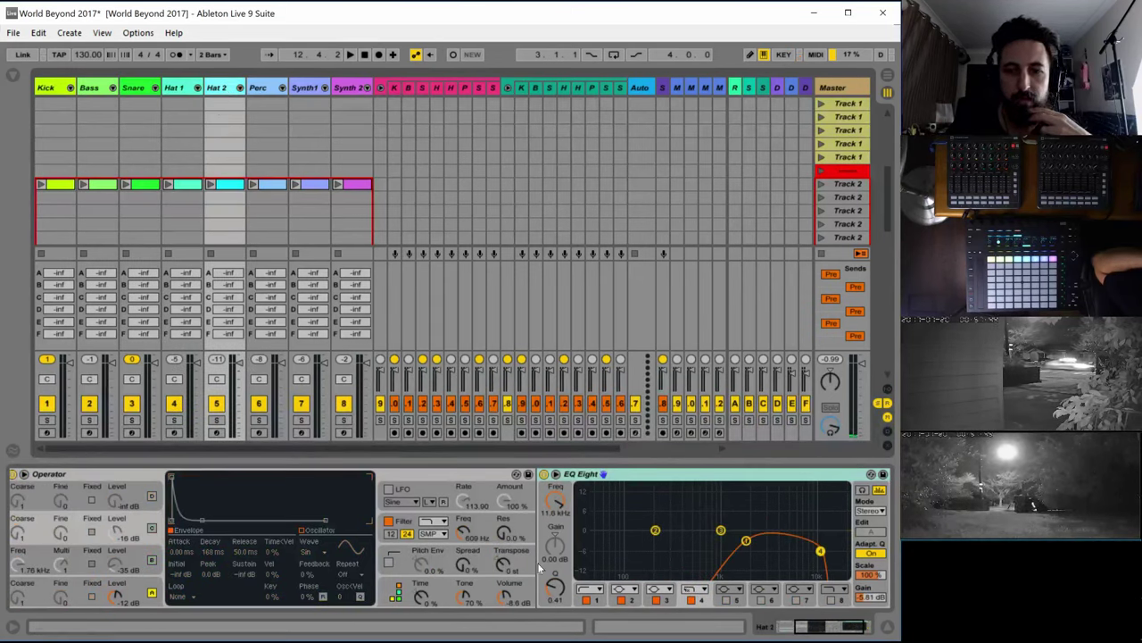
double_click(622, 476)
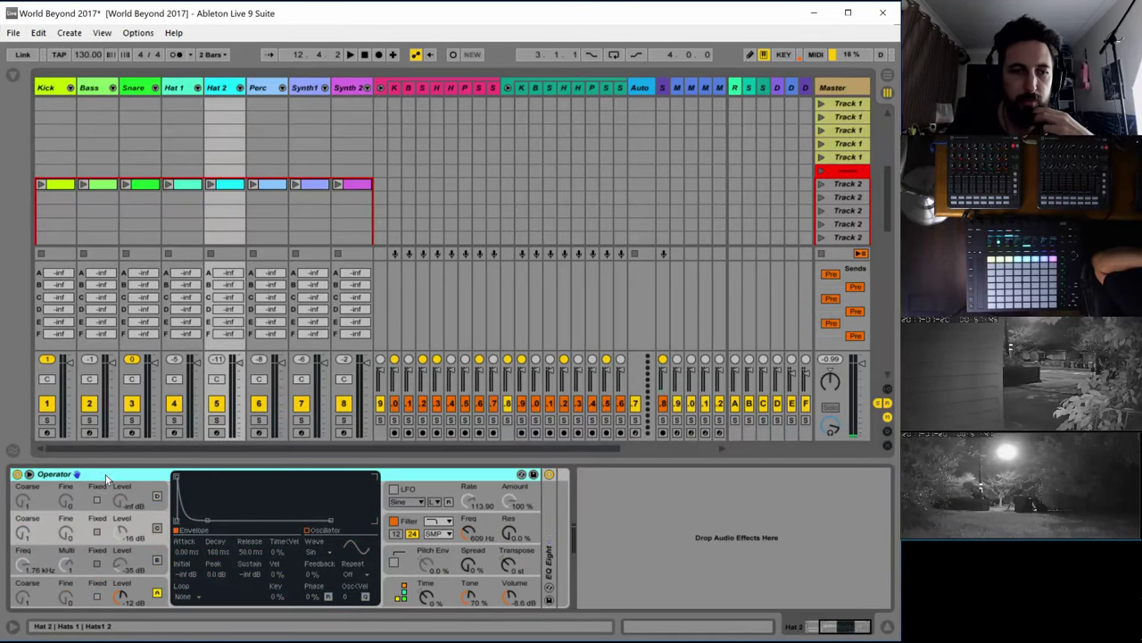
Collapse the Operator on Hat 2, and the EQ Eight and Operator on Hat 1
double_click(178, 475)
left_click(862, 627)
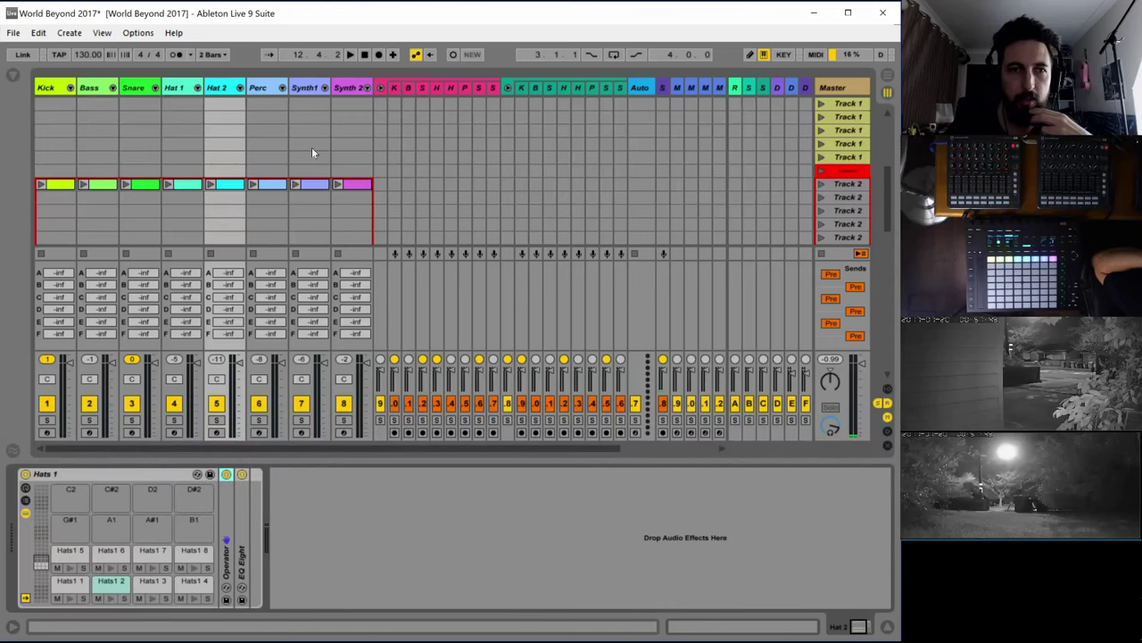
left_click(176, 175)
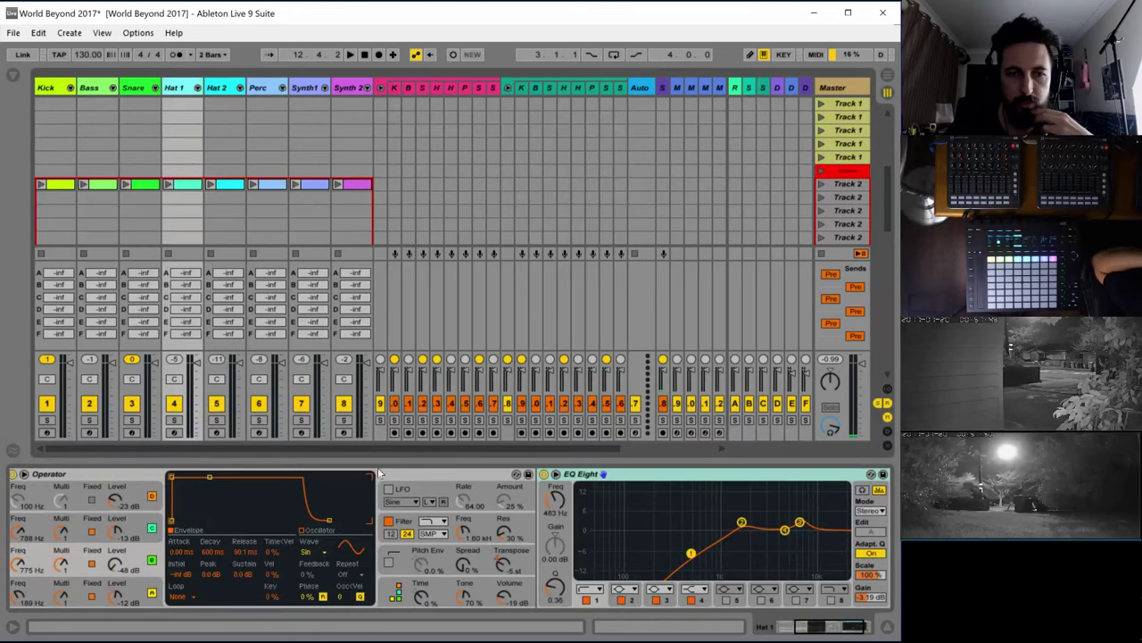
double_click(631, 474)
double_click(490, 474)
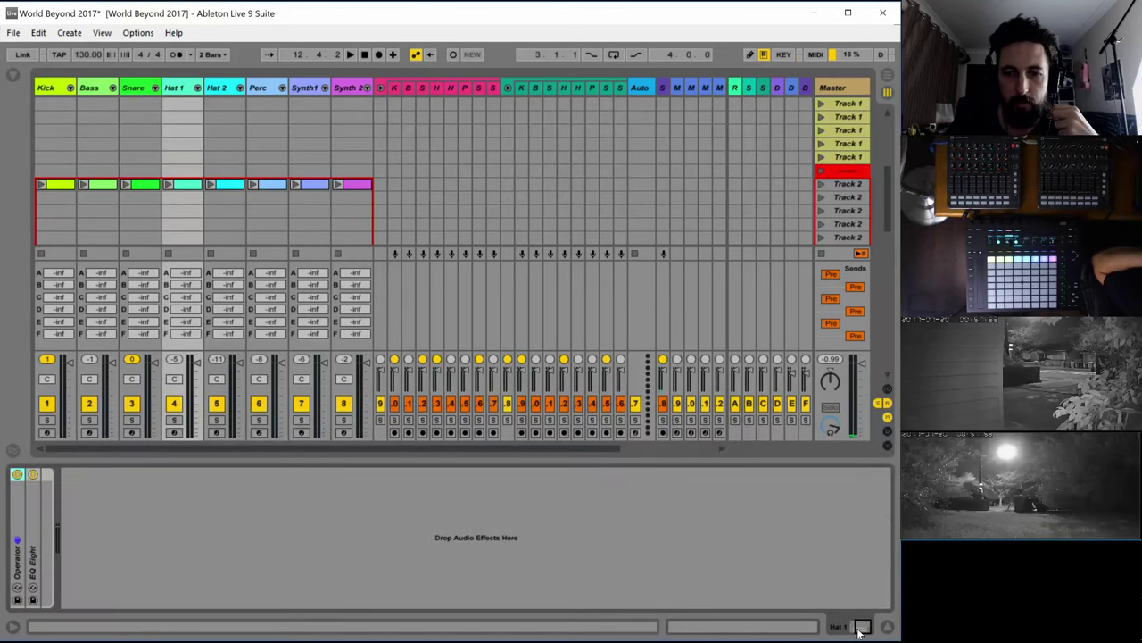
left_click(859, 629)
Collapse the Operator and EQ Eight devices on the Kick and Snare tracks
left_click(49, 88)
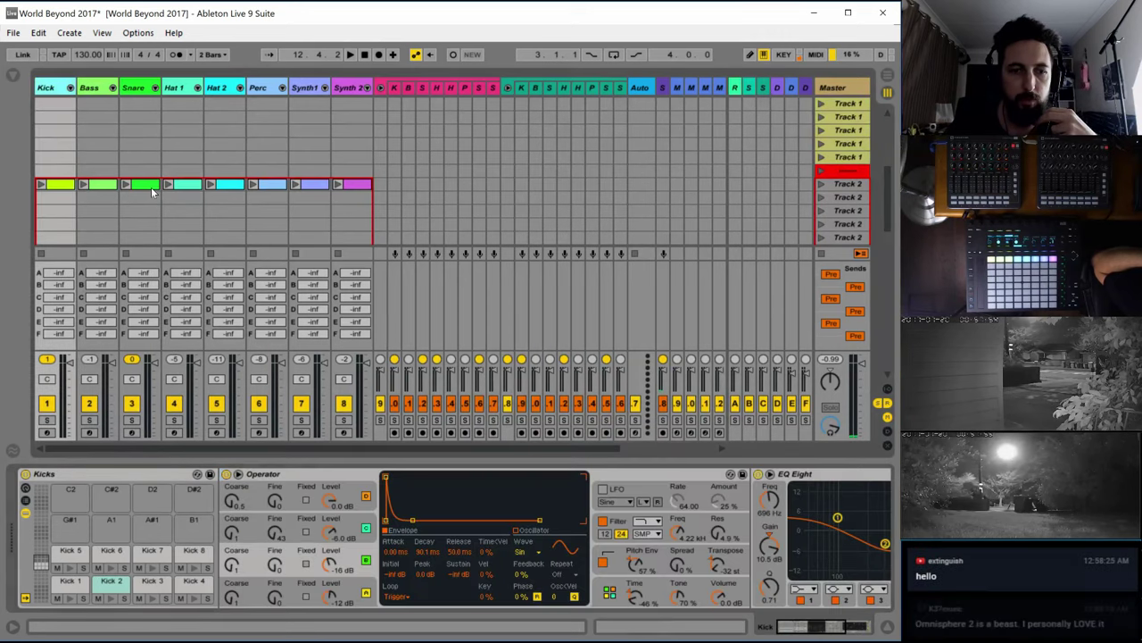
double_click(296, 474)
double_click(302, 471)
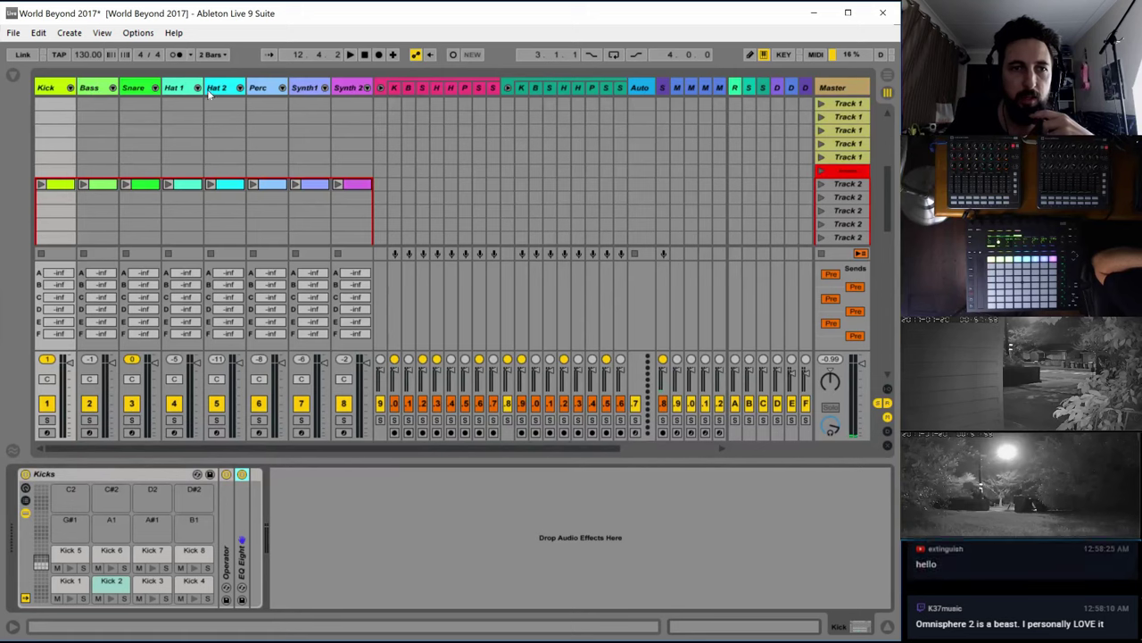
left_click(136, 90)
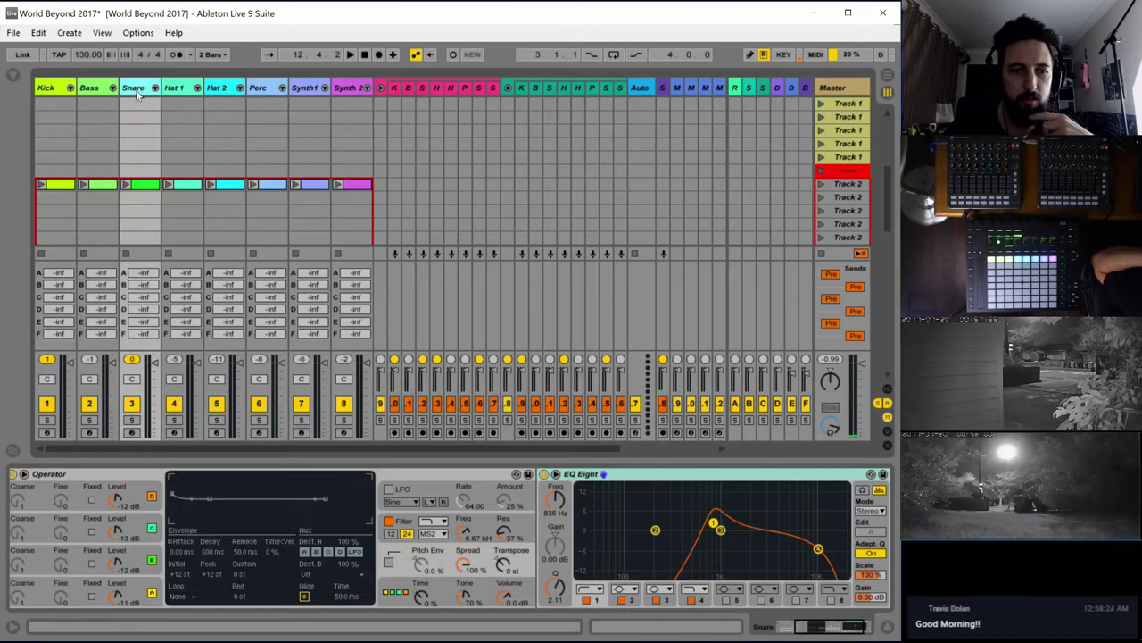
double_click(107, 474)
double_click(204, 473)
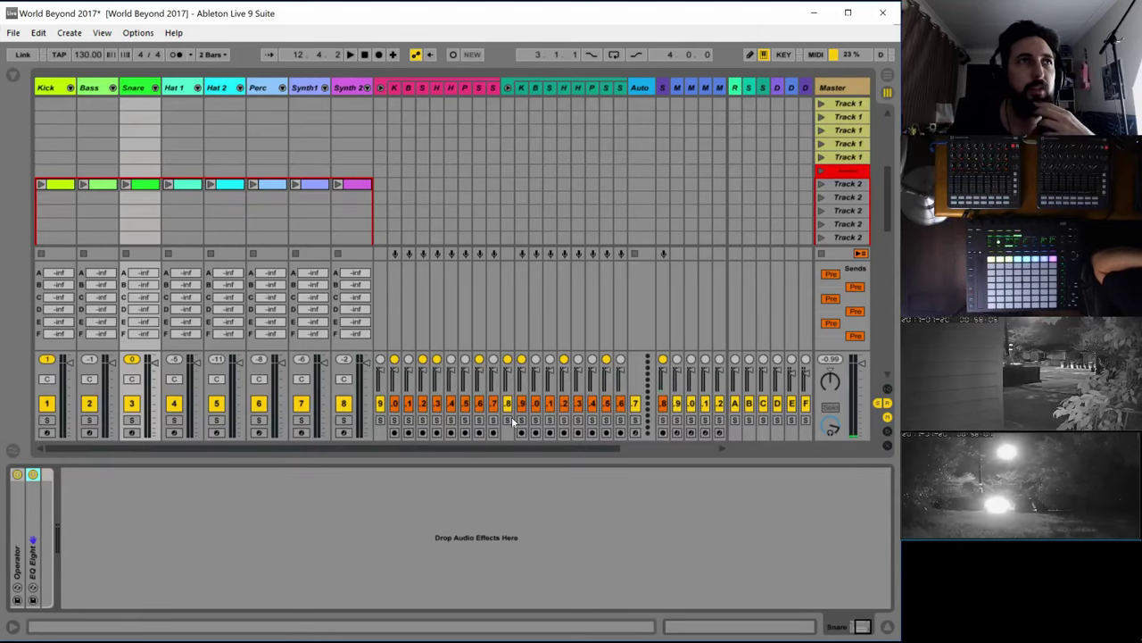
left_click(862, 628)
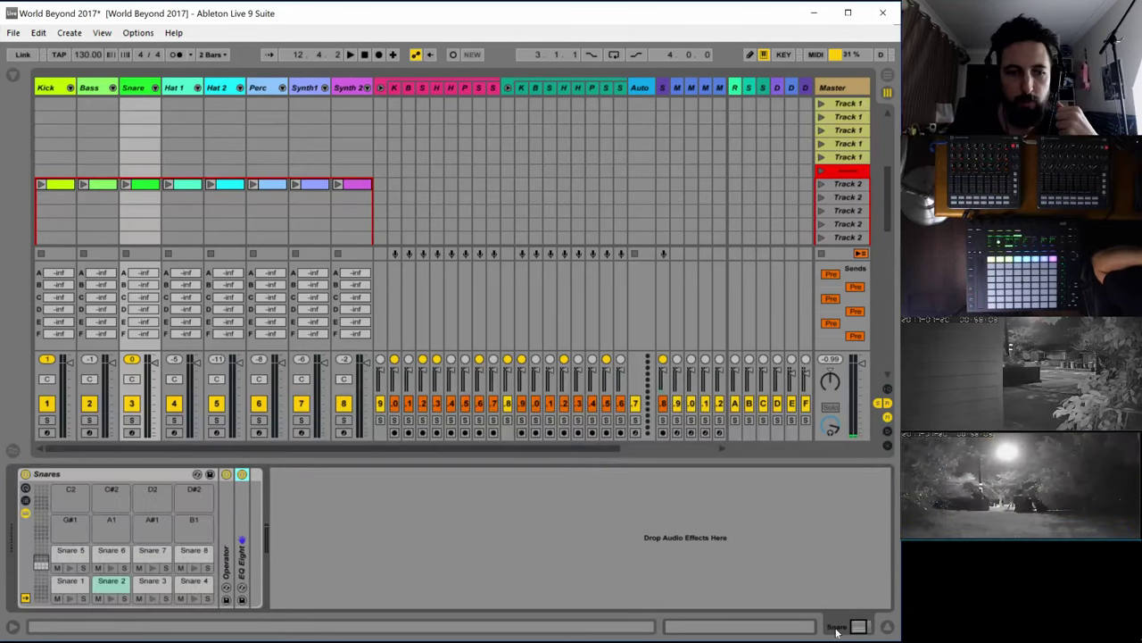
Inspect the instrument racks and devices on the Bass, Perc, Synth1 and Synth 2 tracks
left_click(97, 93)
left_click(270, 95)
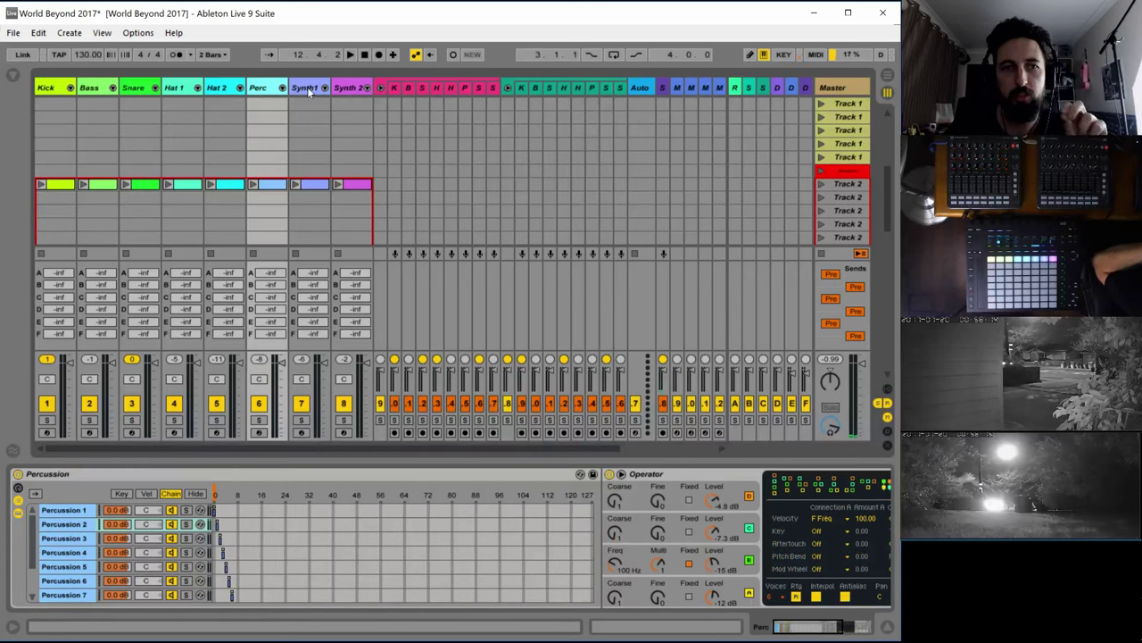
left_click(305, 90)
left_click(350, 89)
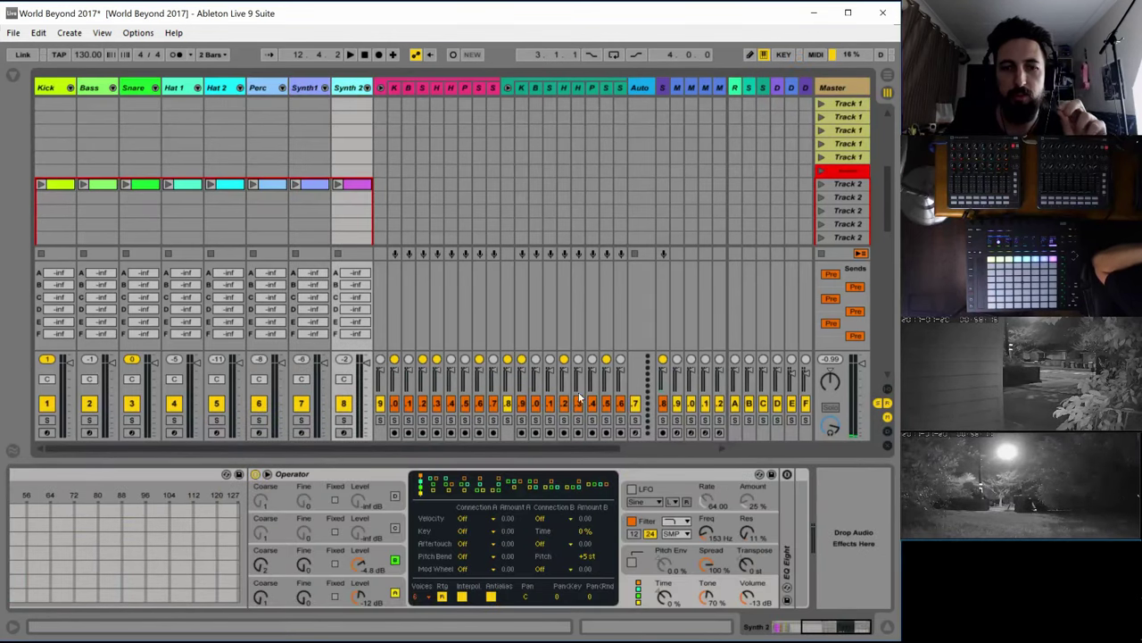
left_click_drag(823, 632, 790, 632)
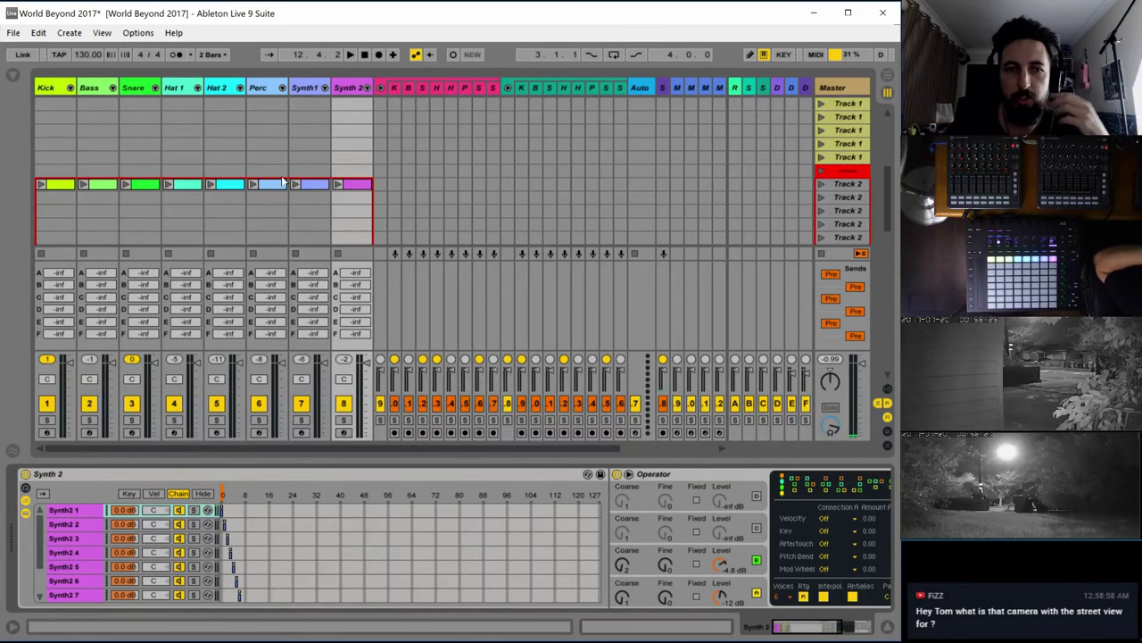
In the Bass clip of Track 1, set the Bass rack's Chain Selector envelope to a constant 0
scroll(108, 196, "up", 4)
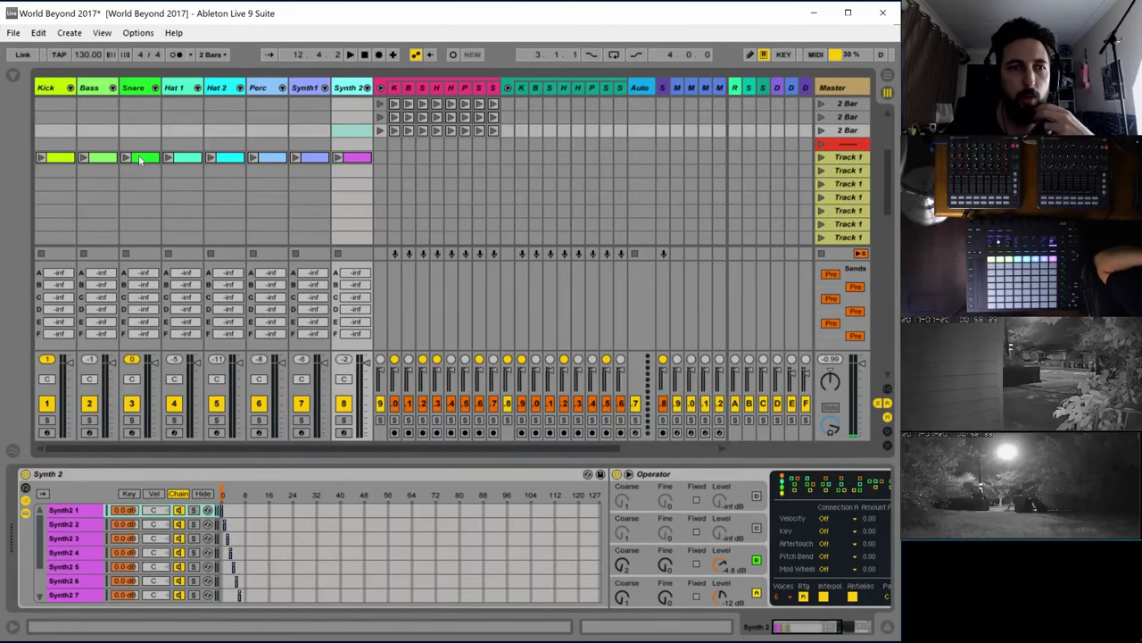
left_click(101, 156)
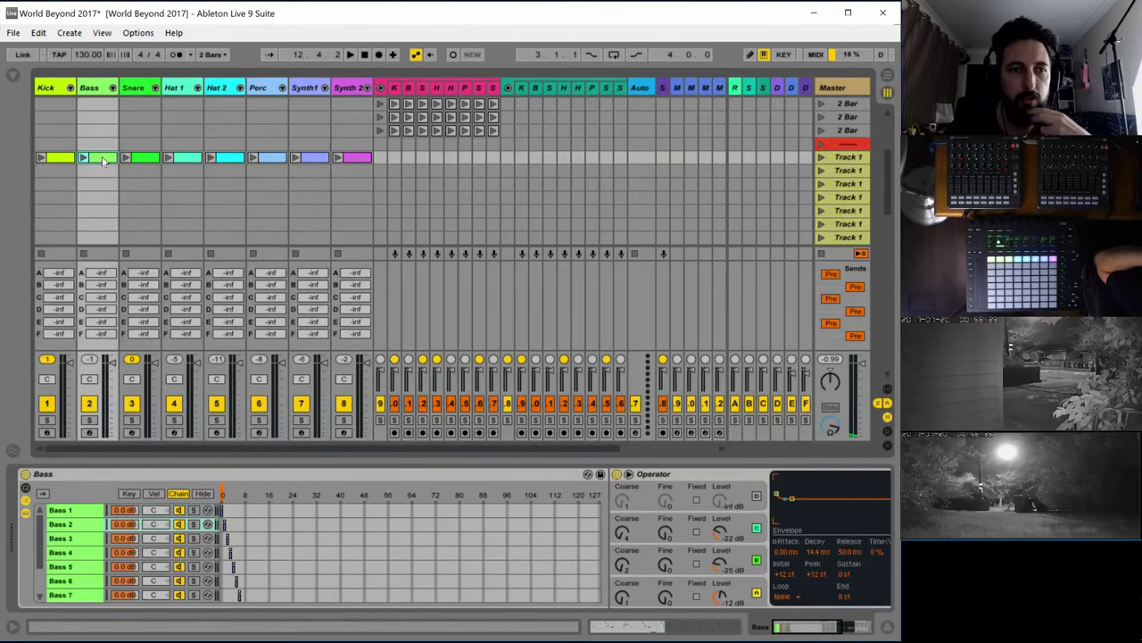
double_click(101, 158)
left_click(264, 489)
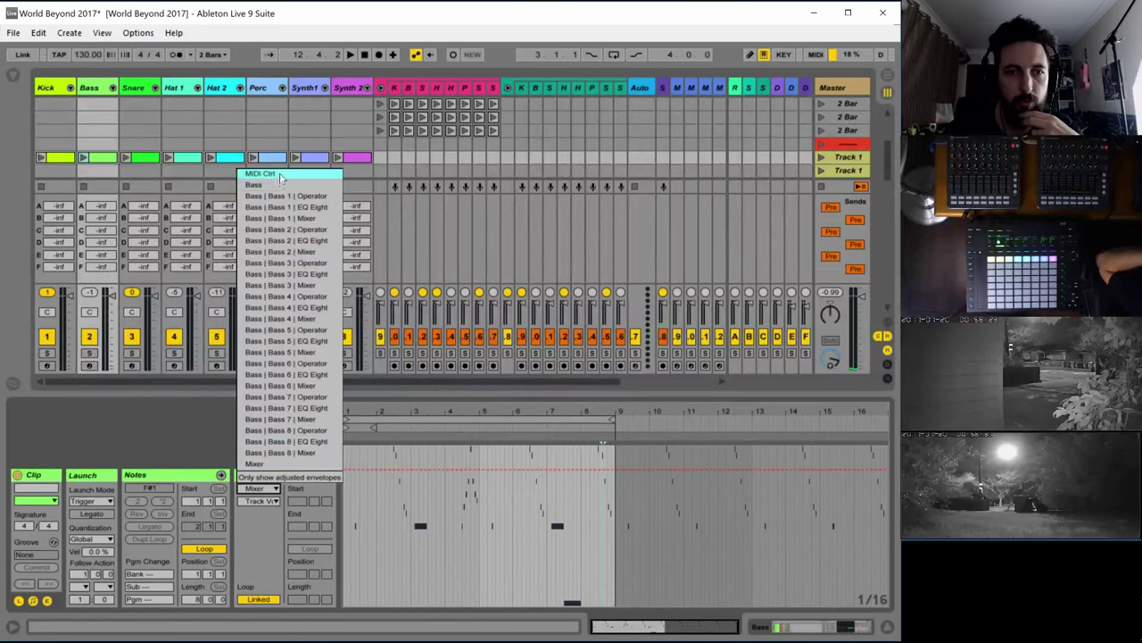
left_click(272, 183)
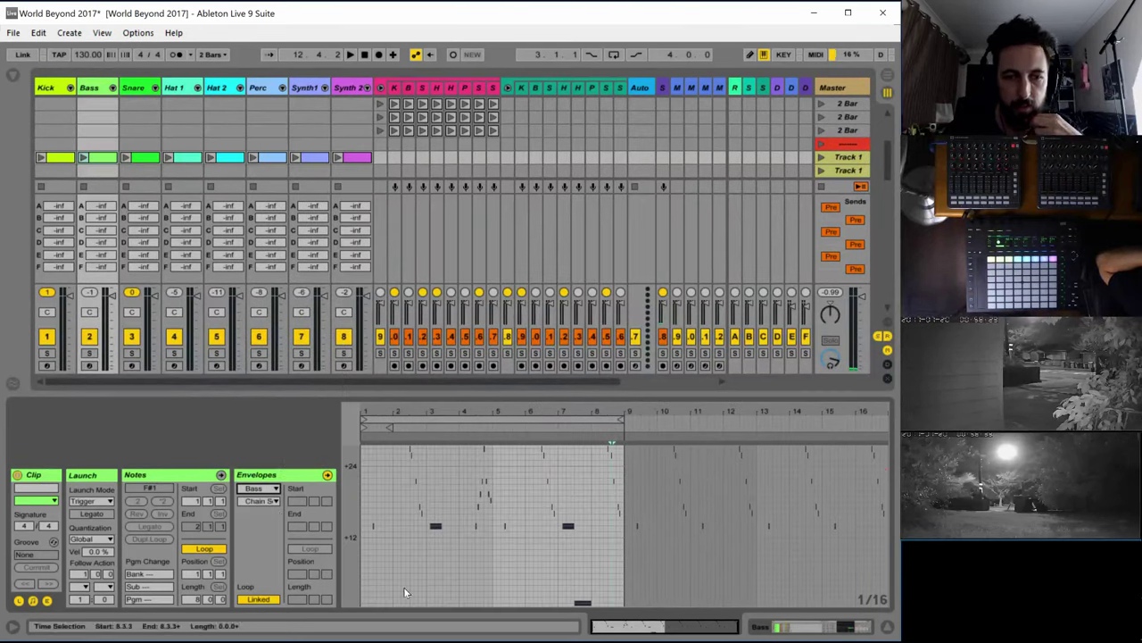
scroll(379, 528, "down", 1)
left_click(367, 598)
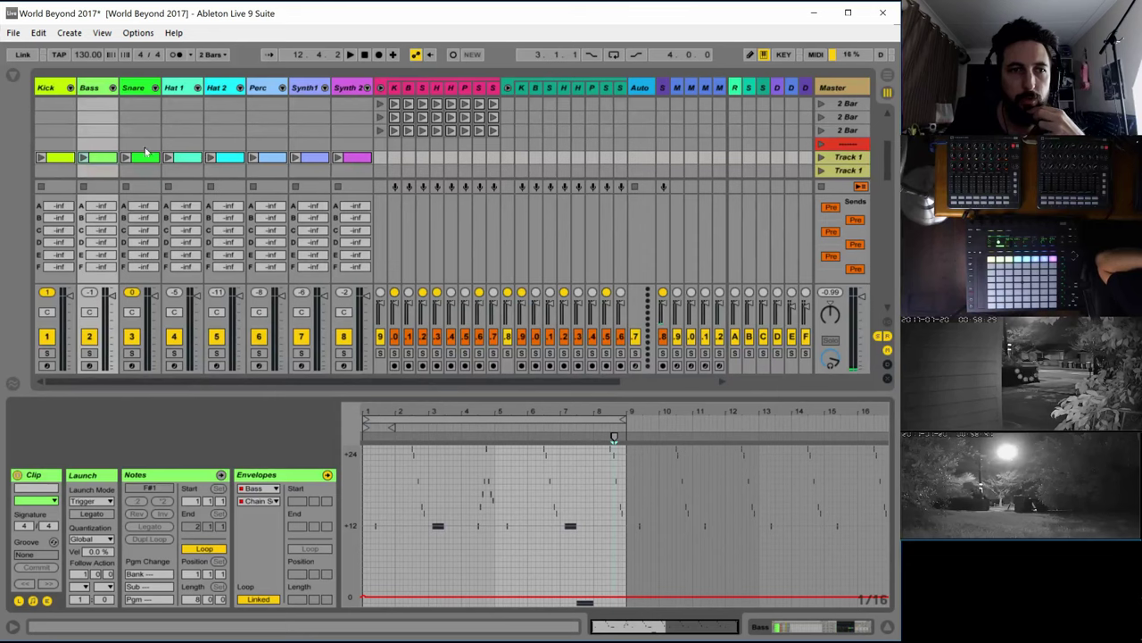
In the Perc clip of Track 1, set the Percussion rack's Chain Selector envelope to a constant 0
left_click(272, 158)
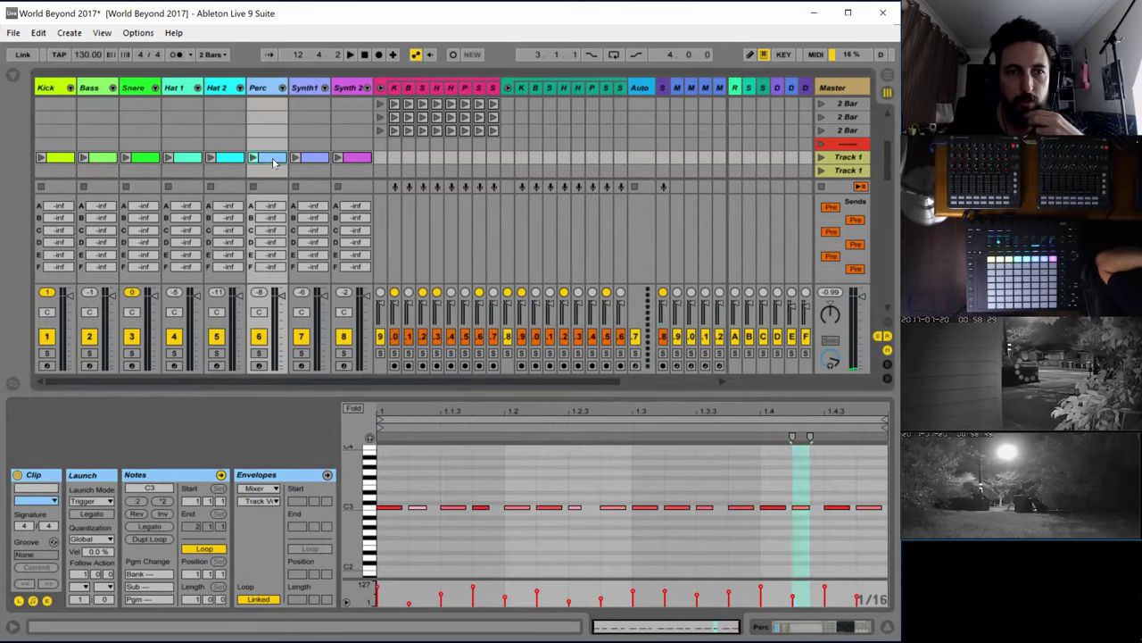
left_click(282, 480)
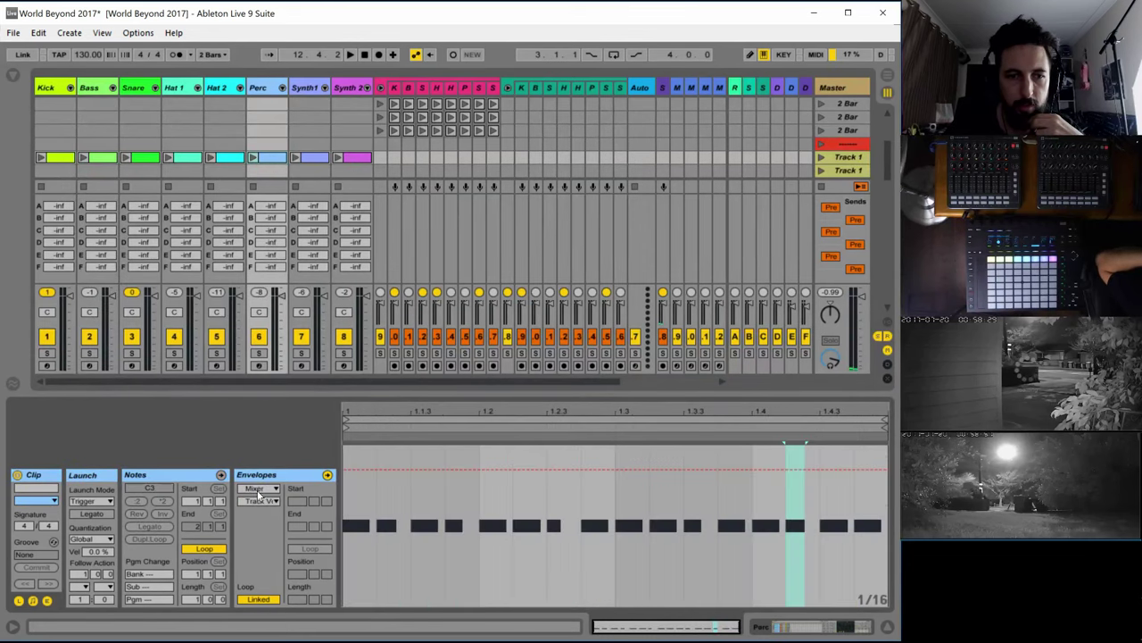
left_click(259, 488)
left_click(278, 186)
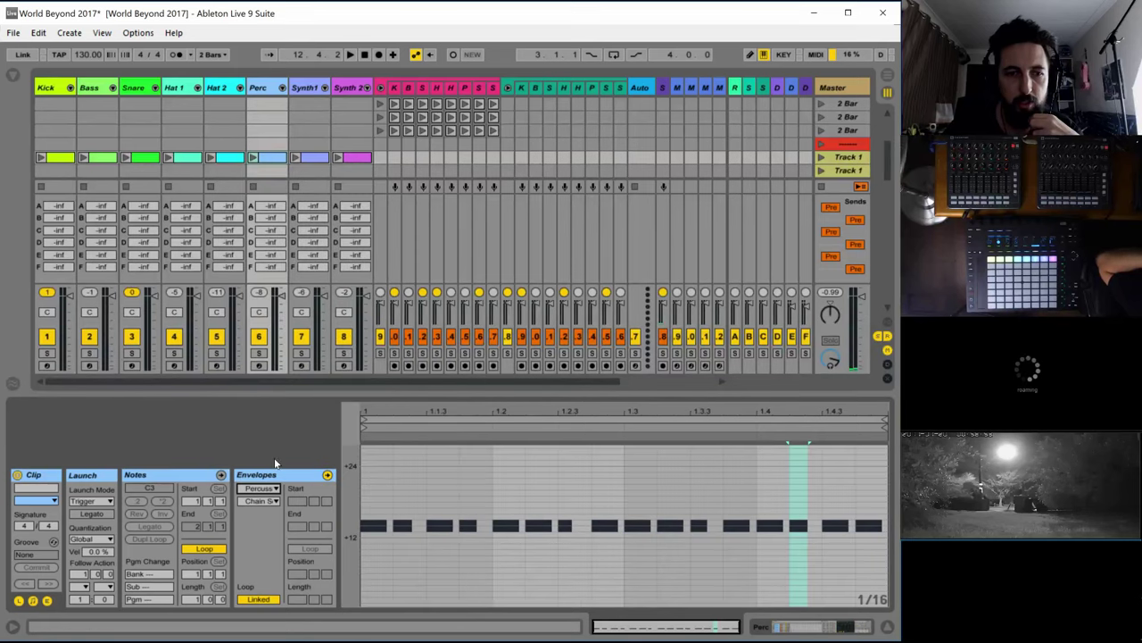
scroll(402, 568, "down", 1)
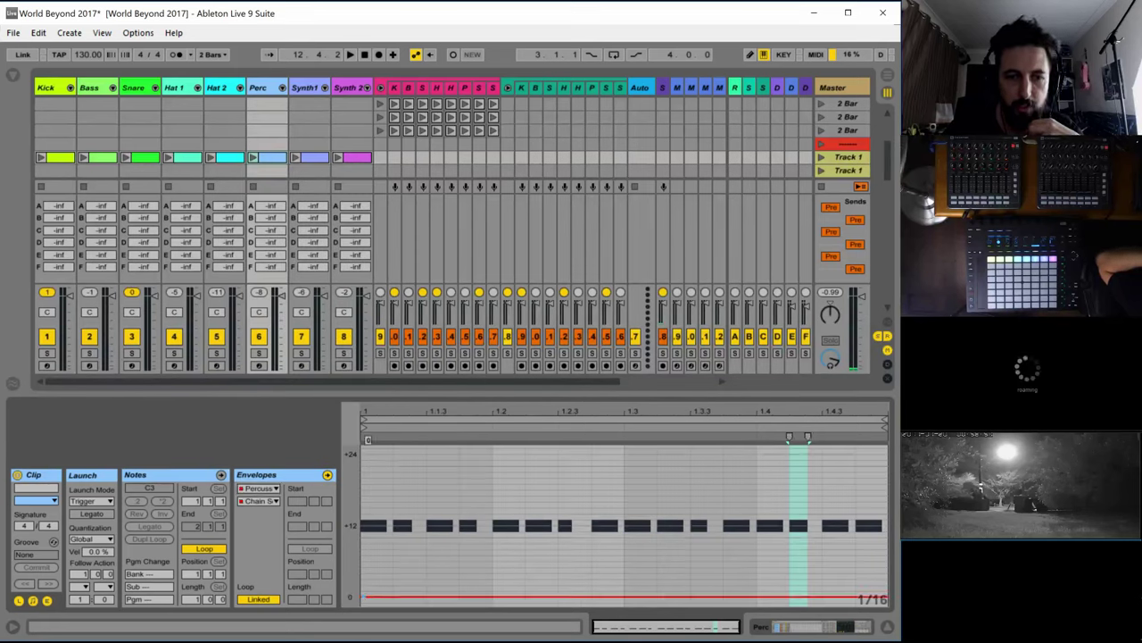
In the Synth1 clip of Track 1, bring up the Synth 1 rack's Chain Selector envelope
left_click(312, 157)
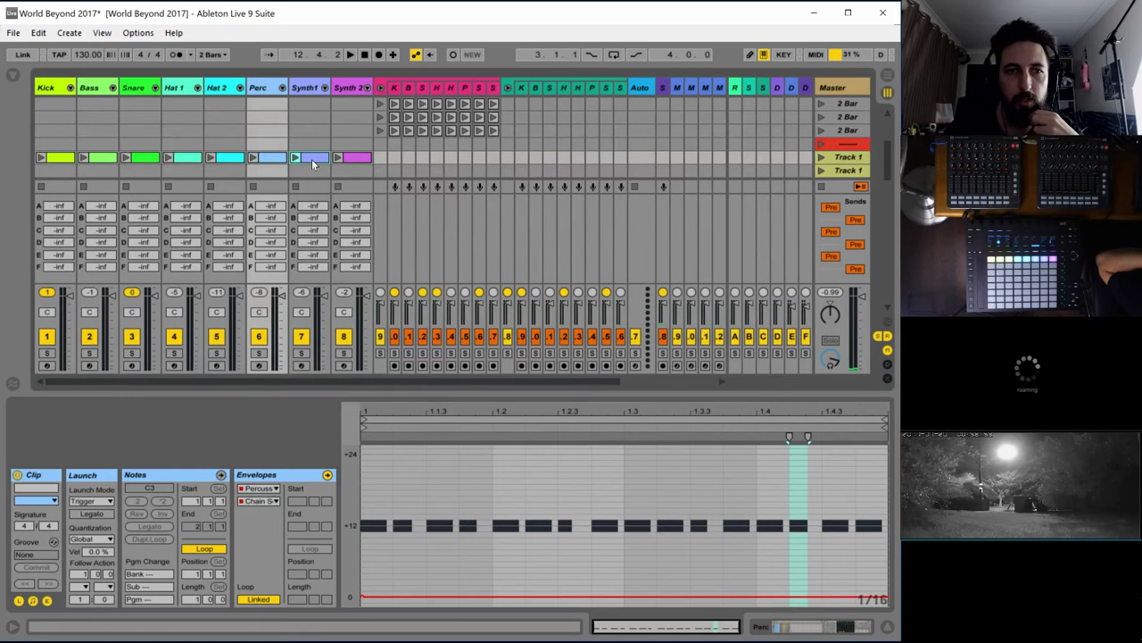
left_click(275, 490)
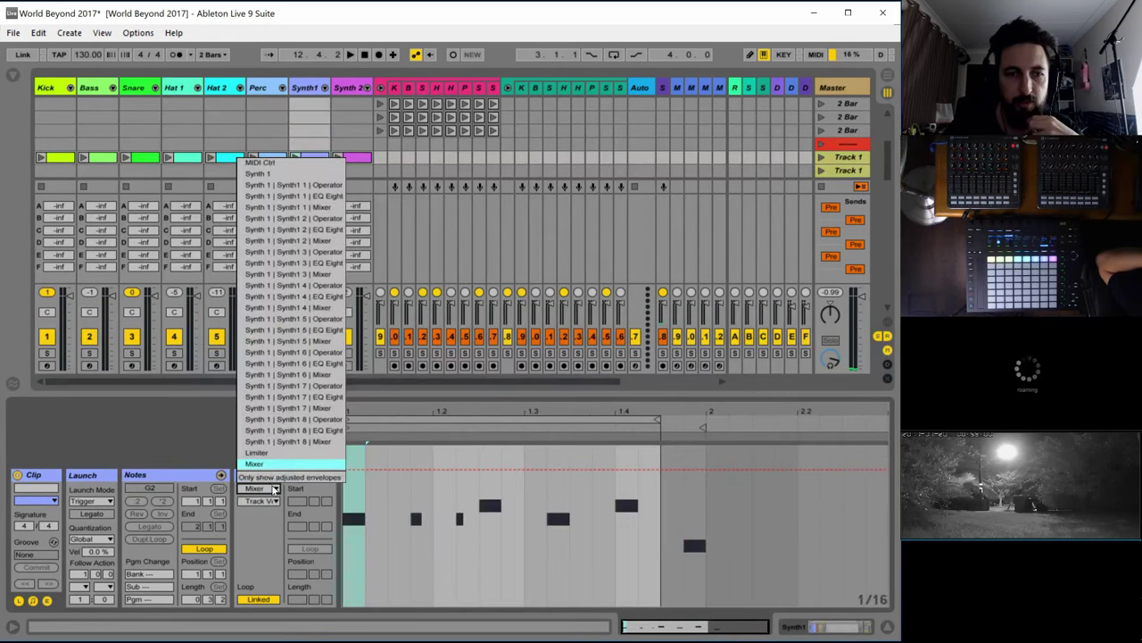
left_click(284, 172)
left_click(260, 490)
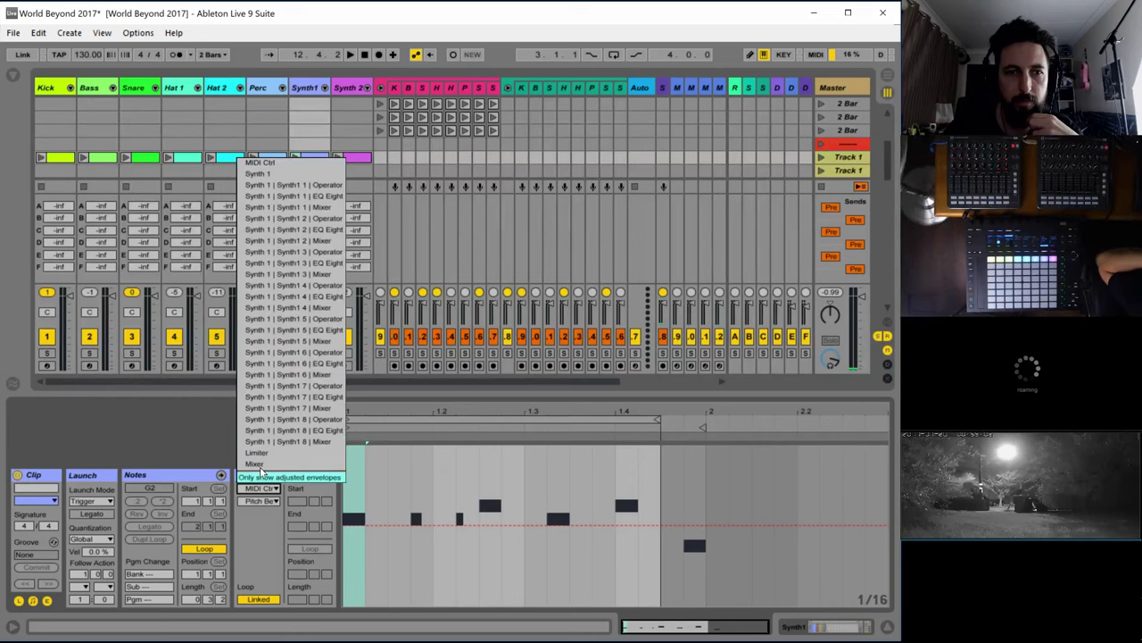
left_click(276, 170)
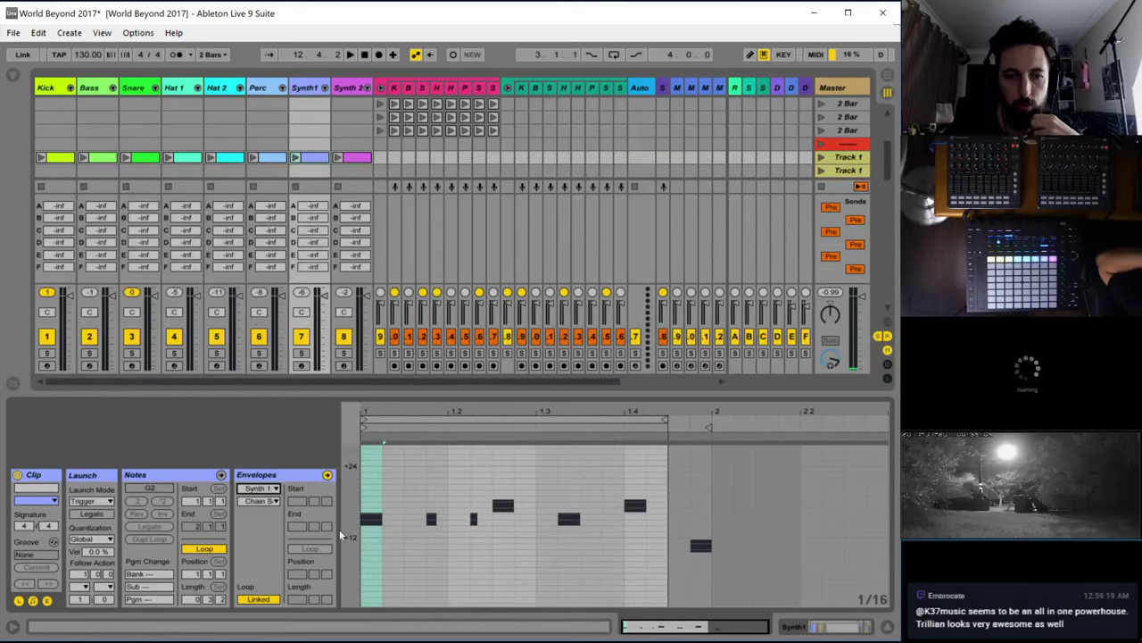
In the Synth 2 clip of Track 1, set the Synth 2 rack's Chain Selector envelope to a constant 0
left_click(357, 158)
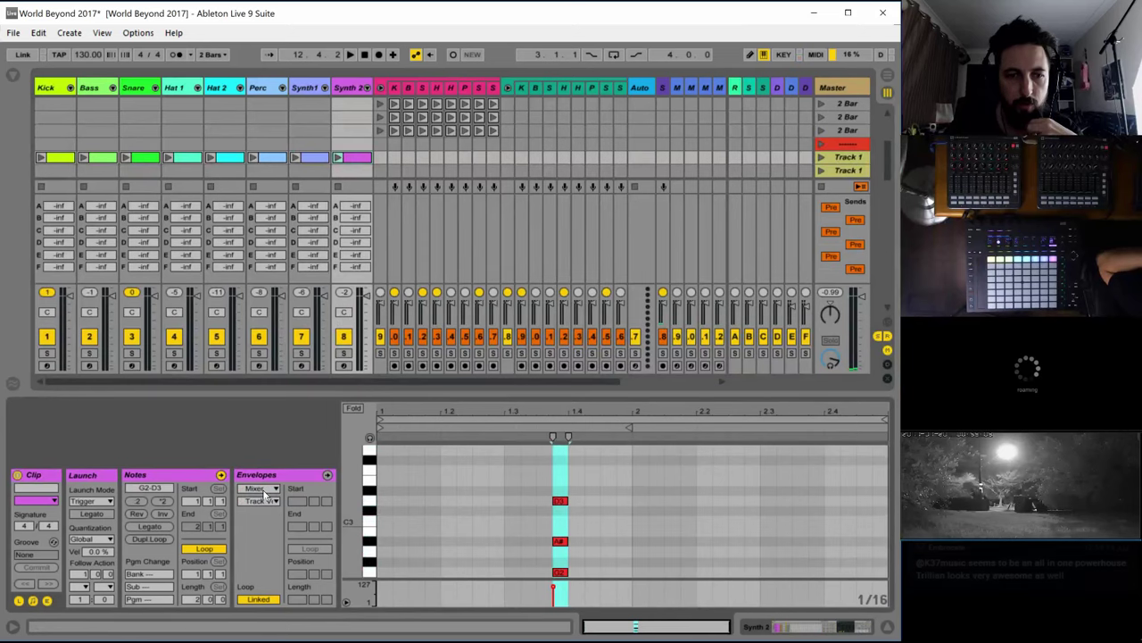
left_click(259, 490)
left_click(272, 188)
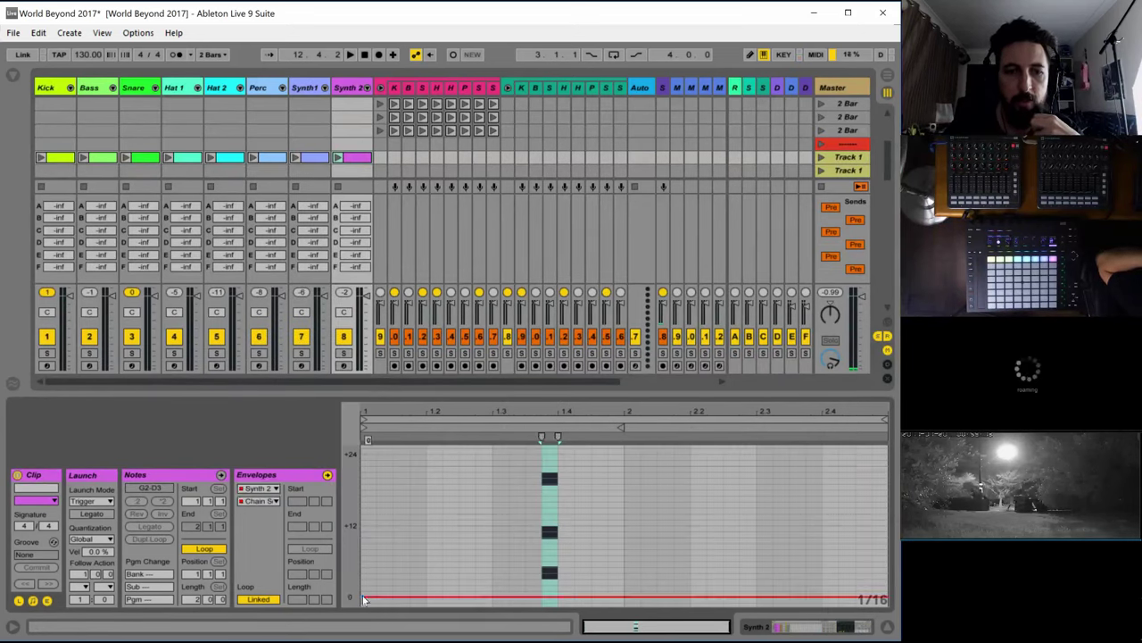
In the Bass clip of Track 2, set the Bass rack's Chain Selector envelope to a constant 1
scroll(234, 156, "up", 3)
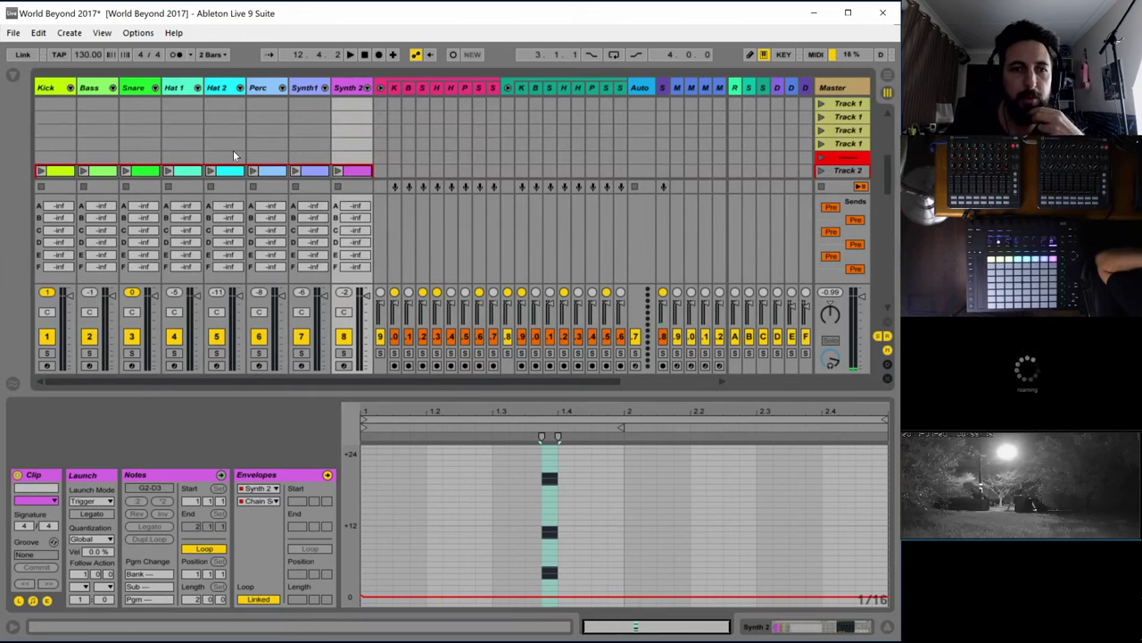
scroll(234, 156, "down", 1)
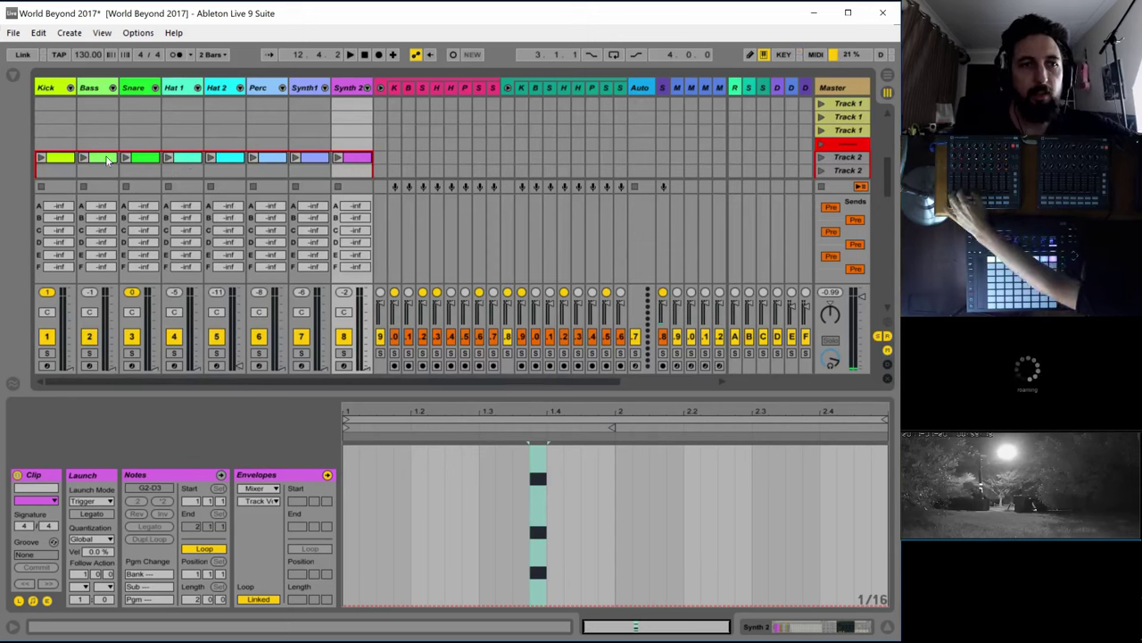
left_click(106, 158)
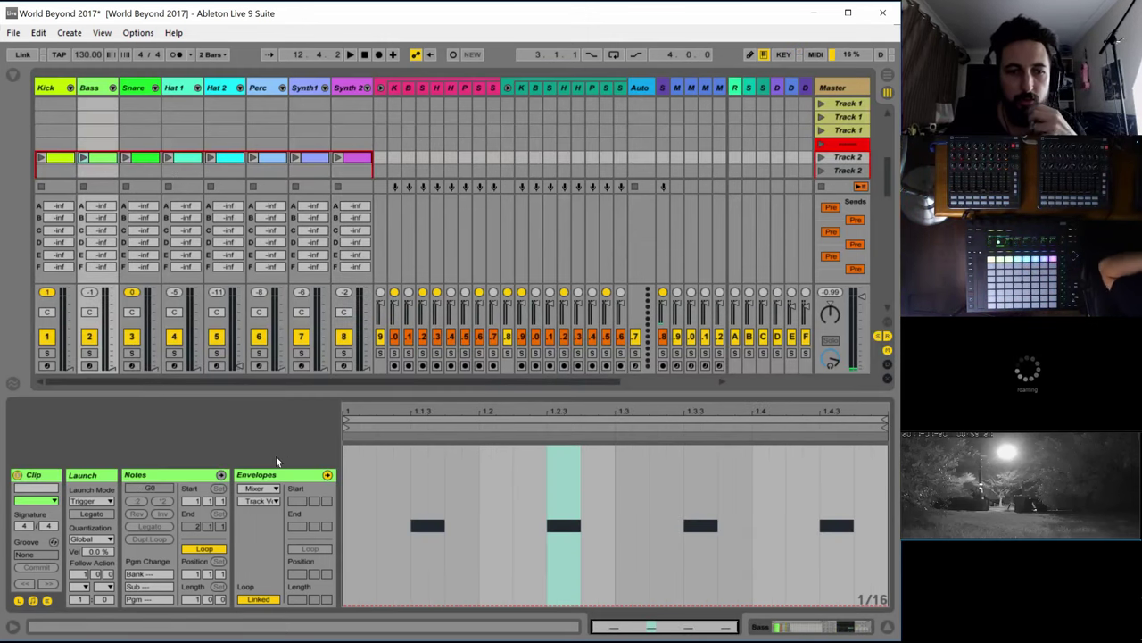
left_click(268, 488)
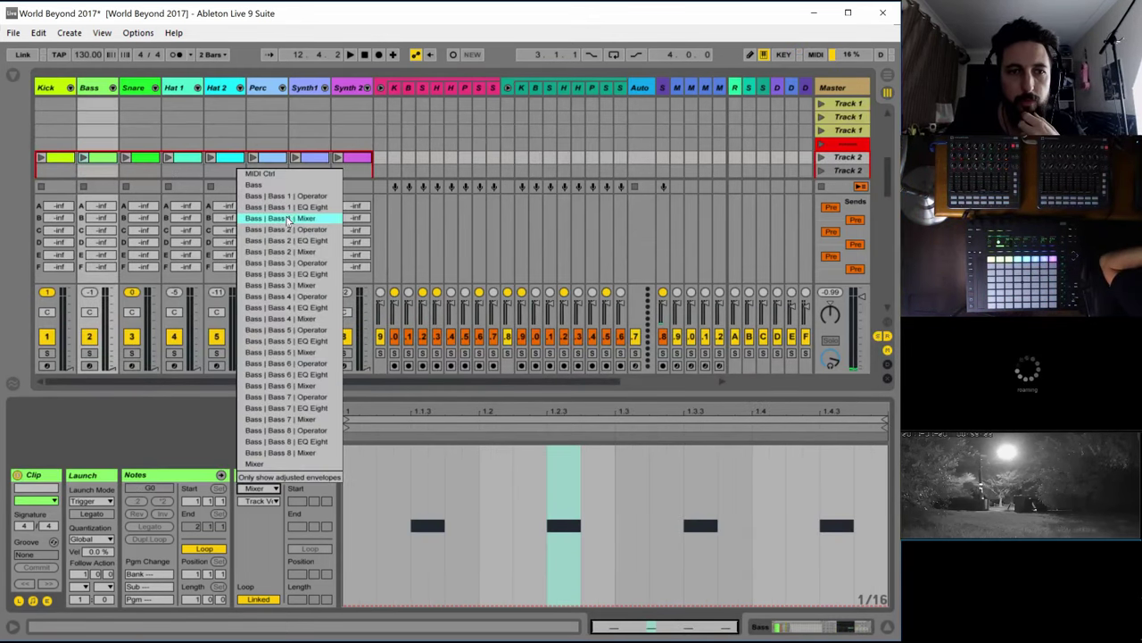
left_click(276, 186)
left_click(364, 597)
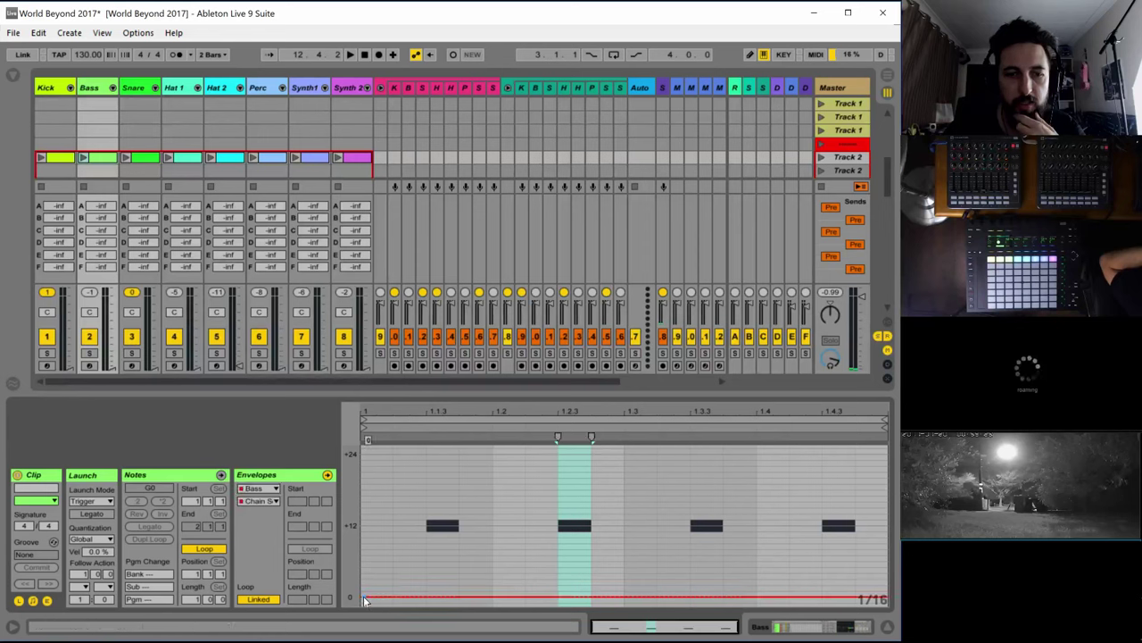
left_click_drag(364, 599, 364, 594)
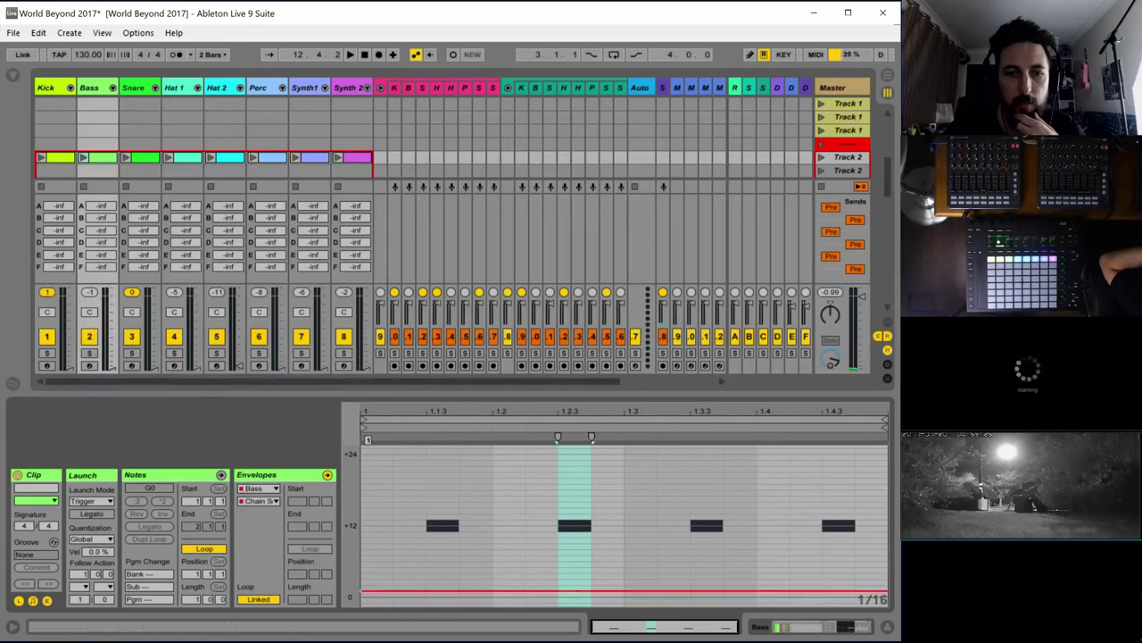
In the Perc clip of Track 2, set the Percussion rack's Chain Selector envelope to a constant 1
left_click(264, 92)
left_click(265, 488)
left_click(282, 190)
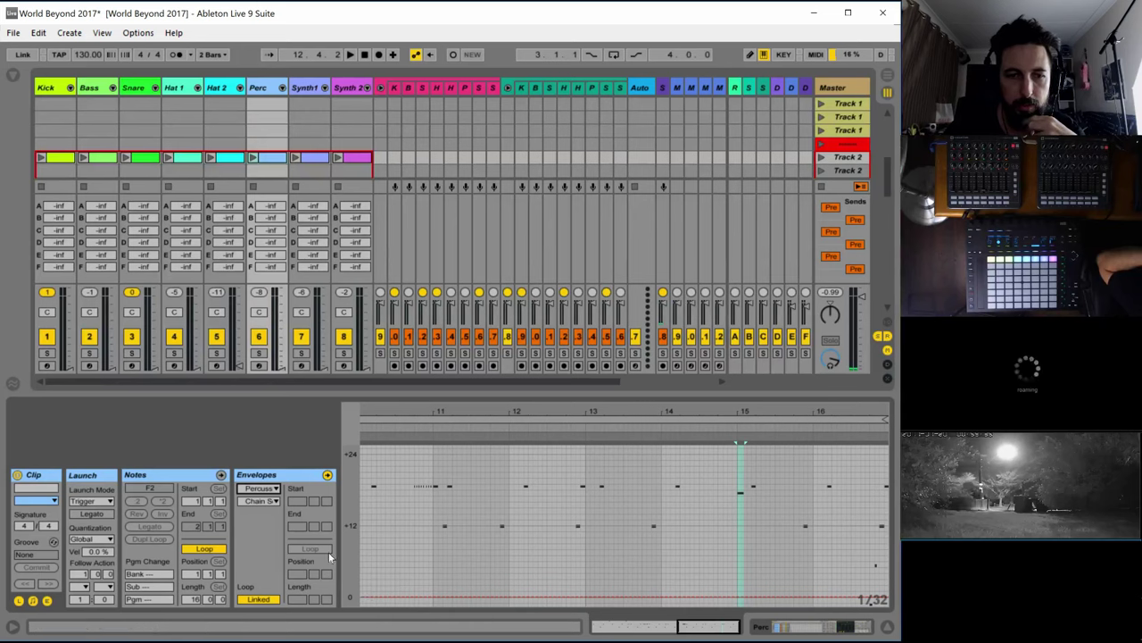
double_click(616, 625)
left_click_drag(372, 597, 371, 590)
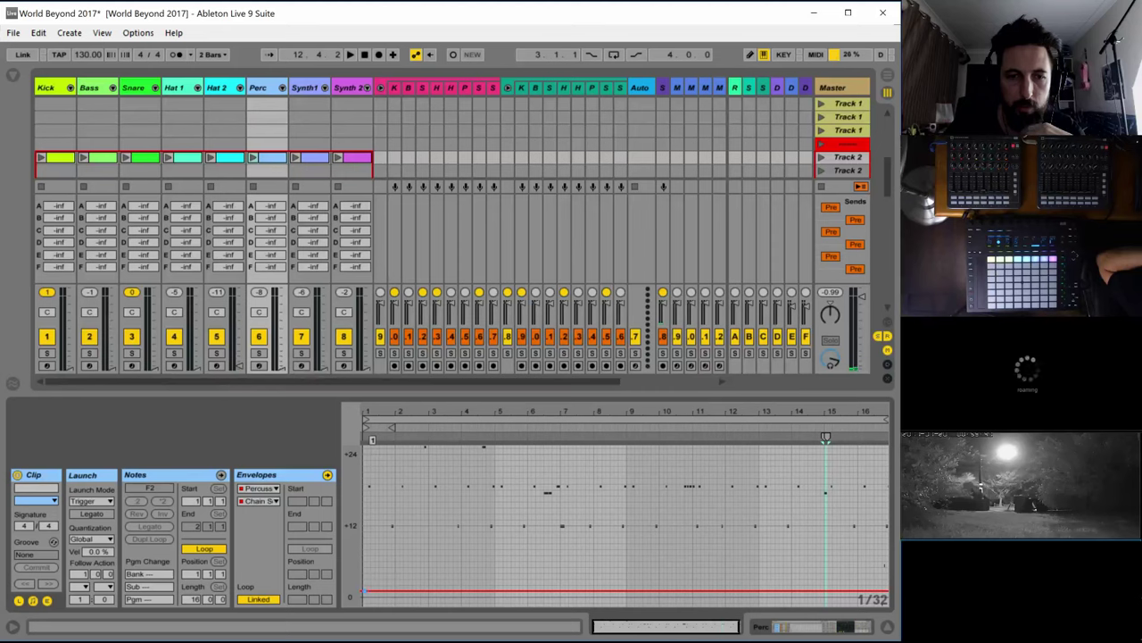
In the Synth1 clip of Track 2, set the Synth 1 rack's Chain Selector envelope to a constant 1
left_click(313, 156)
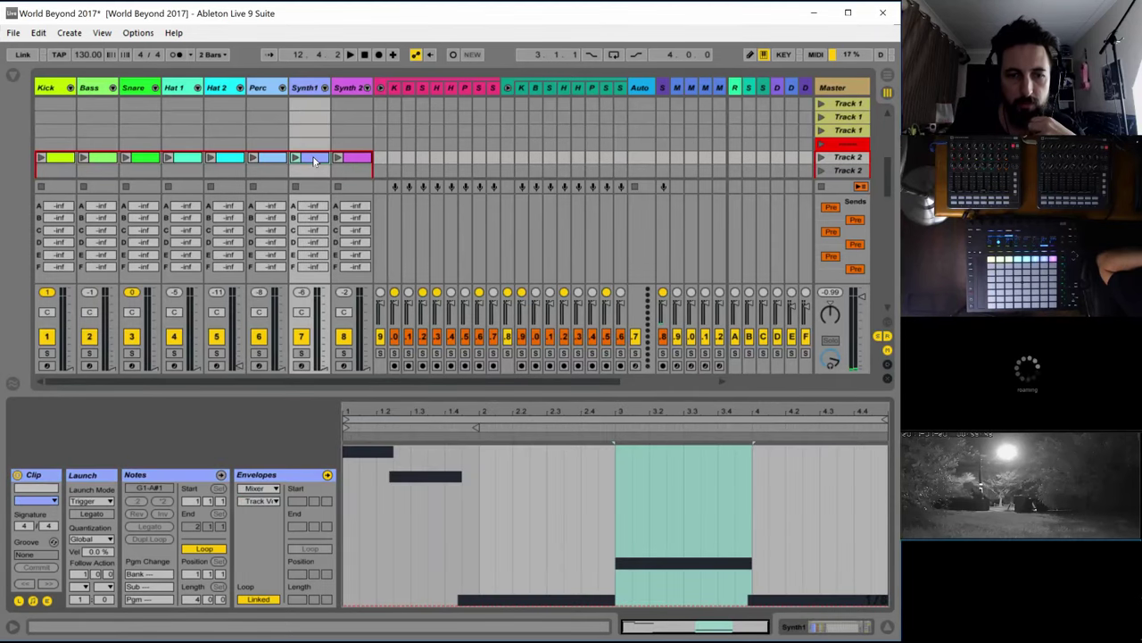
left_click(258, 488)
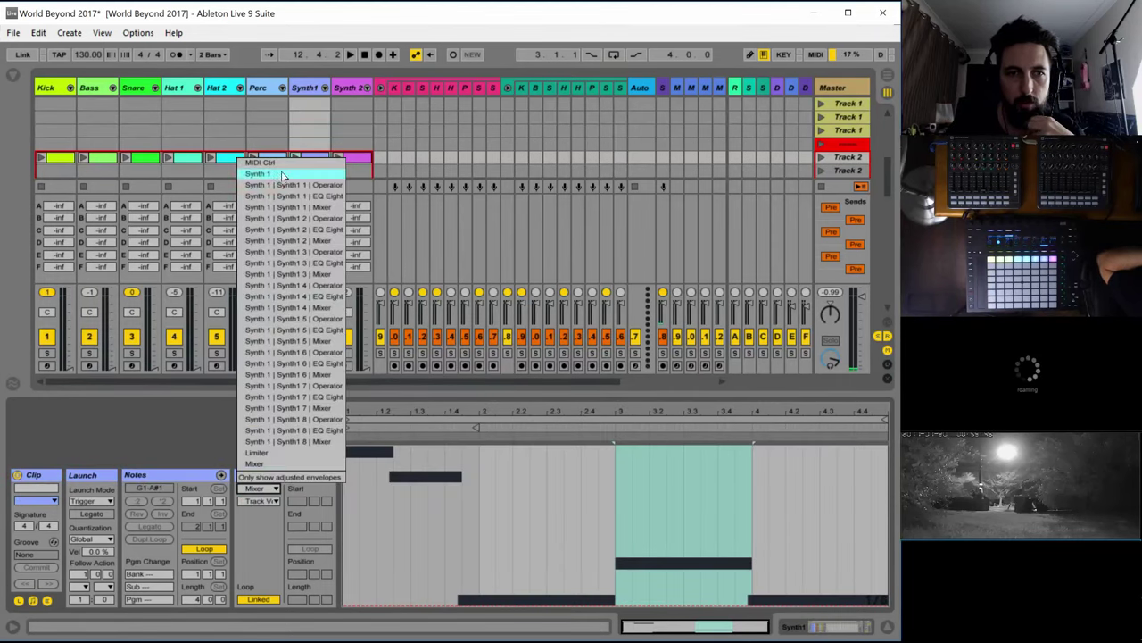
left_click(288, 170)
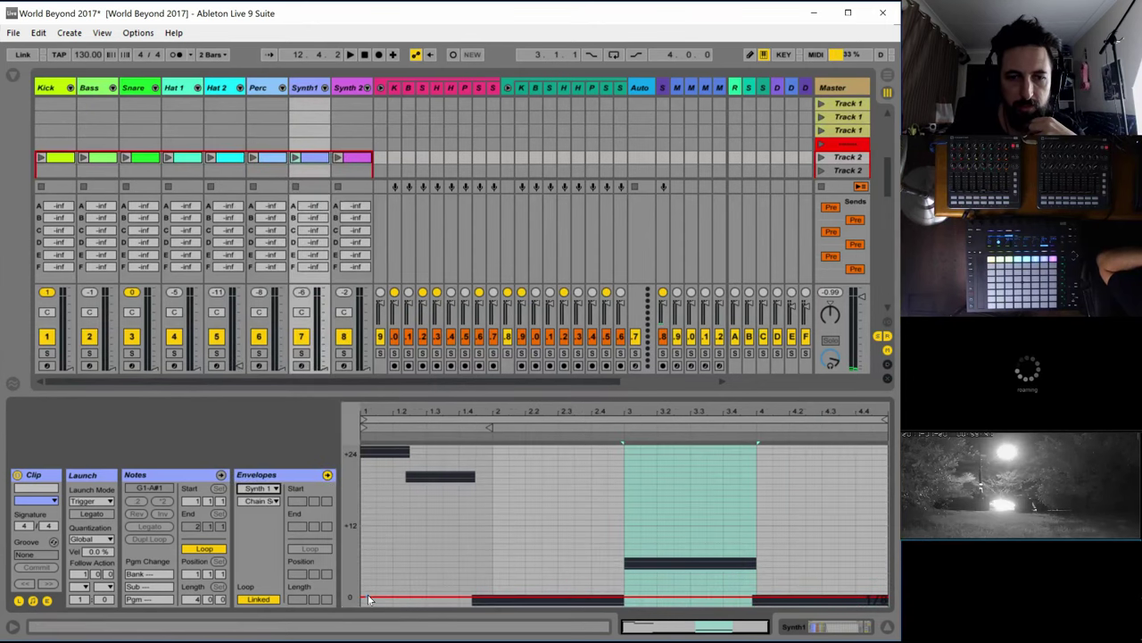
left_click_drag(373, 597, 373, 591)
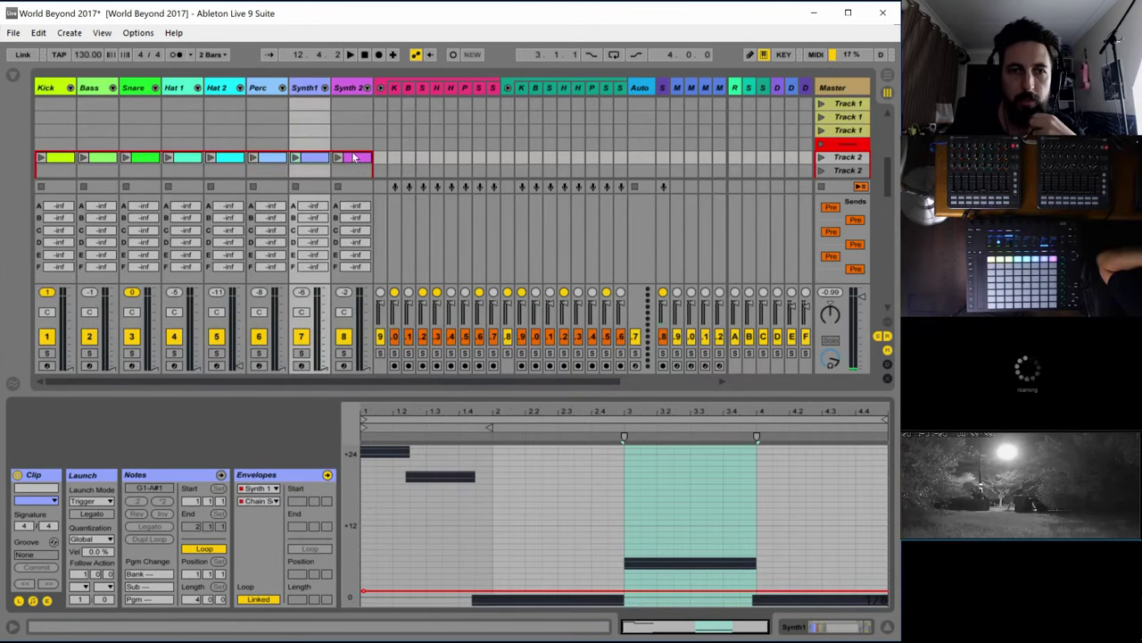
In the Synth 2 clip of Track 2, set the Synth 2 rack's Chain Selector envelope to a constant 1
left_click(349, 163)
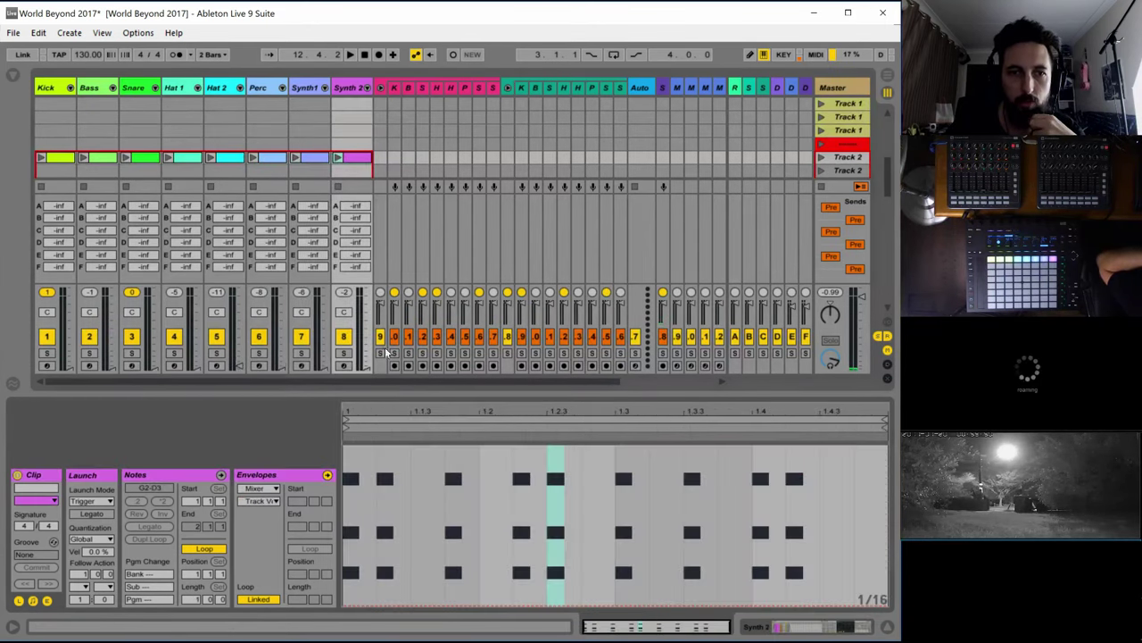
left_click(264, 489)
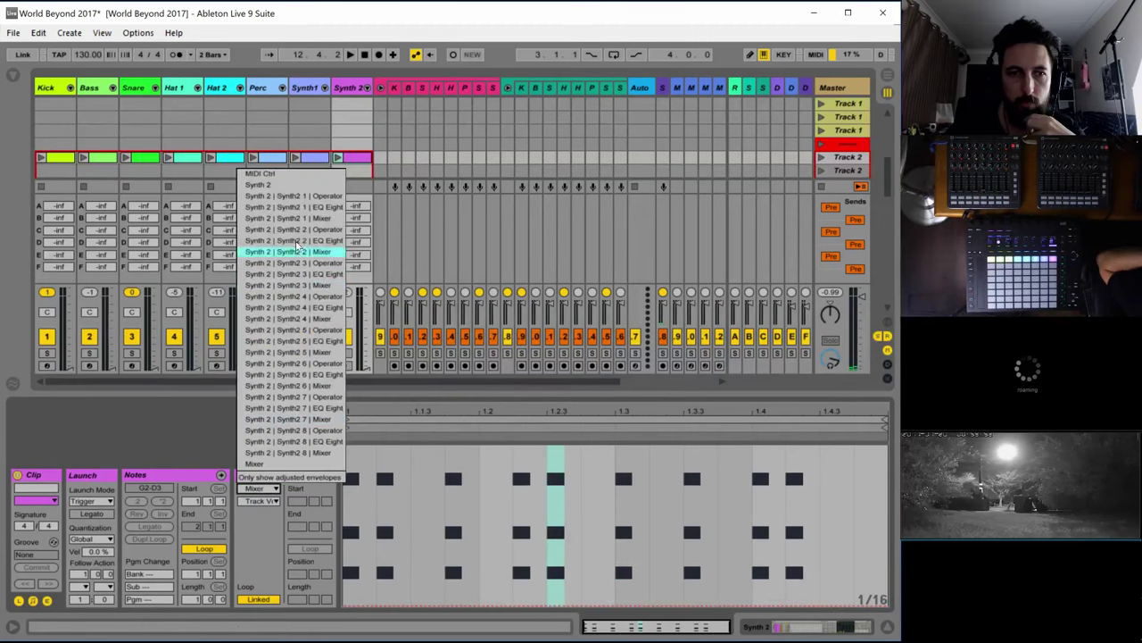
left_click(301, 185)
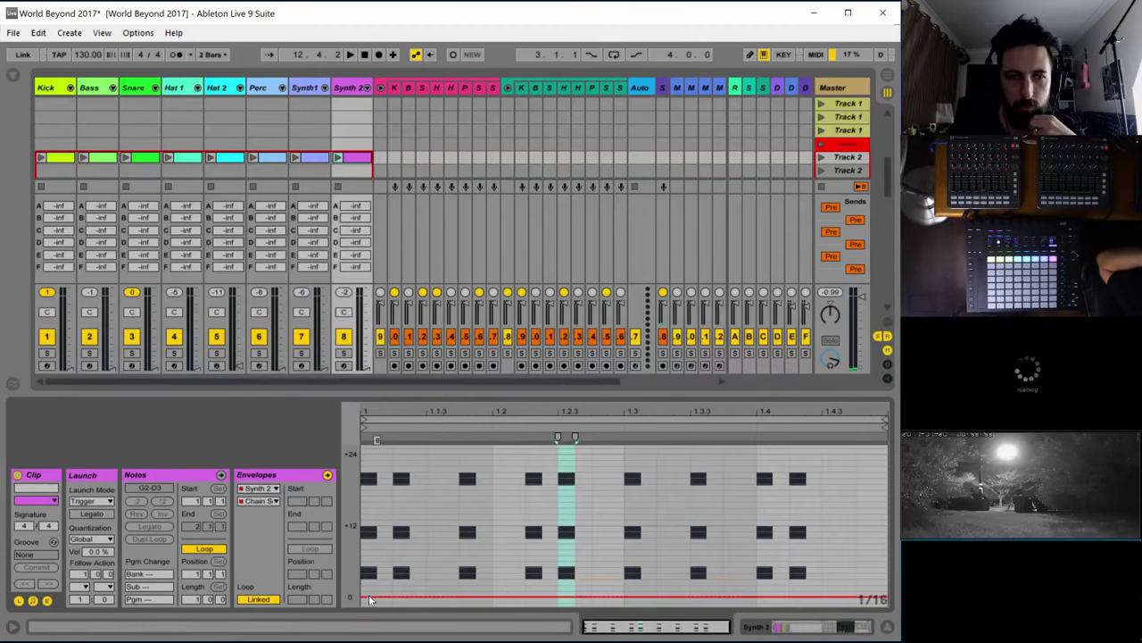
left_click_drag(371, 599, 371, 592)
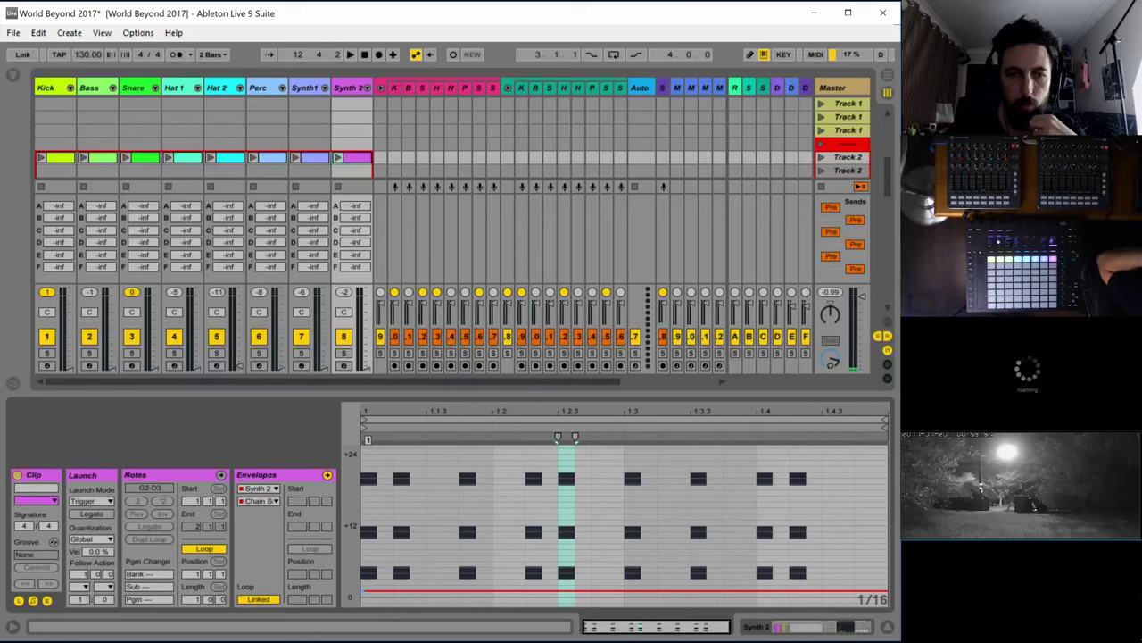
Launch the first Track 2 scene to audition its clips
left_click(821, 157)
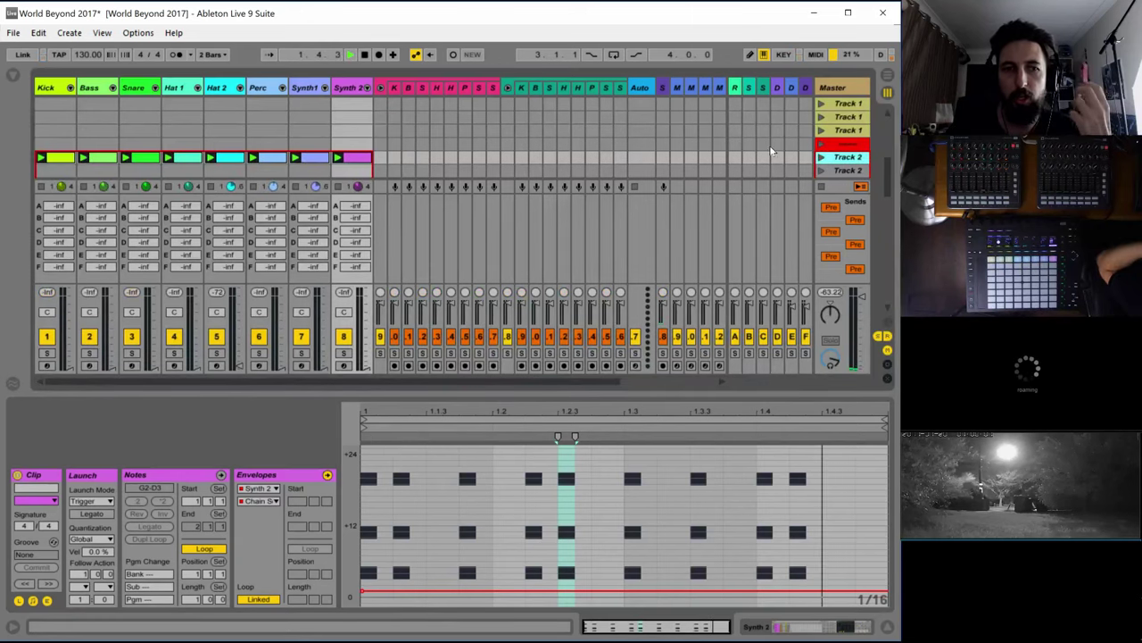
left_click(358, 93)
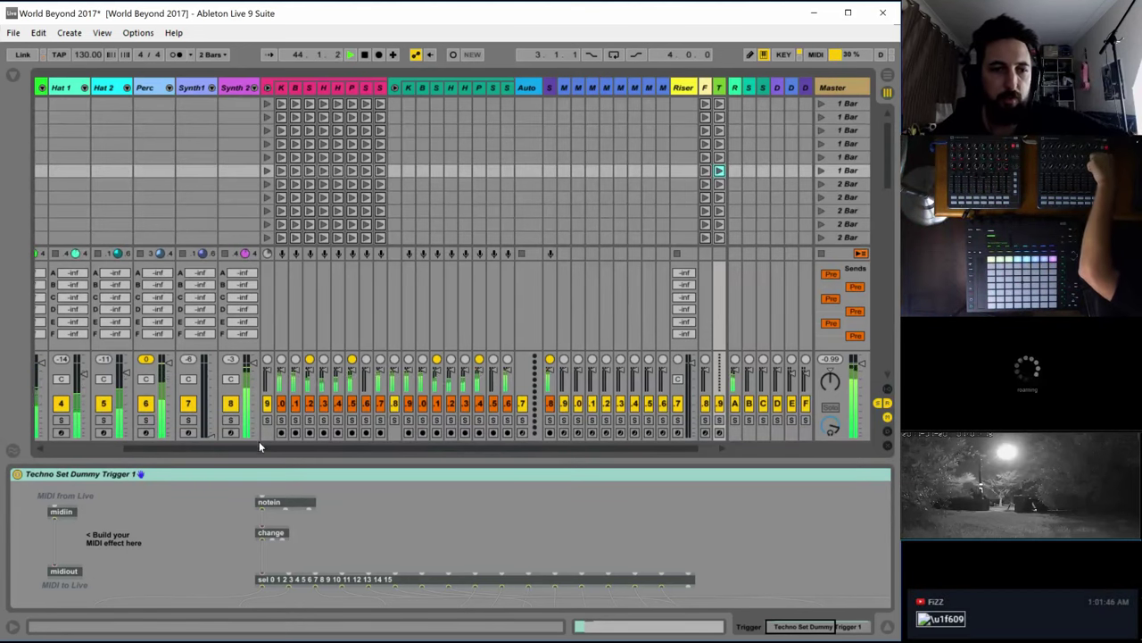
Stop all clips and create an empty one-bar MIDI clip in the Kick track's first Track 3 slot
left_click_drag(259, 447, 158, 449)
scroll(219, 168, "down", 2)
scroll(217, 182, "down", 1)
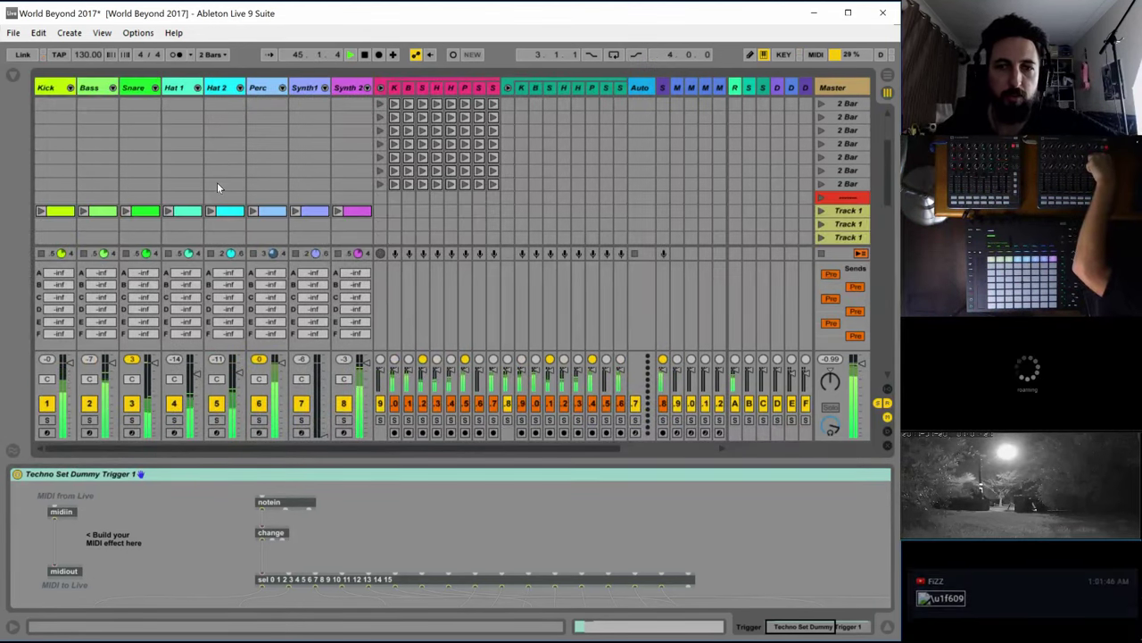
scroll(217, 185, "up", 1)
scroll(217, 187, "down", 2)
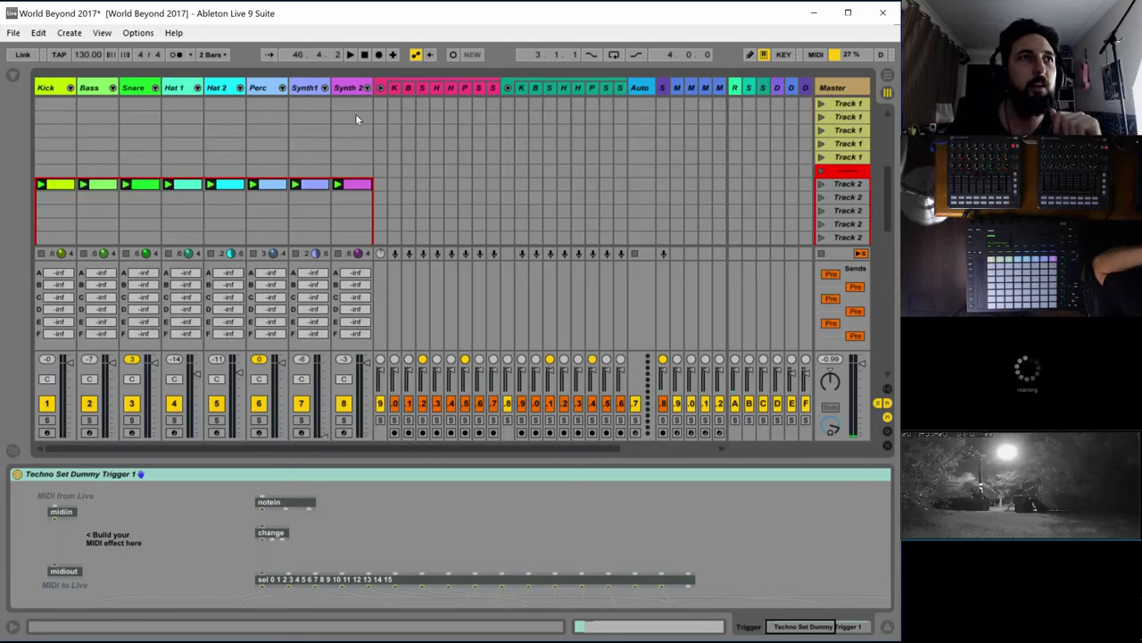
scroll(259, 161, "down", 5)
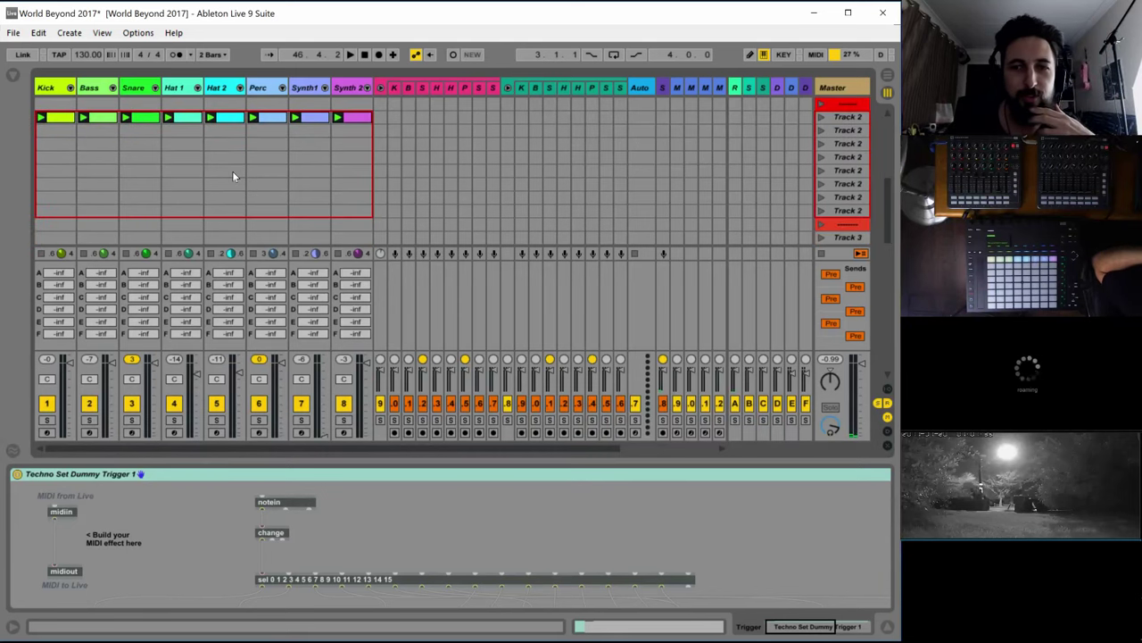
scroll(232, 174, "down", 2)
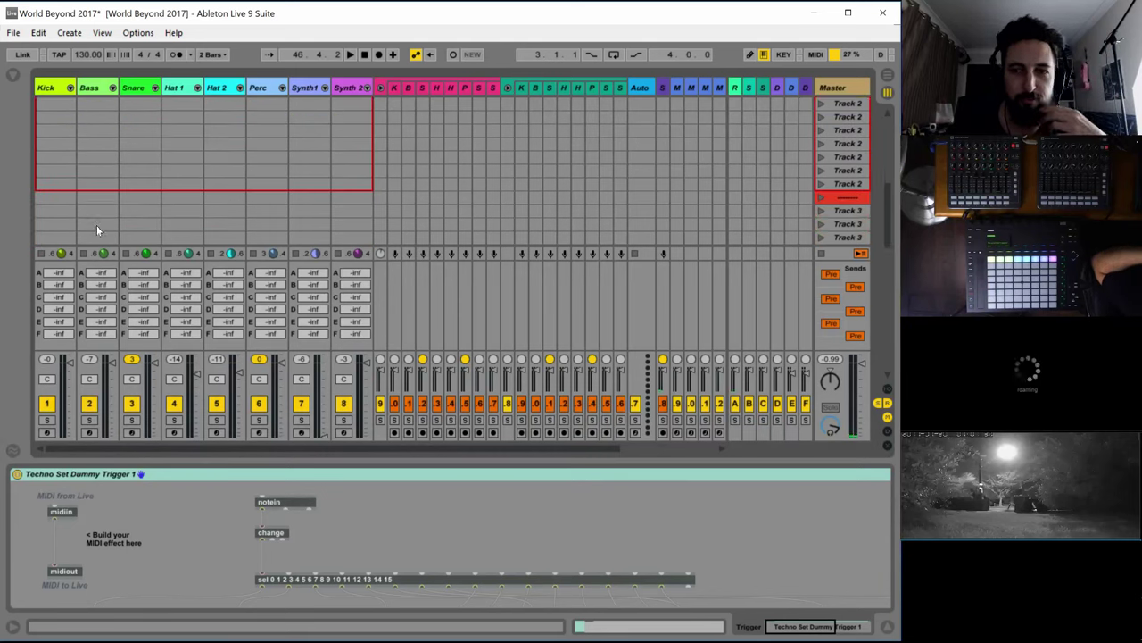
left_click(64, 211)
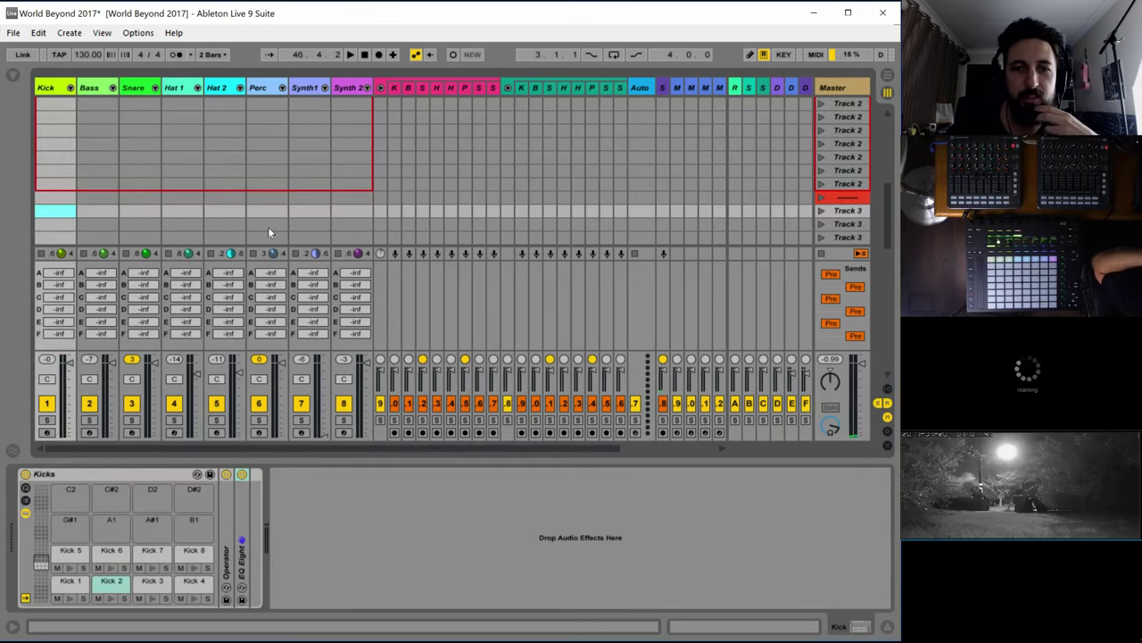
left_click(821, 254)
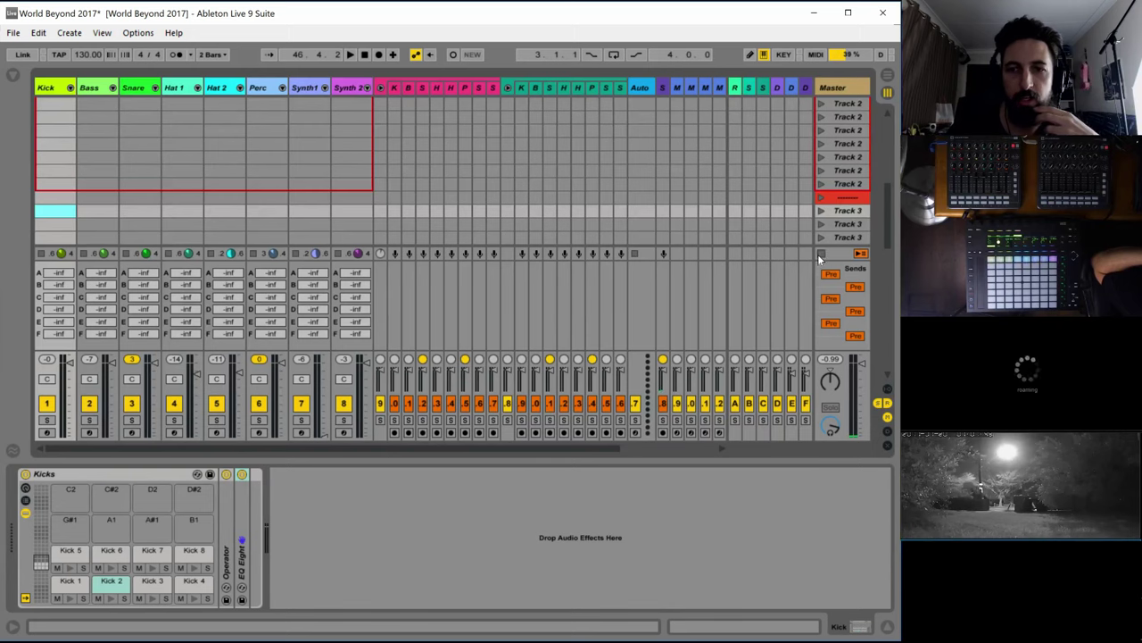
double_click(55, 210)
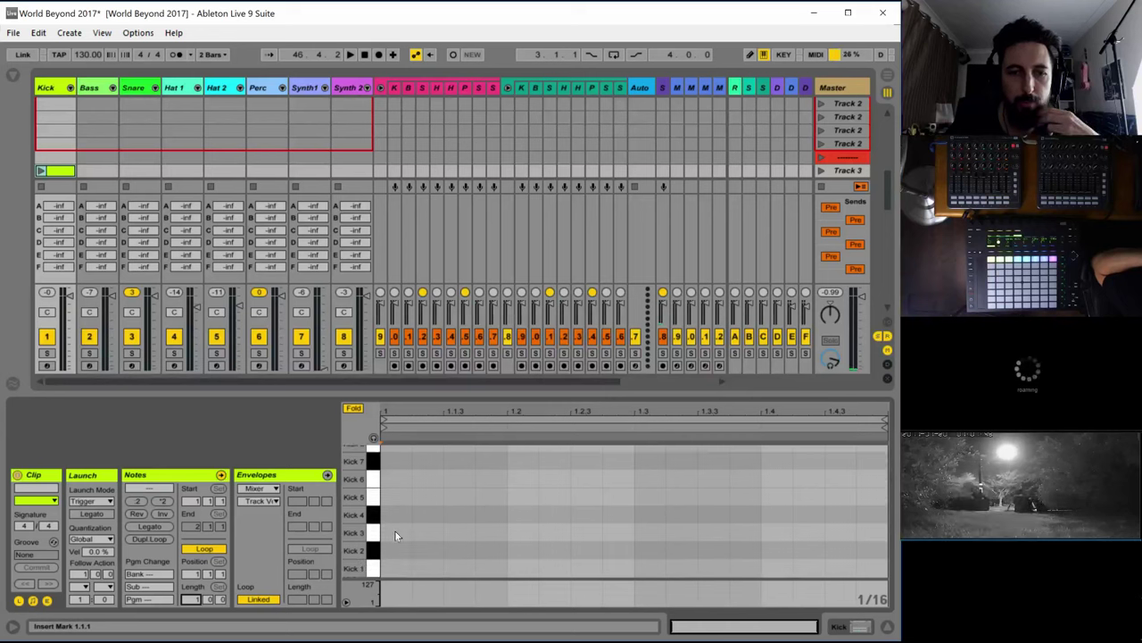
Place Kick 3 sixteenth notes at 1.1, 1.2, 1.3 and 1.4 in the new Kick clip and launch it
double_click(395, 532)
double_click(523, 532)
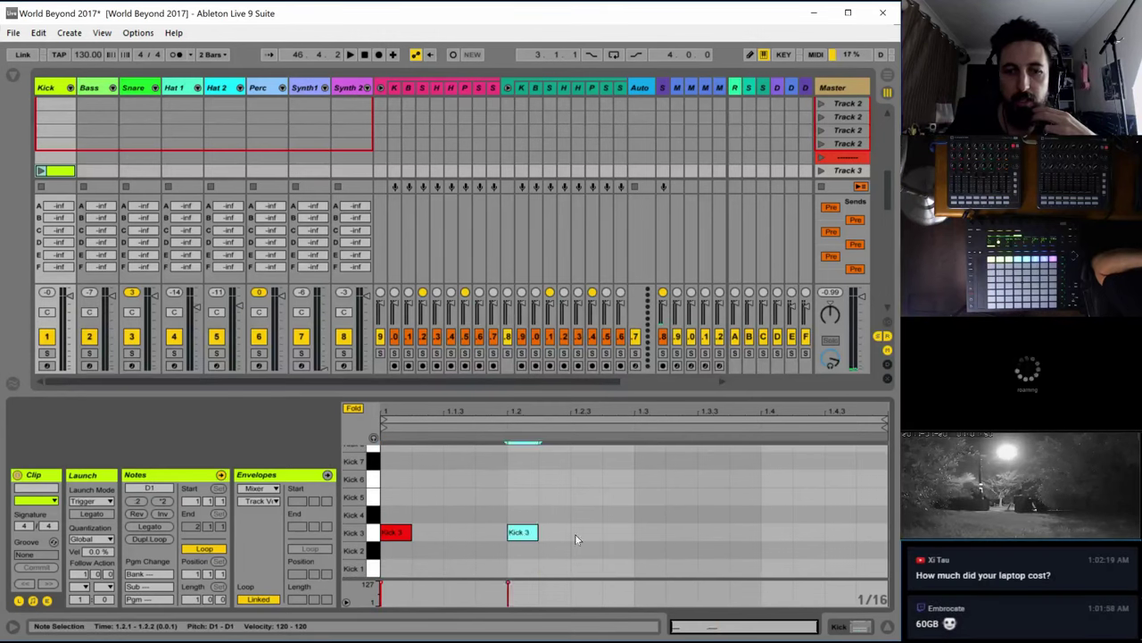
double_click(651, 533)
double_click(773, 534)
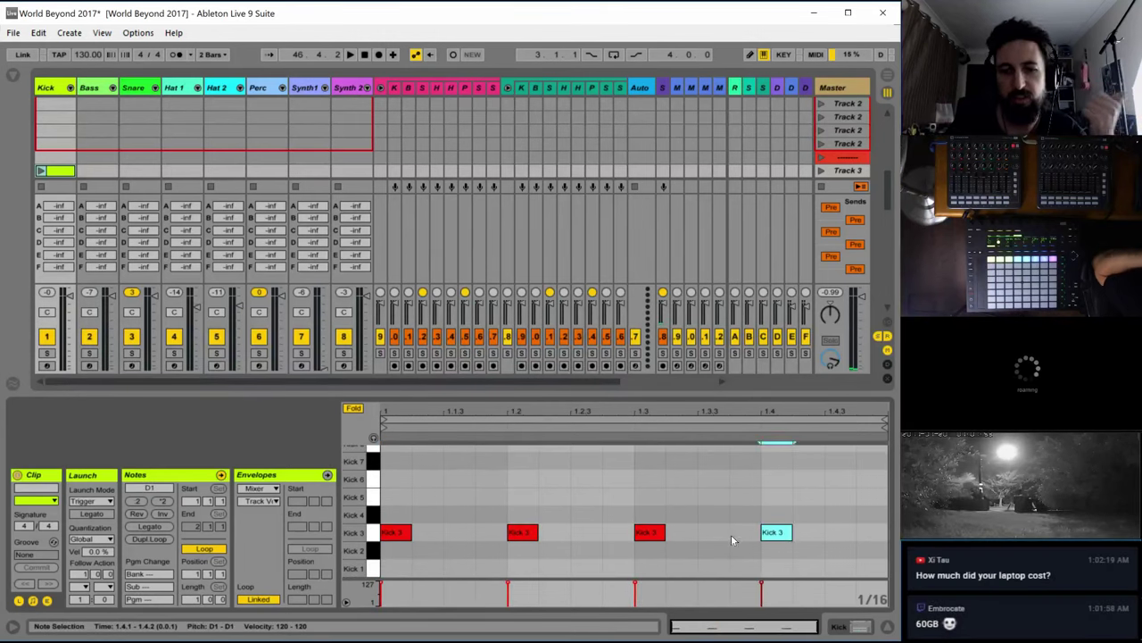
left_click(41, 171)
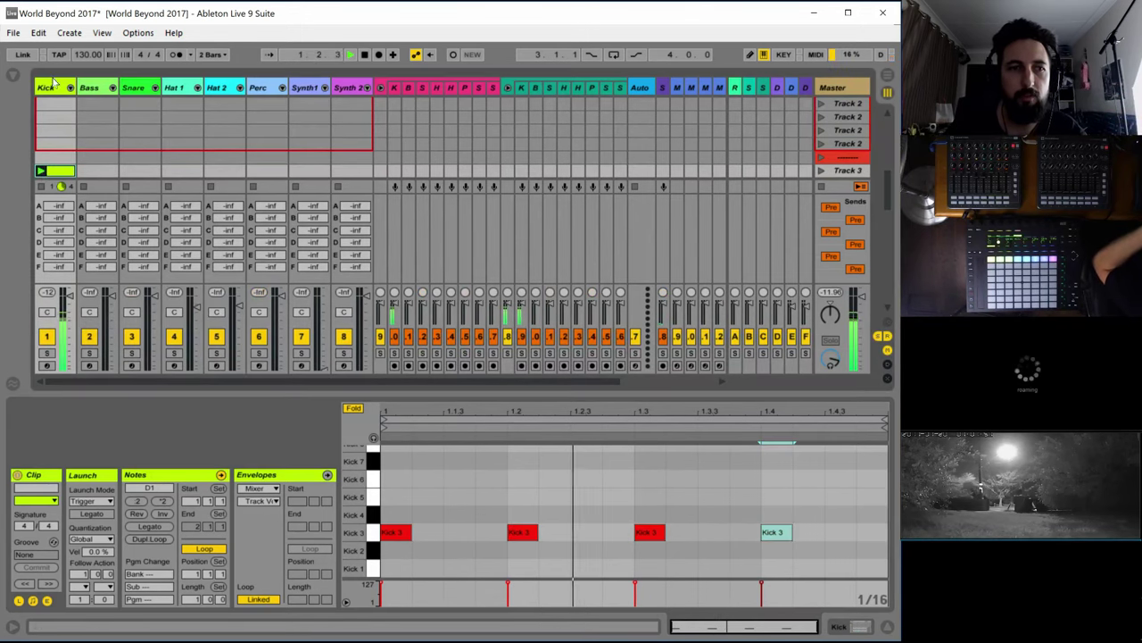
Show the Kicks rack's Kick 3 chain and set its Operator Transpose to -26 st
key("shift+Tab")
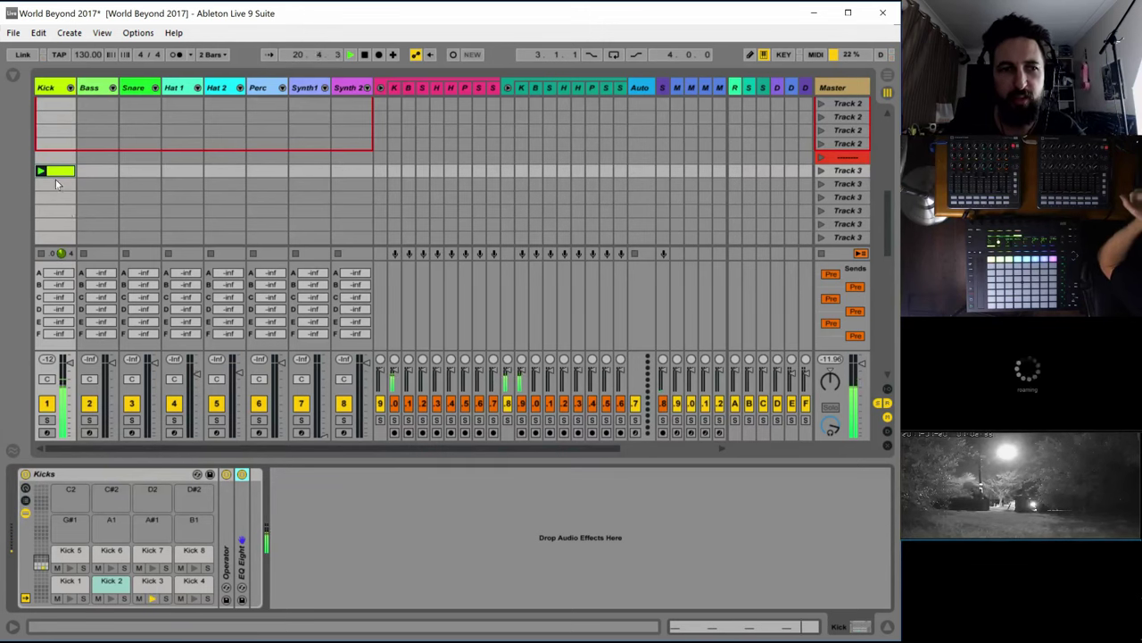
left_click(163, 585)
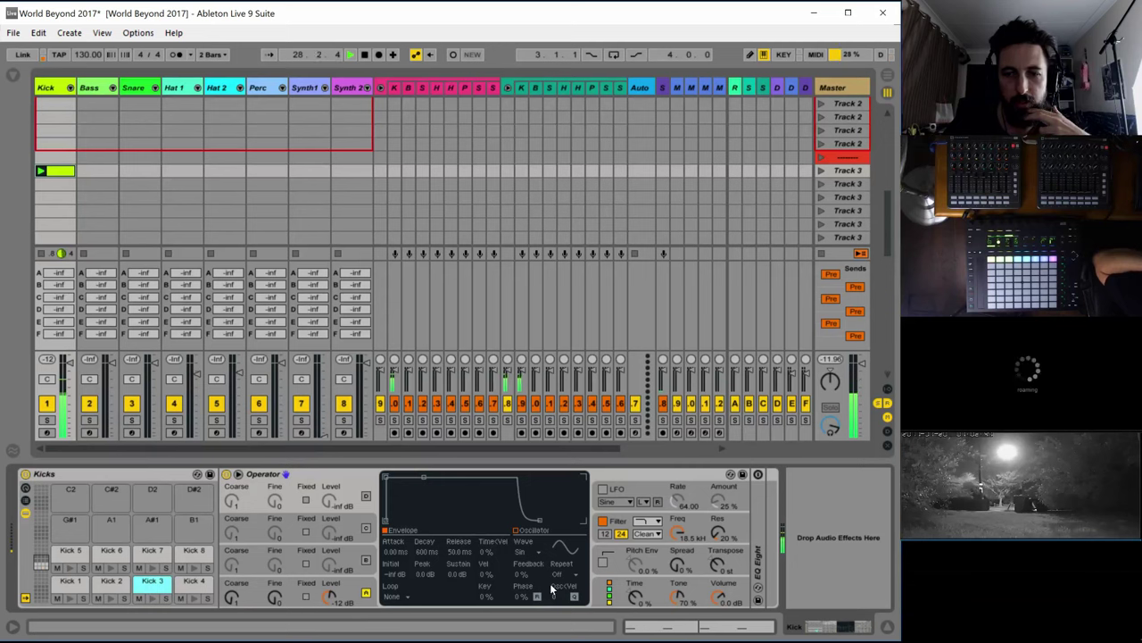
left_click_drag(723, 566, 719, 552)
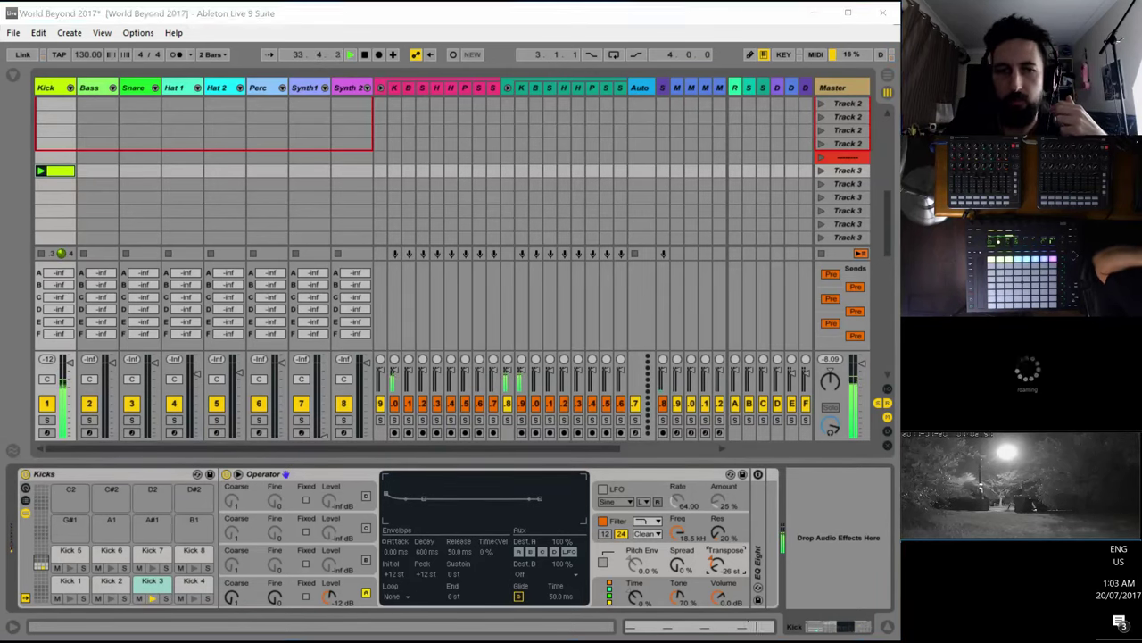
Switch to the World Beyond Sound Design spreadsheet and read Track 3's overall style, Kick and Bass notes
key("alt+Tab")
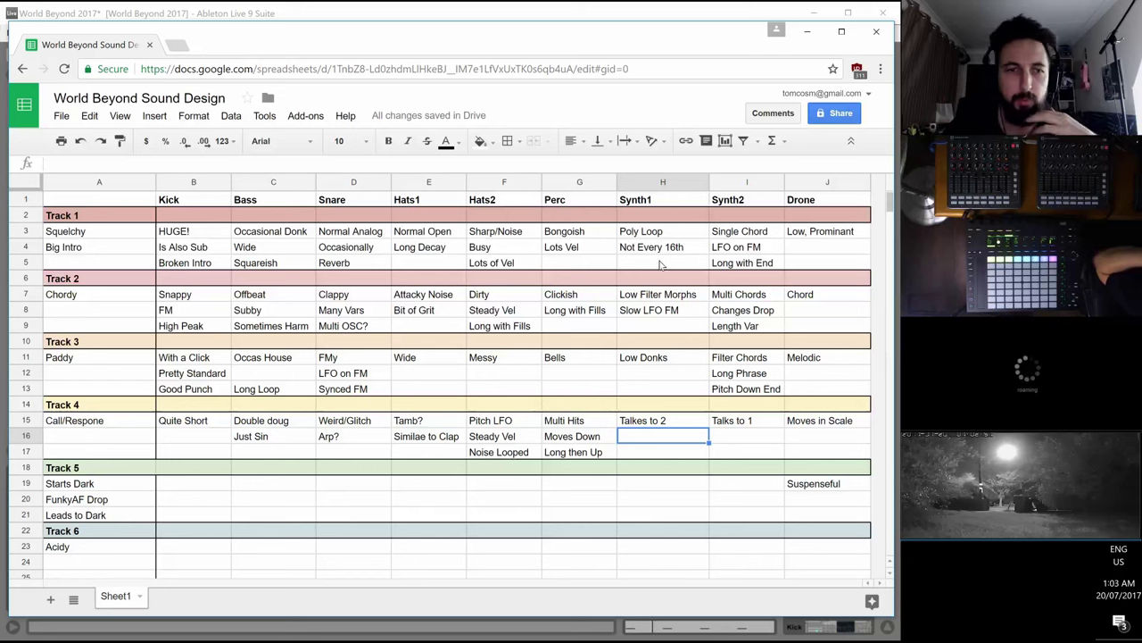
left_click(100, 359)
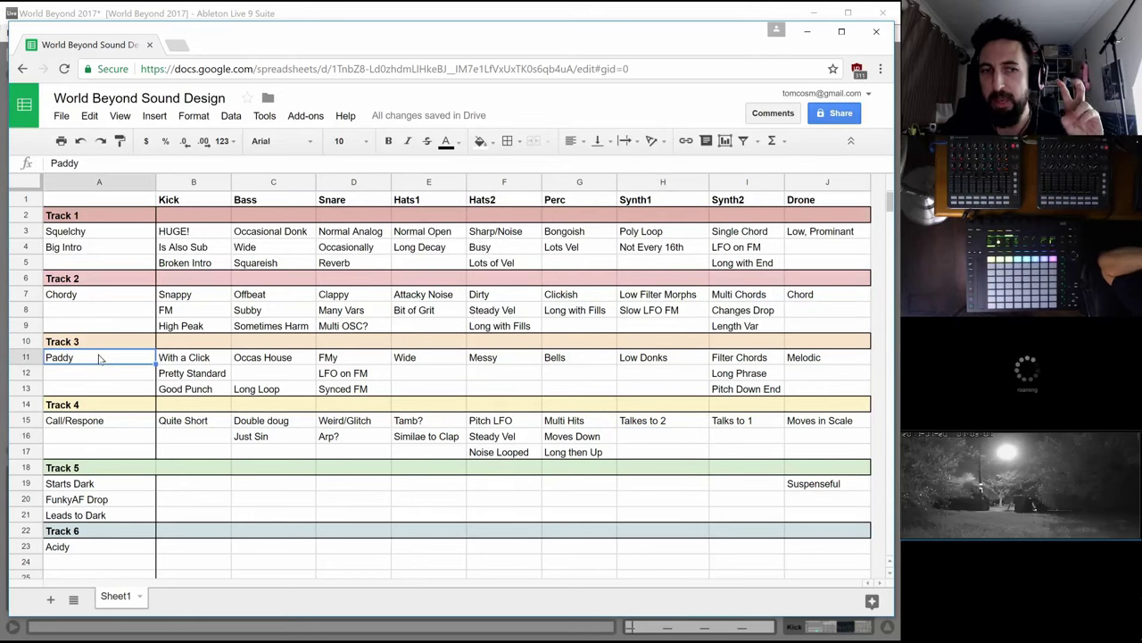
left_click(206, 361)
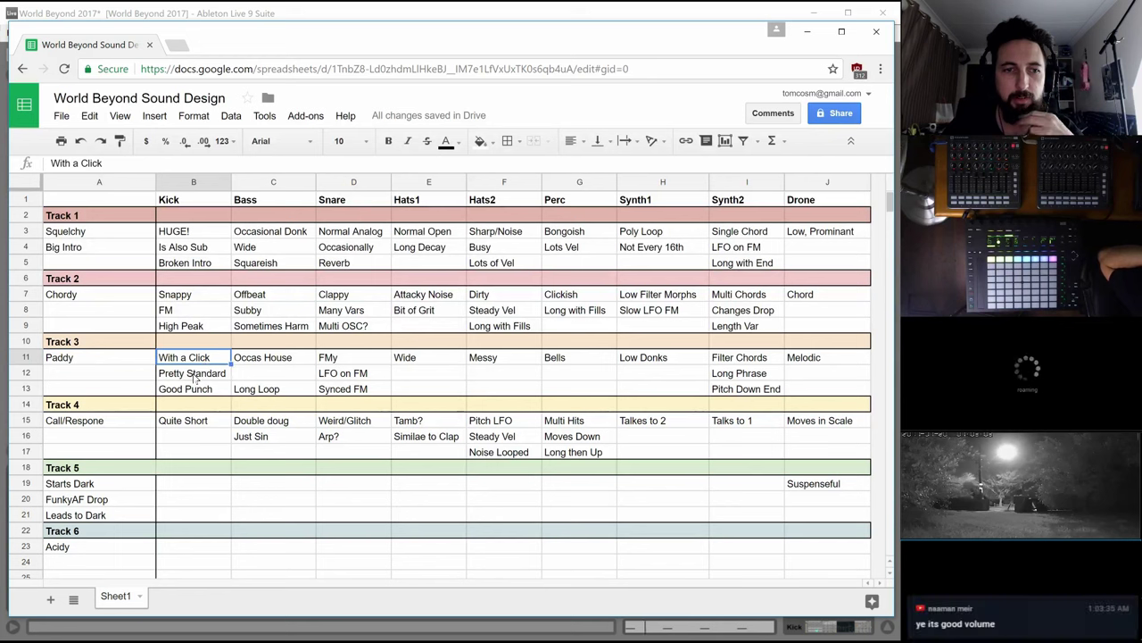
left_click(196, 374)
left_click(201, 396)
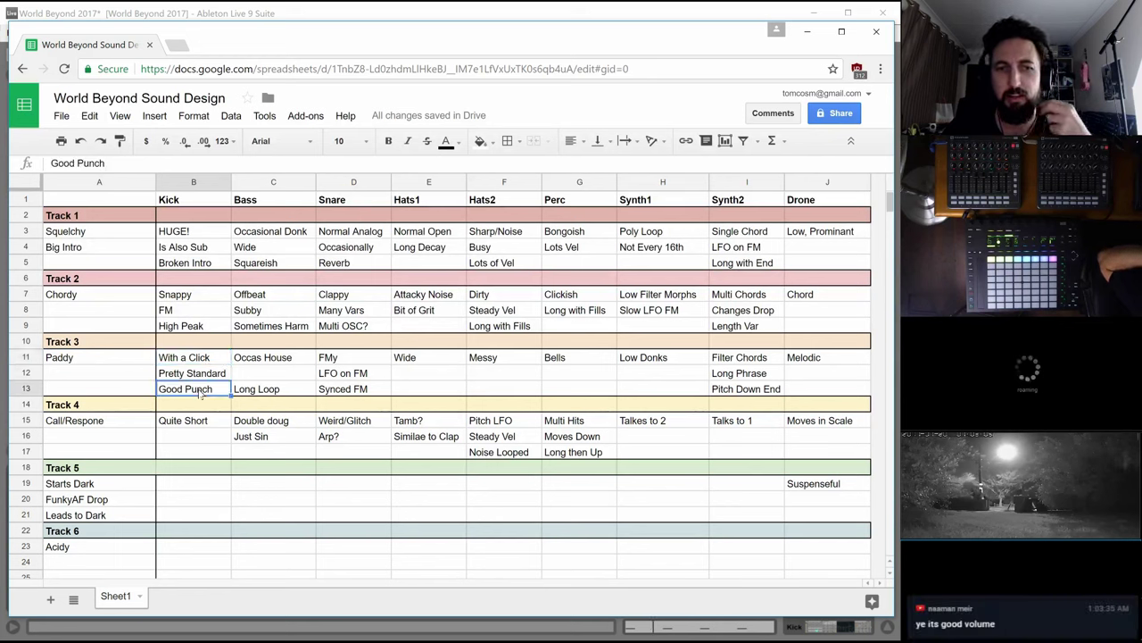
left_click(260, 359)
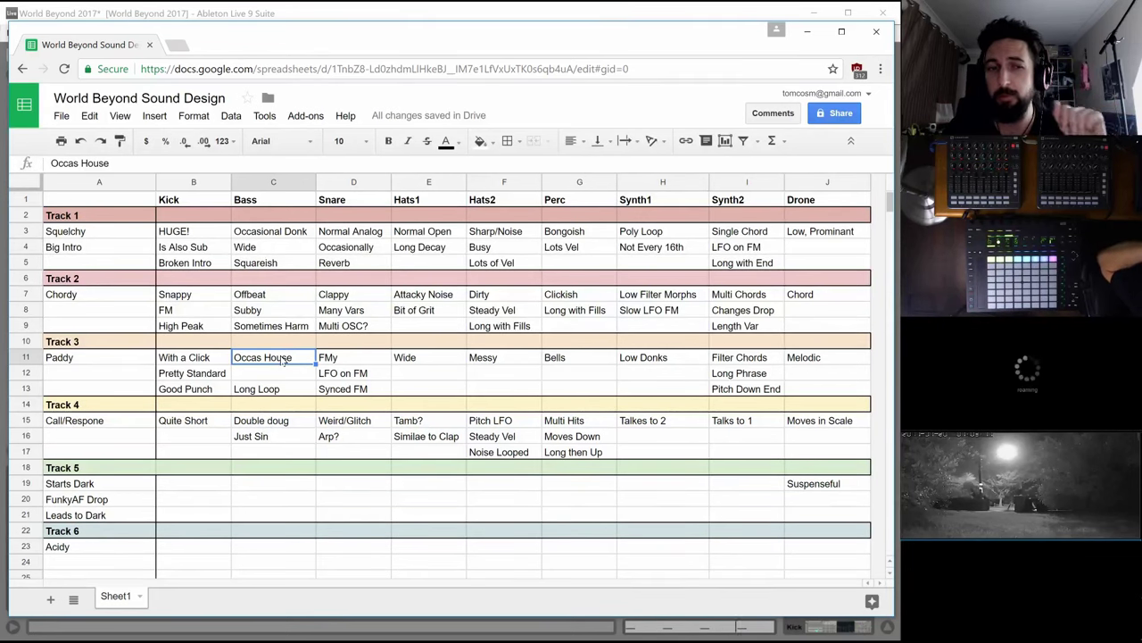
left_click(269, 389)
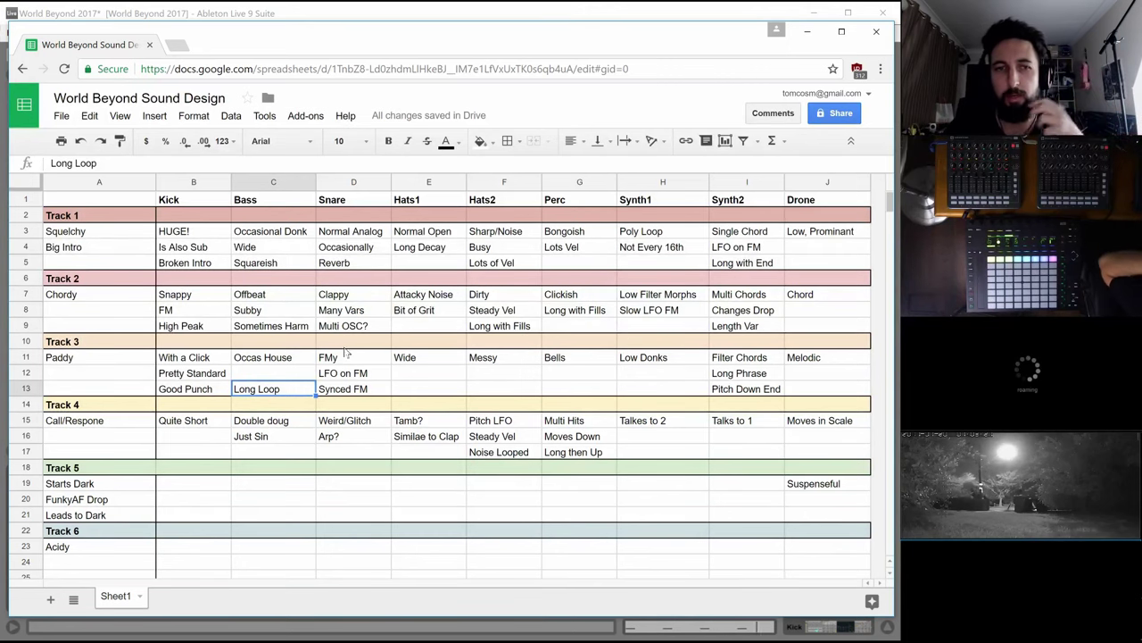
Review the three Snare notes listed under Track 3 in the sound design sheet
left_click(339, 359)
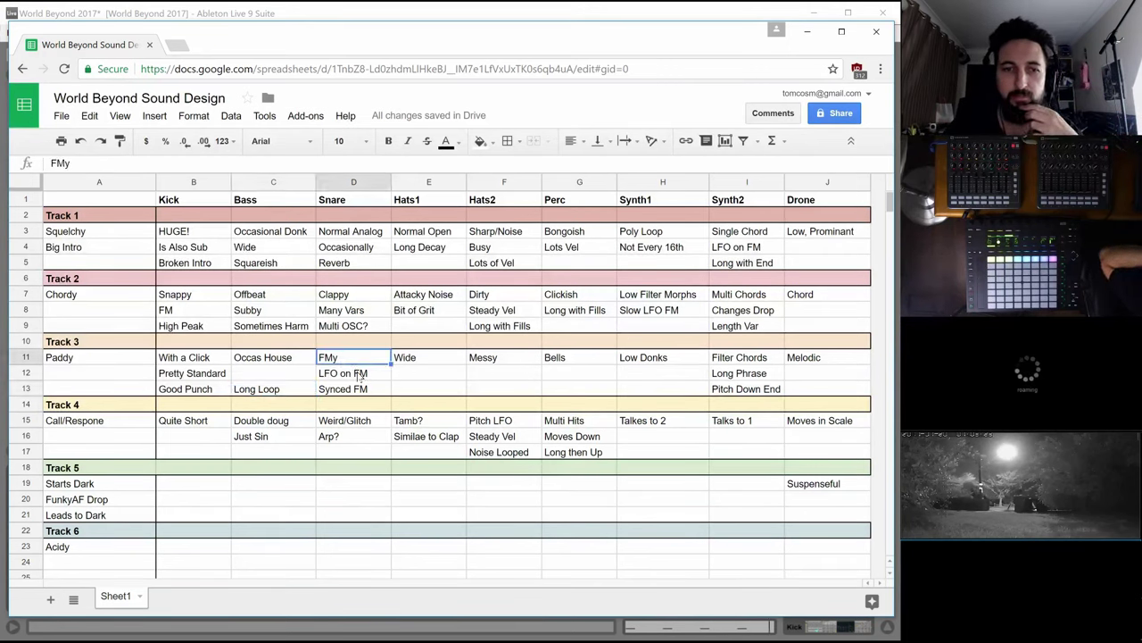
left_click(360, 376)
left_click(351, 393)
left_click(355, 377)
left_click(356, 362)
left_click(347, 380)
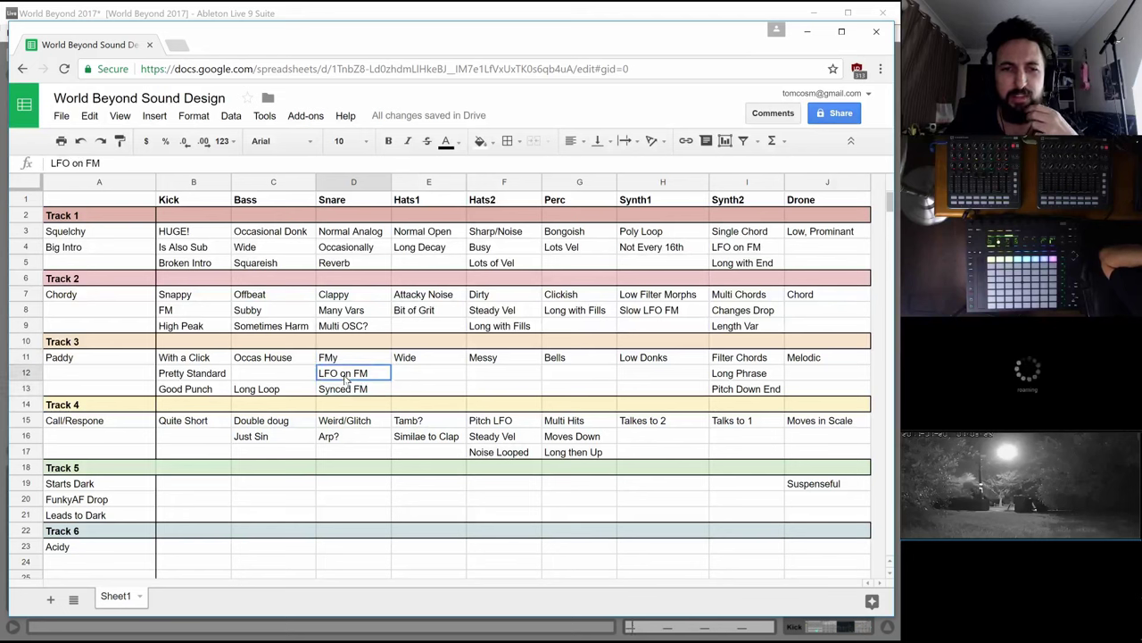
left_click(345, 391)
left_click(348, 379)
left_click(352, 361)
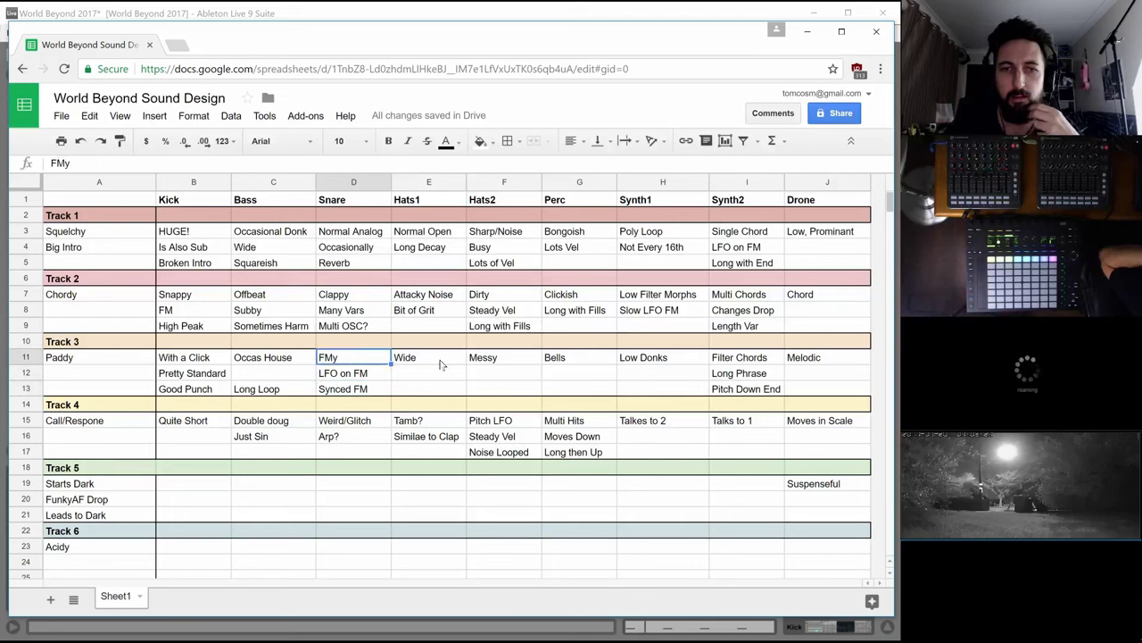
Read Track 3's Hats1, Hats2, Perc and Synth1 notes and switch back to Ableton Live
left_click(440, 363)
left_click(496, 359)
left_click(551, 357)
left_click(634, 364)
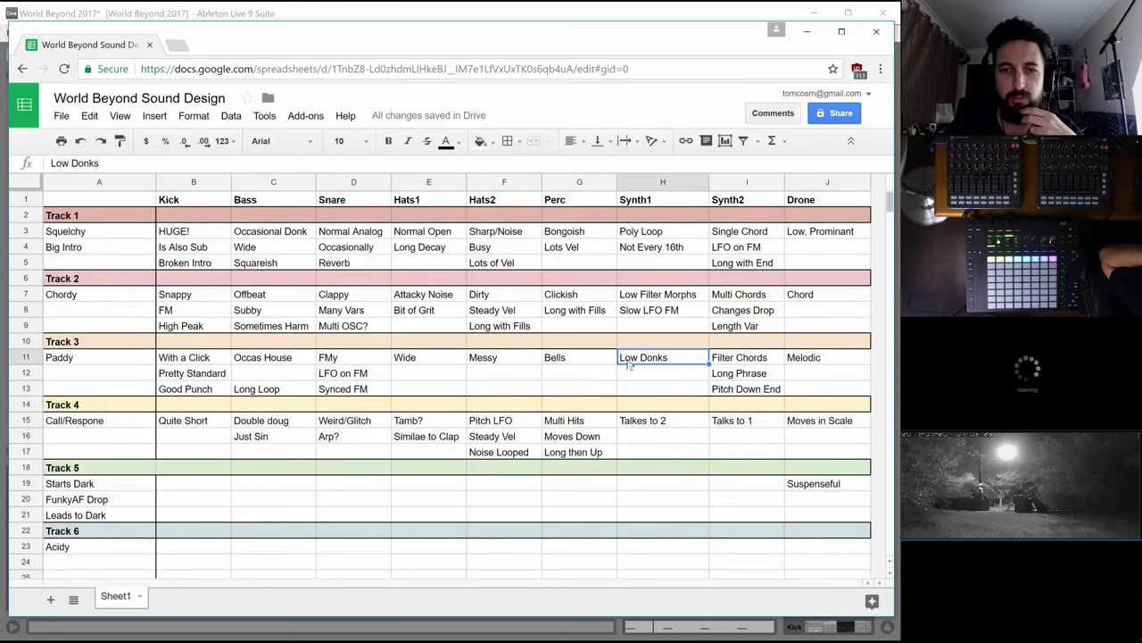
left_click(572, 363)
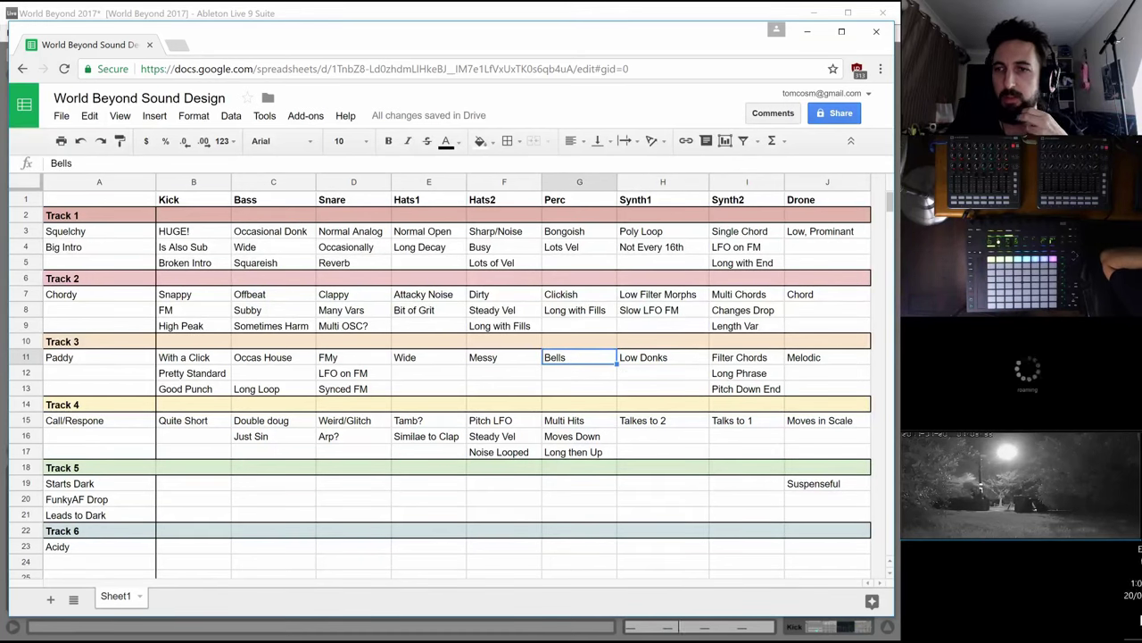
key("alt+Tab")
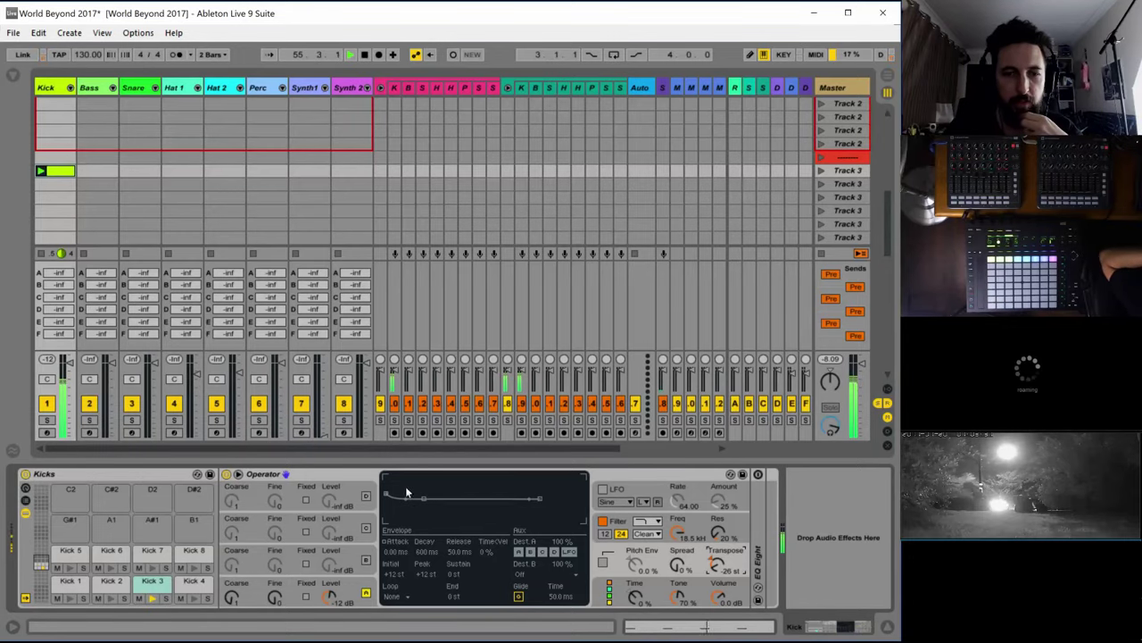
Set the phase of oscillator A to 27 % in Kick 3's Operator
left_click(352, 585)
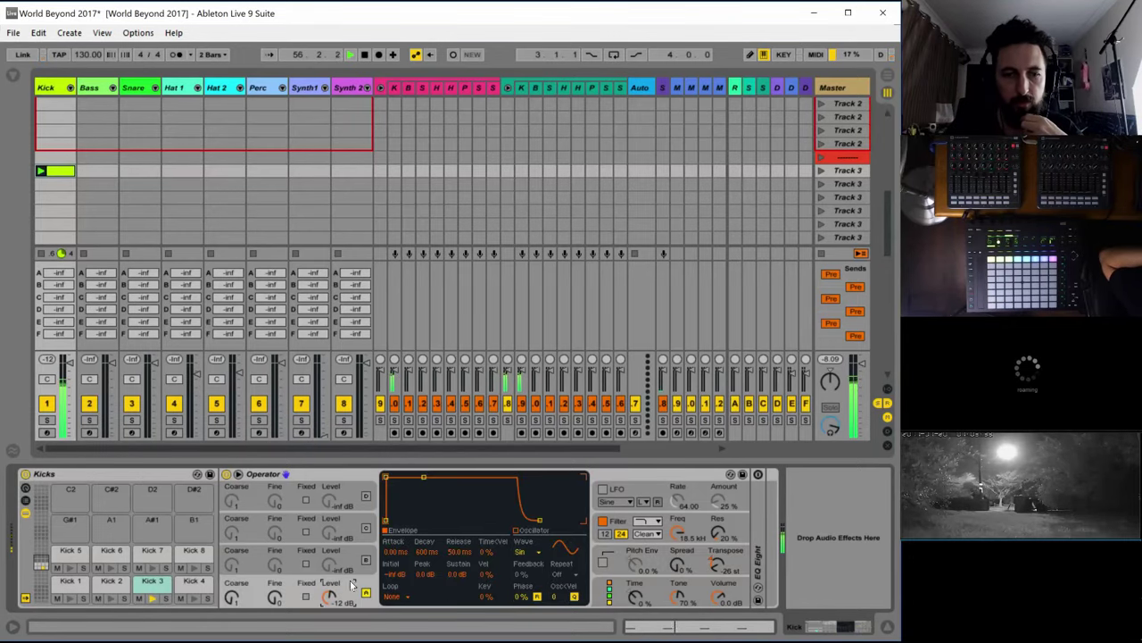
left_click(524, 597)
left_click_drag(524, 597, 524, 587)
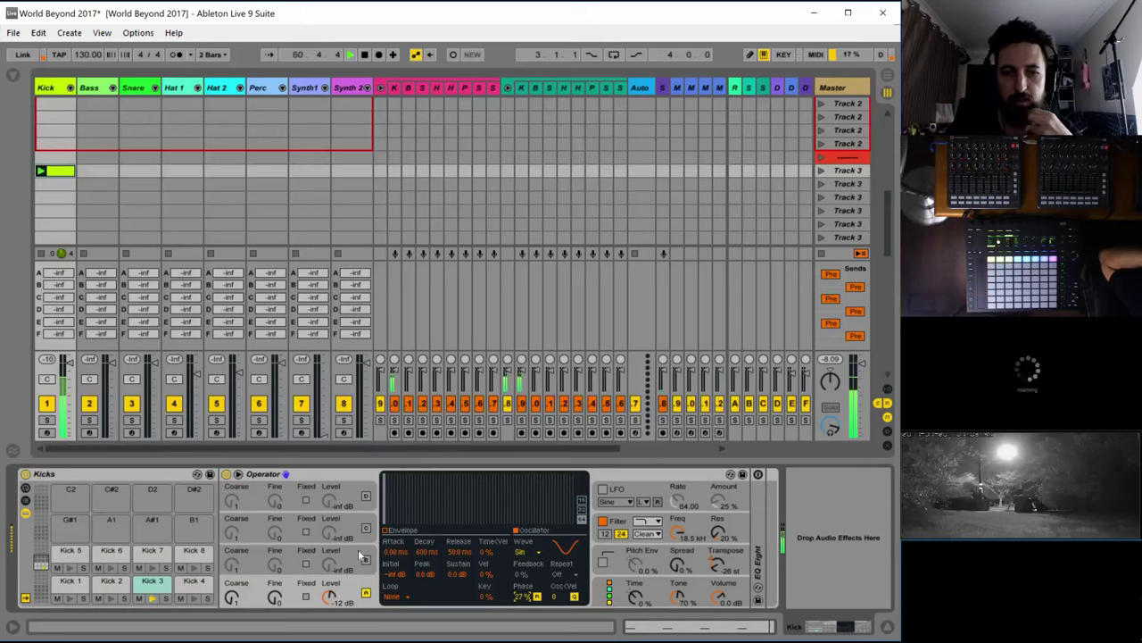
Switch Operator to the two-parallel-pairs algorithm and raise oscillator B's level to -6.0 dB
left_click(612, 594)
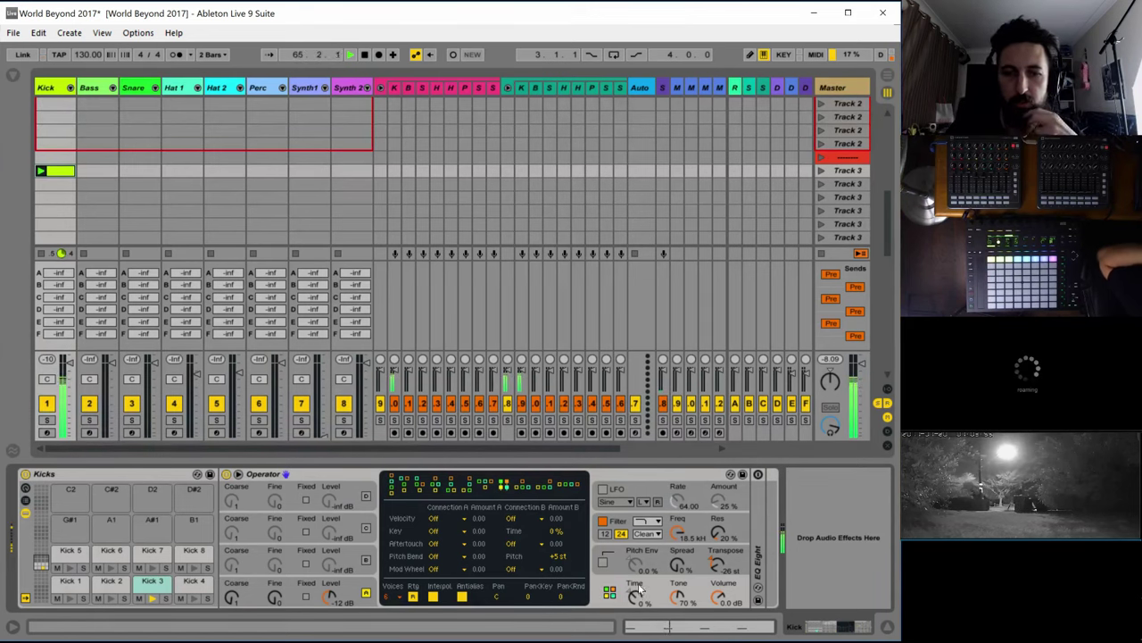
left_click_drag(330, 566, 330, 561)
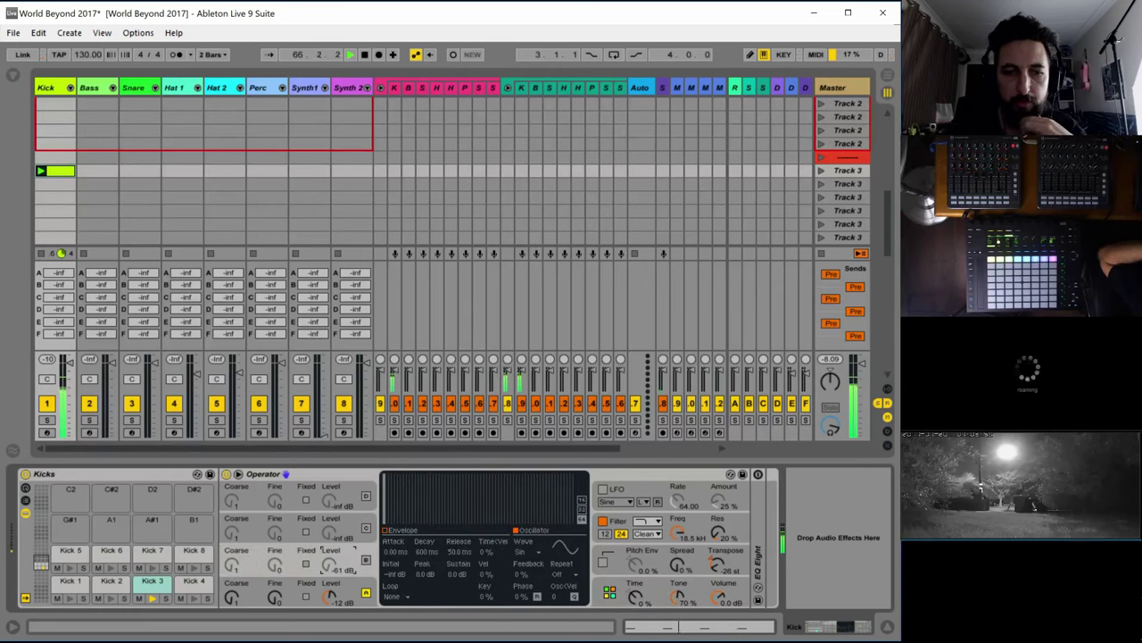
left_click(366, 560)
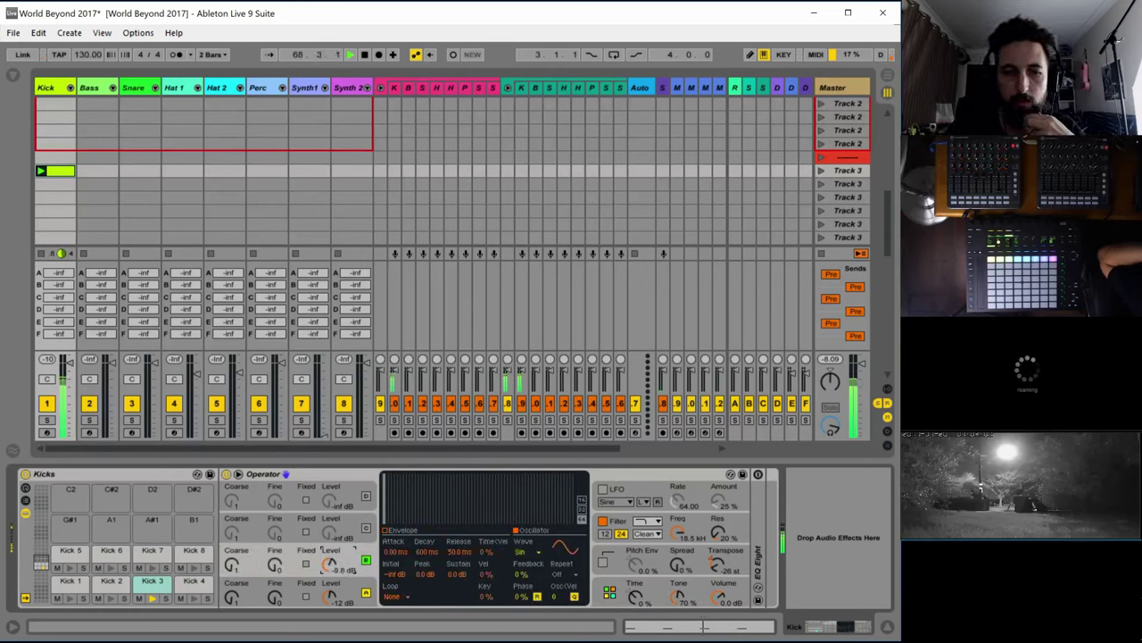
Shape oscillator B's envelope with -inf sustain and a decay of about 57 ms, and set its Coarse tuning to 6
left_click(401, 530)
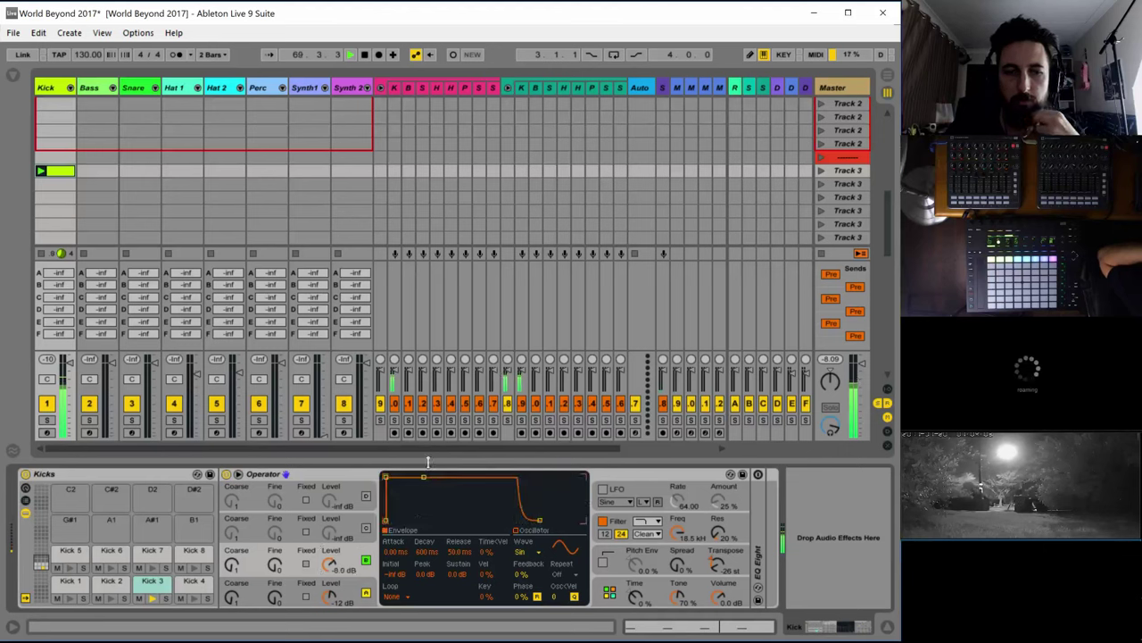
left_click_drag(424, 478, 414, 520)
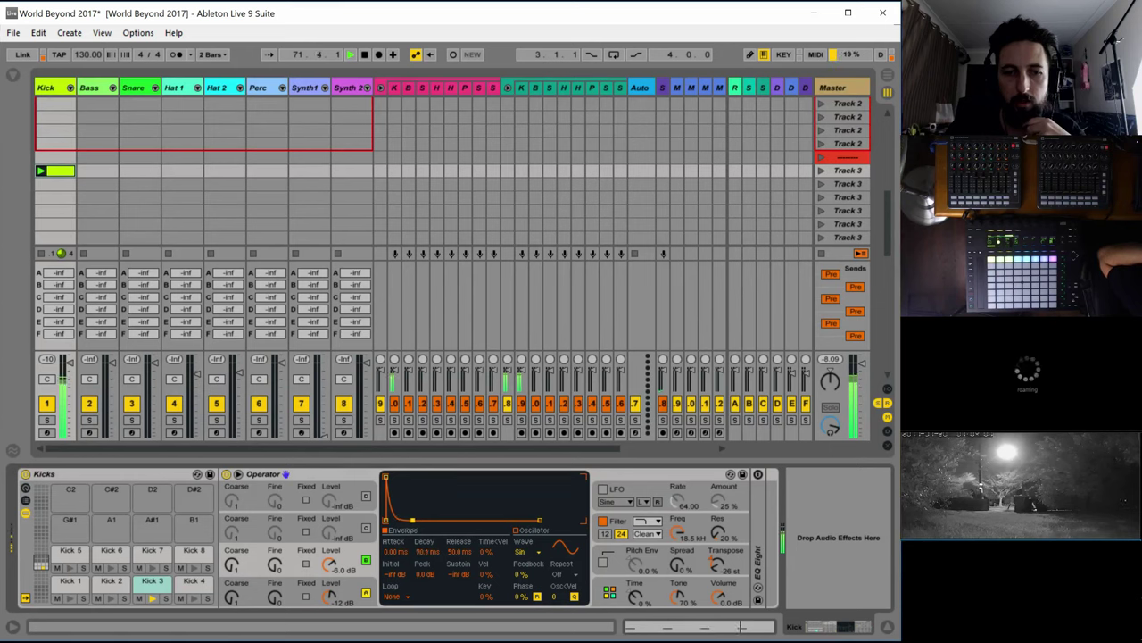
left_click_drag(413, 519, 418, 519)
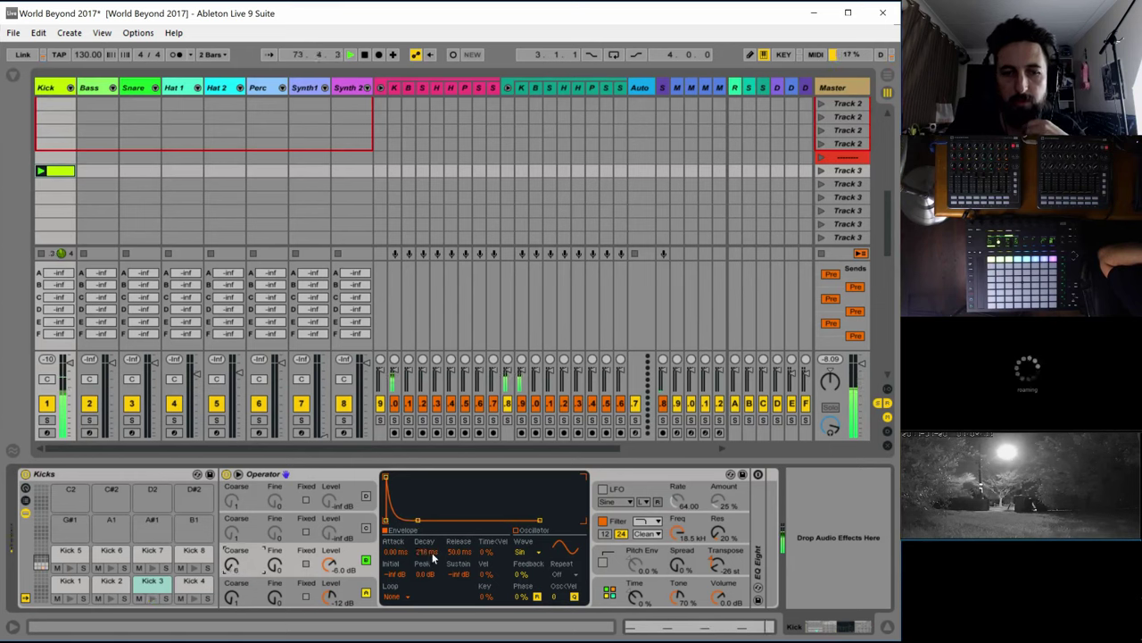
left_click_drag(433, 554, 433, 575)
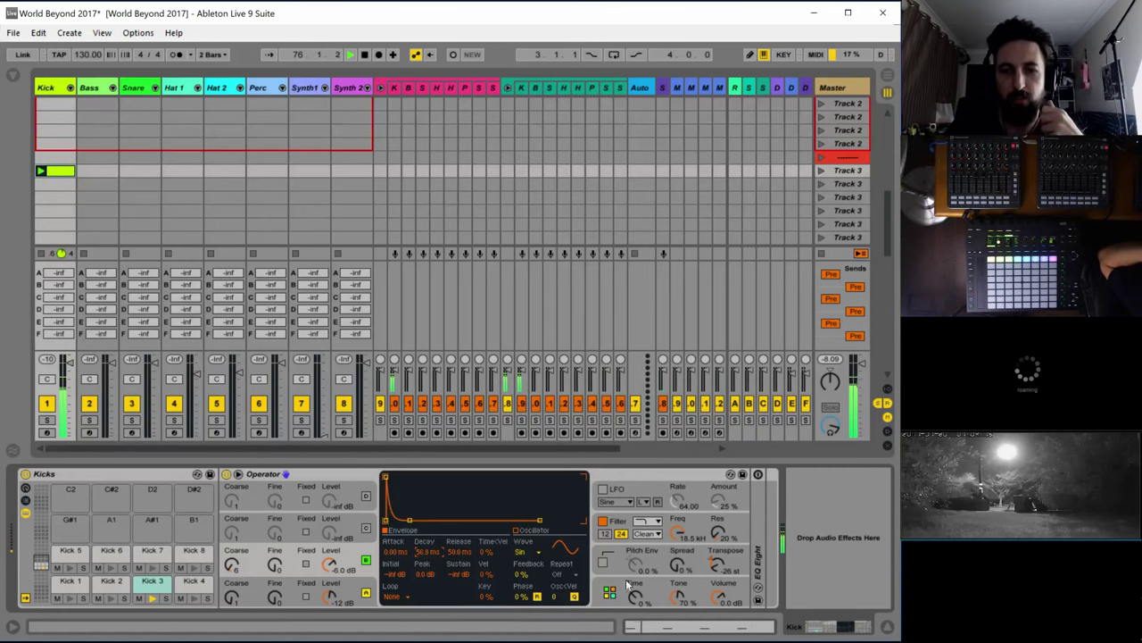
Enable the pitch envelope at -75 % with a 317 ms decay, and give oscillator A -inf sustain and about 2.9 s decay
left_click(604, 562)
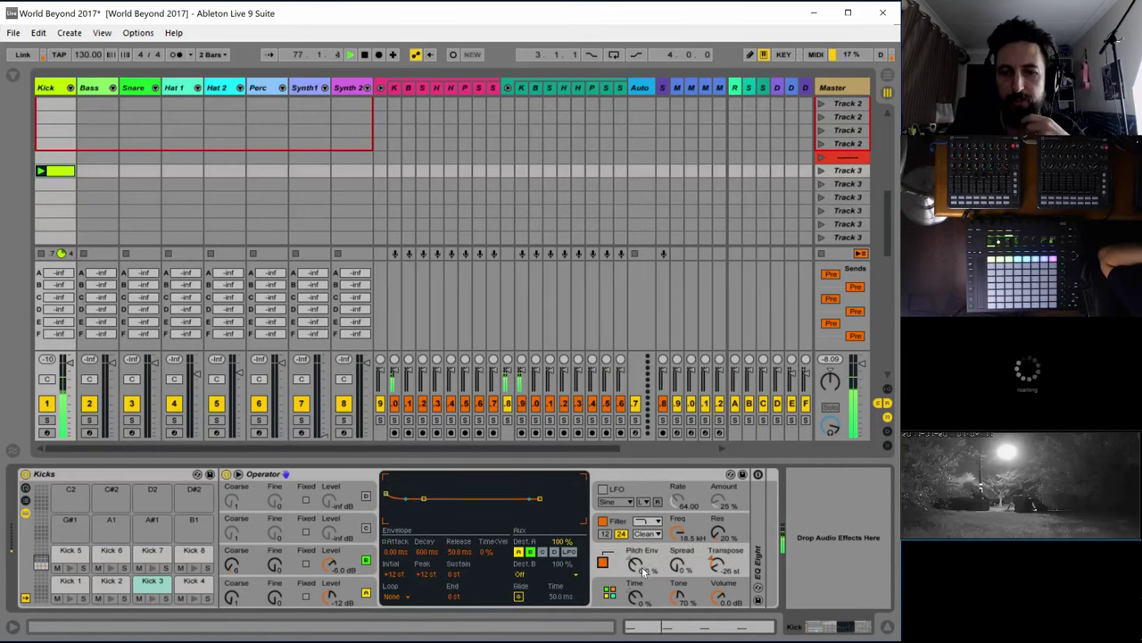
left_click_drag(635, 565, 636, 576)
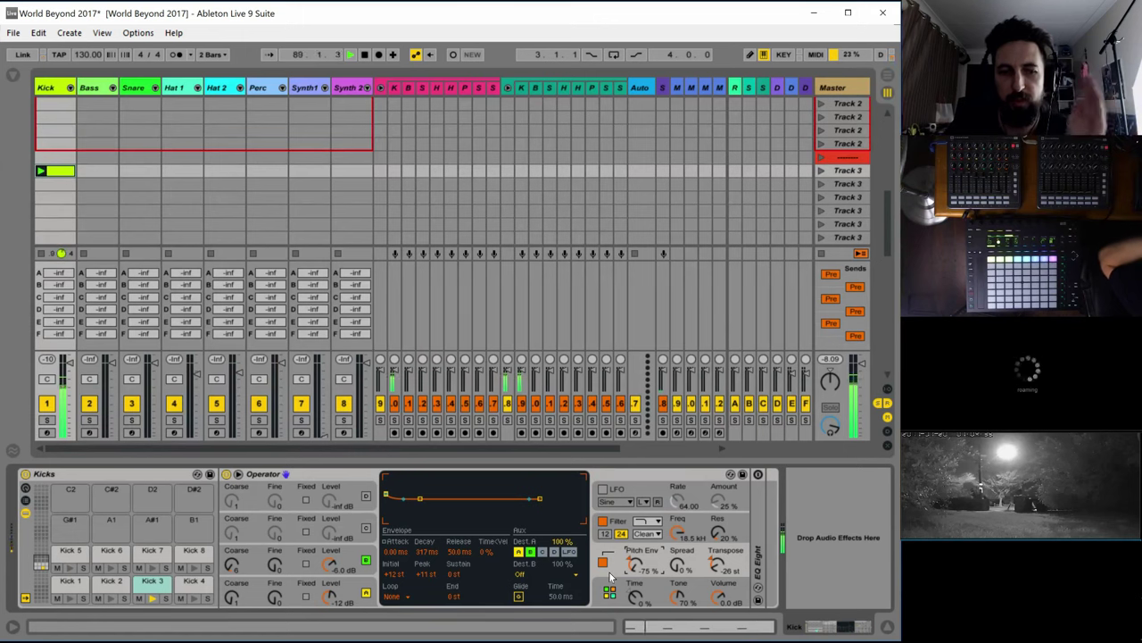
left_click(365, 591)
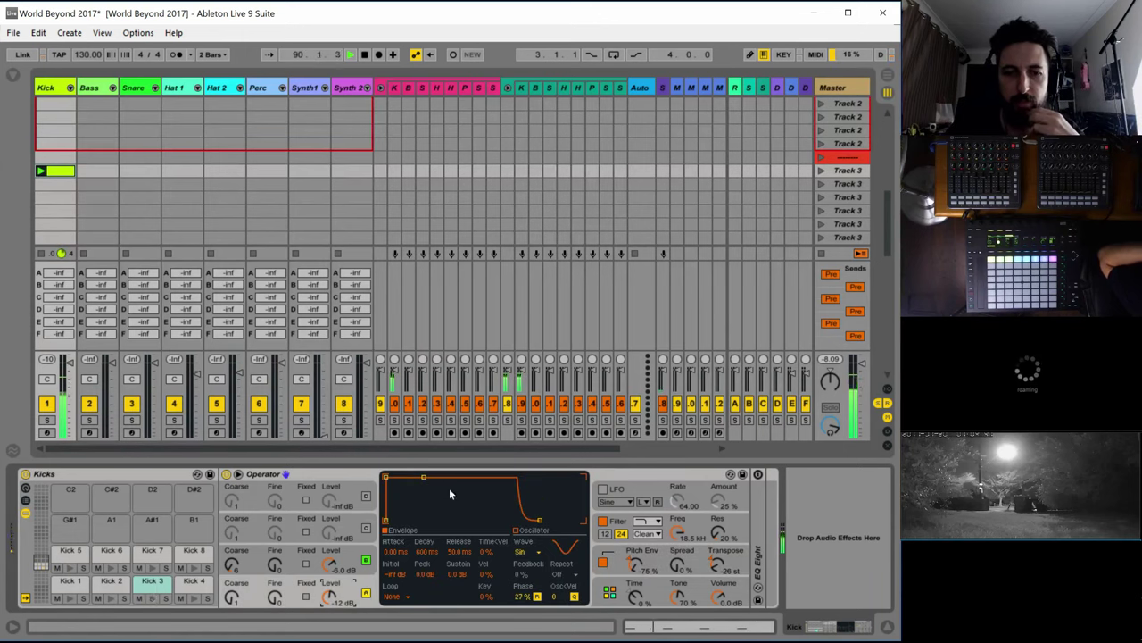
left_click_drag(539, 519, 417, 519)
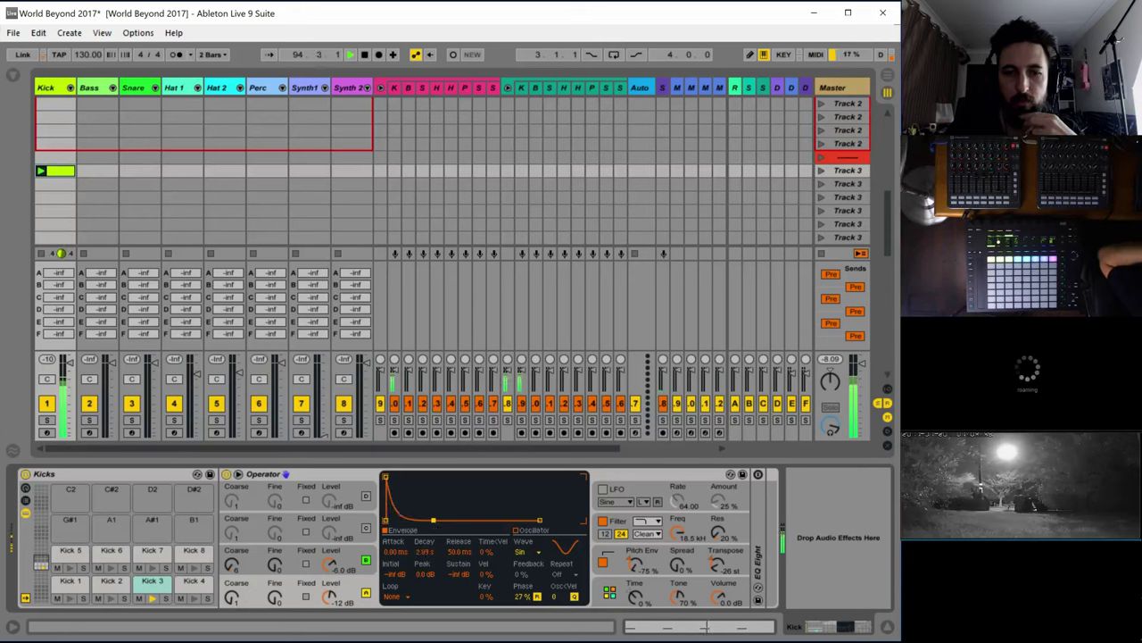
Set the filter to 1.18 kHz with the OSR circuit, 100 % envelope amount and a 1.60 s envelope decay
left_click(620, 523)
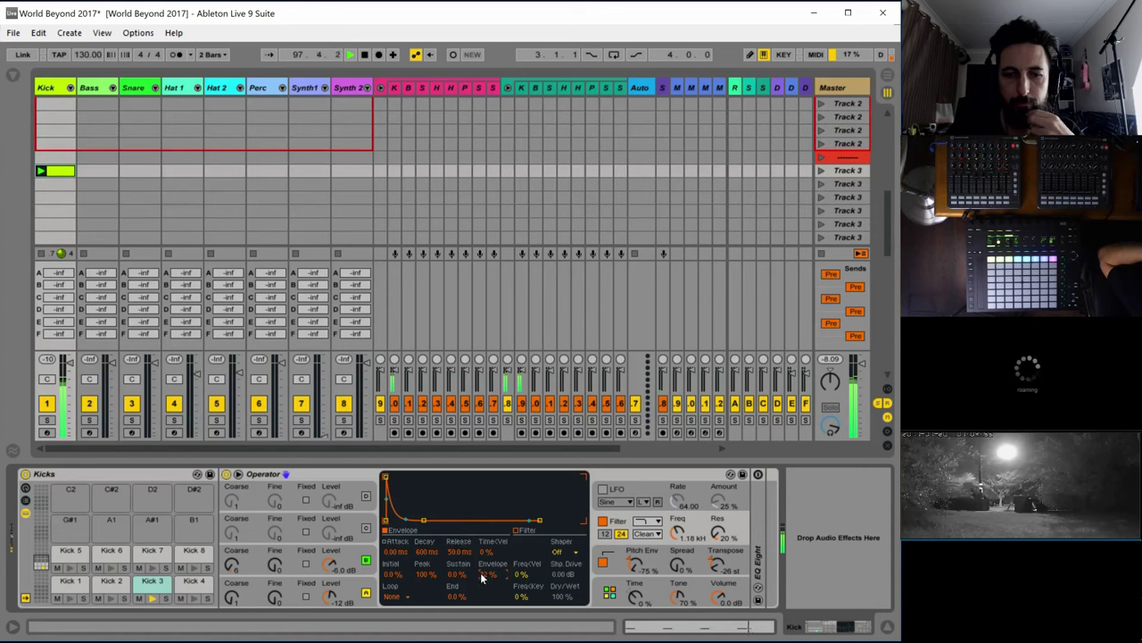
left_click_drag(424, 525, 429, 520)
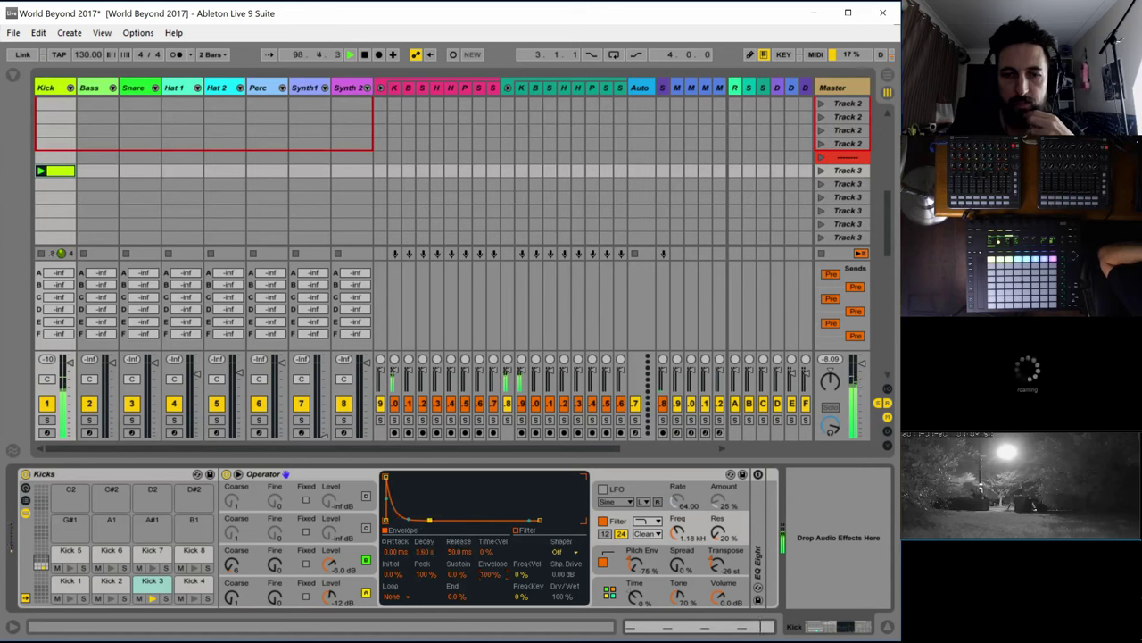
left_click(656, 533)
left_click(644, 565)
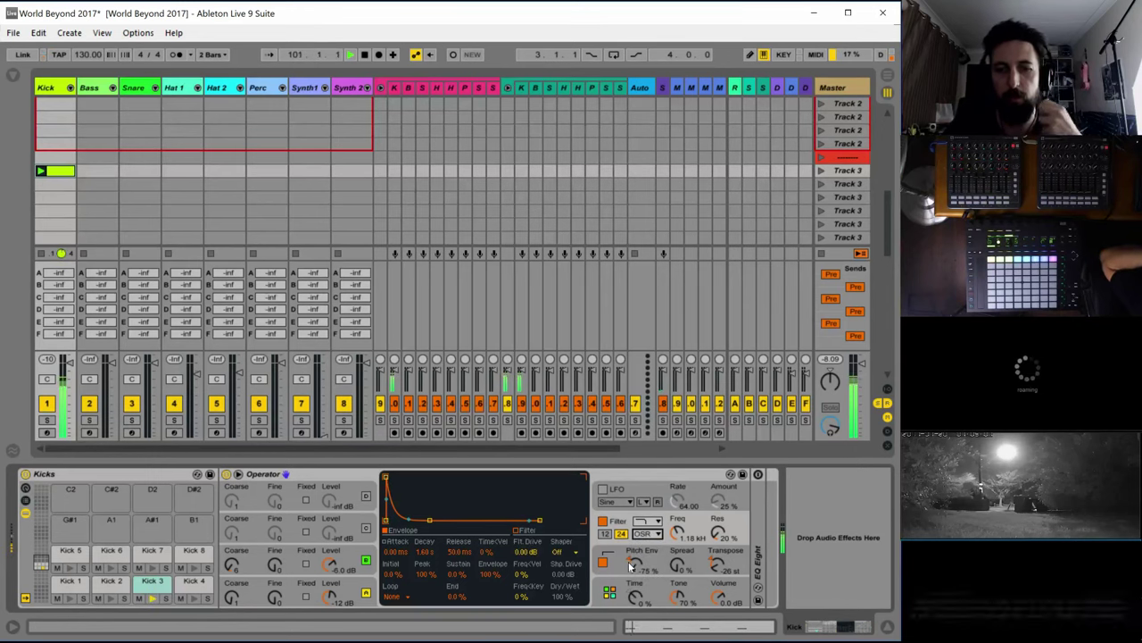
Lower Operator's volume to -10 dB and raise the filter drive to 19.1 dB
mouse_move(716, 596)
left_mouse_down()
mouse_move(716, 634)
mouse_move(716, 586)
left_mouse_up()
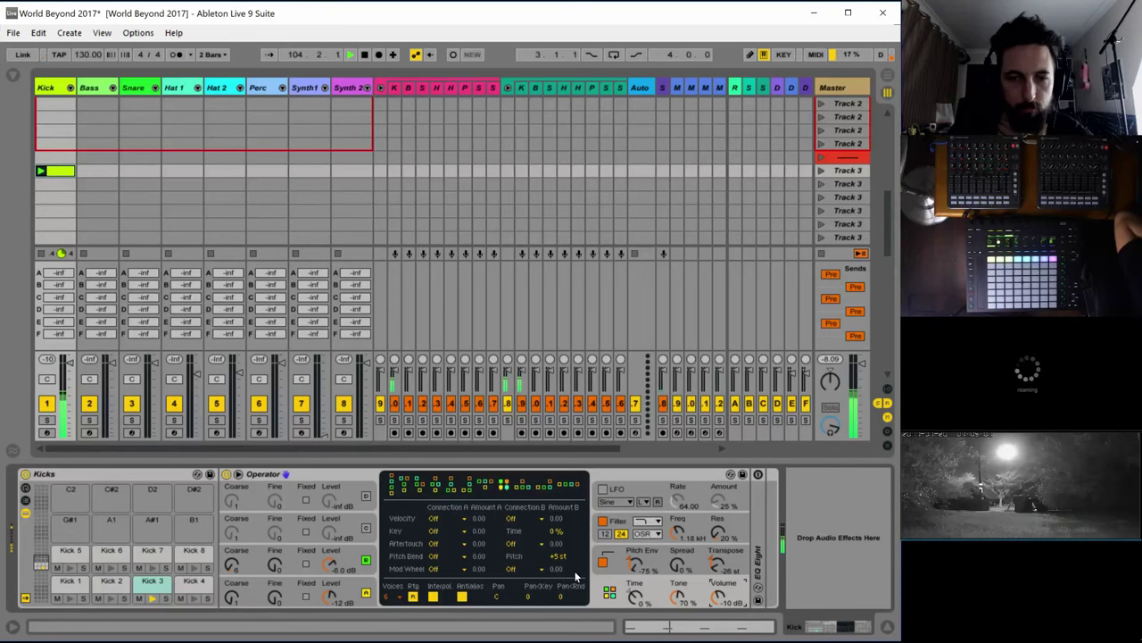
left_click(701, 521)
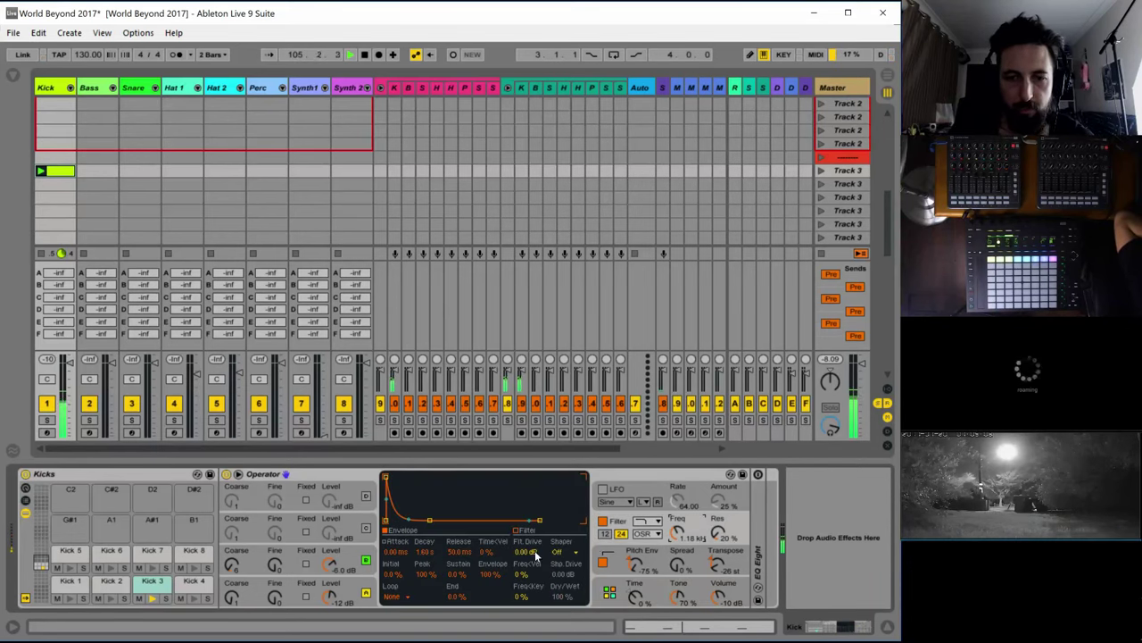
left_click_drag(536, 555, 535, 545)
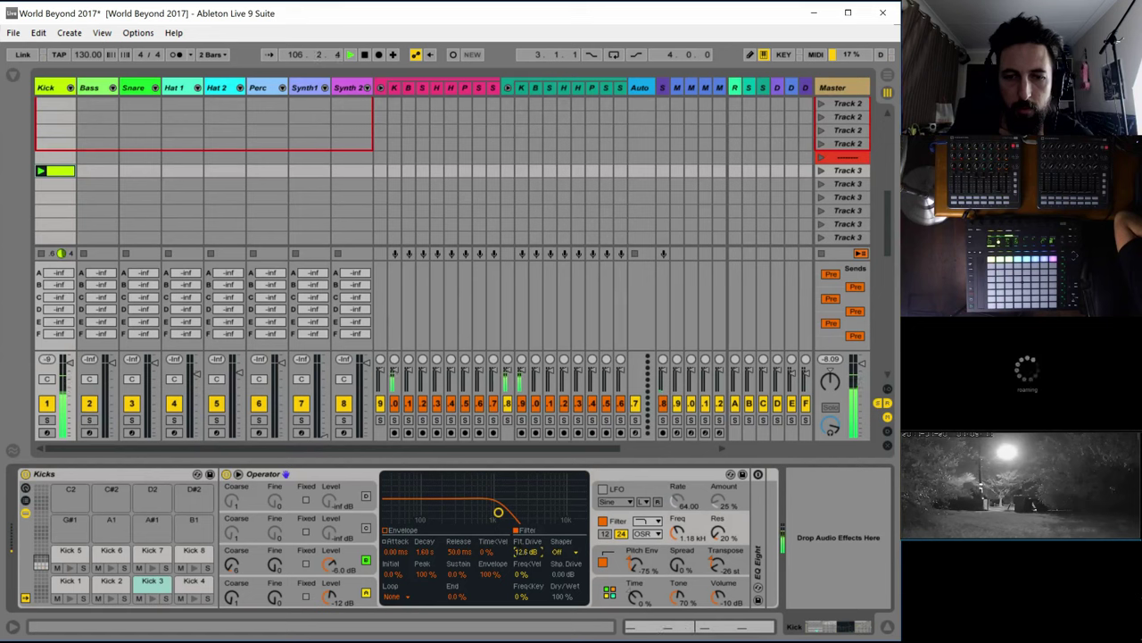
left_click_drag(526, 552, 526, 541)
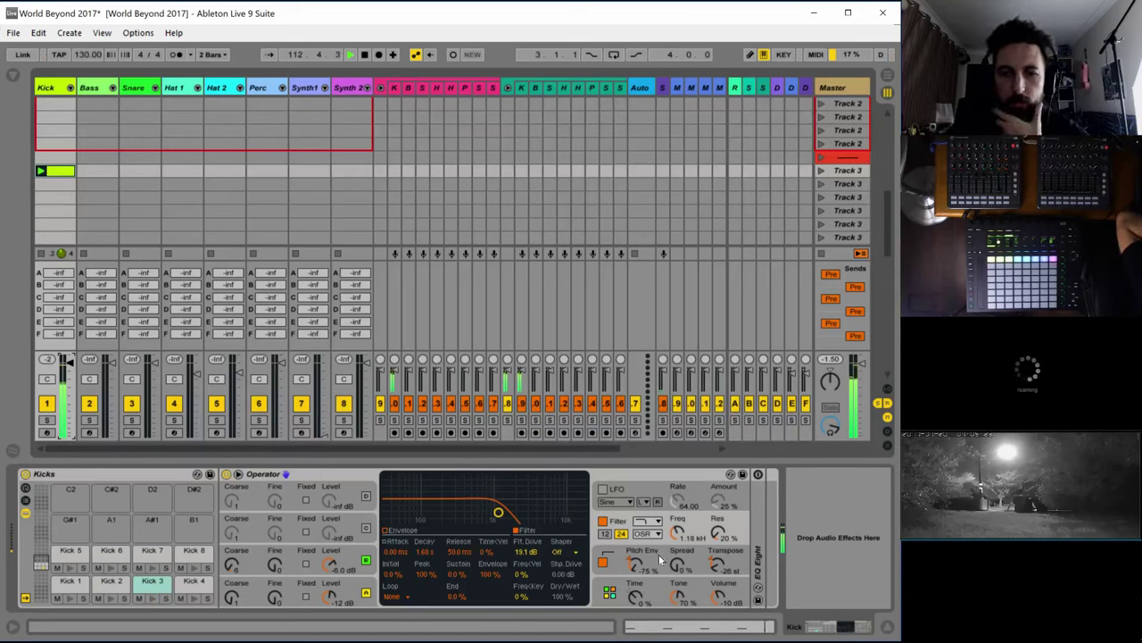
Set the kick's pitch envelope amount to 62 % and its Transpose to -34 st
mouse_move(646, 564)
left_mouse_down()
mouse_move(646, 600)
mouse_move(646, 573)
left_mouse_up()
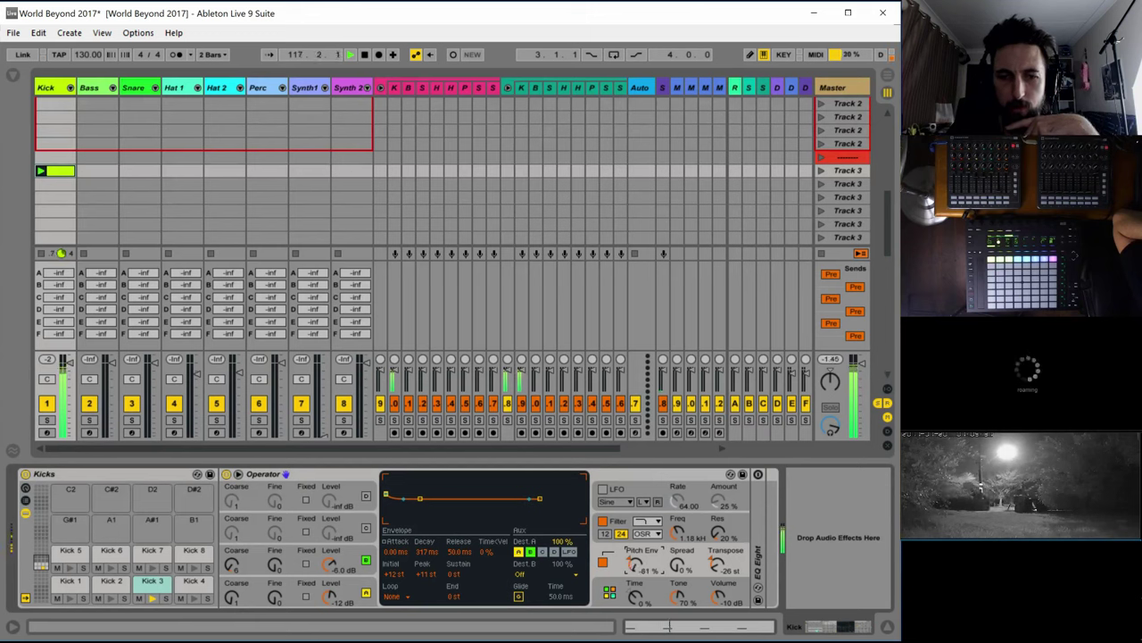
left_click_drag(636, 564, 635, 510)
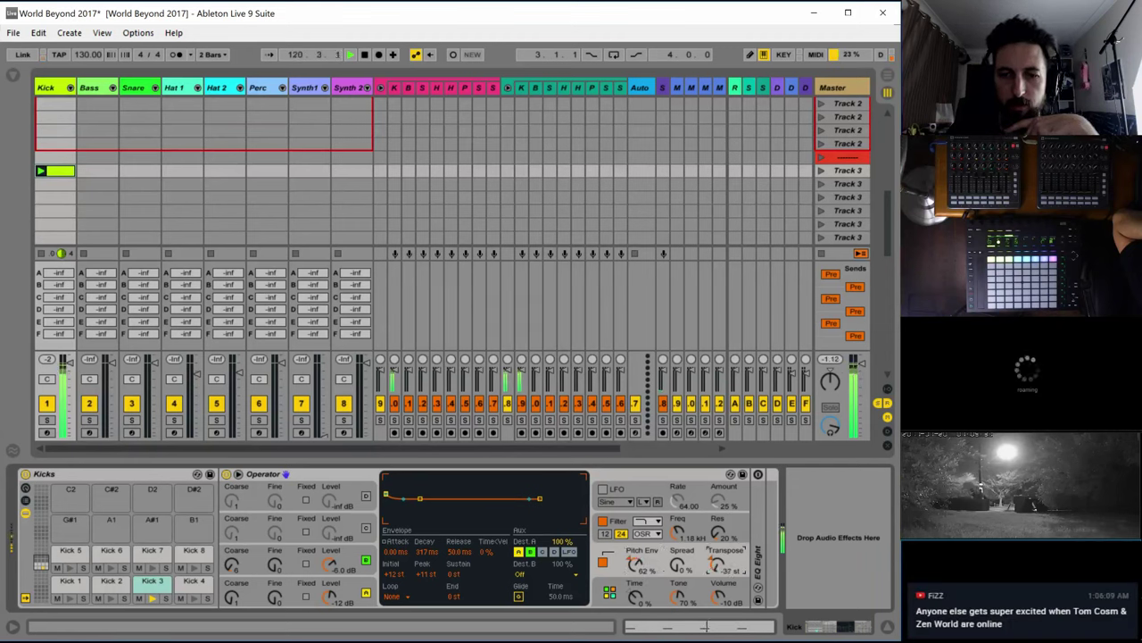
left_click_drag(717, 564, 716, 558)
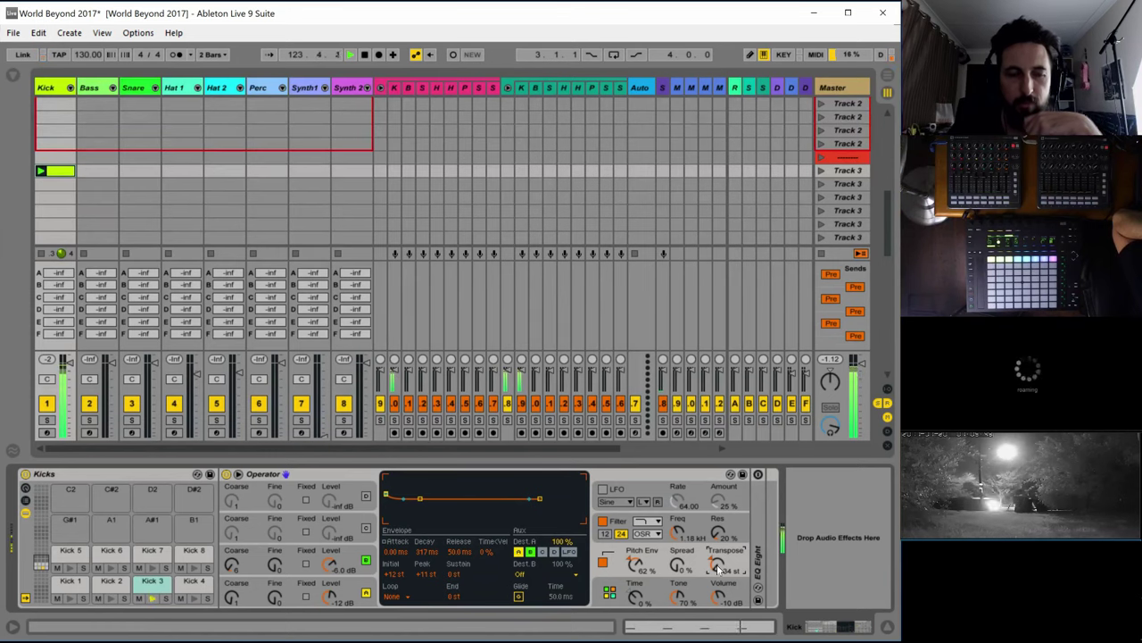
Create a Bass clip in the first Track 3 scene, set its Chain Selector envelope to the Bass 3 chain, and launch it
double_click(90, 171)
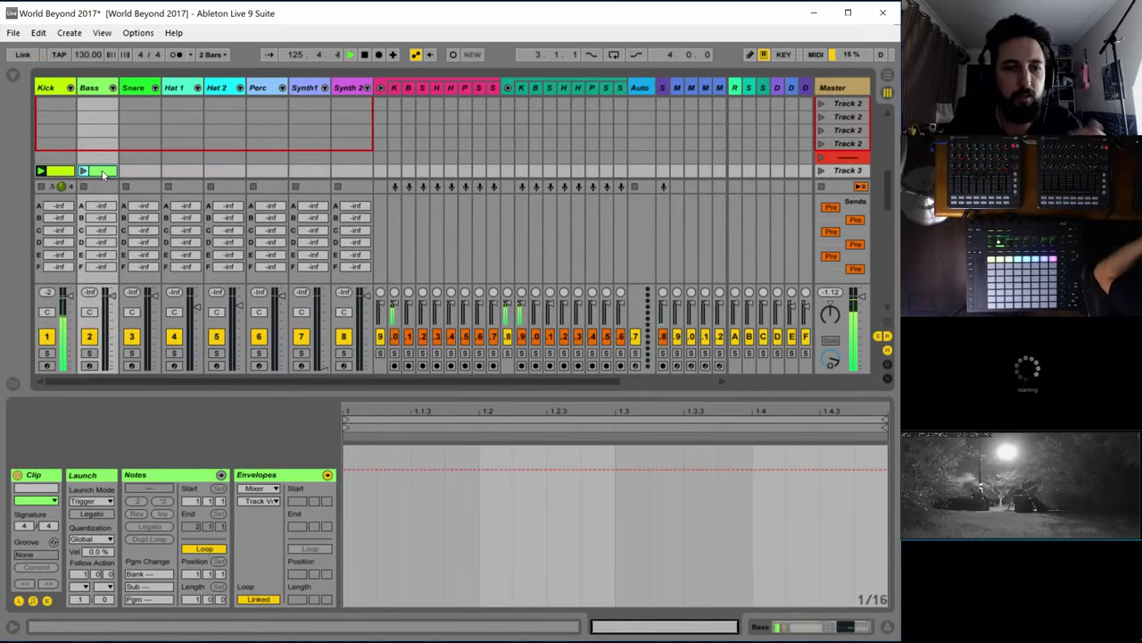
left_click(259, 488)
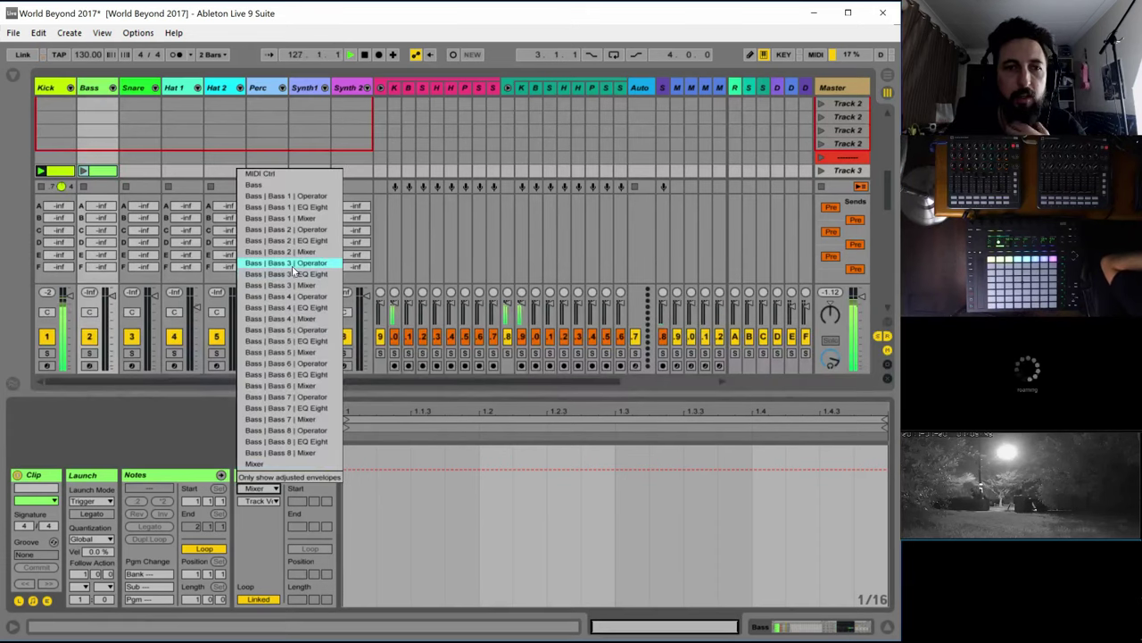
left_click(289, 186)
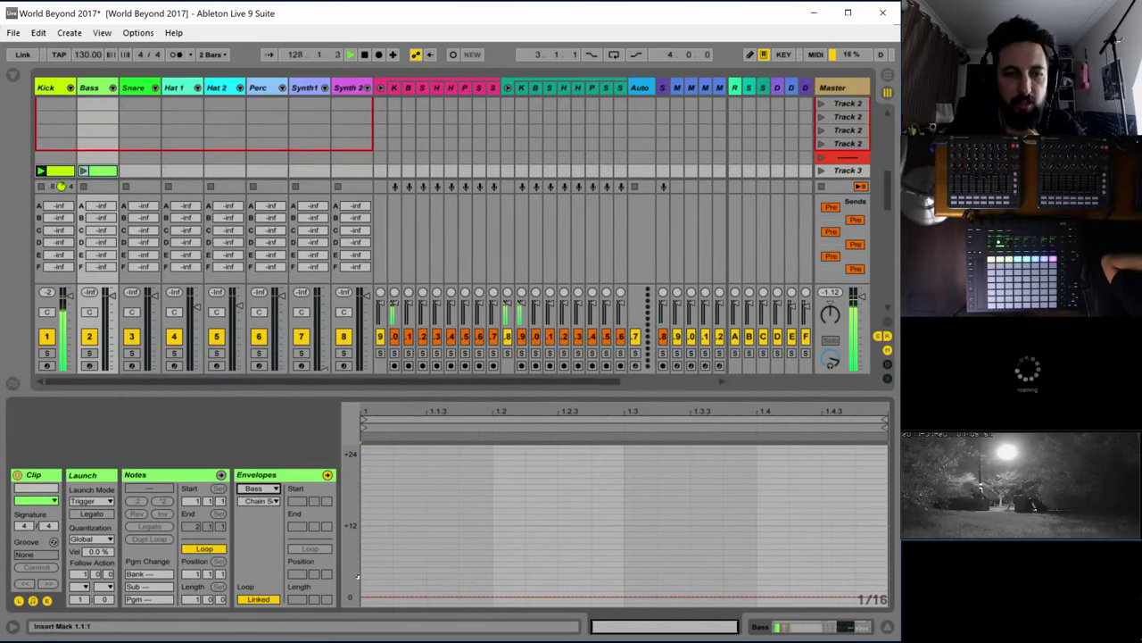
left_click_drag(366, 599, 366, 585)
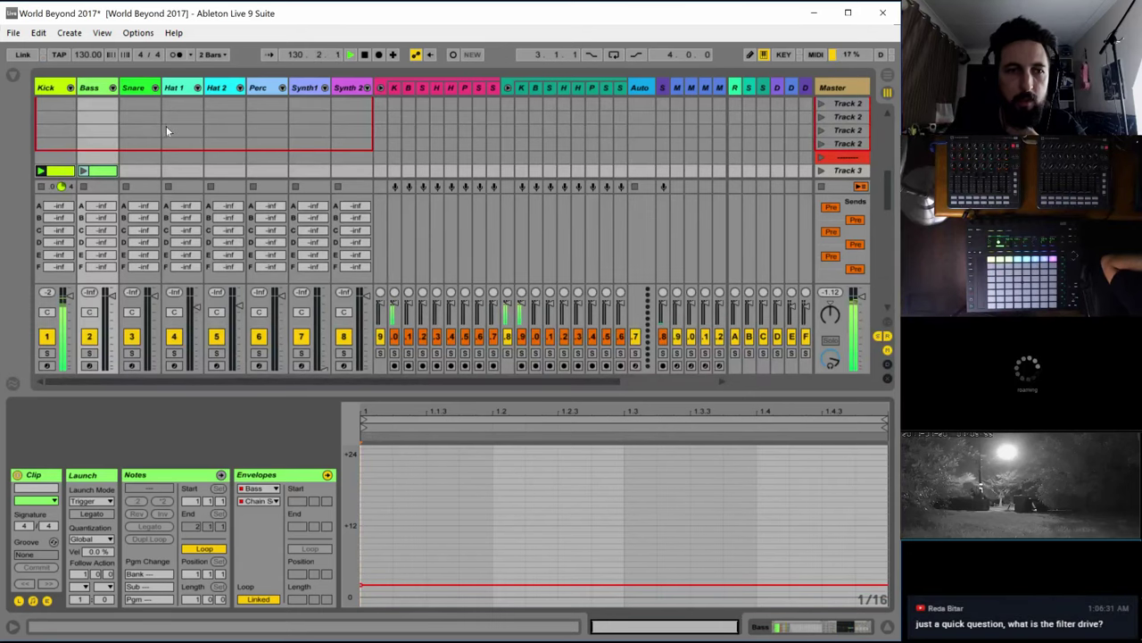
left_click(84, 170)
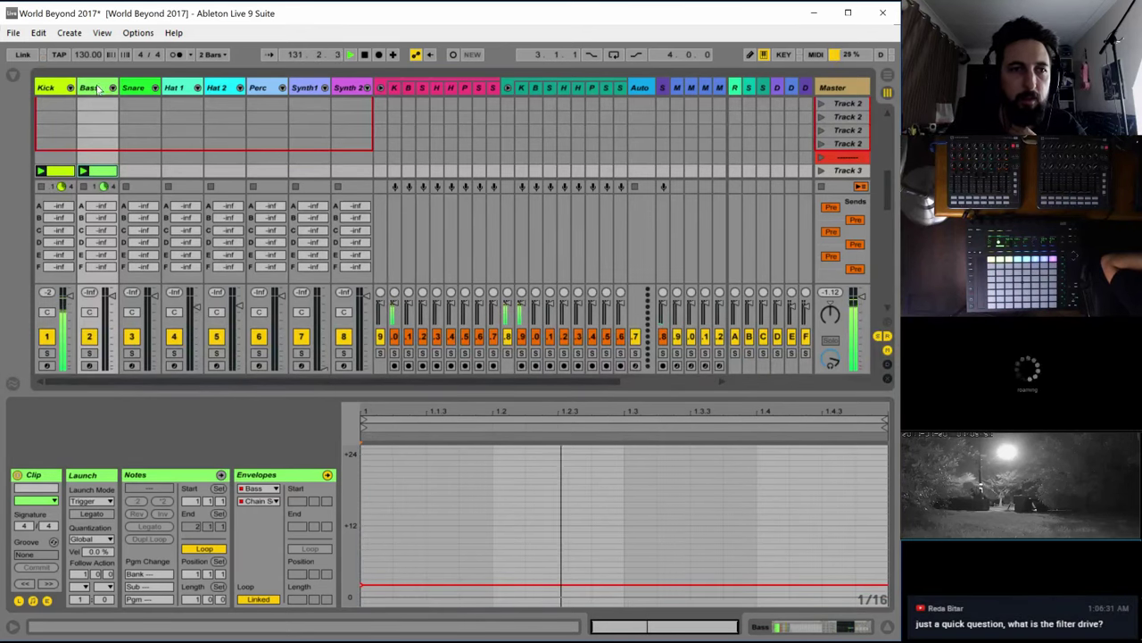
Show the Bass rack's Bass 3 chain devices and hide the rack's chain zone editor
double_click(97, 87)
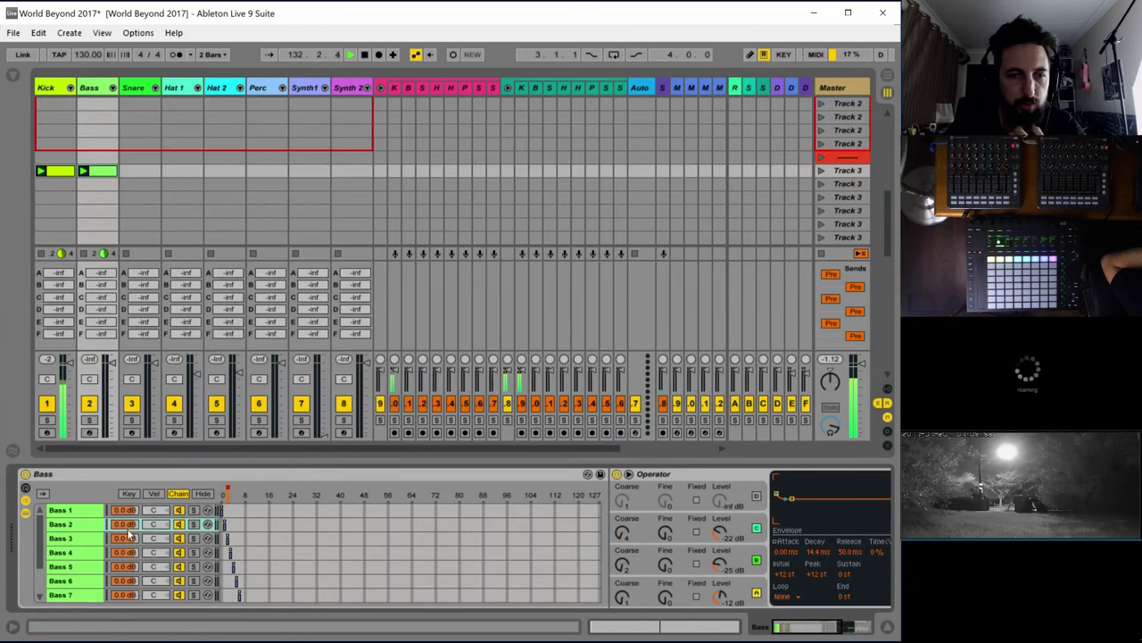
left_click(81, 525)
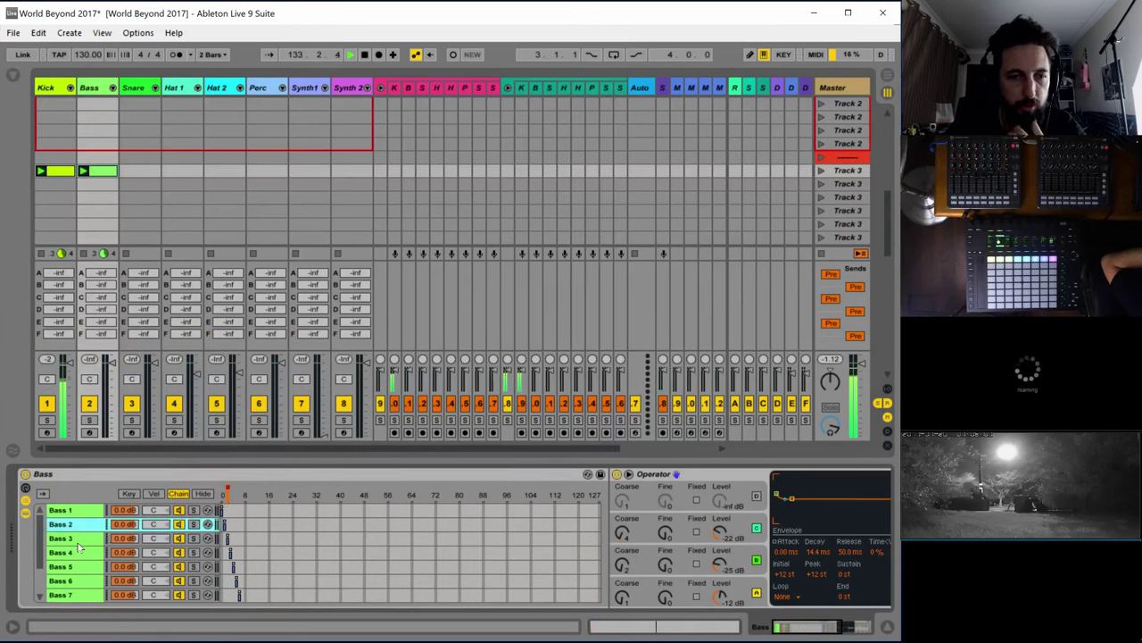
left_click(75, 539)
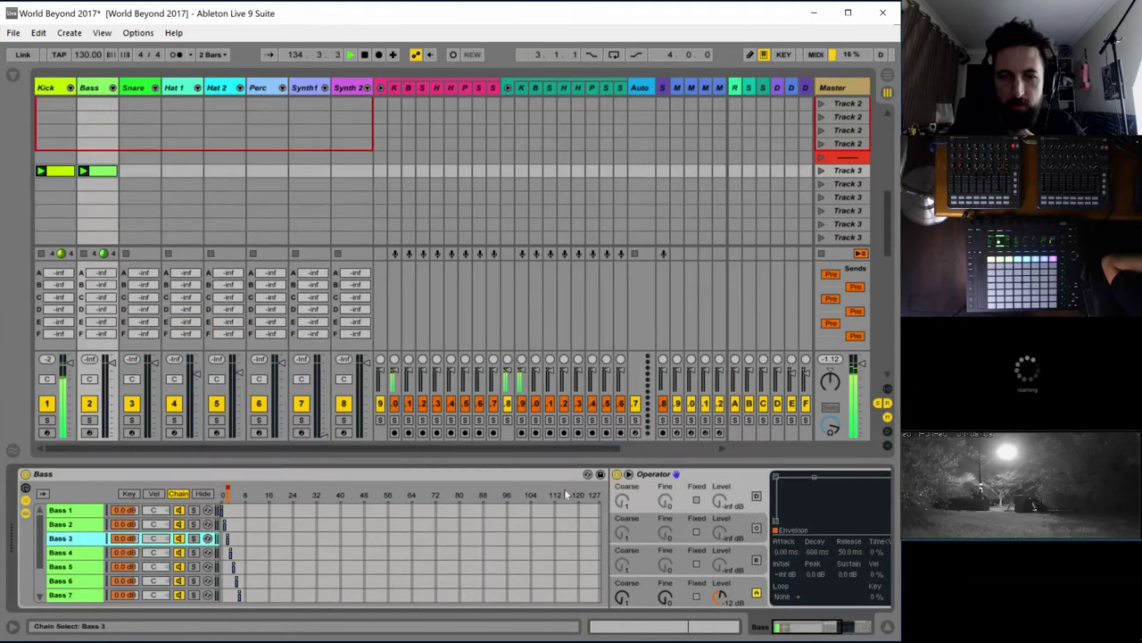
left_click(203, 494)
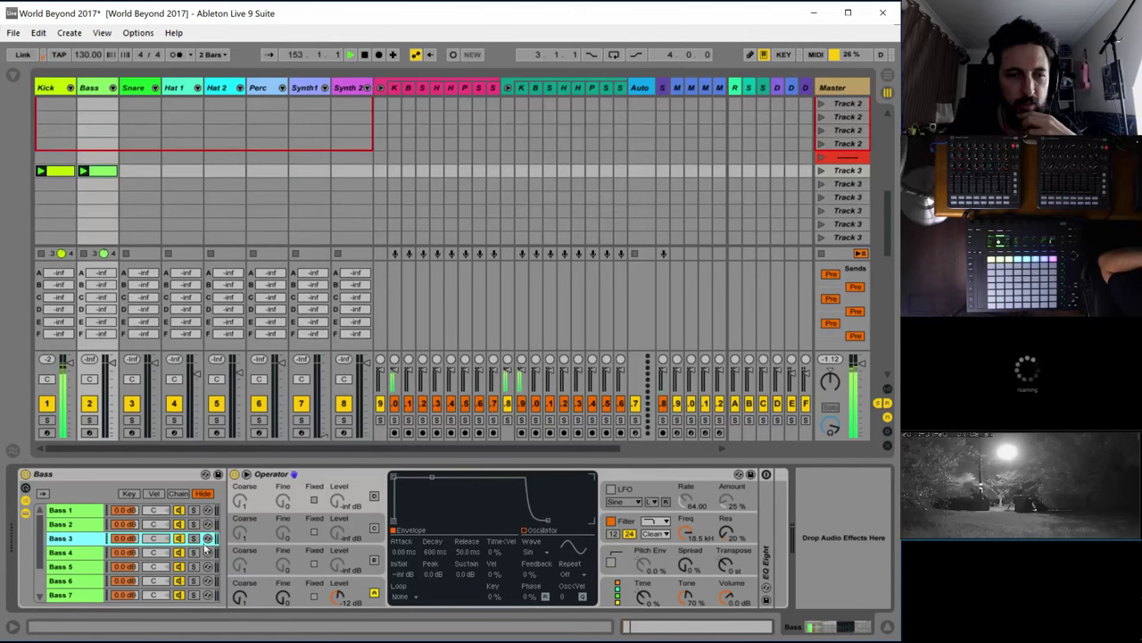
Open the Track 3 Bass clip's note editor and add a sixteenth-note G1 at the clip start
double_click(102, 171)
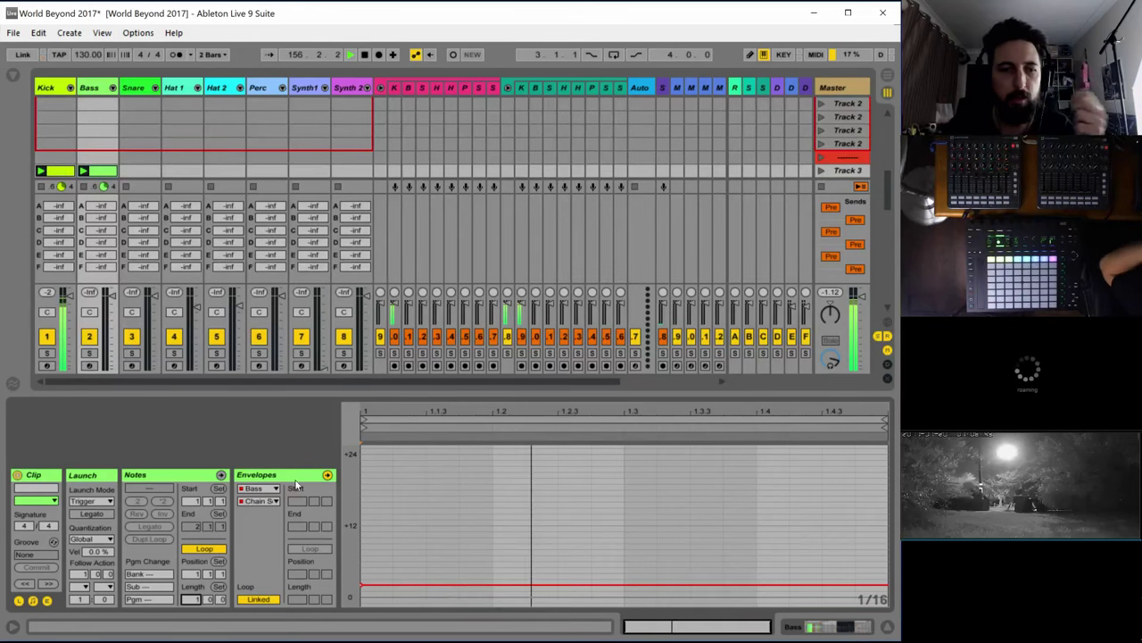
left_click(164, 475)
scroll(394, 532, "down", 5)
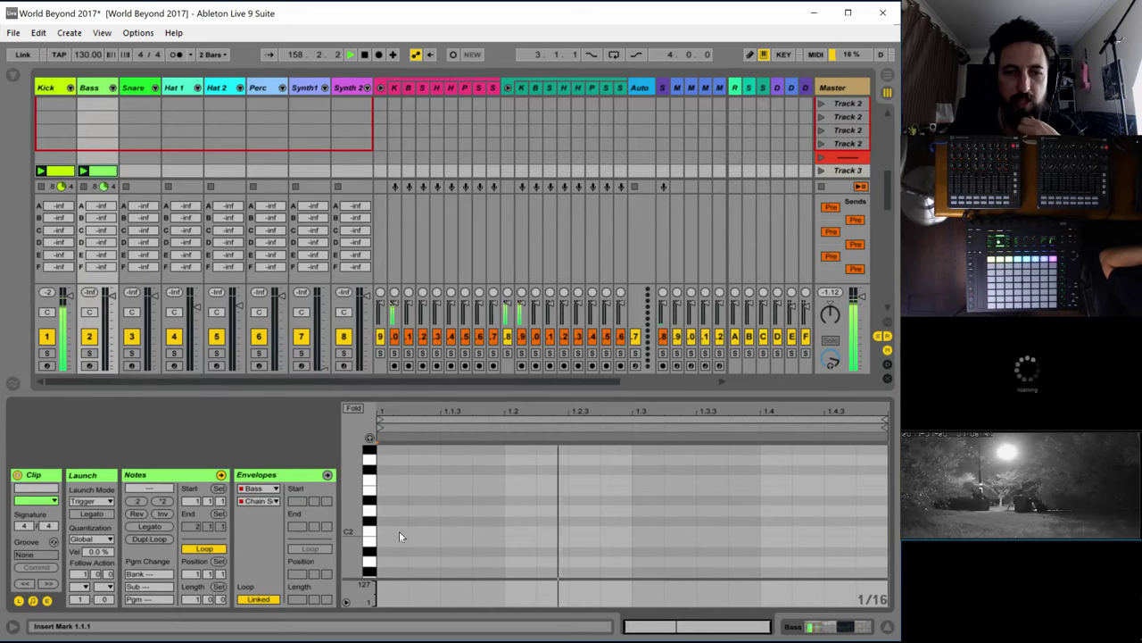
scroll(399, 531, "down", 2)
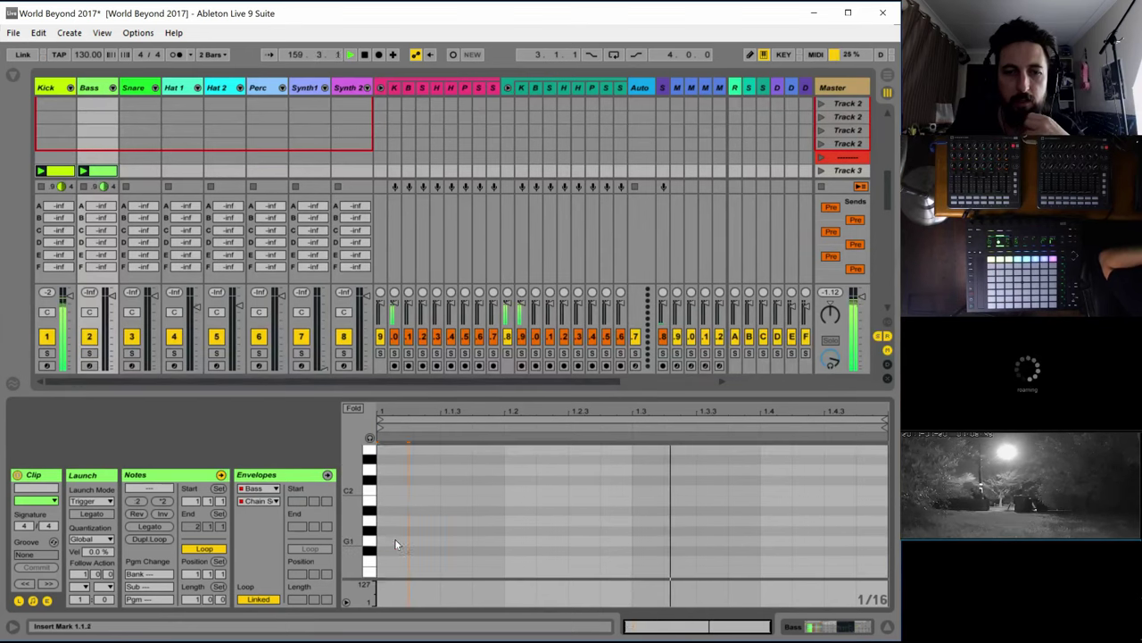
double_click(394, 540)
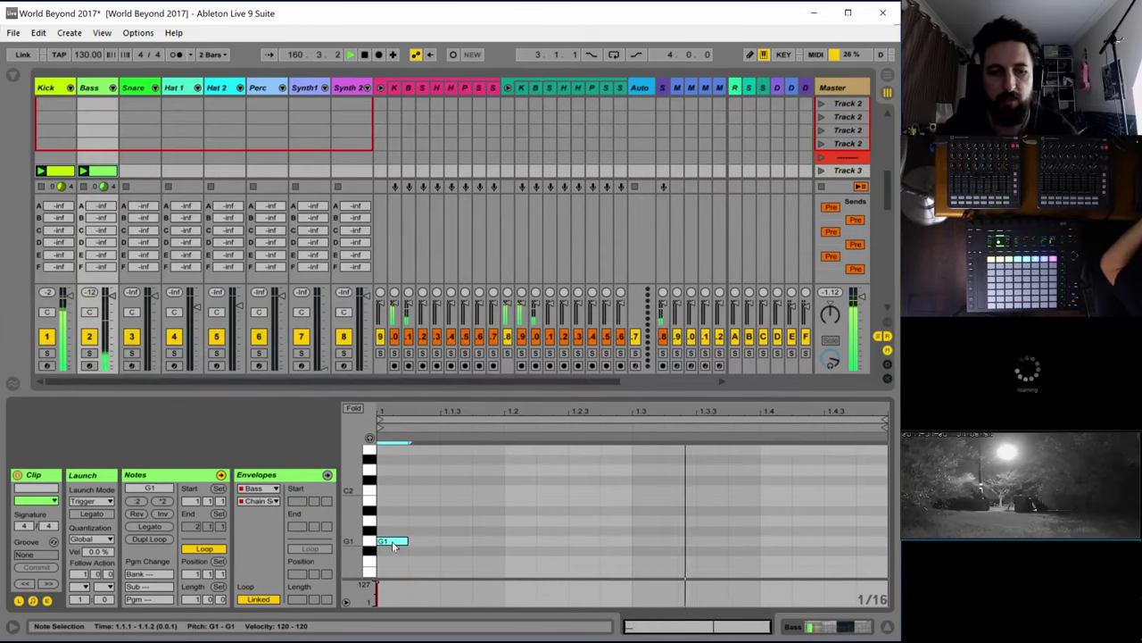
Duplicate the G1 note repeatedly until sixteenth notes fill the whole one-bar Bass clip
key("ctrl+d")
key("ctrl+d")
key("ctrl+d")
key("ctrl+d")
key("ctrl+d")
key("ctrl+d")
key("ctrl+d")
key("ctrl+d")
key("ctrl+d")
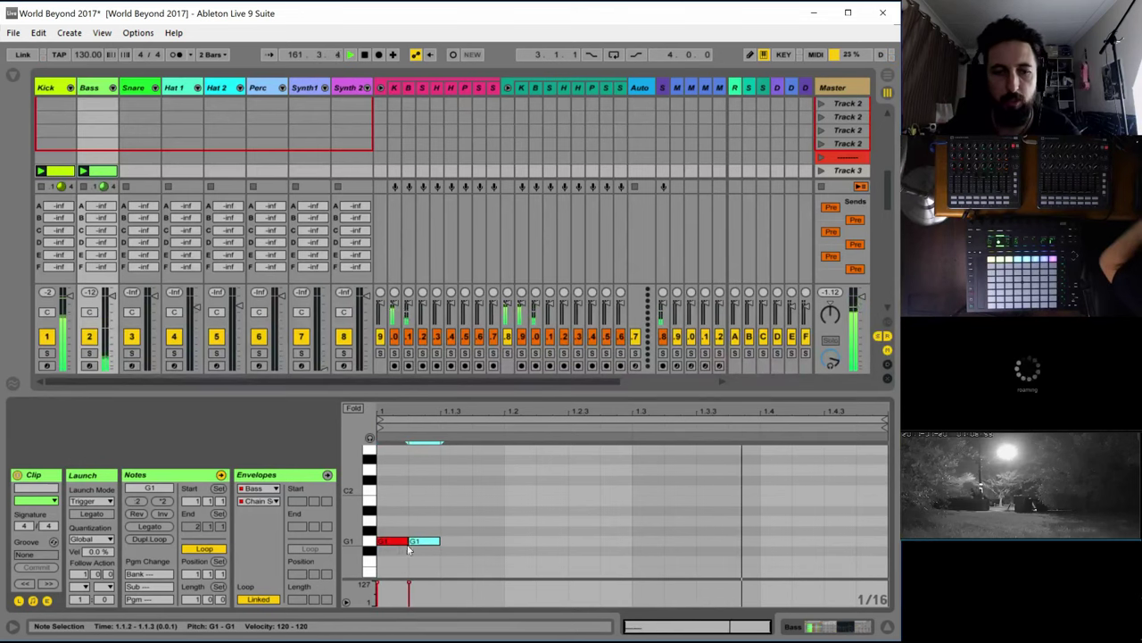
key("ctrl+d")
key("ctrl+d")
key("ctrl+d")
key("ctrl+d")
key("ctrl+d")
key("ctrl+d")
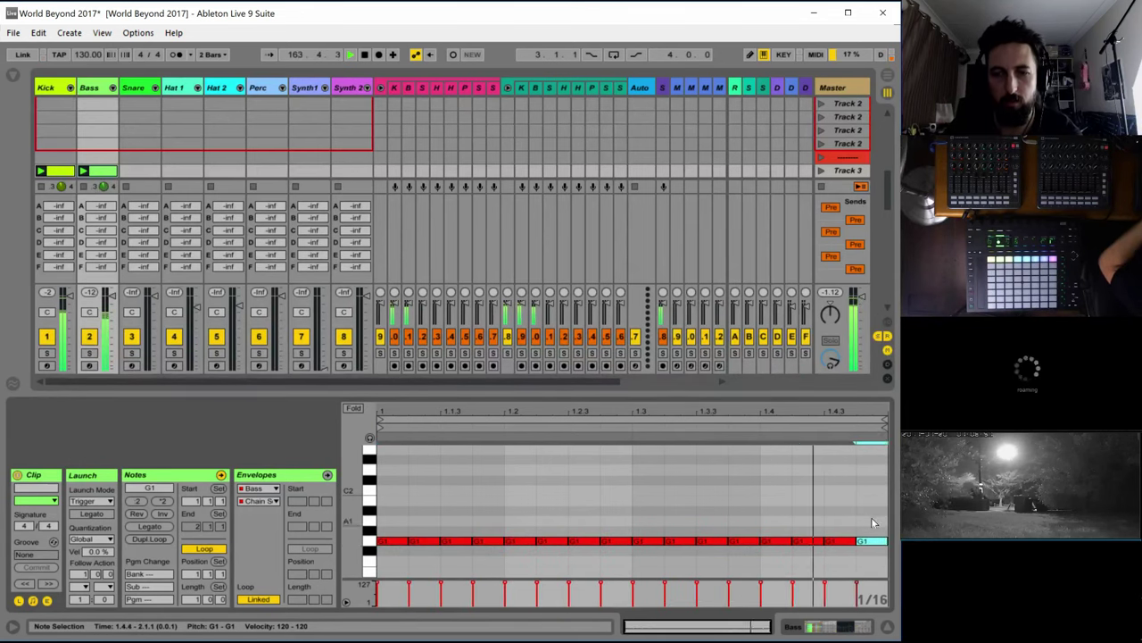
Transpose all the notes in the Bass clip down one octave to G0
left_click_drag(871, 517, 387, 548)
left_click(389, 546)
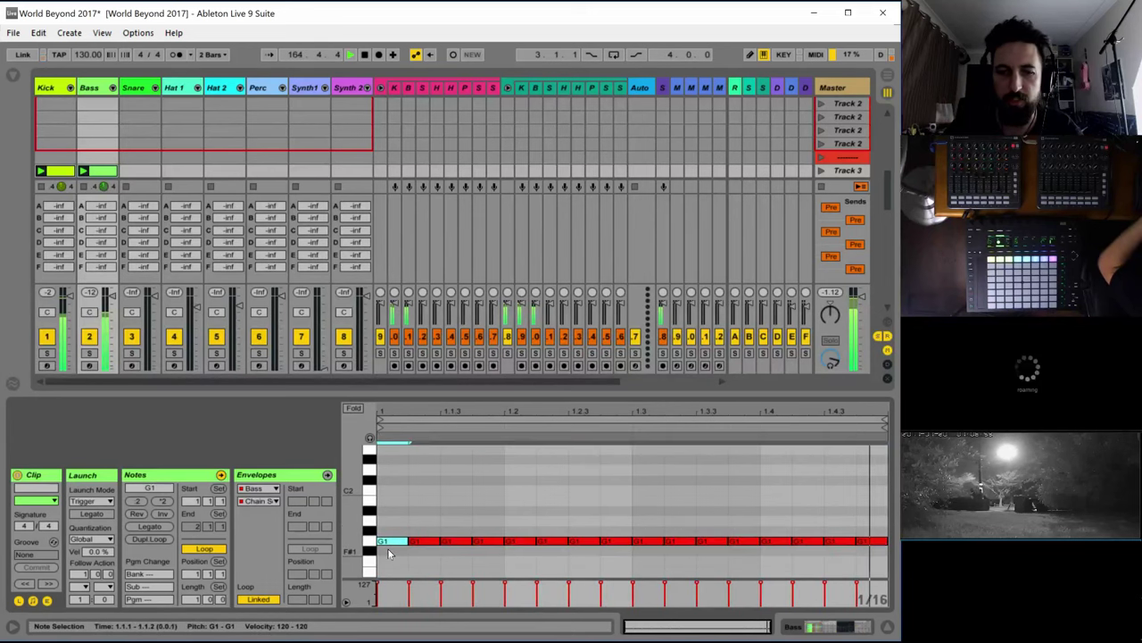
left_click_drag(392, 550, 864, 555)
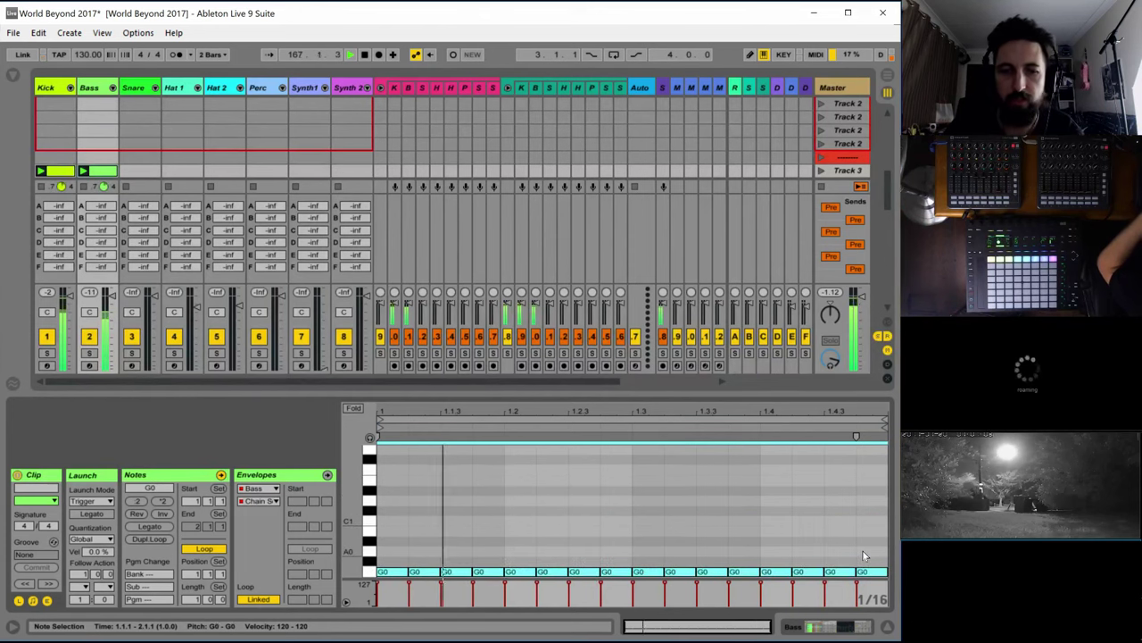
key("shift+Down")
scroll(540, 529, "down", 2)
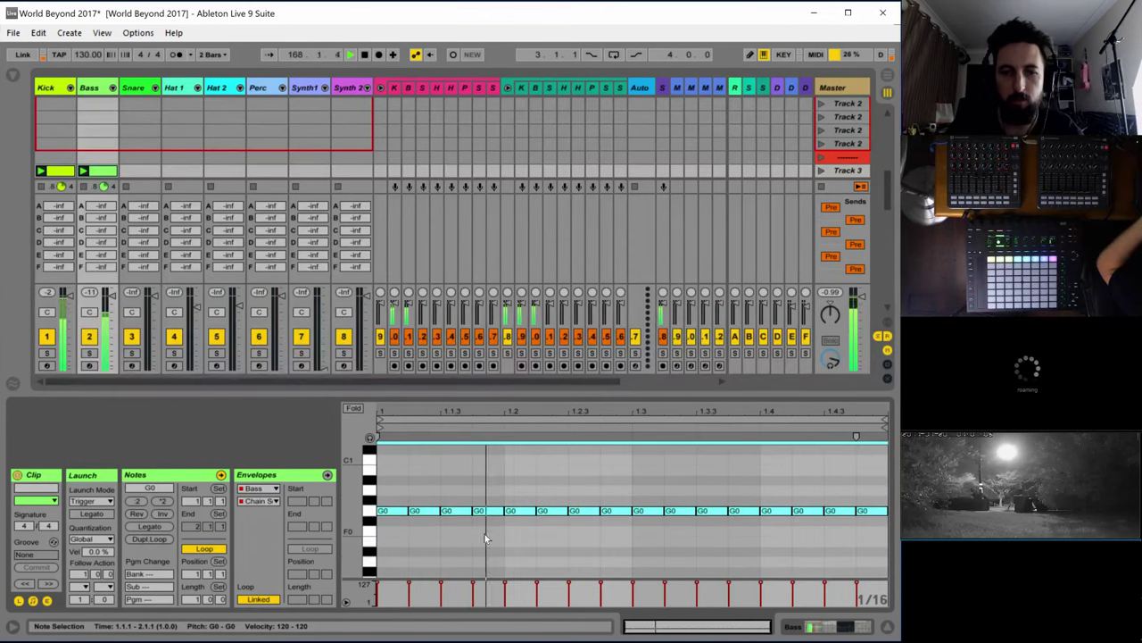
Delete the first two sixteenths of every beat in the Bass clip, but keep a G0 note at 1.3.2
left_click_drag(416, 539, 384, 505)
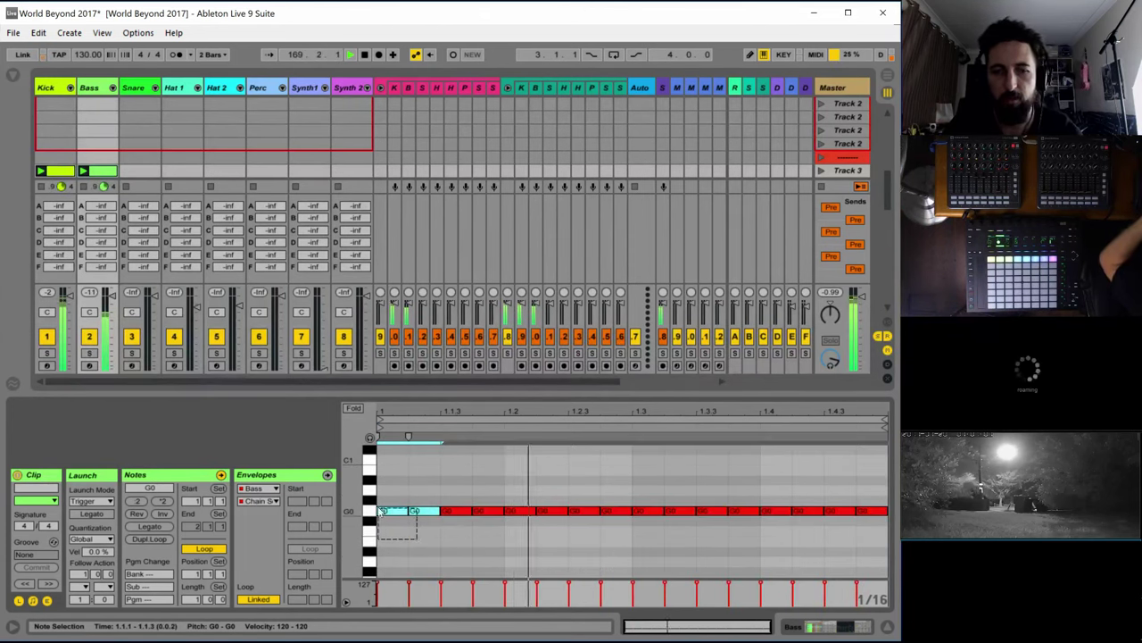
key("Delete")
left_click_drag(546, 525, 514, 506)
key("Delete")
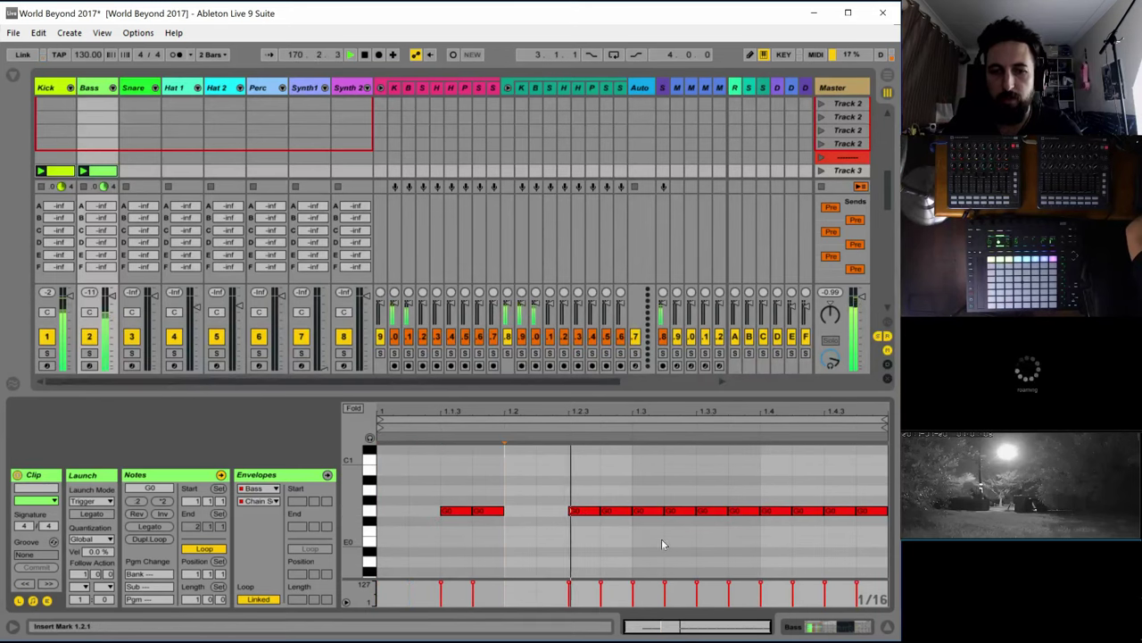
left_click_drag(683, 525, 639, 505)
key("Delete")
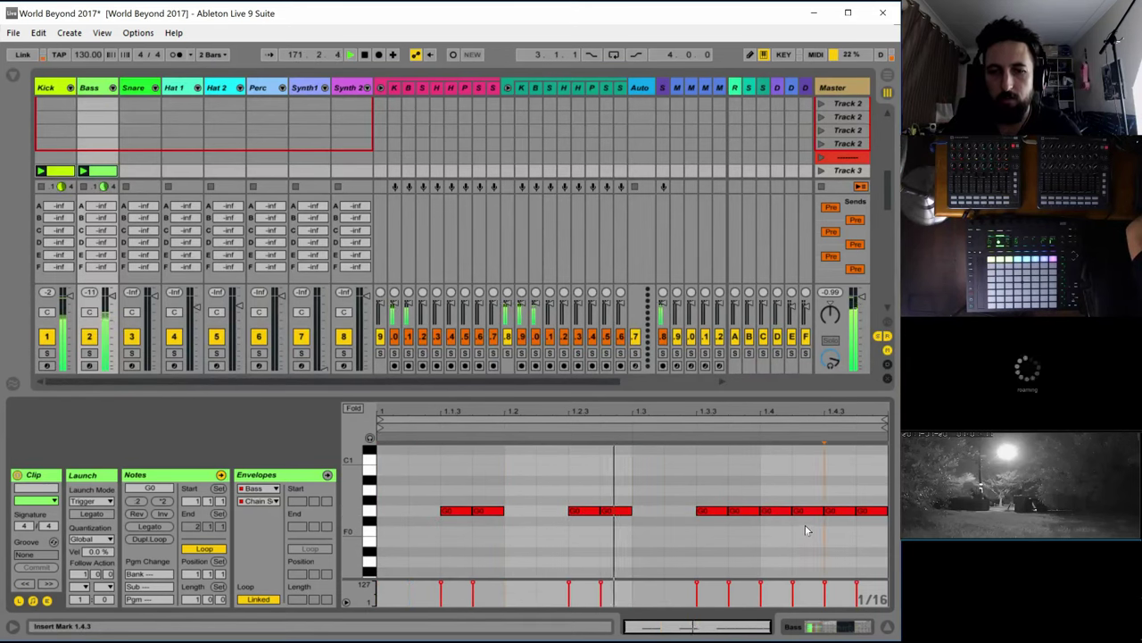
double_click(674, 511)
left_click_drag(797, 529, 765, 507)
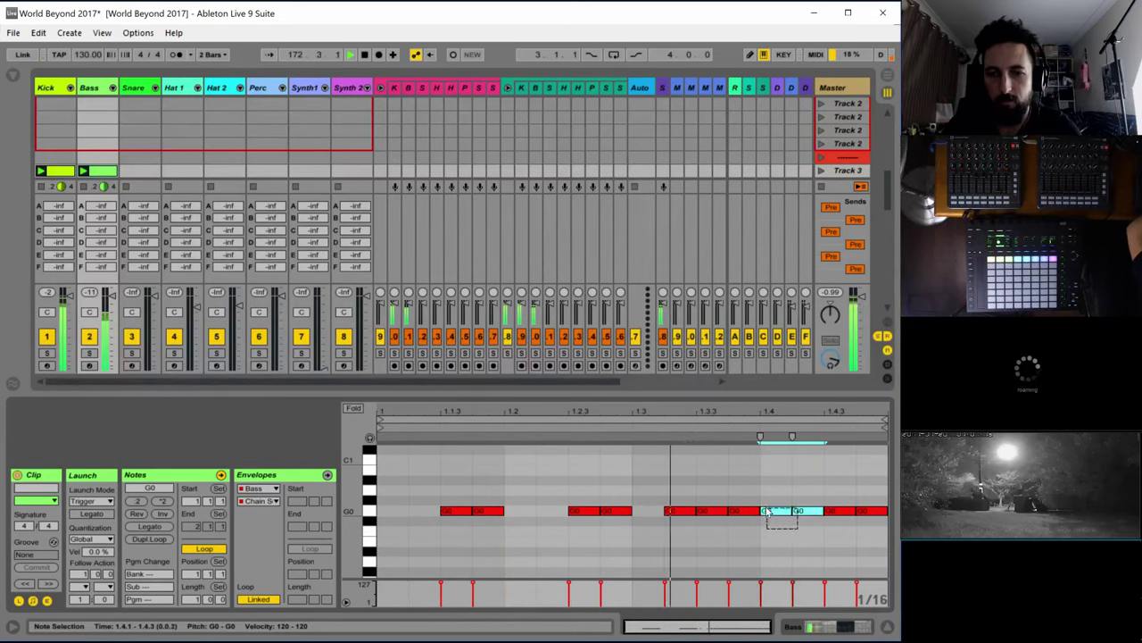
key("Delete")
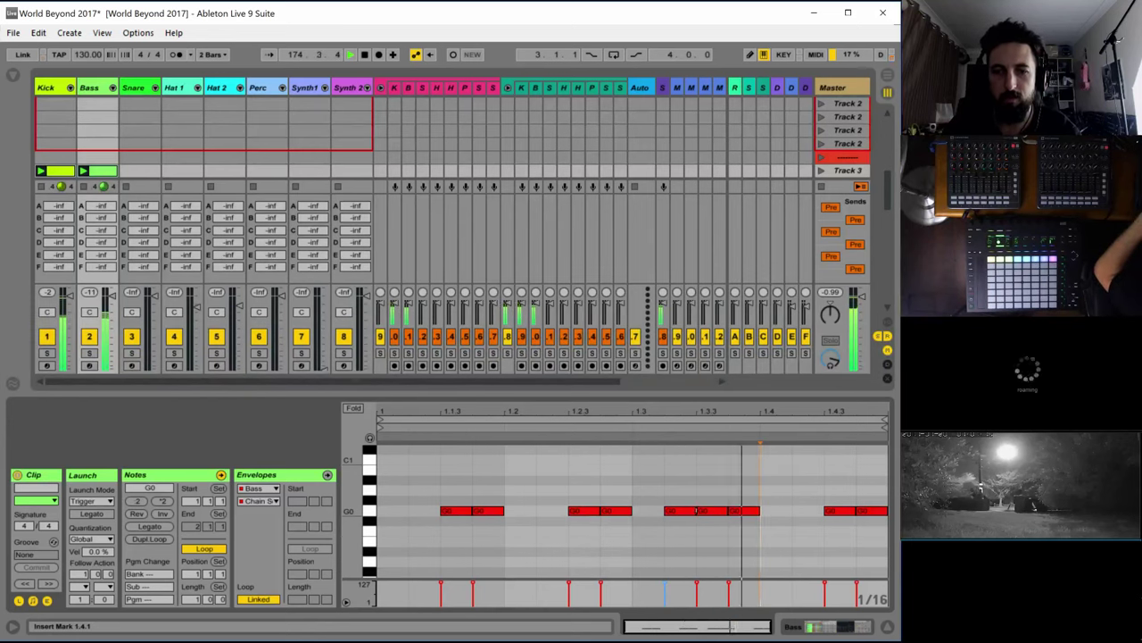
Shorten the G0 notes at 1.3.2, 1.2.3 and 1.1.3 so they end before the following notes
left_click_drag(695, 513, 685, 513)
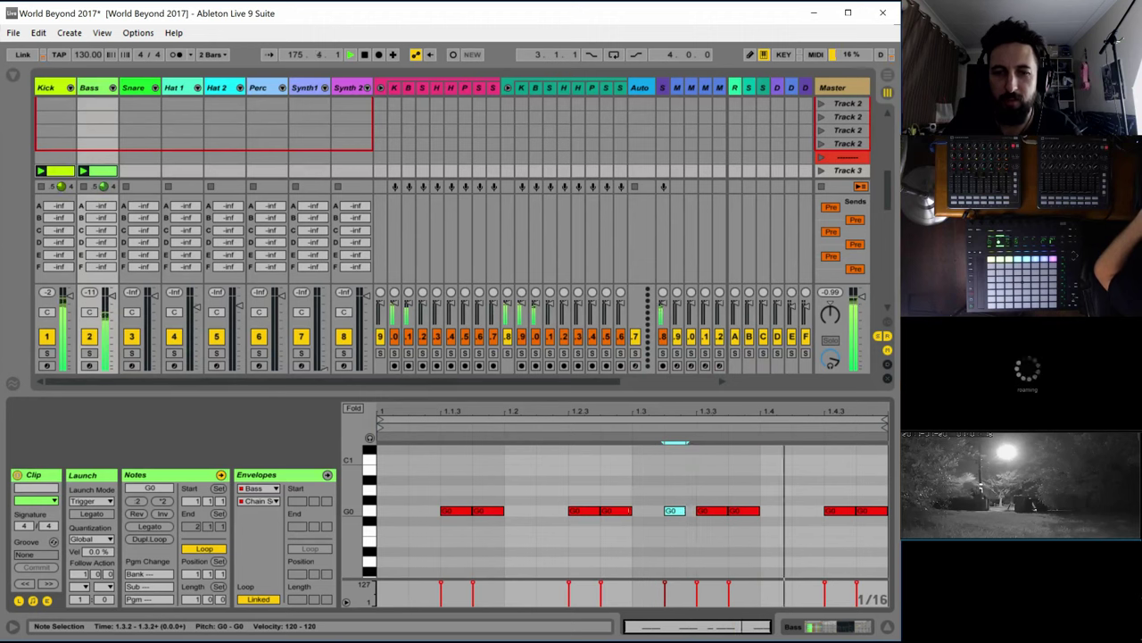
left_click(596, 512)
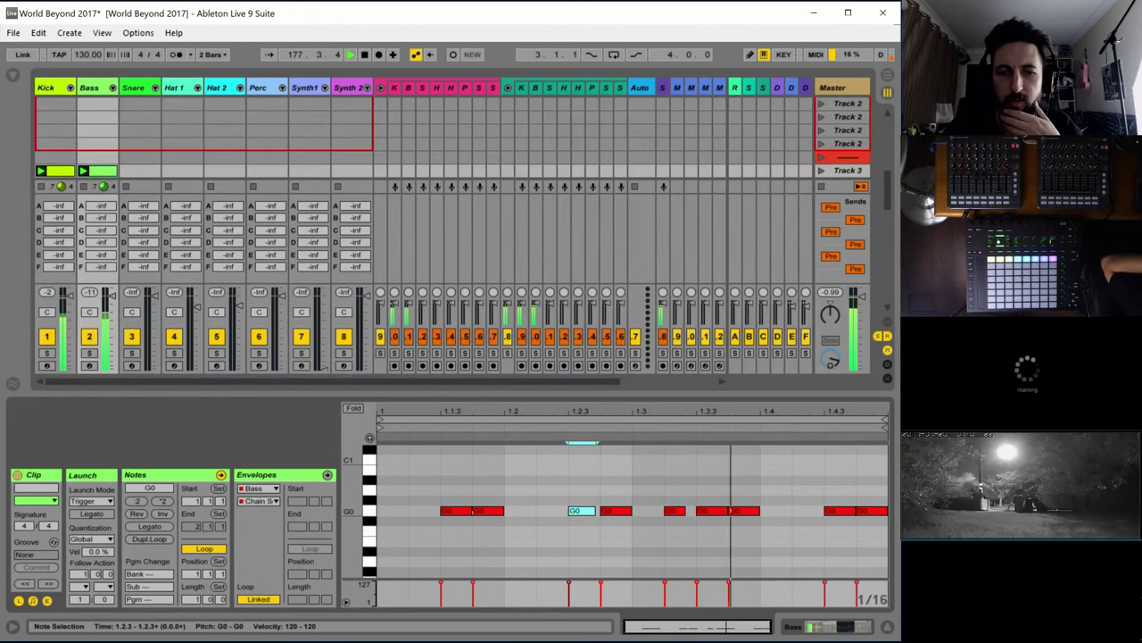
left_click(468, 512)
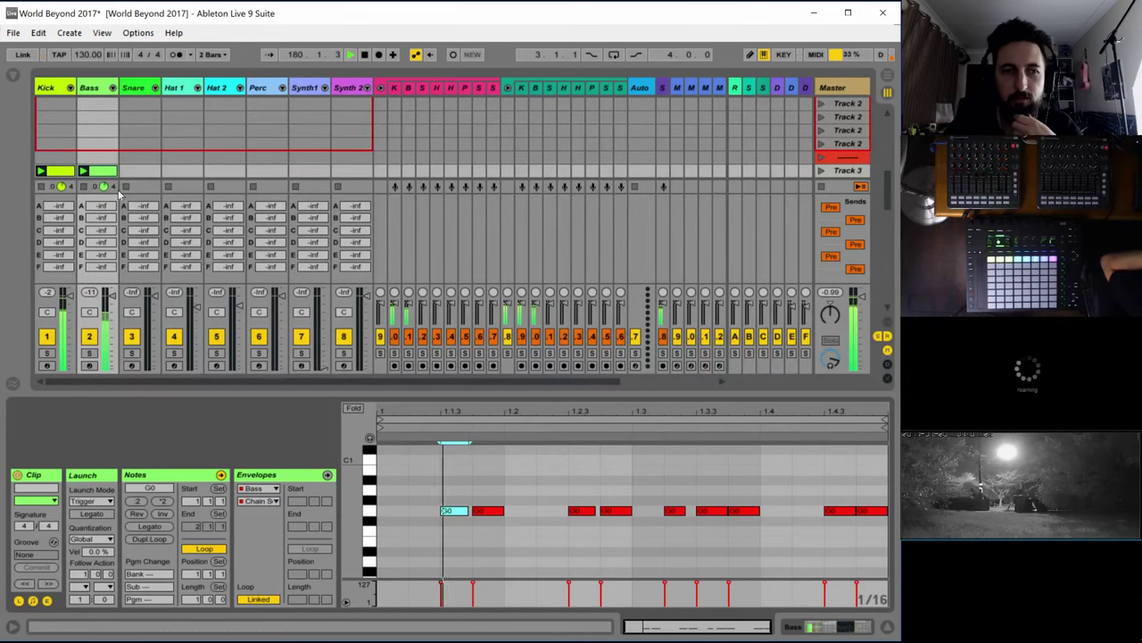
Lower oscillator B's level to -8.9 dB in the Kick 3 Operator
left_click(51, 88)
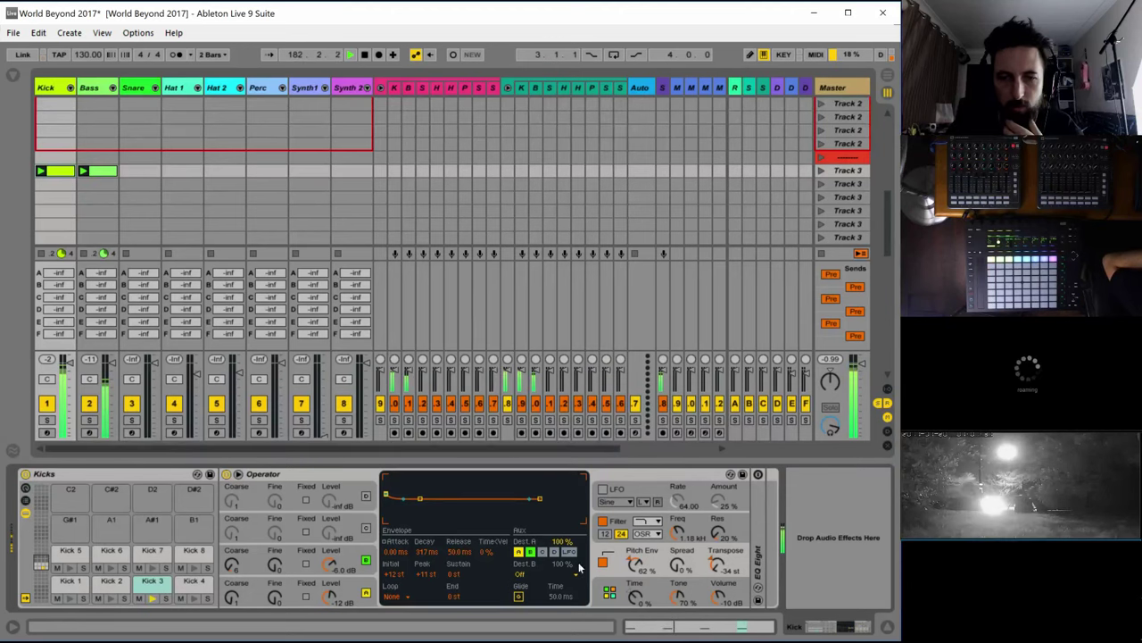
left_click(335, 569)
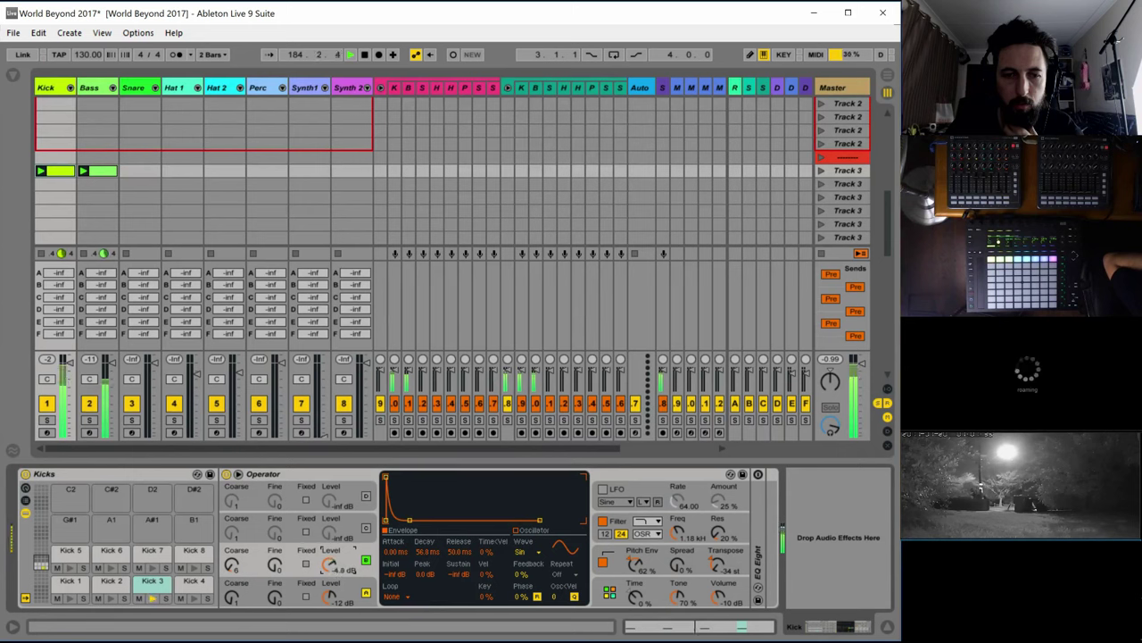
left_click_drag(331, 565, 331, 576)
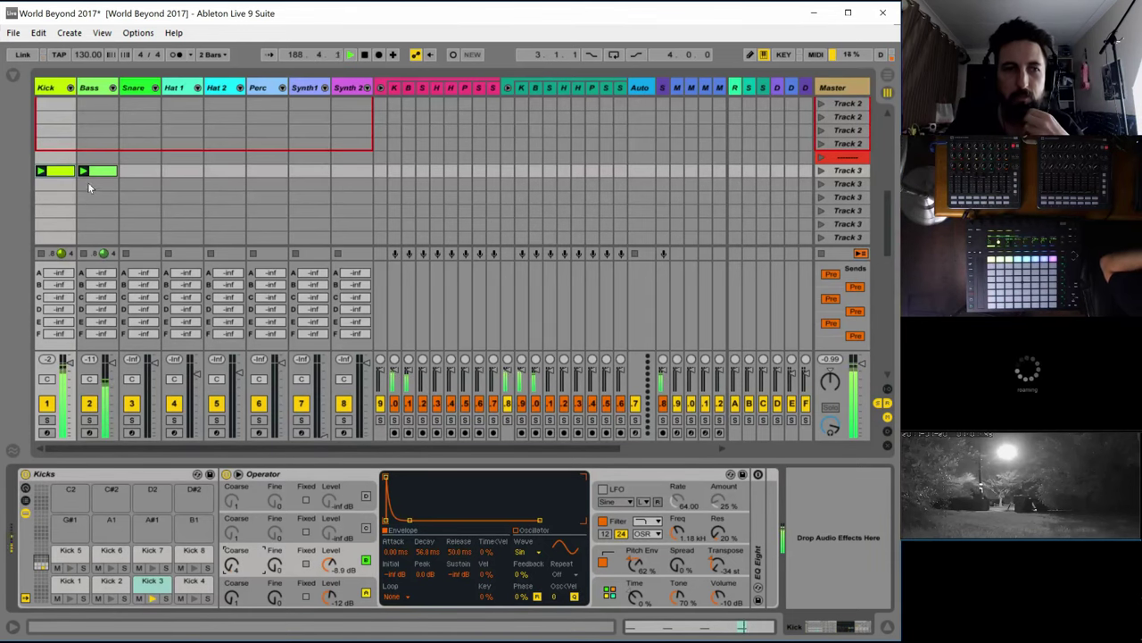
Turn on oscillator B in the Bass 3 Operator and choose the algorithm with two parallel oscillator pairs
left_click(98, 205)
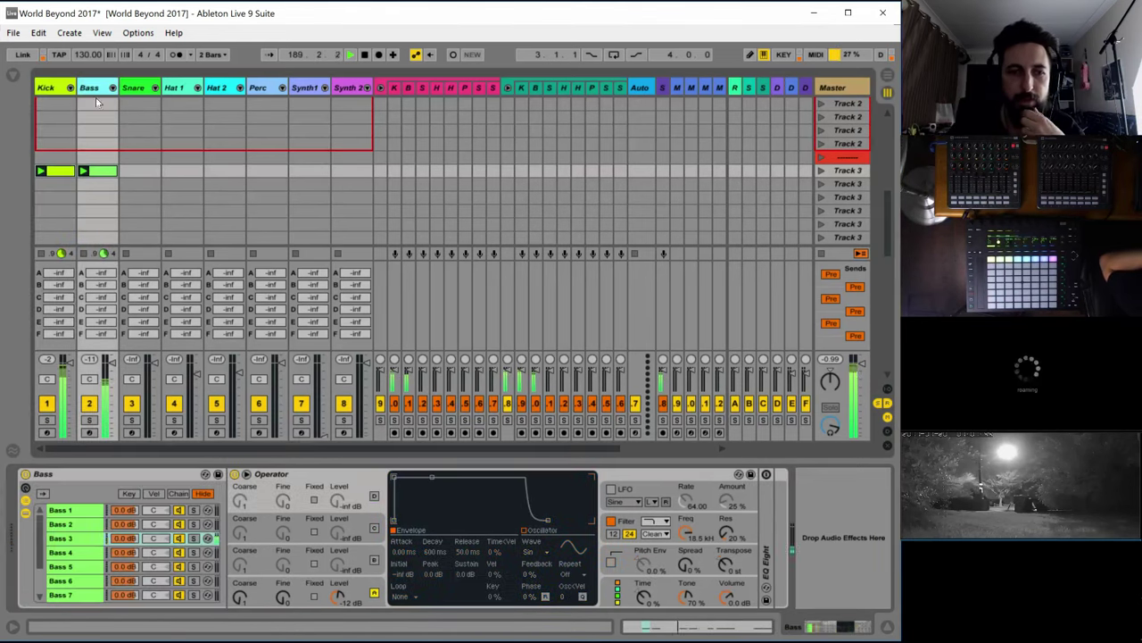
left_click(382, 595)
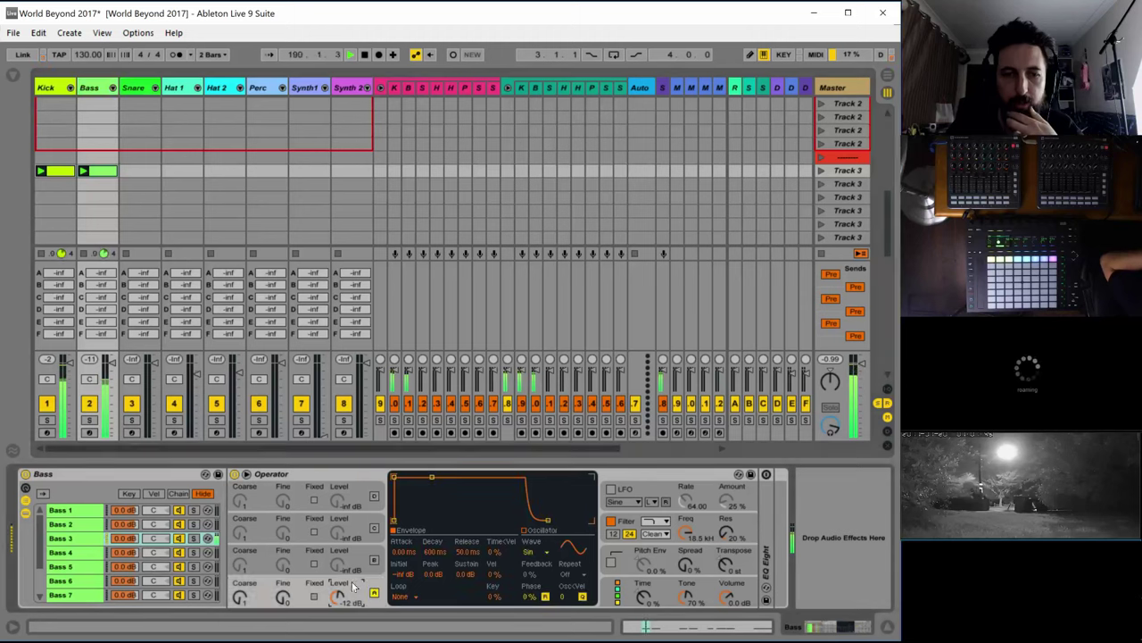
left_click(374, 561)
left_click(628, 590)
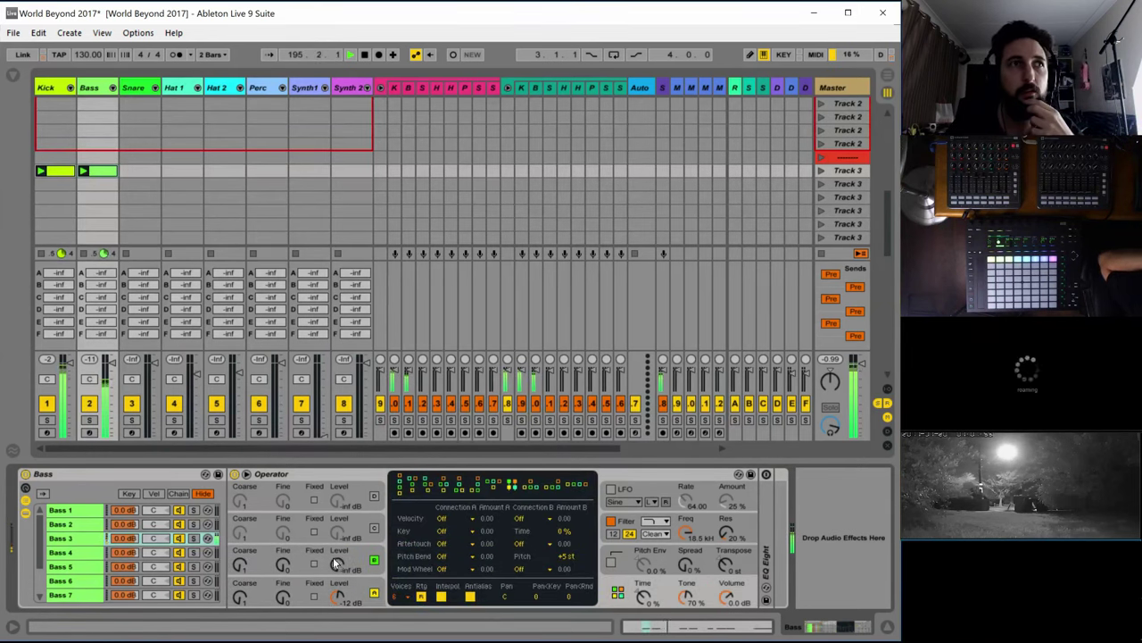
Set the bass's oscillator B to Coarse 0.5 and a level of -19 dB
left_click_drag(336, 564, 336, 560)
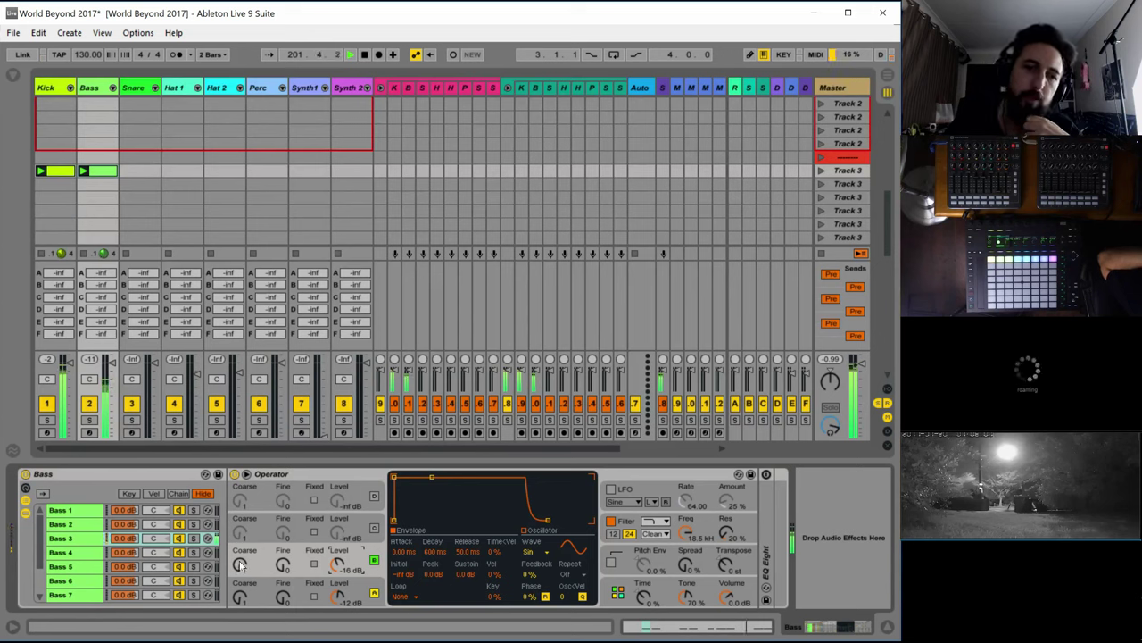
left_click_drag(241, 564, 242, 576)
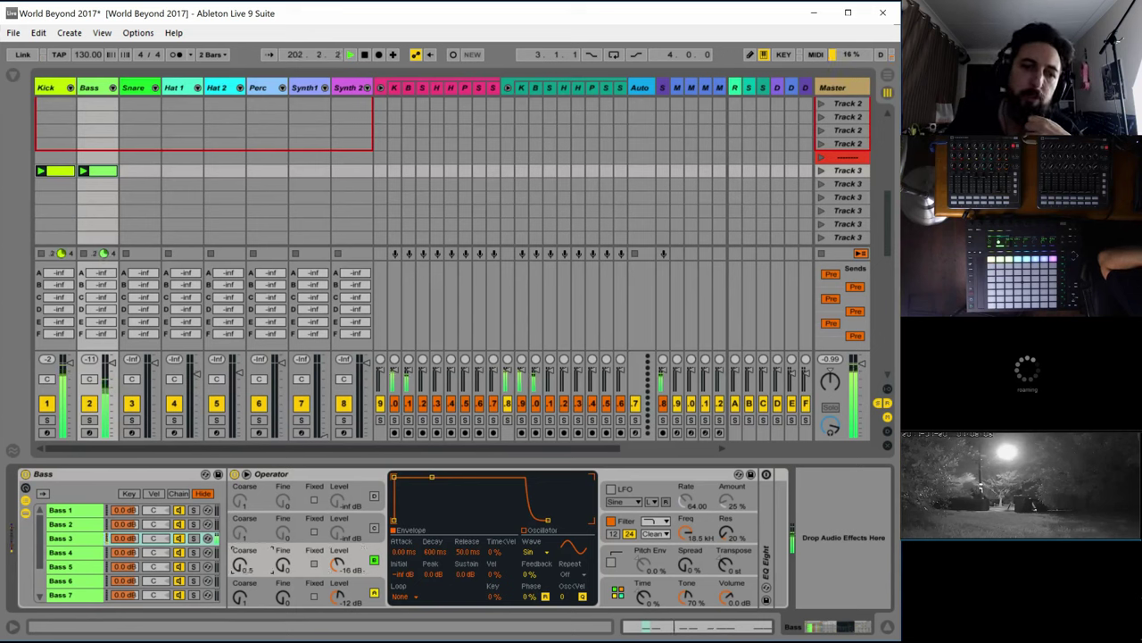
left_click(337, 567)
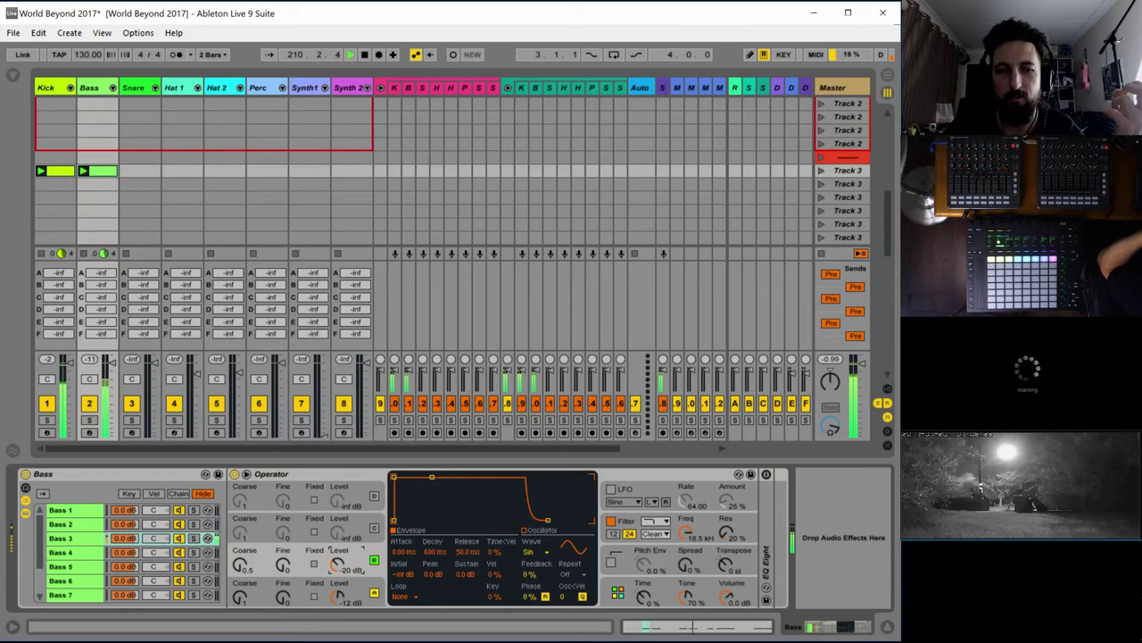
Turn on oscillator C in the bass Operator with the Square 3 waveform and a level of -21 dB
left_click(623, 580)
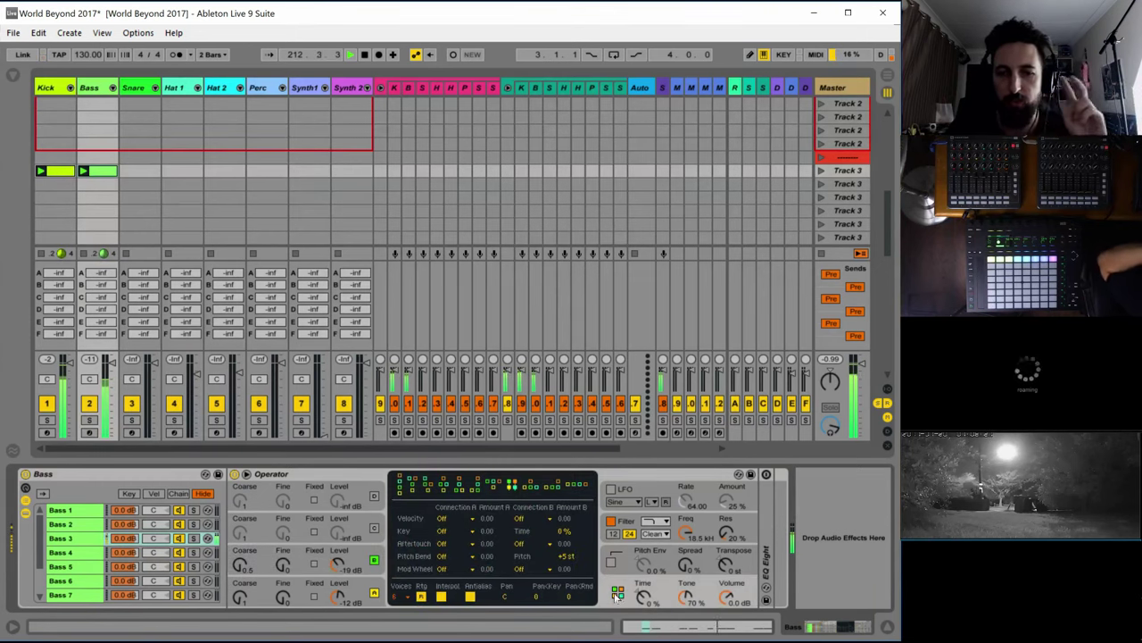
left_click(352, 521)
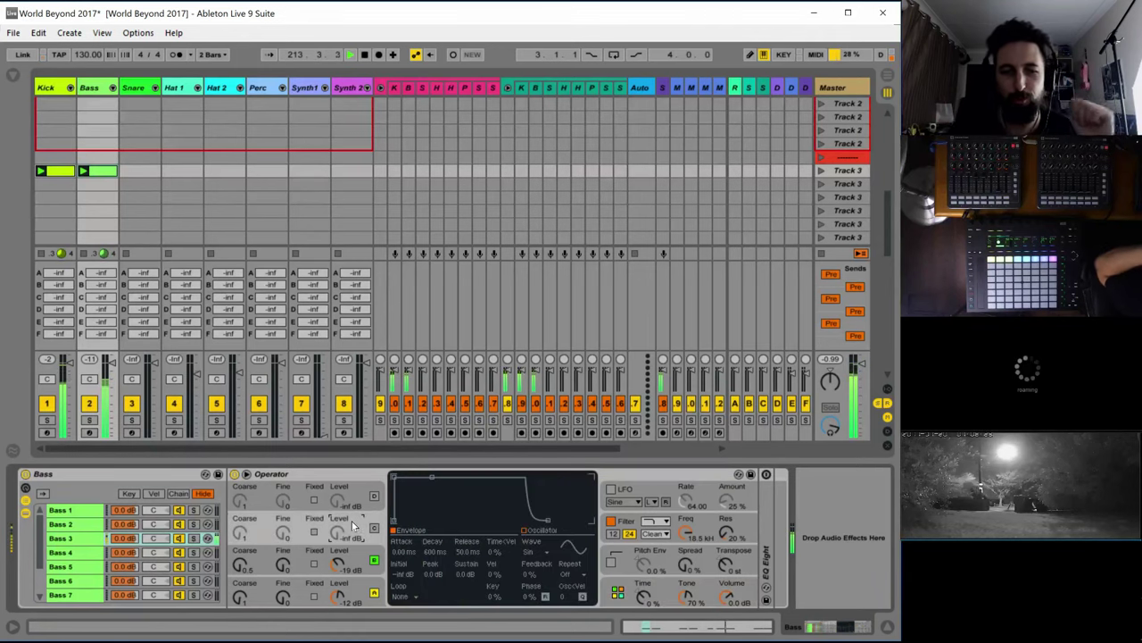
left_click(375, 527)
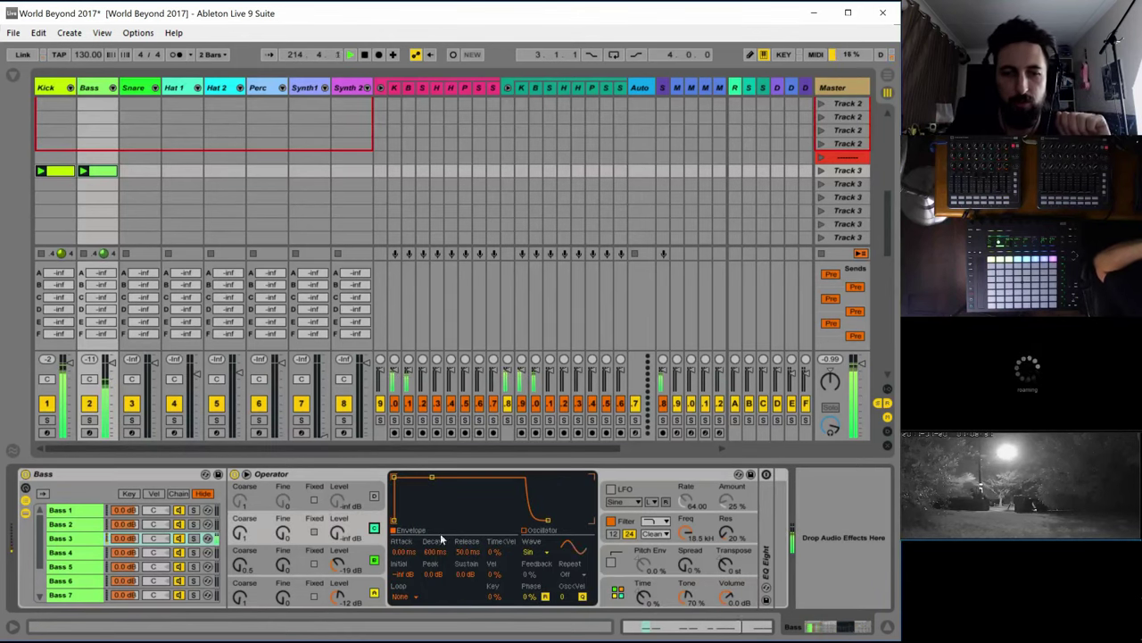
left_click(540, 551)
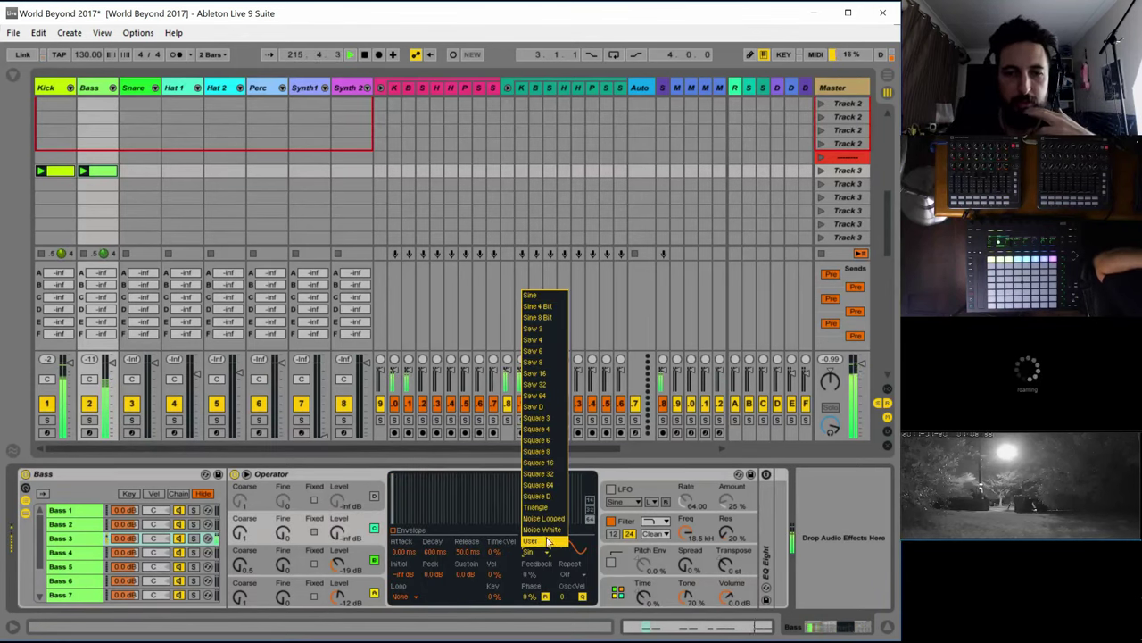
left_click(539, 417)
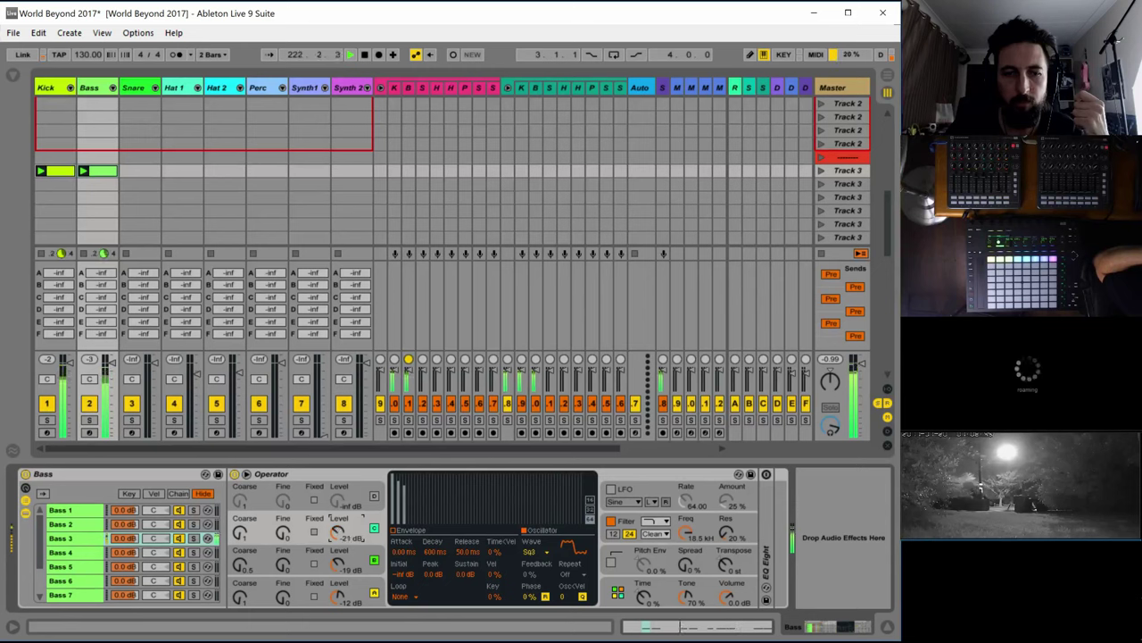
Turn on oscillator D in the bass Operator with the Square 4 waveform and a level of -25 dB
left_click(363, 491)
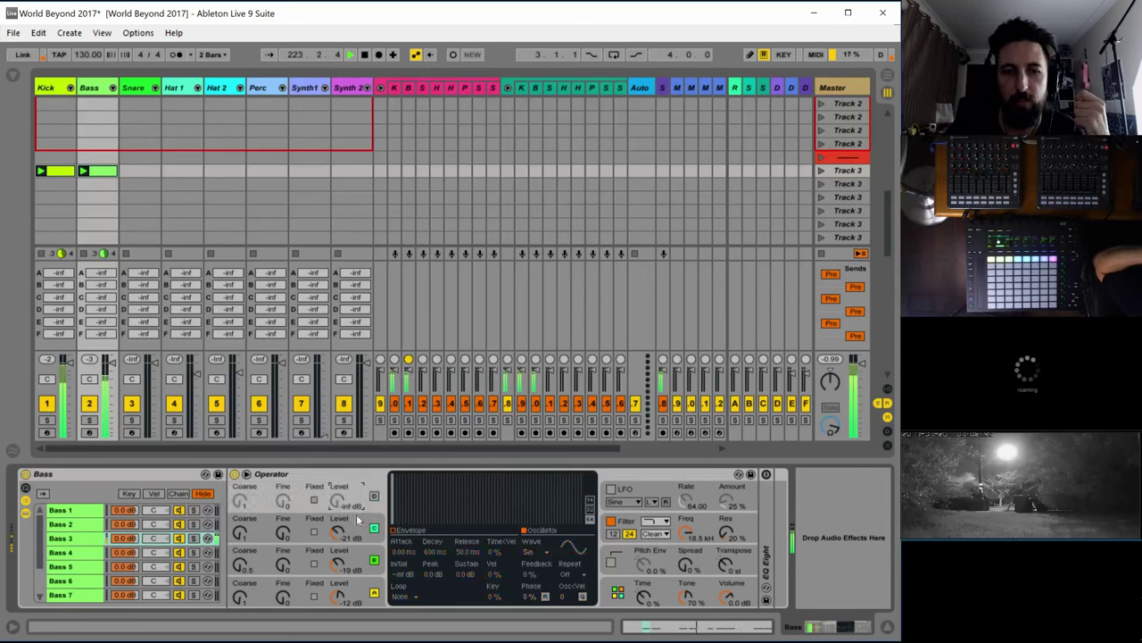
left_click(533, 552)
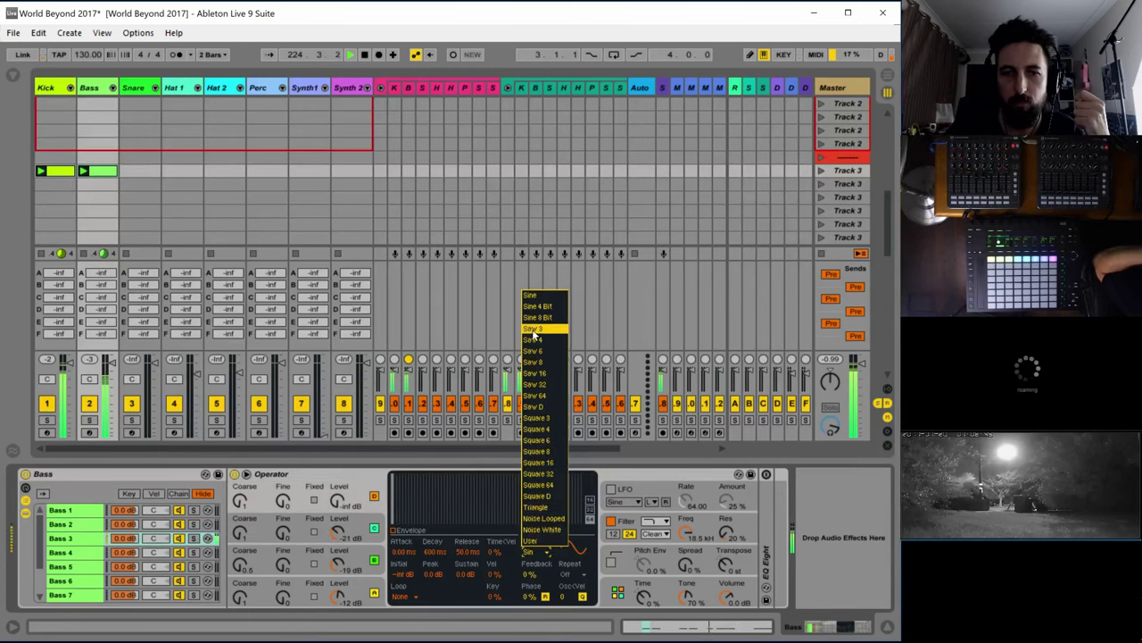
left_click(537, 428)
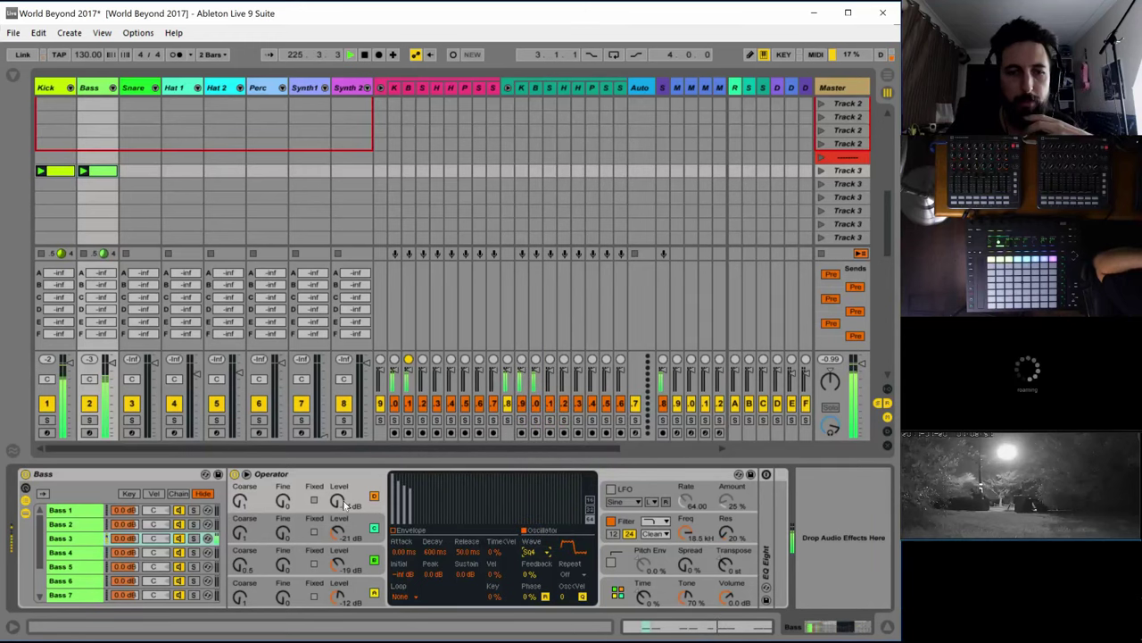
left_click_drag(338, 503, 362, 487)
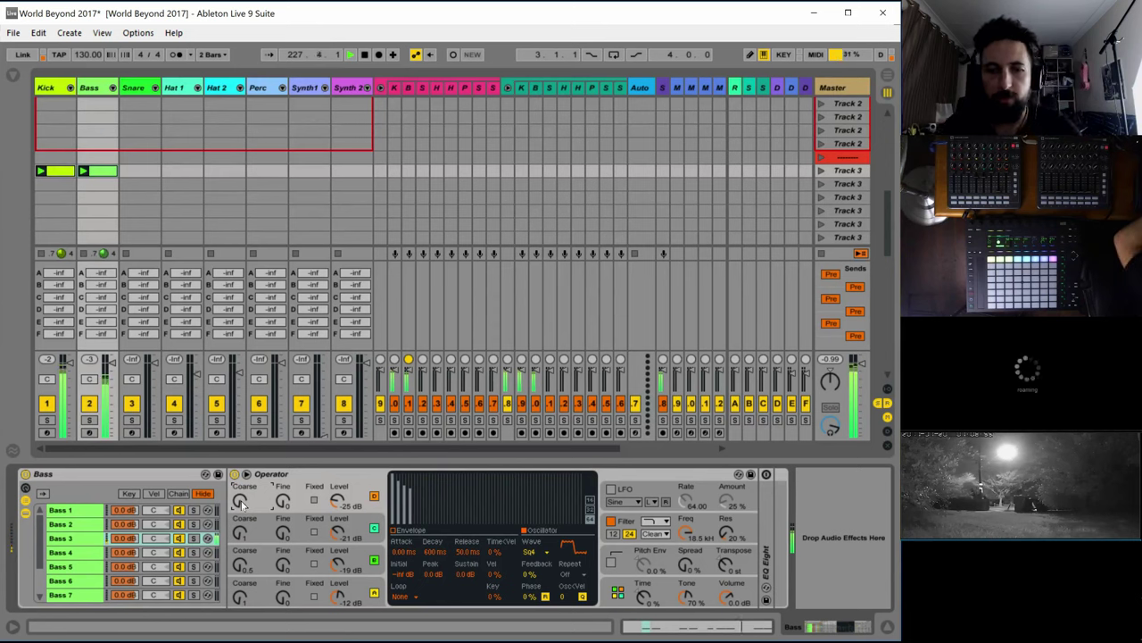
Set the bass Operator's oscillator D to Coarse 2 and -23 dB, with a 116 ms envelope decay and sustain at -inf
left_click_drag(336, 504, 336, 509)
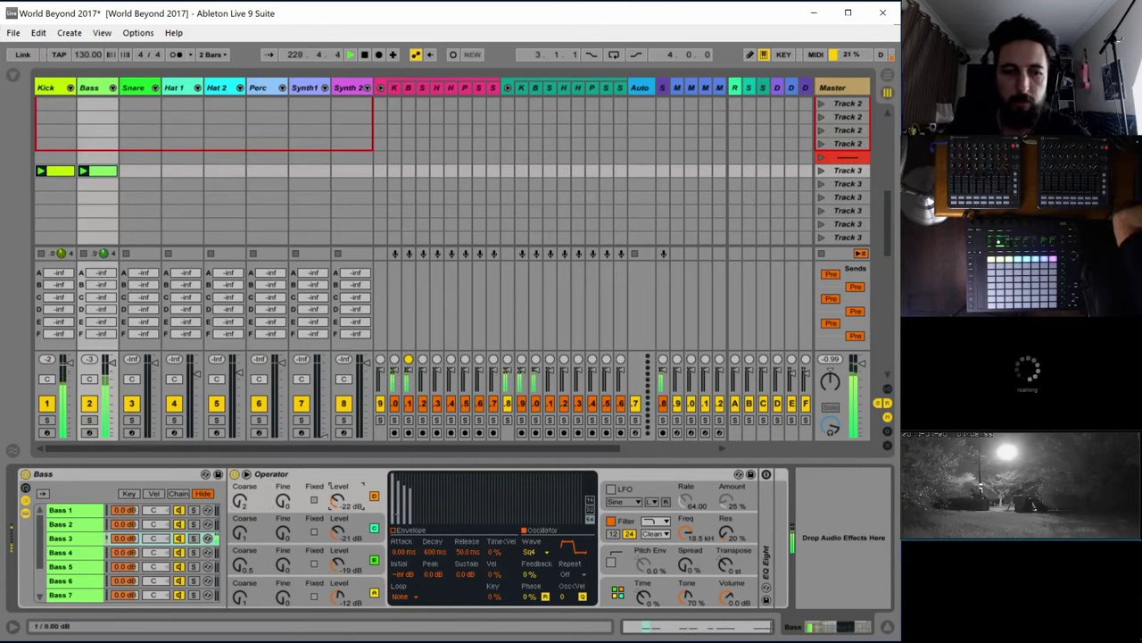
left_click(404, 531)
left_click_drag(432, 480, 427, 520)
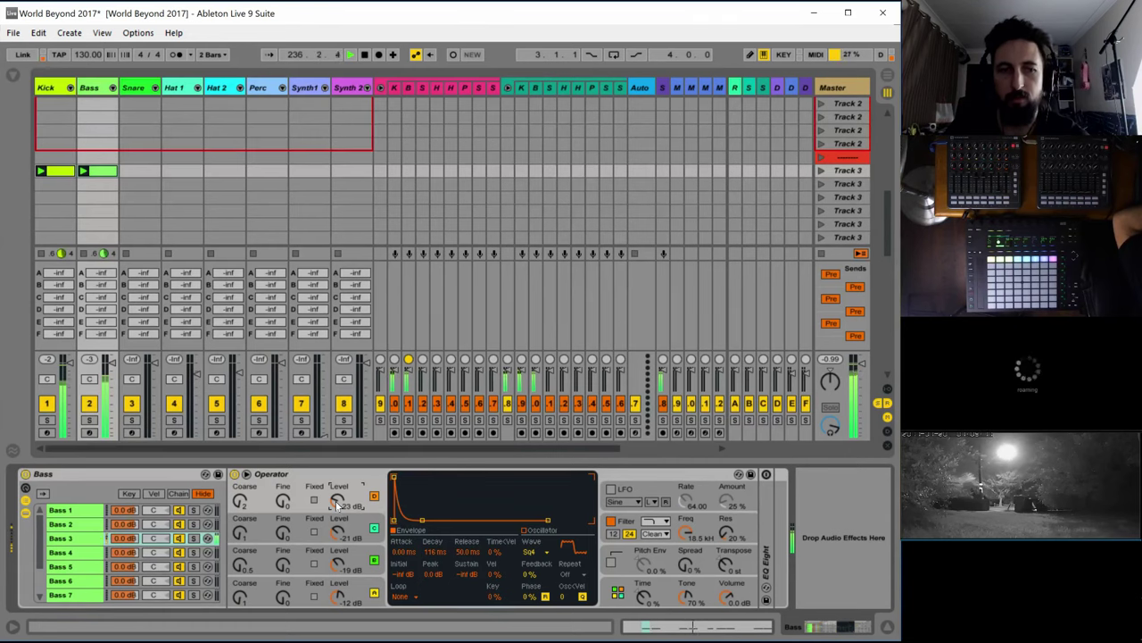
Open the Track 3 bass clip and set its loop length to 16 bars
left_click(99, 171)
double_click(98, 171)
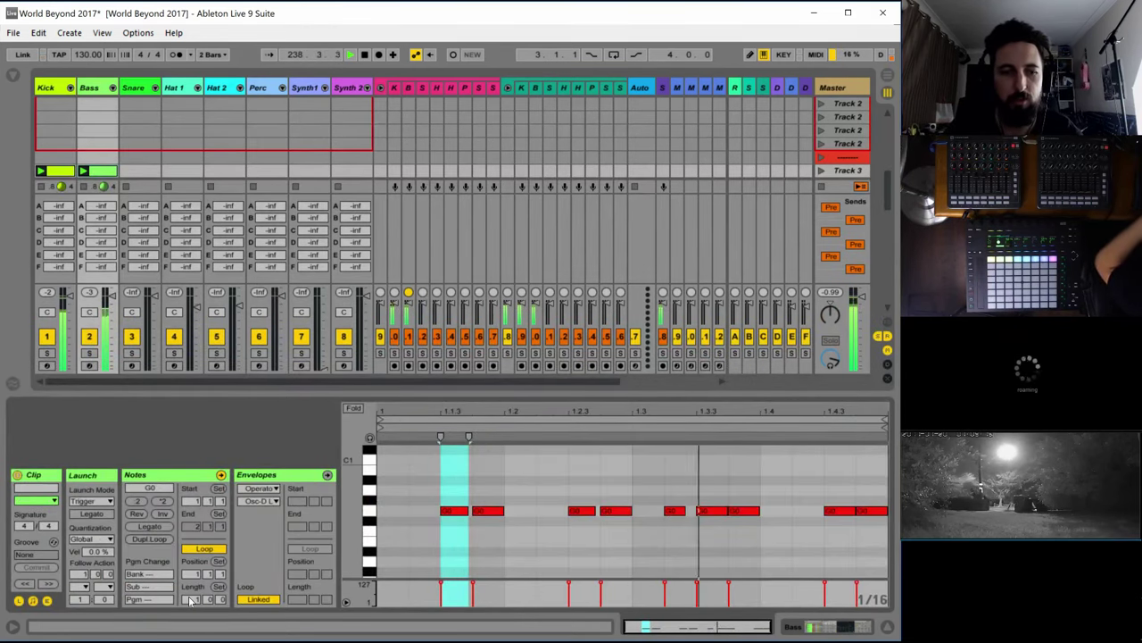
type("16")
key("Return")
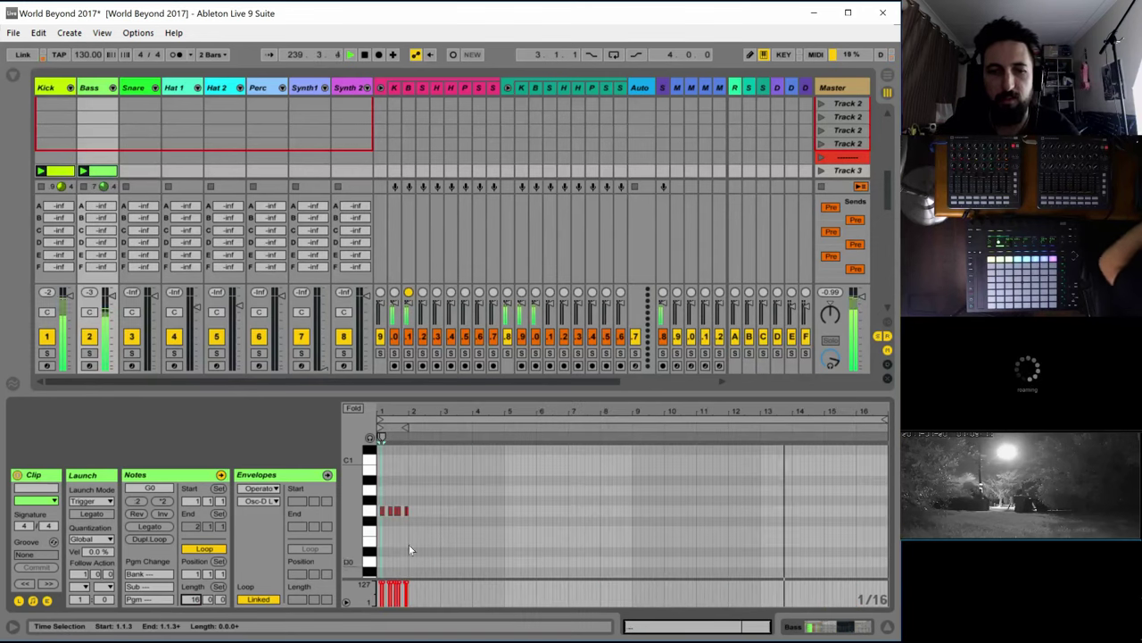
Stop playback and duplicate the one-bar G0 bass pattern repeatedly until it fills all 16 bars of the clip
key("space")
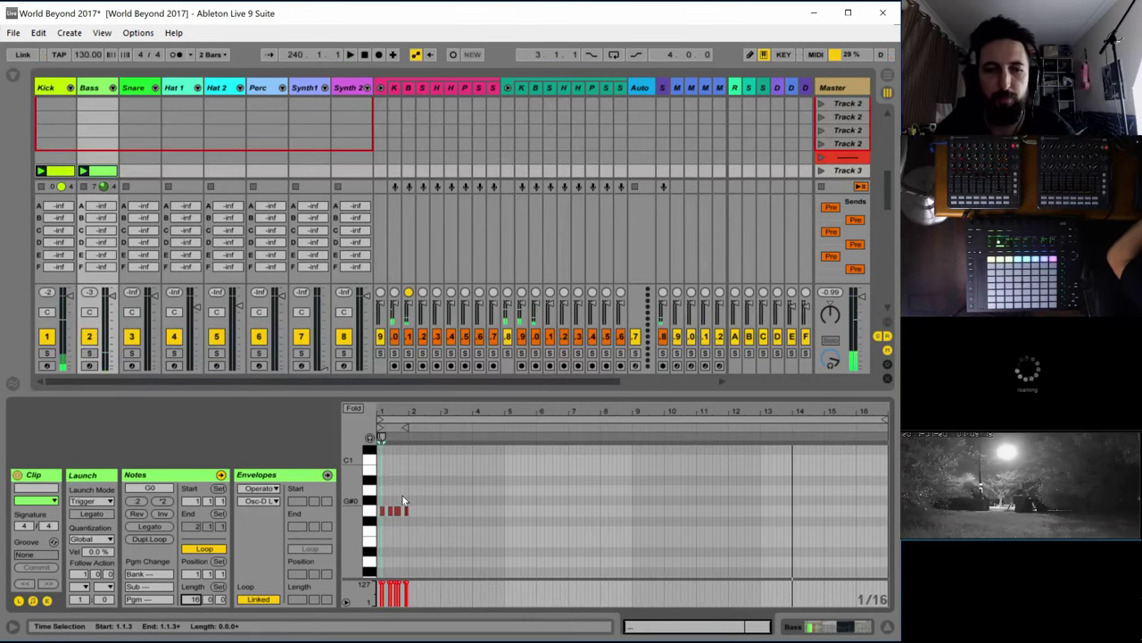
key("ctrl+2")
key("ctrl+2")
key("ctrl+a")
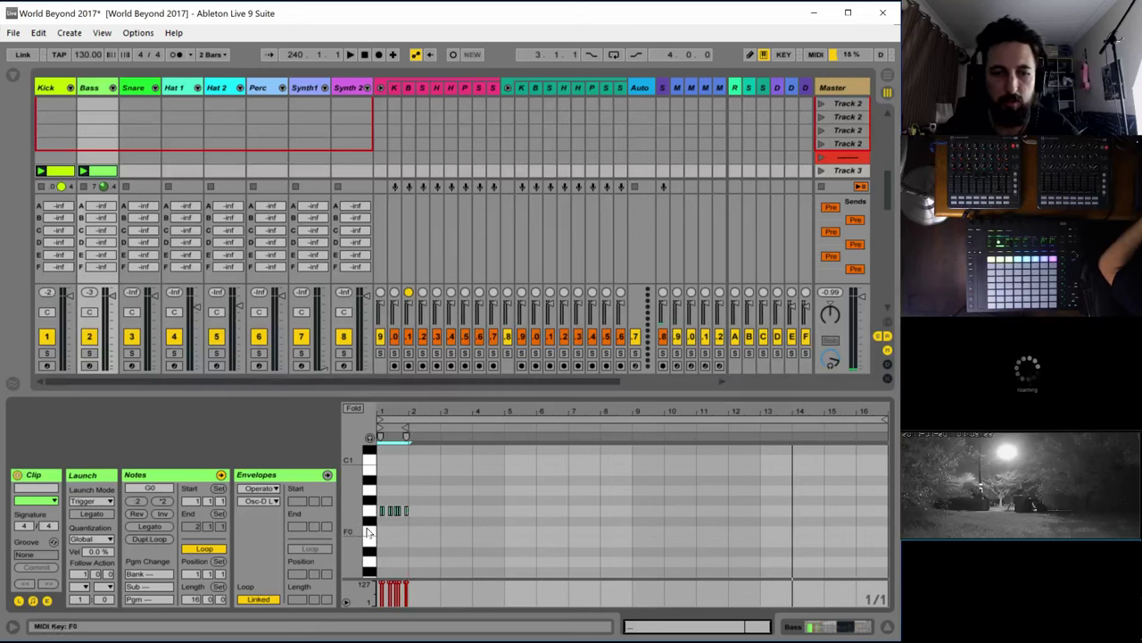
key("ctrl+d")
key("ctrl+d")
key("ctrl+d")
key("ctrl+d")
key("ctrl+d")
key("ctrl+d")
key("ctrl+d")
key("ctrl+d")
key("ctrl+d")
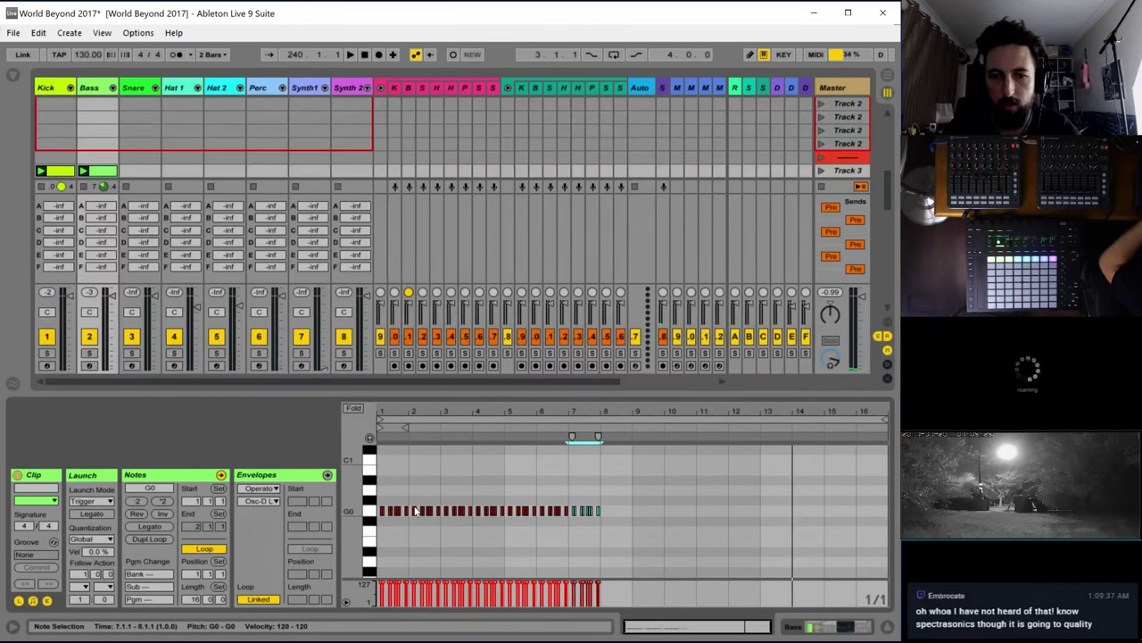
key("ctrl+d")
key("ctrl+d")
key("ctrl+d")
key("ctrl+d")
key("ctrl+d")
key("ctrl+d")
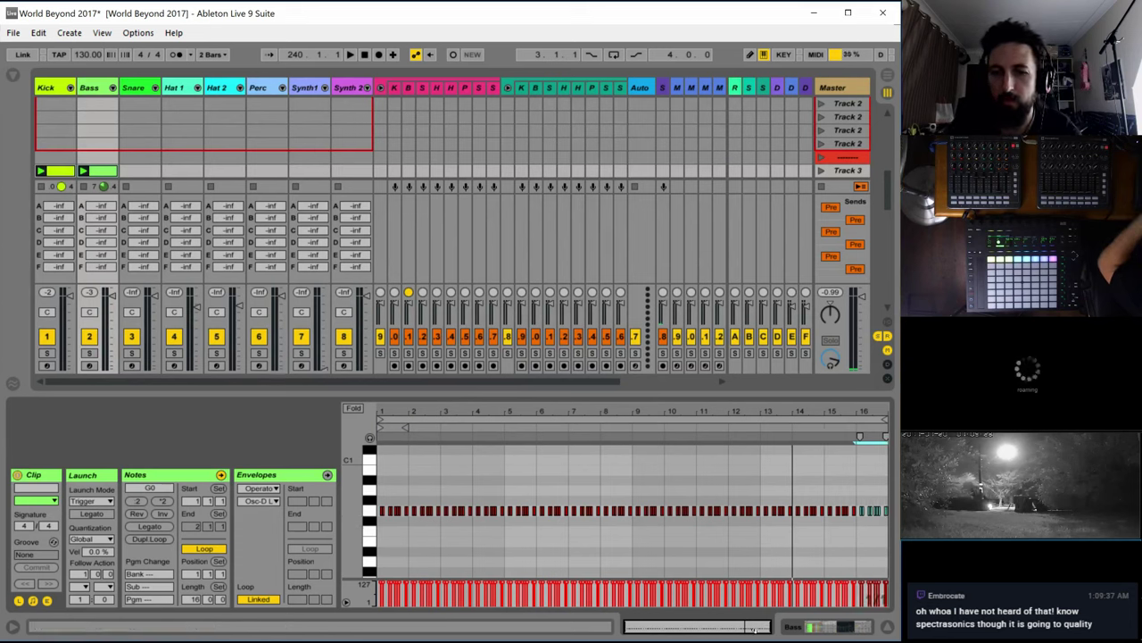
Select bar 16 of the bass clip, set the loop to that bar only and play it
left_click_drag(754, 630, 757, 642)
left_click(775, 466)
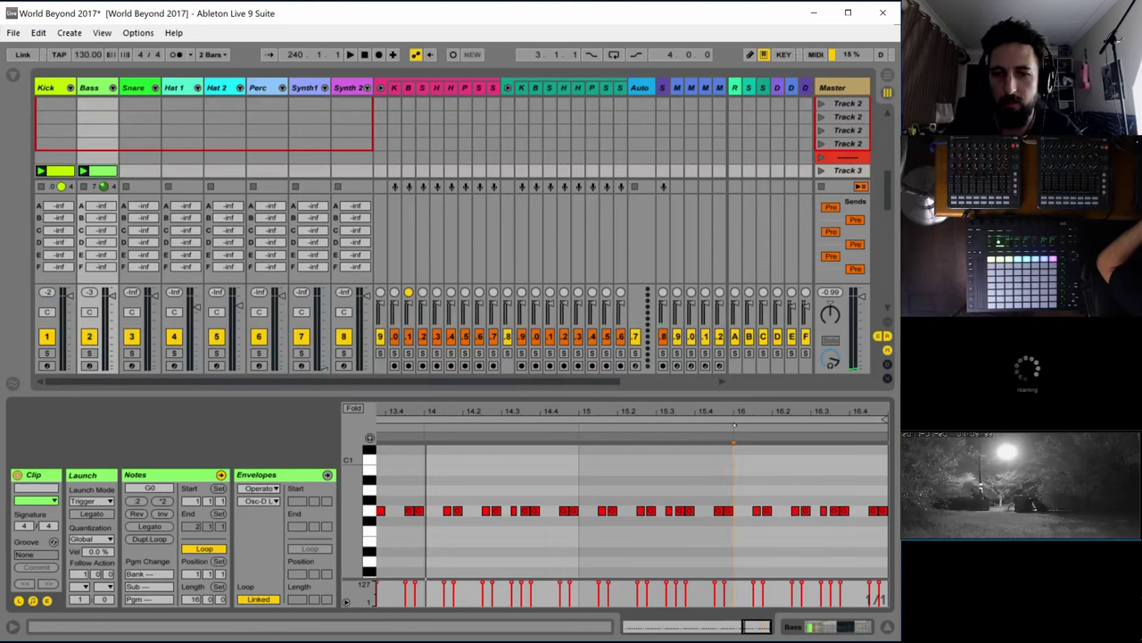
left_click_drag(734, 471, 871, 474)
right_click(780, 471)
left_click(829, 324)
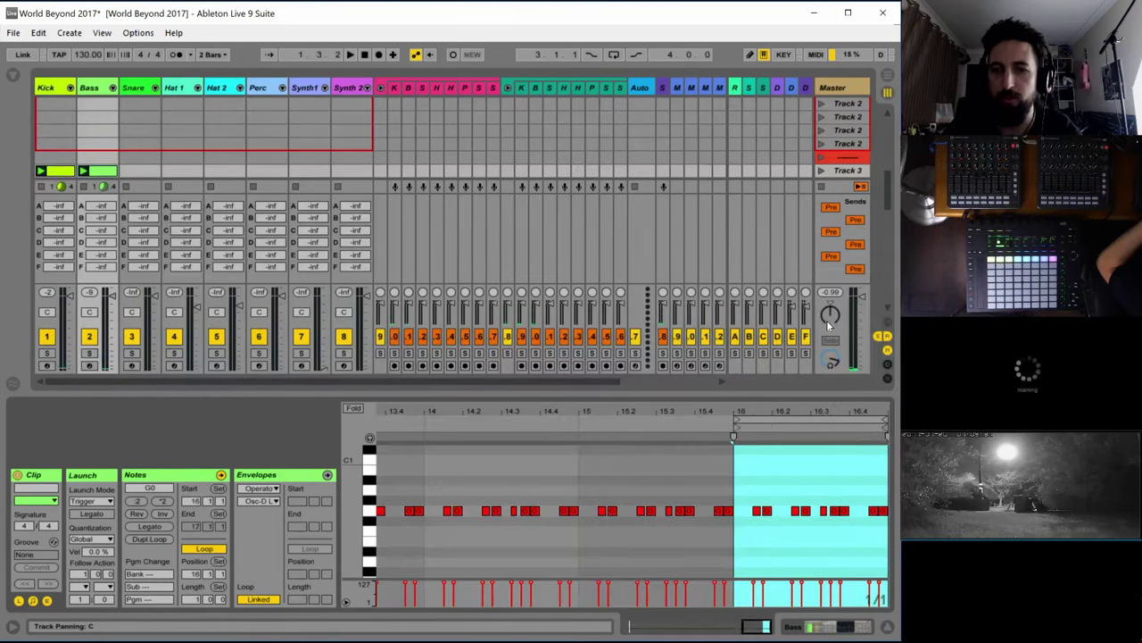
left_click(728, 487)
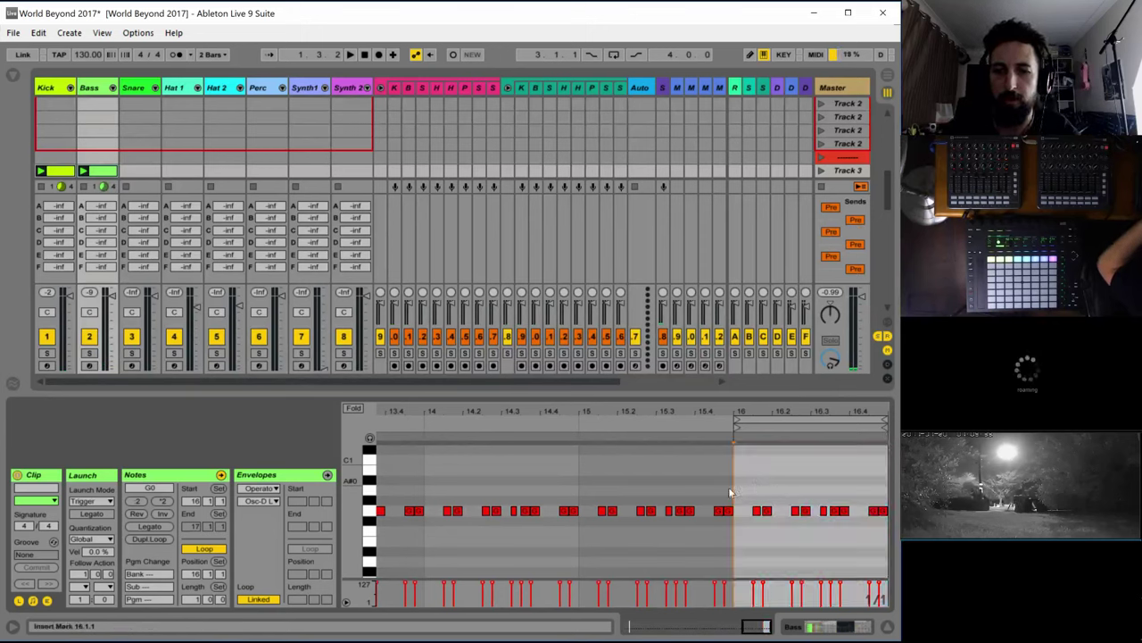
key("space")
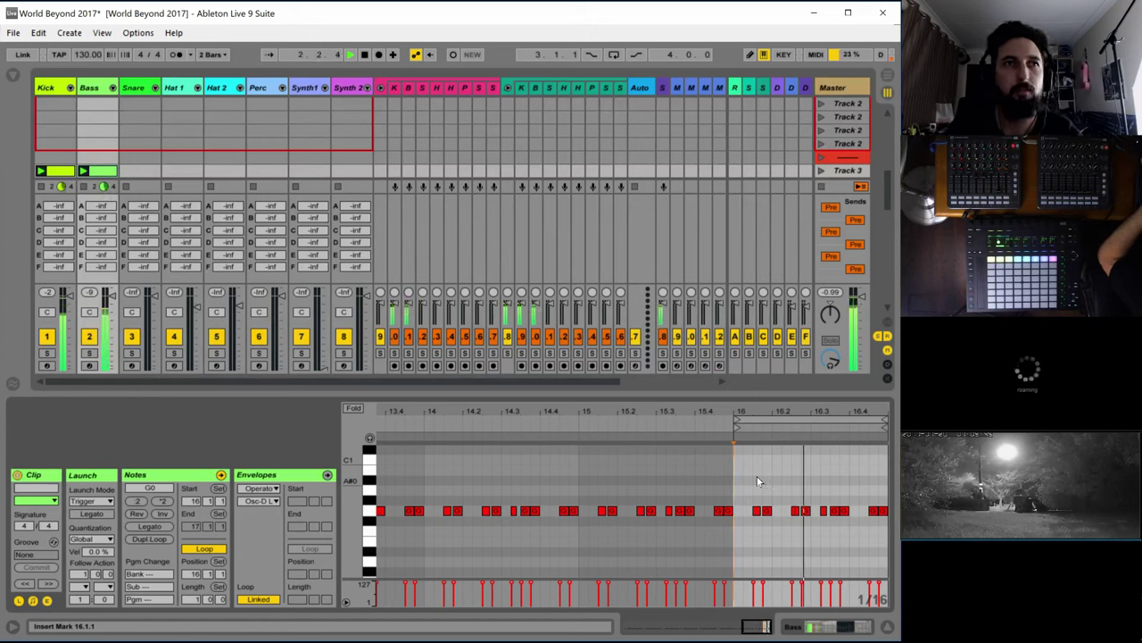
In bar 16, move the note at 16.1.4 to A#0 lasting two sixteenths, and raise the note at 16.2.4 an octave to G1
left_click(763, 510)
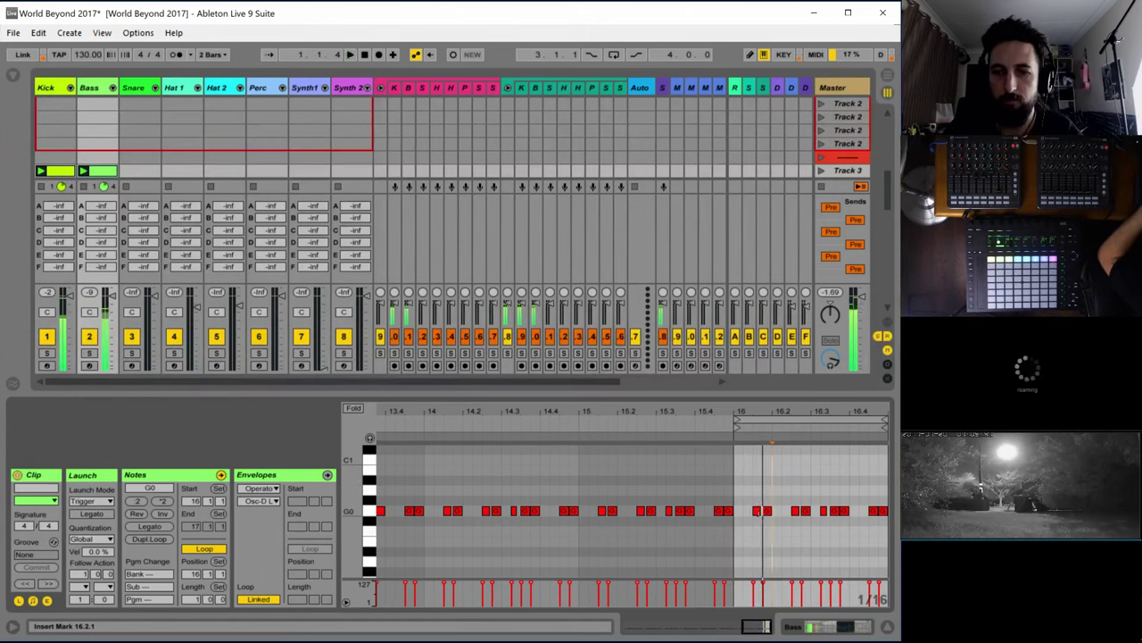
scroll(763, 511, "up", 1)
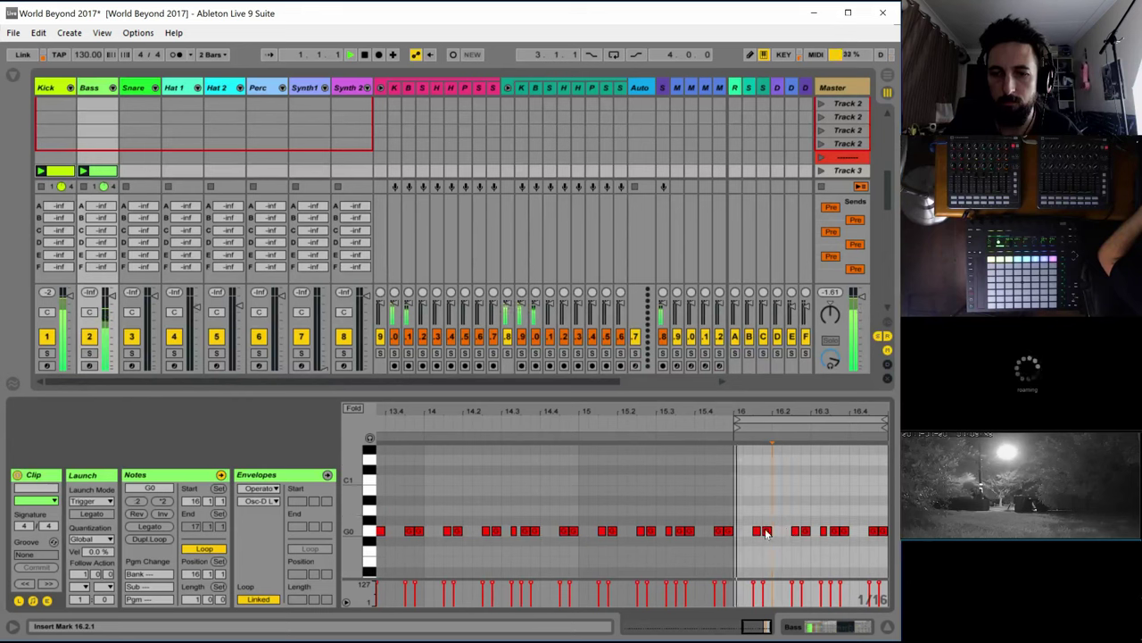
left_click_drag(765, 533, 781, 500)
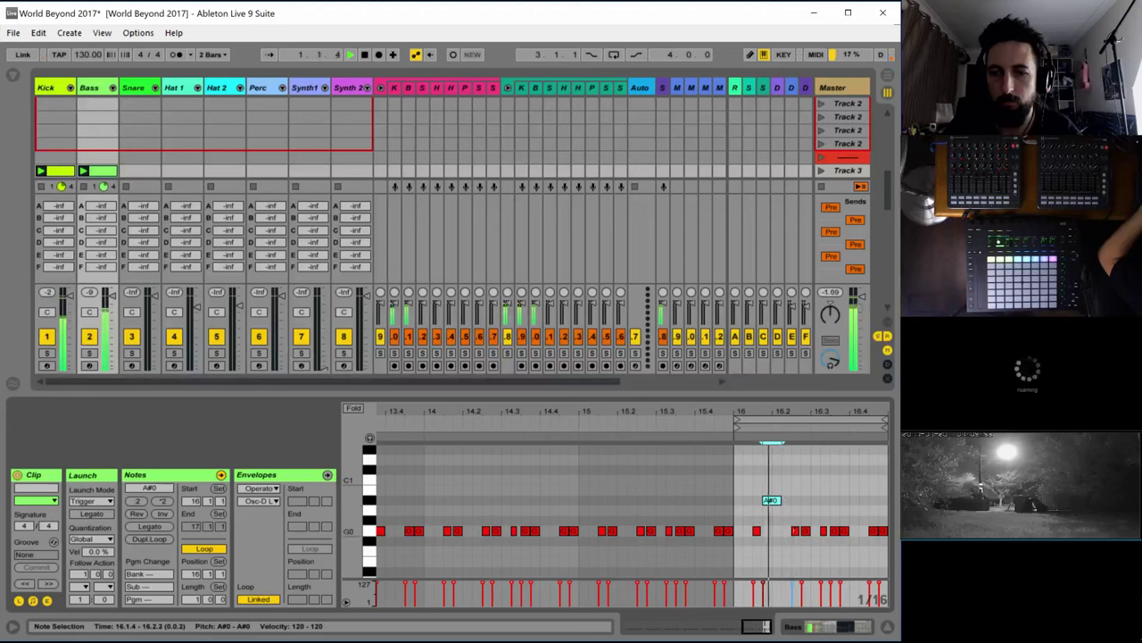
left_click(803, 531)
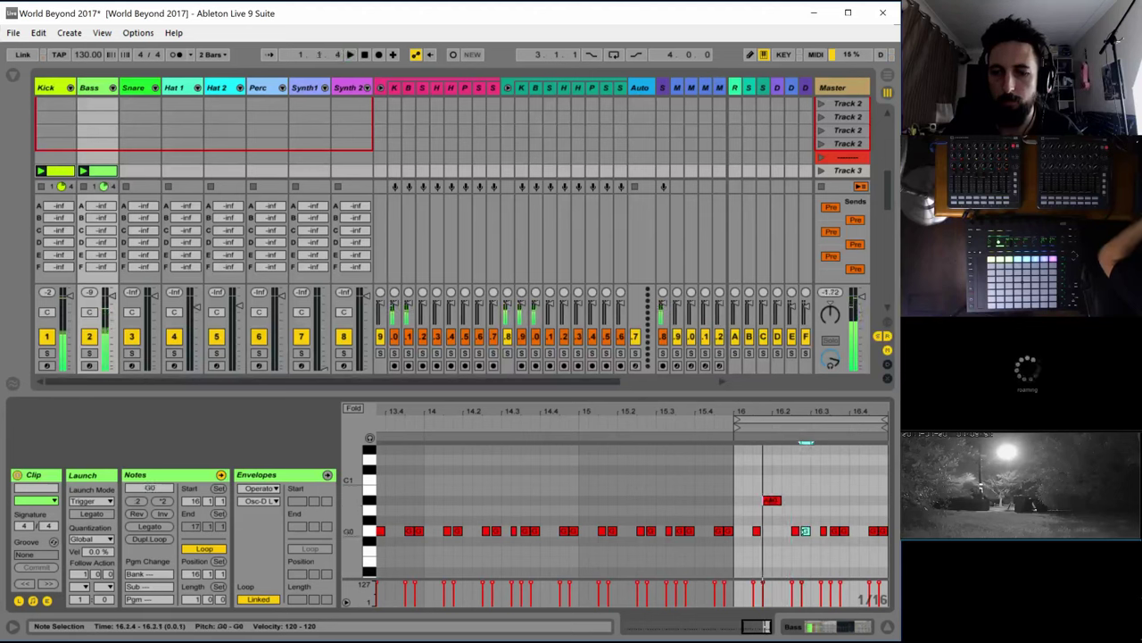
key("shift+Up")
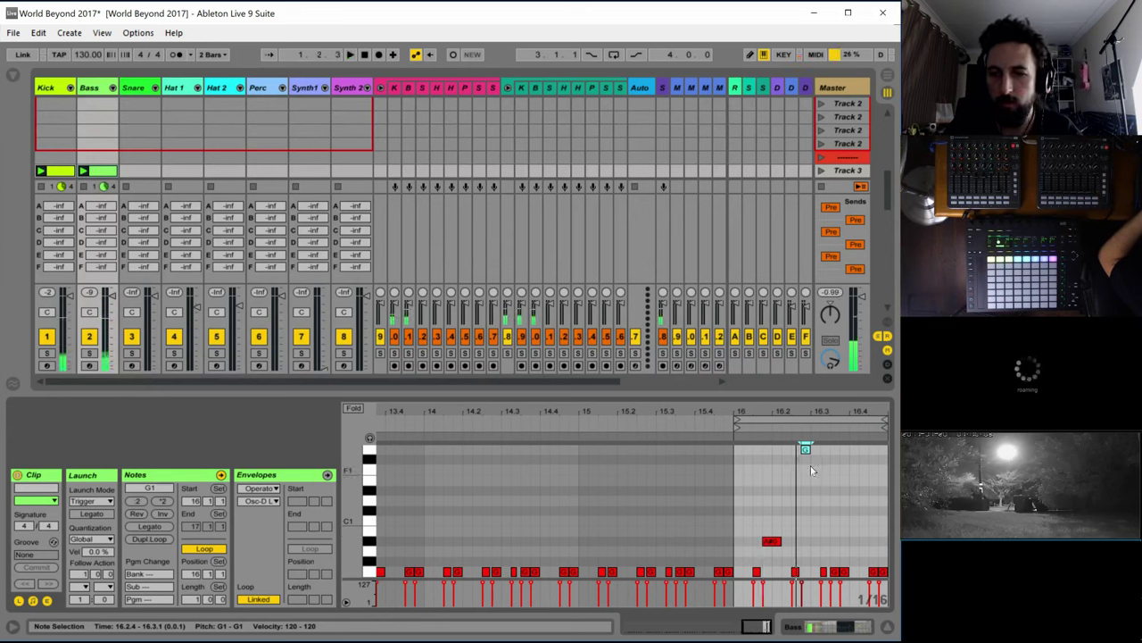
Replace the G0 notes after G1 in bar 16 with descending F1, D1, C#1, C1, A#0 and A0 notes, keeping the final G0, and play the loop
double_click(814, 468)
double_click(825, 501)
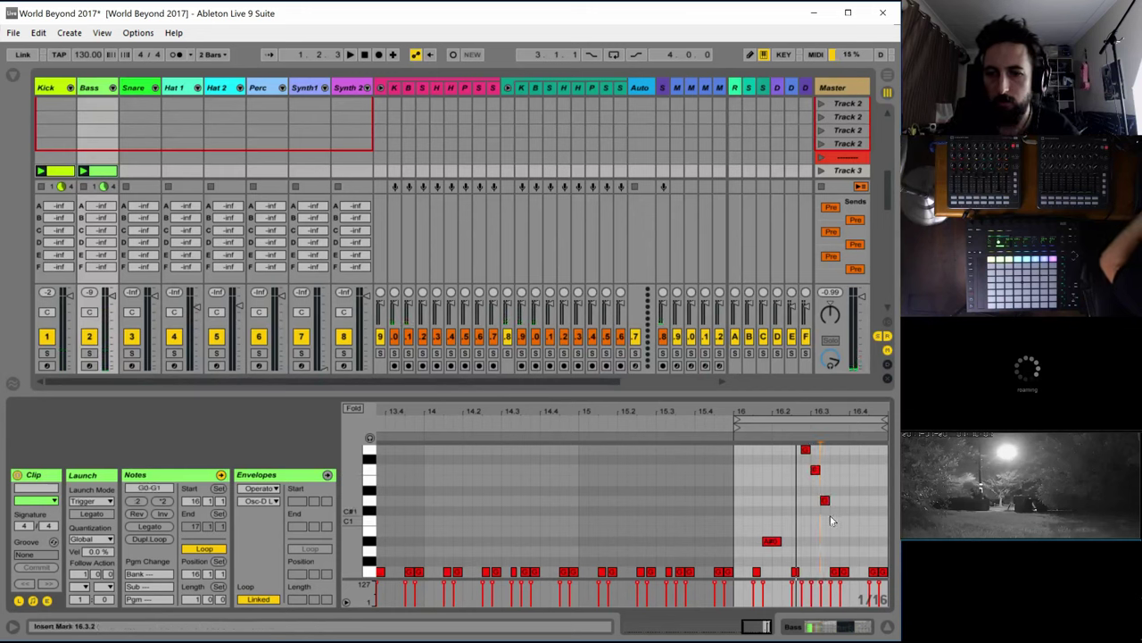
double_click(833, 510)
double_click(845, 521)
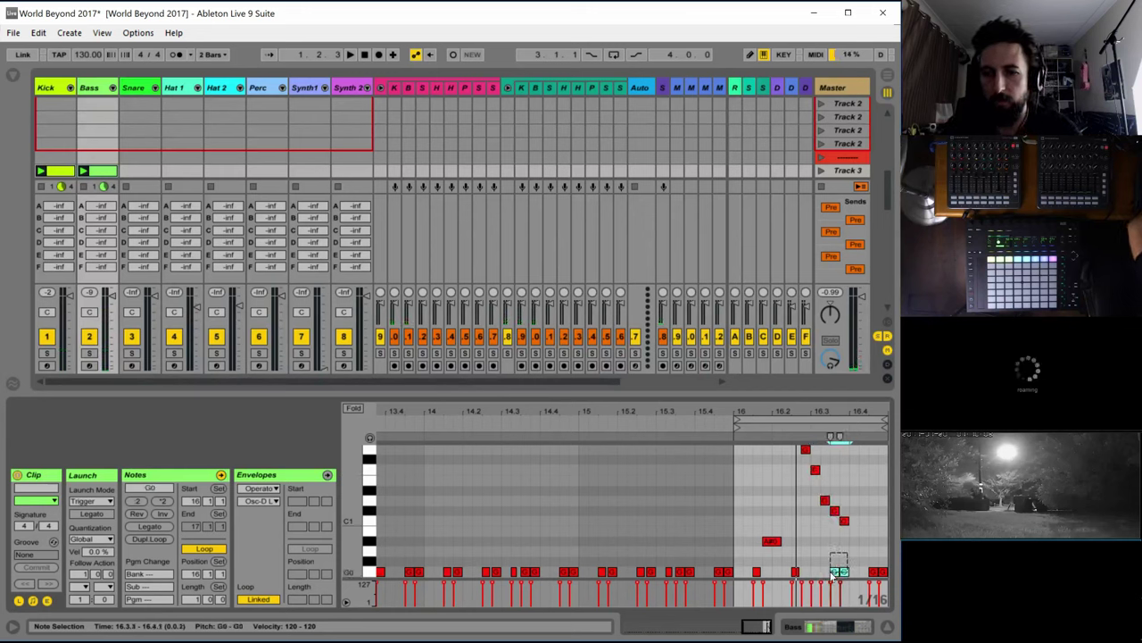
left_click(857, 545)
double_click(853, 540)
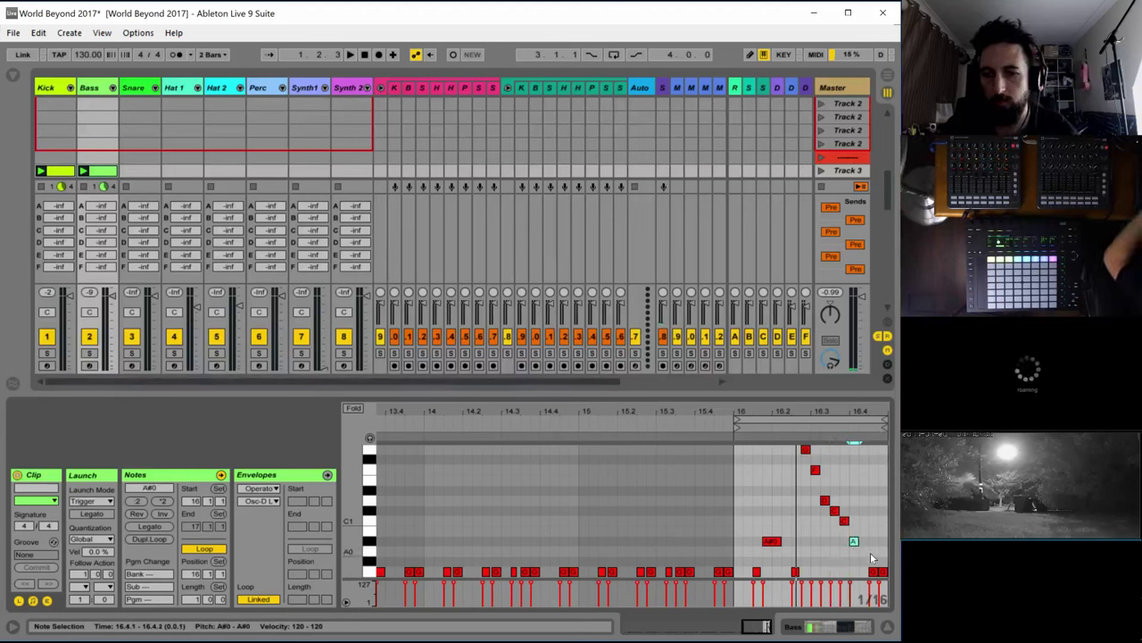
double_click(873, 550)
left_click(874, 572)
double_click(874, 572)
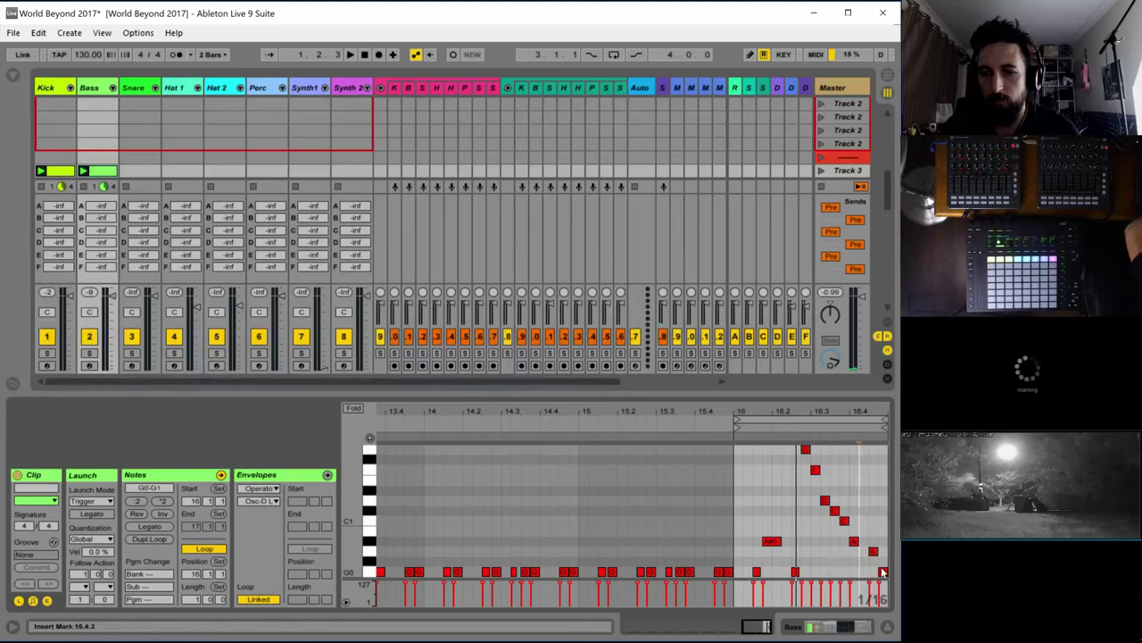
key("space")
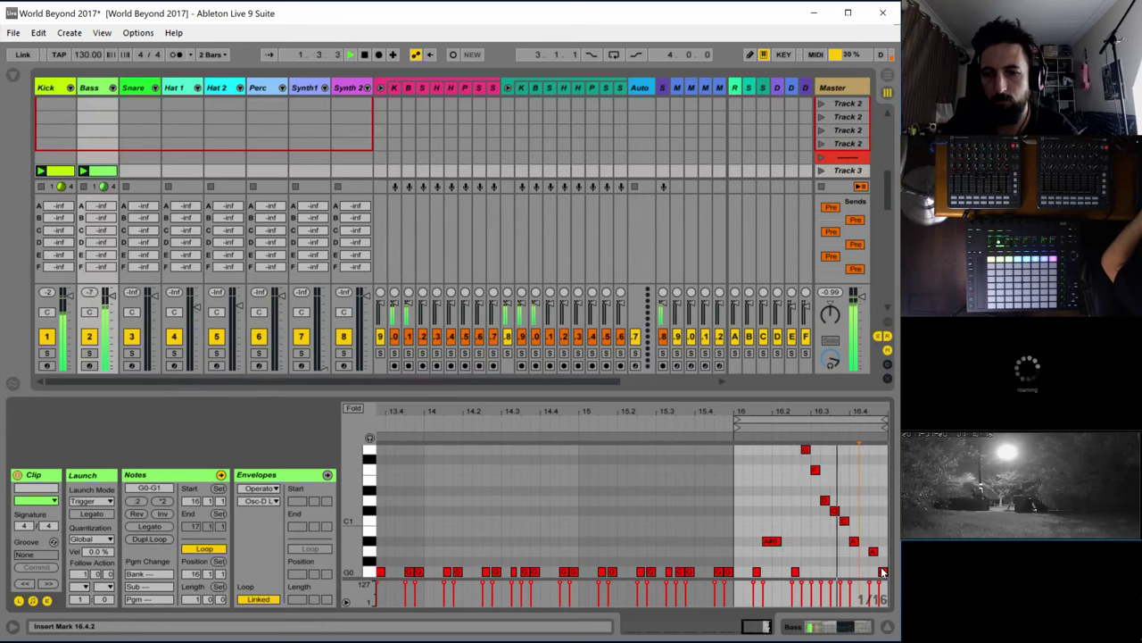
Stop playback, extend the A#0 note at 16.1.4 to a full beat in place of the note at 16.2.3, and raise it to C1
key("space")
double_click(794, 542)
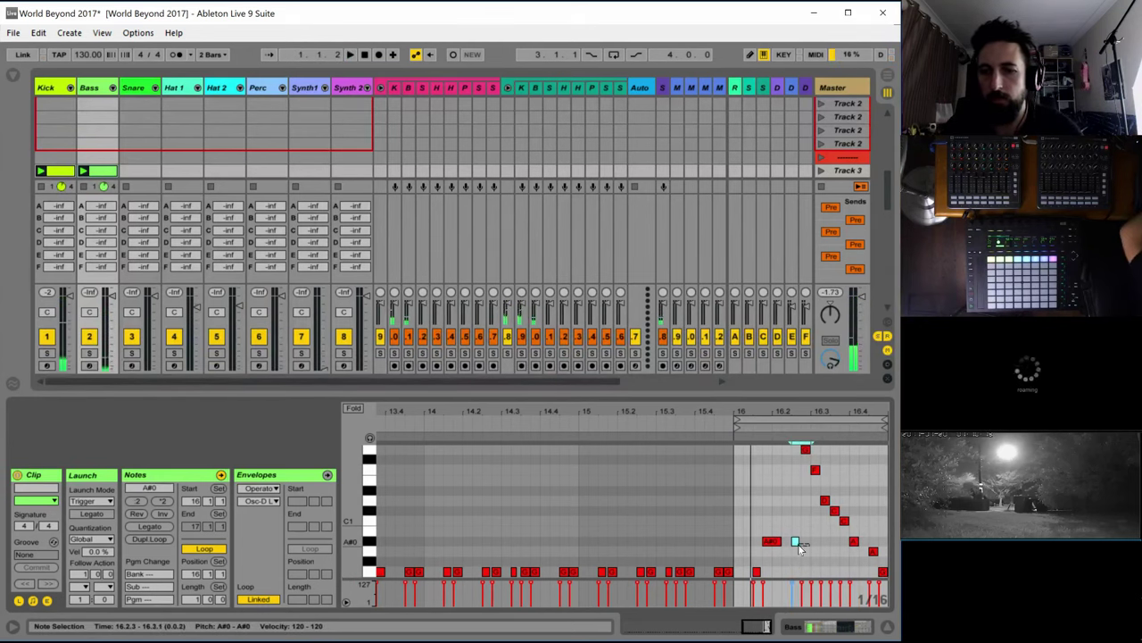
double_click(794, 541)
left_click_drag(781, 542, 799, 544)
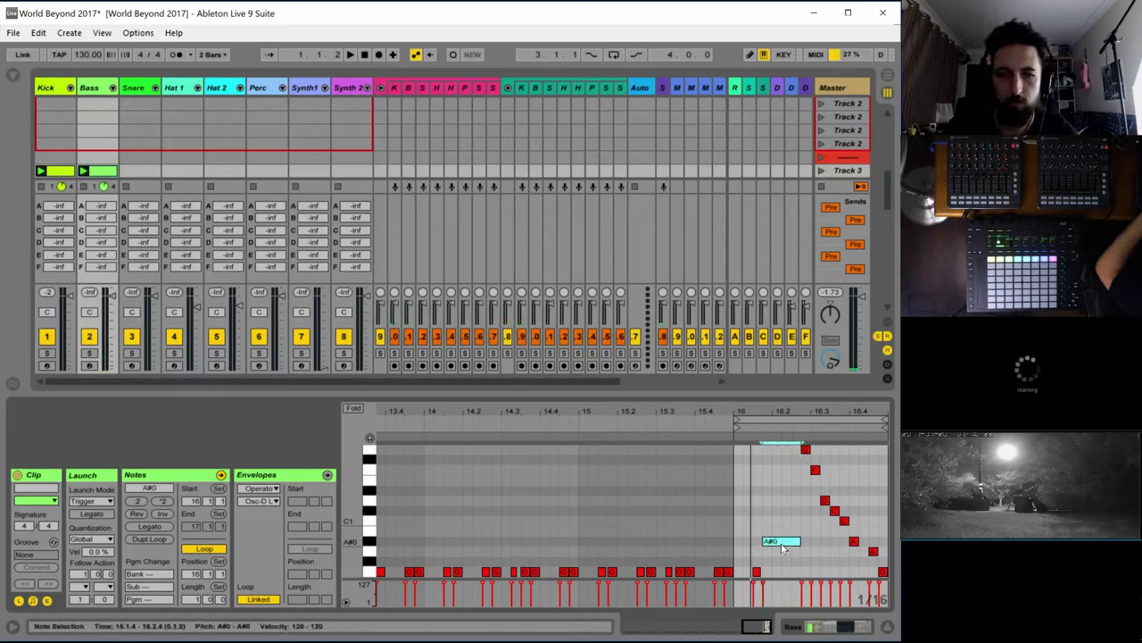
scroll(782, 548, "down", 2)
scroll(780, 545, "up", 2)
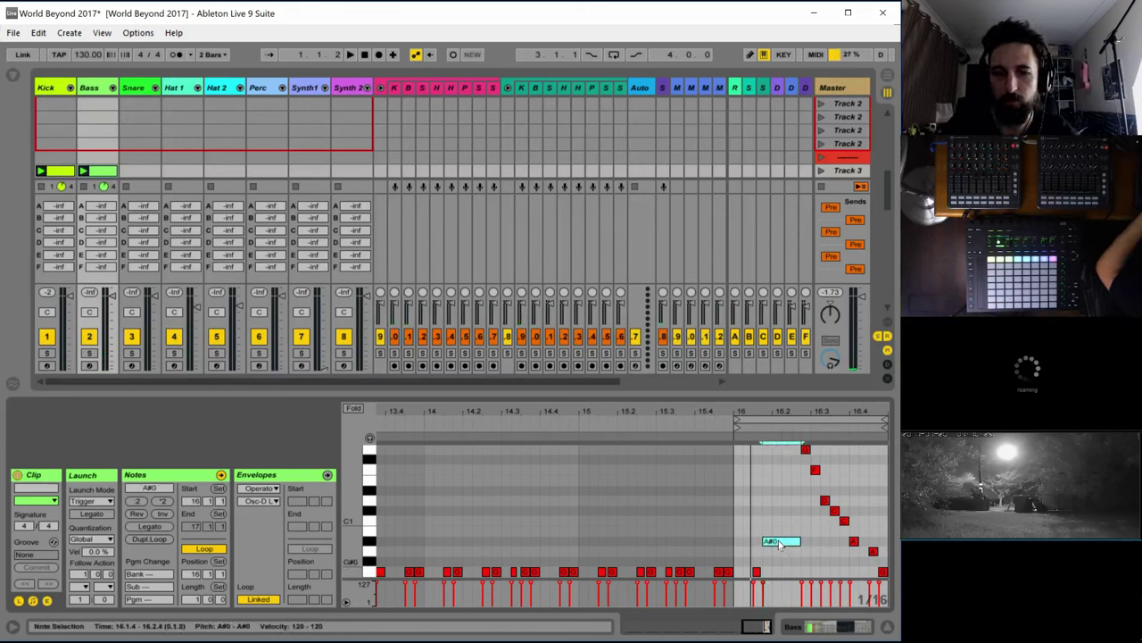
left_click_drag(781, 542, 773, 521)
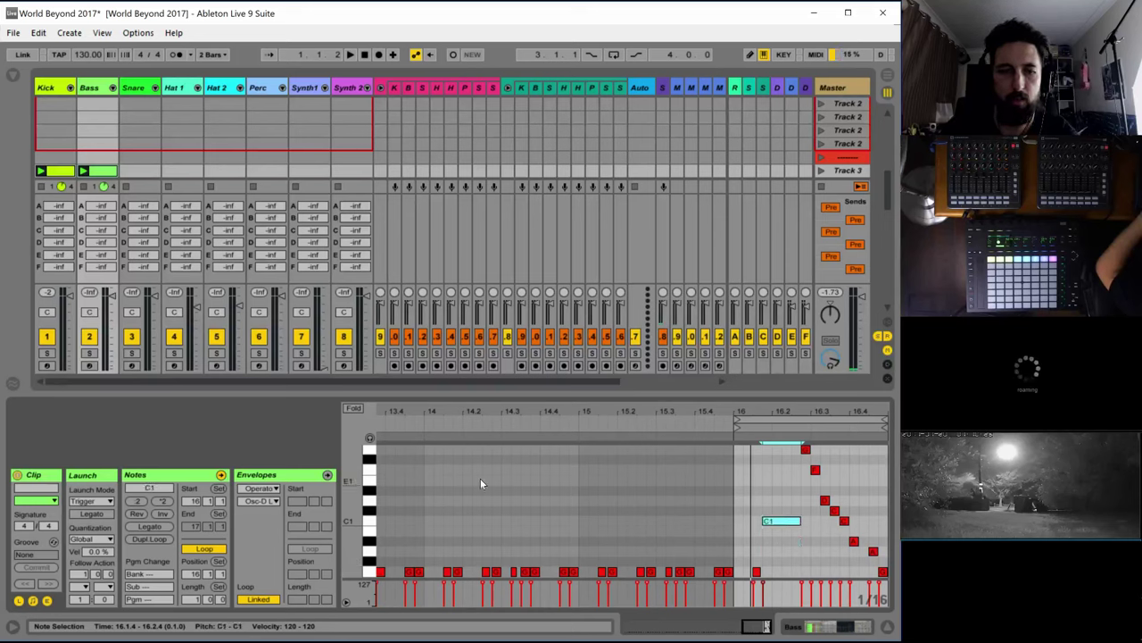
Draw a MIDI Ctrl Pitch Bend envelope ramping from zero to maximum across the C1 note in bar 16, returning to zero at its end, and play it
left_click(305, 480)
left_click(263, 489)
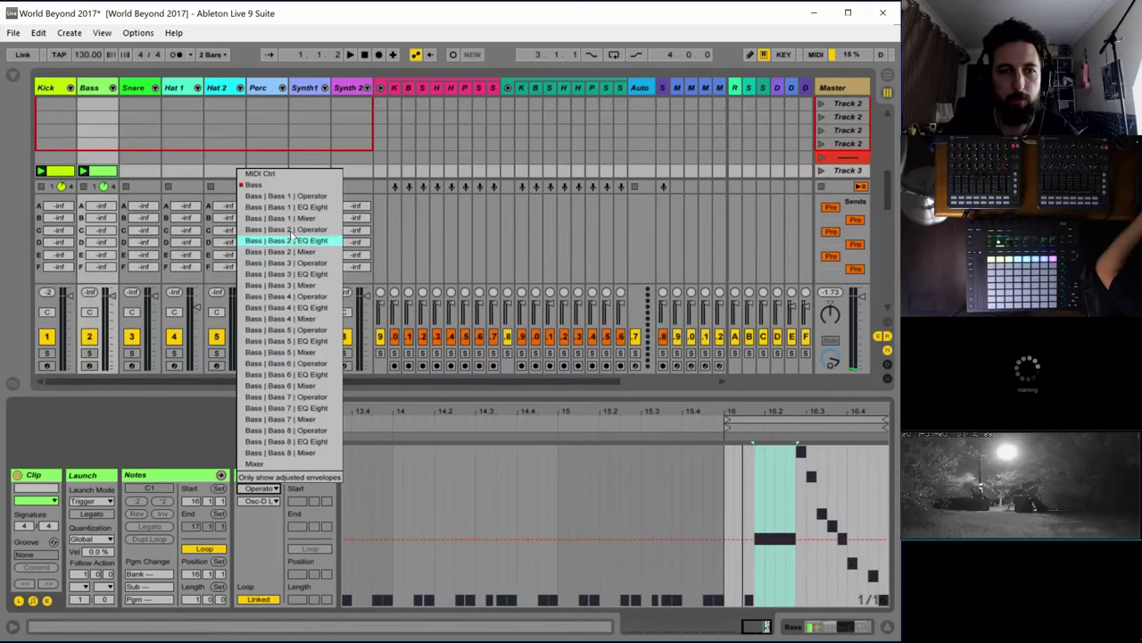
left_click(272, 173)
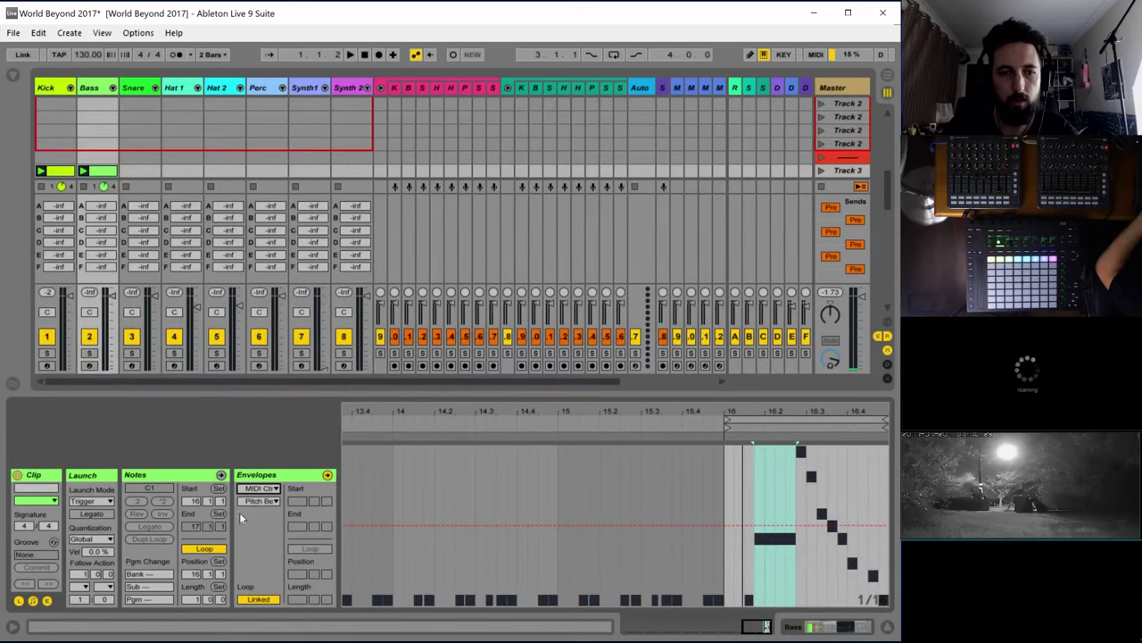
key("b")
left_click(758, 516)
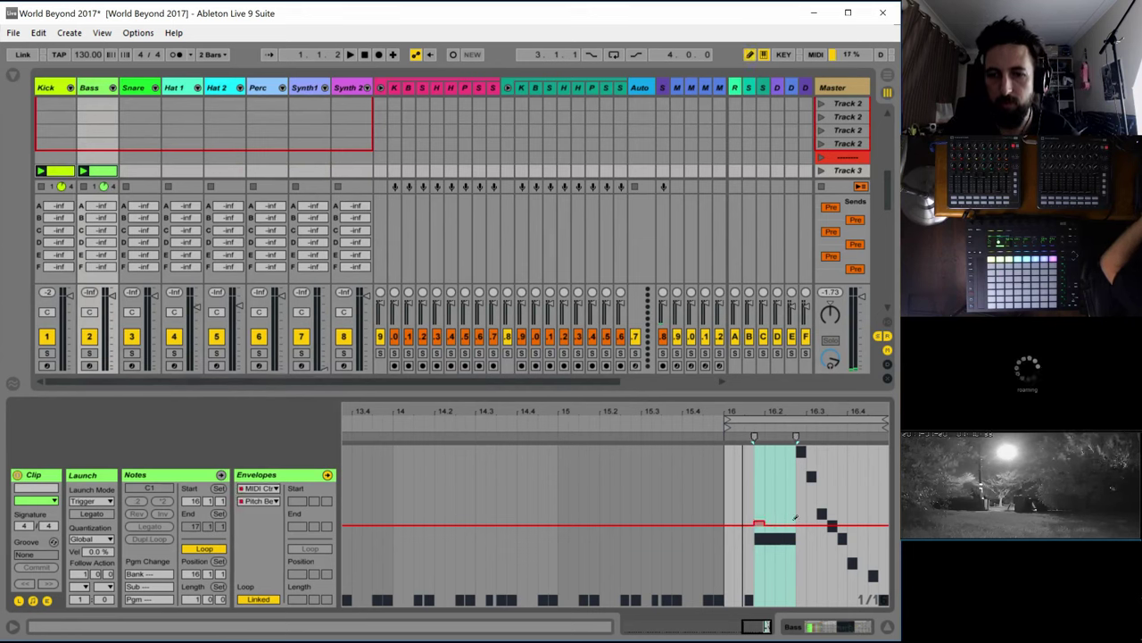
left_click_drag(793, 520, 791, 444)
key("b")
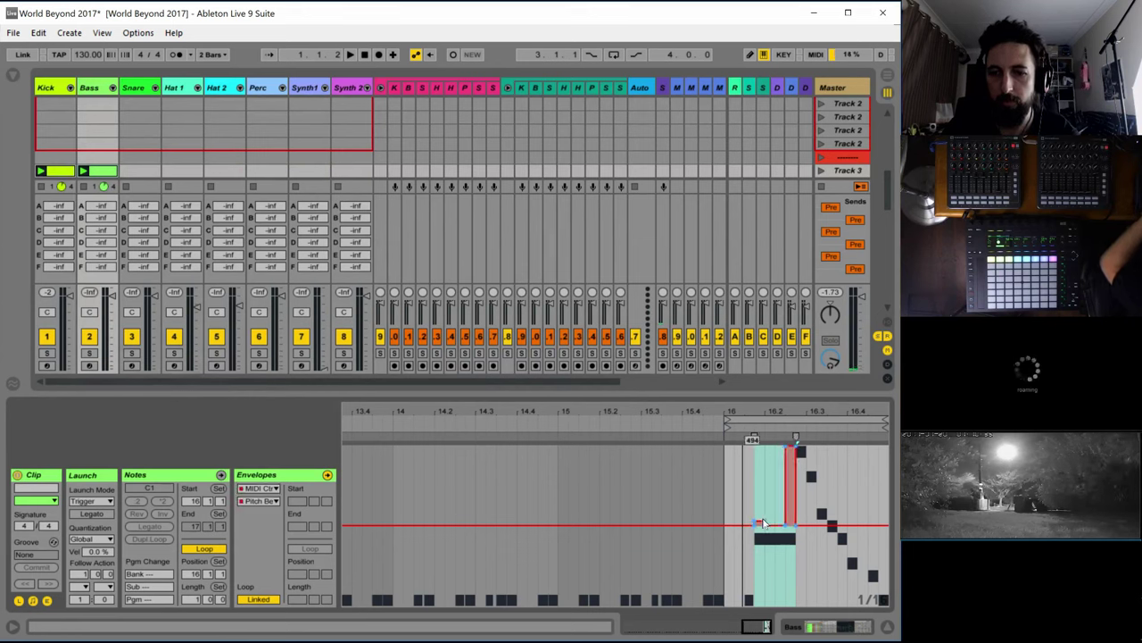
left_click(765, 520)
left_click(764, 524)
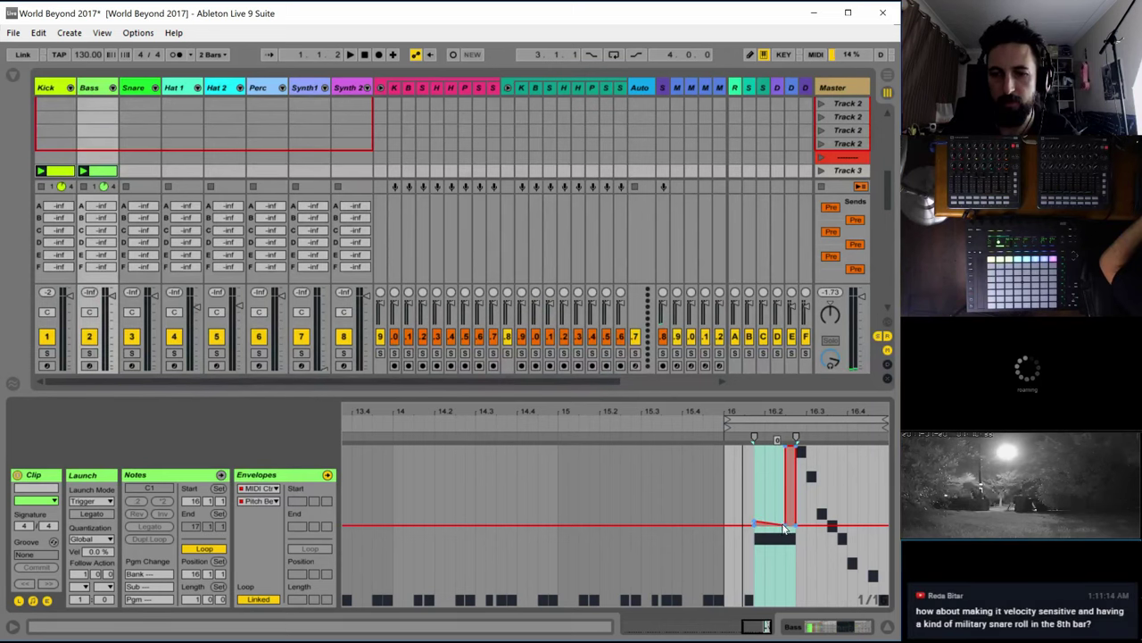
left_click_drag(785, 529, 758, 529)
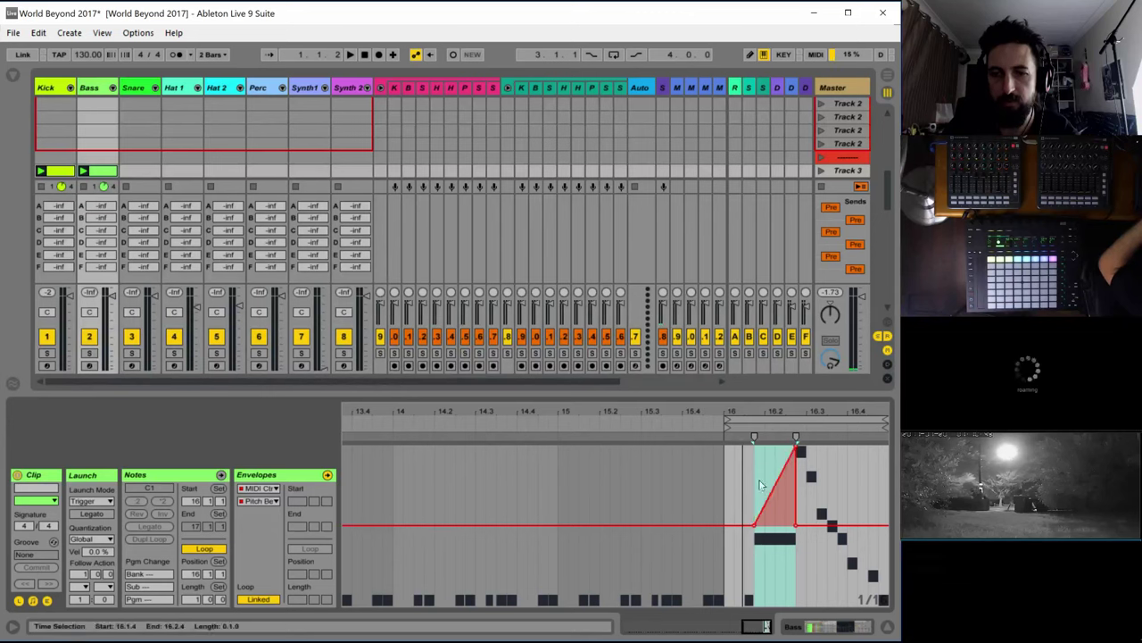
key("space")
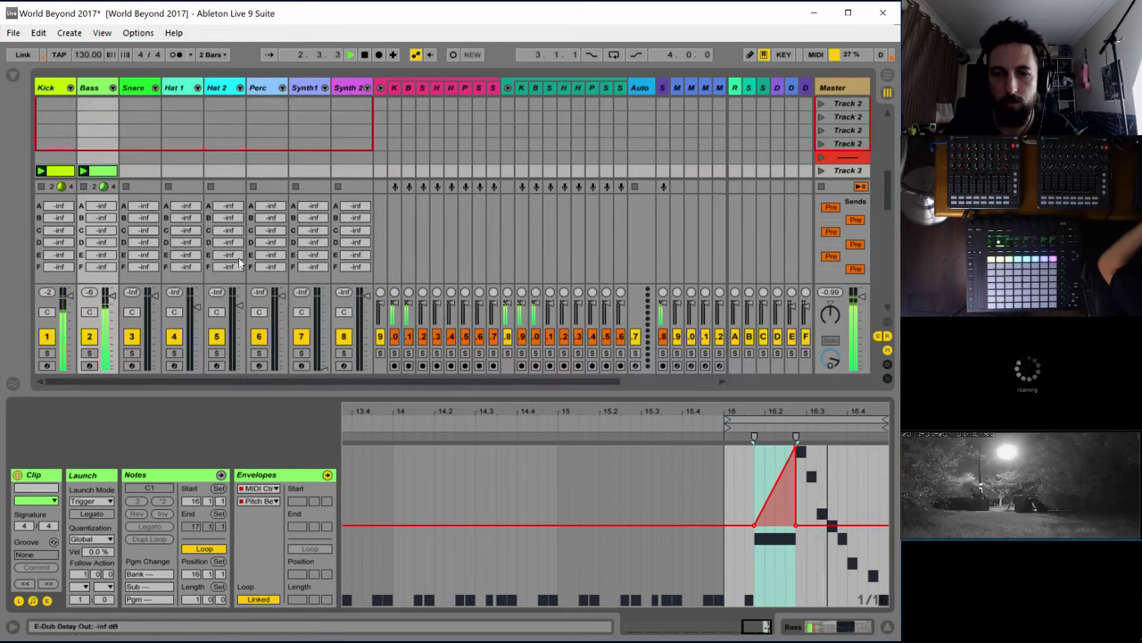
In the Bass track's Operator global settings, set the pitch bend range to +12 st, then try +7 st while playing the loop
left_click(92, 89)
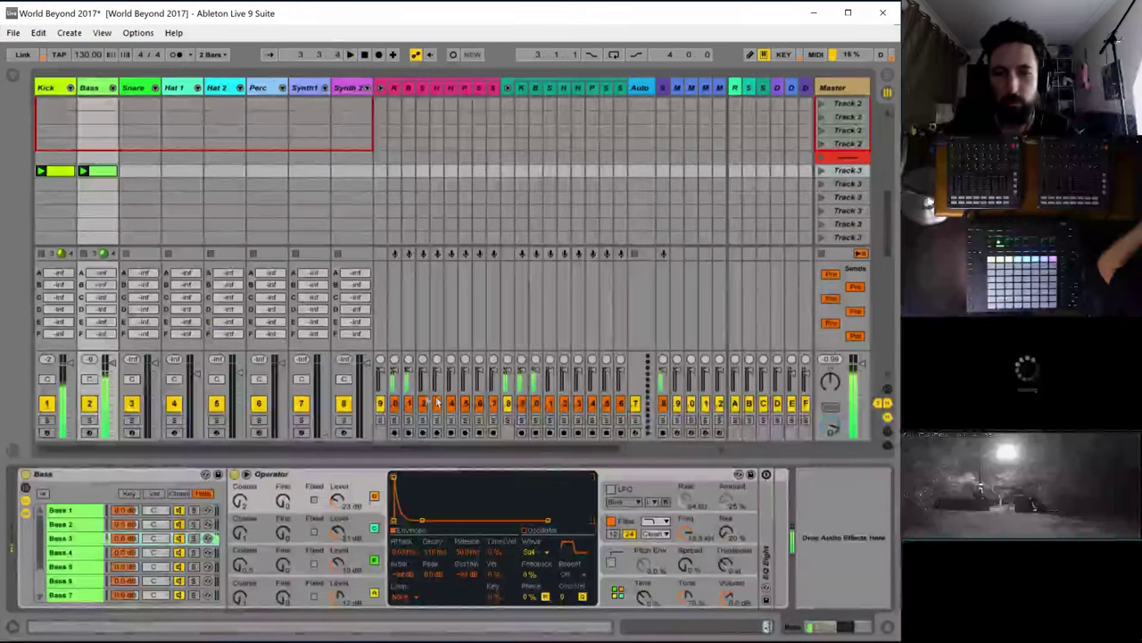
left_click(630, 558)
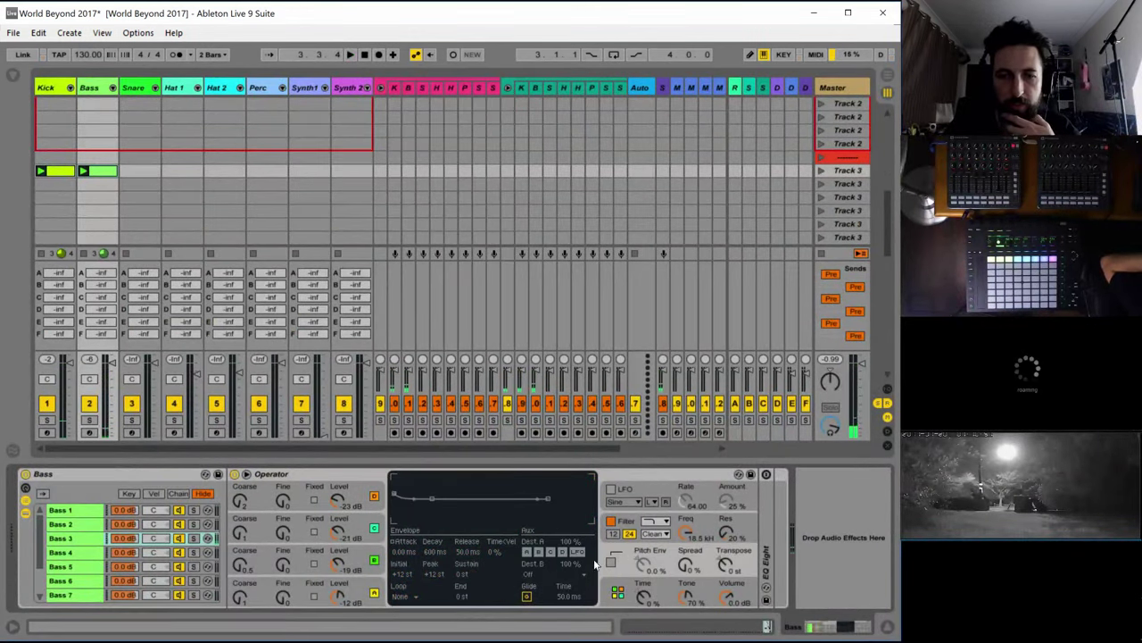
left_click(635, 589)
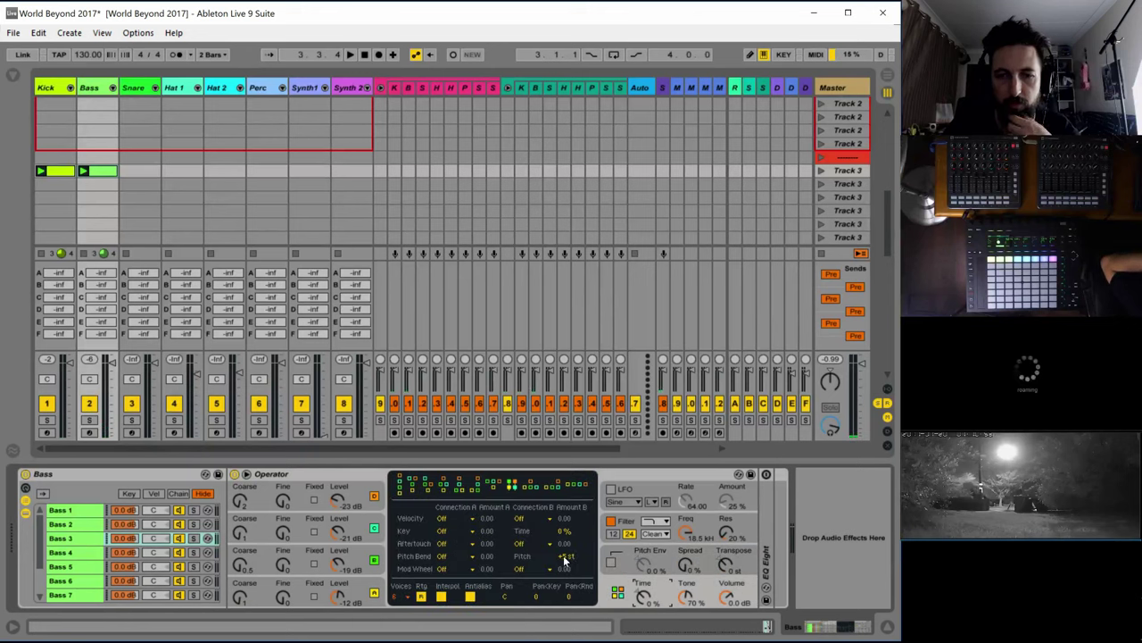
left_click(561, 555)
type("12")
key("Return")
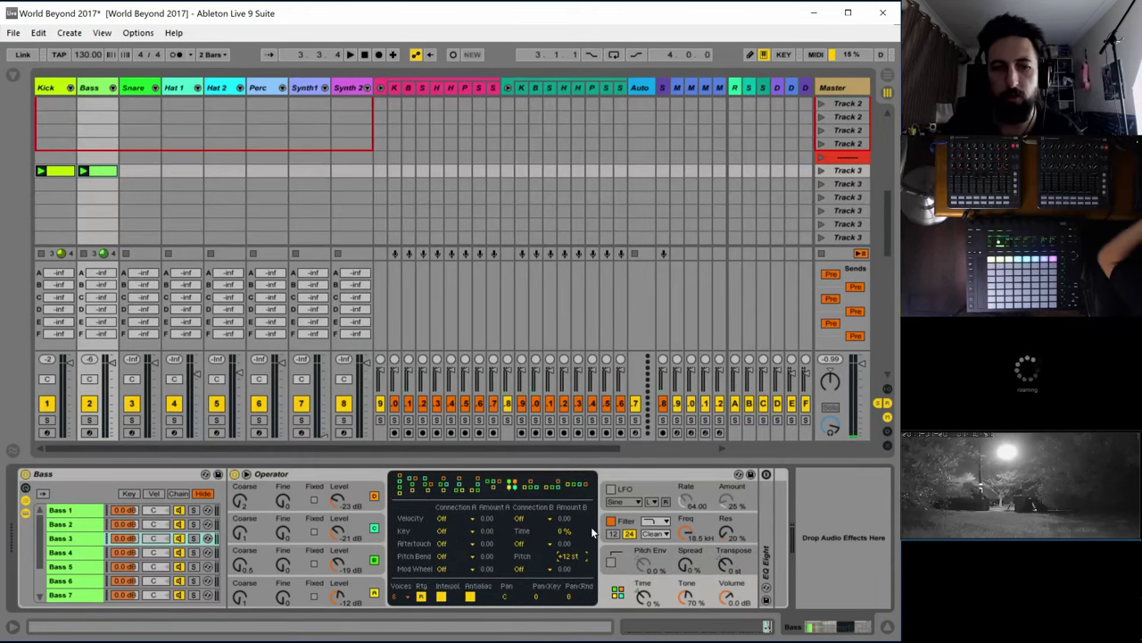
key("space")
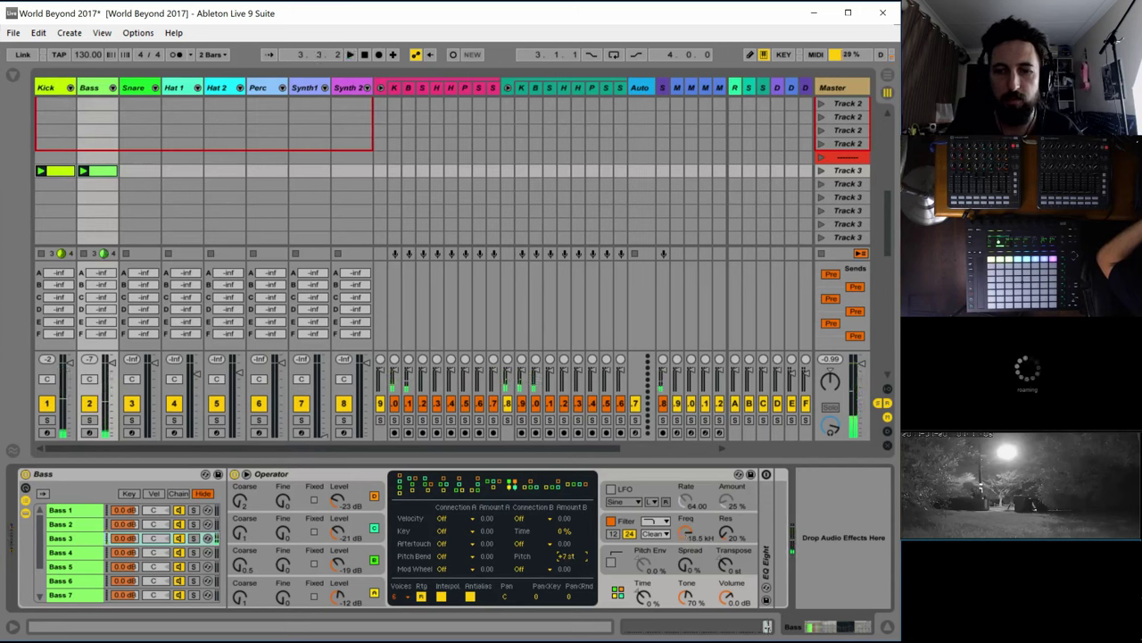
key("space")
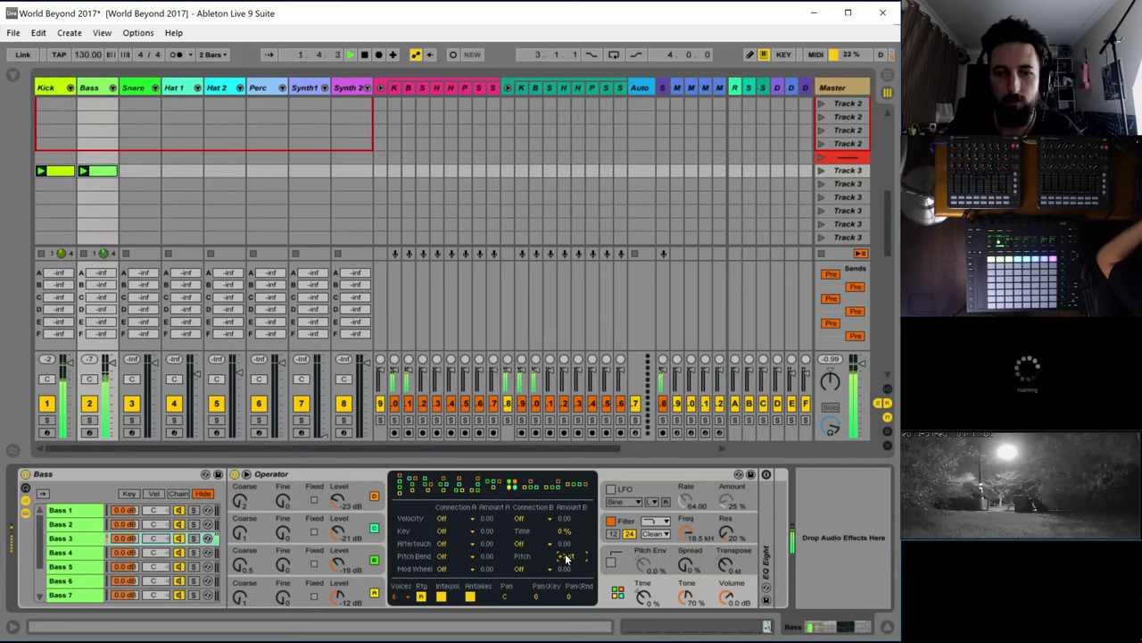
Review Operator's LFO and oscillator C settings while playing the loop
left_click(621, 500)
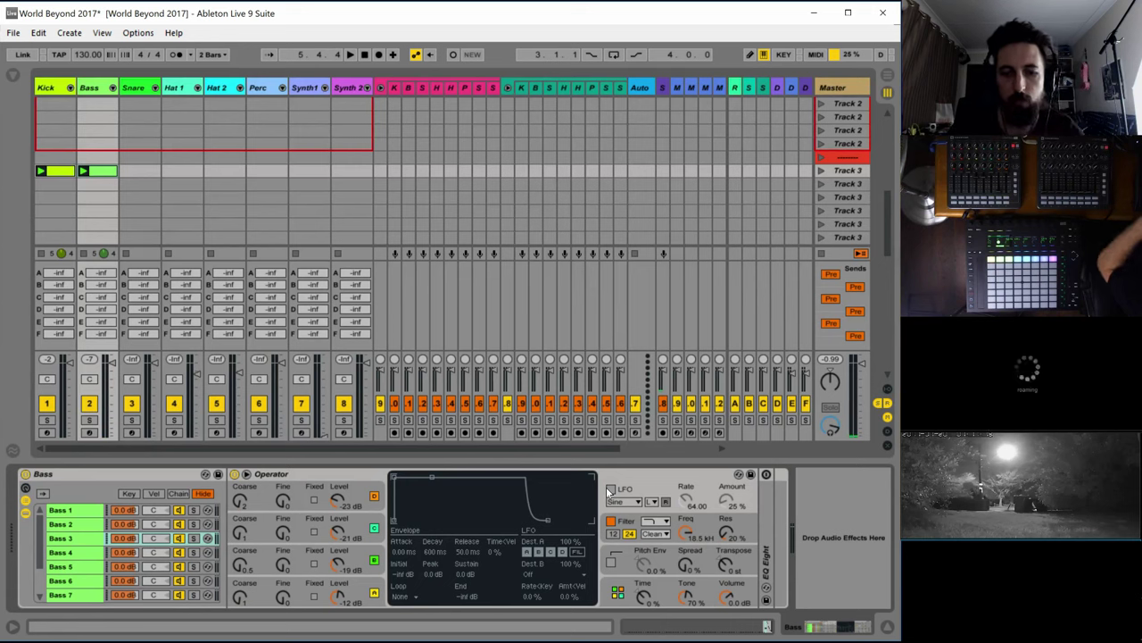
key("space")
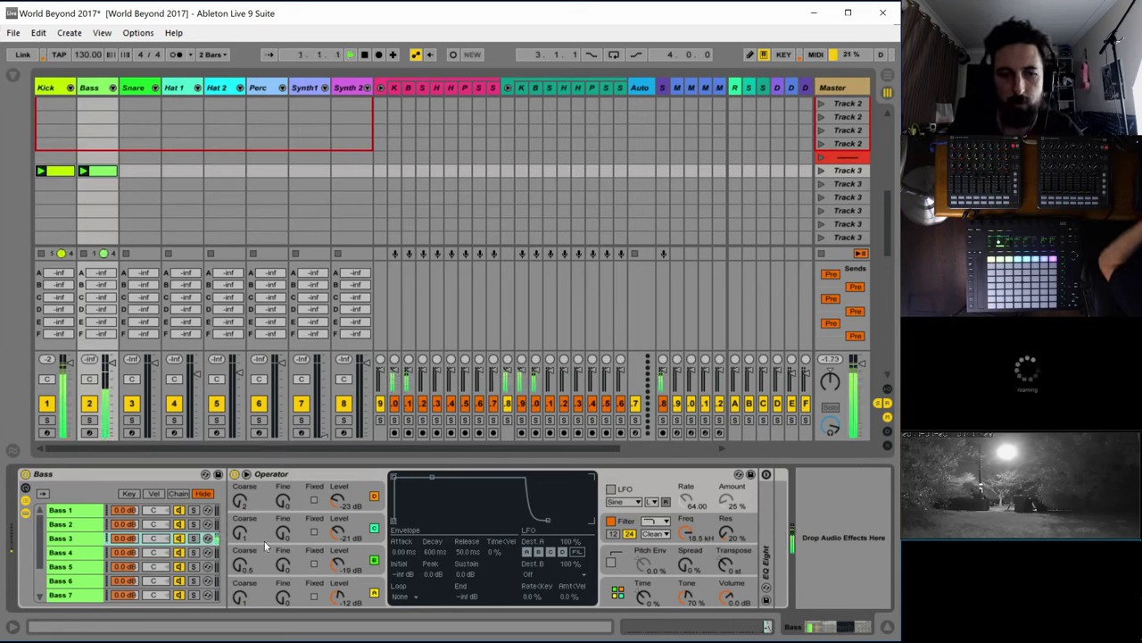
left_click(238, 534)
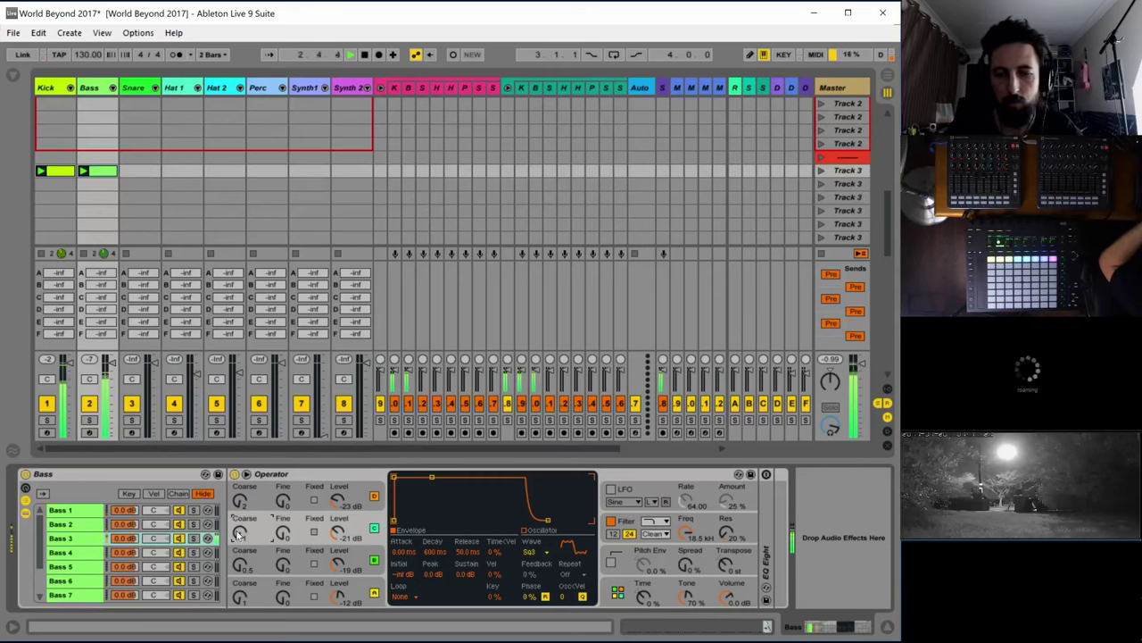
Draw an Osc-D Level envelope across the bar 16 fill, rising over the C1 note and falling to about -35 dB, and play it
left_click(342, 505)
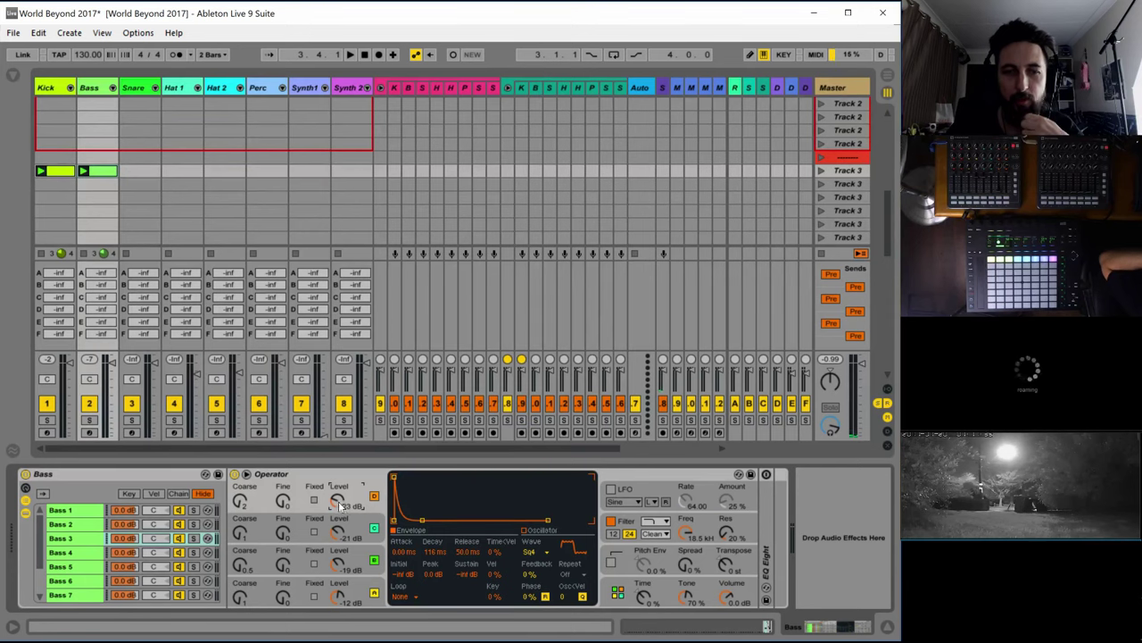
double_click(100, 171)
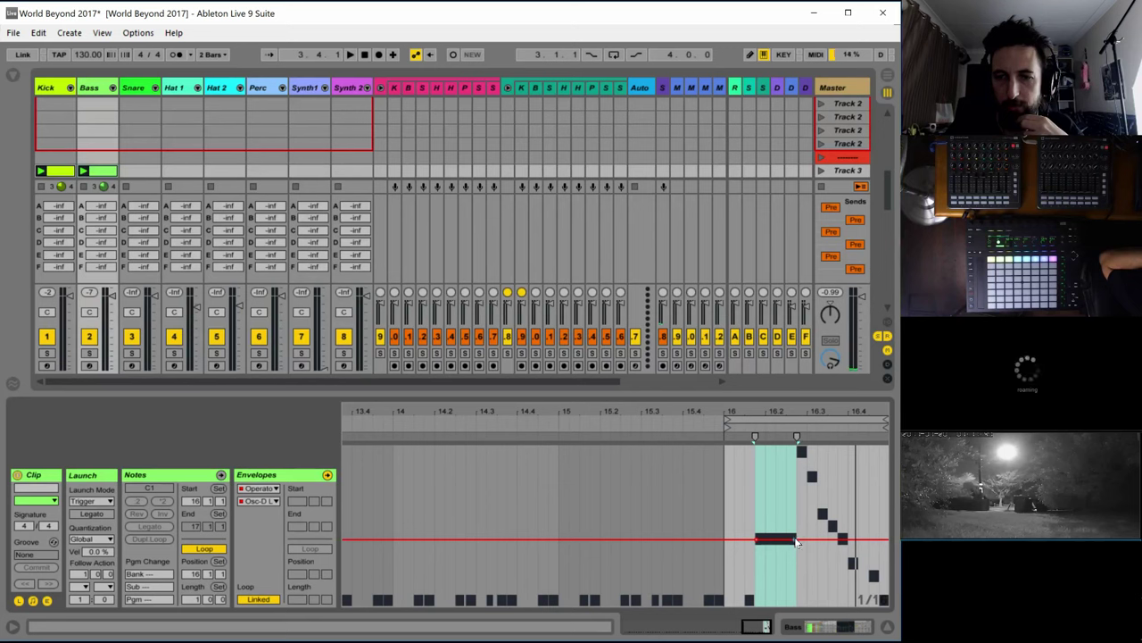
left_click_drag(783, 537, 757, 550)
key("b")
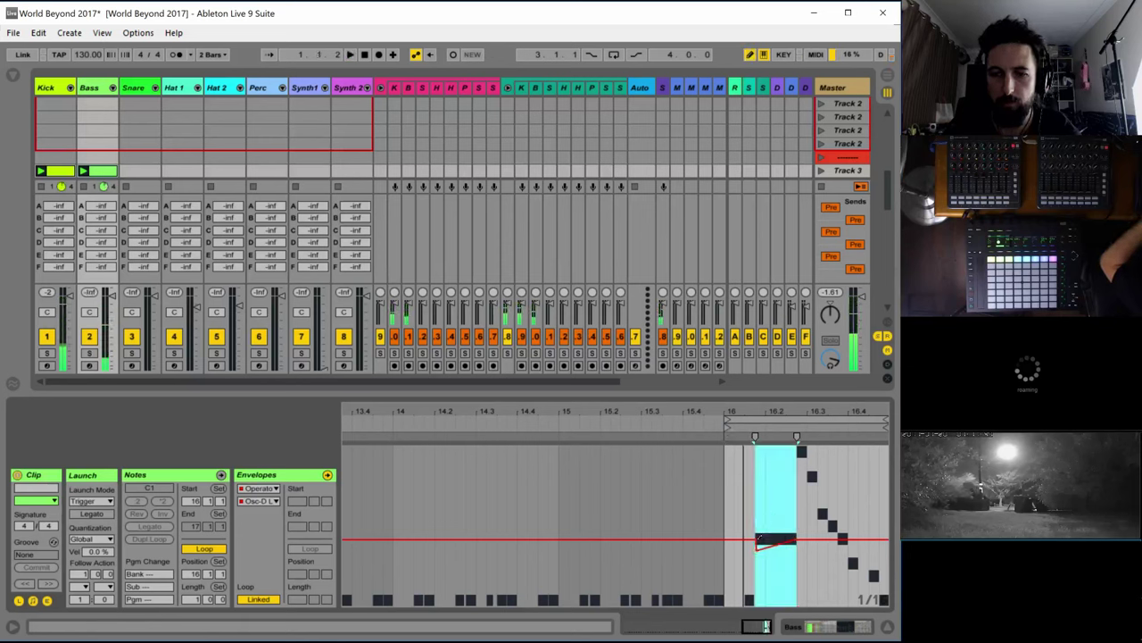
mouse_move(757, 542)
left_mouse_down()
mouse_move(771, 507)
mouse_move(805, 488)
mouse_move(859, 528)
left_mouse_up()
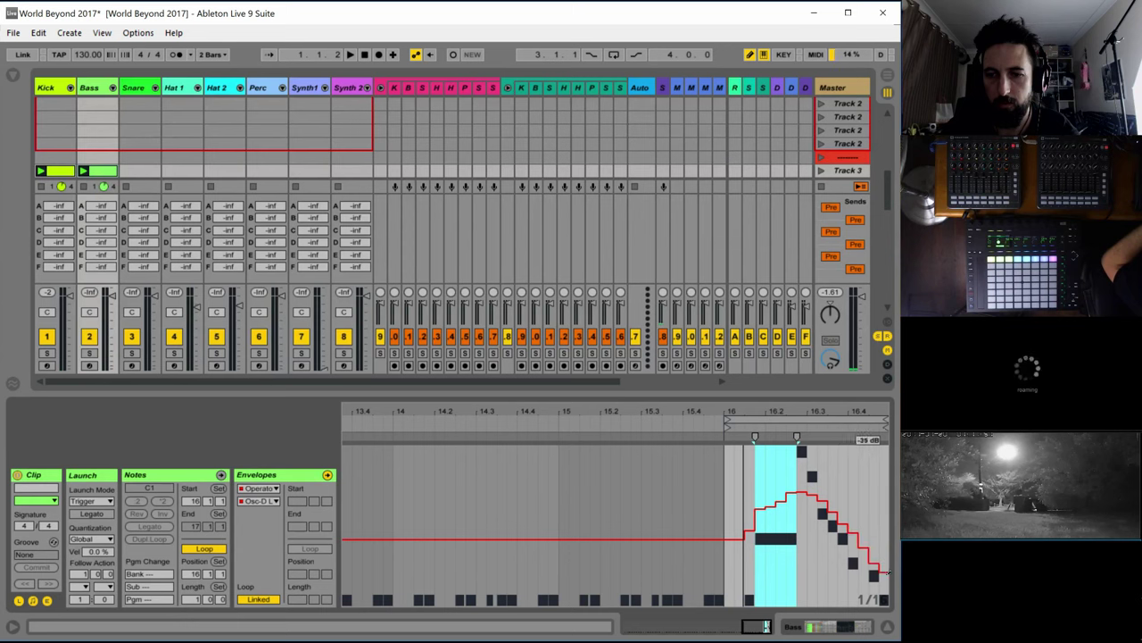
key("space")
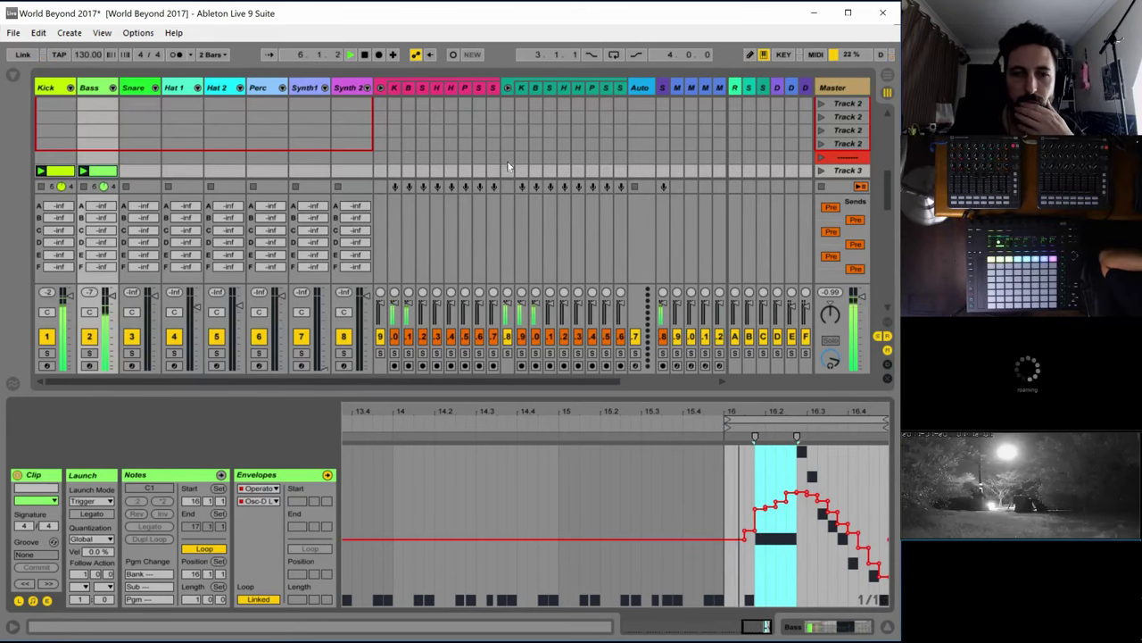
Set Operator's filter frequency to 577 Hz and its filter envelope amount to 100 %, with a decay of about 1.6 s
left_click(89, 91)
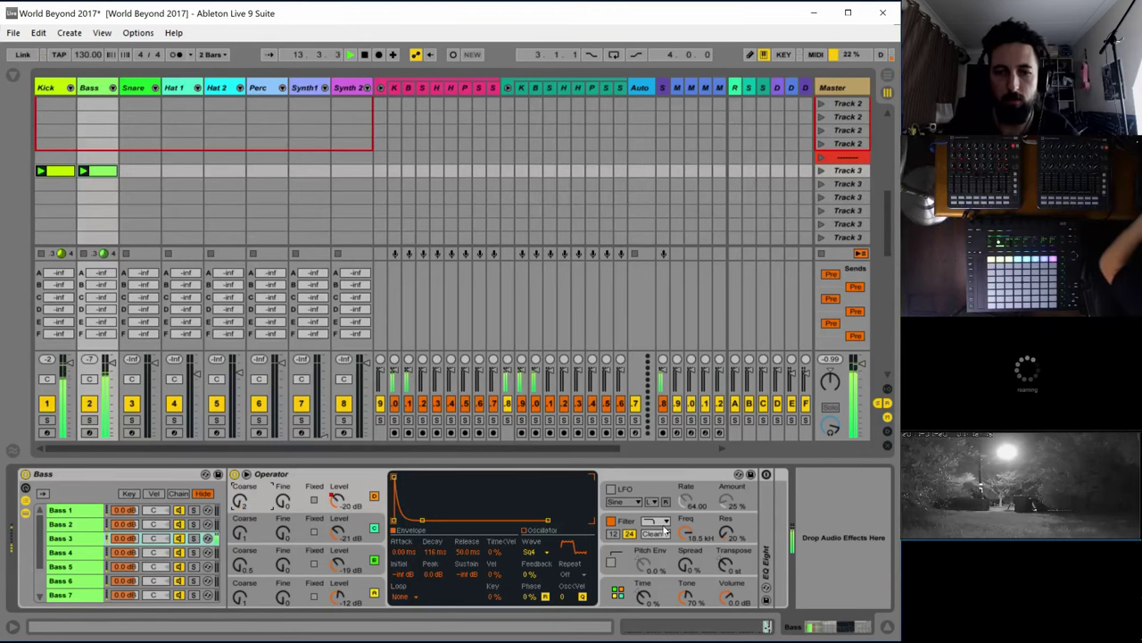
left_click_drag(688, 533, 687, 549)
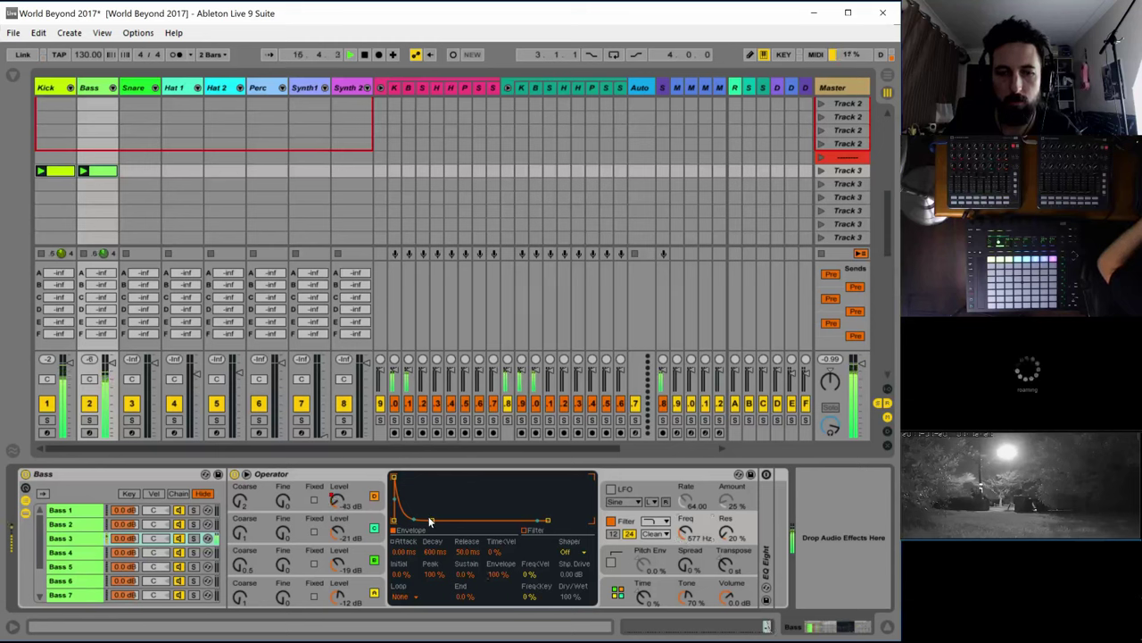
left_click_drag(430, 520, 437, 520)
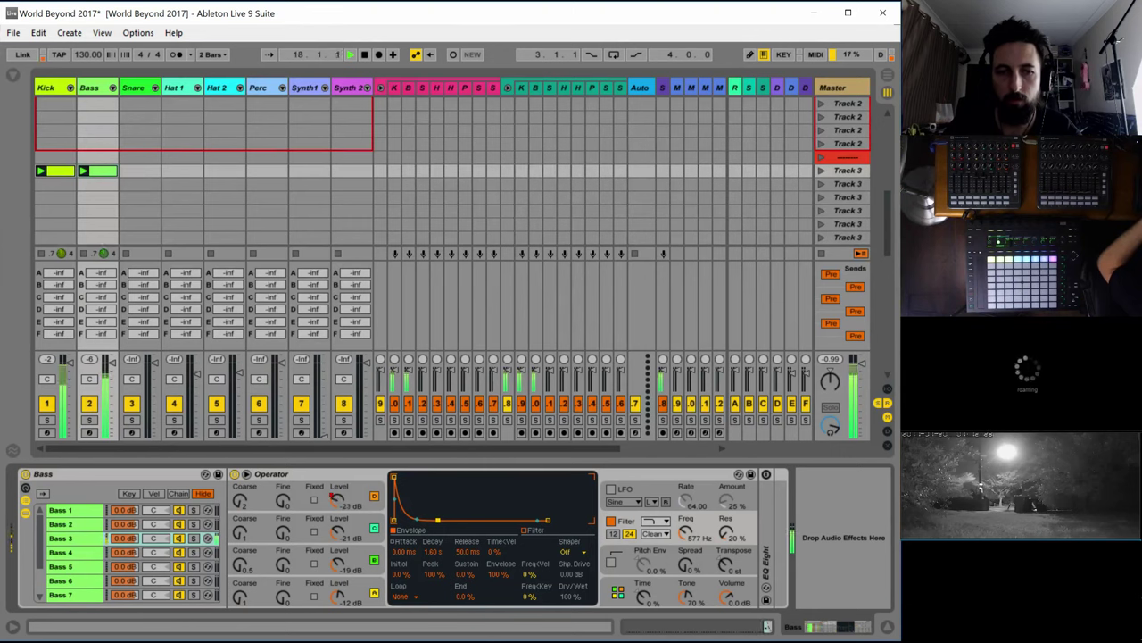
Extend the bass clip's loop from bar 16 back to bar 1 to cover all 16 bars, and play it
double_click(92, 171)
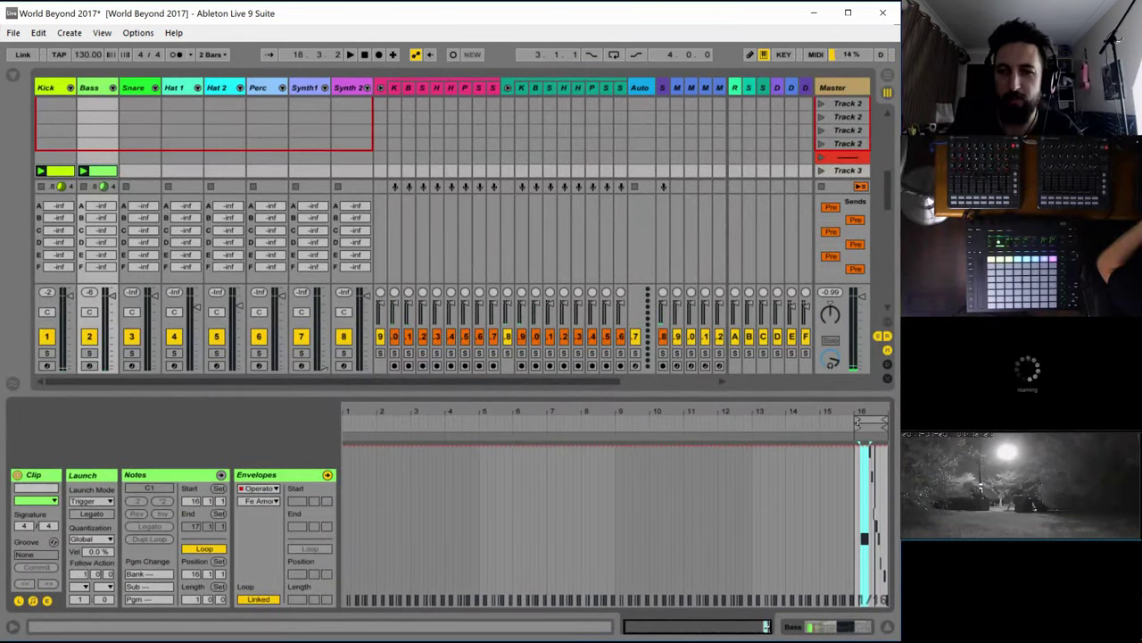
left_click_drag(858, 421, 344, 443)
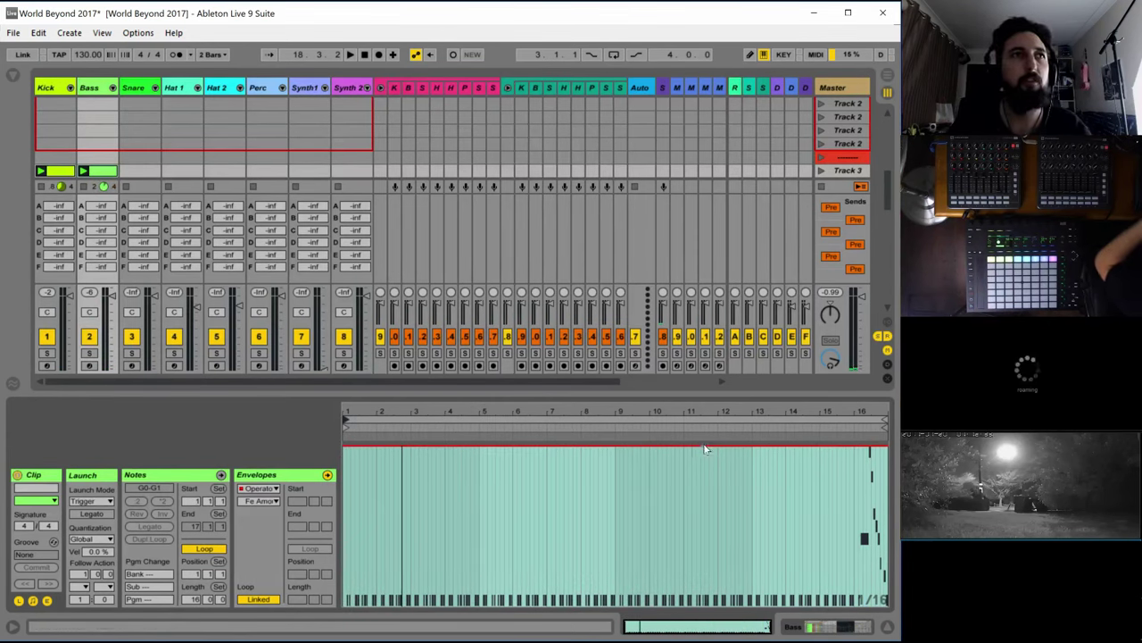
key("space")
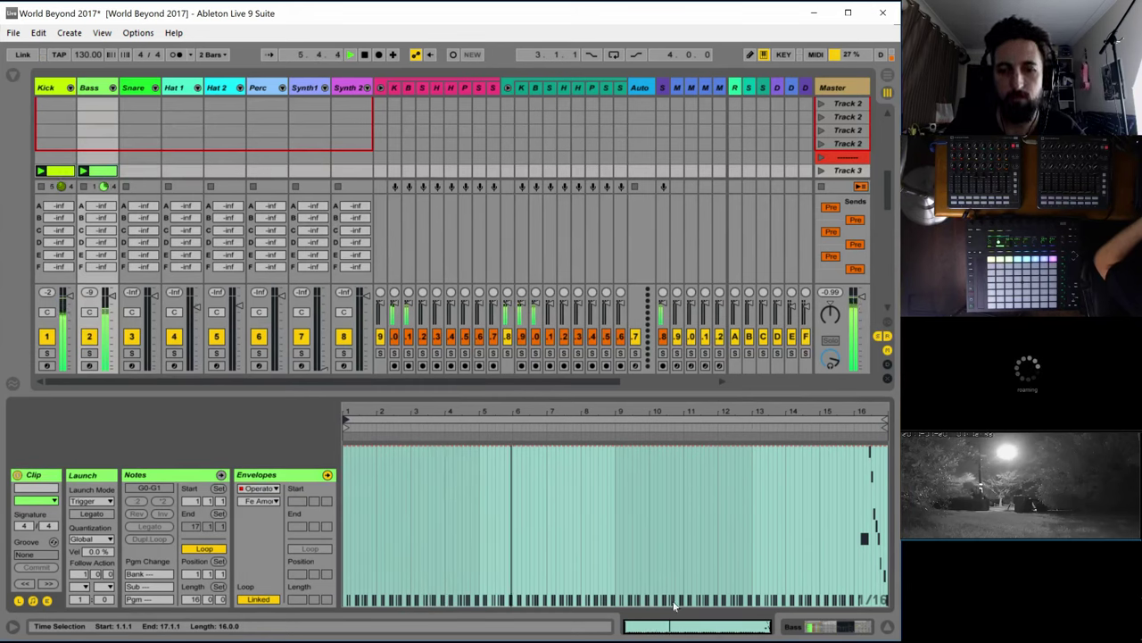
Restart playback, place the insert mark at 8.1.1 in the bass clip, and stop playback
mouse_move(680, 625)
left_mouse_down()
mouse_move(680, 642)
mouse_move(682, 625)
left_mouse_up()
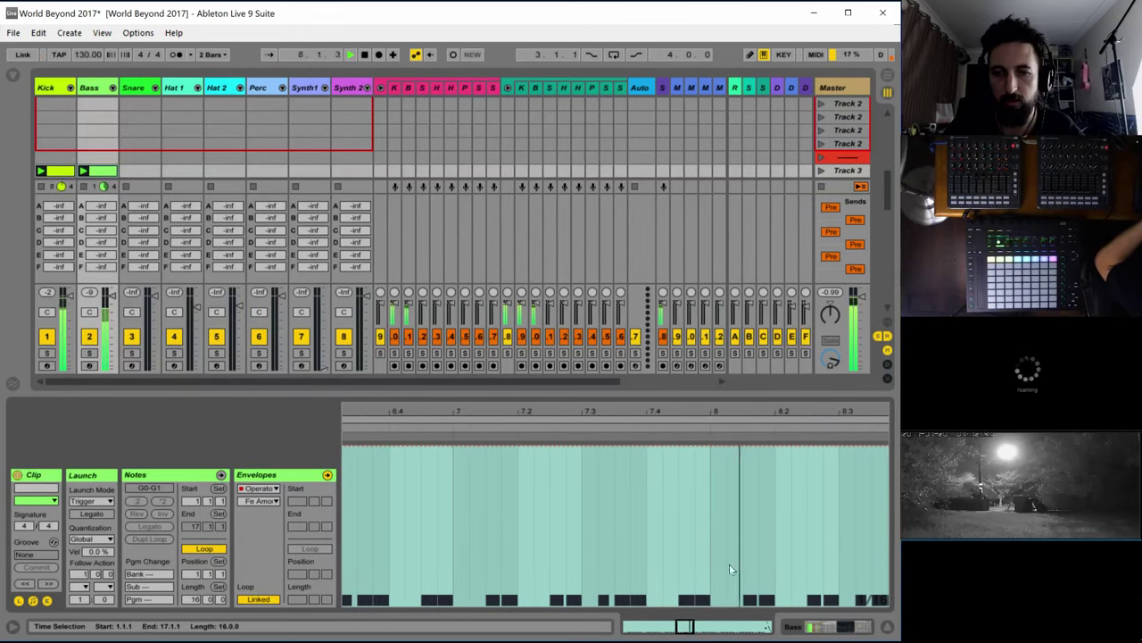
key("space")
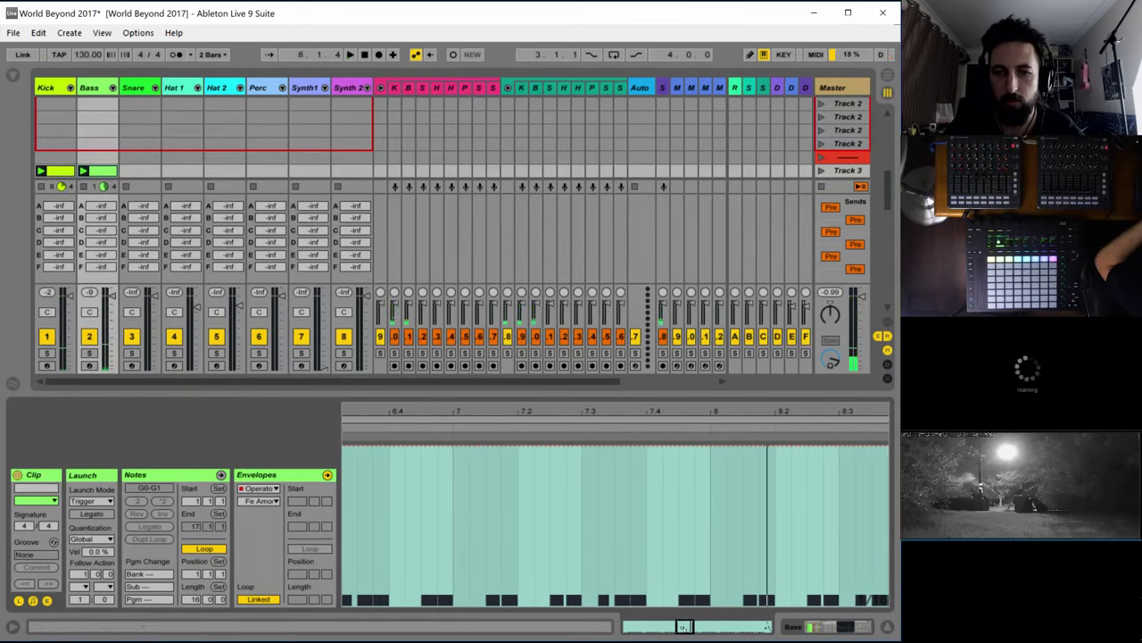
key("space")
key("ctrl+a")
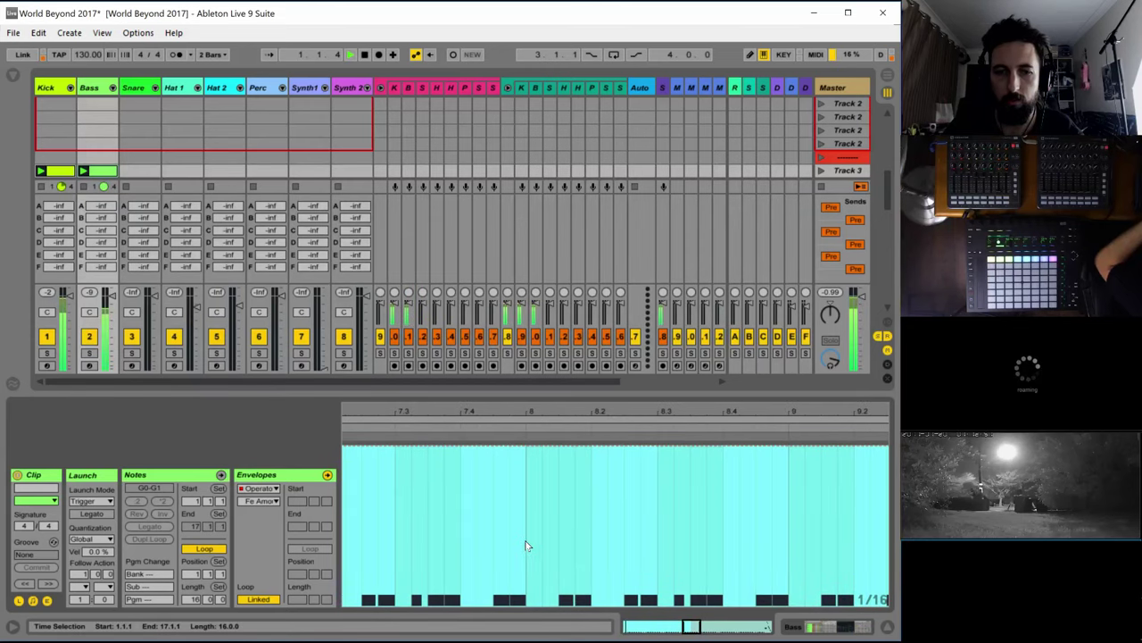
left_click(526, 545)
key("space")
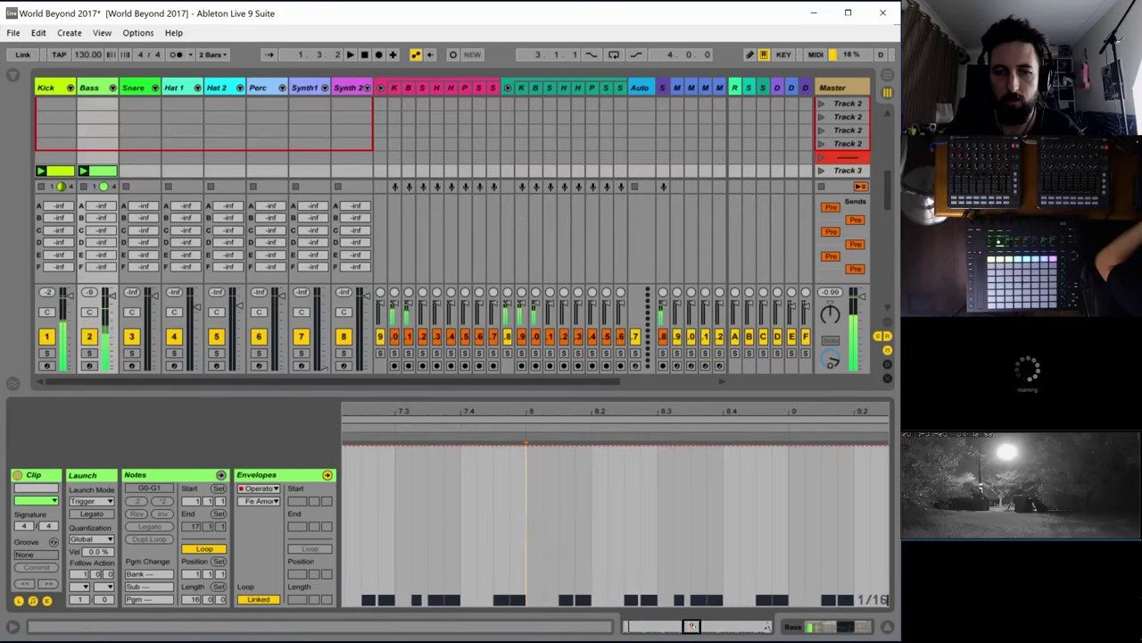
left_click_drag(692, 626, 683, 560)
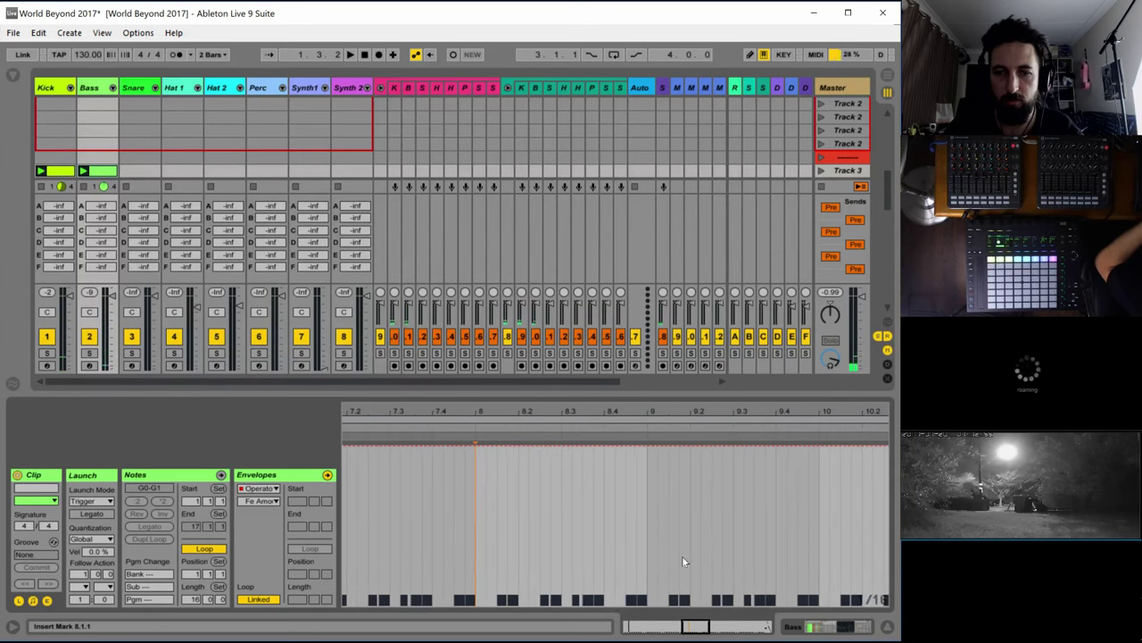
left_click(650, 533, "shift")
right_click(622, 531)
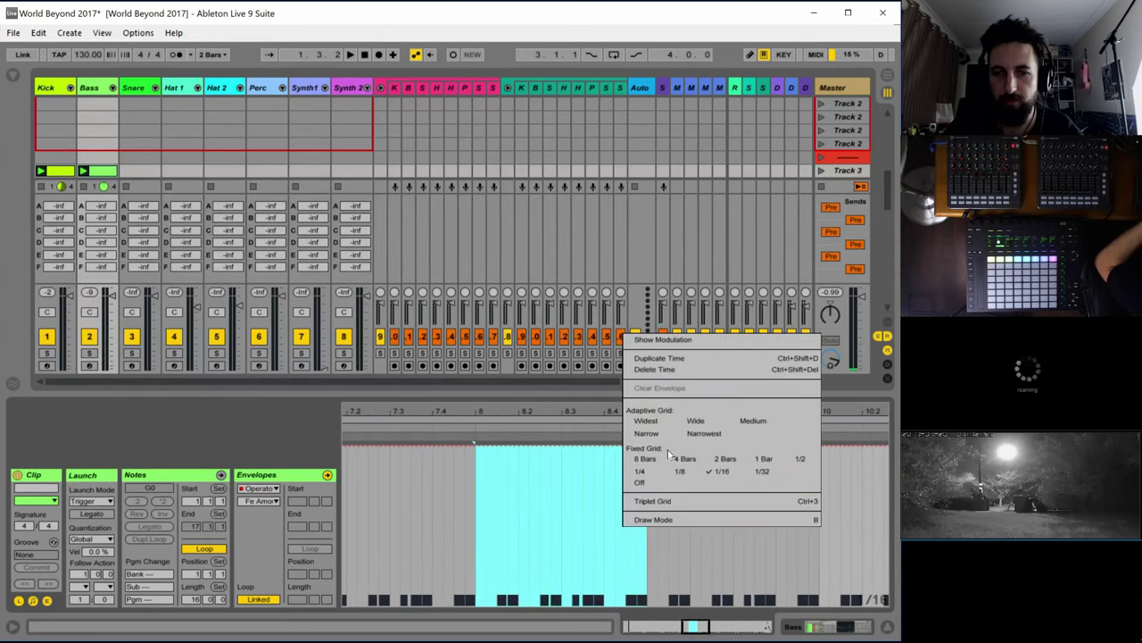
right_click(577, 521)
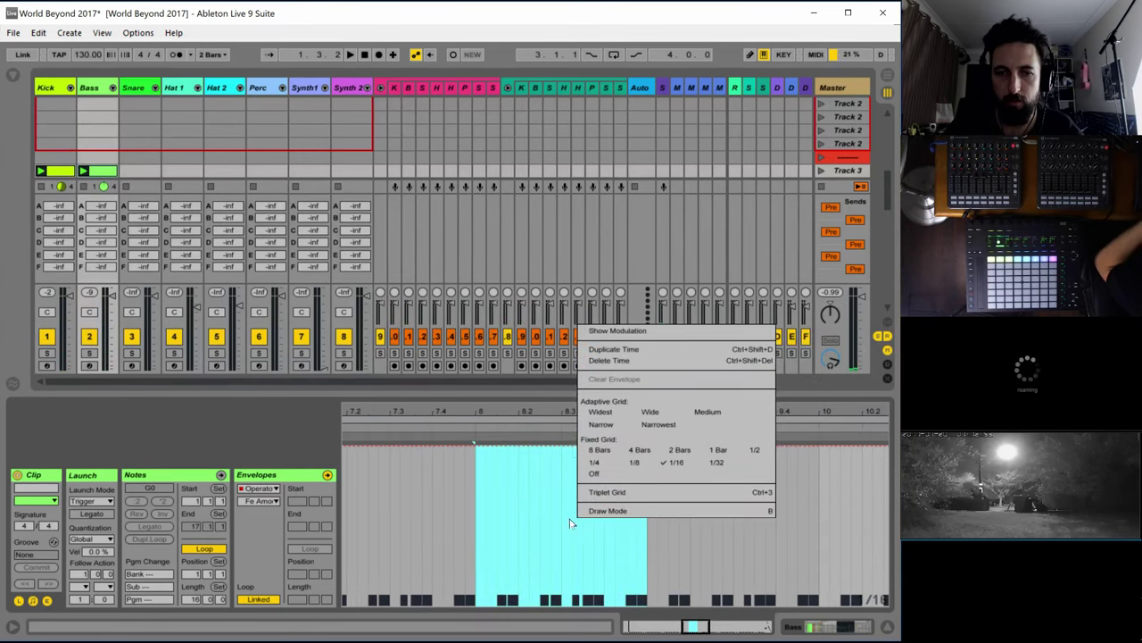
left_click(509, 473)
left_click(488, 490)
left_click_drag(469, 497, 562, 489)
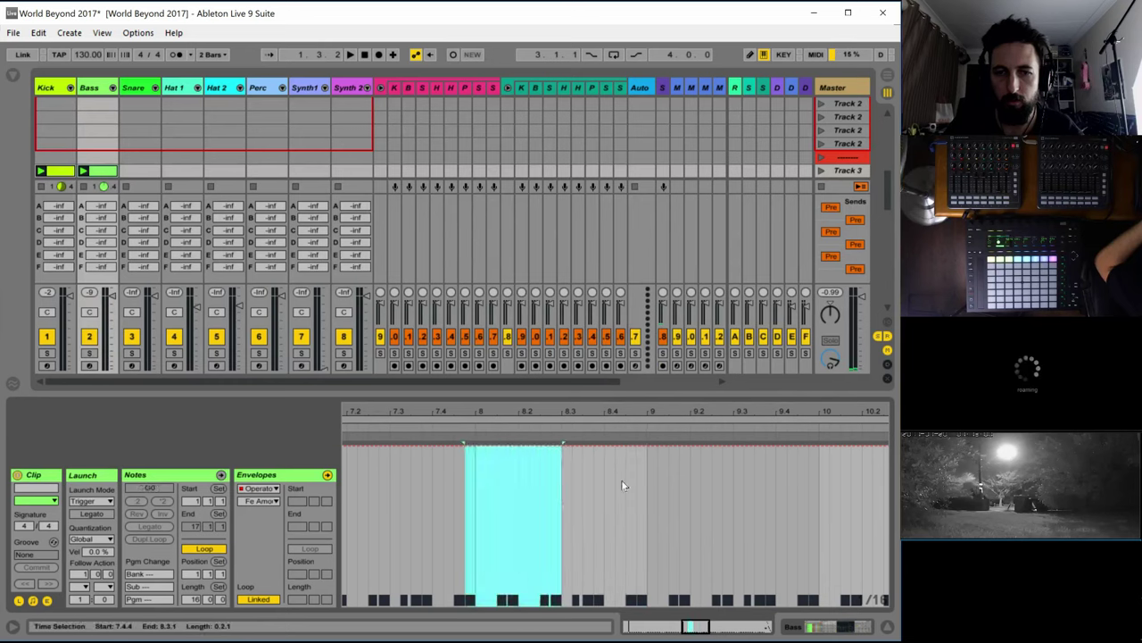
Select bar 8 of the bass clip, switch the editor to its notes, loop the selection, and play it
left_click_drag(649, 480, 477, 489)
right_click(513, 485)
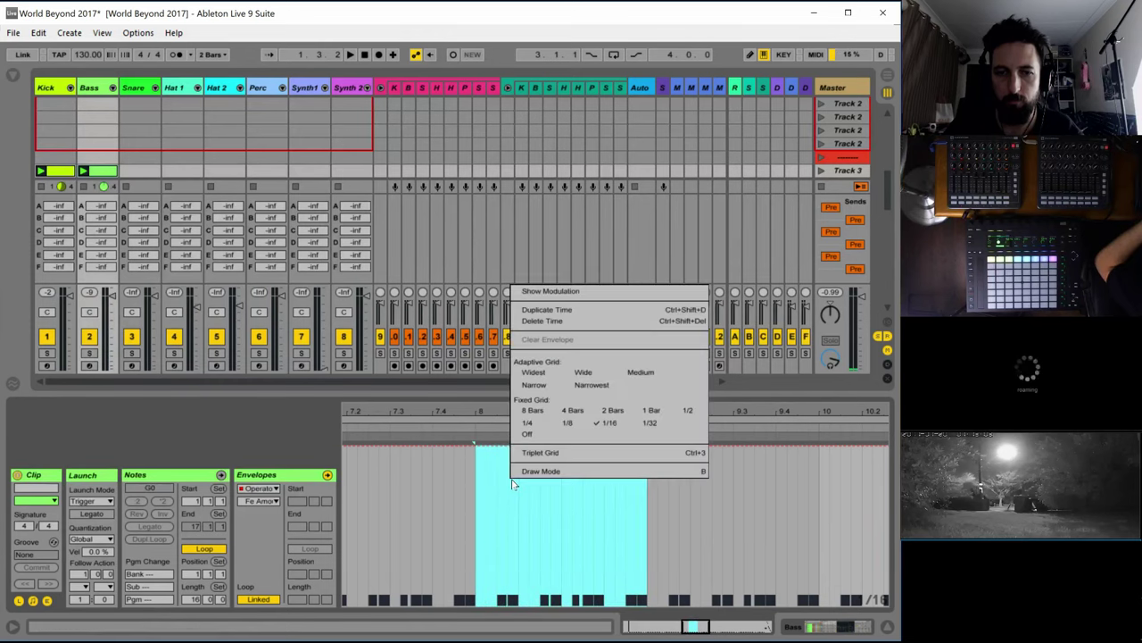
left_click(500, 481)
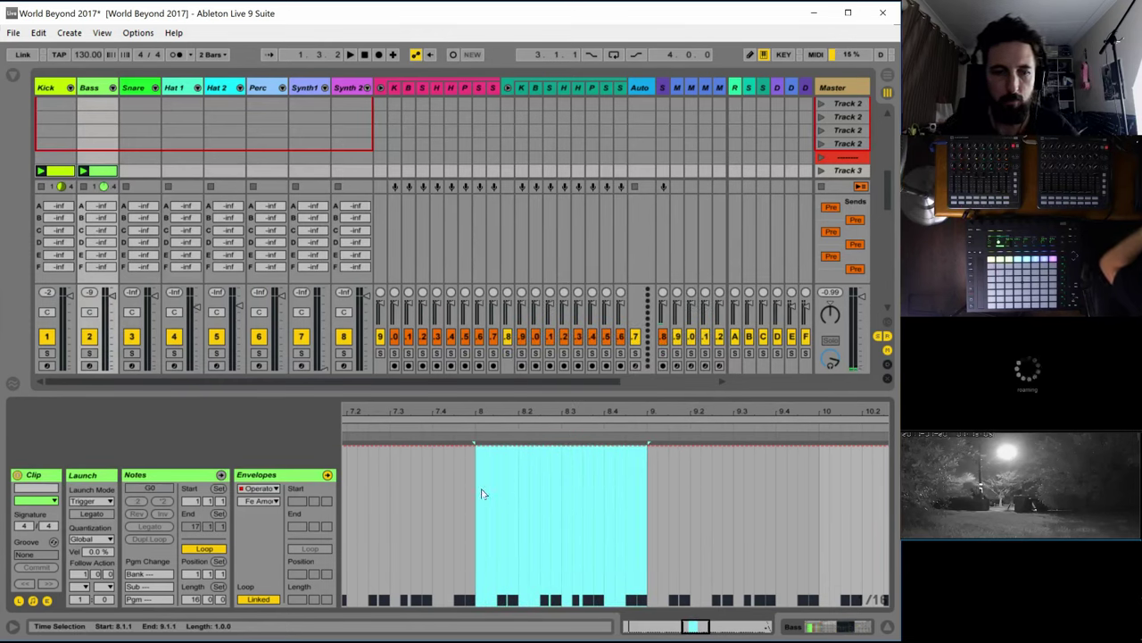
left_click(221, 475)
right_click(553, 473)
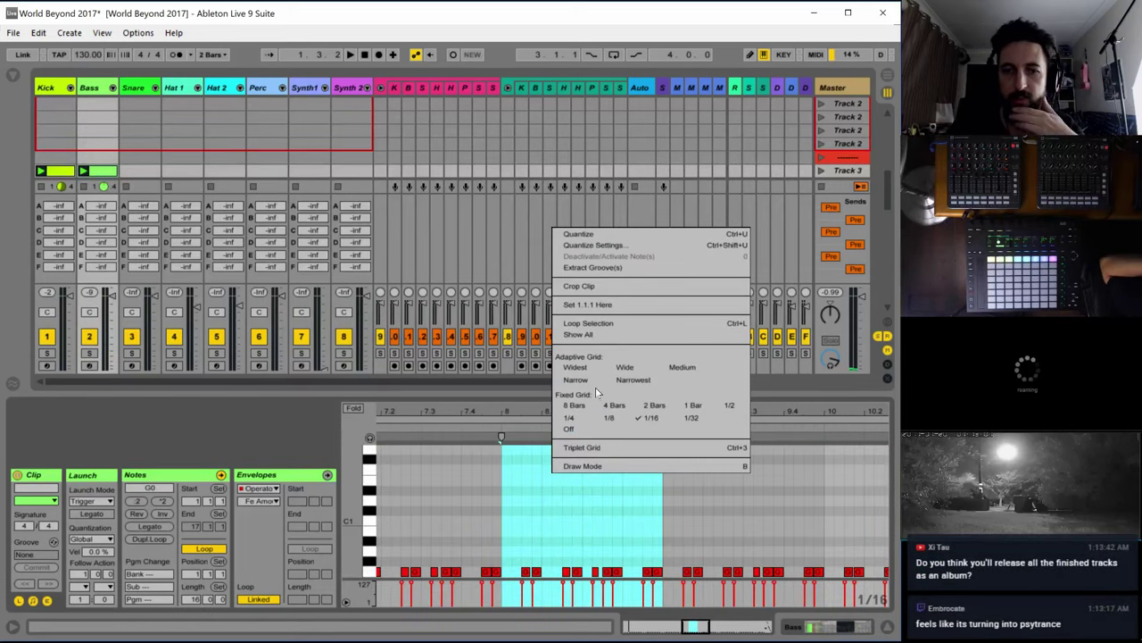
left_click(596, 323)
key("space")
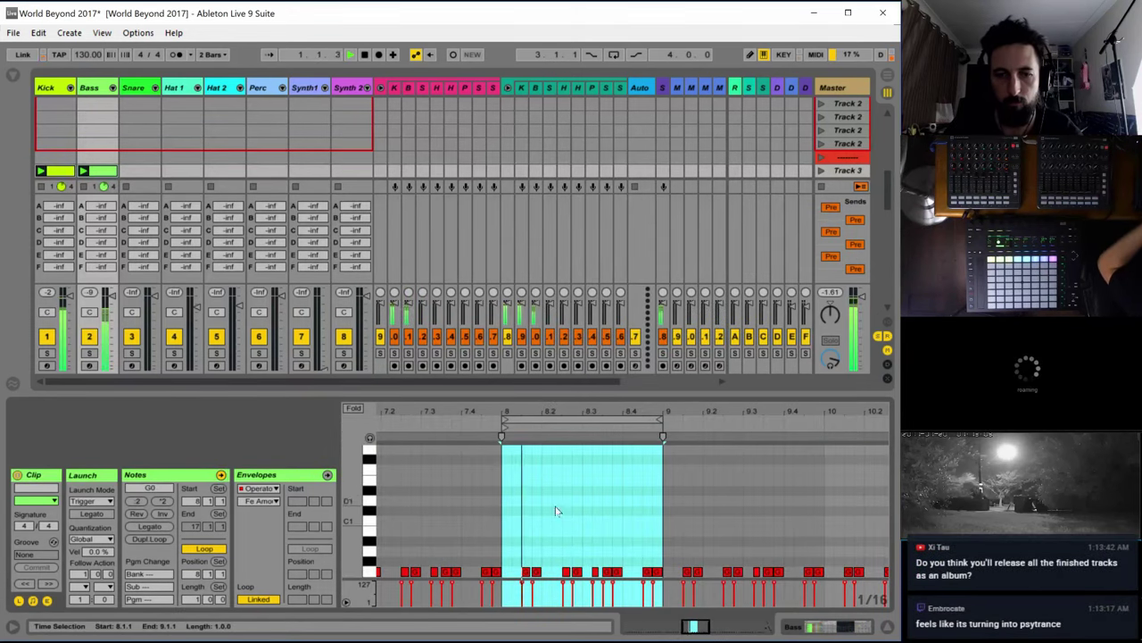
Fill bar 8 of the bass clip with sixteenth G0 notes by repeatedly duplicating its first note, and play the bar
left_click(555, 511)
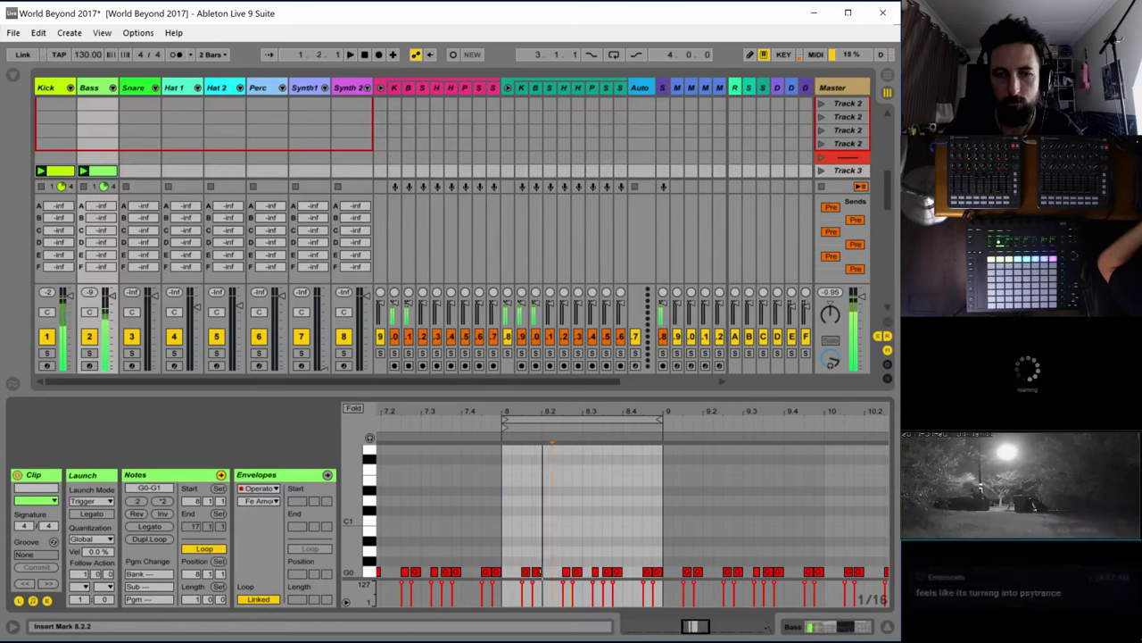
left_click(505, 572)
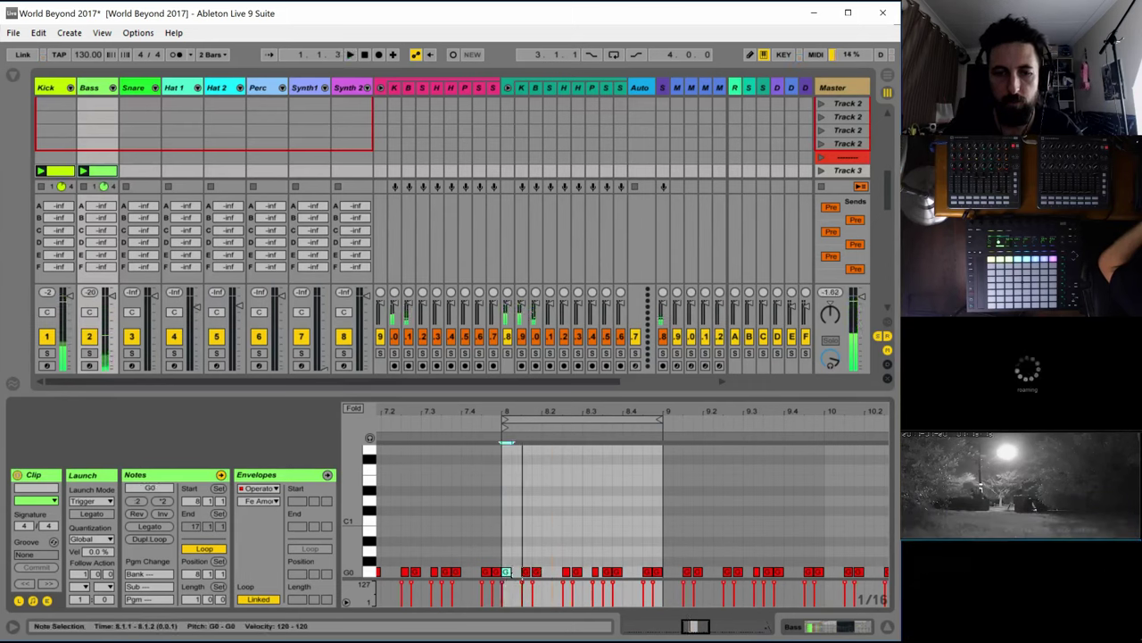
key("ctrl+d")
key("ctrl+d")
key("ctrl+d")
key("ctrl+d")
key("ctrl+d")
key("ctrl+d")
key("ctrl+d")
key("ctrl+d")
key("ctrl+d")
key("ctrl+d")
key("ctrl+d")
key("ctrl+d")
key("ctrl+d")
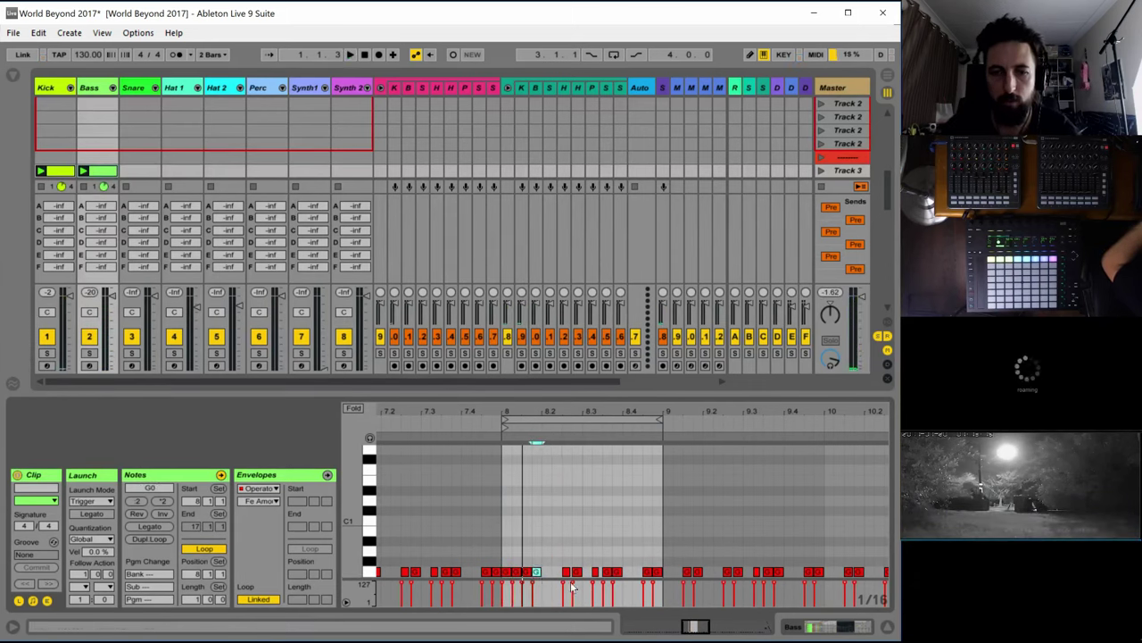
key("space")
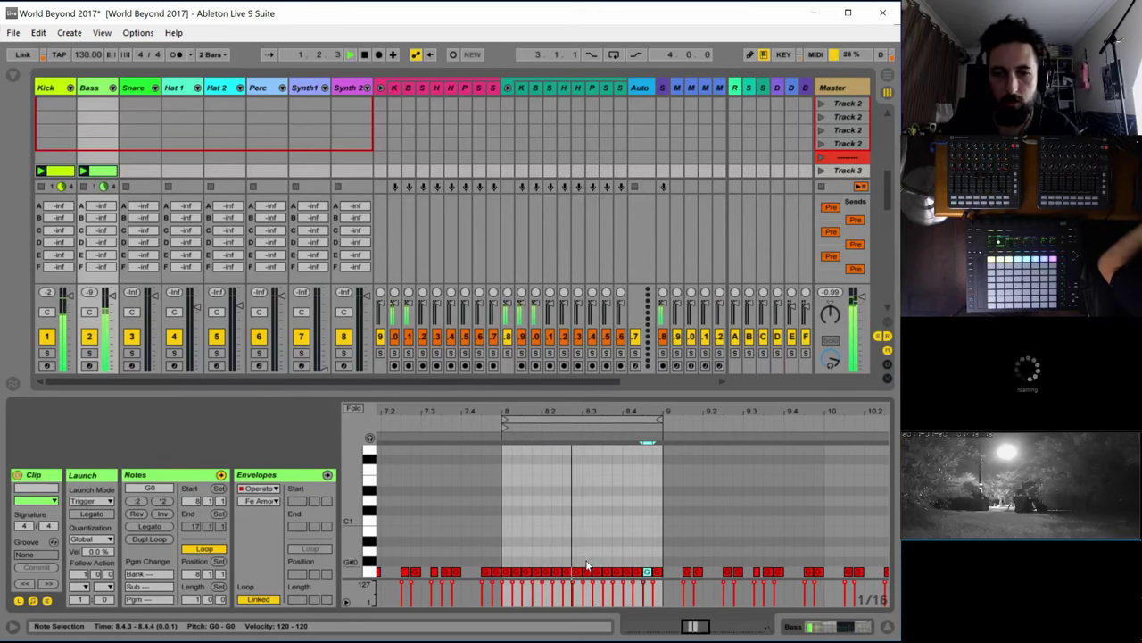
key("space")
Raise the G0 notes from 8.3.1 to the end of bar 8 by one octave to G1, and play the bar
left_click_drag(577, 573, 657, 572)
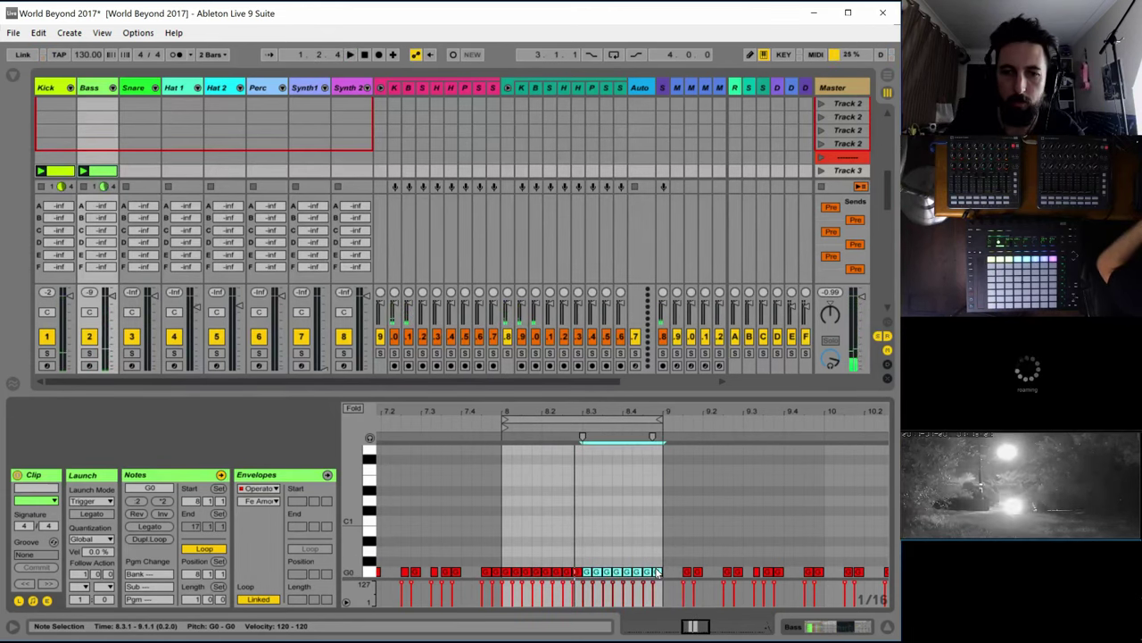
key("shift+Up")
key("space")
left_click(603, 457)
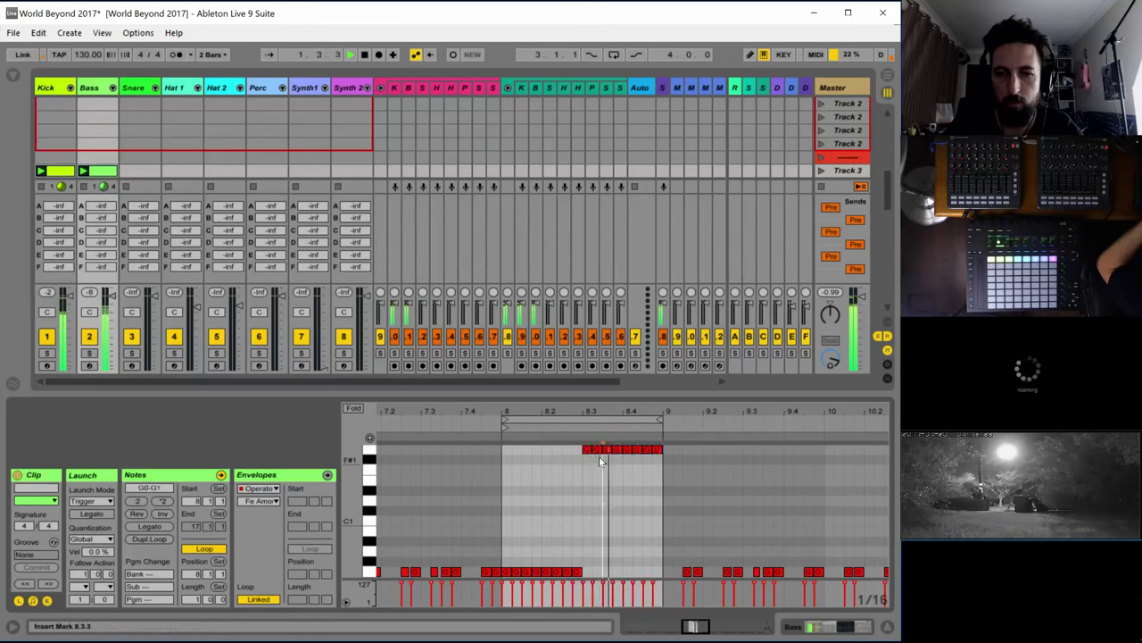
Lower the five G1 notes from 8.3.2 to 8.4.2 into a descending run of F1, D1, C1, A#0 and G0
left_click_drag(598, 451, 607, 505)
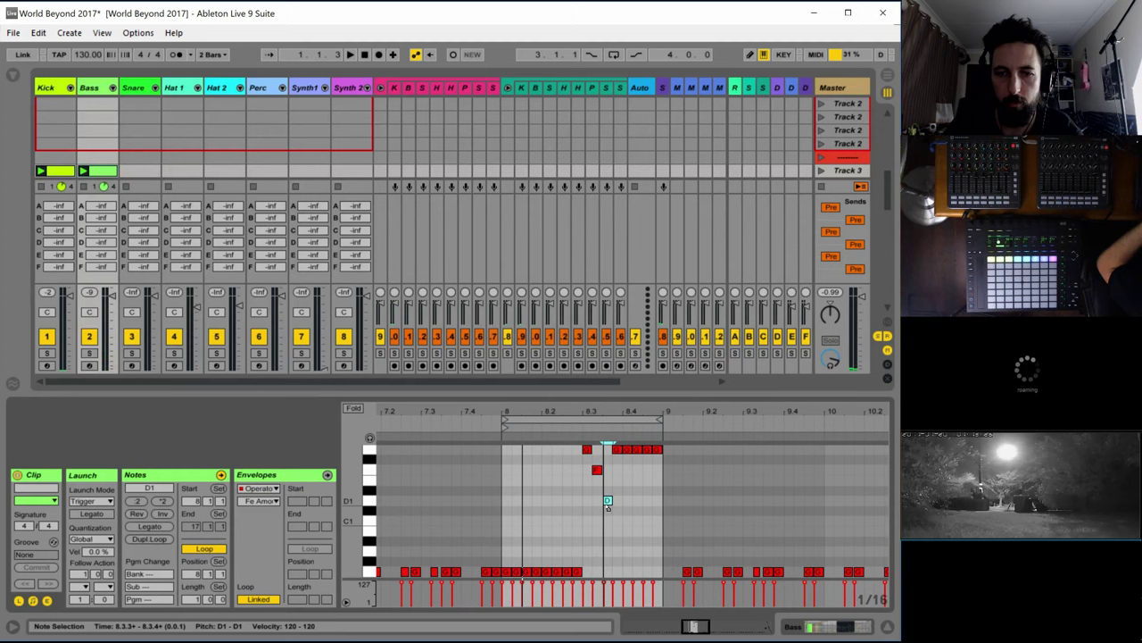
left_click_drag(617, 451, 617, 521)
left_click(626, 450)
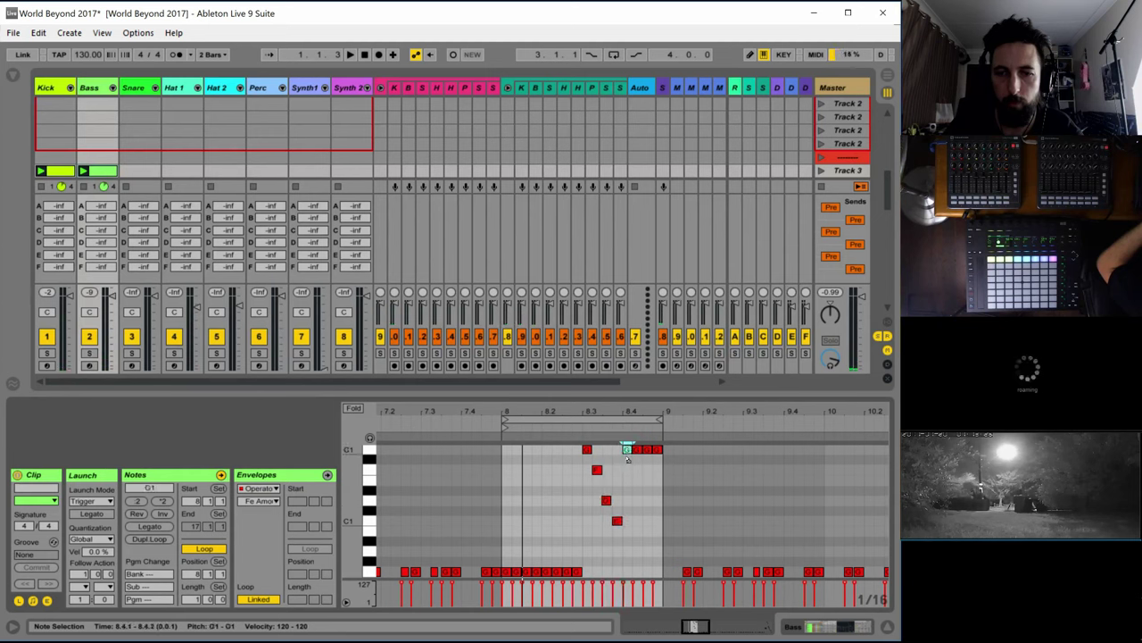
left_click_drag(628, 456, 627, 541)
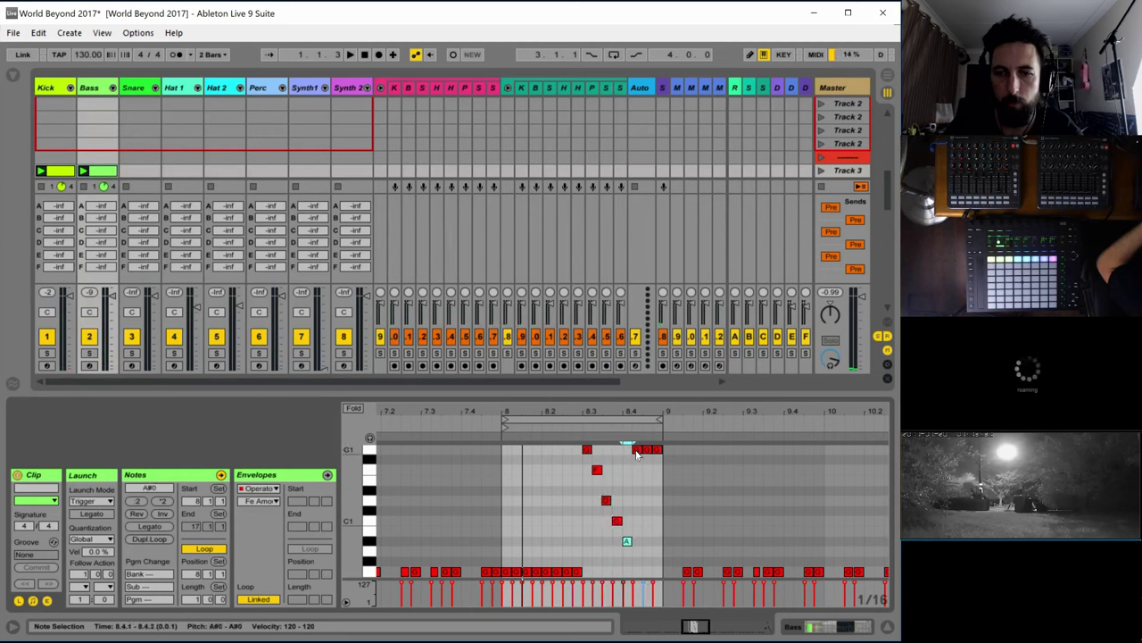
left_click_drag(637, 454, 637, 558)
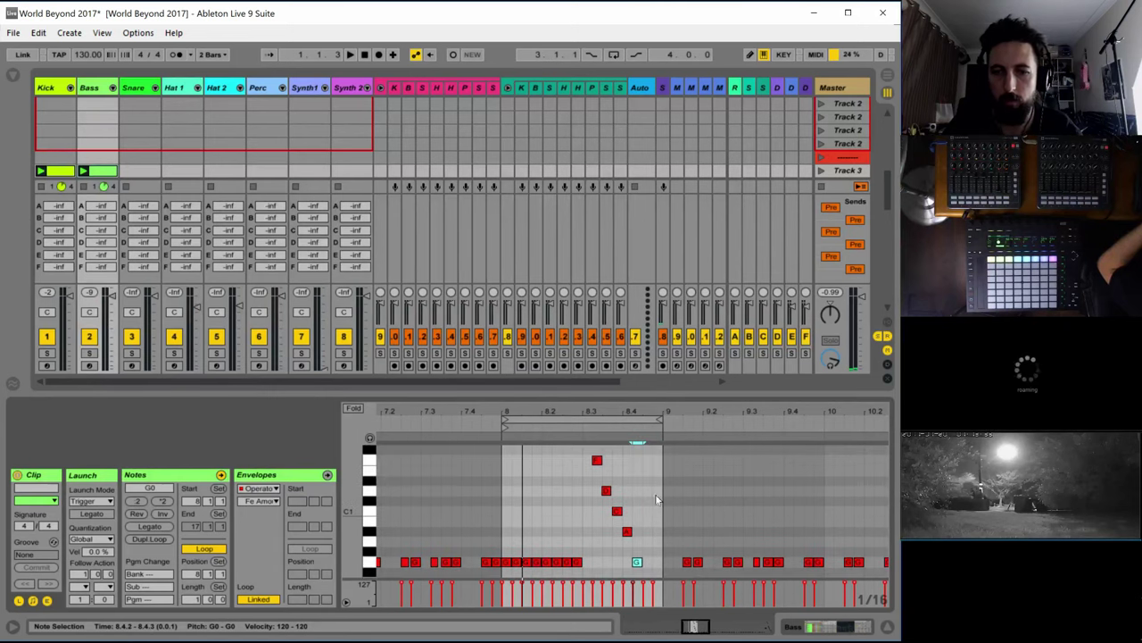
Remove the last two G1 notes of bar 8, shift the run's final G0 note to 8.4.3, and audition the fill
scroll(656, 500, "up", 3)
key("space")
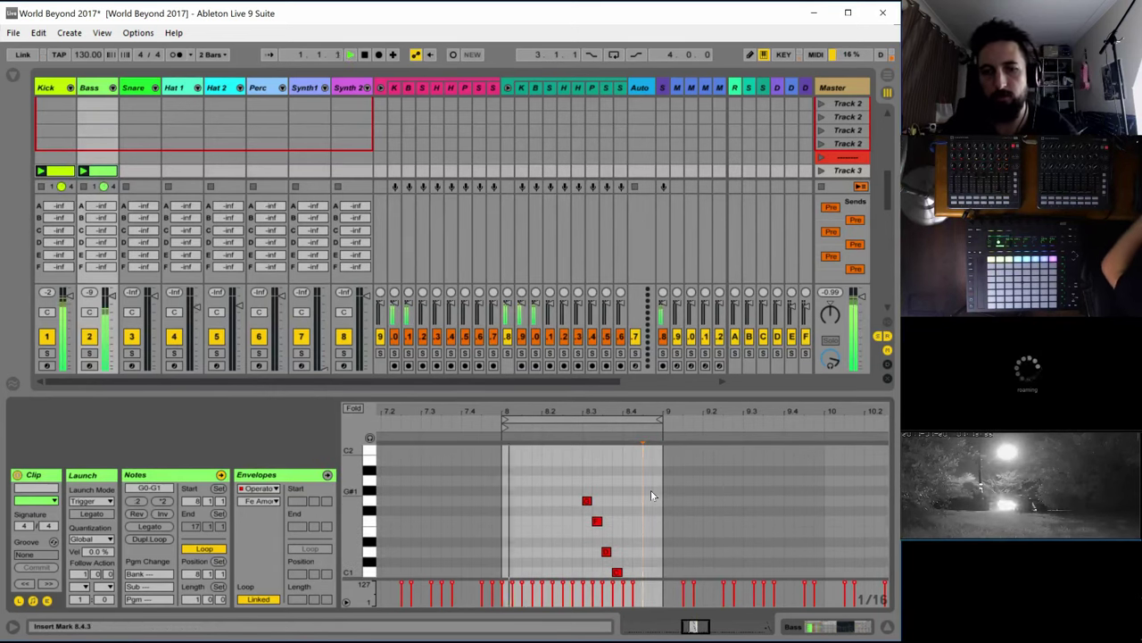
scroll(650, 489, "down", 3)
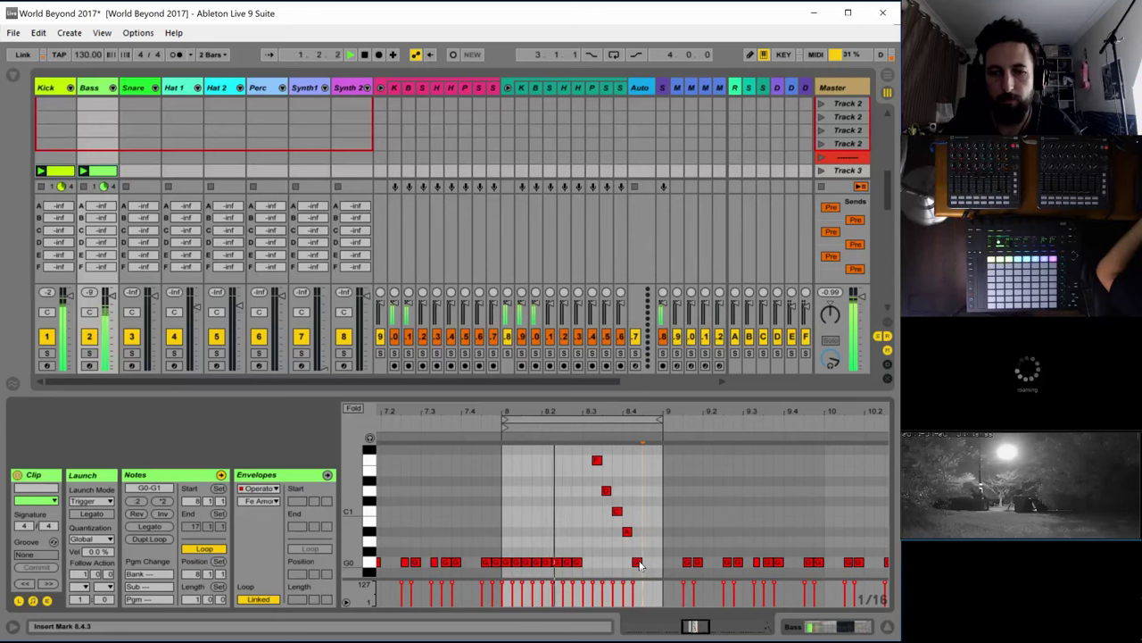
left_click_drag(639, 564, 649, 564)
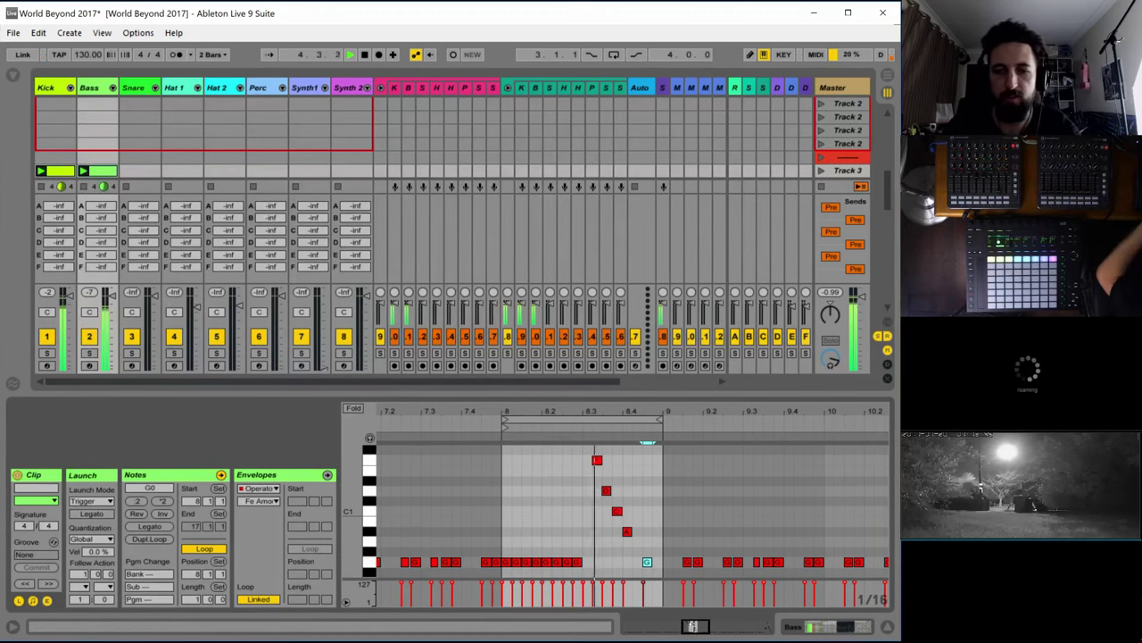
key("space")
Extend the bass clip's loop from bar 8 to all 16 bars, and play it
double_click(631, 622)
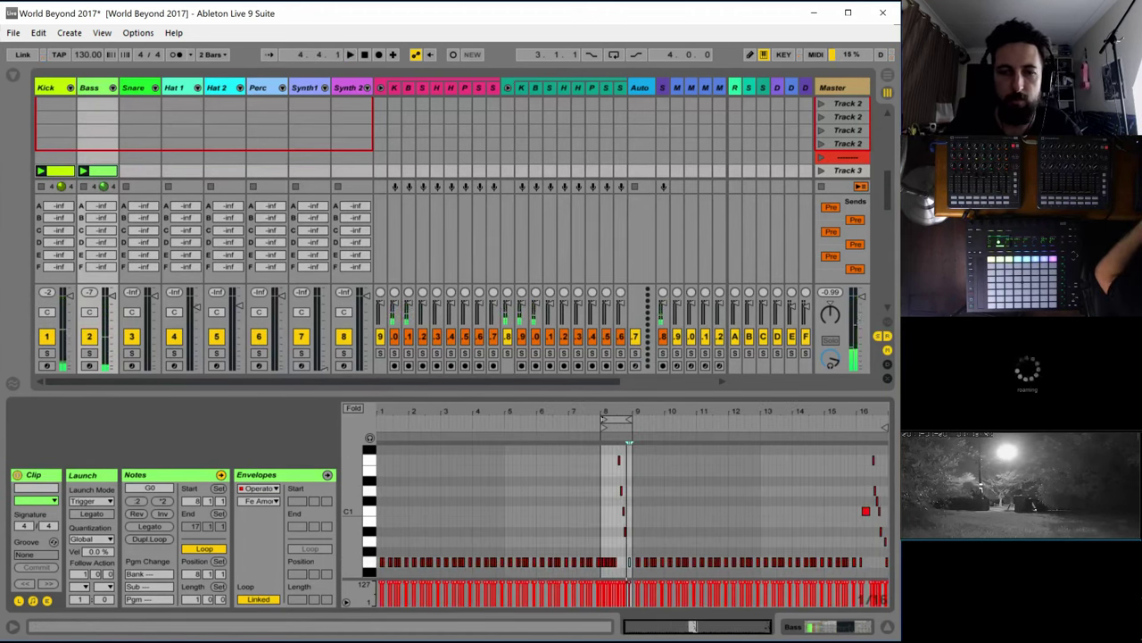
left_click_drag(630, 442, 371, 428)
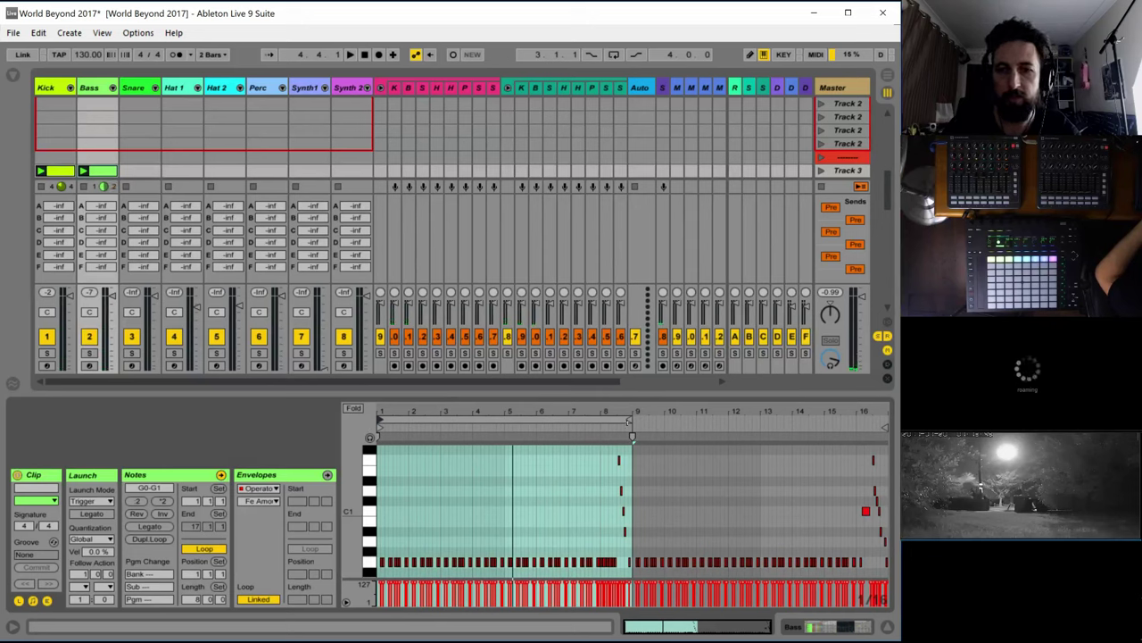
mouse_move(632, 435)
left_mouse_down()
mouse_move(806, 428)
mouse_move(793, 428)
left_mouse_up()
key("space")
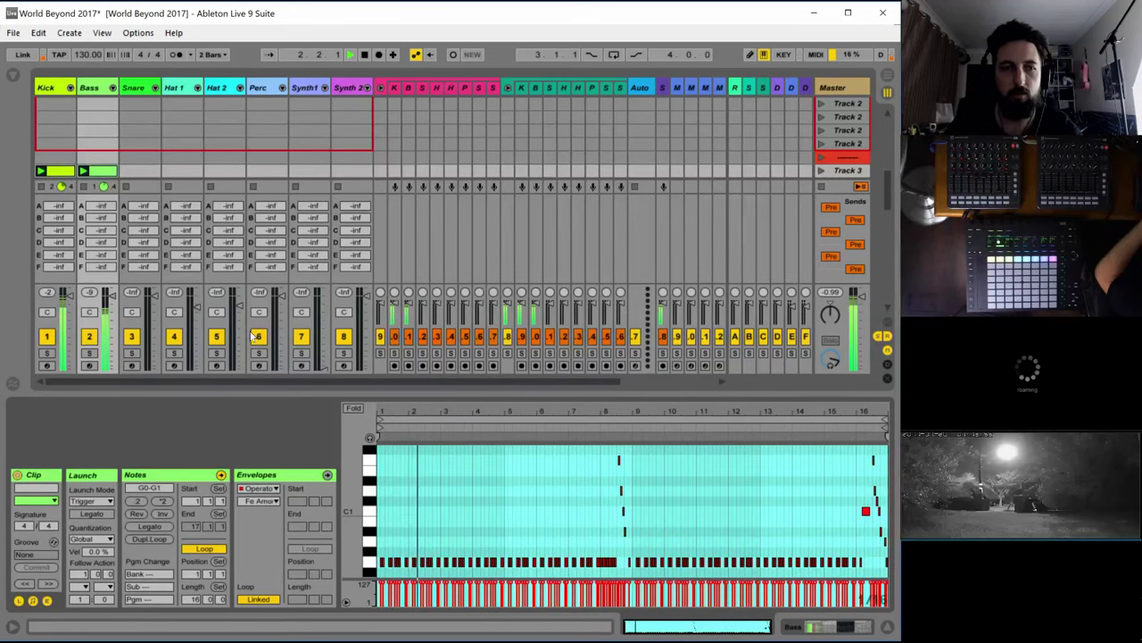
left_click(96, 87)
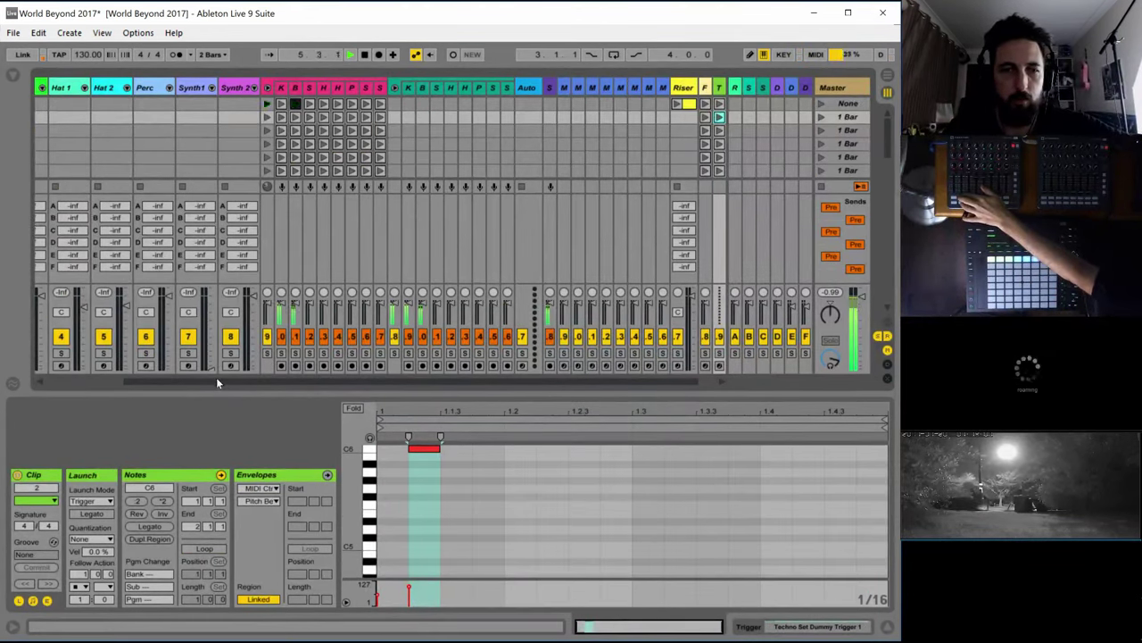
Select the Snare 3 pad in the Snare track's rack, and create and launch an empty snare clip in the first Track 3 scene
left_click_drag(216, 379, 18, 383)
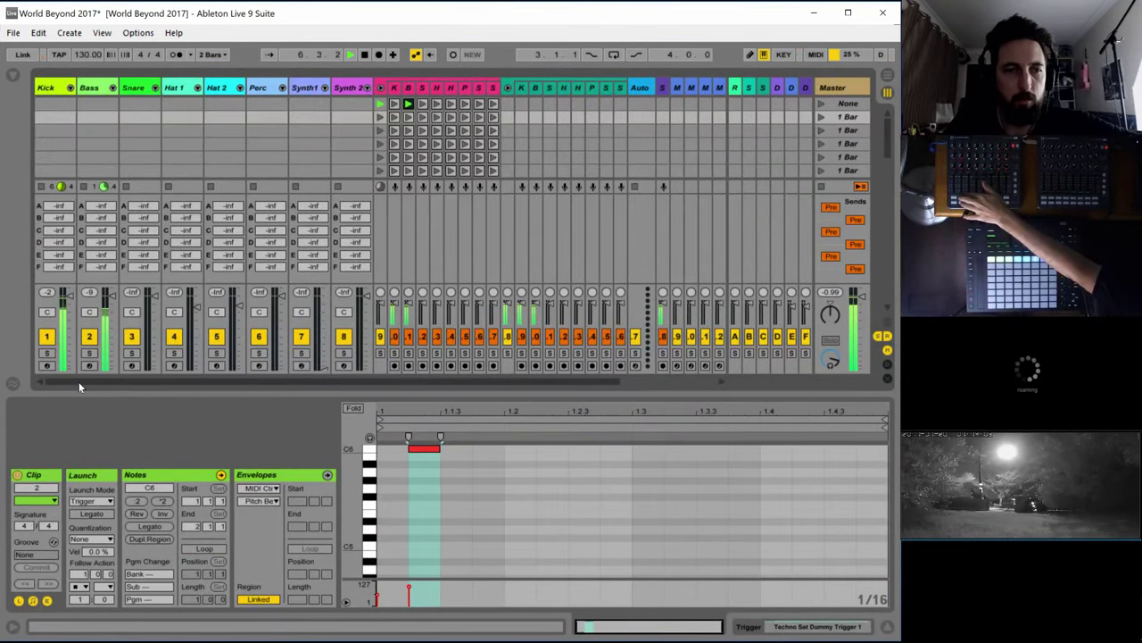
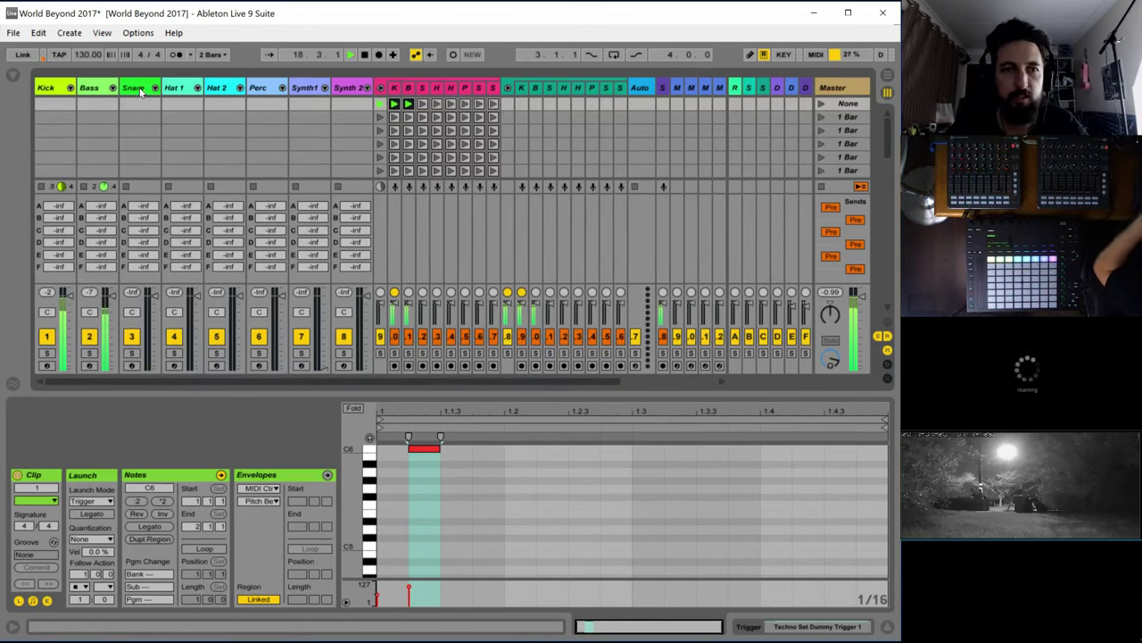
left_click(151, 116)
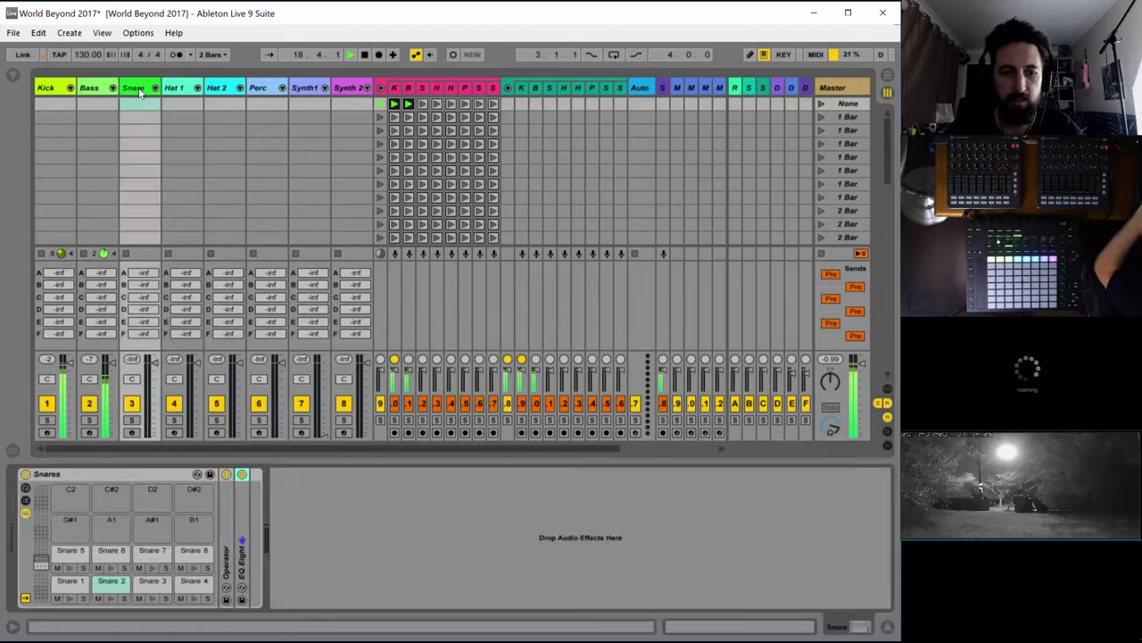
left_click(150, 582)
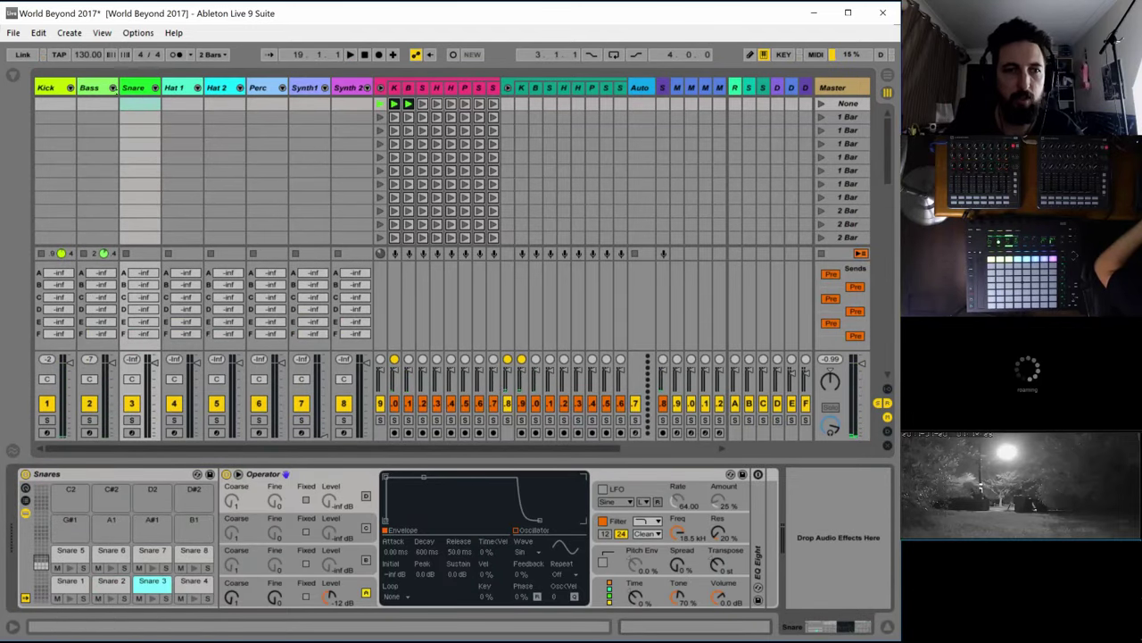
scroll(156, 205, "down", 8)
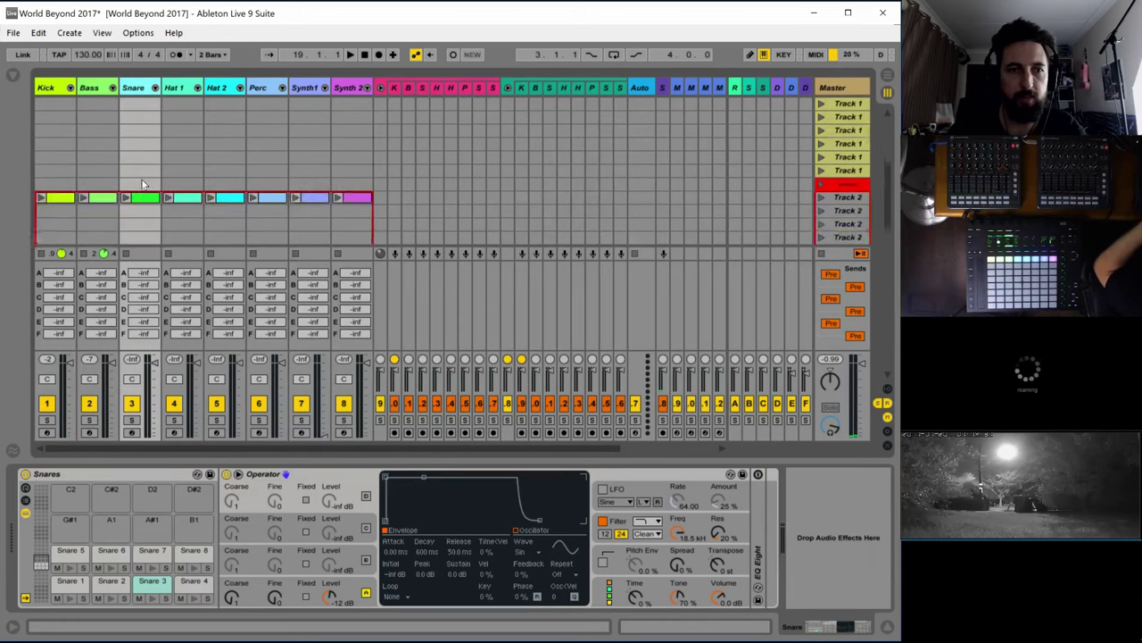
double_click(139, 237)
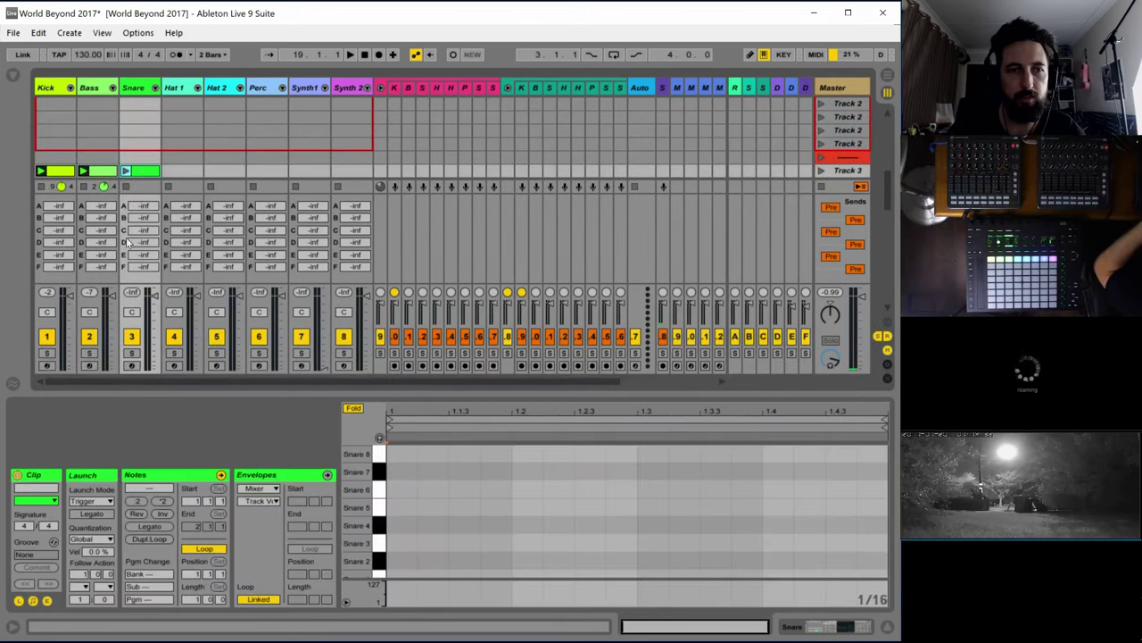
left_click(126, 170)
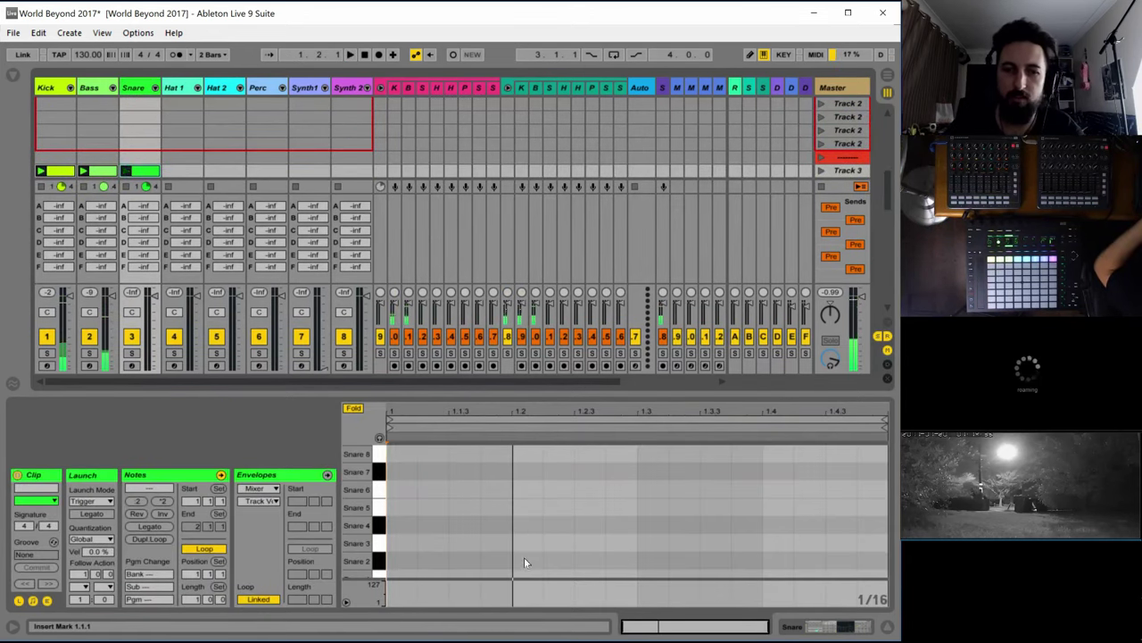
Add Snare 3 hits on beats 1.2 and 1.4 of the snare clip, and play it with the kick and bass
scroll(524, 558, "down", 1)
double_click(518, 529)
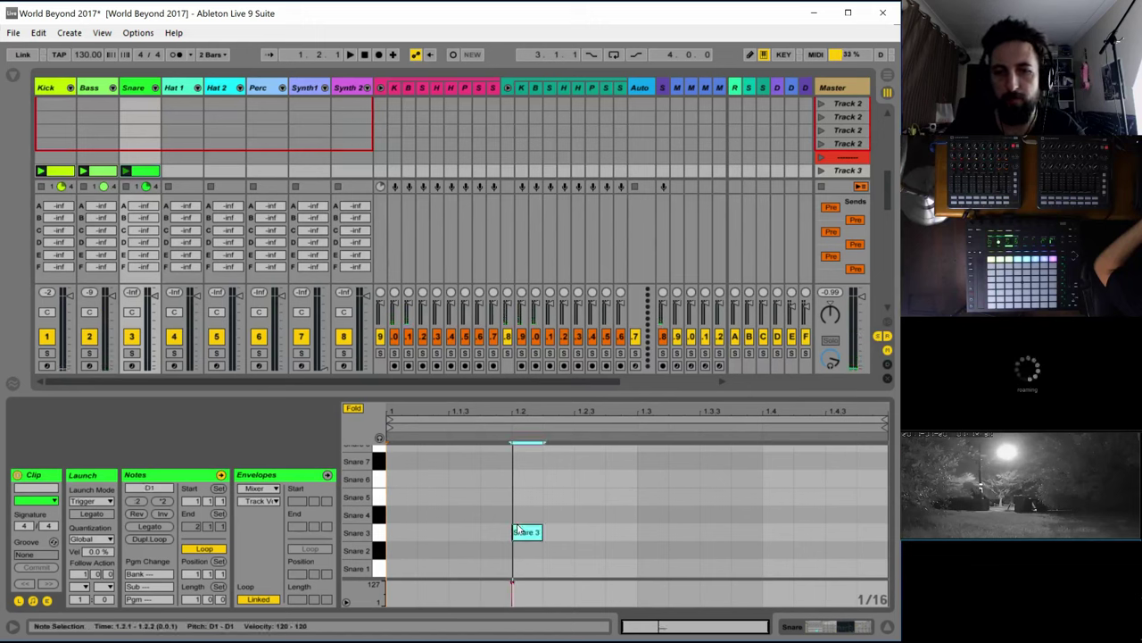
double_click(777, 532)
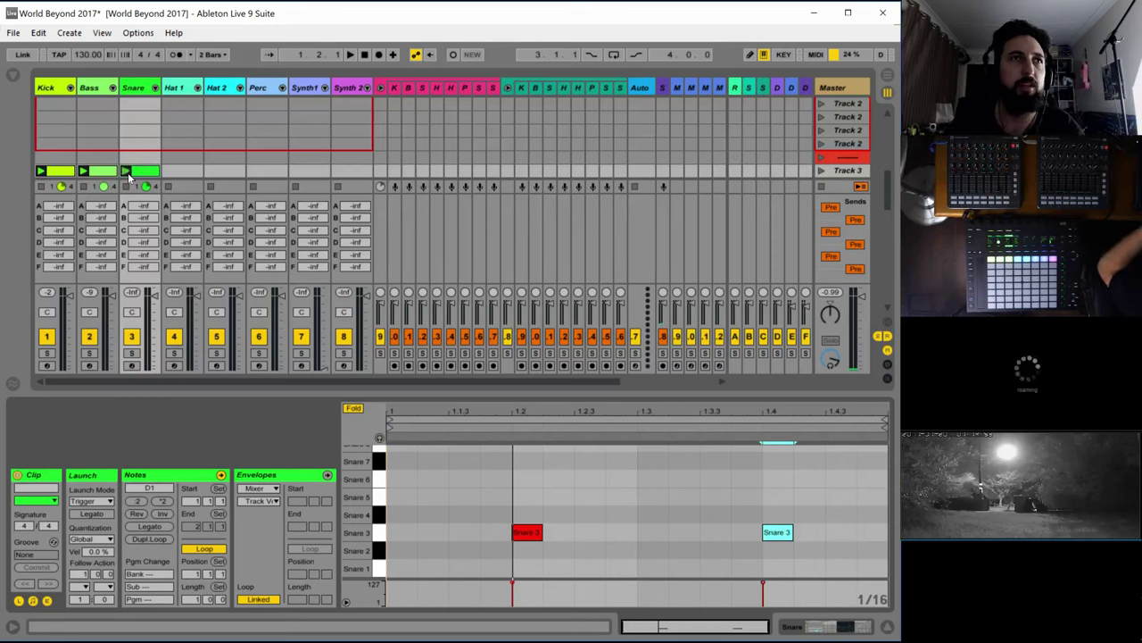
left_click(127, 172)
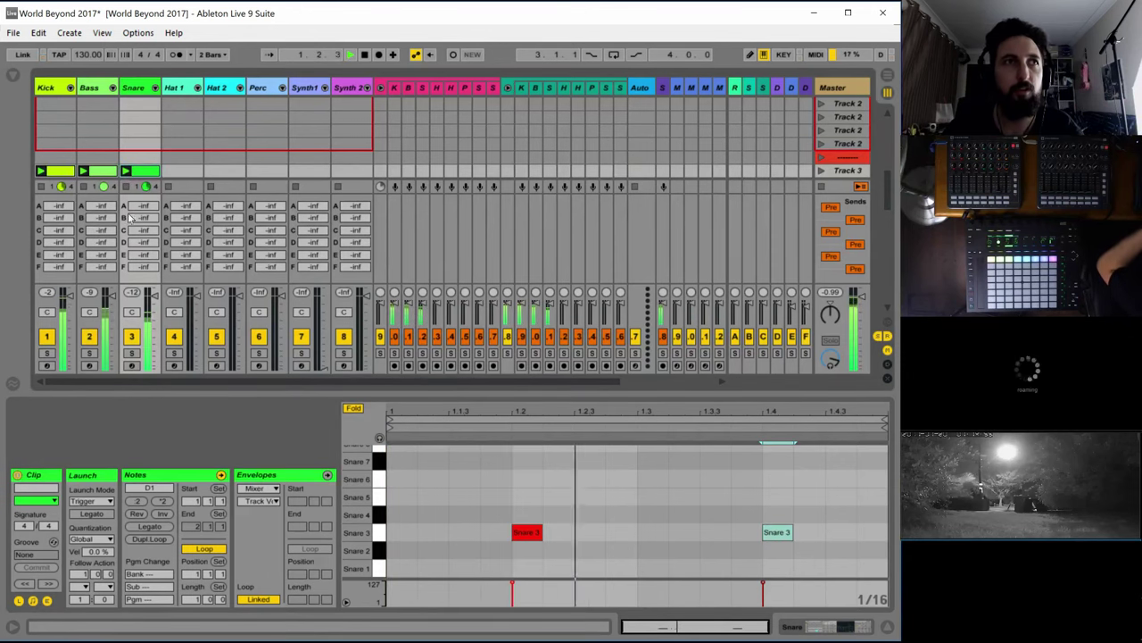
key("space")
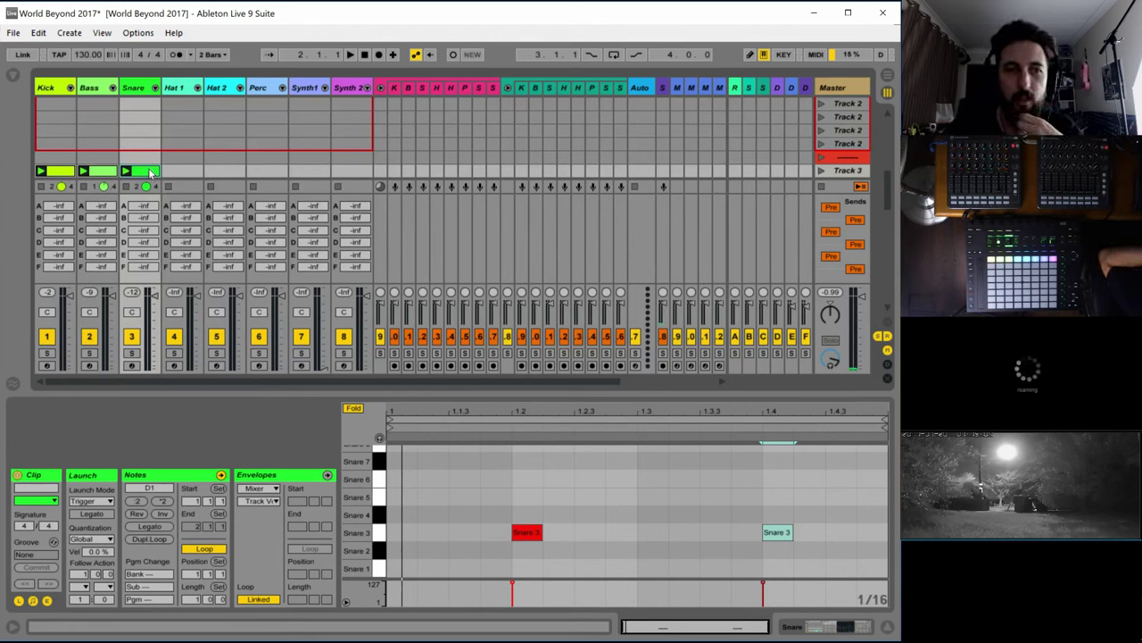
scroll(148, 156, "down", 3)
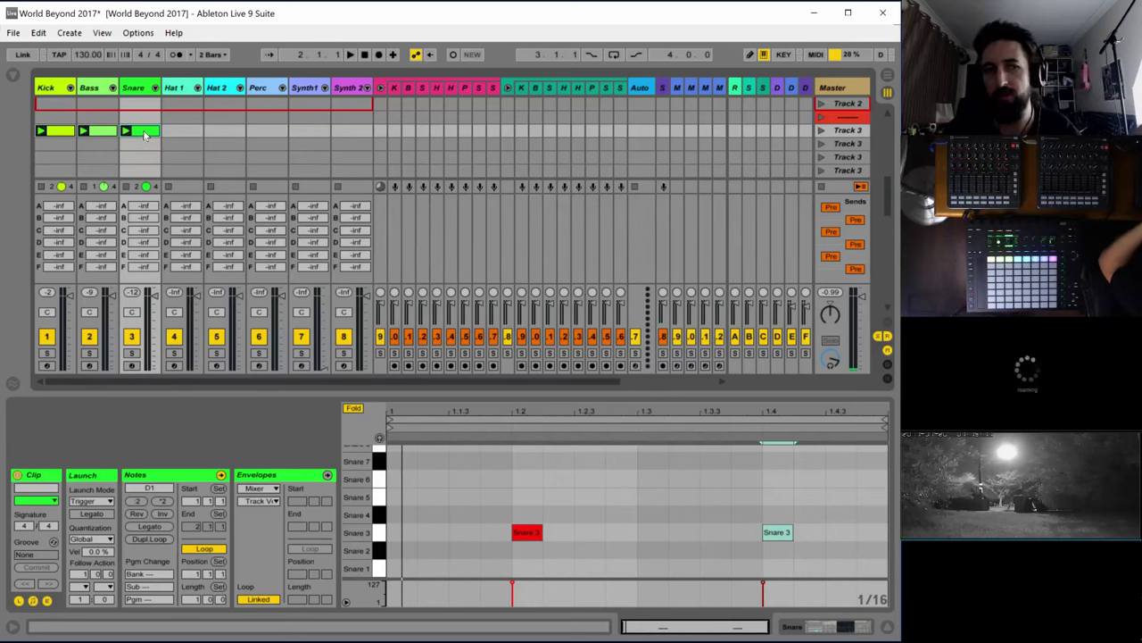
left_click(259, 87)
left_click(132, 87)
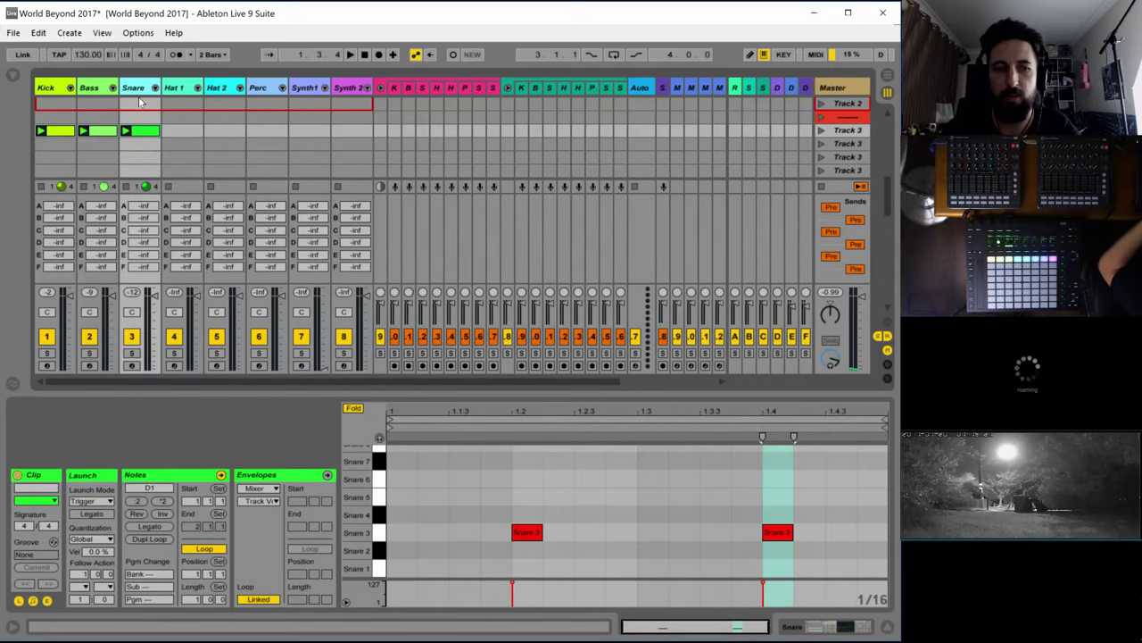
Show the Kick track's devices and set the decay of oscillator A in Kick 3's Operator to about 46.4 s during playback
left_click(50, 87)
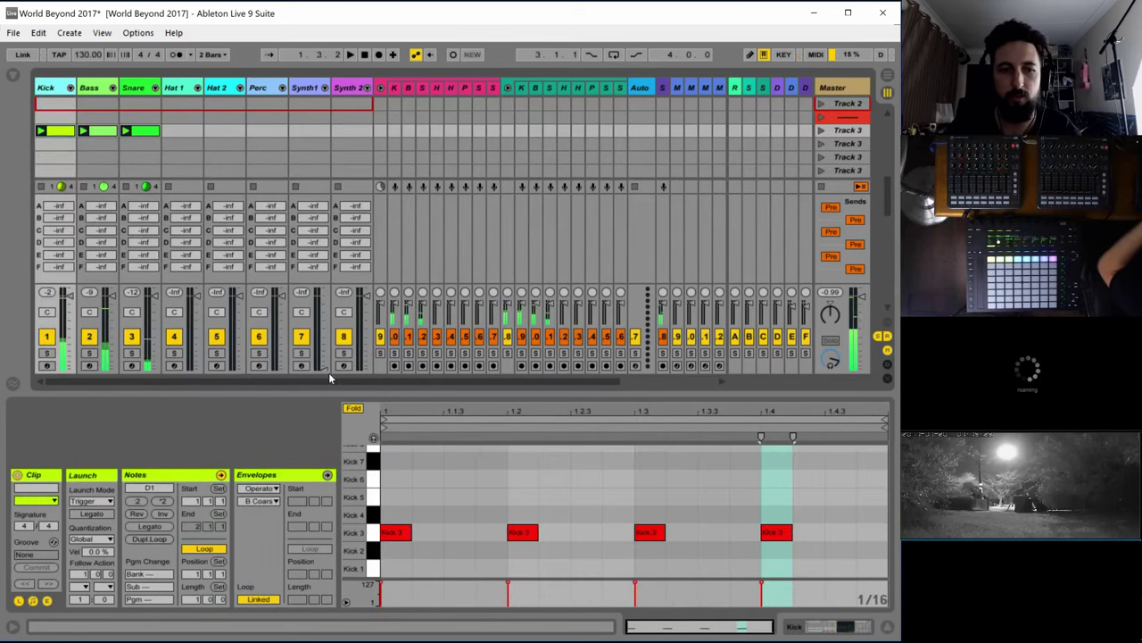
double_click(50, 86)
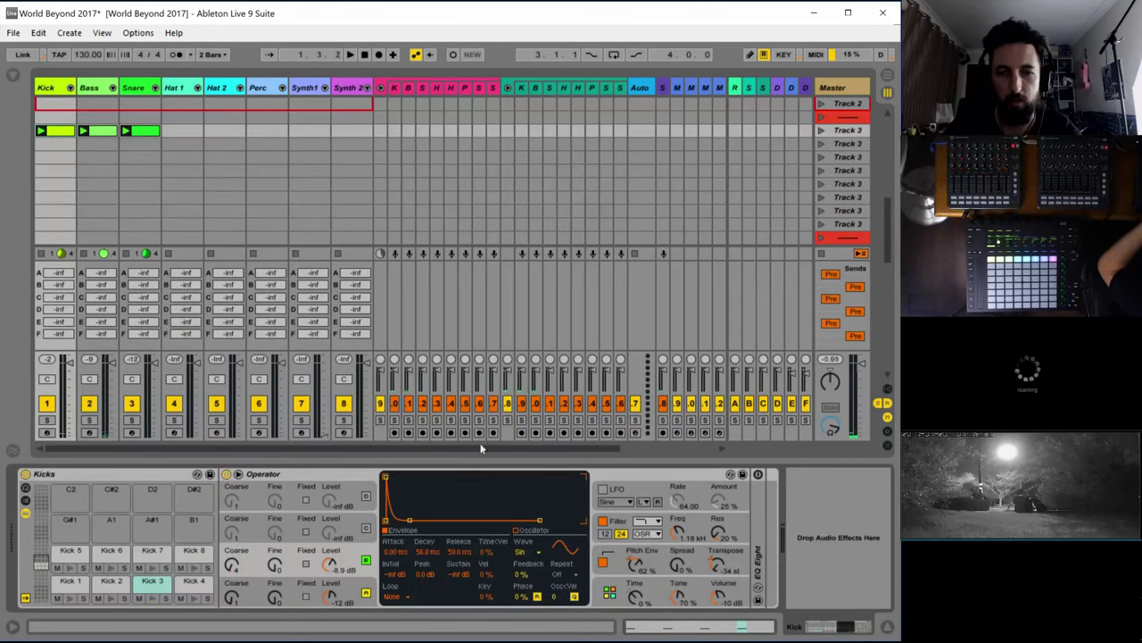
left_click(355, 594)
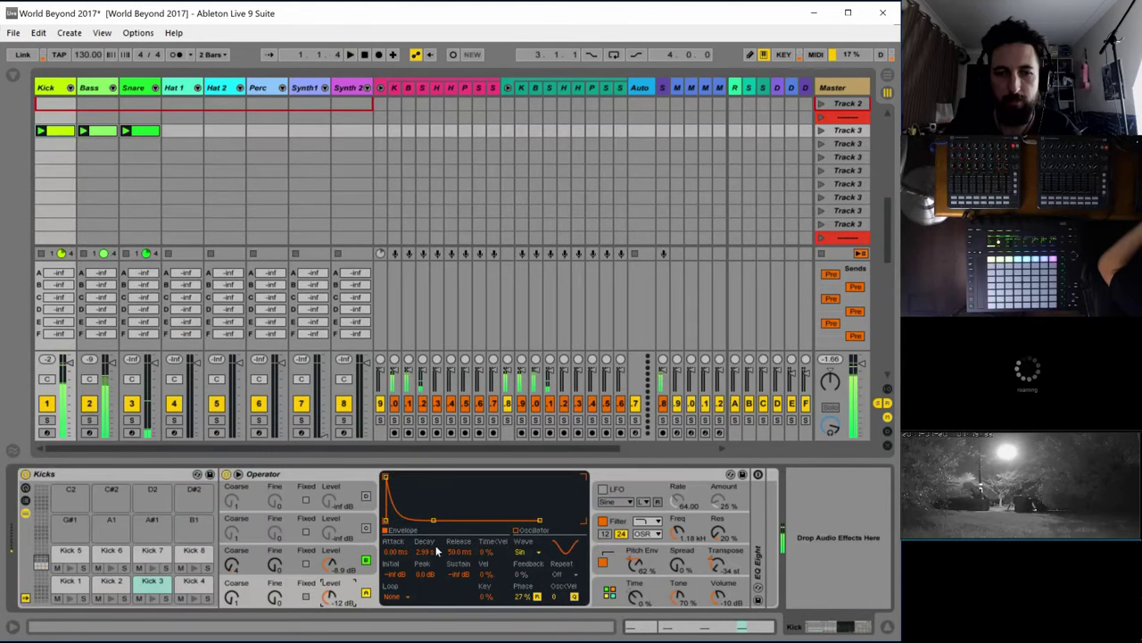
mouse_move(425, 552)
left_mouse_down()
mouse_move(425, 607)
mouse_move(425, 554)
left_mouse_up()
key("space")
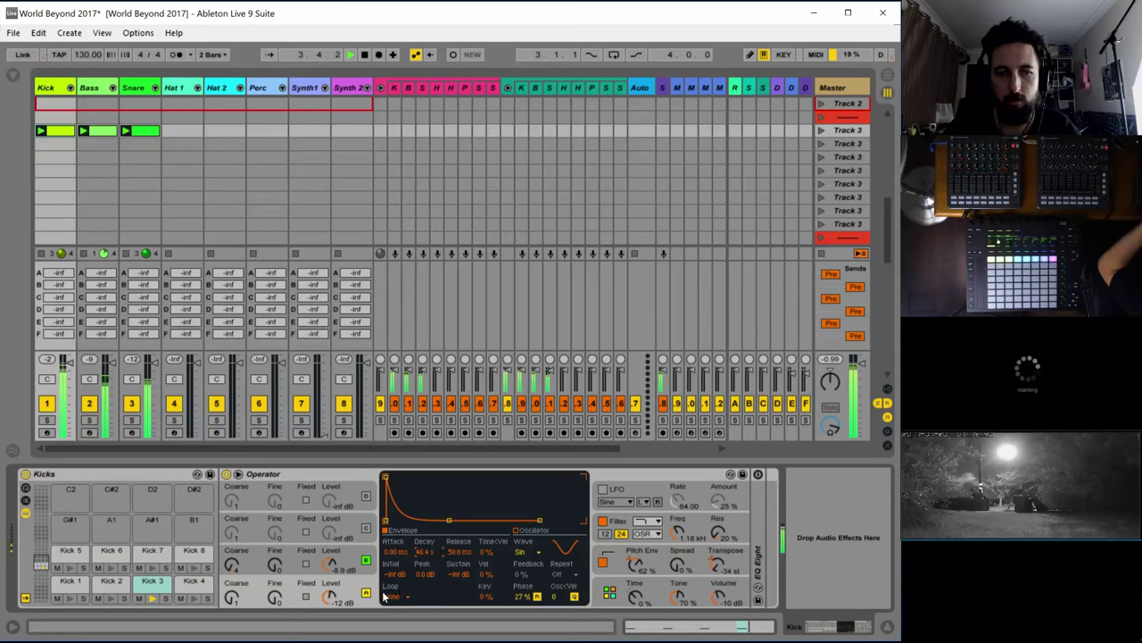
Lengthen all four Kick 3 notes to an eighth note, and set Kick 3's oscillator A decay to about 5.41 s during playback
double_click(54, 131)
left_click(450, 544)
key("ctrl+a")
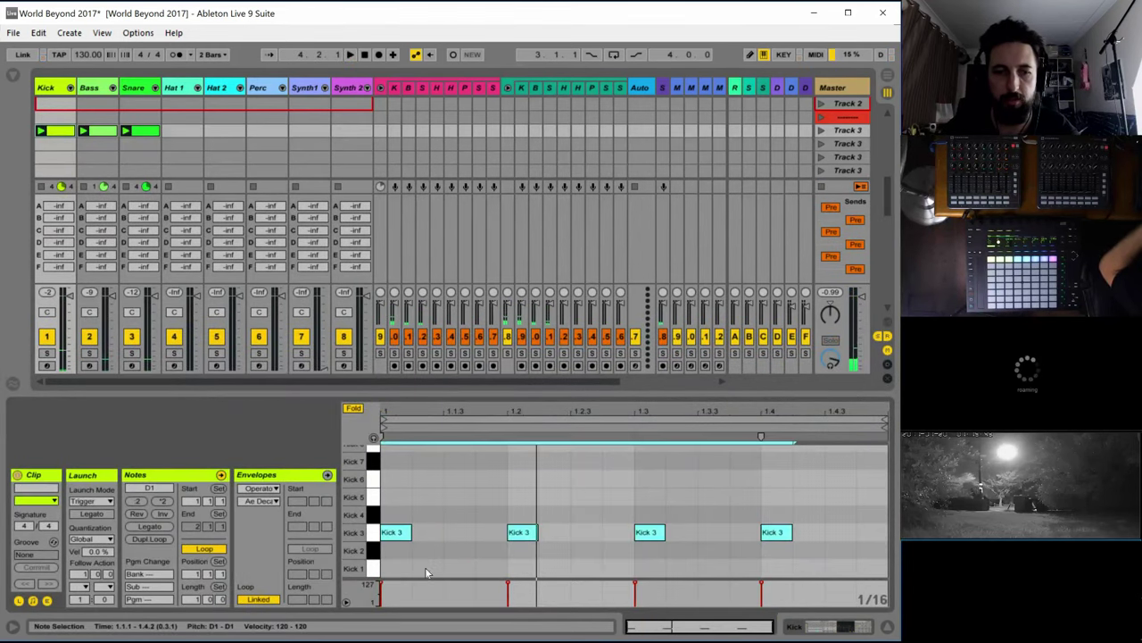
left_click_drag(410, 531, 441, 531)
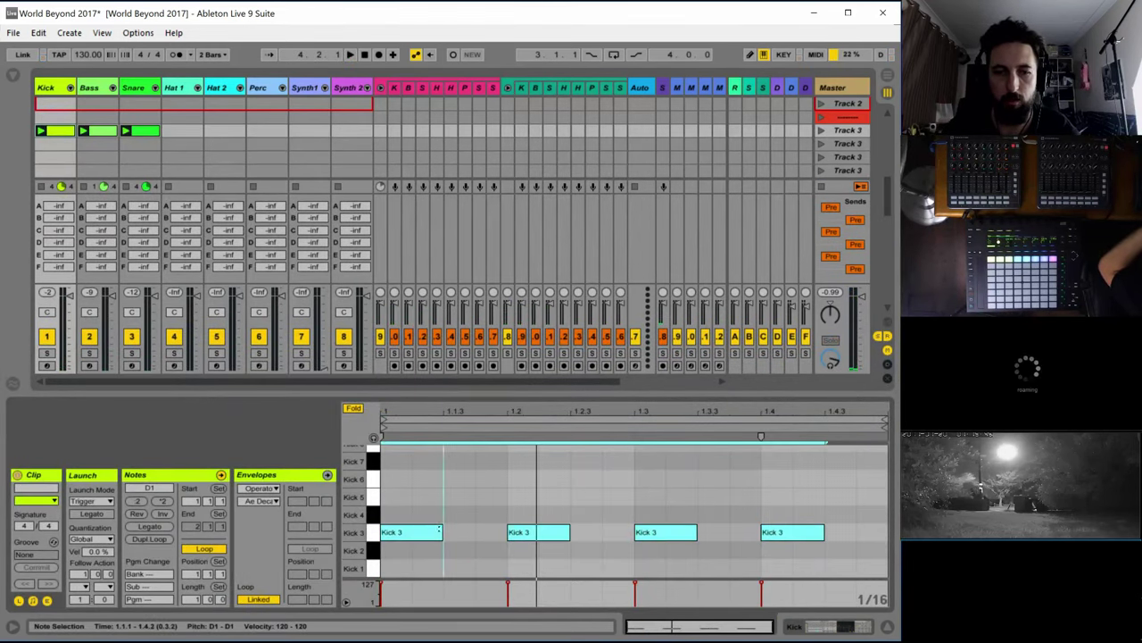
key("space")
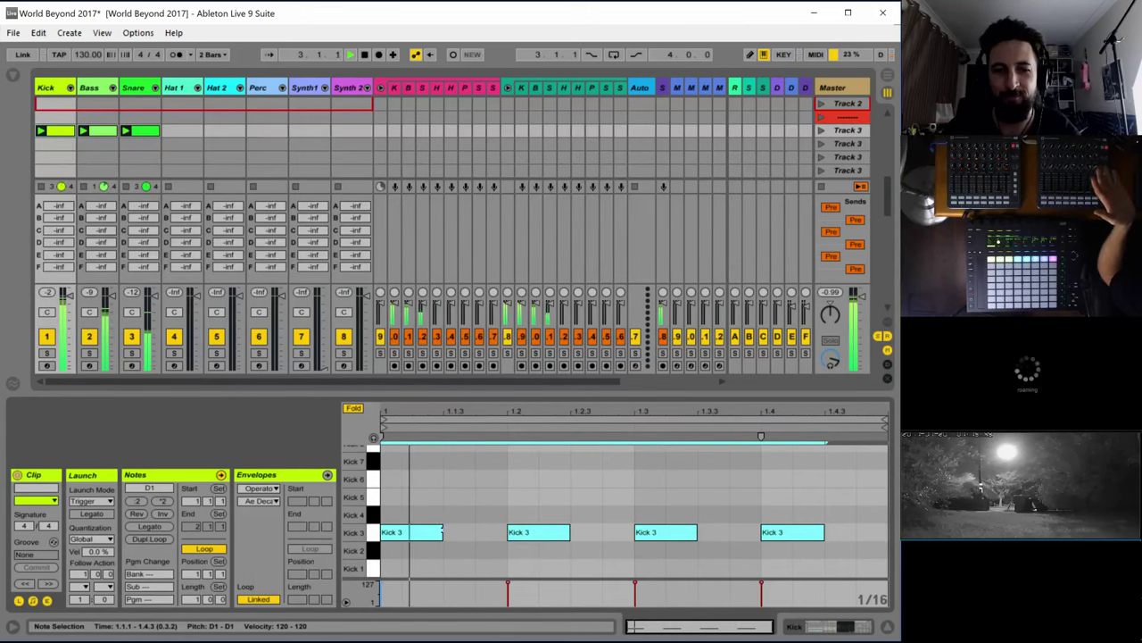
mouse_move(440, 533)
left_mouse_down()
mouse_move(413, 528)
mouse_move(440, 528)
left_mouse_up()
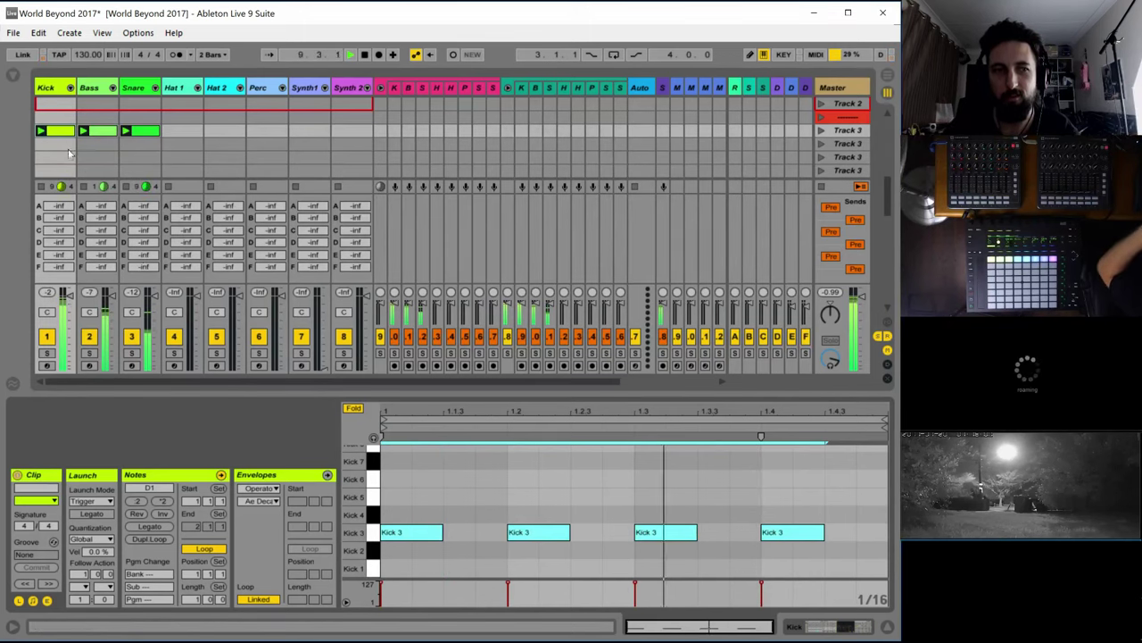
left_click(49, 87)
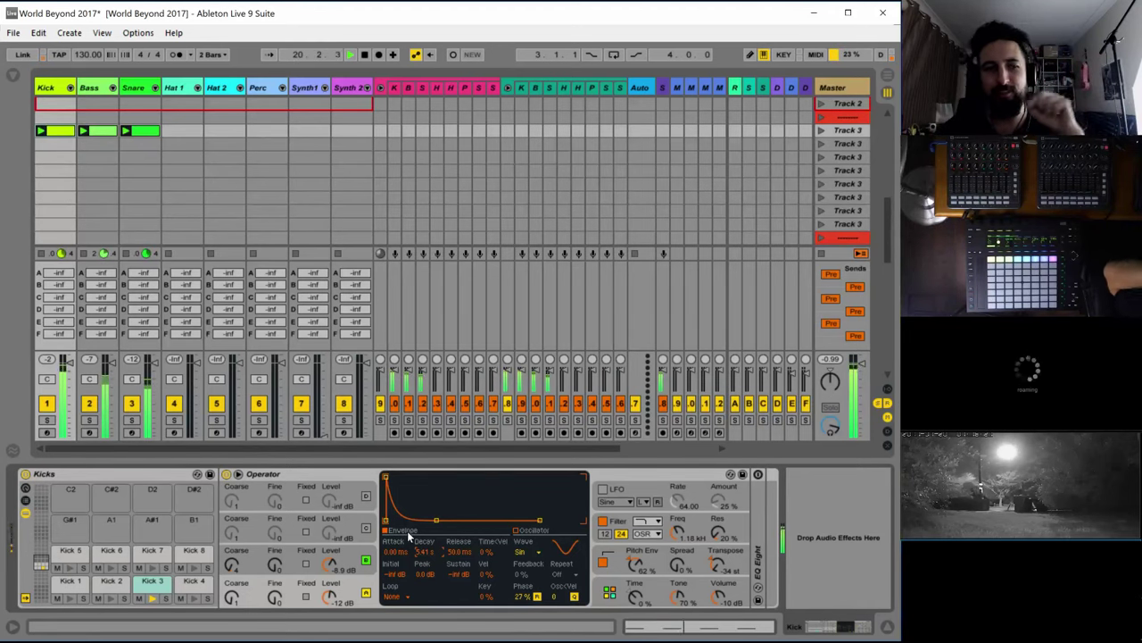
Show Snare 3's Operator on the Snare track and set oscillator A's wave to Noise Looped
left_click(134, 88)
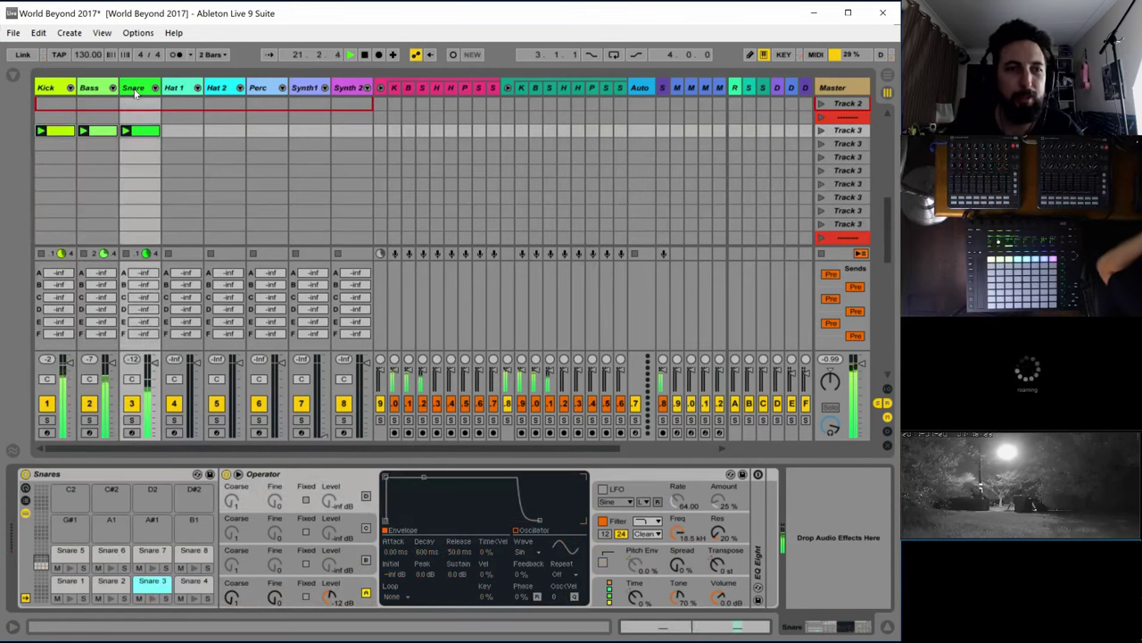
left_click(154, 585)
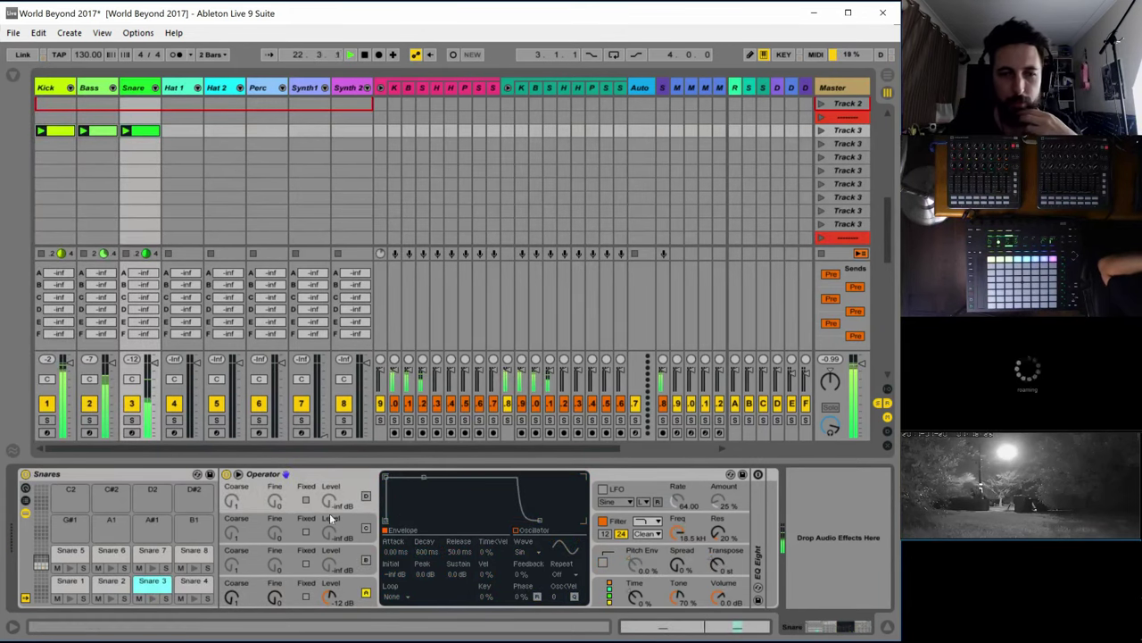
left_click(349, 598)
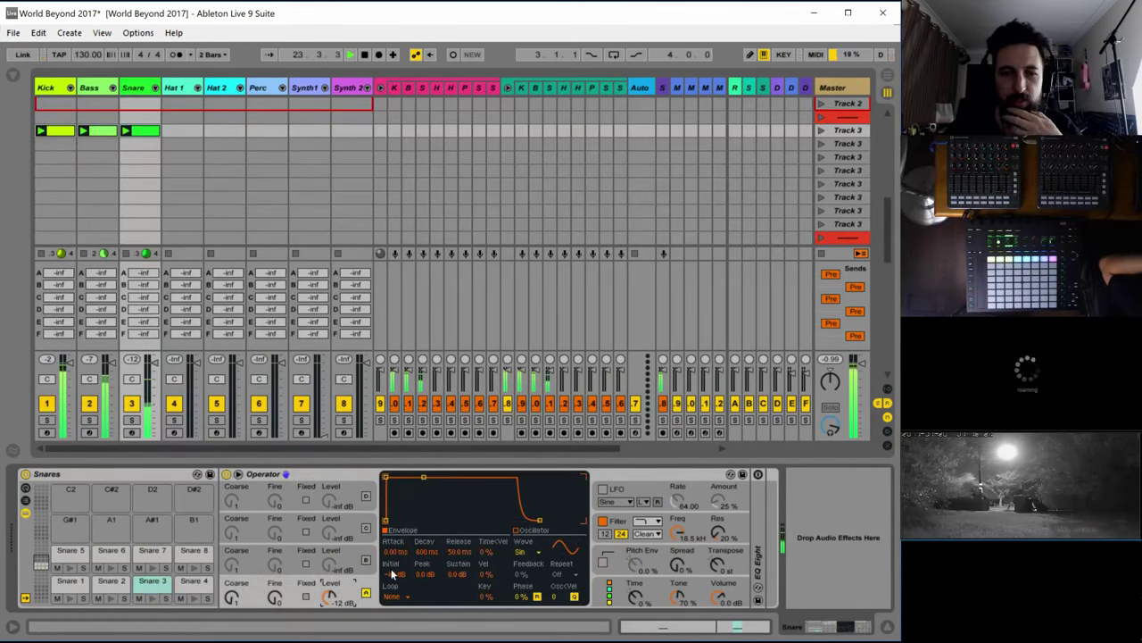
left_click(526, 552)
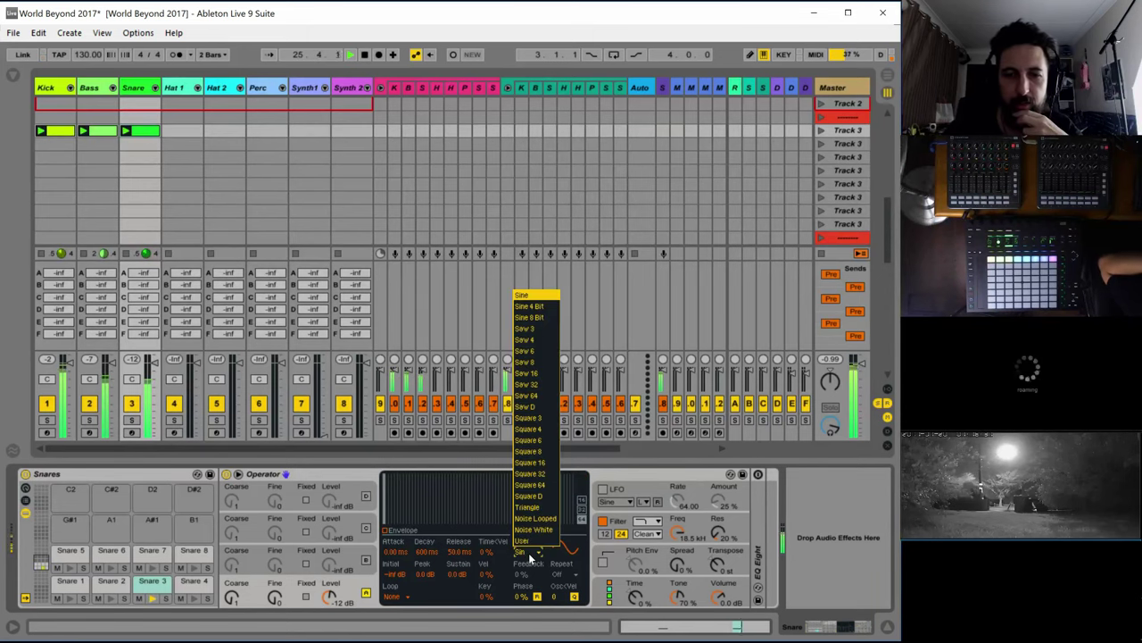
left_click(535, 518)
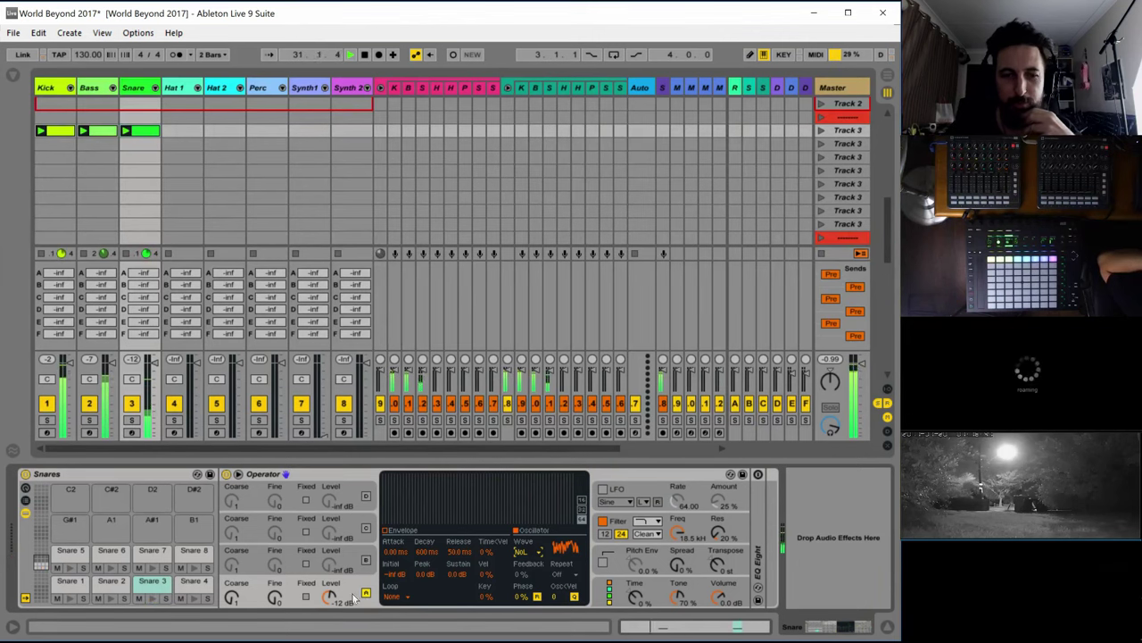
Switch Snare 3's oscillator A to a fixed frequency of about 51.1 Hz
left_click(307, 596)
left_click_drag(231, 597, 231, 603)
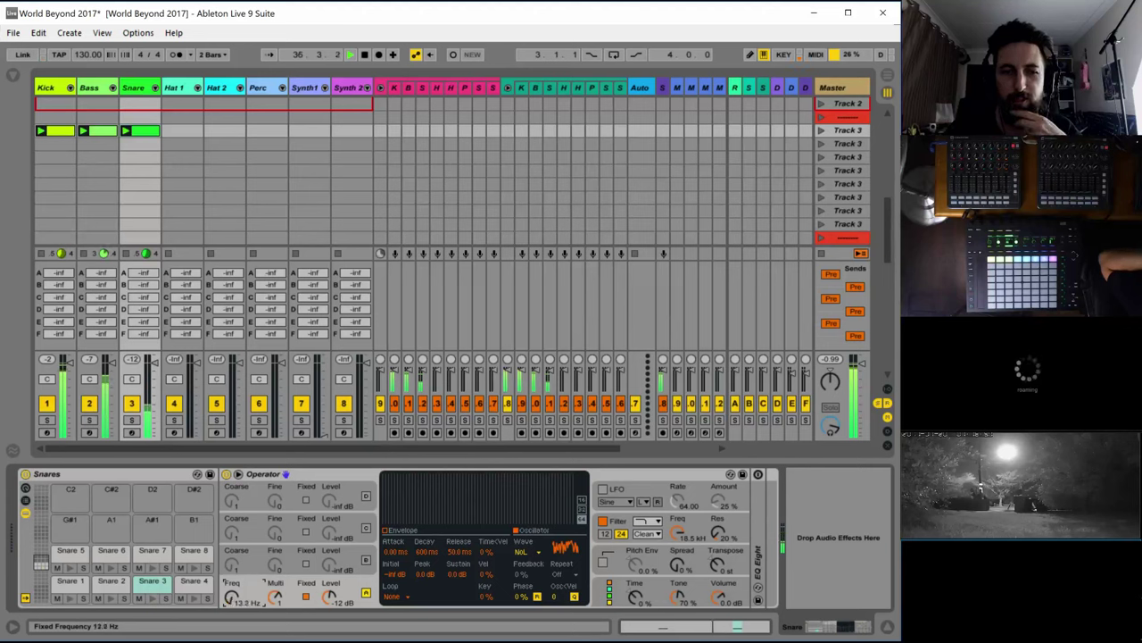
mouse_move(232, 597)
left_mouse_down()
mouse_move(252, 597)
mouse_move(232, 603)
left_mouse_up()
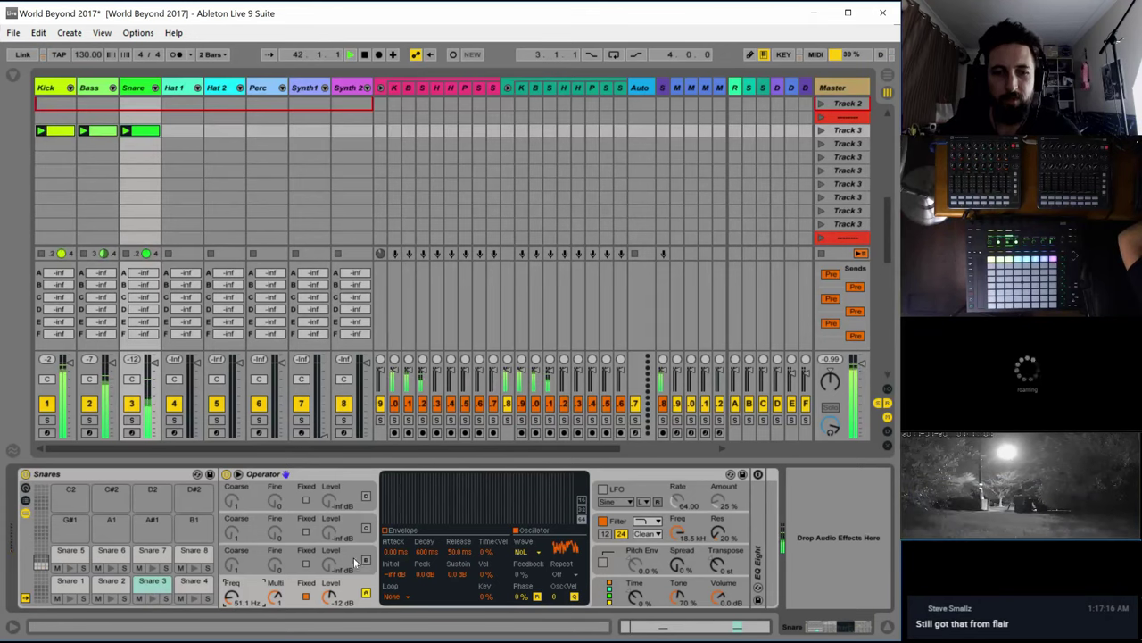
Choose Operator's parallel algorithm for Snare 3, and enable oscillator B with a Noise White wave at about -19 dB
left_click(610, 591)
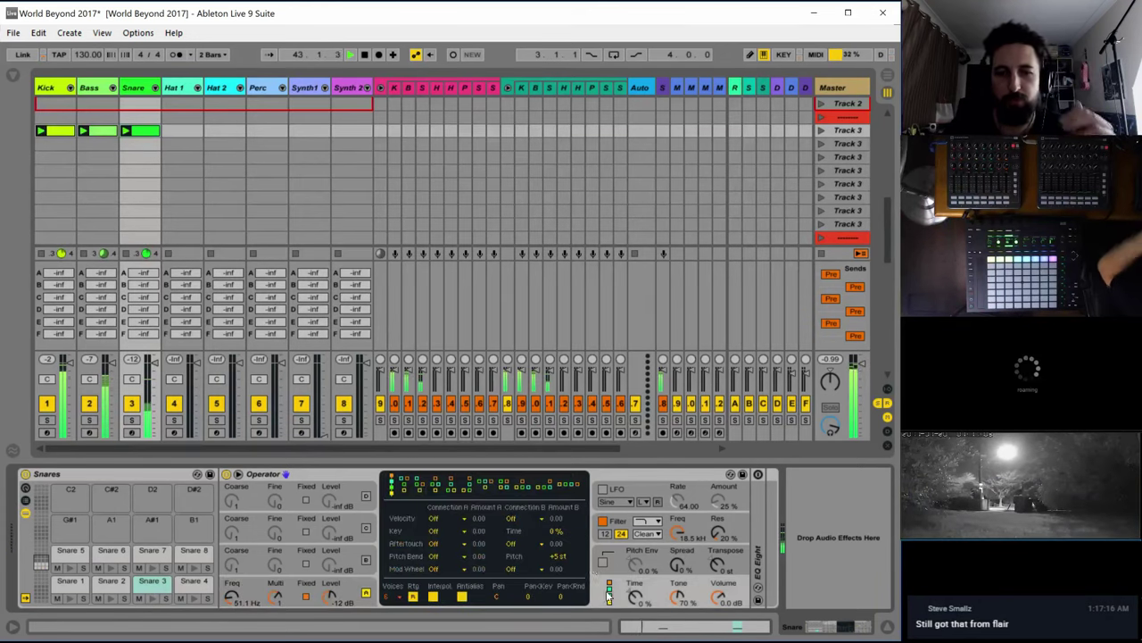
left_click(355, 569)
left_click(365, 559)
left_click(524, 553)
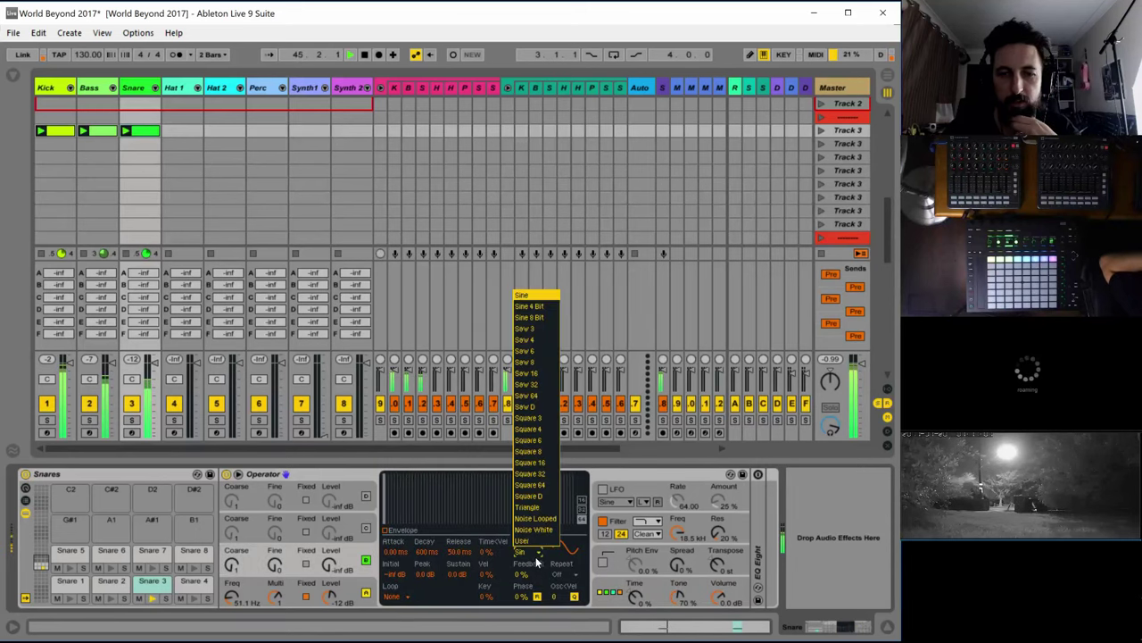
left_click(539, 535)
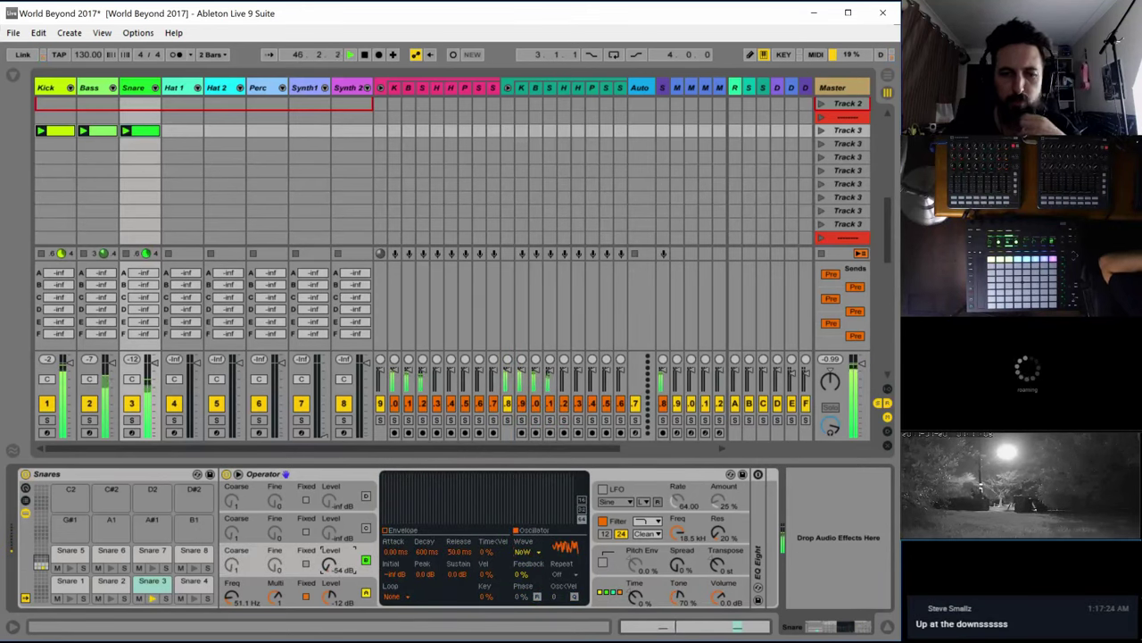
left_click_drag(329, 565, 330, 553)
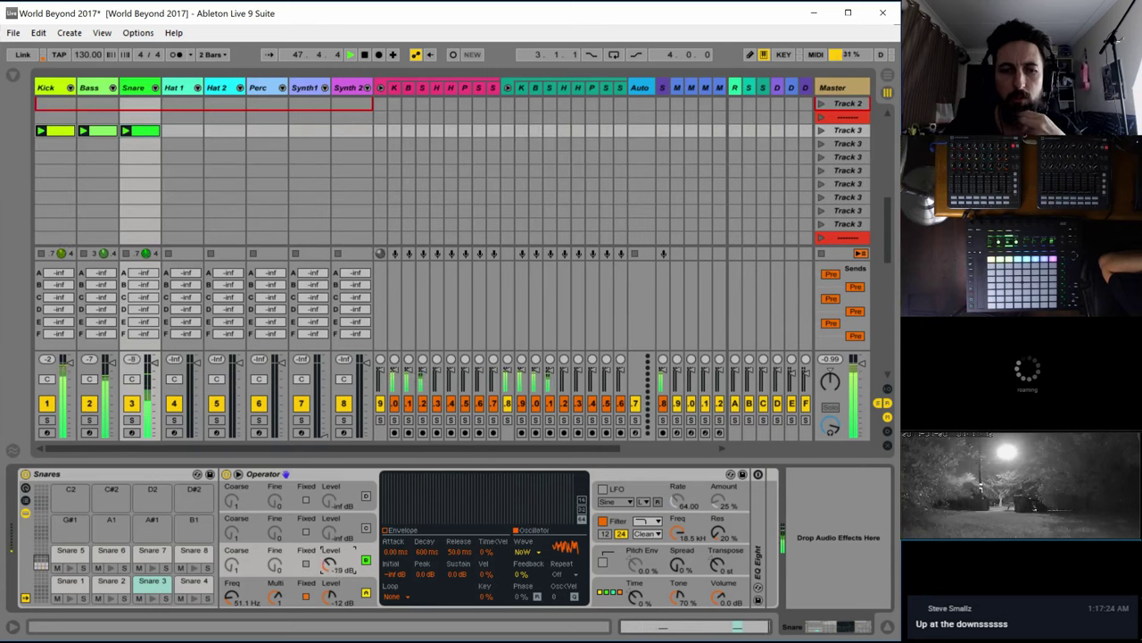
Reselect Noise White for oscillator B, and shape its envelope with -inf dB sustain and a decay of about 356 ms
left_click(399, 534)
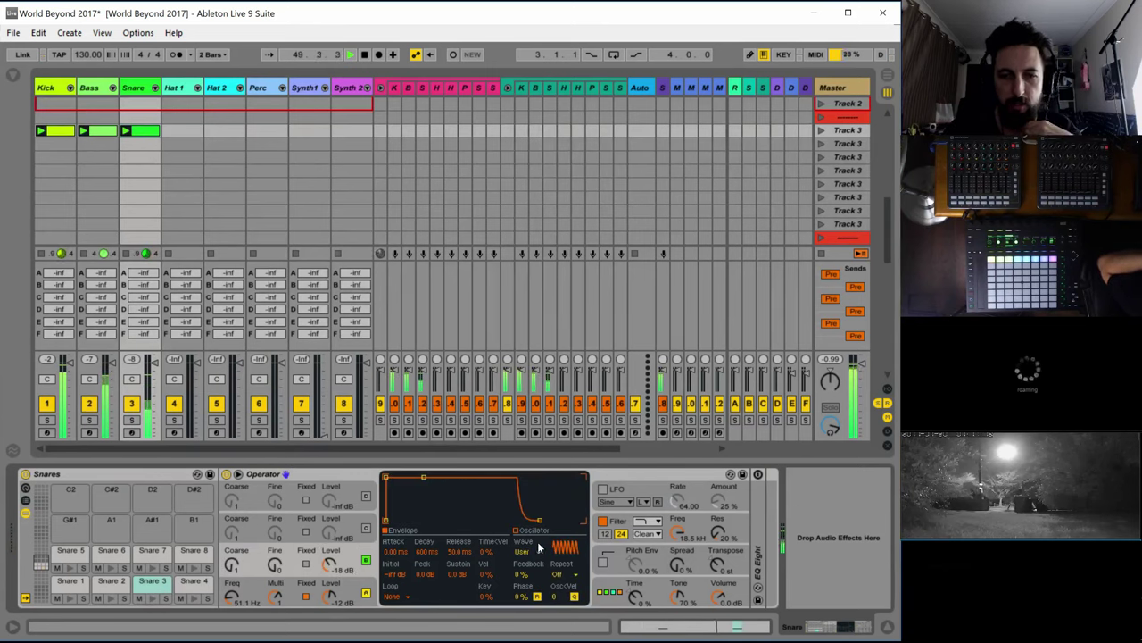
left_click(573, 532)
left_click(539, 551)
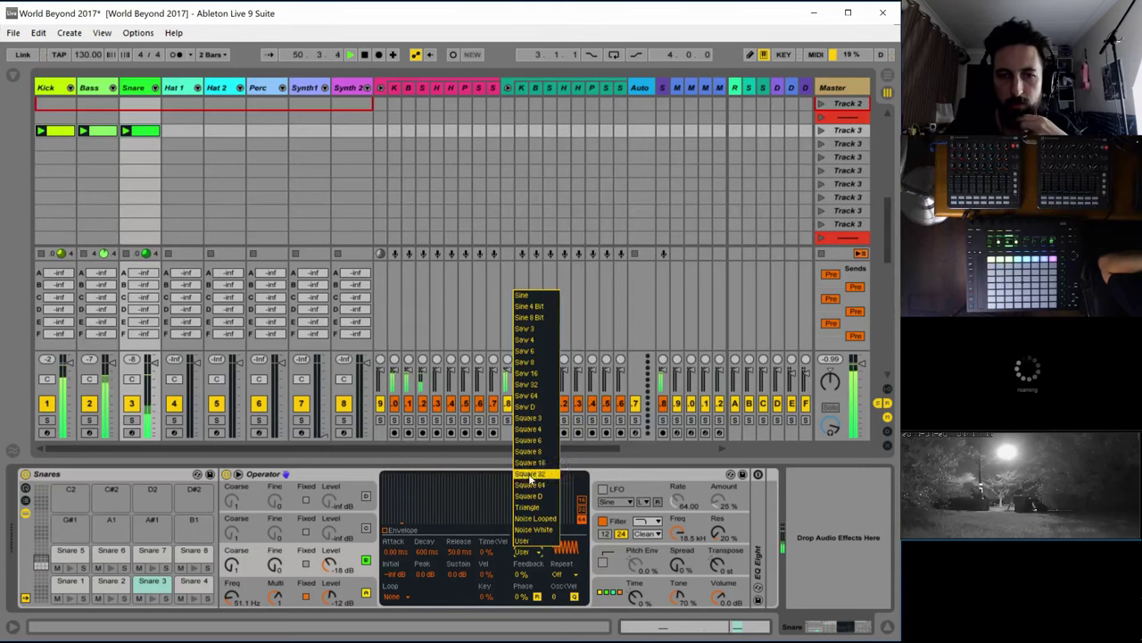
left_click(536, 536)
left_click(388, 539)
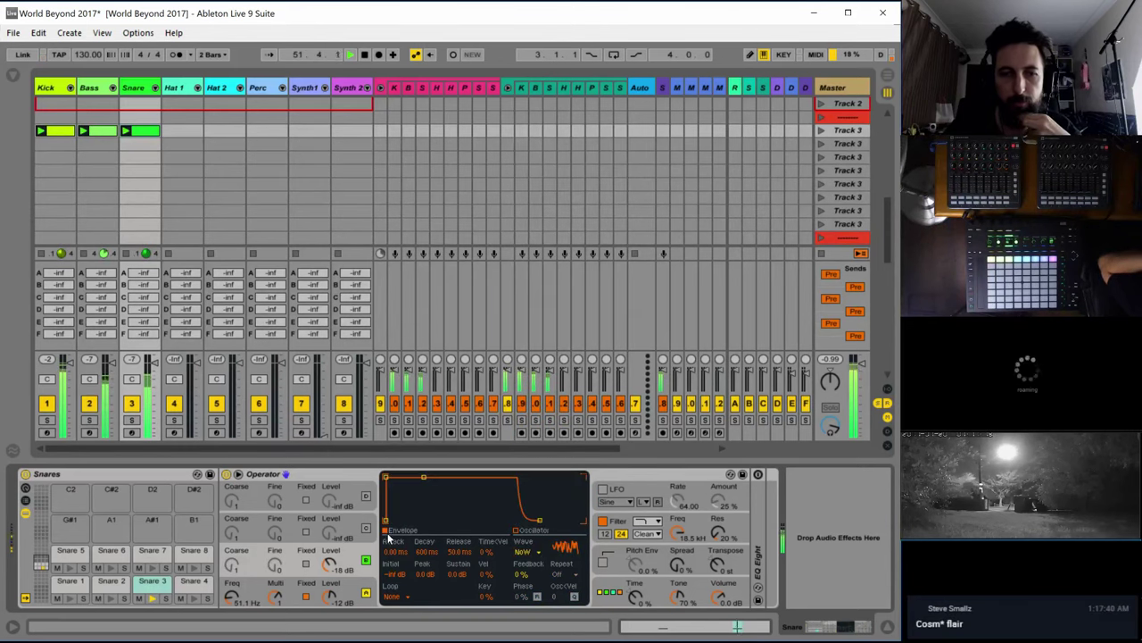
left_click_drag(424, 476, 417, 519)
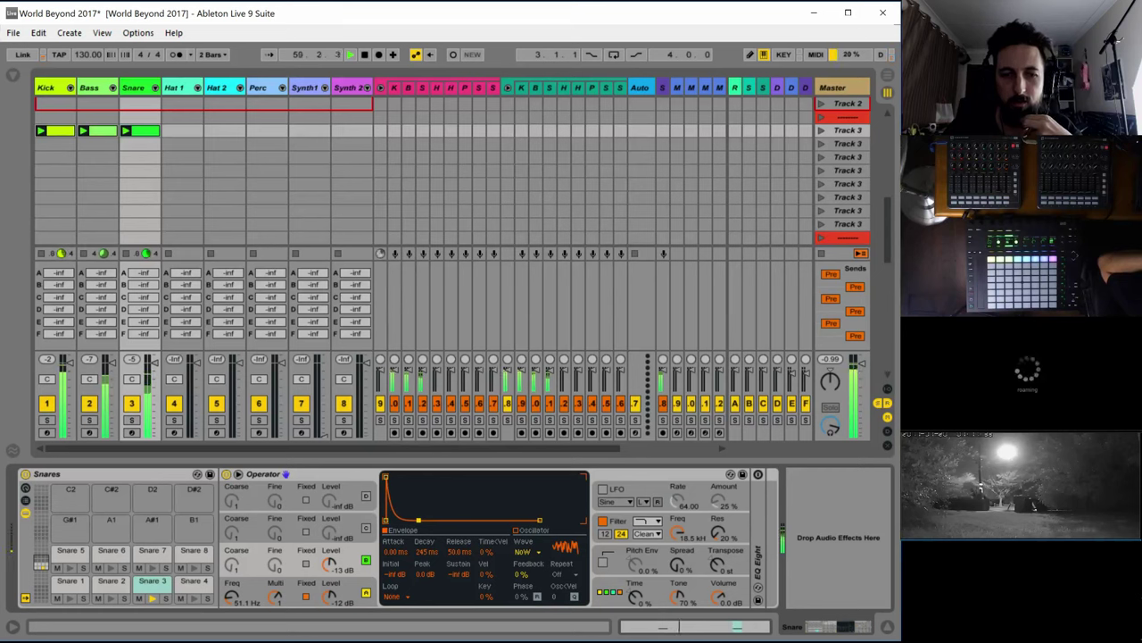
left_click_drag(425, 552, 425, 541)
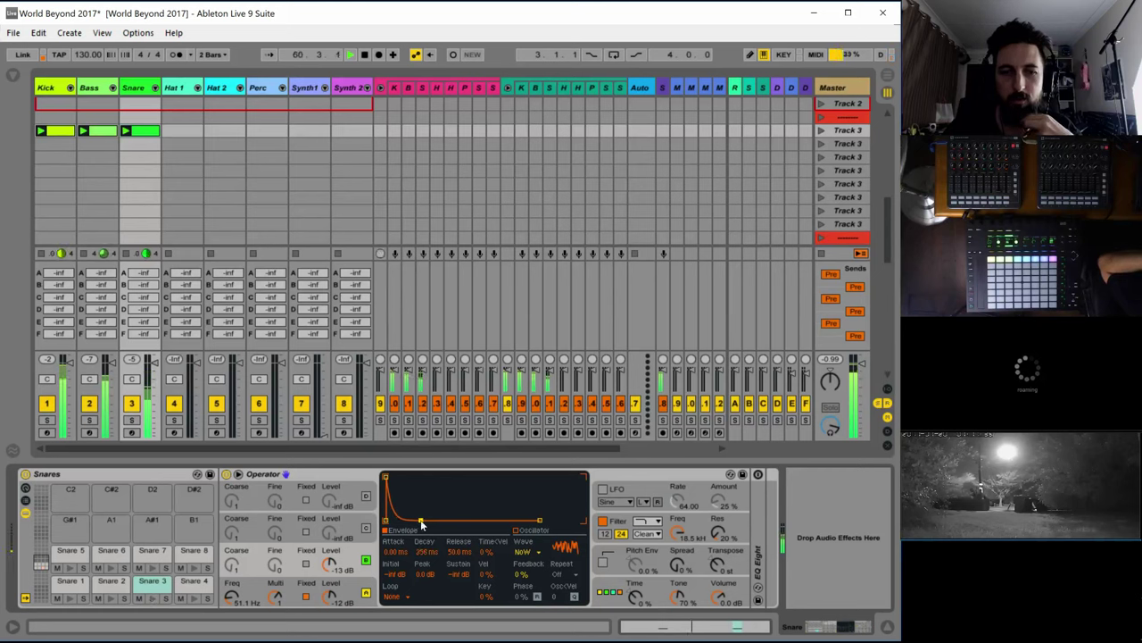
Enable oscillator C with a Noise White wave at about -10 dB and an attack of about 156 ms
left_click(352, 523)
left_click(365, 526)
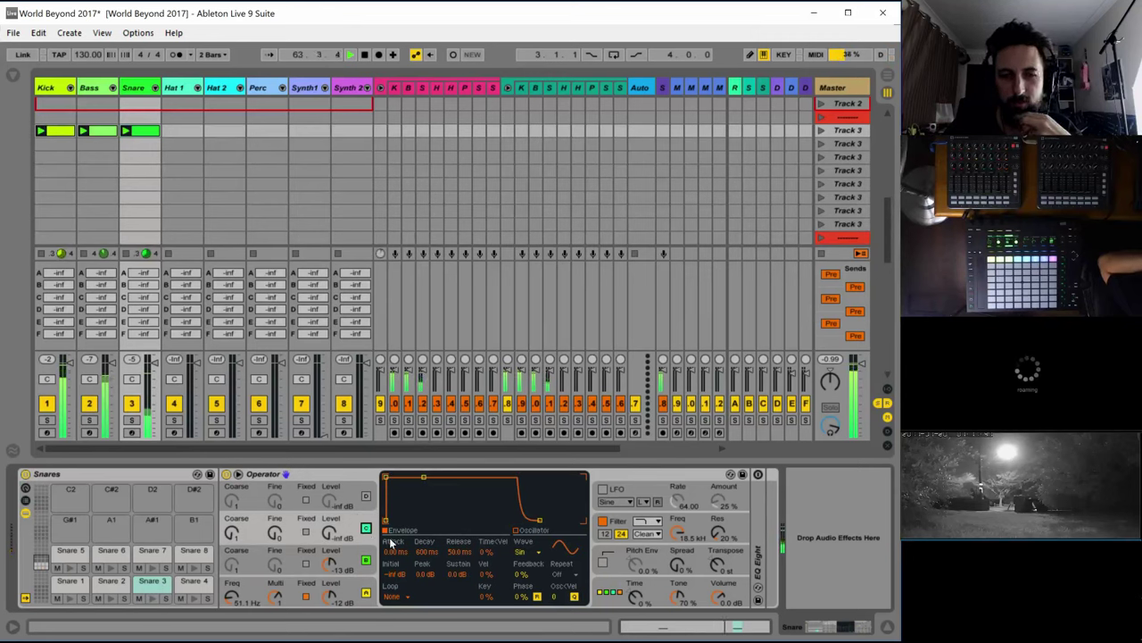
left_click(523, 552)
left_click(528, 544)
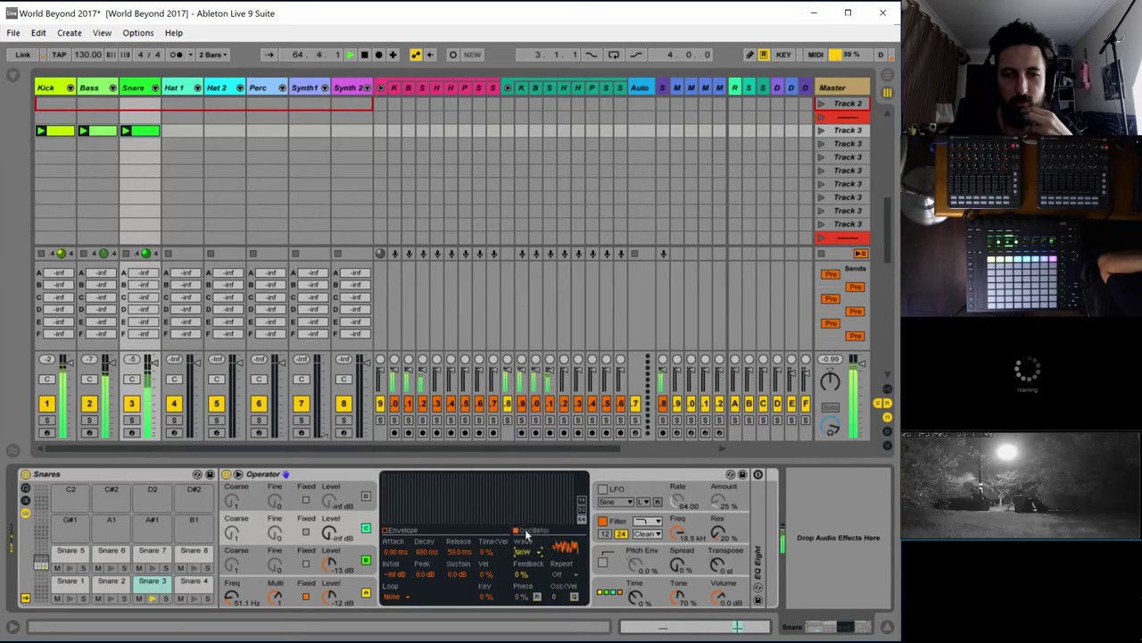
left_click_drag(338, 540, 338, 527)
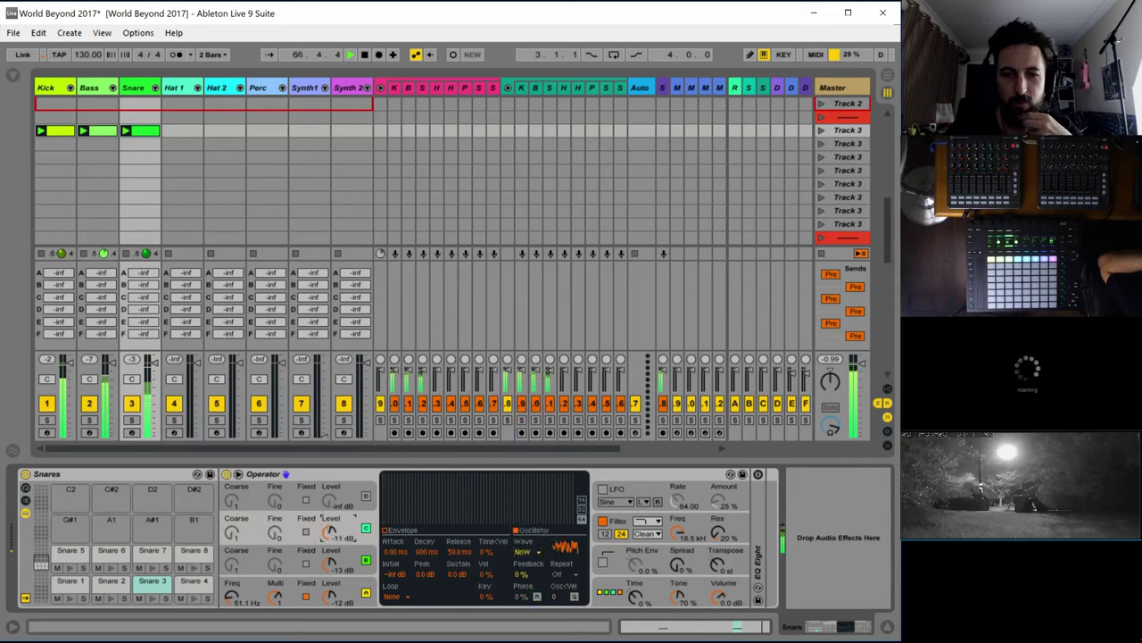
left_click(400, 532)
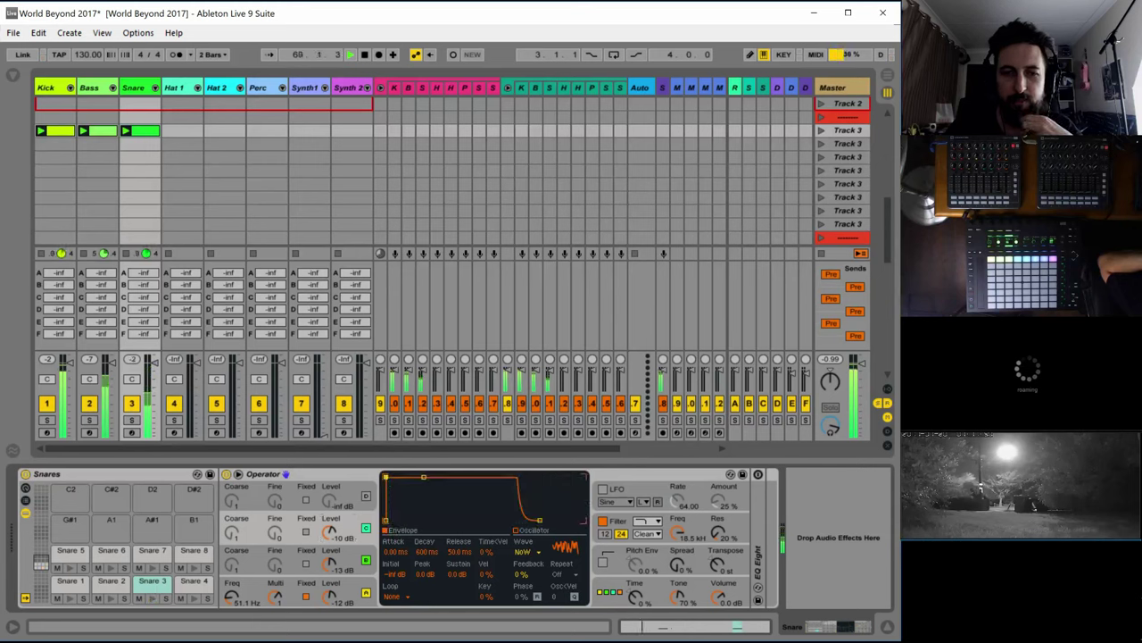
left_click_drag(385, 477, 425, 477)
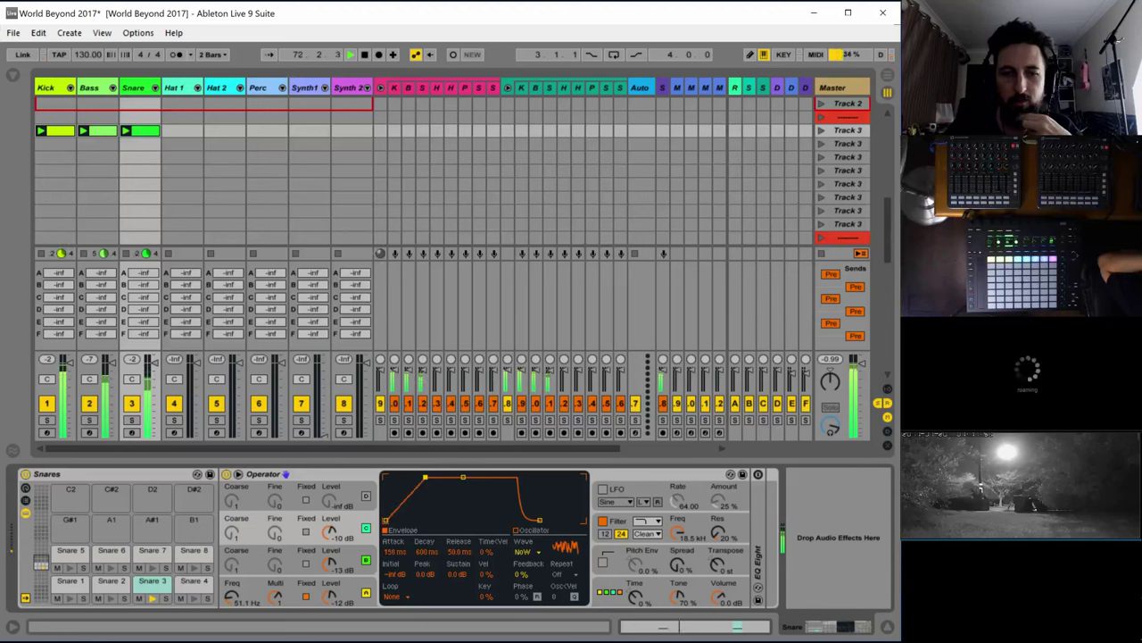
Change oscillator C's wave to Noise Looped with a fixed frequency of about 40.9 Hz
left_click(524, 552)
left_click(539, 520)
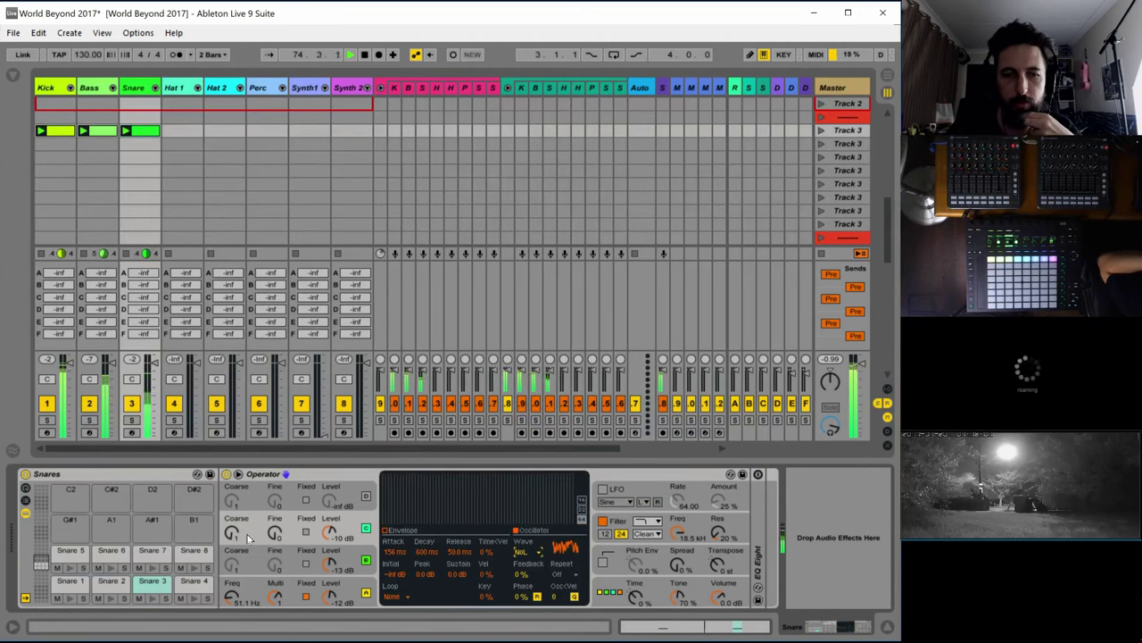
left_click(306, 533)
left_click_drag(232, 532, 231, 568)
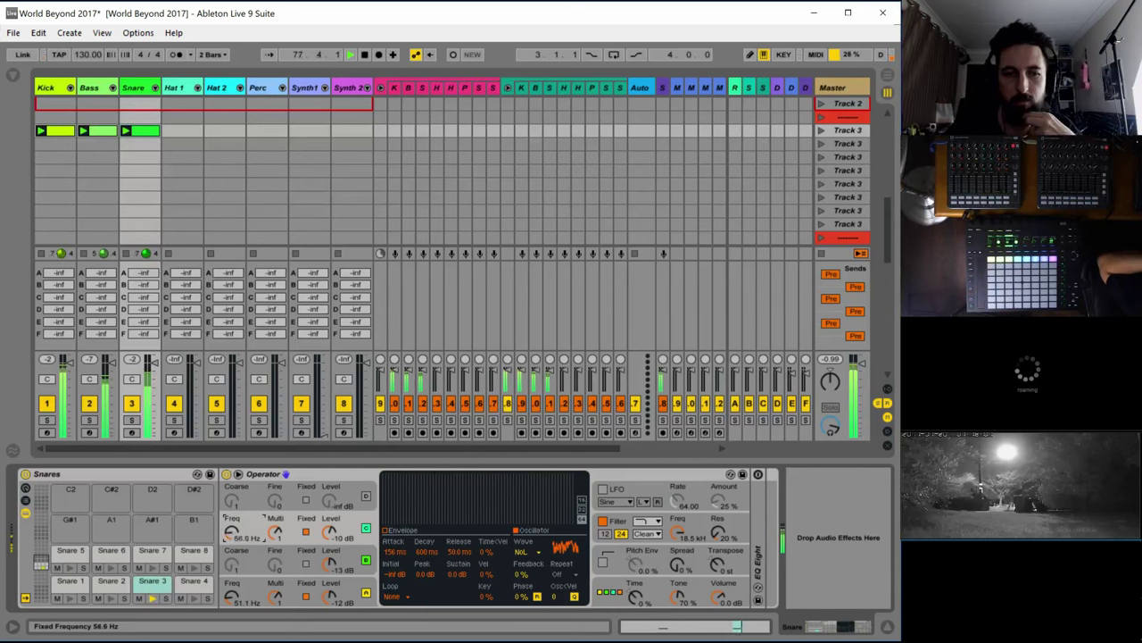
left_click_drag(231, 533, 231, 518)
Solo the Snare track, and set oscillator C's level to 0.0 dB, attack to about 118 ms and release to about 168 ms
left_click(131, 419)
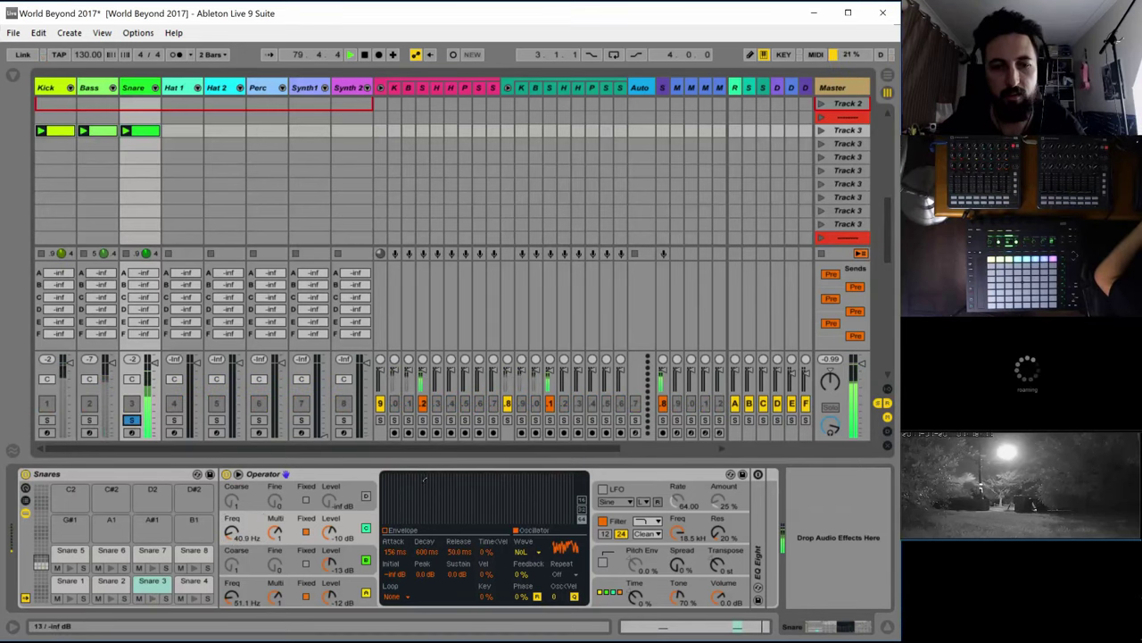
left_click_drag(334, 531, 330, 502)
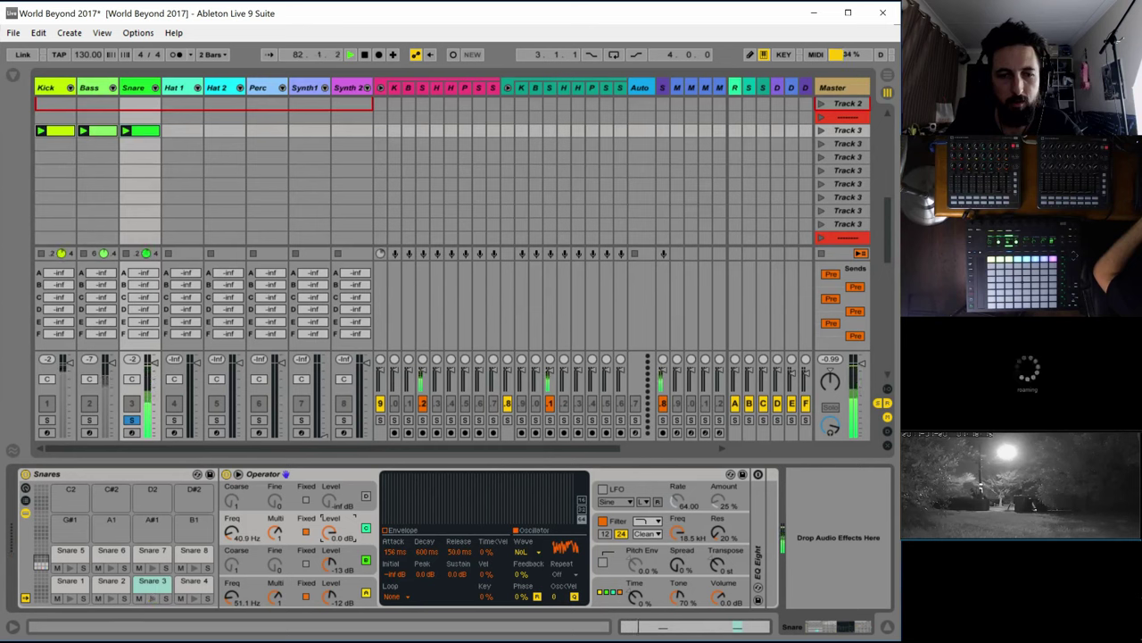
left_click(403, 531)
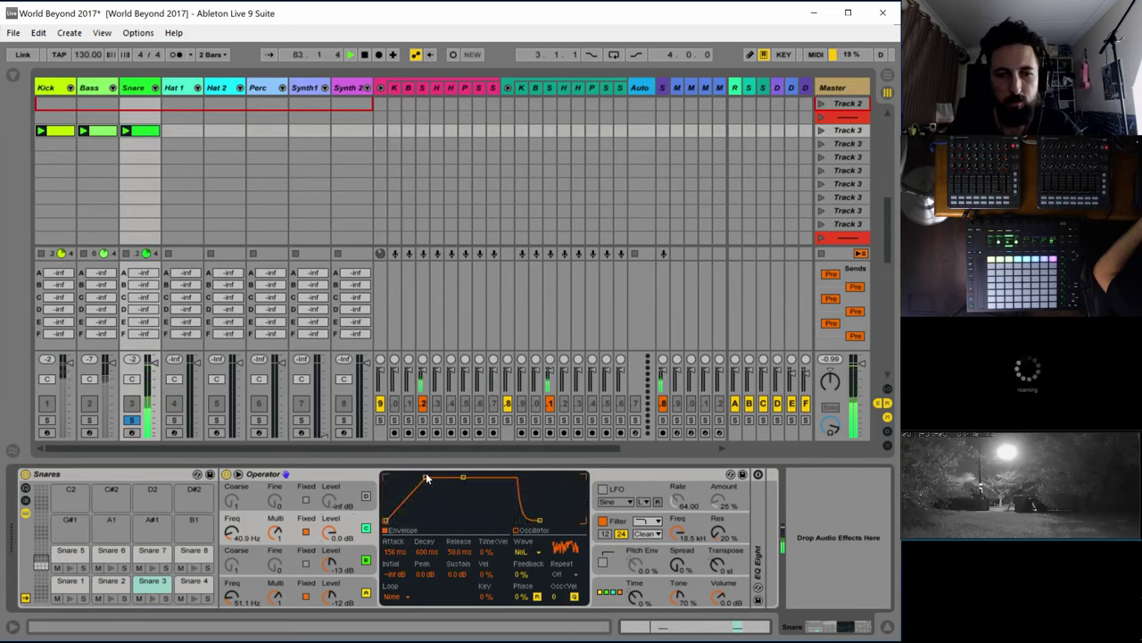
mouse_move(424, 477)
left_mouse_down()
mouse_move(435, 477)
mouse_move(407, 493)
mouse_move(427, 478)
left_mouse_up()
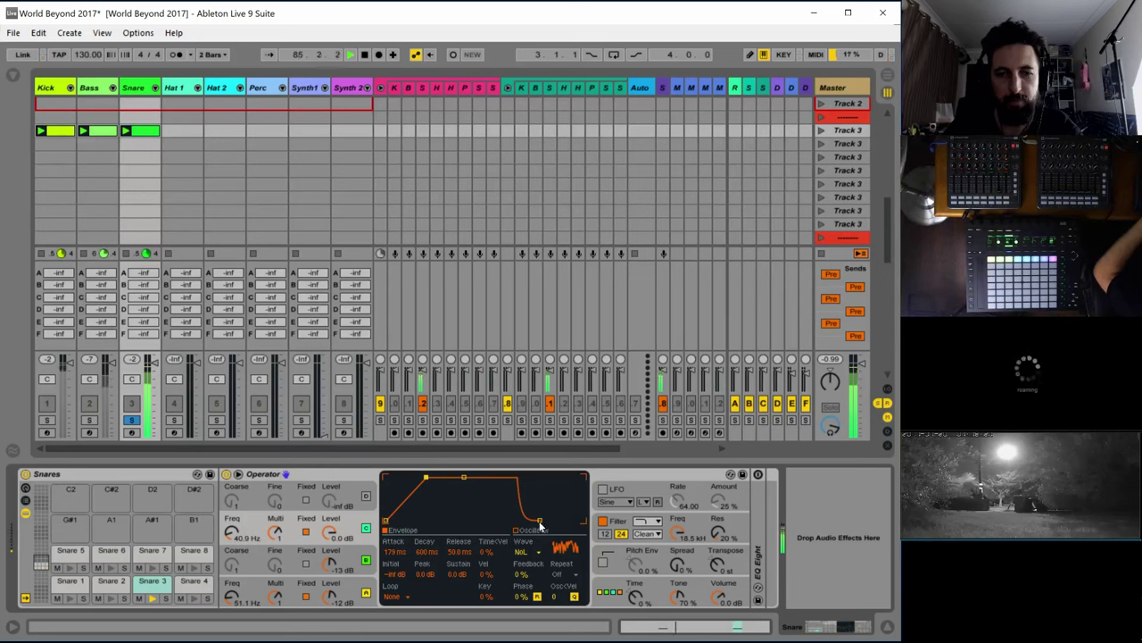
left_click_drag(539, 524, 545, 521)
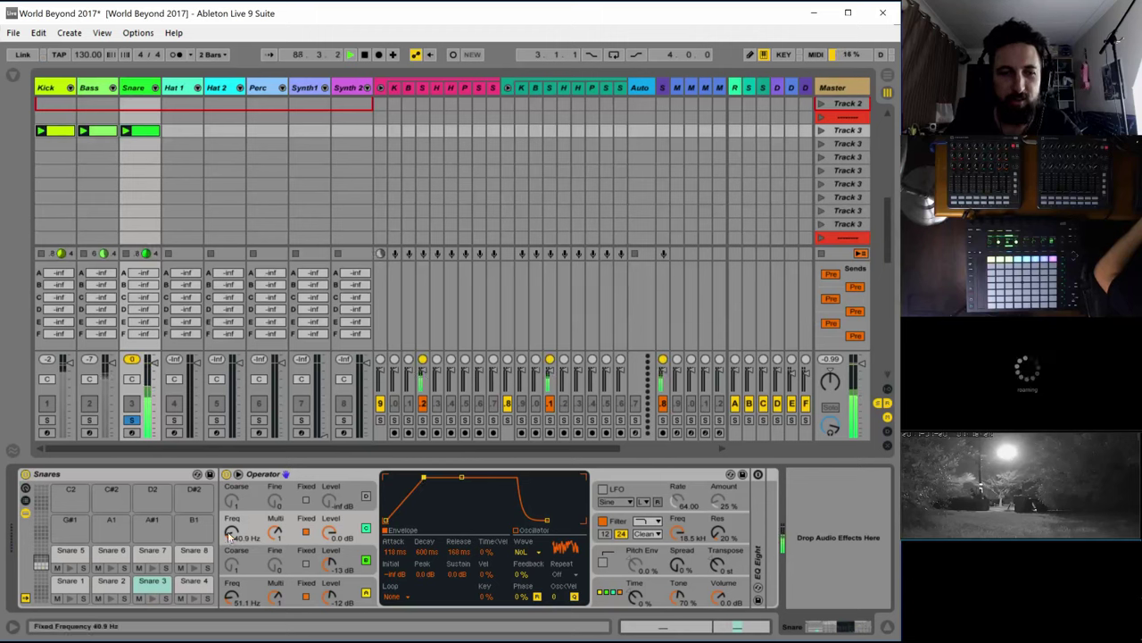
Set oscillator C's fixed frequency to about 147 Hz and its level to about -8.9 dB
mouse_move(230, 534)
left_mouse_down()
mouse_move(231, 498)
mouse_move(230, 538)
left_mouse_up()
left_click_drag(329, 534, 330, 580)
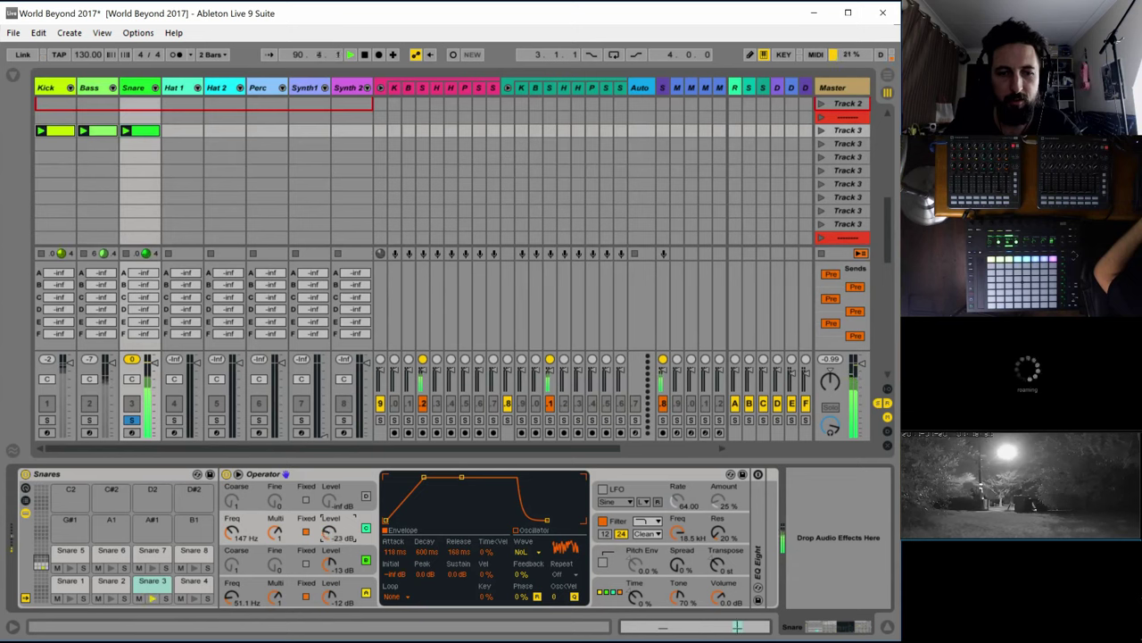
left_click_drag(330, 533, 330, 520)
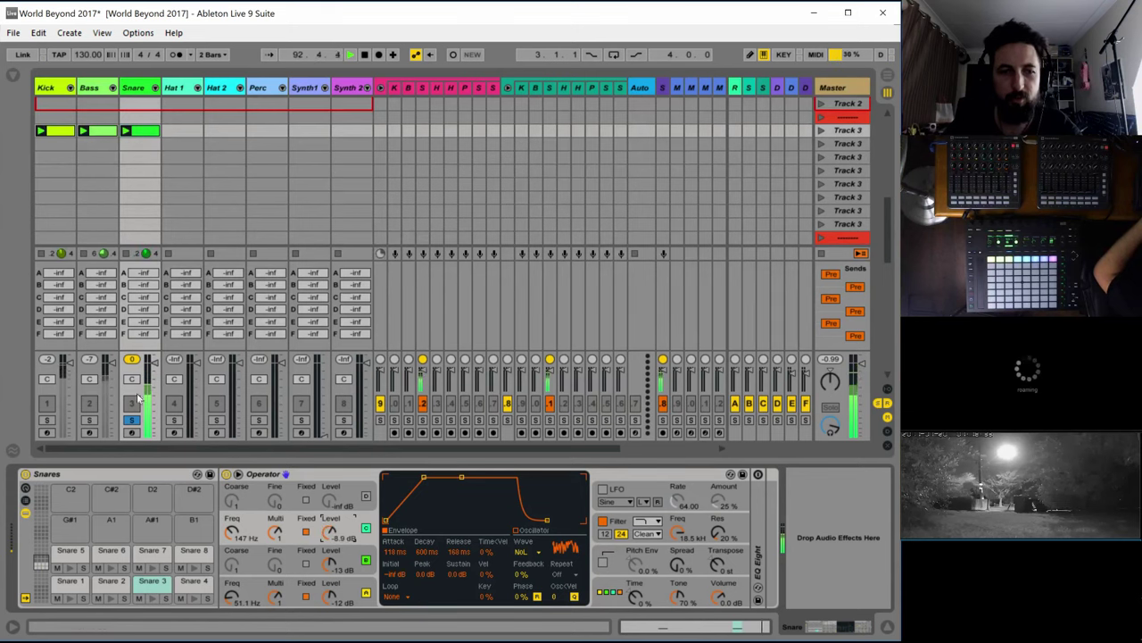
Check the snare against the soloed Kick, and set oscillator B's level to about -6.9 dB and decay to about 215 ms
left_click(49, 421)
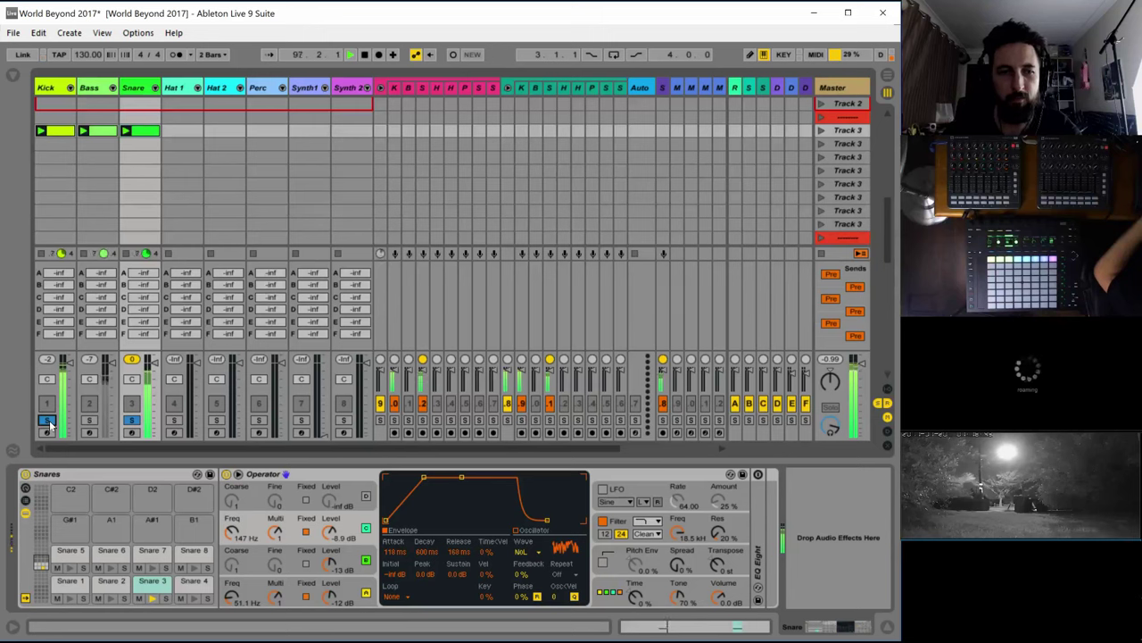
left_click(49, 423)
left_click_drag(337, 580, 337, 560)
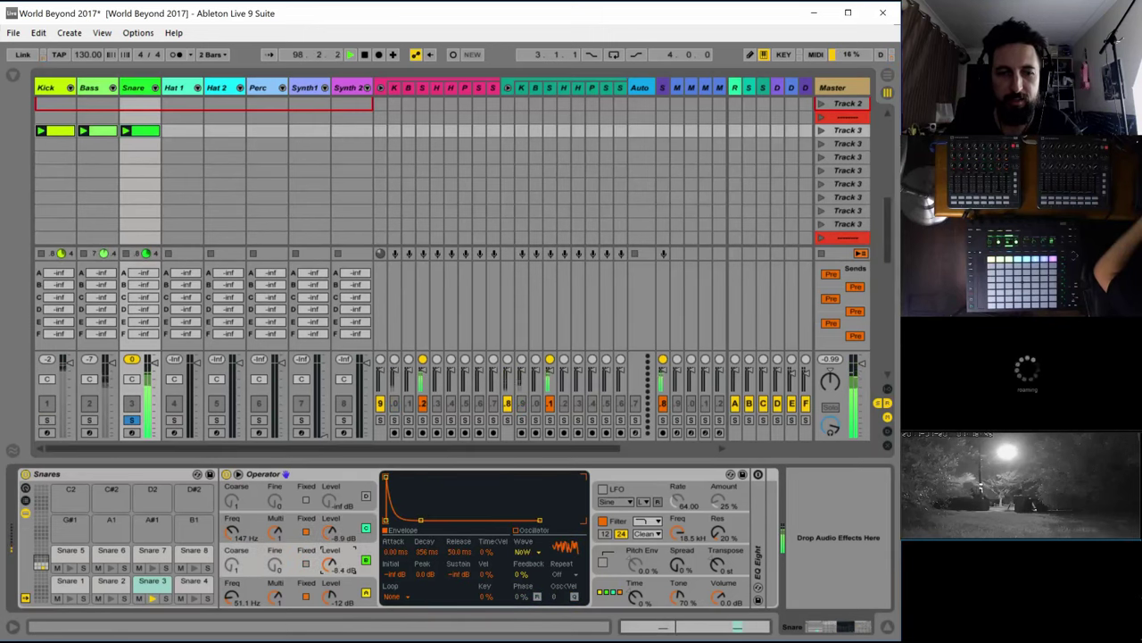
left_click_drag(423, 520, 417, 519)
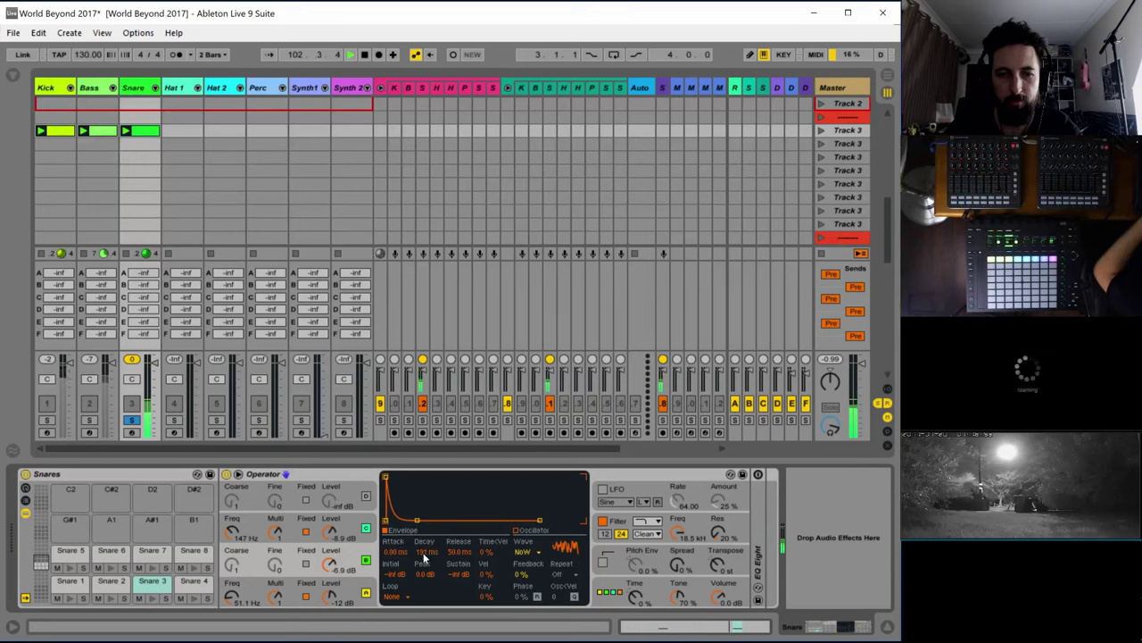
left_click_drag(395, 552, 422, 521)
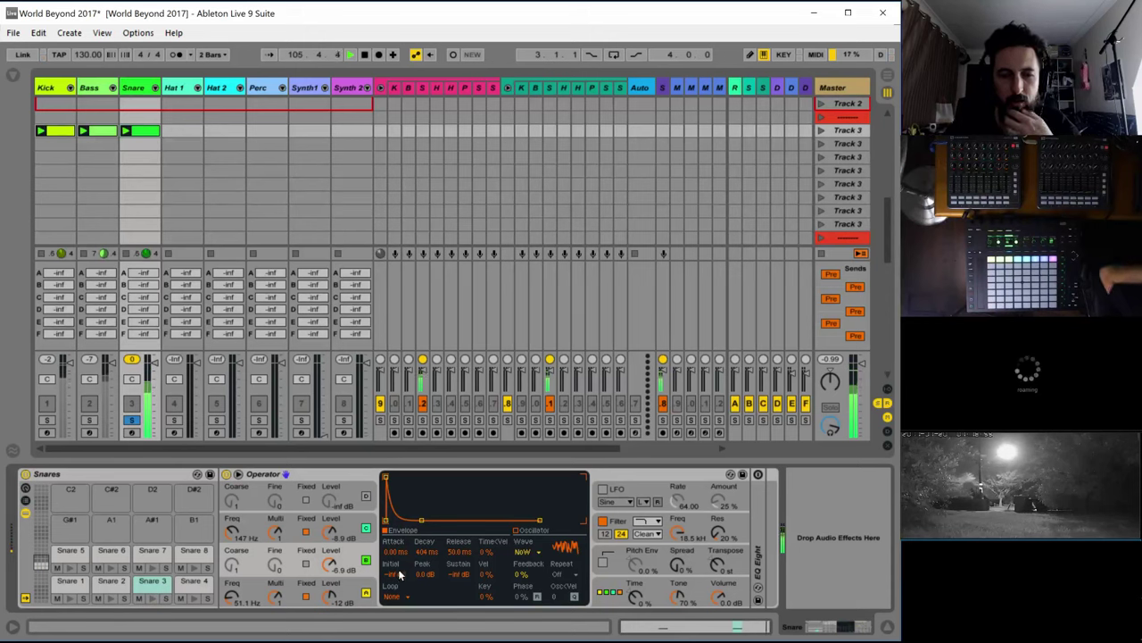
left_click_drag(420, 524, 415, 521)
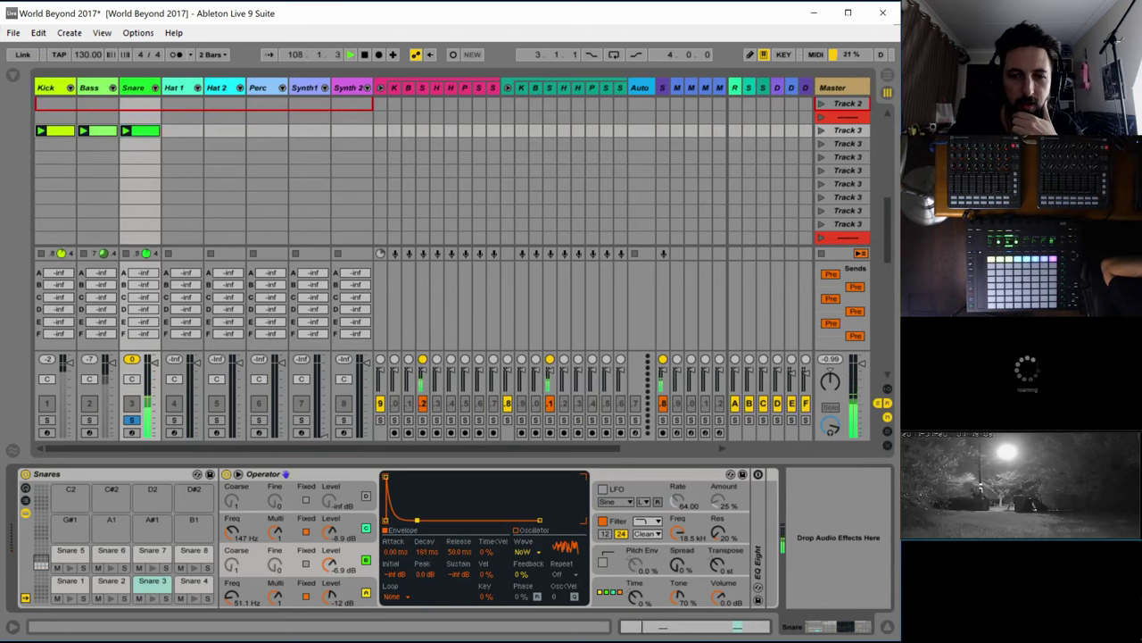
left_click_drag(418, 521, 419, 521)
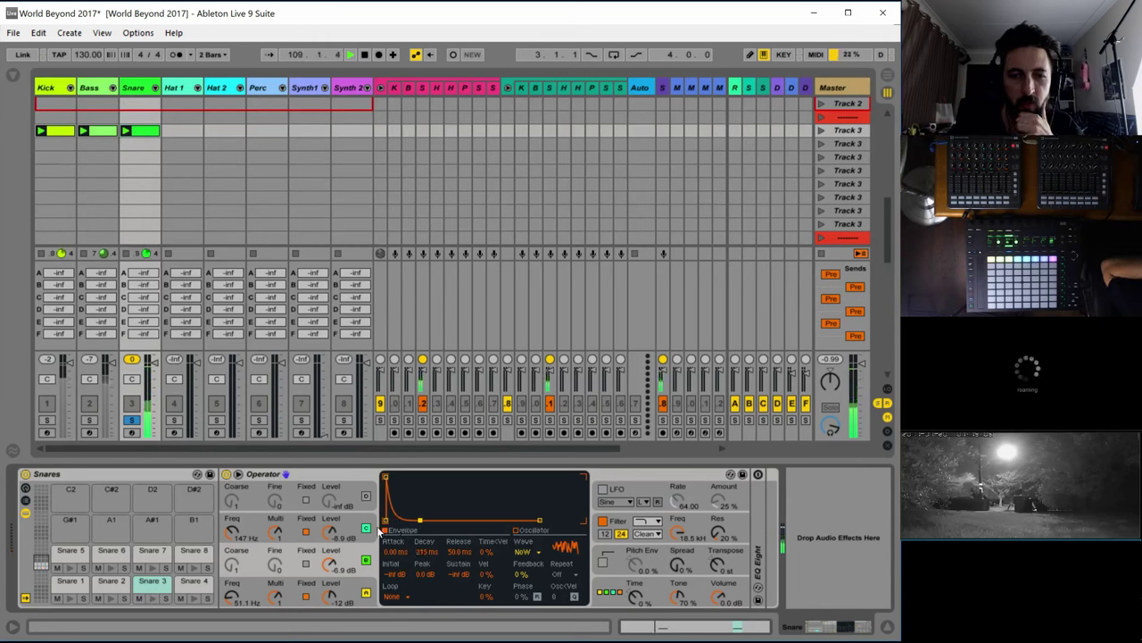
Show the LFO settings in Operator, toggle its Dest A switches for oscillators A to D, and set Dest B to OSC Volume C
left_click(332, 532)
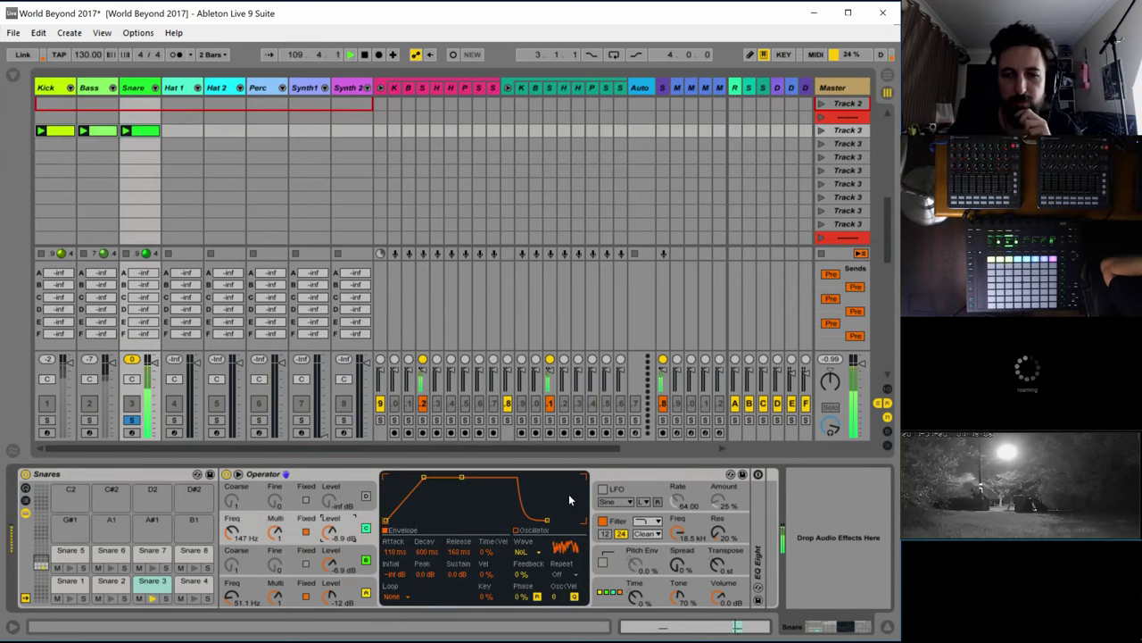
left_click(618, 497)
left_click(520, 552)
left_click(532, 551)
left_click(542, 551)
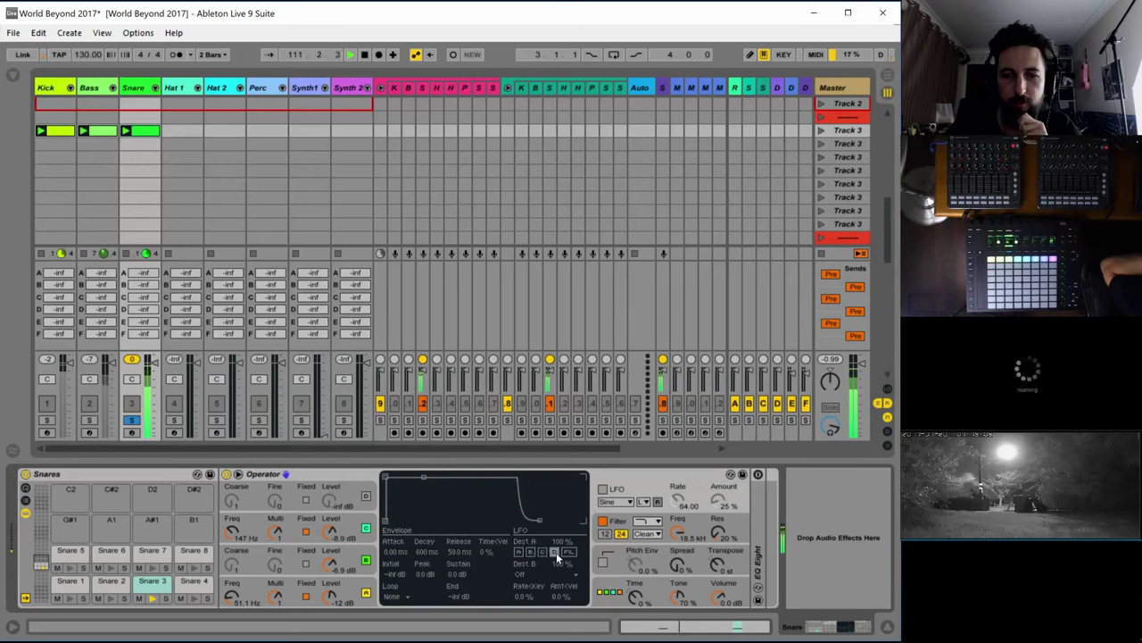
left_click(555, 553)
left_click(523, 574)
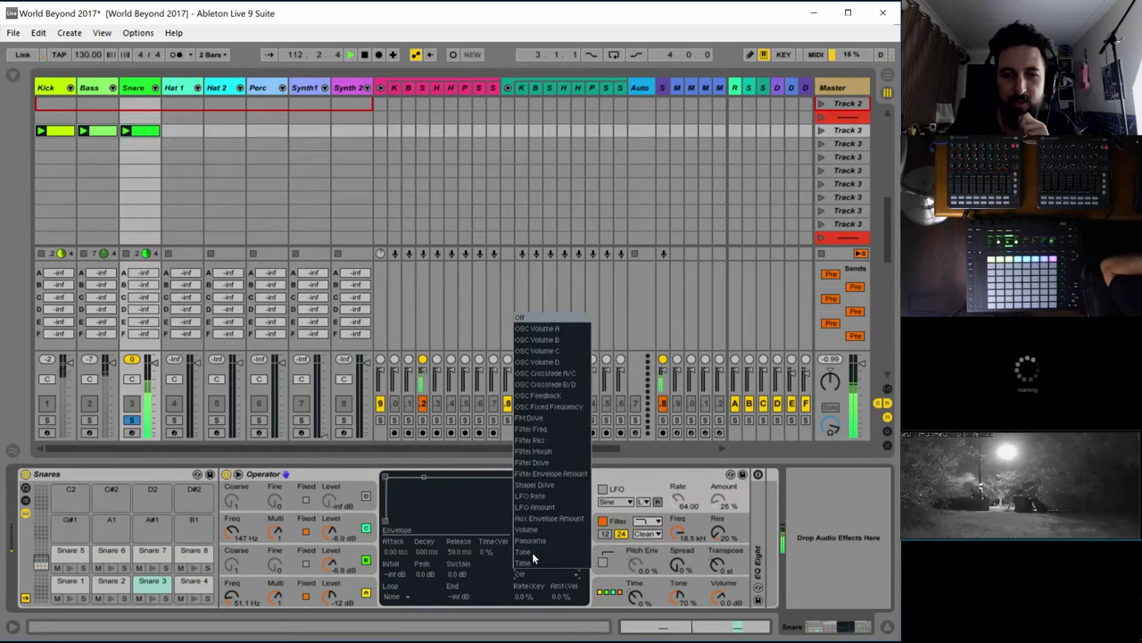
left_click(561, 352)
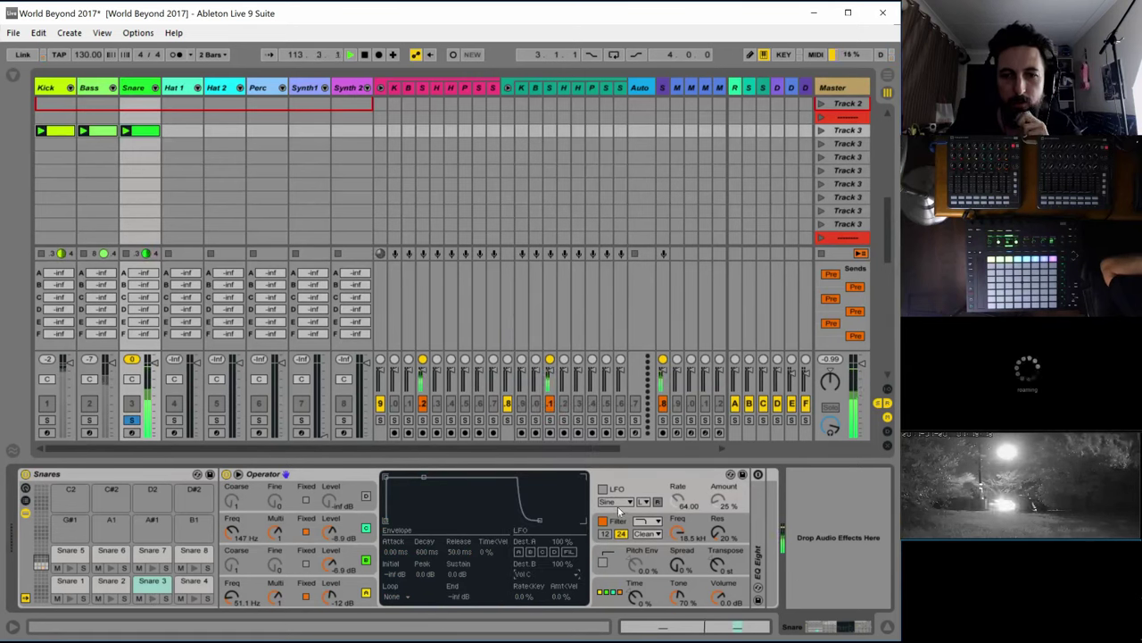
Enable the LFO with Low range, 100% amount and a rate of 127.00, trying a Square wave before choosing SwDown
left_click(614, 502)
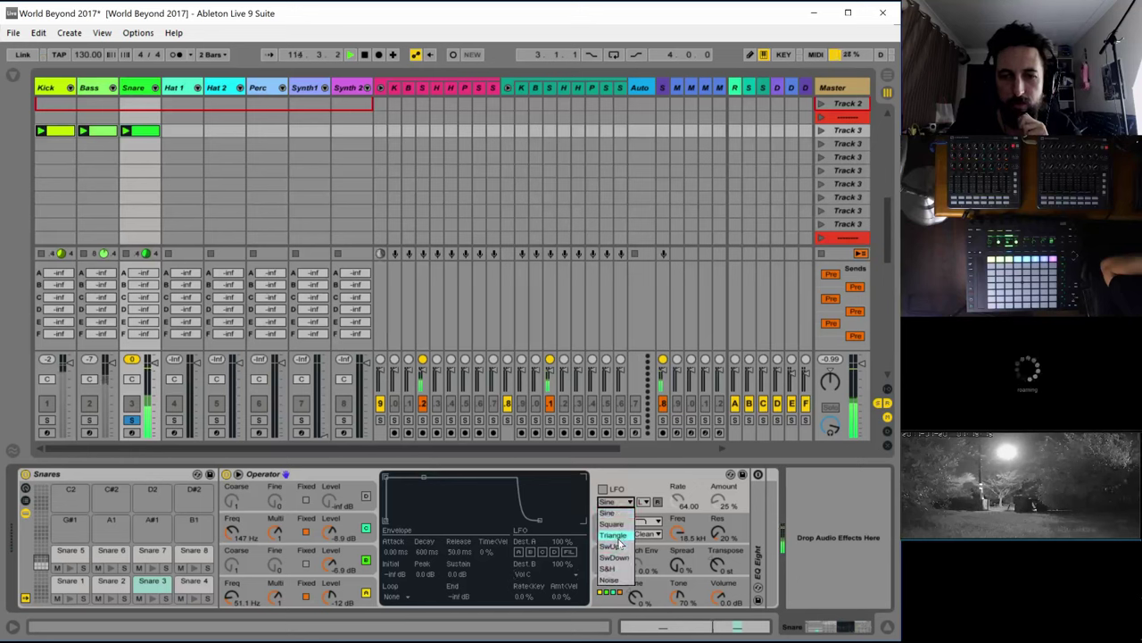
left_click(611, 524)
left_click(645, 502)
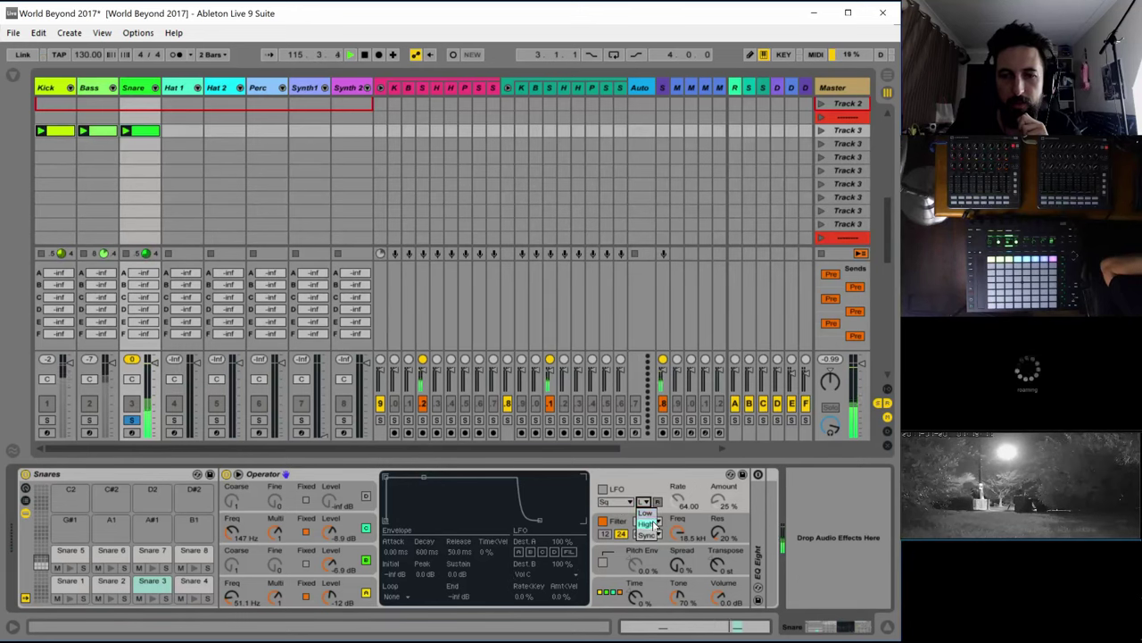
left_click(646, 513)
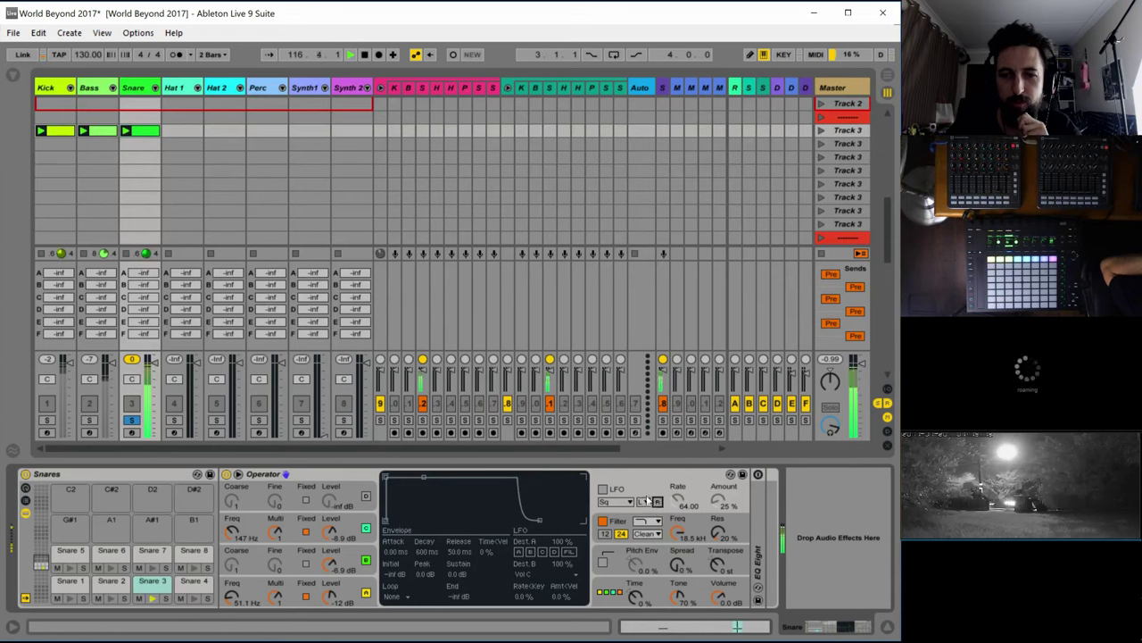
left_click(602, 489)
left_click_drag(717, 503, 705, 437)
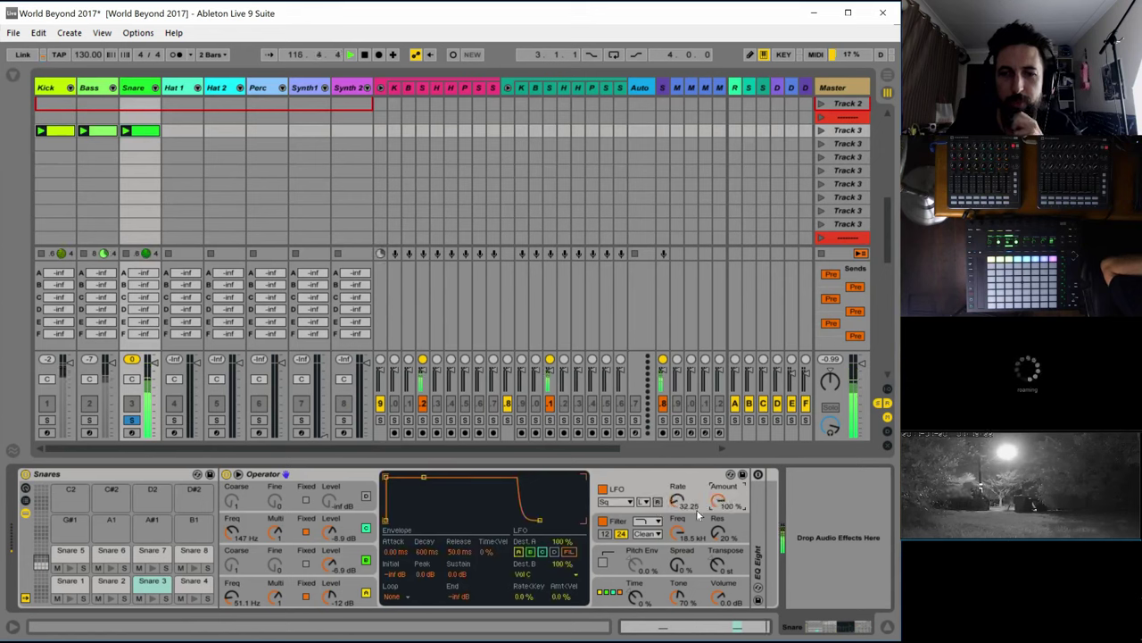
left_click_drag(675, 502, 700, 484)
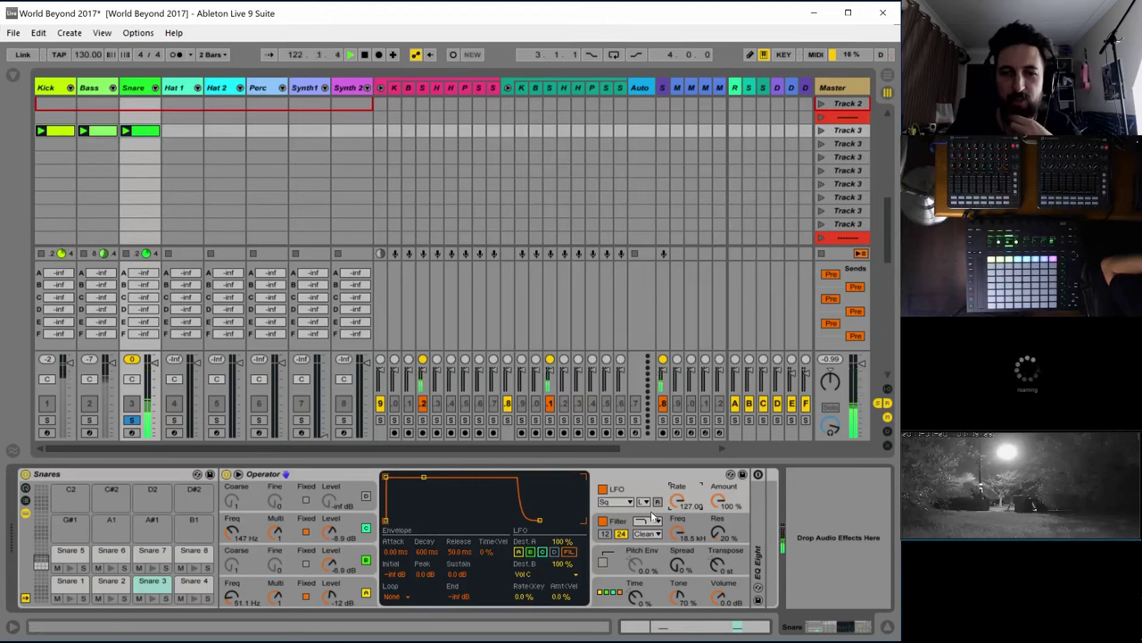
left_click(625, 502)
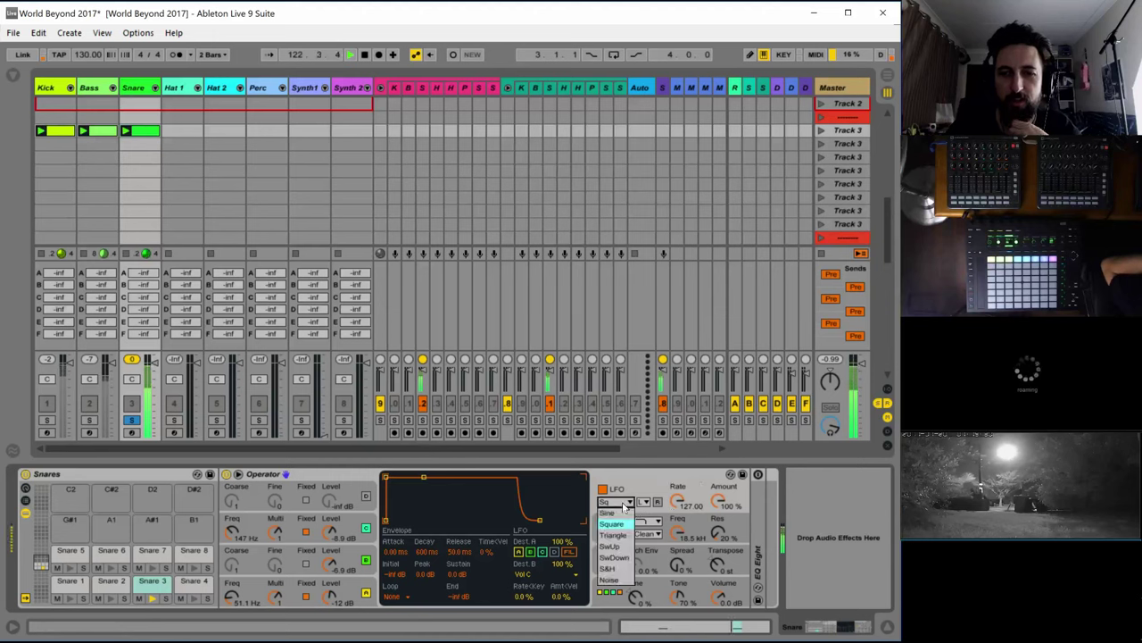
left_click(625, 558)
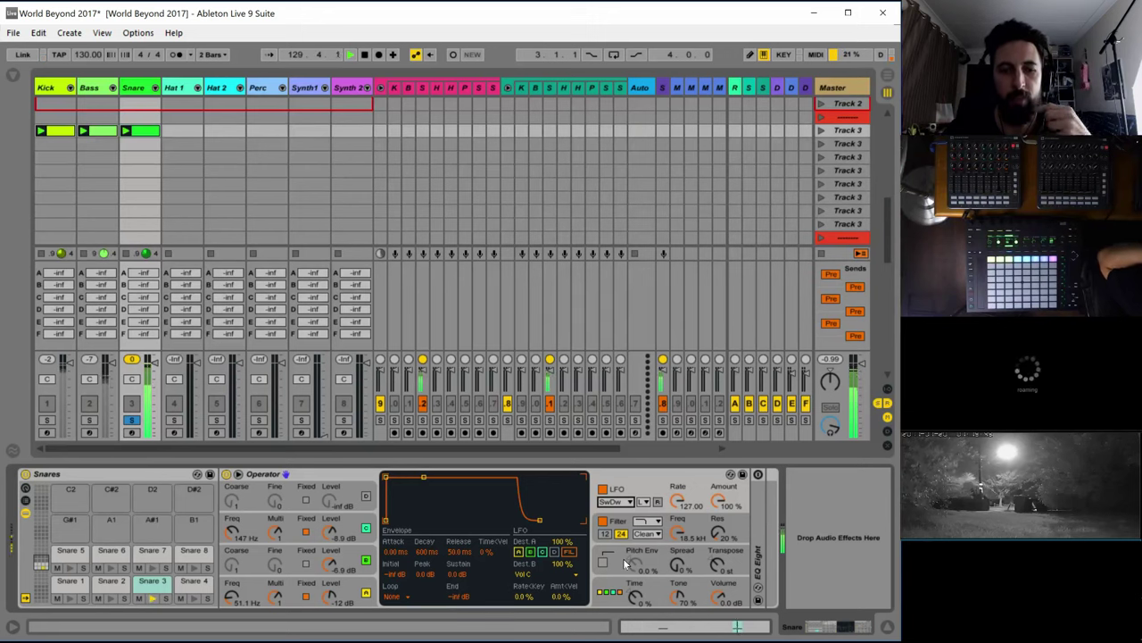
Restart playback and bring the Snare track's devices back into view
key("space")
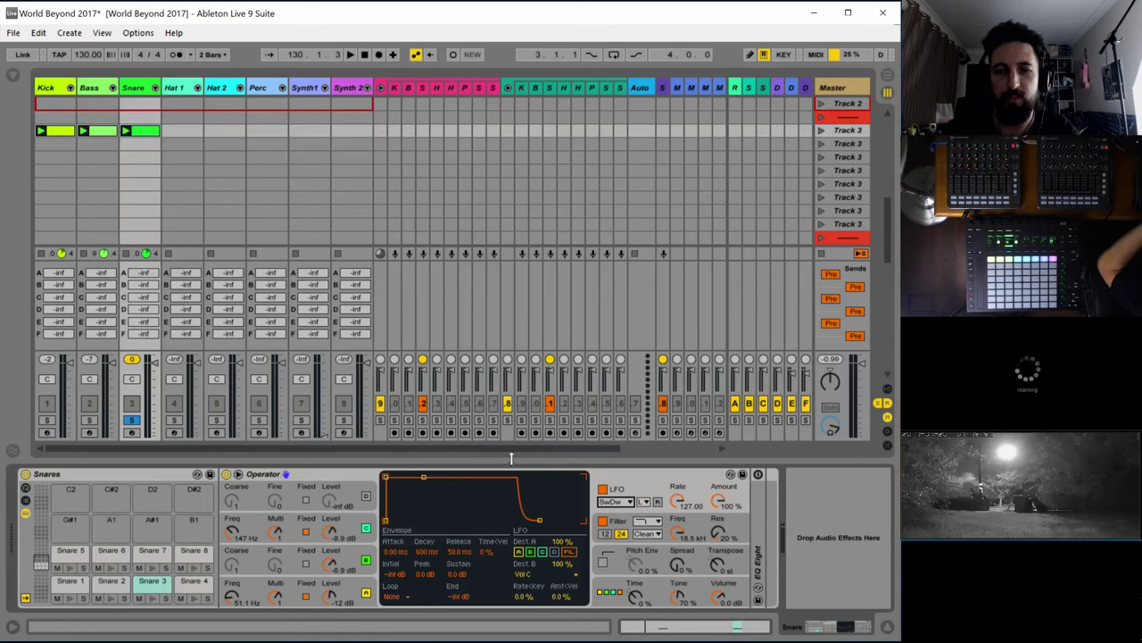
key("space")
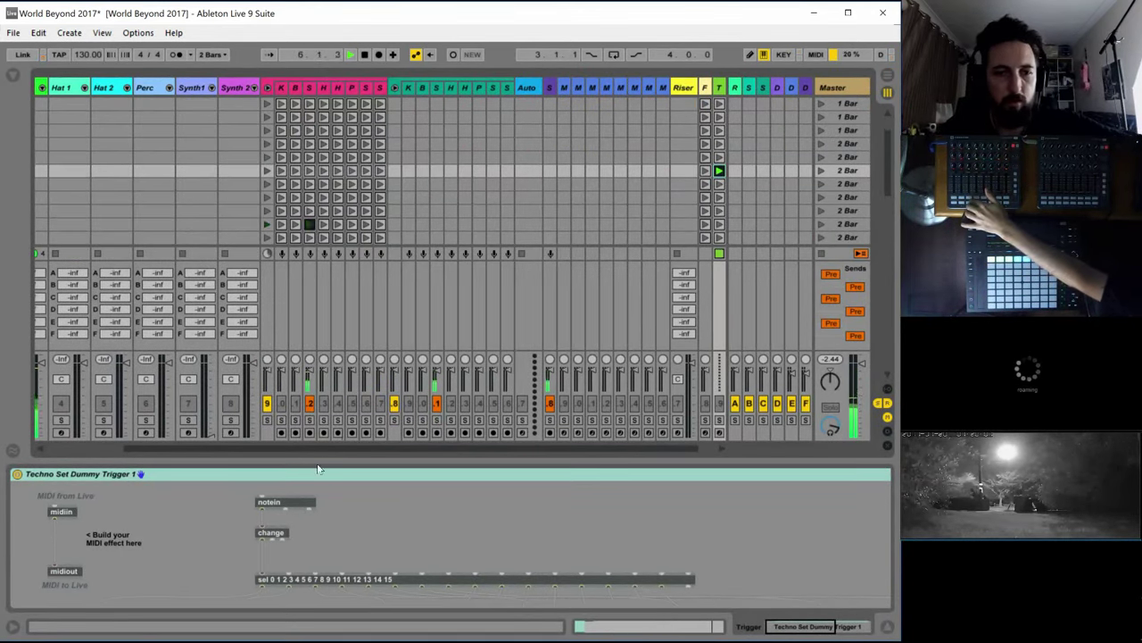
left_click_drag(318, 447, 93, 438)
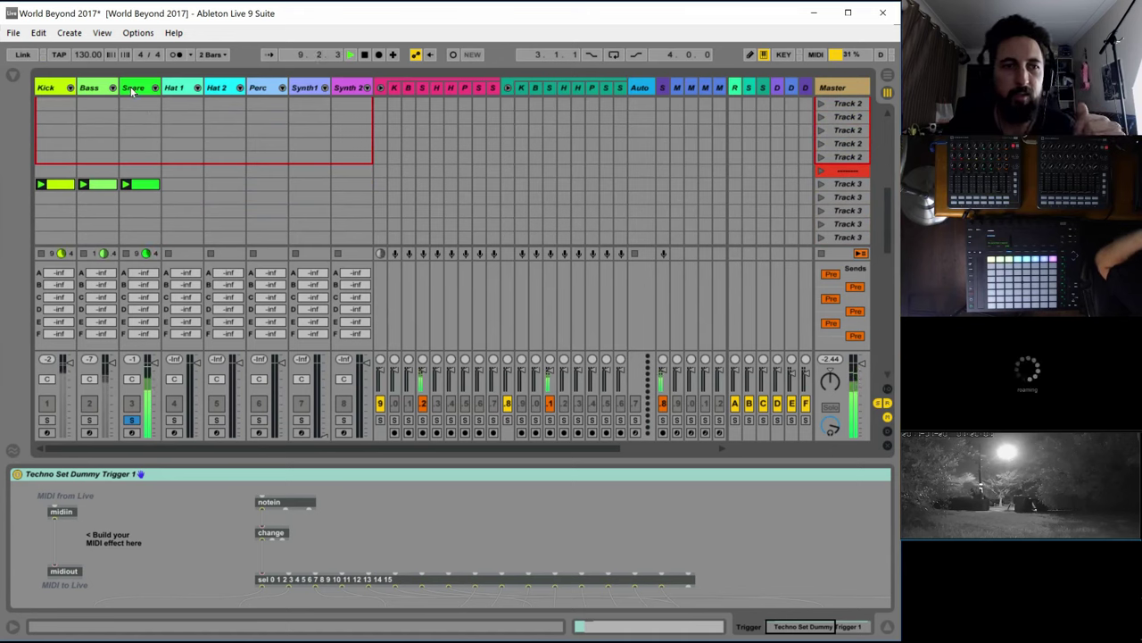
left_click(149, 121)
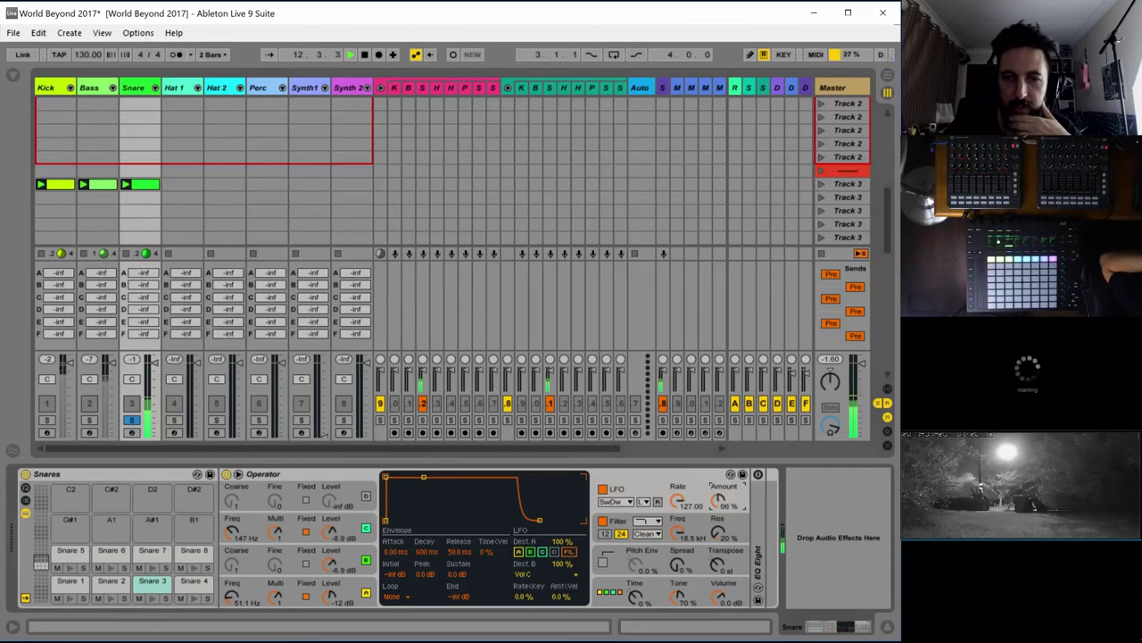
Try the LFO with a lower amount and a Square wave, returning it to 100% and SwDown
left_click_drag(719, 500, 719, 553)
left_click_drag(720, 500, 719, 446)
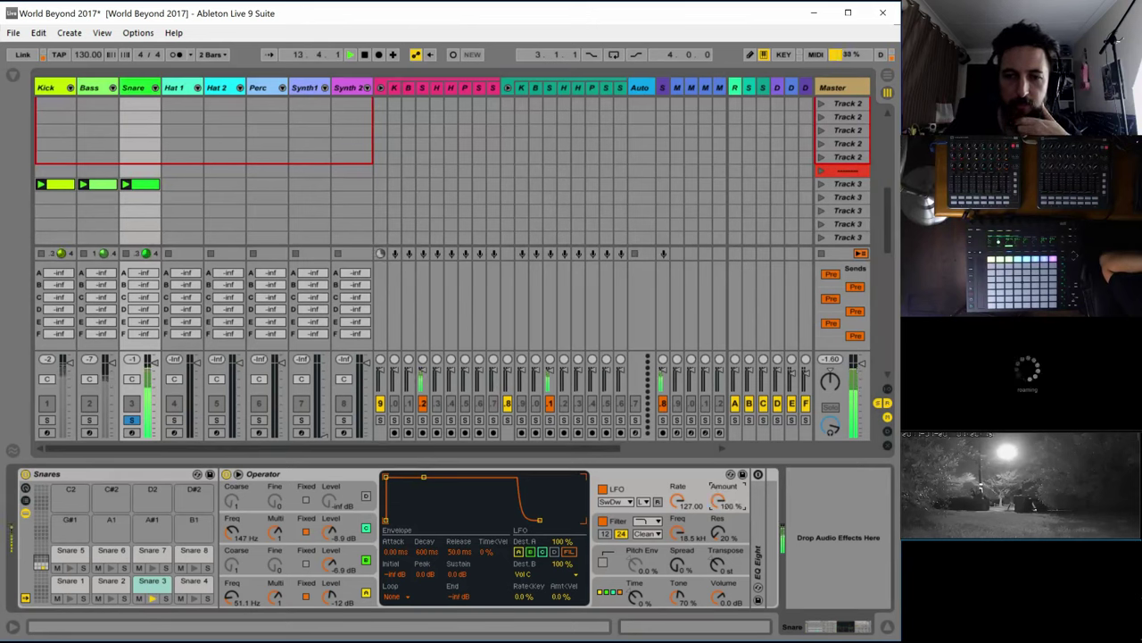
left_click(614, 502)
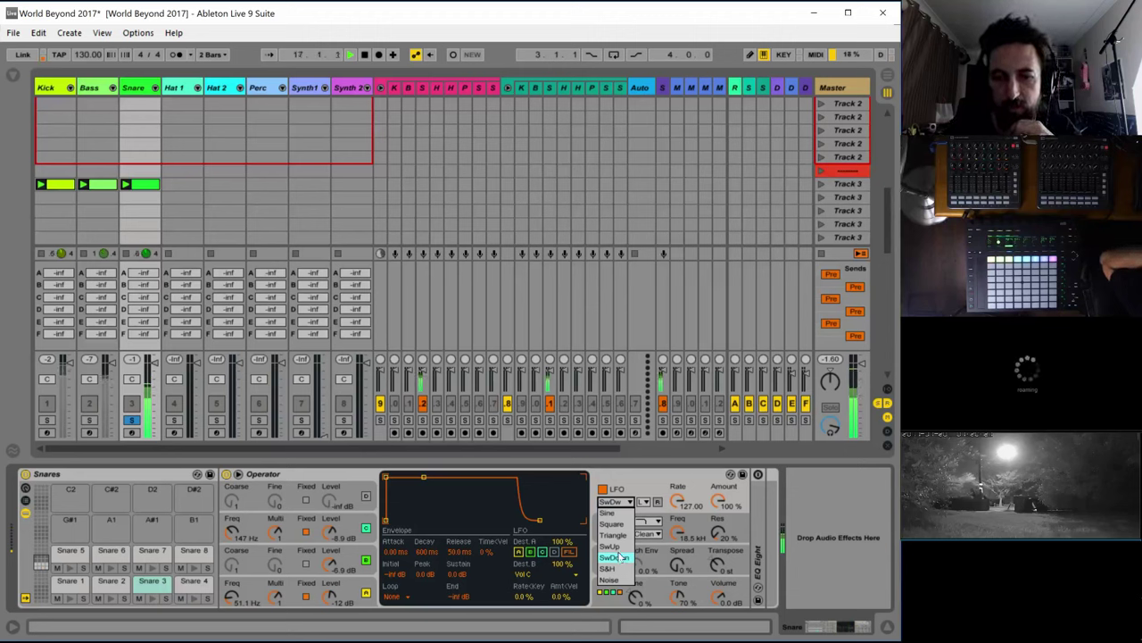
left_click(620, 526)
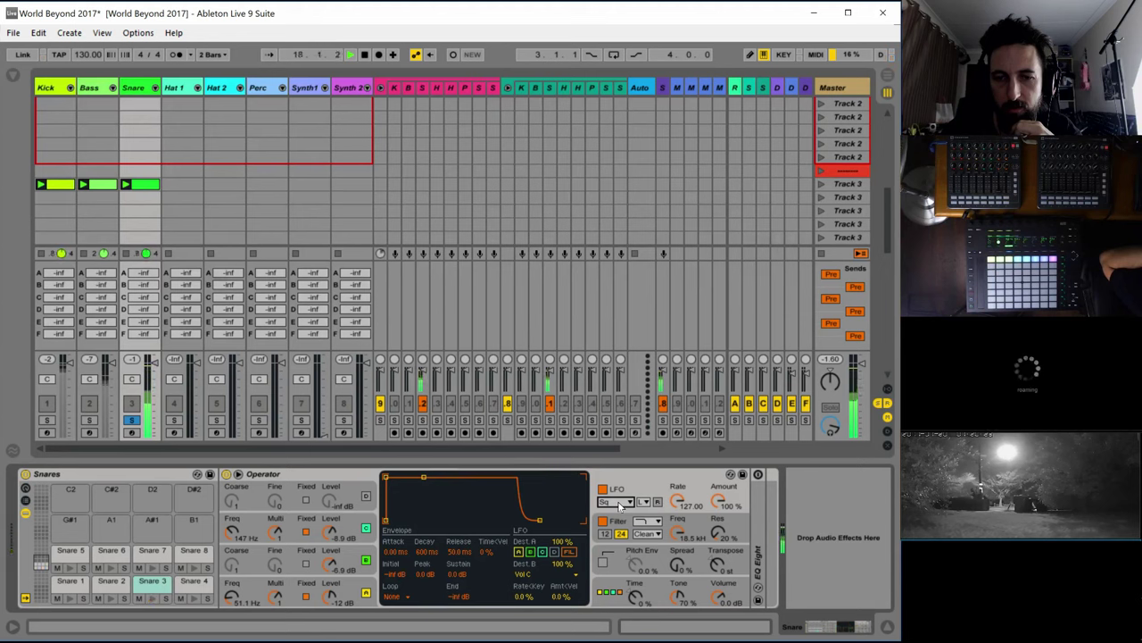
left_click(621, 505)
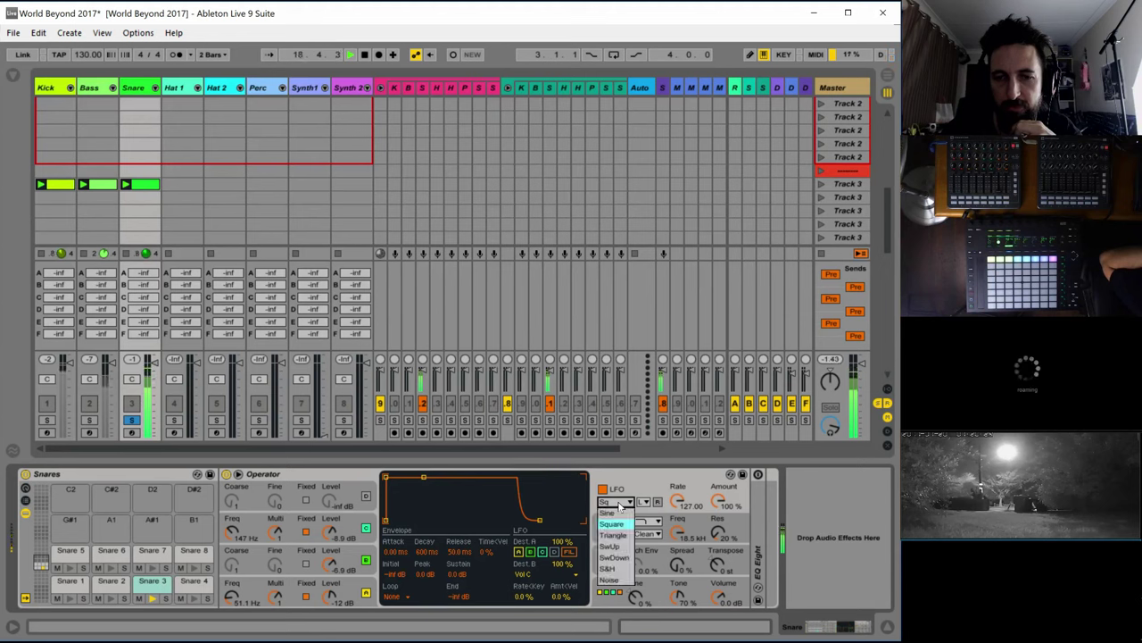
left_click(617, 557)
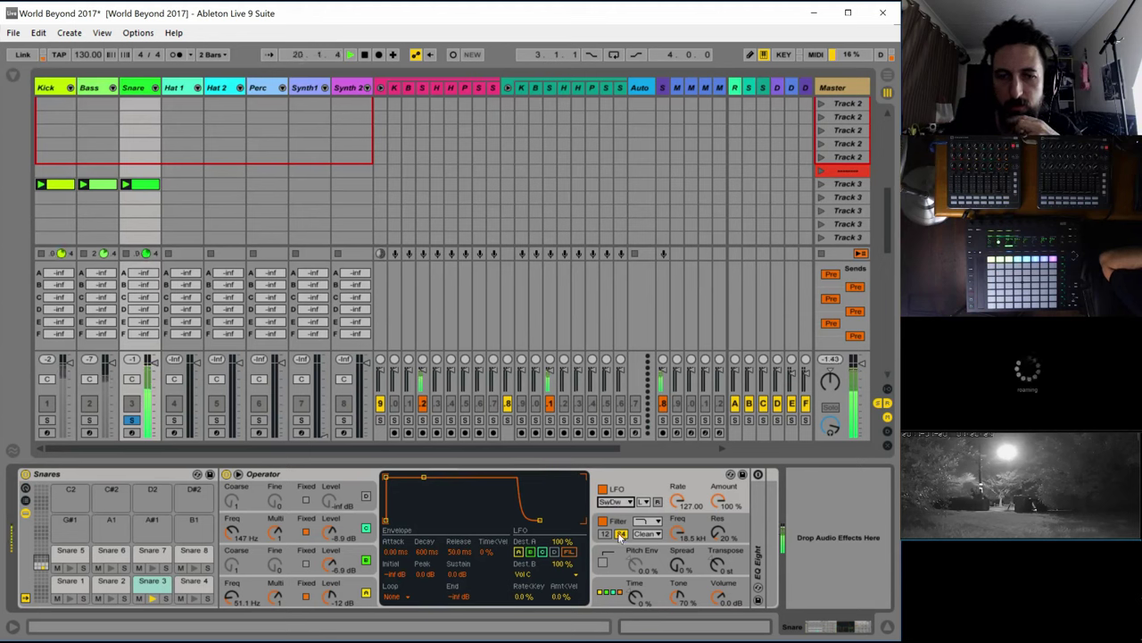
Set the LFO range to High and its rate to about 11.09
left_click(643, 502)
left_click(648, 525)
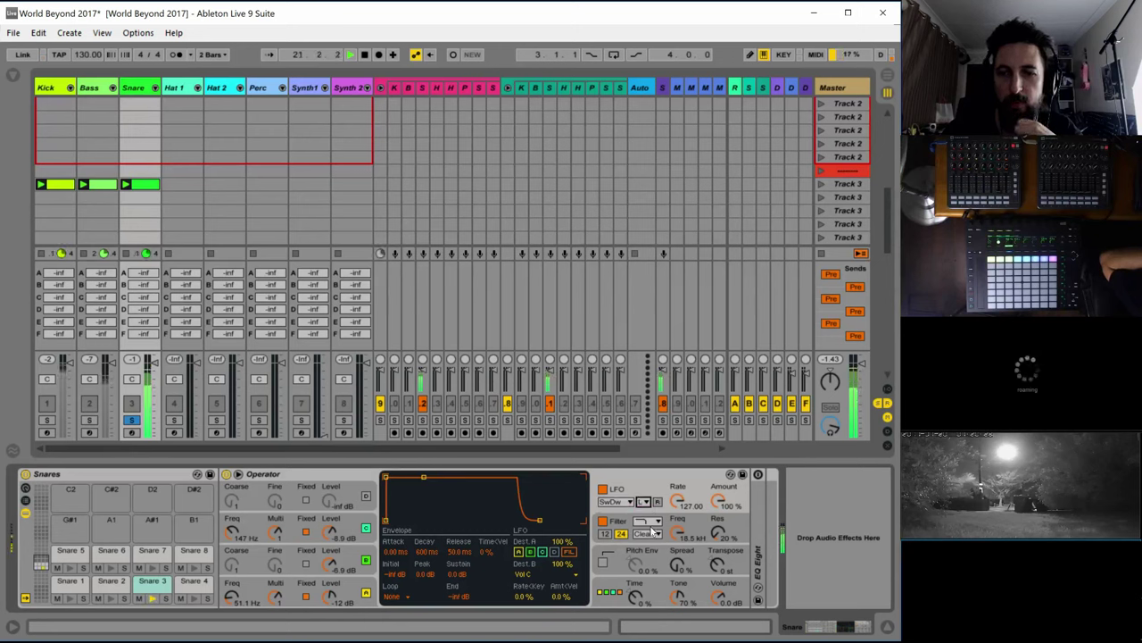
mouse_move(683, 506)
left_mouse_down()
mouse_move(701, 485)
mouse_move(700, 503)
left_mouse_up()
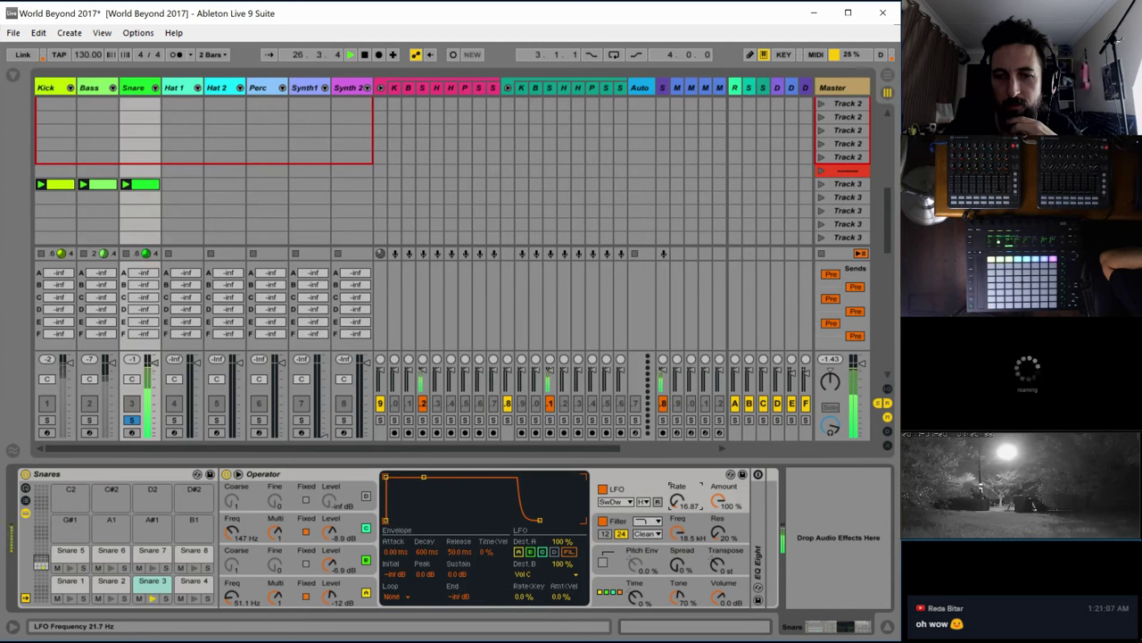
left_click_drag(678, 500, 677, 499)
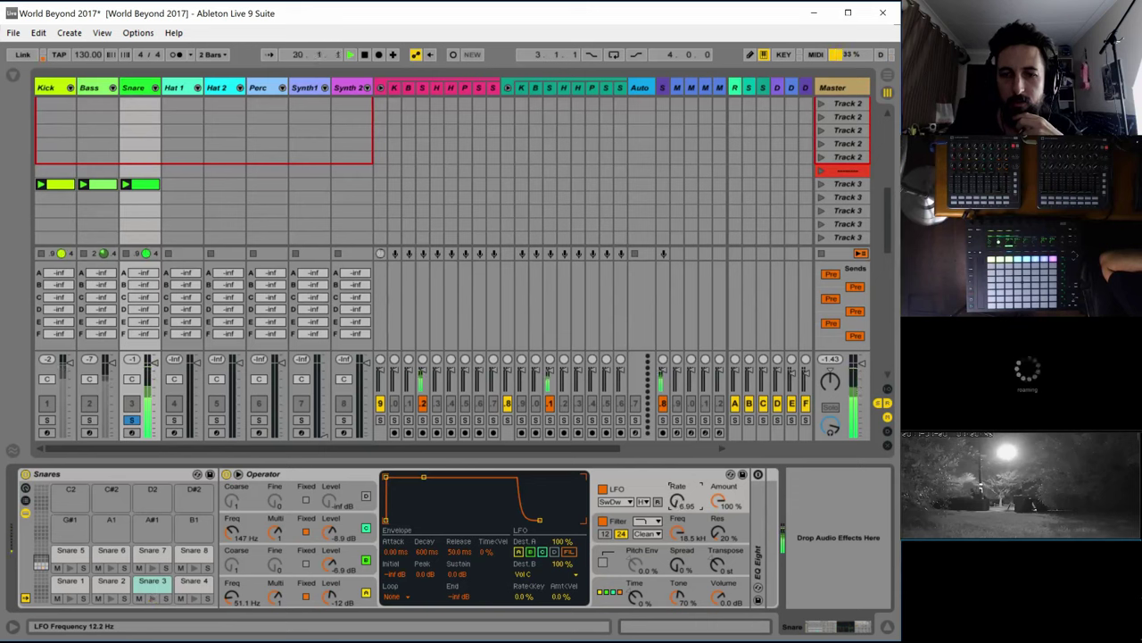
Try lower fixed frequencies of about 51.7 Hz and 38.7 Hz on oscillator C, returning it to about 147 Hz
left_click(229, 533)
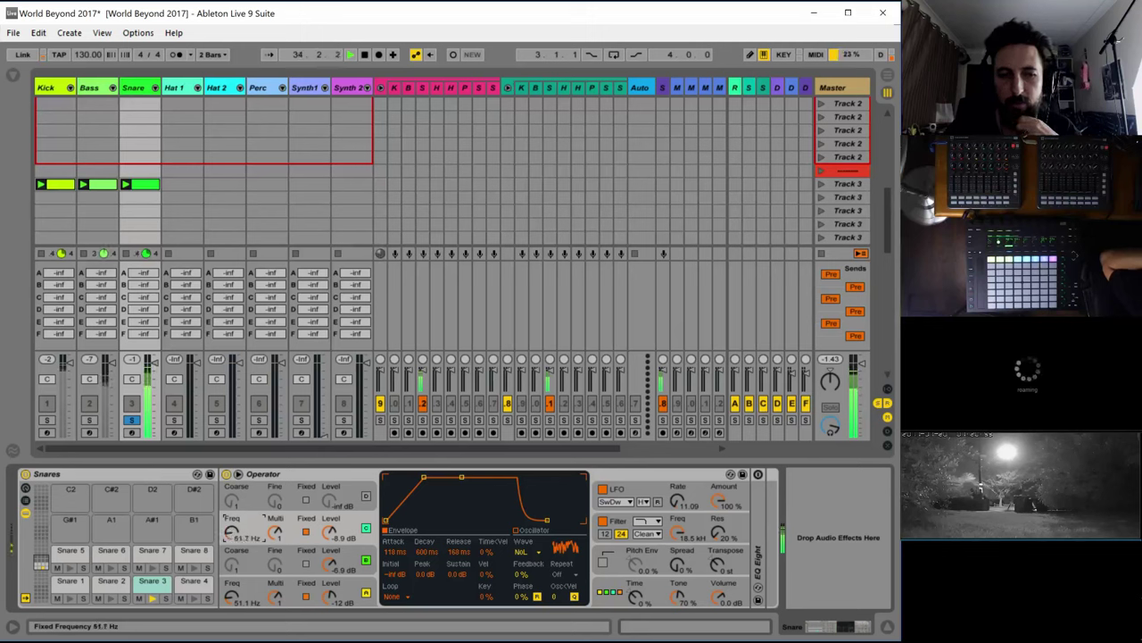
left_click_drag(231, 532, 231, 521)
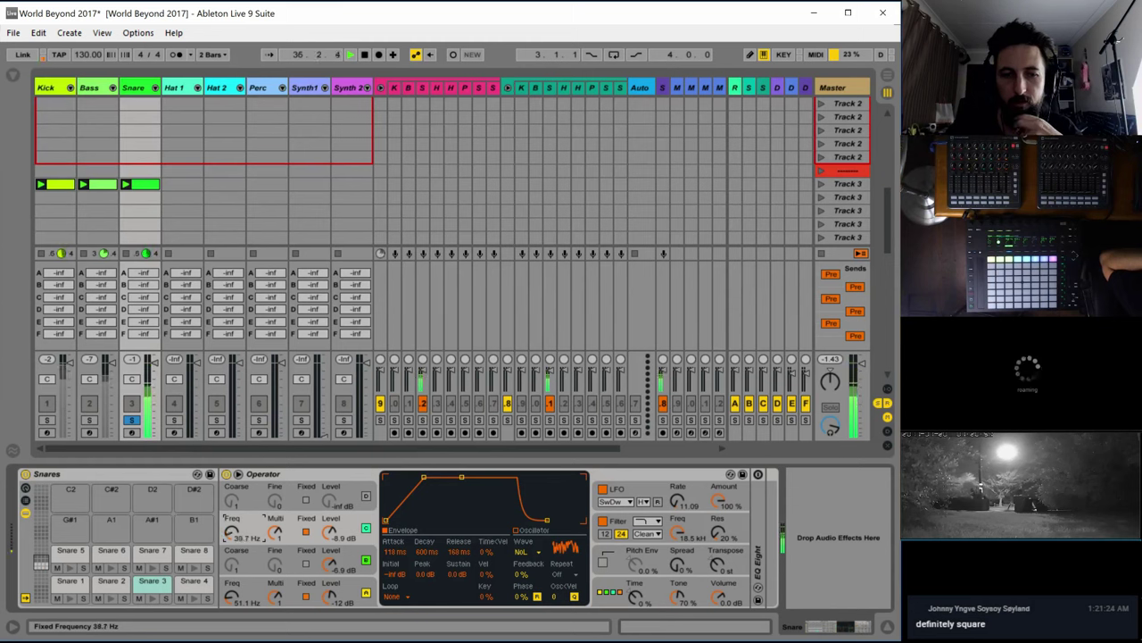
left_click_drag(230, 532, 230, 513)
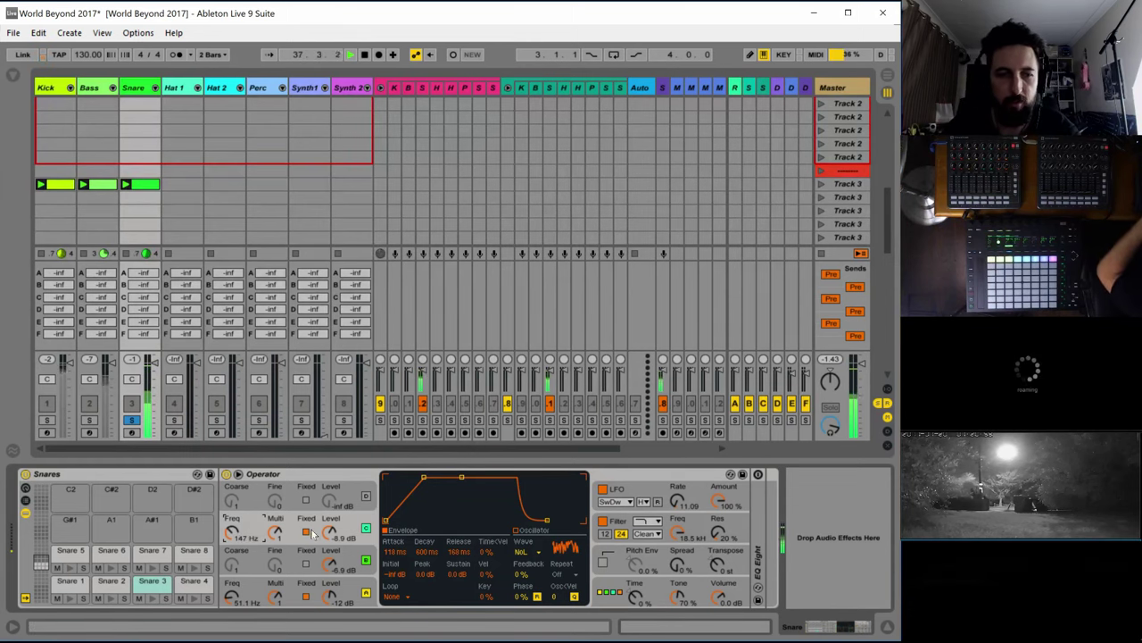
Solo the Kick together with the Snare, briefly adding the Bass to the solo to audition the mix
left_click(46, 420)
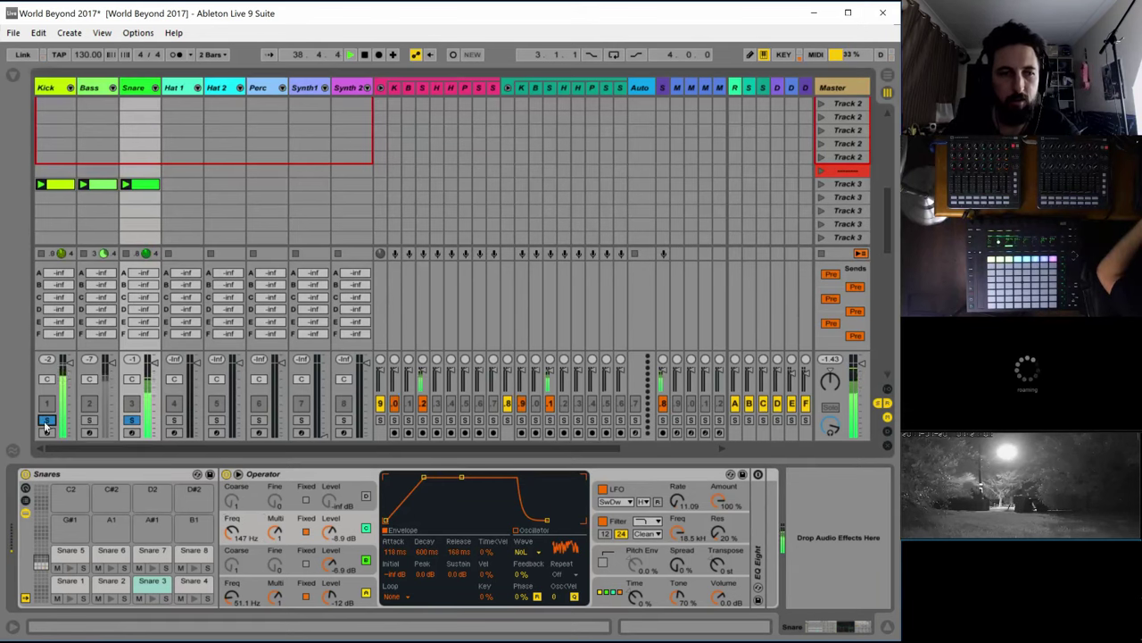
left_click(89, 420)
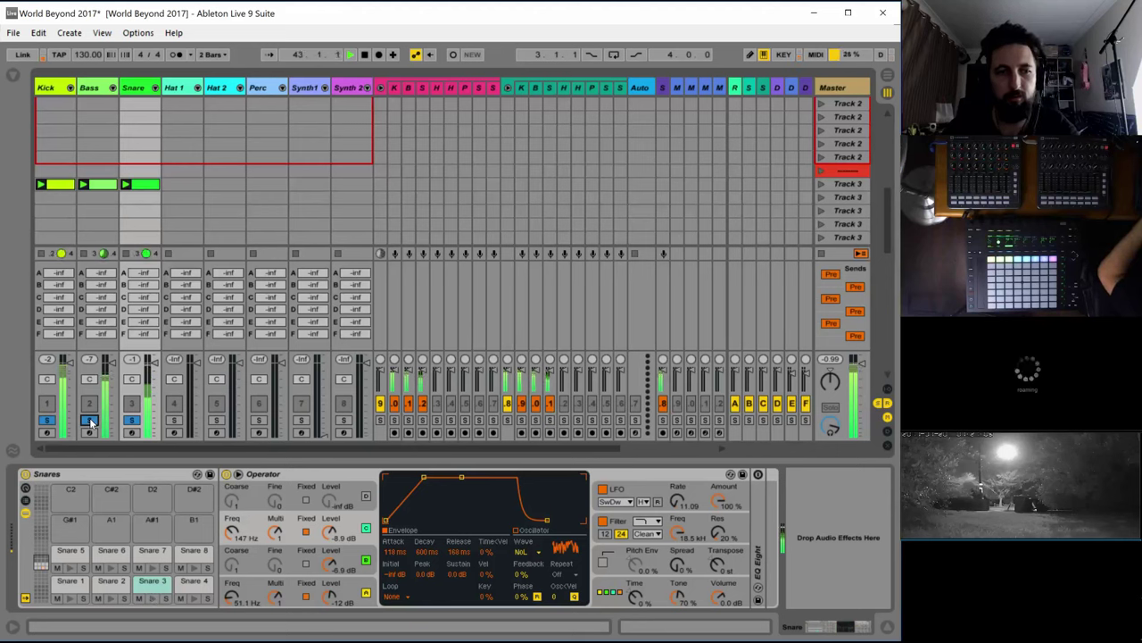
left_click(90, 420)
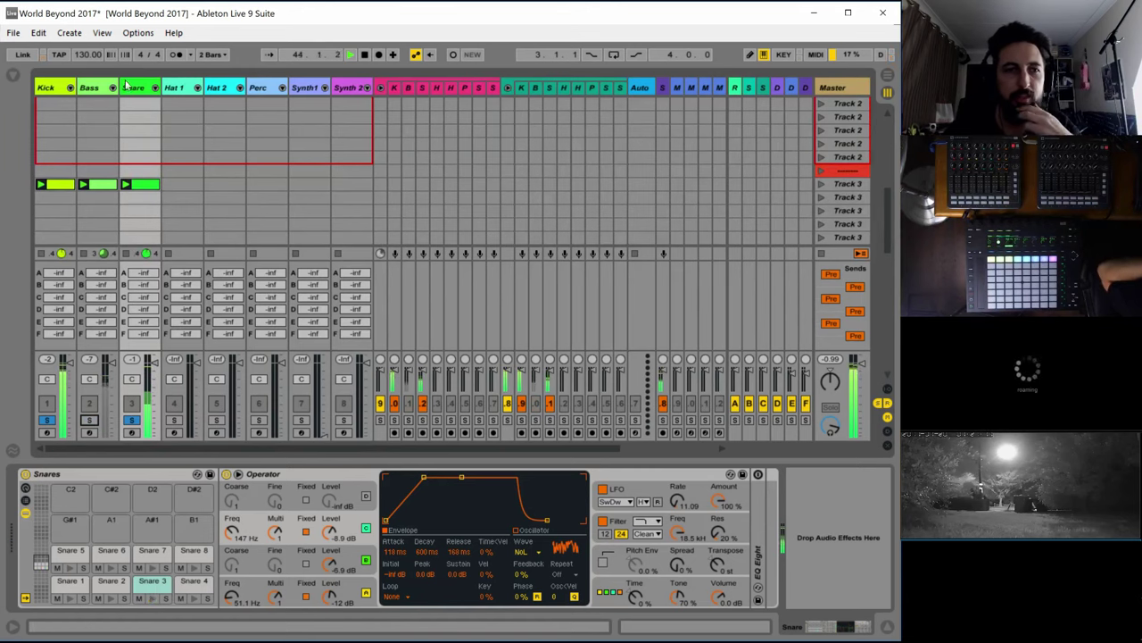
Solo only the Kick track, fold Operator to expose and enable Kick 3's EQ Eight, and restart playback
double_click(756, 568)
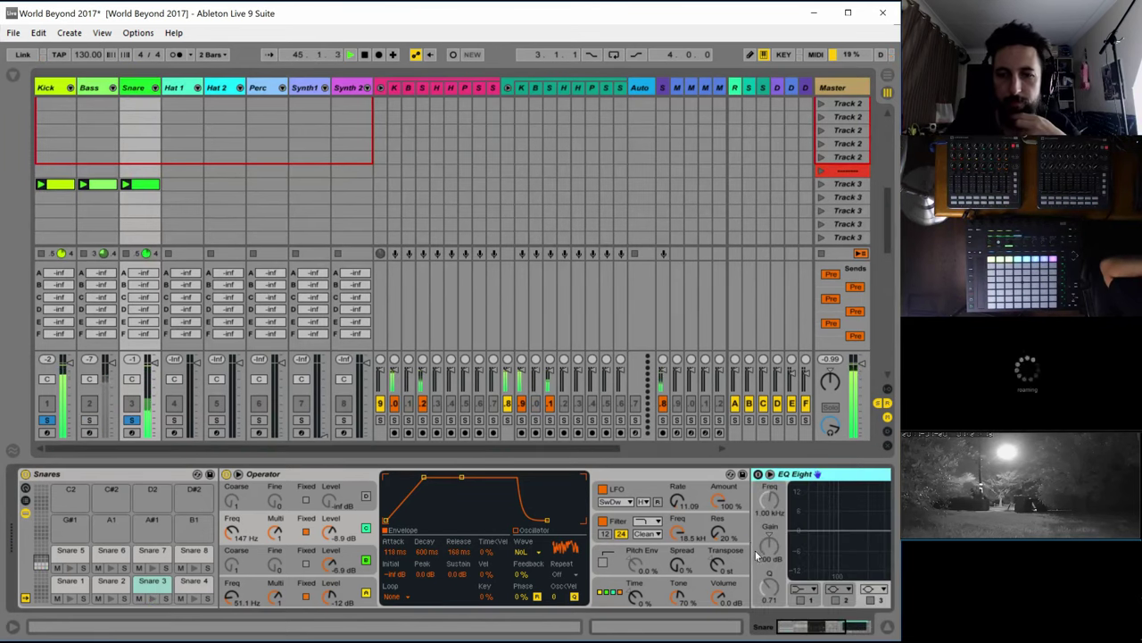
left_click(58, 87)
left_click(48, 418)
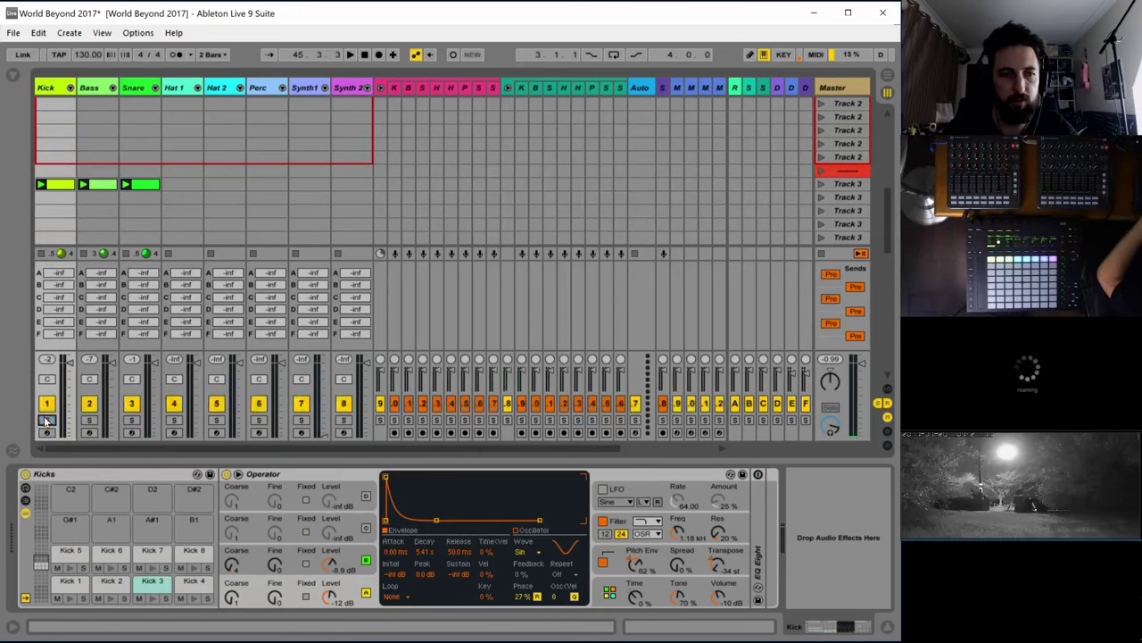
double_click(761, 536)
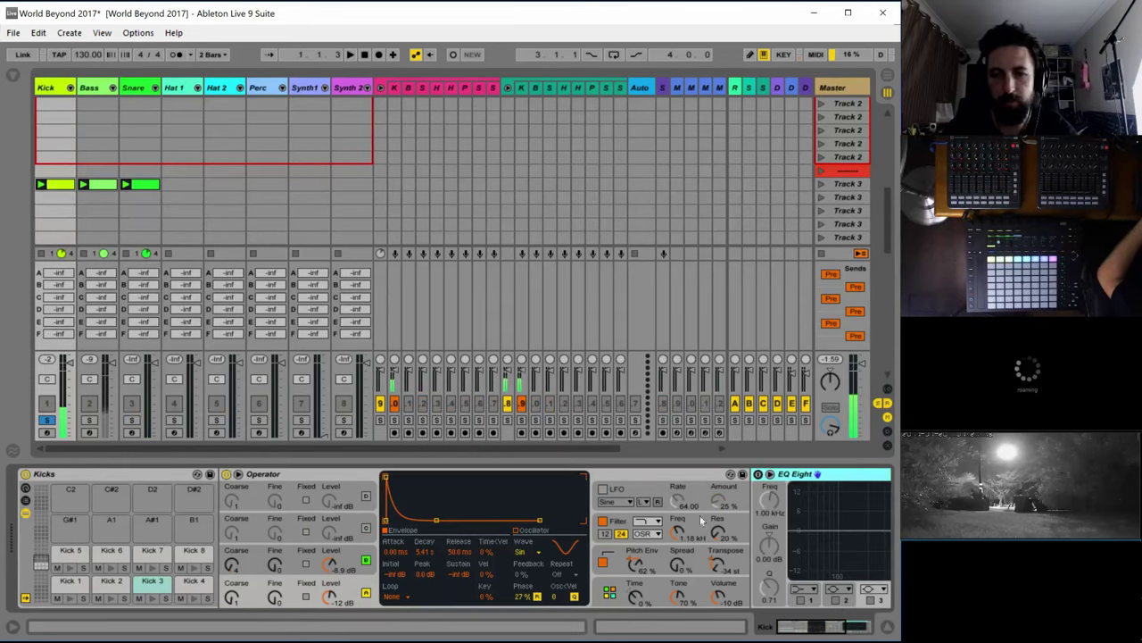
double_click(313, 474)
left_click(241, 474)
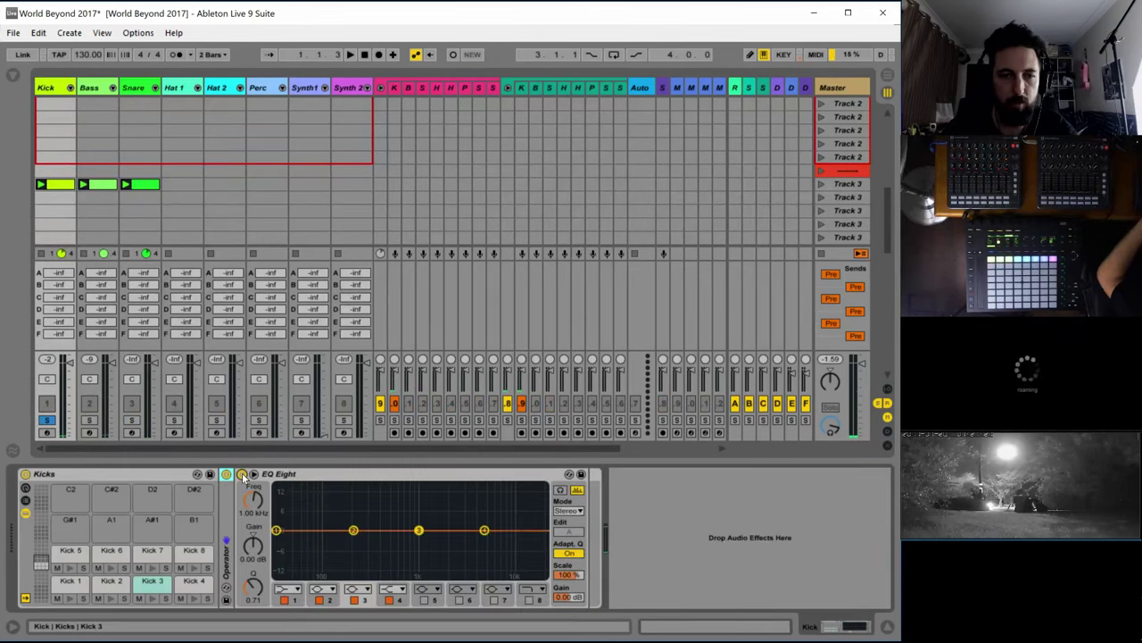
key("space")
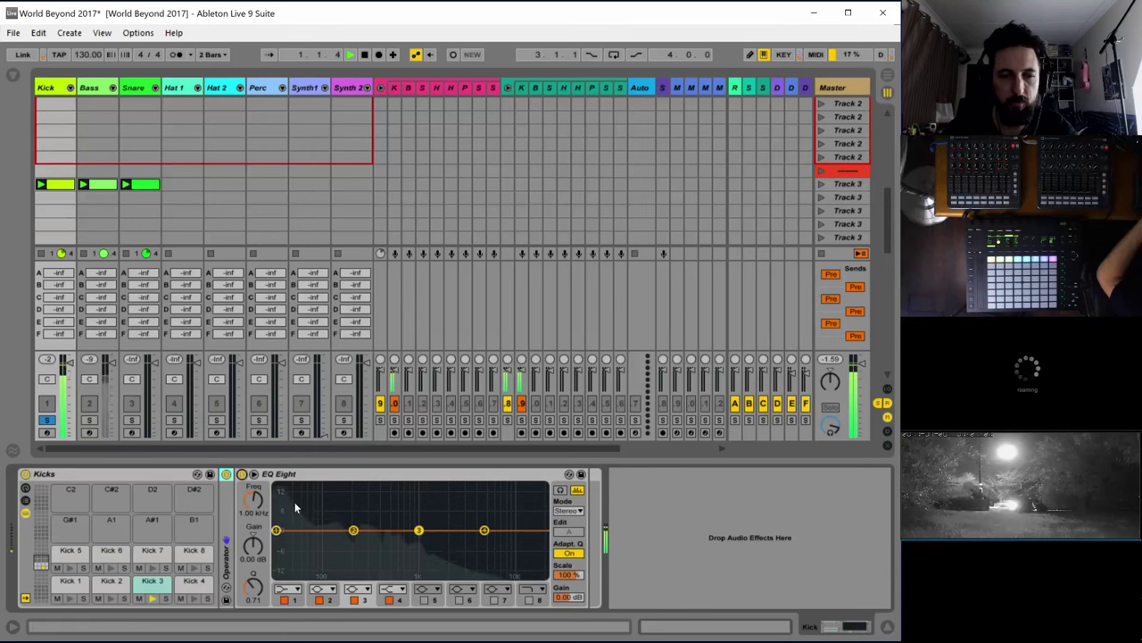
Make band 1 of Kick 3's EQ Eight a steep low cut at about 35 Hz
left_click(287, 588)
left_click(286, 510)
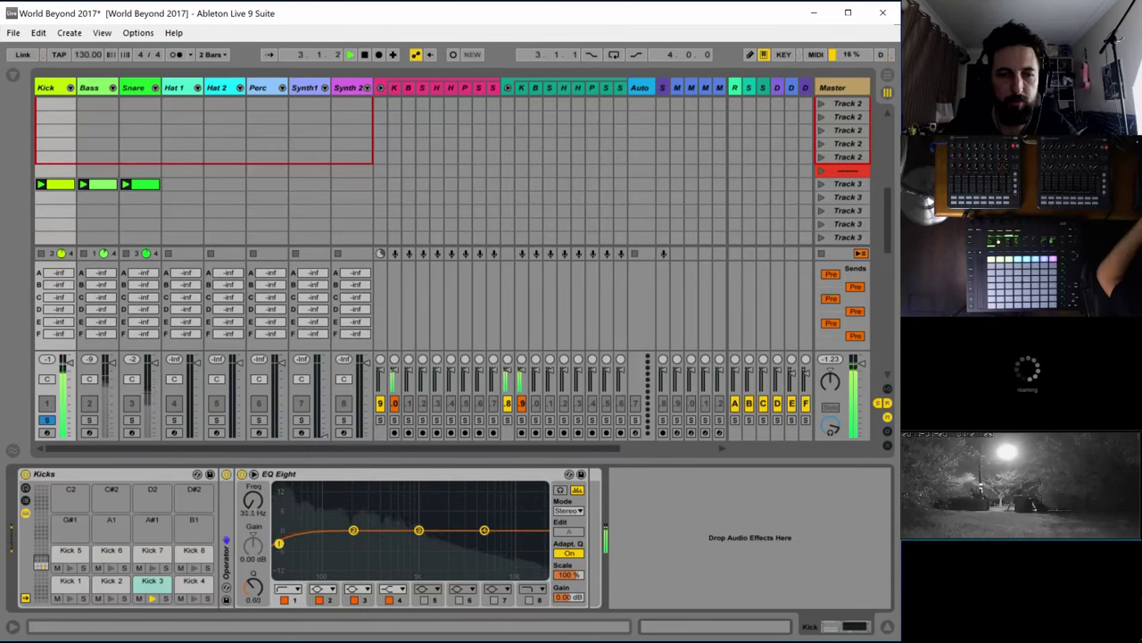
left_click_drag(277, 542, 282, 549)
left_click(288, 588)
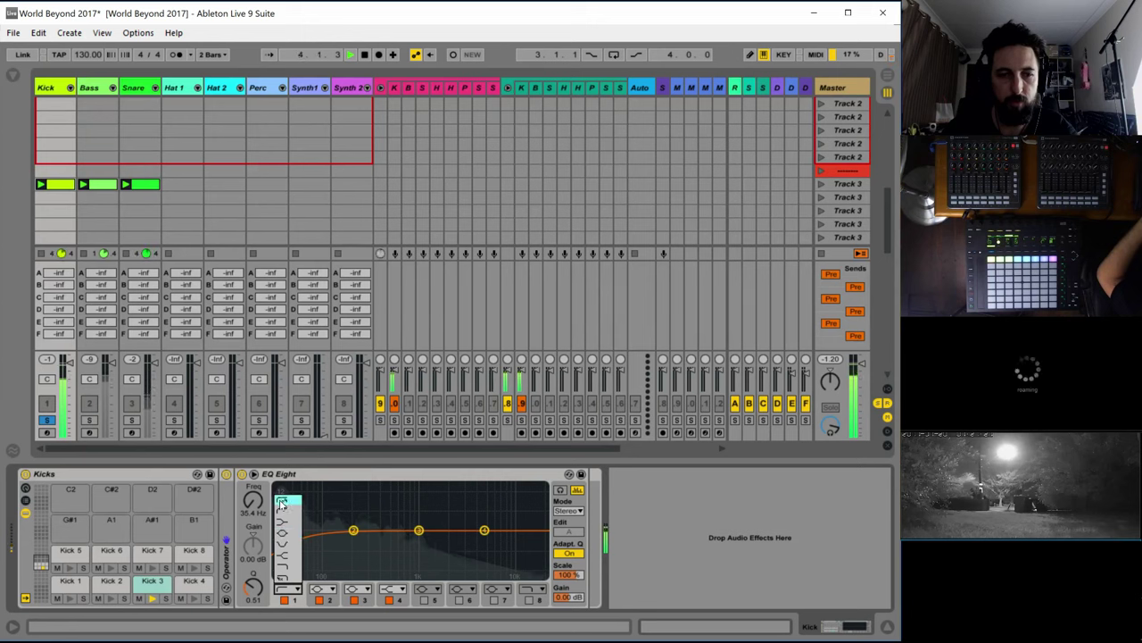
left_click(282, 533)
Boost EQ band 2 by about 11 dB at 125 Hz and cut band 3 by about 6.6 dB at 360 Hz
left_click_drag(354, 530, 335, 502)
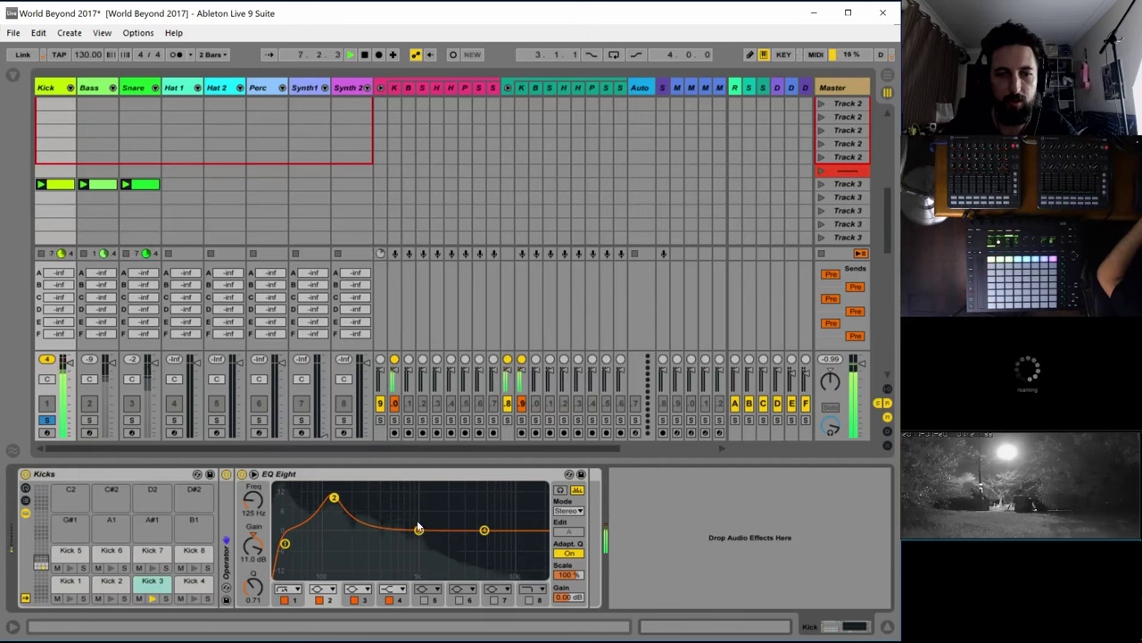
left_click_drag(419, 530, 377, 549)
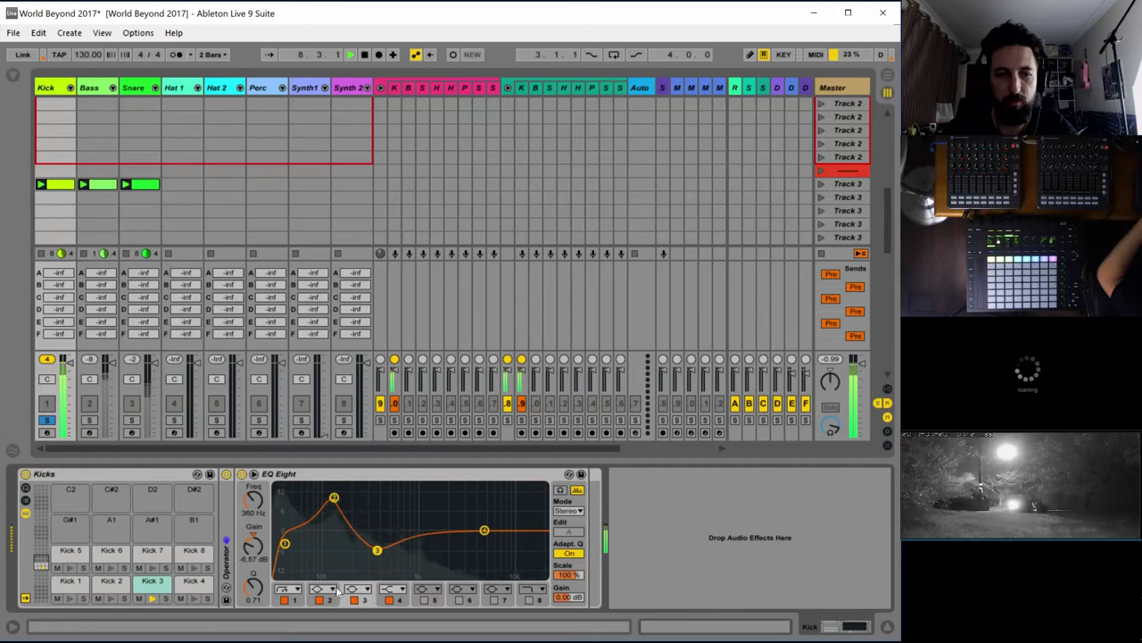
Shape the kick's EQ Eight with band 4 boosting the mids, band 5 at about 4.09 kHz and 3.10 dB, and output gain at -10.3 dB
left_click(424, 600)
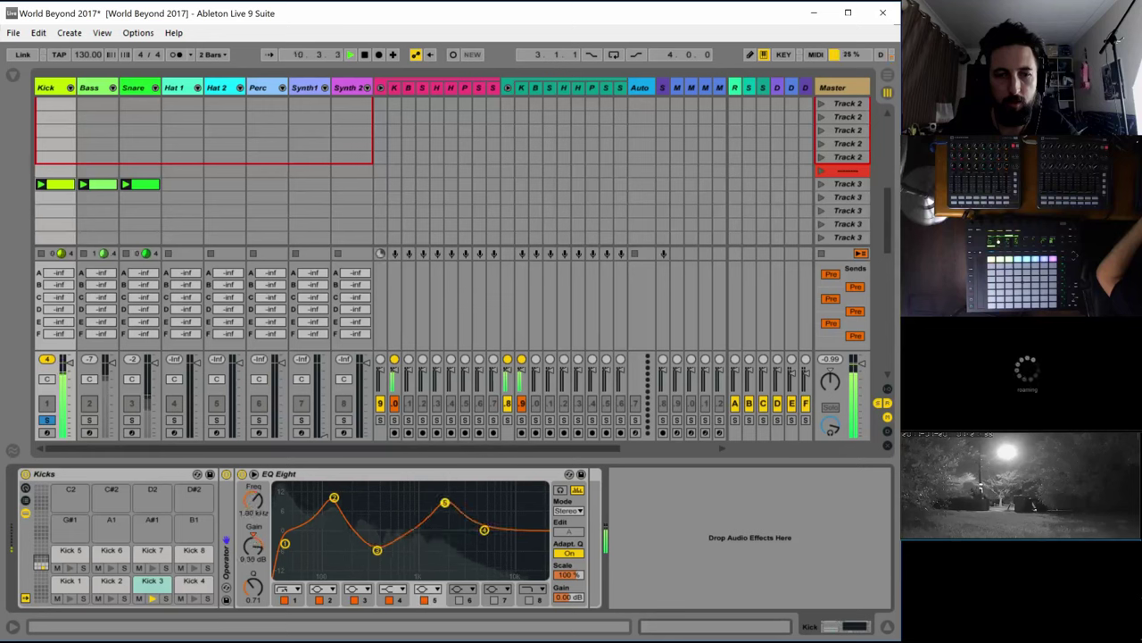
left_click_drag(483, 527, 383, 497)
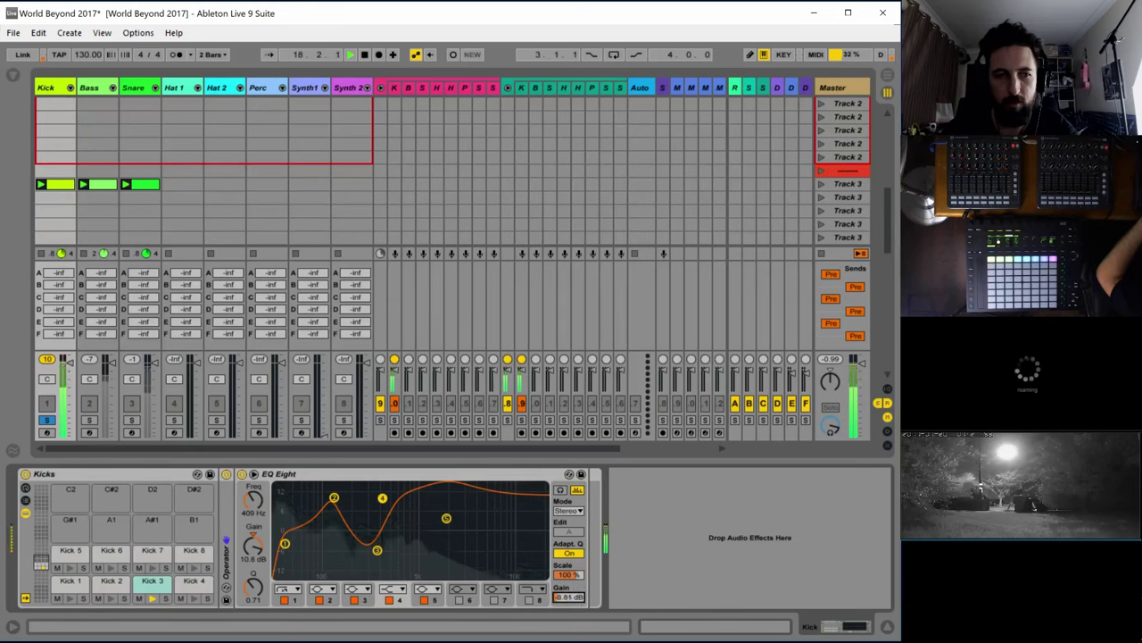
left_click_drag(390, 505, 476, 521)
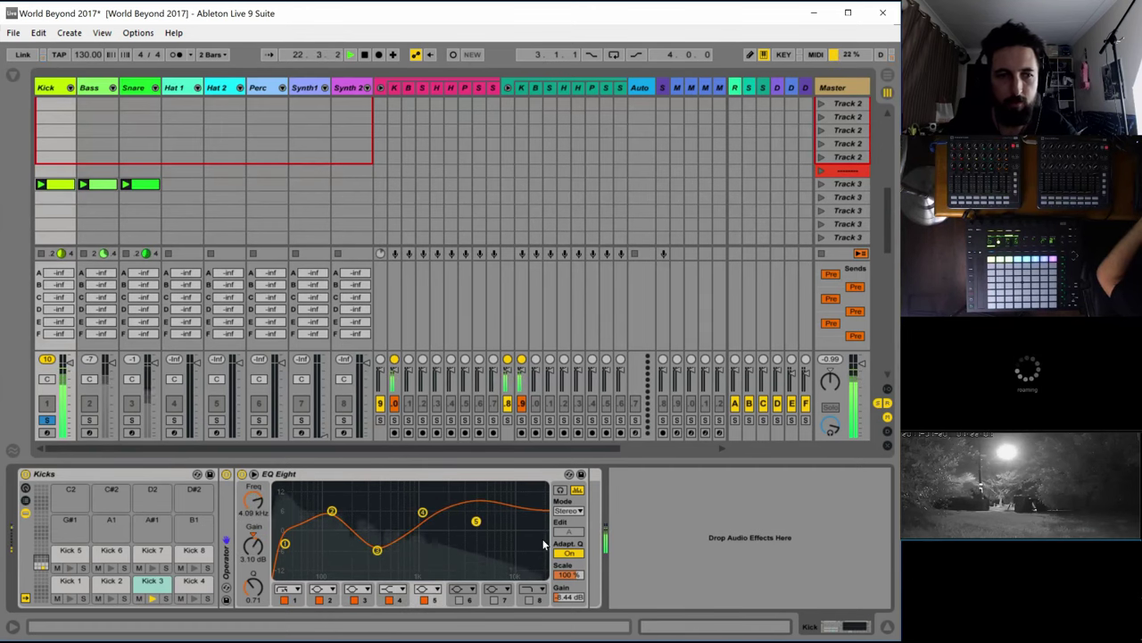
left_click_drag(565, 596, 555, 636)
left_click(376, 550)
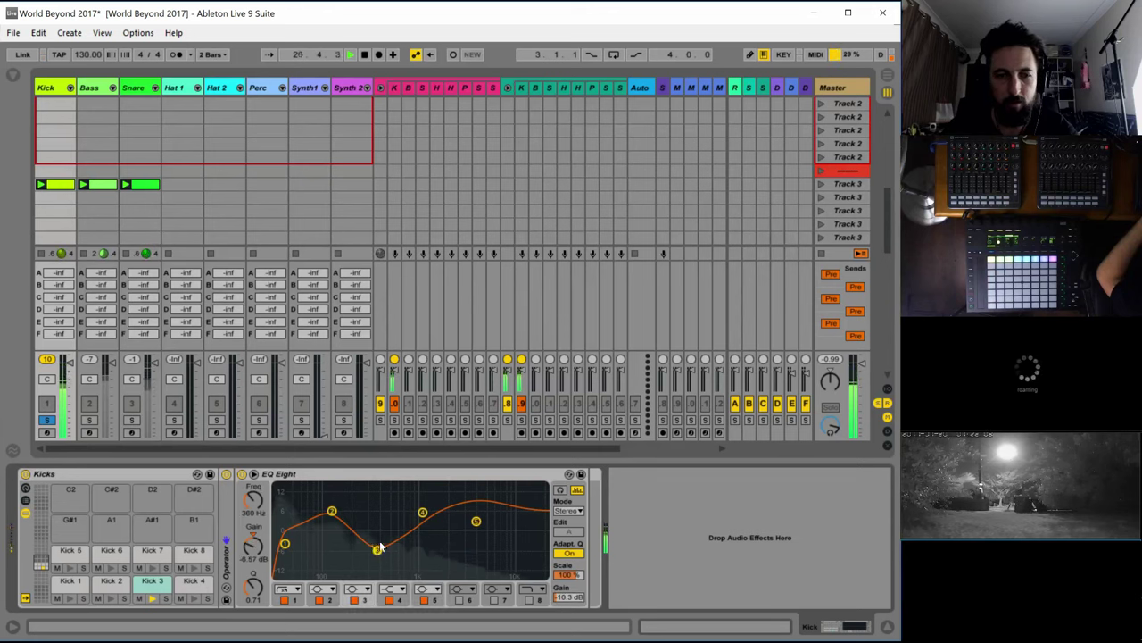
Bypass the EQ Eight on the Kick track and collapse the device
left_click(241, 474)
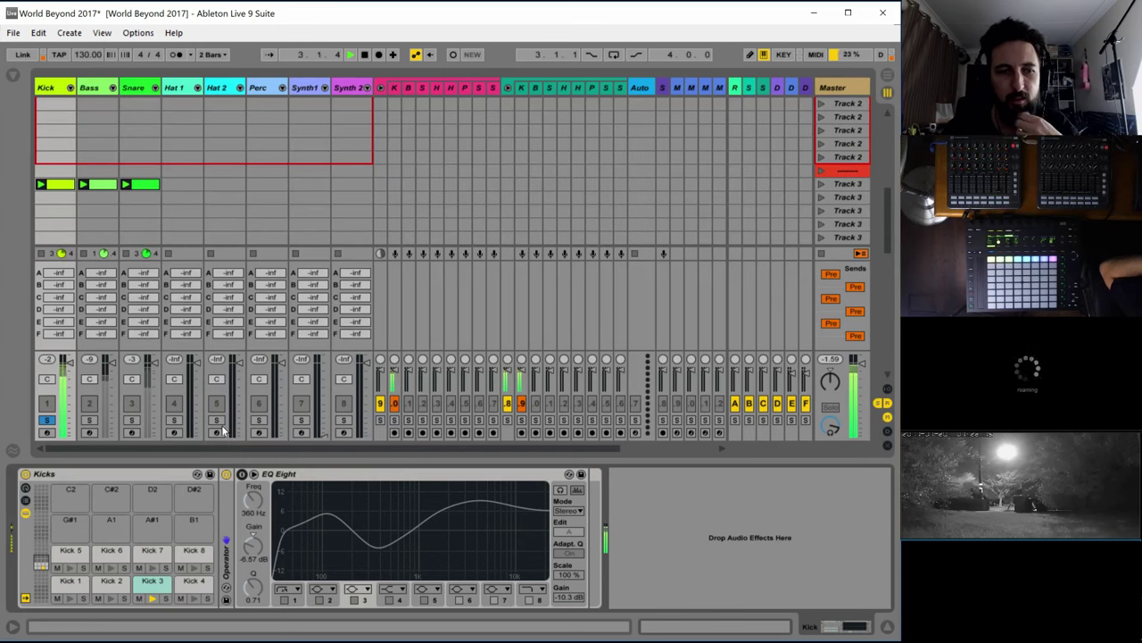
double_click(290, 473)
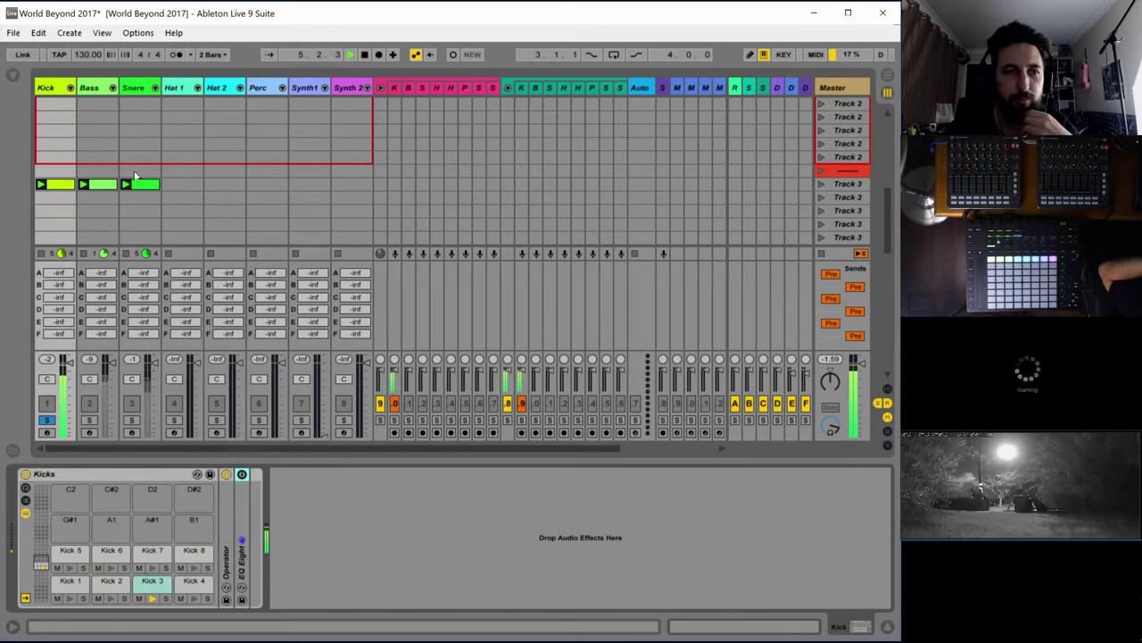
Restart playback with the Snare track soloed and show the Snare track's devices
key("space")
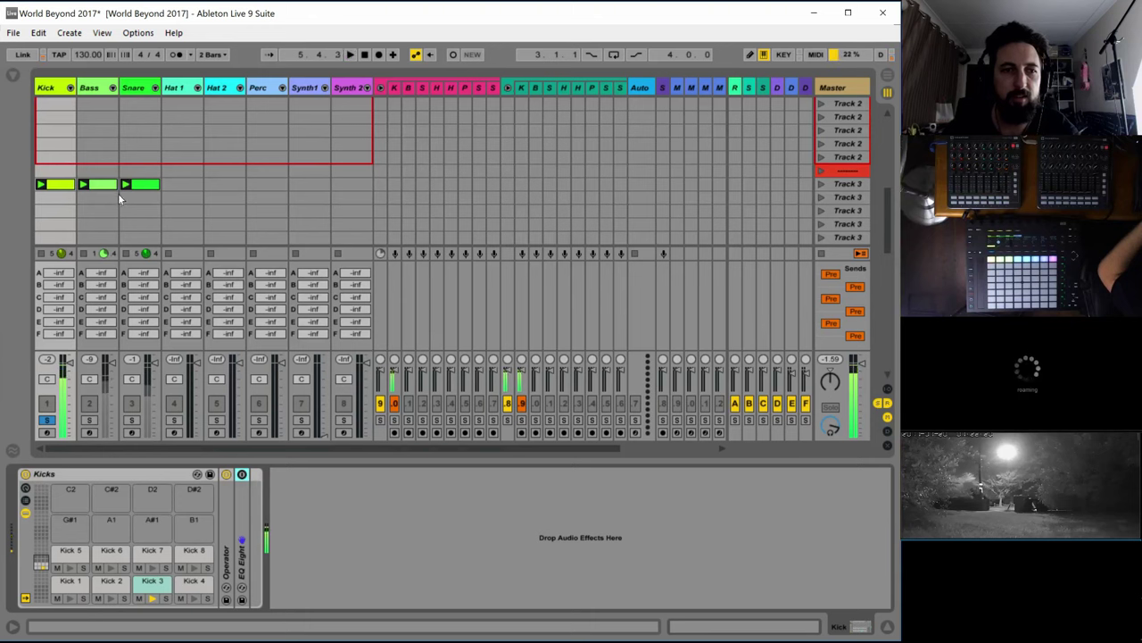
key("space")
left_click(131, 420)
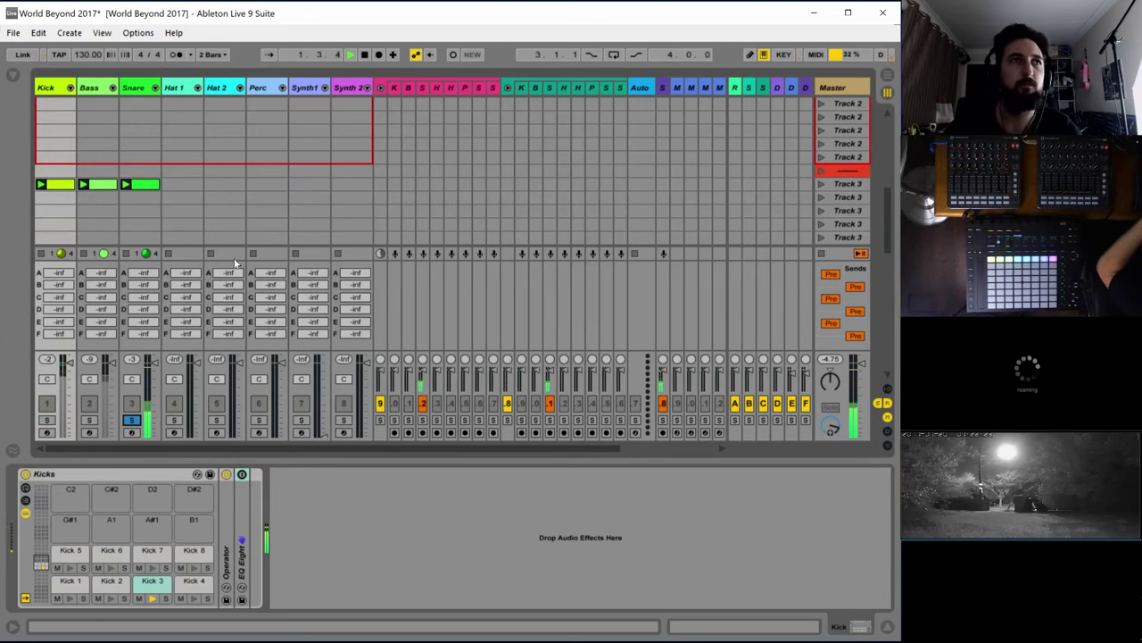
left_click(130, 86)
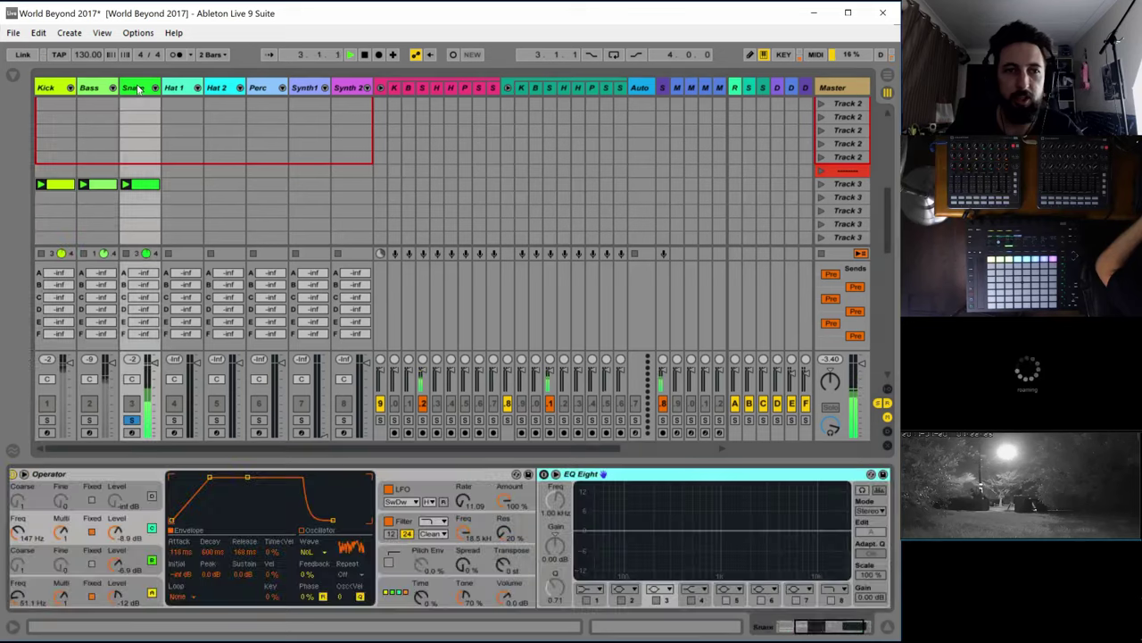
Set the snare Operator's LFO to a square wave in the low range with a rate of 127
left_click(408, 498)
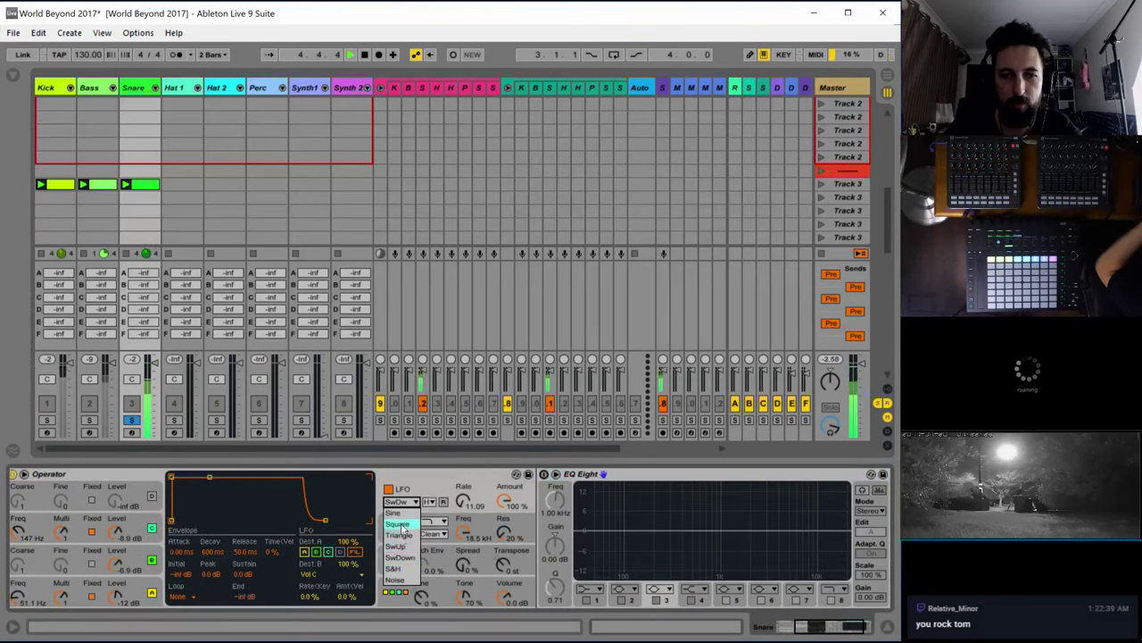
left_click(402, 528)
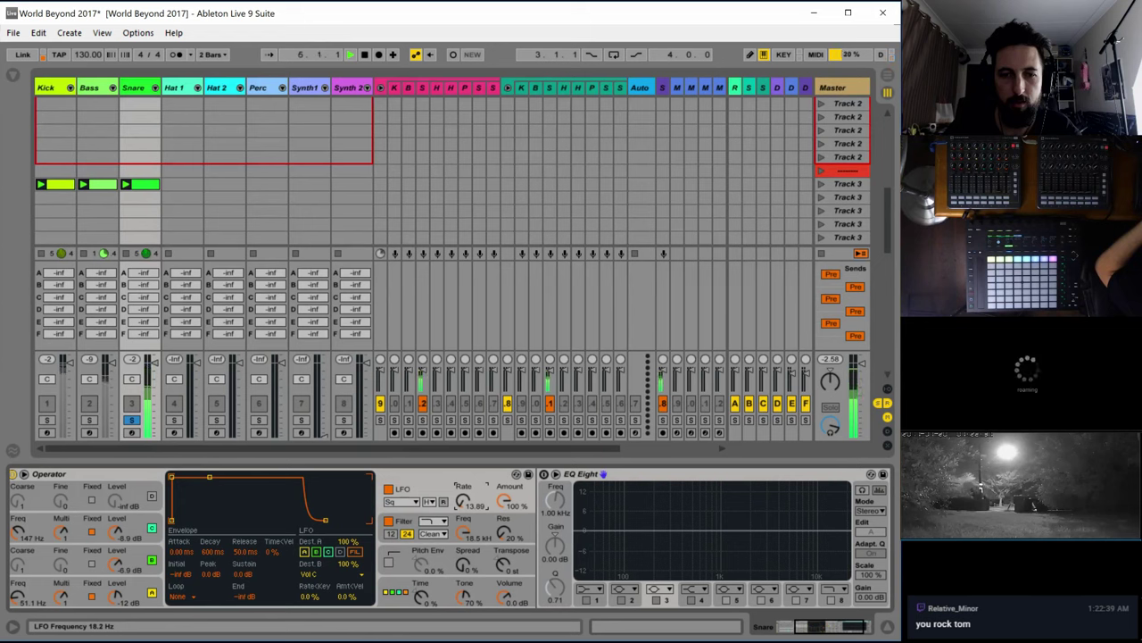
left_click(430, 502)
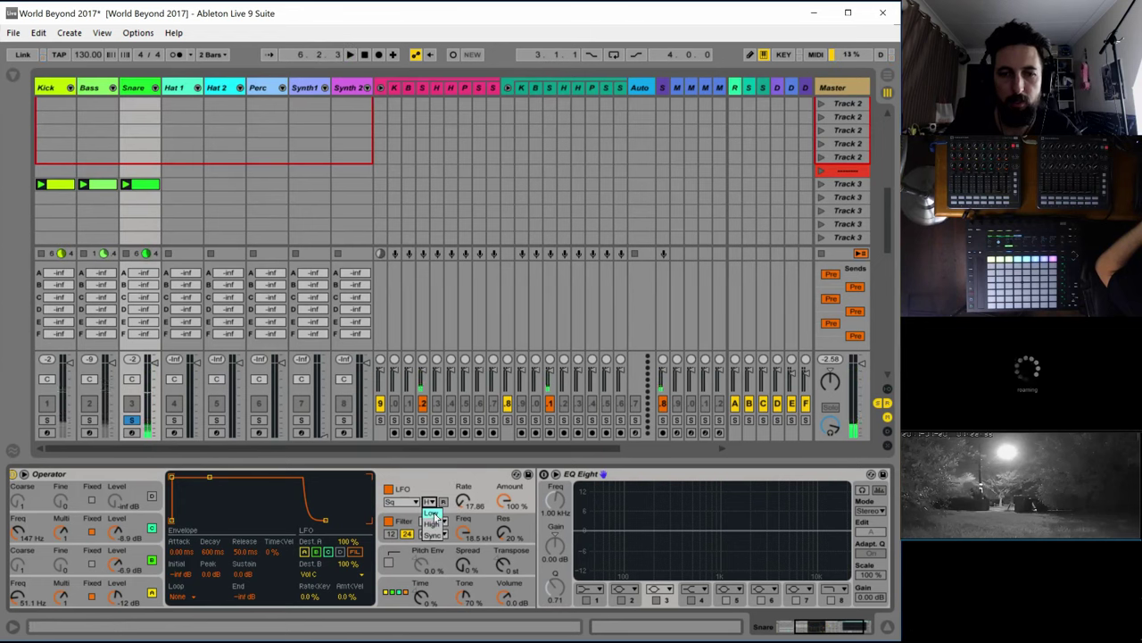
left_click(433, 514)
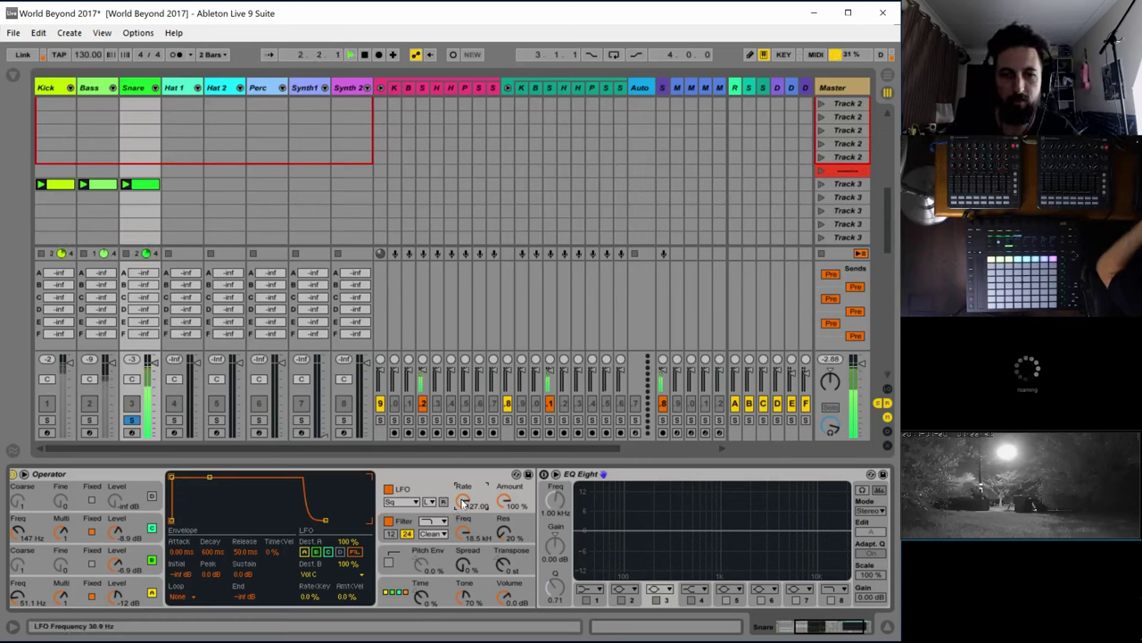
Lengthen the envelope release of the snare Operator's oscillator C to about 467 ms and play the result
left_click(134, 533)
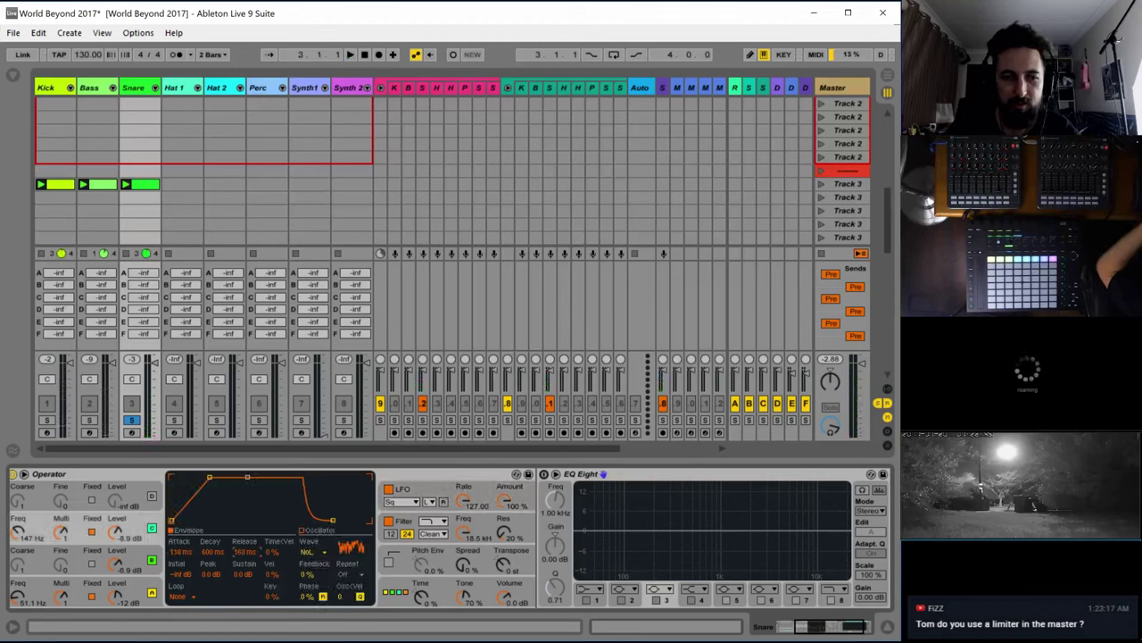
left_click_drag(246, 552, 245, 541)
key("space")
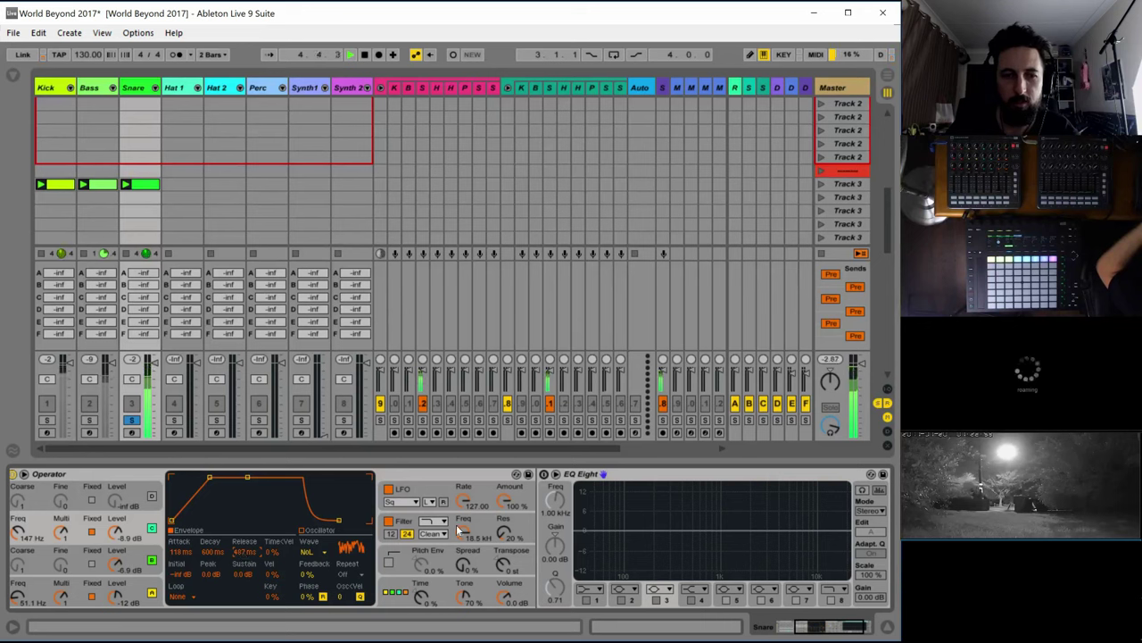
Set Operator's filter frequency to 745 Hz and its envelope to 100% amount, 270 ms decay and 74% sustain
key("space")
left_click_drag(462, 538, 461, 590)
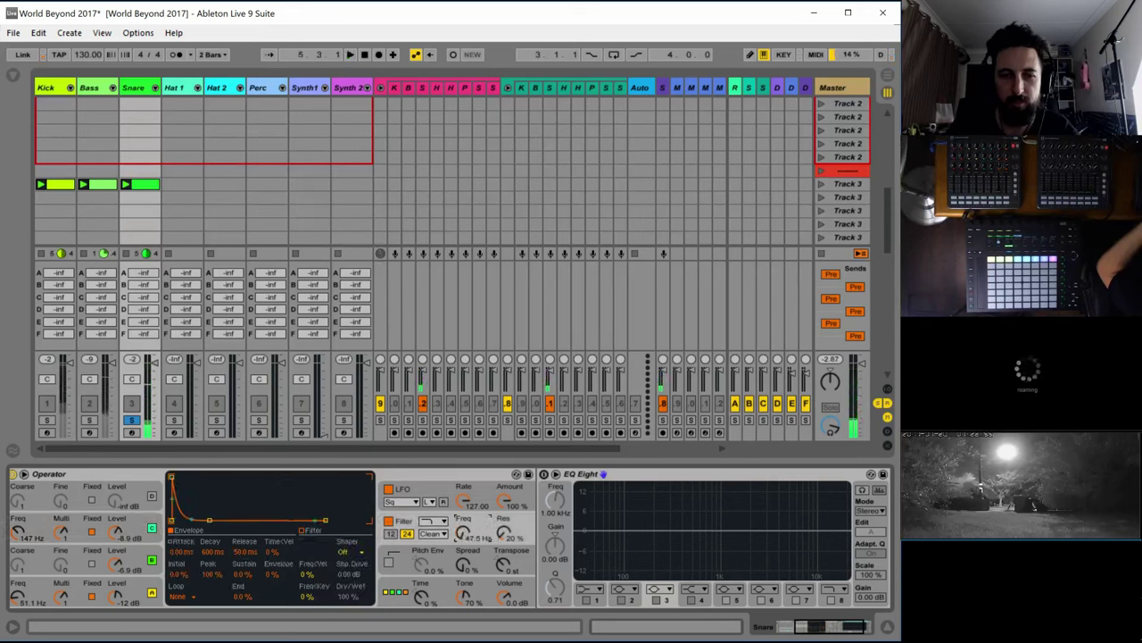
key("space")
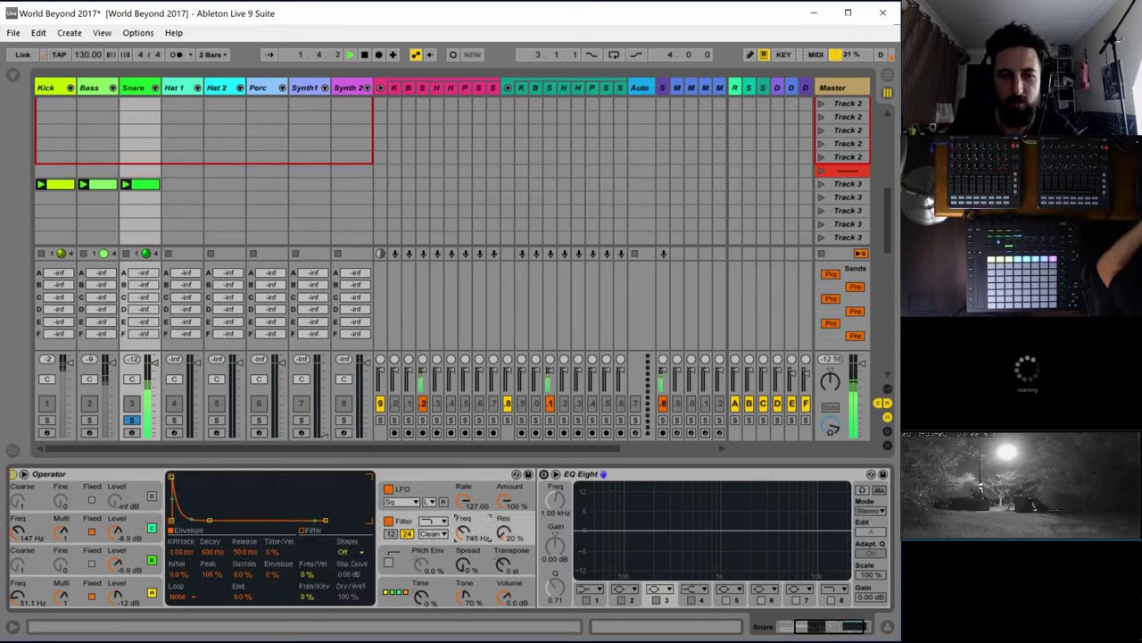
left_click_drag(279, 572, 279, 491)
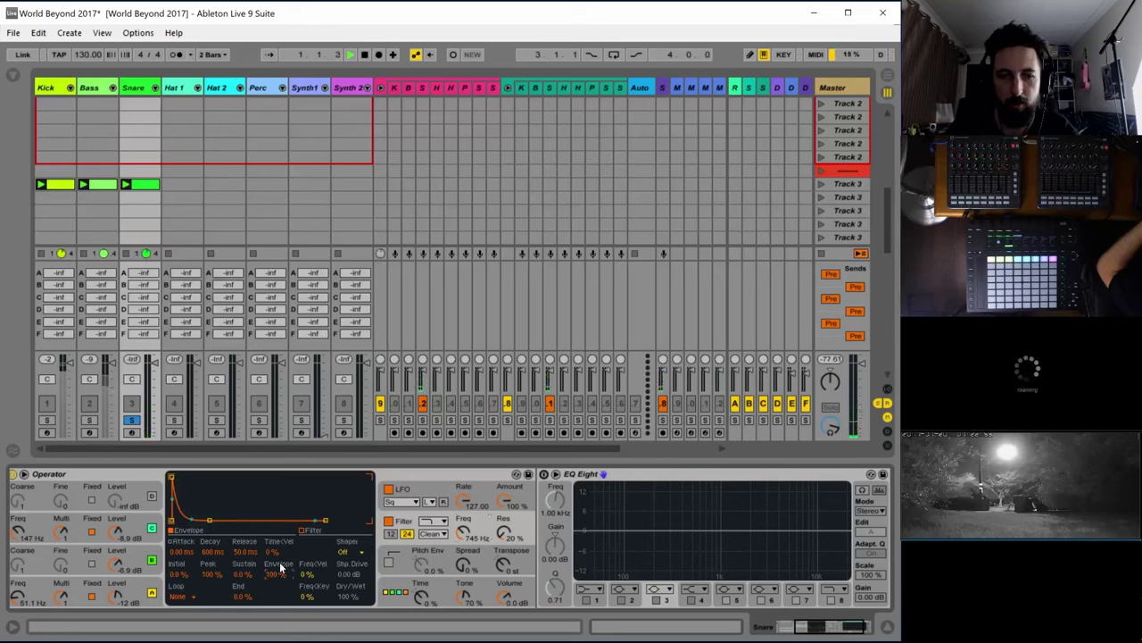
left_click_drag(208, 523, 204, 488)
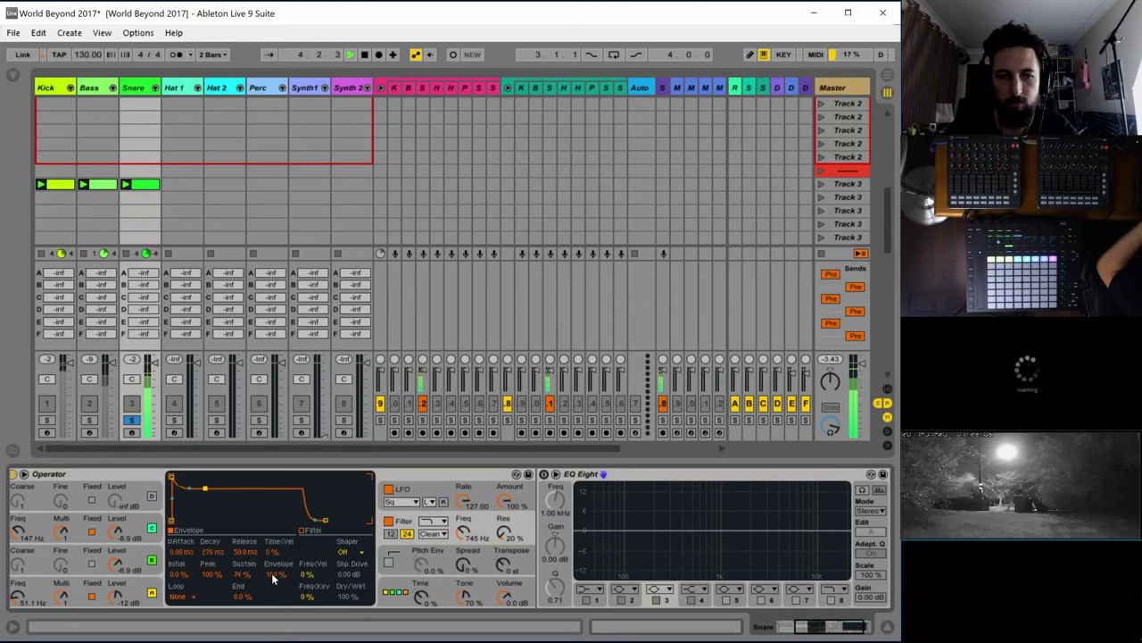
Try the SMP filter circuit with 50% resonance and a 447 Hz frequency, and return to the Clean circuit
left_click(430, 535)
left_click(432, 579)
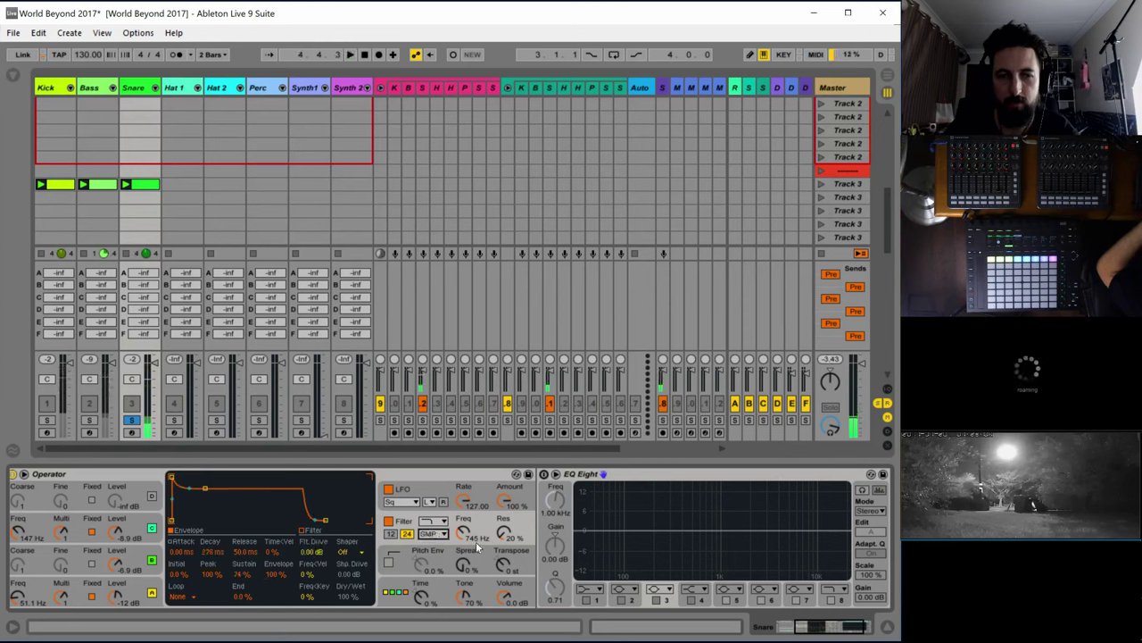
left_click_drag(503, 535, 502, 516)
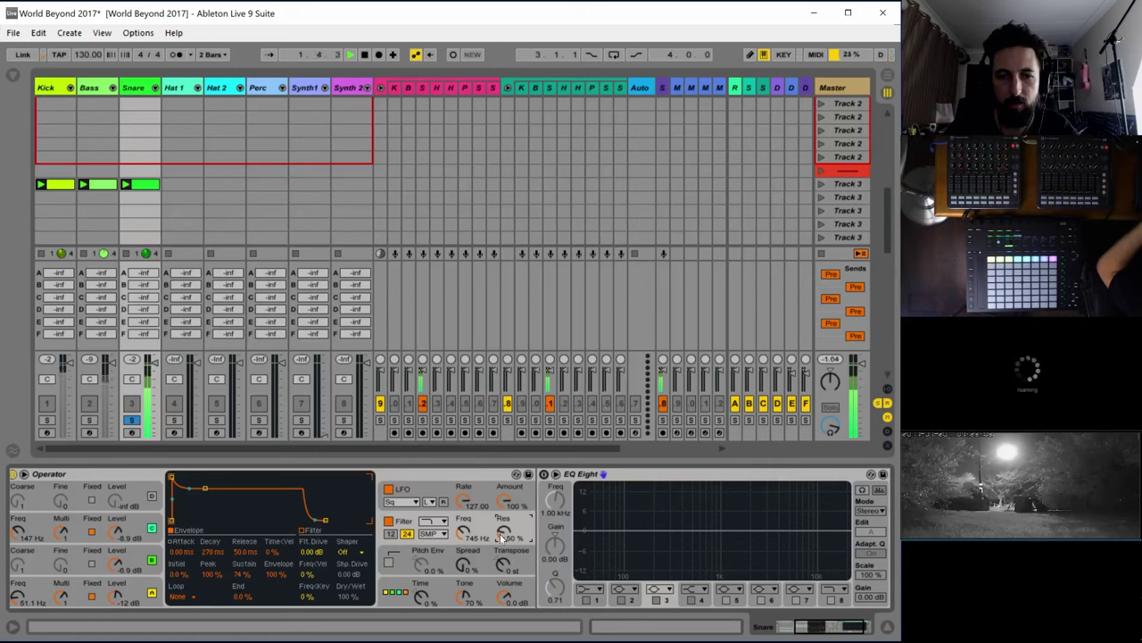
left_click(435, 534)
left_click(450, 536)
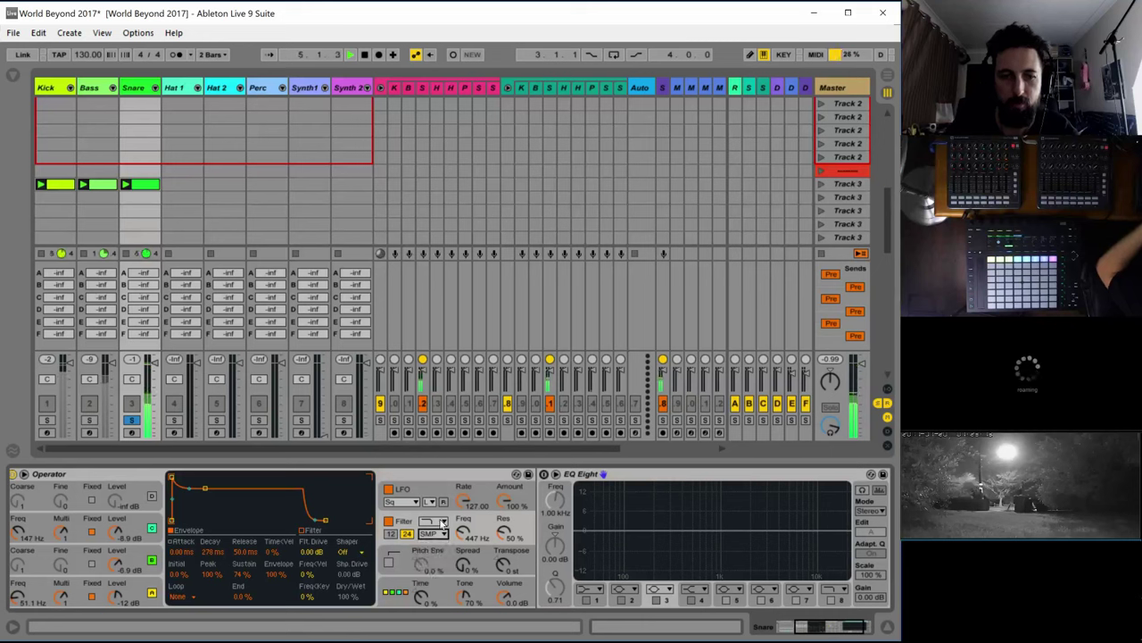
left_click(442, 523)
left_click(434, 560)
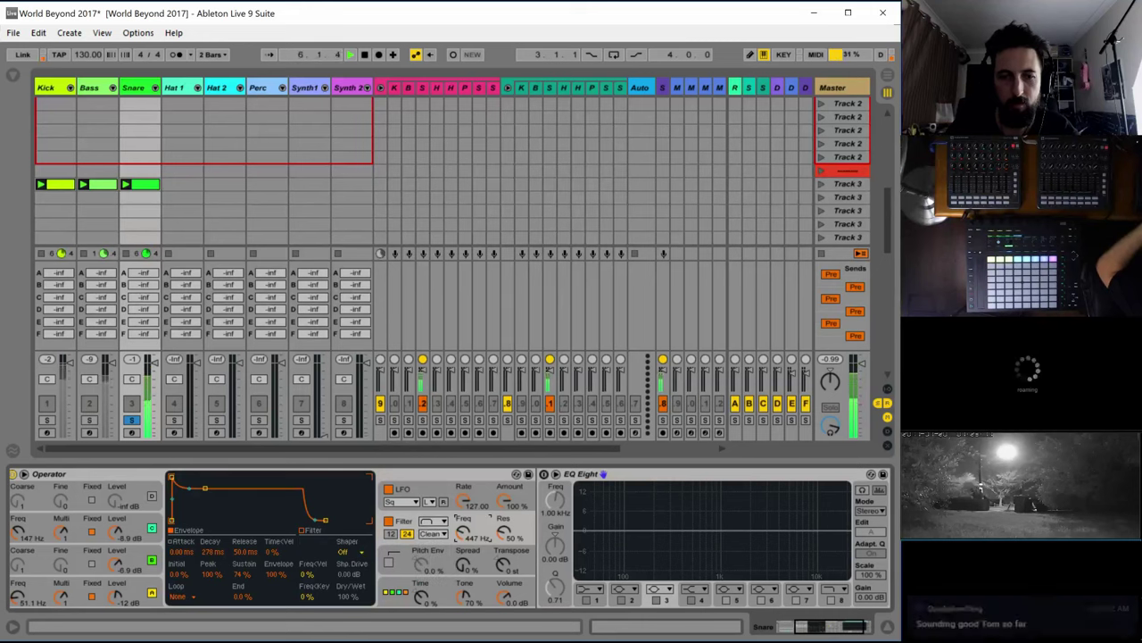
Set the filter to 183 Hz, 62% envelope amount and 21% resonance, and switch Operator's filter off
left_click_drag(464, 533, 464, 589)
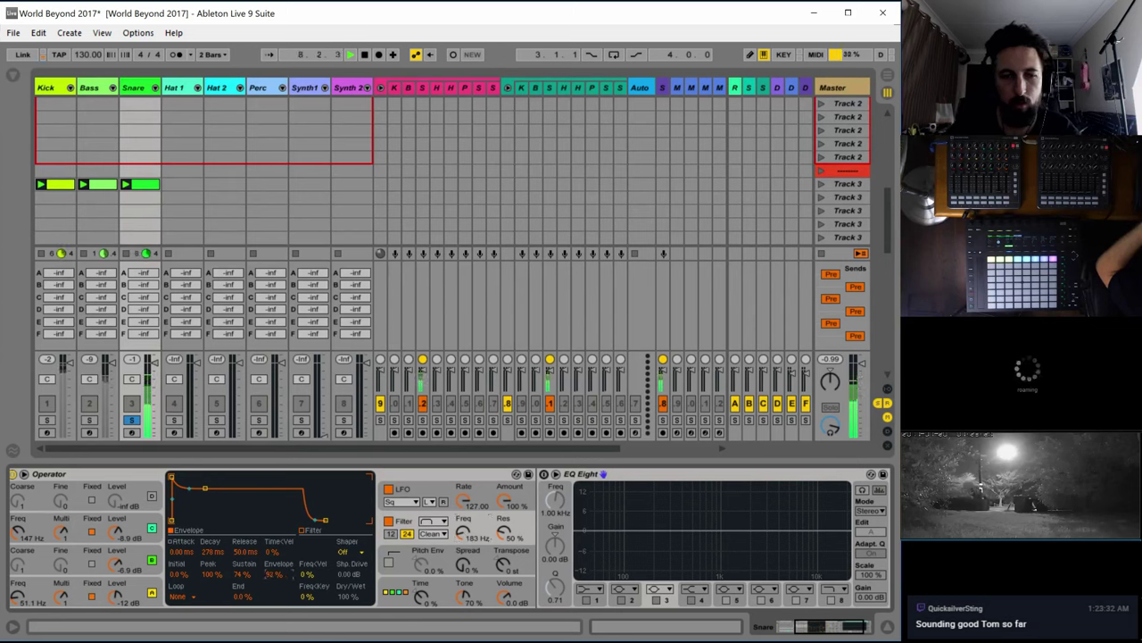
left_click_drag(278, 574, 279, 589)
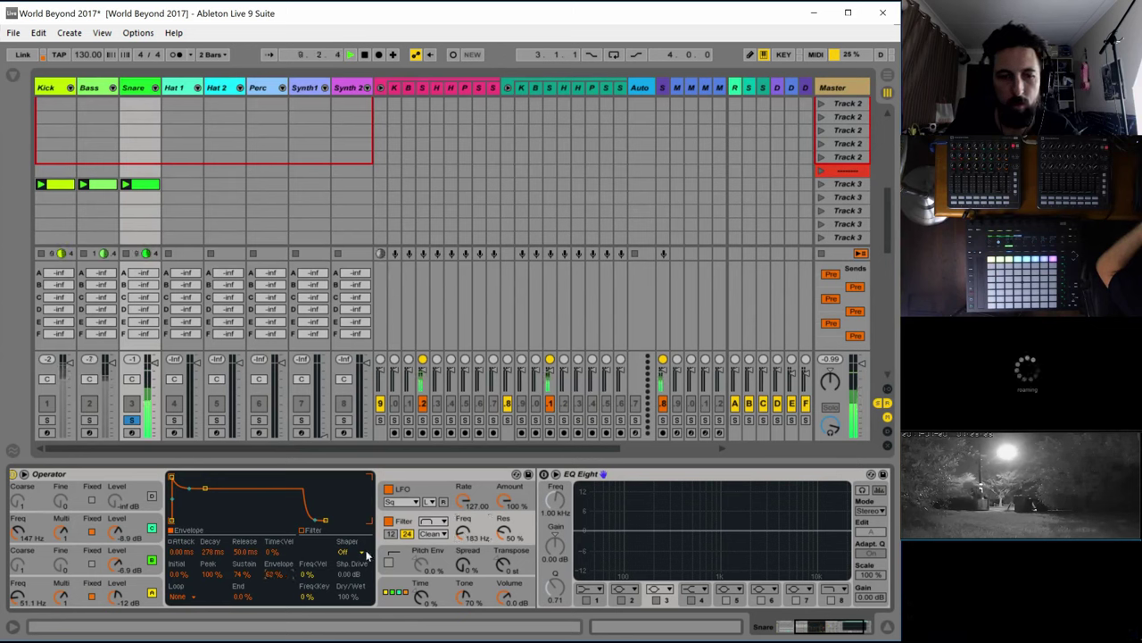
left_click_drag(504, 533, 504, 585)
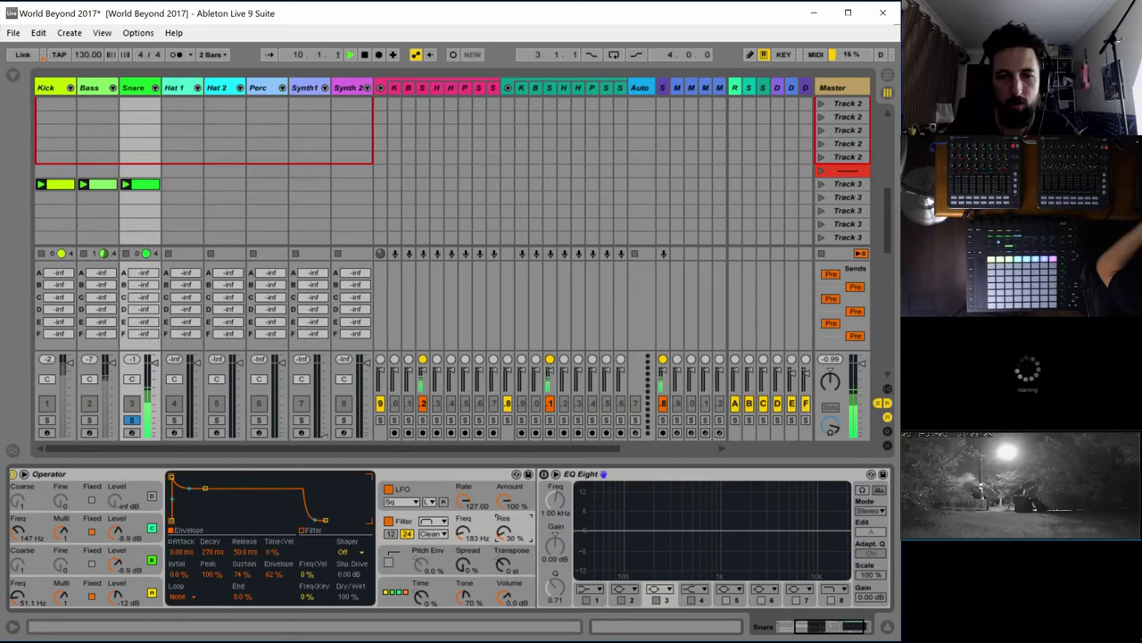
left_click(389, 521)
Enable the snare's EQ Eight and turn band 1 into a low cut at about 83.5 Hz
left_click(544, 474)
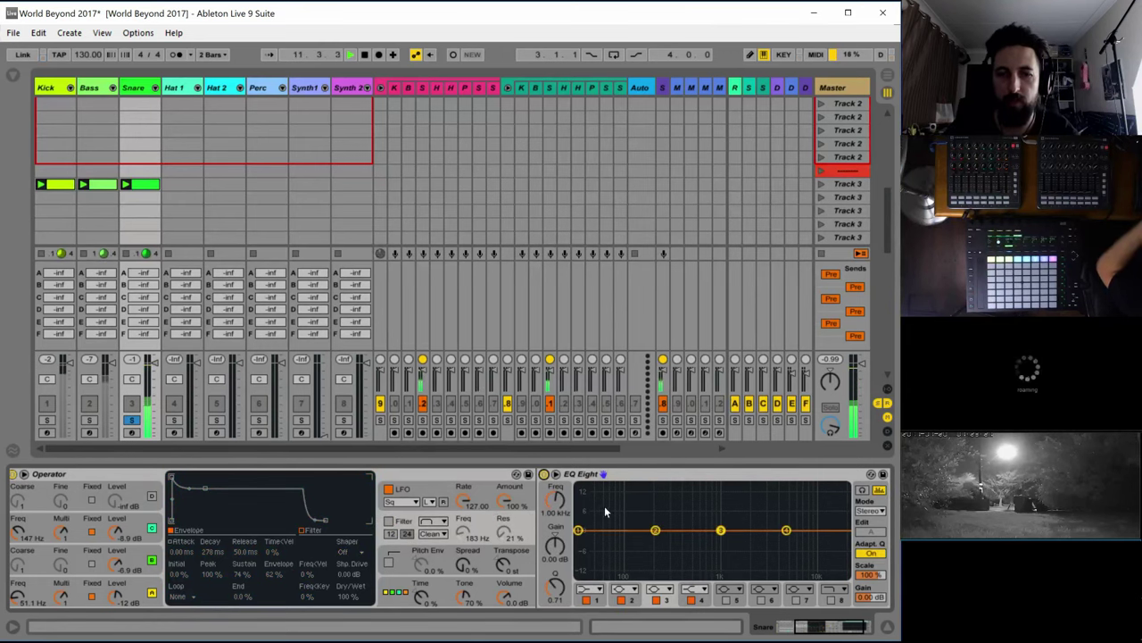
left_click(579, 530)
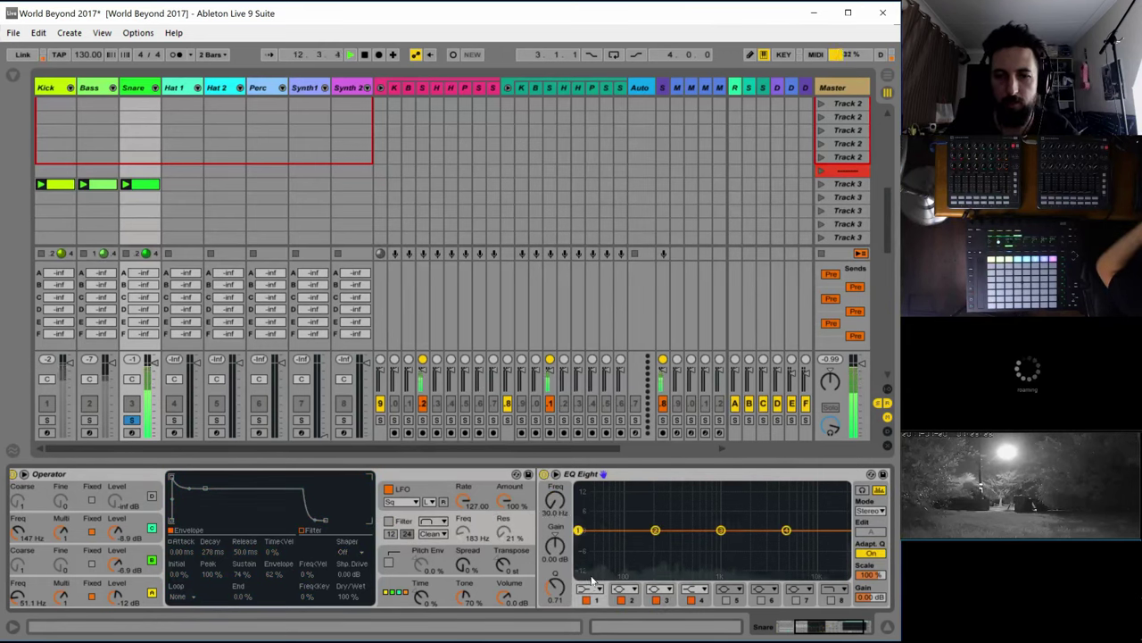
left_click(590, 582)
left_click(578, 541)
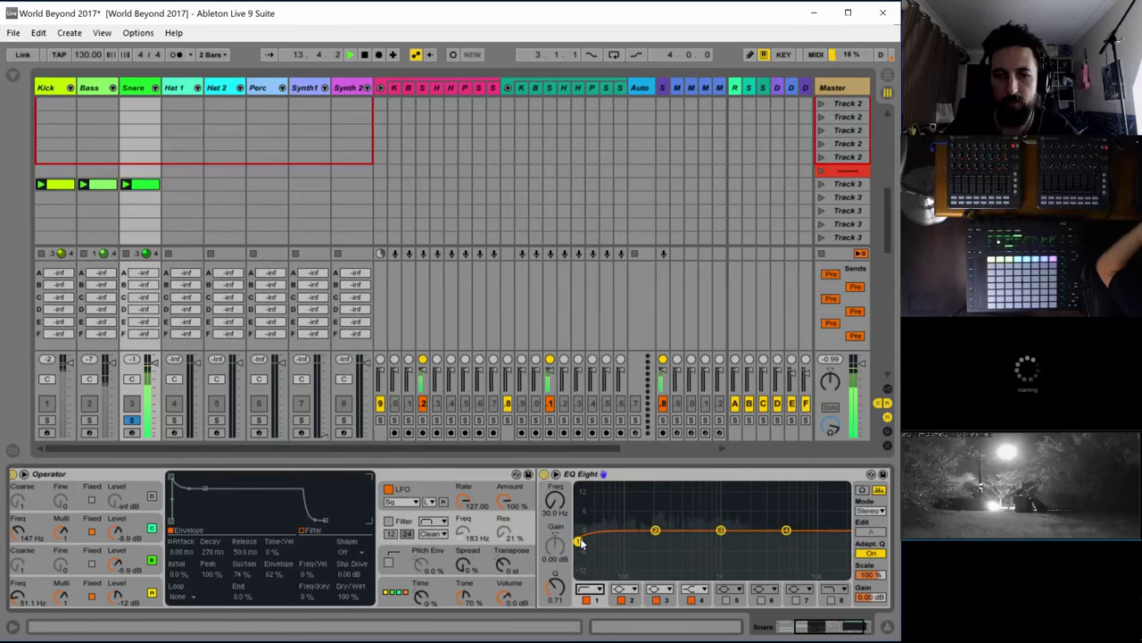
left_click_drag(578, 542, 620, 544)
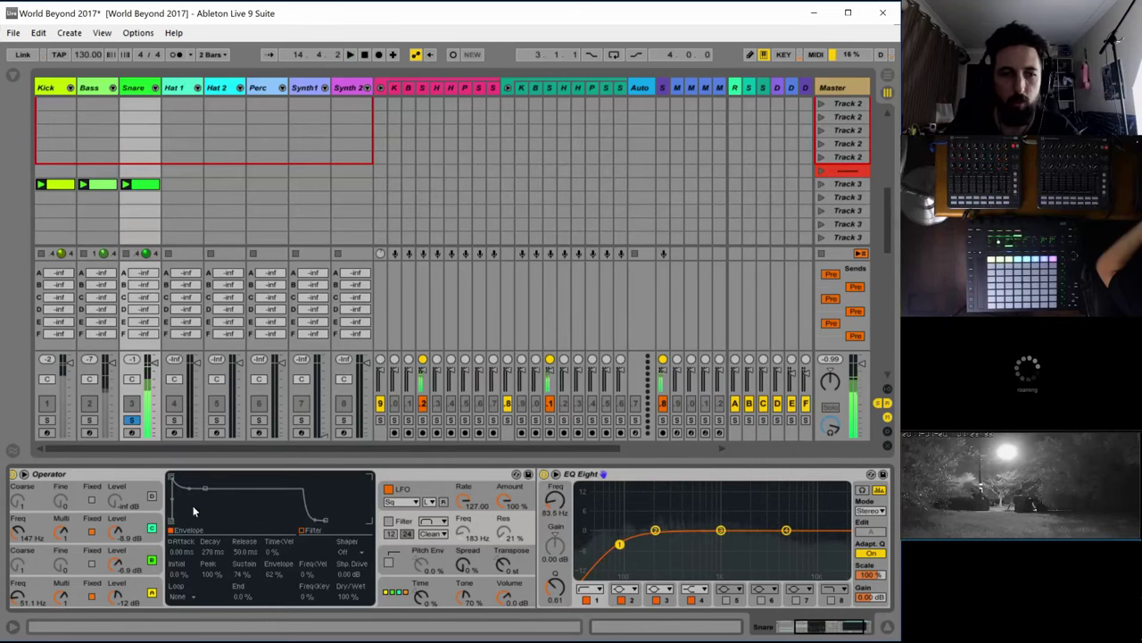
Bring in Operator's oscillator D at a -10 dB level with a fixed frequency of 58.1 Hz
left_click(146, 490)
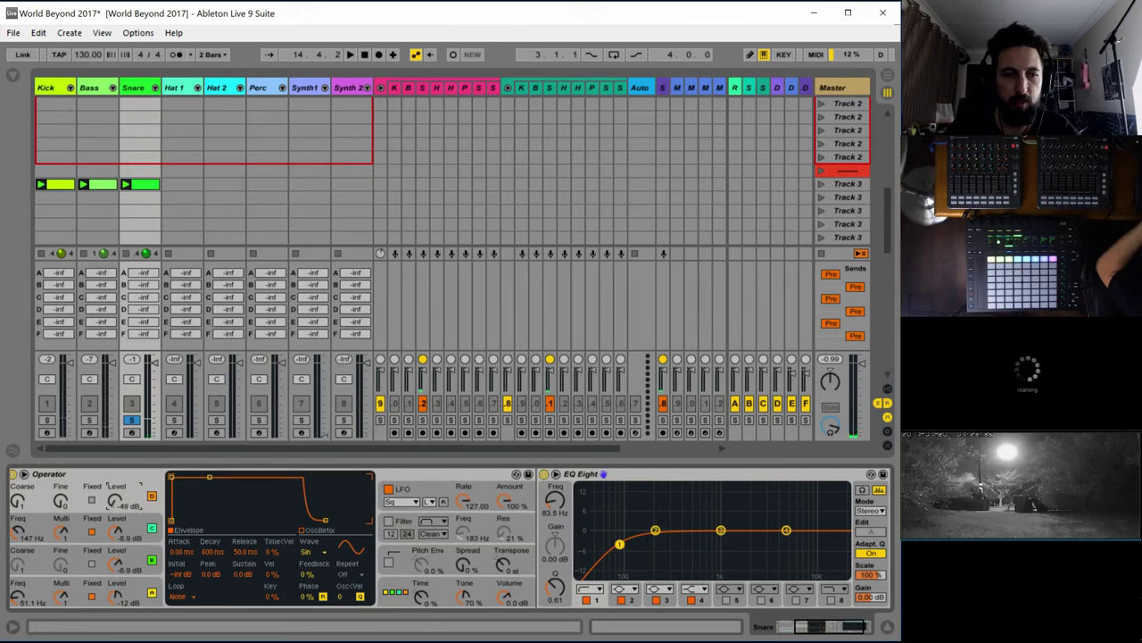
key("space")
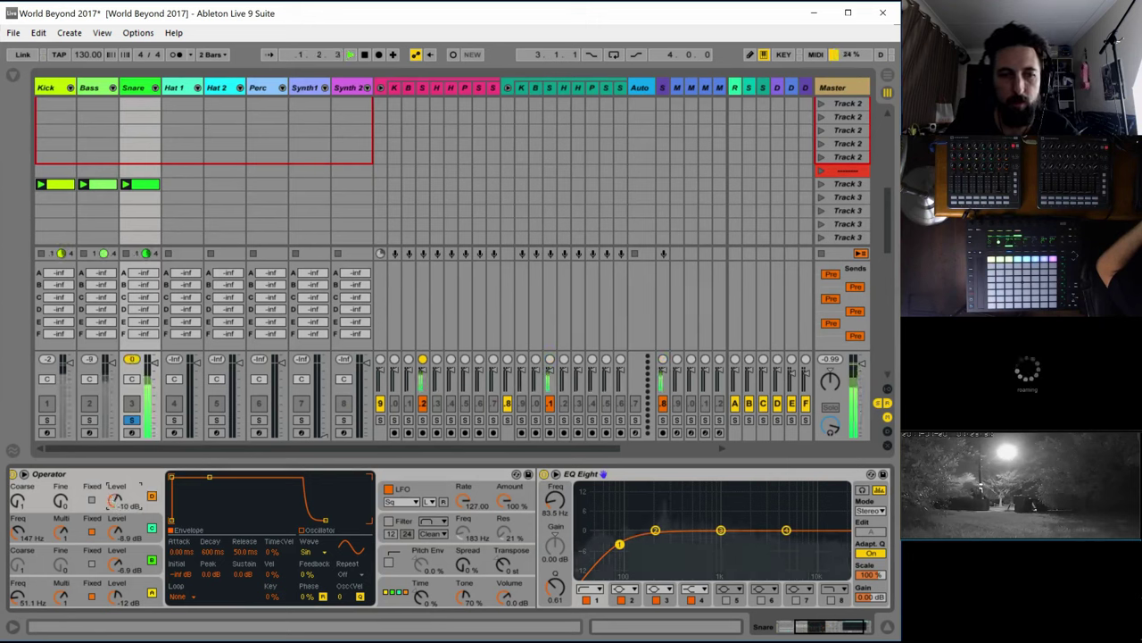
left_click(92, 500)
left_click_drag(17, 499, 17, 488)
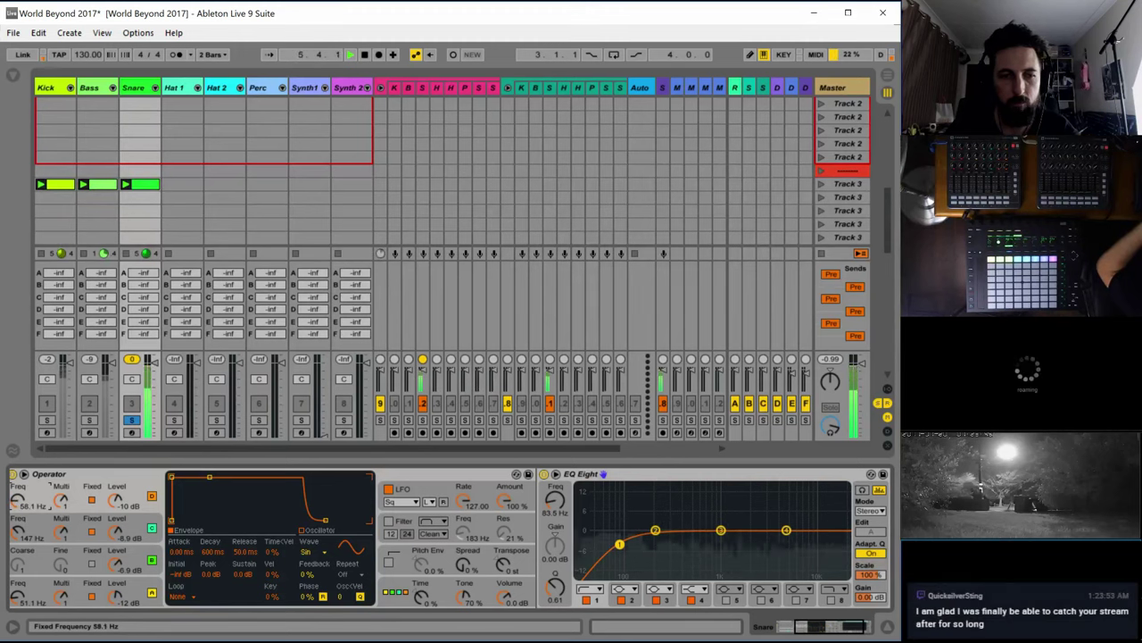
Give oscillator D's envelope a 519 ms decay with -inf dB sustain, and raise its fixed frequency to 96.6 Hz
left_click_drag(208, 474, 207, 519)
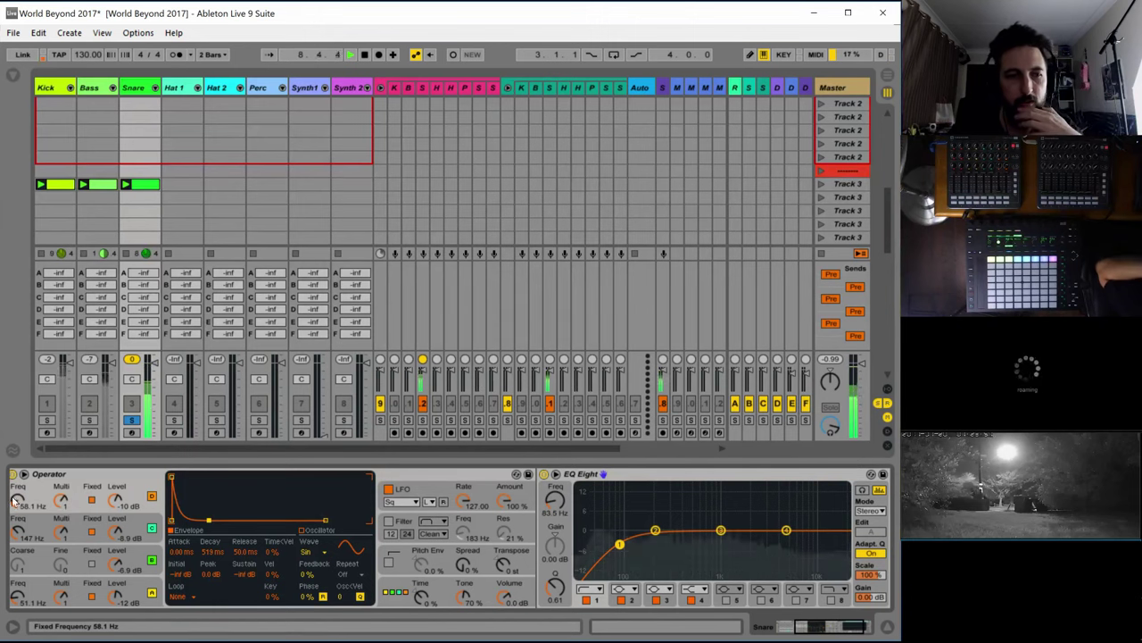
left_click_drag(18, 500, 18, 484)
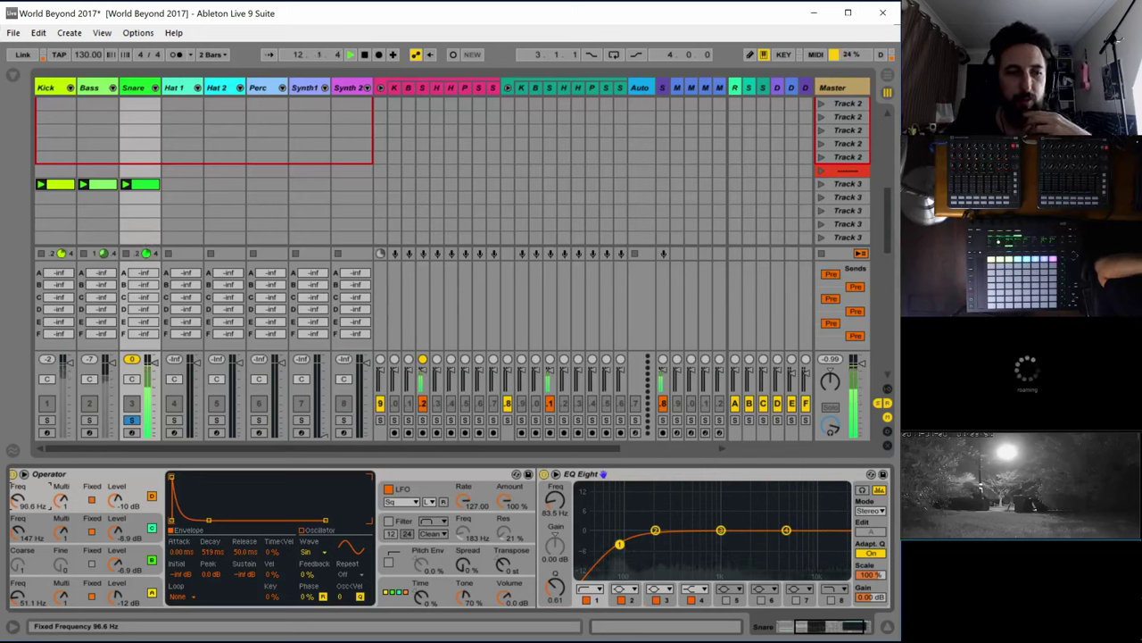
Shift the snare EQ Eight's band 1 low cut up to 114 Hz with a Q of 0.75
left_click_drag(18, 483, 18, 482)
mouse_move(808, 627)
left_mouse_down()
mouse_move(791, 628)
mouse_move(814, 628)
left_mouse_up()
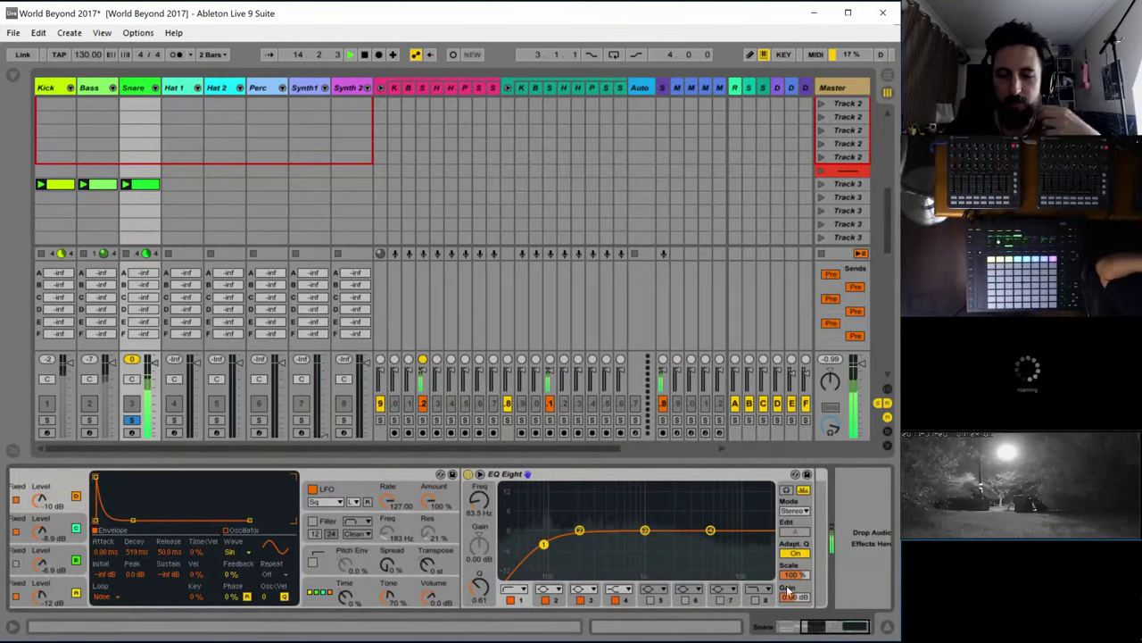
left_click_drag(542, 544, 557, 539)
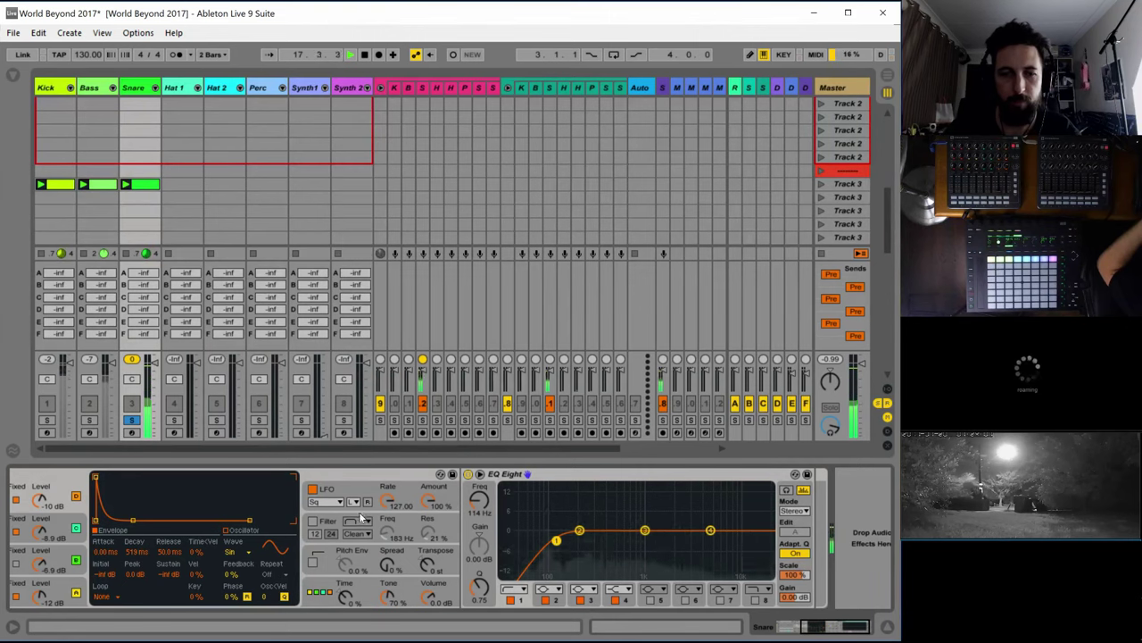
Lower Operator oscillator D's fixed frequency to 56.9 Hz and lengthen its envelope decay to 41.2 s
left_click(790, 627)
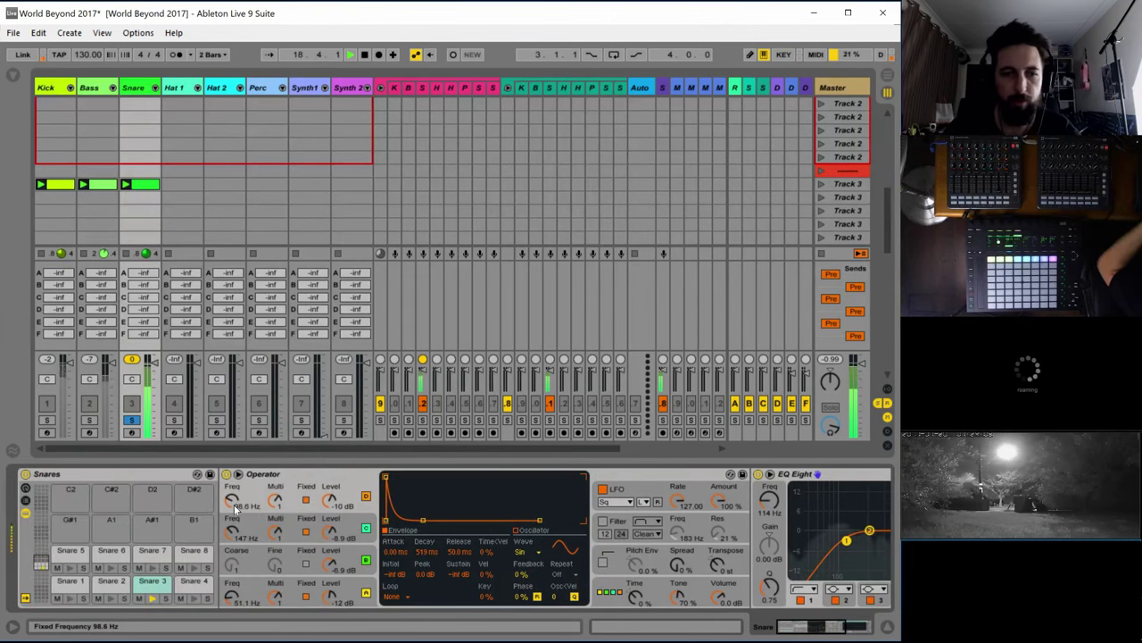
left_click_drag(234, 503, 234, 491)
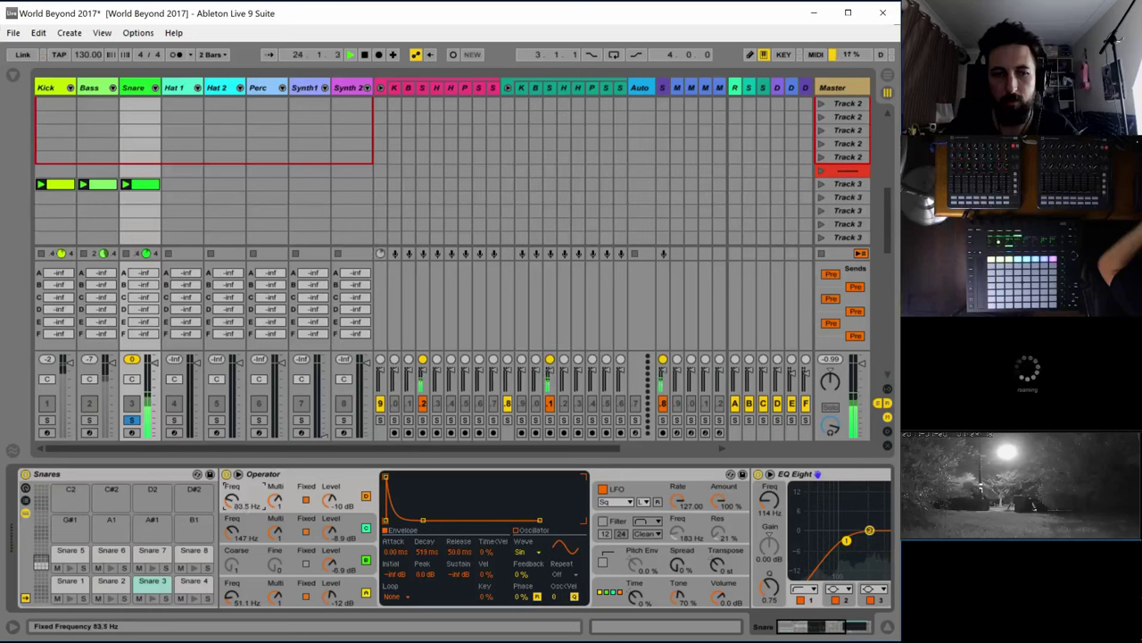
left_click(629, 482)
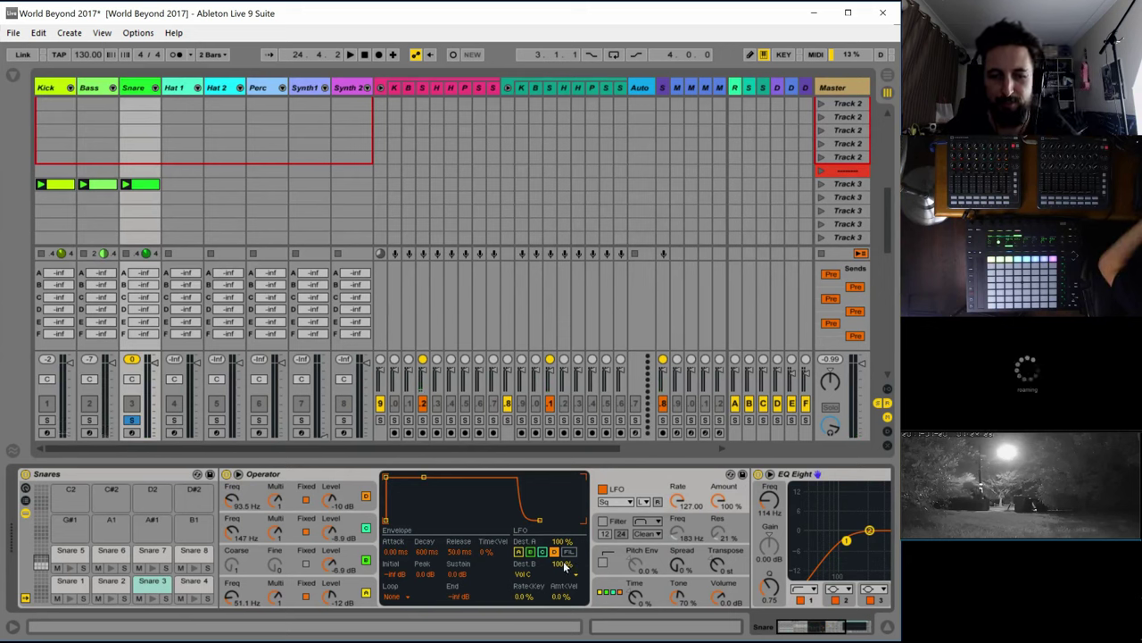
key("space")
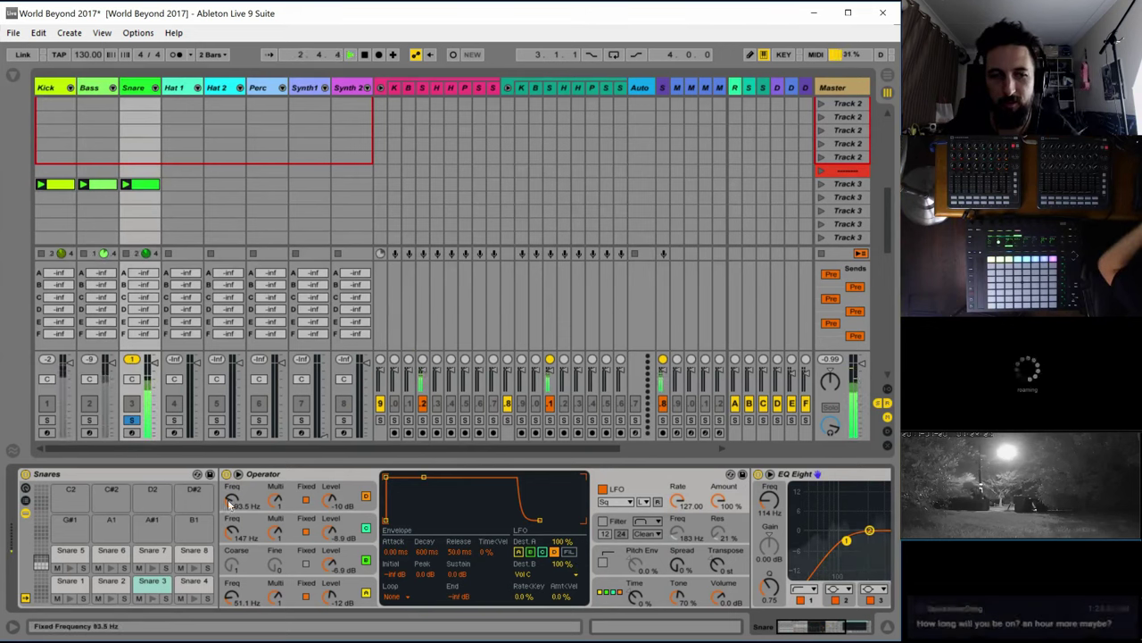
left_click_drag(251, 507, 251, 486)
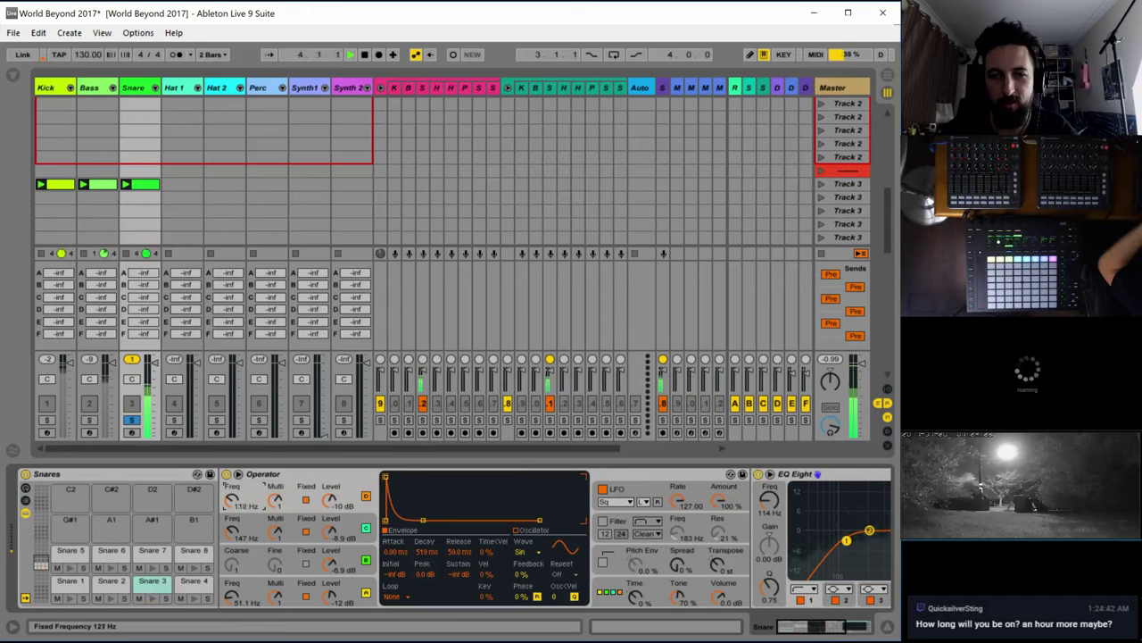
left_click_drag(232, 500, 232, 388)
left_click_drag(232, 500, 232, 534)
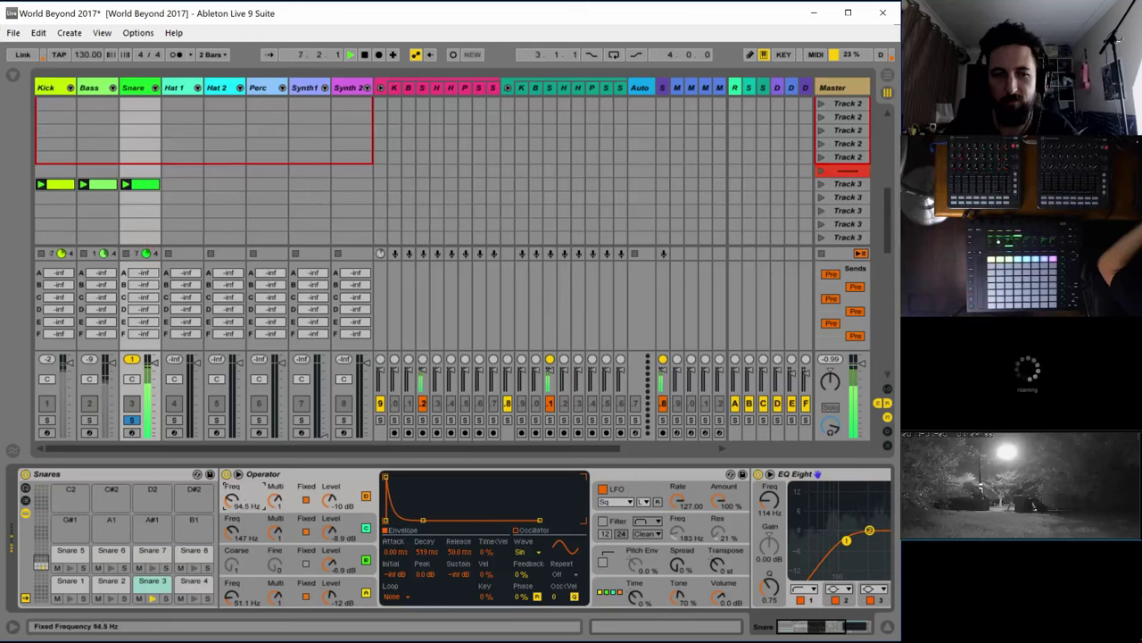
left_click_drag(425, 526, 451, 527)
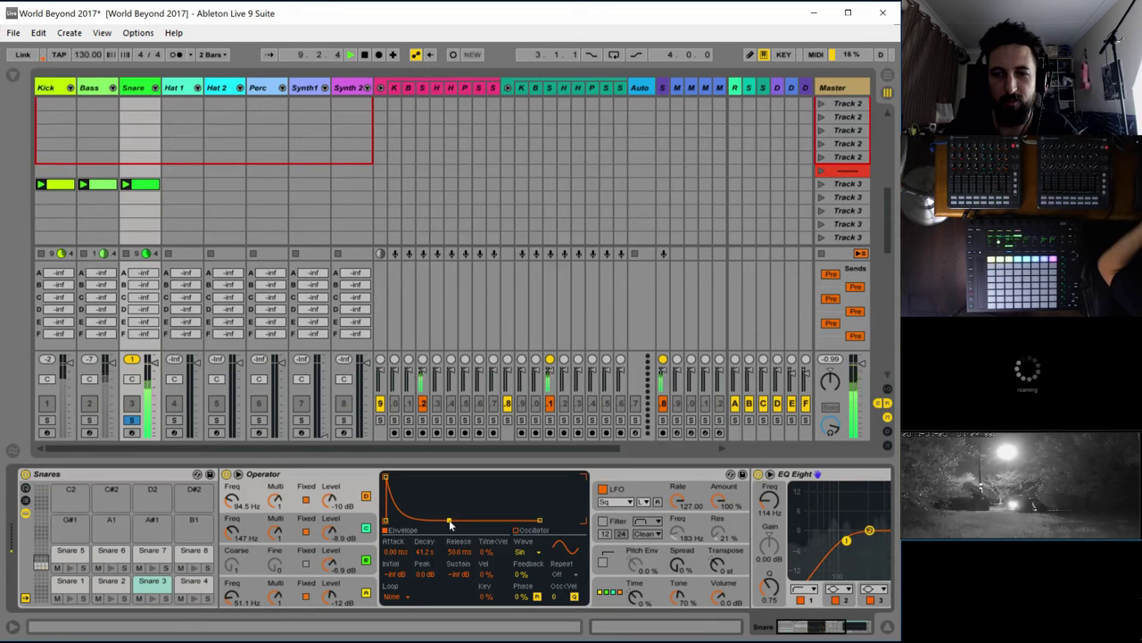
left_click_drag(232, 499, 231, 520)
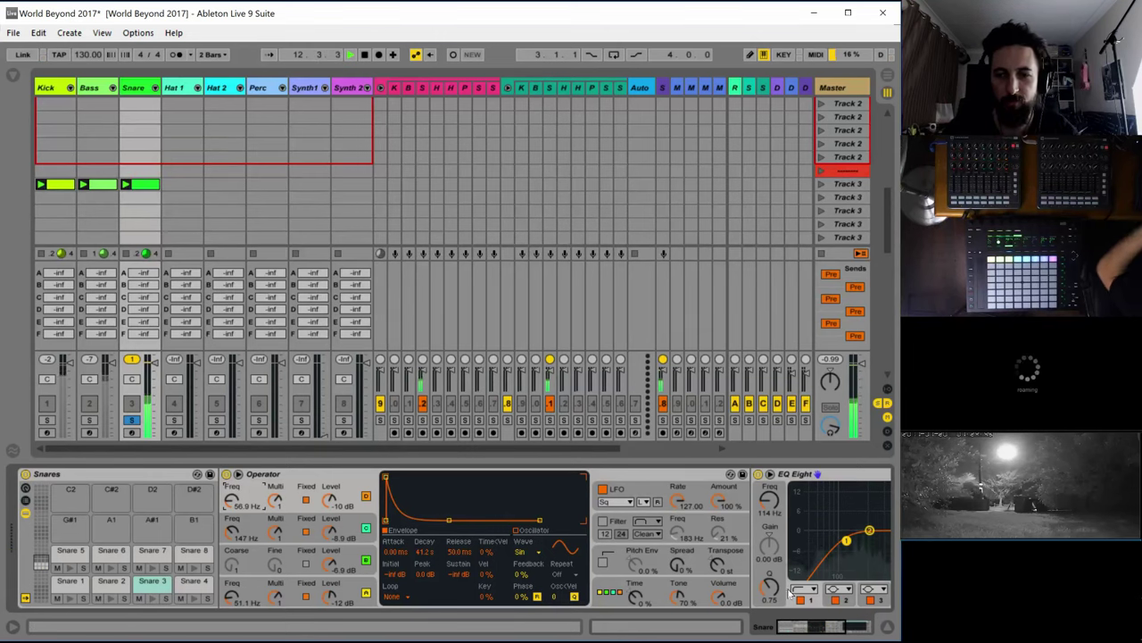
Enable band 5 in the snare's EQ Eight as a narrow 11.8 dB boost at 6.47 kHz with a Q of 4.08
left_click_drag(811, 627, 867, 628)
key("space")
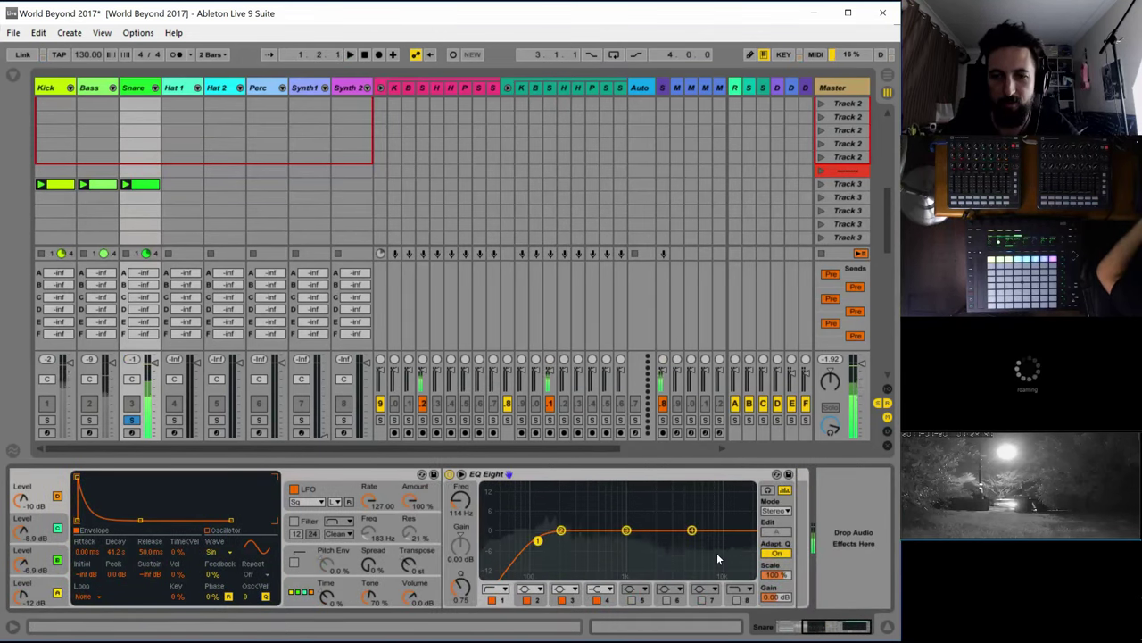
key("space")
key("space")
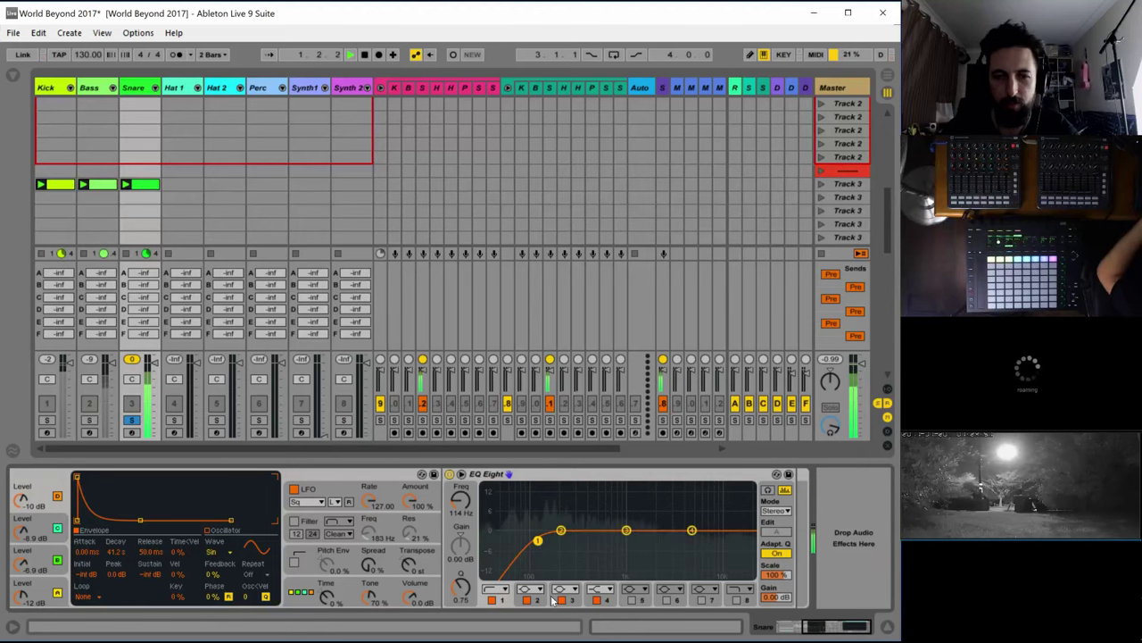
left_click(632, 600)
left_click_drag(532, 532, 703, 494)
left_click_drag(460, 587, 460, 569)
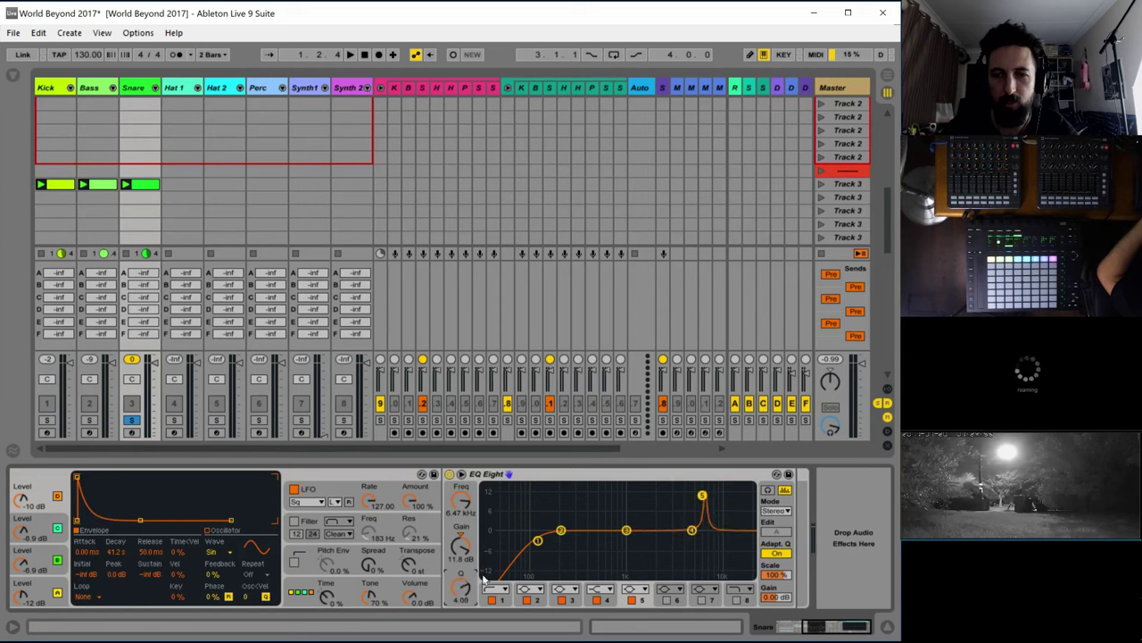
Solo the bass alongside the snare during playback and retune EQ band 5 to 949 Hz, 6.67 dB gain and a Q of 1.29
key("space")
left_click_drag(703, 494, 652, 487)
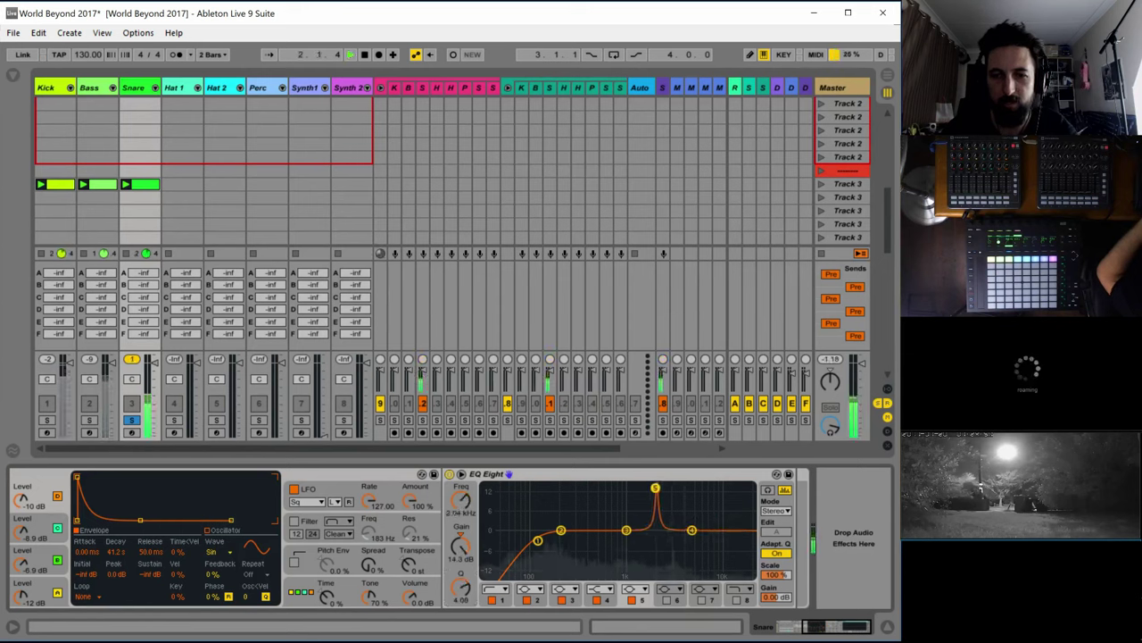
left_click(90, 420)
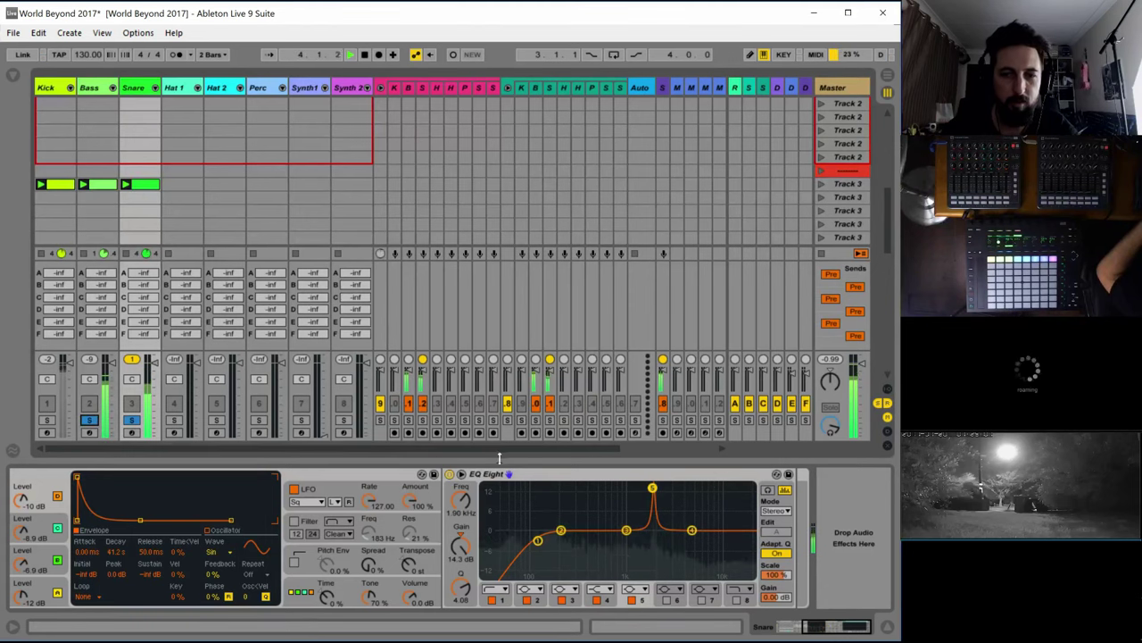
left_click_drag(652, 488, 622, 490)
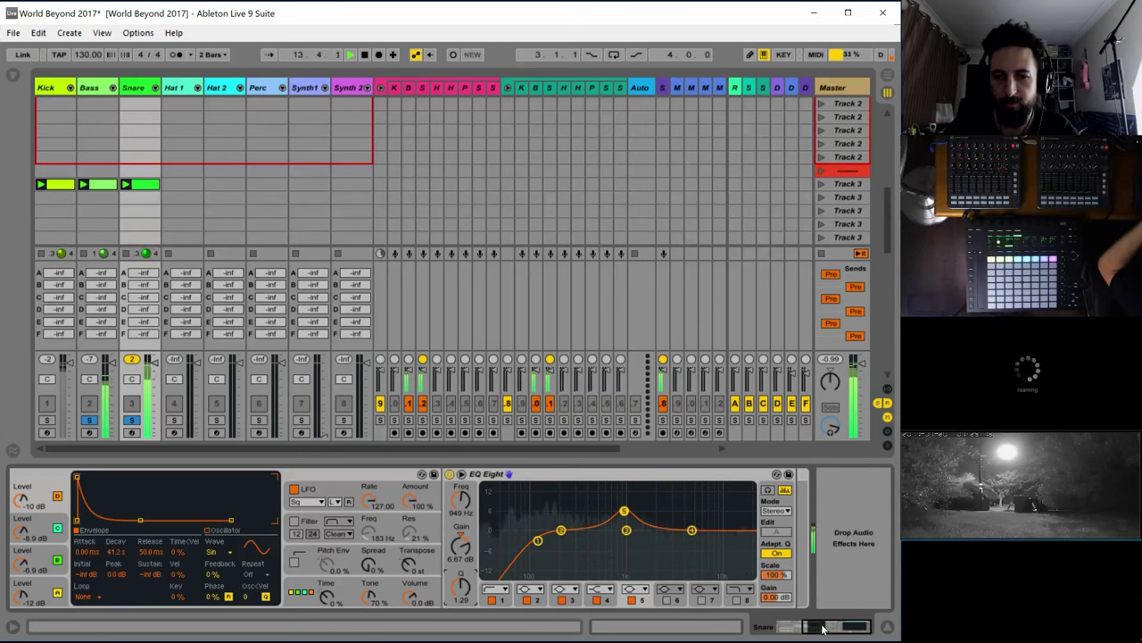
Set Operator oscillator B's envelope decay to 667 ms and its level to -7.9 dB
left_click_drag(821, 626, 788, 630)
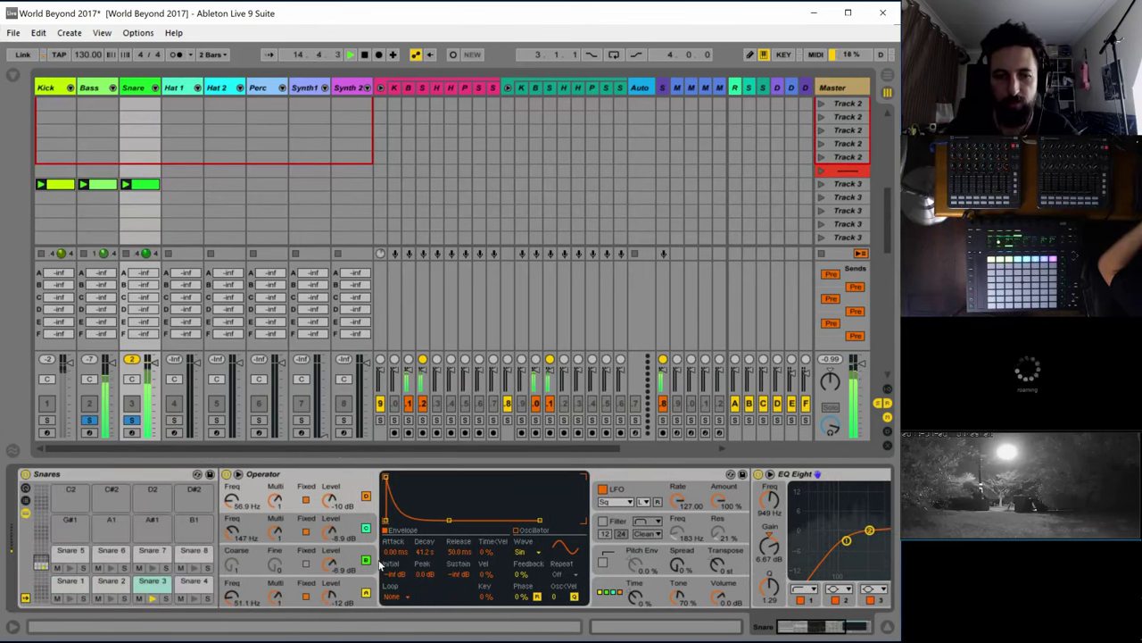
left_click(343, 552)
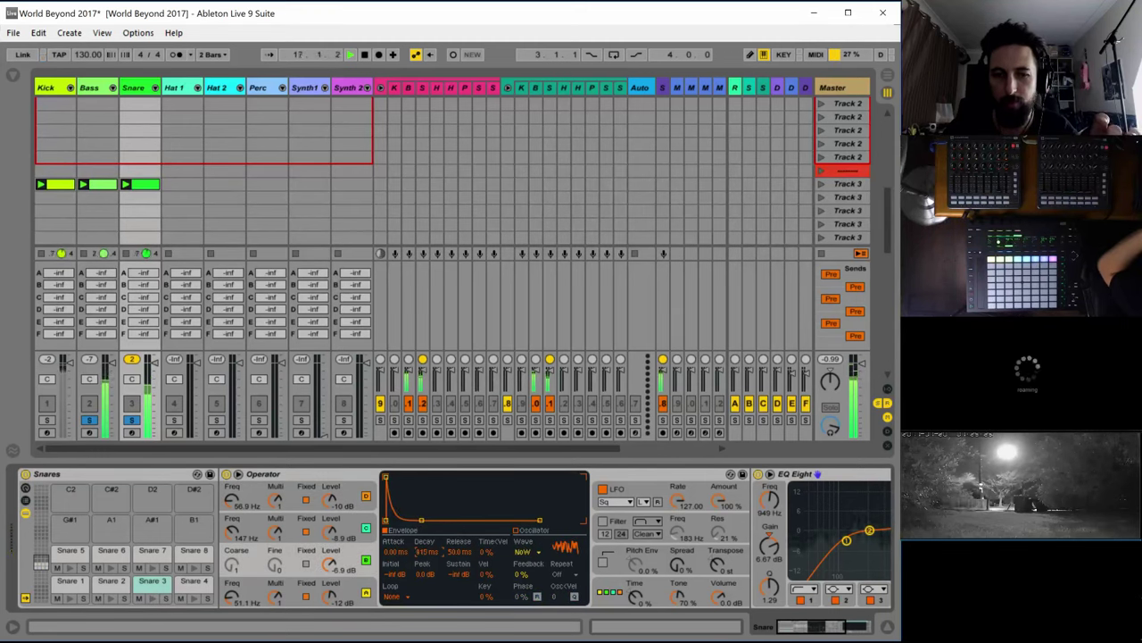
left_click_drag(423, 553, 423, 529)
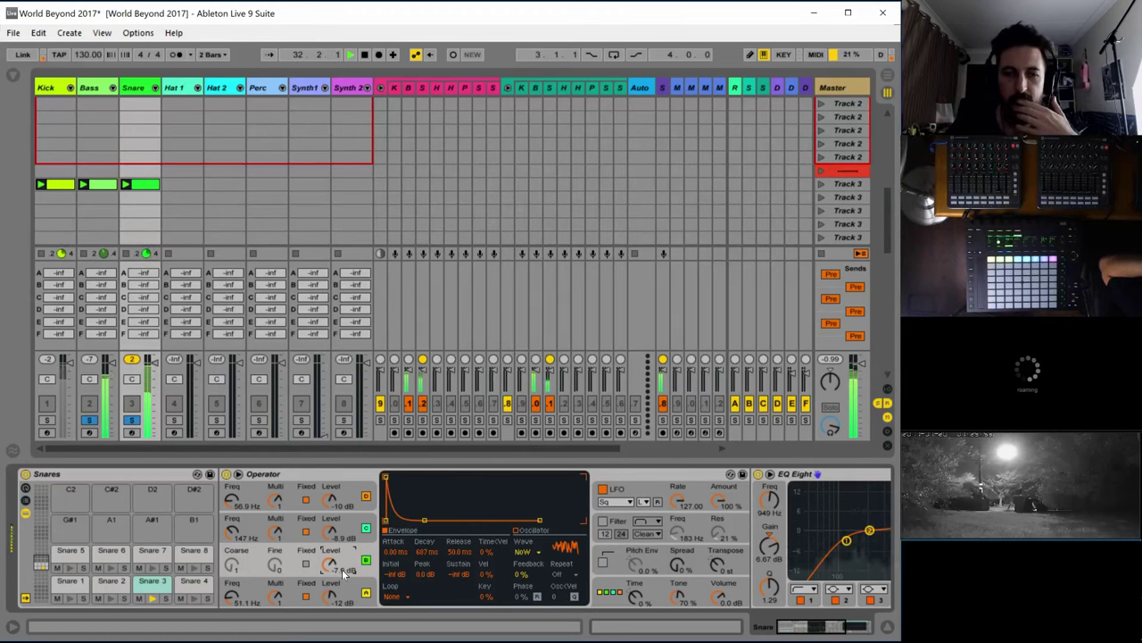
Unsolo the bass and snare tracks and nudge the snare track's volume up slightly in the full mix
left_click(88, 421)
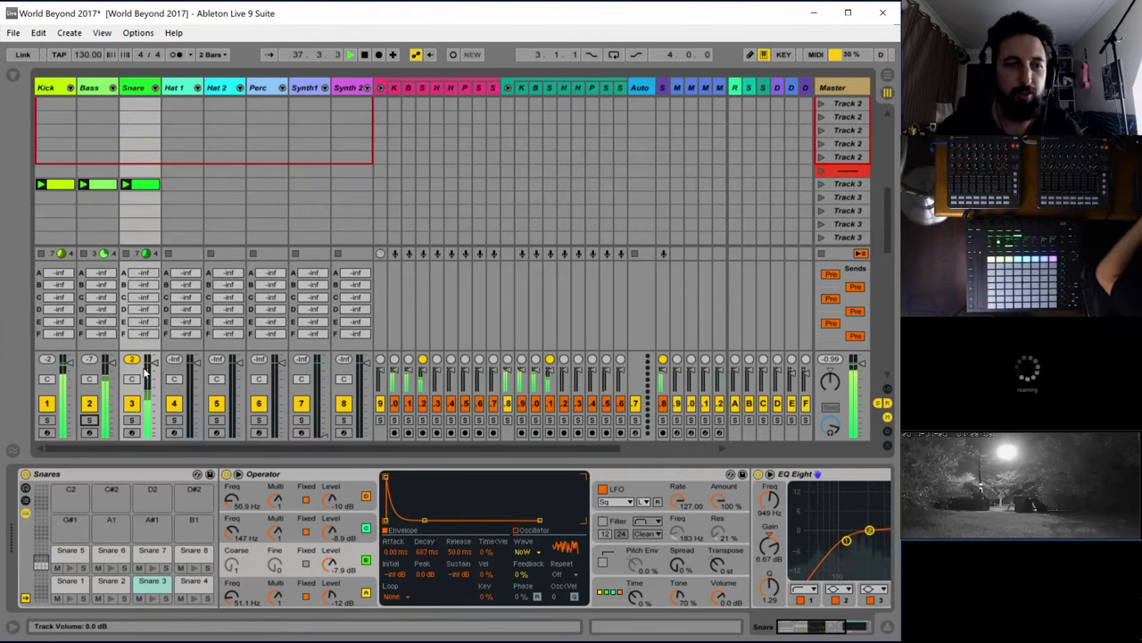
left_click_drag(154, 368, 153, 360)
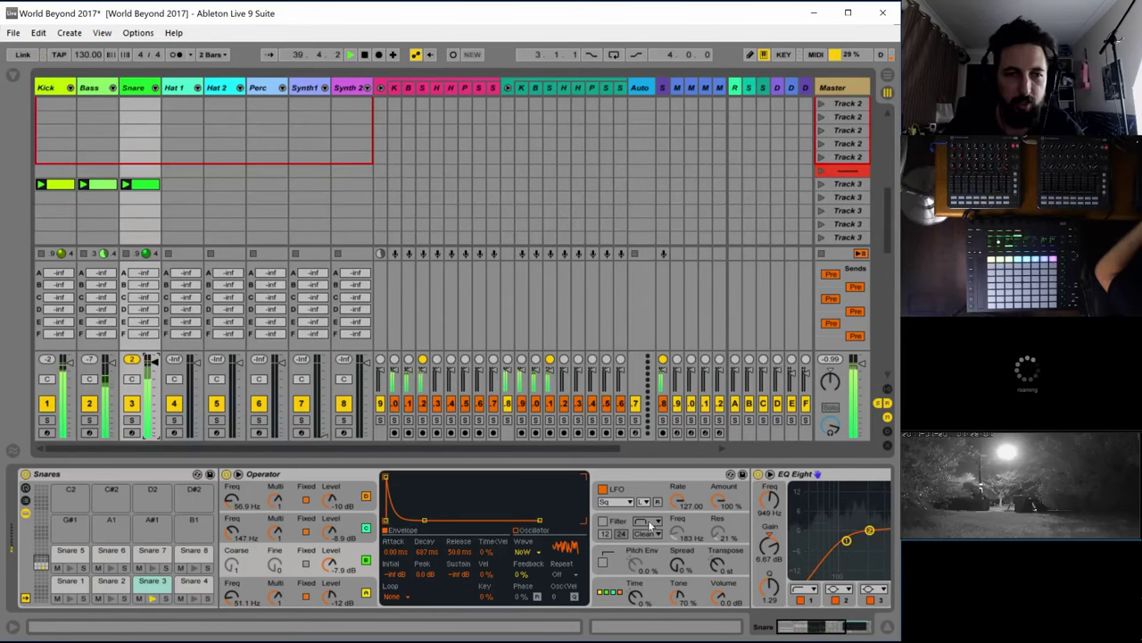
left_click_drag(816, 626, 844, 625)
mouse_move(789, 592)
left_mouse_down()
mouse_move(789, 630)
mouse_move(789, 578)
mouse_move(789, 593)
left_mouse_up()
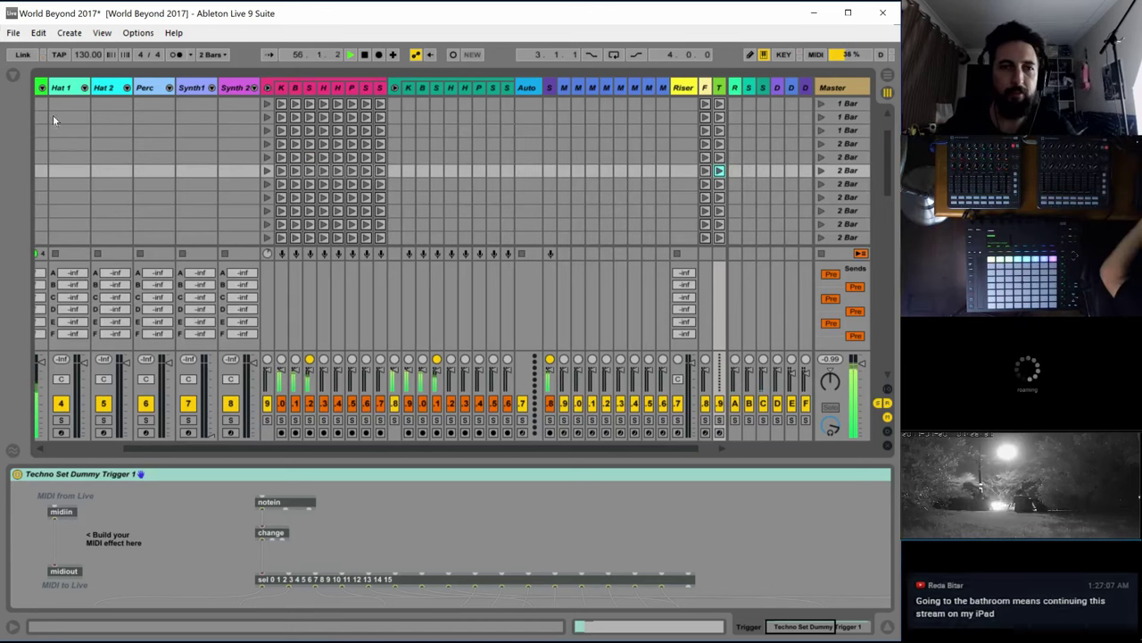
Create an empty MIDI clip on the Hat 1 track in the Track 3 scene that holds the kick, bass and snare clips
left_click_drag(232, 448, 100, 331)
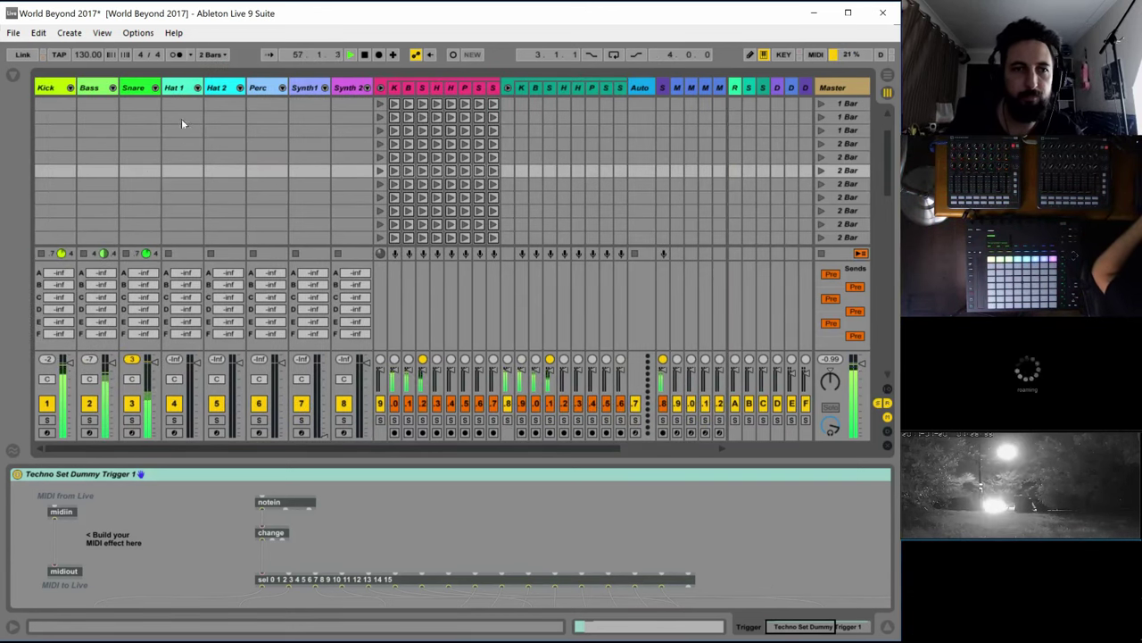
left_click(182, 169)
scroll(180, 199, "down", 2)
scroll(179, 198, "down", 4)
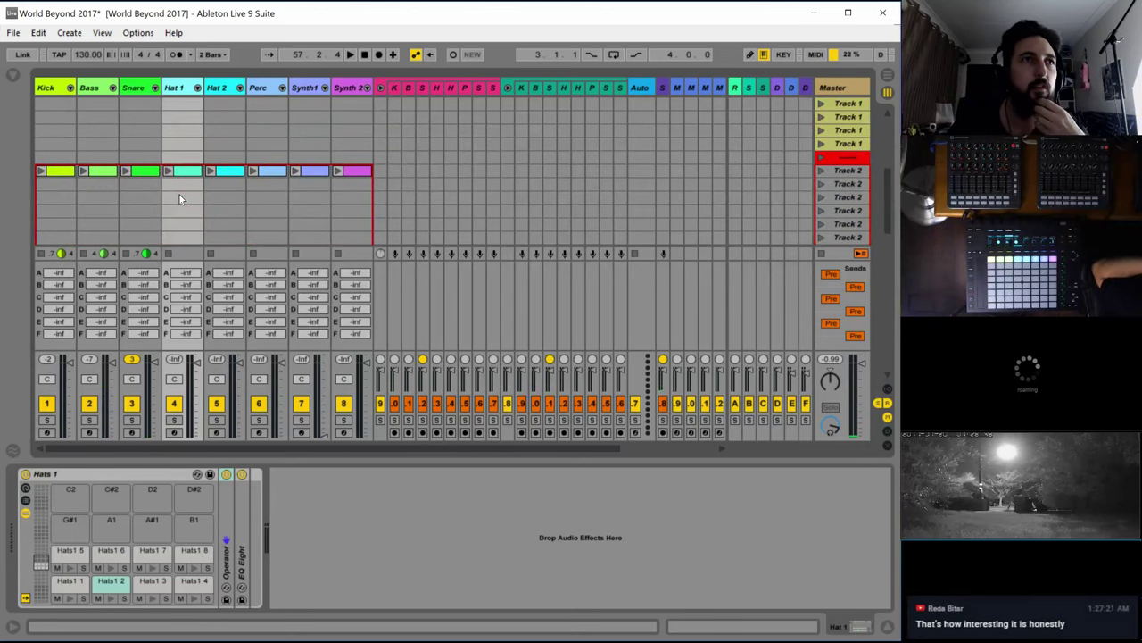
scroll(180, 195, "down", 1)
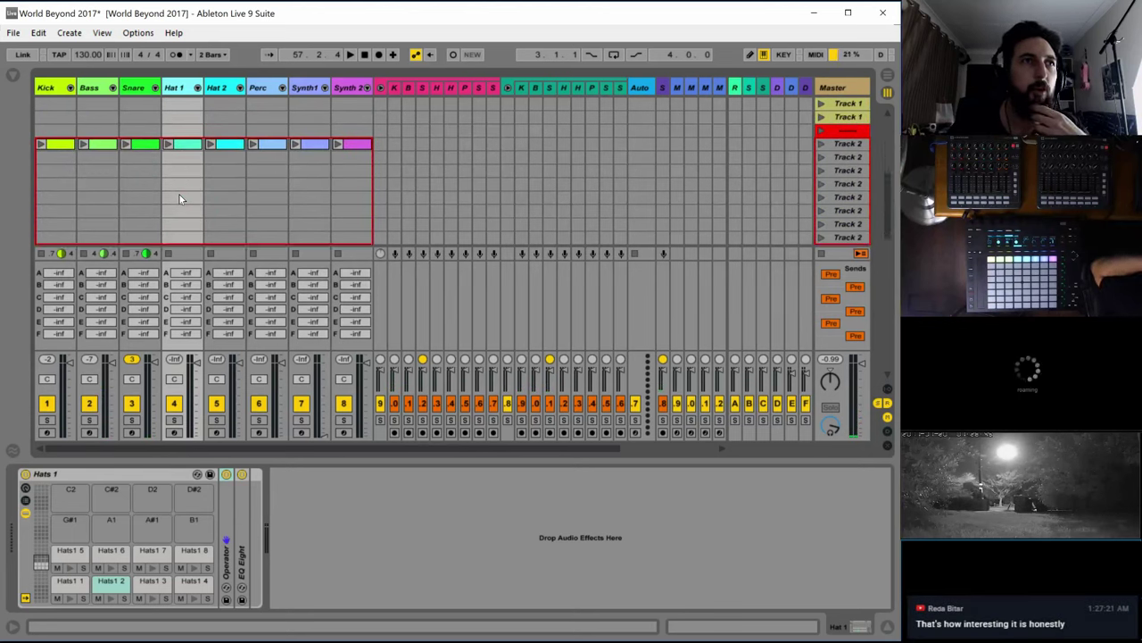
scroll(181, 200, "down", 2)
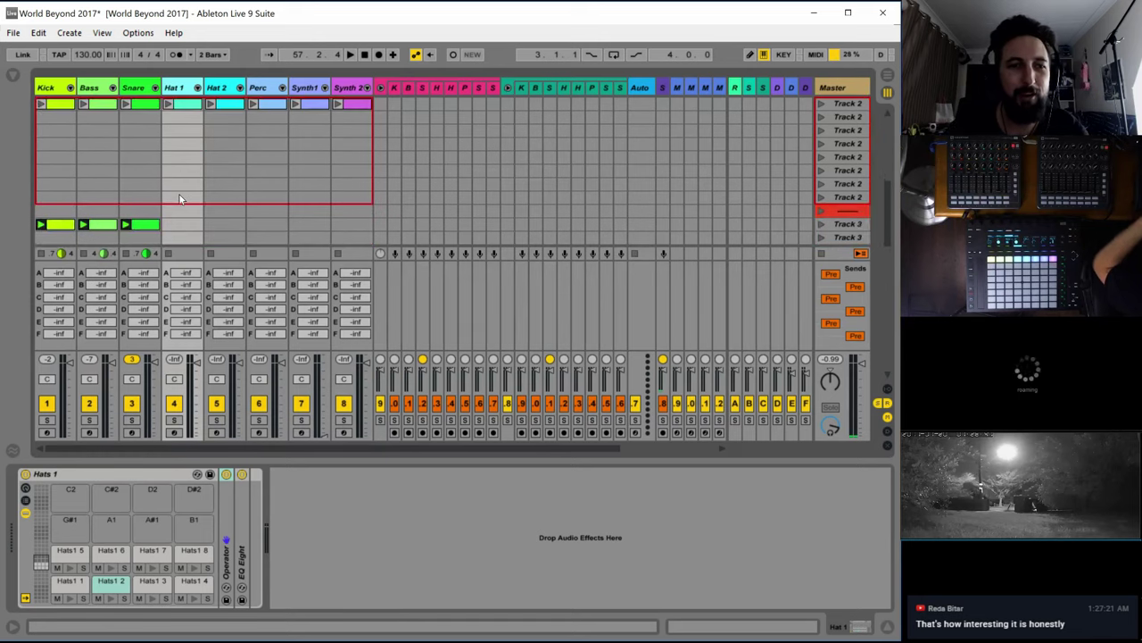
double_click(182, 197)
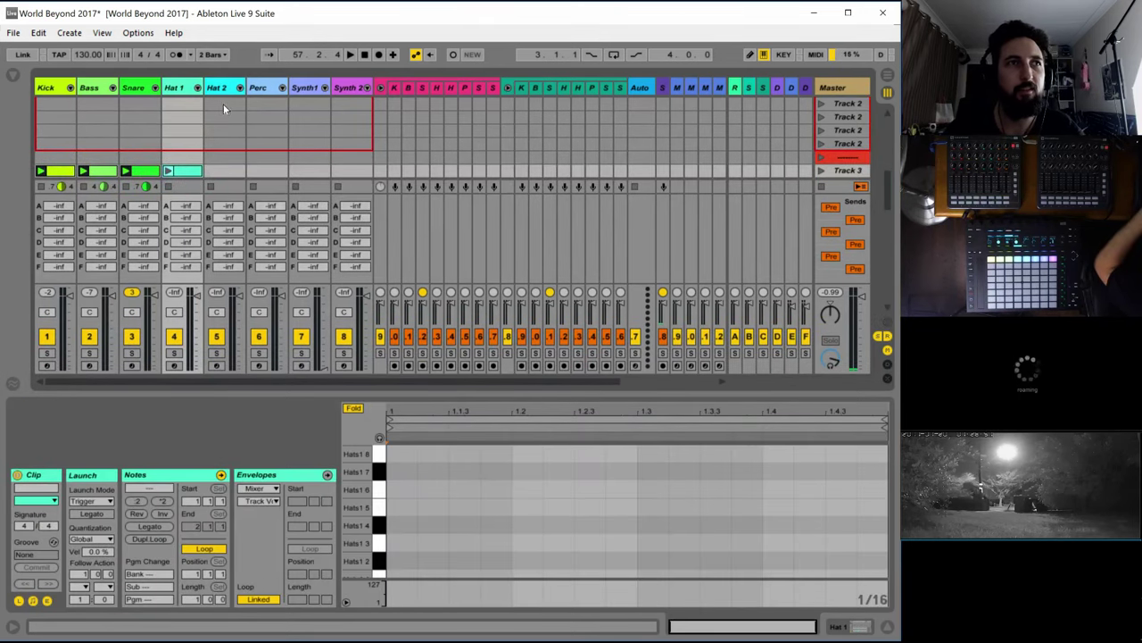
Launch the new Hat 1 clip together with the kick, bass and snare clips
key("space")
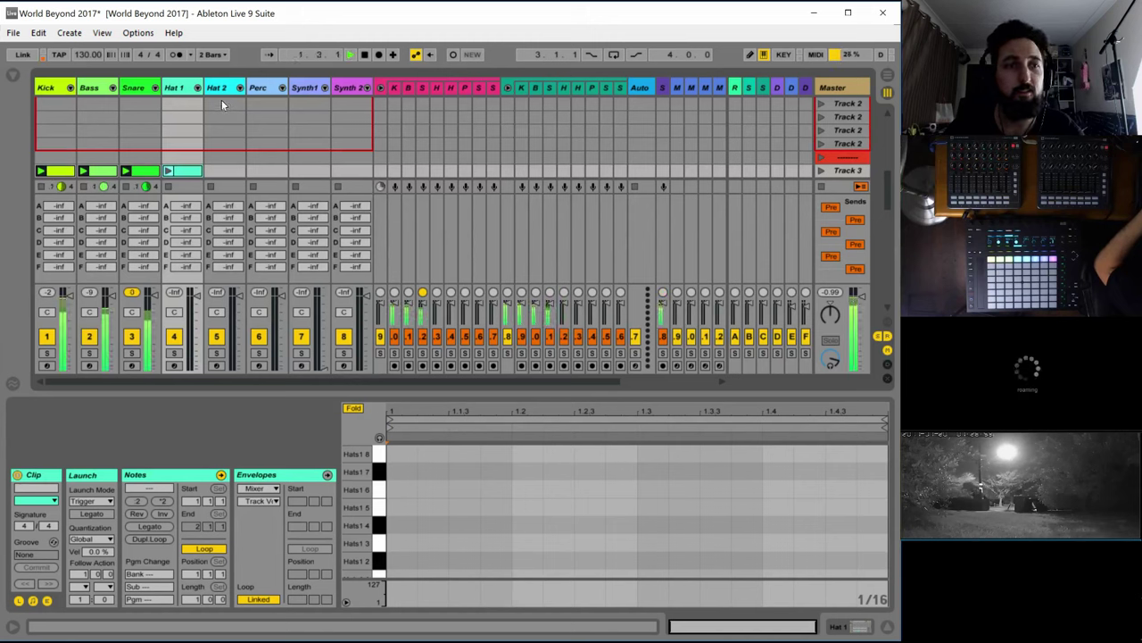
key("space")
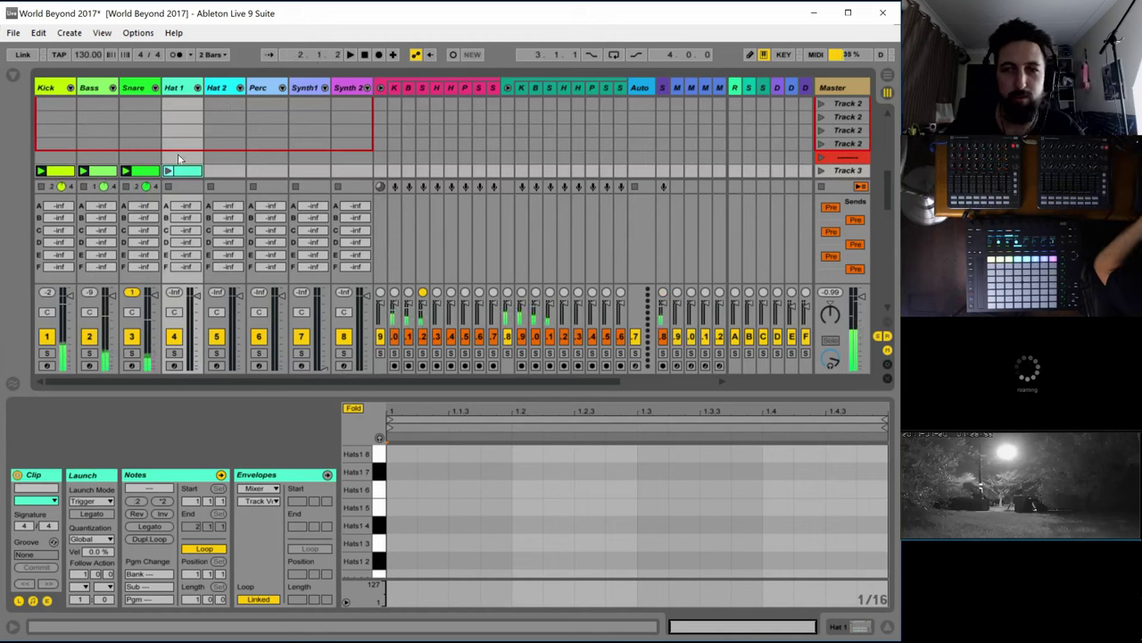
scroll(179, 156, "down", 2)
left_click(168, 145)
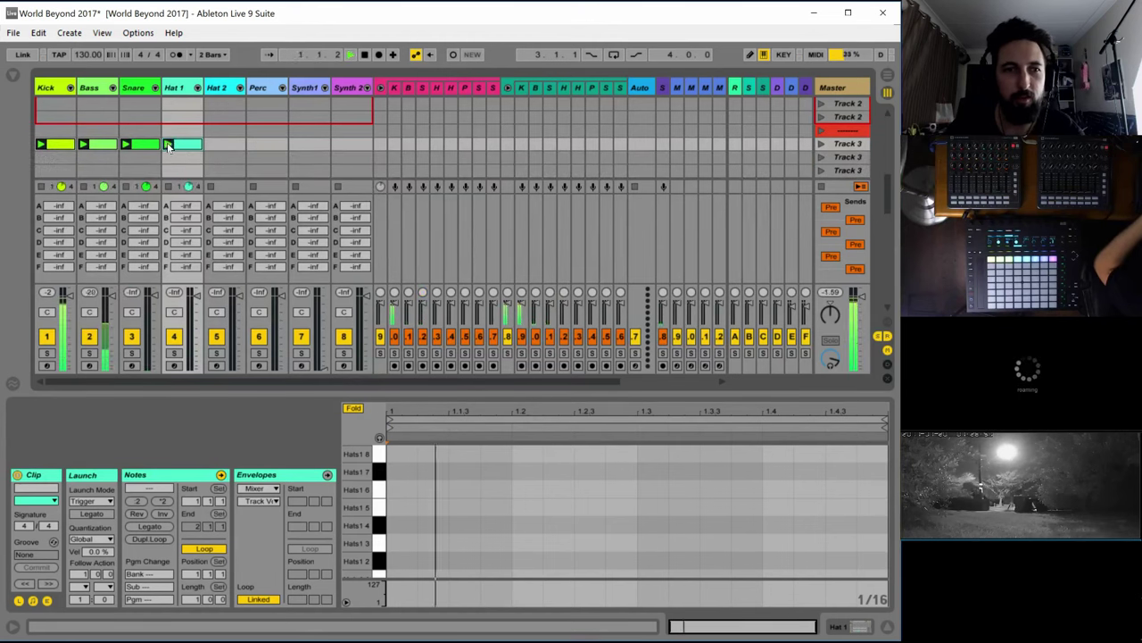
Add four off-beat Hats1 3 notes to the clip at 1.1.3, 1.2.3, 1.3.3 and 1.4.3
scroll(458, 454, "down", 1)
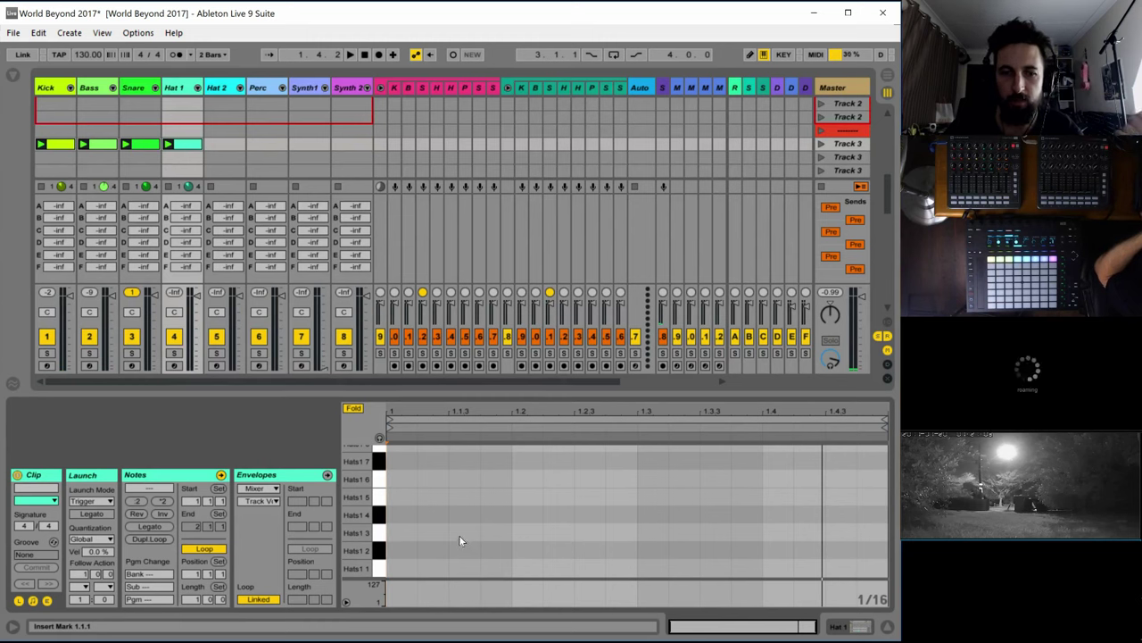
double_click(459, 533)
double_click(578, 534)
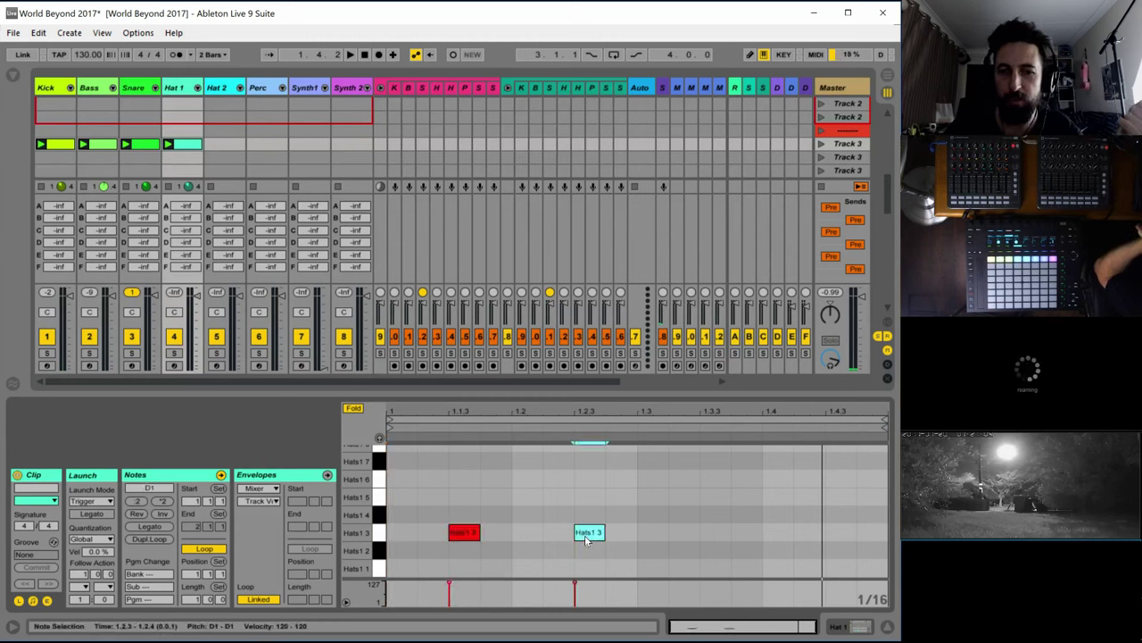
double_click(714, 533)
double_click(839, 533)
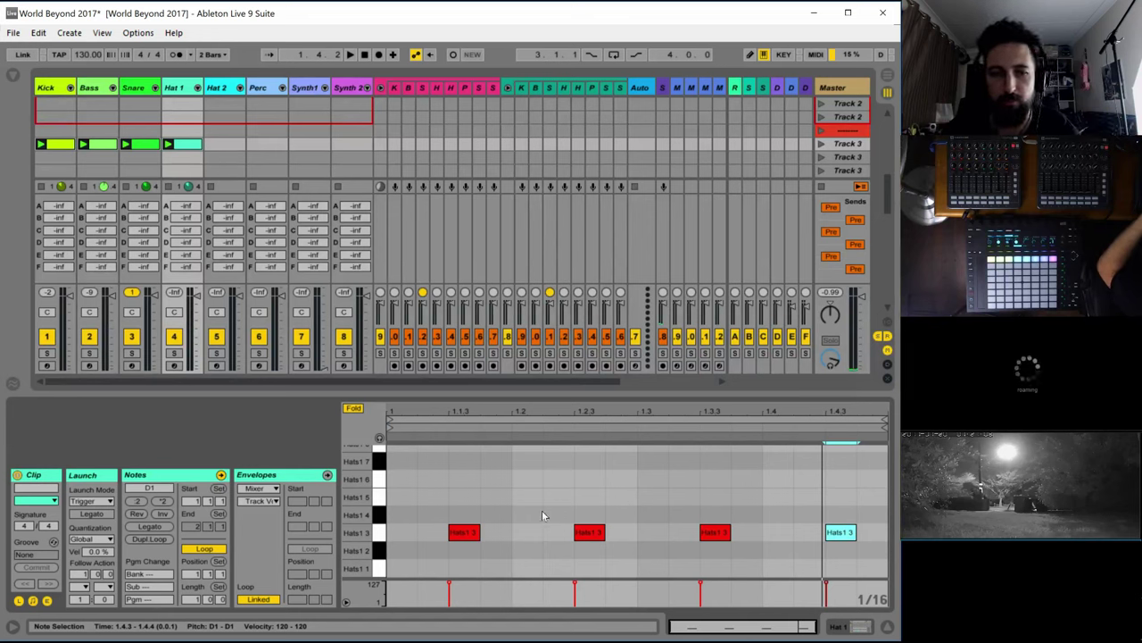
Solo the Hat 1 track, start playback and show the track's Hats 1 device chain
left_click(175, 353)
key("space")
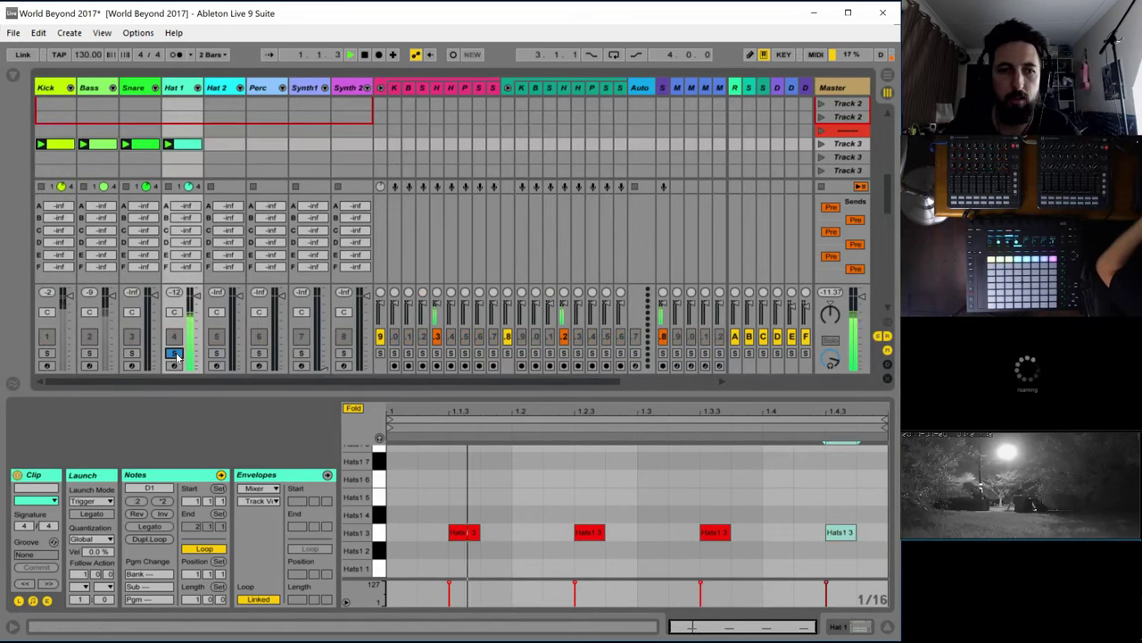
left_click(177, 87)
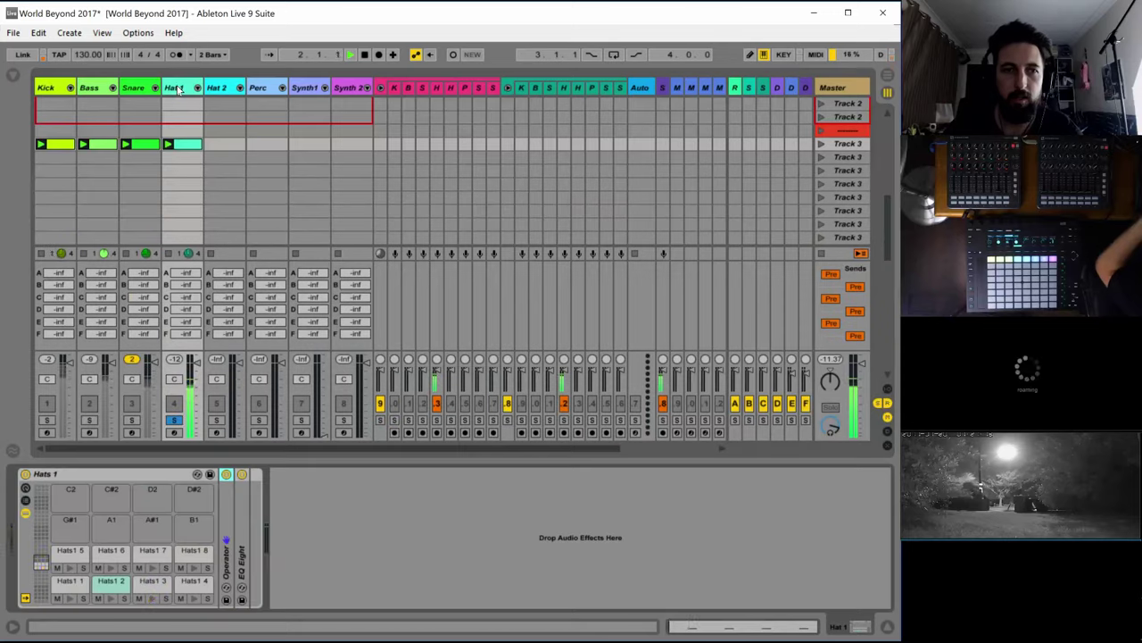
Set oscillator A of the Hats1 3 pad's Operator to the Noise Looped waveform with a fixed frequency of 48.0 Hz
left_click(152, 582)
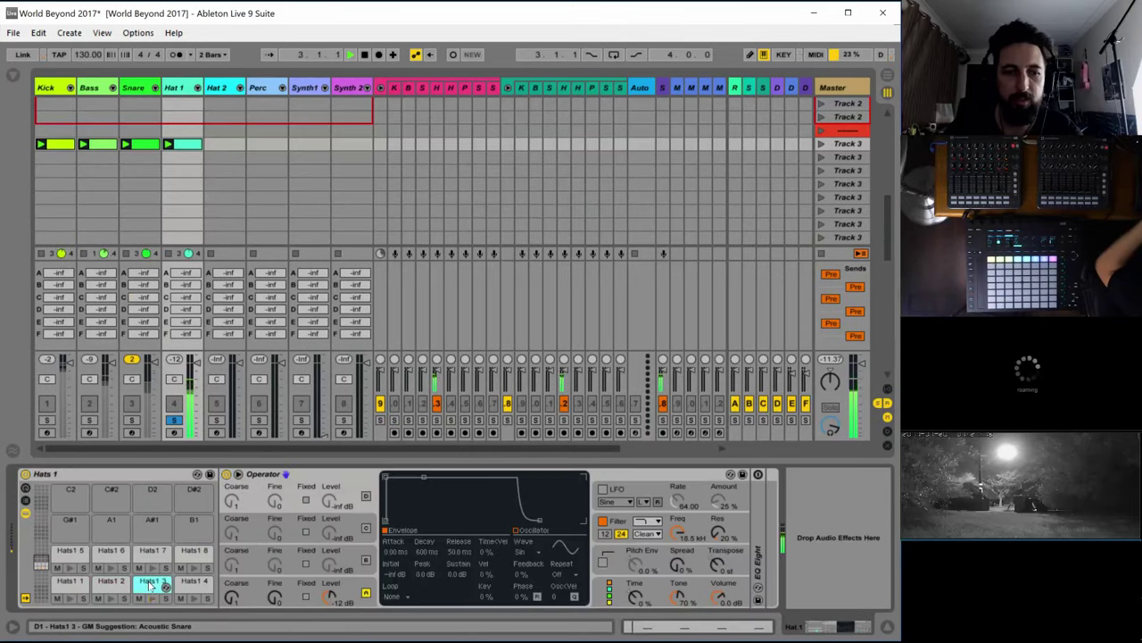
left_click(353, 587)
left_click(518, 553)
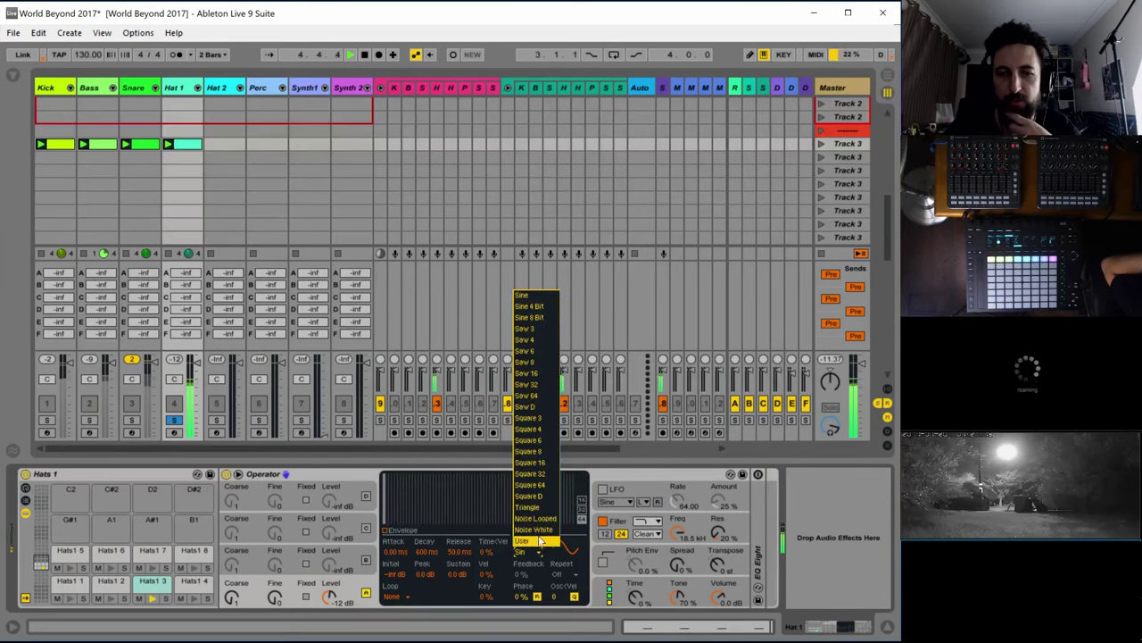
left_click(536, 519)
left_click(306, 596)
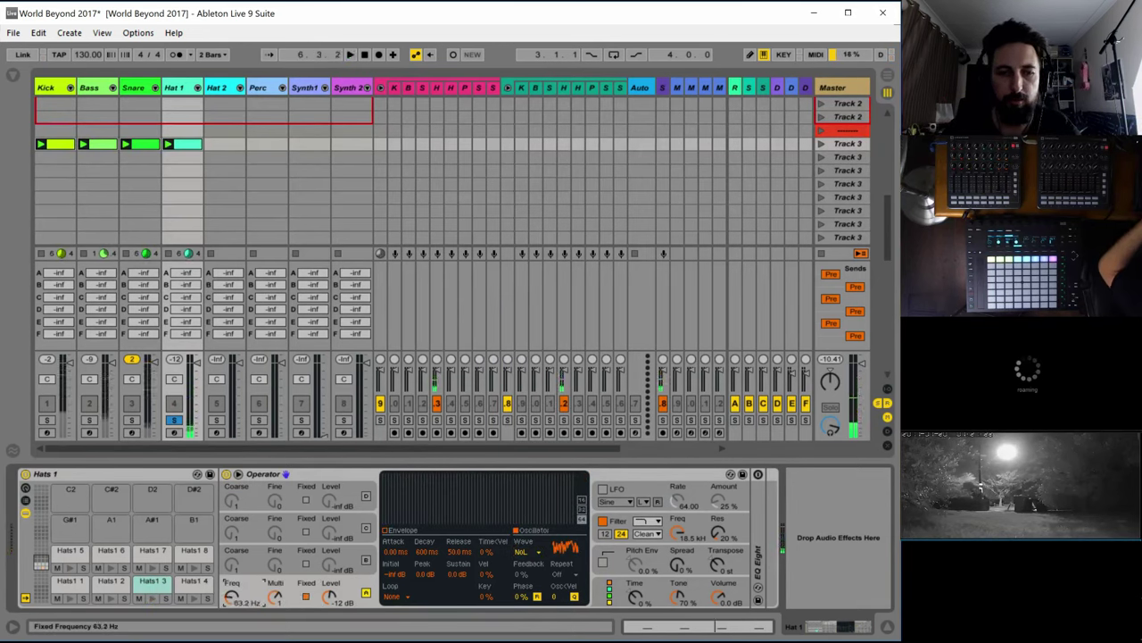
key("space")
left_click_drag(232, 596, 231, 602)
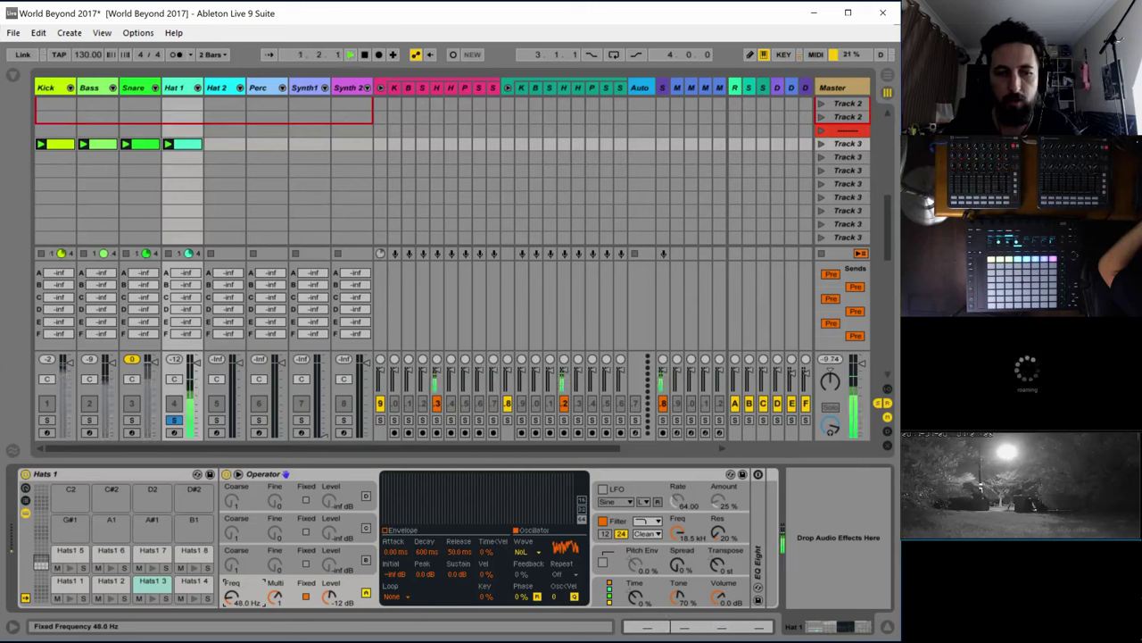
Shape oscillator A's envelope into a decay of about 450 ms with sustain at -inf dB
left_click(398, 528)
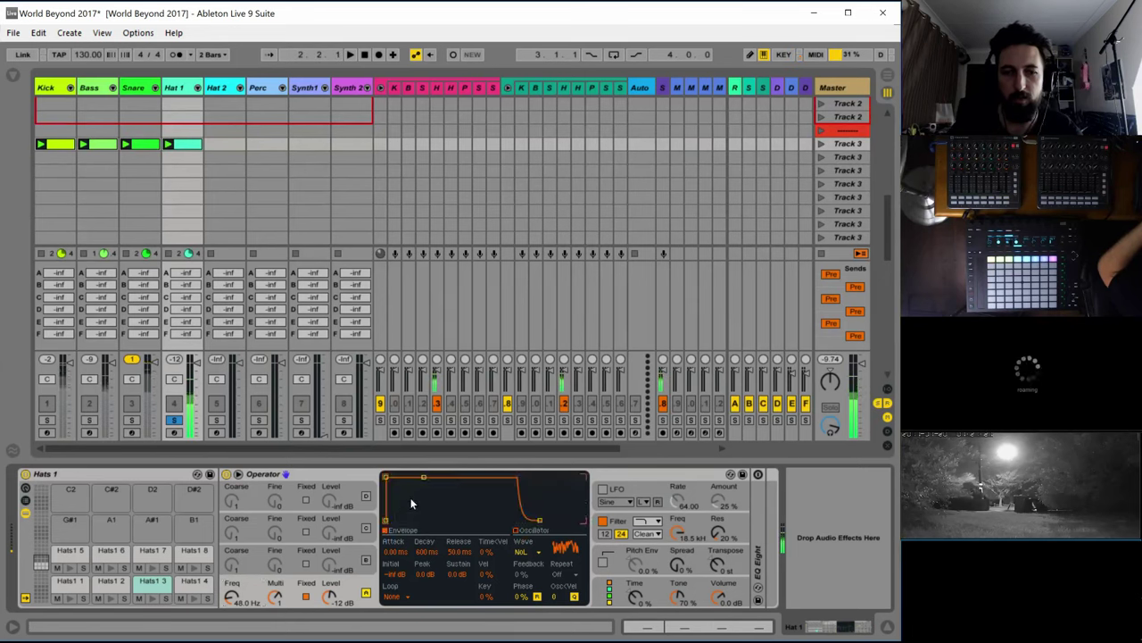
left_click_drag(424, 476, 429, 519)
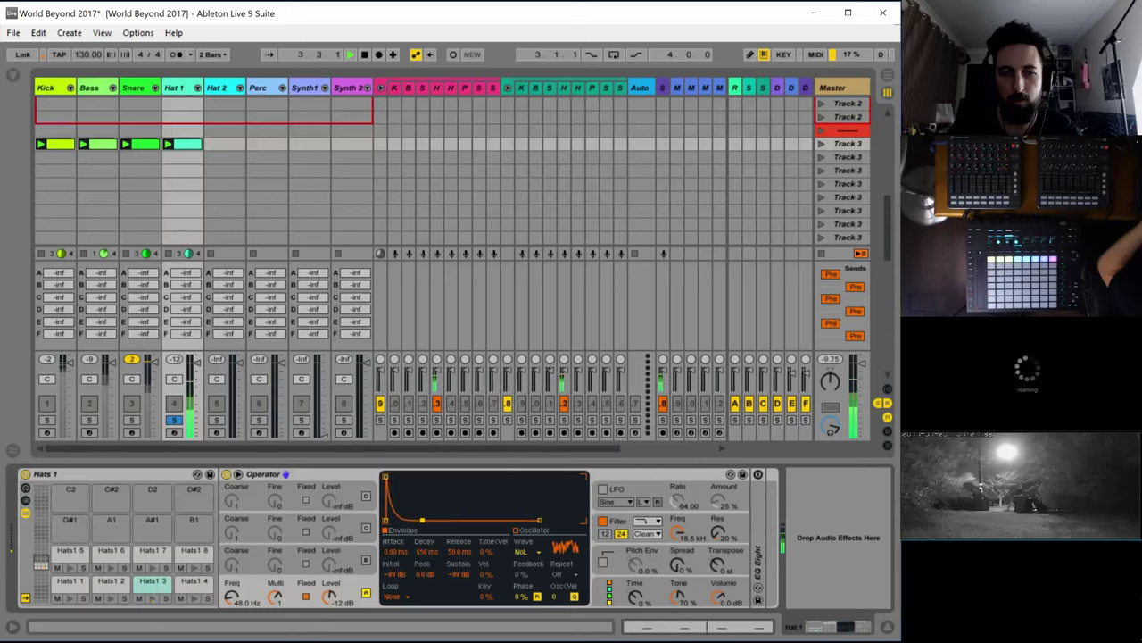
key("space")
Lengthen all four Hats1 3 notes in the Hat 1 clip to eighth notes and restart playback
key("shift+Tab")
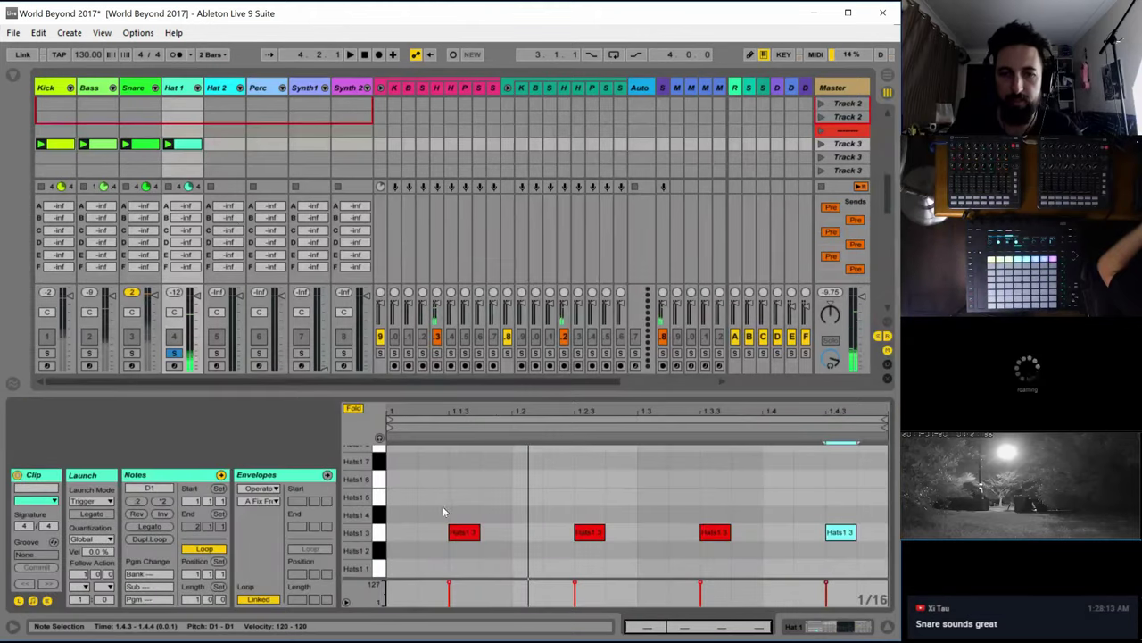
left_click(471, 489)
left_click_drag(454, 482, 801, 553)
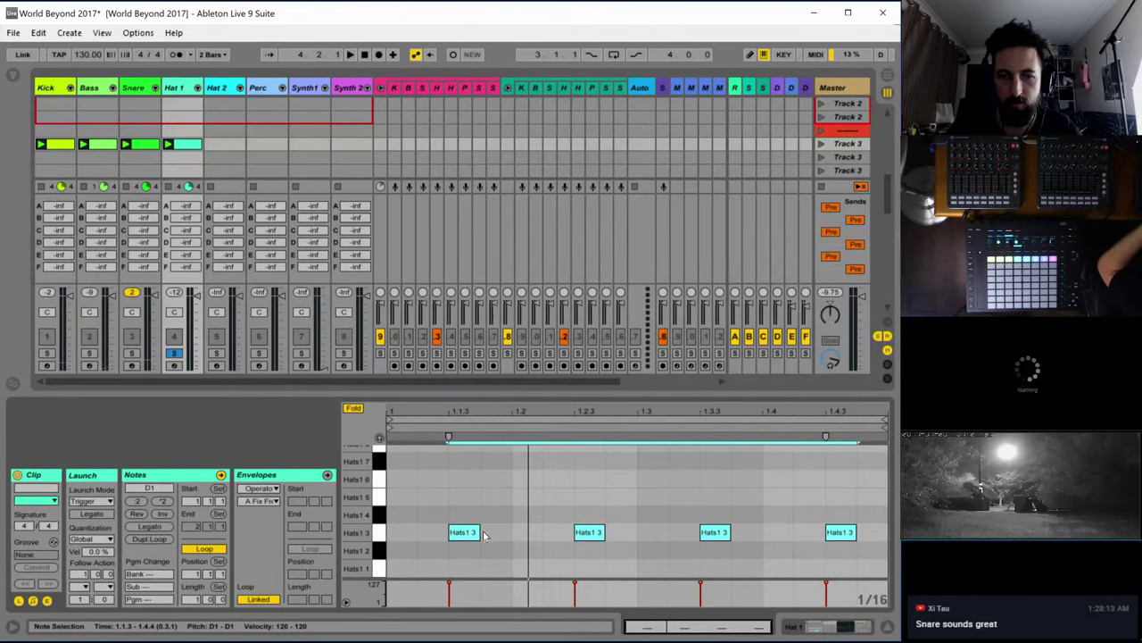
left_click_drag(477, 532, 512, 532)
key("space")
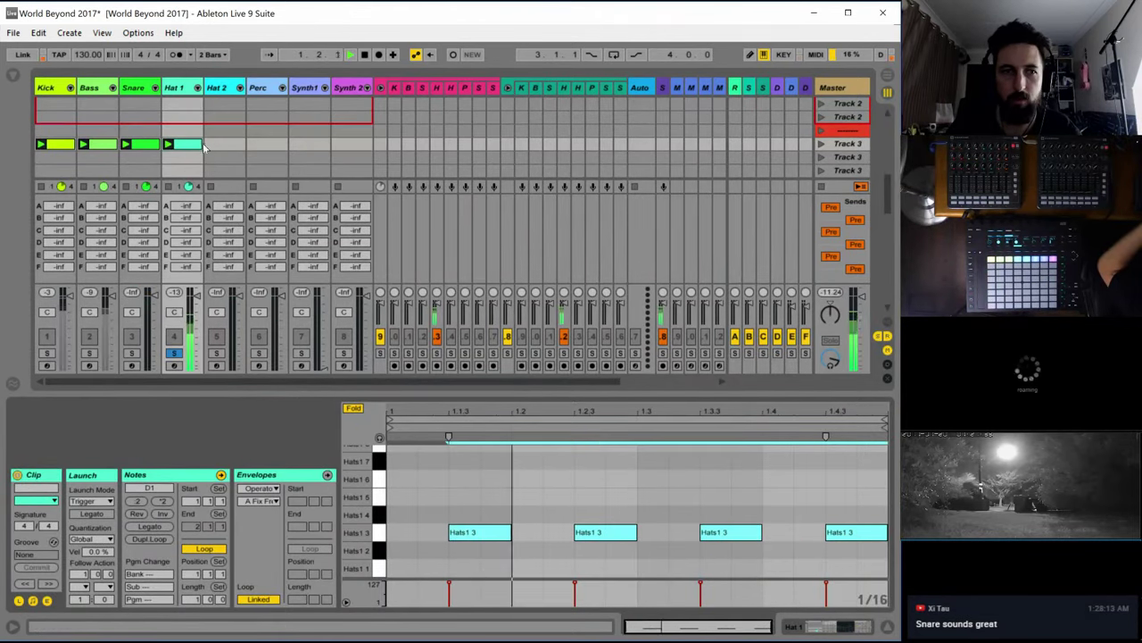
Return to the Hat 1 devices and switch Operator to the algorithm with all four oscillators in parallel
left_click(192, 150)
left_click(182, 87)
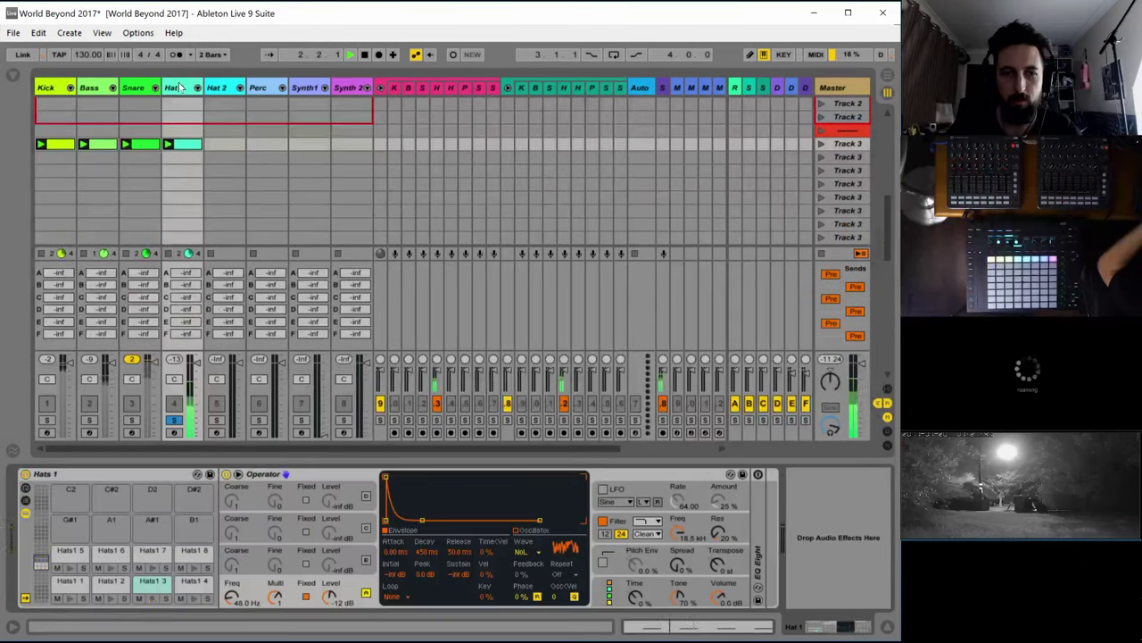
left_click(600, 580)
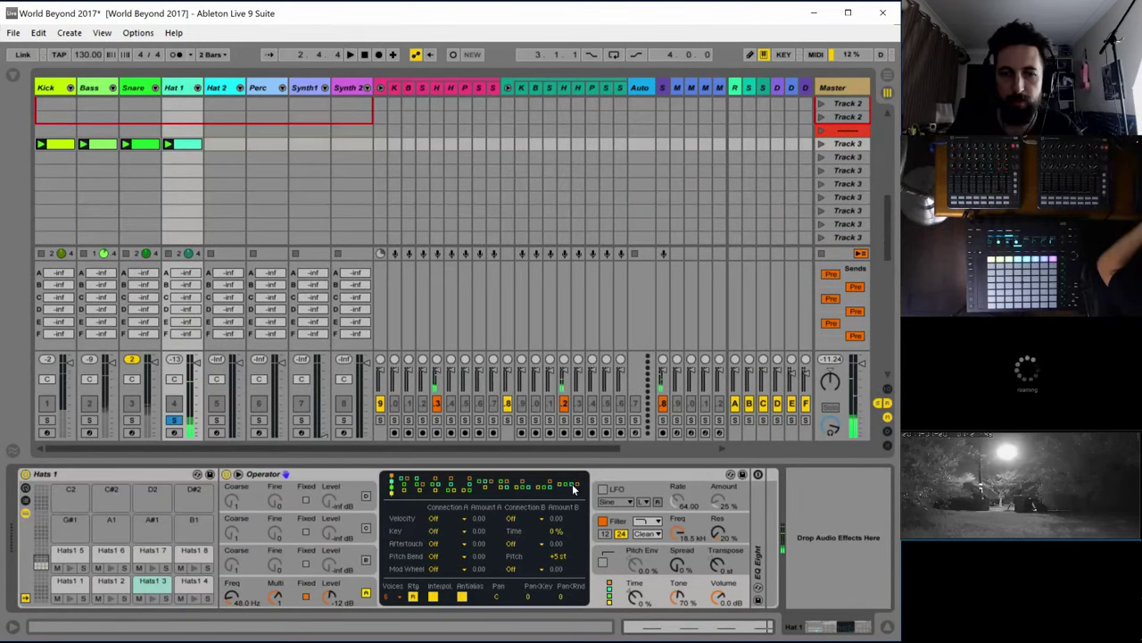
Try adjusting oscillator A's phase and restart playback
left_click(348, 589)
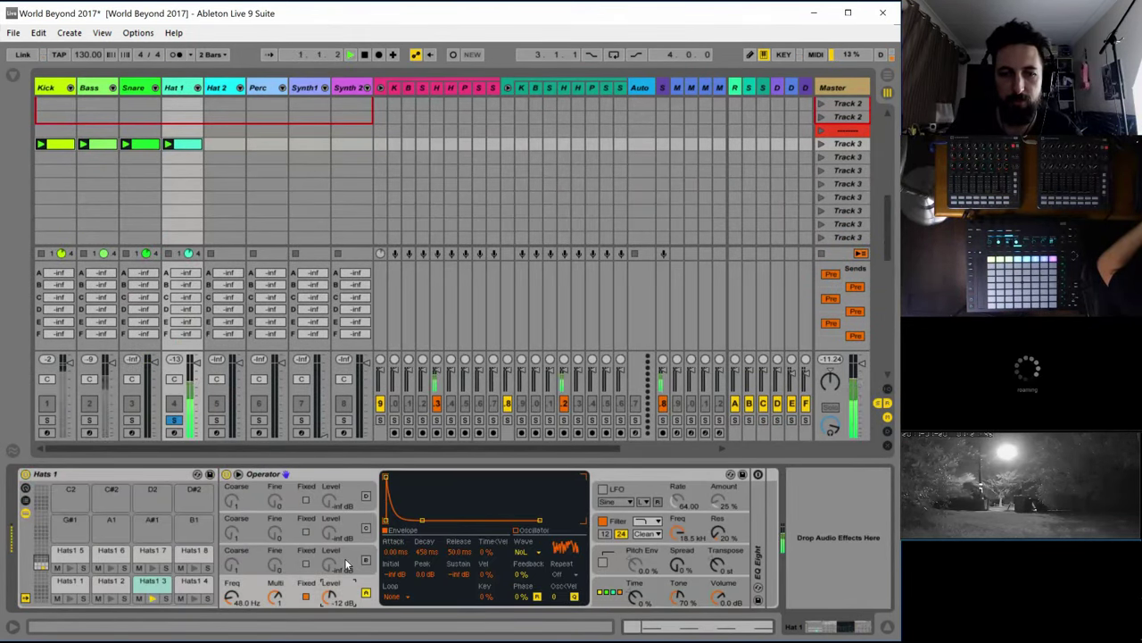
left_click(522, 596)
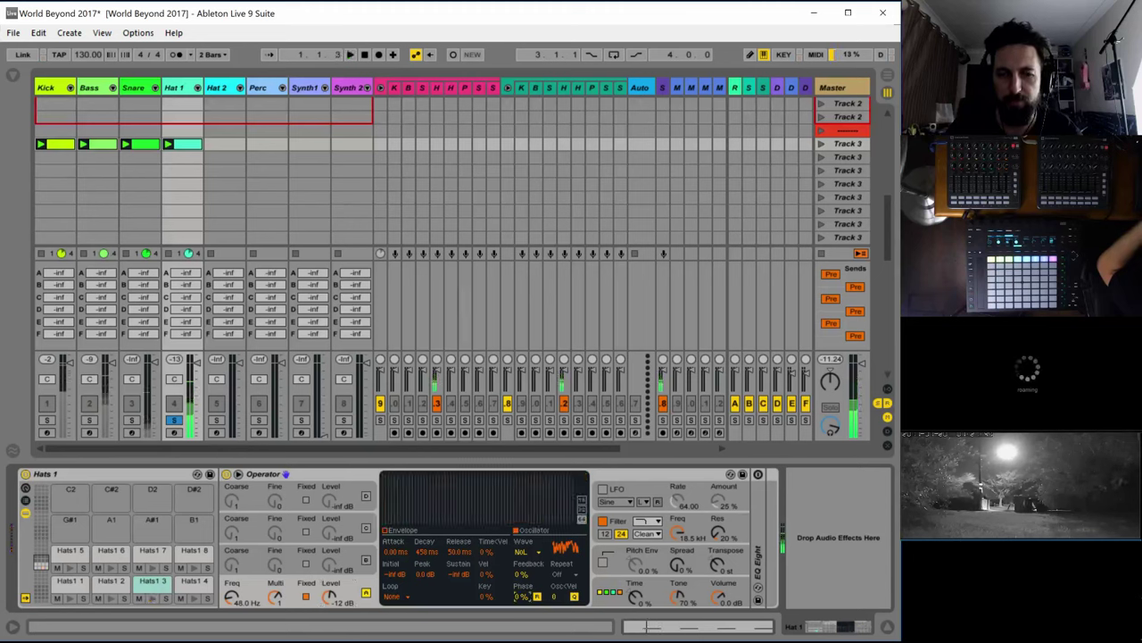
left_click_drag(521, 596, 521, 566)
key("space")
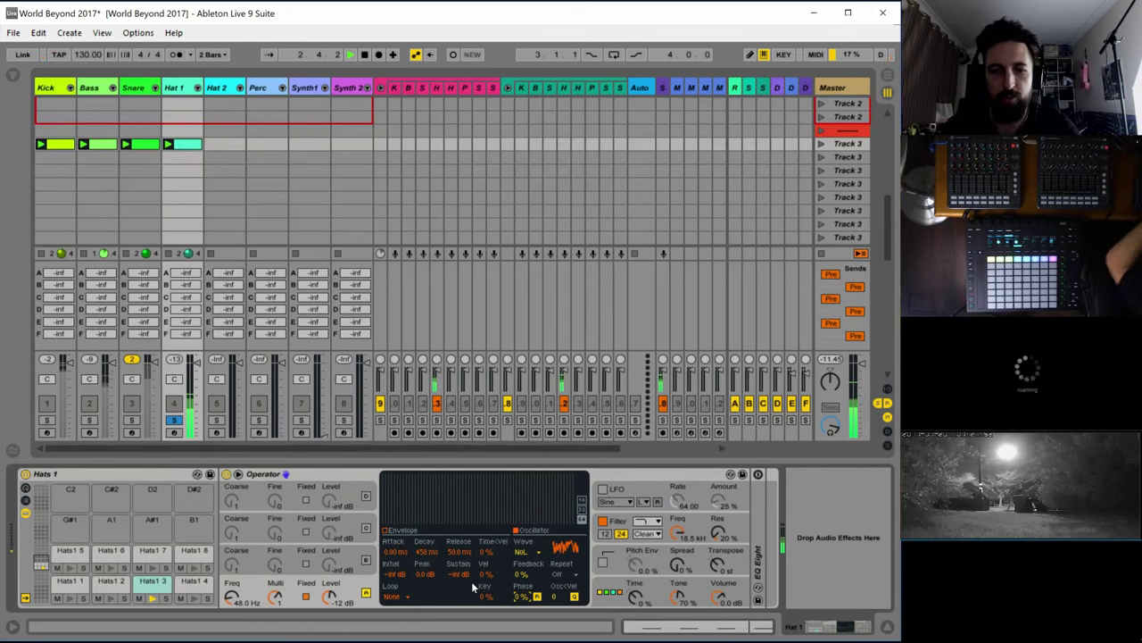
Enable oscillator B with the Noise White waveform at a level of -29 dB and show its envelope
left_click(350, 555)
left_click(366, 559)
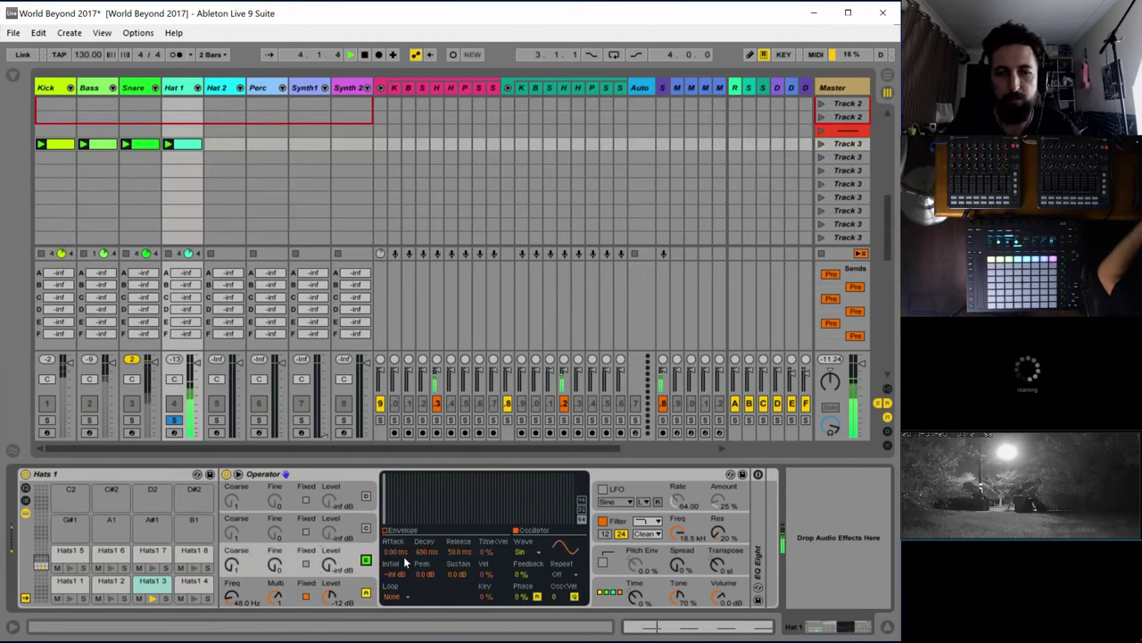
left_click(519, 552)
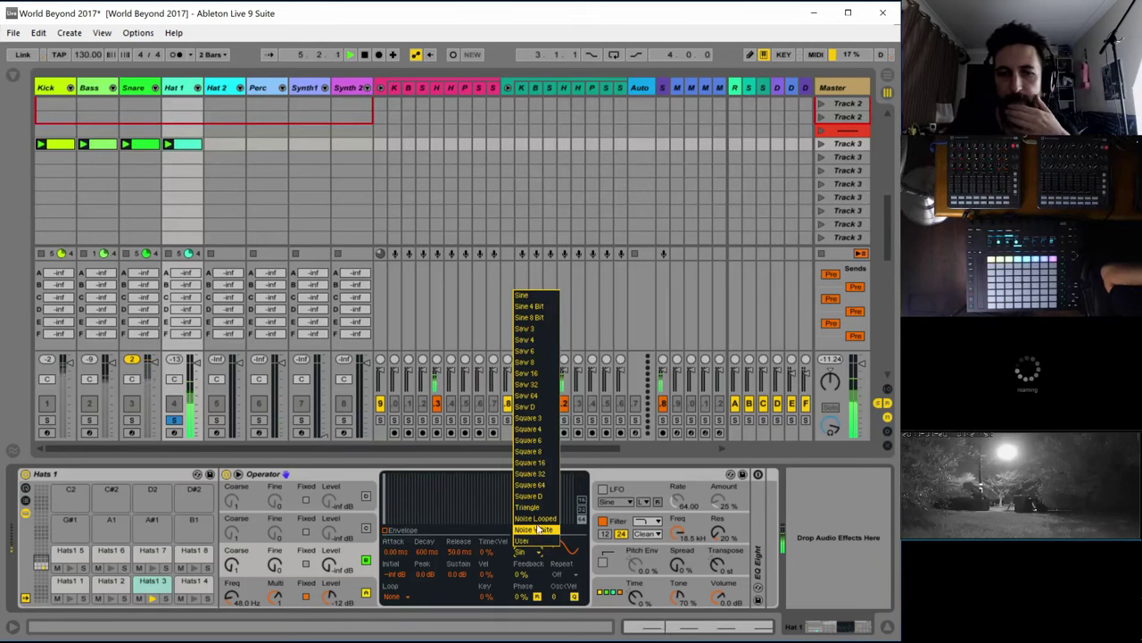
left_click(540, 531)
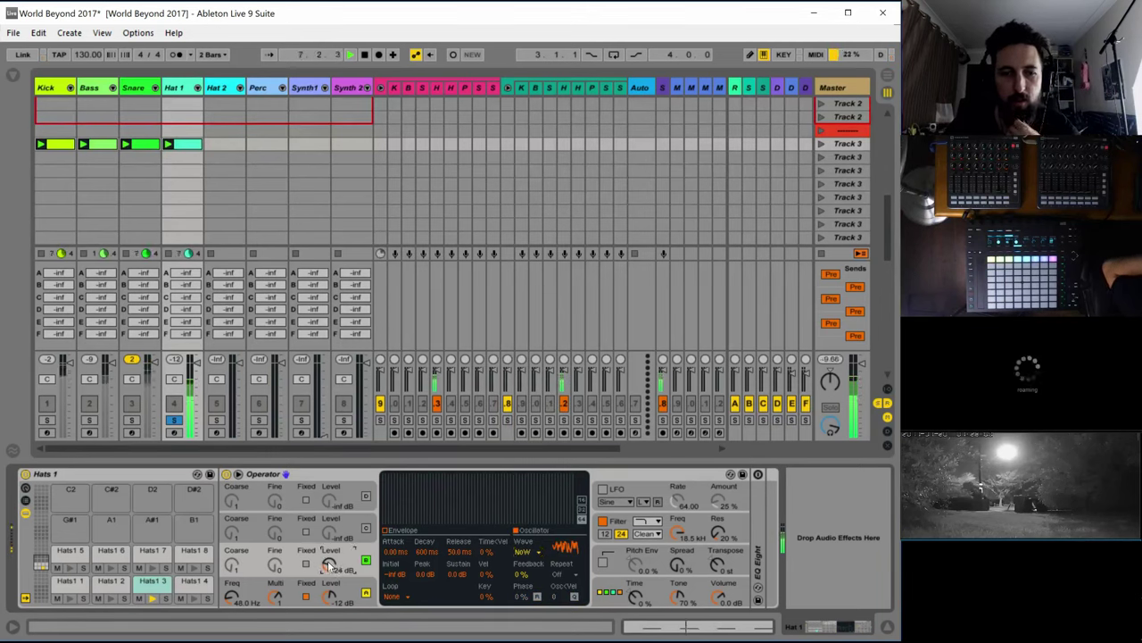
left_click(393, 531)
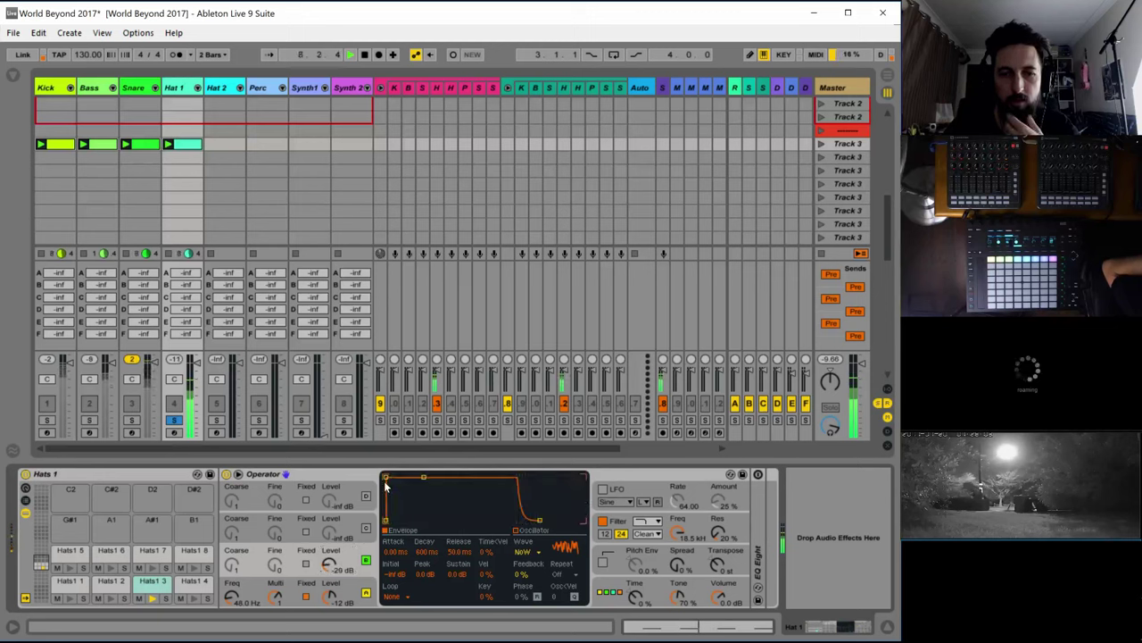
mouse_move(387, 476)
left_mouse_down()
mouse_move(423, 477)
mouse_move(385, 477)
left_mouse_up()
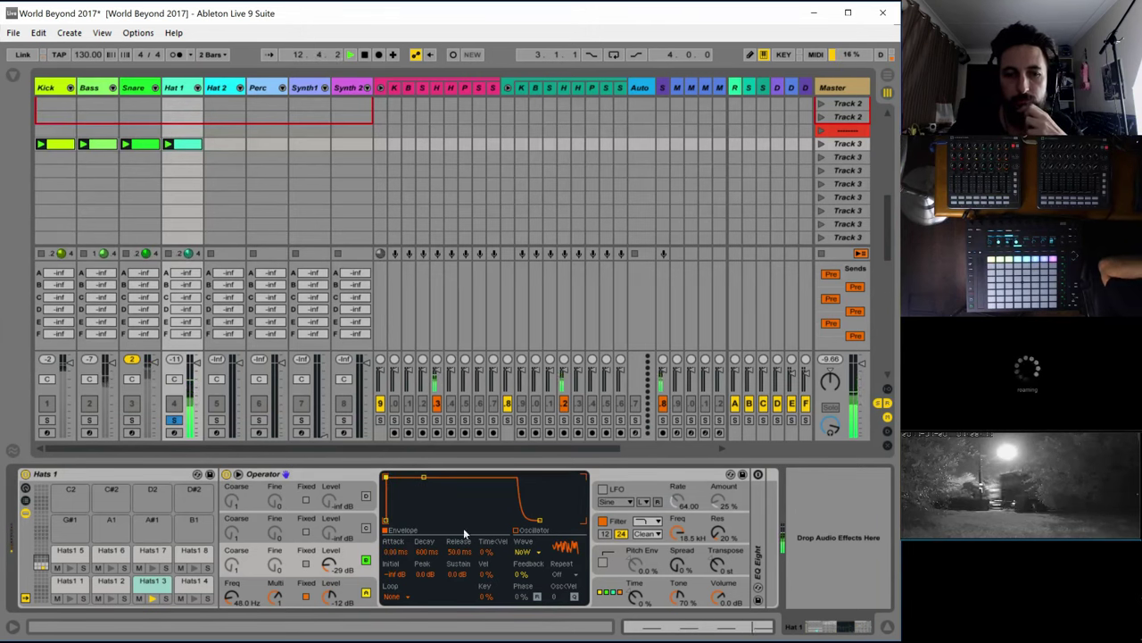
Enable oscillator C with the Noise Looped waveform, a fixed frequency of 298 Hz and a level of -23 dB
left_click(366, 531)
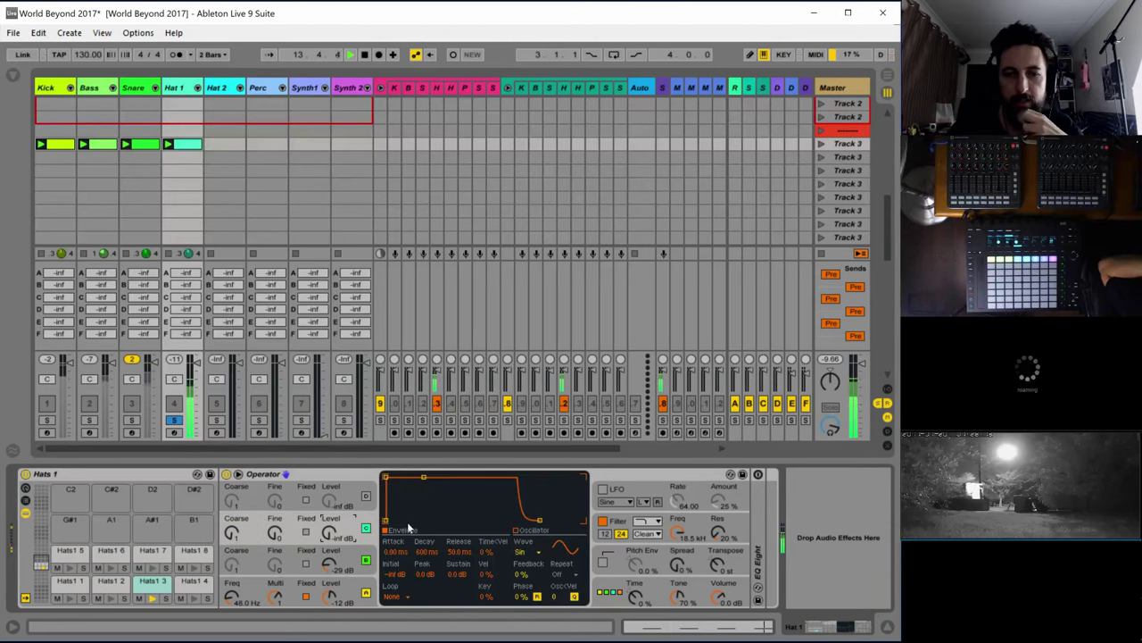
left_click(525, 551)
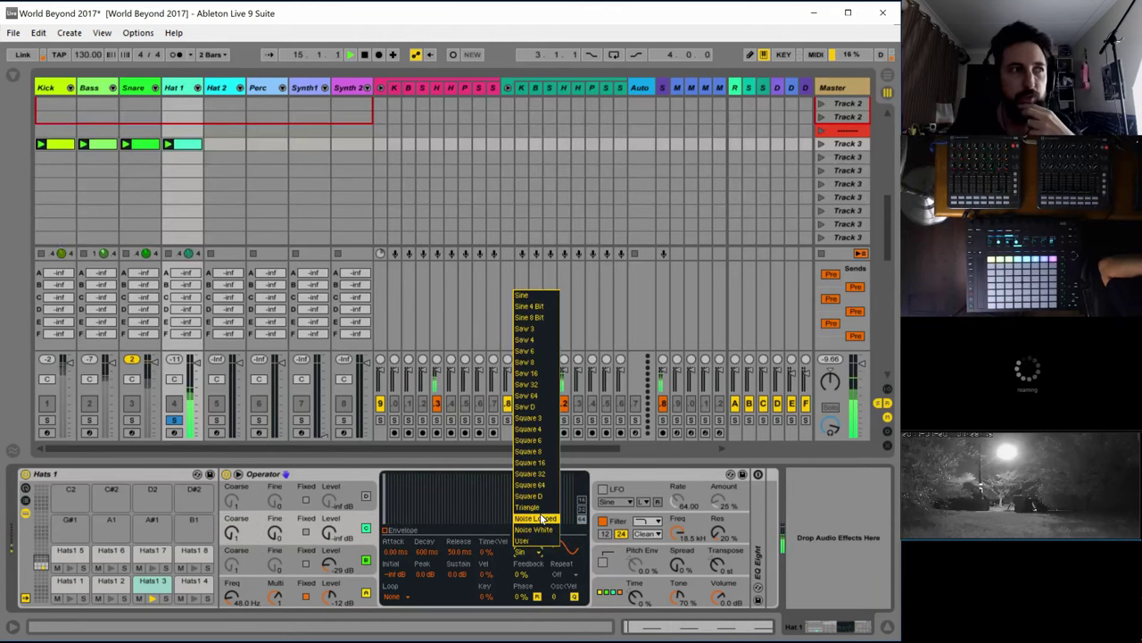
left_click(542, 519)
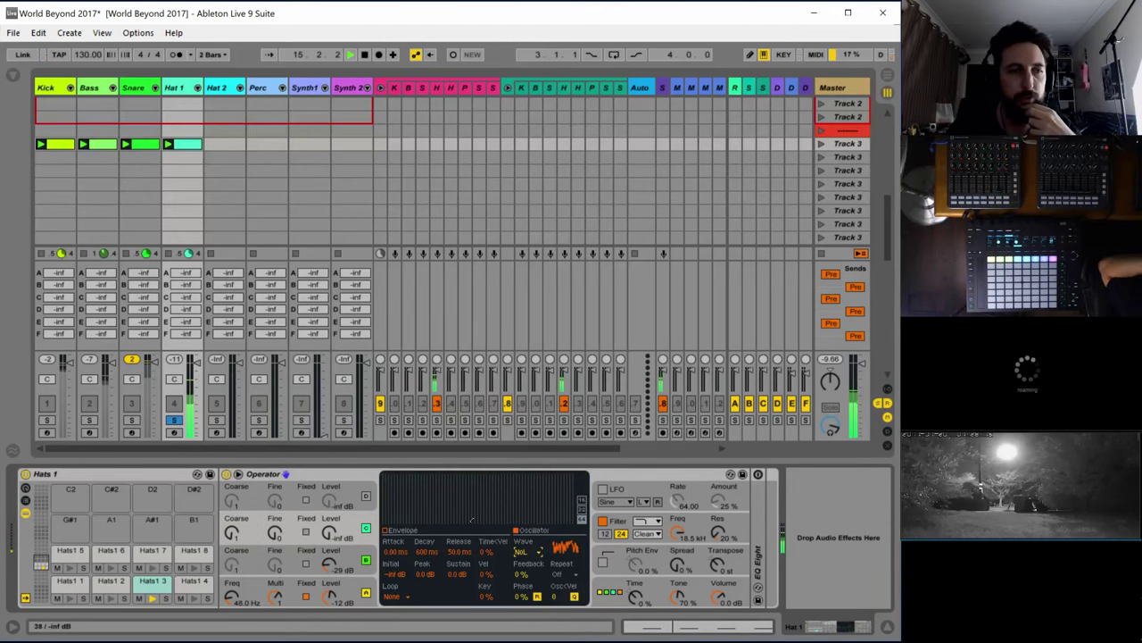
left_click(306, 533)
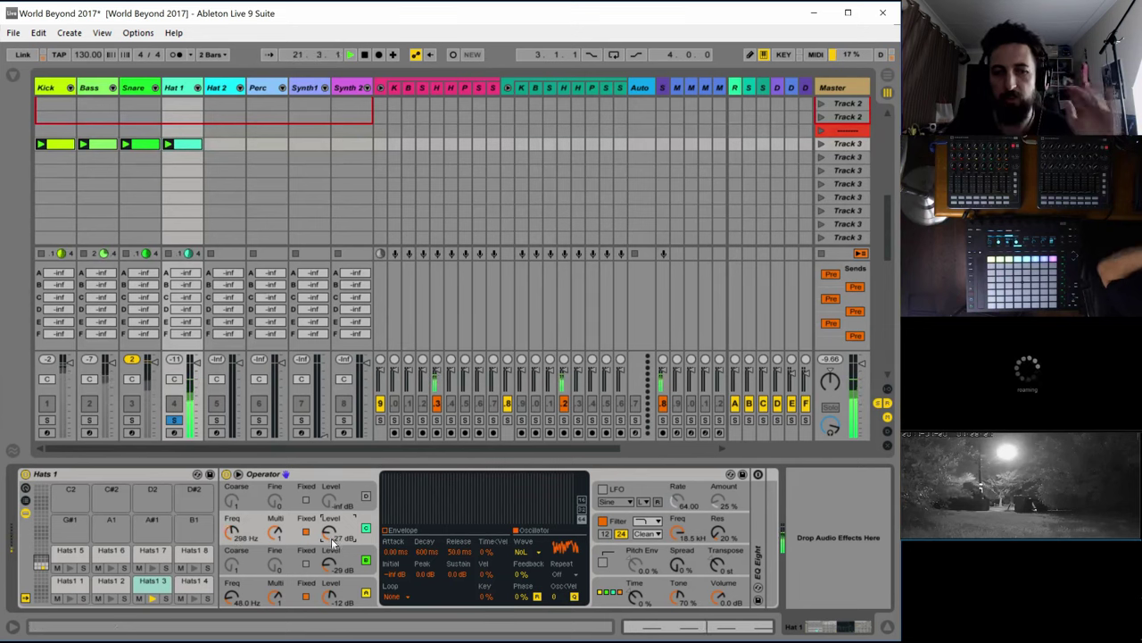
left_click_drag(329, 533, 328, 525)
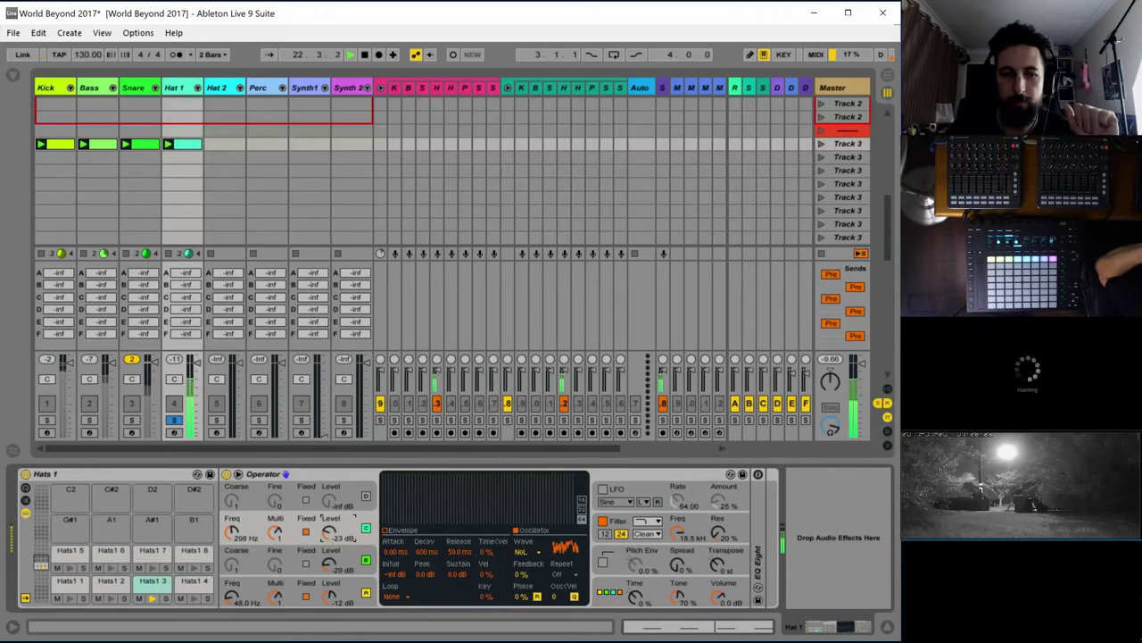
Set Operator's filter to 30.0 Hz with the SMP circuit and 100% envelope amount, using a 23.7 ms attack and 100% sustain
left_click(678, 533)
left_click_drag(680, 535, 680, 589)
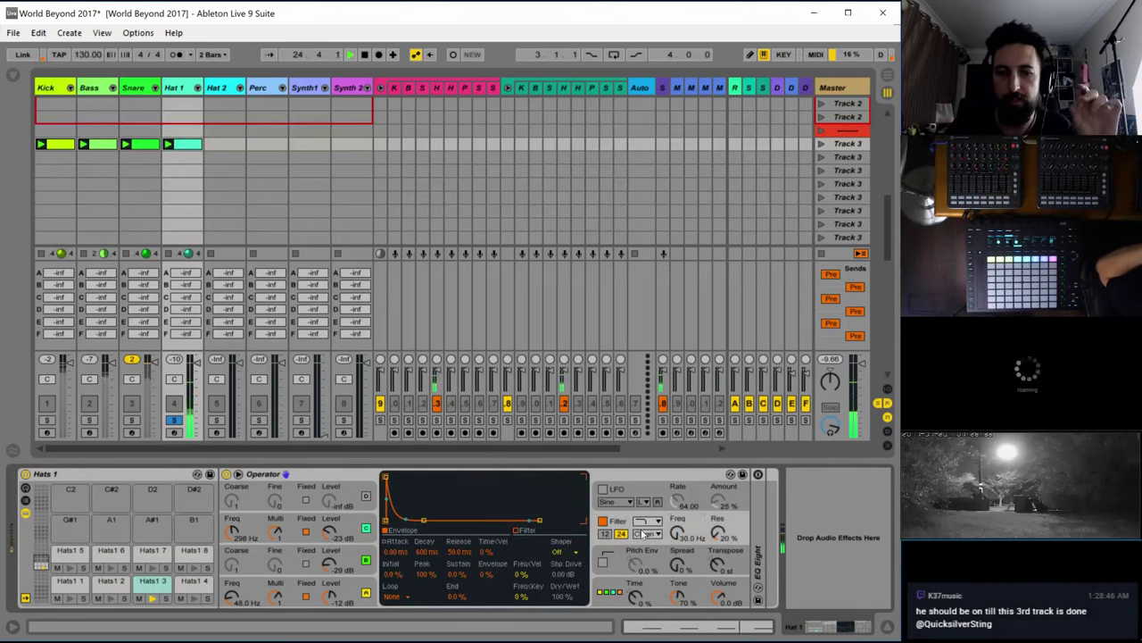
left_click(647, 534)
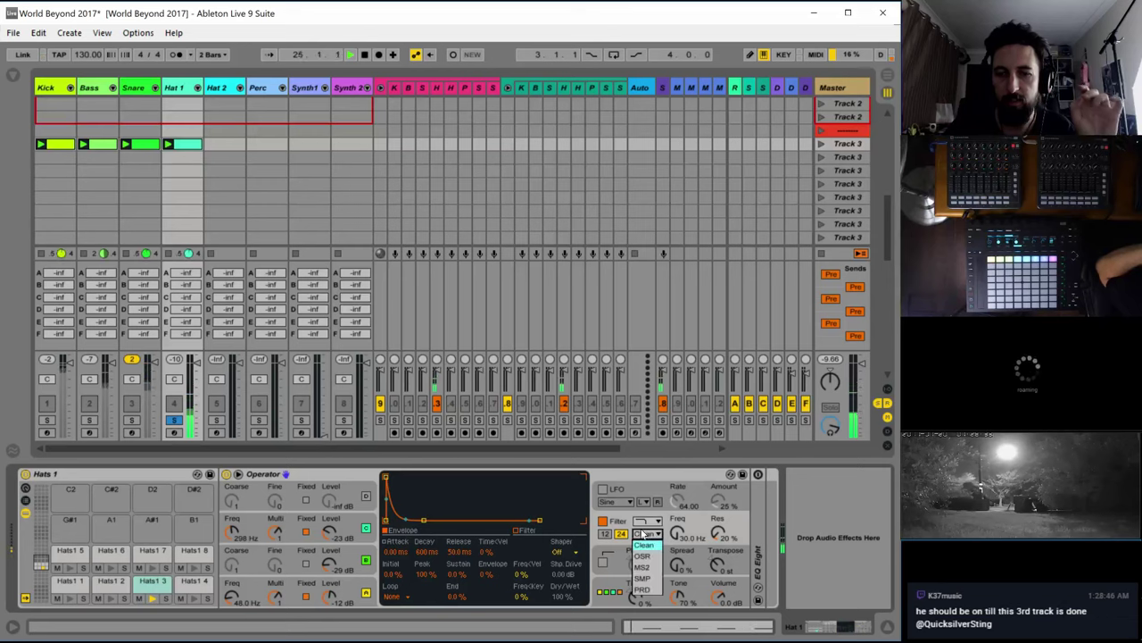
left_click(644, 579)
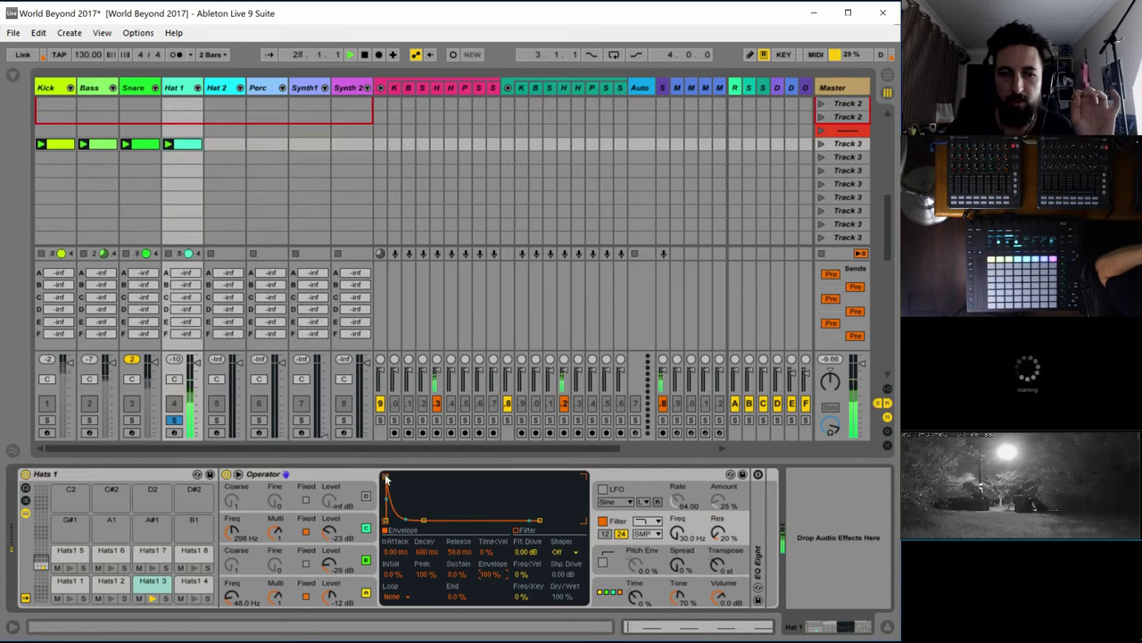
left_click_drag(386, 476, 415, 478)
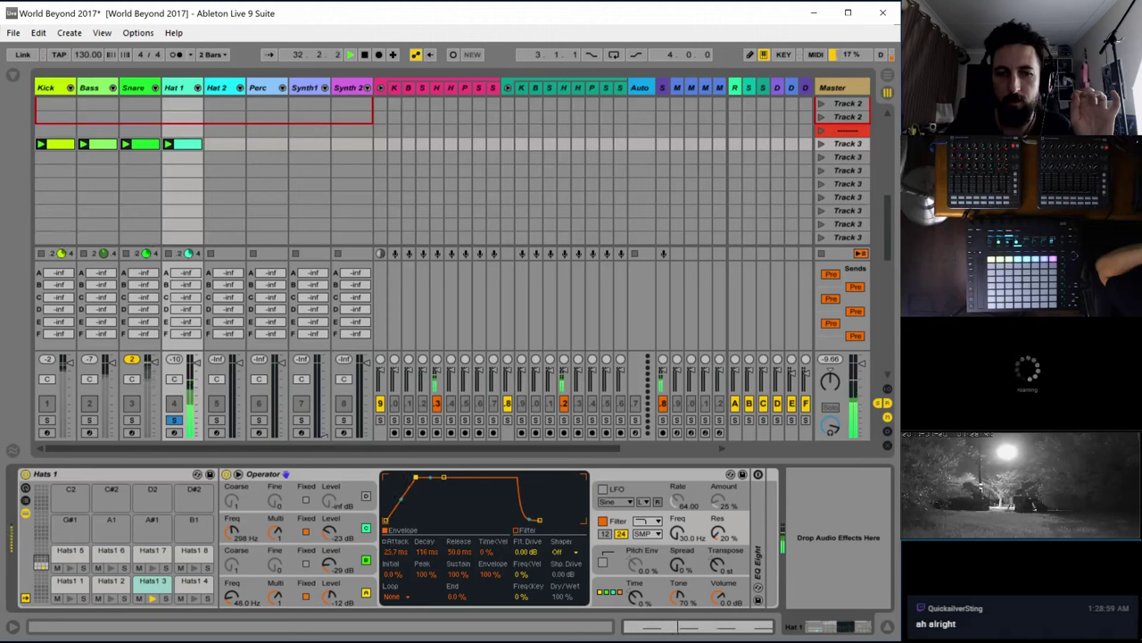
Reshape the envelopes of oscillators B and C into decays with no sustain like oscillator A's, with C decaying over about 660 ms
left_click(356, 581)
left_click(392, 532)
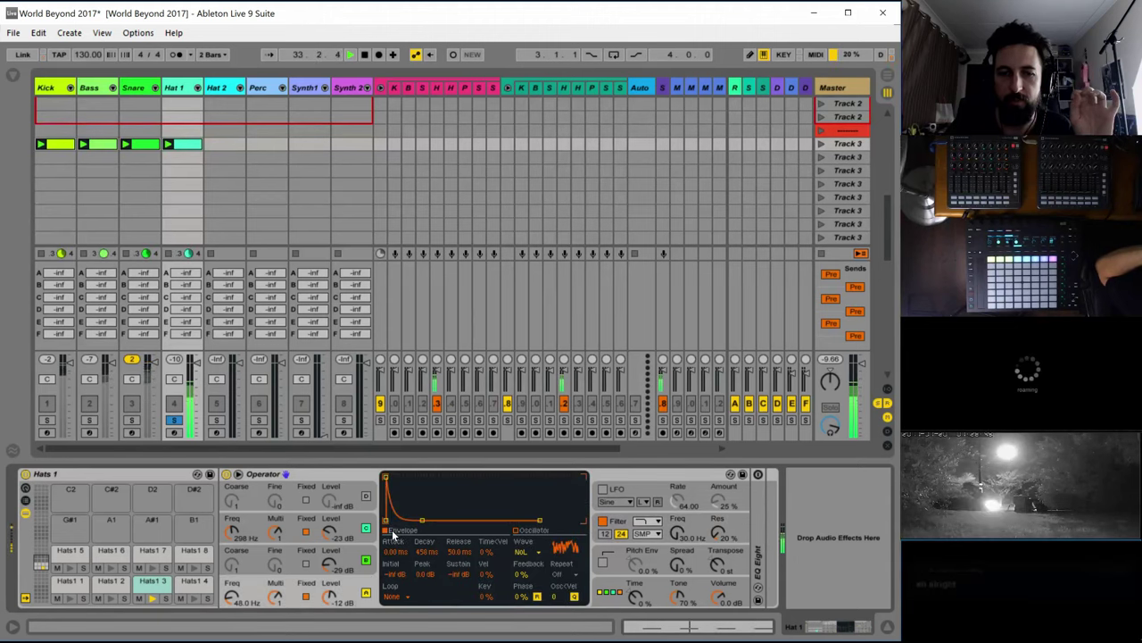
left_click(359, 562)
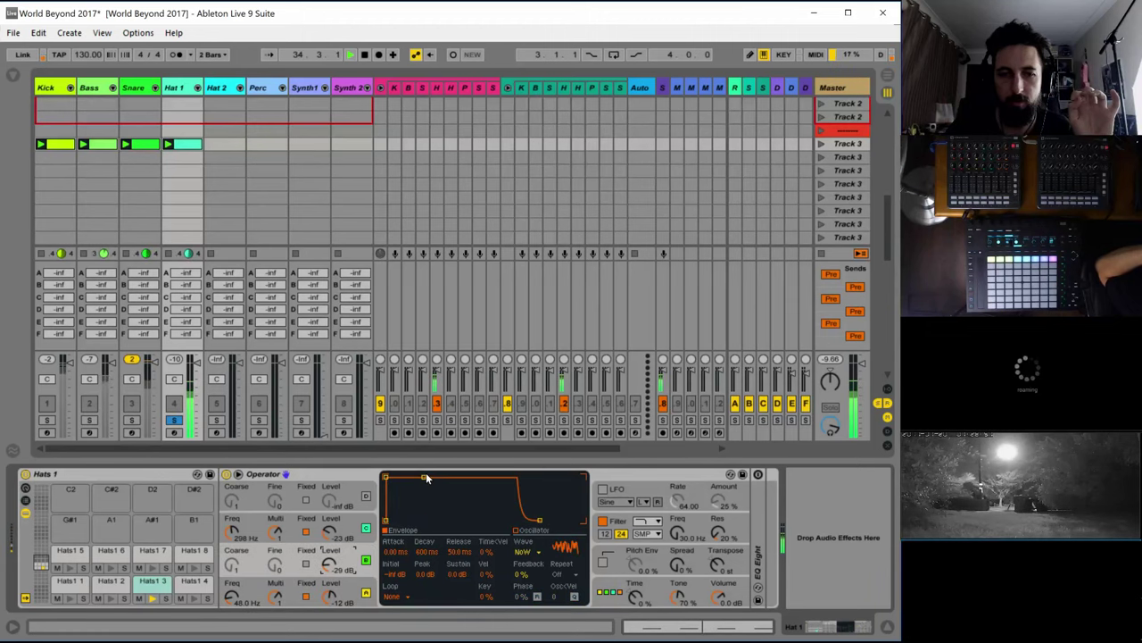
left_click_drag(426, 478, 423, 520)
left_click(360, 535)
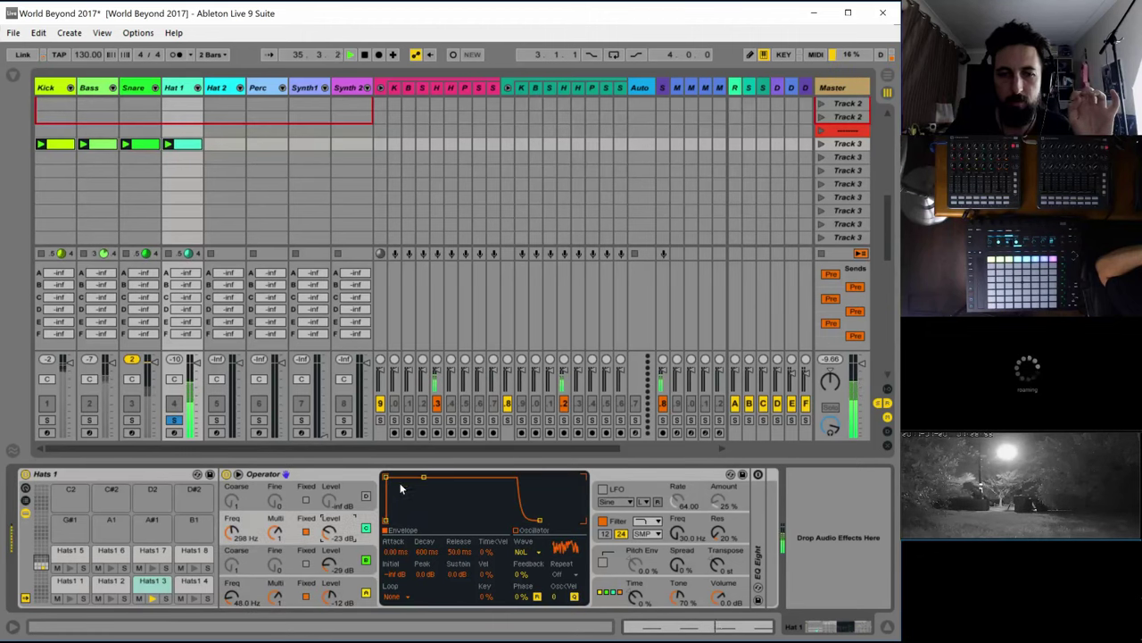
left_click_drag(422, 480, 423, 519)
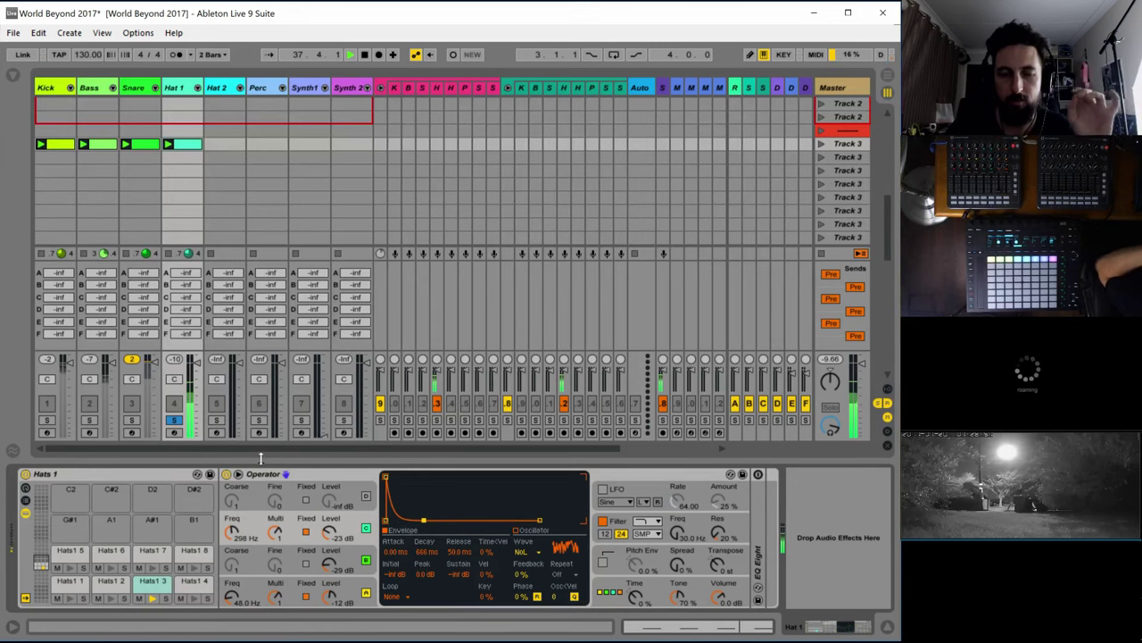
Unsolo Hat 1 to hear it in the full mix, solo it again and raise oscillator C's level to -19 dB
left_click(174, 419)
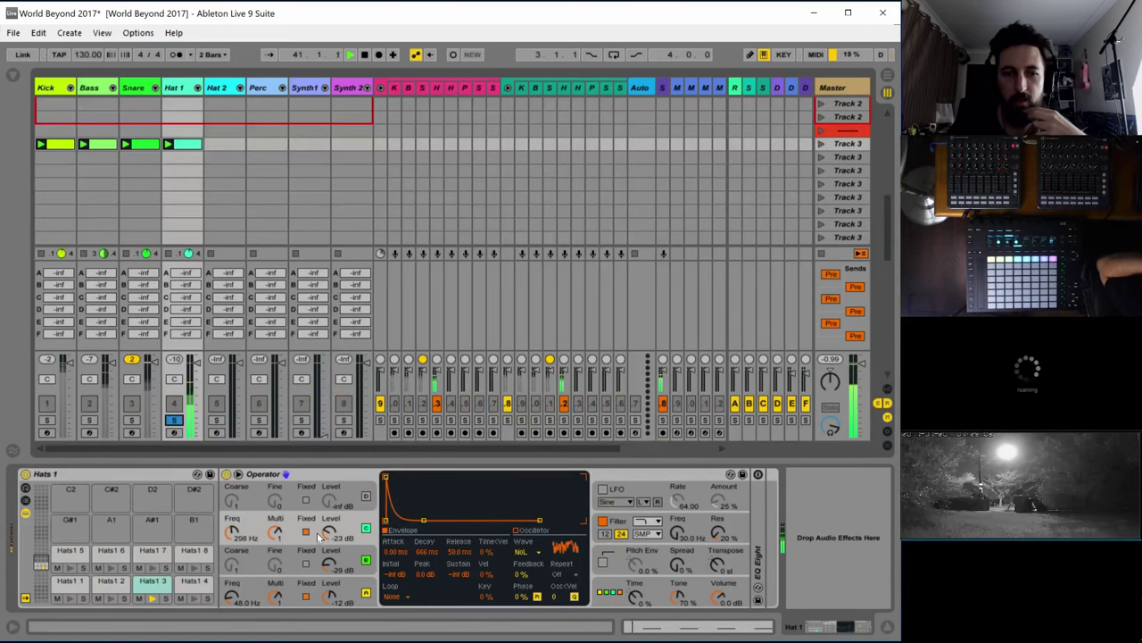
left_click(174, 420)
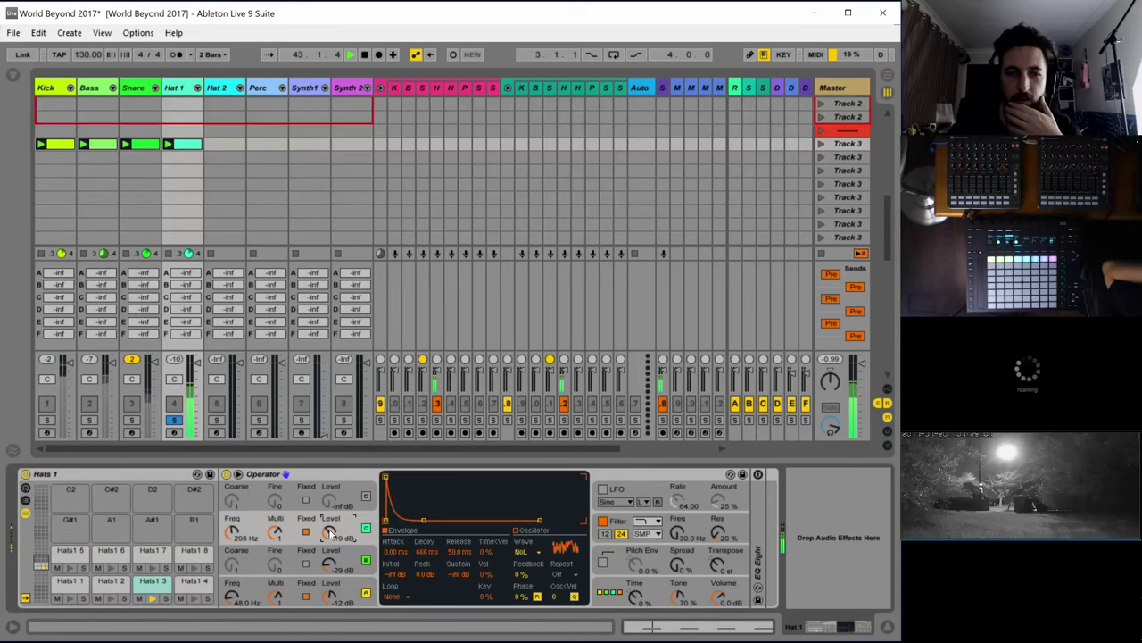
Enable Operator's oscillator D as a sine with a fixed frequency of 830 Hz and a level of -16 dB
left_click(345, 490)
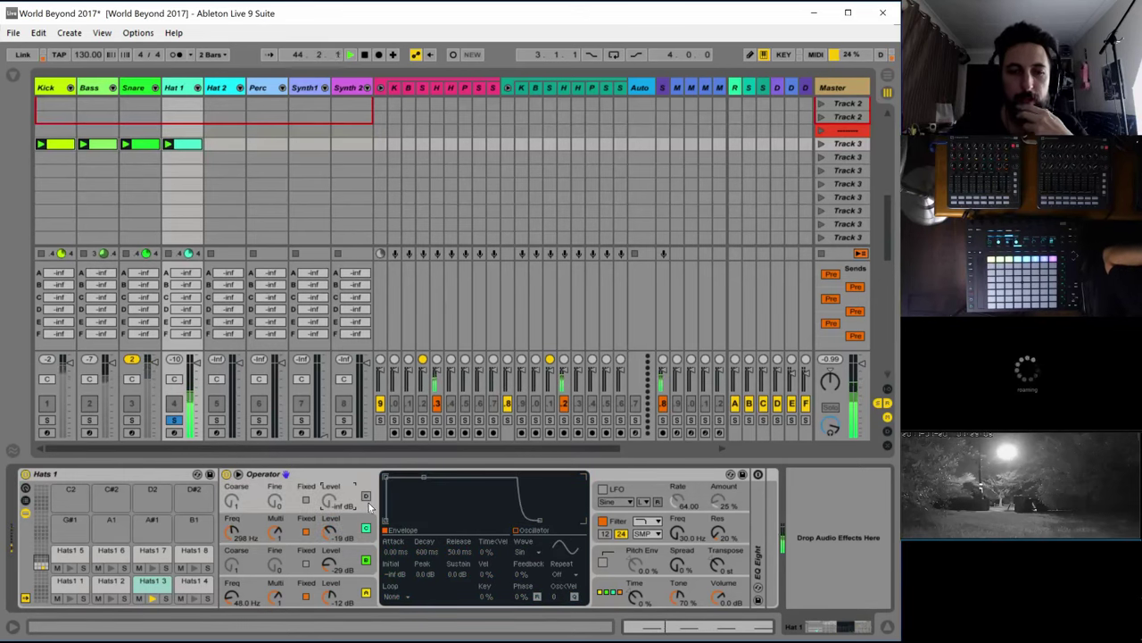
left_click(365, 496)
left_click_drag(331, 504, 354, 485)
left_click(306, 500)
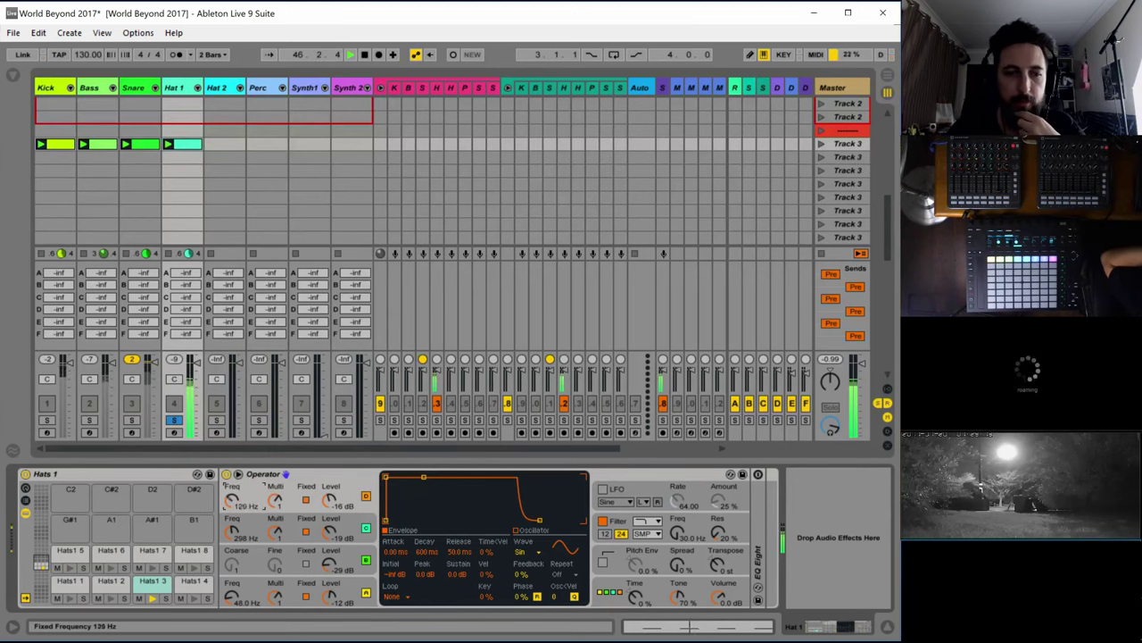
left_click_drag(232, 500, 232, 507)
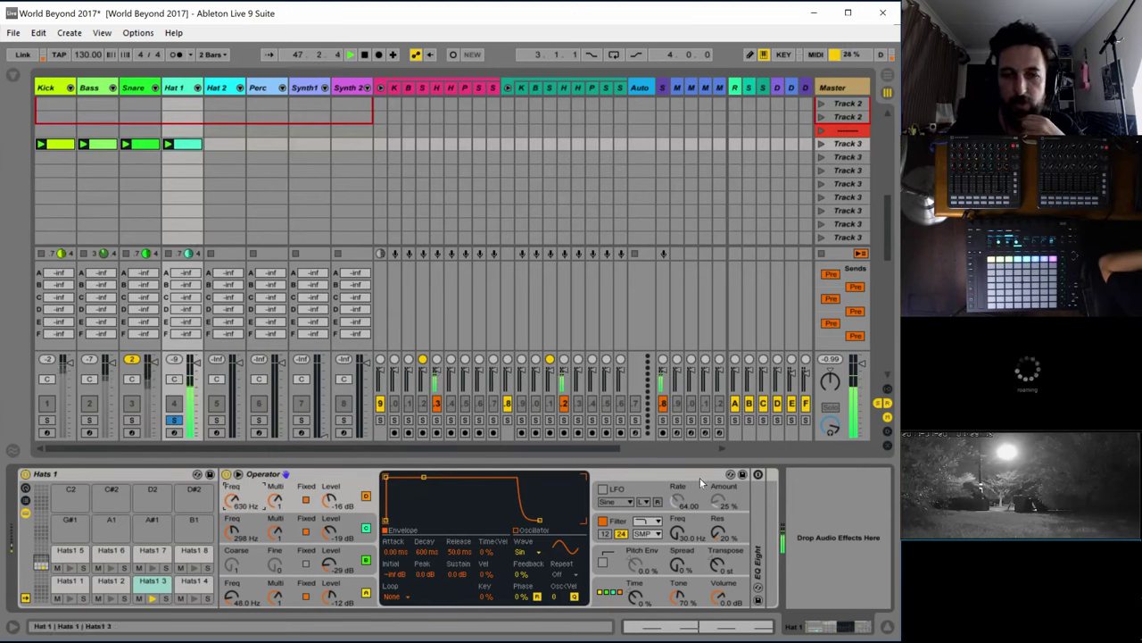
Enable the LFO at rate 127 and 38% amount, targeting oscillator D instead of A, and lower oscillator D's level to -19 dB
left_click(603, 490)
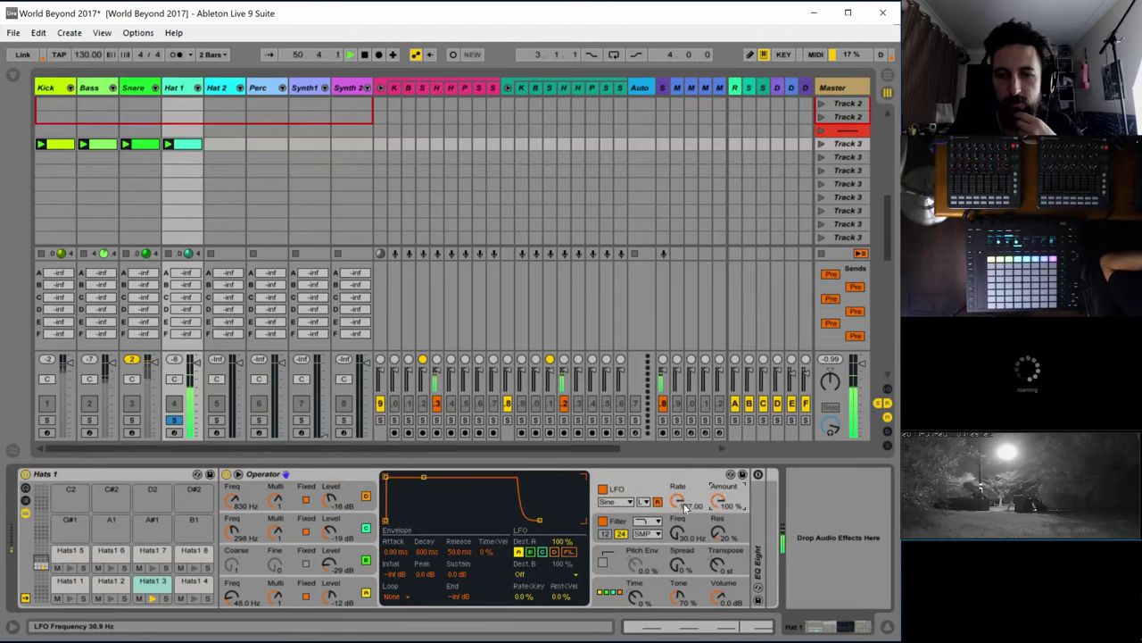
mouse_move(677, 501)
left_mouse_down()
mouse_move(658, 507)
mouse_move(675, 517)
left_mouse_up()
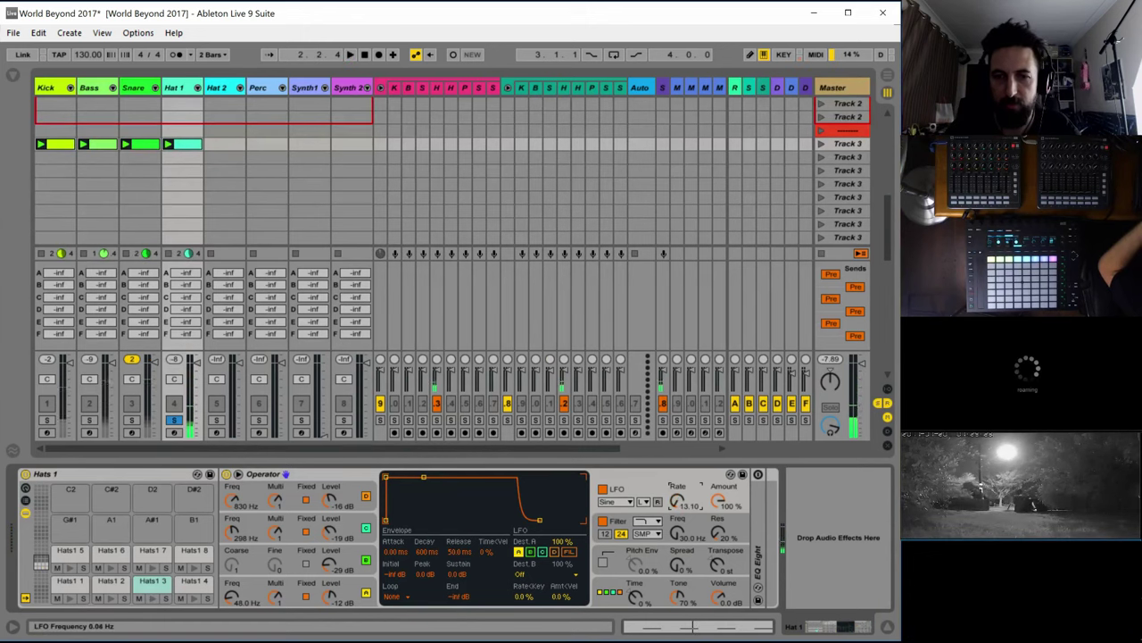
left_click_drag(684, 504, 720, 494)
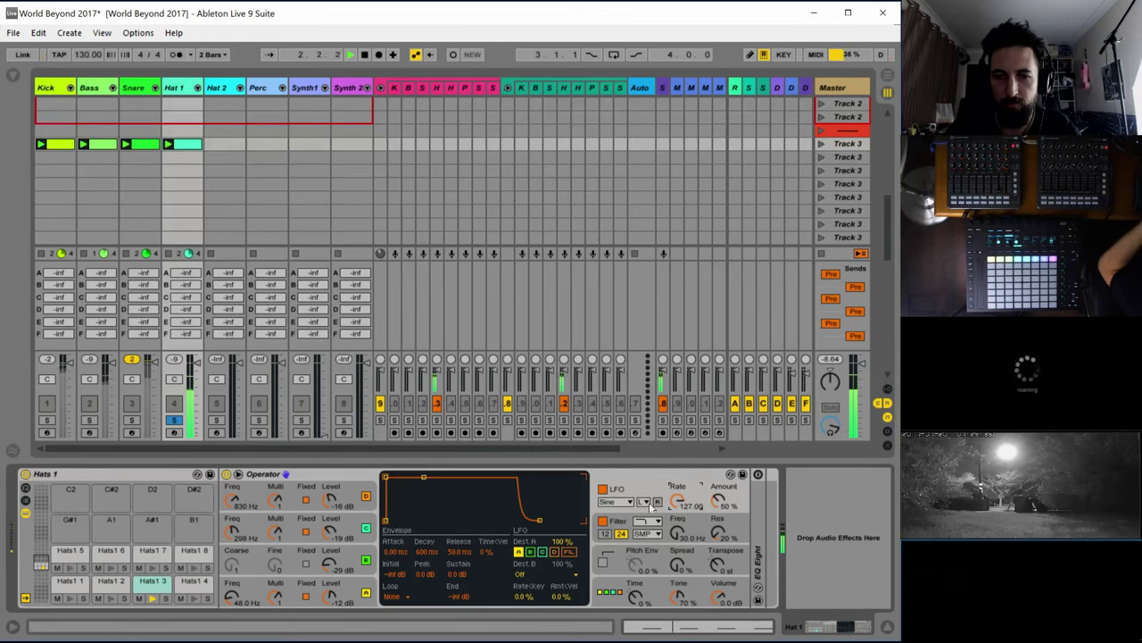
left_click(518, 552)
left_click(554, 551)
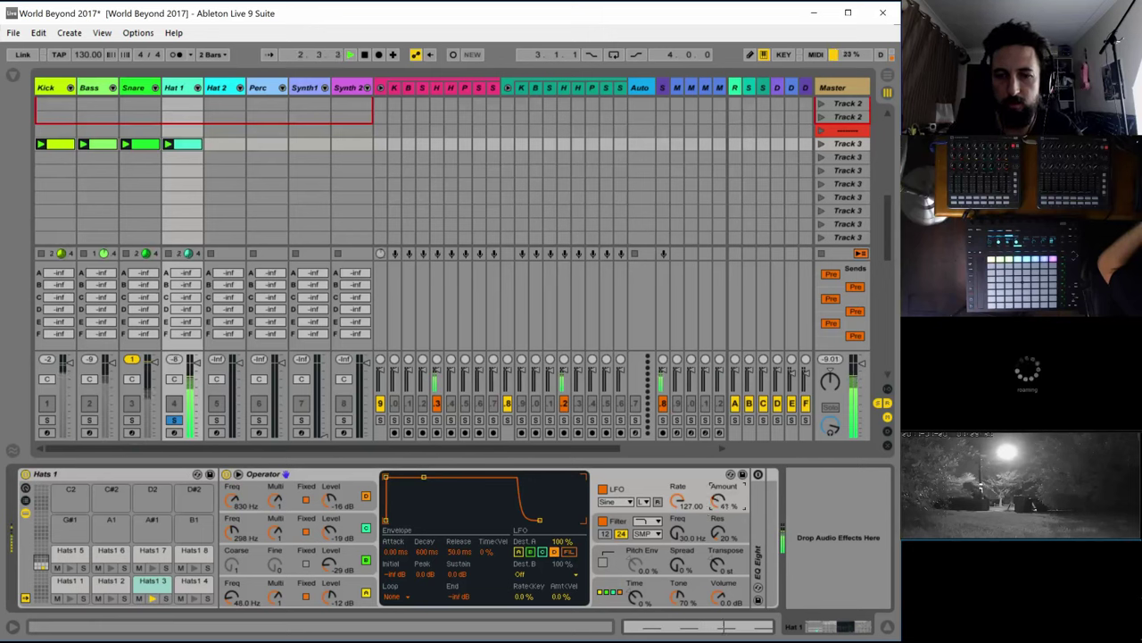
left_click_drag(719, 500, 718, 505)
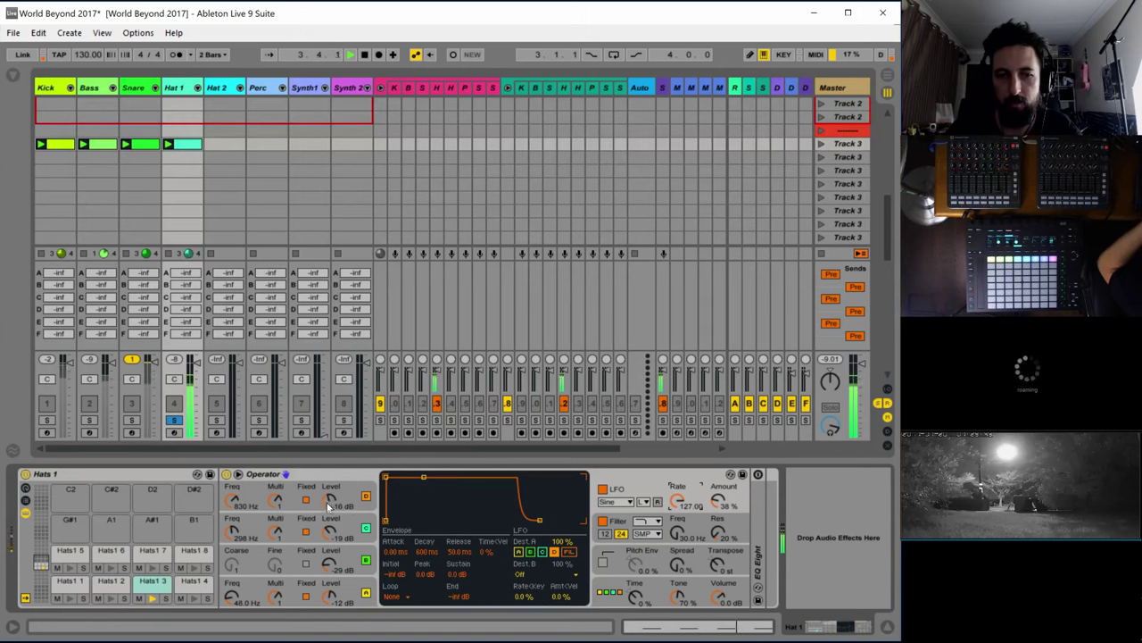
left_click_drag(329, 507, 330, 509)
Switch the LFO range to High and lower its rate to 67.53 during playback
left_click(645, 503)
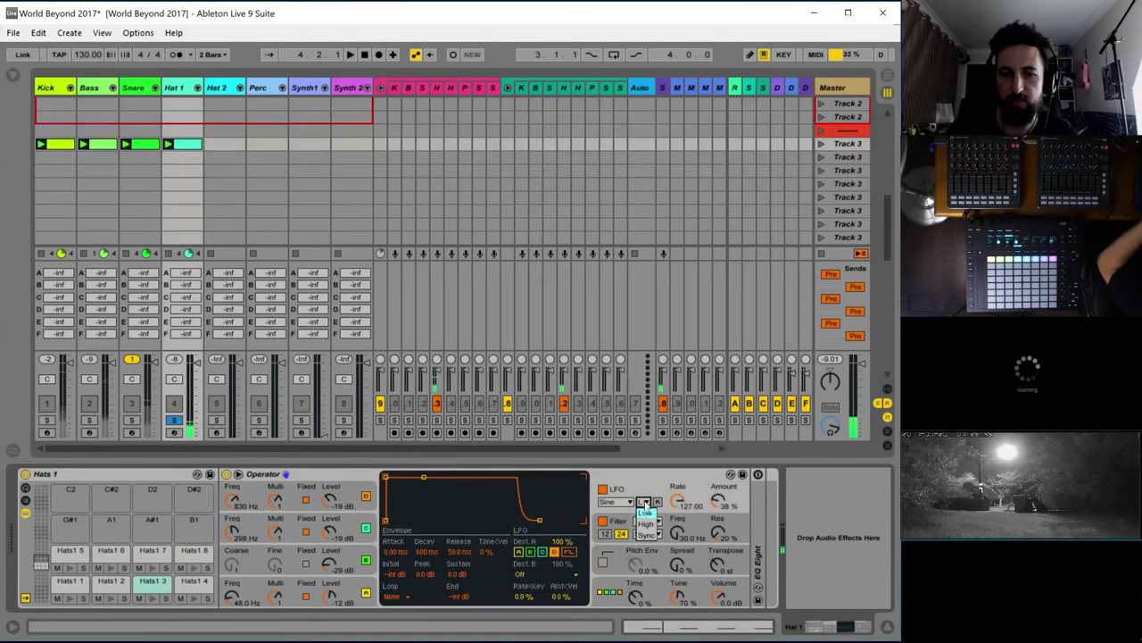
left_click(646, 525)
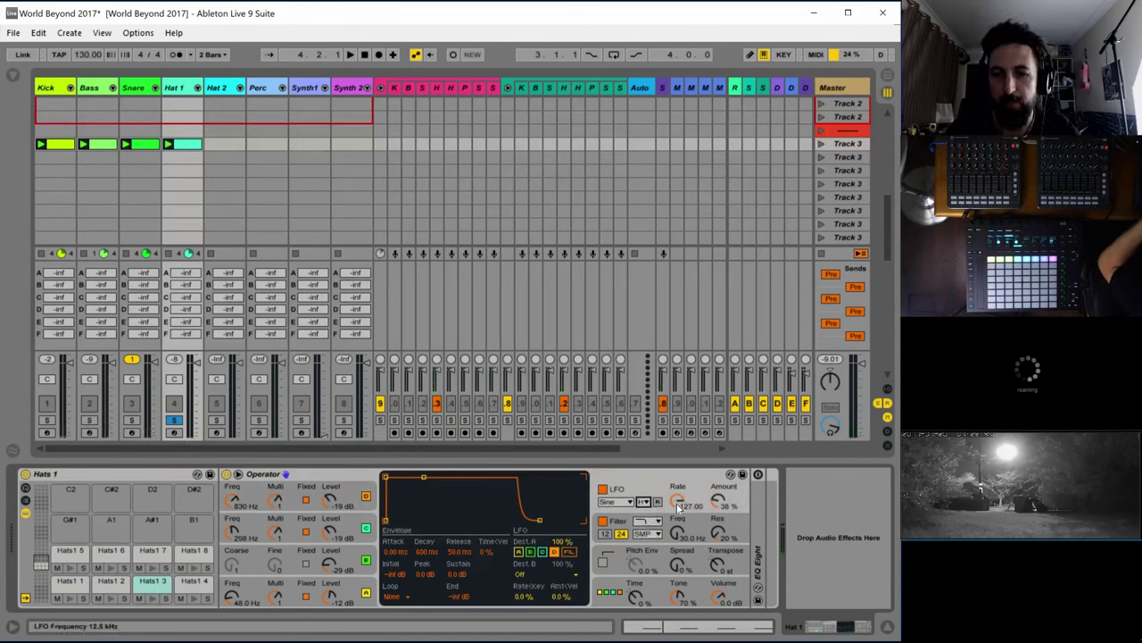
key("space")
left_click_drag(677, 501, 678, 585)
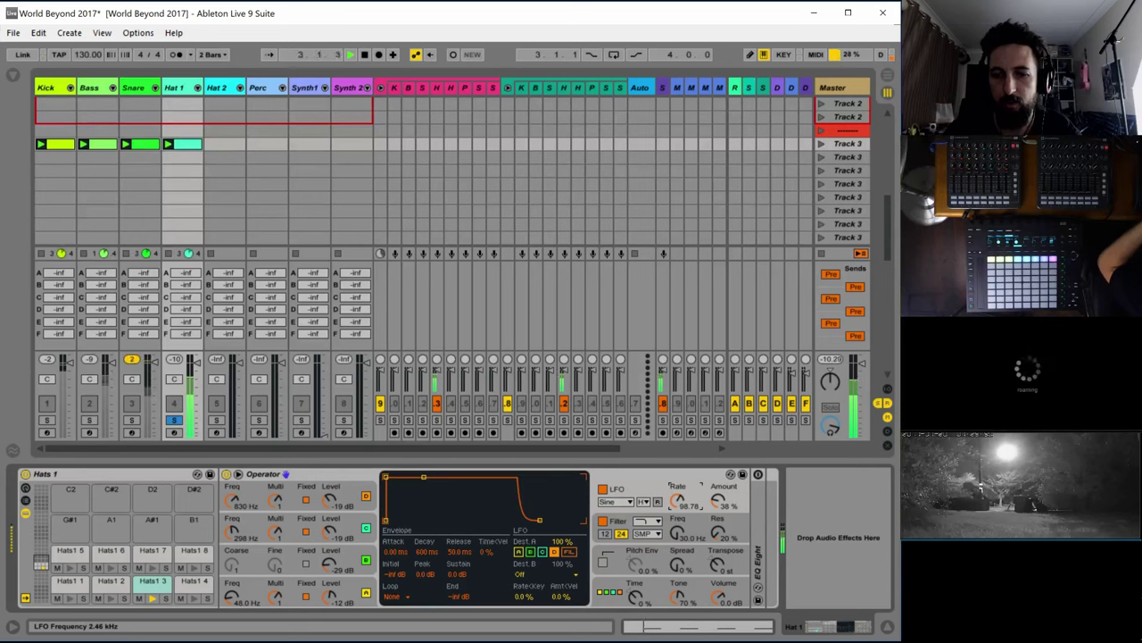
left_click_drag(678, 501, 678, 585)
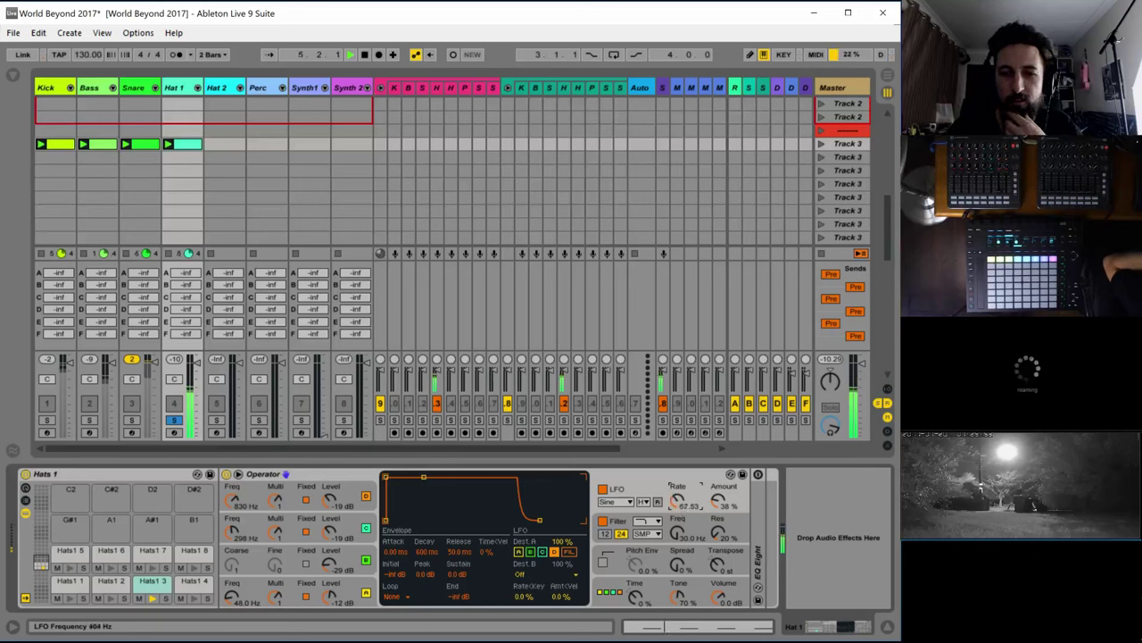
Reshape oscillator D's envelope into a decay of about 519 ms with no sustain and raise its fixed frequency to 933 Hz
left_click(354, 490)
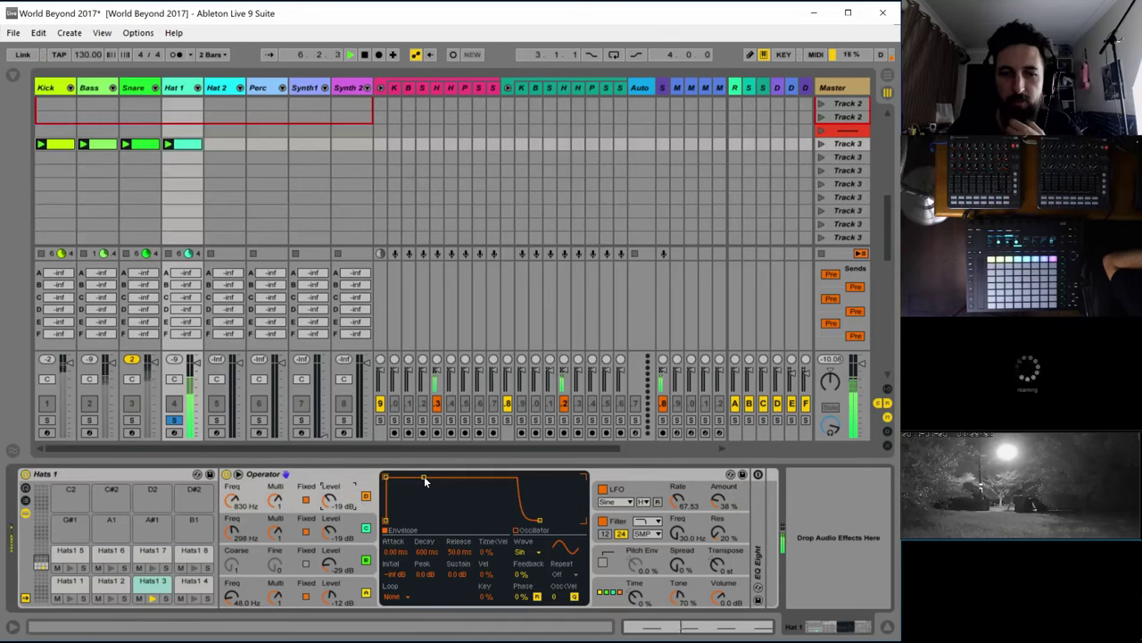
left_click_drag(424, 478, 428, 520)
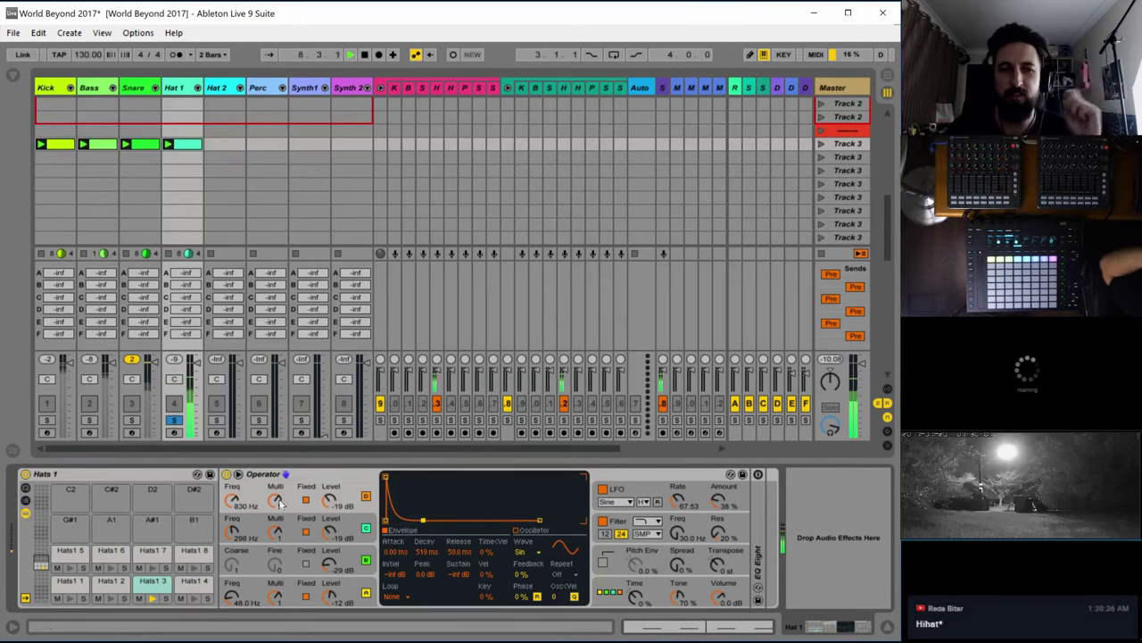
mouse_move(231, 501)
left_mouse_down()
mouse_move(231, 477)
mouse_move(231, 504)
left_mouse_up()
key("space")
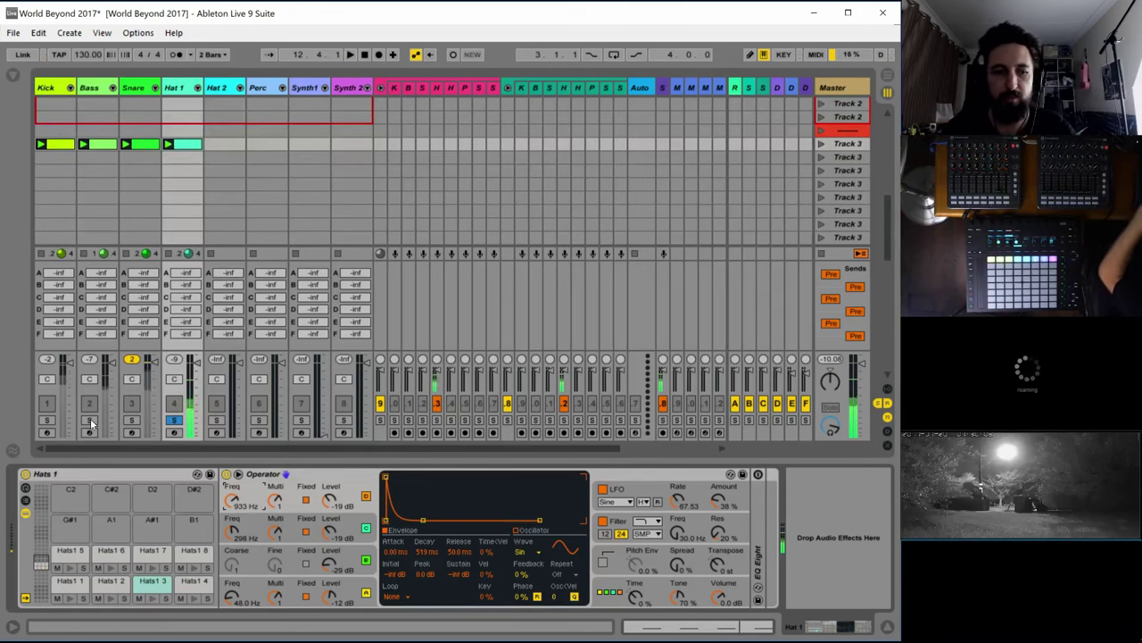
Solo Bass alongside Hat 1, tune oscillator D's frequency to 867 Hz against it, and unsolo both tracks
left_click(90, 419)
key("space")
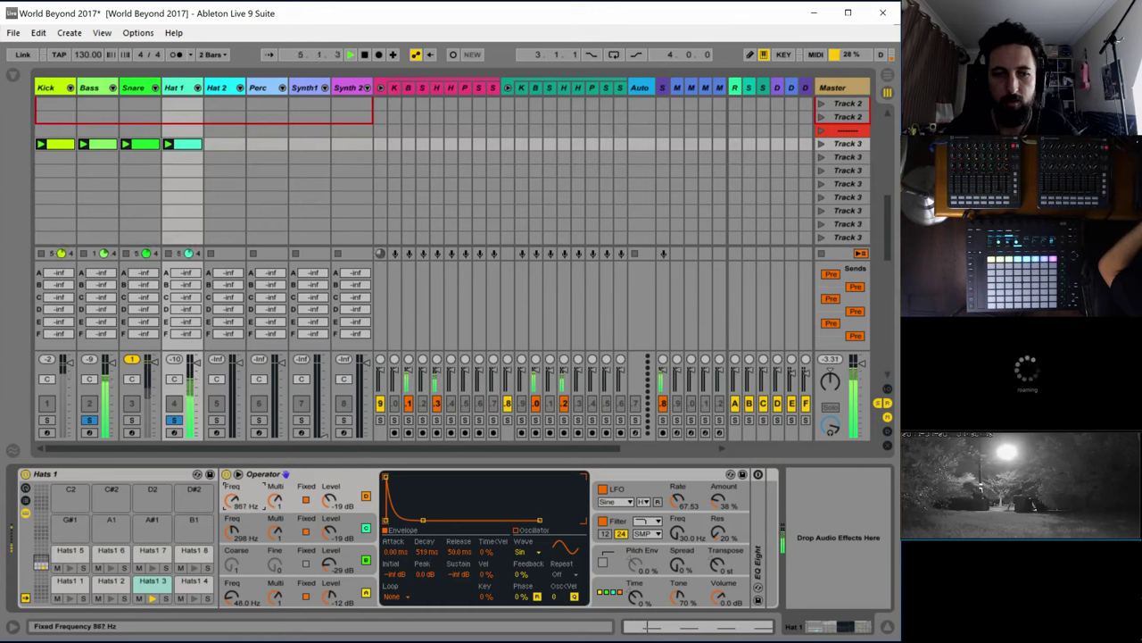
left_click(174, 421)
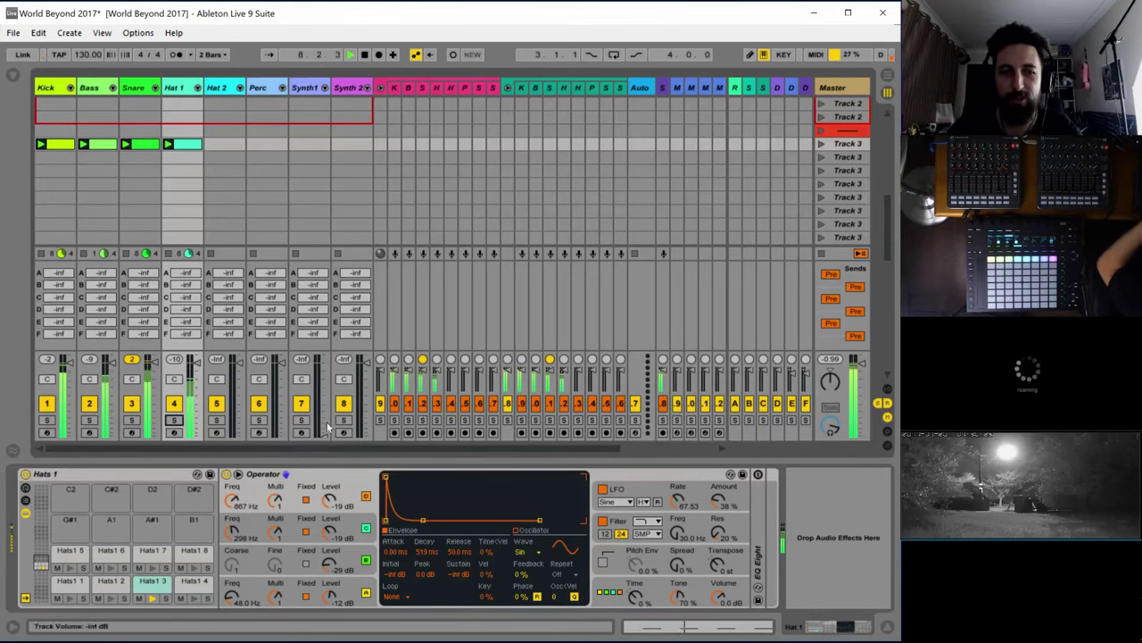
Activate and unfold the EQ Eight after Operator, and raise Operator's filter resonance to 83%
left_click(757, 474)
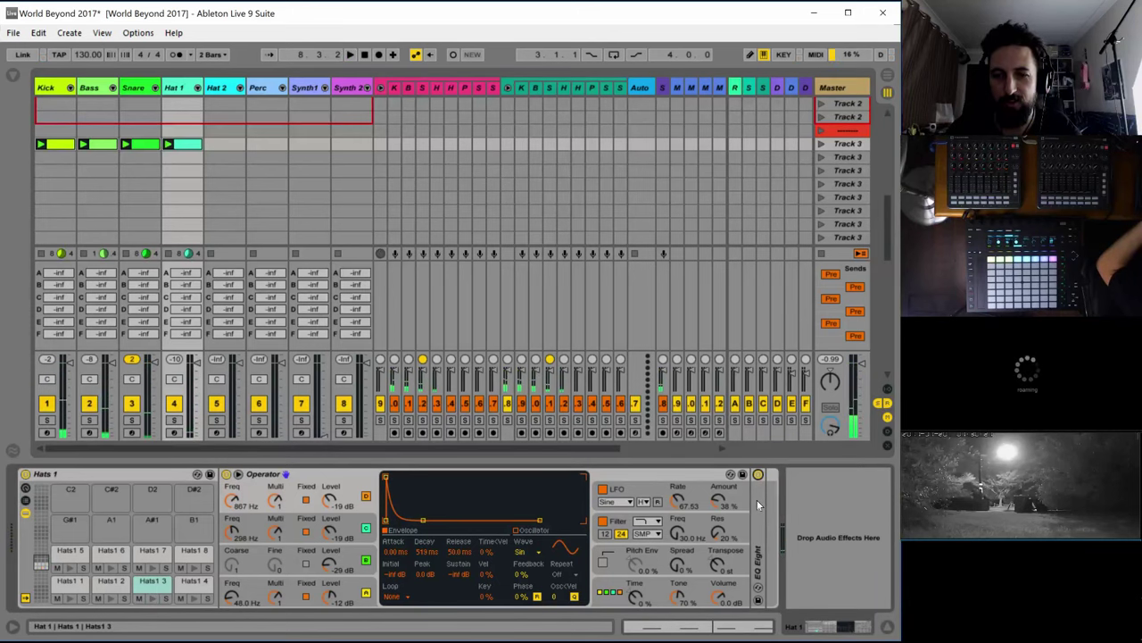
double_click(757, 505)
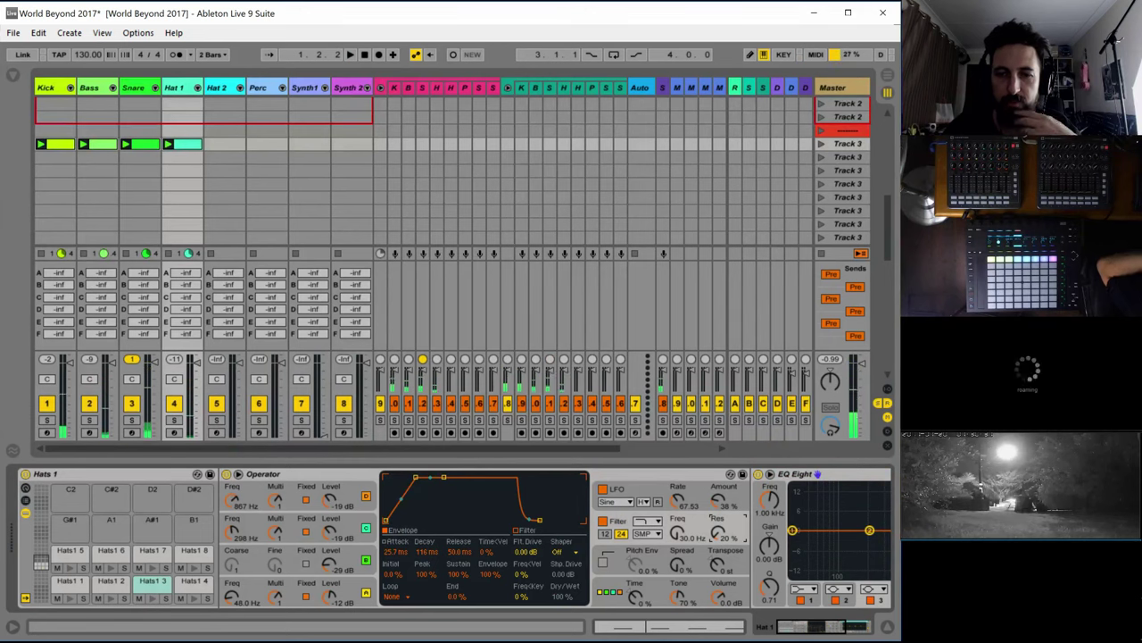
left_click_drag(718, 531, 719, 453)
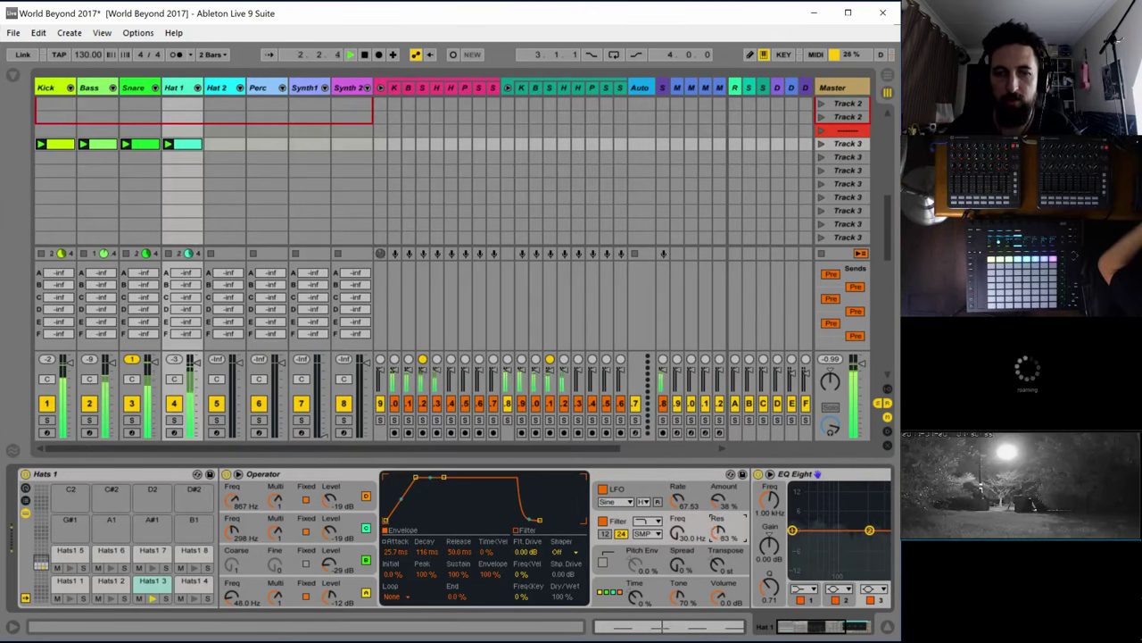
Audition Hat 1 in the full mix and trim Operator's filter resonance to 81%
left_click(174, 420)
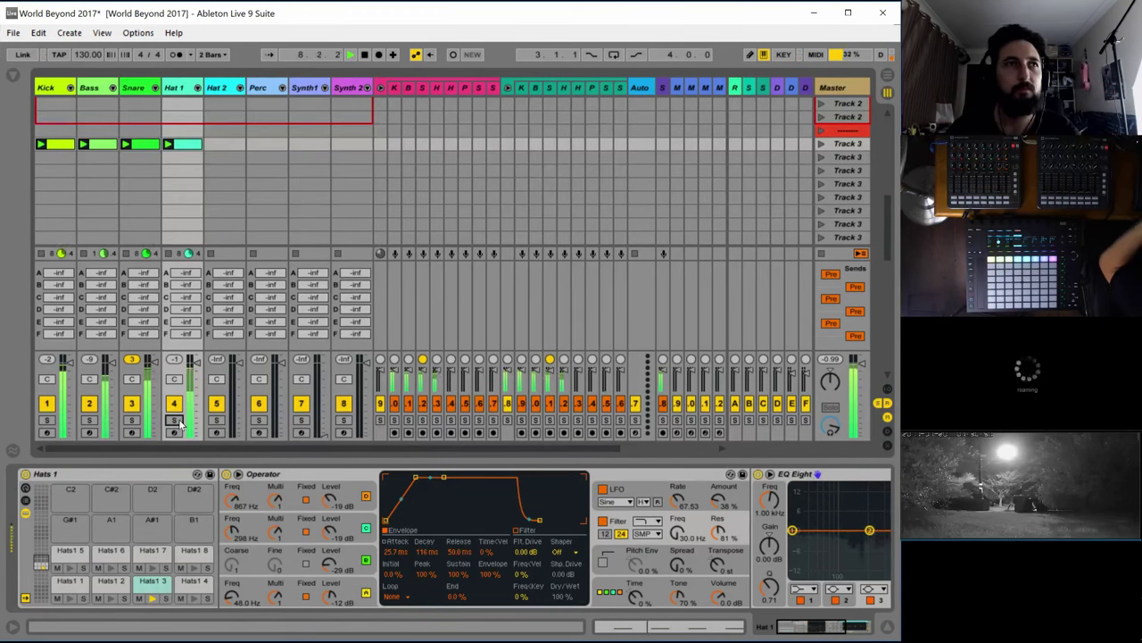
left_click(258, 405)
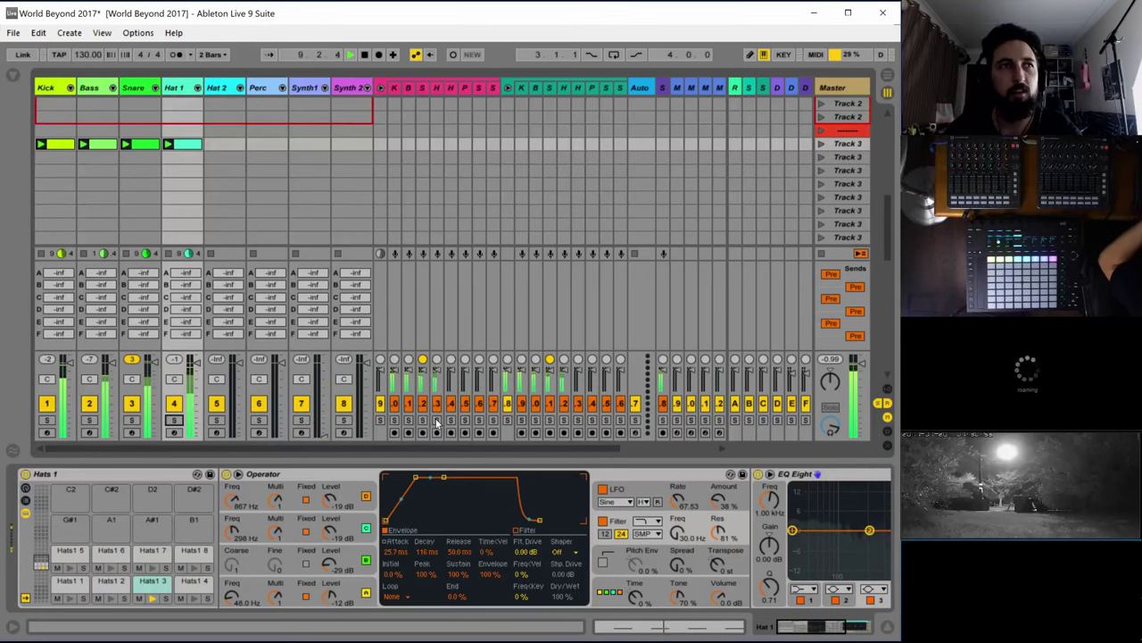
key("space")
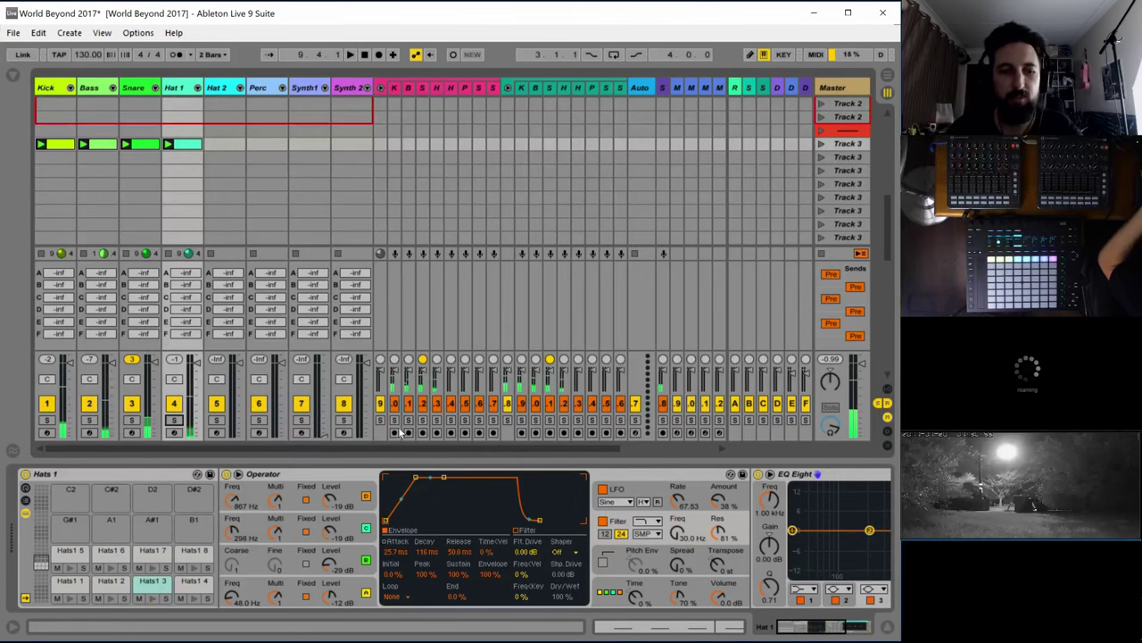
key("space")
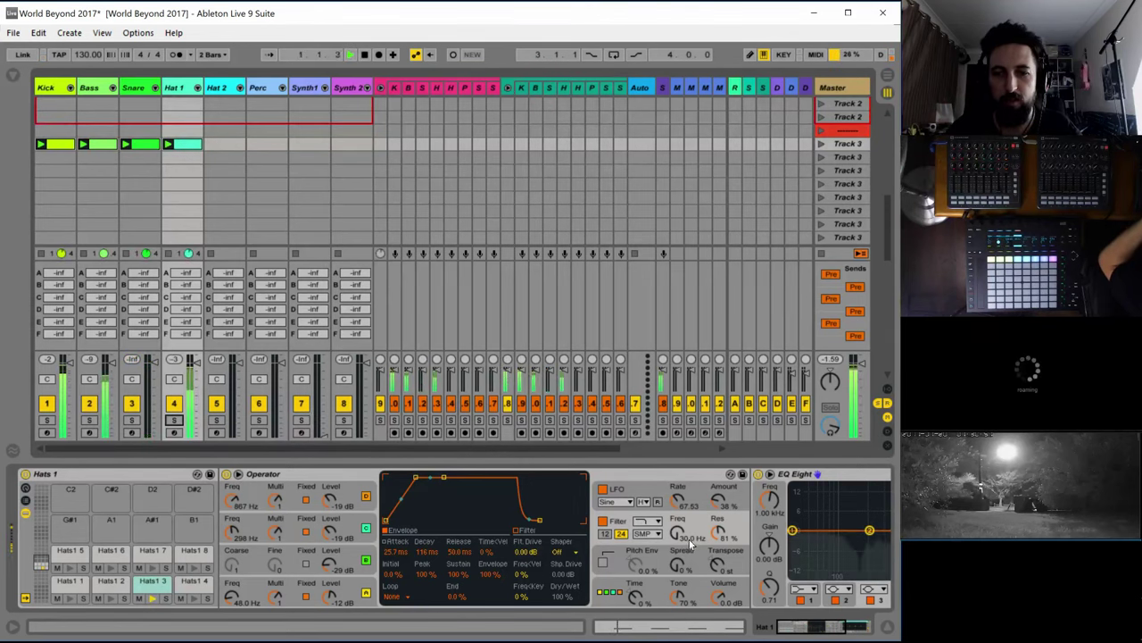
Make EQ Eight's band 1 a low cut just below 1 kHz and band 4 a high cut just below 10 kHz
left_click(810, 630)
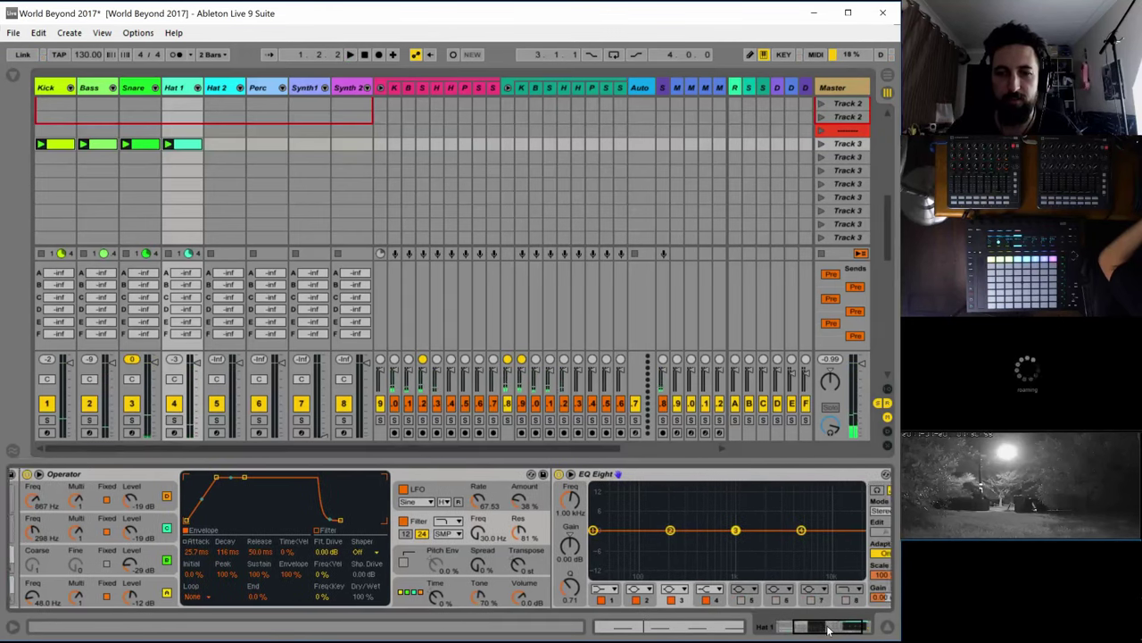
left_click(595, 589)
left_click(599, 512)
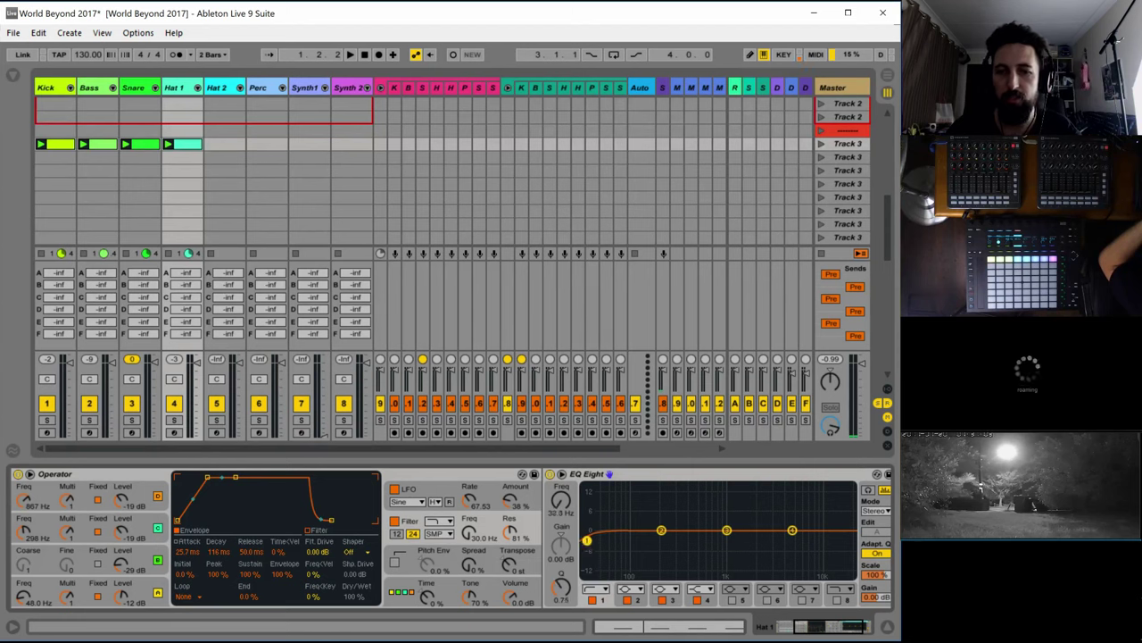
key("space")
left_click_drag(587, 540, 711, 554)
mouse_move(792, 530)
left_mouse_down()
mouse_move(781, 519)
mouse_move(778, 541)
mouse_move(811, 539)
left_mouse_up()
left_click(704, 570)
key("space")
Boost EQ Eight's band 3 at about 1.4 kHz, band 2 at 2.59 kHz by 4.59 dB, and band 5 at 4.74 kHz by 3.35 dB
left_click_drag(726, 530, 741, 513)
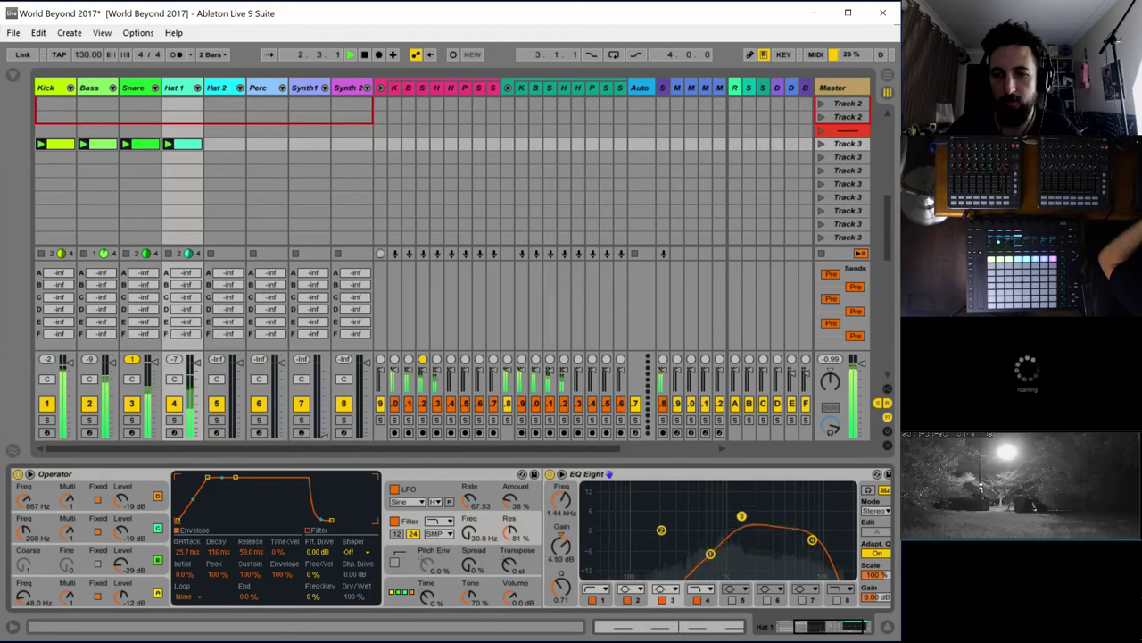
left_click_drag(662, 530, 705, 531)
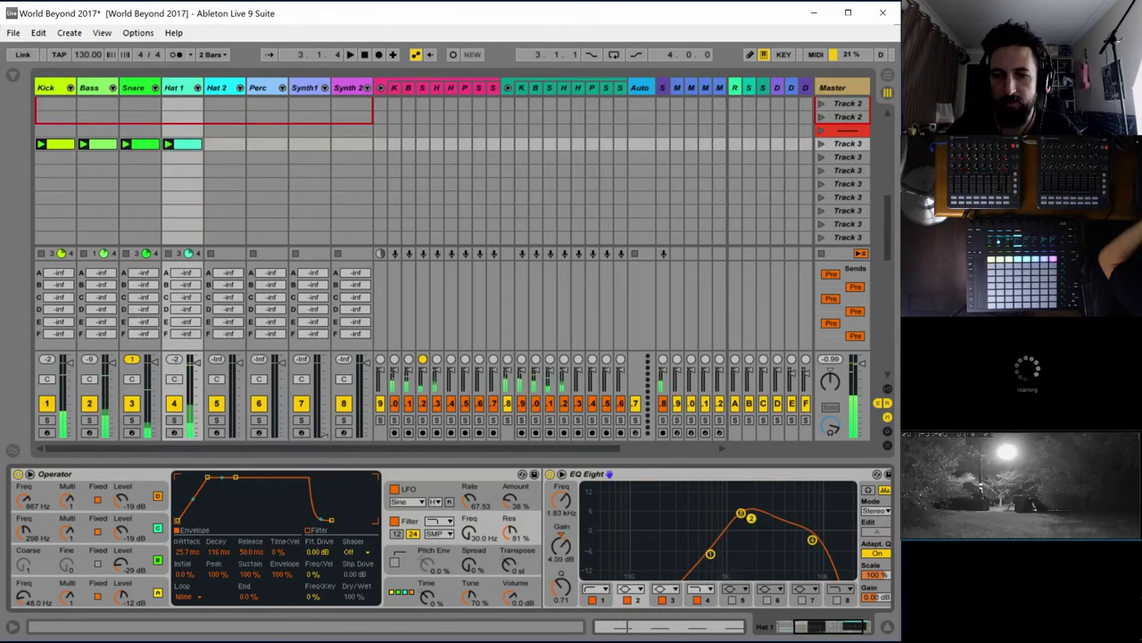
left_click(734, 599)
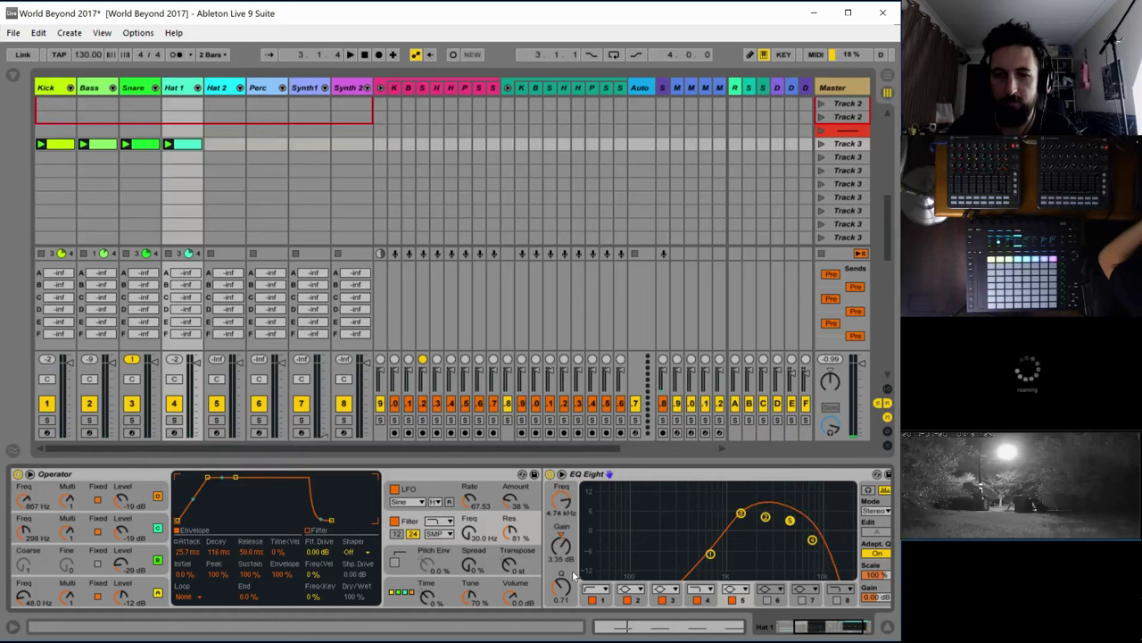
Narrow the boosts of EQ bands 3, 5 and 2 to a Q of 18.0
left_click(675, 603)
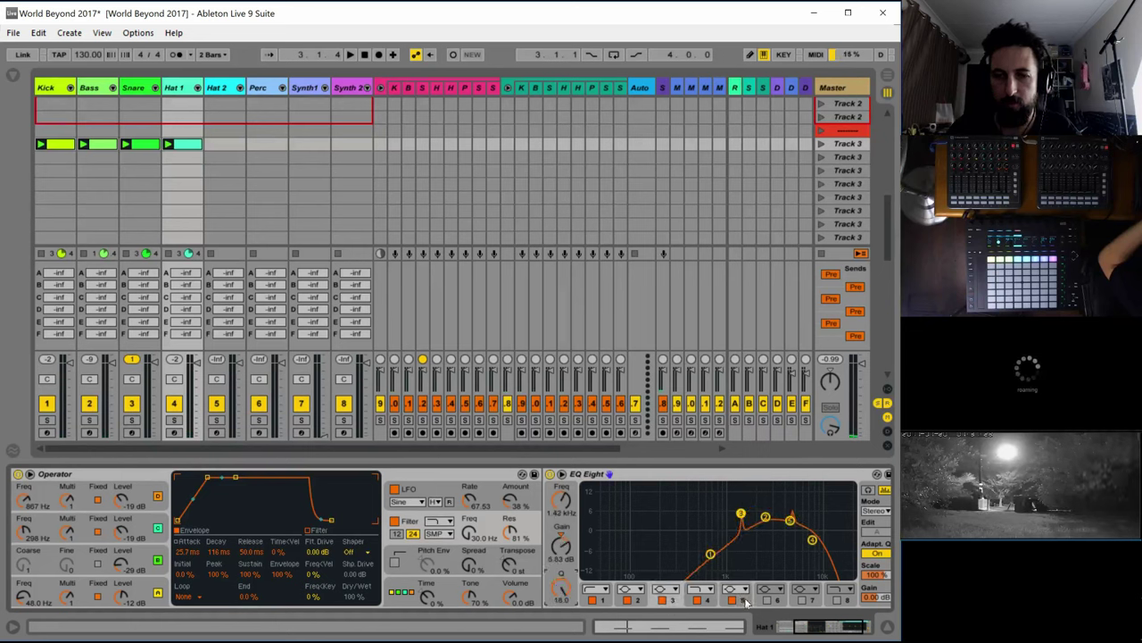
left_click(685, 601)
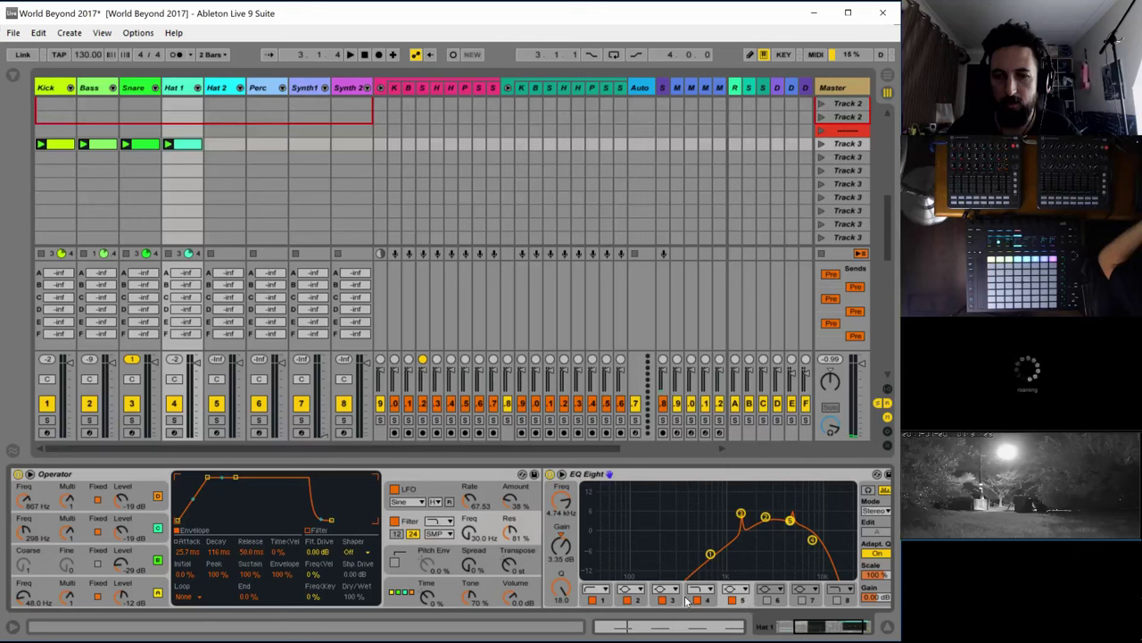
left_click(639, 601)
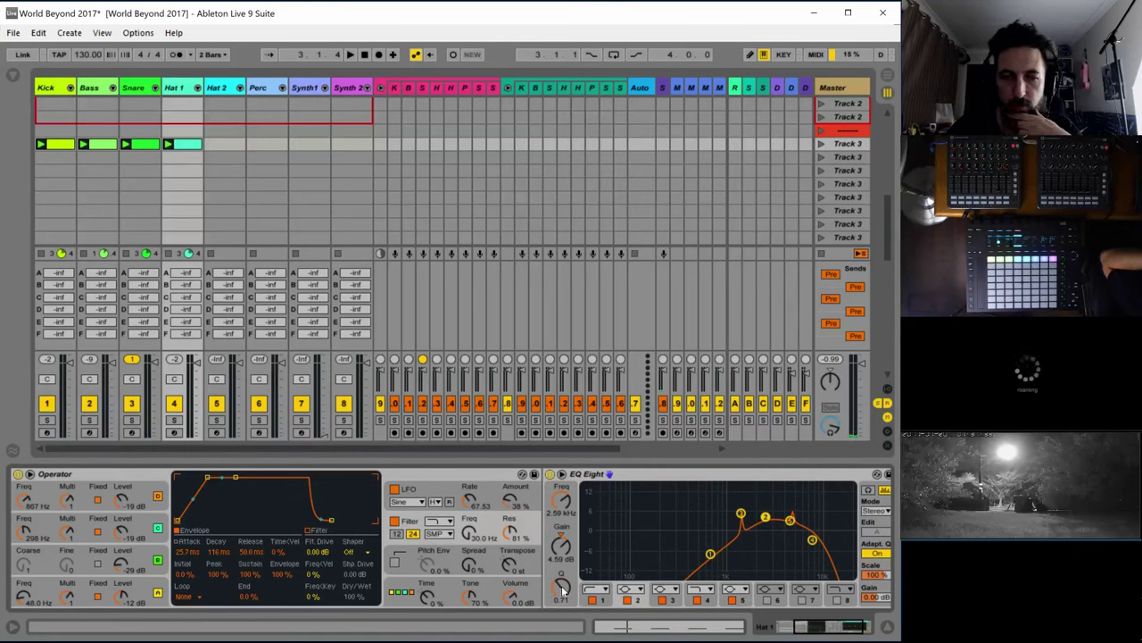
left_click_drag(561, 585, 560, 518)
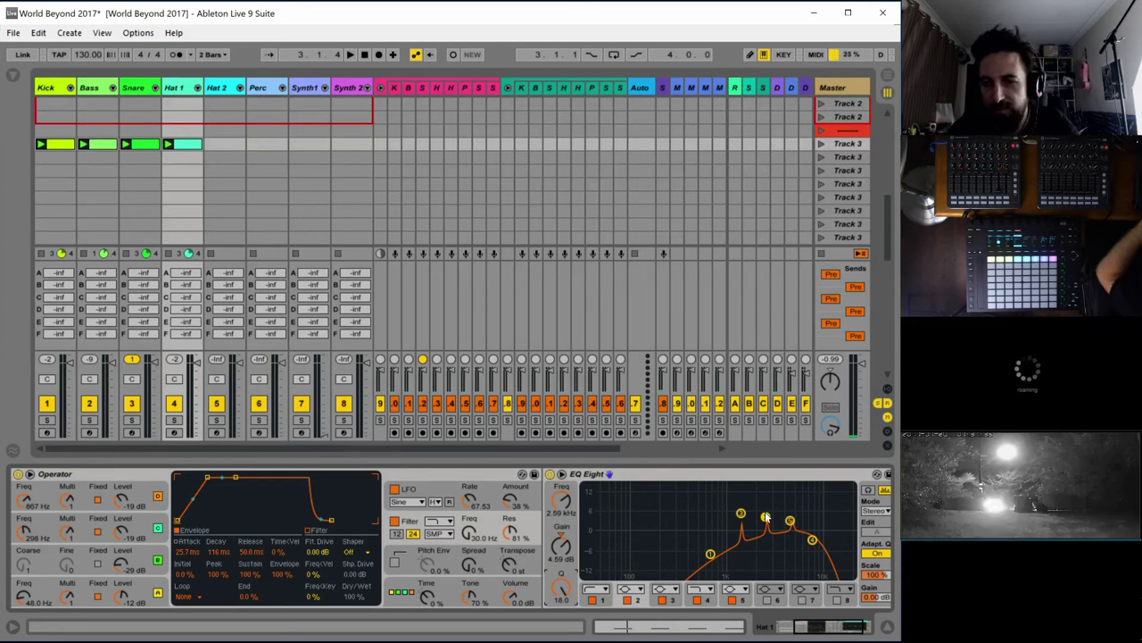
Raise the narrow EQ peaks during playback, moving band 2 to about 2 kHz at 10.3 dB and band 5 to a lower frequency at about 13 dB
left_click_drag(766, 519, 764, 509)
key("space")
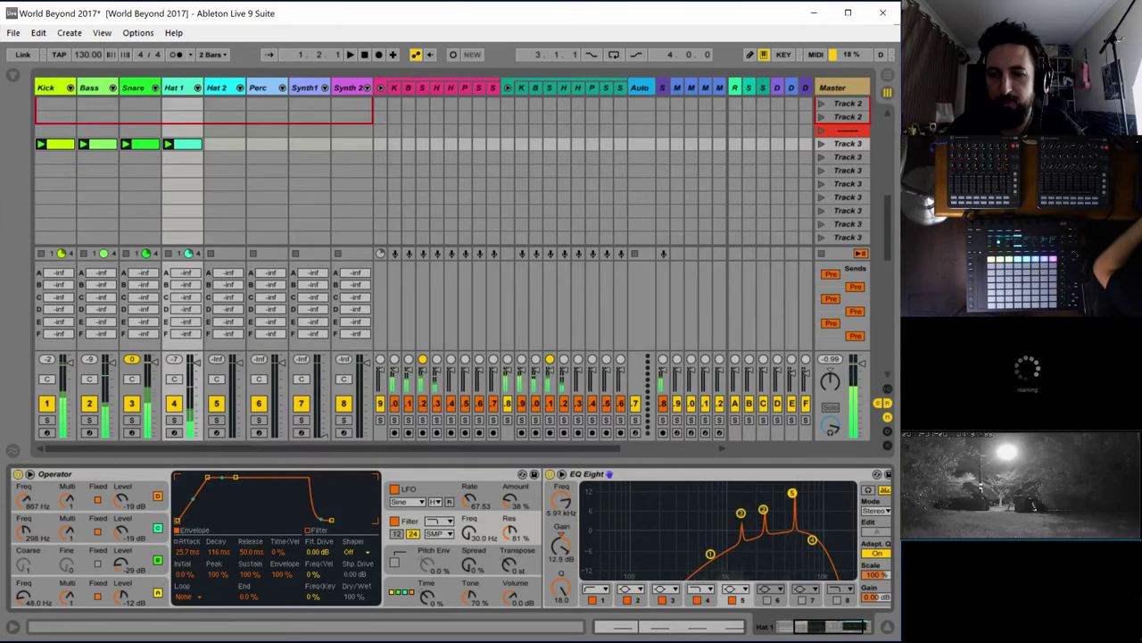
key("space")
left_click_drag(793, 492, 789, 490)
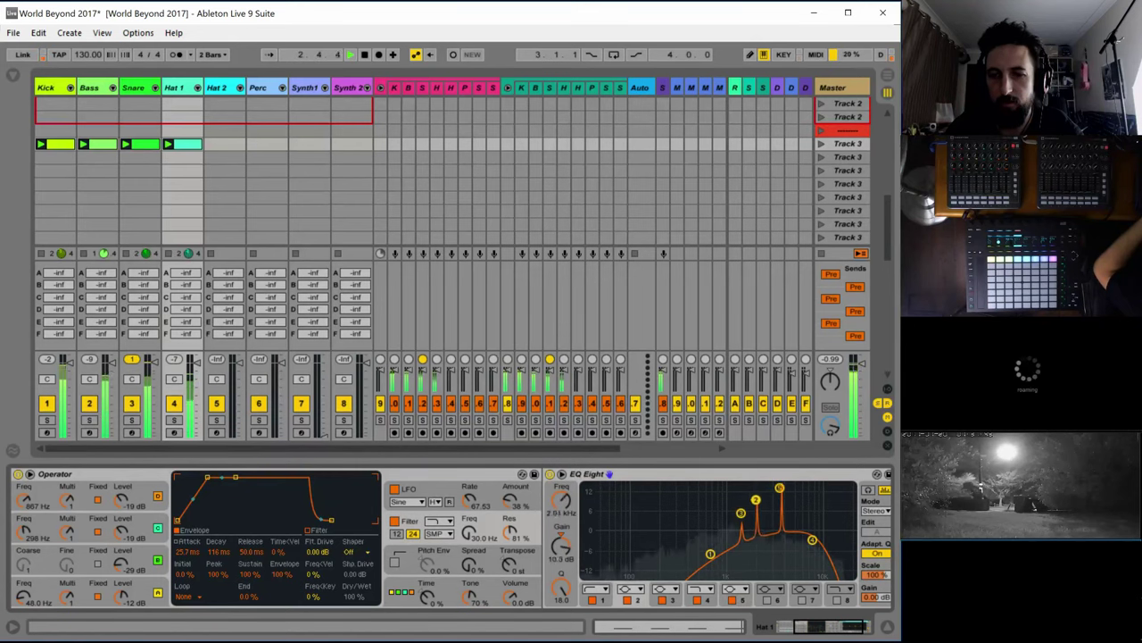
Move EQ band 3 to 1.06 kHz at 7.31 dB with a Q of 1.24, and lower and widen the peaks of bands 2 and 5
left_click_drag(756, 499, 728, 500)
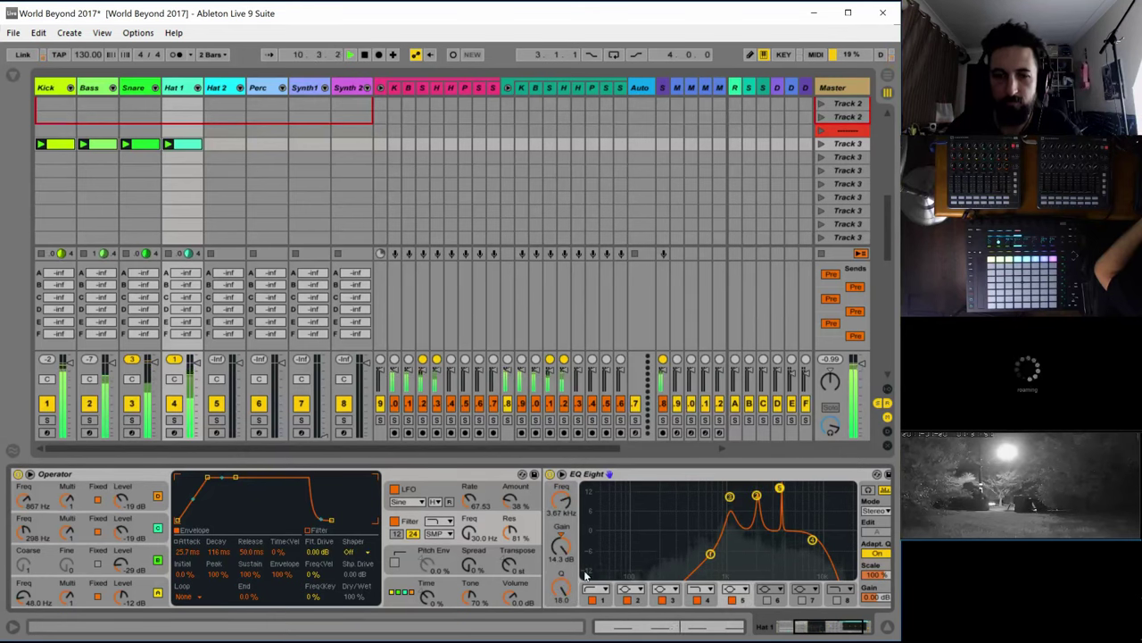
key("space")
left_click(730, 496)
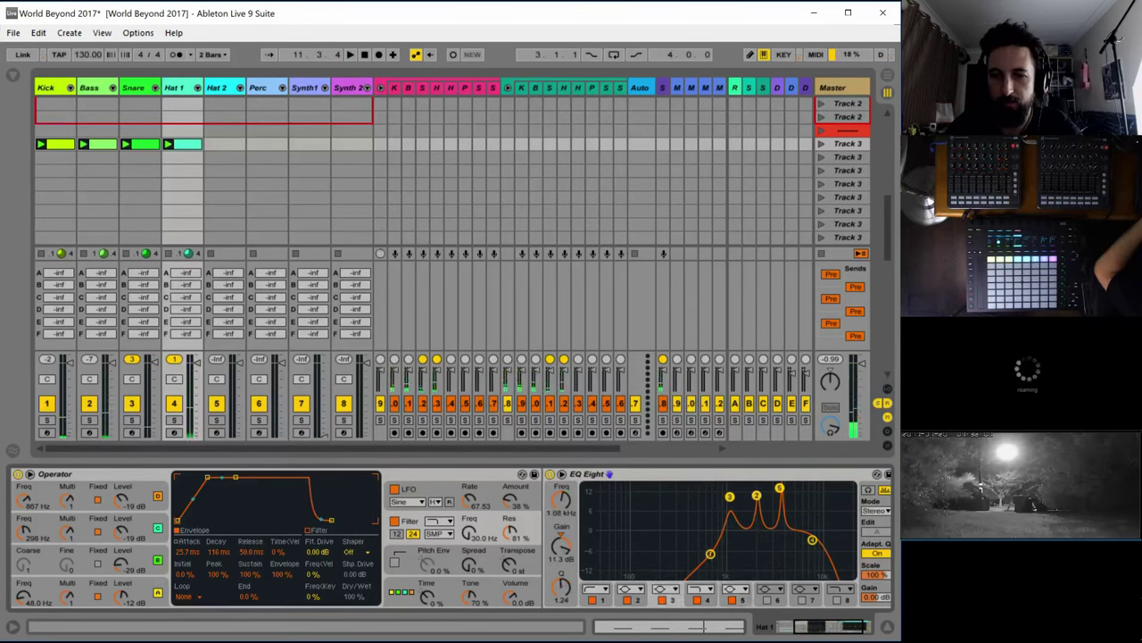
left_click_drag(730, 496, 734, 505)
key("space")
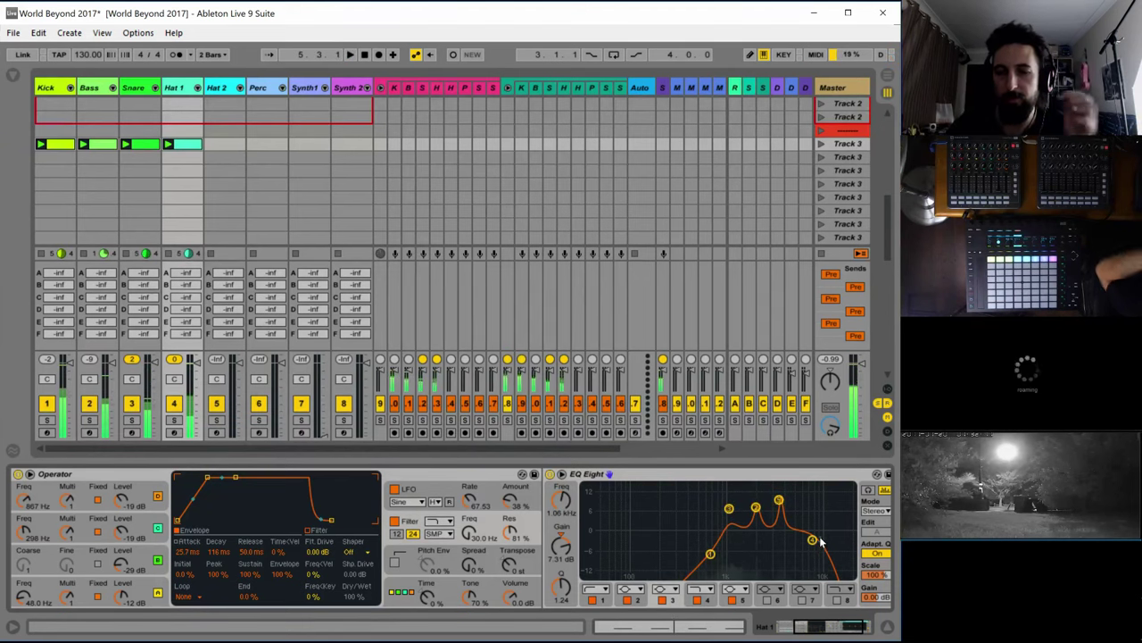
Widen the EQ cuts to just above 600 Hz and 17.7 kHz, and shift the three peaks higher with band 3 at 2.55 kHz
left_click_drag(813, 539, 833, 548)
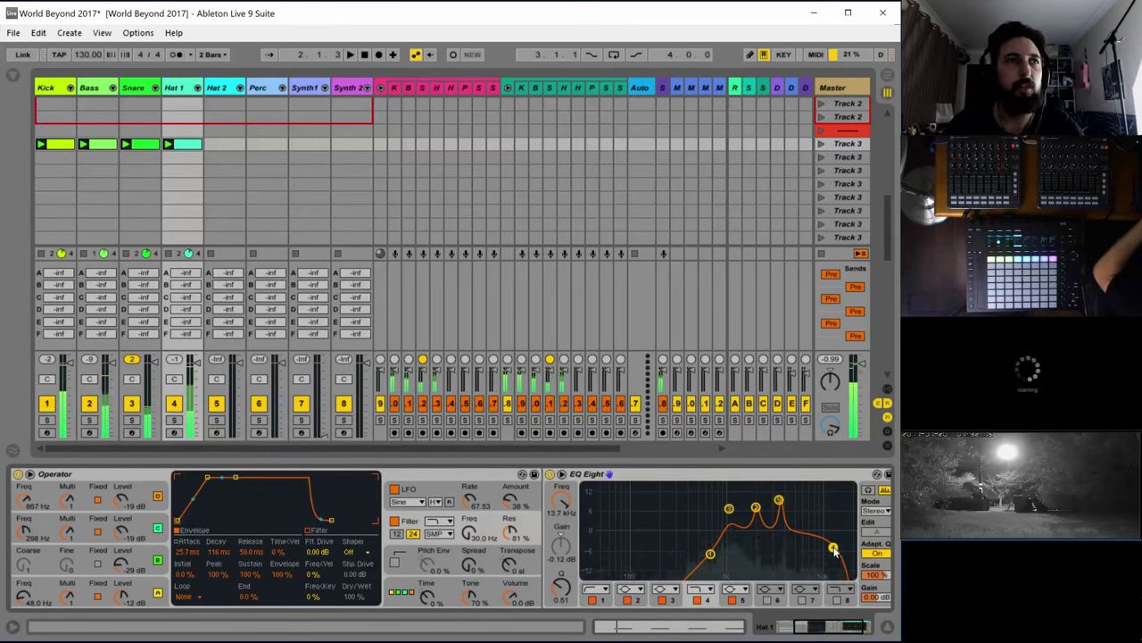
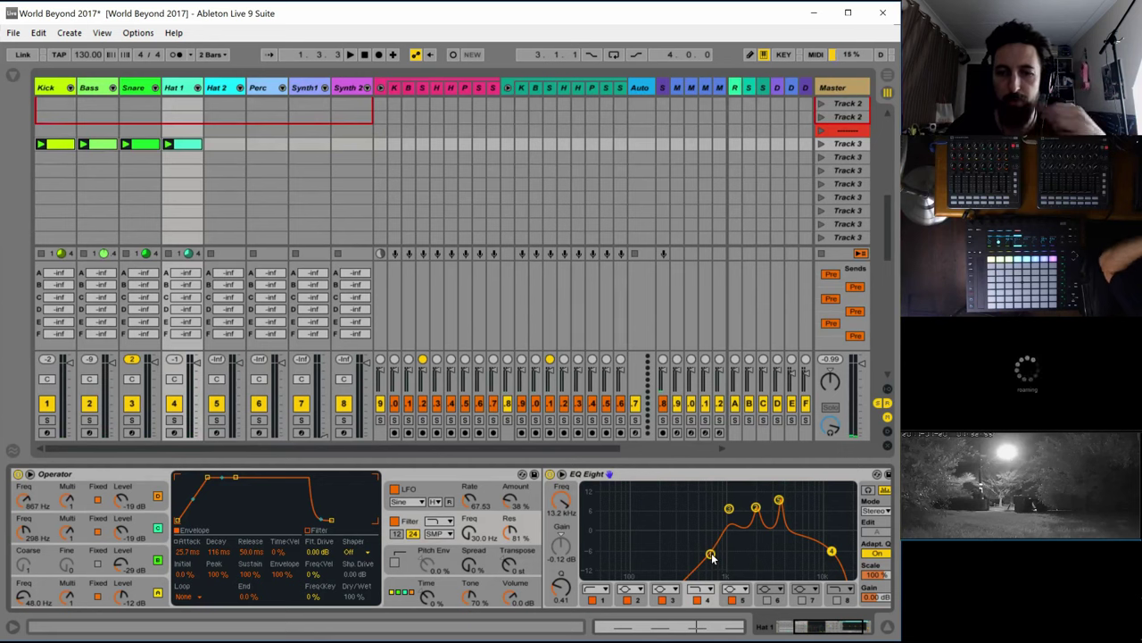
key("space")
left_click_drag(711, 554, 708, 554)
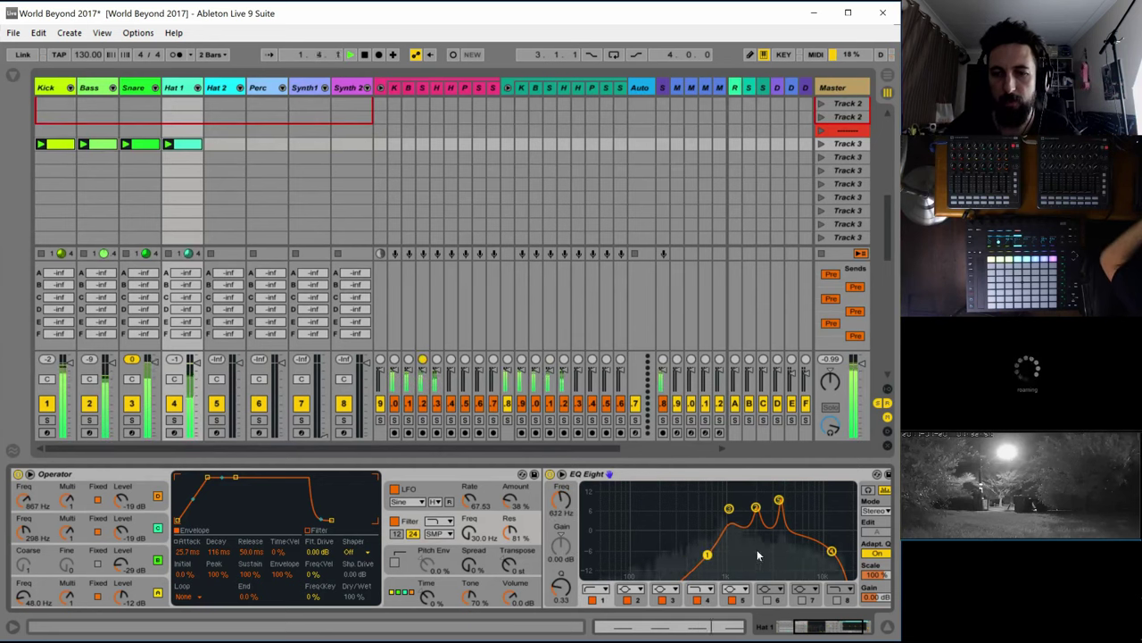
left_click_drag(831, 550, 843, 550)
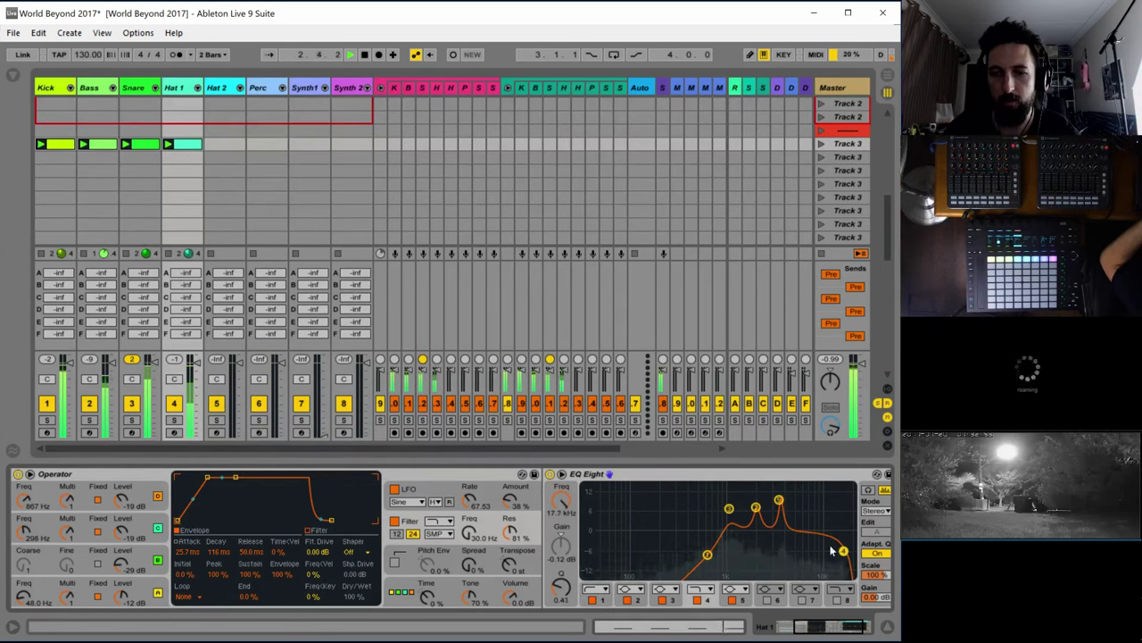
left_click_drag(797, 494, 767, 509)
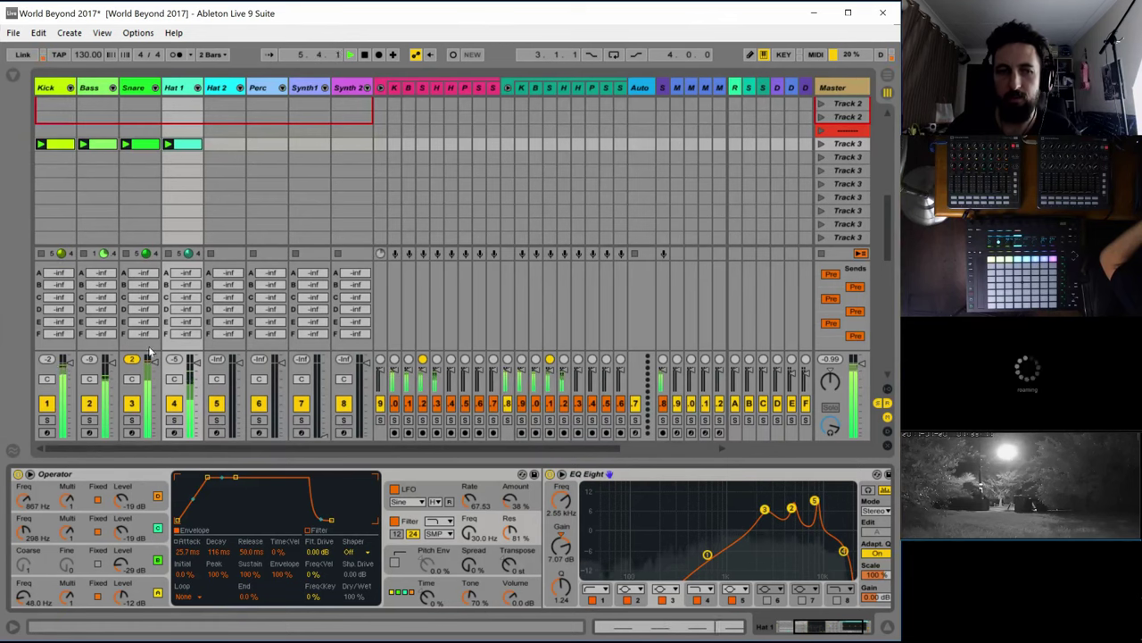
Lower the output gain of the Snare track's EQ Eight to -1.50 dB during playback
left_click(128, 86)
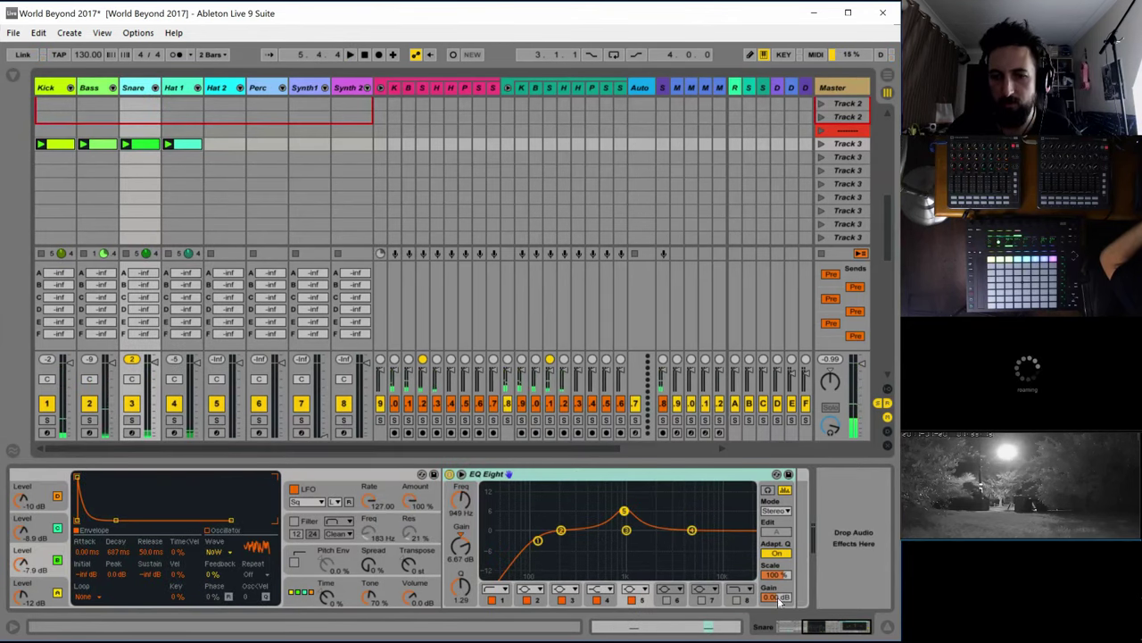
left_click_drag(778, 598, 777, 600)
key("space")
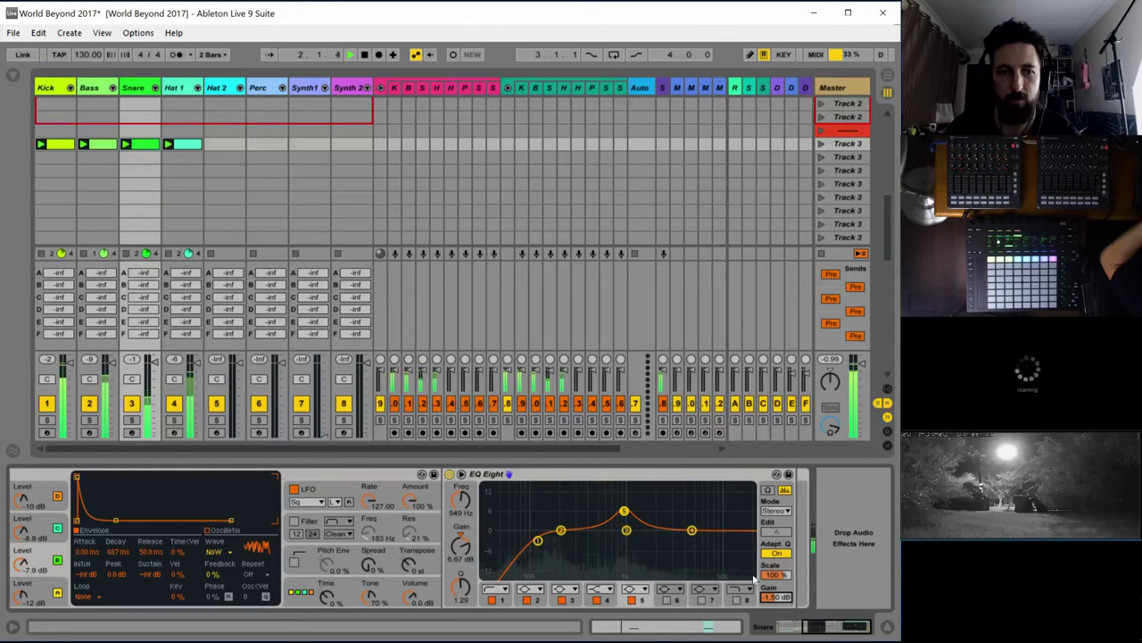
Try Operator's global Time on Hat 1 at a negative value and return it to 0 %
left_click(175, 87)
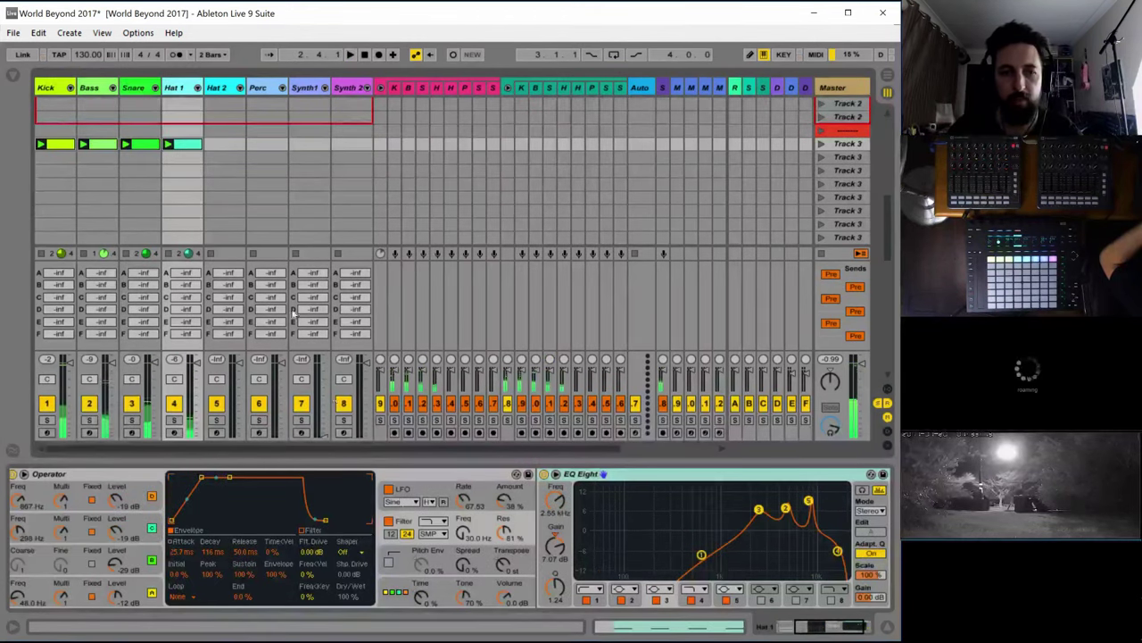
left_click(488, 566)
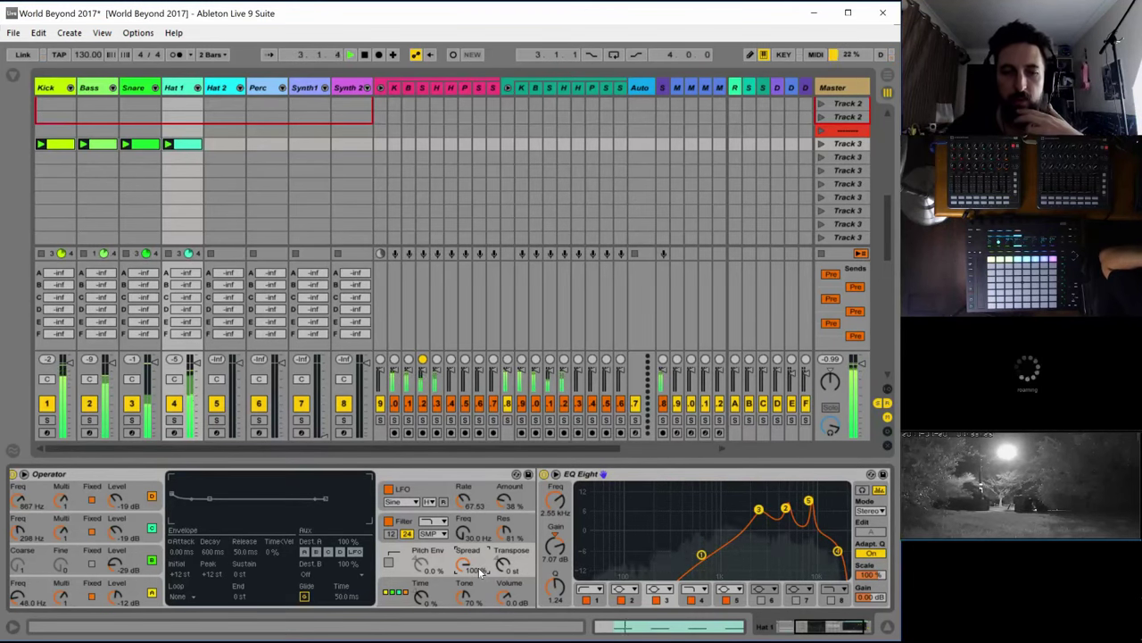
left_click(421, 598)
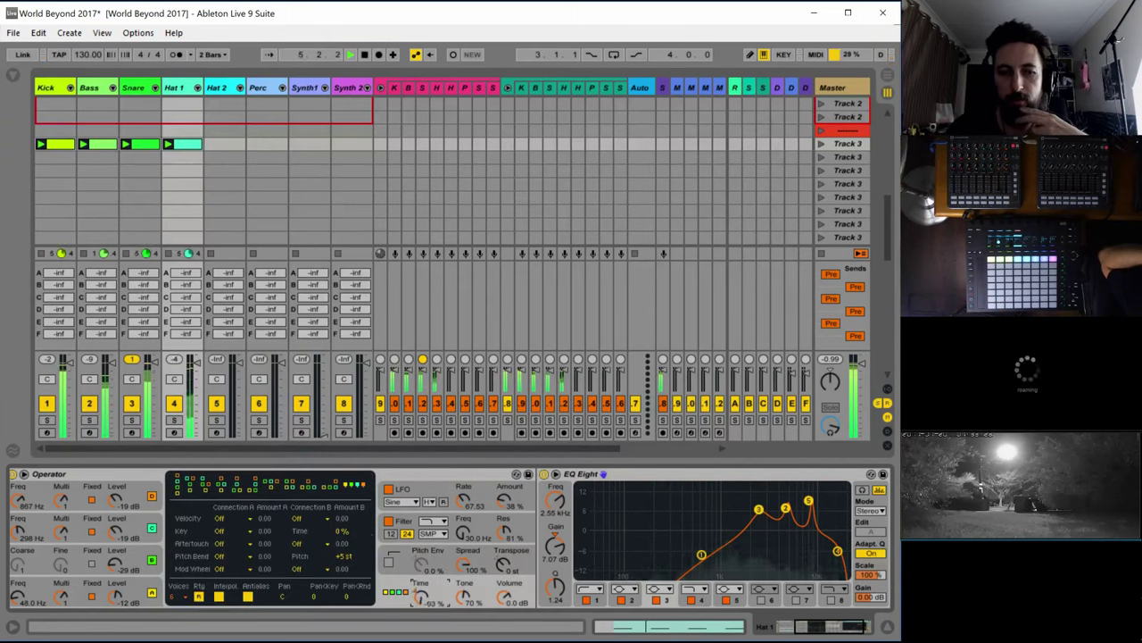
mouse_move(421, 596)
left_mouse_down()
mouse_move(421, 571)
mouse_move(420, 603)
left_mouse_up()
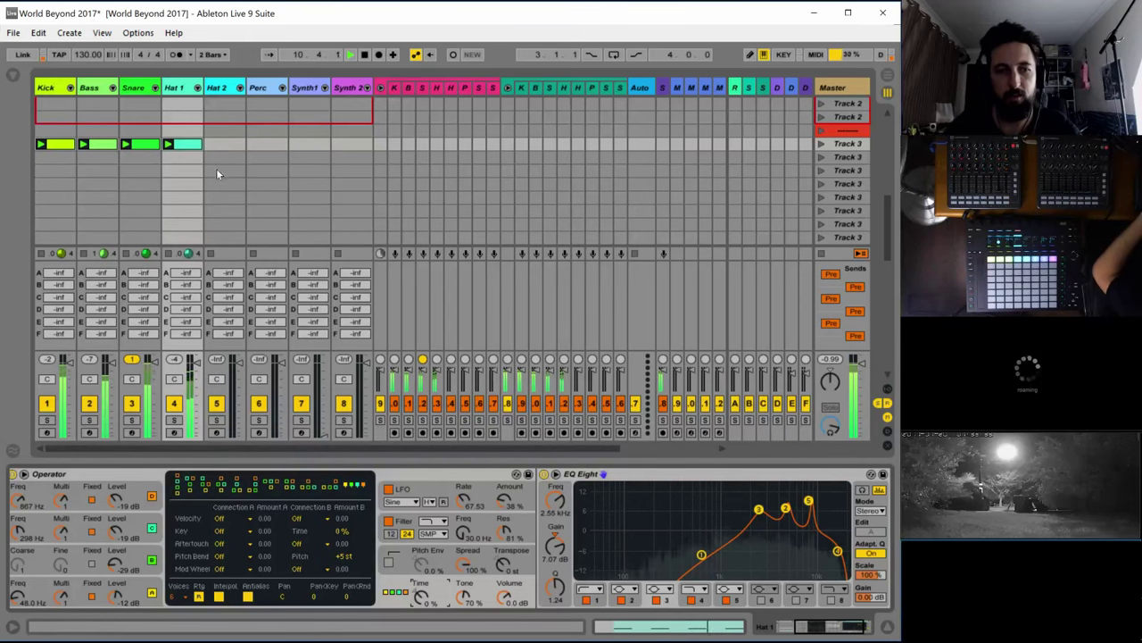
Shorten the attack of Operator's filter envelope on Hat 1 to 15.9 ms and bend its attack curve to a negative slope
left_click(123, 594)
left_click(403, 522)
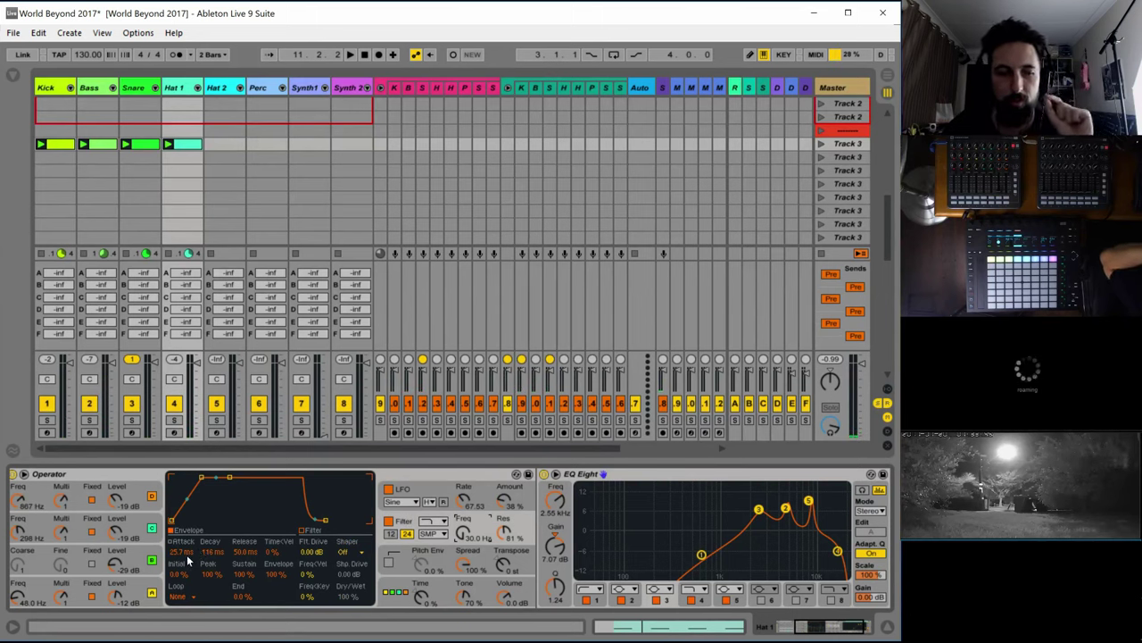
key("space")
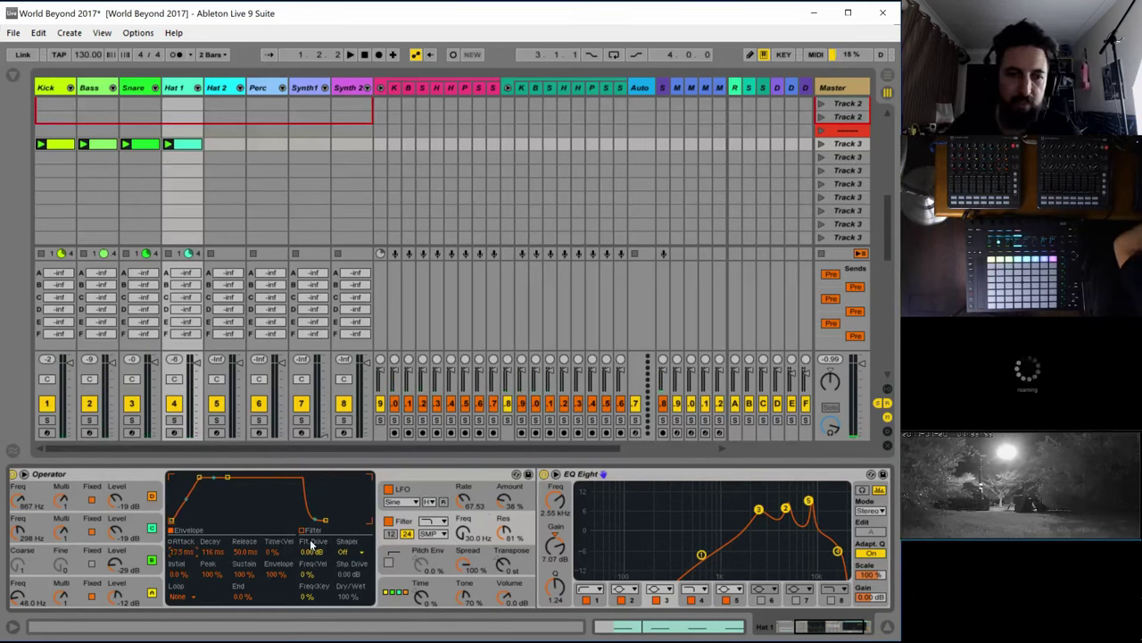
key("space")
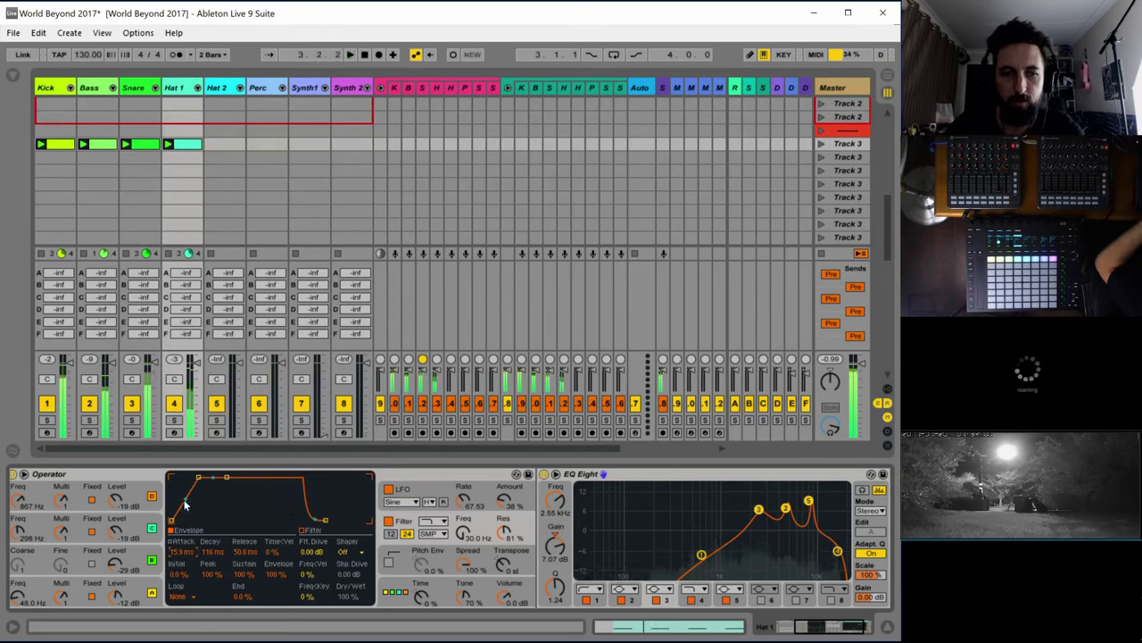
left_click_drag(184, 501, 184, 535)
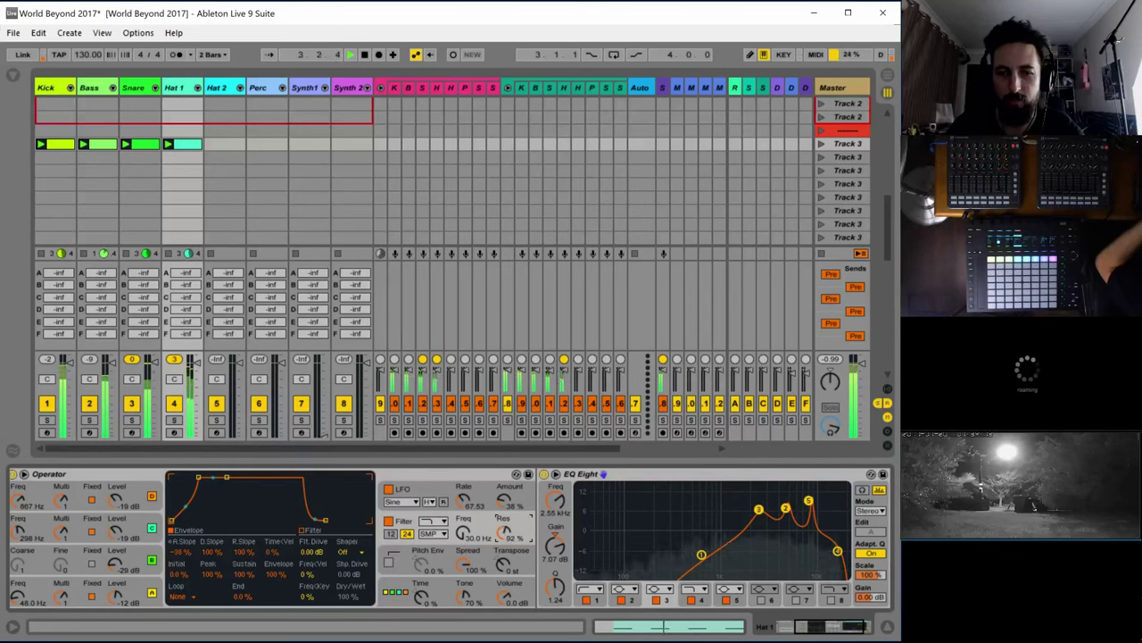
Try the OSR and MS2 circuits and the 12 dB slope for Operator's filter, returning to SMP at 24 dB
left_click(435, 532)
left_click(433, 547)
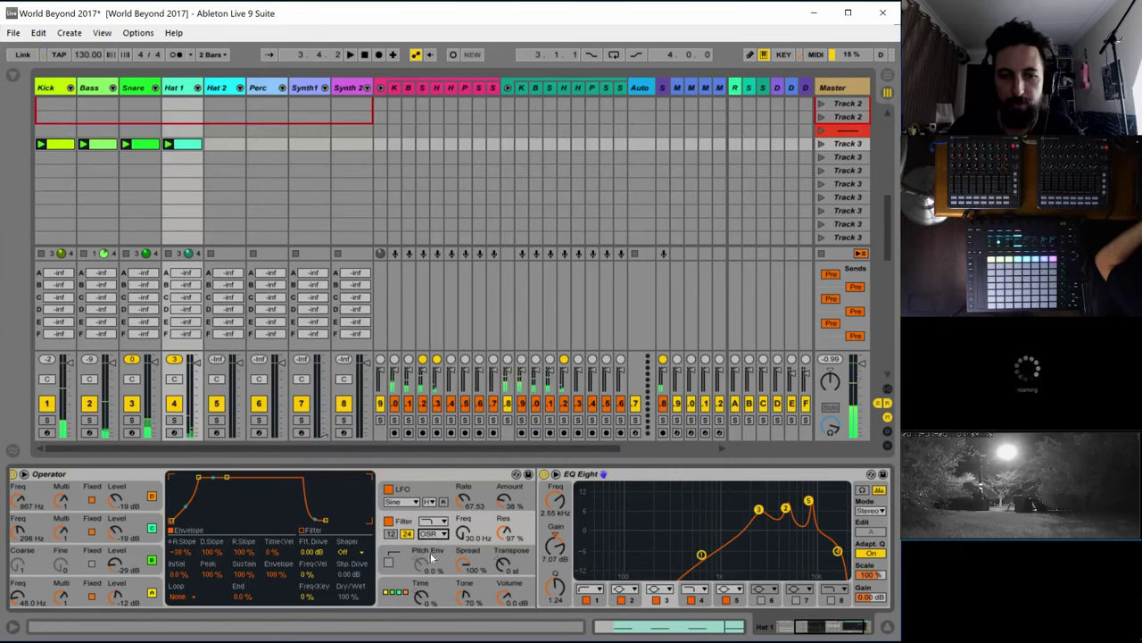
left_click(435, 533)
left_click(432, 568)
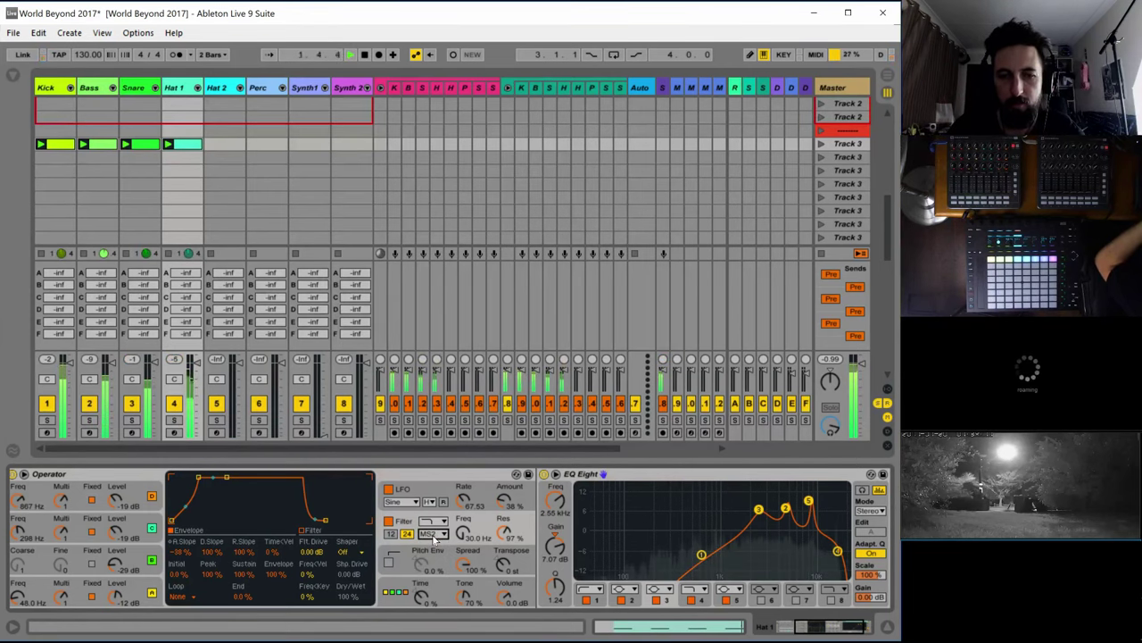
left_click(435, 533)
left_click(430, 579)
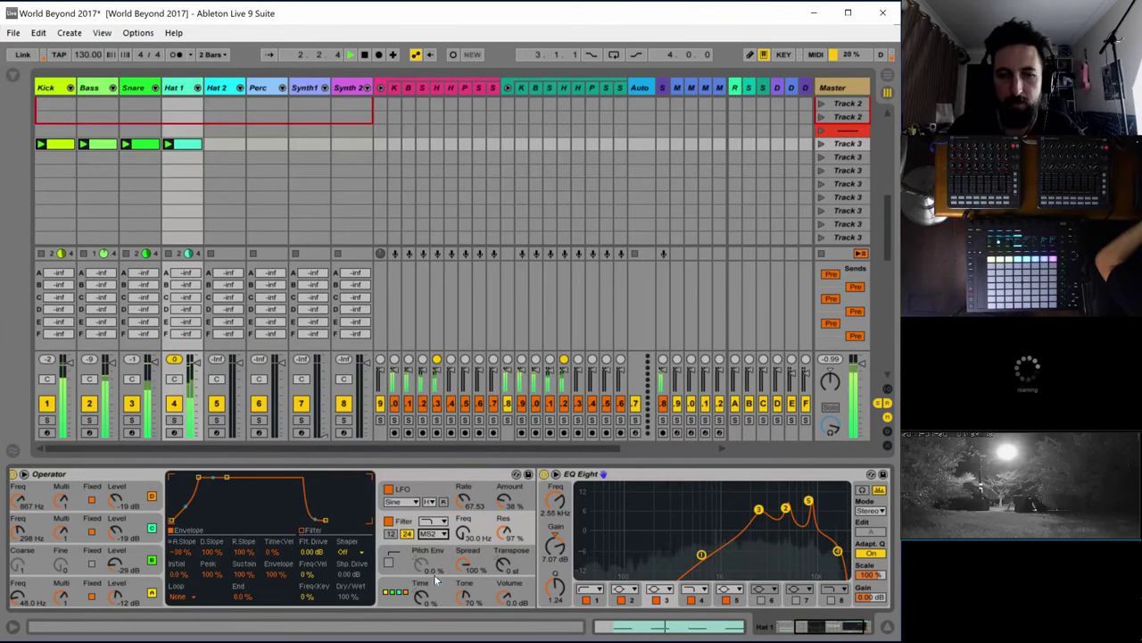
left_click(392, 534)
left_click(407, 534)
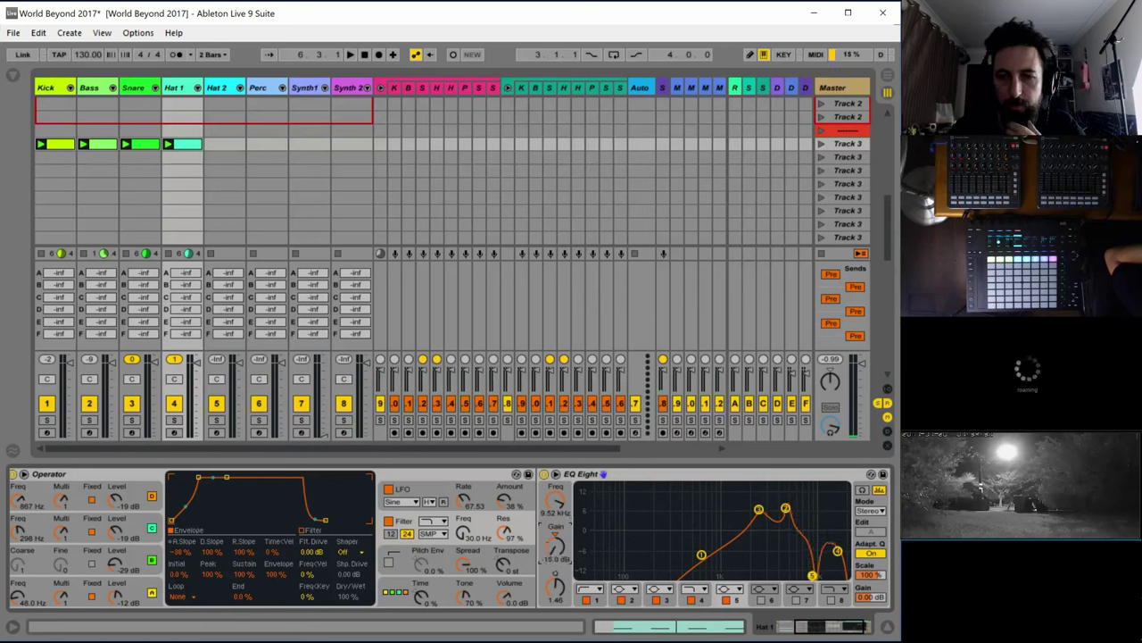
Boost band 5 of Hat 1's EQ Eight by 9.52 dB at 9.52 kHz with a Q of 0.69 and audition it
left_click_drag(557, 546, 555, 591)
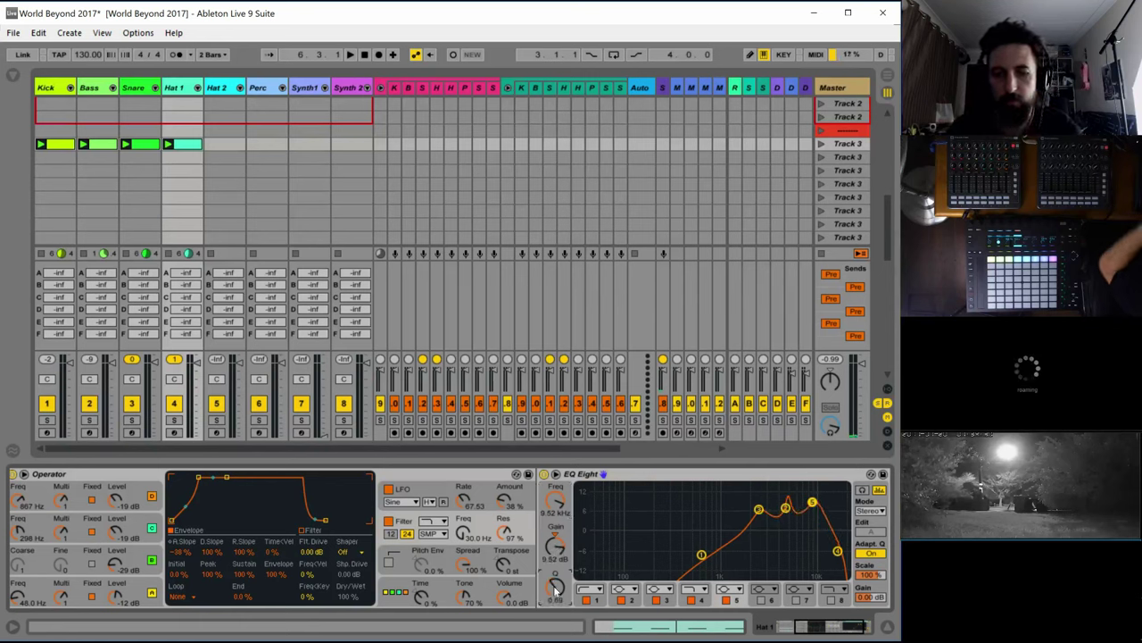
key("space")
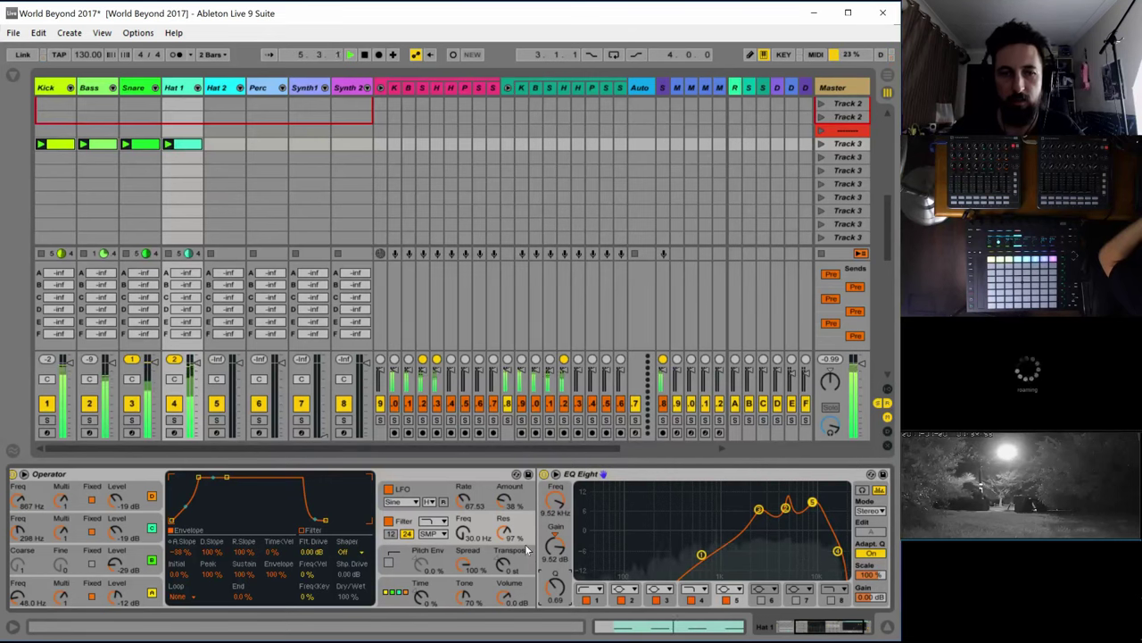
key("space")
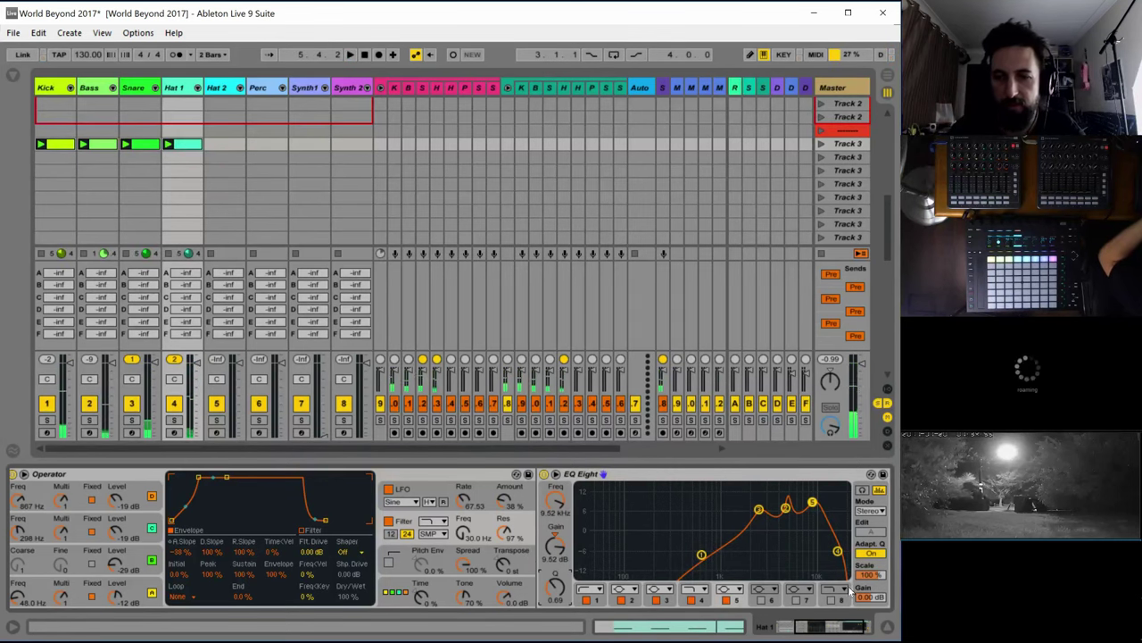
Lower the output gain of Hat 1's EQ Eight to -2.06 dB and of the Snare's EQ Eight to -3.38 dB
left_click(867, 596)
key("space")
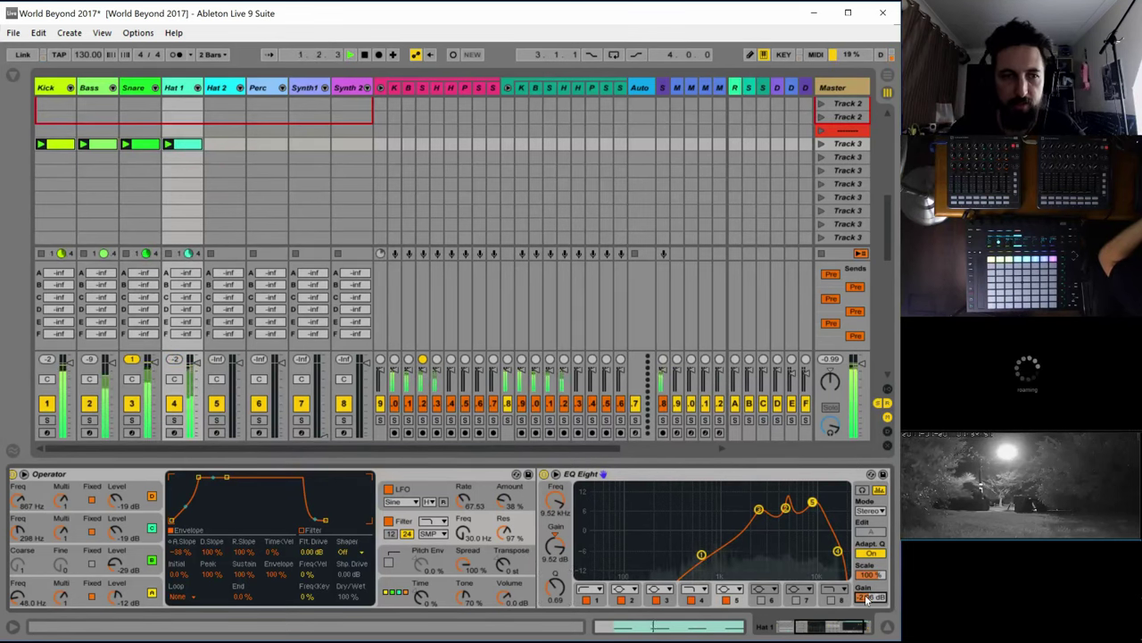
key("space")
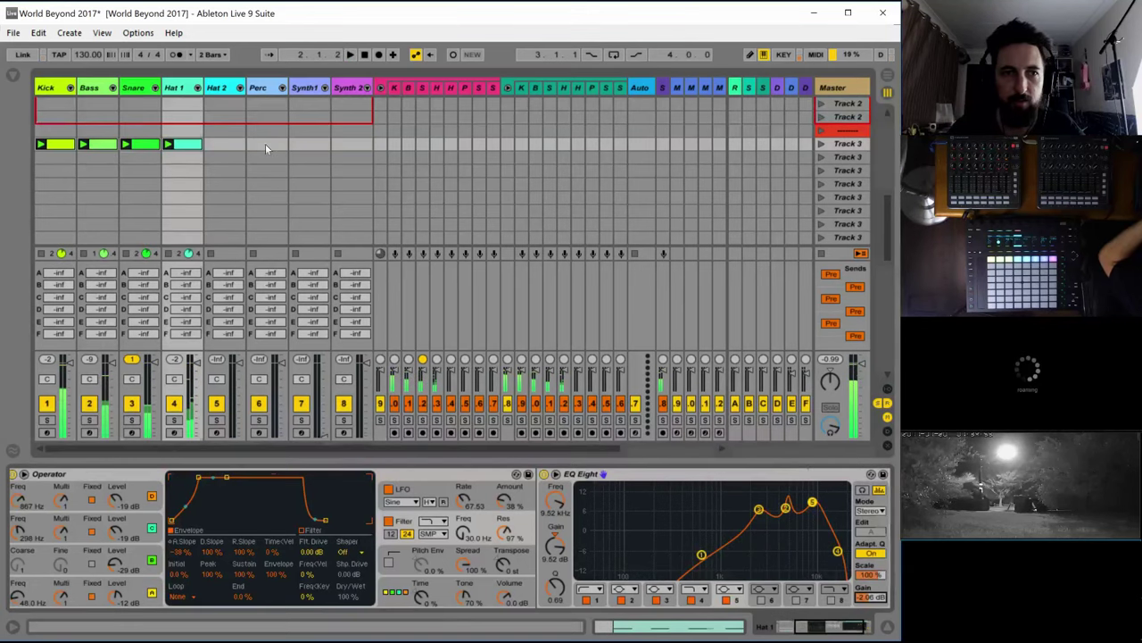
left_click(140, 144)
key("space")
left_click_drag(769, 596, 769, 613)
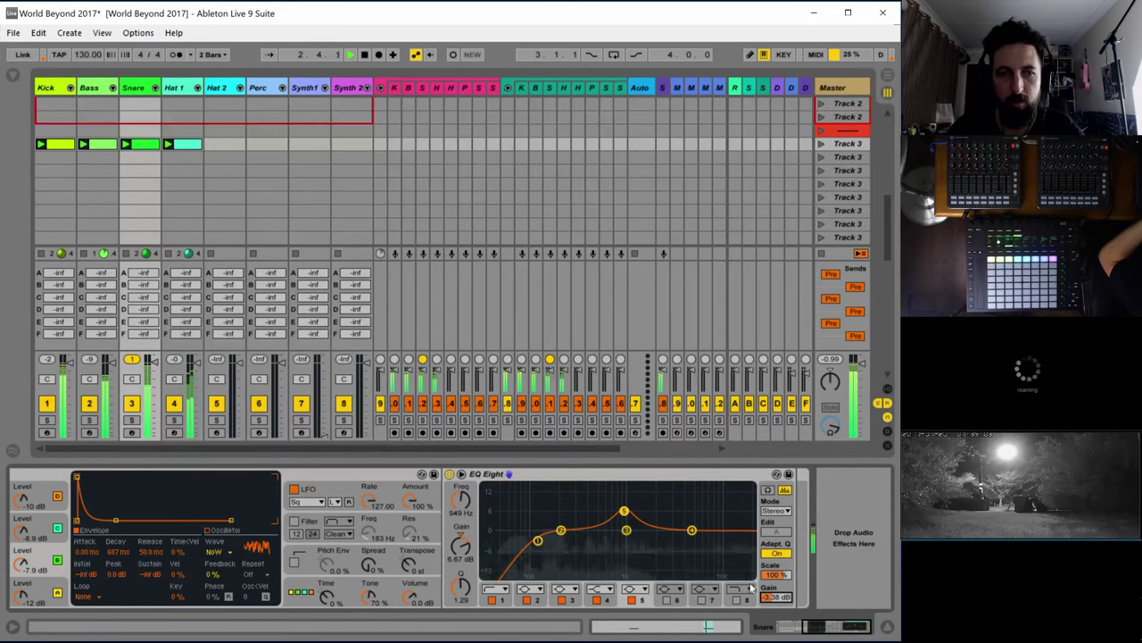
Create an empty Hat 2 clip in the Track 3 row and look up Track 3's Hats2 idea in the Google Sheets sound design plan
left_click(222, 144)
double_click(222, 144)
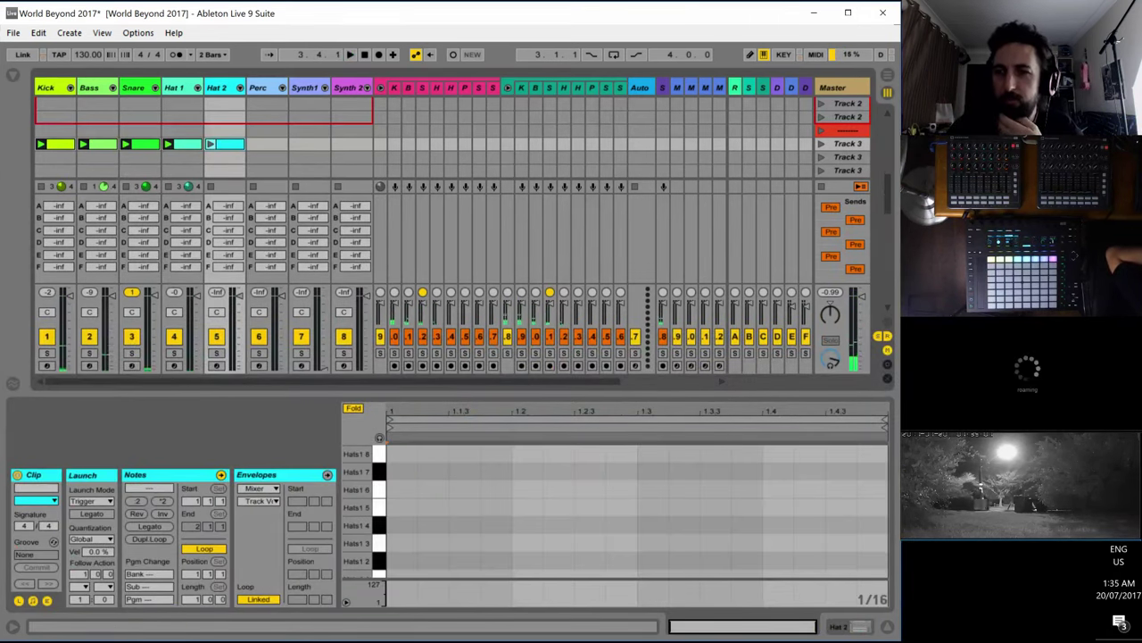
key("alt+Tab")
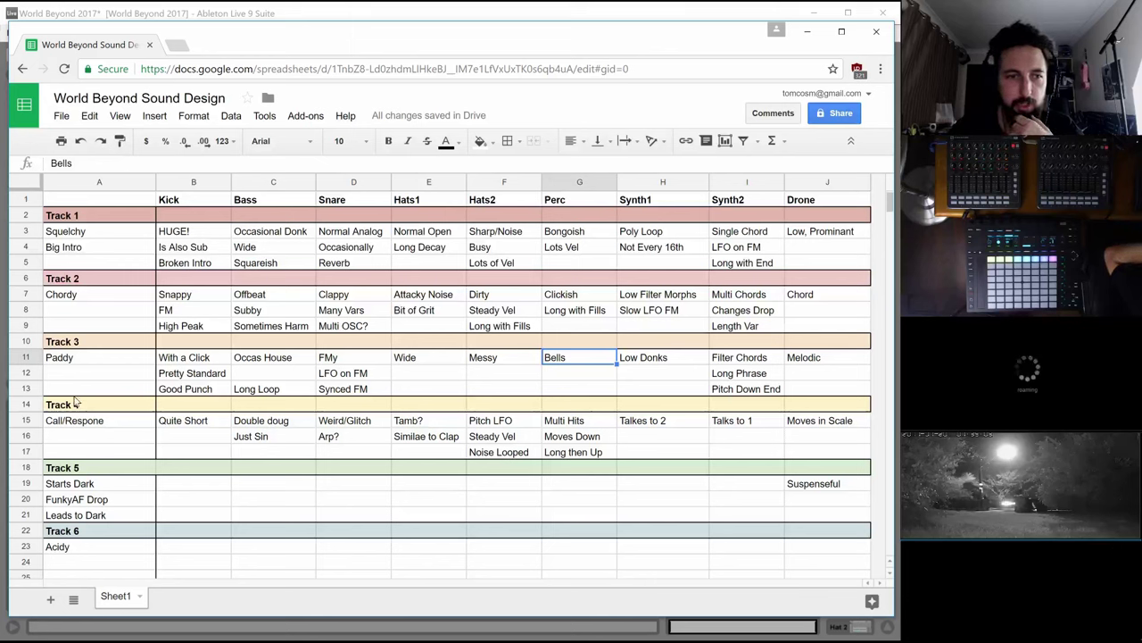
left_click(499, 361)
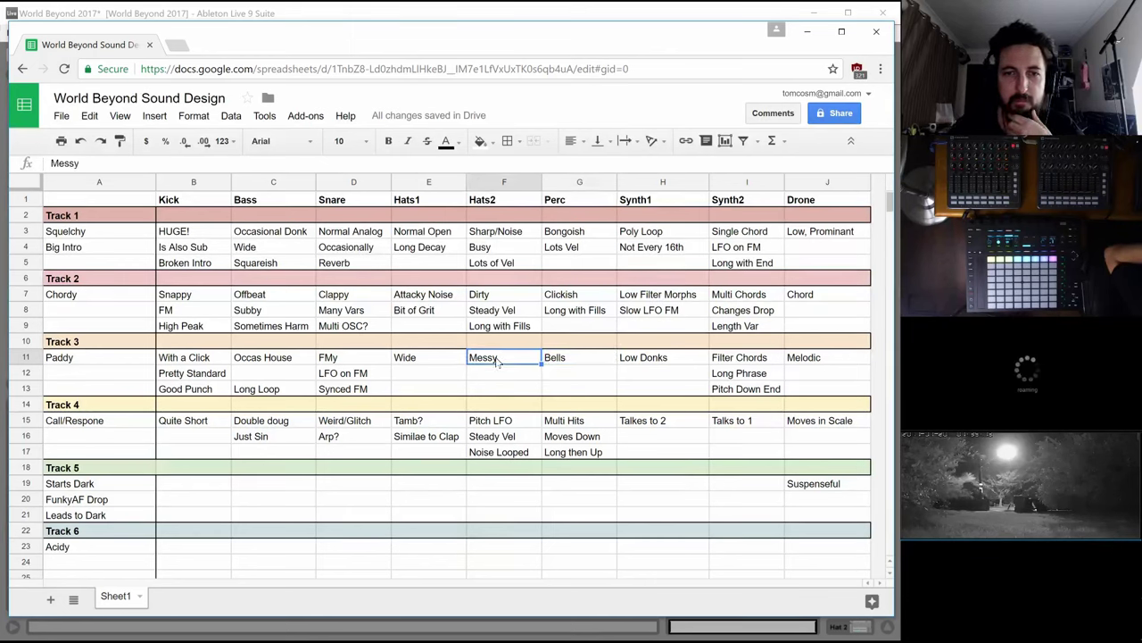
left_click(427, 624)
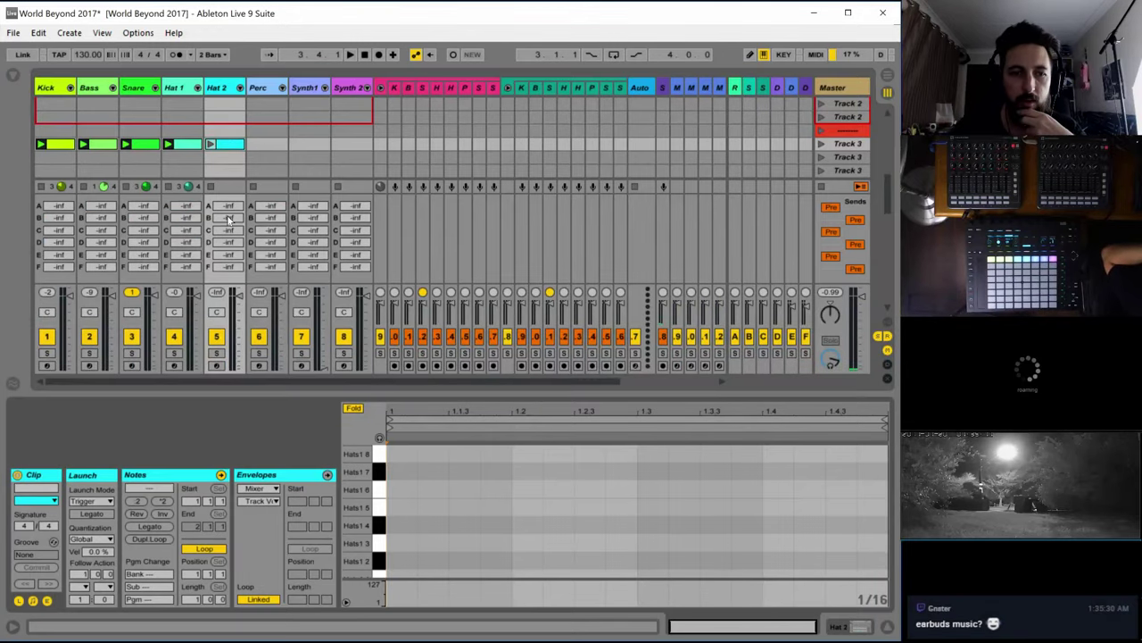
Add a sixteenth note on Hats1 3 (D1) at the start of the Hat 2 clip and duplicate it three times across the first beat
scroll(437, 533, "down", 1)
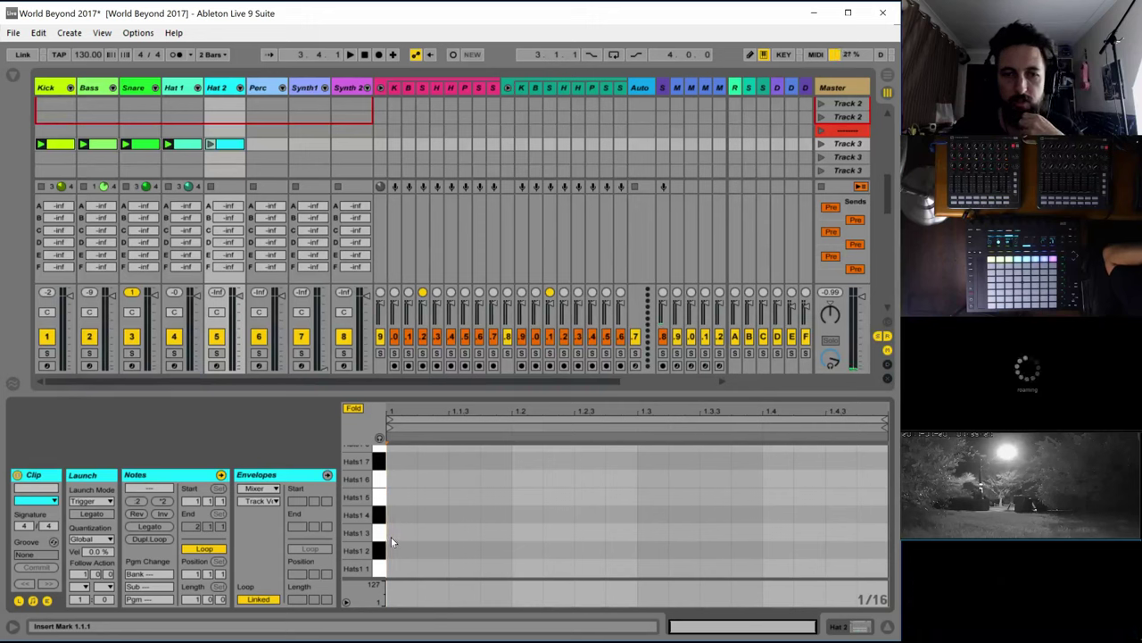
double_click(396, 533)
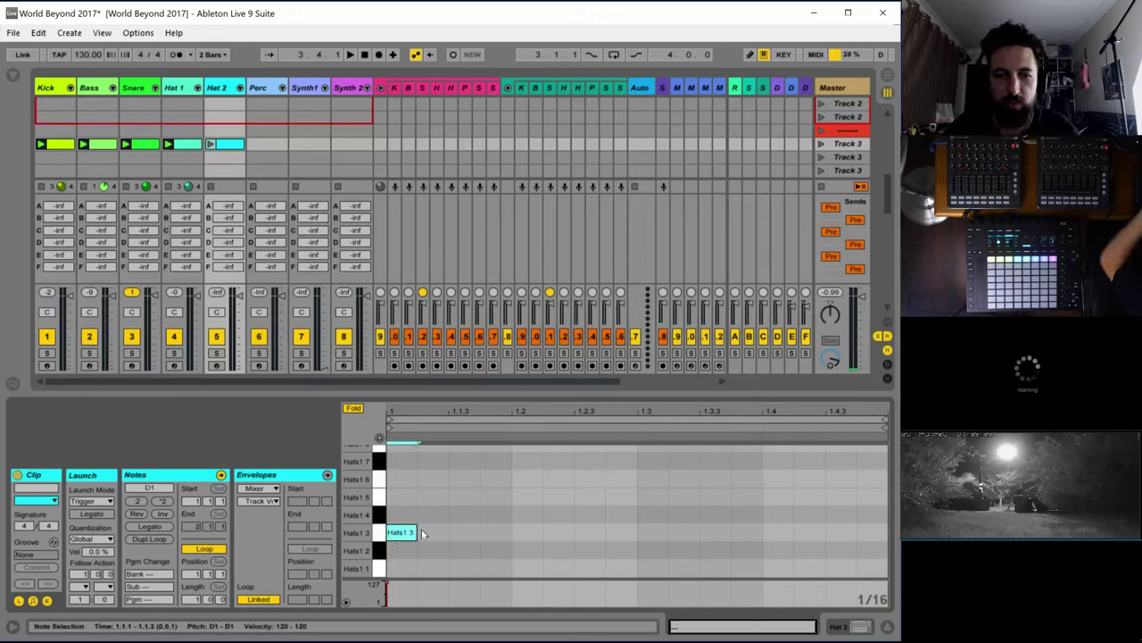
key("ctrl+d")
key("ctrl+d")
key("ctrl+d")
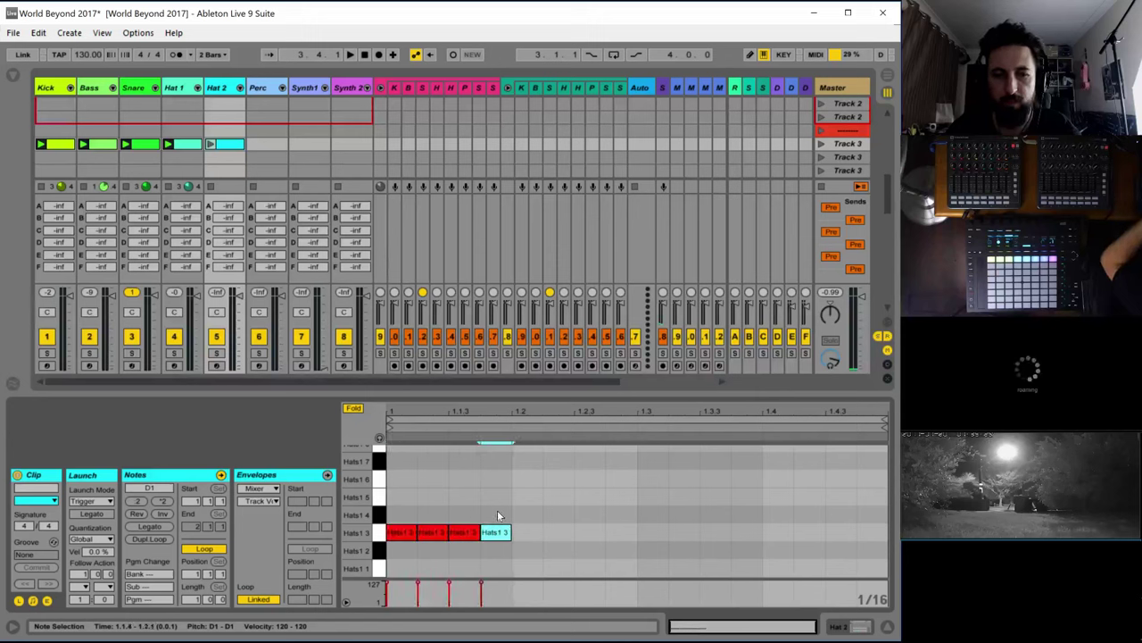
Duplicate the four Hats1 3 notes until sixteenths fill the whole bar of the Hat 2 clip, start playback and launch the clip
key("ctrl+a")
key("ctrl+d")
key("ctrl+d")
key("ctrl+d")
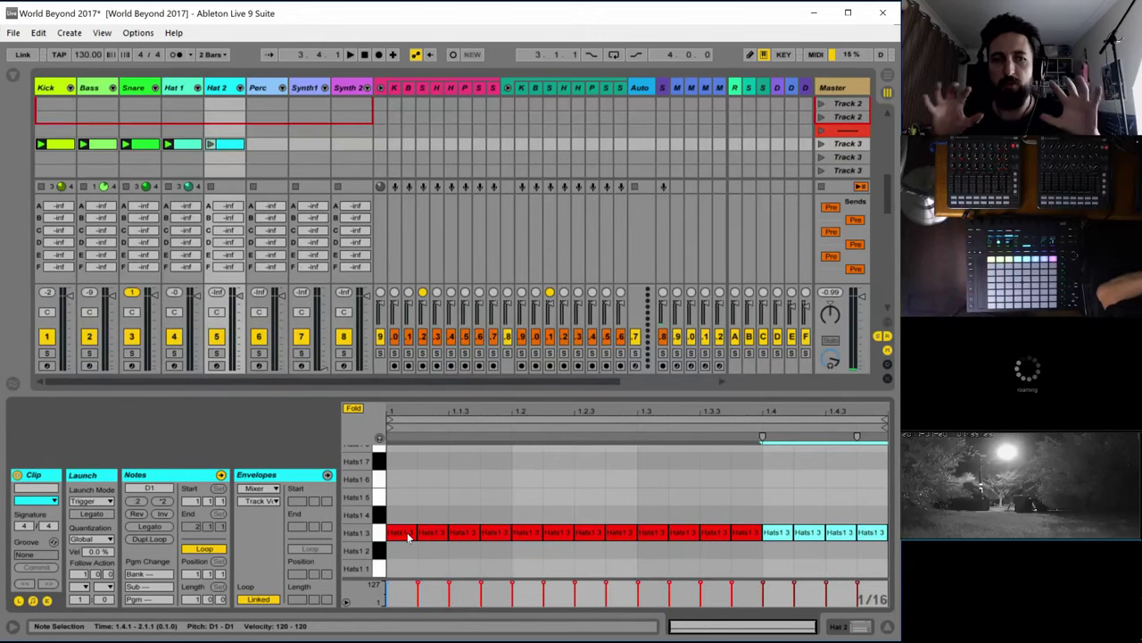
key("space")
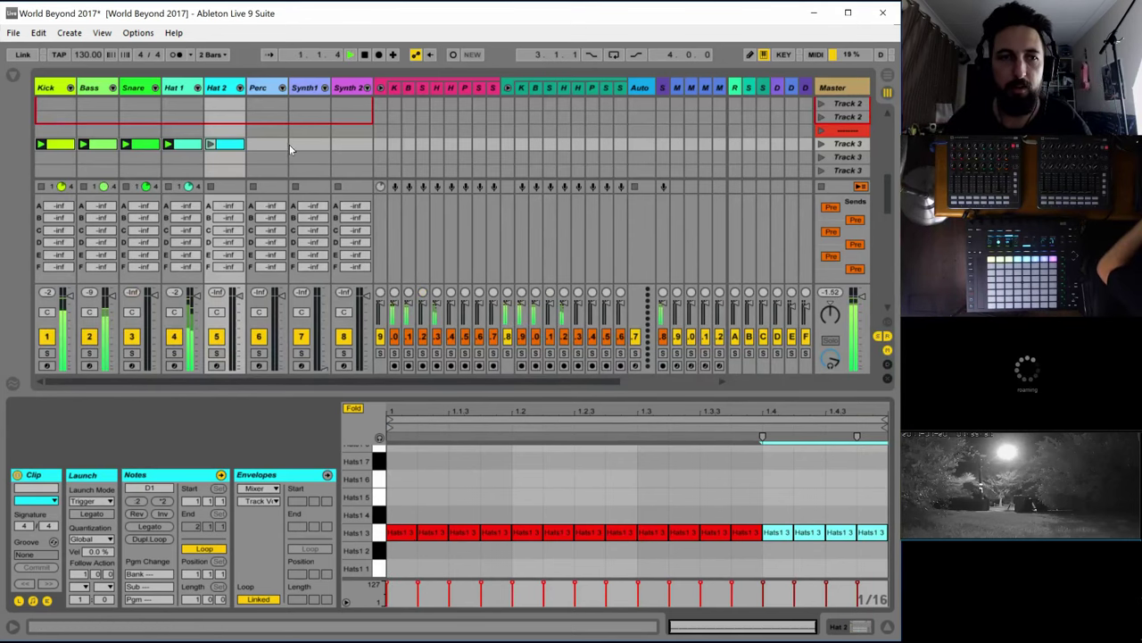
left_click(210, 144)
Open the Operator on Hat 2's Hats1 3 pad and set oscillator A's waveform to Noise White
left_click(221, 89)
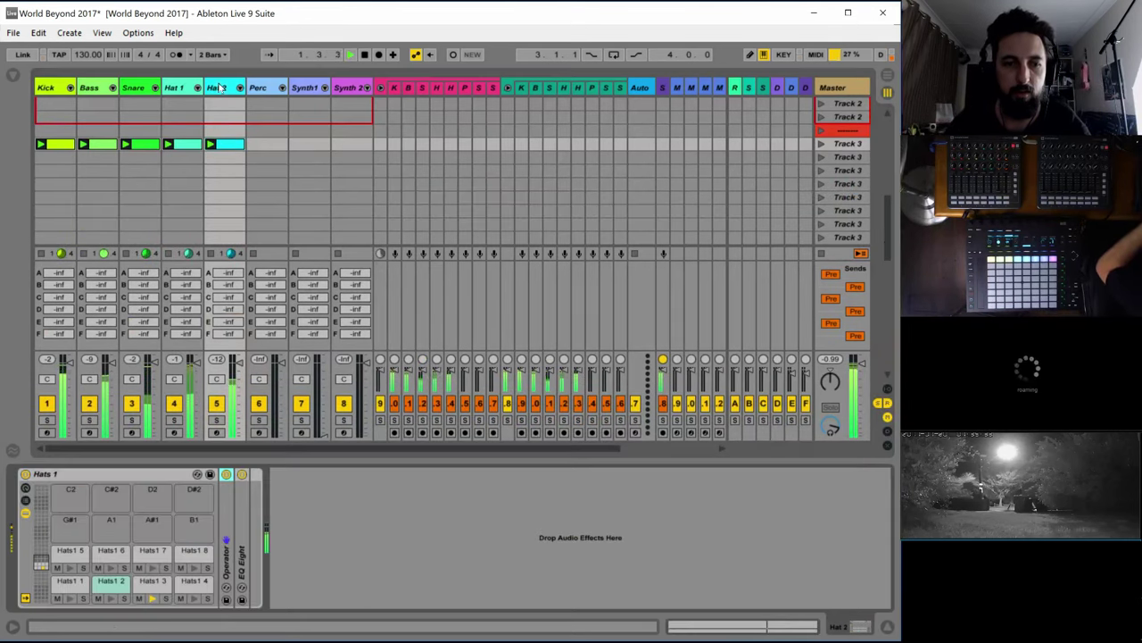
left_click(154, 582)
double_click(153, 582)
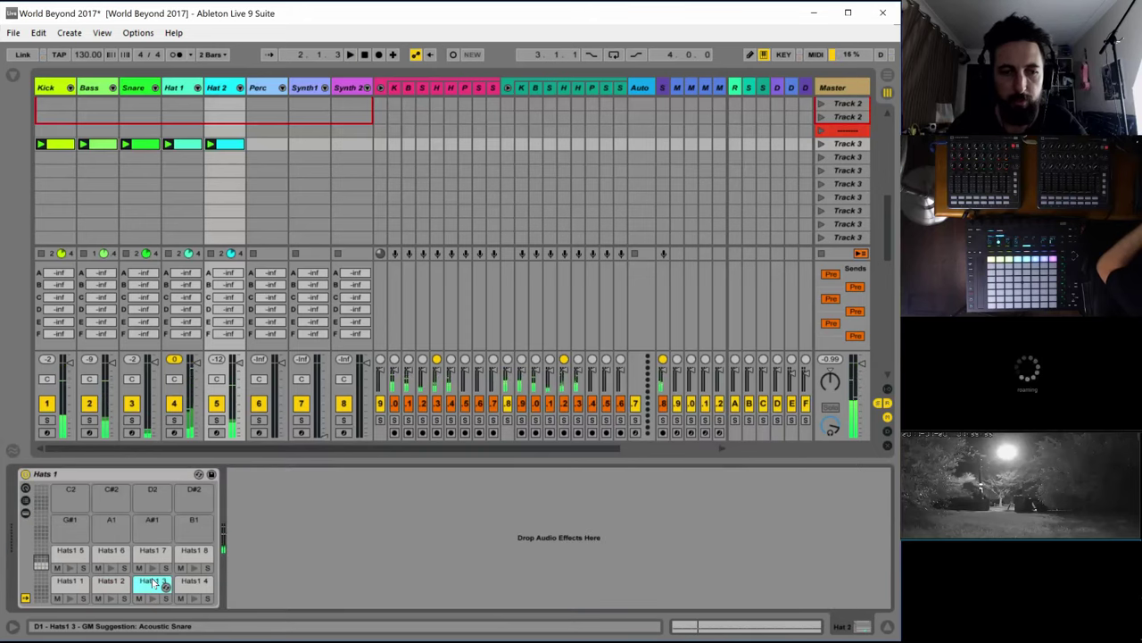
double_click(154, 582)
left_click(349, 582)
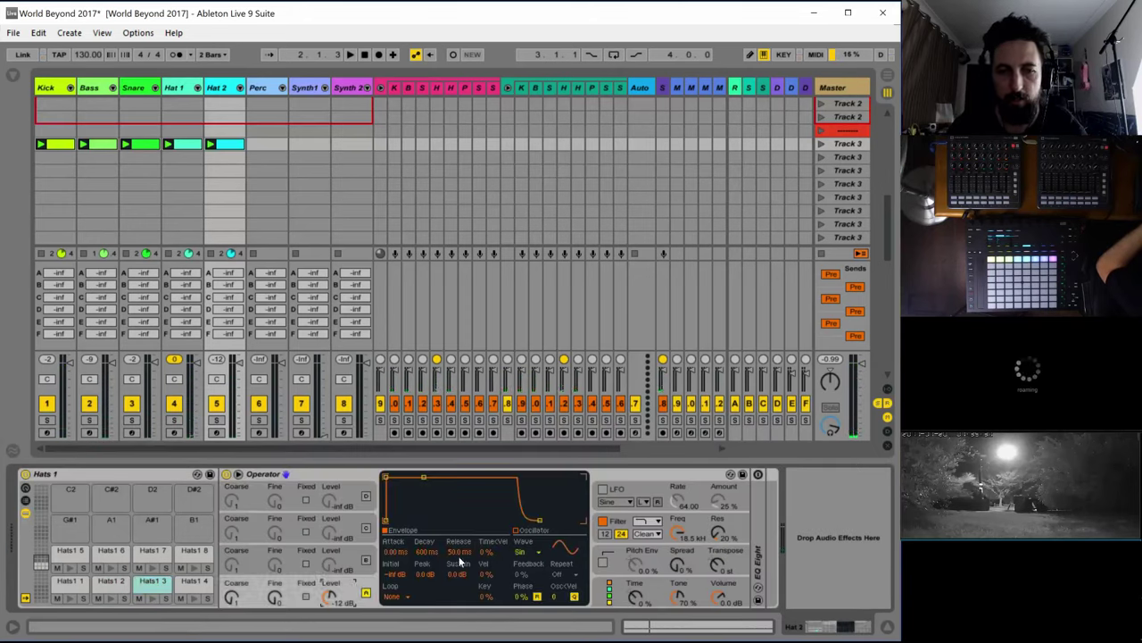
left_click(525, 553)
left_click(535, 530)
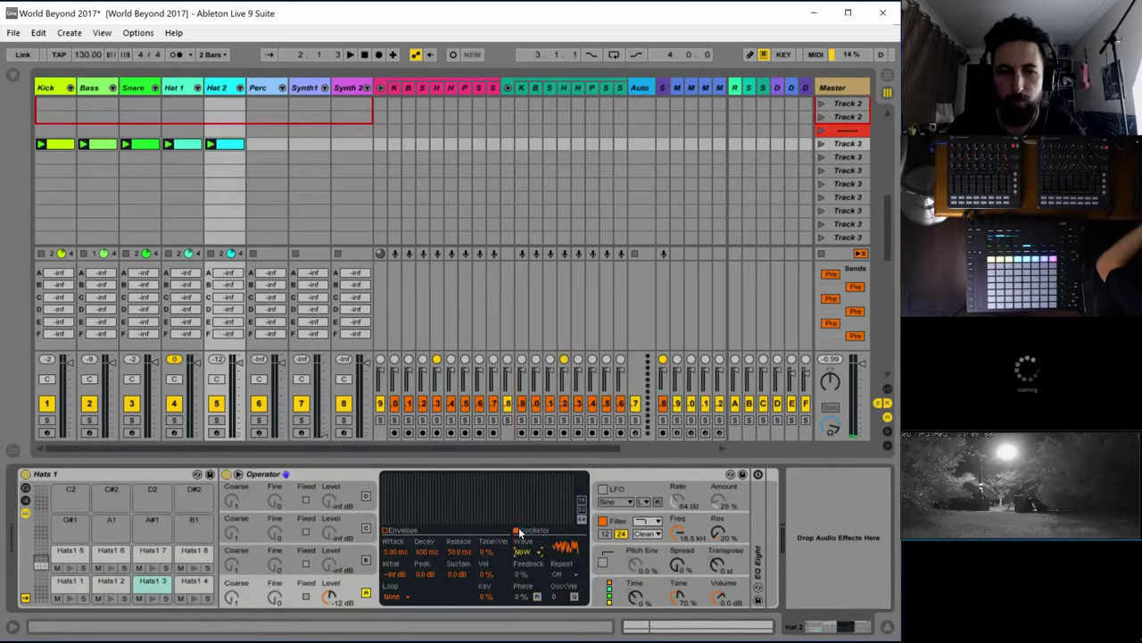
Shape oscillator A's envelope into a short decay with sustain at -inf dB and Trigger loop mode, auditioning Hat 2 soloed
left_click(403, 535)
left_click_drag(423, 477, 409, 519)
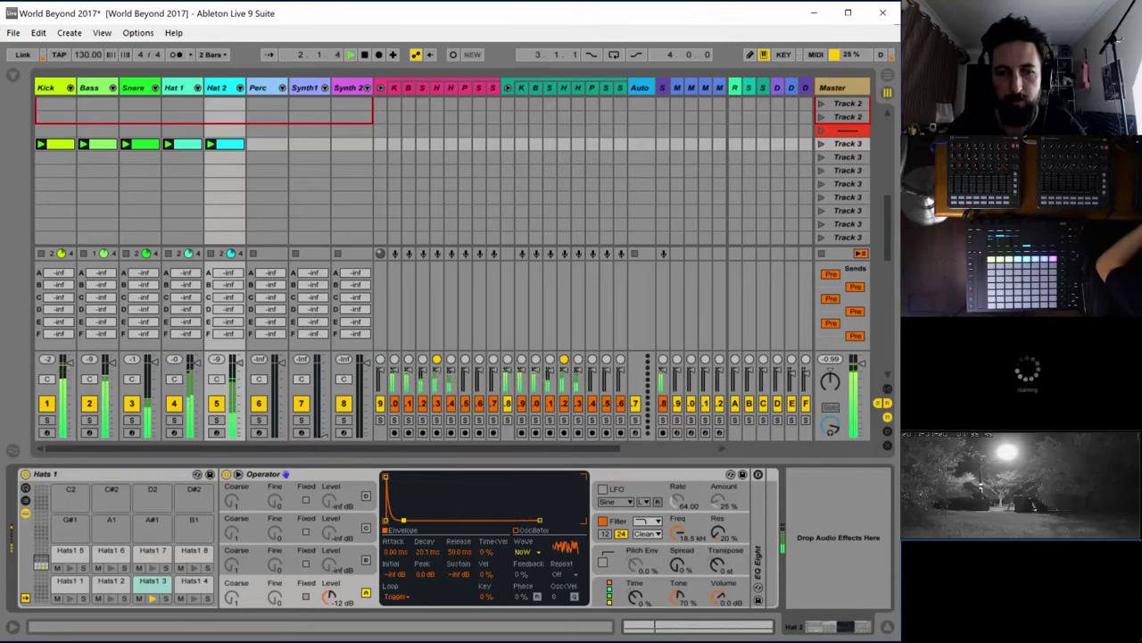
left_click_drag(405, 520, 408, 519)
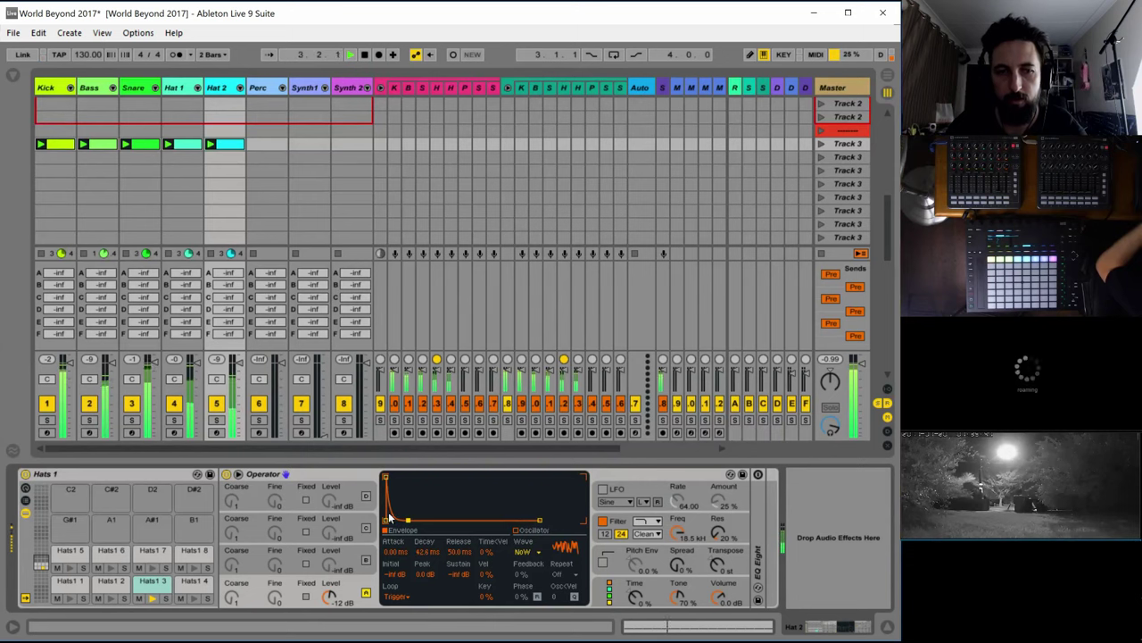
left_click(216, 420)
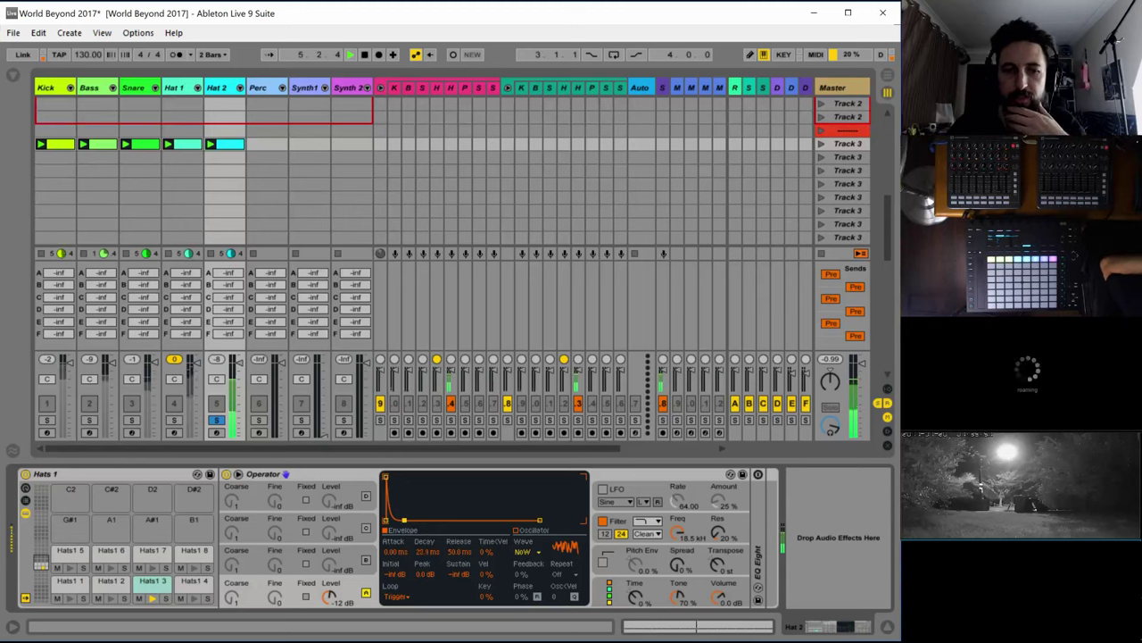
left_click_drag(408, 522, 406, 520)
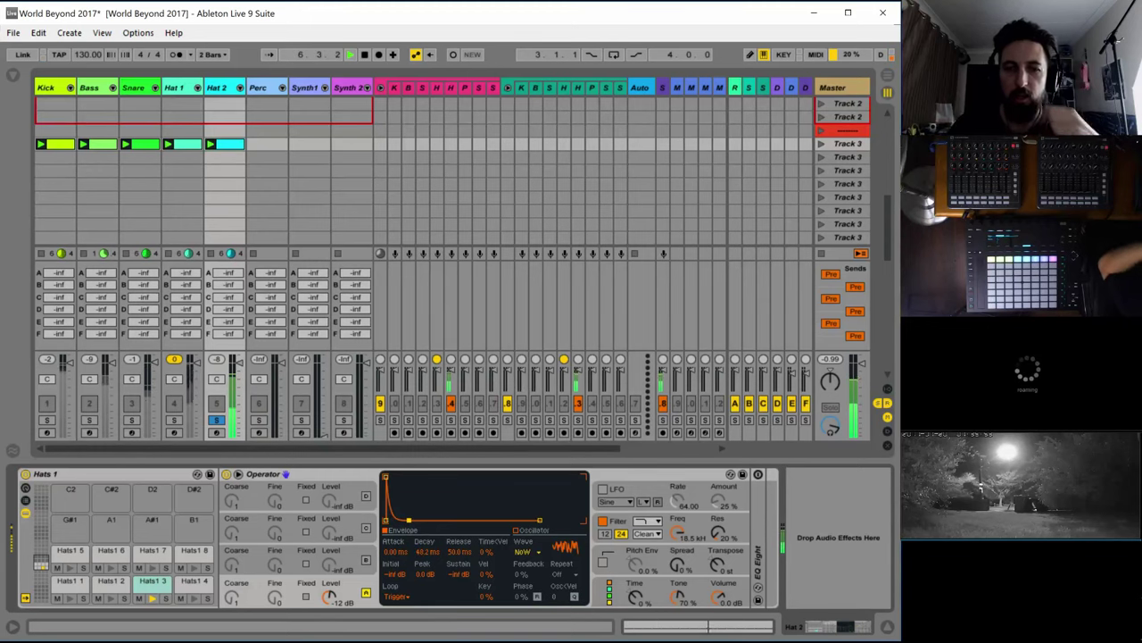
key("space")
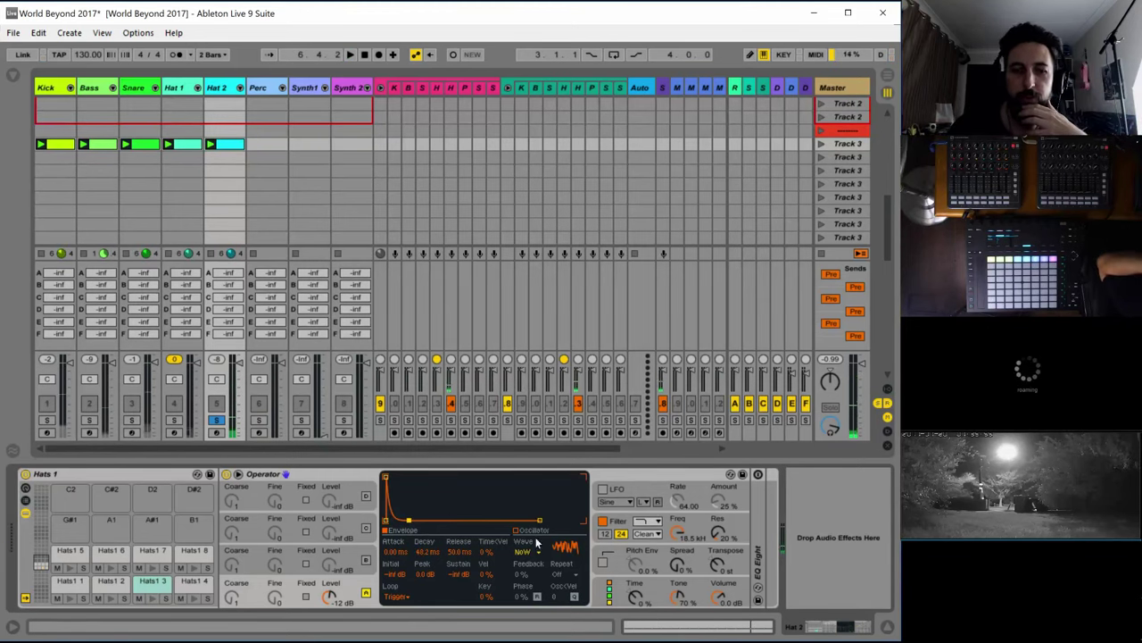
Change oscillator A's waveform to Noise Looped and restart playback with its envelope in view
left_click(538, 553)
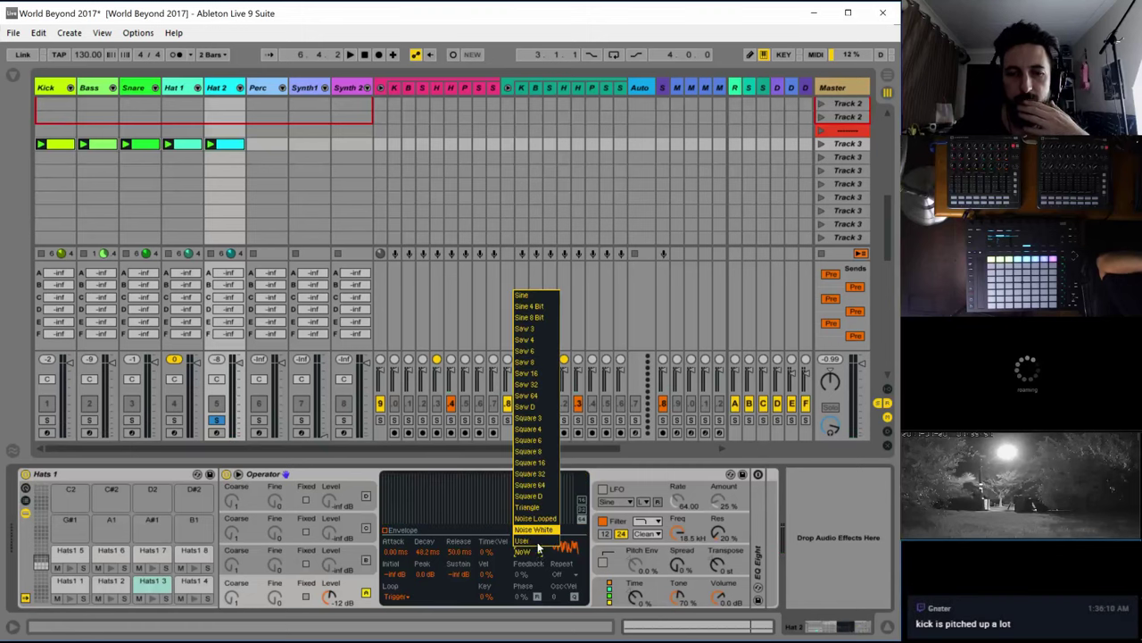
left_click(536, 518)
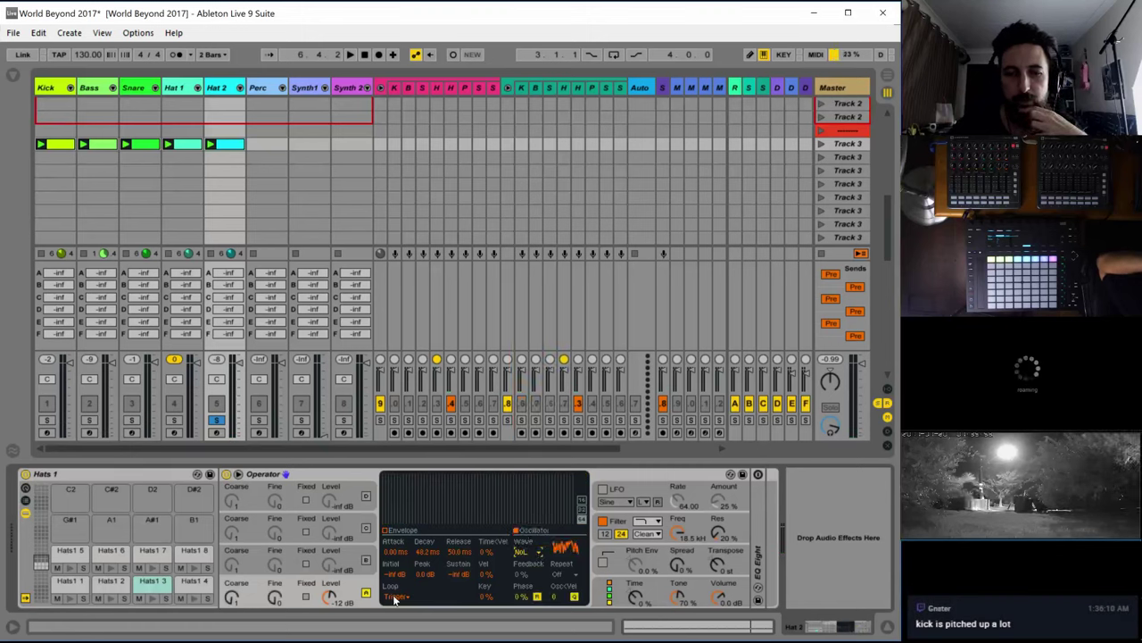
key("space")
left_click(394, 531)
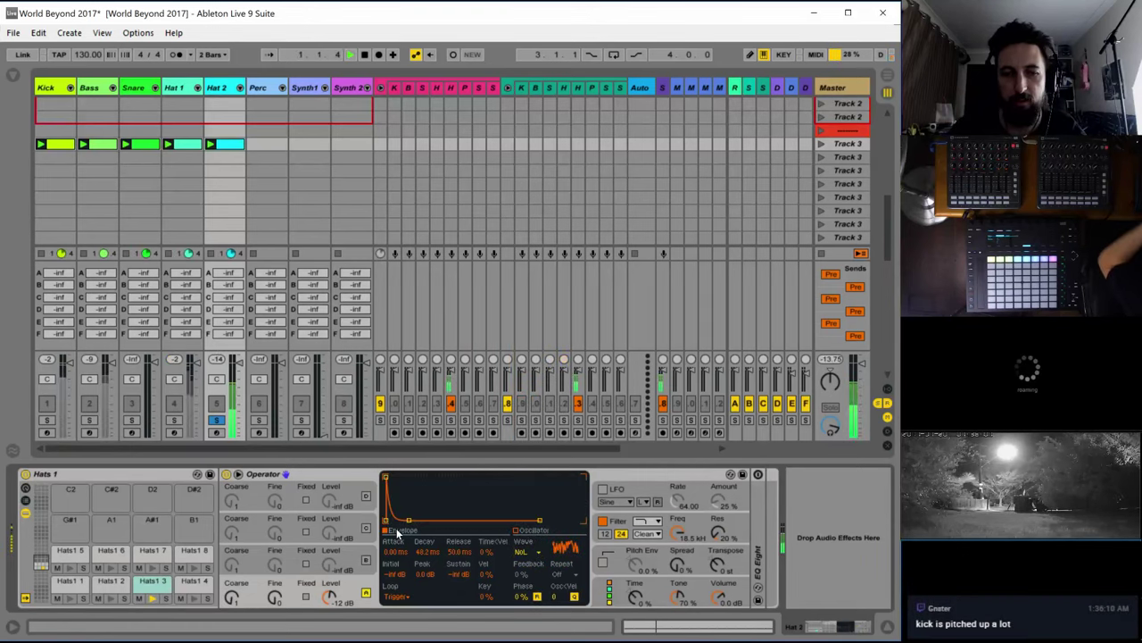
Set oscillator A's envelope decay to 90.1 ms and switch it to a fixed frequency of 821 Hz
left_click_drag(404, 519, 417, 519)
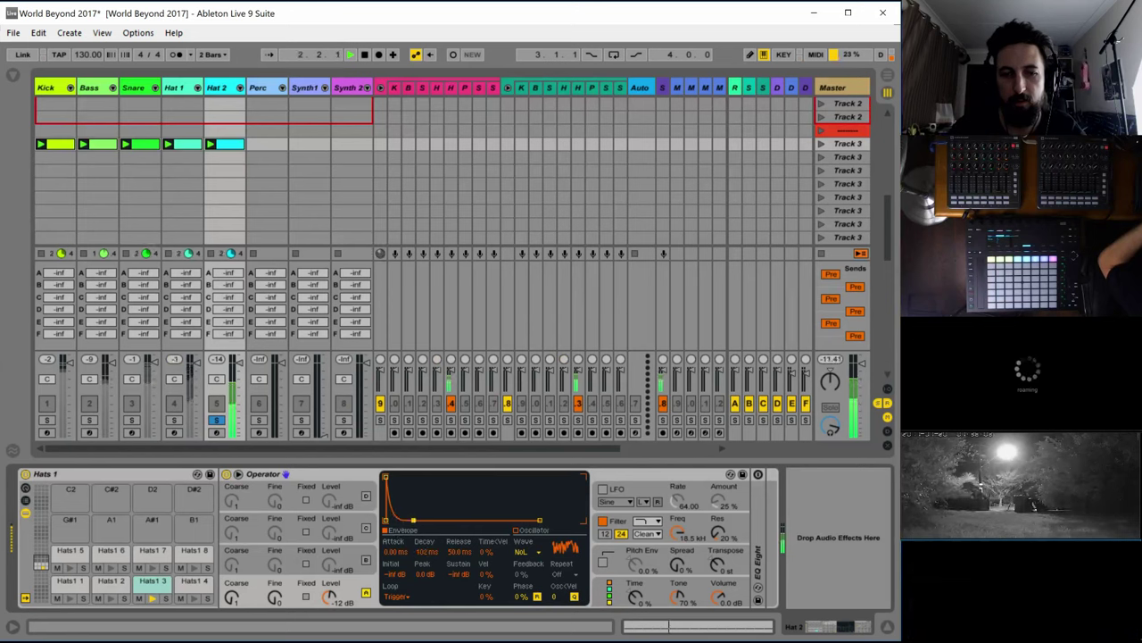
left_click(306, 596)
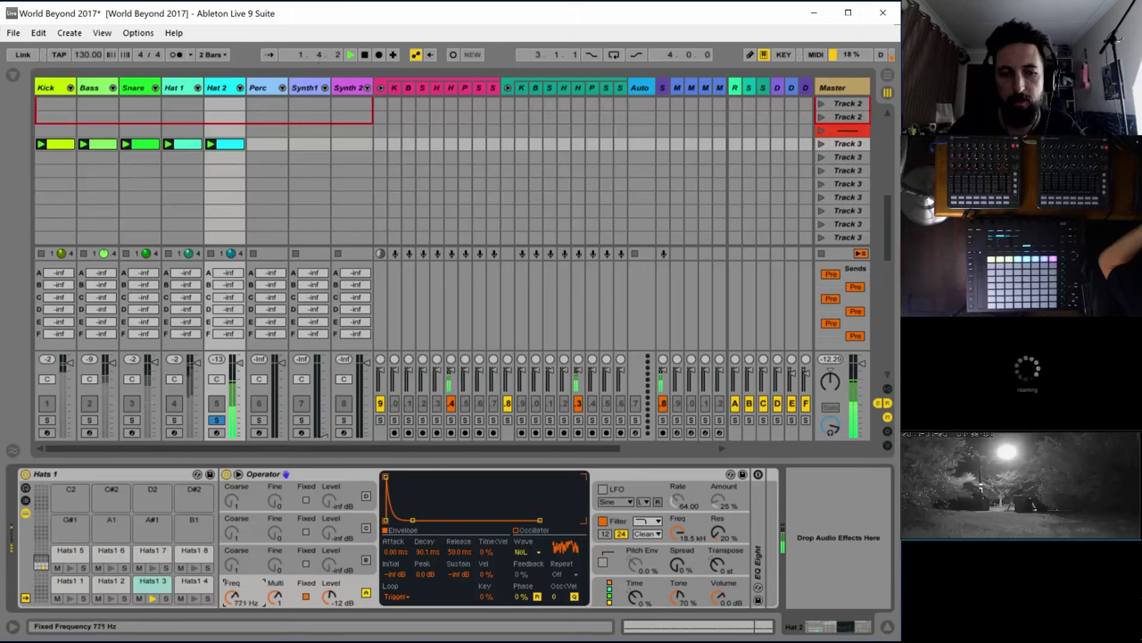
left_click_drag(233, 596, 232, 589)
Enable the Operator's LFO and raise its rate to 127 and its amount to 98%
left_click(622, 490)
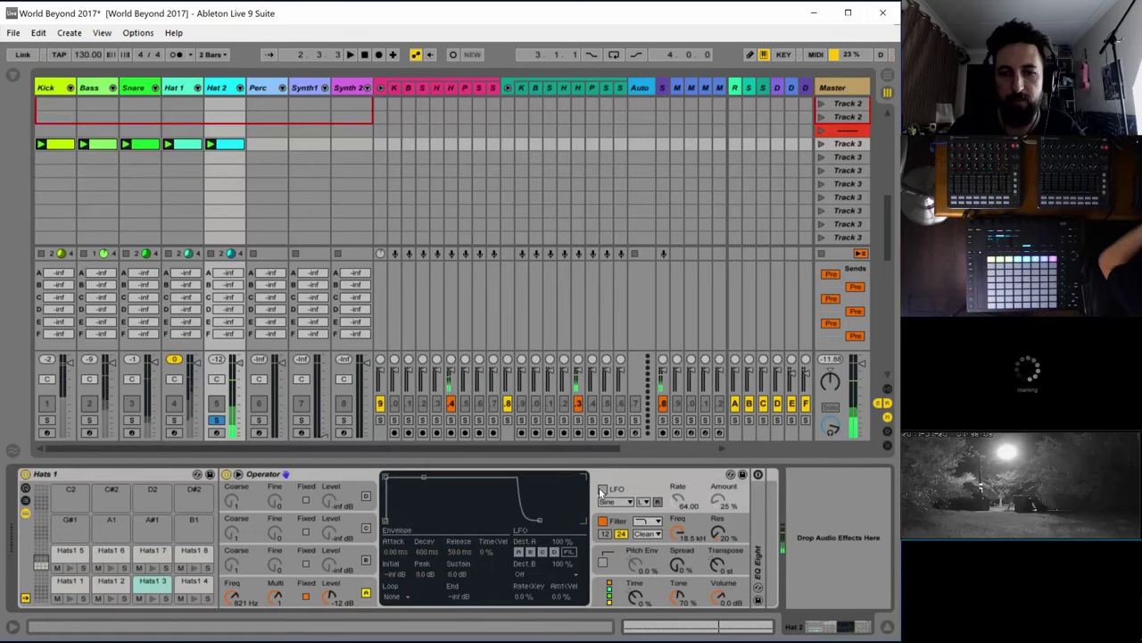
left_click(602, 490)
left_click_drag(687, 505, 686, 447)
mouse_move(719, 503)
left_mouse_down()
mouse_move(719, 473)
mouse_move(719, 523)
left_mouse_up()
left_click(651, 502)
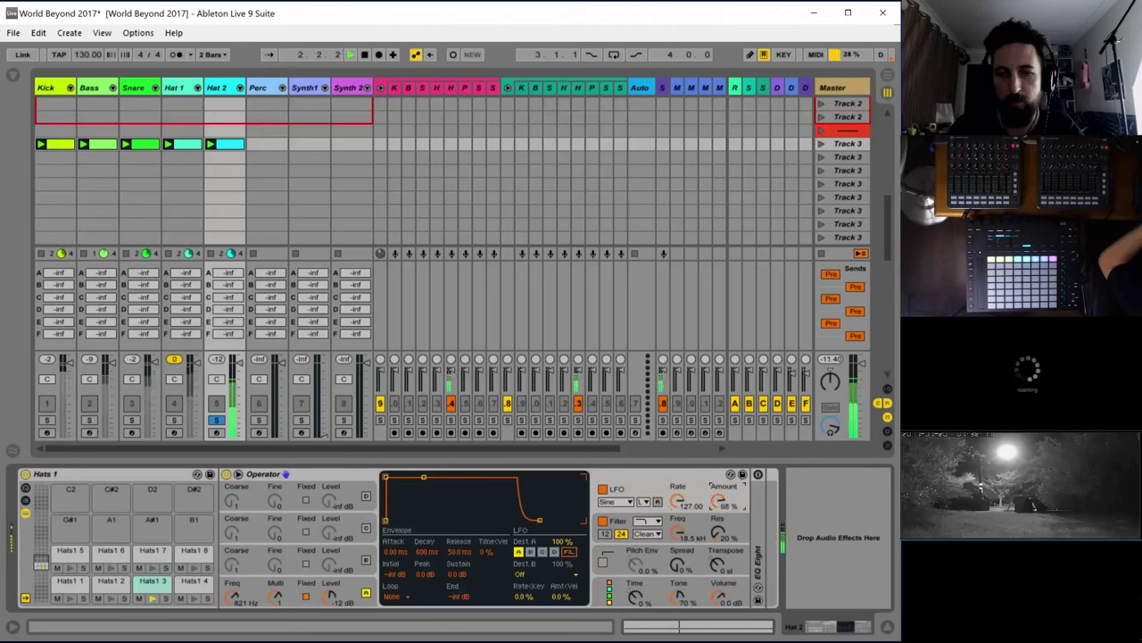
Set the LFO waveform to SwDown with an amount of 100% and lower its rate slightly
left_click(630, 502)
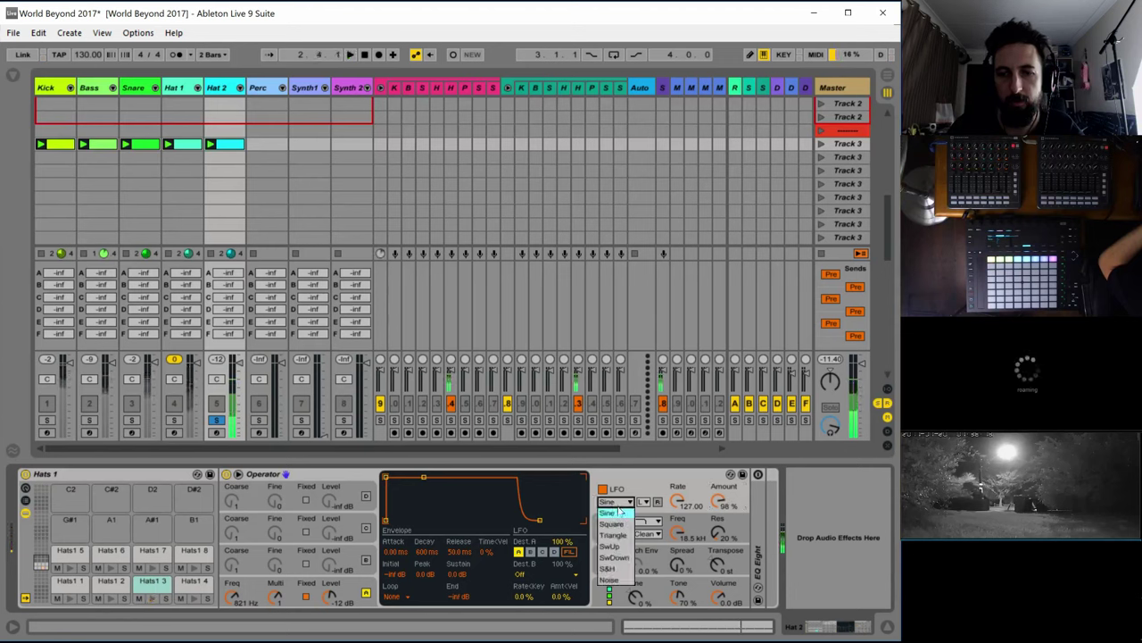
left_click(617, 555)
left_click_drag(712, 504, 693, 516)
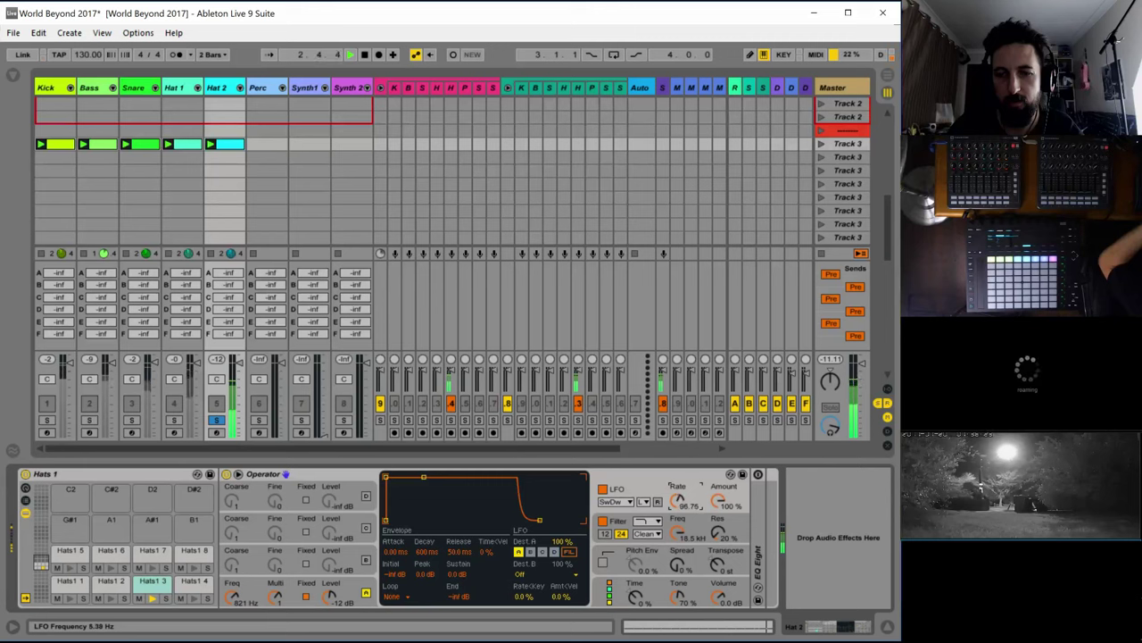
Switch the LFO to its high frequency range and set its rate to 69.55 while auditioning
left_click(645, 502)
left_click(646, 523)
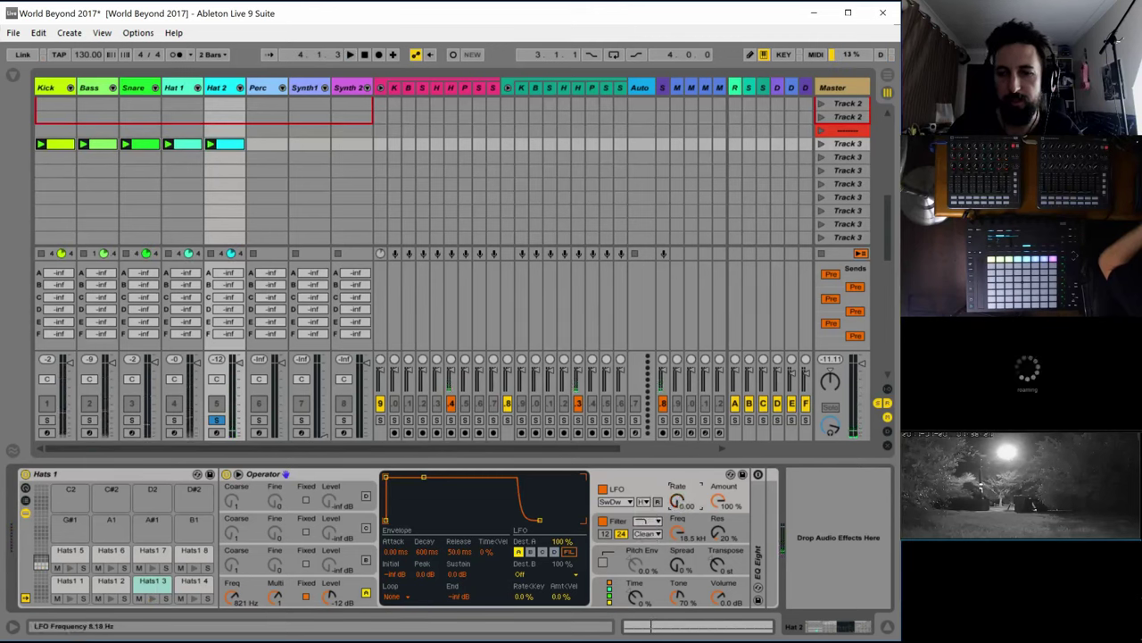
key("space")
left_click_drag(678, 503, 677, 488)
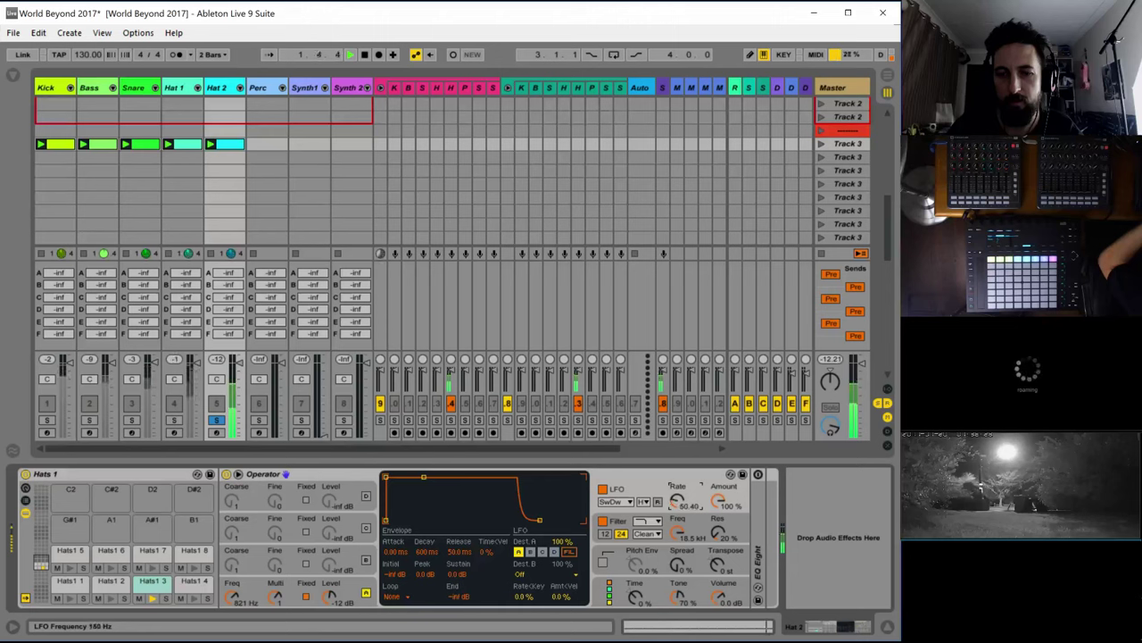
left_click_drag(678, 502, 678, 532)
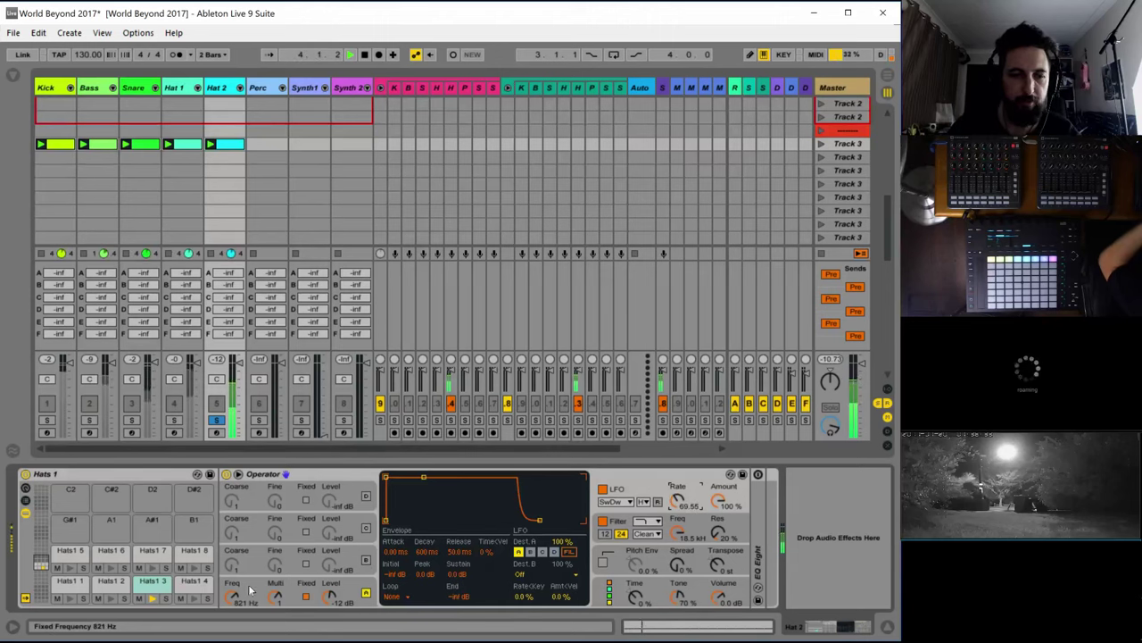
Raise oscillator A's fixed frequency to 1.96 kHz and lengthen its envelope decay to about 60 s
left_click_drag(232, 598, 233, 591)
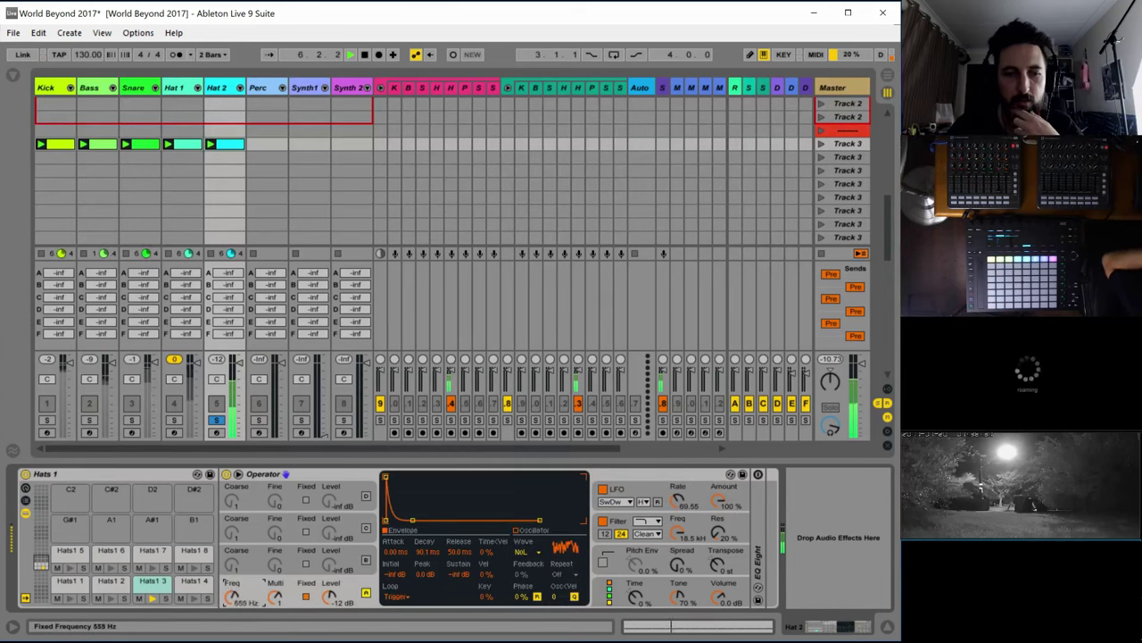
left_click_drag(232, 596, 232, 571)
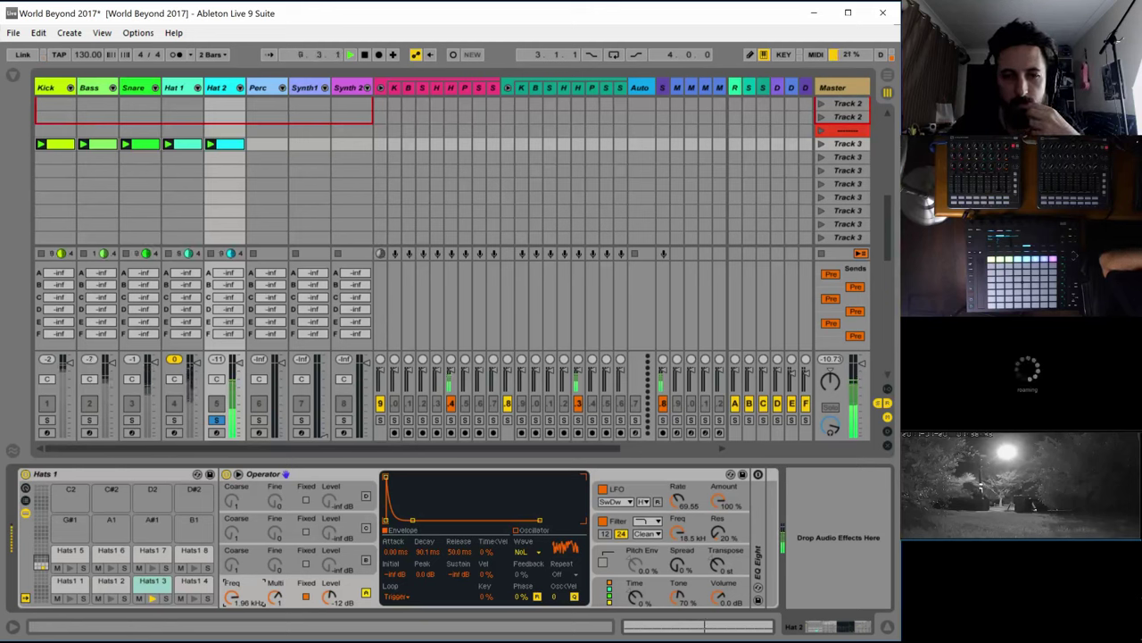
left_click_drag(413, 518, 451, 519)
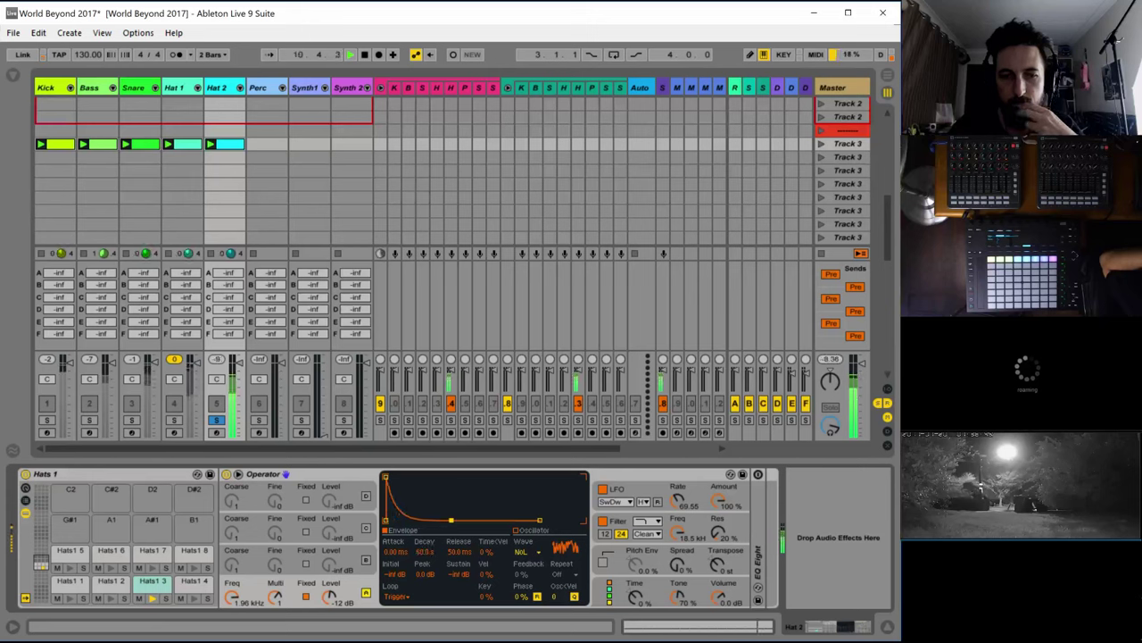
Assign LFO destination B to OSC Volume A and lower the LFO rate to 20.16
left_click(678, 501)
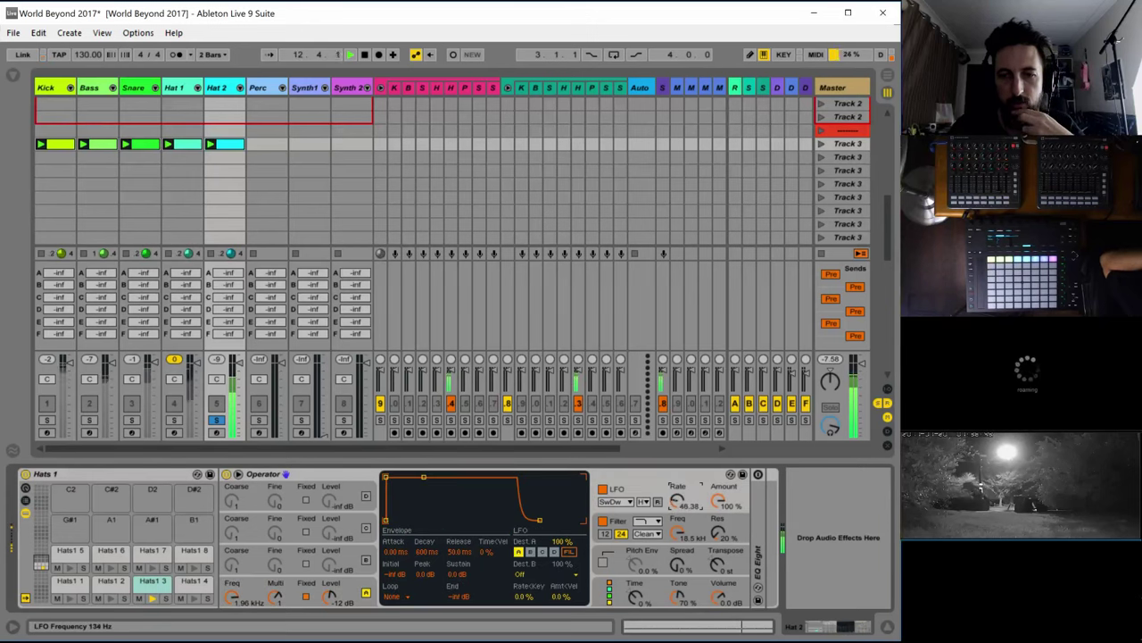
left_click_drag(678, 502, 679, 465)
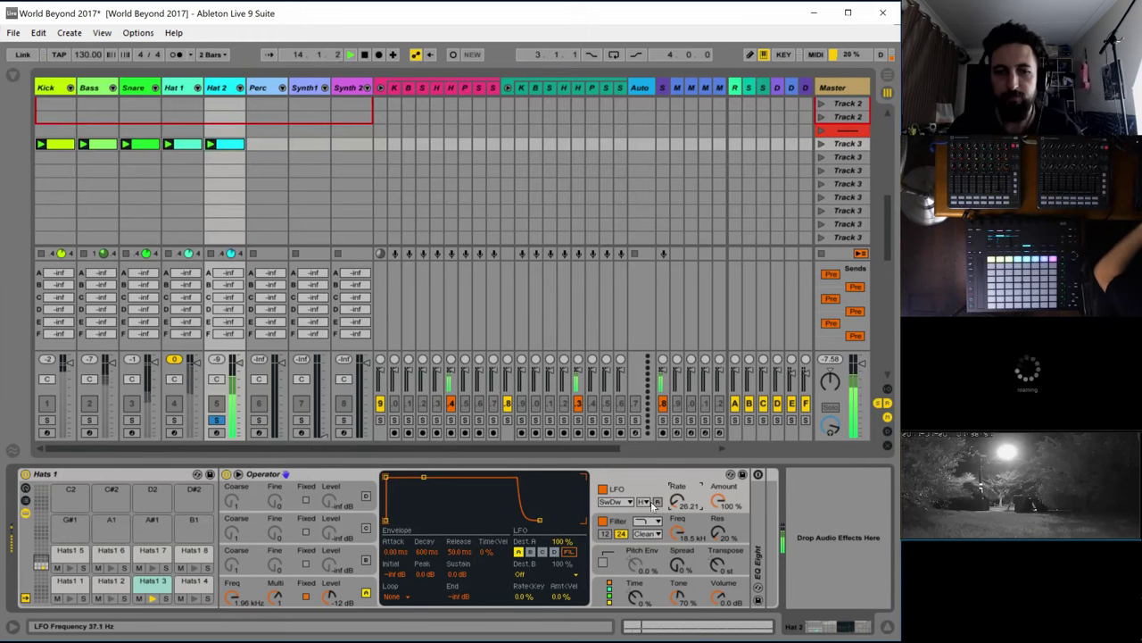
left_click(527, 575)
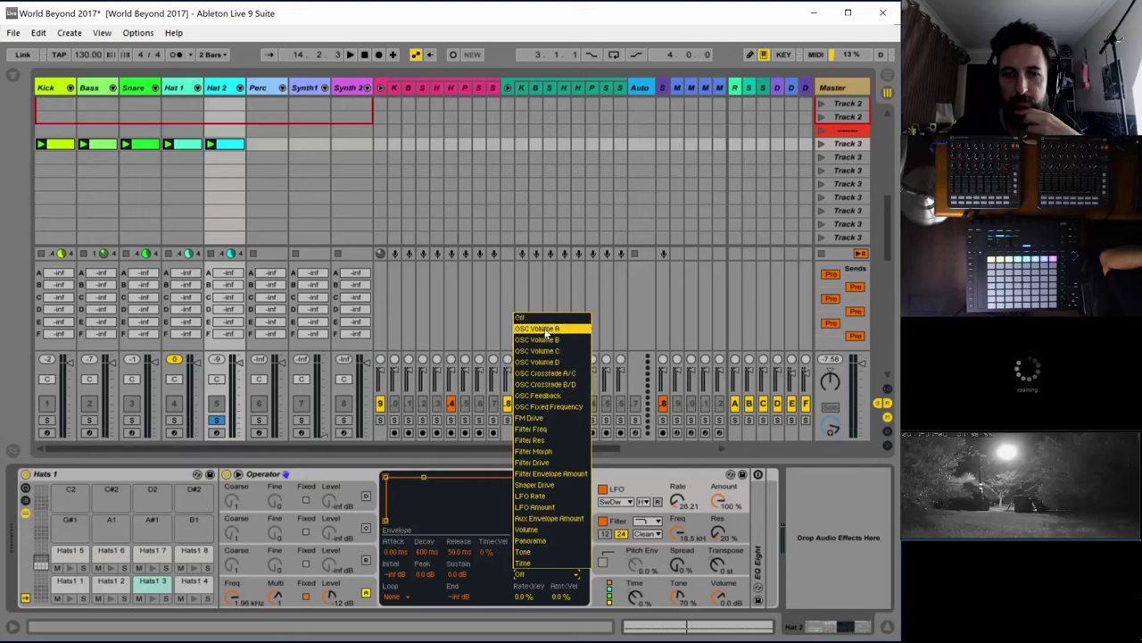
left_click(539, 327)
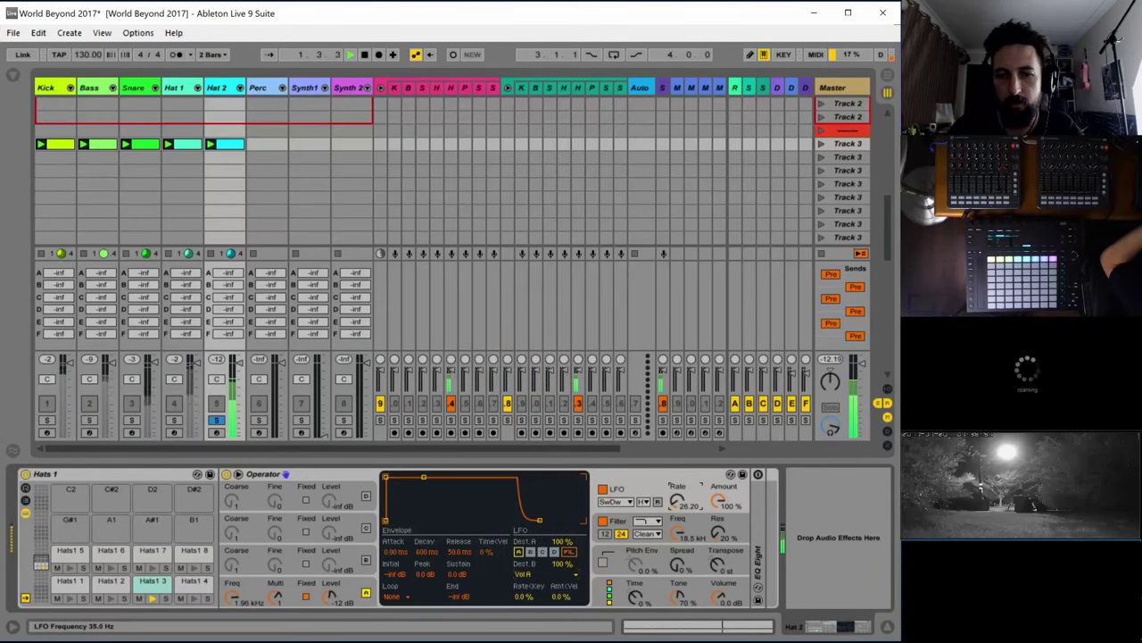
left_click_drag(678, 501, 678, 505)
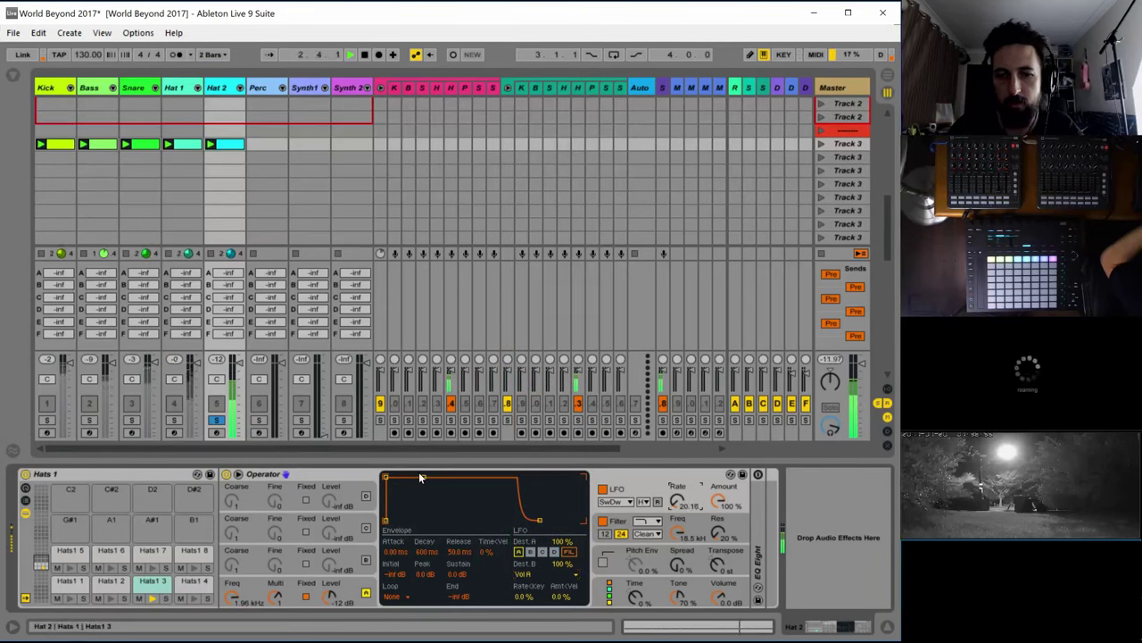
Shorten the LFO envelope's decay to 356 ms and oscillator A's envelope decay to 218 ms
mouse_move(423, 480)
left_mouse_down()
mouse_move(423, 519)
mouse_move(420, 478)
left_mouse_up()
left_click(354, 579)
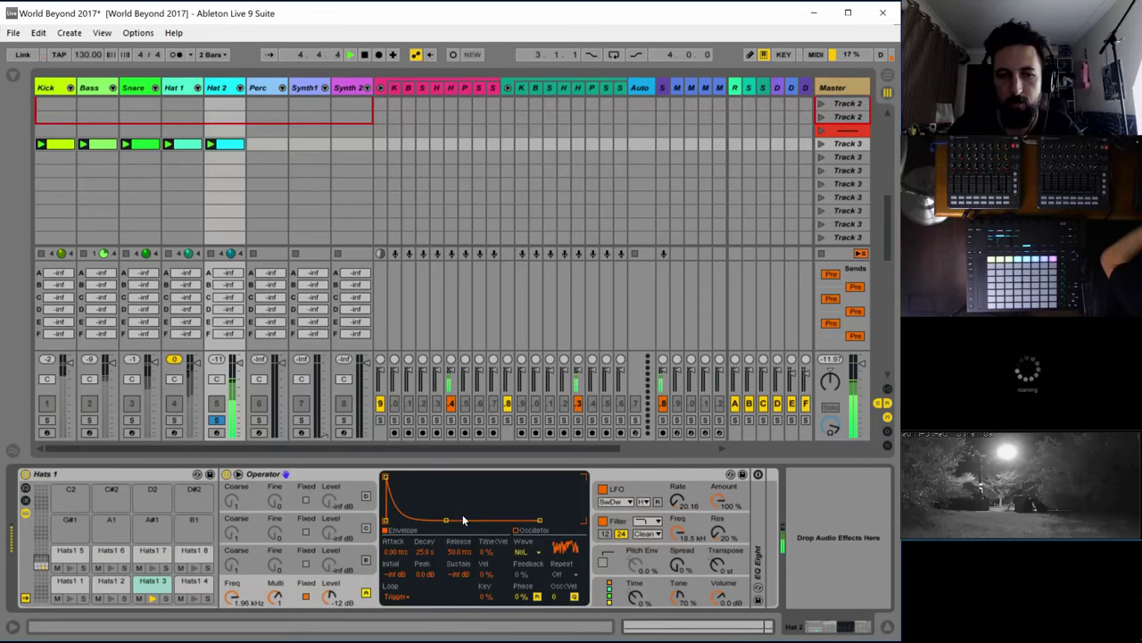
left_click_drag(447, 520, 420, 519)
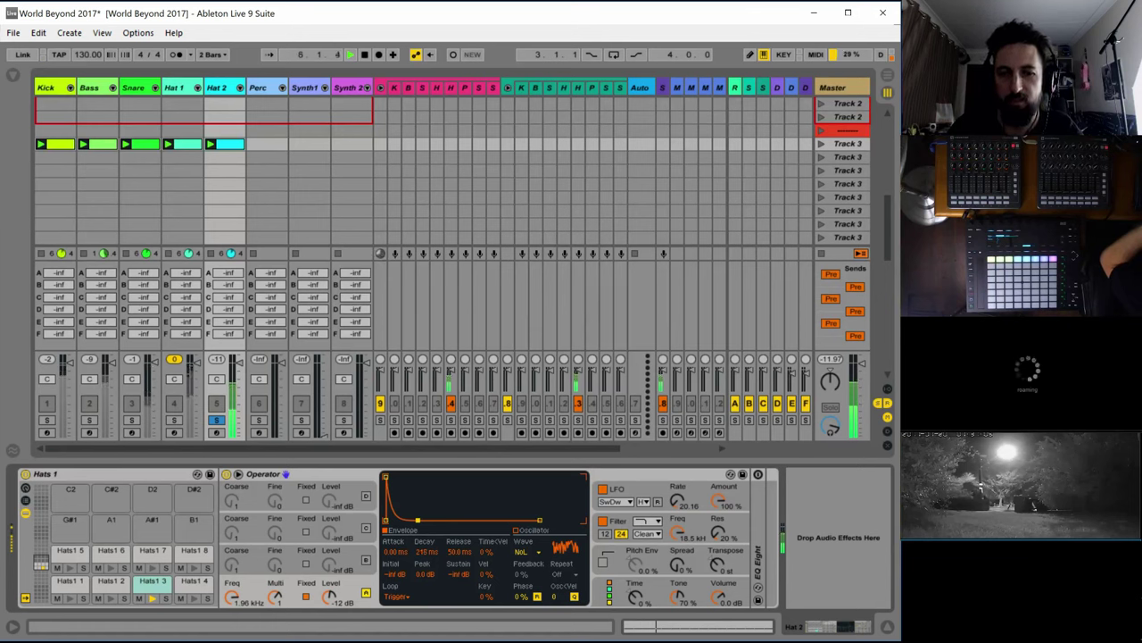
Raise the Operator's global Time to 100% and lower the LFO rate to 16.13
left_click_drag(633, 605, 634, 553)
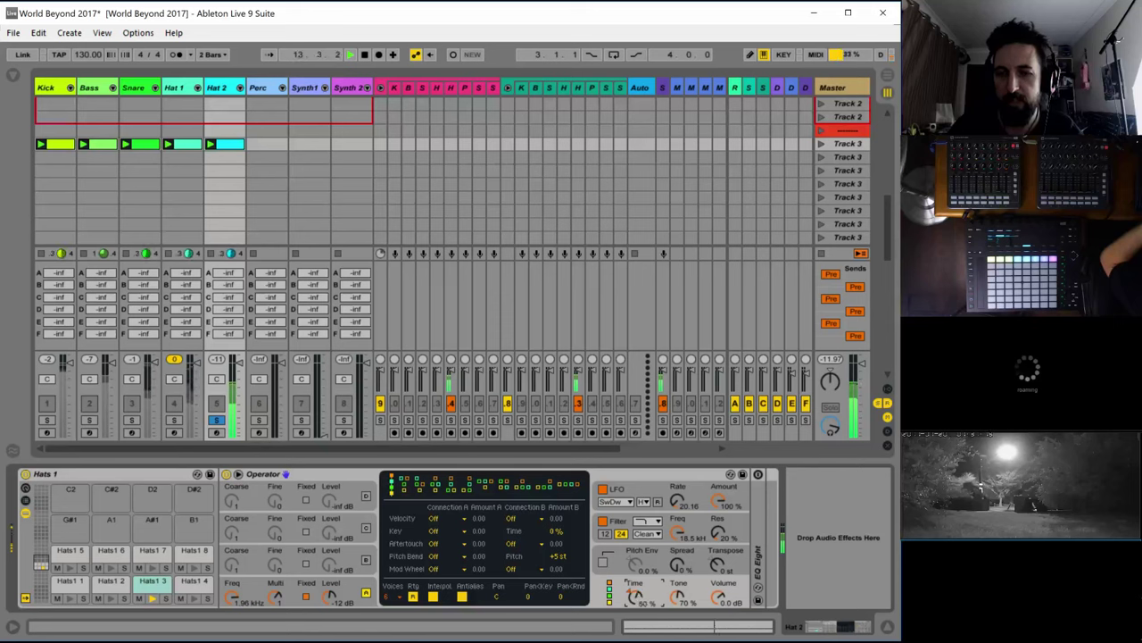
left_click(678, 503)
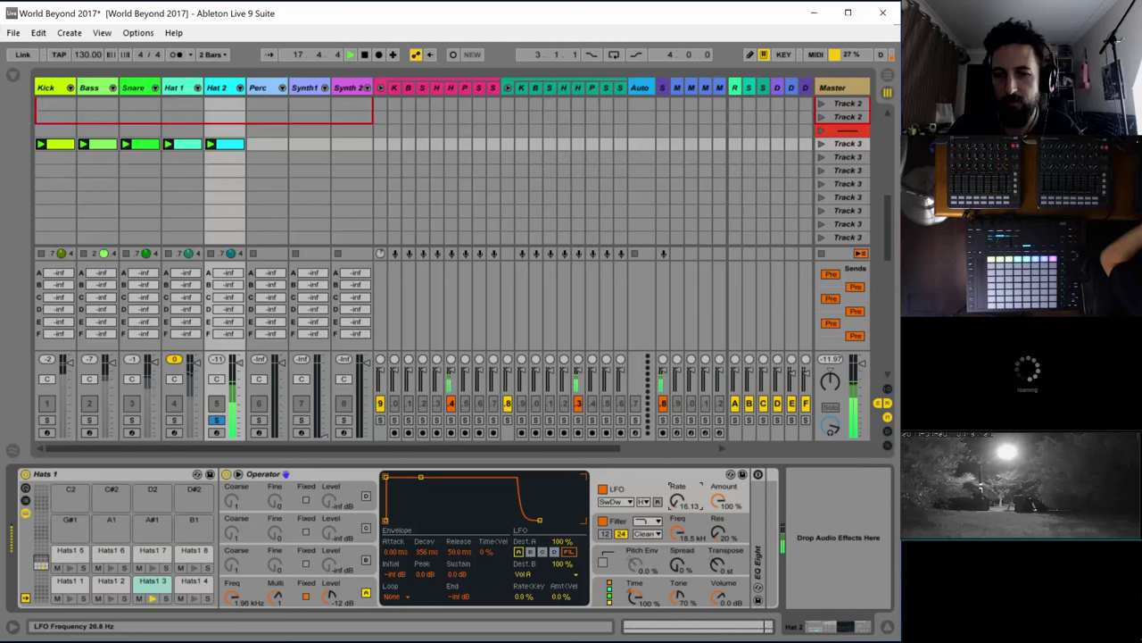
Reset the Operator's global Time to 0% and map velocity's connection B to LFO Rate with an amount of 17.19
left_click(636, 597)
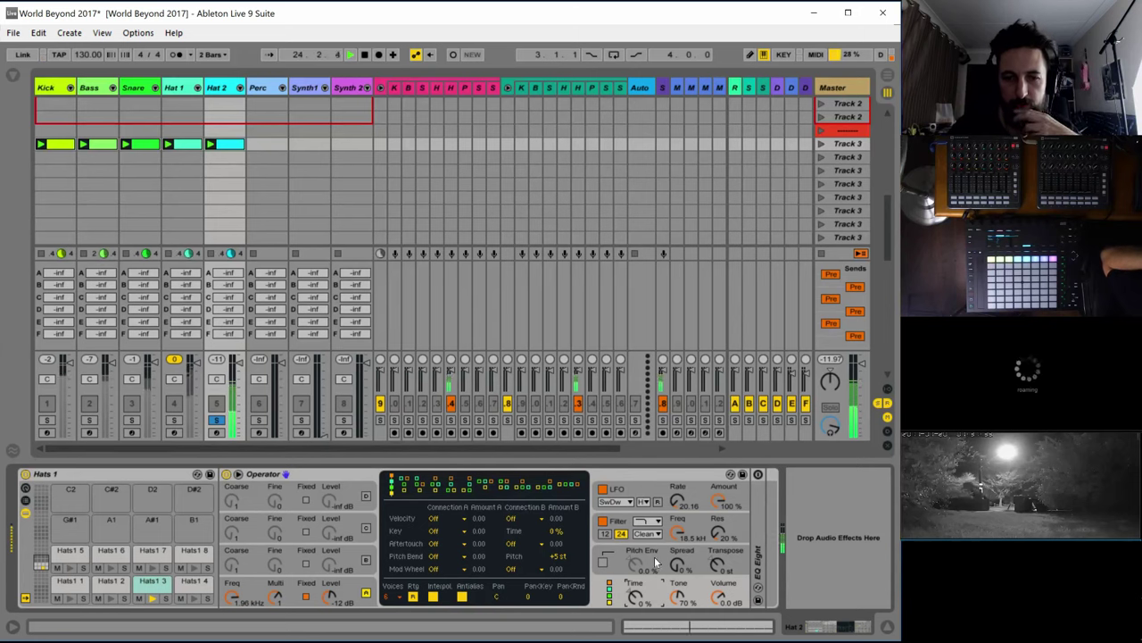
left_click(522, 519)
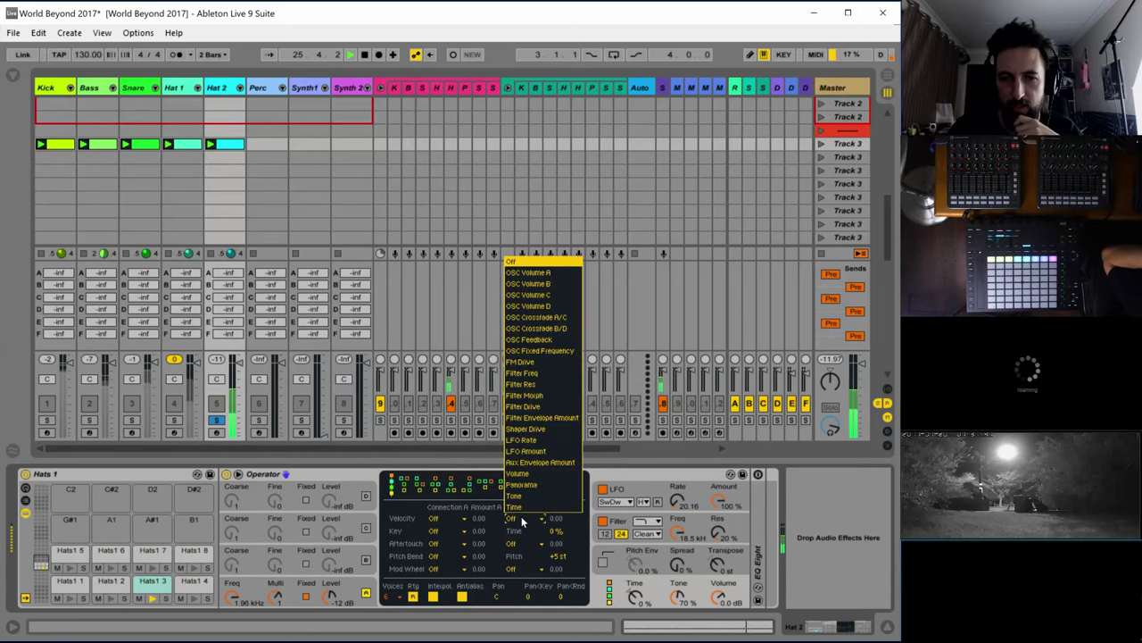
left_click(548, 441)
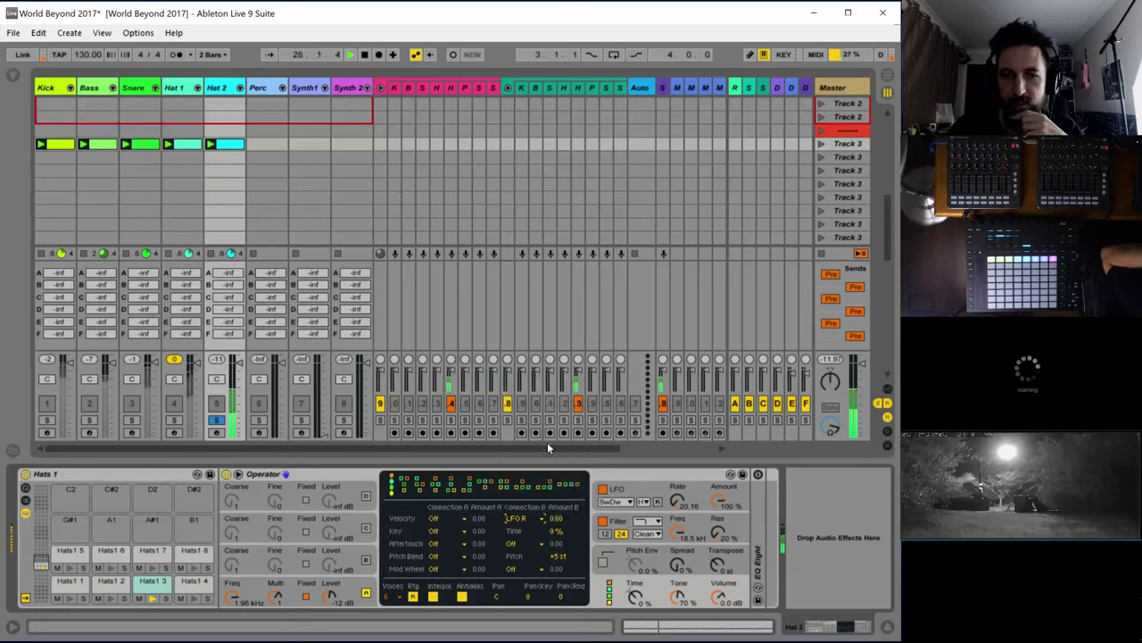
Map velocity's connection A to Time with an amount of 75
left_click(460, 519)
left_click(464, 507)
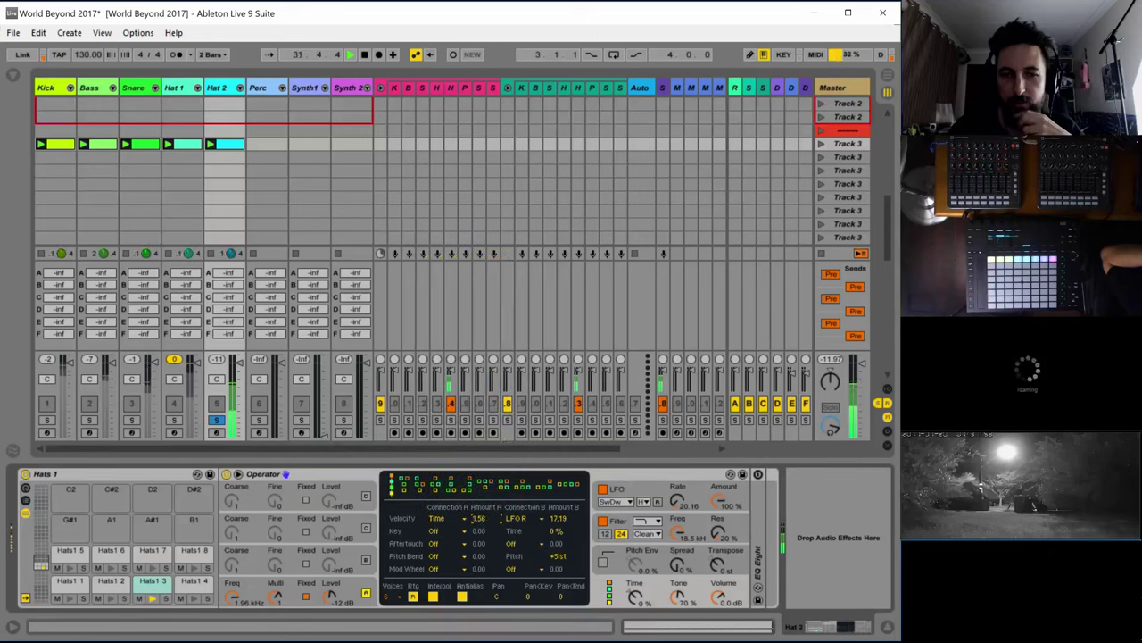
left_click_drag(481, 519, 480, 491)
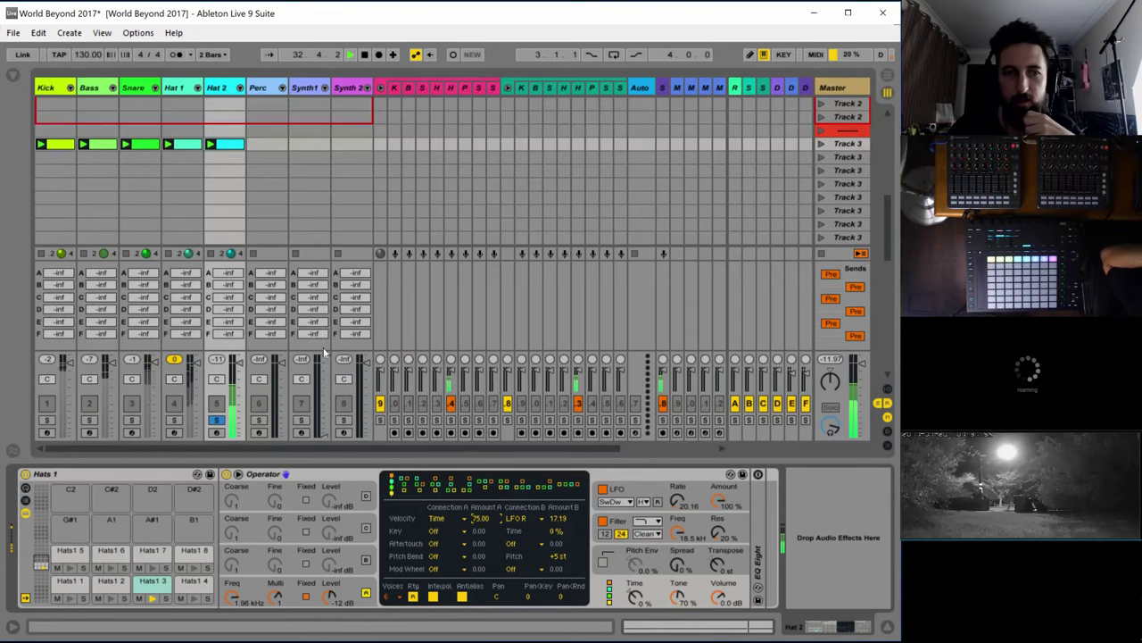
Open the Hat 2 clip's note editor and stop playback
double_click(218, 144)
left_click(447, 573)
key("space")
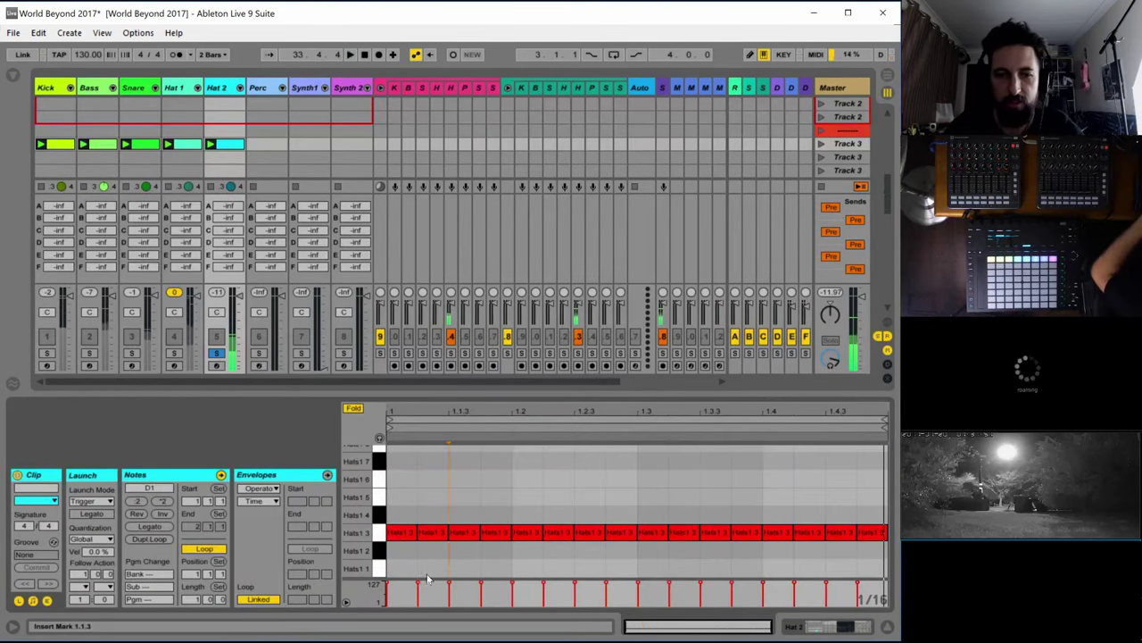
Try a velocity of 63 on the second Hat 2 note, then undo that velocity change
left_click(416, 586)
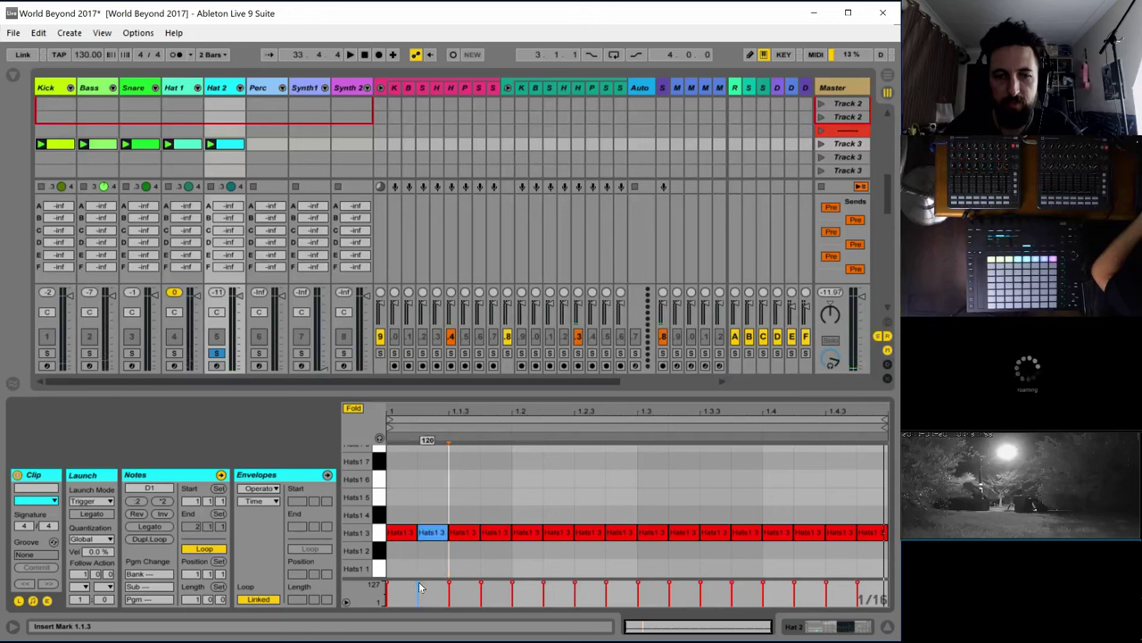
key("space")
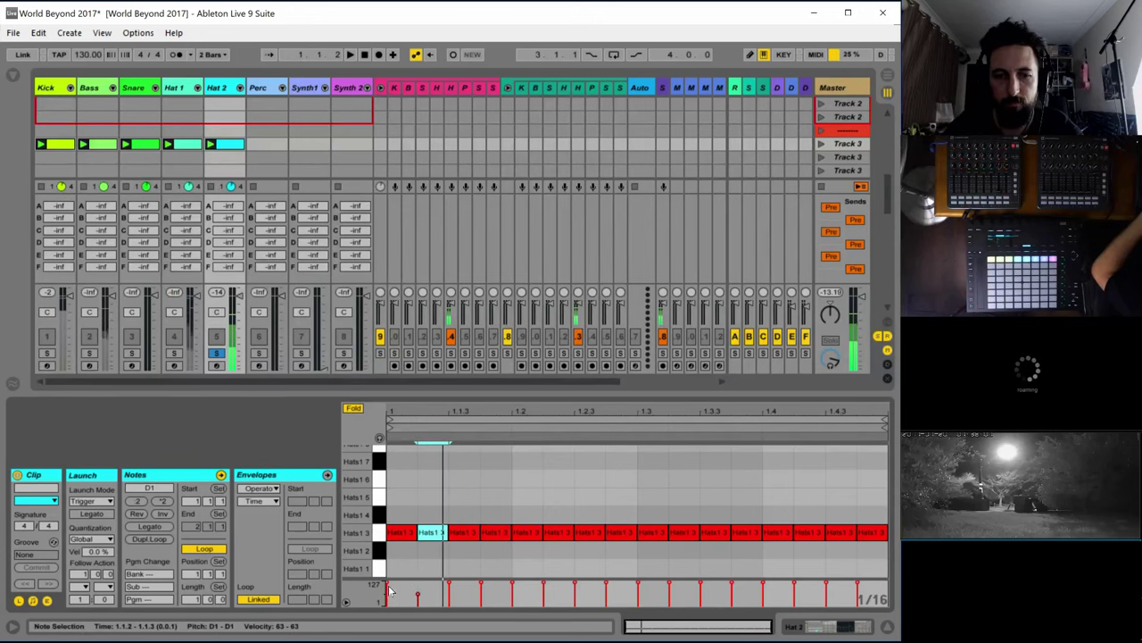
left_click(440, 558)
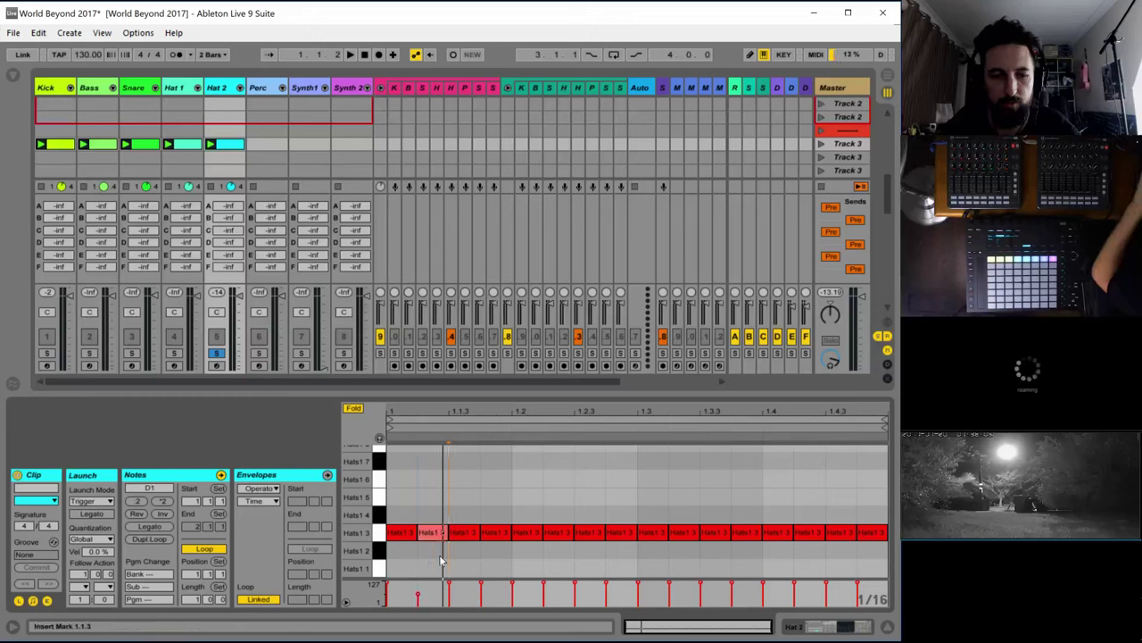
key("super+a")
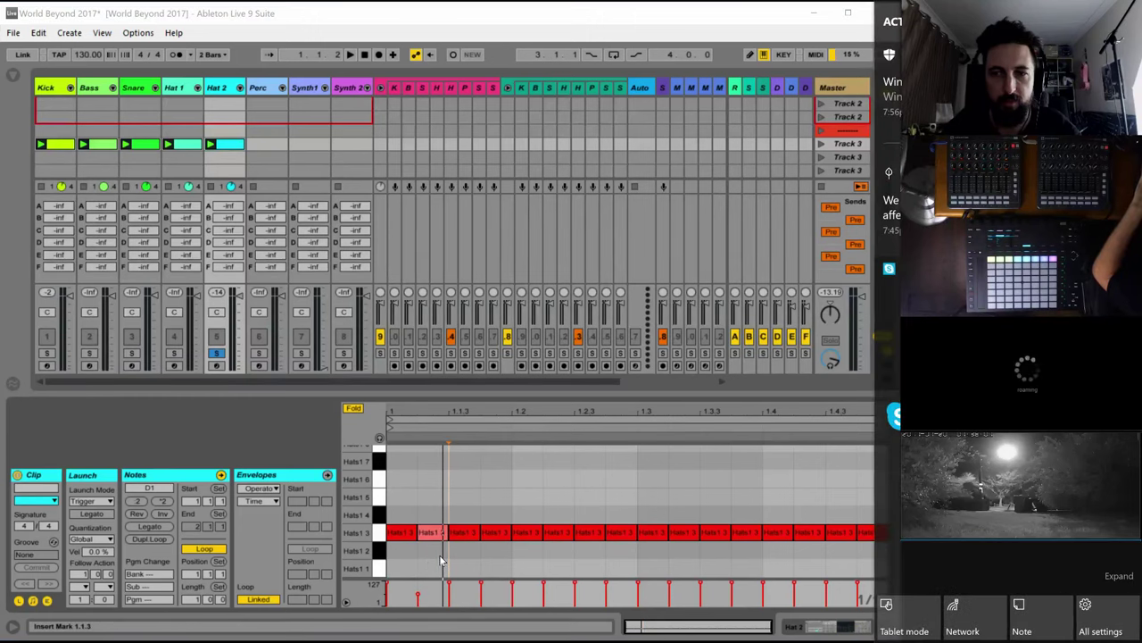
key("super+a")
key("ctrl+a")
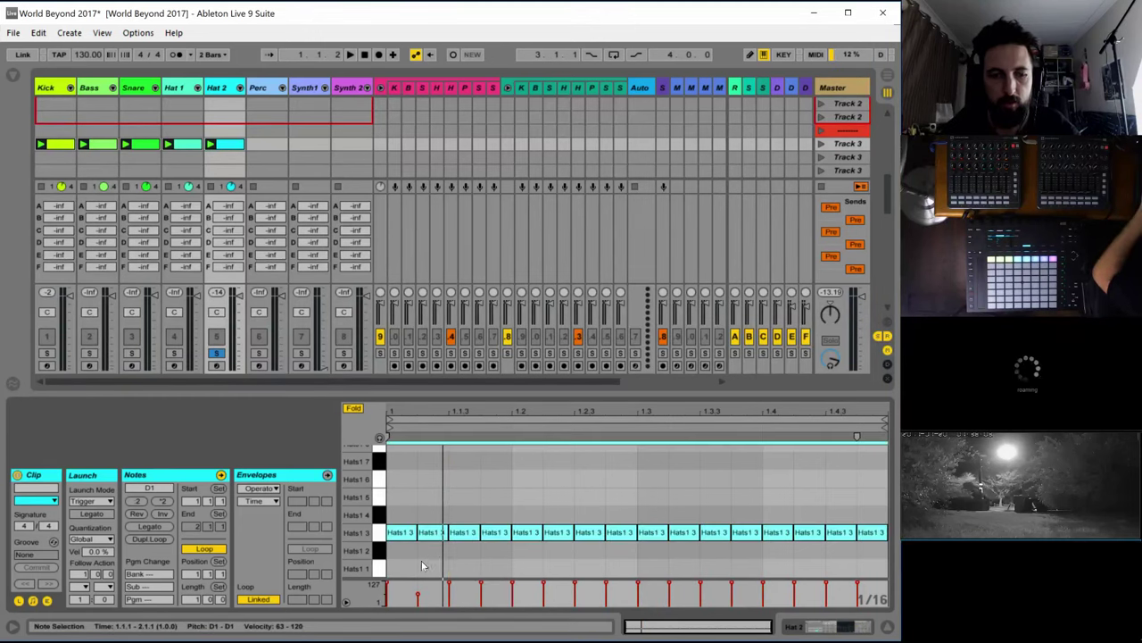
key("ctrl+z")
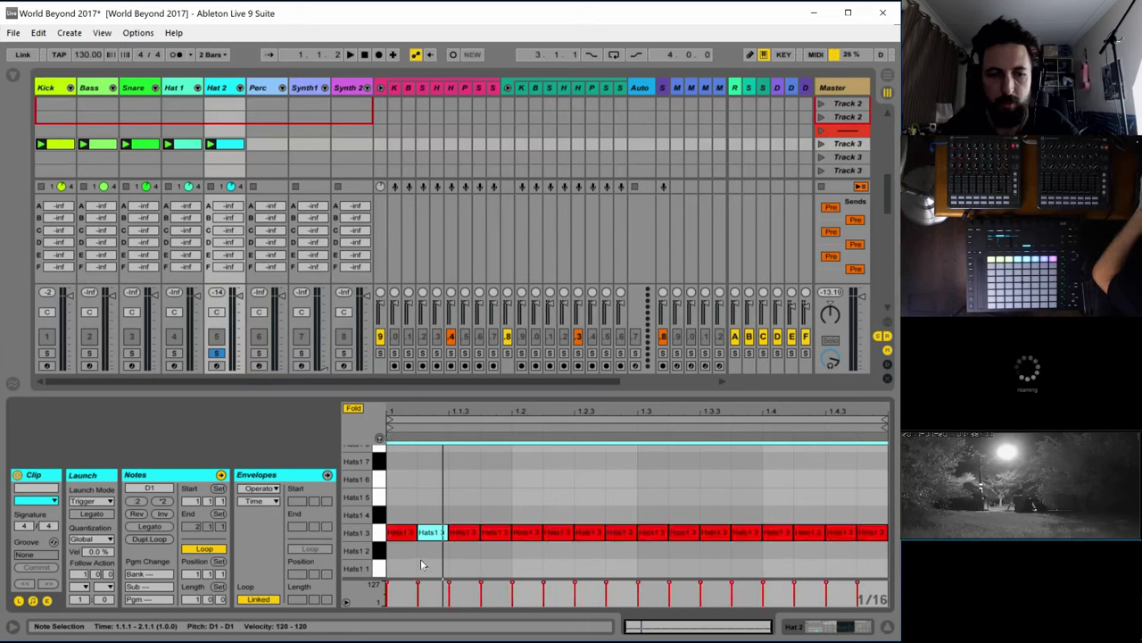
Lower the velocity of all Hat 2 notes to 30
key("ctrl+a")
left_click_drag(422, 587, 422, 601)
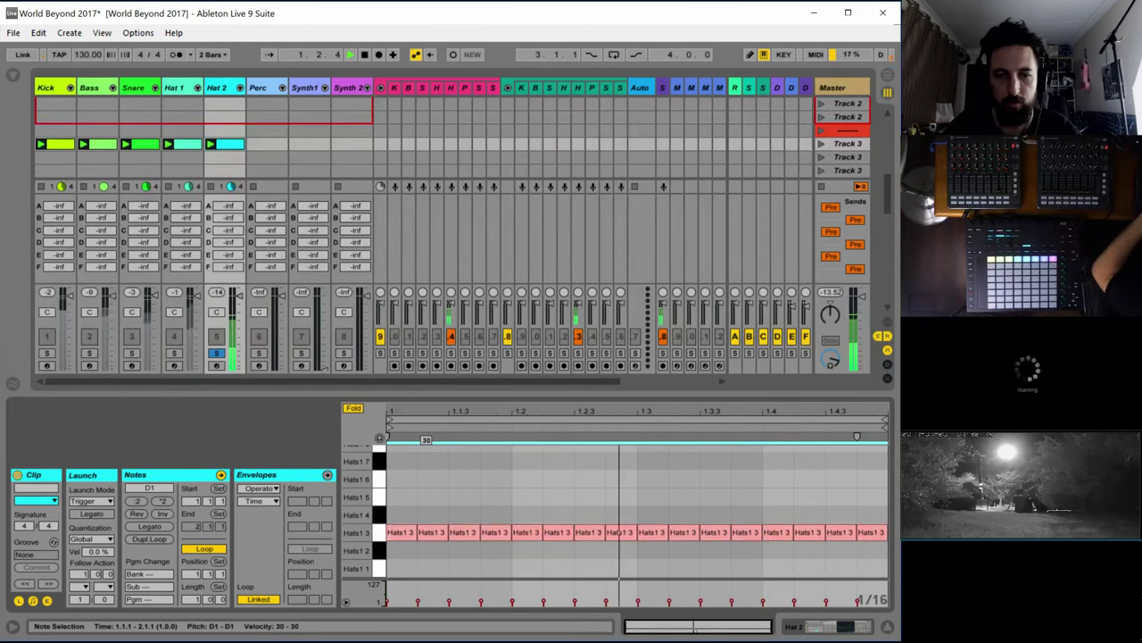
left_click(484, 550)
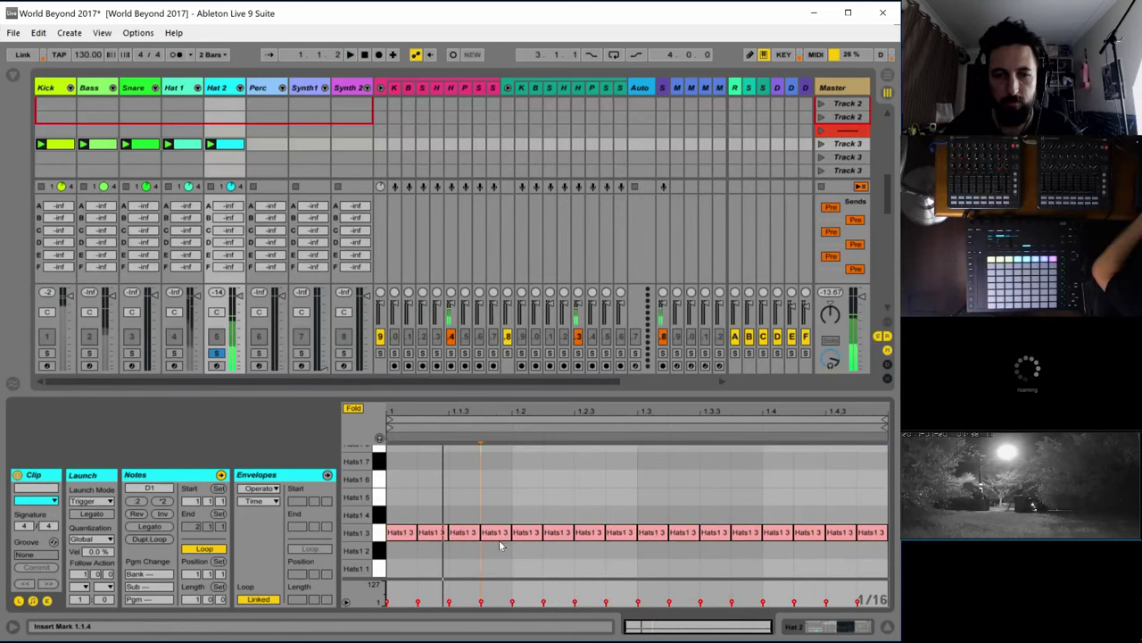
Accent the hat notes at 1.1.4, 1.4.2 and 1.4.4, giving the first a velocity of 111 and the last 92
key("space")
double_click(489, 515)
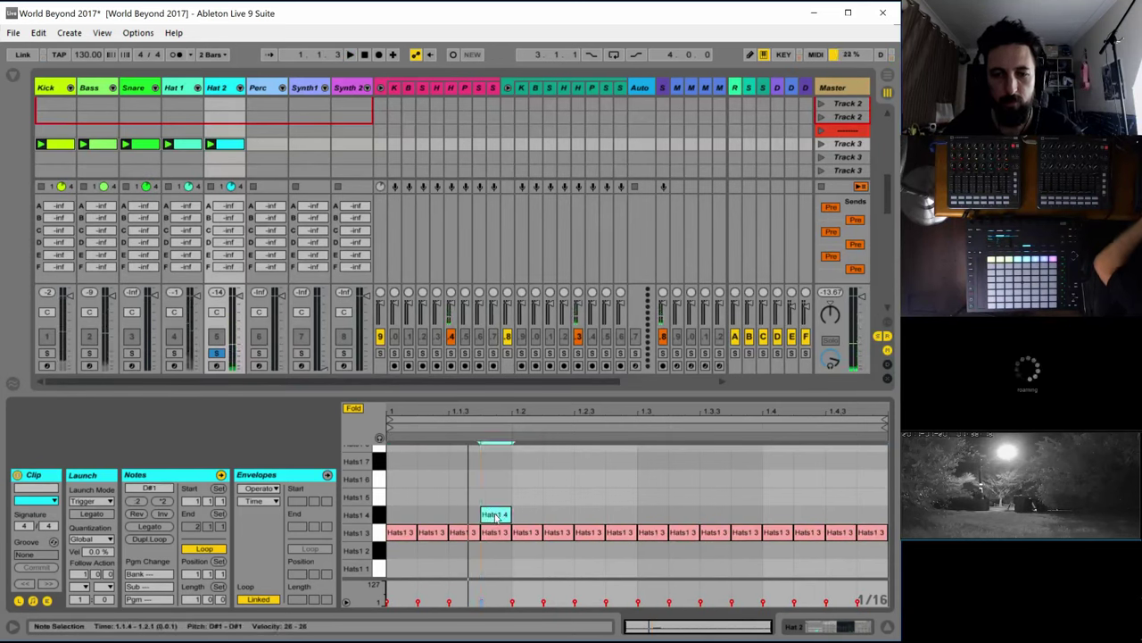
left_click_drag(490, 516, 493, 460)
key("space")
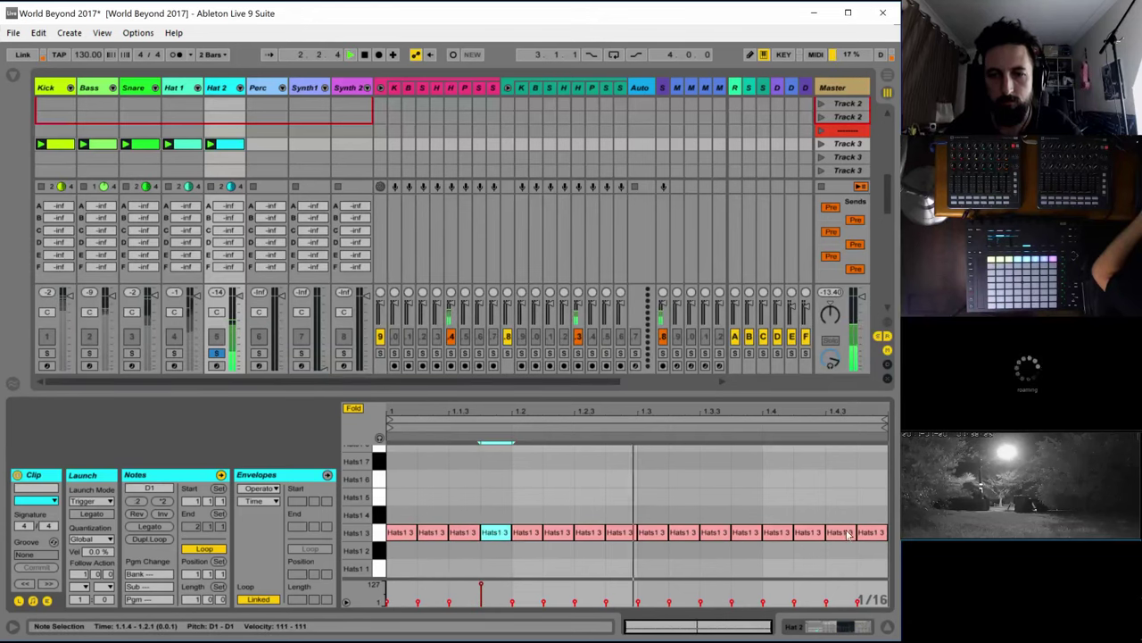
left_click_drag(806, 533, 800, 440)
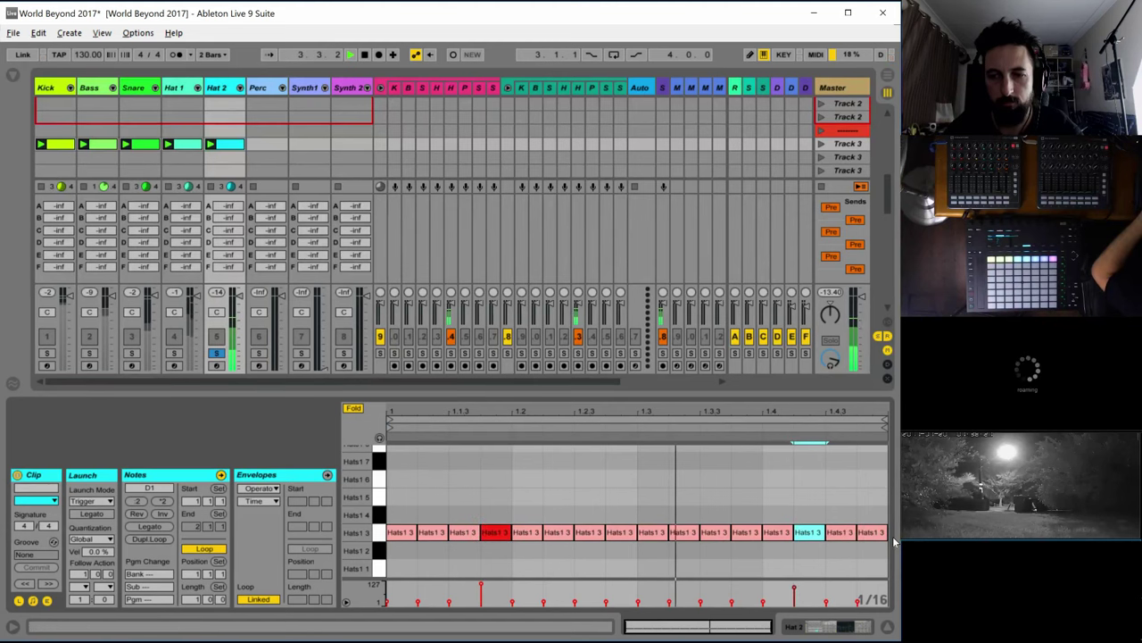
mouse_move(871, 533)
left_mouse_down()
mouse_move(859, 433)
mouse_move(862, 537)
left_mouse_up()
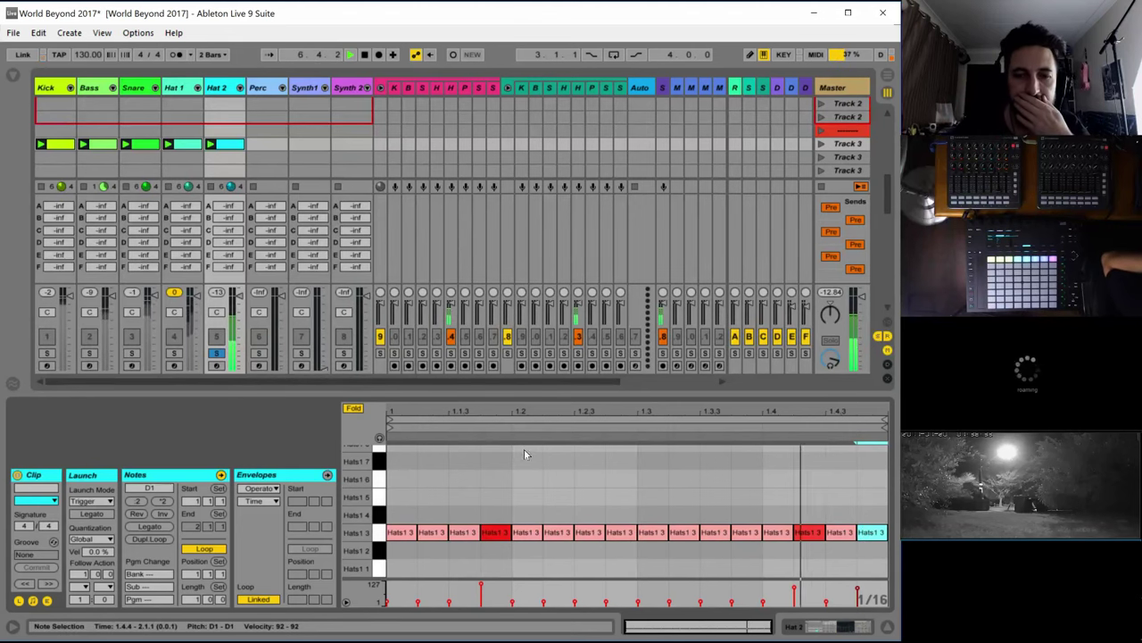
Set the amount of Hat 2's velocity-to-LFO Rate modulation to 7.81 in Operator
double_click(220, 88)
left_click_drag(550, 525, 551, 473)
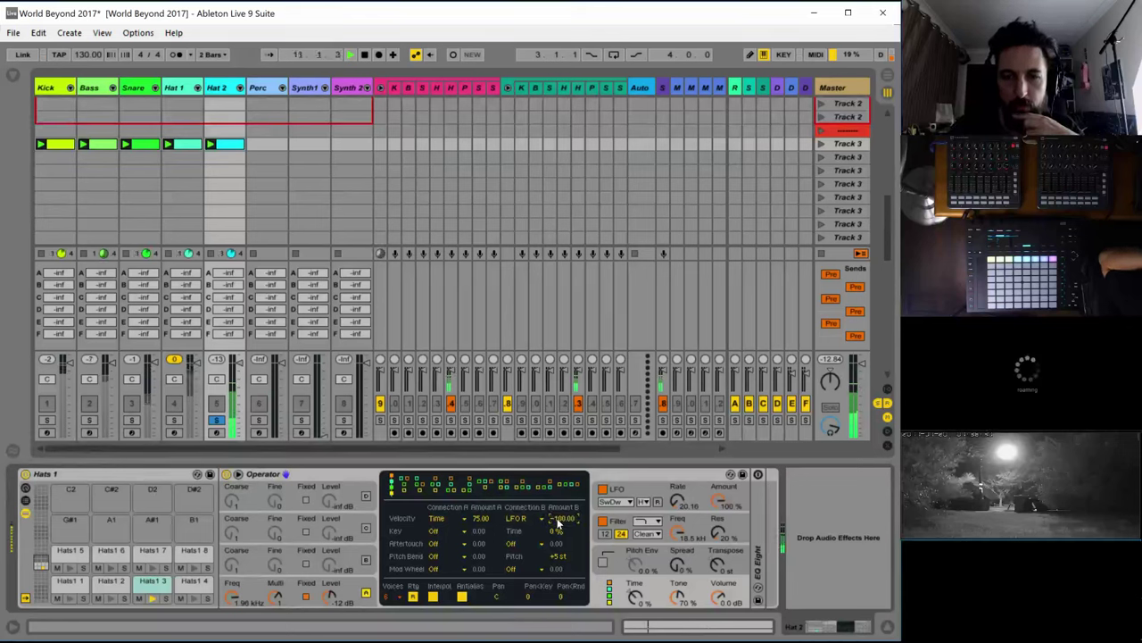
left_click_drag(557, 519, 550, 497)
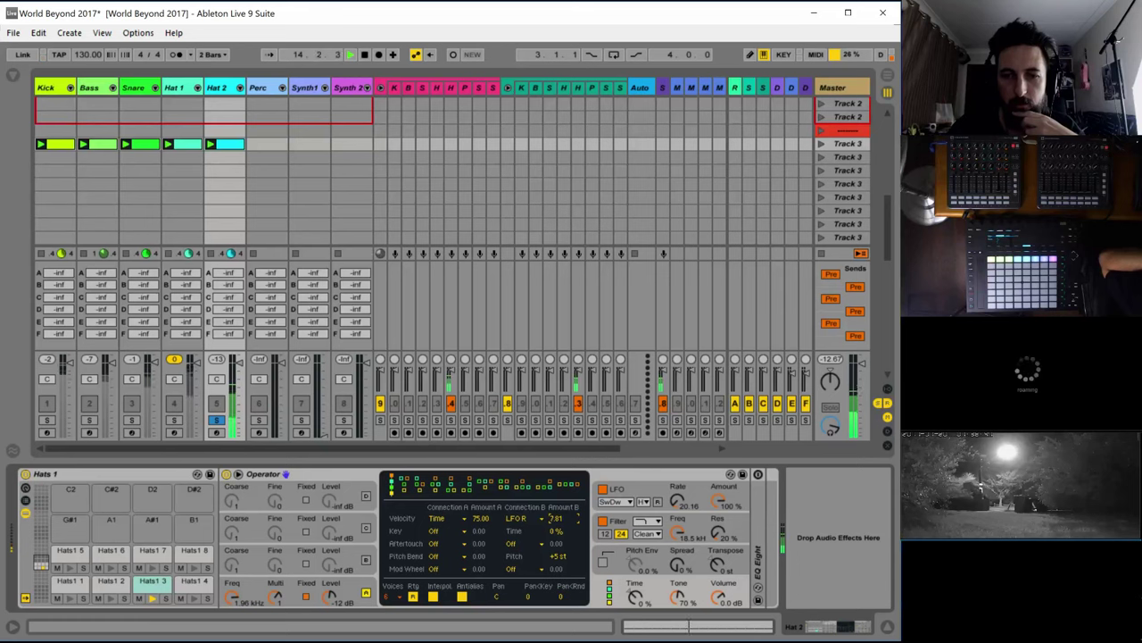
Raise the velocities of the Hat 2 clip's notes at 1.3.2 and 1.3.4
double_click(229, 146)
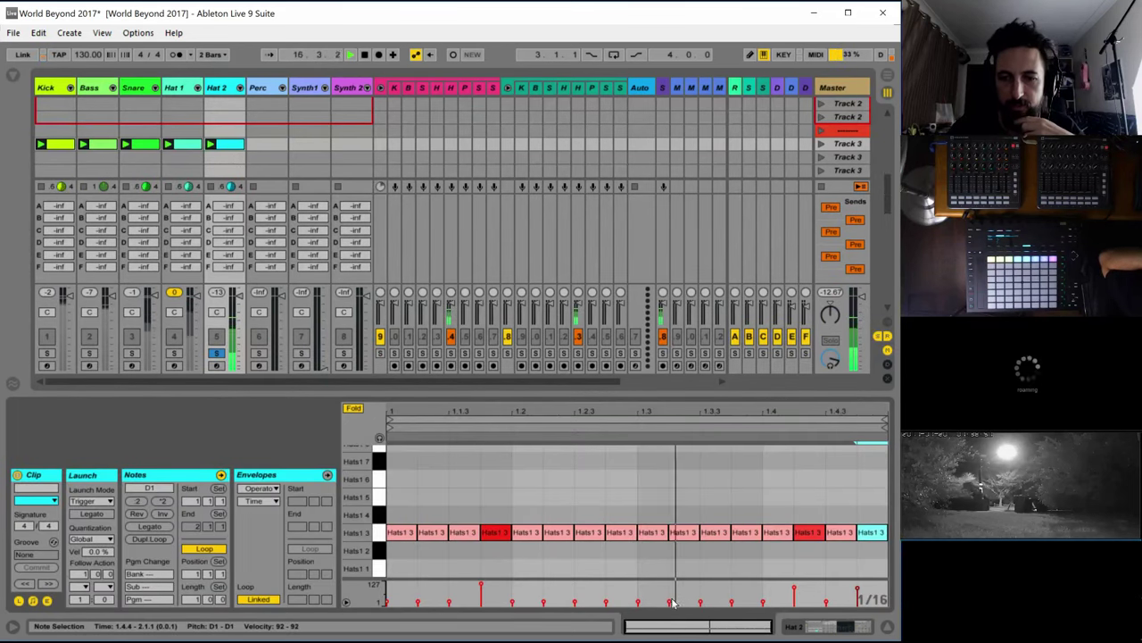
mouse_move(670, 601)
left_mouse_down()
mouse_move(669, 586)
mouse_move(732, 593)
left_mouse_up()
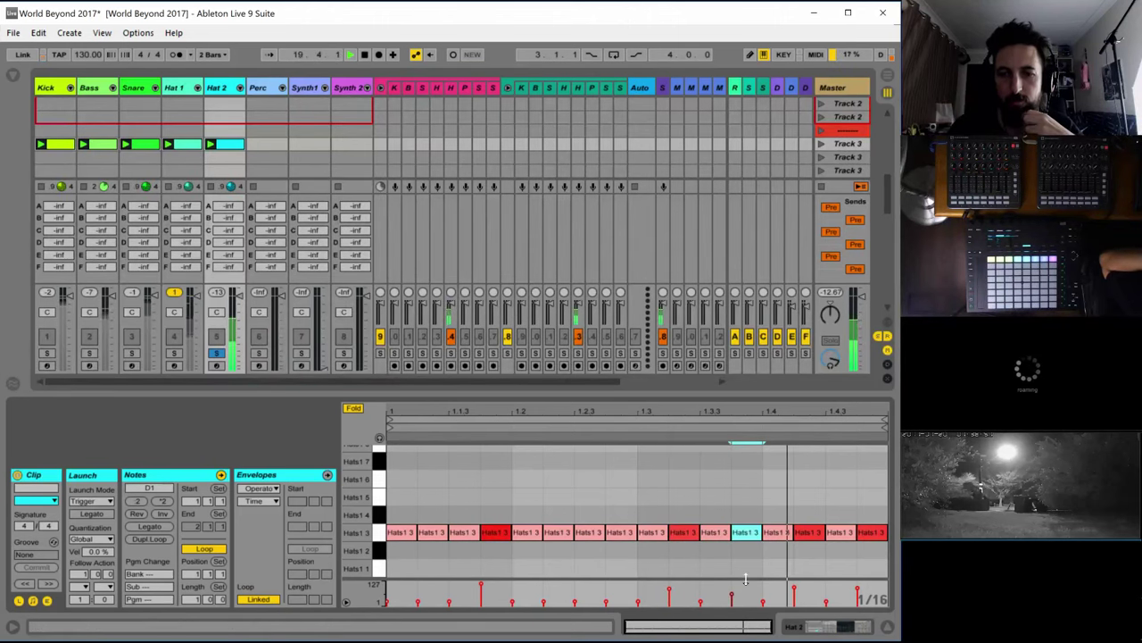
Set oscillator A's envelope decay to 245 ms on the Hat 2 Operator
left_click(220, 89)
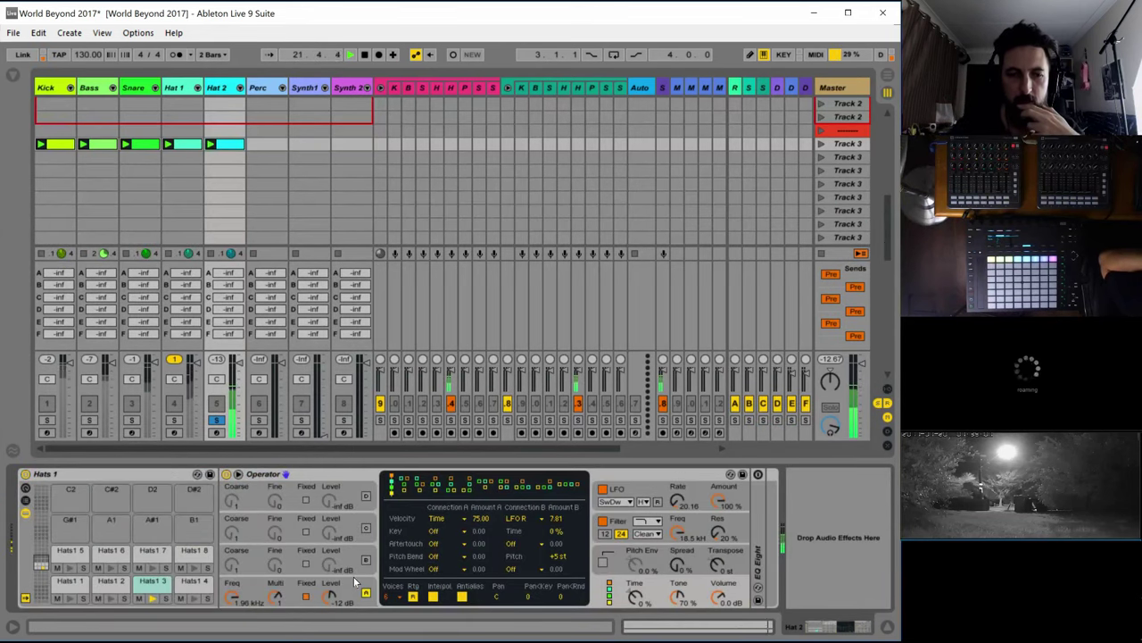
left_click(354, 582)
mouse_move(427, 551)
left_mouse_down()
mouse_move(426, 535)
mouse_move(426, 571)
left_mouse_up()
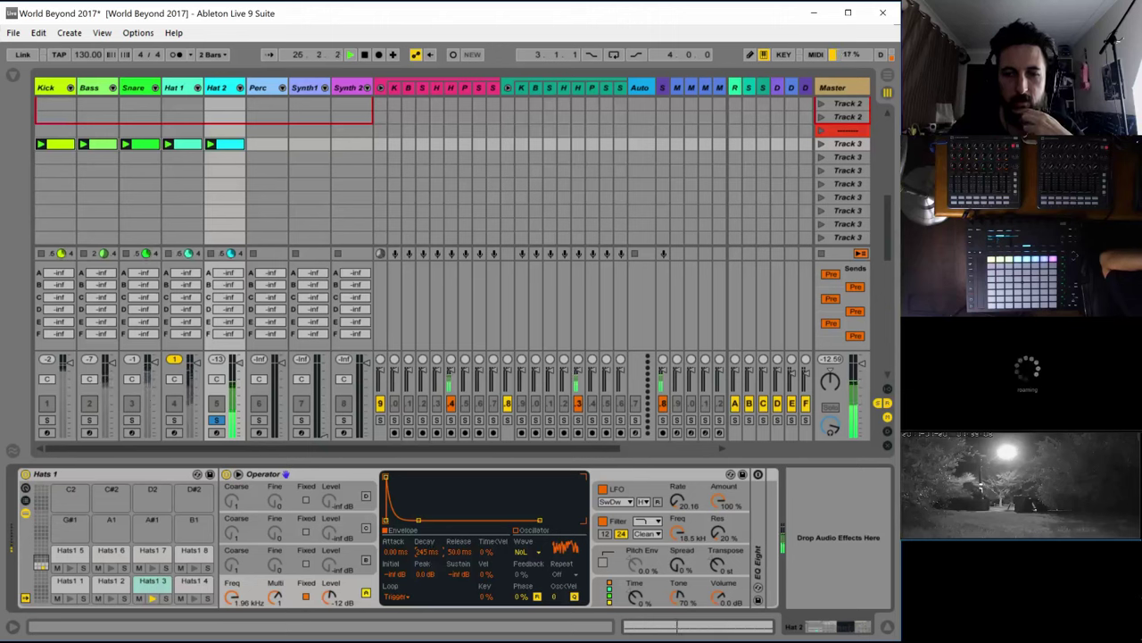
Enable oscillator B and switch Operator to the algorithm with all four oscillators in parallel
left_click(365, 559)
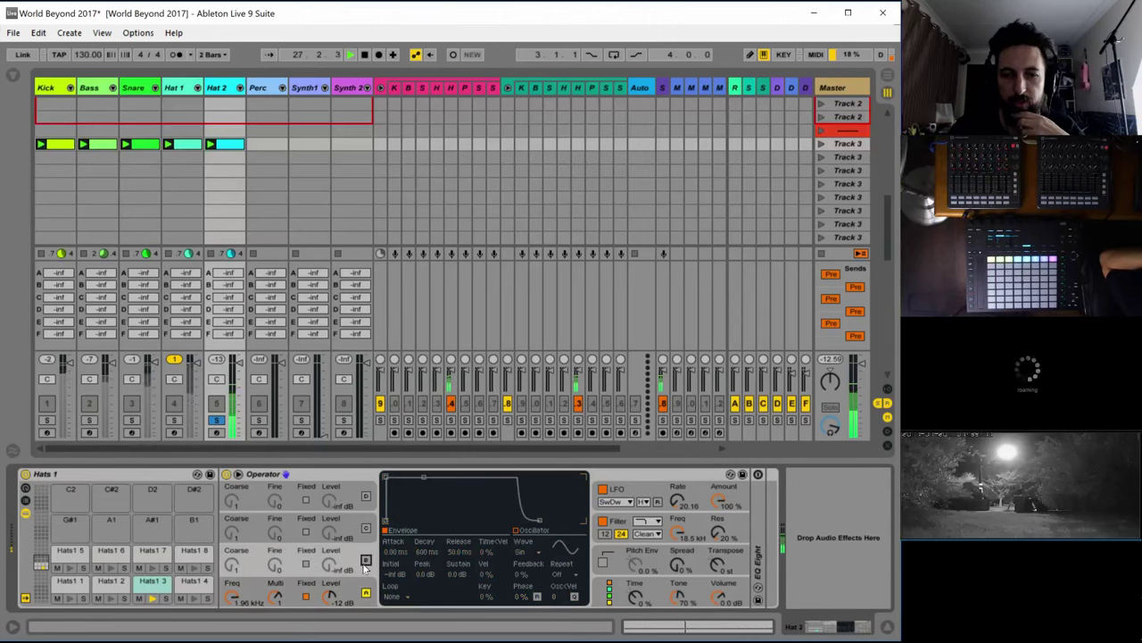
left_click(616, 596)
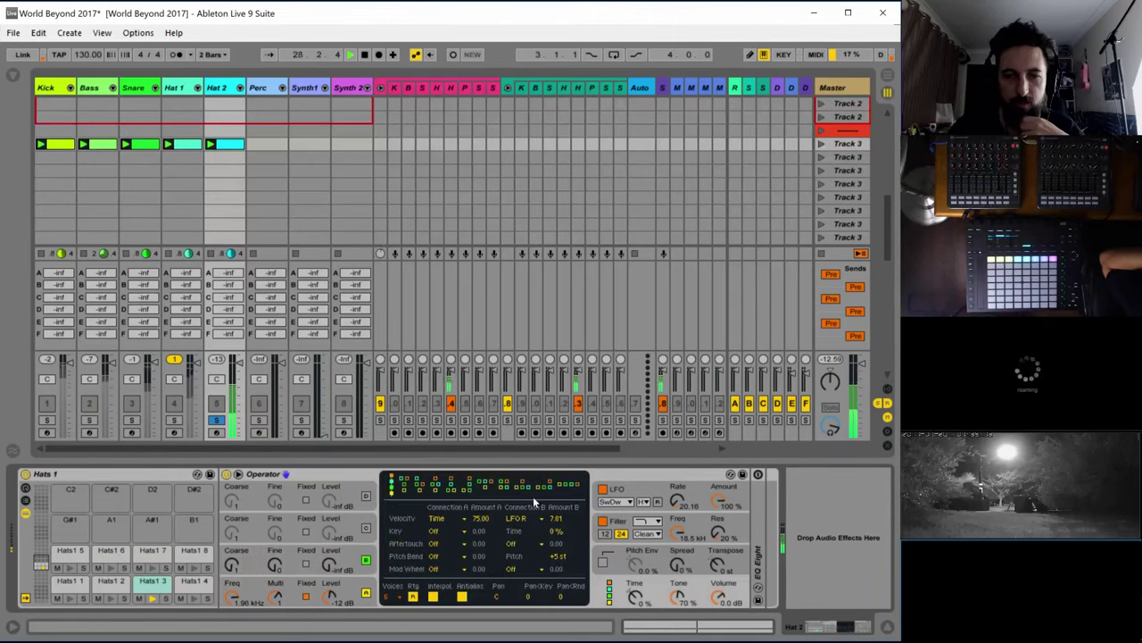
left_click(359, 555)
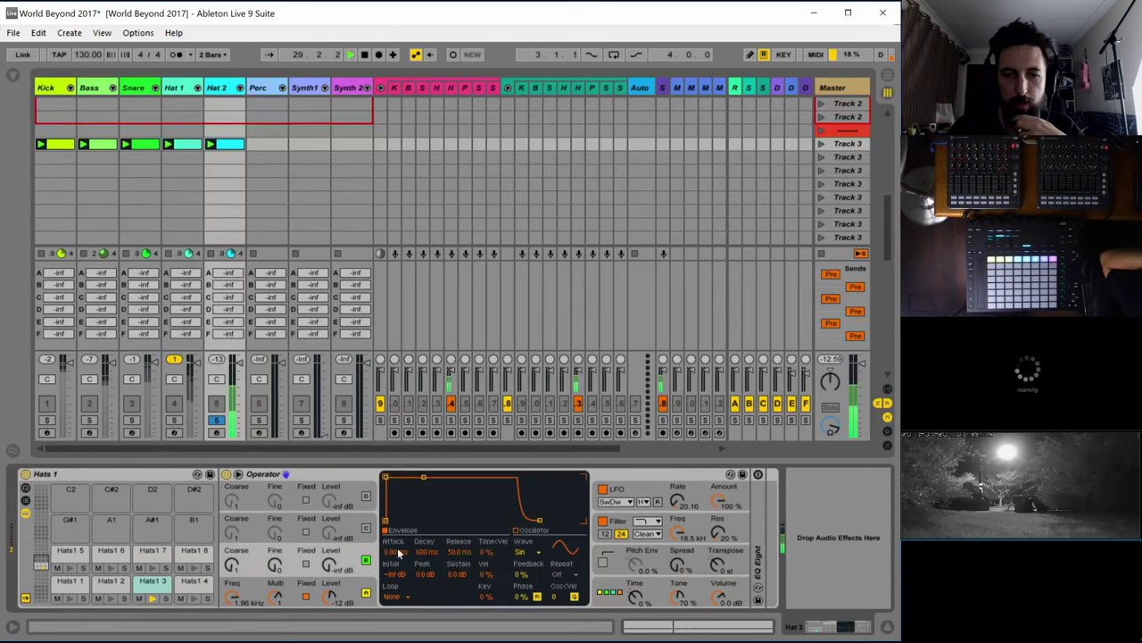
Set oscillator B's wave to white noise (NoW) and its level to -26 dB
left_click(533, 554)
left_click(547, 530)
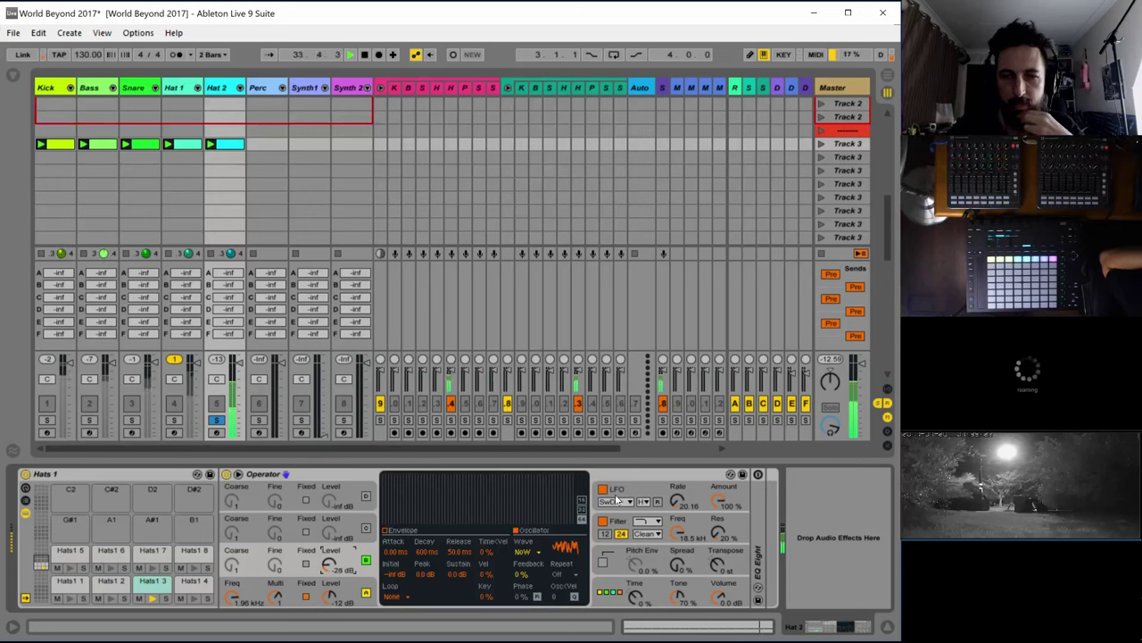
left_click(633, 488)
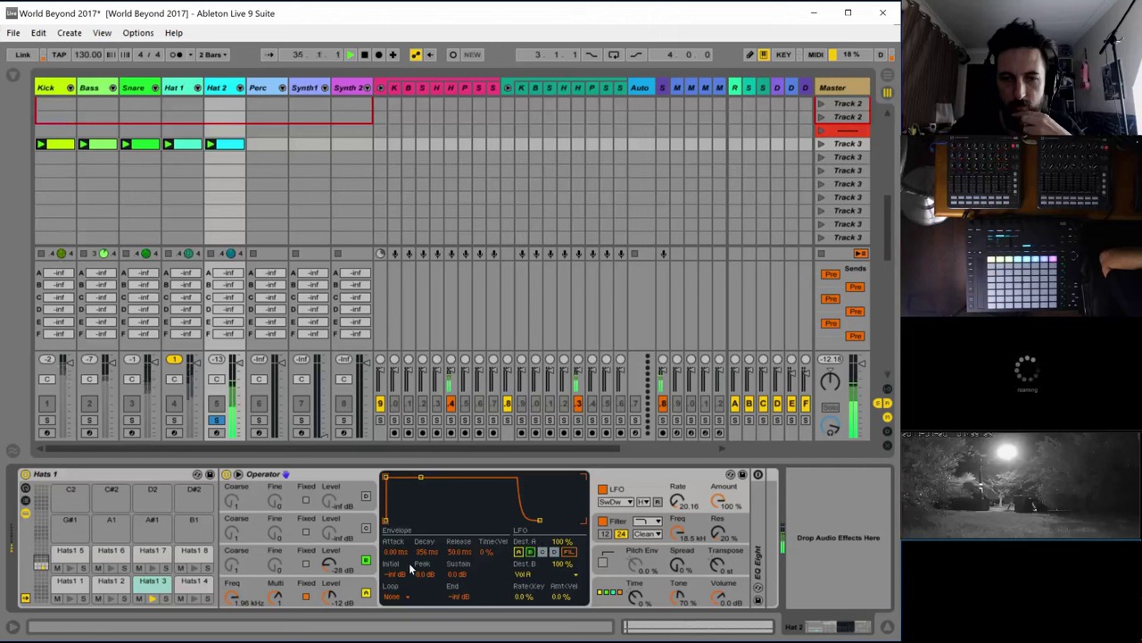
left_click_drag(328, 570, 327, 567)
Drop oscillator B's envelope sustain to the minimum, set its decay to 33.1 ms and raise its level to -9.5 dB
left_click(396, 530)
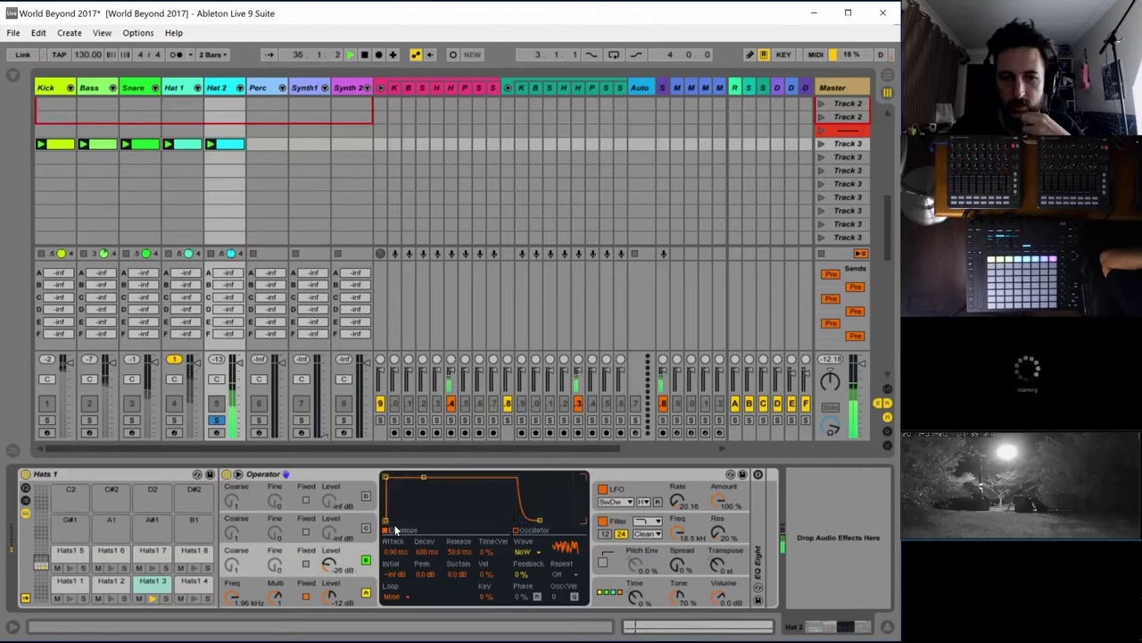
left_click_drag(425, 479, 404, 519)
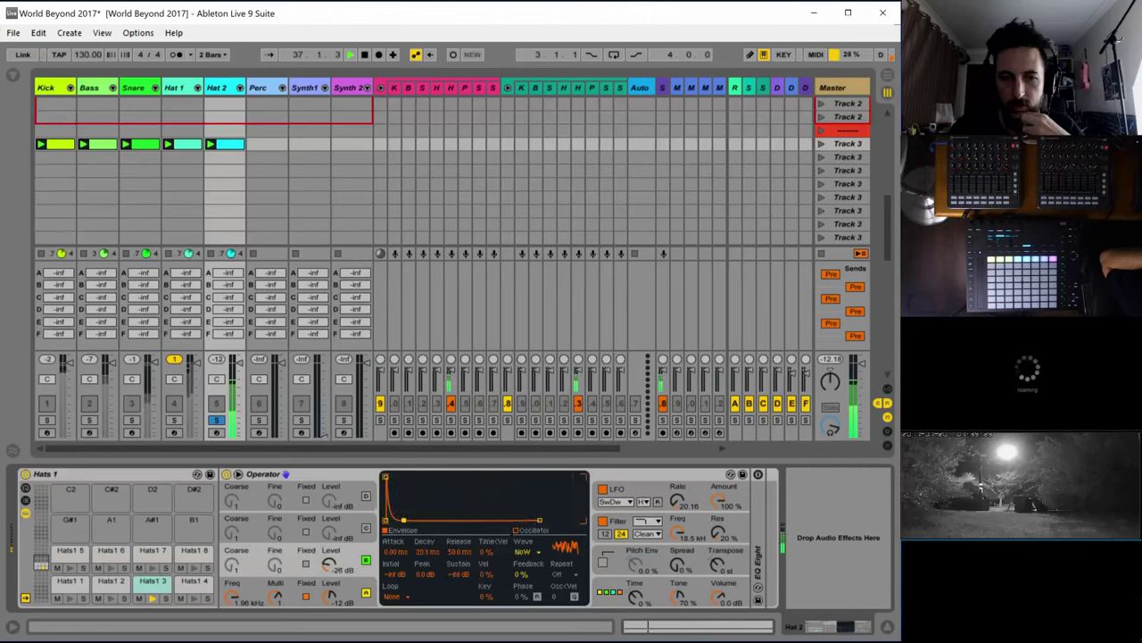
left_click_drag(329, 564, 329, 547)
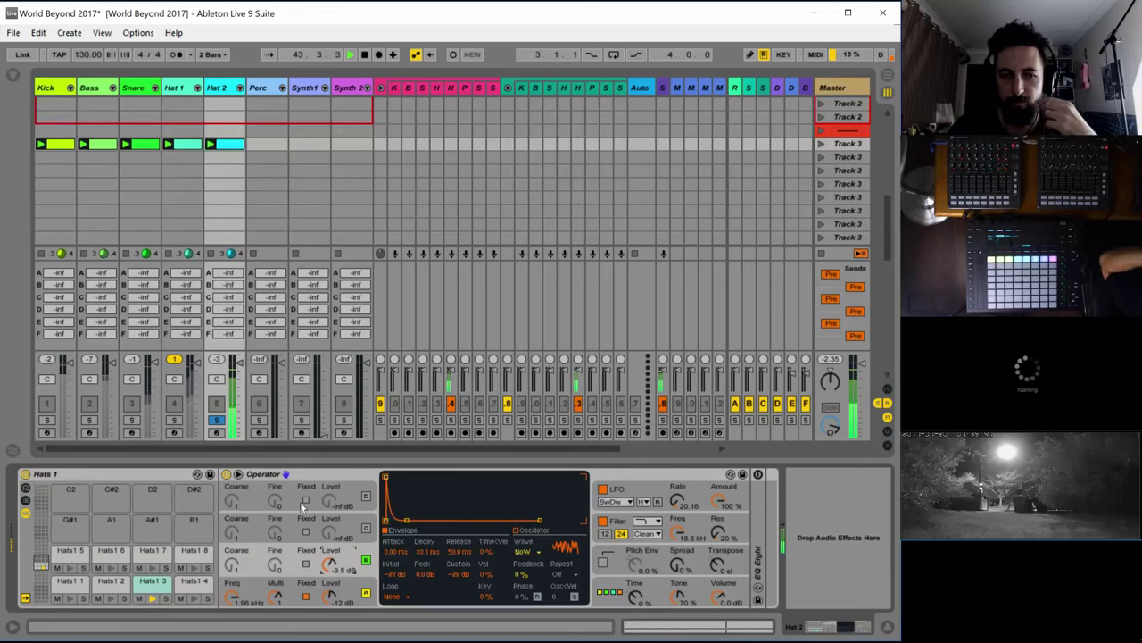
Enable EQ Eight on the hat with band 1 as a low cut around 1.7 kHz and band 4 boosted 3.84 dB at 3.74 kHz
double_click(757, 531)
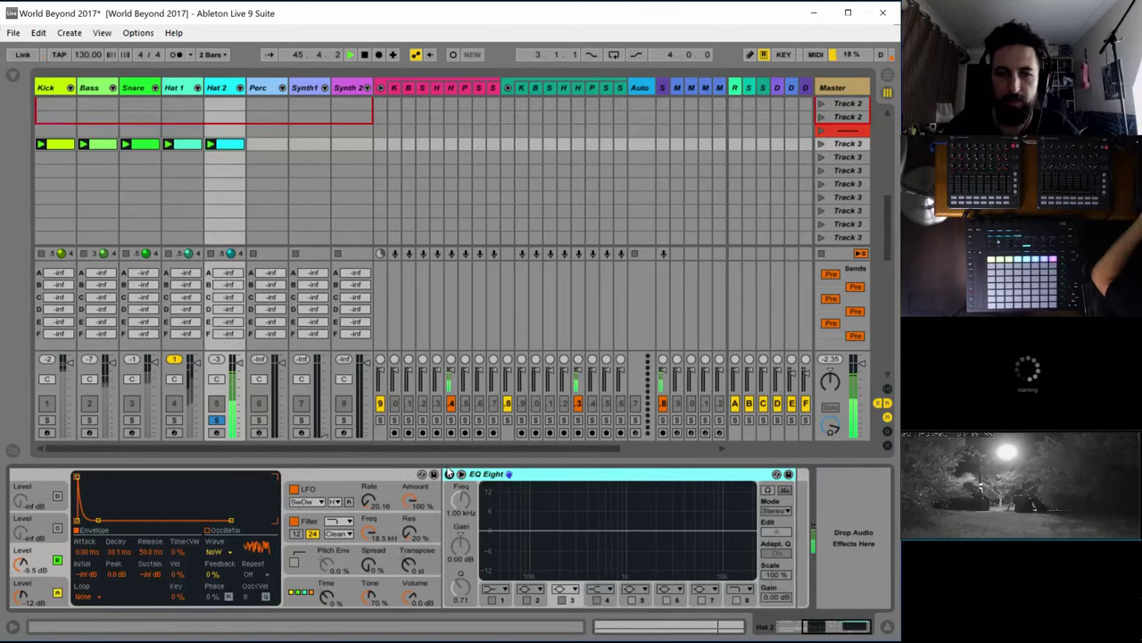
left_click(494, 589)
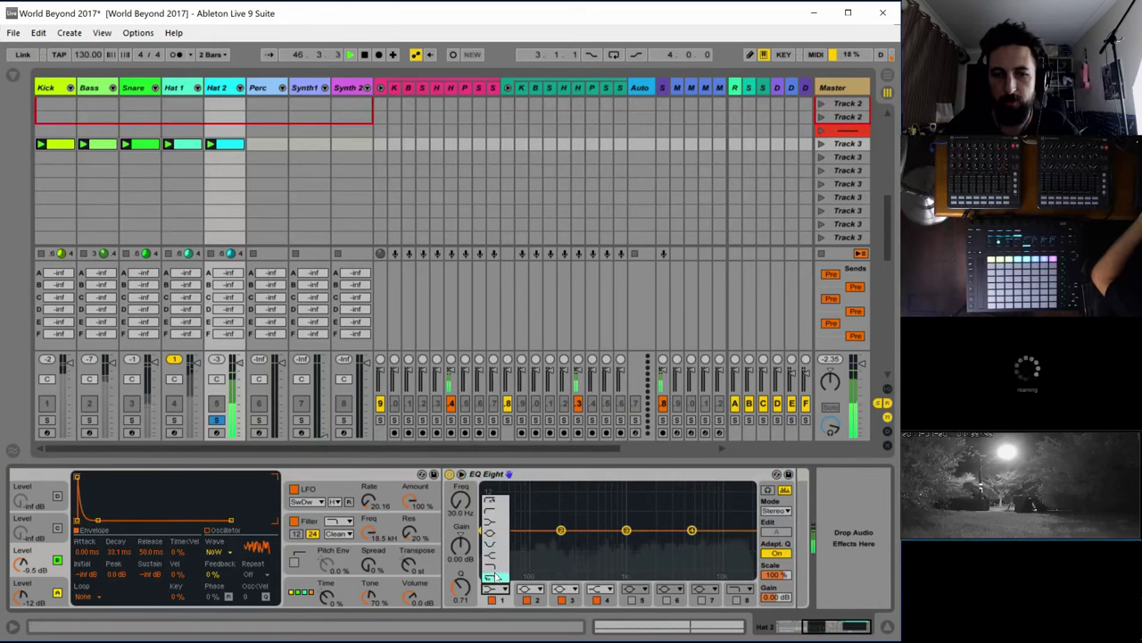
left_click(491, 510)
left_click_drag(484, 541, 680, 519)
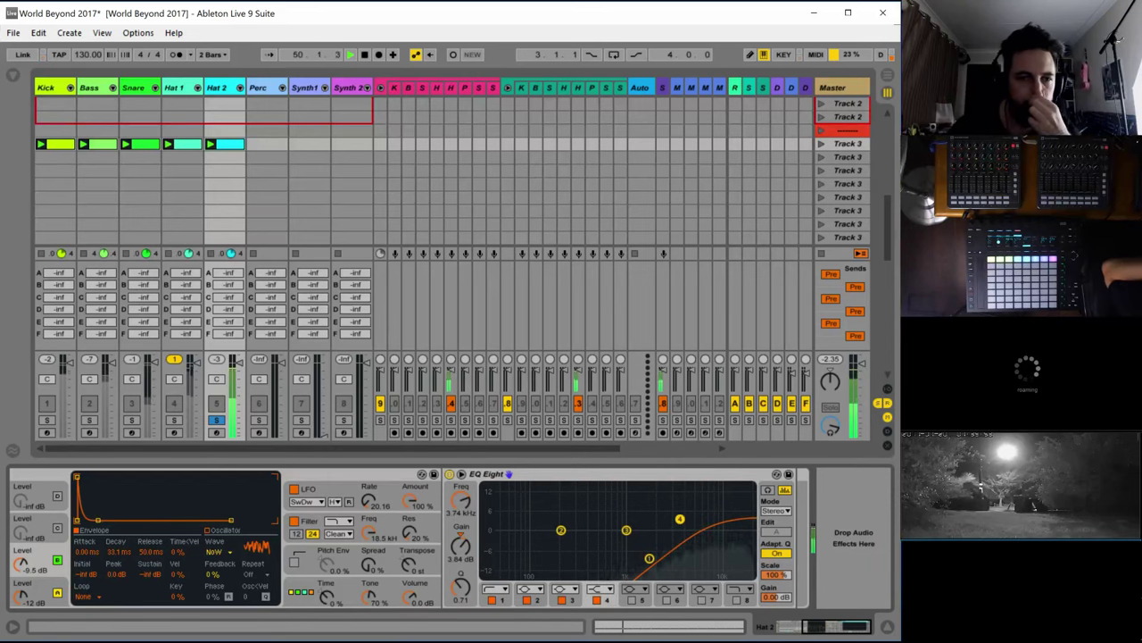
Unsolo Hat 2 and lower the low-cut band 1 of its EQ Eight to 432 Hz
left_click_drag(649, 558, 646, 554)
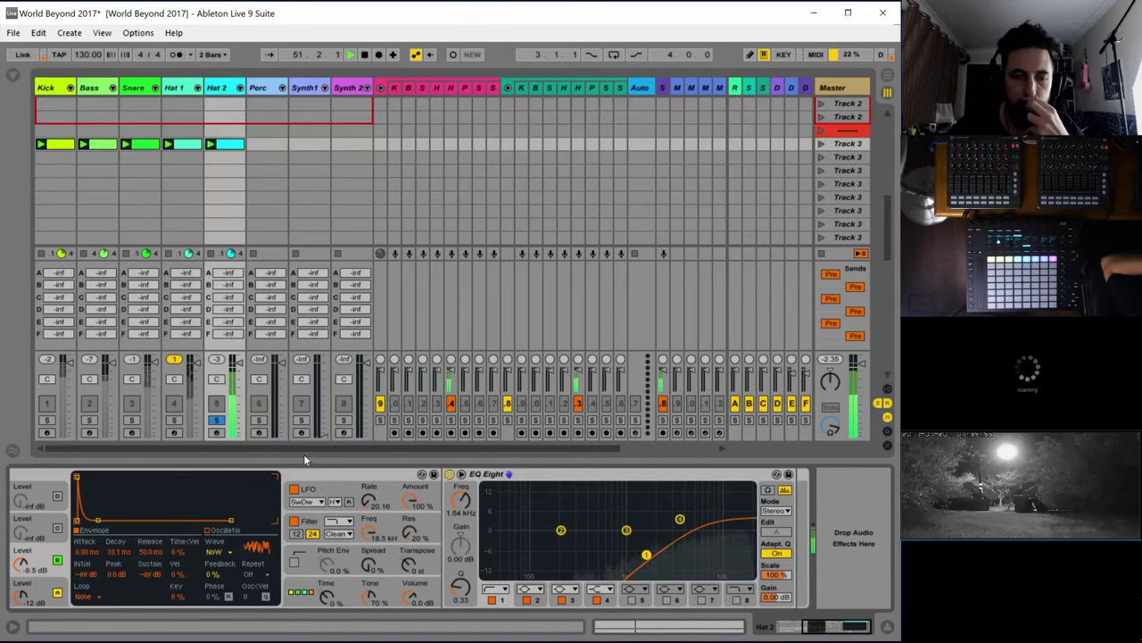
left_click(218, 420)
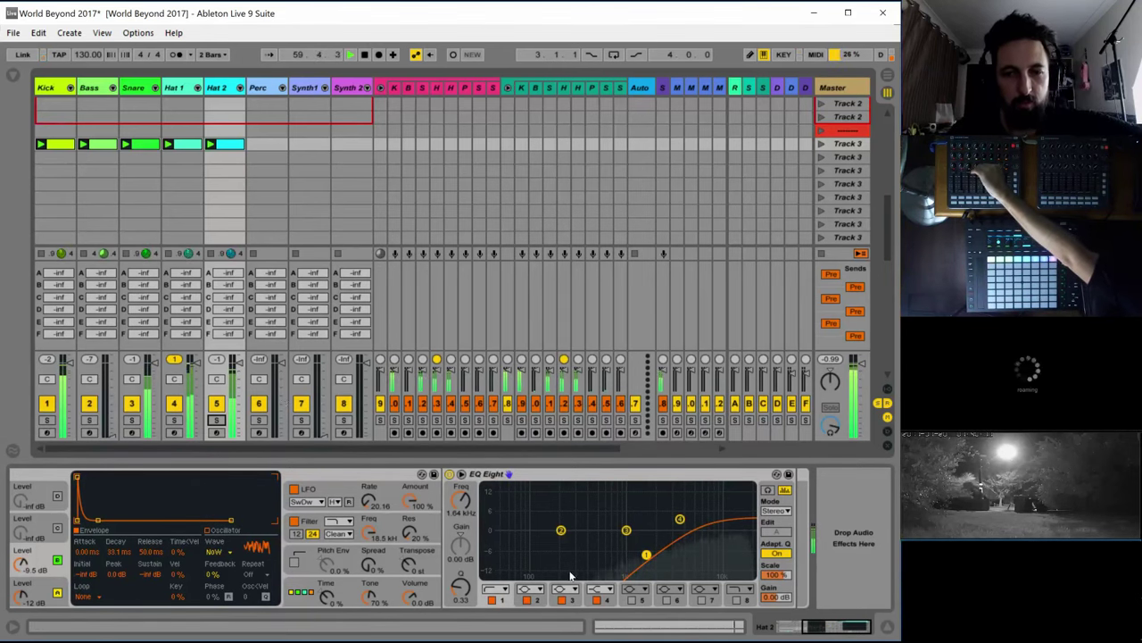
left_click_drag(646, 555, 627, 547)
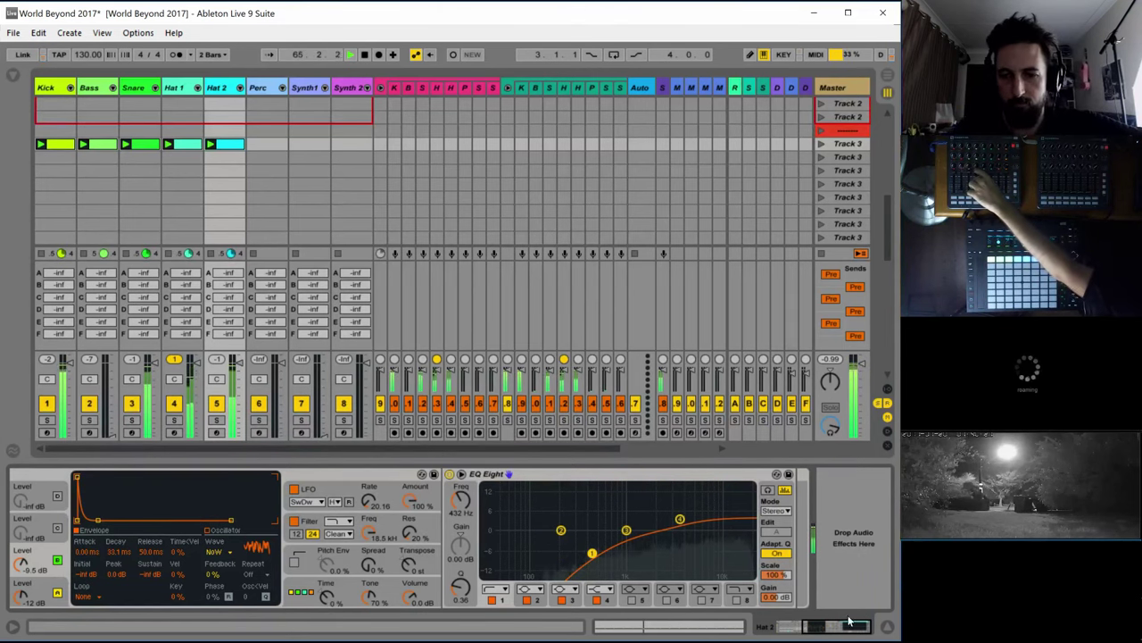
Lower the levels of Hat 1's Operator oscillators D and C to -23 dB and -20 dB
left_click_drag(848, 624, 823, 631)
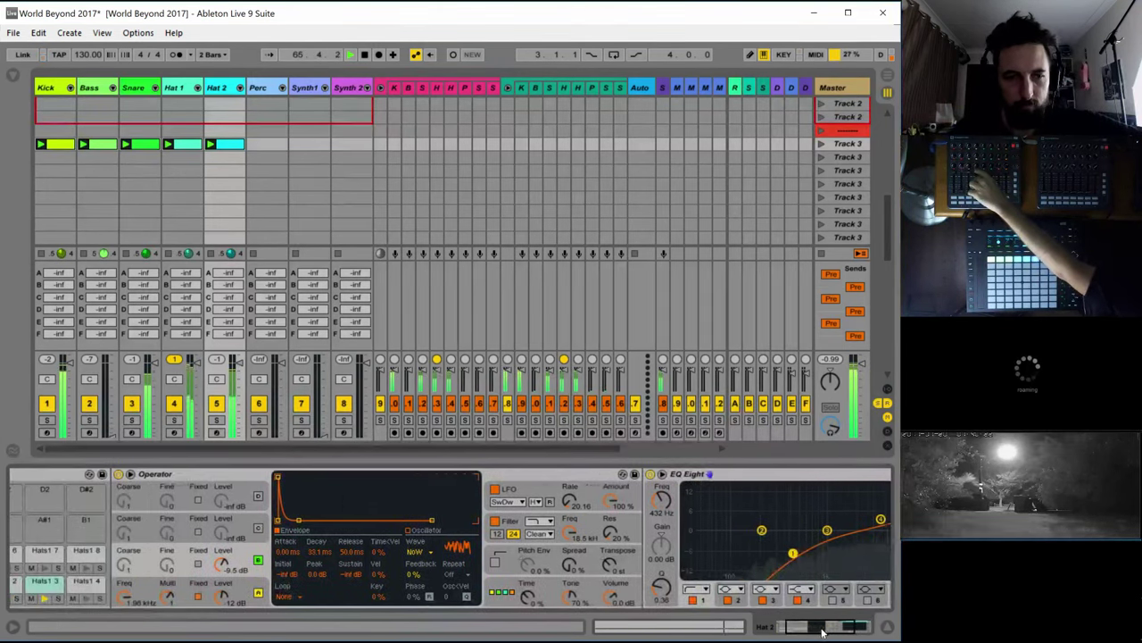
left_click(175, 88)
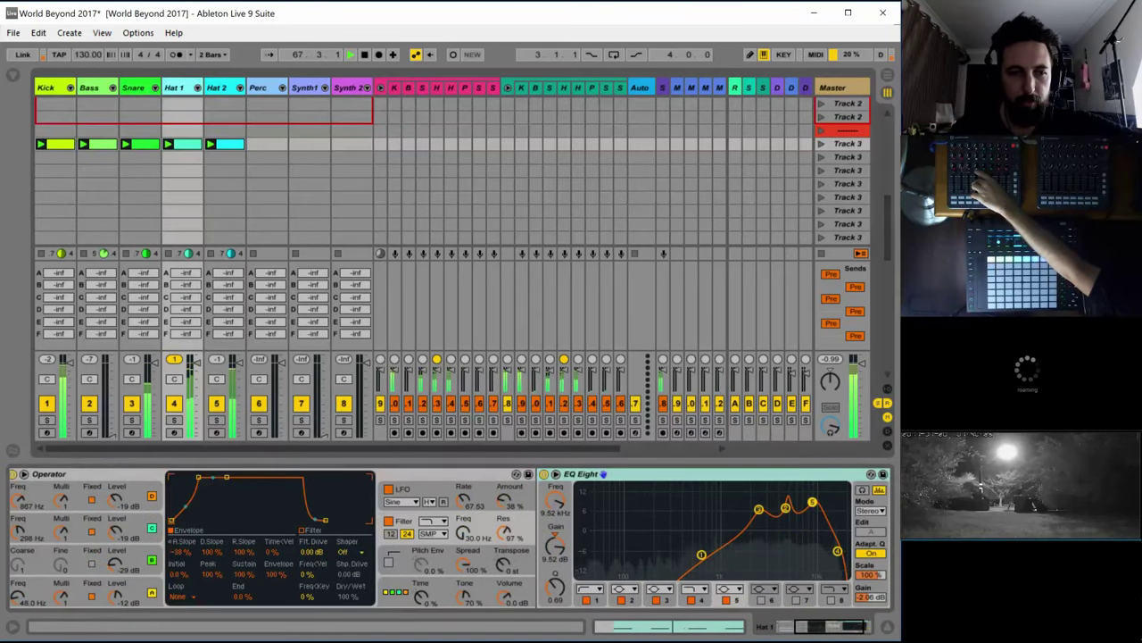
left_click_drag(116, 502, 116, 505)
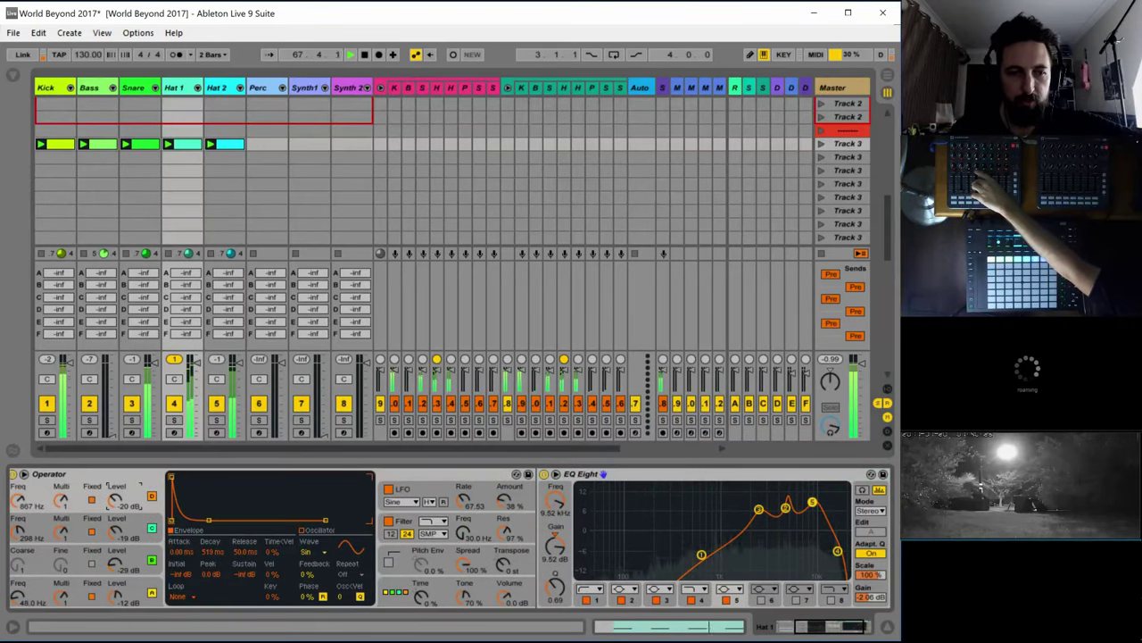
left_click(117, 533)
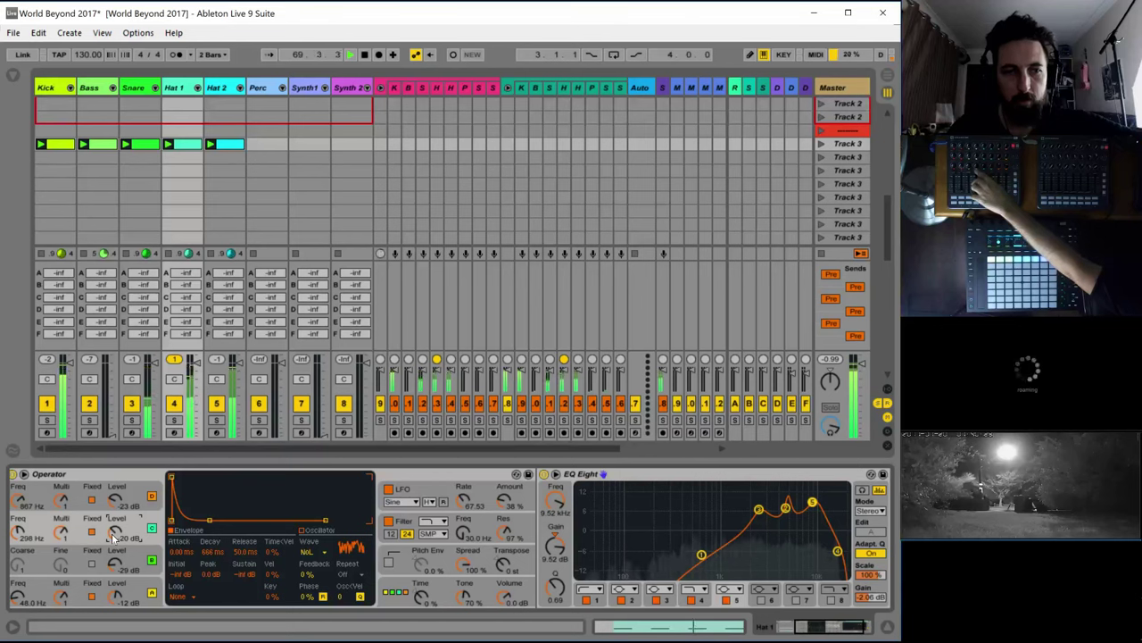
Solo Hat 2 and set the envelope decay of its Operator oscillator A to 87.3 ms
left_click(214, 421)
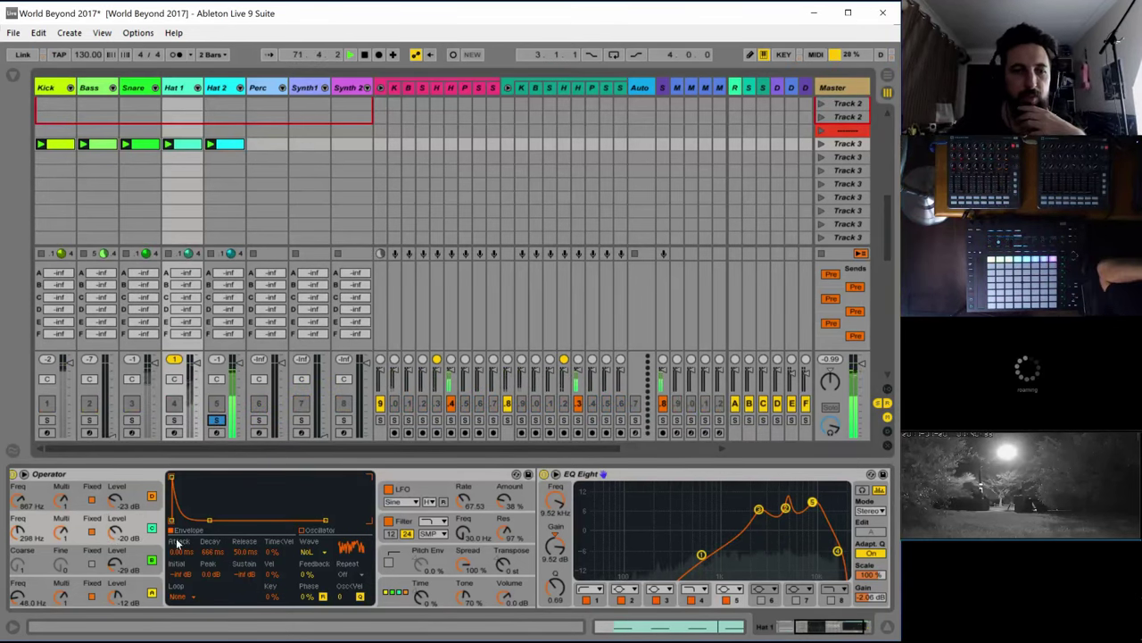
left_click(223, 87)
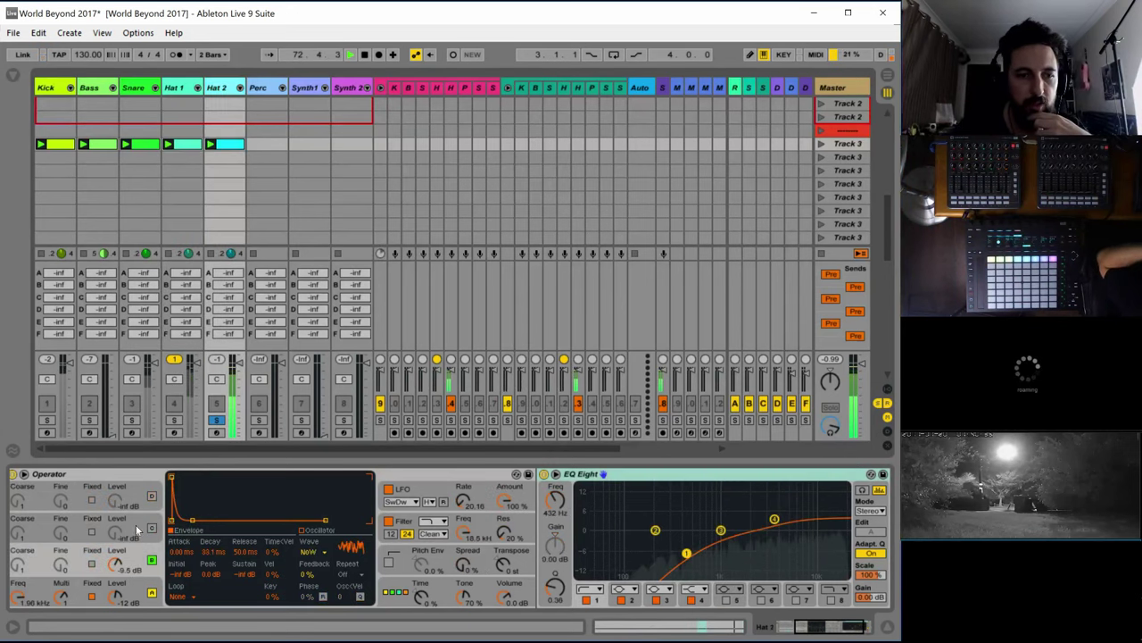
left_click(139, 595)
left_click_drag(208, 554, 208, 607)
left_click_drag(213, 552, 212, 546)
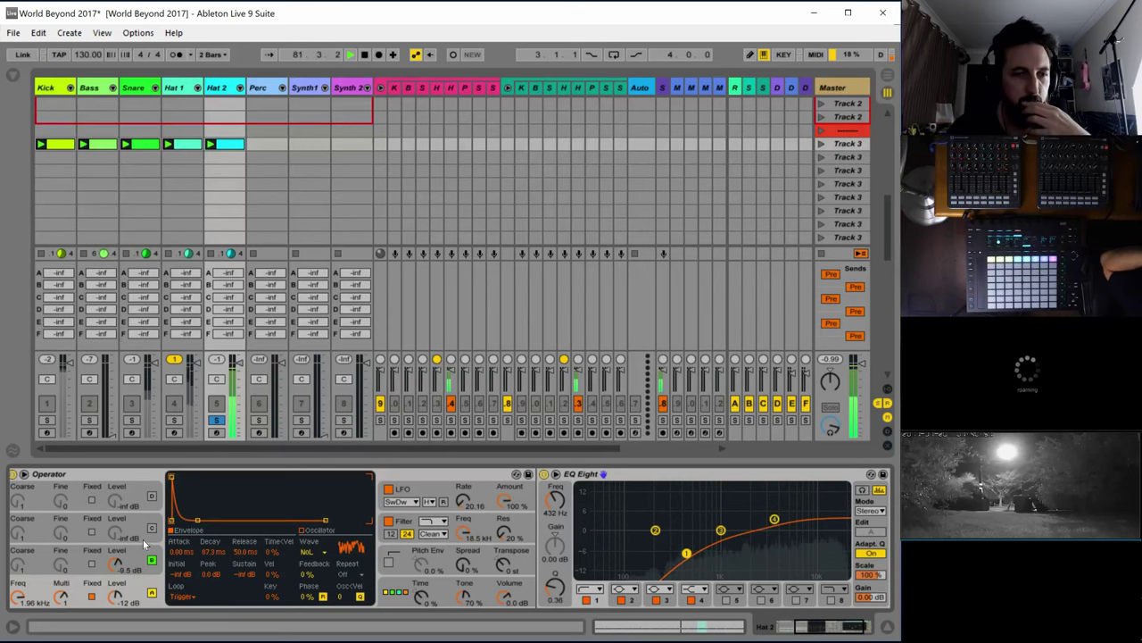
Unsolo Hat 2 and set its EQ low cut to 671 Hz with Q 1.43, moving boosted band 4 just below it
left_click(215, 421)
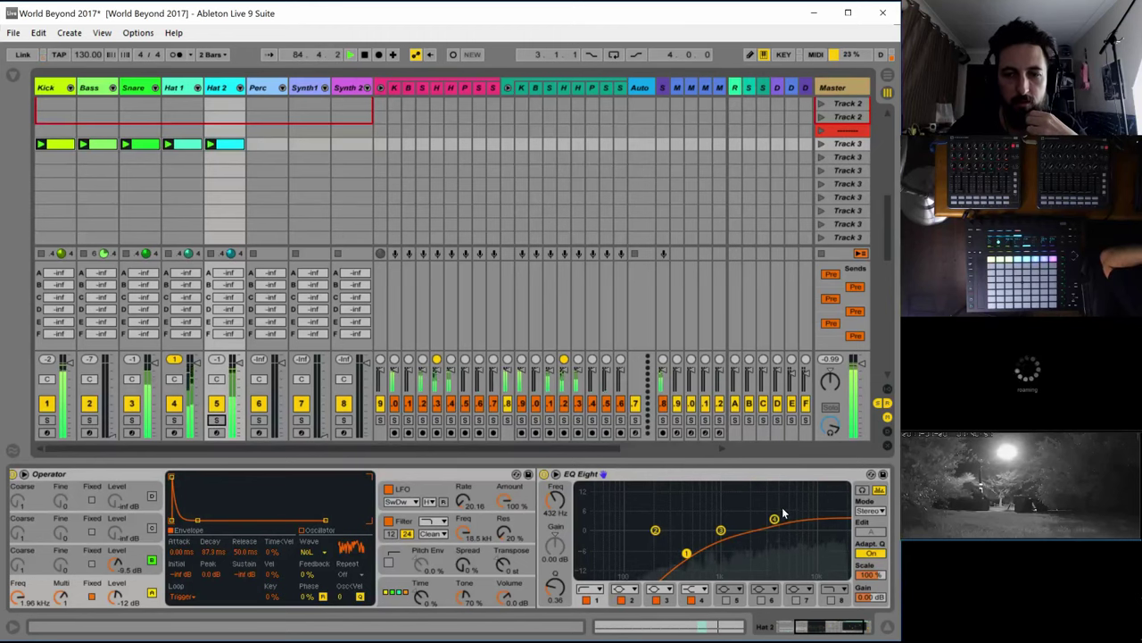
left_click_drag(782, 515, 770, 521)
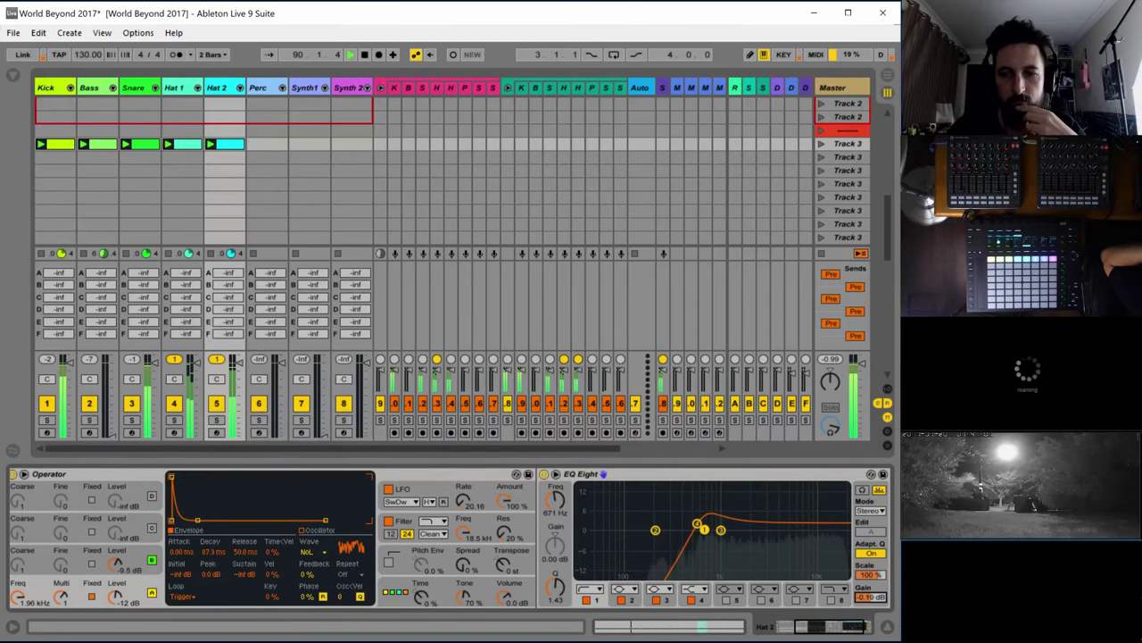
In the Hat 2 clip, shape the first four notes' velocities into a rising ramp from 5 to 76
double_click(226, 144)
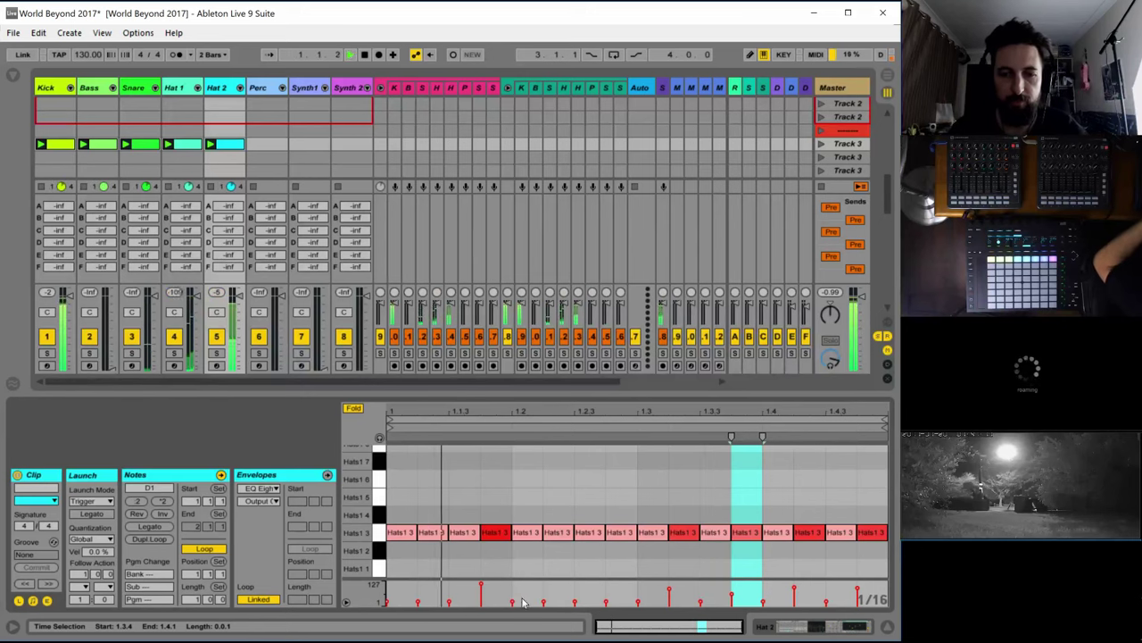
left_click(540, 562)
left_click(405, 534)
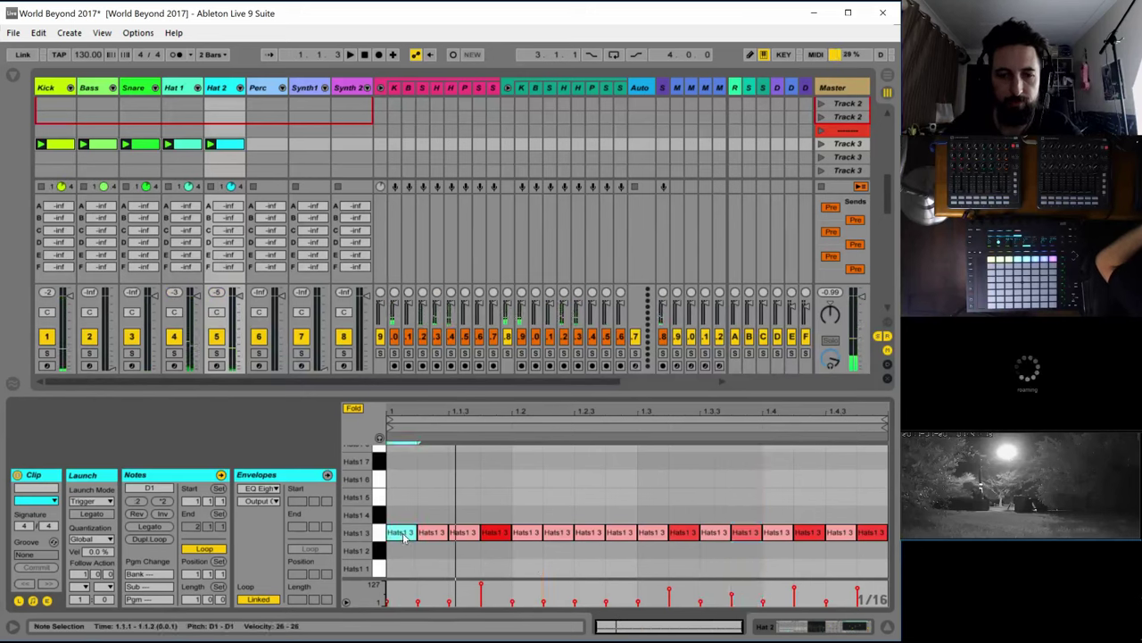
left_click_drag(499, 504, 390, 546)
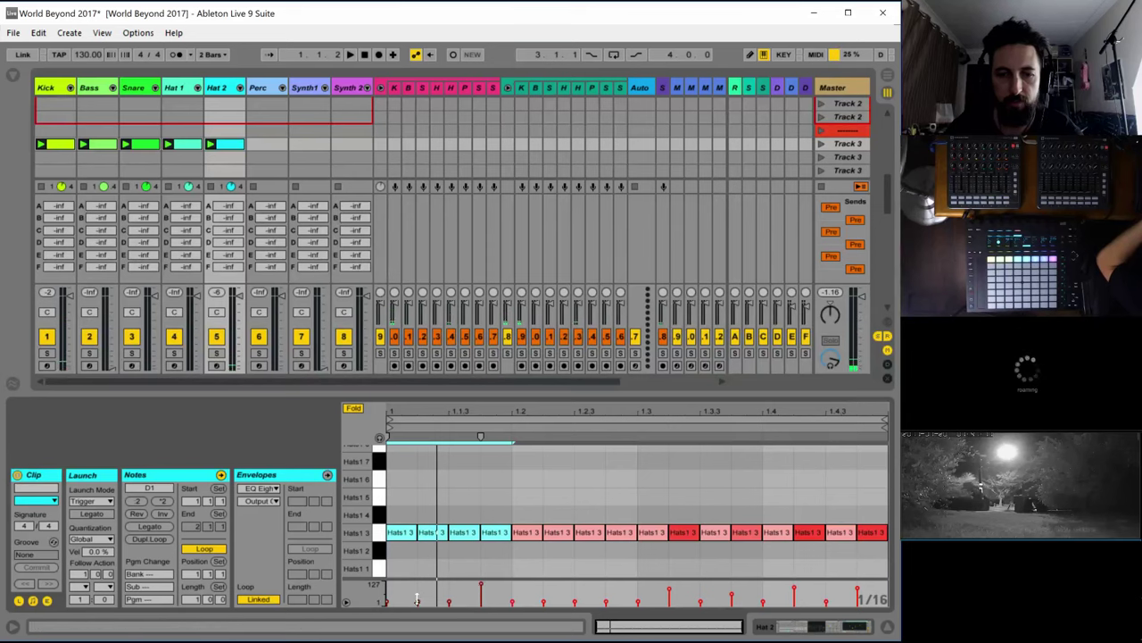
left_click(347, 601)
left_click(346, 603)
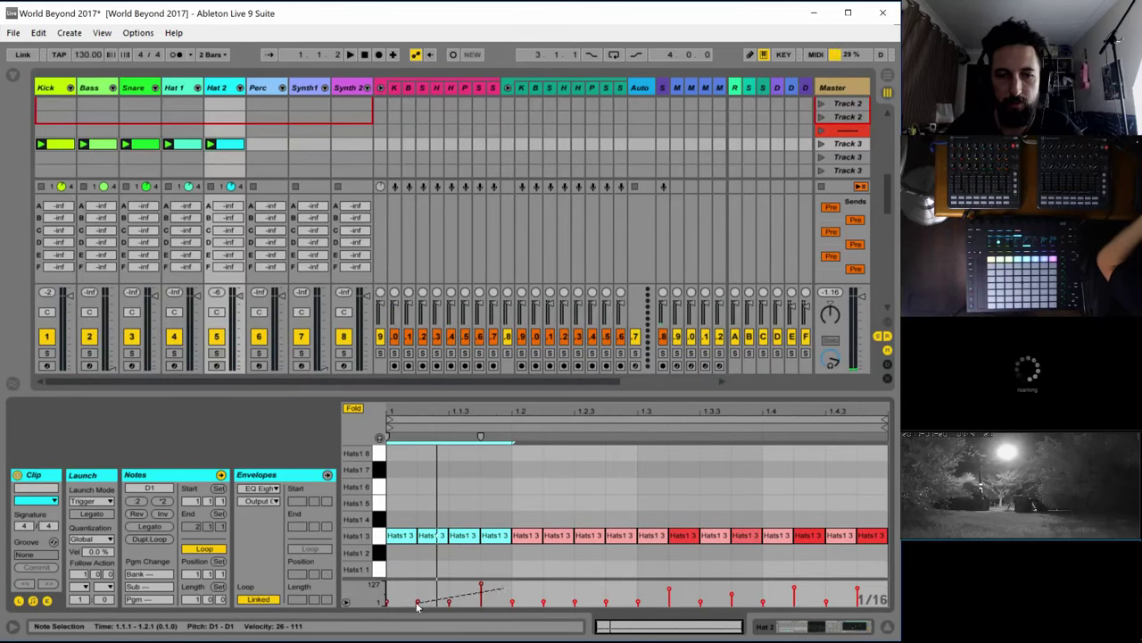
left_click_drag(382, 610, 384, 607)
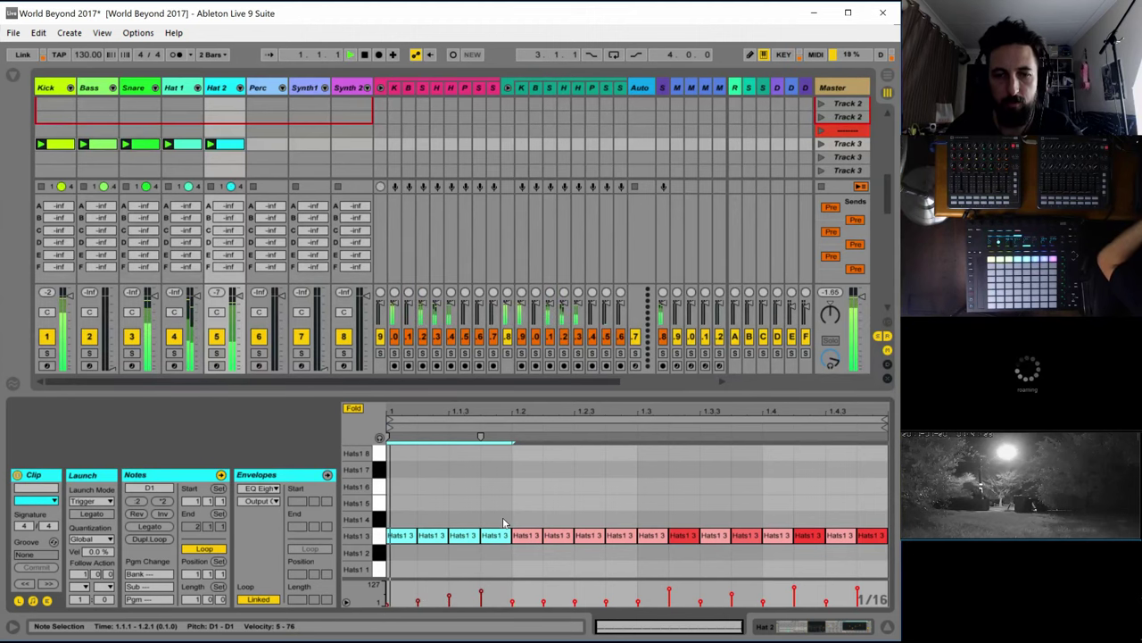
Duplicate the first four hat notes three times to fill the bar, and play the result back
left_click_drag(496, 511, 380, 551)
key("ctrl+d")
key("ctrl+d")
key("ctrl+d")
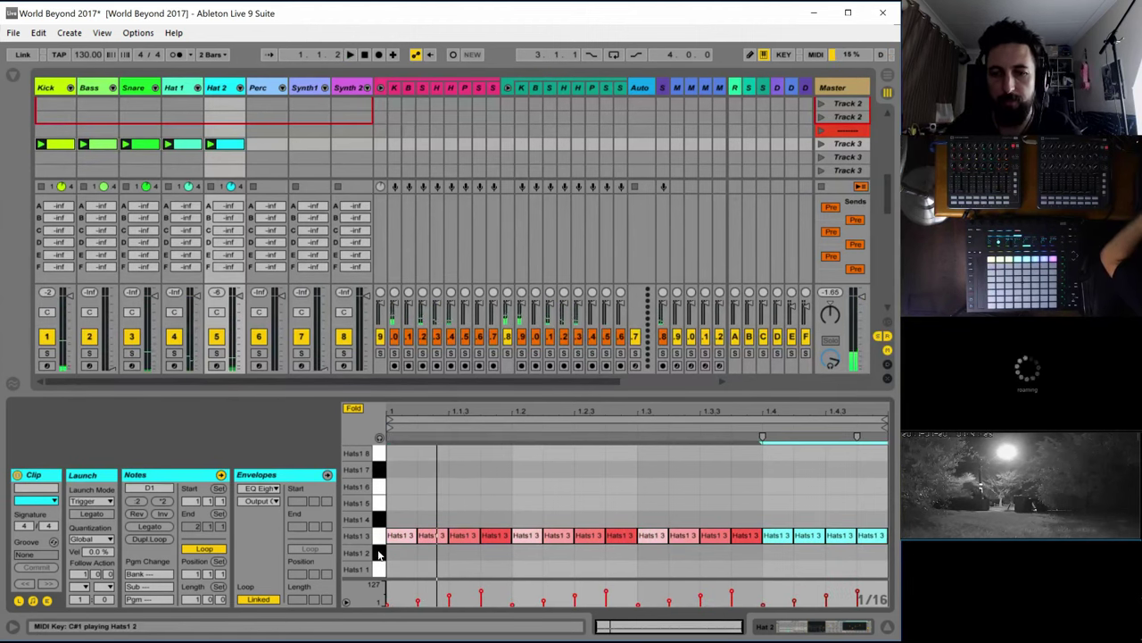
key("space")
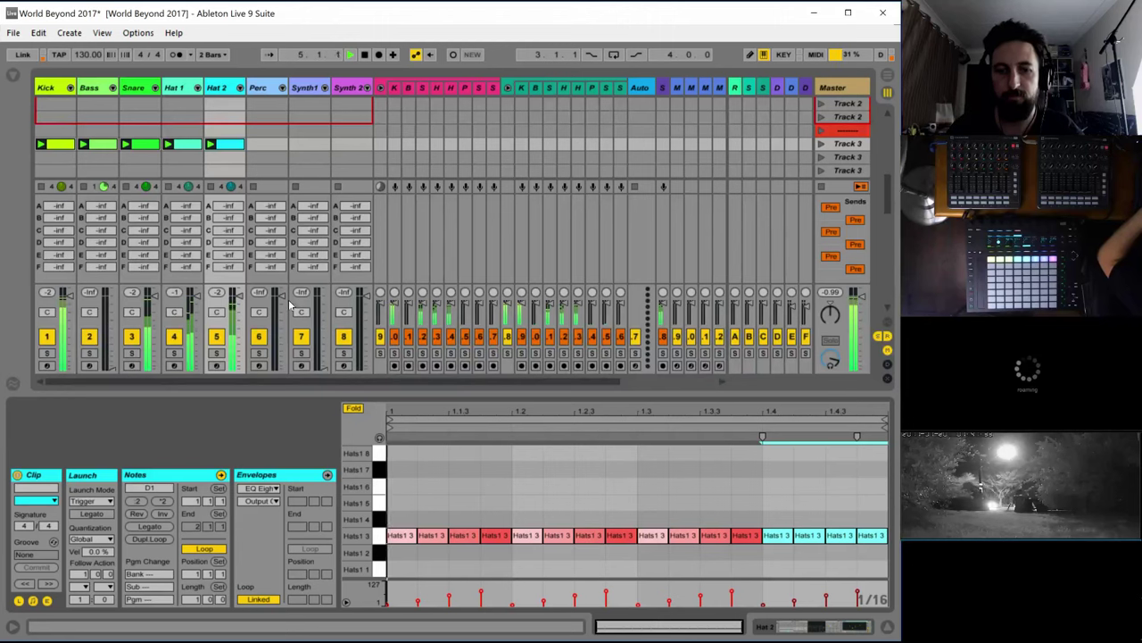
key("space")
Show the Info View and read the description of the Tone control in Hat 2's Operator
double_click(223, 88)
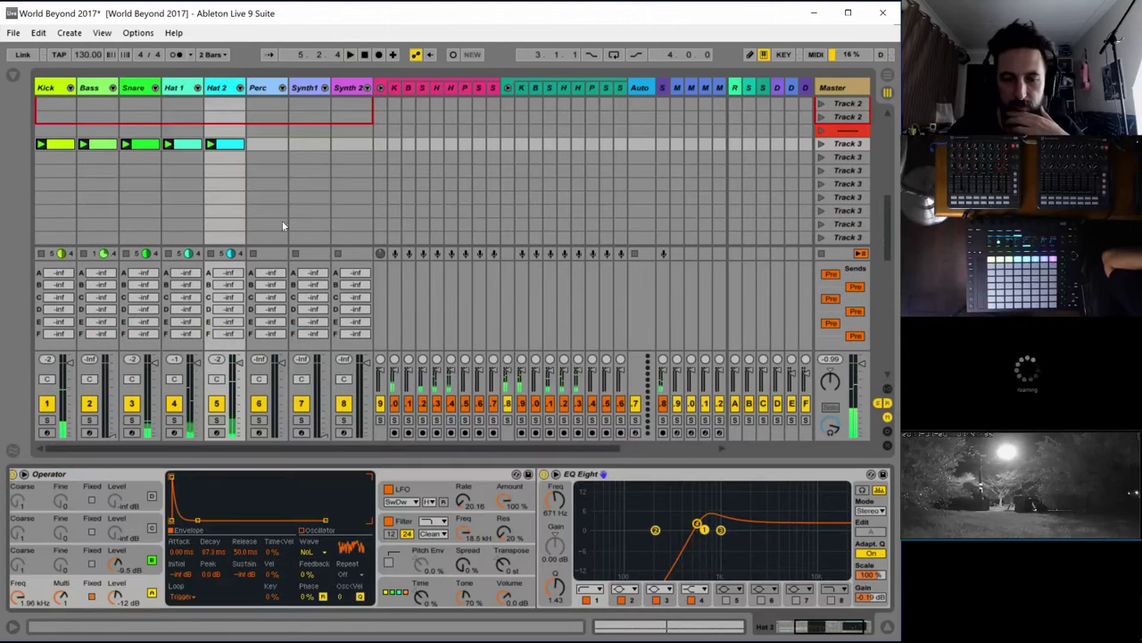
left_click(99, 473)
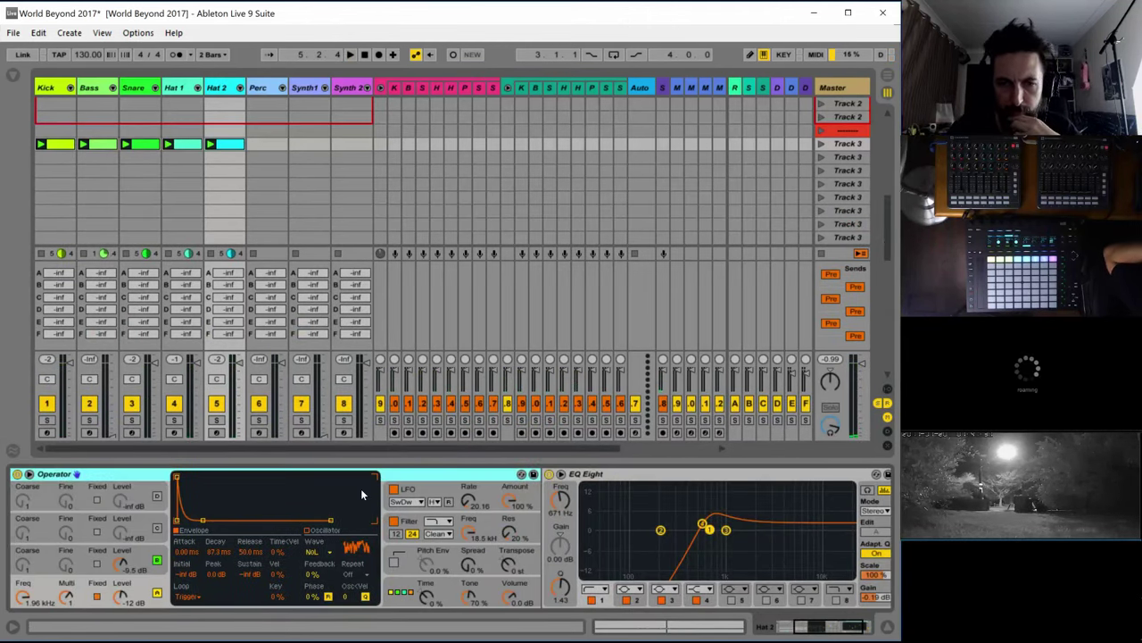
left_click(474, 596)
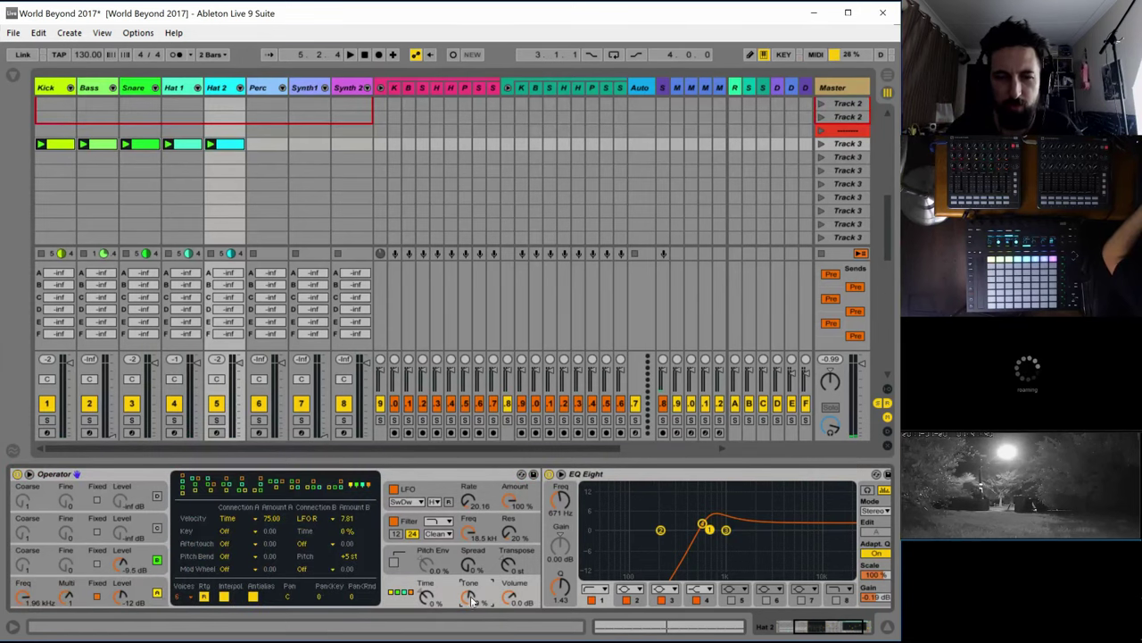
left_click(144, 35)
mouse_move(102, 33)
left_click(189, 89)
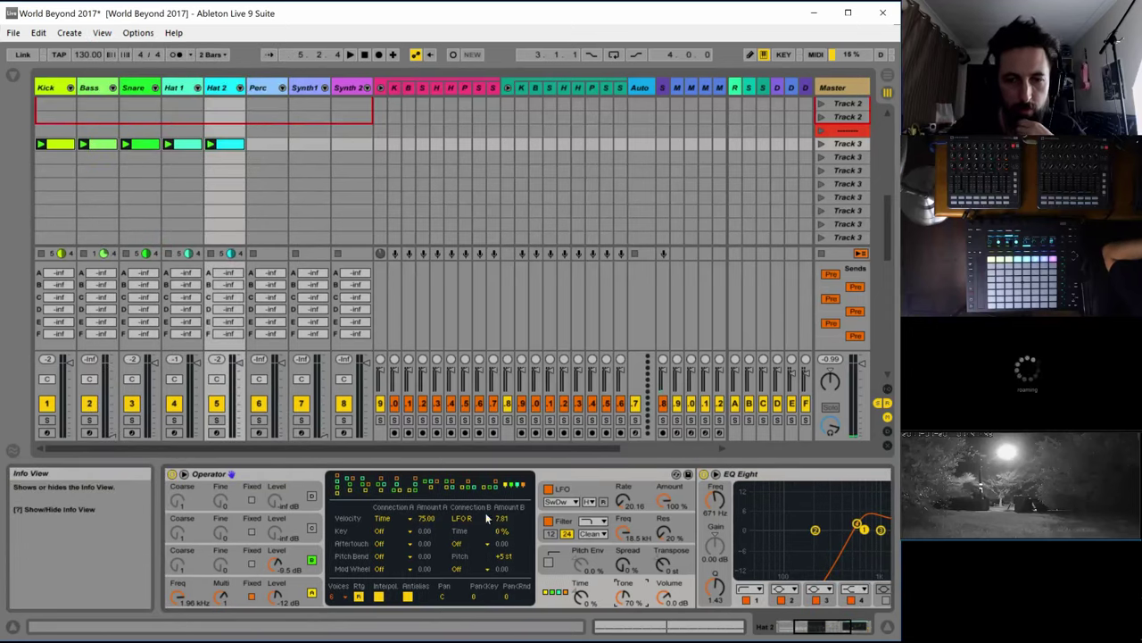
mouse_move(636, 603)
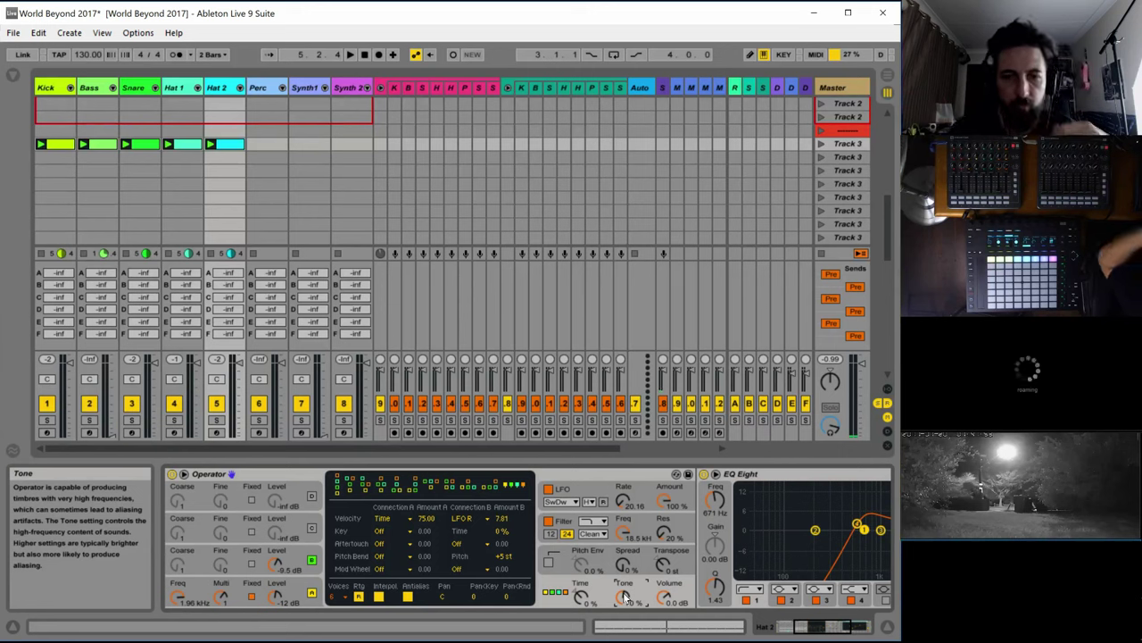
Start playback, set Operator's Tone to 69% and raise its filter resonance
key("space")
left_click_drag(624, 598, 624, 641)
left_click_drag(624, 597, 624, 602)
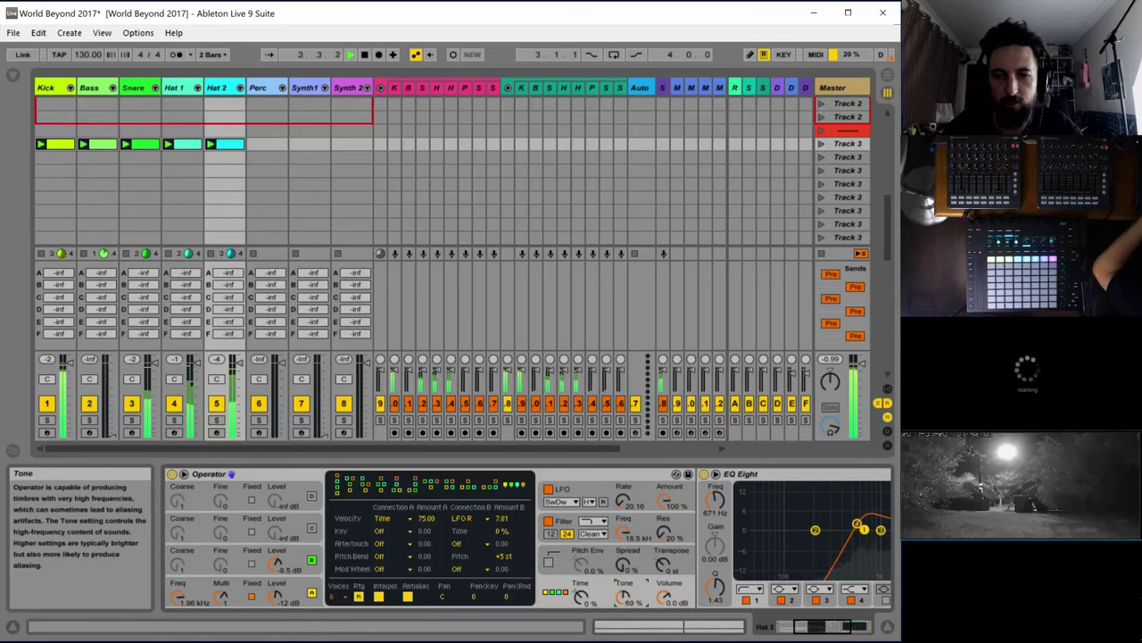
left_click_drag(660, 541, 660, 524)
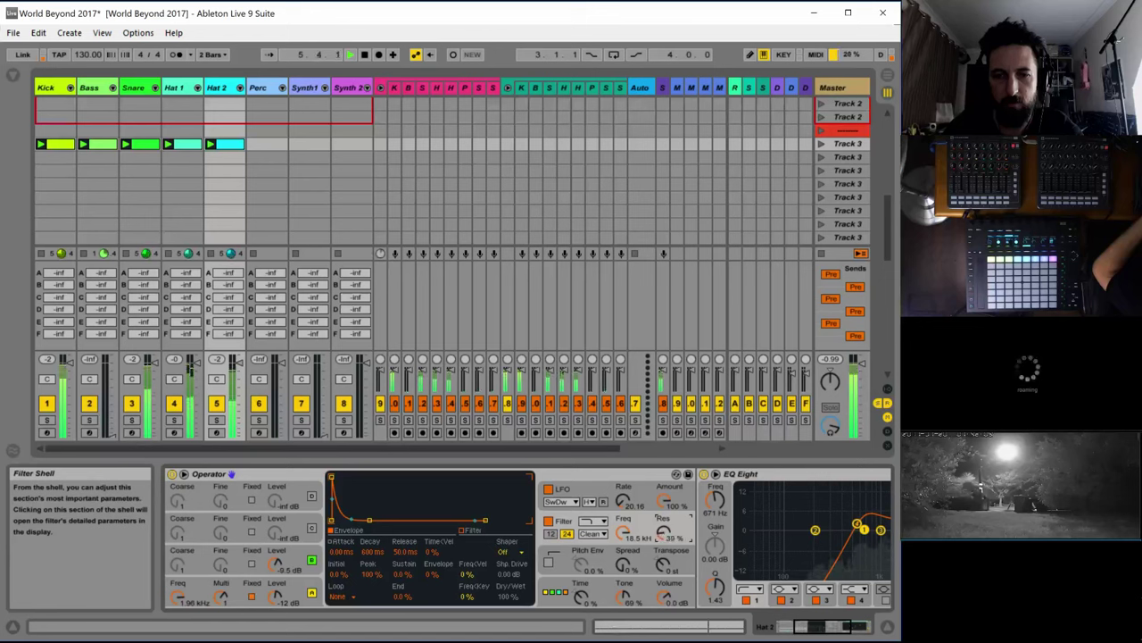
left_click_drag(663, 531, 663, 519)
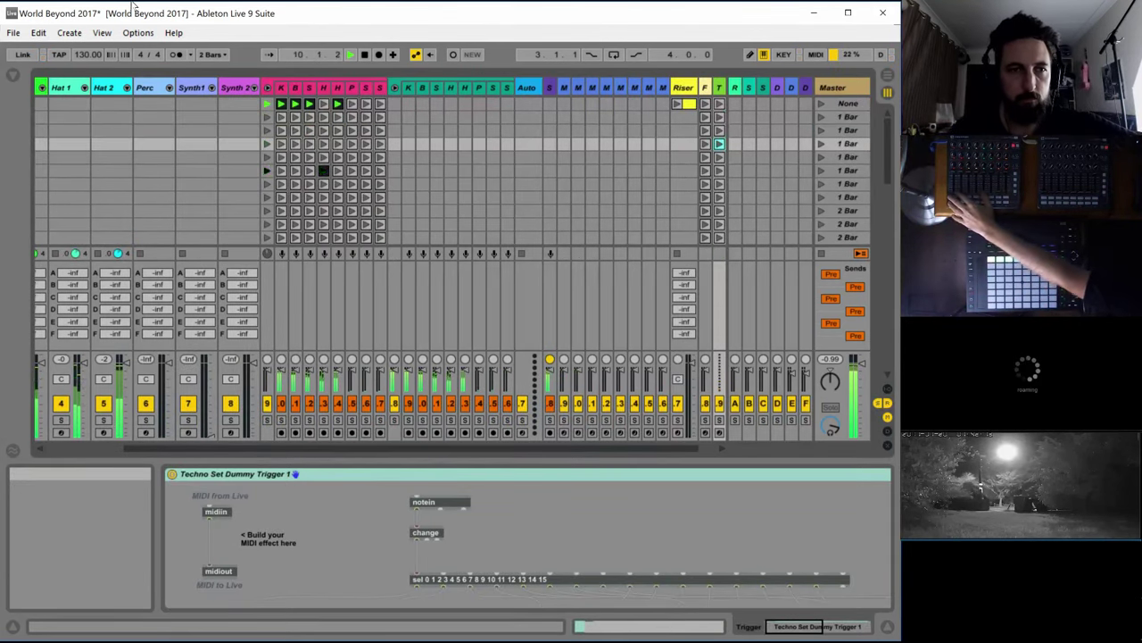
Hide the Info View, restart playback briefly and stop it
left_click(101, 32)
left_click(116, 87)
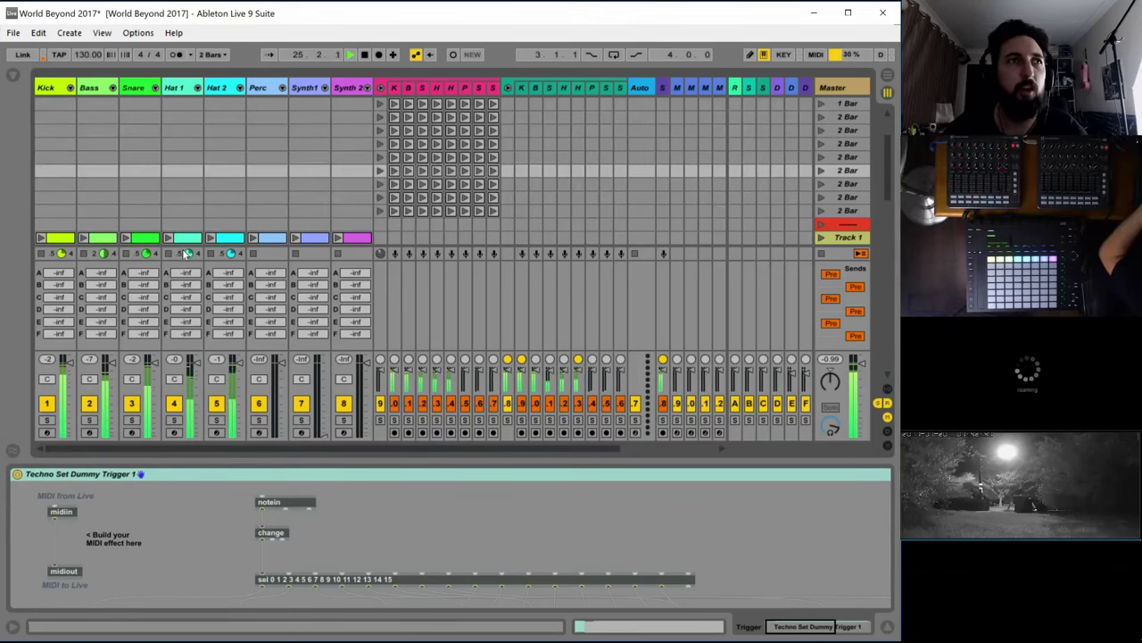
key("space")
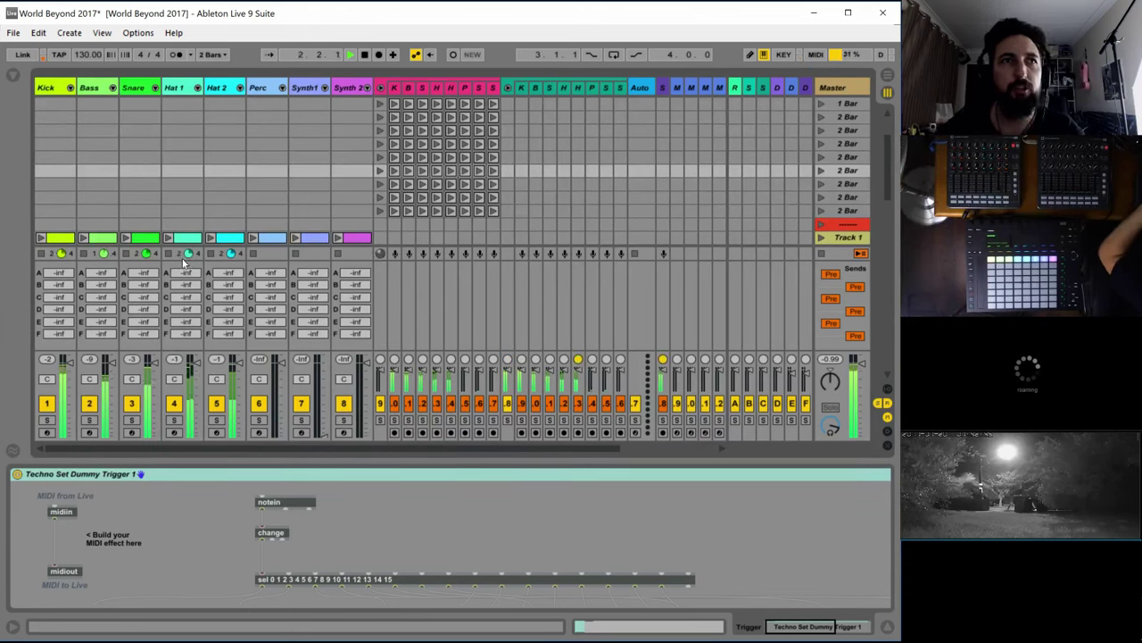
key("space")
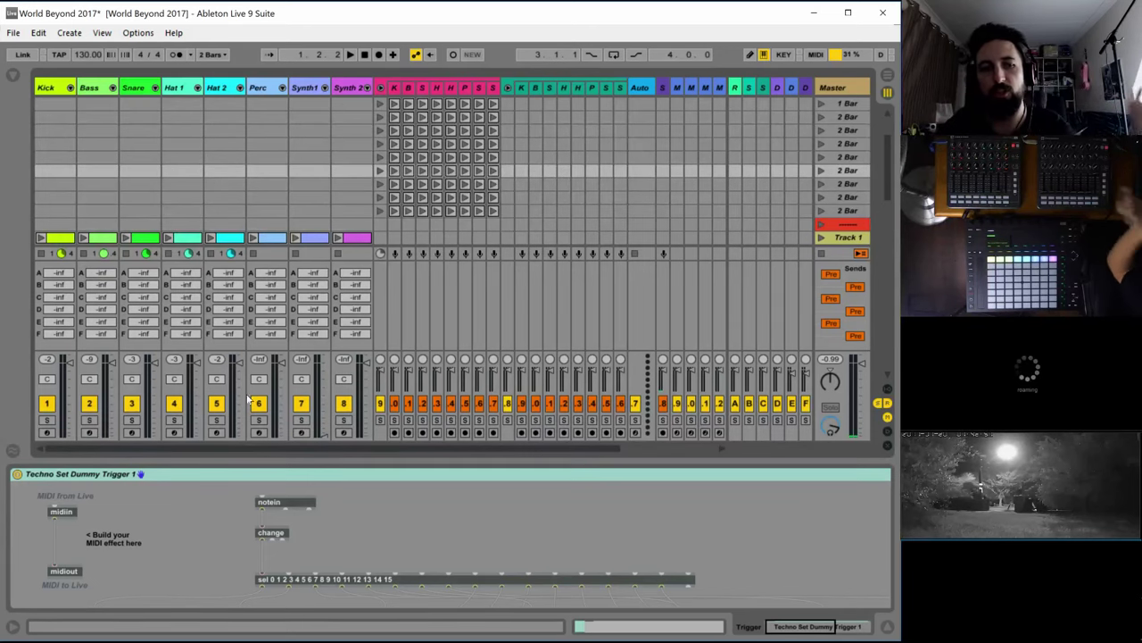
Open the Automator editor from the Auto track and show its Hats2 page
left_click_drag(256, 447, 457, 447)
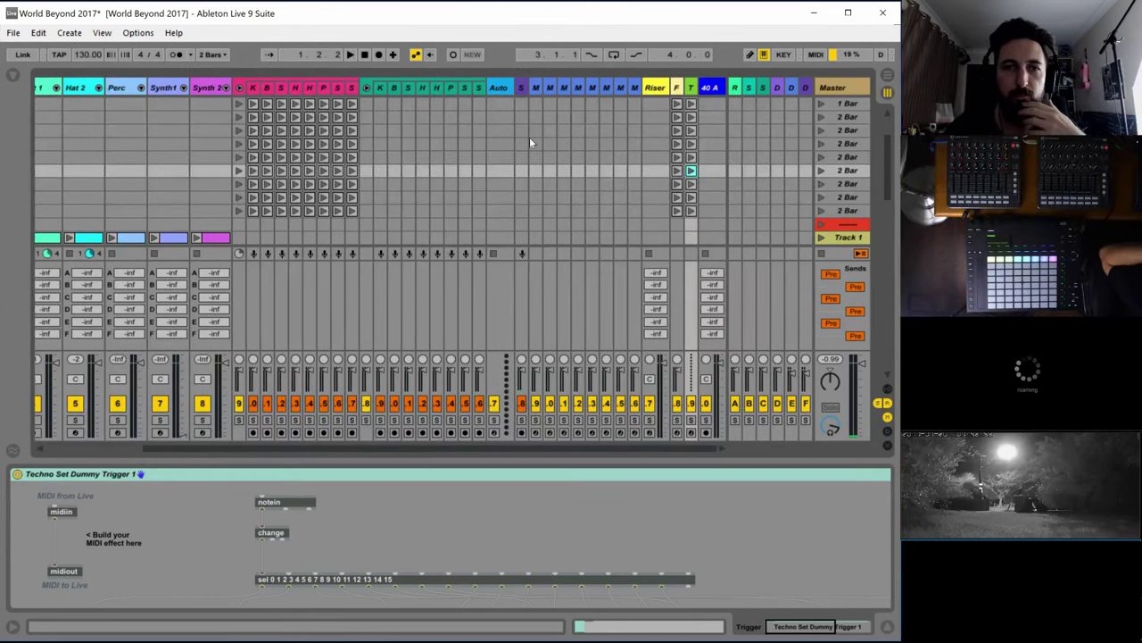
left_click(497, 87)
left_click(61, 529)
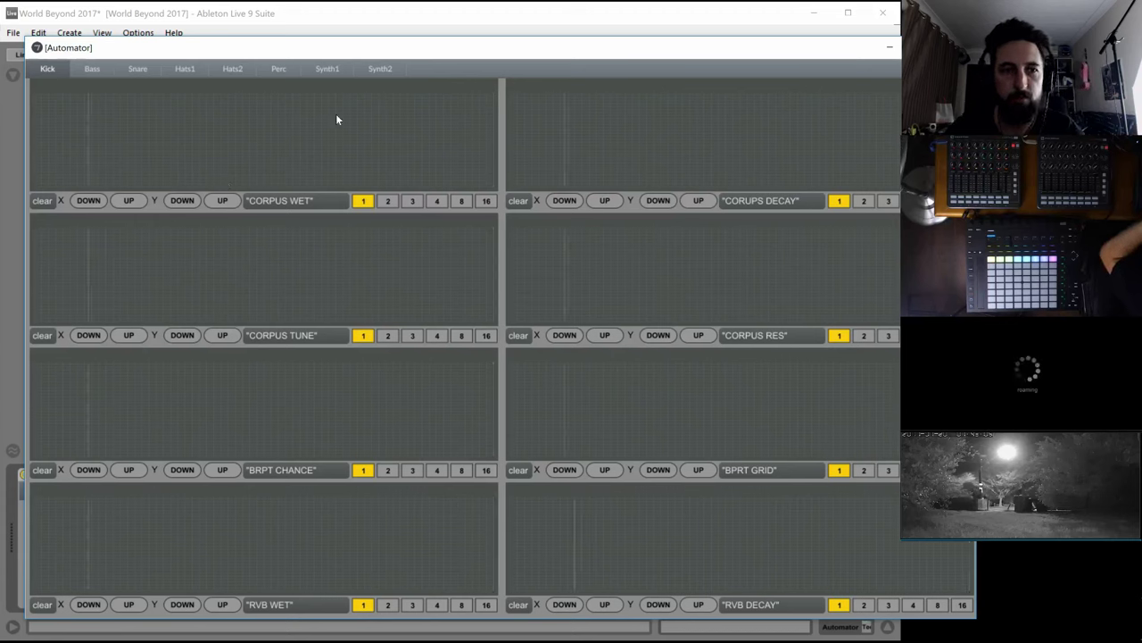
left_click(232, 69)
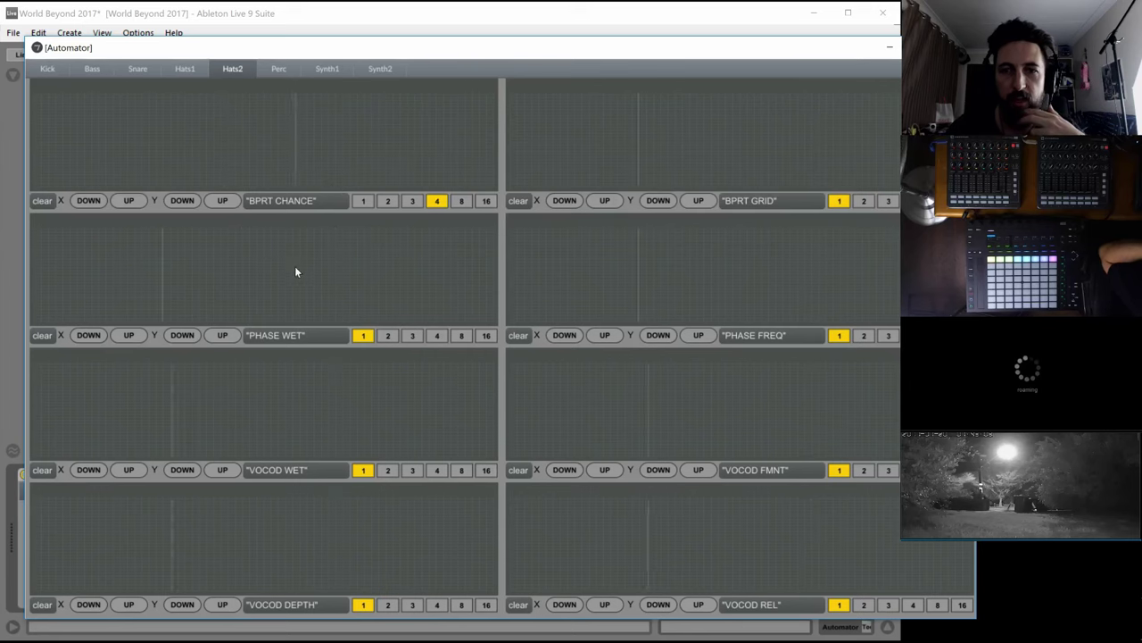
Draw a full rising ramp for PHASE WET and a rise-and-fall curve for PHASE FREQ
left_click_drag(45, 318, 2, 328)
left_click_drag(98, 286, 518, 212)
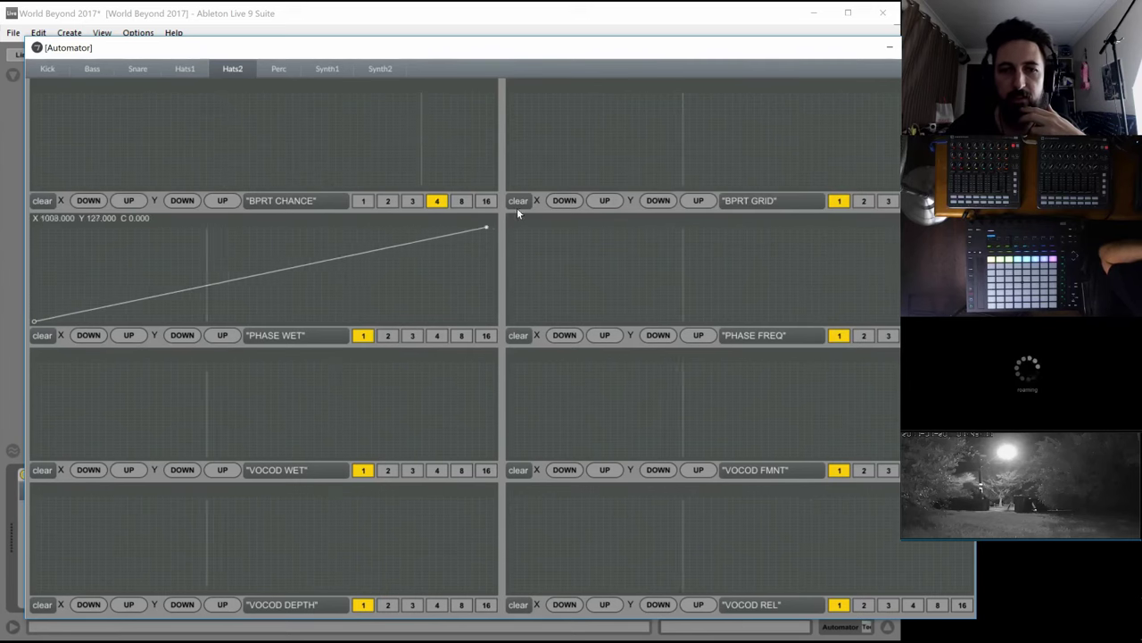
mouse_move(510, 309)
left_mouse_down()
mouse_move(696, 250)
mouse_move(898, 263)
left_mouse_up()
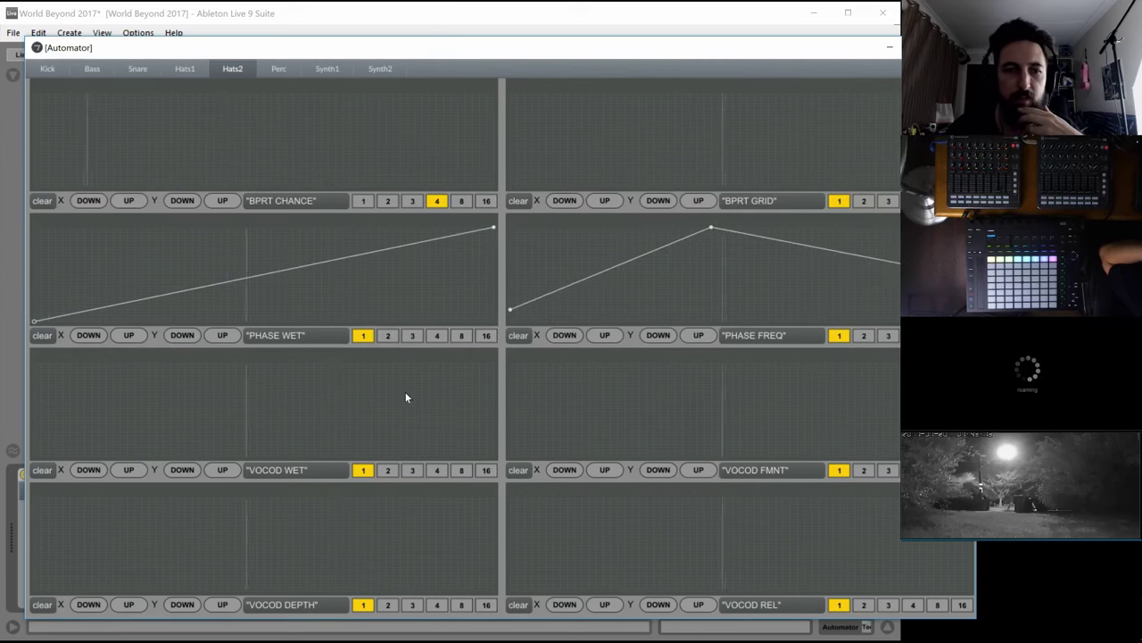
Draw a rise-and-slight-fall curve for VOCOD WET and rising ramps for VOCOD FMNT and VOCOD DEPTH
mouse_move(84, 434)
left_mouse_down()
mouse_move(369, 354)
mouse_move(471, 394)
left_mouse_up()
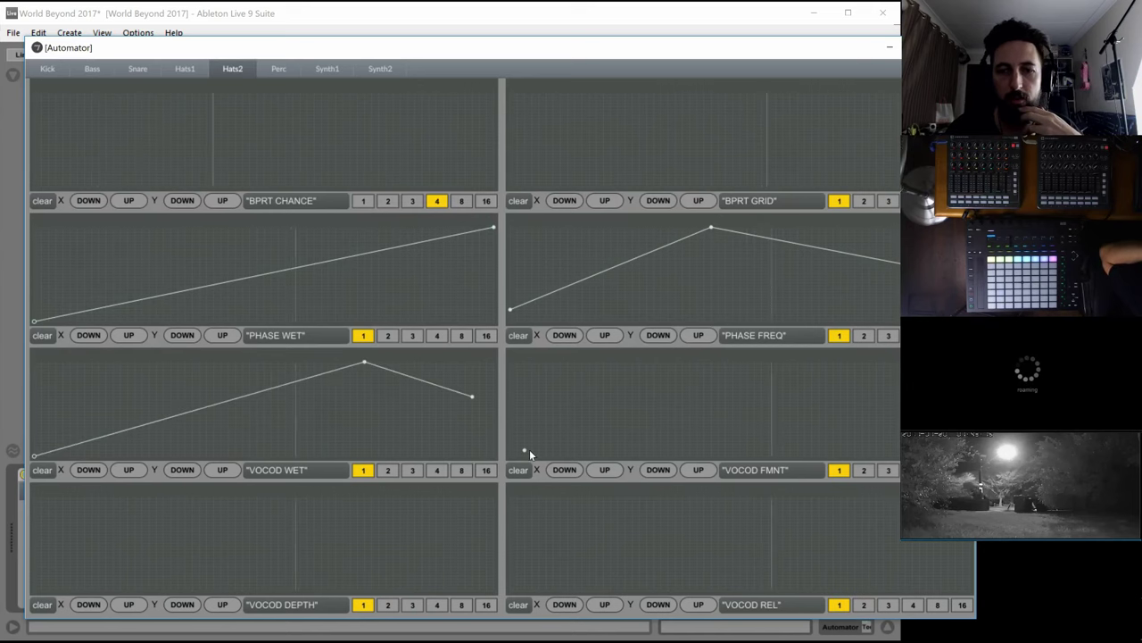
left_click_drag(524, 450, 887, 367)
mouse_move(34, 555)
left_mouse_down()
mouse_move(421, 537)
mouse_move(489, 499)
left_mouse_up()
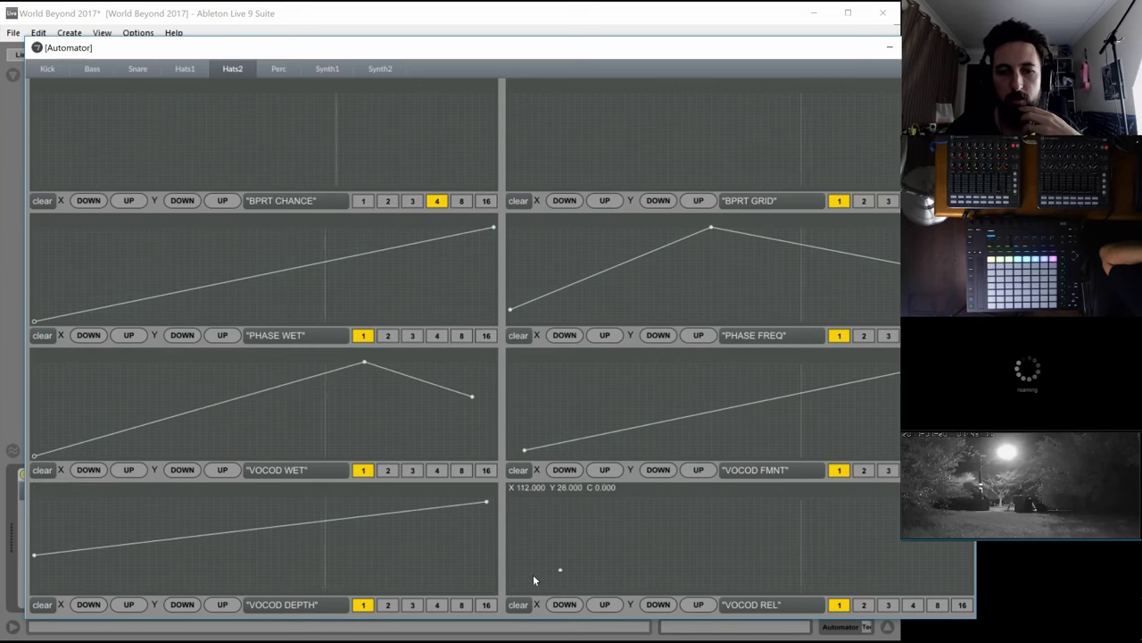
Draw a VOCOD REL curve with a high central peak, a low point near the end and extra points around the rise
mouse_move(546, 572)
left_mouse_down()
mouse_move(723, 507)
mouse_move(764, 557)
mouse_move(906, 578)
mouse_move(898, 572)
left_mouse_up()
left_click(941, 560)
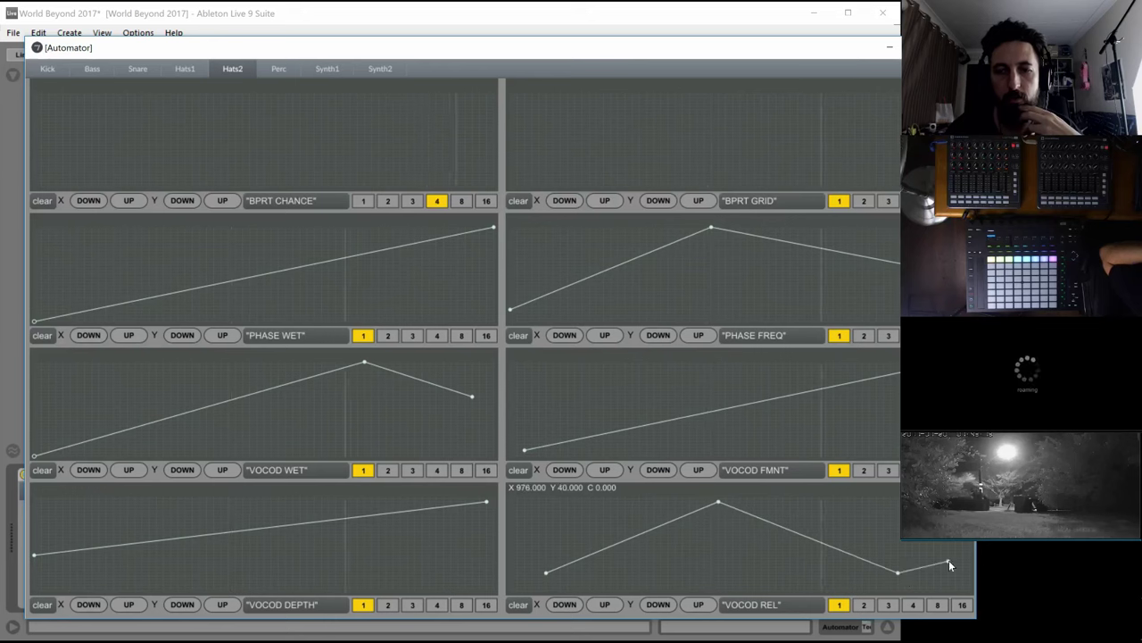
left_click_drag(730, 524, 700, 515)
left_click_drag(636, 537, 603, 562)
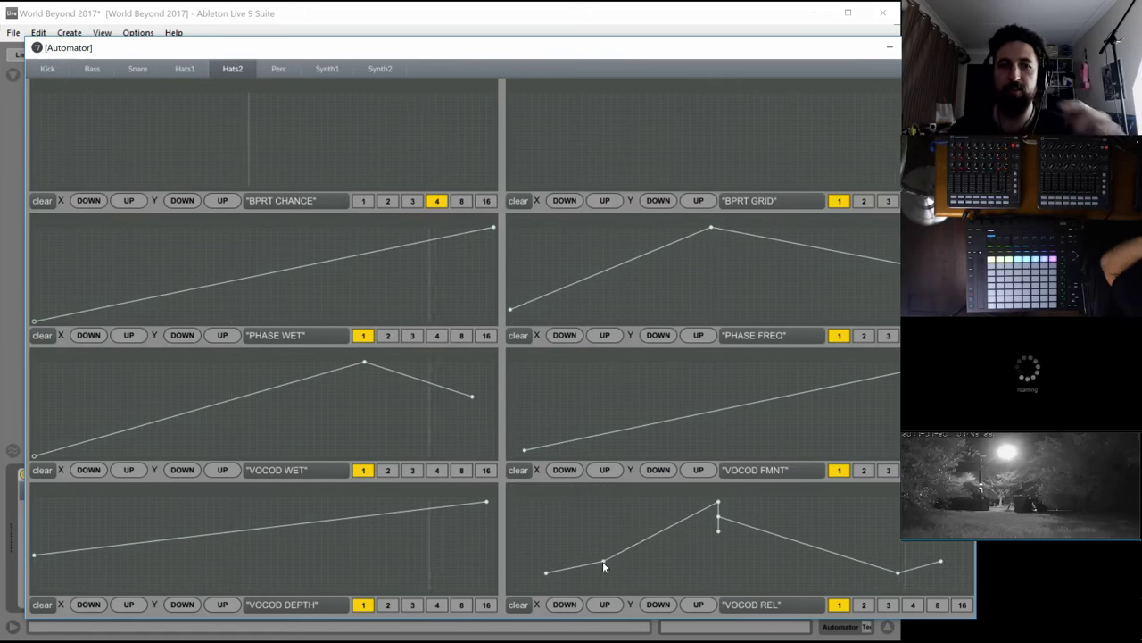
Bend PHASE WET into an early peak and a mid-cycle dip, and add a sharp drop after PHASE FREQ's peak
left_click(99, 255)
left_click(769, 282)
left_click(249, 300)
Add alternating peaks and dips to the VOCOD FMNT, VOCOD REL and VOCOD WET curves
left_click(782, 435)
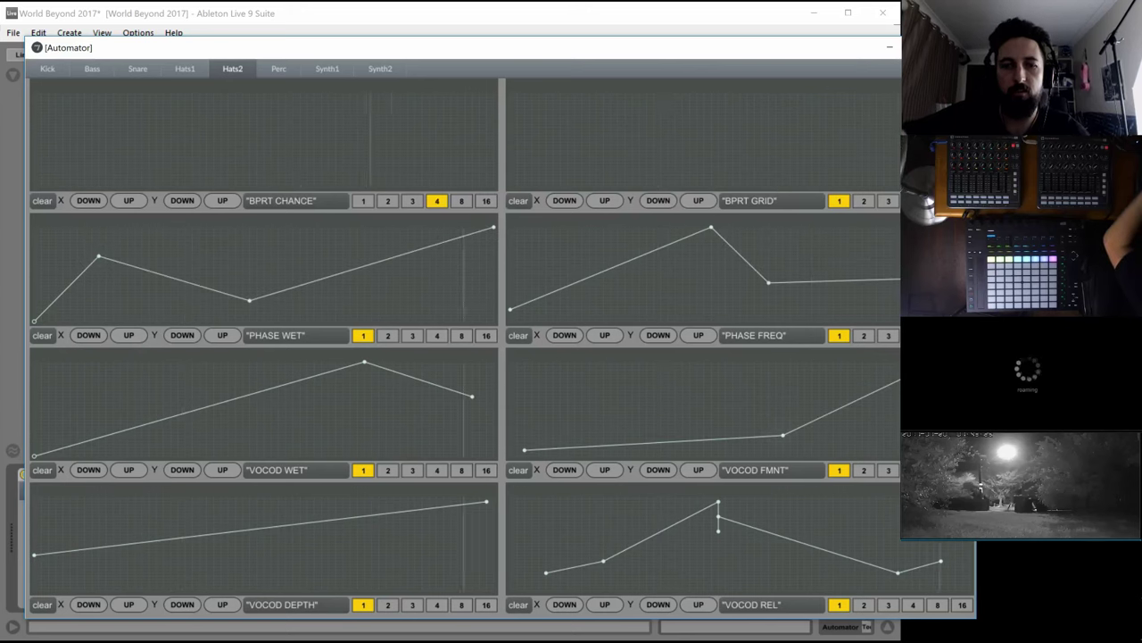
left_click(839, 515)
left_click(754, 569)
left_click(682, 388)
left_click(171, 373)
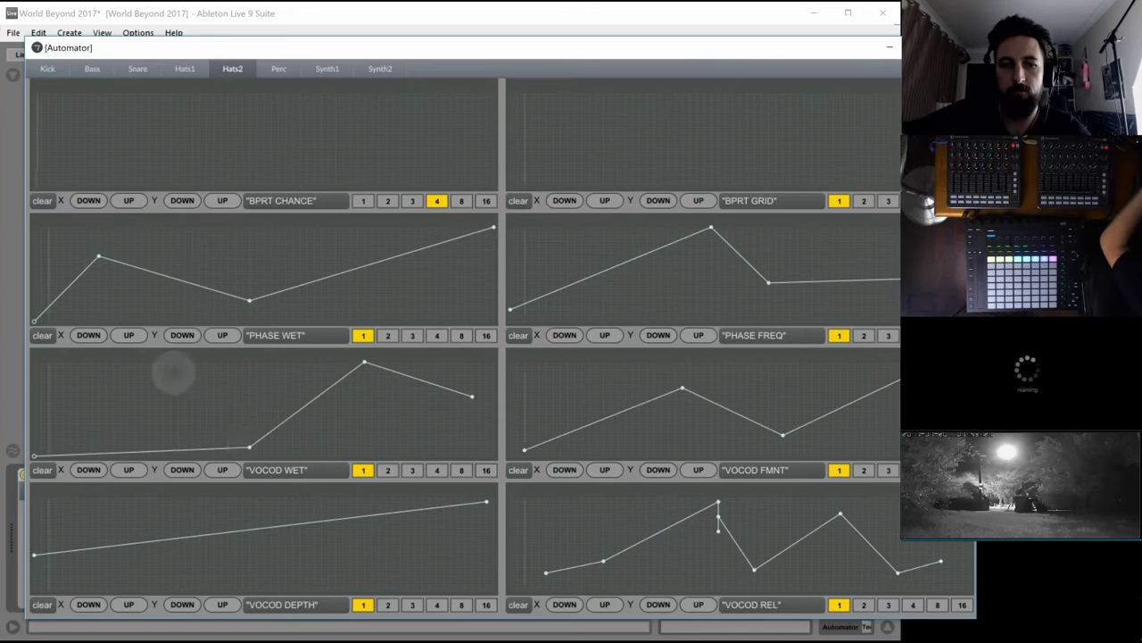
left_click(249, 446)
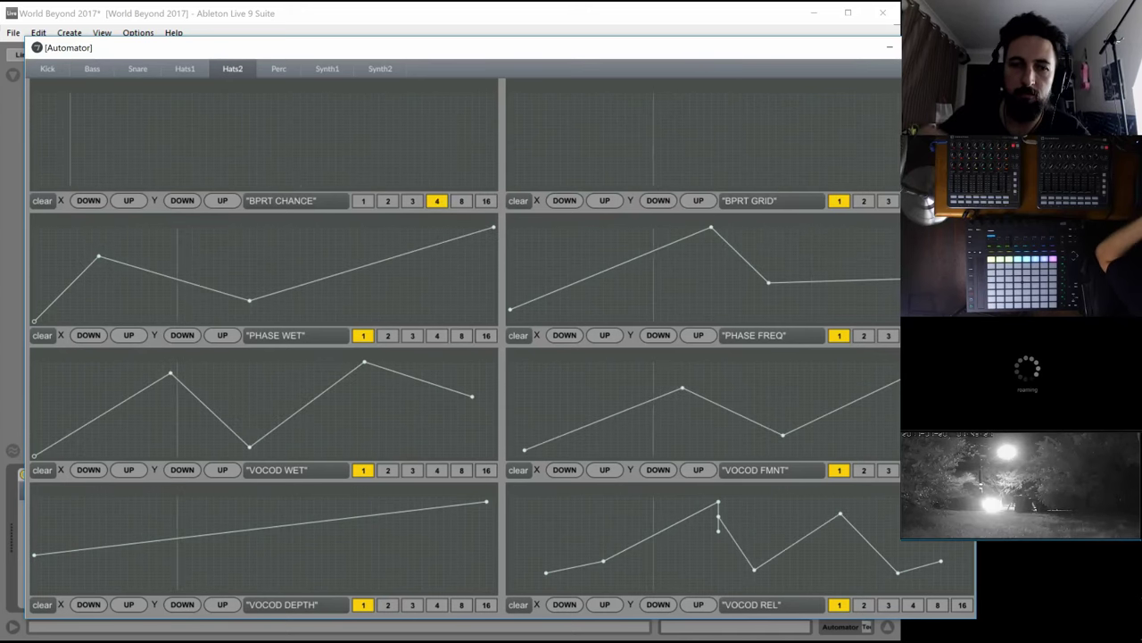
Set the cycle lengths to 4 for PHASE WET, 16 for VOCOD WET and 8 for VOCOD DEPTH, and clear VOCOD REL
left_click(436, 335)
left_click(485, 469)
left_click(461, 605)
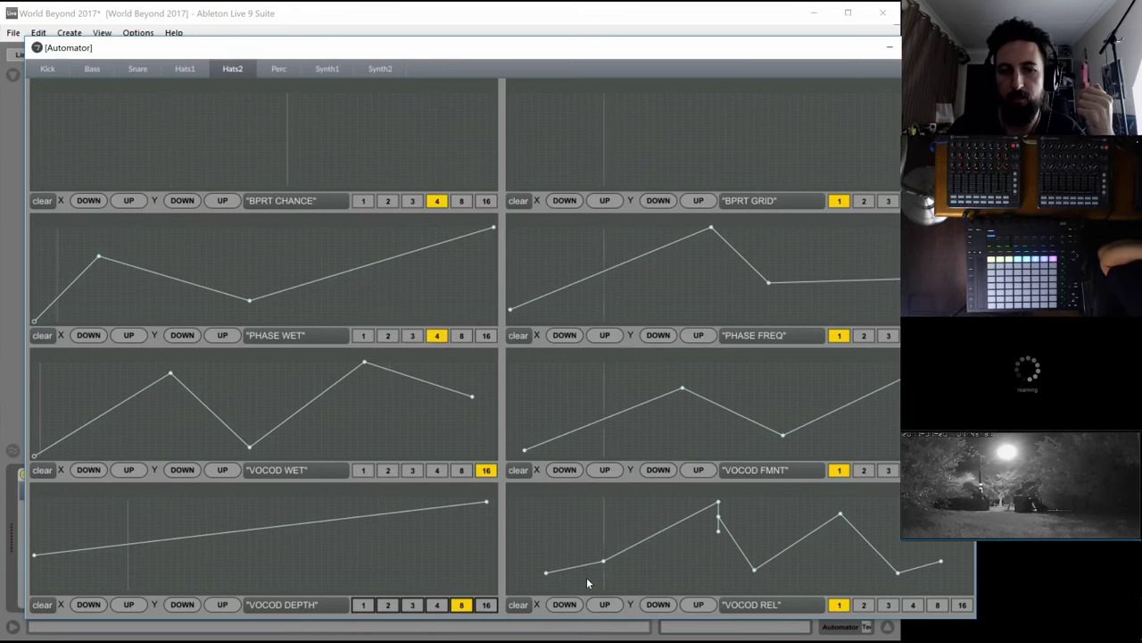
left_click(518, 604)
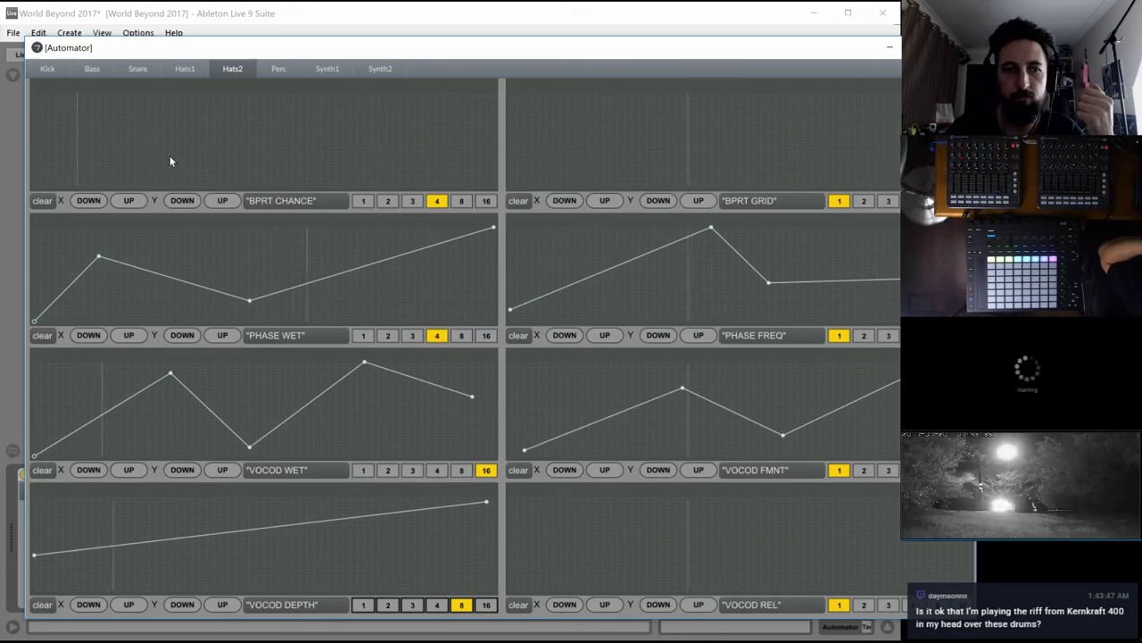
Draw a gentle six-point BPRT CHANCE curve that rises, dips and lifts slightly at its last point
left_click(48, 165)
left_click(141, 142)
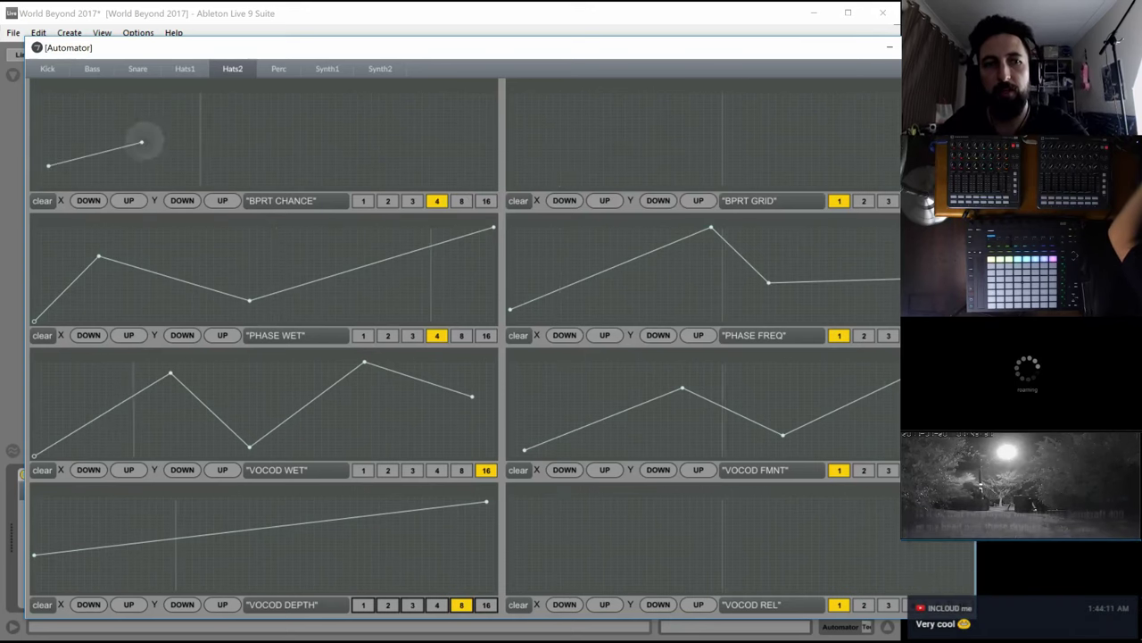
left_click(228, 137)
left_click(299, 155)
left_click(364, 165)
left_click(393, 152)
Draw a jagged BPRT GRID curve with sharp jumps early on, a deep dip and a gradual rise
left_click(553, 144)
left_click(604, 156)
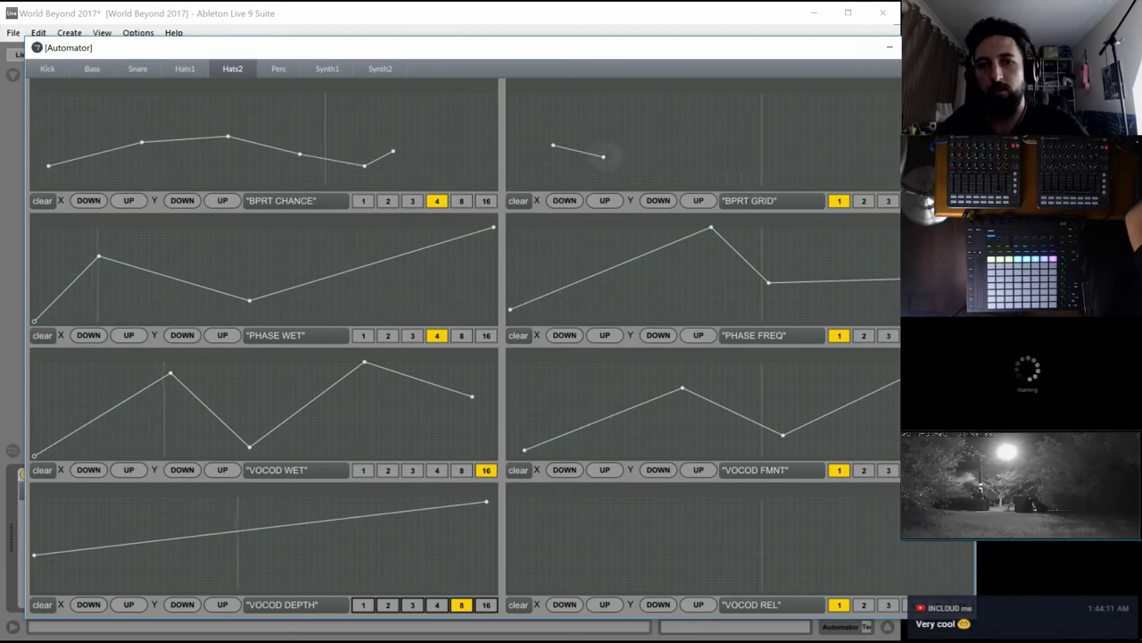
left_click(675, 183)
left_click(718, 169)
left_click(797, 136)
left_click(848, 133)
left_click(862, 128)
left_click(604, 112)
left_click(539, 133)
left_click(517, 142)
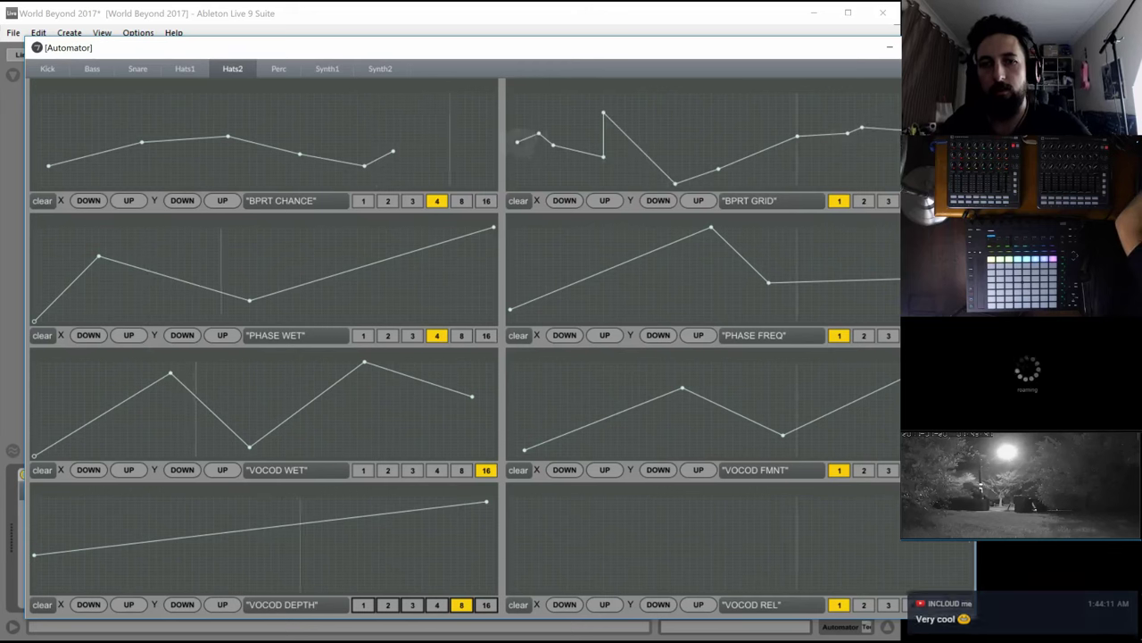
left_click(539, 184)
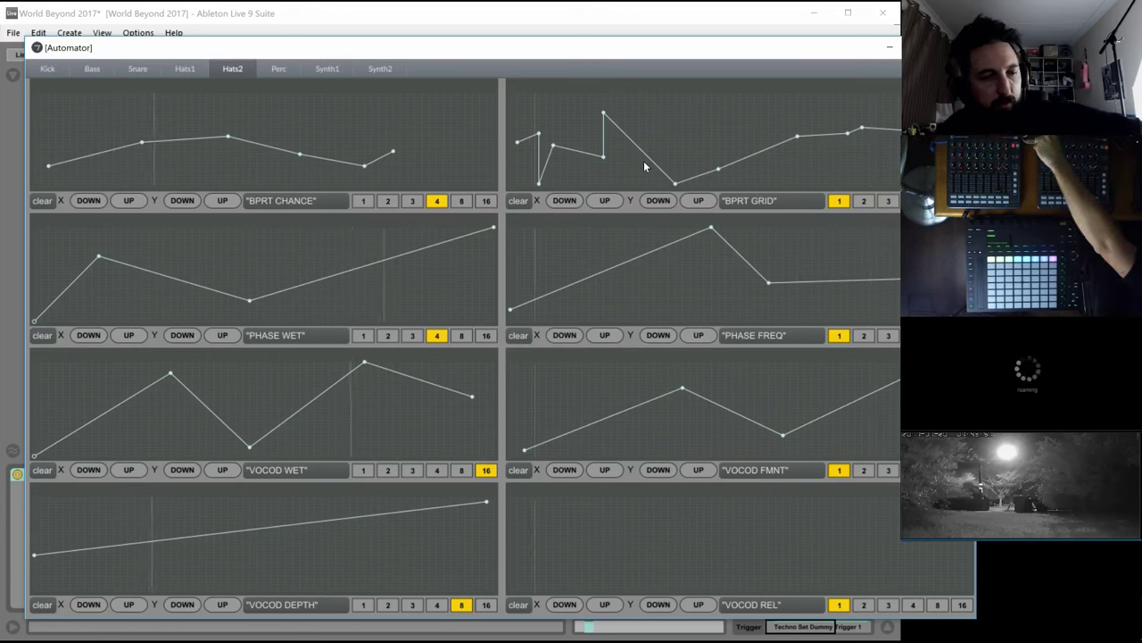
Return to Live's main window, show the playing Track 3 clips and solo the Hat 2 track
left_click(300, 16)
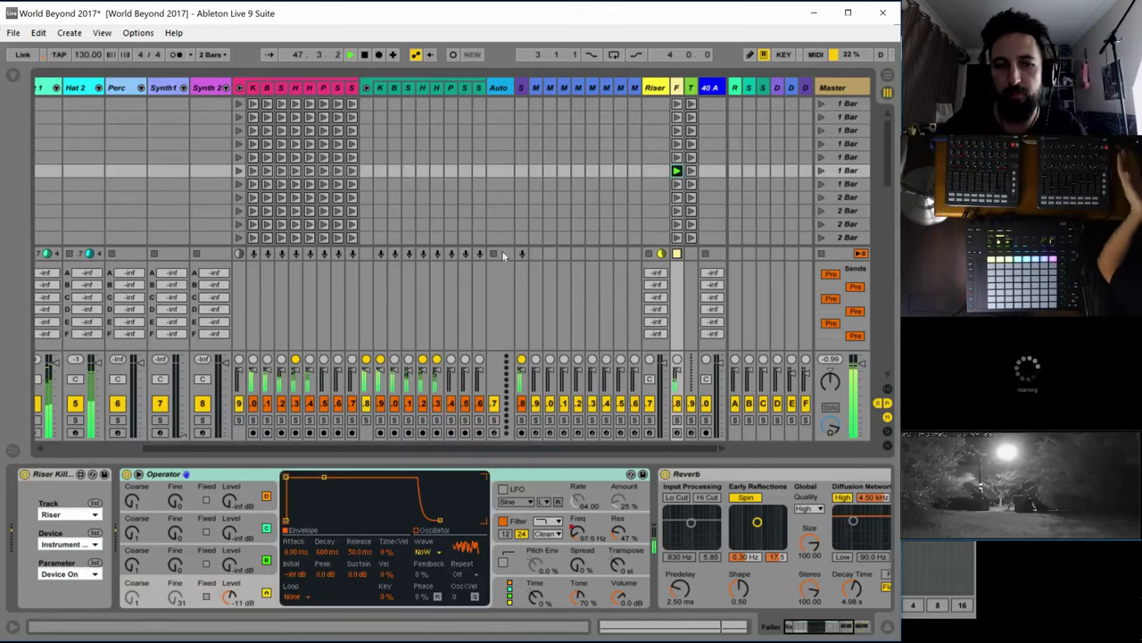
left_click_drag(508, 451, 374, 453)
scroll(218, 151, "up", 1)
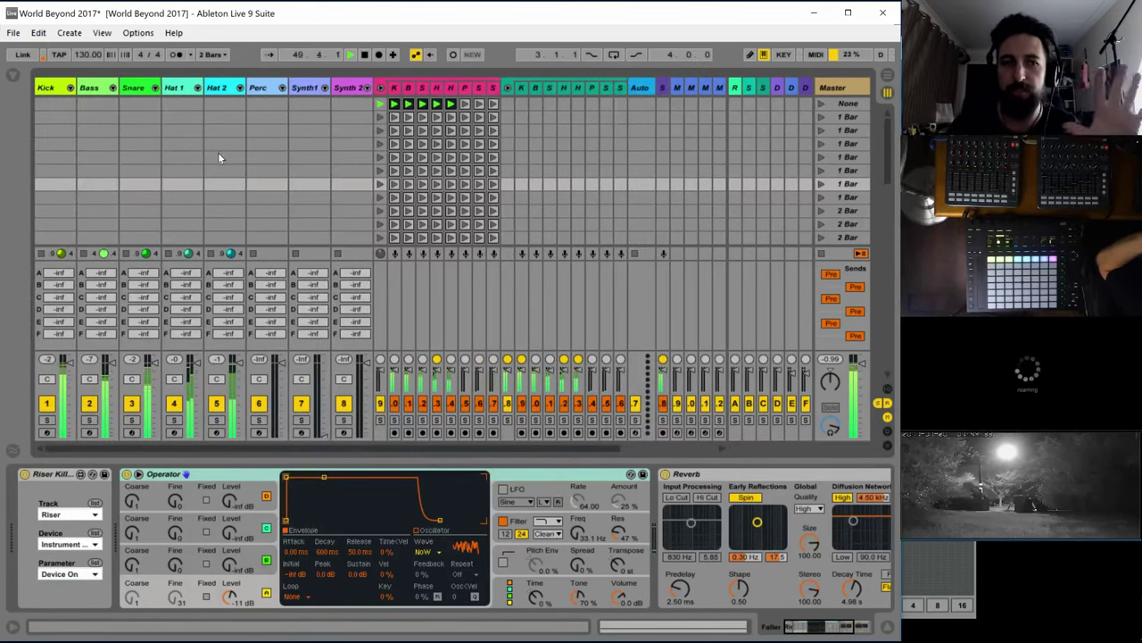
scroll(227, 176, "down", 6)
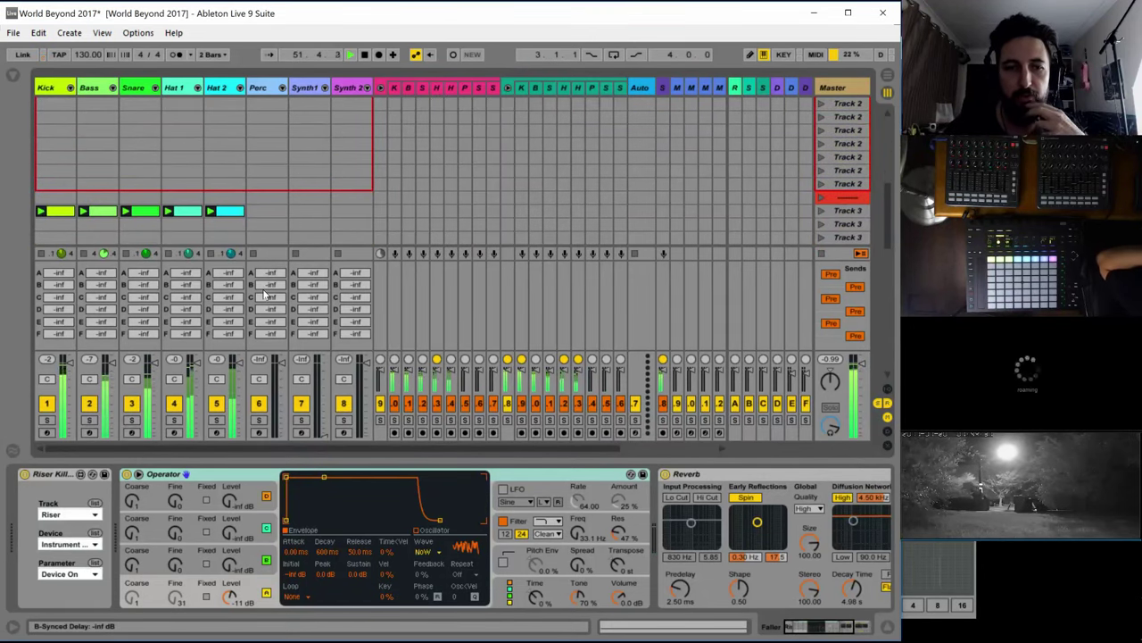
left_click(217, 420)
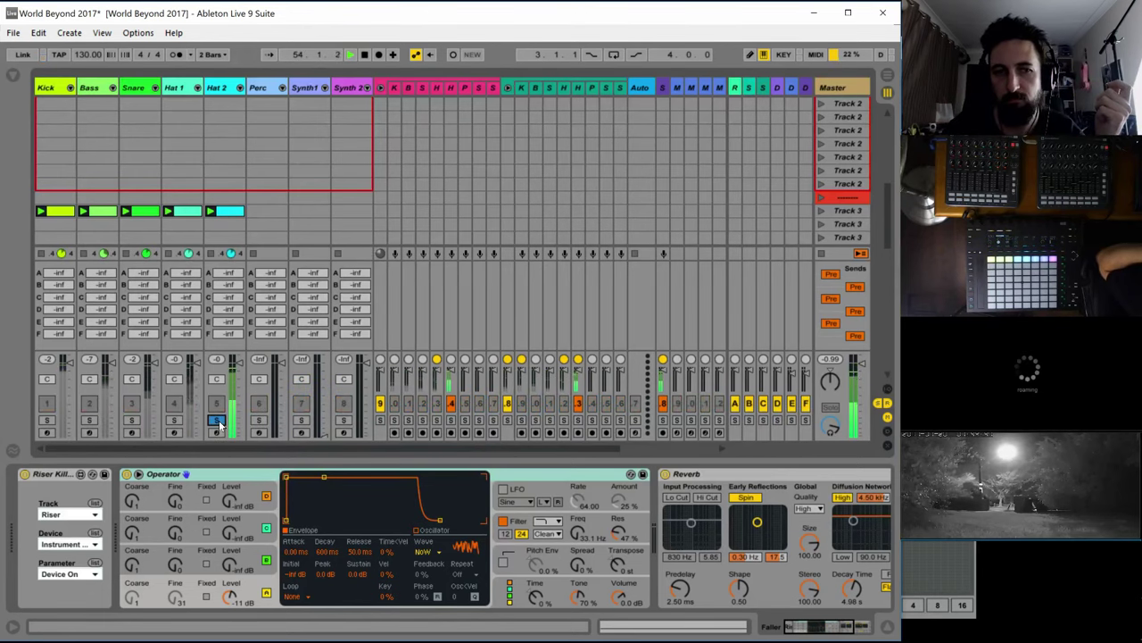
Reopen the Automator editor from the Auto track's device
left_click_drag(325, 443, 557, 436)
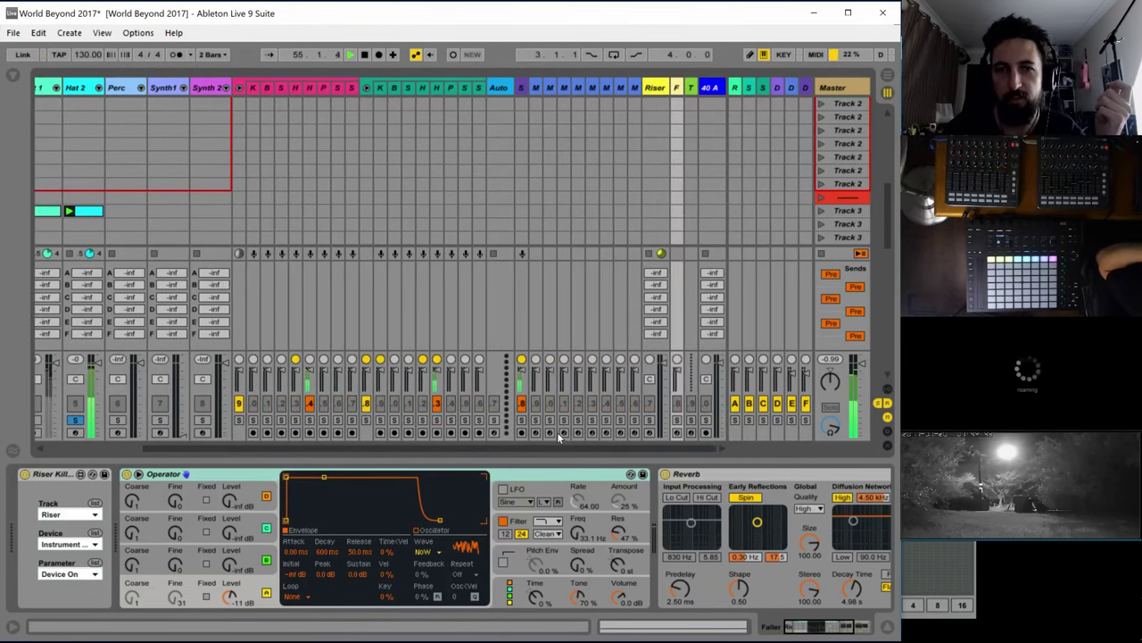
left_click(497, 88)
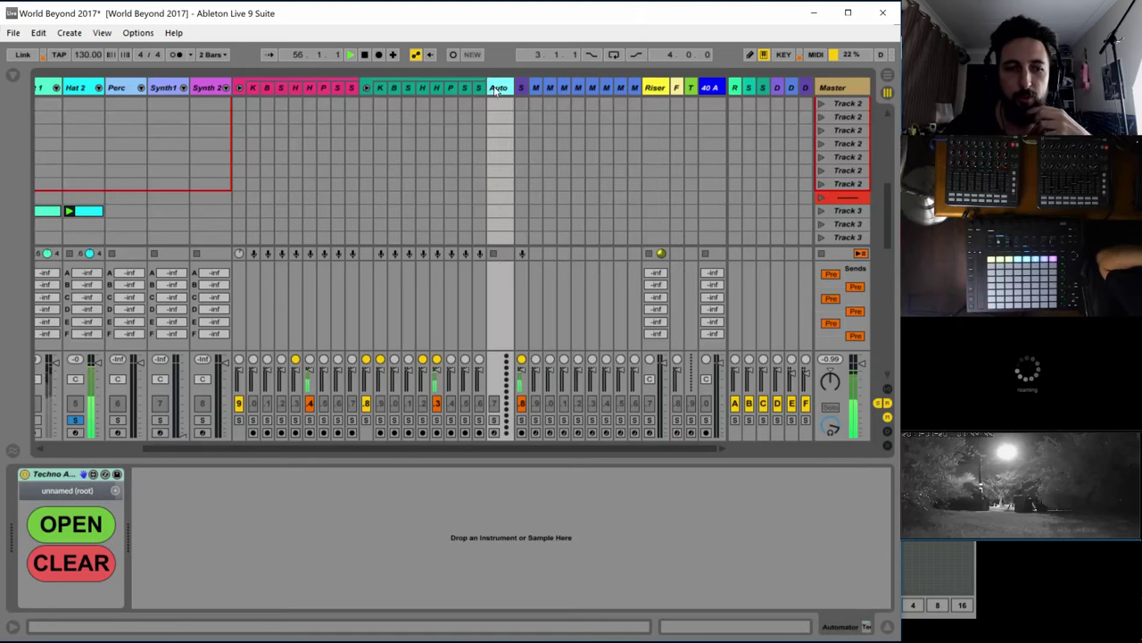
left_click(72, 525)
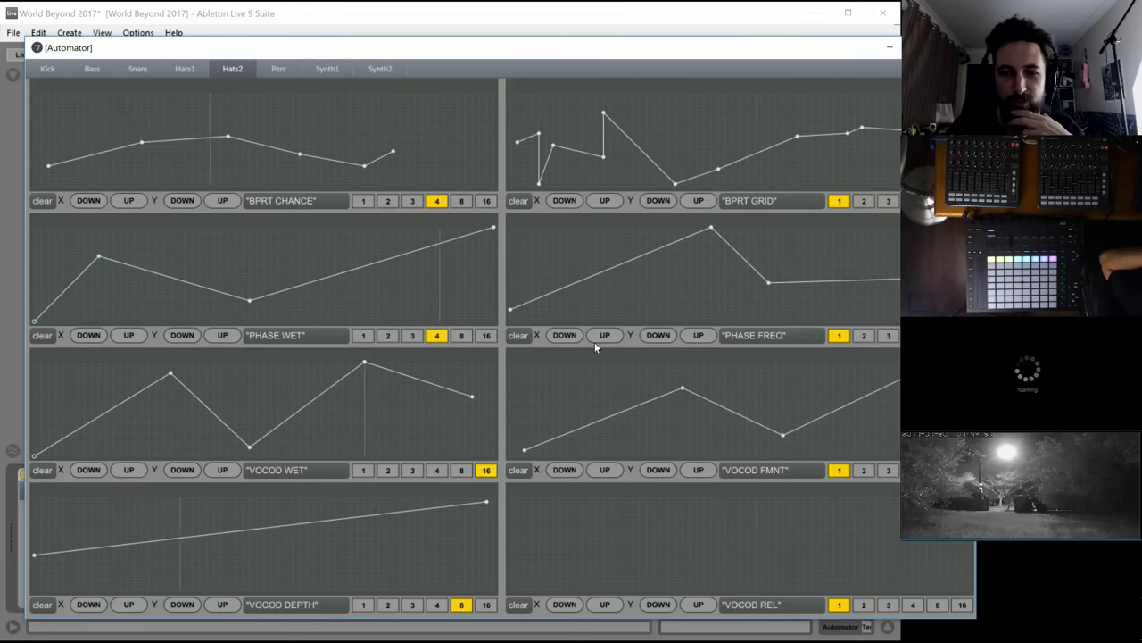
Draw a low rise-and-fall curve for VOCOD REL, and reshape VOCOD DEPTH with a peak and dip at cycle length 16
mouse_move(510, 585)
left_mouse_down()
mouse_move(1003, 580)
mouse_move(888, 566)
mouse_move(869, 552)
mouse_move(704, 542)
left_mouse_up()
left_click_drag(454, 547, 286, 573)
mouse_move(179, 563)
left_mouse_down()
mouse_move(183, 502)
mouse_move(163, 503)
left_mouse_up()
left_click_drag(400, 533, 400, 555)
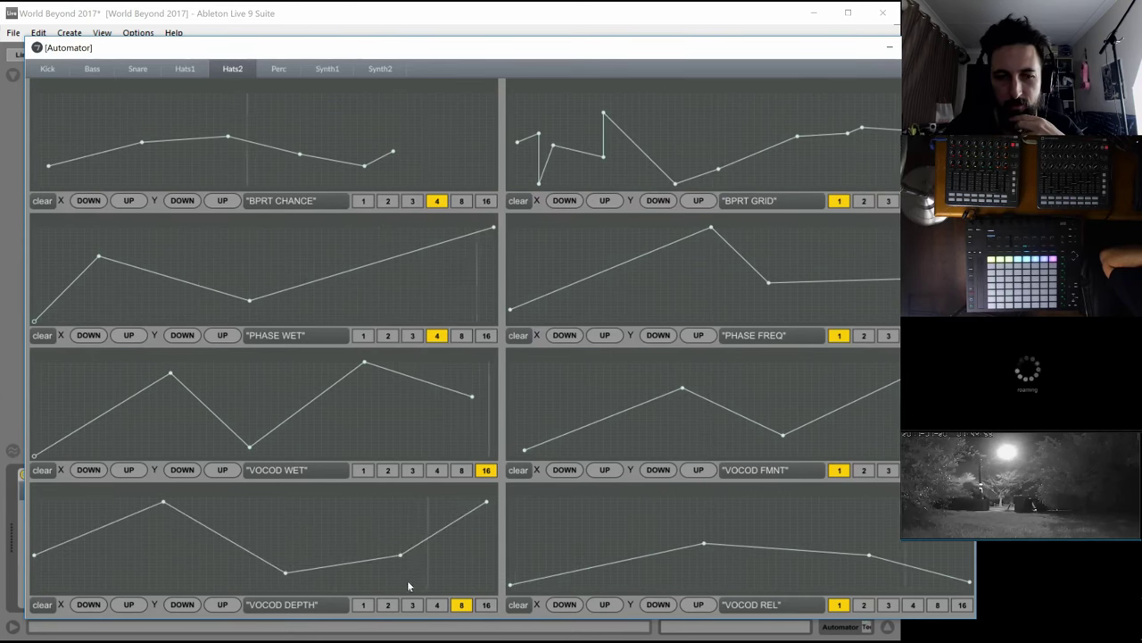
left_click(412, 605)
left_click(485, 605)
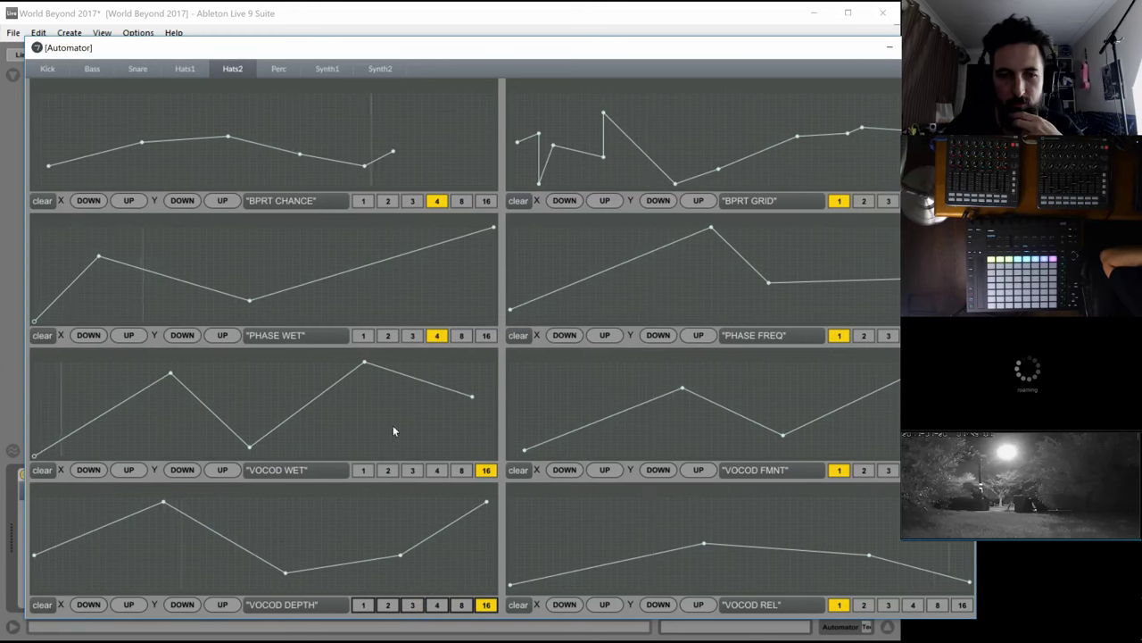
Add further peaks and dips to VOCOD WET, BPRT CHANCE and BPRT GRID, extending the first two to the cycle's end
left_click_drag(393, 425, 321, 423)
left_click_drag(455, 402, 493, 381)
left_click_drag(435, 157, 502, 166)
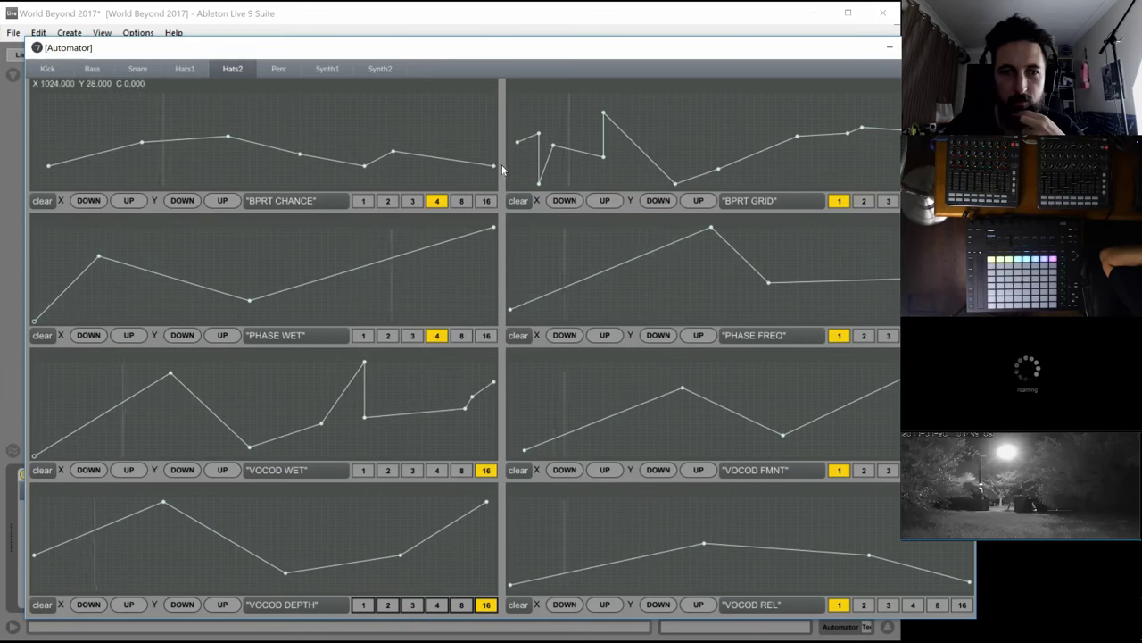
left_click_drag(71, 163, 48, 187)
left_click_drag(257, 173, 264, 181)
left_click_drag(690, 120, 718, 115)
left_click_drag(811, 104, 840, 101)
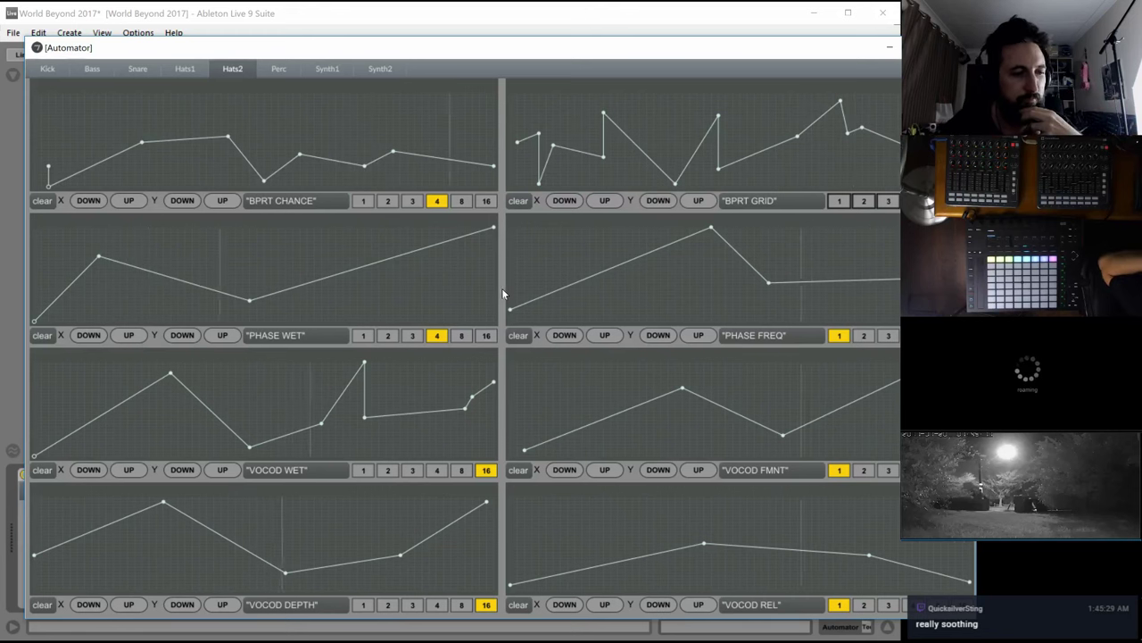
Switch back to the Live session, reopen the Automator editor and show its Snare page
left_click(273, 13)
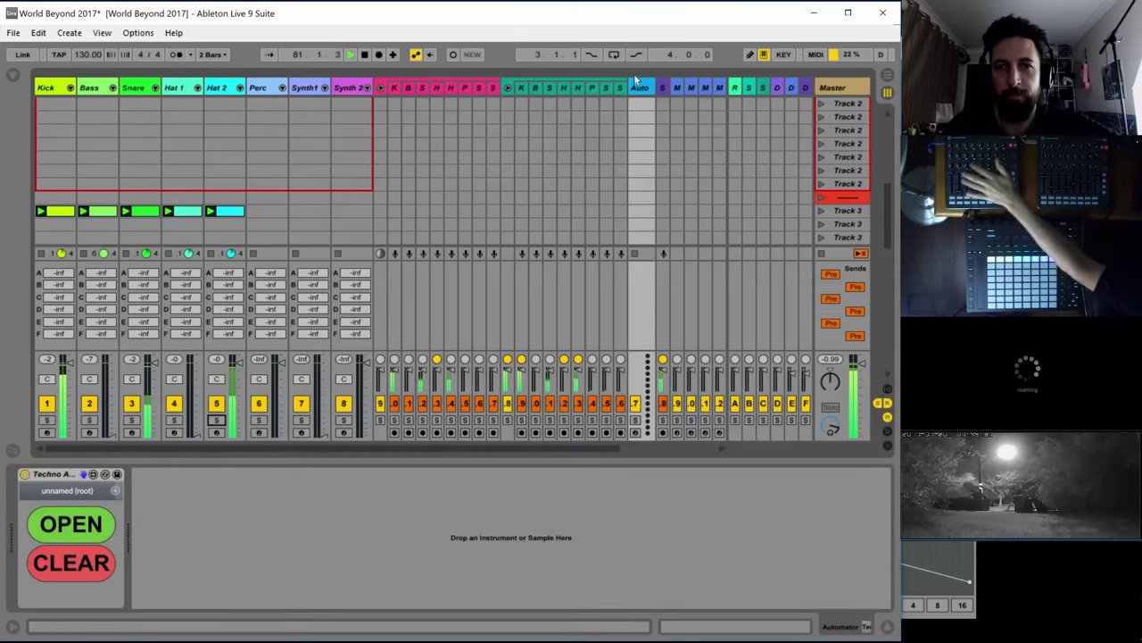
left_click(62, 511)
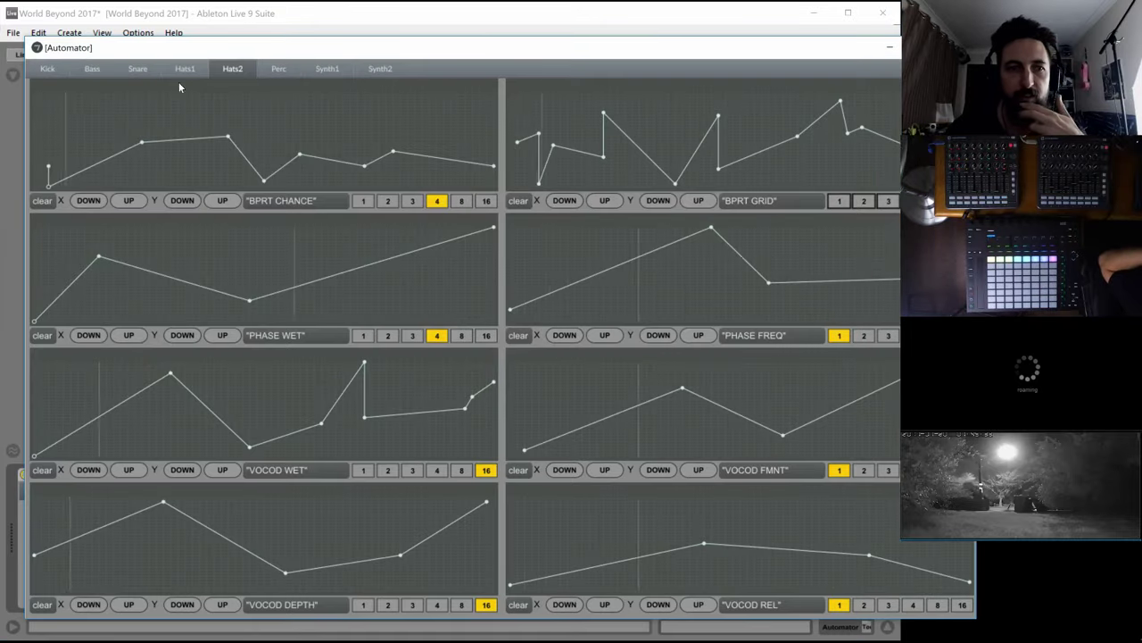
left_click(138, 70)
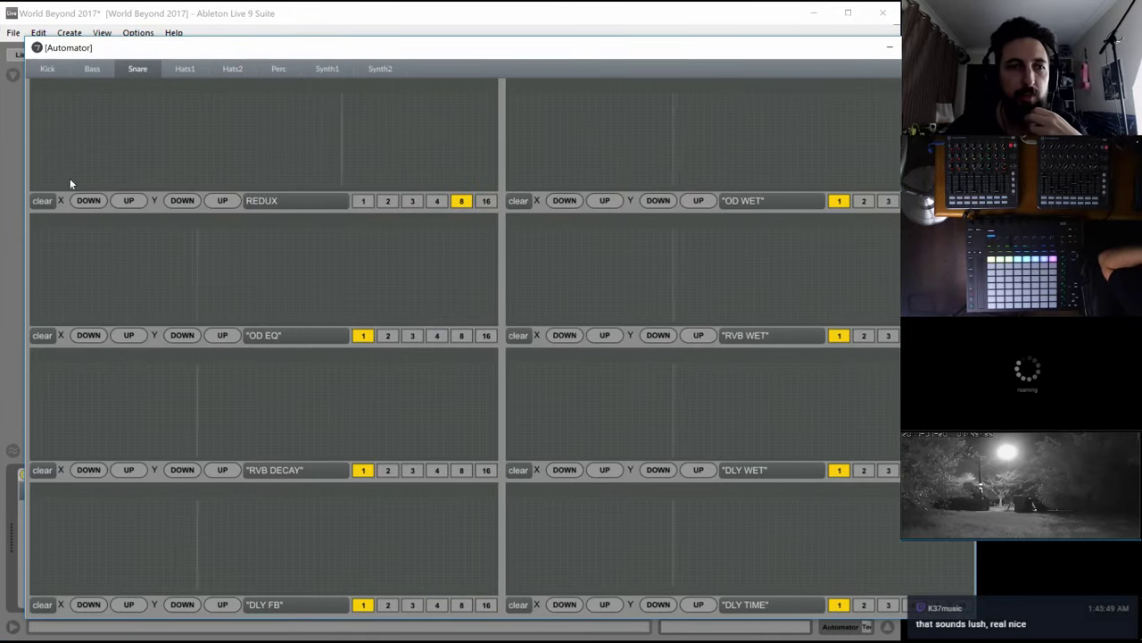
Set REDUX's cycle length to 1 and draw a step curve from zero to mid level halfway through
left_click_drag(72, 184, 2, 198)
left_click(361, 202)
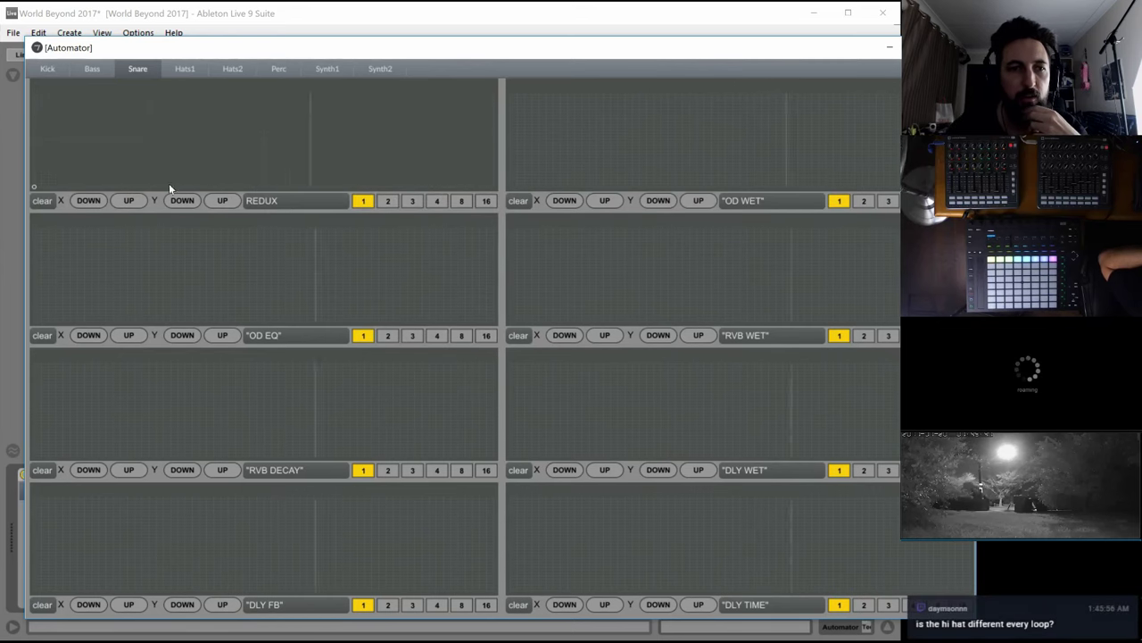
left_click(264, 140)
left_click(493, 140)
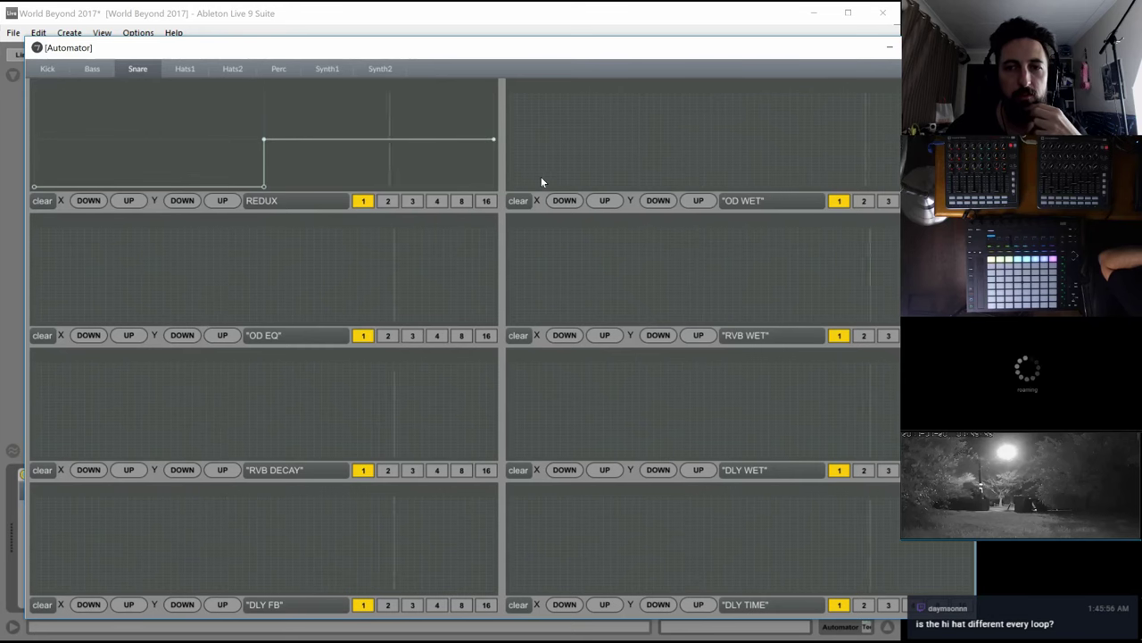
Draw a full rising ramp for OD WET and a low rise-and-fall curve for OD EQ
left_click(510, 187)
mouse_move(759, 119)
left_mouse_down()
mouse_move(937, 131)
mouse_move(962, 128)
mouse_move(970, 93)
left_mouse_up()
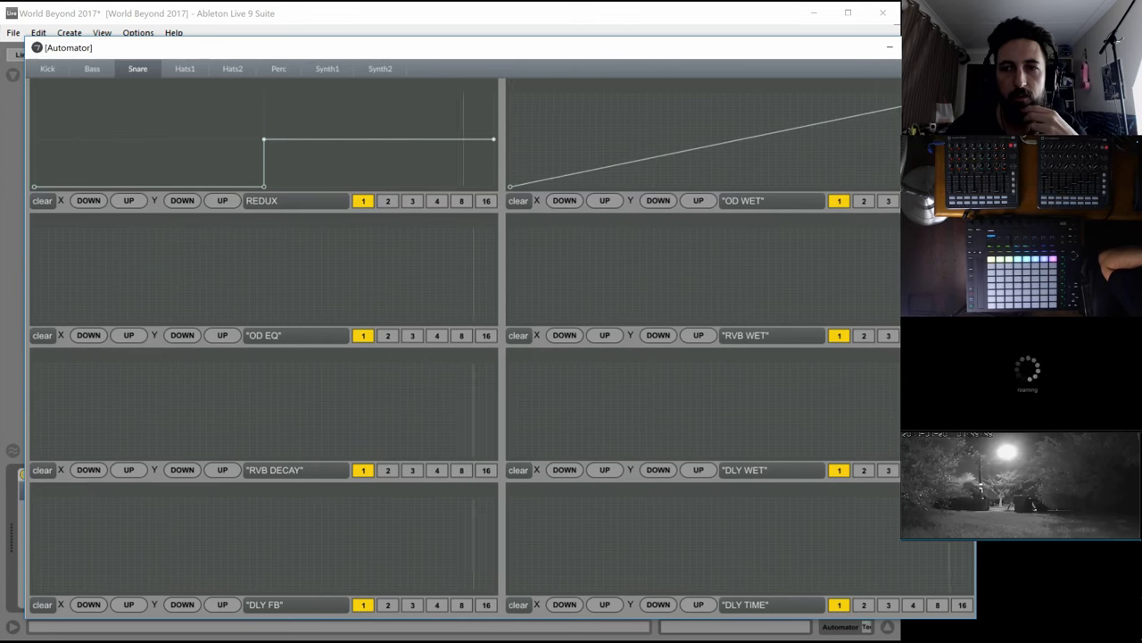
left_click(34, 322)
left_click_drag(294, 286, 298, 301)
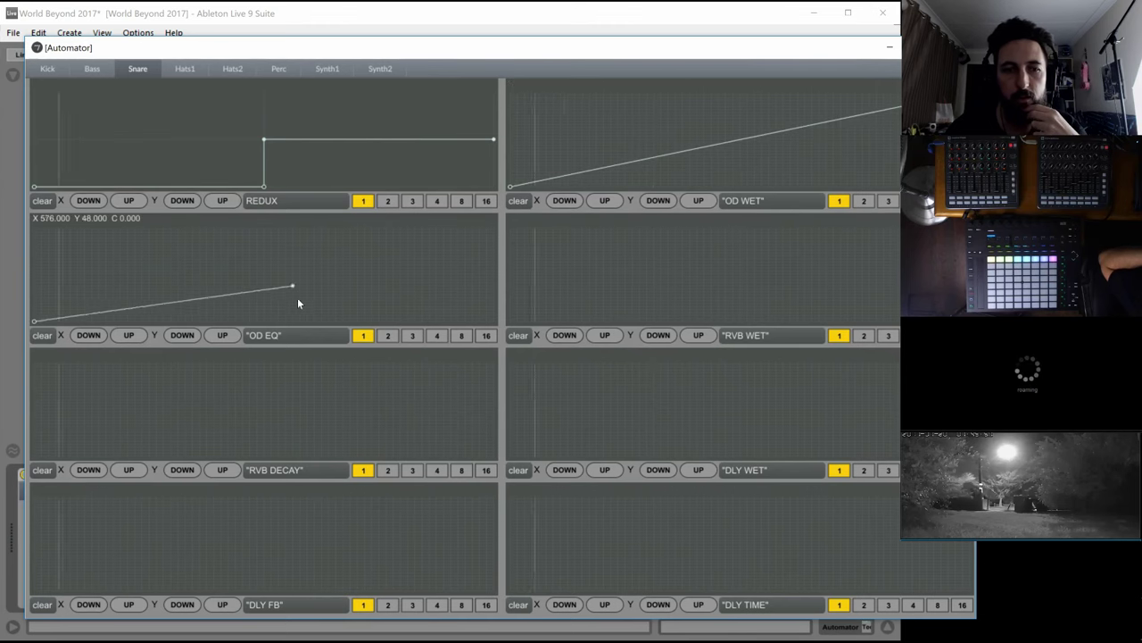
left_click_drag(385, 279, 508, 336)
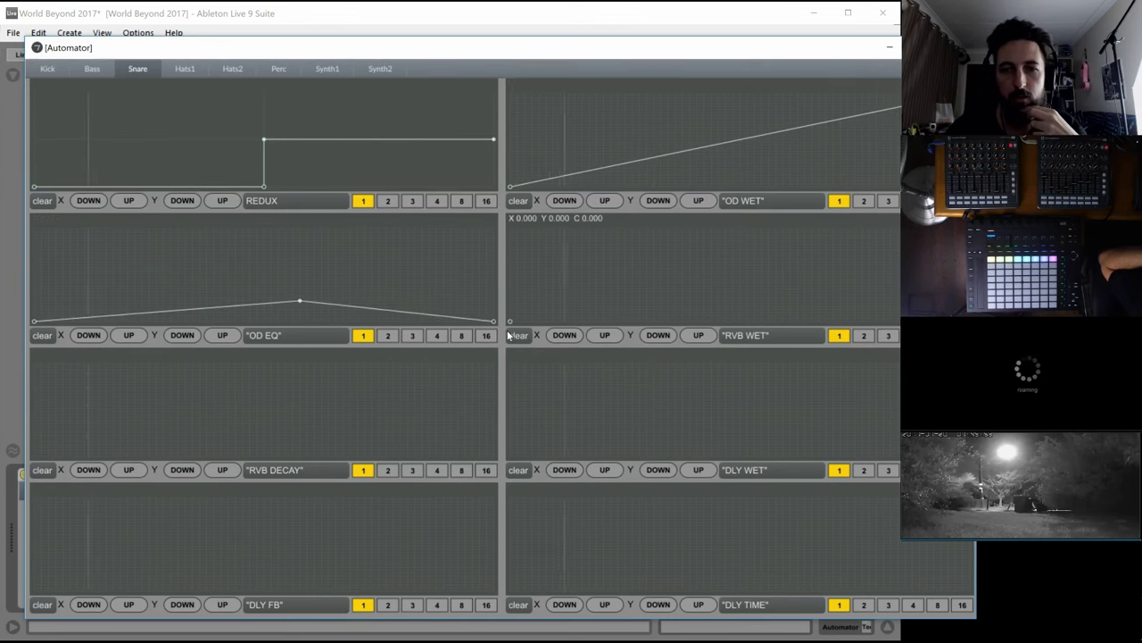
Draw a rising ramp from zero to about mid level for RVB WET and a nearly flat, slightly rising RVB DECAY line
left_click_drag(669, 294, 970, 271)
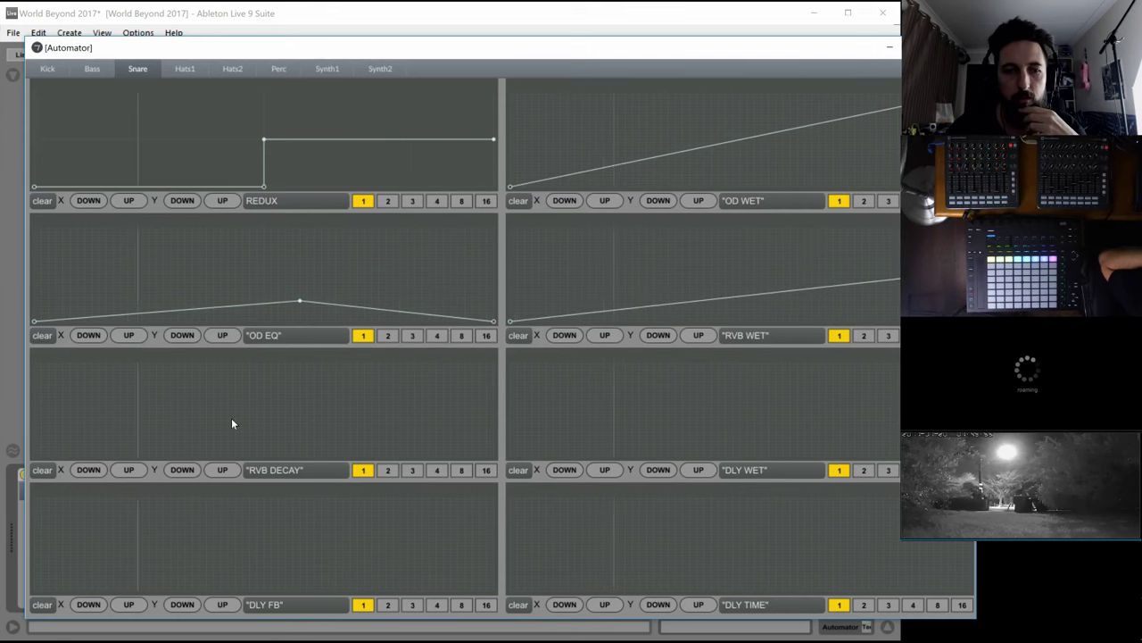
left_click(34, 426)
left_click_drag(413, 402, 496, 414)
Draw a rising ramp for DLY WET and falling ramps down to zero for DLY FB and DLY TIME
left_click(510, 456)
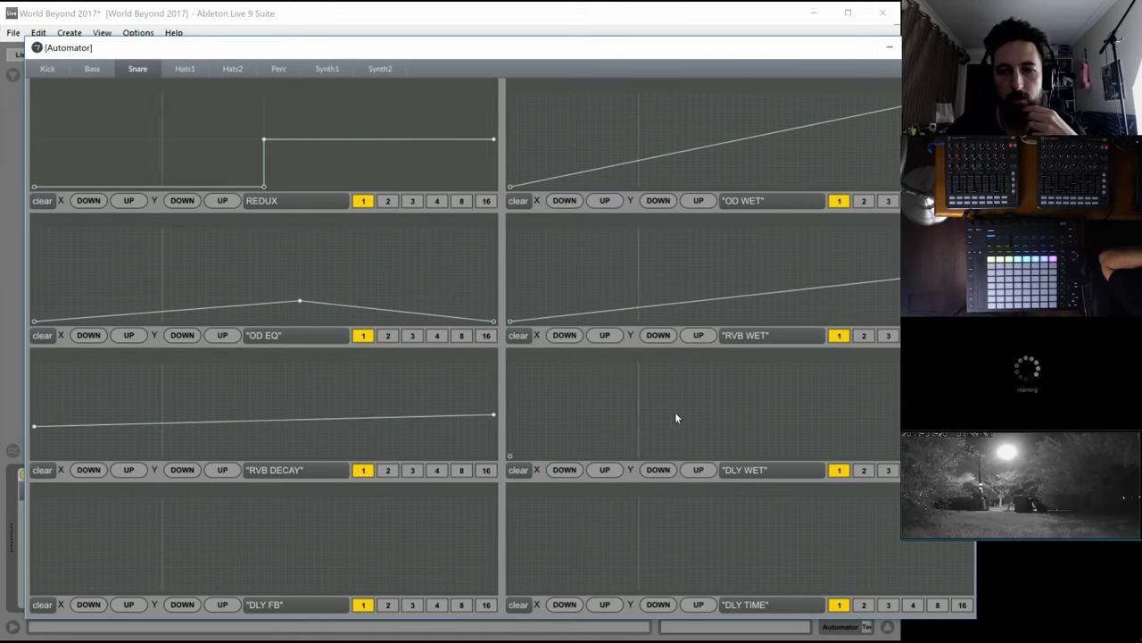
left_click_drag(676, 416, 970, 378)
left_click_drag(40, 554, 5, 559)
left_click_drag(400, 545, 496, 591)
left_click_drag(553, 567, 519, 551)
left_click_drag(574, 550, 999, 603)
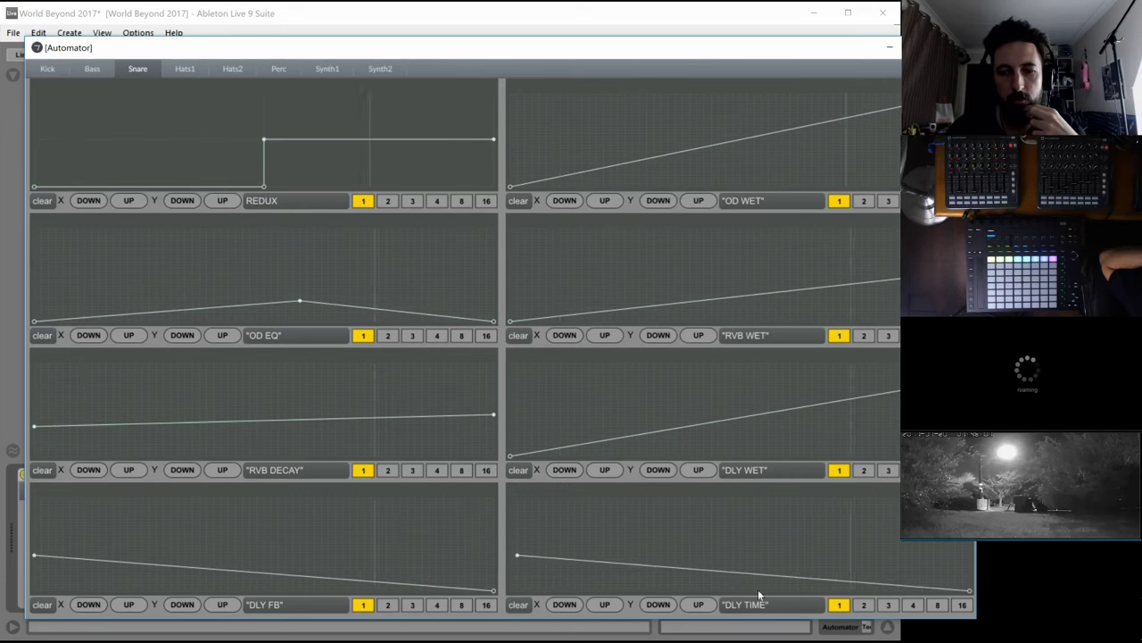
Add a low starting point to the snare's DLY TIME curve and close the Automator window
left_click(510, 579)
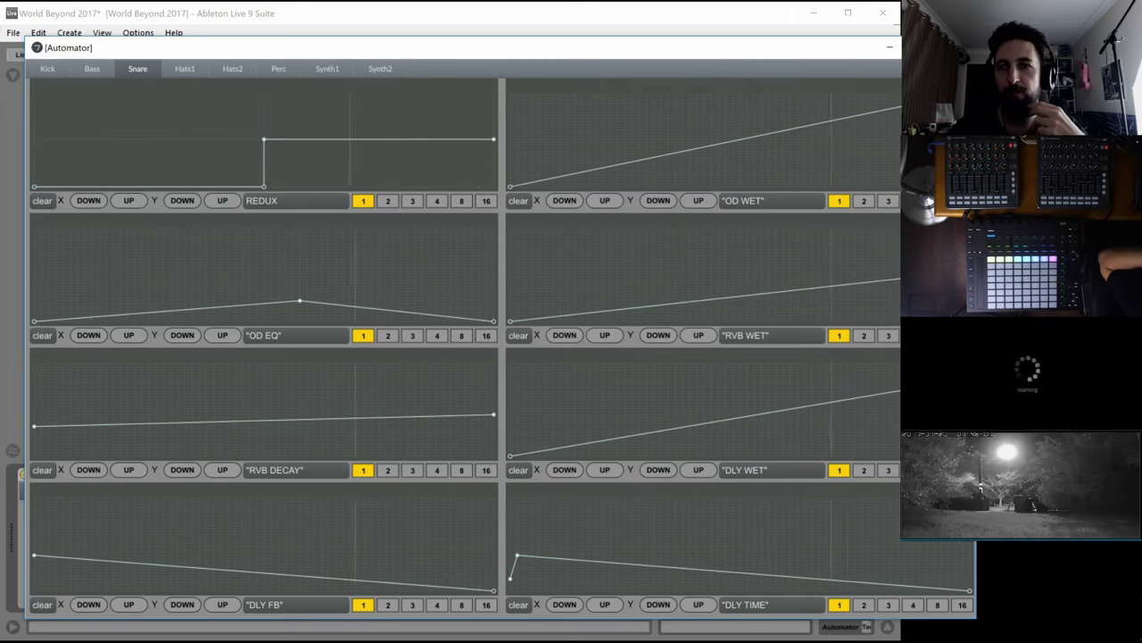
left_click(957, 48)
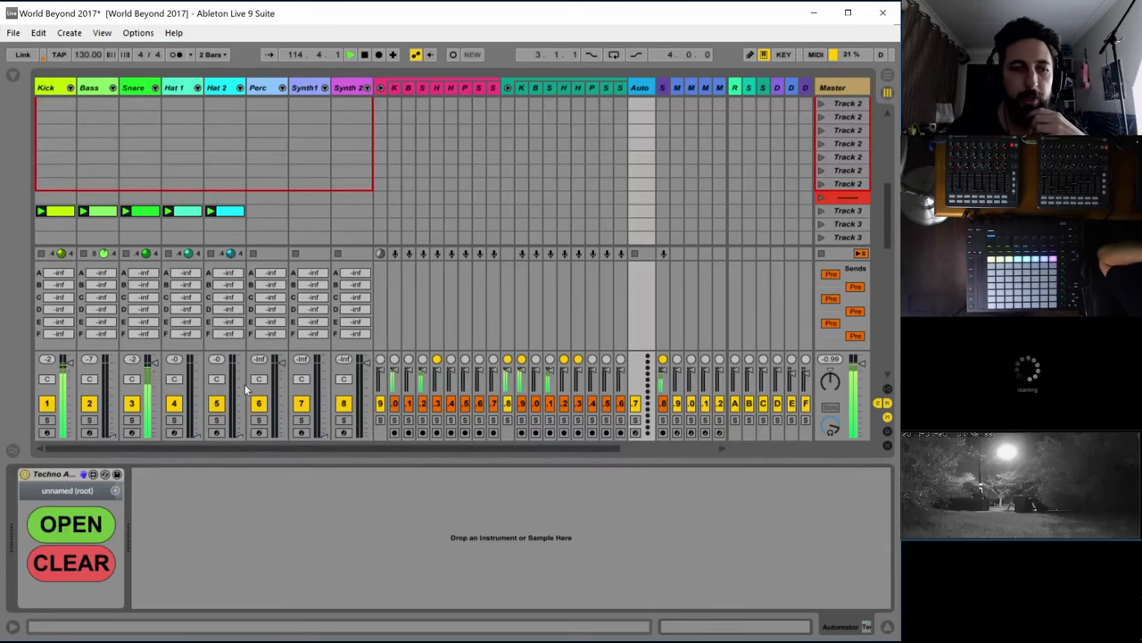
Set the kick's CORPUS WET cycle length to 3 in Automator, close its window and restart playback
left_click(83, 515)
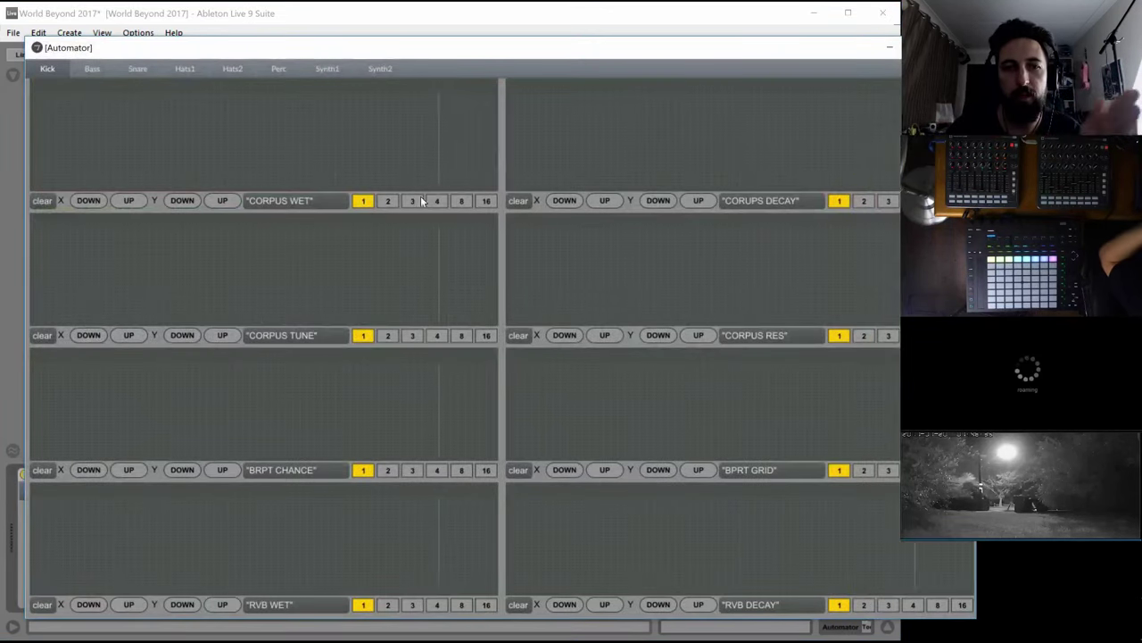
left_click(487, 200)
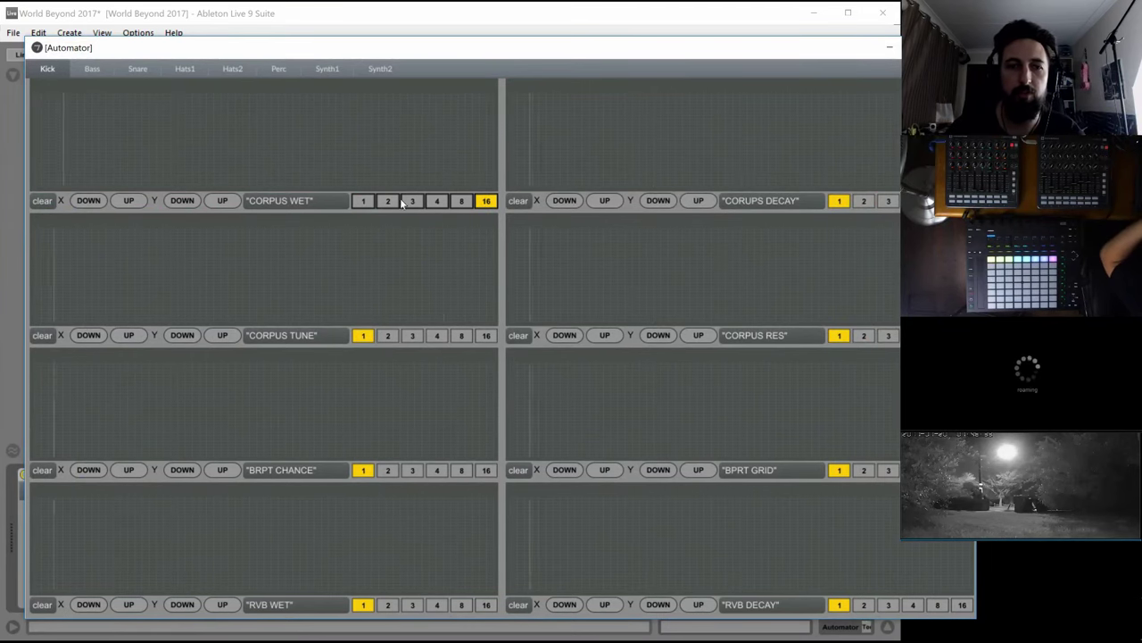
left_click(413, 201)
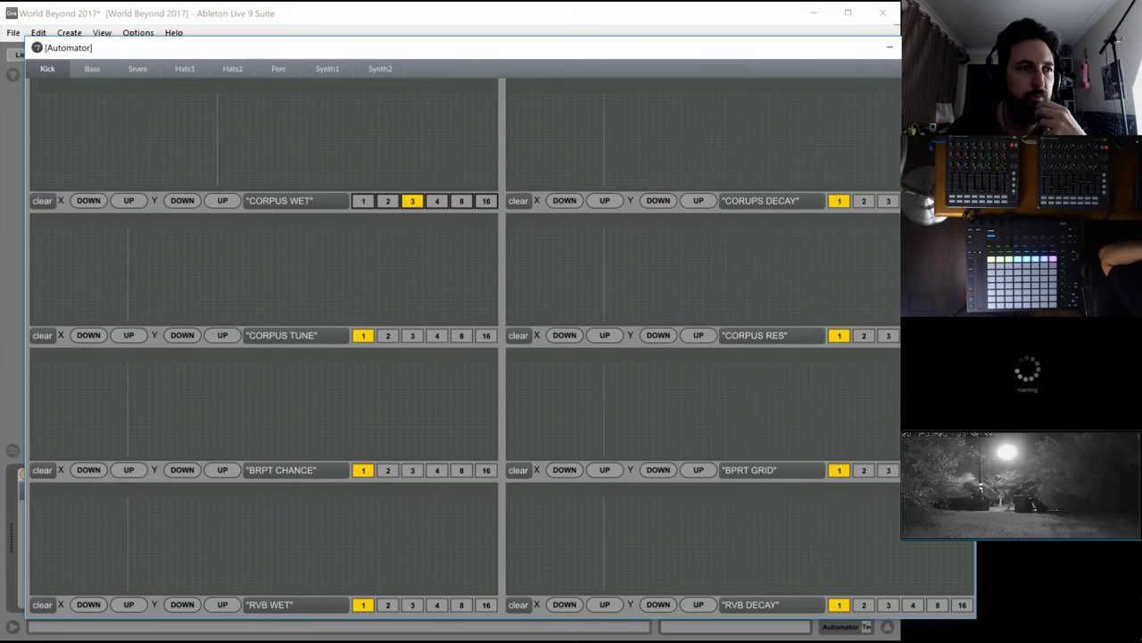
left_click(890, 47)
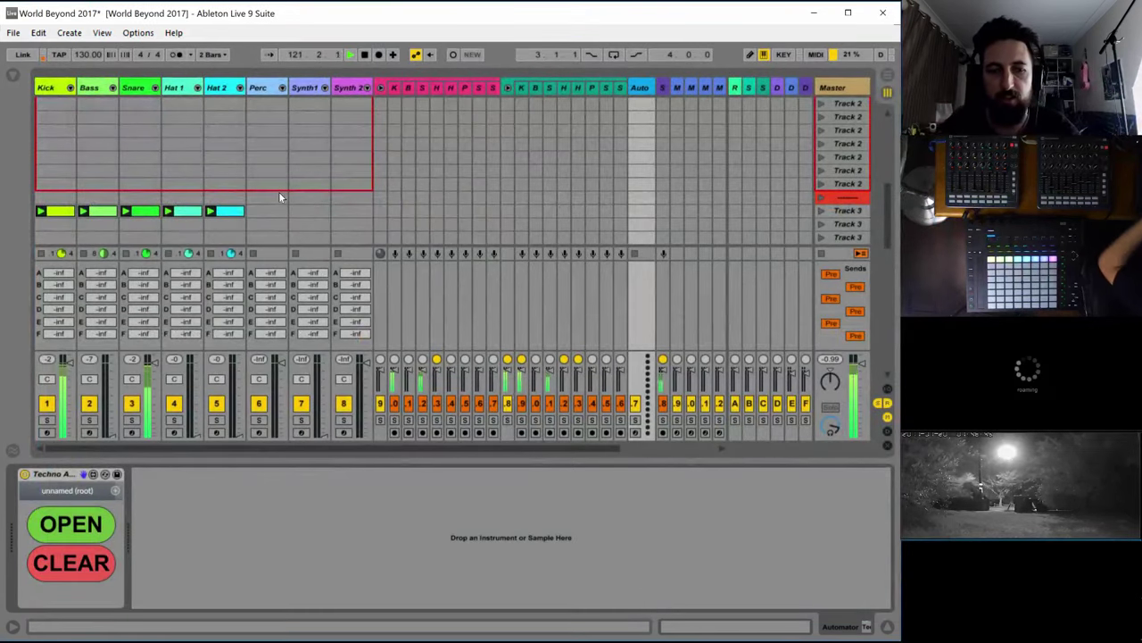
key("space")
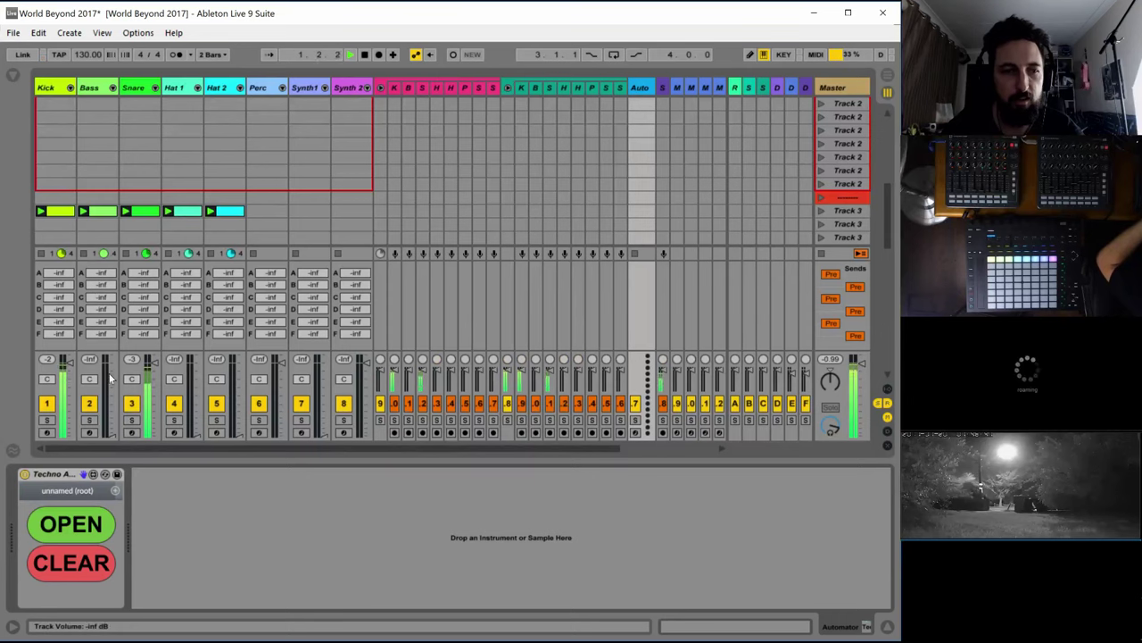
Create a clip on the Perc track in the first Track 3 scene and raise its Percussion Chain Selector envelope to a flat 2
left_click(265, 208)
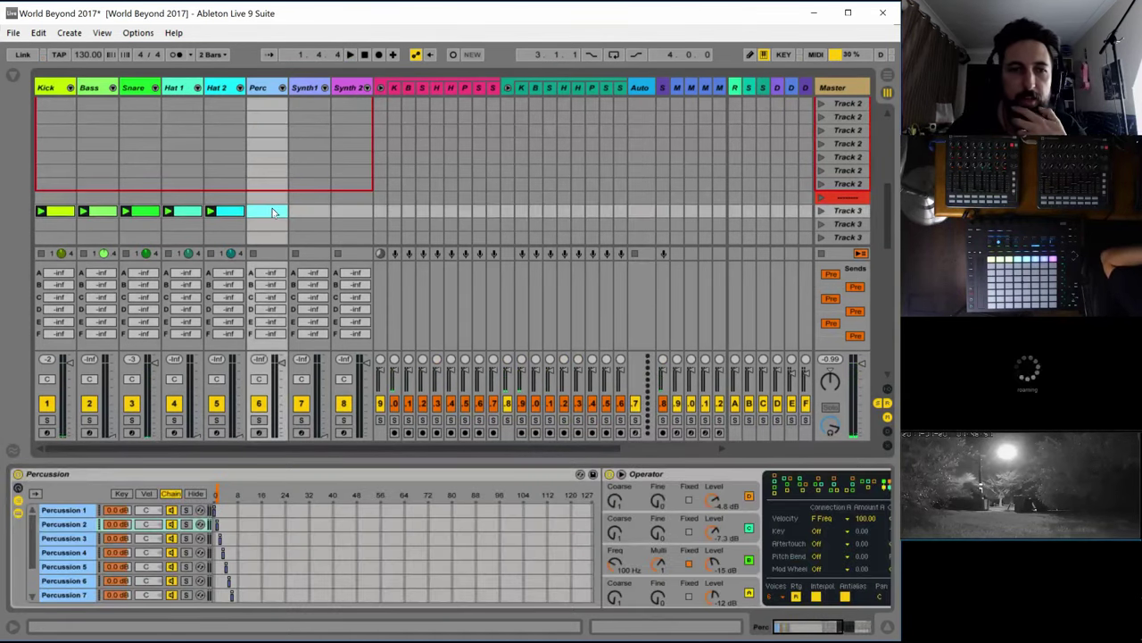
double_click(272, 208)
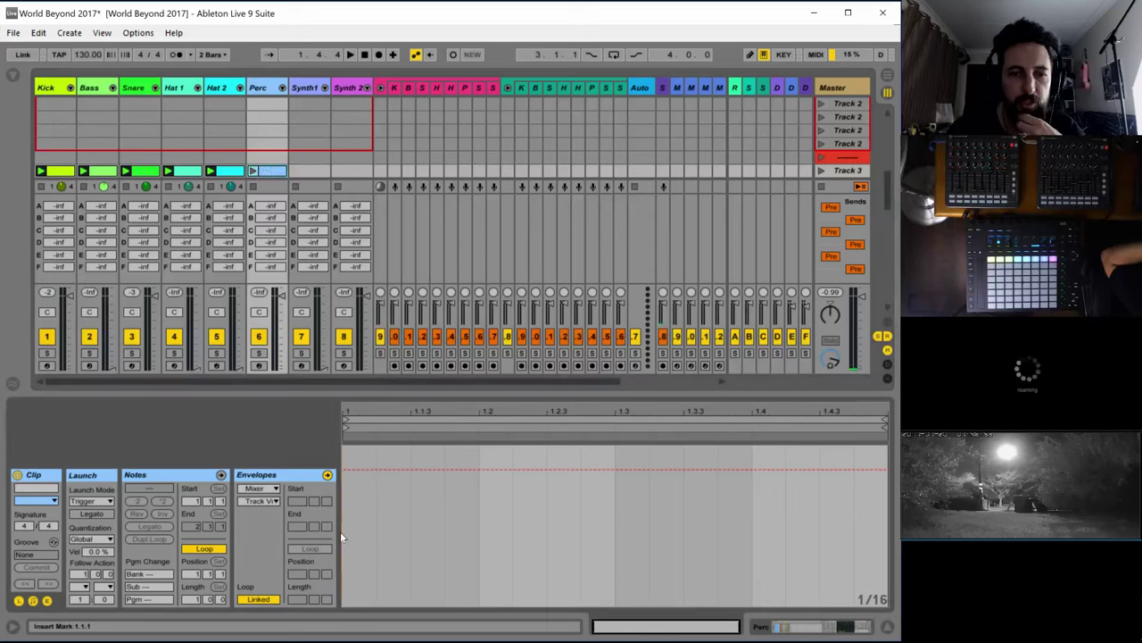
left_click(258, 489)
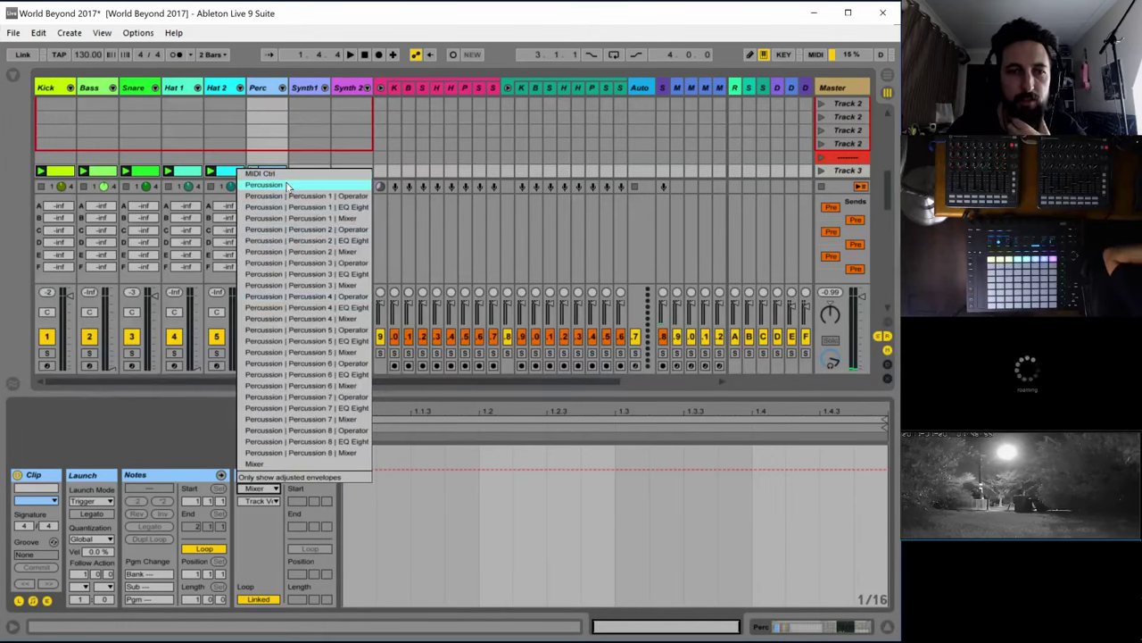
left_click(277, 186)
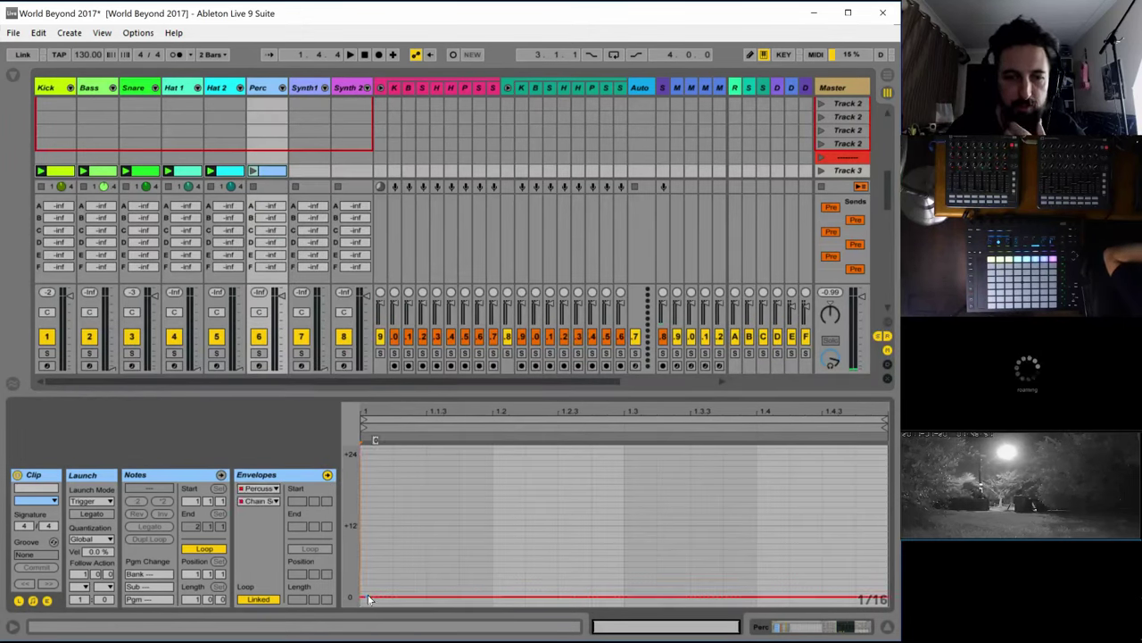
left_click_drag(369, 598, 369, 584)
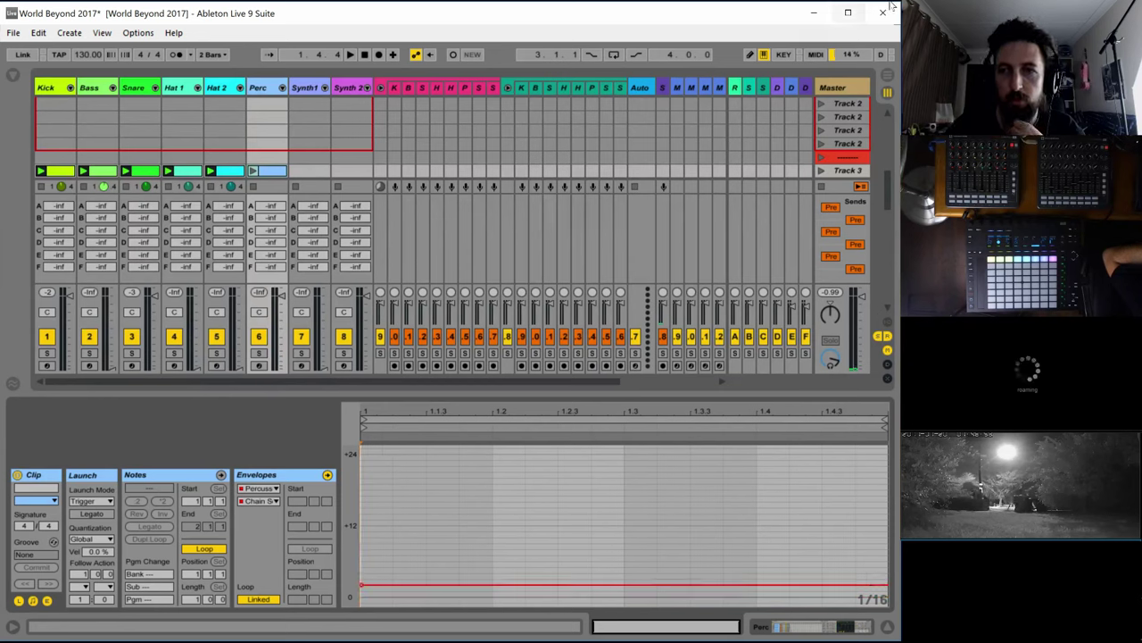
Check the Track 3 percussion idea in the World Beyond Sound Design spreadsheet and return to the Perc track's devices in Ableton Live
key("alt+Tab")
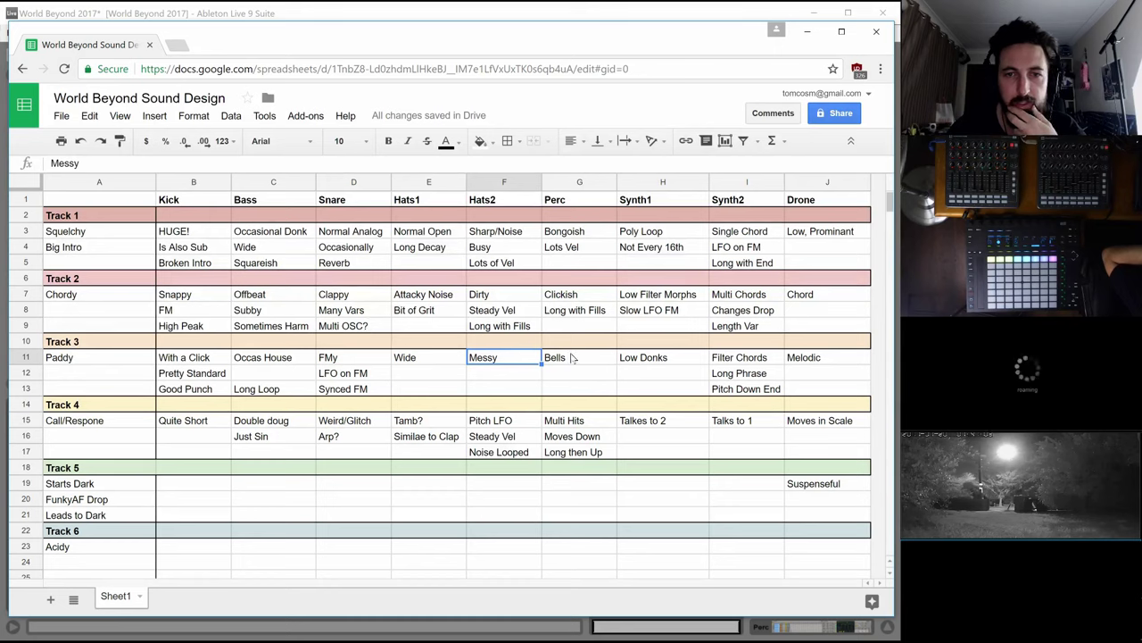
left_click(462, 632)
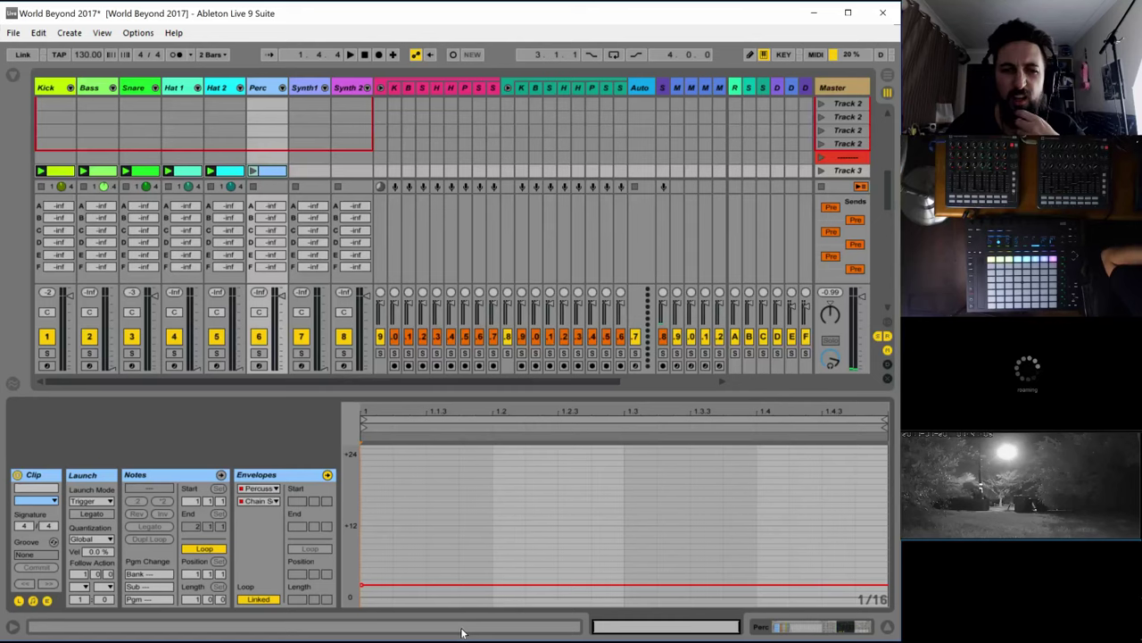
left_click(260, 90)
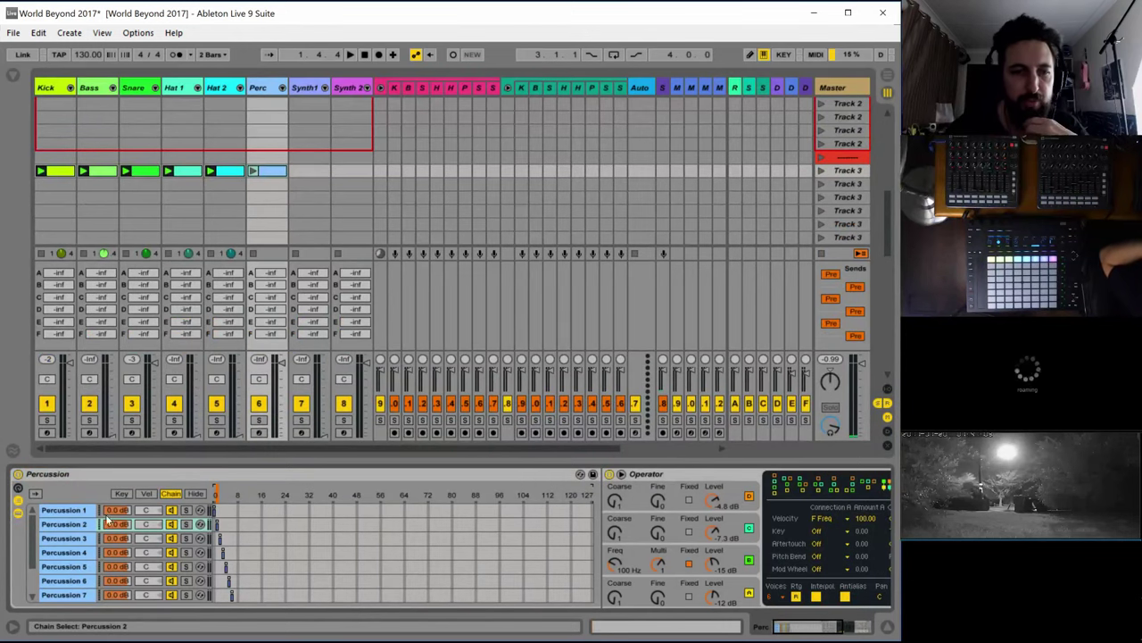
key("space")
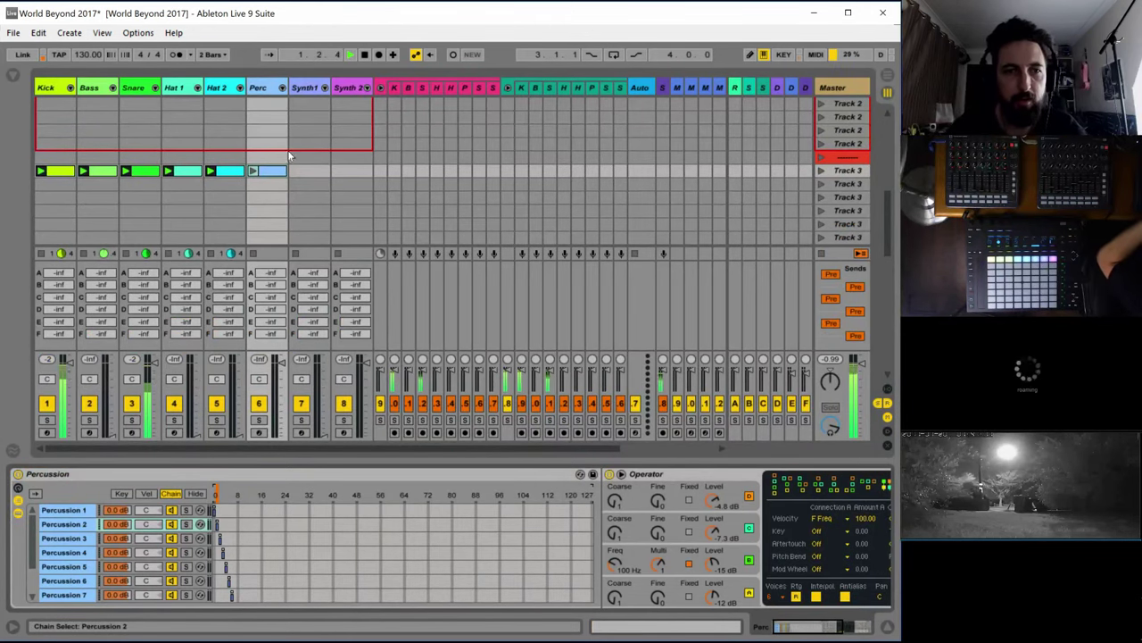
Launch the Perc clip soloed and add sixteenth notes G2, F2, E2 and D#2 at 1.1.1, 1.1.2, 1.1.4 and 1.2.2
left_click(270, 172)
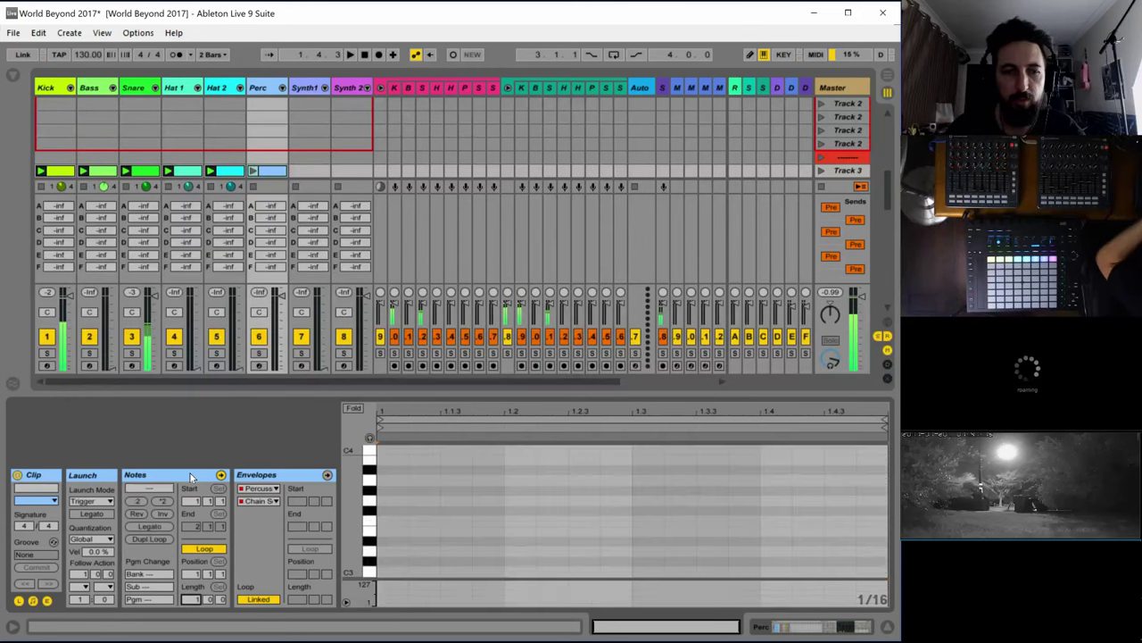
left_click(254, 171)
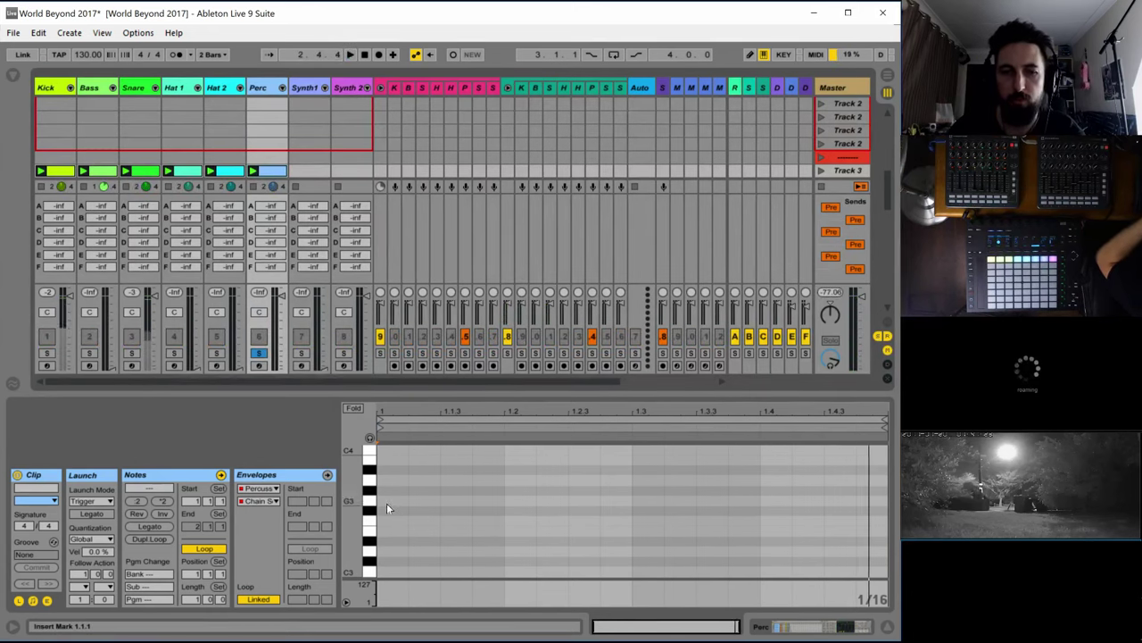
scroll(389, 507, "down", 3)
double_click(394, 540)
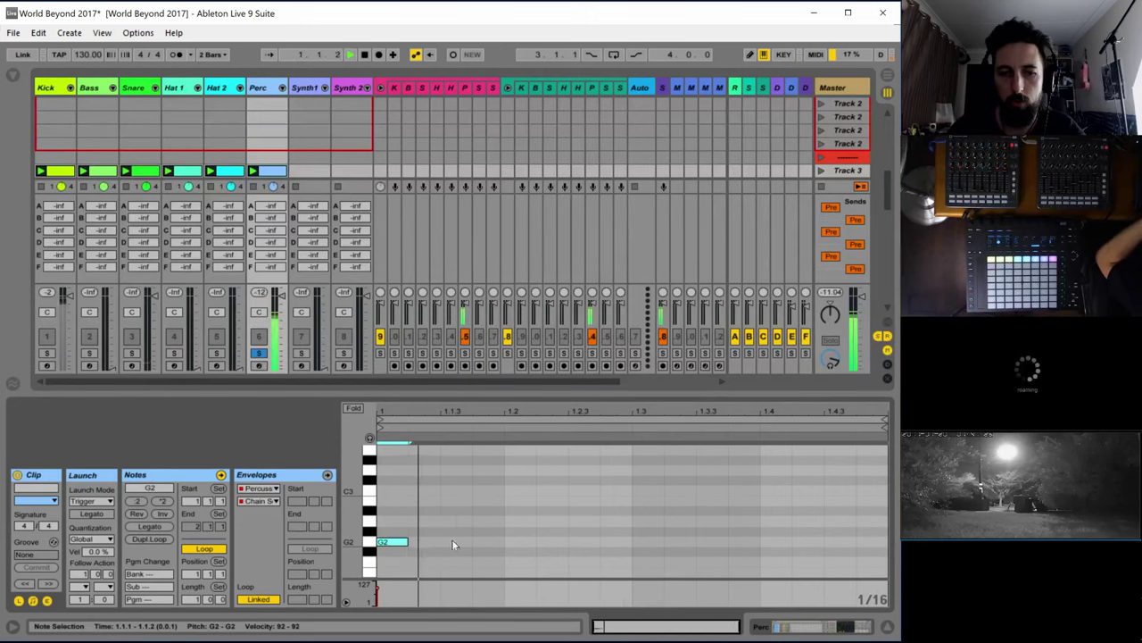
scroll(454, 541, "down", 1)
double_click(455, 541)
key("Left")
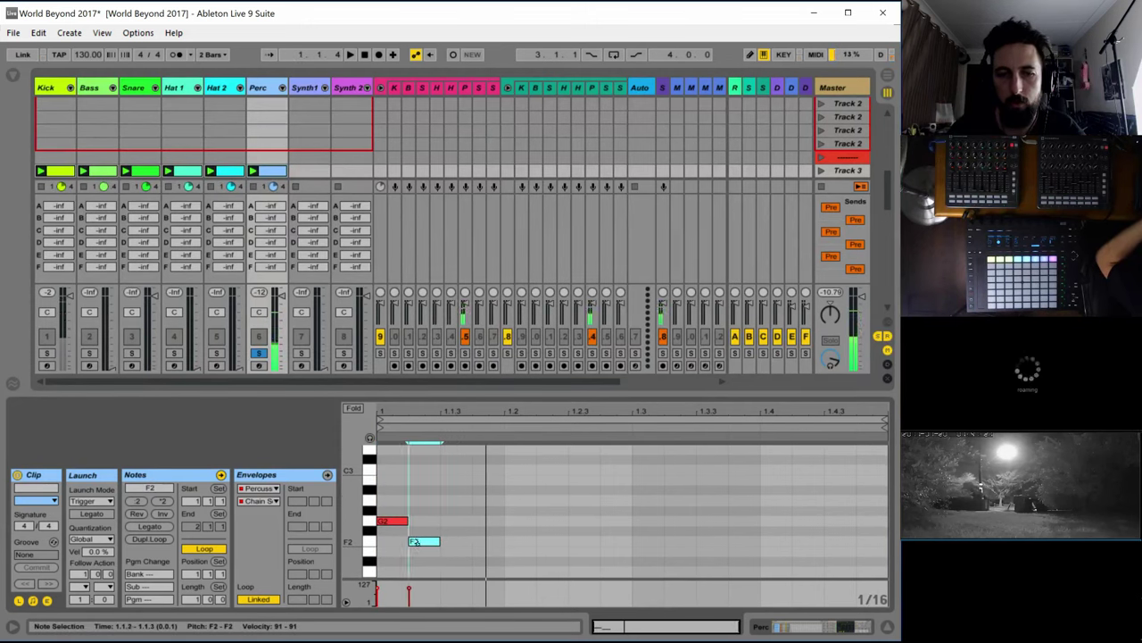
double_click(485, 551)
double_click(552, 561)
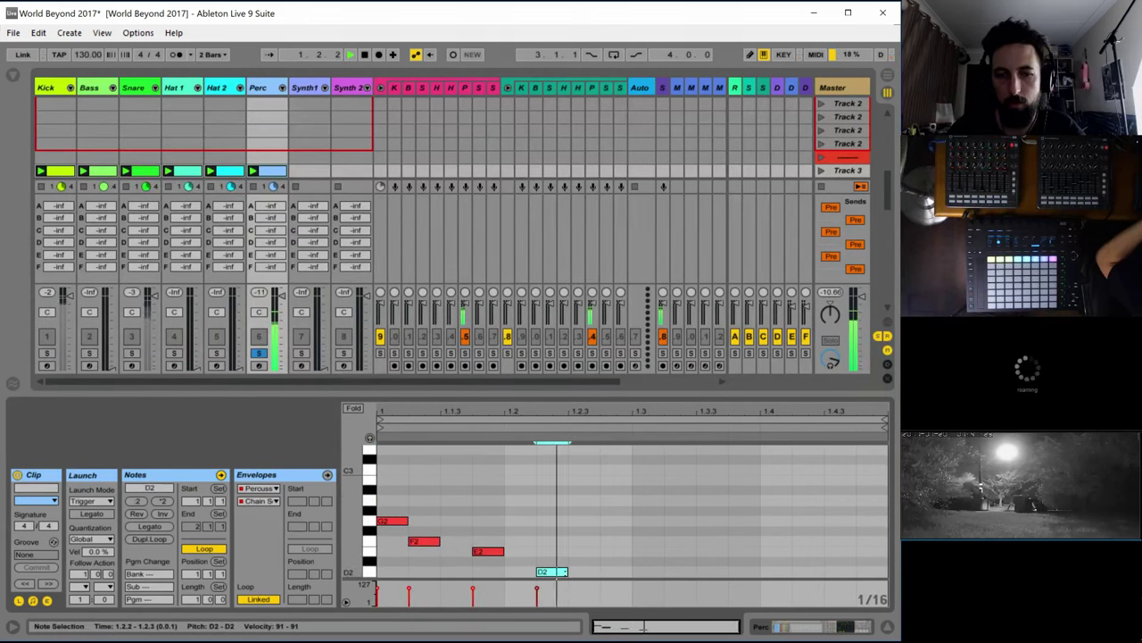
Continue the descending line with sixteenth notes D2, C#2, C2, B1 and A#1, one every two sixteenths from 1.2.4 to 1.4.4
scroll(572, 558, "down", 2)
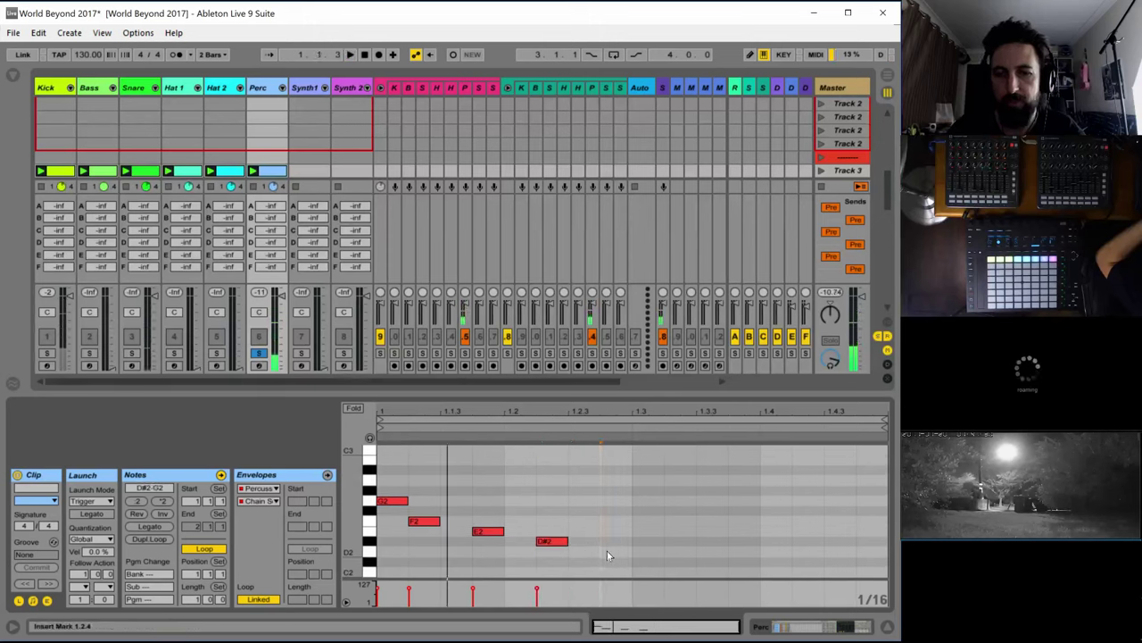
double_click(607, 550)
double_click(671, 562)
double_click(743, 574)
scroll(749, 576, "down", 2)
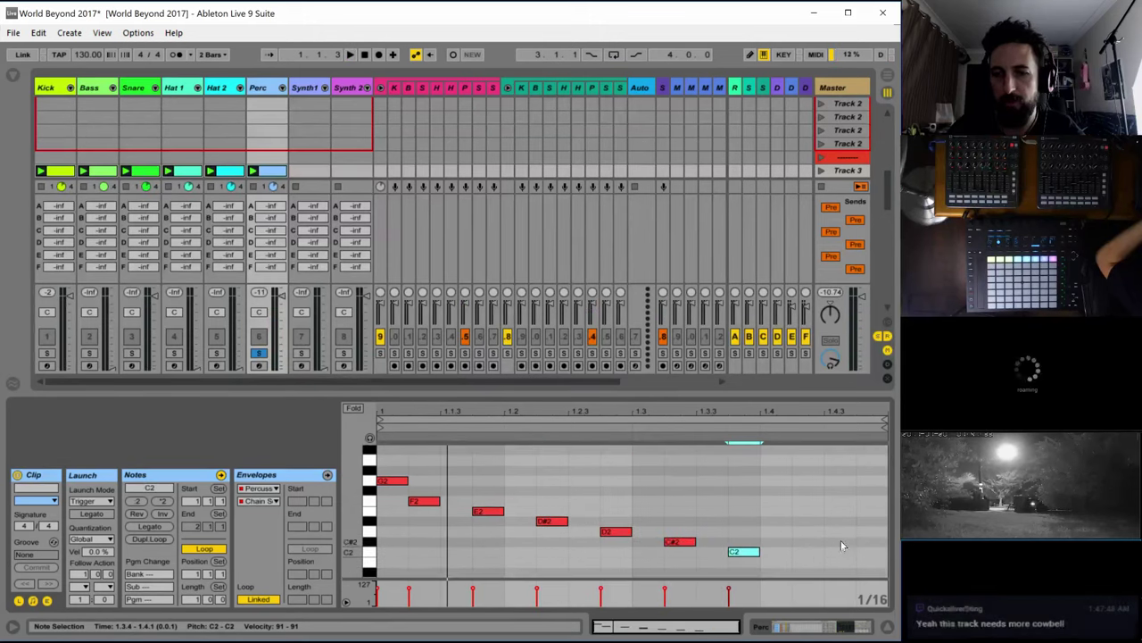
double_click(808, 561)
double_click(872, 573)
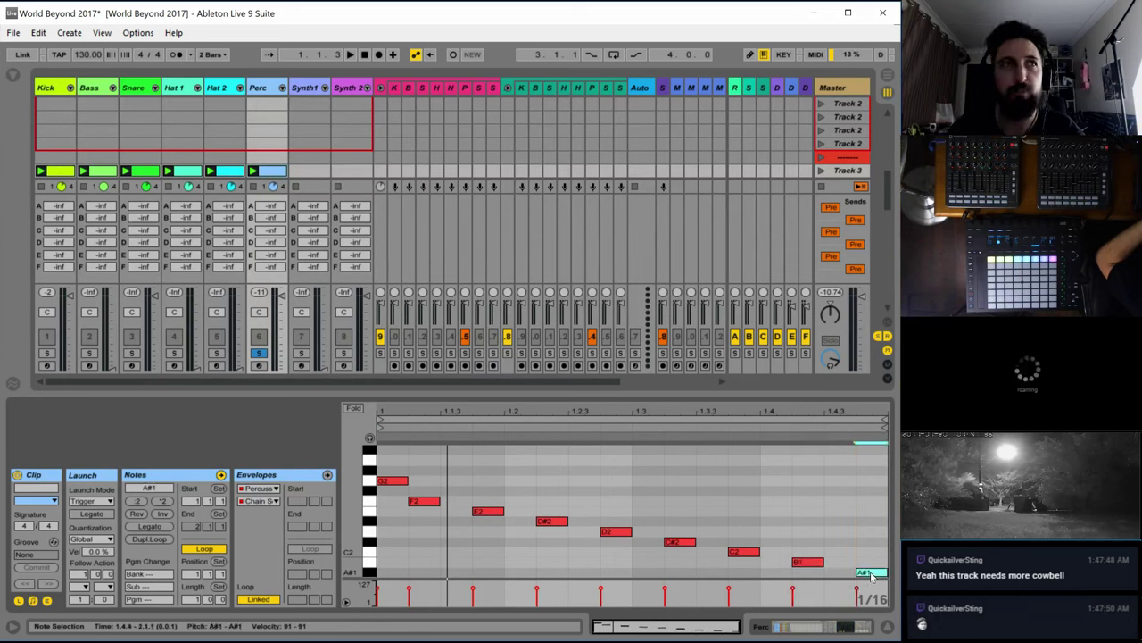
Listen to the soloed percussion pattern and select all of its notes
key("space")
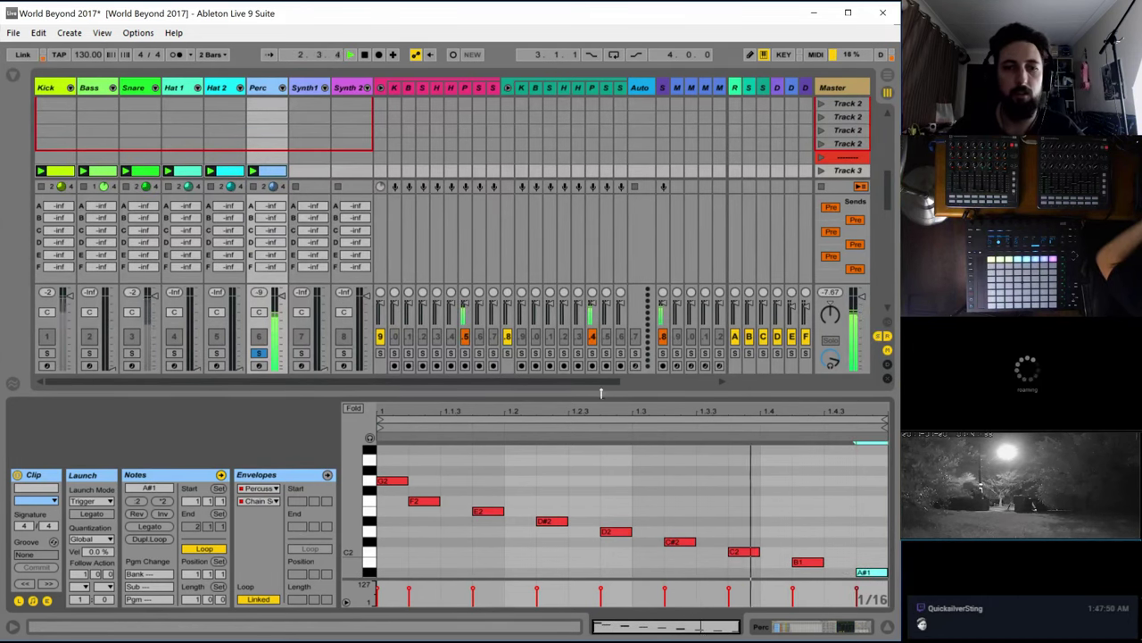
left_click(564, 465)
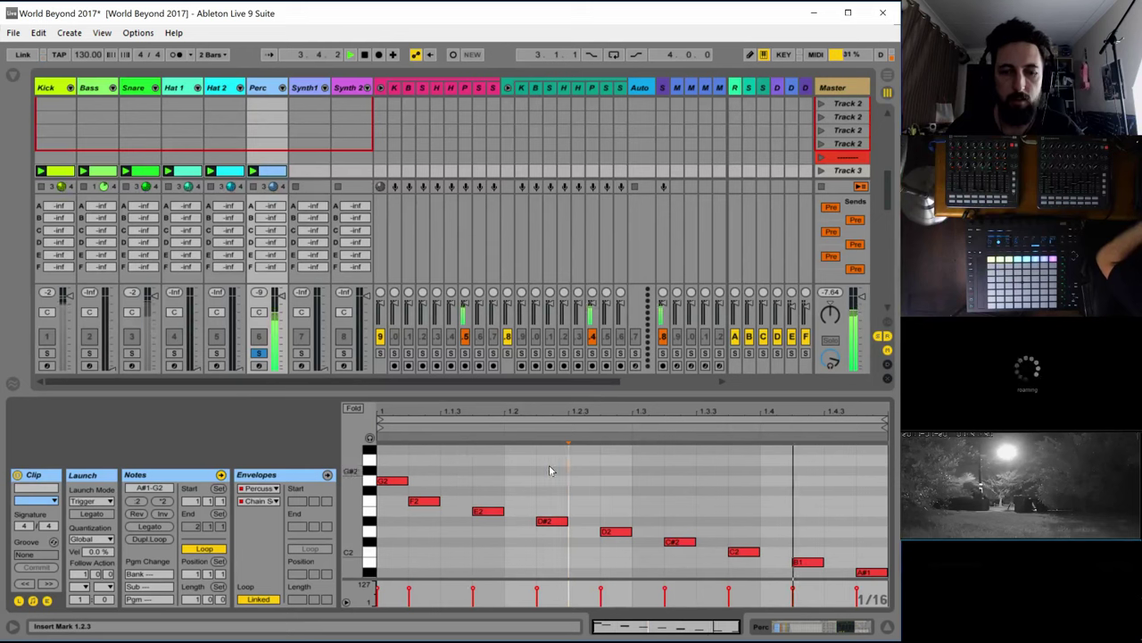
key("ctrl+a")
key("space")
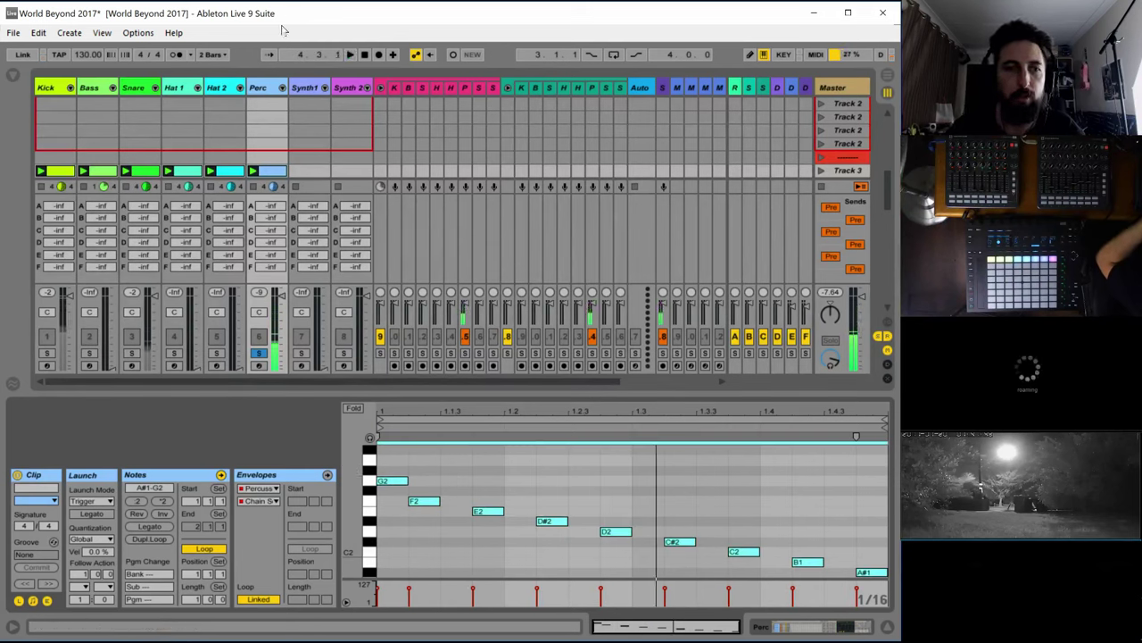
Open the Perc track's rack, select the Percussion 3 chain and collapse the chain zones to reveal its whole Operator
left_click(258, 89)
key("space")
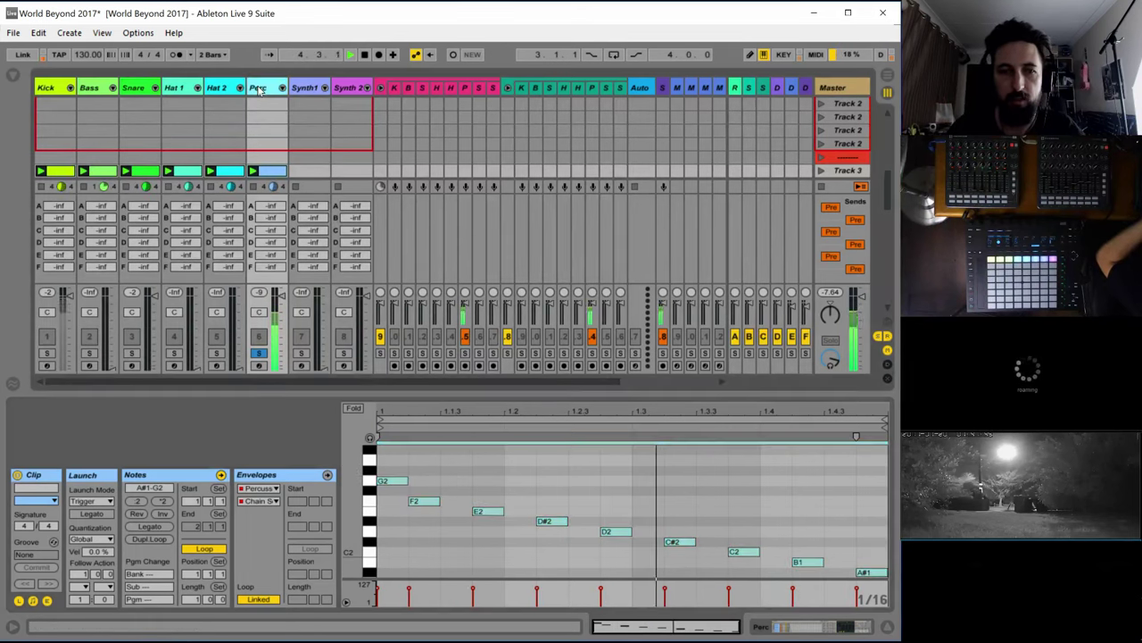
double_click(259, 90)
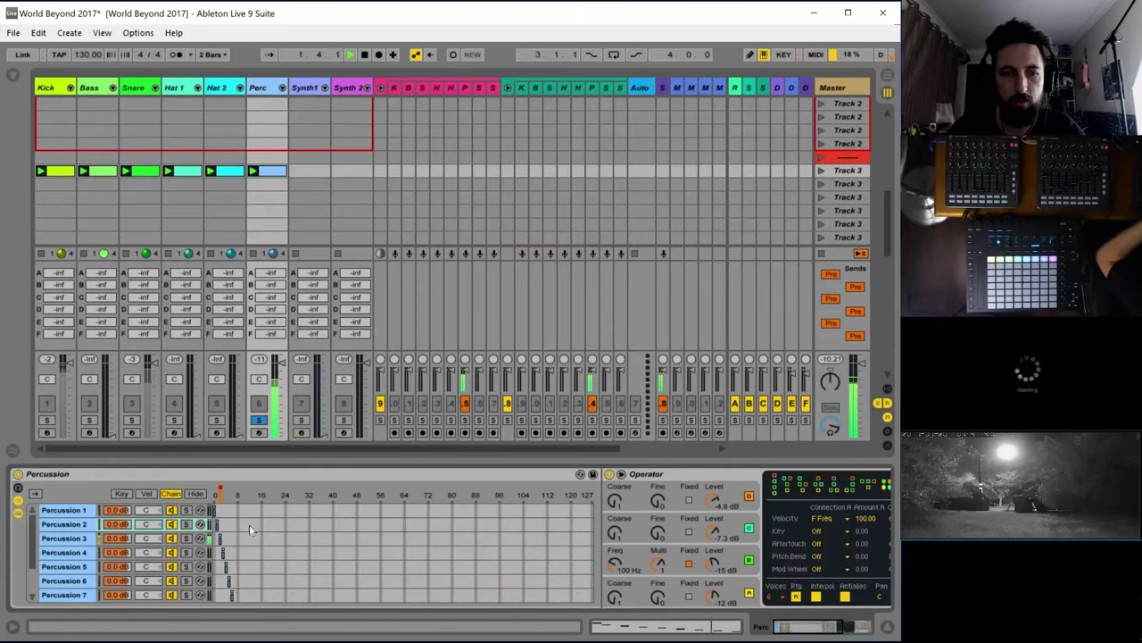
left_click(75, 539)
left_click(196, 493)
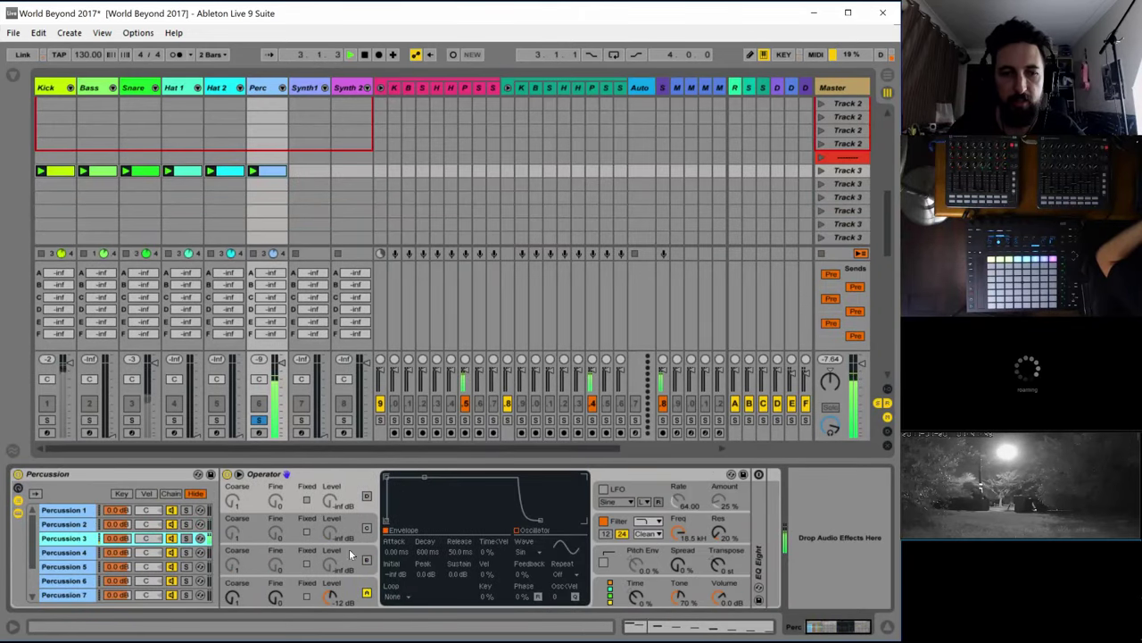
Enable Operator's oscillator B at -9.8 dB and shape its envelope with a 216 ms decay and -inf sustain
left_click(354, 587)
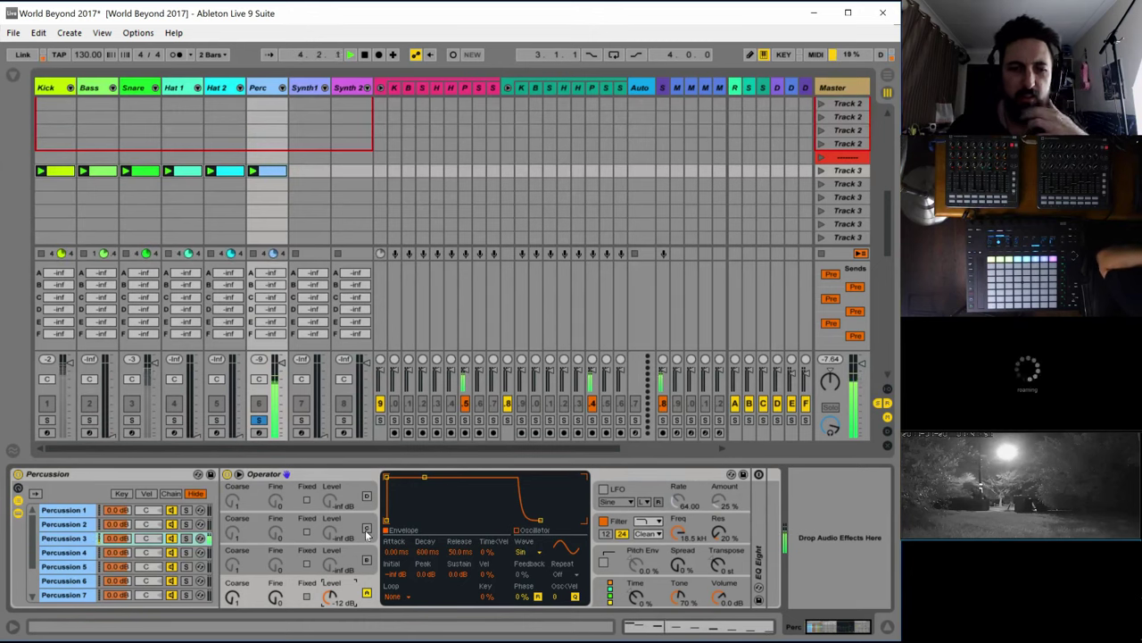
left_click(367, 561)
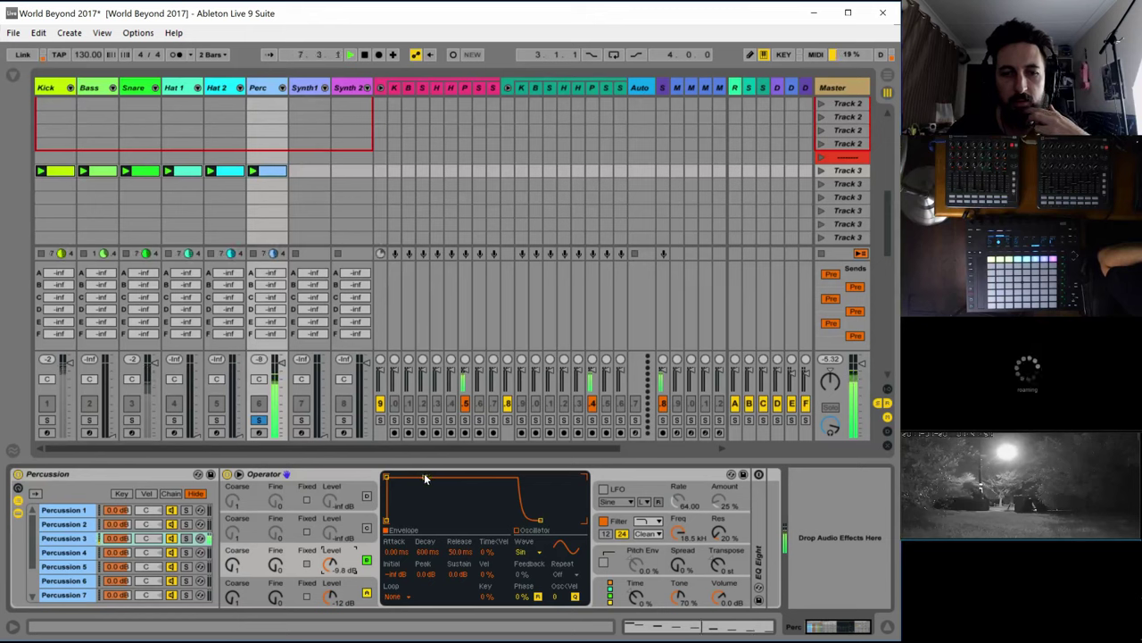
left_click_drag(424, 476, 420, 520)
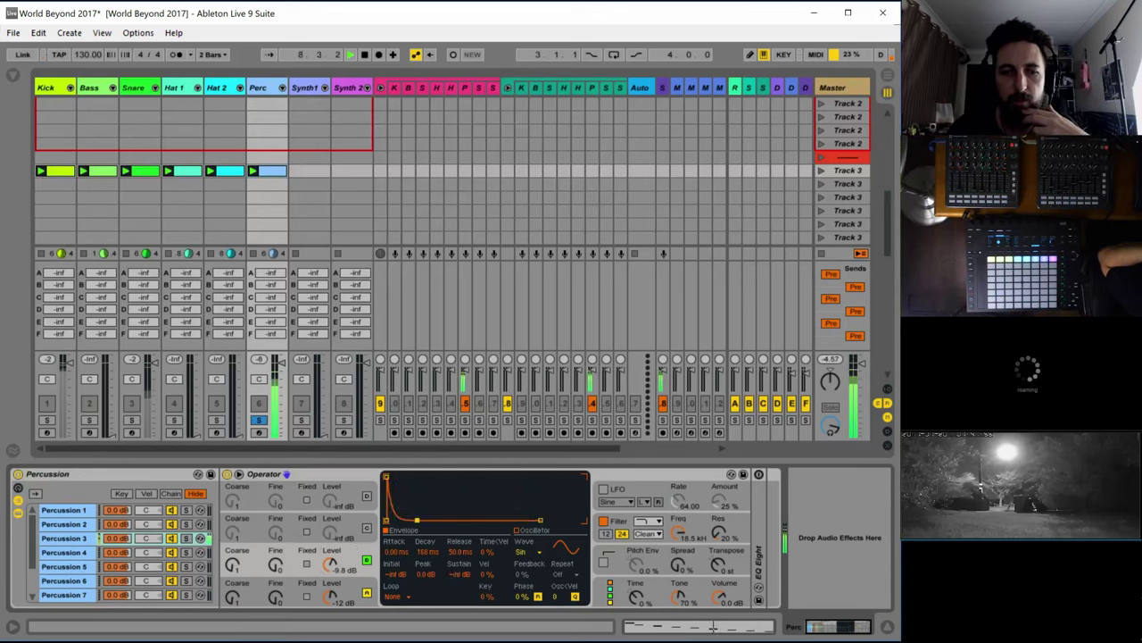
Shape oscillator A's envelope with a decay of about 519 ms and -inf sustain, and select oscillator B's Coarse tuning
left_click(354, 585)
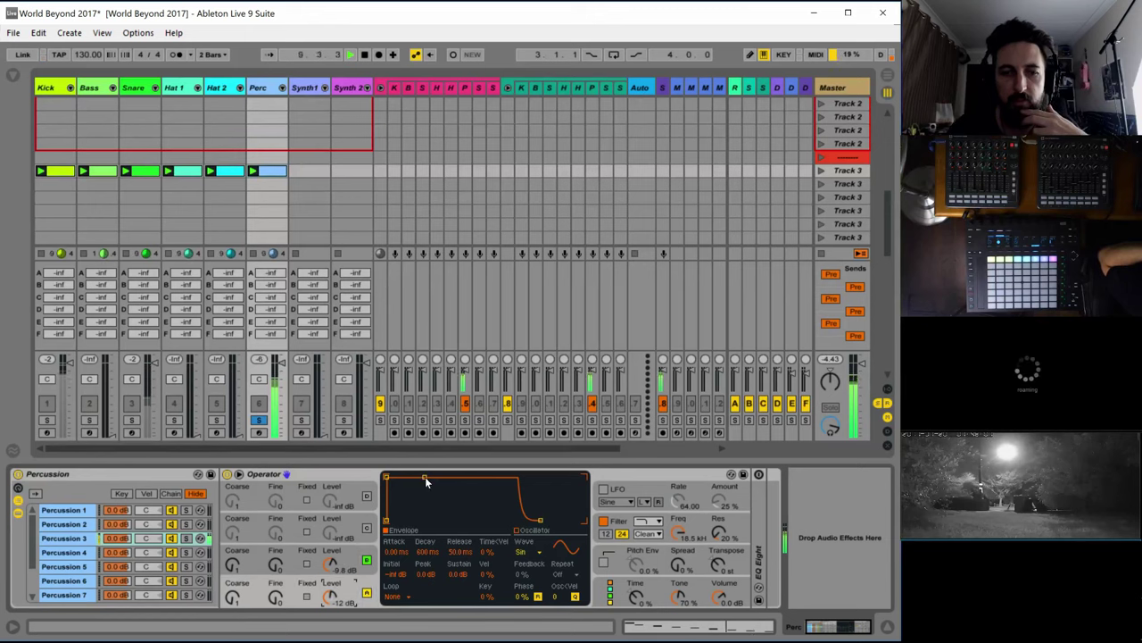
left_click_drag(425, 477, 416, 519)
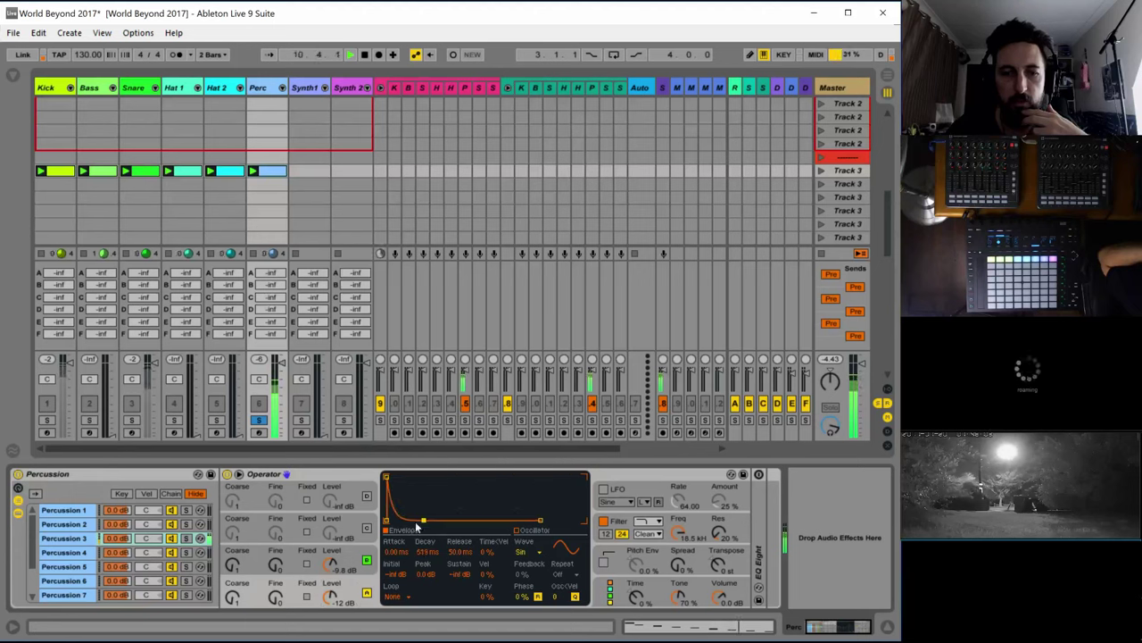
left_click(235, 569)
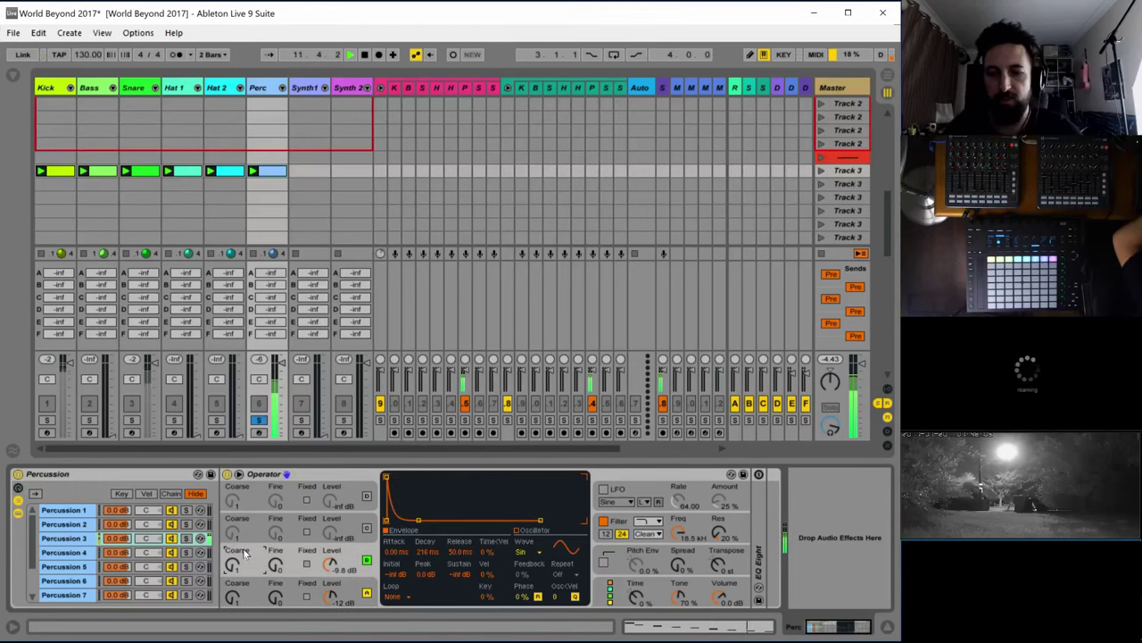
Enable Operator oscillators C and D on Percussion 3, with coarse ratios 3 and 4 and levels of -14 dB and -8.9 dB
left_click(367, 527)
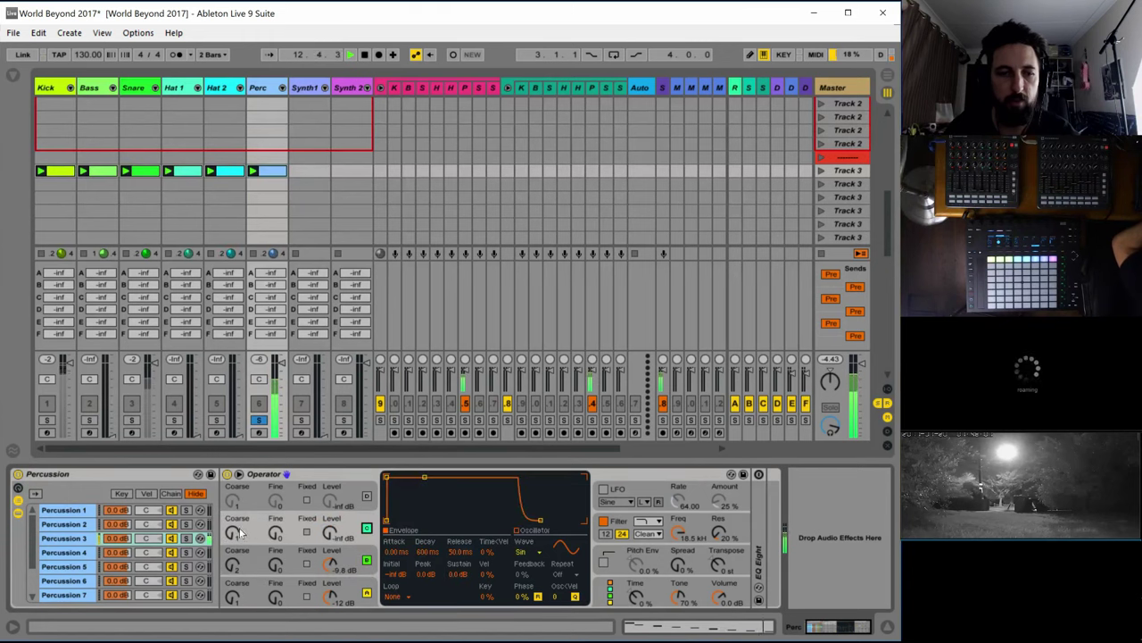
left_click(367, 498)
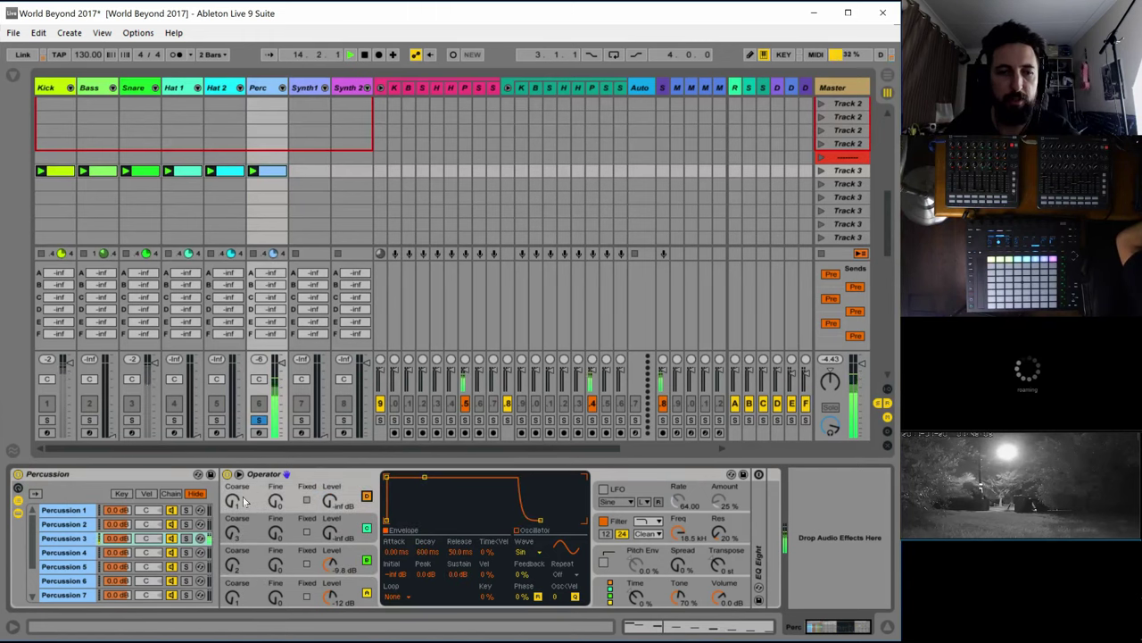
left_click_drag(329, 533, 331, 498)
left_click(329, 500)
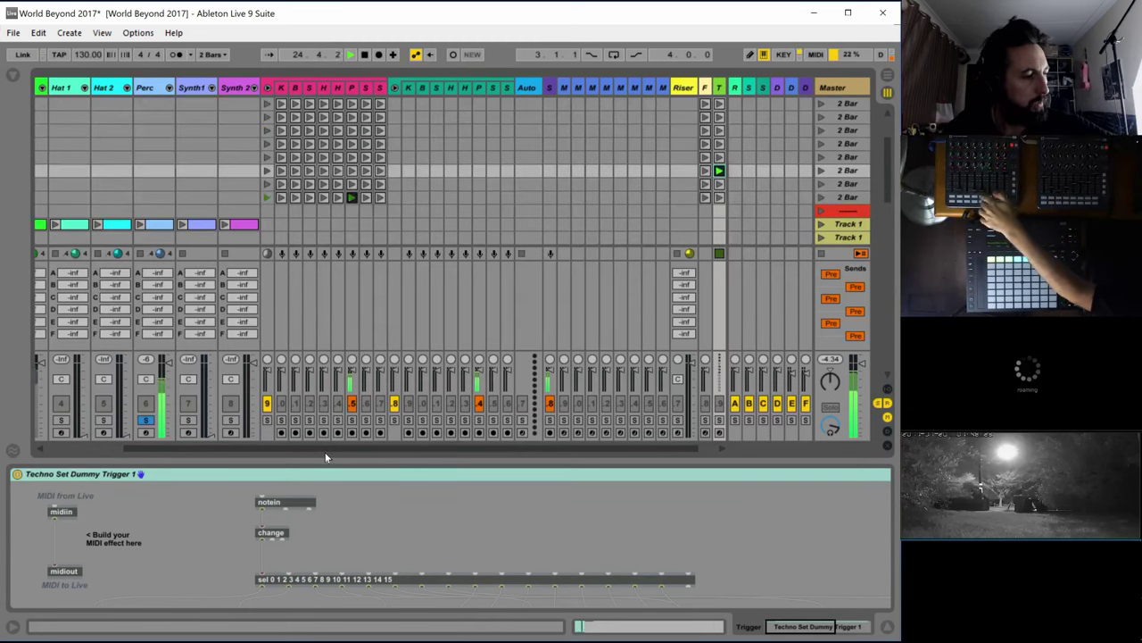
Reopen the Perc track's Operator and shape decaying envelopes with -inf sustain: about 450 ms for oscillator C and 2.63 s for D
left_click_drag(329, 454, 191, 448)
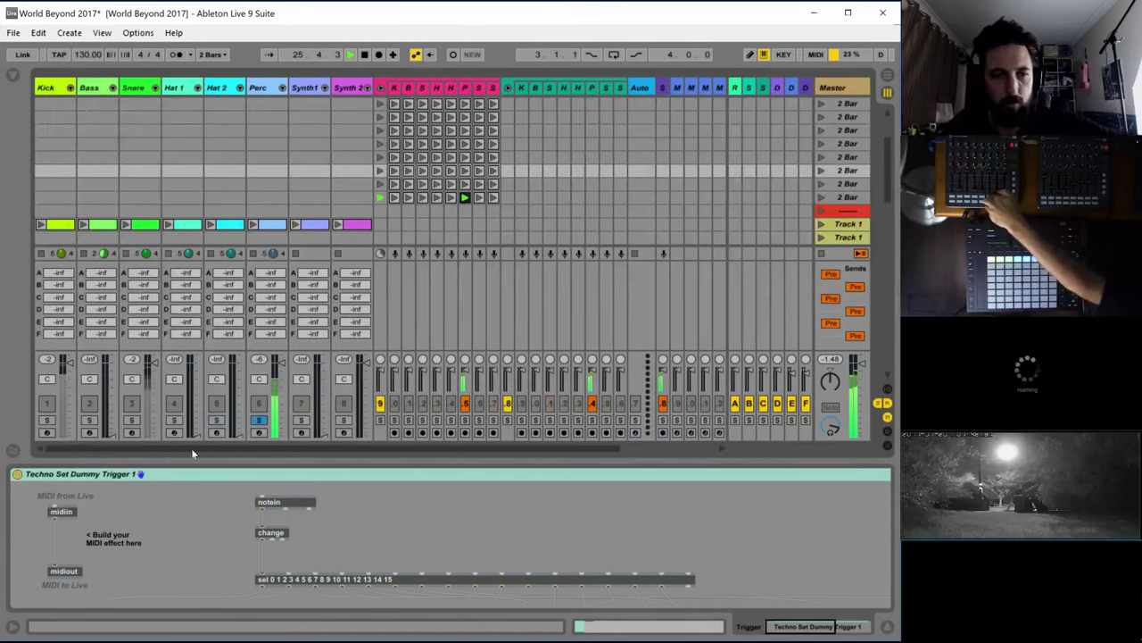
left_click(263, 89)
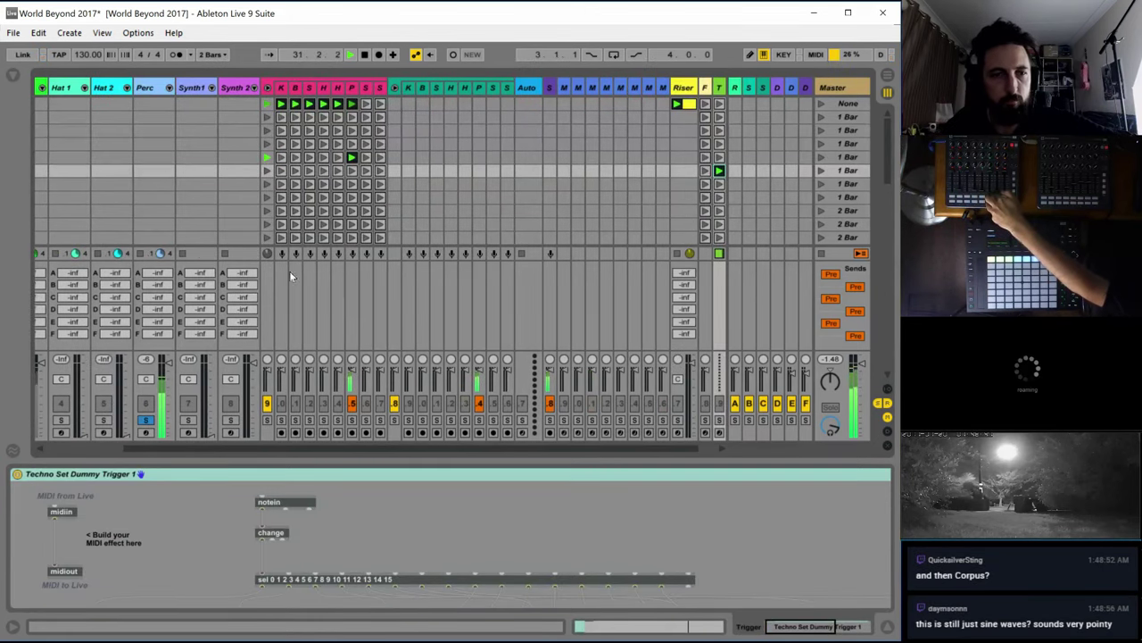
left_click(259, 89)
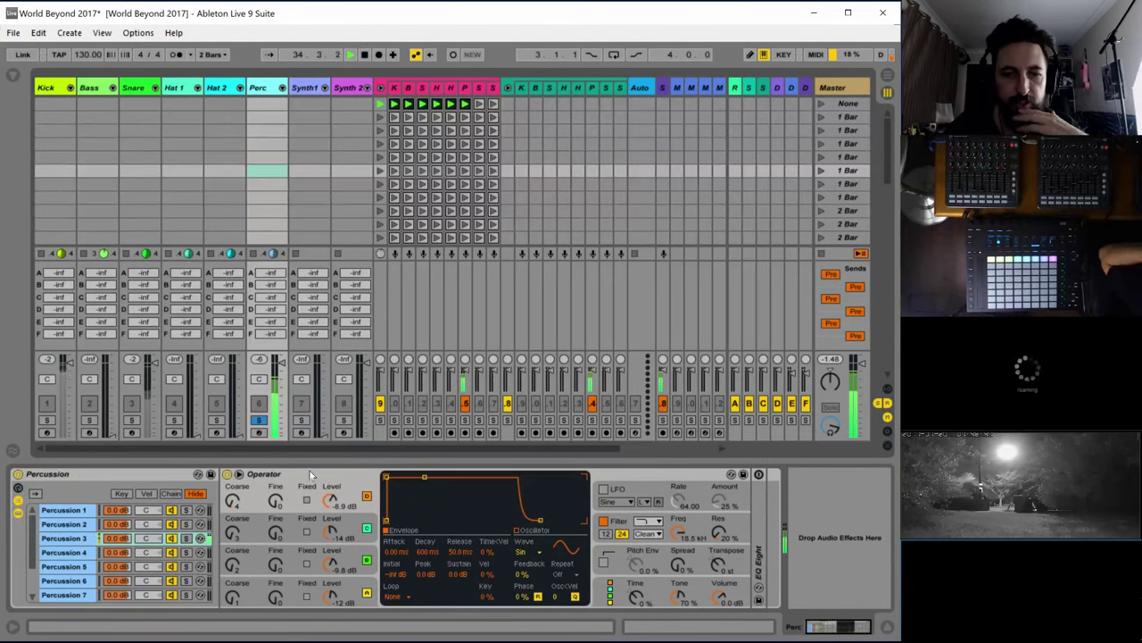
left_click(348, 561)
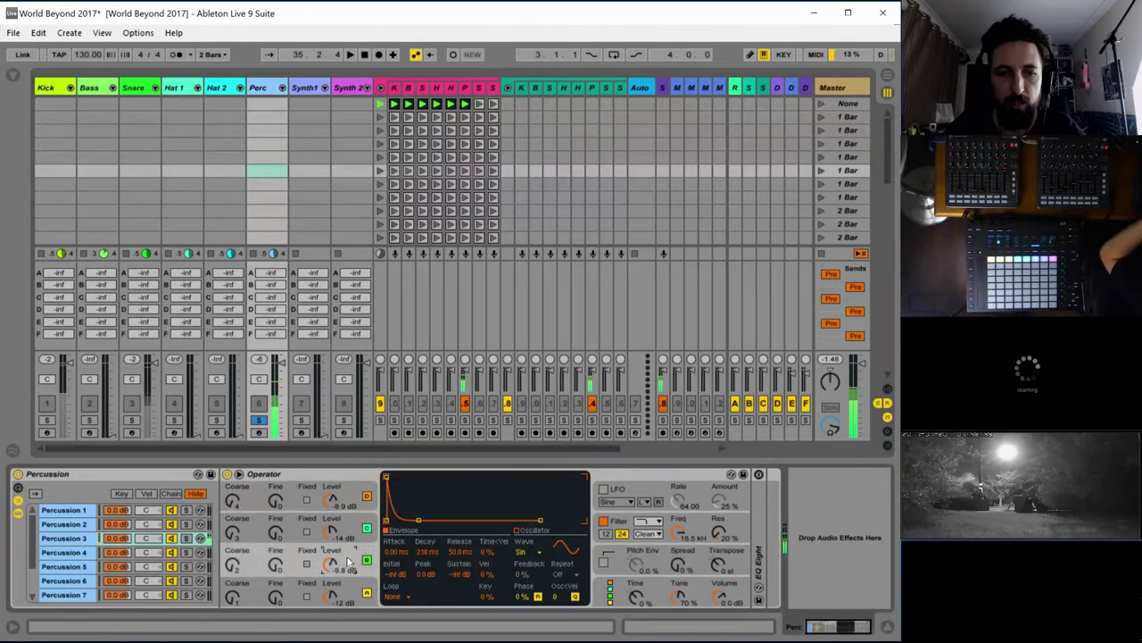
left_click(354, 534)
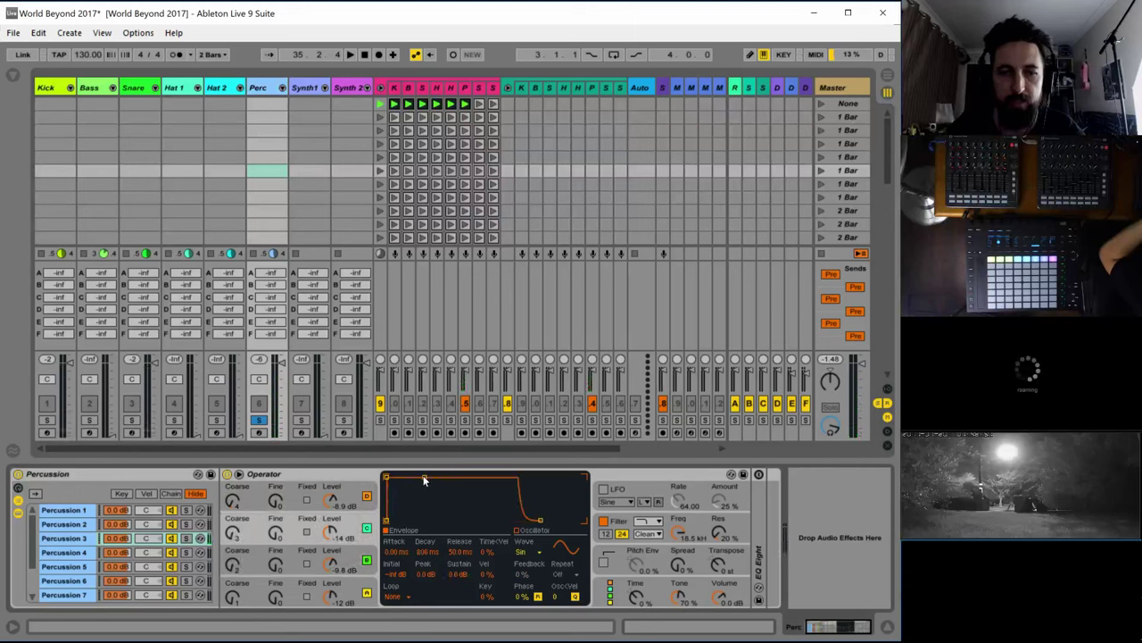
left_click_drag(424, 481, 432, 520)
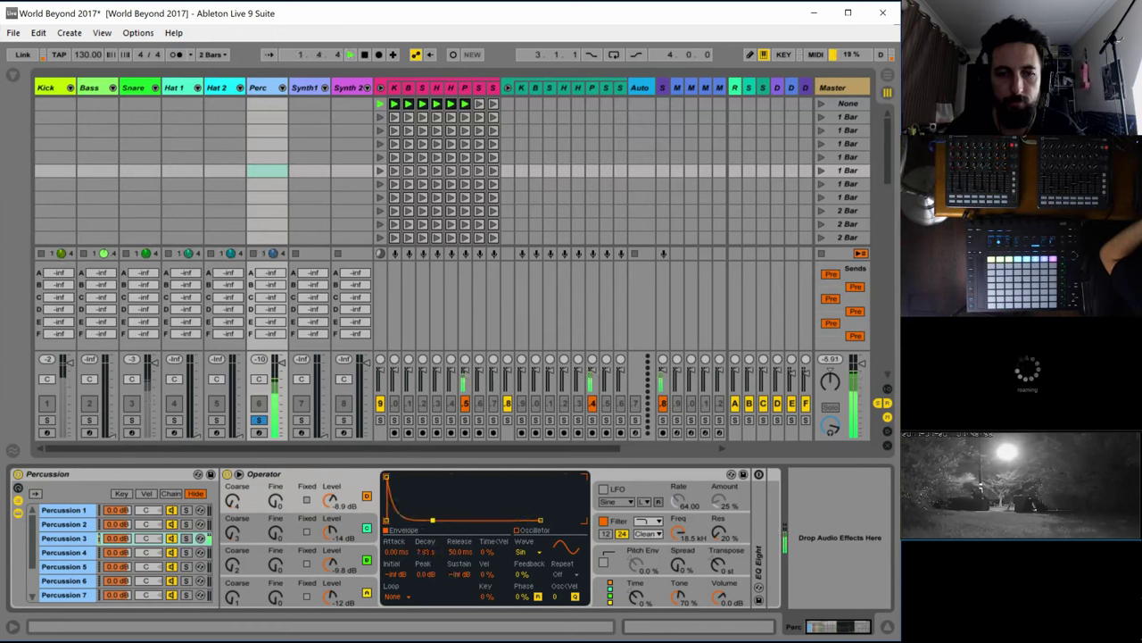
Audition coarse ratios for oscillator D during playback, settle on 4, and raise its level to -3.8 dB
key("space")
left_click(231, 501)
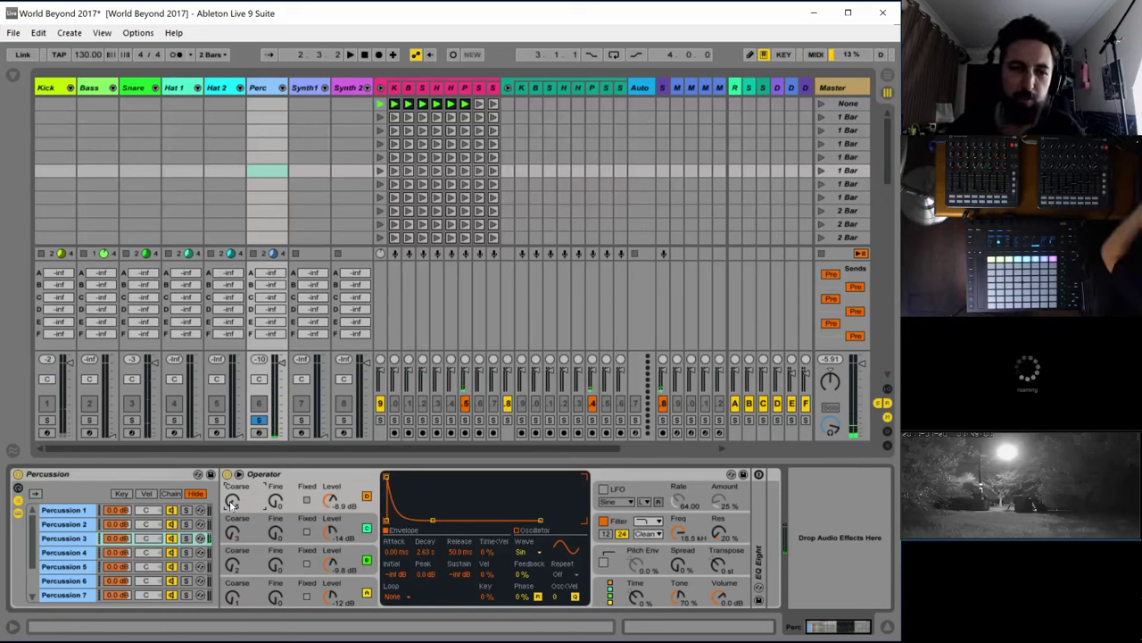
key("space")
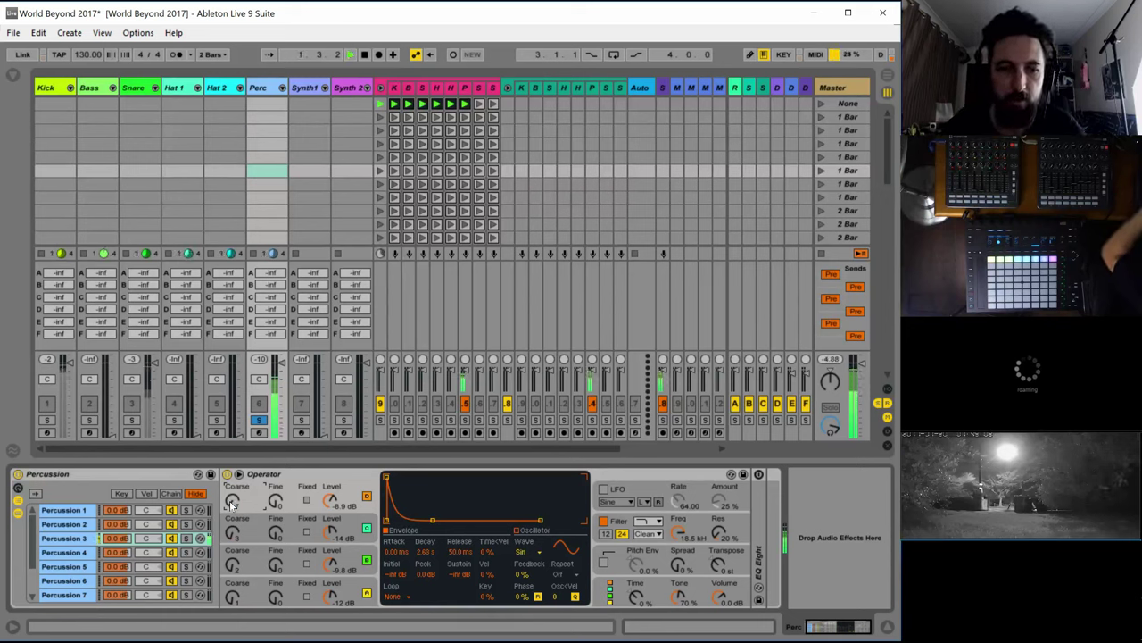
left_click_drag(327, 504, 328, 484)
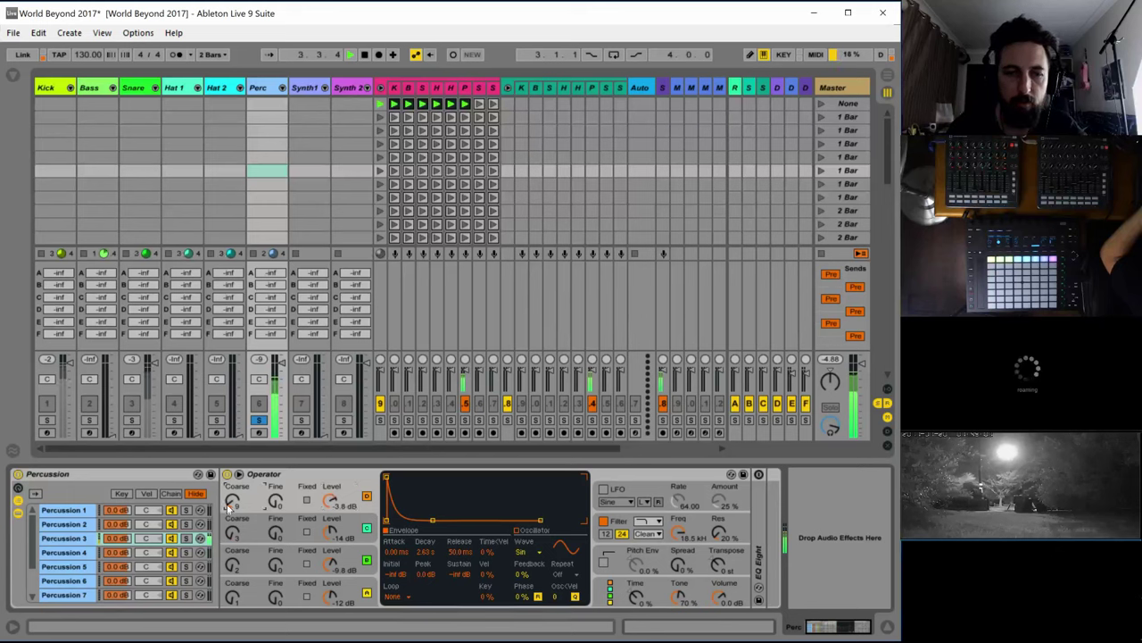
key("space")
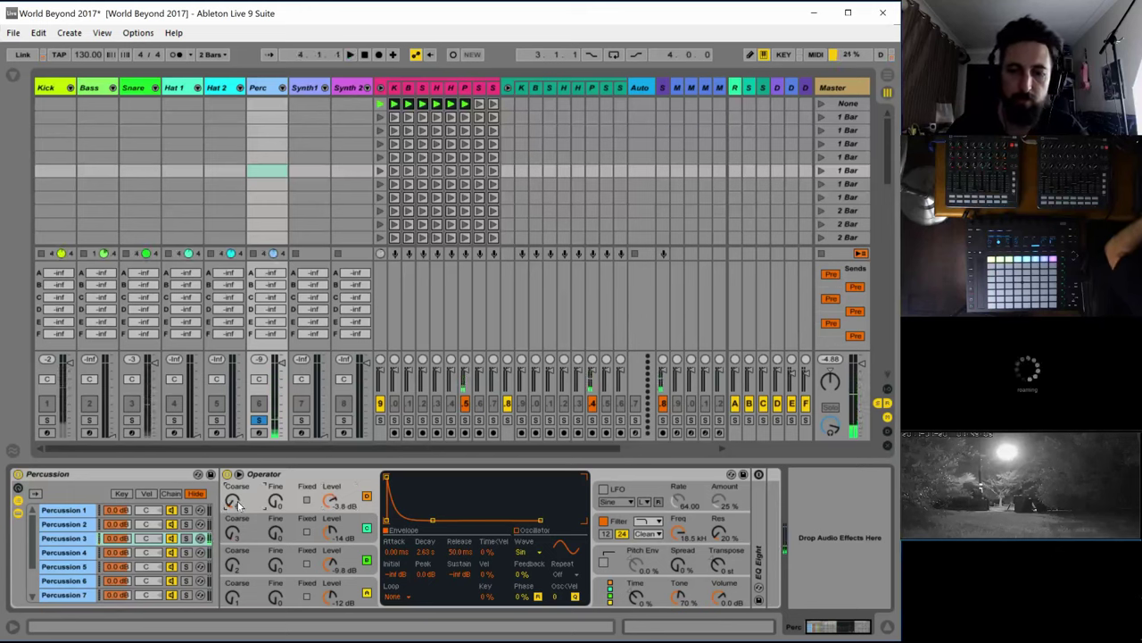
key("space")
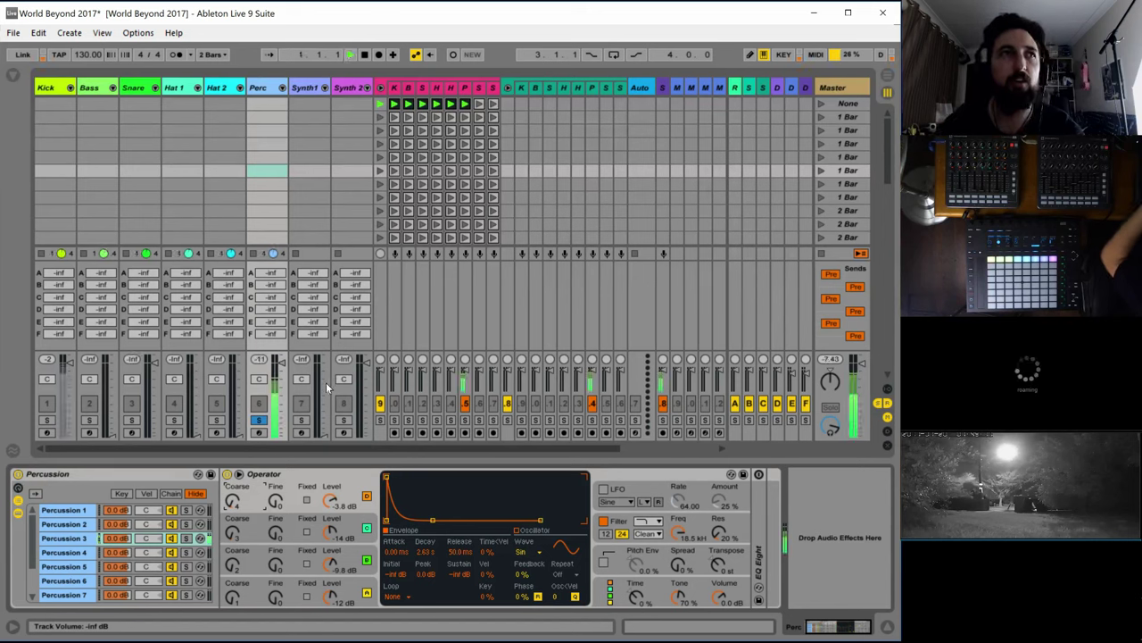
key("space")
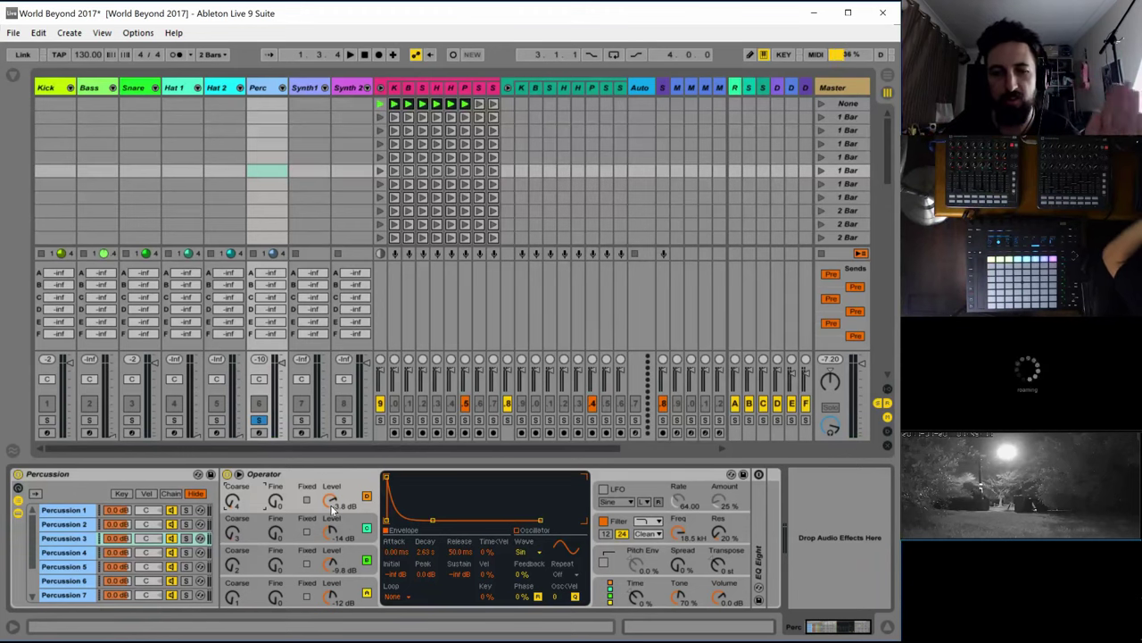
key("space")
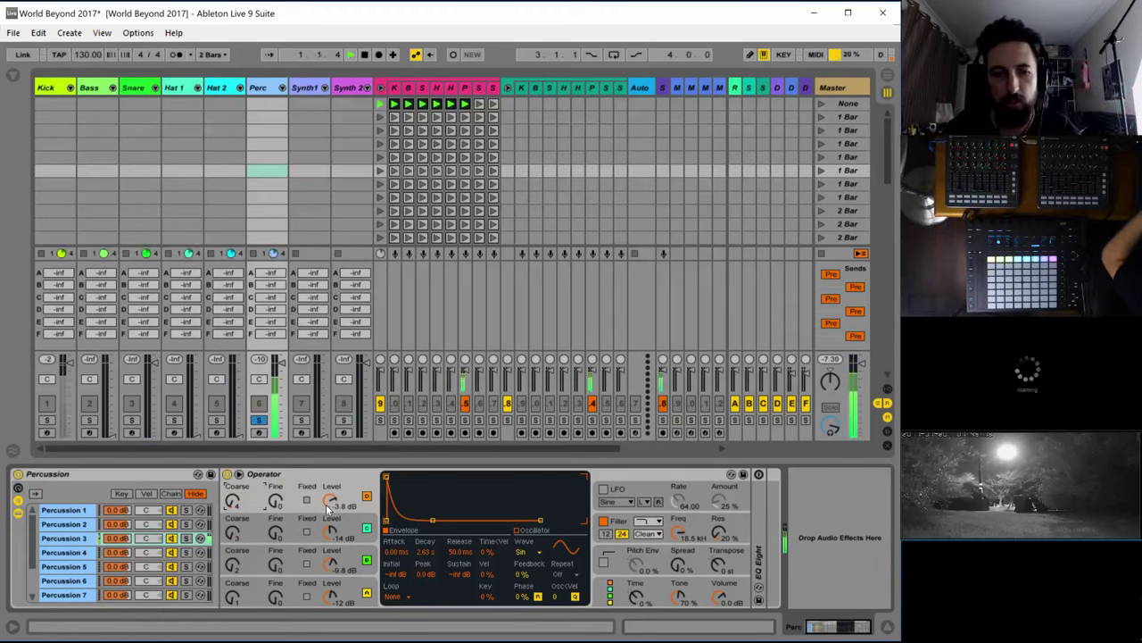
key("space")
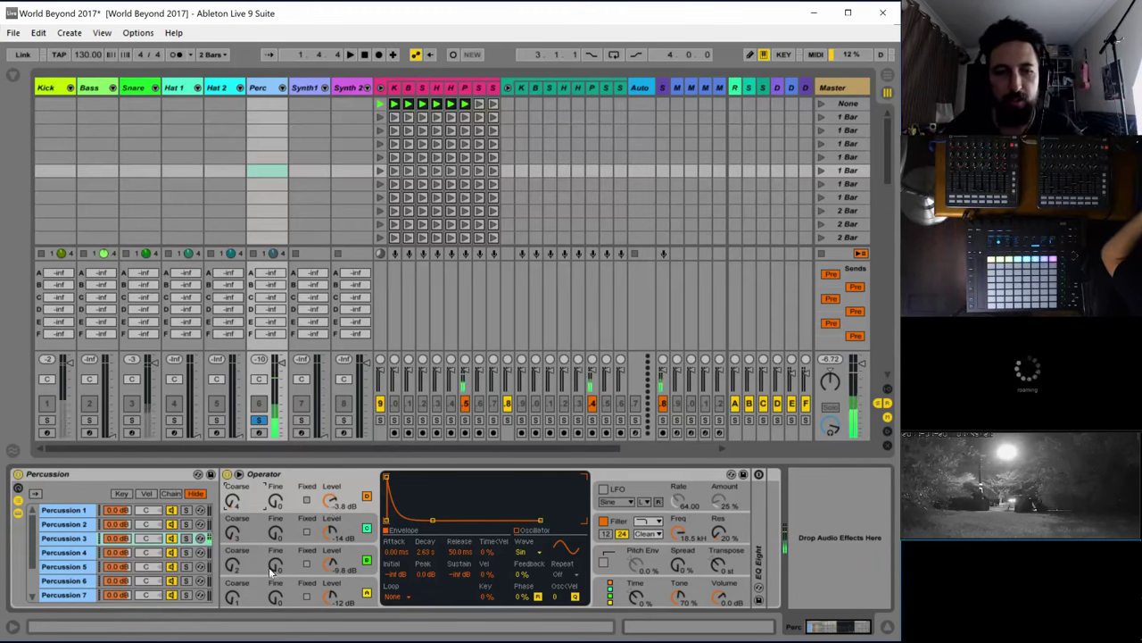
Detune the modulating oscillators during playback by setting fine to 48 on B, 28 on C and 75 on D
left_click_drag(272, 566, 272, 555)
left_click(276, 532)
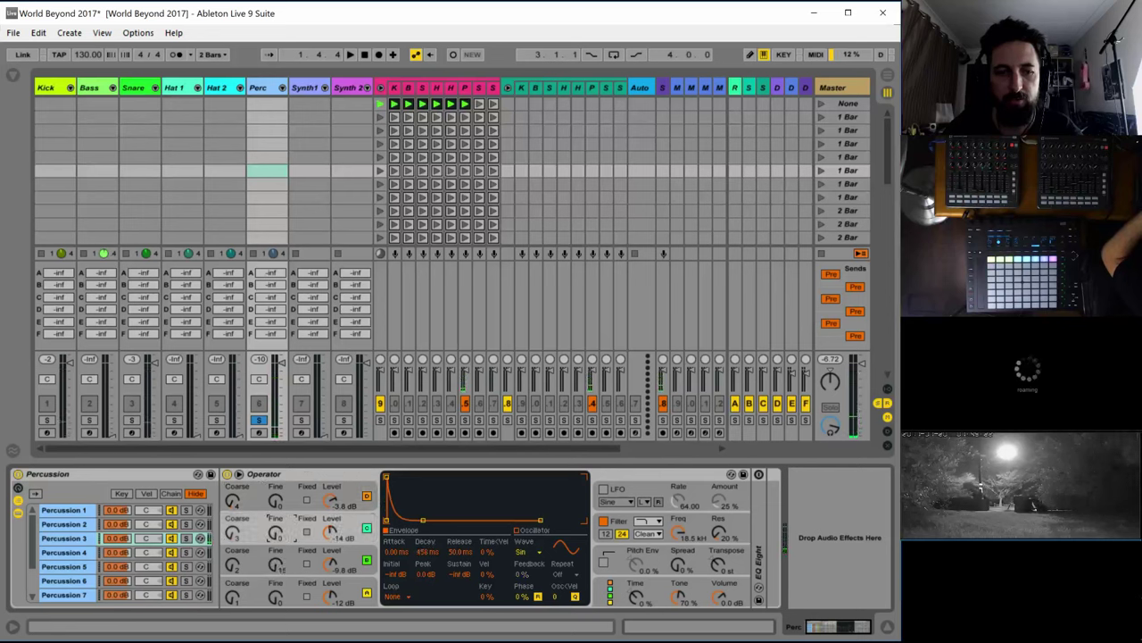
left_click(278, 502)
key("space")
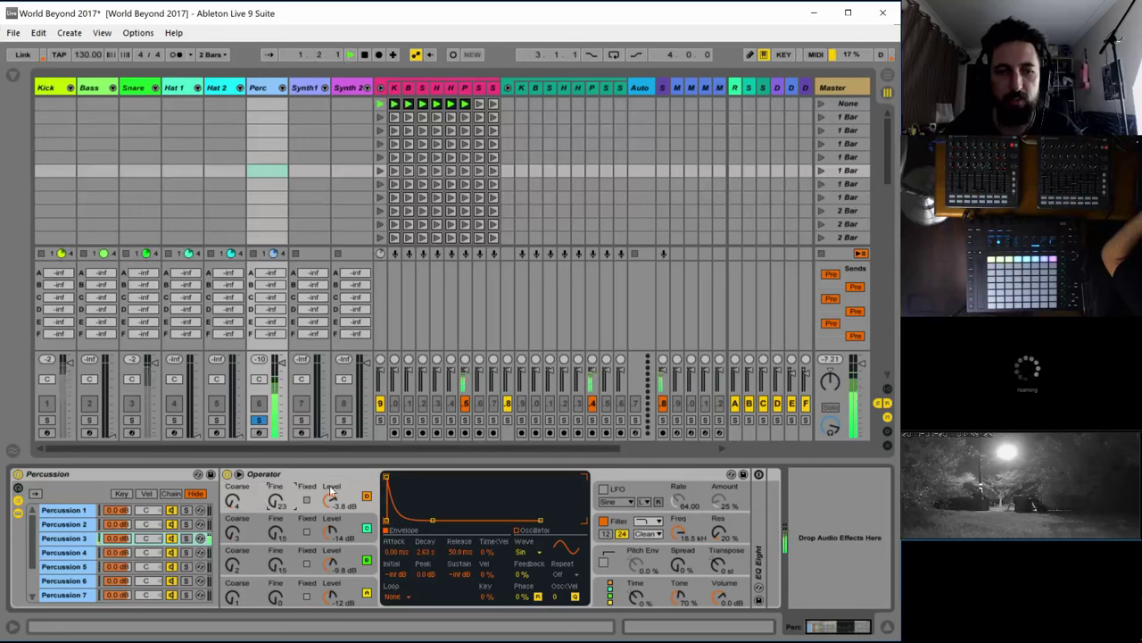
left_click_drag(276, 532, 276, 553)
left_click(276, 563)
left_click(275, 532)
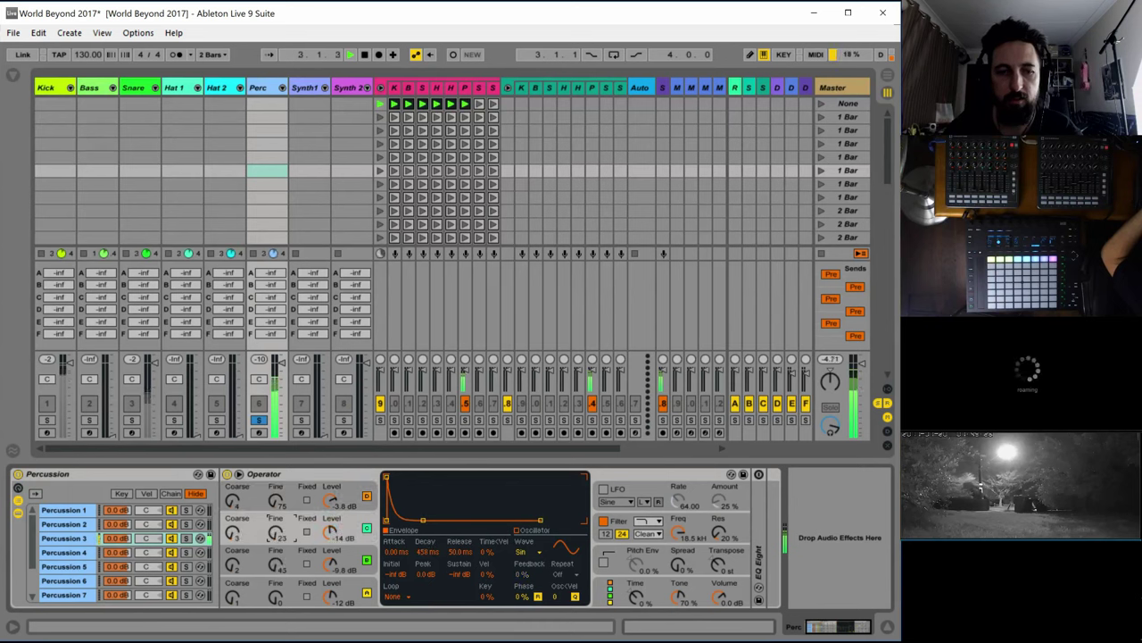
left_click(276, 560)
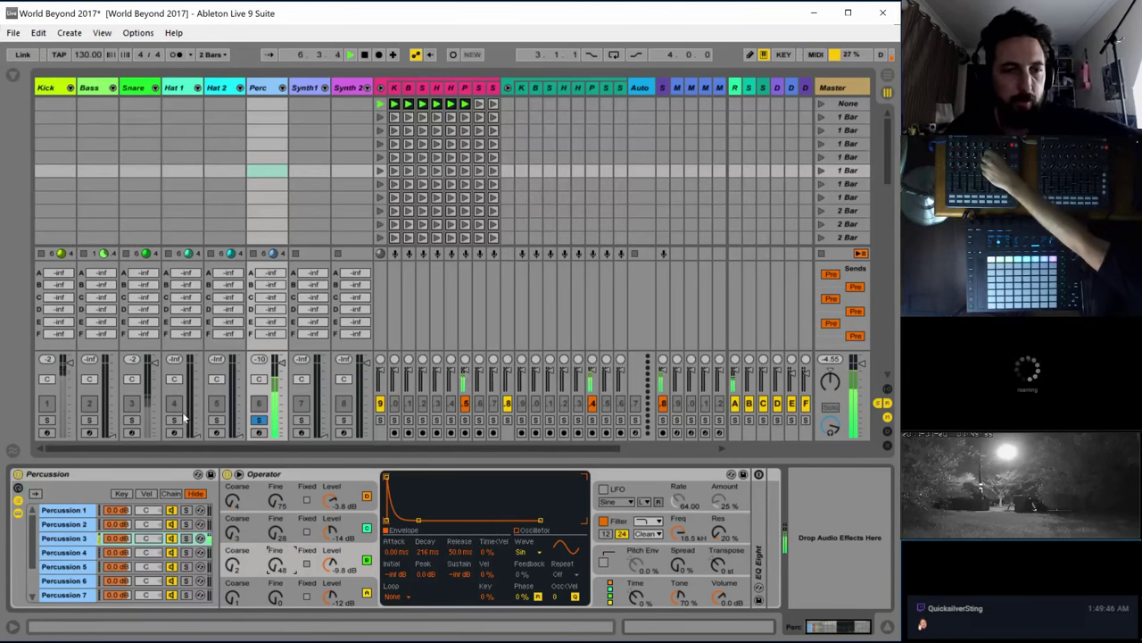
Take the Perc track out of solo and adjust Macro 1 in the C-Short Delay return's effect rack
left_click(258, 422)
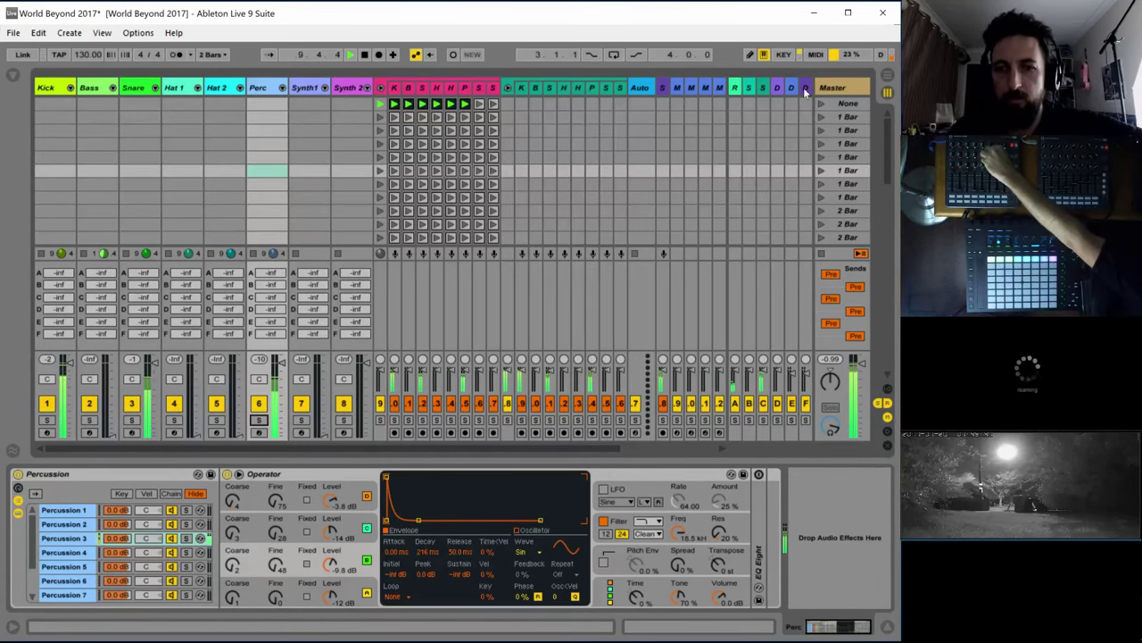
left_click(766, 90)
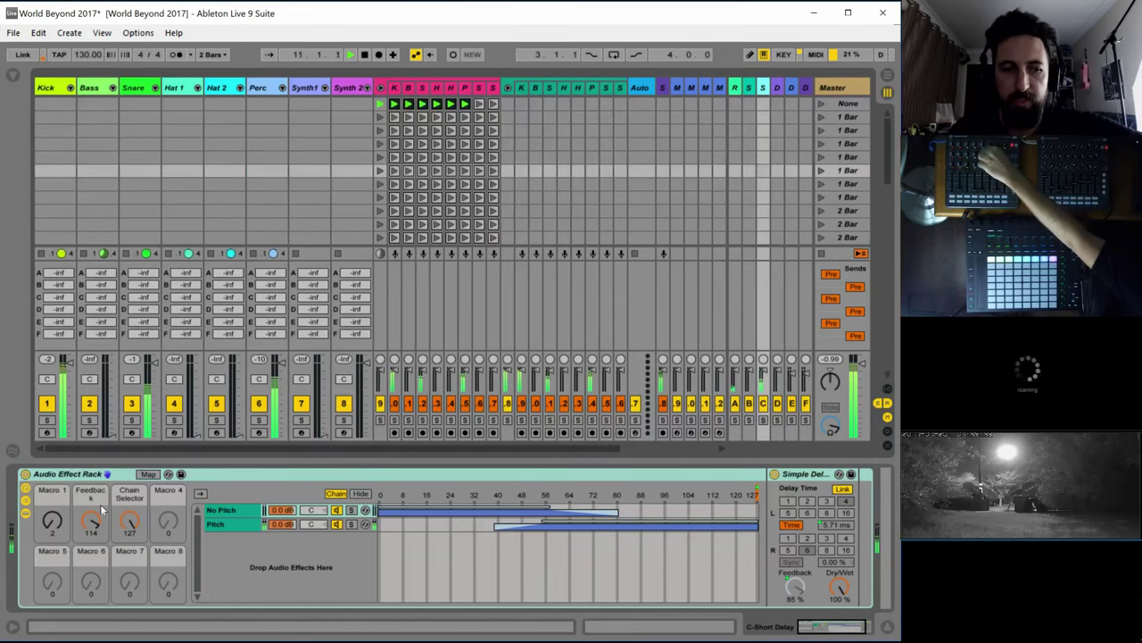
left_click_drag(52, 530, 51, 520)
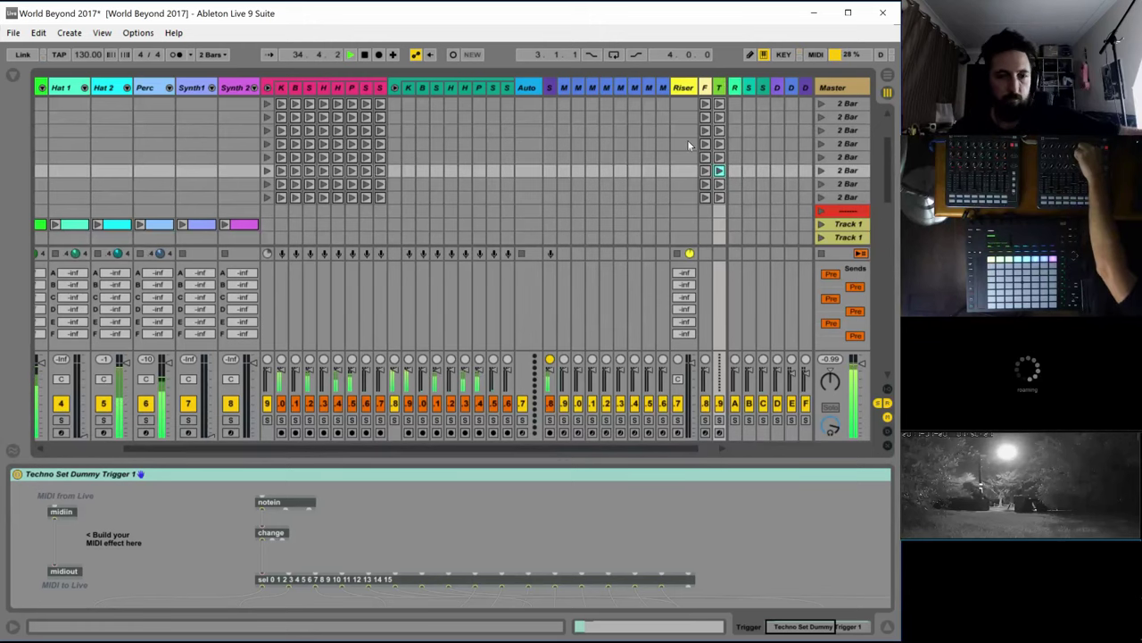
Reopen the Perc track's Operator, set oscillator C's level to -12 dB and raise its envelope sustain to about -10 dB during playback
left_click(150, 87)
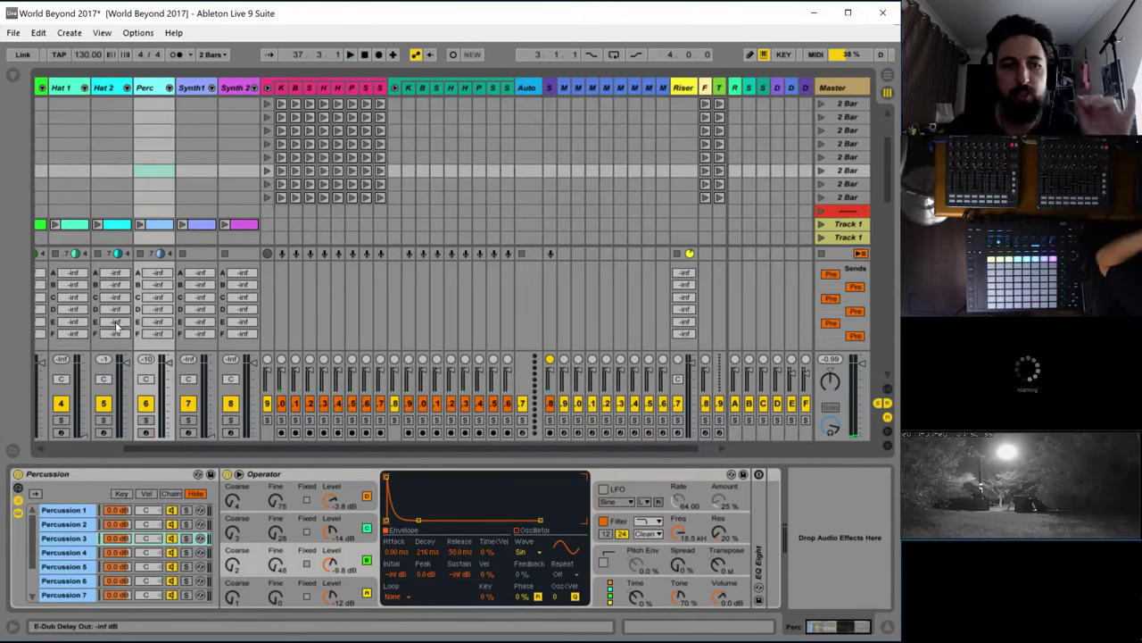
left_click(843, 630)
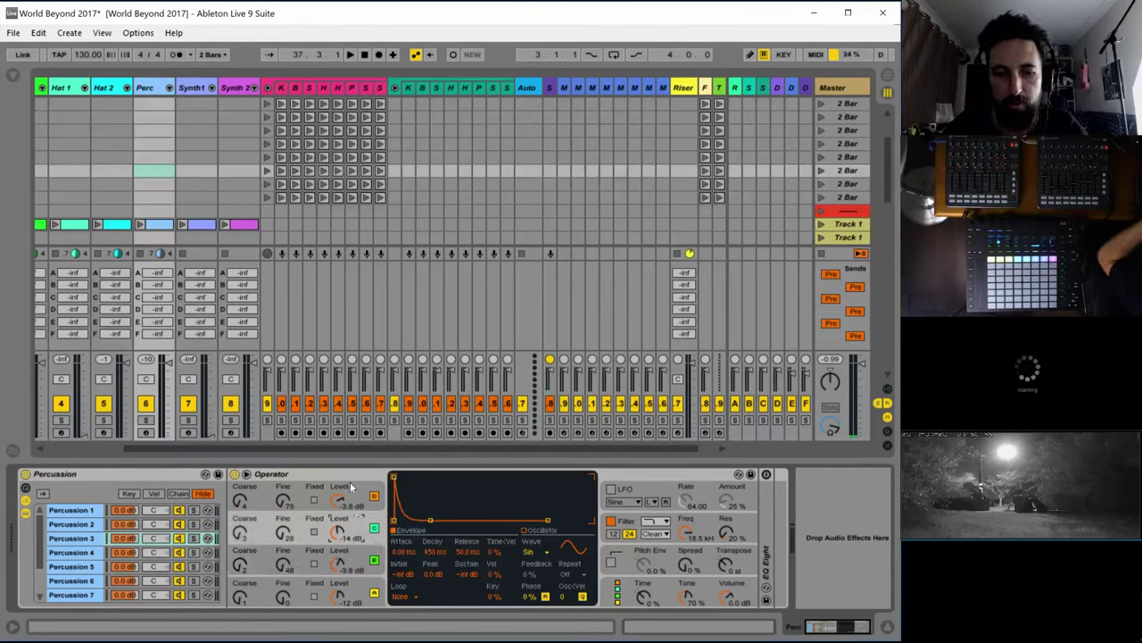
key("space")
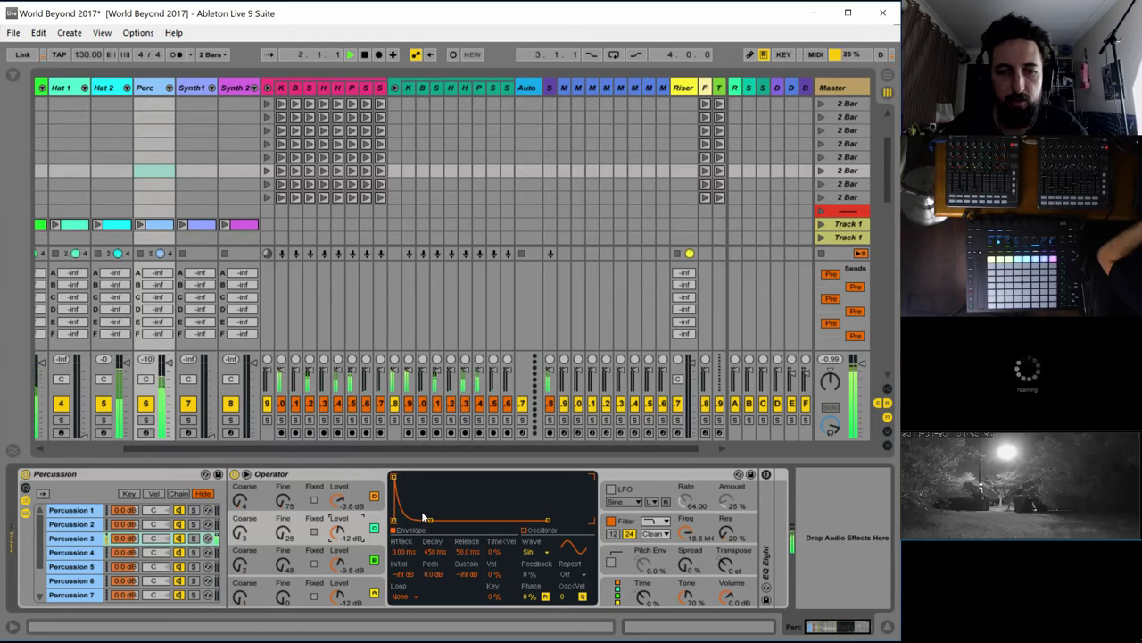
left_click_drag(430, 524, 440, 492)
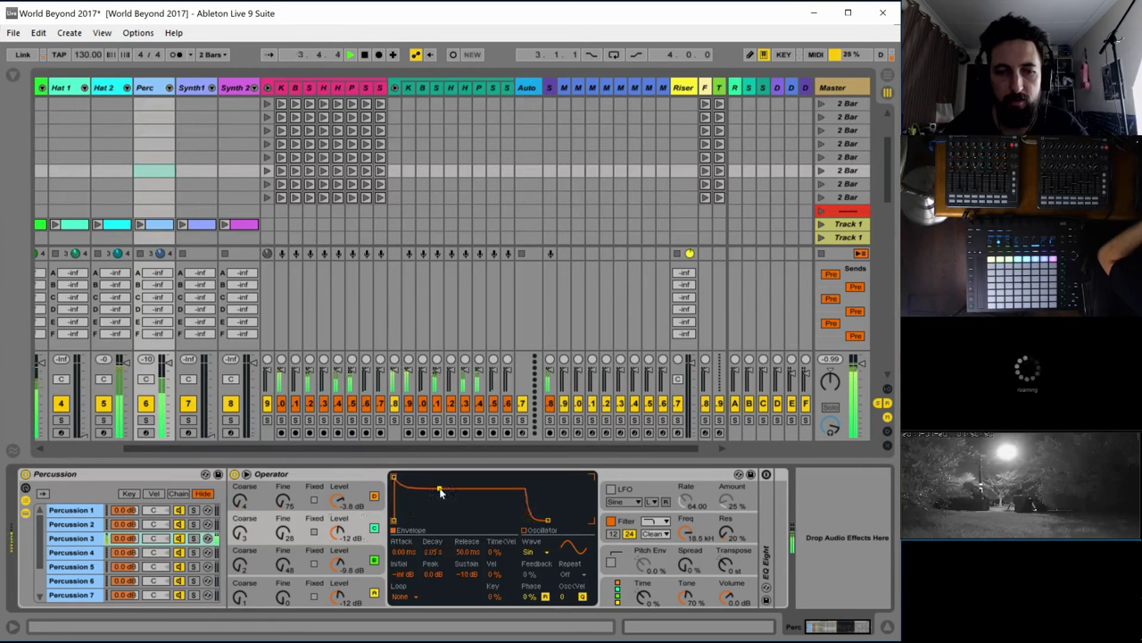
Try a longer decay on oscillator B's envelope
left_click(350, 488)
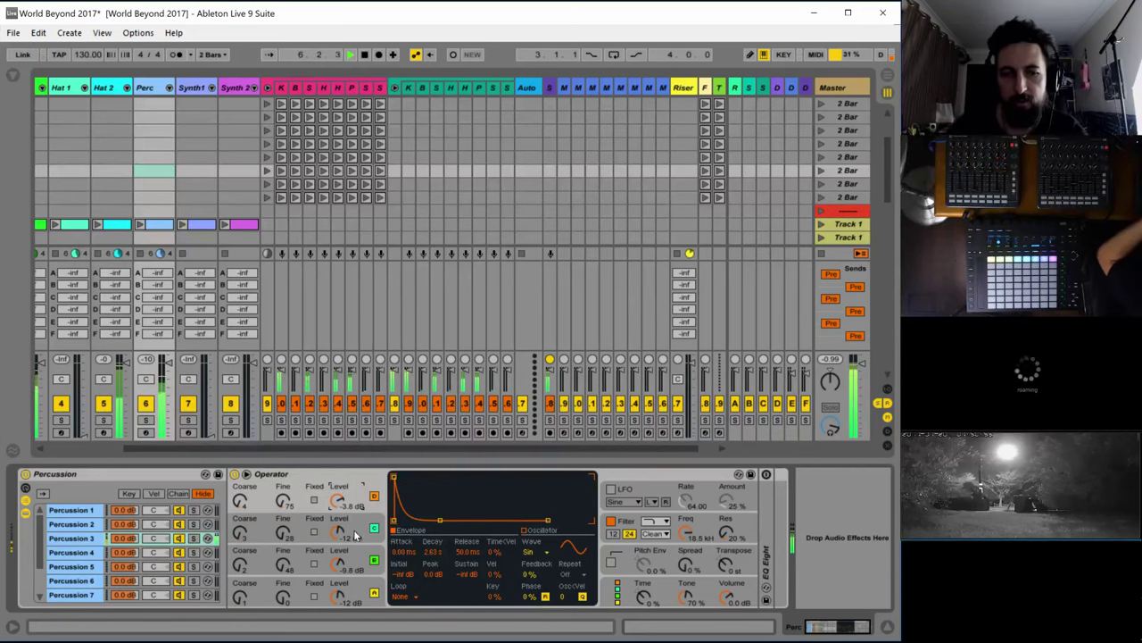
left_click(374, 559)
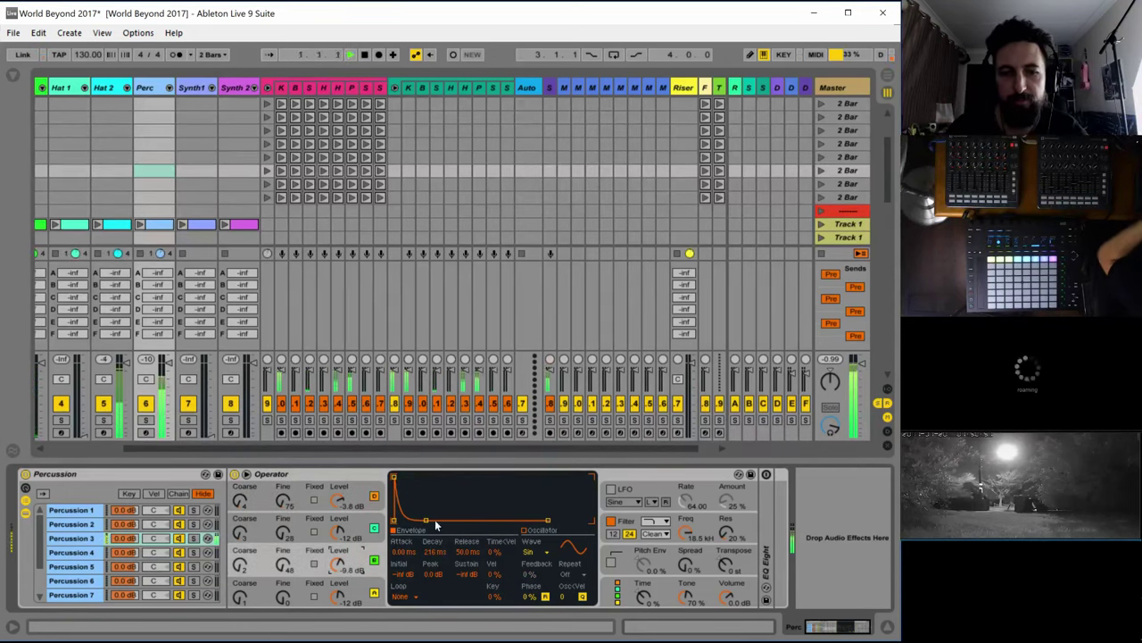
mouse_move(423, 516)
left_mouse_down()
mouse_move(434, 513)
mouse_move(425, 520)
left_mouse_up()
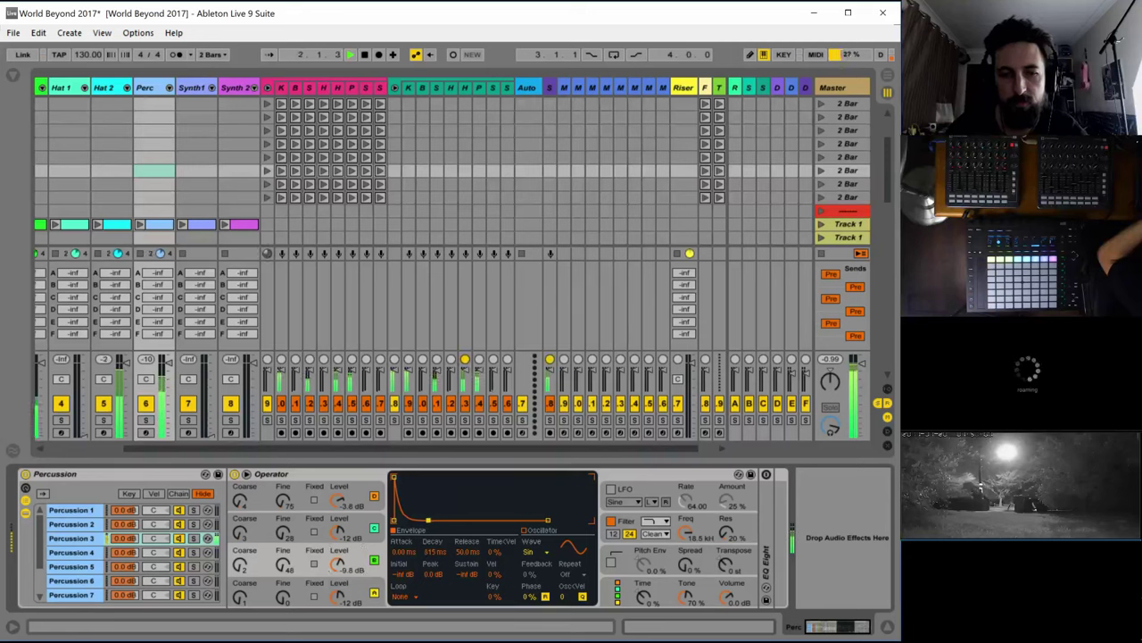
Set oscillator B's waveform to Square 3, edit its harmonic bars into a User wave, and play the result
left_click(532, 552)
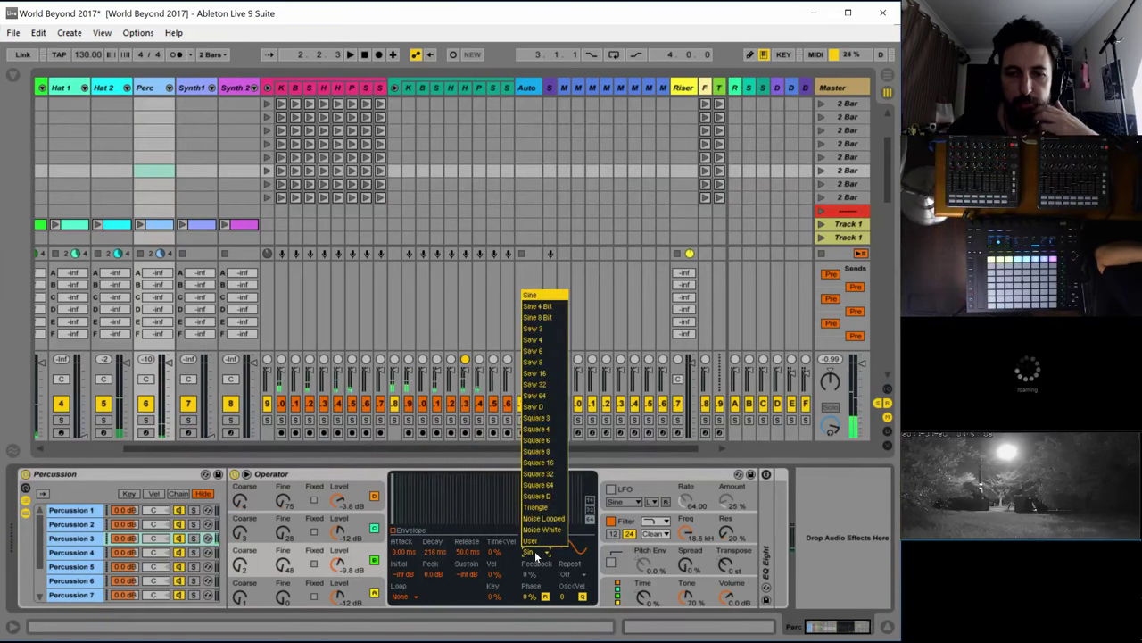
left_click(544, 418)
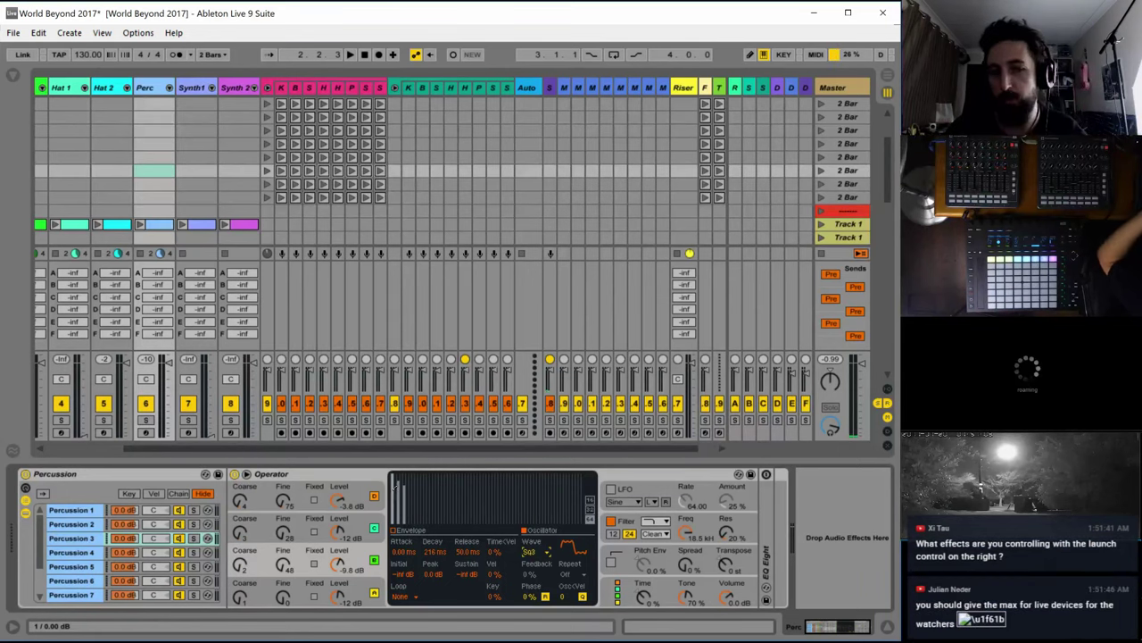
left_click_drag(398, 486, 450, 502)
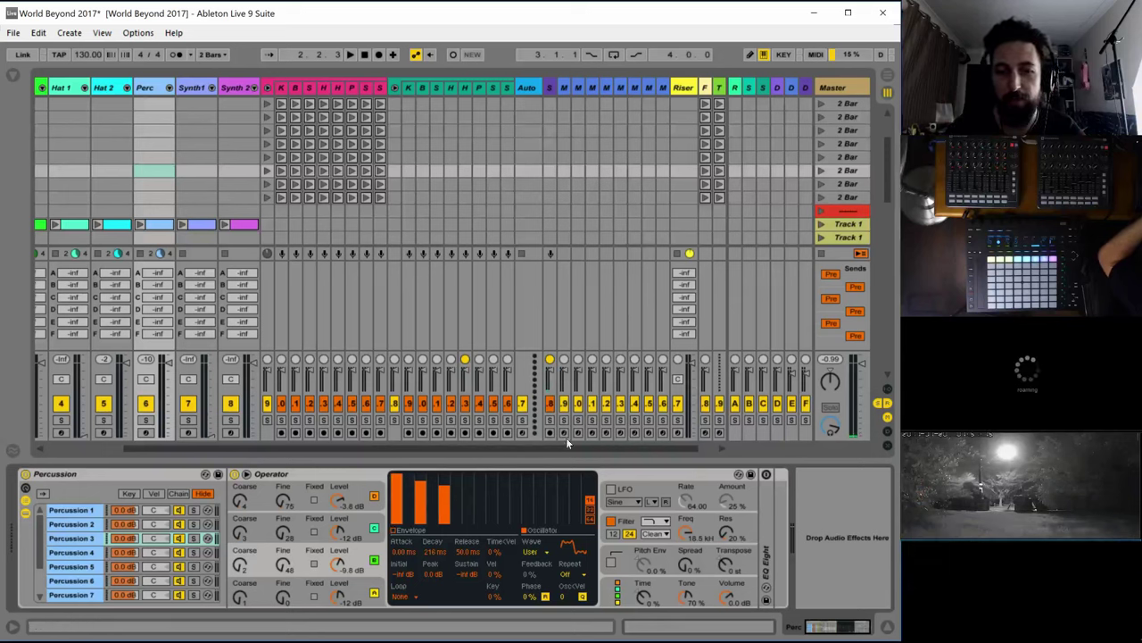
key("space")
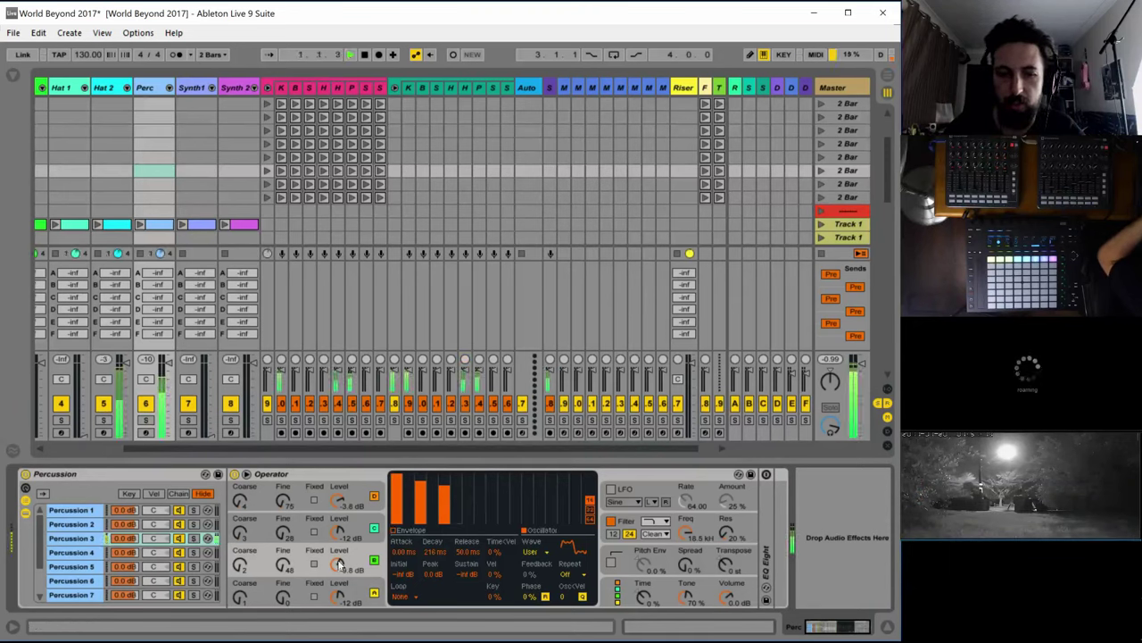
Try a redrawn set of upper harmonics for oscillator B, replace it with the Sine 4 Bit waveform, and resume playback
left_click_drag(340, 563, 340, 585)
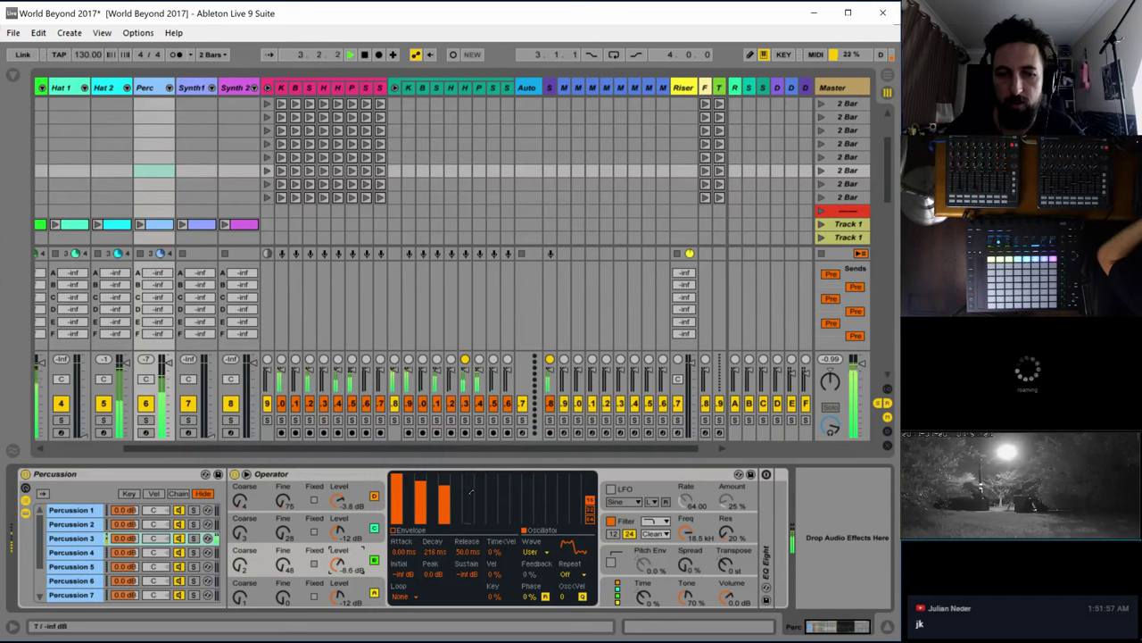
mouse_move(471, 491)
left_mouse_down()
mouse_move(574, 469)
mouse_move(457, 511)
left_mouse_up()
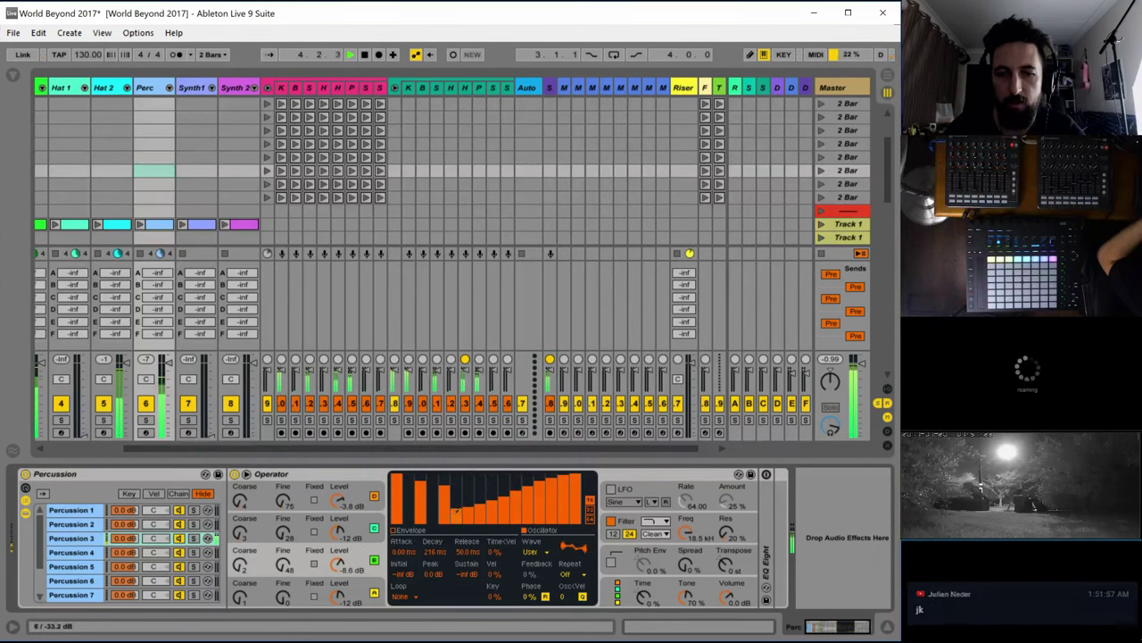
key("space")
left_click(534, 552)
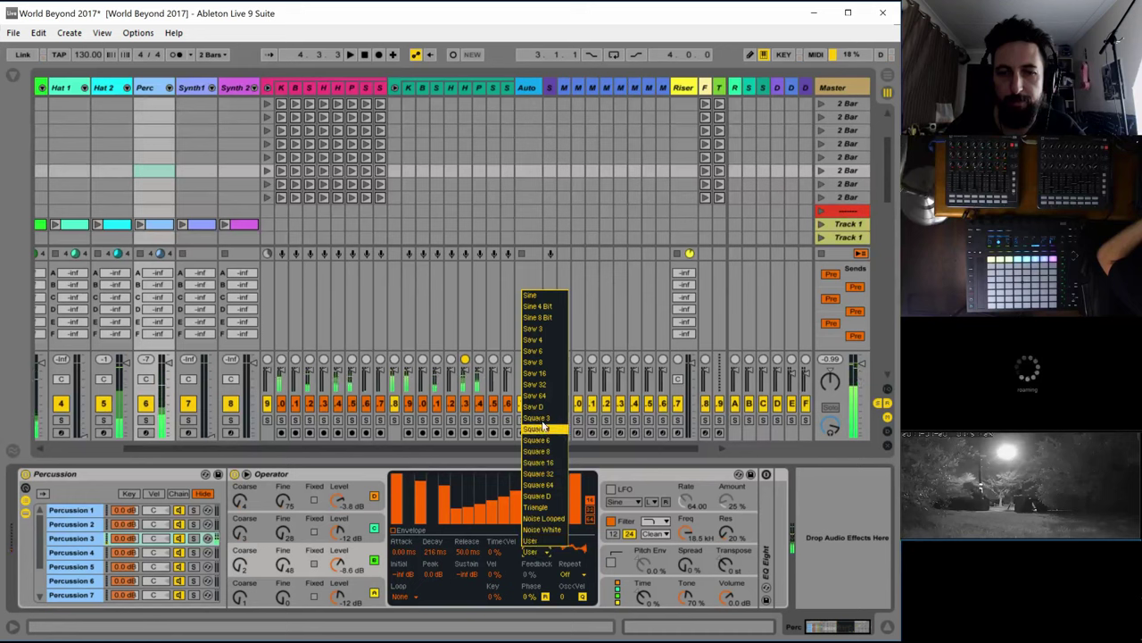
left_click(542, 307)
key("space")
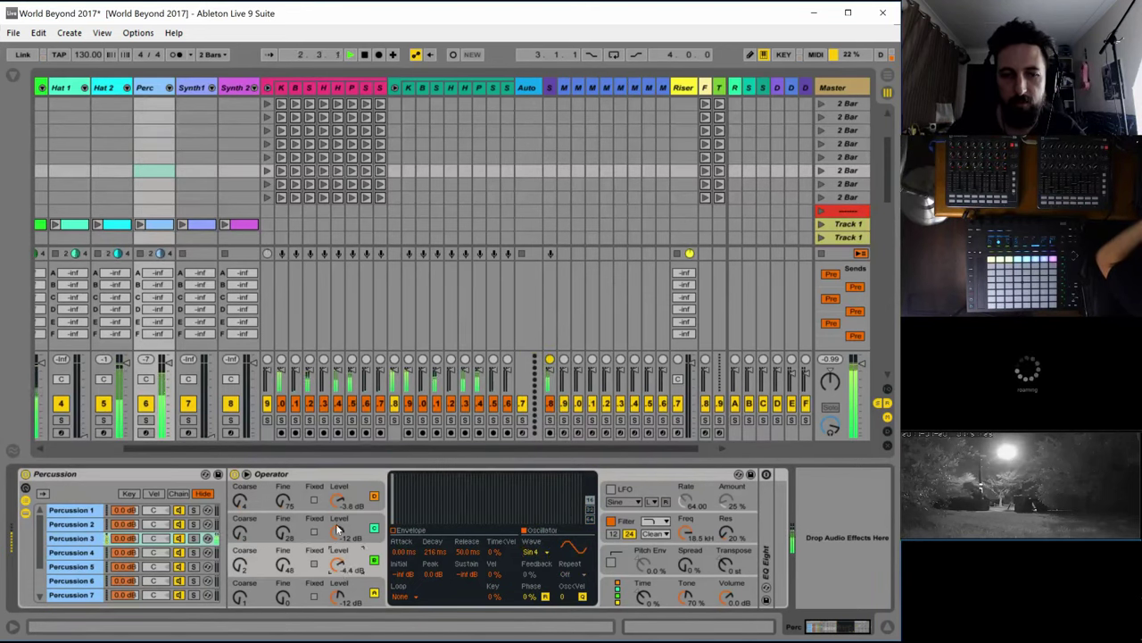
Set the levels of oscillators C, B and D to -8.6, -6.0 and -14 dB, and the global Time to 3%
left_click_drag(338, 530, 337, 516)
left_click_drag(337, 561, 338, 566)
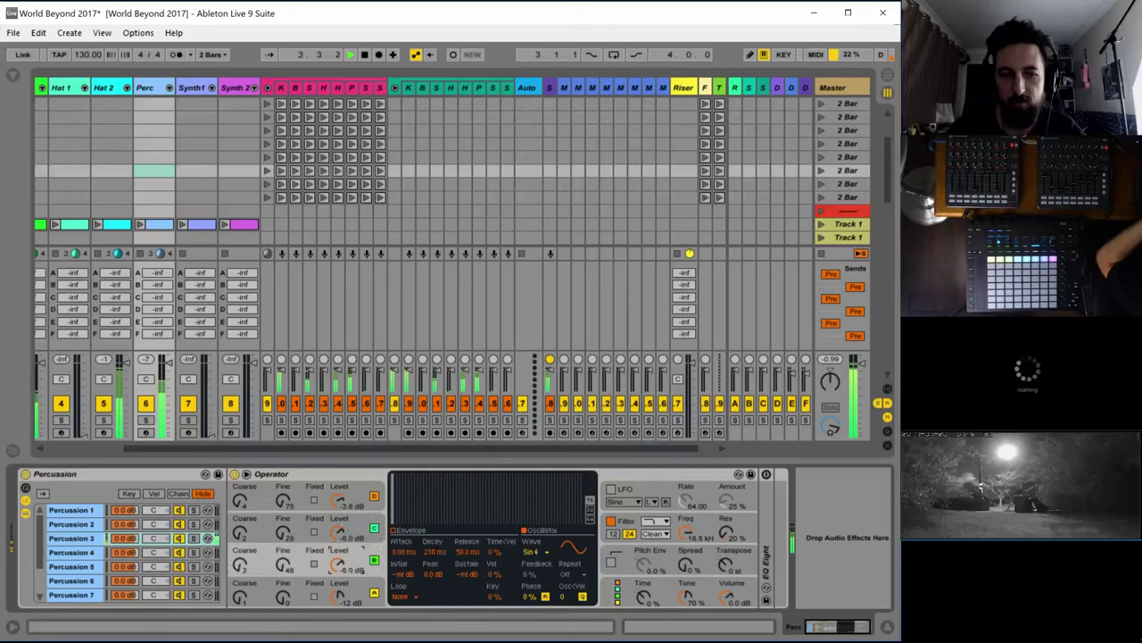
left_click(338, 531)
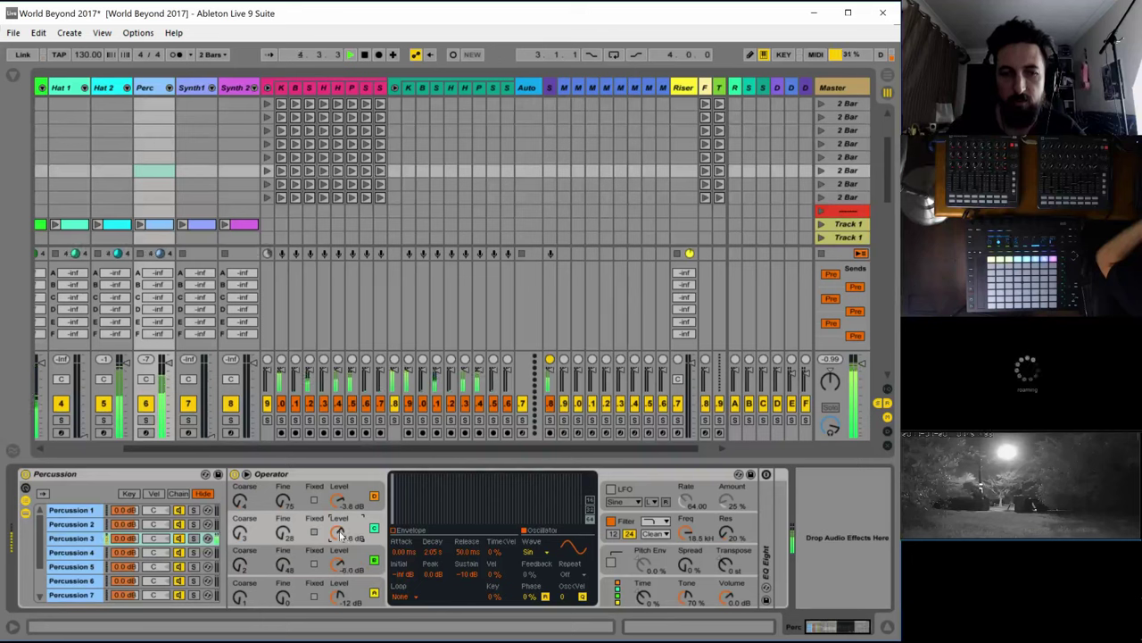
left_click_drag(342, 501, 342, 545)
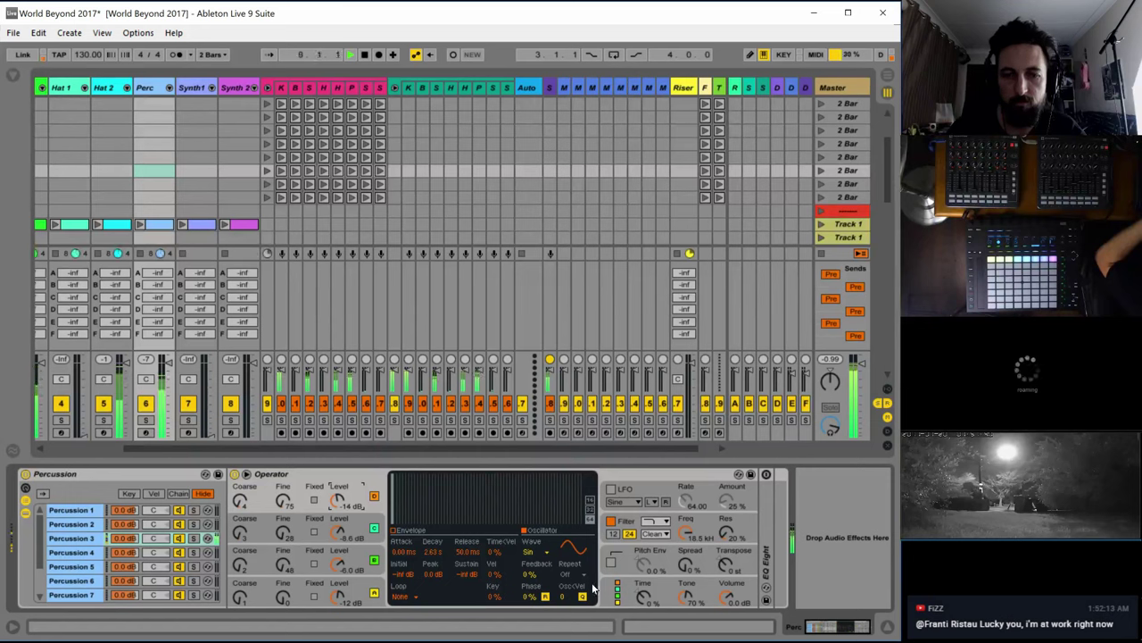
left_click_drag(642, 596, 643, 625)
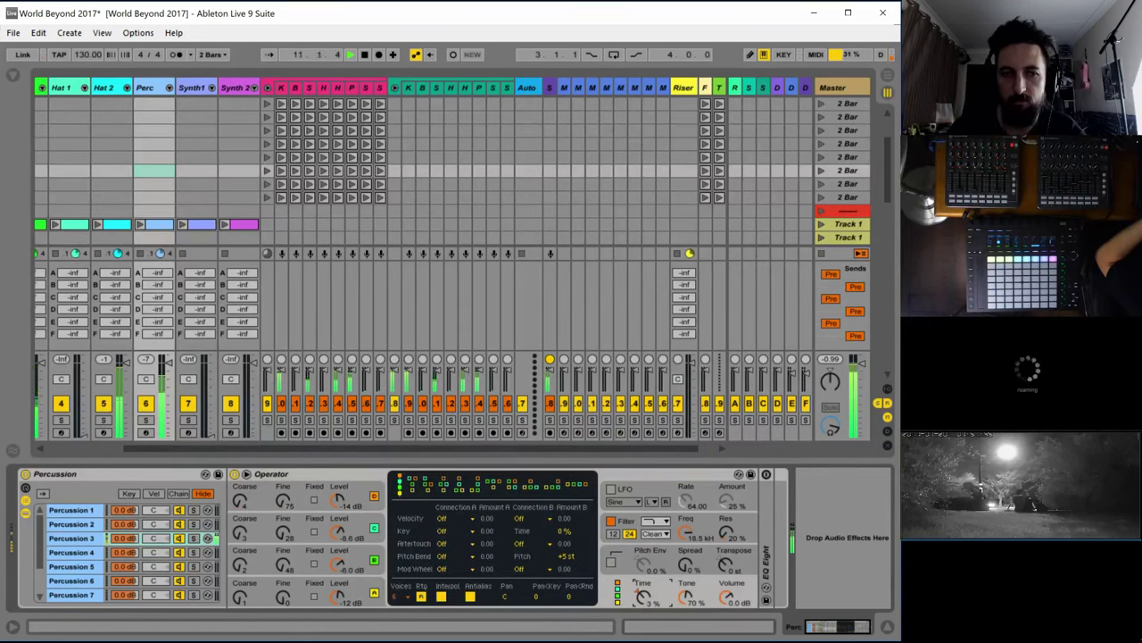
Solo the Perc track and enable its Operator's LFO with 39% amount and a rate of 122.97
left_click_drag(335, 447, 23, 417)
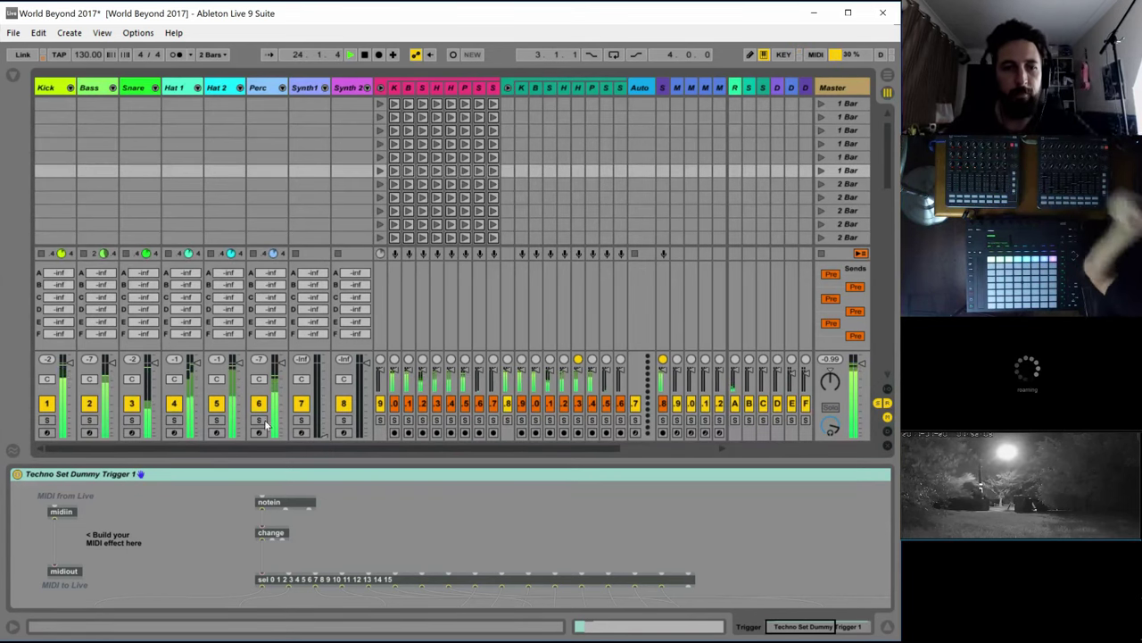
left_click(267, 88)
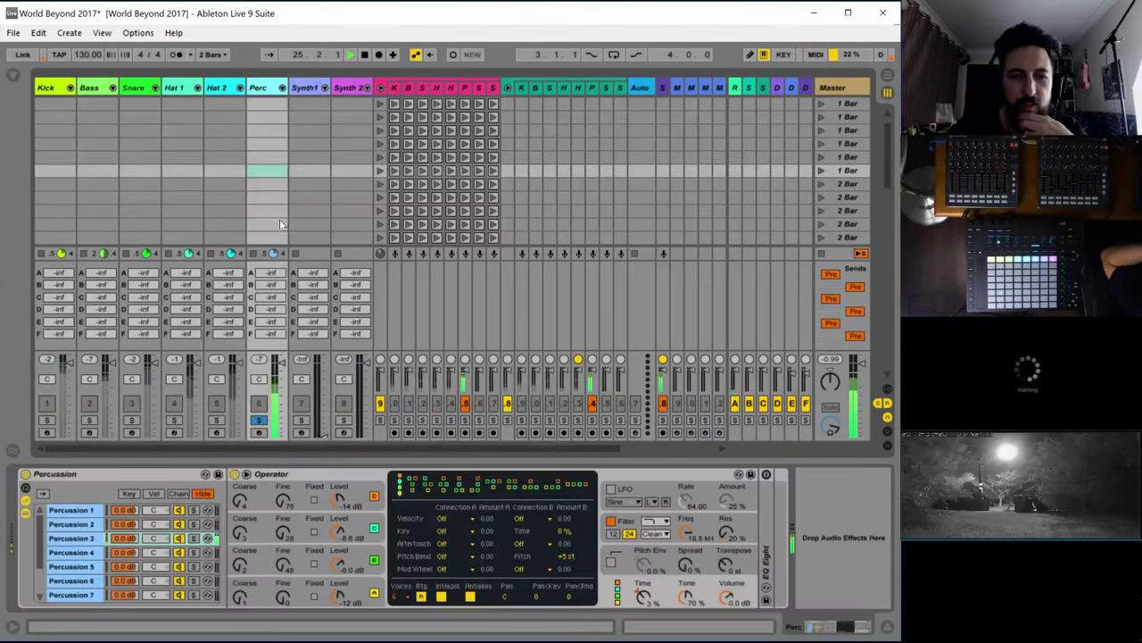
left_click(614, 494)
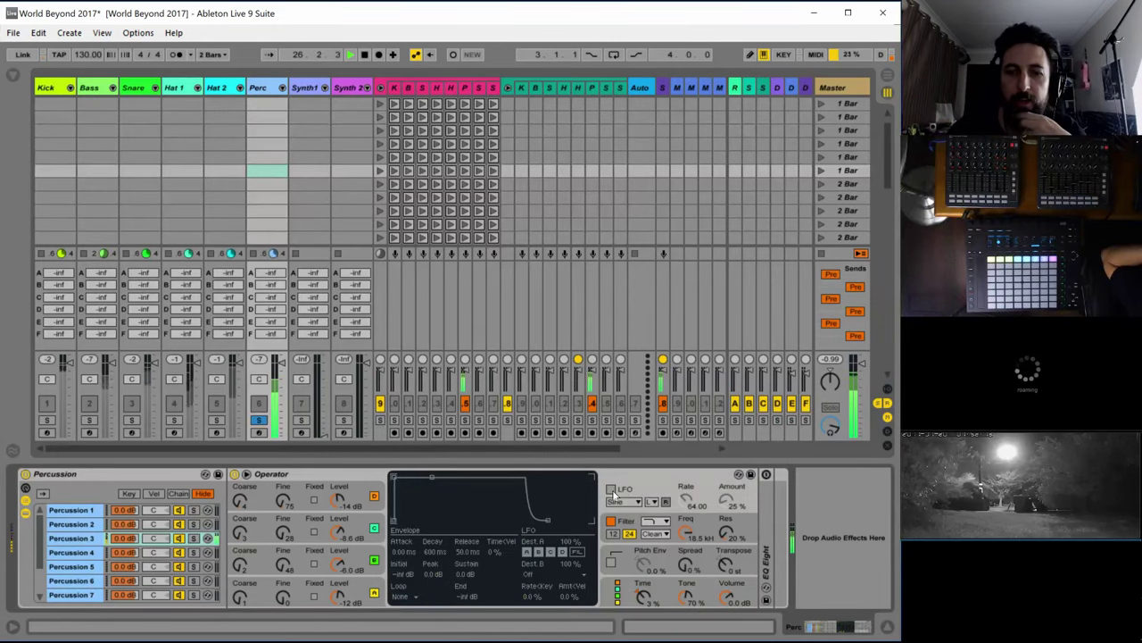
left_click(611, 490)
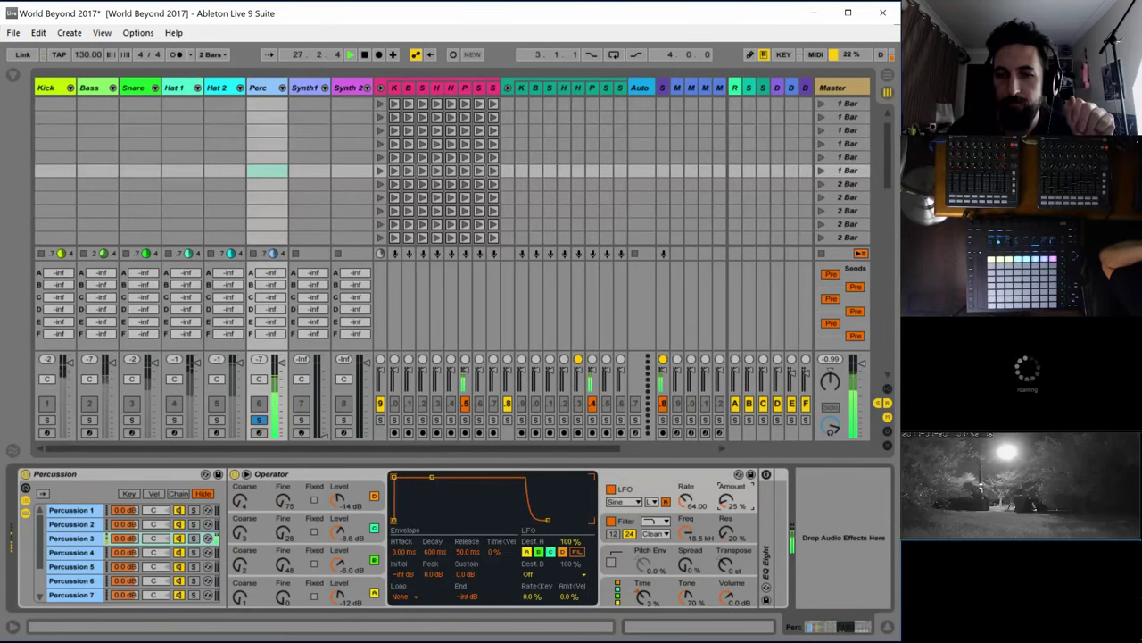
left_click_drag(729, 499, 729, 477)
mouse_move(686, 499)
left_mouse_down()
mouse_move(685, 484)
mouse_move(685, 500)
mouse_move(726, 488)
mouse_move(685, 498)
mouse_move(727, 532)
mouse_move(686, 499)
left_mouse_up()
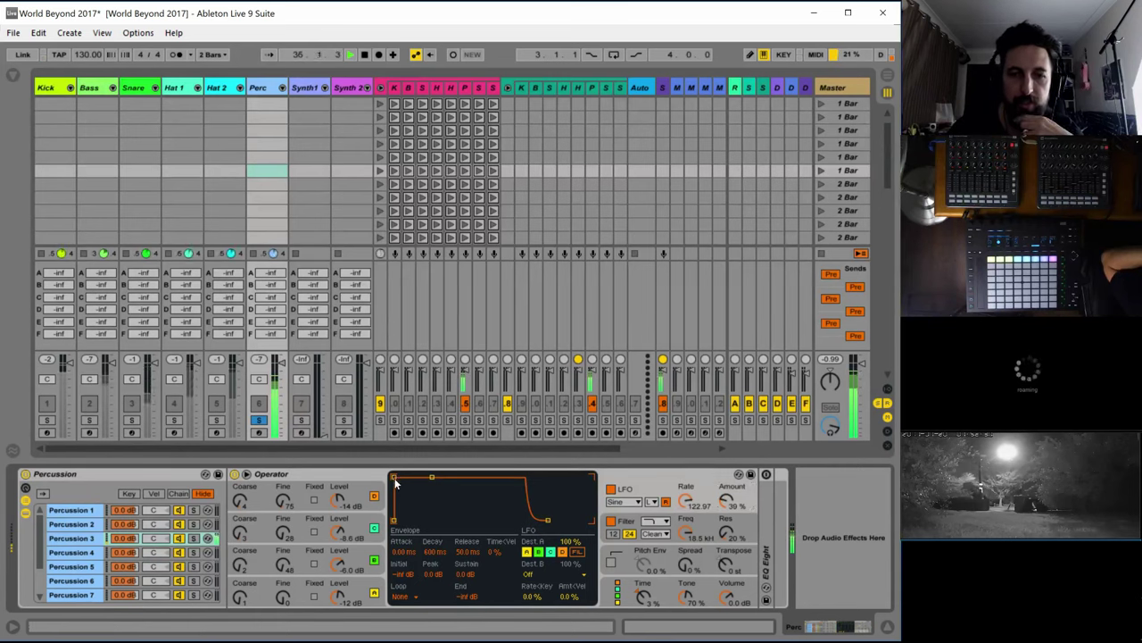
Try a 100 ms attack on the LFO envelope and the Noise LFO waveform at different amounts
left_click_drag(394, 477, 432, 477)
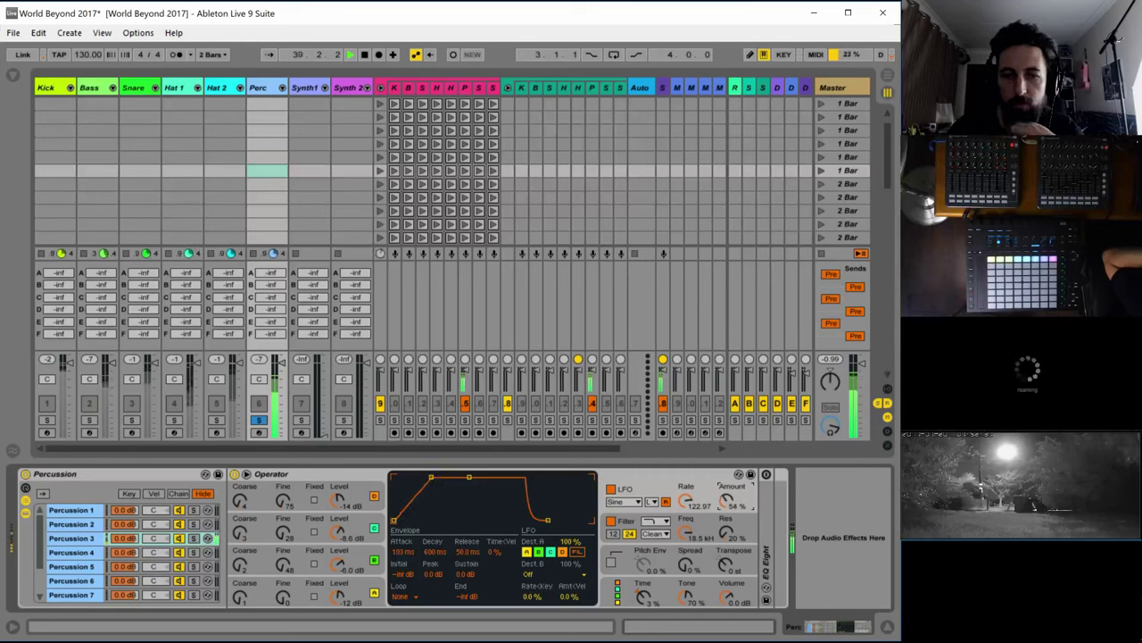
left_click_drag(725, 503, 725, 473)
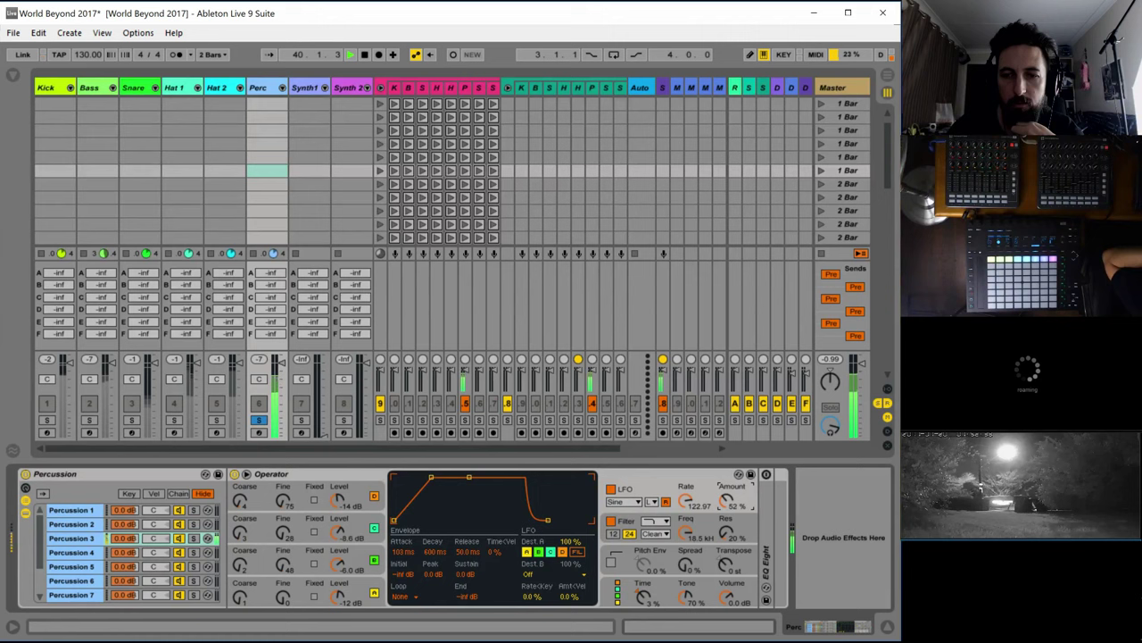
left_click(627, 503)
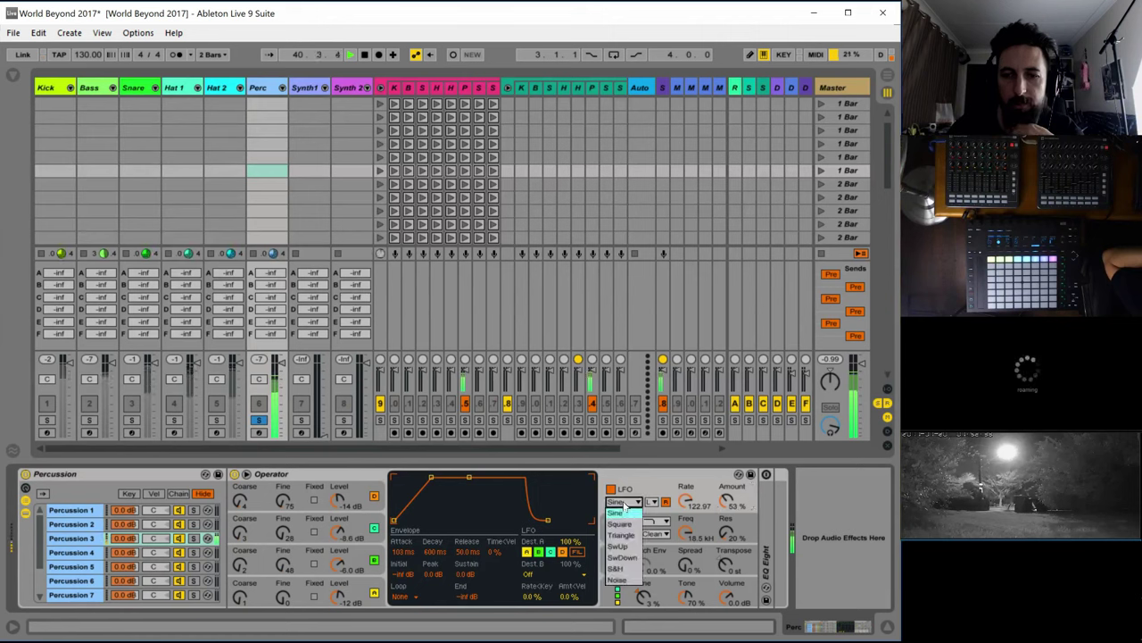
left_click(622, 580)
left_click_drag(725, 502, 726, 492)
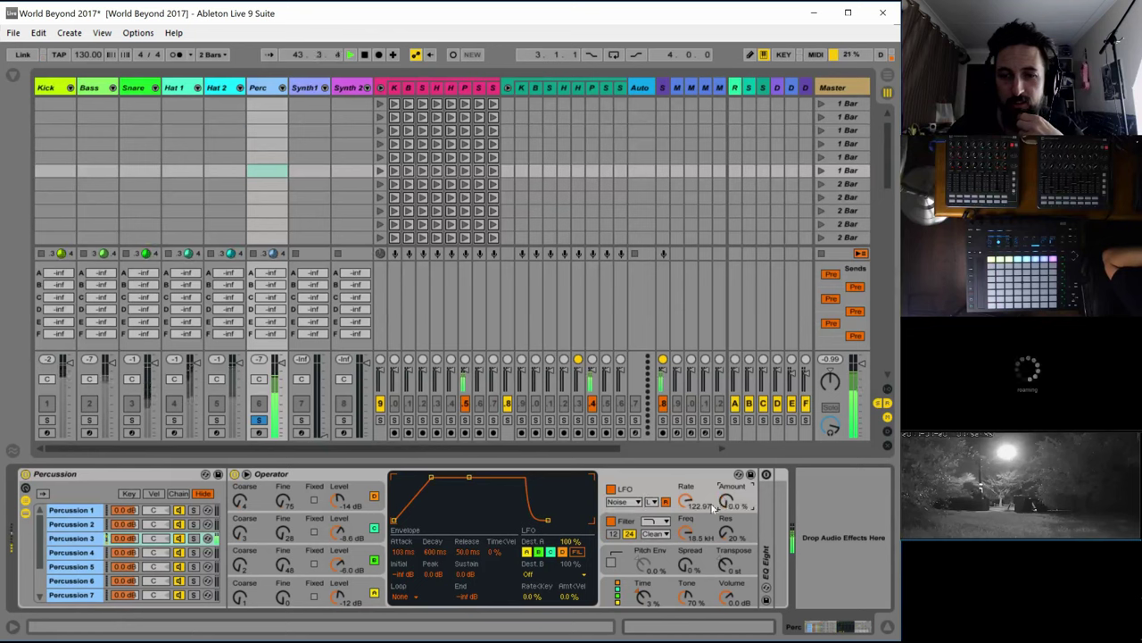
Try the Square LFO waveform at about 52% amount, and bring the amount back down to 0%
left_click(623, 507)
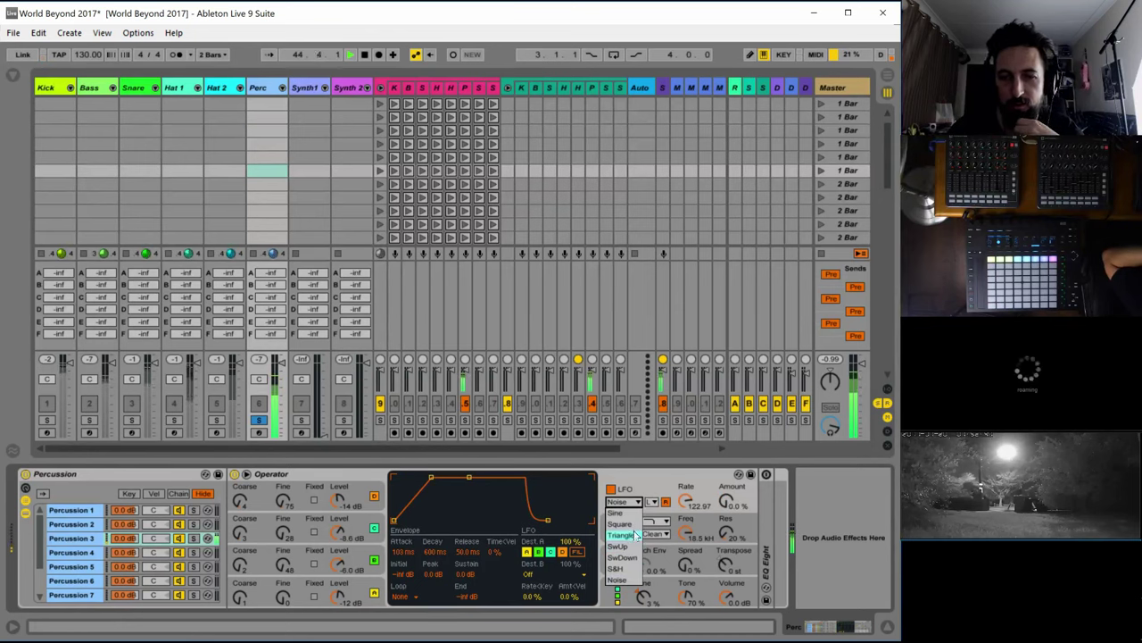
left_click(630, 516)
left_click_drag(726, 502, 726, 494)
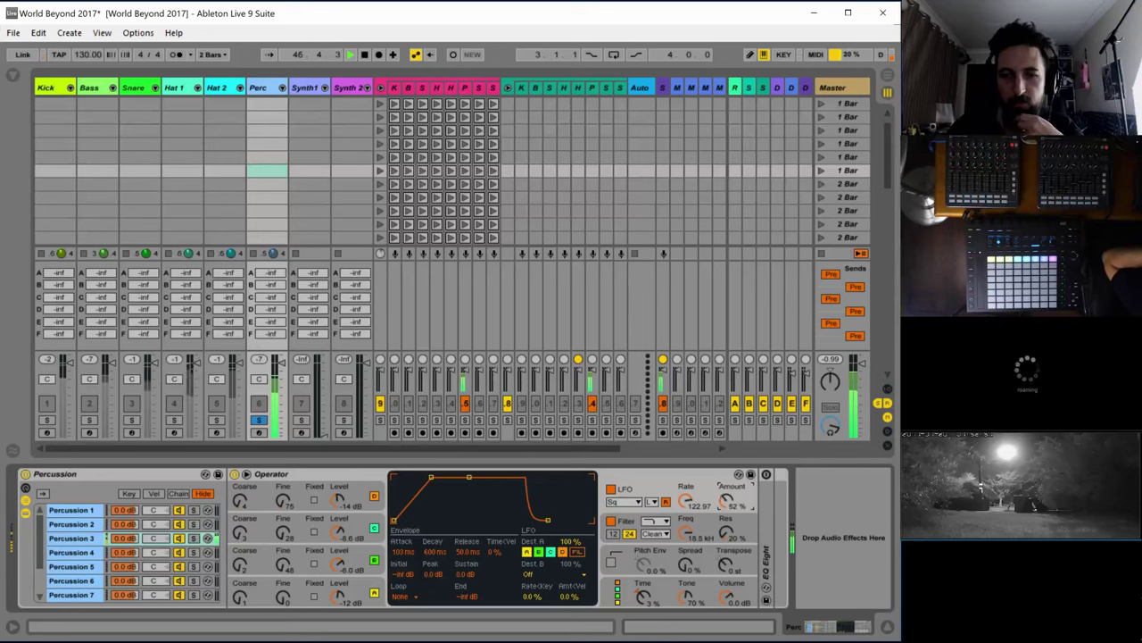
left_click_drag(725, 502, 726, 521)
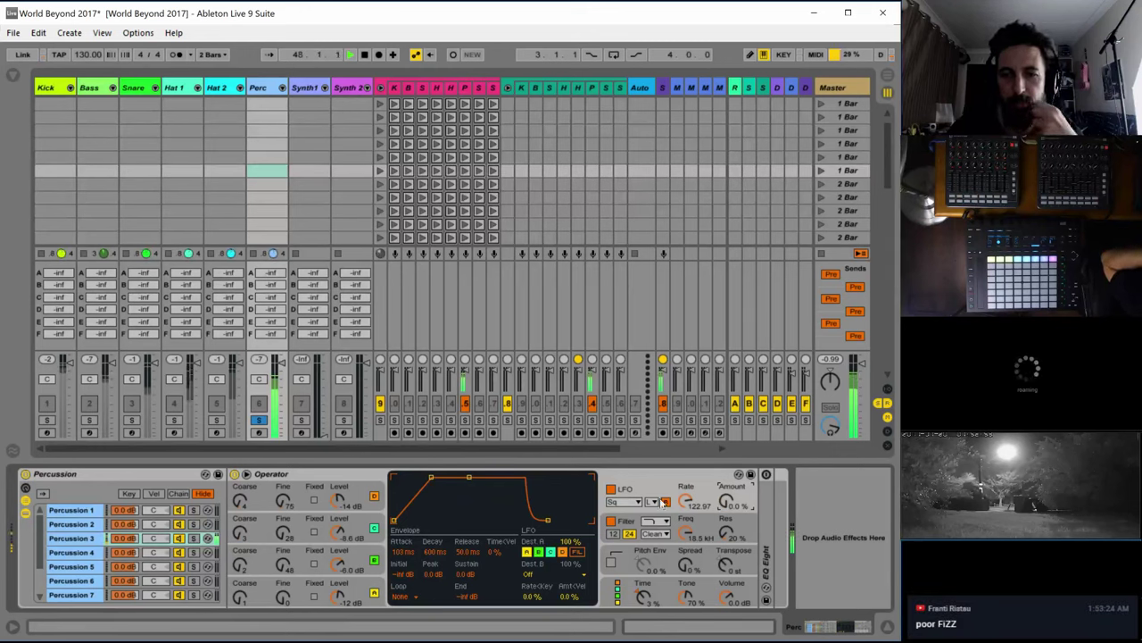
Switch the LFO to the SwDown waveform in the high range, with 100% amount and a rate of 63.50
left_click(622, 502)
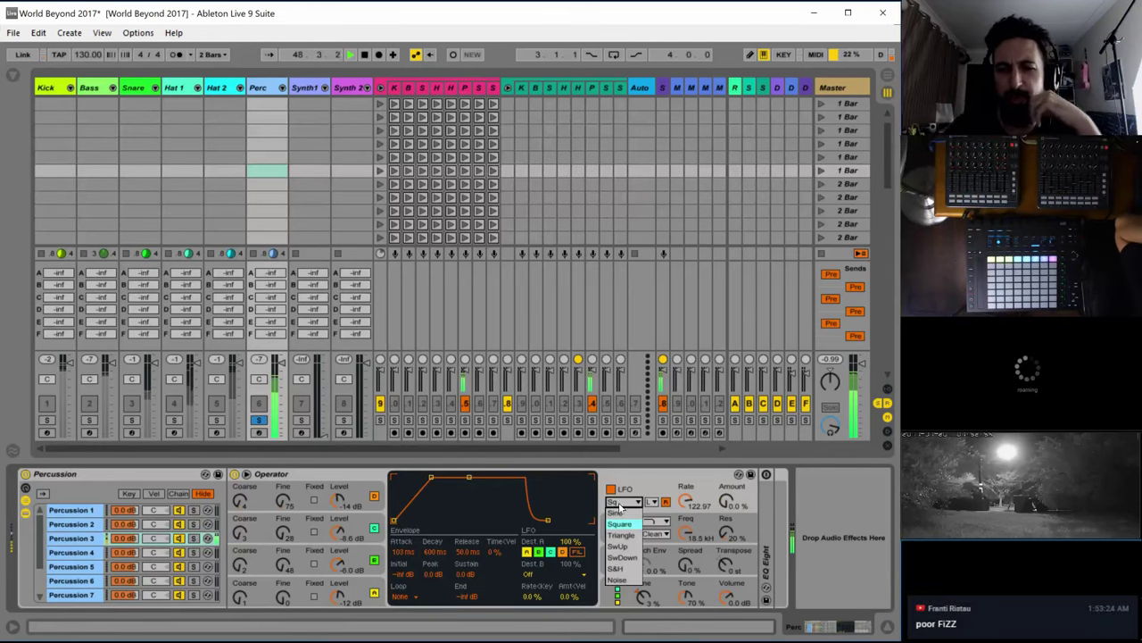
left_click(631, 557)
left_click_drag(726, 502, 686, 503)
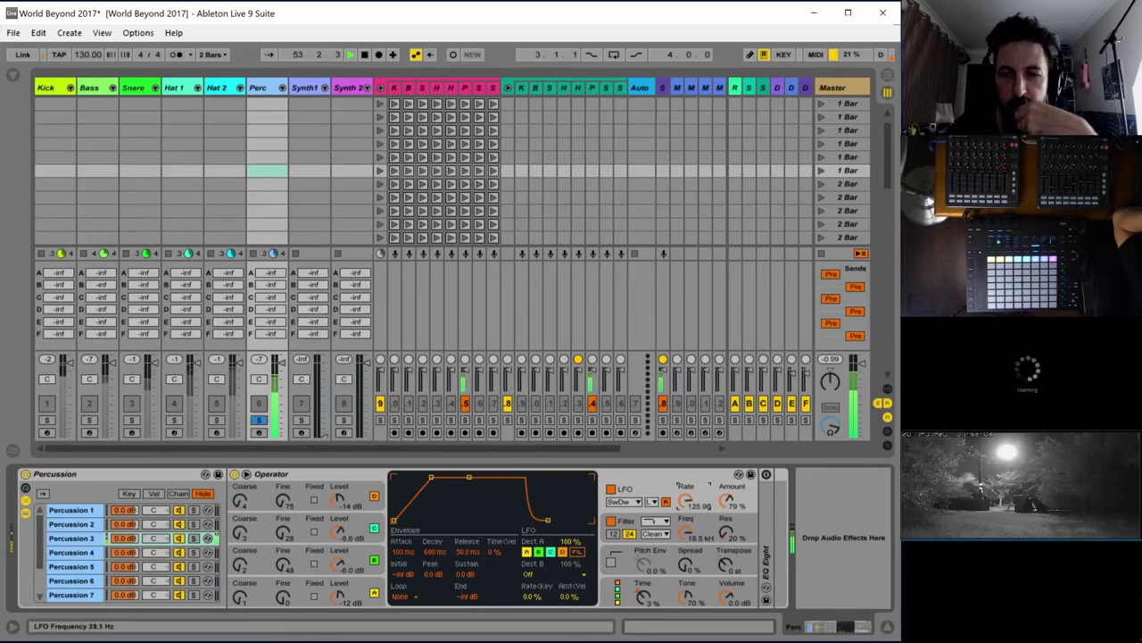
left_click(651, 502)
left_click(652, 516)
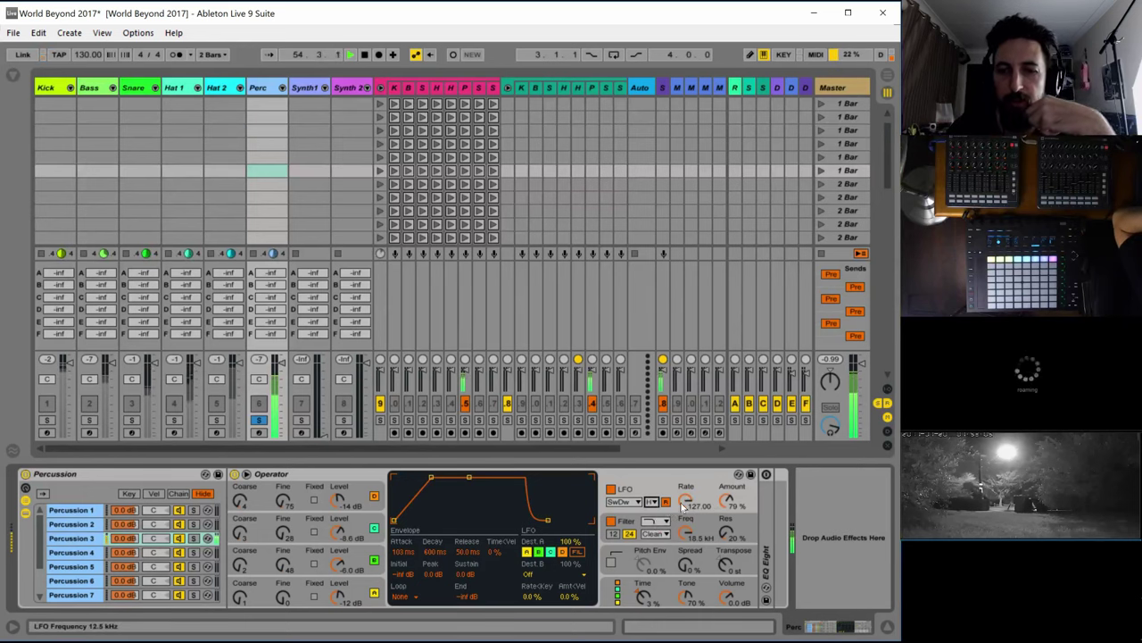
mouse_move(685, 502)
left_mouse_down()
mouse_move(714, 505)
mouse_move(685, 507)
left_mouse_up()
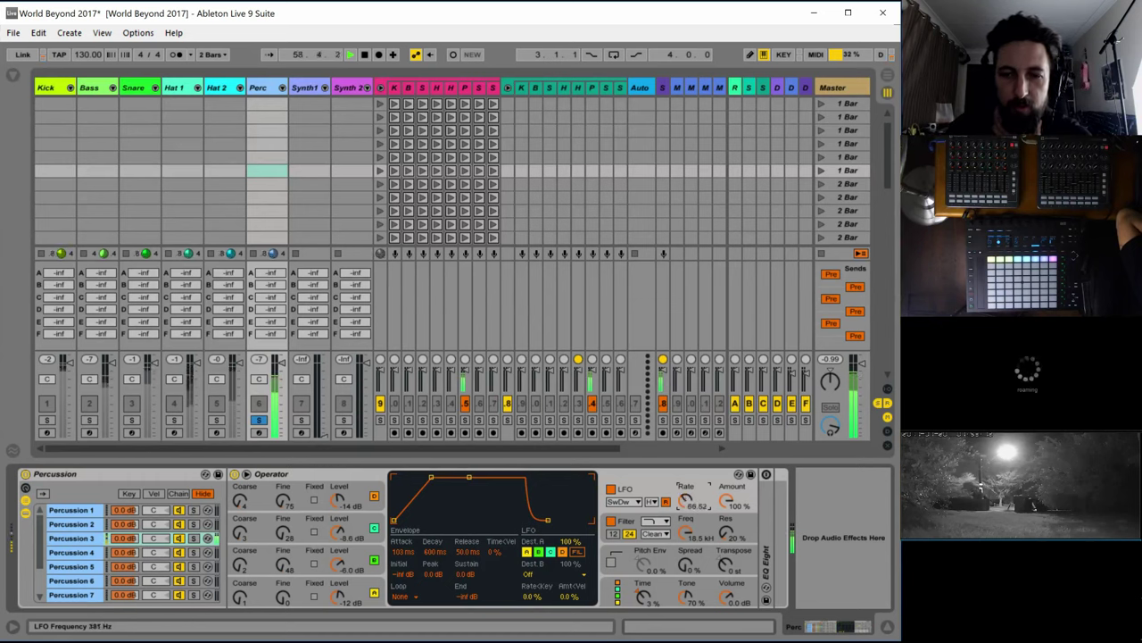
left_click_drag(686, 507, 685, 511)
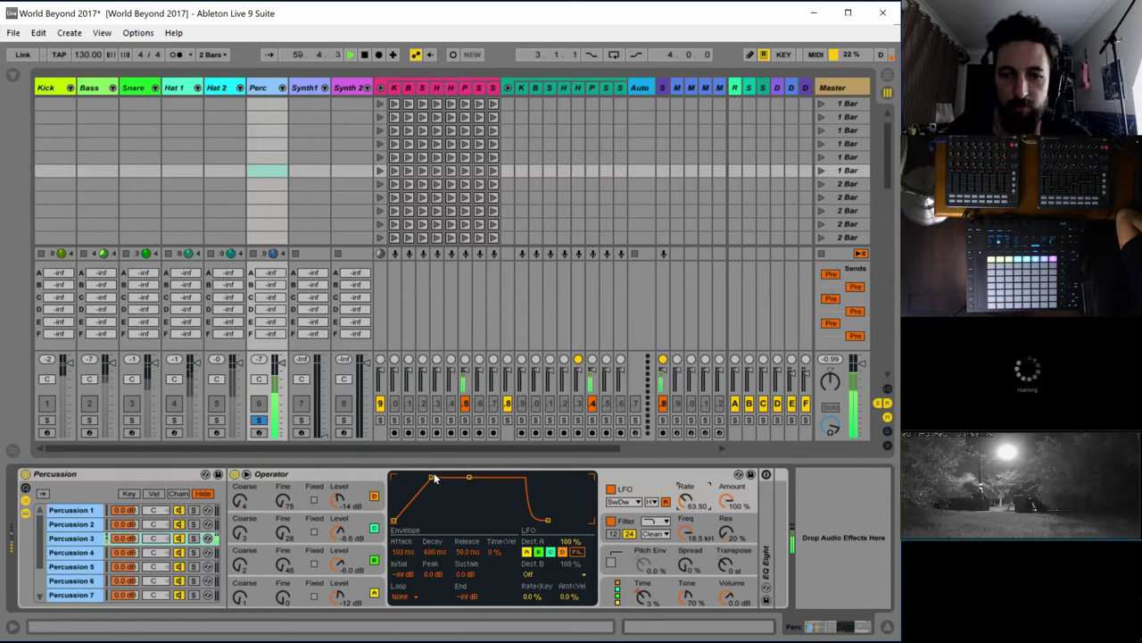
Shape the LFO envelope with 0 ms attack, 1.81 s decay and no sustain, and use a Sine LFO at rate 70.41 and 65% amount
left_click_drag(421, 483, 428, 519)
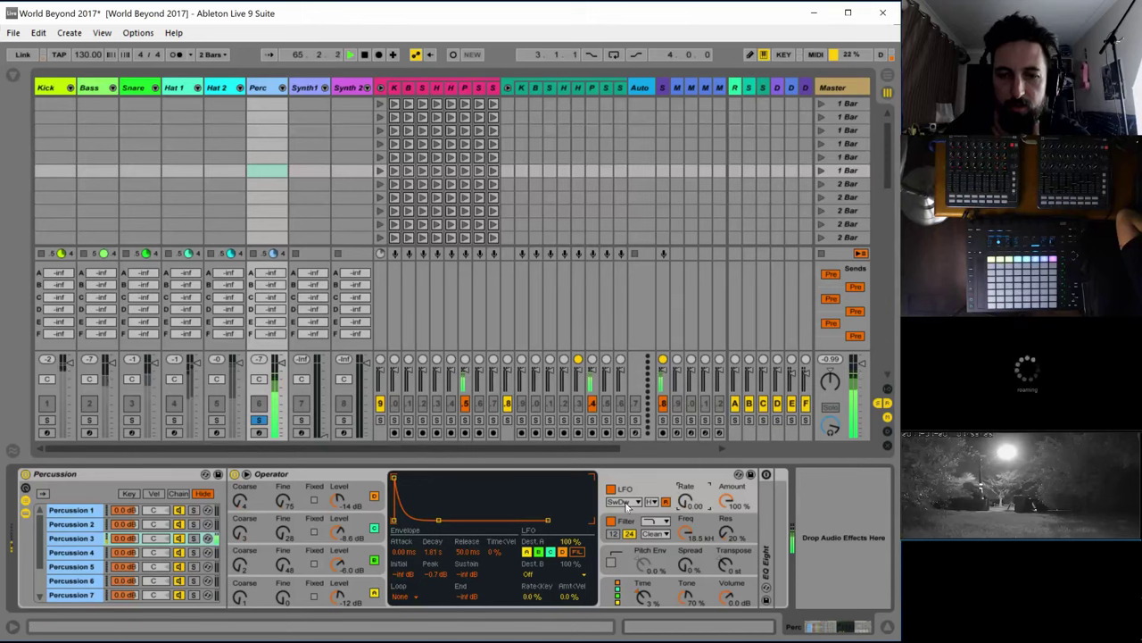
left_click(626, 502)
left_click(623, 511)
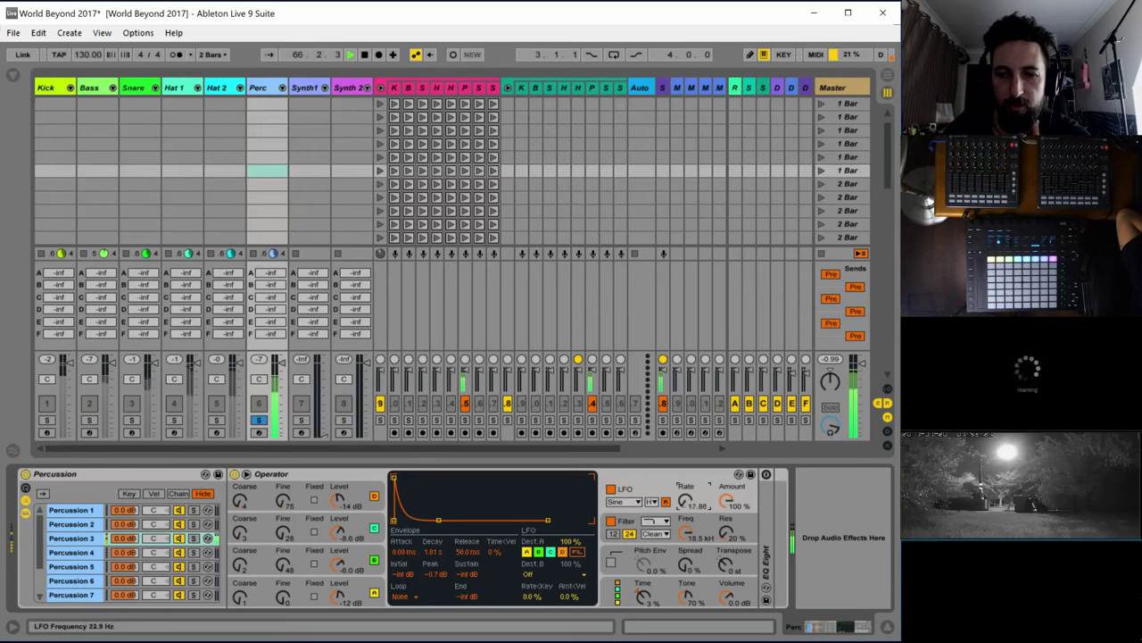
mouse_move(685, 500)
left_mouse_down()
mouse_move(685, 510)
mouse_move(684, 484)
left_mouse_up()
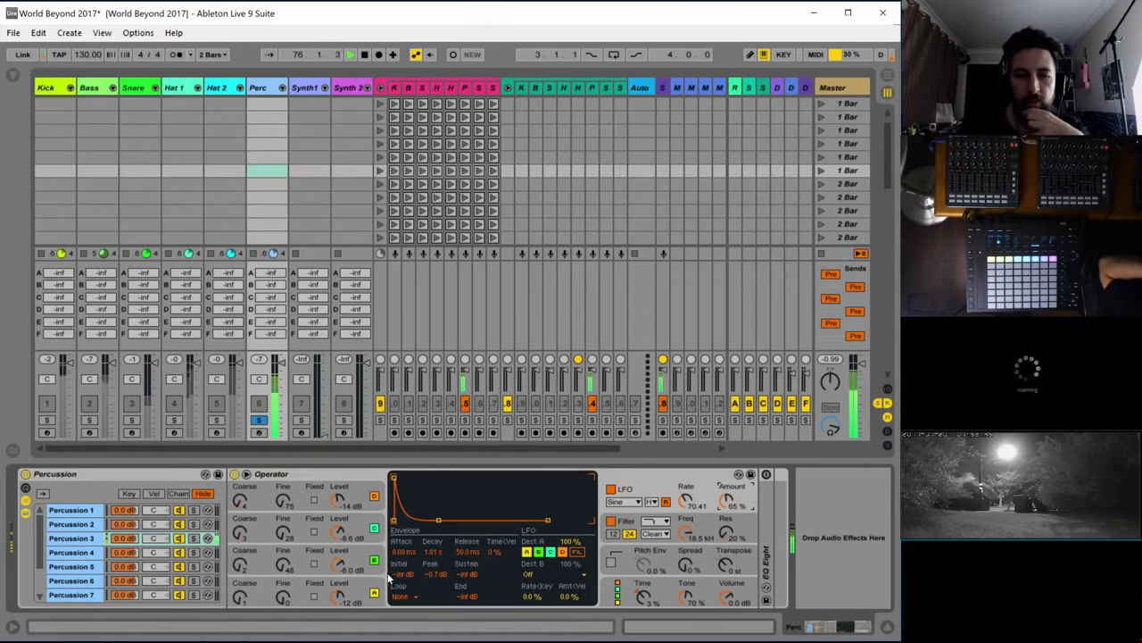
Set oscillator B's waveform to Sine, and switch the oscillator off and back on to compare the sound
left_click(355, 585)
left_click(362, 556)
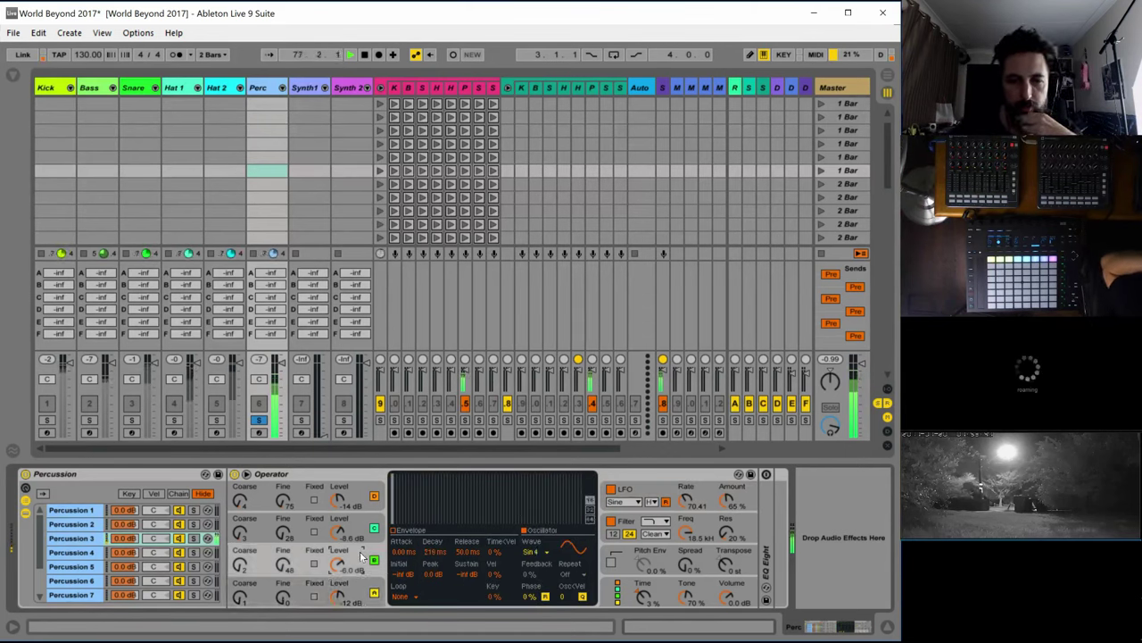
left_click(534, 552)
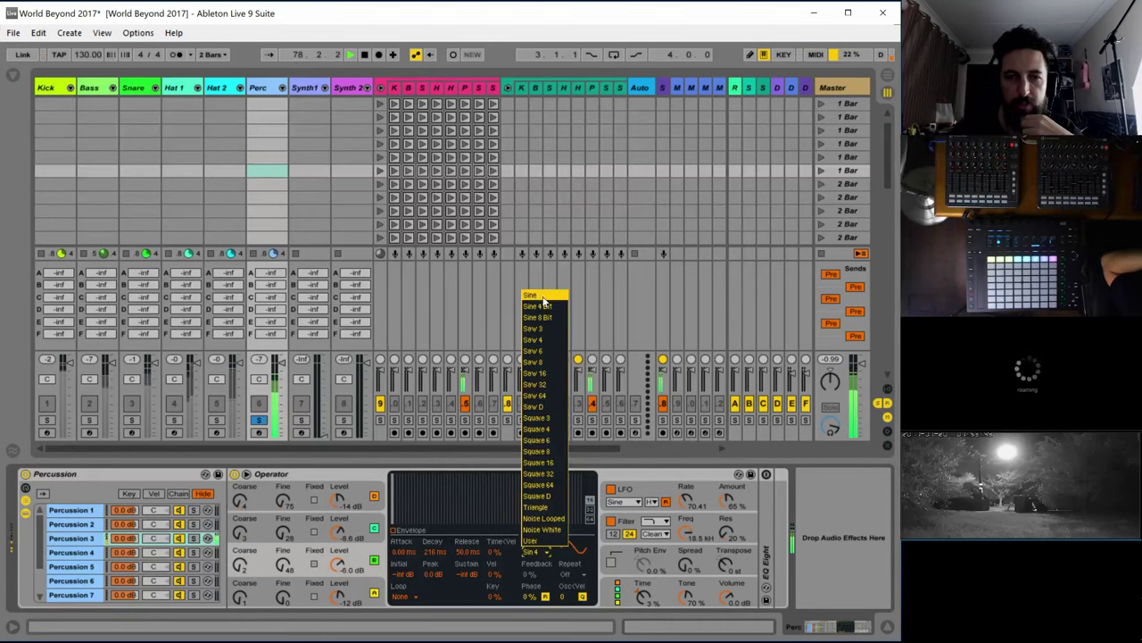
left_click(542, 298)
left_click(361, 589)
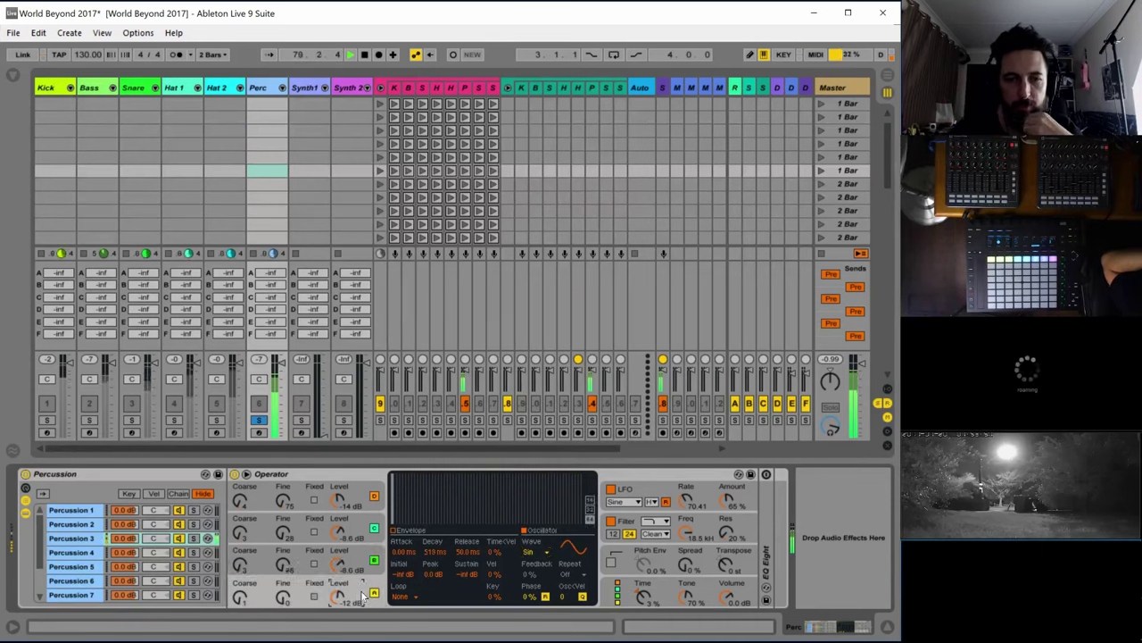
left_click(374, 560)
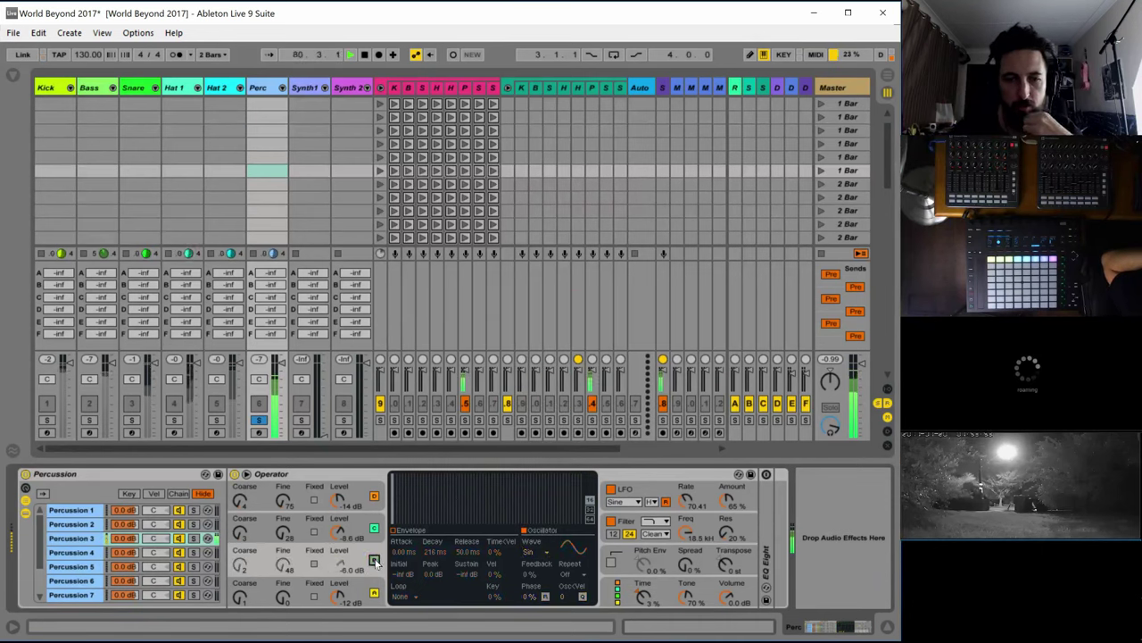
left_click(375, 560)
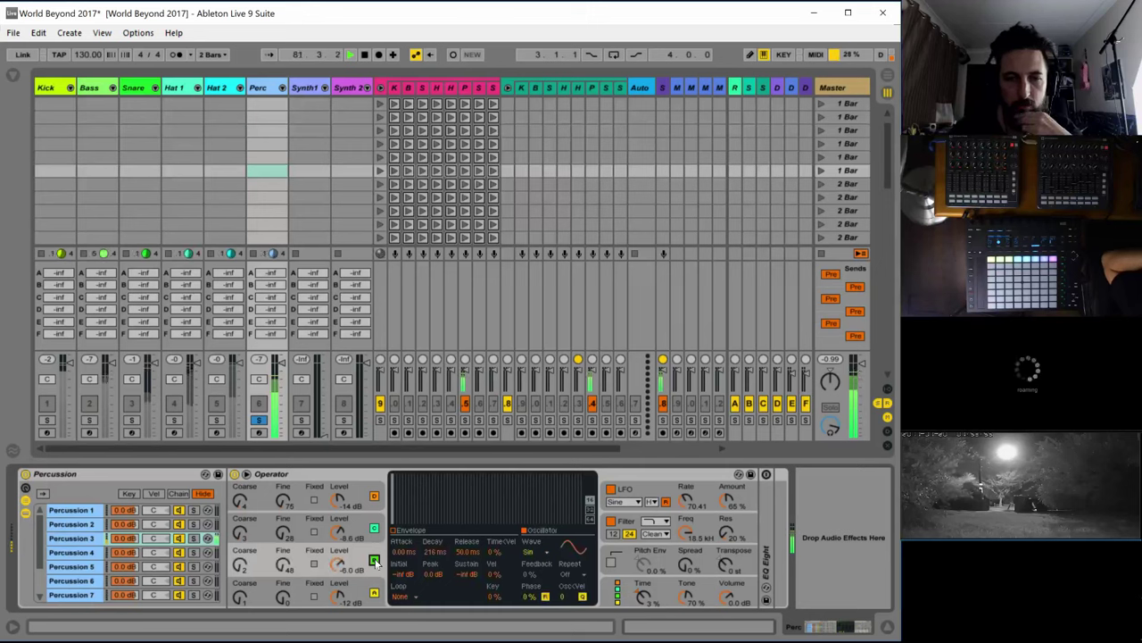
Set oscillator C's level to -23 dB and D's to -8.6 dB, and switch D to a fixed frequency of 100 Hz
left_click_drag(337, 533, 338, 581)
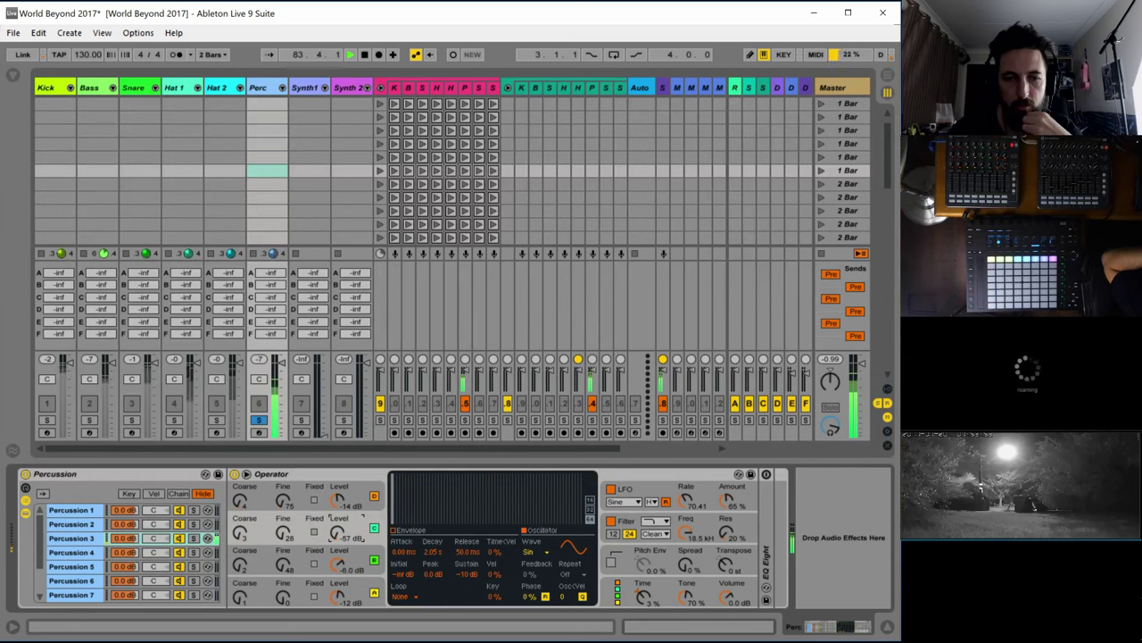
left_click_drag(361, 487, 337, 487)
left_click(337, 531)
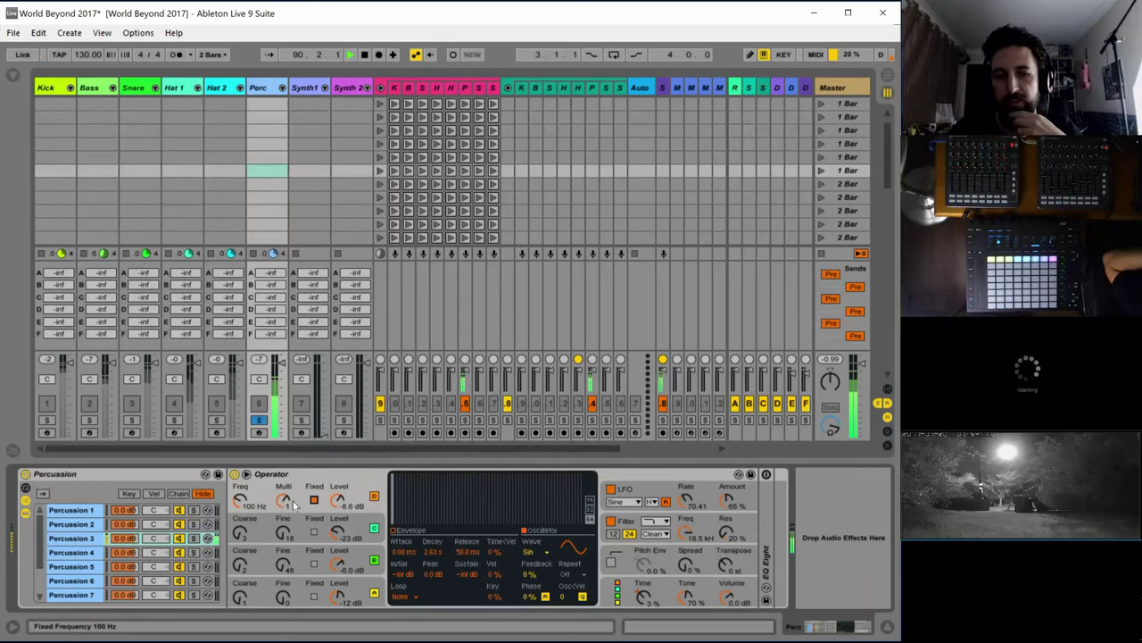
Set oscillator D to a fixed frequency of 334 Hz and 0.0 dB level, with a 969 ms envelope decay and -16 dB sustain
left_click(315, 501)
left_click_drag(249, 500, 250, 473)
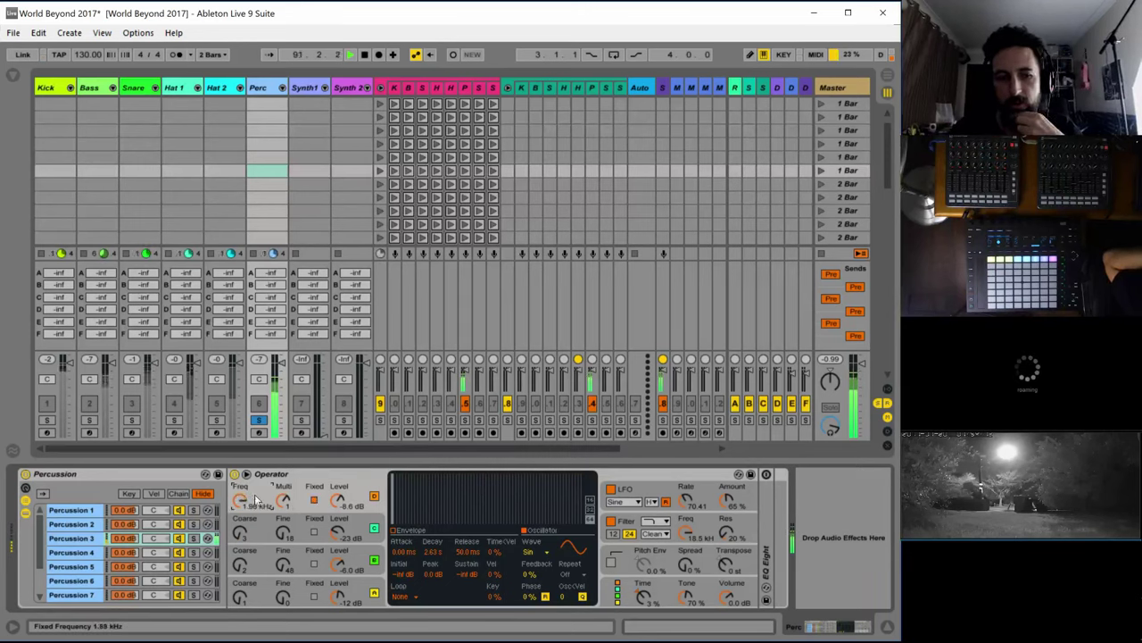
left_click(411, 530)
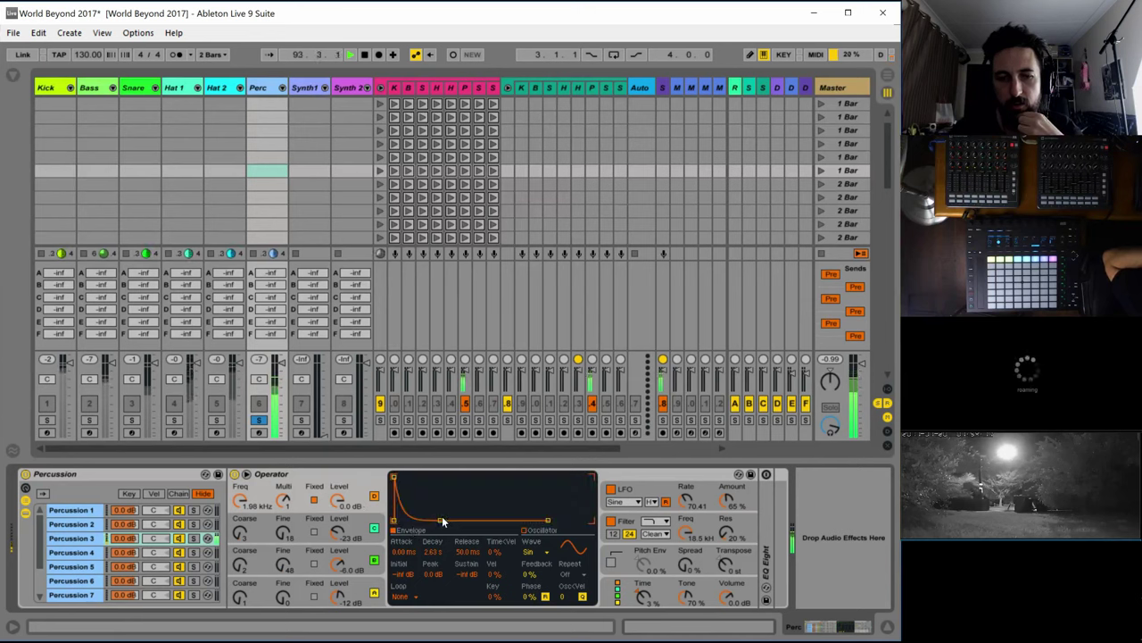
left_click_drag(445, 519, 434, 493)
mouse_move(240, 500)
left_mouse_down()
mouse_move(239, 522)
mouse_move(239, 490)
left_mouse_up()
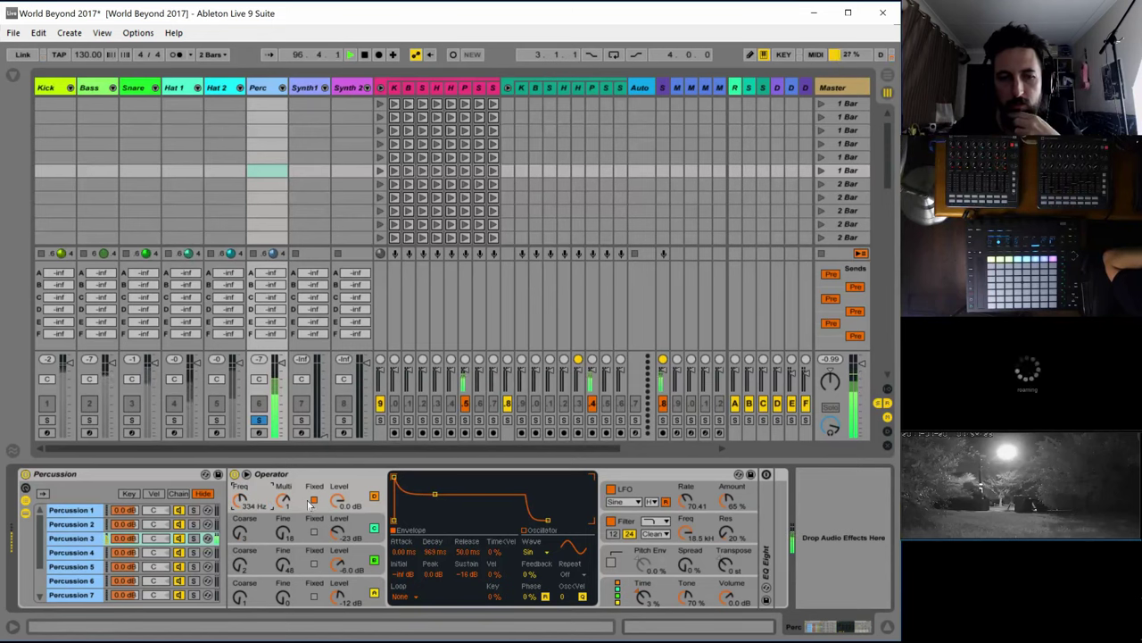
Shorten oscillator B's envelope decay to 191 ms
left_click(361, 530)
left_click(383, 551)
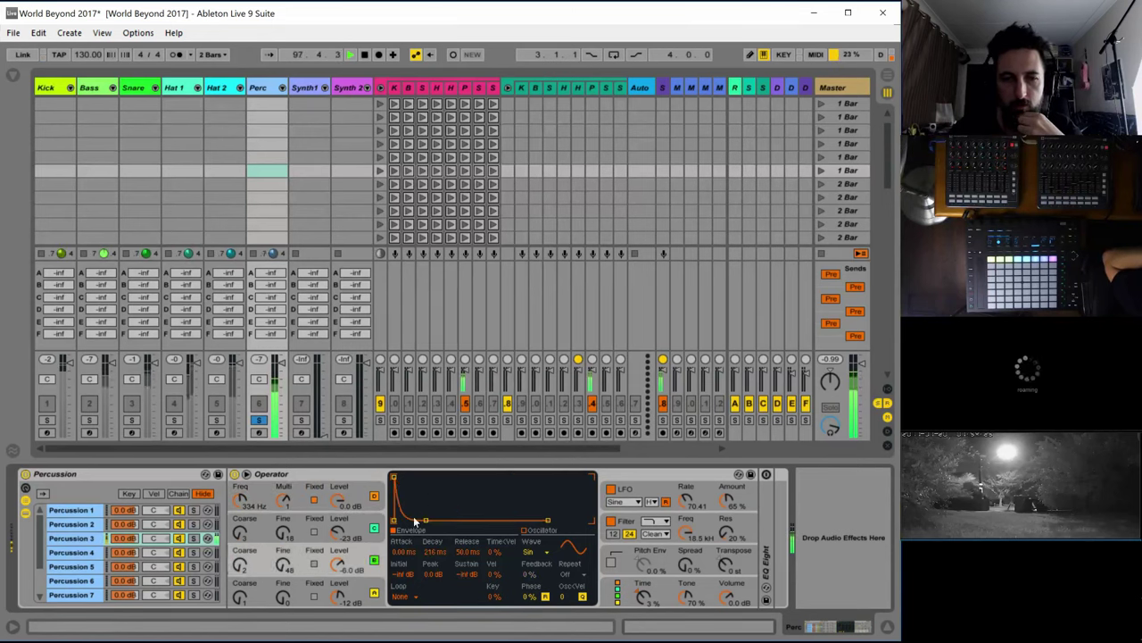
left_click_drag(428, 520, 432, 519)
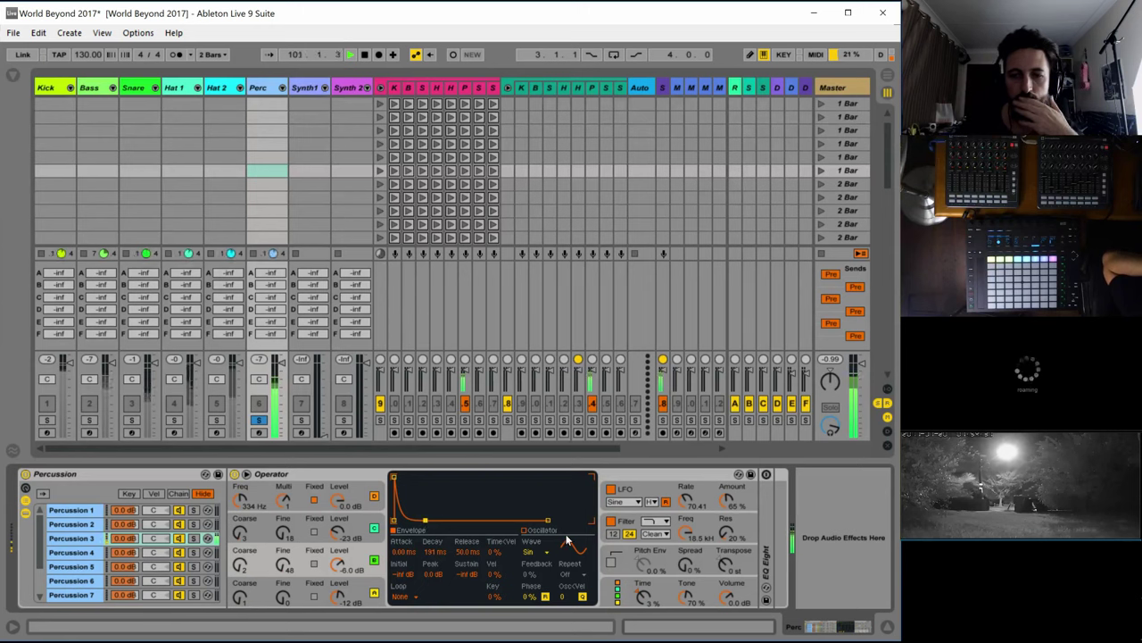
Enable Operator's pitch envelope at 100% with 37.0 ms decay and +25 st peak, and unsolo the Perc track
left_click(612, 562)
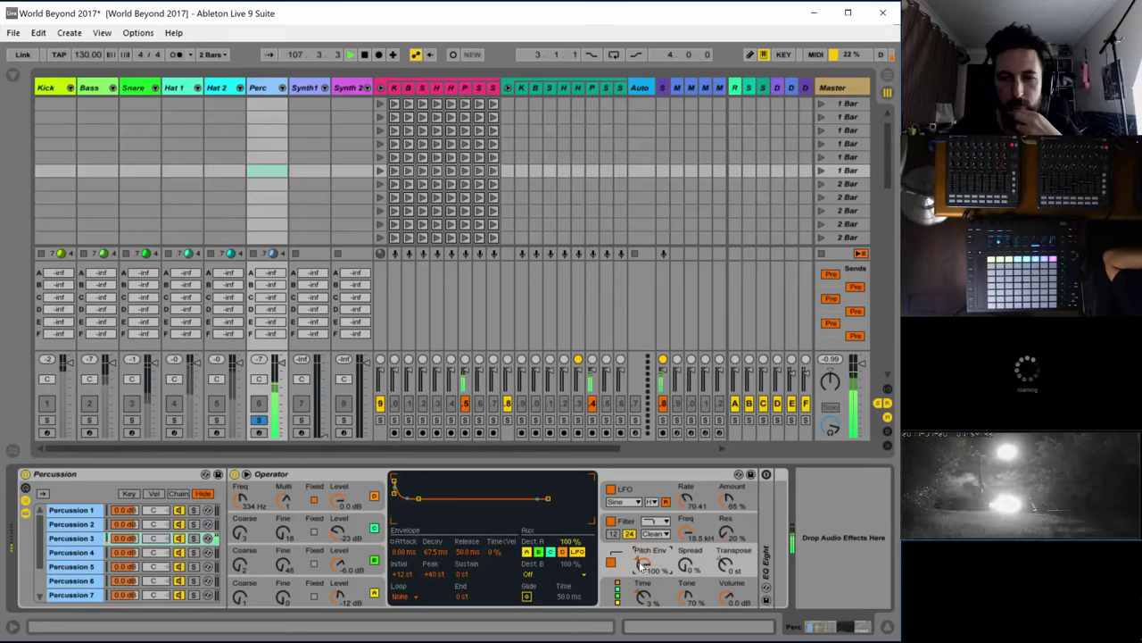
left_click_drag(435, 552, 435, 564)
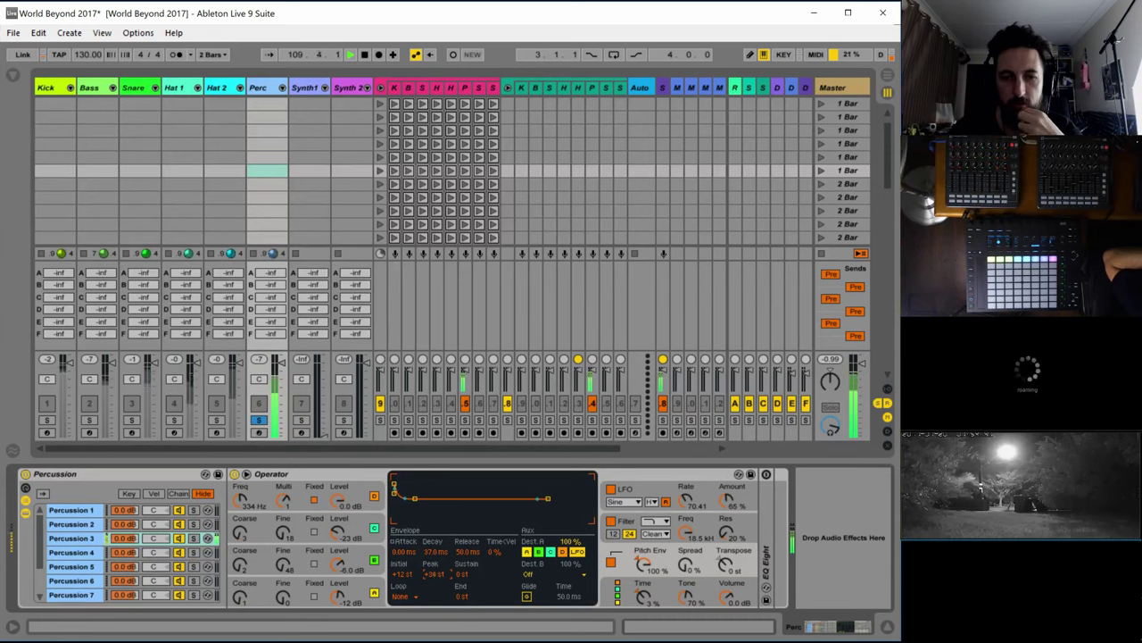
left_click_drag(434, 574, 435, 585)
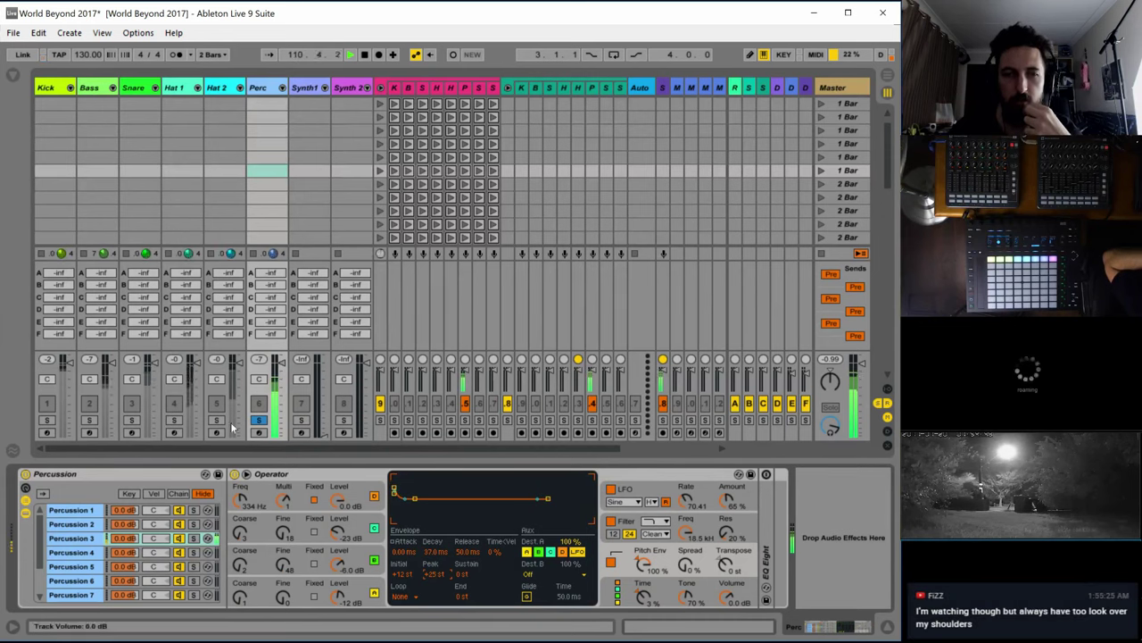
left_click(258, 419)
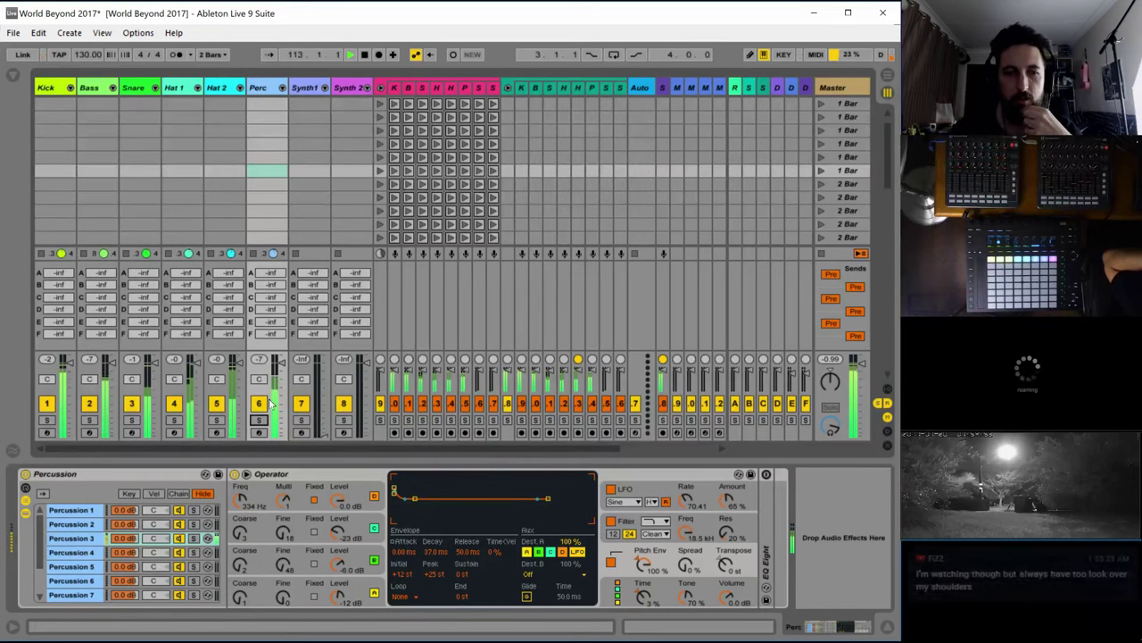
Unfold the EQ Eight that follows Operator on the Perc track and restart playback
key("space")
left_click(767, 512)
double_click(764, 521)
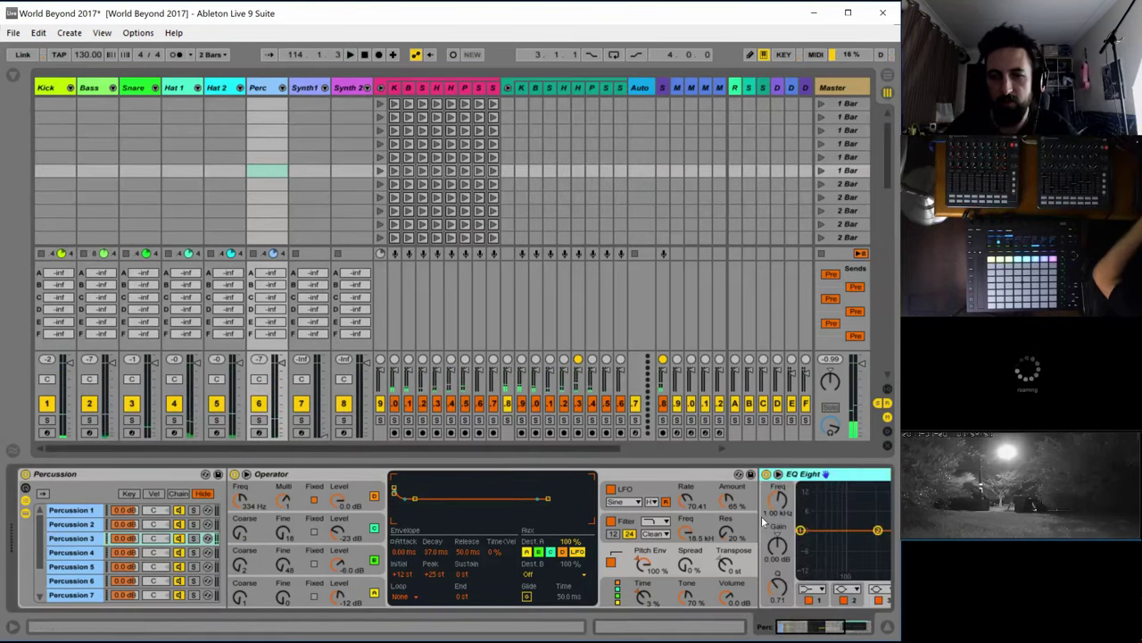
left_click_drag(813, 634, 872, 630)
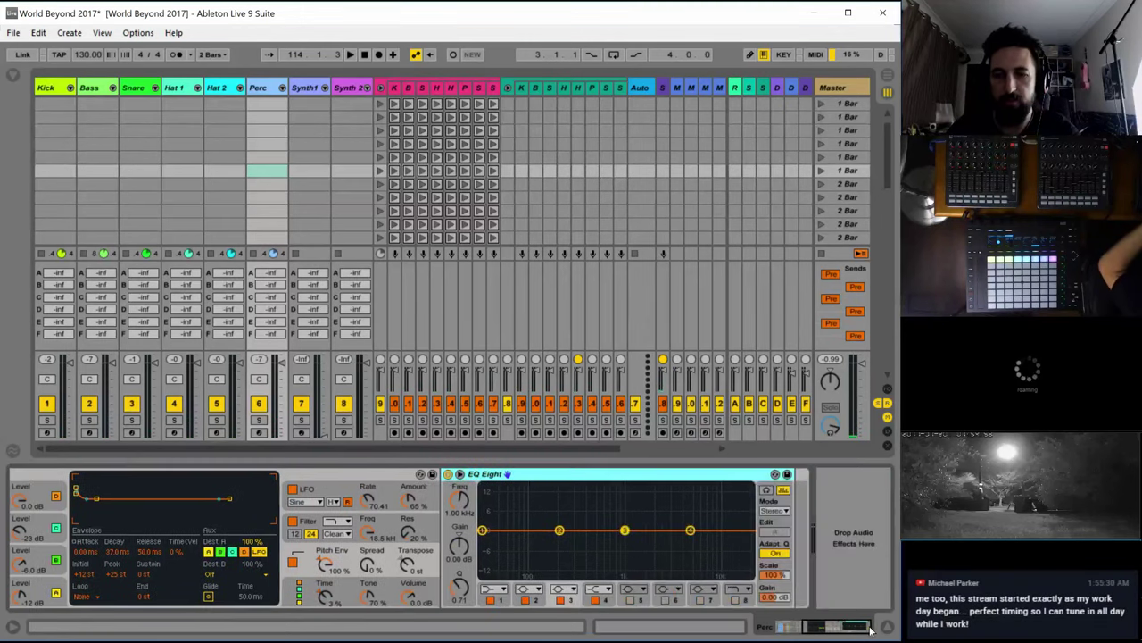
key("space")
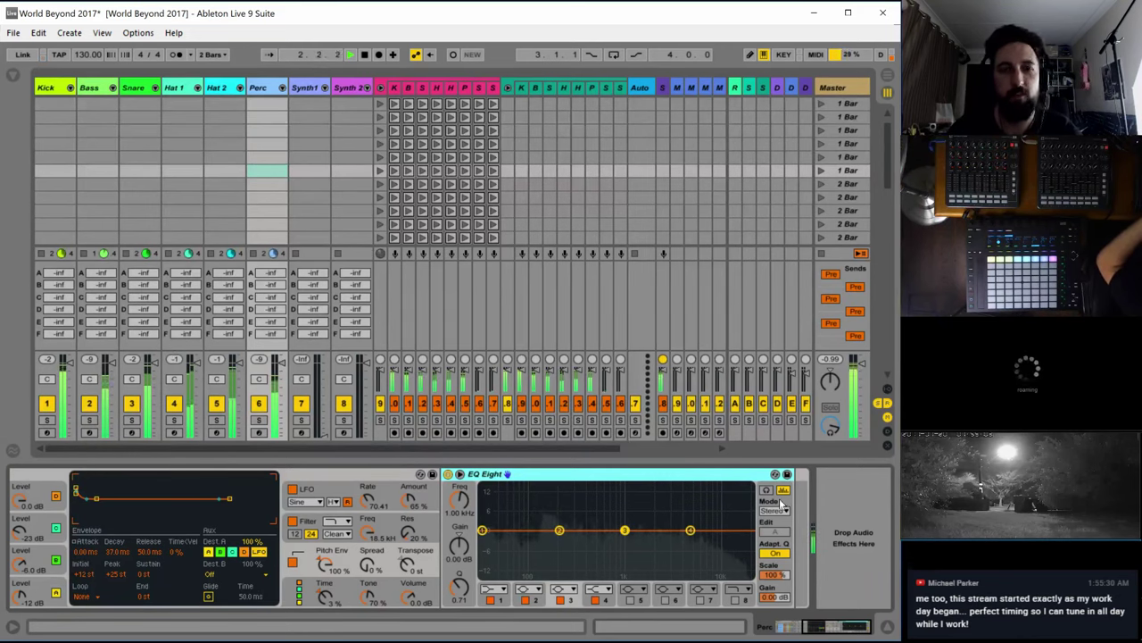
Try an EQ curve with a slight low boost on band 2, band 3 at 510 Hz and 0.37 dB, and band 4 at 2.45 kHz and 9.35 dB
left_click_drag(669, 548, 529, 523)
key("space")
left_click_drag(605, 517, 593, 511)
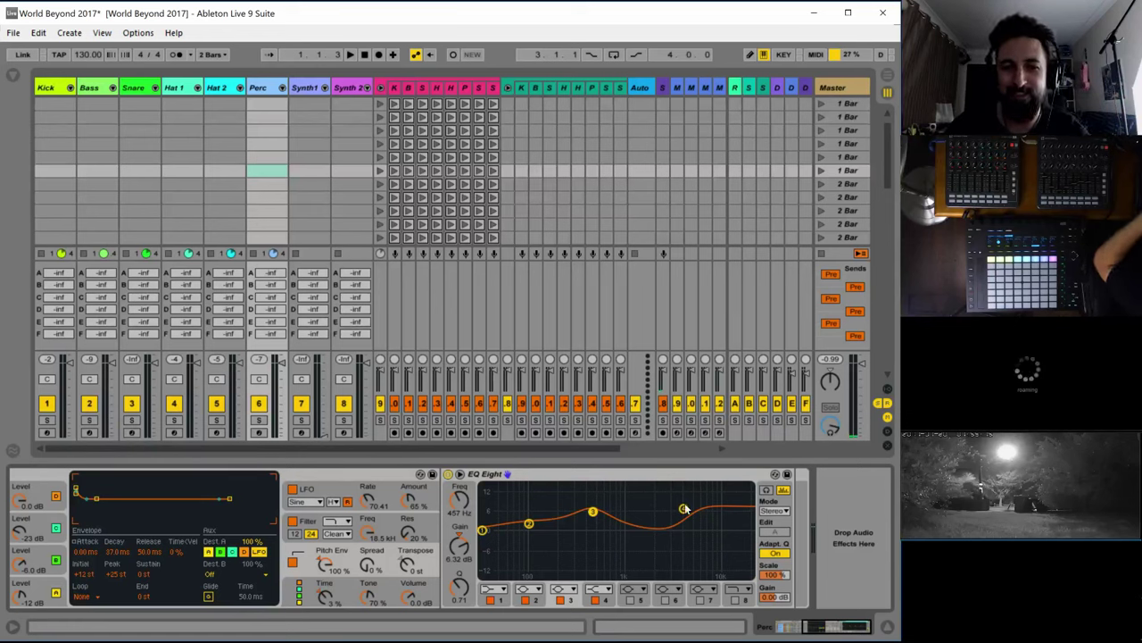
left_click_drag(684, 510, 661, 502)
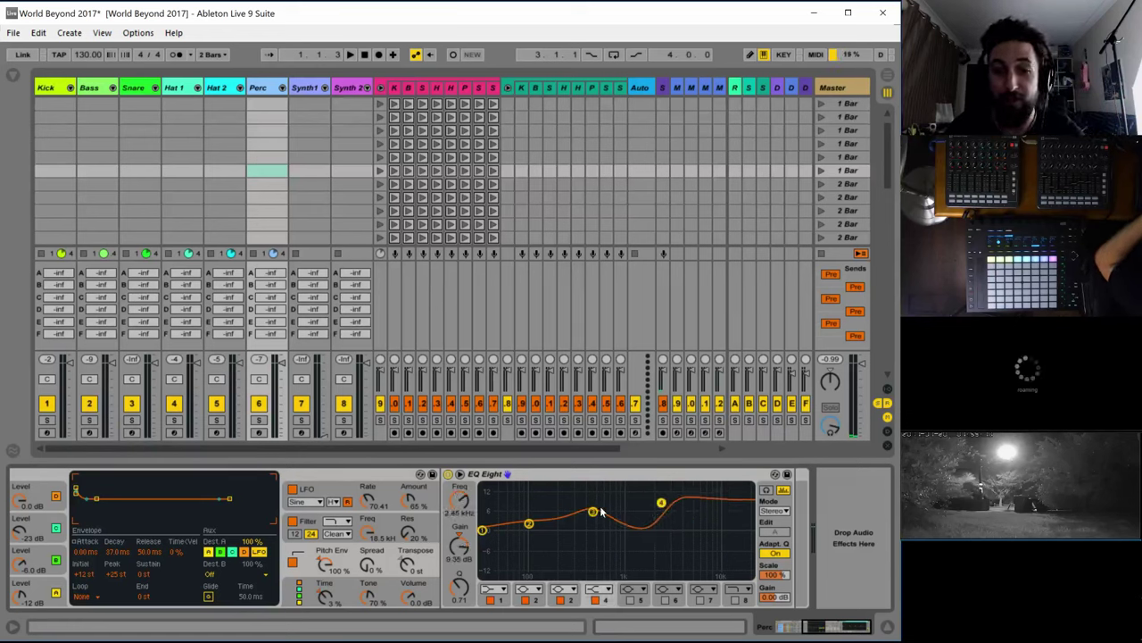
left_click_drag(593, 512, 597, 531)
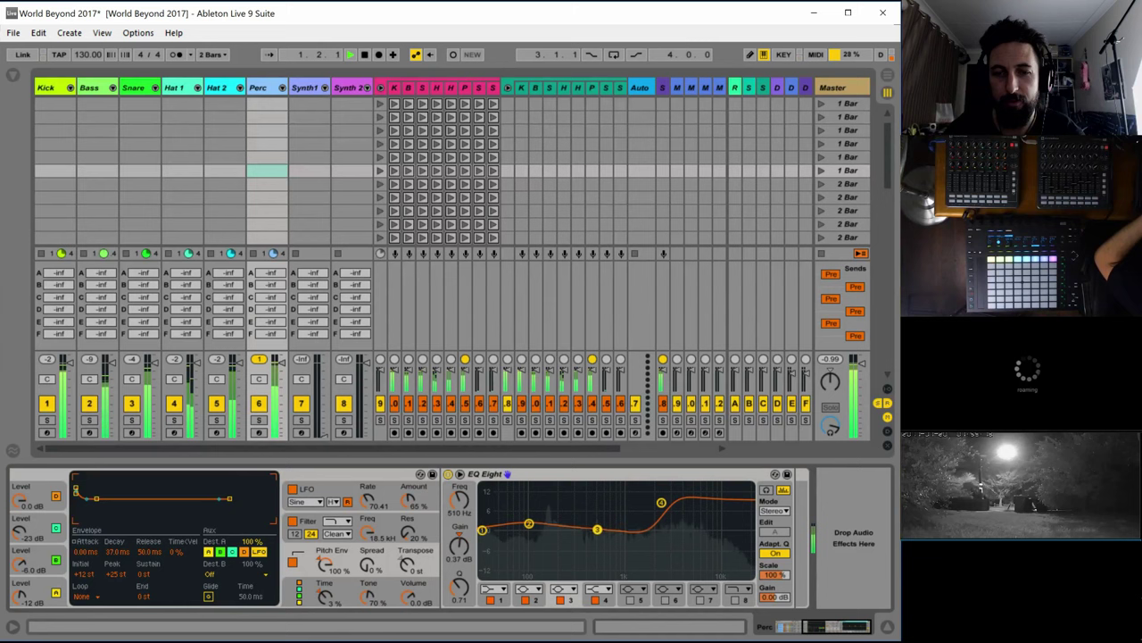
Turn EQ band 1 into a low cut with a raised cutoff, and boost band 3 by 13.3 dB at 335 Hz
left_click(485, 531)
left_click(493, 590)
left_click(489, 511)
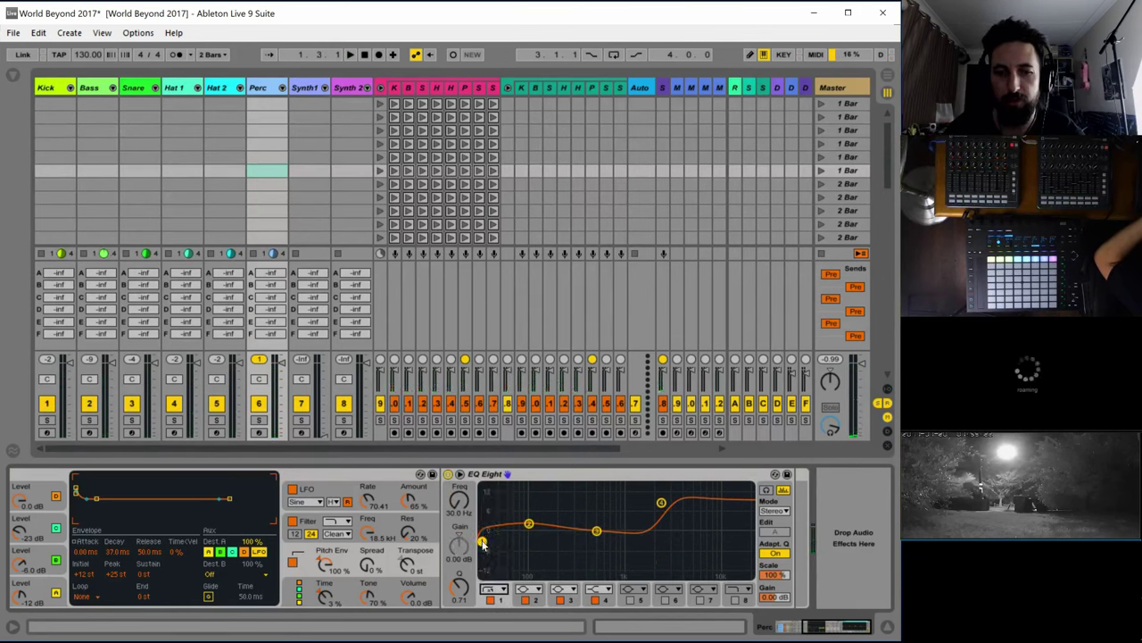
left_click_drag(482, 542, 517, 572)
left_click_drag(661, 502, 586, 500)
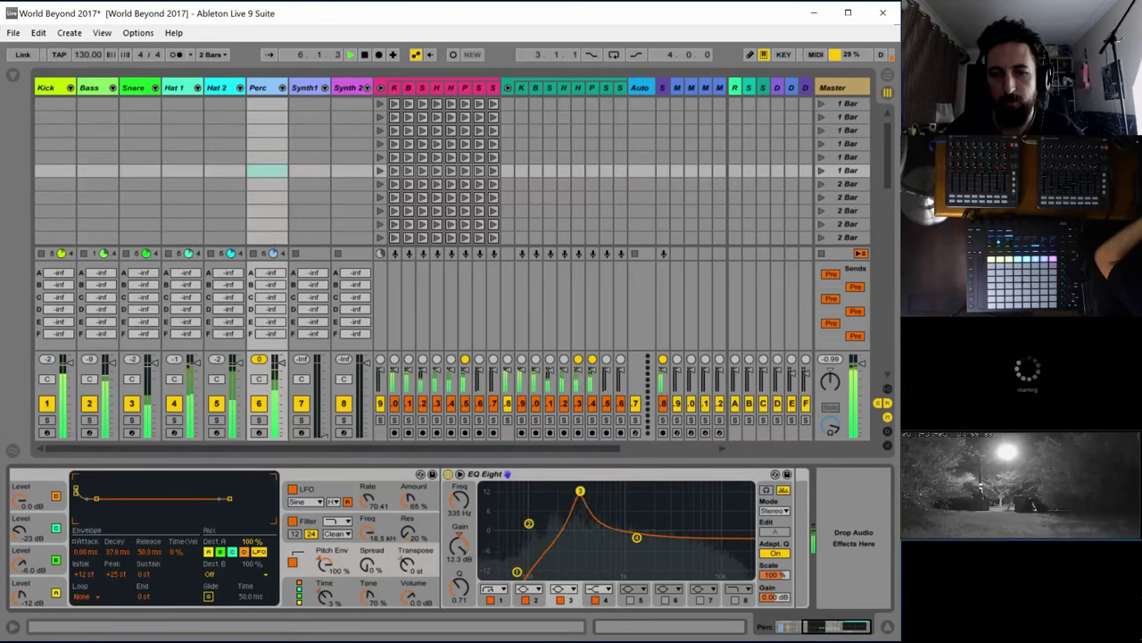
Raise EQ band 2 in frequency and gain, soften band 3's peak, and set band 4 to 1.97 kHz at -2.60 dB
left_click_drag(531, 523, 537, 518)
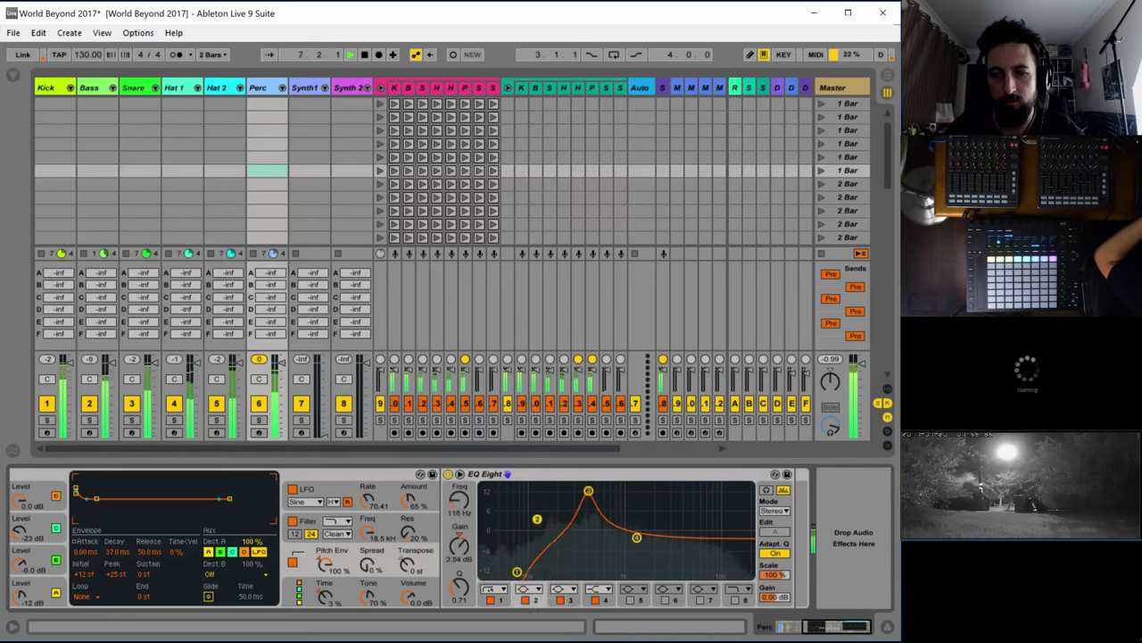
left_click(588, 492)
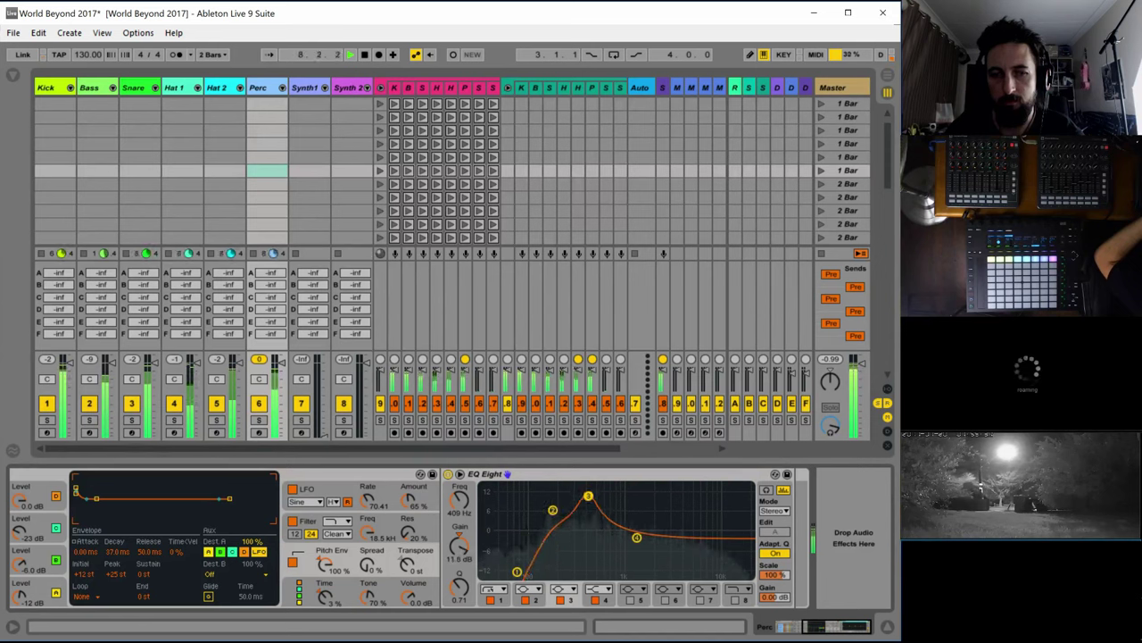
left_click(637, 536)
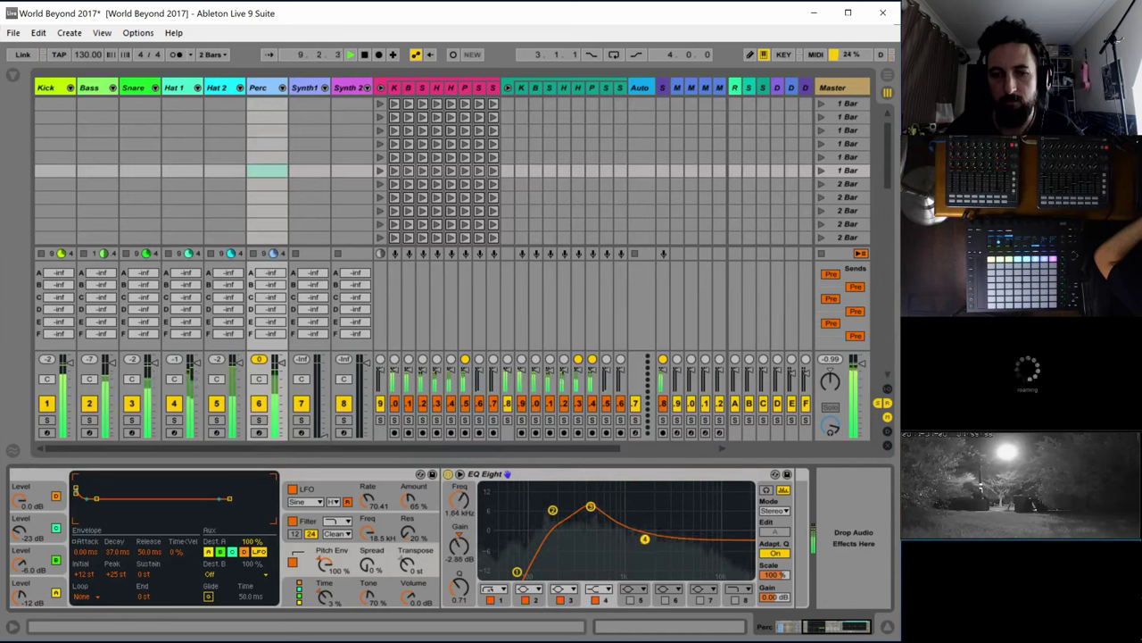
left_click_drag(648, 540, 652, 538)
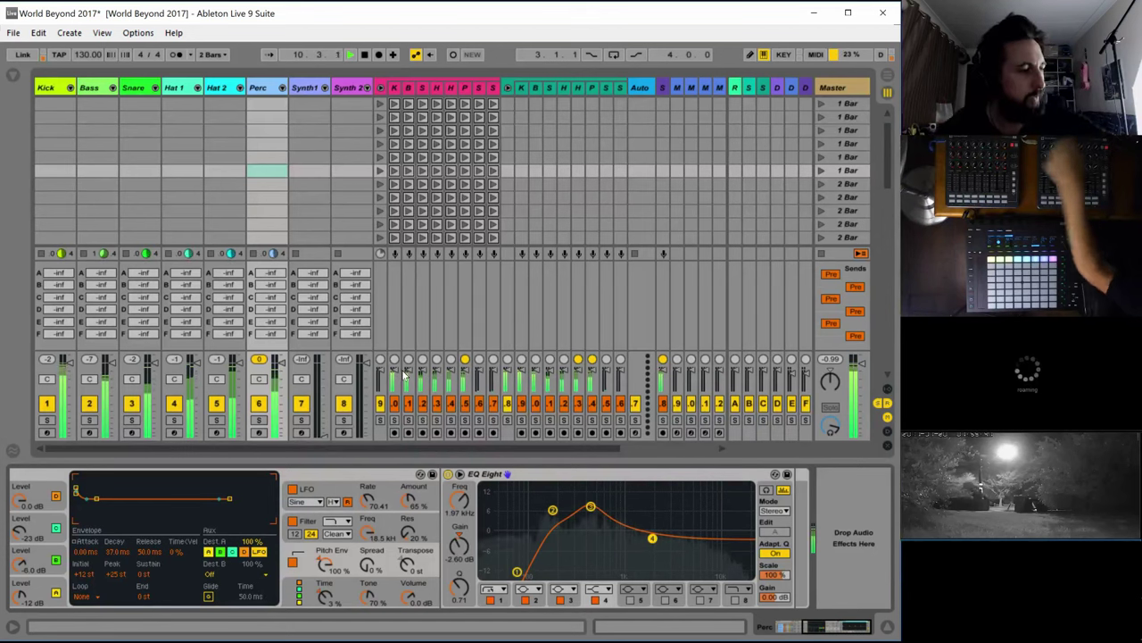
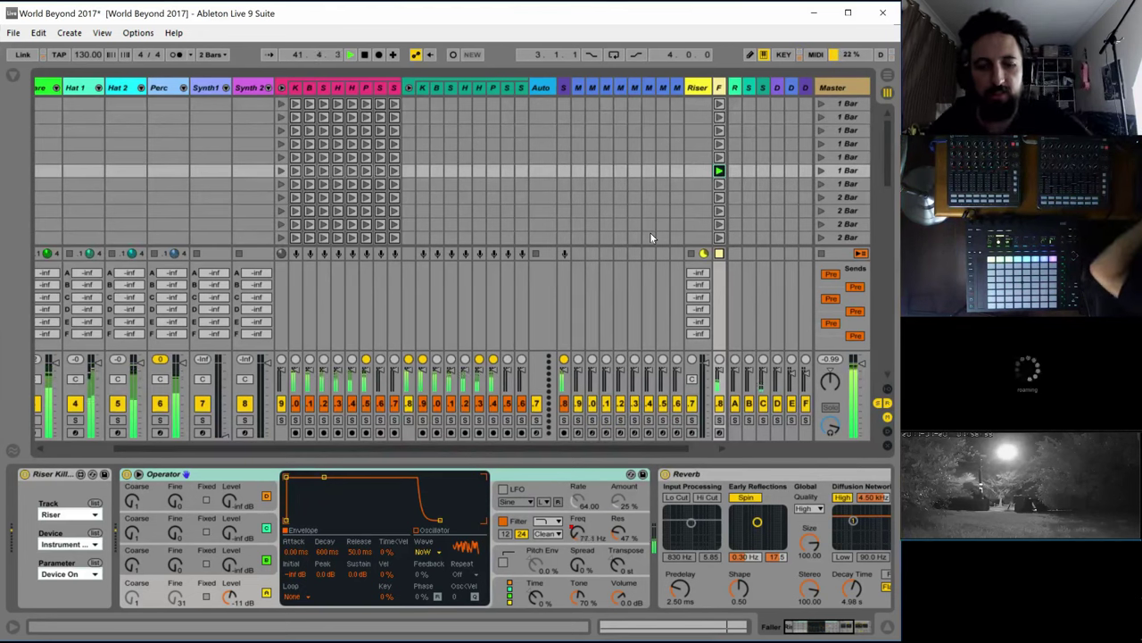
Return to the Perc track and play its Track 3 clip with the other parts, stopping playback after listening
key("space")
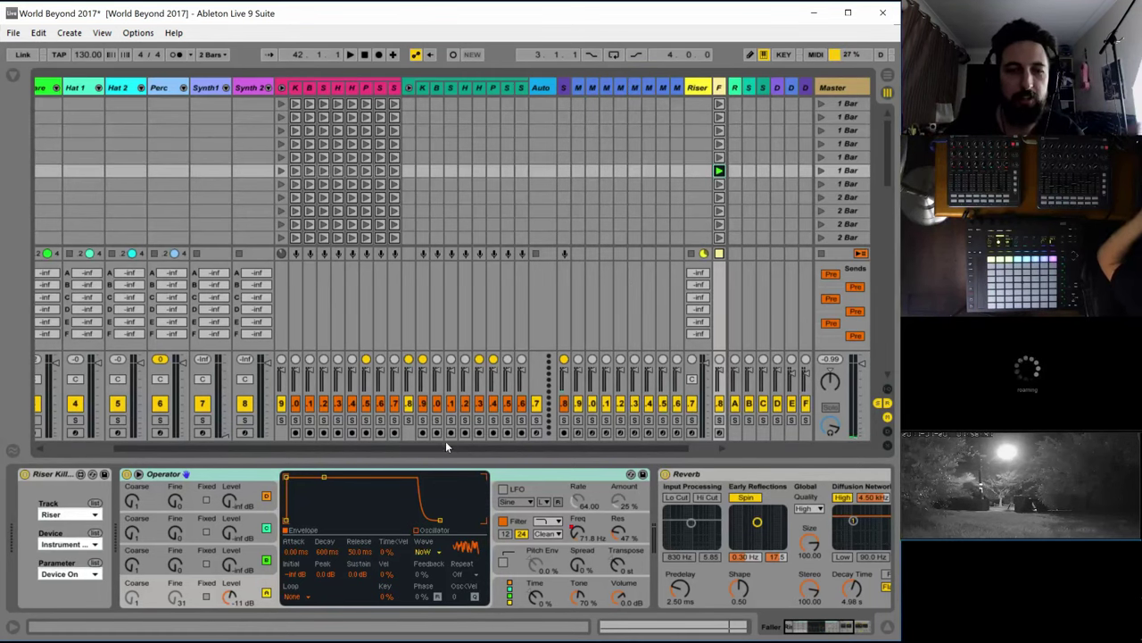
left_click_drag(445, 446, 290, 449)
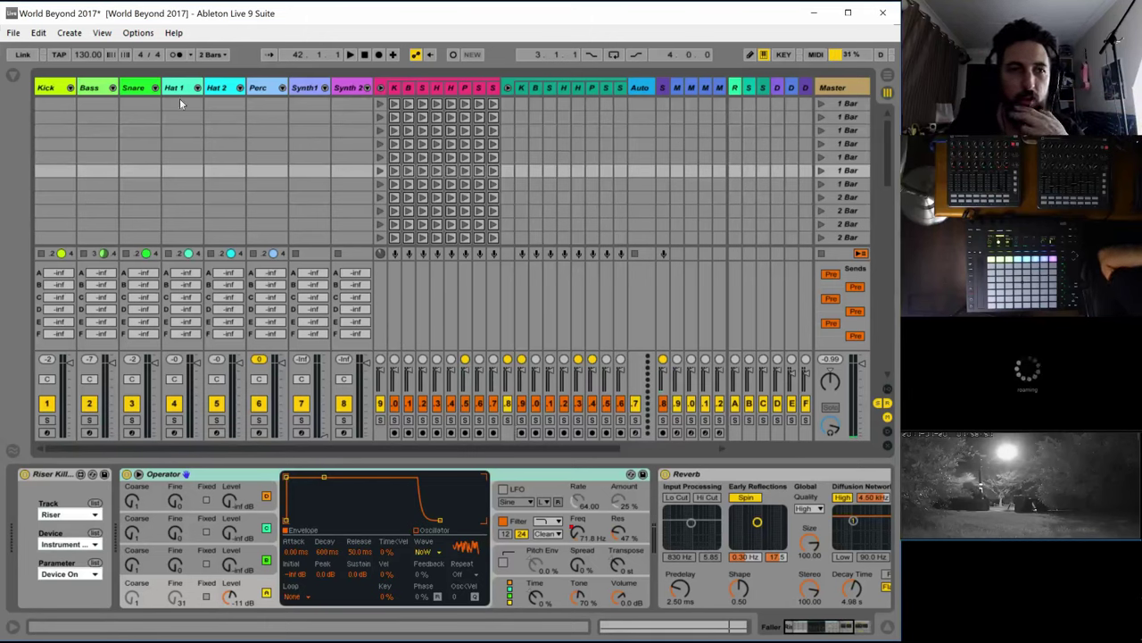
scroll(253, 187, "down", 5)
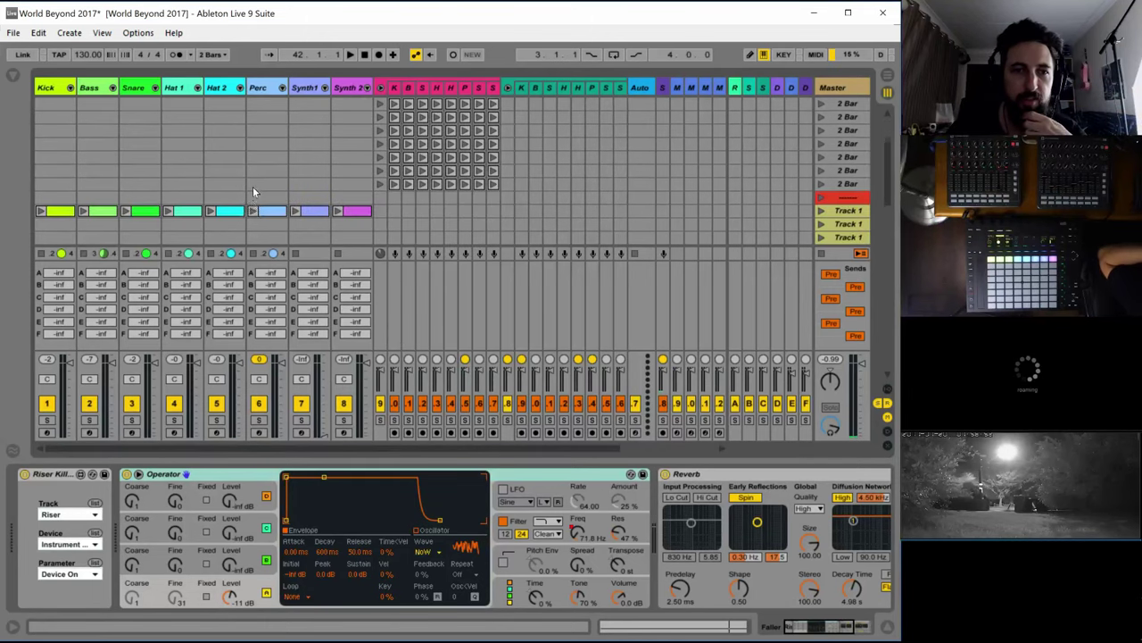
left_click(293, 89)
left_click(257, 89)
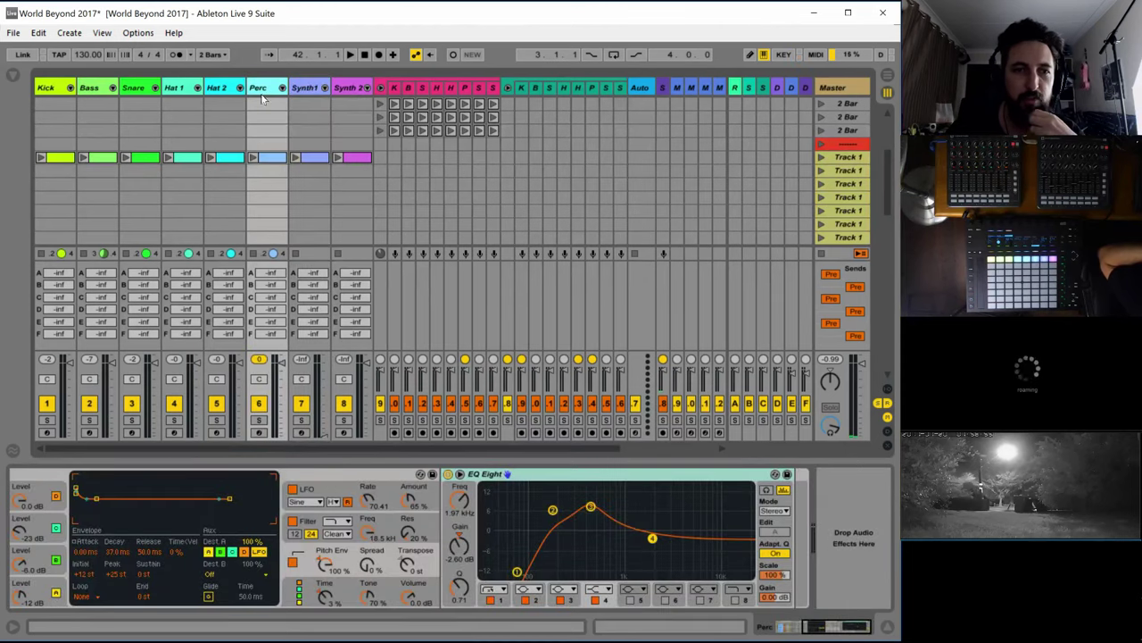
scroll(269, 179, "down", 5)
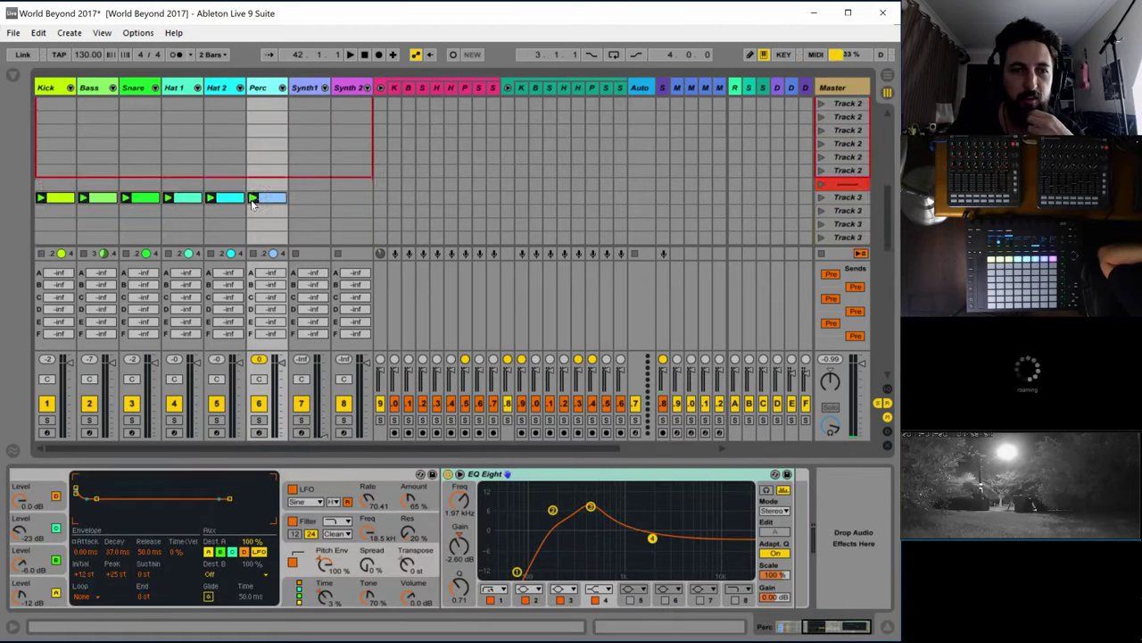
left_click(253, 198)
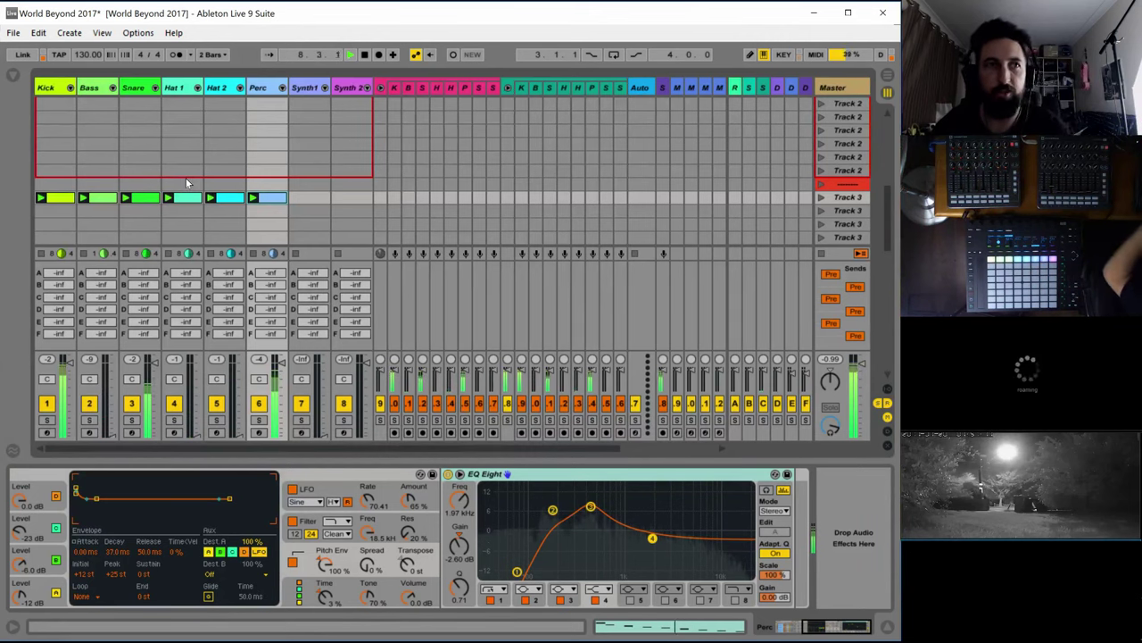
key("space")
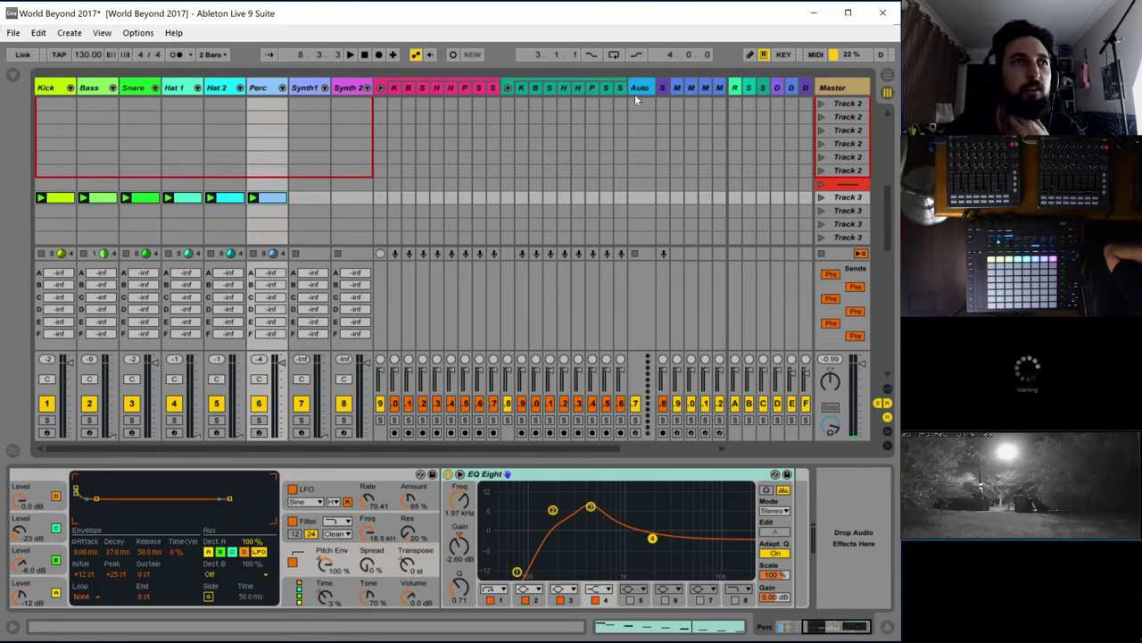
Show the Master track's devices, and select the Faller track and launch its clip 7 with the notes open
left_click(830, 87)
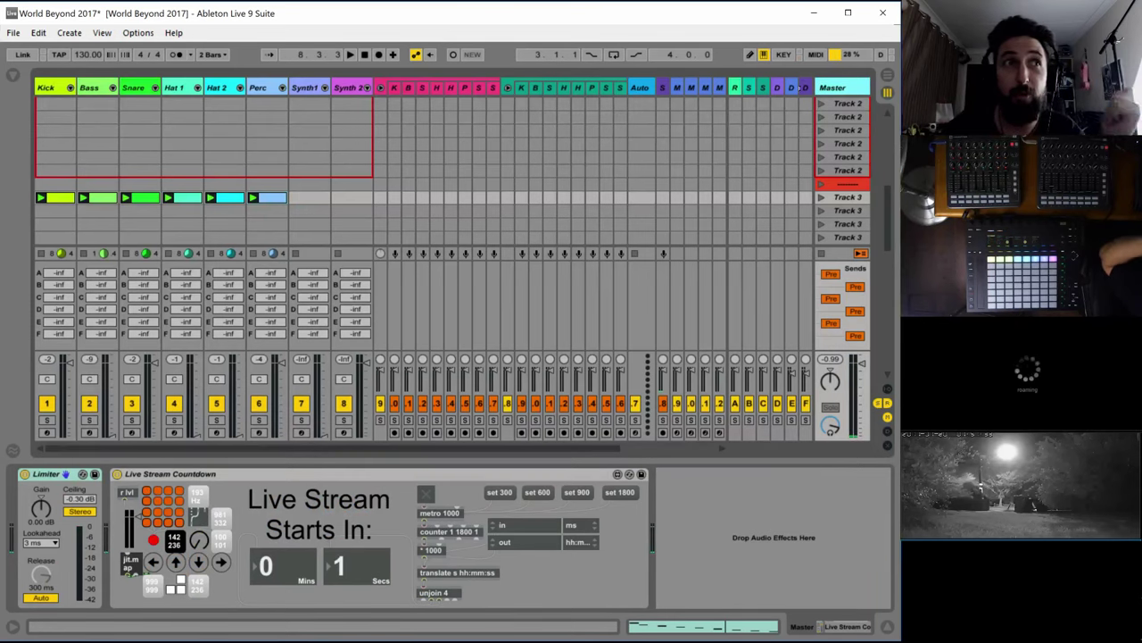
key("space")
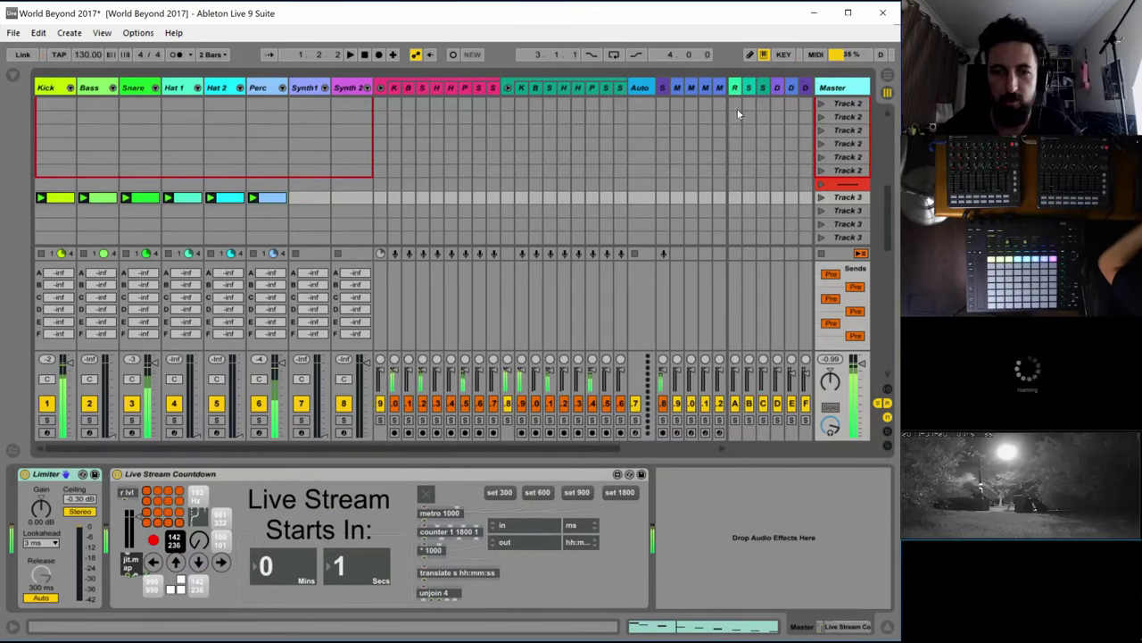
left_click_drag(472, 449, 662, 429)
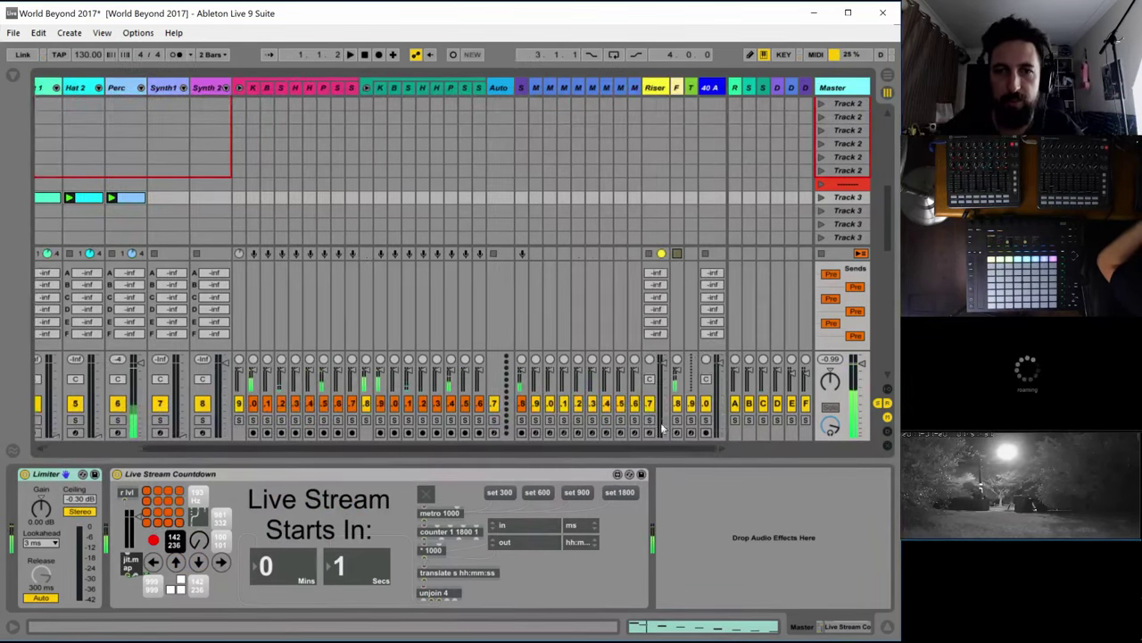
scroll(672, 173, "up", 1)
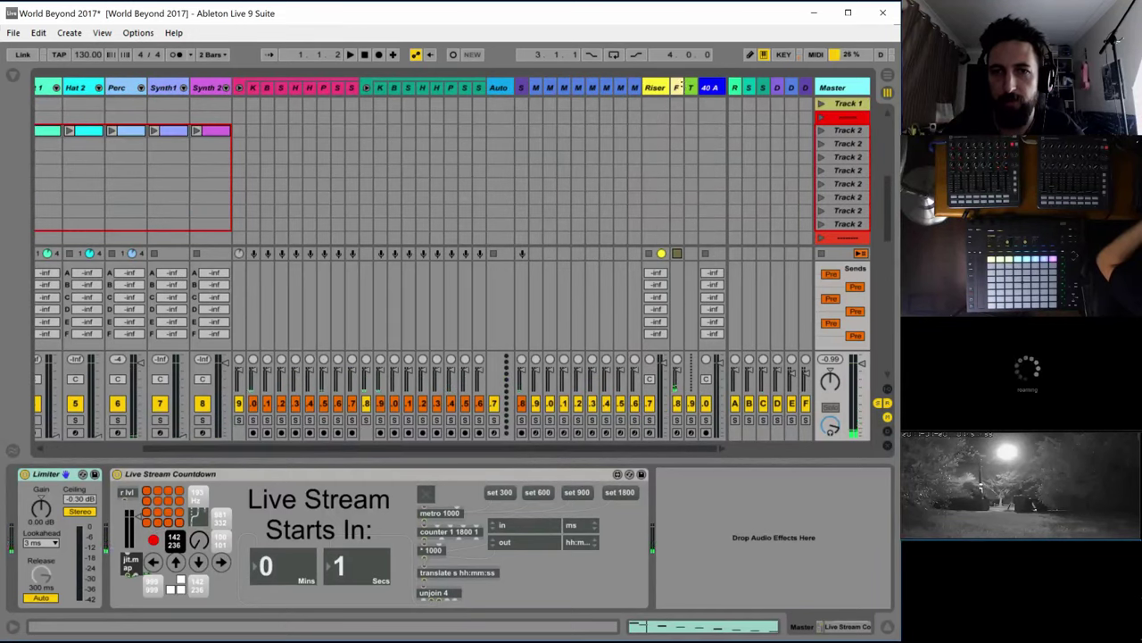
left_click(678, 88)
scroll(685, 128, "down", 5)
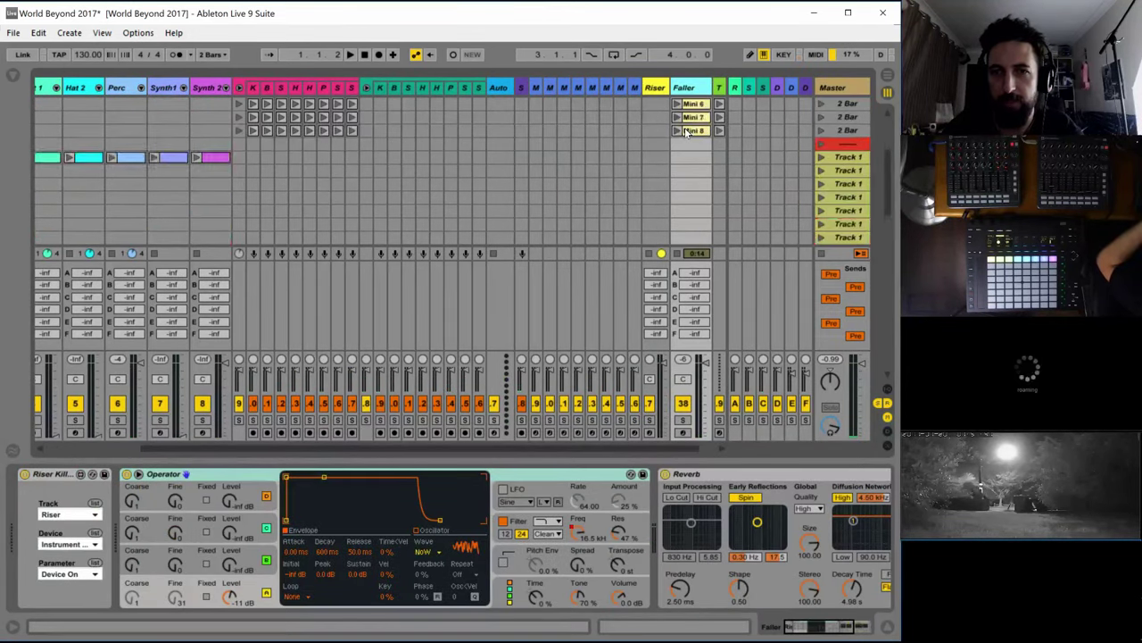
left_click(693, 189)
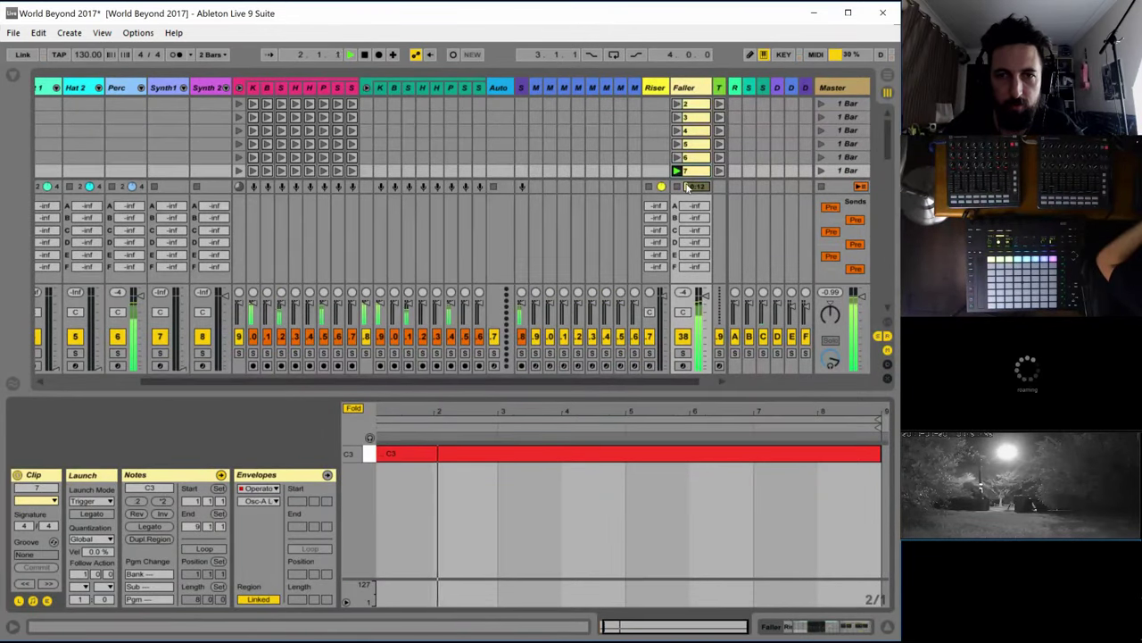
Return to the Track 3 clips of the Kick to Perc tracks and play them briefly before stopping playback
scroll(222, 132, "down", 2)
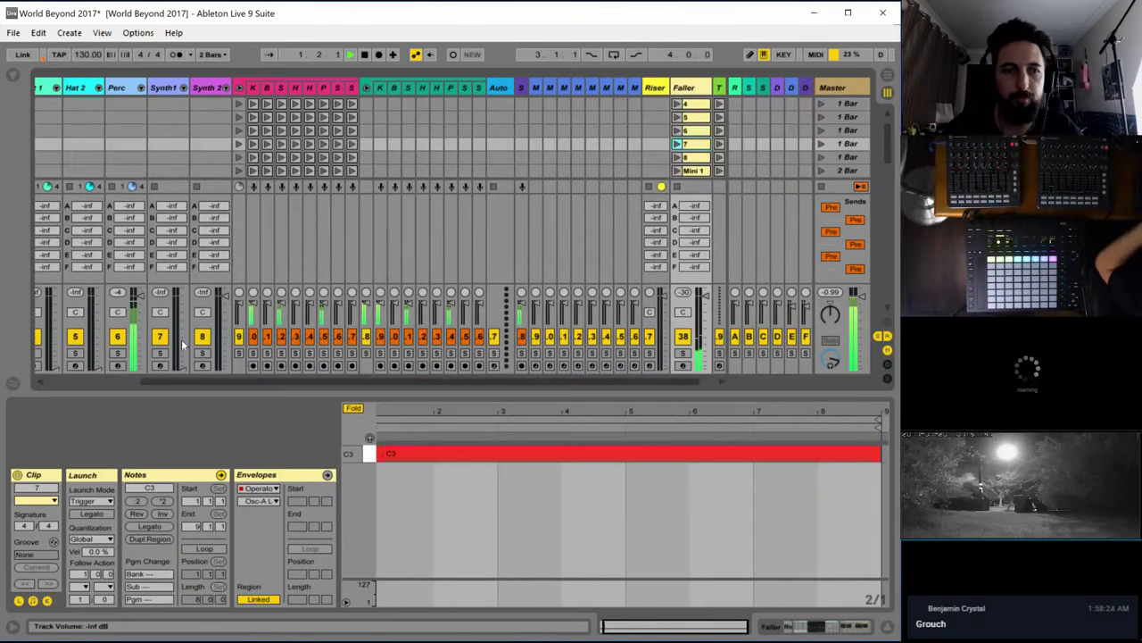
left_click_drag(157, 382, 50, 382)
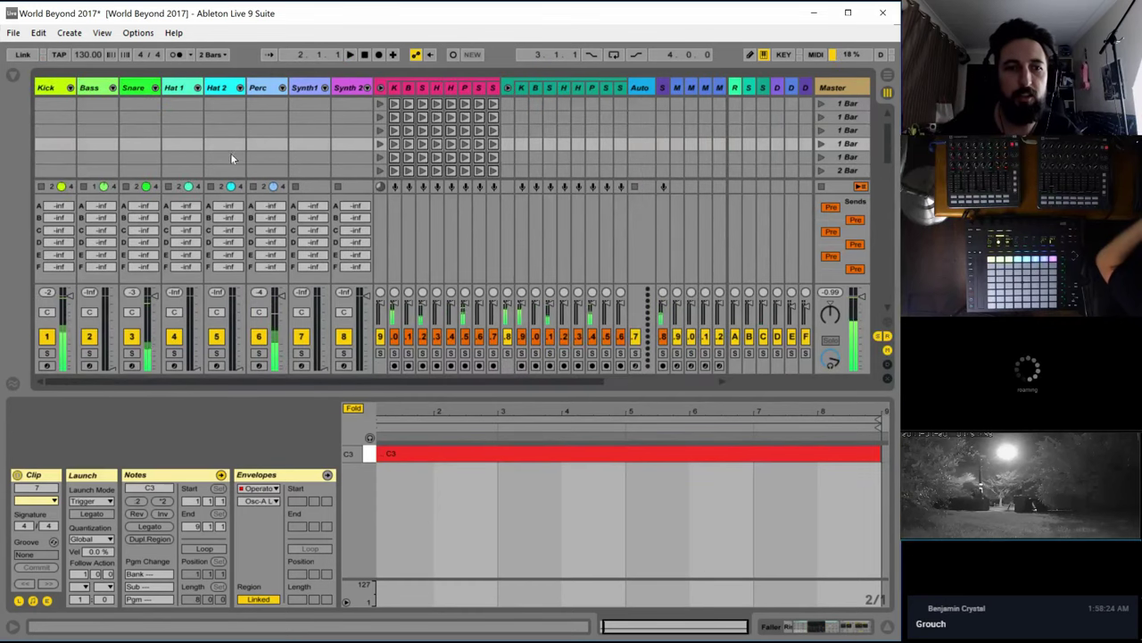
scroll(228, 153, "down", 5)
scroll(228, 156, "down", 4)
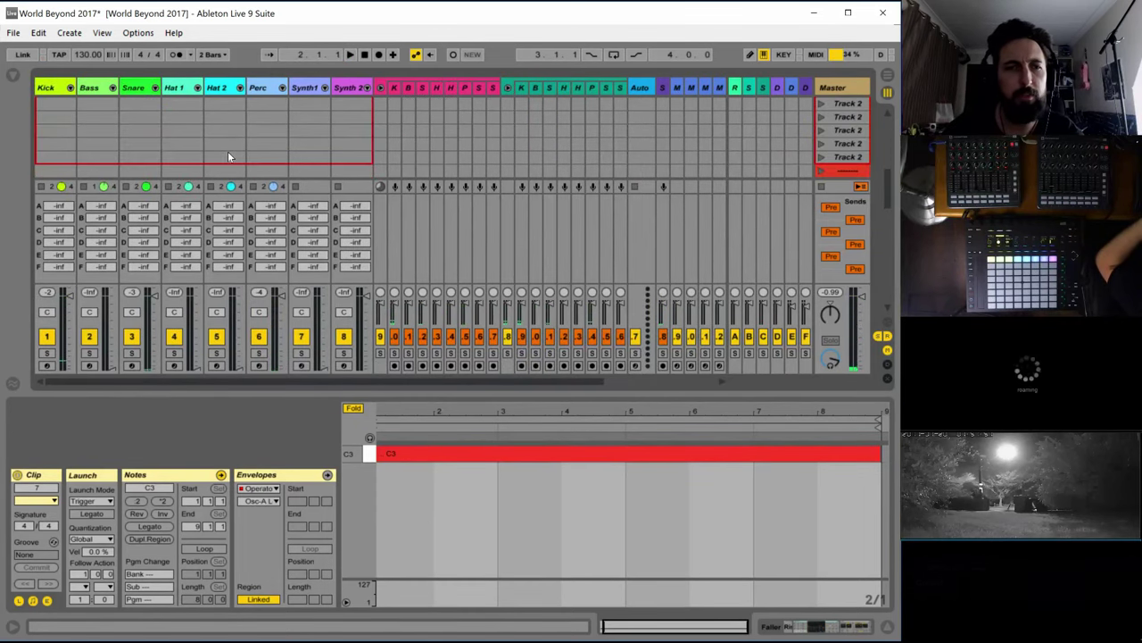
key("space")
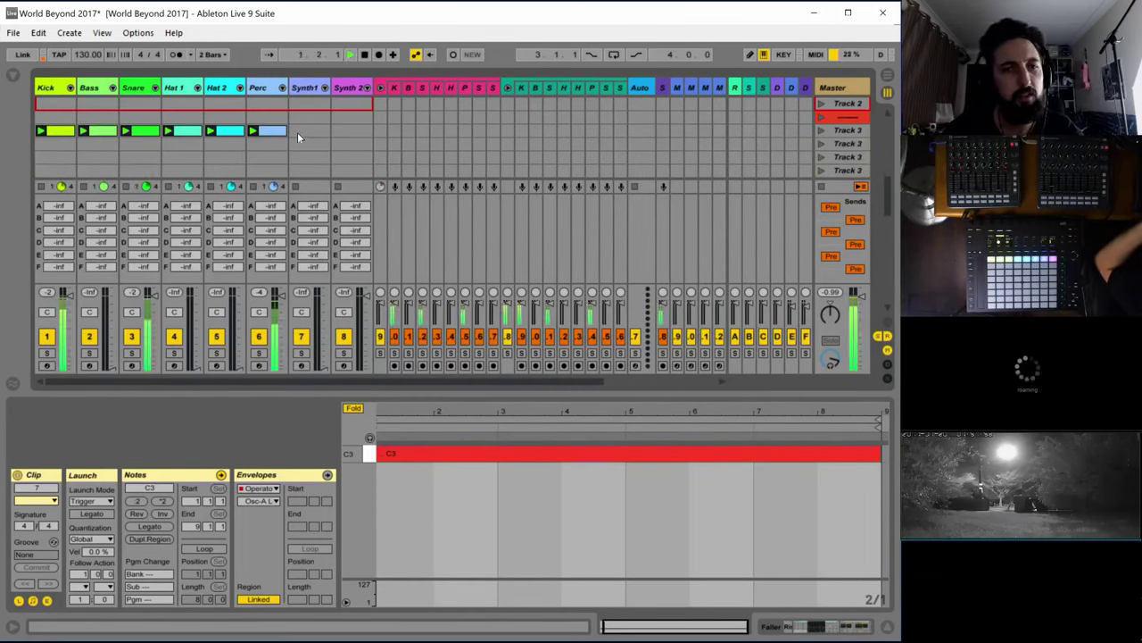
key("space")
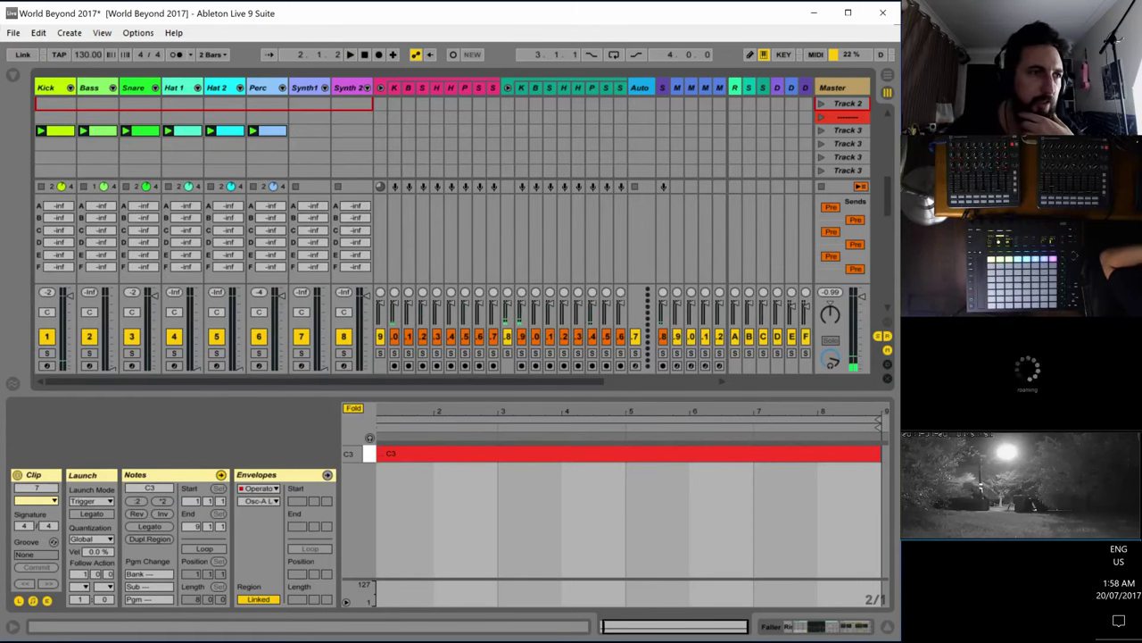
Switch to the World Beyond Sound Design spreadsheet in the browser, check the Synth1 entry for Track 3, and return to Ableton Live
key("alt+Tab")
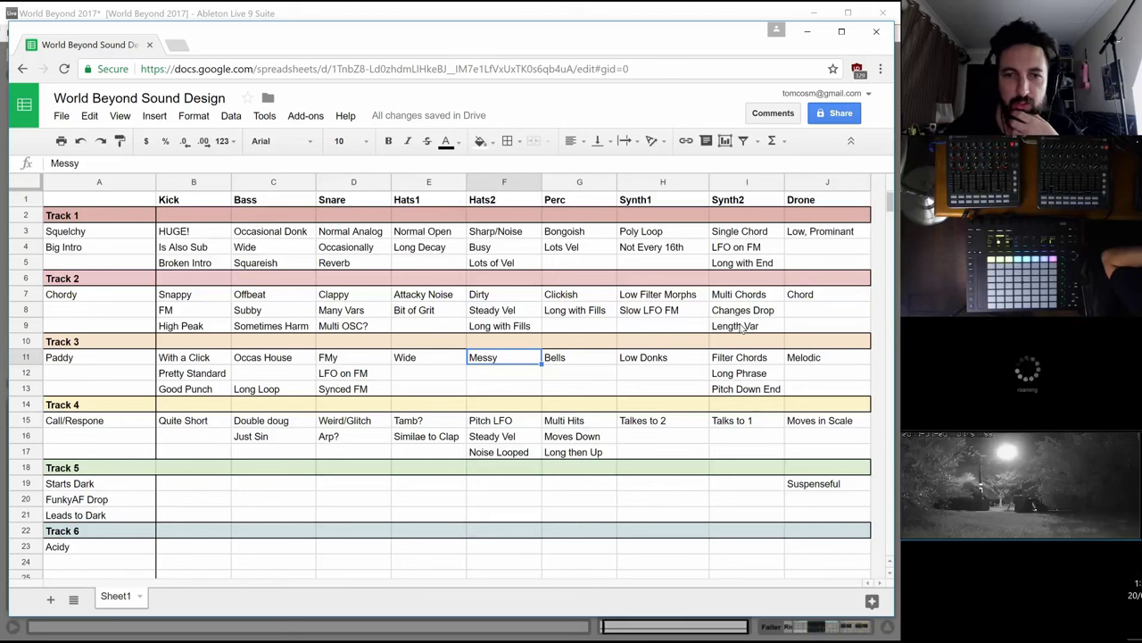
left_click(639, 360)
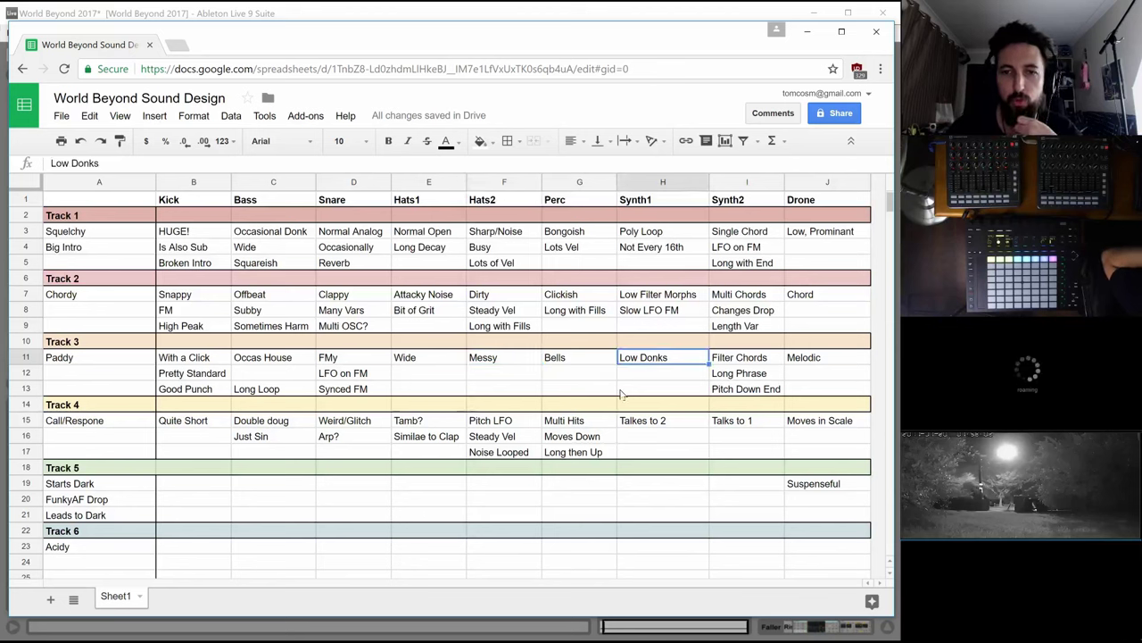
left_click(518, 627)
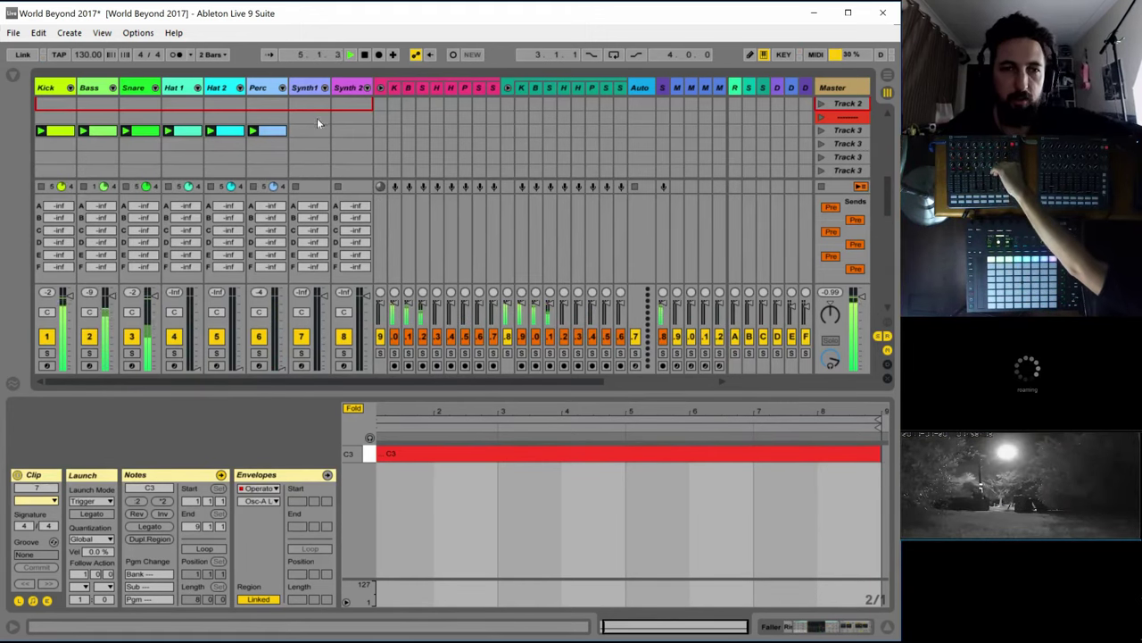
Create a clip in Synth1's first Track 3 slot, hold its Chain Selector envelope at 3 throughout, and launch it
double_click(307, 130)
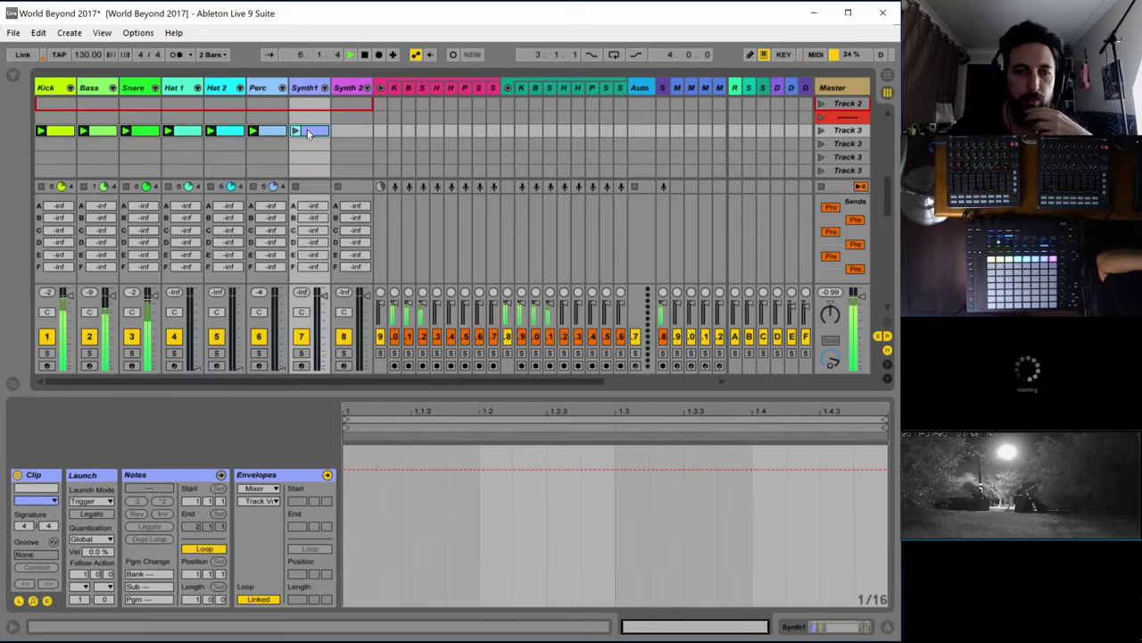
left_click(259, 488)
left_click(284, 175)
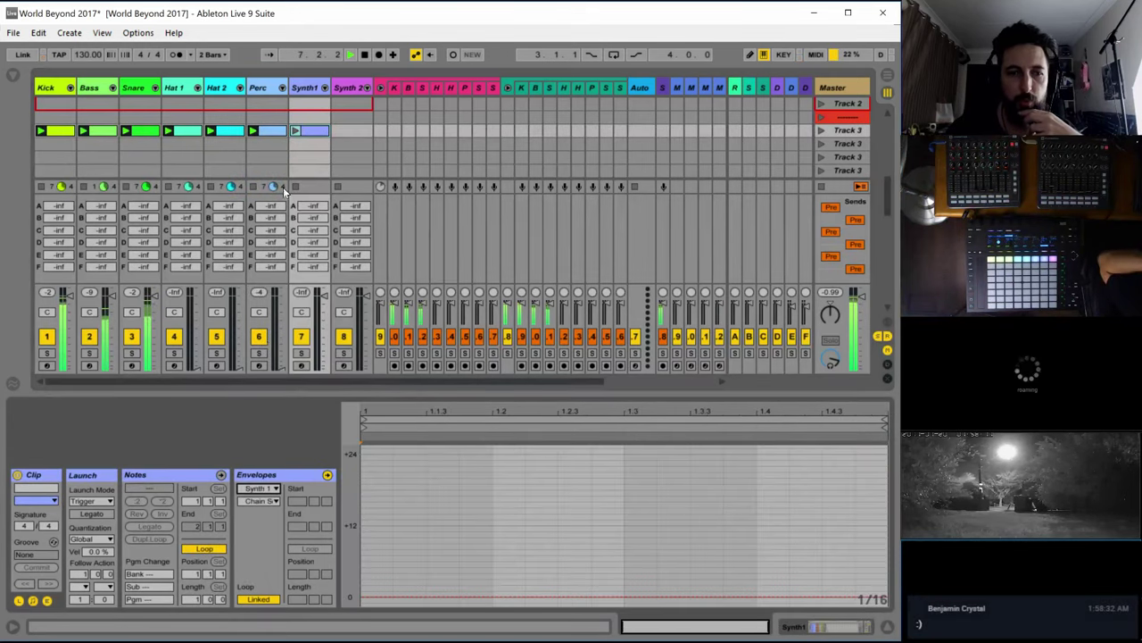
left_click_drag(364, 596, 364, 579)
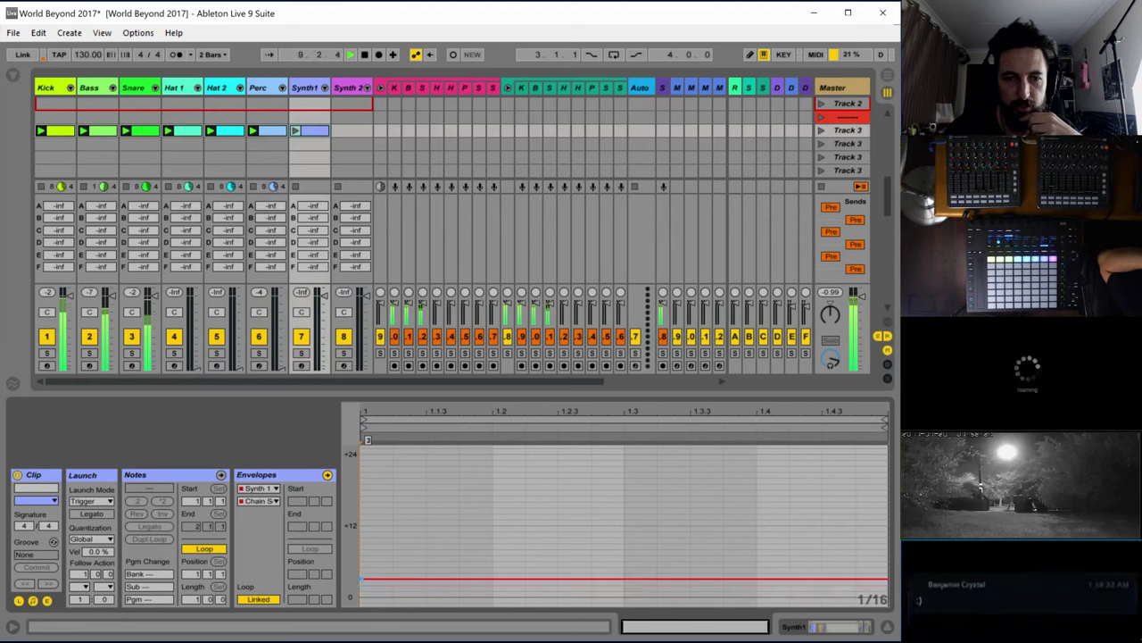
left_click(298, 133)
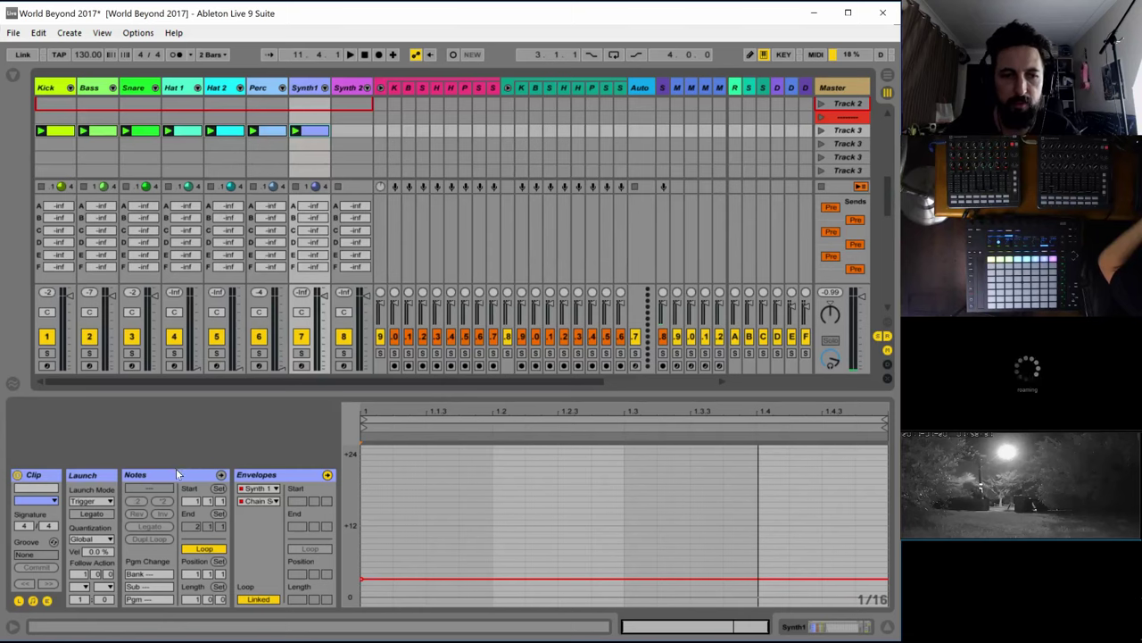
Add five 1/16 G2 notes to the Synth1 clip at 1.1.1, 1.1.4, 1.2.3, 1.3.2 and 1.4.1 while auditioning the pattern
scroll(406, 563, "down", 3)
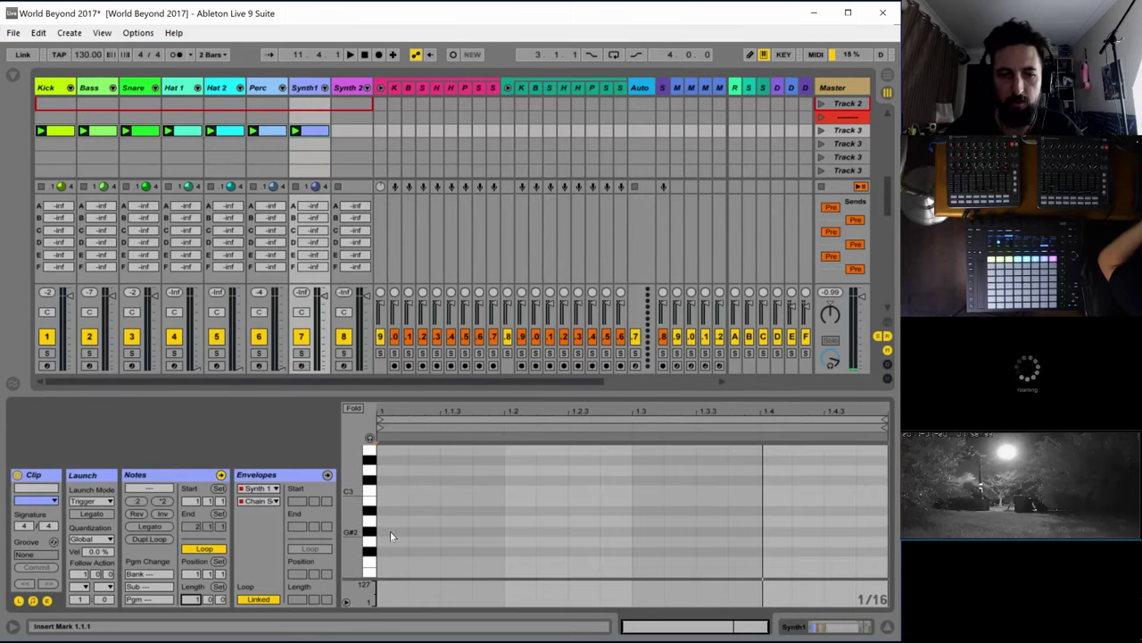
double_click(382, 541)
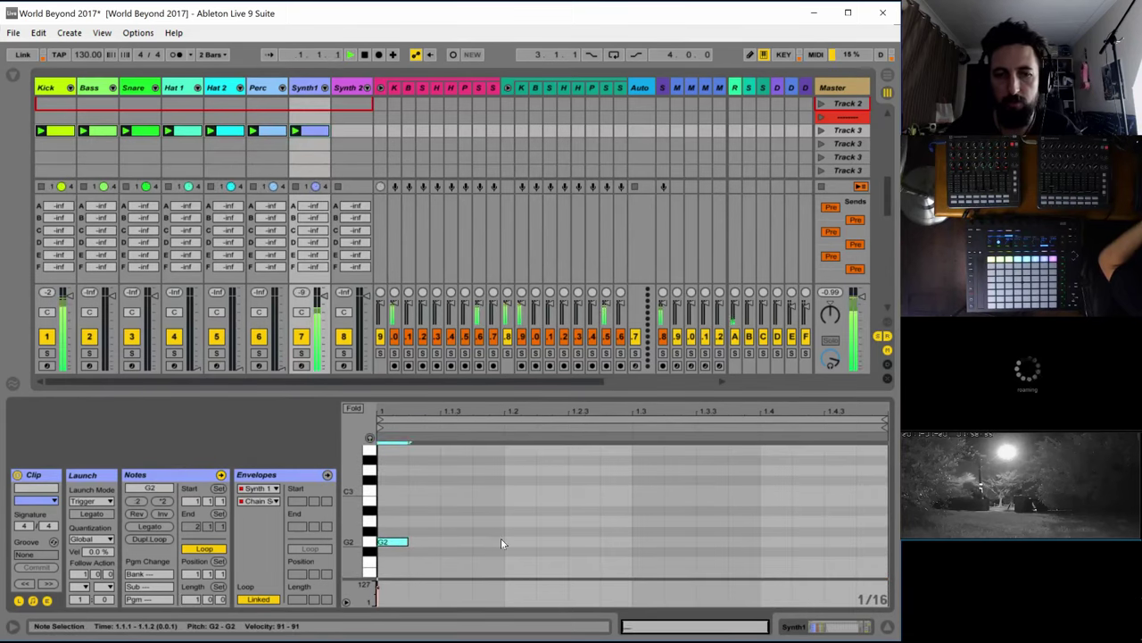
left_click(492, 539)
double_click(492, 539)
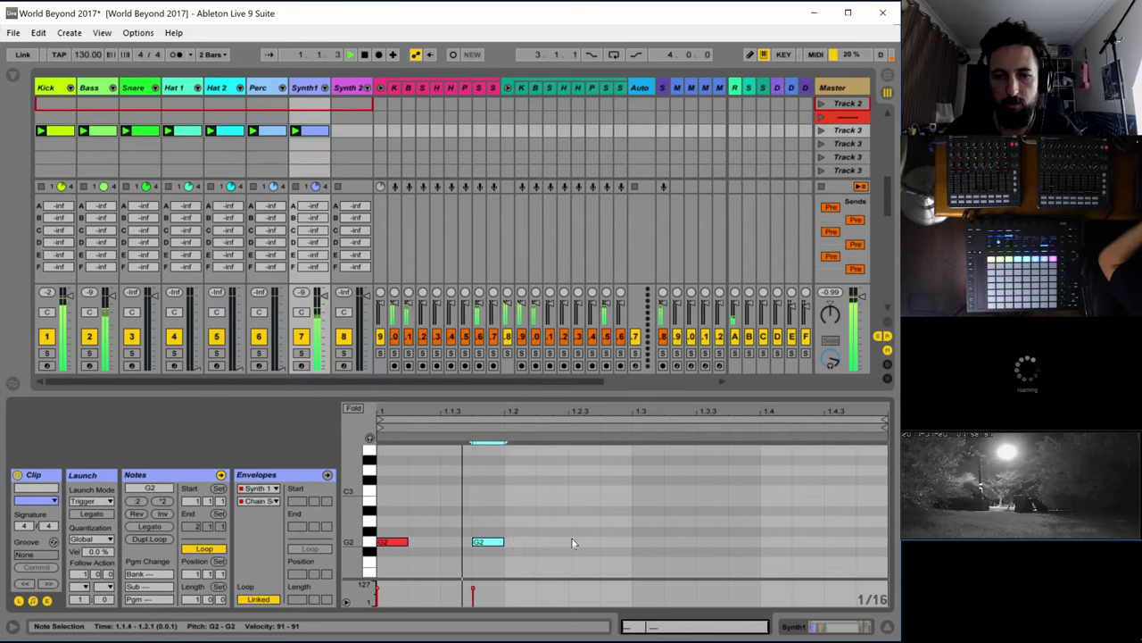
double_click(571, 539)
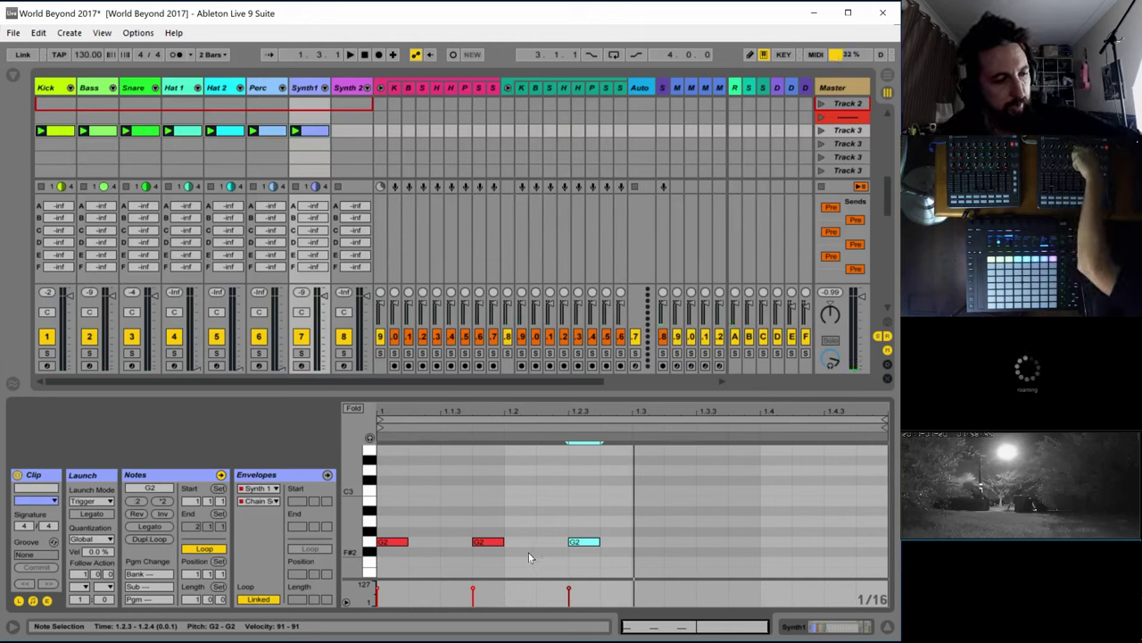
key("space")
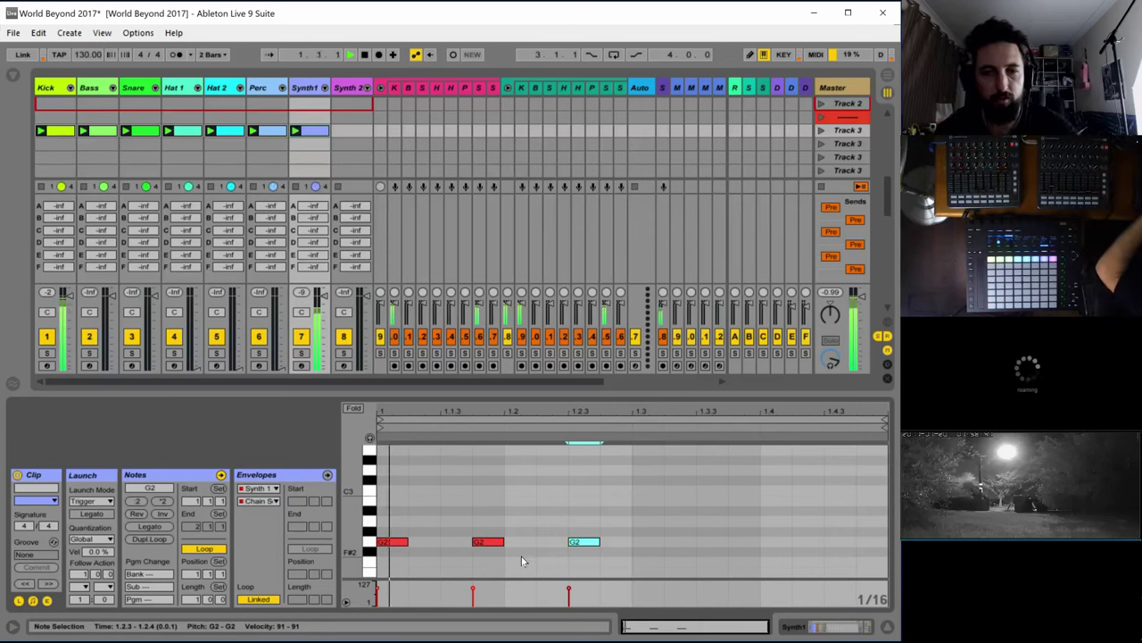
double_click(671, 540)
double_click(776, 541)
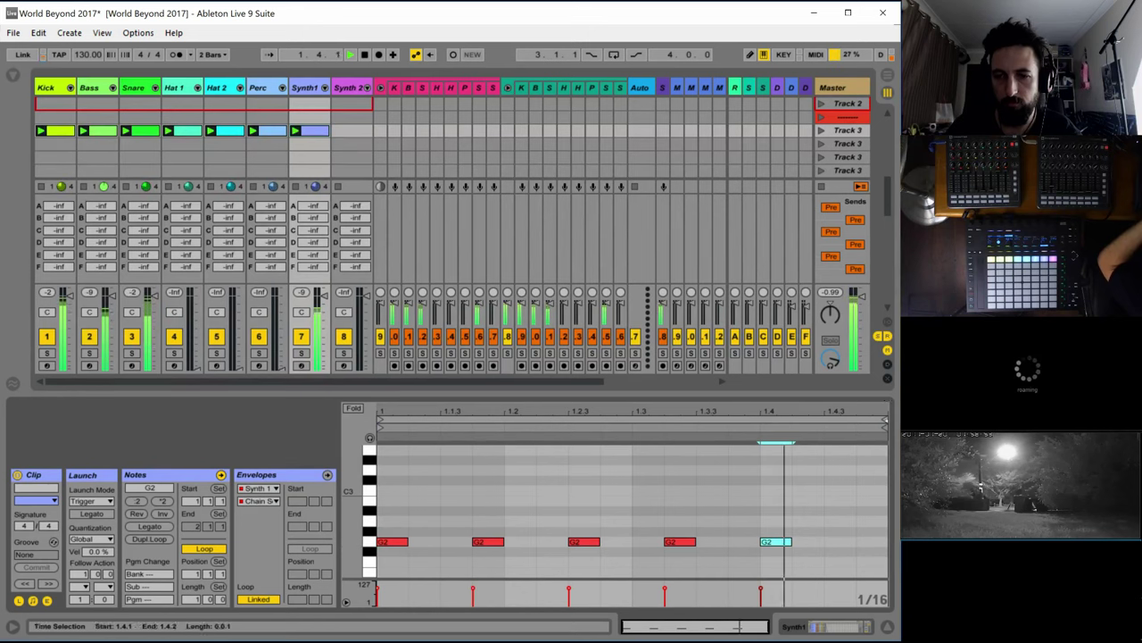
Shorten the Synth1 clip's loop to three beats, ending at 1.4, and play it with the other parts
key("space")
left_click_drag(885, 420, 760, 435)
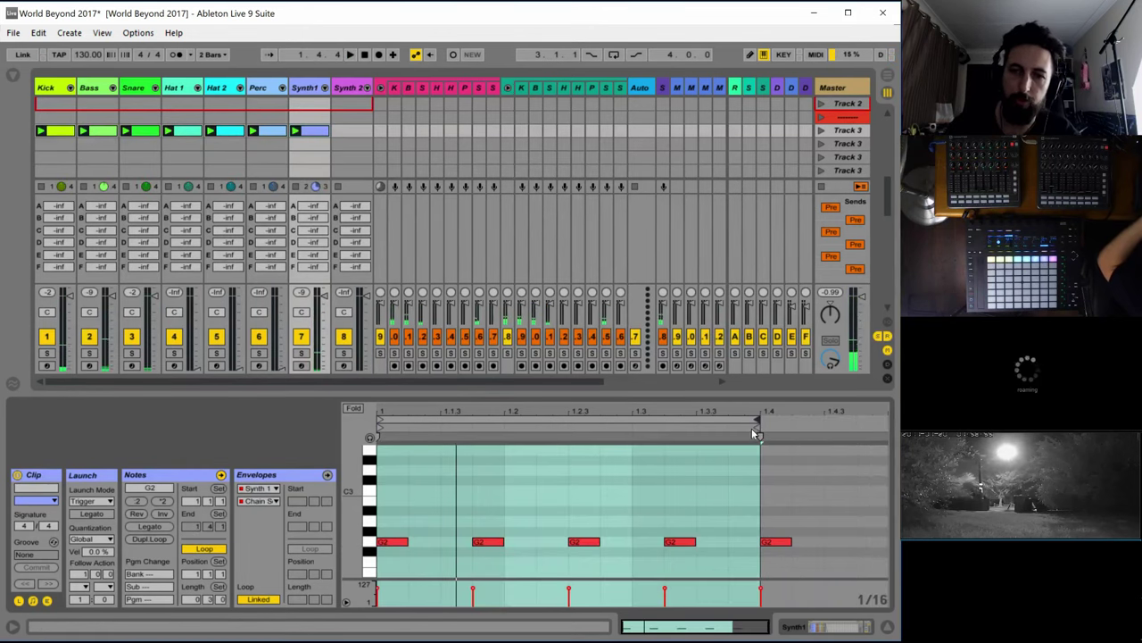
key("space")
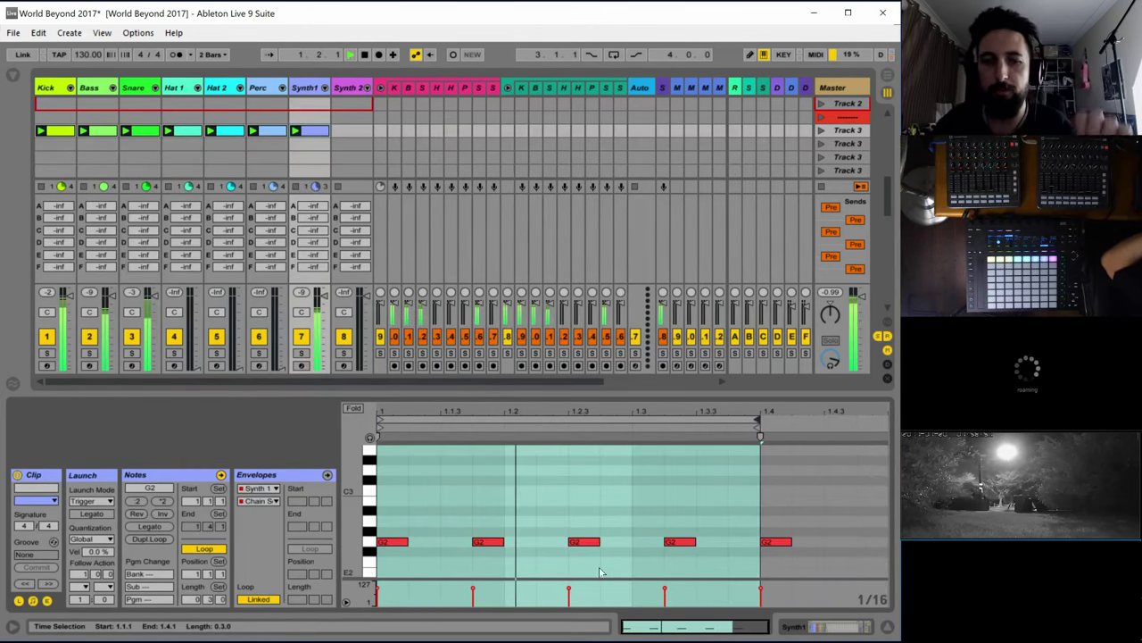
Show the Synth1 track's devices, select the Synth1 4 chain, and hide the rack's chain zone editor
left_click(304, 88)
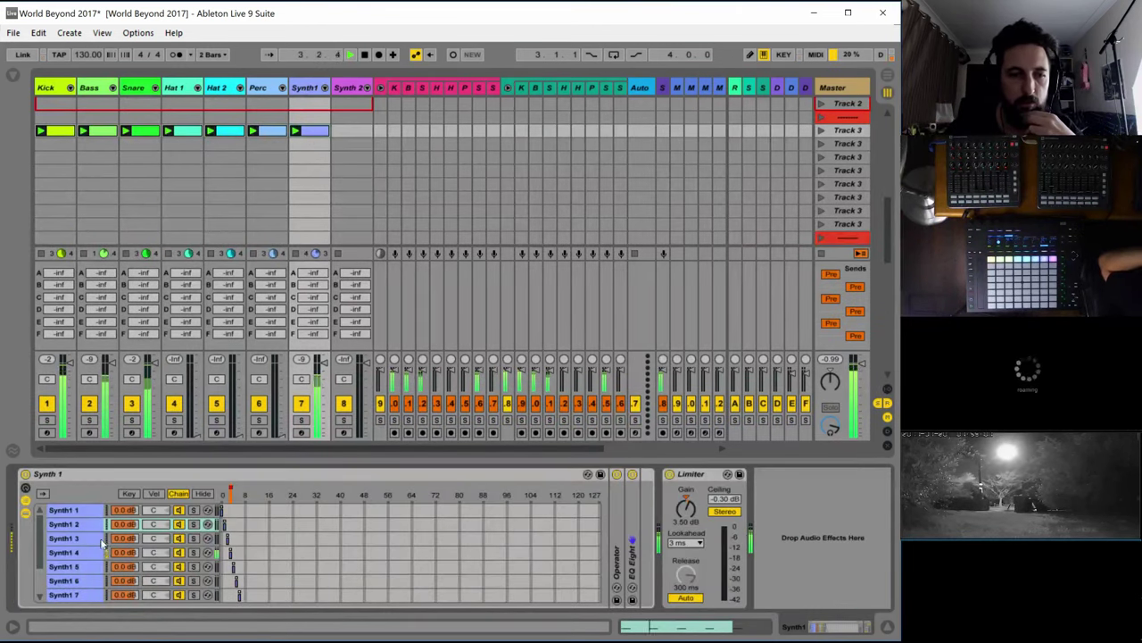
left_click(63, 552)
left_click(493, 471)
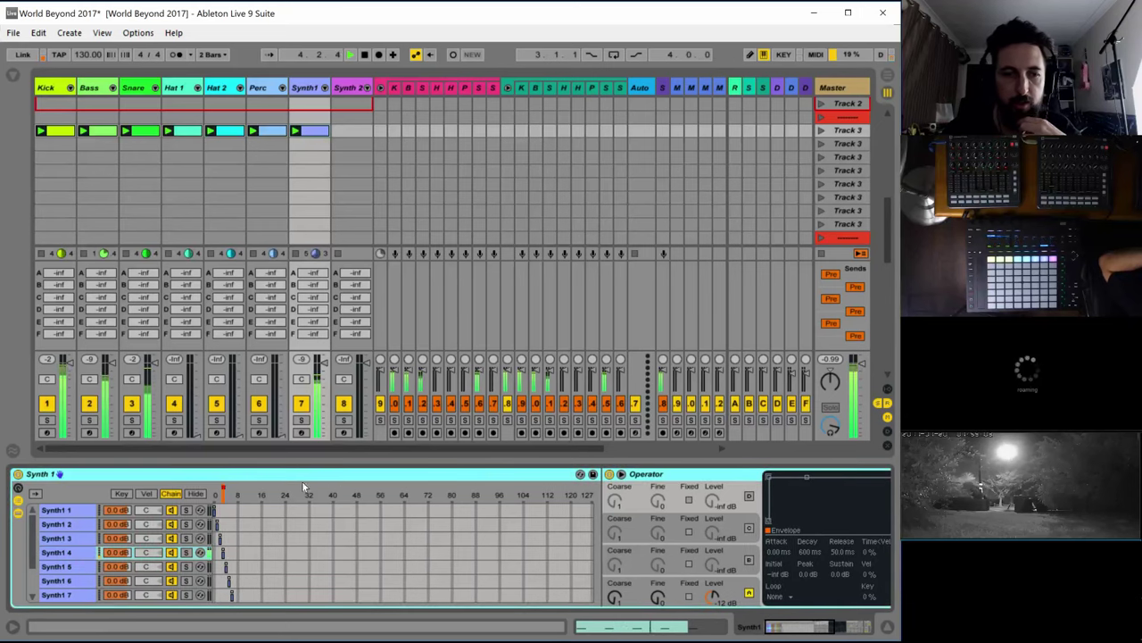
left_click(194, 494)
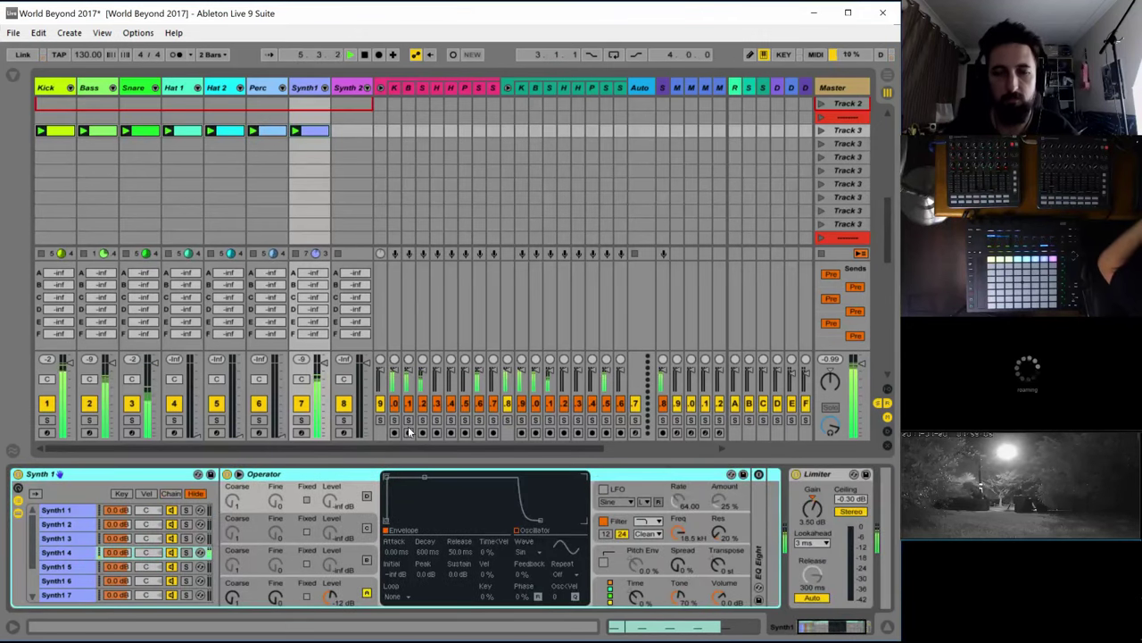
Switch Operator to the two-by-two oscillator algorithm, set oscillator A's wave to Square D, and audition the sound
left_click(331, 596)
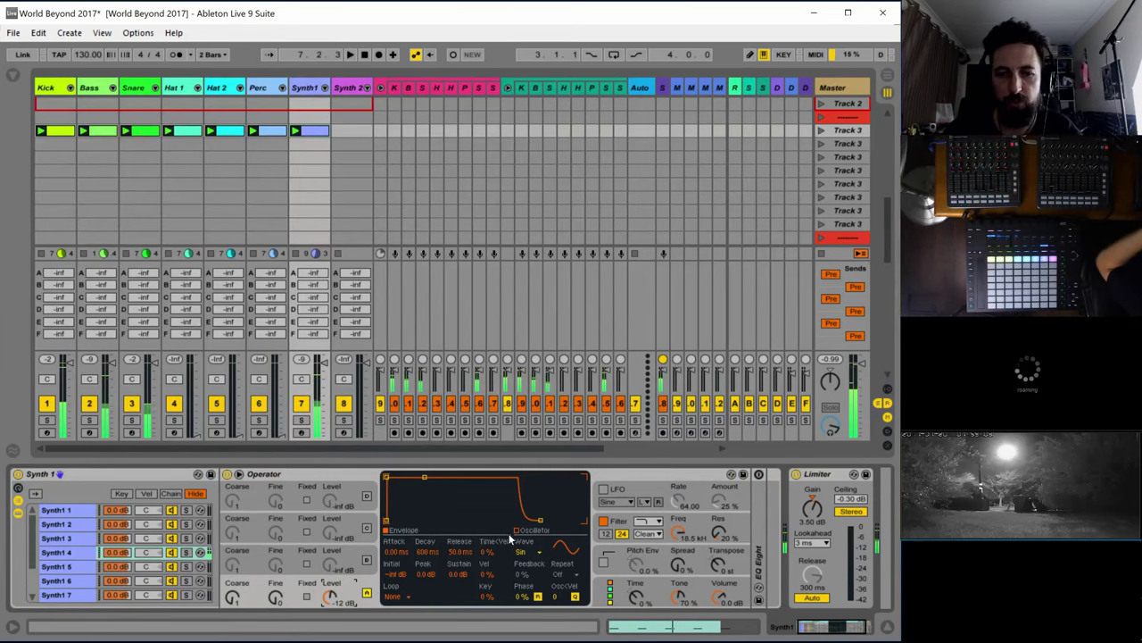
left_click(610, 599)
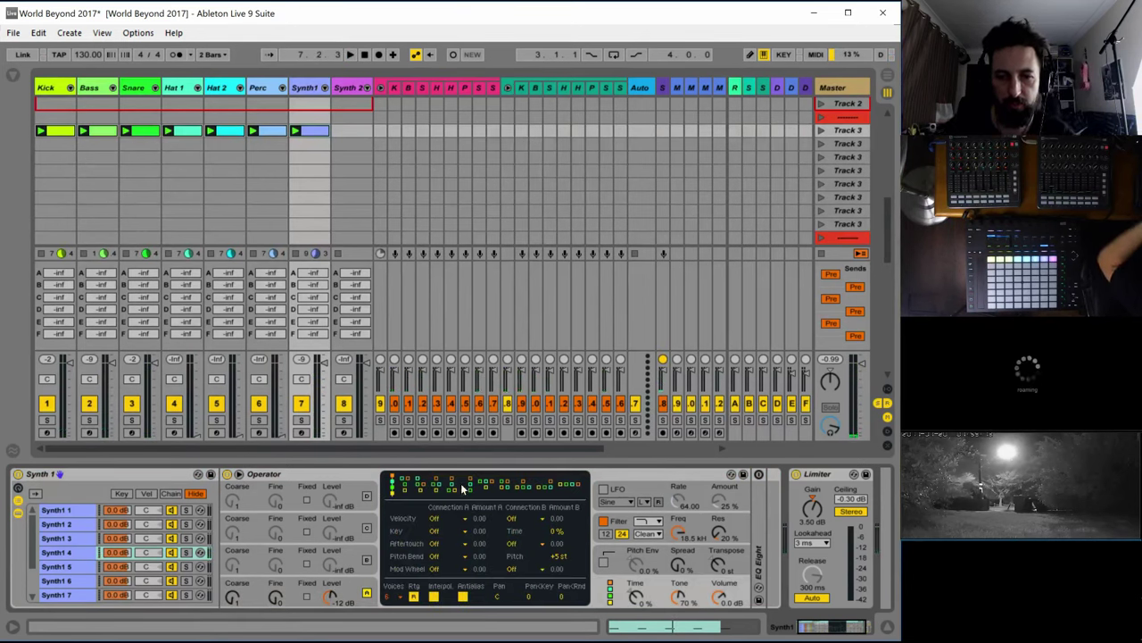
left_click(342, 585)
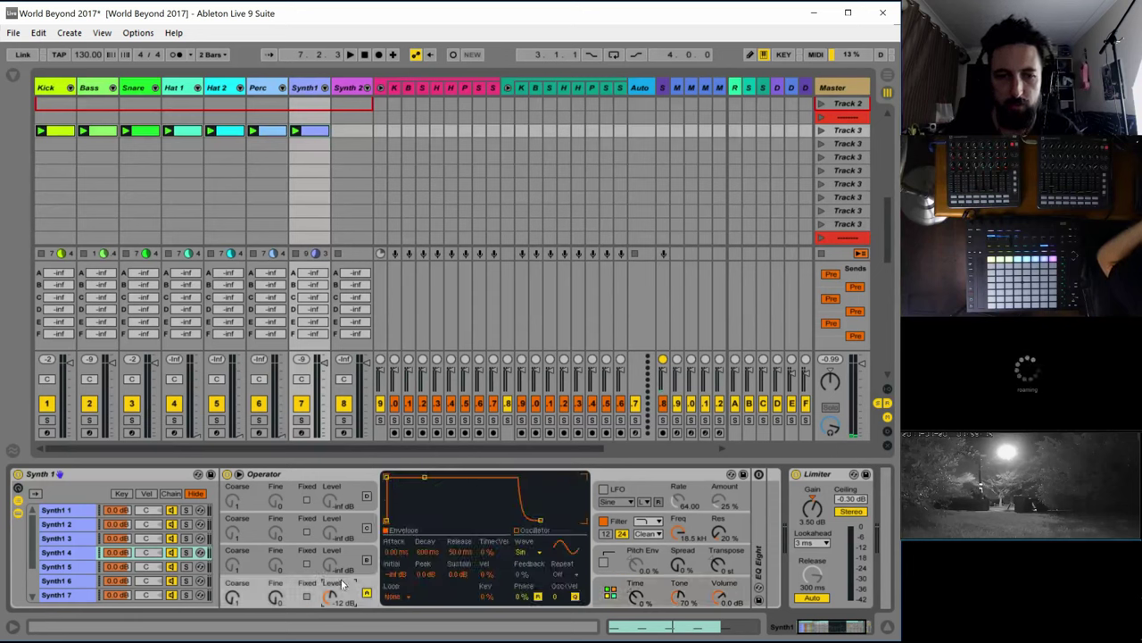
left_click(523, 553)
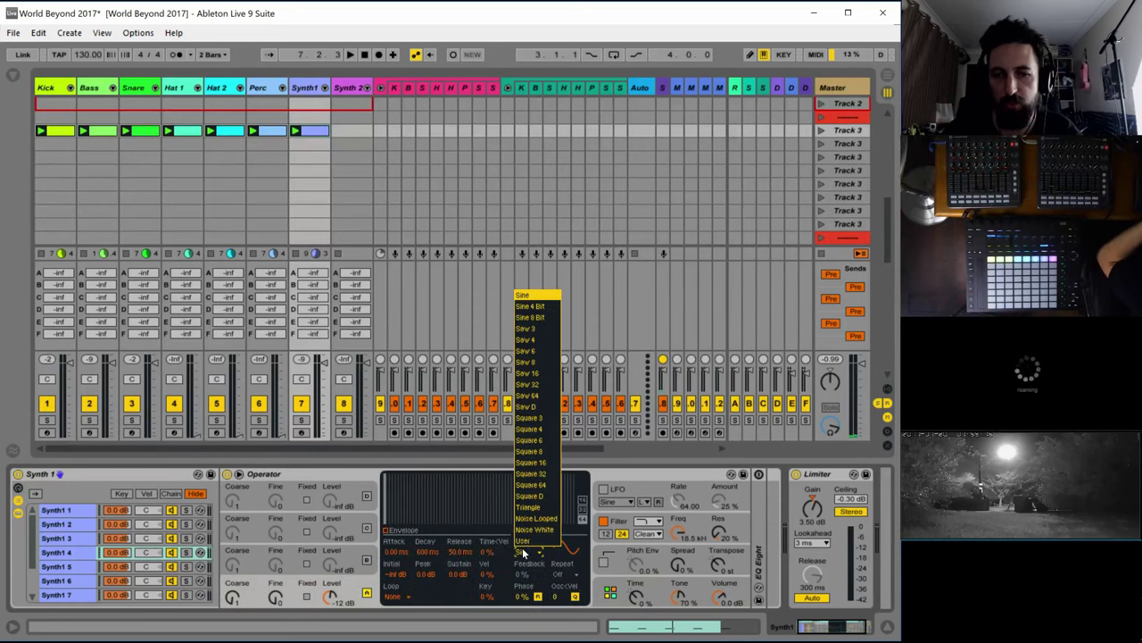
left_click(541, 496)
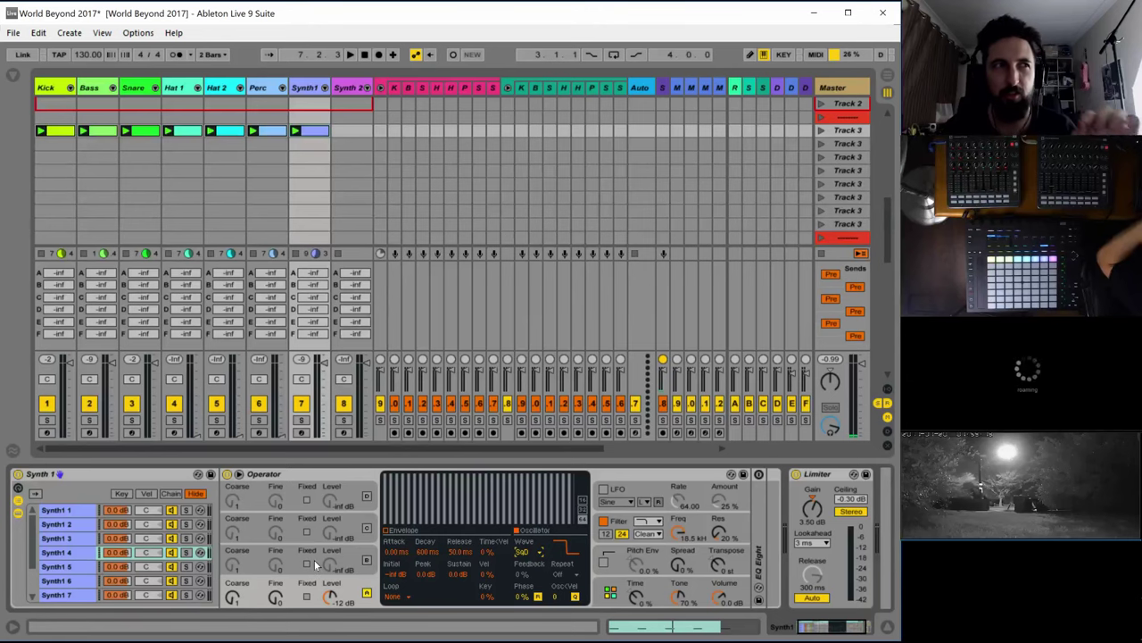
key("space")
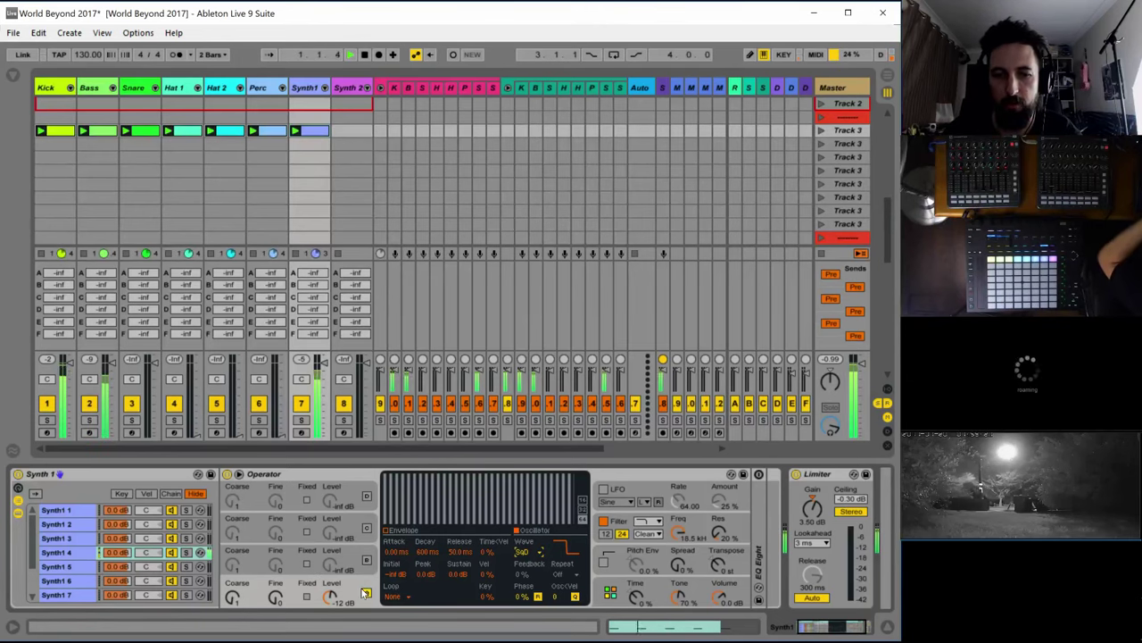
key("space")
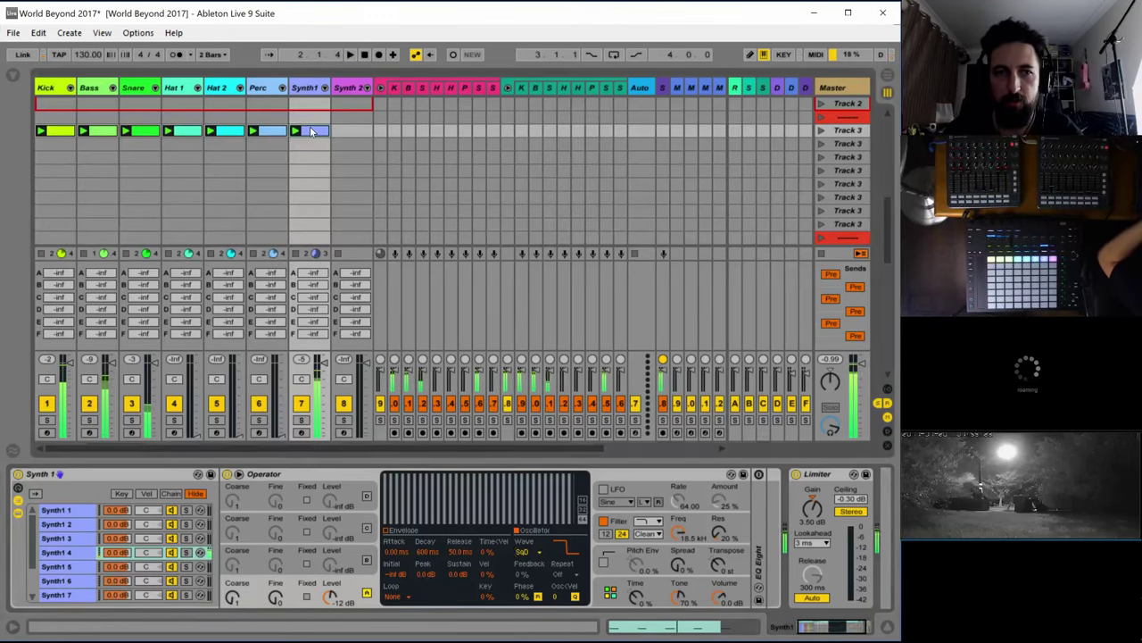
Transpose all notes in the Synth1 clip down one octave to G1 and play the result briefly
double_click(309, 131)
left_click(444, 485)
key("ctrl+a")
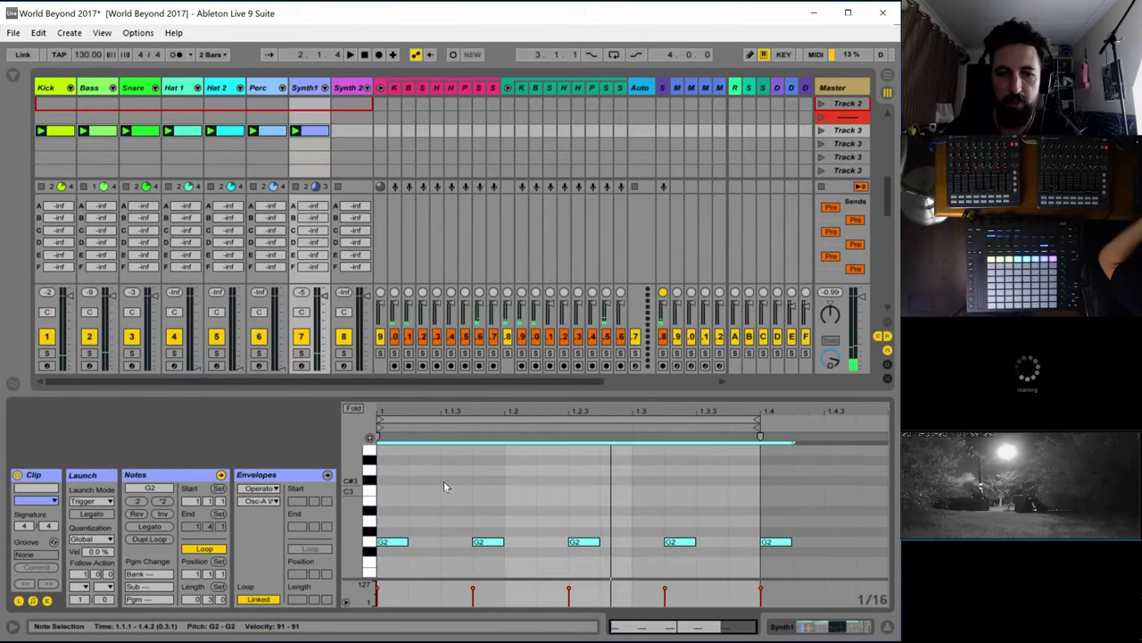
key("shift+Down")
key("space")
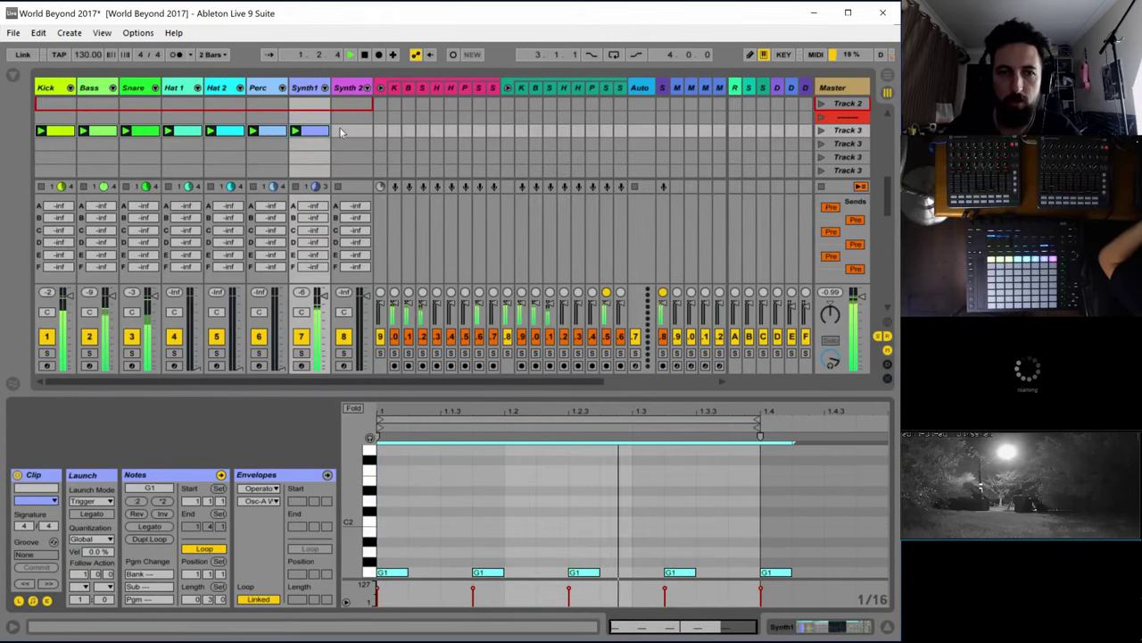
key("space")
Expand the EQ Eight in the Synth1 4 chain and set band 1 to a low-cut filter
key("shift+Tab")
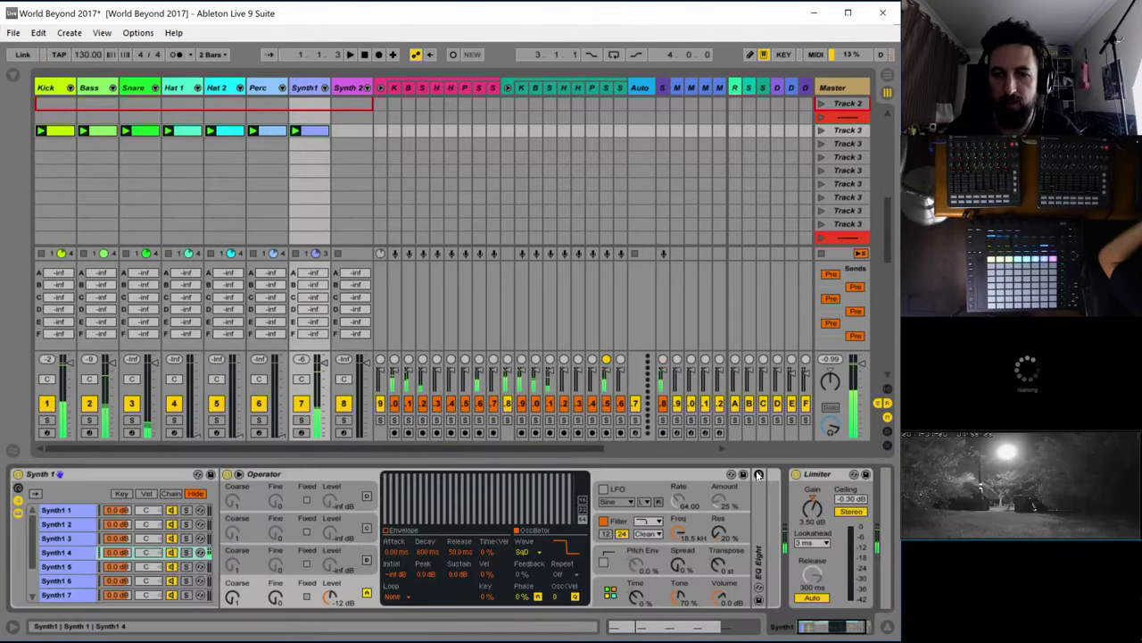
double_click(758, 496)
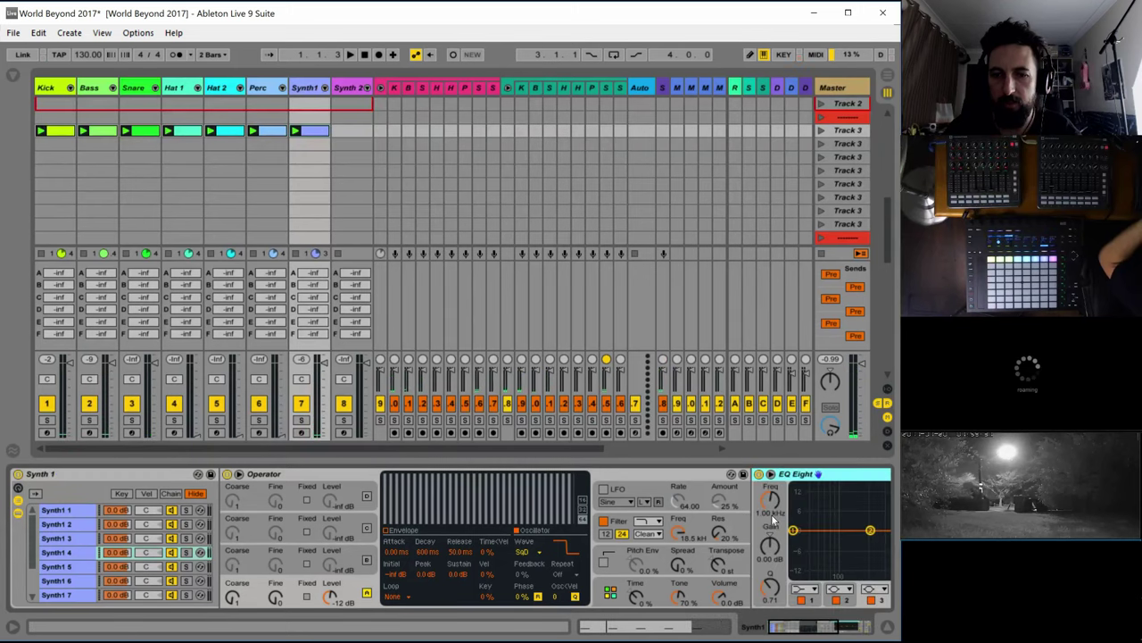
left_click(803, 589)
left_click(805, 522)
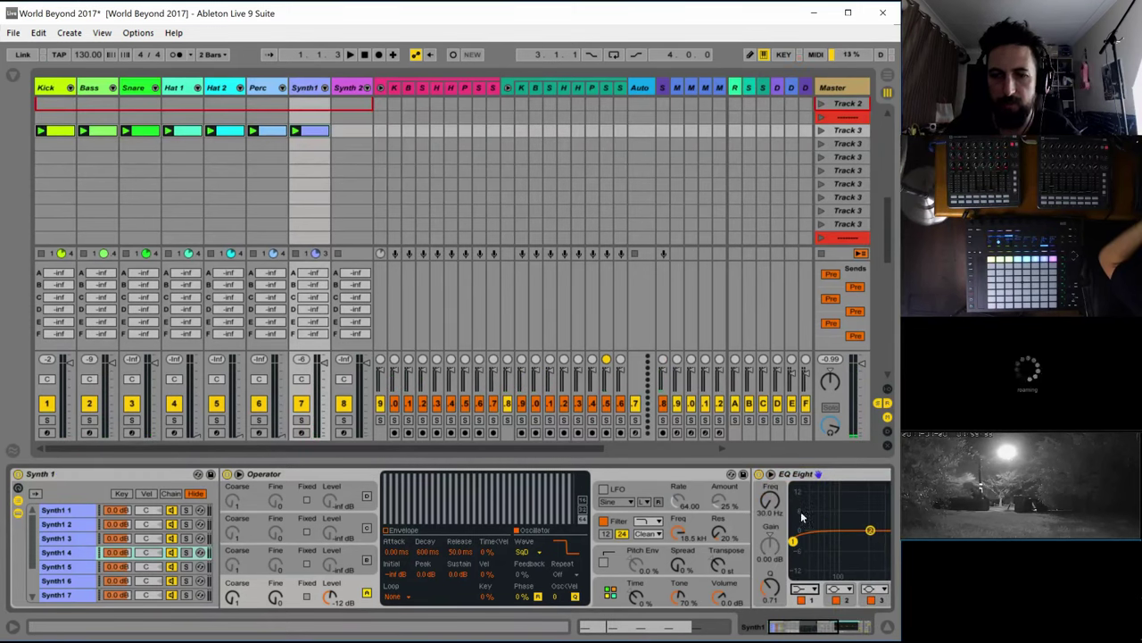
Set EQ Eight's band 1 low cut to 69.5 Hz with a Q of 0.19 while auditioning the sound
double_click(279, 474)
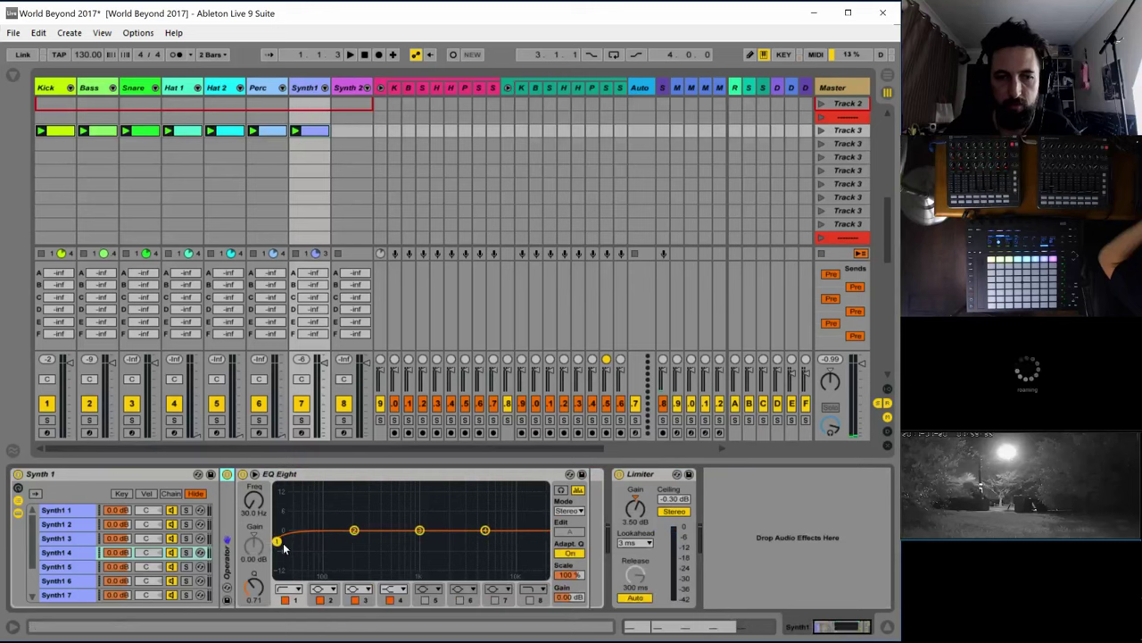
left_click_drag(284, 547, 300, 564)
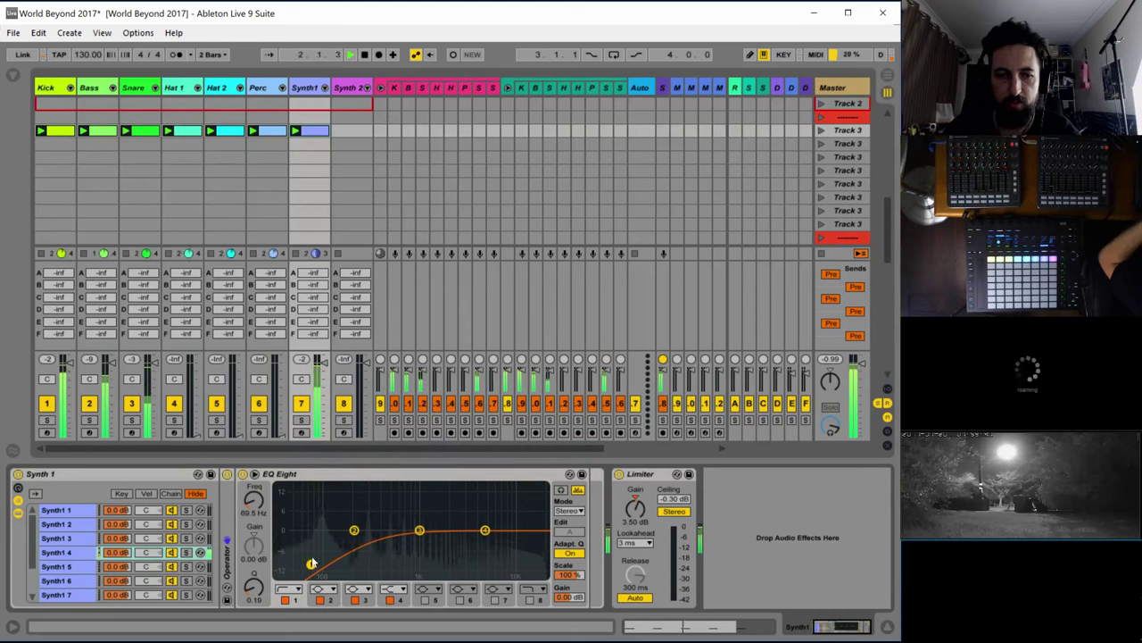
key("space")
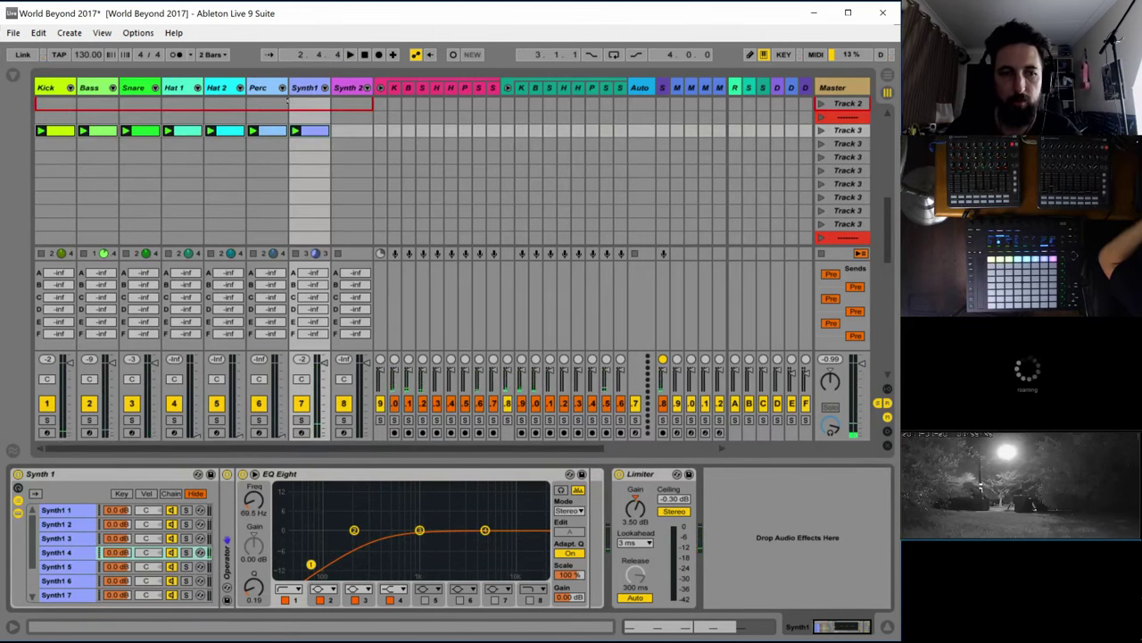
Delete the Limiter that follows the EQ Eight at the end of the Synth1 device chain
scroll(224, 571, "left", 3)
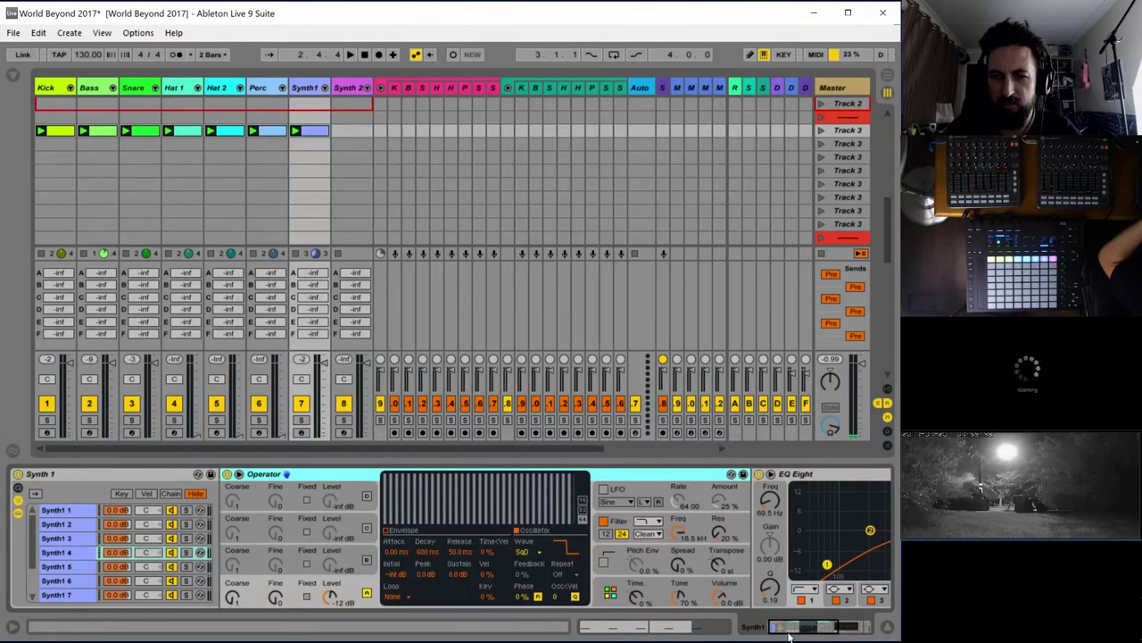
left_click(848, 625)
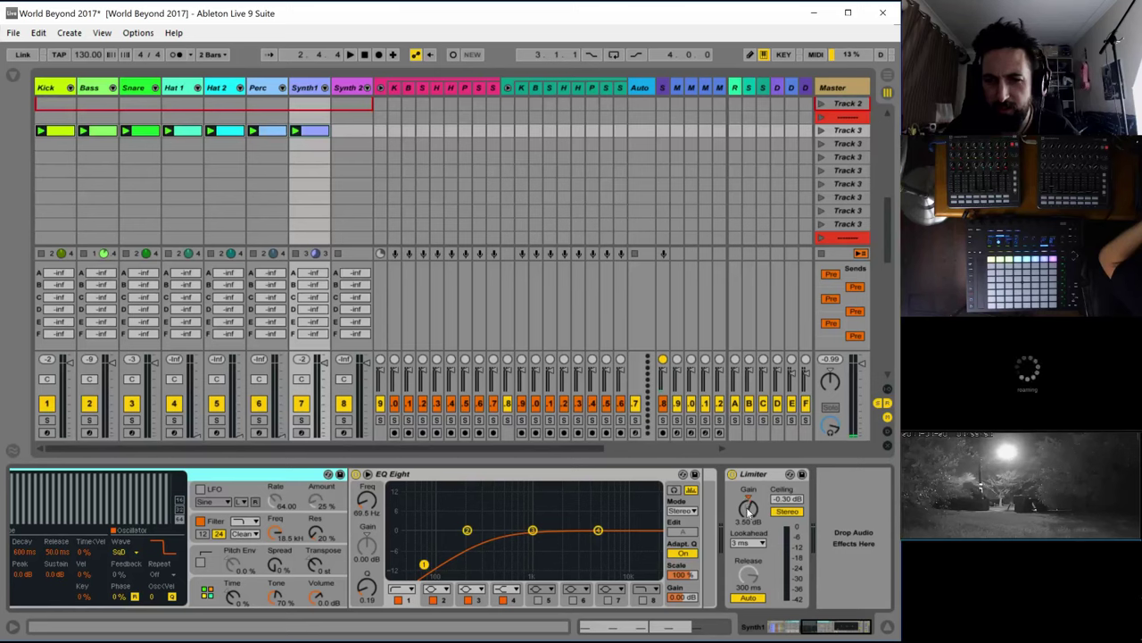
left_click(757, 474)
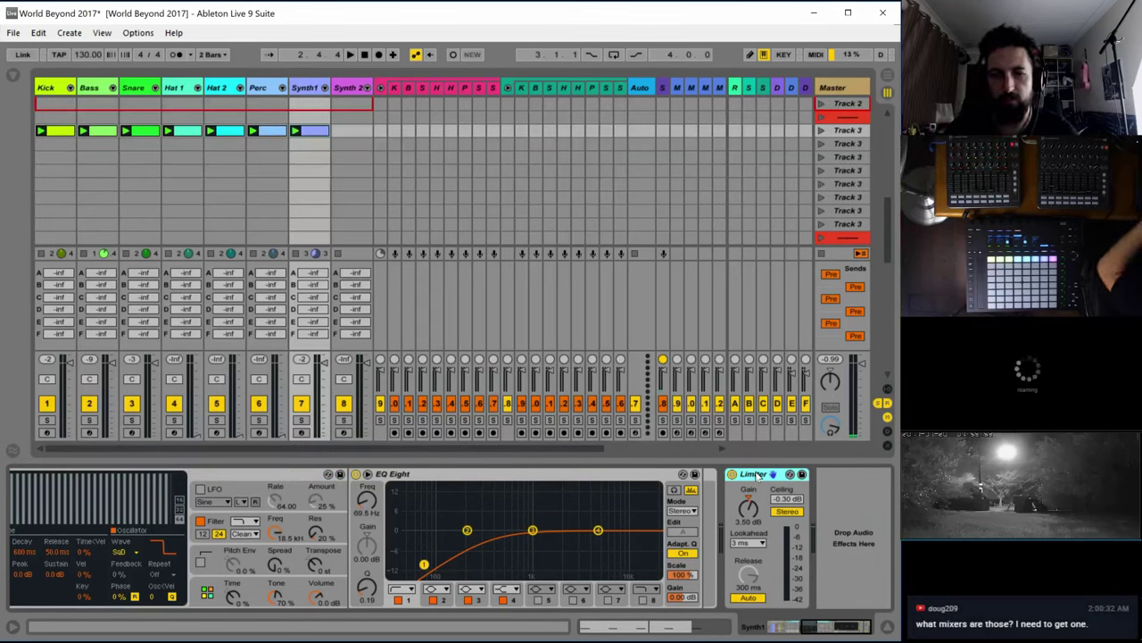
key("Delete")
Set Operator's filter circuit to PRD and lower the filter frequency to 471 Hz while auditioning
key("space")
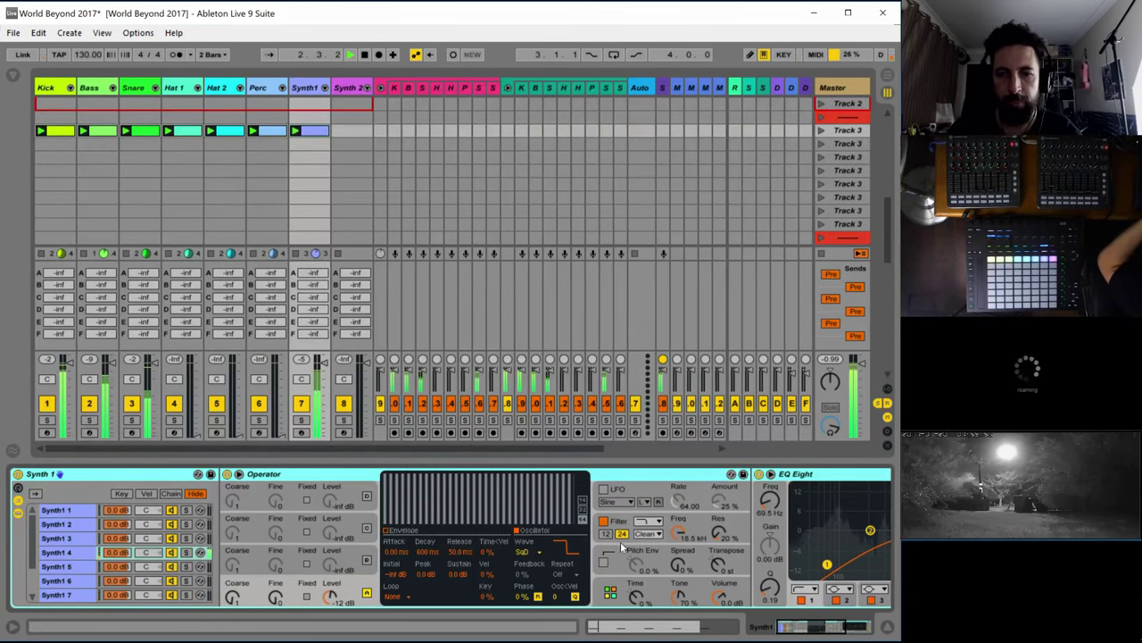
left_click(674, 522)
left_click(649, 533)
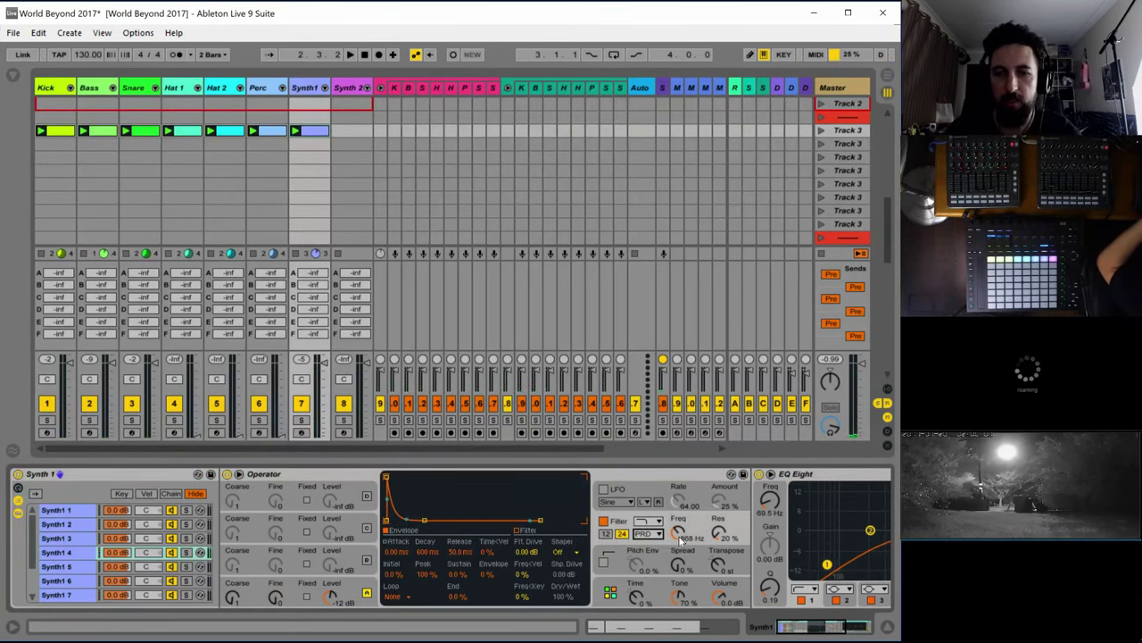
left_click(644, 590)
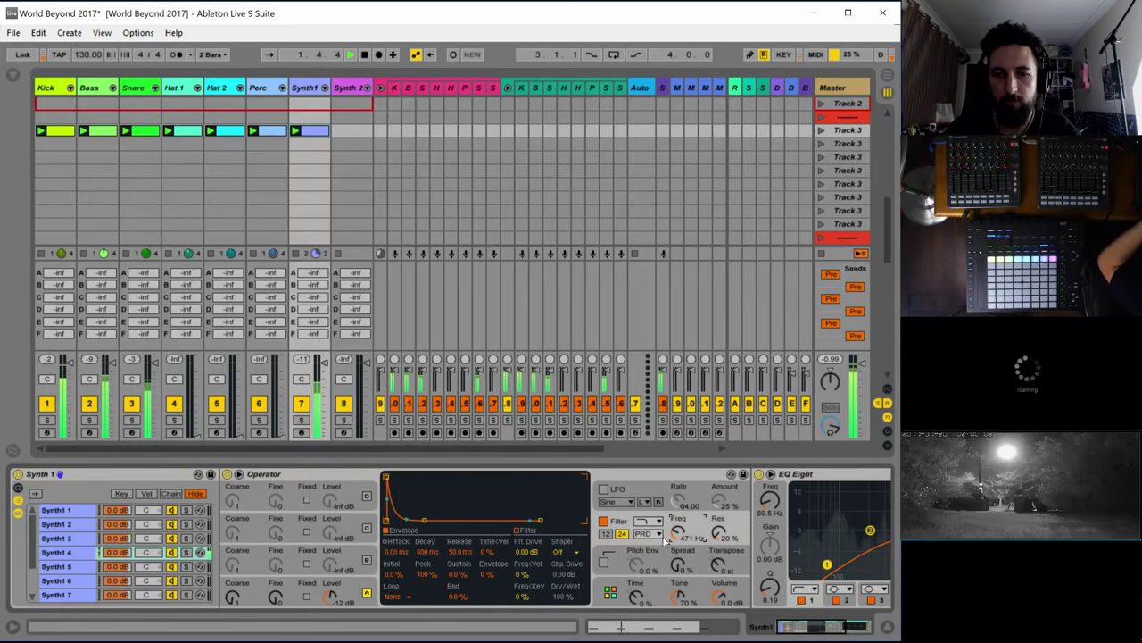
Shape Operator's filter with a 96% envelope amount, 687 ms decay, 102 Hz frequency and 38% resonance during playback
left_click_drag(495, 574, 449, 487)
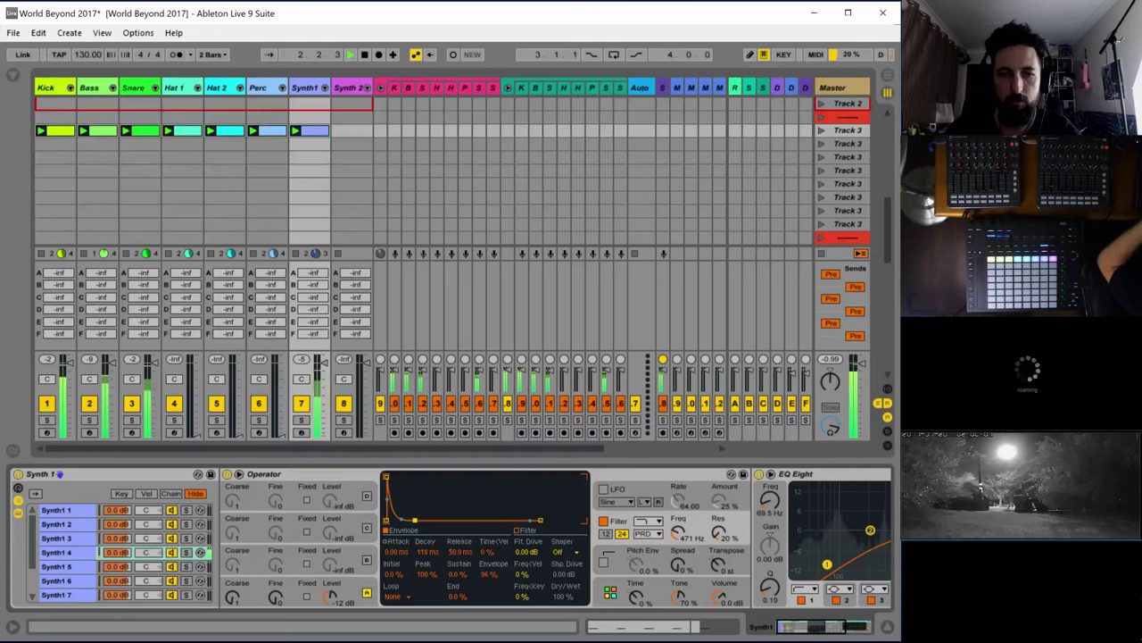
left_click_drag(416, 520, 593, 519)
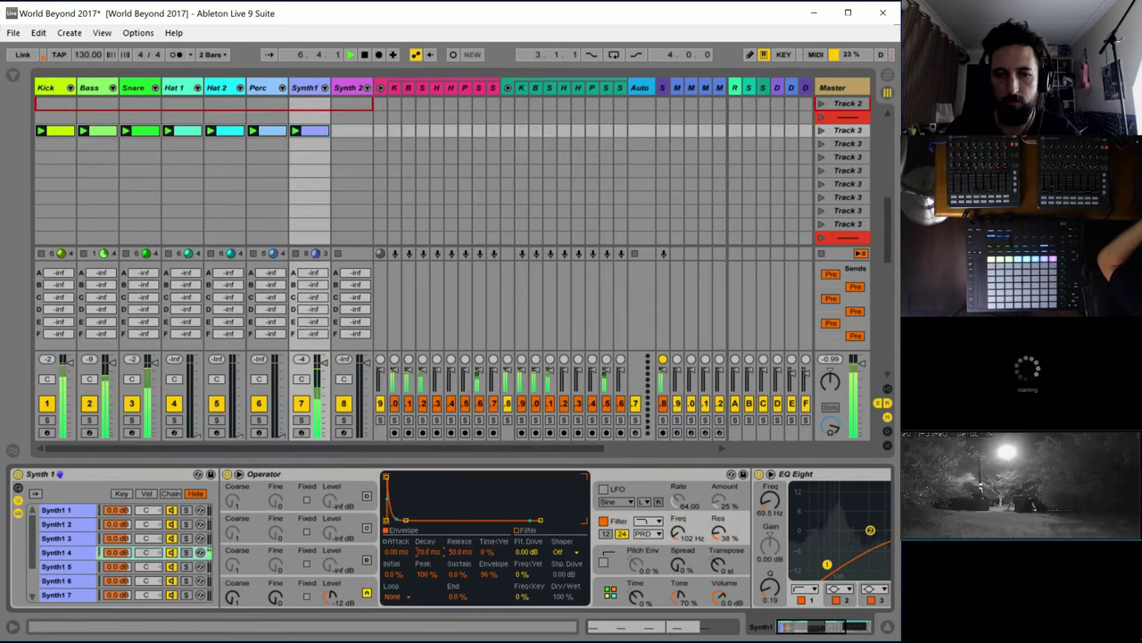
left_click_drag(428, 550, 427, 542)
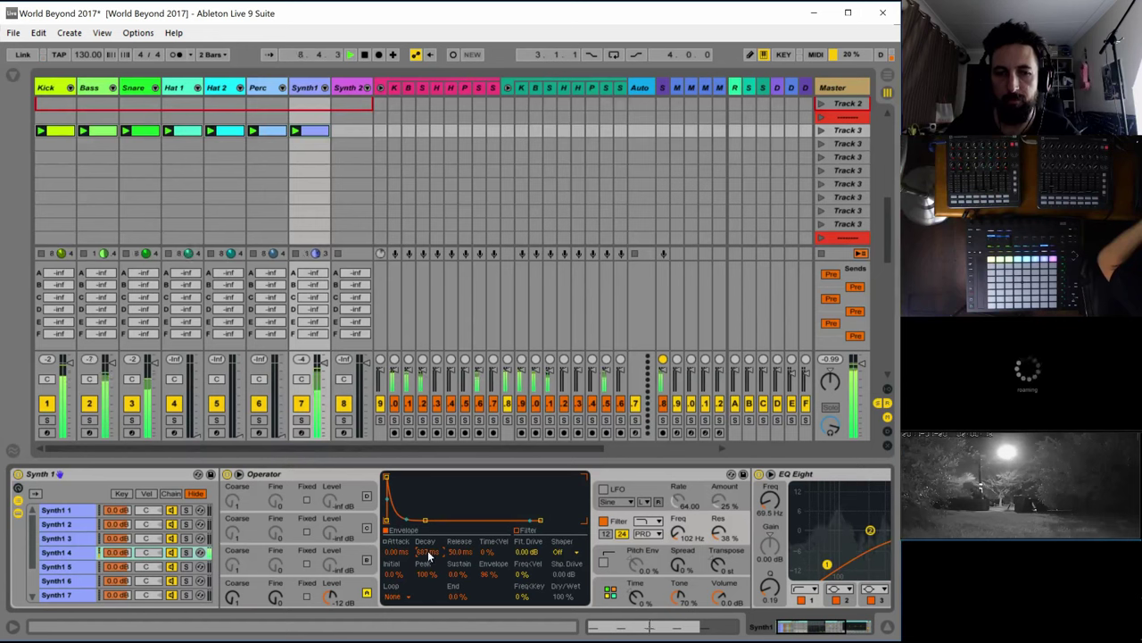
Play the Synth1 track soloed and open the Automator device's Synth1 page from the Auto track
left_click(301, 419)
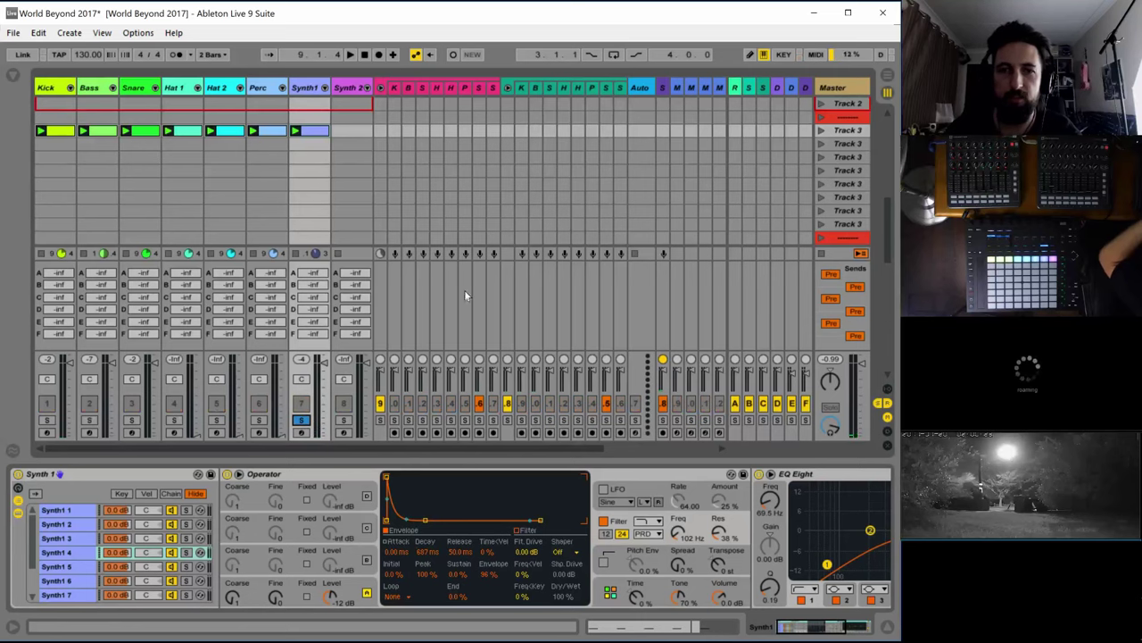
key("space")
left_click(639, 88)
left_click(71, 524)
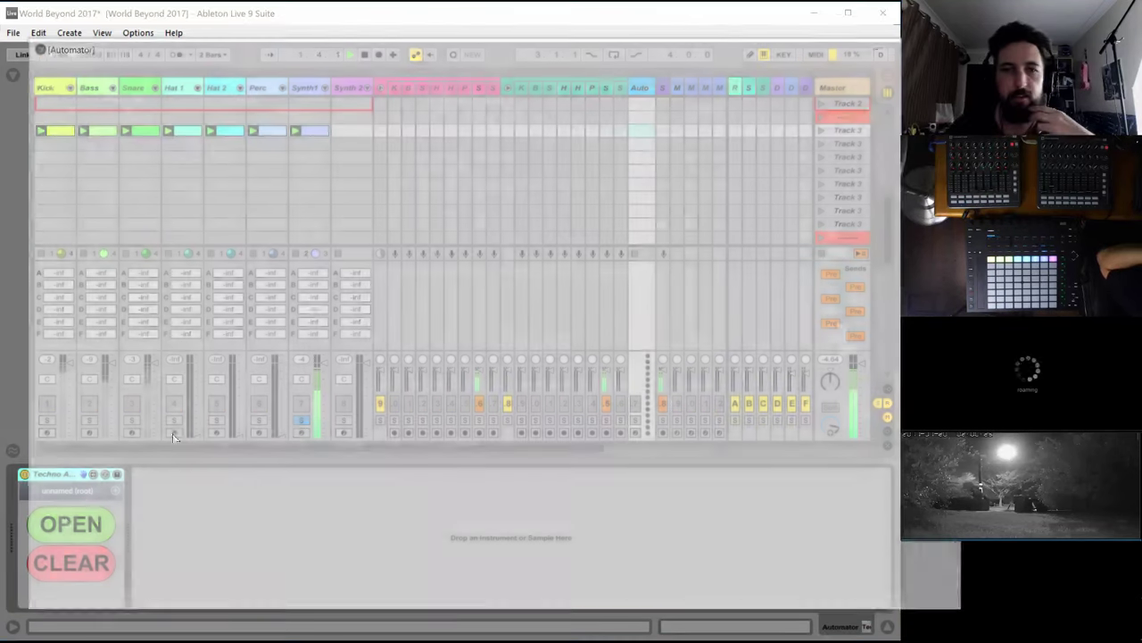
left_click(322, 69)
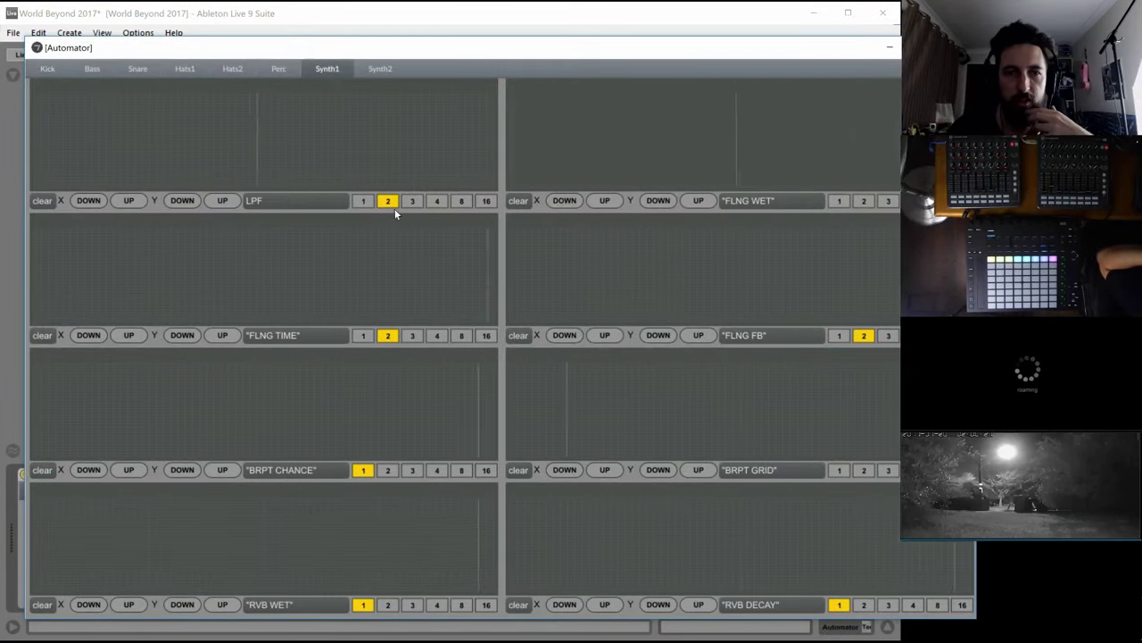
Set the loop length of Synth1's LPF, FLNG TIME, FLNG FB and FLNG WET automation lanes to 1
left_click(363, 200)
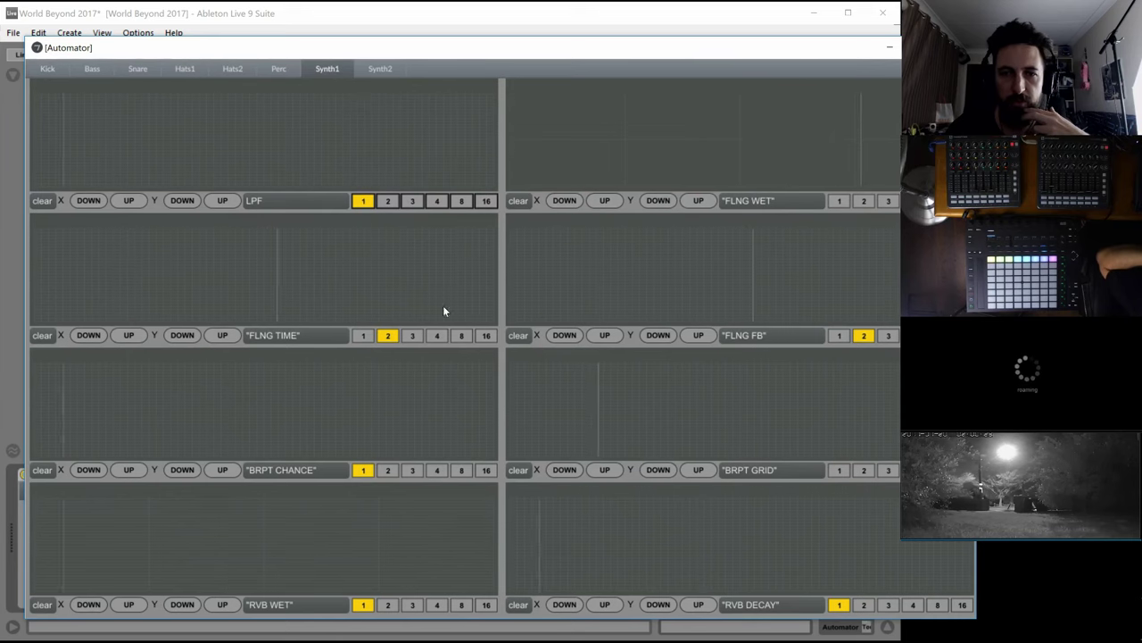
left_click(363, 335)
left_click(839, 334)
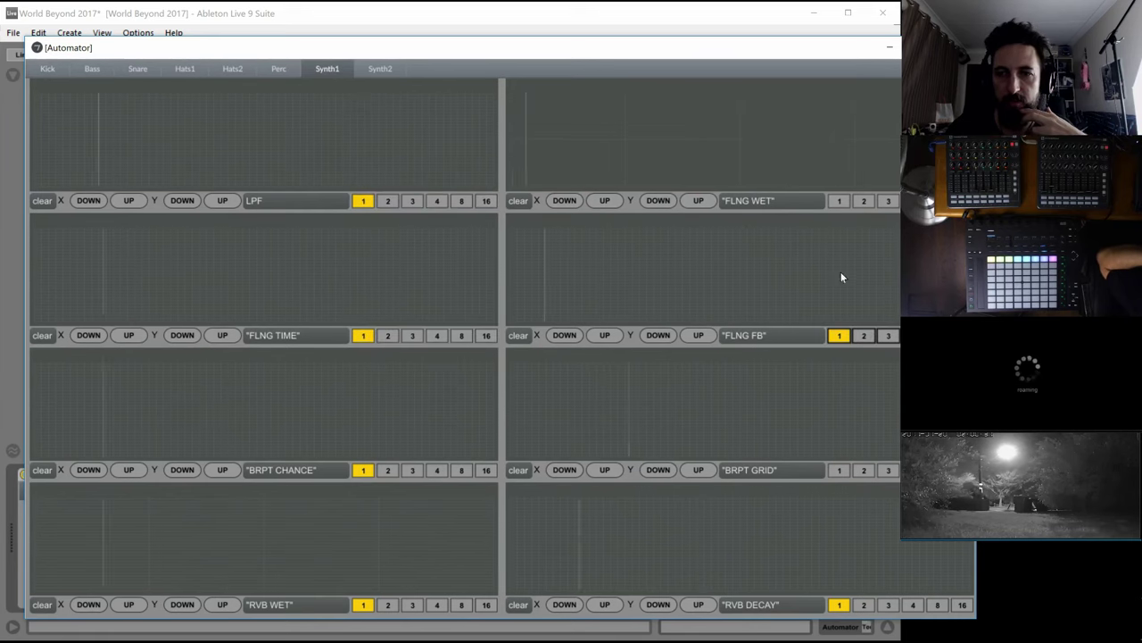
left_click(839, 200)
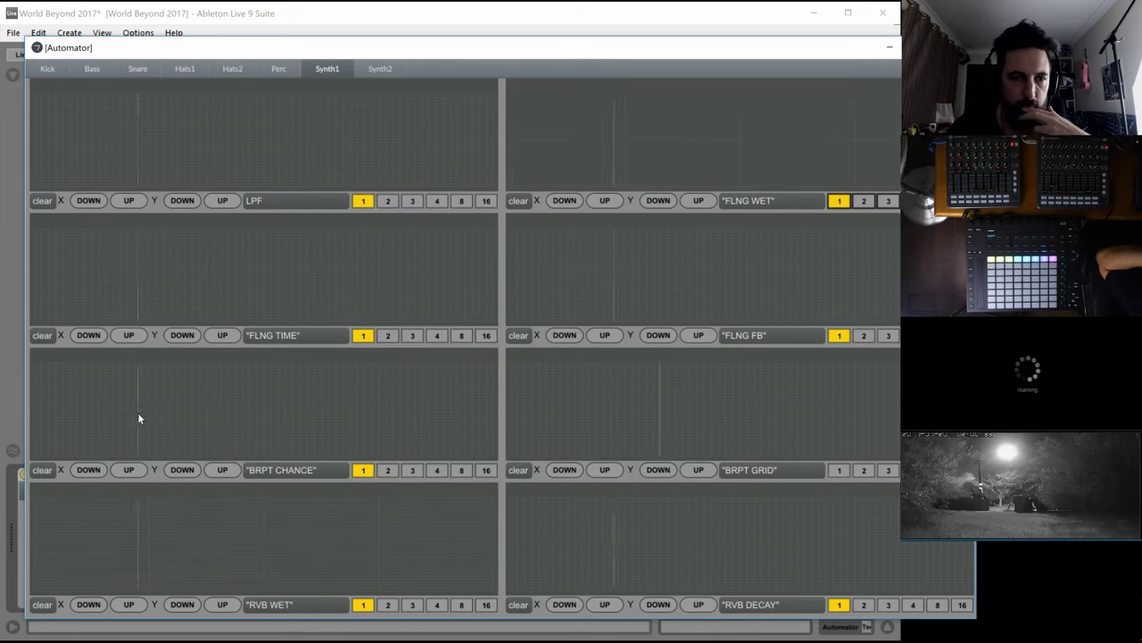
Draw a FLNG WET curve that rises from zero to half, holds, falls to zero, and rises to half again
left_click(510, 186)
left_click(625, 139)
left_click(740, 140)
left_click(855, 186)
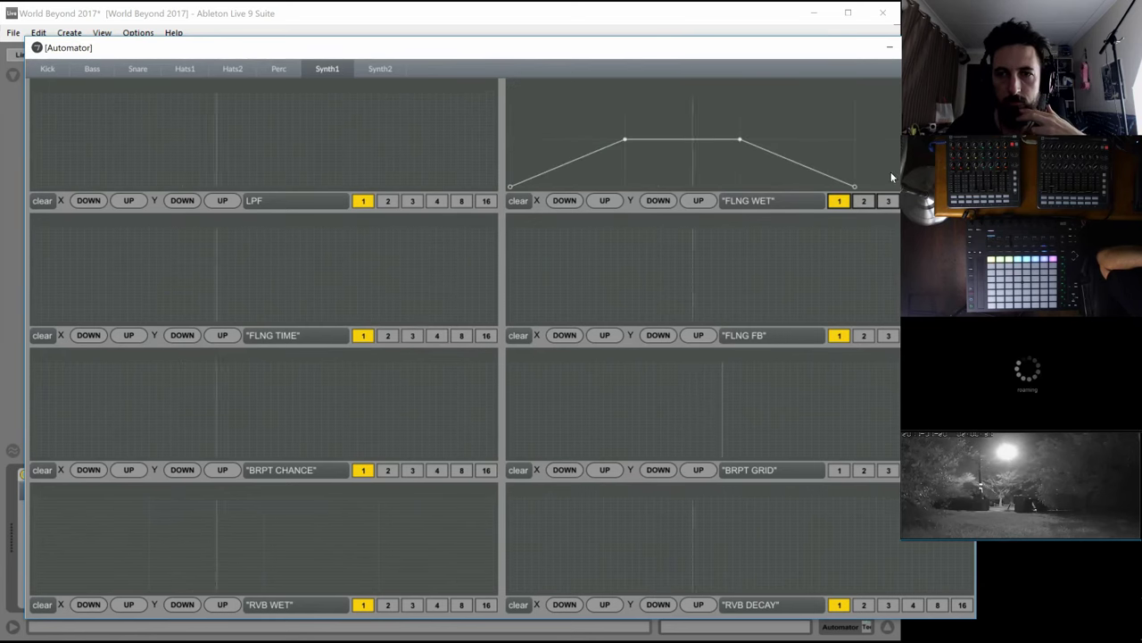
left_click(970, 140)
Draw a rising ramp across the FLNG TIME lane and a dip-and-rise curve of three points in FLNG FB
left_click_drag(267, 278, 34, 304)
mouse_move(75, 296)
left_mouse_down()
mouse_move(425, 255)
mouse_move(494, 227)
left_mouse_up()
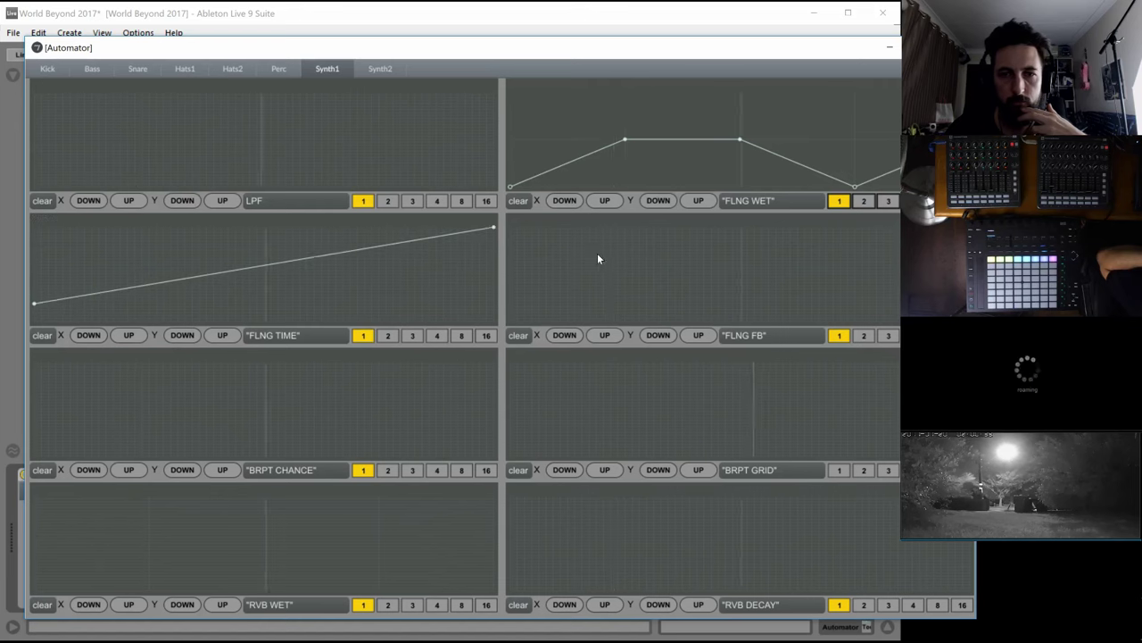
left_click(553, 268)
left_click(748, 289)
left_click(884, 239)
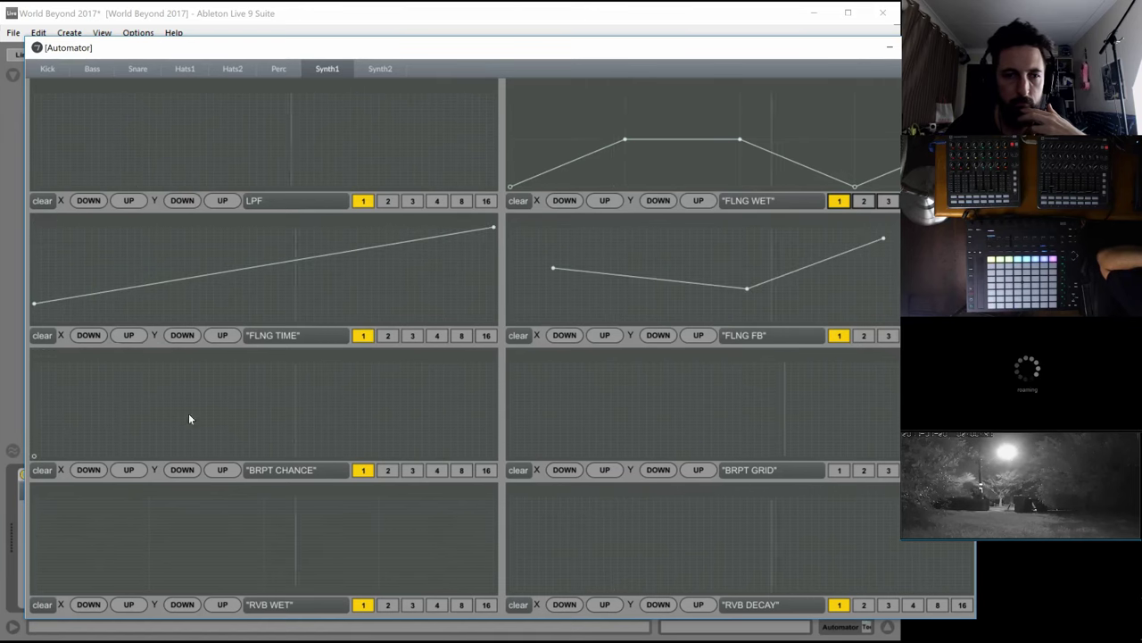
Draw a ramp from zero to about half in BRPT CHANCE, and a BRPT GRID curve that dips, peaks and drops sharply
left_click(493, 406)
left_click(526, 413)
left_click(889, 373)
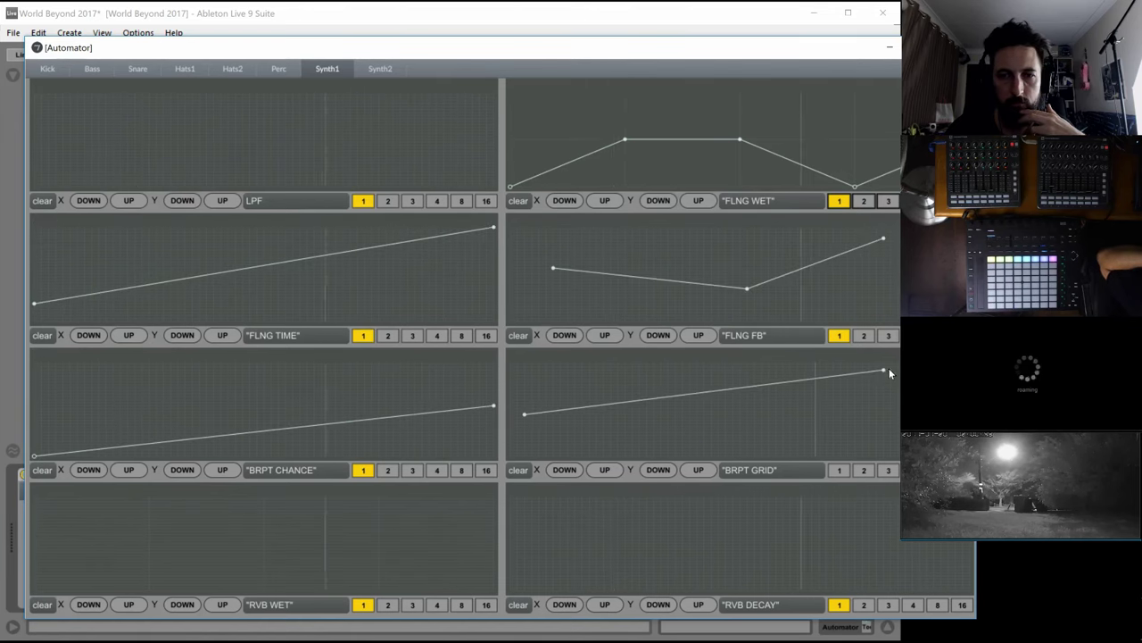
left_click(883, 432)
left_click(740, 449)
Draw a ramp from zero to about half in RVB WET, and a RVB DECAY curve with a late peak falling to zero
left_click(34, 590)
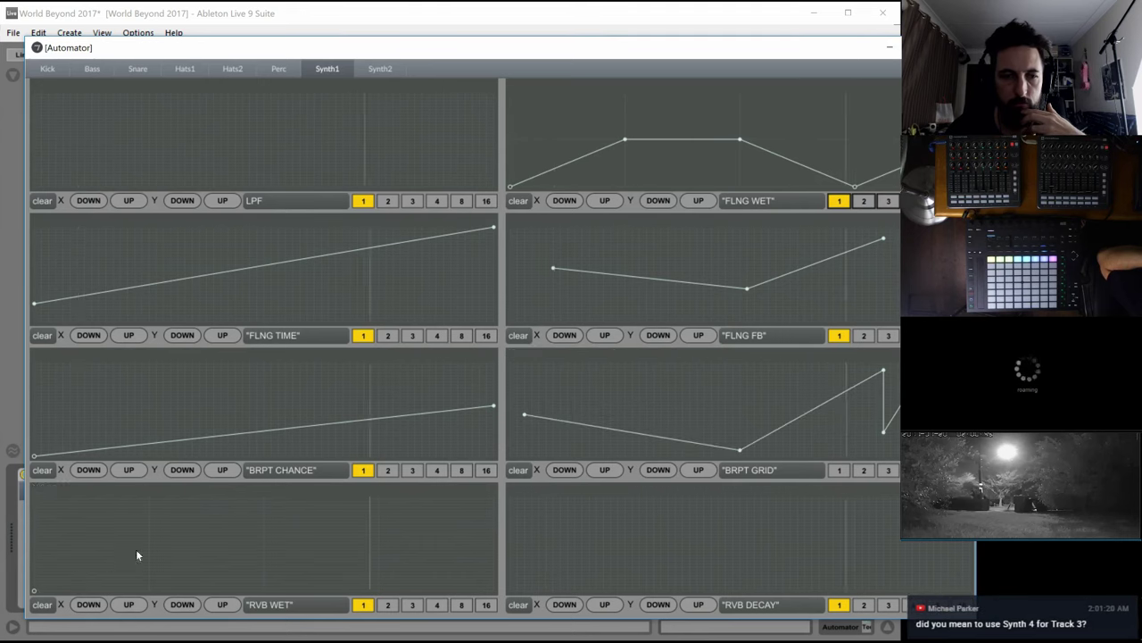
left_click(486, 539)
left_click_drag(861, 565, 884, 590)
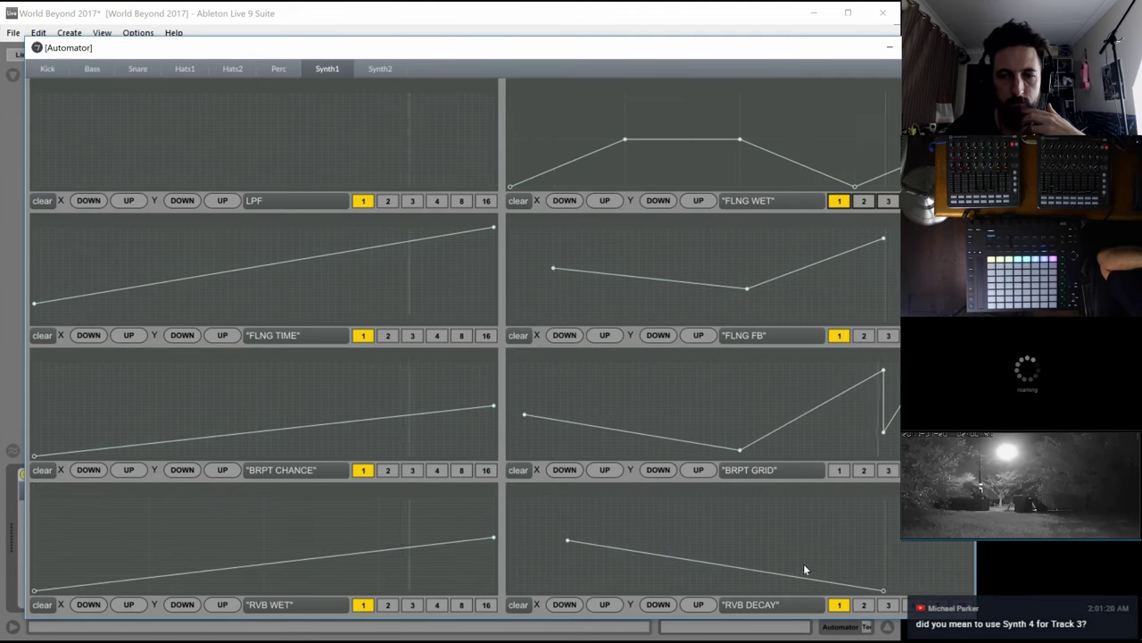
left_click_drag(806, 566, 826, 549)
left_click(864, 527)
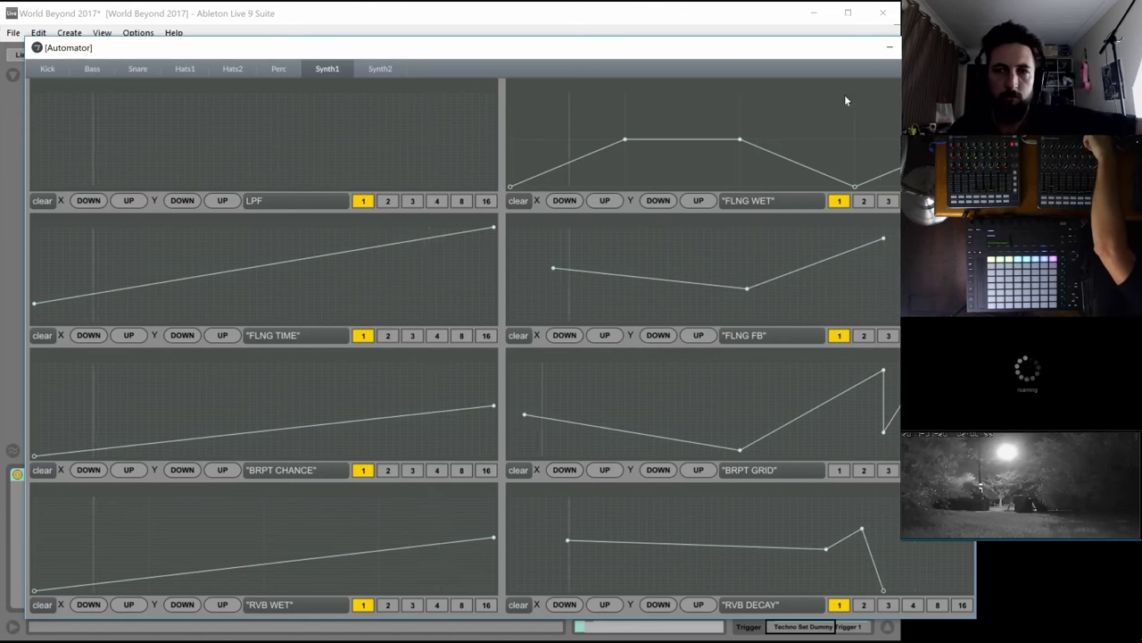
Close the Automator window and return to the Synth1 track's devices with Synth1 soloed
left_click(956, 47)
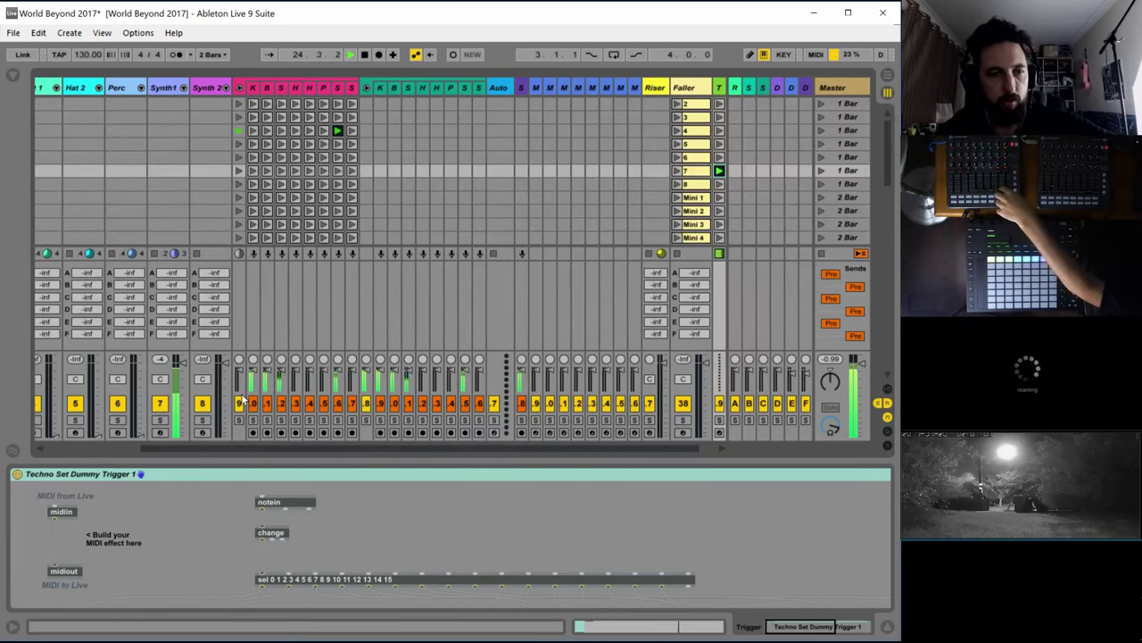
left_click(500, 87)
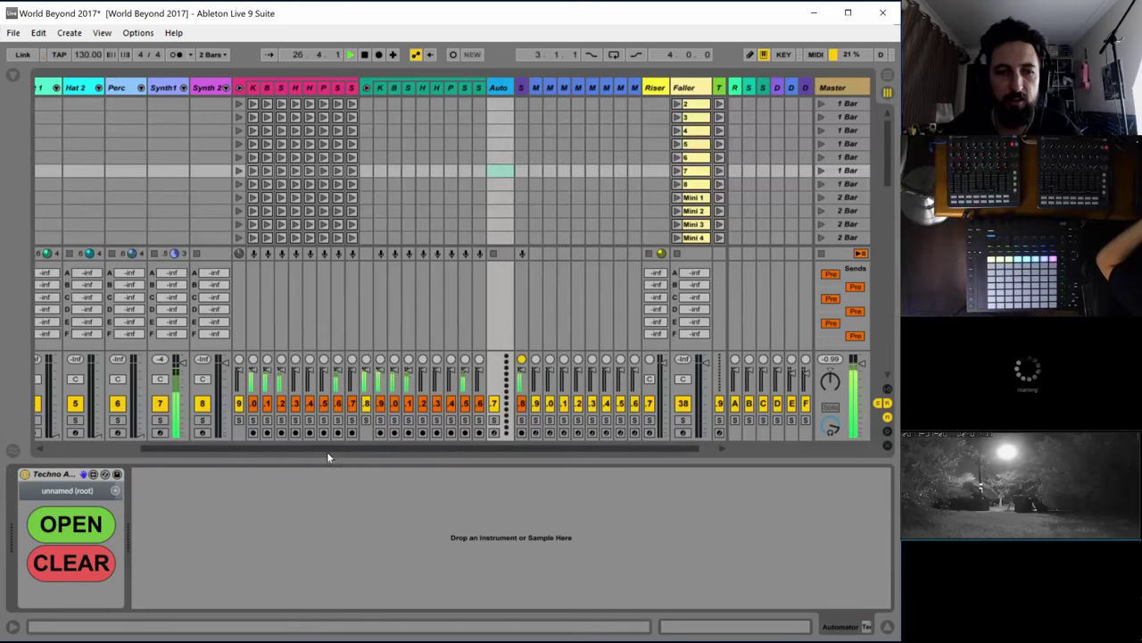
scroll(326, 452, "left", 3)
left_click(301, 420)
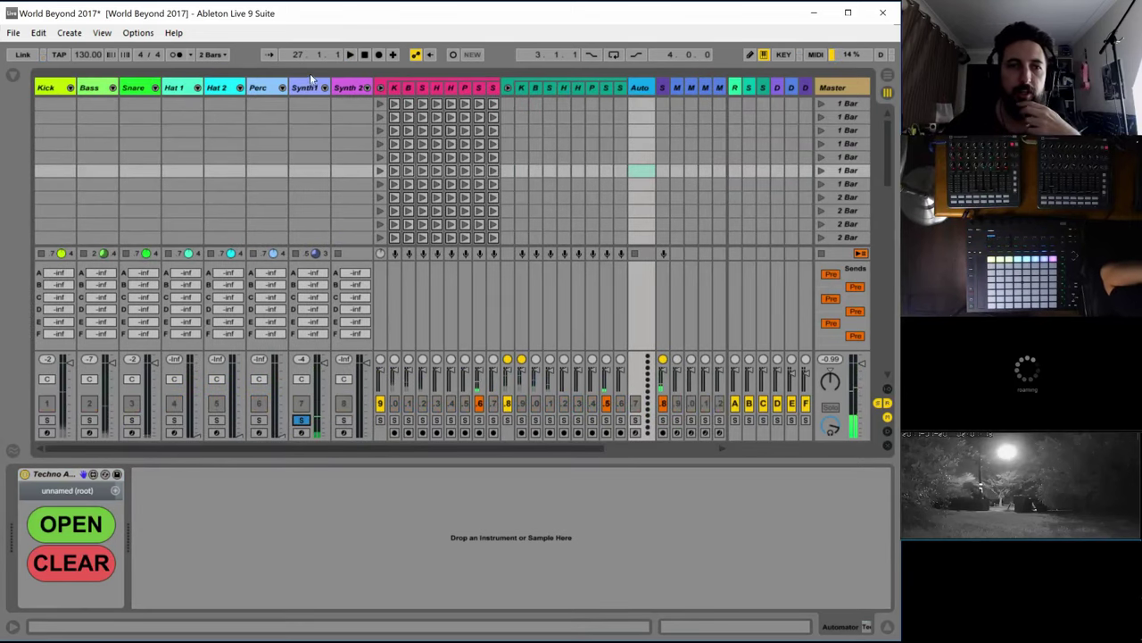
left_click(305, 87)
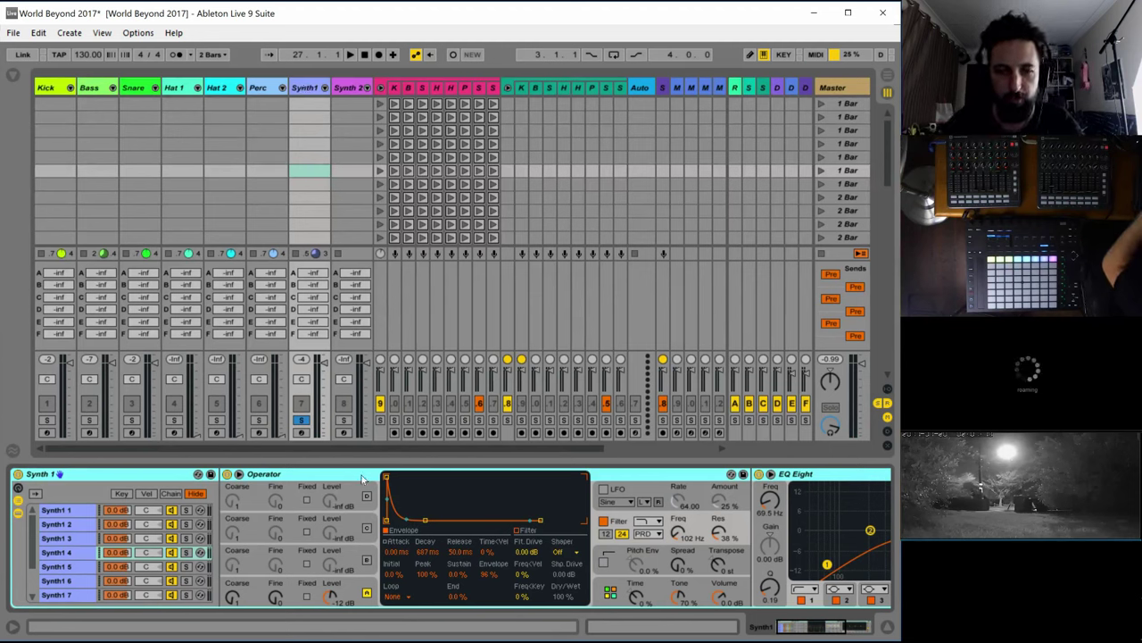
Turn on Operator's oscillator C and set its wave to Square D
left_click(361, 529)
left_click(366, 528)
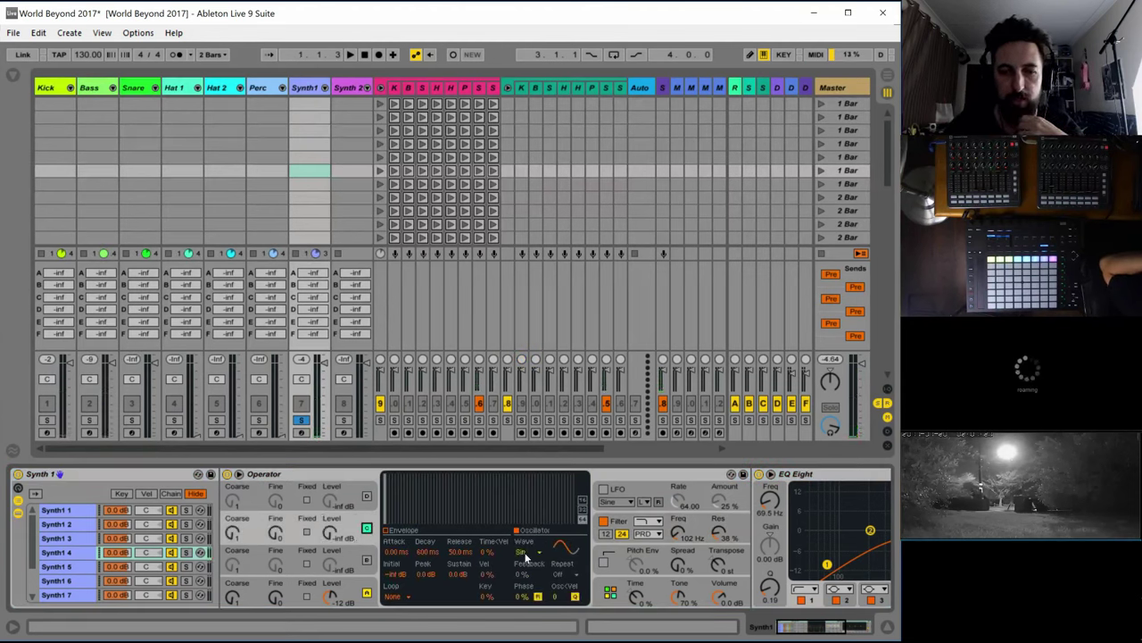
left_click(527, 553)
left_click(538, 507)
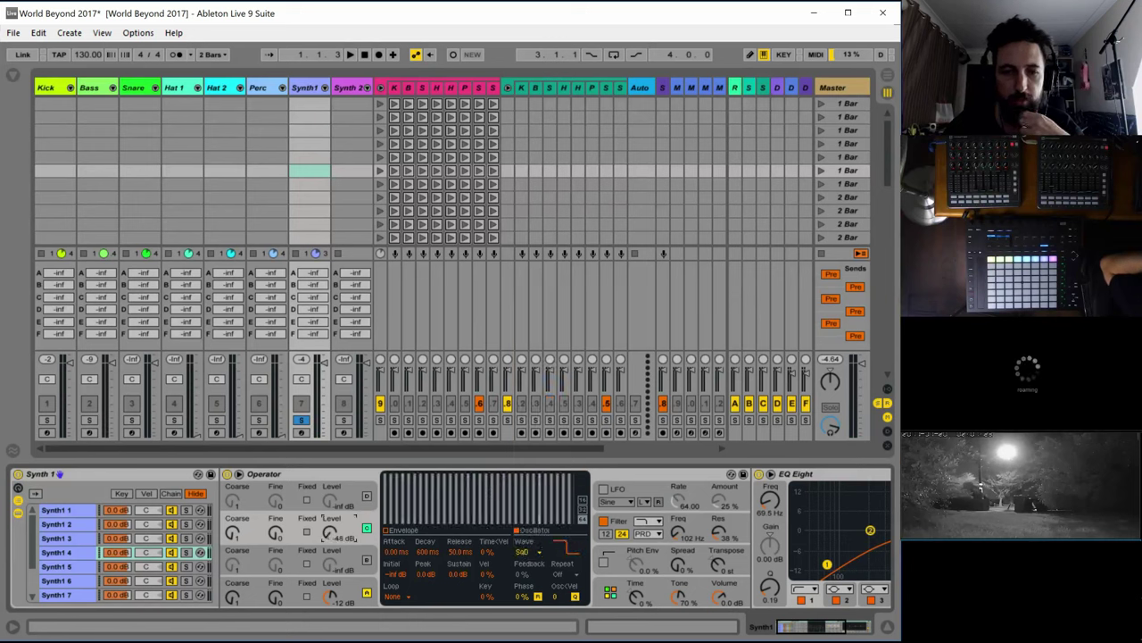
Raise oscillator C's level to -12 dB while auditioning the soloed Synth1
left_click_drag(331, 533, 336, 535)
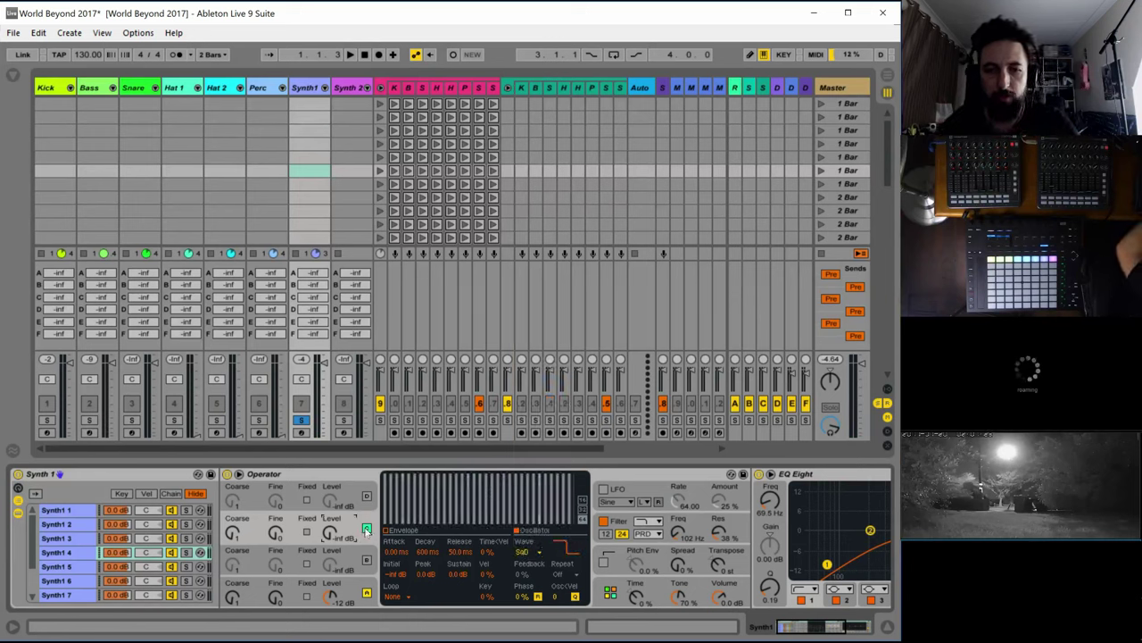
key("space")
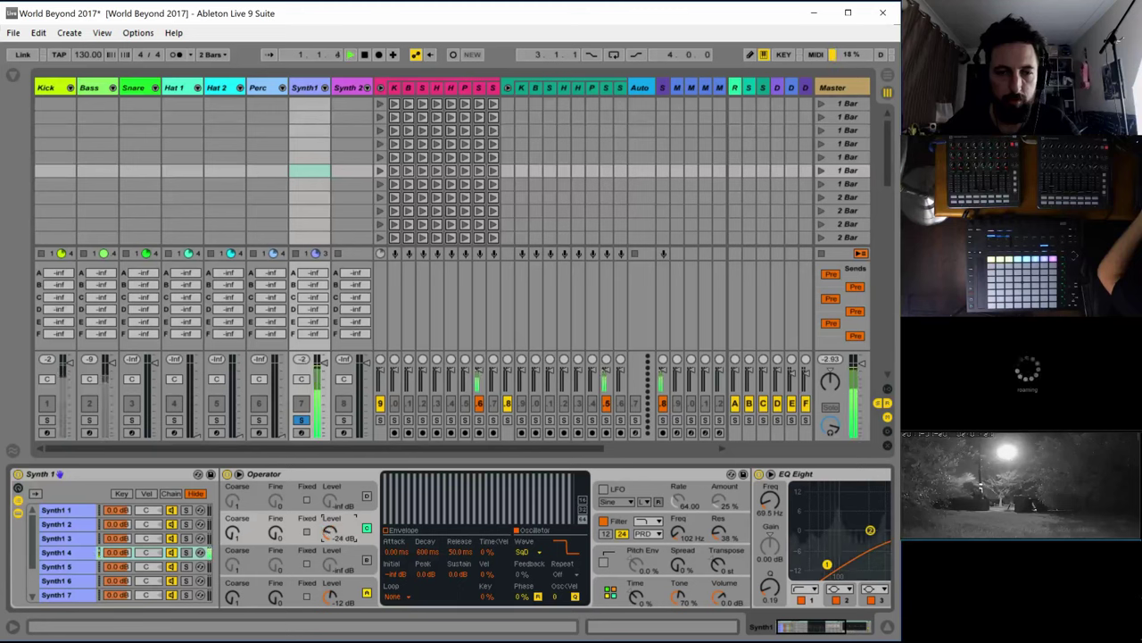
key("space")
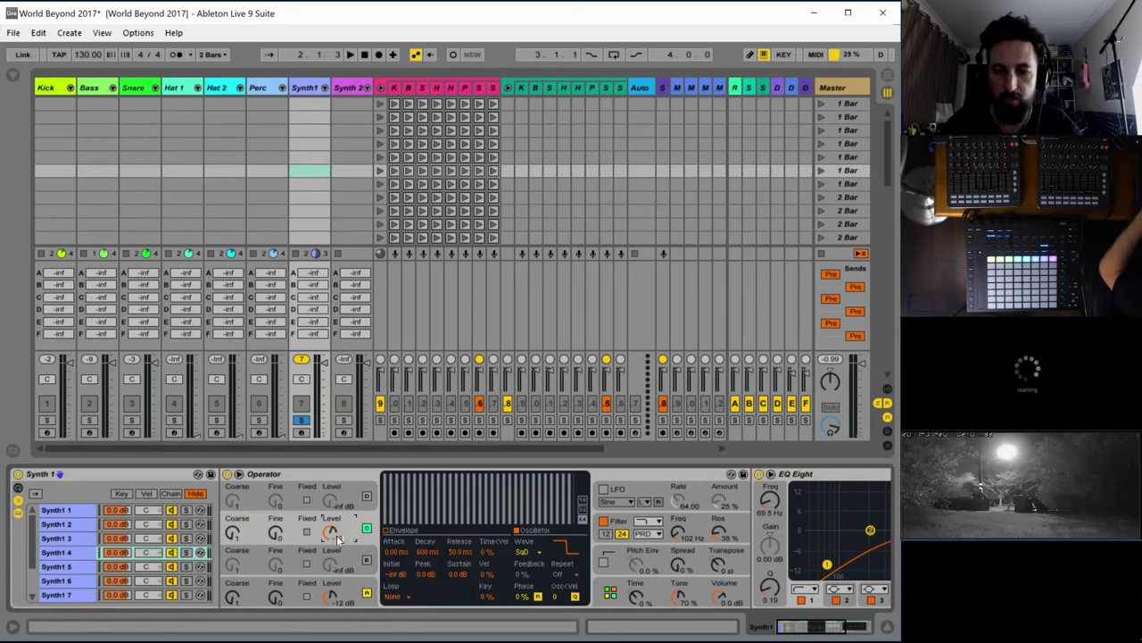
key("space")
Set oscillator C's fine tuning to 21 and audition the detuned sound
left_click_drag(273, 535, 273, 515)
key("space")
key("space")
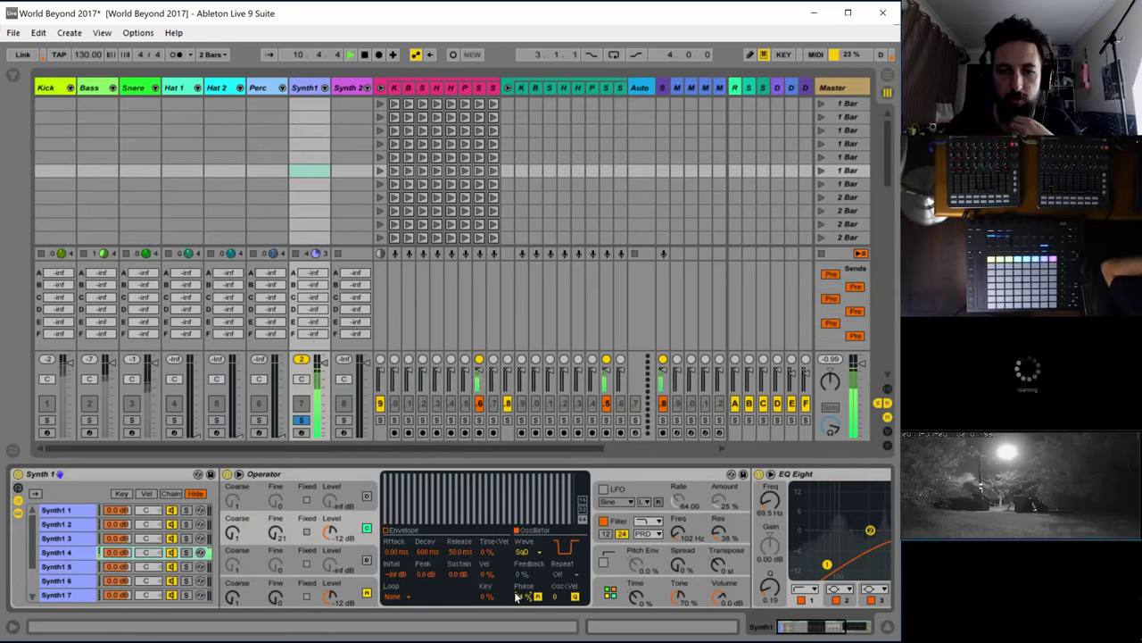
Shape oscillator C's envelope with zero sustain and a long decay, and set its phase to 14%
left_click(403, 530)
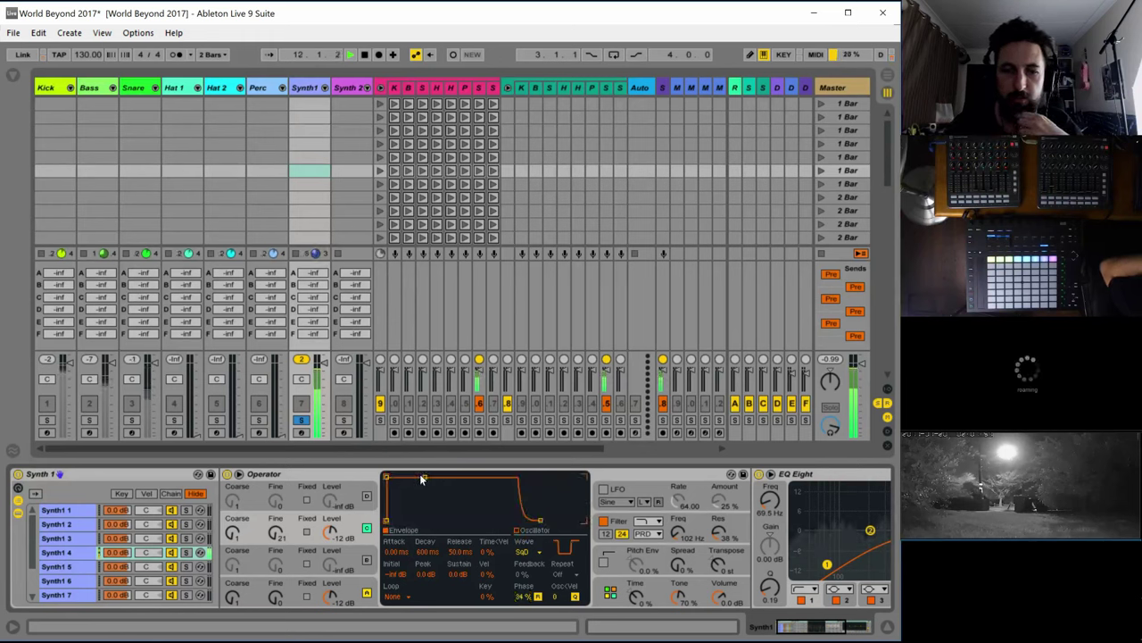
left_click_drag(423, 479, 416, 519)
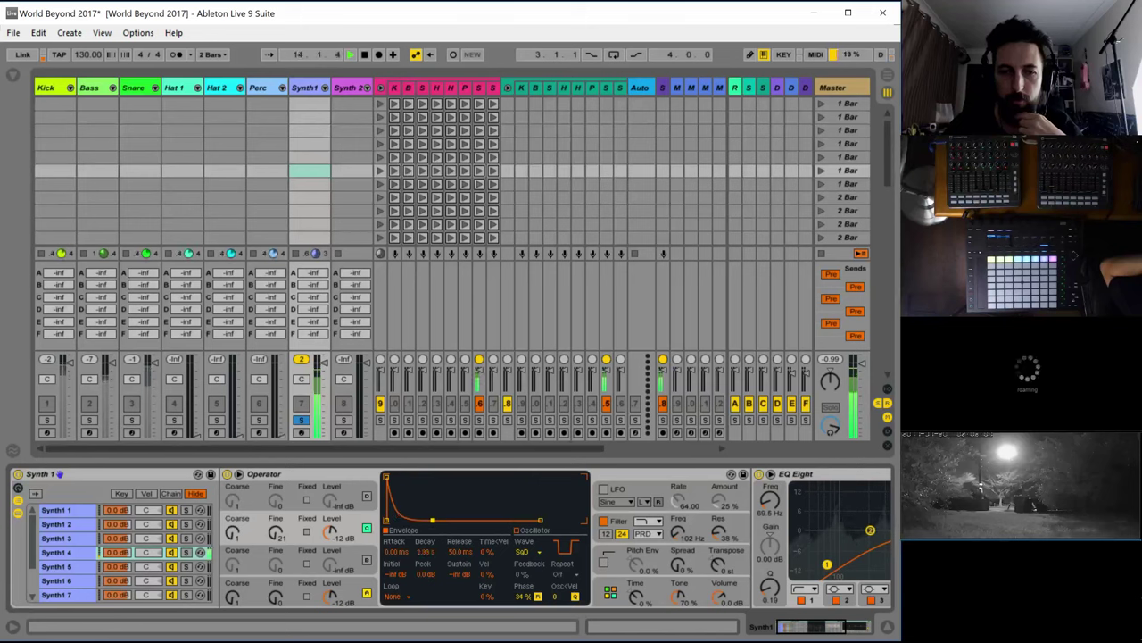
left_click_drag(523, 597, 523, 634)
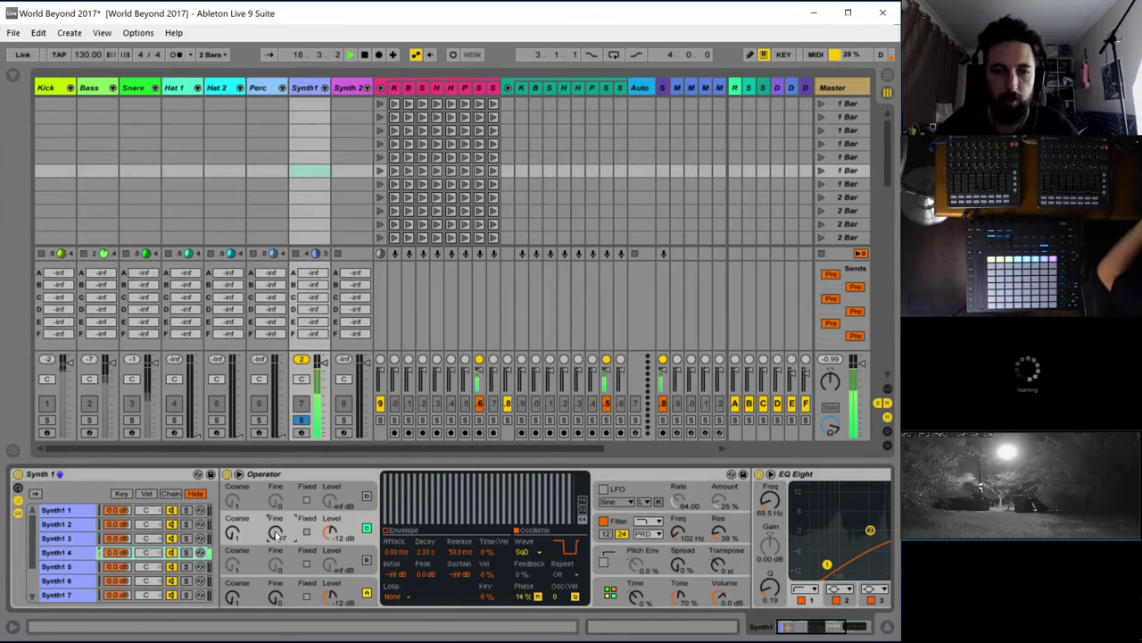
Turn on Operator's oscillators B and D, and set oscillator B's coarse tuning to 0.5 and level to -24 dB
left_click(366, 559)
left_click(366, 497)
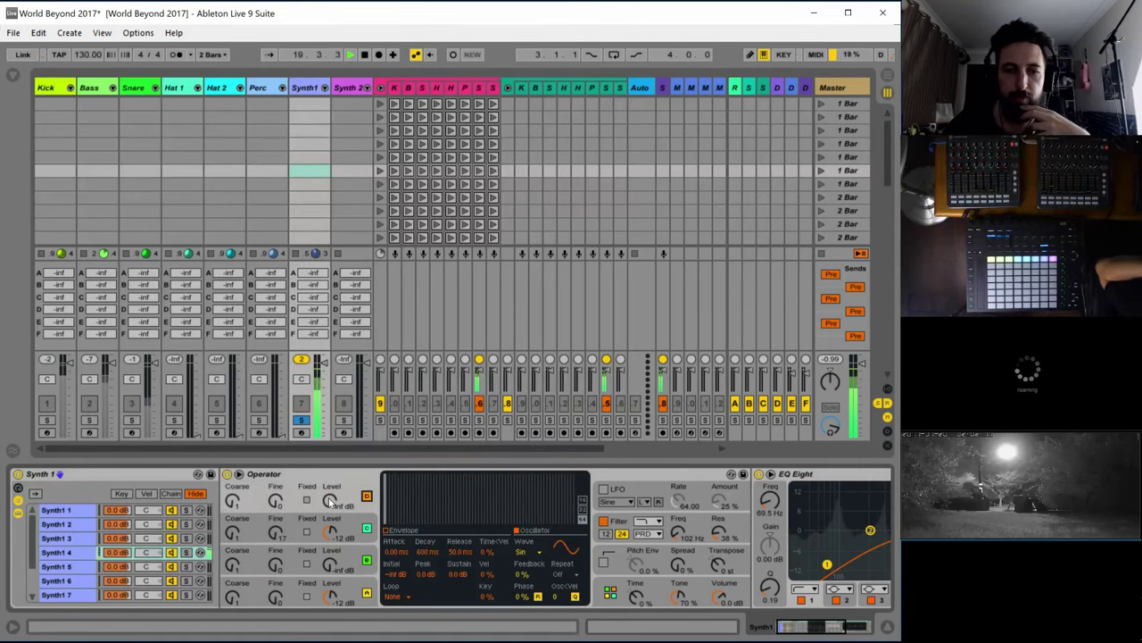
left_click(241, 568)
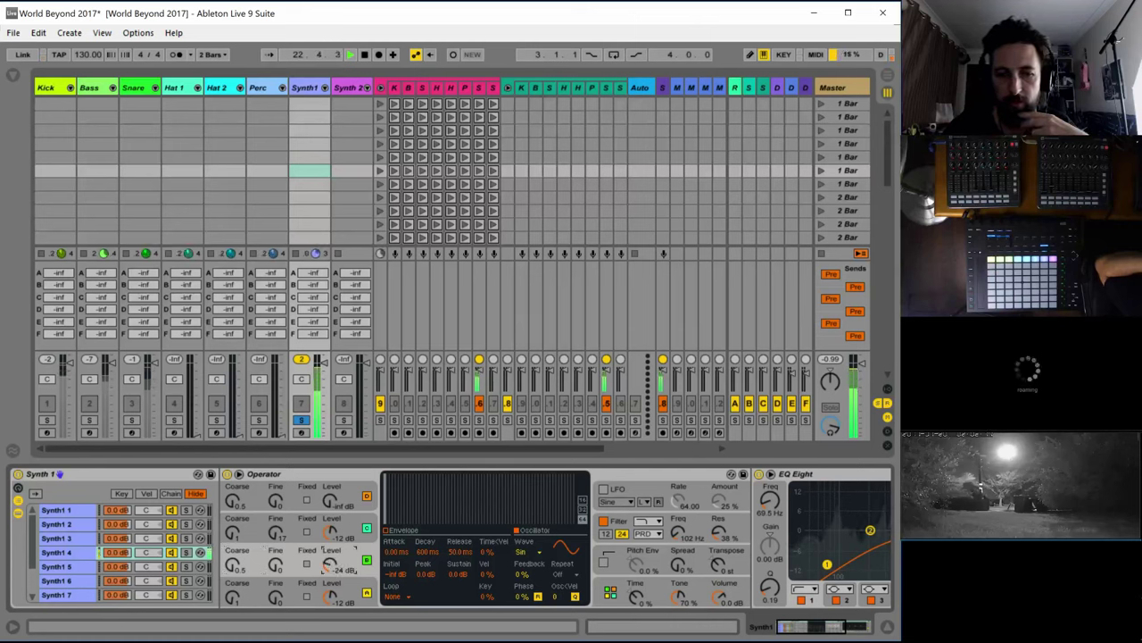
Raise oscillator D's level to about -12 dB and set its coarse tuning to 2 while auditioning the soloed Synth1
left_click(329, 502)
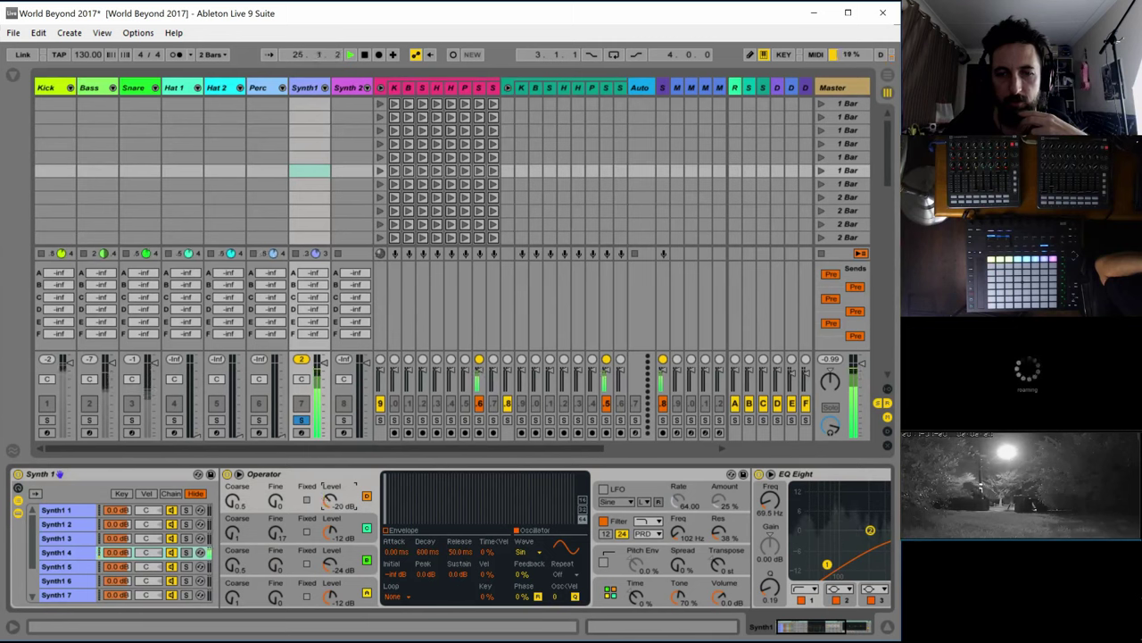
left_click_drag(329, 502, 330, 487)
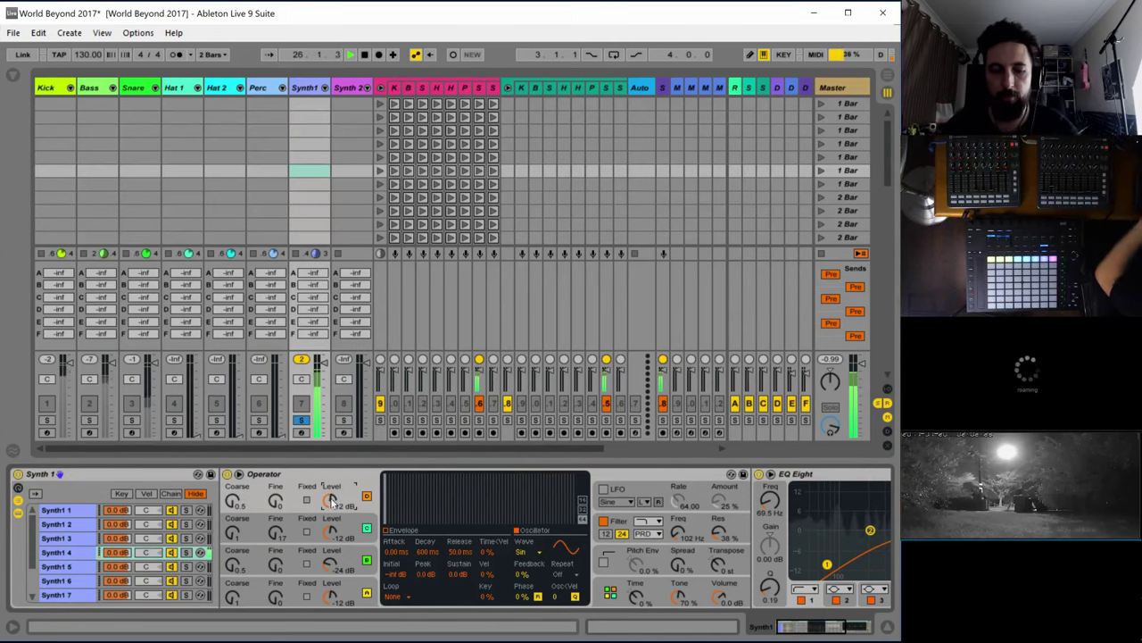
key("space")
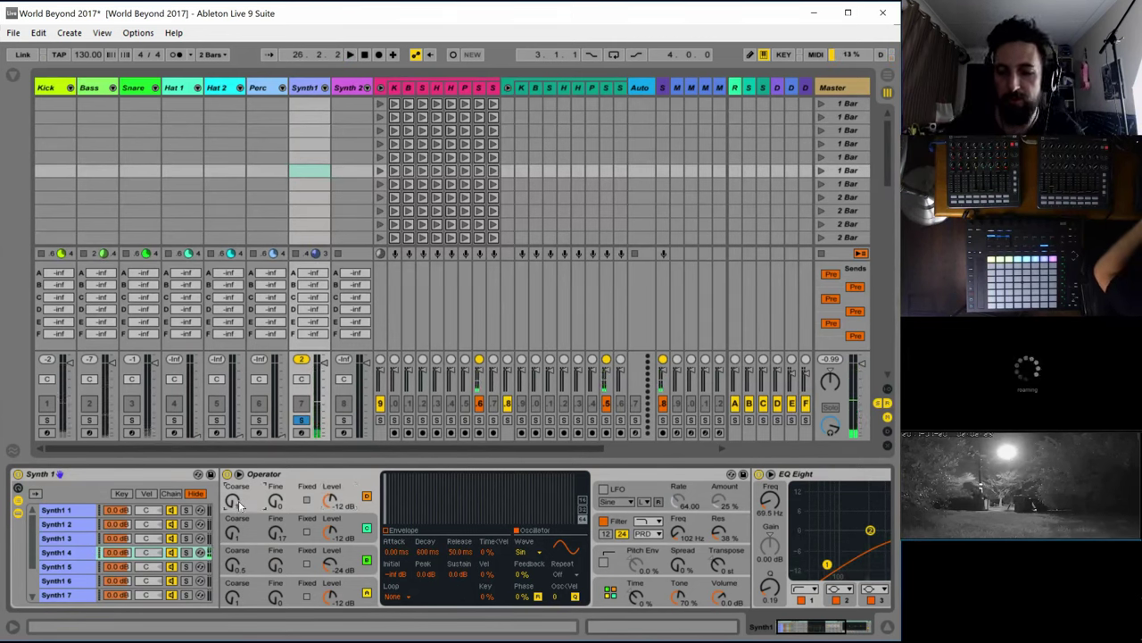
key("space")
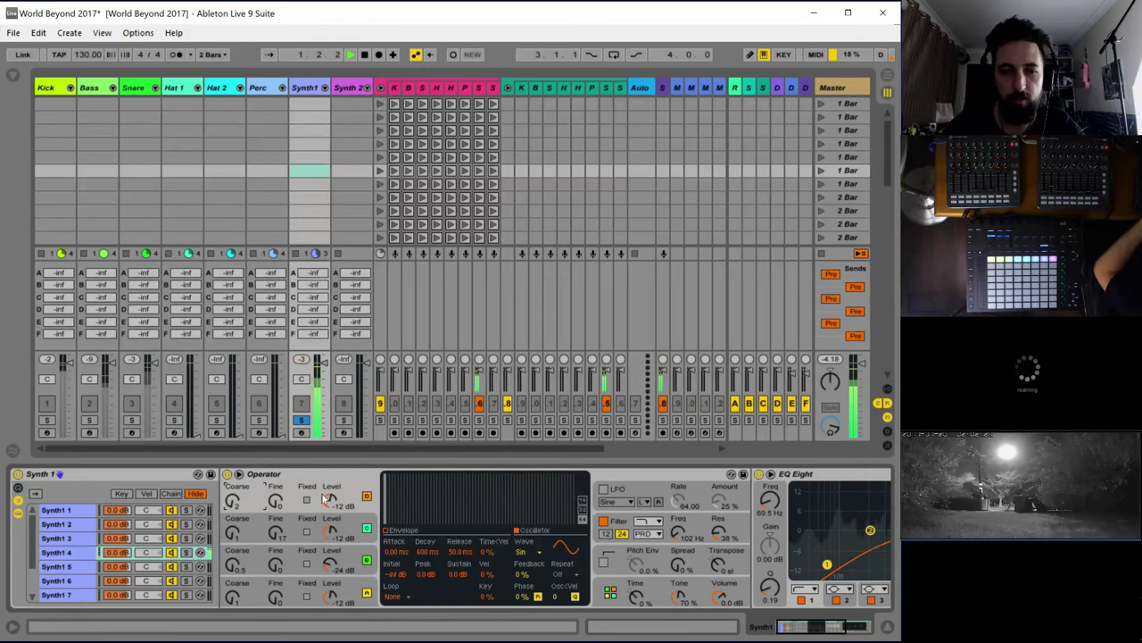
mouse_move(329, 502)
left_mouse_down()
mouse_move(329, 526)
mouse_move(329, 502)
left_mouse_up()
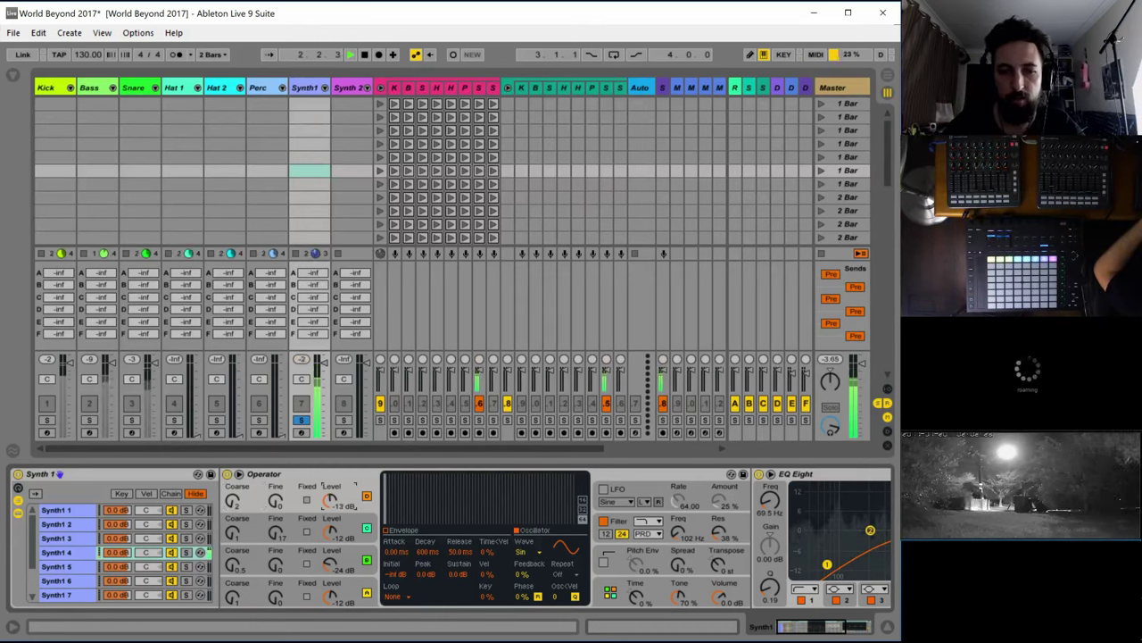
Give oscillator D a zero-sustain envelope with 116 ms decay and Trigger loop, and set its coarse tuning to 0.5 and level to -14 dB
left_click_drag(425, 550, 425, 576)
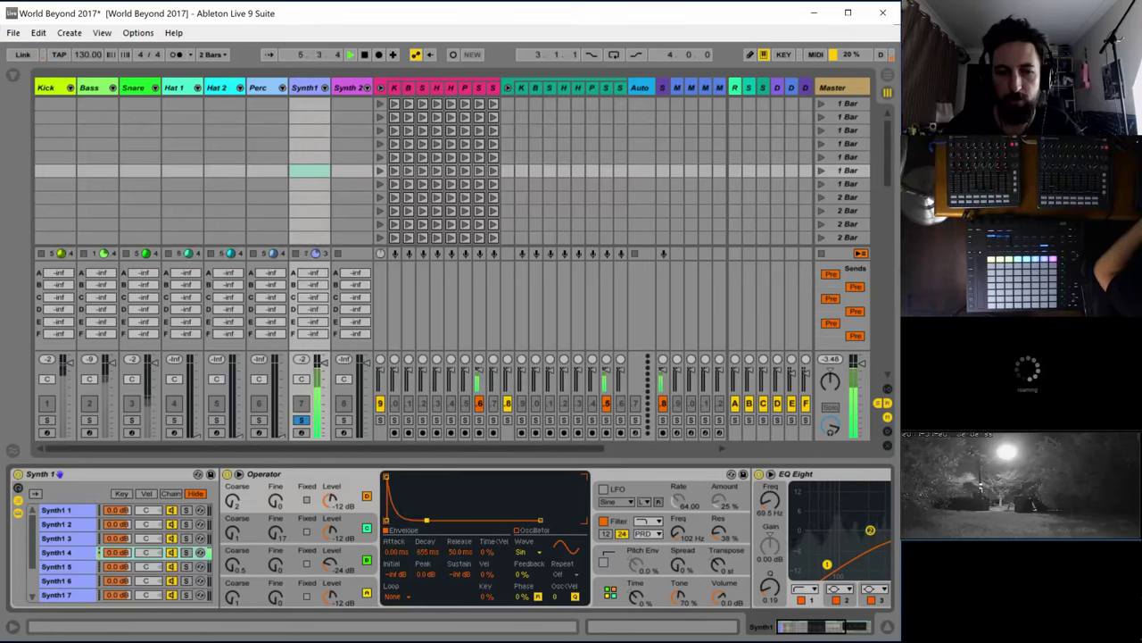
left_click(398, 598)
left_click(399, 587)
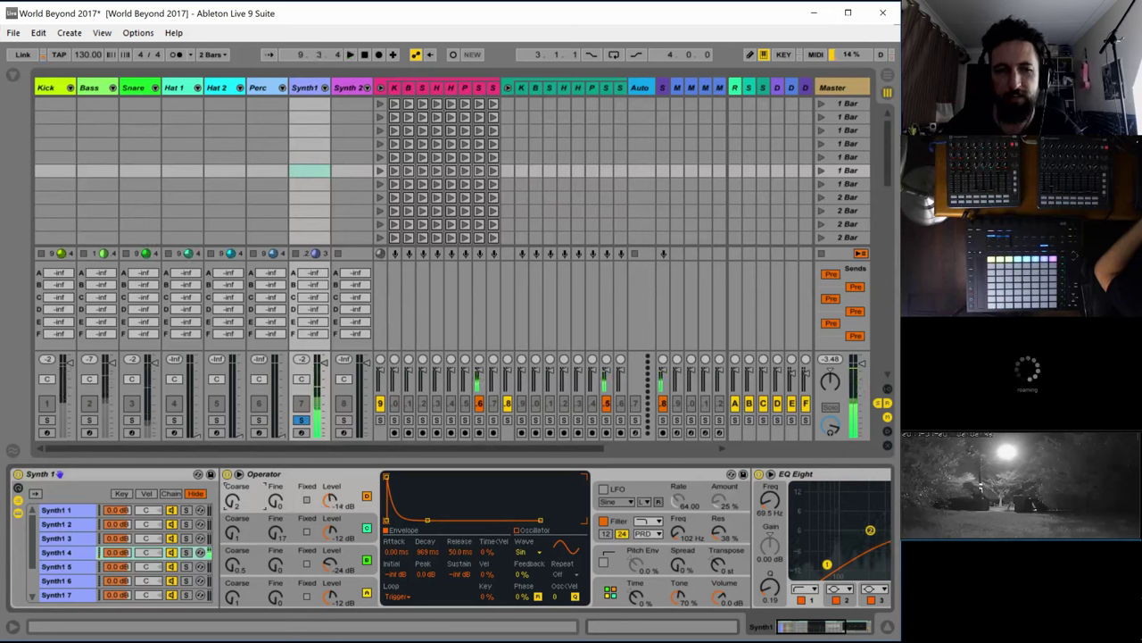
mouse_move(428, 519)
left_mouse_down()
mouse_move(418, 477)
mouse_move(408, 519)
left_mouse_up()
key("space")
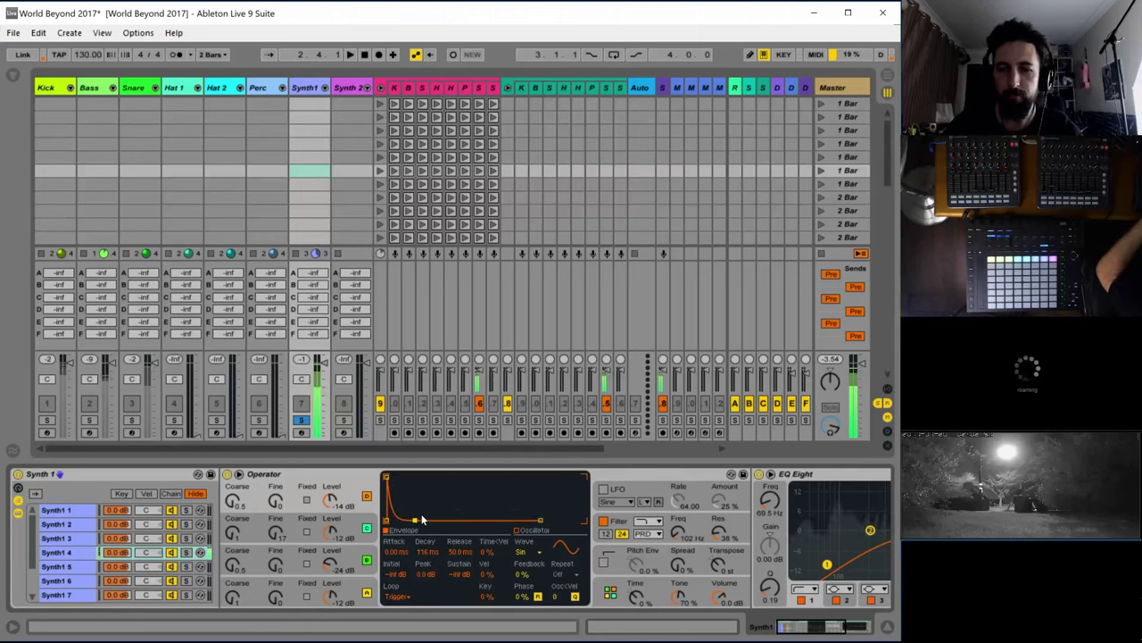
Try a global Time of 53% in Operator while auditioning Synth1, and reset it to 0%
key("space")
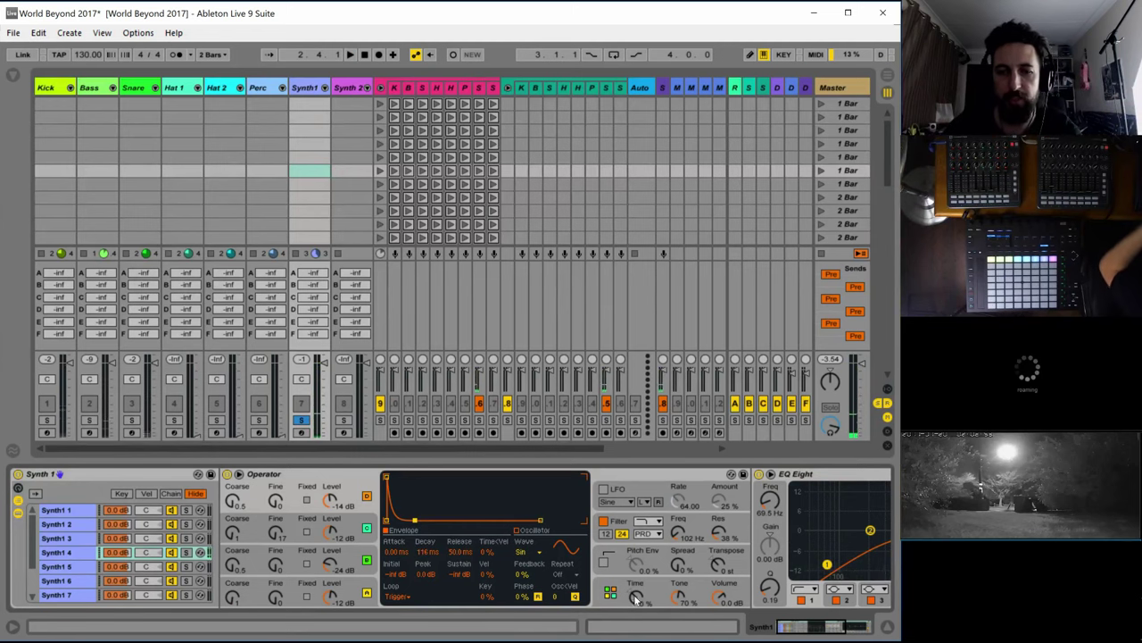
key("space")
left_click_drag(638, 602, 631, 603)
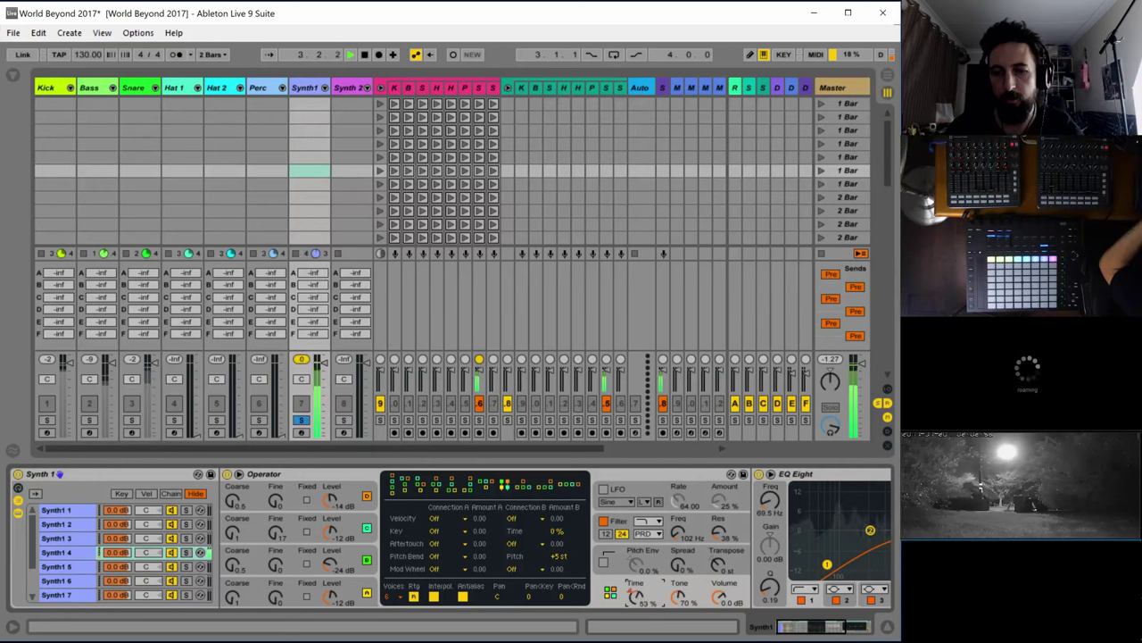
key("space")
key("Delete")
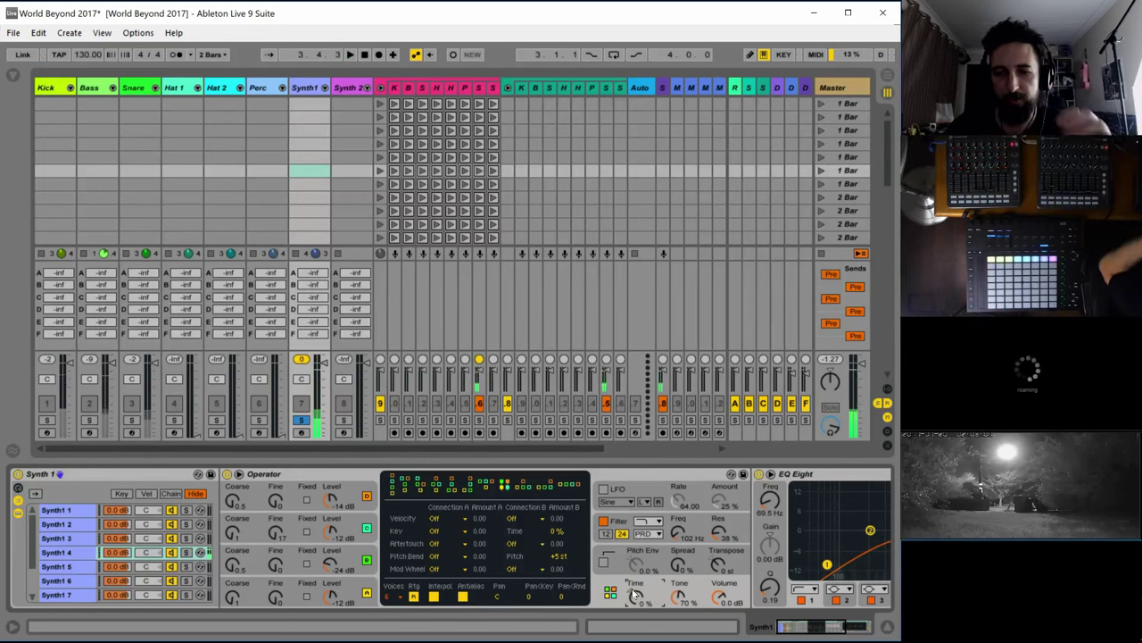
Assign Time as the Connection A target for velocity in Operator's modulation settings
left_click(436, 520)
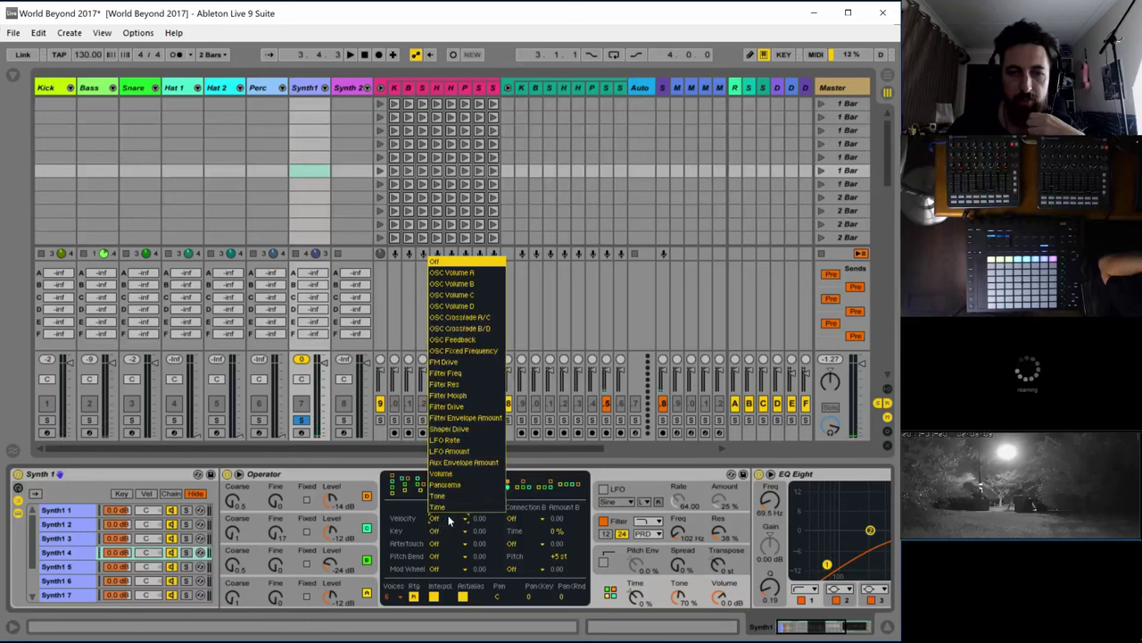
left_click(451, 507)
left_click(530, 520)
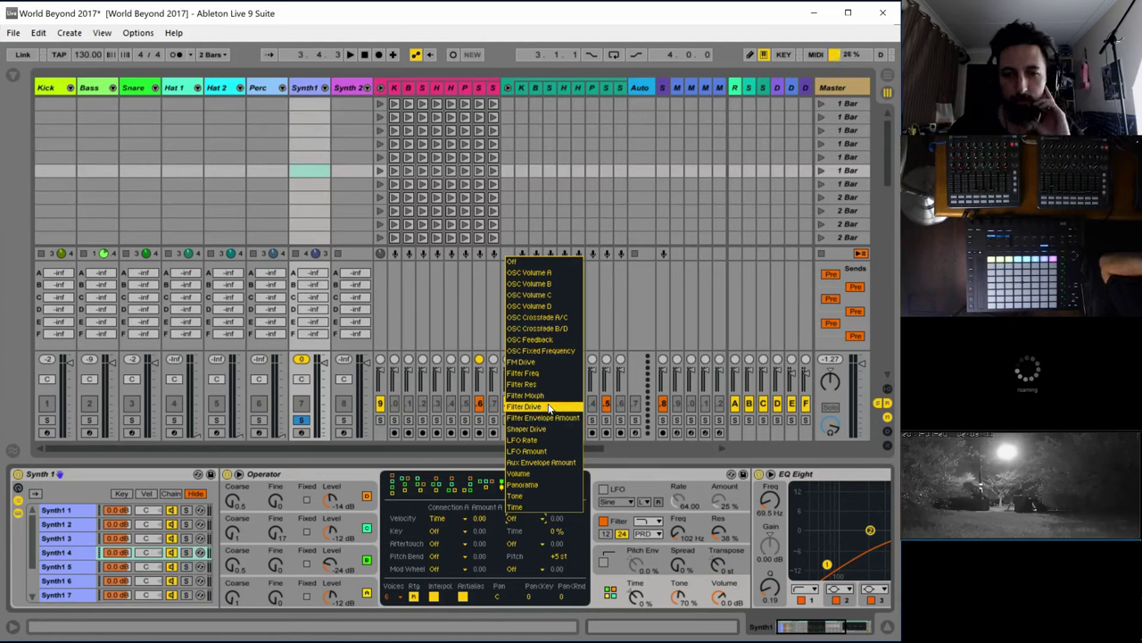
Raise Operator's filter drive to 24 dB and lower the global volume to -13 dB during playback
left_click(698, 518)
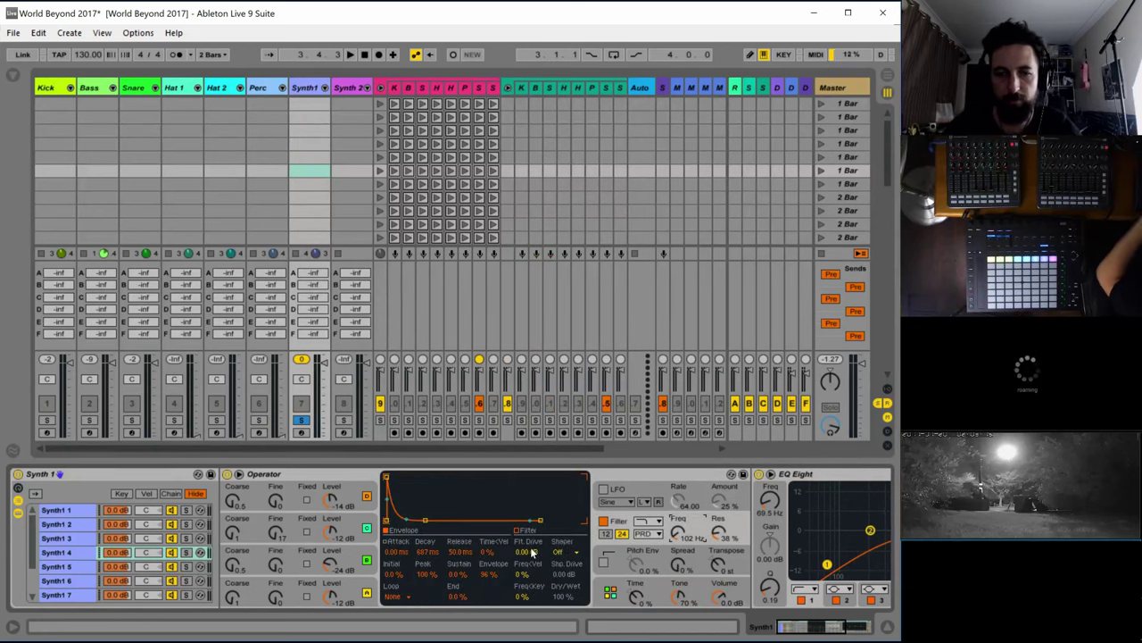
left_click(570, 553)
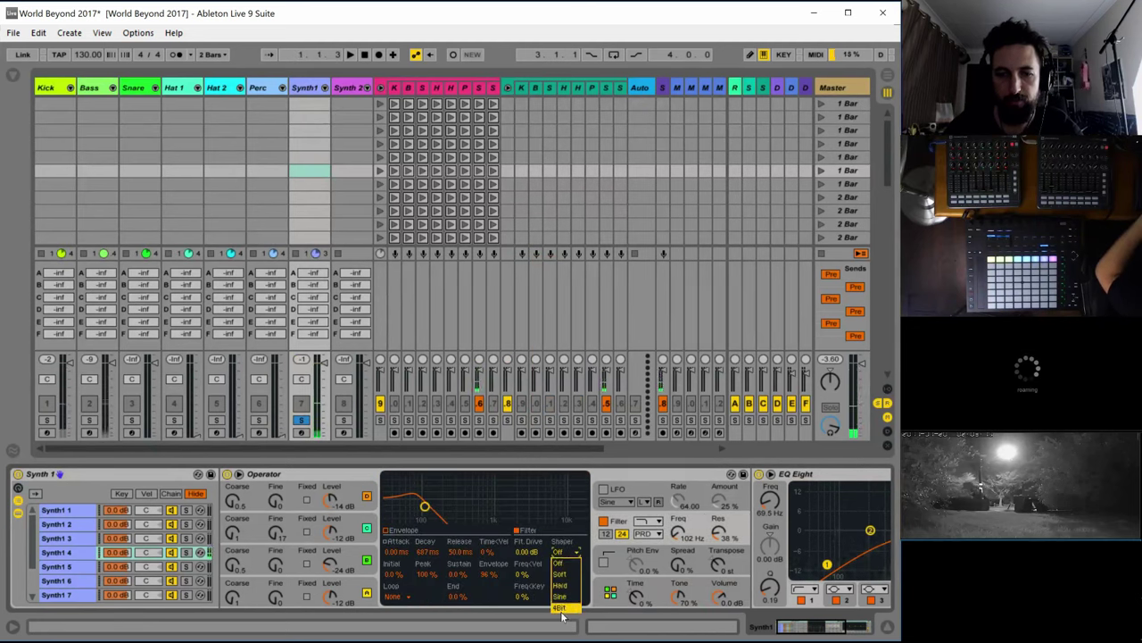
left_click(553, 555)
key("space")
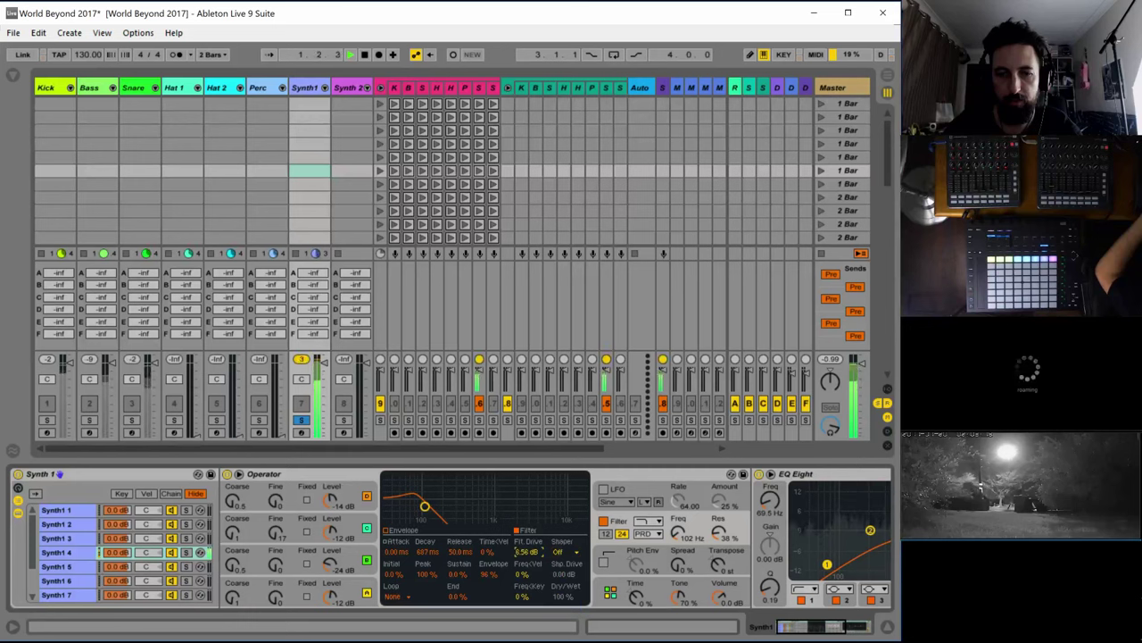
left_click_drag(719, 598, 719, 638)
left_click_drag(527, 551, 527, 535)
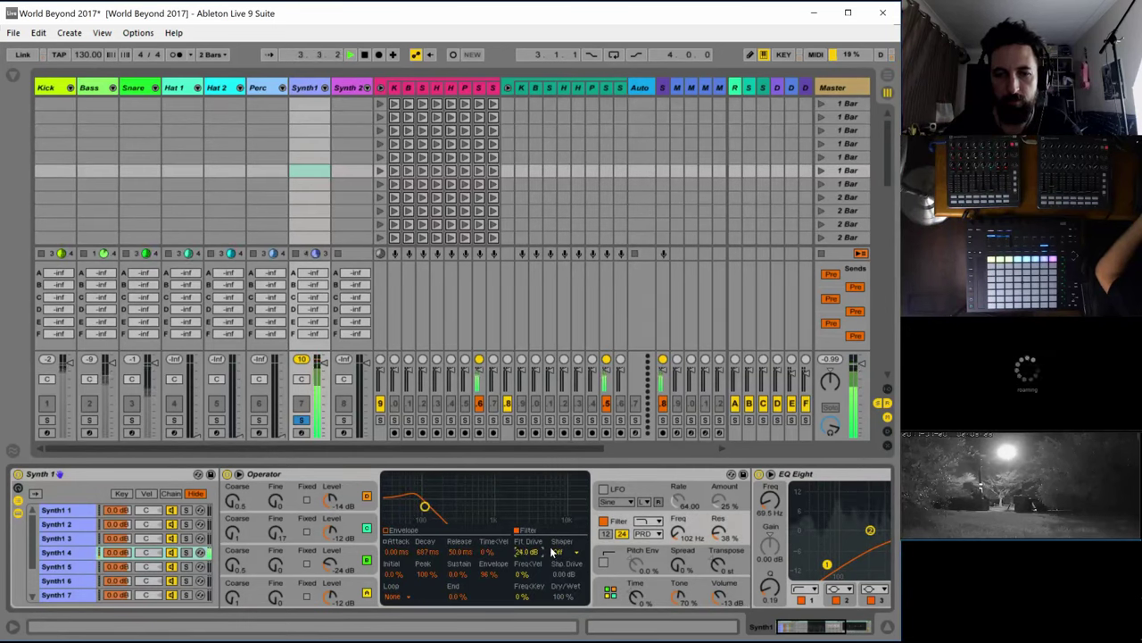
Audition the 4Bit, Sine, Hard and Soft shaper types in Operator's filter section
key("space")
left_click(562, 552)
left_click(563, 608)
key("space")
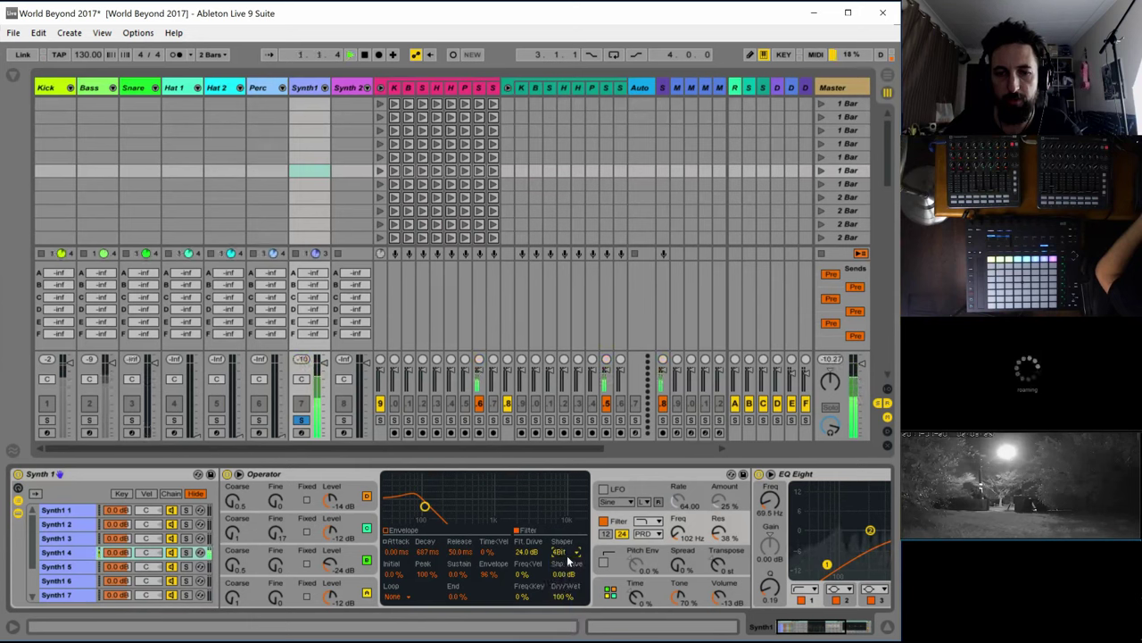
left_click(560, 552)
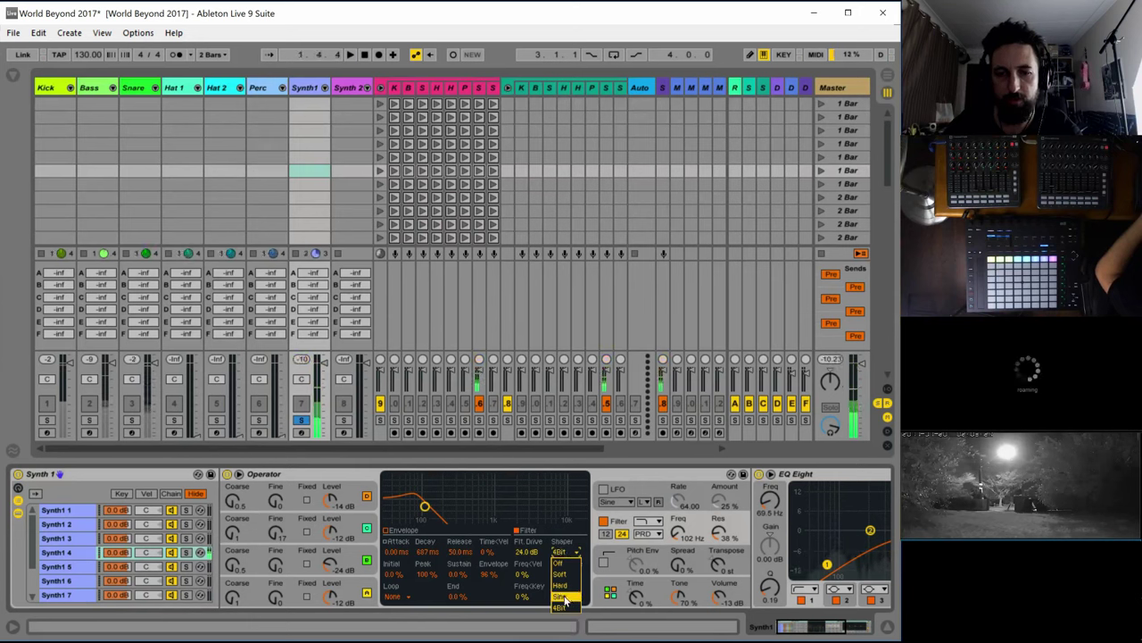
left_click(564, 594)
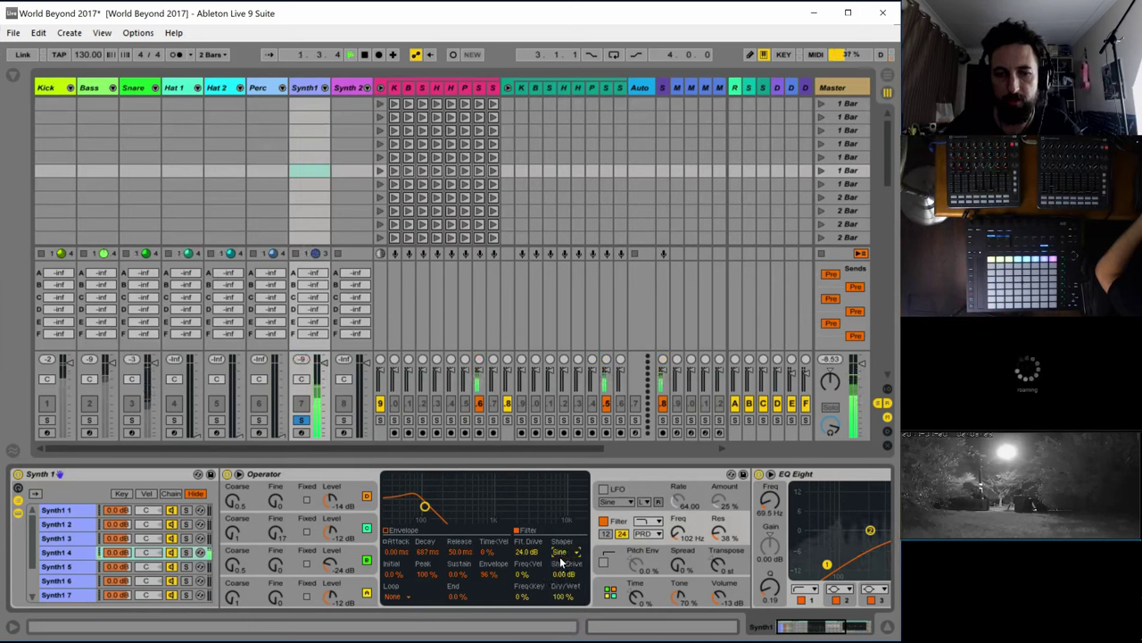
left_click(560, 552)
left_click(566, 583)
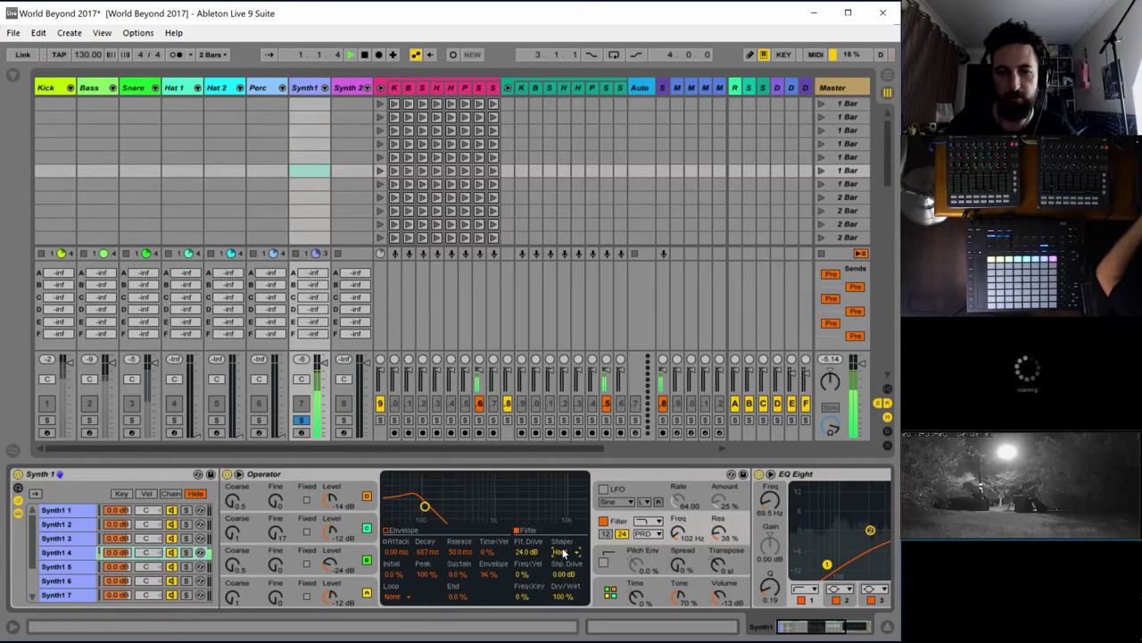
left_click(563, 552)
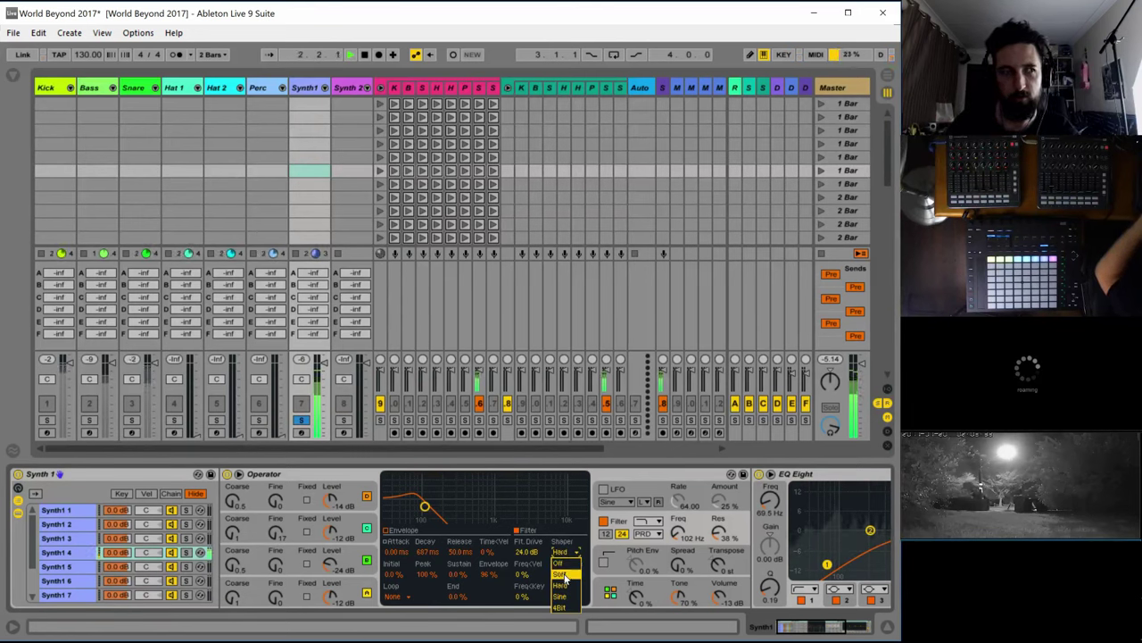
left_click(564, 576)
Turn the filter shaper off, and set the filter drive to 6.56 dB and Operator's volume to -11 dB
left_click(568, 553)
left_click(563, 562)
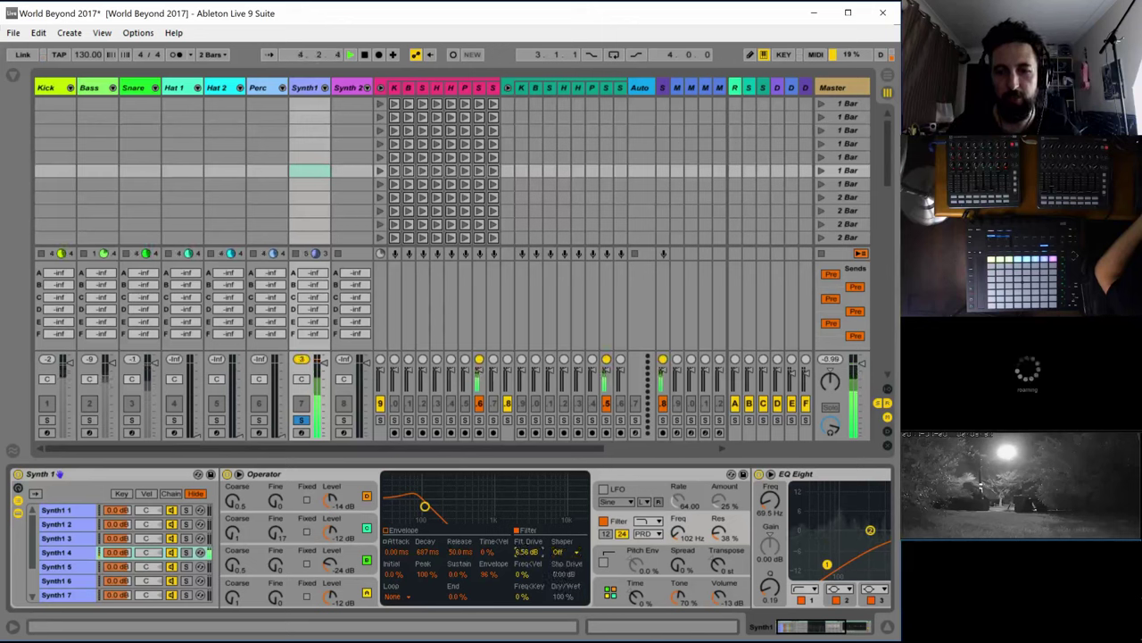
left_click_drag(711, 598, 711, 585)
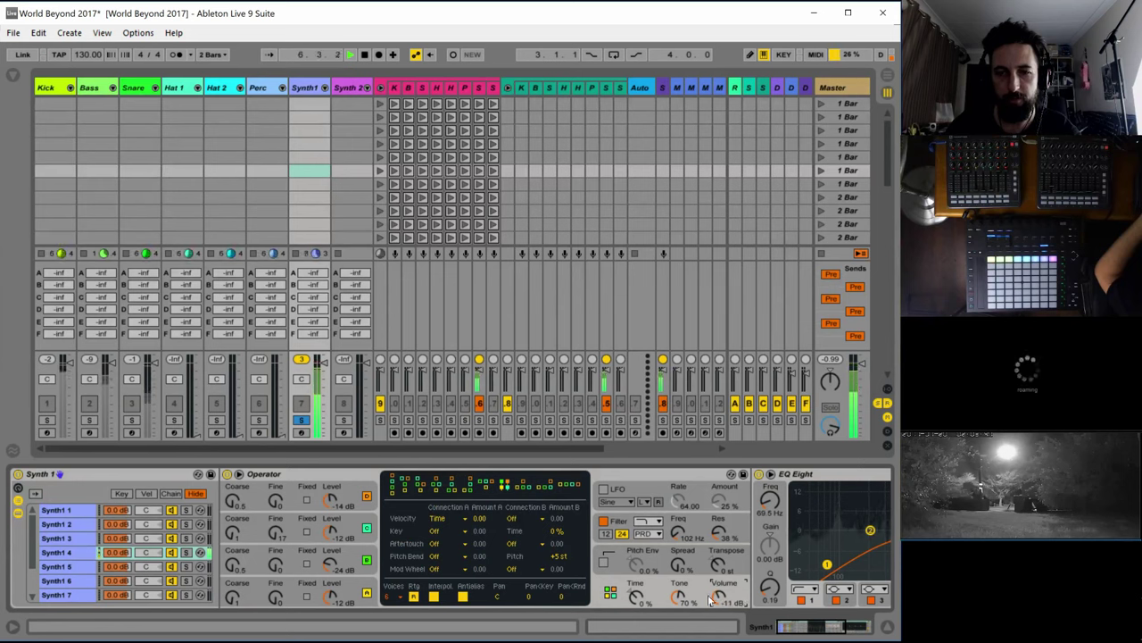
Assign FM Drive as velocity's Connection B target and set both velocity modulation amounts to 100
left_click(520, 517)
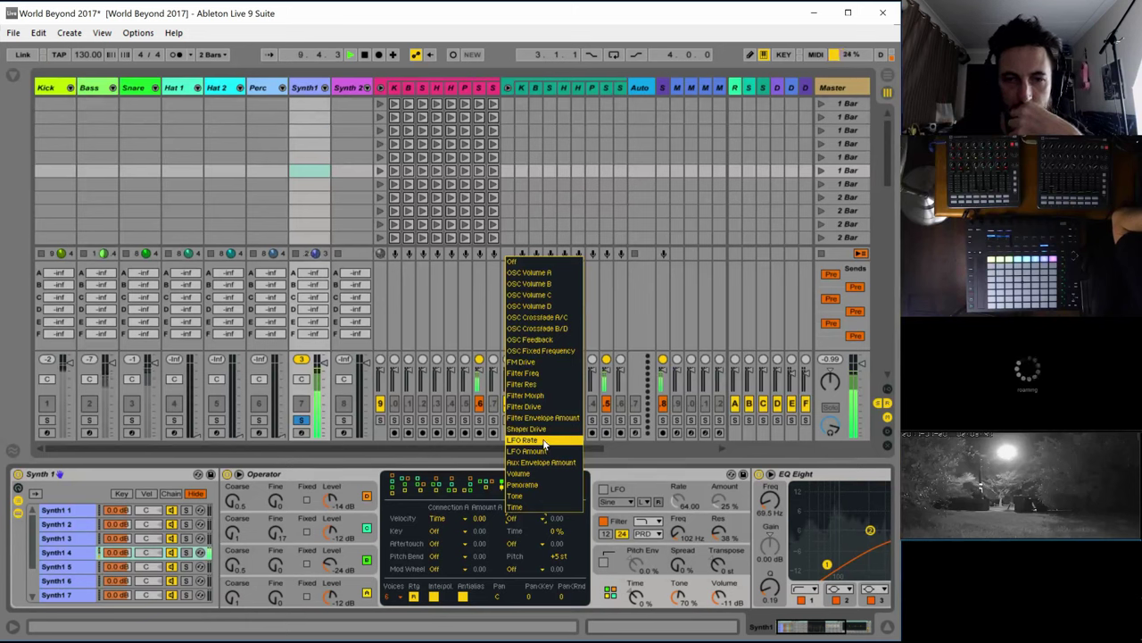
left_click(546, 367)
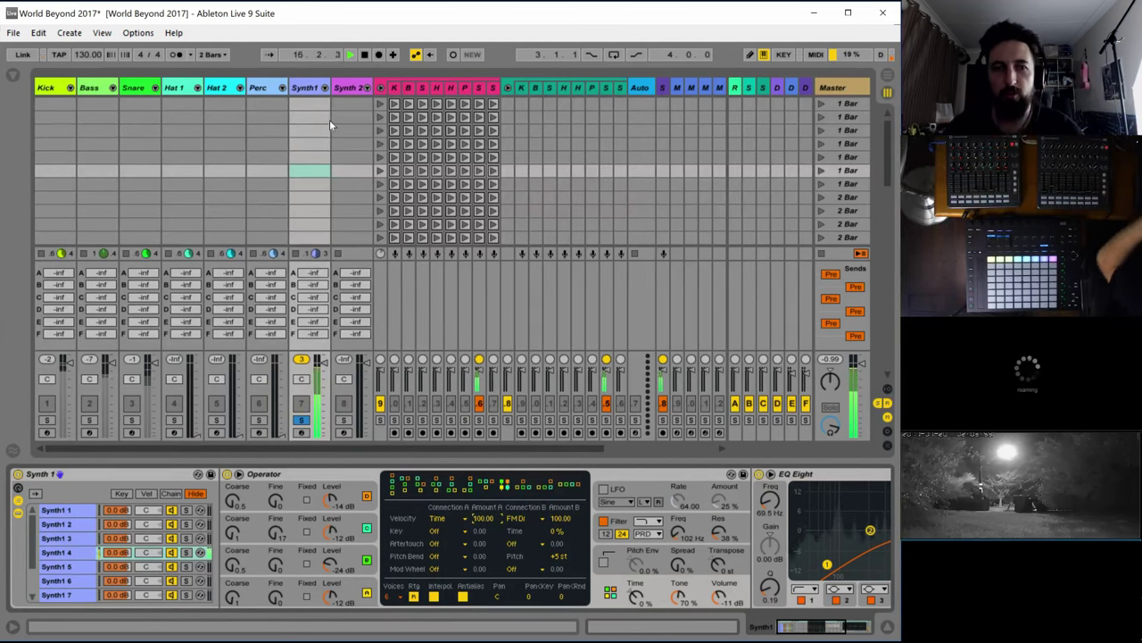
Open Track 3's Synth1 clip in the note editor, bring its G1 notes into view and clear the selection
scroll(298, 178, "down", 4)
scroll(299, 196, "down", 5)
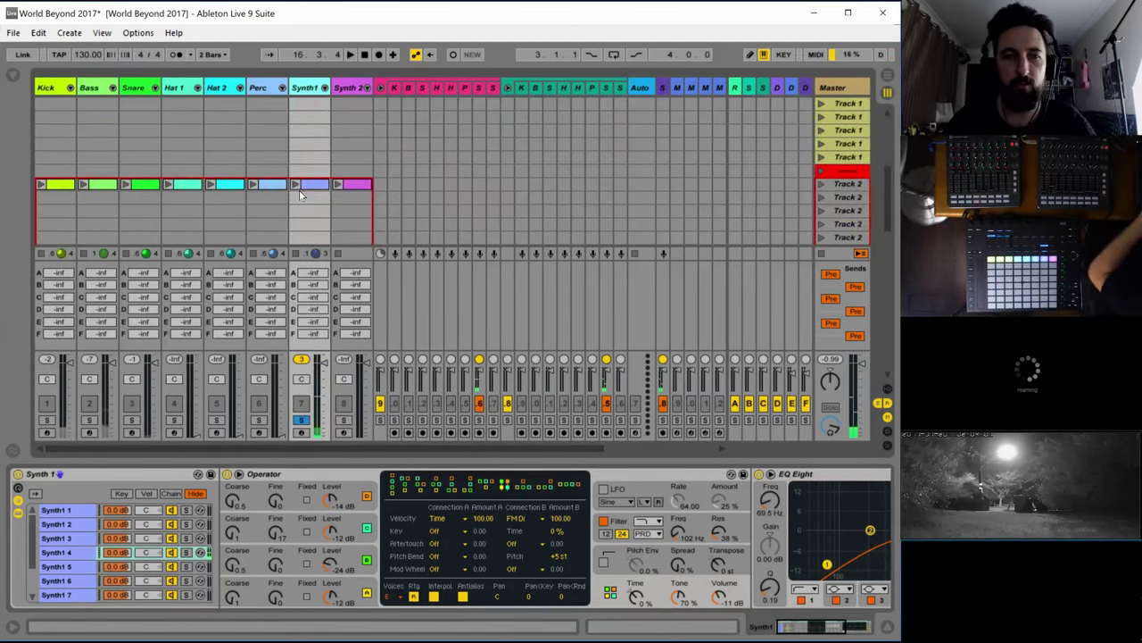
double_click(312, 188)
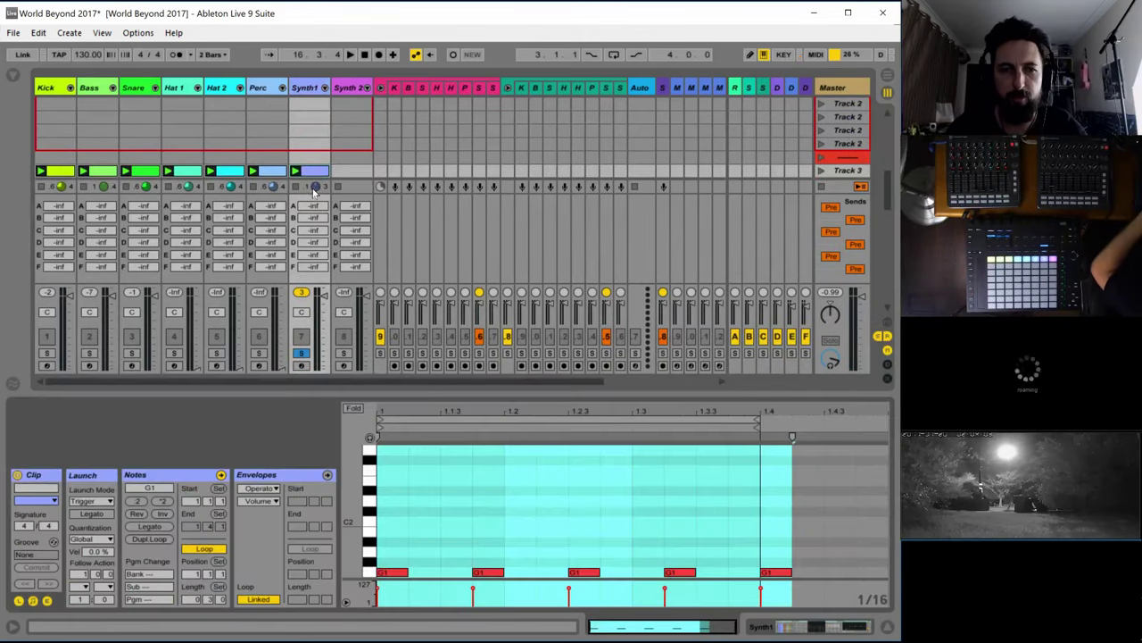
scroll(451, 506, "down", 4)
scroll(450, 506, "up", 3)
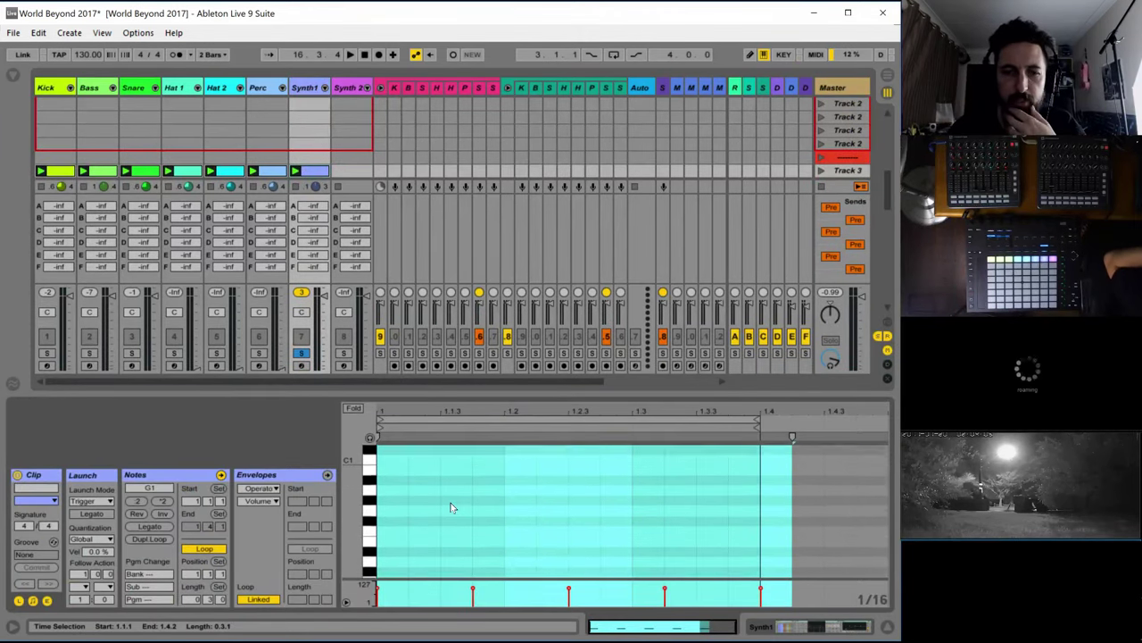
left_click(463, 548)
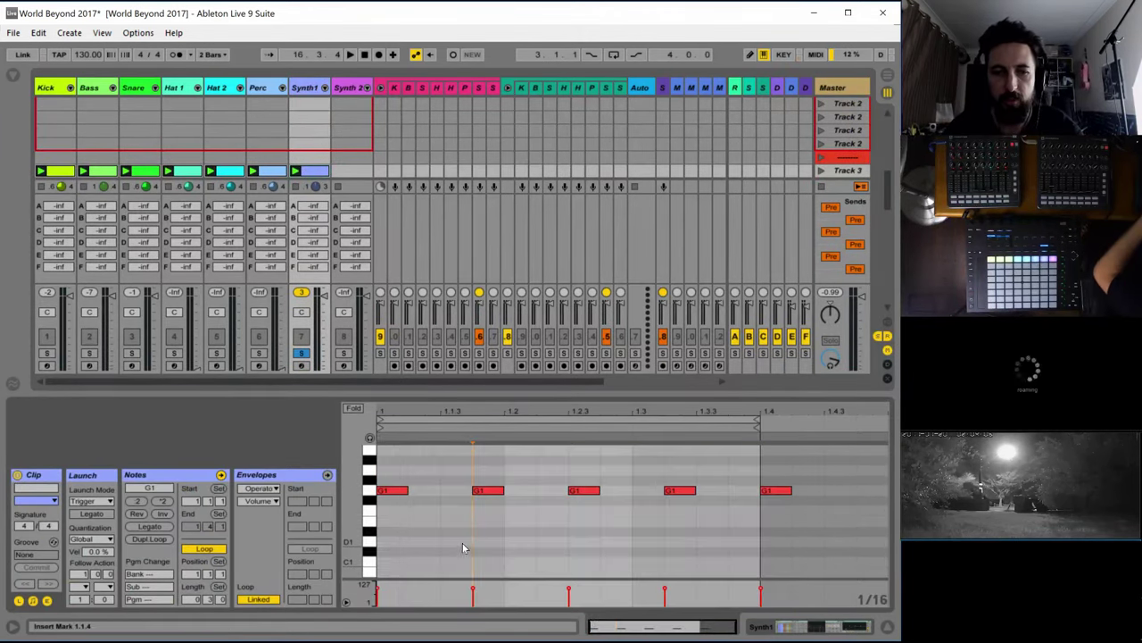
Select the first four G1 notes, ramp their velocities upward from about 2 to 109, and play the clip
left_click(379, 588)
left_click(473, 592)
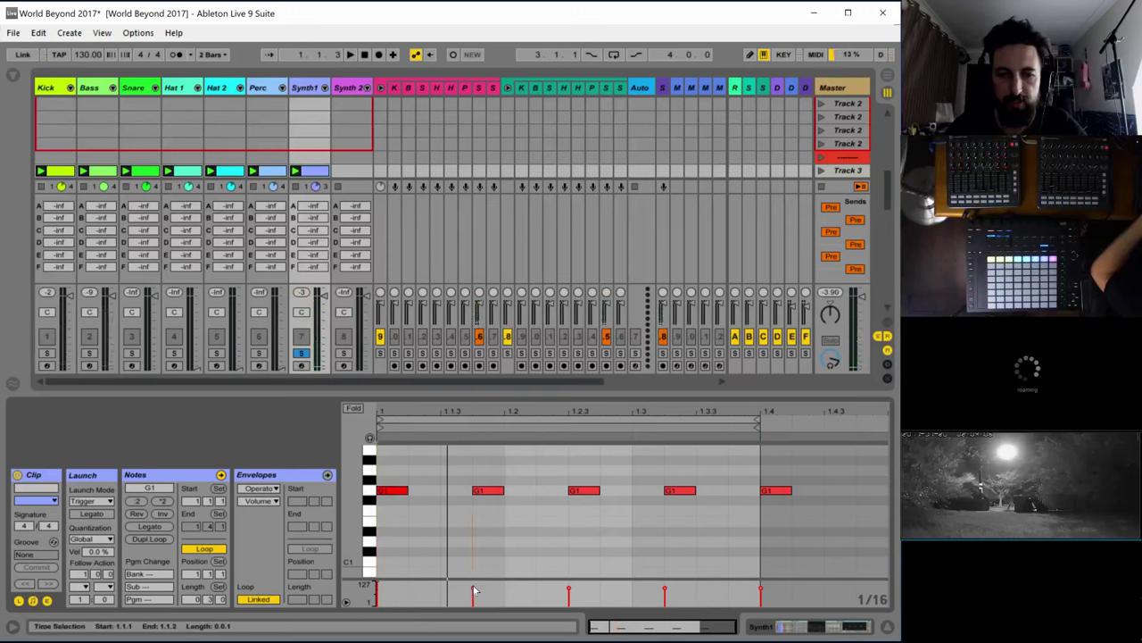
key("space")
key("space")
left_click_drag(728, 467, 382, 539)
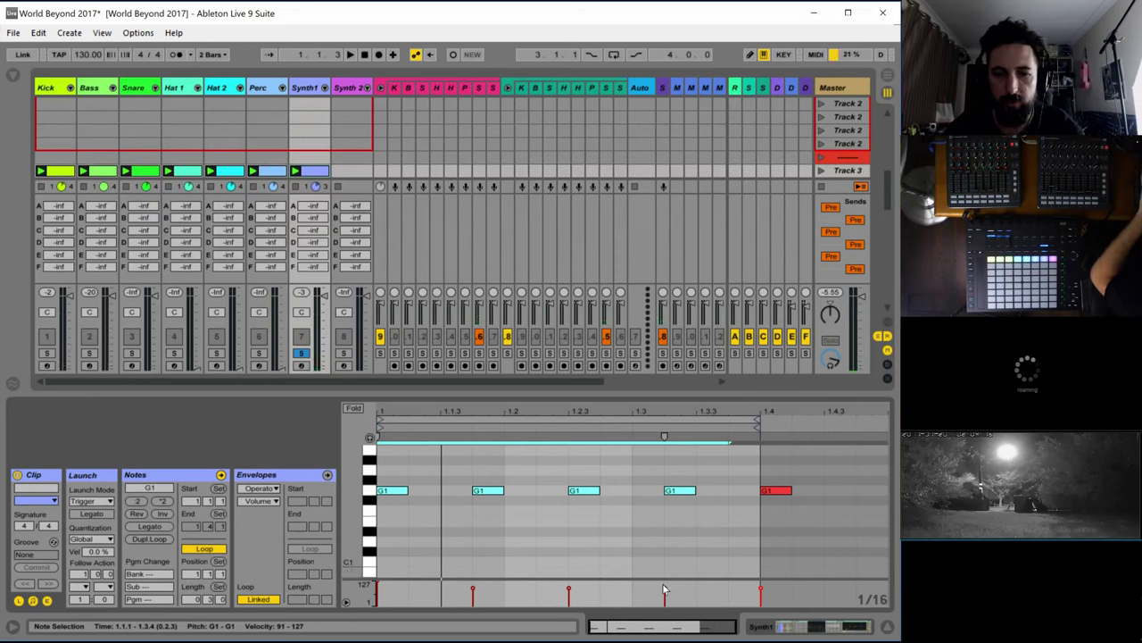
left_click_drag(671, 588, 379, 605)
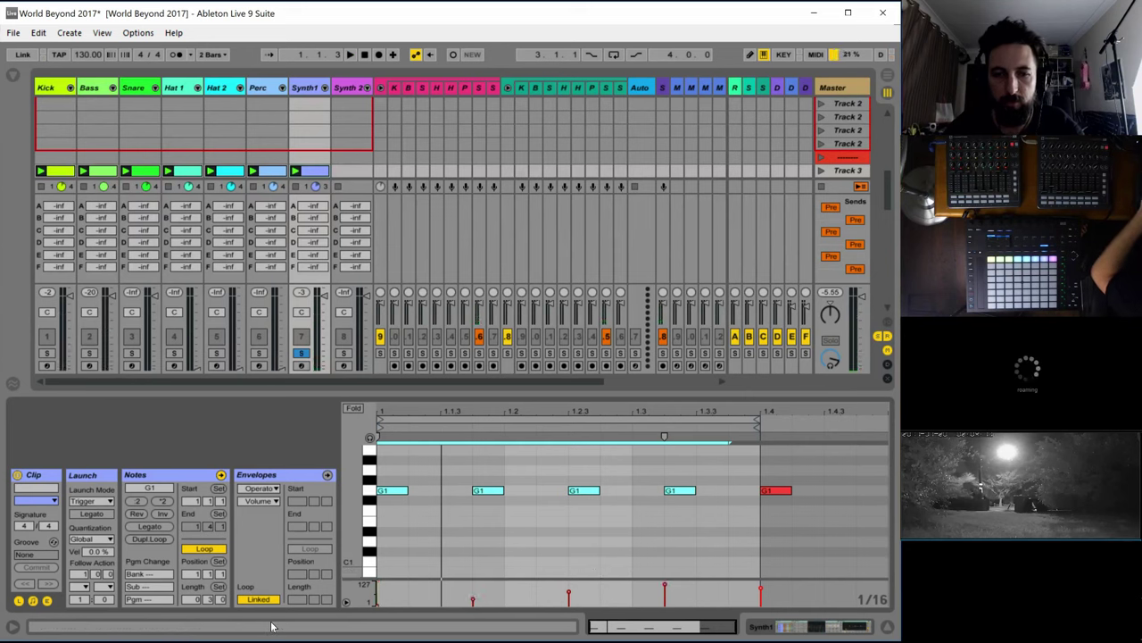
key("space")
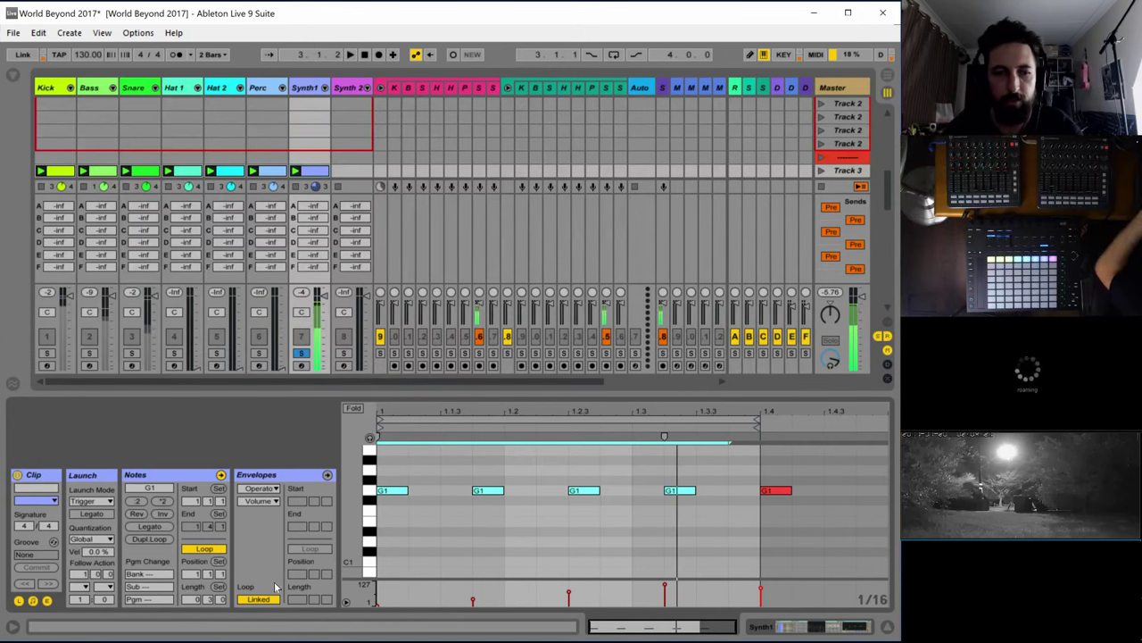
Set the Synth1 clip's loop length to 1.2.0 and play it
left_click(209, 600)
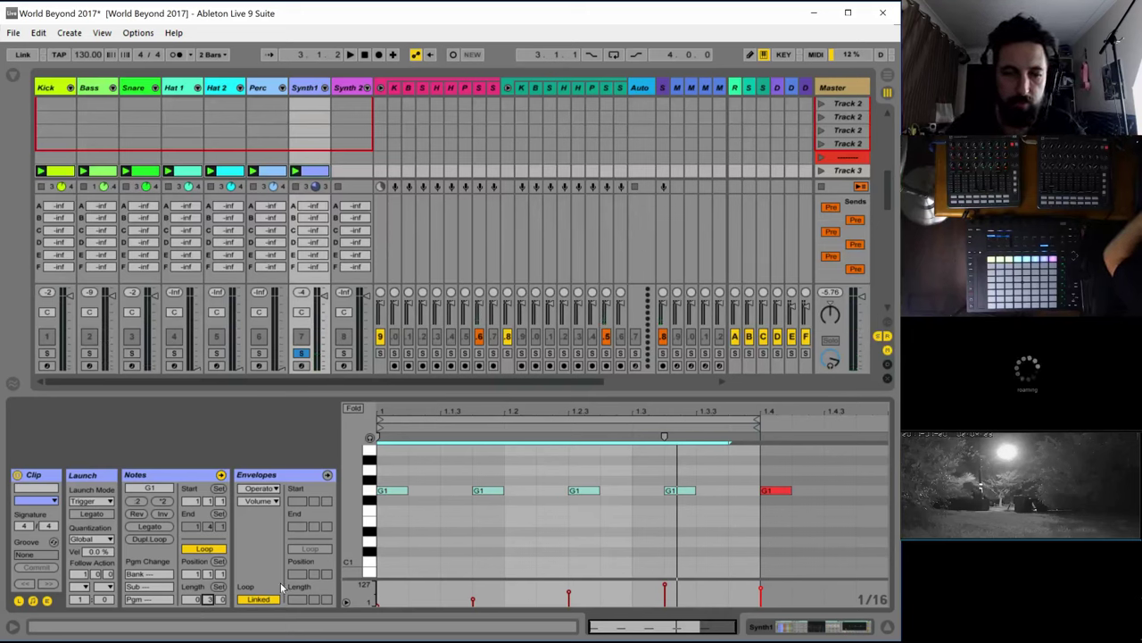
type("2")
key("Return")
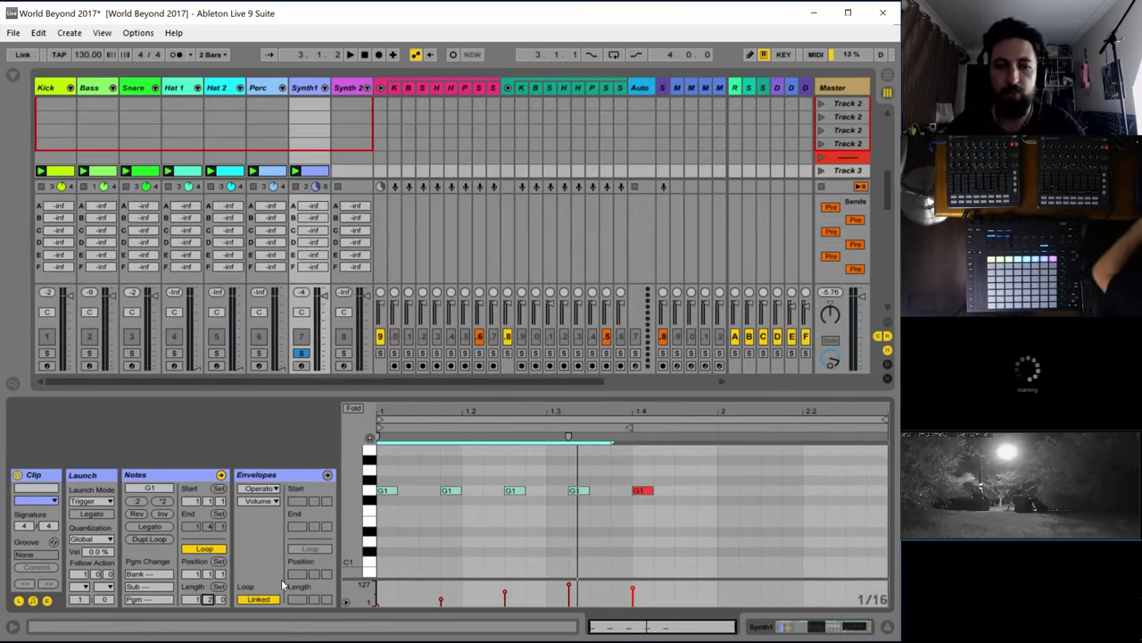
key("space")
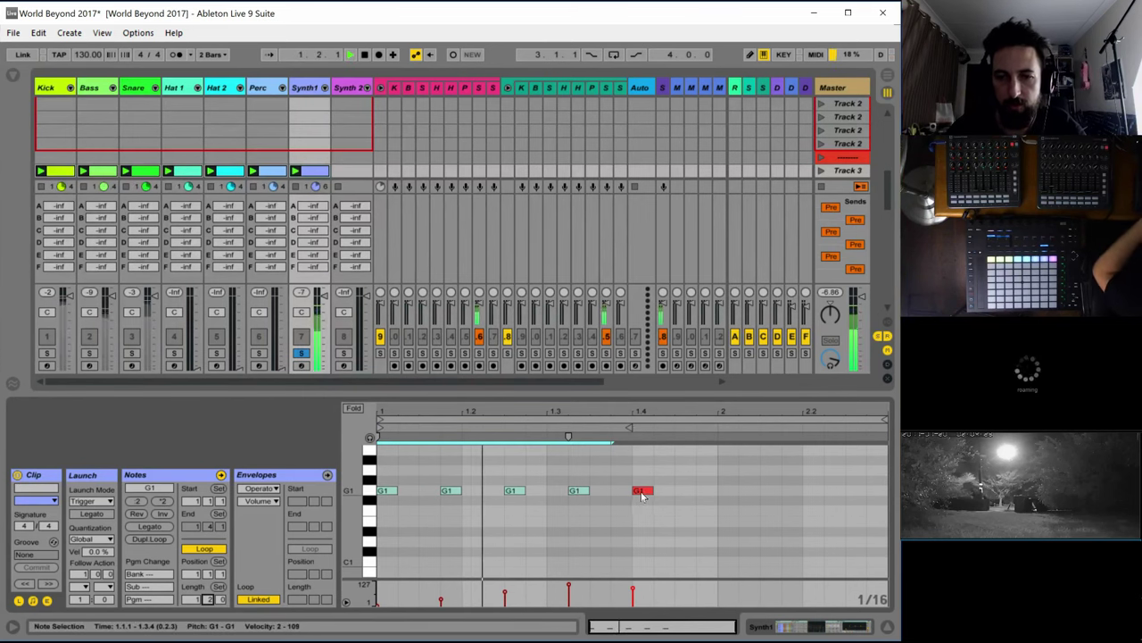
Extend the G1 pattern with copies of the 1.4.1 note at 1.4.4, 2.1.3 and 2.2.2, and play the clip
left_click(644, 492)
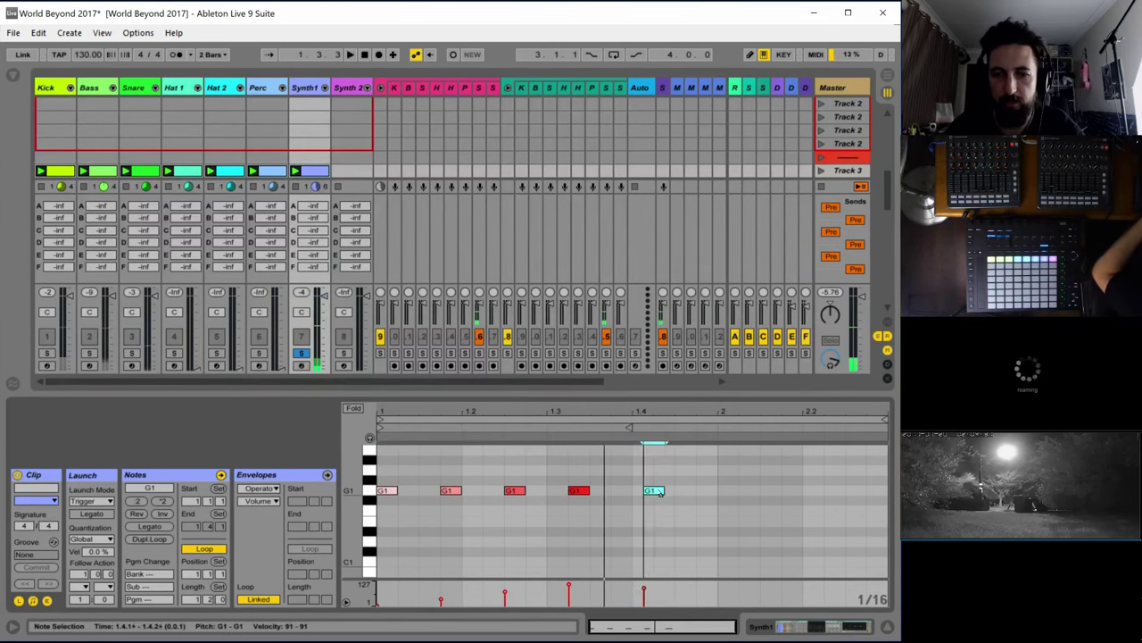
key("super")
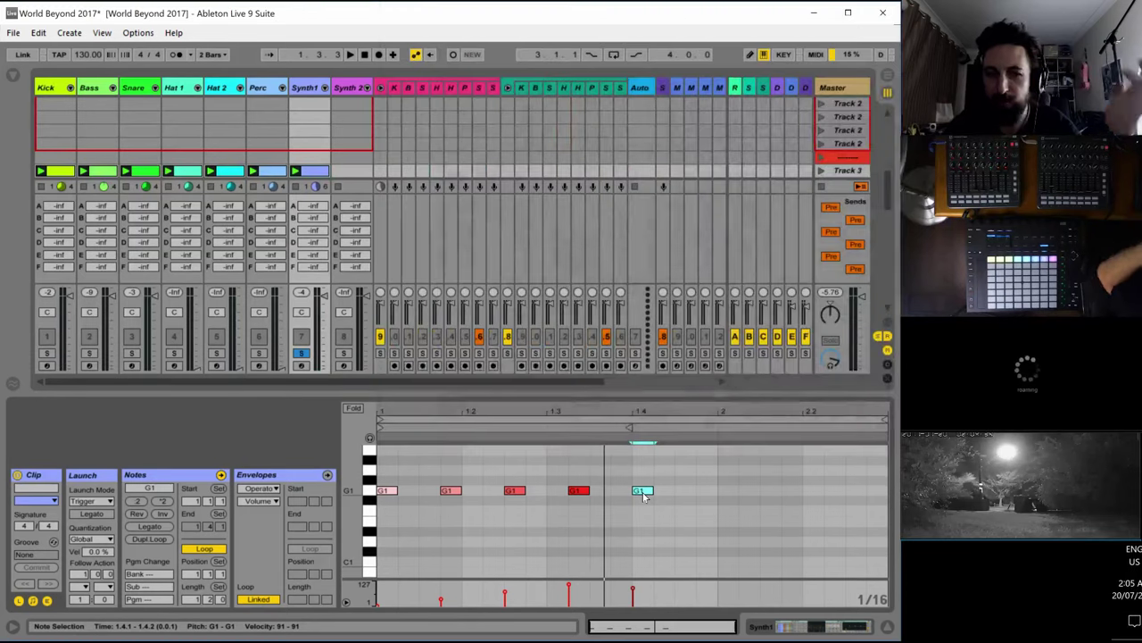
left_click(644, 493)
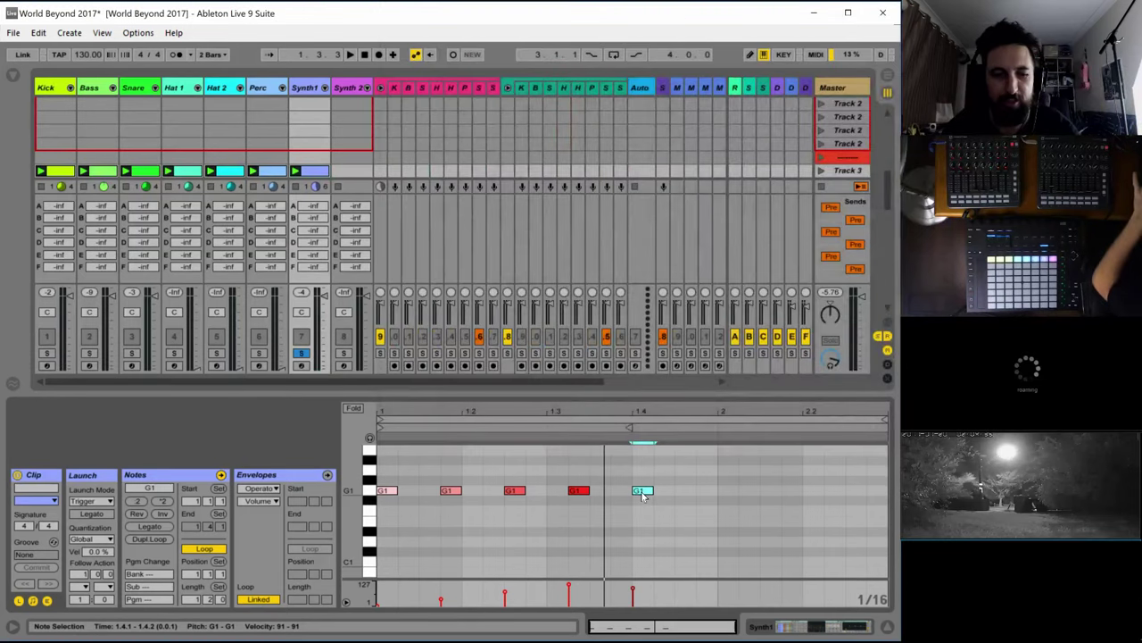
left_click_drag(644, 492, 839, 498)
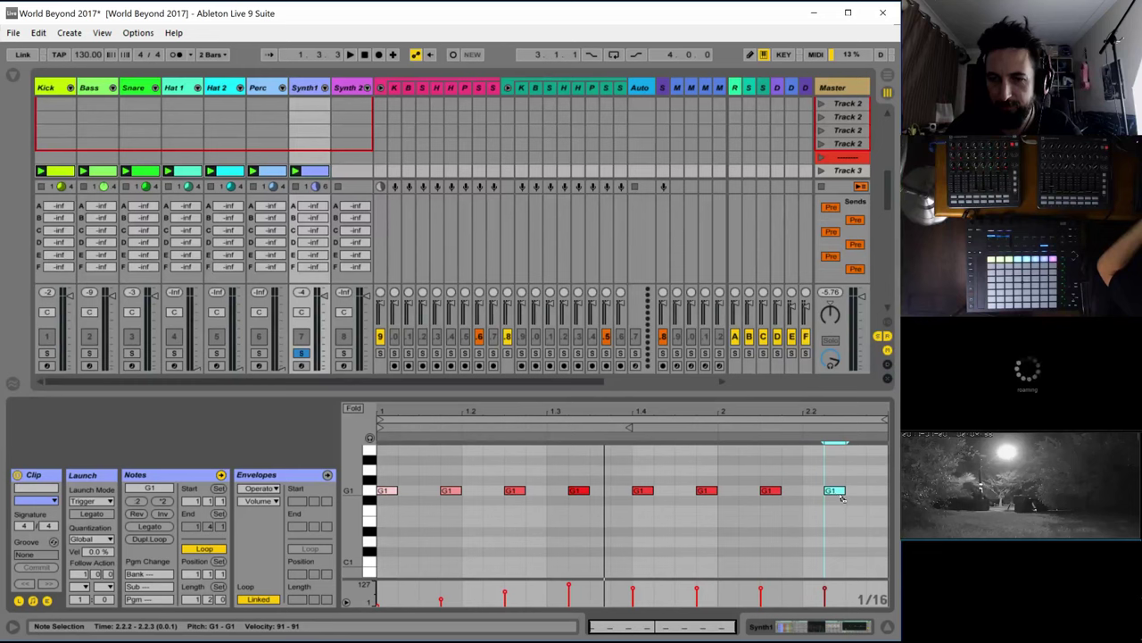
key("space")
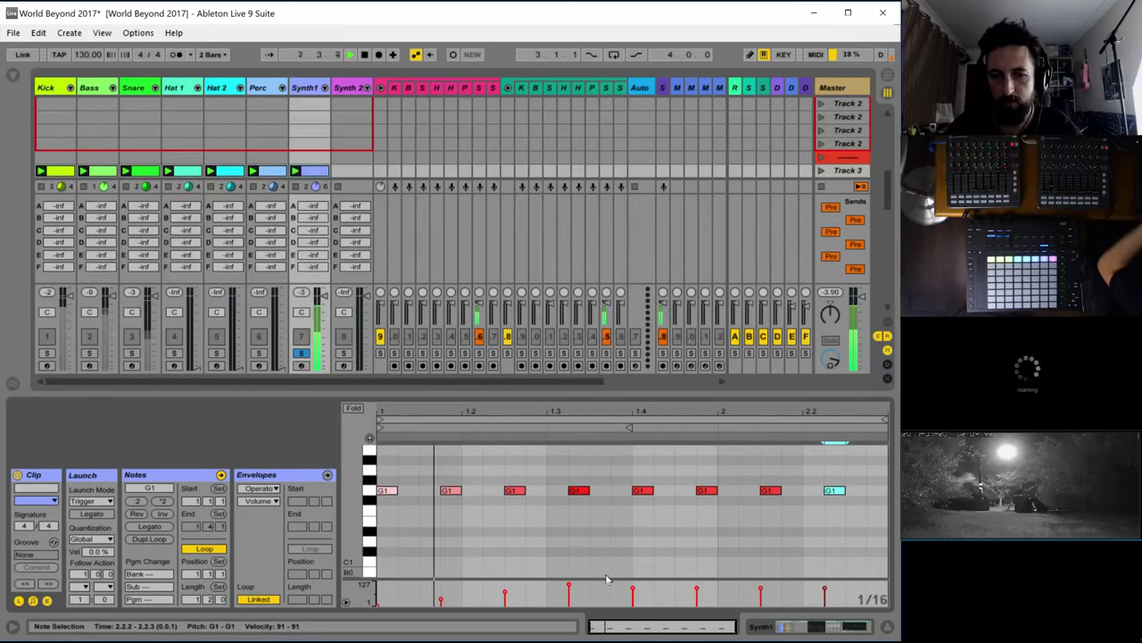
Set the first G1 note's velocity to 127, make the second and fourth very soft, and give the third and fifth moderate velocities
left_click_drag(379, 605, 379, 582)
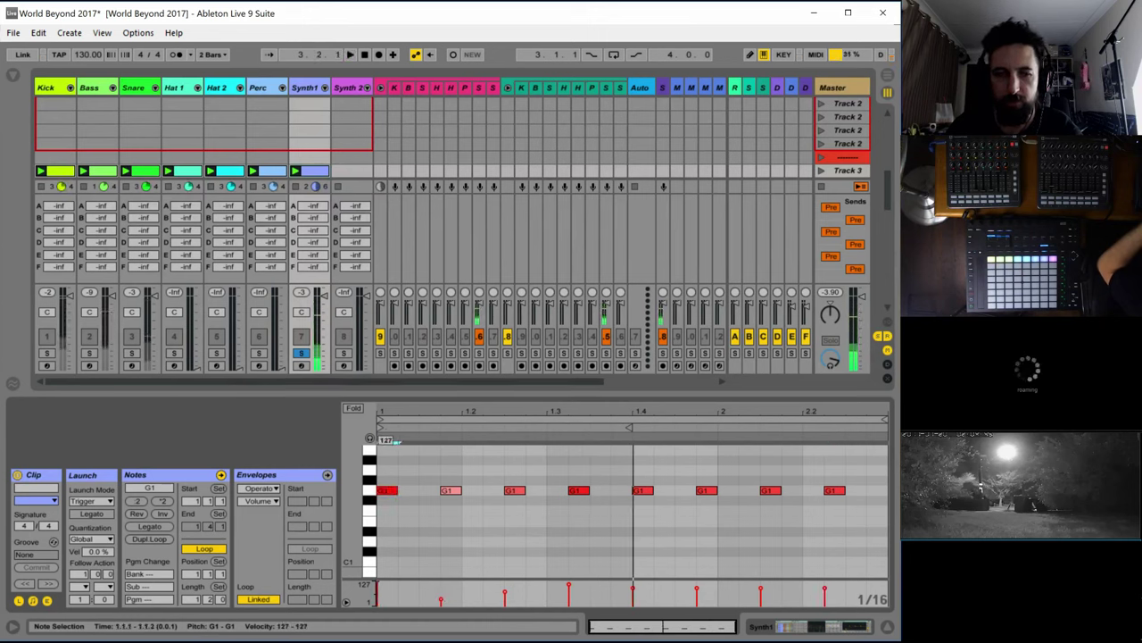
left_click(440, 598)
left_click_drag(443, 601, 504, 607)
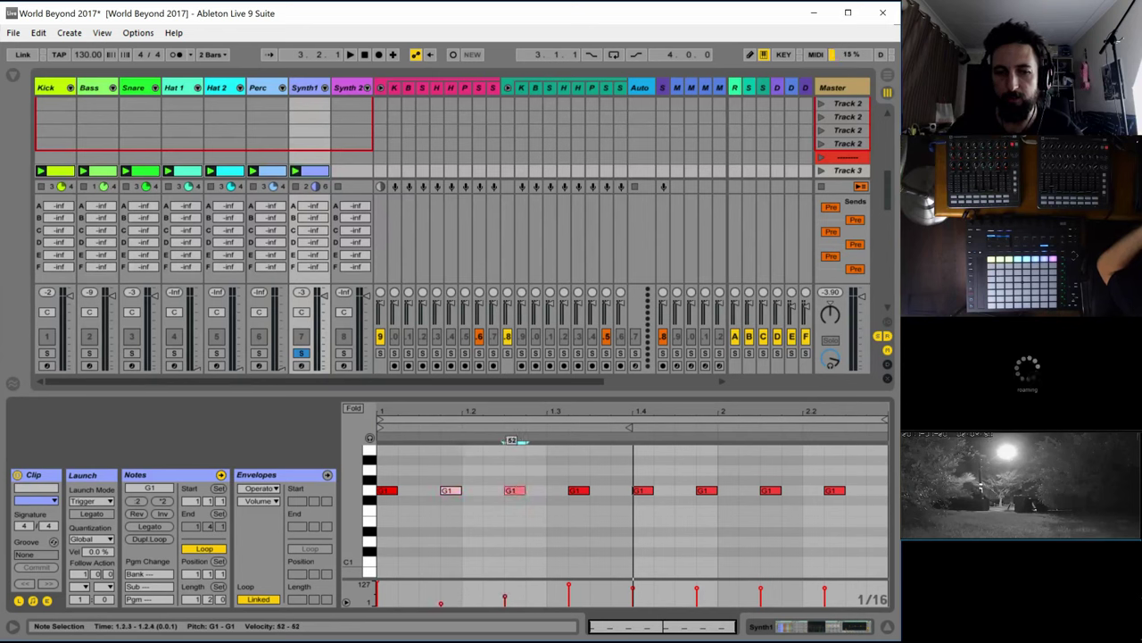
left_click_drag(570, 585, 570, 607)
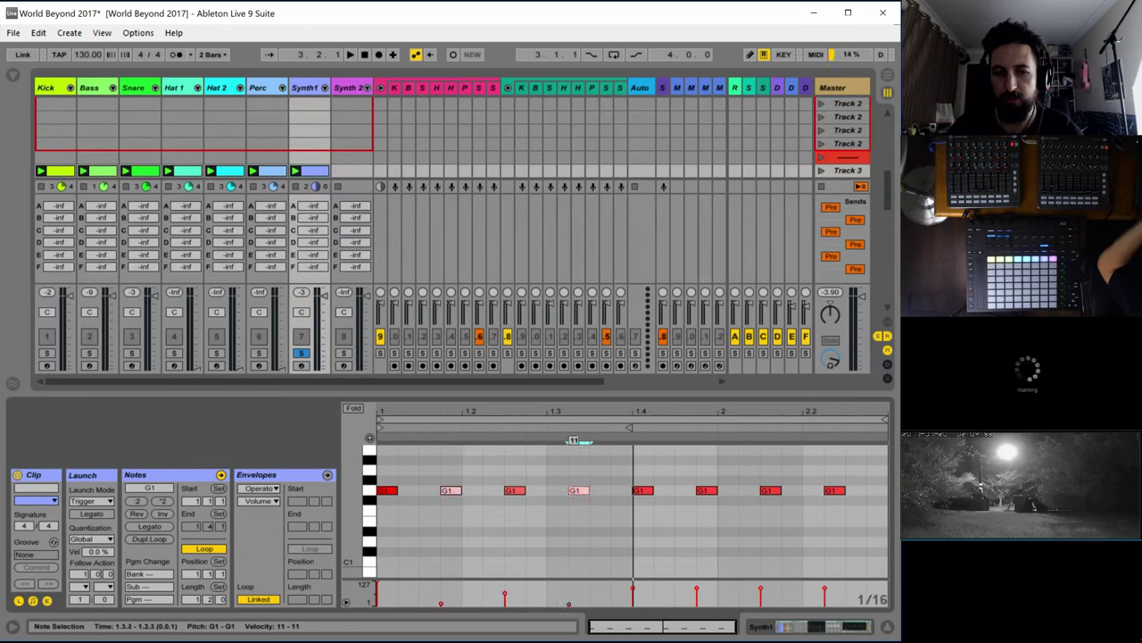
left_click_drag(632, 586, 632, 599)
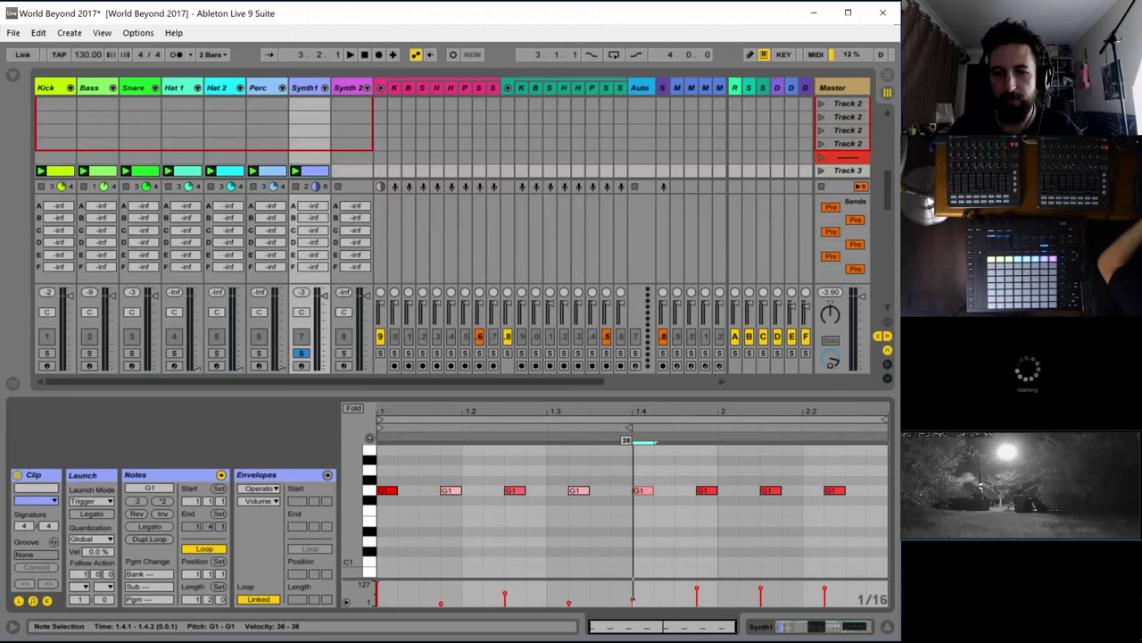
Raise the sixth G1 note's velocity, lower the seventh's, set the eighth's to 1, and play the pattern
left_click(698, 591)
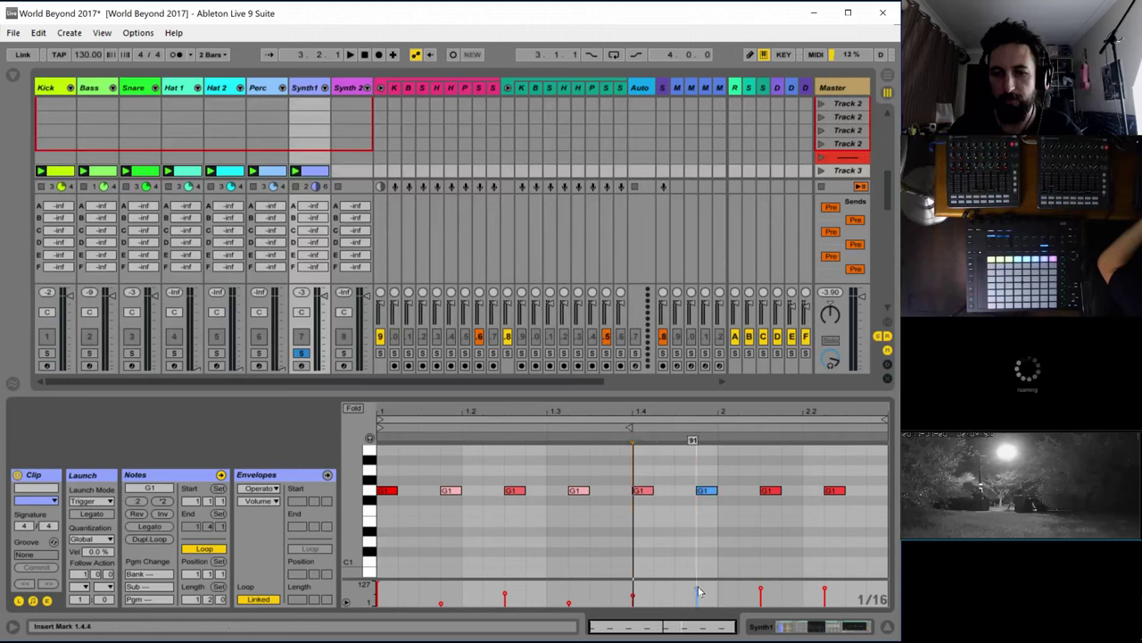
left_click_drag(700, 591, 761, 604)
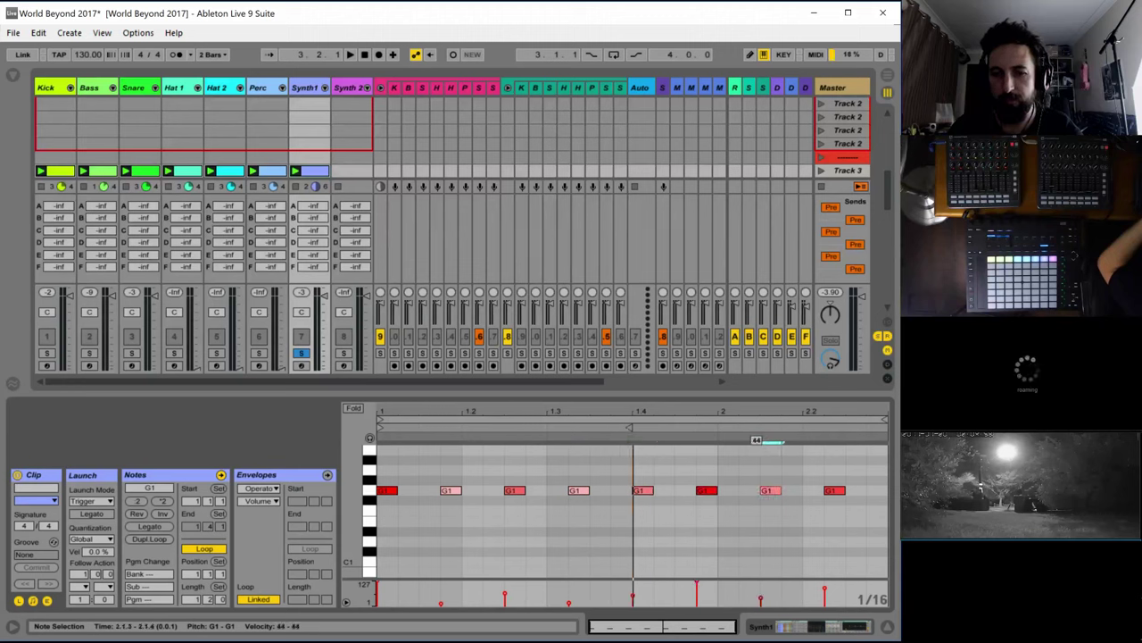
left_click(824, 590)
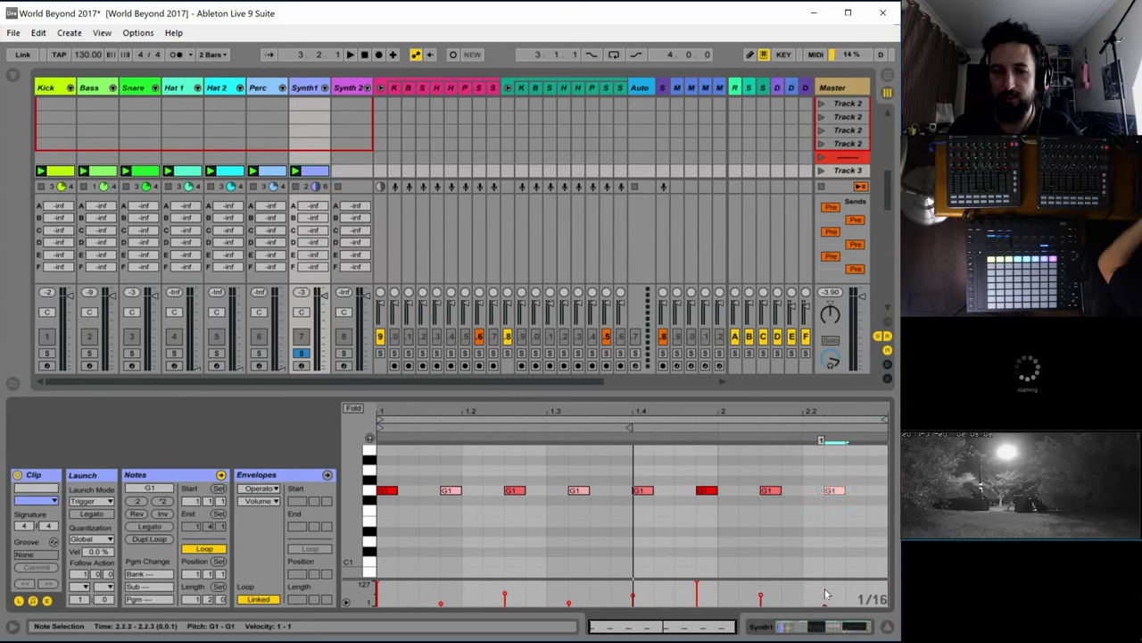
key("c")
key("space")
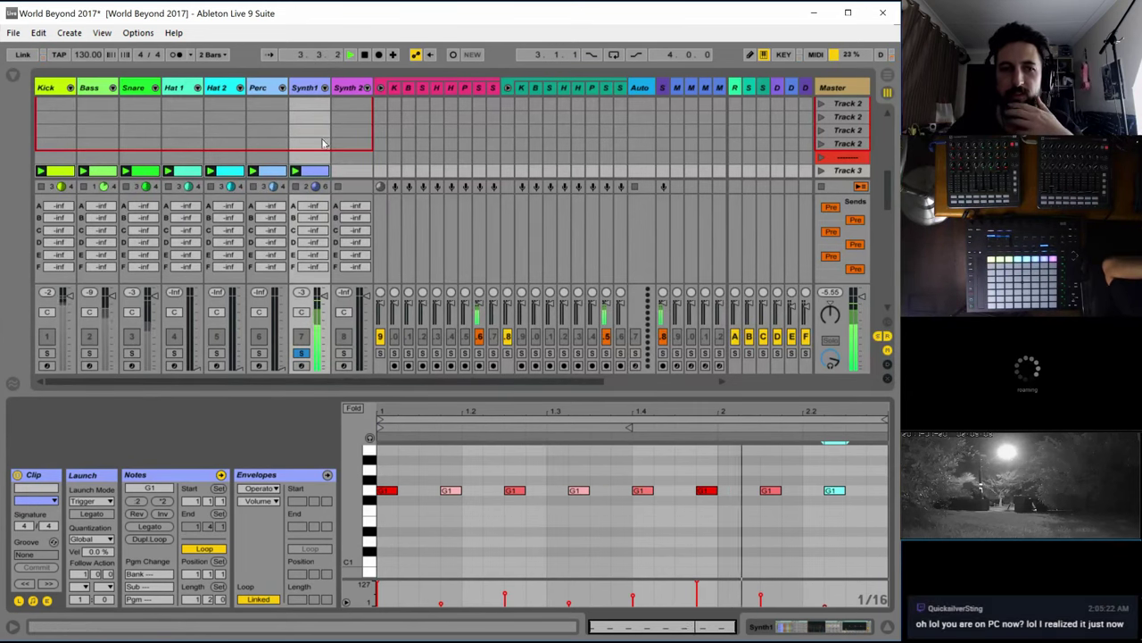
Show Synth1's Operator and set the velocity modulation amounts to 67.19 for Connection A and 56.25 for Connection B
left_click(303, 87)
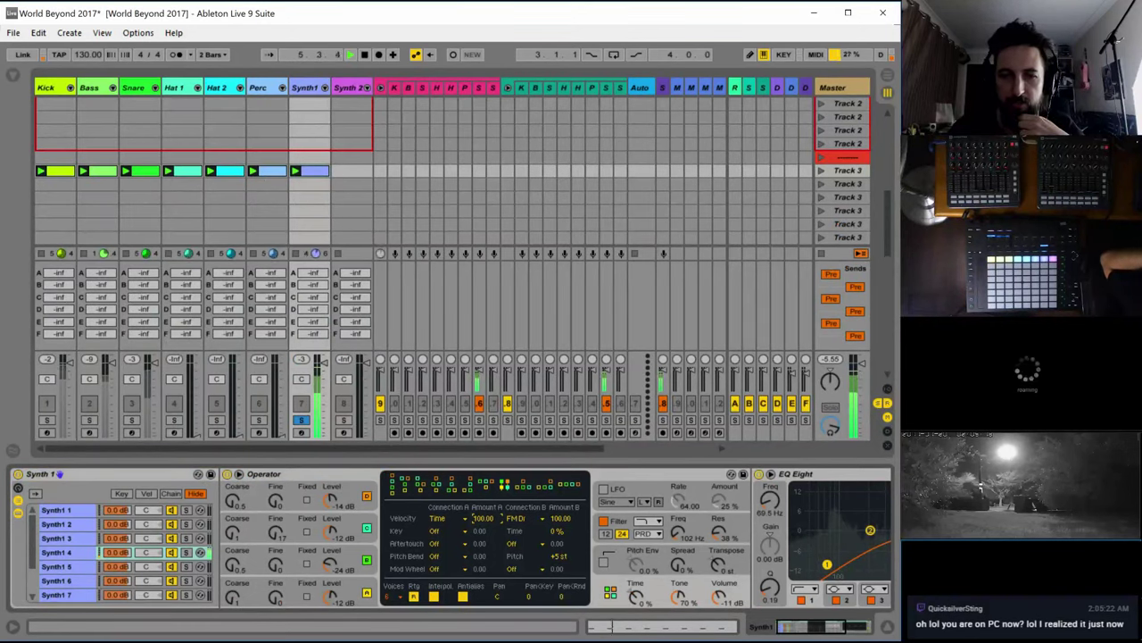
left_click_drag(467, 515, 558, 509)
Audition OSC Feedback, OSC Fixed Frequency, OSC Volume D, OSC Volume C and Shaper Drive as velocity's Connection B target
left_click(518, 519)
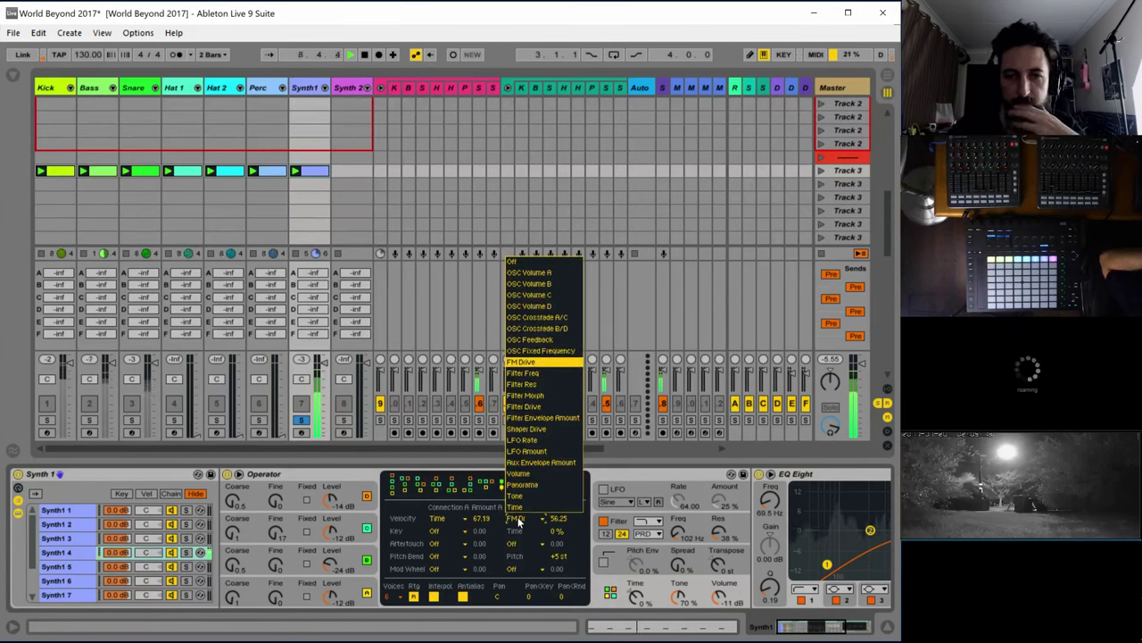
left_click(550, 340)
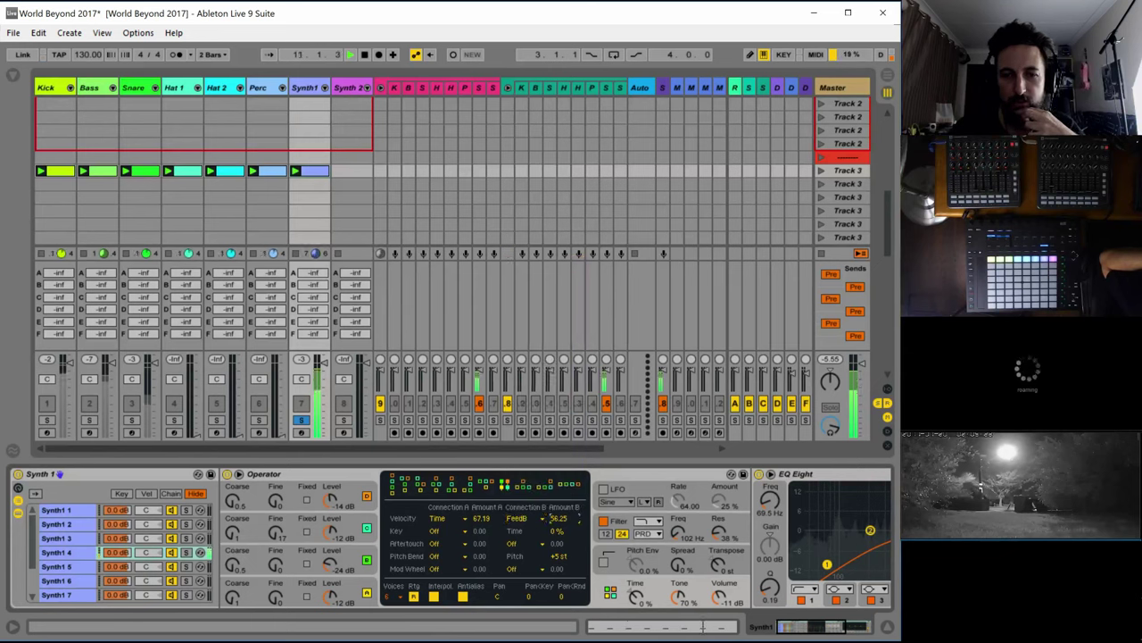
left_click(519, 520)
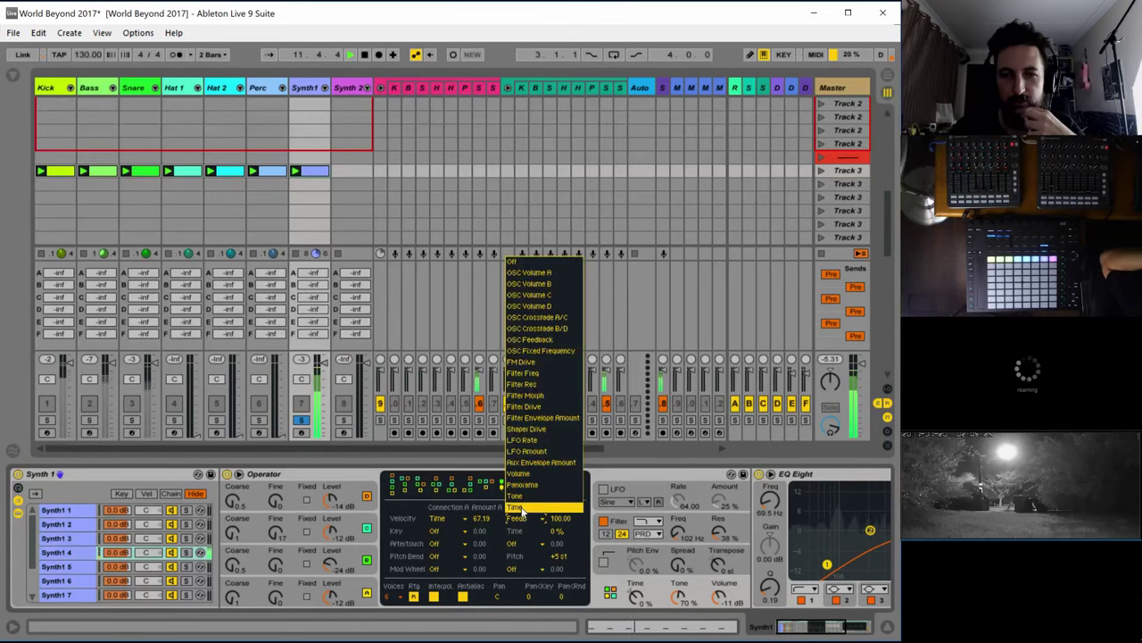
left_click(556, 350)
left_click(520, 518)
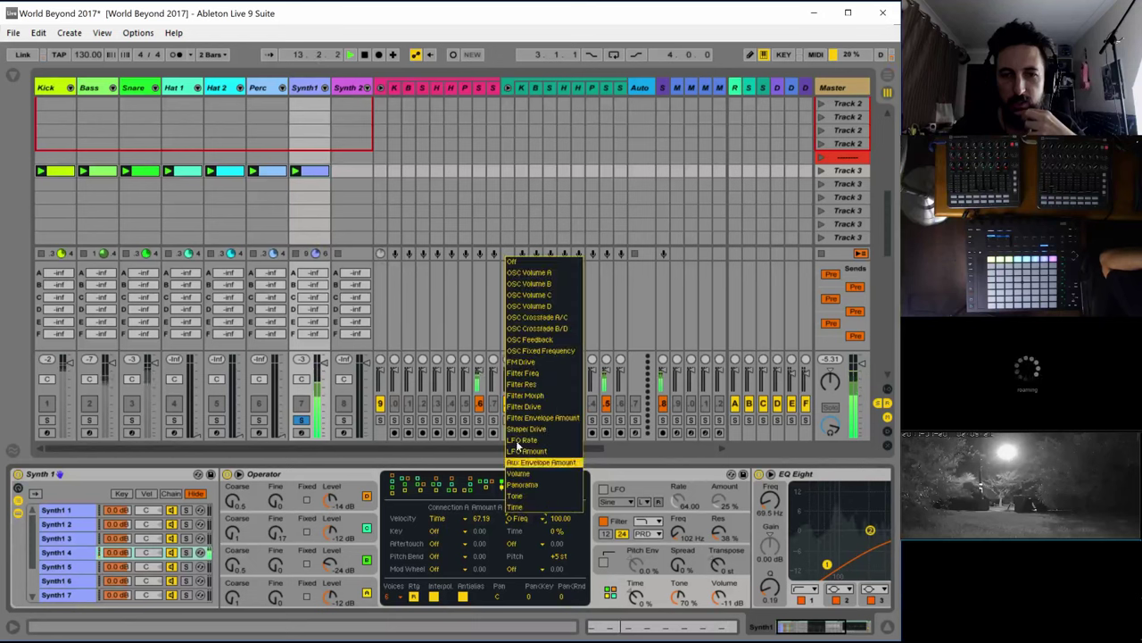
left_click(532, 306)
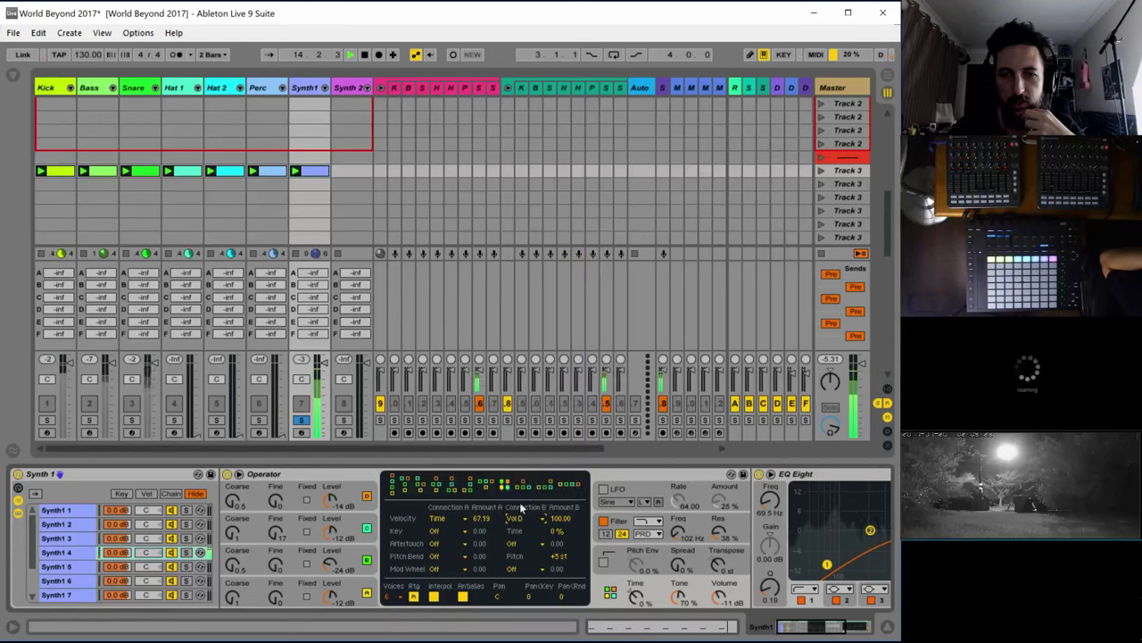
left_click(520, 518)
left_click(531, 295)
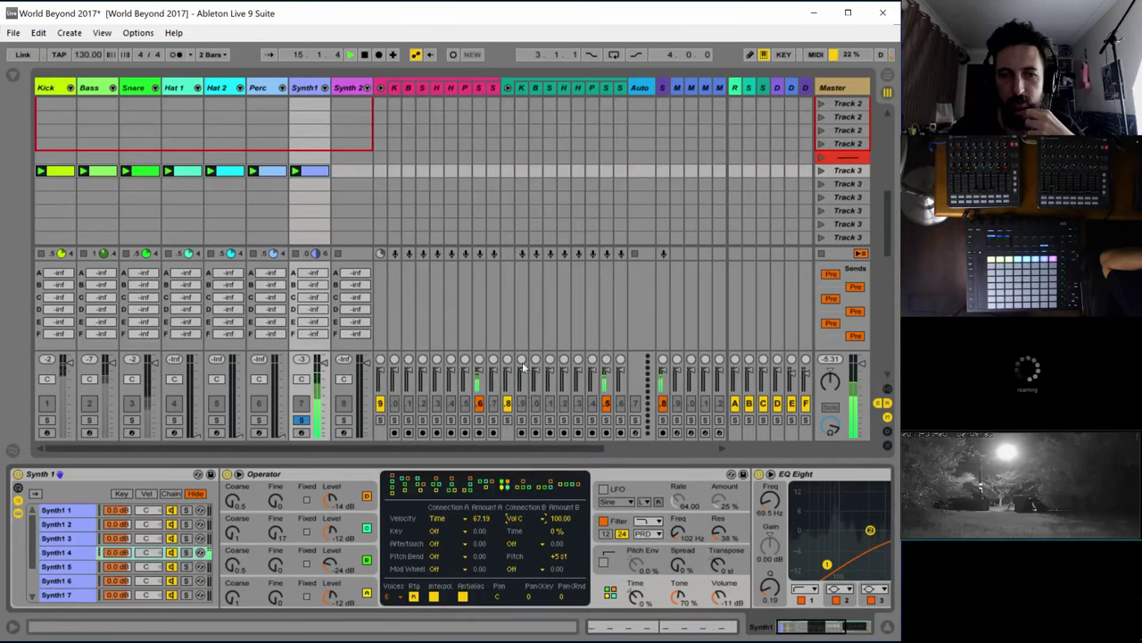
left_click(521, 518)
left_click(526, 429)
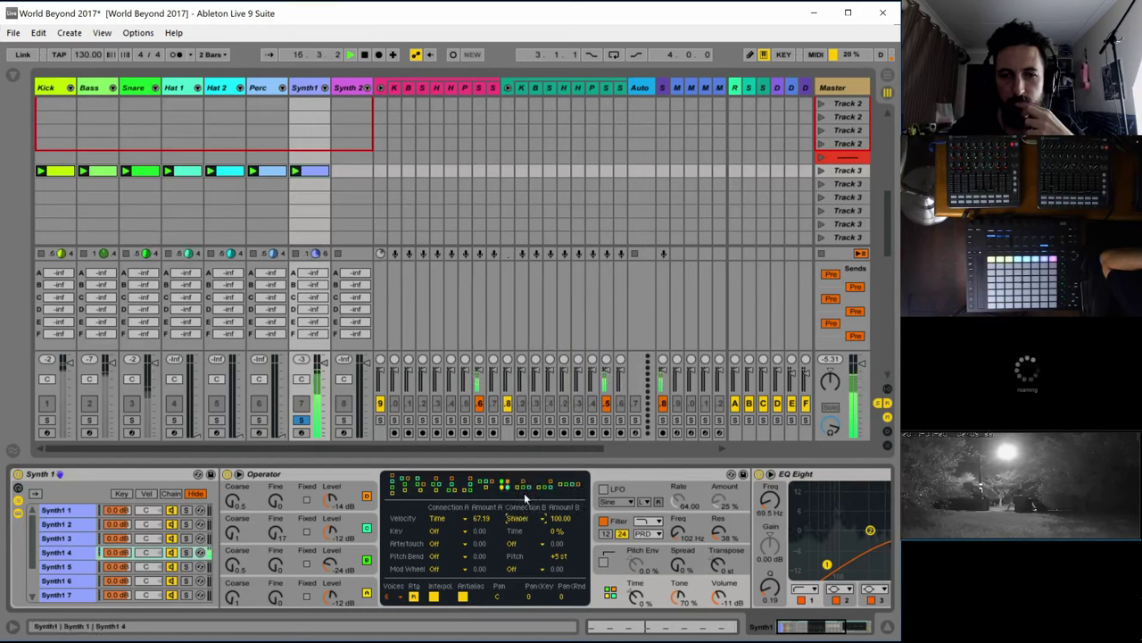
Assign Filter Envelope Amount as velocity's Connection B target and set its amount to 31.25
left_click(521, 517)
left_click(534, 417)
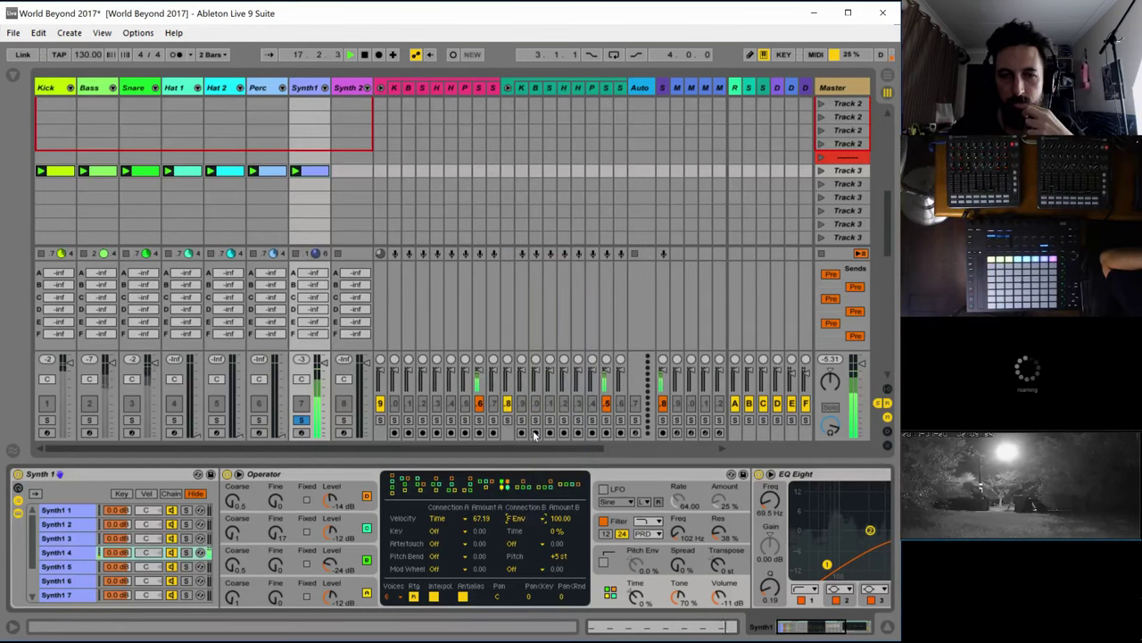
left_click(521, 518)
left_click(521, 521)
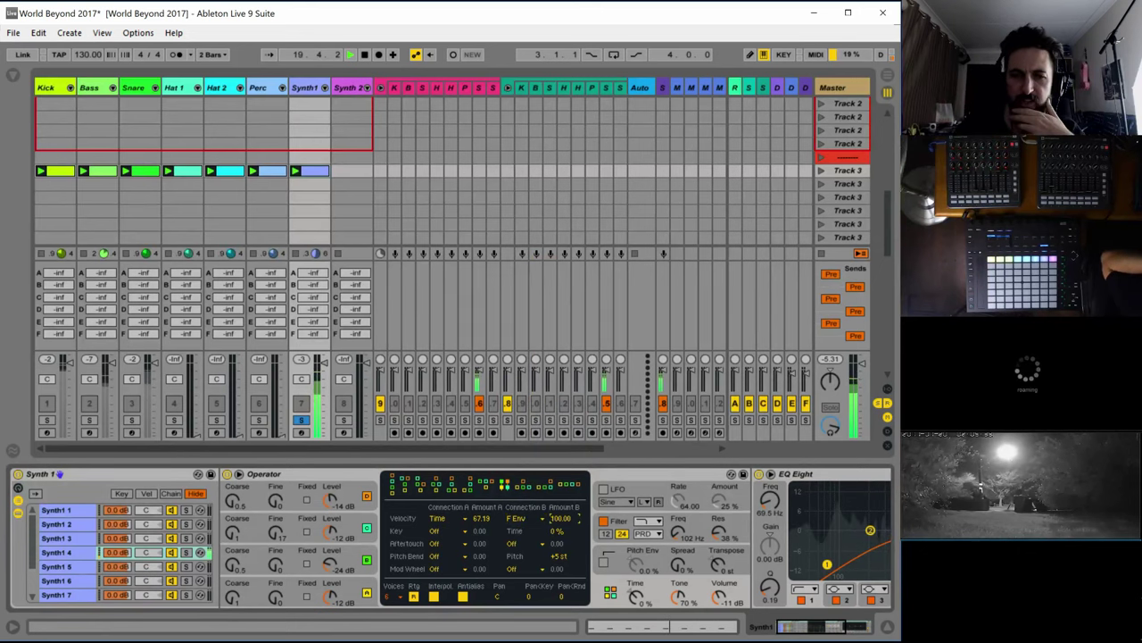
left_click_drag(556, 520, 556, 558)
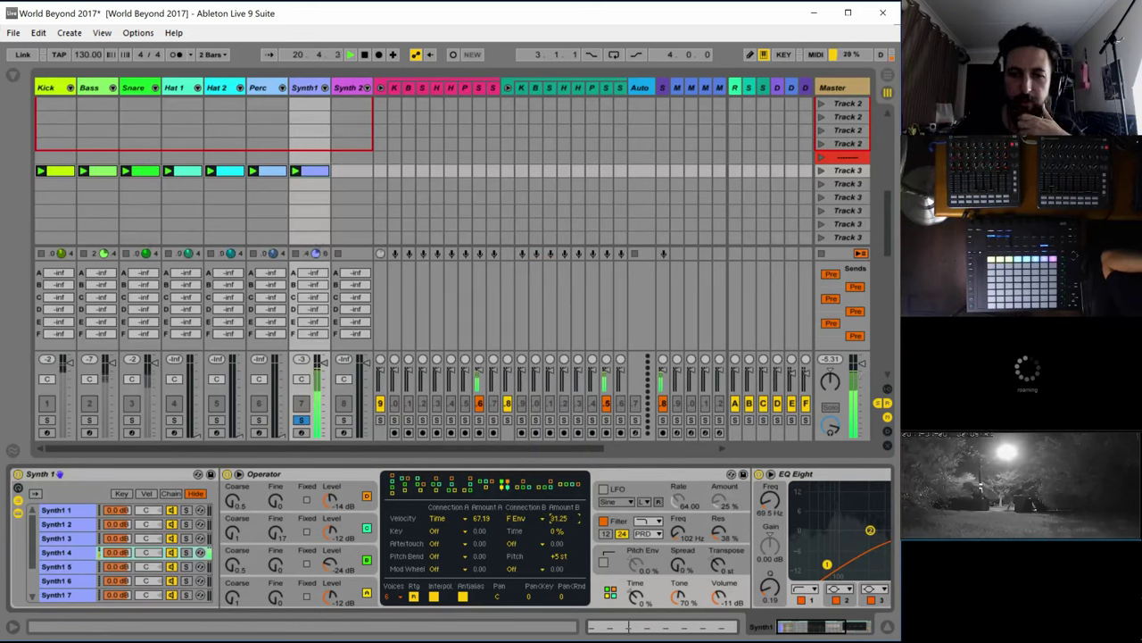
Switch Operator's filter circuit to SMP with 49% resonance, and unsolo the Synth1 track
left_click_drag(711, 528, 711, 509)
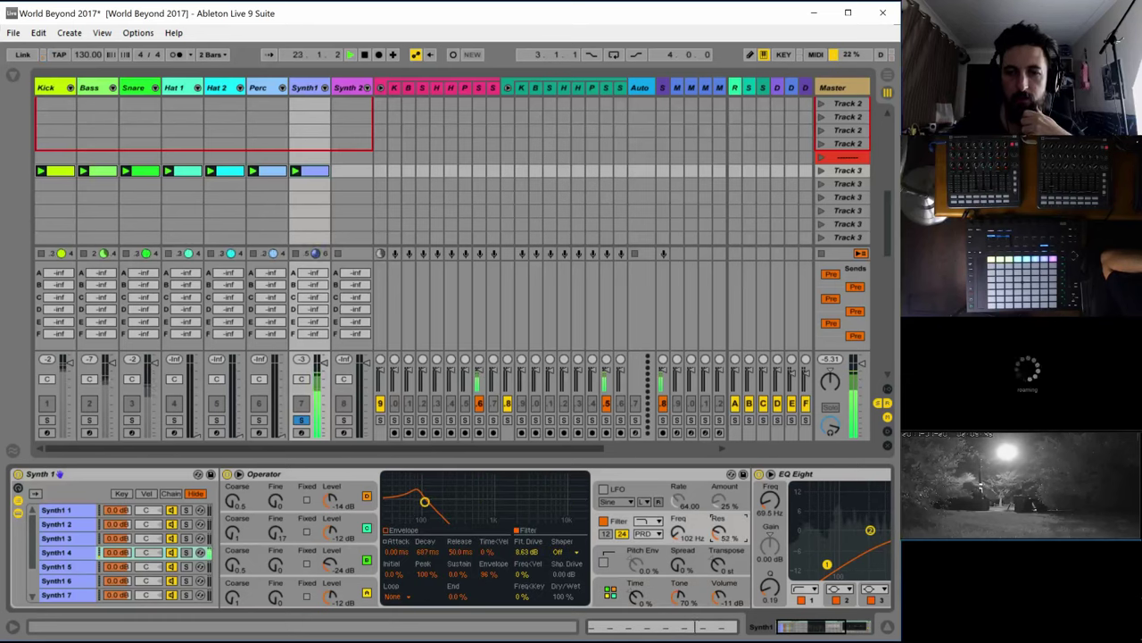
left_click(648, 534)
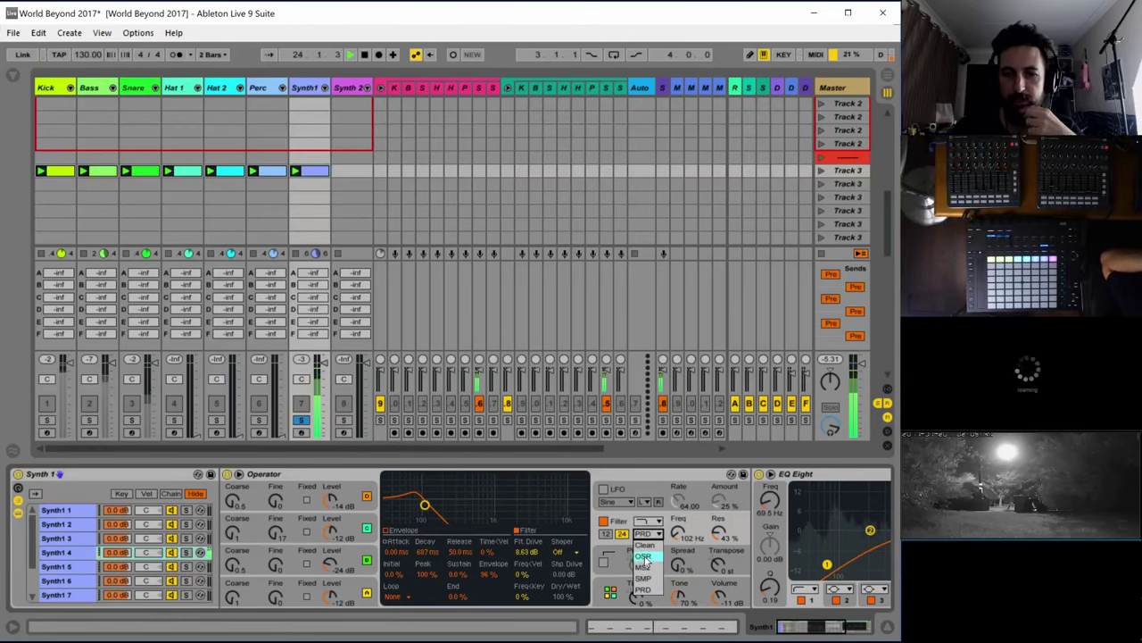
left_click(648, 574)
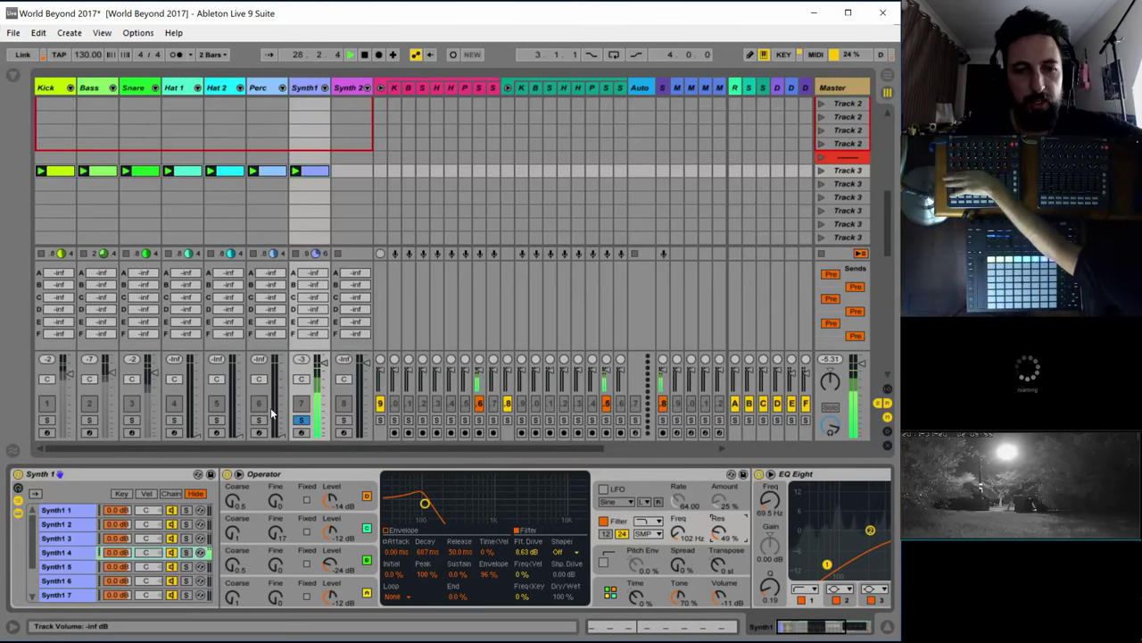
left_click(302, 421)
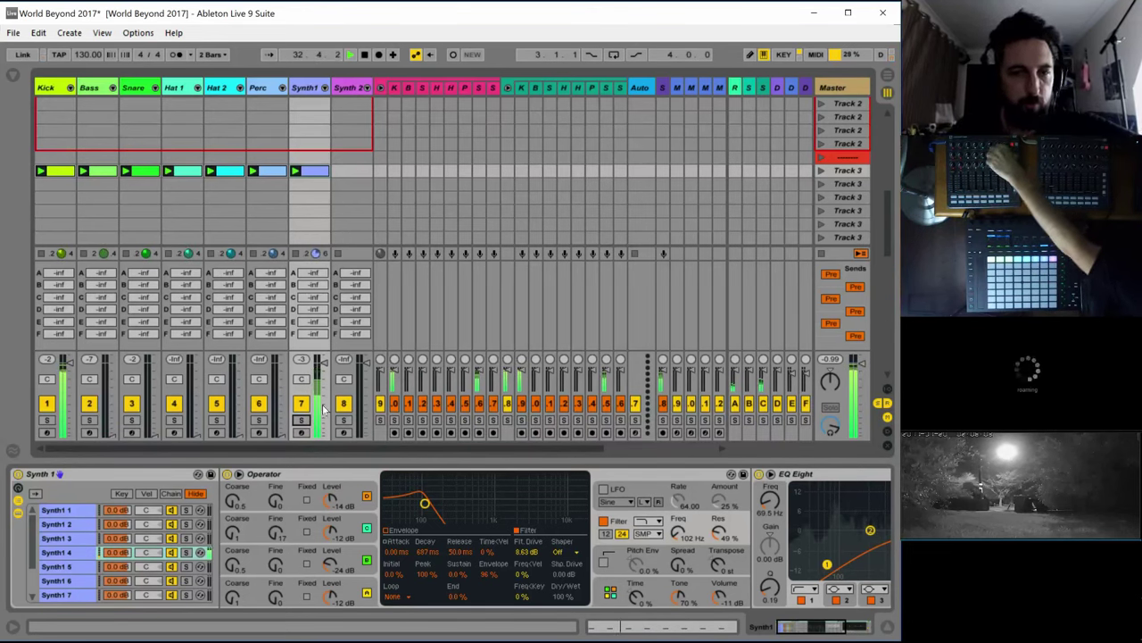
Show the C-Short Delay return's Audio Effect Rack and set its Macro 1 to 4
left_click(766, 87)
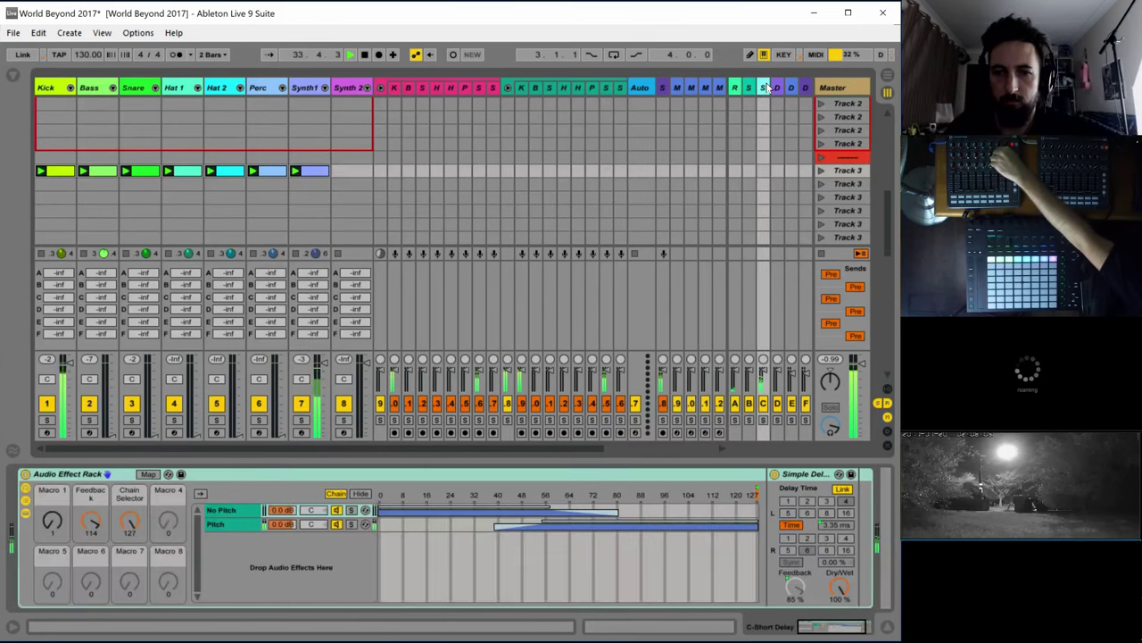
left_click(53, 521)
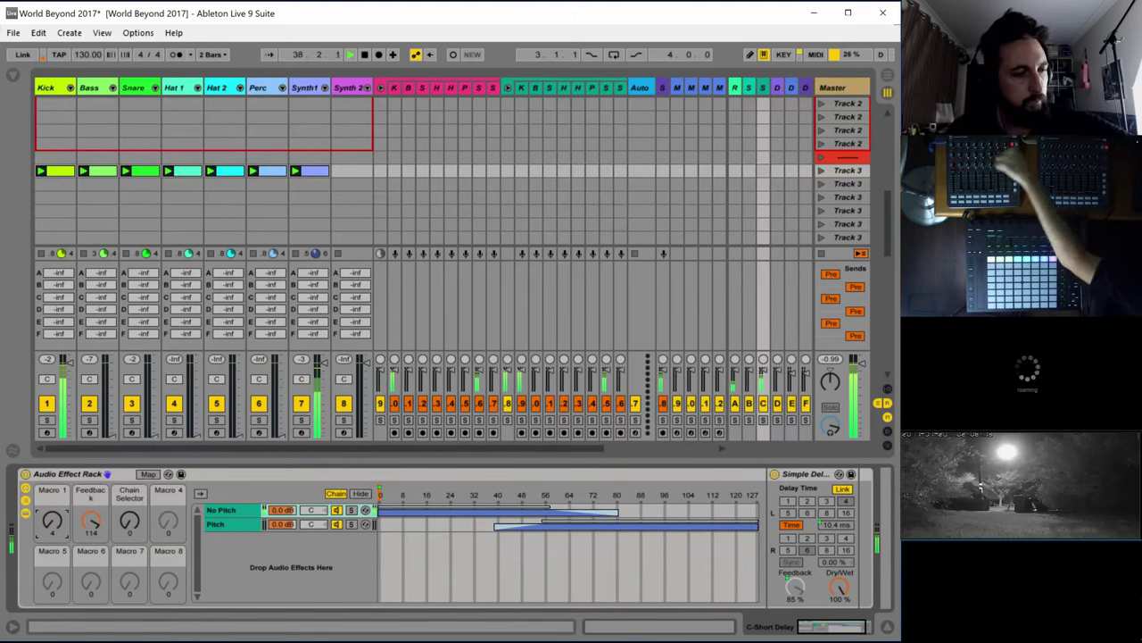
left_click(46, 509)
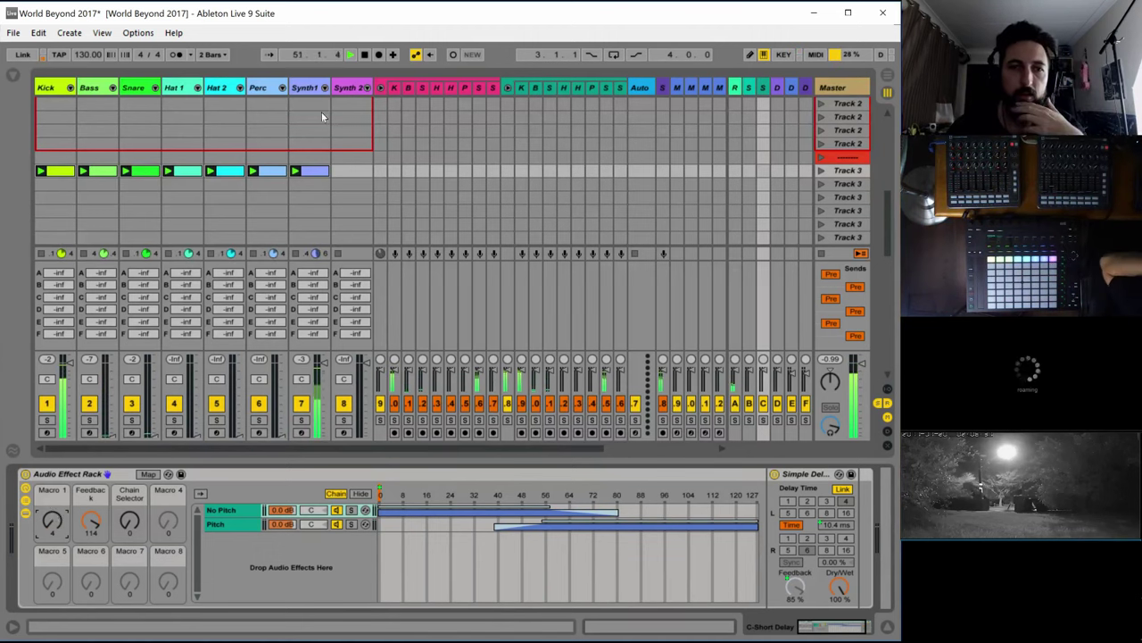
Show the global modulation settings of Synth1's Operator and set velocity's Connection A amount for Time to about 14
left_click(306, 86)
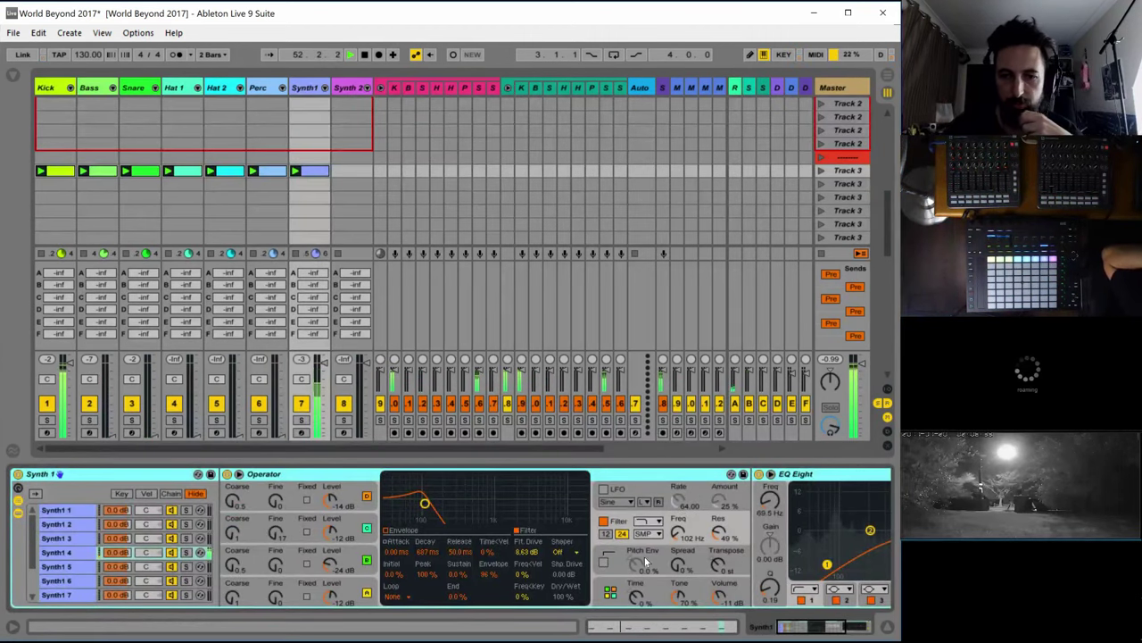
left_click(622, 585)
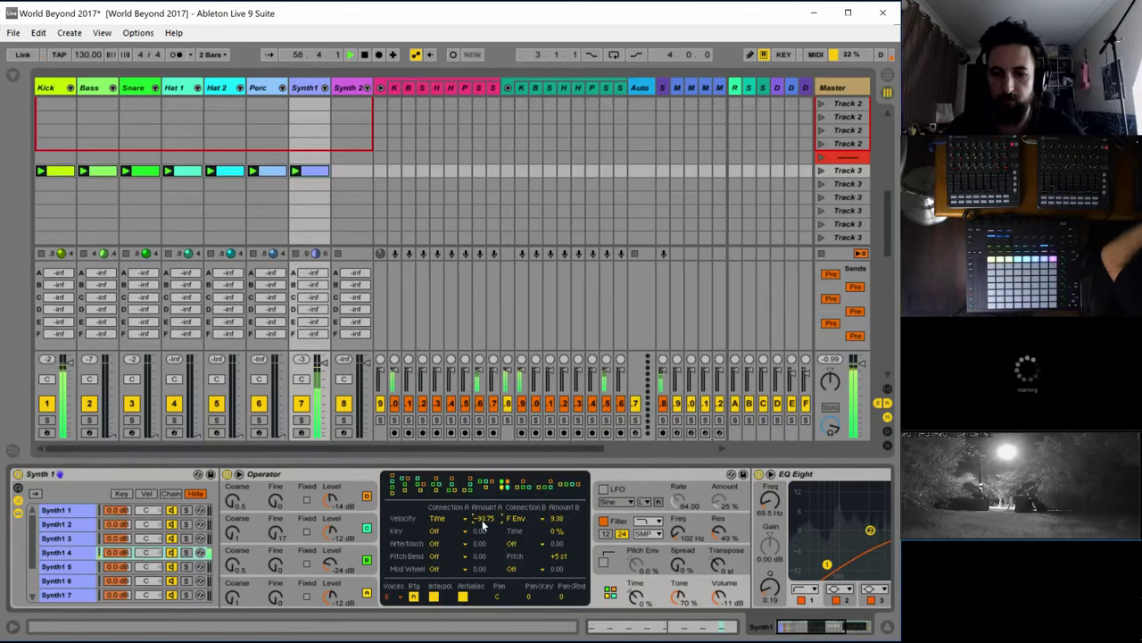
left_click_drag(483, 521, 482, 429)
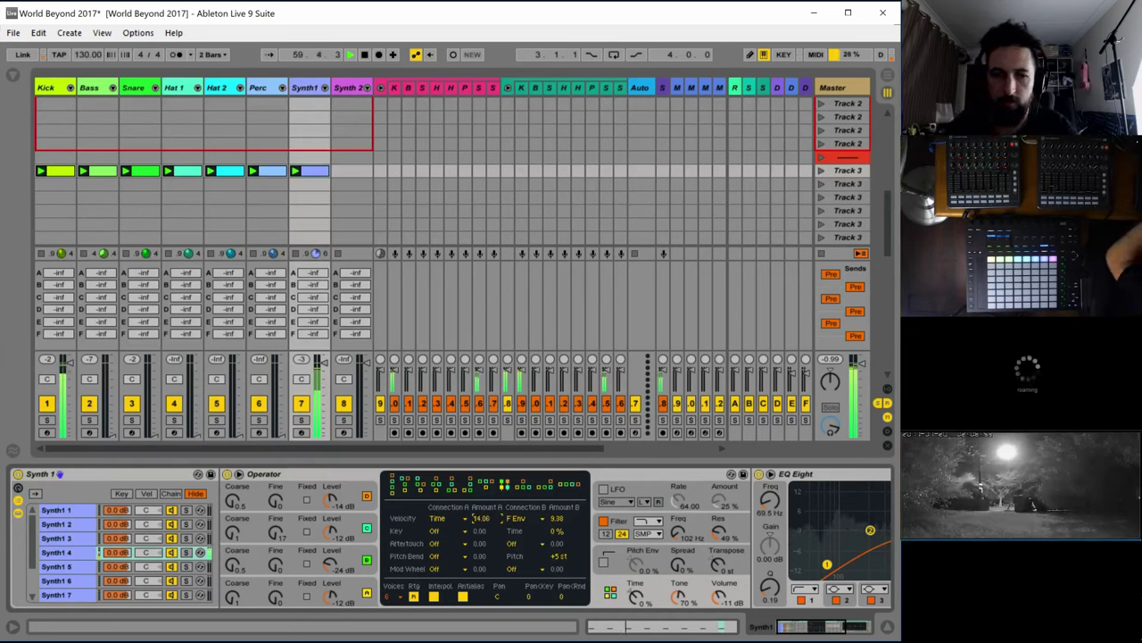
Lengthen the release times of Operator's oscillator envelopes, setting oscillator B's release to 4.55 s
left_click(353, 594)
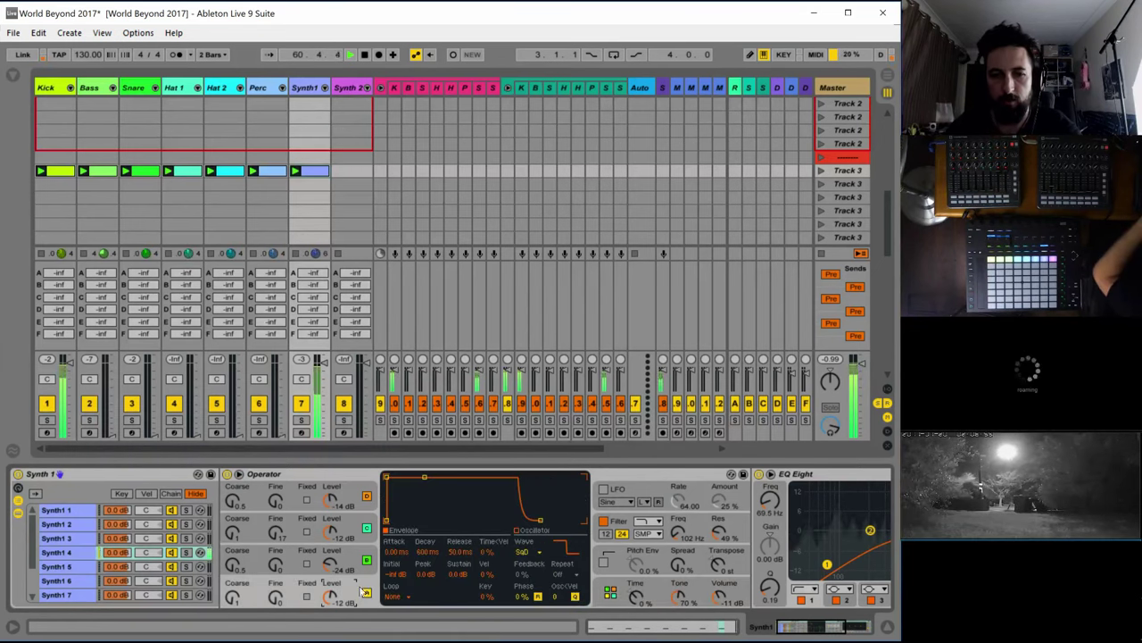
left_click_drag(463, 562, 463, 534)
left_click(360, 553)
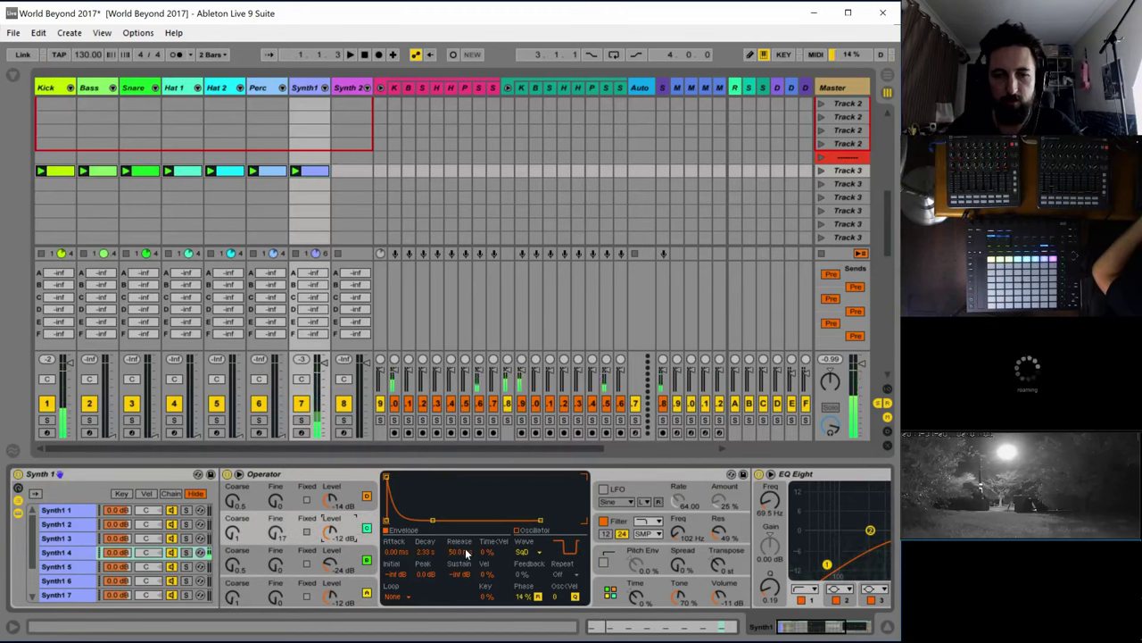
left_click(345, 497)
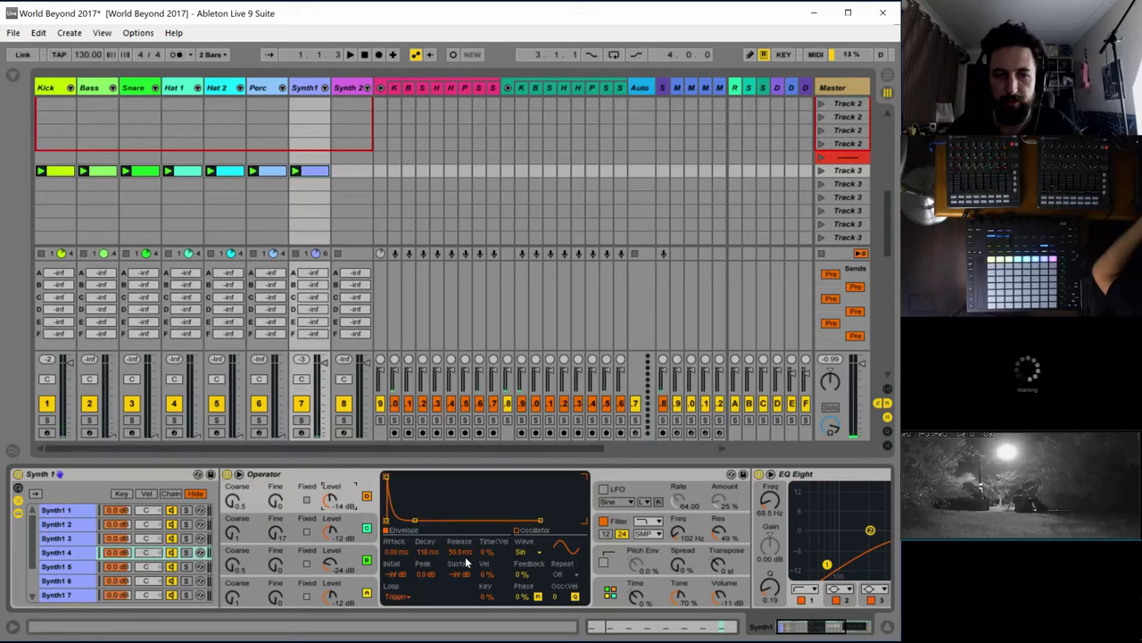
left_click_drag(466, 563, 467, 546)
left_click(354, 586)
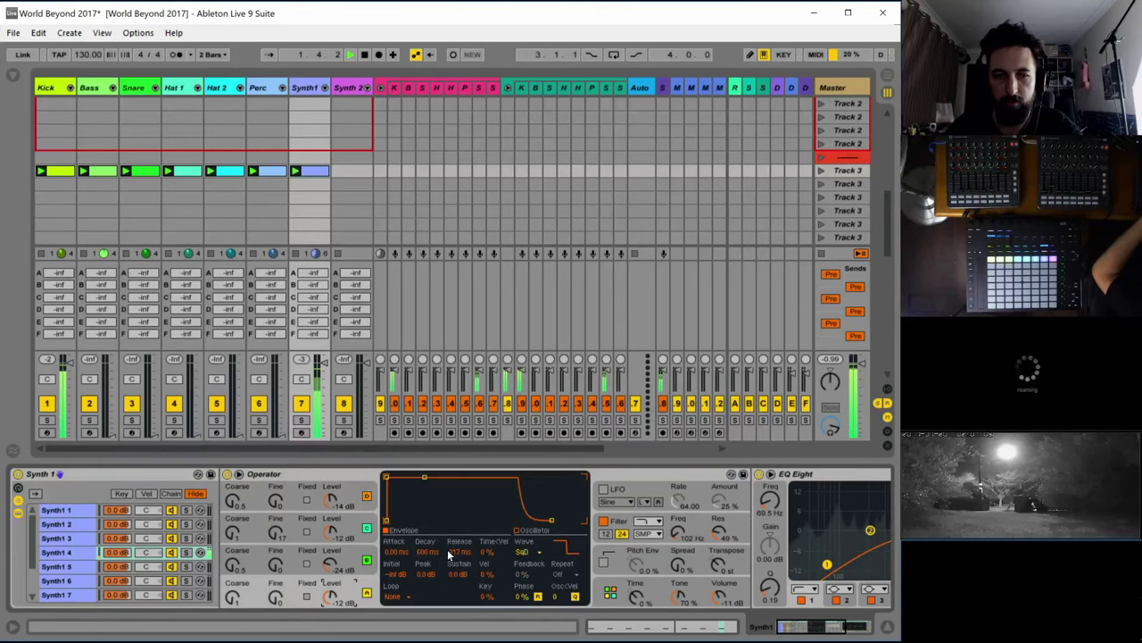
left_click(362, 553)
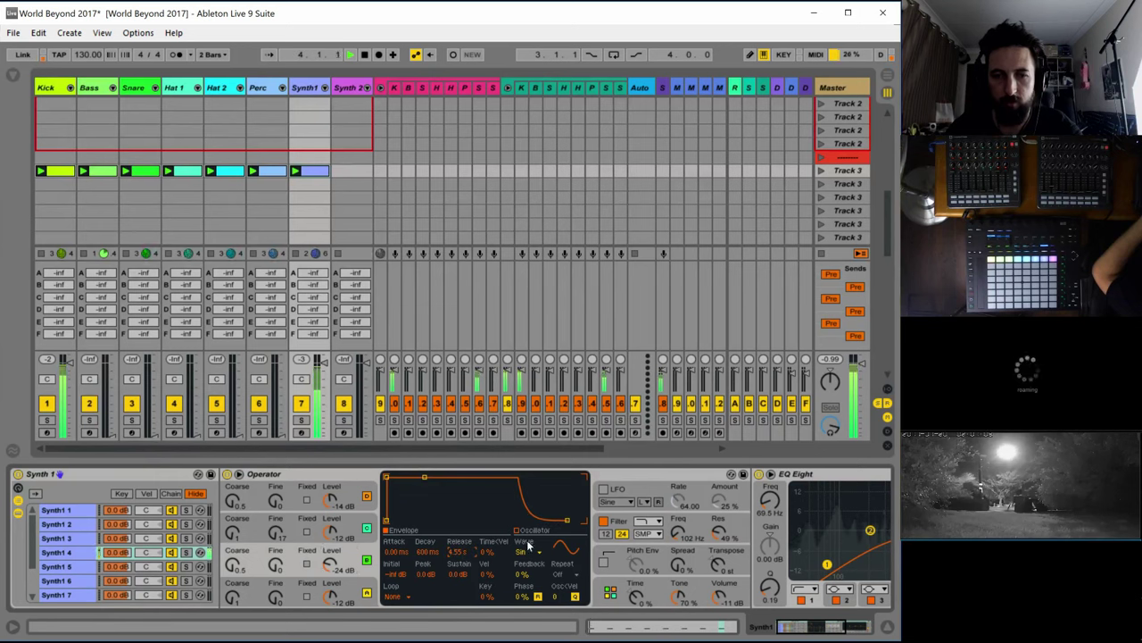
Shape Operator's filter envelope with a decay of 1.25 s, a sustain of 38% and a release of 245 ms
left_click(705, 528)
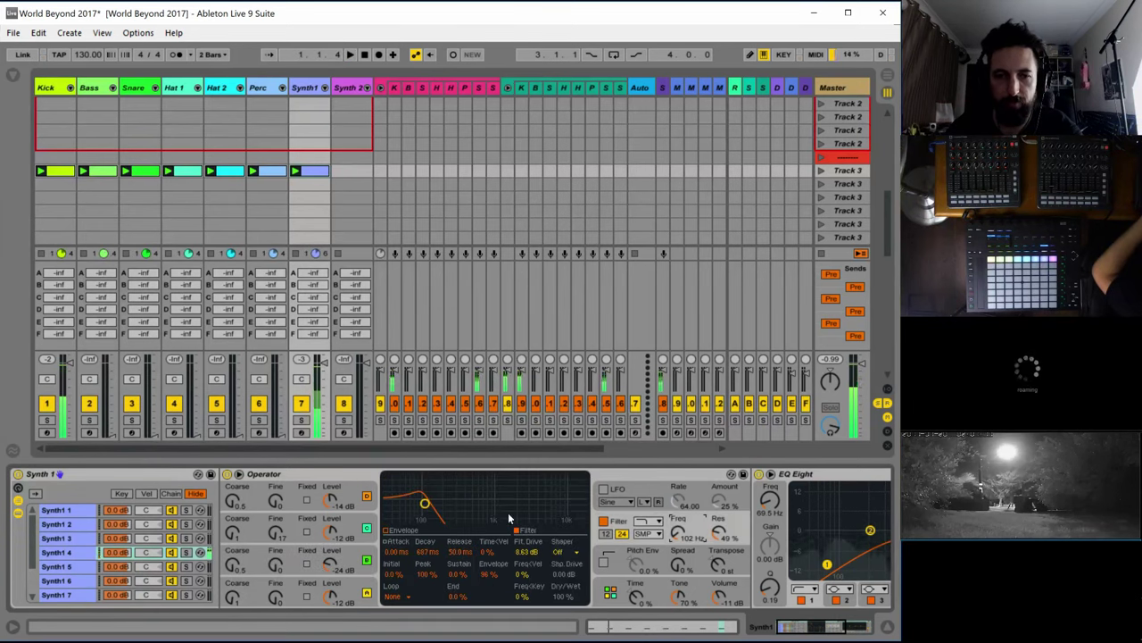
left_click(398, 529)
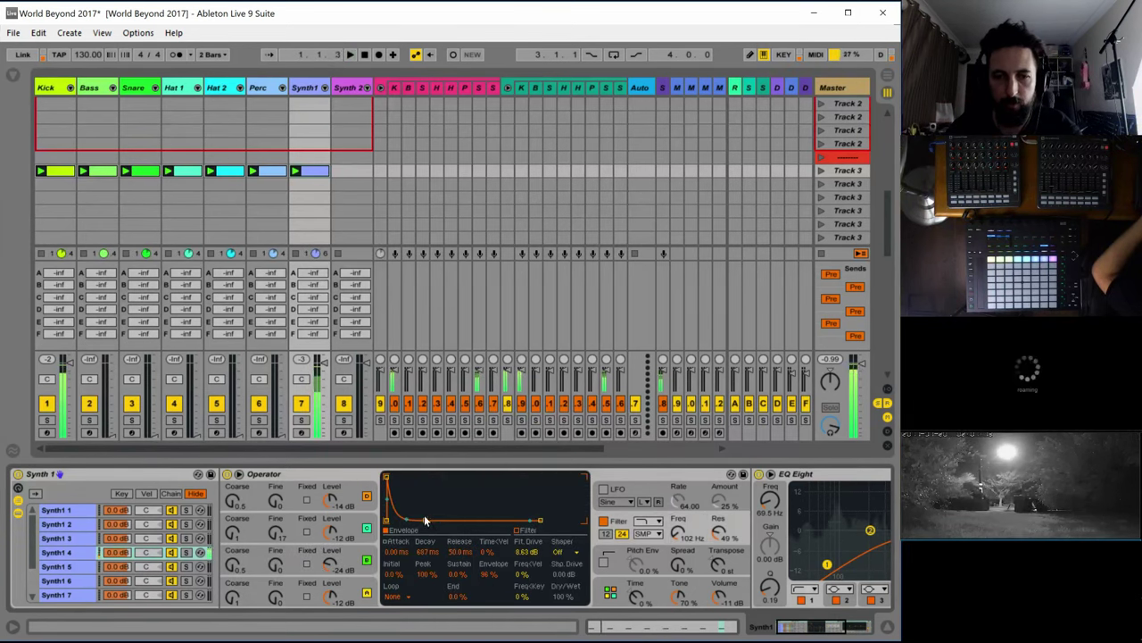
left_click_drag(426, 524, 431, 522)
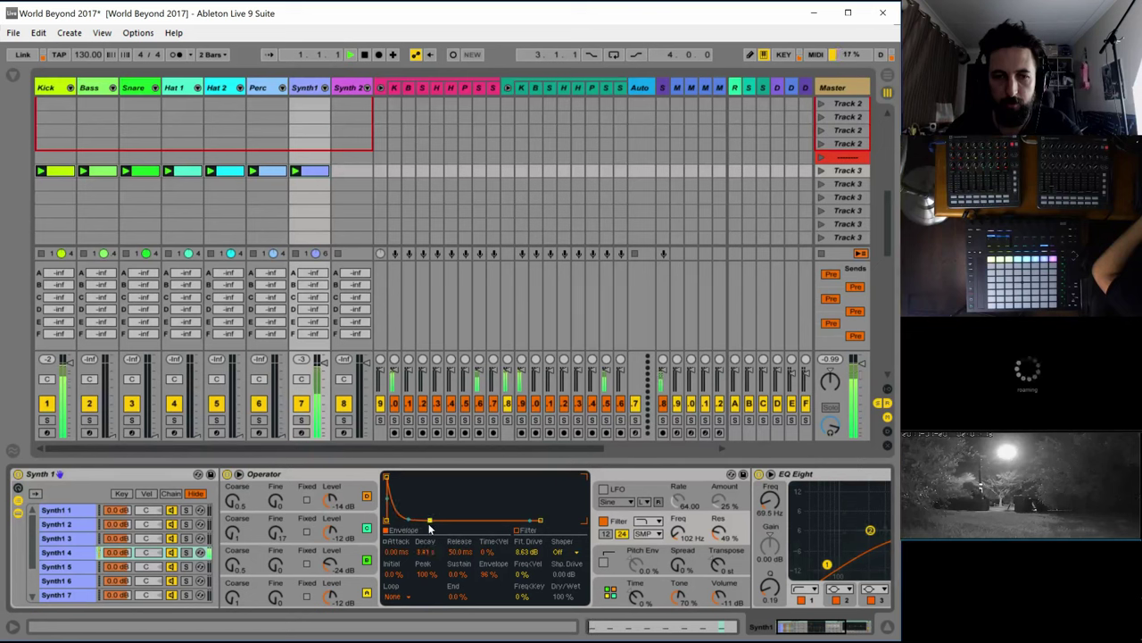
left_click_drag(459, 574, 460, 561)
left_click_drag(429, 515, 429, 501)
left_click_drag(460, 574, 459, 526)
left_click_drag(551, 520, 549, 519)
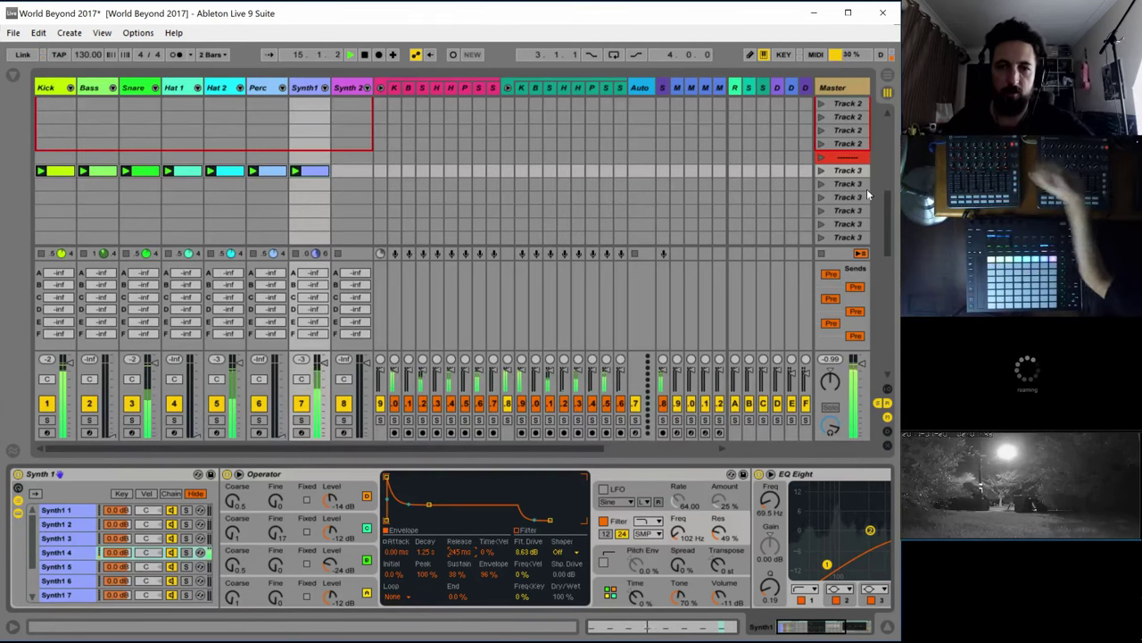
Open the Automator window from the Auto track's device and show the Synth1 automation lanes
left_click(639, 88)
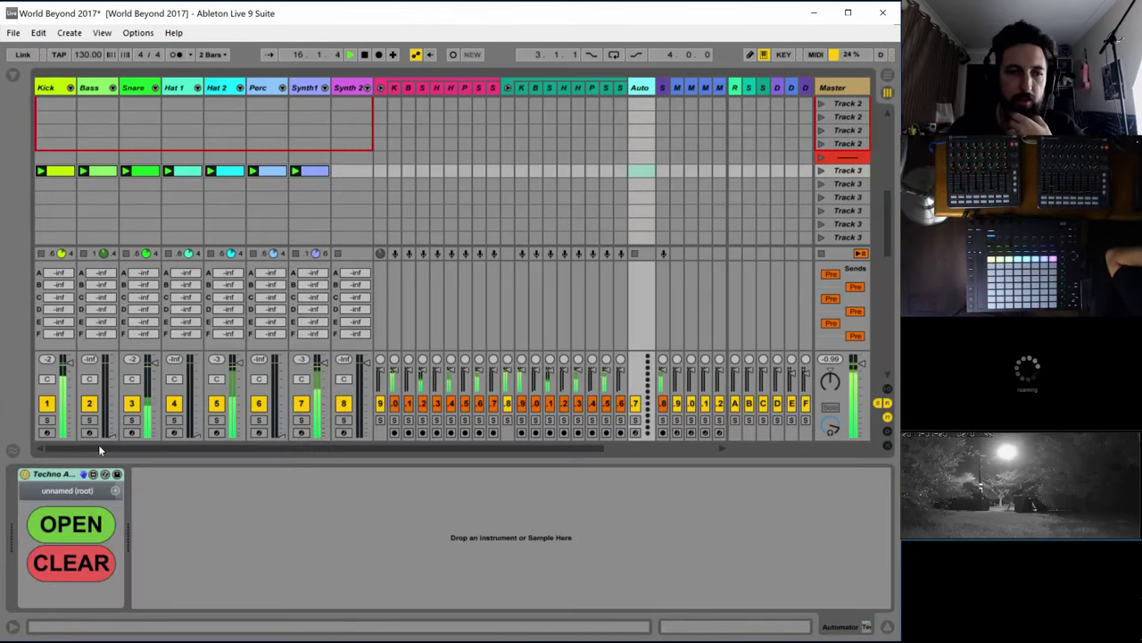
left_click(72, 524)
left_click(326, 69)
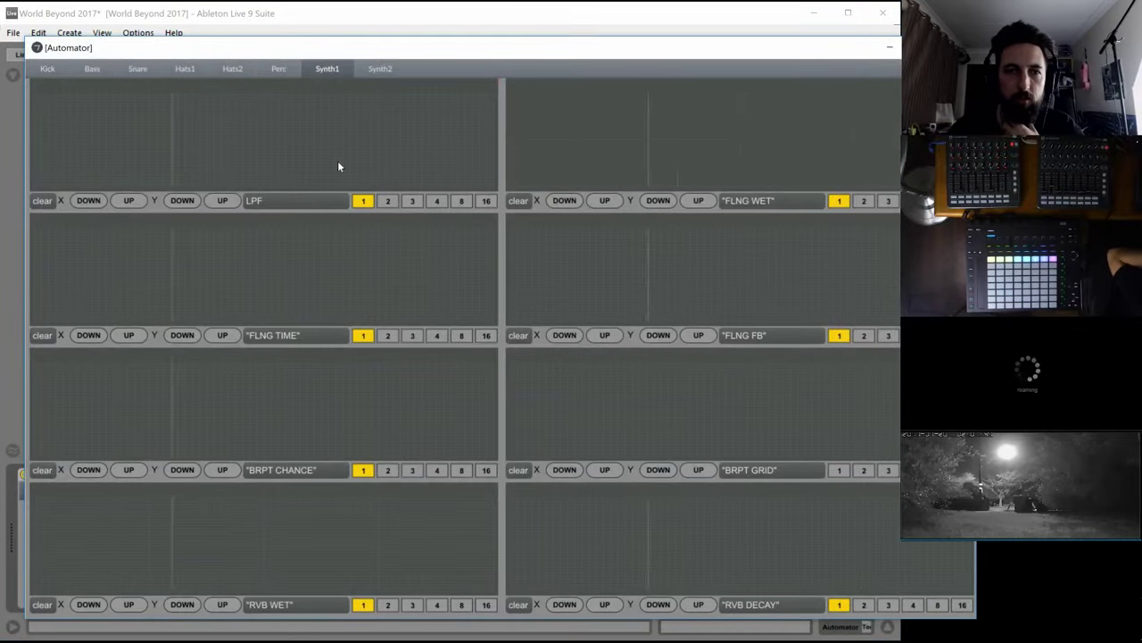
Draw a four-point LPF curve that falls gradually and rises back to its starting level, and set its rate to 4
left_click(112, 117)
left_click_drag(149, 124, 170, 127)
left_click_drag(294, 149, 350, 157)
mouse_move(438, 108)
left_mouse_down()
mouse_move(482, 84)
mouse_move(494, 92)
left_mouse_up()
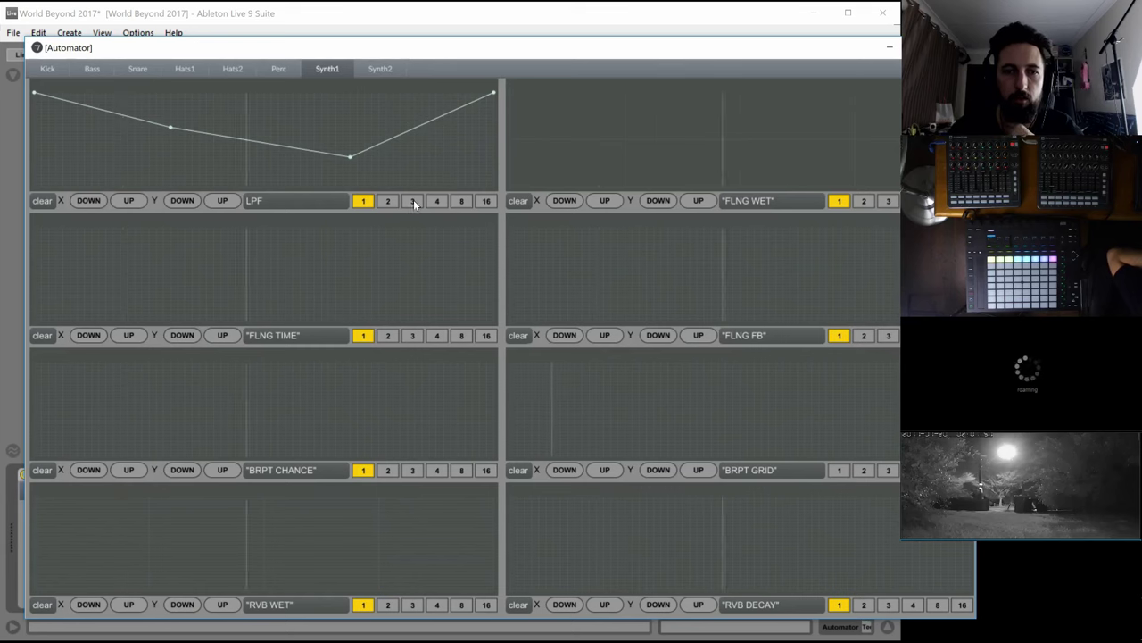
left_click(436, 200)
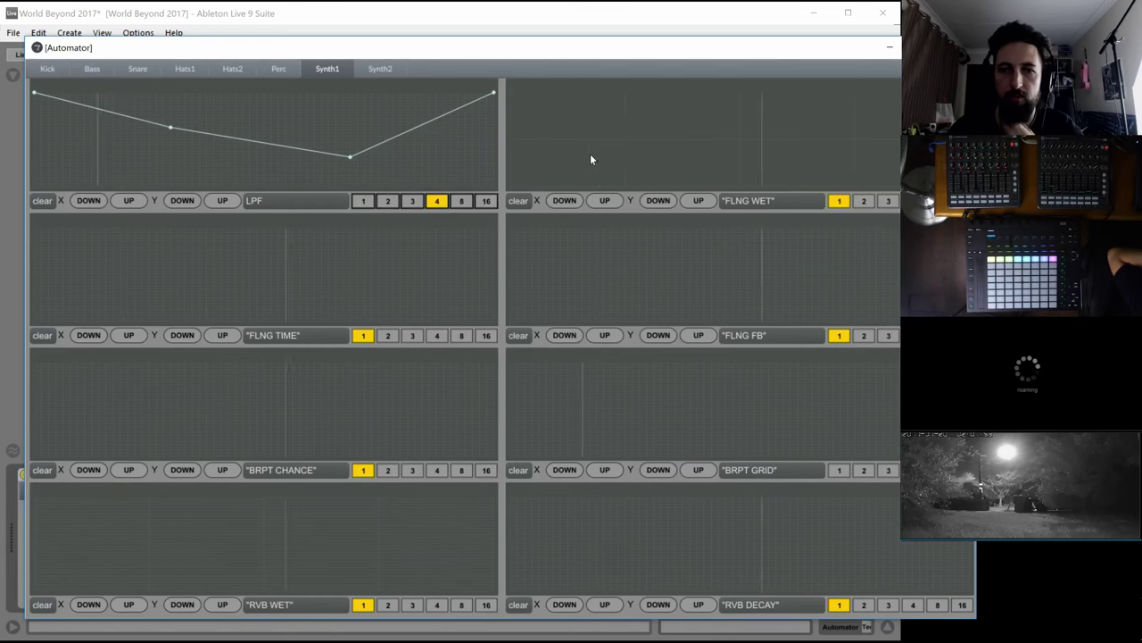
Draw a FLNG WET curve that stays at zero until X 512 and then jumps to a level mid-height
left_click(509, 186)
left_click(626, 186)
left_click(744, 185)
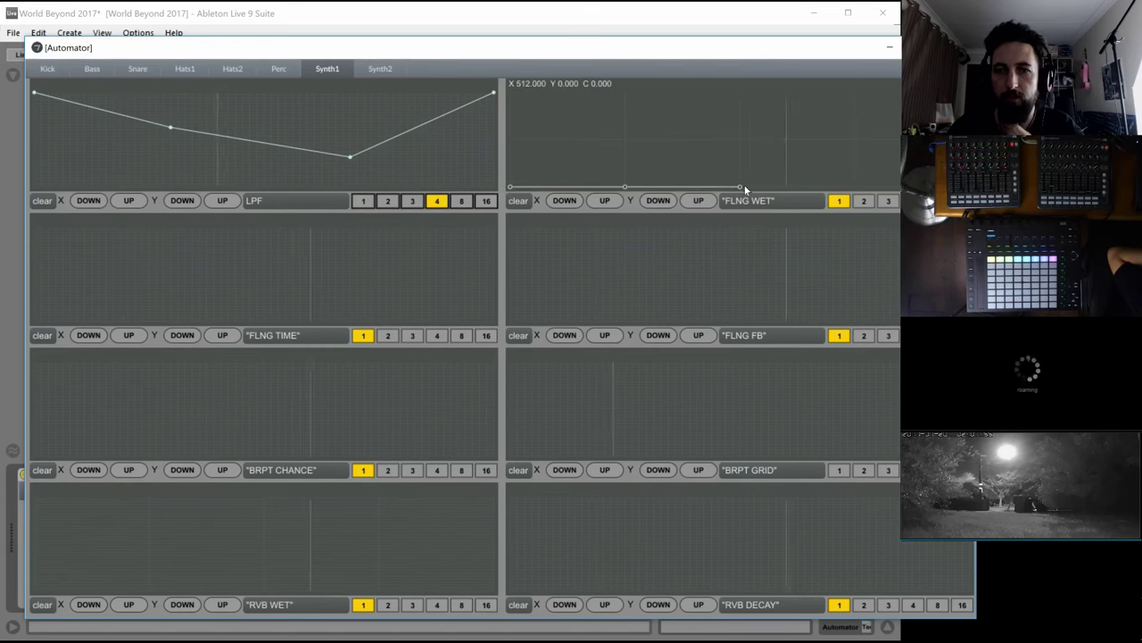
left_click(756, 140)
left_click(879, 136)
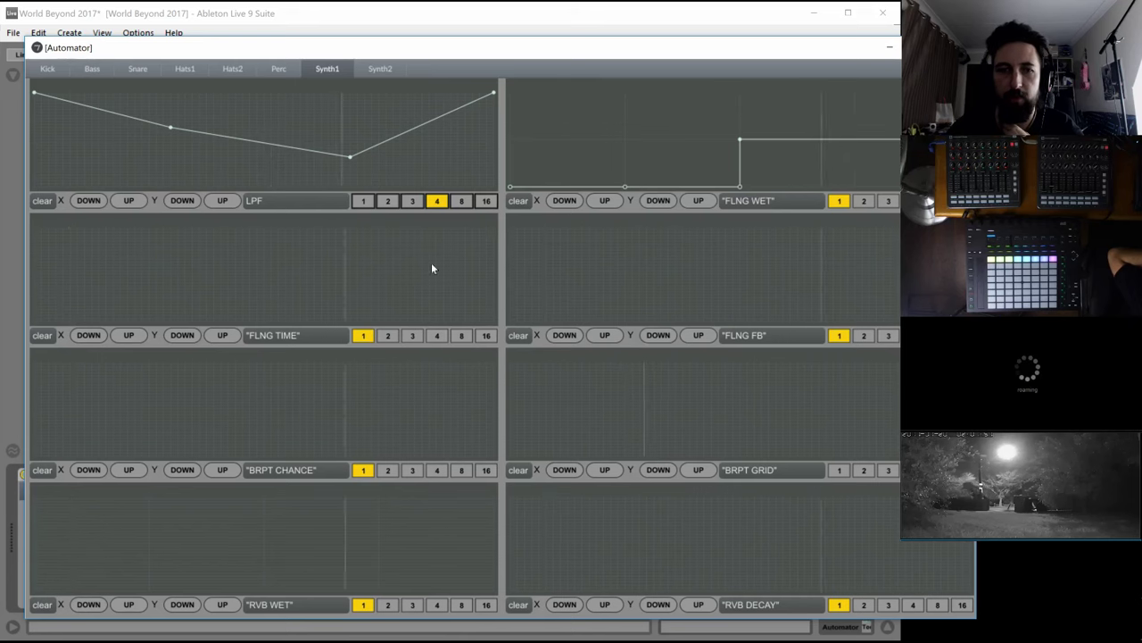
Draw a falling FLNG TIME line starting near X 384, Y 120, and a short rising FLNG FB line near the lane's end
left_click(213, 232)
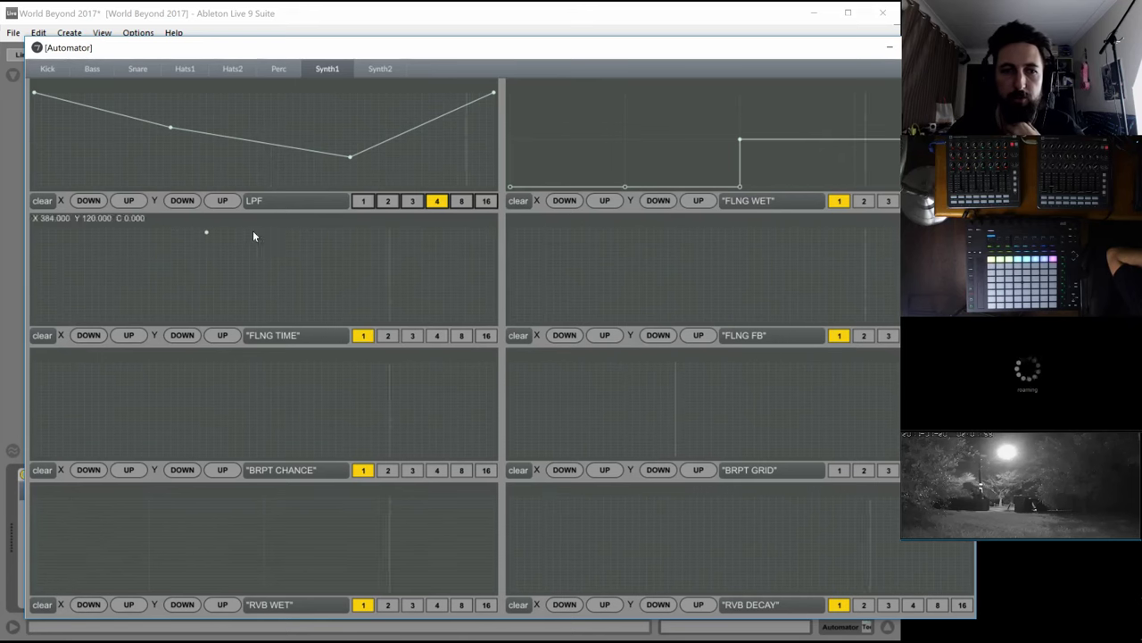
left_click(494, 270)
left_click(884, 238)
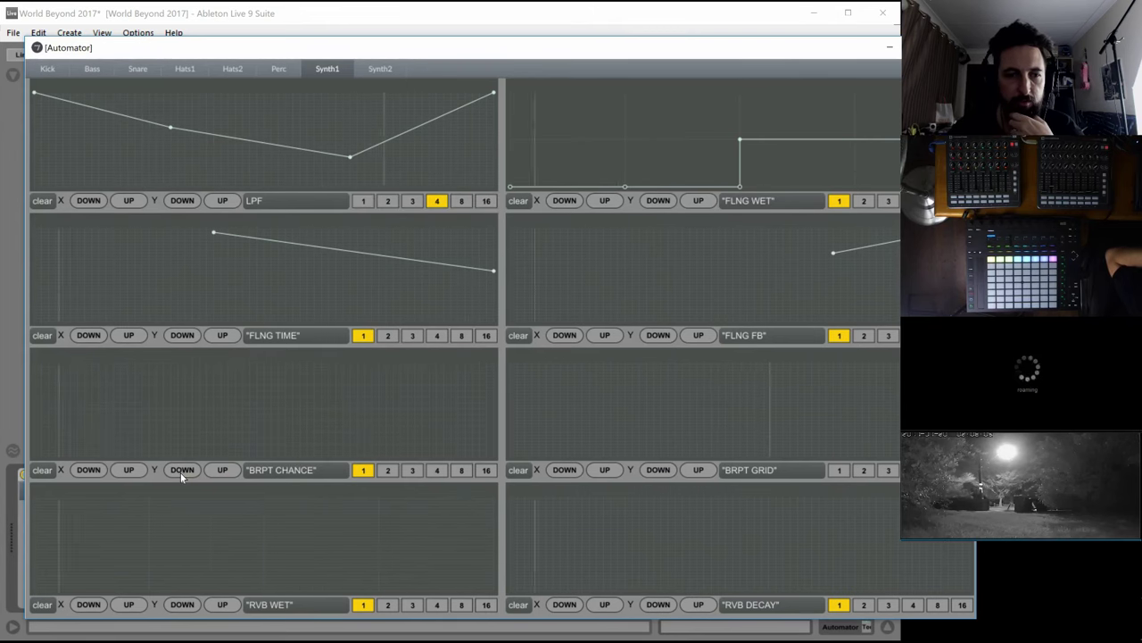
Adjust the BRPT CHANCE grid and draw a ramp peaking at X 256, Y 64, a zero stretch, and a second ramp held to the end
left_click(127, 471)
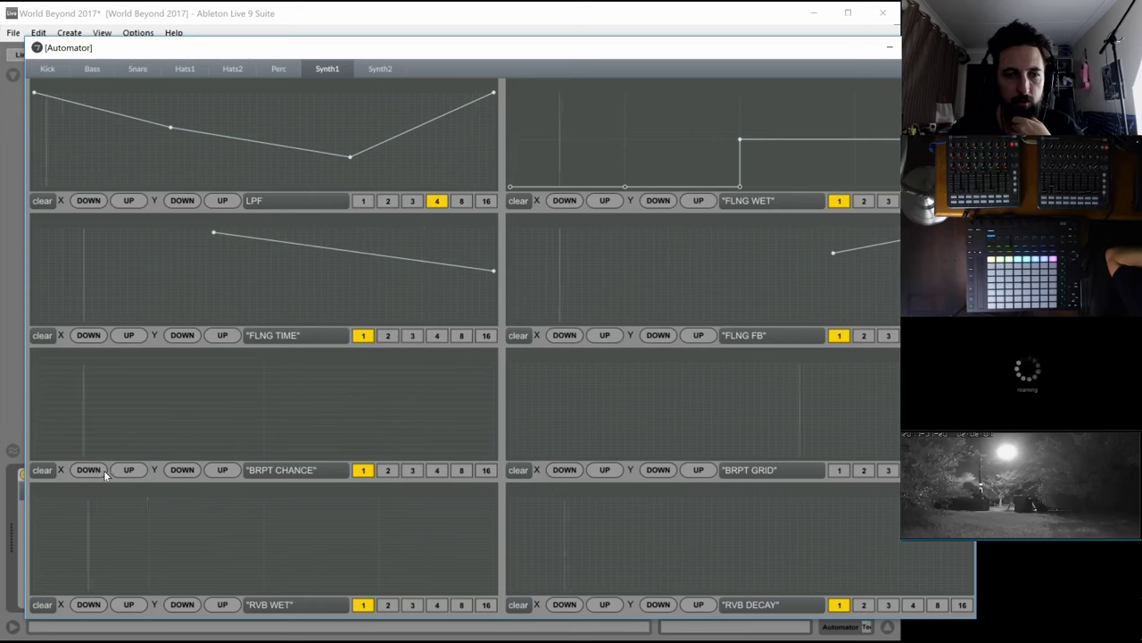
left_click(101, 470)
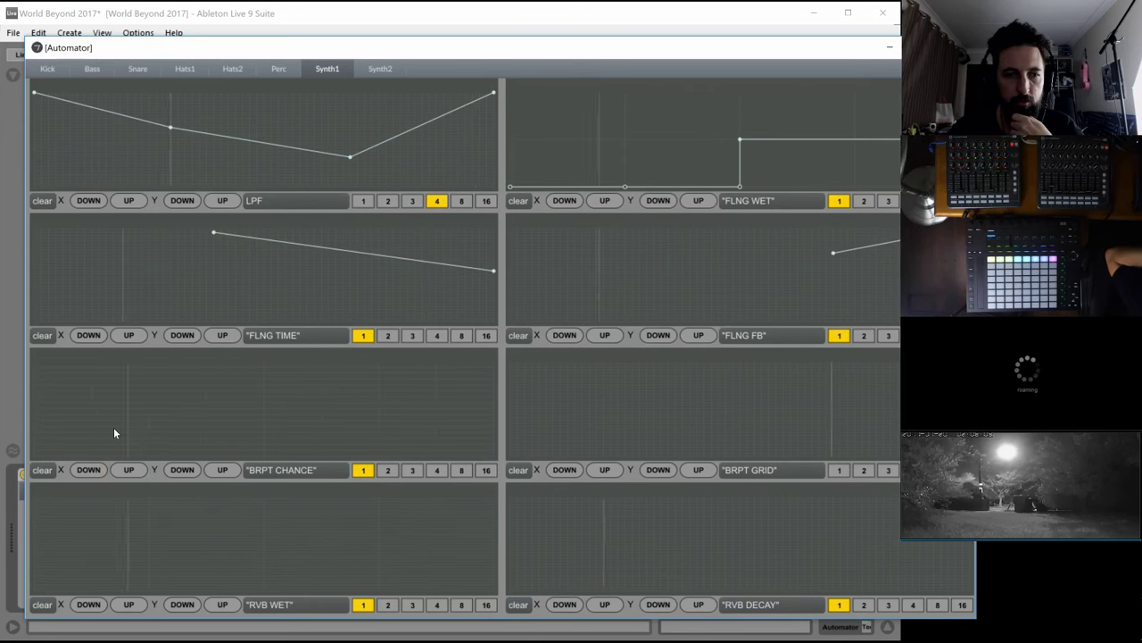
left_click(221, 469)
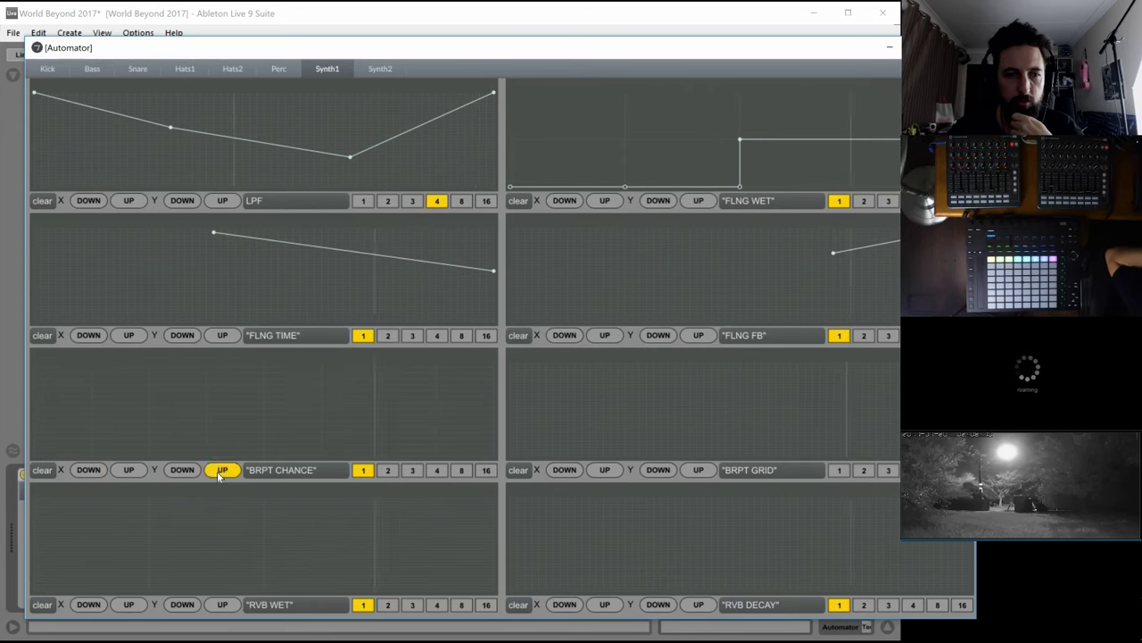
left_click(130, 409)
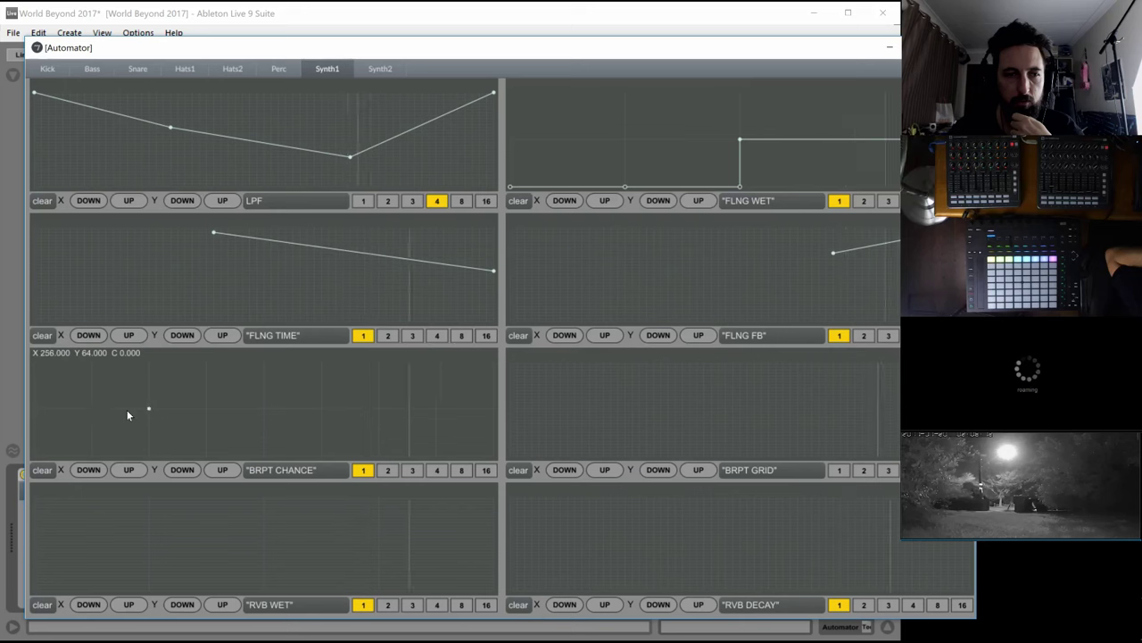
left_click(87, 456)
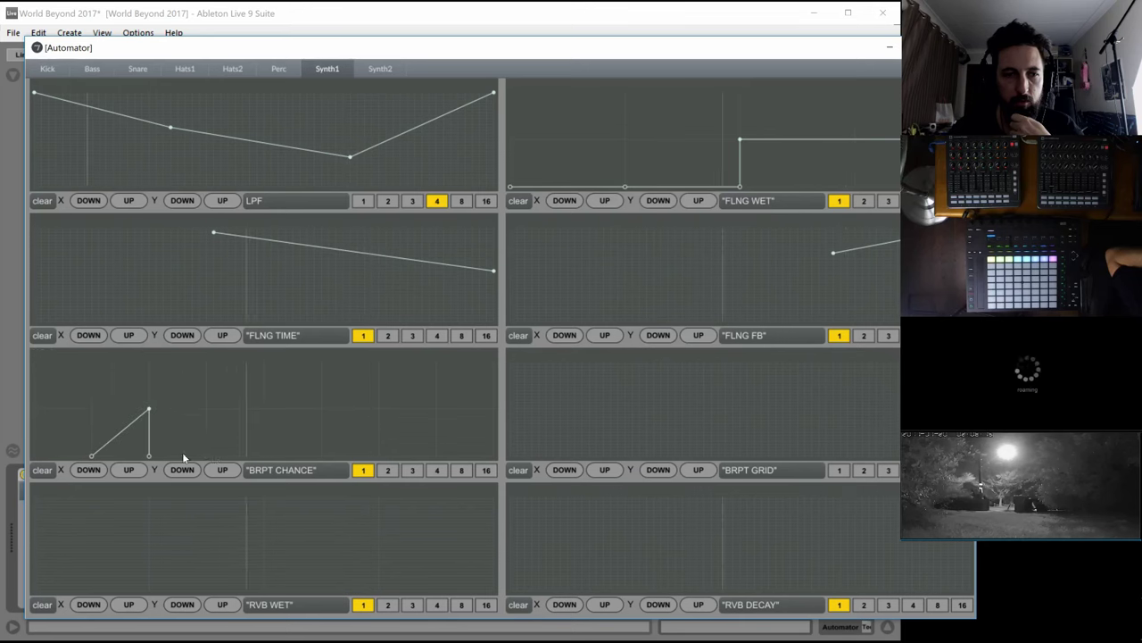
left_click(263, 456)
mouse_move(313, 411)
left_mouse_down()
mouse_move(486, 410)
mouse_move(346, 409)
left_mouse_up()
left_click(441, 409)
left_click_drag(447, 414, 500, 411)
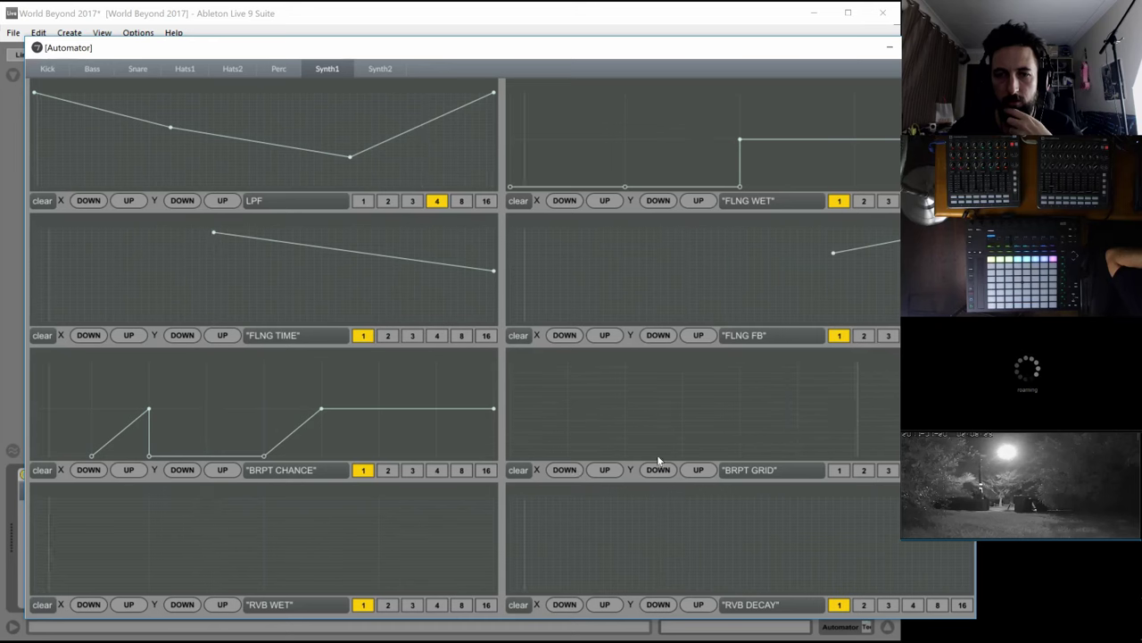
Draw a gradually rising BRPT GRID curve across the whole lane and set the BRPT CHANCE rate to 2
mouse_move(524, 438)
left_mouse_down()
mouse_move(858, 382)
mouse_move(919, 398)
left_mouse_up()
left_click(393, 470)
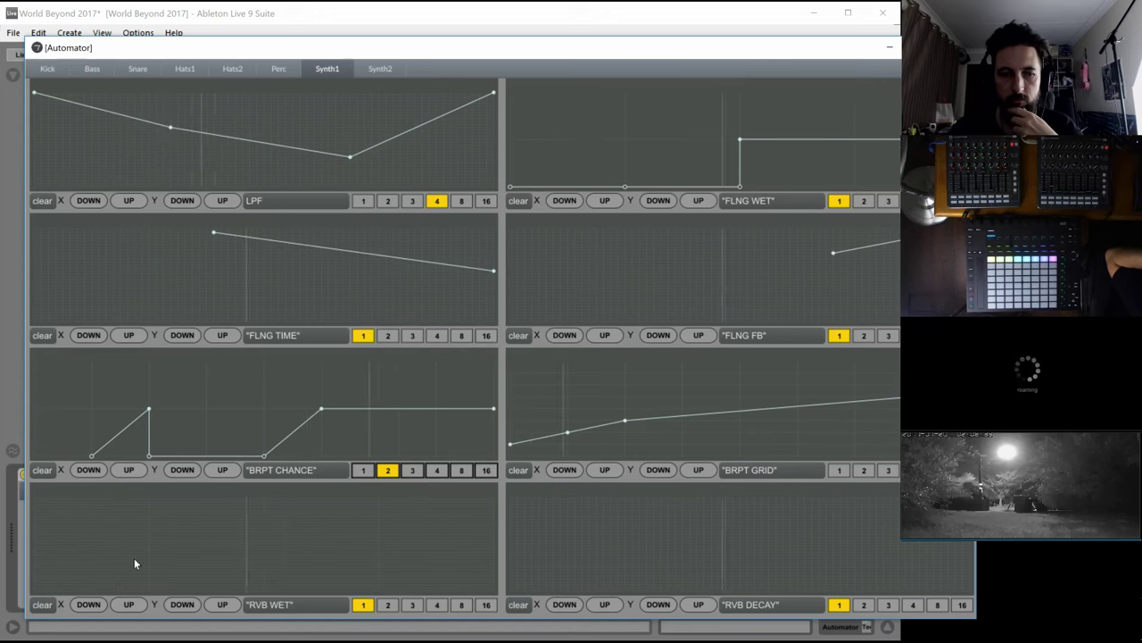
Draw four repeating rising ramps from zero in RVB WET and a nearly flat mid-level line in RVB DECAY
mouse_move(38, 596)
left_mouse_down()
mouse_move(114, 571)
mouse_move(142, 545)
mouse_move(149, 590)
mouse_move(271, 547)
mouse_move(270, 583)
mouse_move(288, 595)
mouse_move(378, 541)
mouse_move(441, 581)
mouse_move(505, 542)
mouse_move(695, 546)
mouse_move(509, 540)
left_mouse_up()
mouse_move(513, 540)
left_mouse_down()
mouse_move(786, 527)
mouse_move(986, 537)
left_mouse_up()
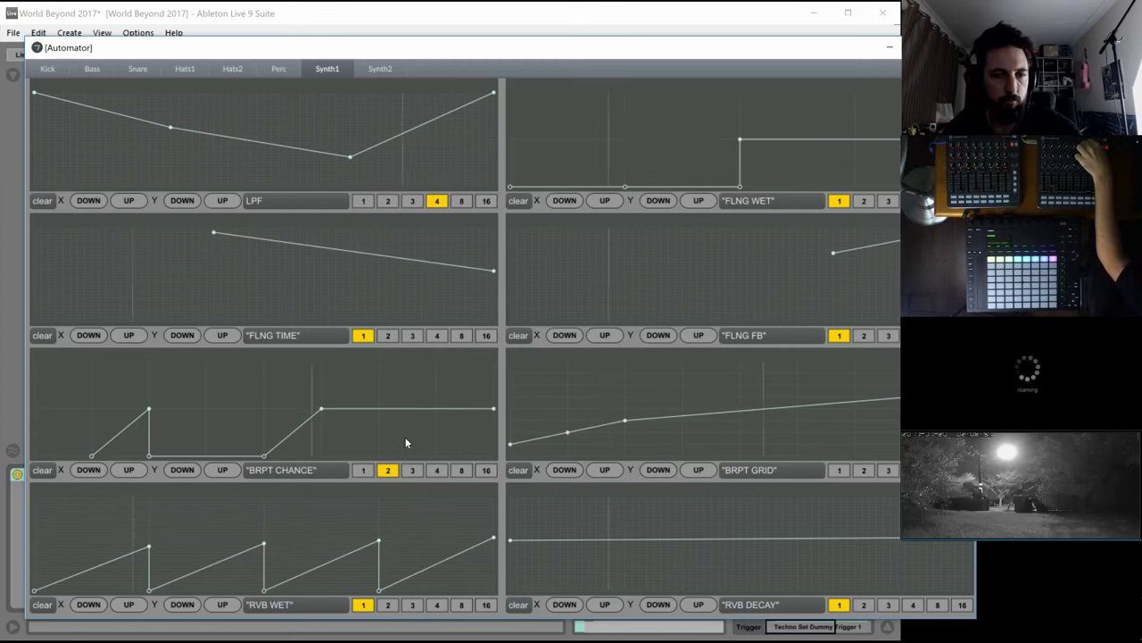
Set the BRPT CHANCE rate to 1 and add a zero point at RVB DECAY's start so the line rises across the lane
left_click(363, 469)
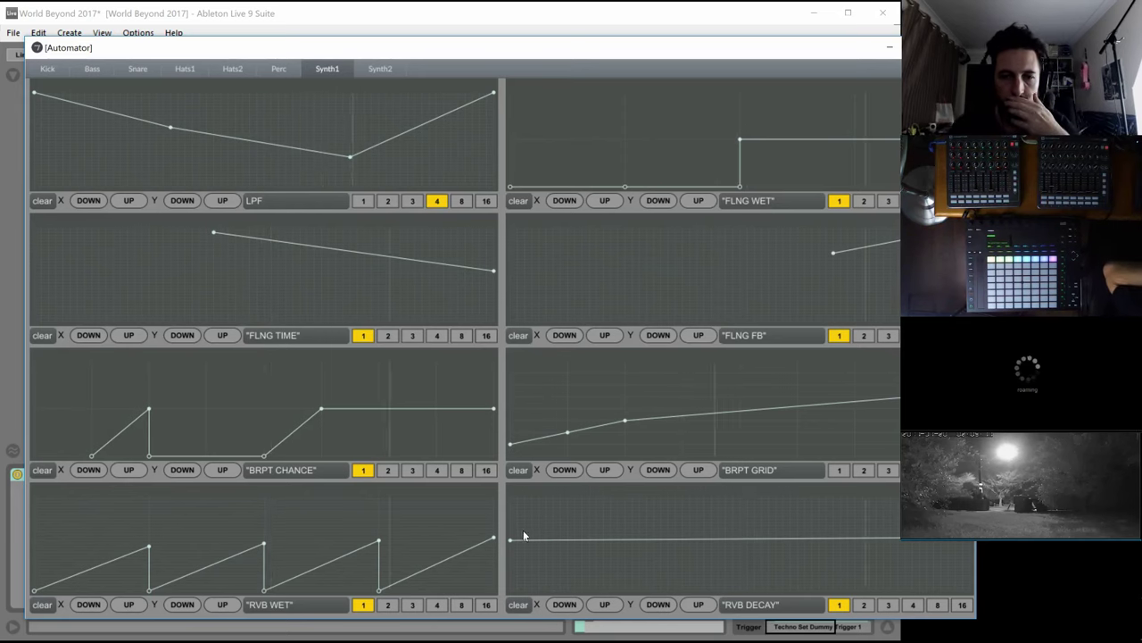
mouse_move(510, 541)
left_click_drag(510, 540, 516, 589)
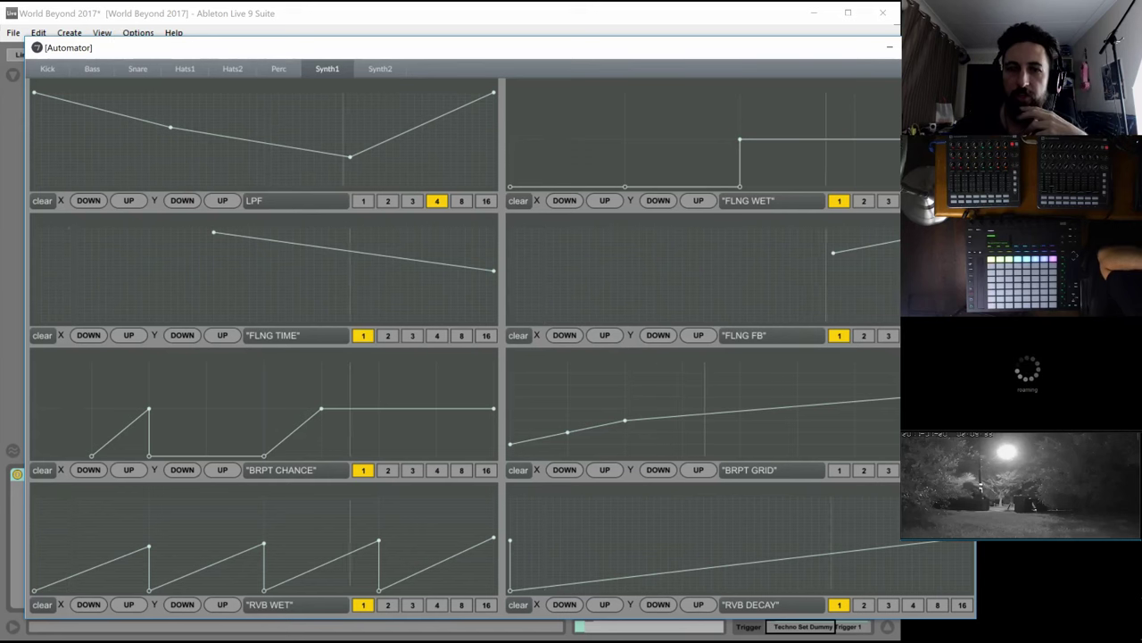
Close the Automator window and show the Auto track's device
left_click(955, 47)
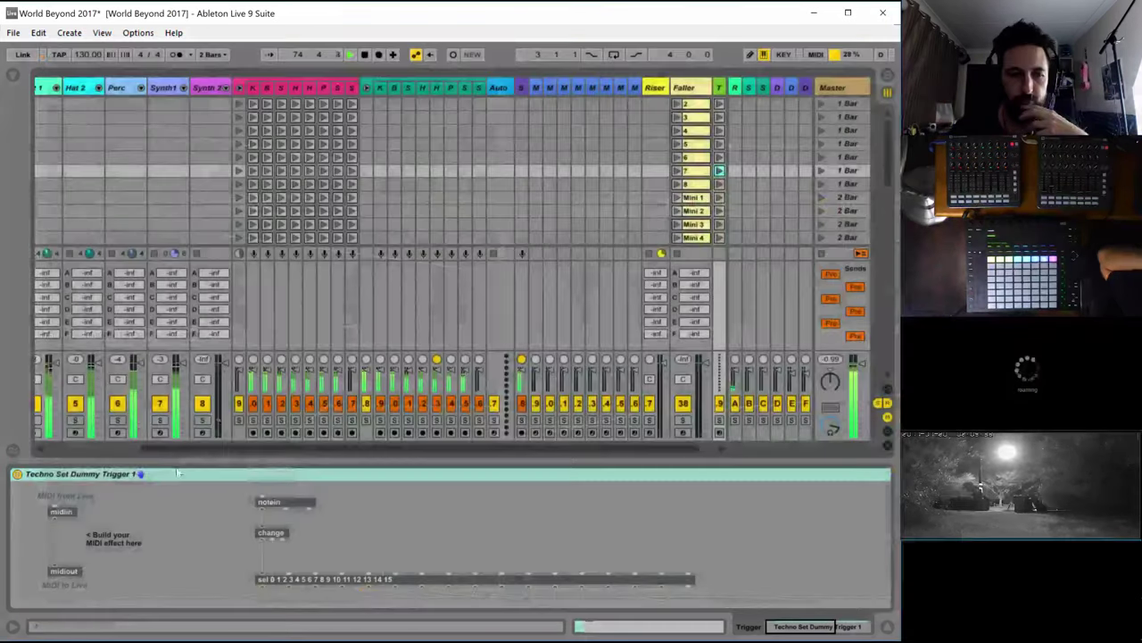
left_click(502, 92)
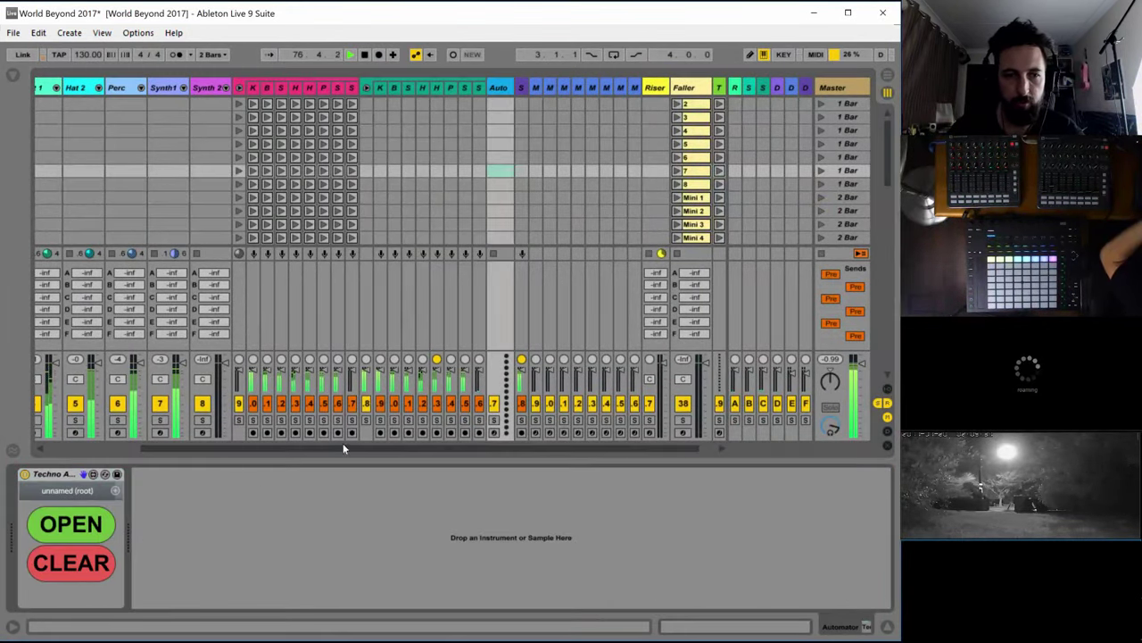
Bring the first tracks into view and check the Track 3 notes in the World Beyond Sound Design spreadsheet
left_click_drag(343, 446, 156, 449)
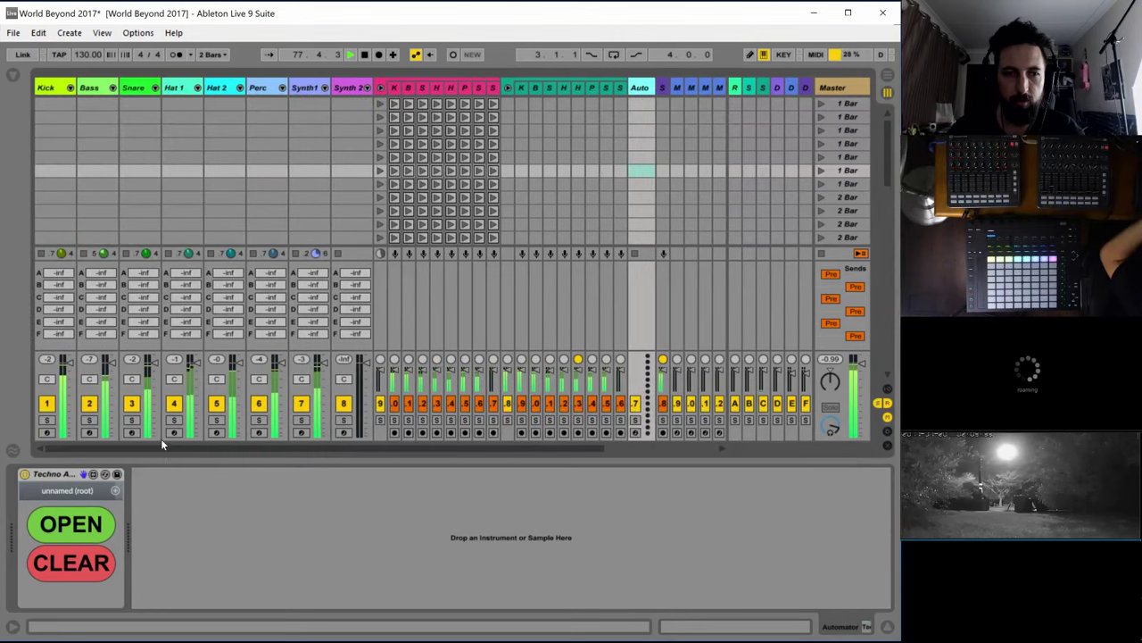
left_click(343, 420)
left_click(343, 422)
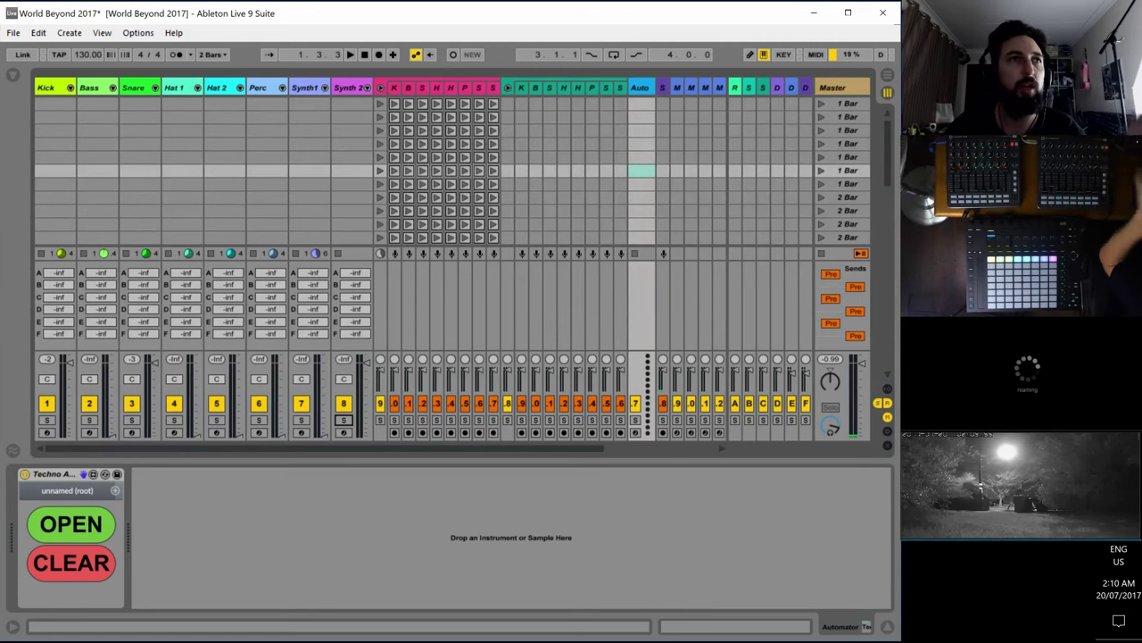
key("alt+Tab")
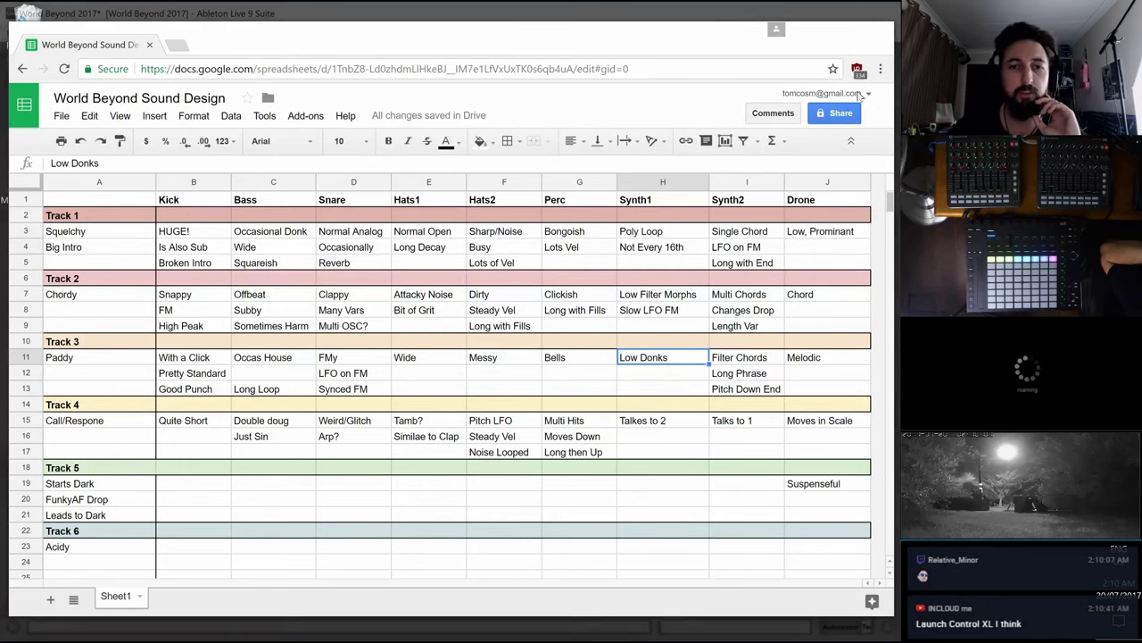
key("alt+Tab")
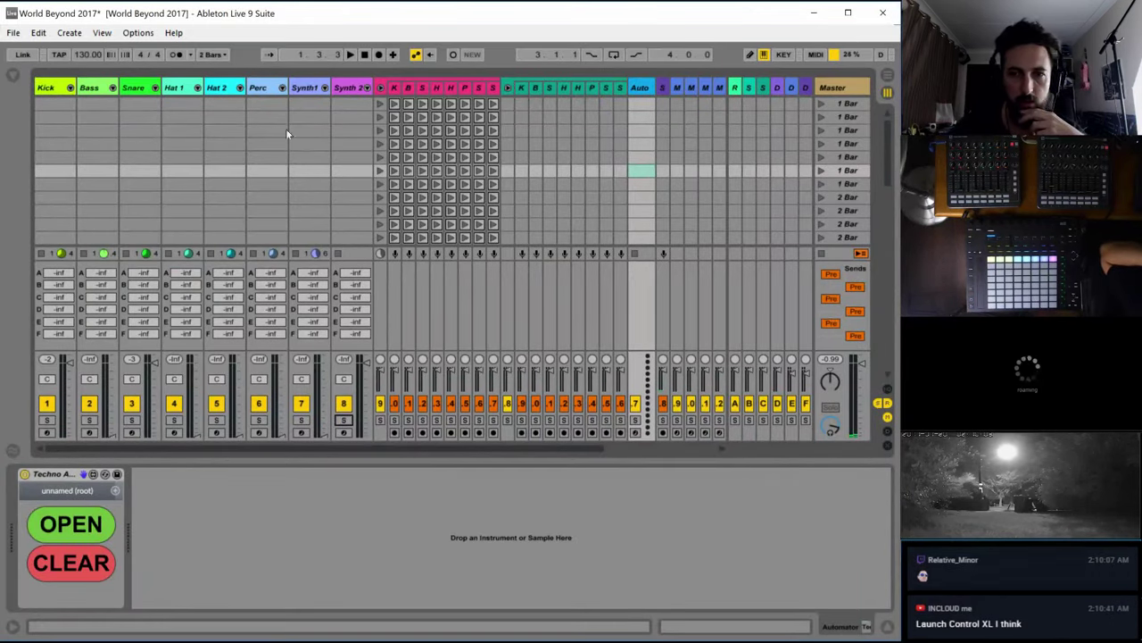
Set the Chain Selector envelope of Synth1's Track 3 clip to a constant 2 and play the loop
scroll(259, 174, "down", 6)
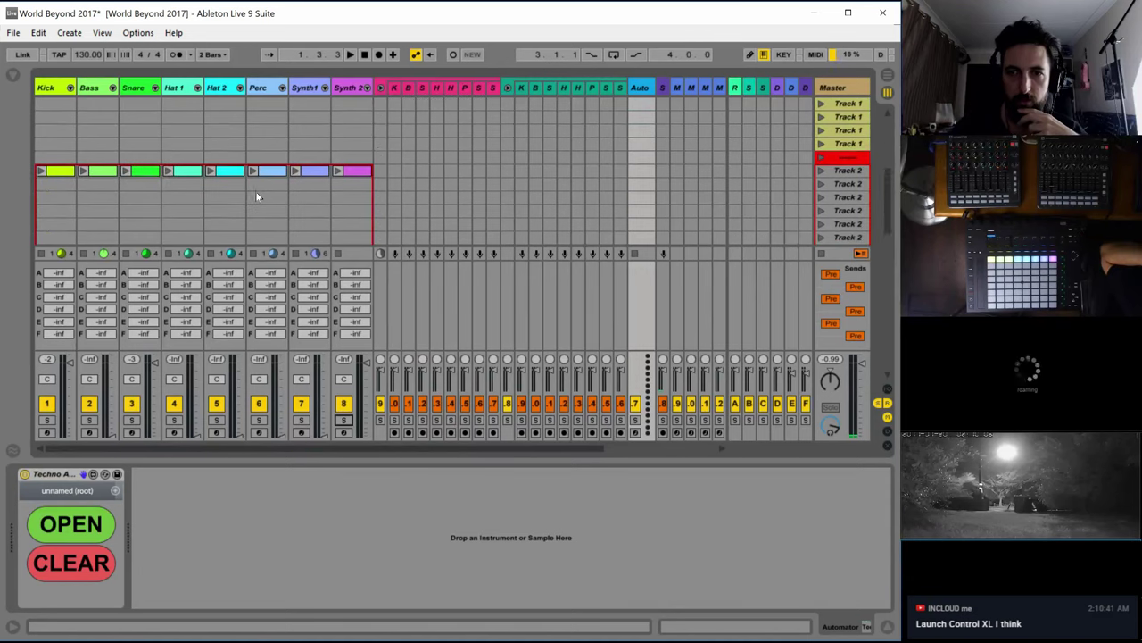
scroll(256, 196, "down", 2)
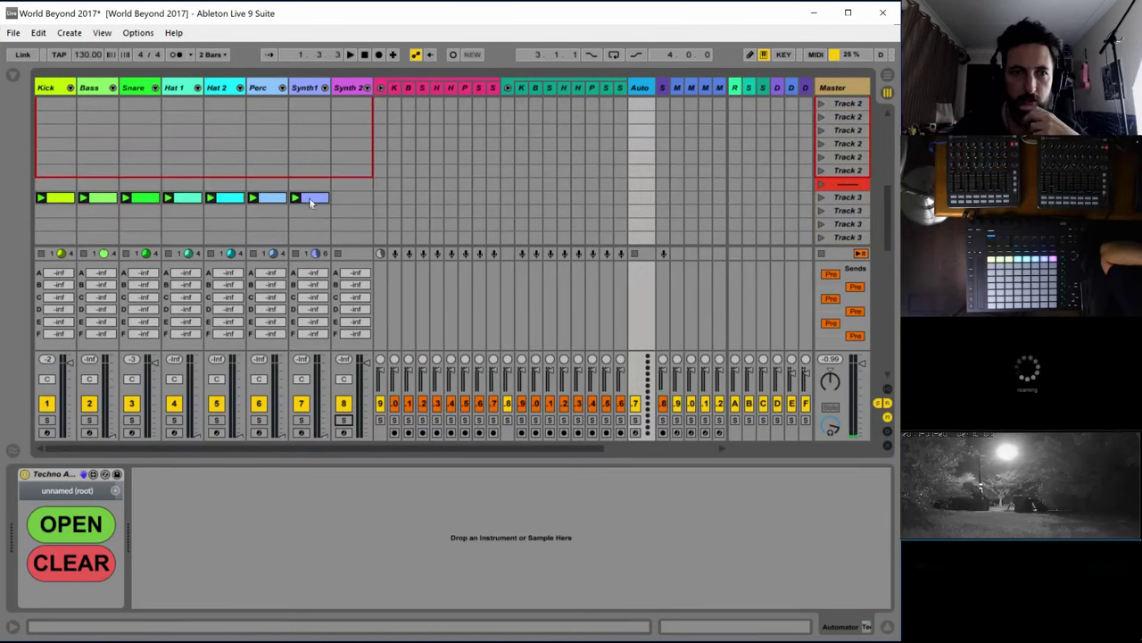
left_click(306, 88)
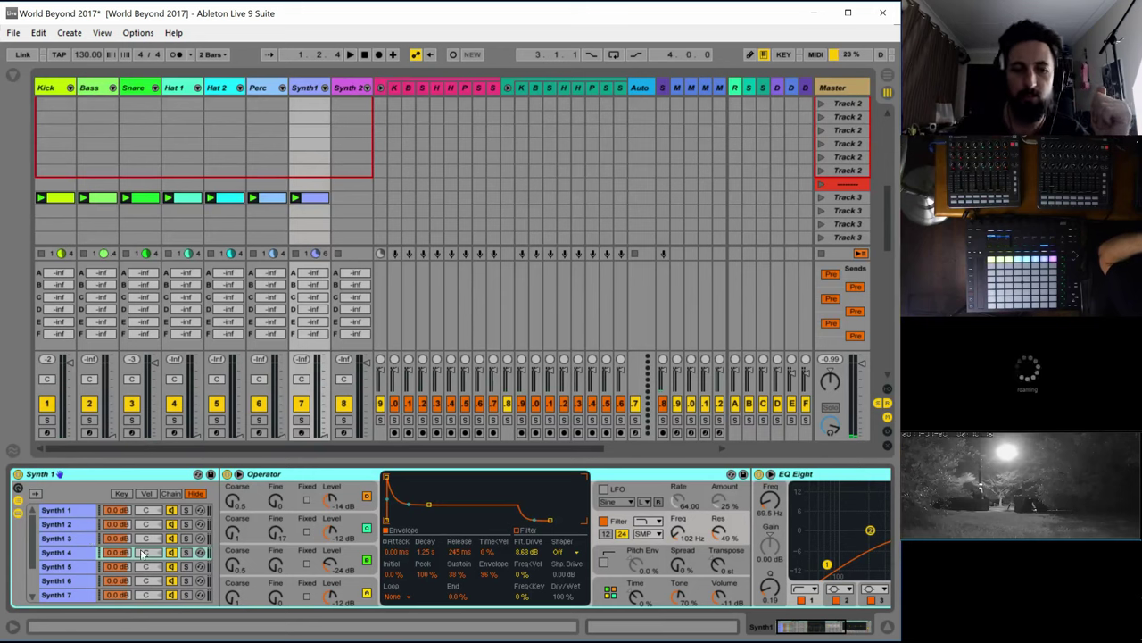
left_click(312, 198)
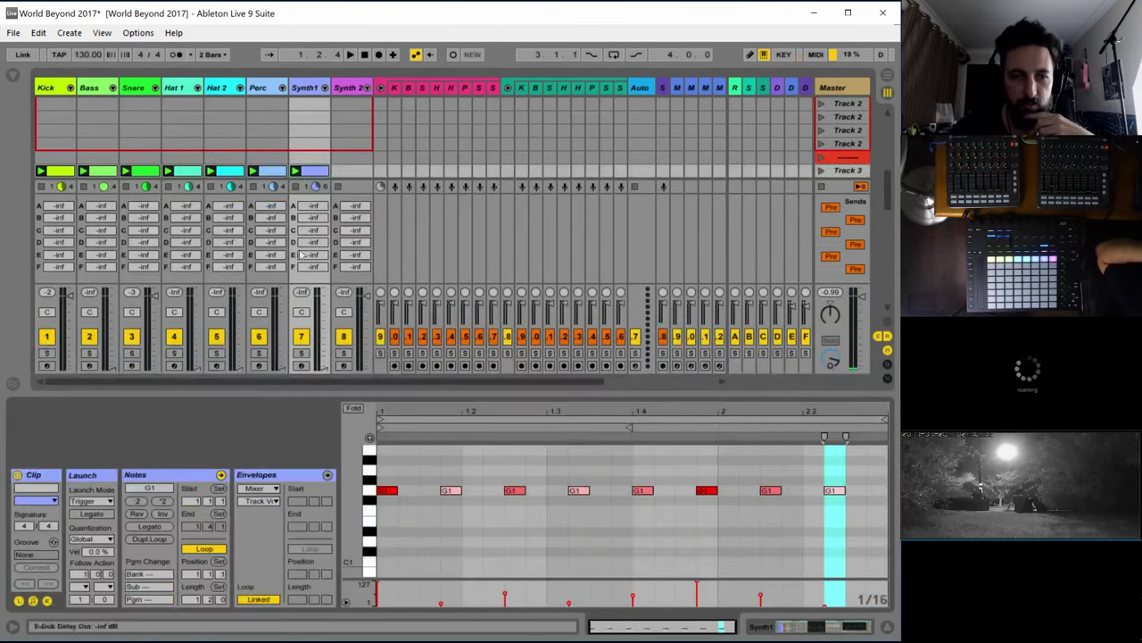
left_click(258, 489)
left_click(277, 186)
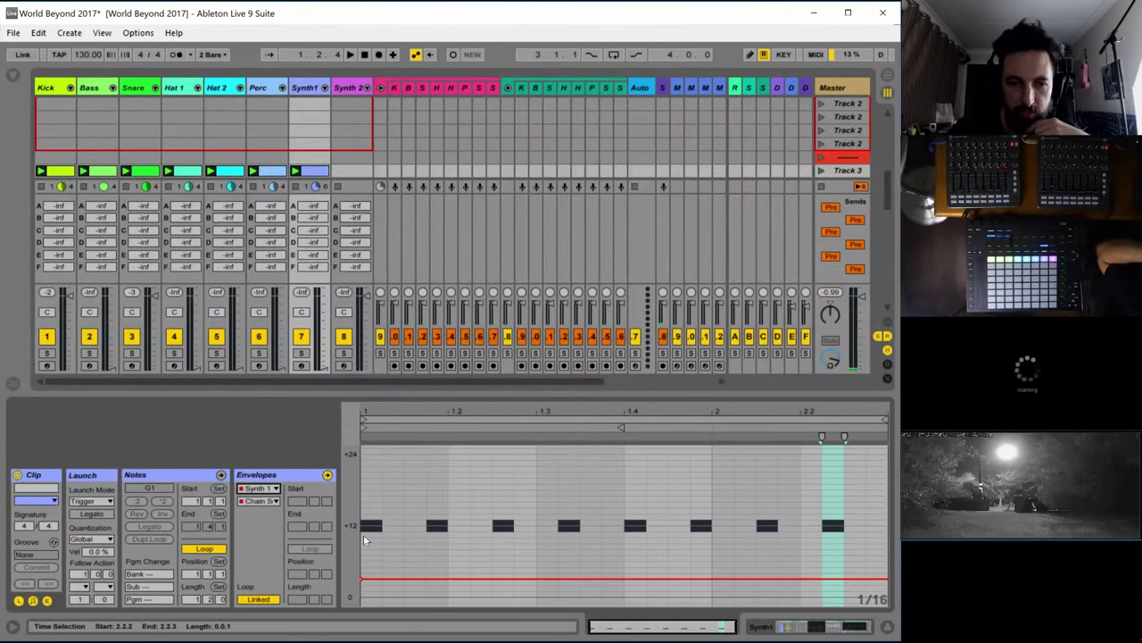
left_click(365, 582)
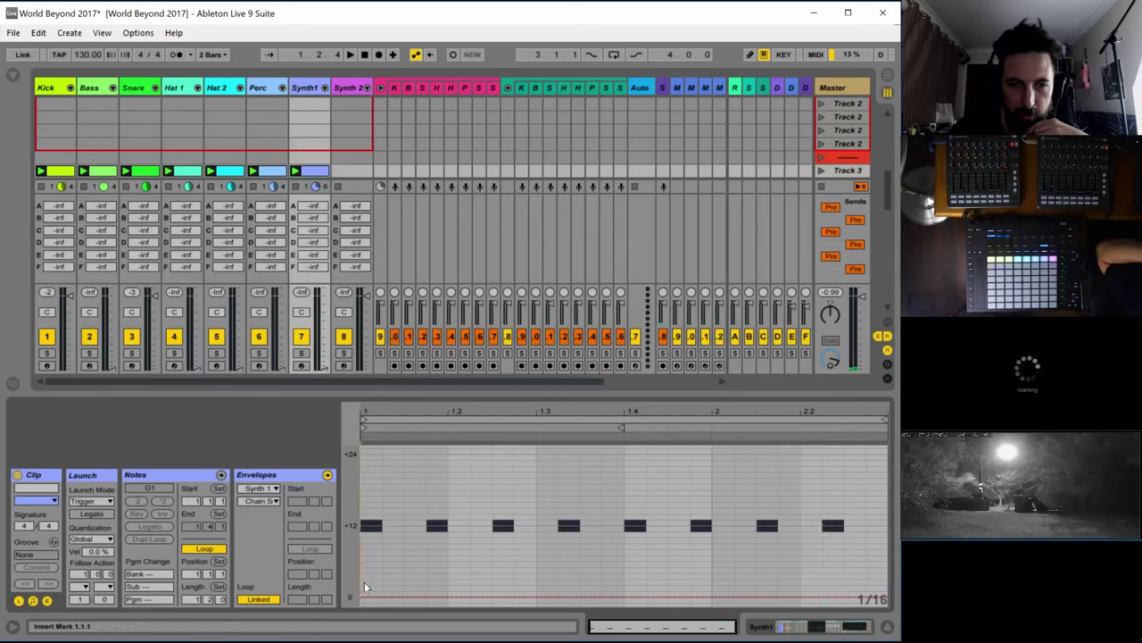
left_click_drag(364, 591, 364, 584)
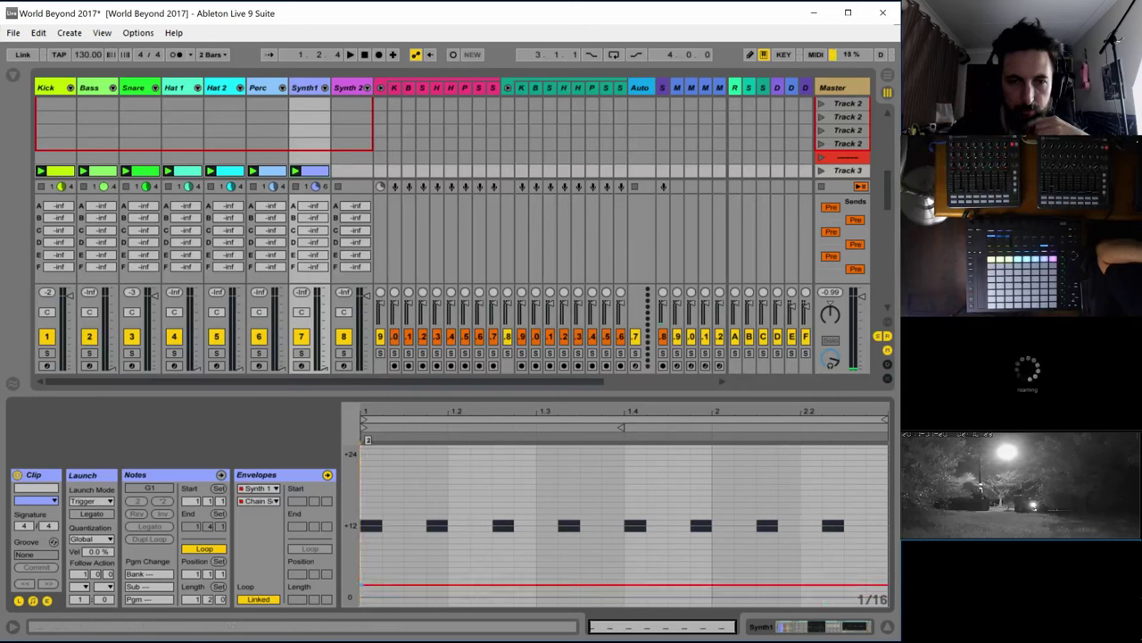
key("space")
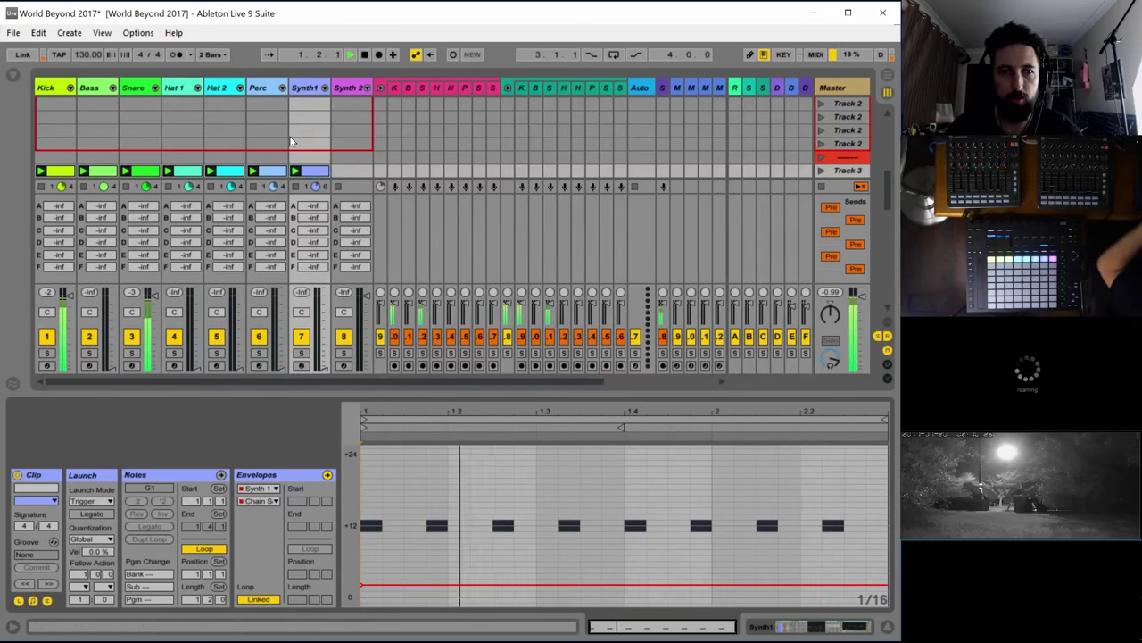
Copy the Operator and EQ Eight devices from the Synth1 4 chain and paste them into the Synth1 3 chain
double_click(304, 86)
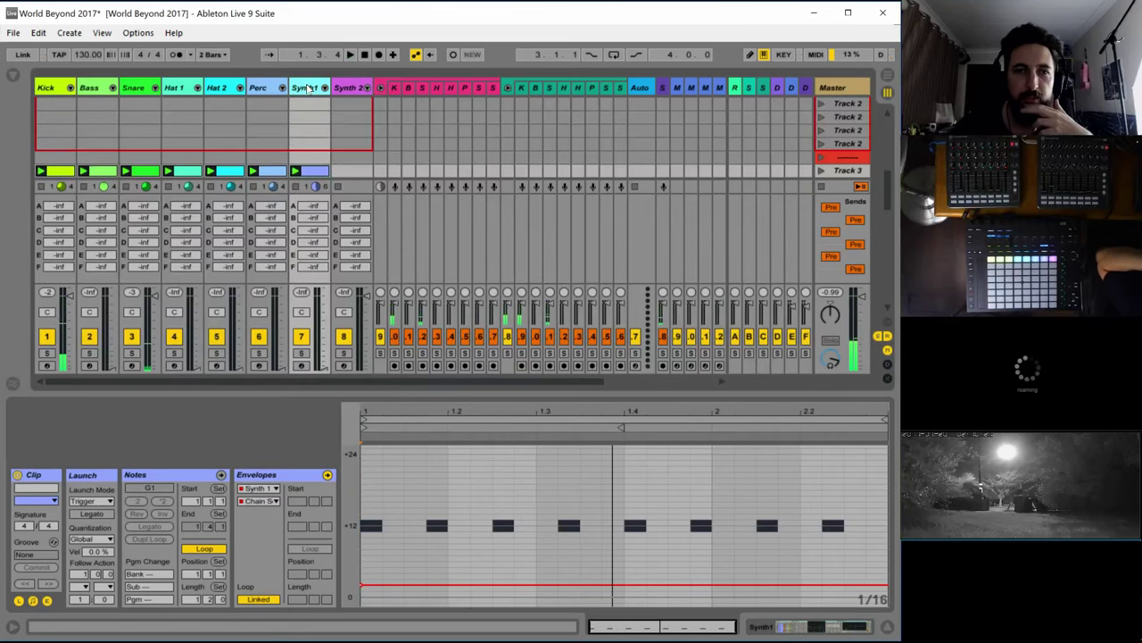
left_click(64, 554)
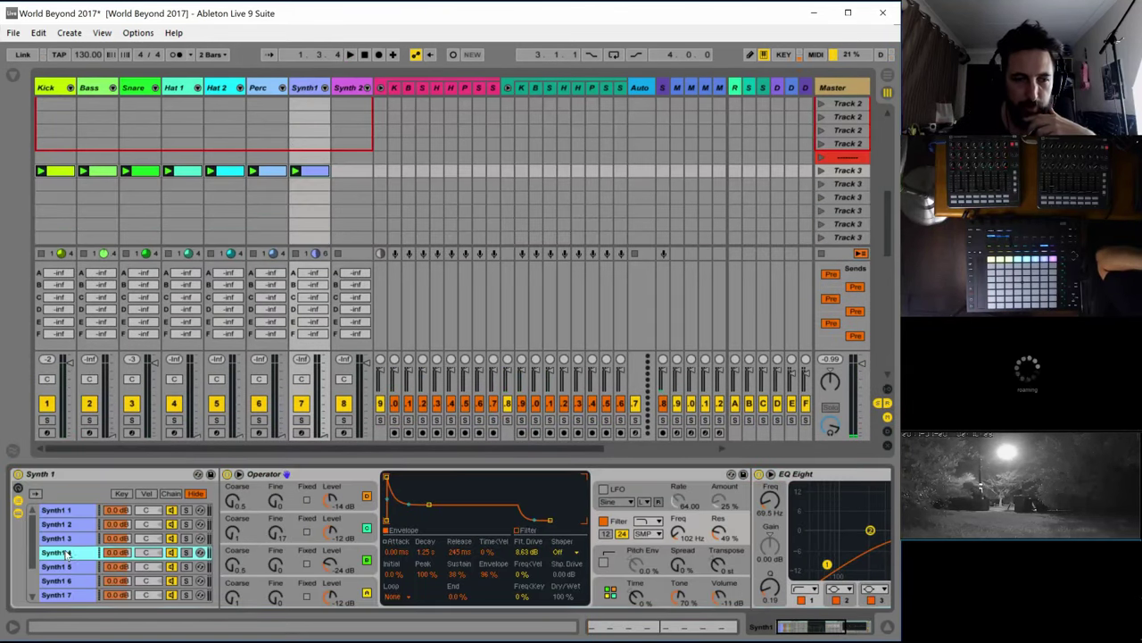
left_click(69, 540)
left_click(69, 551)
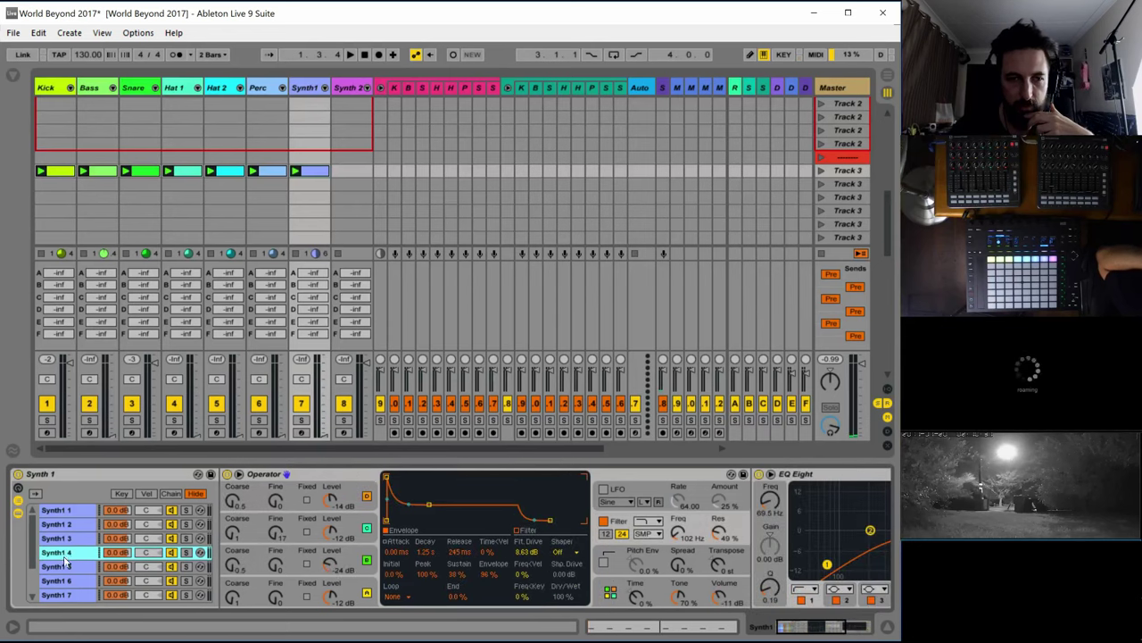
left_click(339, 474)
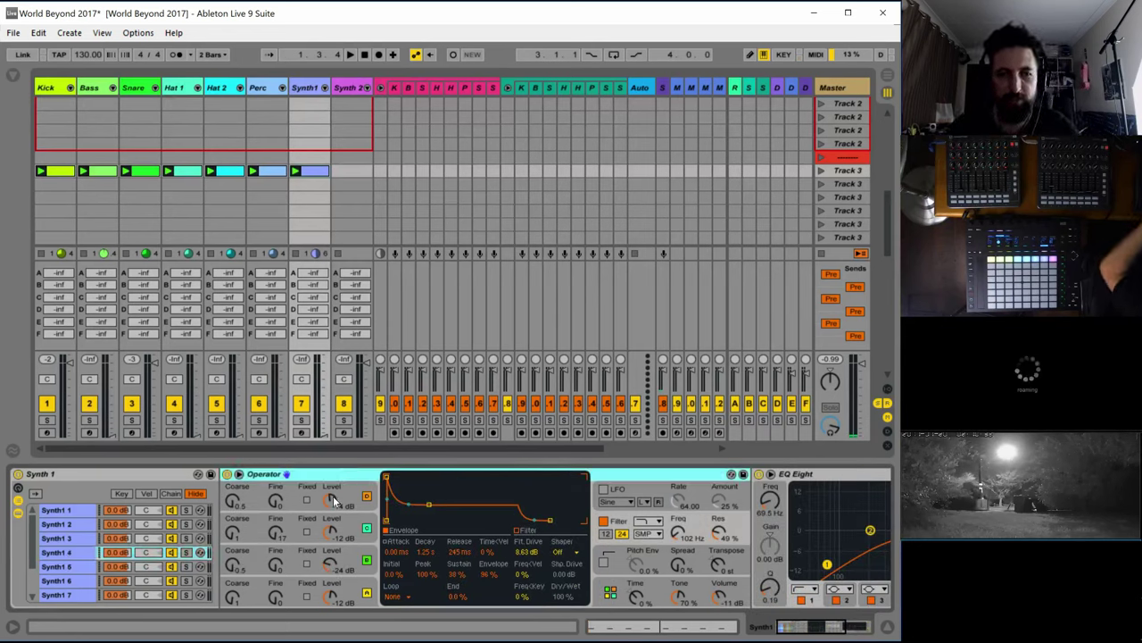
left_click(792, 486, "shift")
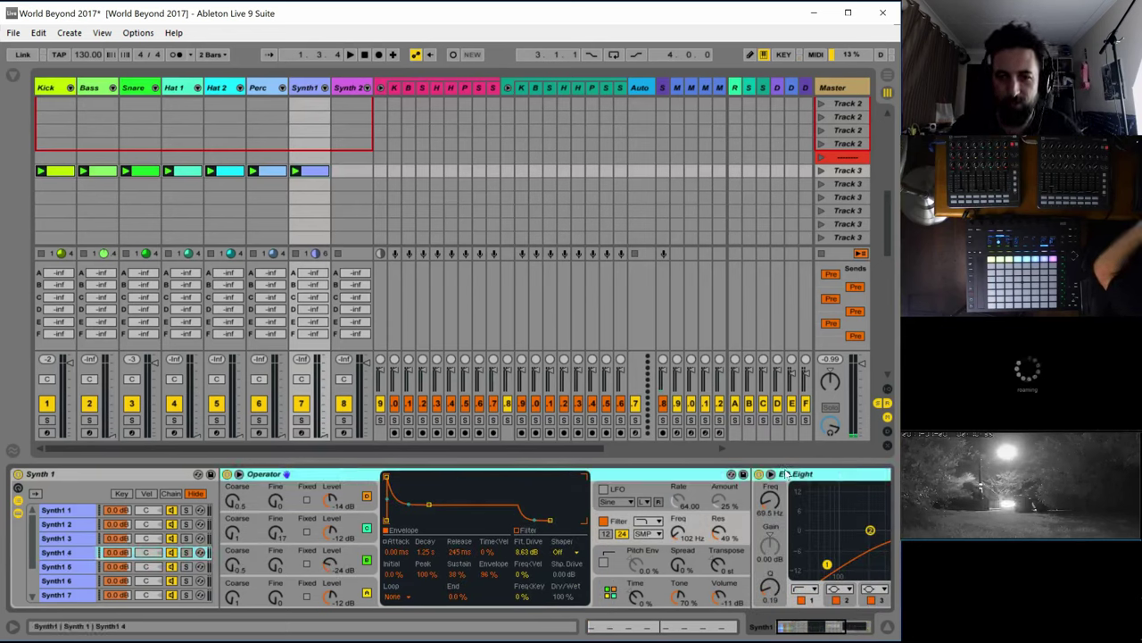
right_click(325, 475)
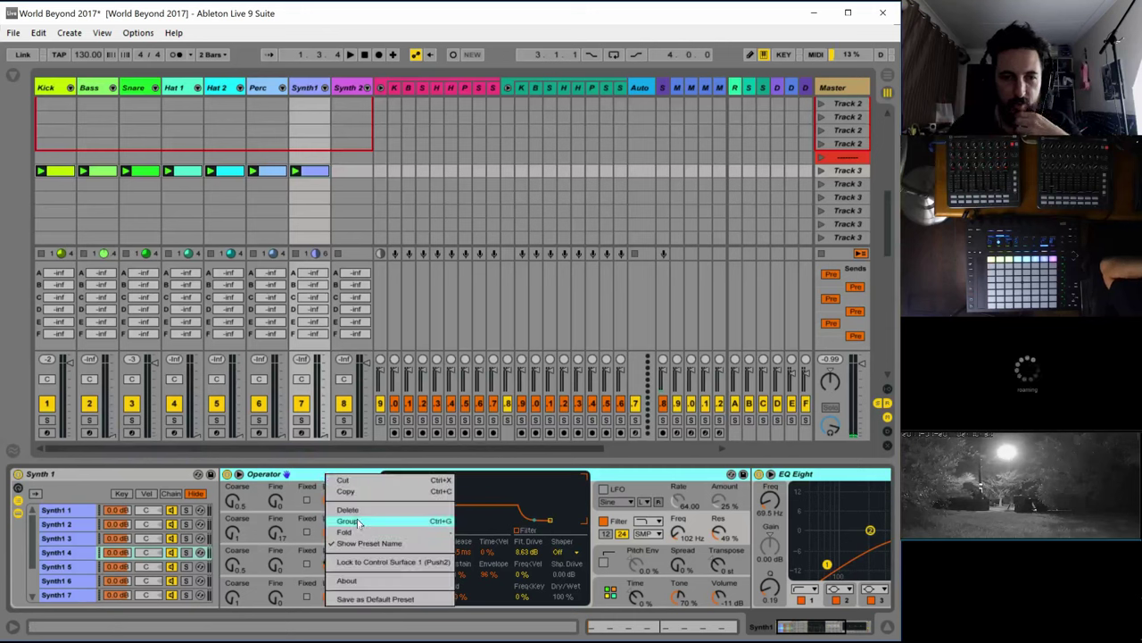
left_click(359, 492)
left_click(77, 539)
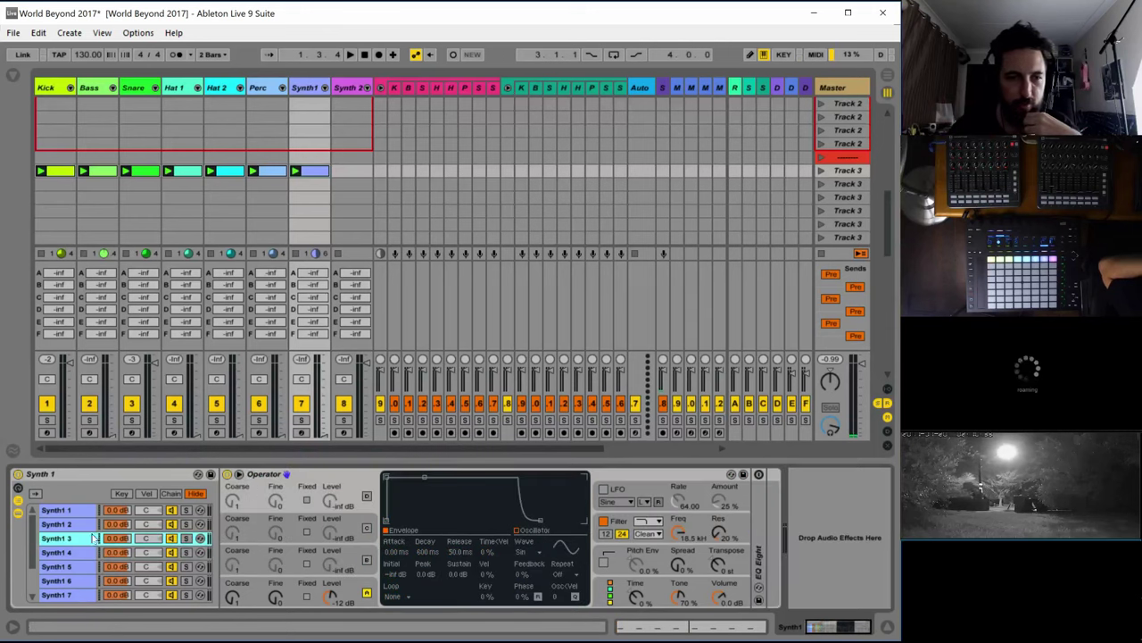
right_click(755, 536)
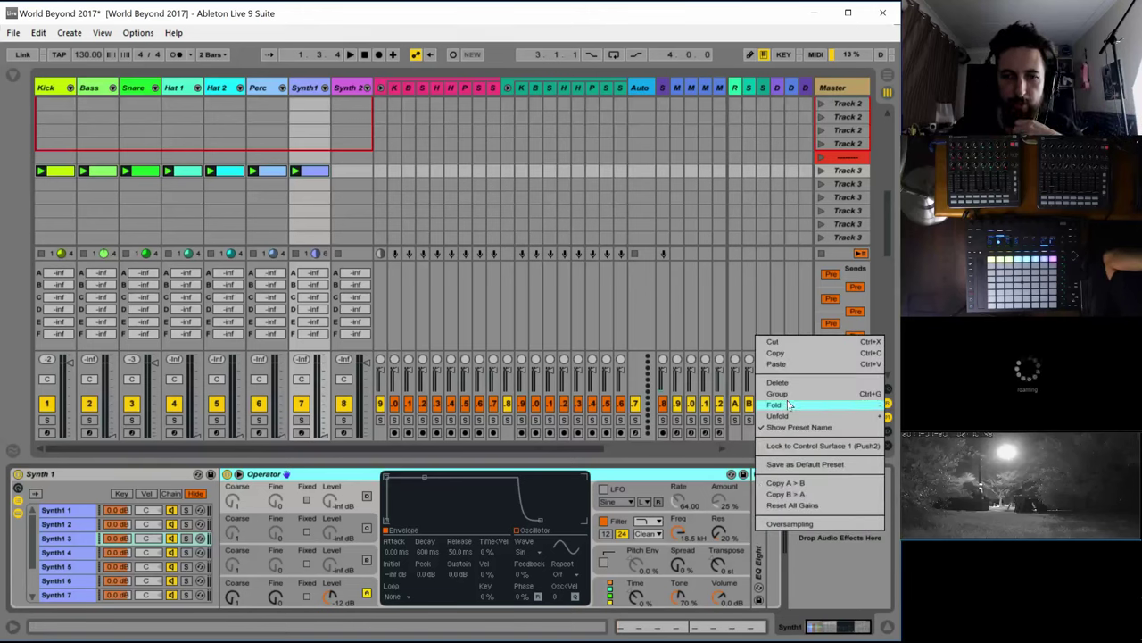
left_click(778, 364)
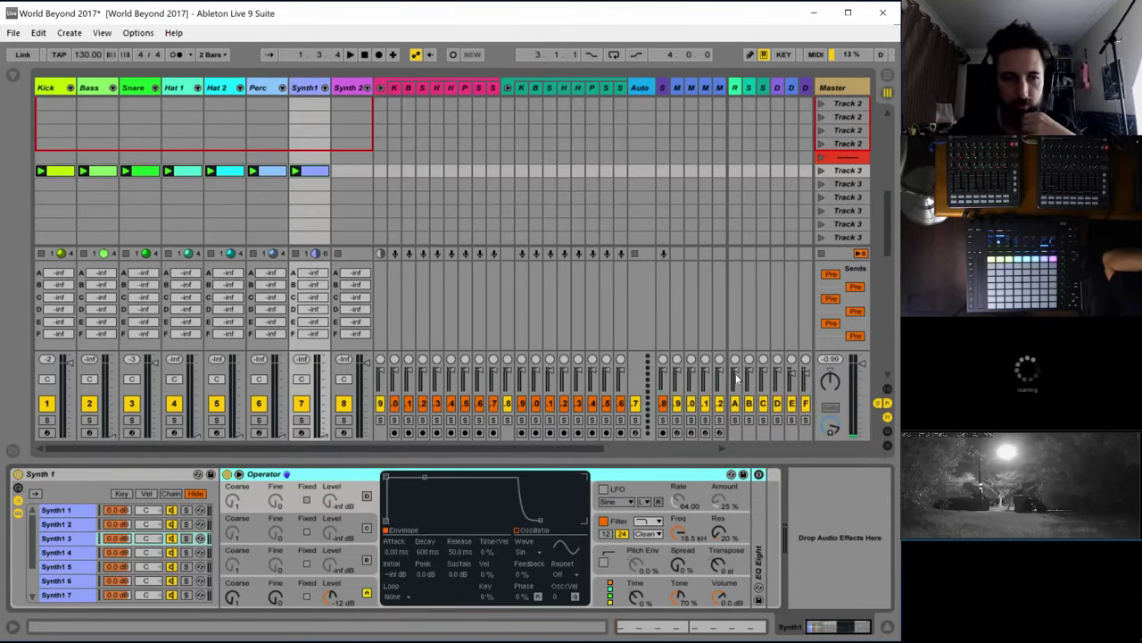
key("Up")
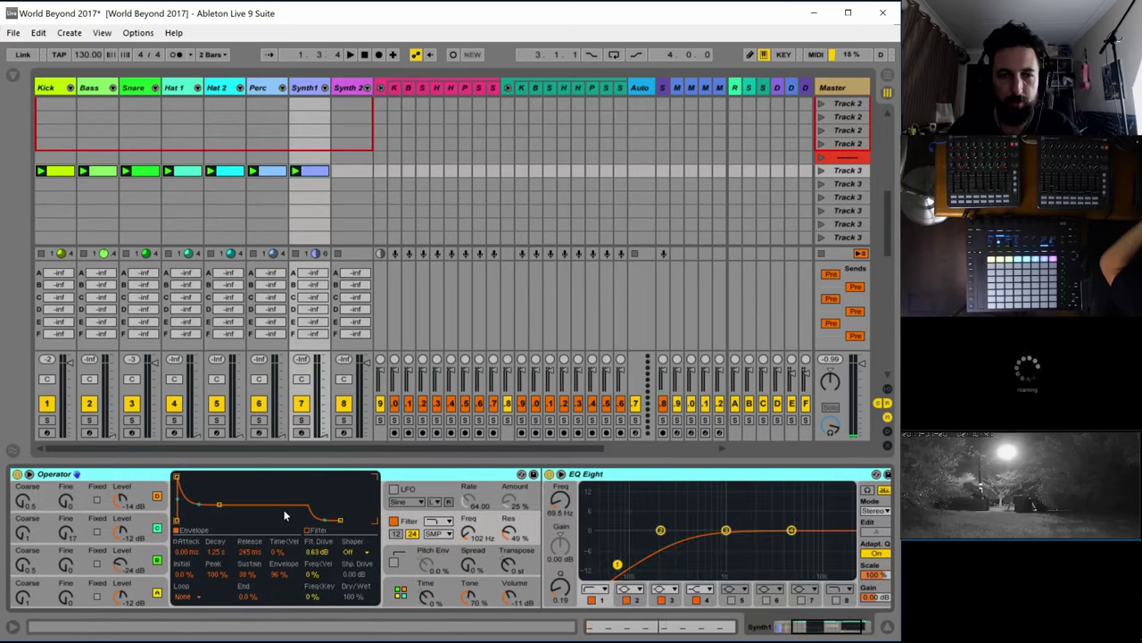
Play the Track 3 loop and compare the devices on the Synth1 3 and Synth1 4 chains
key("space")
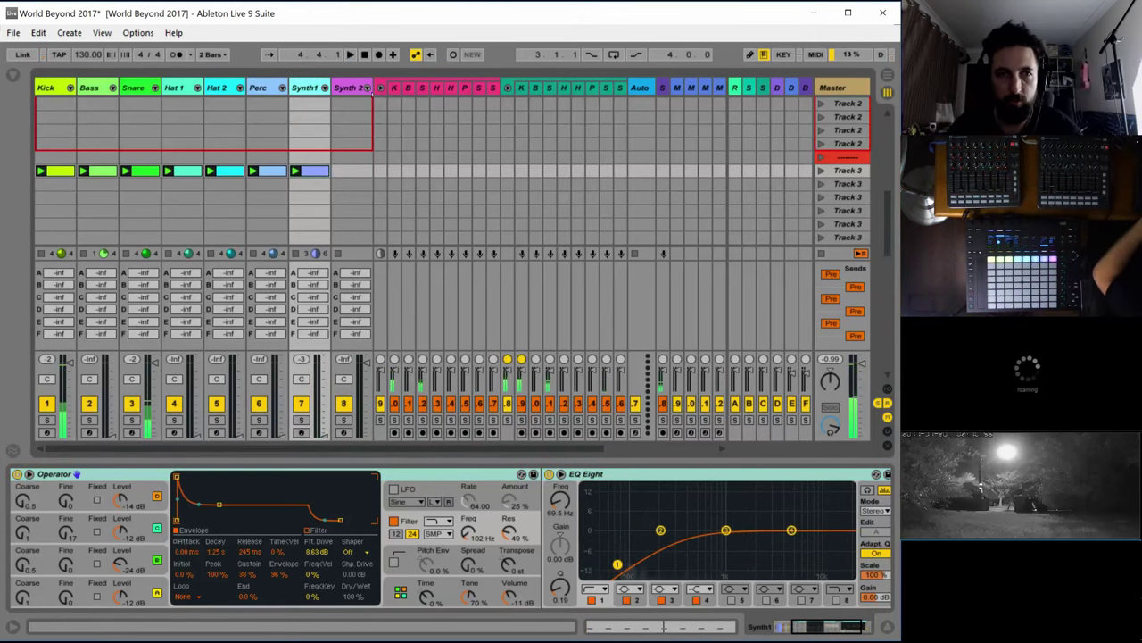
left_click(777, 625)
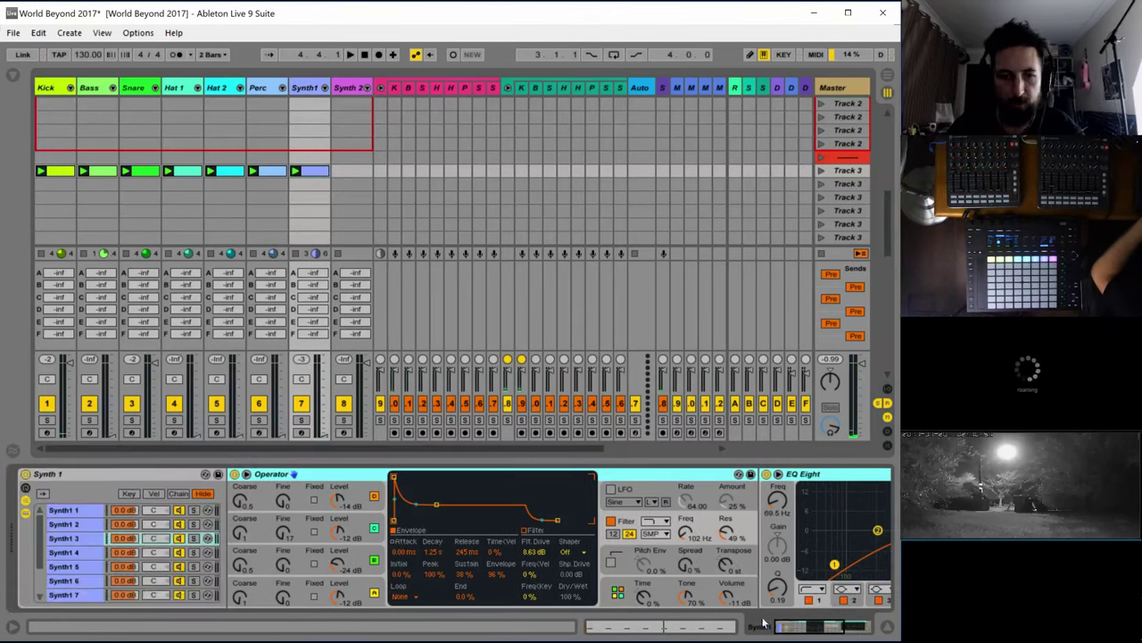
key("space")
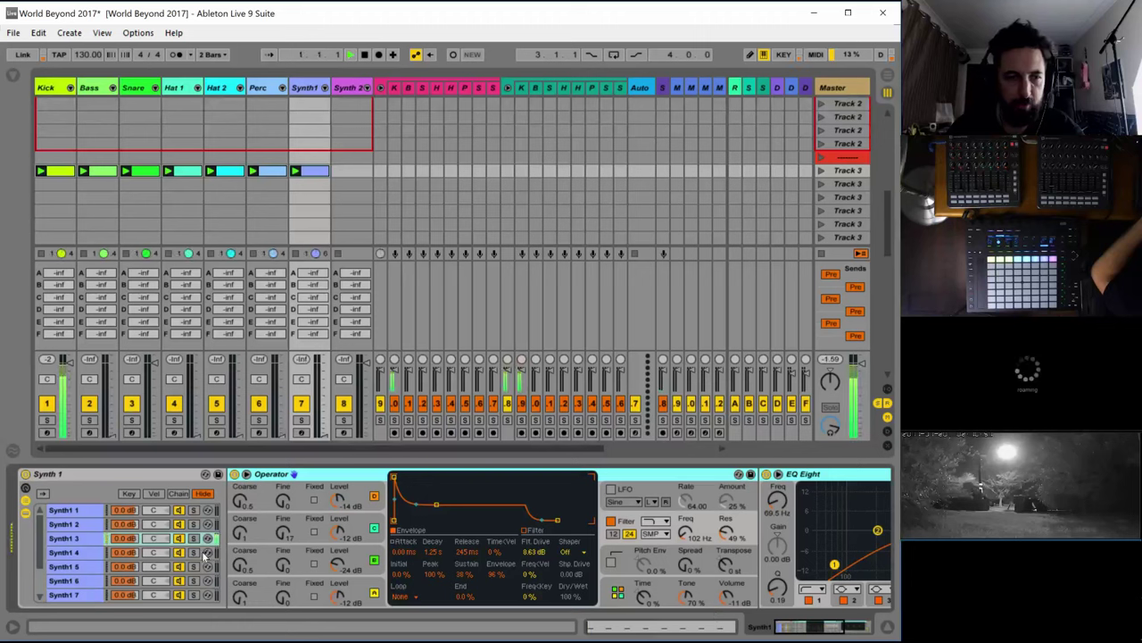
left_click(75, 554)
left_click(75, 541)
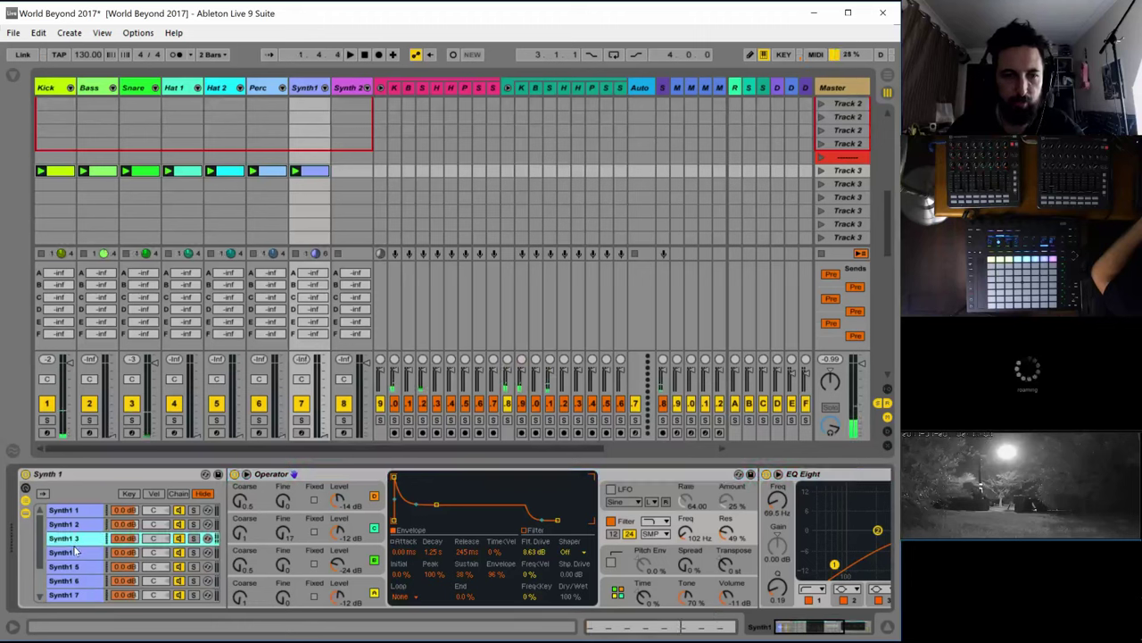
Copy the default Operator from the Synth1 5 chain onto the Synth1 4 chain and play the loop
left_click(76, 552)
left_click(79, 566)
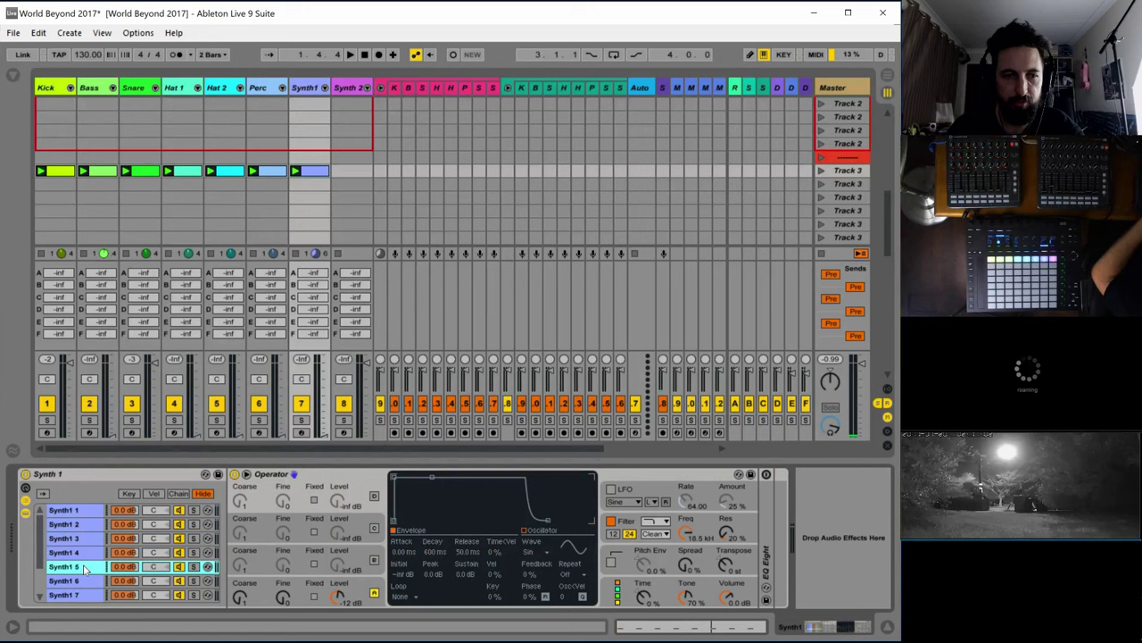
left_click(333, 476)
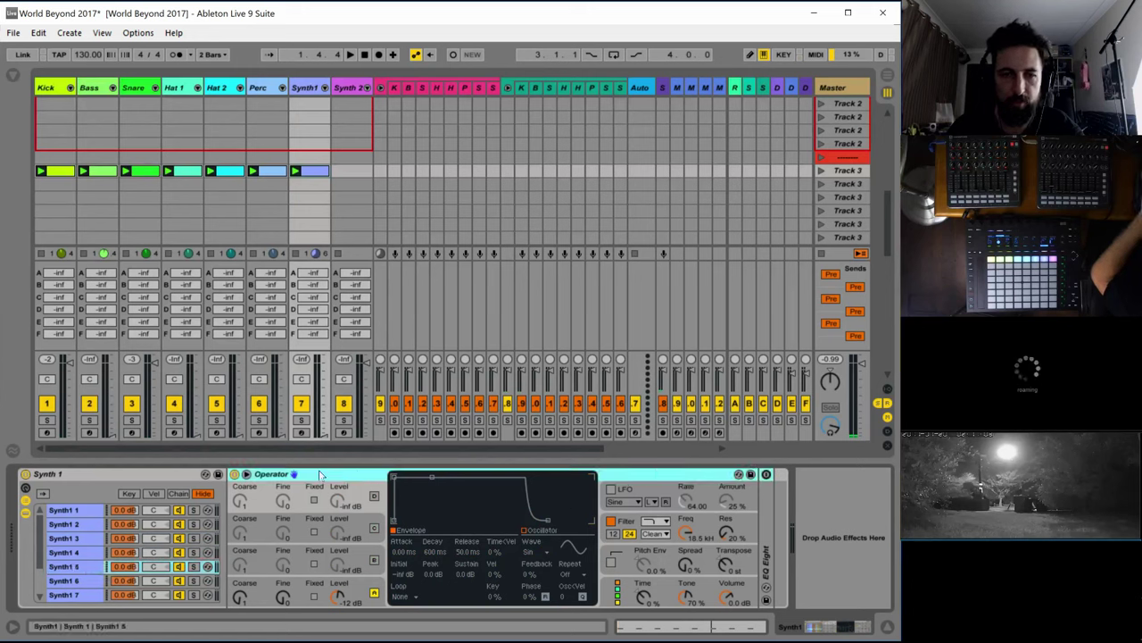
left_click_drag(327, 480, 113, 551)
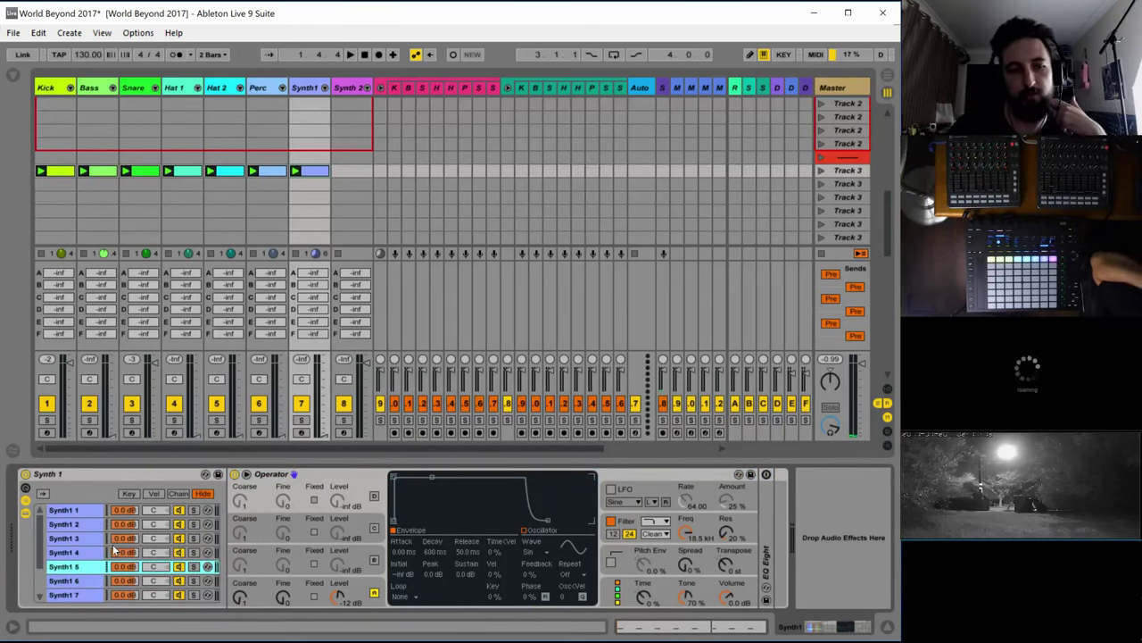
key("space")
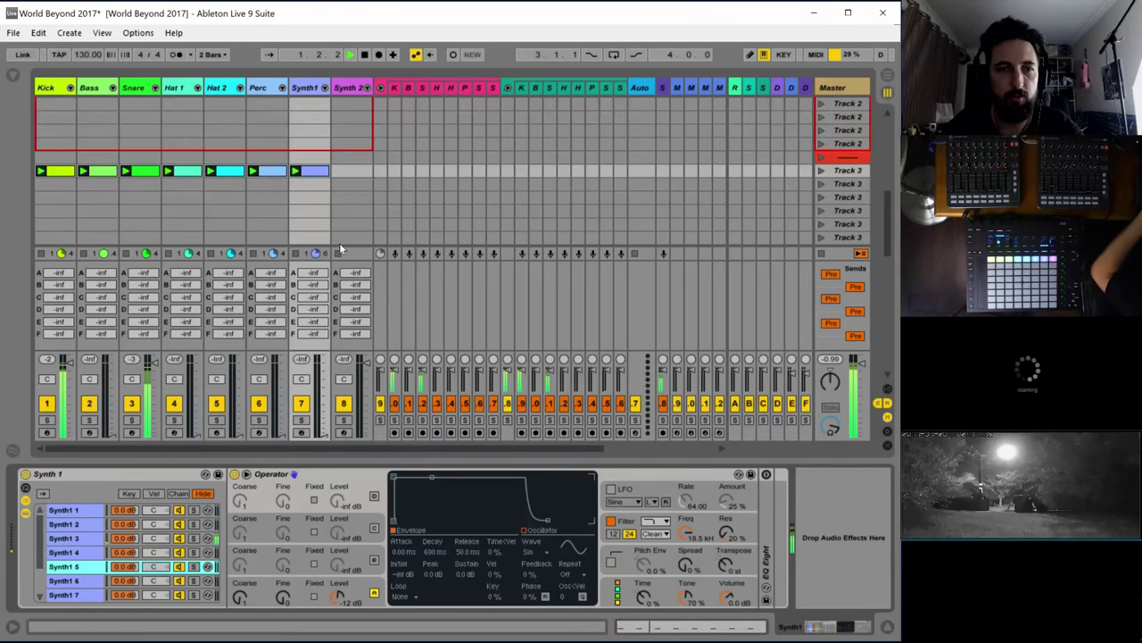
Create a clip in Synth 2's first Track 3 slot and set its Chain Selector envelope to a constant 2
left_click(349, 102)
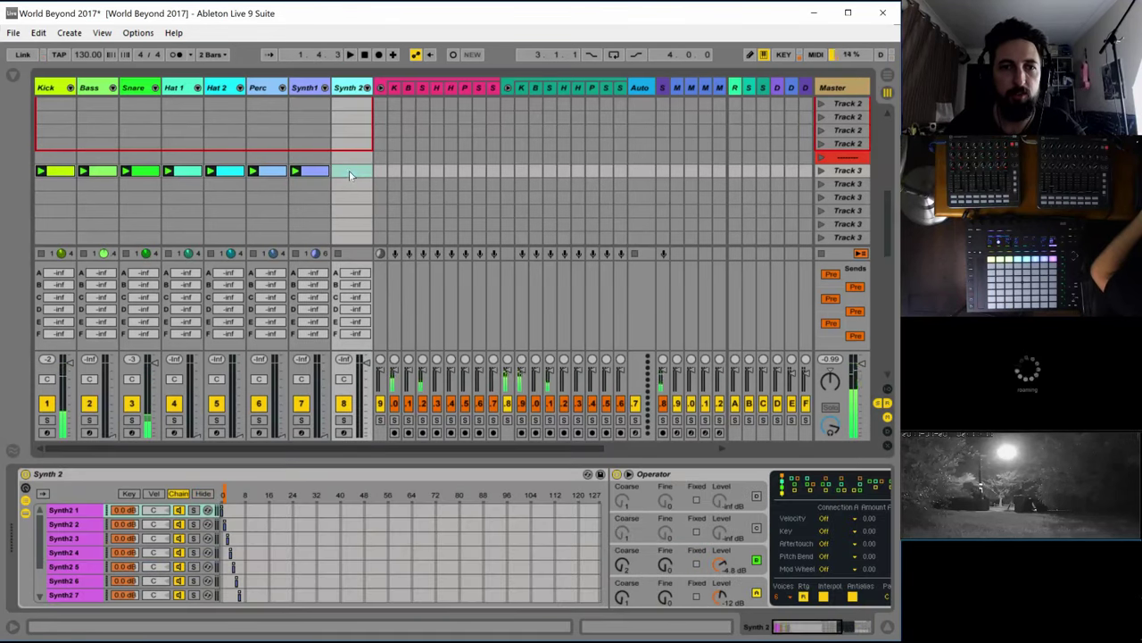
double_click(349, 171)
left_click(254, 492)
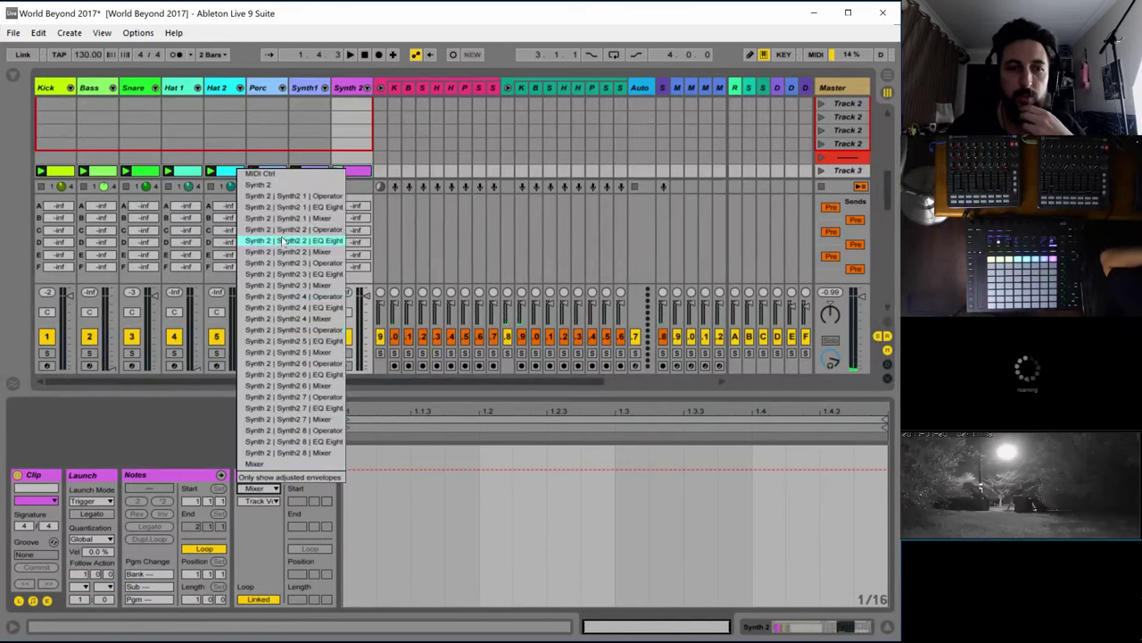
left_click(282, 184)
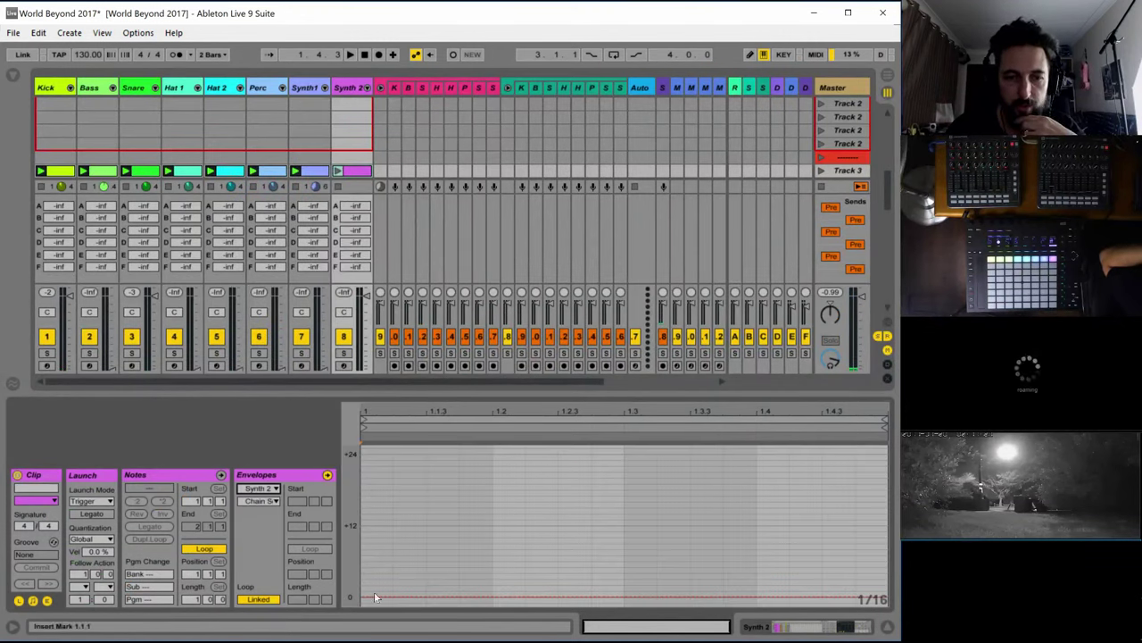
left_click_drag(375, 597, 375, 585)
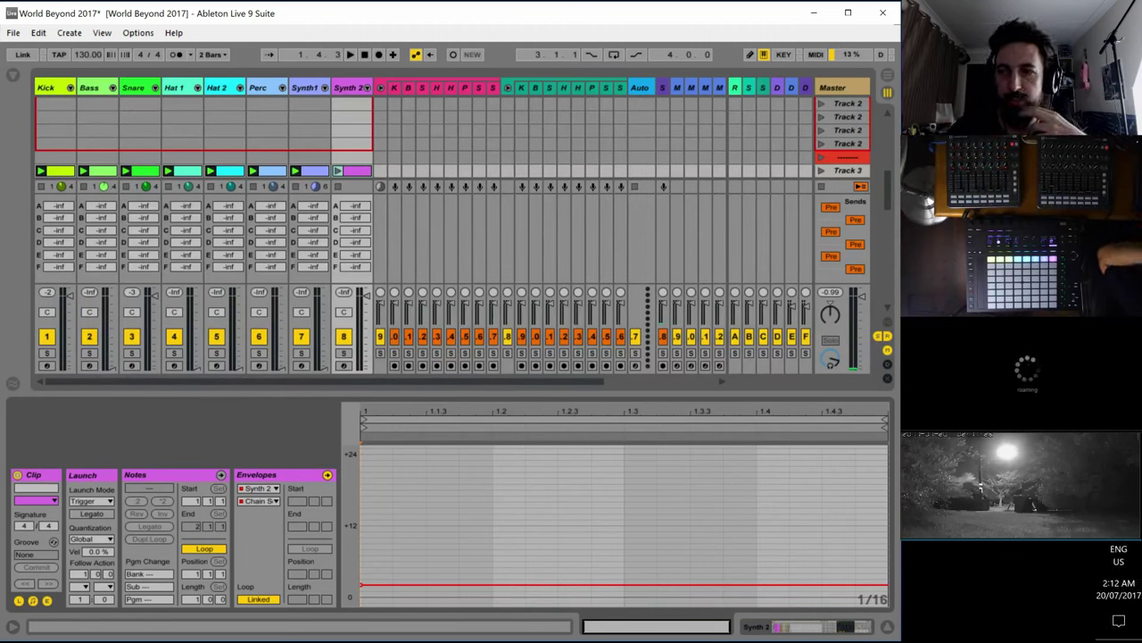
Switch to the World Beyond Sound Design spreadsheet and read the Synth2 notes for Track 3
key("alt+Tab")
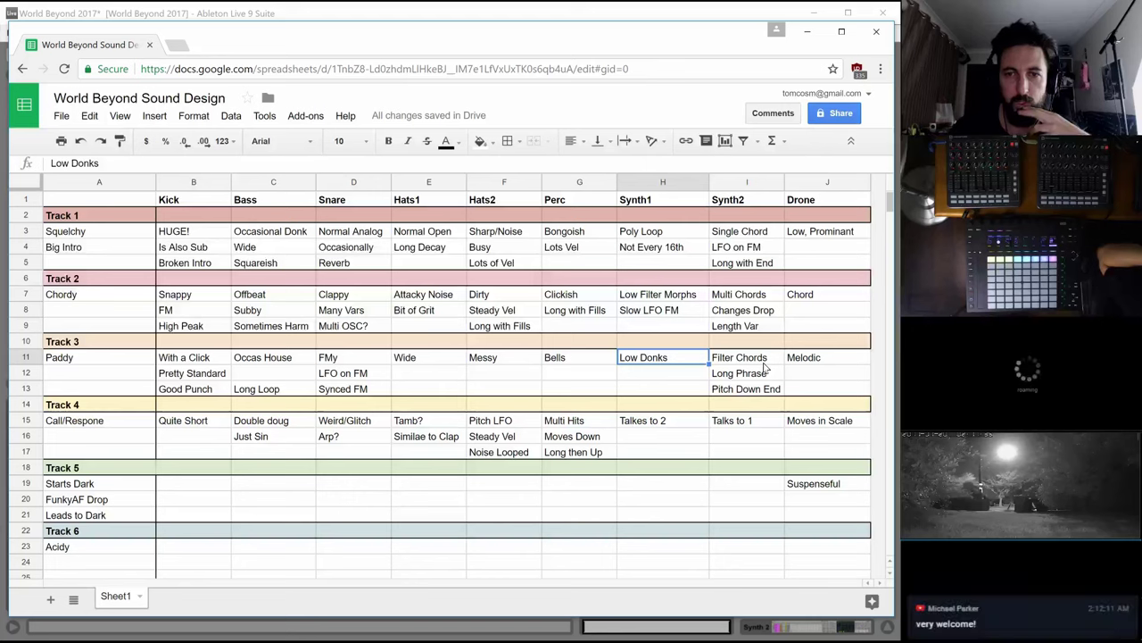
Switch to Ableton Live and build a one-bar chord of G3, A#3 and D4 in Synth 2's Track 3 clip
left_click(490, 628)
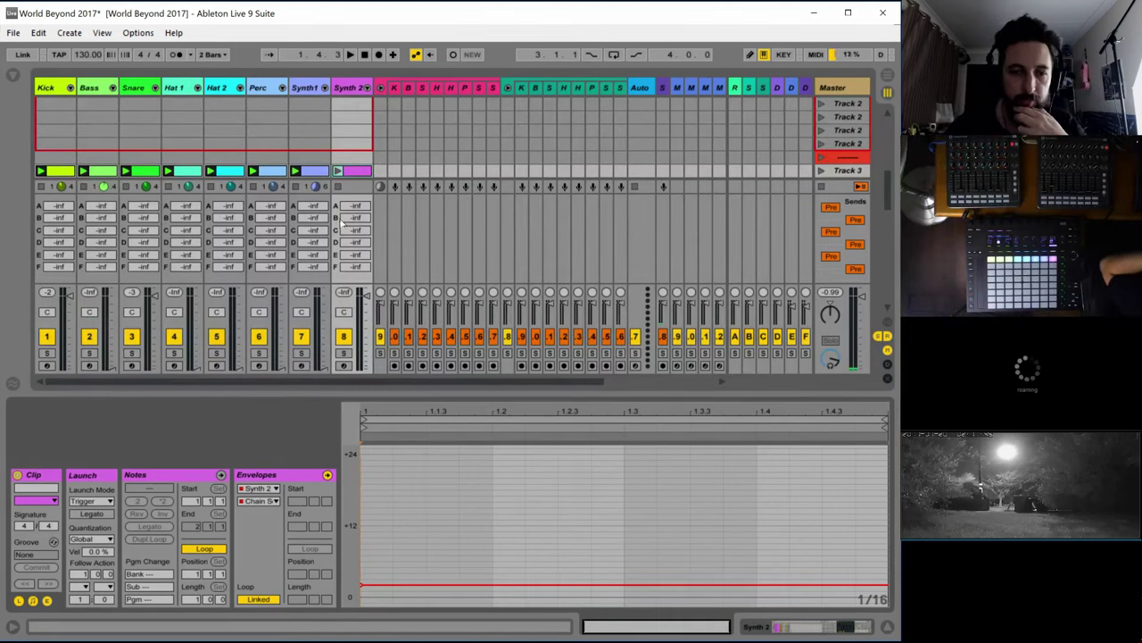
left_click(228, 490)
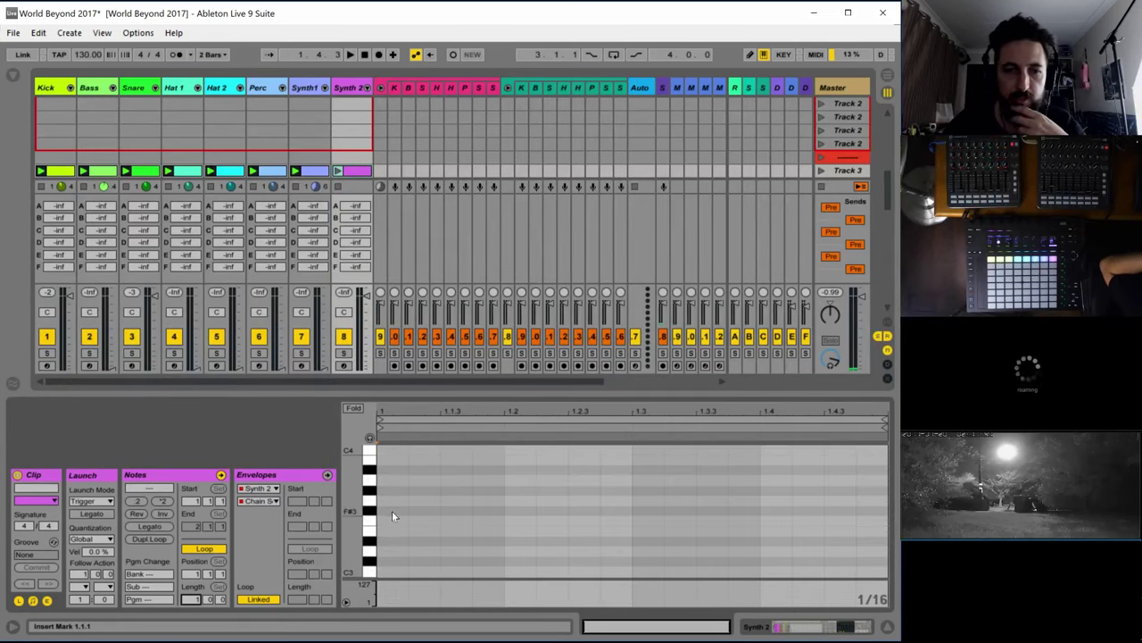
scroll(391, 518, "down", 3)
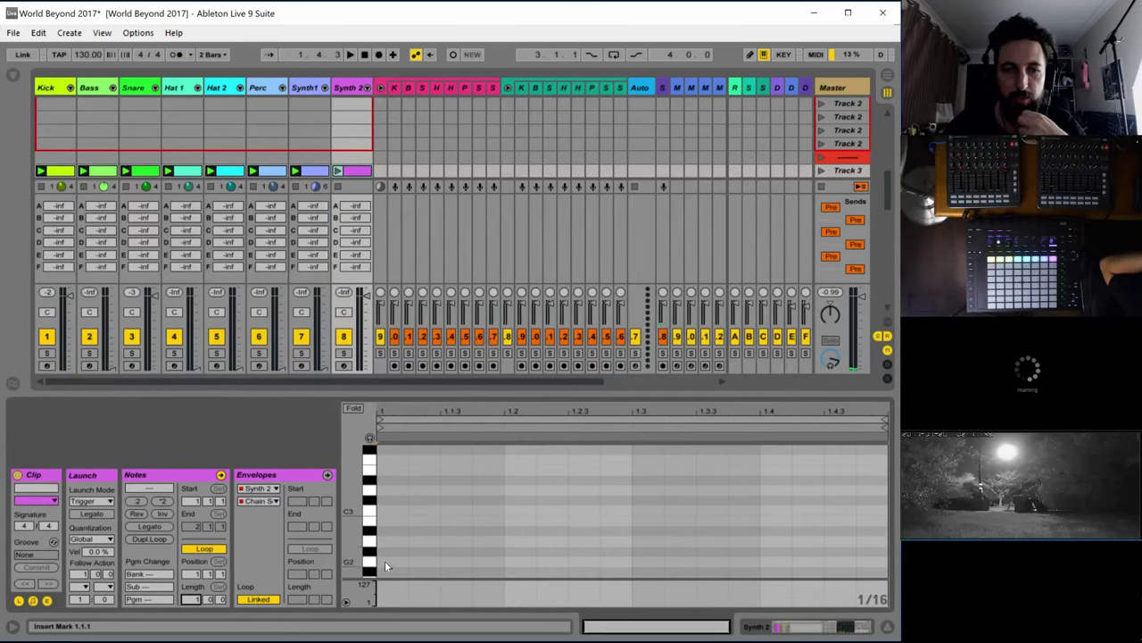
double_click(384, 561)
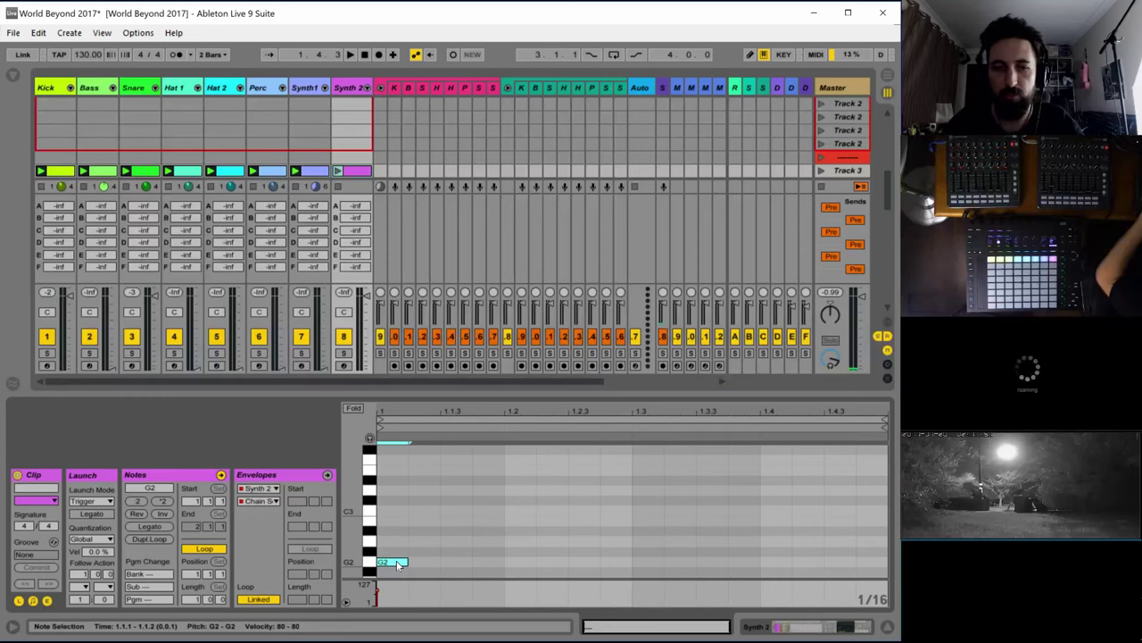
left_click_drag(397, 560, 879, 515)
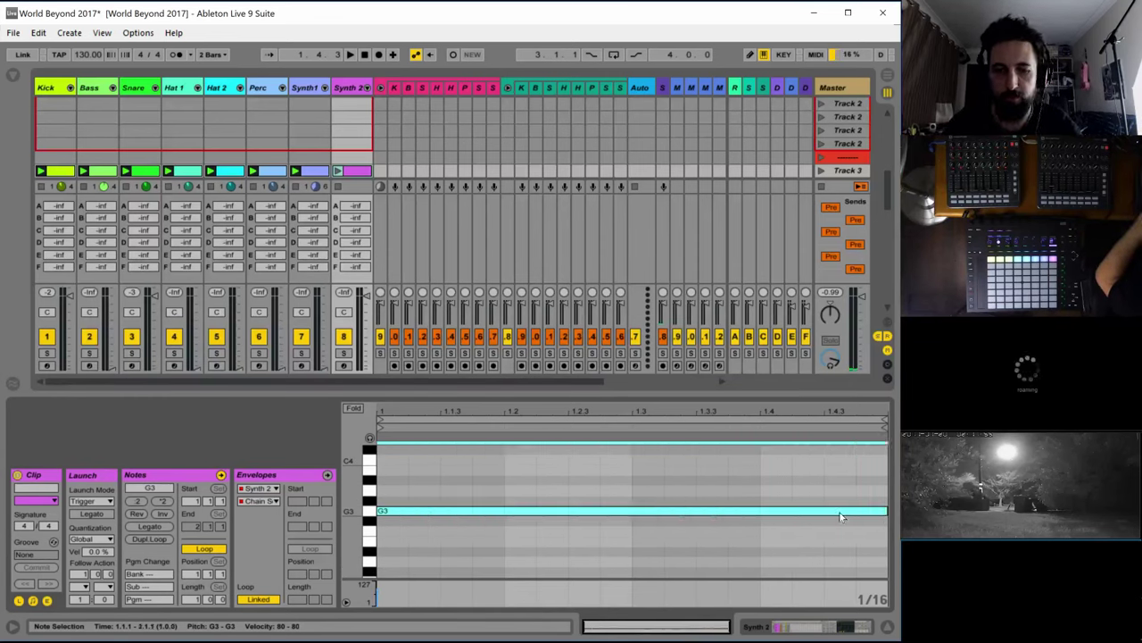
scroll(600, 505, "up", 1)
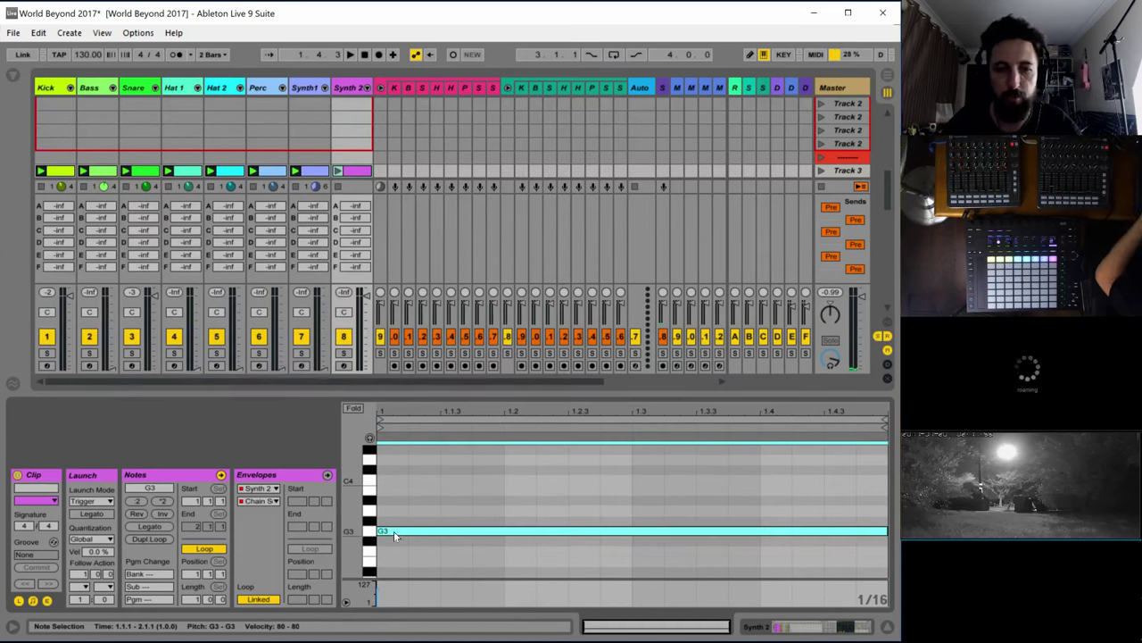
left_click_drag(393, 531, 383, 464, "ctrl")
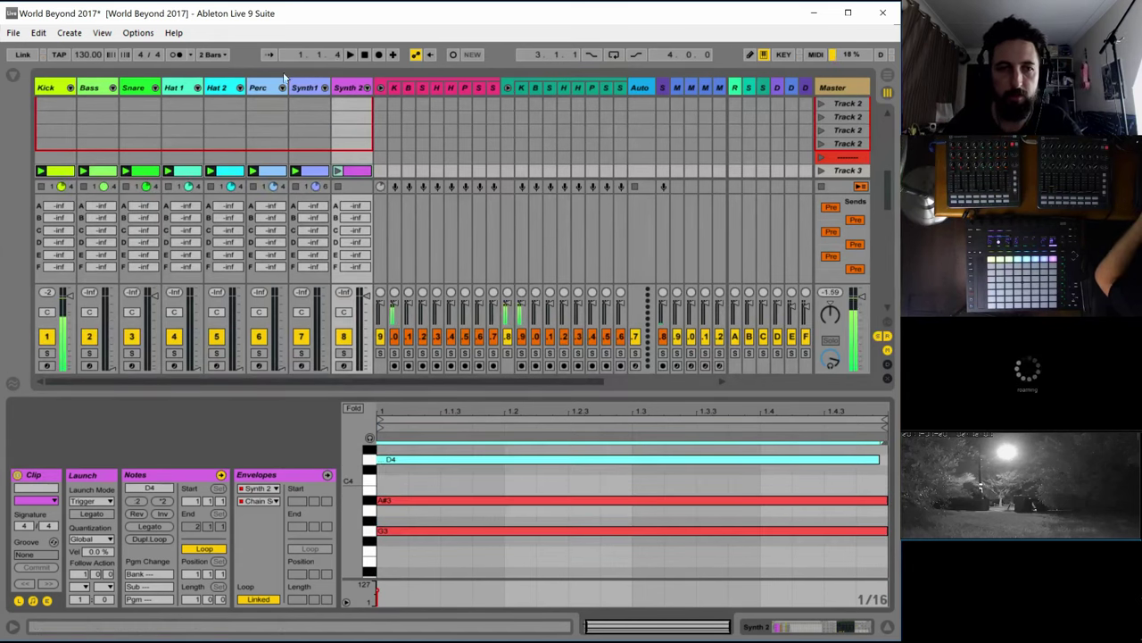
Raise Synth 2's track volume to -3.0 dB and launch its Track 3 clip
mouse_move(359, 304)
left_mouse_down()
mouse_move(365, 348)
mouse_move(362, 300)
left_mouse_up()
left_click(337, 172)
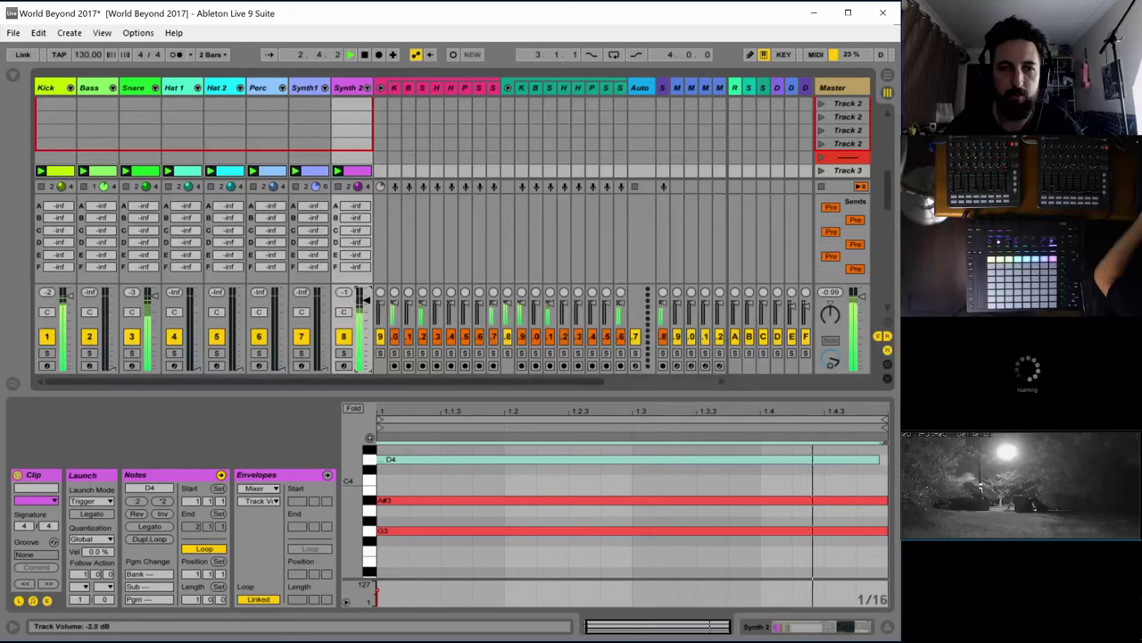
Add a one-bar F4 note on top of the chord, play it, and try the note at G4 and F#4
scroll(406, 496, "up", 1)
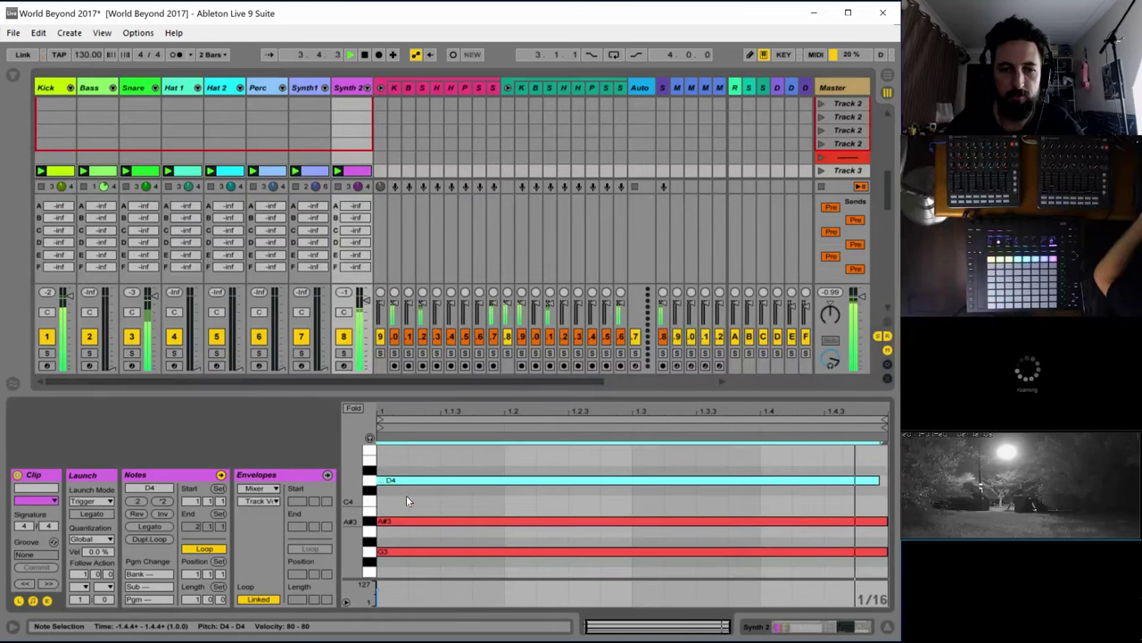
double_click(387, 466)
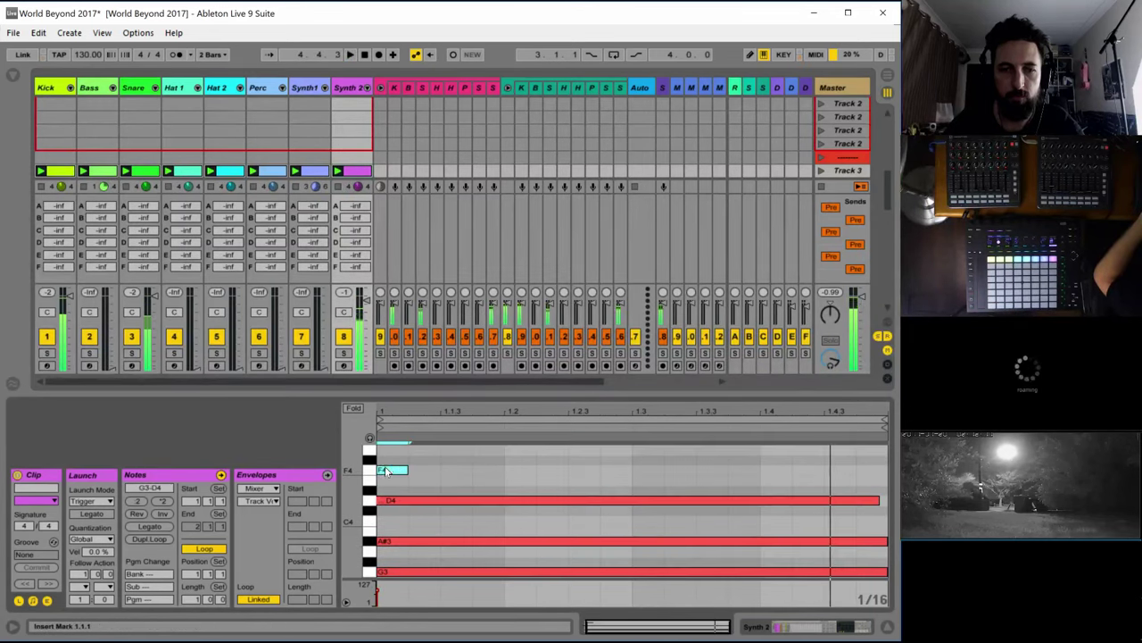
left_click_drag(406, 471, 883, 471)
key("space")
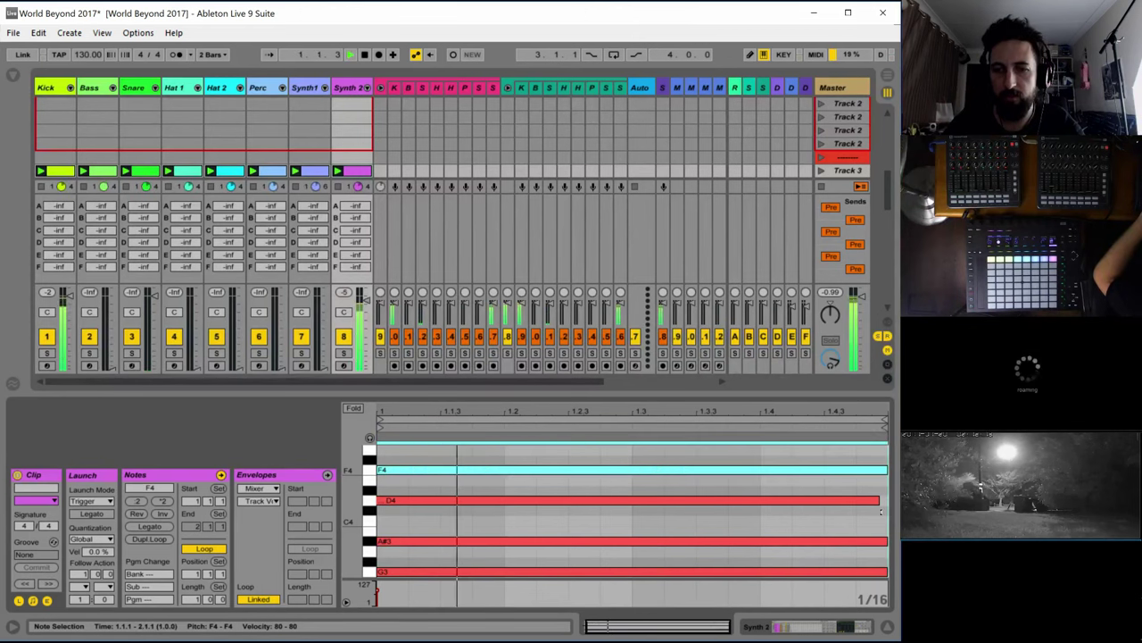
left_click_drag(436, 473, 418, 455)
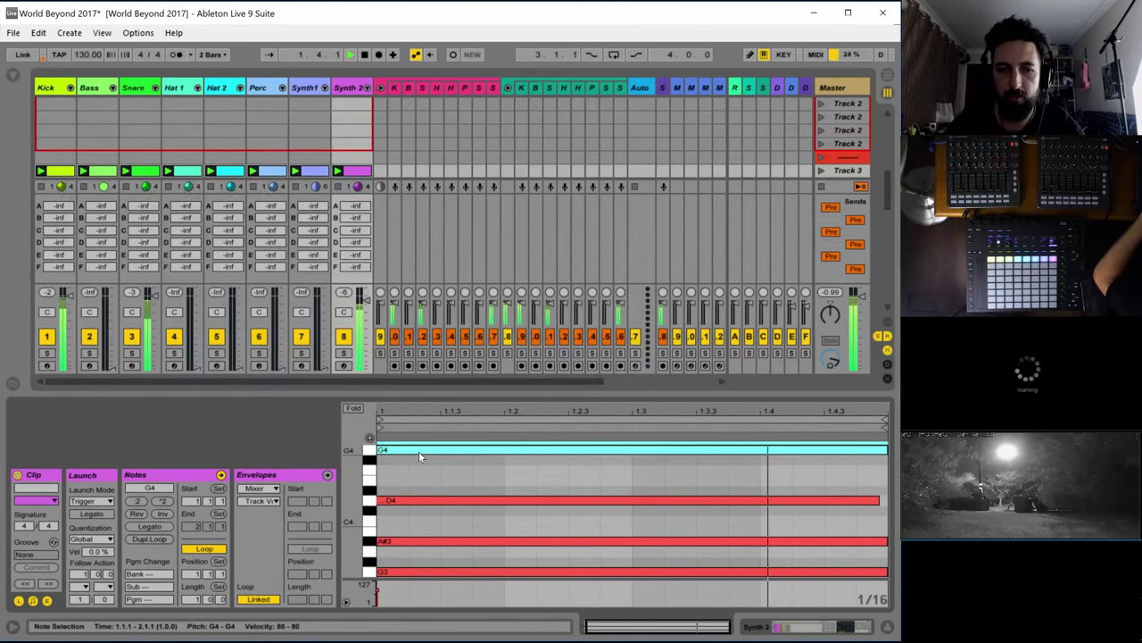
left_click_drag(419, 451, 422, 462)
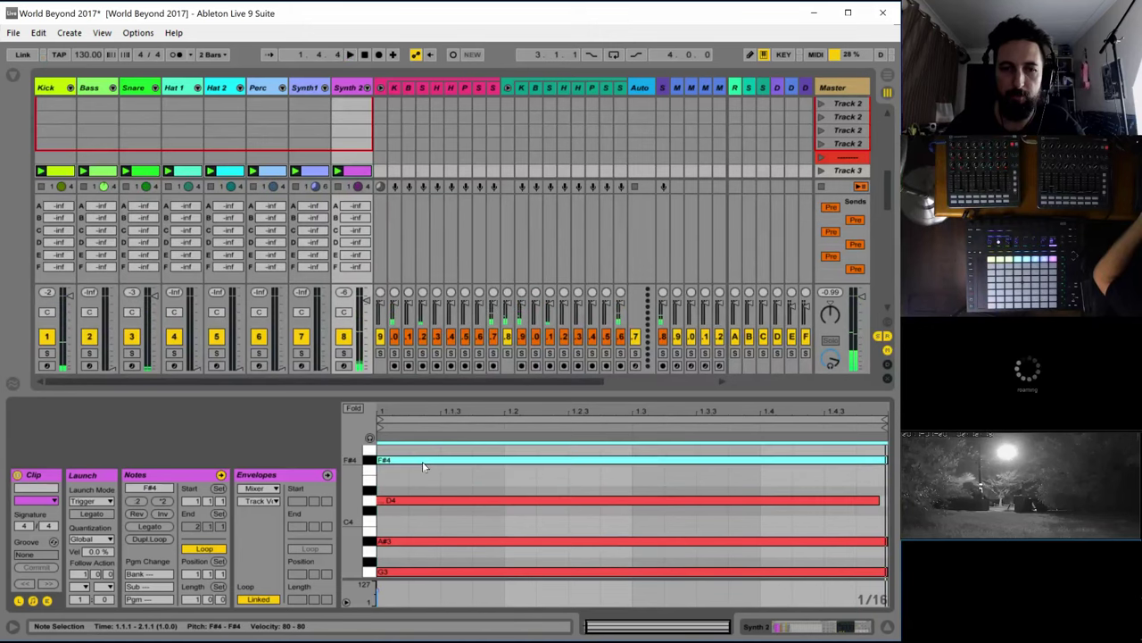
Try B3 in place of A#3, restore A#3, raise the top note to G4 and extend D4 to the bar's end
left_click_drag(411, 541, 406, 535)
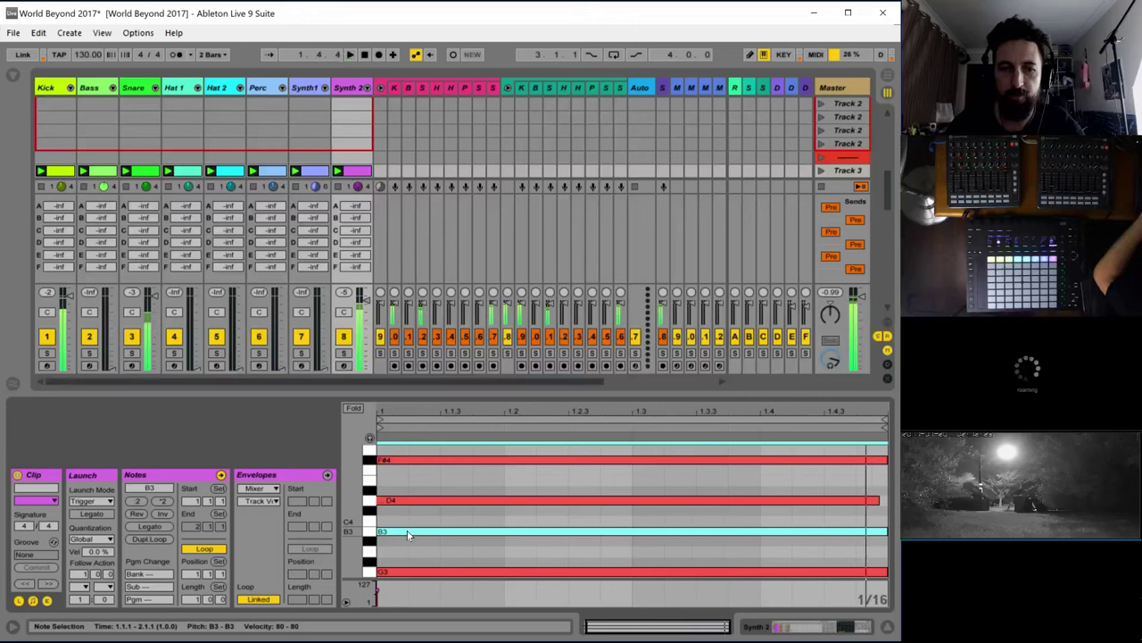
left_click_drag(407, 530, 408, 540)
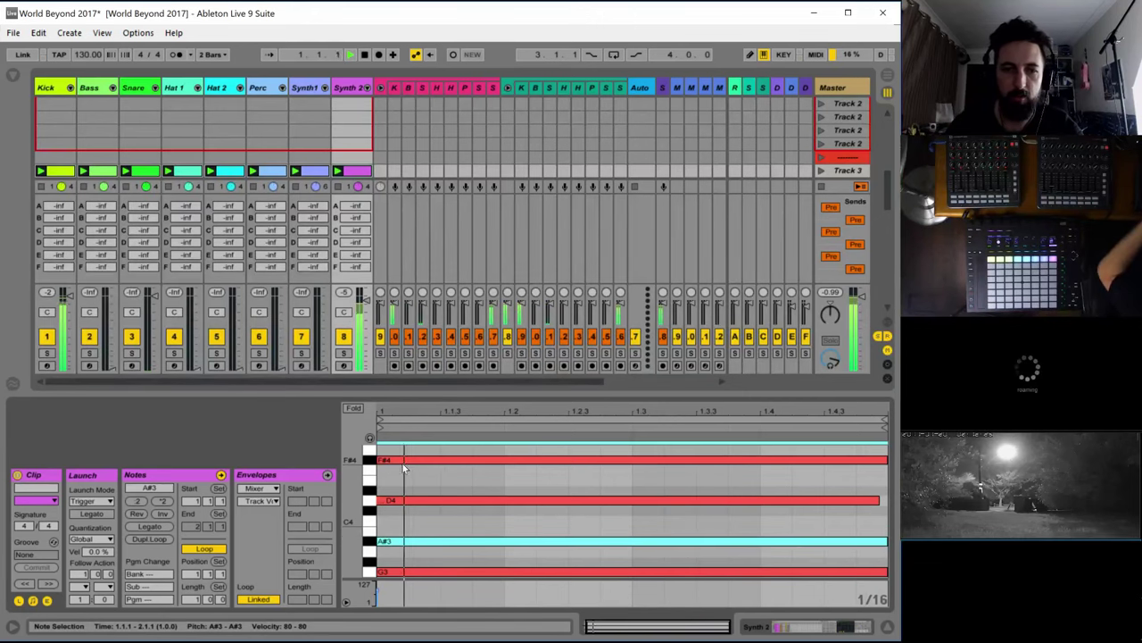
left_click(392, 459)
key("Up")
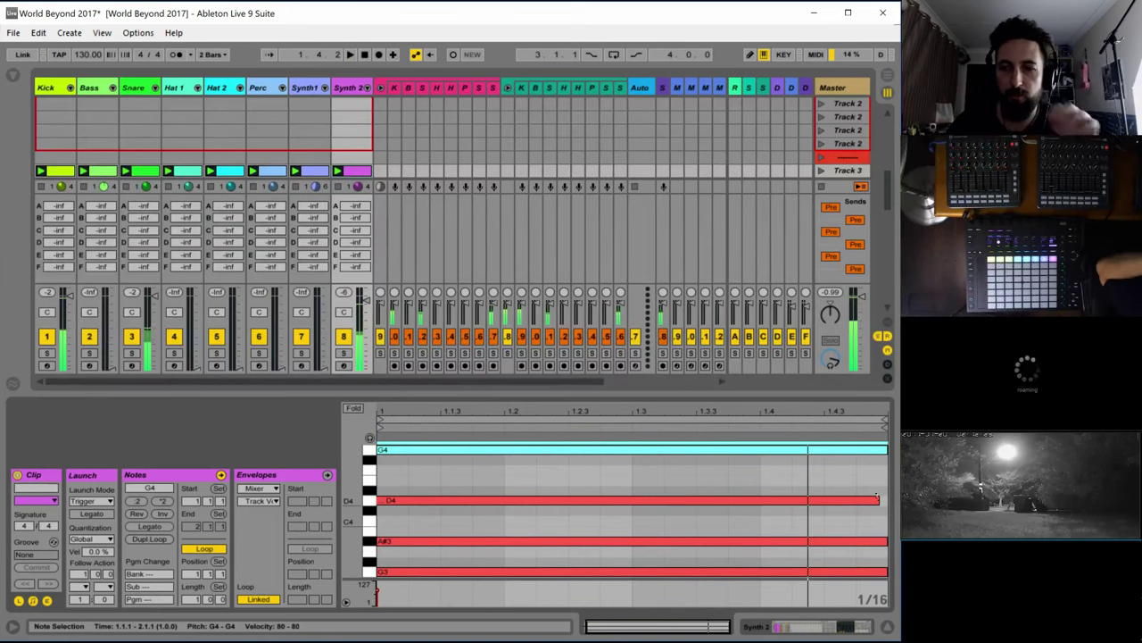
left_click_drag(878, 499, 882, 500)
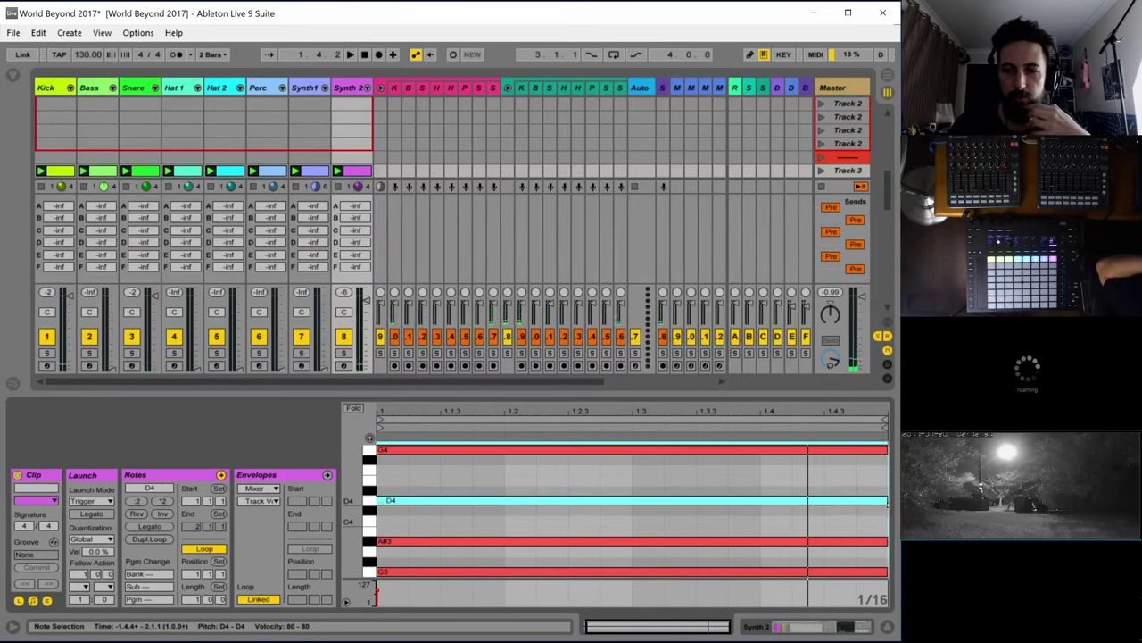
Set the Synth 2 clip's loop length to 16 bars and start playback
left_click(198, 603)
type("16")
key("Return")
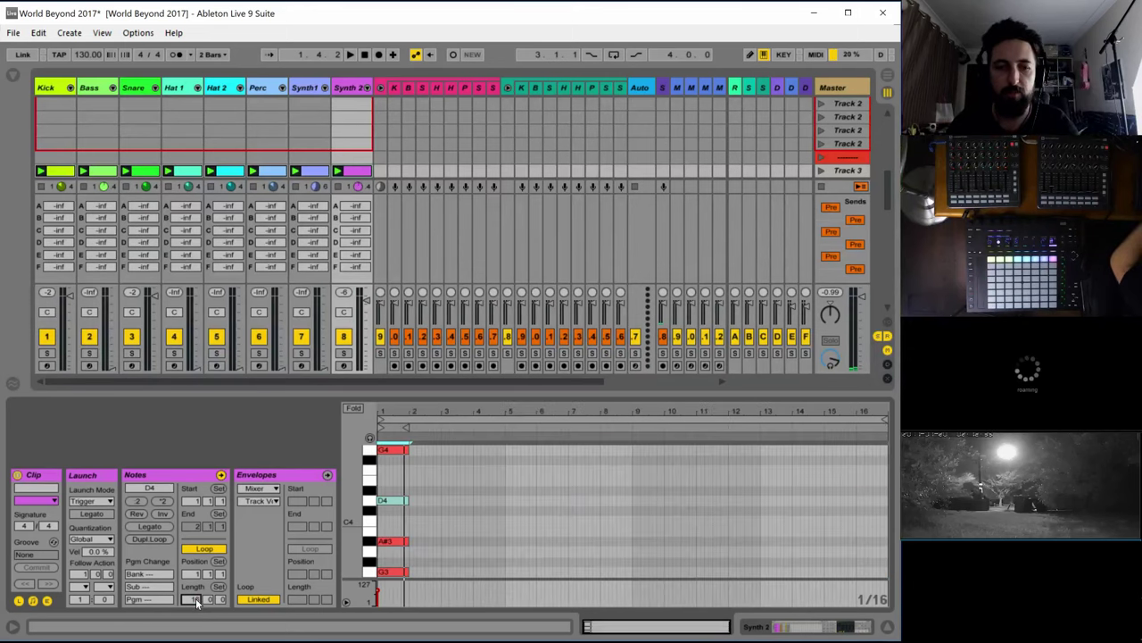
key("space")
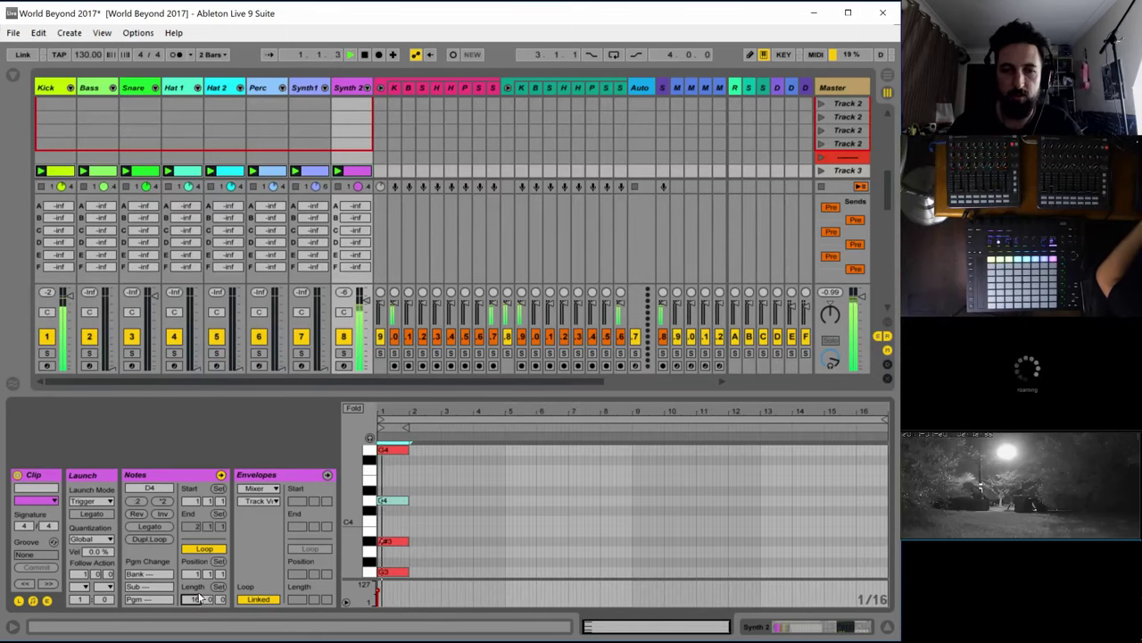
Stop playback, try duplicating the four-note chord across the following bars, and undo the copies
left_click(425, 553)
key("space")
left_click_drag(416, 575, 411, 473)
left_click(407, 469)
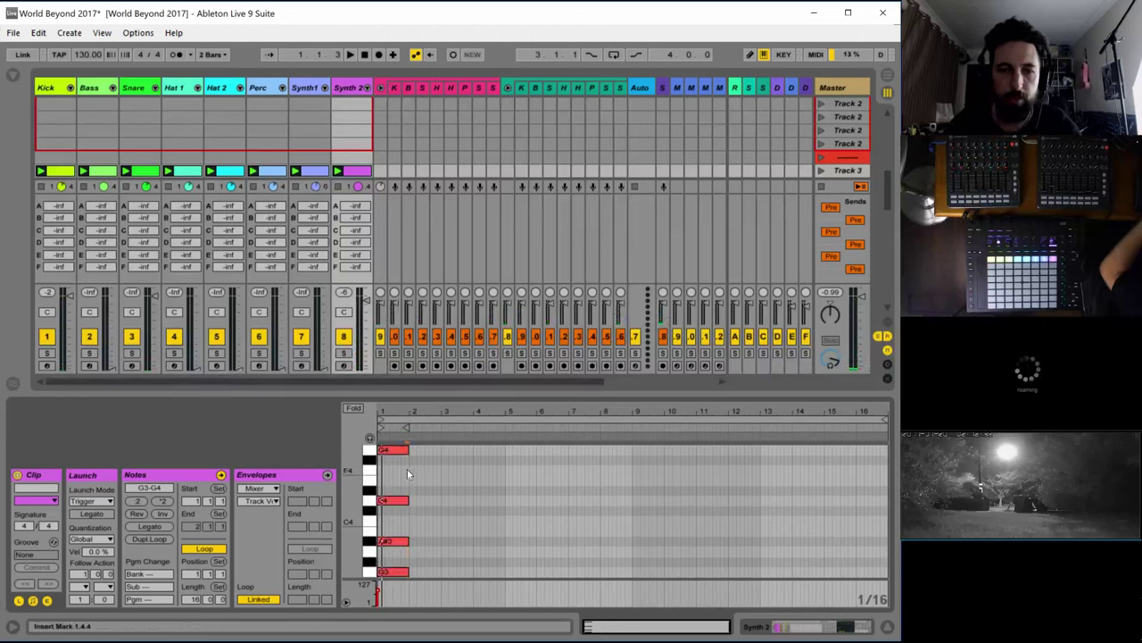
scroll(409, 562, "down", 1)
scroll(401, 557, "down", 2)
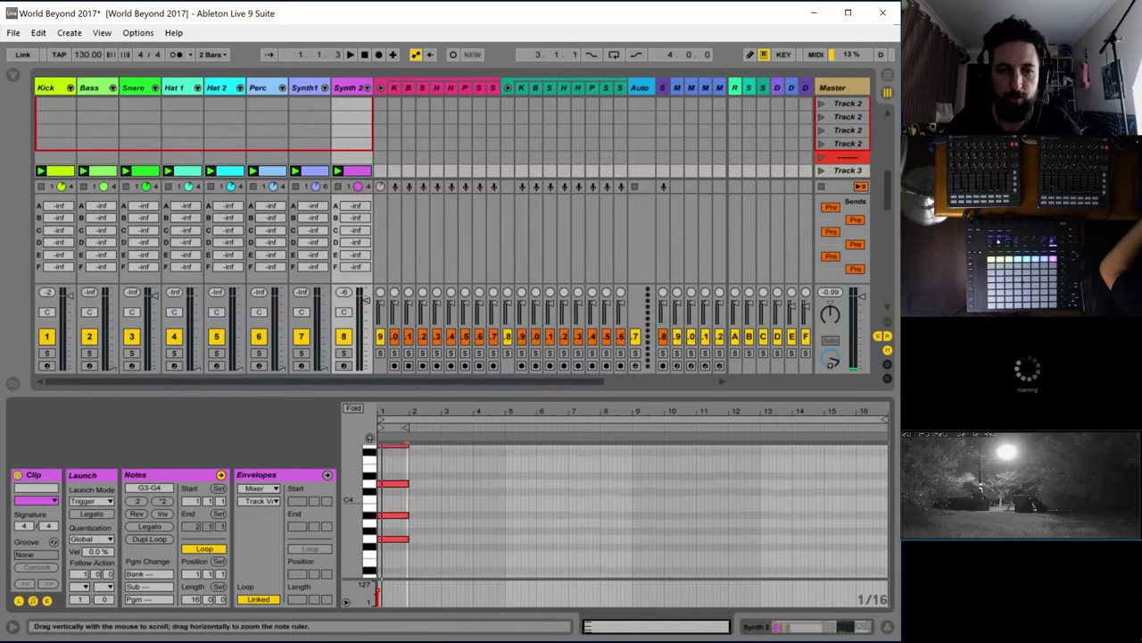
left_click_drag(406, 572, 370, 450)
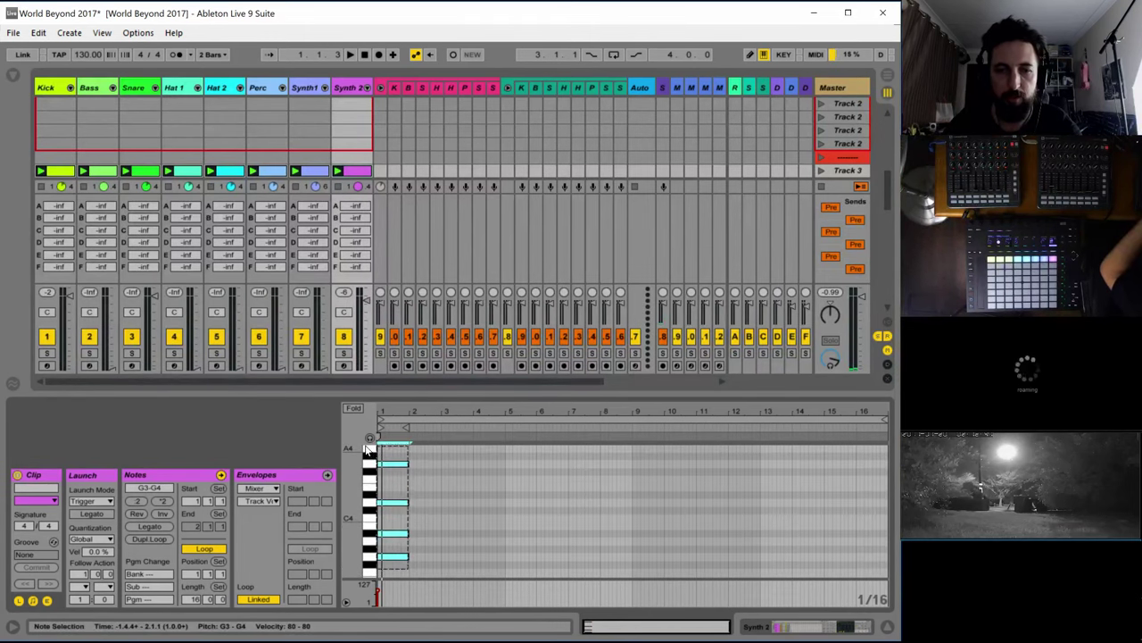
key("ctrl+d")
key("ctrl+d")
key("ctrl+d")
key("ctrl+d")
key("ctrl+d")
key("ctrl+d")
key("ctrl+z")
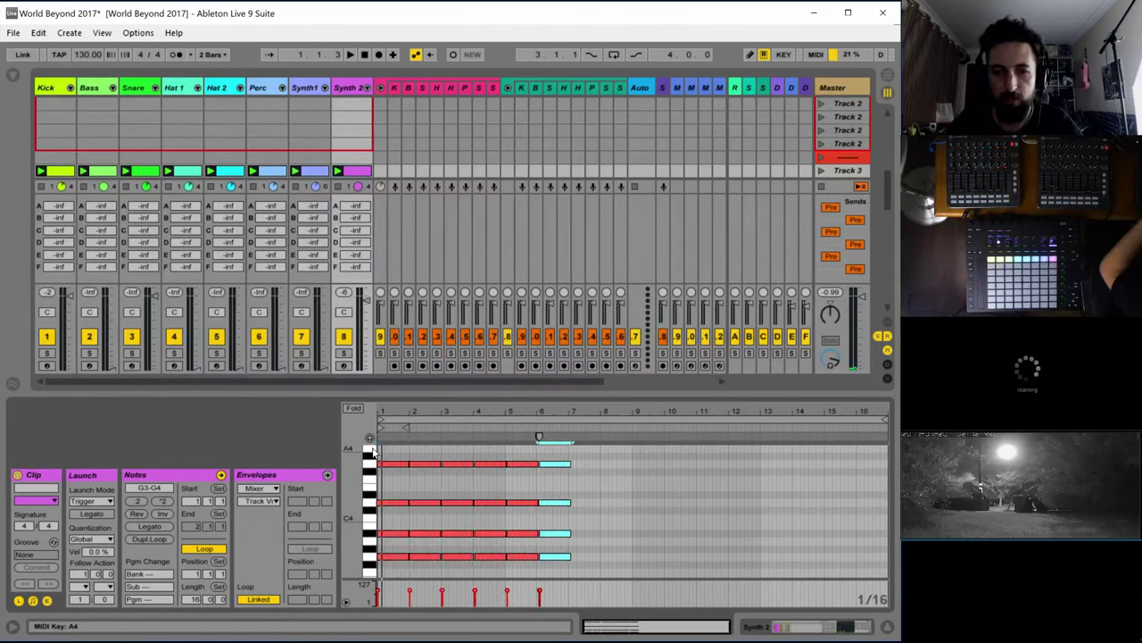
key("ctrl+z")
key("ctrl+z")
key("ctrl+z")
key("ctrl+z")
key("ctrl+z")
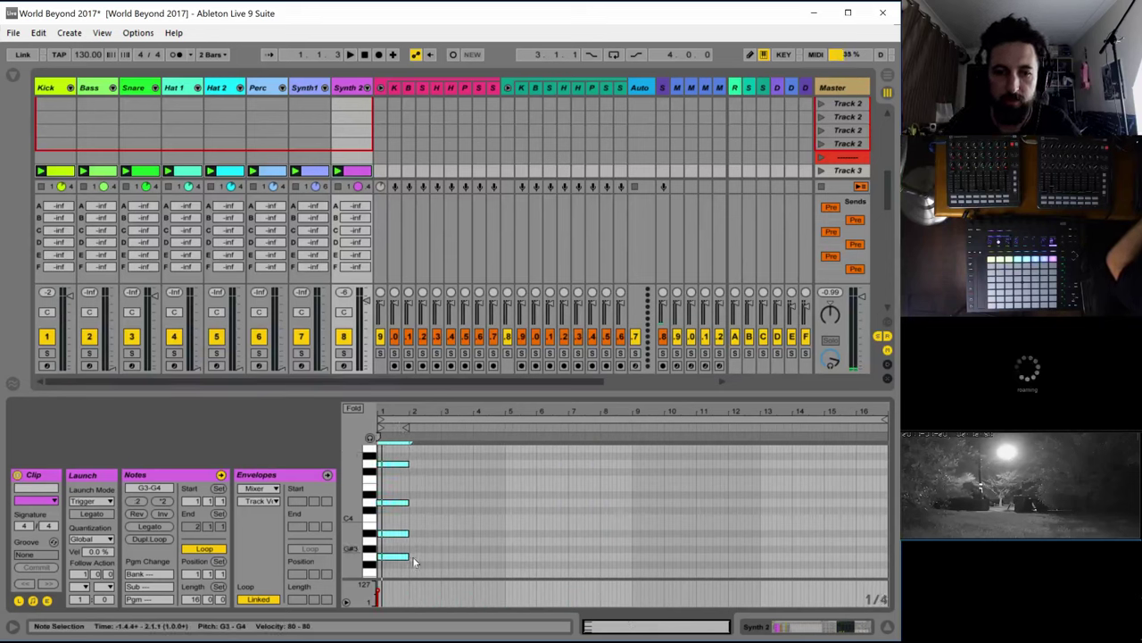
Reselect the chord with the grid at 1/1, try duplicating it across the bars again, and undo those copies
left_click_drag(410, 571, 365, 447)
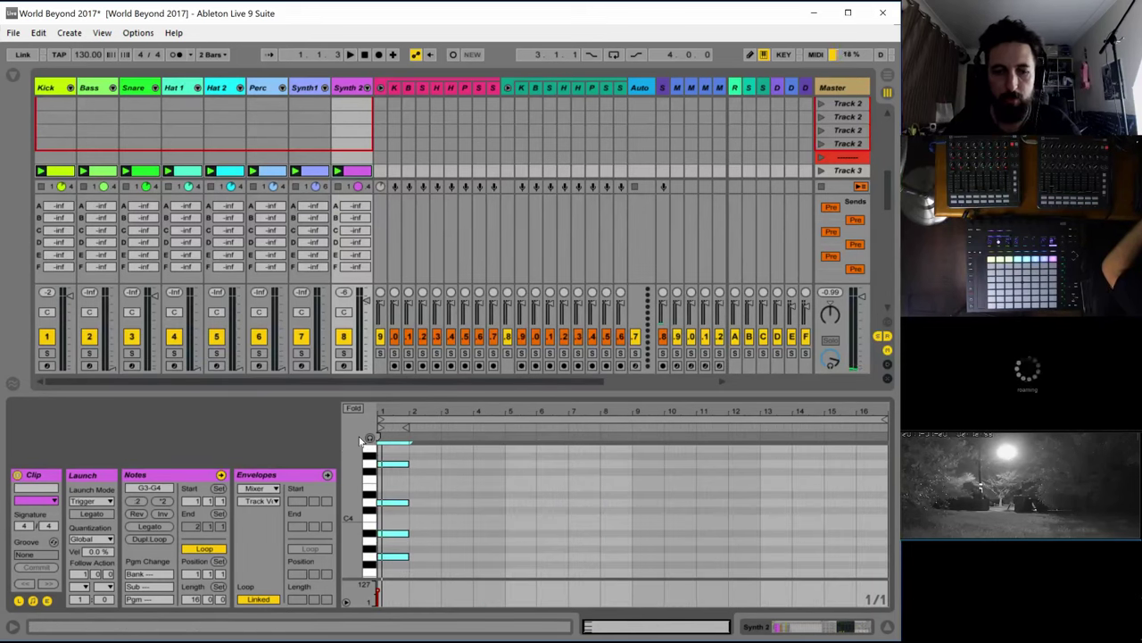
key("ctrl+d")
key("ctrl+d")
key("ctrl+d")
key("ctrl+d")
key("ctrl+d")
key("ctrl+d")
key("ctrl+d")
key("ctrl+z")
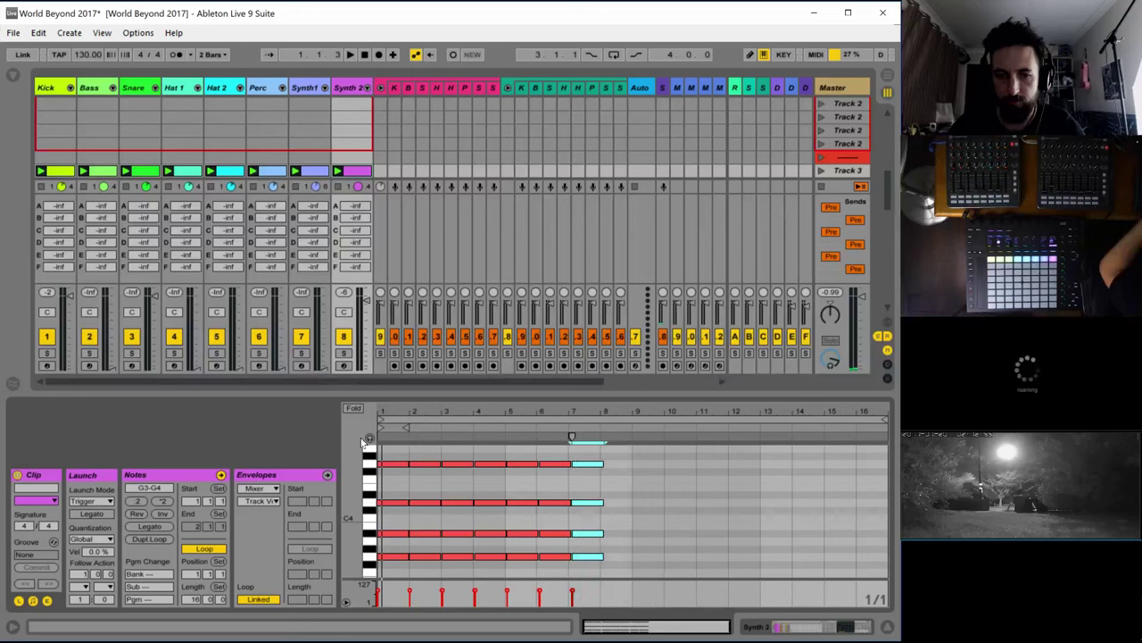
key("ctrl+z")
key("ctrl+z")
key("ctrl+z")
key("ctrl+z")
key("ctrl+z")
key("ctrl+z")
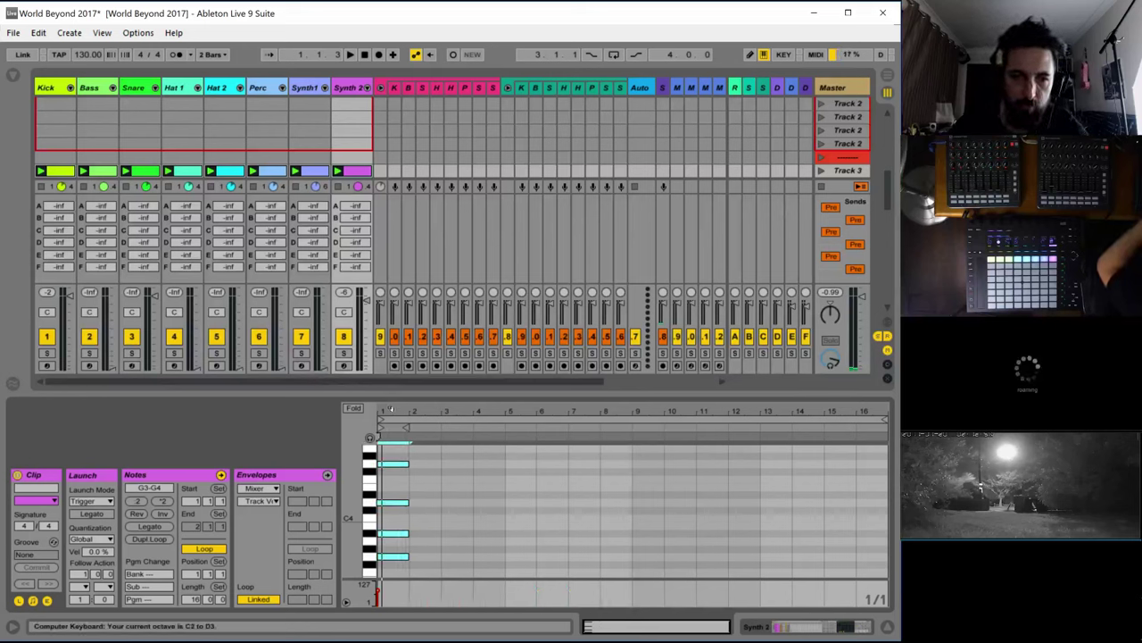
Inspect the chord's note ends at bar 2 and try shortening all four notes to end before the bar line
left_click_drag(396, 412, 396, 518)
left_click(736, 511)
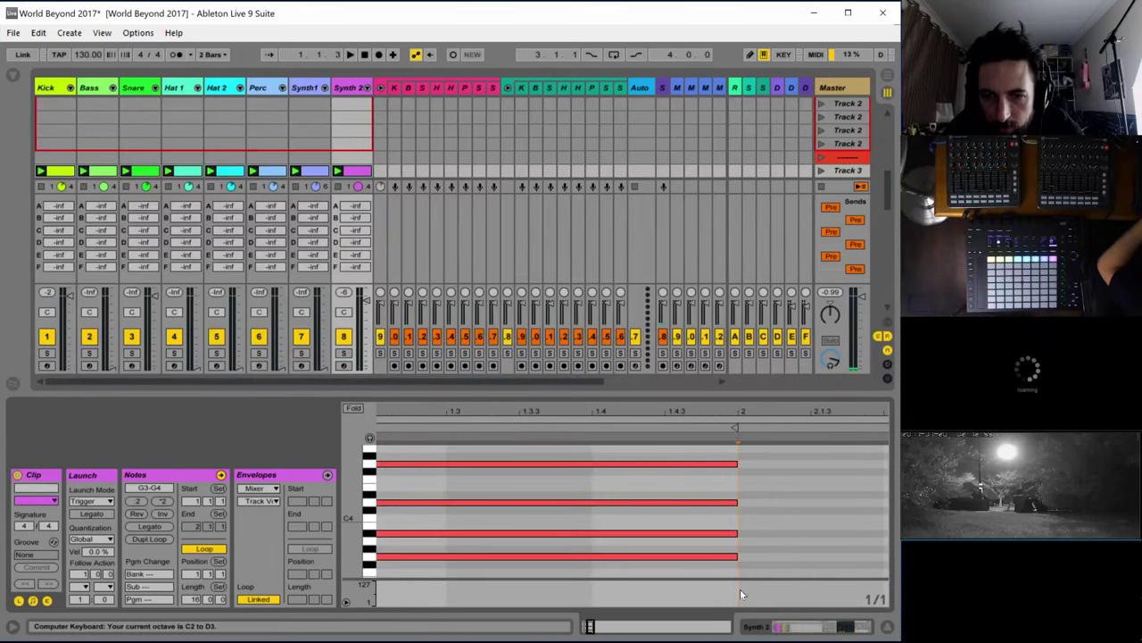
left_click_drag(731, 575, 721, 463)
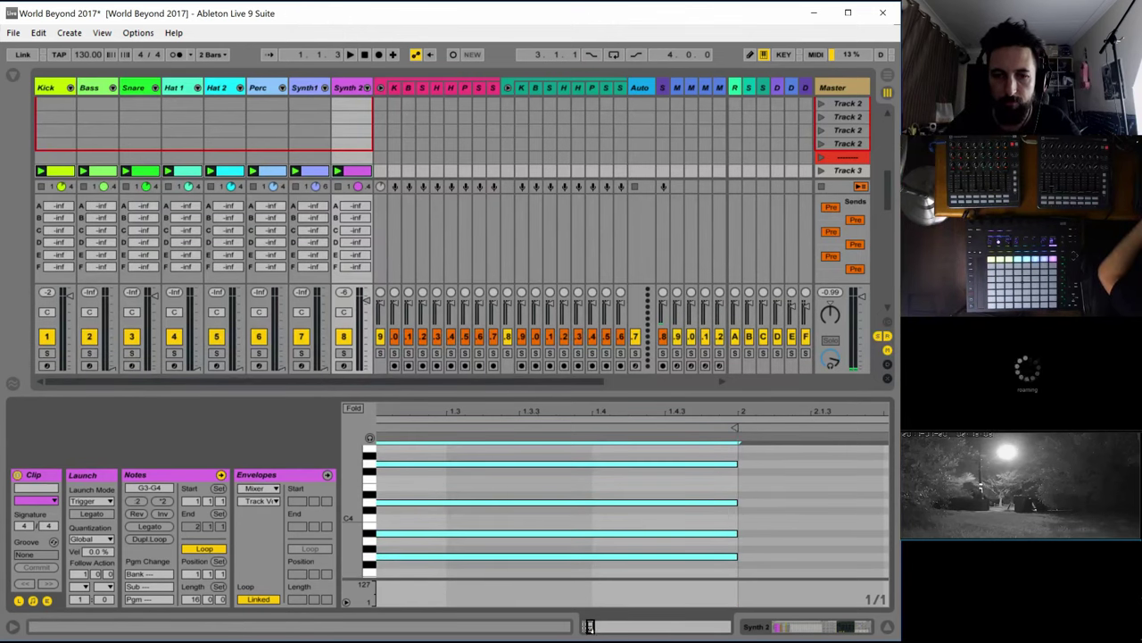
left_click_drag(590, 626, 617, 627)
left_click(566, 524)
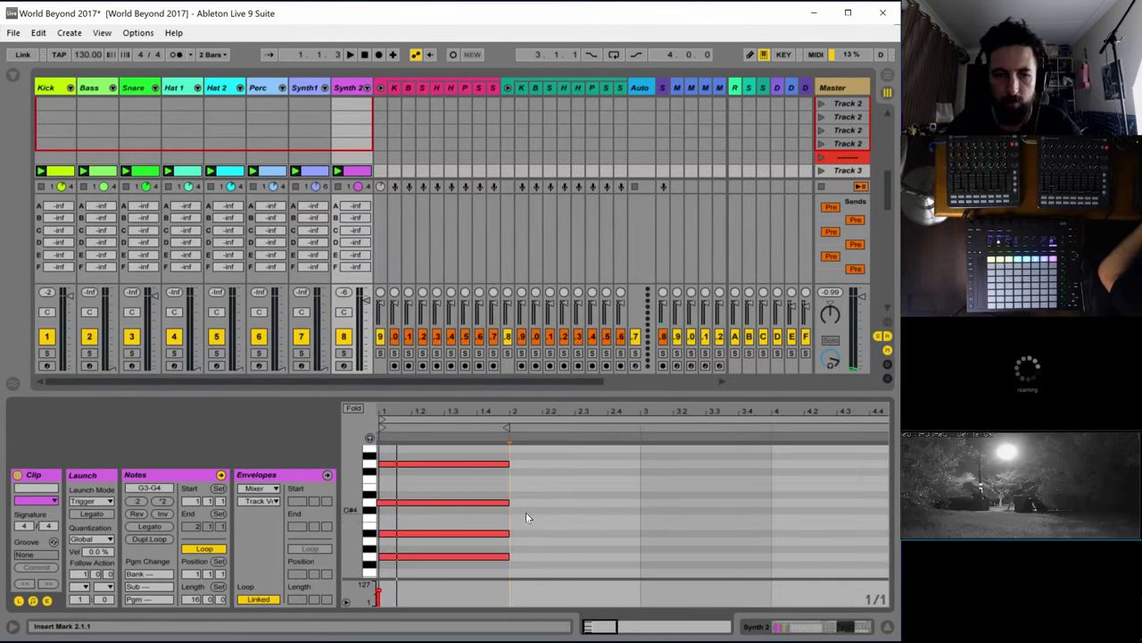
key("ctrl+a")
mouse_move(507, 502)
left_mouse_down()
mouse_move(476, 502)
mouse_move(498, 502)
left_mouse_up()
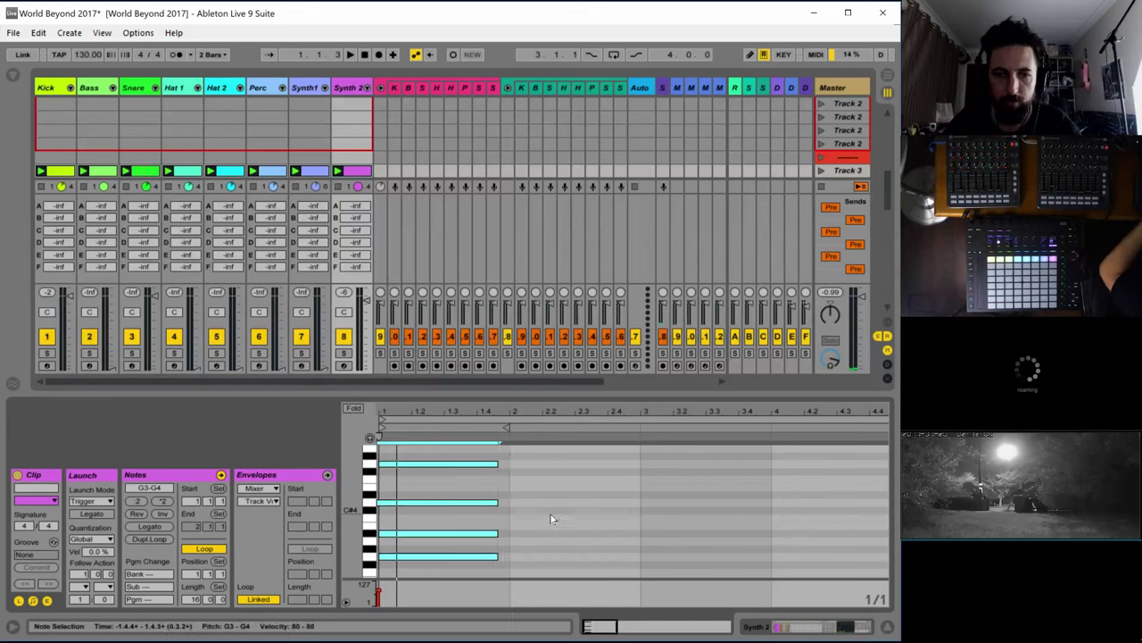
Delete the chord's notes, redraw them as one-bar G3, A#3, D4 and G4 notes starting at bar 1, and play the clip
left_click_drag(534, 542, 453, 466)
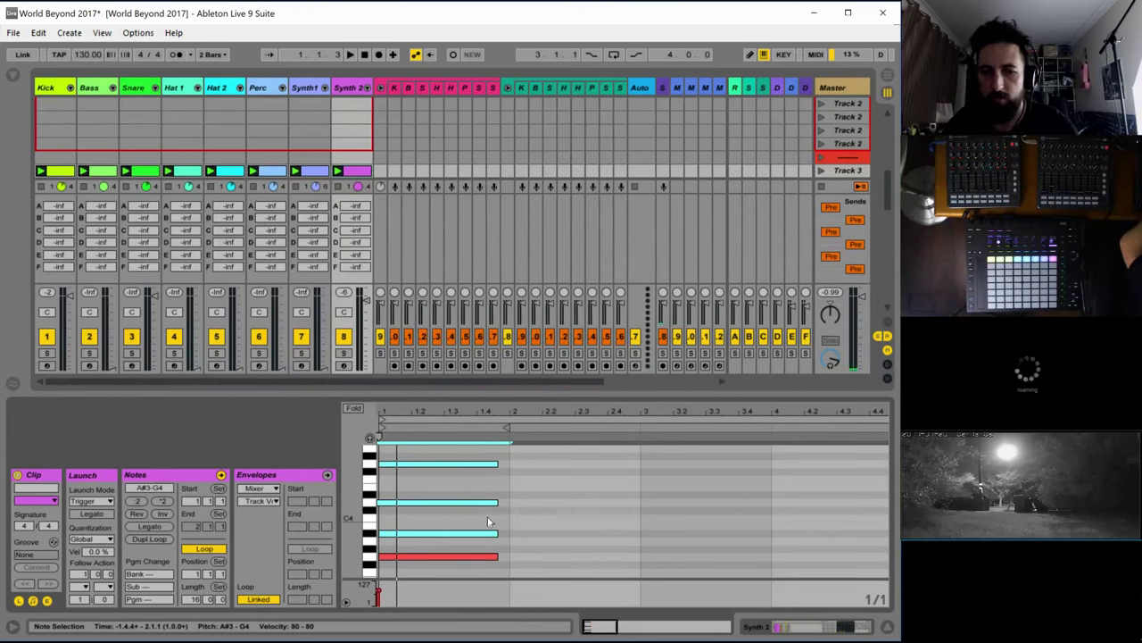
key("Delete")
double_click(391, 558)
double_click(394, 558)
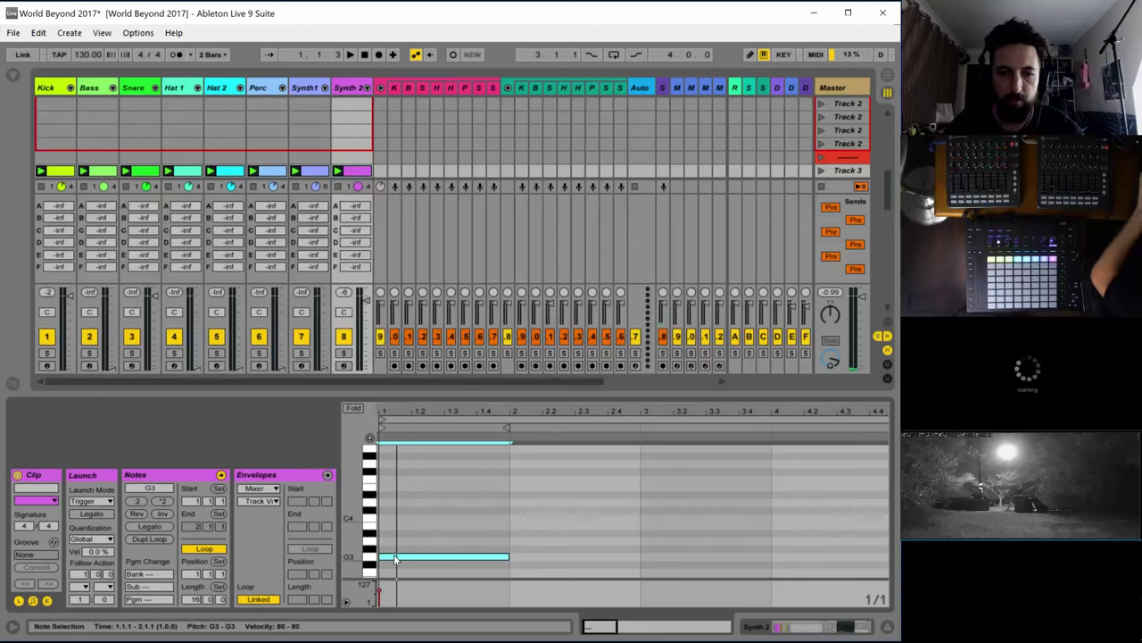
left_click_drag(395, 557, 406, 469, "ctrl")
key("space")
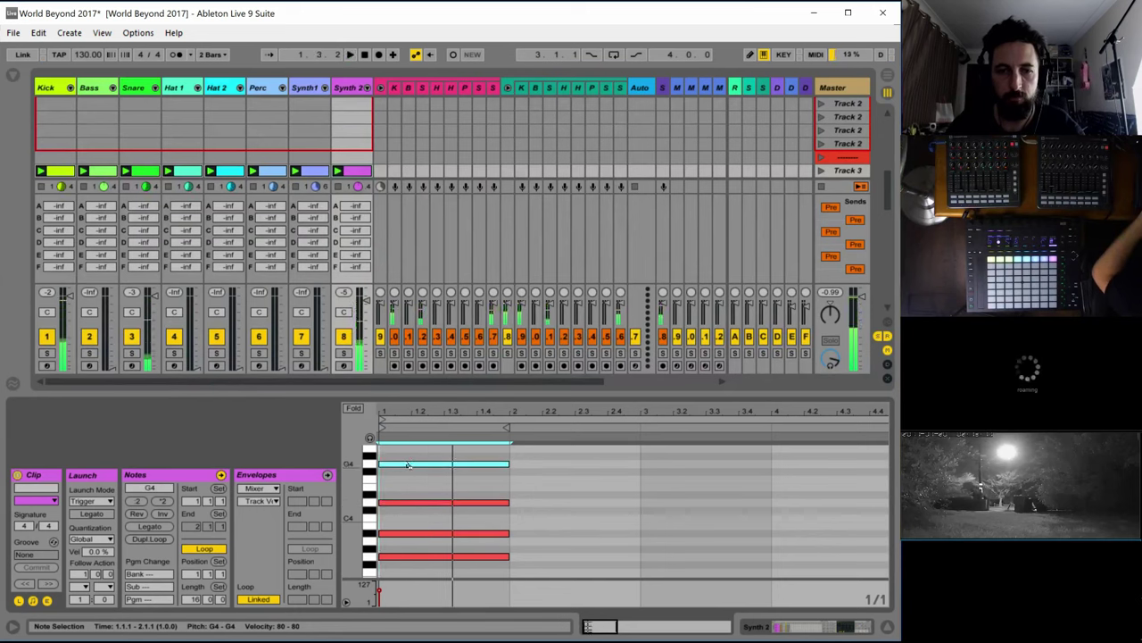
Stop playback, duplicate the bar 1 chord into bar 2 and lower the copy's top note to F4
key("space")
left_click_drag(470, 571, 449, 442)
key("ctrl+d")
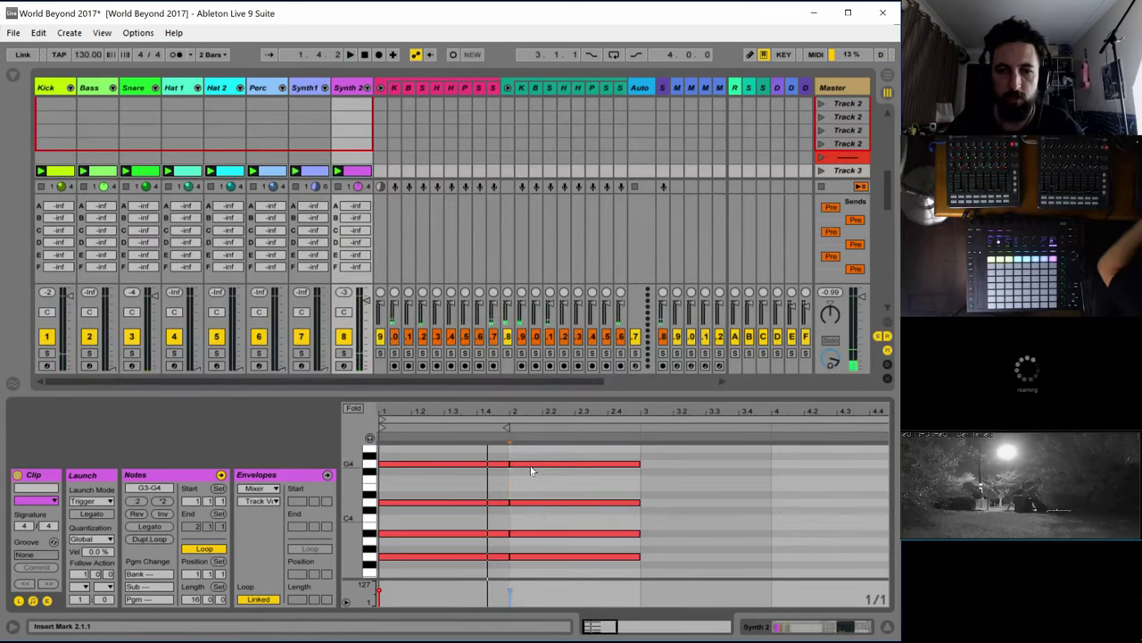
left_click_drag(531, 465, 536, 480)
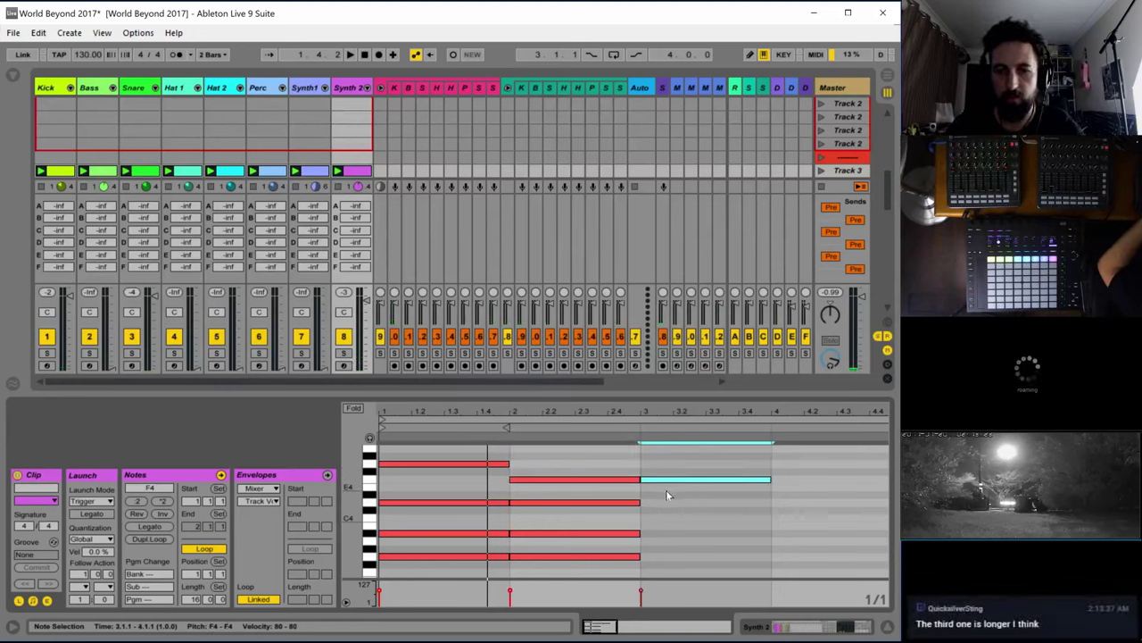
Duplicate the bar 2 chord into bar 3 and raise the copy's top note to G#4
left_click_drag(586, 454, 565, 563)
key("ctrl+d")
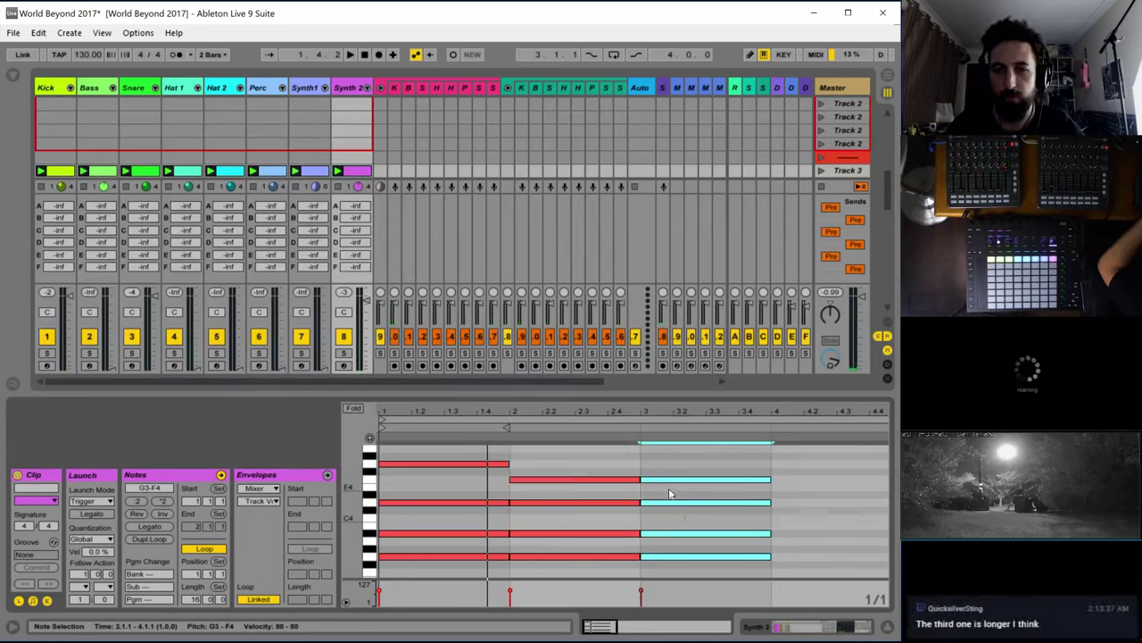
left_click(668, 485)
left_click_drag(668, 482, 669, 457)
Duplicate the full bar 3 chord into bar 4 and lower the copy's top note to G4
key("ctrl+d")
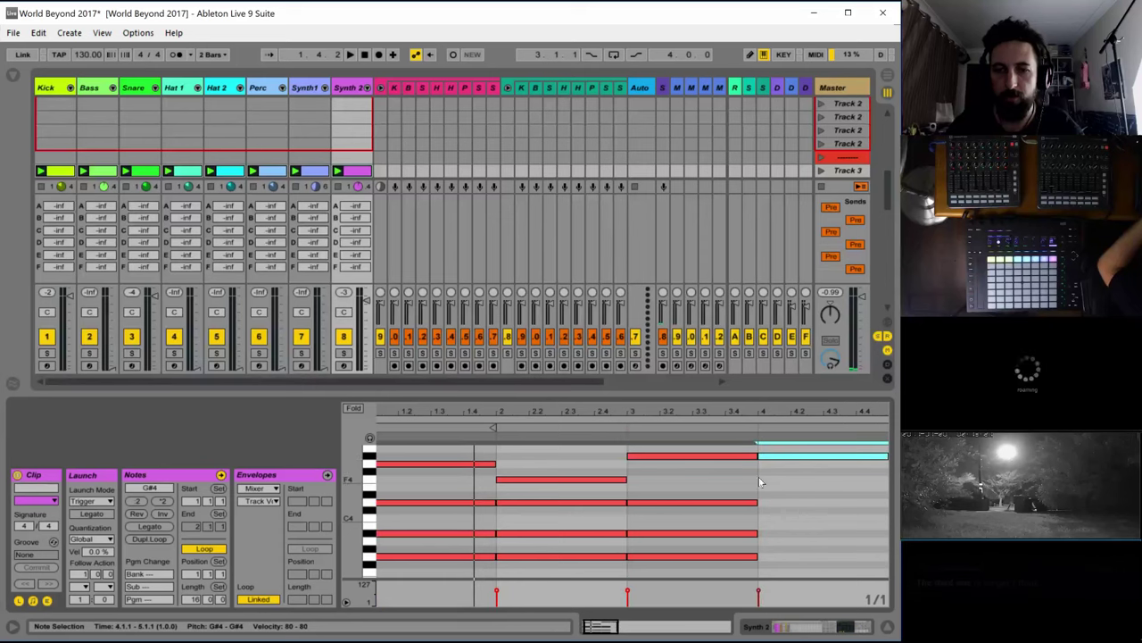
key("ctrl+z")
left_click_drag(651, 562, 664, 459)
key("ctrl+d")
left_click(801, 471)
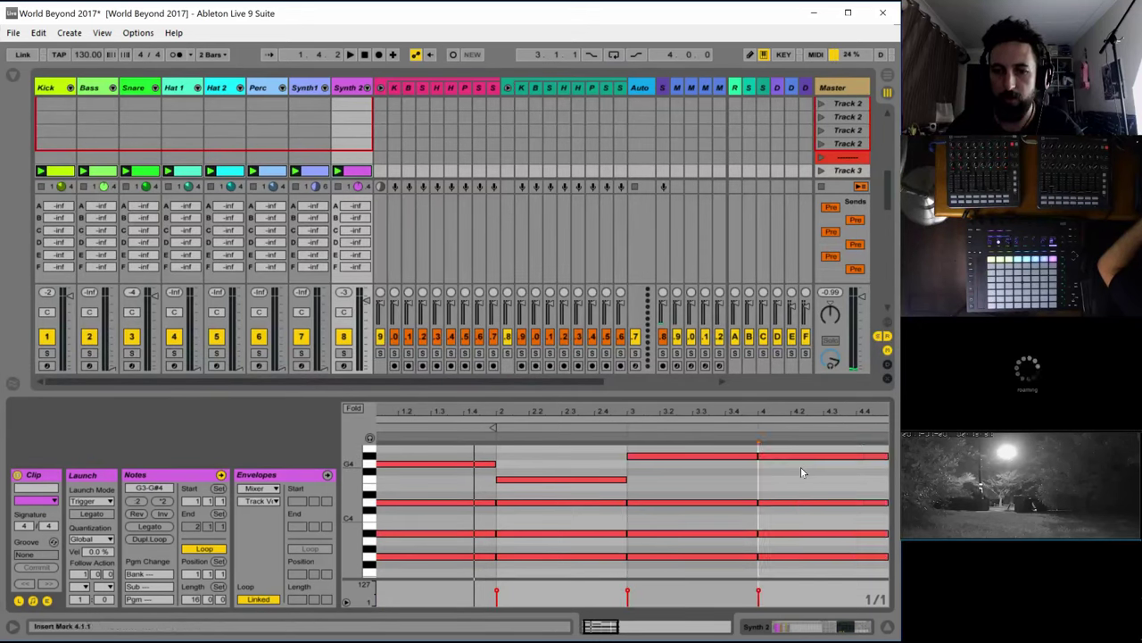
left_click(776, 461)
Play the four-chord clip and try higher pitches for the bar 3 chord's top note, settling on C5
key("space")
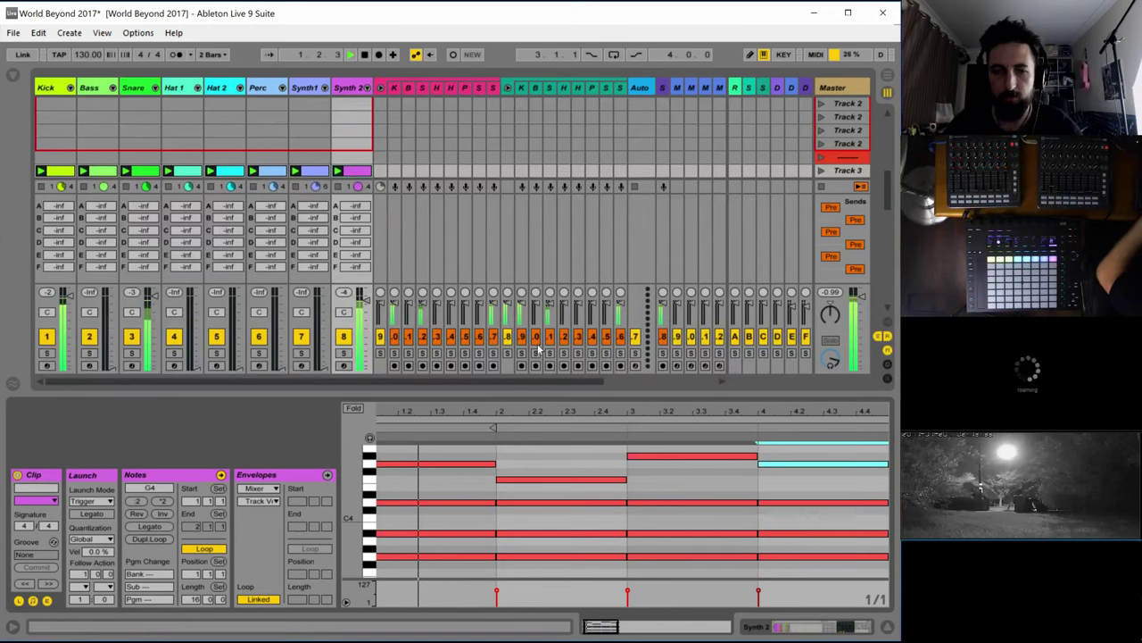
left_click_drag(611, 625, 467, 613)
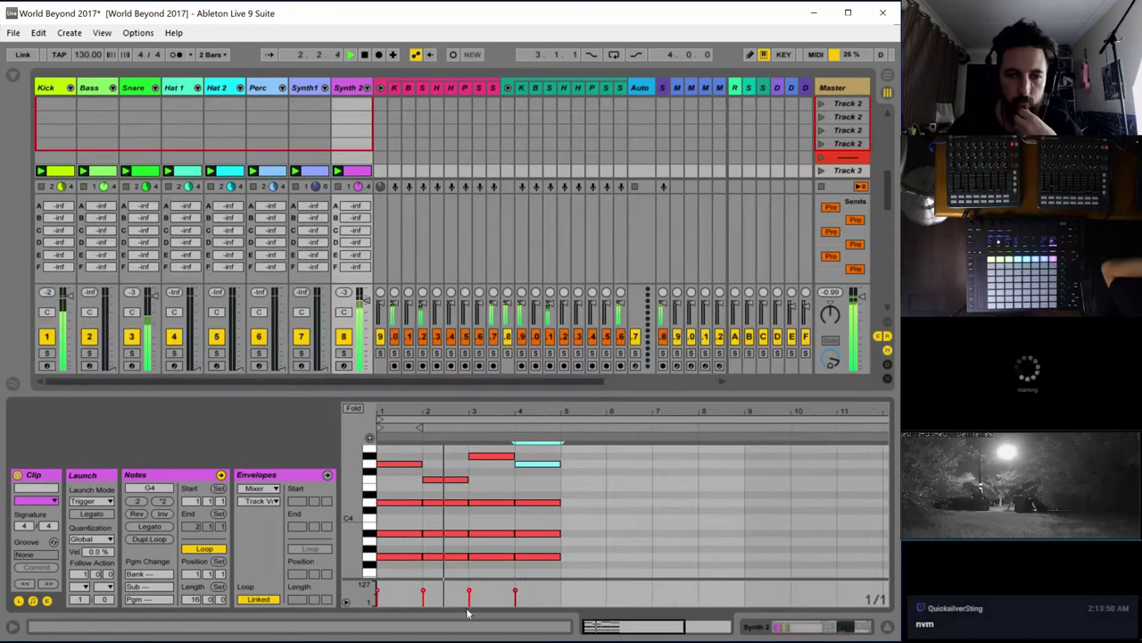
scroll(500, 491, "up", 2)
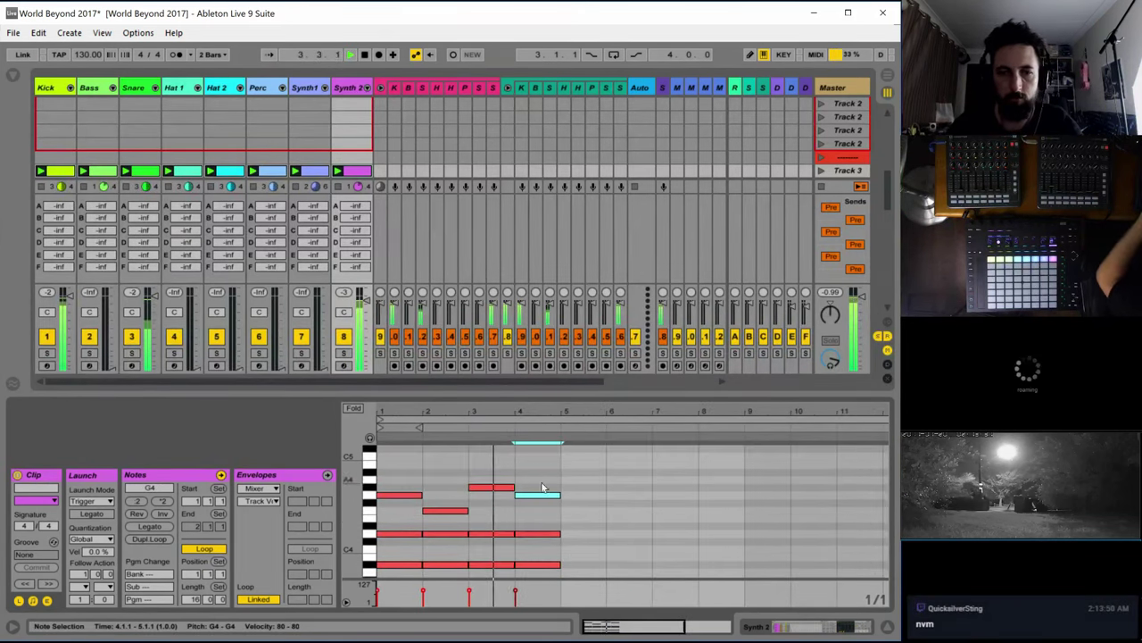
left_click_drag(490, 493, 486, 477)
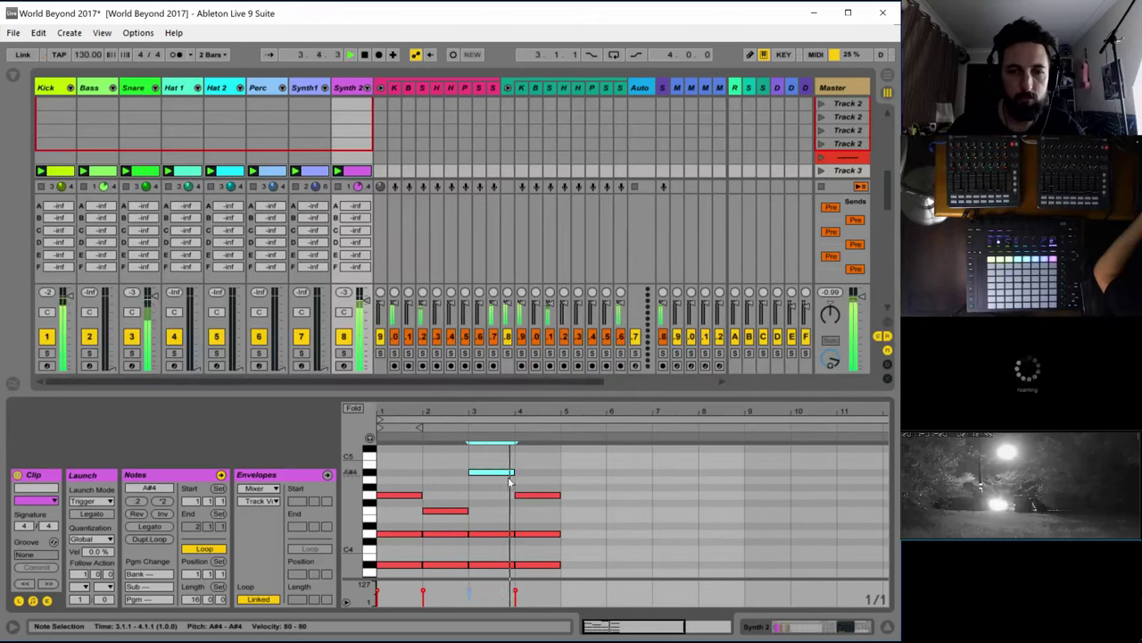
left_click_drag(495, 479, 489, 484)
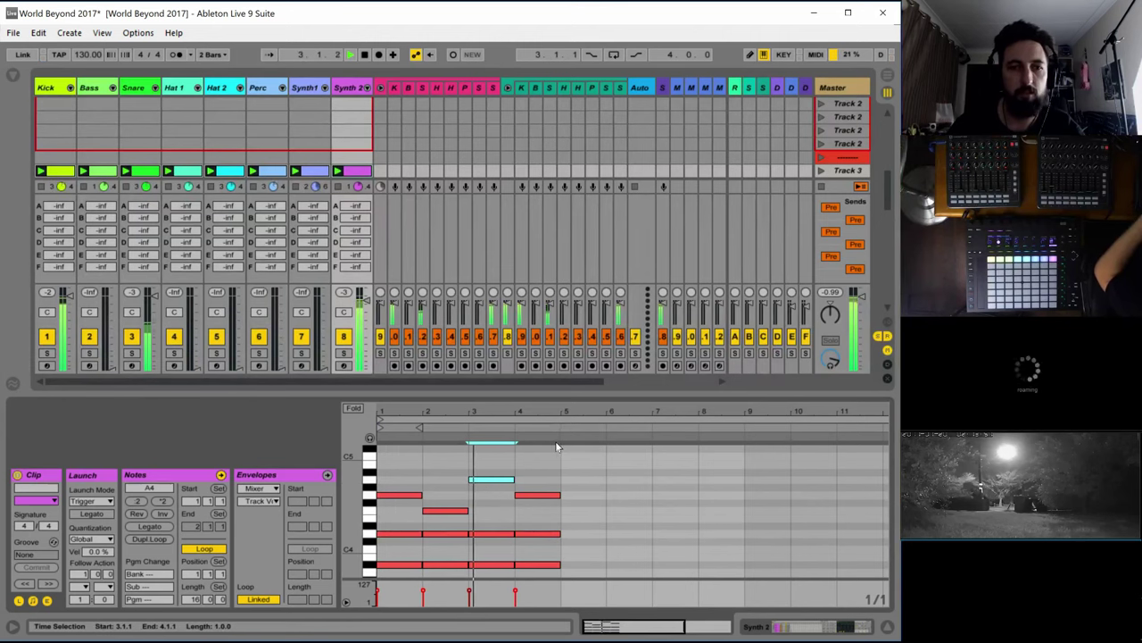
left_click(492, 489)
left_click_drag(484, 482, 487, 462)
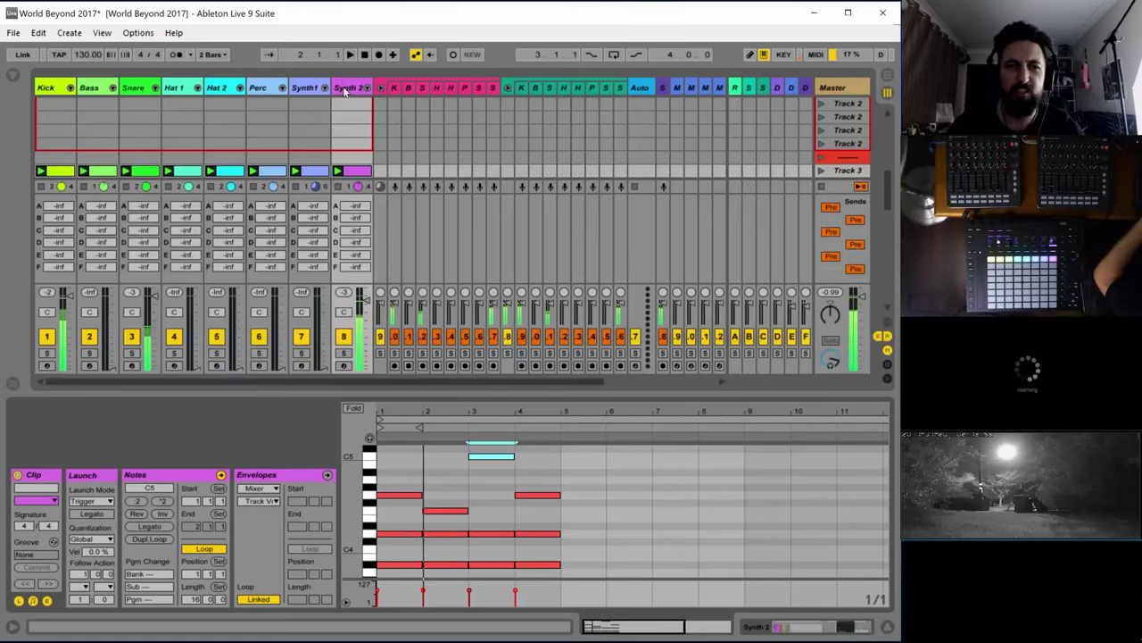
Show the Synth2 3 chain's Operator with the chain zones hidden, and set the Synth 2 track volume to -2 dB
key("shift+Tab")
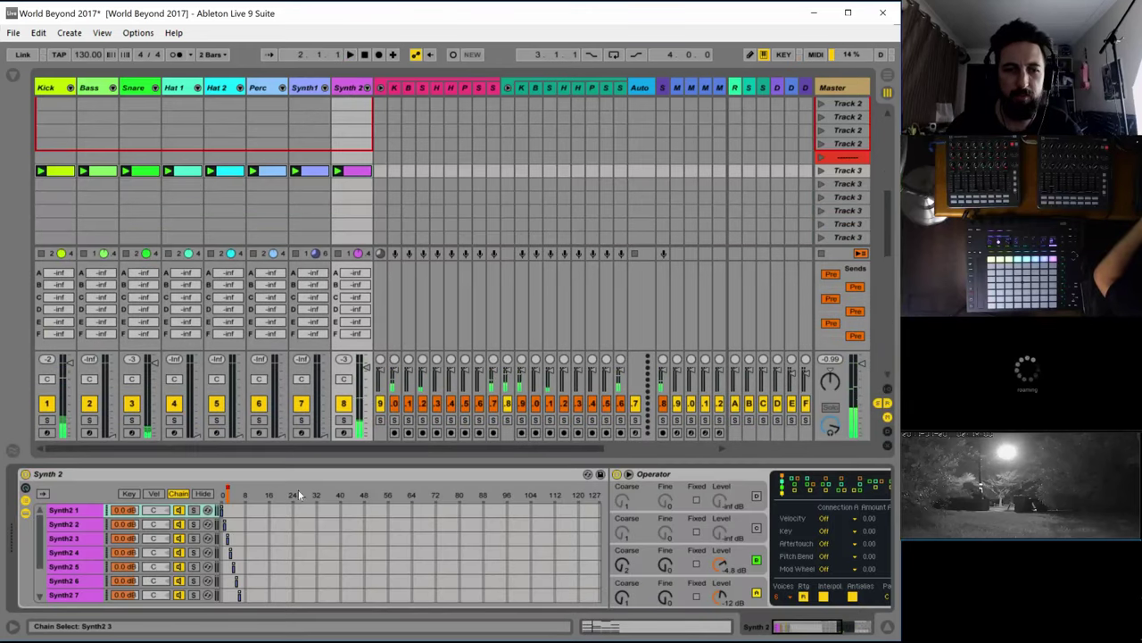
left_click(75, 539)
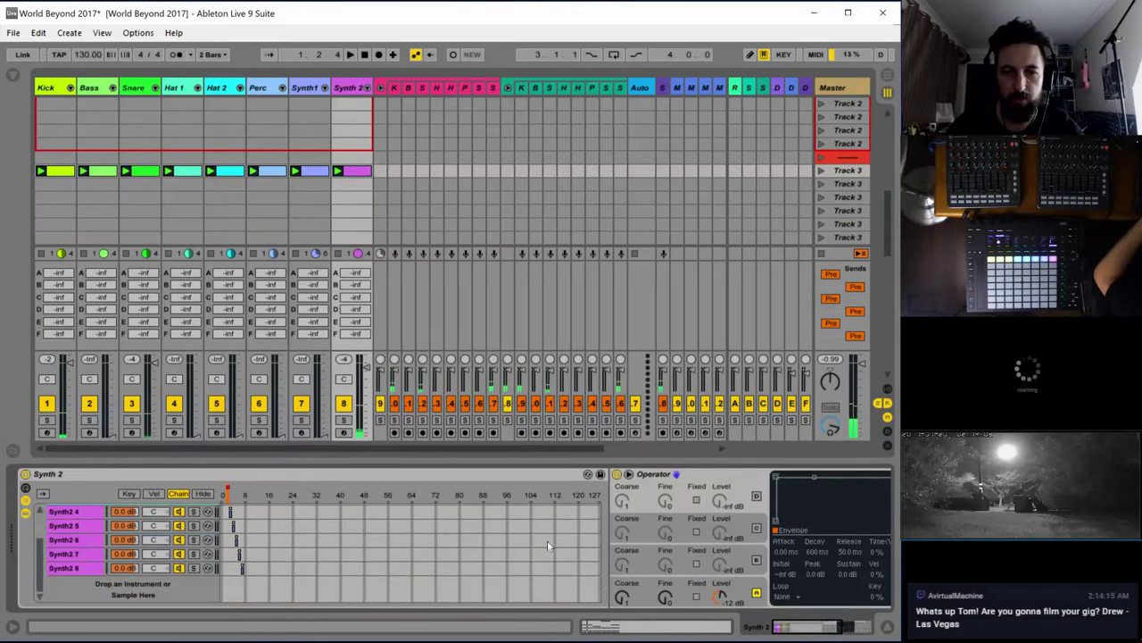
left_click(203, 495)
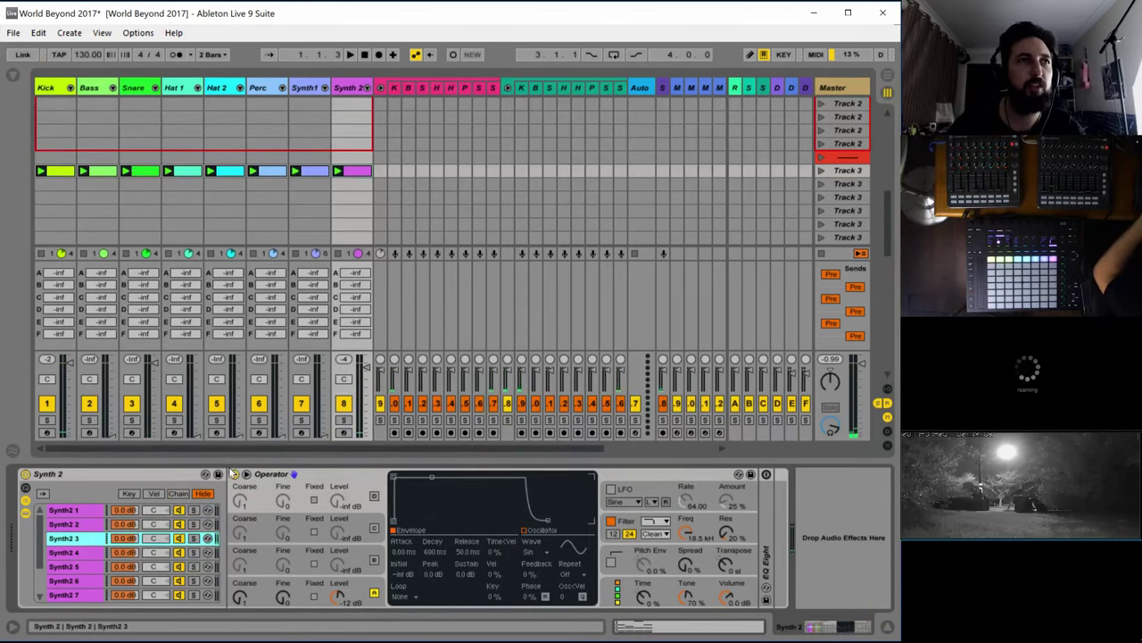
key("space")
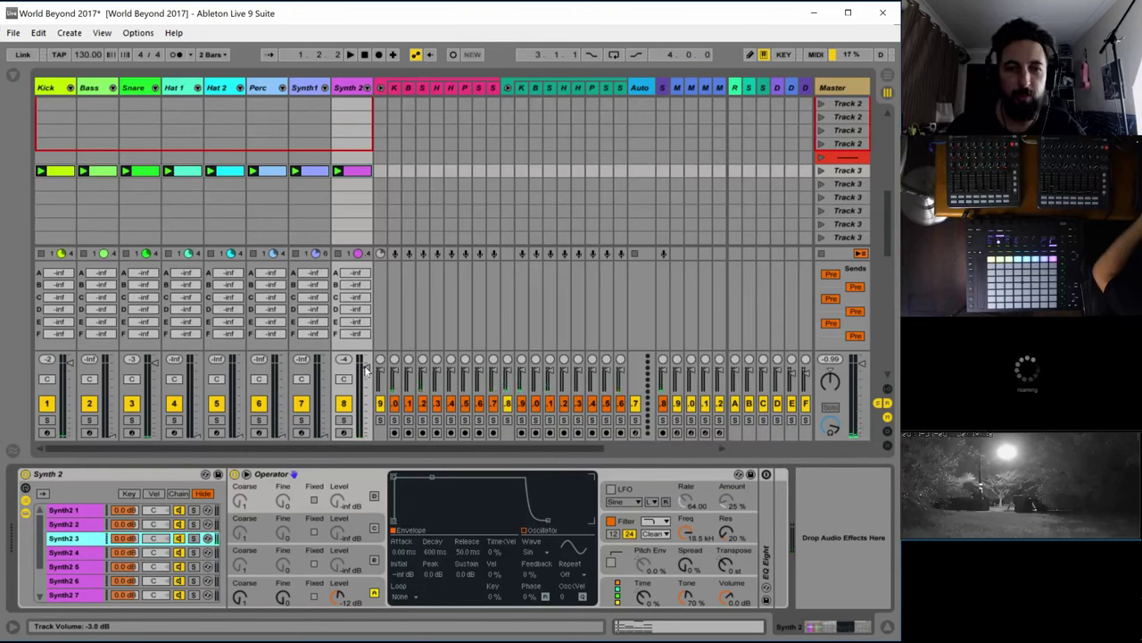
left_click_drag(366, 369, 366, 365)
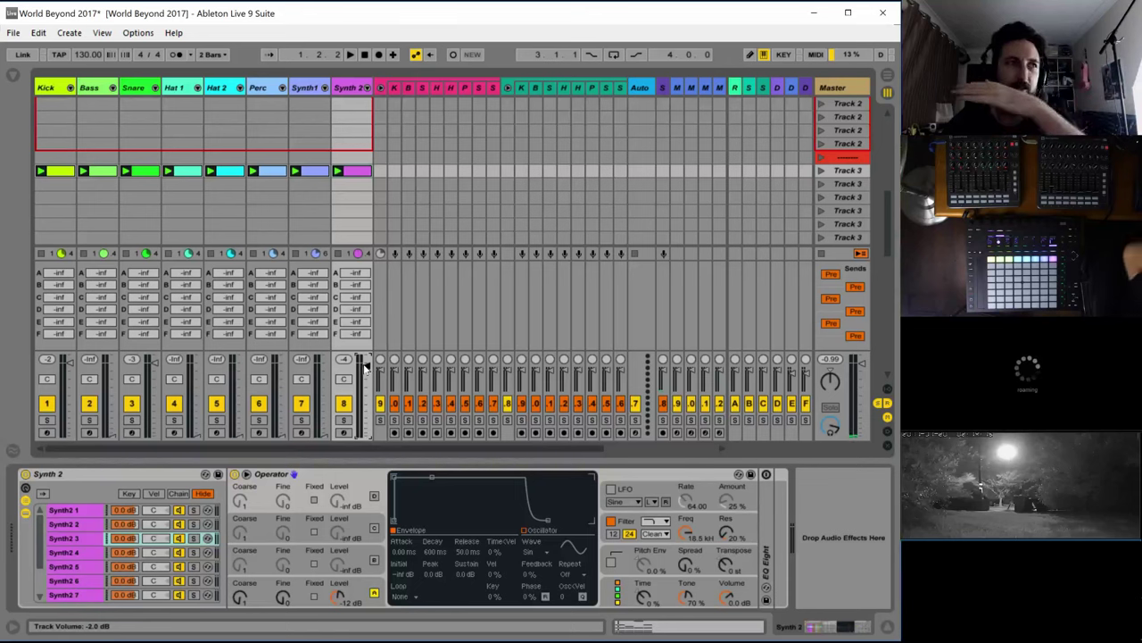
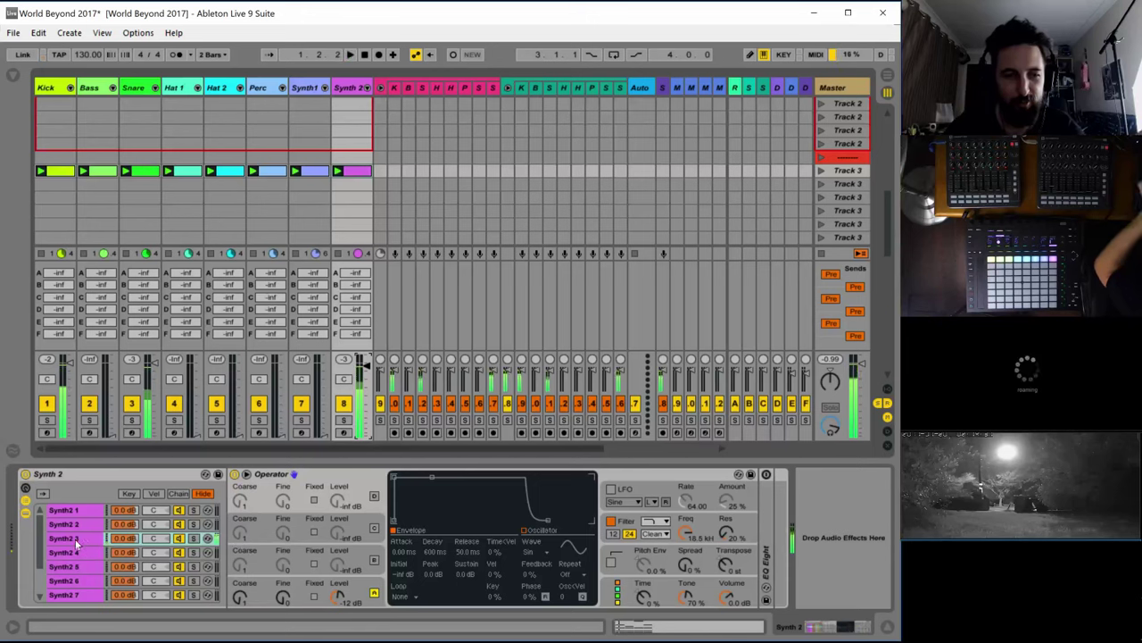
Set Operator's oscillator D waveform to Saw D, lower the Synth 2 track volume to -13 dB and start playback
key("space")
left_click(374, 591)
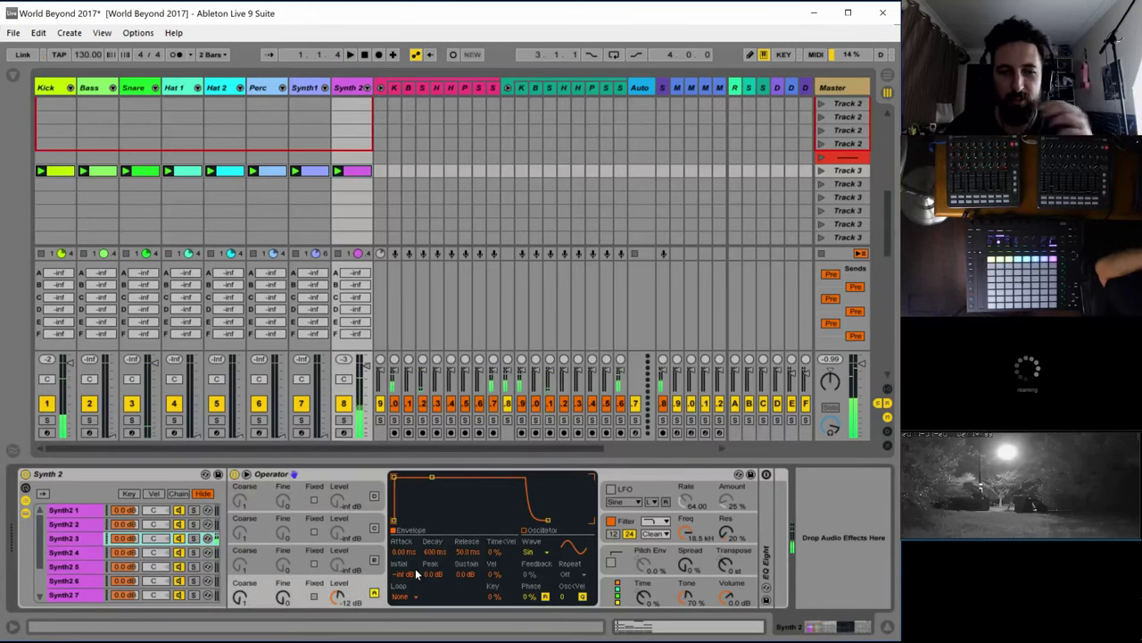
left_click(541, 552)
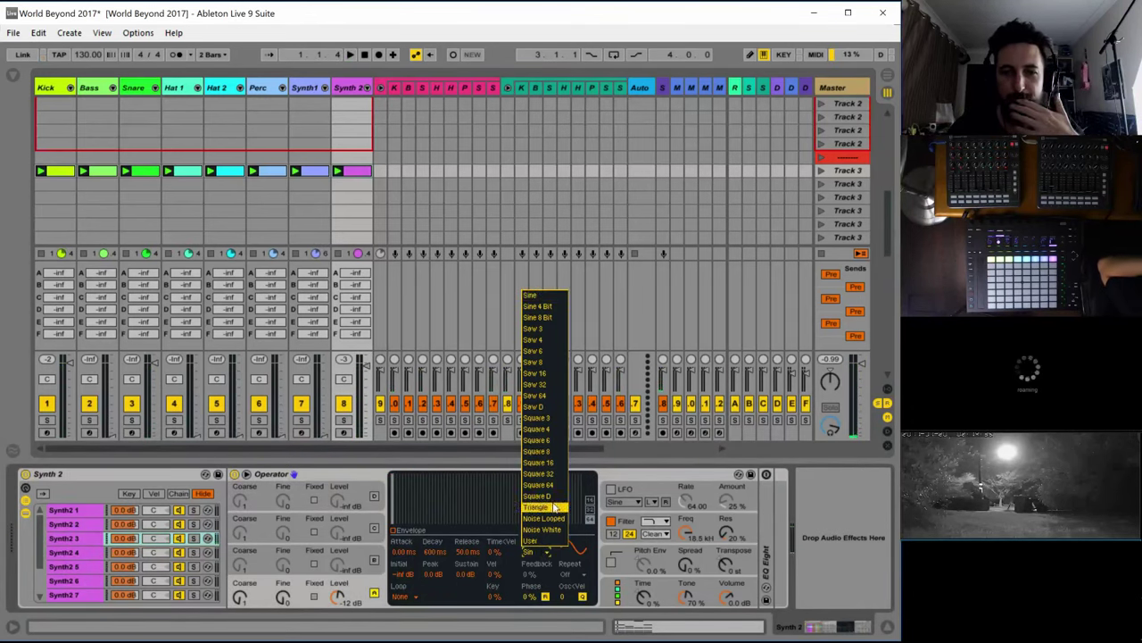
left_click(553, 408)
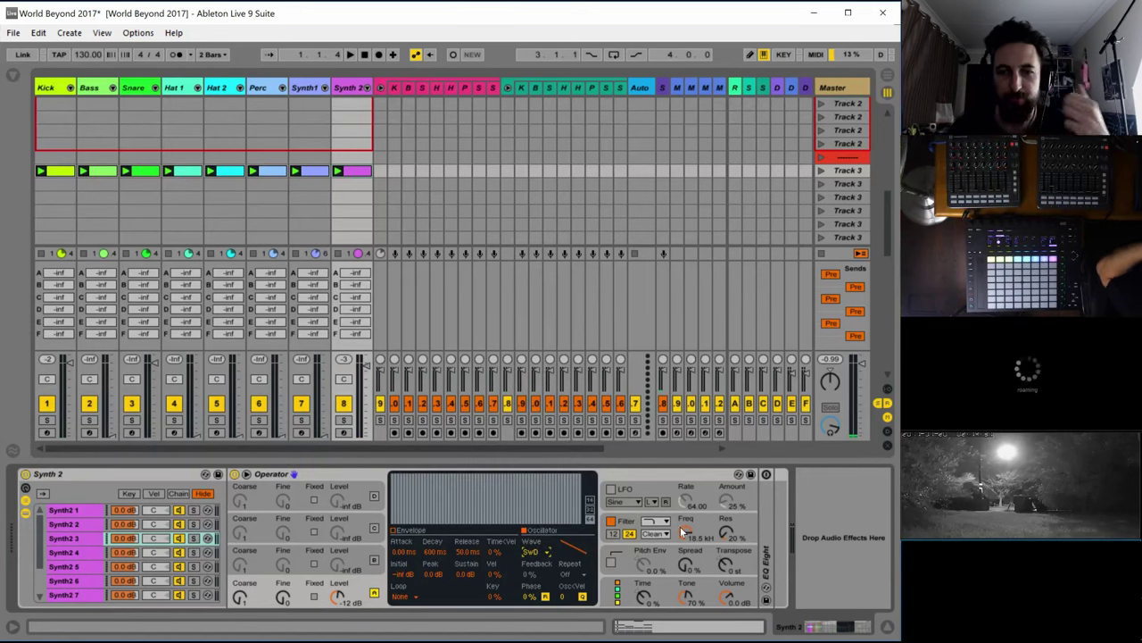
left_click_drag(367, 366, 367, 380)
key("space")
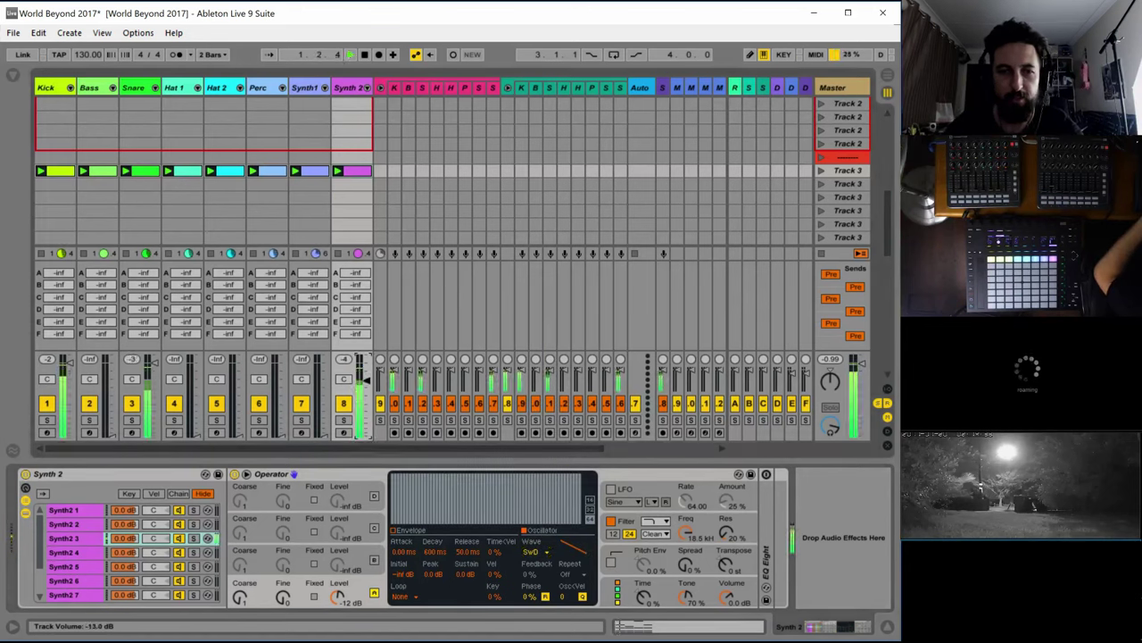
Transpose all notes in the Synth 2 clip down one octave and return to the track's devices
double_click(355, 173)
key("ctrl+a")
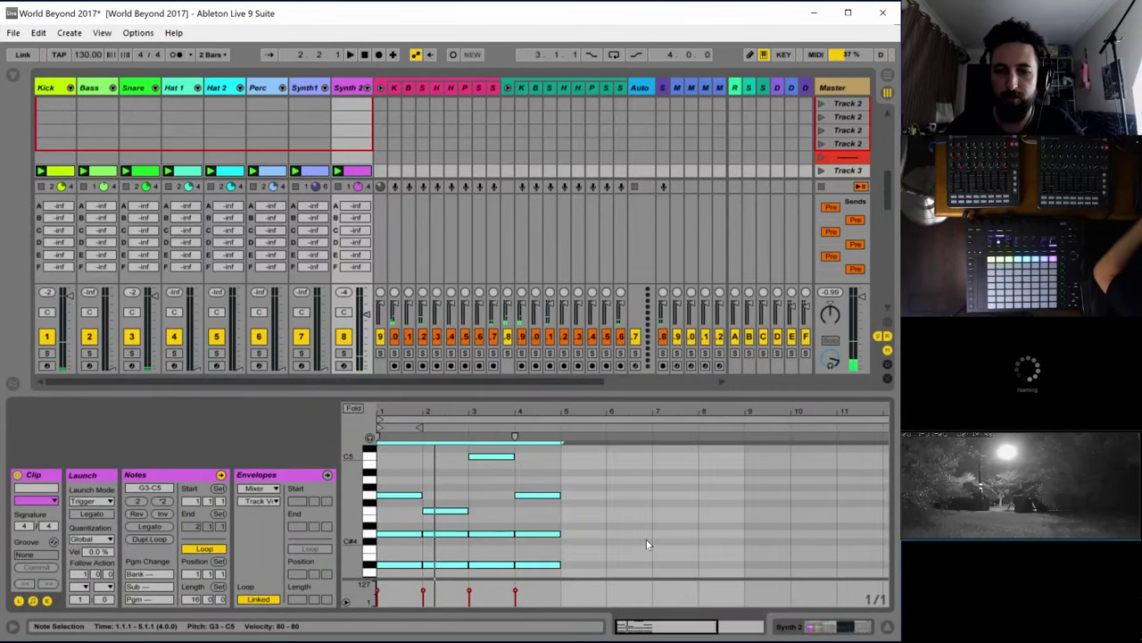
key("shift+Down")
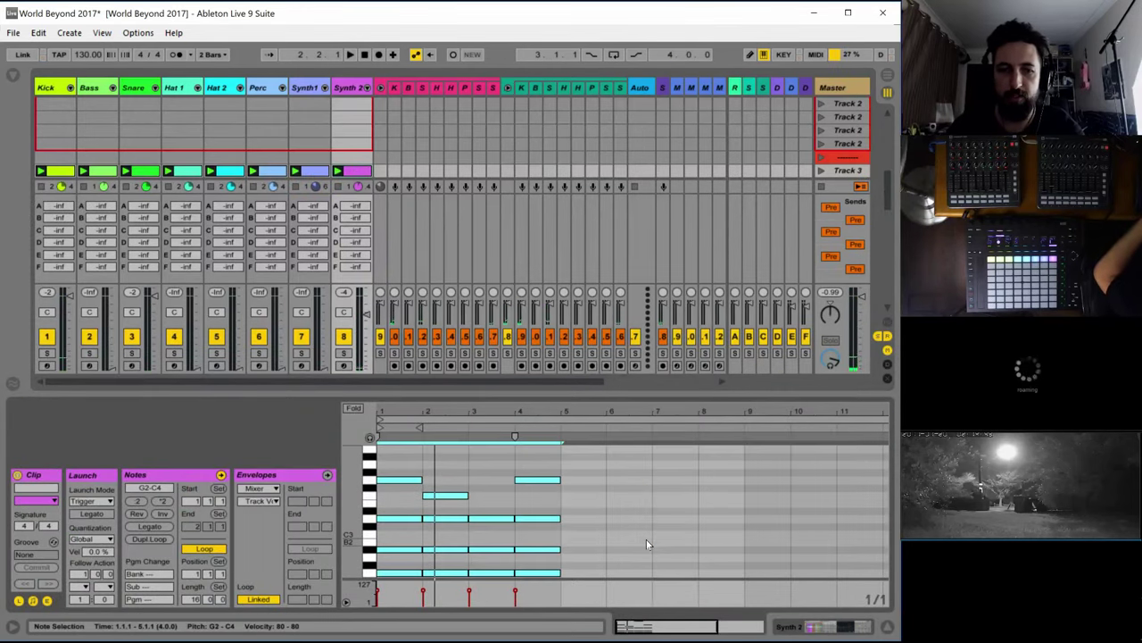
left_click(347, 87)
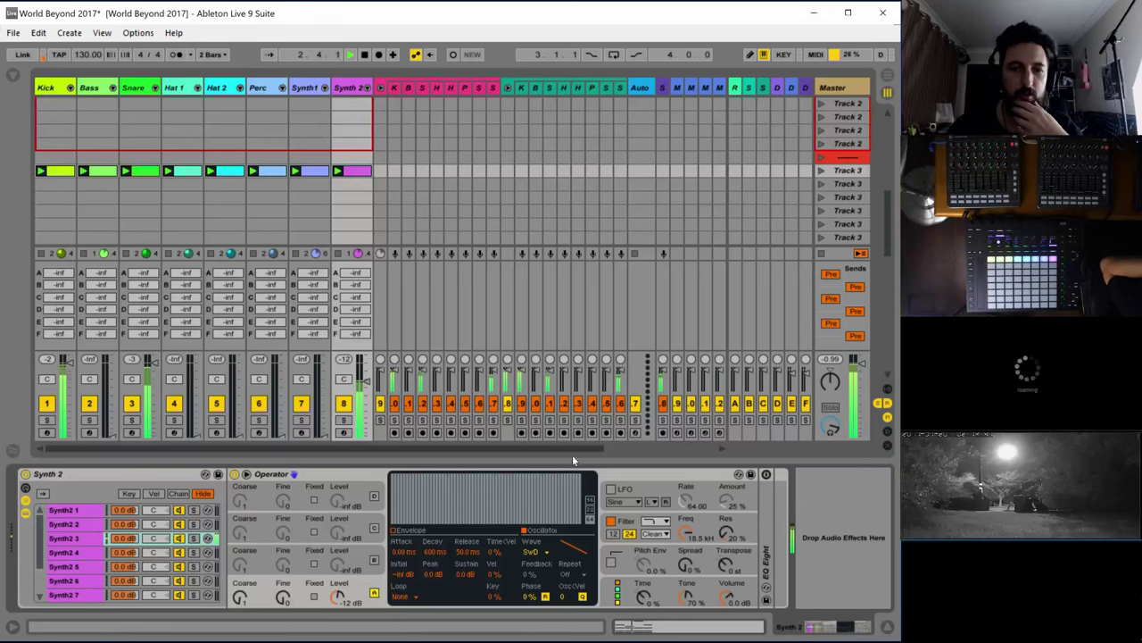
Raise the bar 4 chord's top note to D4, previewing it against the other chords' top notes, and restart playback
left_click(350, 172)
left_click(489, 507)
key("space")
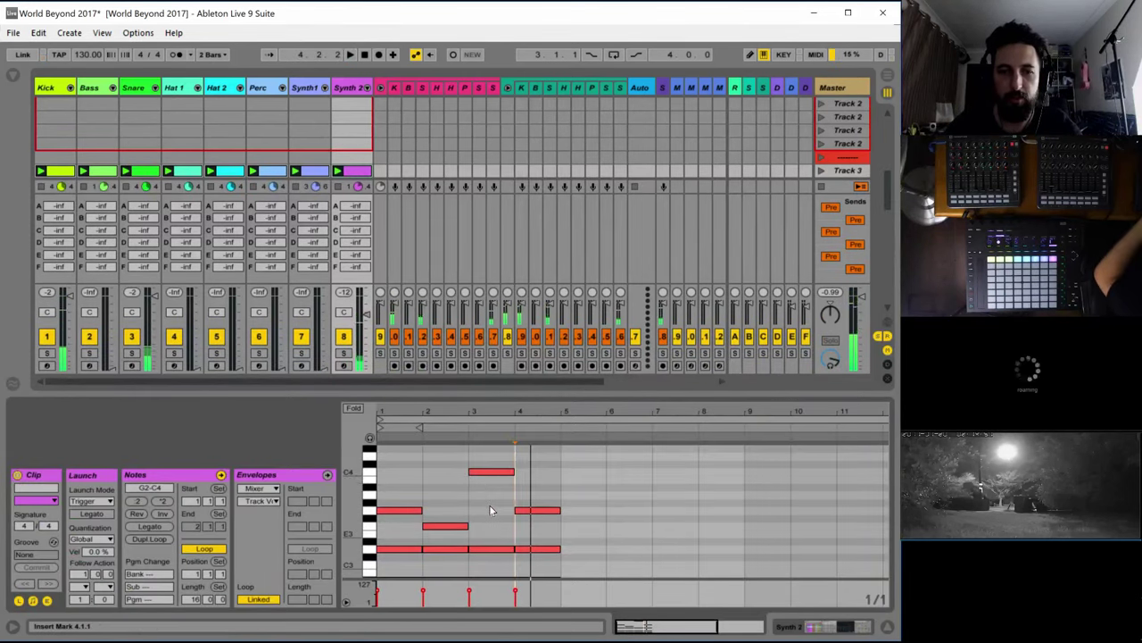
left_click_drag(532, 510, 529, 456)
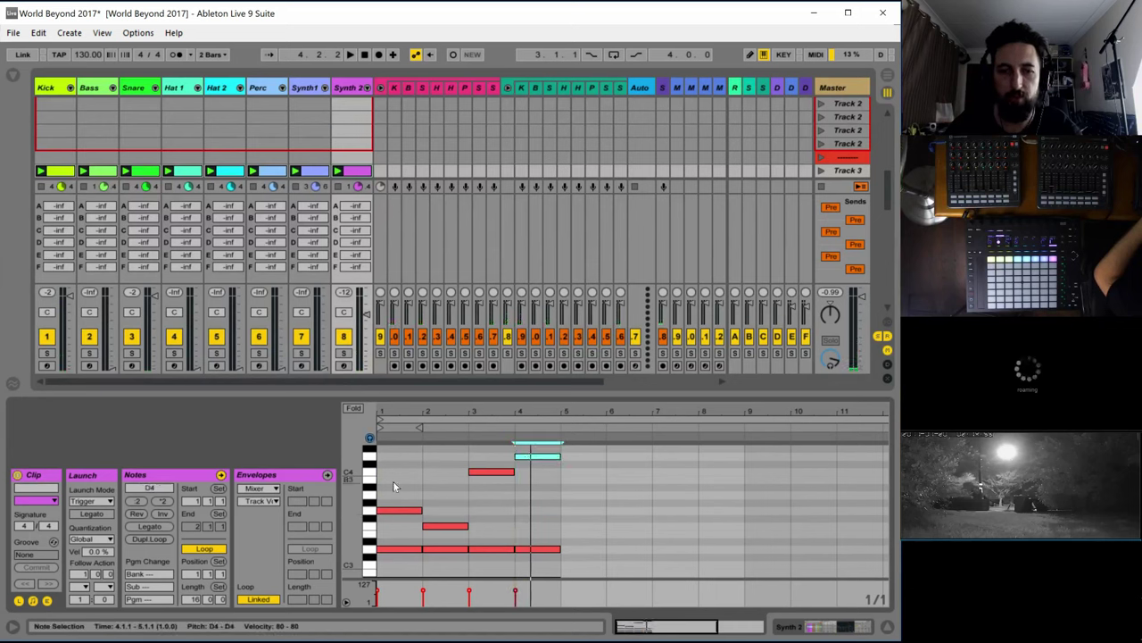
left_click(401, 510)
left_click(445, 525)
left_click(490, 471)
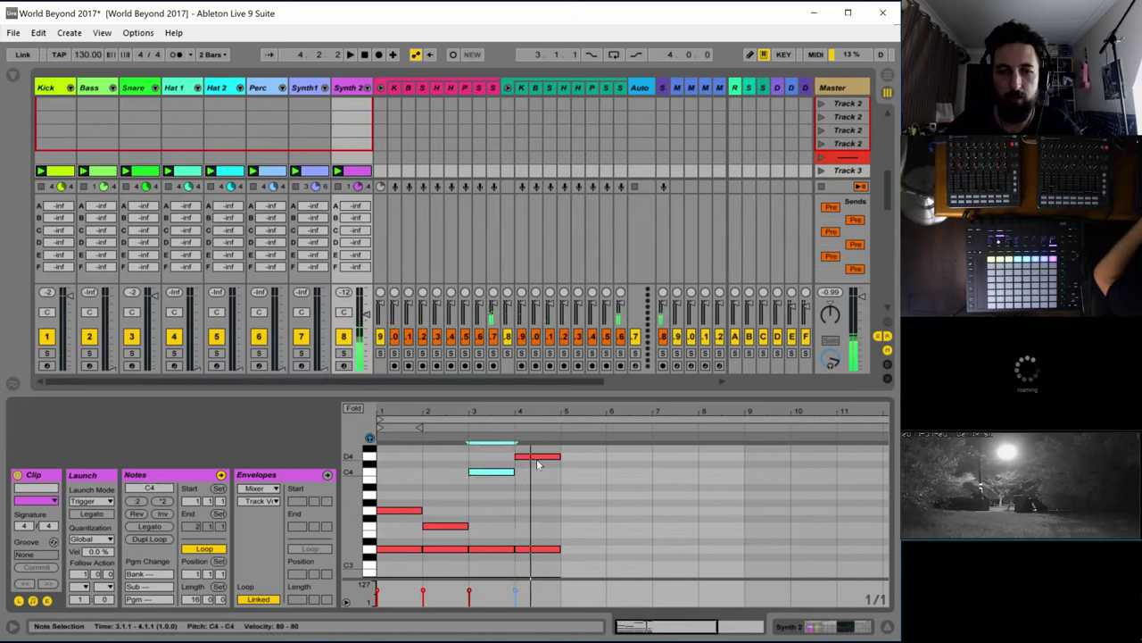
mouse_move(537, 458)
left_mouse_down()
mouse_move(538, 509)
mouse_move(534, 468)
left_mouse_up()
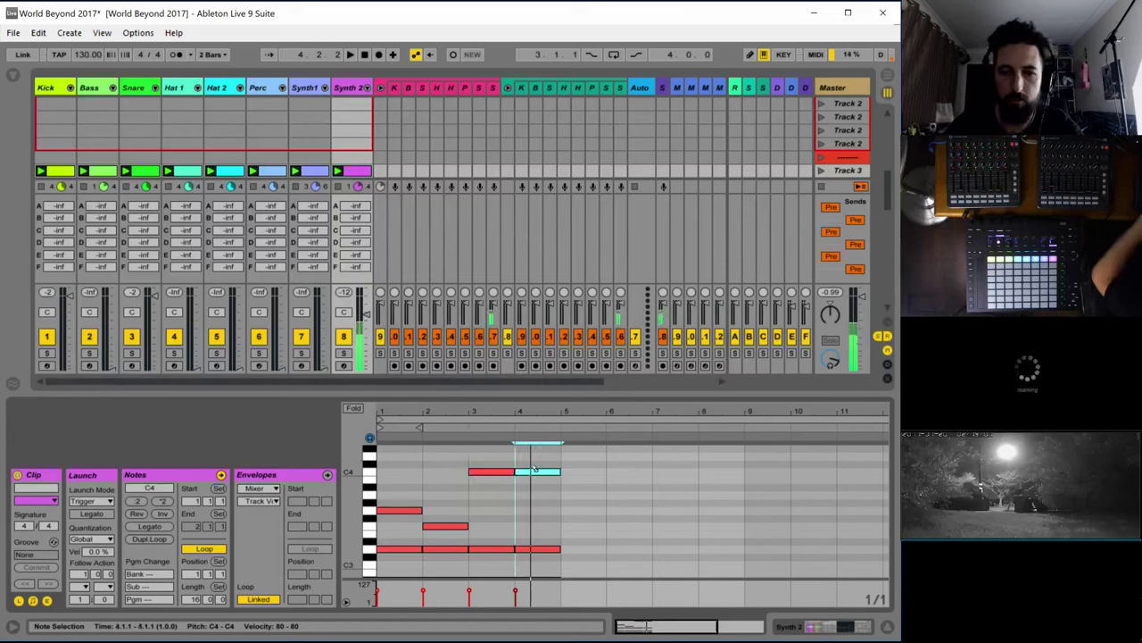
key("space")
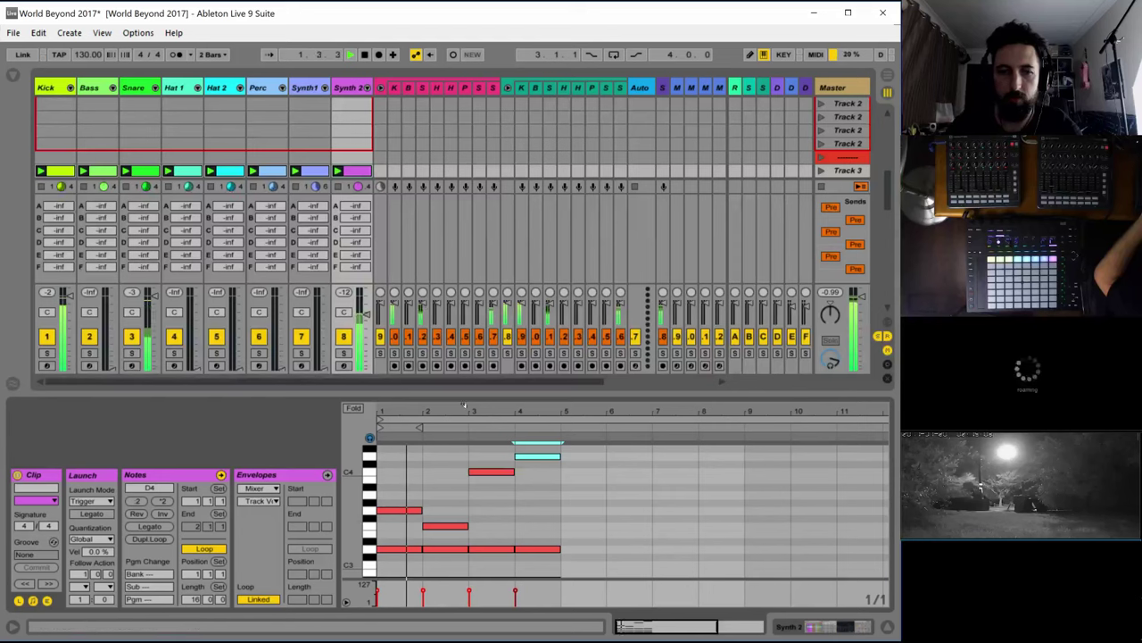
left_click_drag(464, 409, 464, 379)
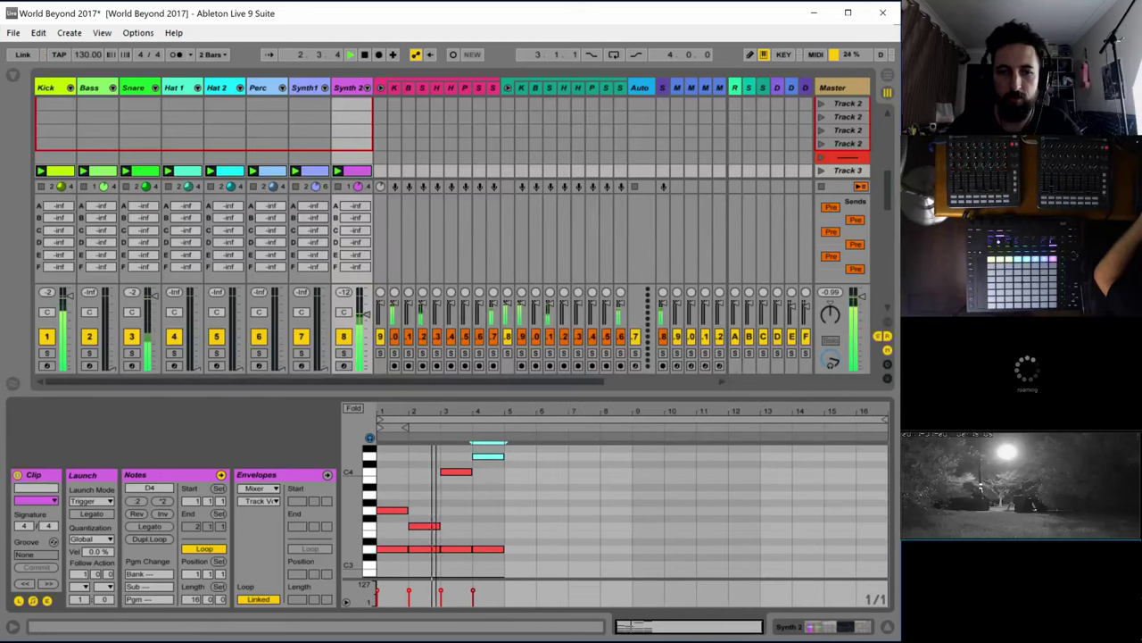
key("ctrl+a")
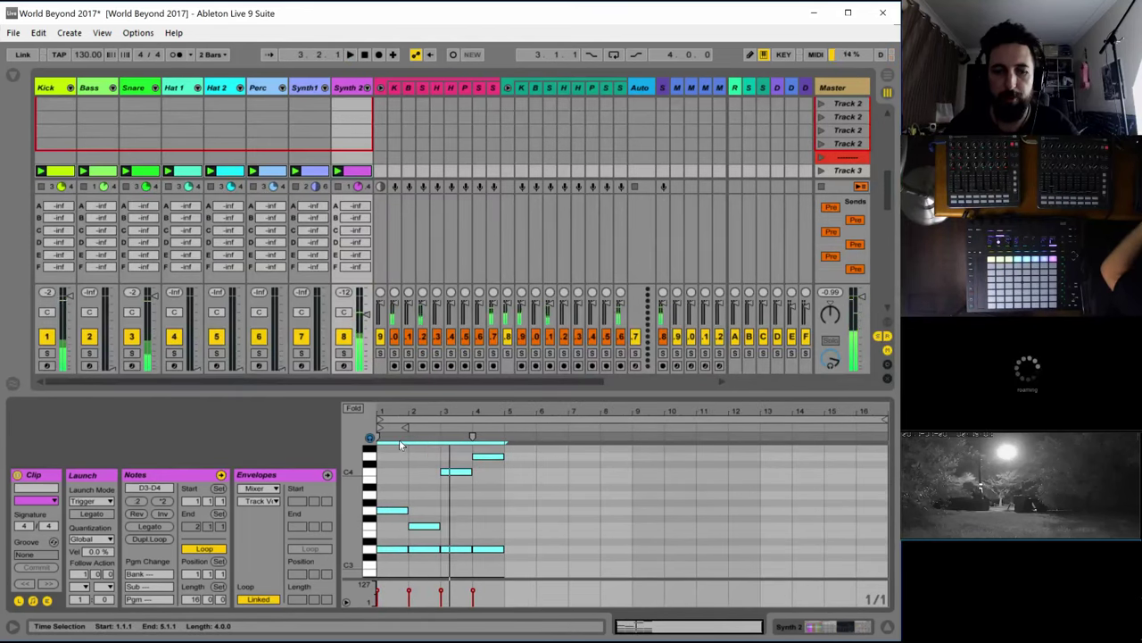
key("ctrl+d")
left_click(610, 501)
scroll(614, 500, "down", 2)
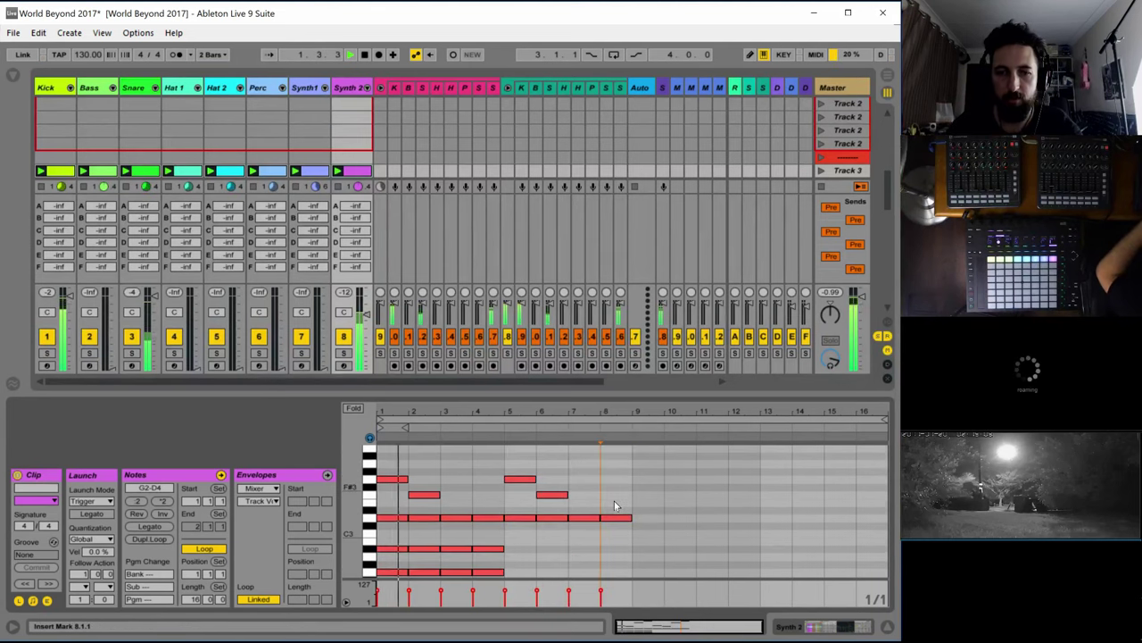
scroll(573, 489, "up", 2)
key("ctrl+z")
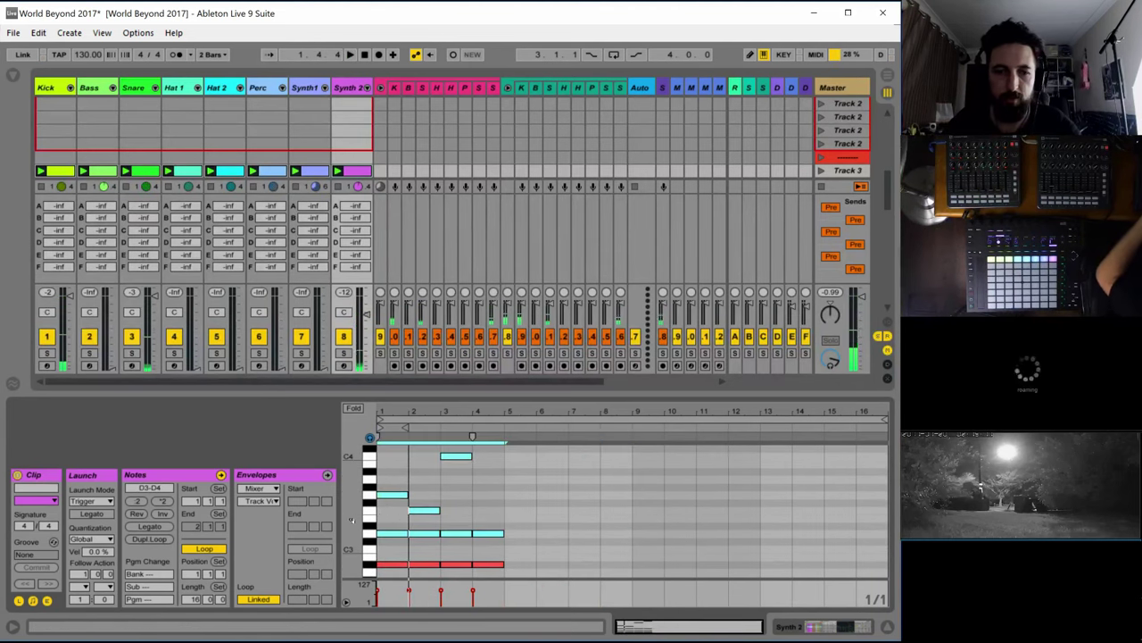
Duplicate all chord notes of bars 1 to 4, G2 to D4, into bars 5 to 8
left_click_drag(354, 523, 330, 523)
left_click_drag(497, 557, 383, 448)
key("ctrl+d")
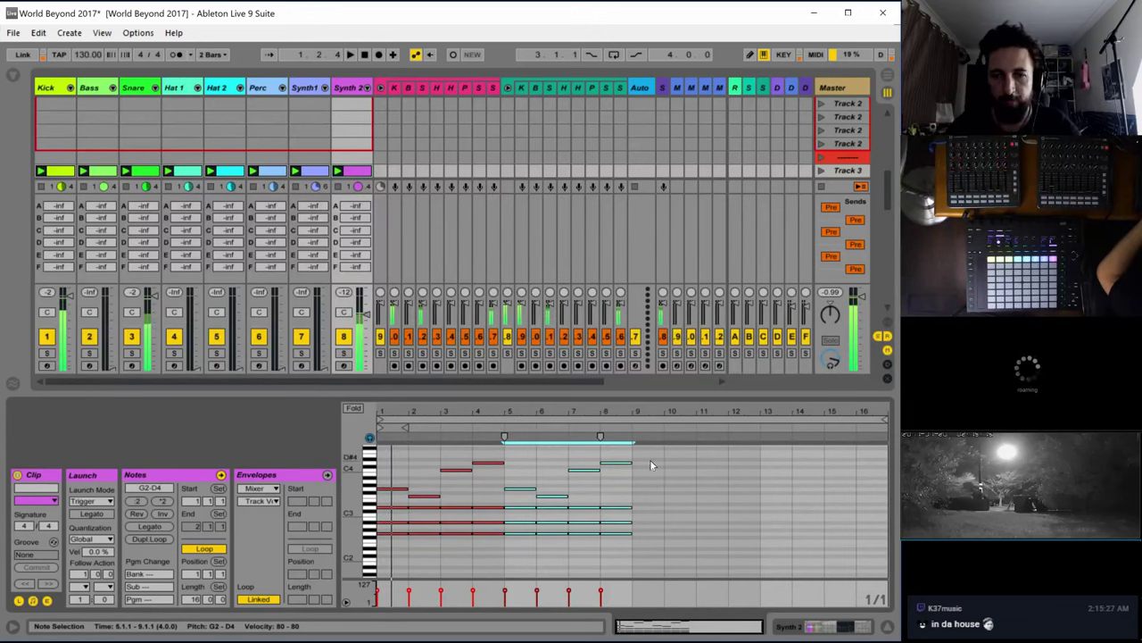
Transpose the upper chord notes of bars 5 to 8, D3 to D4, down one octave and play the clip
left_click_drag(664, 494, 555, 449)
left_click_drag(538, 501, 513, 516)
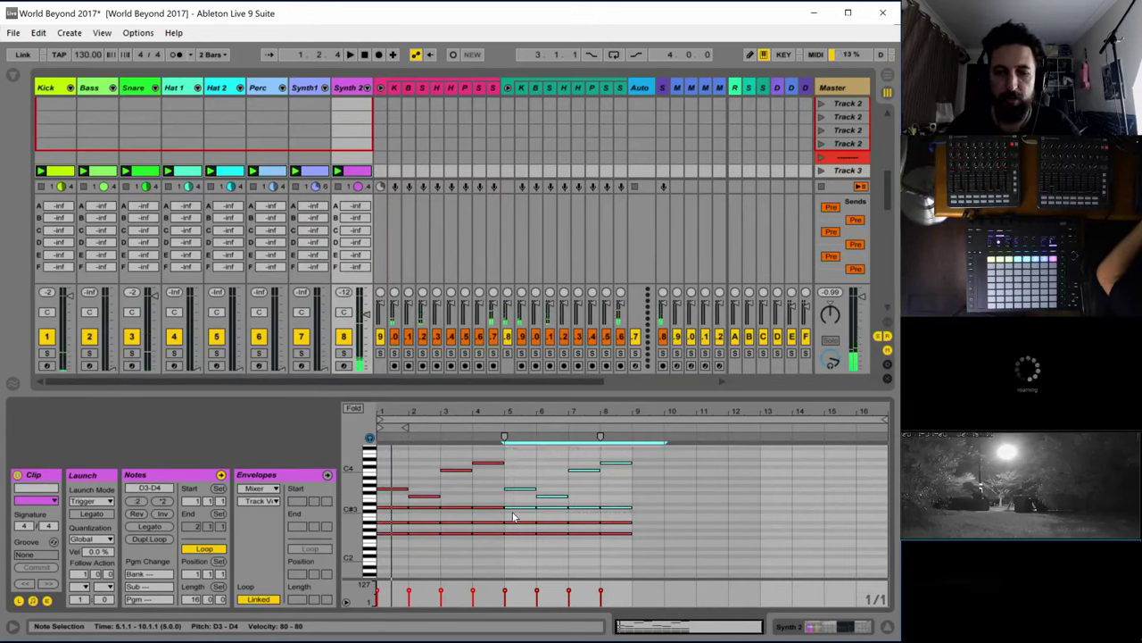
key("shift+Down")
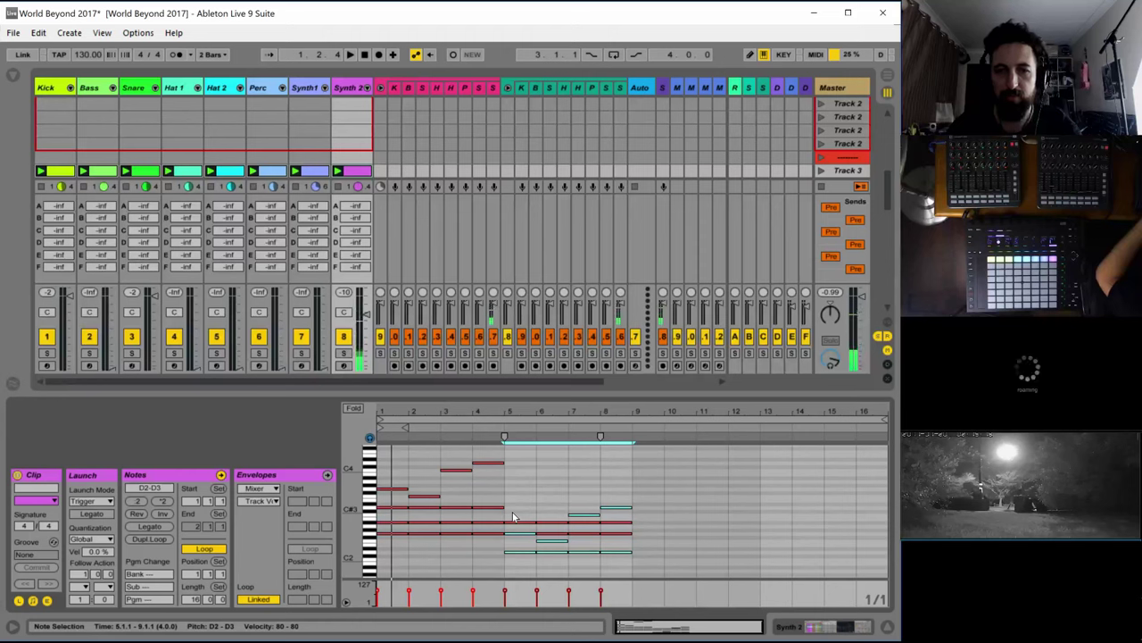
key("space")
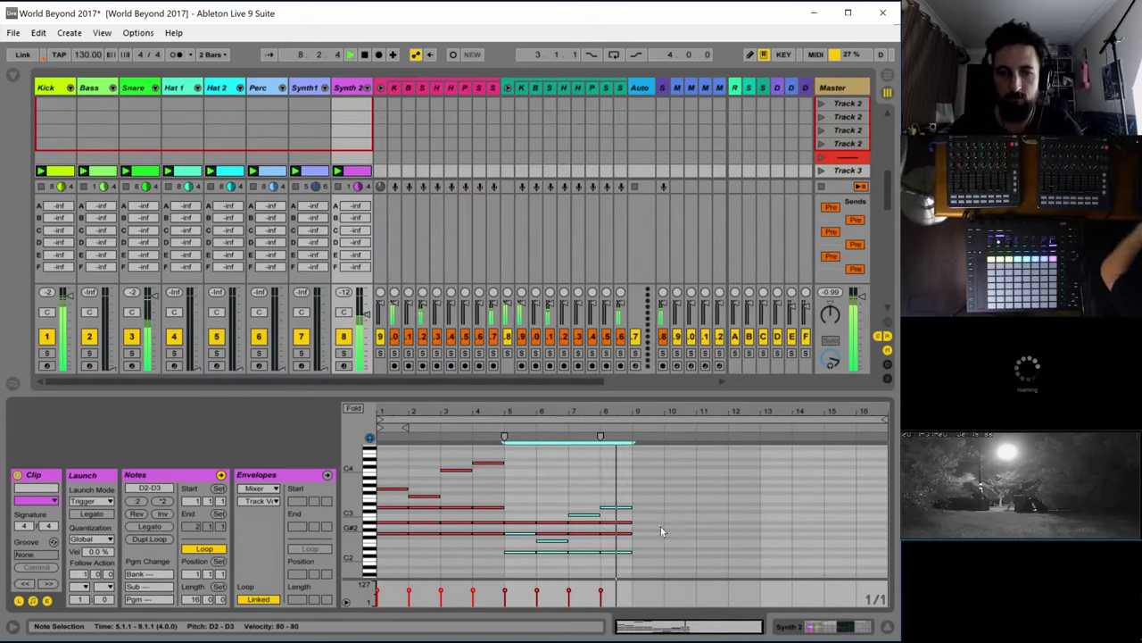
Stop playback and duplicate all notes of bars 1 to 8 into bars 9 to 16
key("space")
key("ctrl+a")
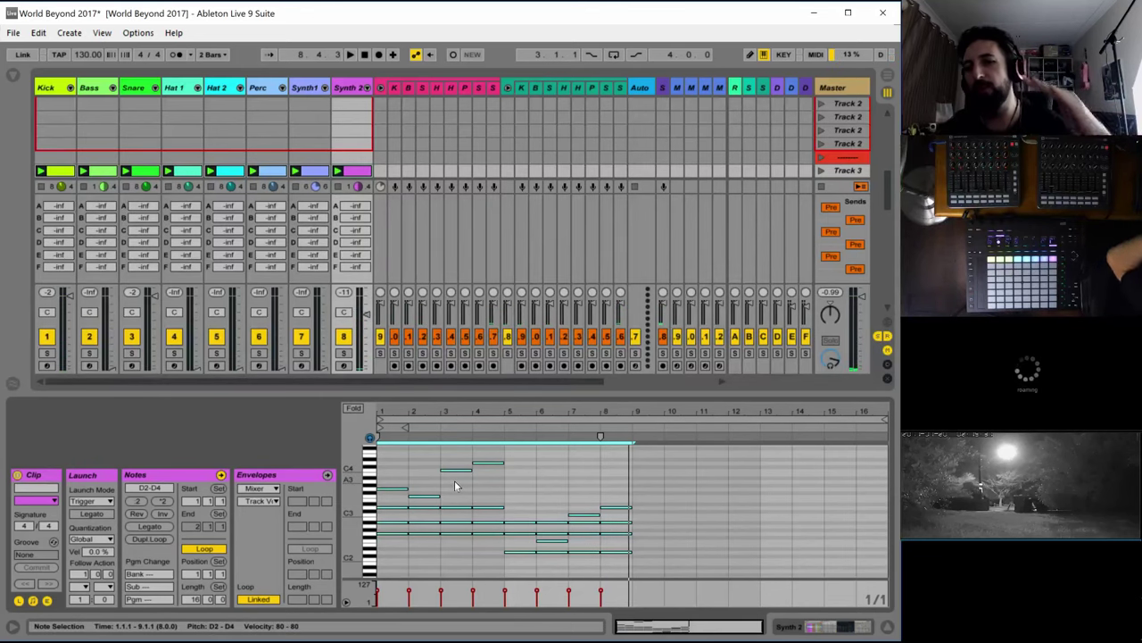
key("ctrl+d")
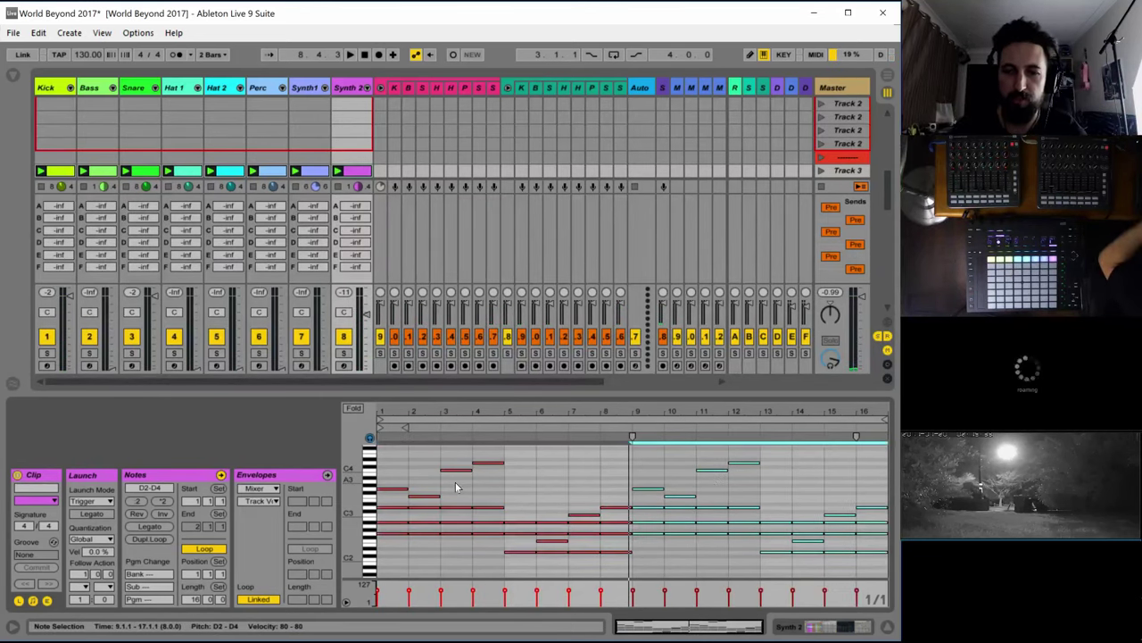
Replace the notes in bars 13 to 16 with a duplicate of the chords in bars 9 to 12 and start playback
left_click_drag(773, 568, 887, 500)
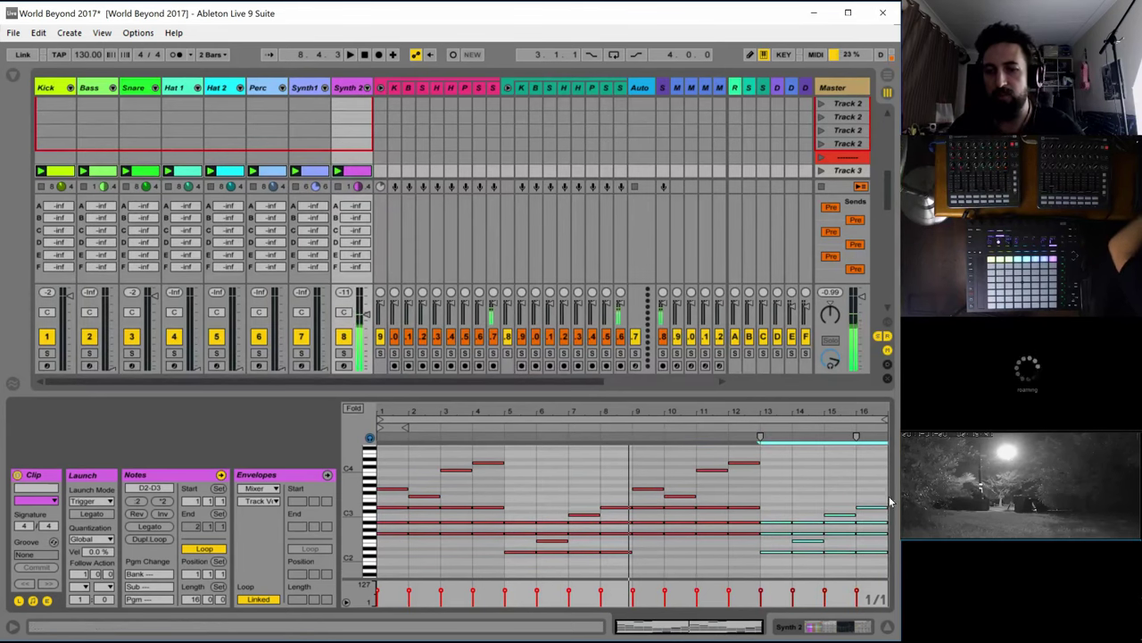
key("Delete")
left_click_drag(758, 562, 643, 457)
key("ctrl+d")
key("space")
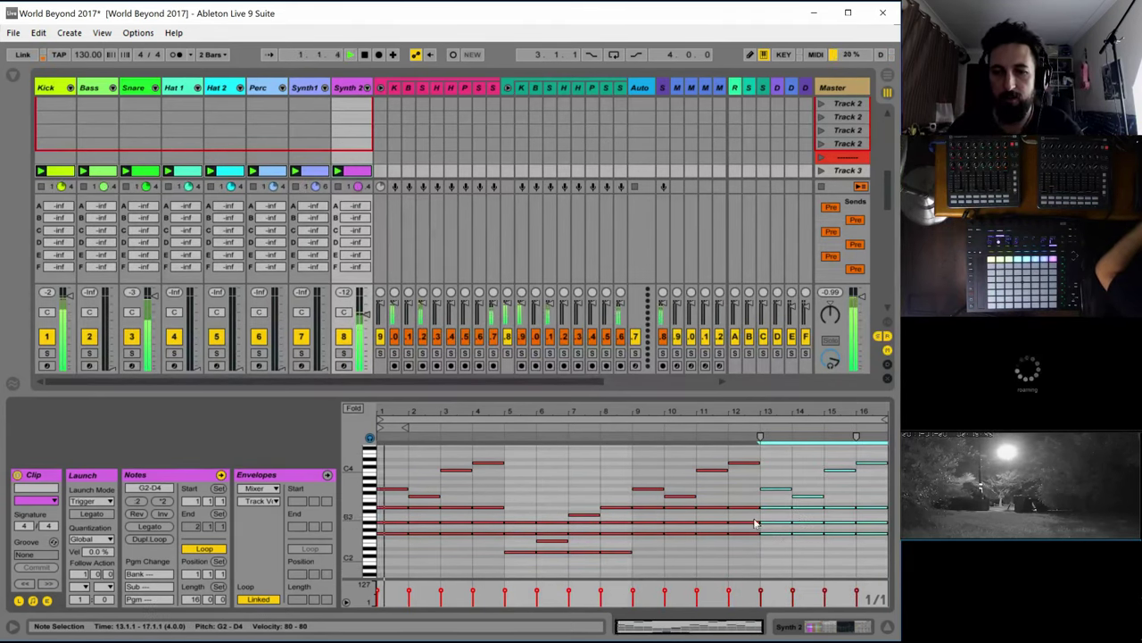
Set the Synth 2 clip's start and loop to bars 13 to 16 and play that section
key("space")
left_click_drag(763, 562, 863, 562)
left_click_drag(753, 554, 890, 549)
right_click(890, 549)
left_click(893, 396)
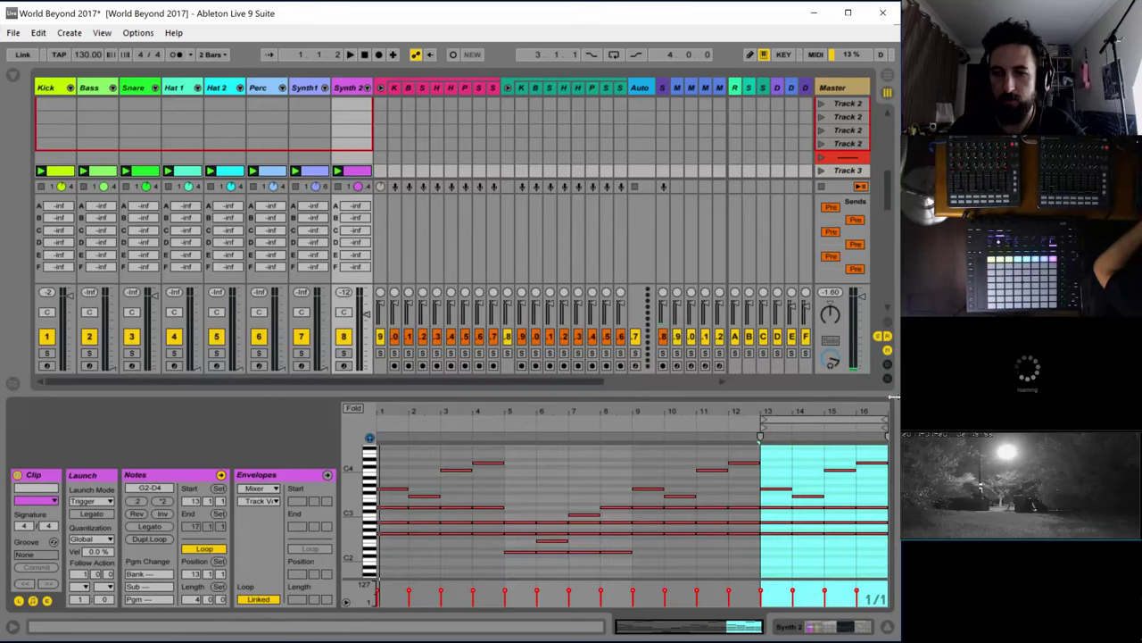
key("space")
left_click(807, 489)
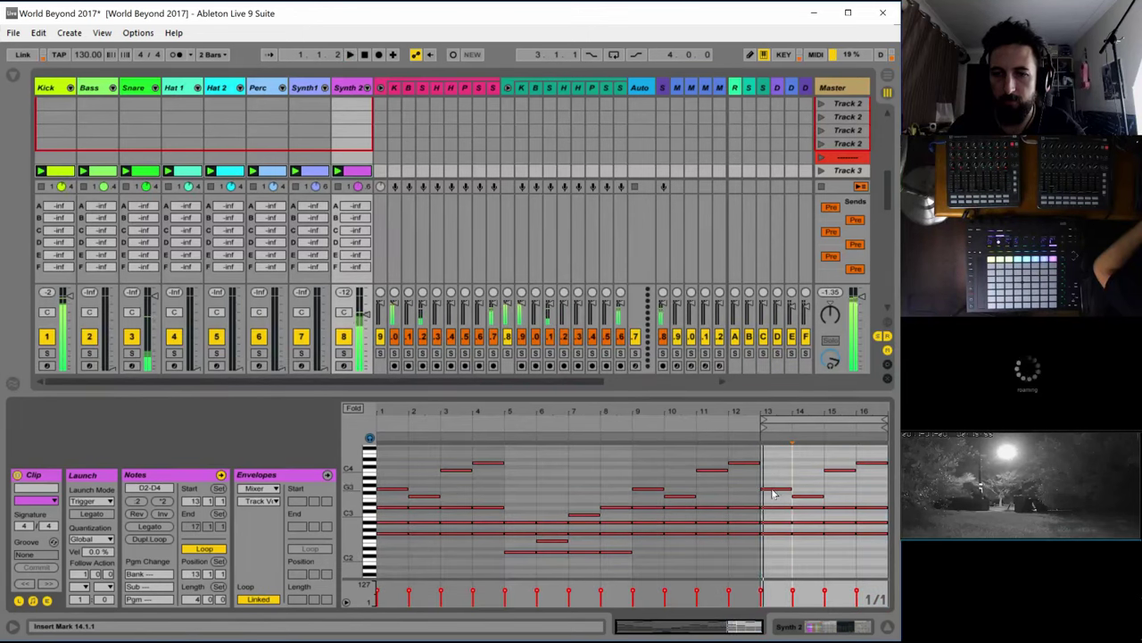
Place the chords' top notes at G4 in bar 13 and A#4 in bar 14, and restart playback
left_click_drag(773, 490, 772, 453)
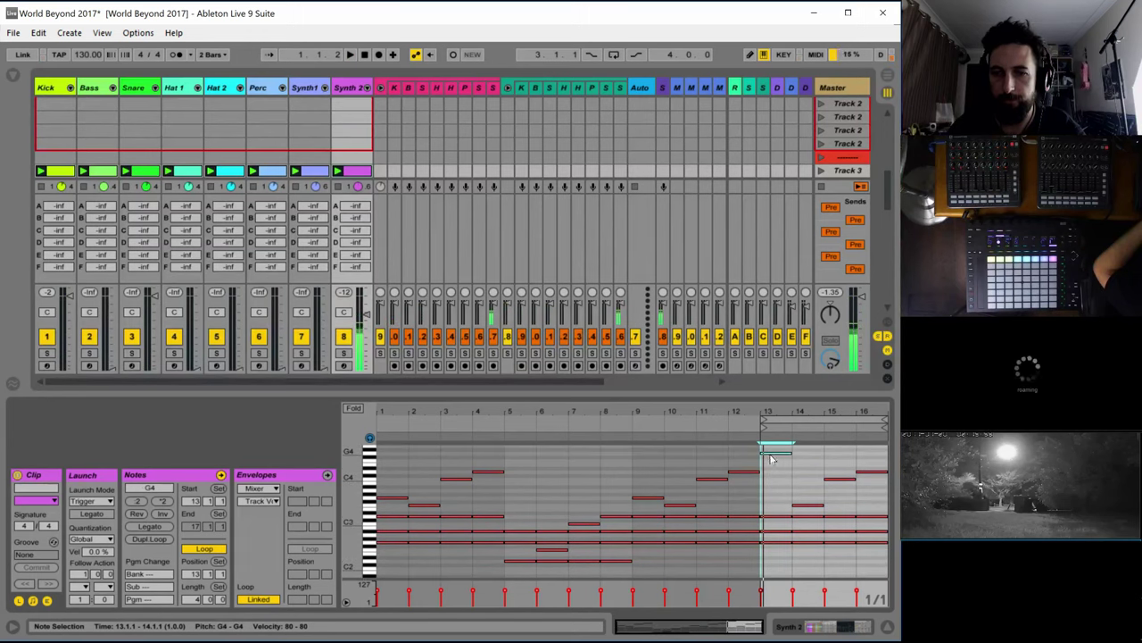
left_click_drag(803, 505, 802, 476)
scroll(807, 491, "up", 1)
key("space")
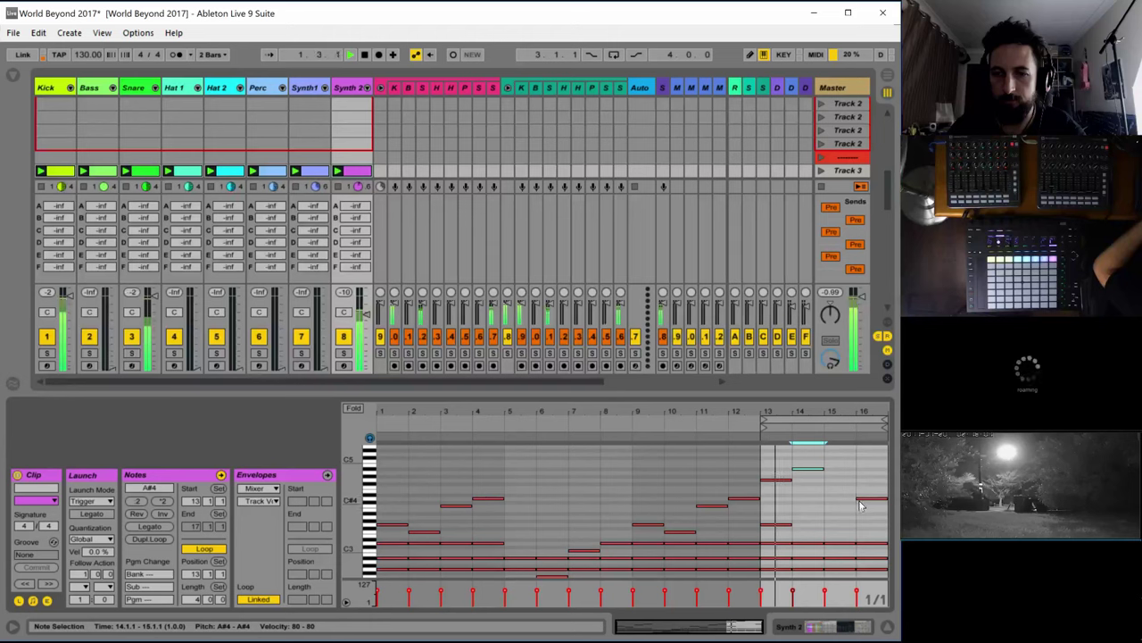
Replace bar 15's C4 top note with a one-bar G5 and restart playback
scroll(848, 498, "up", 1)
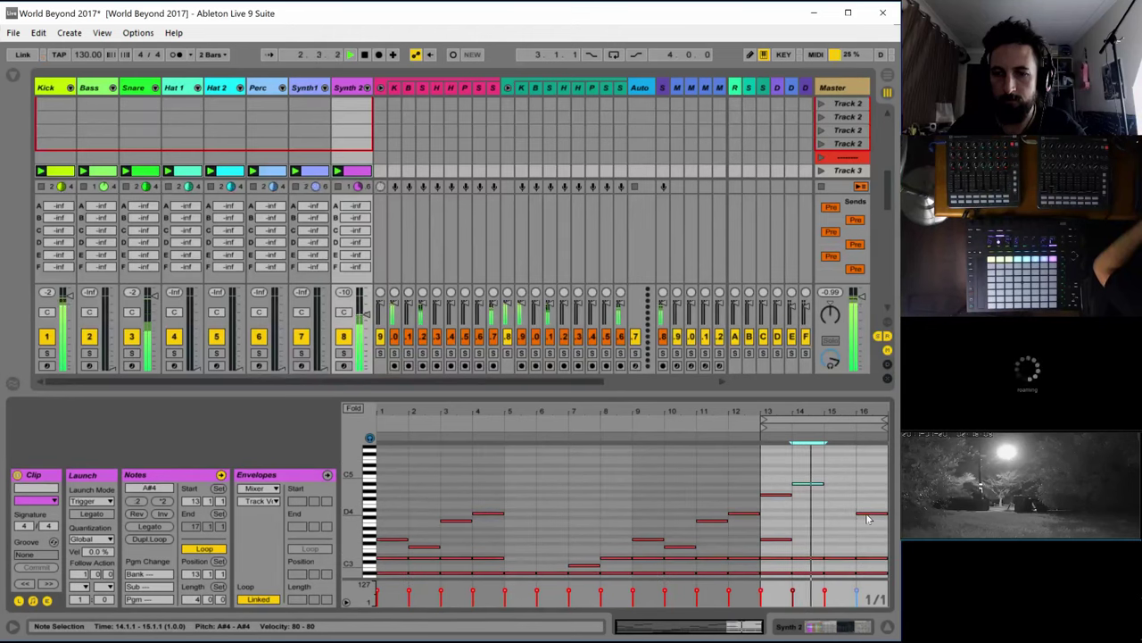
key("space")
left_click_drag(865, 510, 839, 473)
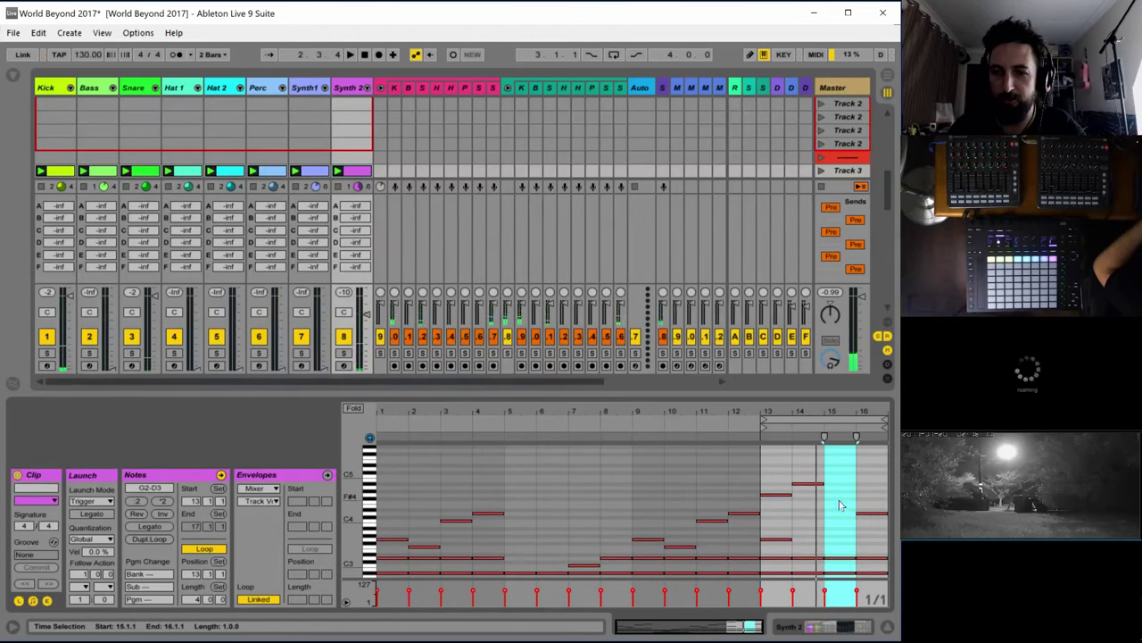
scroll(840, 509, "up", 2)
double_click(832, 482)
key("space")
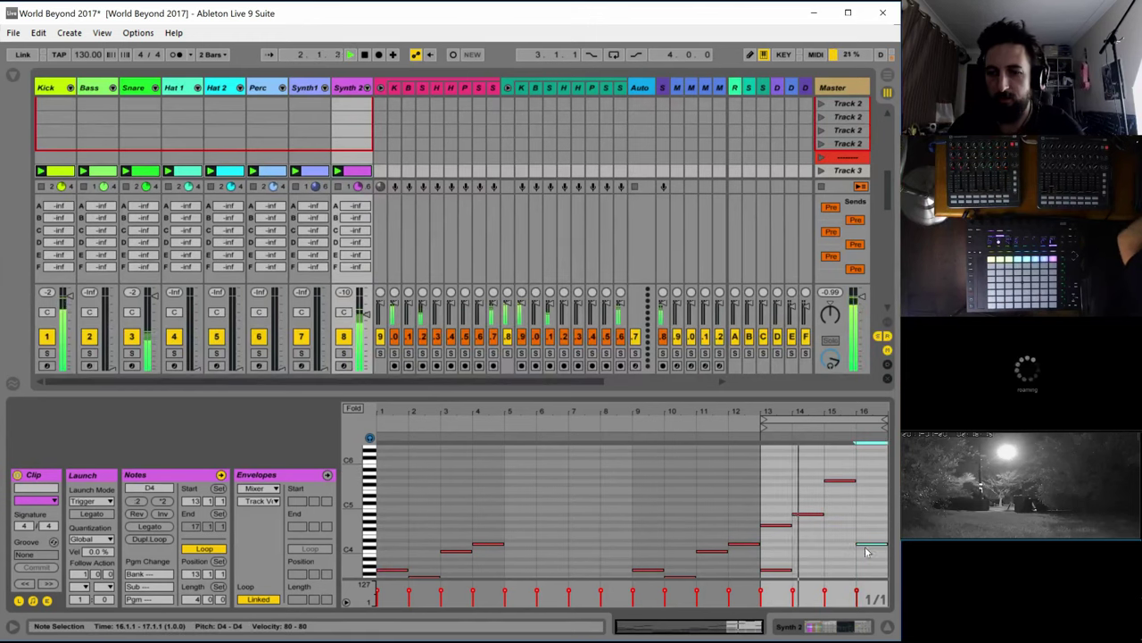
Remove the D4 from bar 16 and extend the G5 of bar 15 to the end of bar 16
left_click(860, 486)
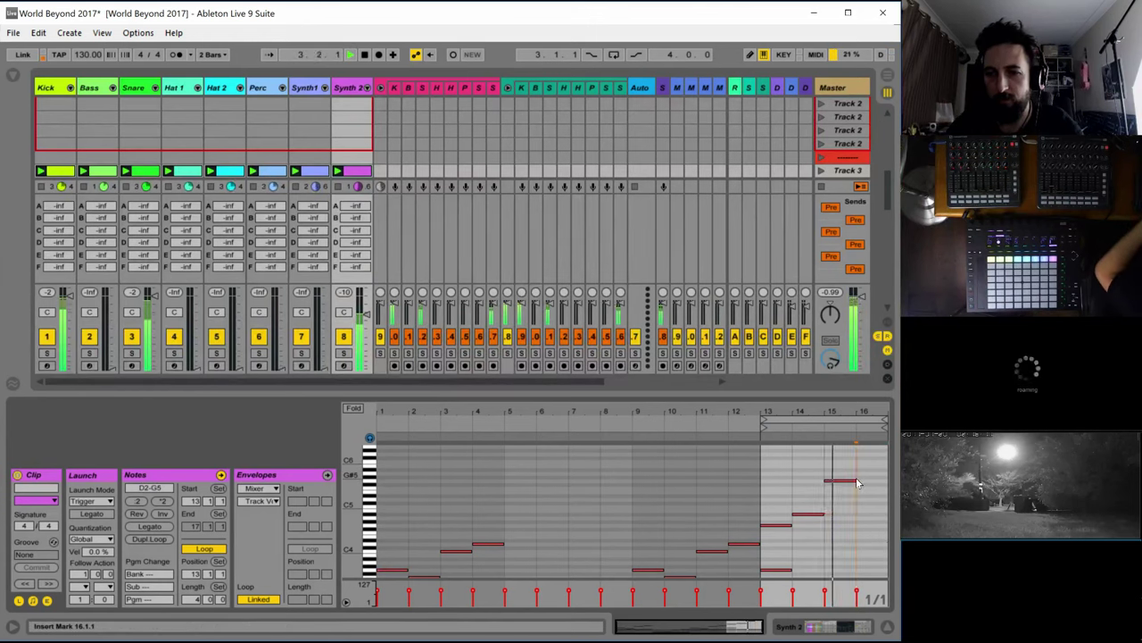
left_click_drag(854, 481, 888, 481)
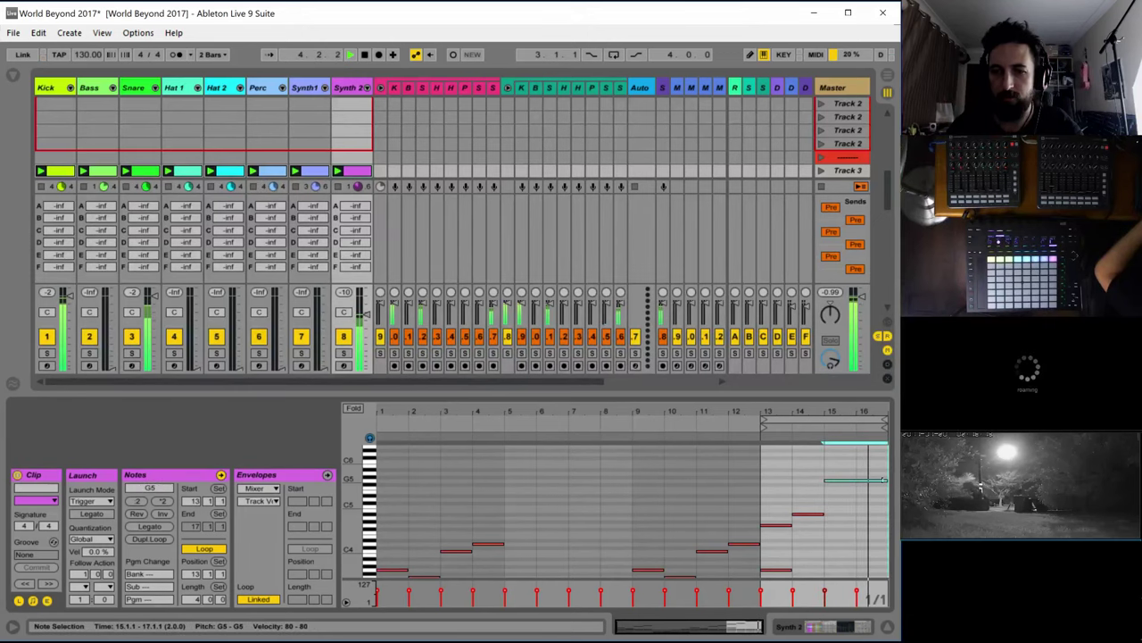
scroll(672, 486, "down", 1)
scroll(671, 489, "down", 3)
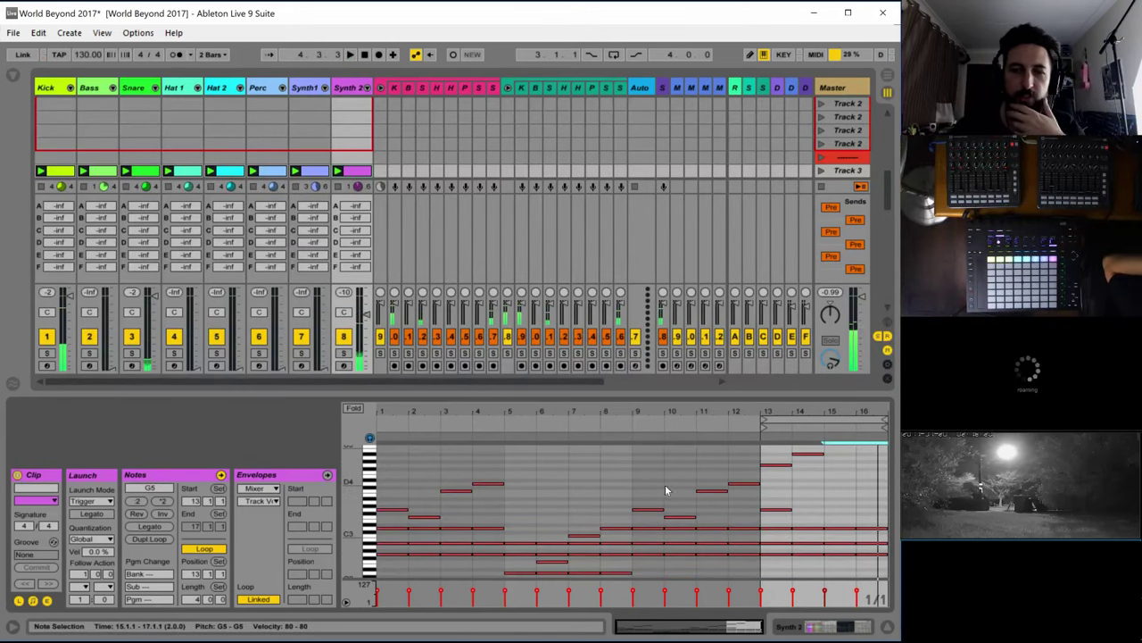
Draw a MIDI pitch bend envelope that falls from early in bar 15 to the minimum at the end of bar 16
left_click(274, 492)
left_click(293, 180)
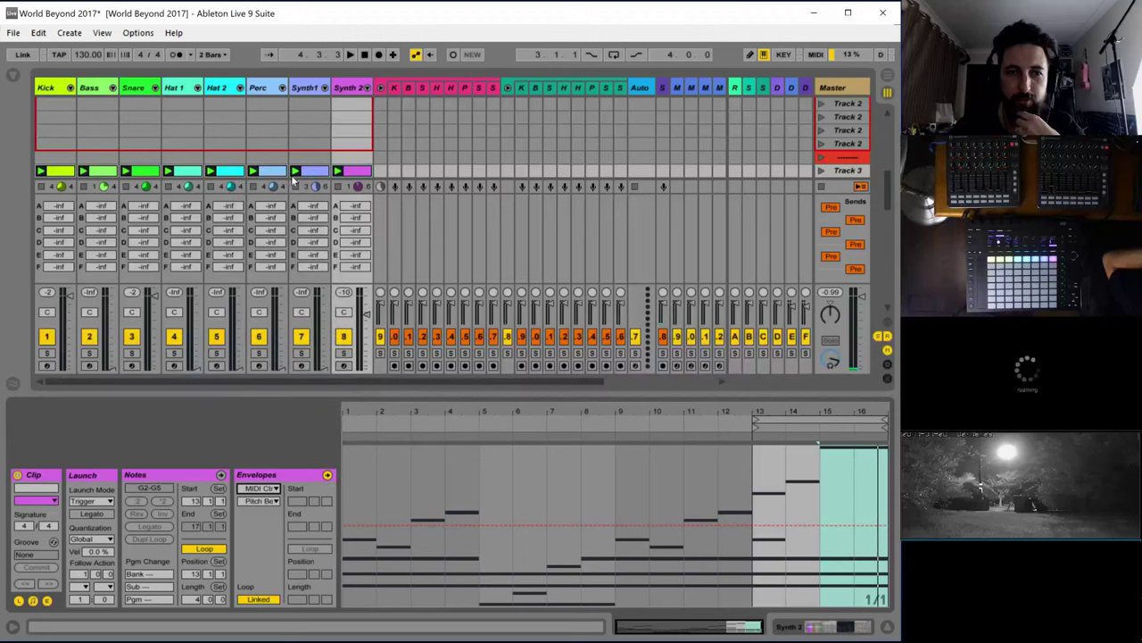
left_click(819, 525)
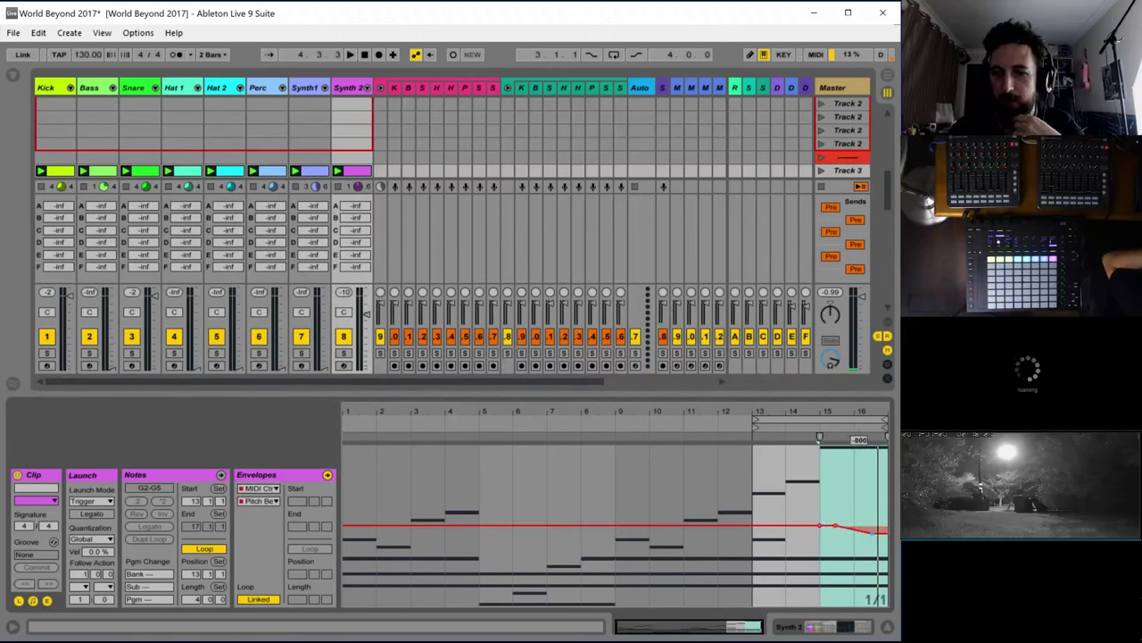
left_click_drag(878, 532, 878, 593)
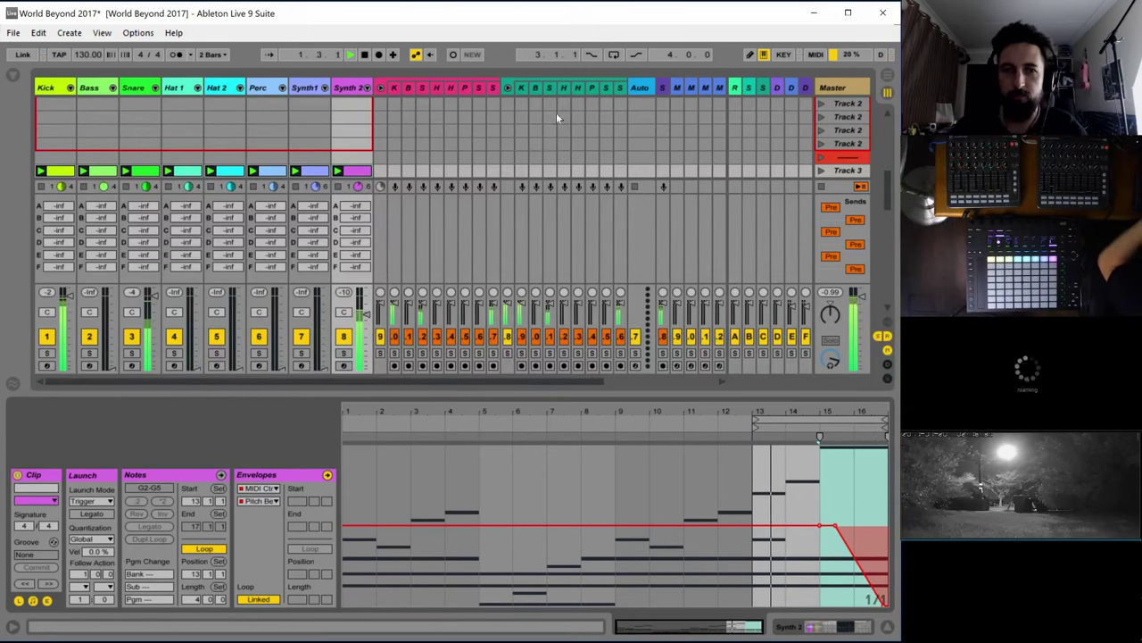
Set the pitch bend range of Synth 2's Operator to +24 st and start playback
left_click(355, 98)
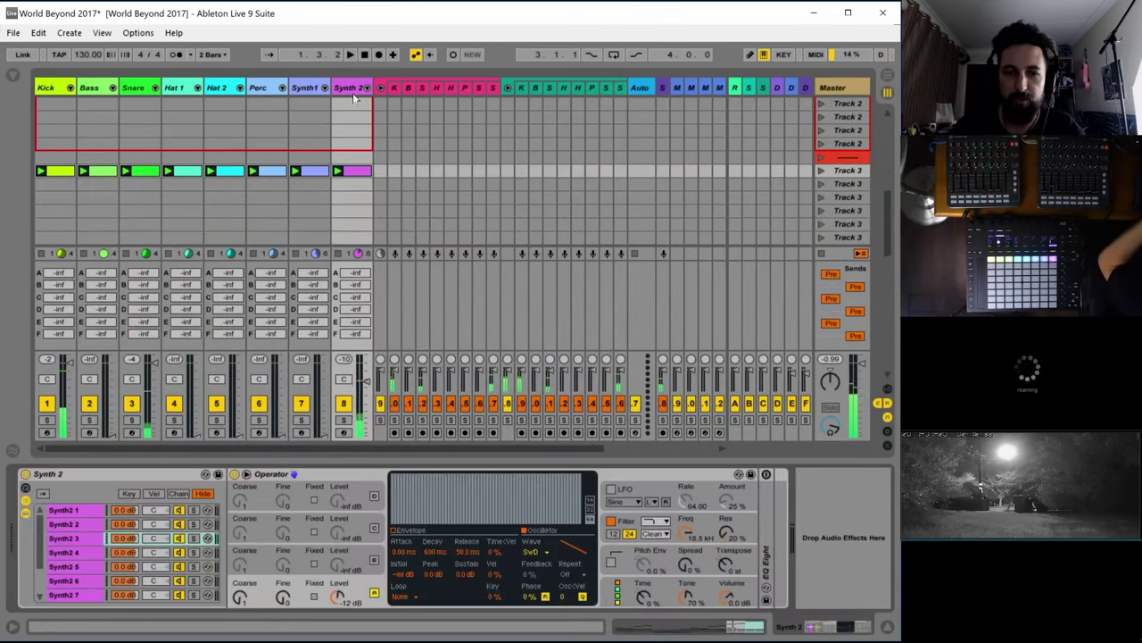
left_click(651, 567)
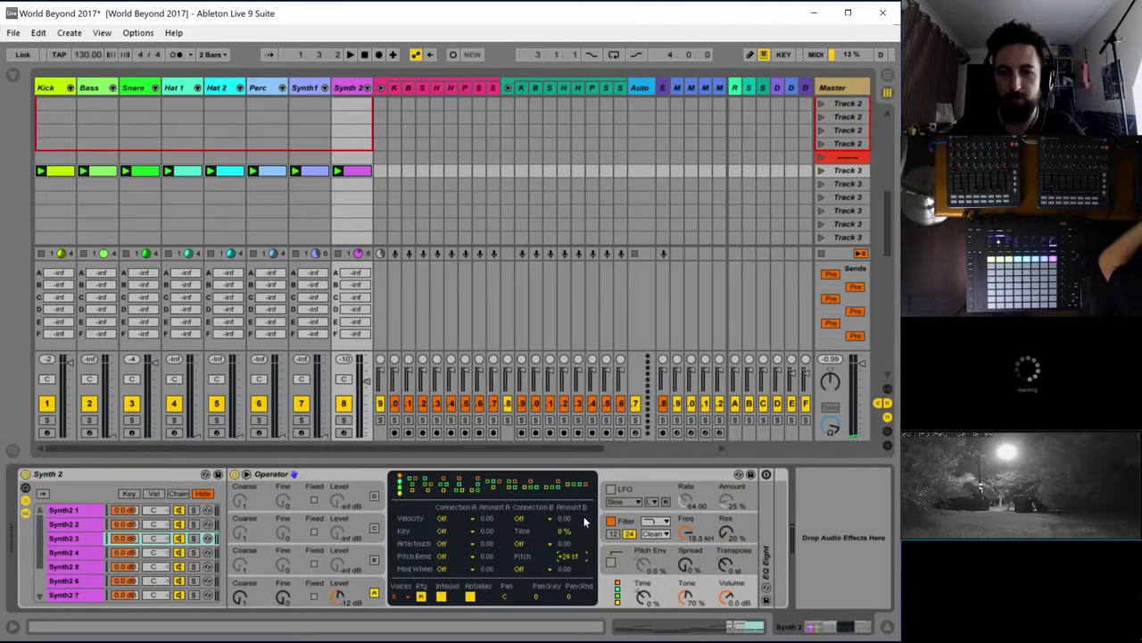
key("space")
Extend the Synth 2 clip's start and loop to bars 1 to 16 and play it with the other tracks
double_click(359, 173)
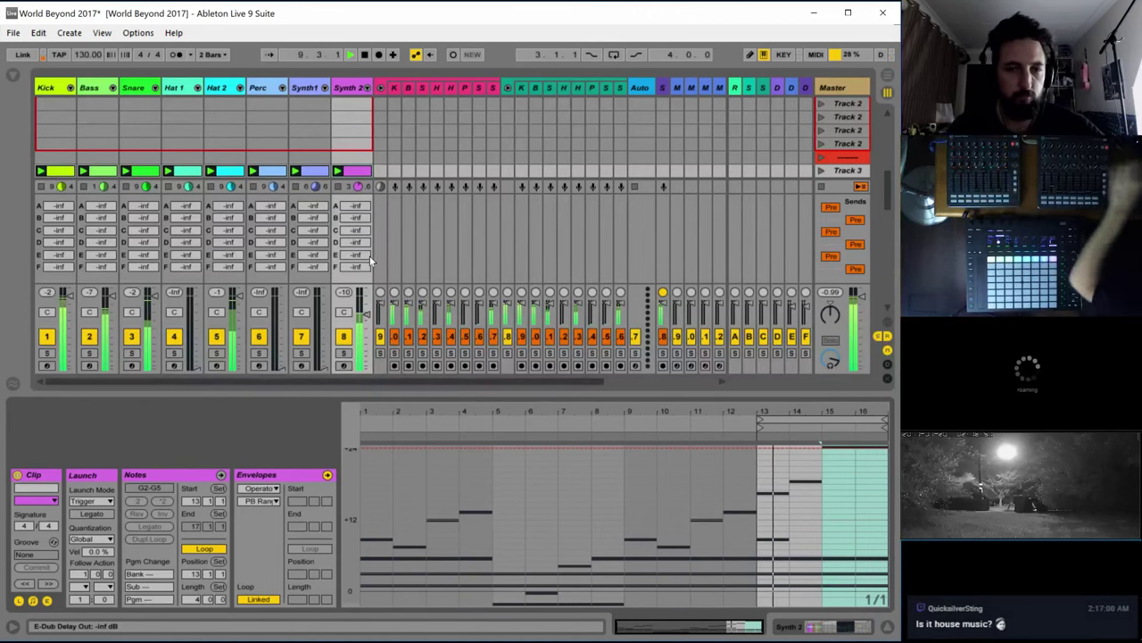
key("space")
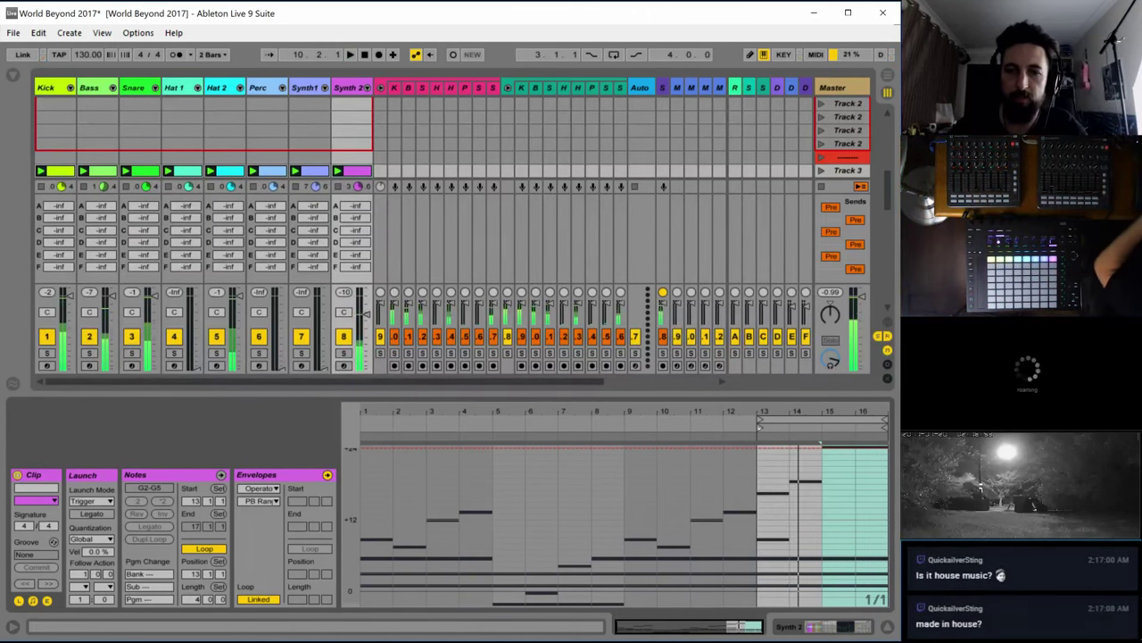
left_click_drag(757, 419, 361, 432)
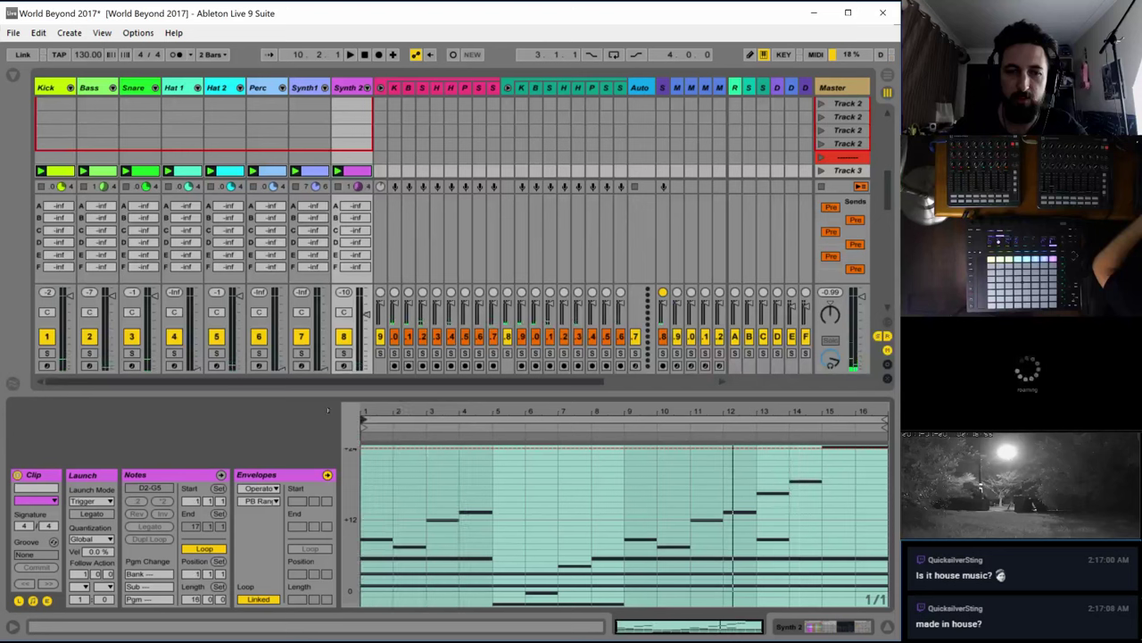
key("space")
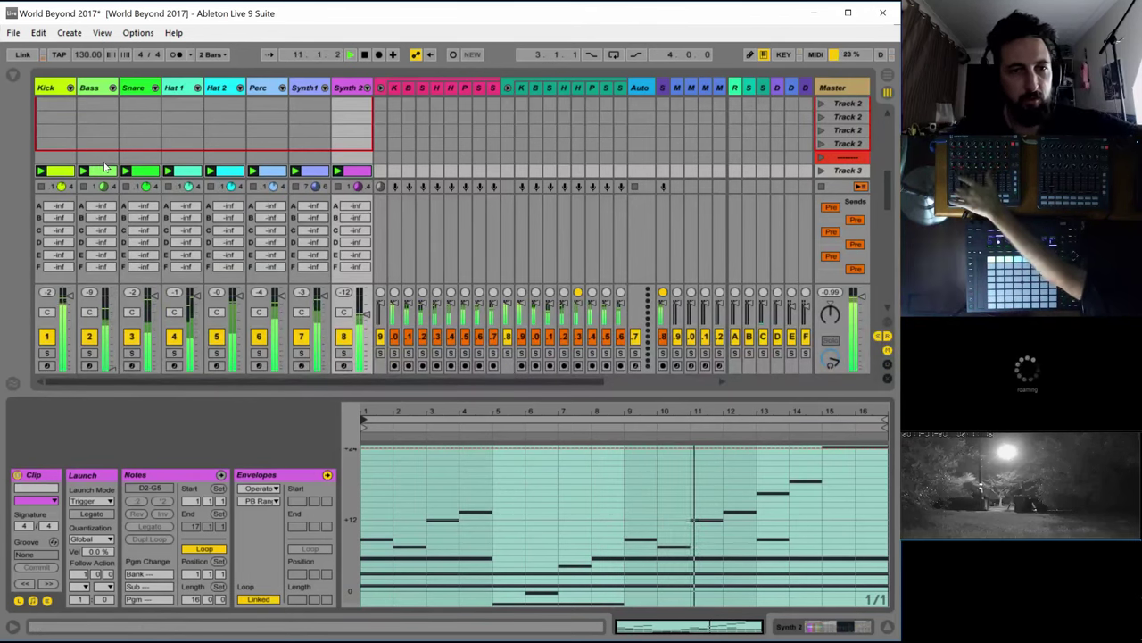
Solo the Synth 2 track, show its devices and restart playback
left_click(343, 353)
double_click(348, 87)
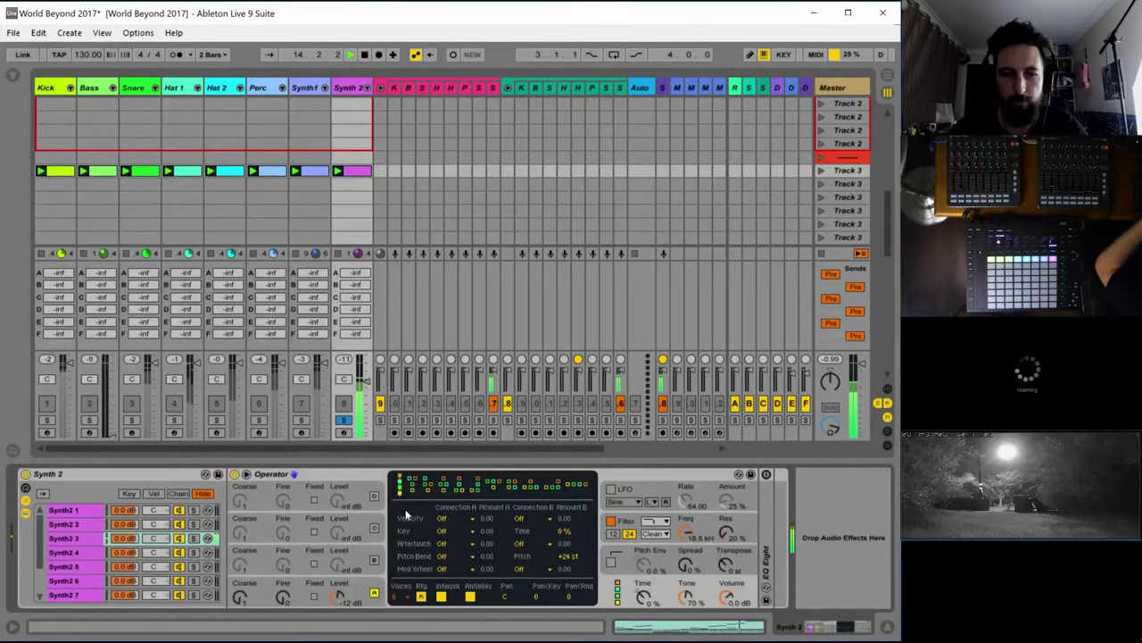
key("space")
key("space")
Switch Operator to the algorithm with all oscillators in parallel and enable oscillator B
left_click(361, 557)
key("space")
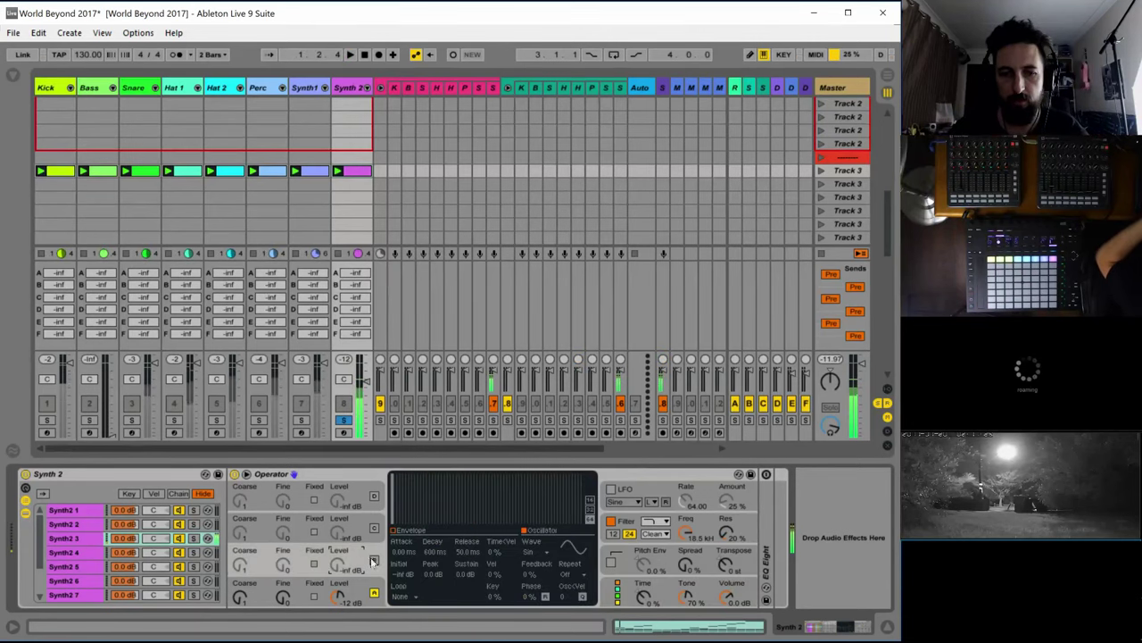
left_click(619, 583)
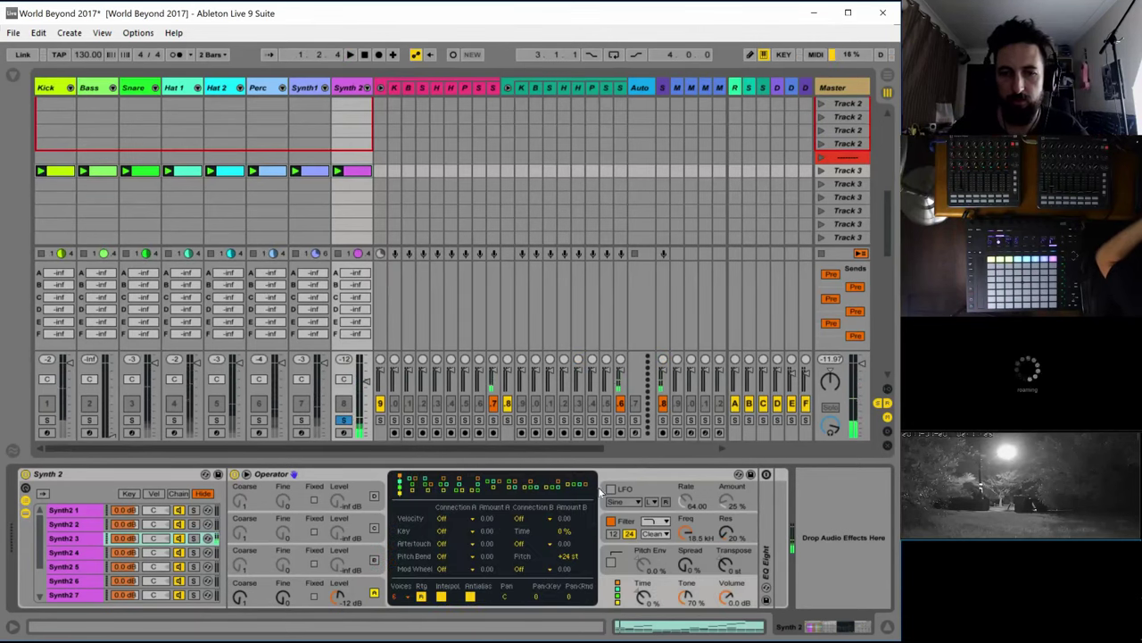
left_click(373, 560)
Set oscillator B to the Saw D waveform at -4.4 dB and lower Operator's volume to -9.6 dB
left_click(538, 552)
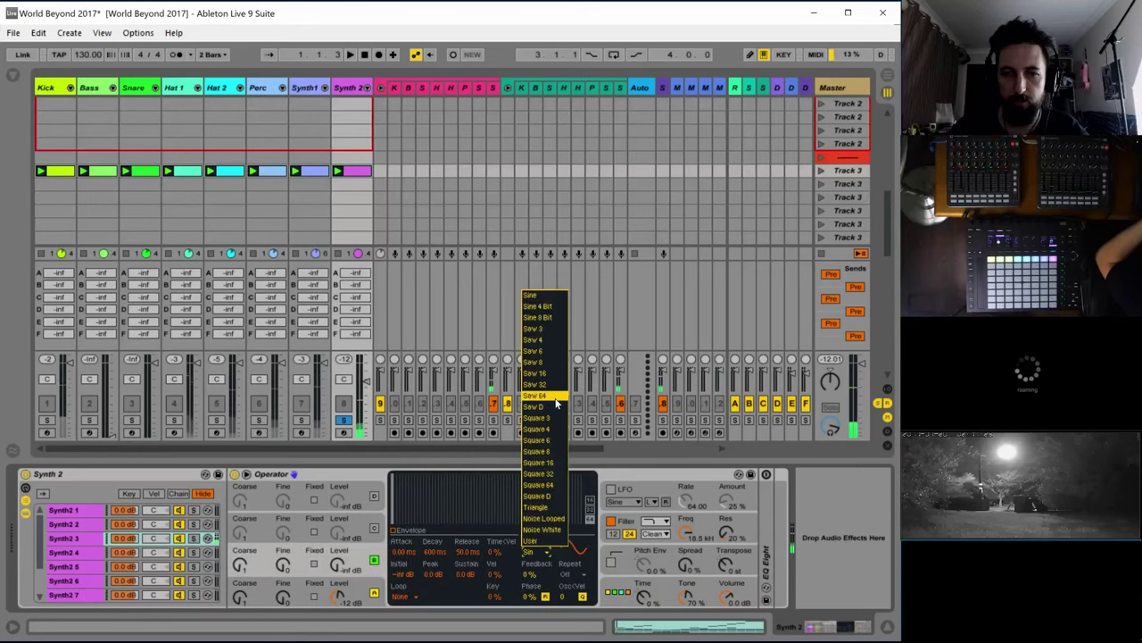
left_click(540, 415)
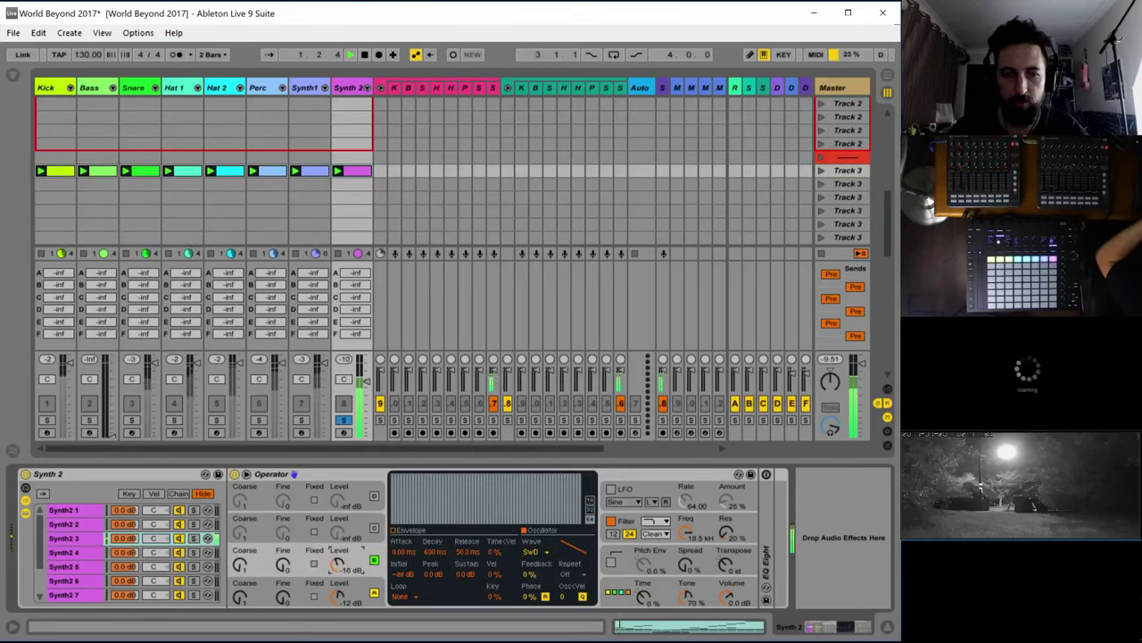
left_click_drag(728, 594, 728, 618)
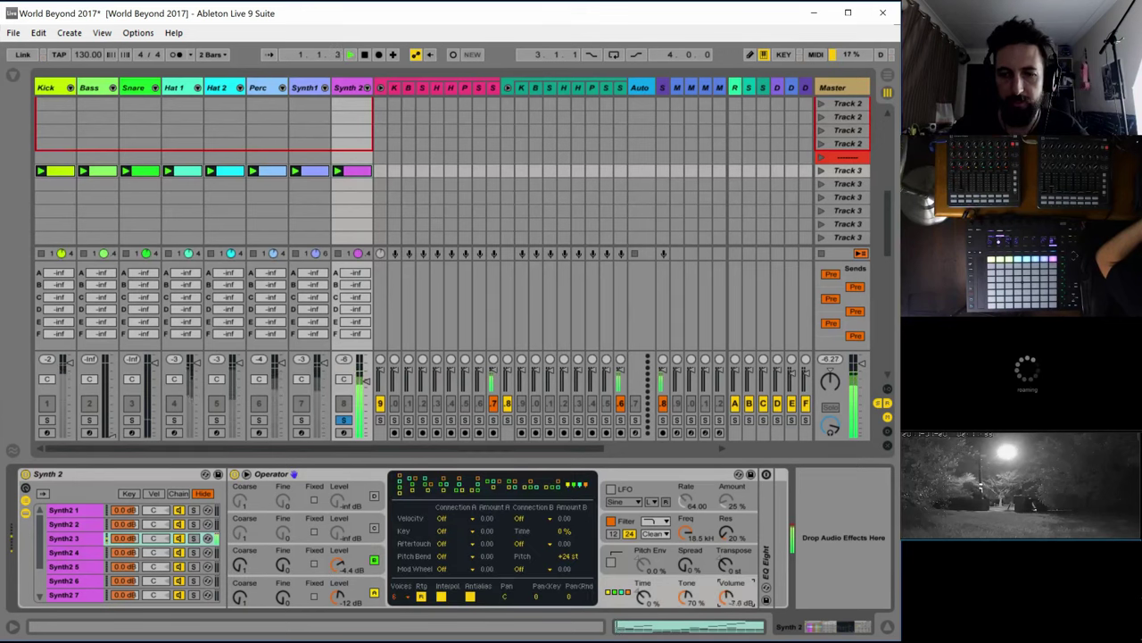
left_click(302, 549)
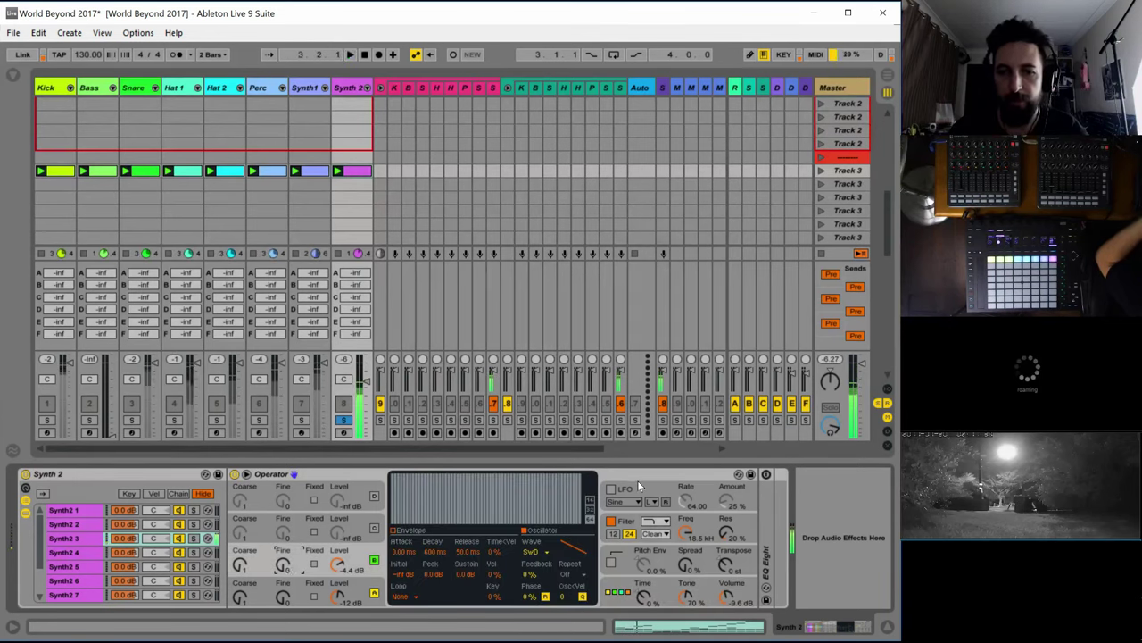
Turn on Operator's LFO and lower its rate
left_click(610, 489)
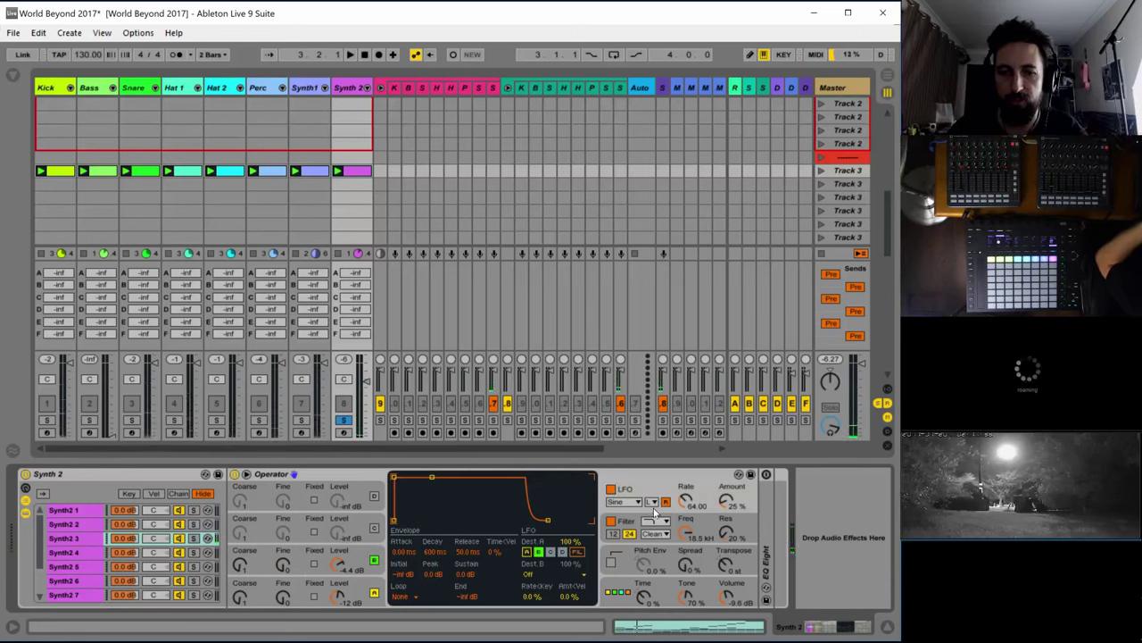
left_click_drag(685, 502, 701, 508)
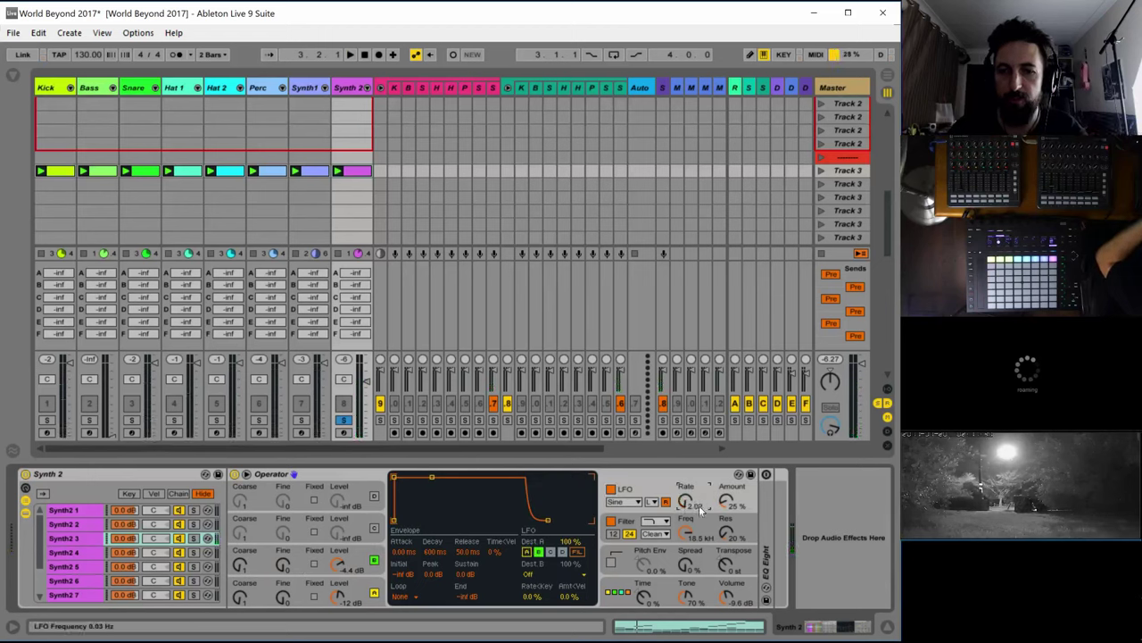
Turn off Operator's LFO retrigger and set the LFO amount to 21 % while auditioning the soloed chords
key("space")
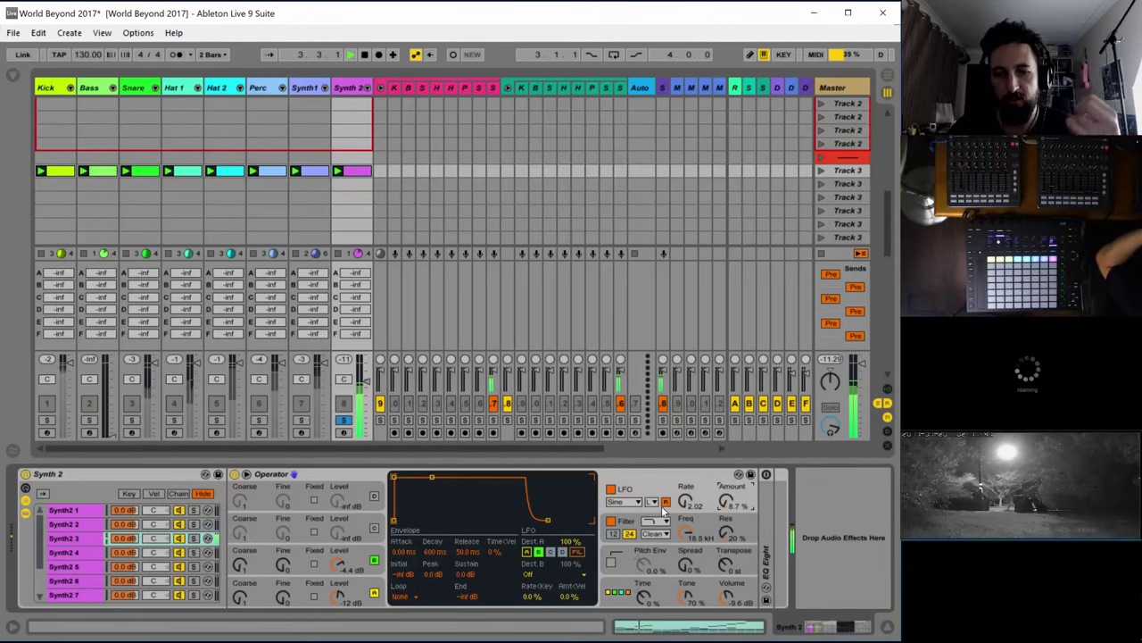
left_click(665, 503)
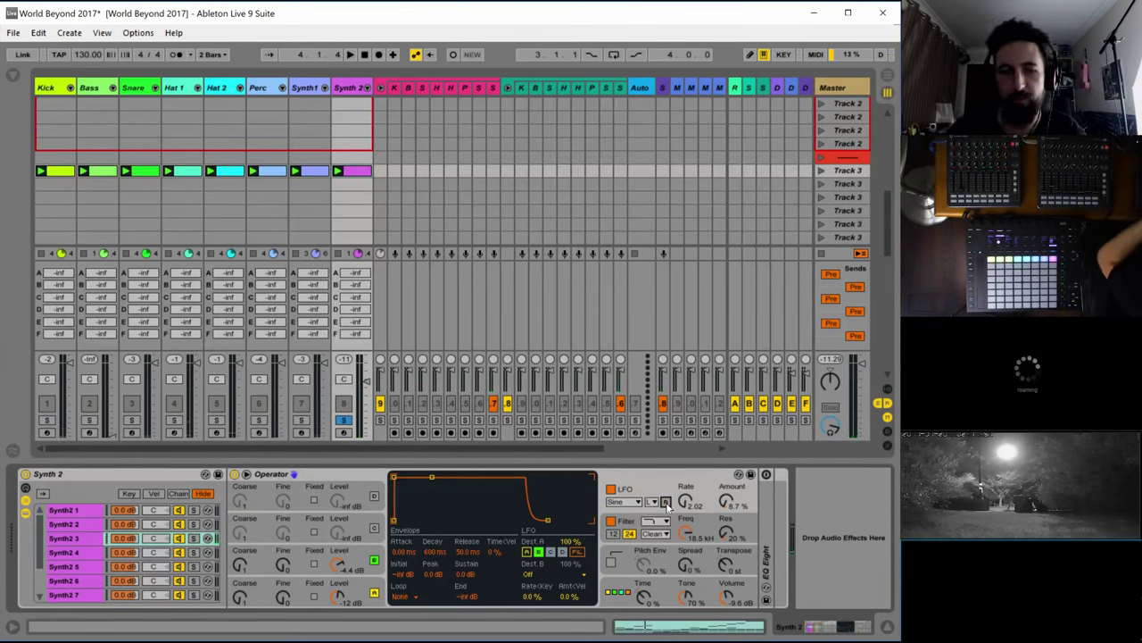
key("space")
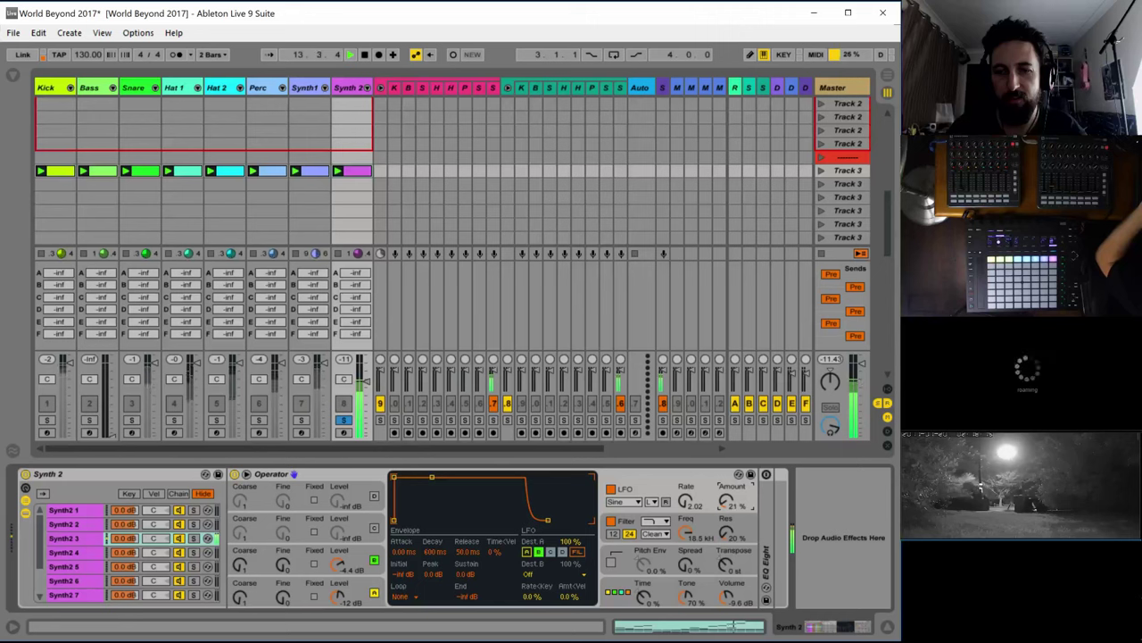
Unsolo the Synth 2 track and set Operator's pitch bend range to +12 st
left_click(343, 419)
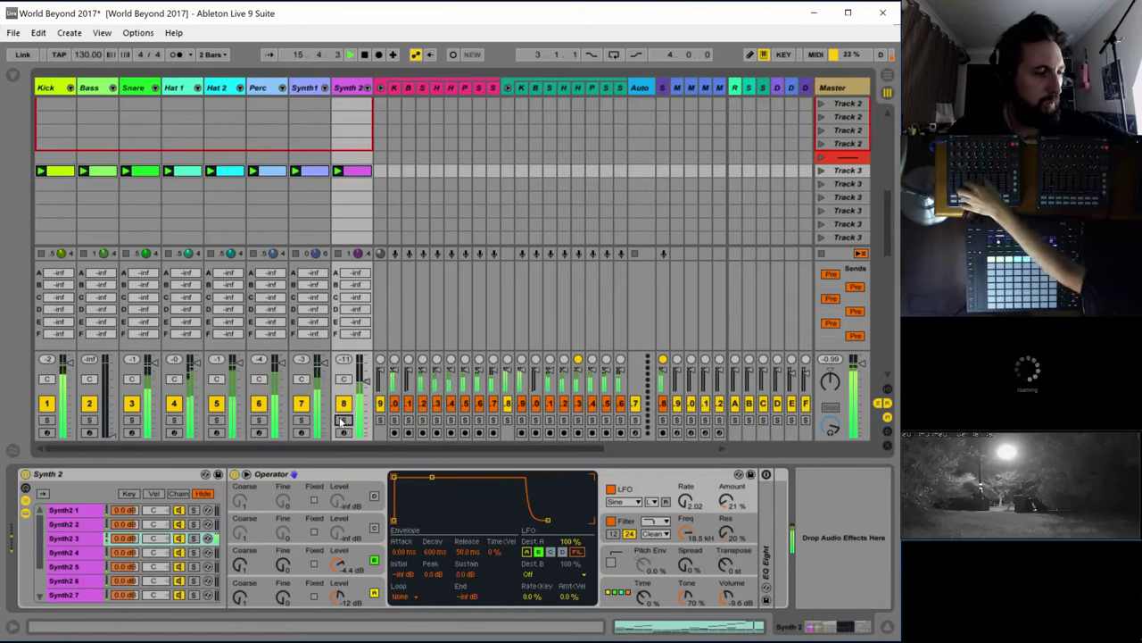
left_click(656, 581)
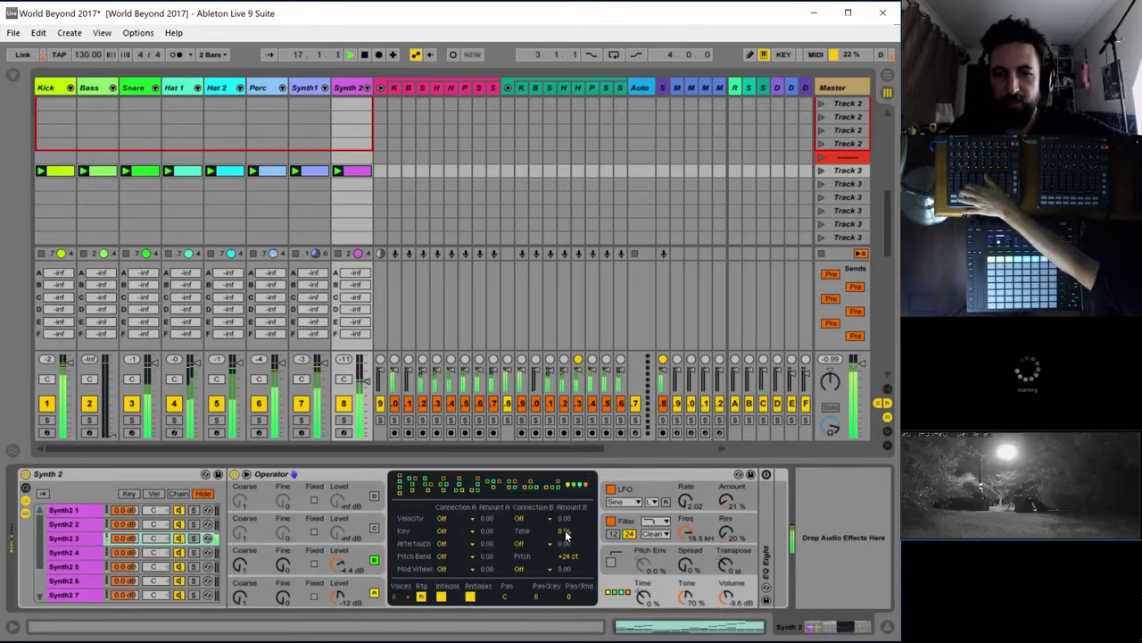
left_click(565, 556)
type("12")
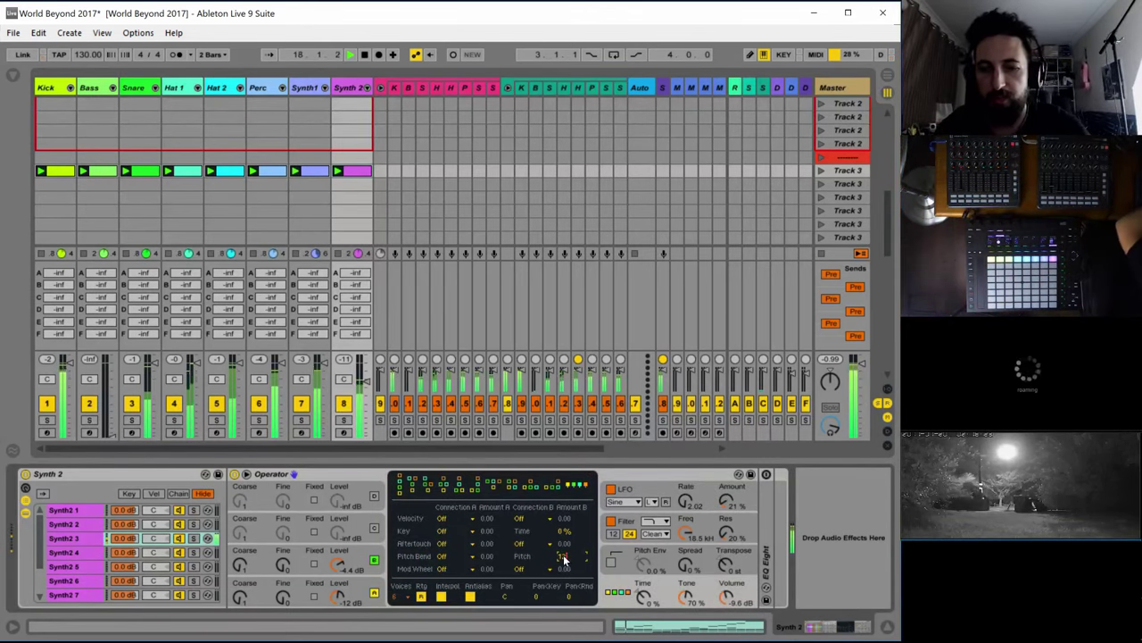
key("Return")
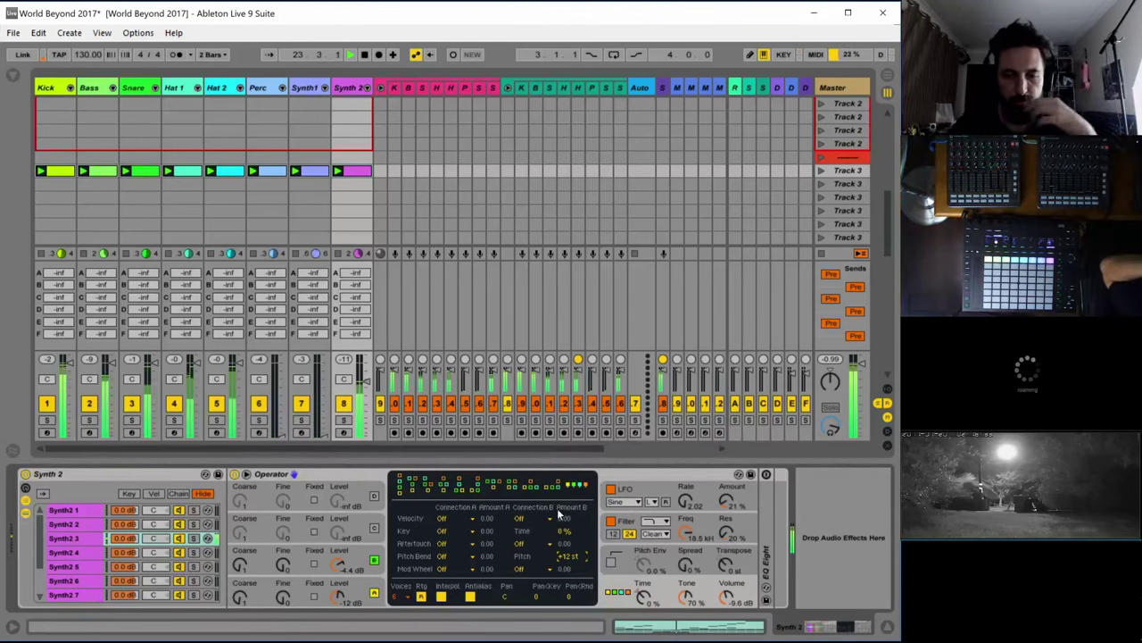
With Synth 2 soloed again, set Operator's volume to -0.7 dB and its LFO to rate 16.13 and amount 5.5 %
left_click(727, 505)
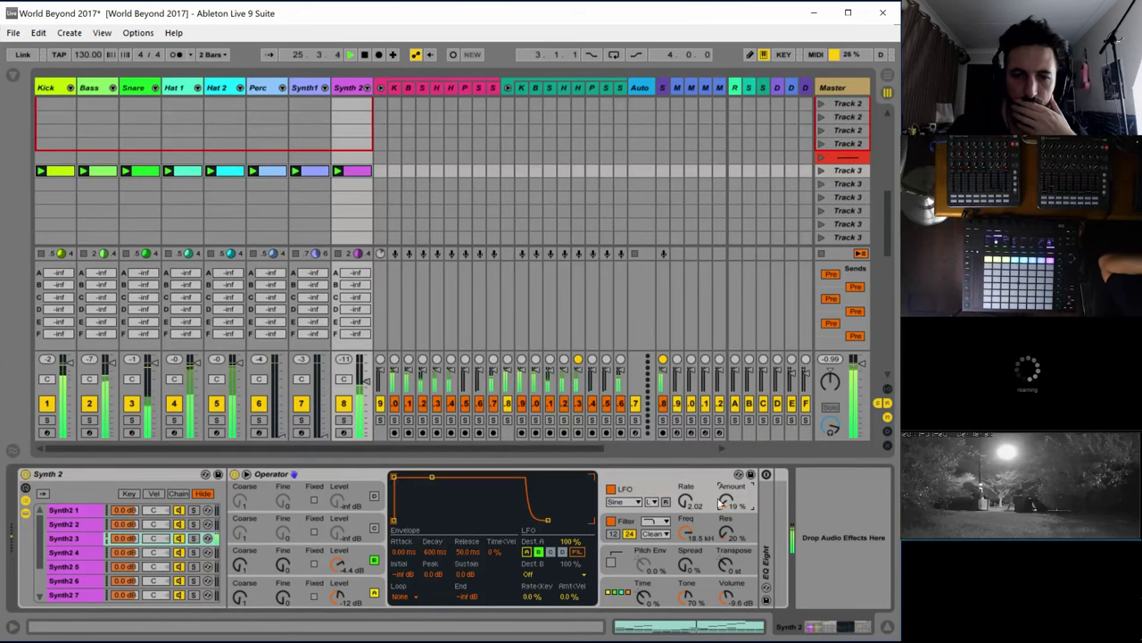
left_click(342, 419)
left_click(729, 599)
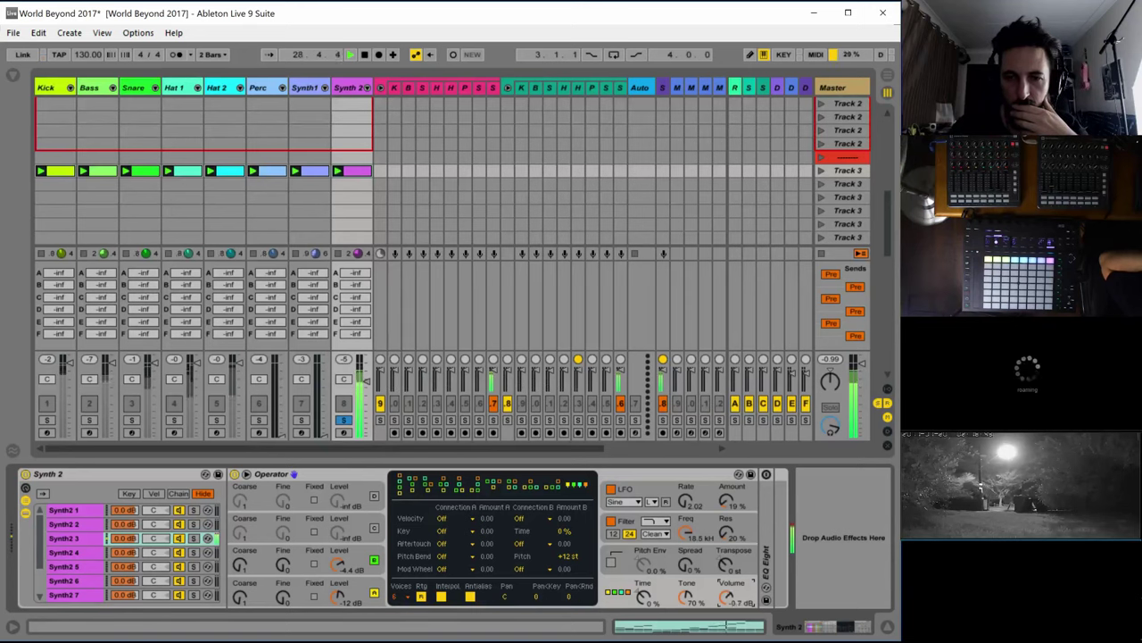
left_click_drag(725, 500, 725, 535)
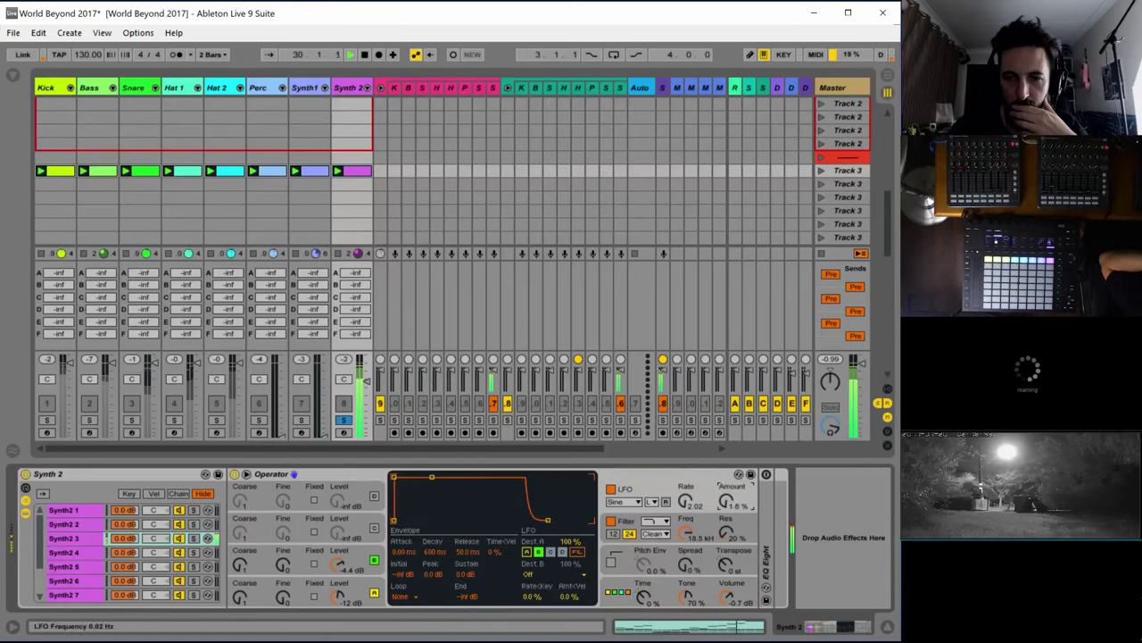
left_click_drag(685, 501, 726, 505)
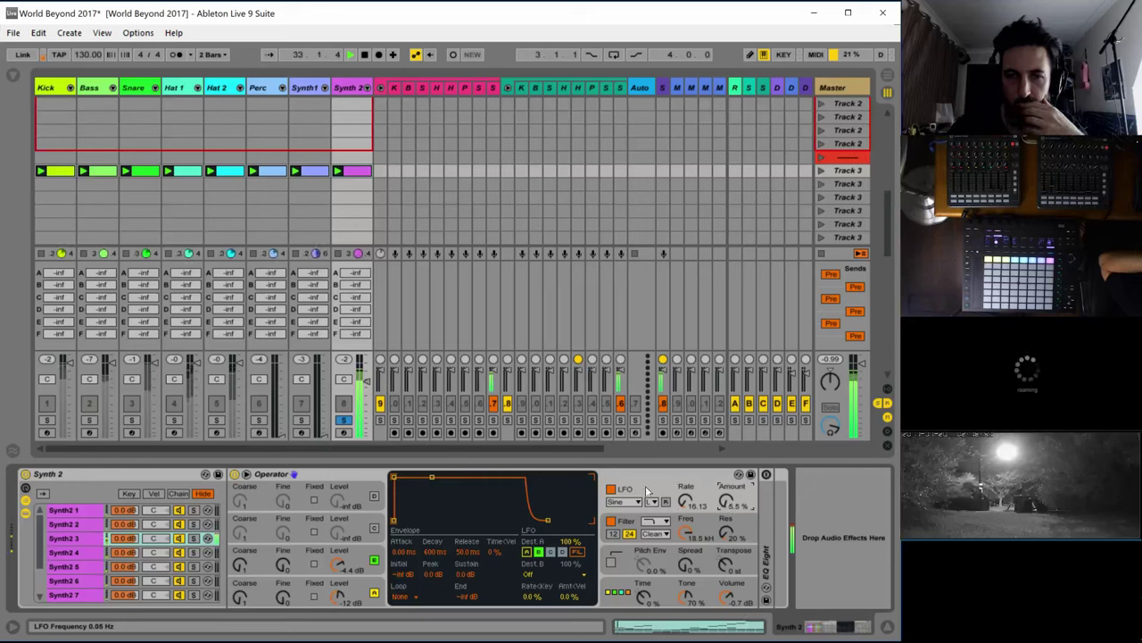
Show the Synth 2 clip's MIDI Ctrl pitch bend envelope and copy the two-bar ramp from bars 15–16 to bar 1
double_click(354, 171)
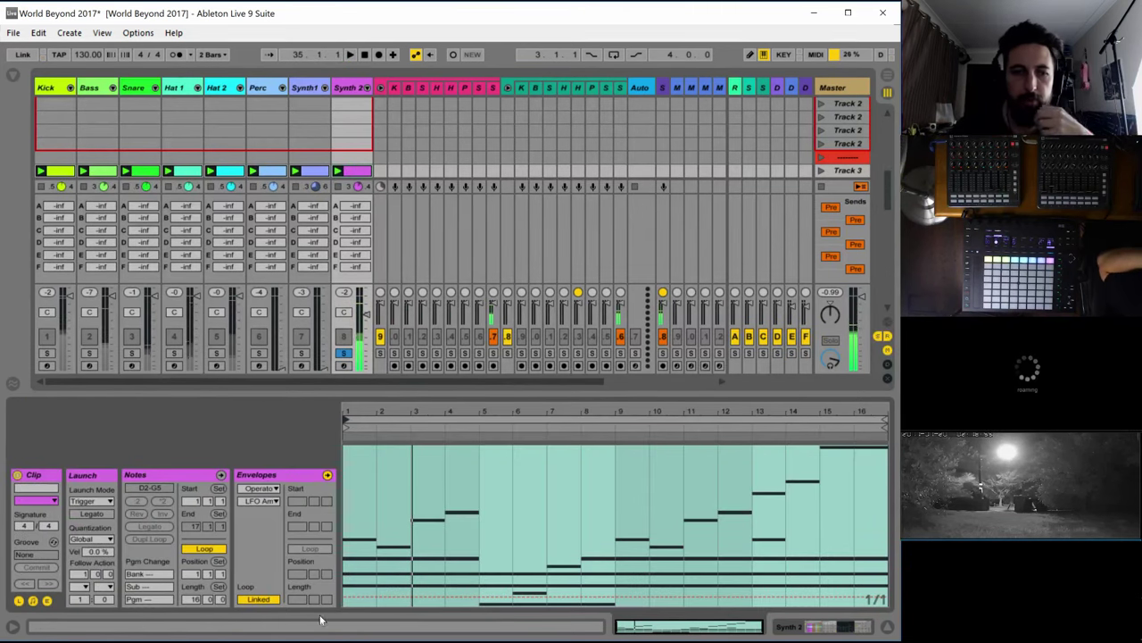
left_click(270, 490)
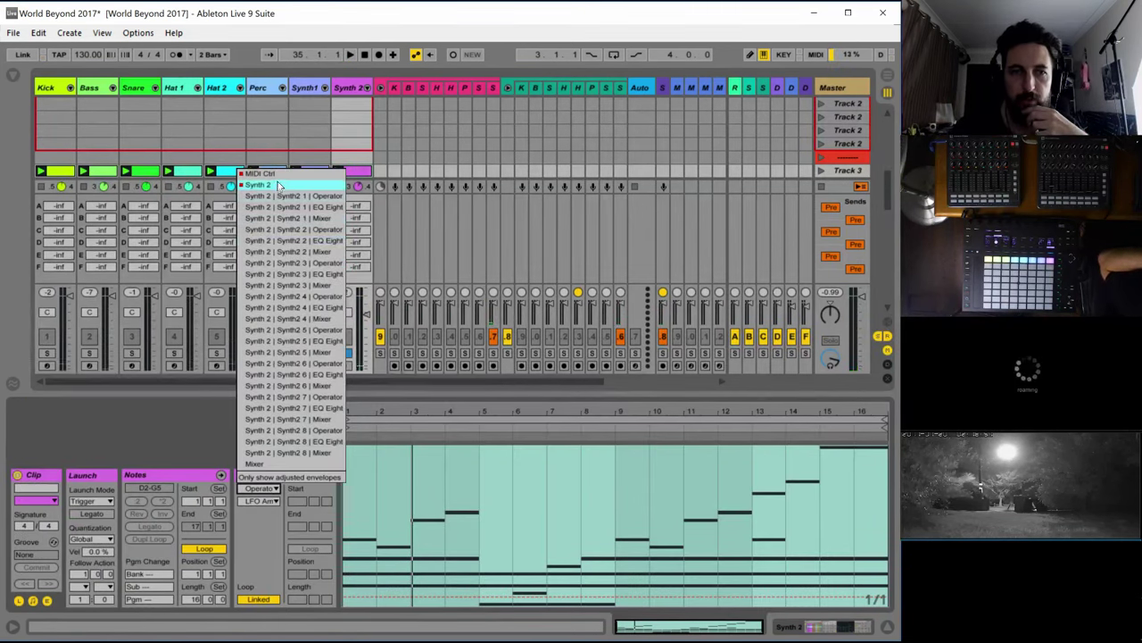
left_click(275, 183)
left_click_drag(809, 504, 881, 503)
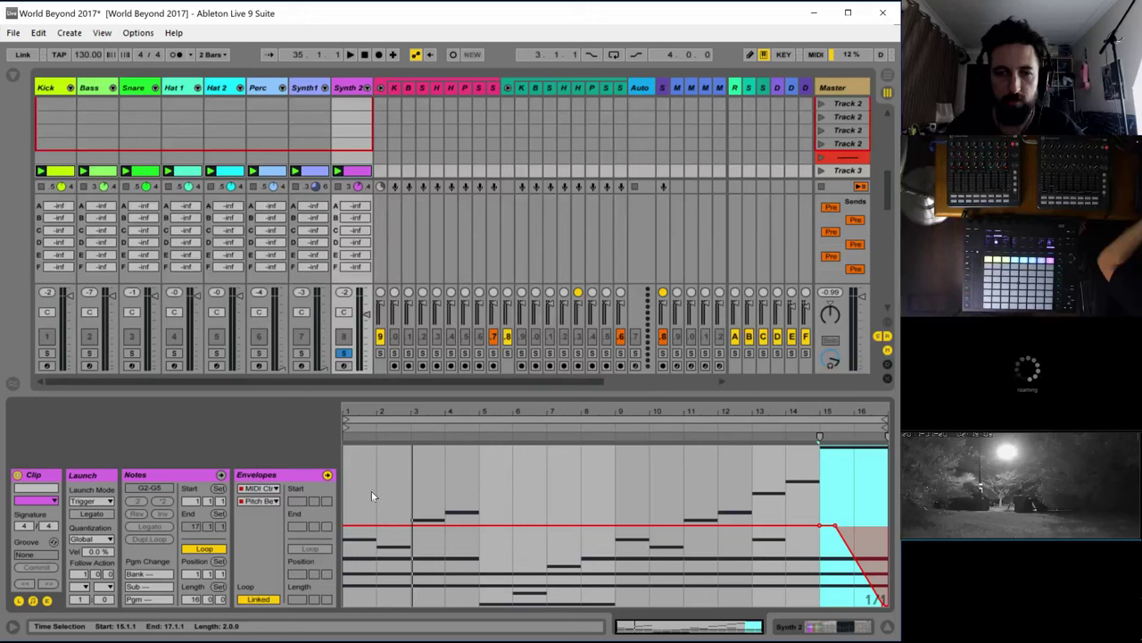
left_click(347, 494)
key("ctrl+v")
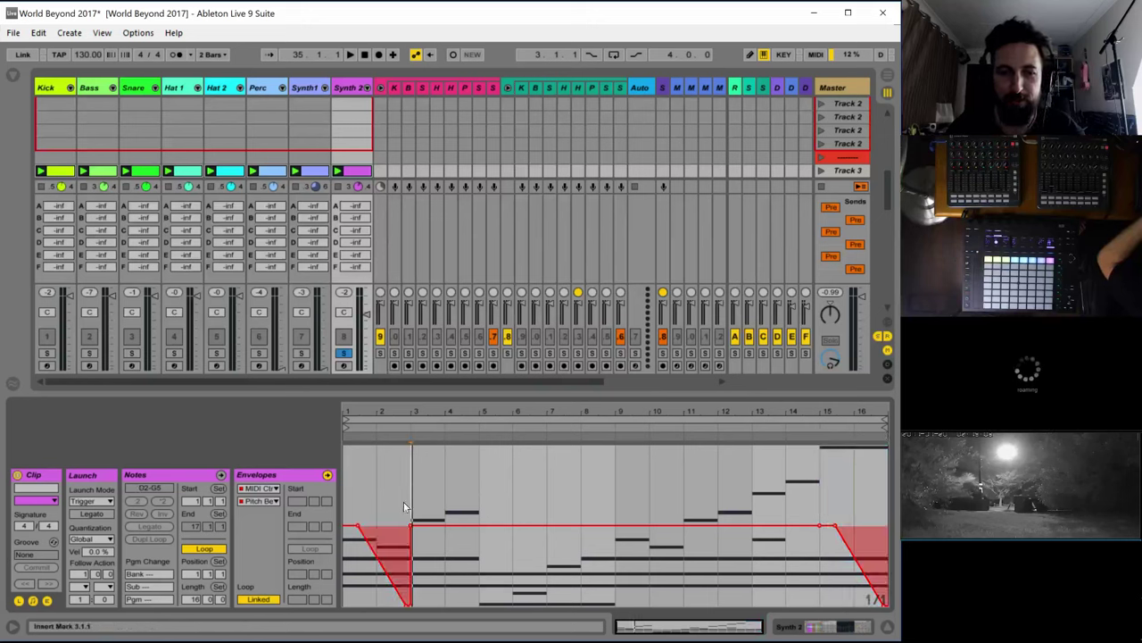
Duplicate the two-bar pitch bend ramp repeatedly through bar 14 and audition the clip
key("ctrl+d")
key("ctrl+d")
key("ctrl+d")
key("ctrl+d")
key("ctrl+d")
key("ctrl+d")
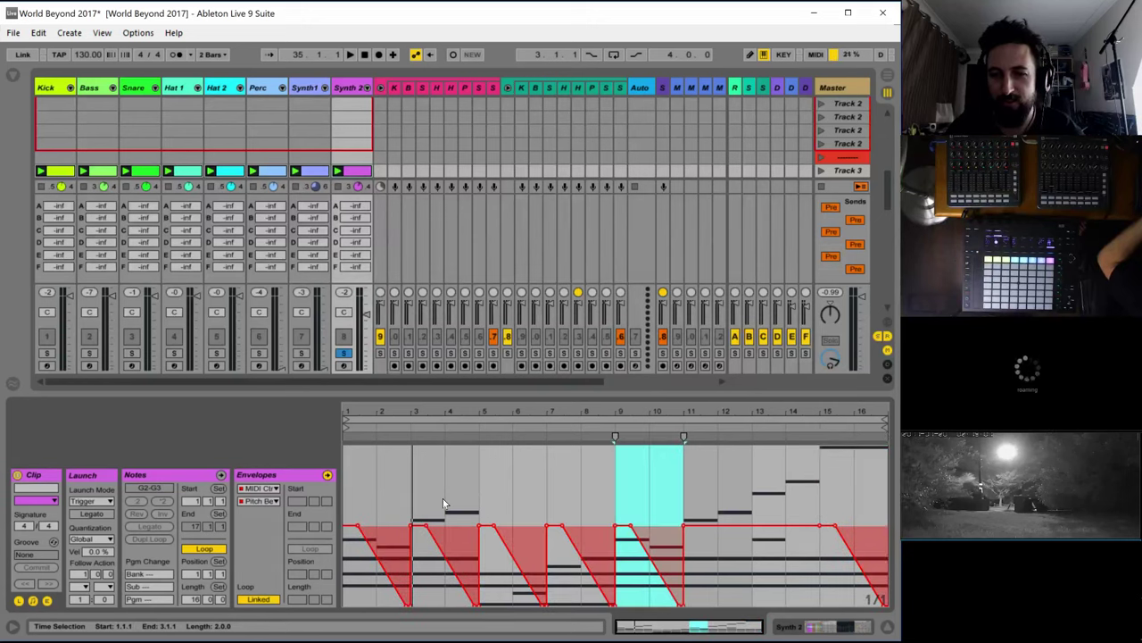
key("space")
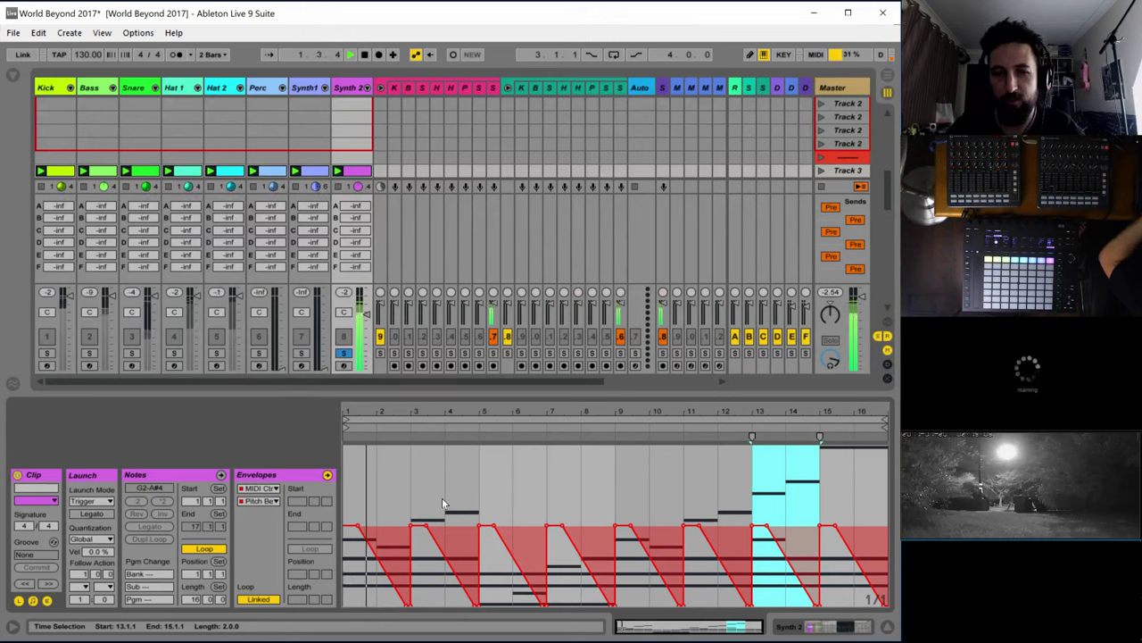
key("space")
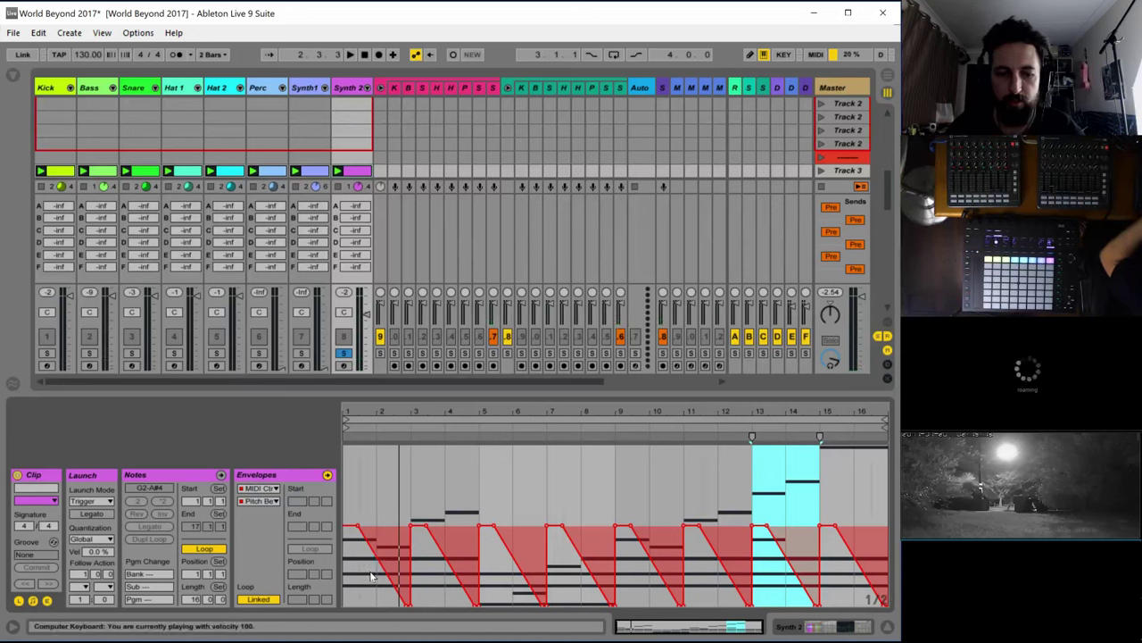
Reshape the first pitch bend ramp so it falls to its minimum by the start of bar 2
key("b")
left_click_drag(366, 575, 372, 578)
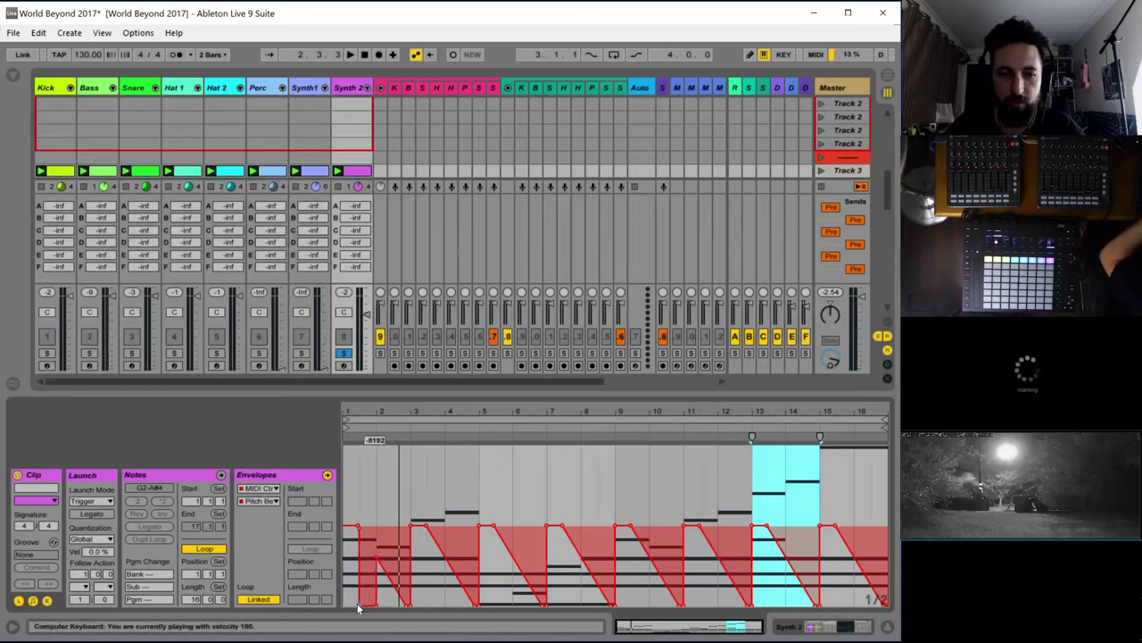
left_click(358, 606)
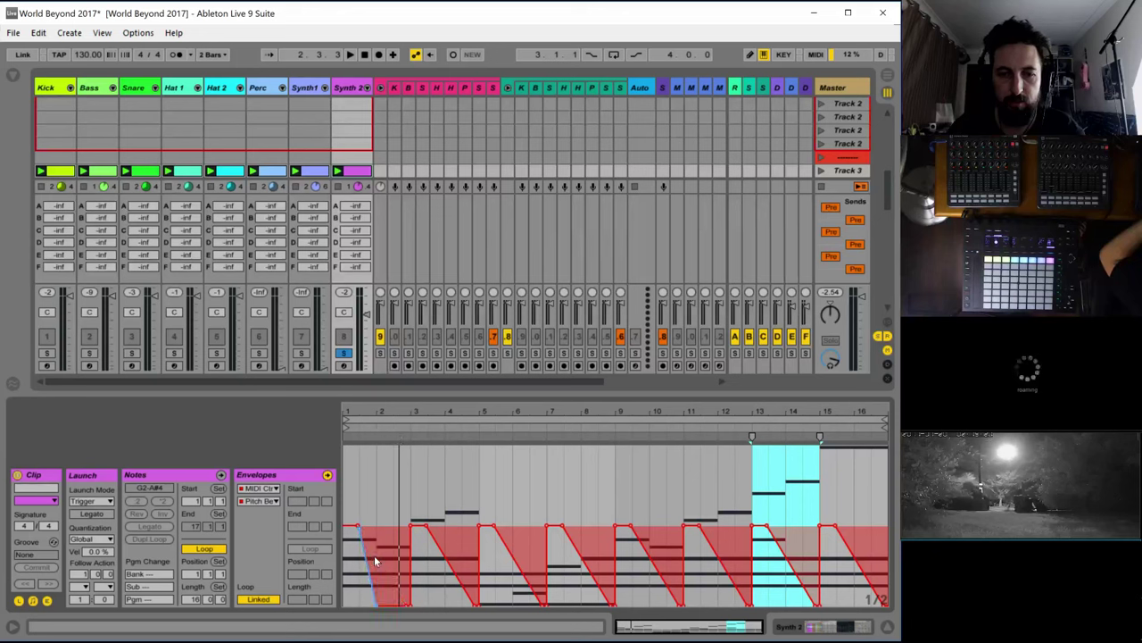
left_click(374, 555)
Duplicate the one-bar pitch bend ramp from bar 1 across the rest of the 16-bar clip and audition it
left_click_drag(374, 555, 346, 549)
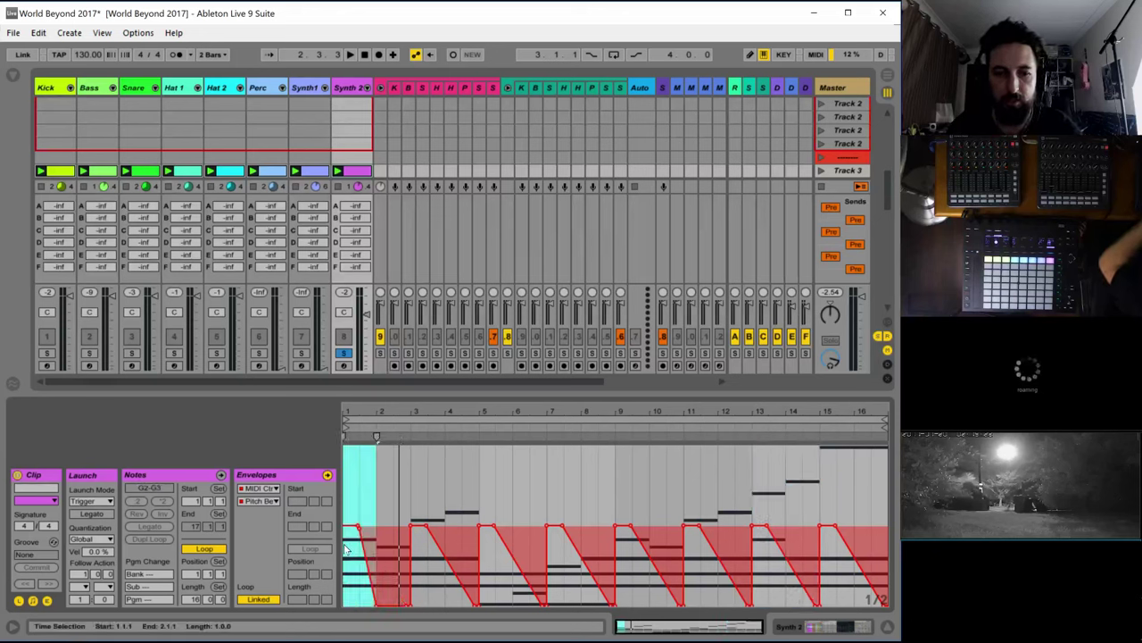
key("ctrl+d")
key("ctrl+d")
key("ctrl+d")
key("ctrl+d")
key("ctrl+d")
key("ctrl+d")
key("ctrl+d")
key("ctrl+d")
key("ctrl+d")
key("ctrl+d")
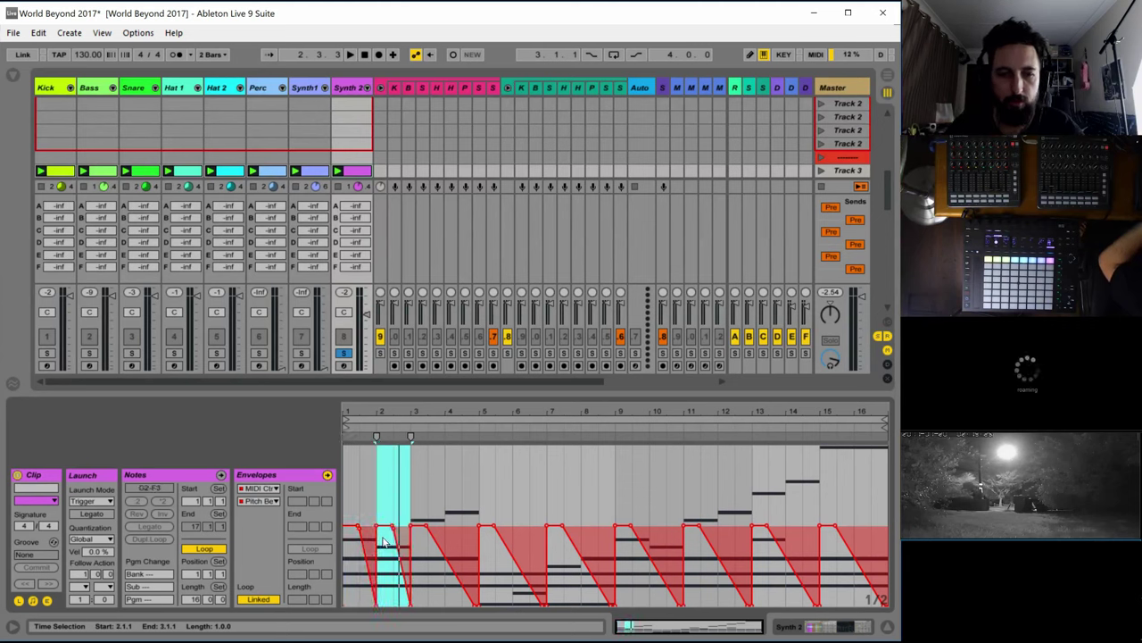
key("ctrl+d")
key("ctrl+d")
key("ctrl+d")
key("ctrl+d")
key("ctrl+d")
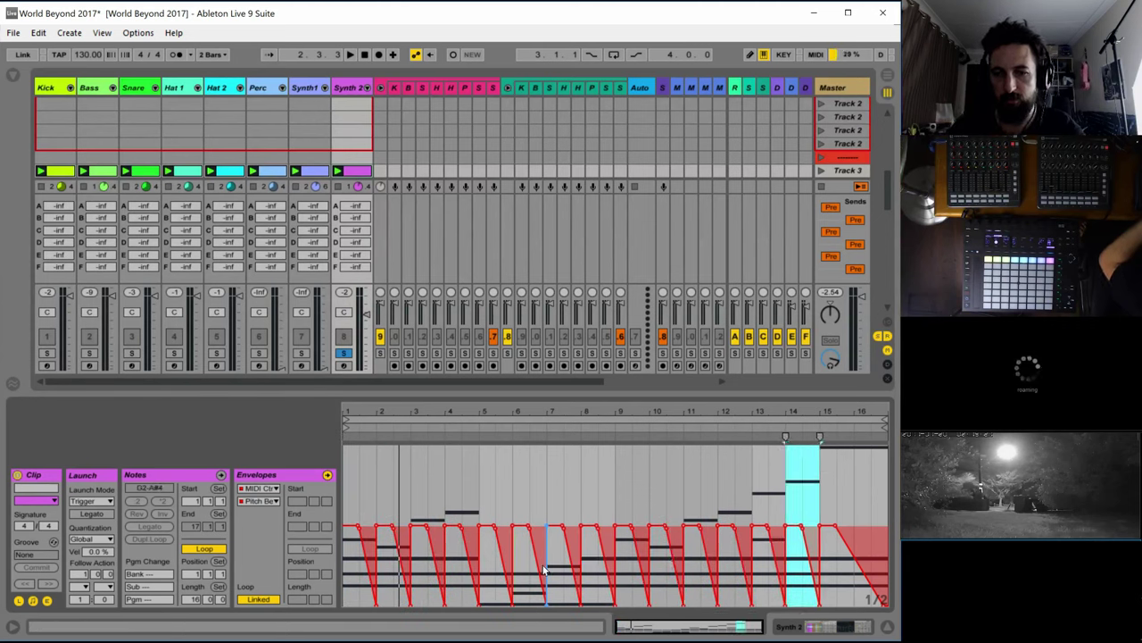
key("space")
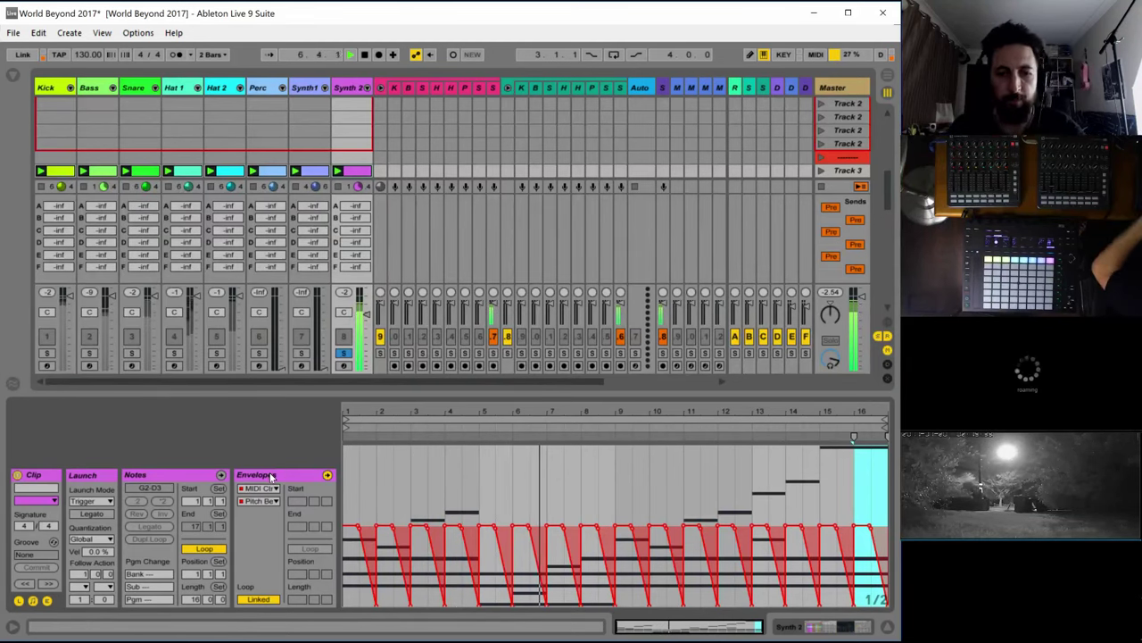
key("space")
Show the clip's notes, transpose the D2 and F2 notes in bars 5–8 up one octave and restart playback
left_click(198, 478)
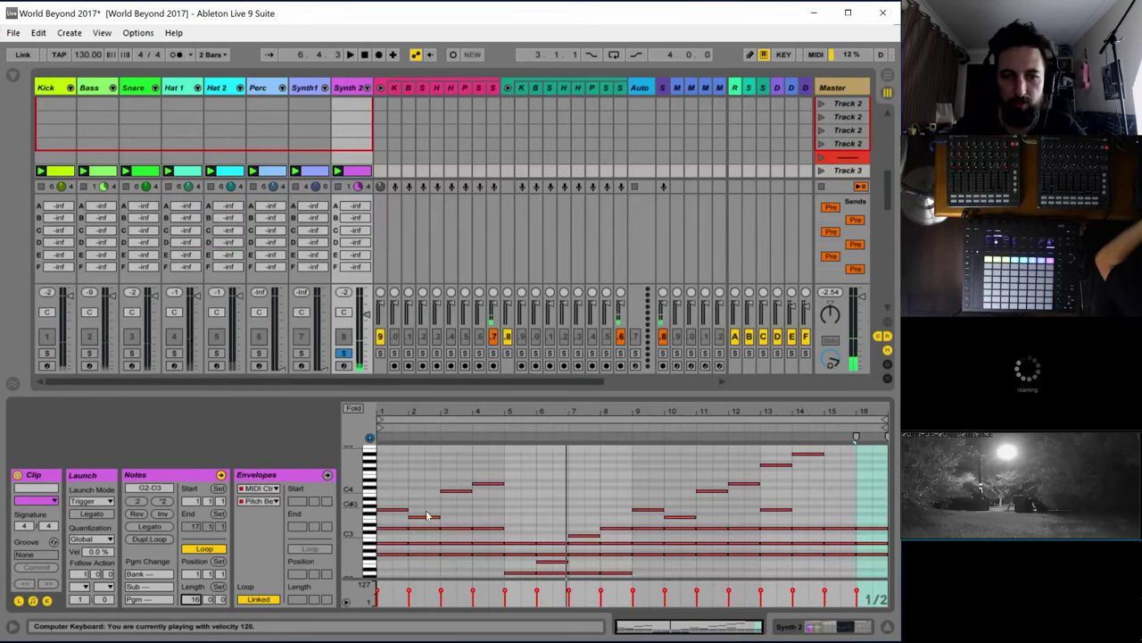
scroll(644, 576, "down", 1)
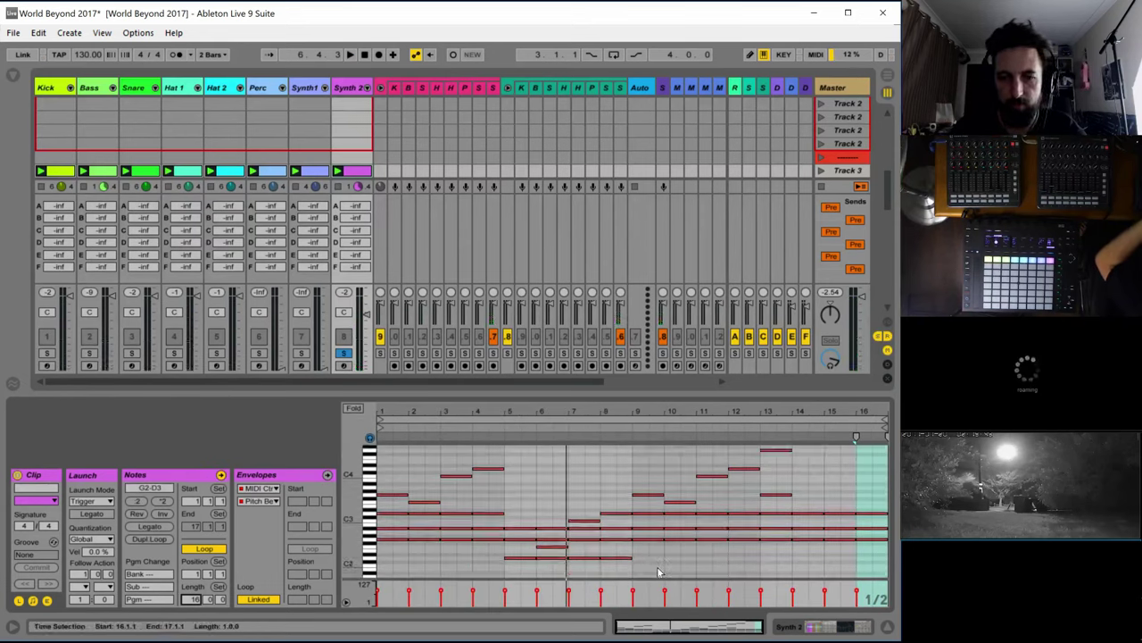
left_click_drag(658, 568, 492, 540)
key("shift+Up")
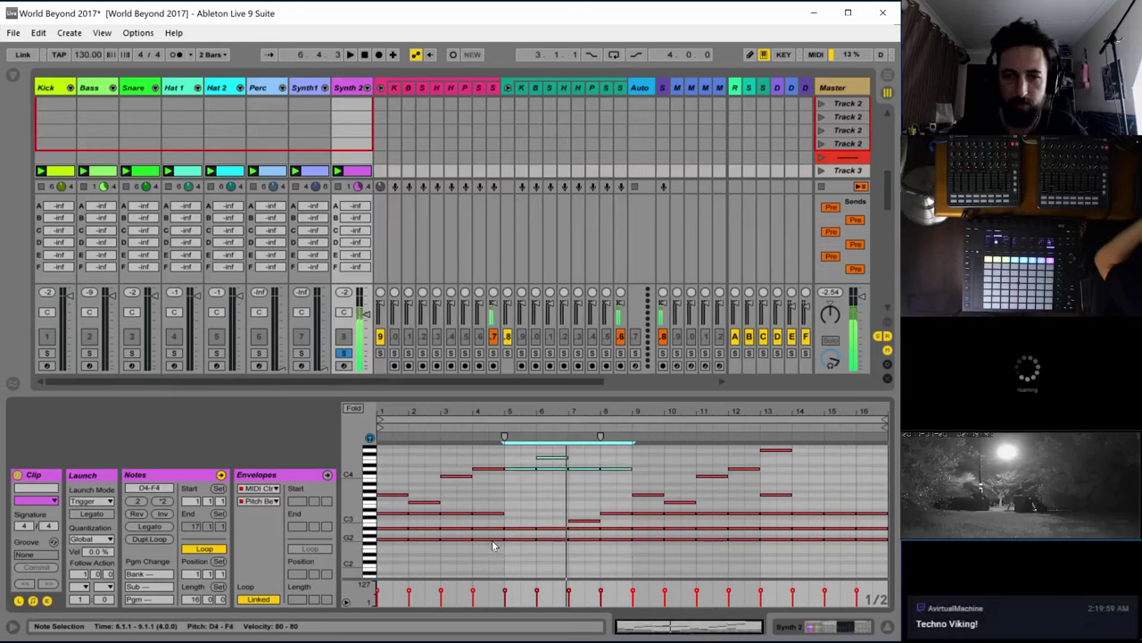
key("space")
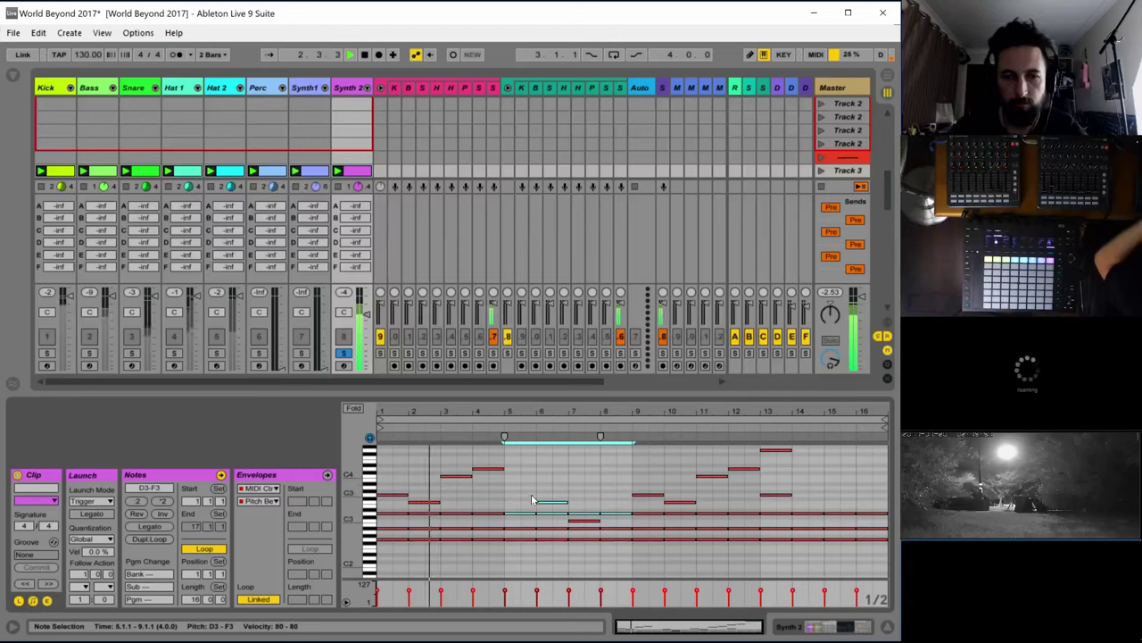
Add one-bar top-line notes to the clip: C4 in bar 5, A3 in bar 7 and A#3 in bar 8
double_click(508, 475)
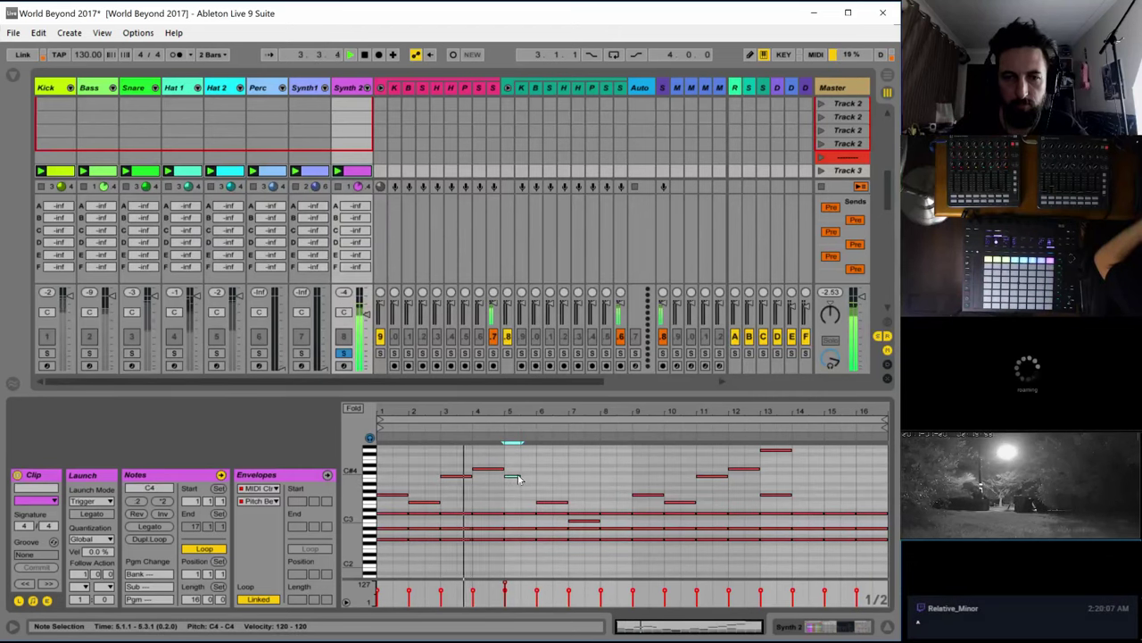
left_click_drag(520, 475, 535, 476)
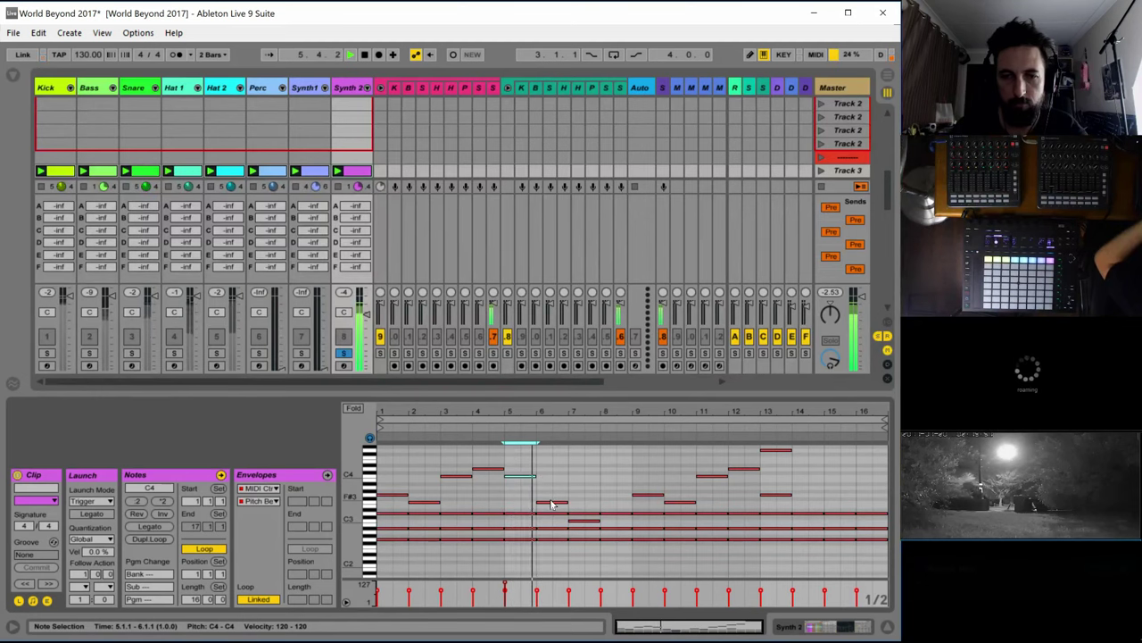
left_click(580, 488)
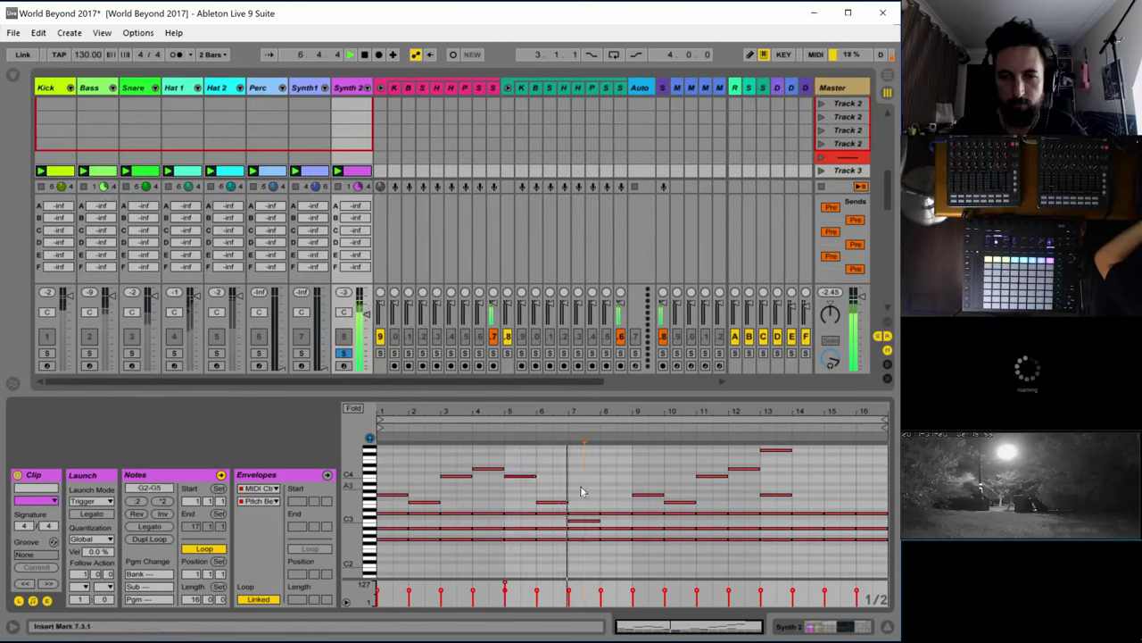
double_click(580, 486)
double_click(607, 480)
left_click(608, 483)
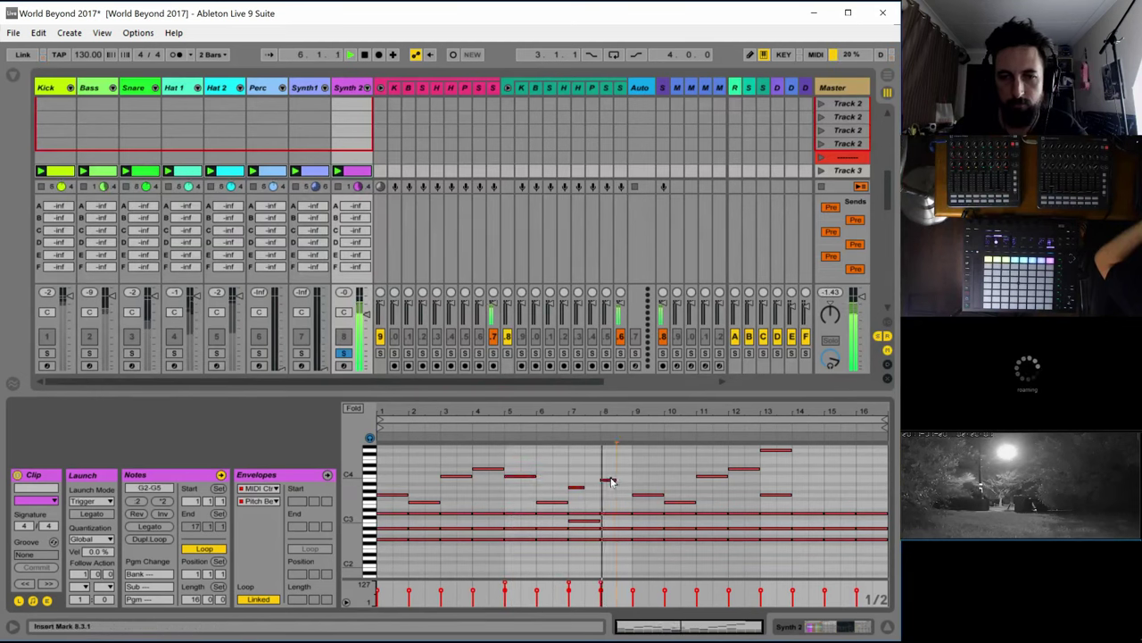
mouse_move(610, 481)
left_mouse_down()
mouse_move(632, 483)
mouse_move(599, 487)
left_mouse_up()
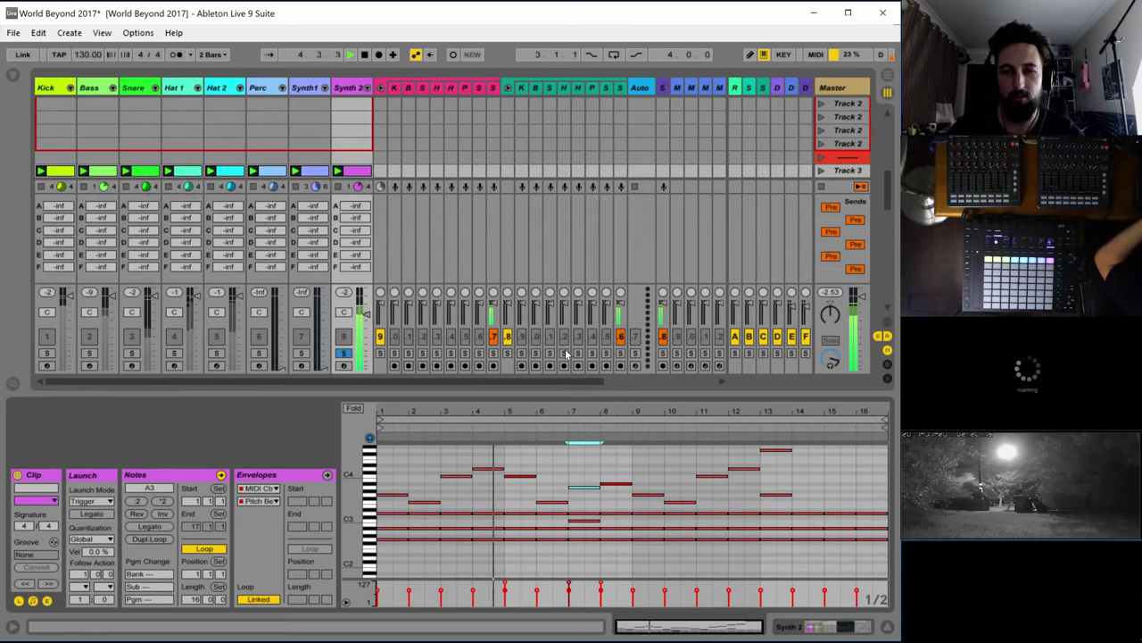
Lower the C4 note in bar 5 to G3 and restart playback
left_click(516, 479)
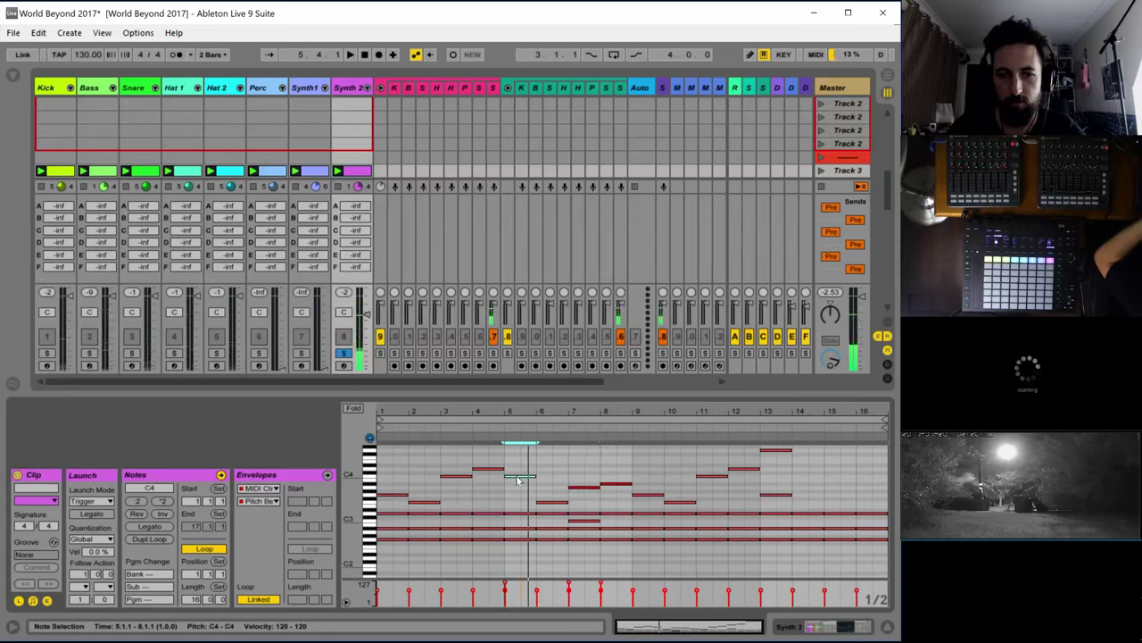
left_click_drag(518, 479, 519, 499)
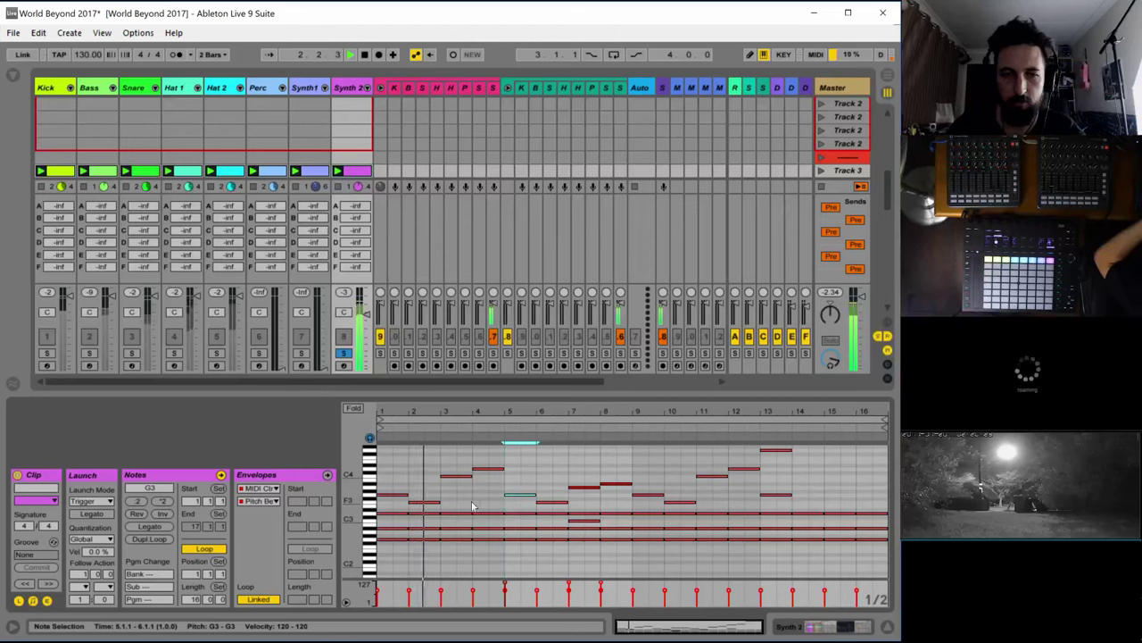
Raise the bar 1 top-line note to A3, lower the bar 4 note to A#3 and restart playback
left_click(389, 496)
double_click(389, 491)
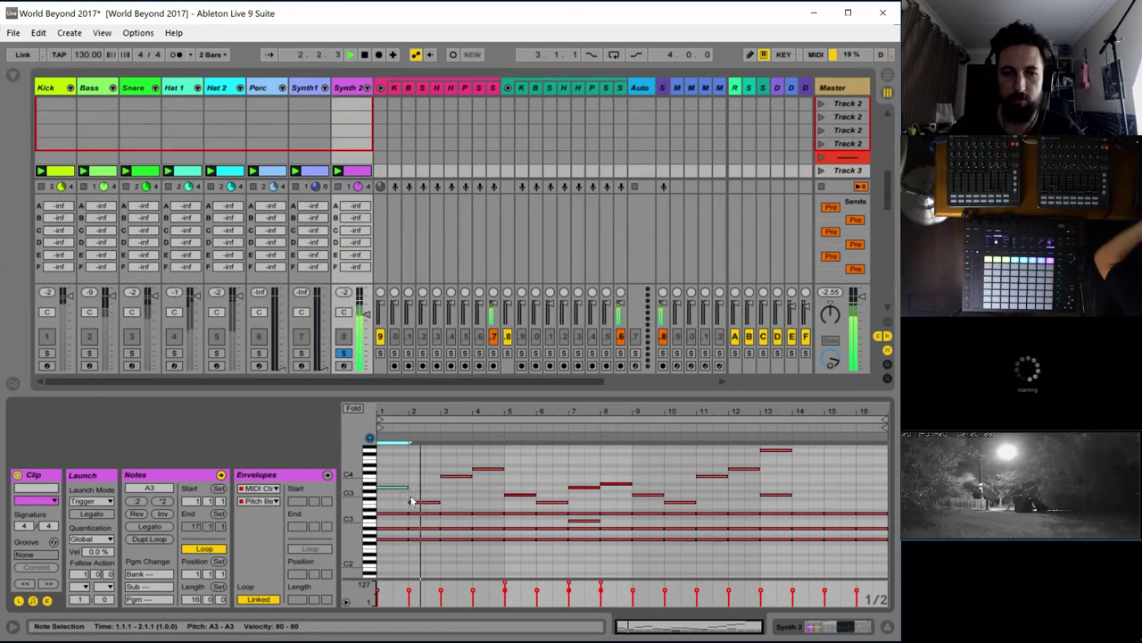
mouse_move(489, 468)
left_mouse_down()
mouse_move(489, 497)
mouse_move(491, 483)
left_mouse_up()
key("space")
key("space")
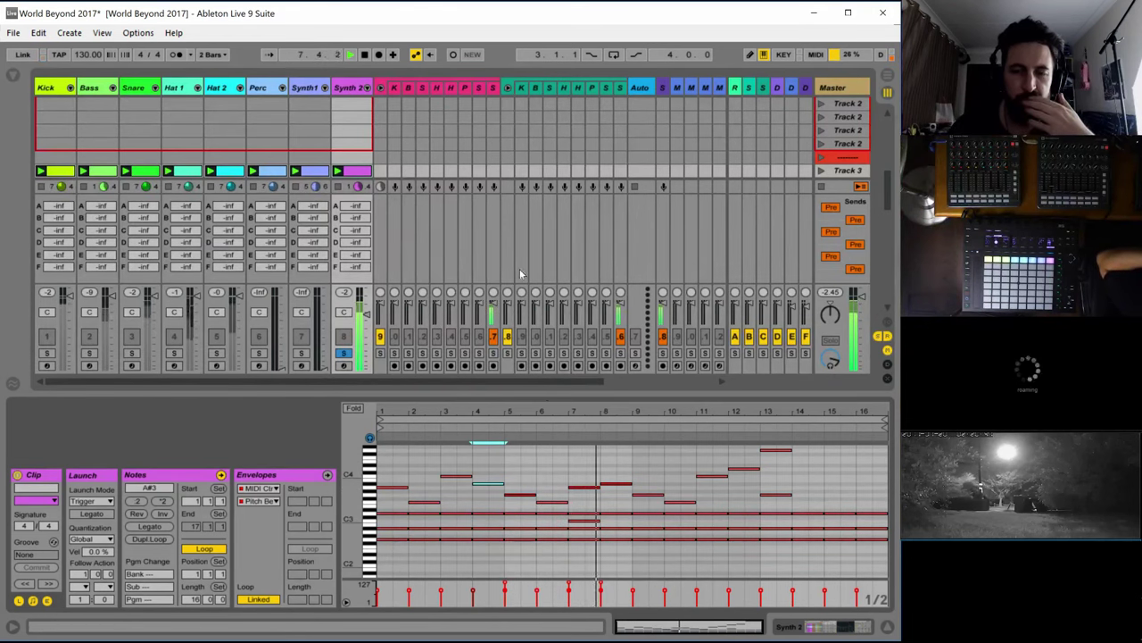
Show Synth 2's Operator, set oscillator B's waveform to Square D, lower its level to -8.6 dB and restart playback
double_click(348, 87)
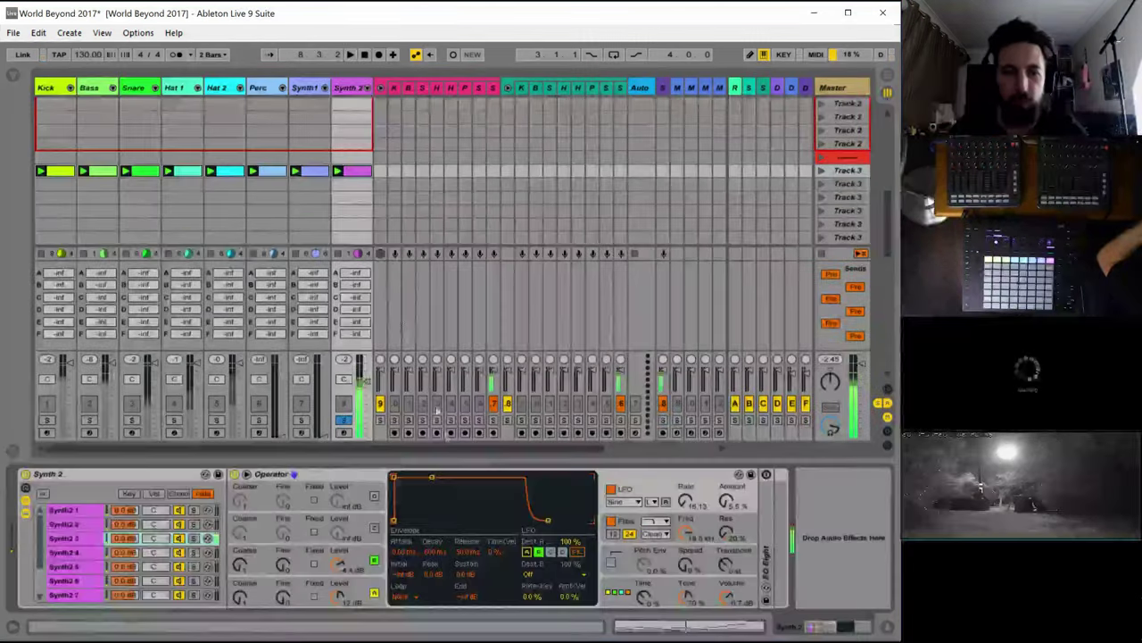
left_click(363, 556)
left_click(530, 552)
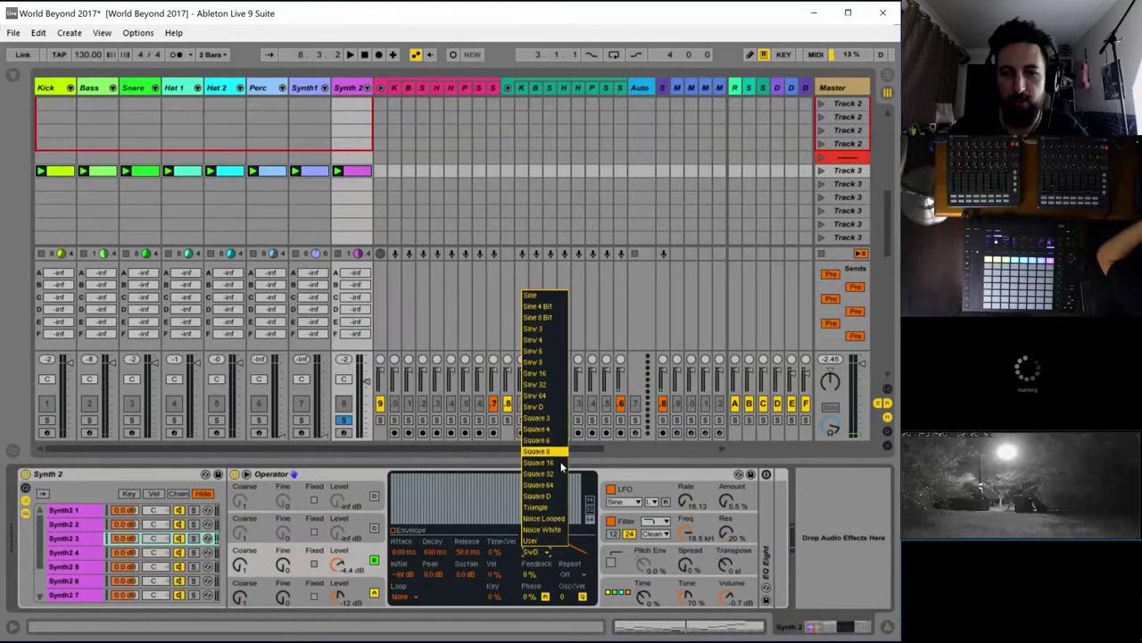
left_click(538, 496)
key("space")
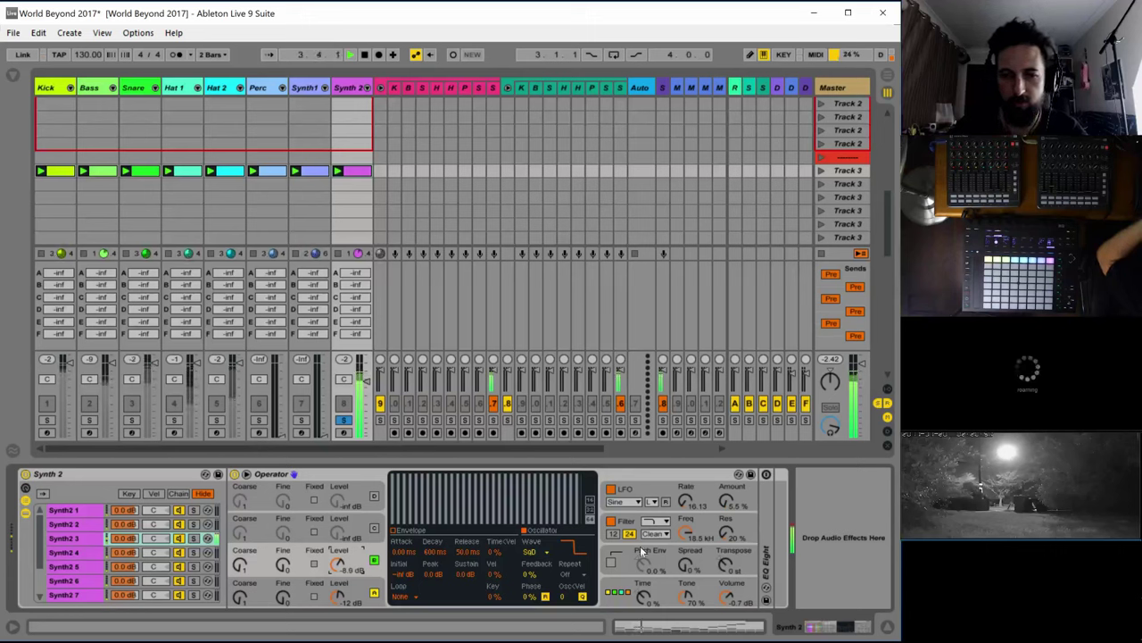
Set Operator's filter frequency to 30 Hz and its filter envelope amount to 100%, with an attack of 136 ms
left_click(662, 528)
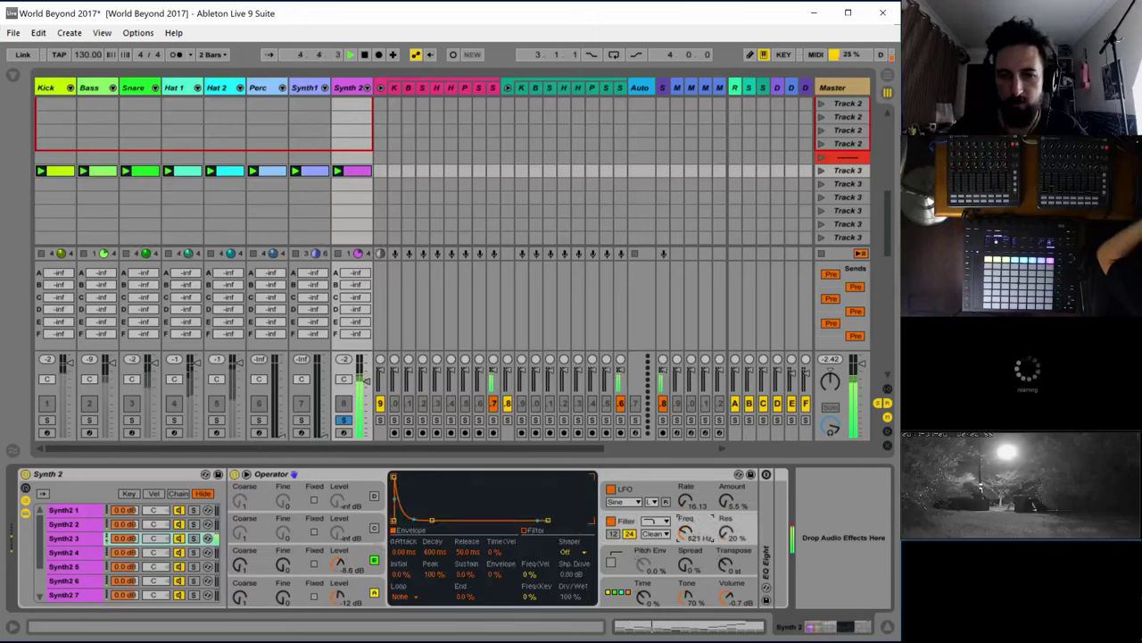
left_click_drag(686, 532, 685, 563)
left_click_drag(505, 574, 505, 484)
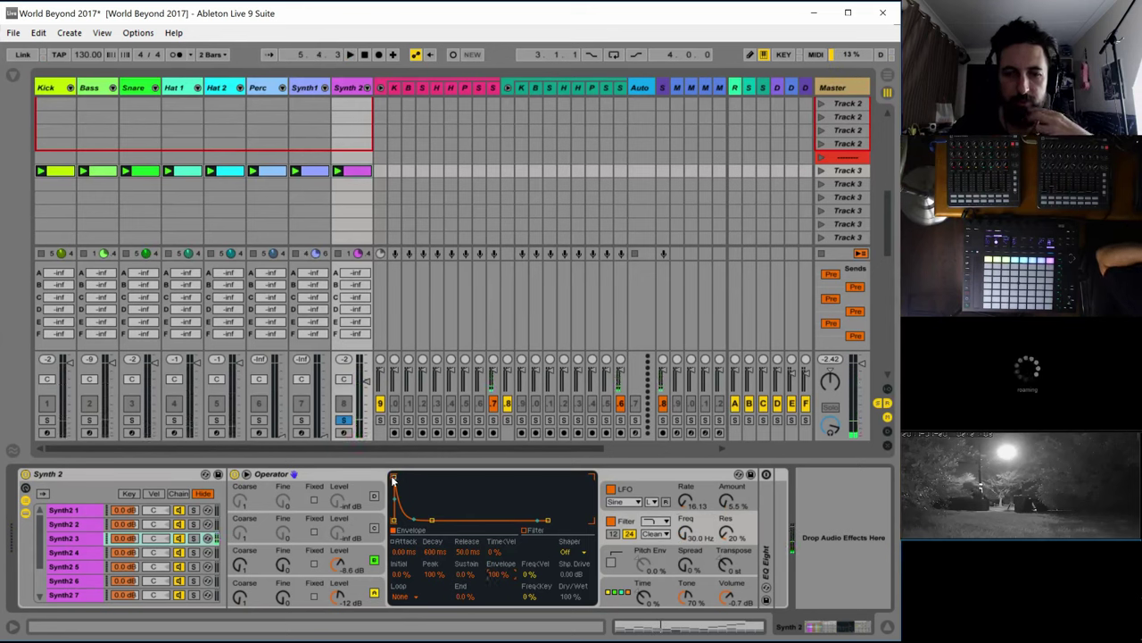
left_click_drag(392, 480, 432, 480)
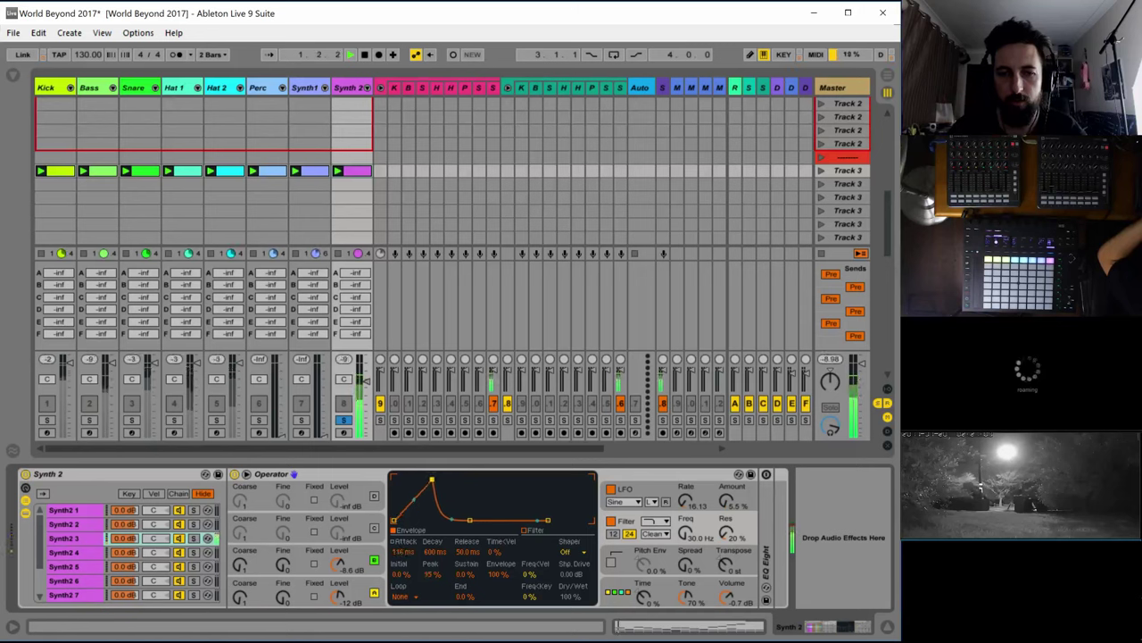
Set the filter envelope's loop mode to Beat with a repeat of 1/12 and restart playback
left_click(408, 594)
left_click(404, 558)
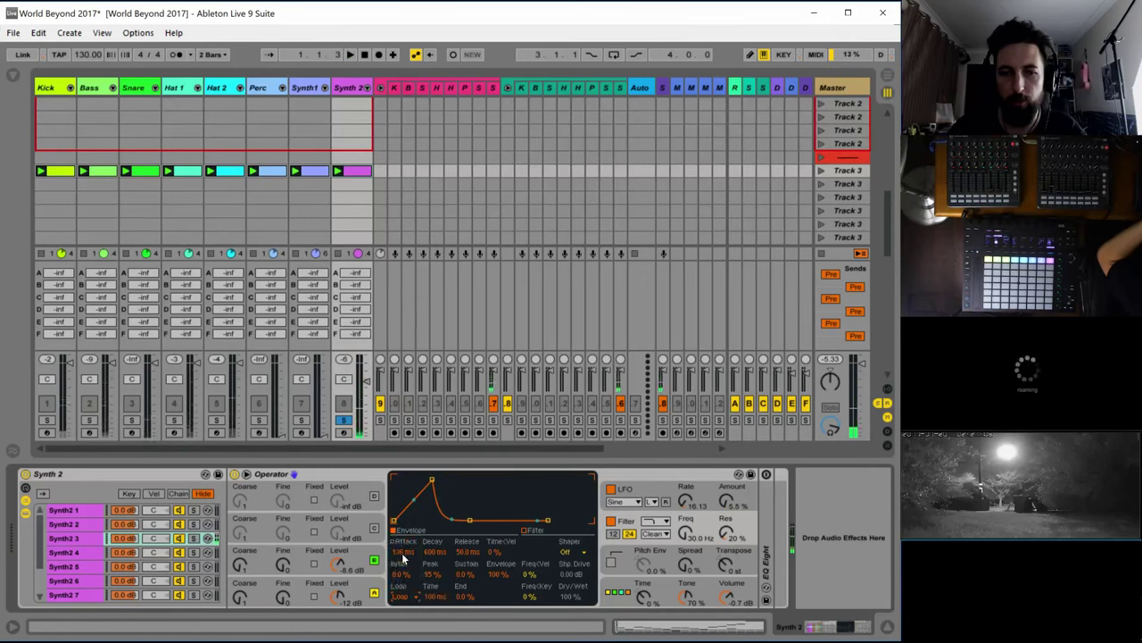
left_click(402, 595)
left_click(404, 569)
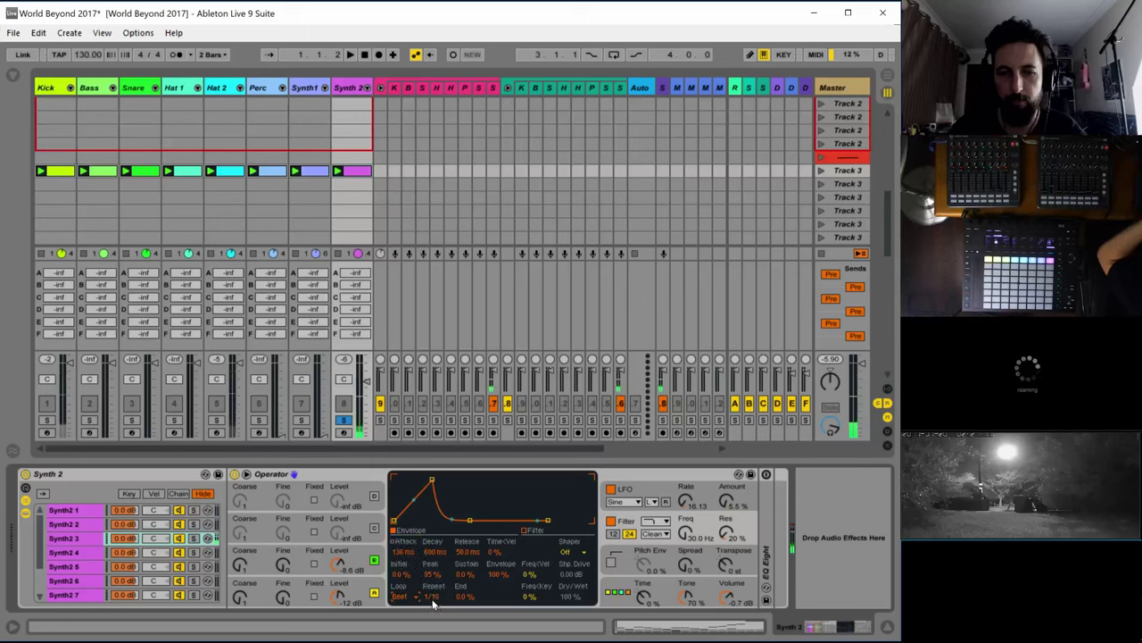
left_click_drag(432, 599, 432, 584)
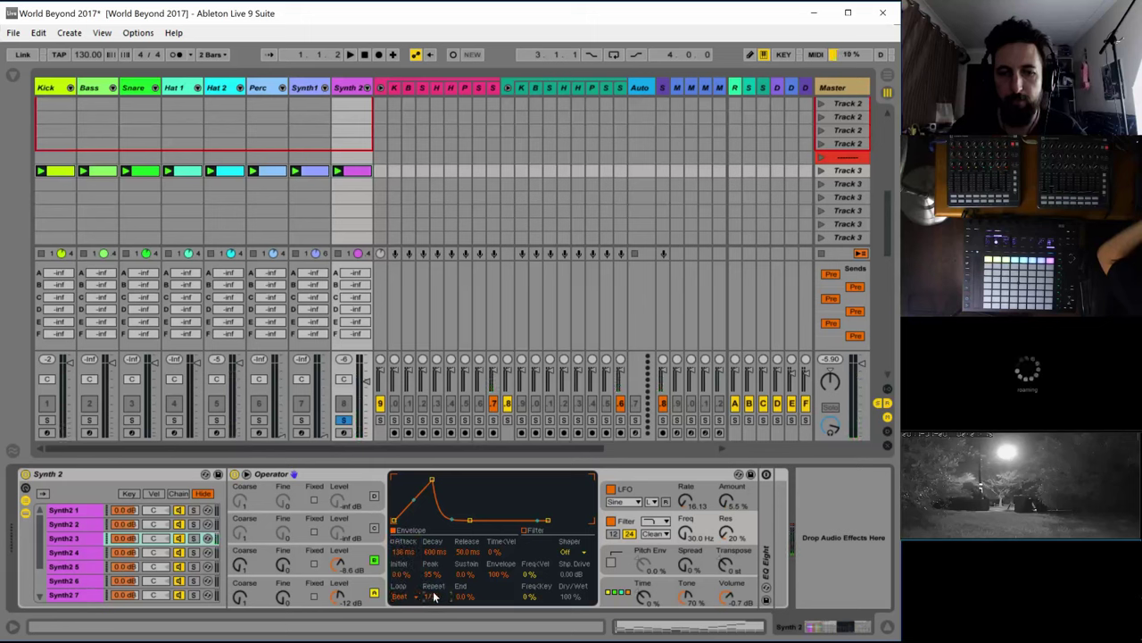
key("space")
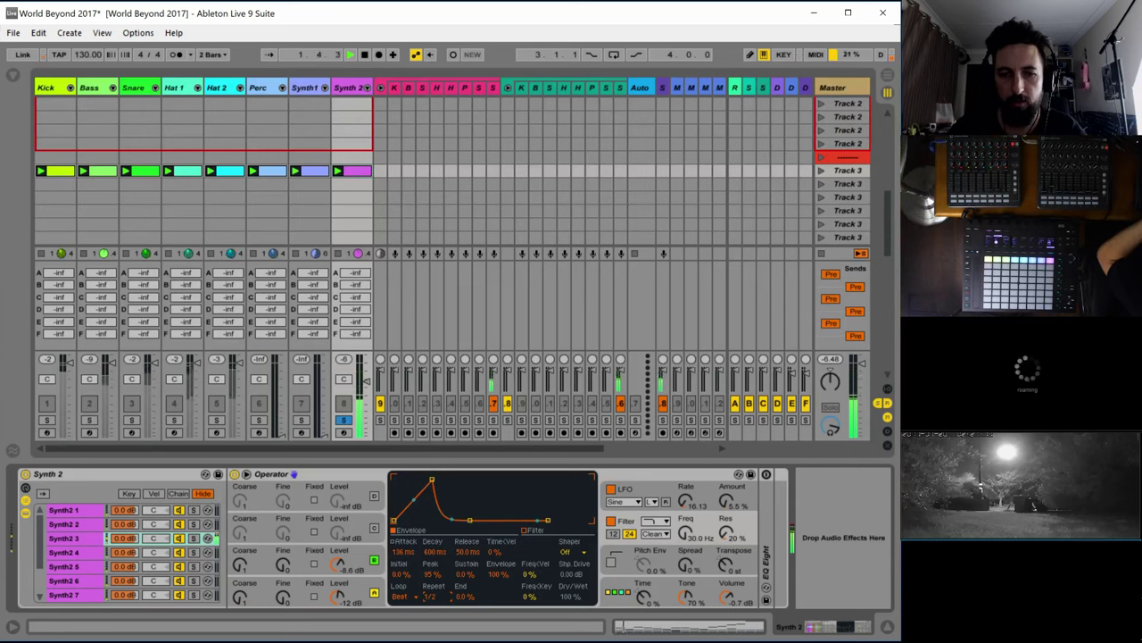
Reshape the filter envelope to 0 ms attack, 100% peak and 579 ms decay with a 1/16 repeat, auditioning from the start
left_click_drag(469, 519, 488, 520)
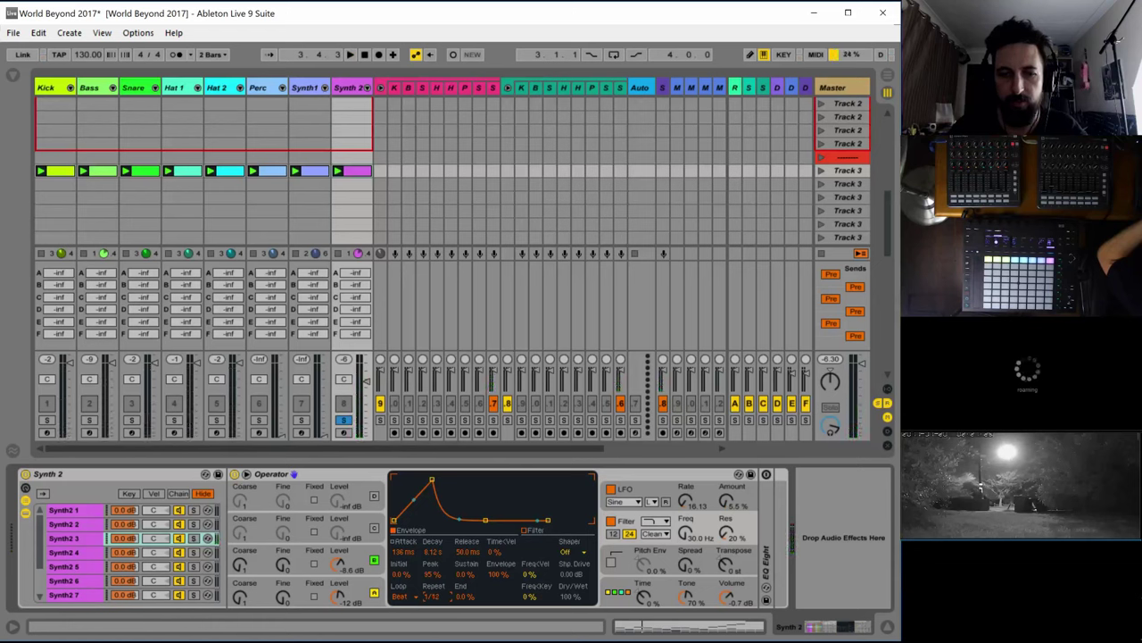
key("space")
left_click_drag(432, 480, 394, 476)
key("space")
key("space")
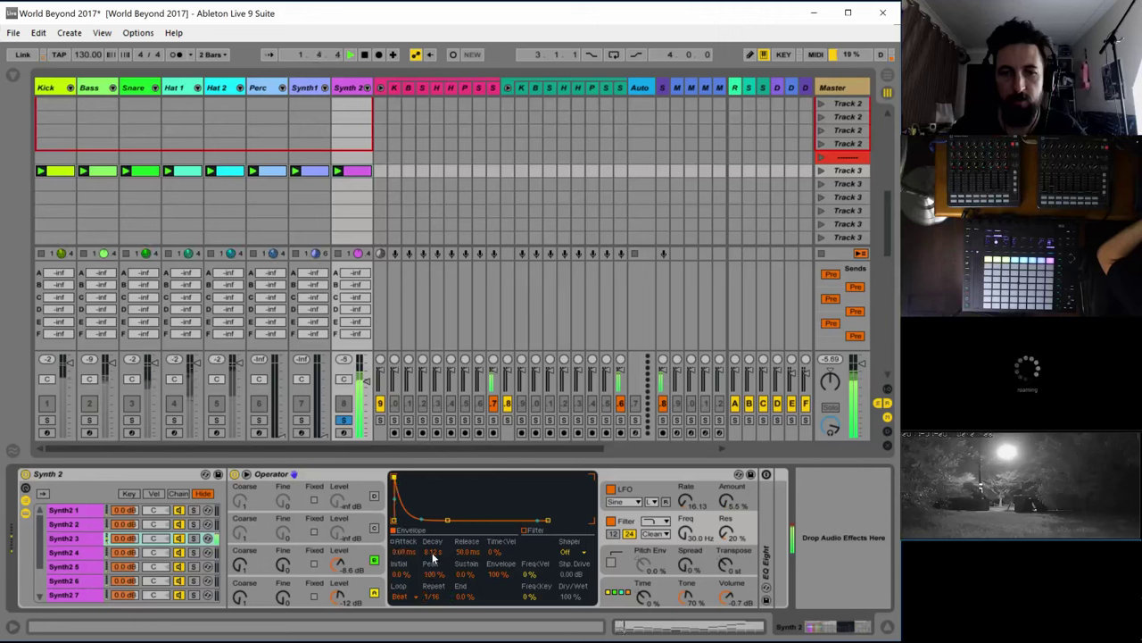
left_click_drag(433, 550, 433, 563)
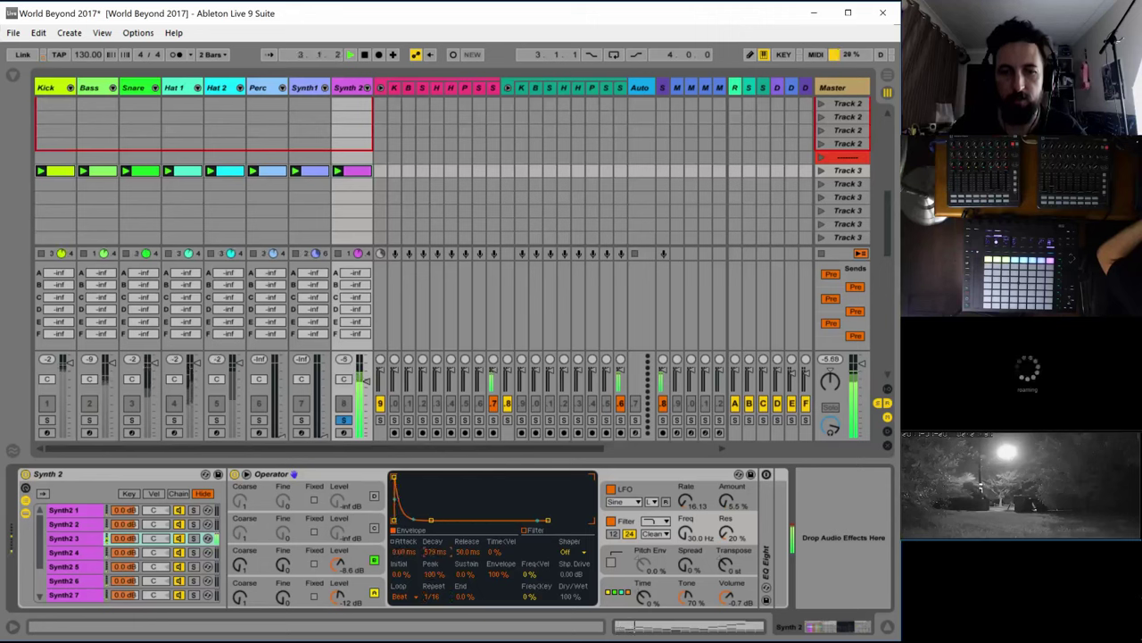
Audition Synth 2 in the full mix and soloed, and set the filter envelope's repeat to 1/6 and decay to 1.25 s
left_click(343, 418)
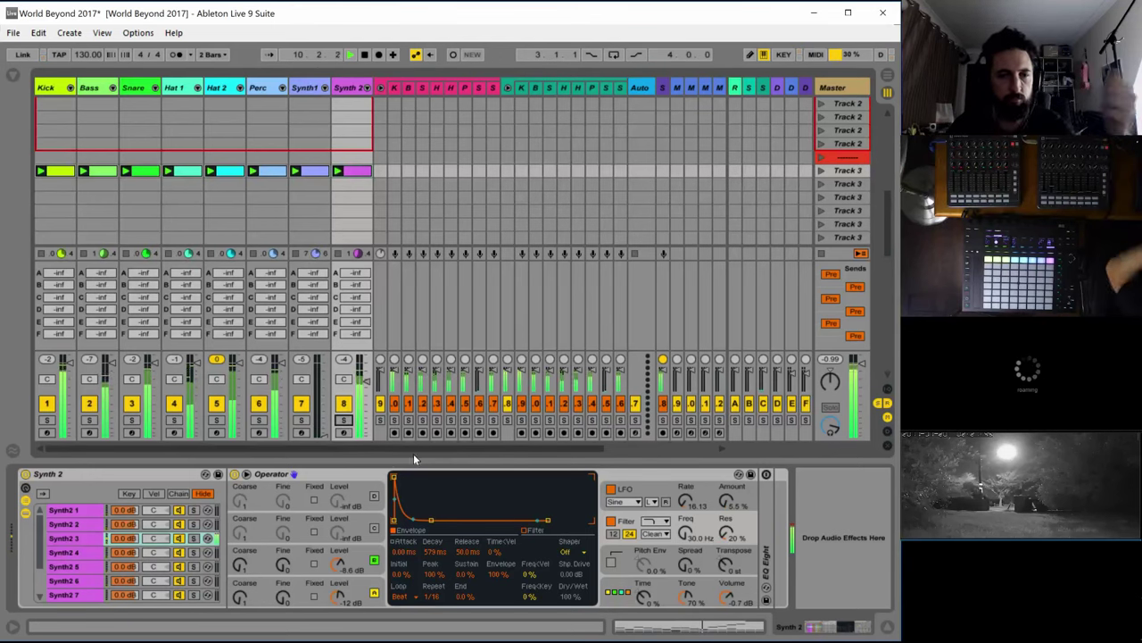
left_click(343, 420)
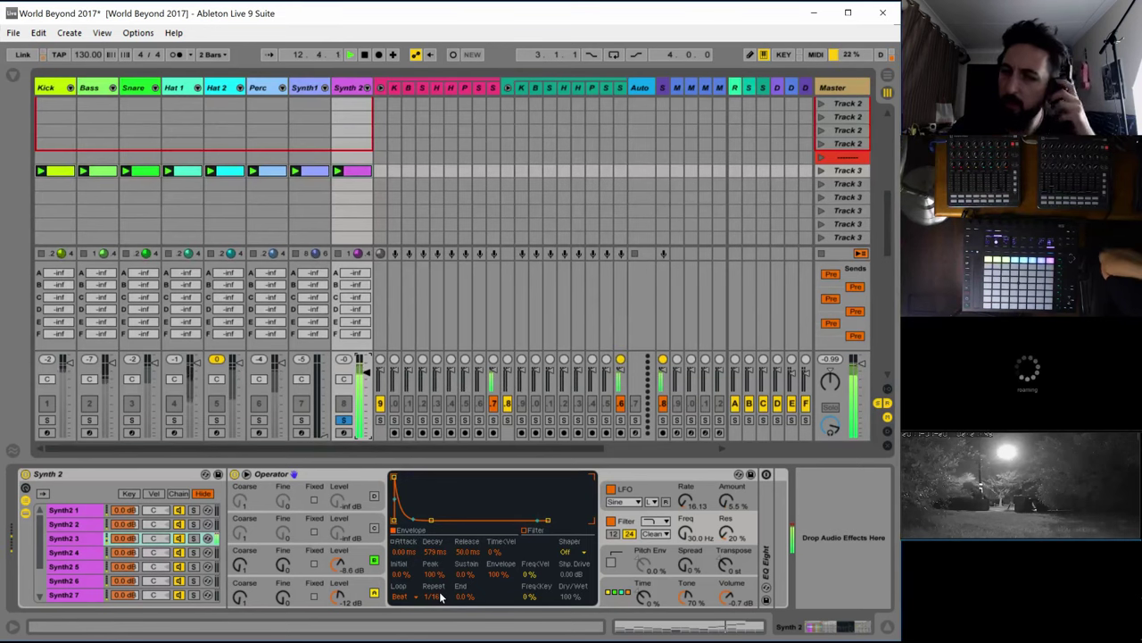
left_click_drag(440, 601, 440, 611)
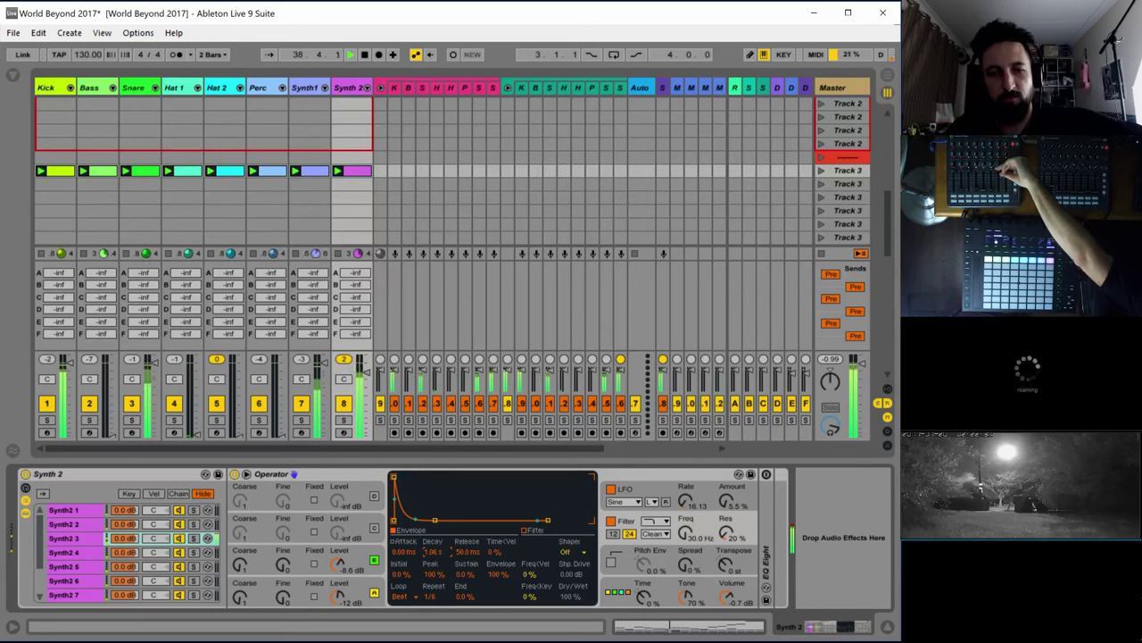
left_click_drag(464, 596, 464, 566)
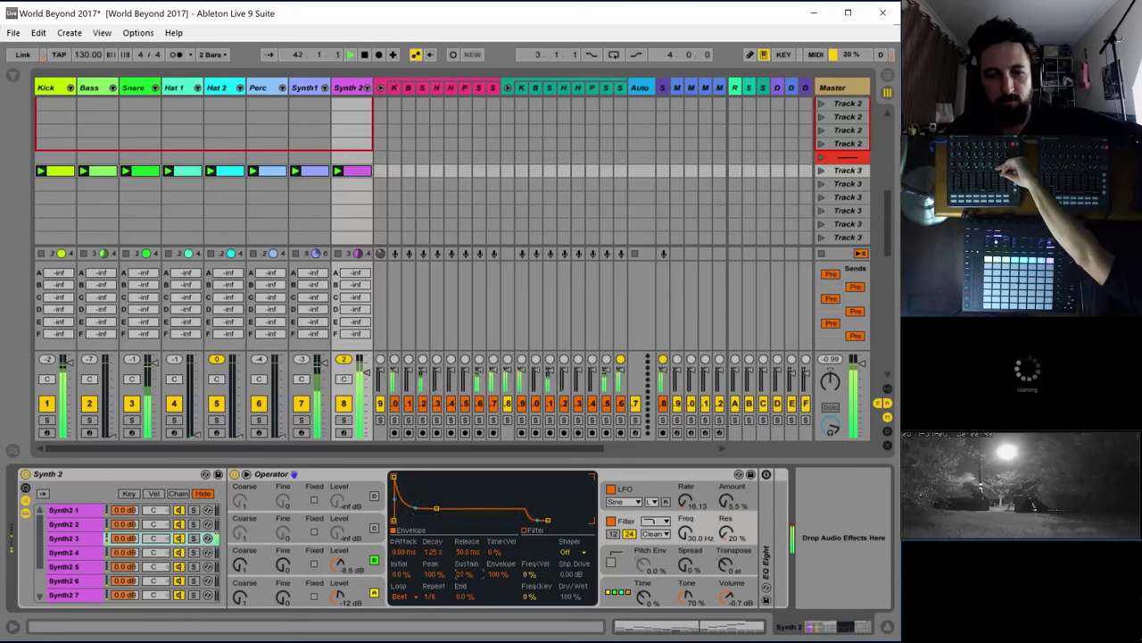
Switch the filter circuit to SMP, raise its resonance to 44% and set the filter envelope's attack to 33.9 ms
left_click(664, 528)
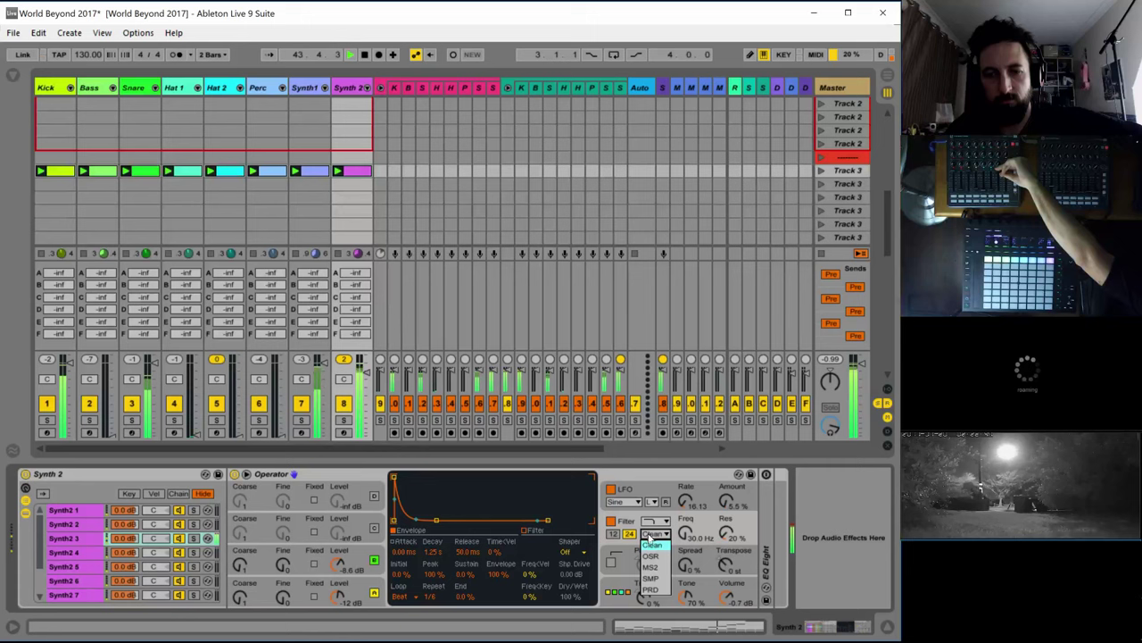
left_click(656, 574)
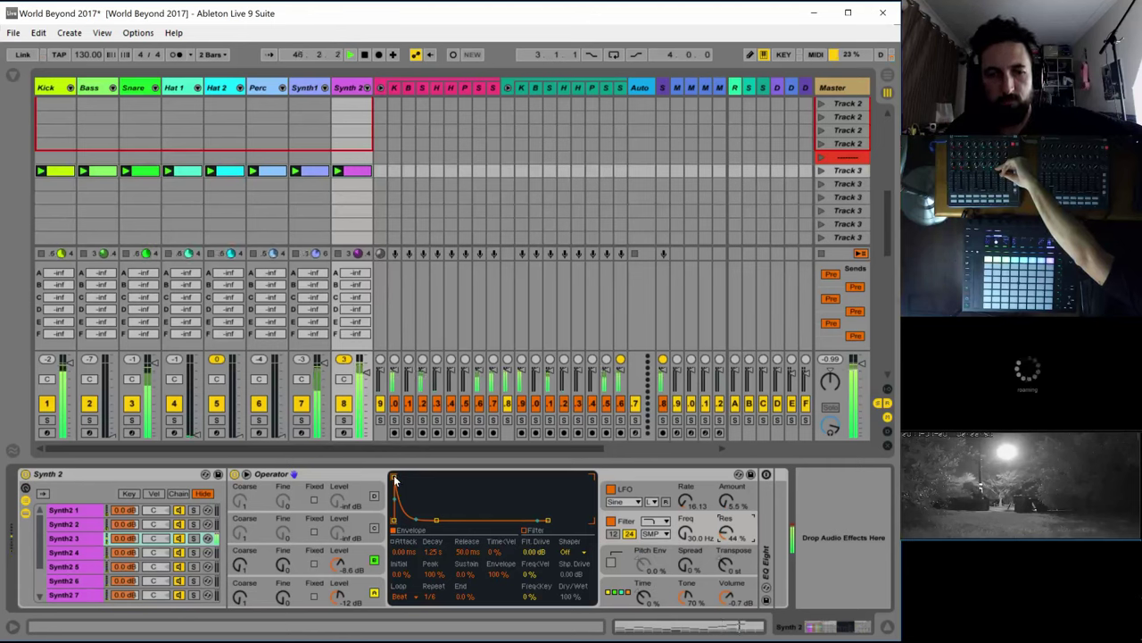
left_click_drag(395, 480, 428, 479)
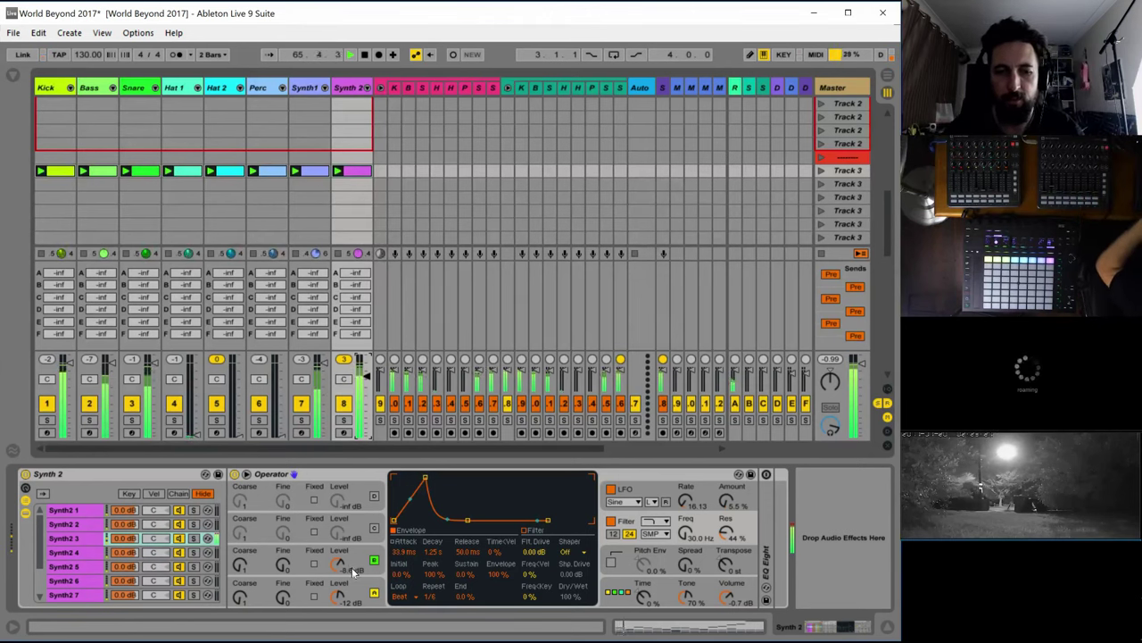
Choose Operator's serial algorithm with all four oscillators stacked vertically, raise the volume to 5.4 dB and restart playback
key("space")
left_click(620, 594)
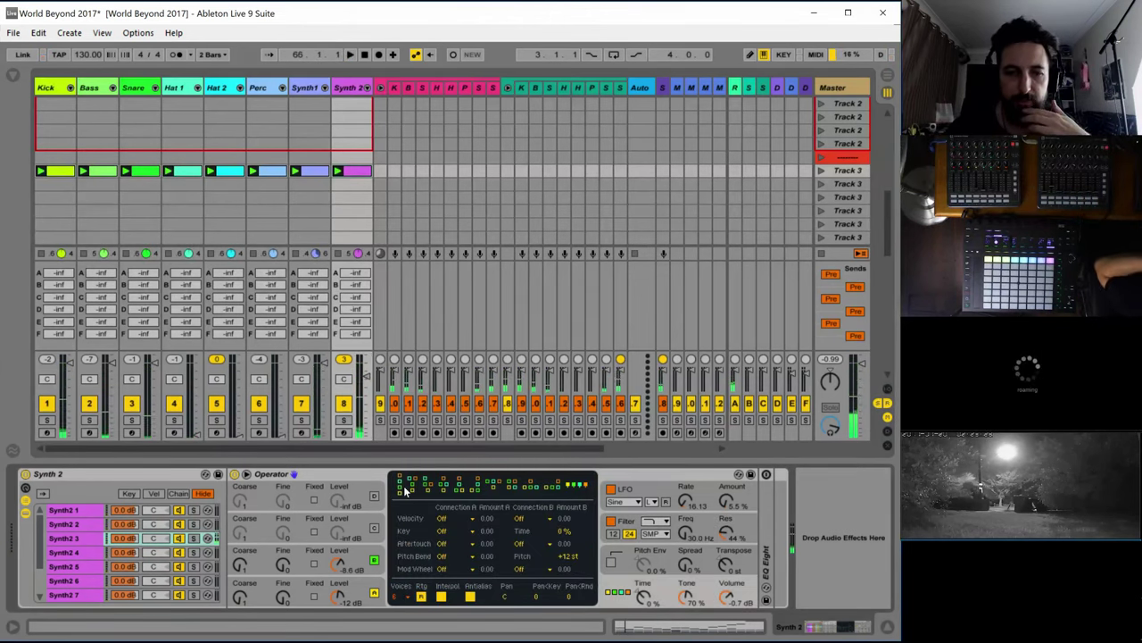
left_click(358, 592)
left_click(362, 596)
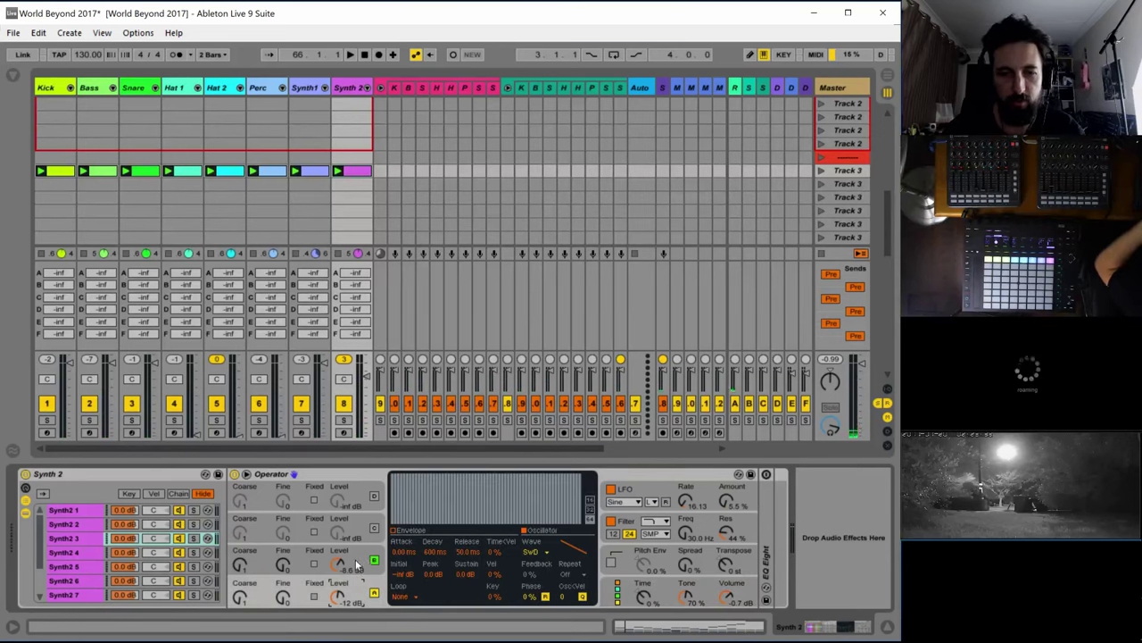
left_click(355, 562)
left_click(355, 592)
key("space")
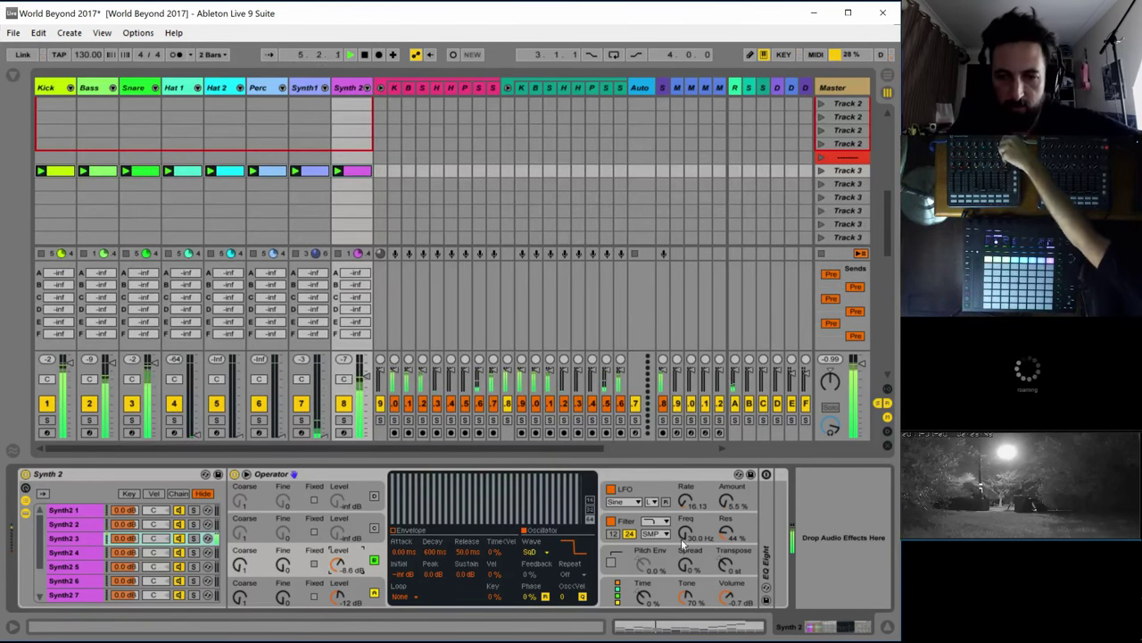
left_click_drag(731, 597, 731, 562)
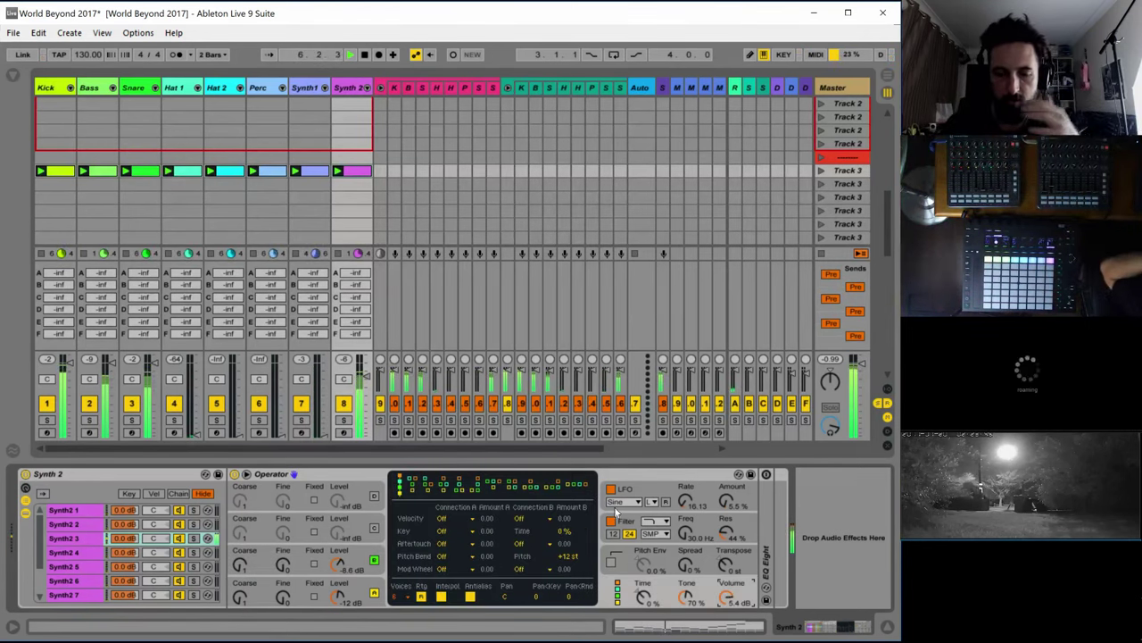
Set the coarse tuning of oscillators A and B to 0.5, and give oscillator B a sine waveform at -9.5 dB
left_click(238, 598)
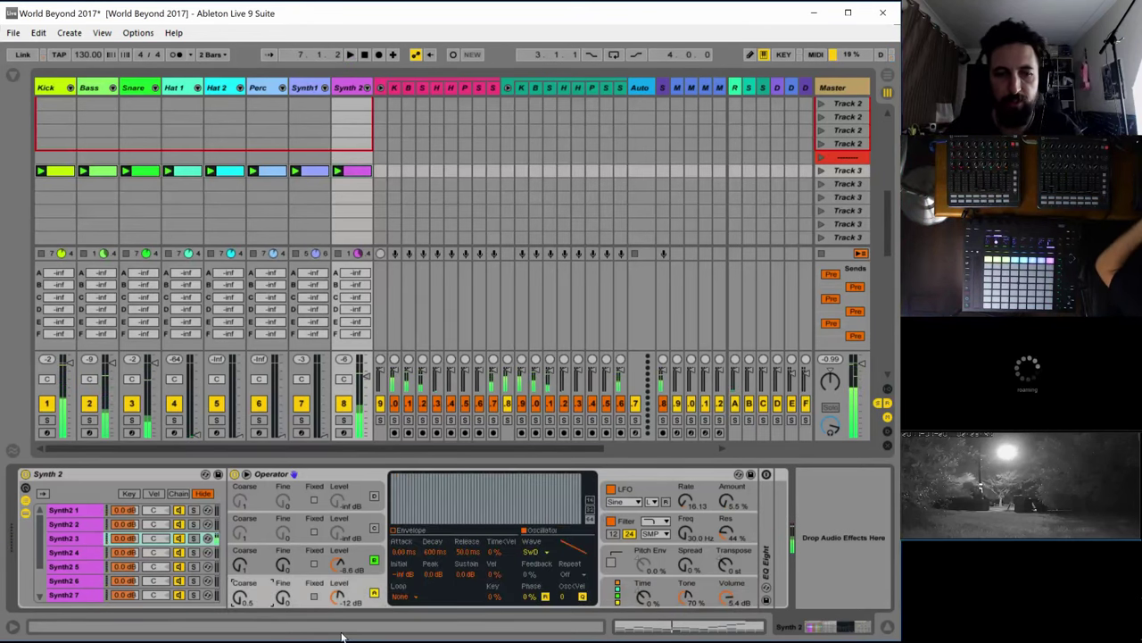
left_click(240, 565)
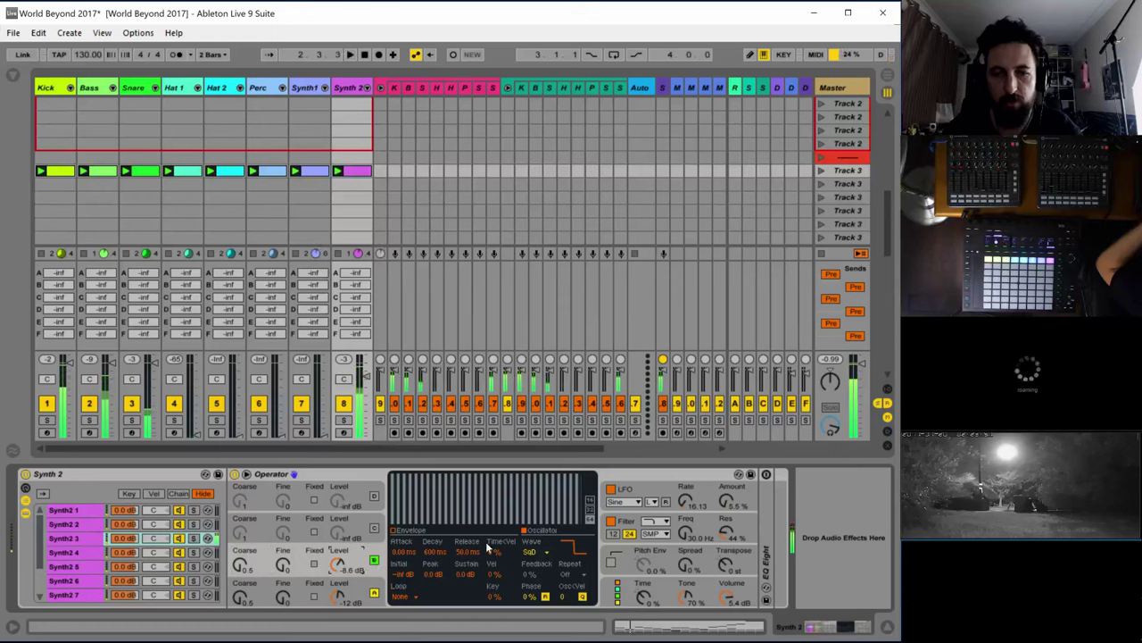
left_click(534, 552)
left_click(535, 294)
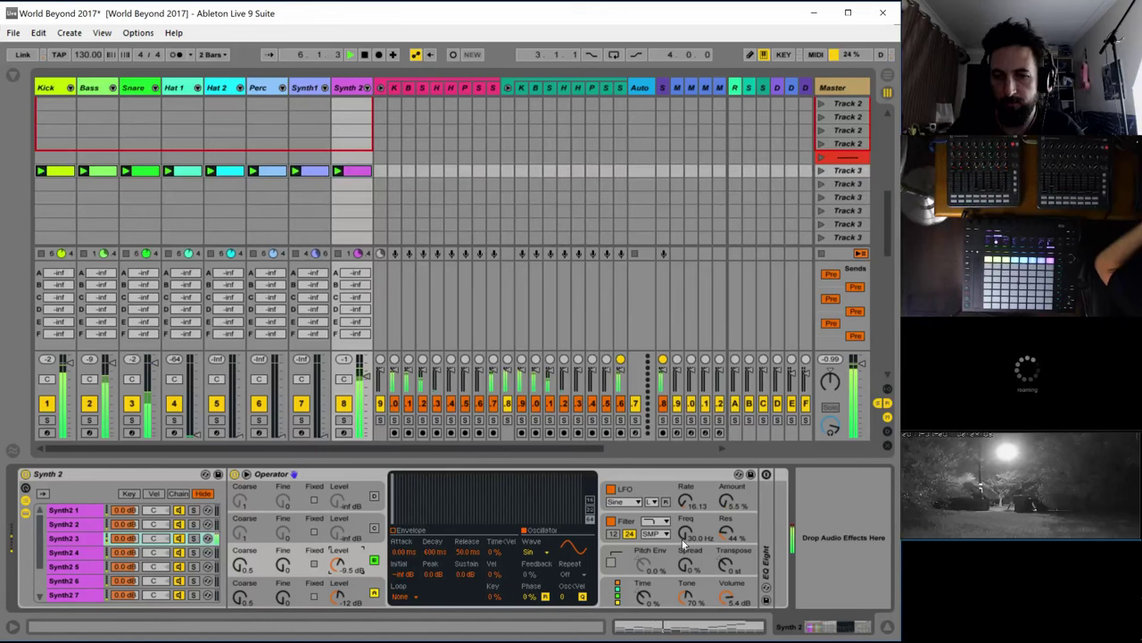
Set the filter frequency to 61.3 Hz and the filter envelope to 0 ms attack and 1.06 s decay
left_click_drag(685, 534, 684, 525)
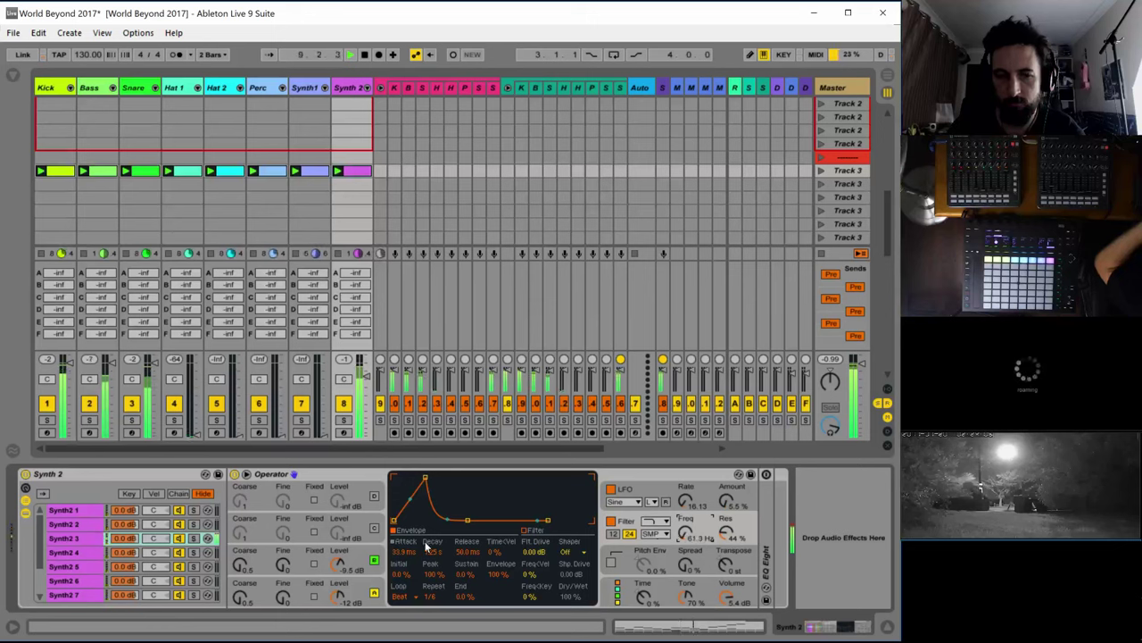
left_click_drag(403, 554, 402, 602)
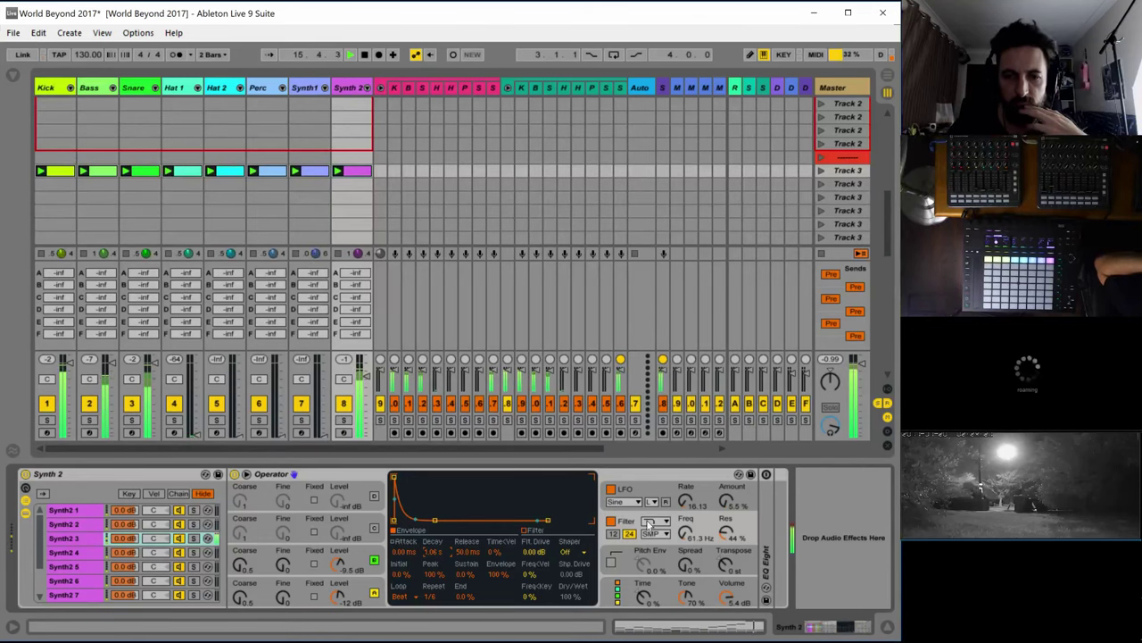
In the Synth 2 clip, lower the bar 15–16 top note two octaves to G3 and the bar 14 top note one octave to A#3
double_click(358, 173)
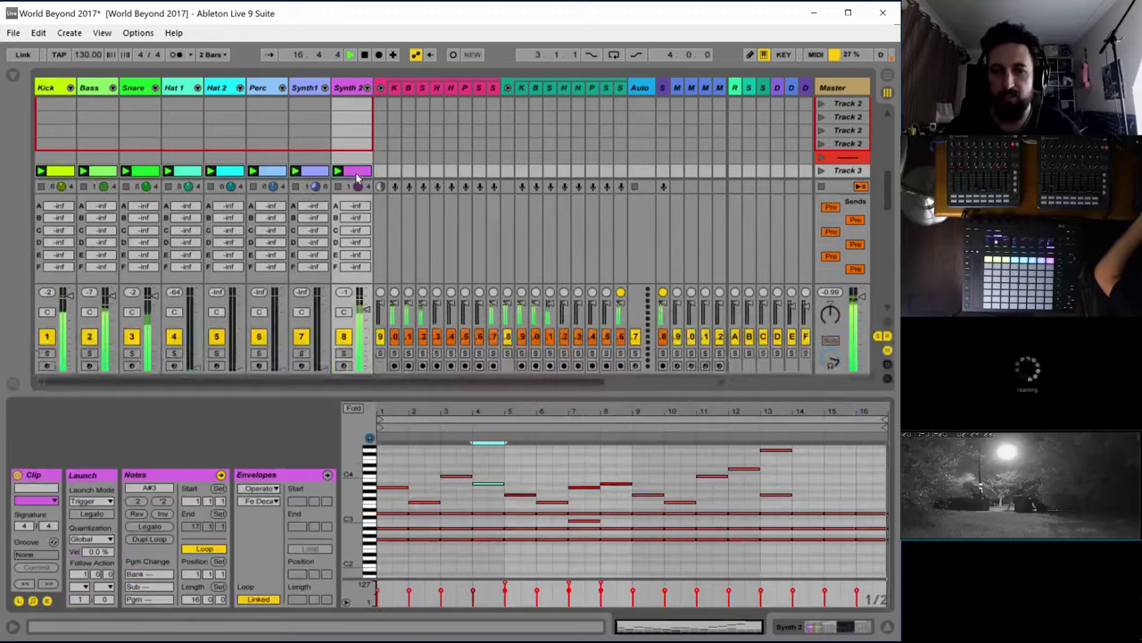
left_click(845, 475)
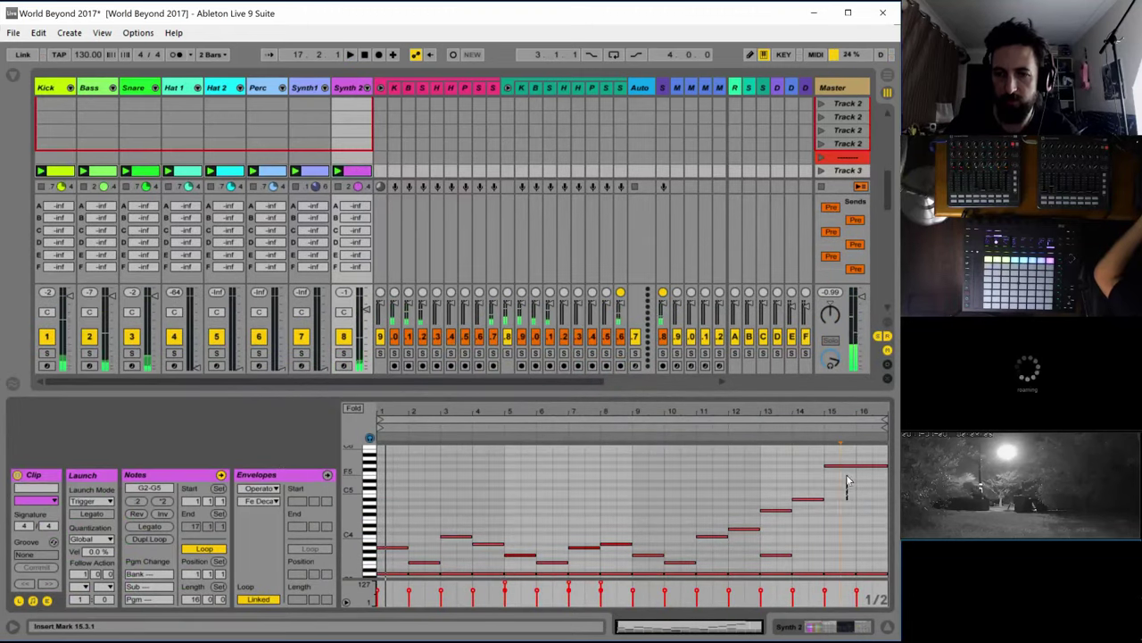
left_click(846, 465)
key("shift+Down")
key("shift+Down")
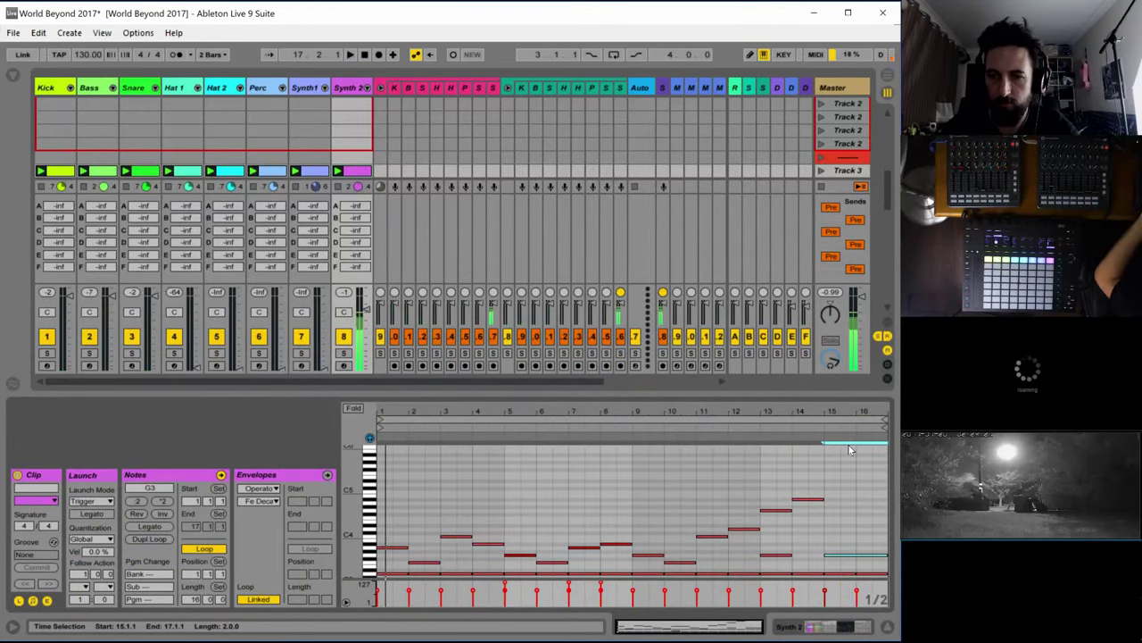
left_click_drag(805, 471, 803, 516)
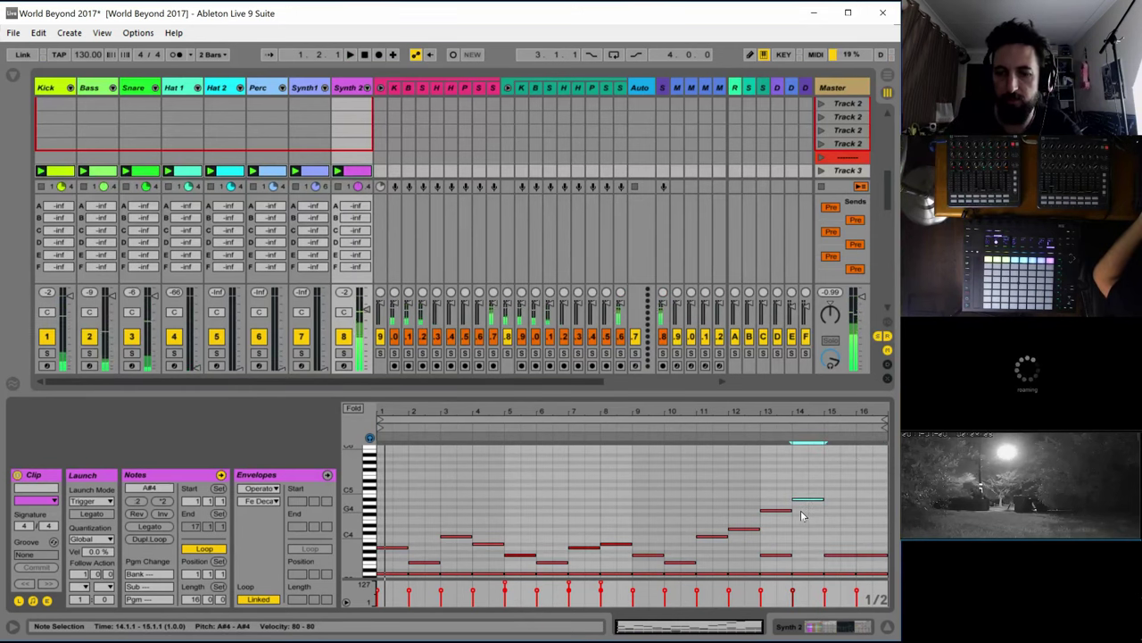
key("shift+Down")
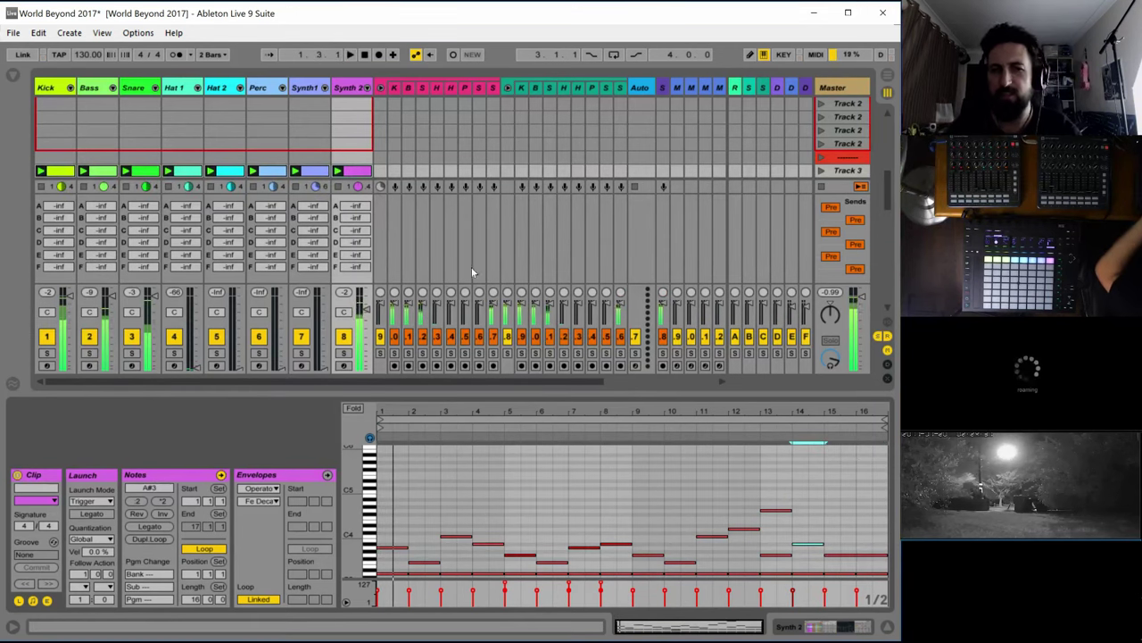
key("space")
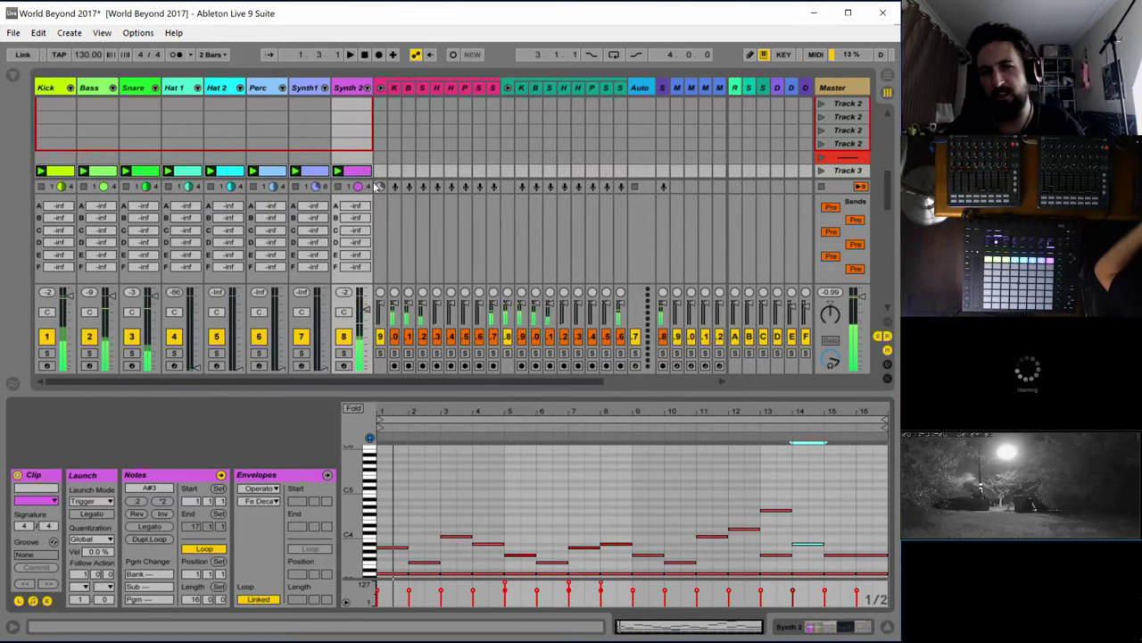
Solo Synth 2, enable its EQ Eight and make band 1 a low cut at 61.2 Hz with a Q of 0.15
left_click(343, 90)
key("space")
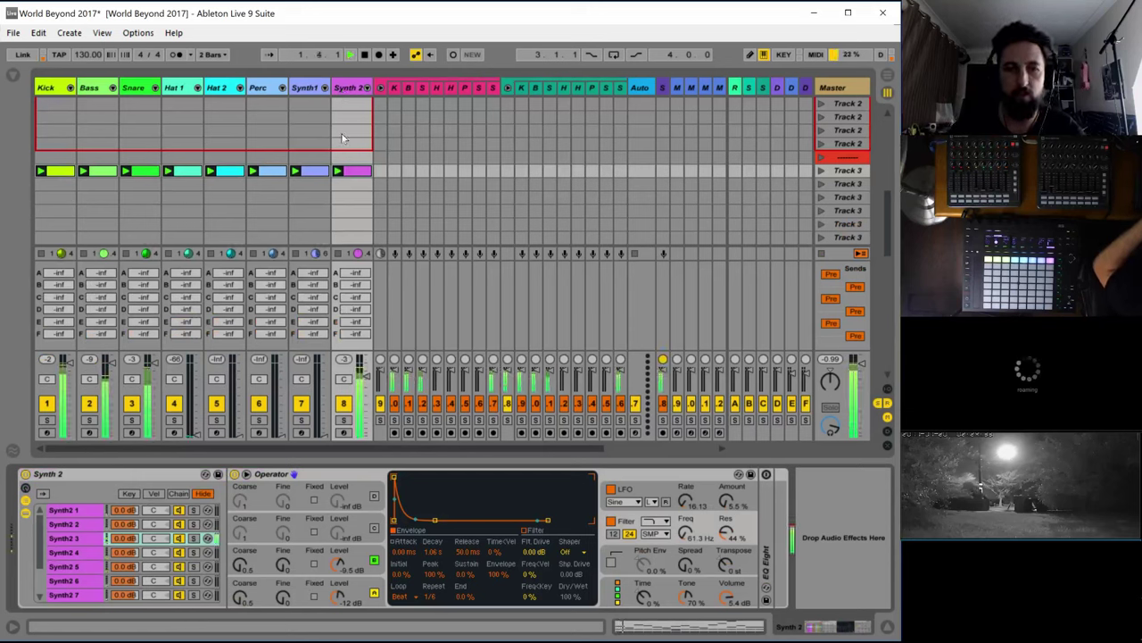
left_click(345, 420)
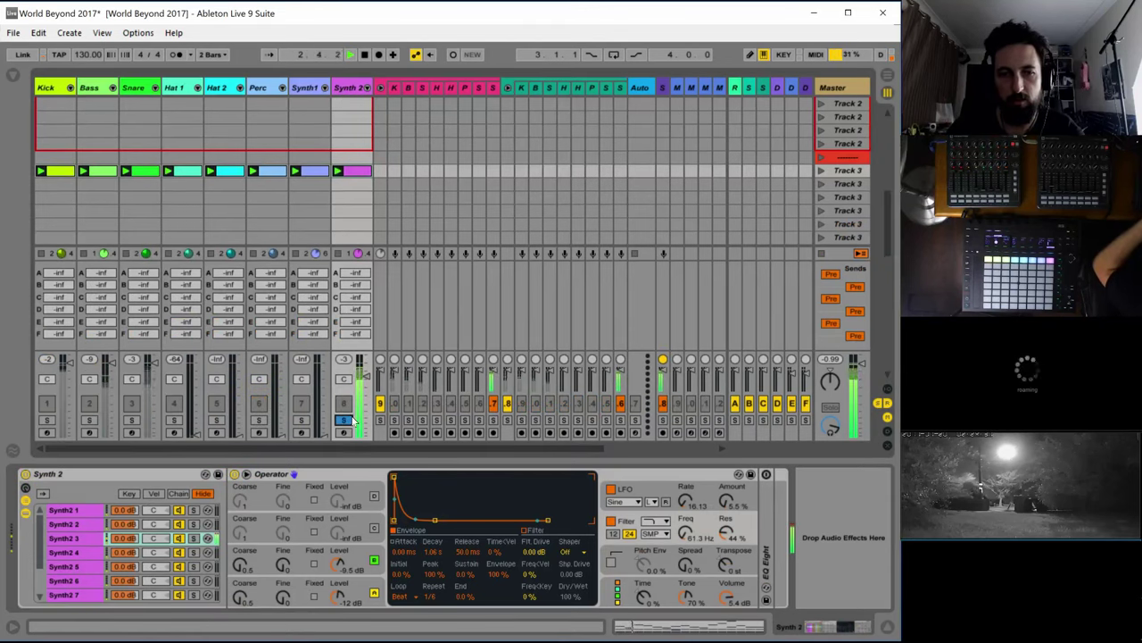
key("space")
left_click(766, 474)
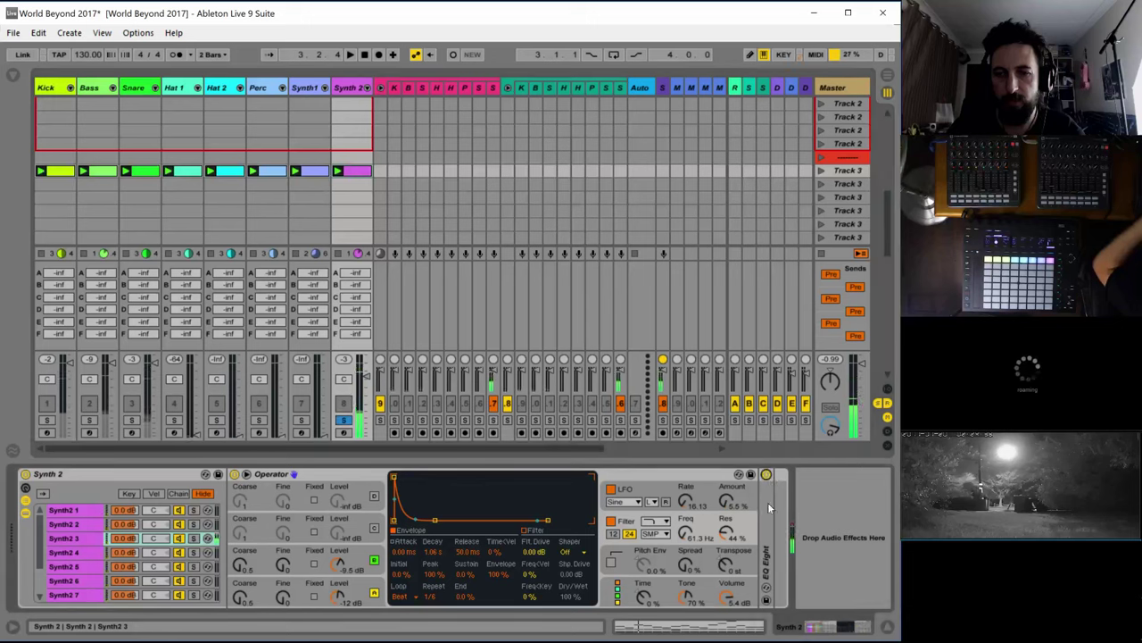
double_click(766, 533)
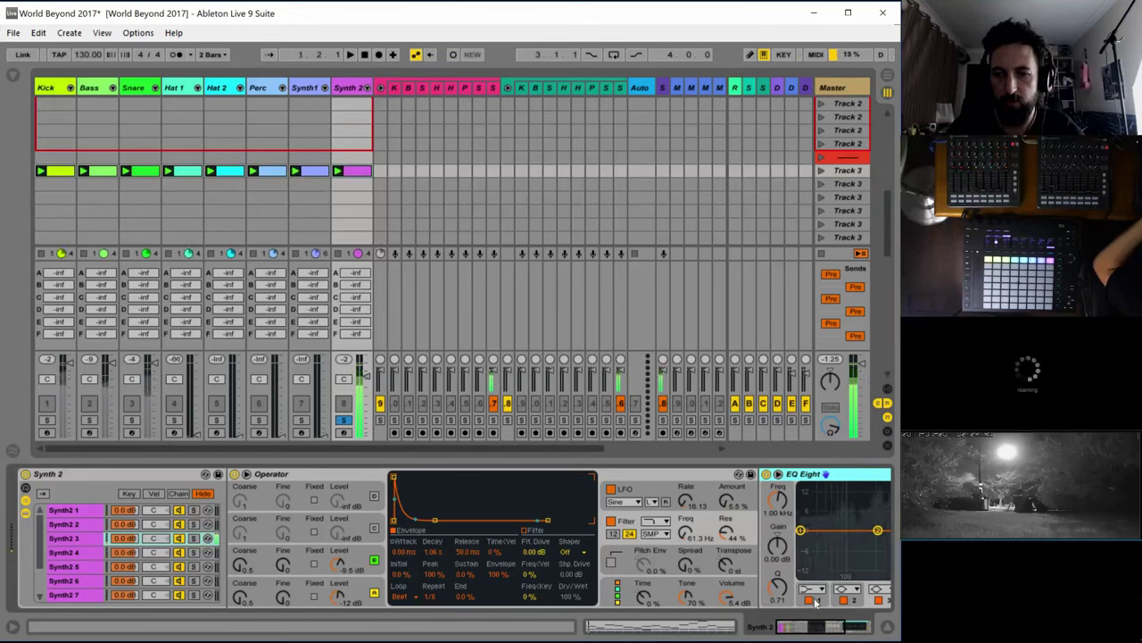
left_click(812, 589)
left_click(806, 513)
left_click_drag(801, 543, 829, 569)
key("space")
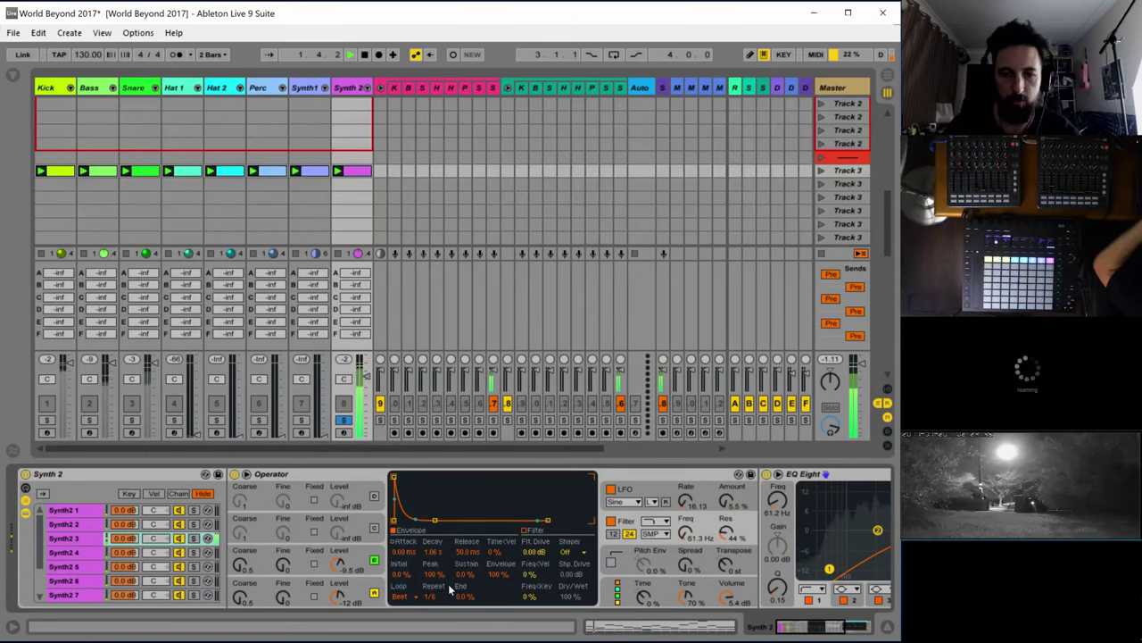
Give oscillator A a sine waveform and set oscillator B to coarse 2 at -12 dB
left_click(340, 595)
left_click(531, 552)
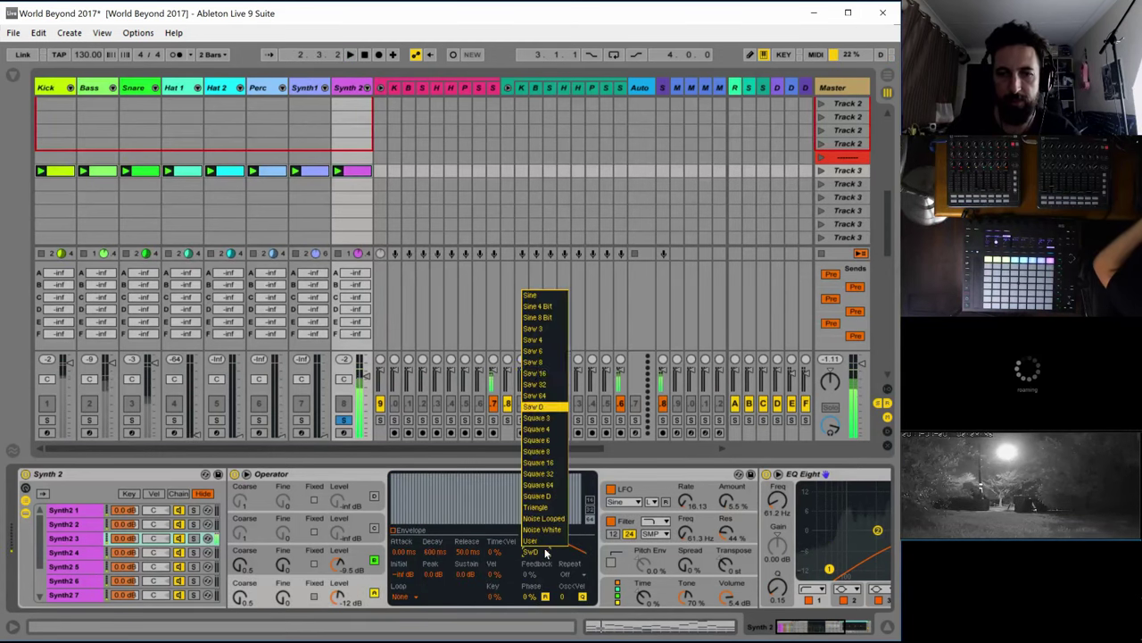
left_click(527, 299)
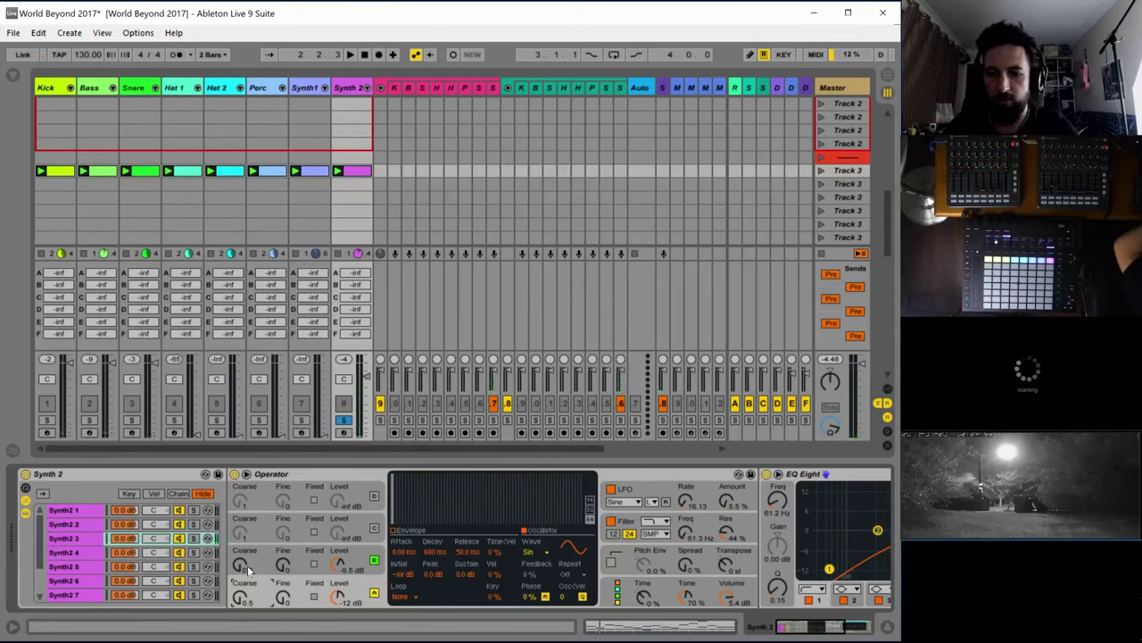
left_click_drag(241, 564, 241, 557)
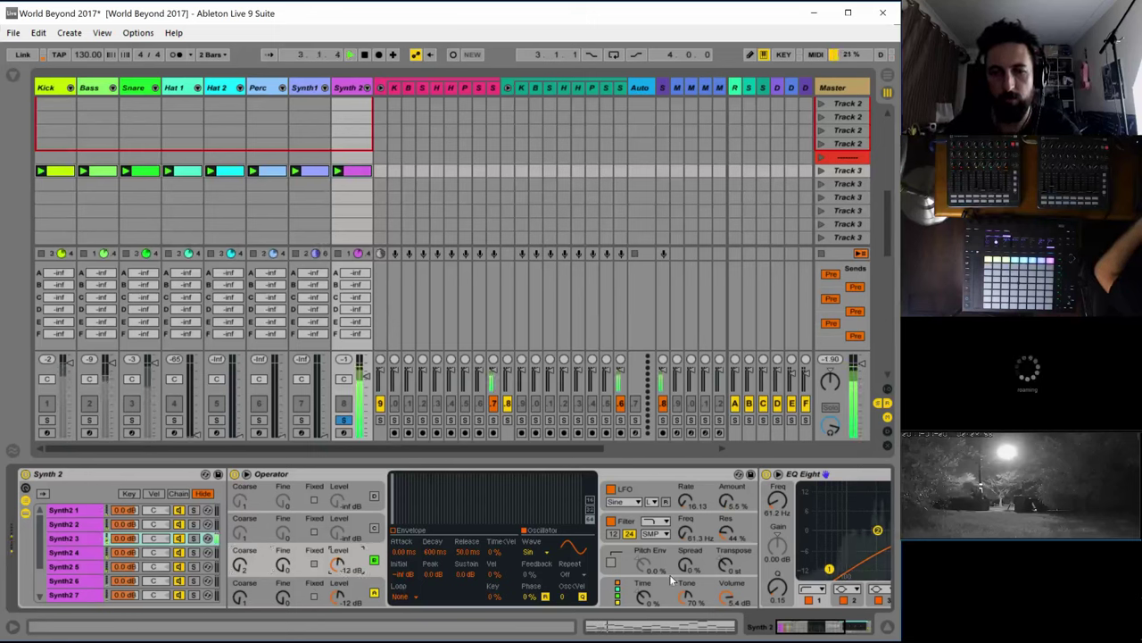
Lower Operator's filter resonance to 7.9% and take Synth 2 out of solo
left_click(726, 532)
left_click_drag(725, 533, 726, 528)
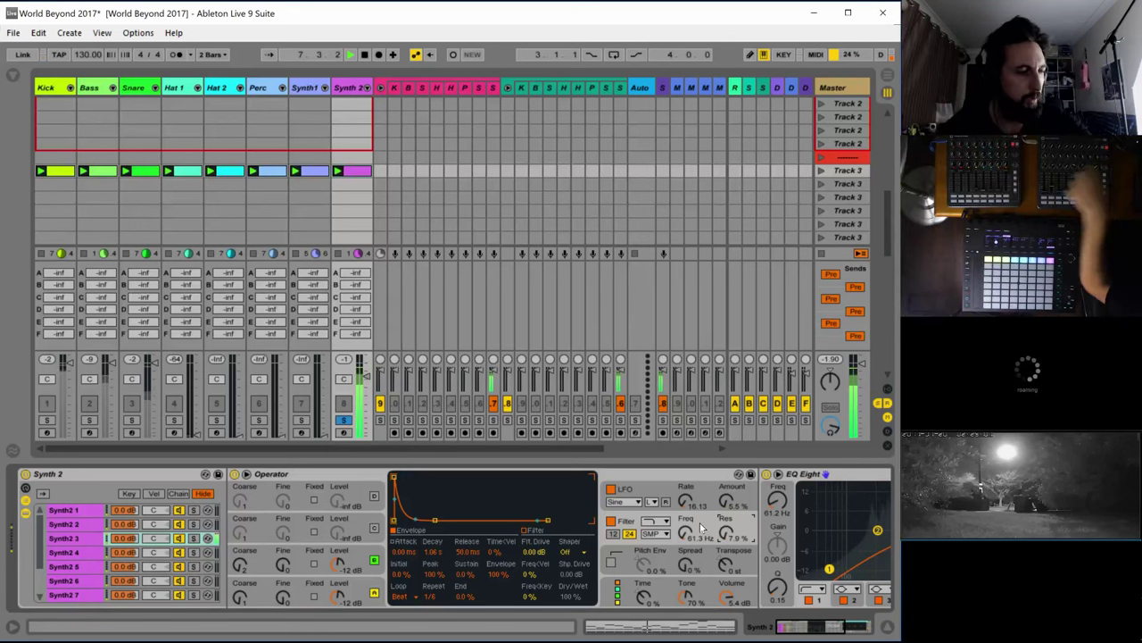
left_click(342, 419)
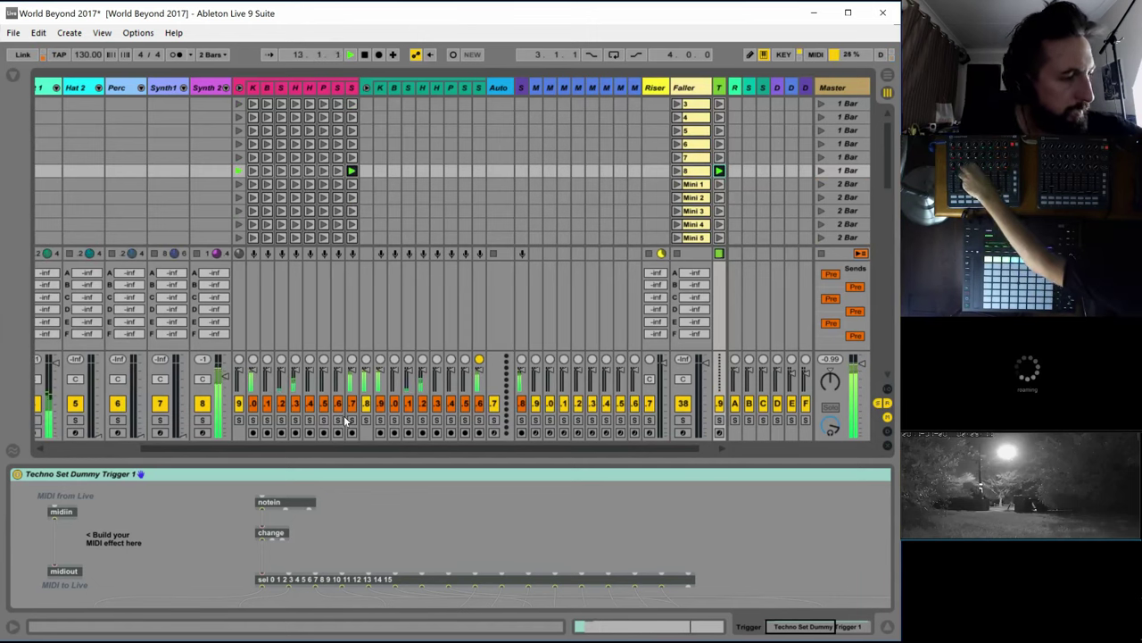
Reopen the Synth 2 clip, transpose all its notes down one octave and restart playback
left_click_drag(225, 454, 68, 449)
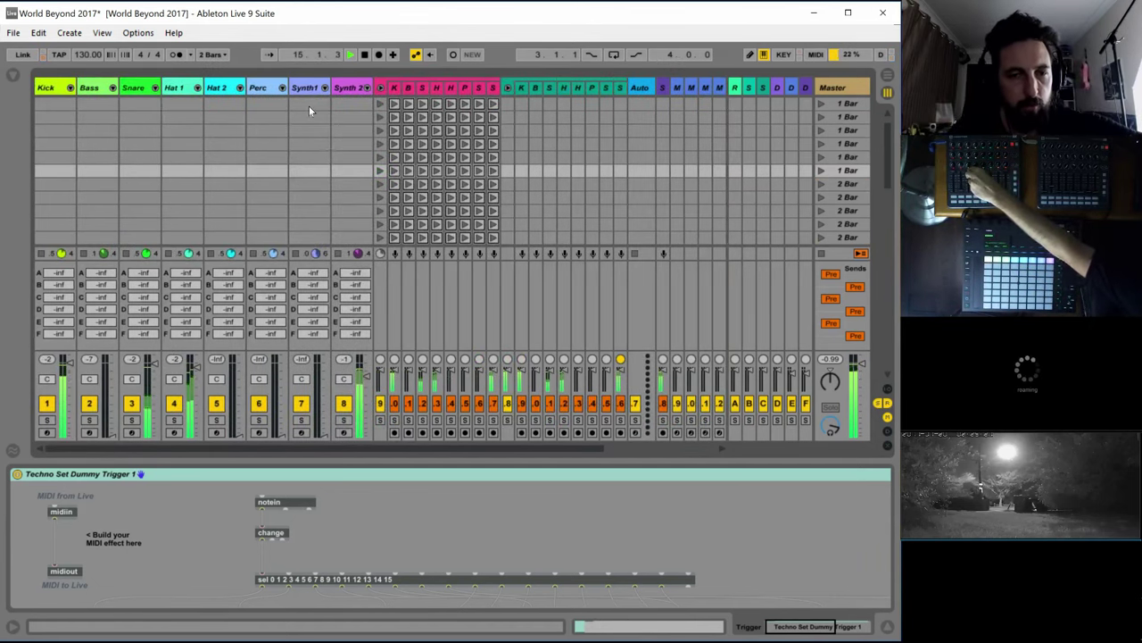
left_click(343, 89)
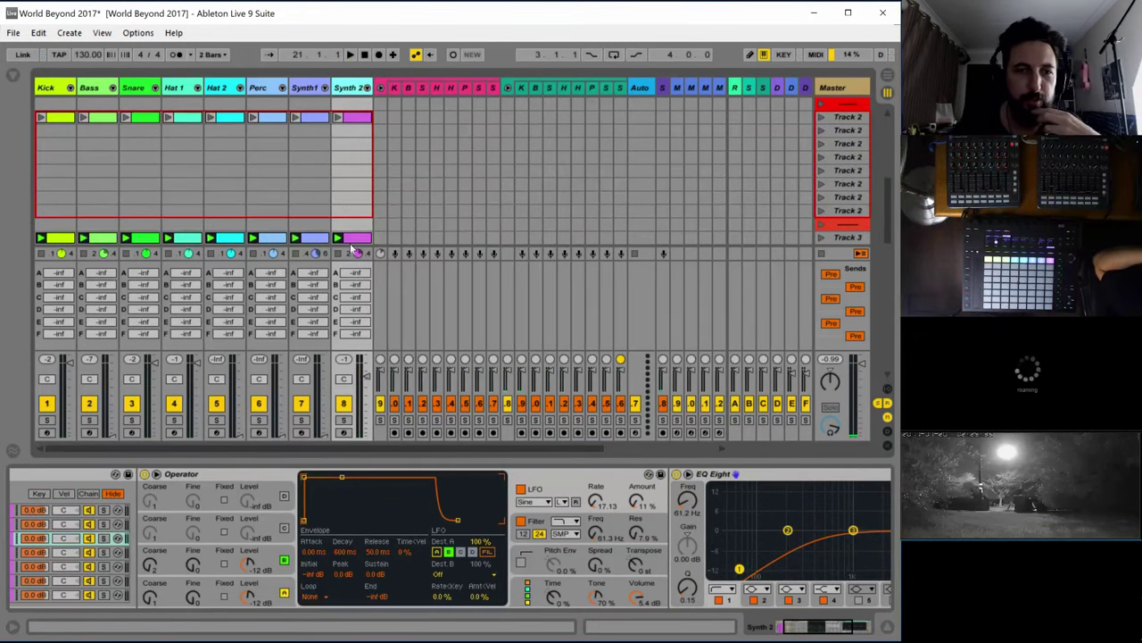
left_click(352, 243)
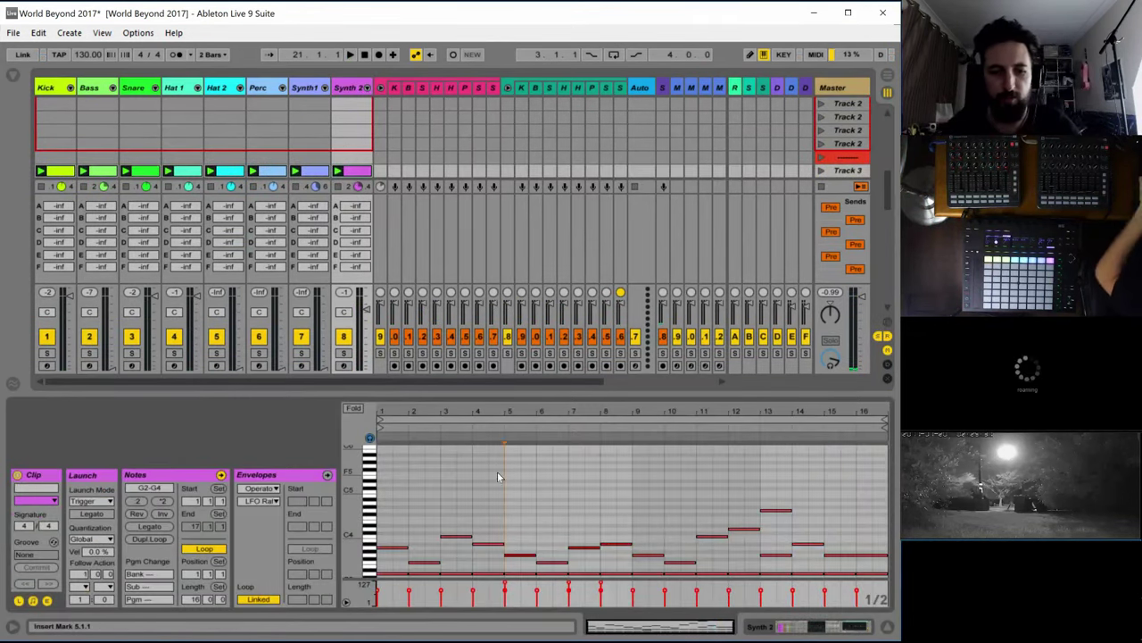
key("ctrl+a")
key("shift+Down")
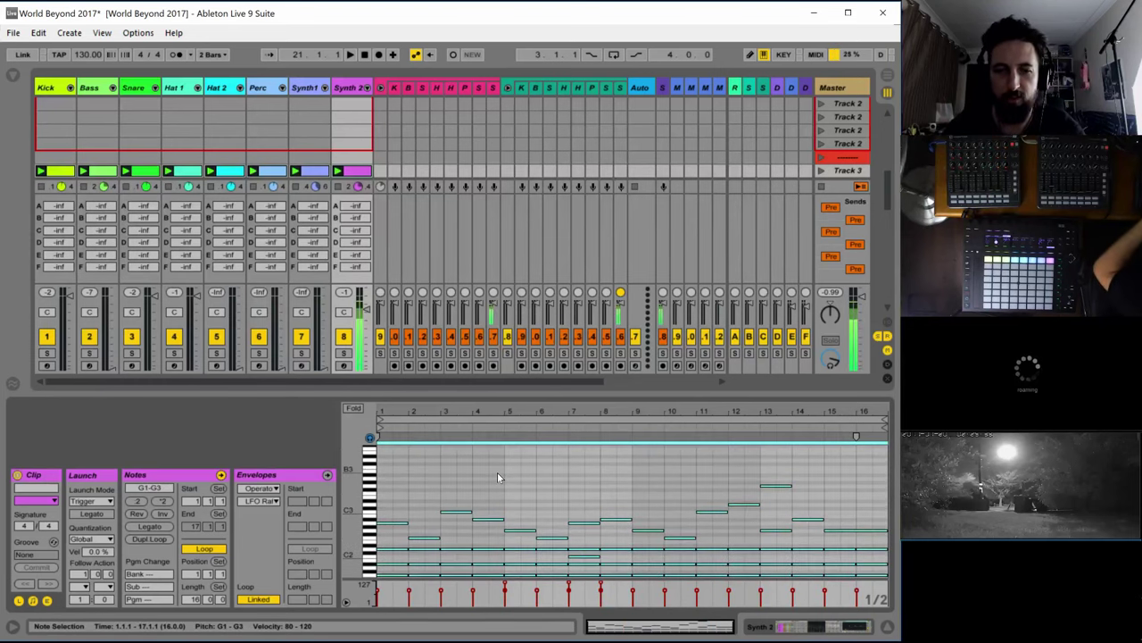
key("space")
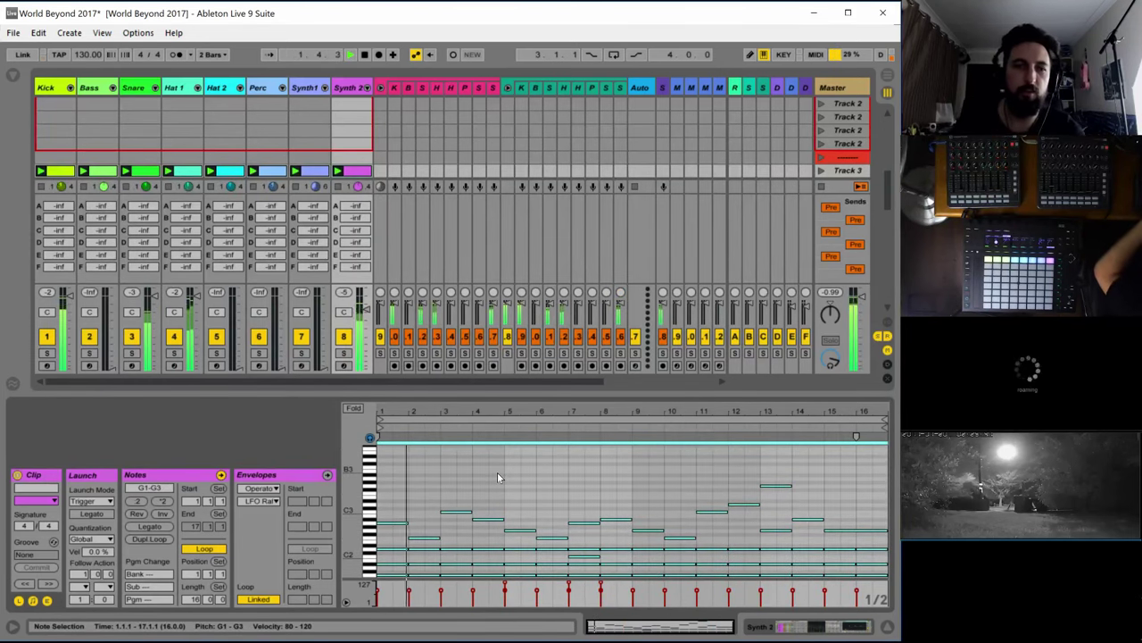
Raise the Synth 2 track's volume fader and lower Operator's volume to 1.2 dB
mouse_move(365, 306)
left_mouse_down()
mouse_move(365, 292)
mouse_move(365, 365)
mouse_move(365, 296)
left_mouse_up()
left_click(359, 85)
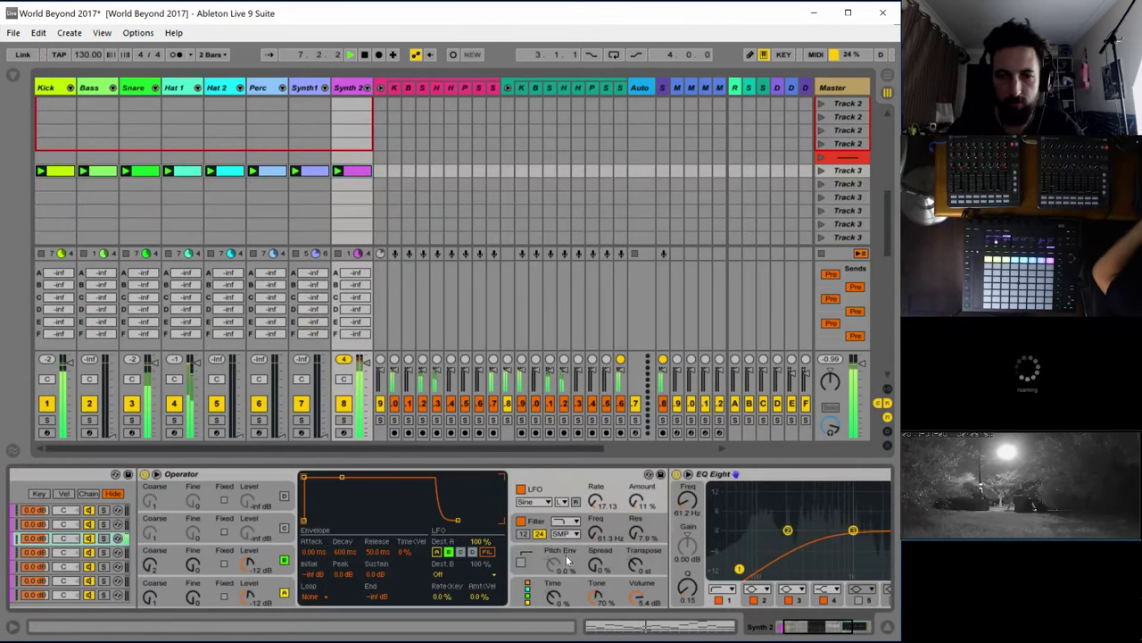
left_click_drag(629, 600, 628, 612)
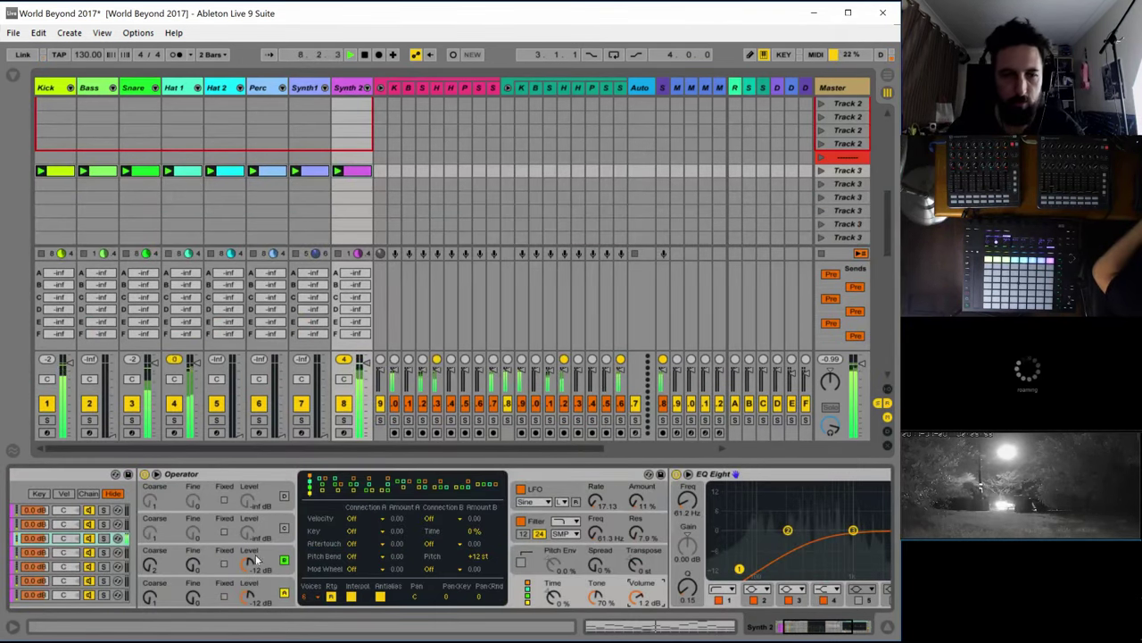
Enable oscillator C with coarse 9 at -40 dB, and set the filter envelope's decay to 816 ms with a 1/8 repeat
left_click(284, 528)
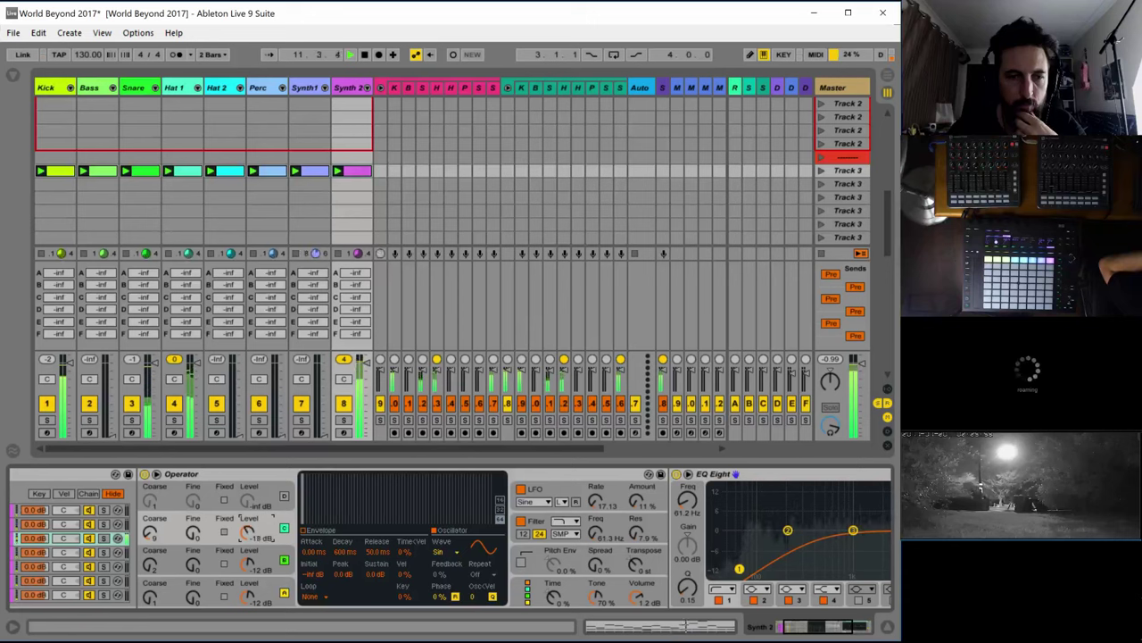
left_click(305, 532)
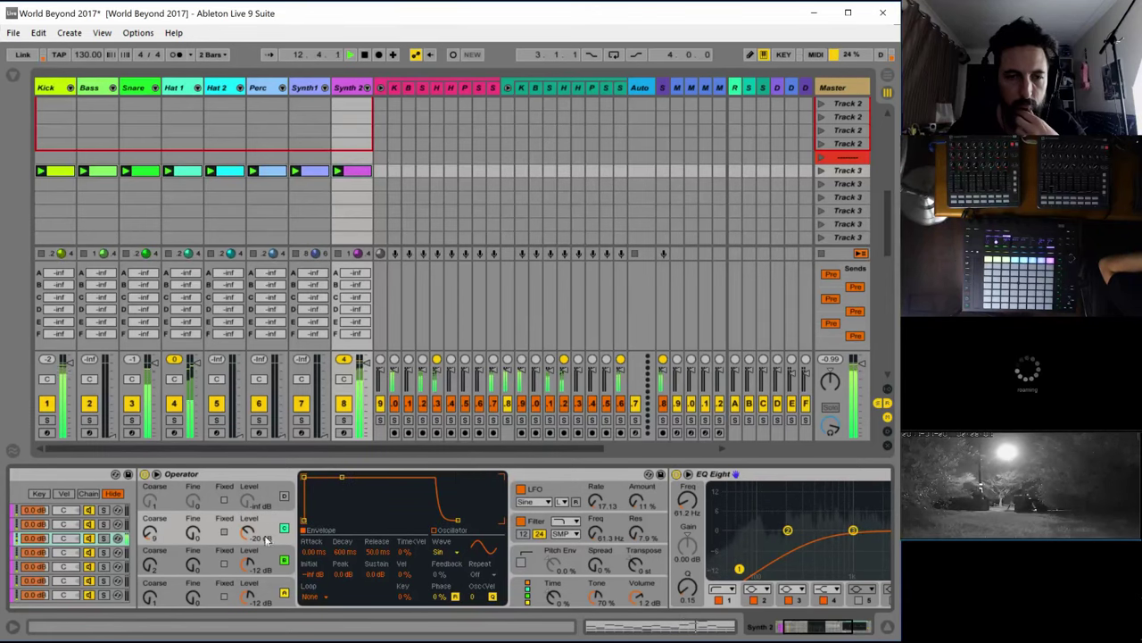
left_click_drag(247, 532, 248, 541)
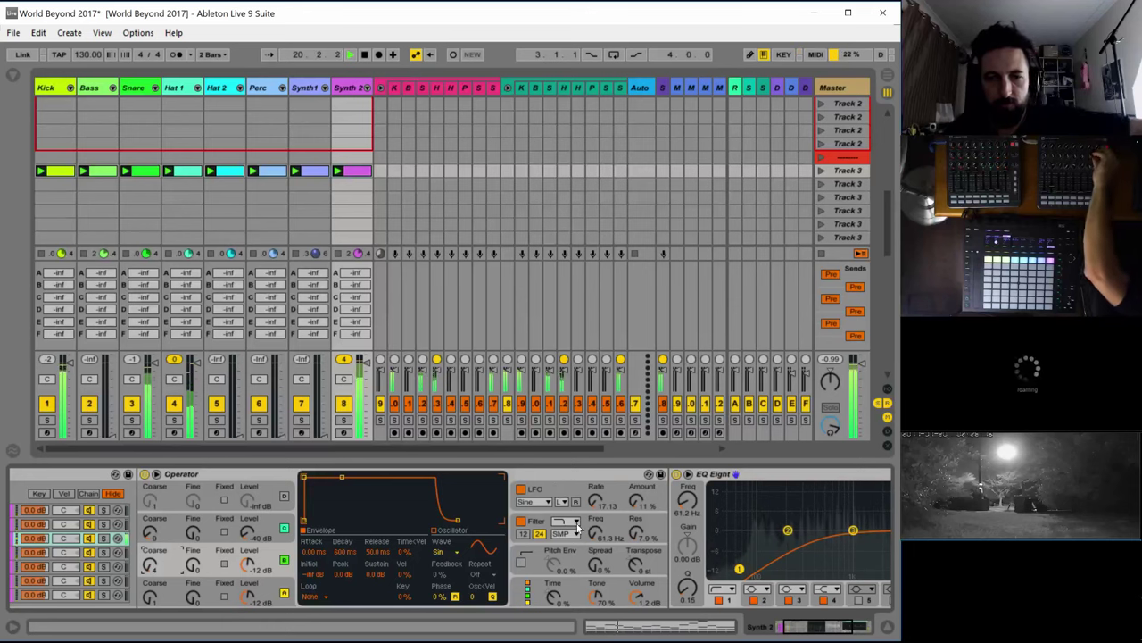
left_click(616, 520)
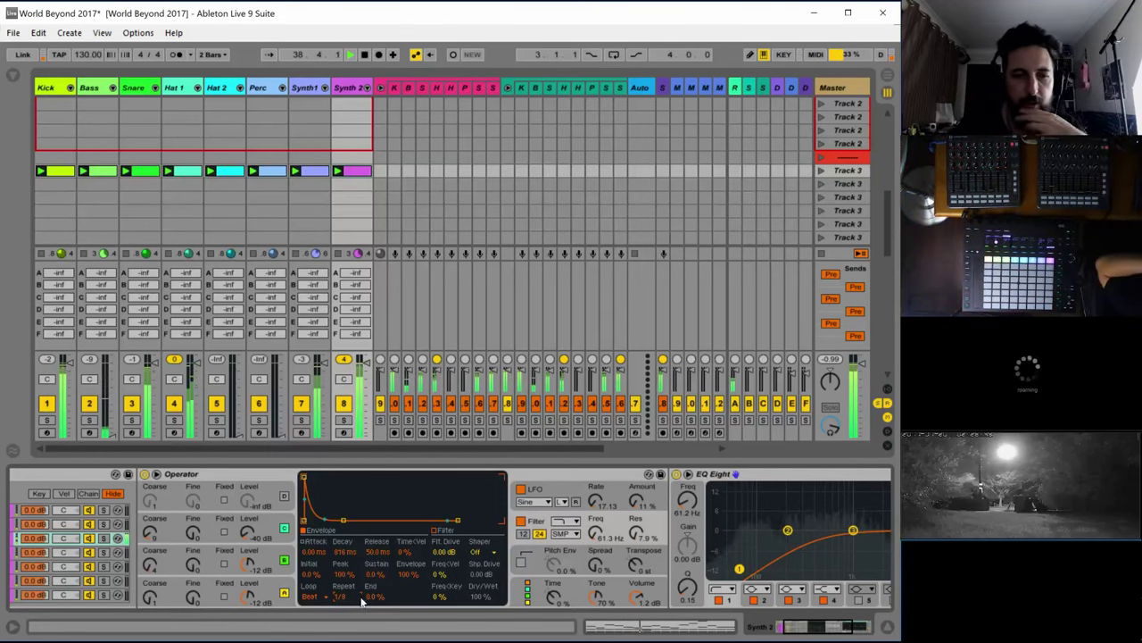
Stop playback and delete all notes from the 16-bar Synth 2 clip
double_click(359, 172)
key("space")
key("space")
scroll(465, 500, "down", 2)
left_click(440, 533)
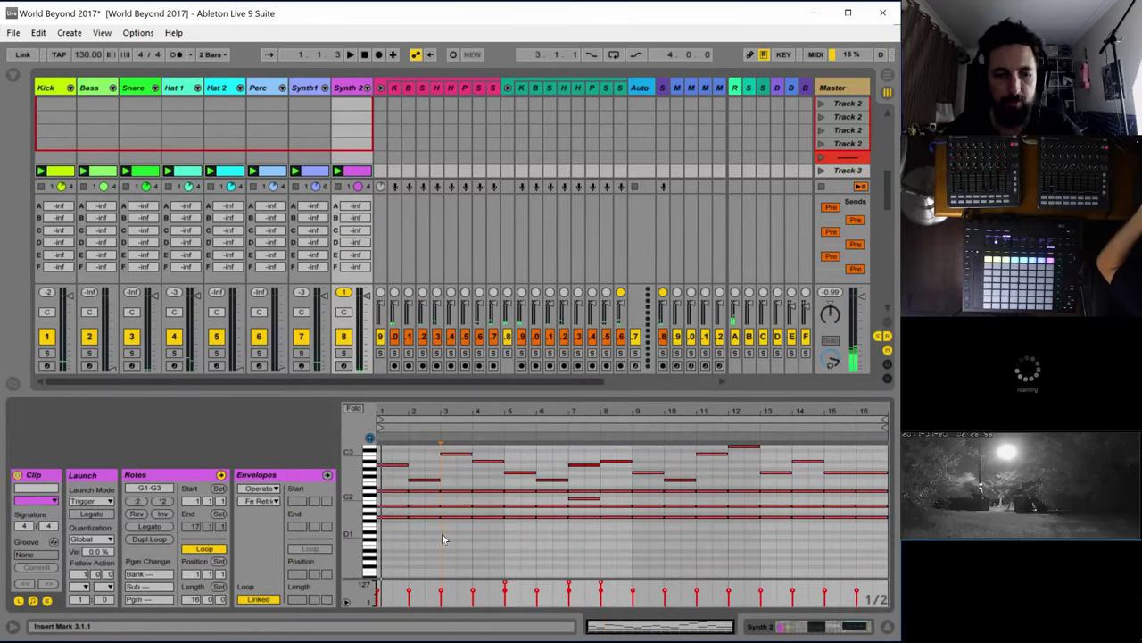
key("ctrl+a")
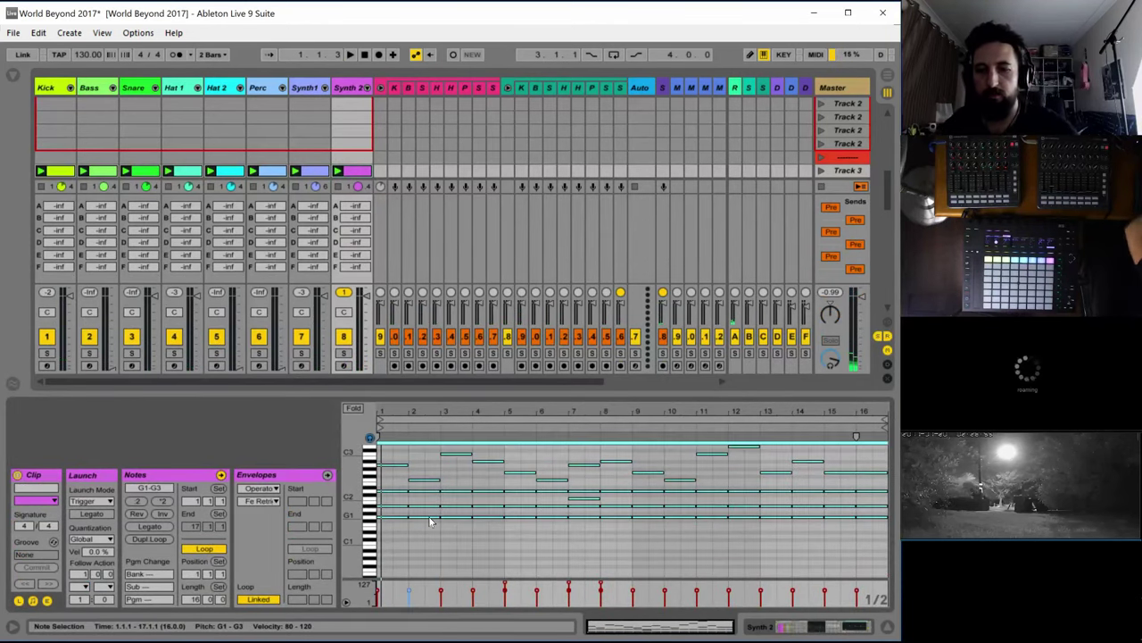
key("Delete")
Add a one-bar G1 note at the start of the Synth 2 clip and audition it
double_click(383, 518)
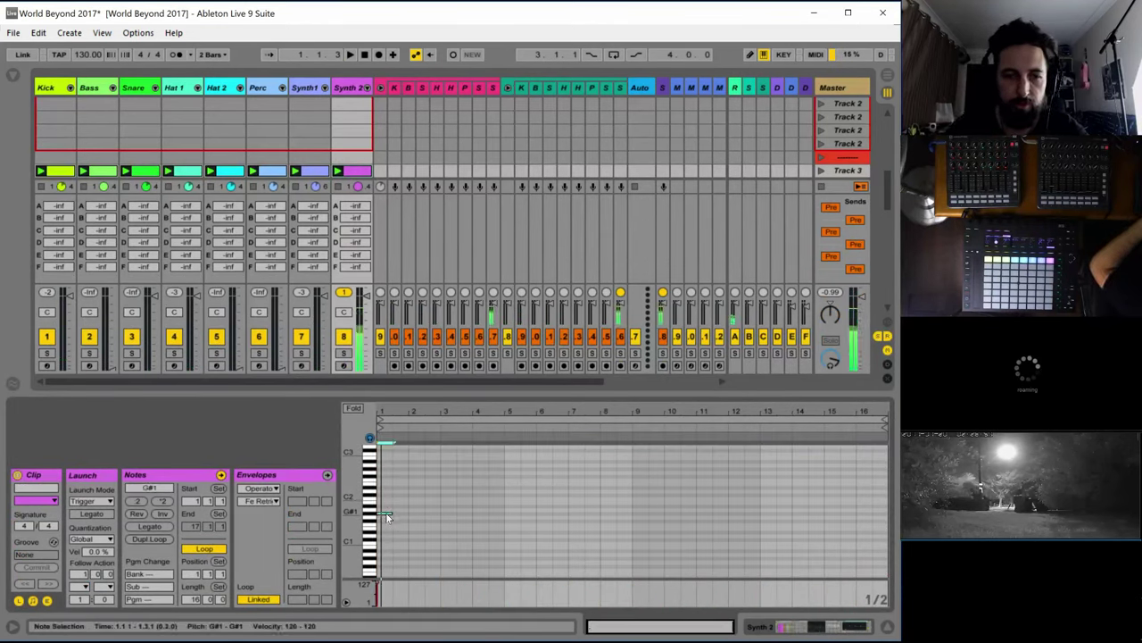
left_click_drag(386, 513, 408, 517)
key("space")
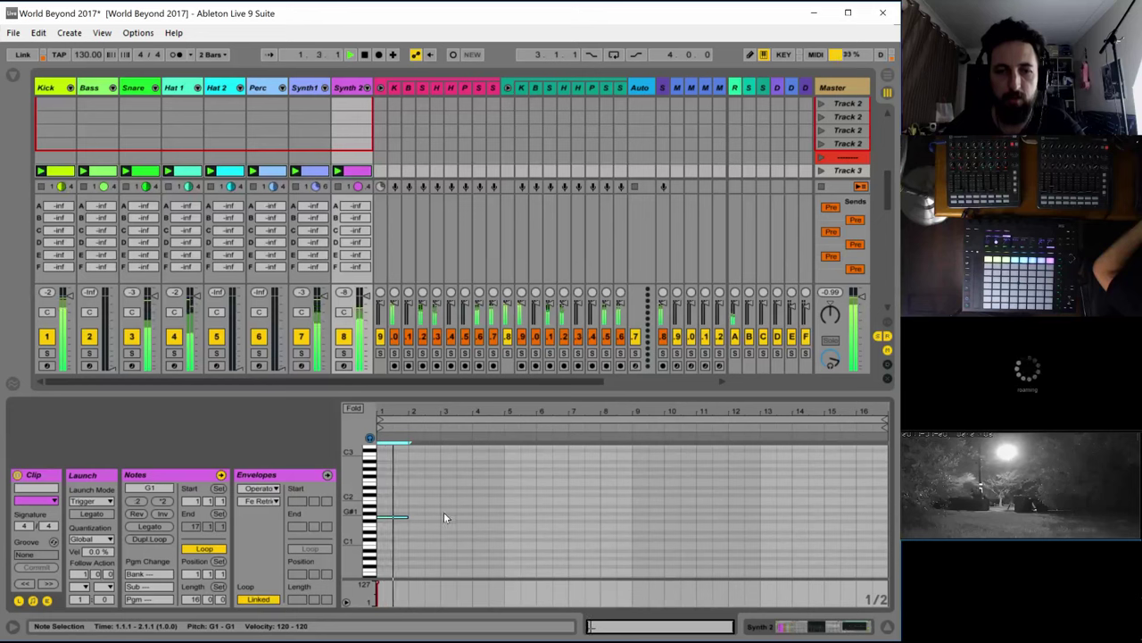
key("space")
Duplicate the two-bar selection of a G1 note and a bar's rest through bar 16, and restart playback
left_click_drag(437, 501, 385, 526)
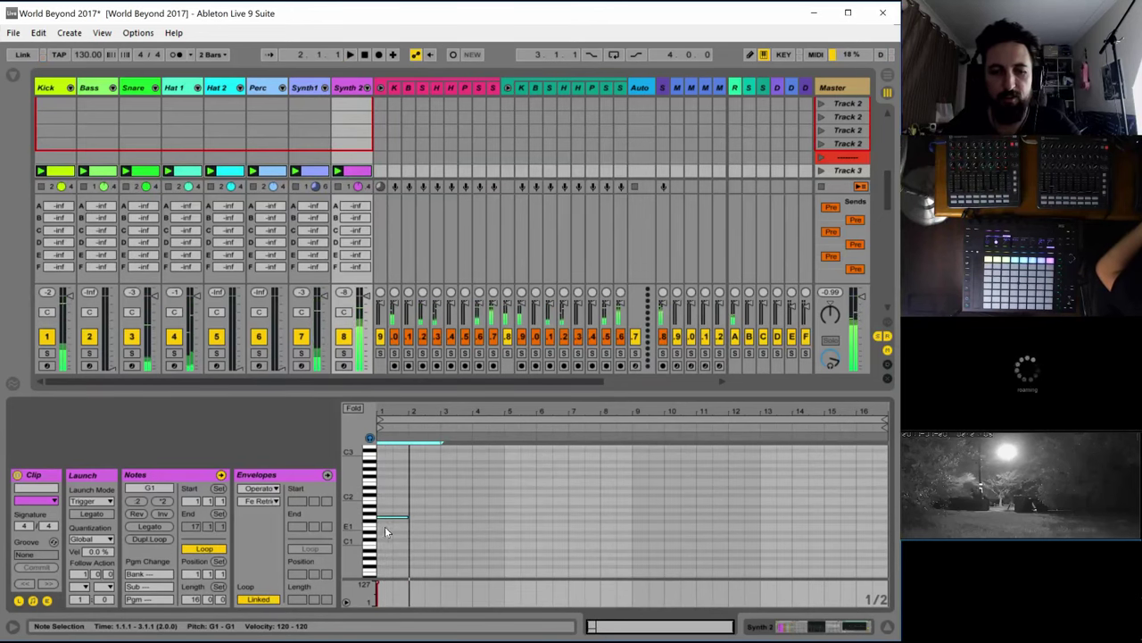
key("ctrl+d")
key("ctrl+d")
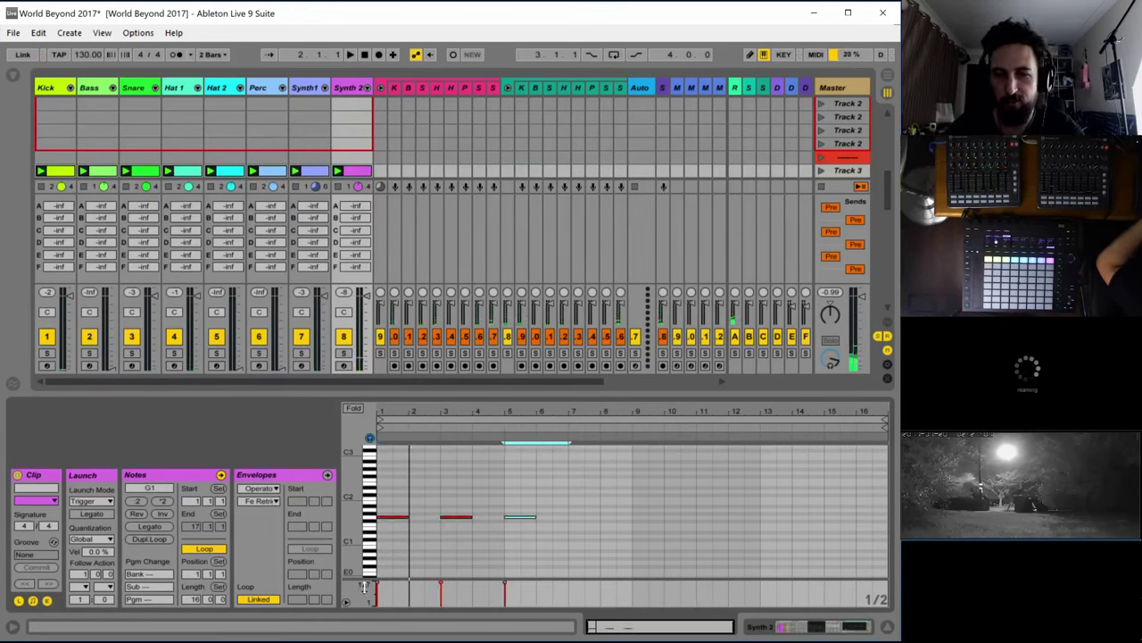
key("ctrl+d")
key("ctrl+d")
key("ctrl+d")
key("ctrl+d")
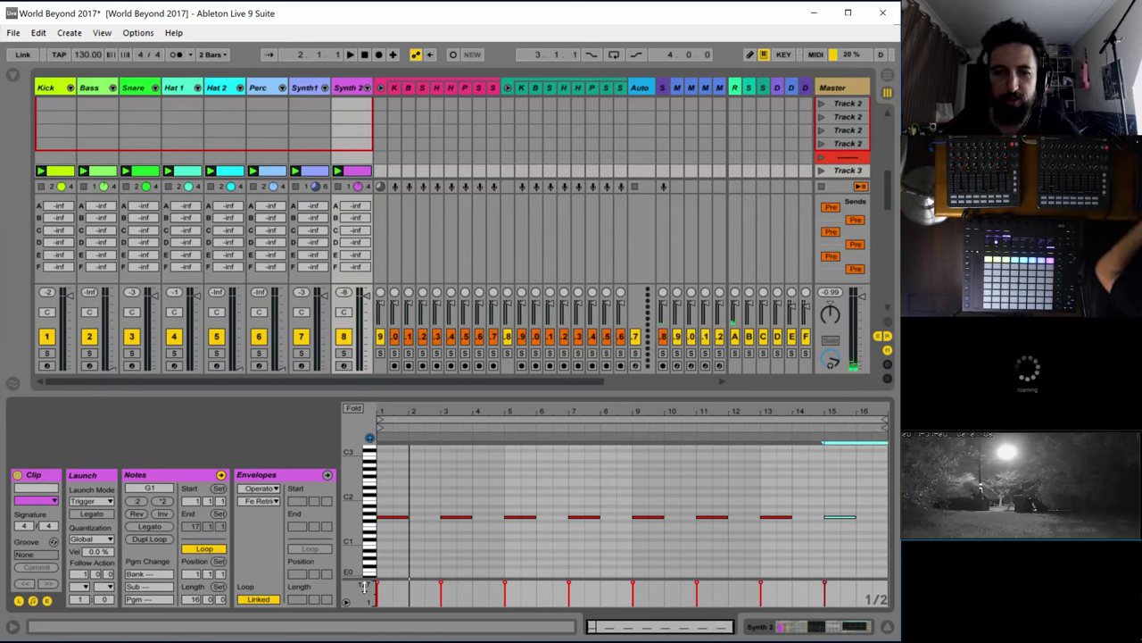
key("space")
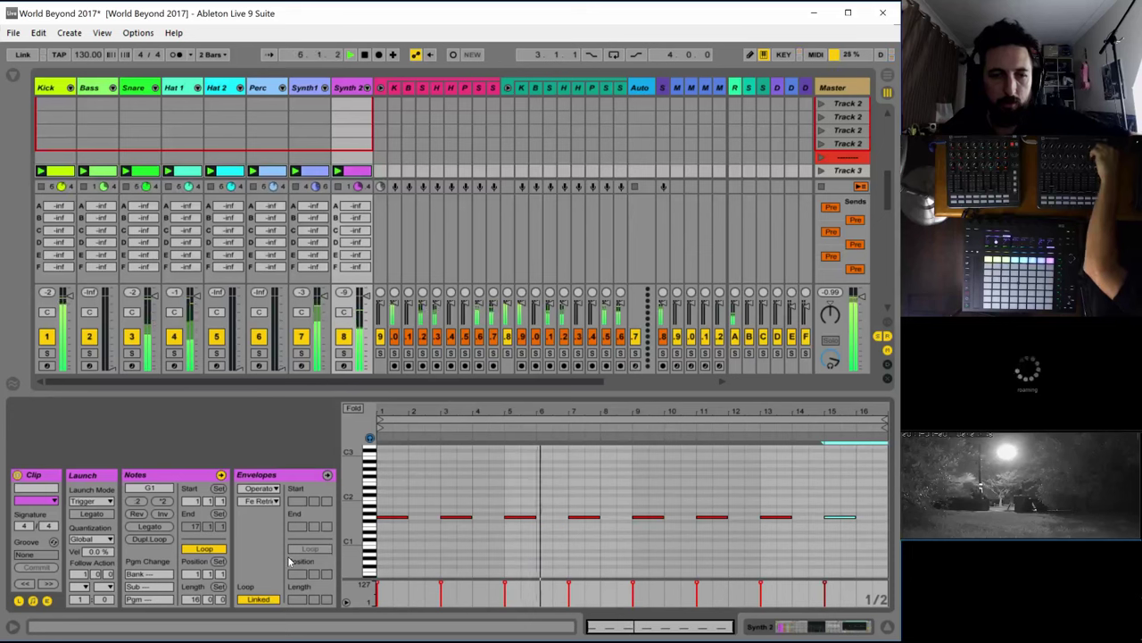
Open the Synth 2 clip's MIDI Ctrl Pitch Bend envelope and make bar 1's drop reach -8192 slightly before bar 2
left_click(258, 488)
key("space")
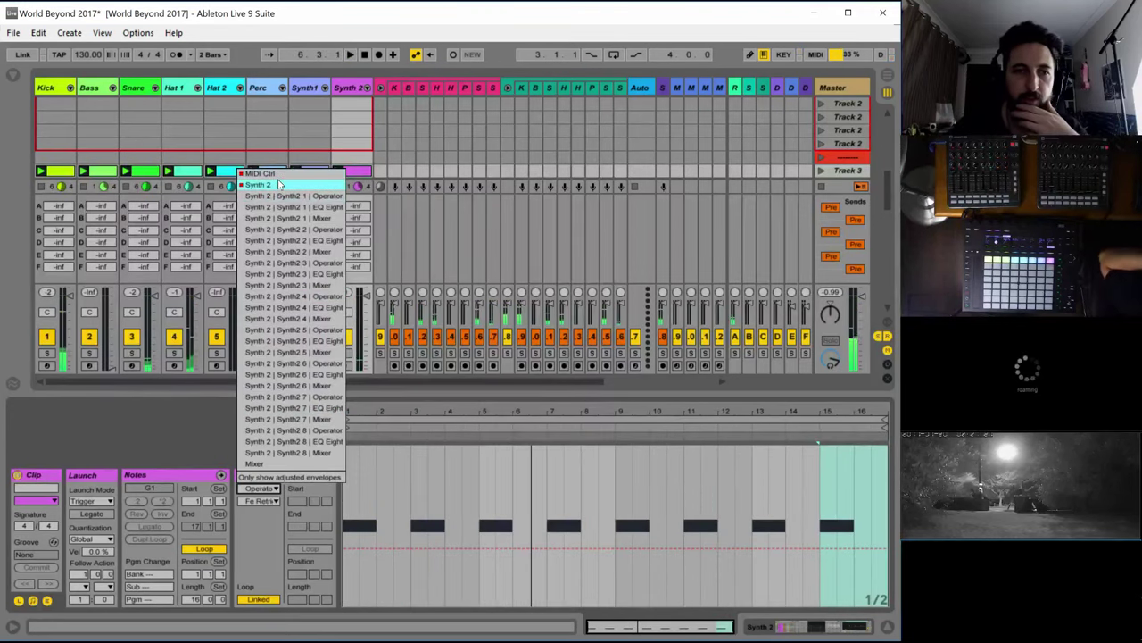
left_click(279, 185)
left_click(270, 490)
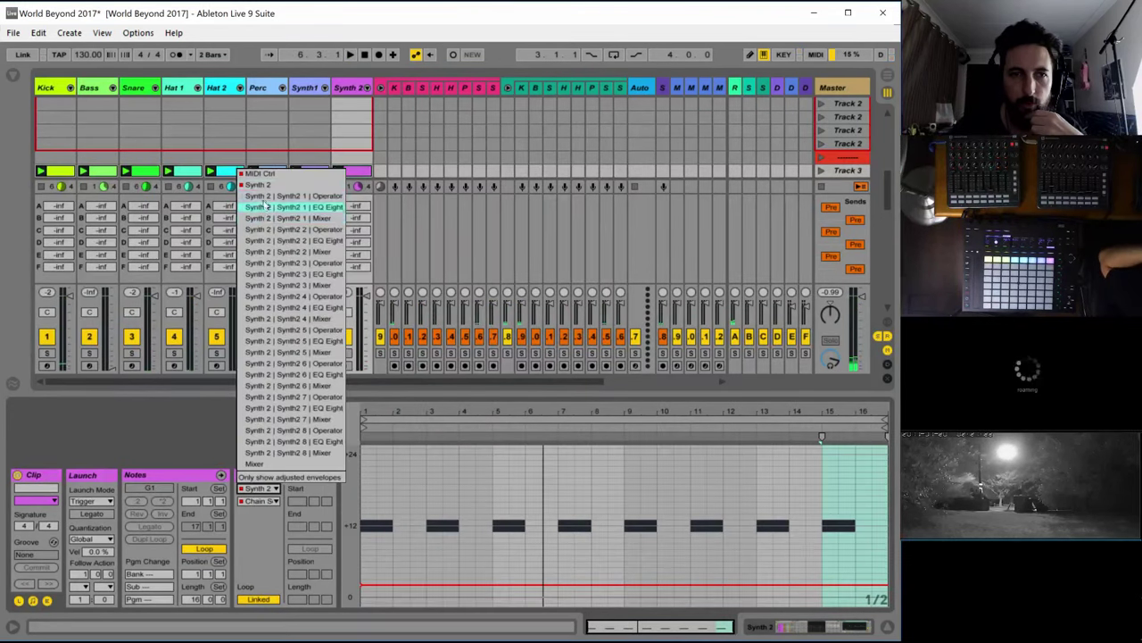
left_click(268, 173)
left_click_drag(349, 413, 349, 464)
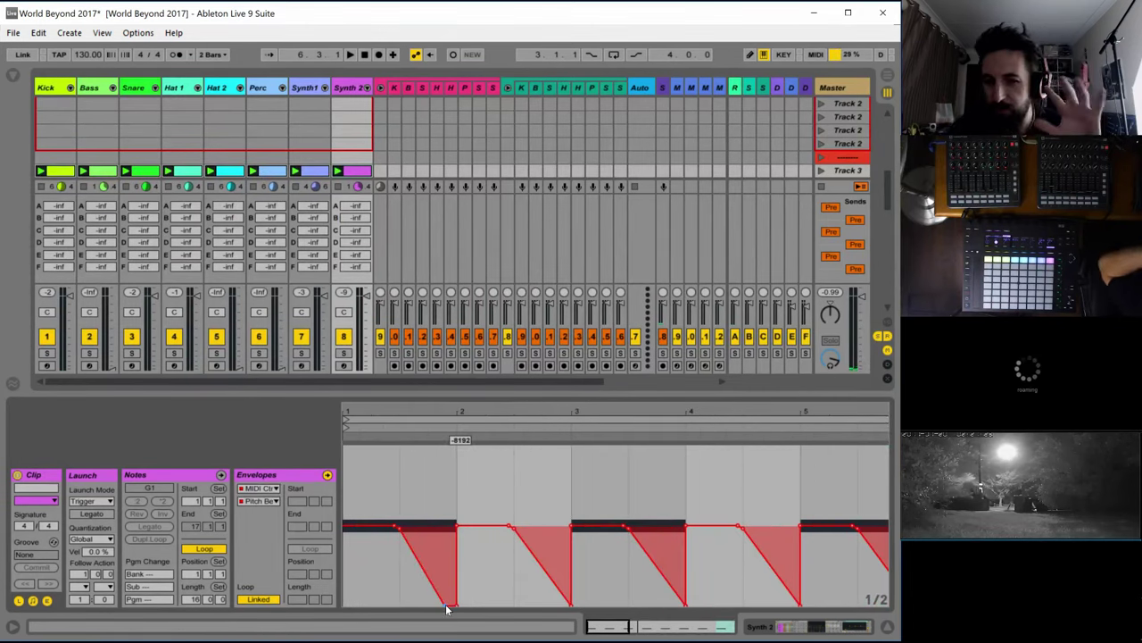
left_click(444, 579)
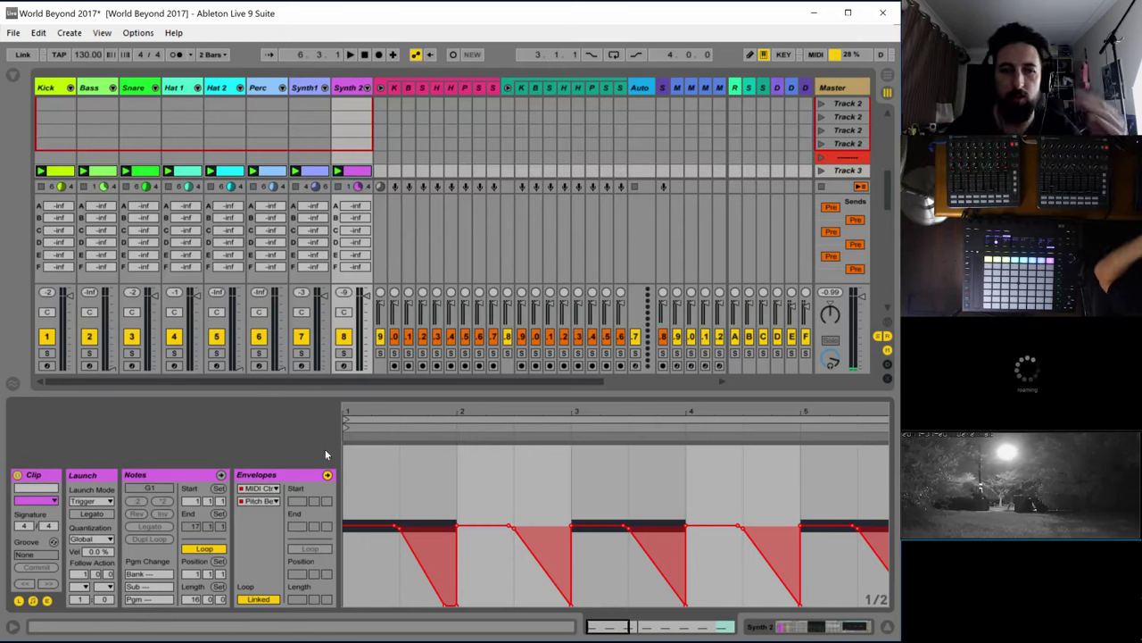
key("space")
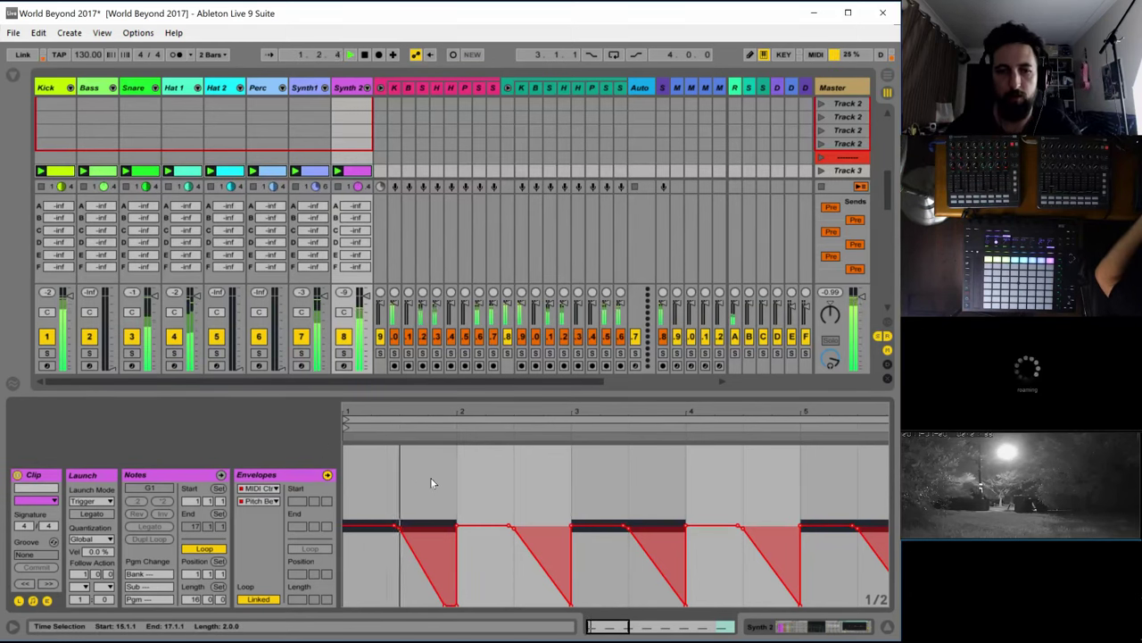
Duplicate bar 1's pitch bend curve bar by bar through bar 16 of the Synth 2 clip
left_click_drag(455, 502, 318, 496)
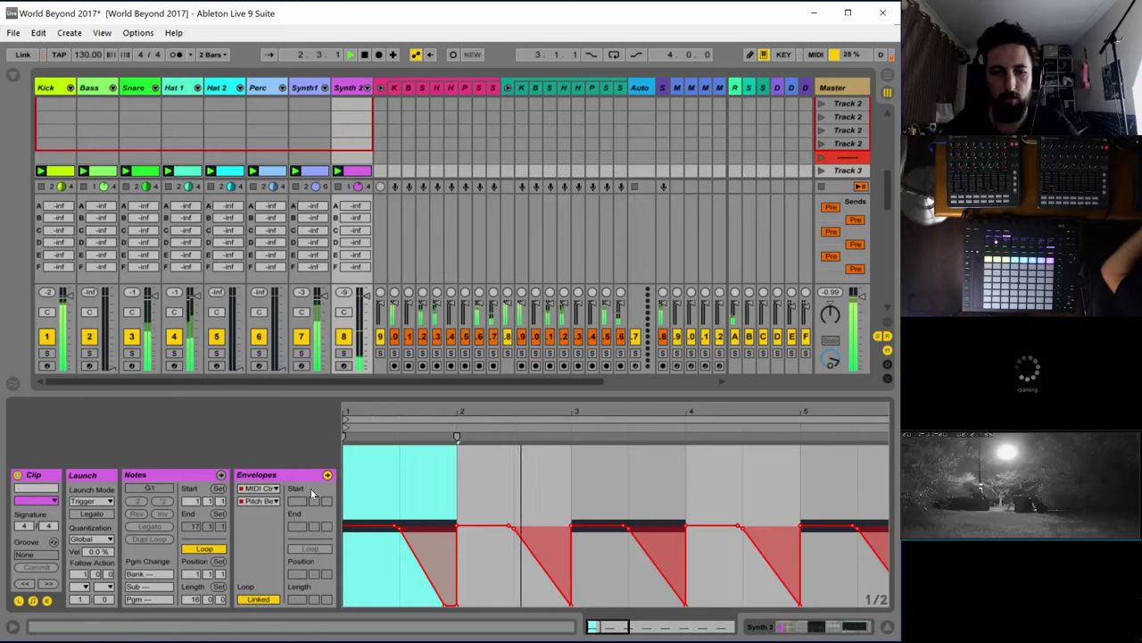
key("ctrl+d")
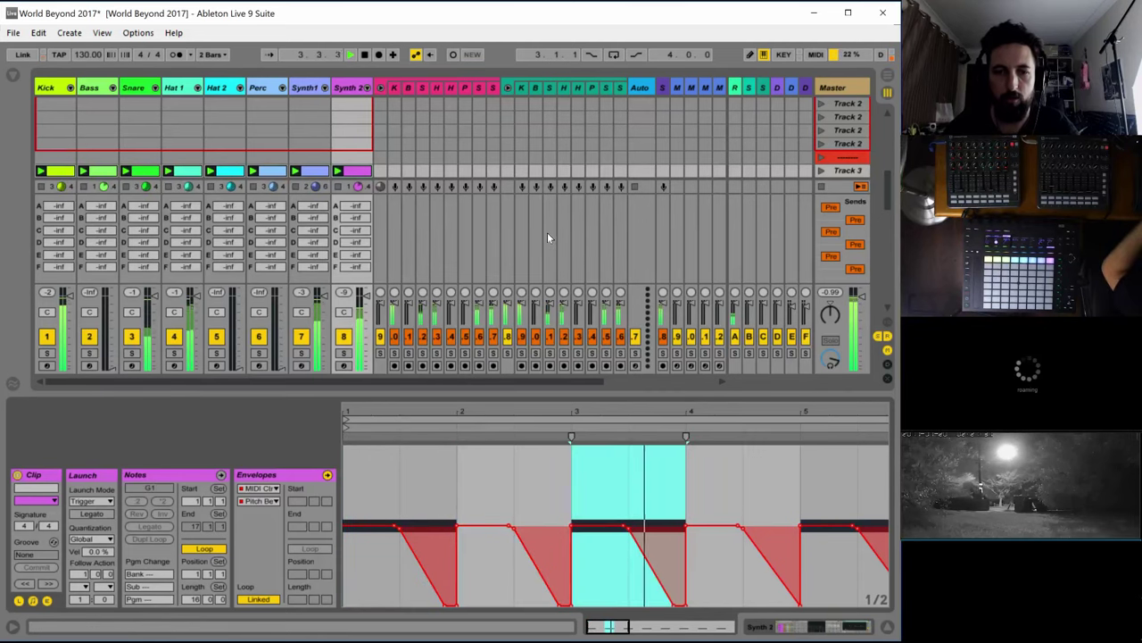
left_click_drag(433, 413, 366, 400)
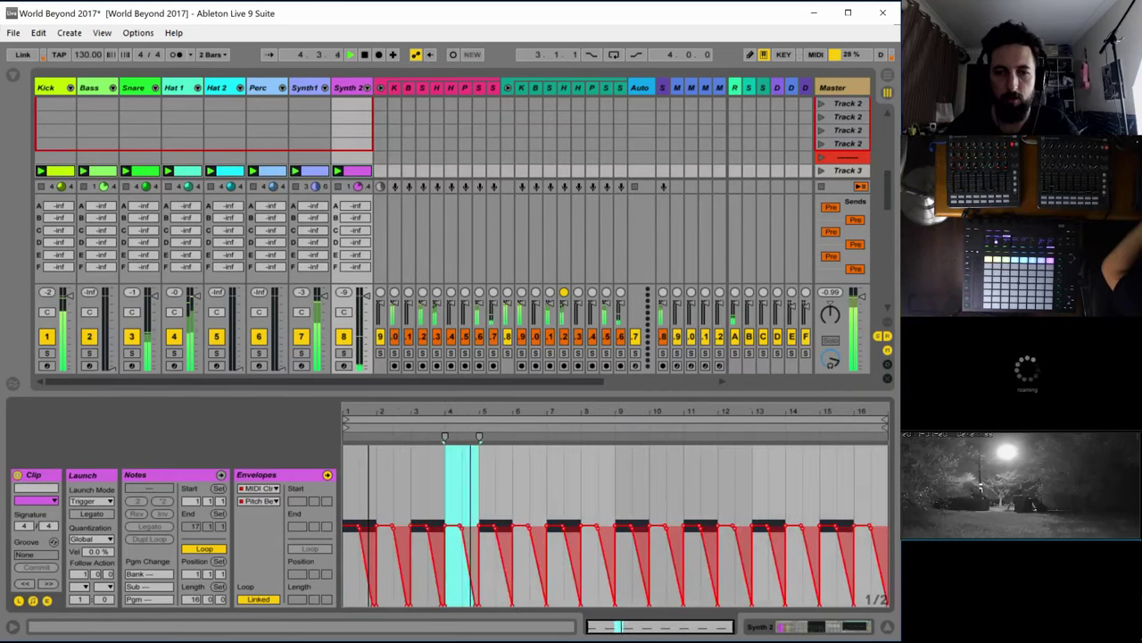
key("ctrl+d")
key("ctrl+d")
key("ctrl+d")
key("ctrl+d")
key("ctrl+d")
key("ctrl+d")
key("ctrl+d")
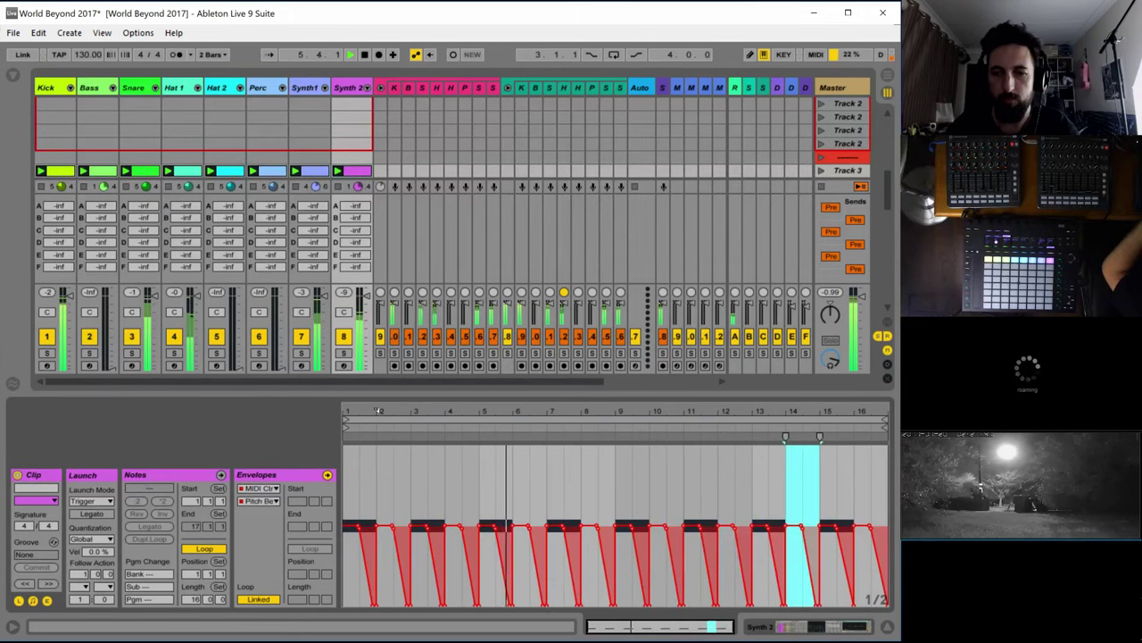
Return to the clip's notes, restart playback and raise the bar 5 note to A#1
left_click(160, 474)
key("space")
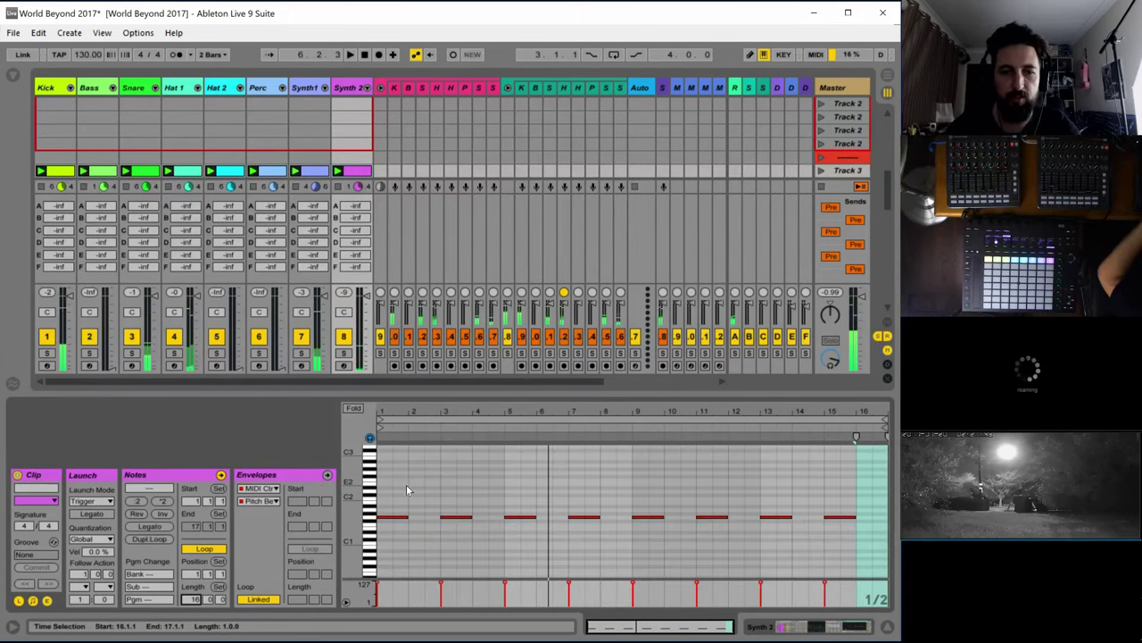
key("space")
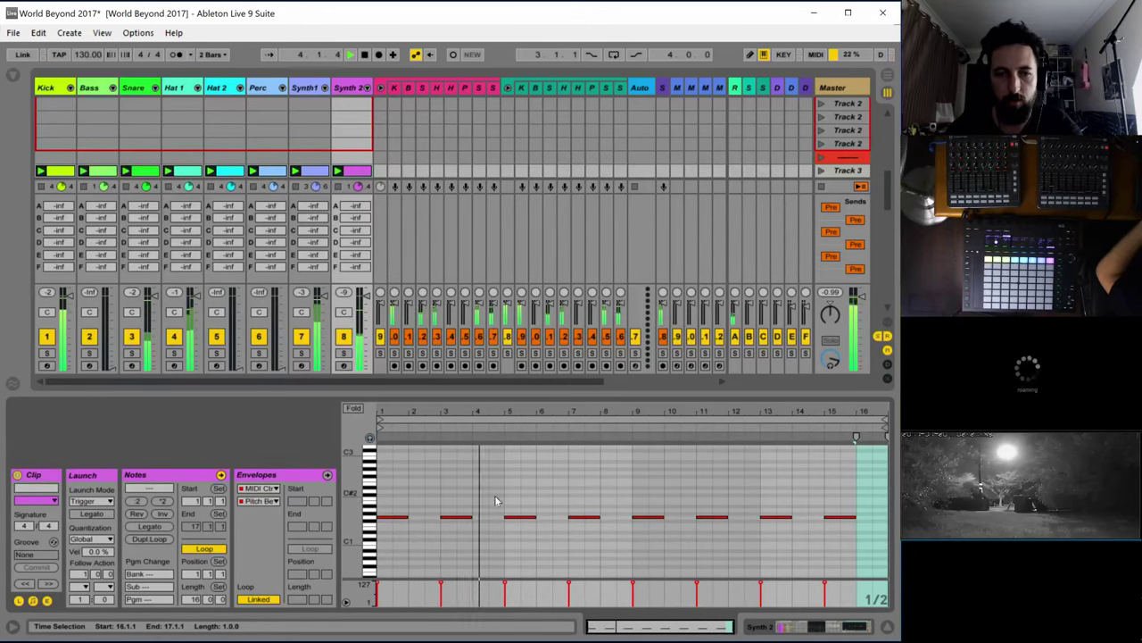
left_click_drag(520, 518, 522, 506)
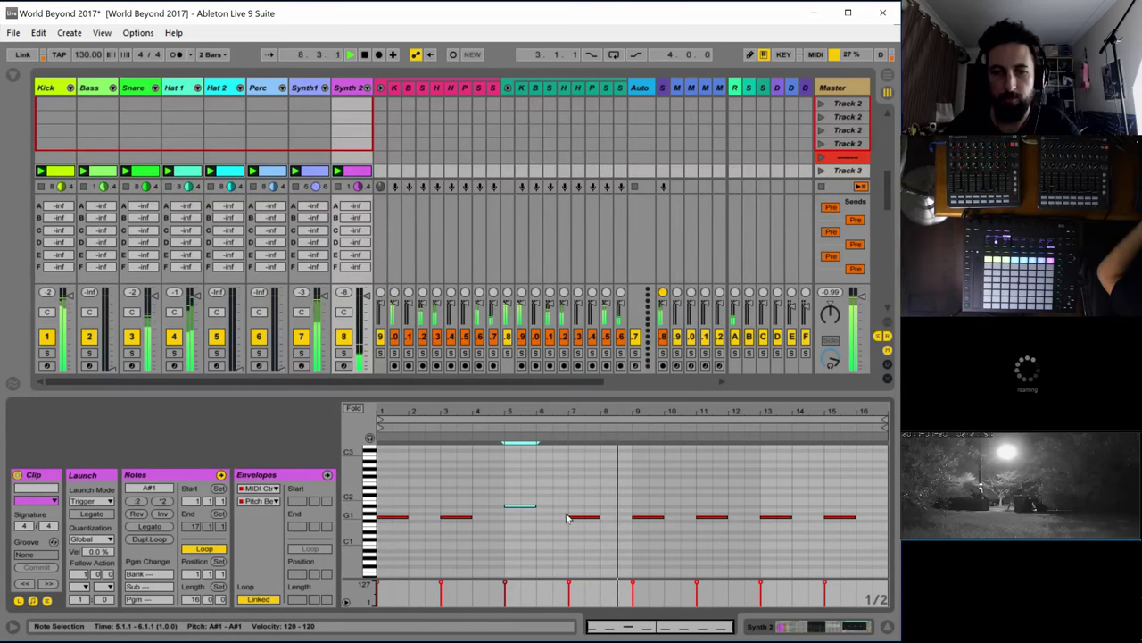
Inspect the pitch bend envelope in an enlarged clip editor during playback, then restore the mixer view
key("space")
left_click(261, 476)
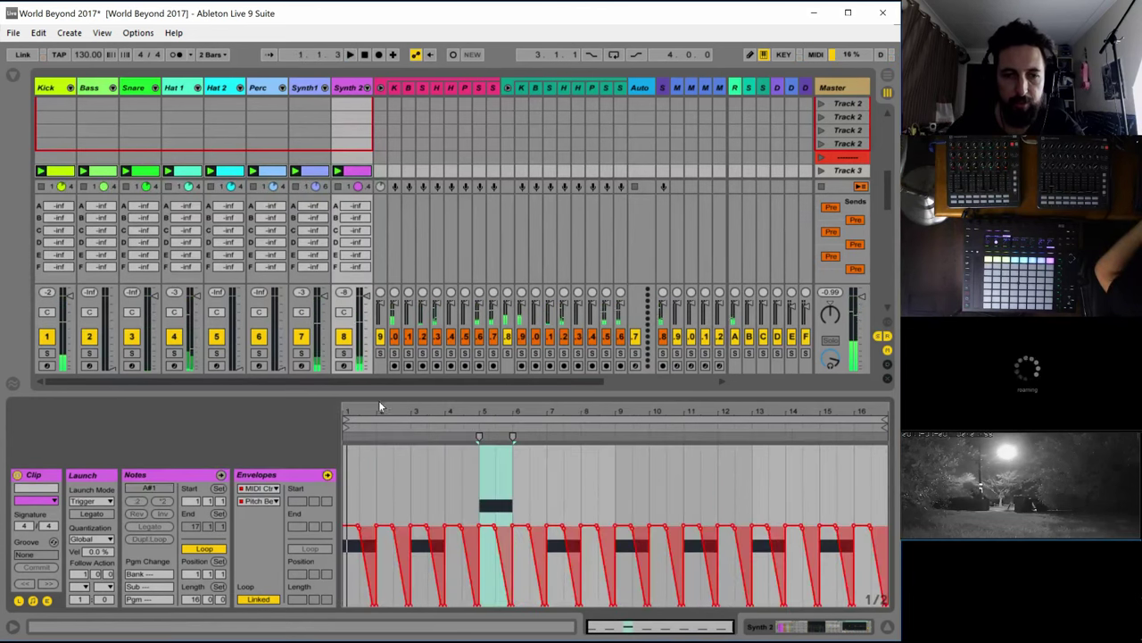
left_click_drag(386, 392, 398, 216)
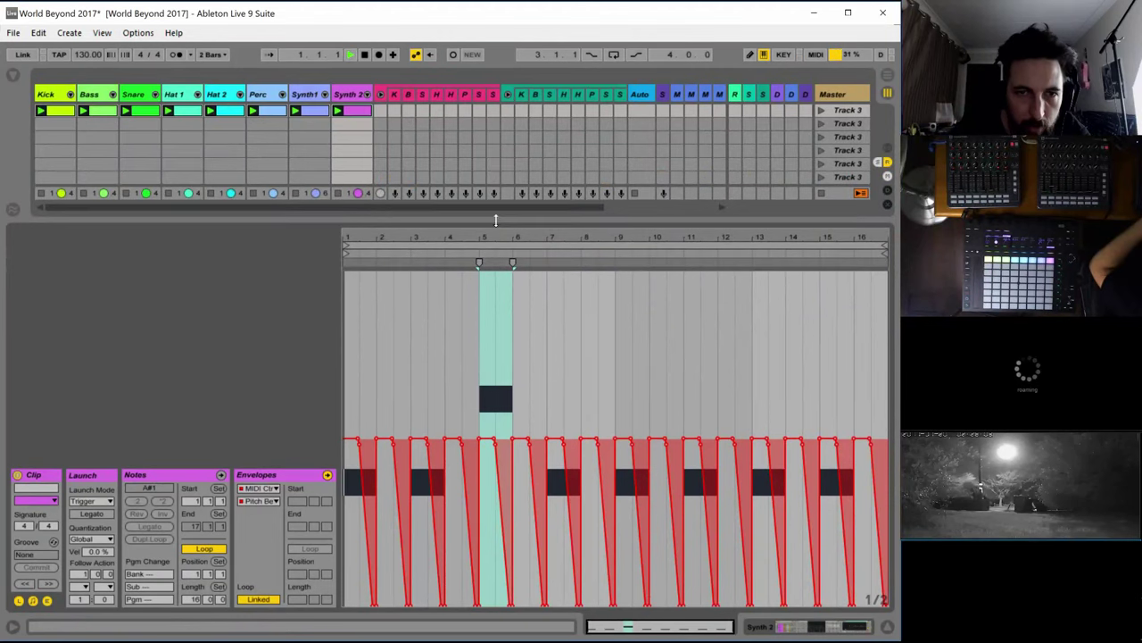
key("space")
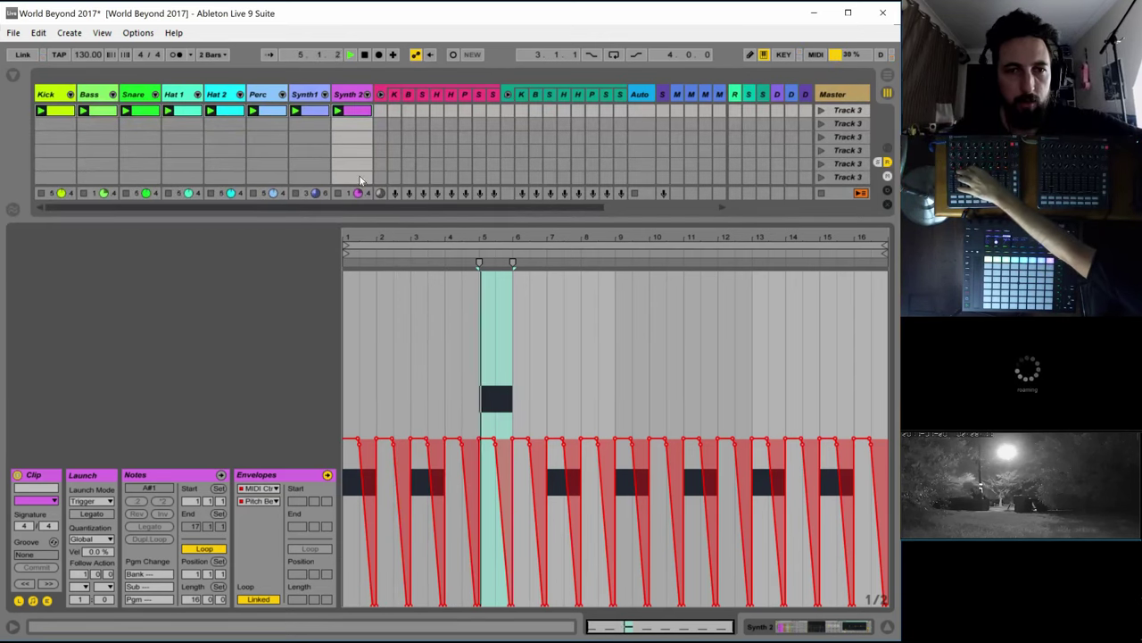
left_click_drag(374, 218, 365, 419)
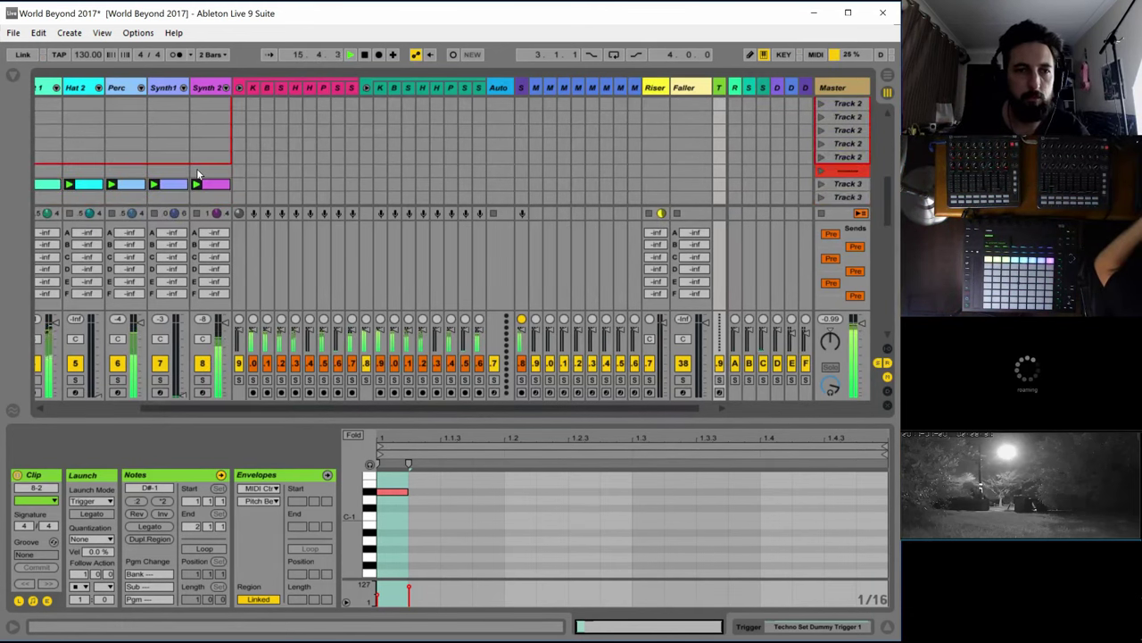
Solo the Synth 2 track and show its clip's notes again
left_click(217, 159)
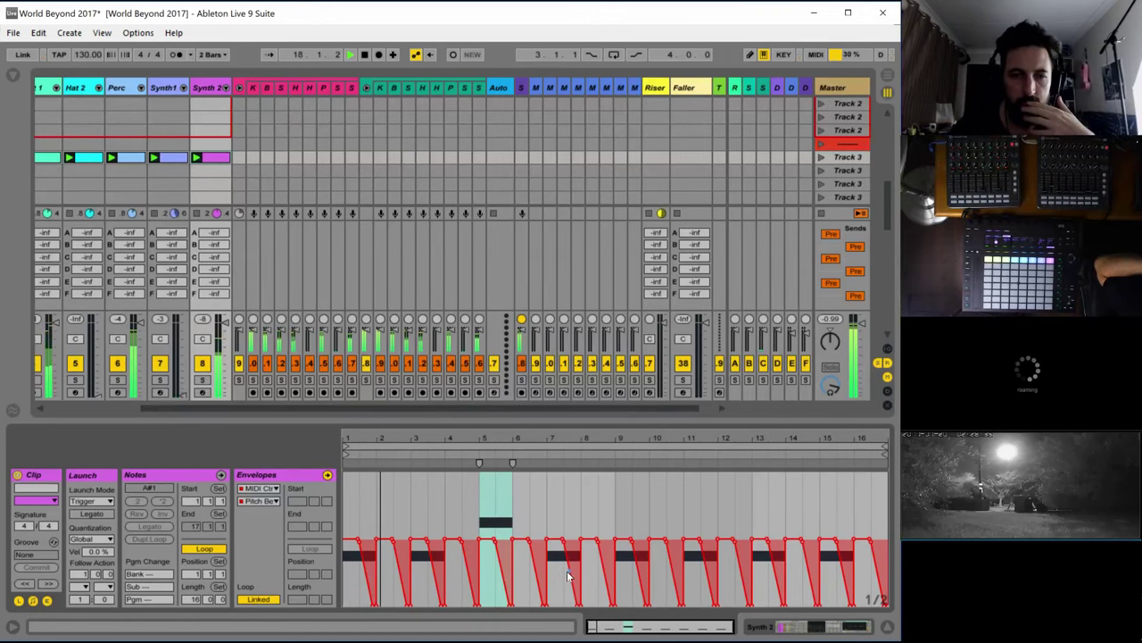
left_click(202, 381)
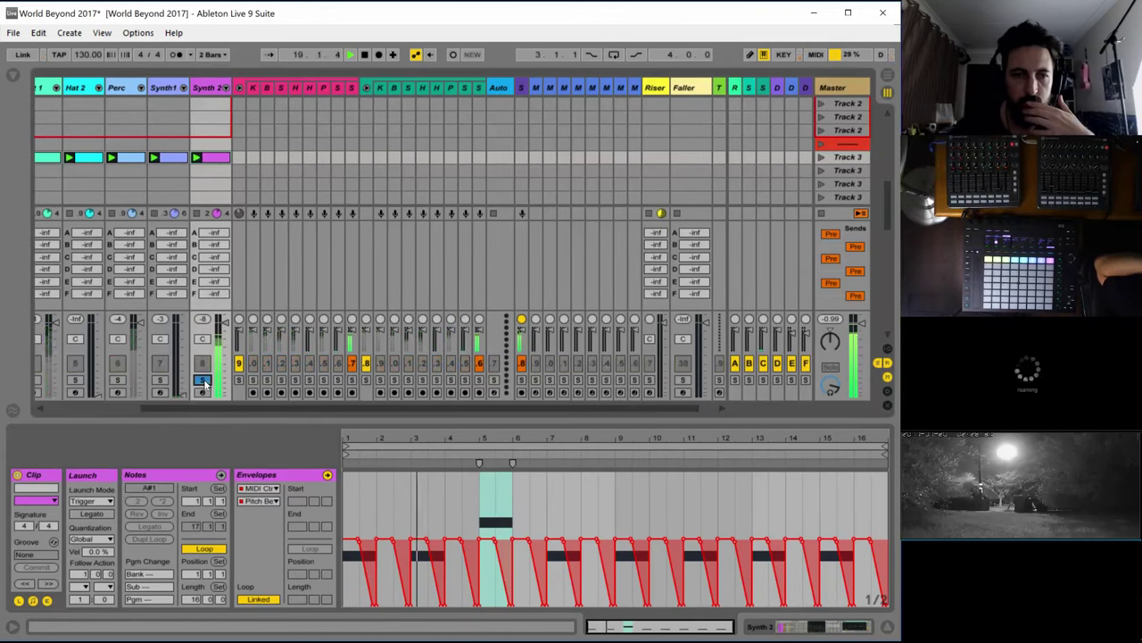
left_click(210, 89)
double_click(212, 157)
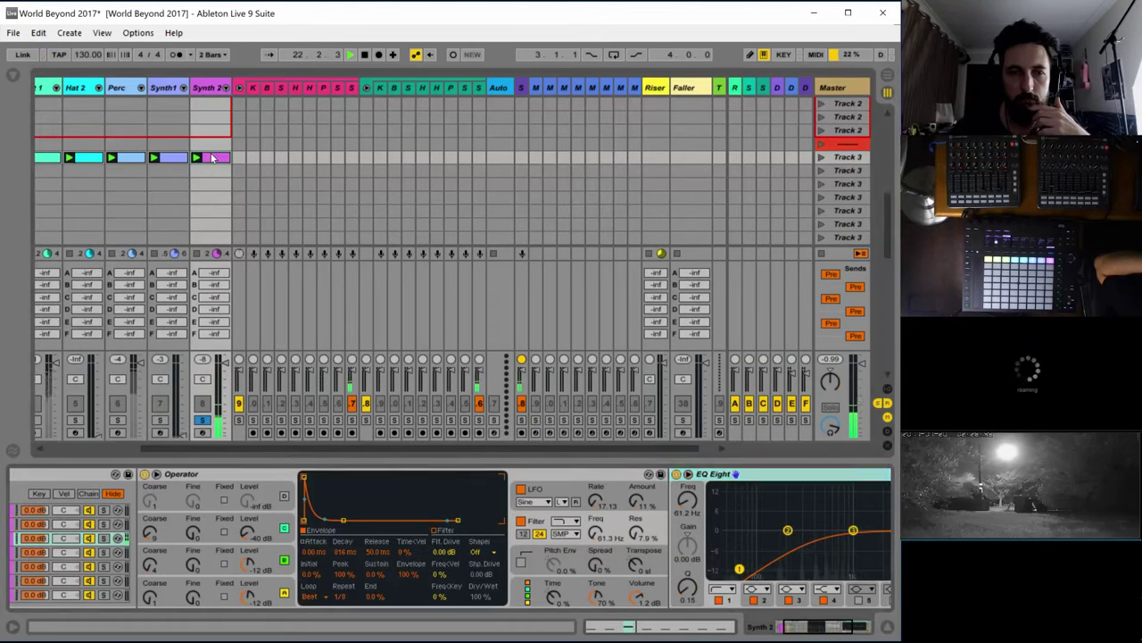
left_click(152, 474)
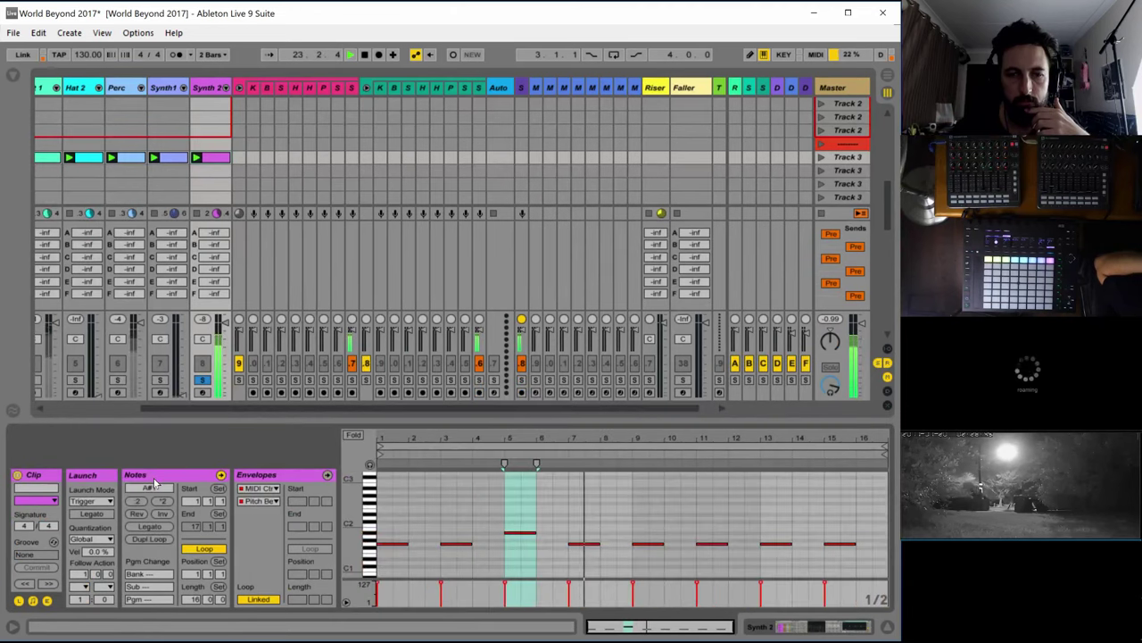
Add a one-bar G0 note at bar 8 of the Synth 2 clip and restart playback
scroll(611, 560, "down", 3)
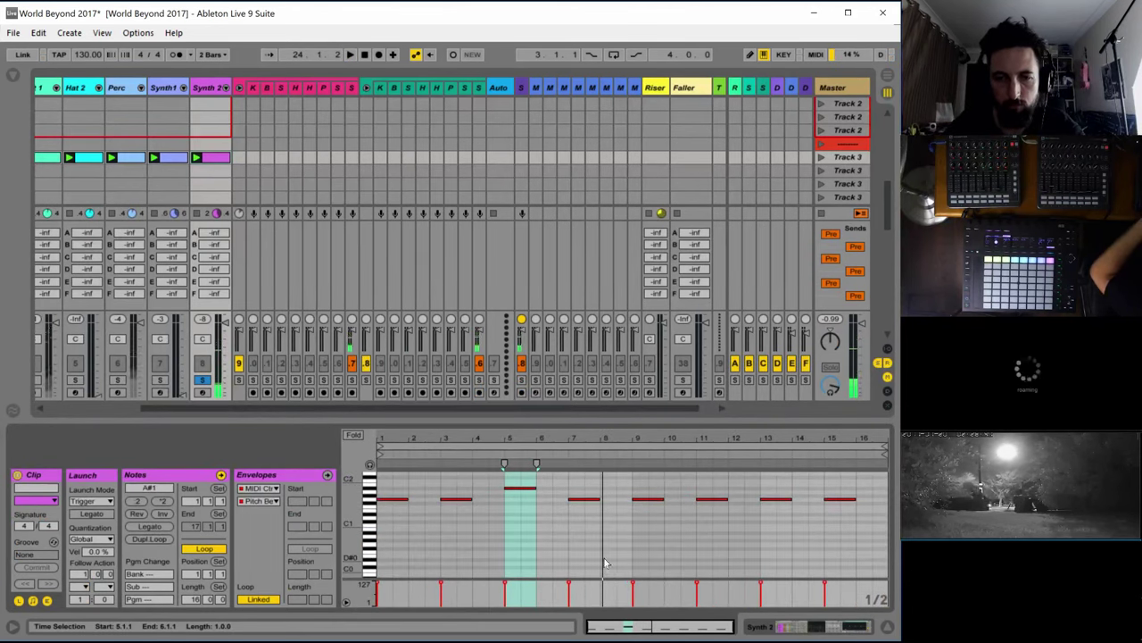
left_click(607, 545)
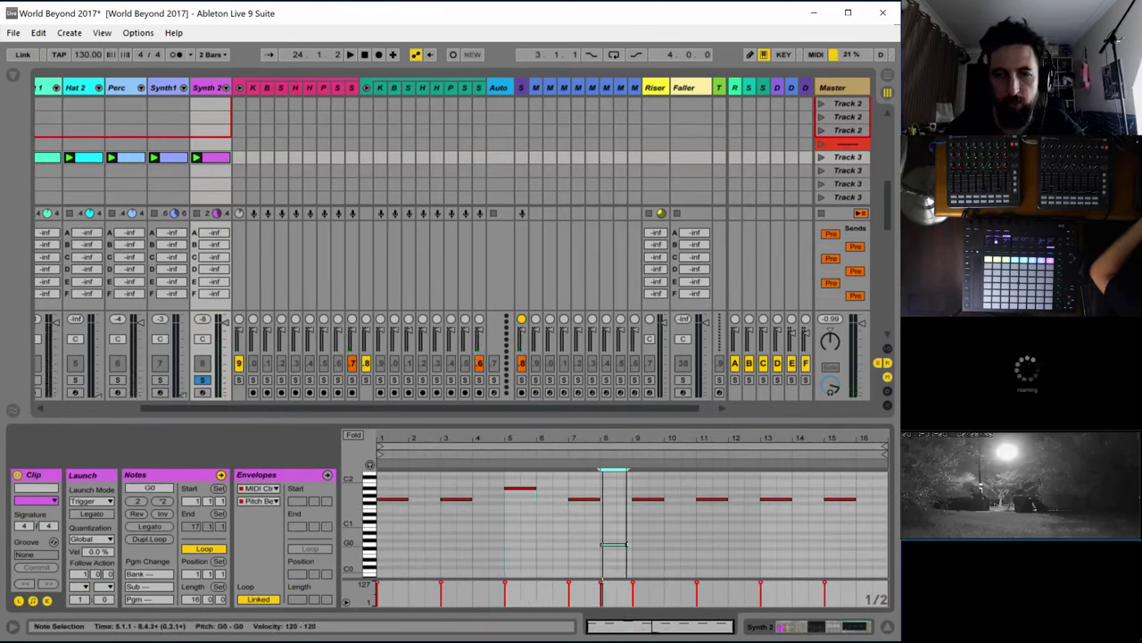
double_click(611, 545)
key("space")
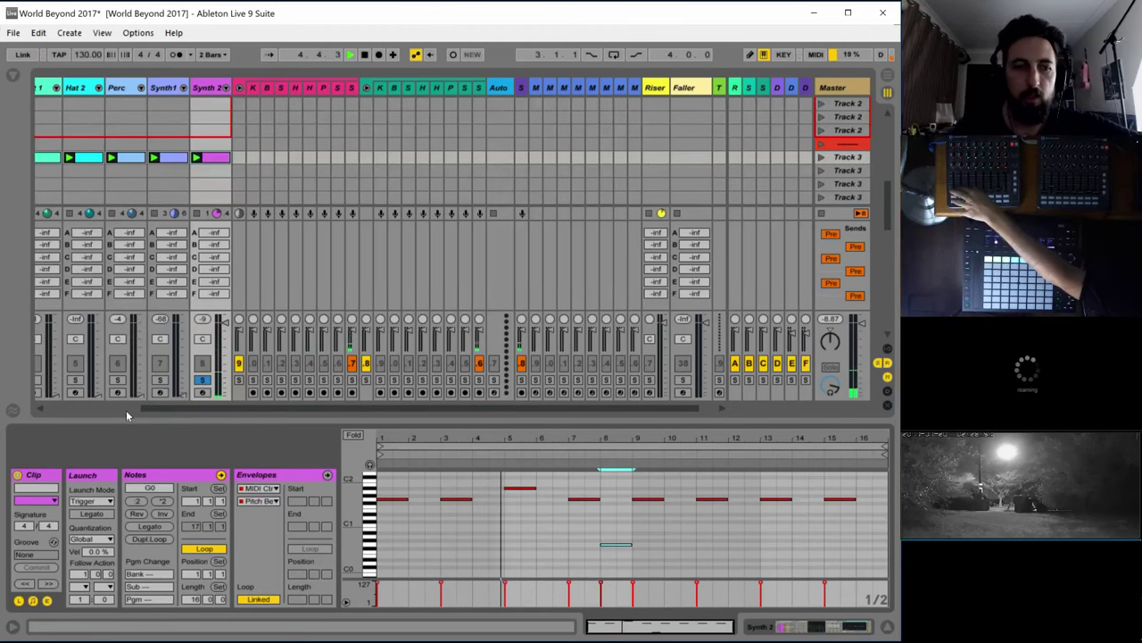
Turn off the Synth 2 solo and shorten the clip's loop to 8 bars
scroll(158, 403, "left", 3)
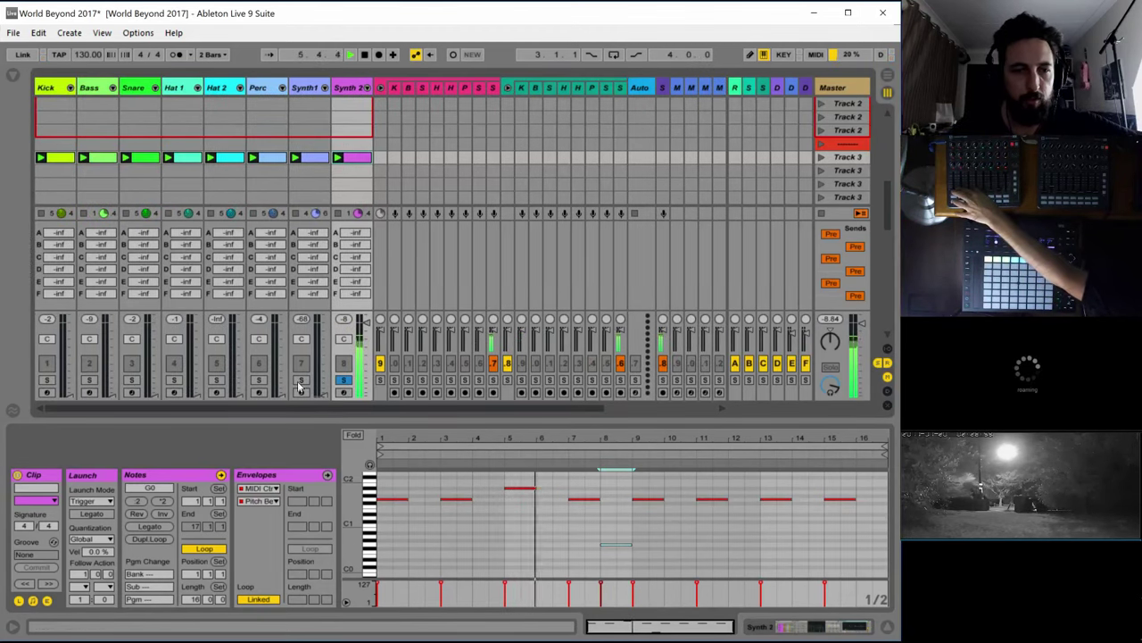
left_click(344, 380)
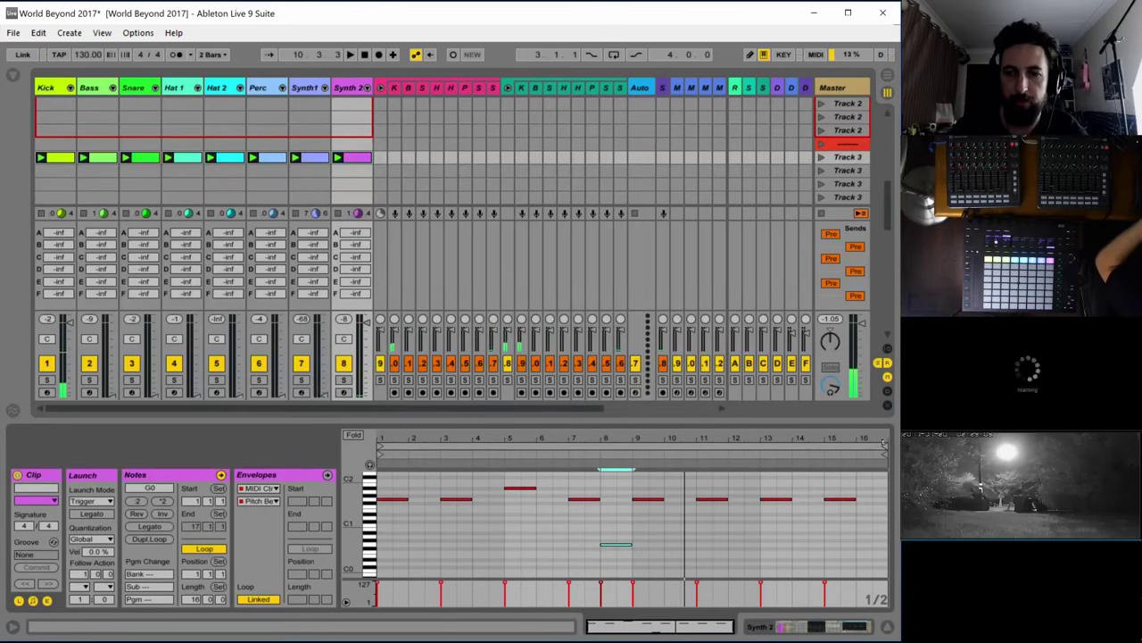
left_click_drag(882, 444, 632, 457)
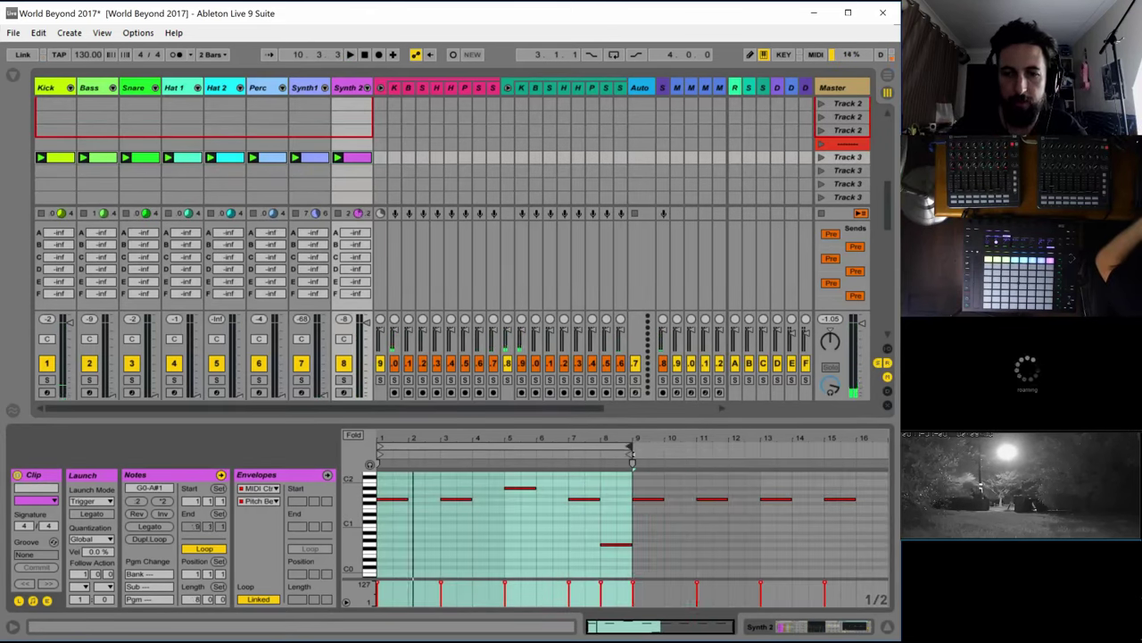
Set Operator's oscillator B level to -9.8 dB and its LFO to rate 89.71 with amount 16%
double_click(340, 89)
left_click_drag(248, 564, 248, 553)
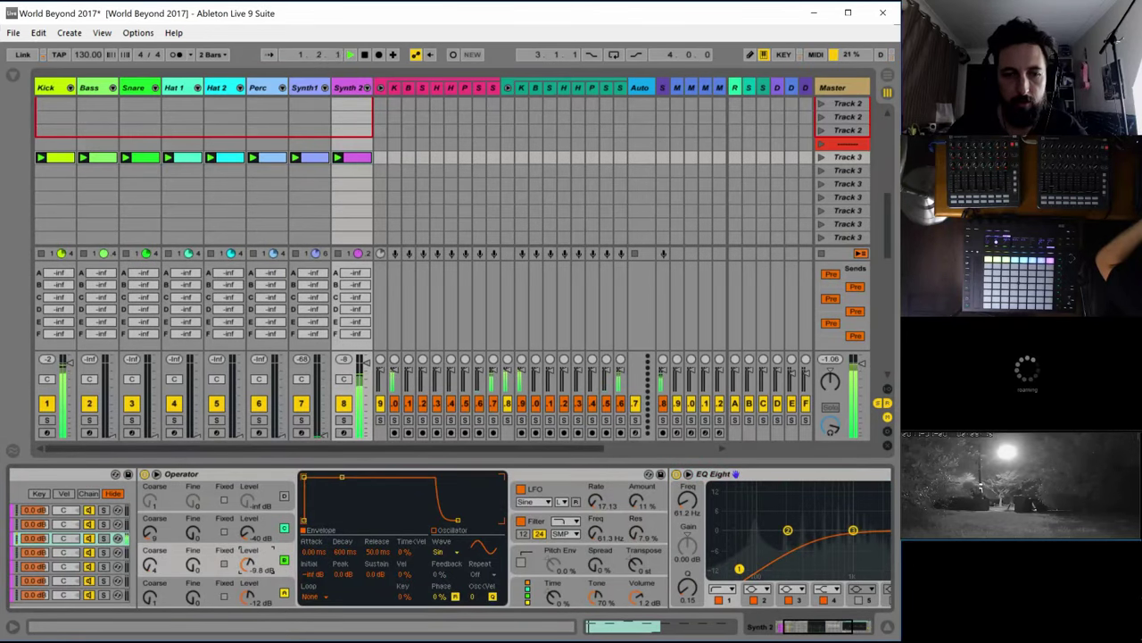
mouse_move(636, 501)
left_mouse_down()
mouse_move(636, 474)
mouse_move(637, 513)
mouse_move(596, 486)
mouse_move(640, 496)
left_mouse_up()
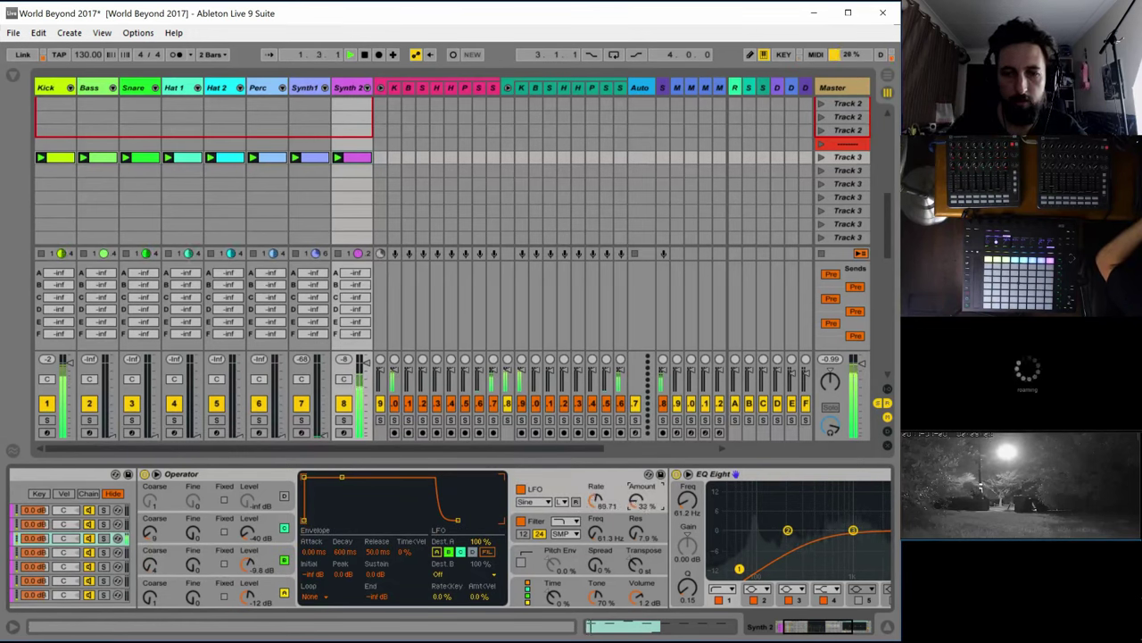
Try a square LFO wave in Operator, limit its destination to oscillator A and restart playback
left_click(557, 505)
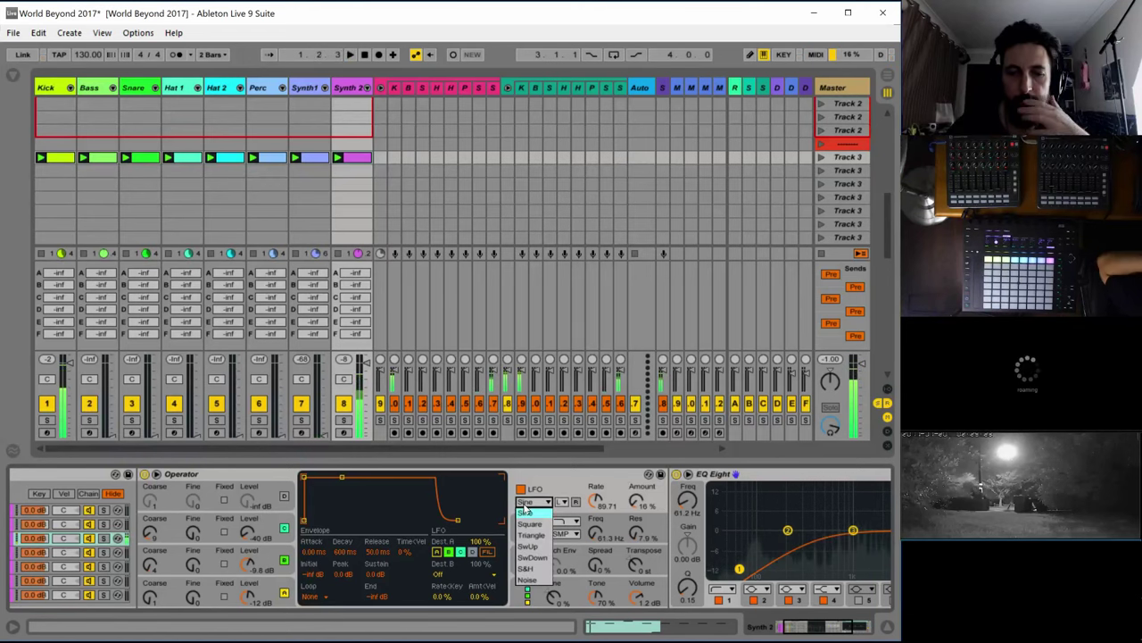
left_click(518, 538)
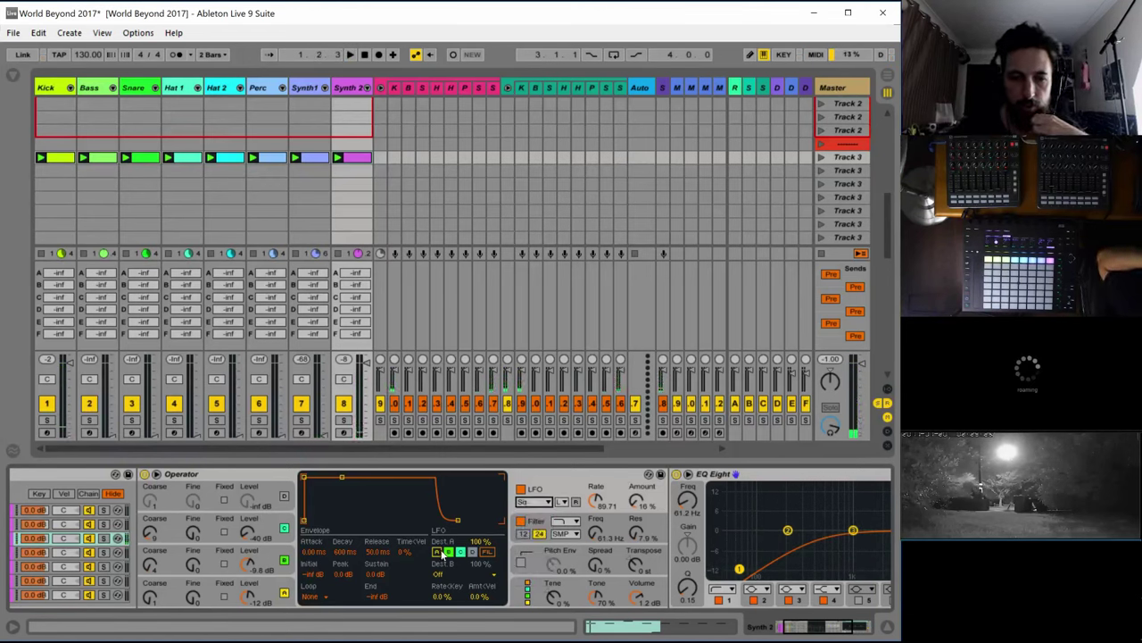
key("space")
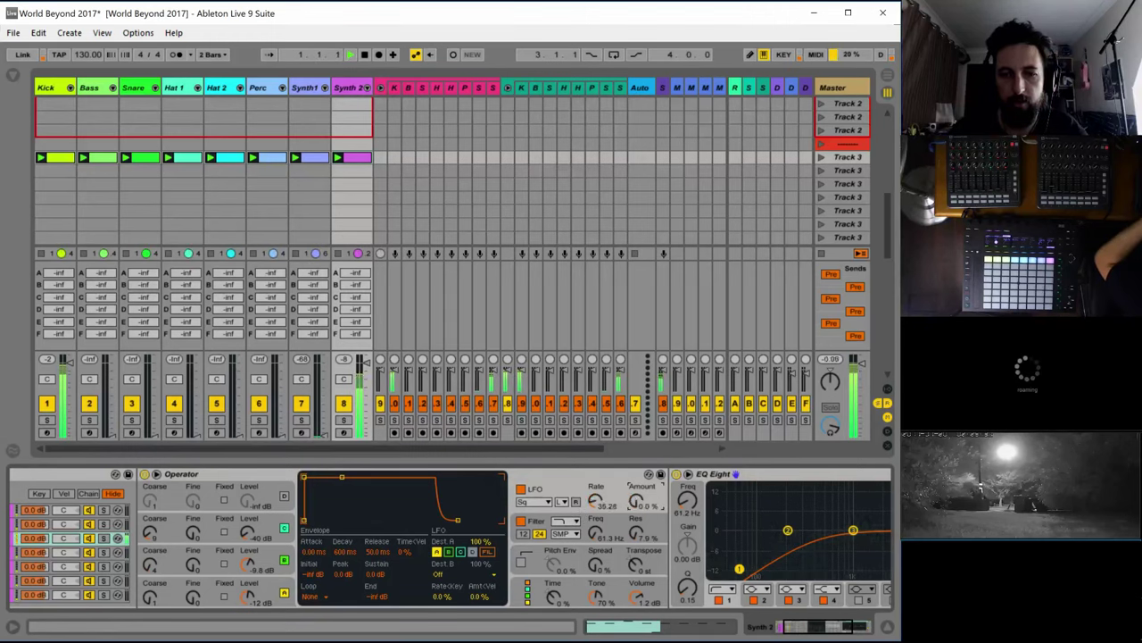
Set the LFO to Sine at rate 23.18 and amount 25%, and lower EQ Eight's first band to 50.6 Hz
left_click(533, 502)
left_click(534, 527)
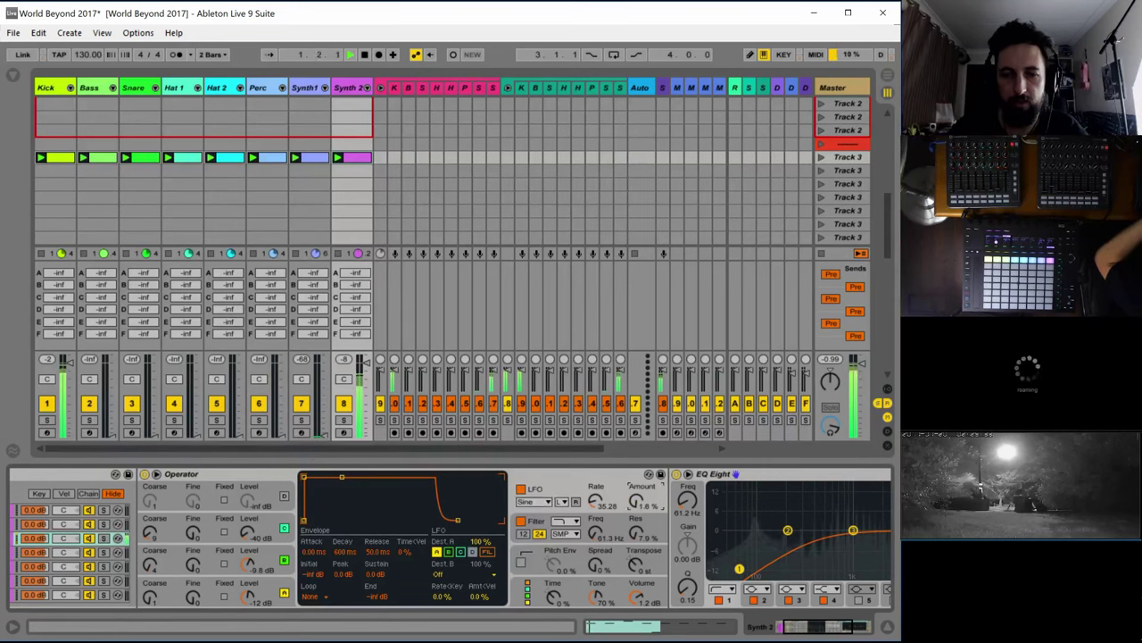
left_click_drag(598, 502, 598, 513)
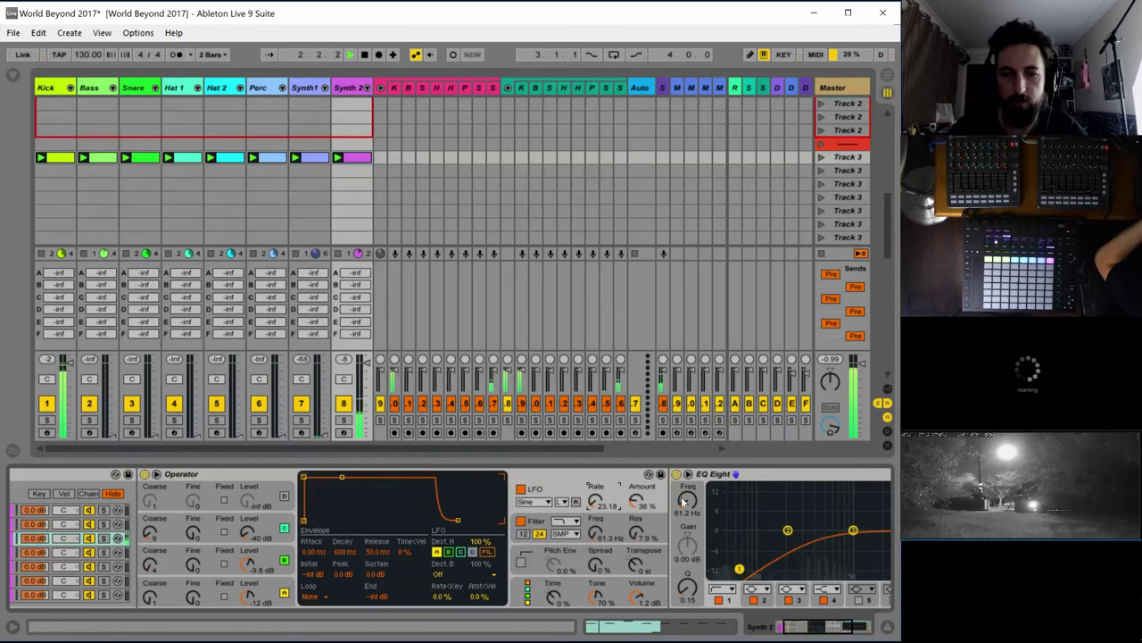
left_click_drag(683, 496, 635, 532)
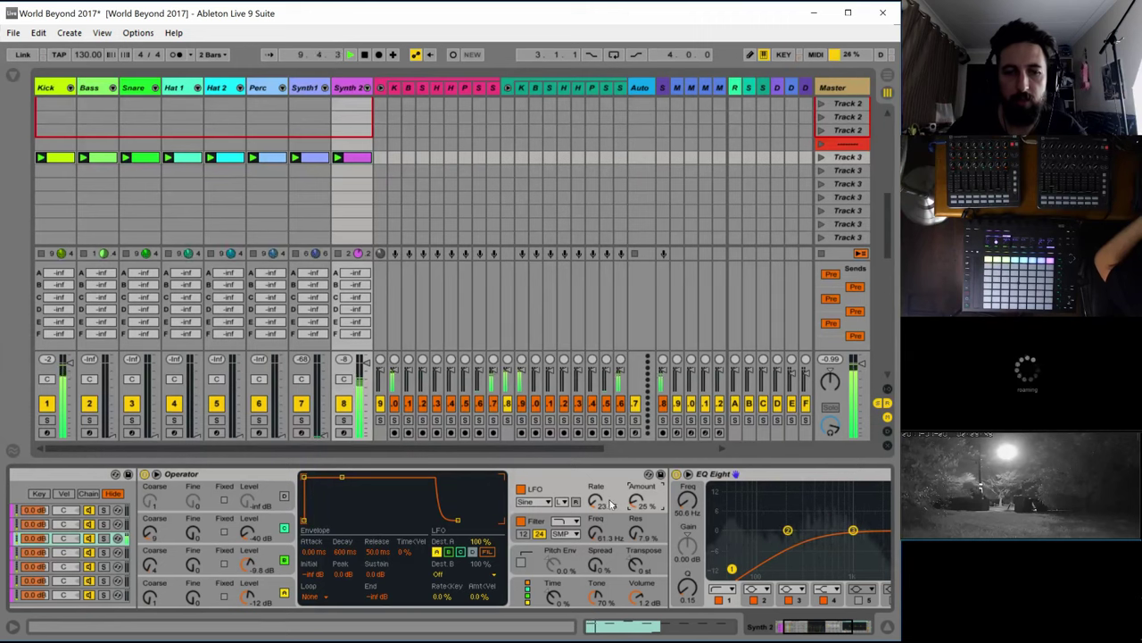
Try the white noise waveform on Operator's oscillator C with its level at -22 dB and restart playback
left_click(528, 597)
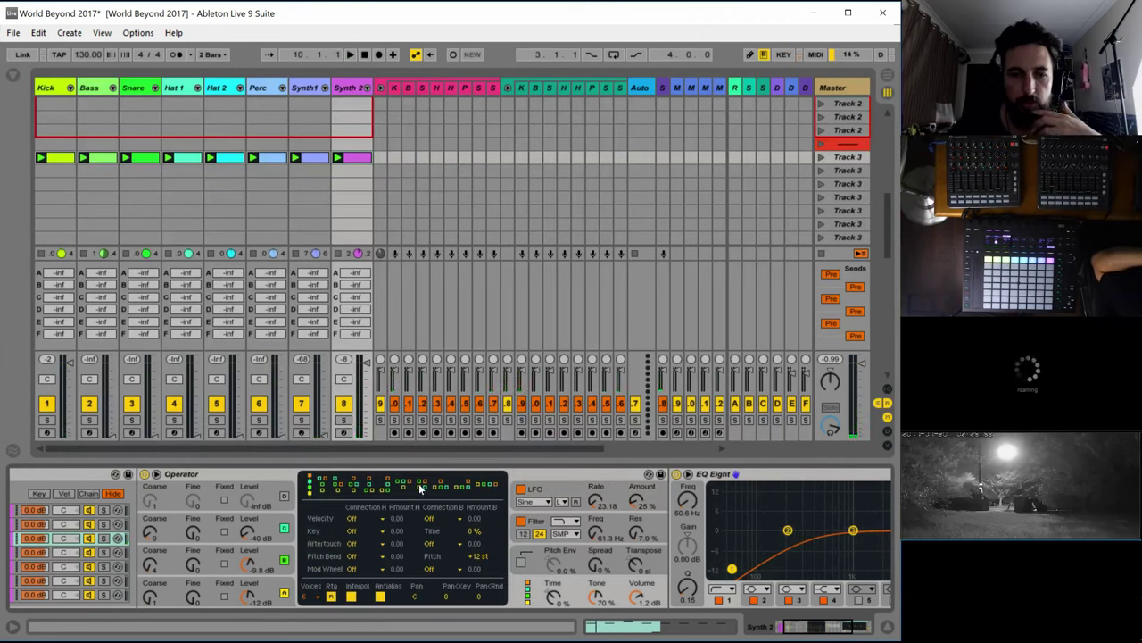
left_click(269, 534)
key("space")
left_click(437, 553)
left_click(446, 534)
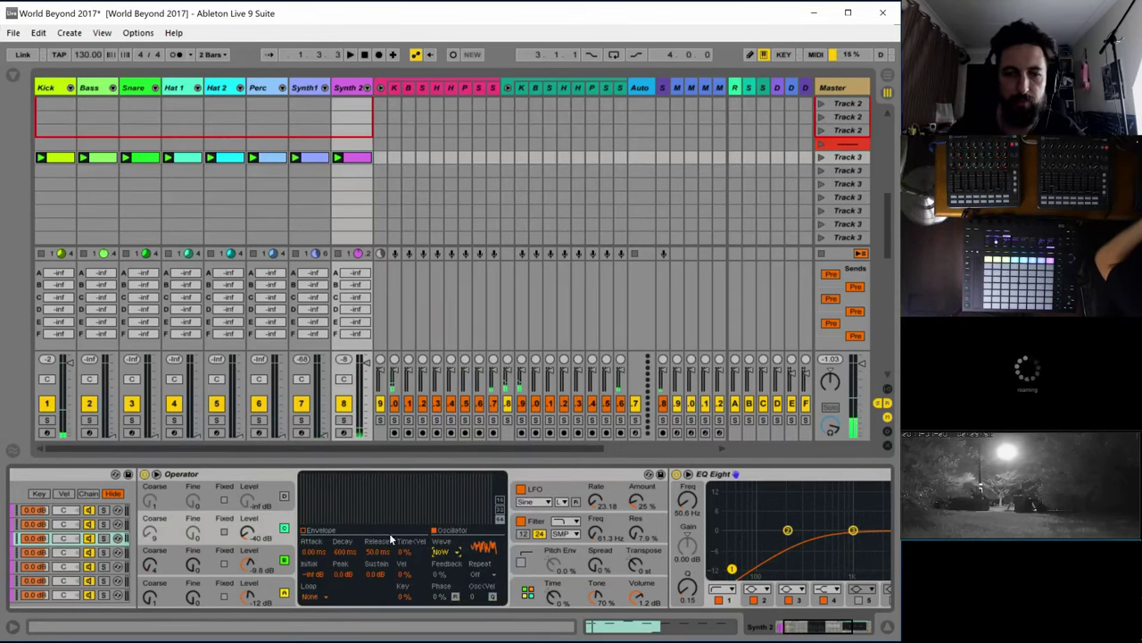
key("space")
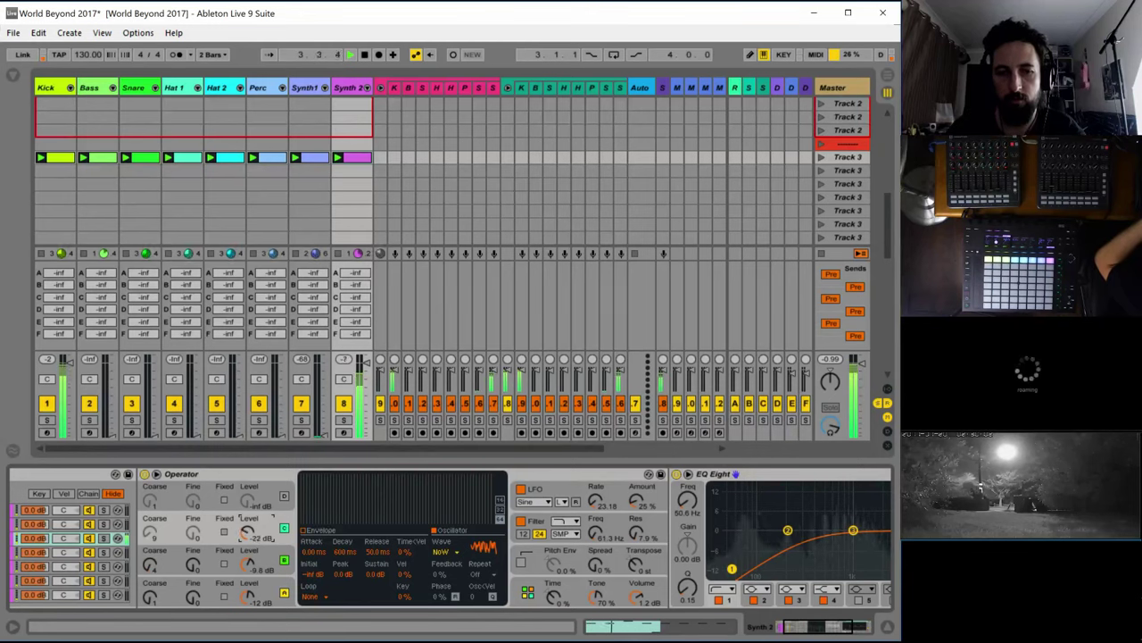
Set Operator's oscillator C waveform to Noise Looped and its level to -16 dB
left_click(444, 552)
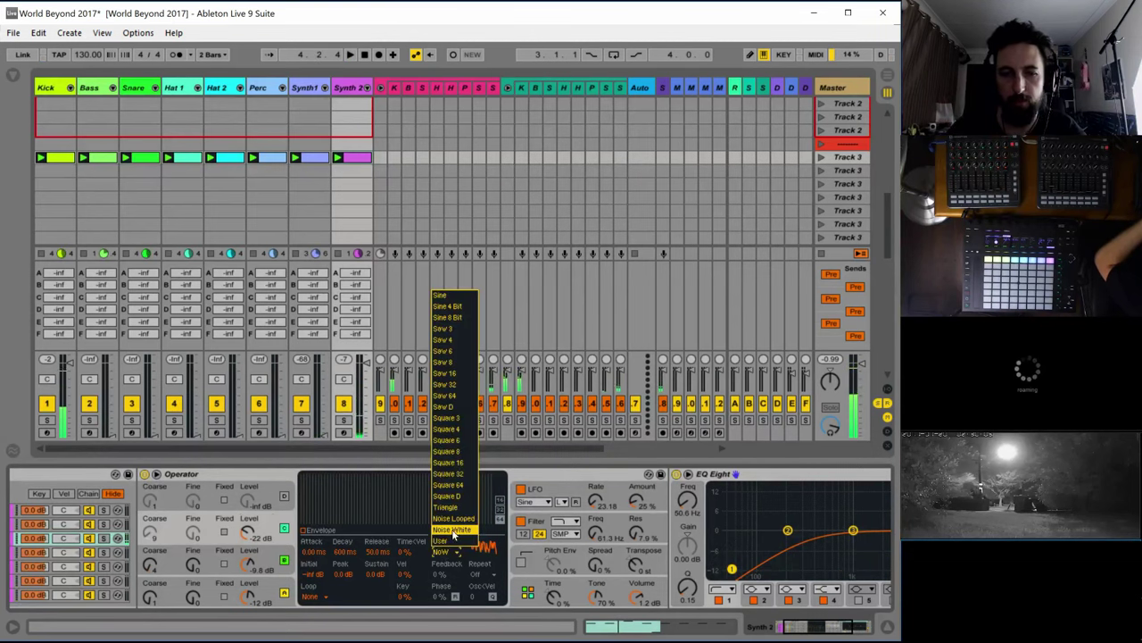
left_click(453, 519)
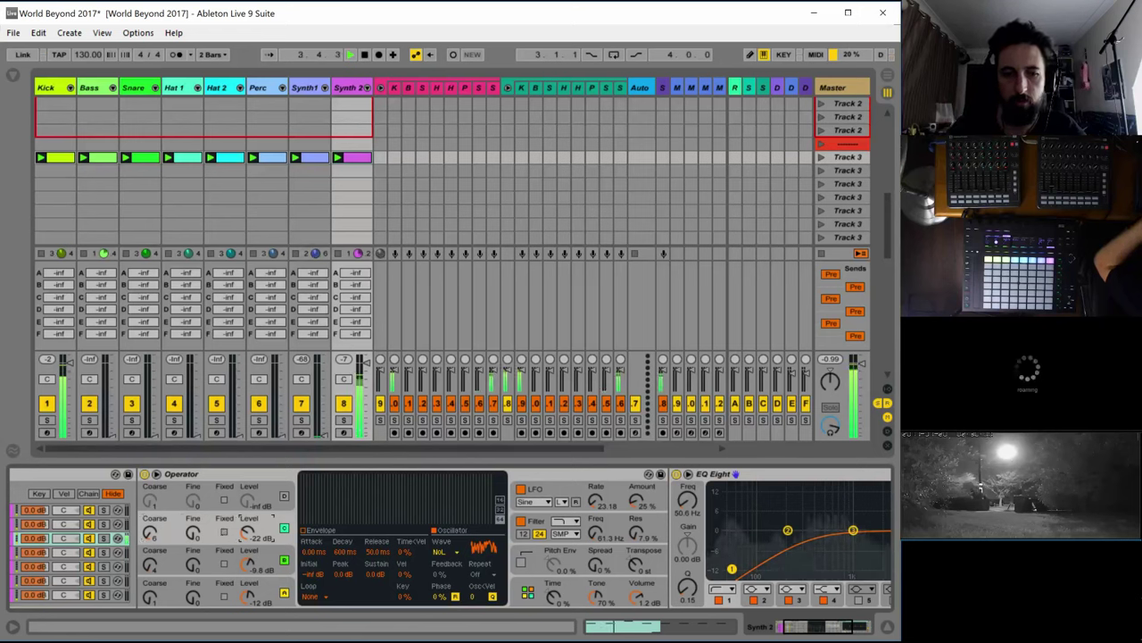
left_click_drag(248, 532, 248, 519)
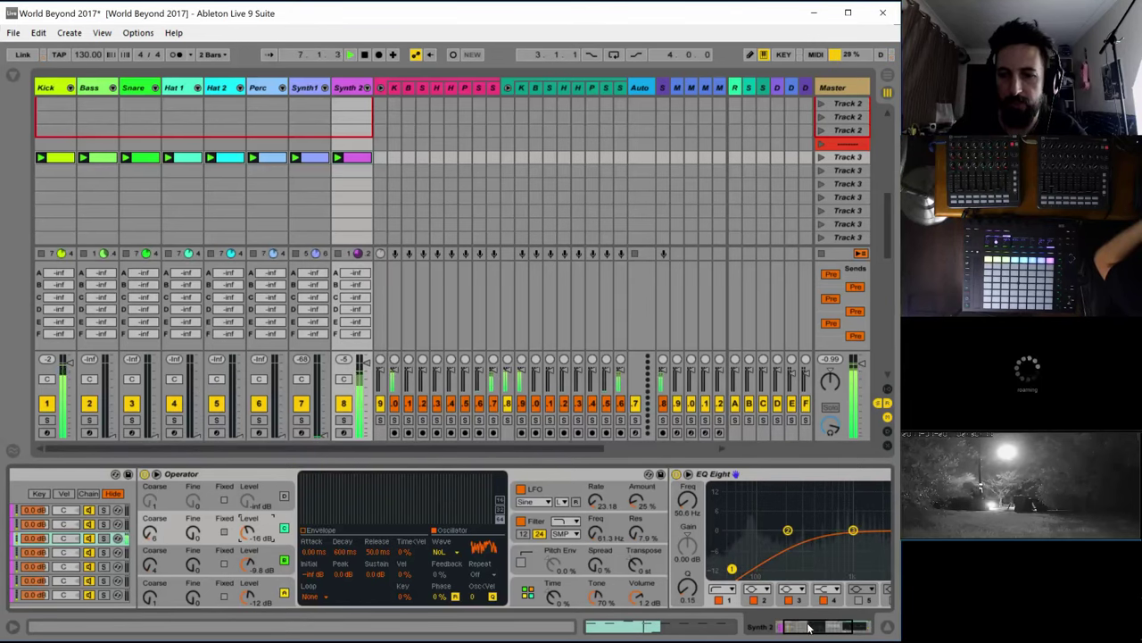
Switch Synth 2's EQ Eight to L/R mode and cut the left channel's band 2 by about 9 dB at 2.33 kHz
left_click_drag(808, 625, 839, 625)
left_click(774, 510)
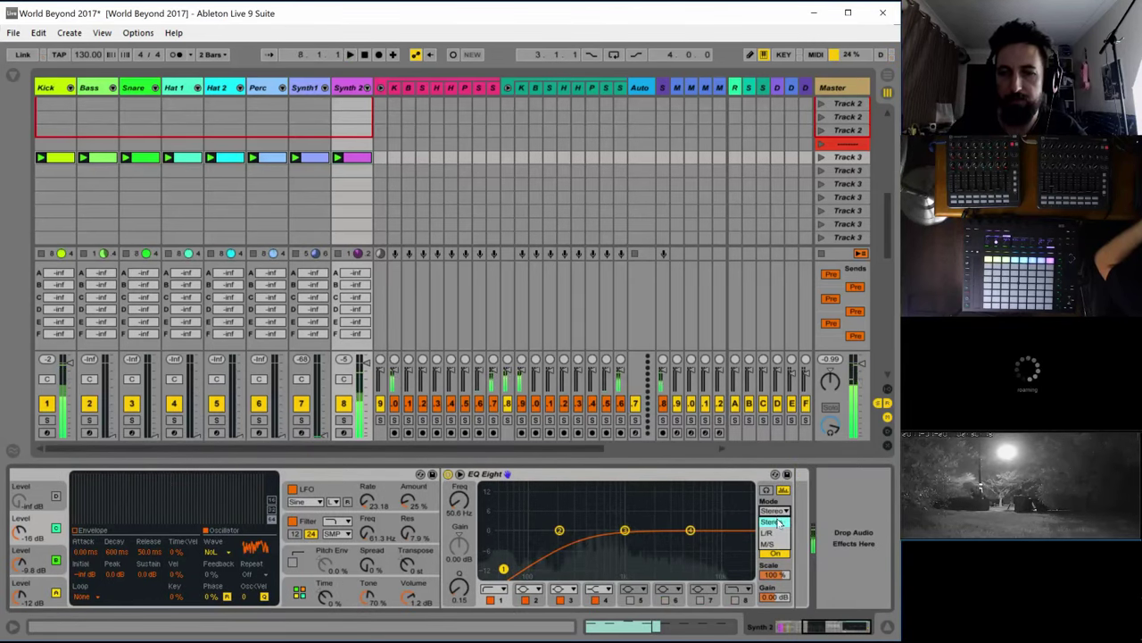
left_click(773, 523)
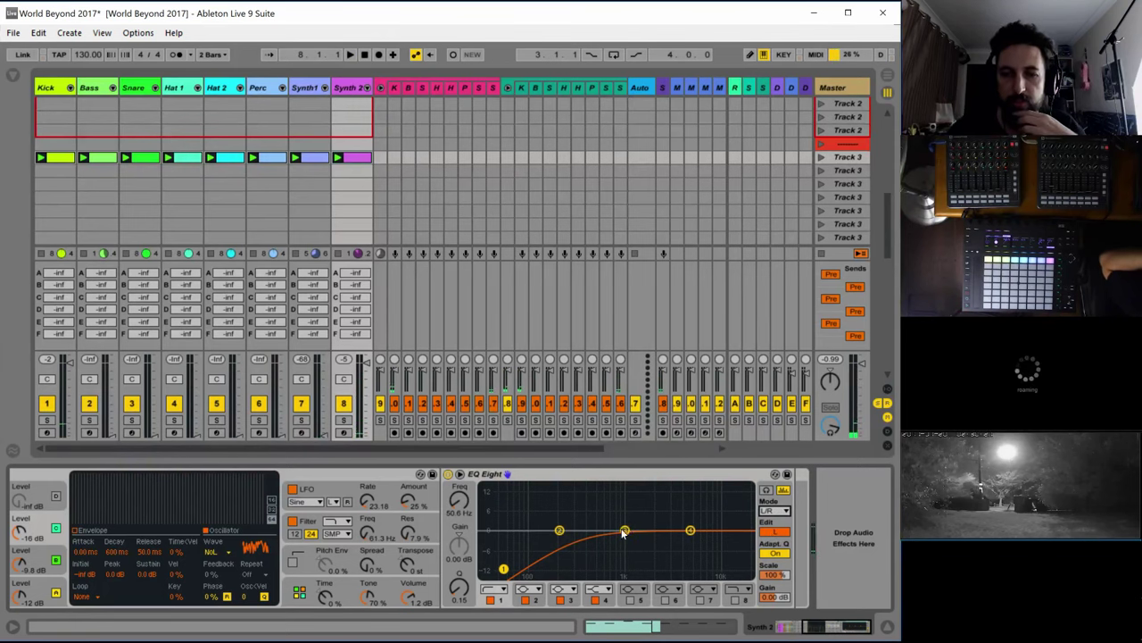
left_click_drag(559, 533, 662, 539)
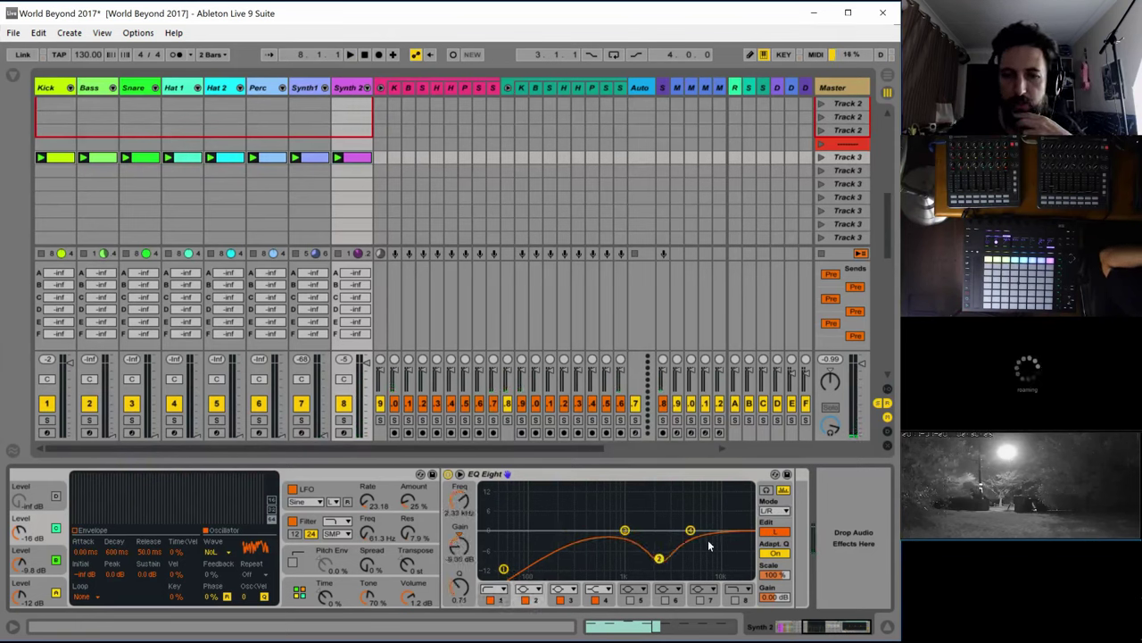
Edit EQ Eight's right channel and turn its band 3 into a gentle low cut in the bass range
left_click(775, 532)
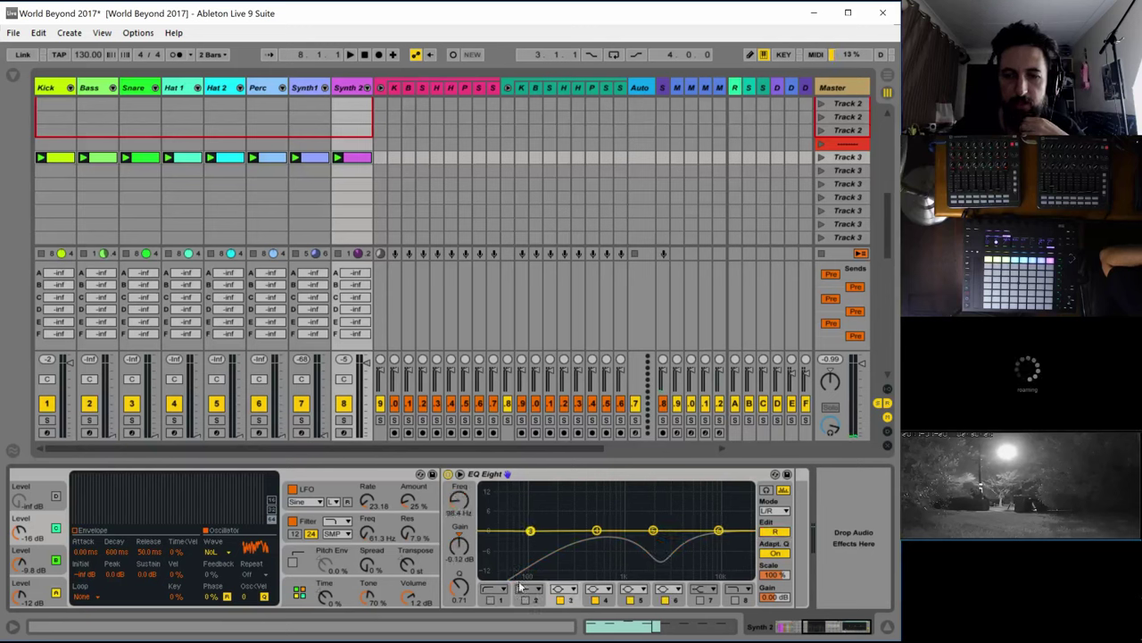
left_click(561, 589)
left_click(558, 513)
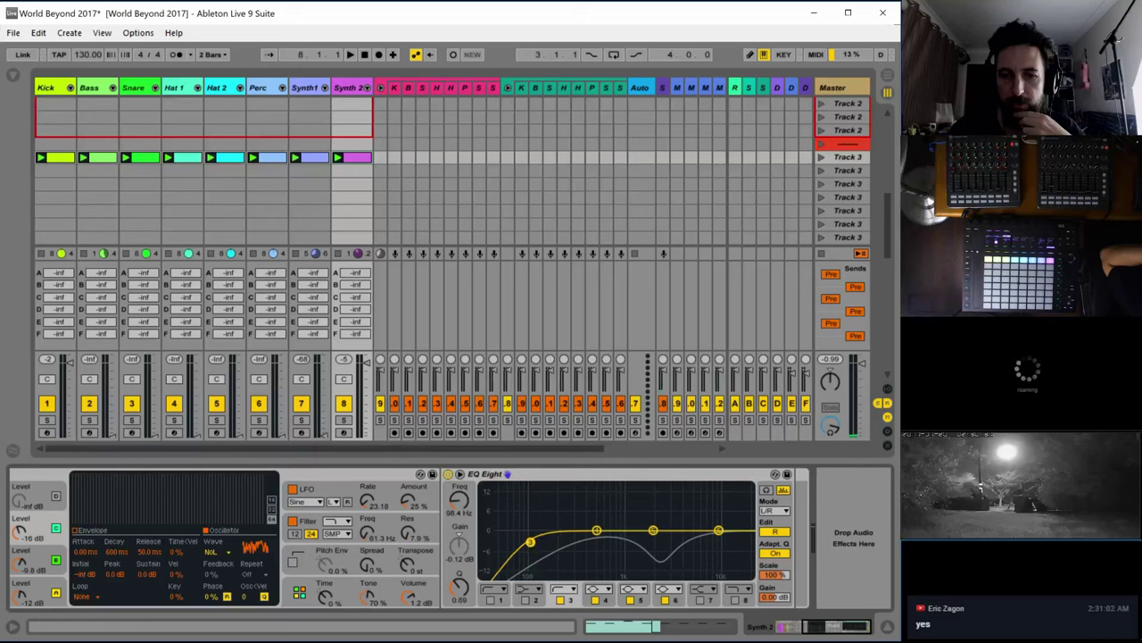
left_click_drag(548, 547, 541, 553)
On the right channel, set band 5 to about -8.5 dB at 7.22 kHz and band 4 to 1.36 dB at 866 Hz
left_click_drag(654, 530, 683, 516)
key("space")
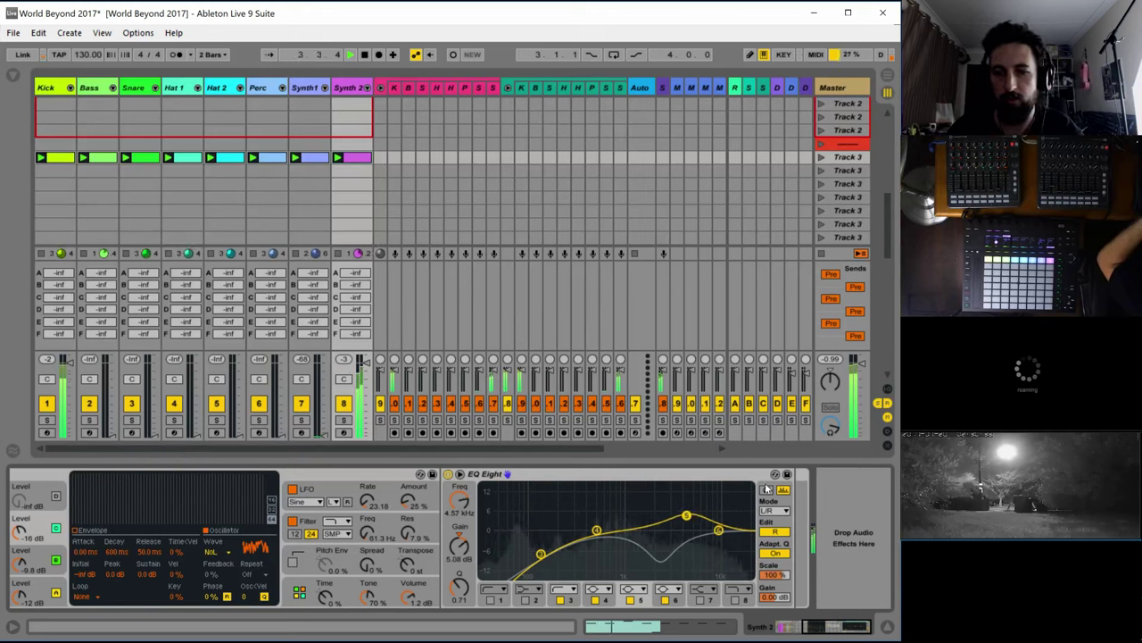
left_click_drag(686, 515, 647, 527)
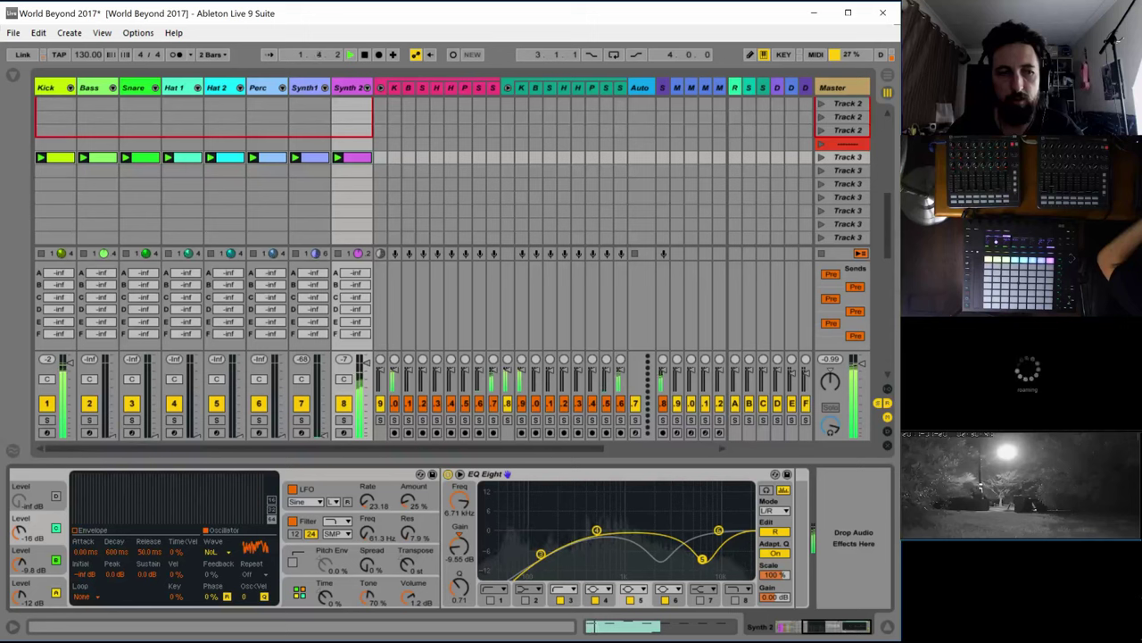
left_click_drag(703, 559, 719, 557)
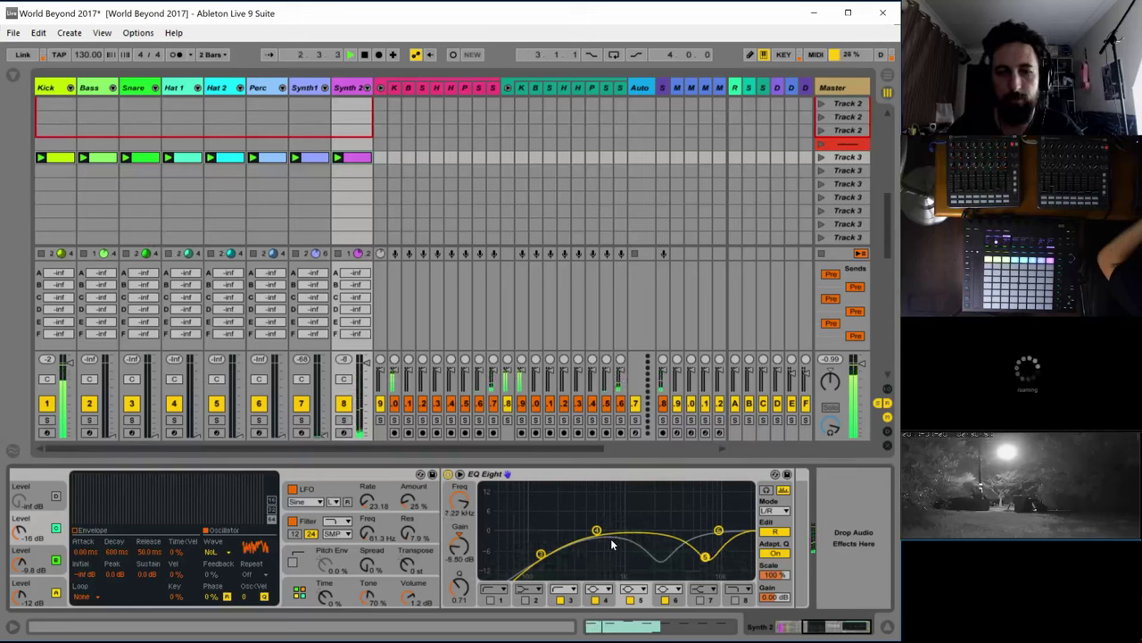
left_click_drag(596, 531, 618, 527)
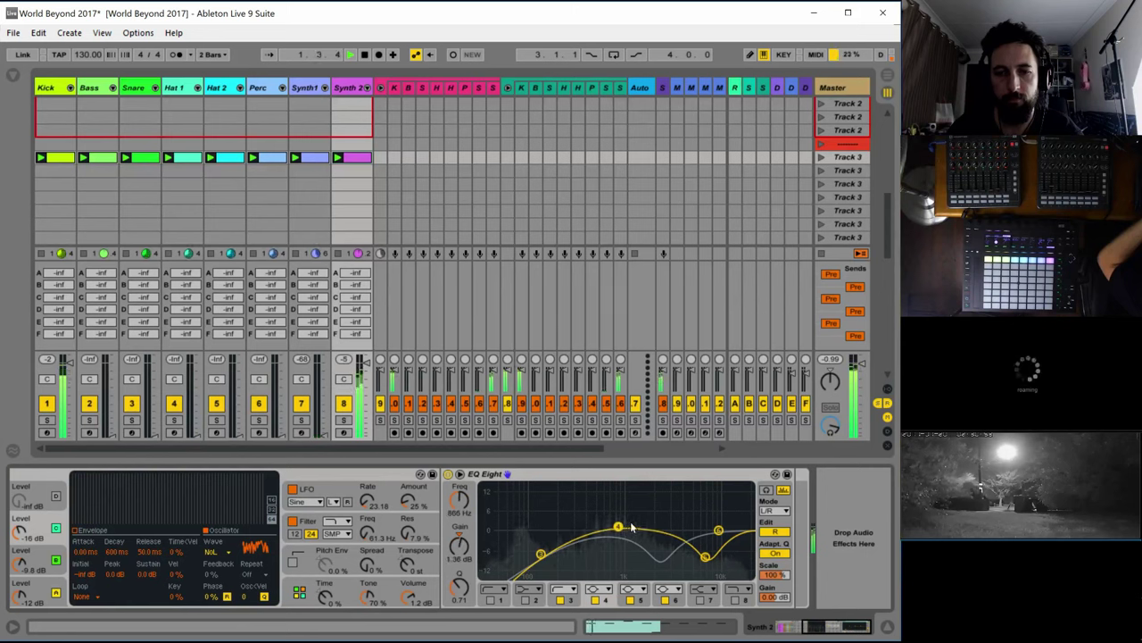
key("space")
Return to EQ Eight's left channel, enable band 5 as a high cut at 12.0 kHz and play the result
left_click(773, 530)
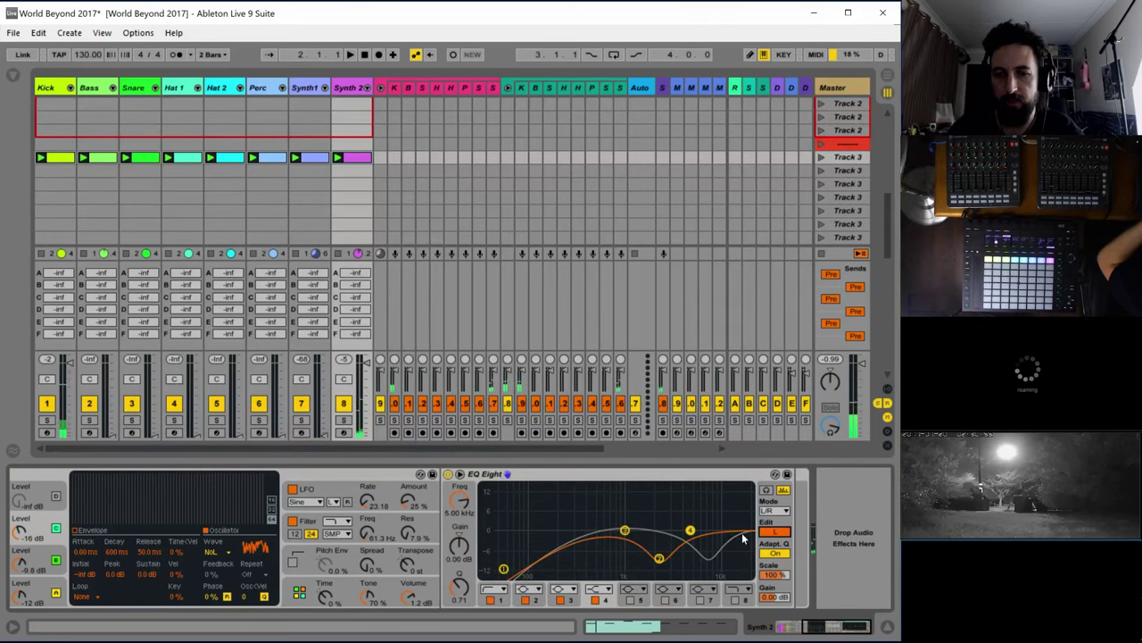
left_click(630, 600)
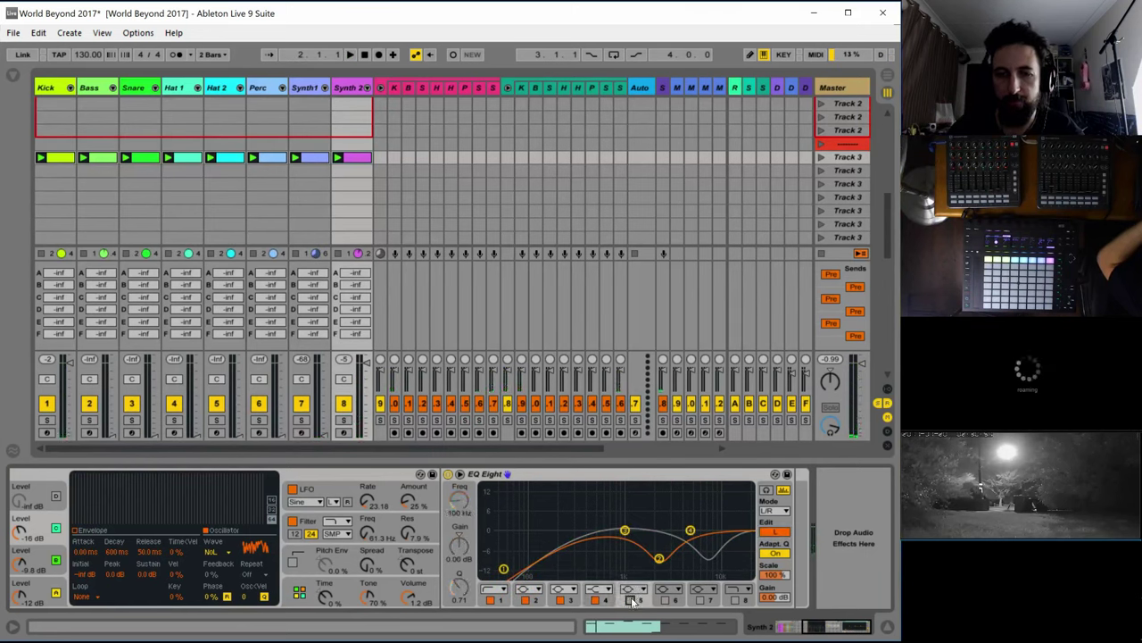
left_click(634, 588)
left_click(633, 569)
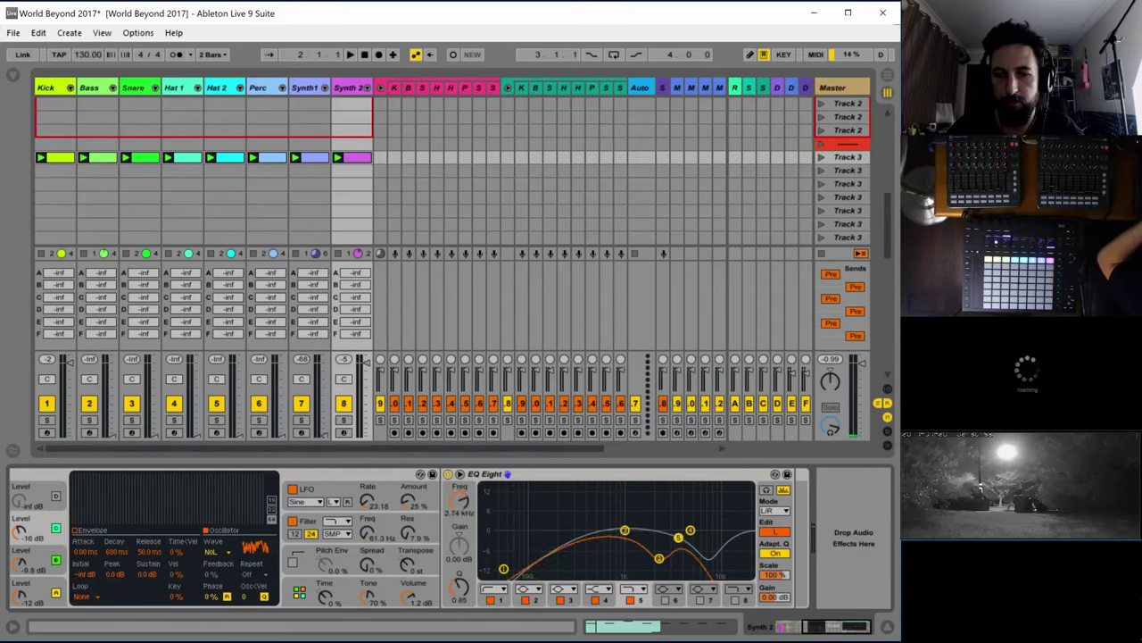
left_click_drag(723, 535, 726, 538)
key("space")
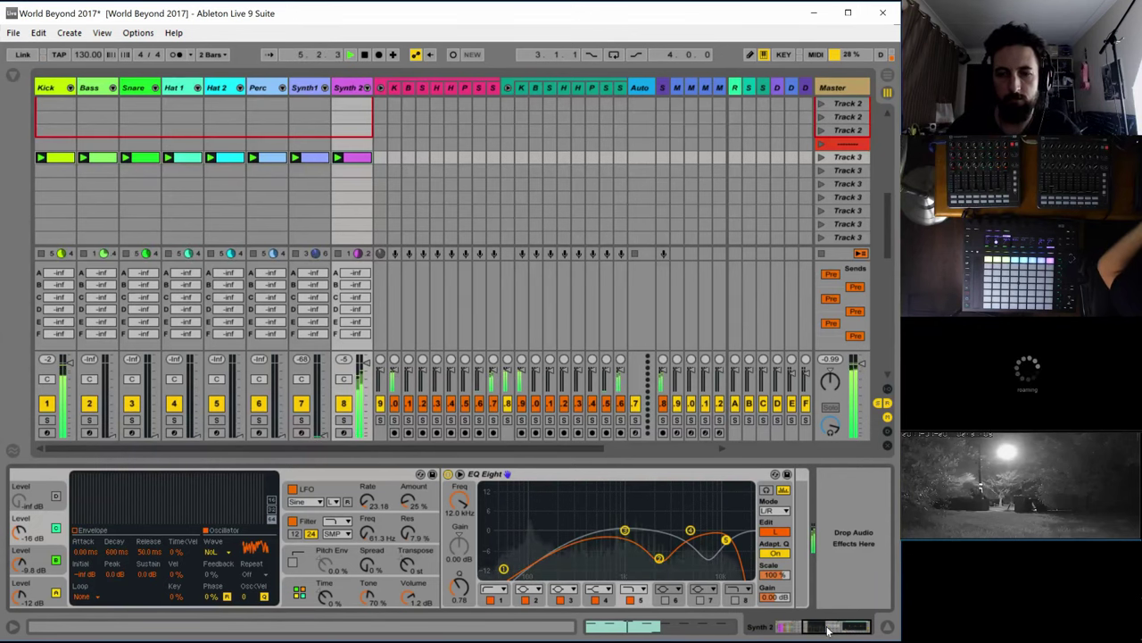
mouse_move(827, 631)
left_mouse_down()
mouse_move(790, 629)
mouse_move(827, 629)
left_mouse_up()
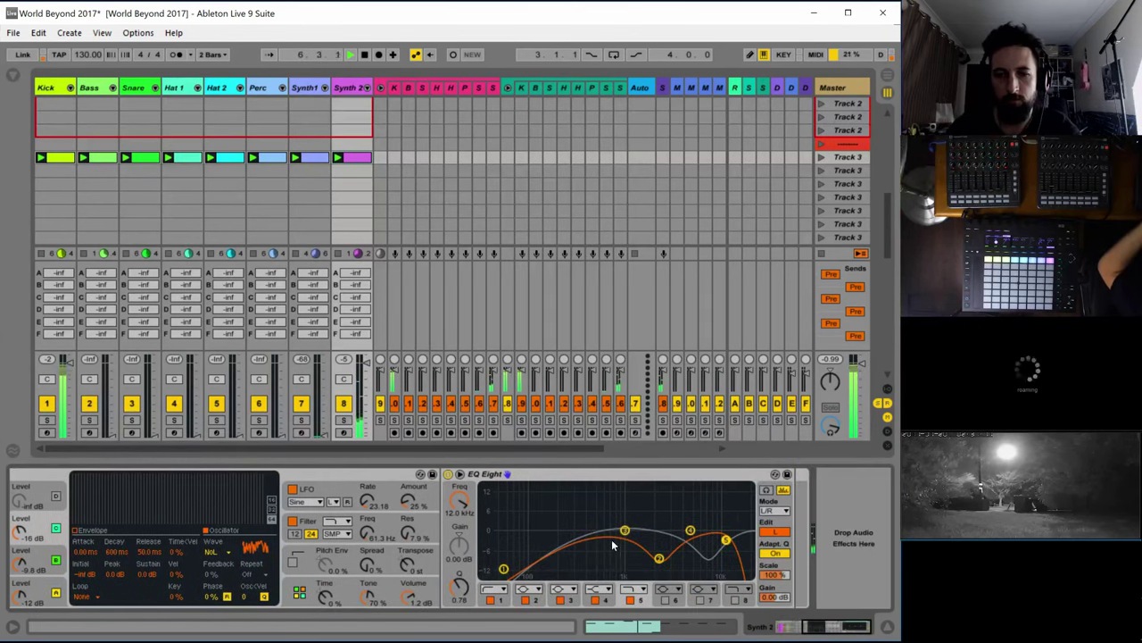
Lower the left channel's band 1 low cut to 40.2 Hz with Q 0.17 while auditioning the loop
key("space")
left_click(504, 569)
key("space")
left_click_drag(497, 564, 494, 567)
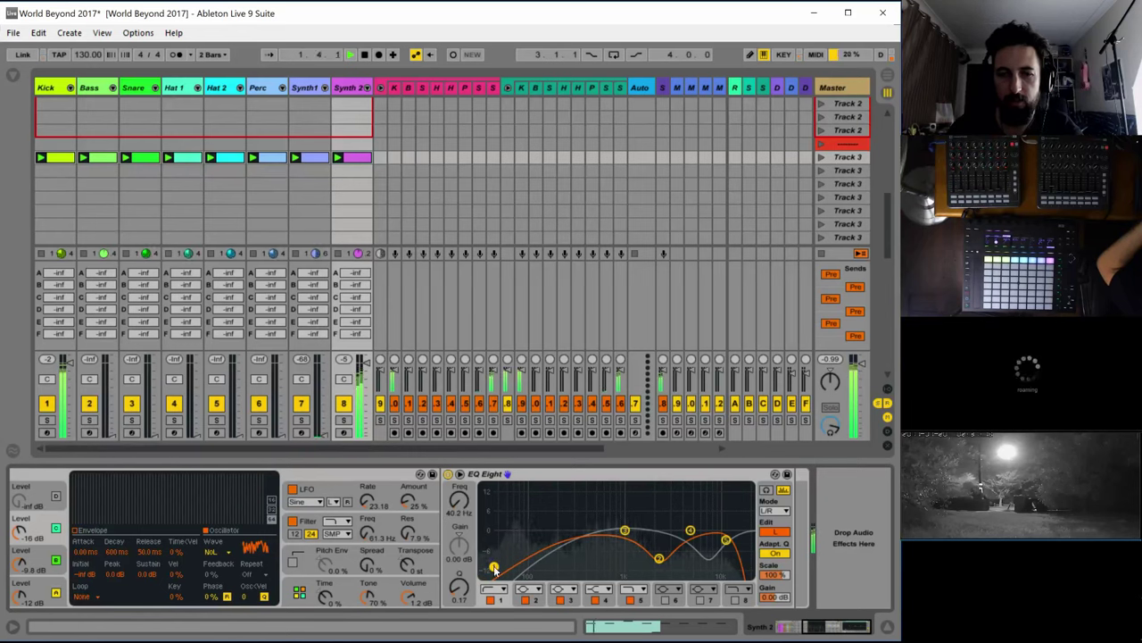
key("space")
Open the Auto track's Automator on the Synth2 page and set all its automation lanes to 1
left_click(640, 89)
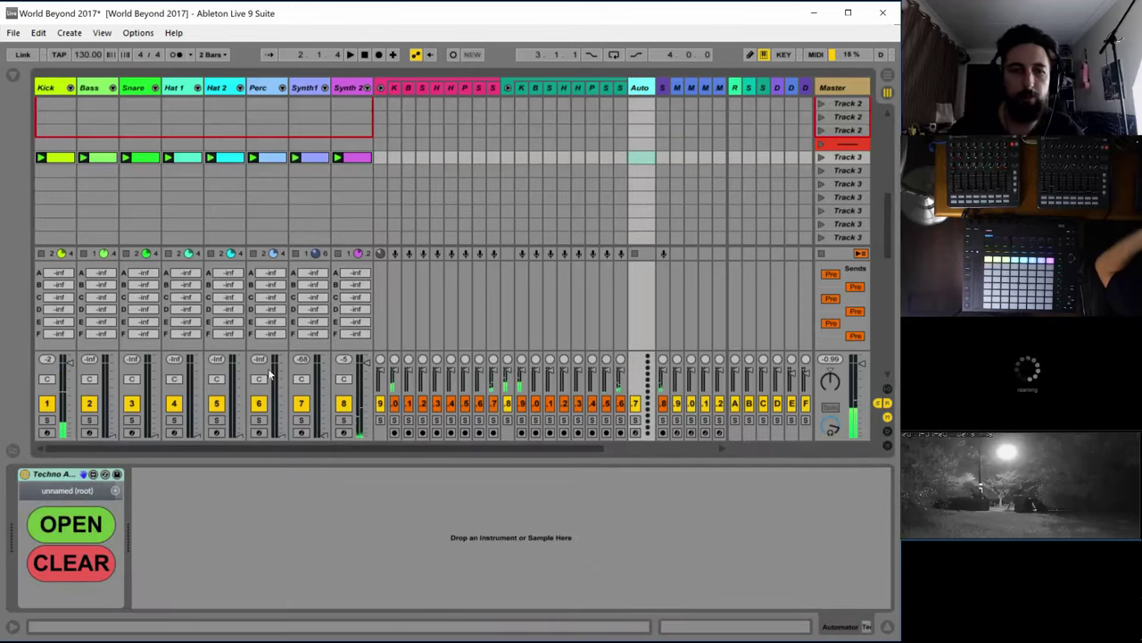
left_click(68, 520)
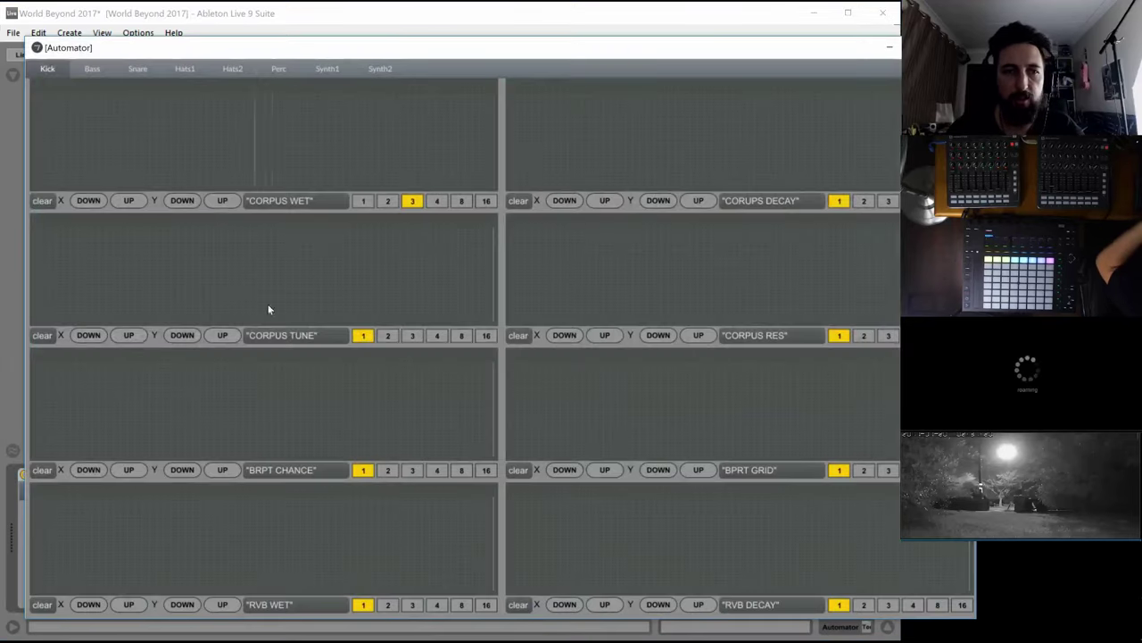
left_click(384, 68)
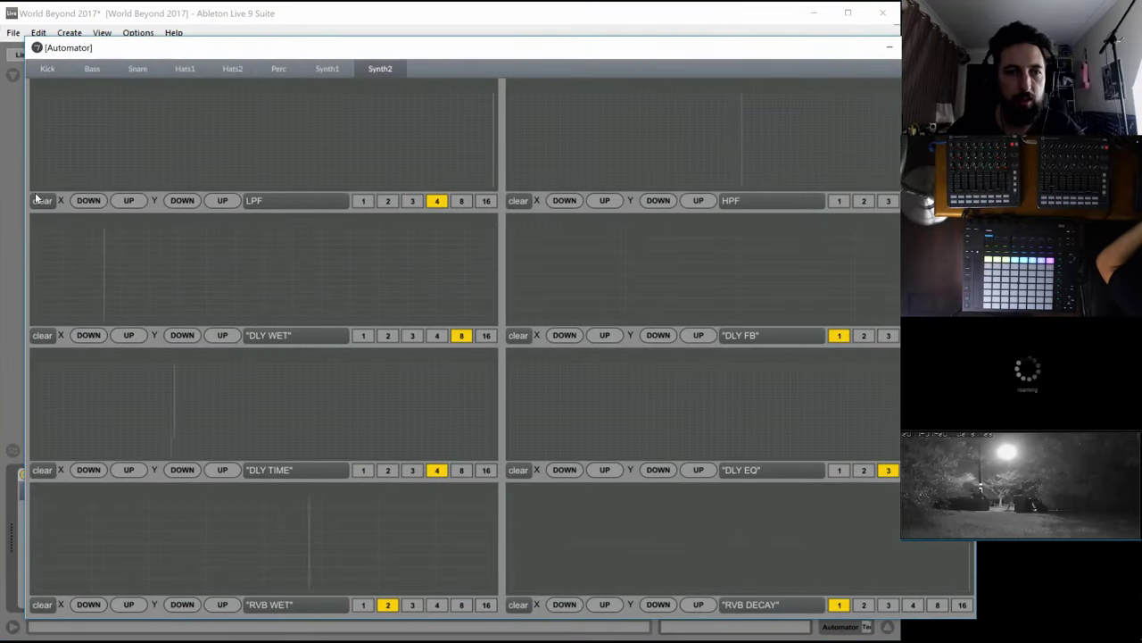
left_click(362, 200)
left_click(362, 334)
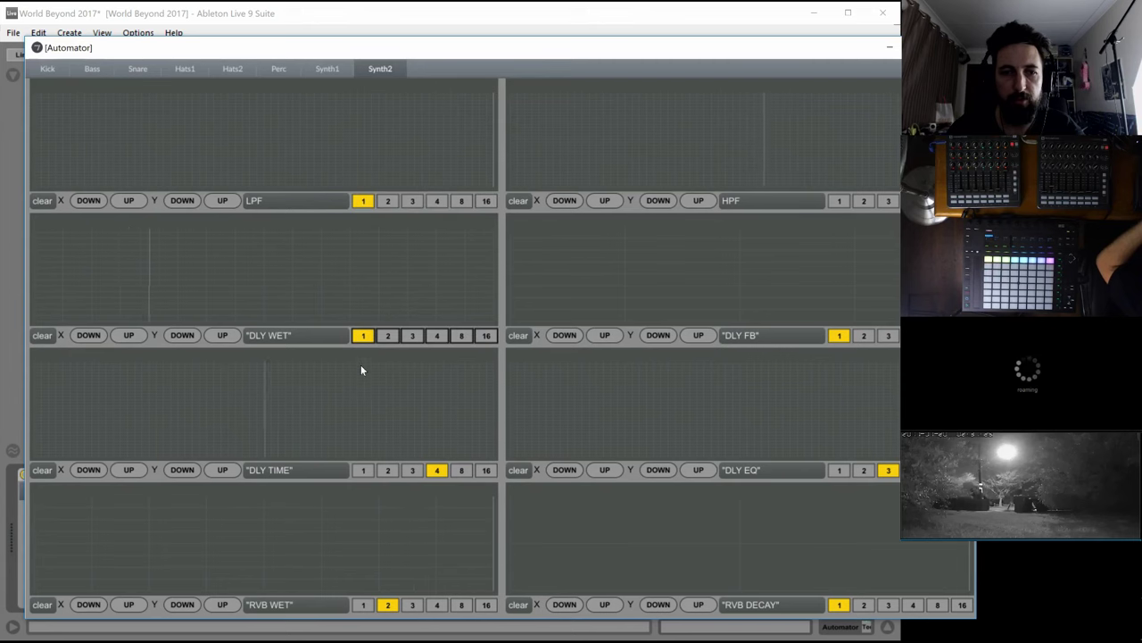
left_click(363, 469)
left_click(363, 604)
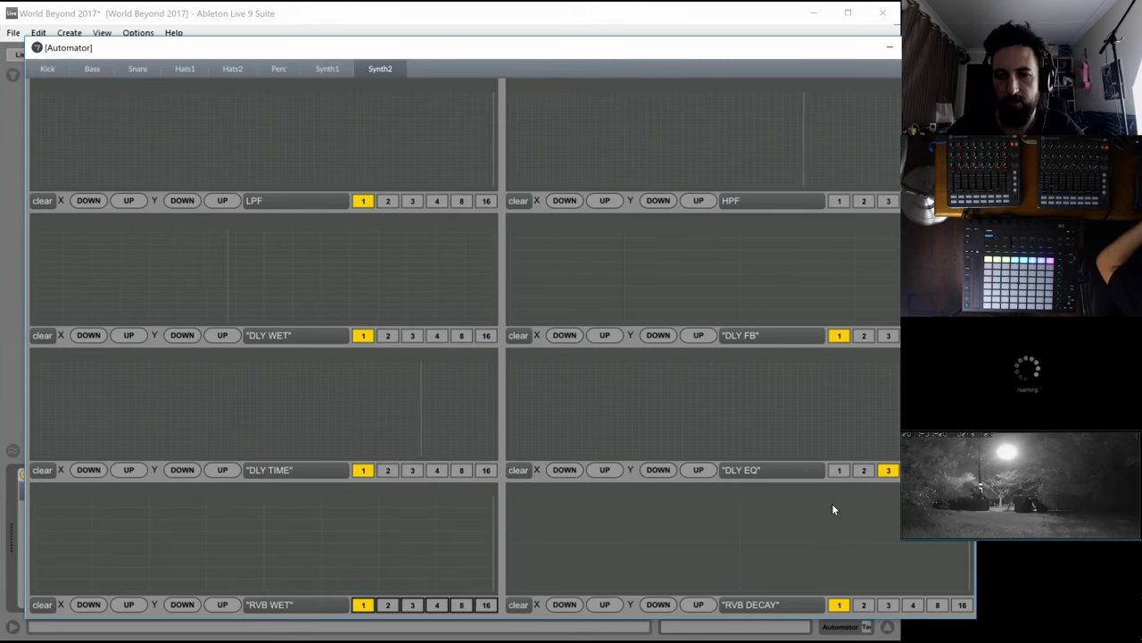
left_click(840, 468)
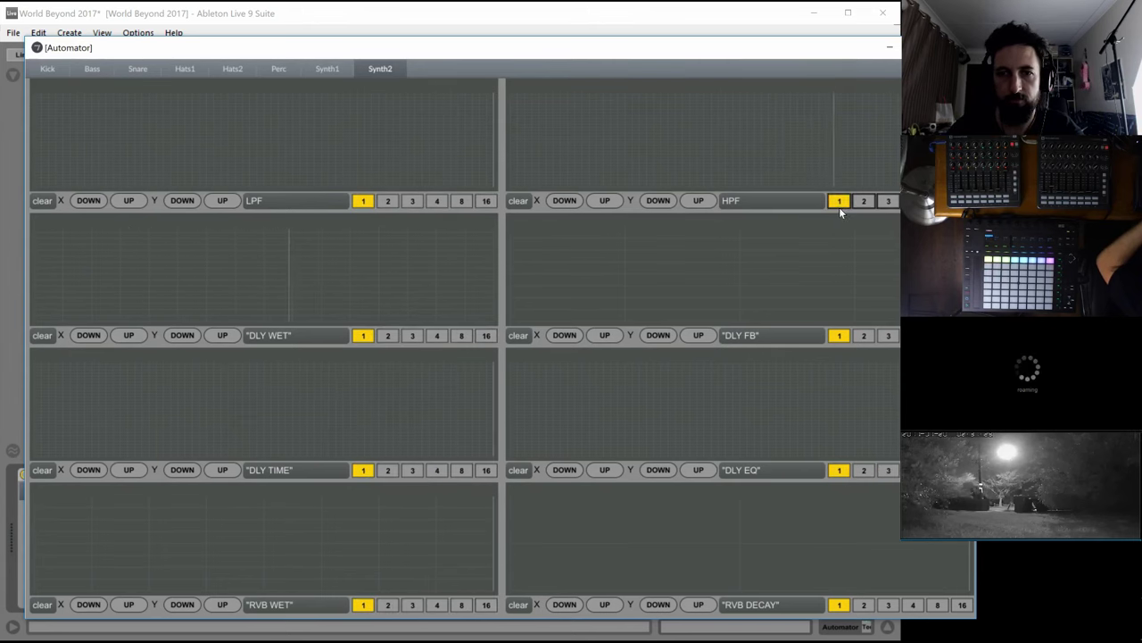
Draw a V-shaped LPF curve running at 2, and gentle rising ramps in the DLY WET and DLY FB lanes
mouse_move(201, 135)
left_mouse_down()
mouse_move(421, 184)
mouse_move(511, 222)
left_mouse_up()
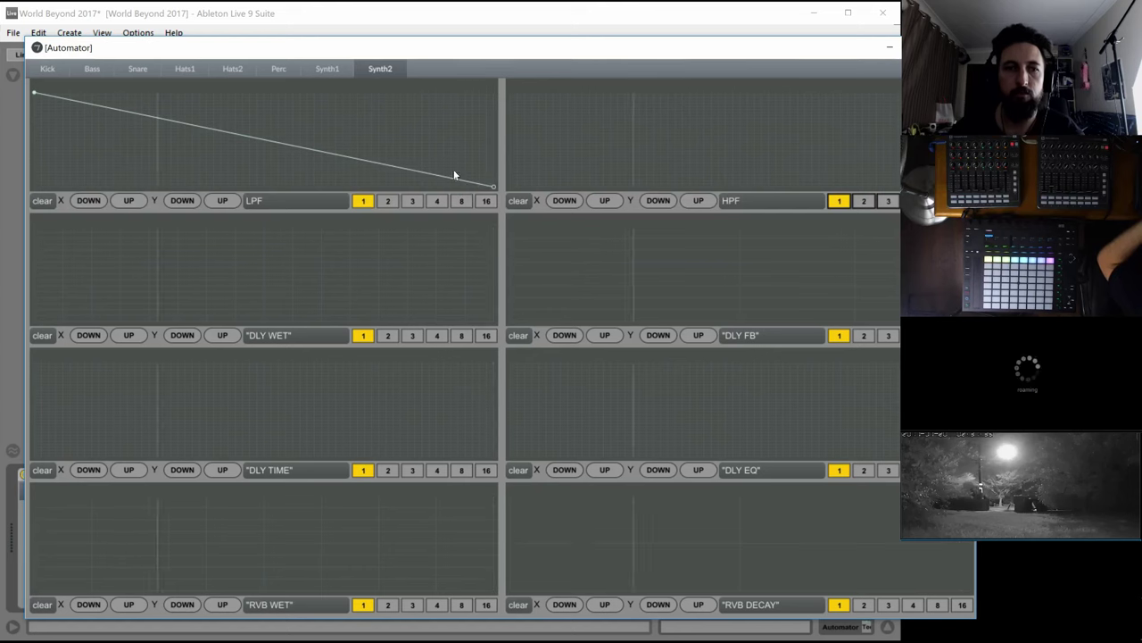
left_click_drag(293, 146, 237, 202)
left_click_drag(493, 187, 503, 70)
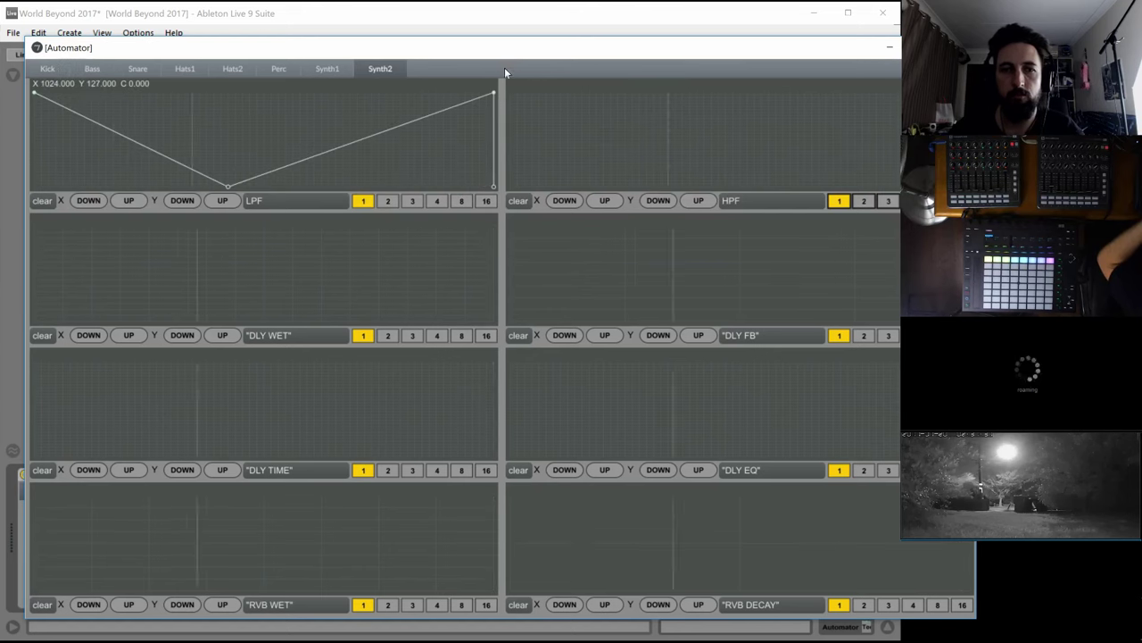
left_click(387, 200)
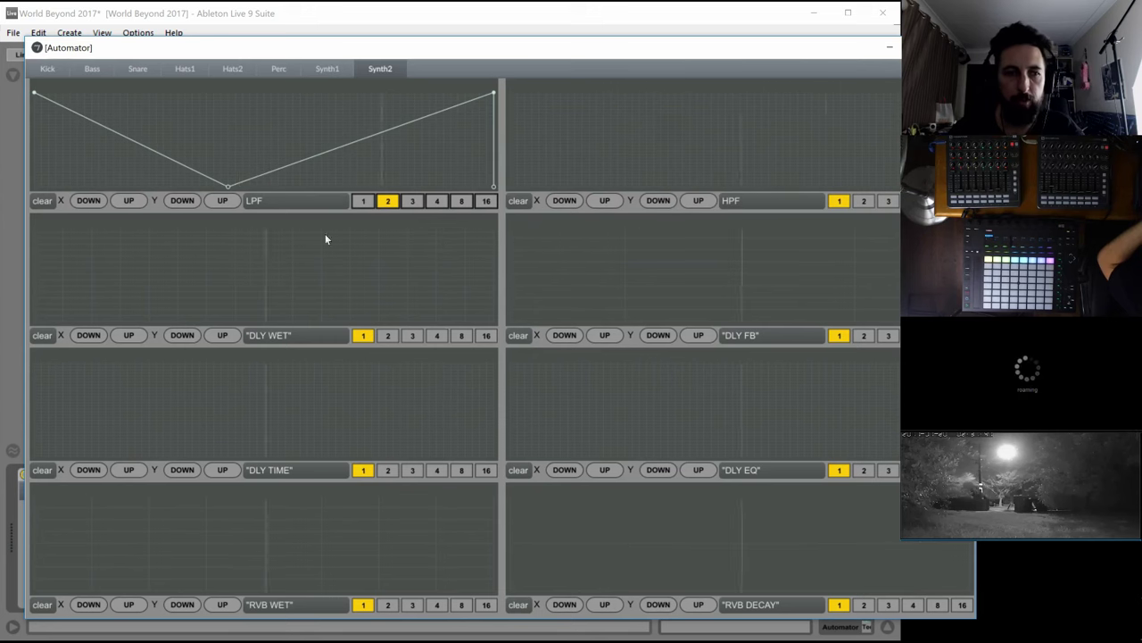
mouse_move(28, 330)
left_mouse_down()
mouse_move(494, 268)
mouse_move(970, 262)
left_mouse_up()
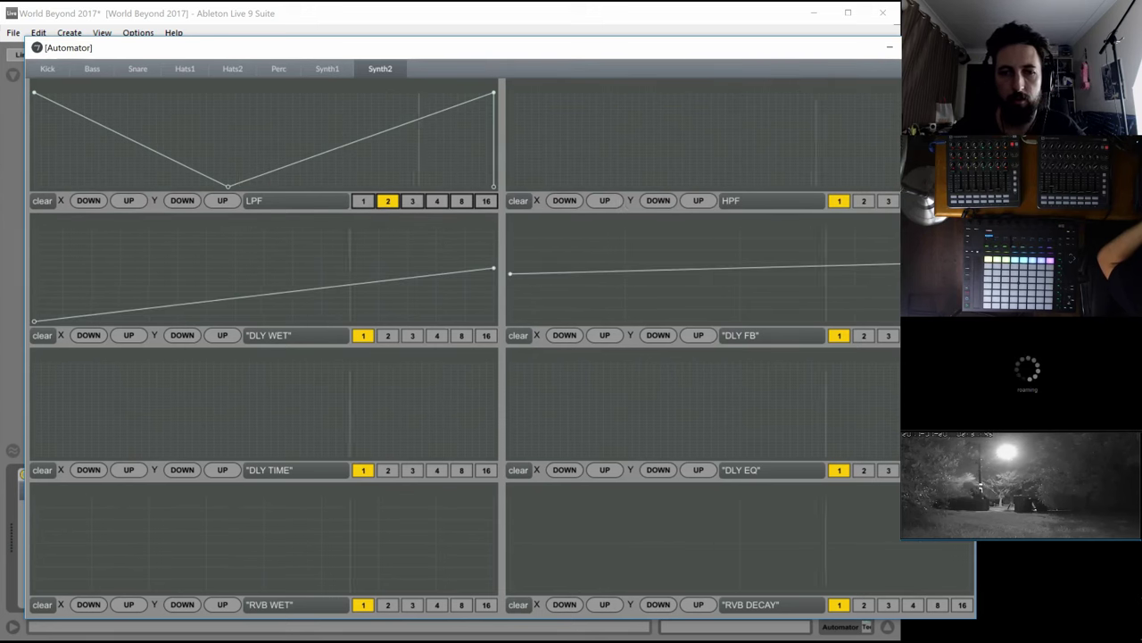
Draw a zigzag DLY TIME curve with three growing peaks and set the DLY WET lane to 2
left_click(34, 455)
left_click(292, 408)
left_click_drag(391, 438, 418, 450)
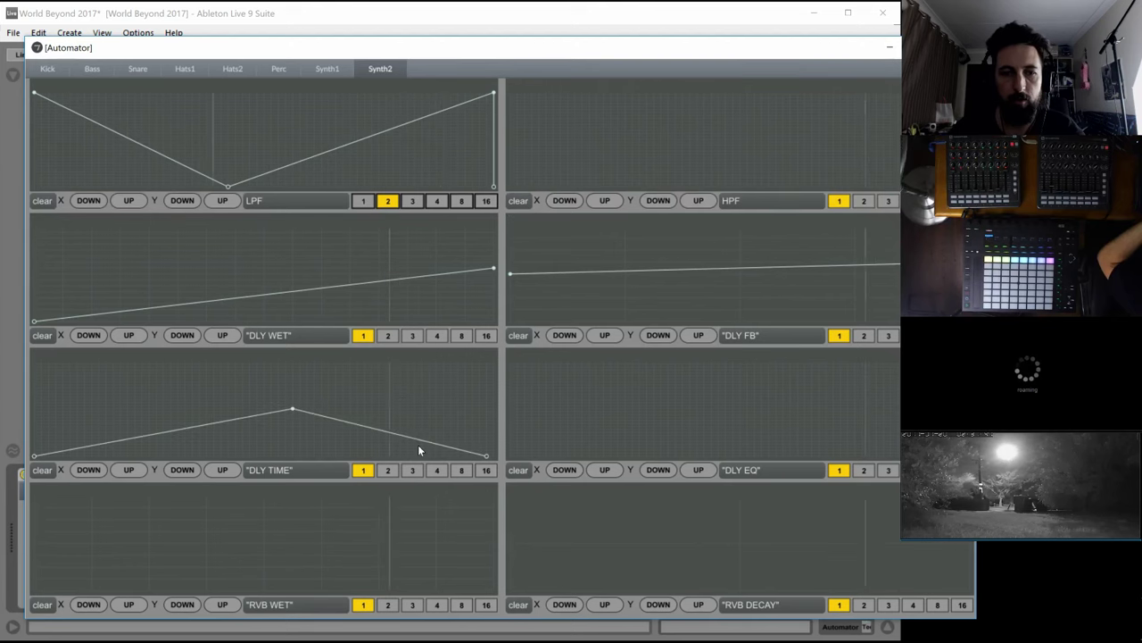
mouse_move(202, 425)
left_mouse_down()
mouse_move(207, 486)
mouse_move(149, 432)
left_mouse_up()
left_click(206, 447)
left_click_drag(322, 430, 321, 454)
left_click(429, 403)
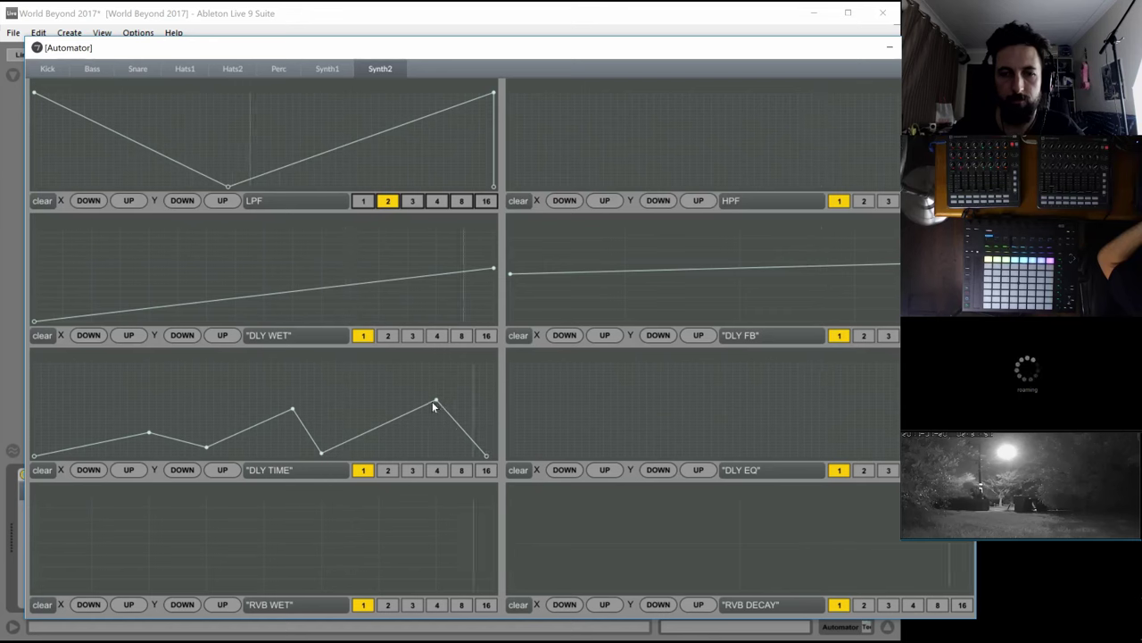
left_click(436, 423)
left_click_drag(293, 409, 286, 418)
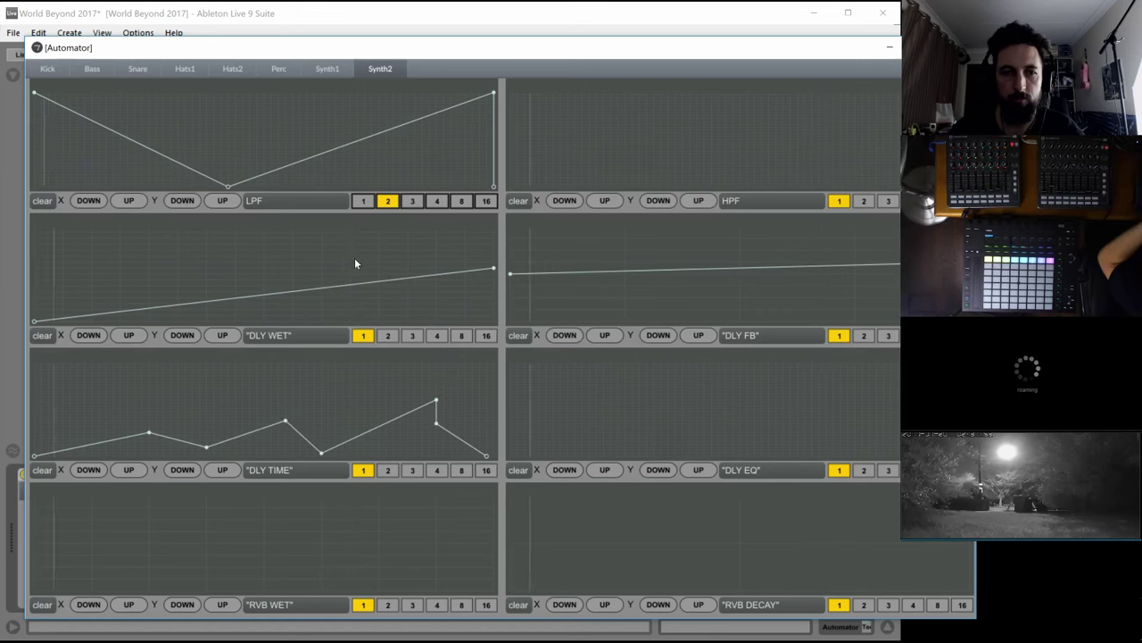
left_click(386, 336)
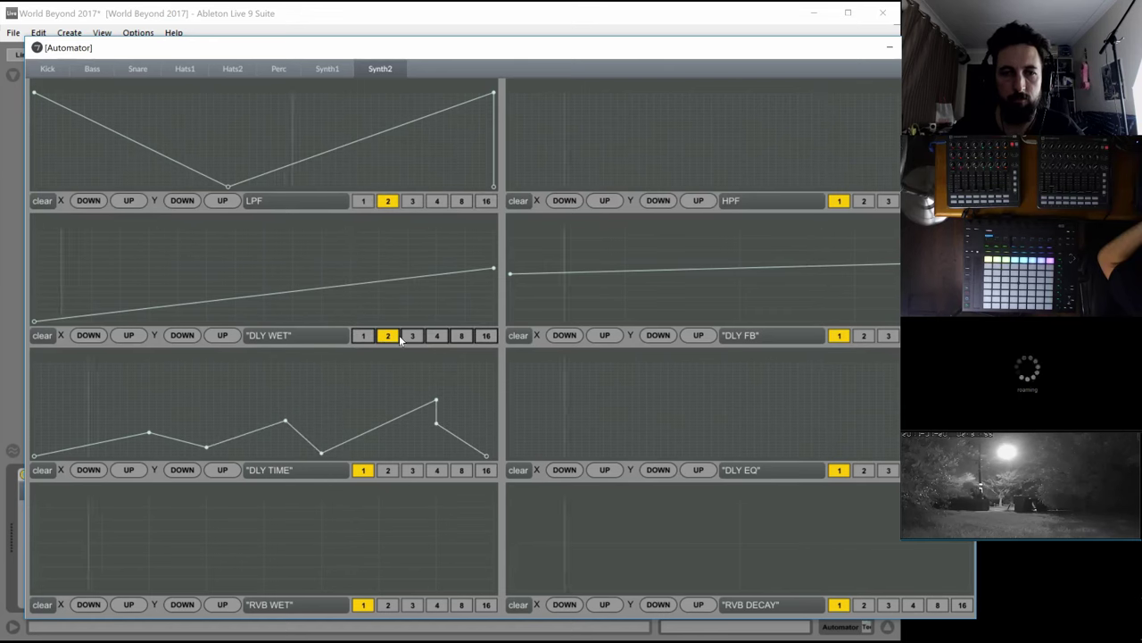
Set the DLY WET lane to 4 and draw a low trapezoid curve in the RVB WET lane, starting and ending at zero
left_click(412, 337)
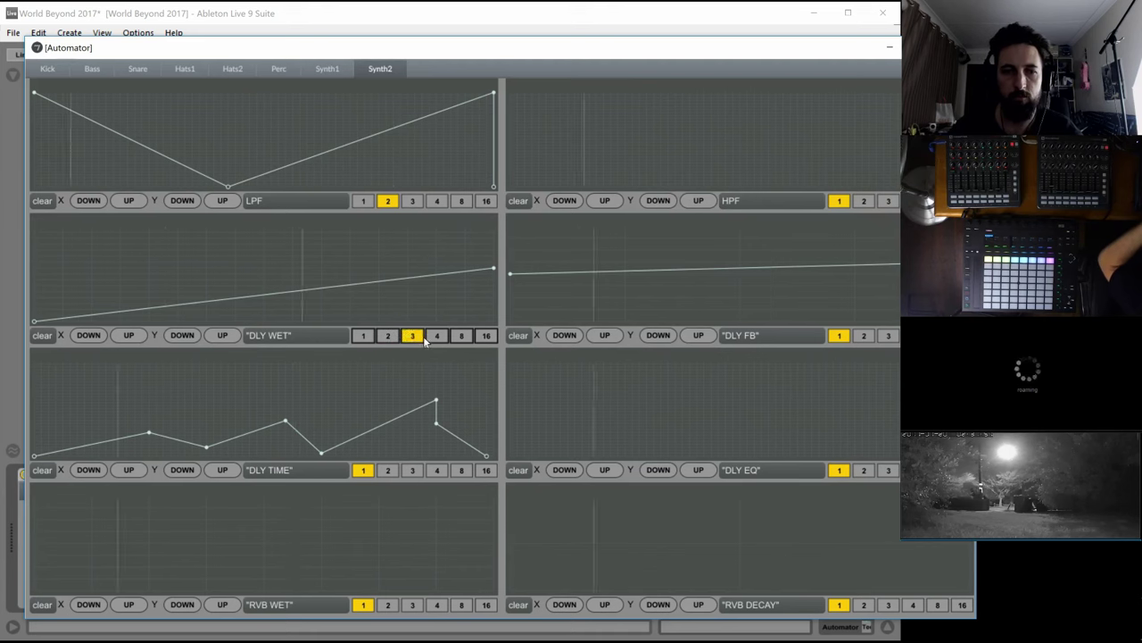
left_click(435, 337)
left_click_drag(38, 586, 12, 593)
left_click_drag(94, 578, 152, 567)
left_click(321, 566)
left_click(492, 589)
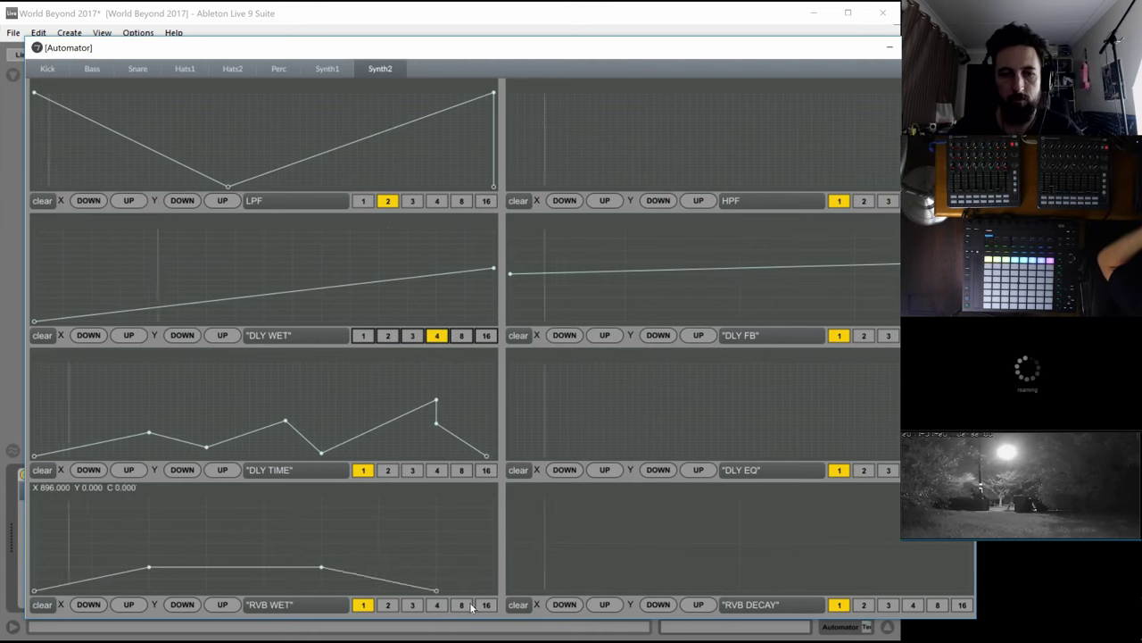
Draw a flat line at about mid height across the RVB DECAY lane and clear the RVB WET lane
left_click(582, 553)
left_click(586, 556)
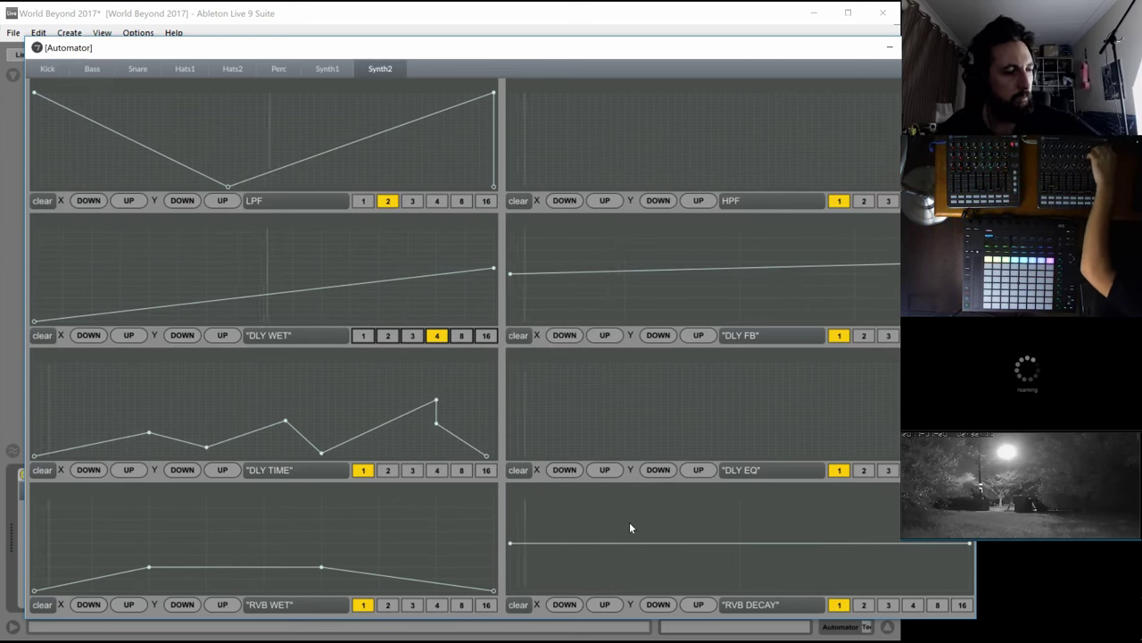
left_click(42, 604)
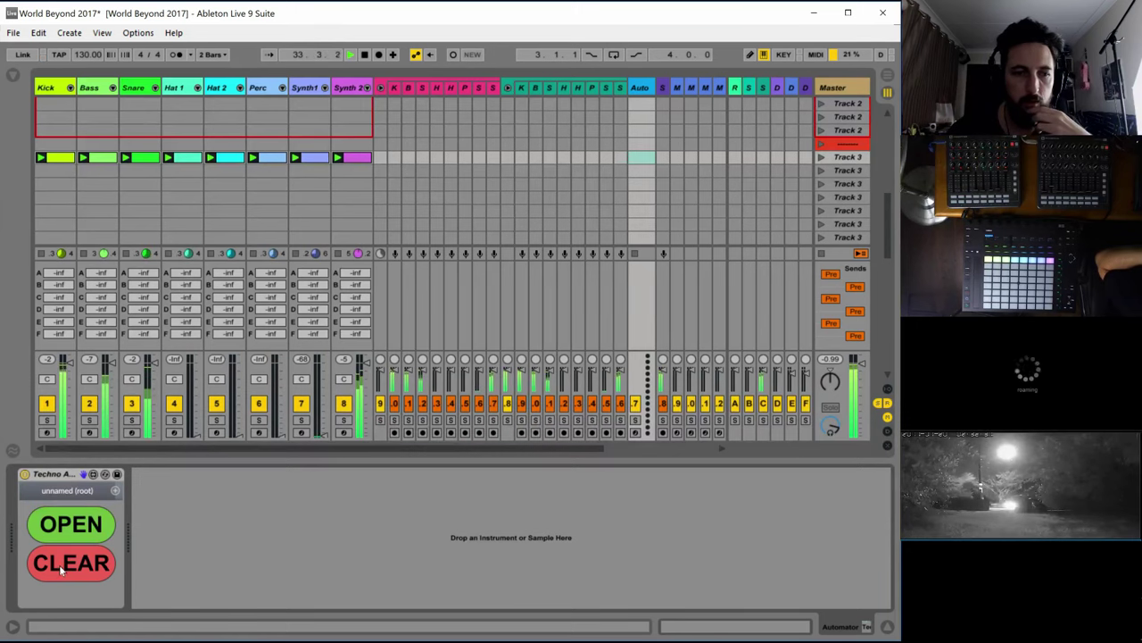
Solo the Synth 2 track and bring the start of its device chain, with the Operator, into view
left_click(347, 92)
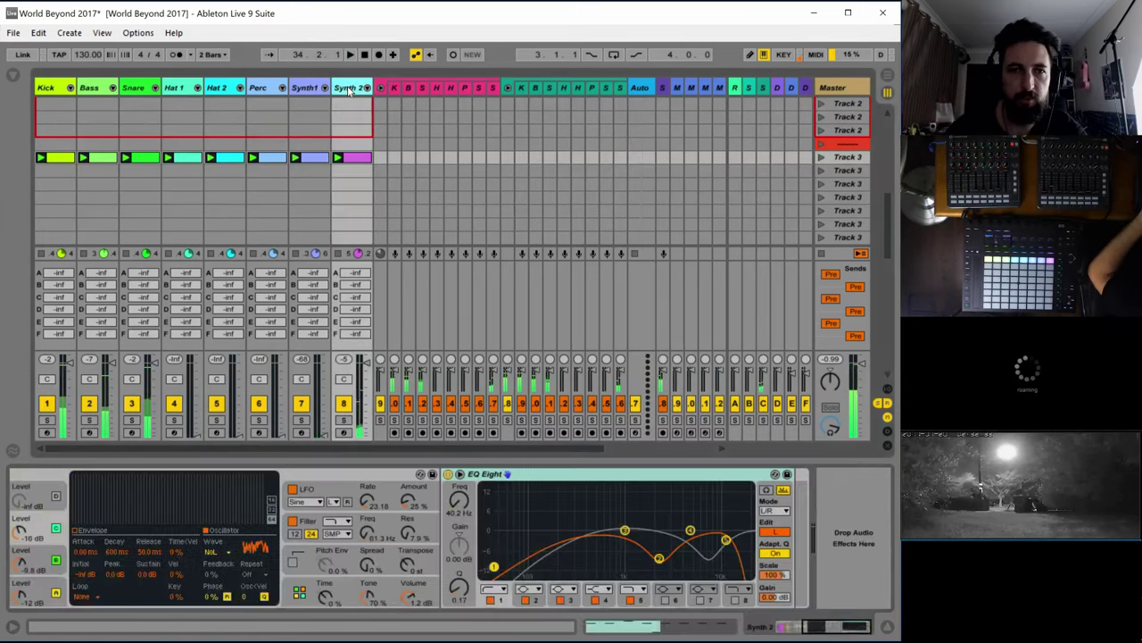
left_click(342, 420)
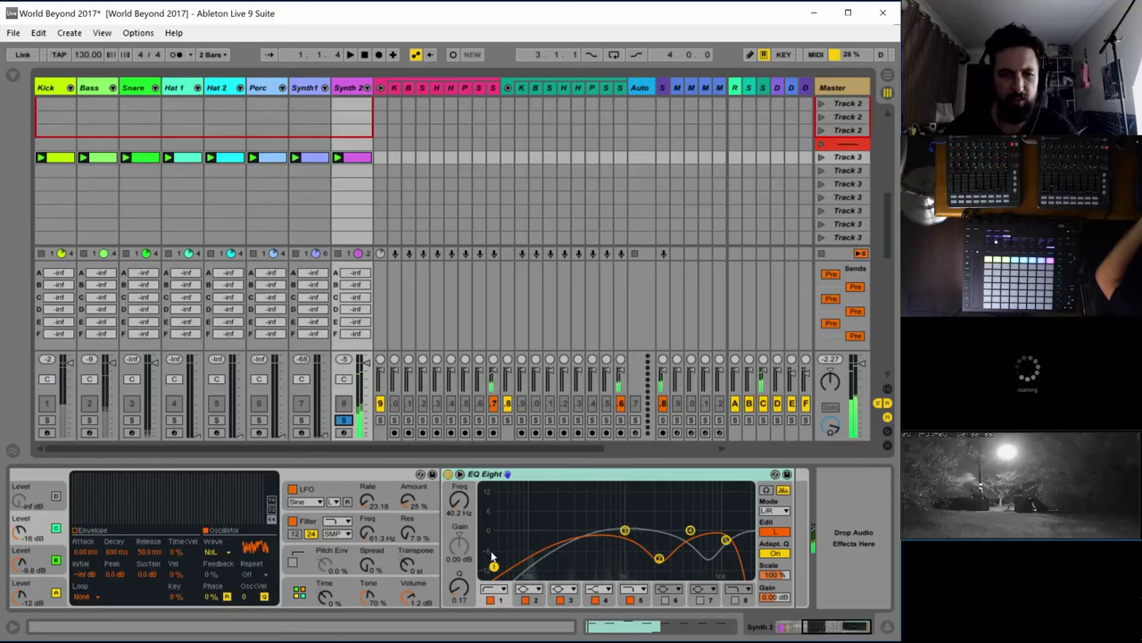
left_click_drag(861, 626, 785, 626)
scroll(462, 158, "up", 6)
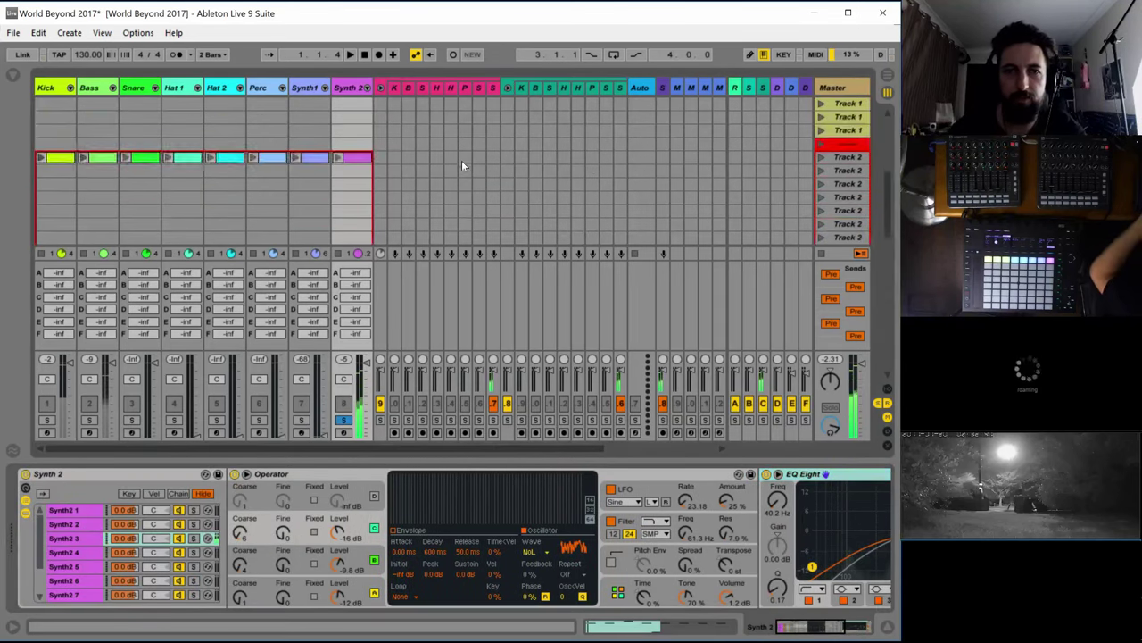
scroll(462, 153, "up", 3)
Examine the Synth2-Filter track's effect chain from the Synth 2 FX rack onward while auditioning the soloed loop
left_click(493, 105)
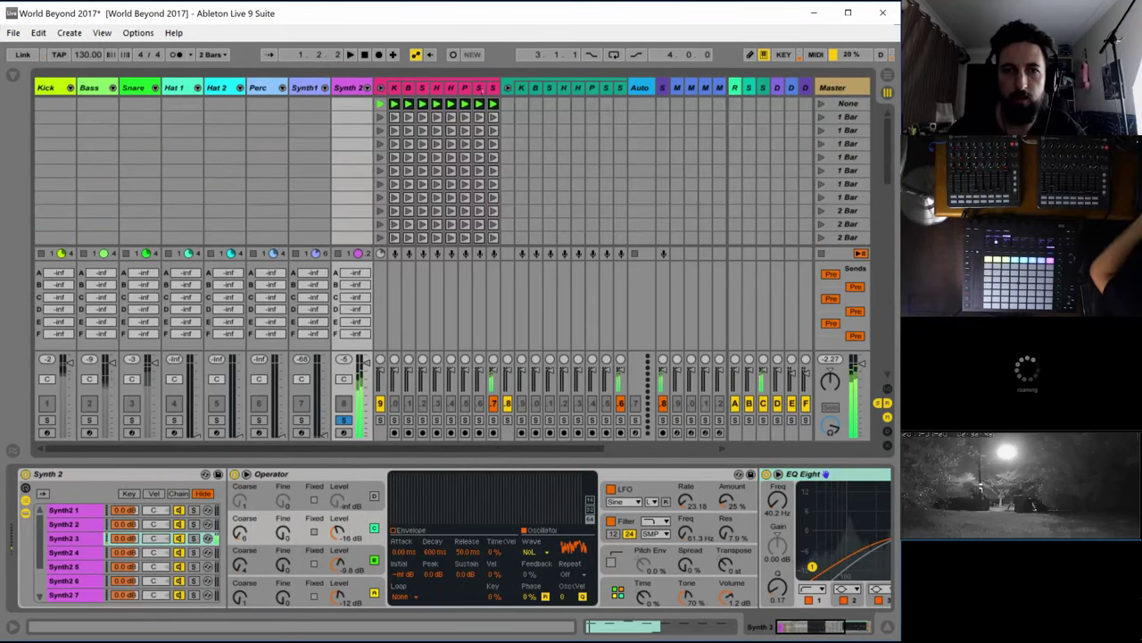
left_click(493, 88)
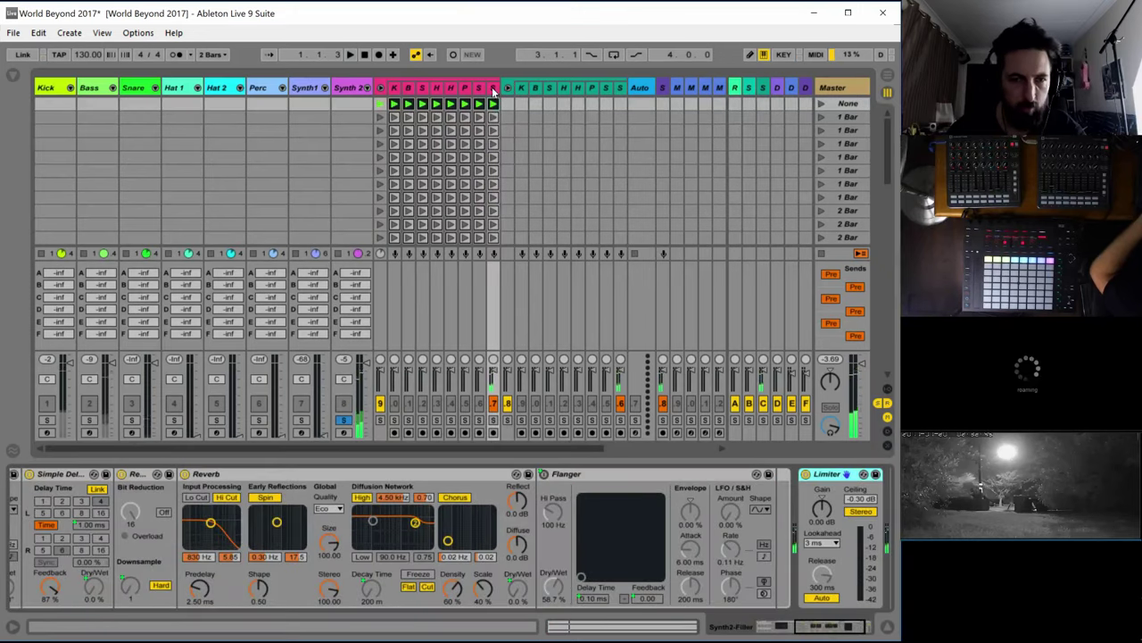
left_click_drag(825, 629, 611, 612)
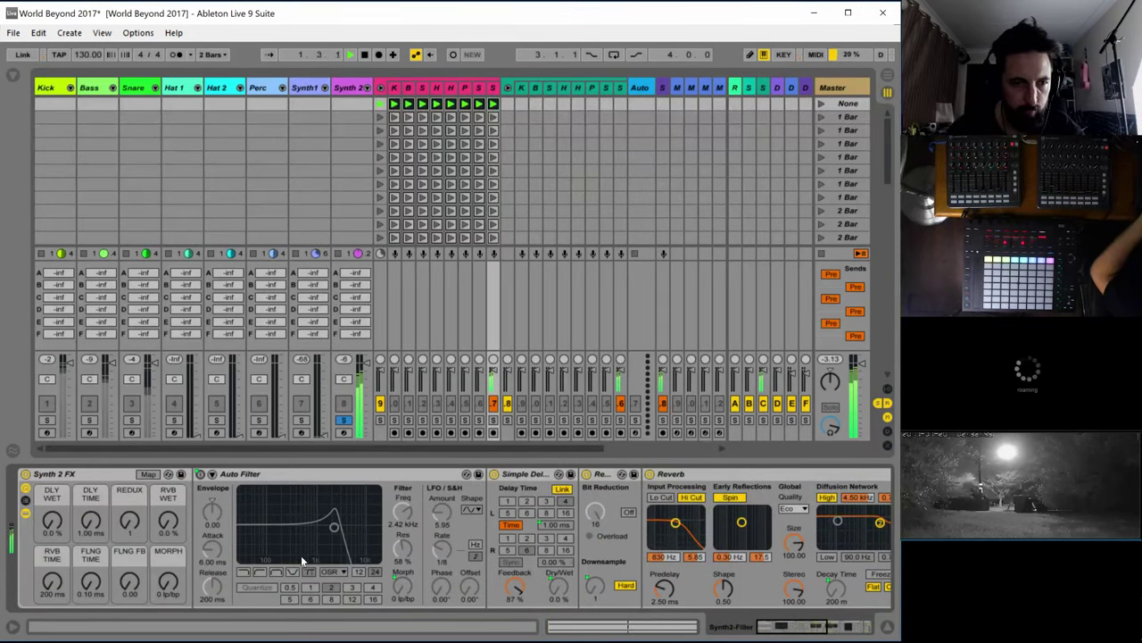
key("space")
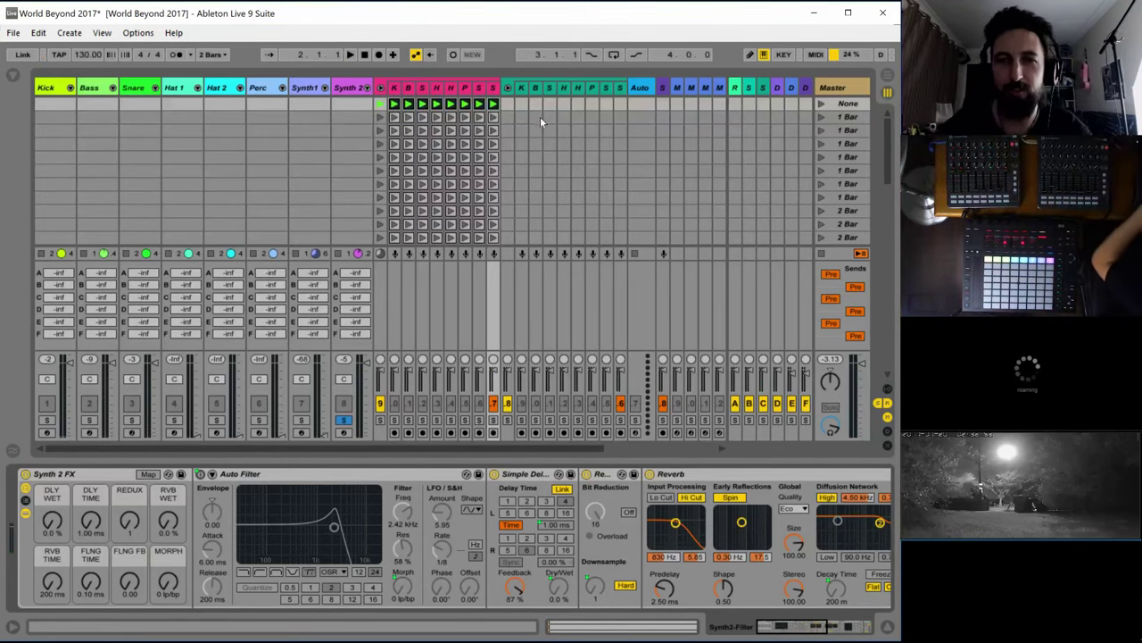
key("space")
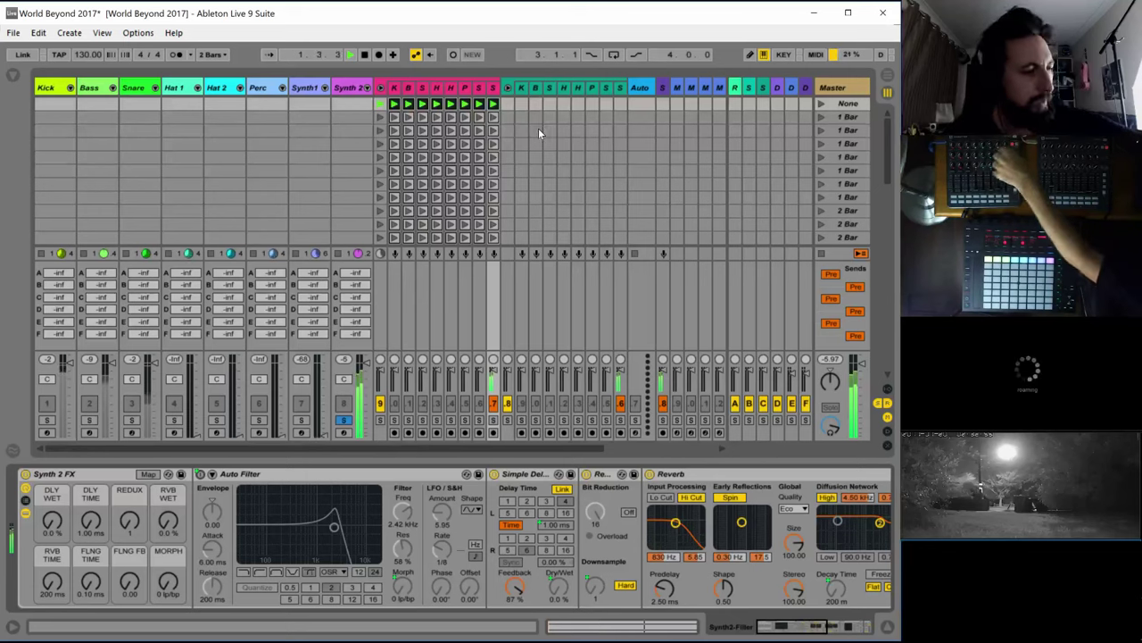
On the C-Short Delay return's effect rack, set Macro 1 to 13 and the Chain Selector to 127
left_click(777, 86)
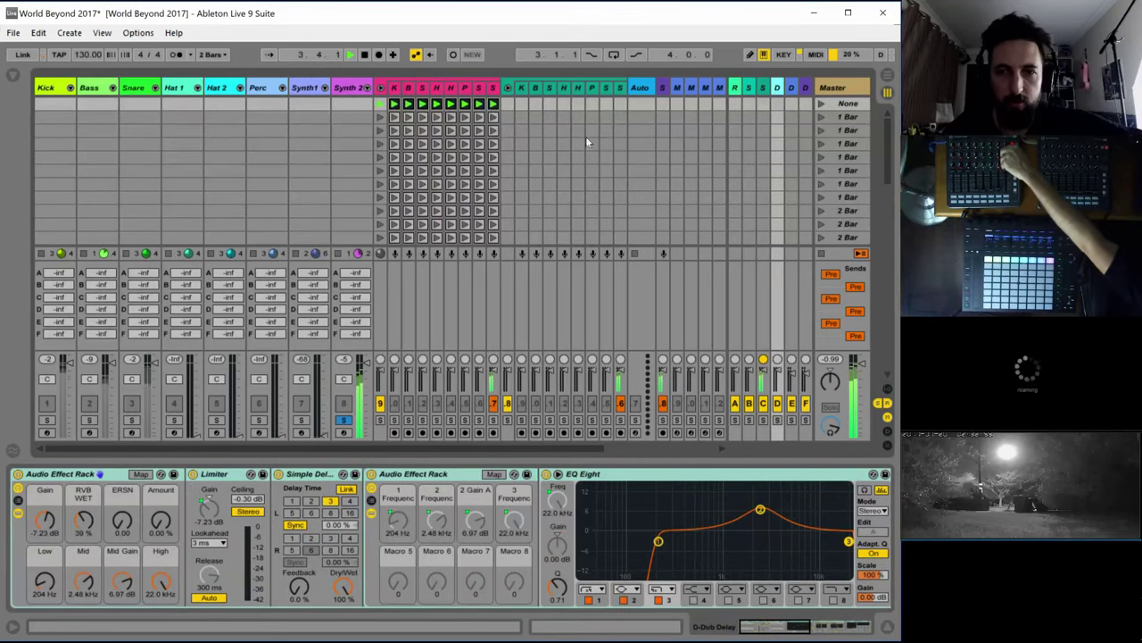
left_click(763, 86)
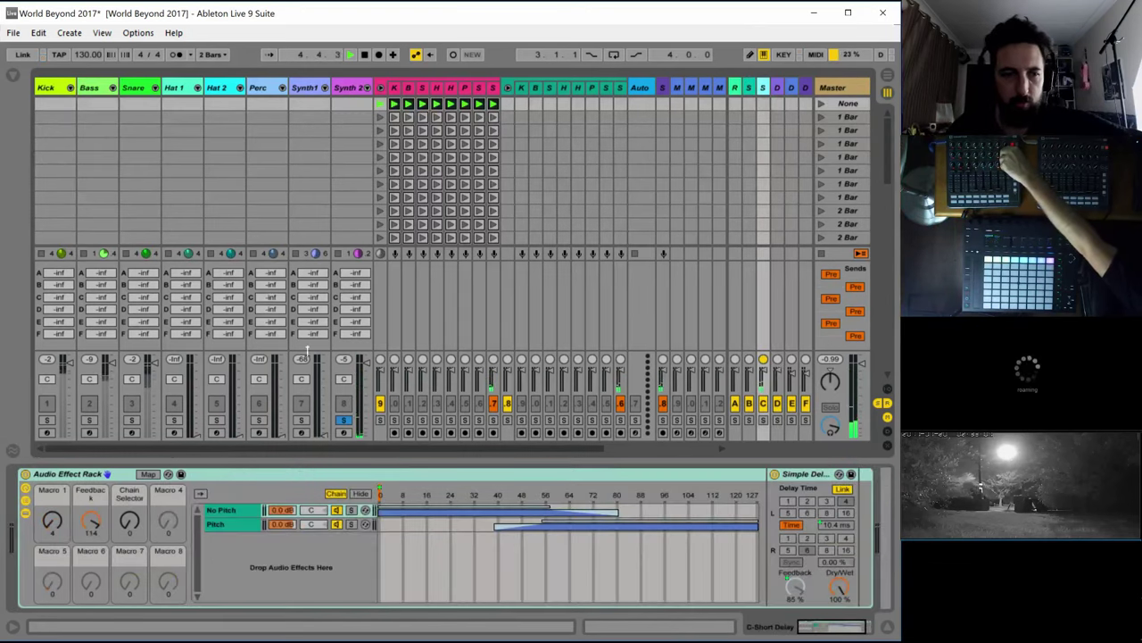
left_click_drag(52, 520, 52, 509)
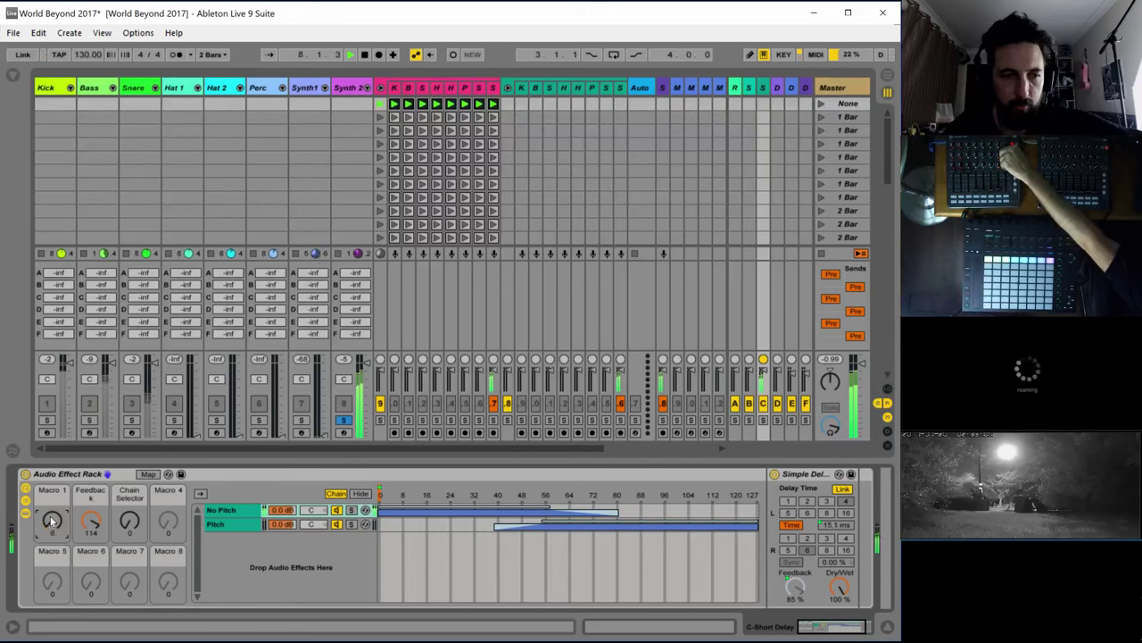
left_click_drag(129, 522, 130, 415)
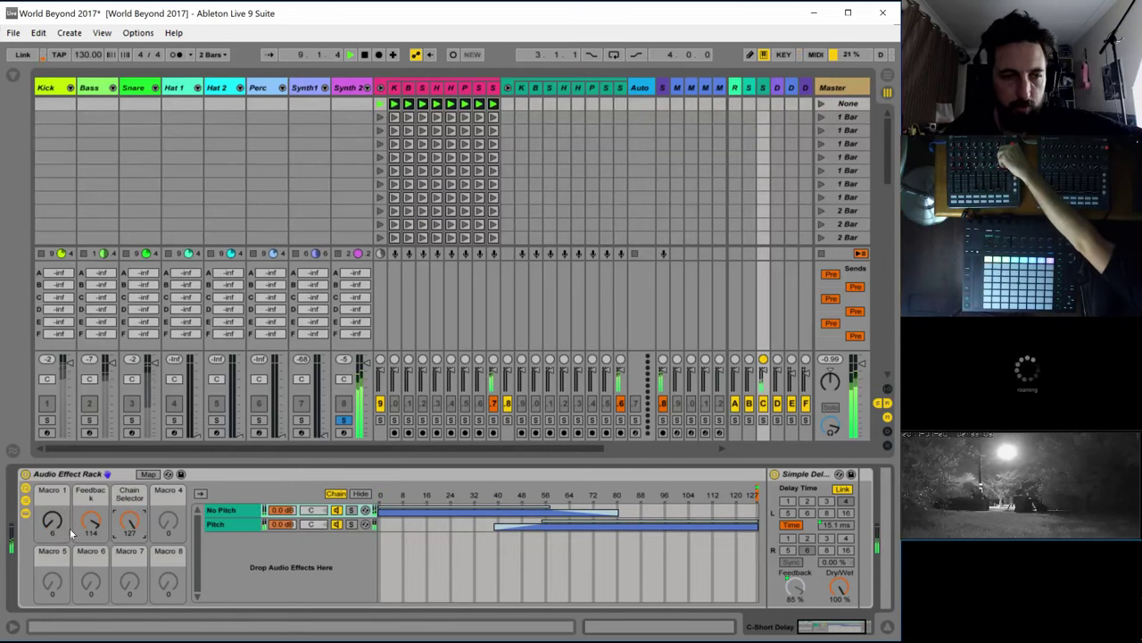
left_click_drag(52, 522, 51, 516)
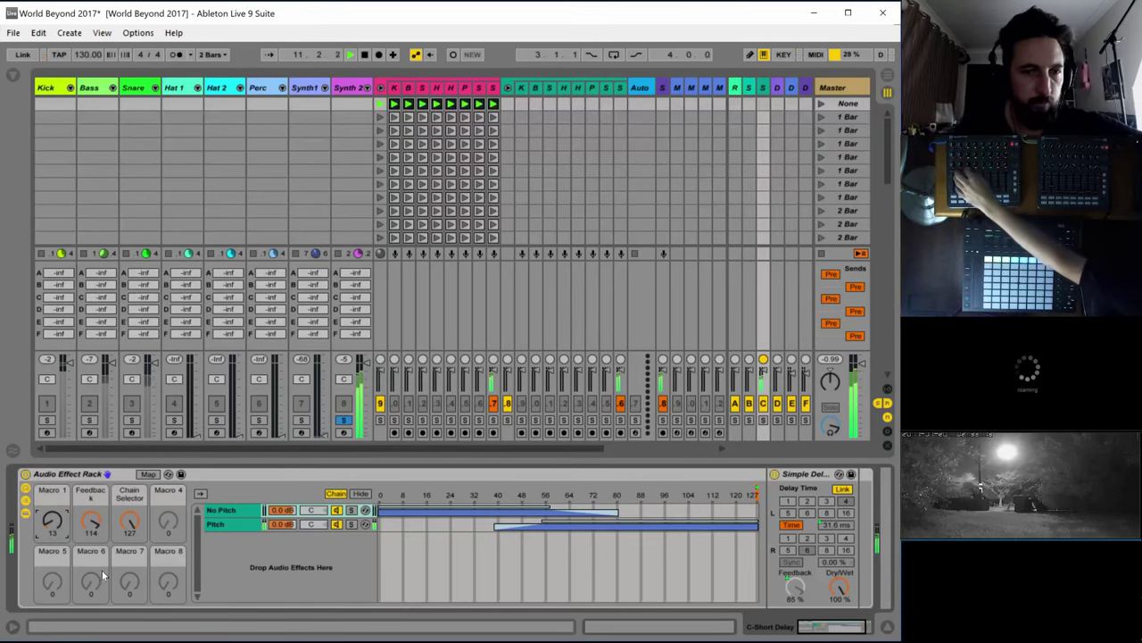
Unsolo the Synth 2 track and audition it within the full mix
left_click(342, 419)
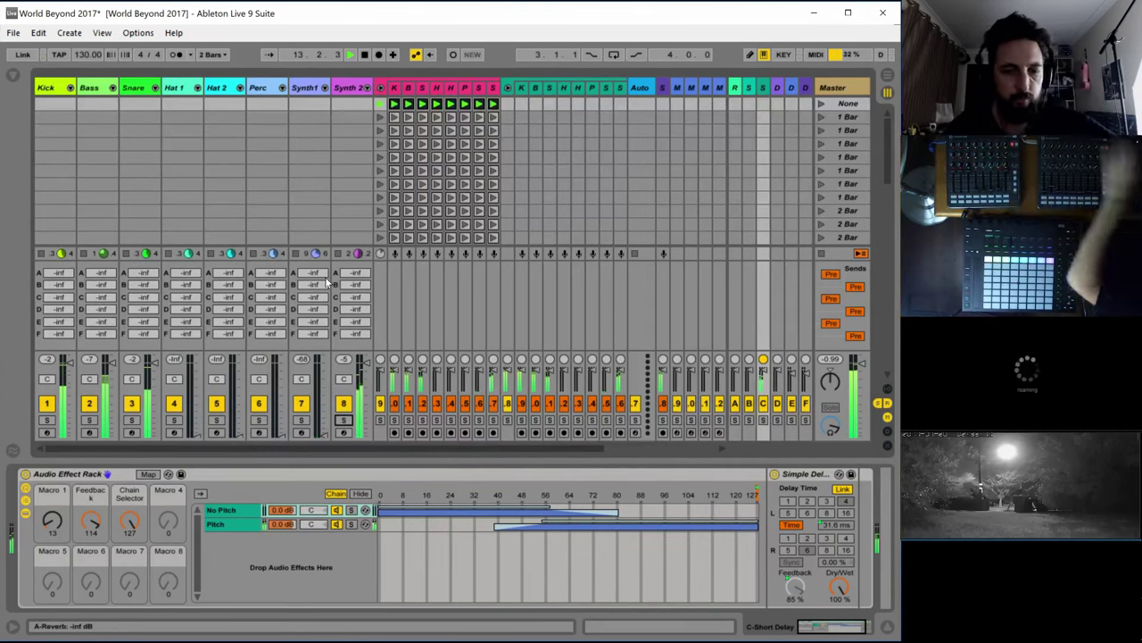
key("v")
key("space")
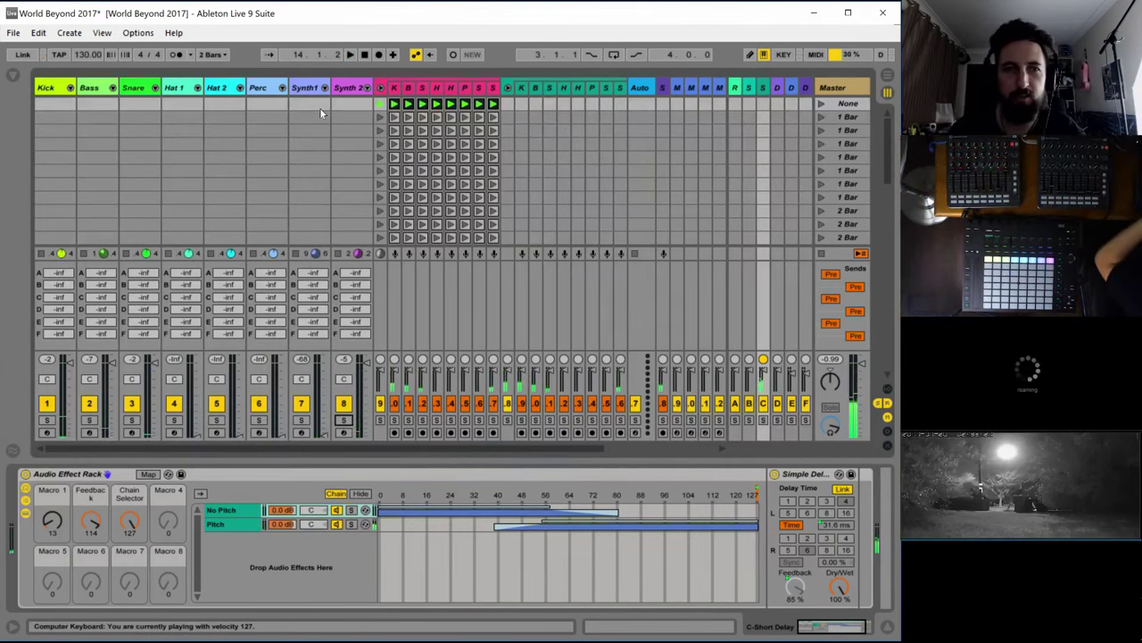
key("space")
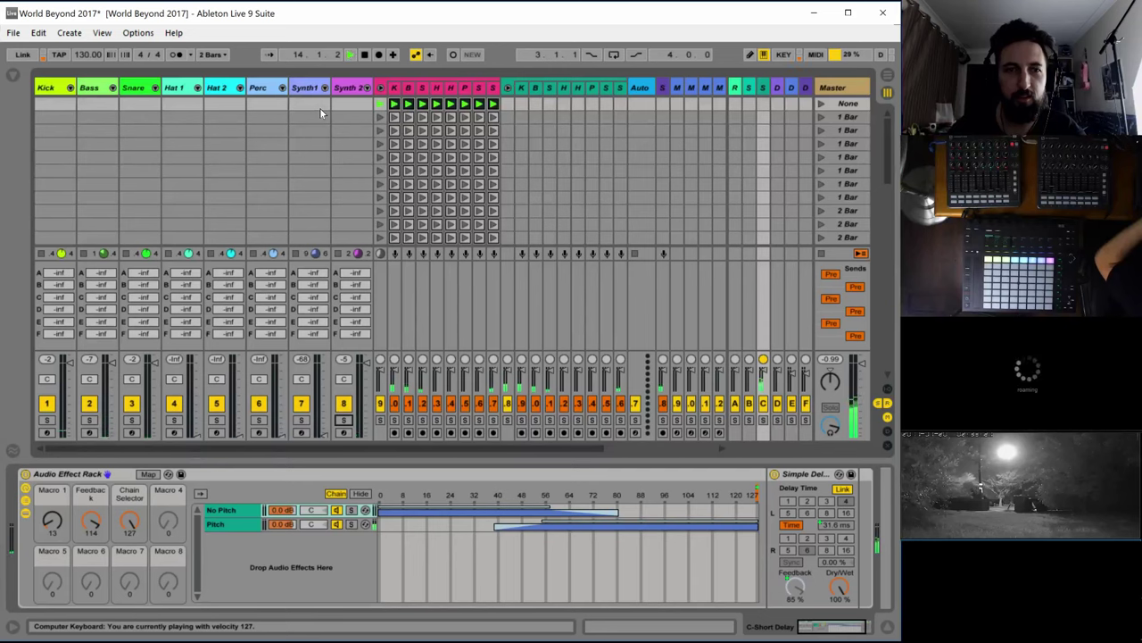
Reset the audio engine in the audio preferences by switching the driver type from ASIO to No Audio and back
left_click(7, 34)
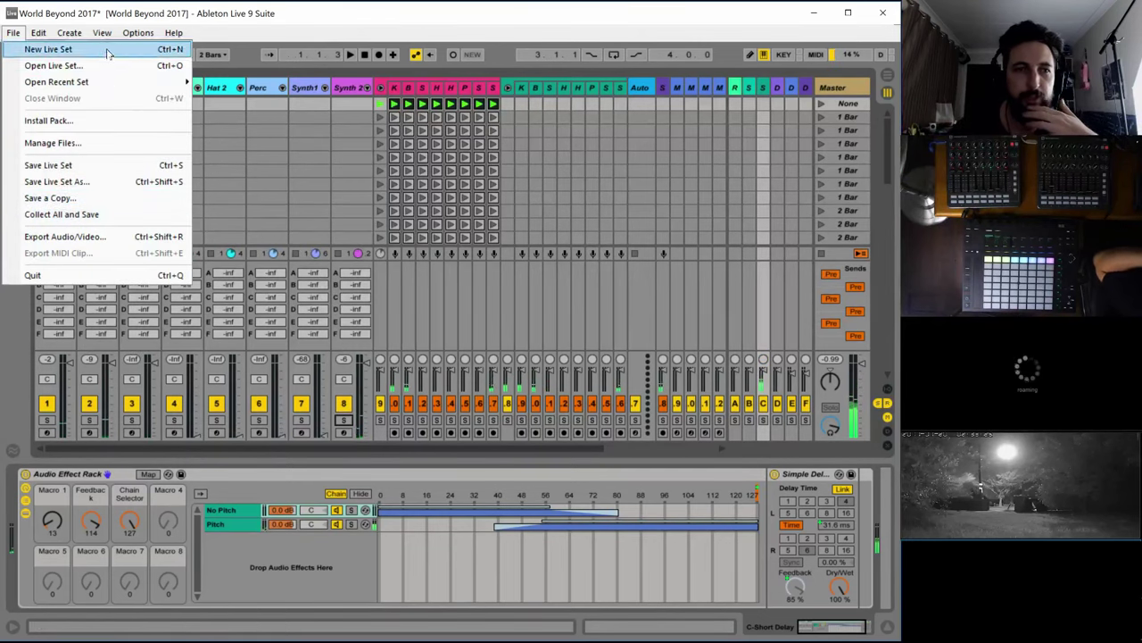
mouse_move(137, 33)
left_click(145, 409)
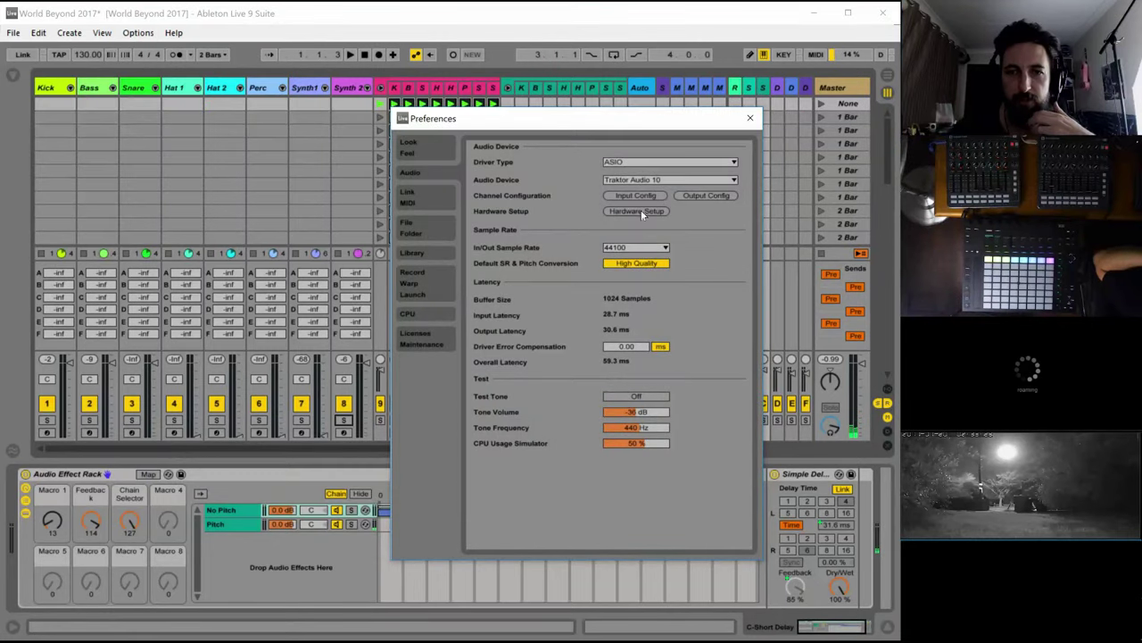
left_click(631, 162)
left_click(625, 168)
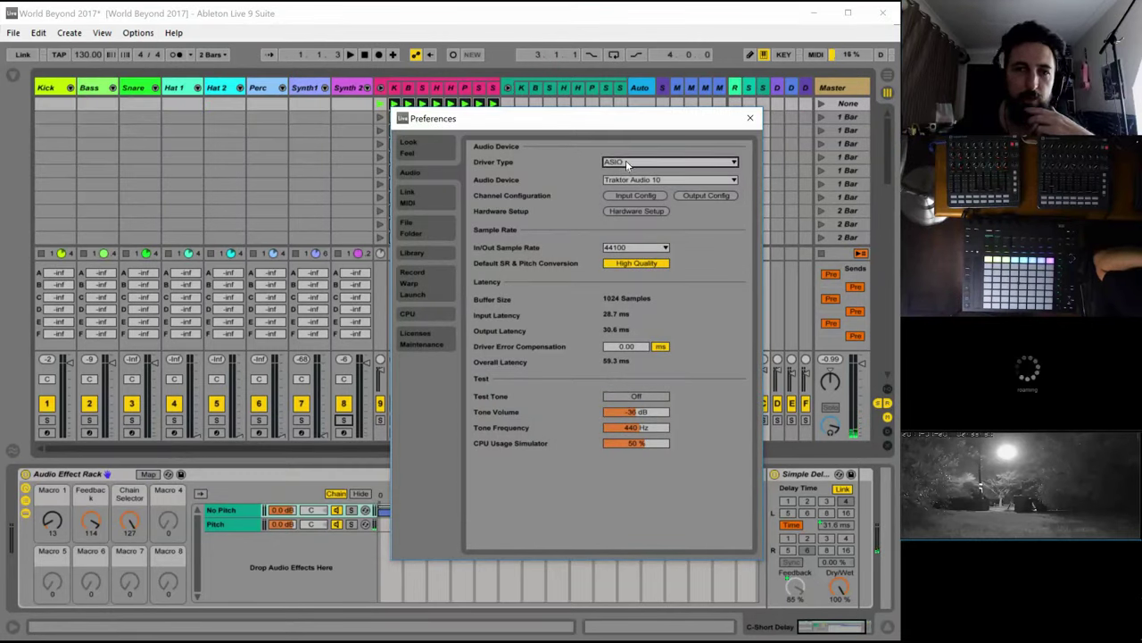
left_click(625, 160)
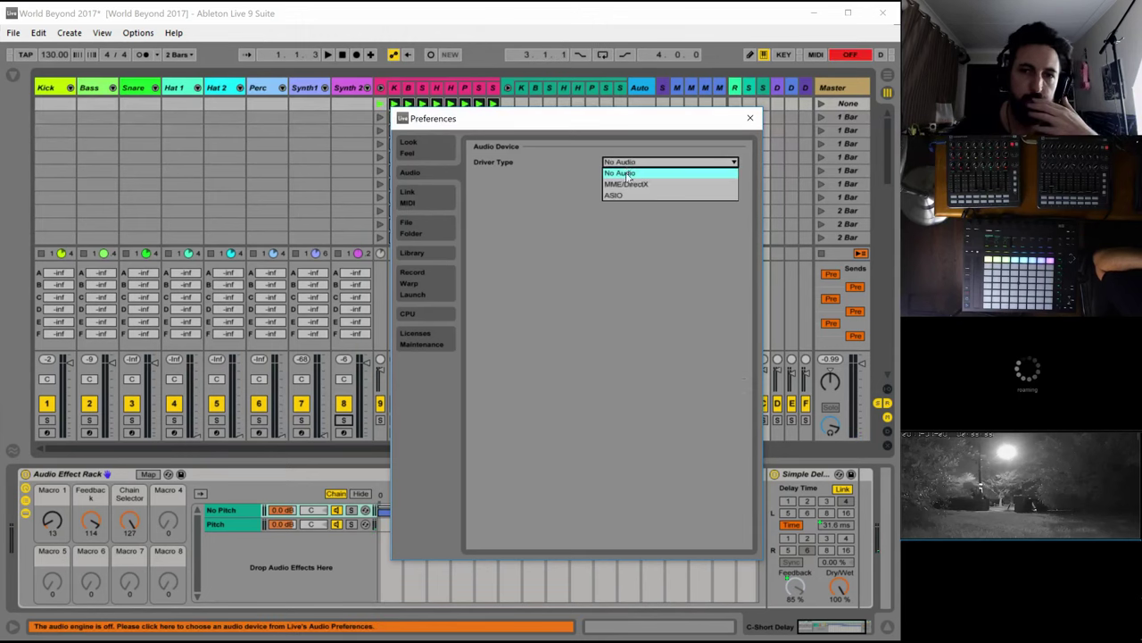
left_click(625, 170)
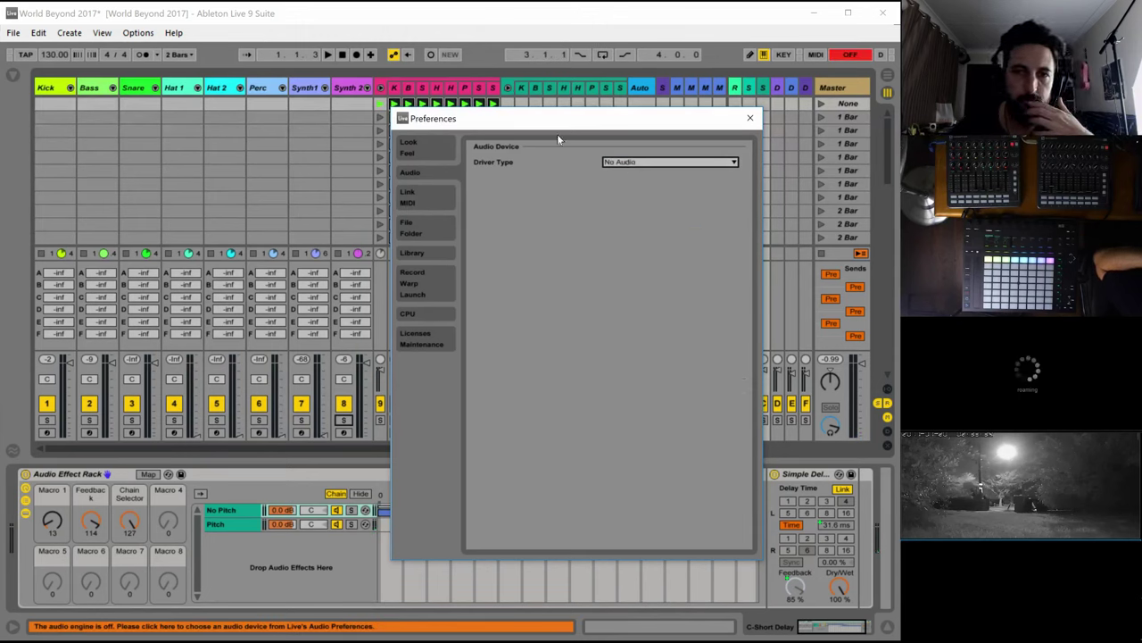
key("Up")
left_click(745, 117)
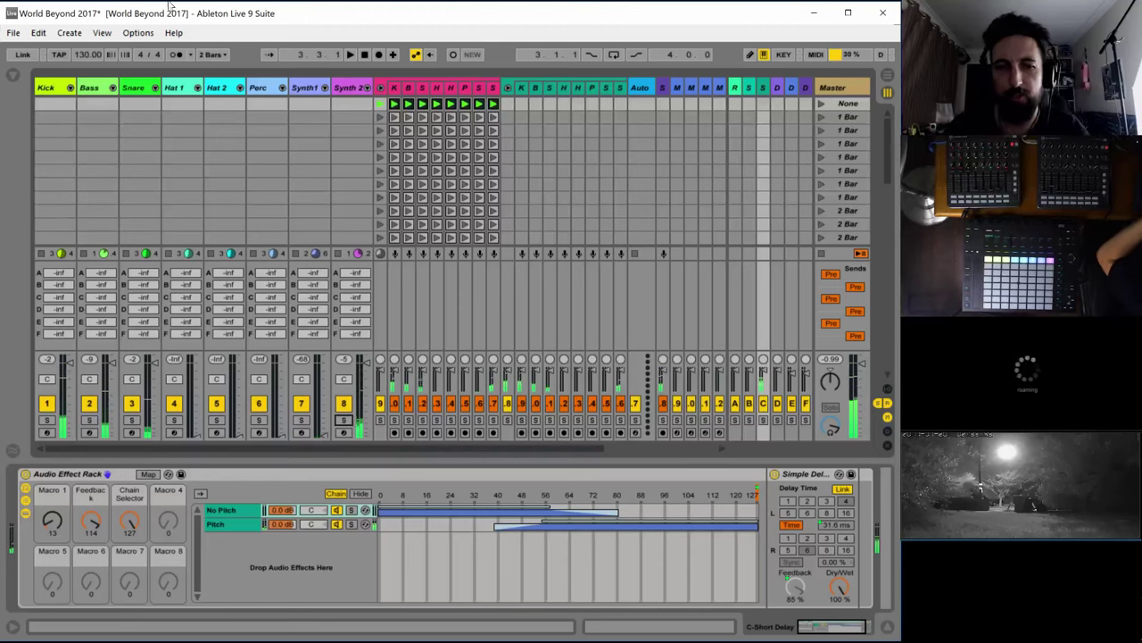
Start and restart the loop to check the full mix's sound with the reset audio engine
key("space")
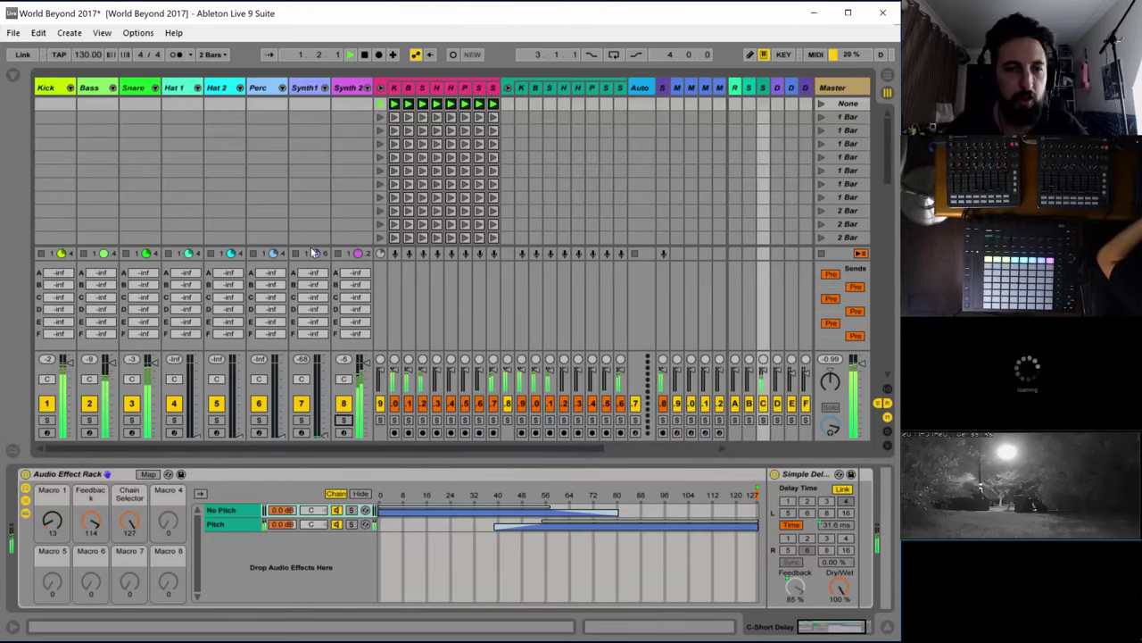
key("space")
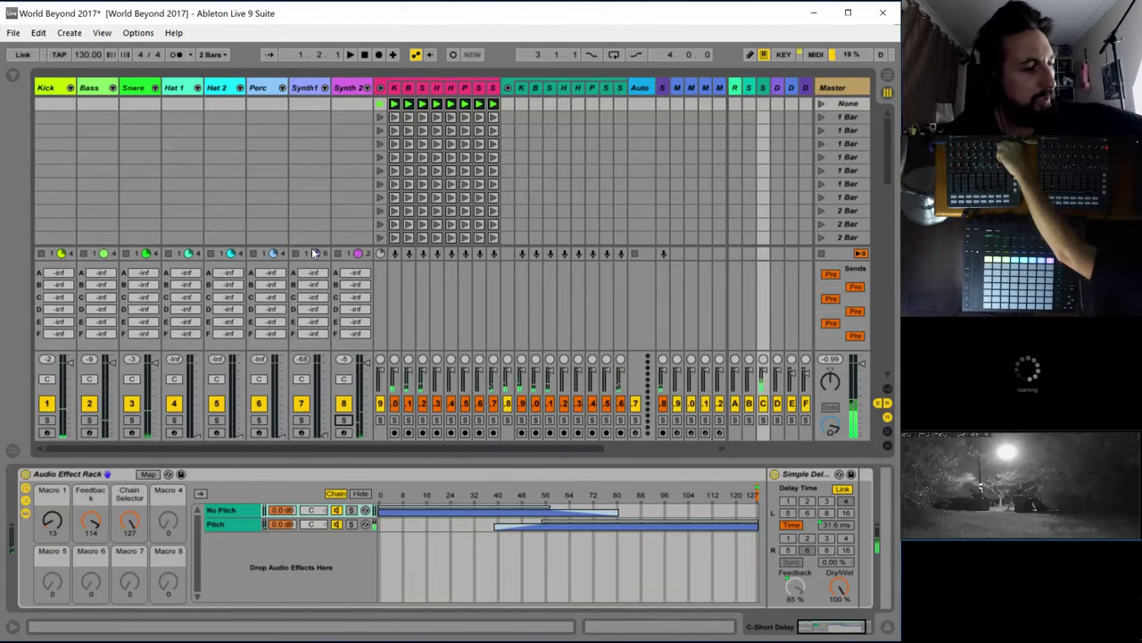
key("space")
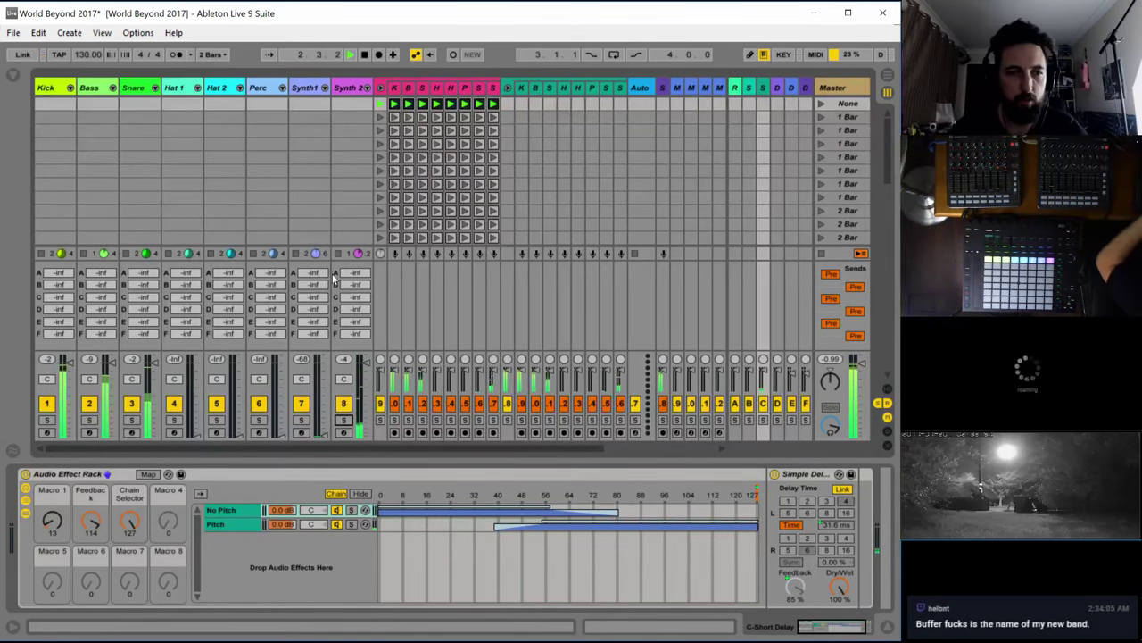
Enable the pitch envelope in Synth 2's Operator, try its amount at -65 %, and return it to 0 % while auditioning
left_click(344, 88)
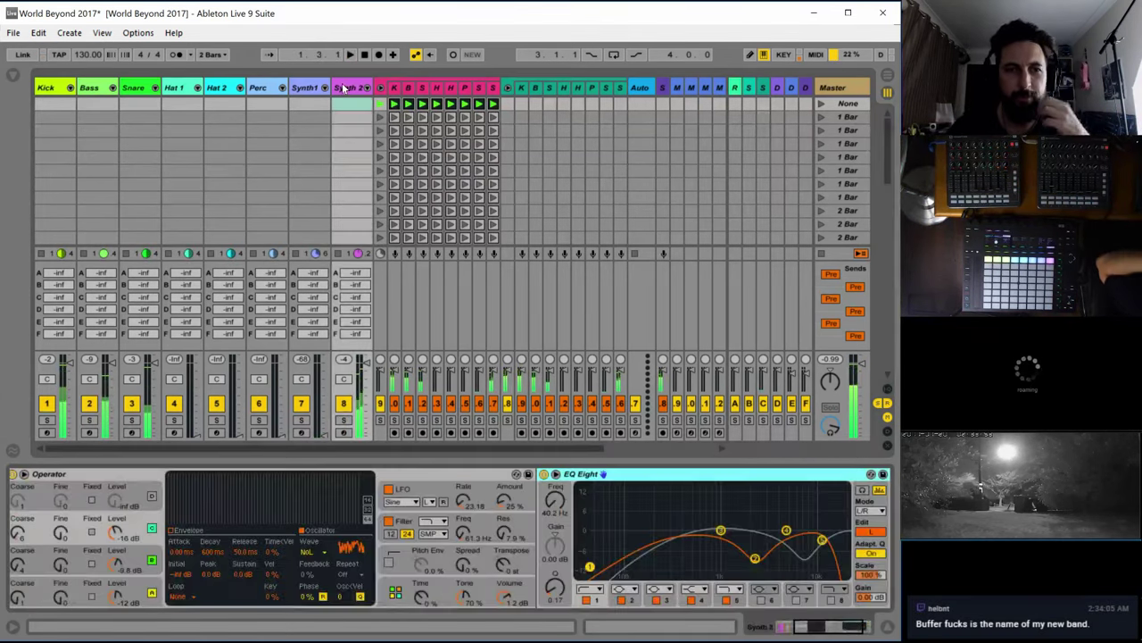
left_click(468, 511)
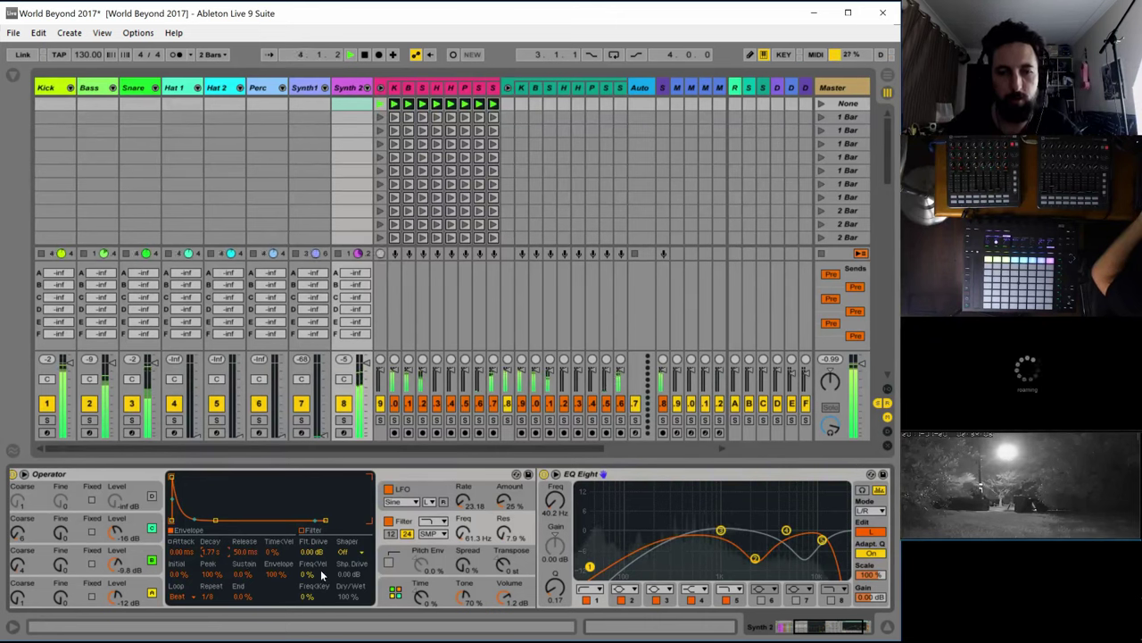
left_click(389, 561)
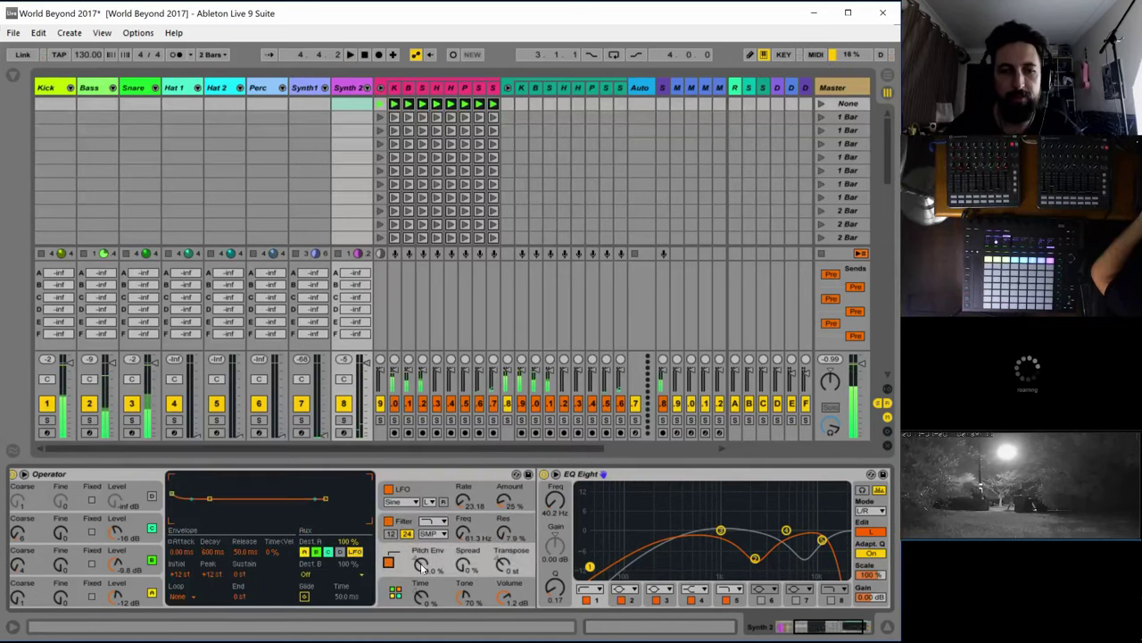
mouse_move(419, 563)
left_mouse_down()
mouse_move(419, 574)
mouse_move(417, 558)
left_mouse_up()
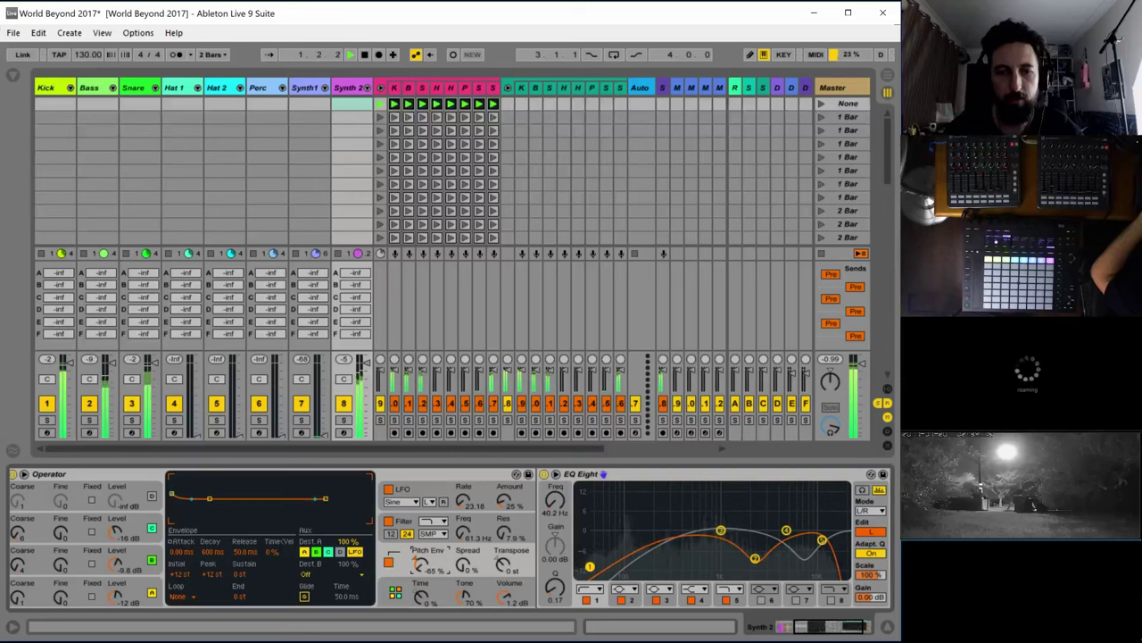
key("space")
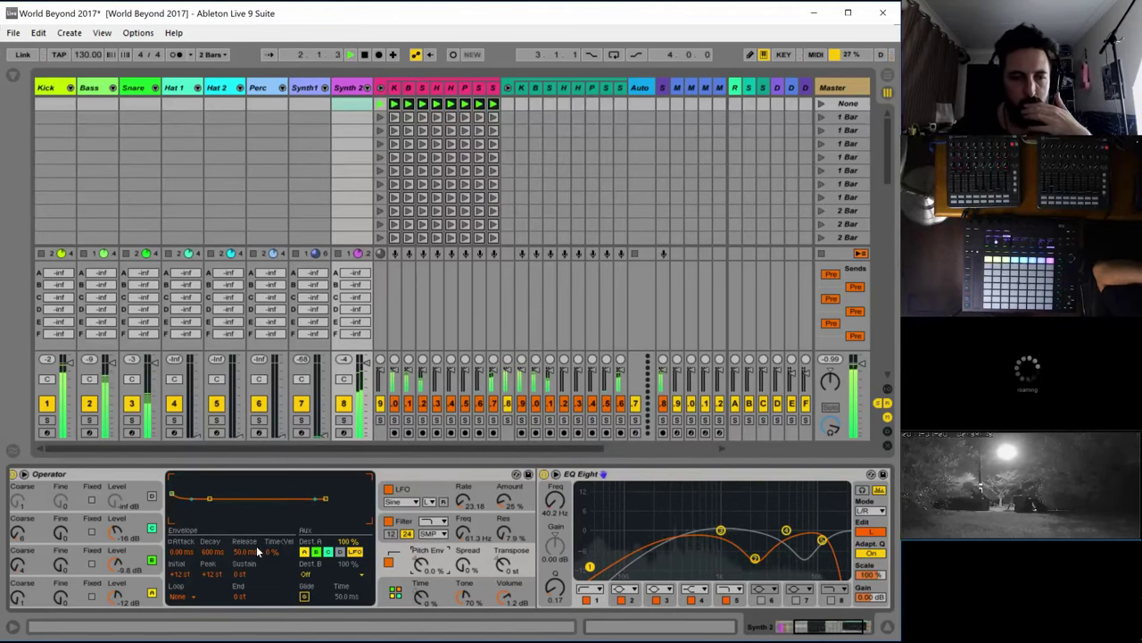
key("space")
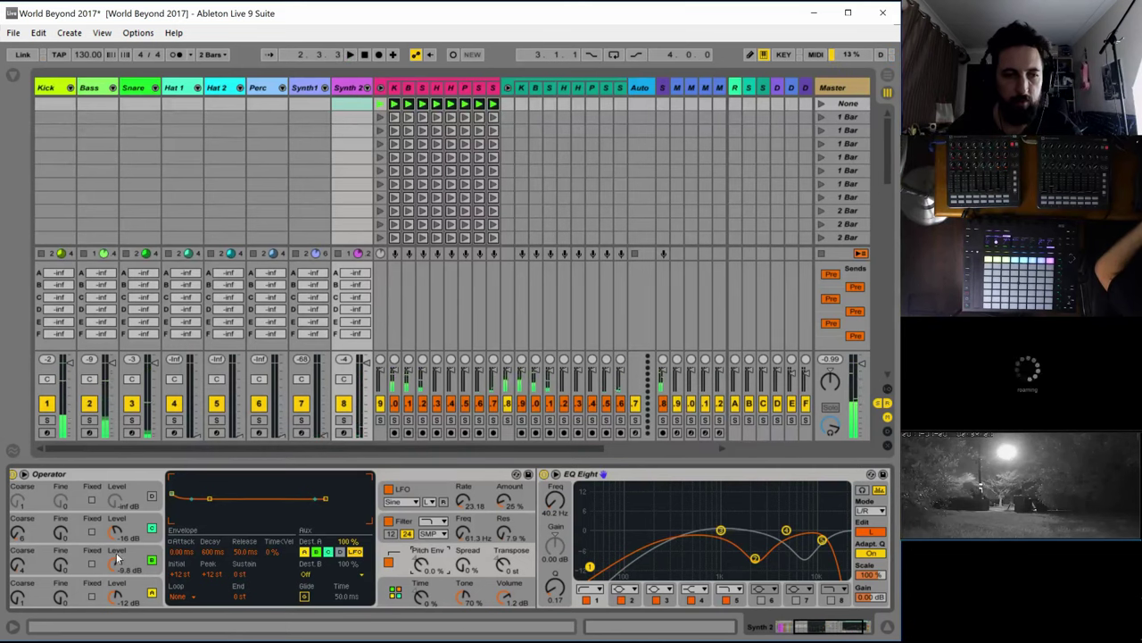
Bring up oscillator A's settings in Synth 2's Operator and audition the sound in the full mix
left_click_drag(856, 623, 799, 629)
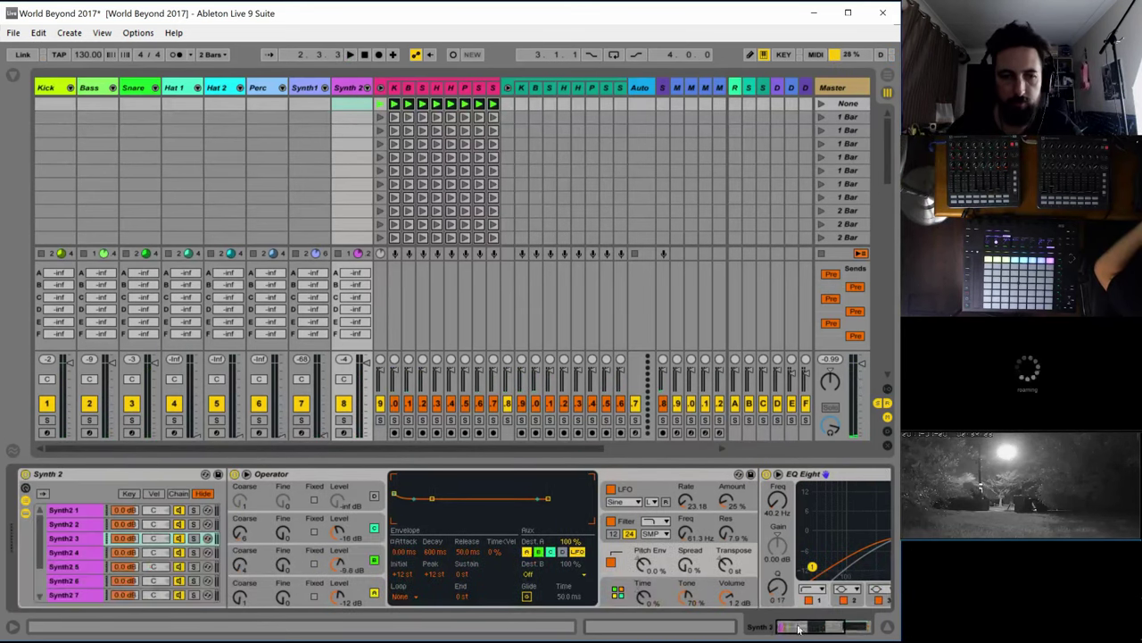
left_click(239, 598)
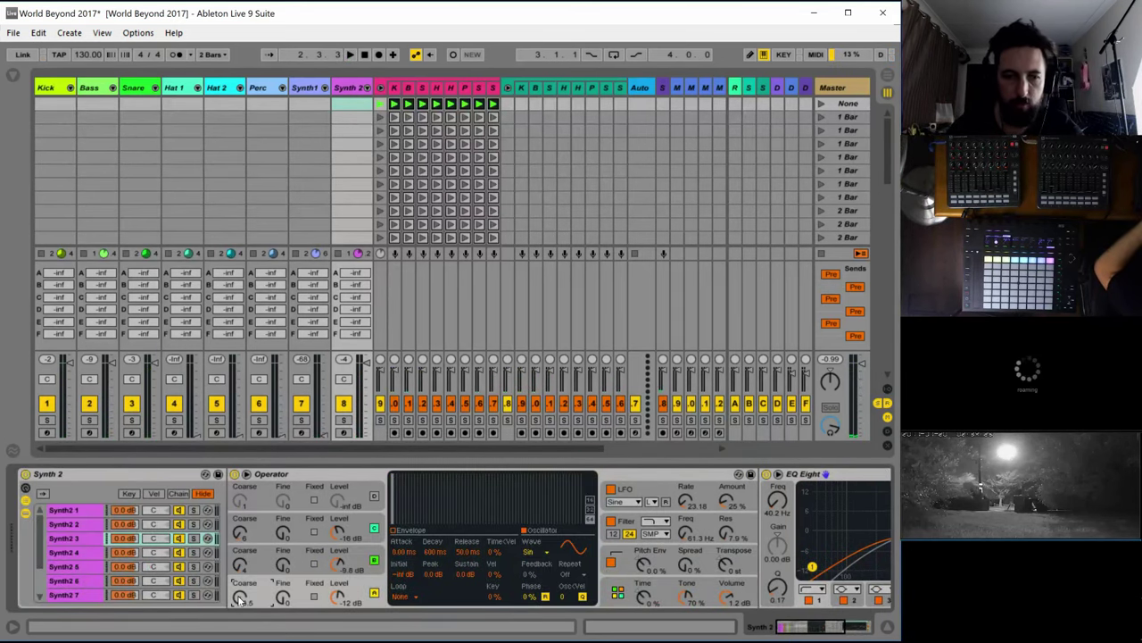
key("space")
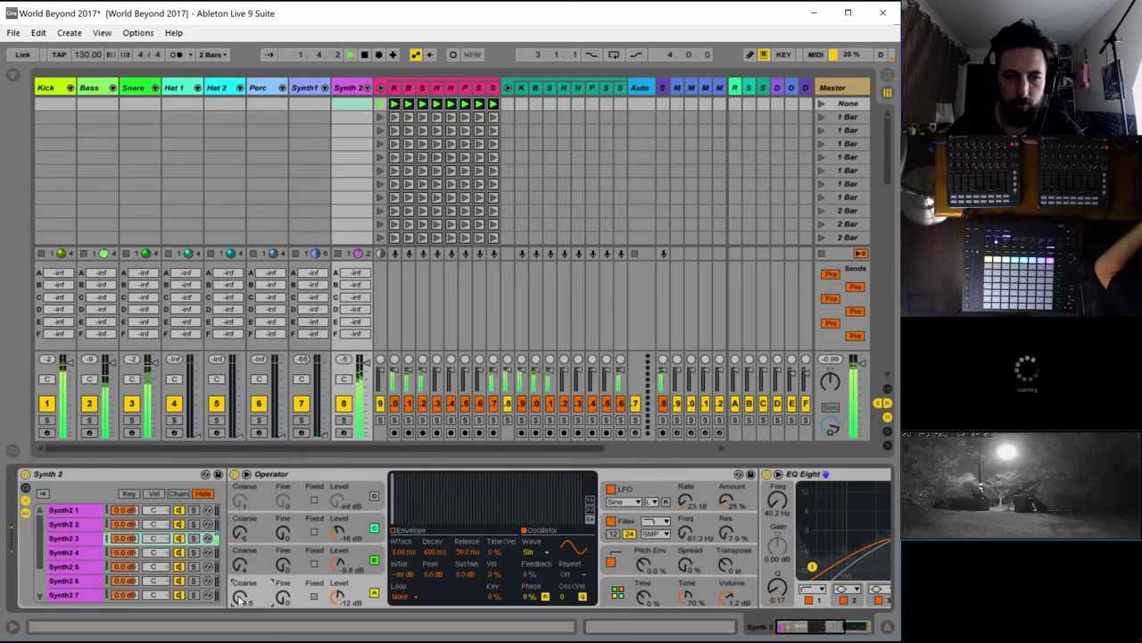
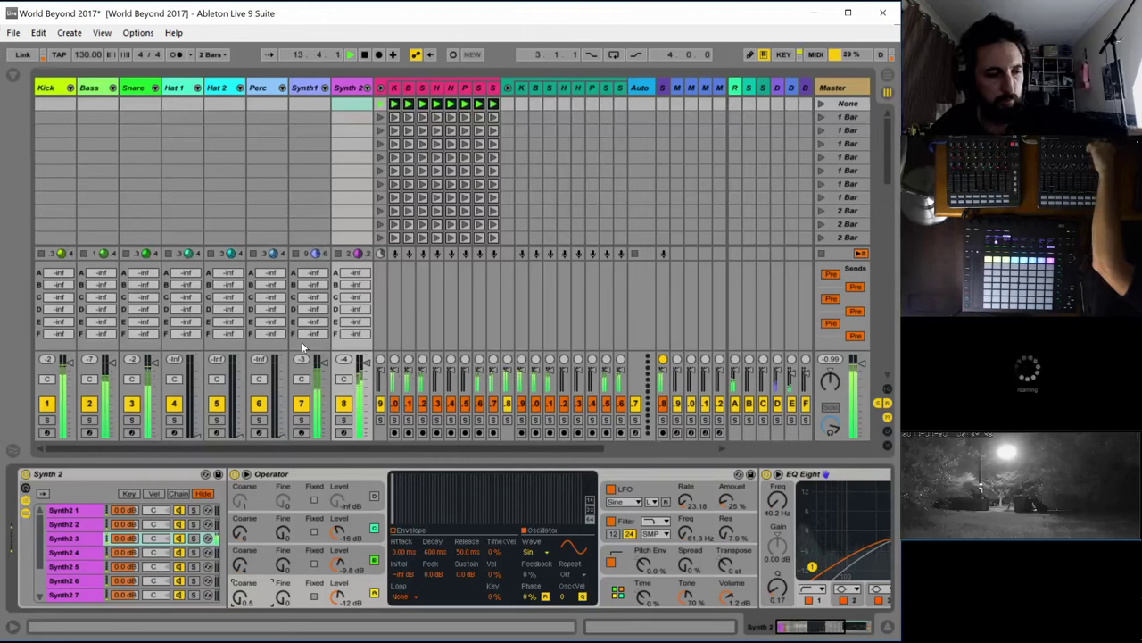
key("space")
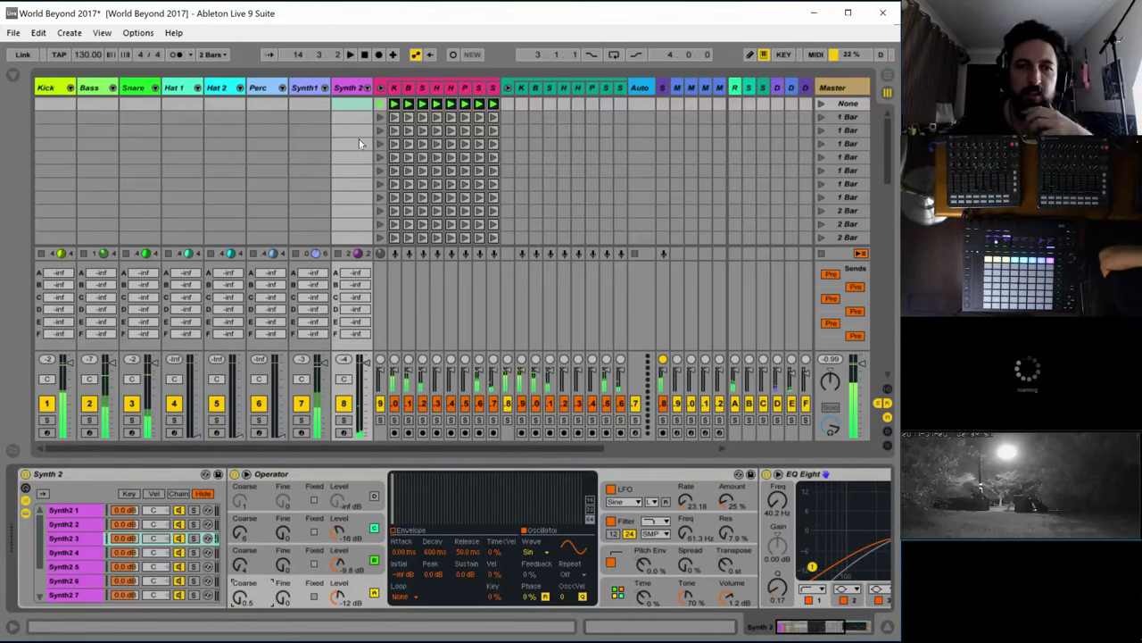
Replace Synth 2's MIDI clip in the first Track 3 scene with a new empty clip and launch it
scroll(356, 155, "down", 1)
scroll(348, 178, "down", 10)
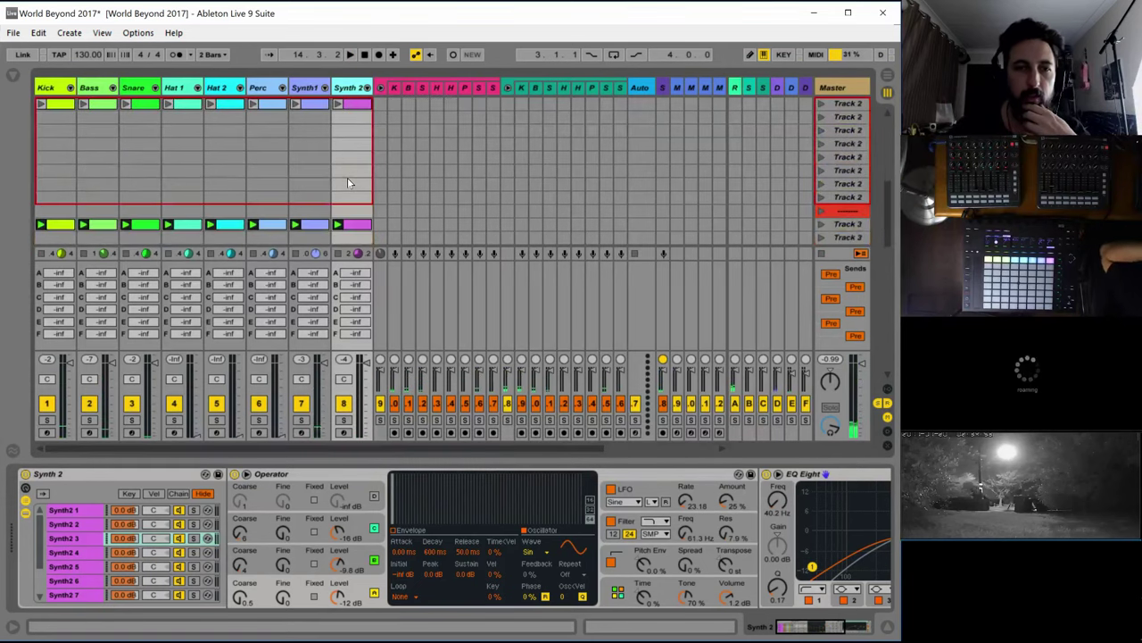
double_click(349, 224)
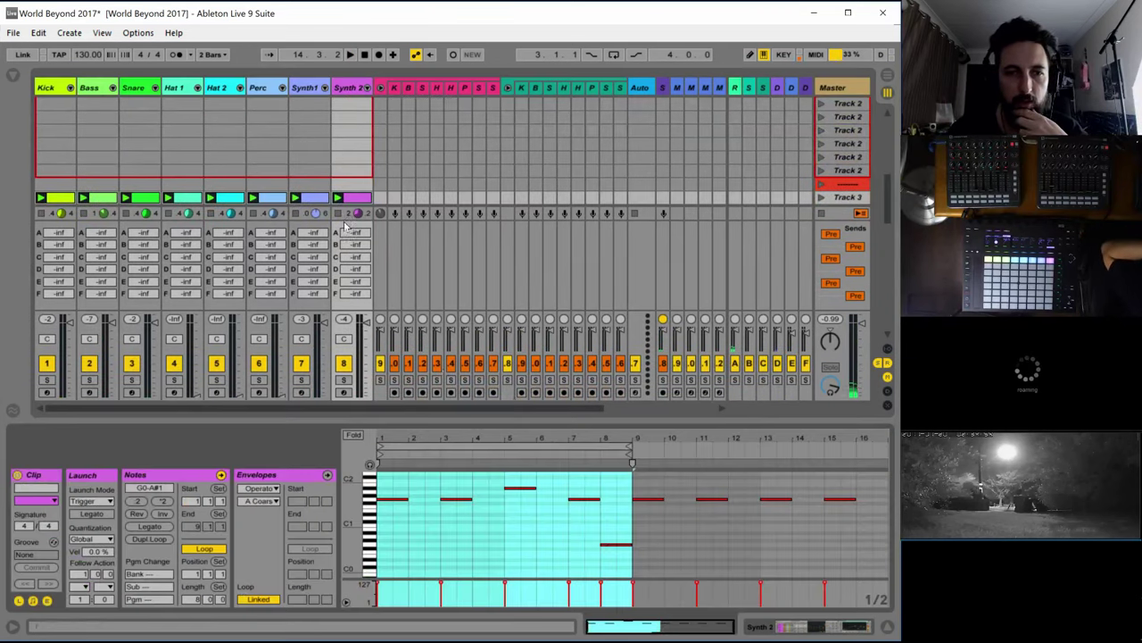
left_click(632, 520)
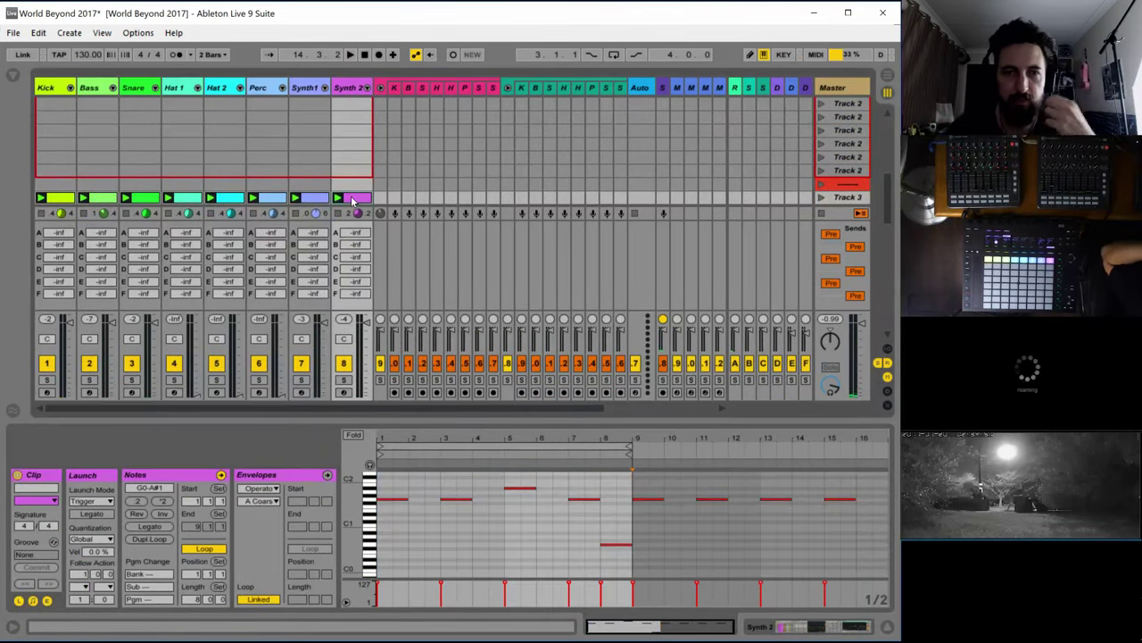
key("Delete")
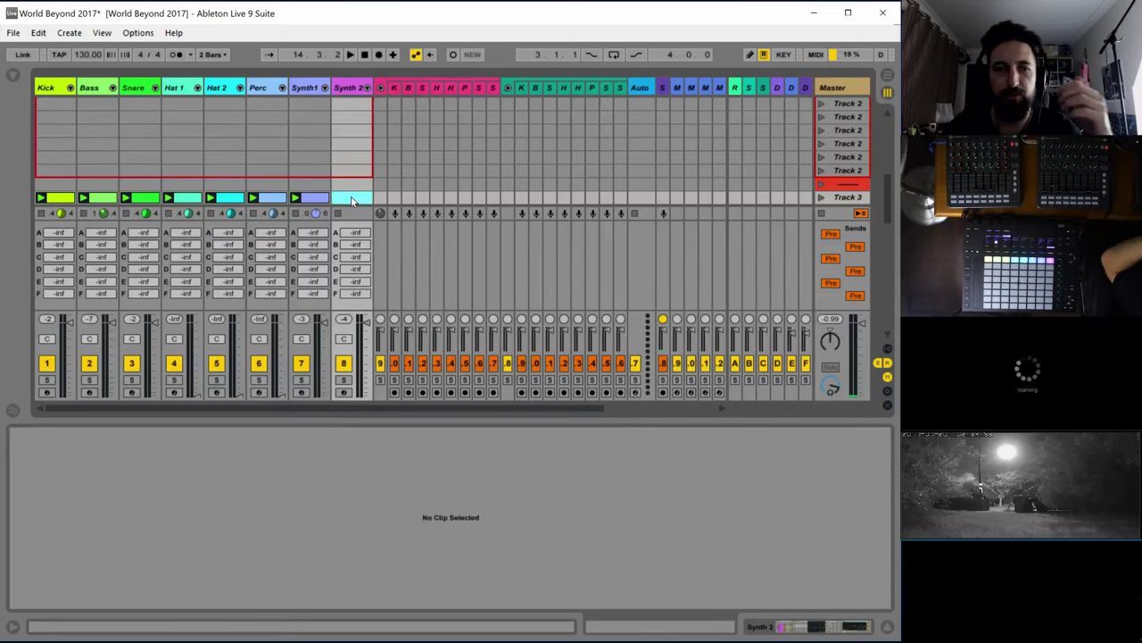
double_click(352, 201)
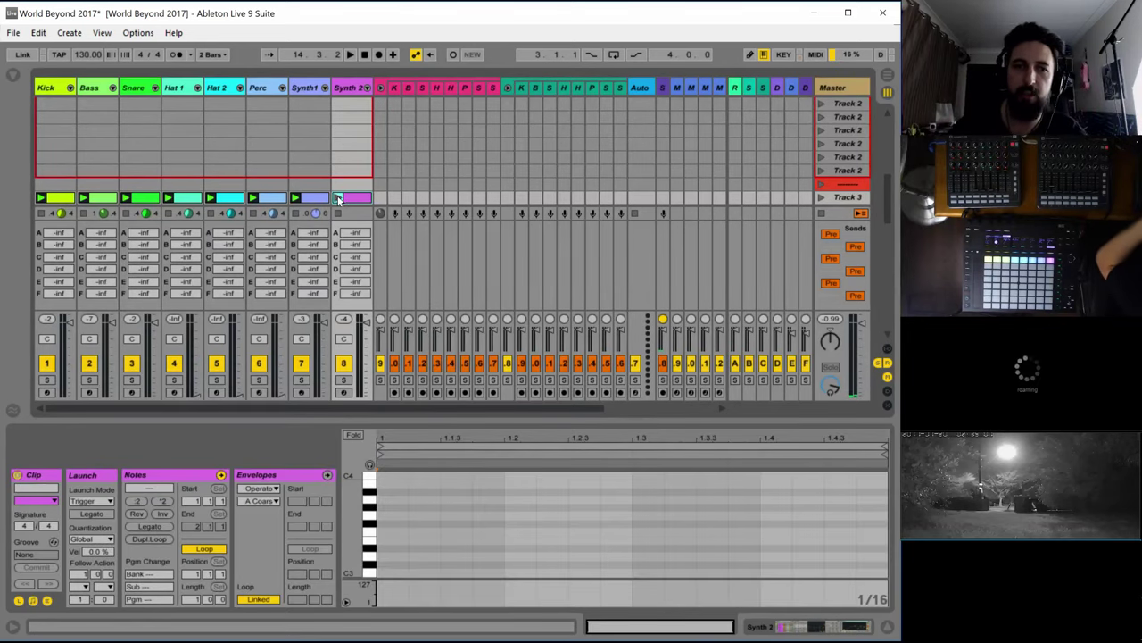
left_click(338, 199)
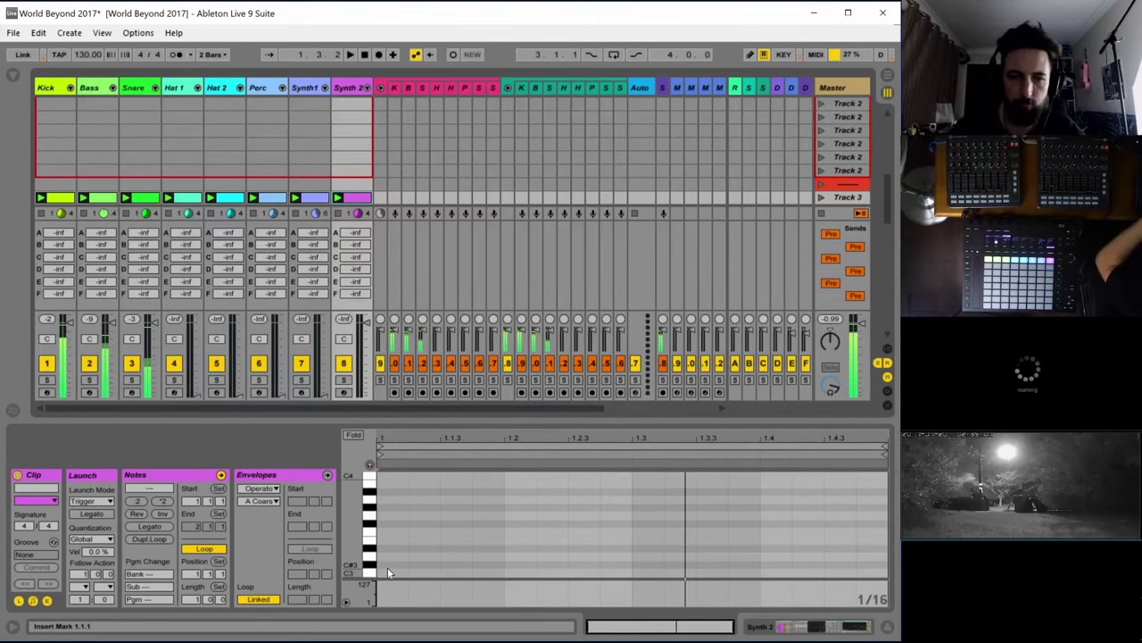
Draw a G2 note filling the new clip's one-bar loop and transpose it up an octave to G3
scroll(375, 518, "down", 5)
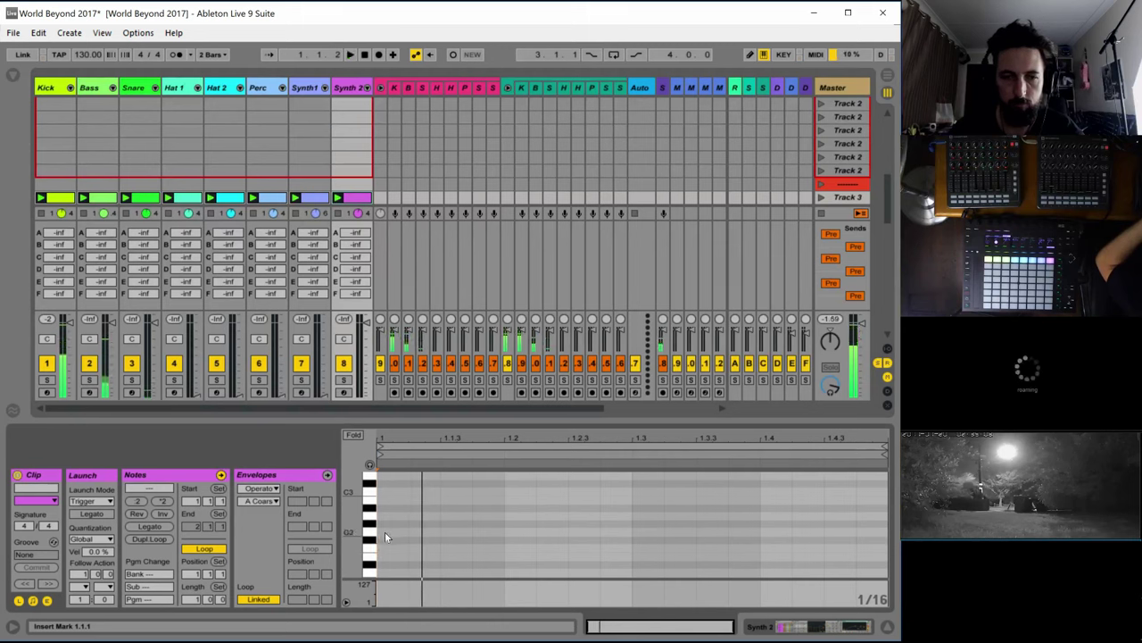
left_click_drag(385, 531, 795, 527)
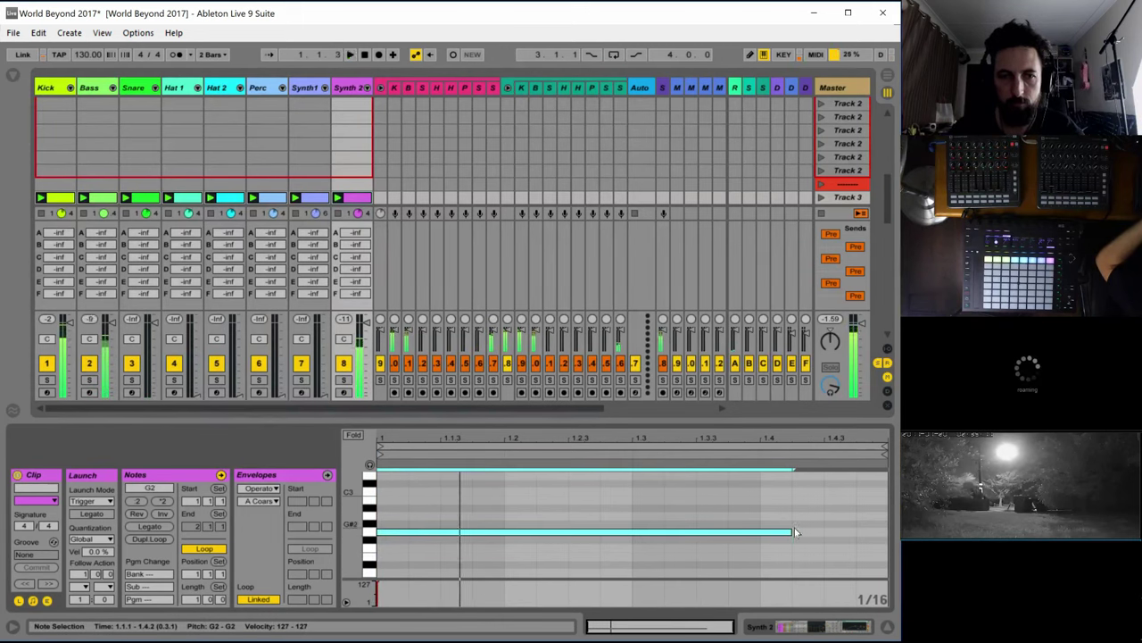
left_click(429, 519)
left_click(427, 531)
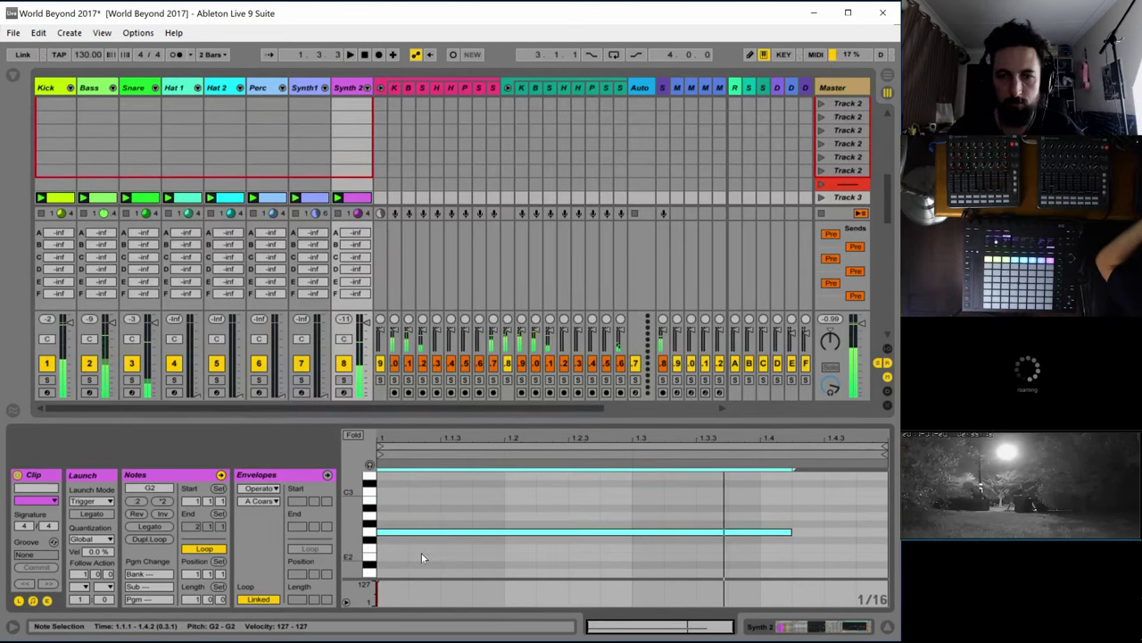
left_click_drag(792, 532, 881, 540)
key("space")
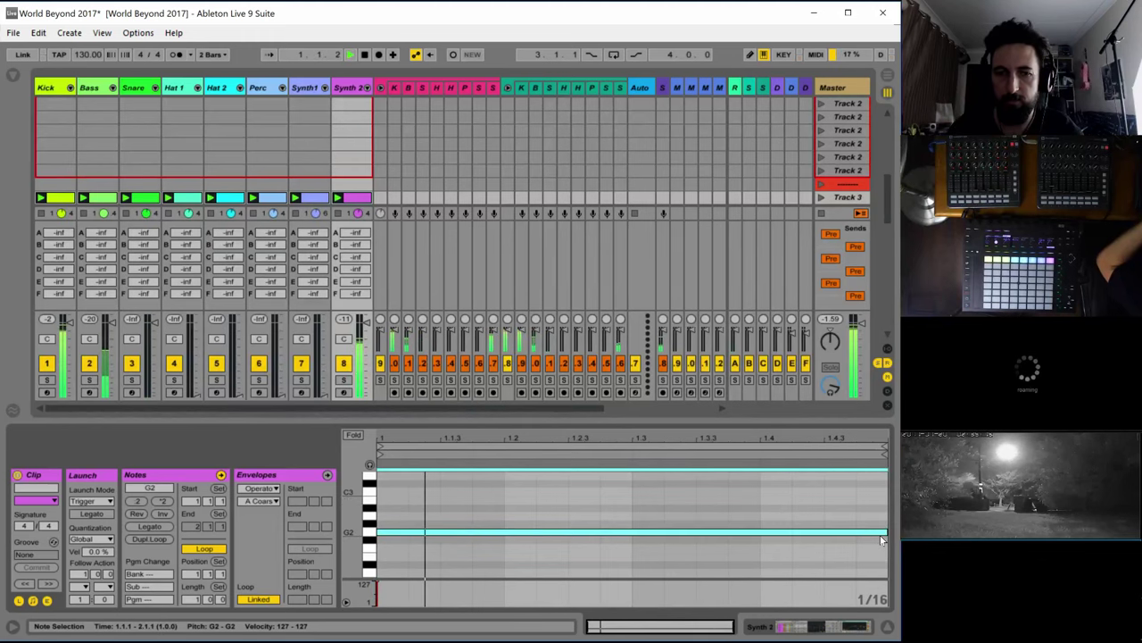
key("shift+Up")
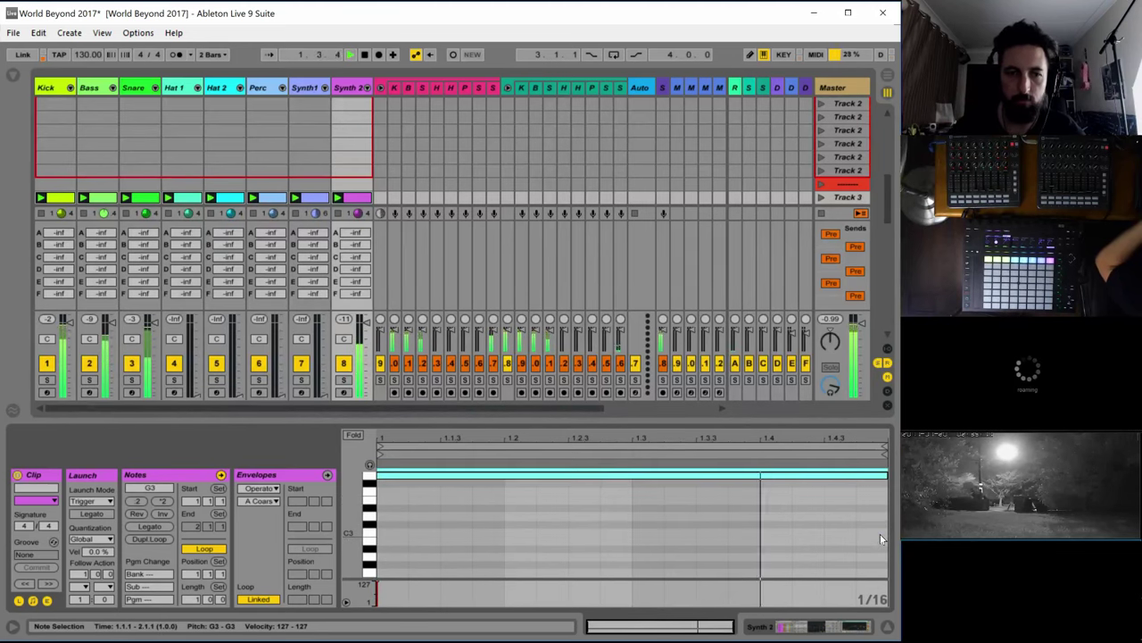
Raise the clip's Synth 2 Chain Selector envelope to select the Synth2 3 chain across the bar, and start playback
left_click(268, 474)
left_click(263, 489)
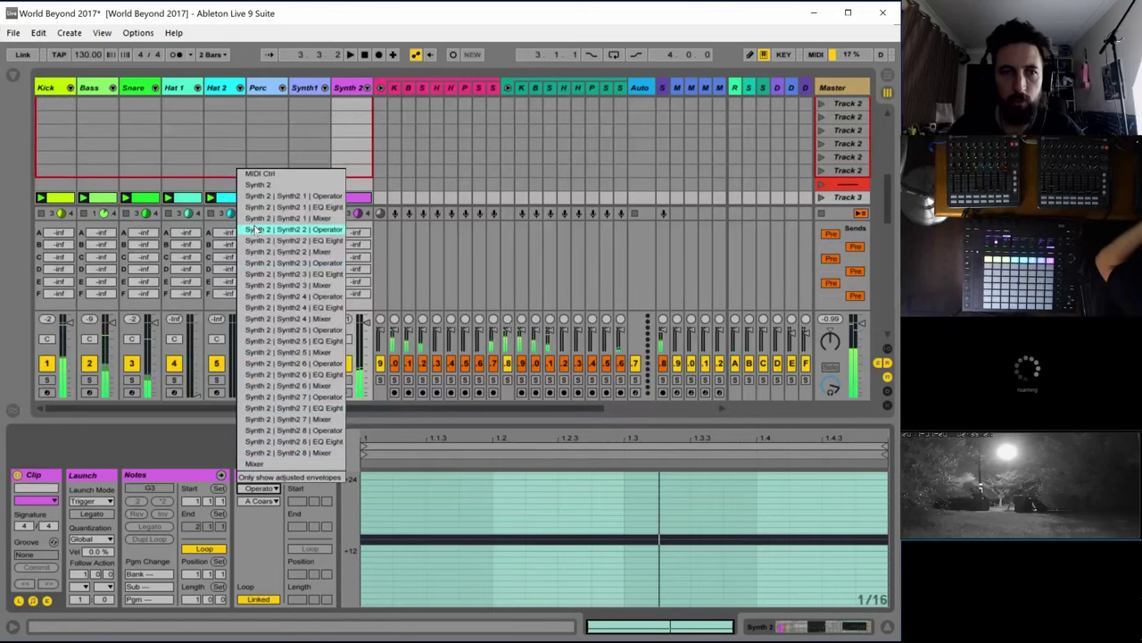
left_click(259, 174)
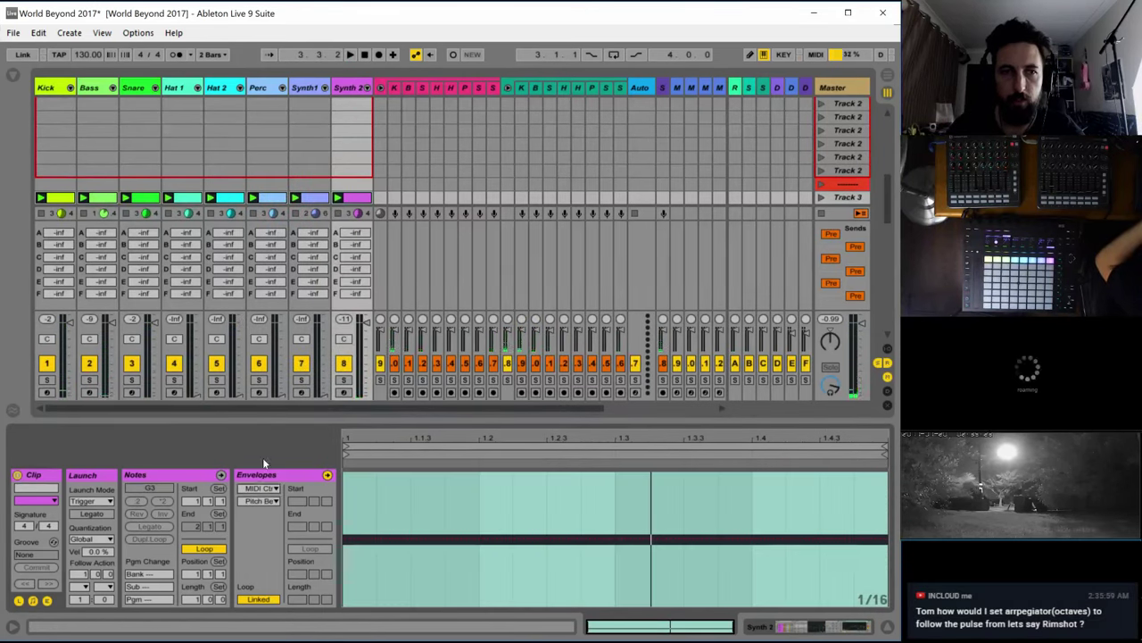
left_click(263, 488)
left_click(288, 189)
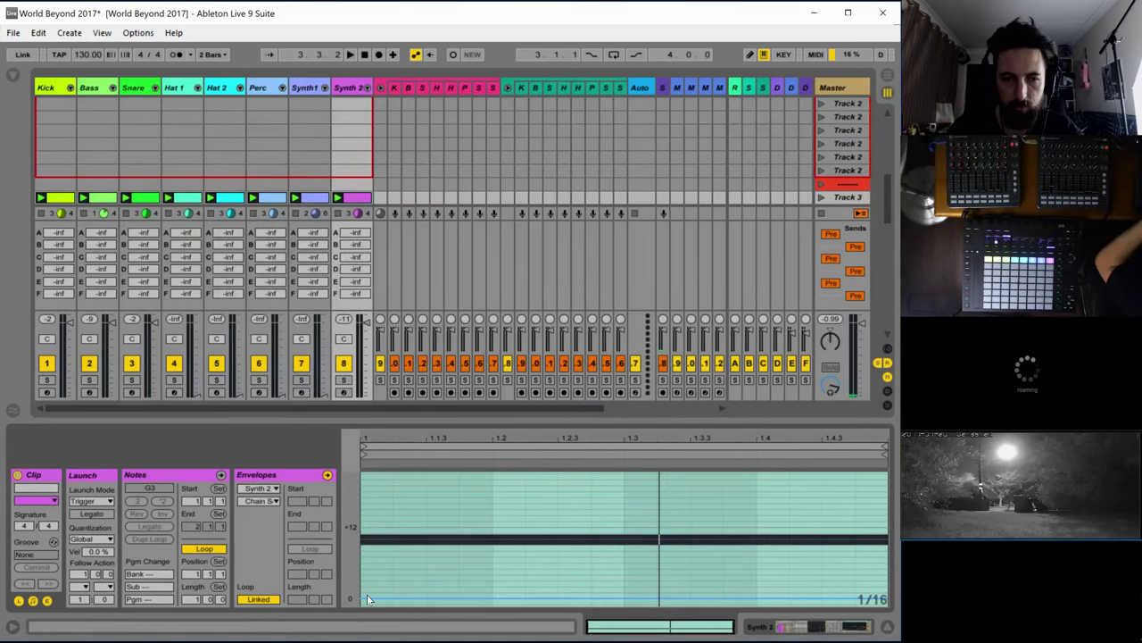
left_click_drag(367, 600, 366, 588)
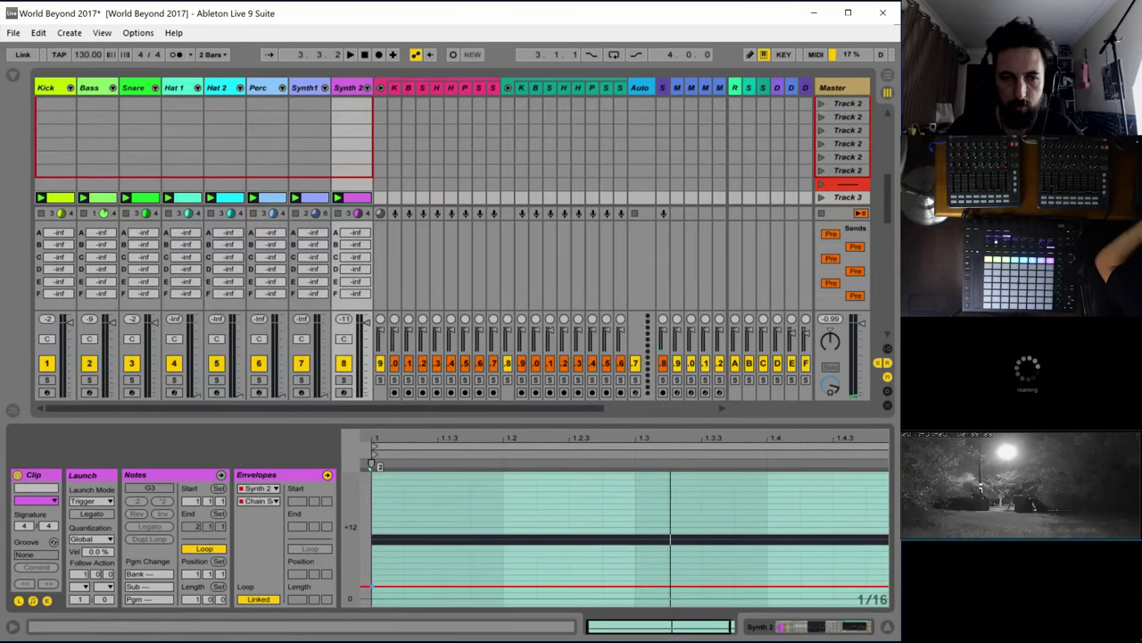
key("space")
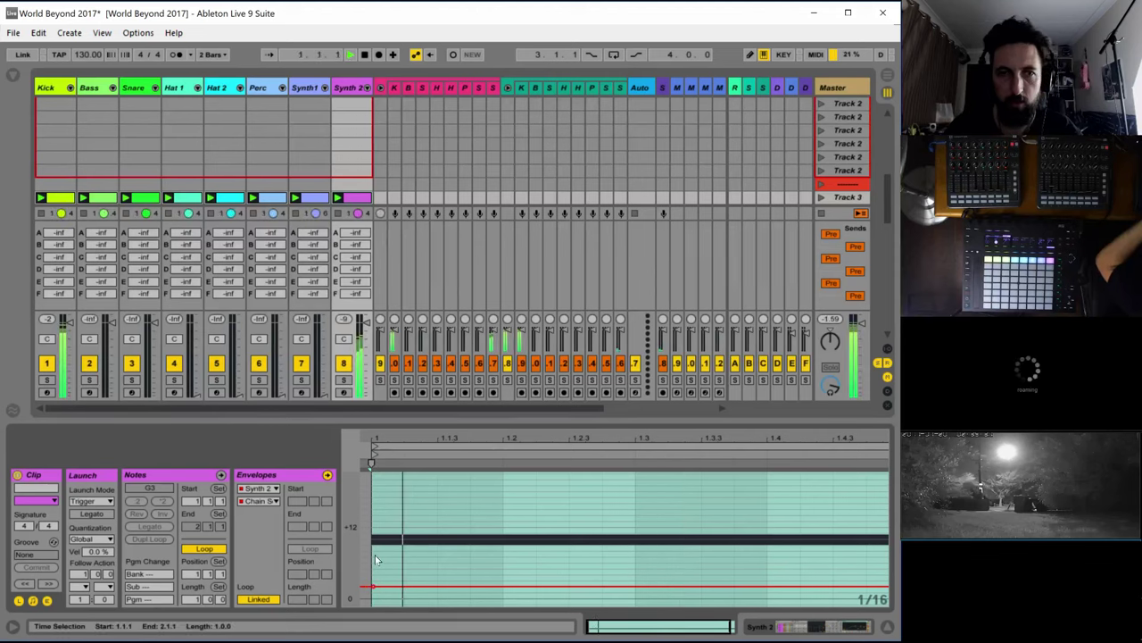
Return to the clip's note view and restart playback to audition the held note in the mix
left_click(185, 477)
scroll(408, 479, "up", 3)
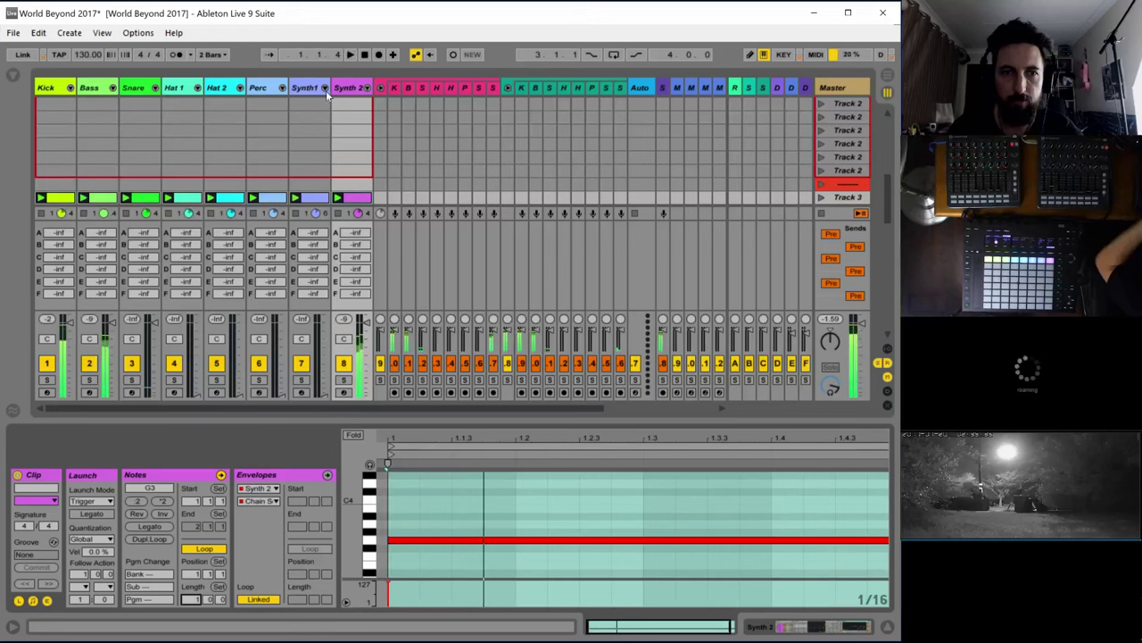
key("space")
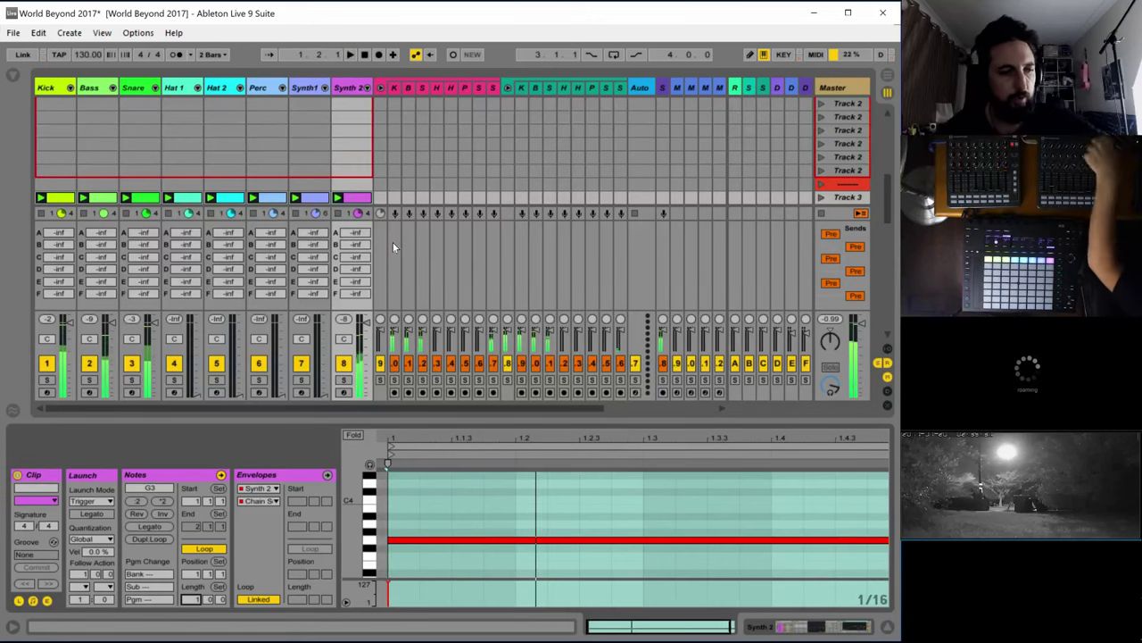
key("space")
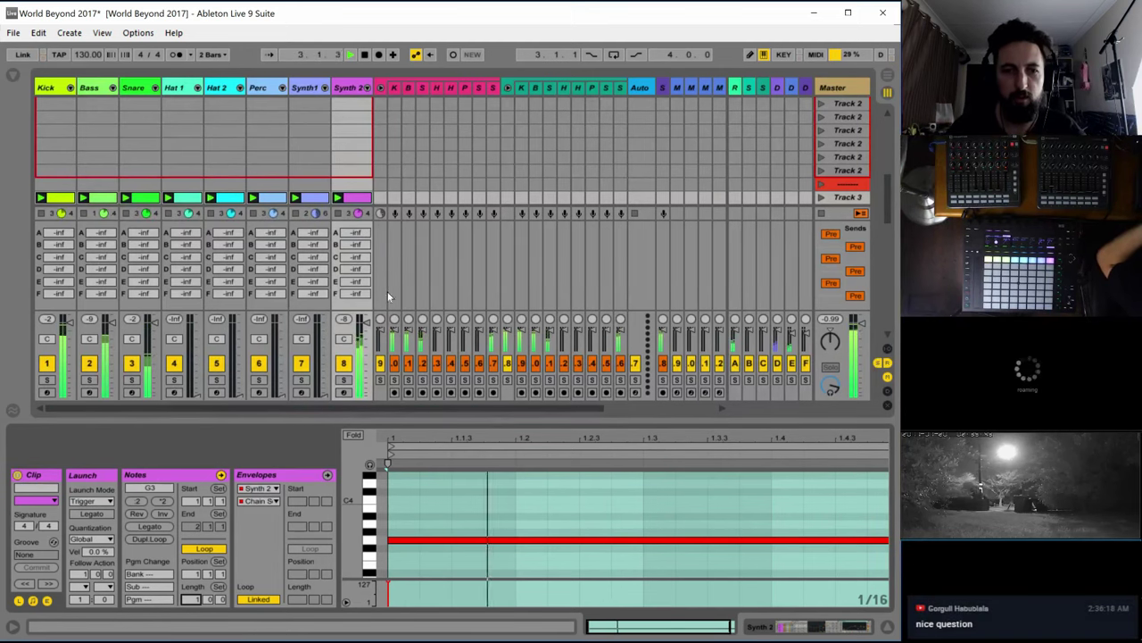
Shorten the Operator's filter envelope decay to about 1.05 s and raise its LFO rate to 104.83 while auditioning
left_click(354, 90)
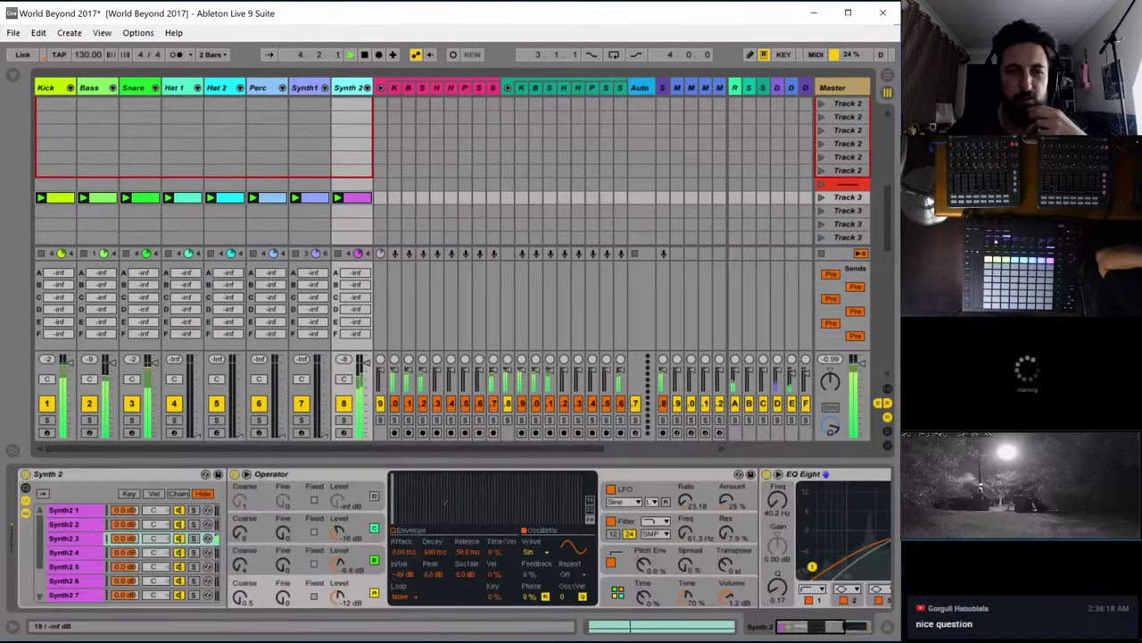
left_click(640, 597)
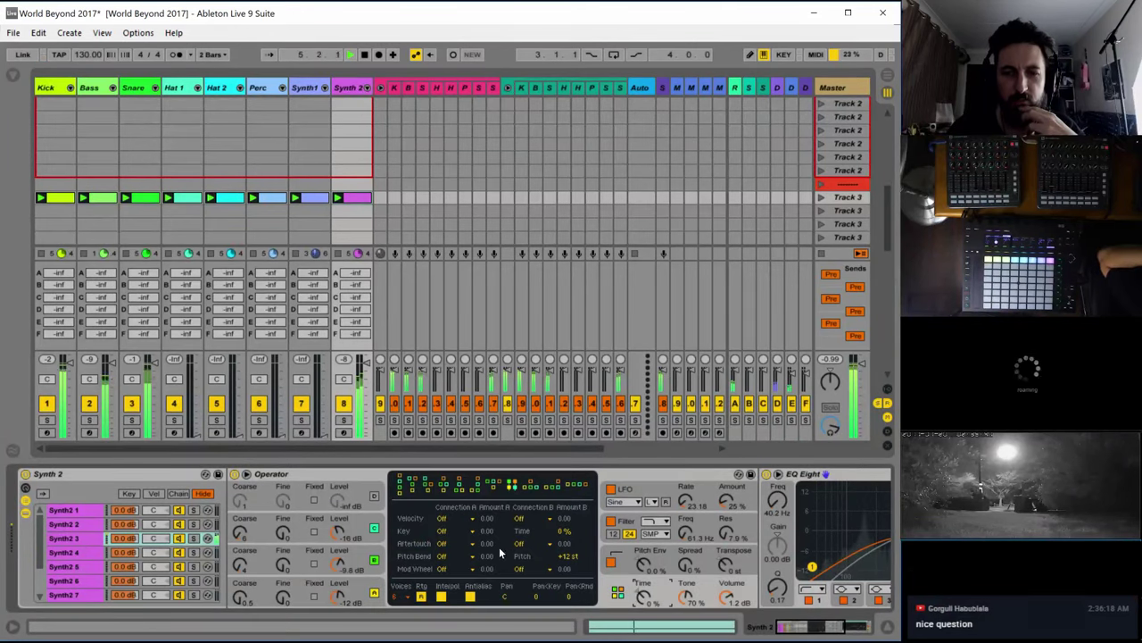
left_click(630, 522)
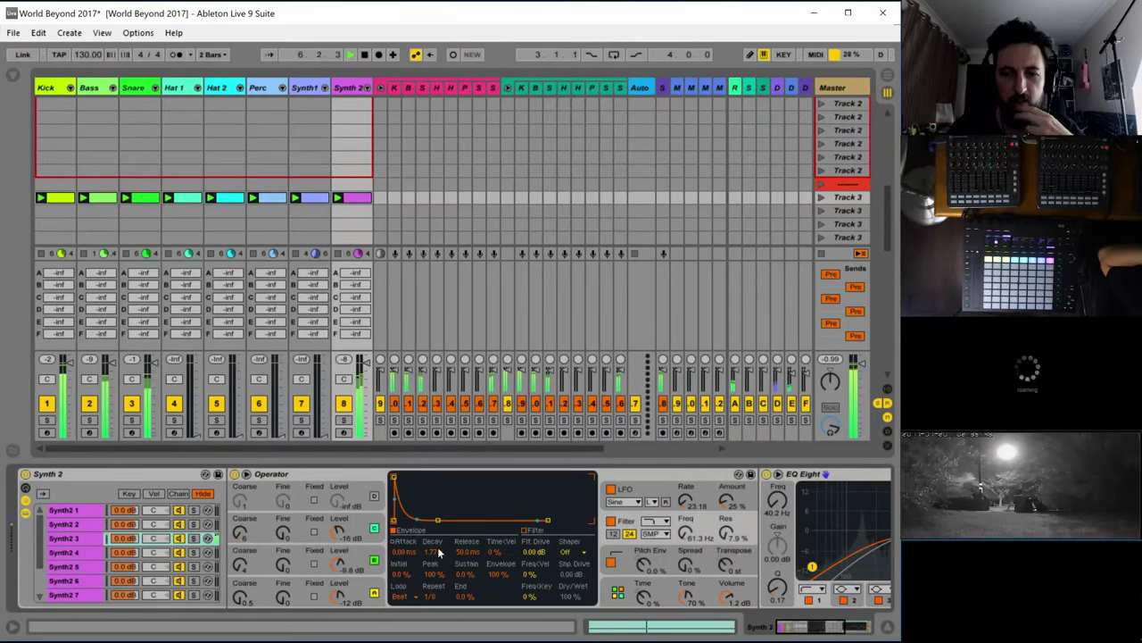
left_click_drag(437, 551, 436, 545)
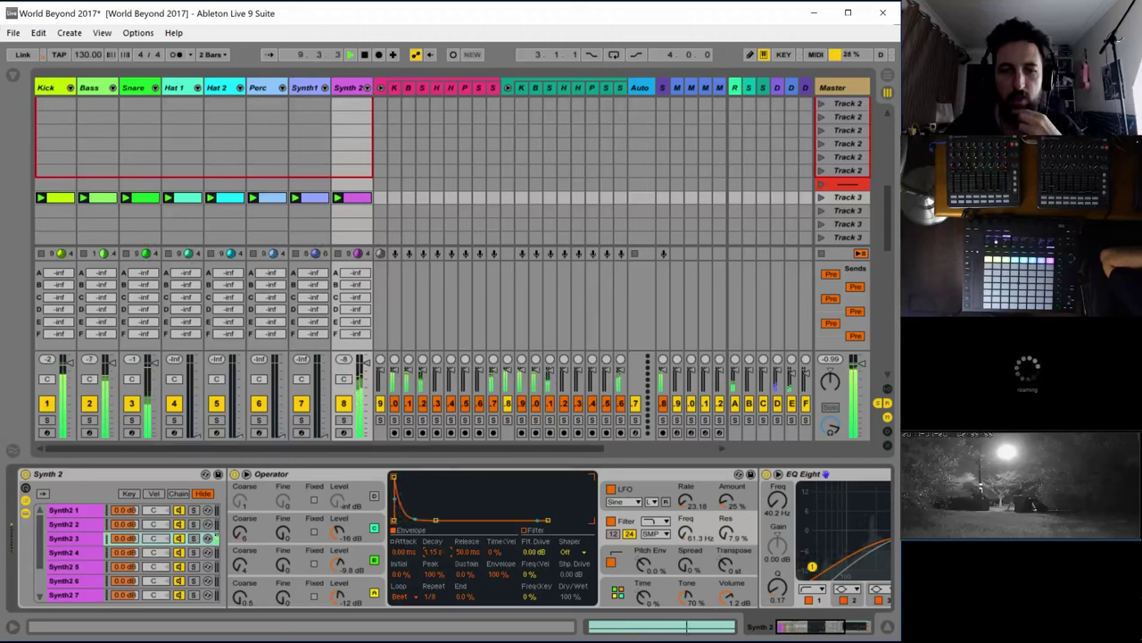
left_click_drag(436, 551, 429, 548)
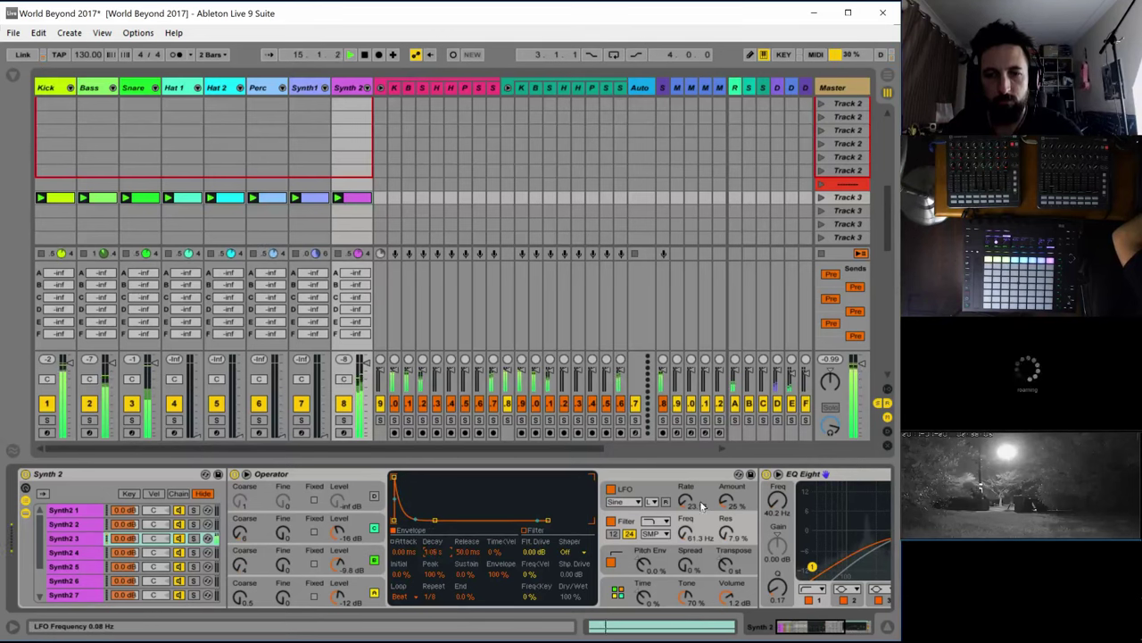
left_click_drag(728, 500, 728, 486)
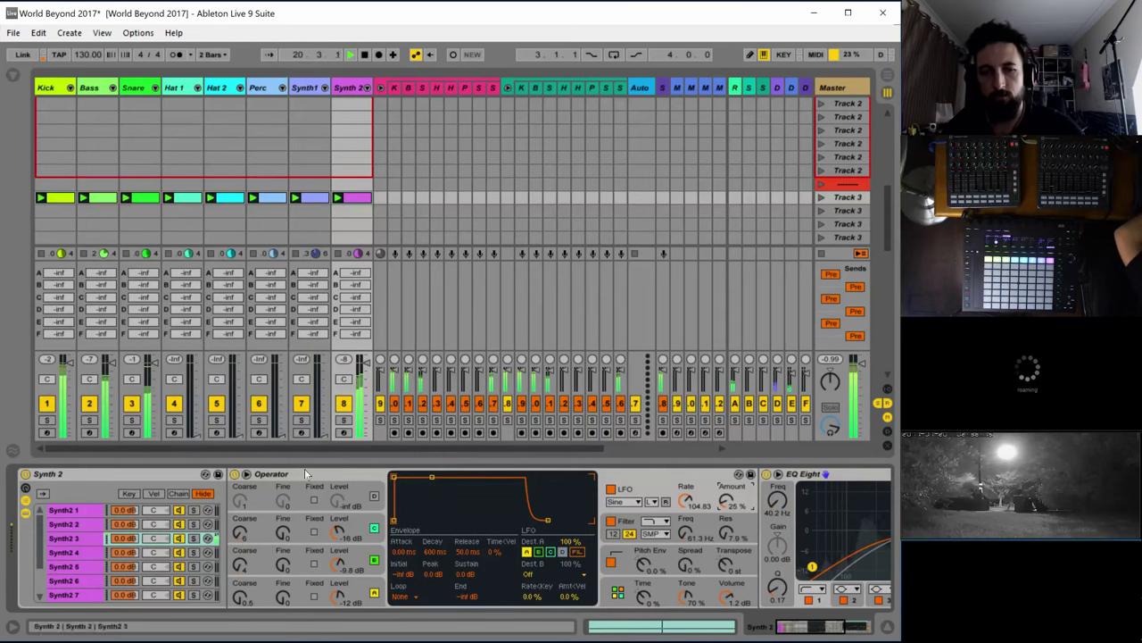
left_click(241, 566)
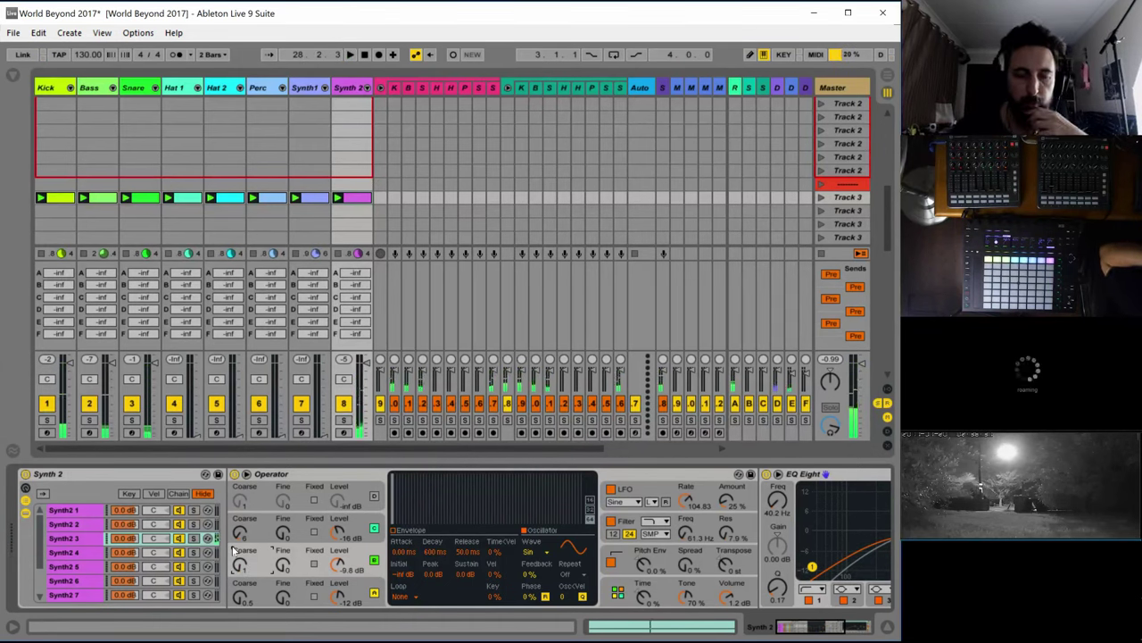
Set the Synth 2 clip's loop length to 4 bars and extend the G3 note to fill it
double_click(351, 198)
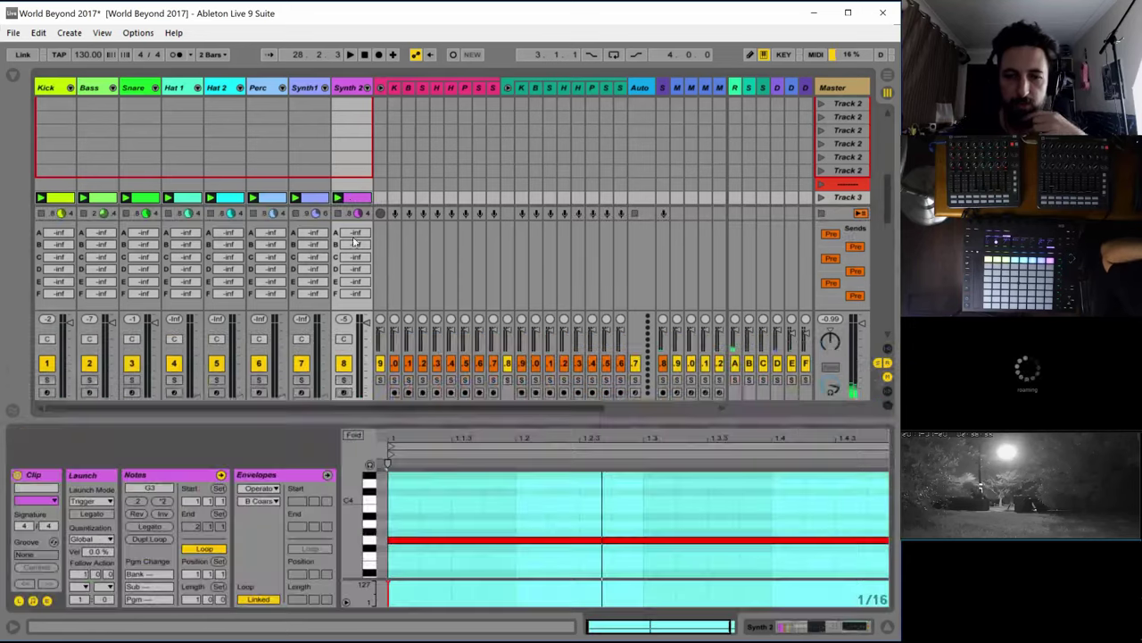
left_click(191, 600)
type("4")
key("Return")
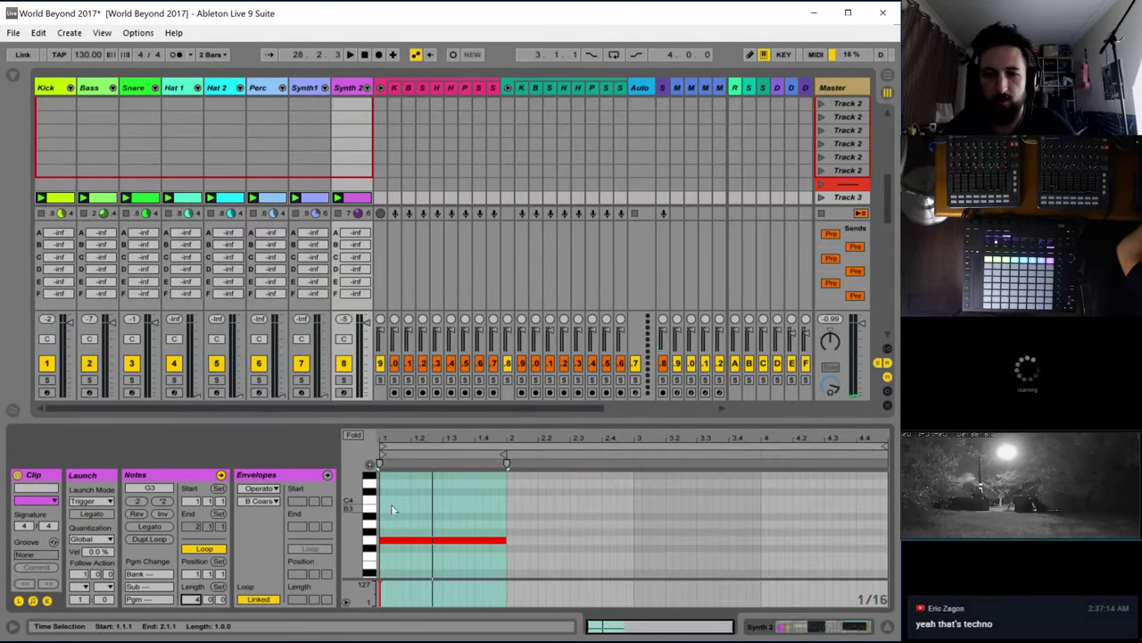
left_click_drag(505, 537, 888, 538)
Show the Synth 2 clip's Operator B Coarse envelope and restart playback to audition the four-bar loop
left_click(269, 481)
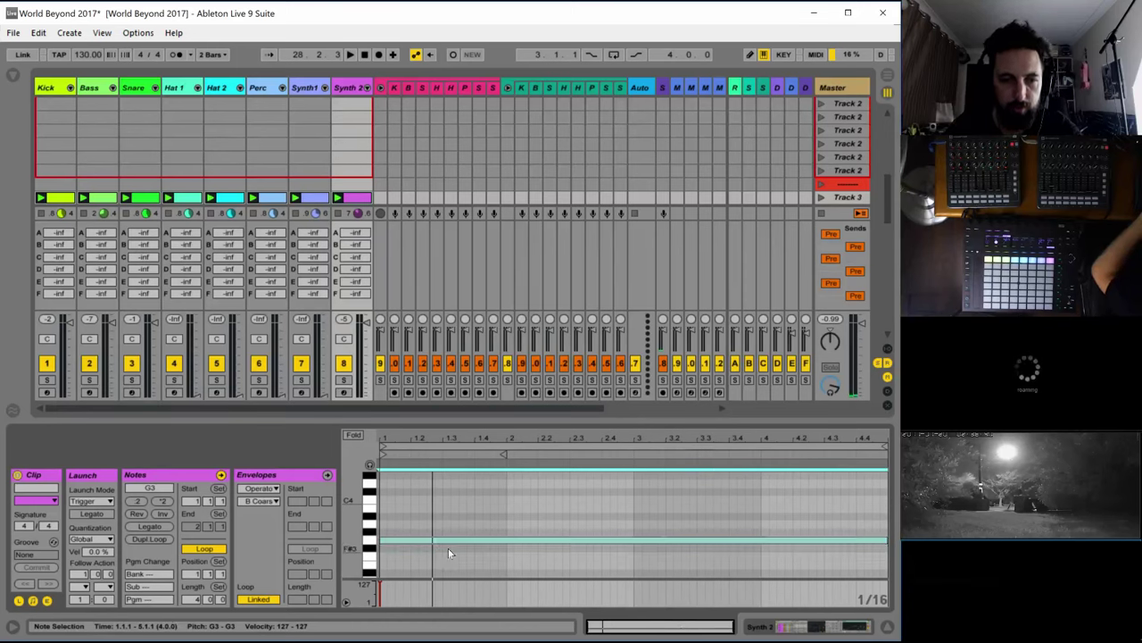
left_click(295, 474)
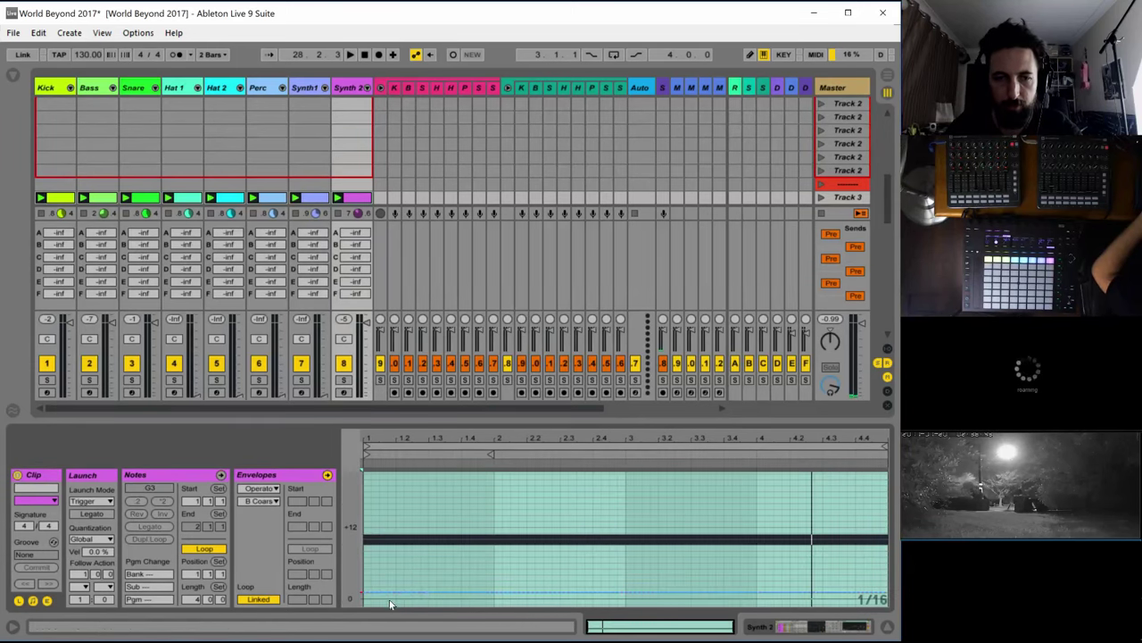
key("space")
scroll(401, 602, "down", 1)
key("space")
key("space")
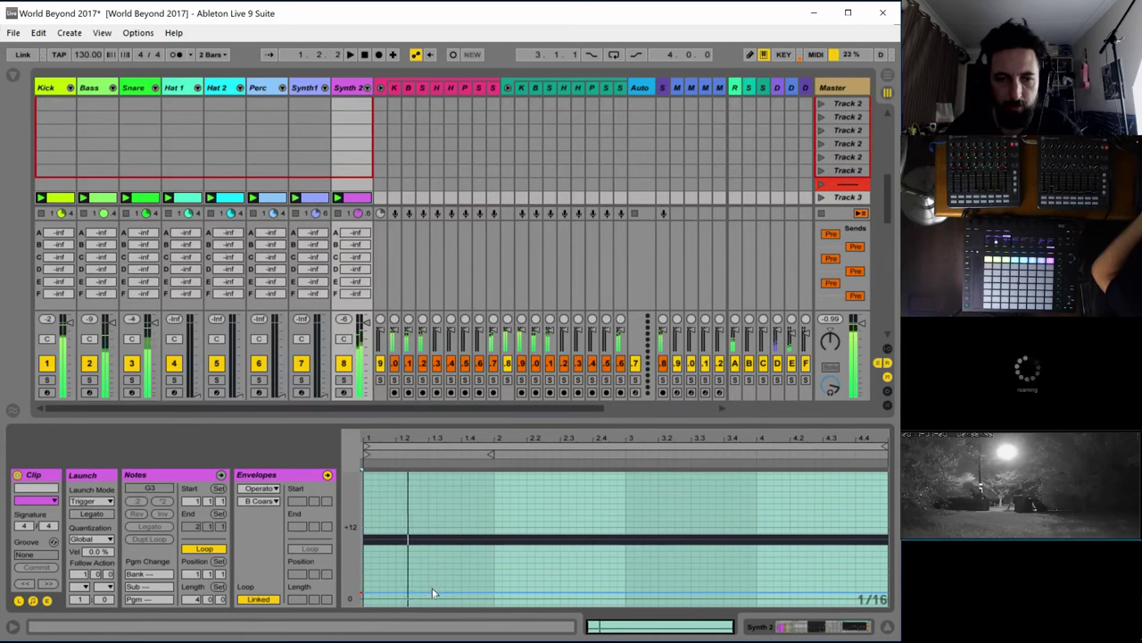
key("space")
key("space")
key("space")
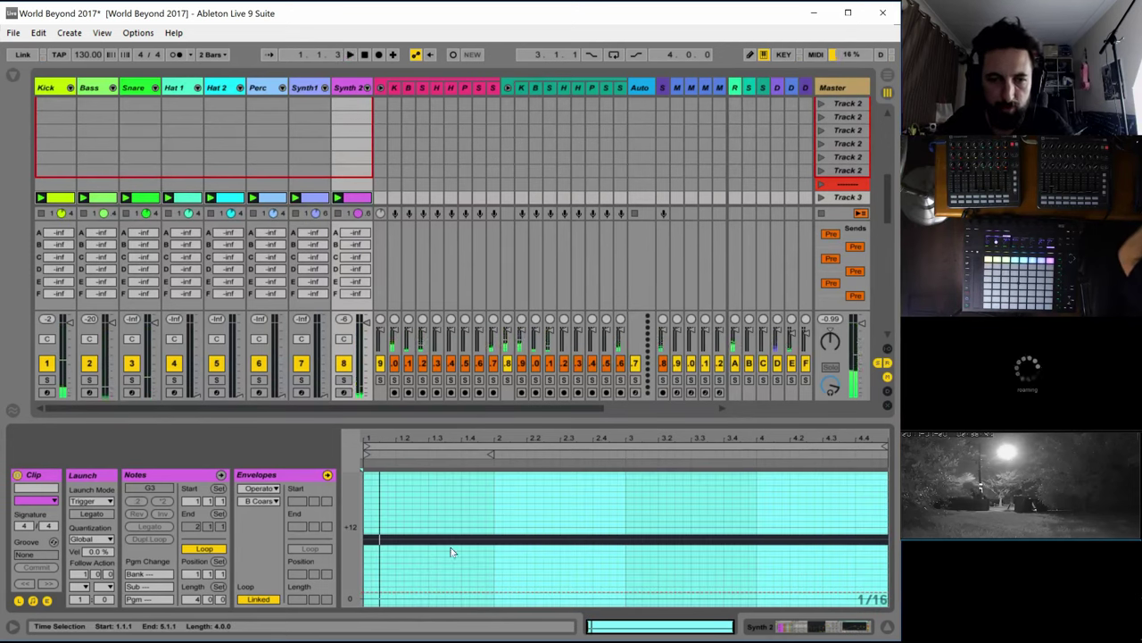
Draw a stepped B Coarse envelope rising into bar 2 and falling to 0.5 in bar 3, and shorten the clip's loop length to 2.2.2
left_click(420, 551)
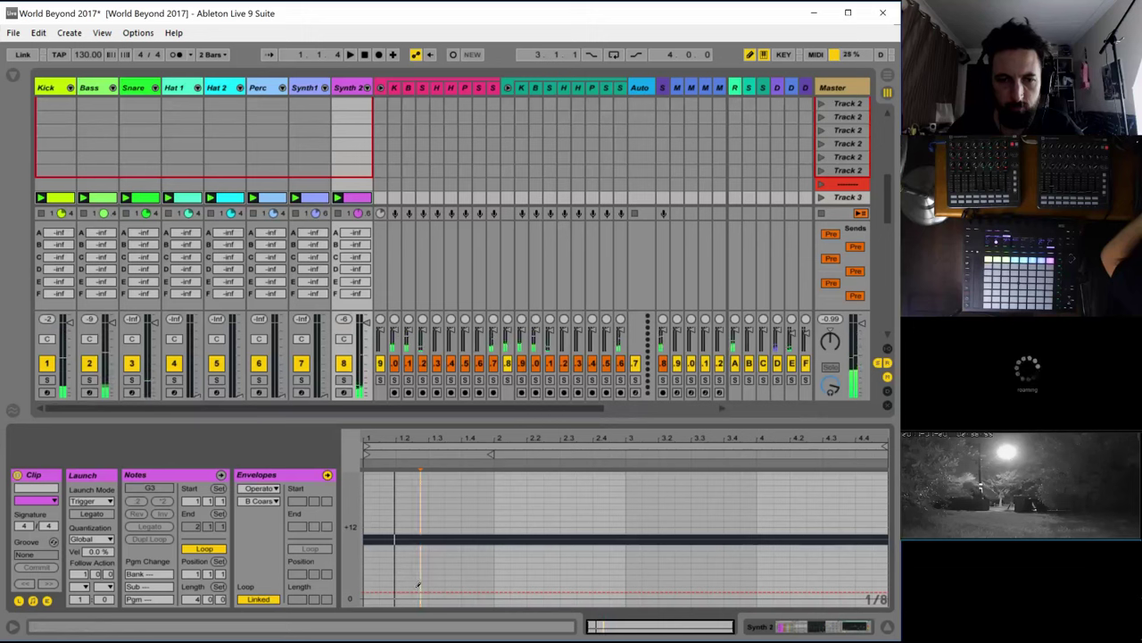
mouse_move(373, 604)
left_mouse_down()
mouse_move(419, 604)
mouse_move(420, 584)
mouse_move(517, 573)
mouse_move(658, 585)
left_mouse_up()
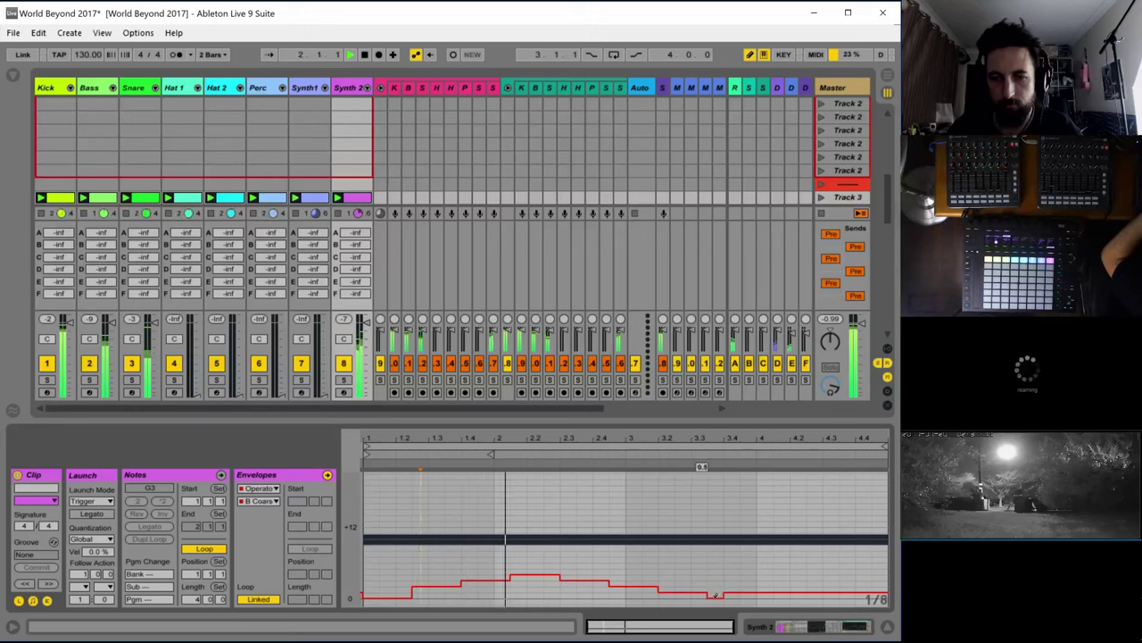
left_click_drag(710, 596, 744, 597)
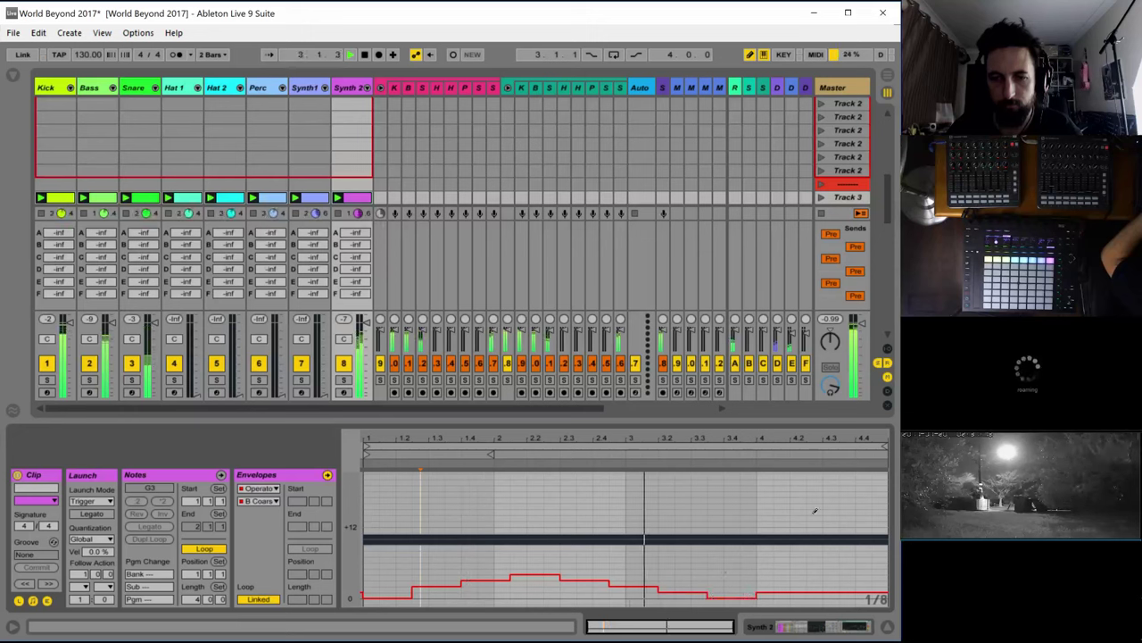
left_click_drag(880, 443, 756, 443)
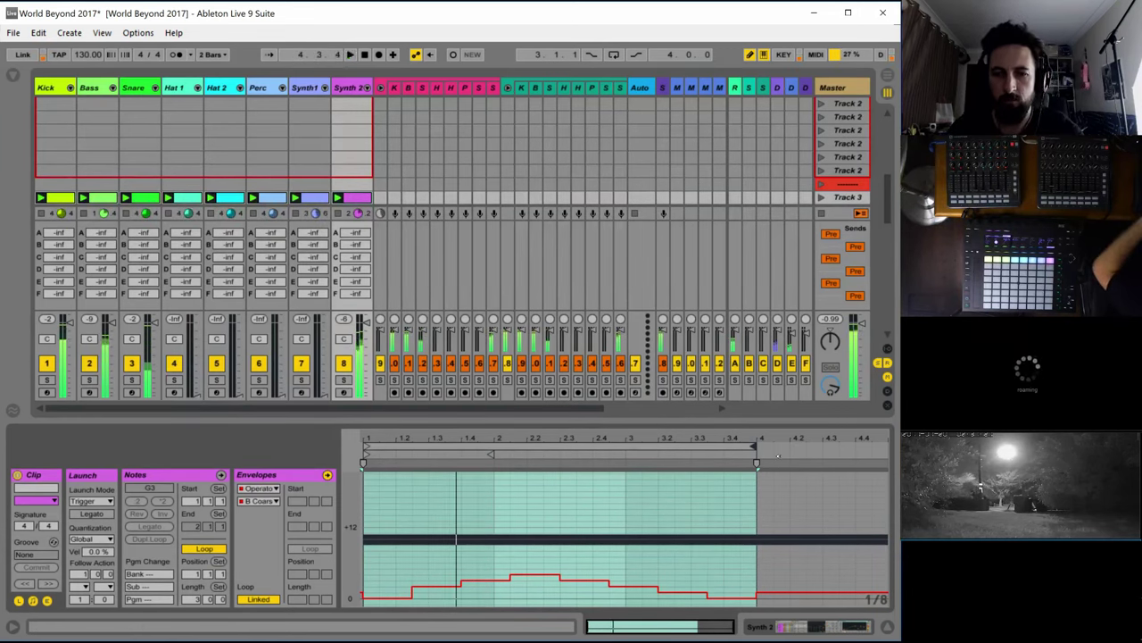
left_click_drag(756, 445, 708, 445)
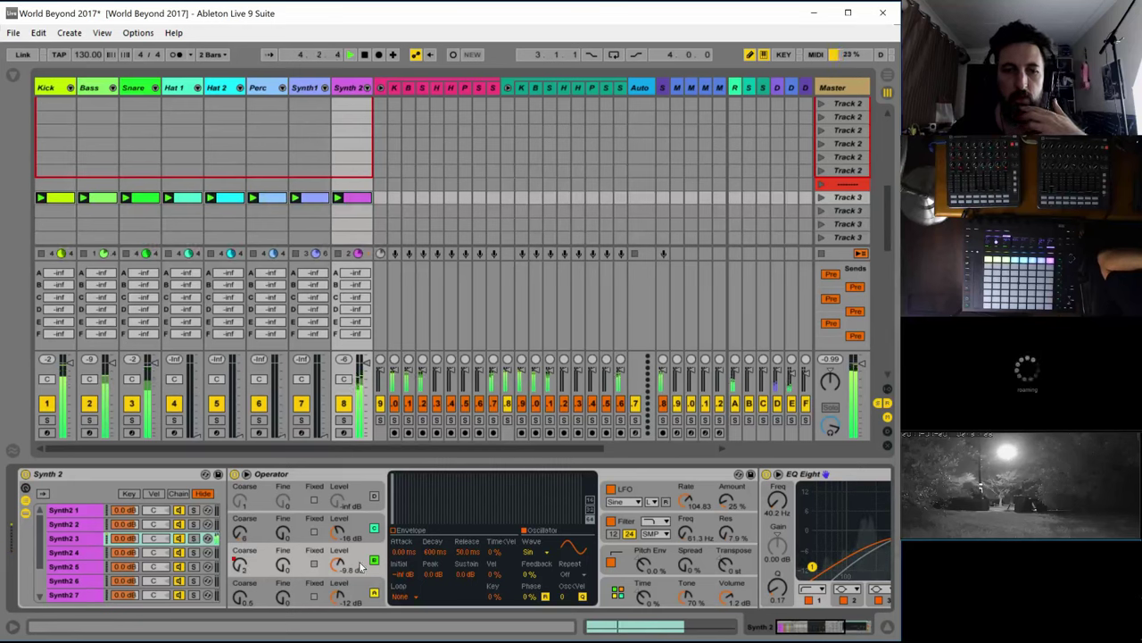
Display Operator's oscillator B envelope and shape it with a 2.49 s decay, -15 dB sustain and 11.1 ms release
left_click(401, 530)
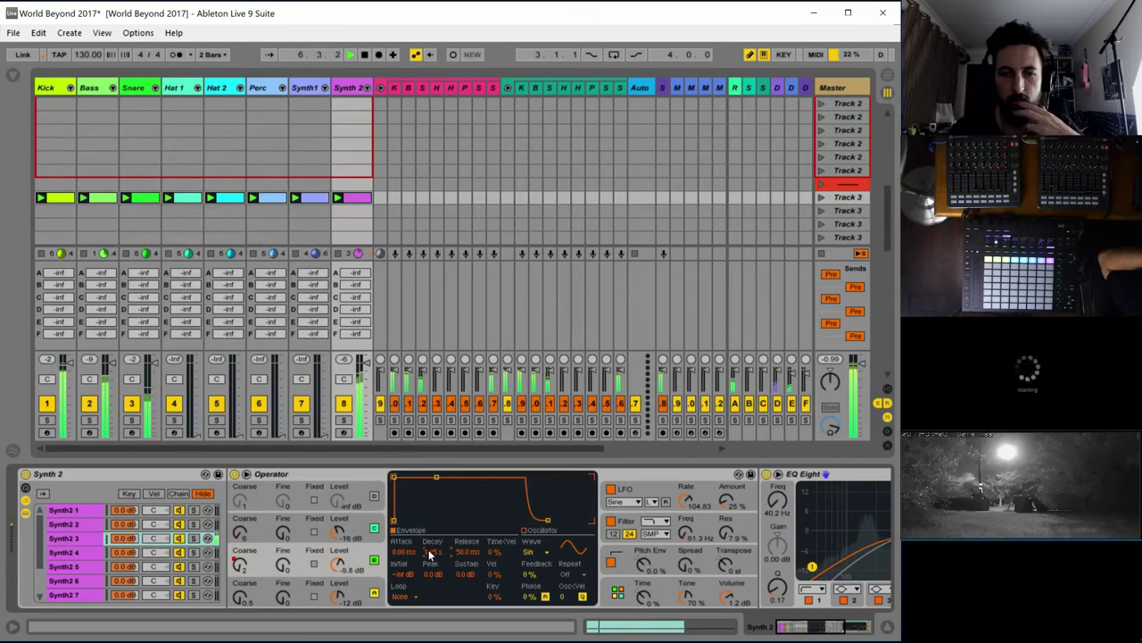
left_click_drag(459, 572, 459, 638)
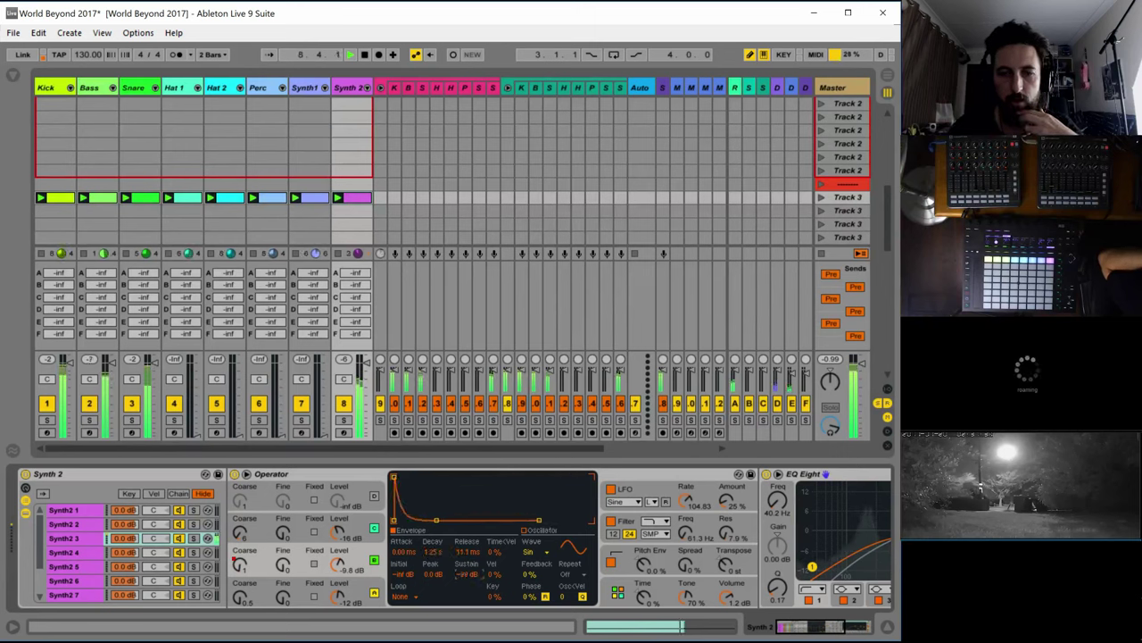
left_click_drag(433, 551, 433, 524)
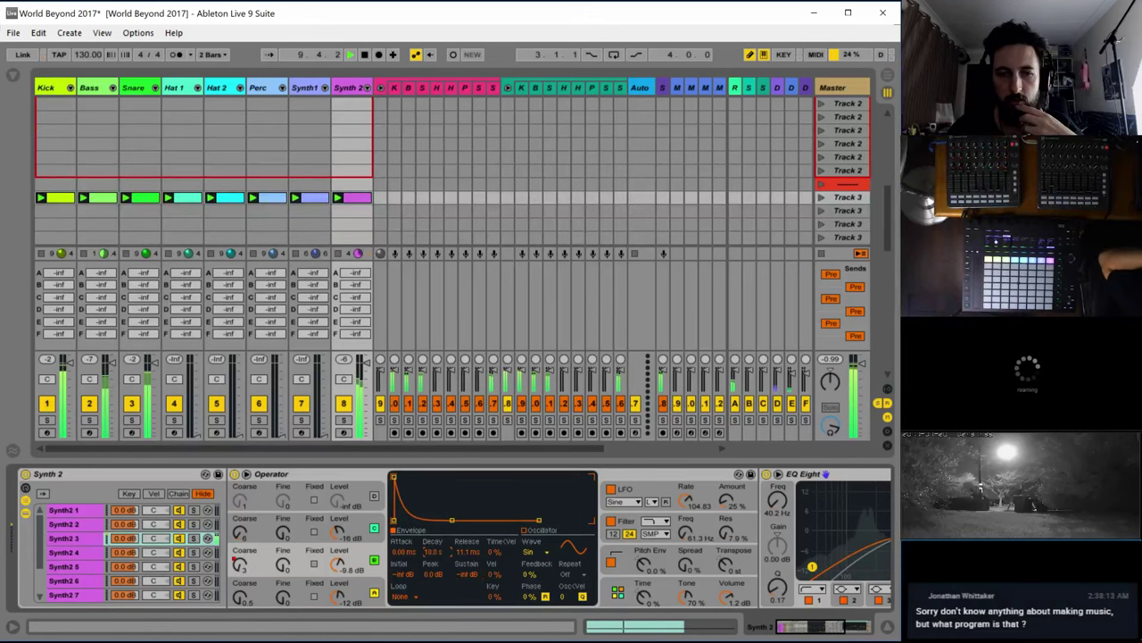
left_click_drag(464, 578, 433, 580)
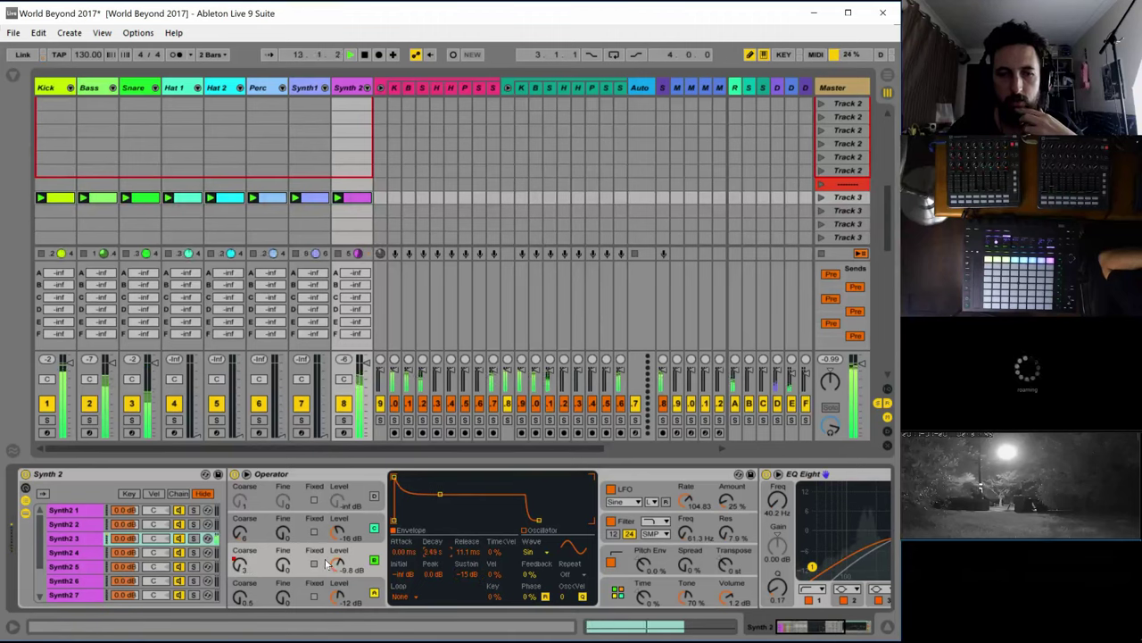
Solo the Synth 2 track and lower Operator's LFO amount to 0.0 %
left_click(343, 420)
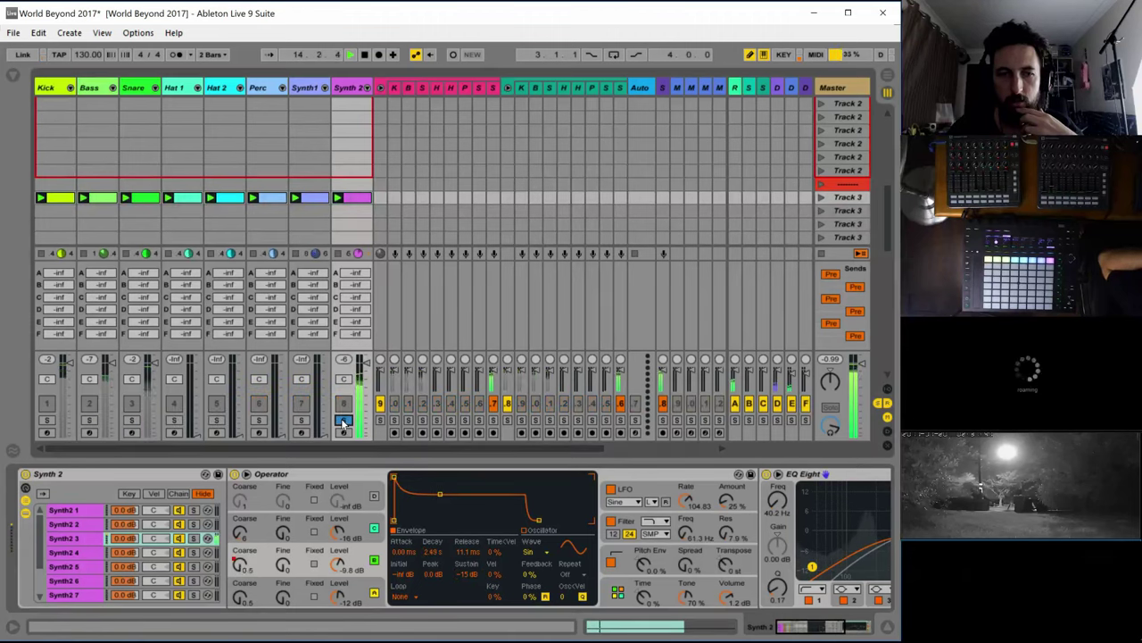
left_click(668, 510)
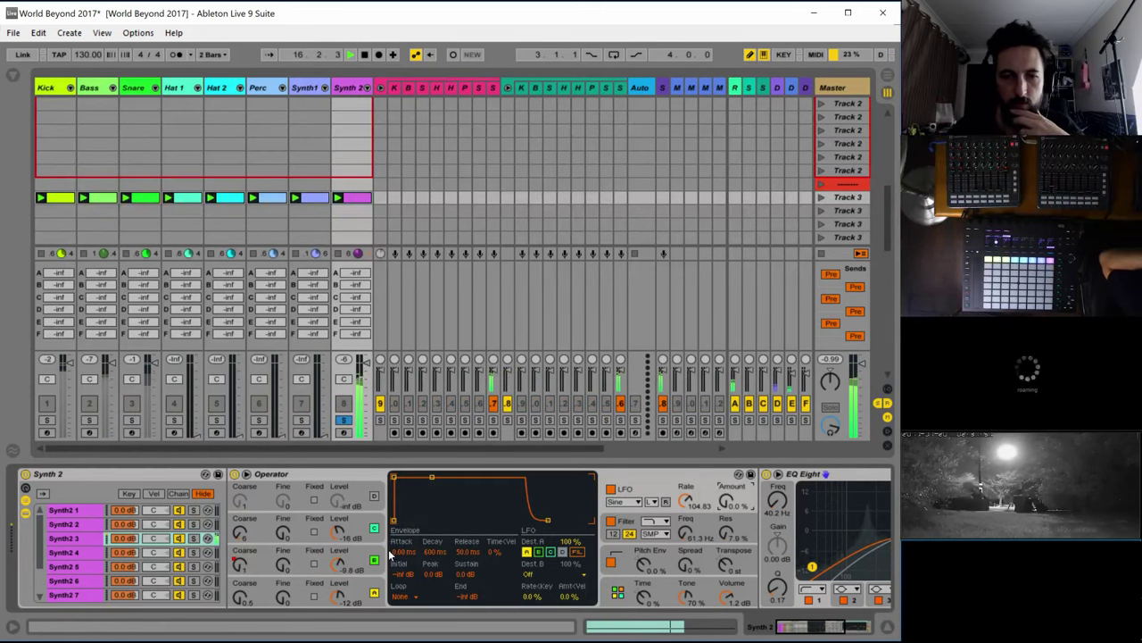
Set oscillator B's envelope to 31.1 ms decay, 28.6 ms release and -6.2 dB sustain, and lower its level to -20 dB
left_click(339, 555)
left_click_drag(444, 551, 443, 552)
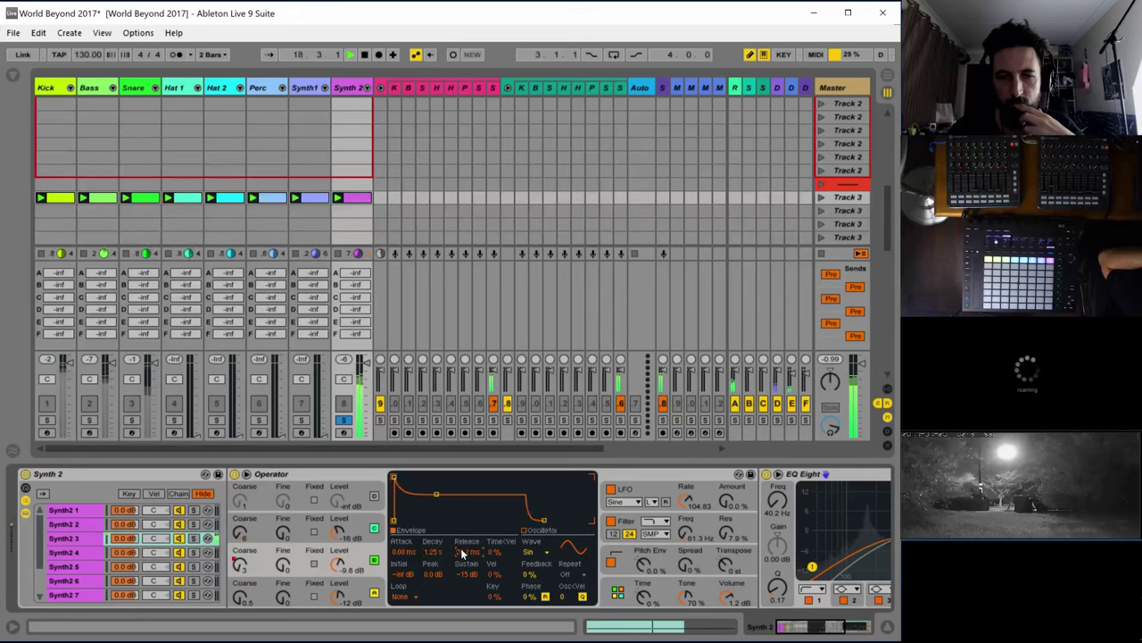
left_click_drag(463, 576, 462, 628)
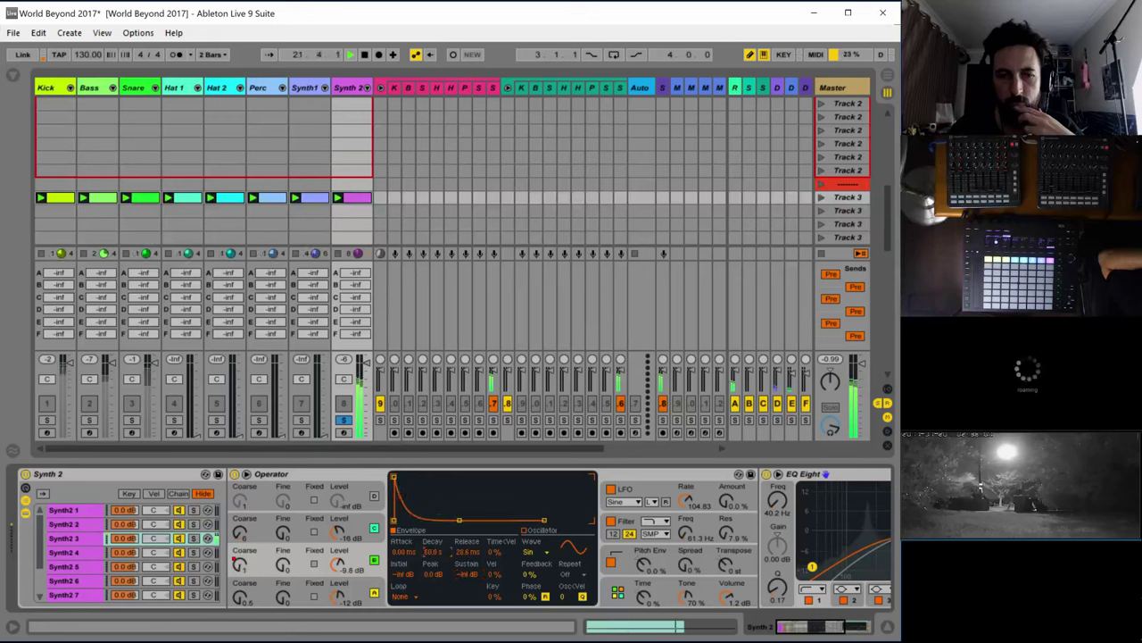
mouse_move(451, 554)
left_mouse_down()
mouse_move(451, 580)
mouse_move(467, 523)
mouse_move(467, 566)
mouse_move(468, 539)
left_mouse_up()
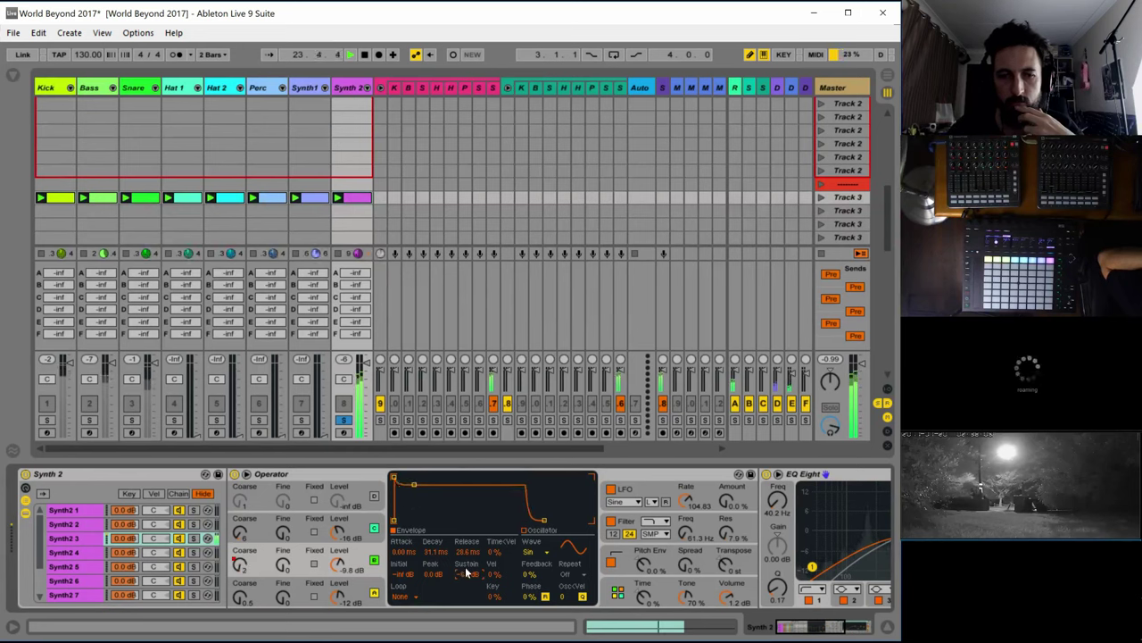
left_click(334, 564)
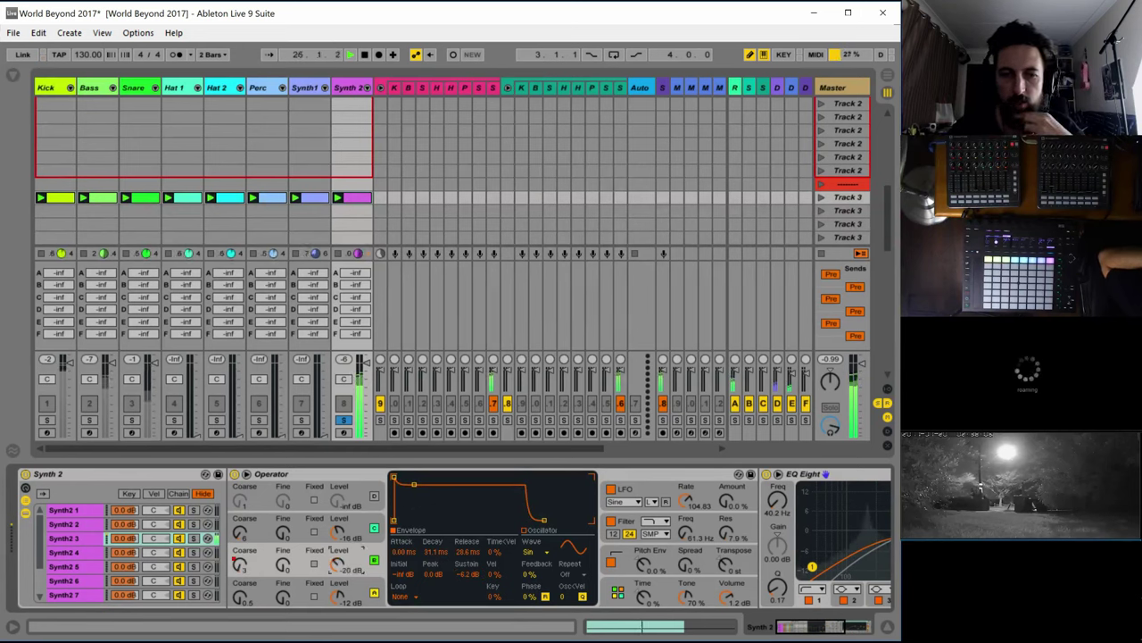
Compare the sound with Operator's LFO off and on, and route the LFO's second destination to OSC Volume B
left_click(613, 490)
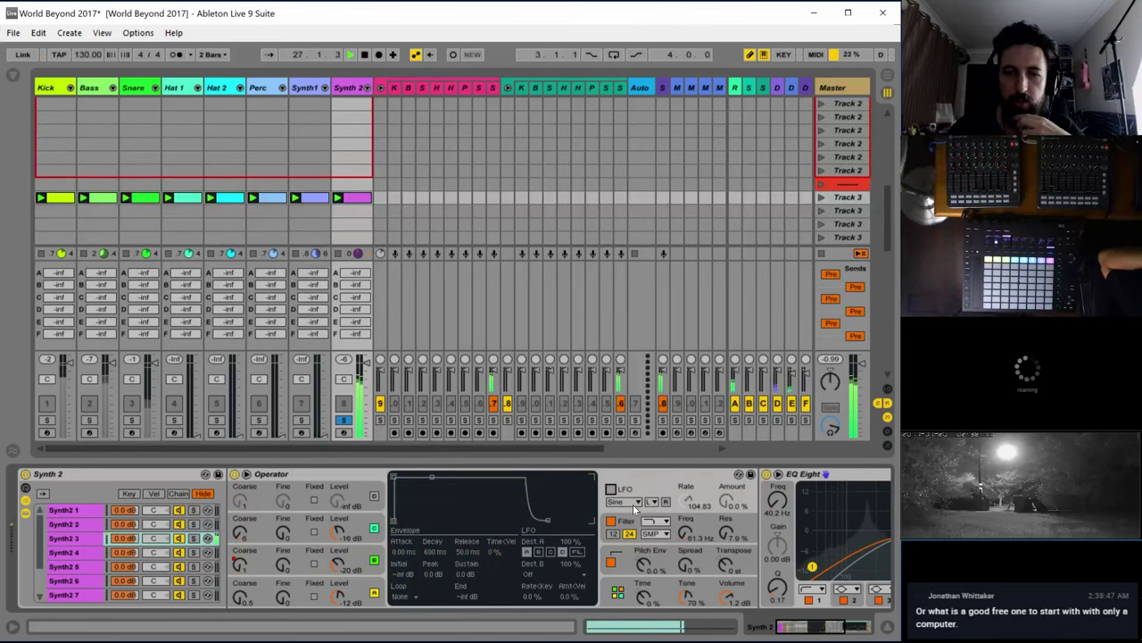
left_click(610, 489)
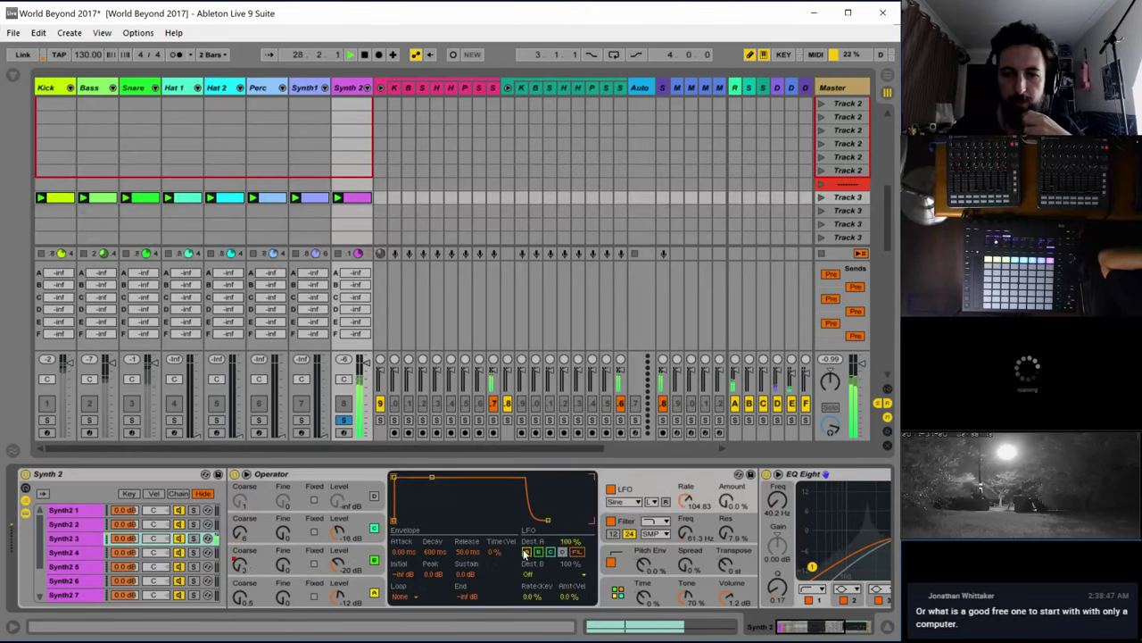
left_click(532, 574)
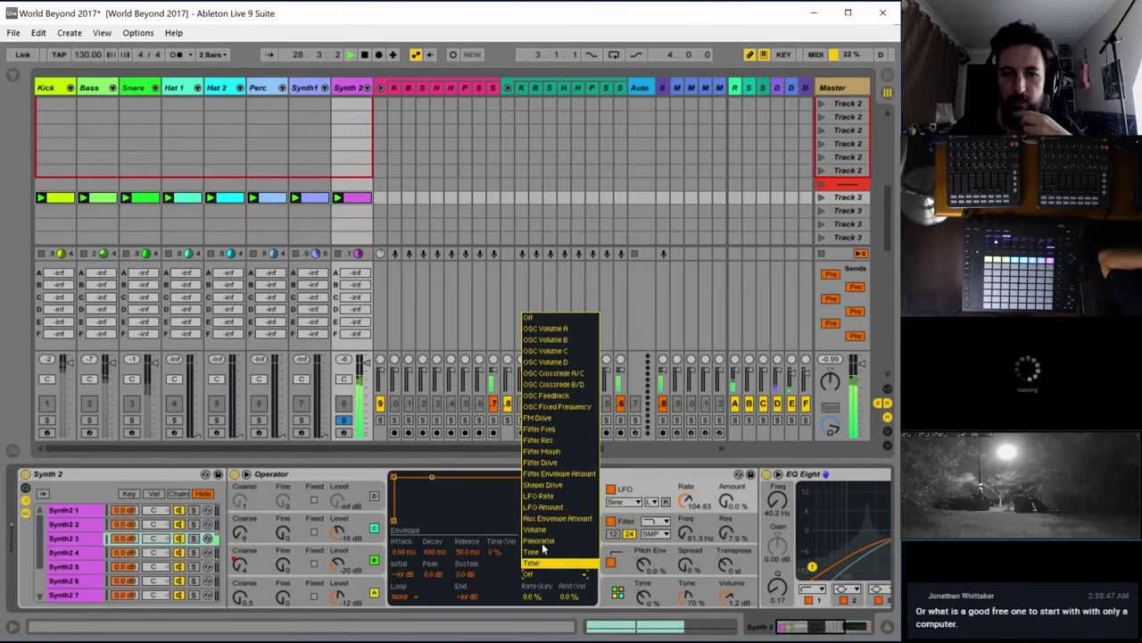
left_click(544, 340)
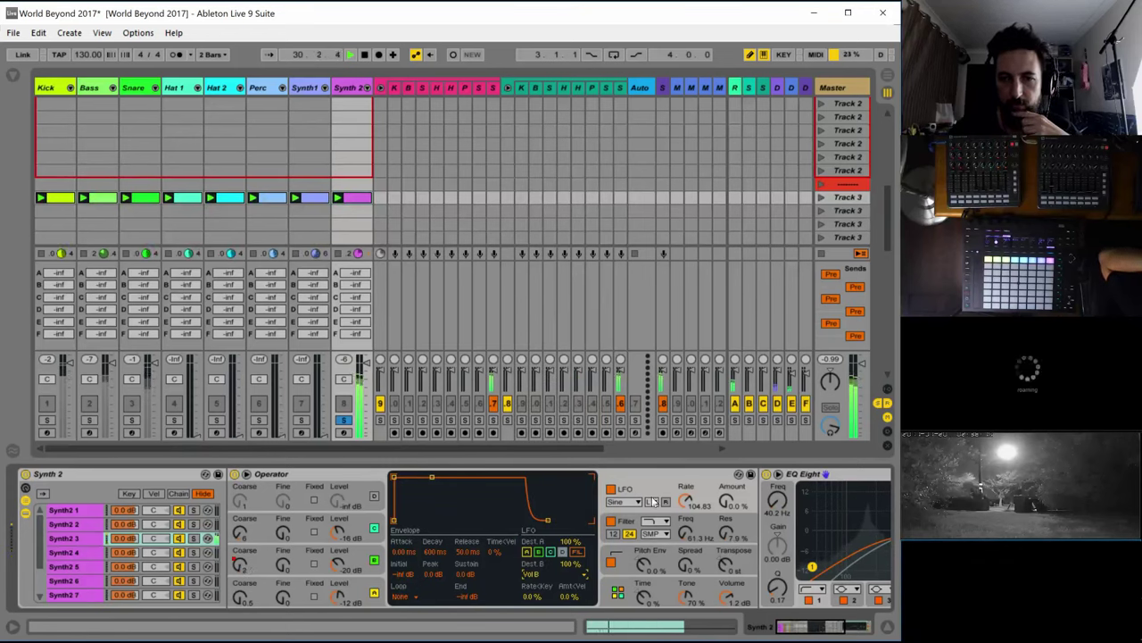
Set Operator's LFO waveform to SwDown with an amount of 100 % and a rate of 116.92
left_click(630, 502)
left_click(615, 512)
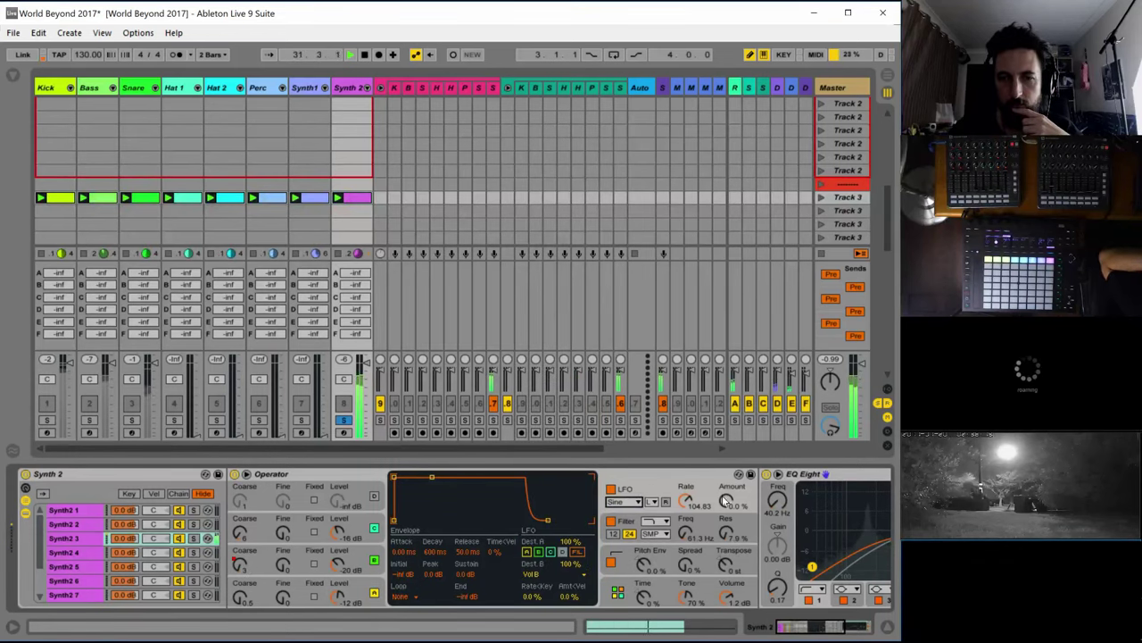
left_click(616, 506)
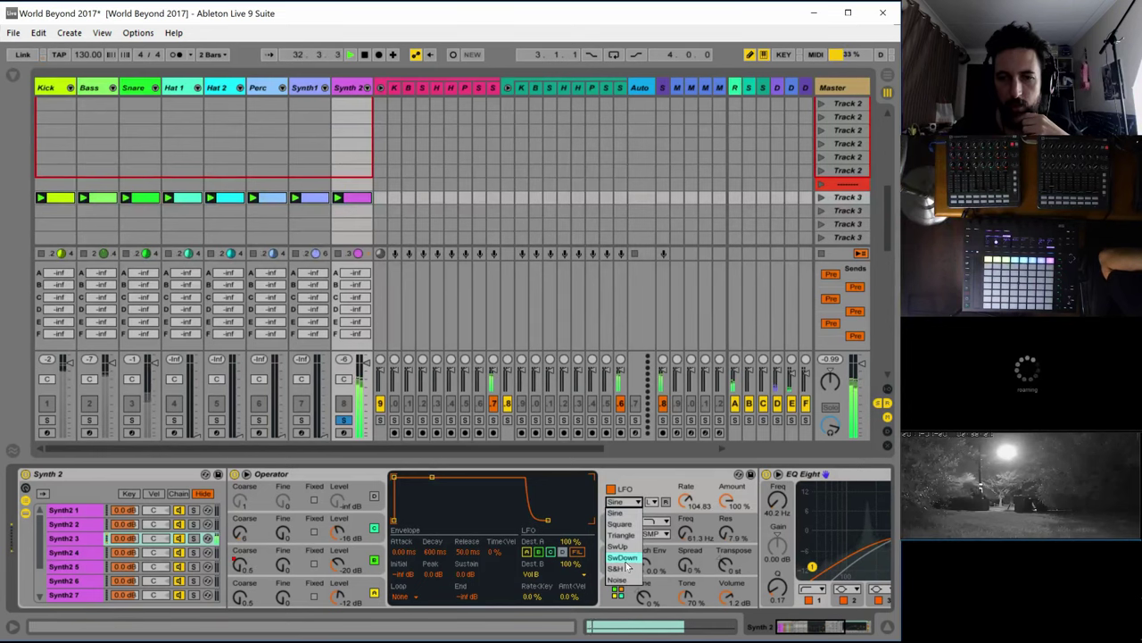
left_click(625, 557)
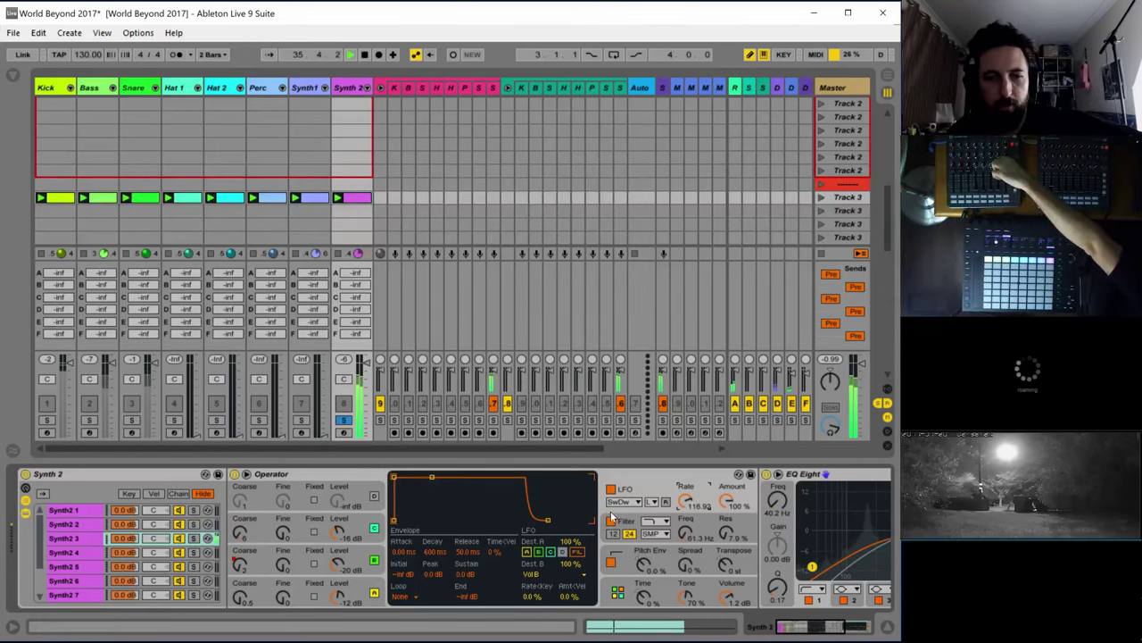
Look over the settings of oscillators C and A, and adjust the decay of Operator's filter envelope
left_click(355, 517)
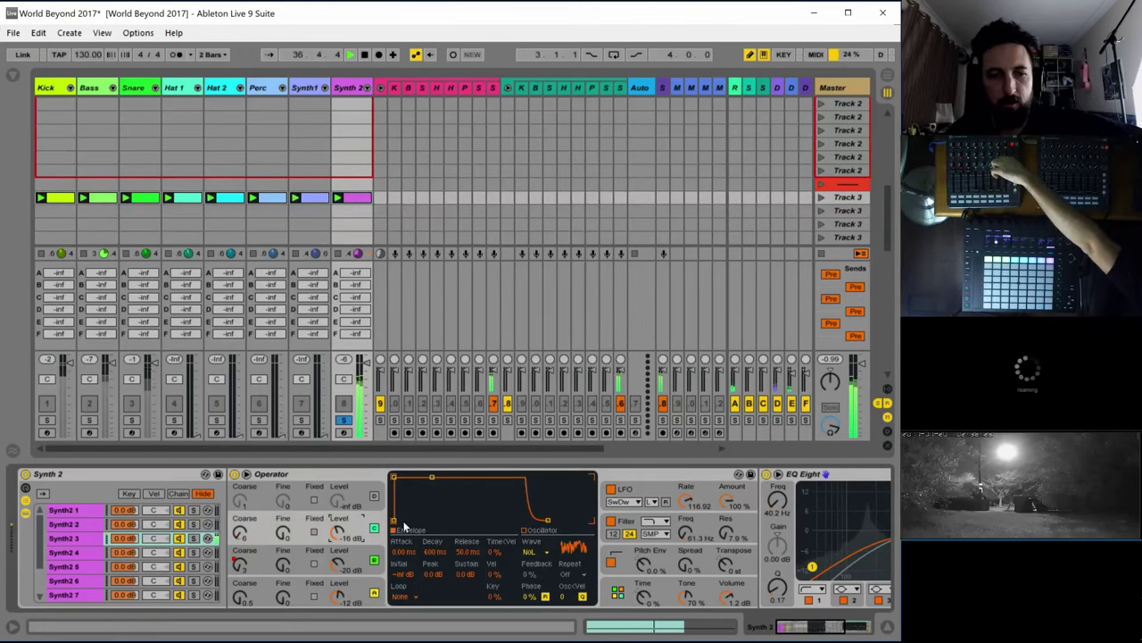
left_click(363, 591)
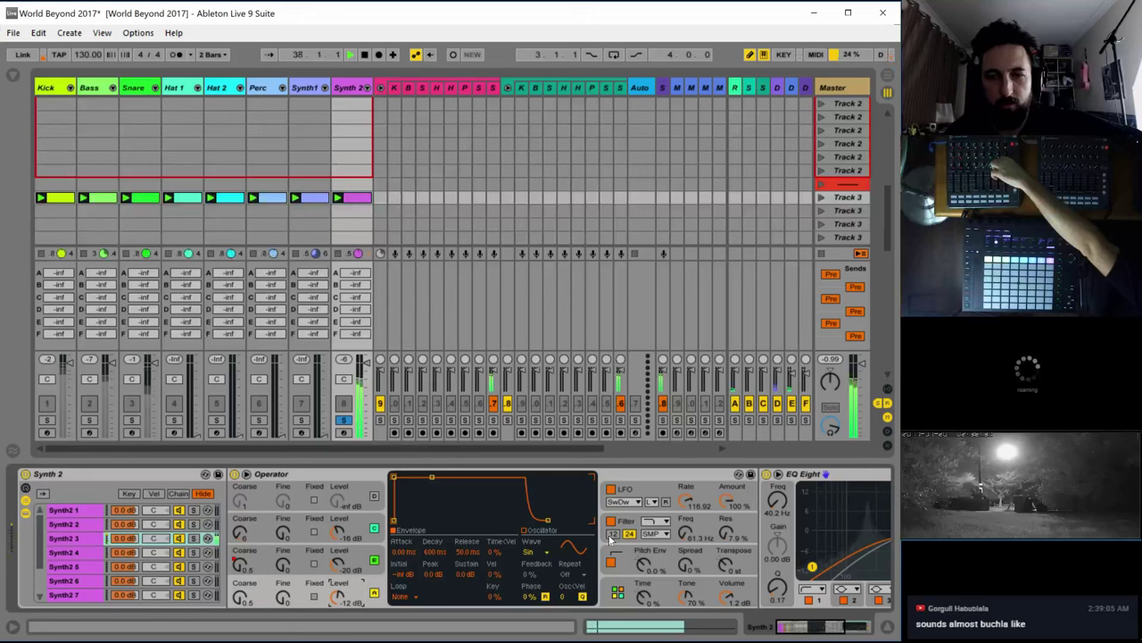
left_click(630, 520)
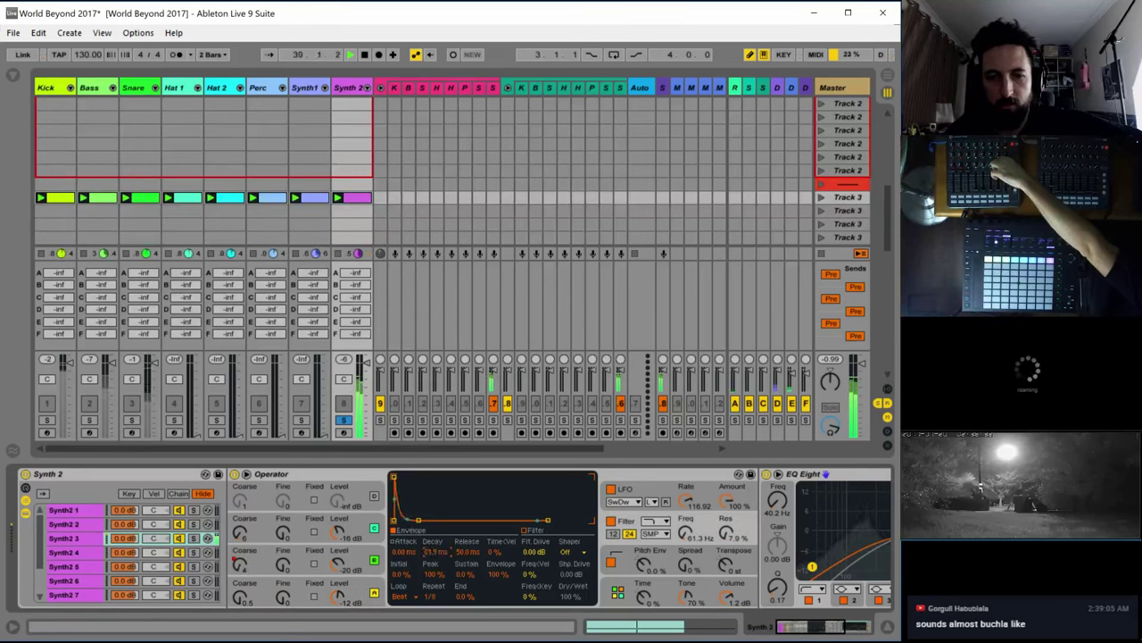
left_click_drag(432, 551, 432, 527)
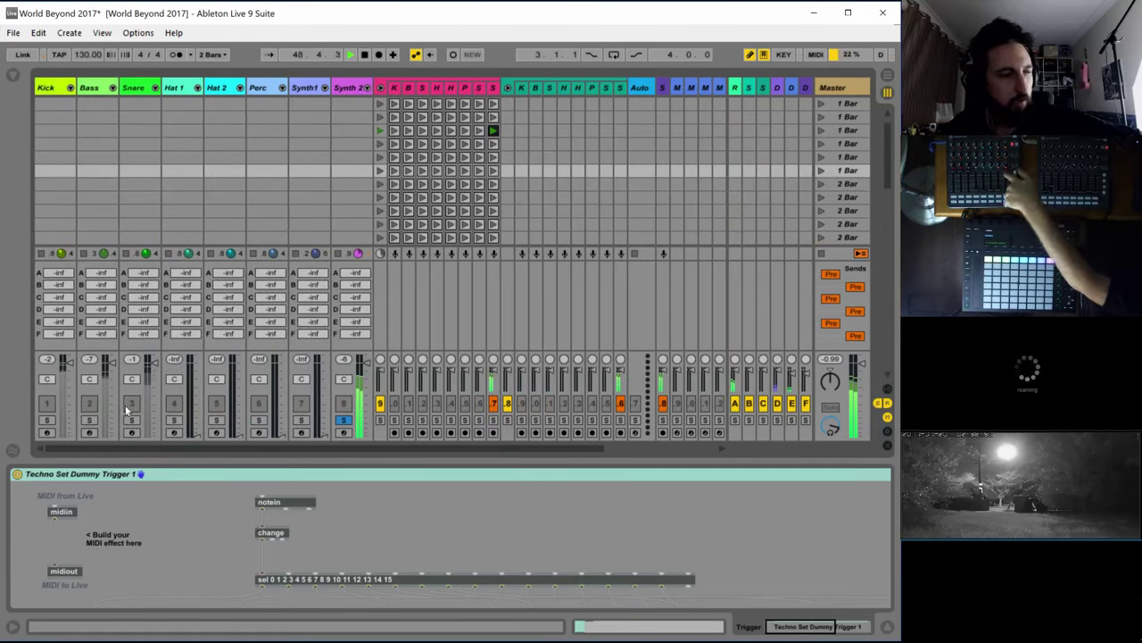
Unsolo the Synth 2 track and open its Track 3 clip in the note editor
left_click(344, 419)
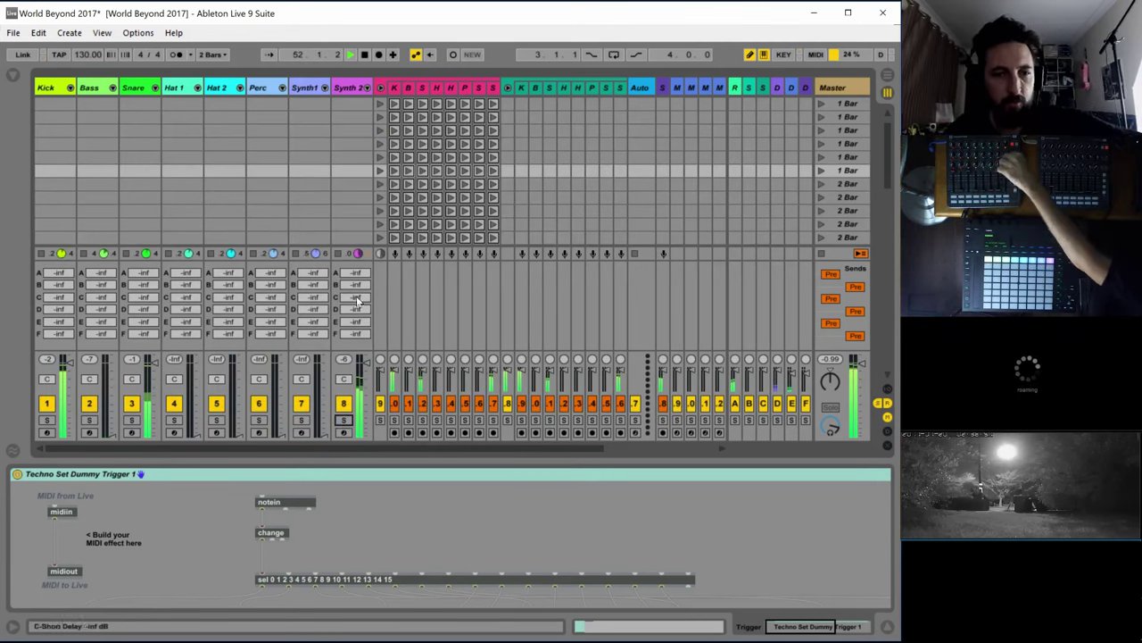
scroll(346, 201, "down", 4)
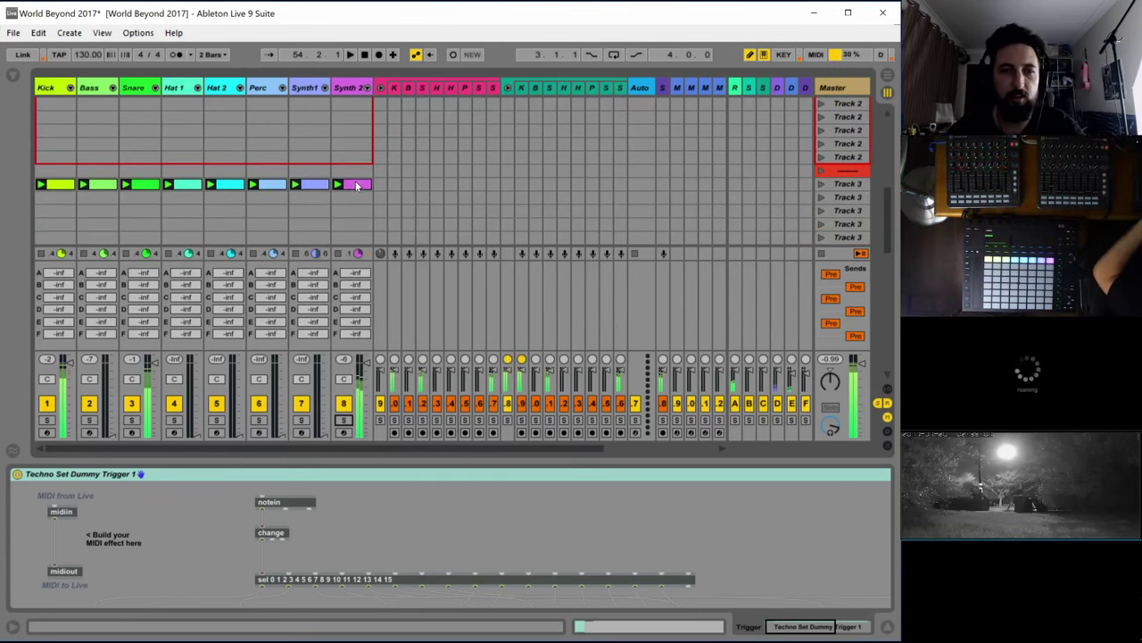
double_click(355, 184)
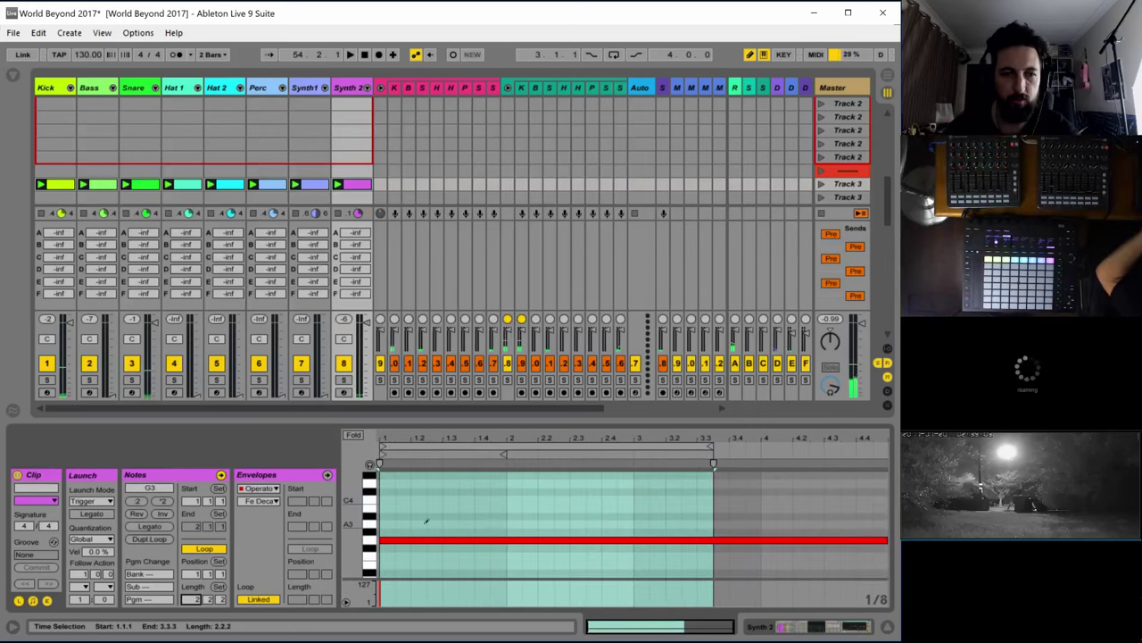
Clear the stray B3 notes from the Synth 2 clip and turn off Draw Mode
left_click(478, 507)
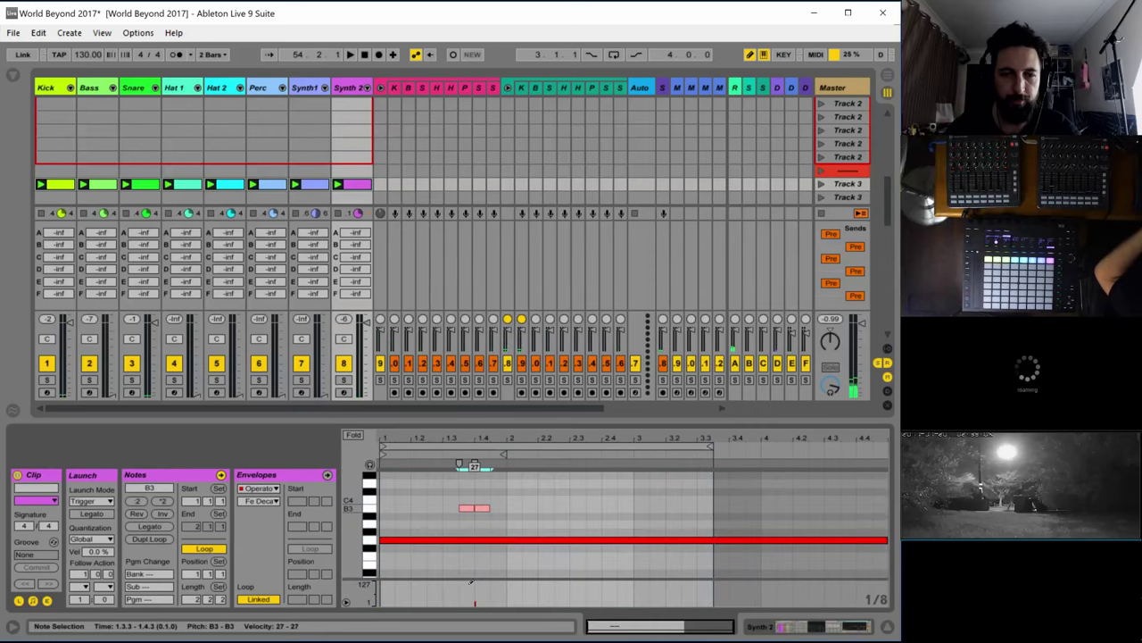
left_click(489, 471)
key("v")
key("b")
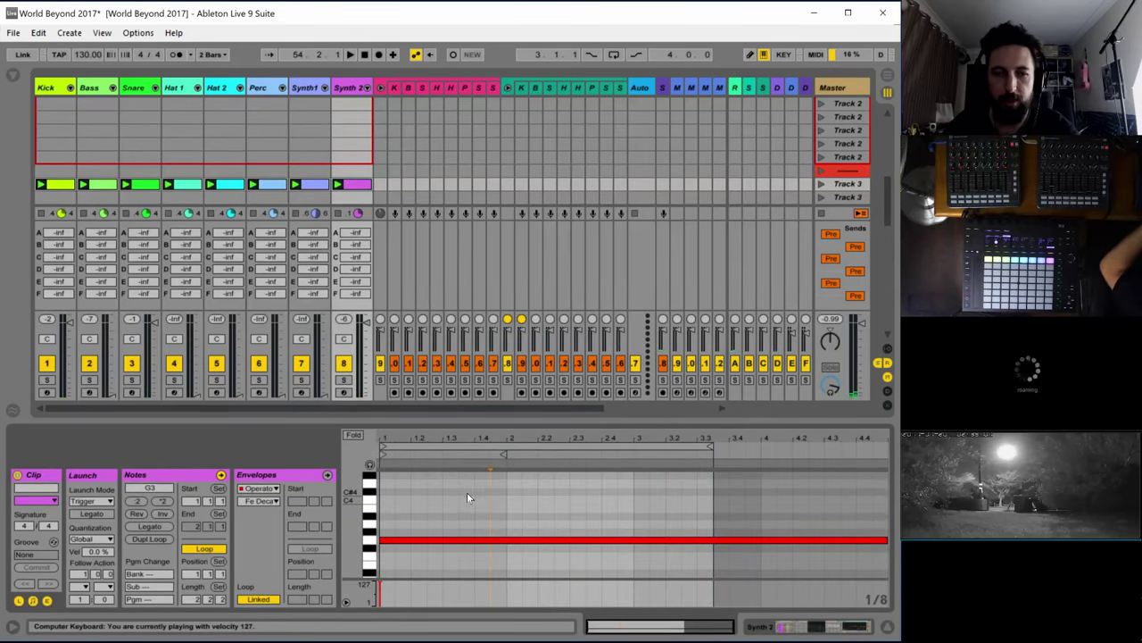
Transpose the held note in the Synth 2 clip down one octave to G2 and play the set
left_click(460, 540)
key("shift+Down")
key("space")
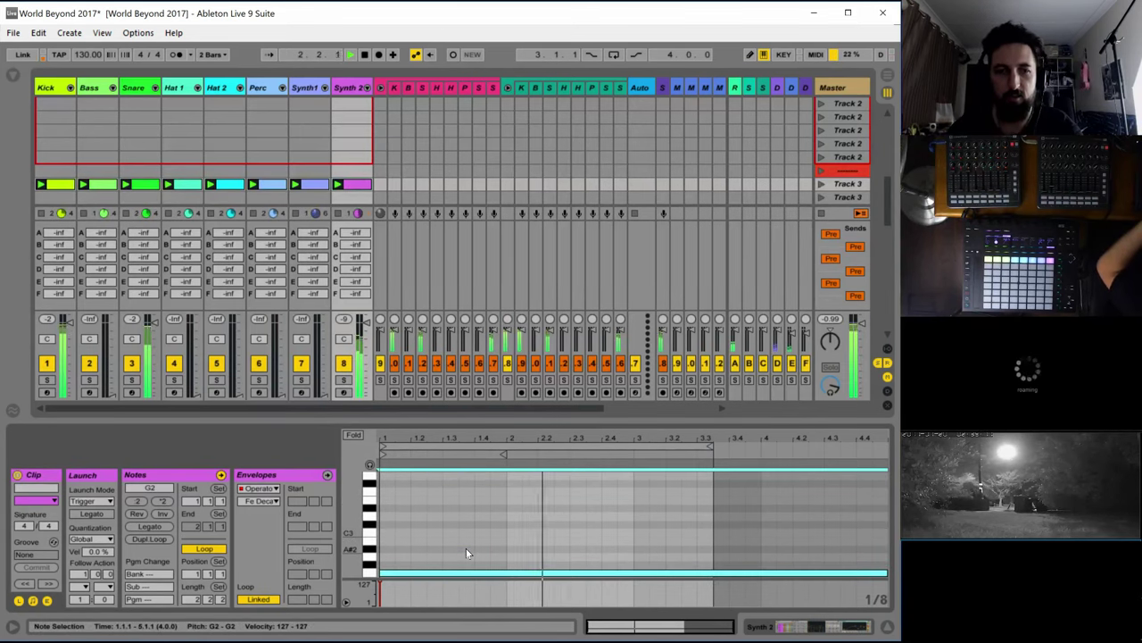
On Synth 2's EQ Eight, raise the output gain to 10.1 dB and move band 1's frequency to 51.9 Hz
double_click(351, 87)
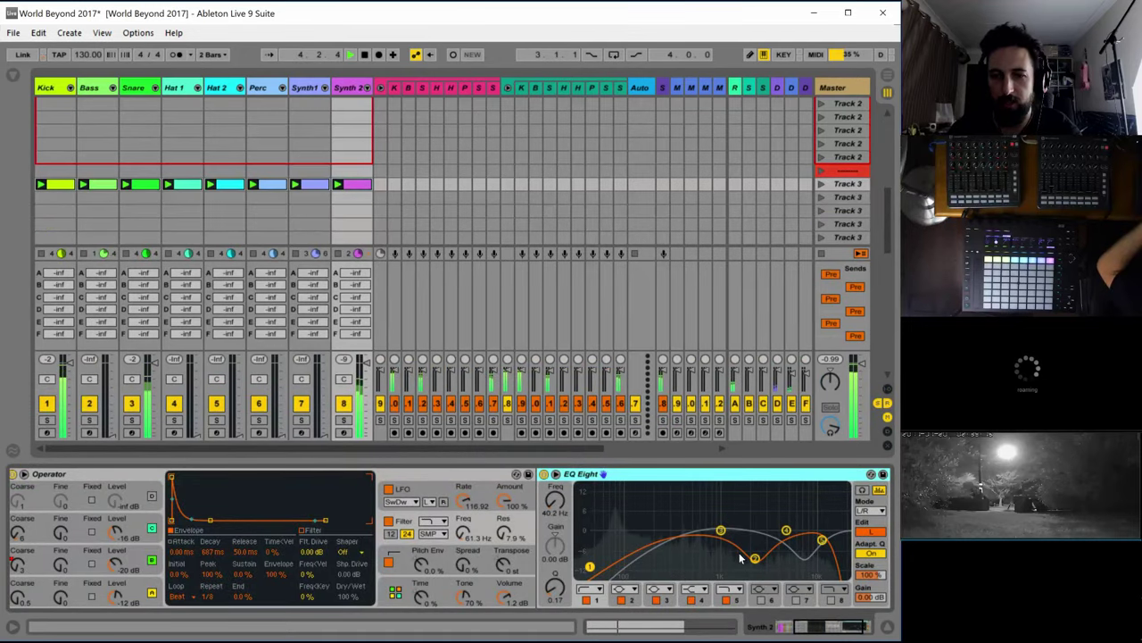
left_click_drag(869, 596, 869, 553)
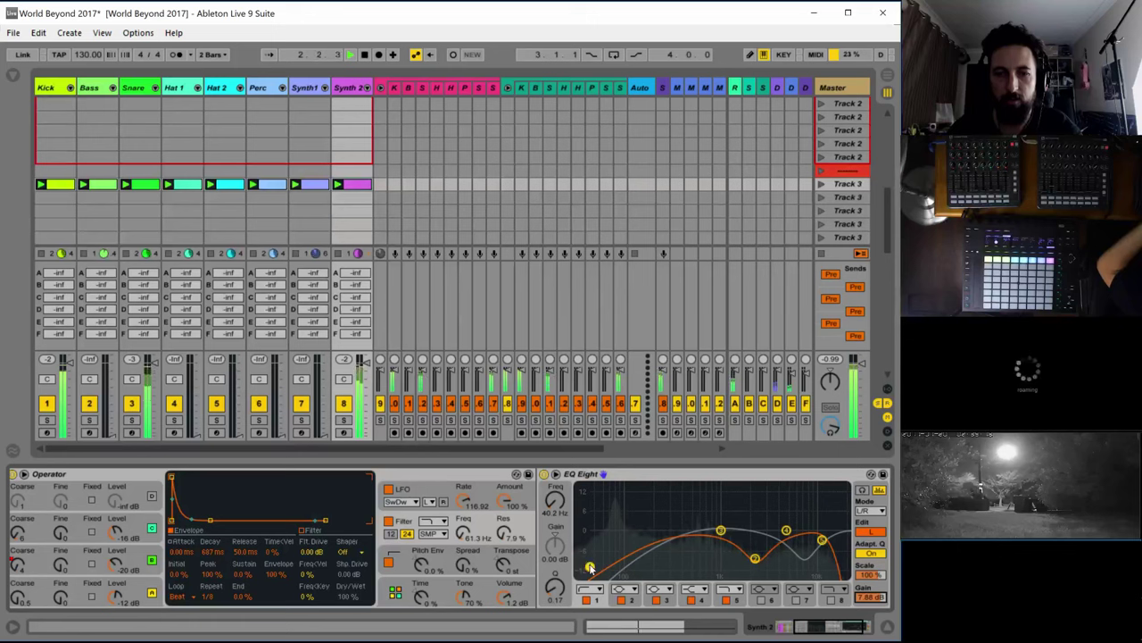
left_click_drag(870, 598, 870, 580)
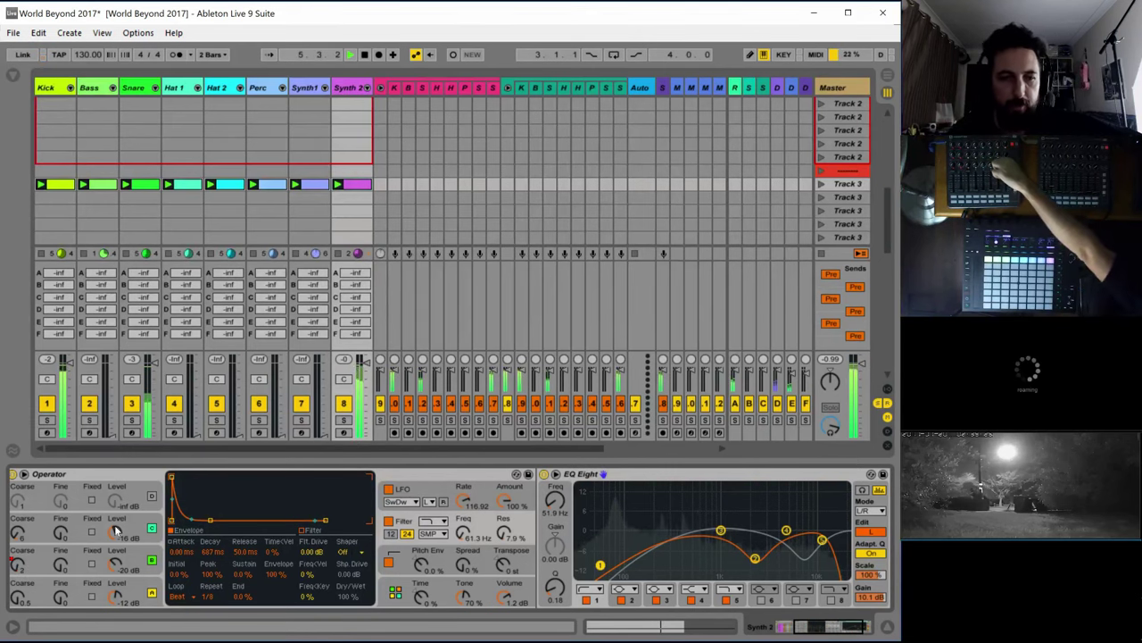
Restart playback and lengthen the envelope decay of Operator's oscillator C to about 2.3 s
left_click(784, 626)
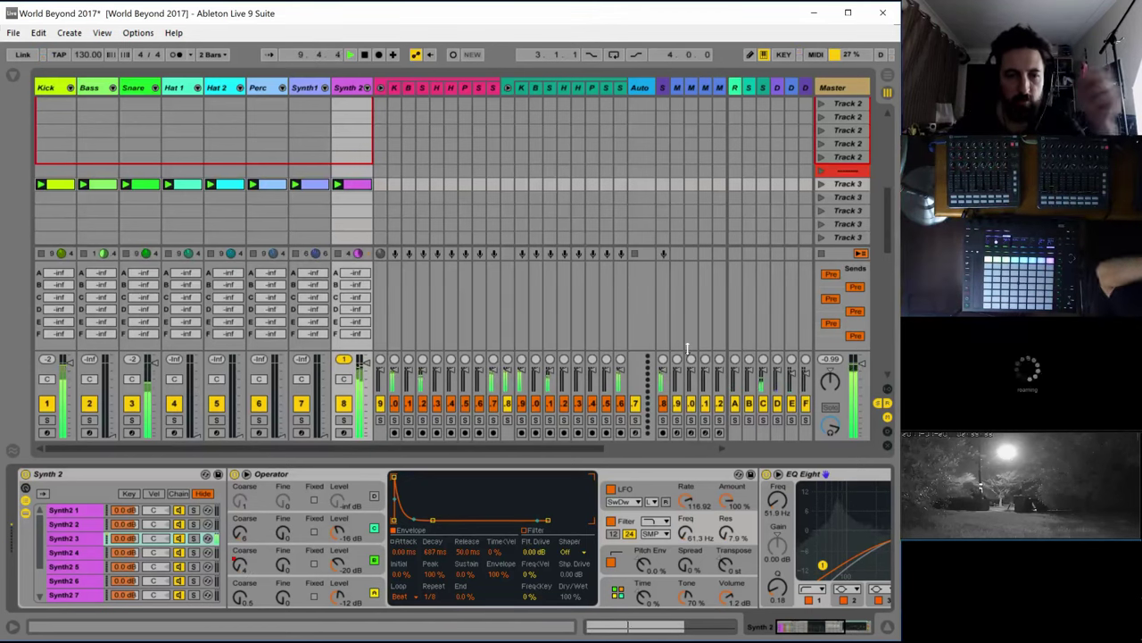
left_click(348, 528)
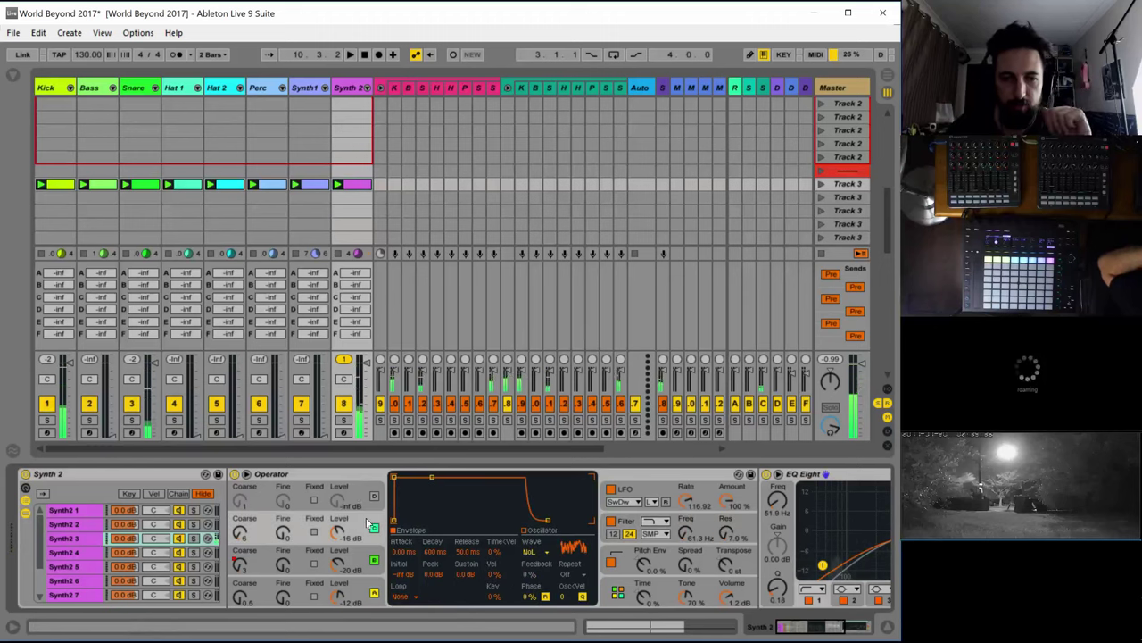
key("space")
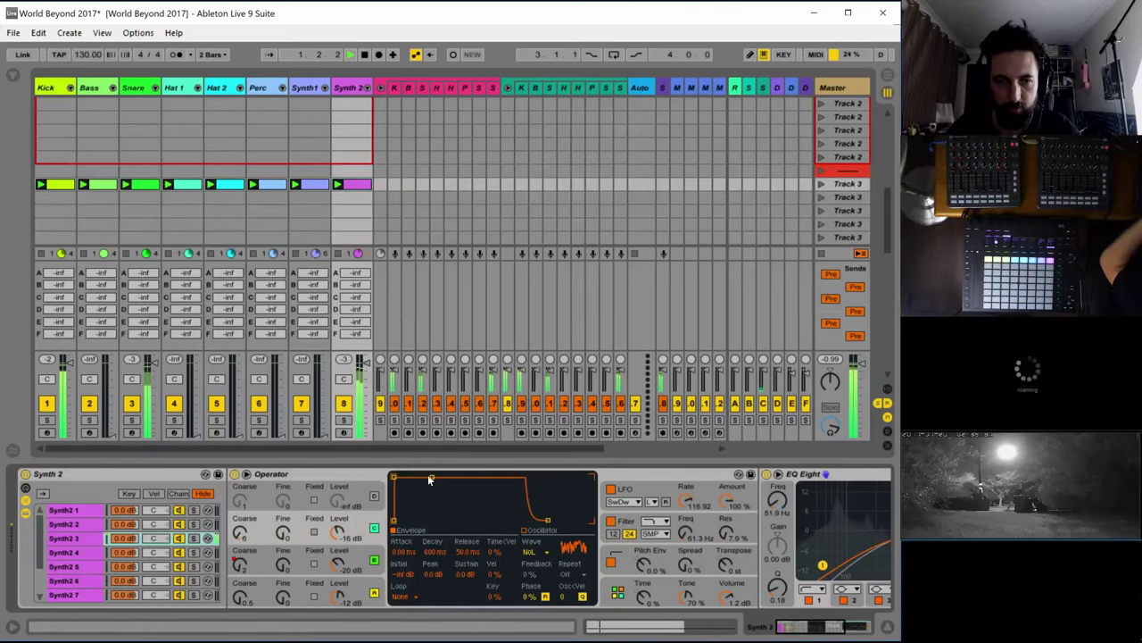
mouse_move(431, 481)
left_mouse_down()
mouse_move(458, 520)
mouse_move(437, 480)
left_mouse_up()
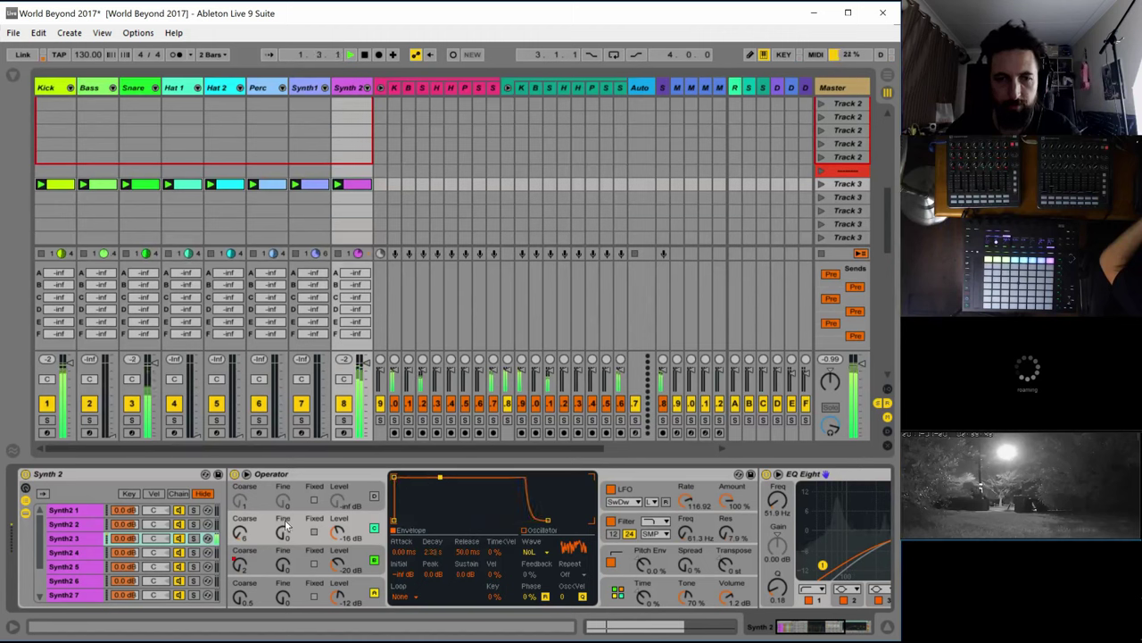
Switch oscillator C of Synth 2's Operator to a fixed frequency of about 260 Hz and lower its level to -20 dB during playback
left_click(624, 491)
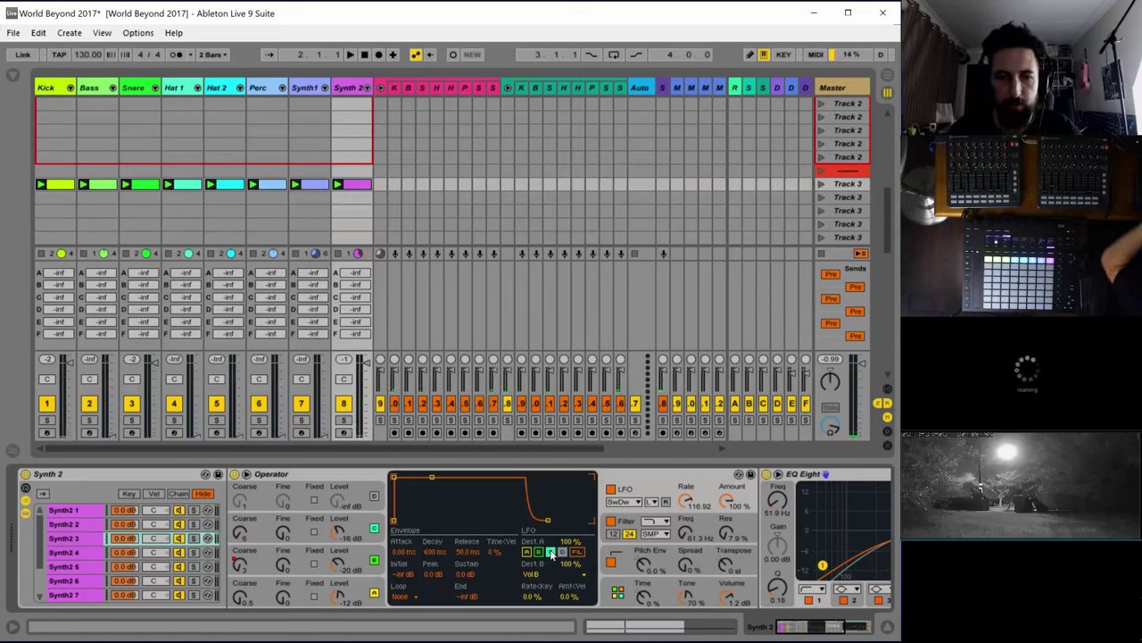
left_click(314, 532)
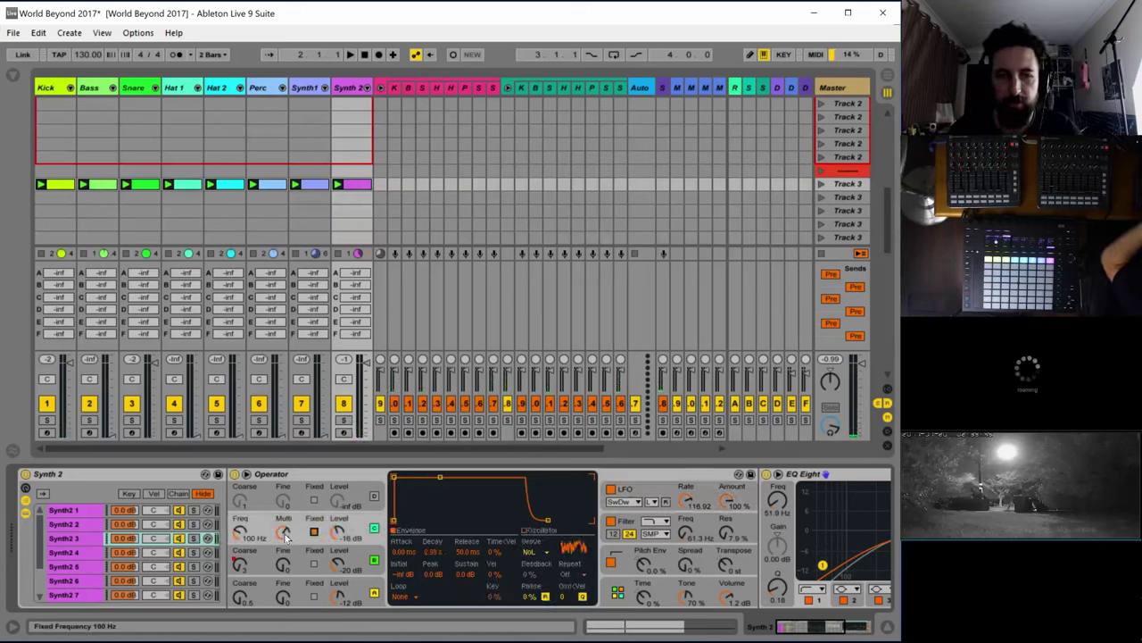
key("space")
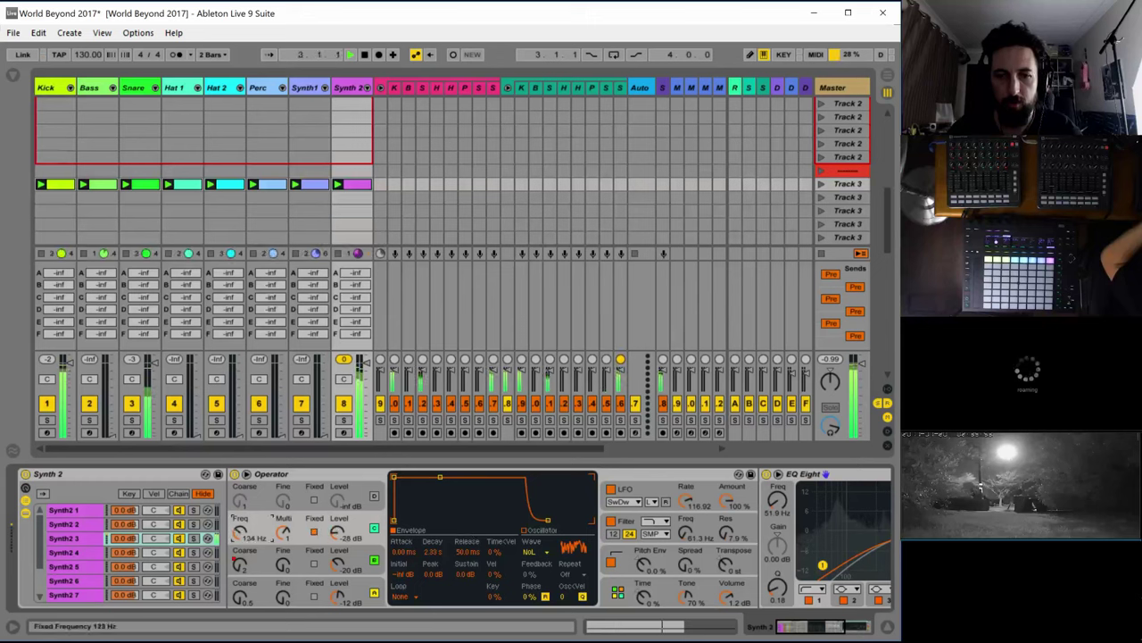
left_click_drag(240, 531, 237, 548)
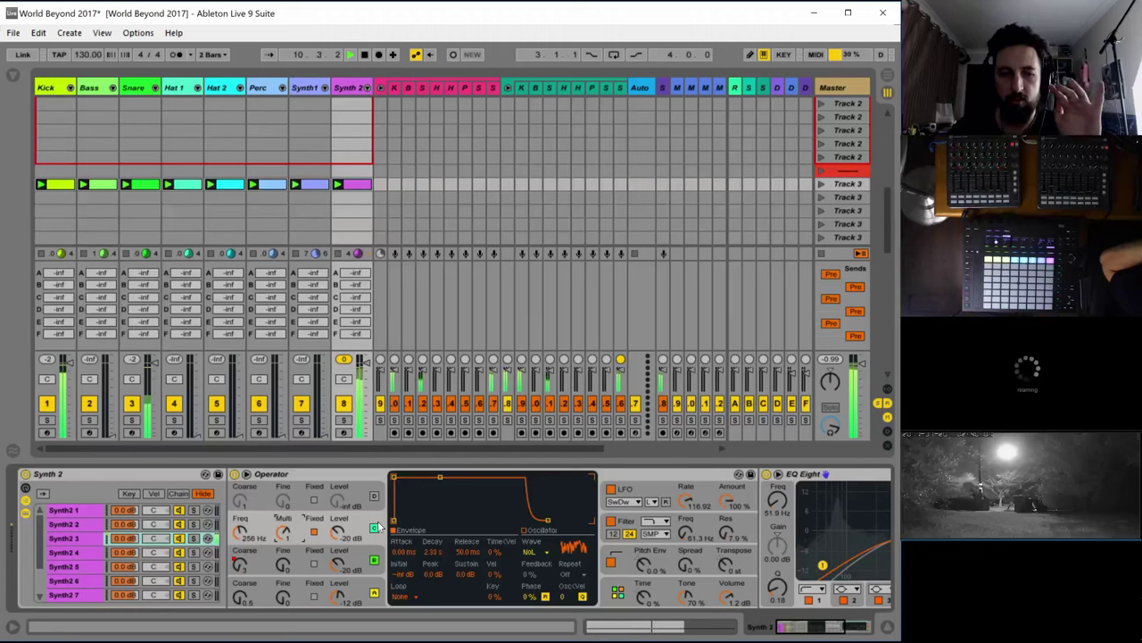
Open the envelopes of the playing Synth 2 clip and set its loop length to 4 bars
left_click(354, 185)
left_click(275, 474)
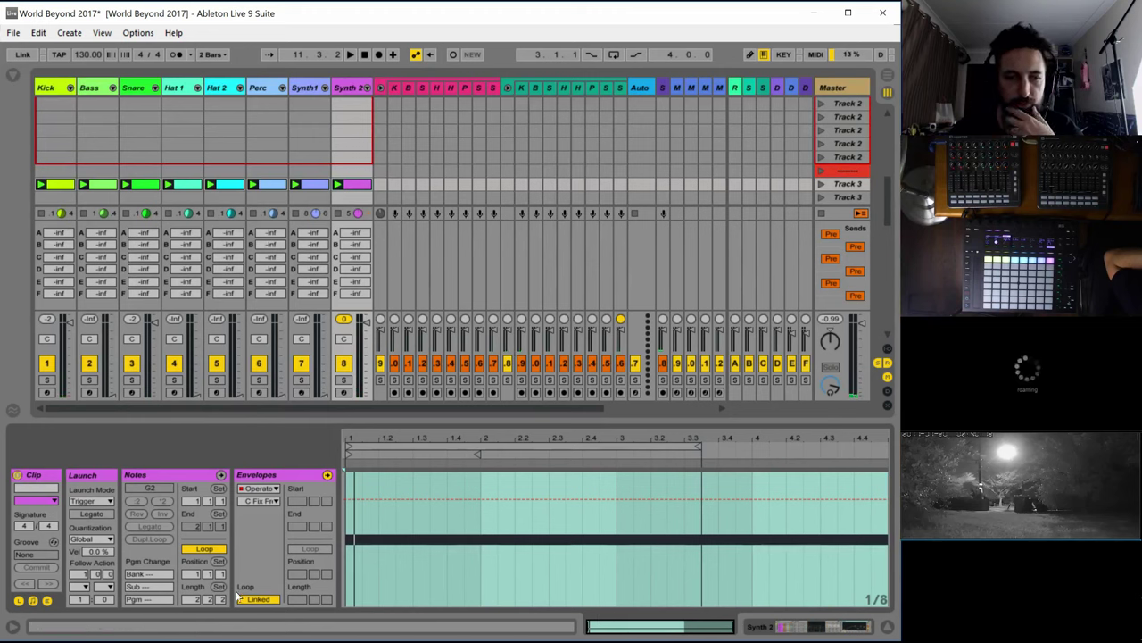
type("4")
key("Return")
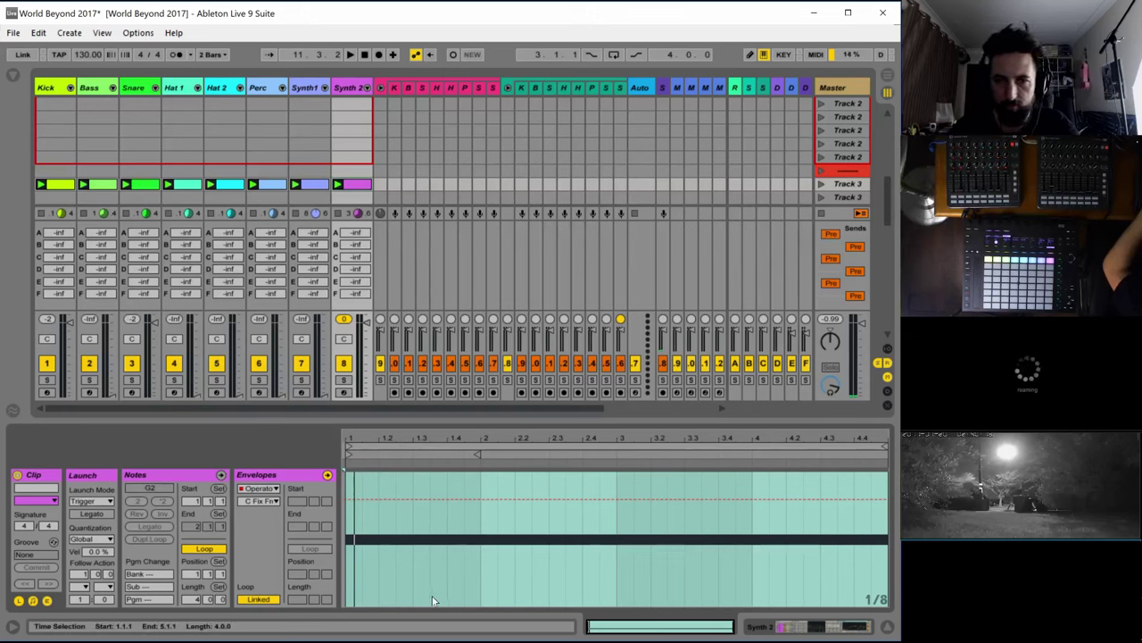
Redraw the clip's Osc-B Coarse Frequency envelope as steps climbing to a peak late in bar 3 and descending through bar 4
left_click(261, 500)
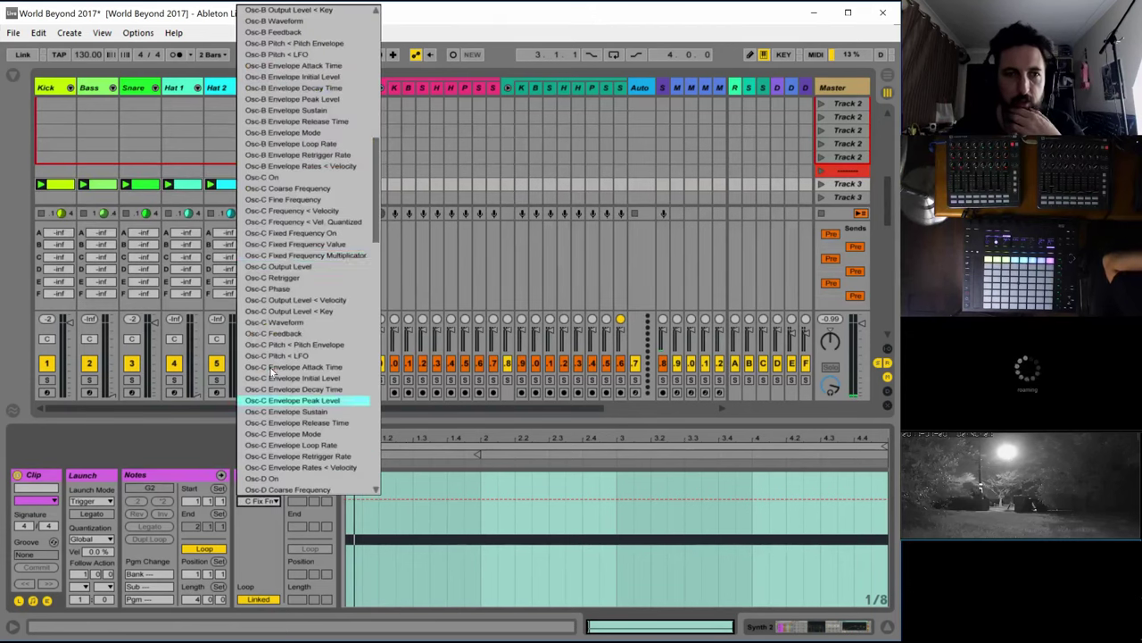
scroll(275, 188, "up", 5)
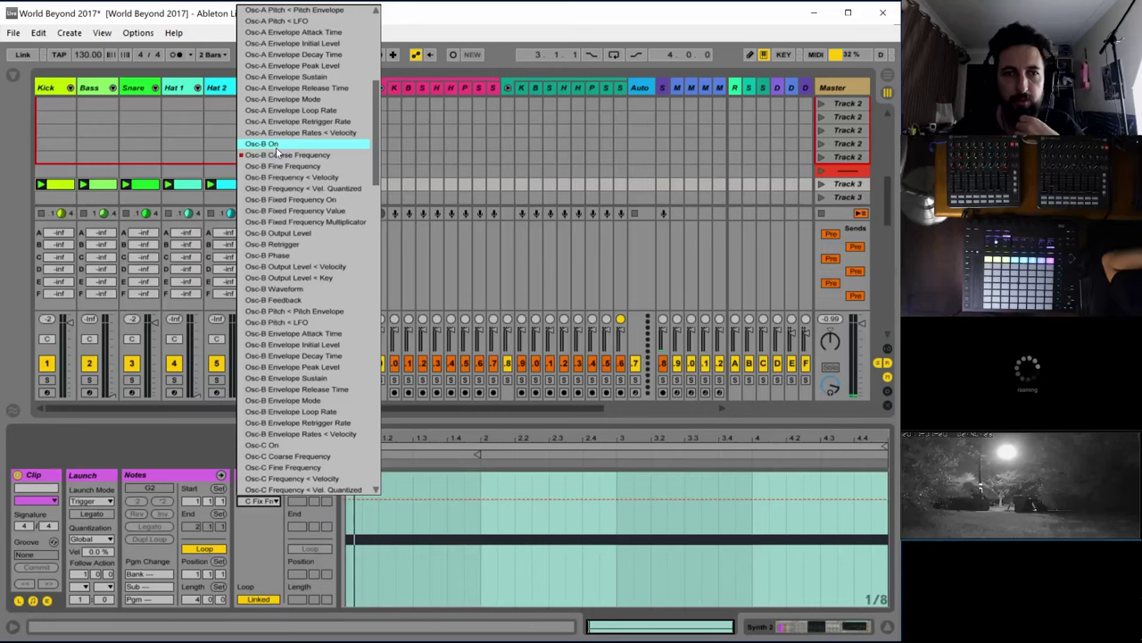
left_click(277, 155)
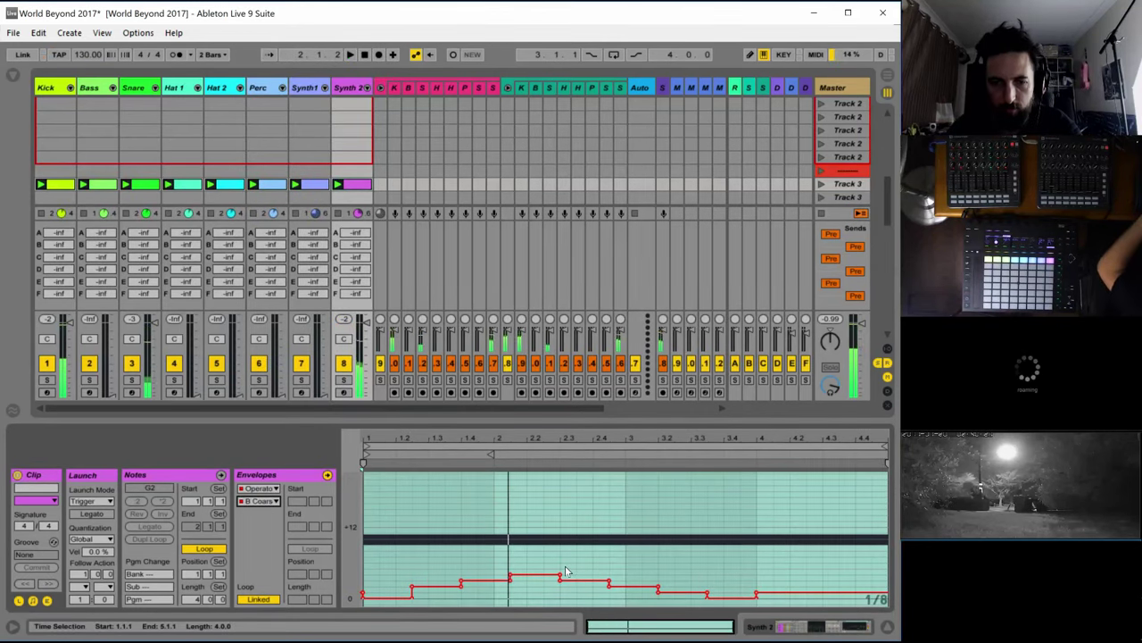
key("b")
left_click_drag(565, 569, 603, 565)
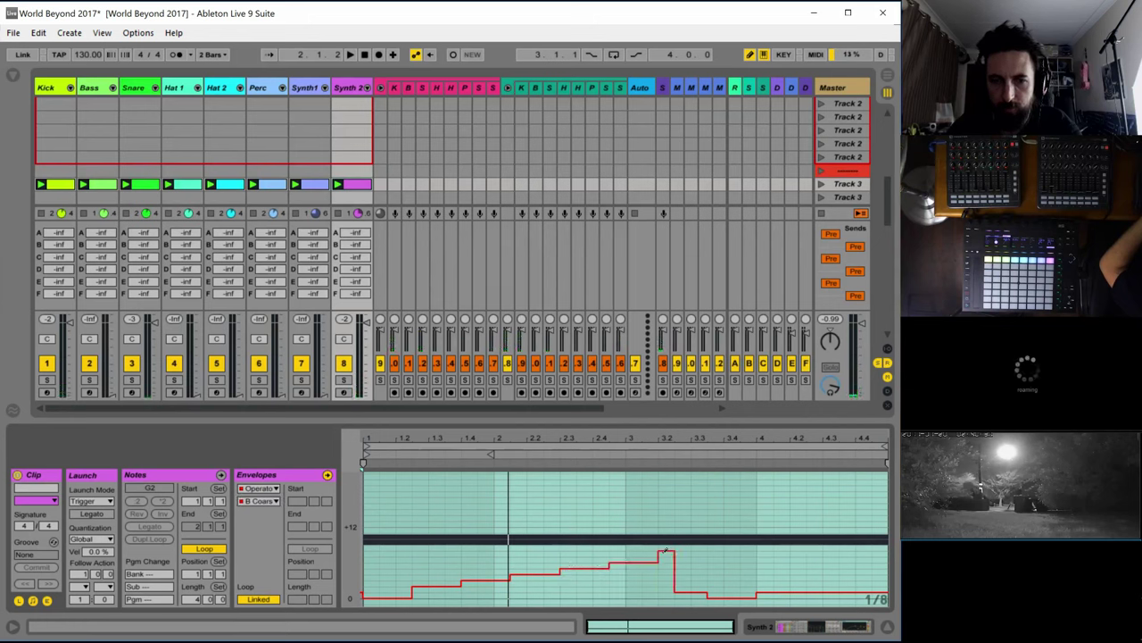
mouse_move(667, 552)
left_mouse_down()
mouse_move(747, 546)
mouse_move(847, 560)
left_mouse_up()
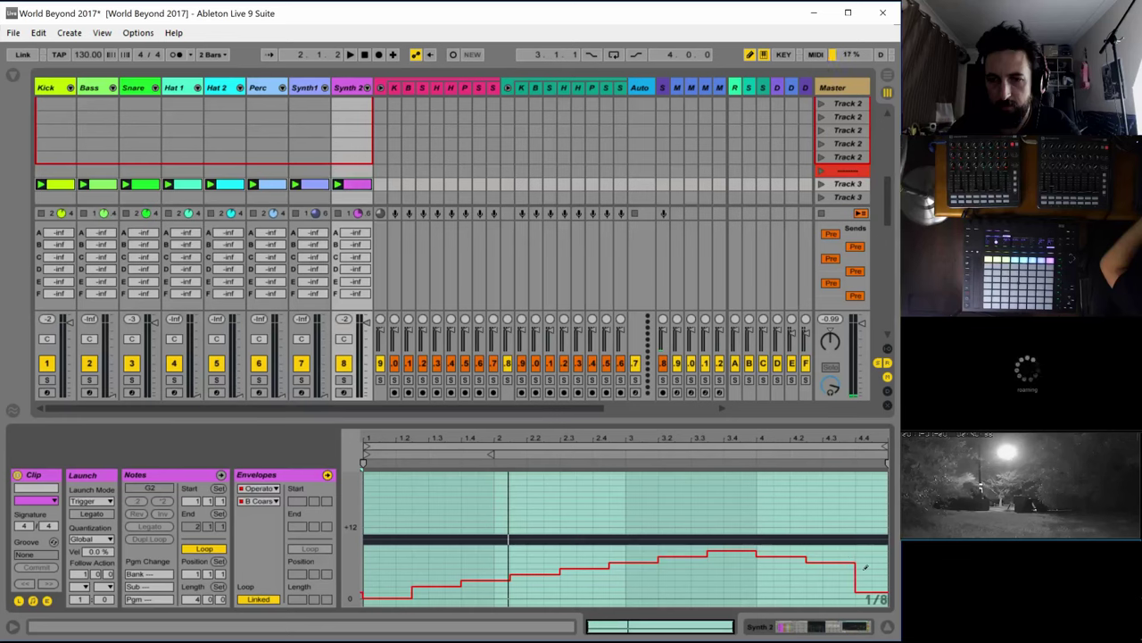
Set the clip's loop length to 6 bars and extend the G2 note to fill all six bars
left_click(193, 597)
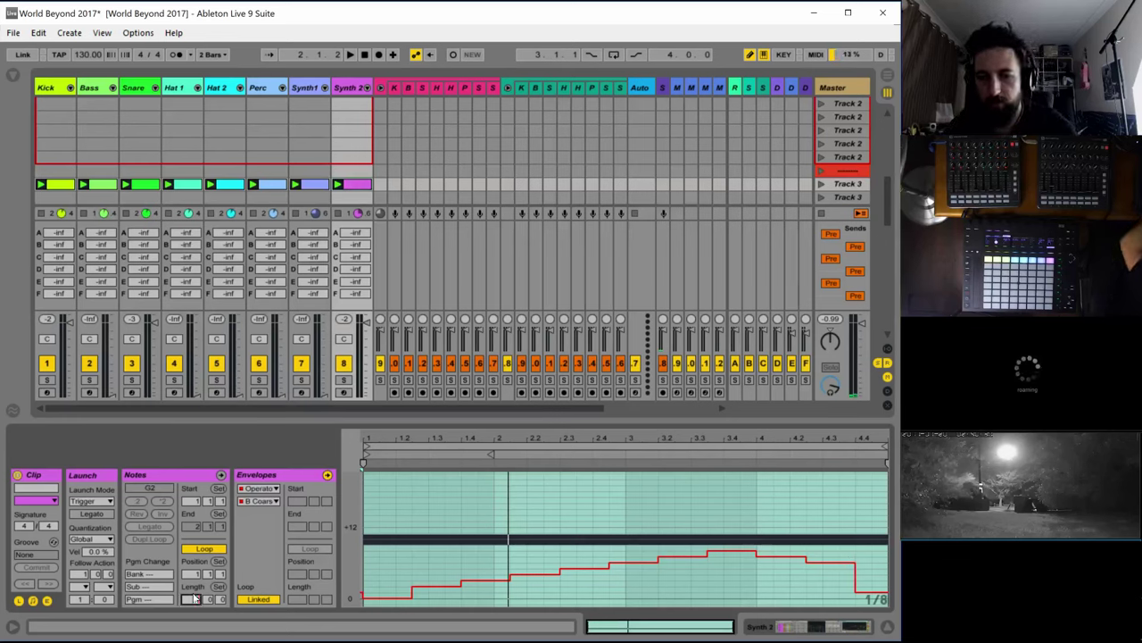
type("6")
key("Return")
left_click(192, 477)
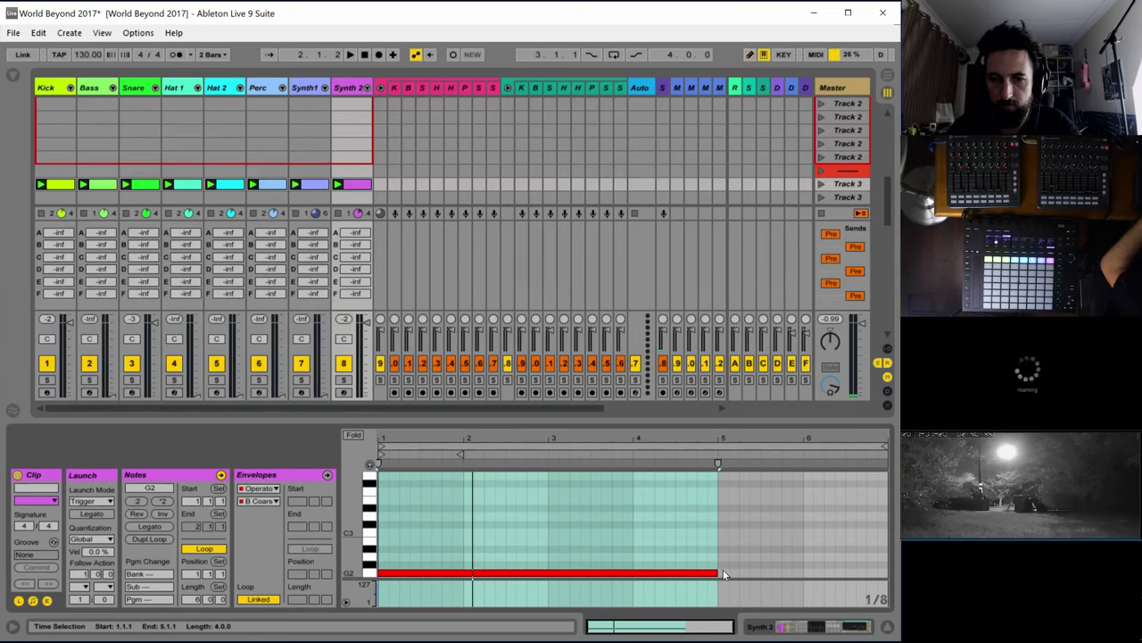
left_click_drag(720, 571, 816, 572)
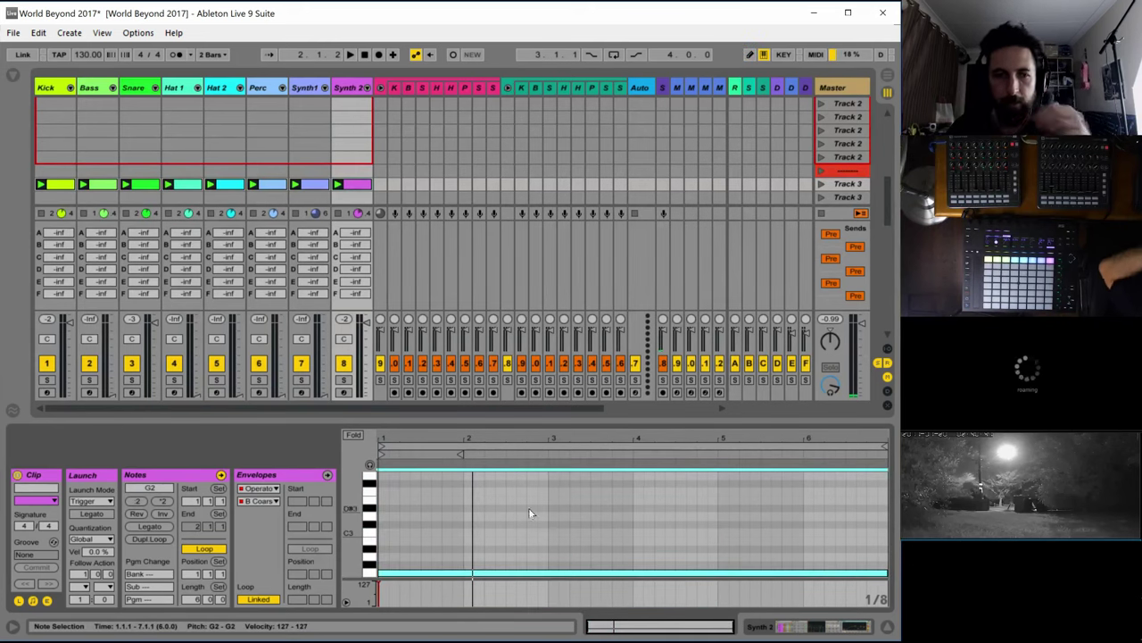
Continue the Osc-B Coarse Frequency envelope with descending steps from late bar 4 to near the end of bar 6
left_click(288, 474)
left_click(695, 566)
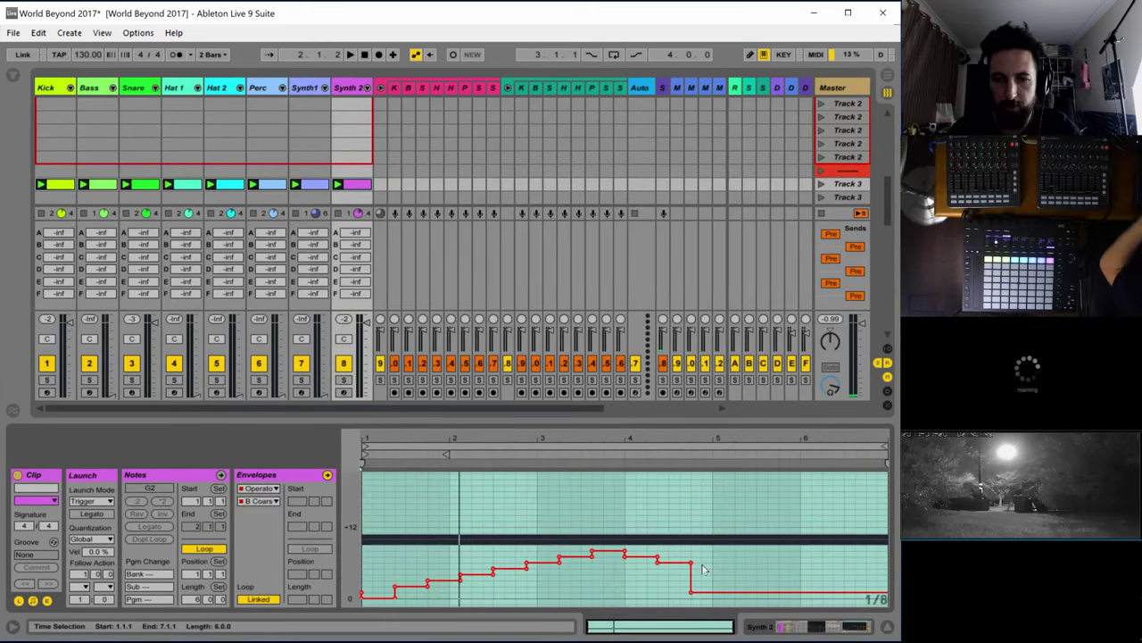
key("b")
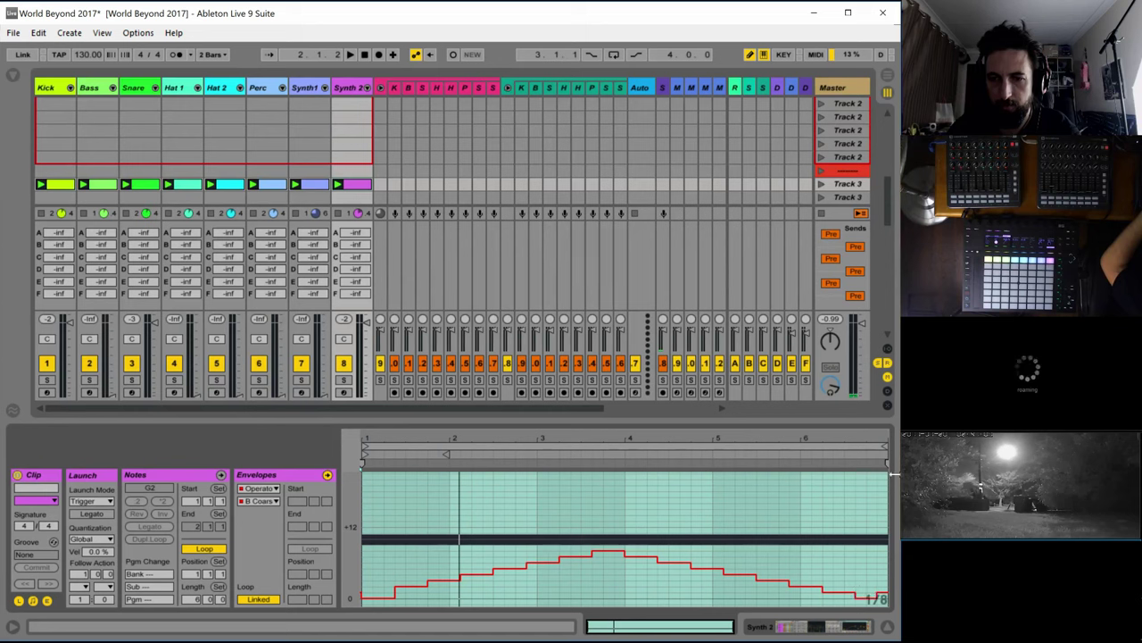
Shorten the clip's loop to end shortly after bar 6 begins, checking the result in playback
key("space")
left_click_drag(887, 445, 858, 447)
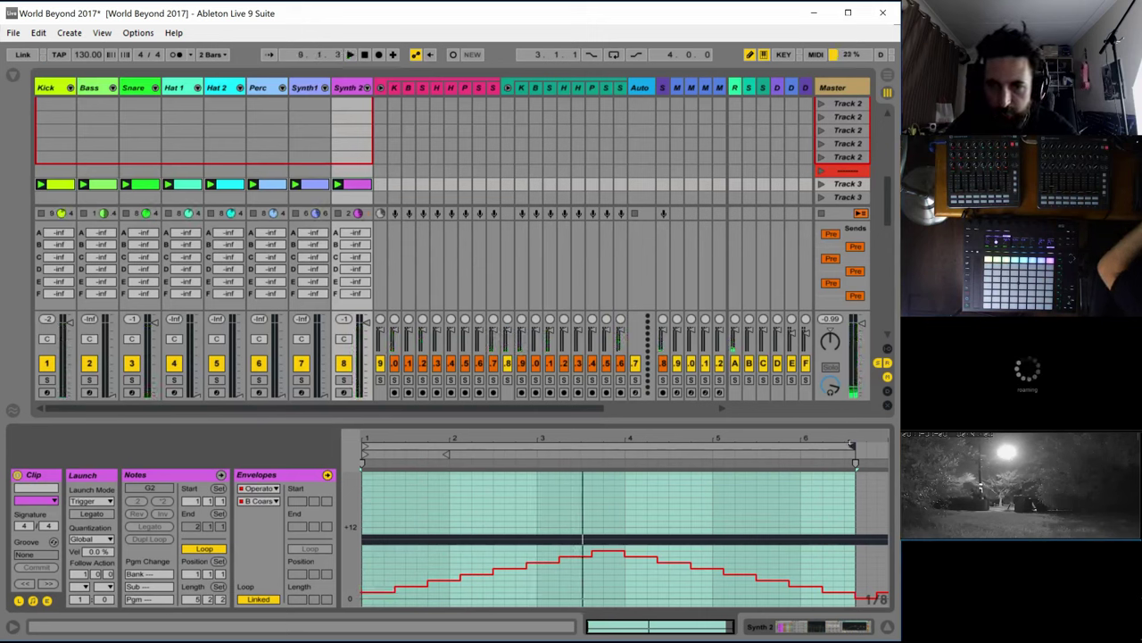
left_click_drag(852, 446, 820, 446)
key("space")
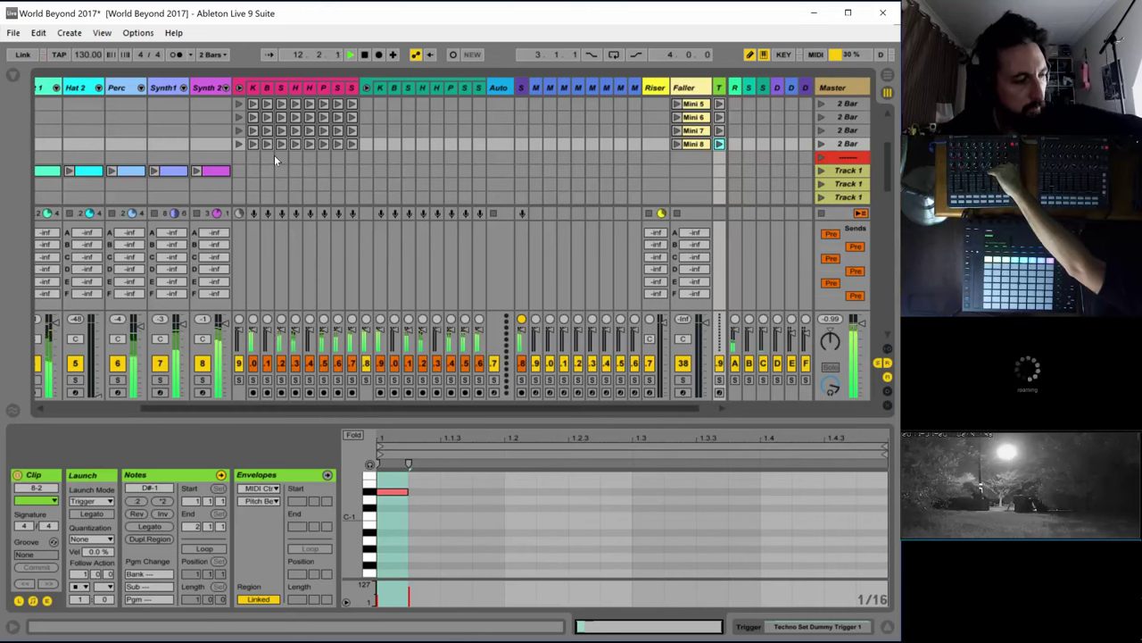
Show Synth 2's devices, set the repeat of Operator's looping filter envelope to 1/6, and audition it
left_click(364, 55)
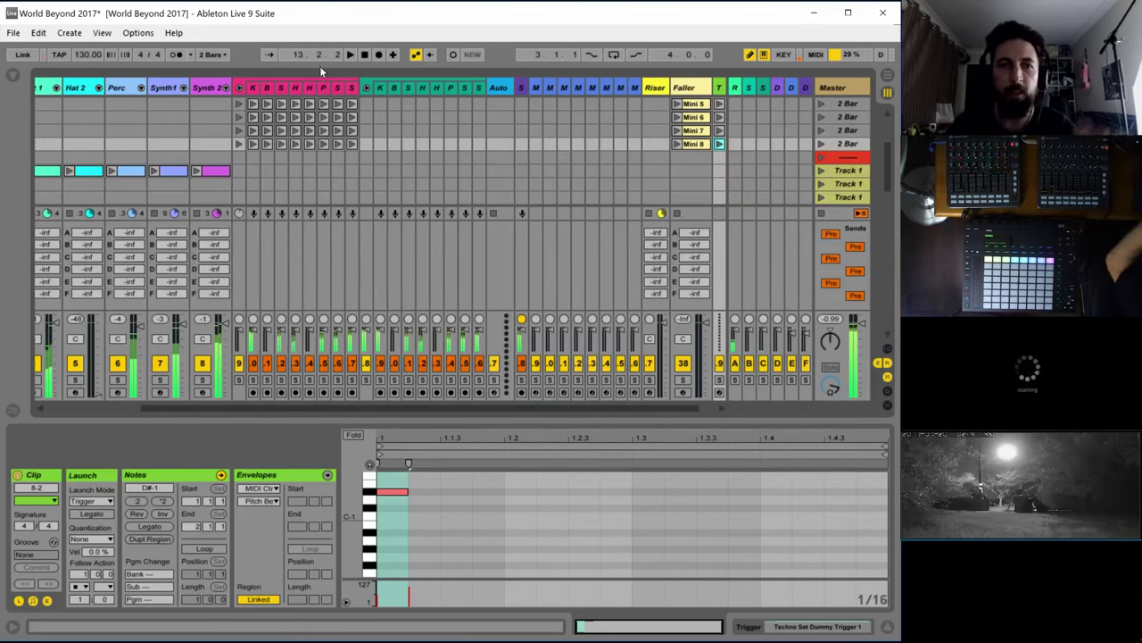
double_click(206, 87)
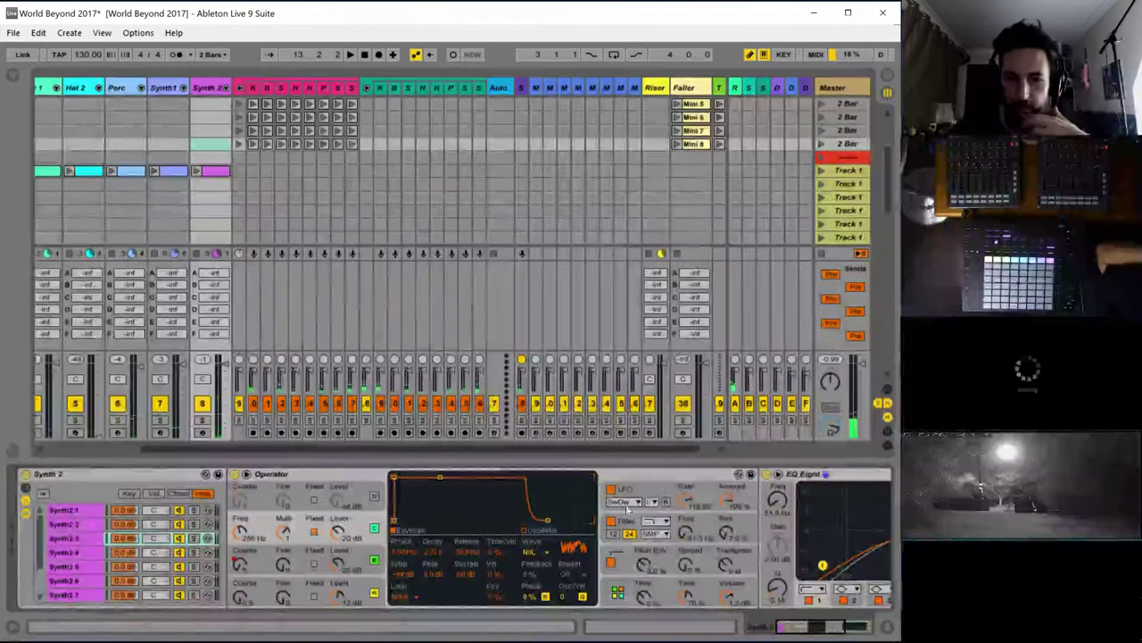
left_click(625, 519)
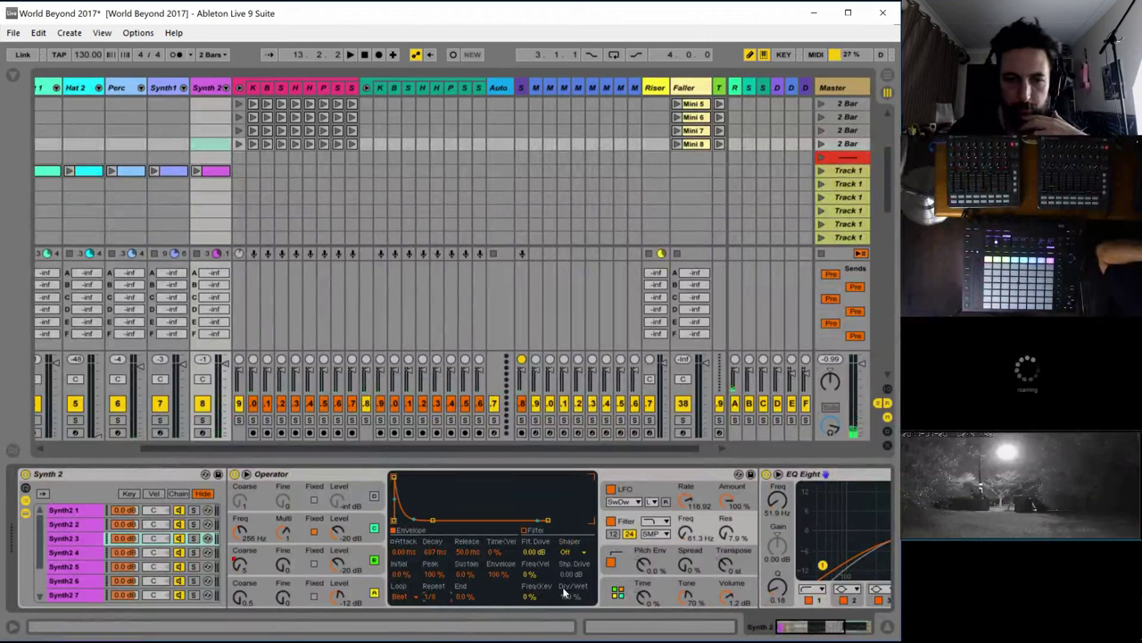
key("space")
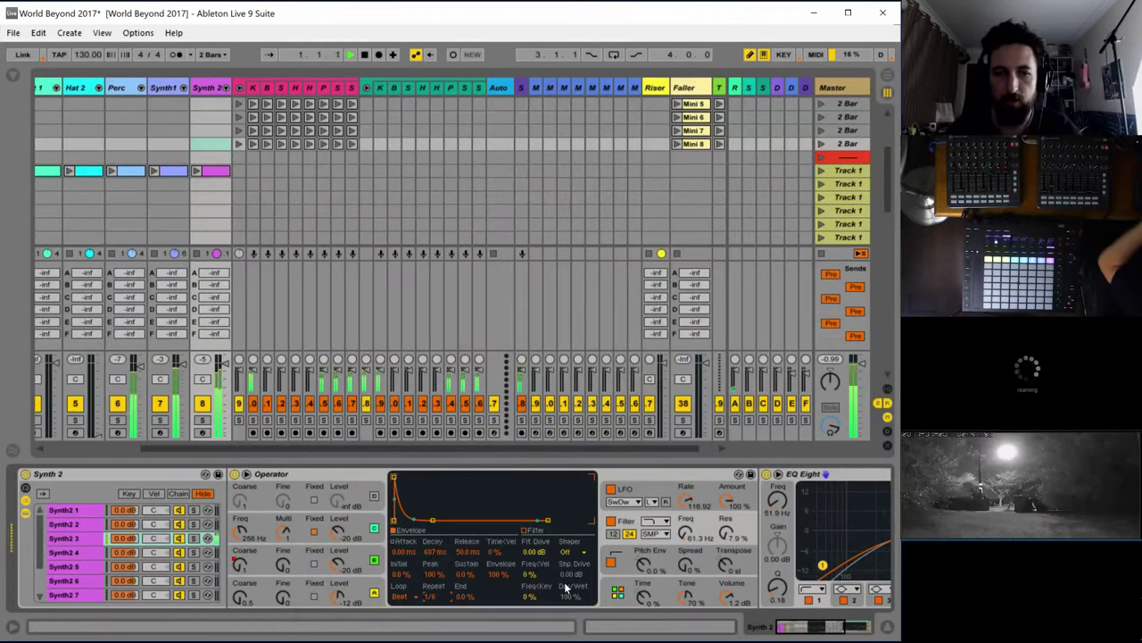
key("space")
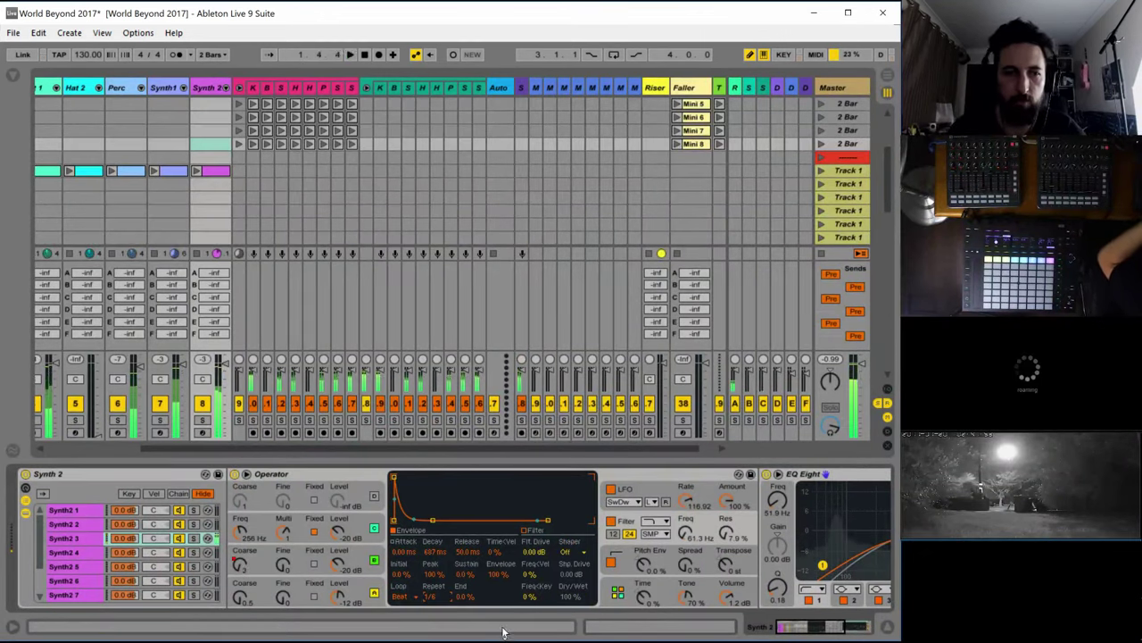
Solo and play Synth 2, then raise the left-channel band 1 low cut in EQ Eight to 110 Hz
key("space")
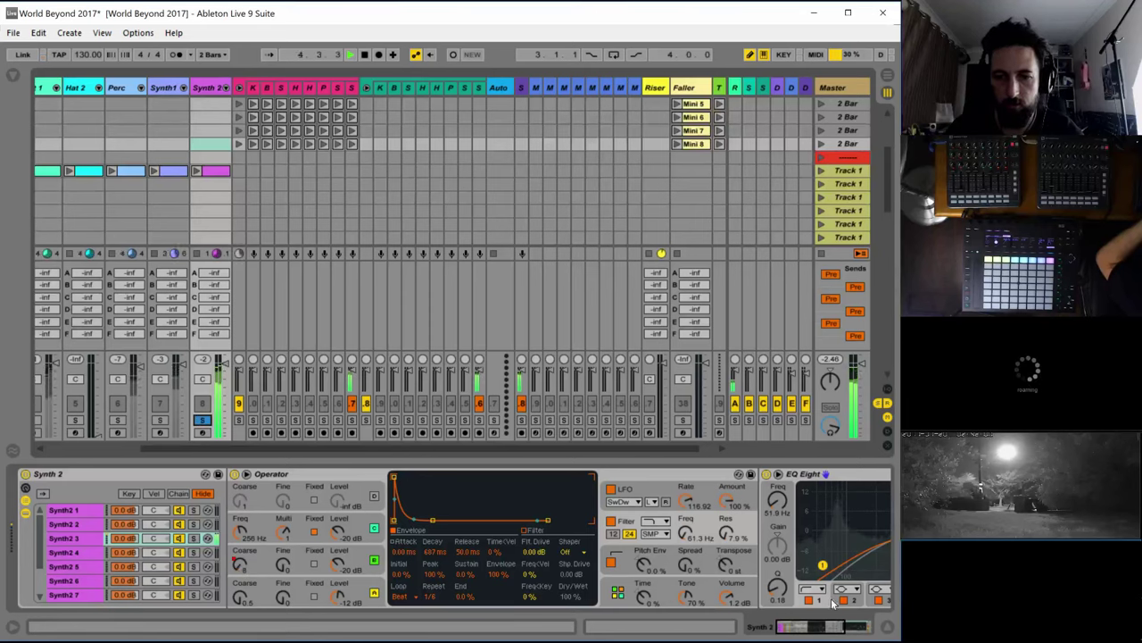
left_click_drag(819, 632, 834, 631)
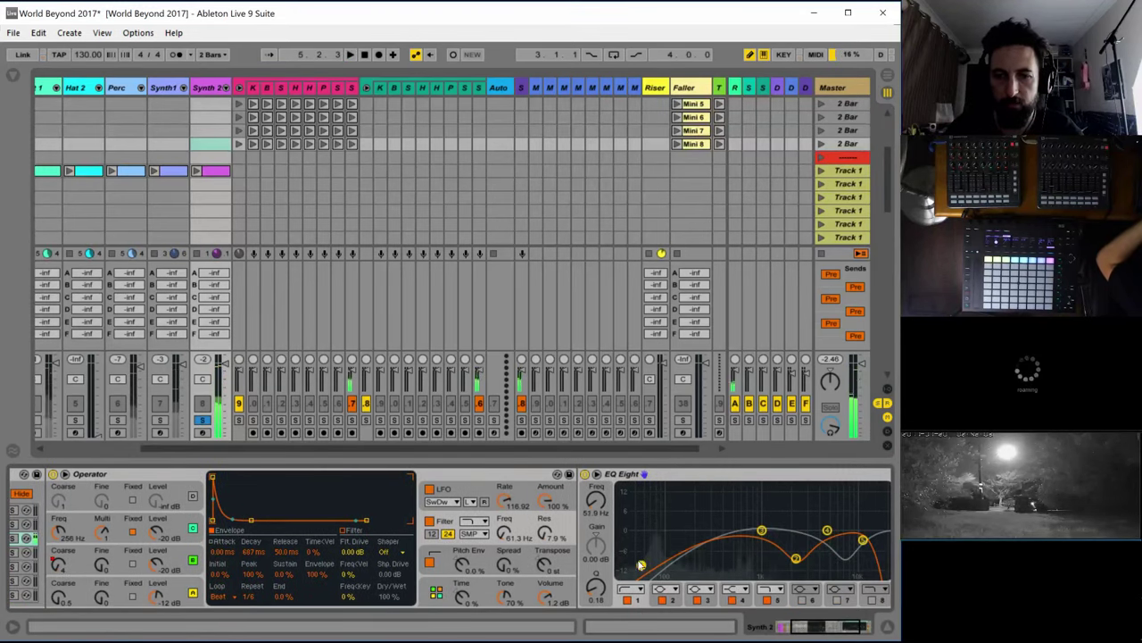
left_click_drag(657, 568, 672, 570)
left_click_drag(828, 622, 849, 609)
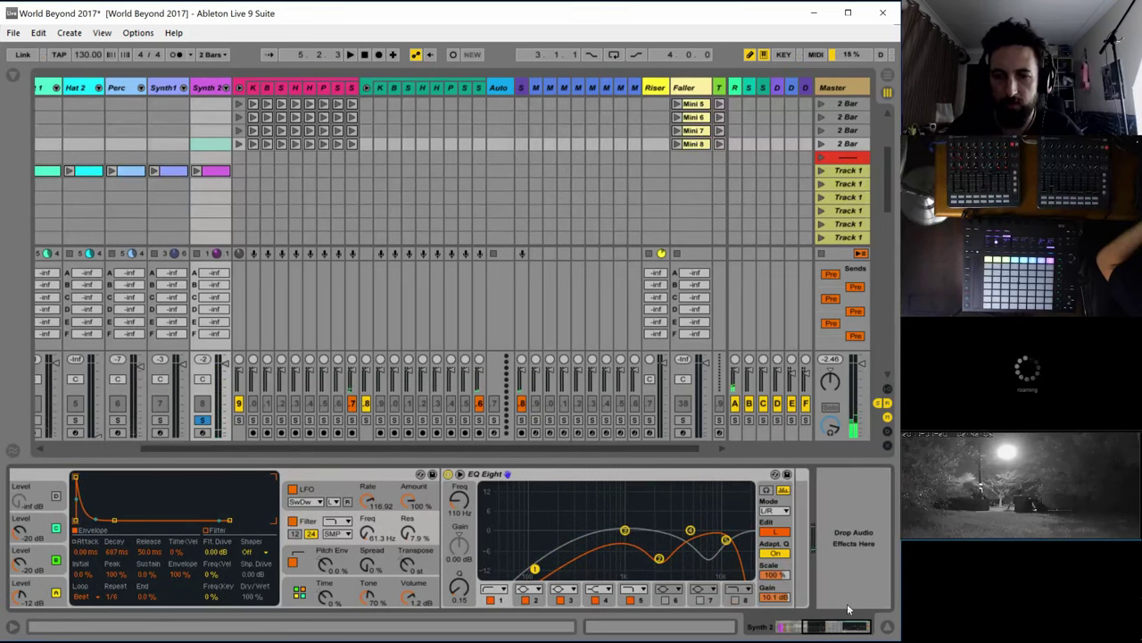
Switch EQ Eight to the right channel, move band 3 to 197 Hz, and lower band 4 to -0.37 dB
left_click(777, 532)
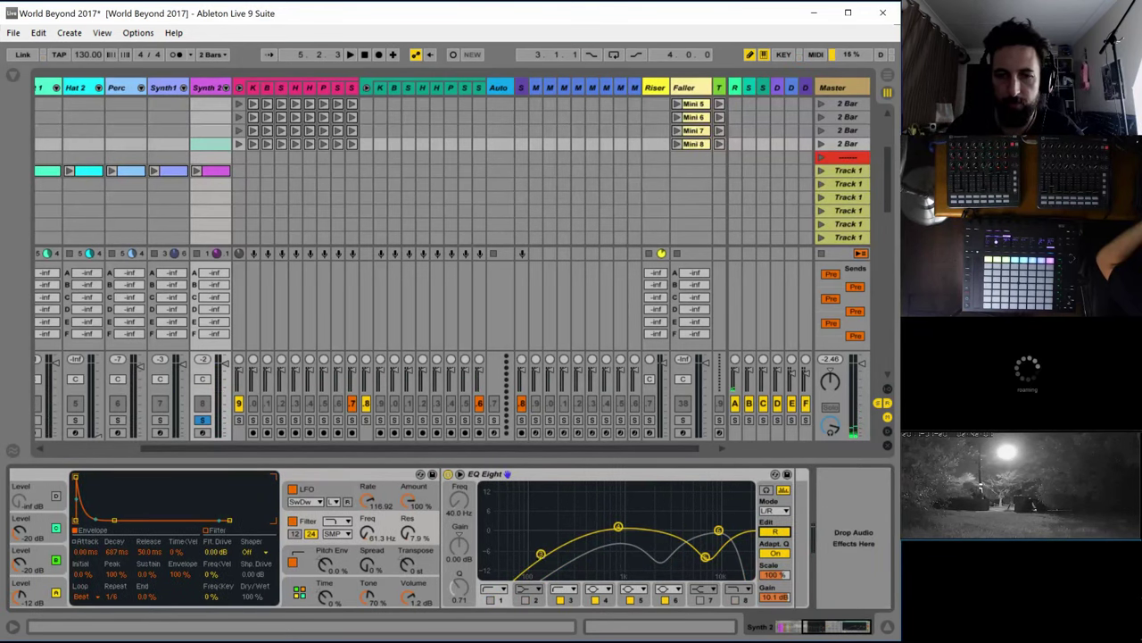
key("space")
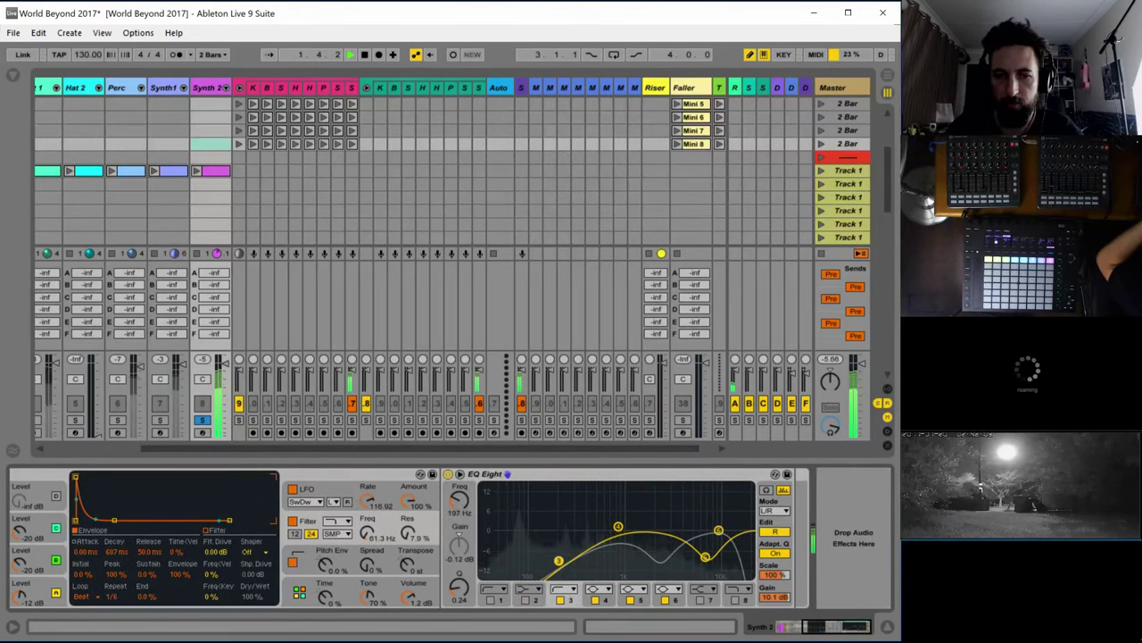
left_click_drag(618, 527, 618, 532)
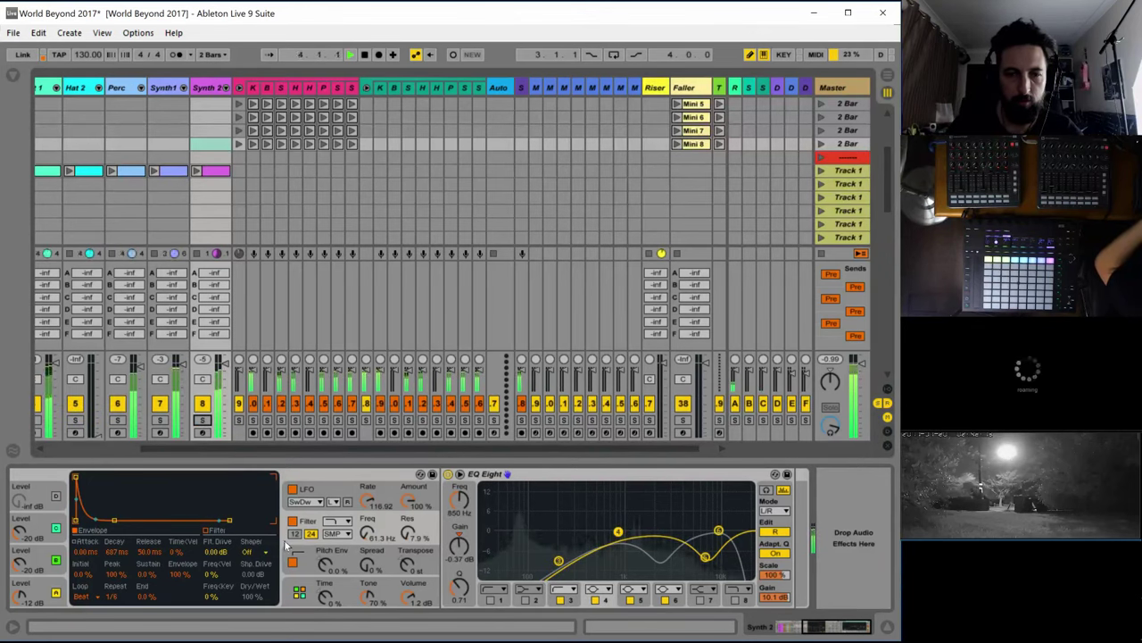
Set the repeat of Operator's filter envelope to 1/8 and solo Synth 2 to audition it
left_click(814, 626)
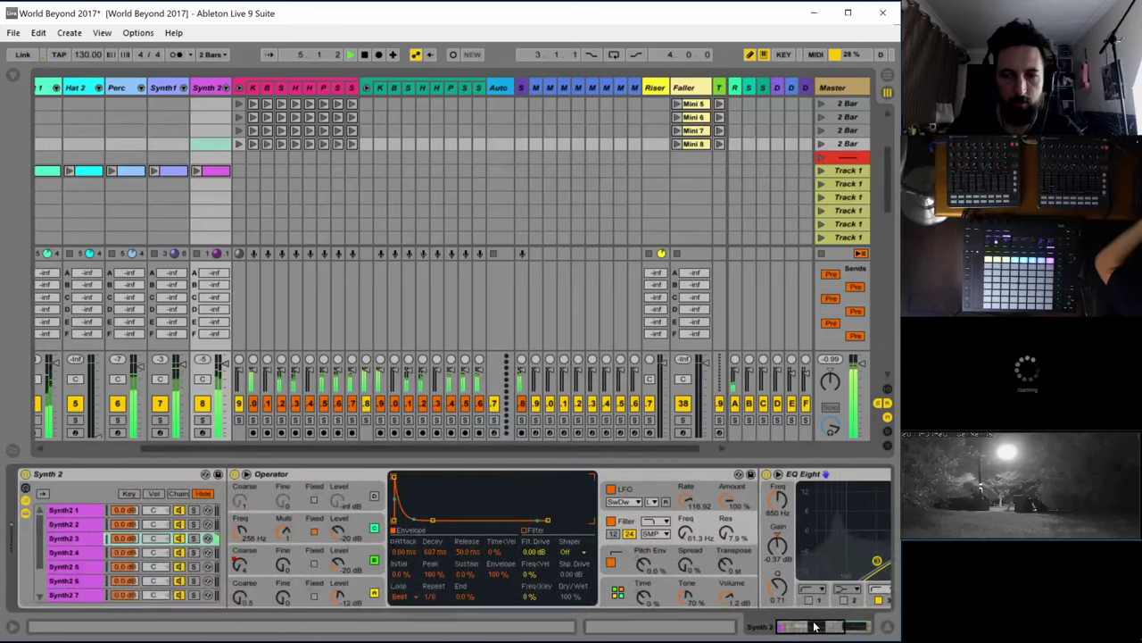
key("space")
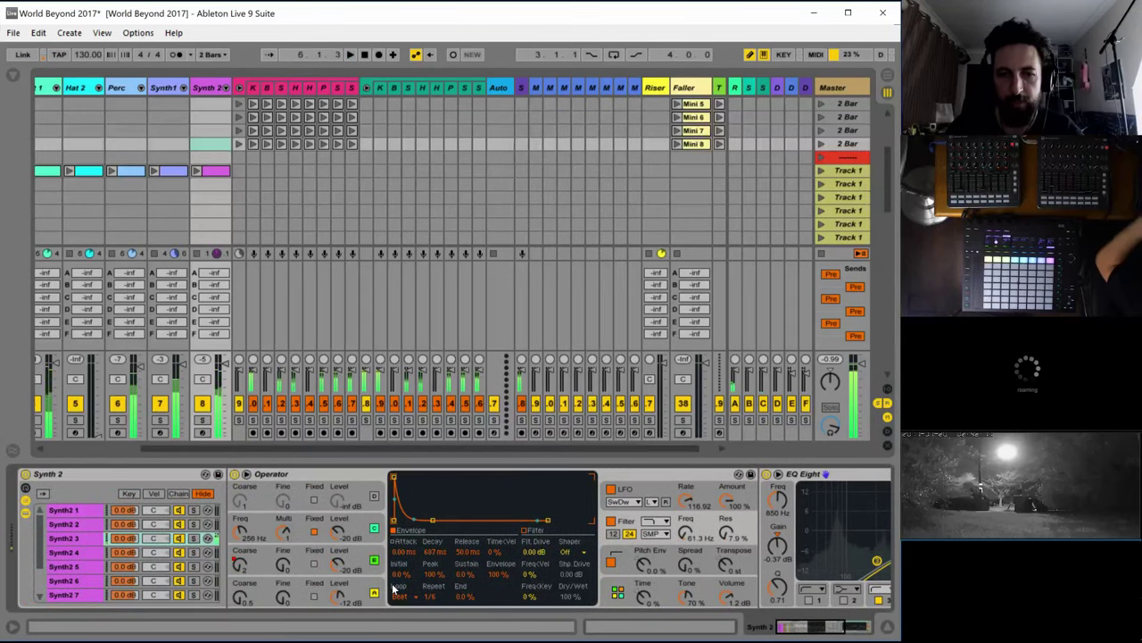
left_click(429, 597)
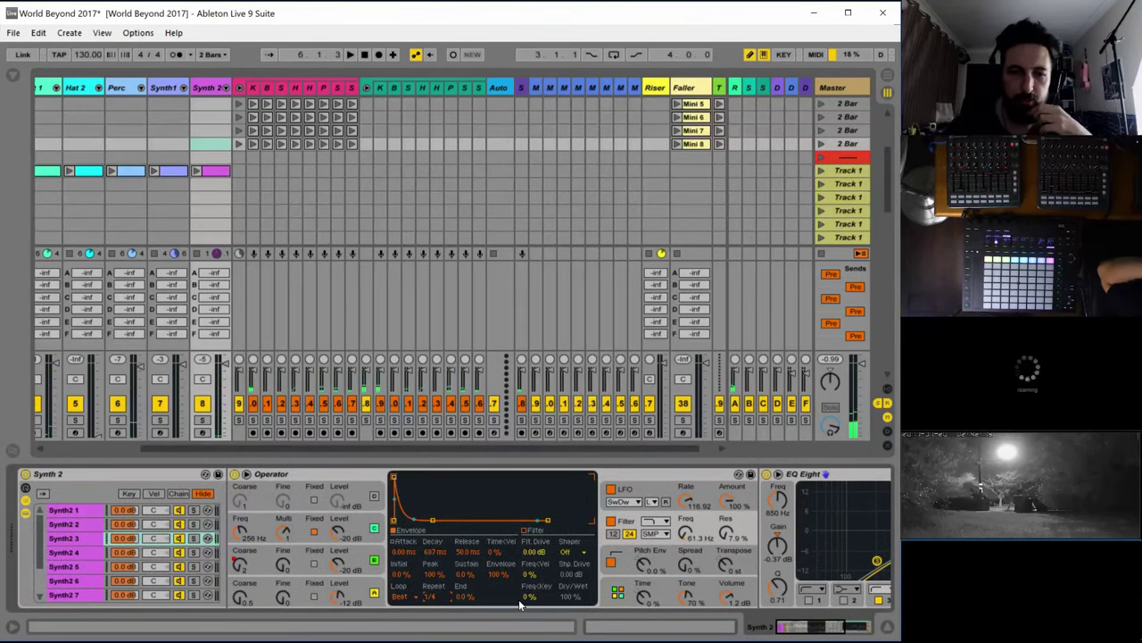
key("space")
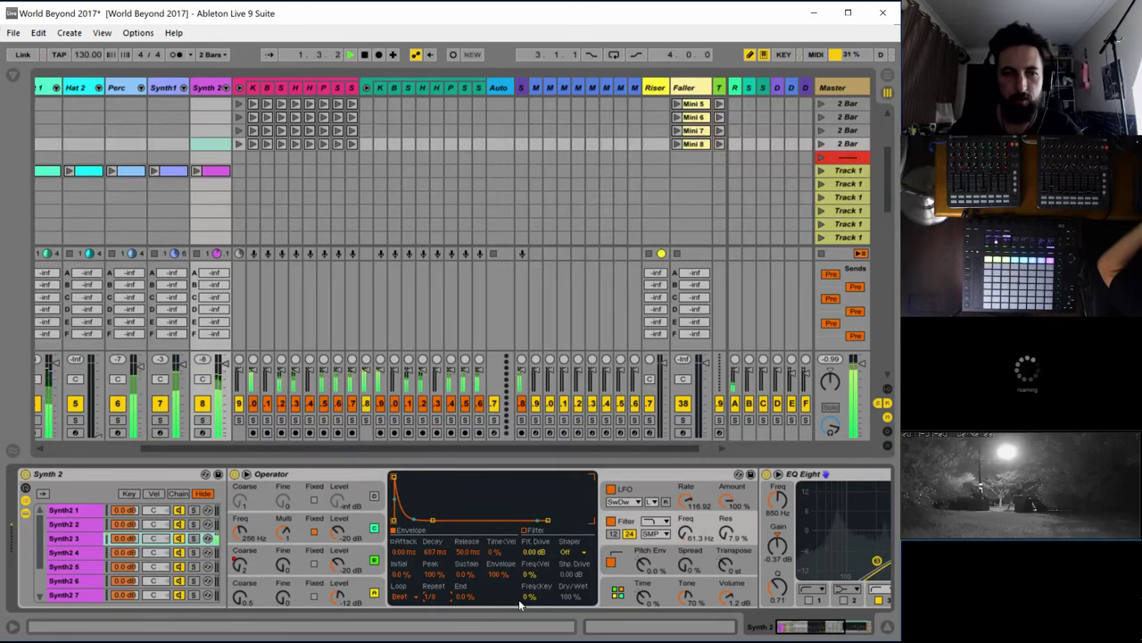
left_click(207, 419)
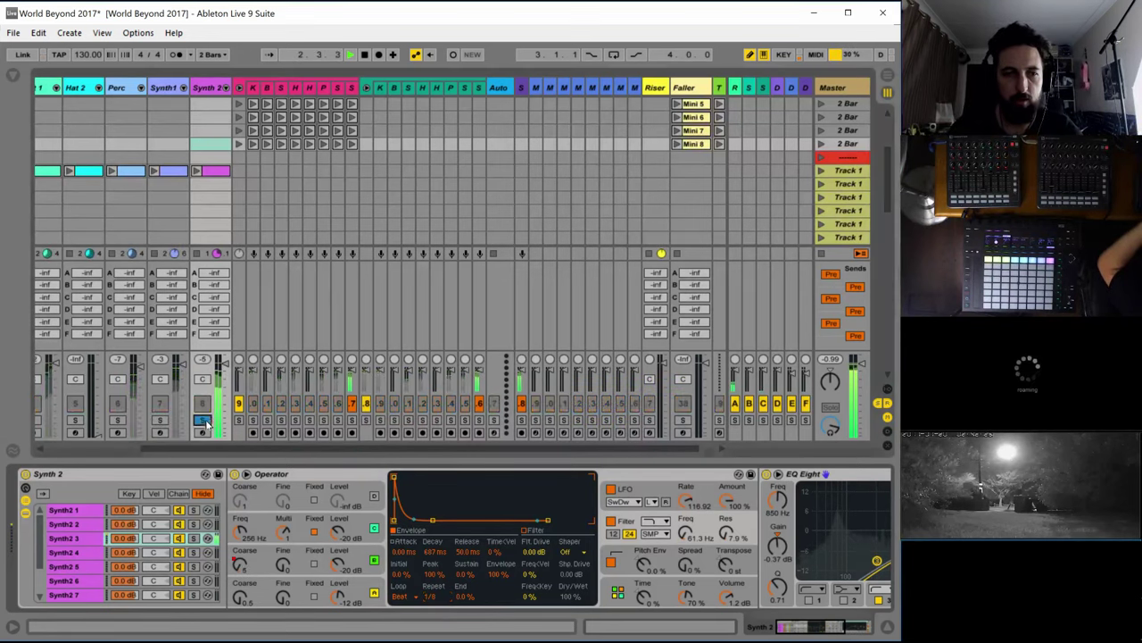
scroll(159, 242, "up", 2)
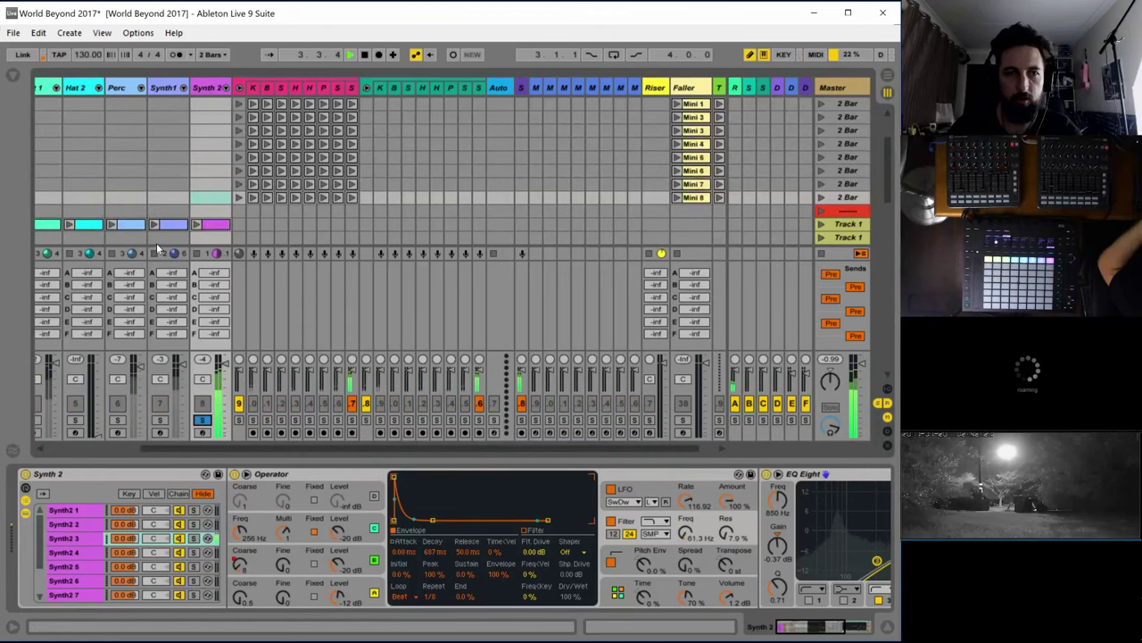
Unsolo Synth 2 to hear it together with the other Track 3 clips
scroll(159, 243, "down", 6)
scroll(168, 222, "down", 1)
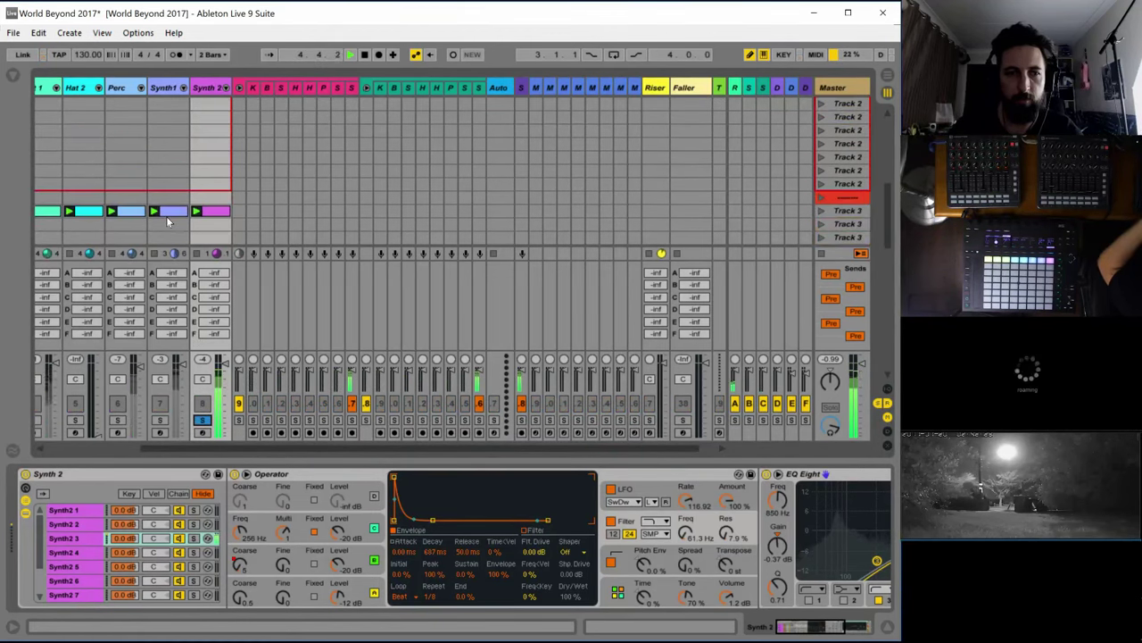
left_click_drag(177, 449, 82, 449)
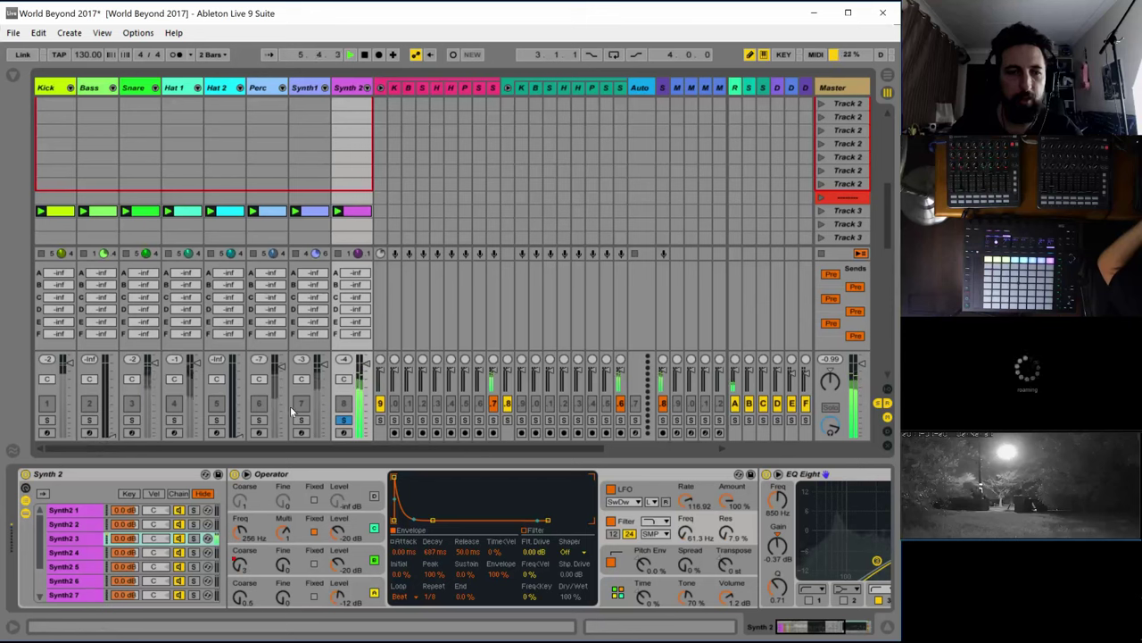
left_click(343, 420)
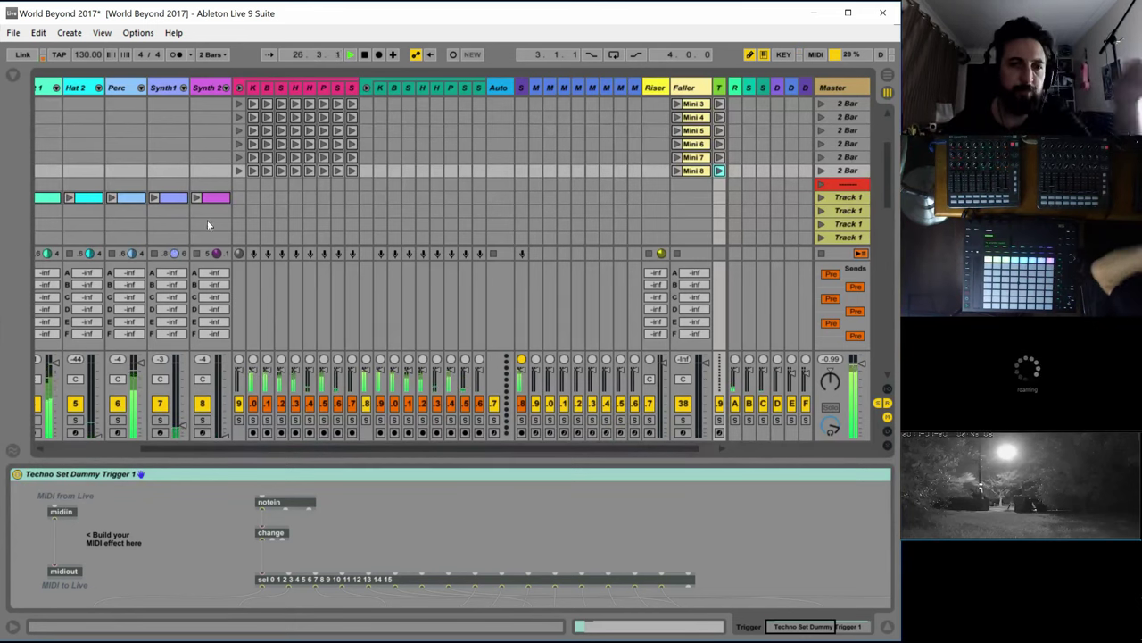
Restart playback, solo the Perc track, and open its Track 3 clip for note editing
left_click_drag(229, 445, 106, 445)
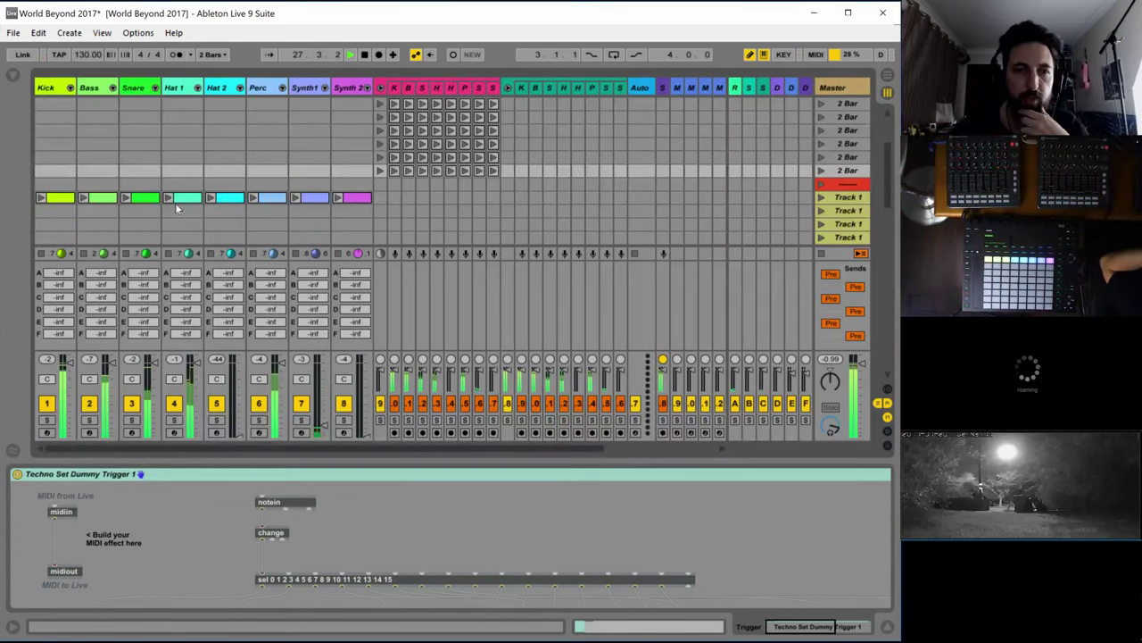
scroll(273, 177, "down", 7)
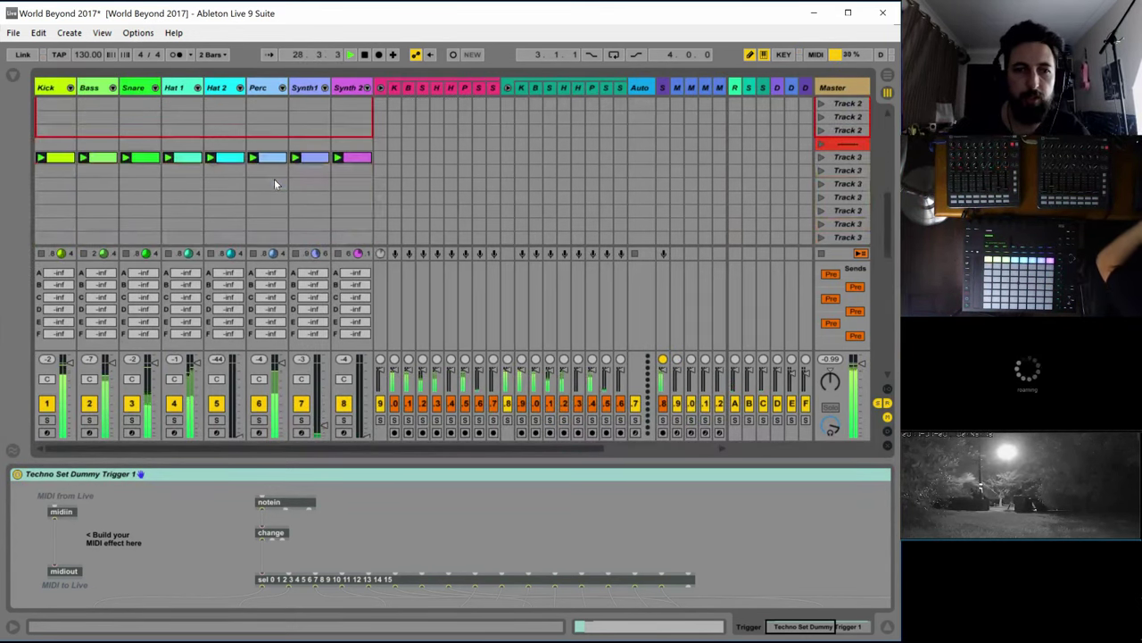
key("space")
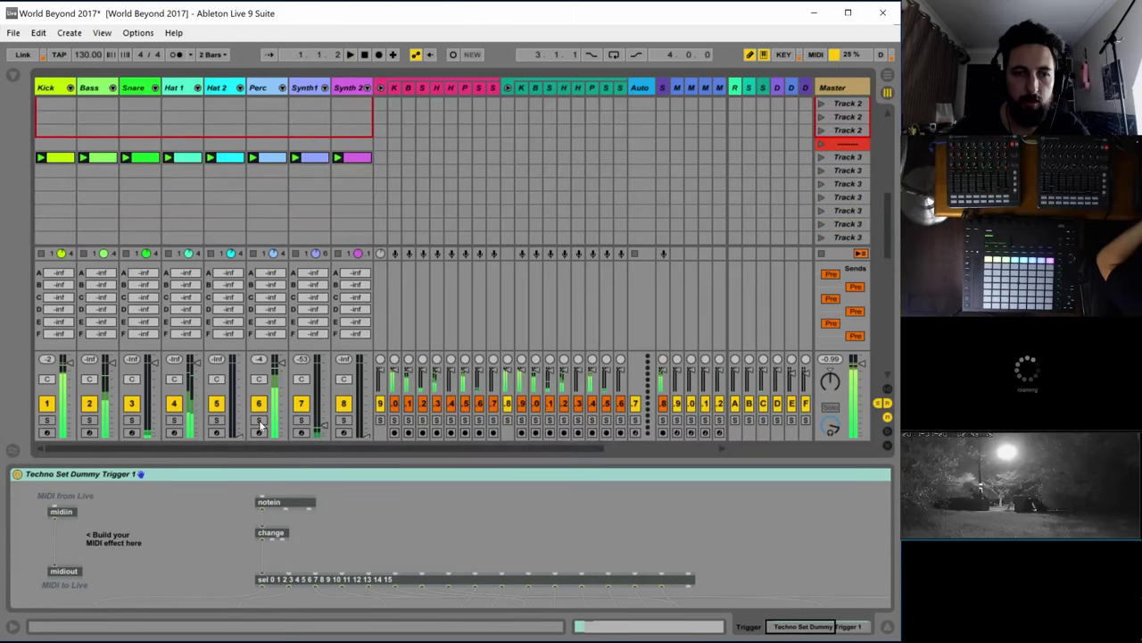
left_click(259, 420)
double_click(271, 158)
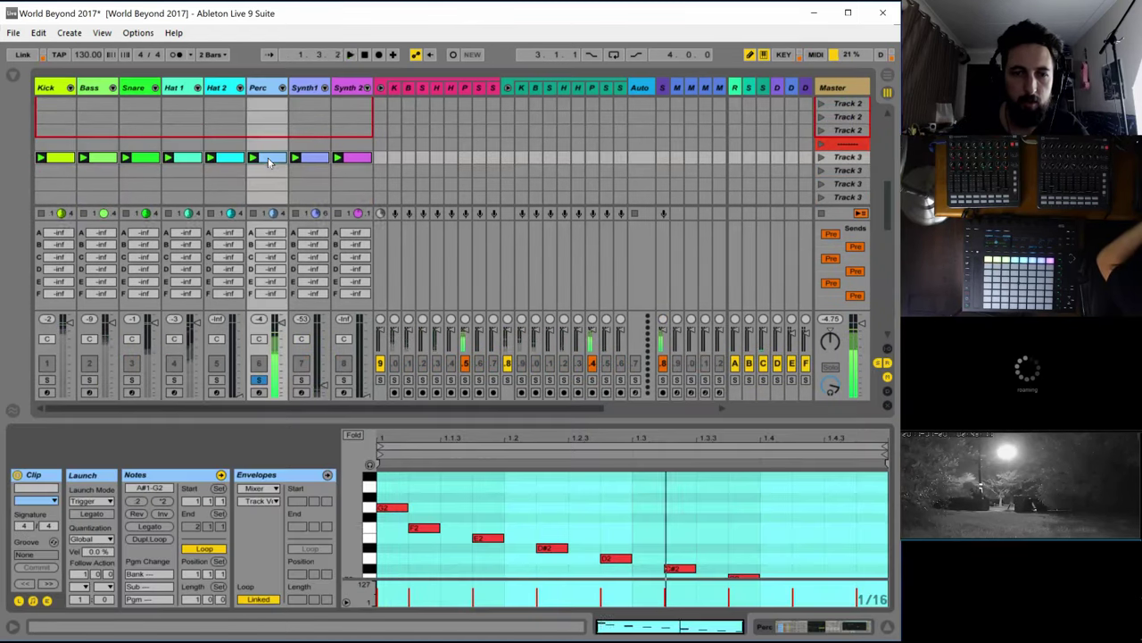
left_click(421, 515)
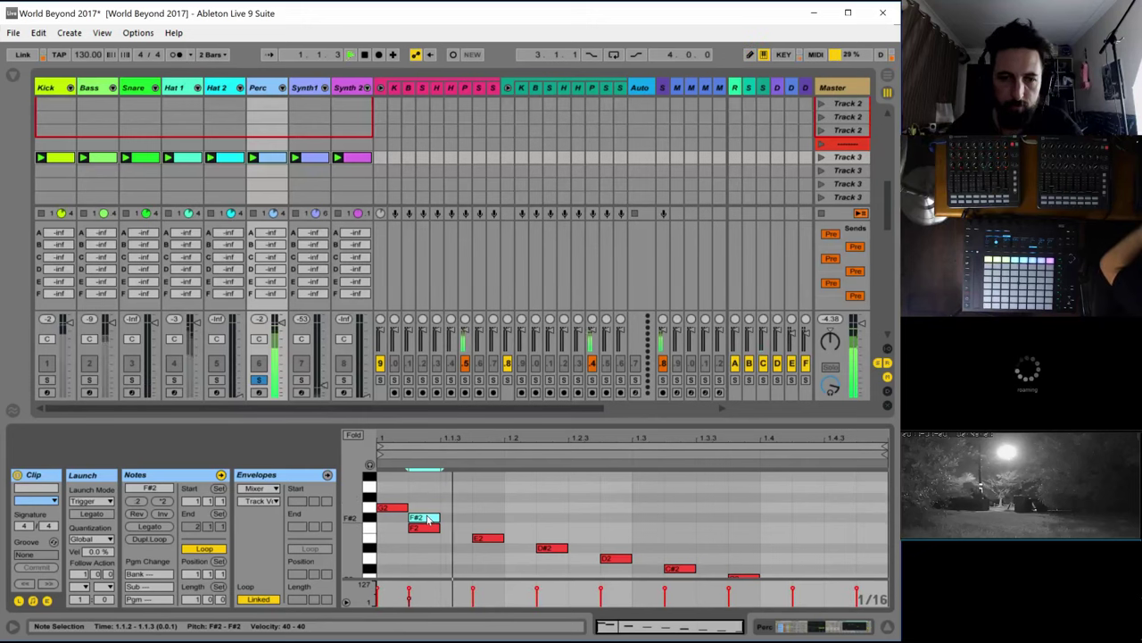
left_click(431, 517)
double_click(432, 519)
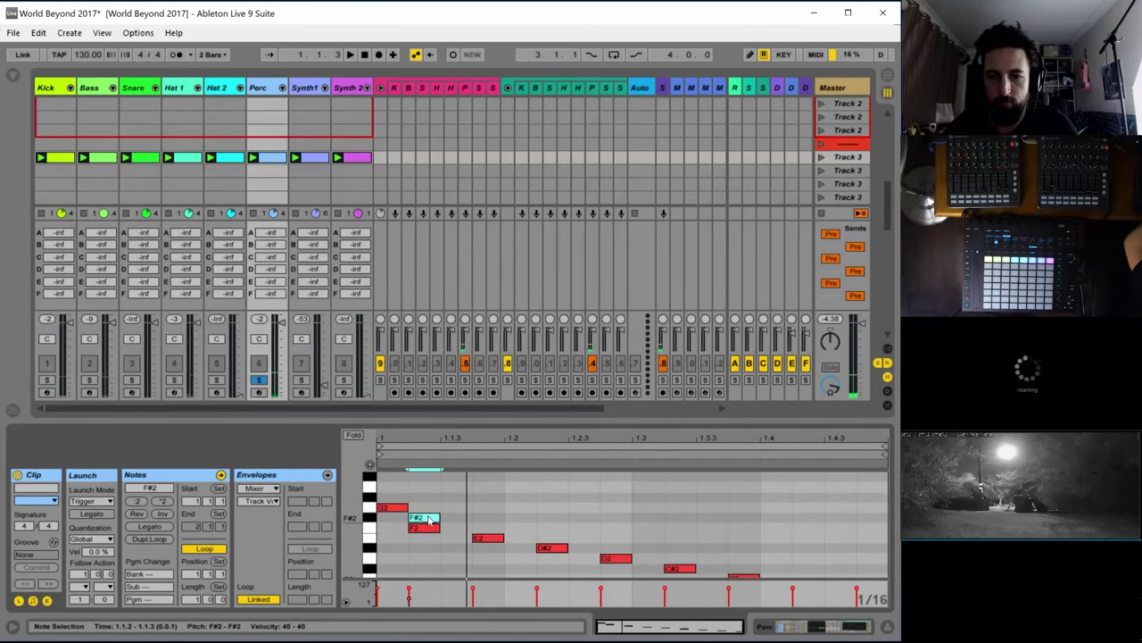
Audition the soloed Perc clip with its descending note pattern
scroll(435, 516, "down", 1)
key("space")
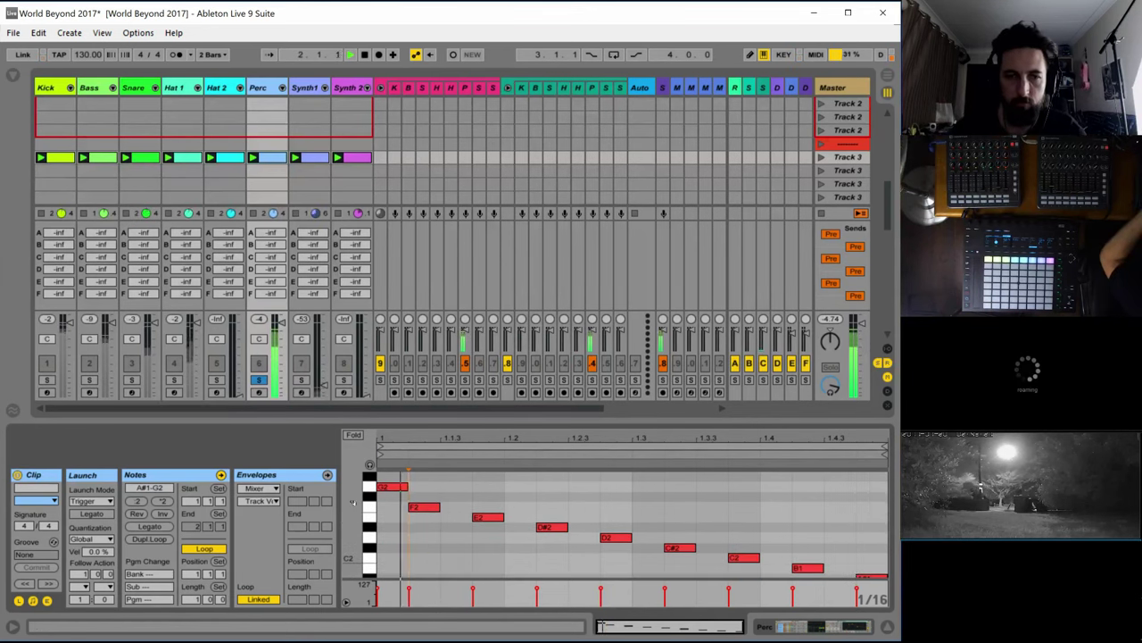
mouse_move(357, 505)
left_mouse_down()
mouse_move(357, 607)
mouse_move(355, 485)
mouse_move(355, 594)
mouse_move(350, 509)
left_mouse_up()
key("space")
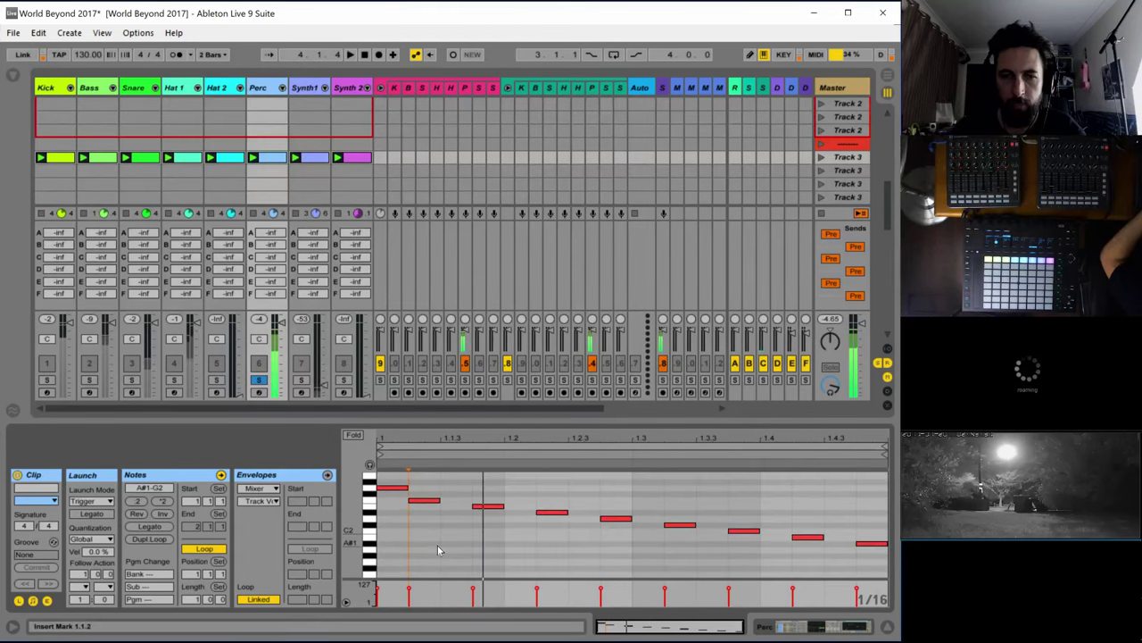
Lower every note after the first one in the Perc clip to G1
left_click_drag(421, 506, 413, 573)
left_click_drag(489, 509, 489, 564)
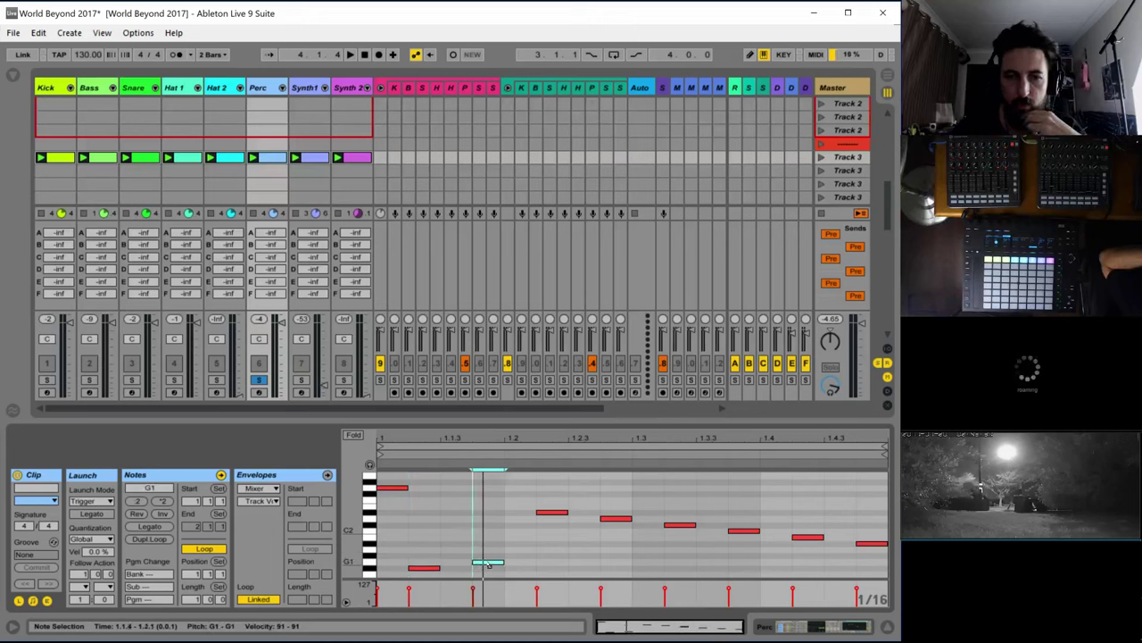
left_click_drag(420, 569, 420, 562)
left_click_drag(546, 513, 544, 568)
left_click_drag(610, 520, 611, 562)
left_click(678, 527)
left_click_drag(678, 528, 676, 562)
left_click(740, 532)
left_click_drag(740, 533, 737, 569)
left_click_drag(806, 539, 809, 563)
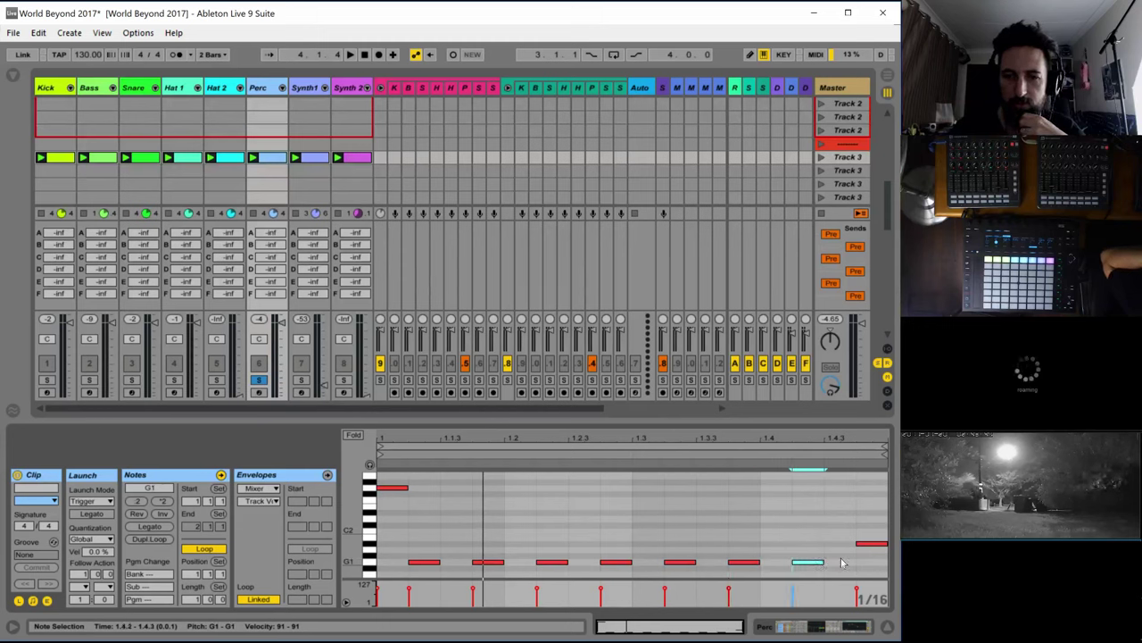
left_click(870, 544)
left_click_drag(870, 544, 865, 564)
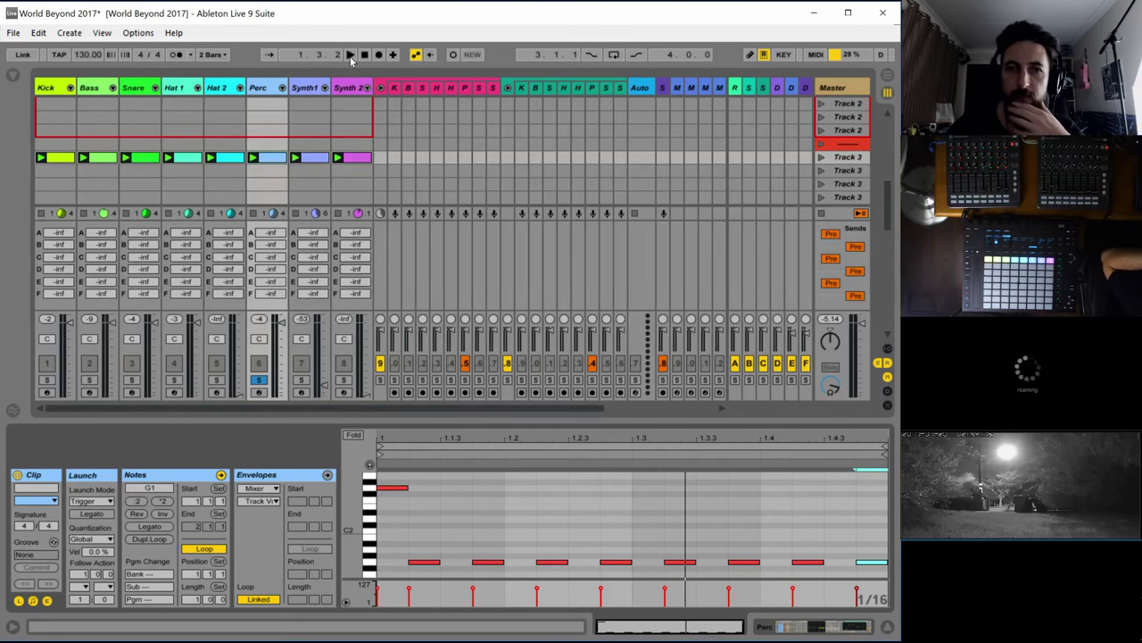
Switch to Chrome and search in a new tab for "ableton learn to make music" to reach the Learning Music site
key("alt+Tab")
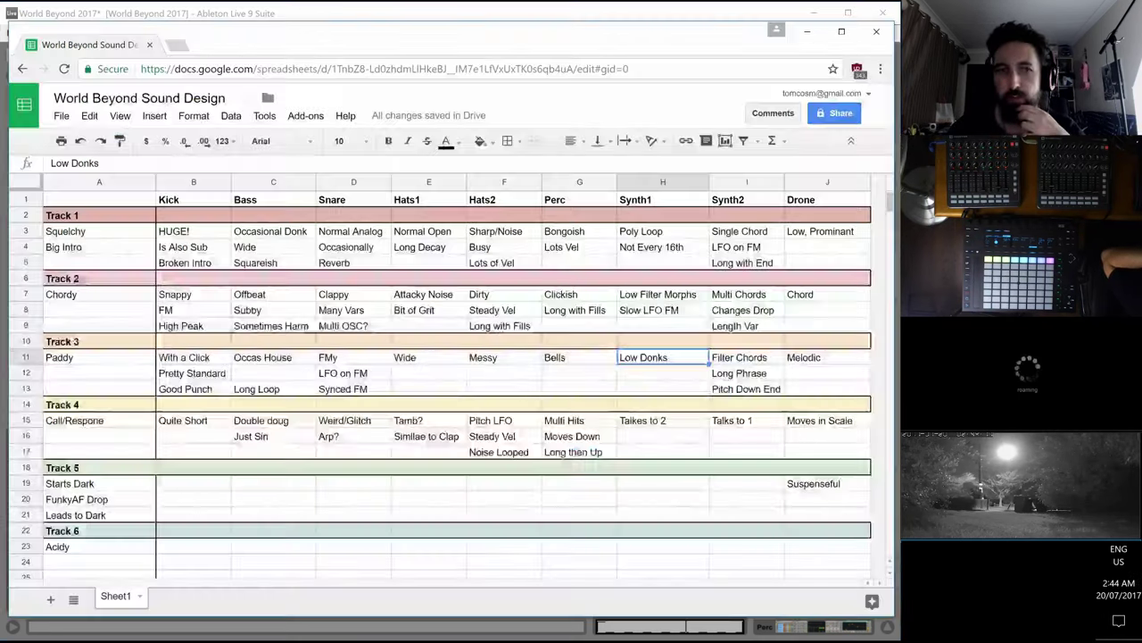
left_click(170, 44)
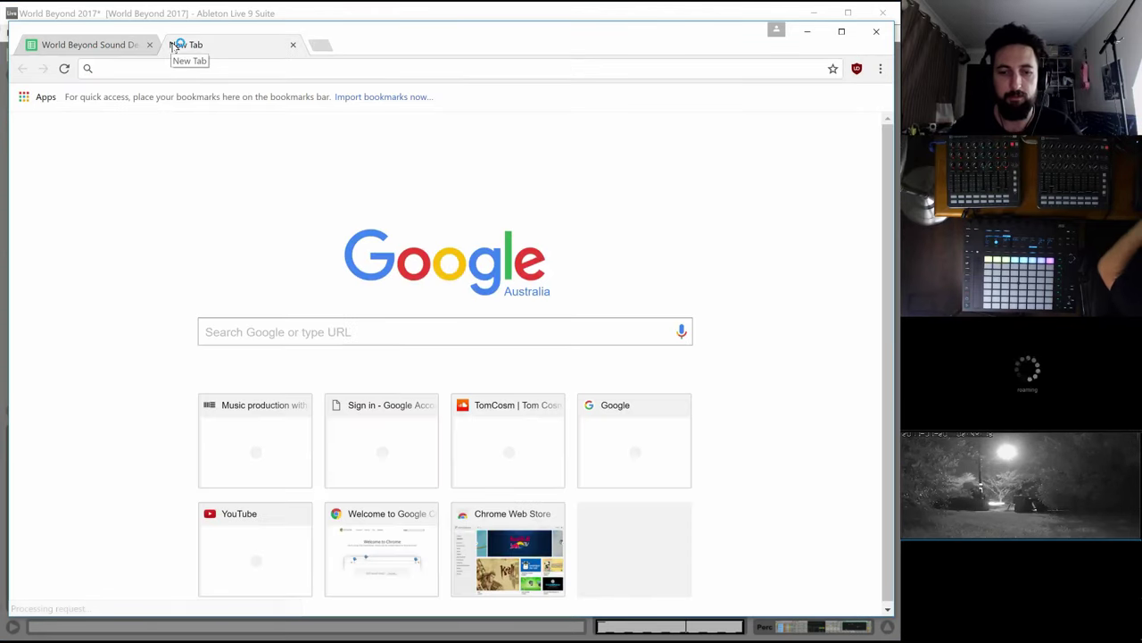
type("ableton learn")
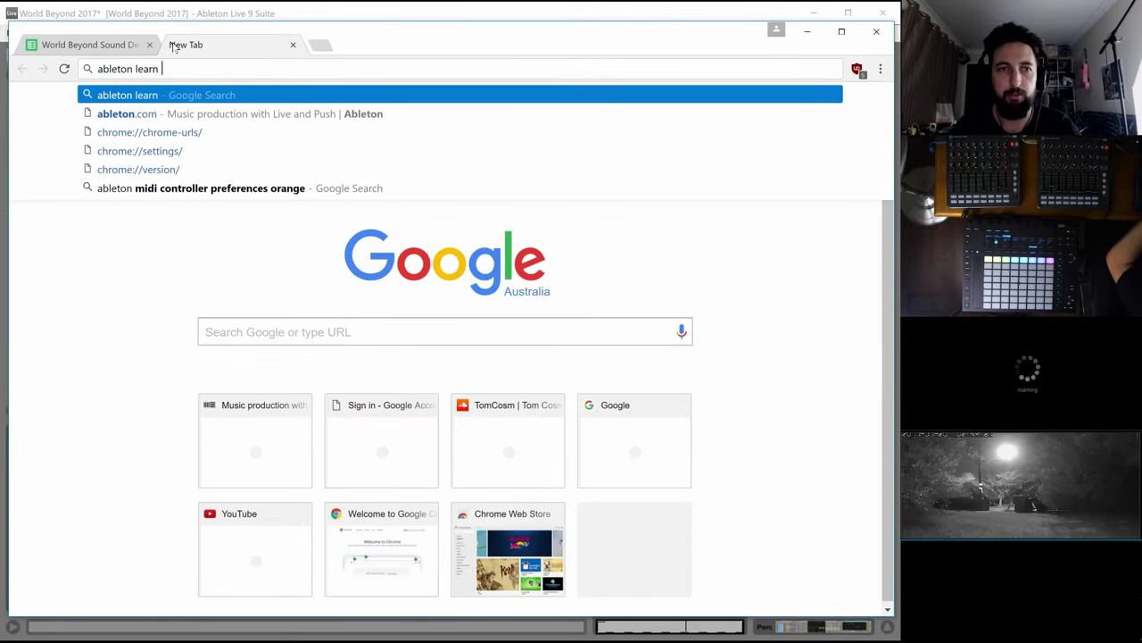
type(" to make music")
key("Return")
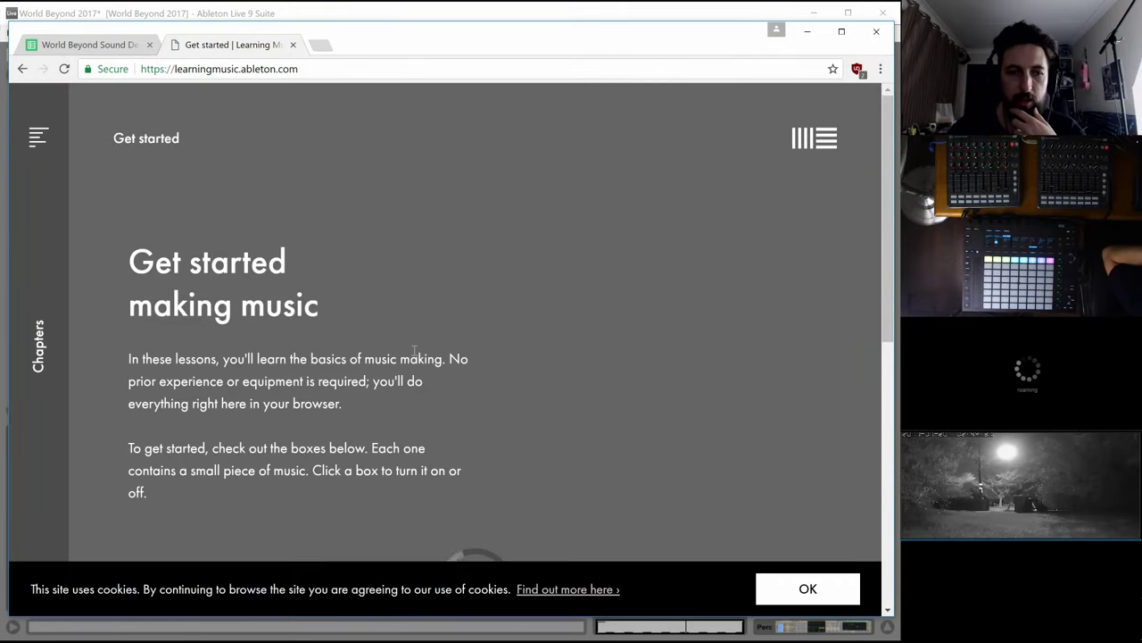
Accept the cookie notice, try the first Drums loop, and look through the rest of the Get started lesson
left_click(793, 588)
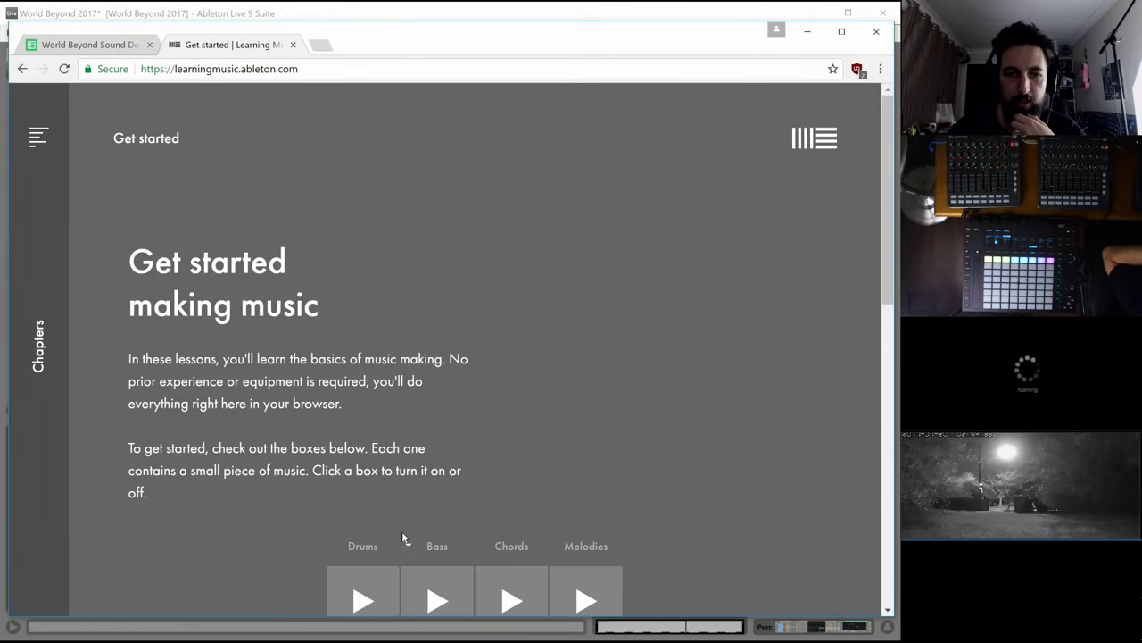
scroll(402, 531, "down", 4)
left_click(359, 235)
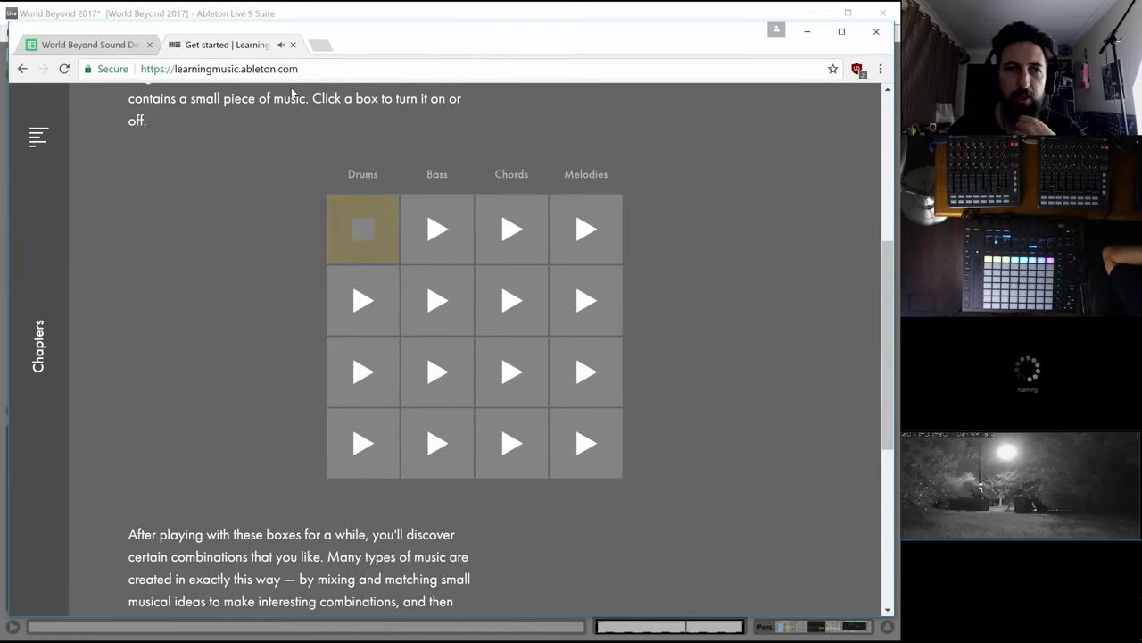
left_click(292, 44)
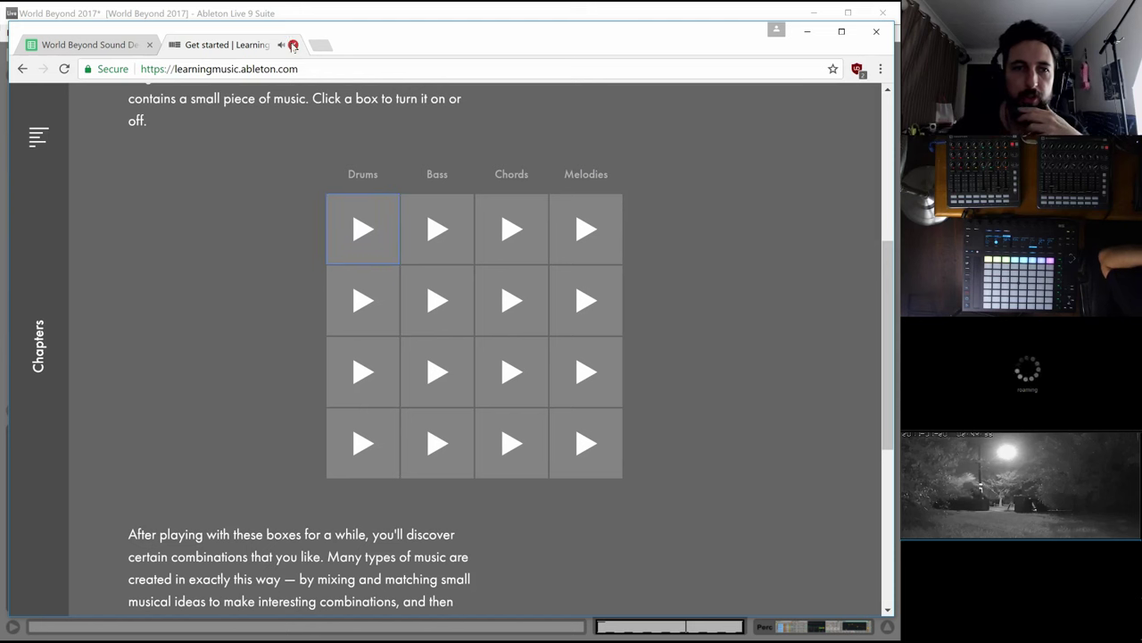
scroll(425, 399, "down", 4)
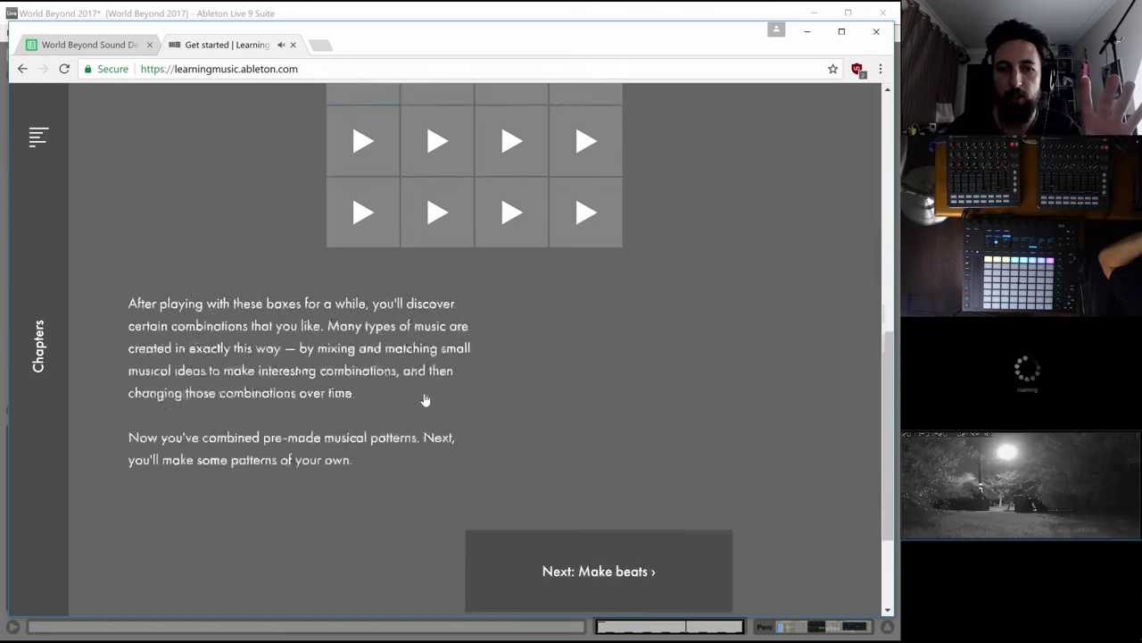
scroll(610, 497, "up", 5)
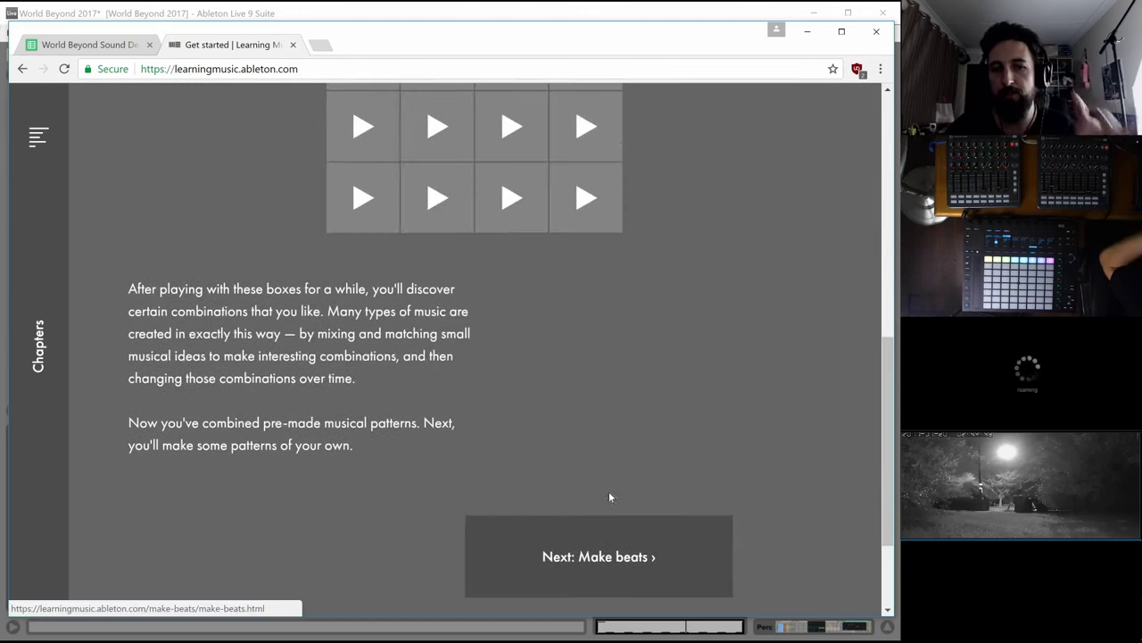
Close the lesson page, return to Ableton Live, and audition the edited Perc clip before unsoloing it
left_click(293, 45)
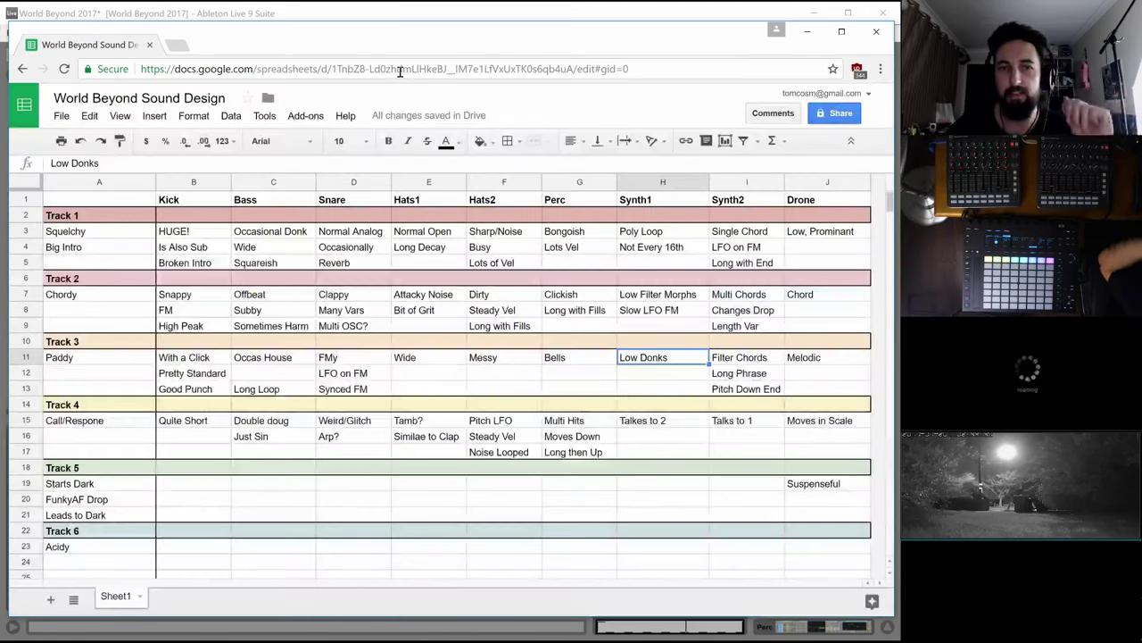
left_click(810, 32)
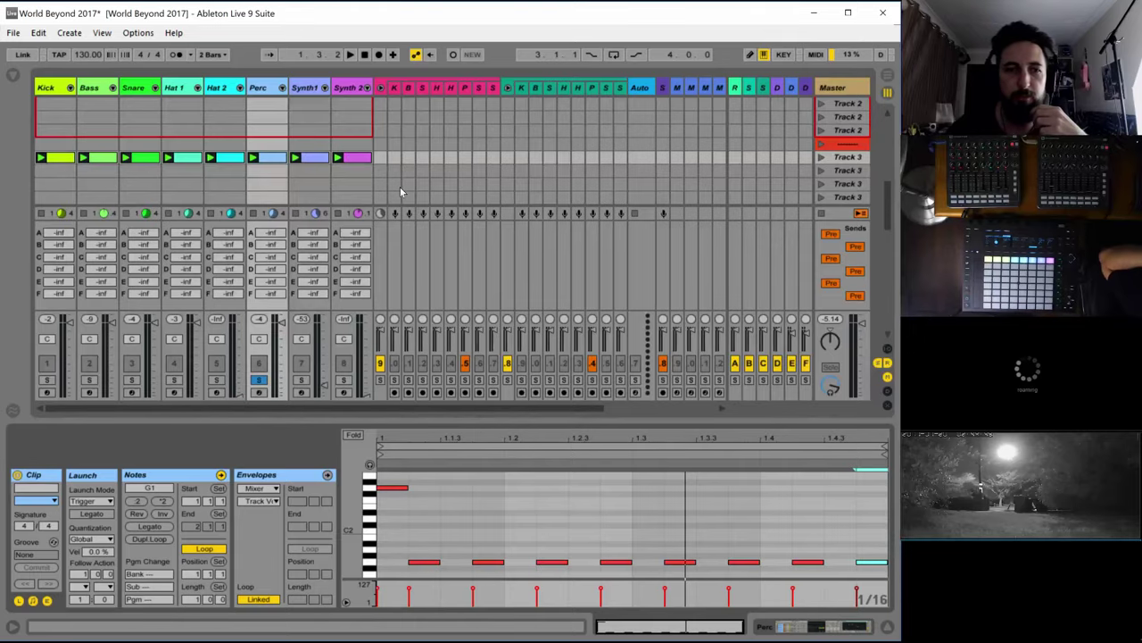
key("space")
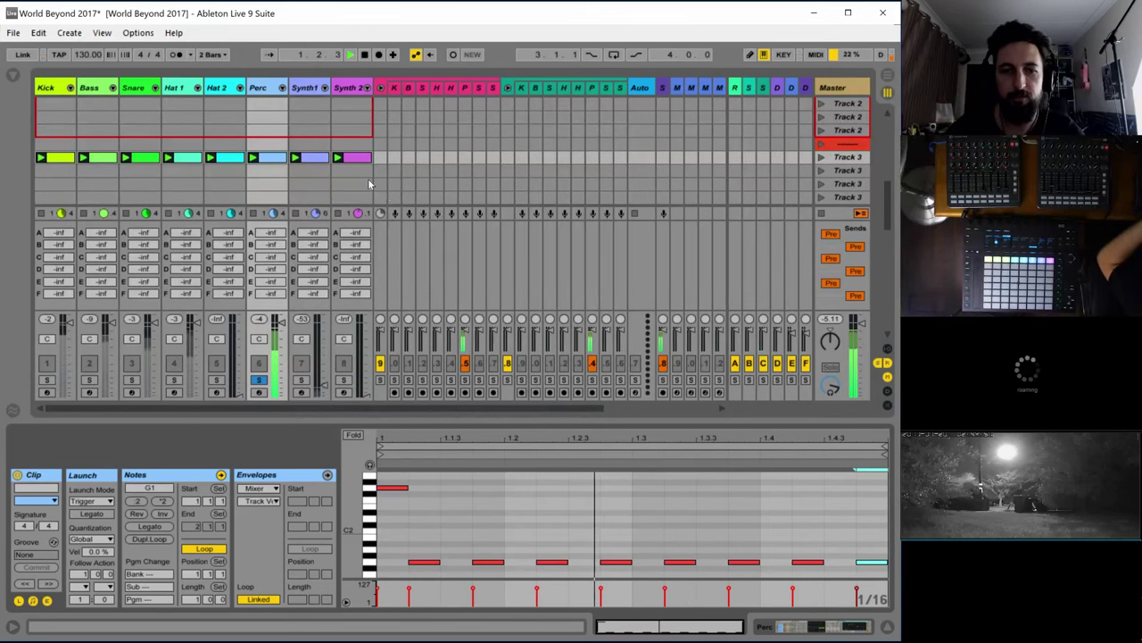
left_click(260, 381)
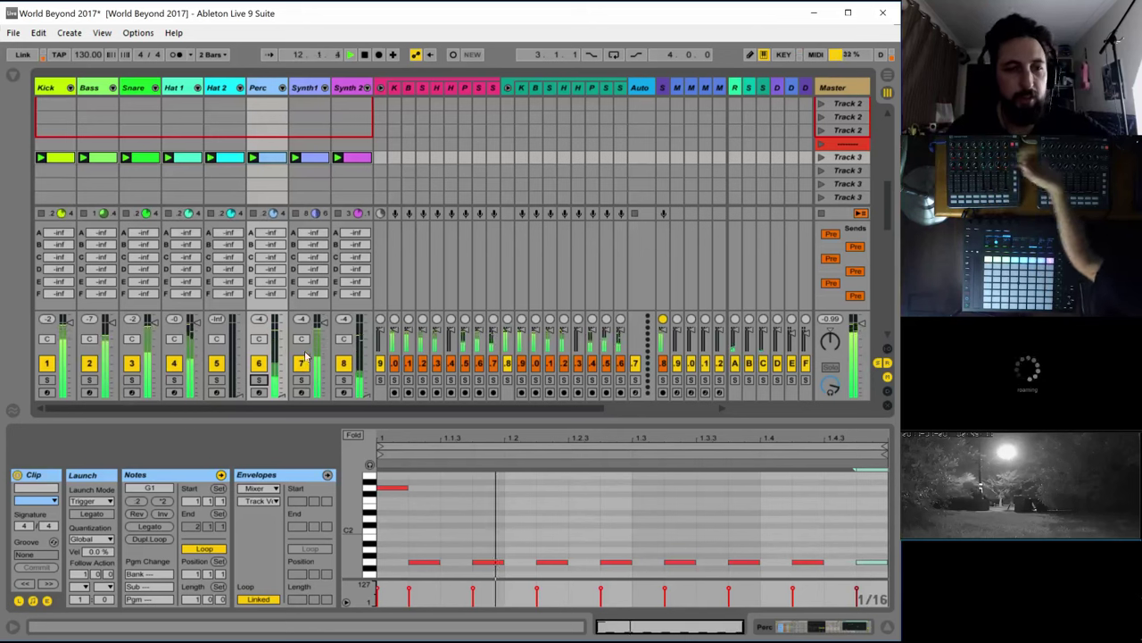
Solo Synth1, transpose all notes of its Track 3 clip up one octave to G2, and unsolo the track
left_click(301, 380)
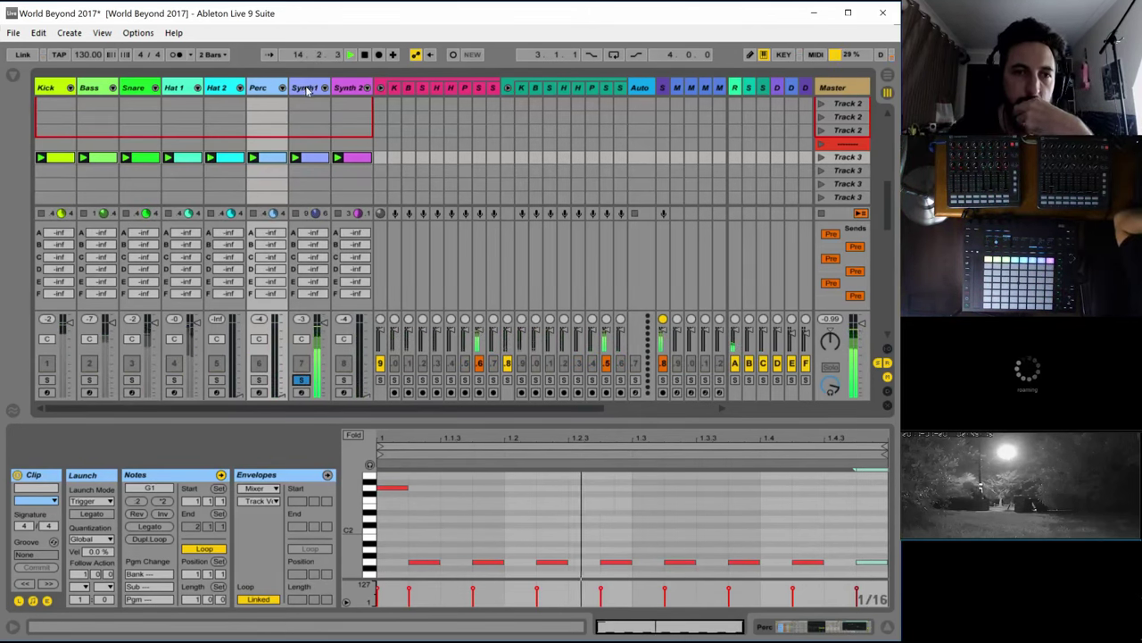
left_click(308, 141)
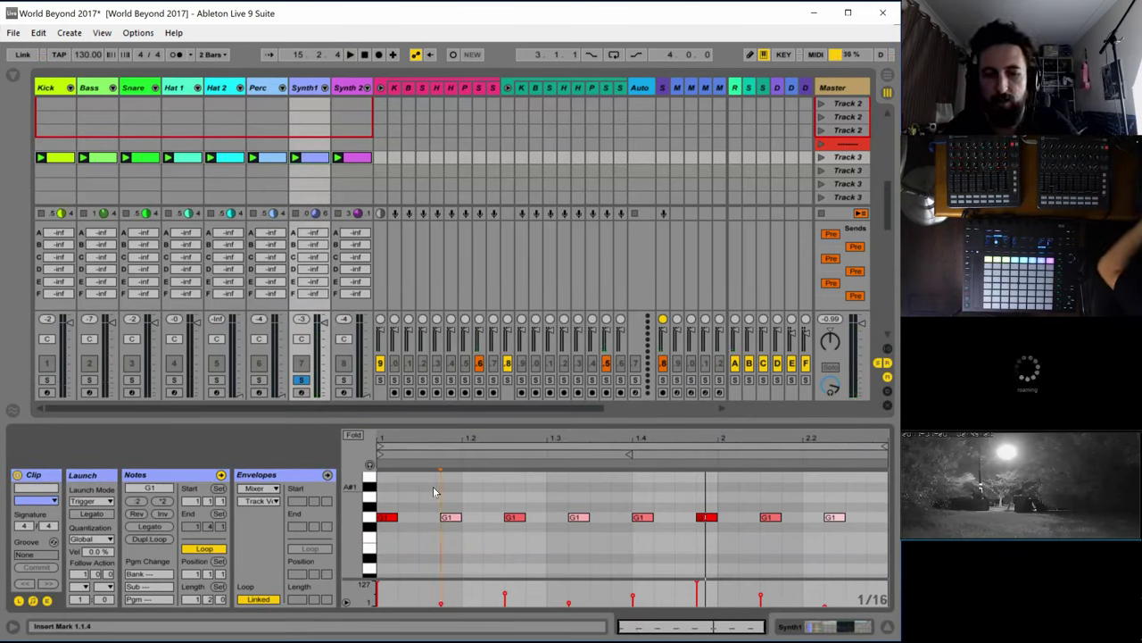
key("ctrl+a")
key("shift+Up")
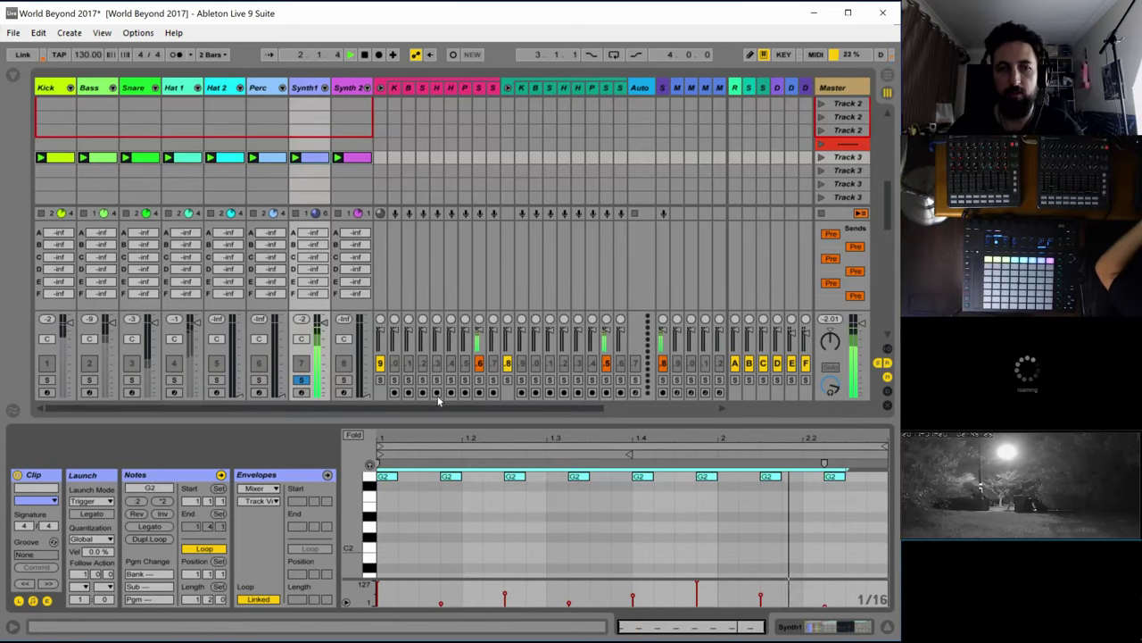
left_click(301, 380)
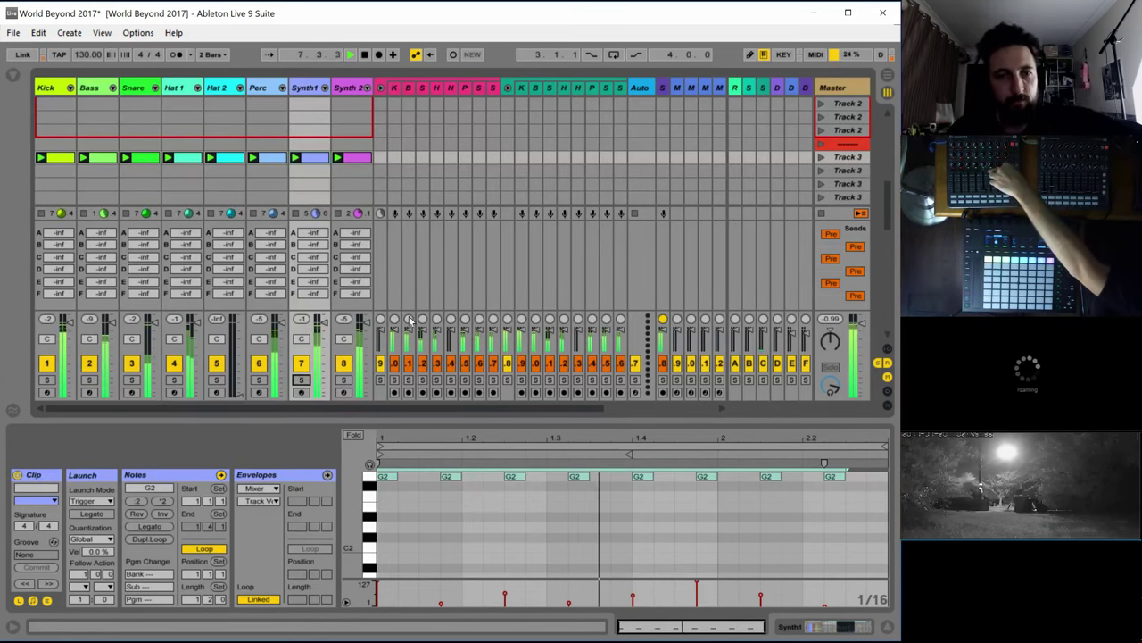
Open the Automator window from the Auto track's device and show the Perc automation lanes
left_click(646, 88)
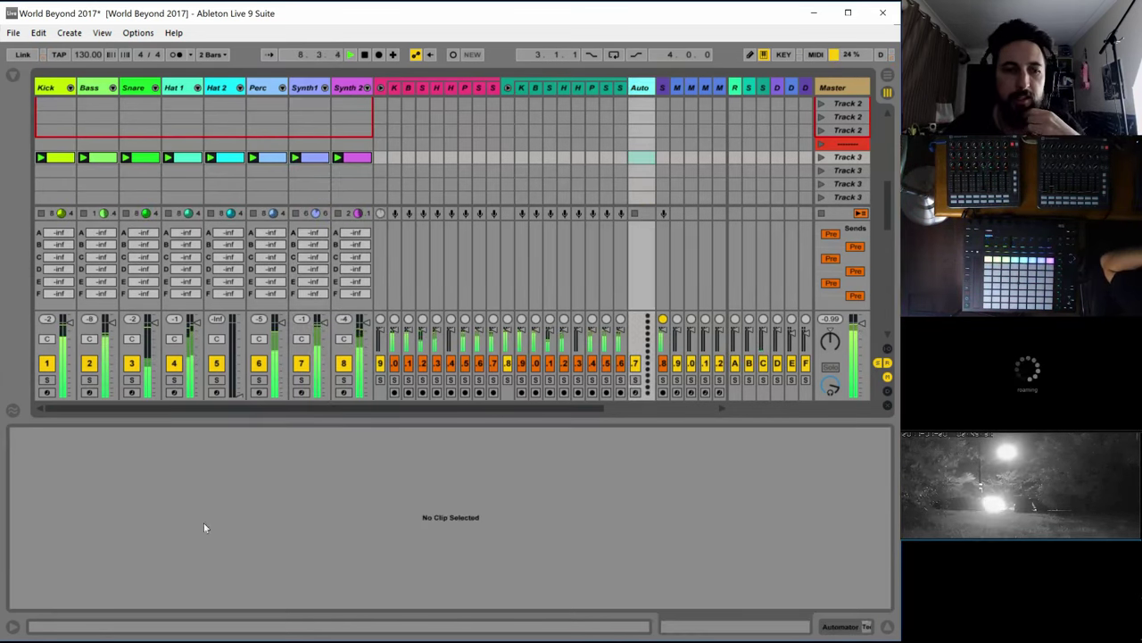
left_click(639, 90)
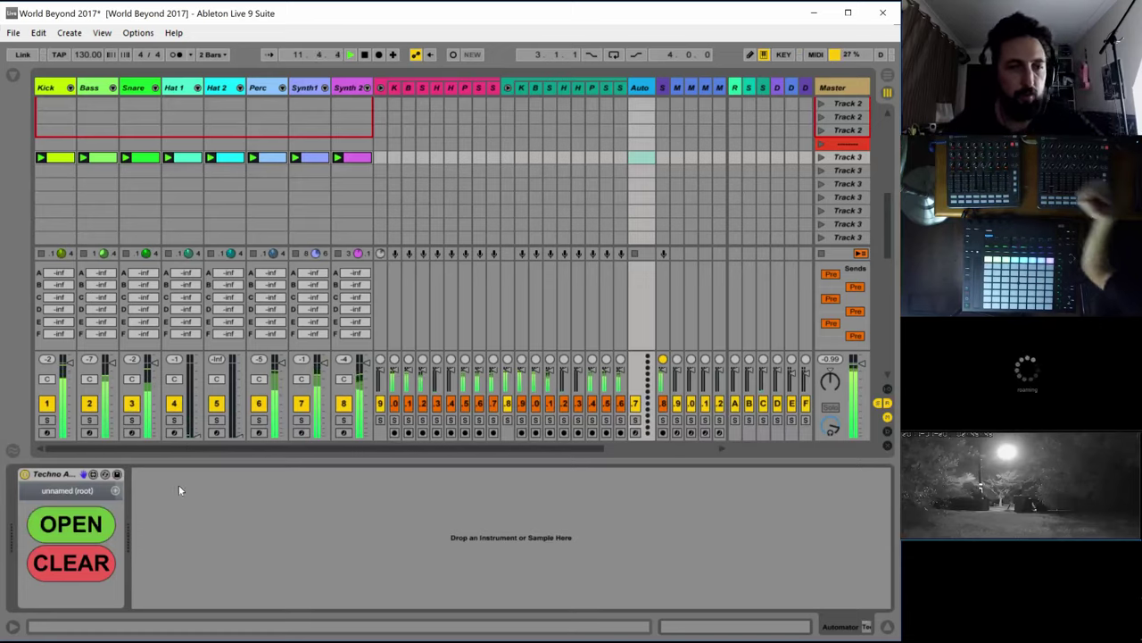
left_click(72, 524)
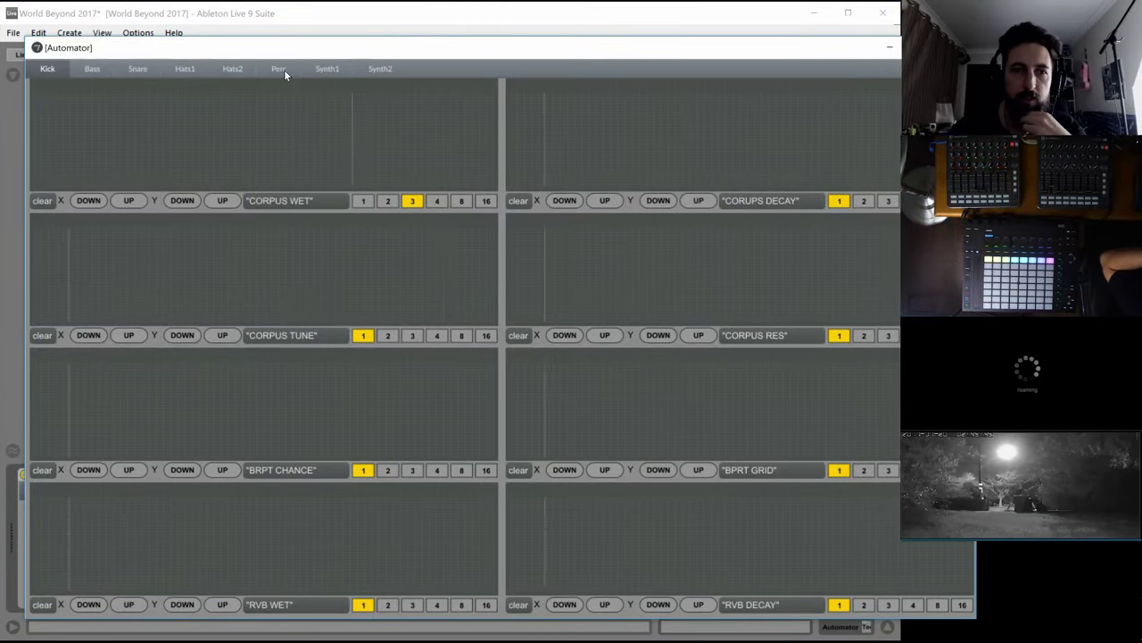
left_click(278, 69)
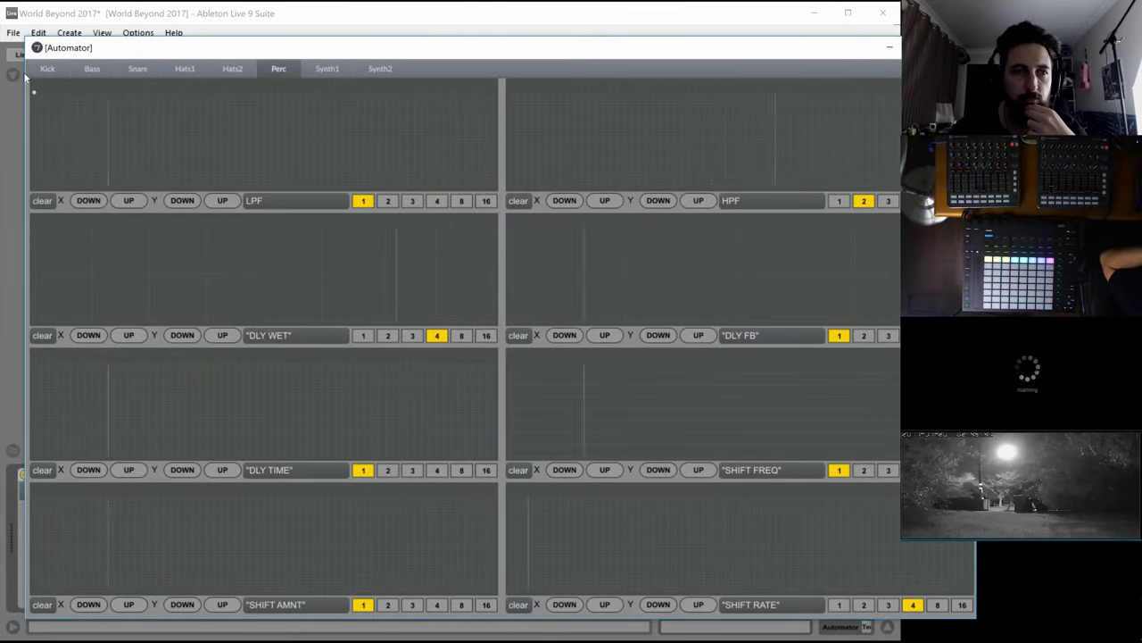
Set the Perc LPF lane to 4 and draw a shallow dip in it, and draw a rise-and-fall envelope from zero in the HPF lane
left_click(436, 200)
left_click_drag(207, 114, 207, 127)
left_click(306, 104)
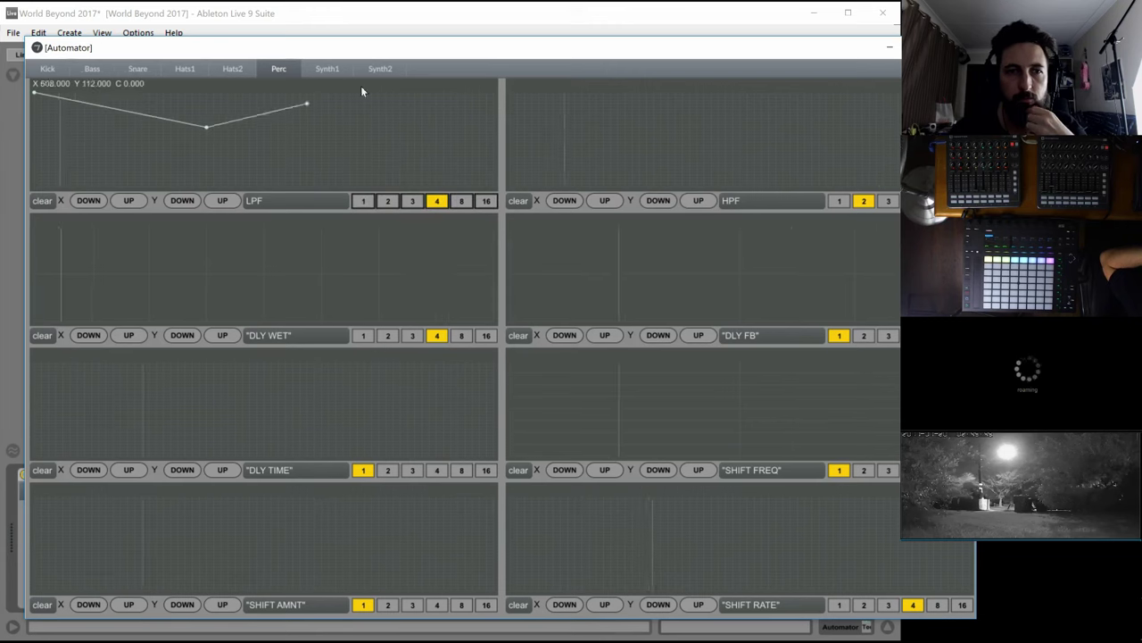
left_click_drag(362, 92, 497, 91)
mouse_move(542, 143)
left_mouse_down()
mouse_move(496, 83)
mouse_move(454, 220)
left_mouse_up()
left_click_drag(533, 176, 969, 186)
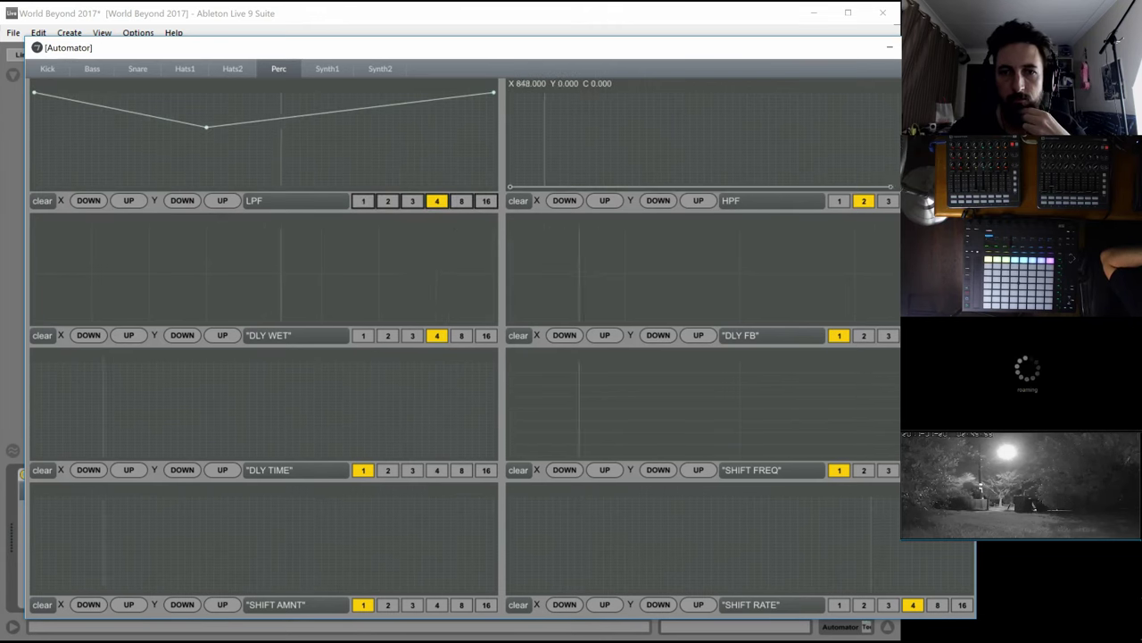
left_click(710, 127)
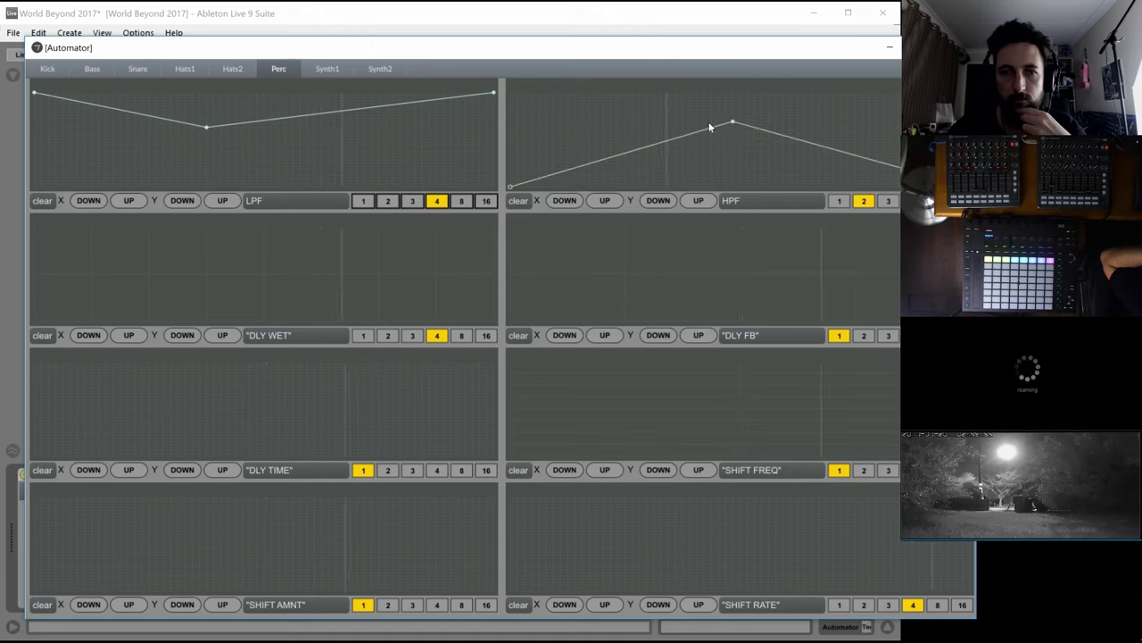
Draw a rising DLY WET curve that drops to zero mid-lane and returns to a plateau, plus a flat mid-level DLY FB line
left_click(206, 275)
left_click(322, 274)
left_click(493, 274)
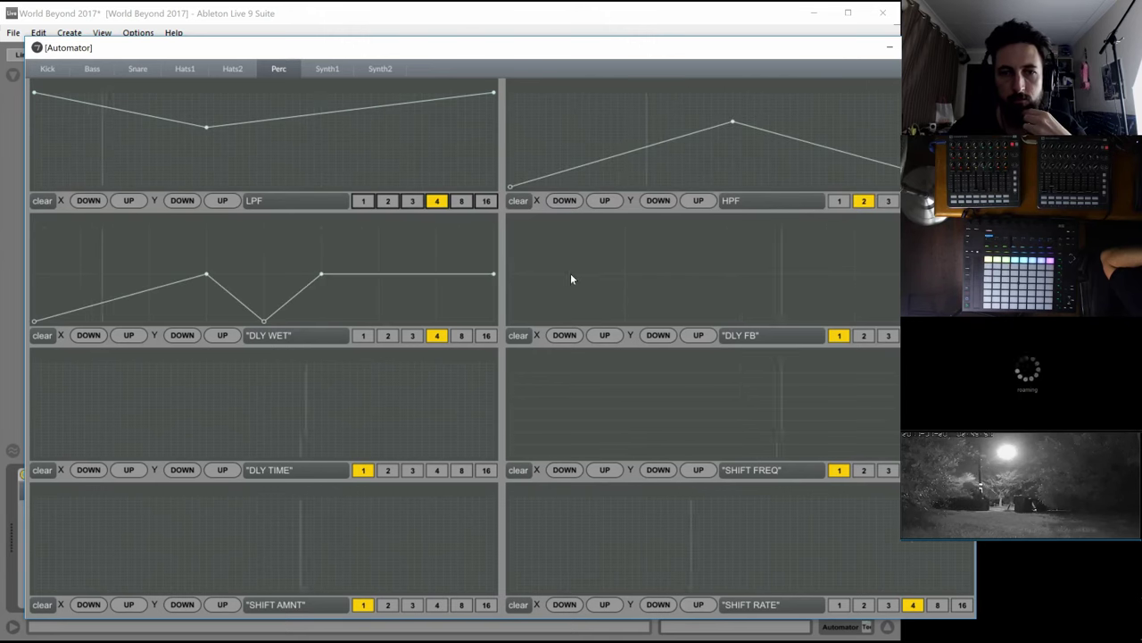
left_click(535, 273)
left_click_drag(624, 273, 969, 273)
Draw rising ramps in the Perc DLY TIME, SHIFT FREQ and SHIFT AMNT lanes and a shallow dip in SHIFT RATE
mouse_move(264, 431)
left_mouse_down()
mouse_move(539, 403)
mouse_move(542, 438)
mouse_move(969, 396)
left_mouse_up()
left_click(34, 570)
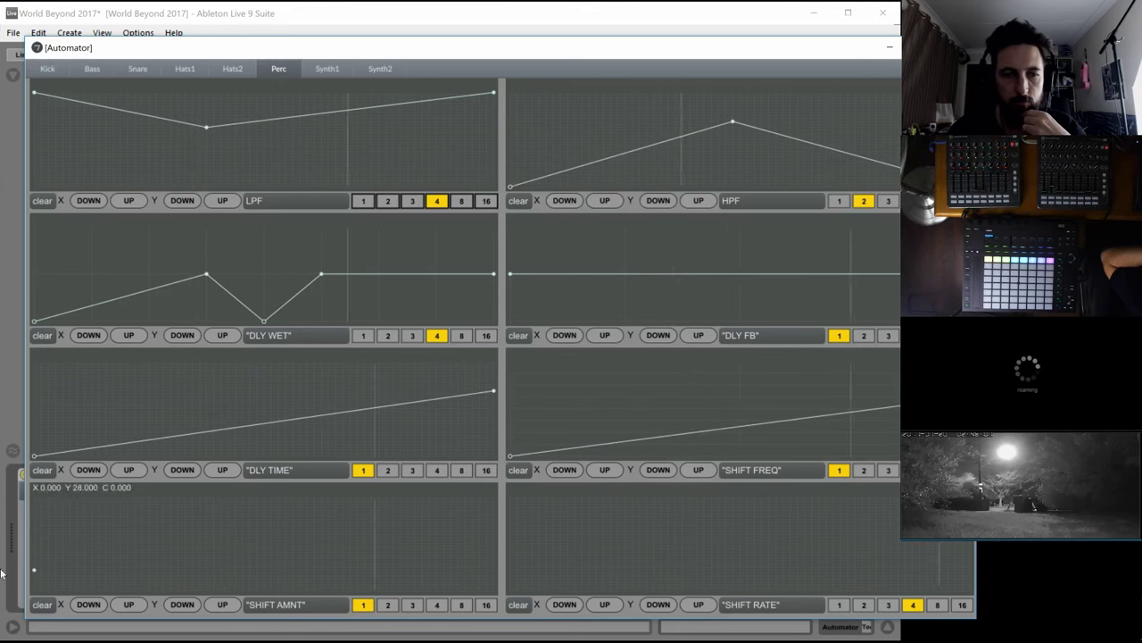
mouse_move(406, 528)
left_mouse_down()
mouse_move(444, 520)
mouse_move(429, 522)
left_mouse_up()
left_click(582, 549)
mouse_move(598, 559)
left_mouse_down()
mouse_move(740, 582)
mouse_move(890, 548)
left_mouse_up()
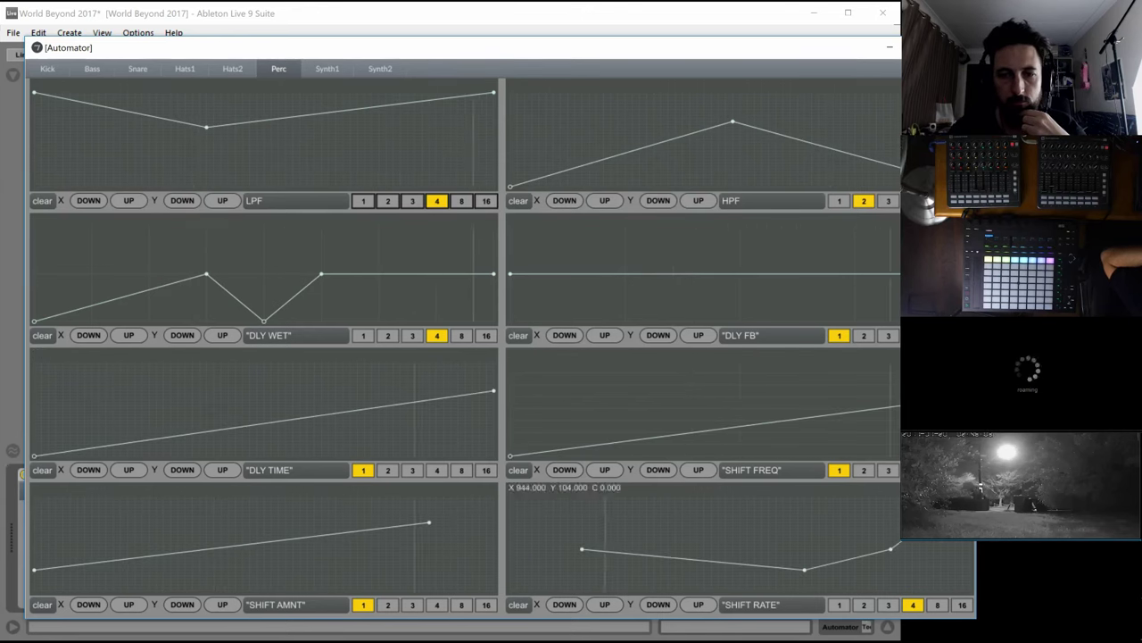
Draw a Synth1 LPF envelope with a fast rise, gentle fall and final drop to zero near X 928, and set that lane to 3
left_click(326, 68)
mouse_move(36, 186)
left_mouse_down()
mouse_move(437, 120)
mouse_move(437, 255)
left_mouse_up()
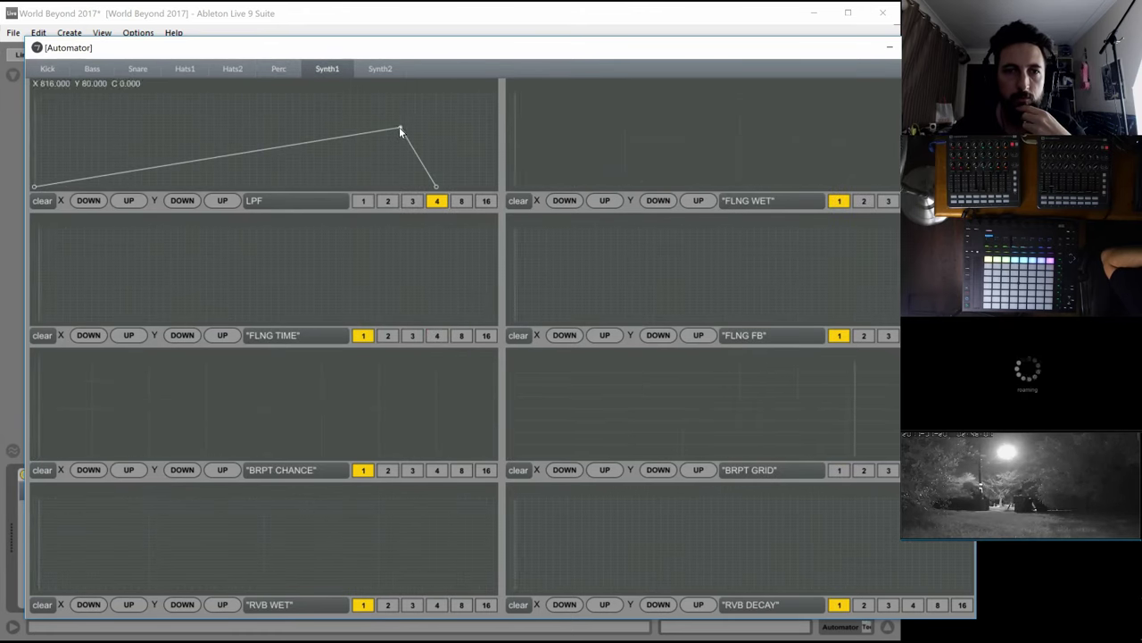
left_click(343, 109)
left_click_drag(295, 110, 141, 93)
left_click(362, 200)
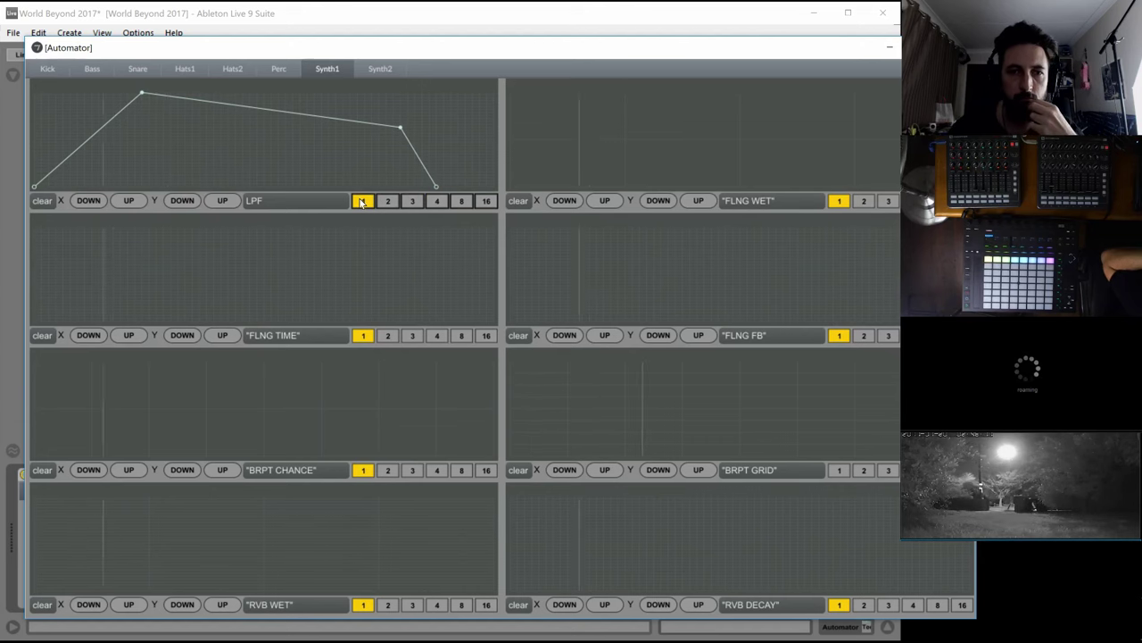
left_click_drag(436, 187, 450, 185)
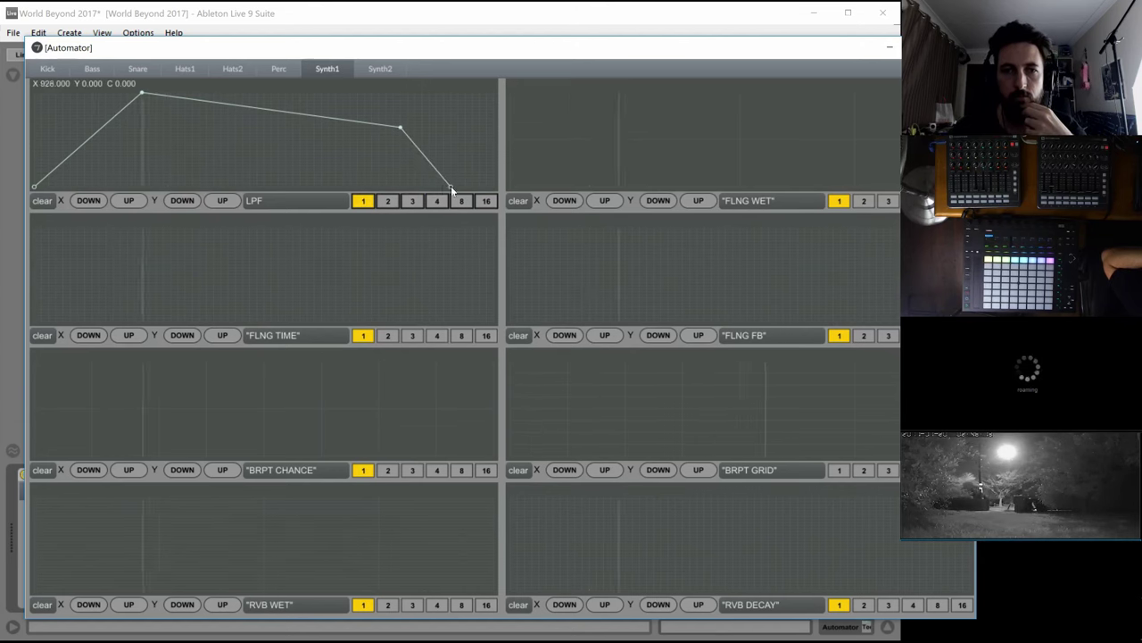
left_click(414, 201)
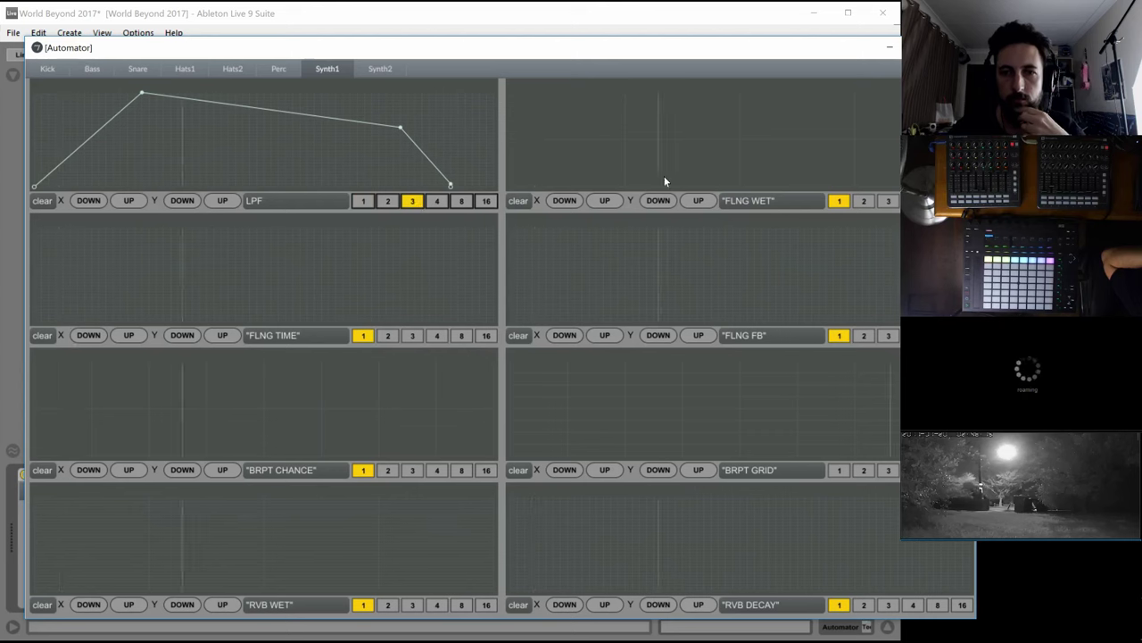
Draw Synth1 flanger automation: FLNG WET rising to mid level and holding, FLNG TIME rising, and FLNG FB falling
mouse_move(622, 150)
left_mouse_down()
mouse_move(731, 137)
mouse_move(846, 145)
left_mouse_up()
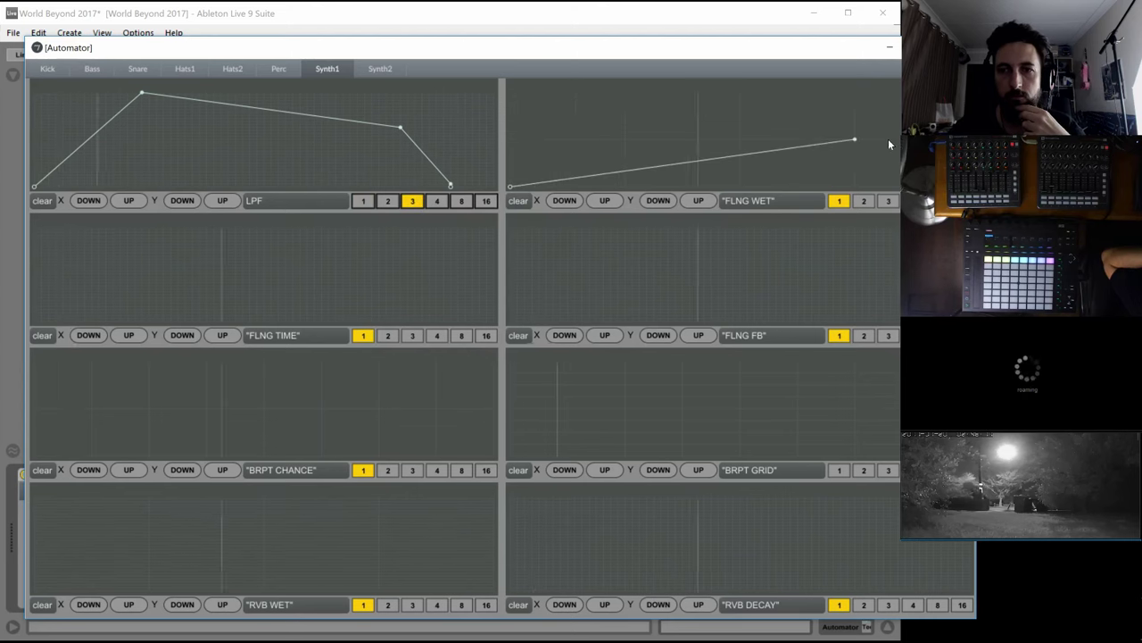
left_click(928, 140)
left_click(164, 273)
left_click(493, 226)
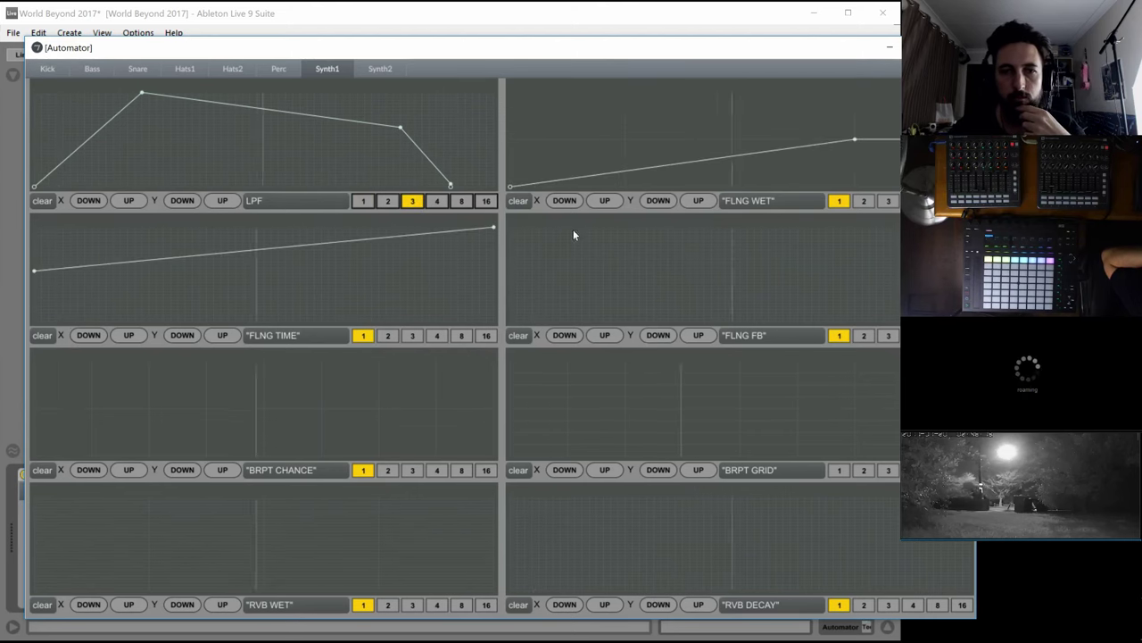
left_click(575, 236)
left_click(882, 302)
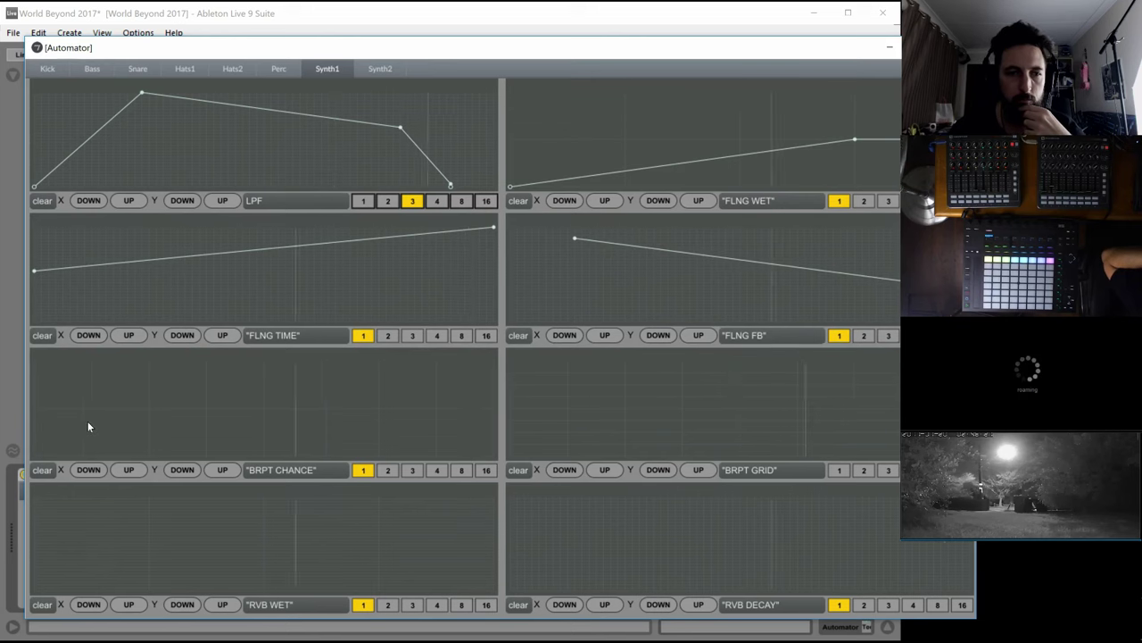
Draw a BRPT CHANCE ramp rising to mid level at X 640 with a drop to zero, and a descending BRPT GRID curve
left_click(34, 455)
left_click(321, 455)
left_click_drag(289, 420, 387, 408)
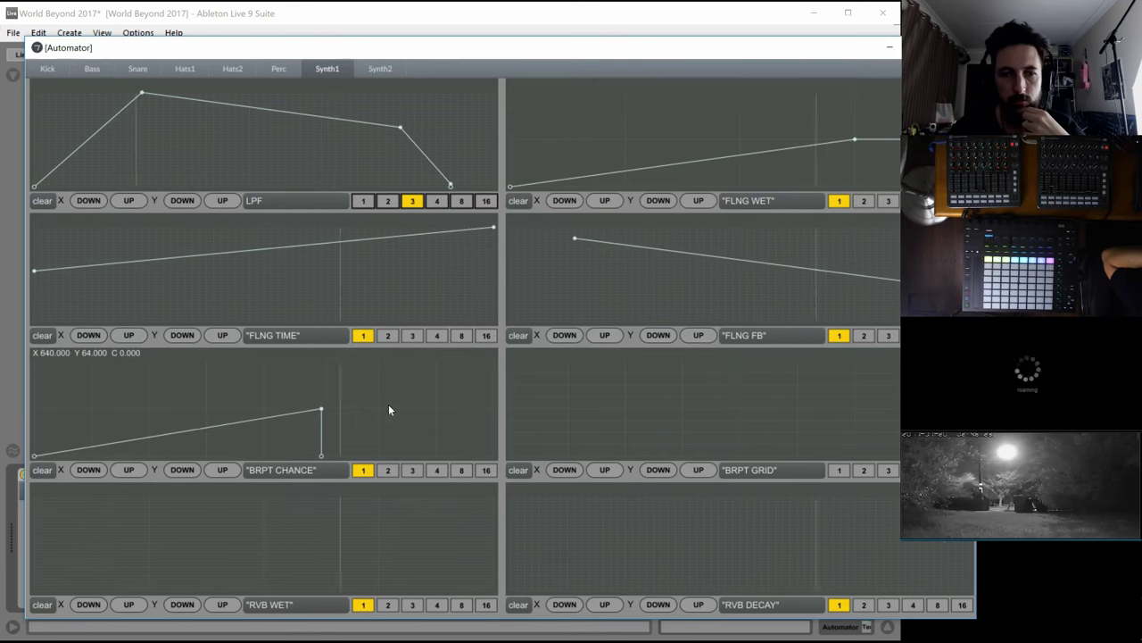
left_click(510, 385)
mouse_move(511, 385)
left_mouse_down()
mouse_move(764, 397)
mouse_move(855, 420)
left_mouse_up()
left_click(969, 432)
Start a falling RVB WET line up to mid-lane, and add a low plateau to the first half of the BRPT GRID curve
left_click(93, 522)
left_click_drag(93, 521, 53, 523)
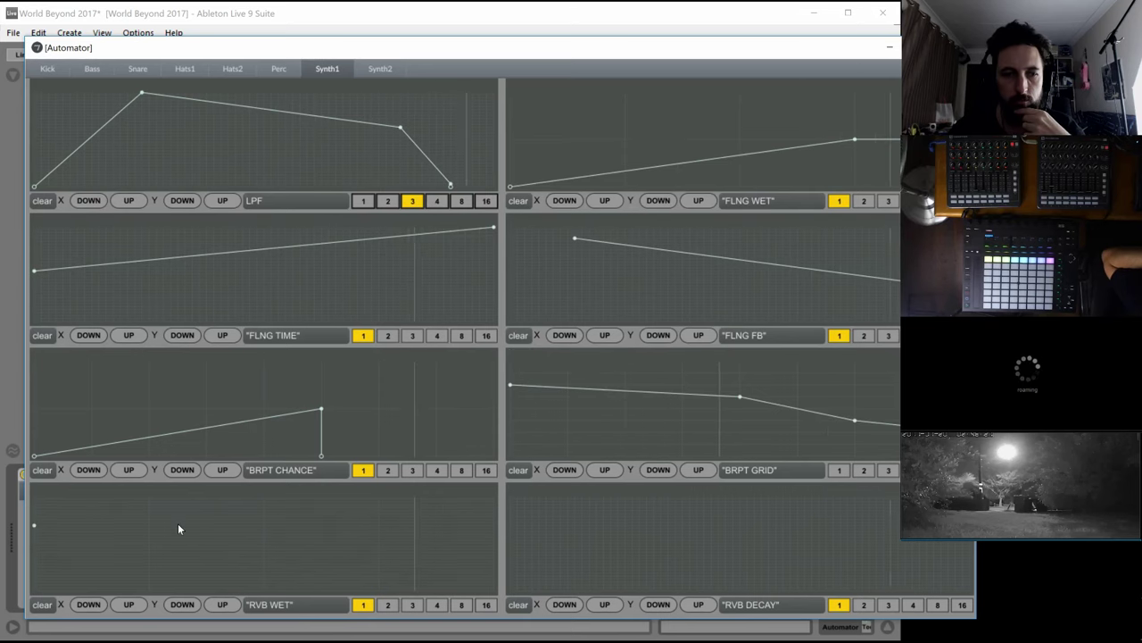
mouse_move(177, 523)
left_mouse_down()
mouse_move(253, 531)
mouse_move(312, 560)
left_mouse_up()
left_click(540, 418)
left_click_drag(539, 422, 740, 419)
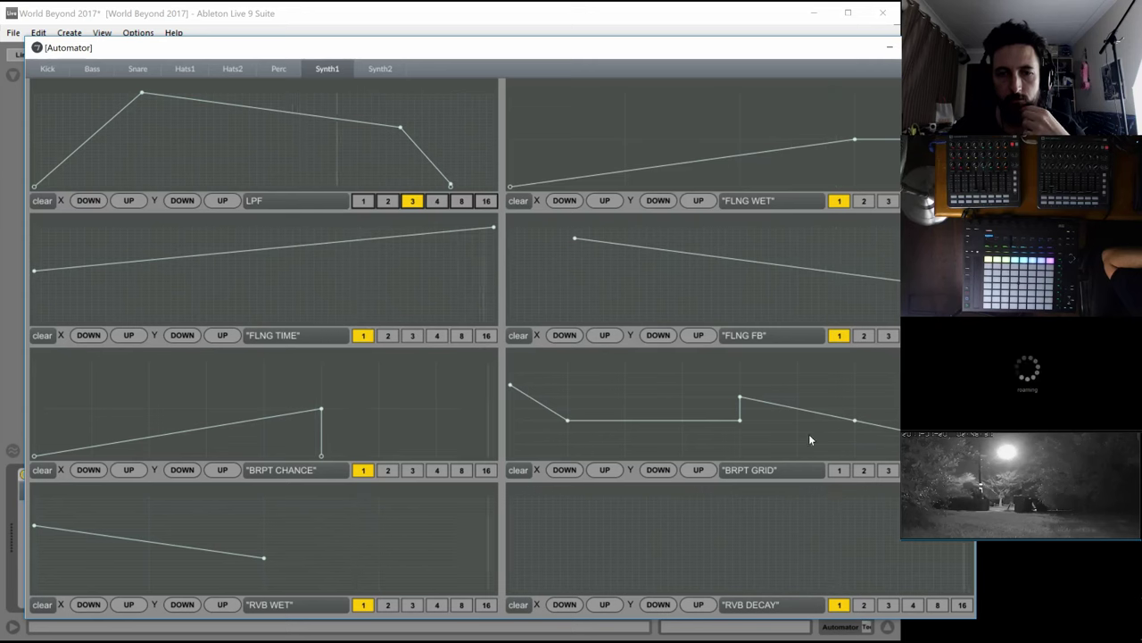
Draw a nearly flat RVB DECAY line, extend RVB WET to the lane's end, and lower its early section to form a plateau
left_click(565, 535)
left_click_drag(571, 546, 885, 549)
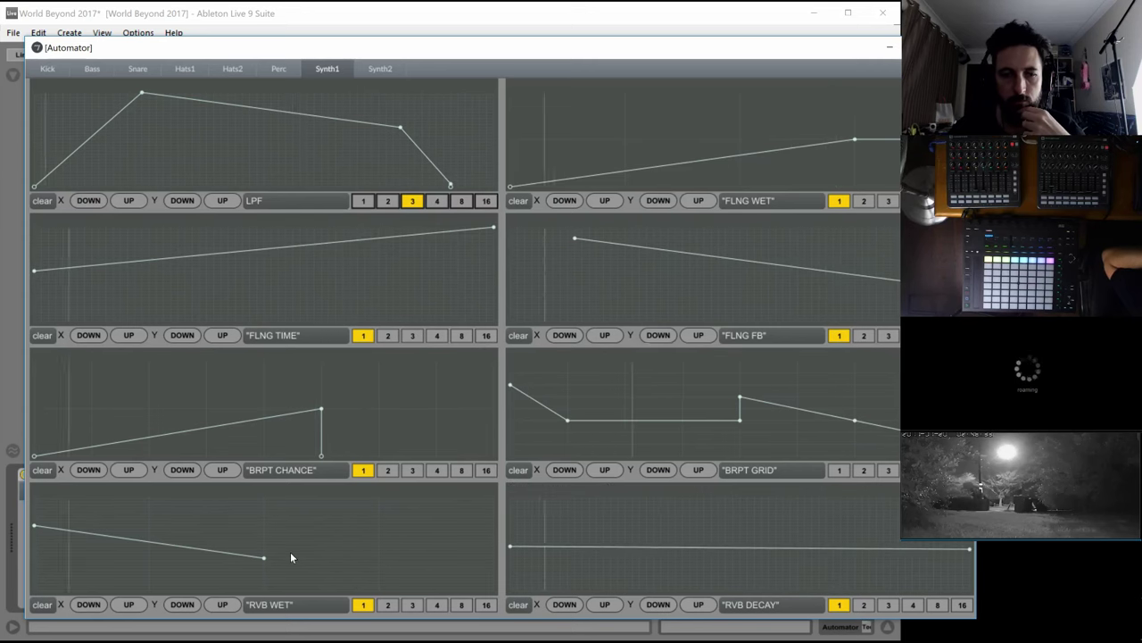
left_click_drag(290, 553, 461, 558)
left_click_drag(143, 542, 148, 559)
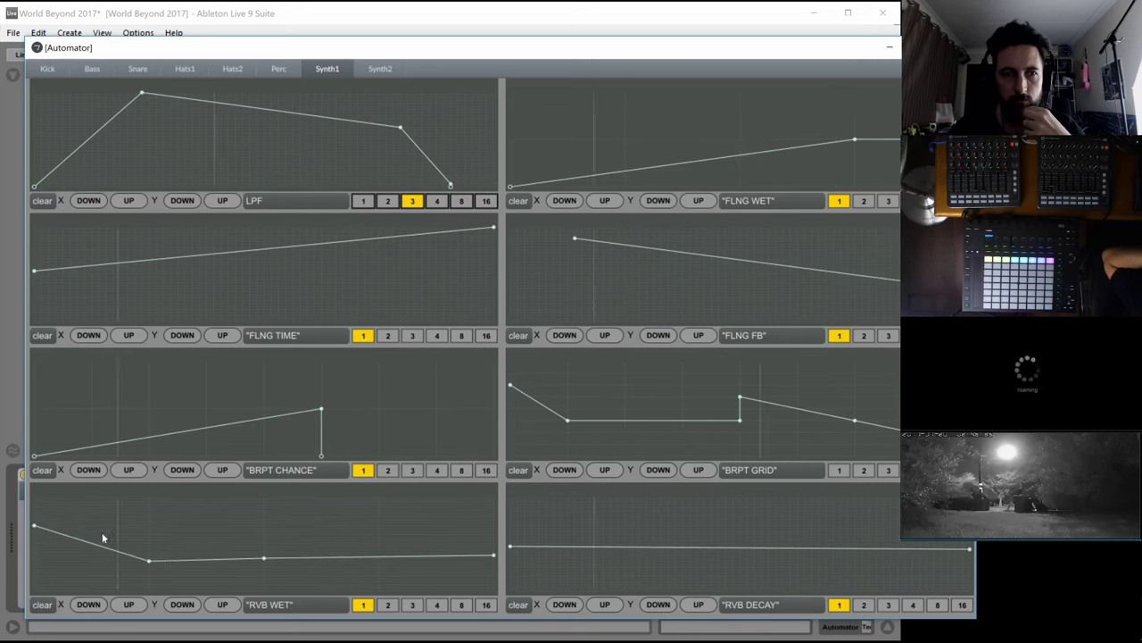
Show the Synth2 automation lanes and draw a low DLY WET envelope that rises from zero and falls back to zero
left_click(373, 68)
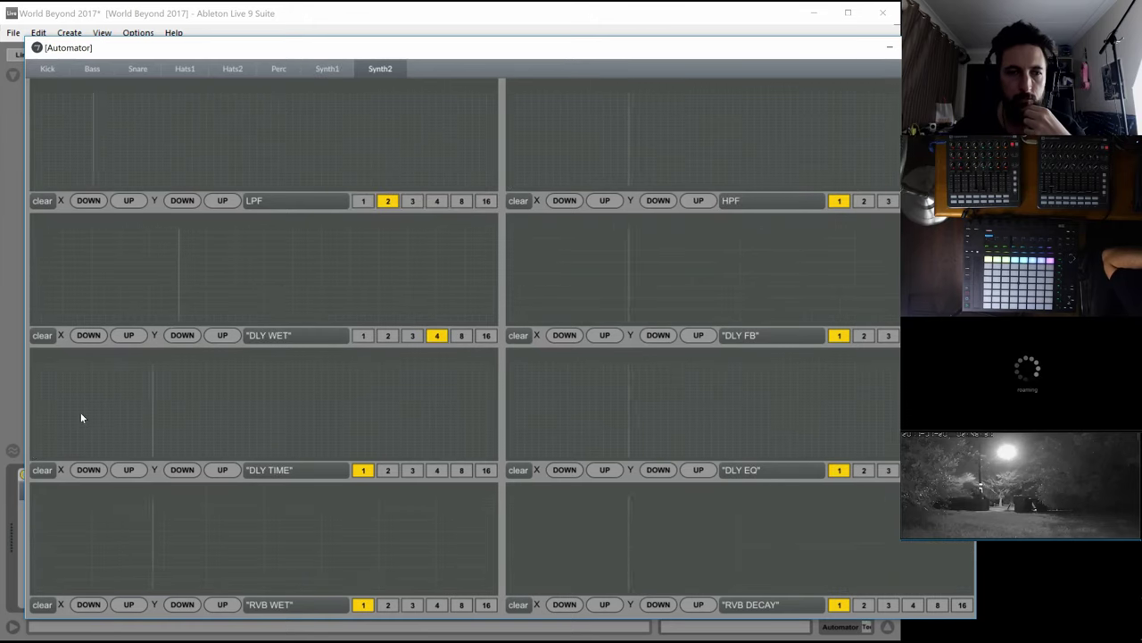
left_click_drag(44, 316, 20, 337)
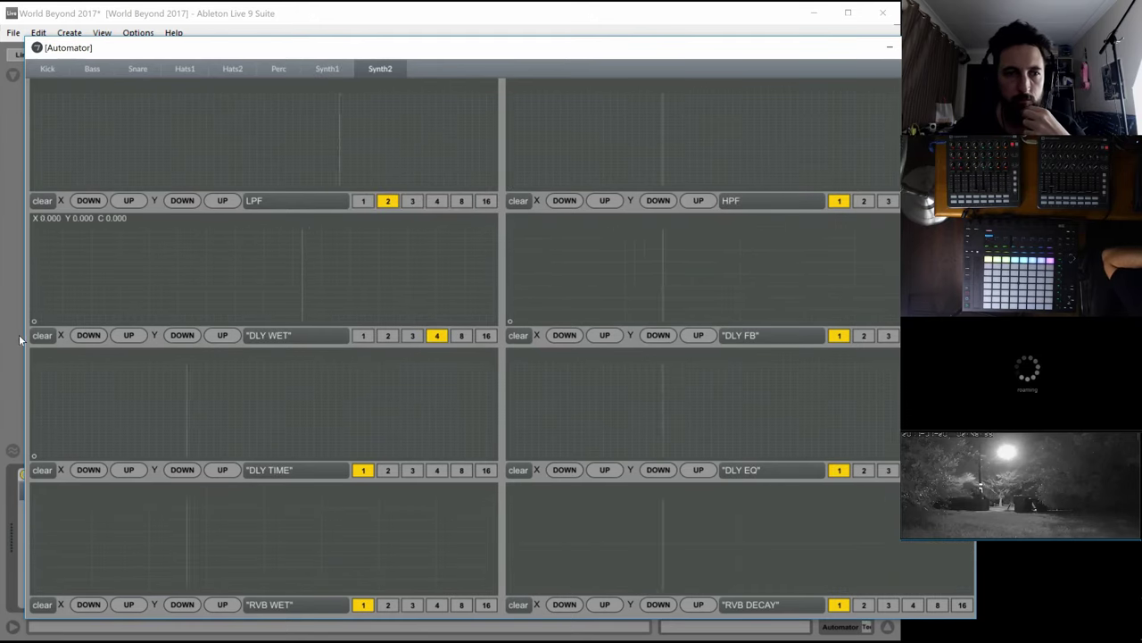
mouse_move(324, 279)
left_mouse_down()
mouse_move(348, 291)
mouse_move(207, 292)
left_mouse_up()
left_click_drag(379, 310, 497, 321)
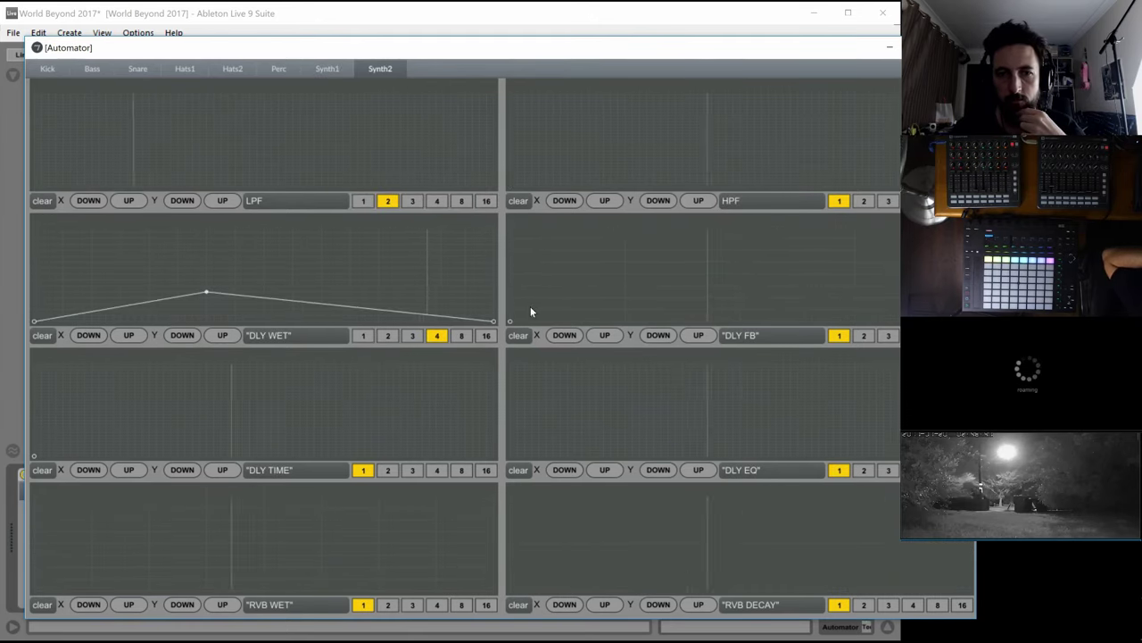
Draw a Synth2 DLY FB envelope peaking mid-lane and falling to zero, and a DLY TIME envelope rising from and returning to zero
left_click(530, 306)
left_click_drag(679, 280, 743, 272)
left_click_drag(853, 273, 857, 295)
left_click(897, 307)
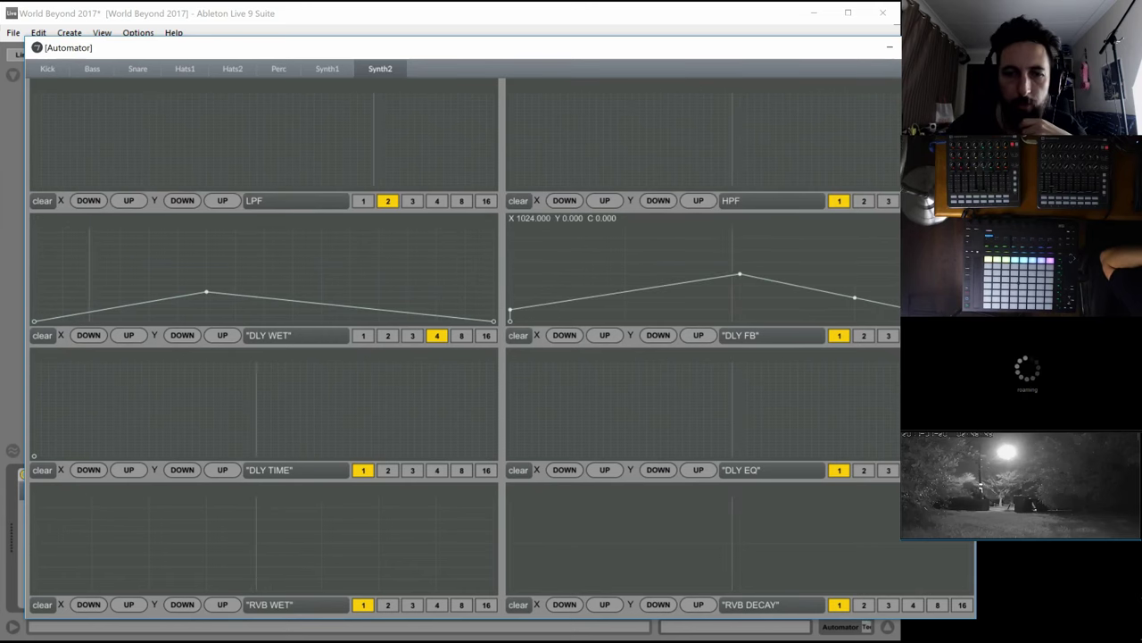
mouse_move(157, 431)
left_mouse_down()
mouse_move(161, 417)
mouse_move(220, 423)
left_mouse_up()
left_click(278, 420)
left_click(493, 455)
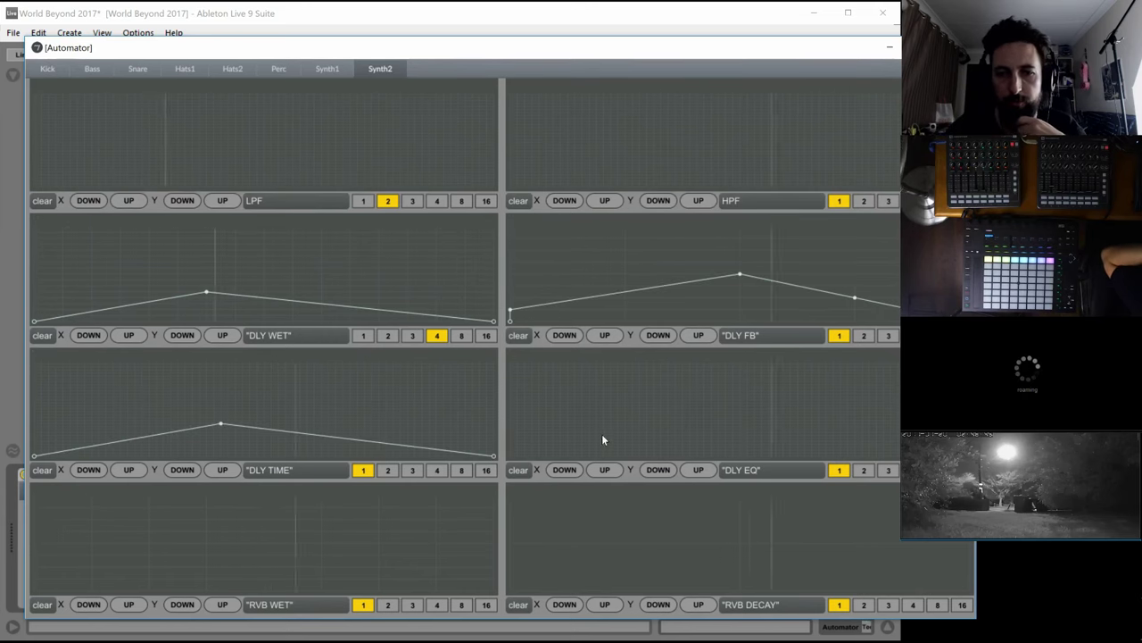
Draw a Synth2 DLY EQ curve that rises from zero, dips slightly past the middle and climbs again towards the end
left_click(668, 399)
left_click(776, 412)
left_click(781, 417)
left_click(890, 385)
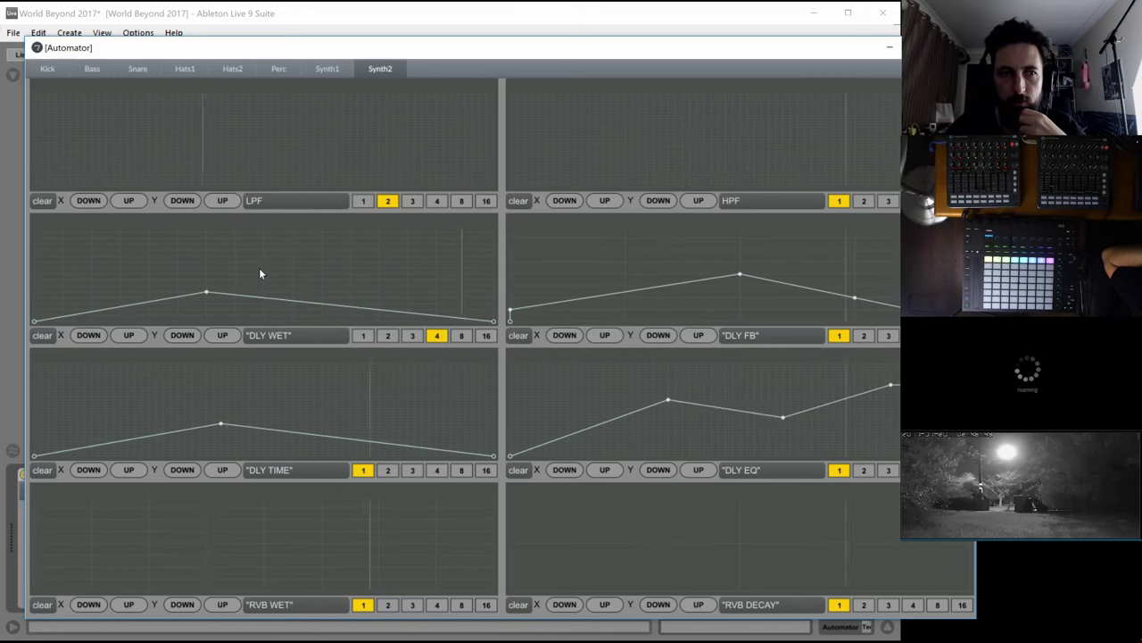
Close the Automator window, stop playback and select the first Track 3 scene
left_click(957, 47)
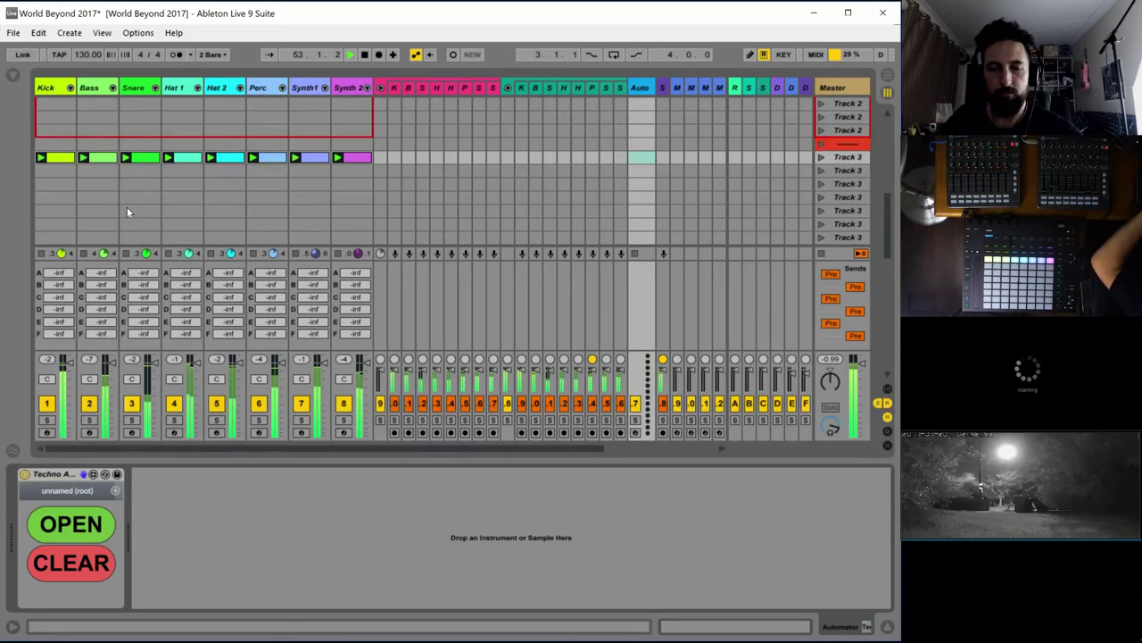
key("space")
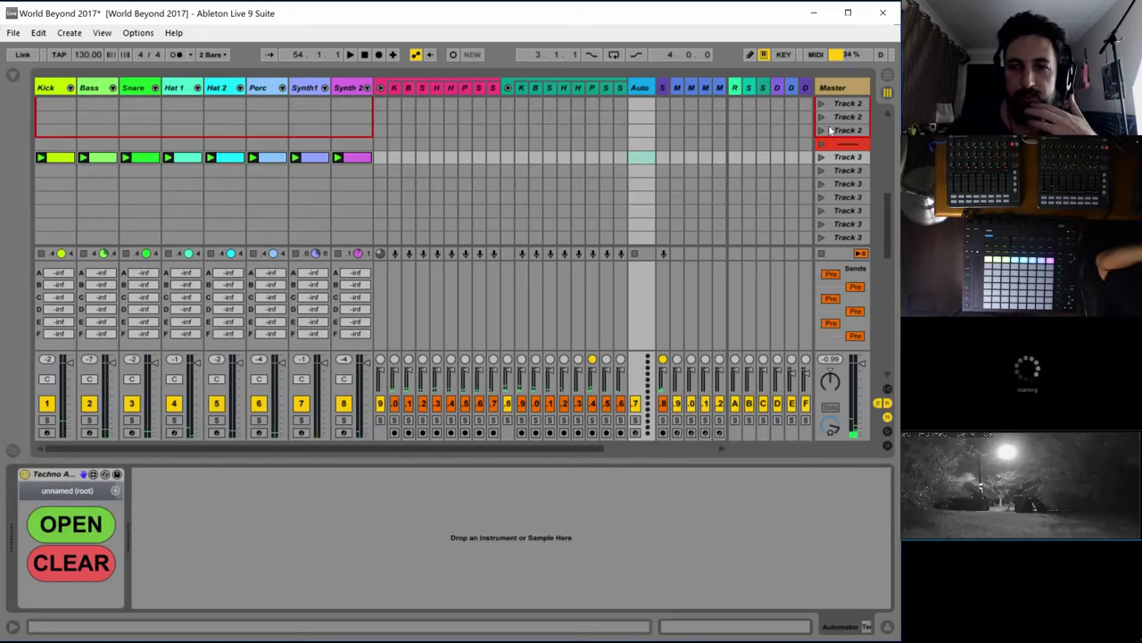
left_click(838, 158)
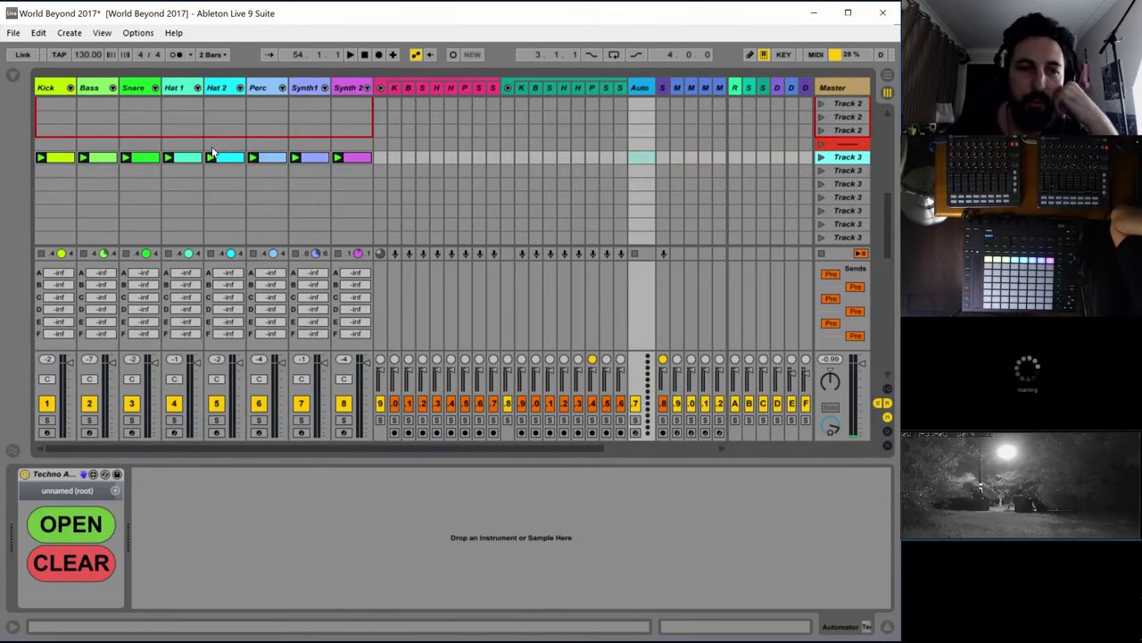
Select the first Track 4 scene and reopen the Automator window from the Auto track's device
scroll(213, 152, "down", 5)
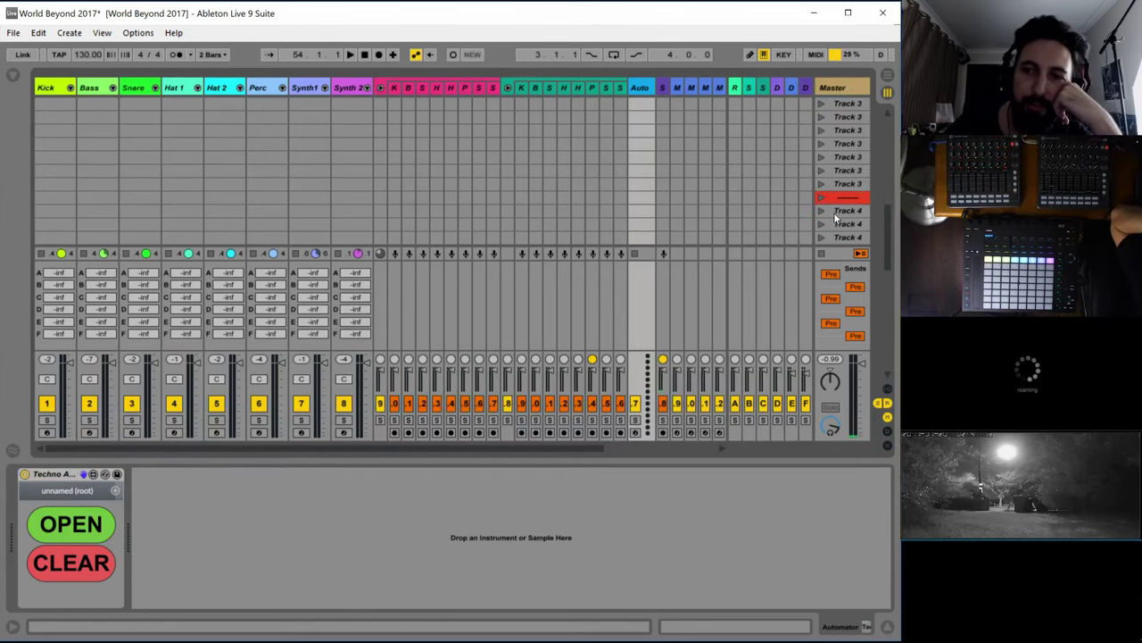
left_click(841, 212)
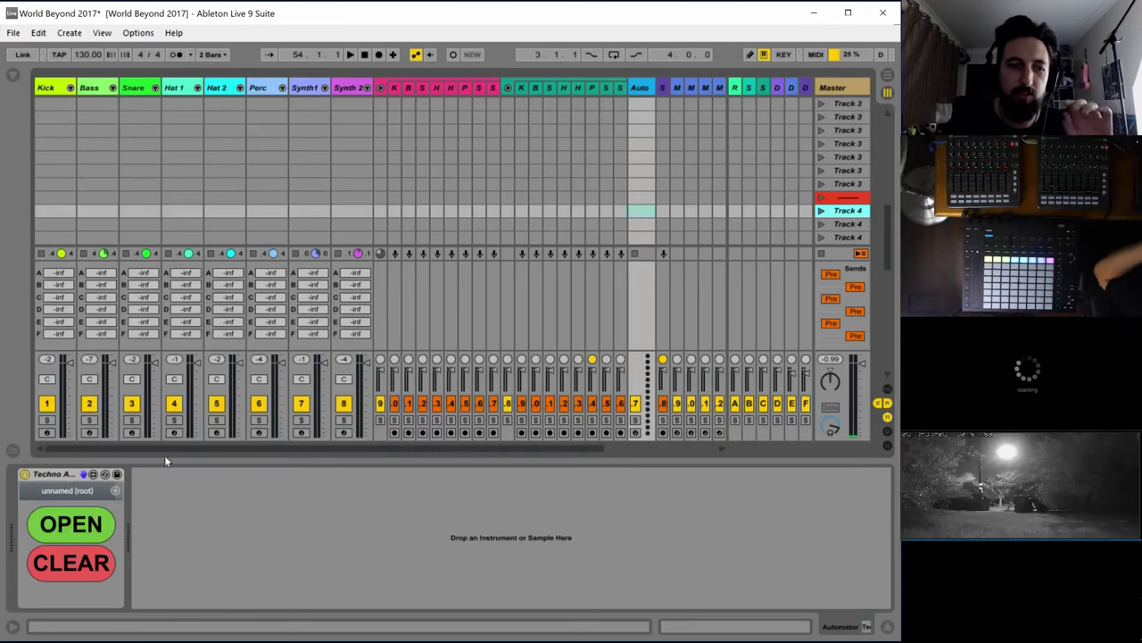
left_click(72, 524)
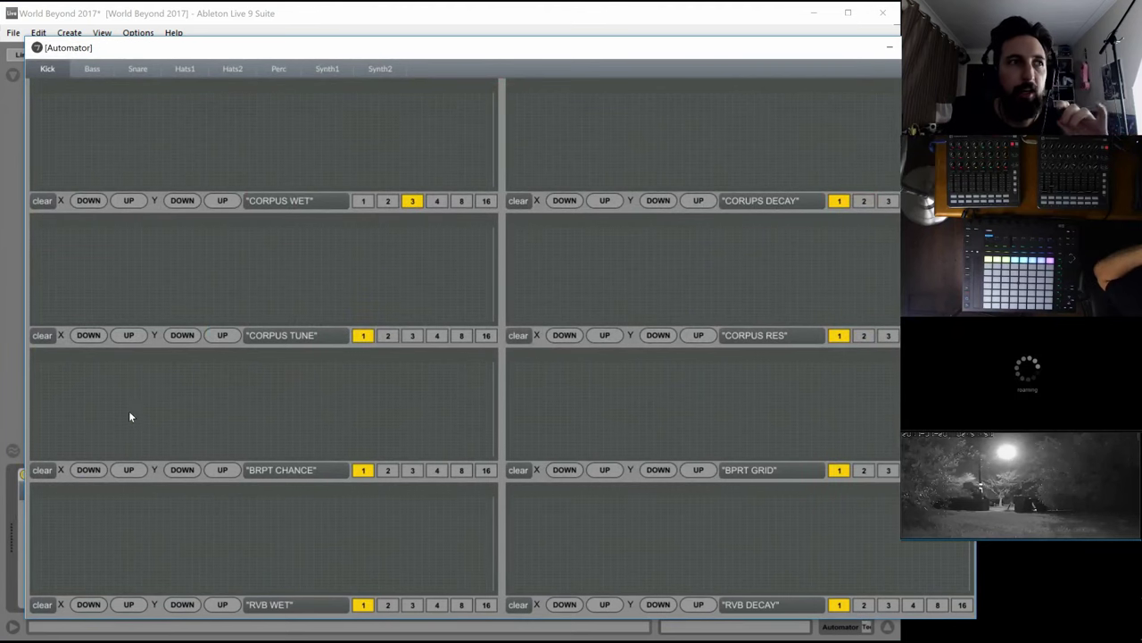
Draw a five-point Kick CORPUS WET curve that rises gently, dips in the second half and climbs to its highest point
left_click(70, 138)
left_click(141, 130)
left_click(263, 124)
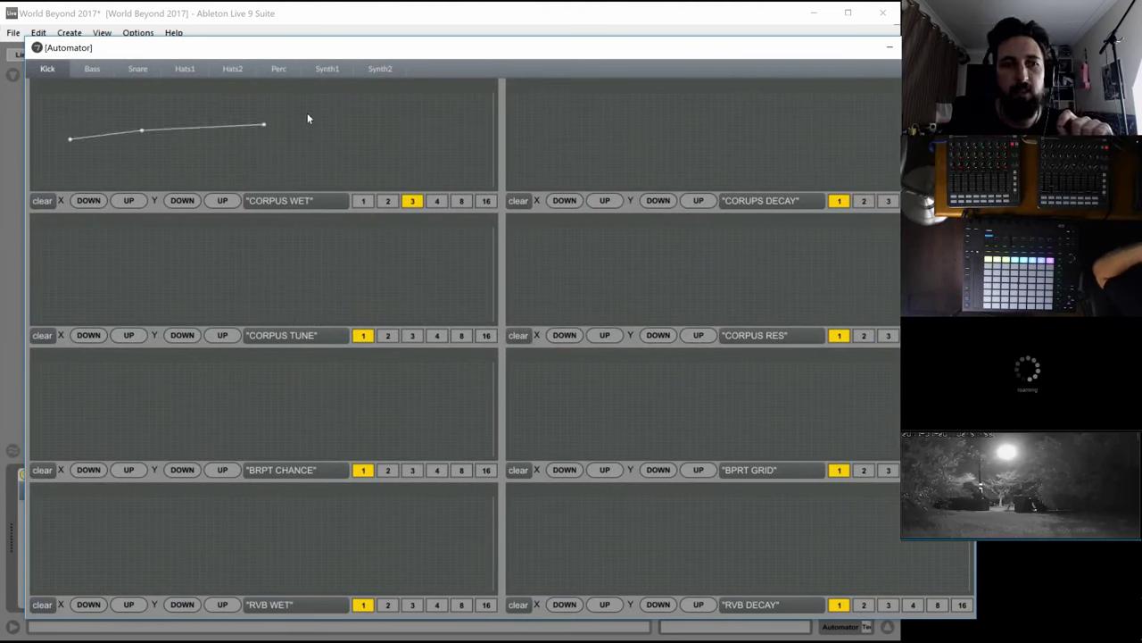
left_click(350, 150)
left_click(422, 105)
Draw a four-point Kick CORUPS DECAY curve that alternates gently around the upper half of the lane
left_click(617, 121)
left_click(697, 141)
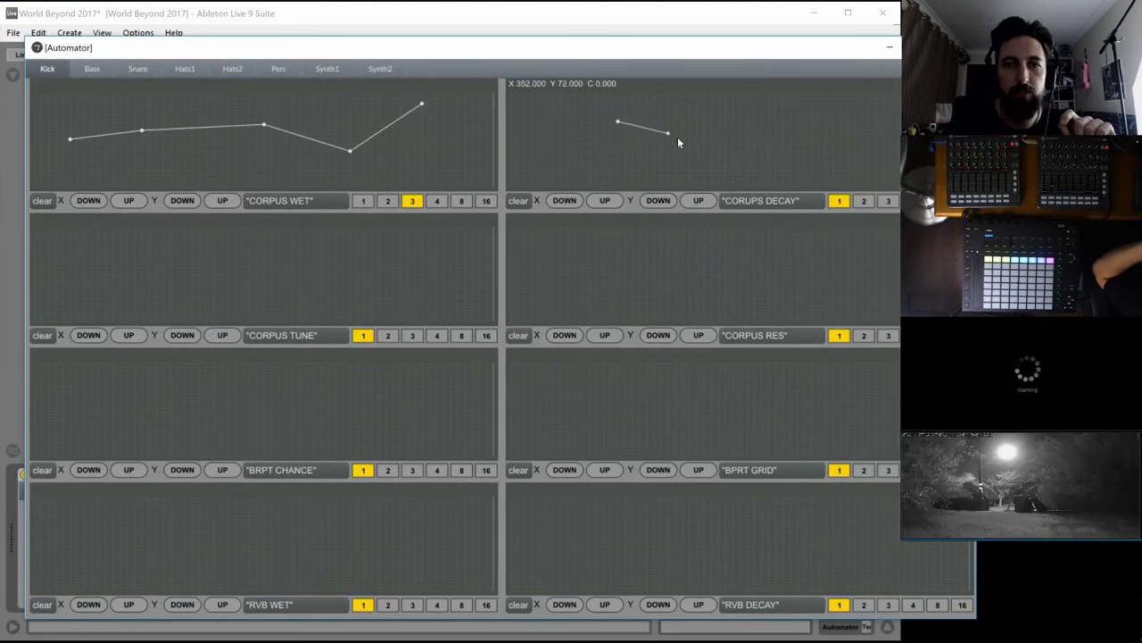
left_click(797, 116)
left_click(897, 127)
Draw a five-point Kick CORPUS TUNE curve with an early peak, a low plateau in the middle and a final rise
left_click(69, 273)
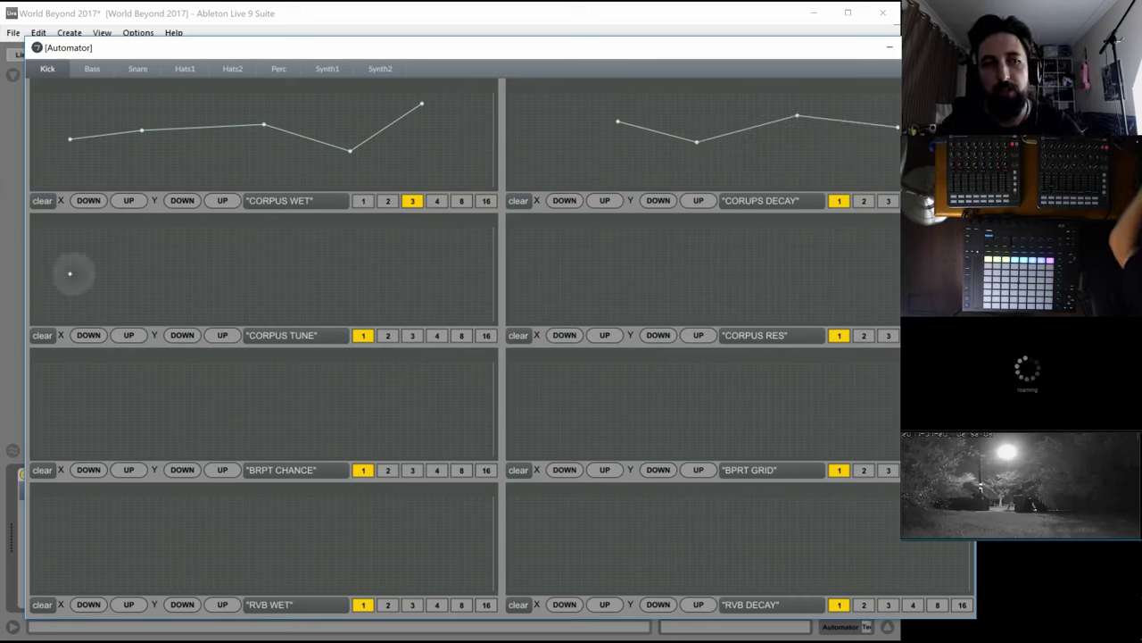
left_click(141, 241)
left_click(220, 294)
left_click(329, 291)
left_click(407, 250)
Draw a steadily rising four-point curve in the Kick CORPUS RES lane
left_click(552, 291)
left_click(653, 273)
left_click(754, 256)
left_click(862, 247)
Draw a nearly level two-point line in the Kick BPRT GRID lane and a four-point BRPT CHANCE curve dipping near its end
left_click(696, 405)
left_click(826, 403)
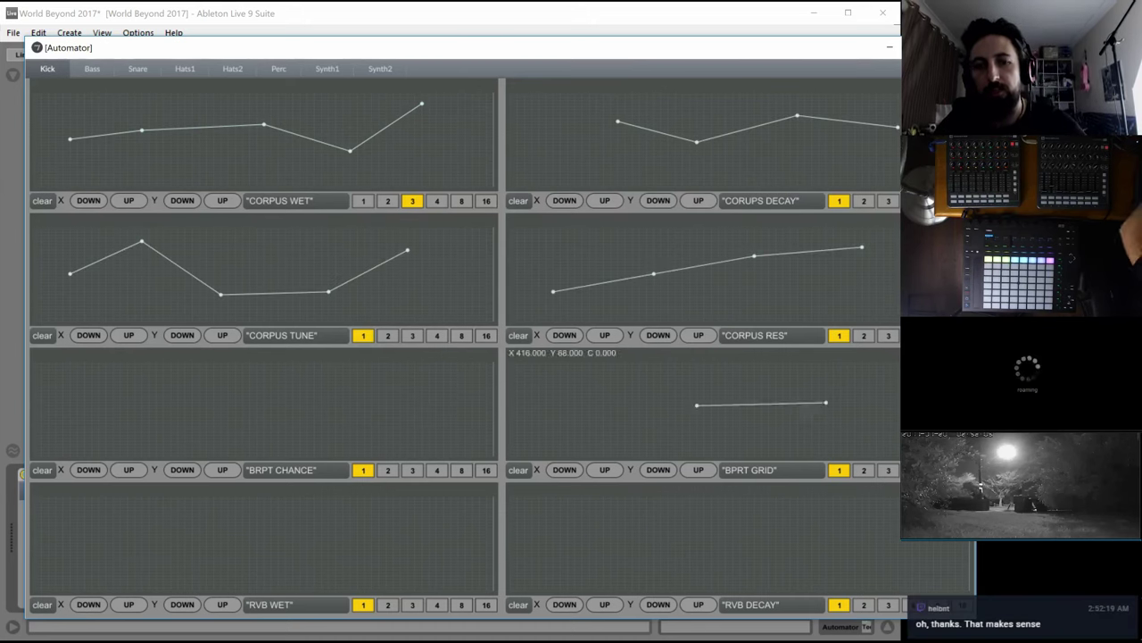
left_click(127, 405)
left_click(249, 404)
left_click(357, 429)
left_click(412, 421)
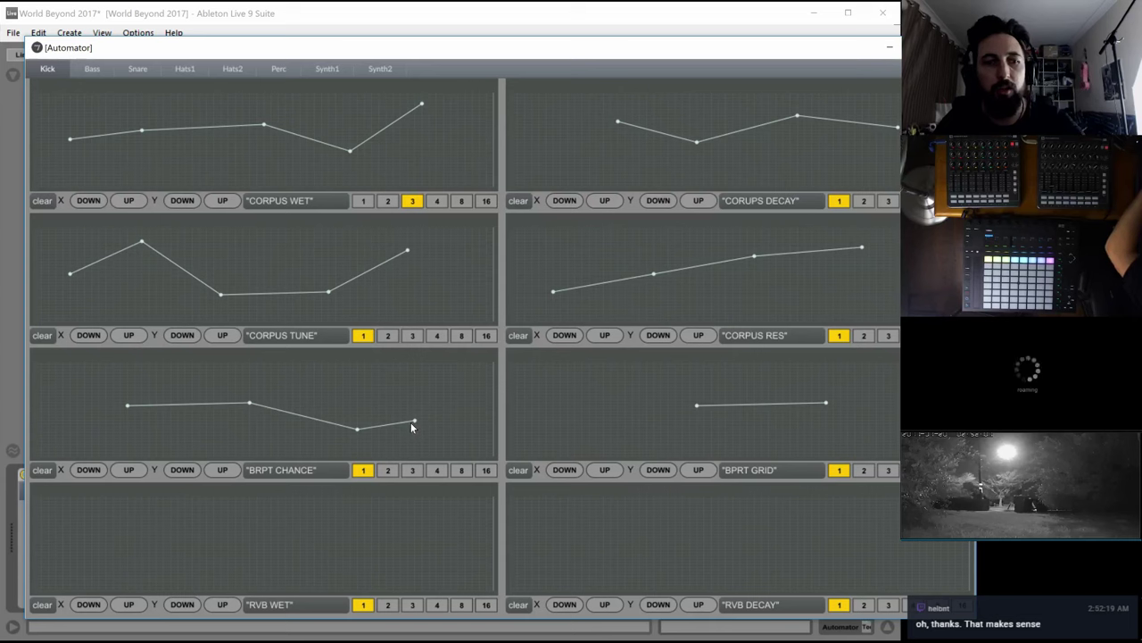
left_click(235, 525)
left_click(306, 540)
left_click(400, 564)
left_click(421, 516)
left_click(120, 523)
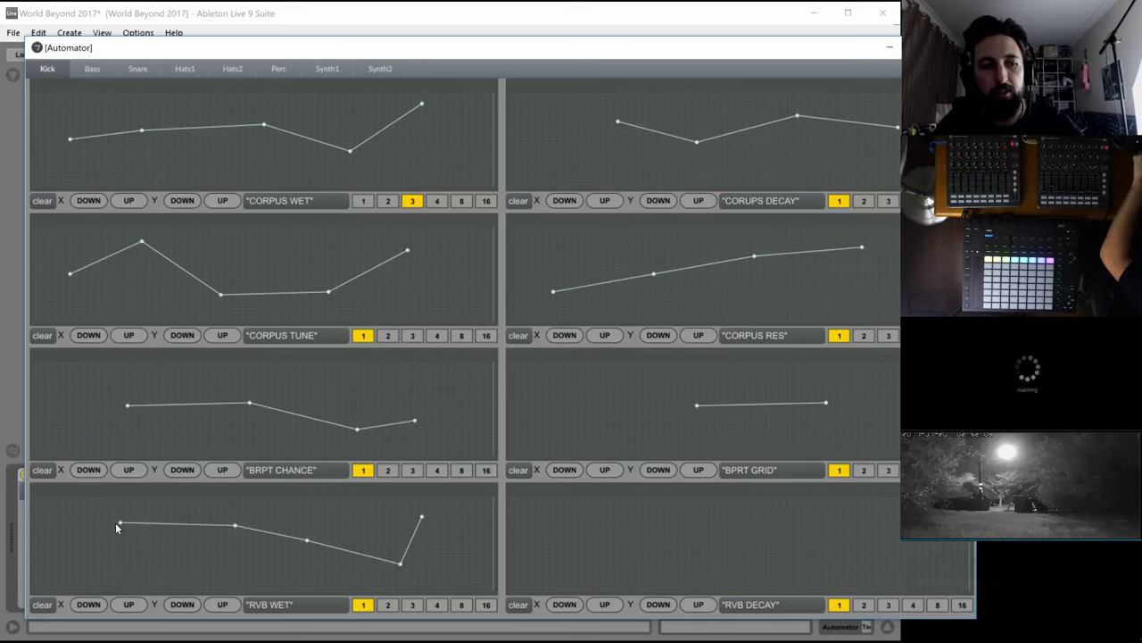
left_click(42, 605)
Draw a four-point Kick RVB WET curve that rises, holds level and dips at the end, and close the Automator window
left_click(84, 557)
left_click(178, 528)
left_click(306, 528)
left_click(393, 545)
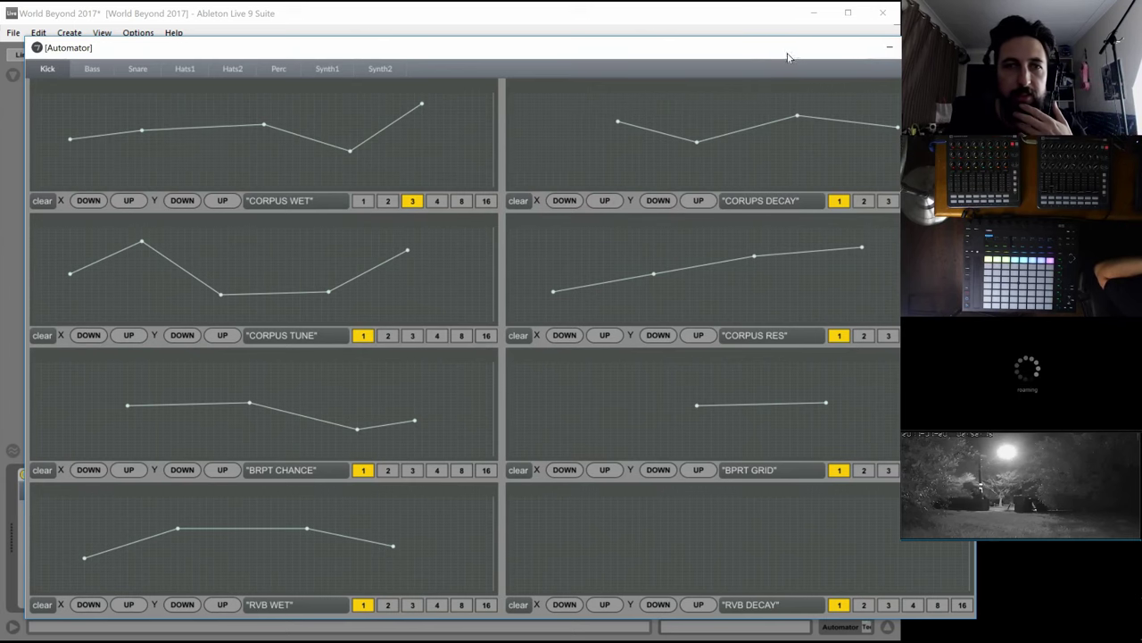
left_click_drag(795, 54, 775, 34)
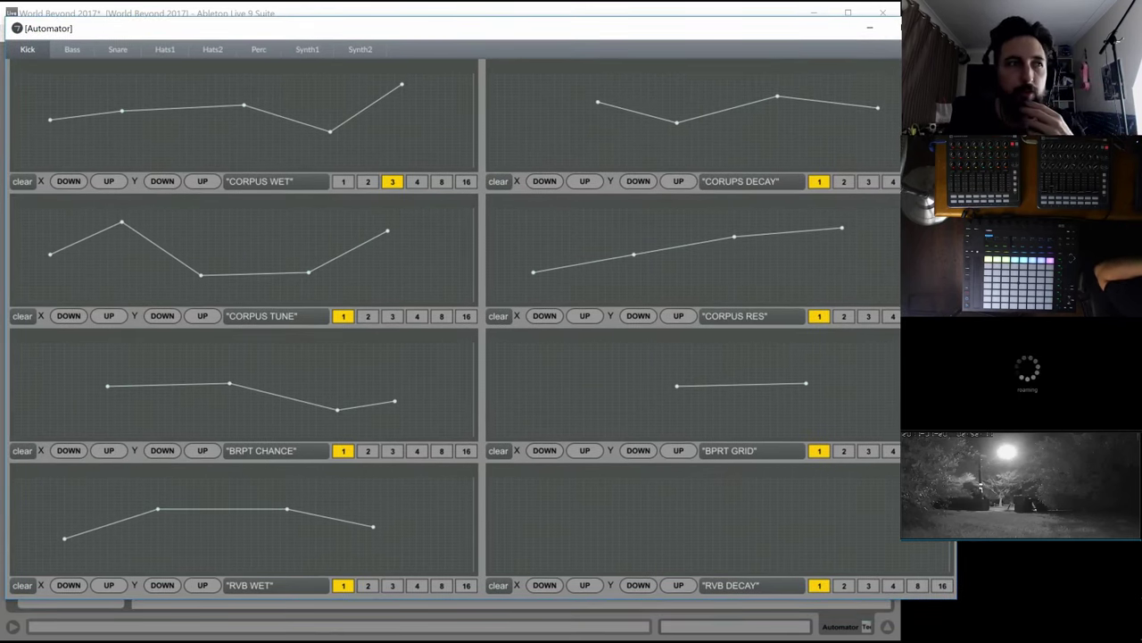
left_click(935, 27)
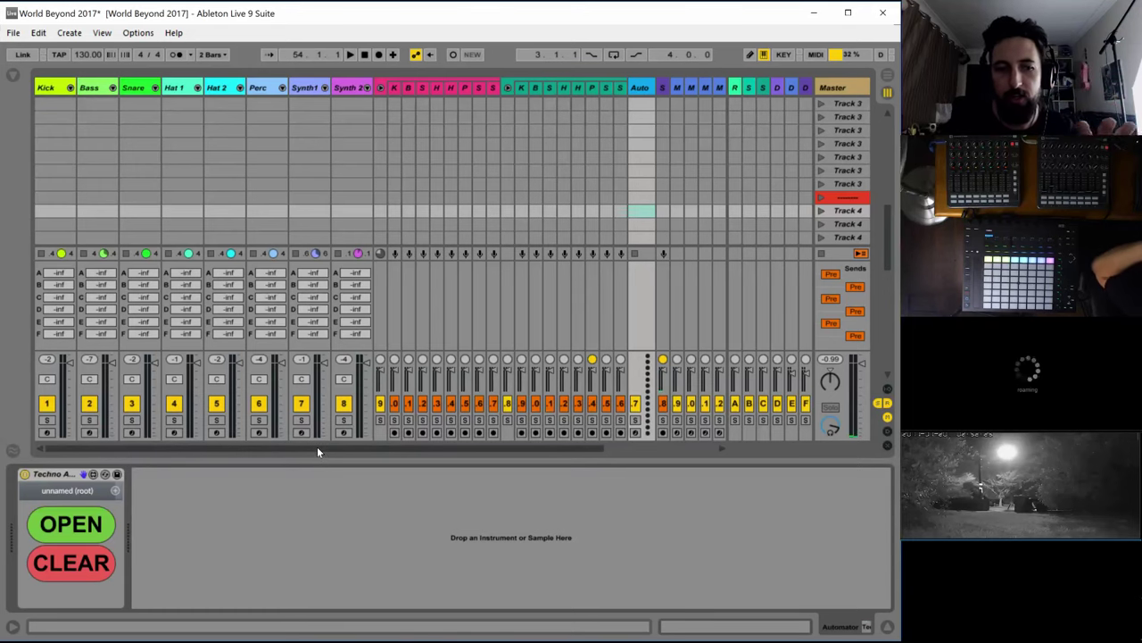
Go through the Track 4 scenes on the Master track and select the first one
key("Return")
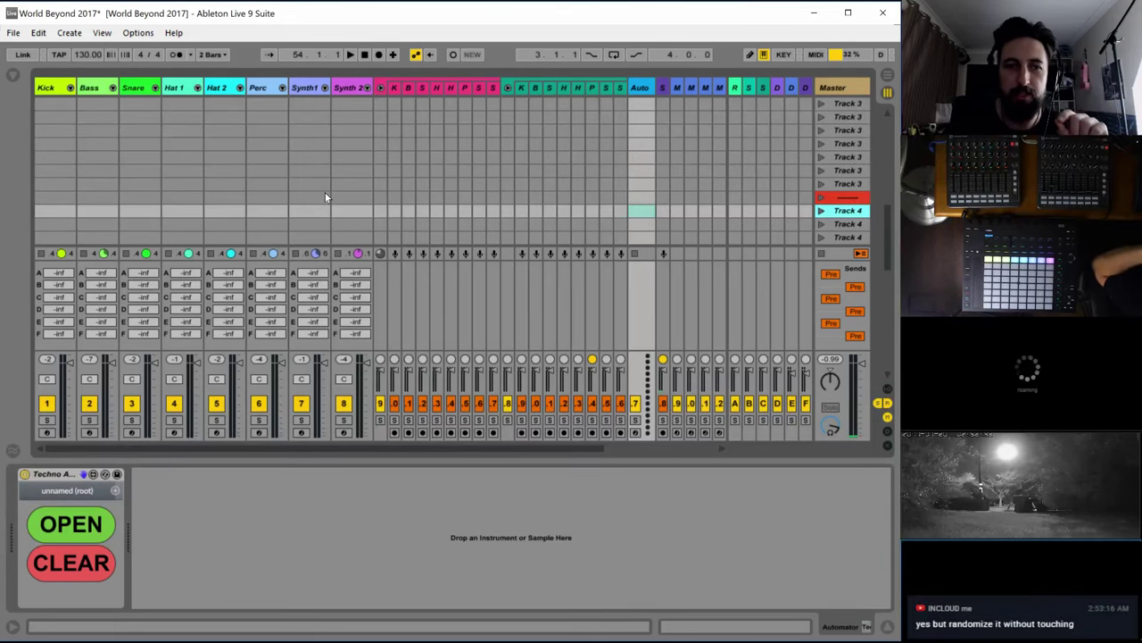
scroll(325, 192, "down", 1)
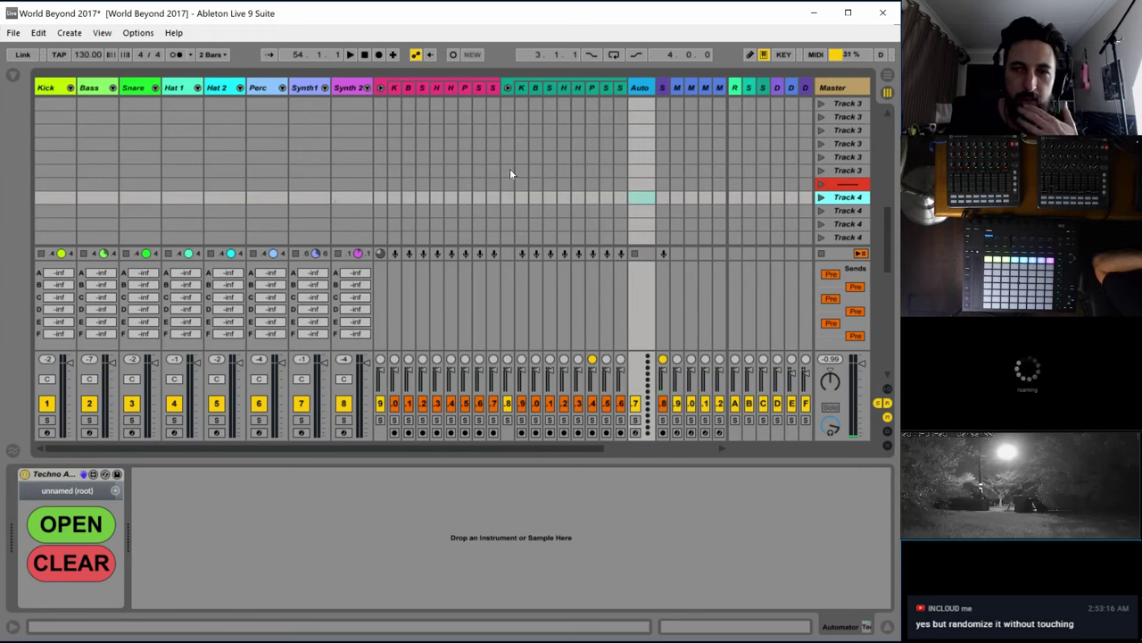
scroll(212, 220, "down", 1)
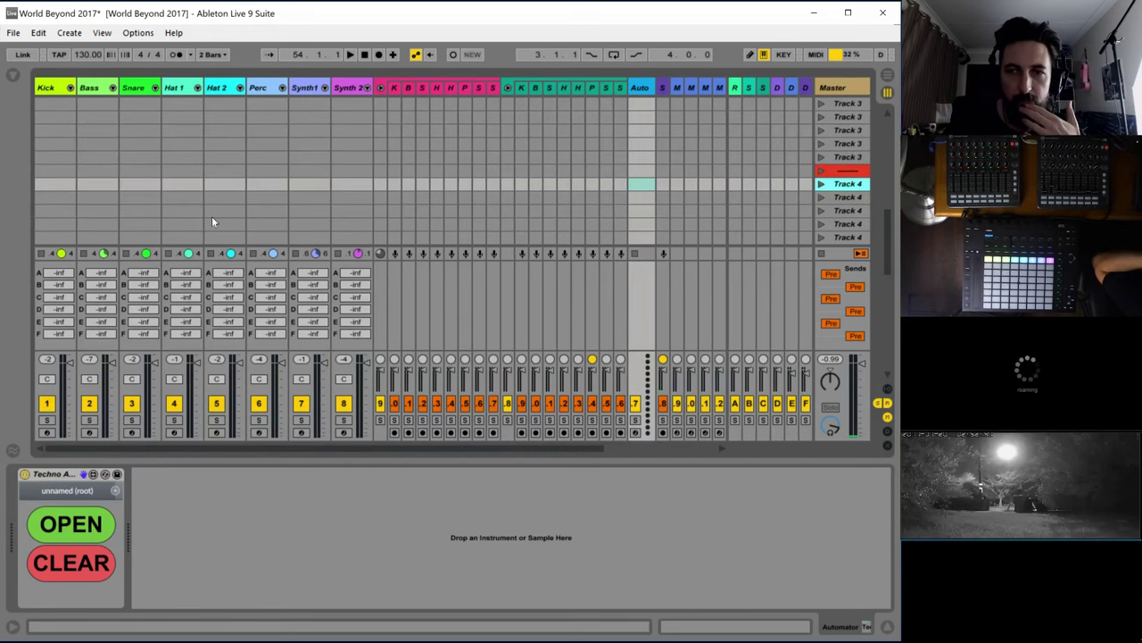
left_click(846, 197)
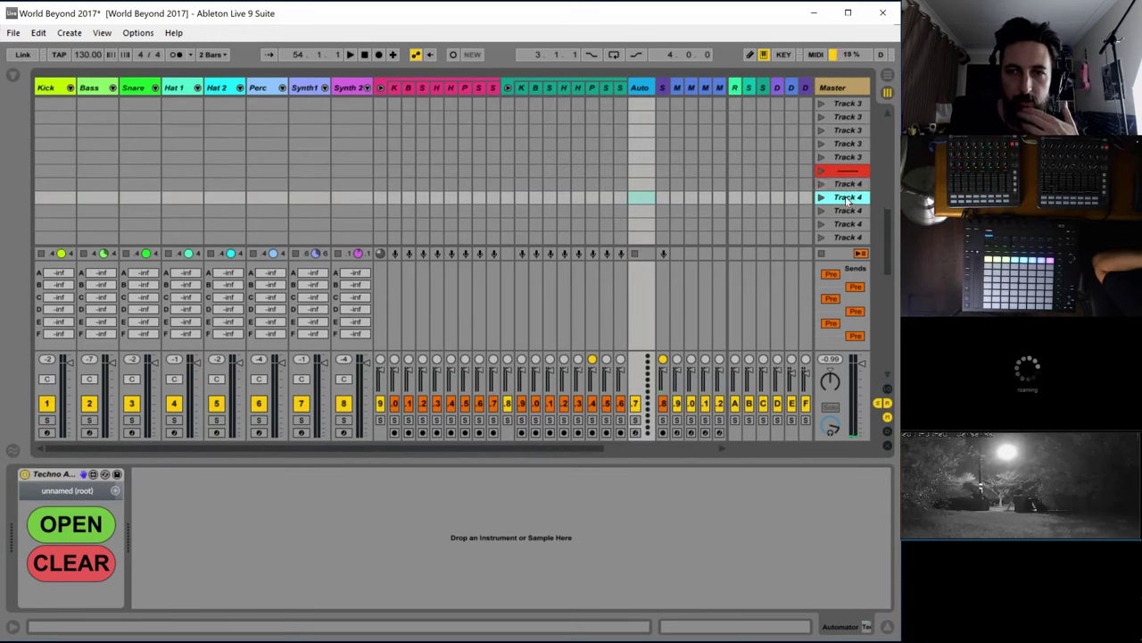
left_click(843, 211)
left_click(844, 196)
left_click(842, 184)
left_click(845, 196)
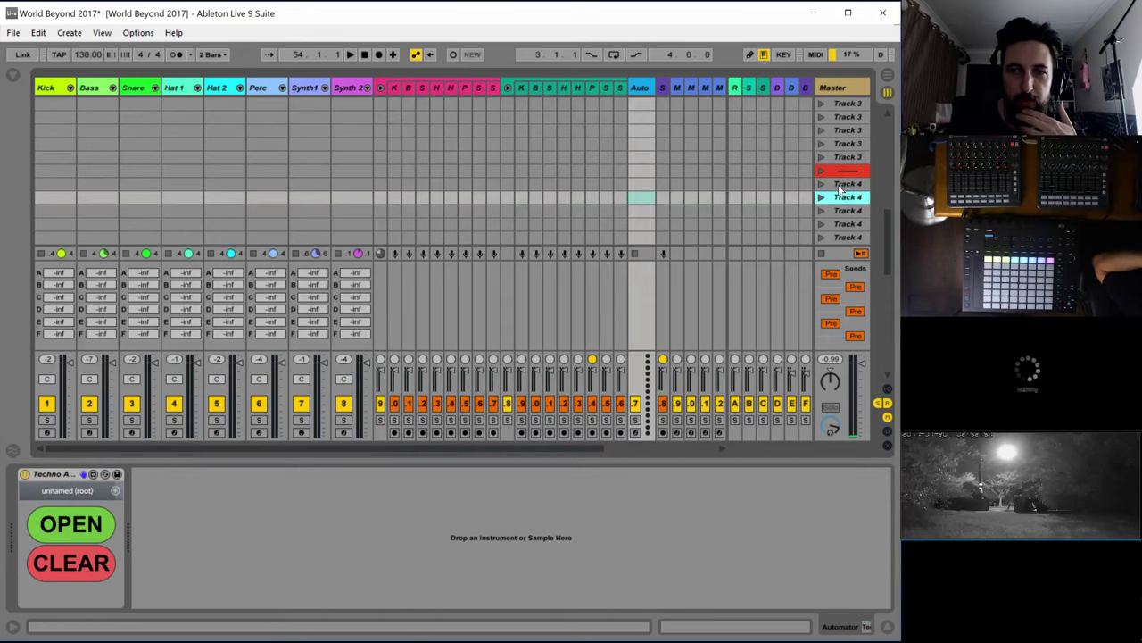
left_click(840, 185)
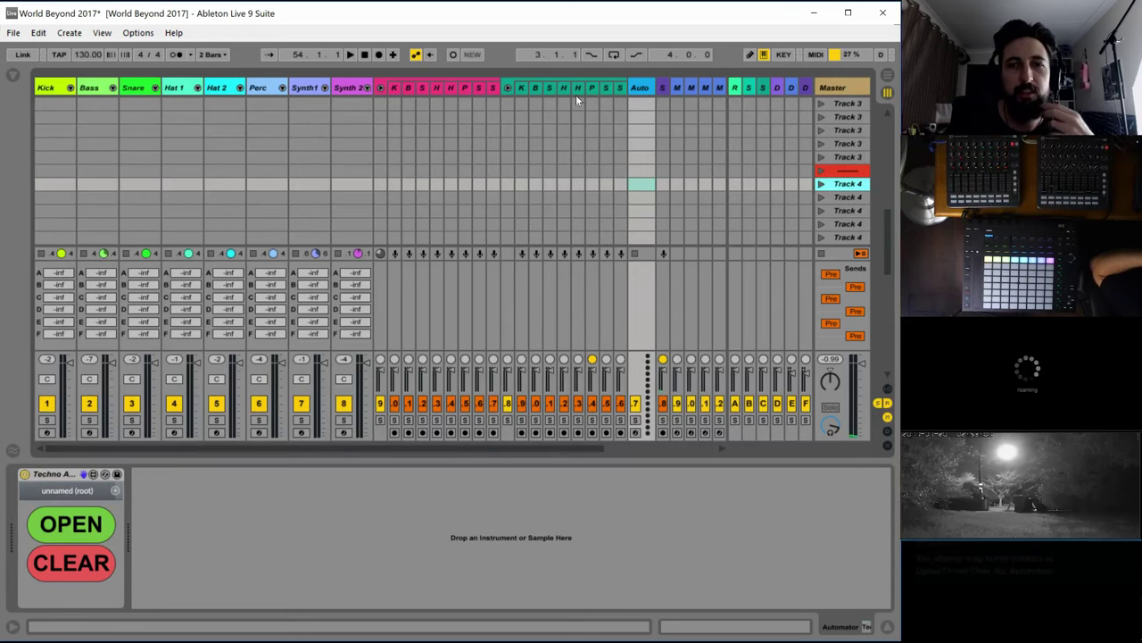
Open the Automator window from the Auto track to review the Kick curves, and close it again
left_click(634, 91)
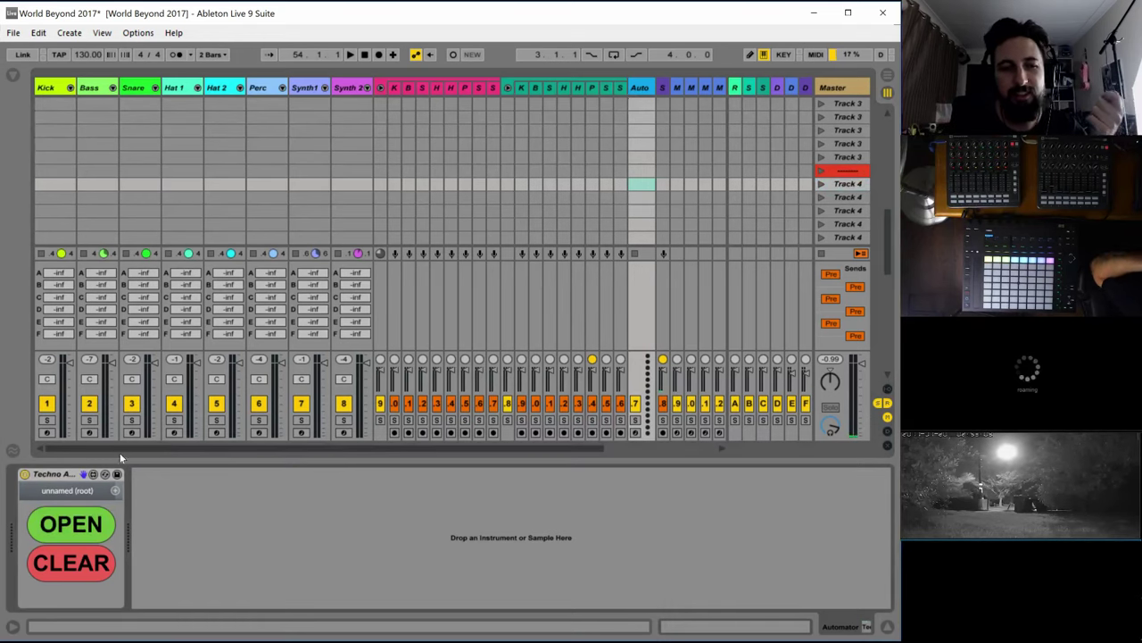
left_click(71, 525)
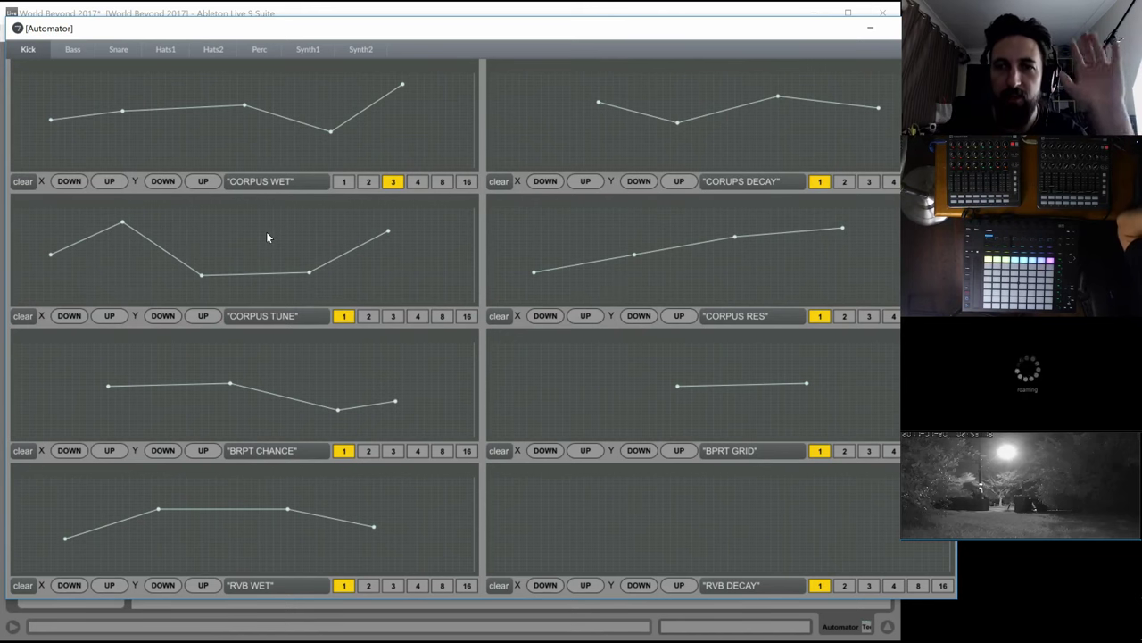
left_click(937, 28)
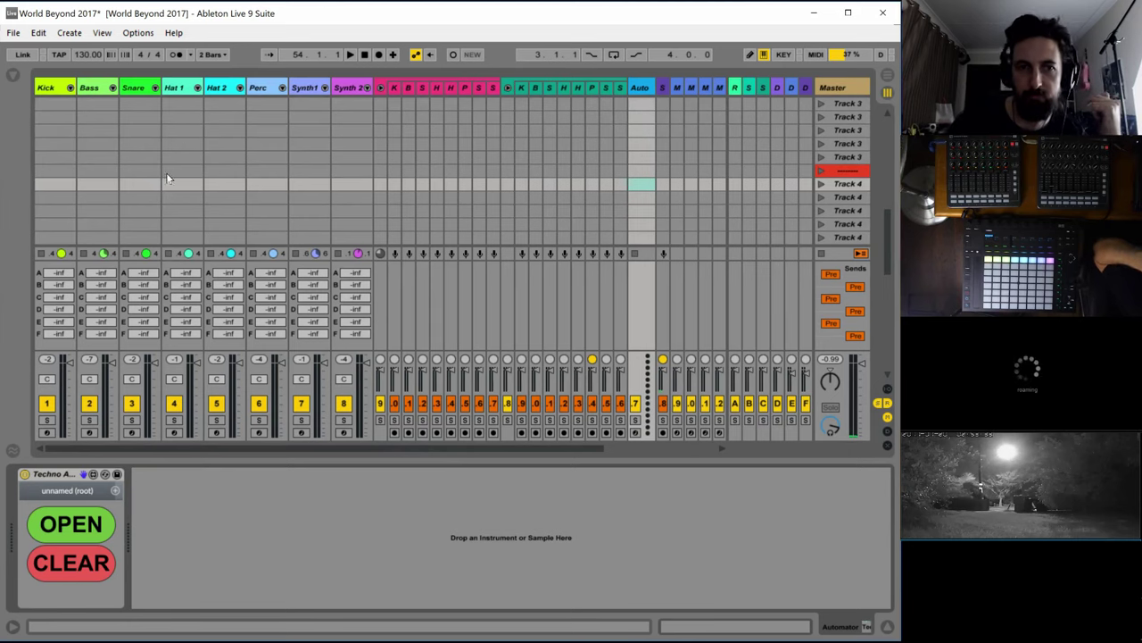
Bring the Track 3 clips into view and play them back briefly twice, stopping playback each time
scroll(166, 178, "up", 3)
scroll(166, 178, "down", 1)
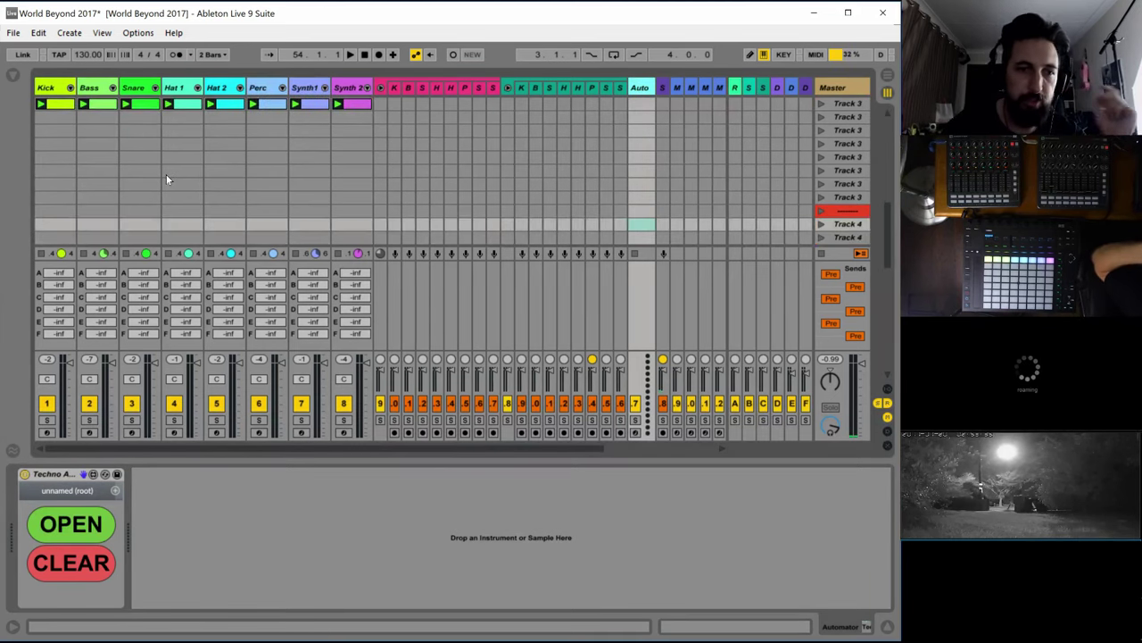
key("space")
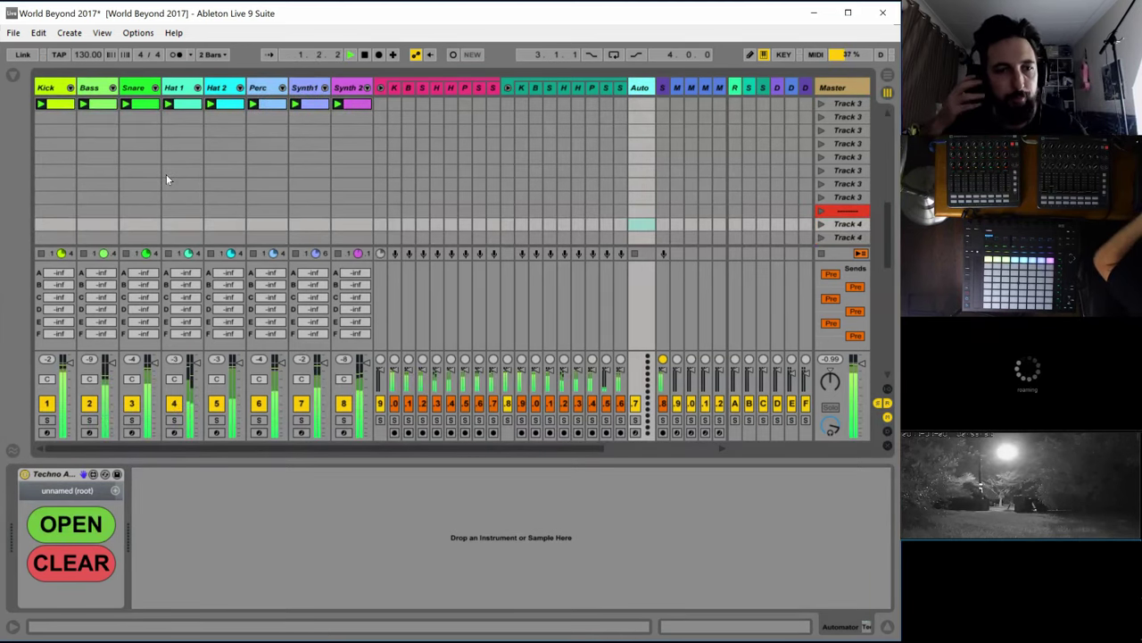
key("space")
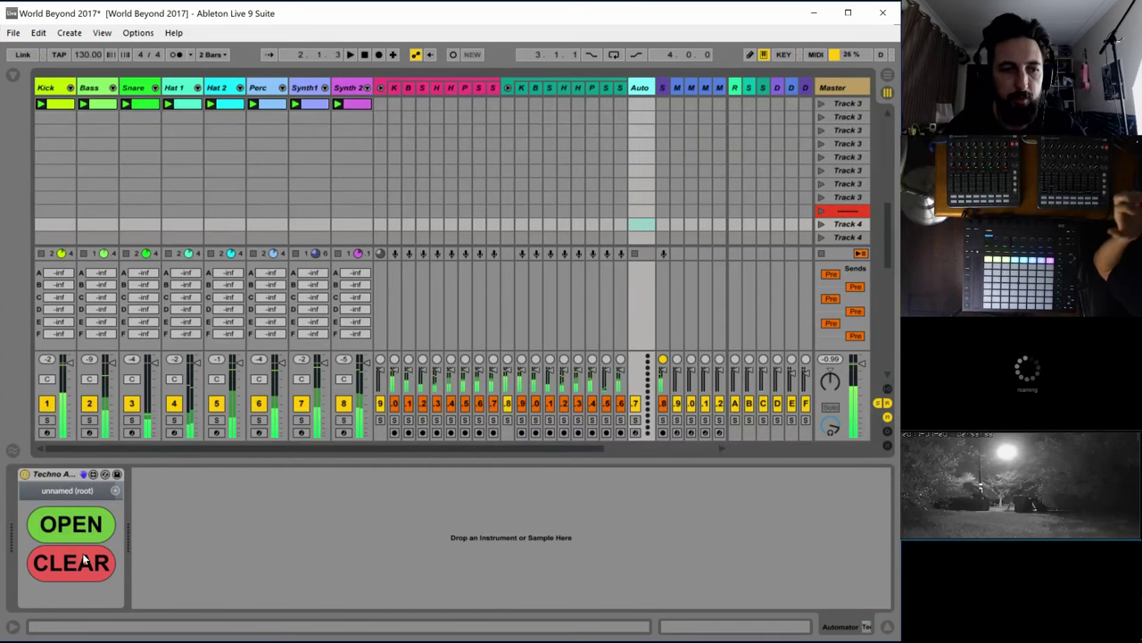
key("space")
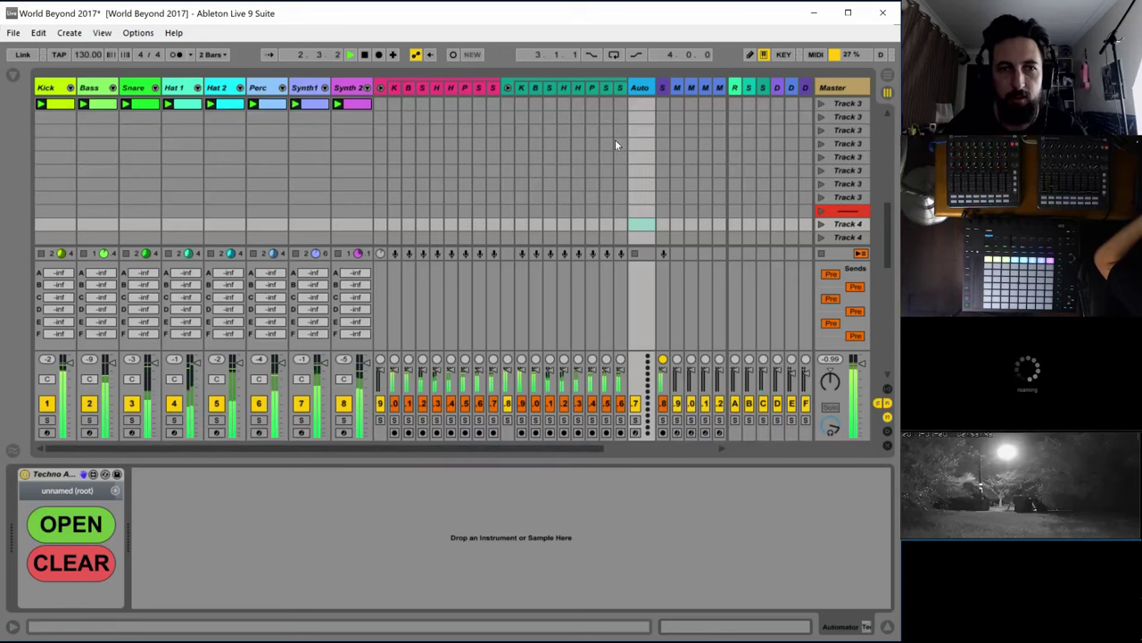
key("space")
Launch the first Track 2 scene and the first Track 1 scene to compare their playback
scroll(616, 143, "up", 1)
scroll(617, 144, "up", 4)
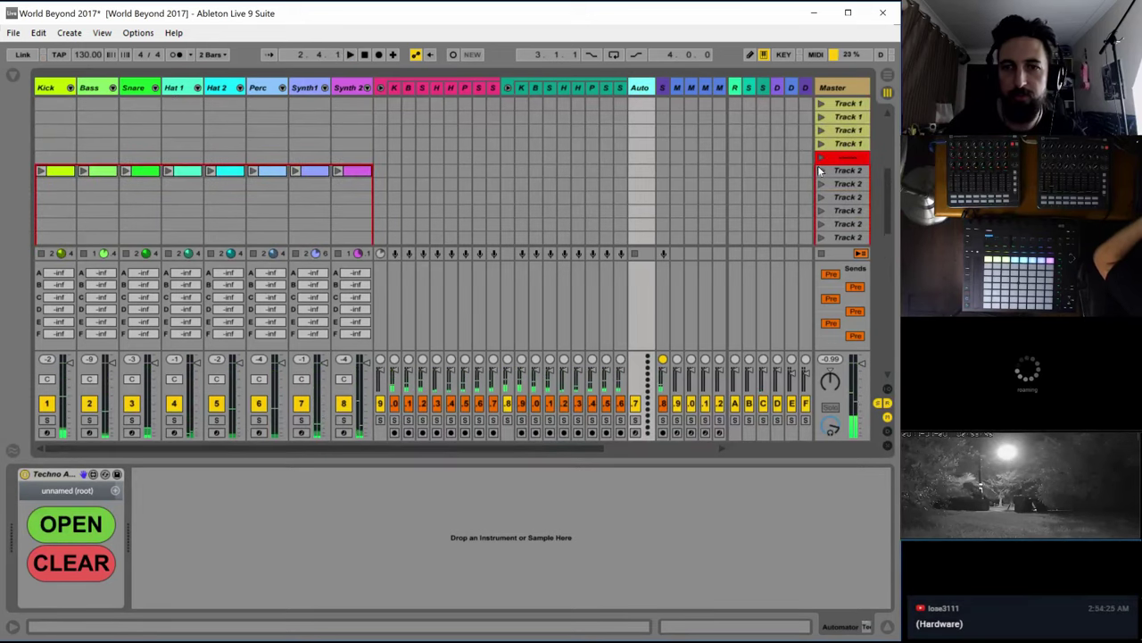
left_click(822, 171)
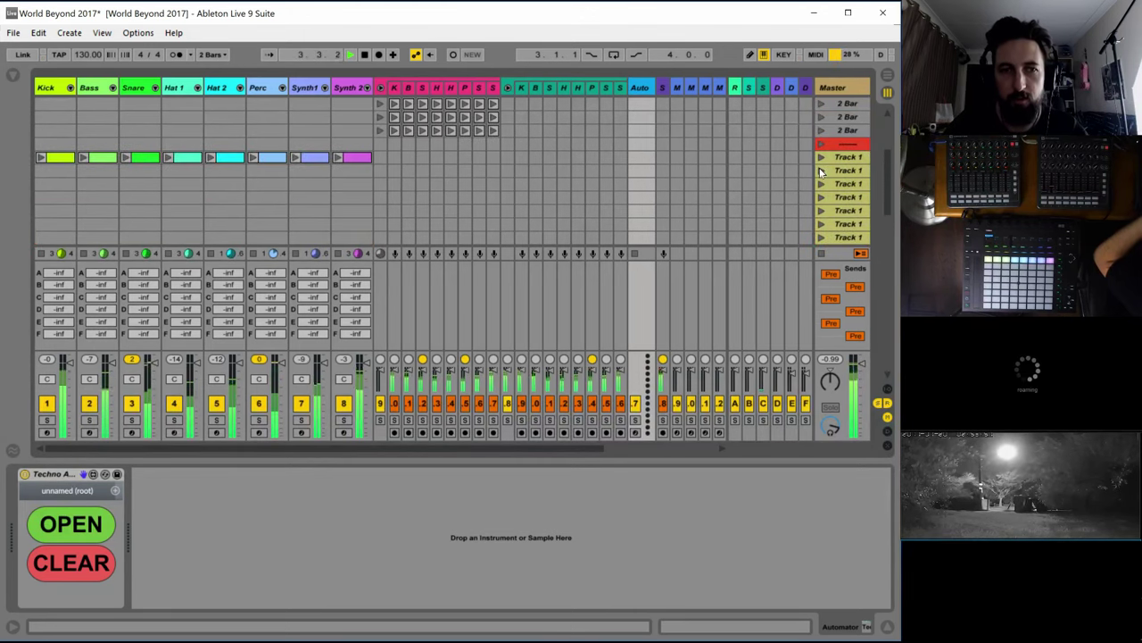
left_click(821, 157)
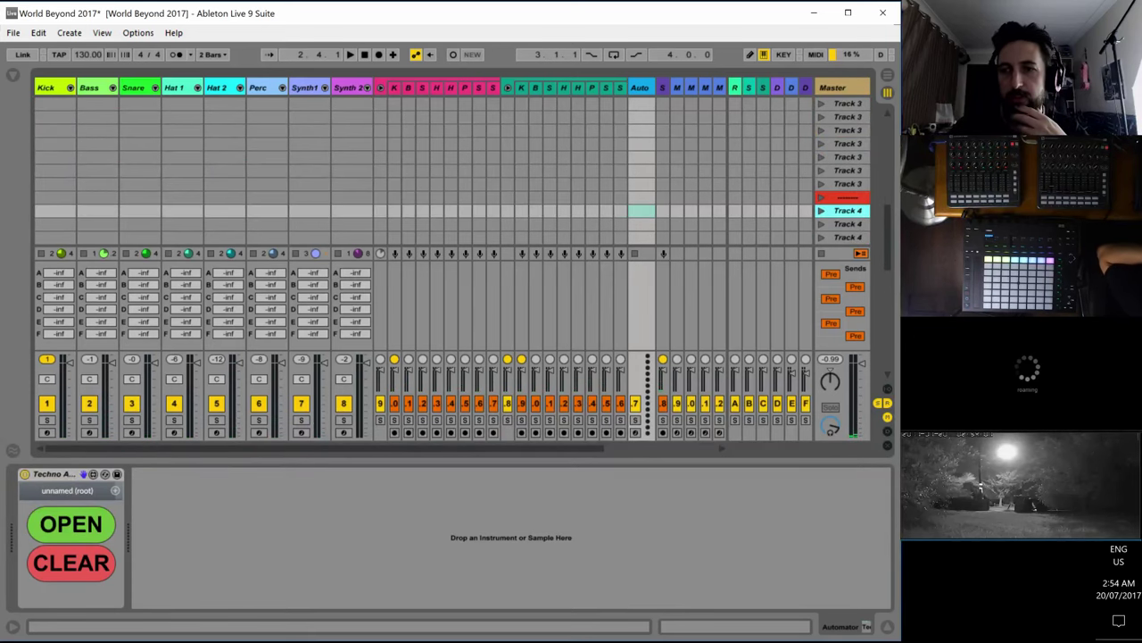
Switch to the World Beyond Sound Design spreadsheet to examine the track sound notes, and return to Ableton Live
key("alt+Tab")
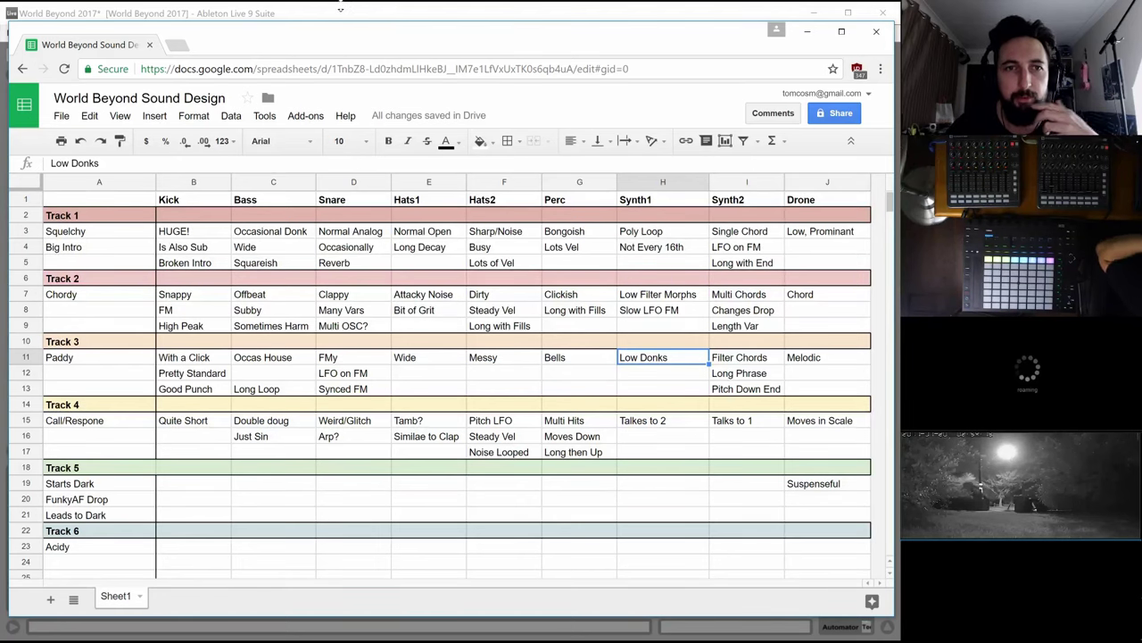
left_click(338, 19)
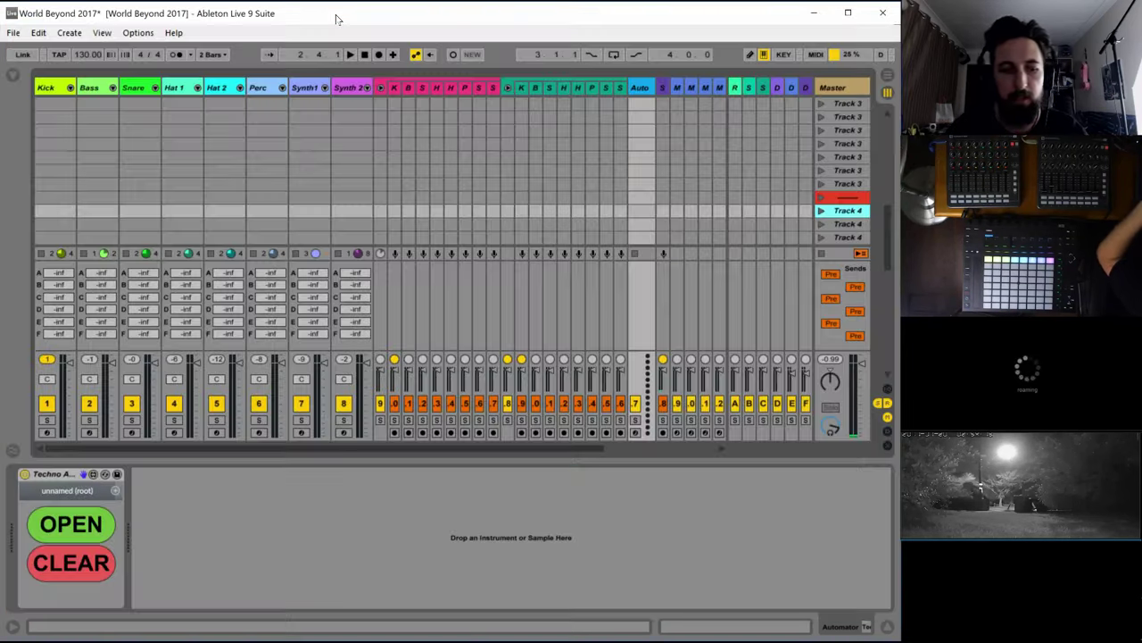
Map the K key to the Automator device's OPEN button, and open and close the Automator window as a test
left_click(136, 88)
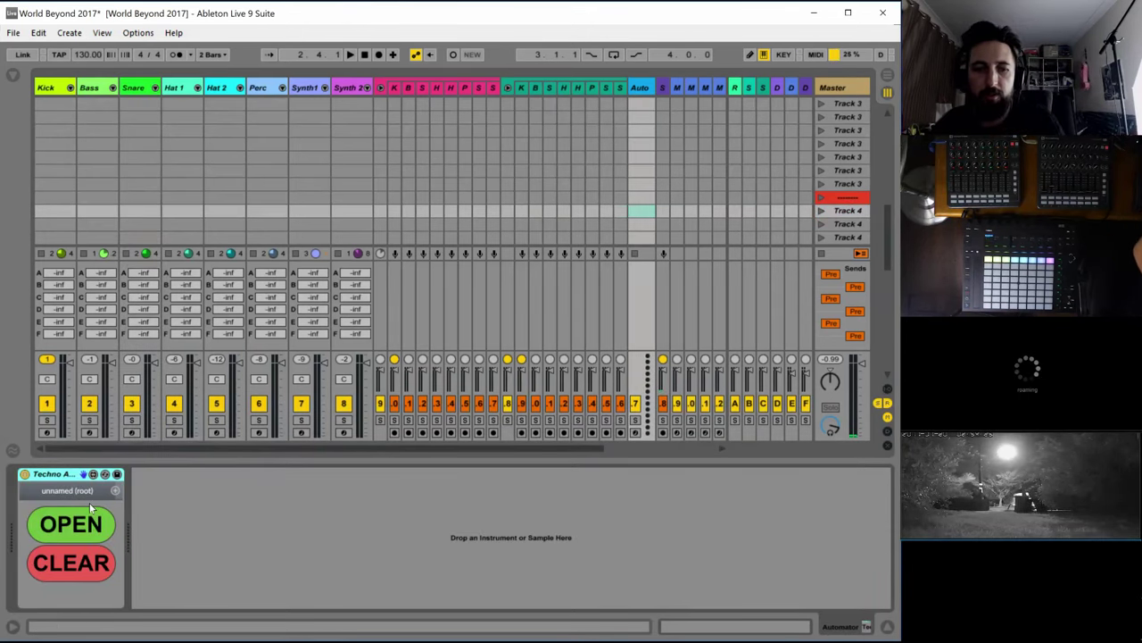
key("ctrl+k")
left_click(79, 524)
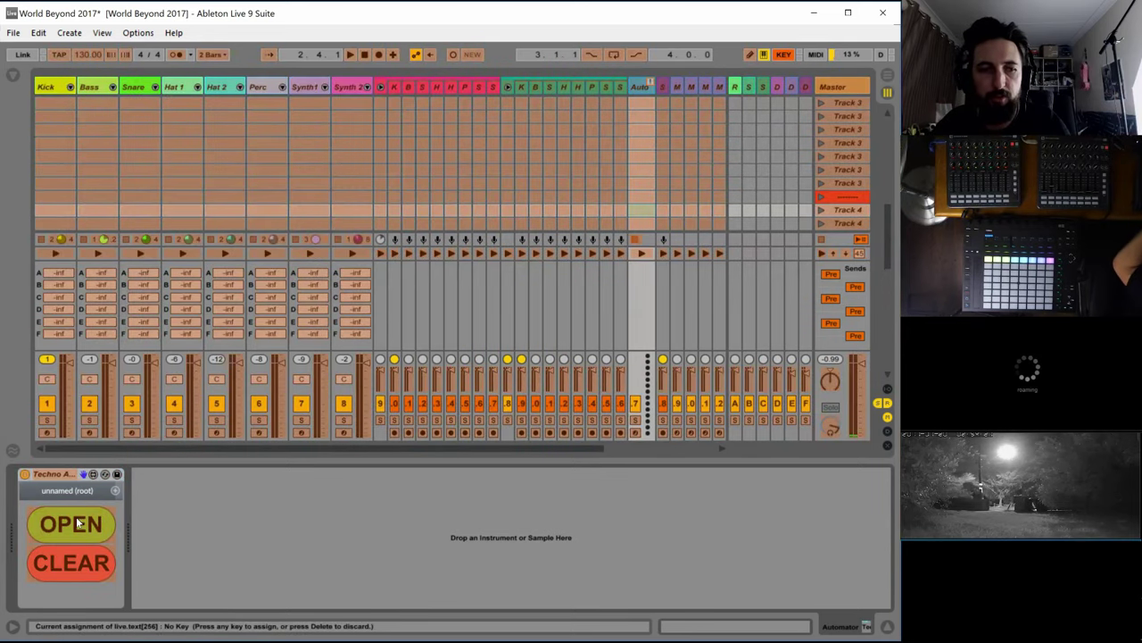
key("k")
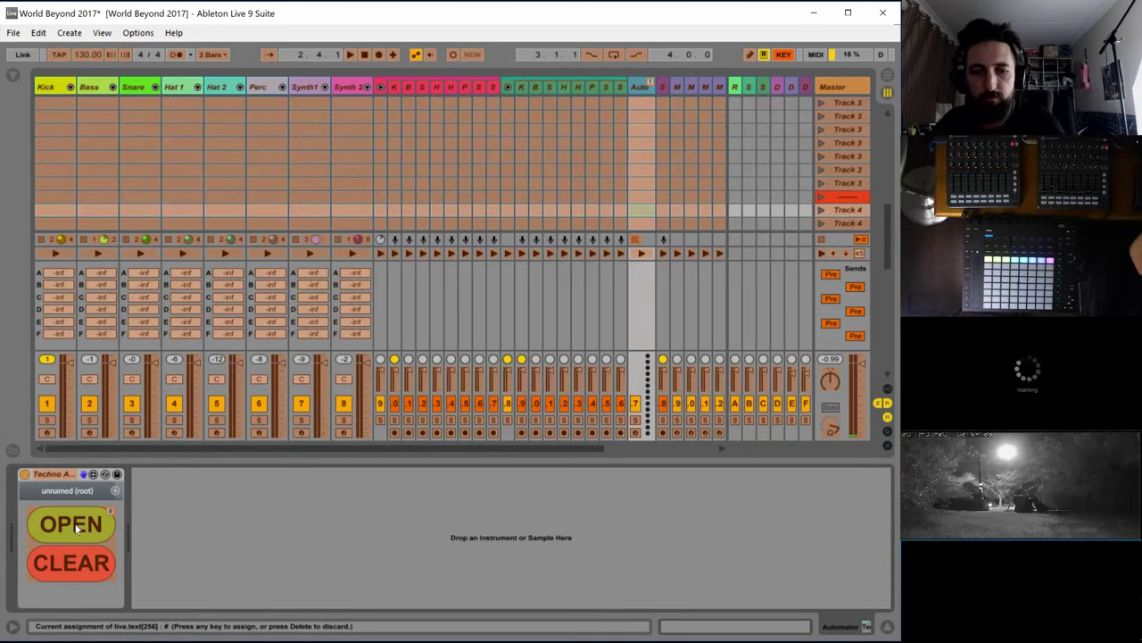
key("ctrl+k")
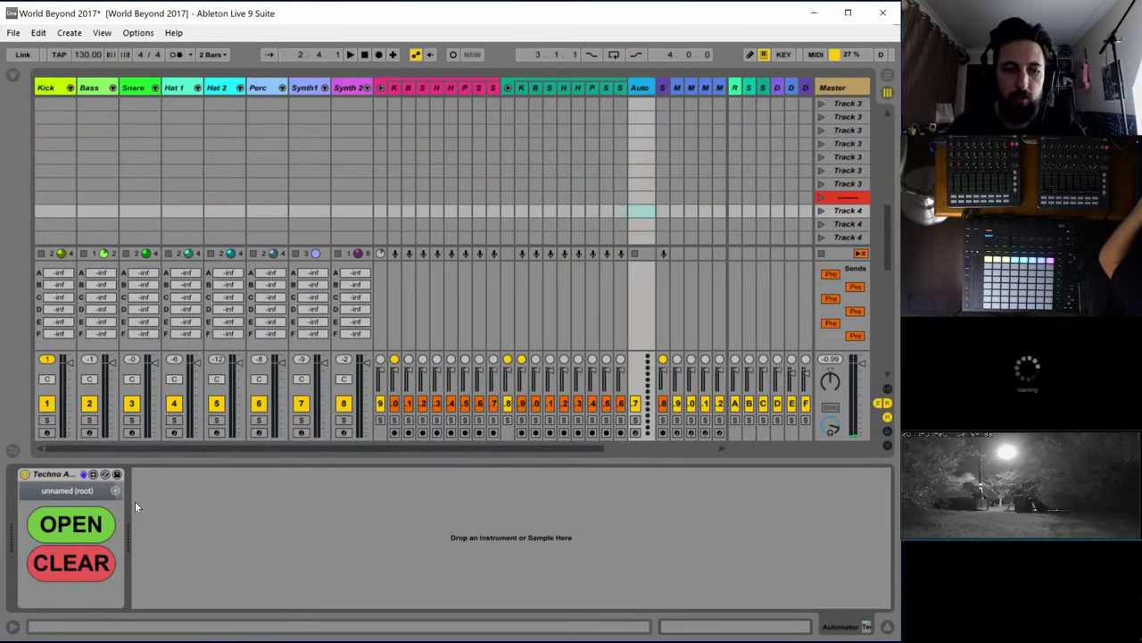
left_click(79, 525)
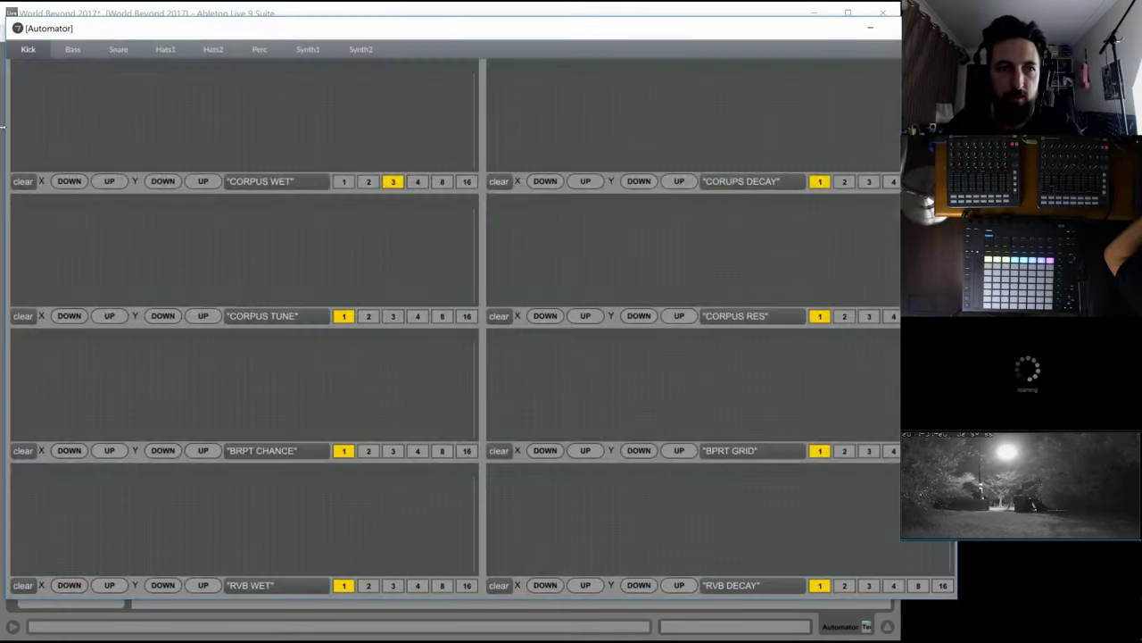
key("alt+F4")
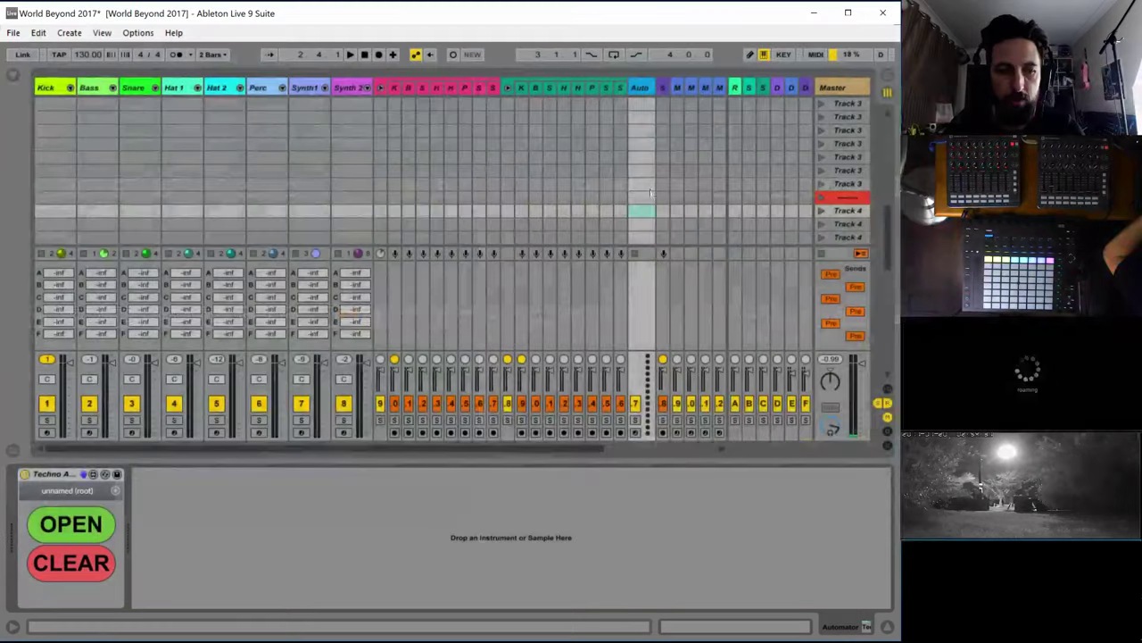
Check the OPEN button's keyboard assignment in key mapping mode
key("ctrl+k")
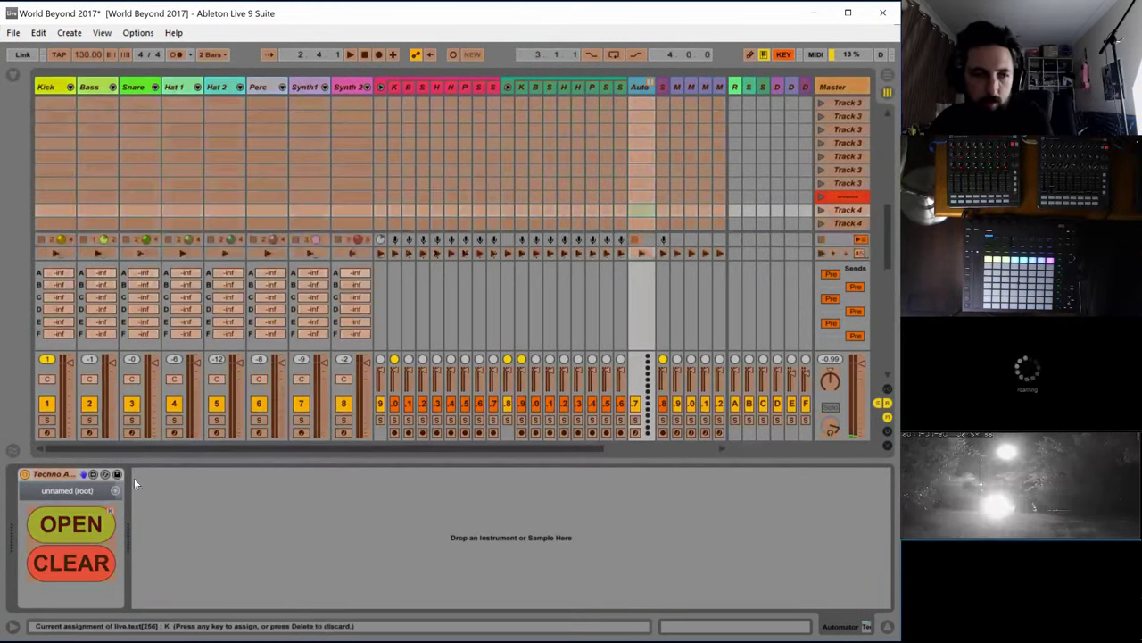
left_click(79, 525)
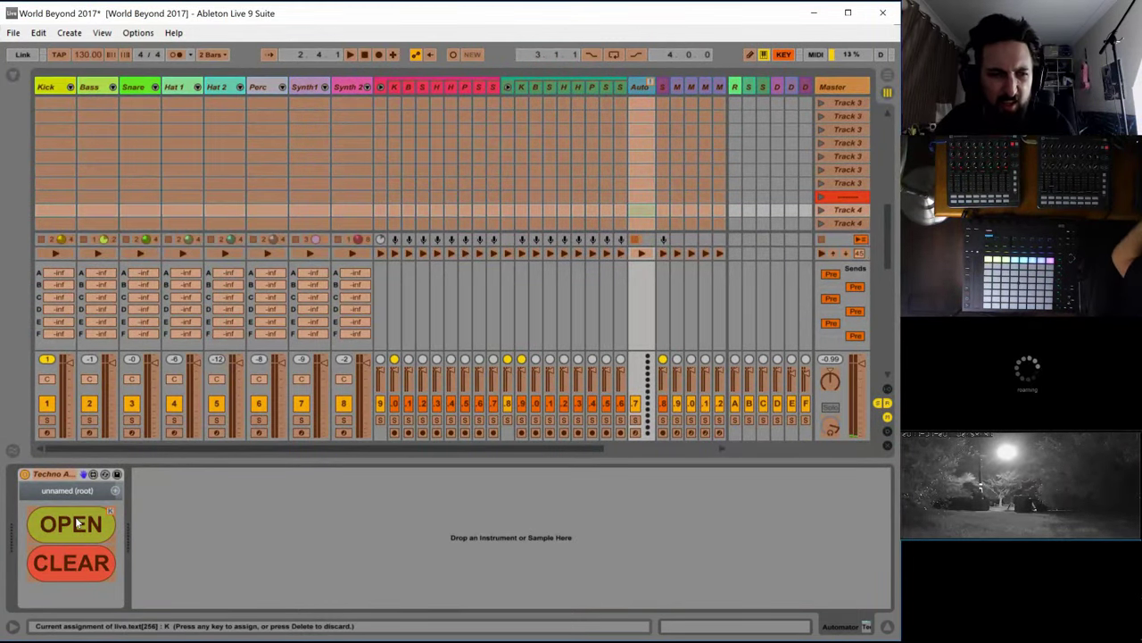
key("ctrl+k")
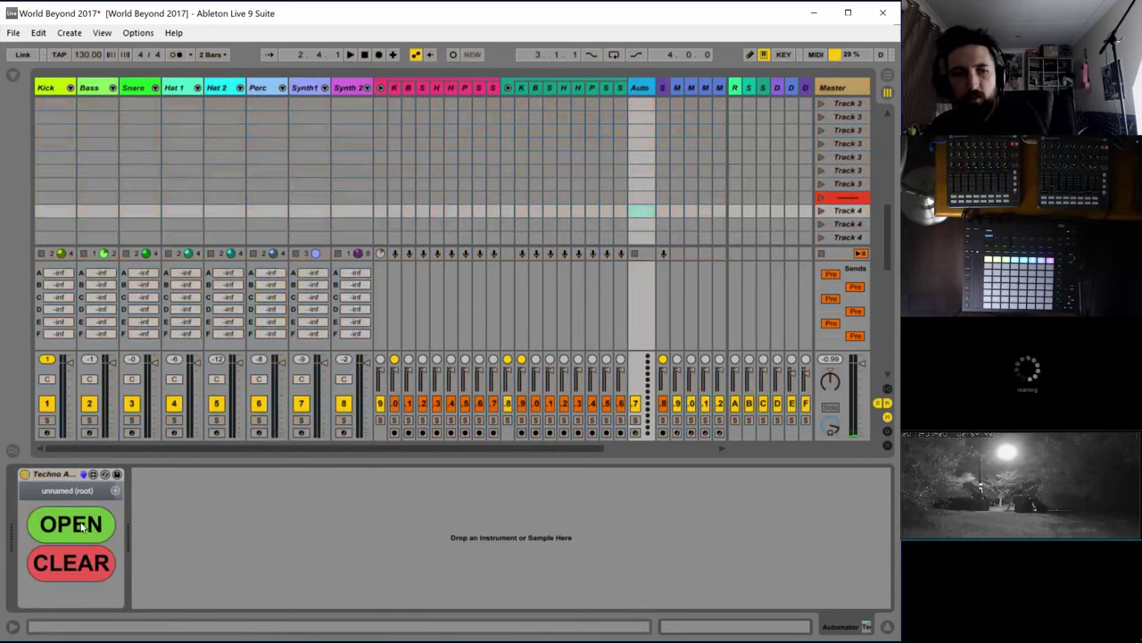
Test the K shortcut by opening and closing the Automator window, and open it again with the Hat 1 track selected
key("k")
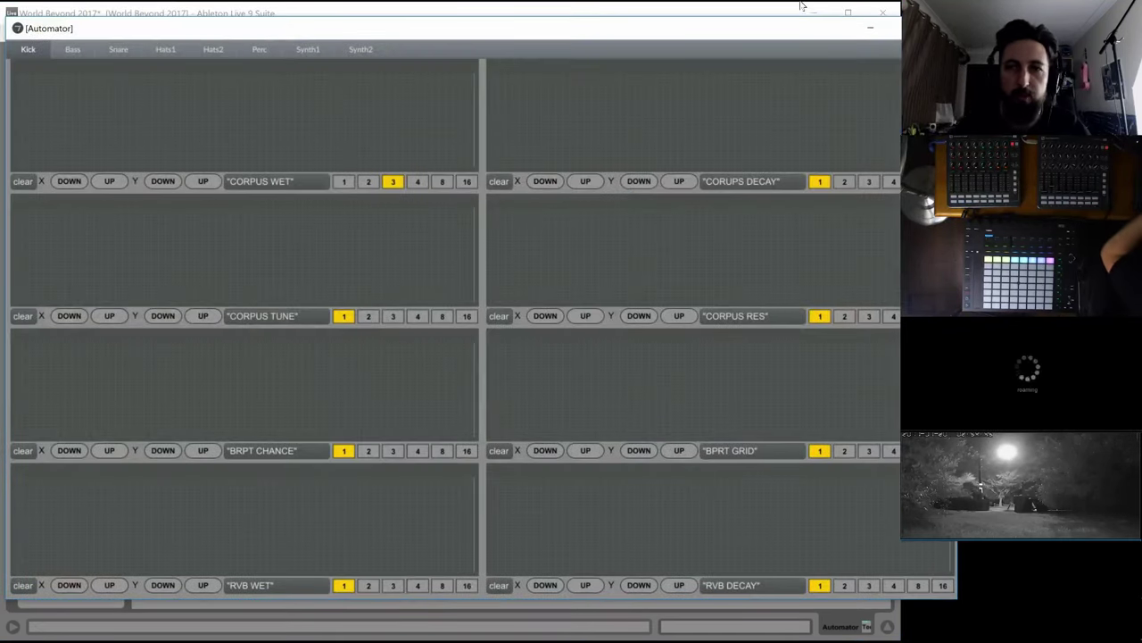
left_click(937, 27)
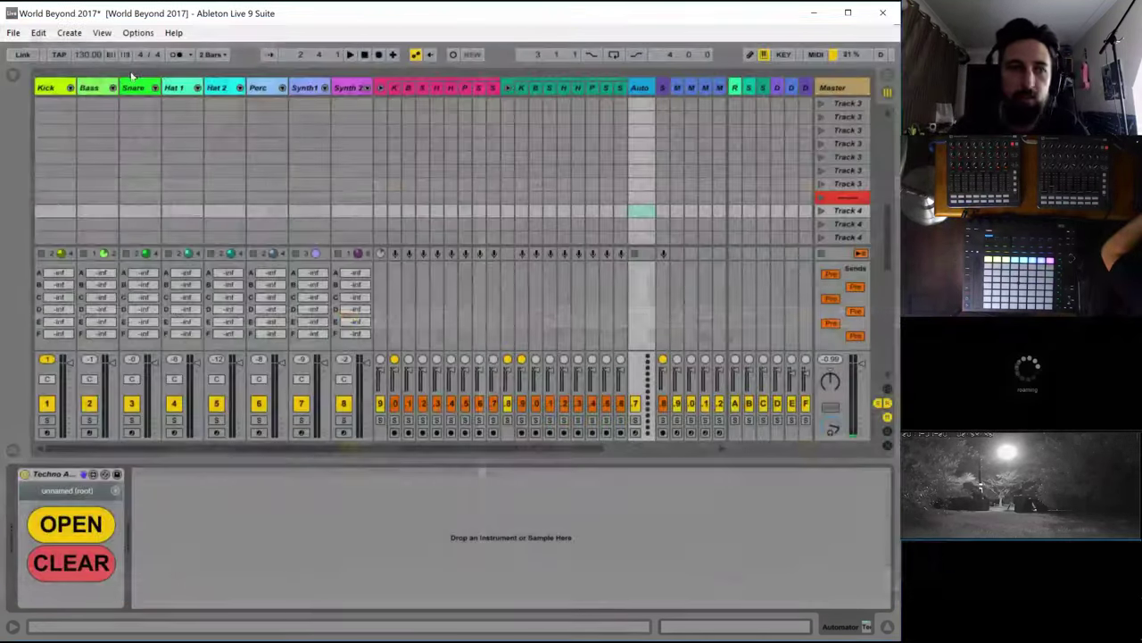
left_click(179, 88)
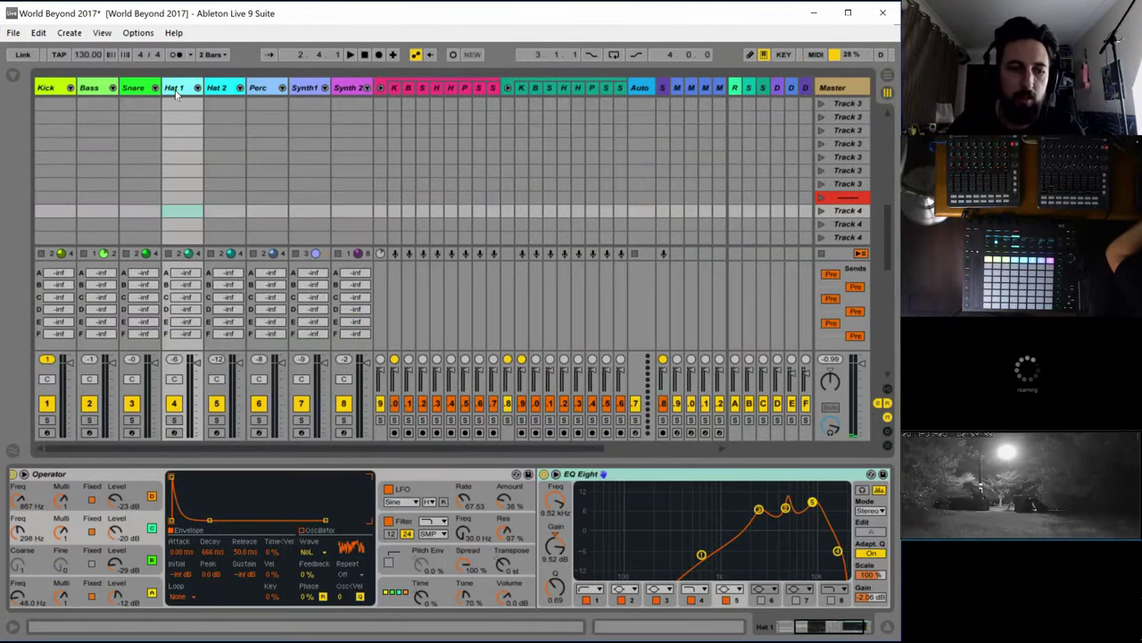
key("k")
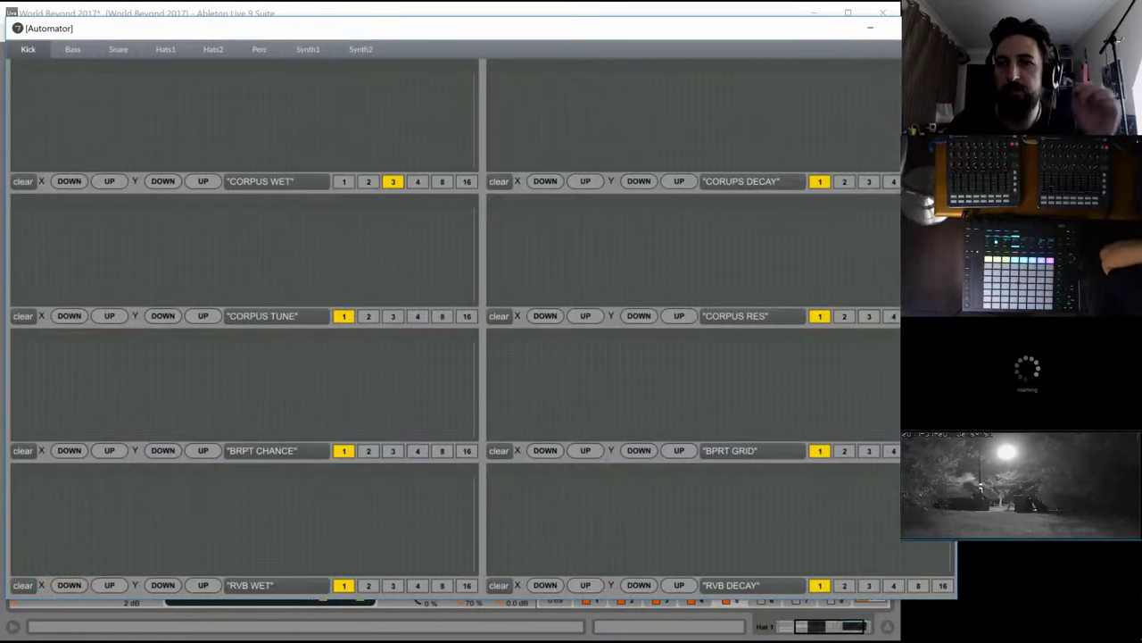
Close the Automator window and look over the devices on the Snare, Hat 1 and Auto tracks
key("k")
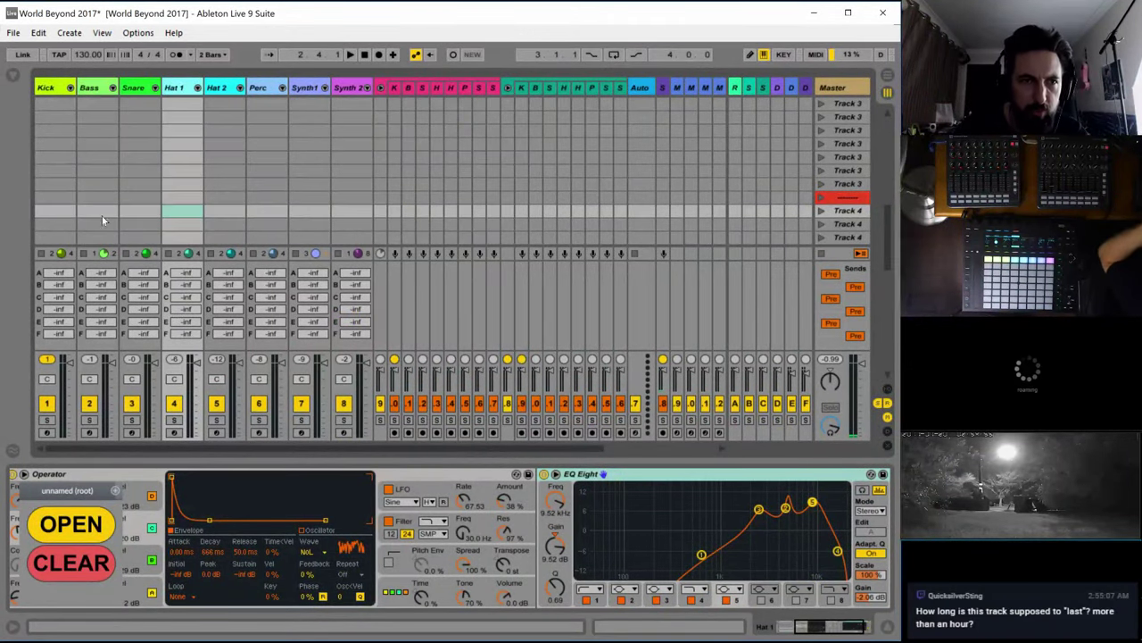
left_click(135, 89)
left_click(174, 90)
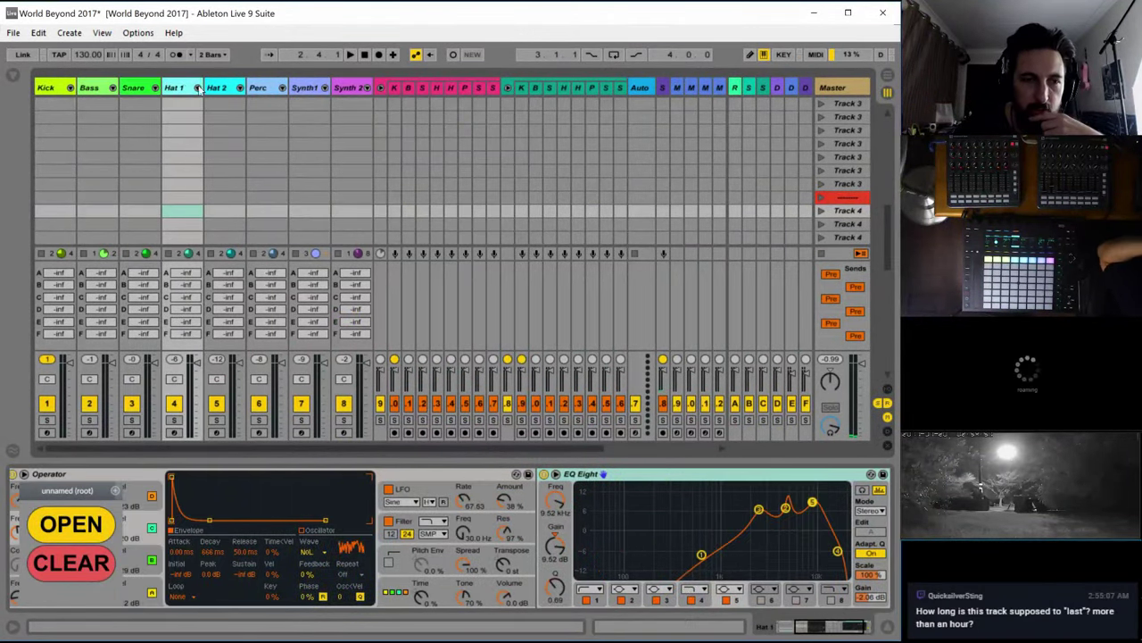
left_click(641, 88)
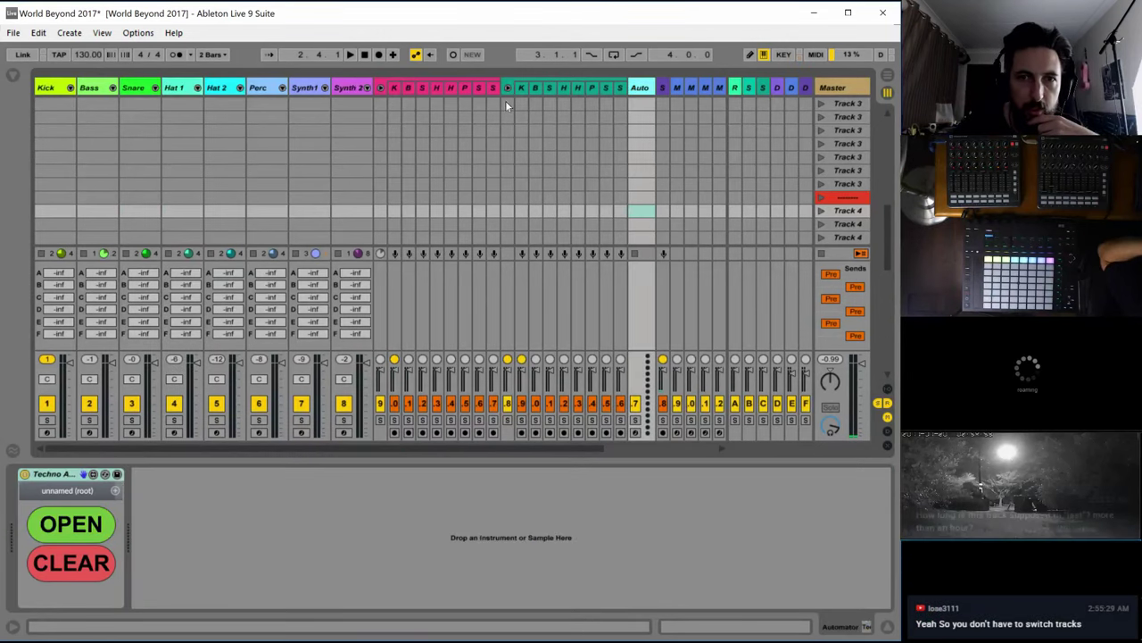
left_click(536, 88)
left_click(640, 87)
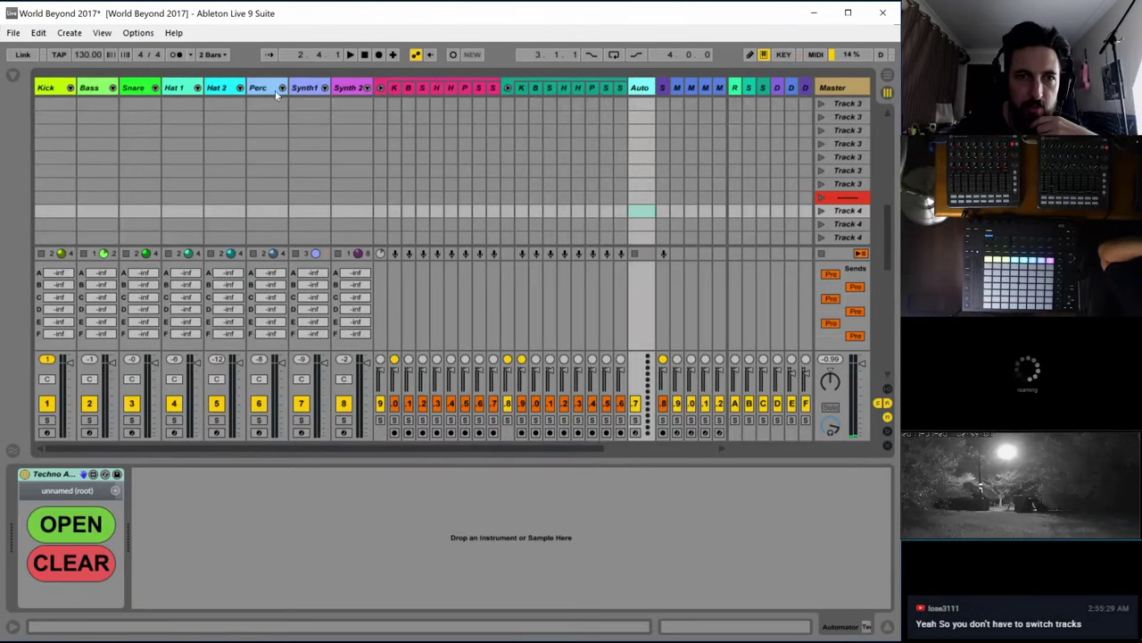
Select the Snare track and save the Live set
left_click(174, 89)
left_click(136, 89)
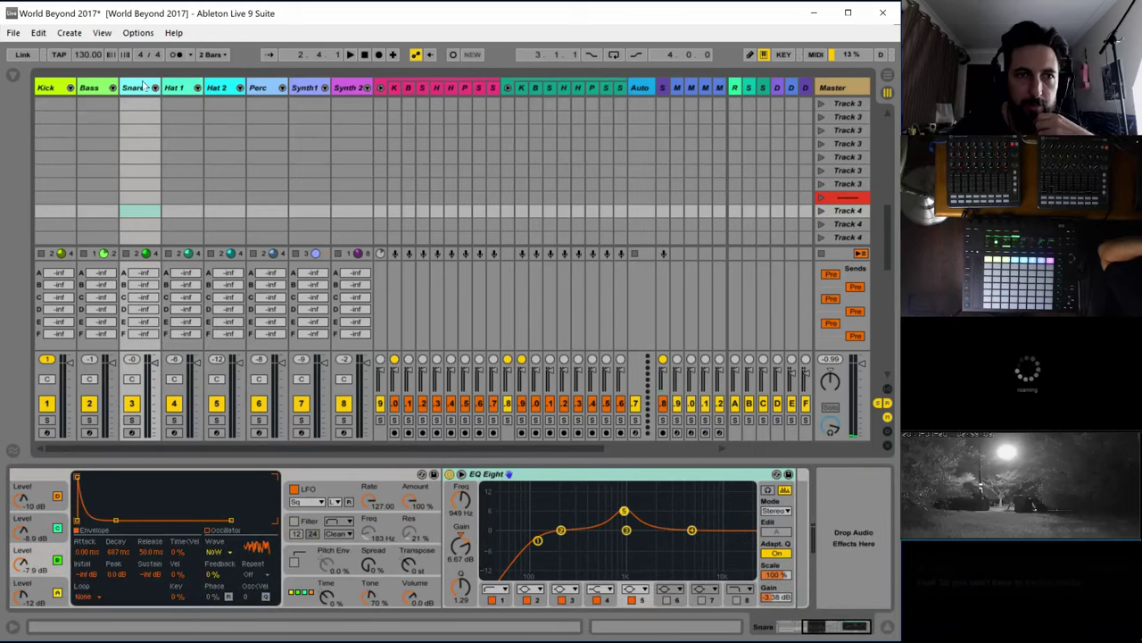
left_click(14, 33)
left_click(26, 162)
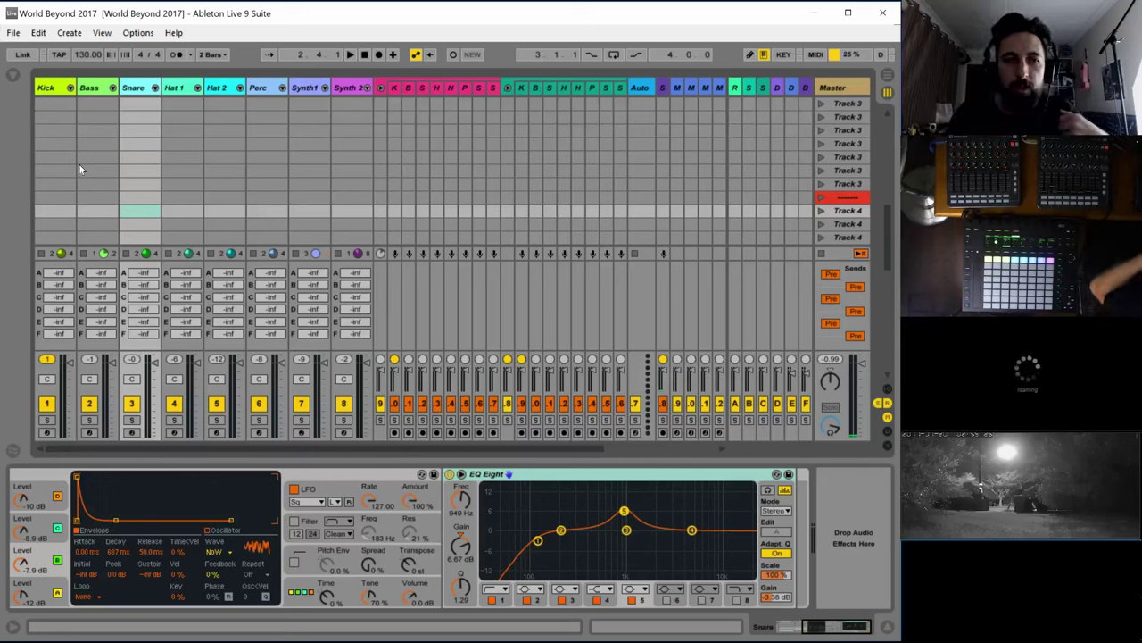
Create an empty MIDI clip on the Kick track in the first Track 4 scene
scroll(66, 223, "down", 1)
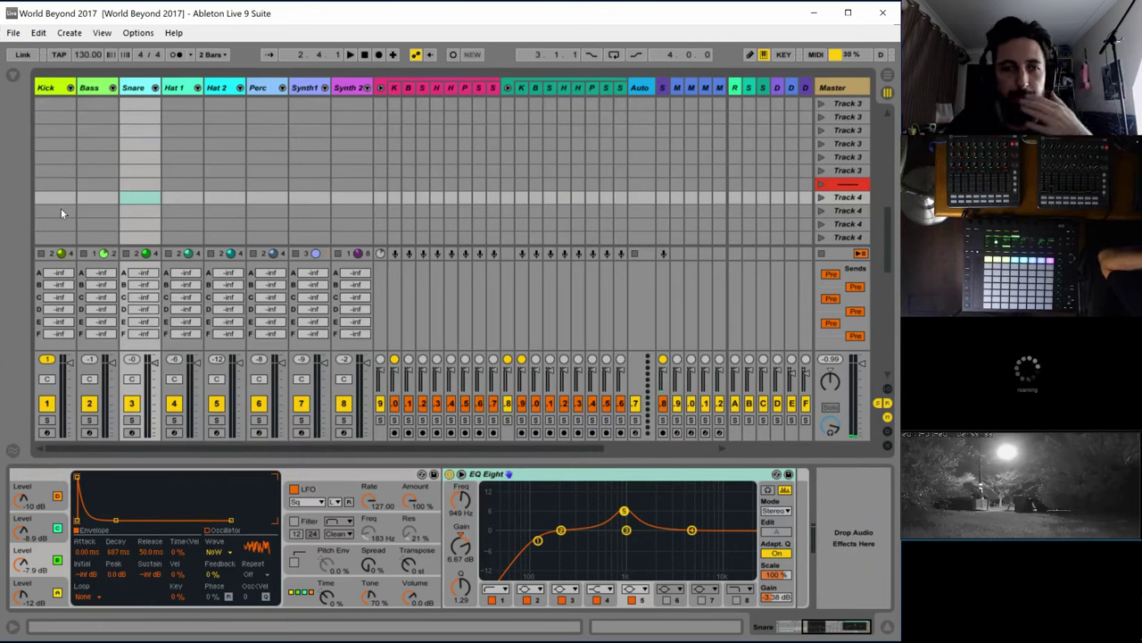
key("Up")
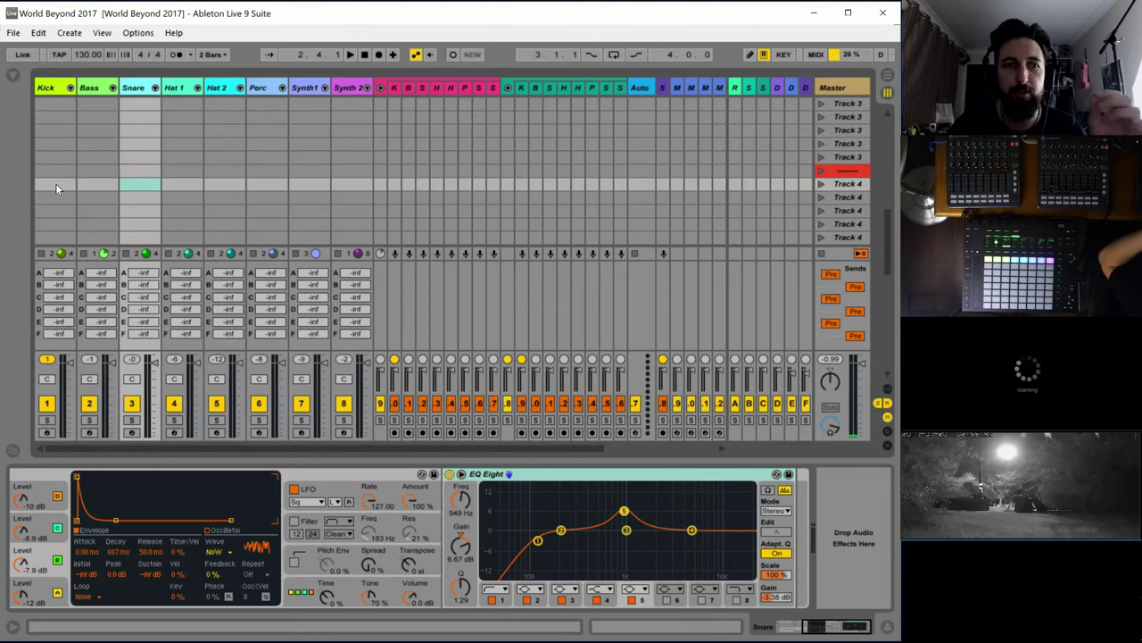
left_click(55, 171)
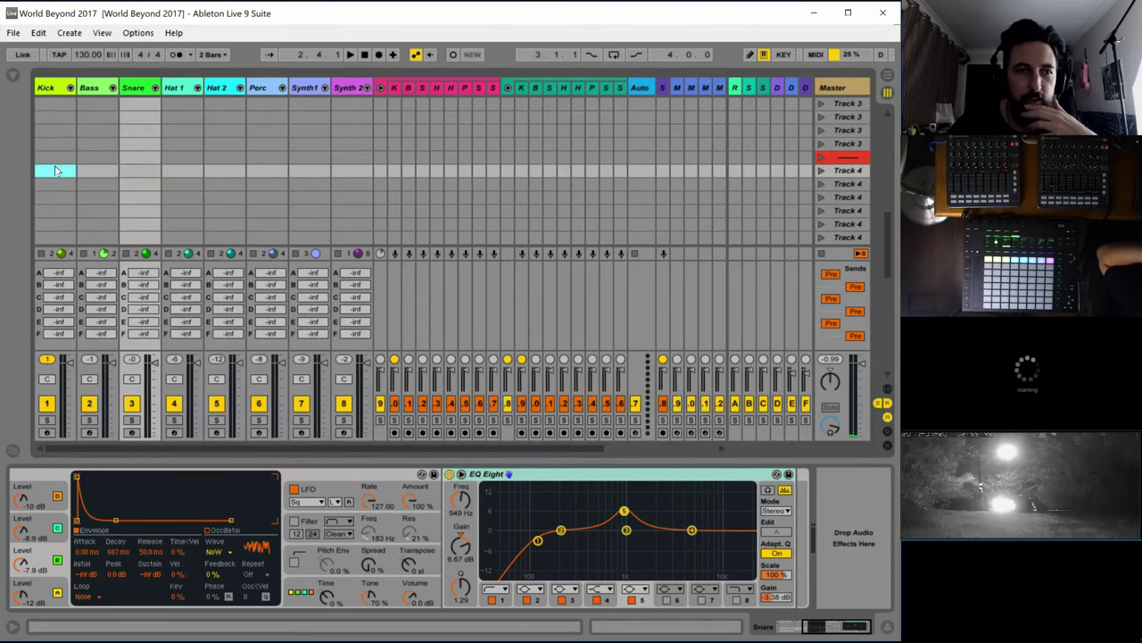
left_click(127, 169)
left_click(71, 170)
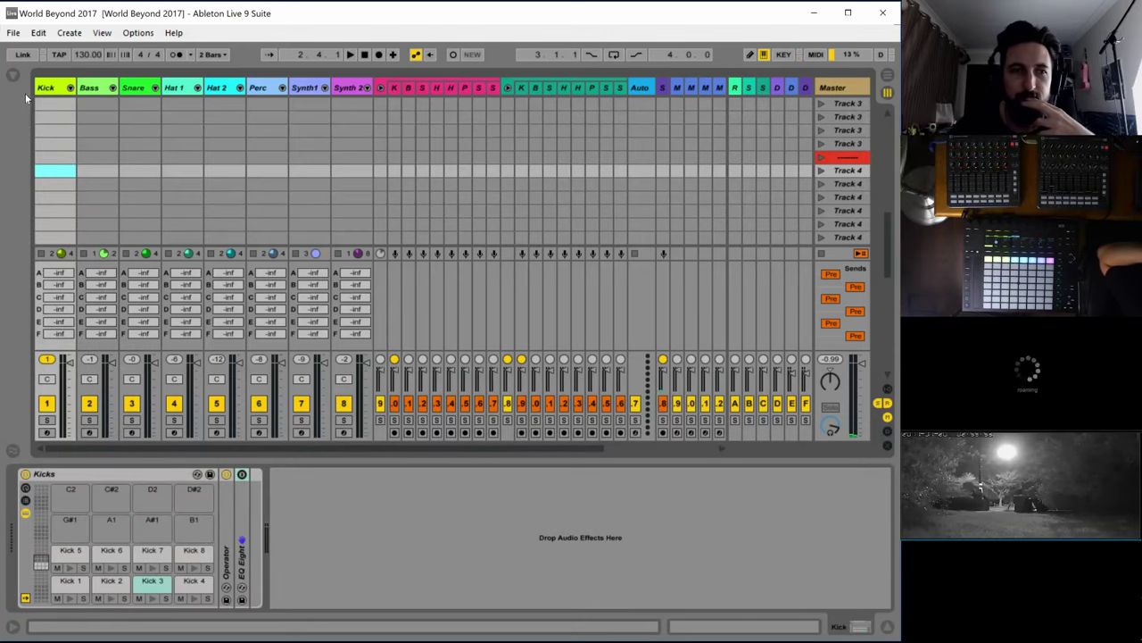
double_click(56, 173)
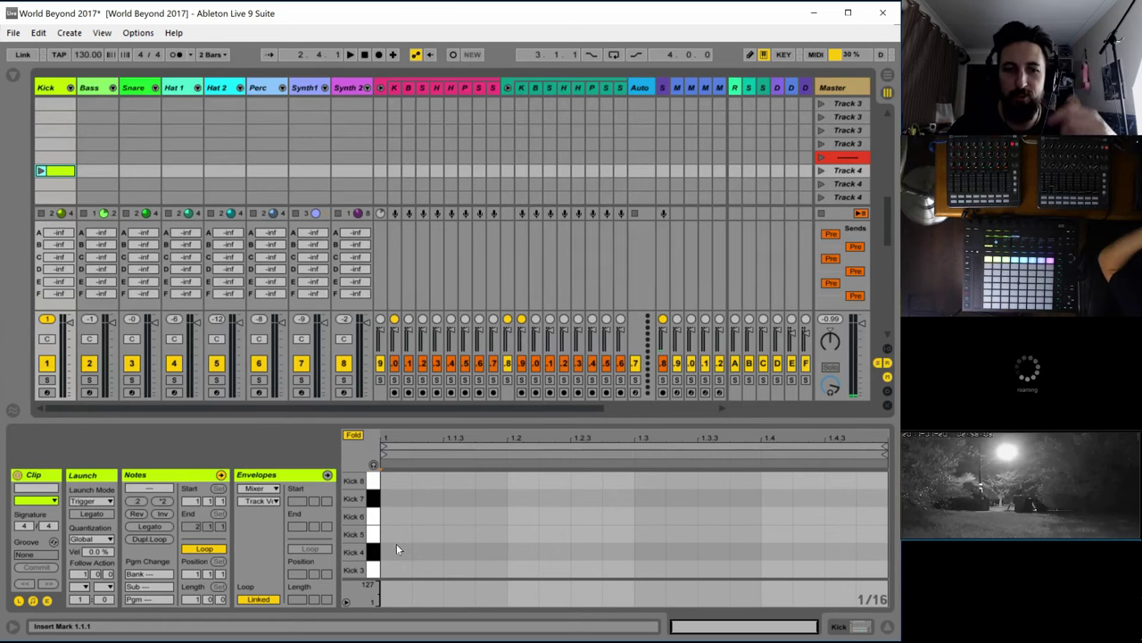
Add Kick 4 notes on all four beats of the new clip: 1, 1.2, 1.3 and 1.4
scroll(386, 553, "down", 1)
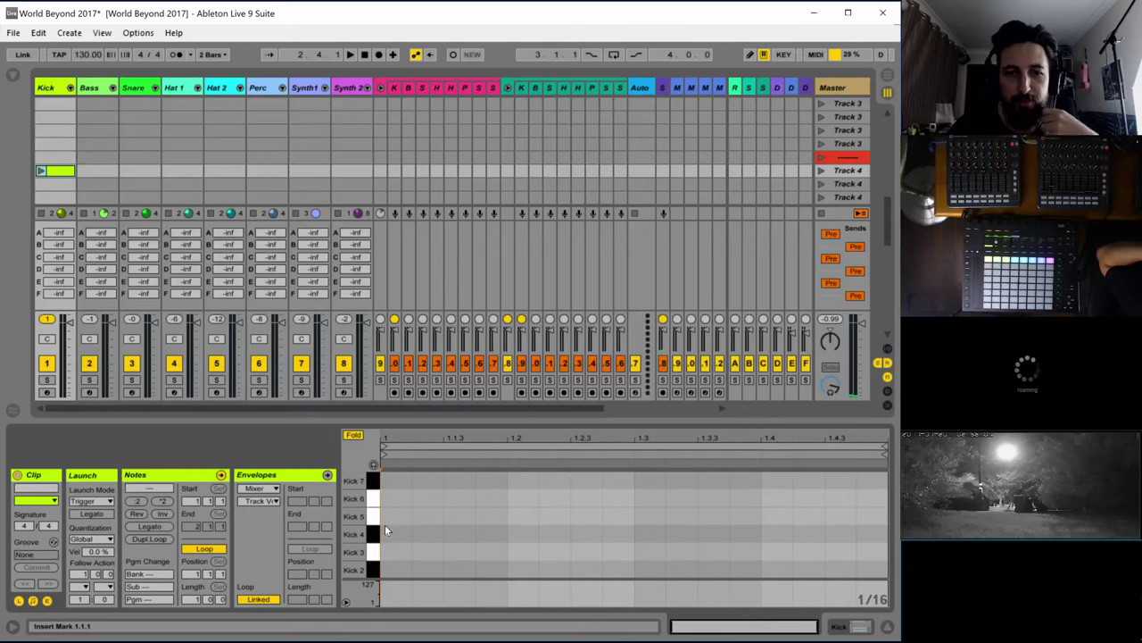
double_click(383, 532)
double_click(525, 533)
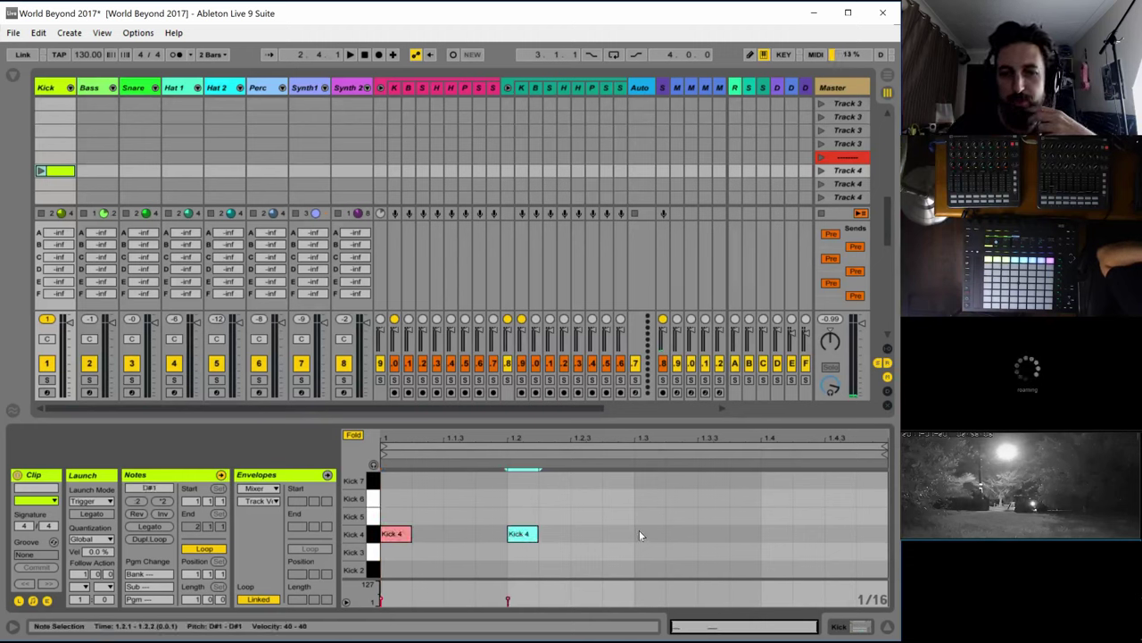
double_click(639, 533)
double_click(777, 533)
left_click(792, 499)
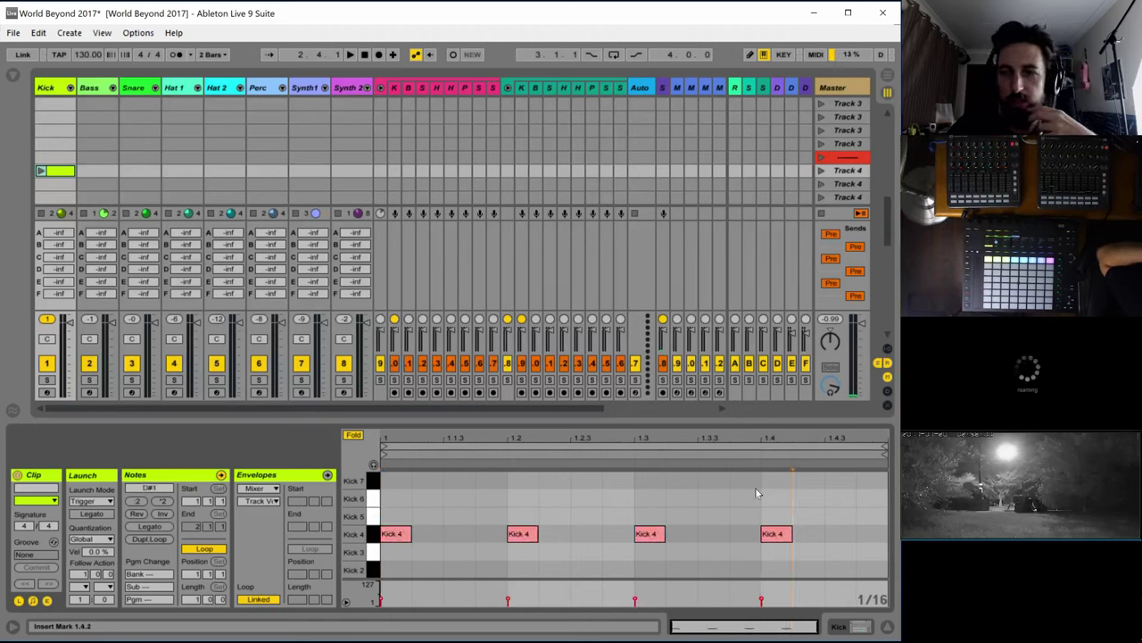
Switch to the World Beyond Sound Design spreadsheet and examine Track 4's Kick, Bass and Snare notes
key("alt+Tab")
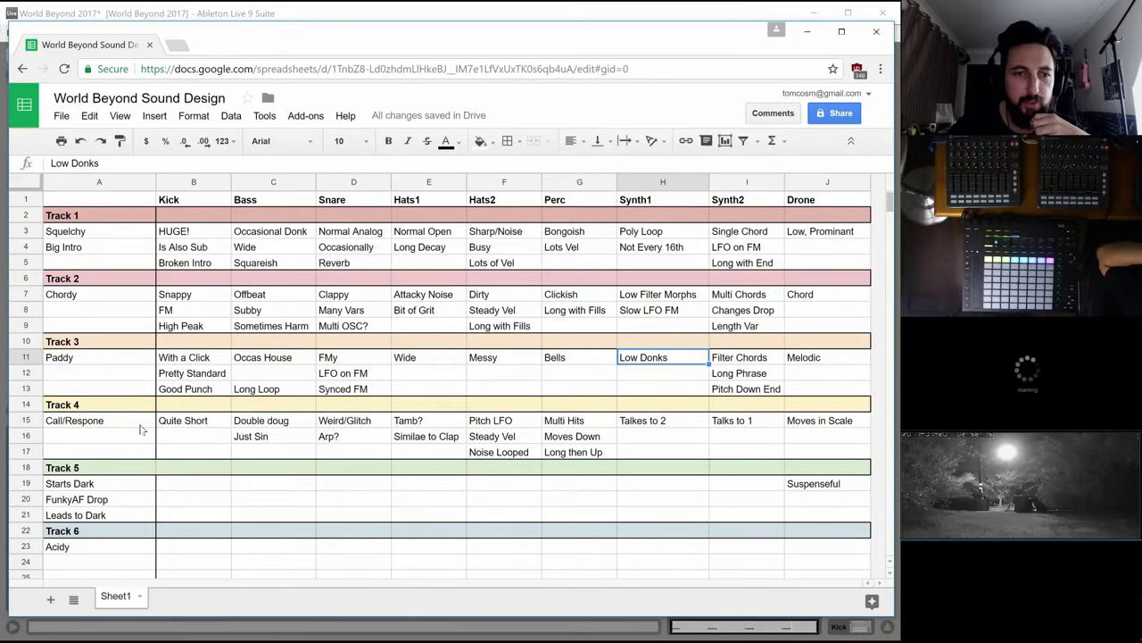
left_click(190, 425)
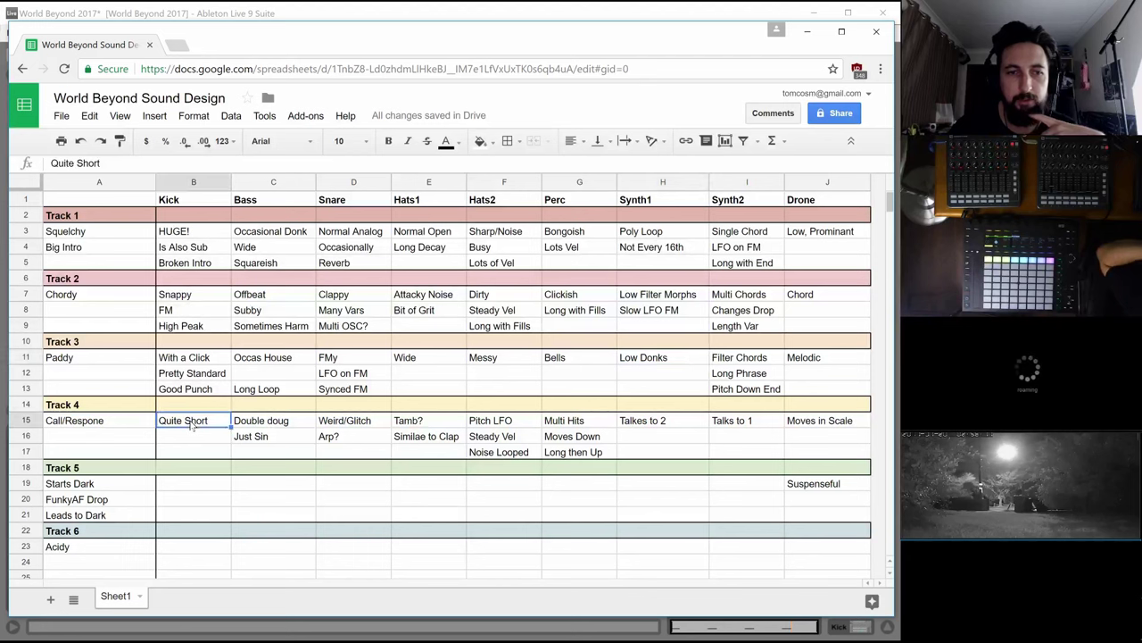
left_click(271, 426)
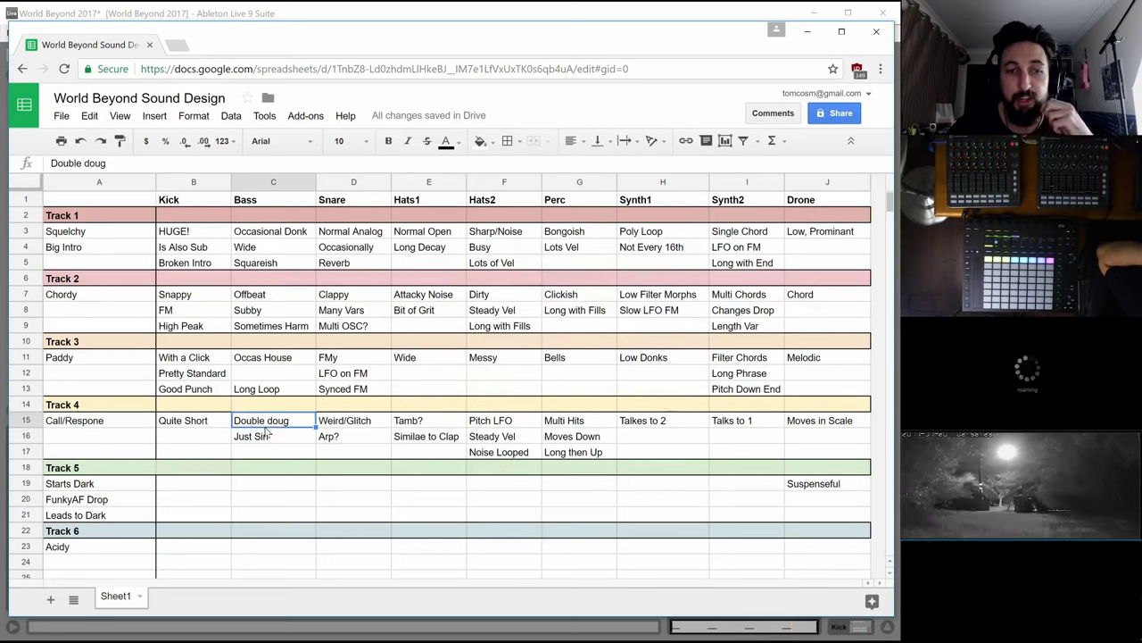
left_click(262, 438)
left_click(261, 425)
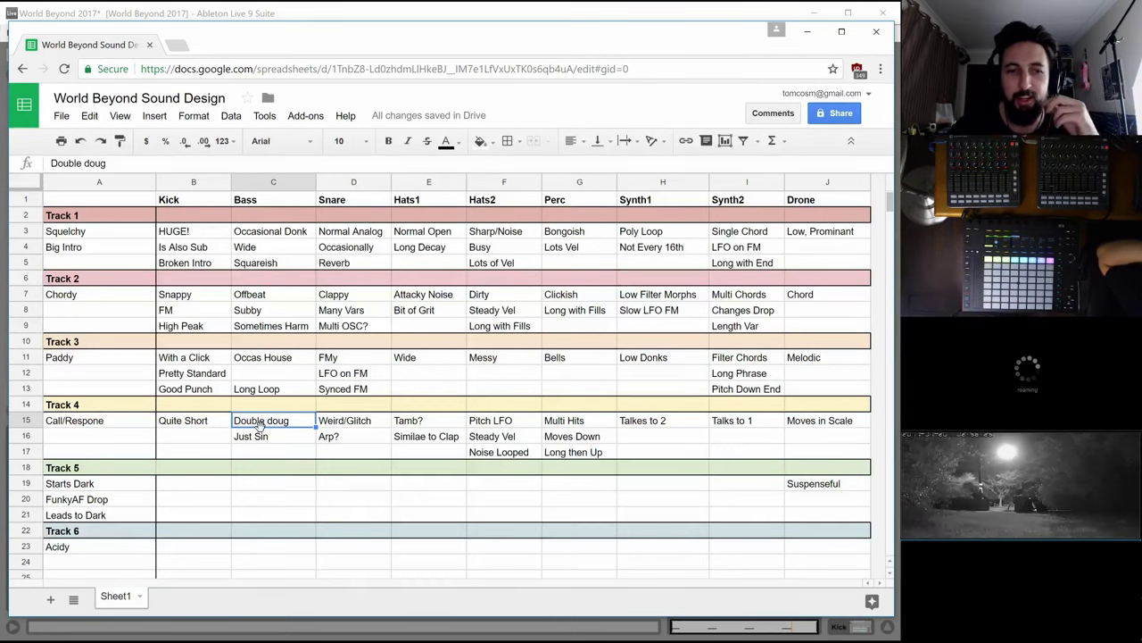
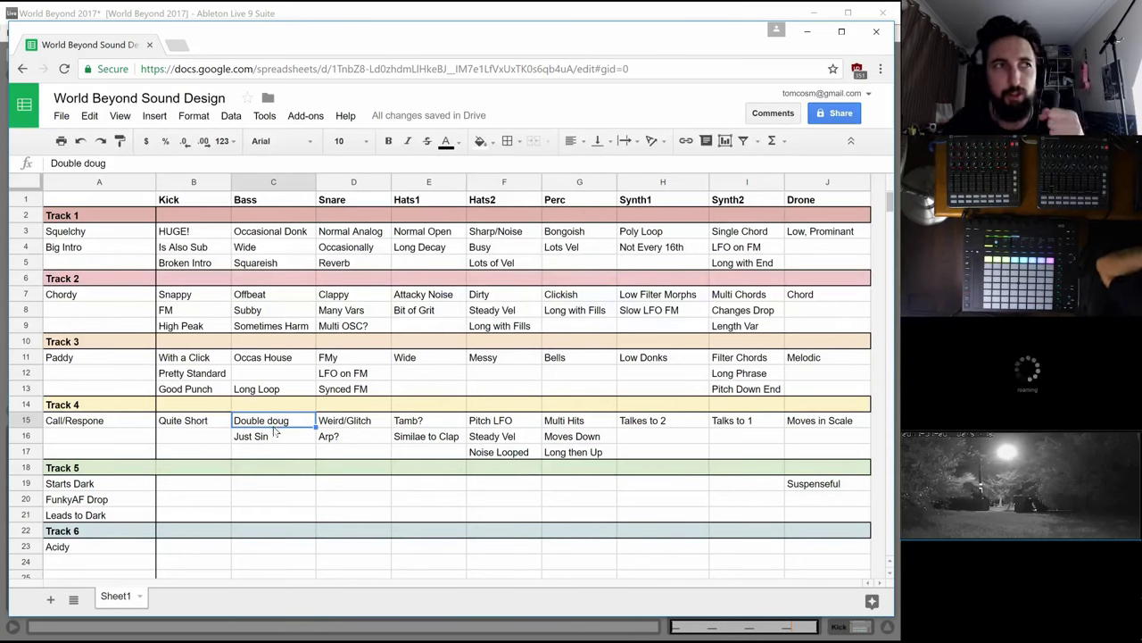
left_click(272, 438)
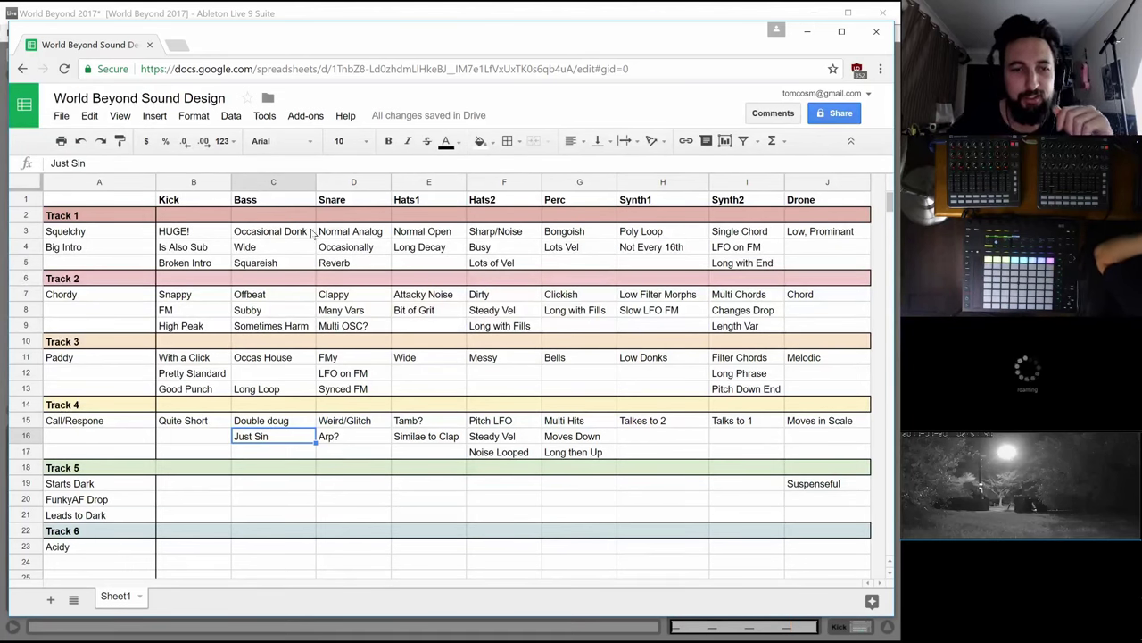
left_click(346, 423)
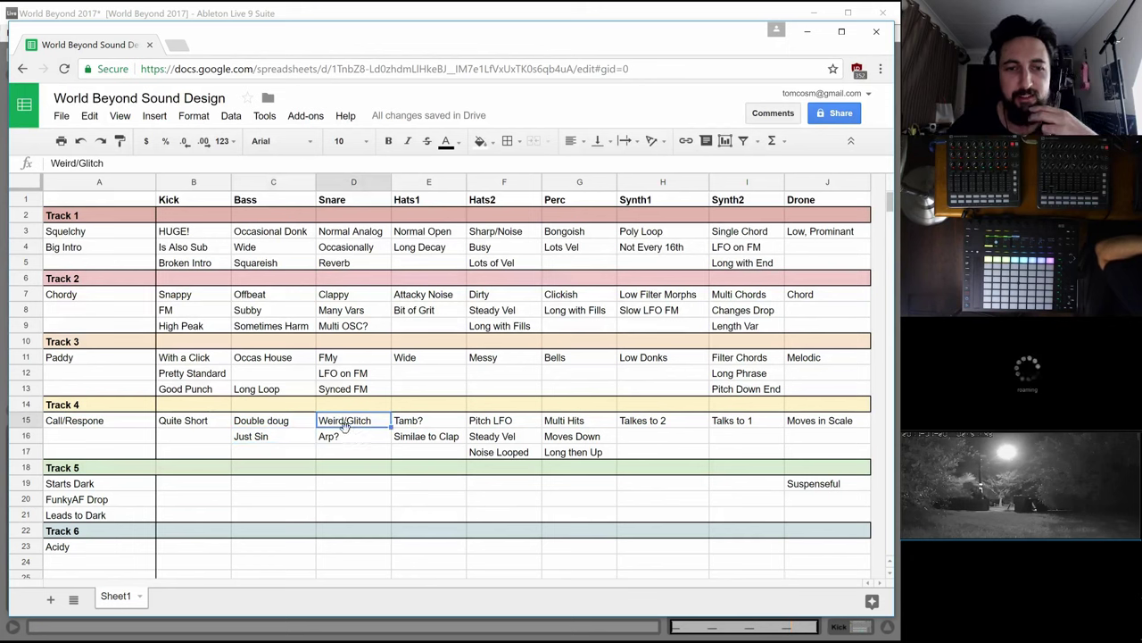
left_click(342, 435)
left_click(335, 423)
left_click(336, 438)
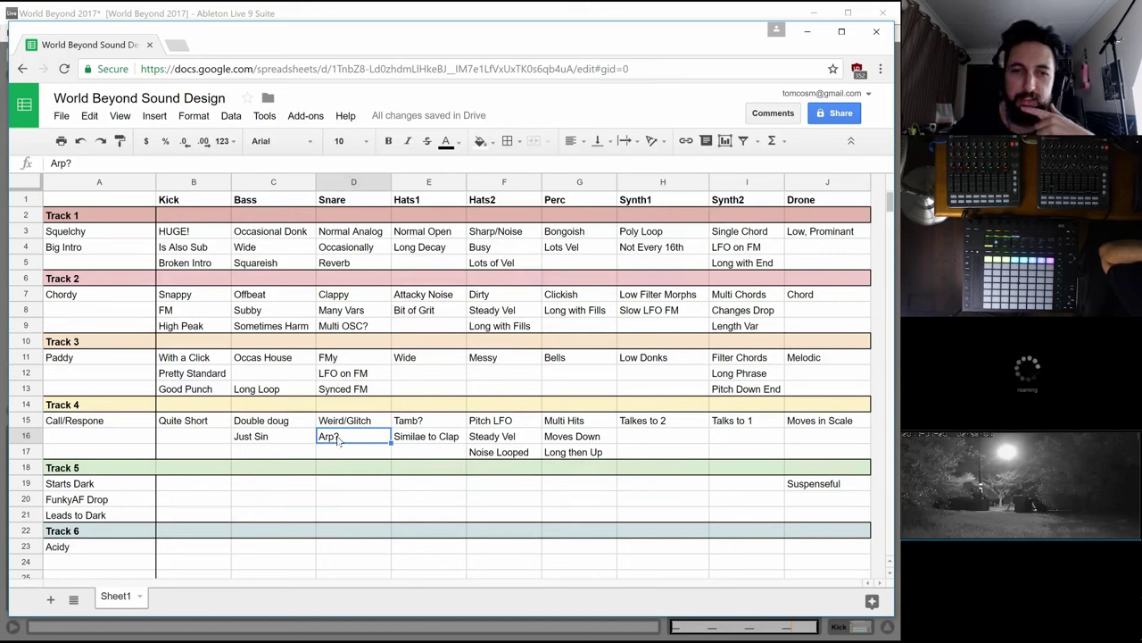
left_click(353, 423)
left_click(354, 434)
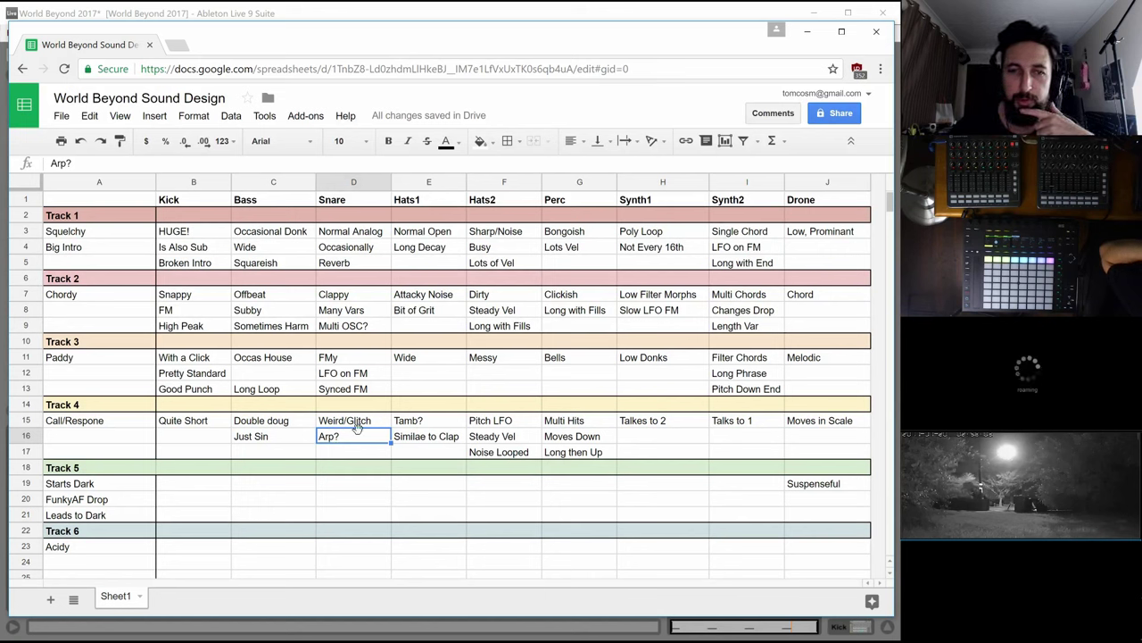
Examine the two Hats1 sound notes listed for Track 4
left_click(412, 424)
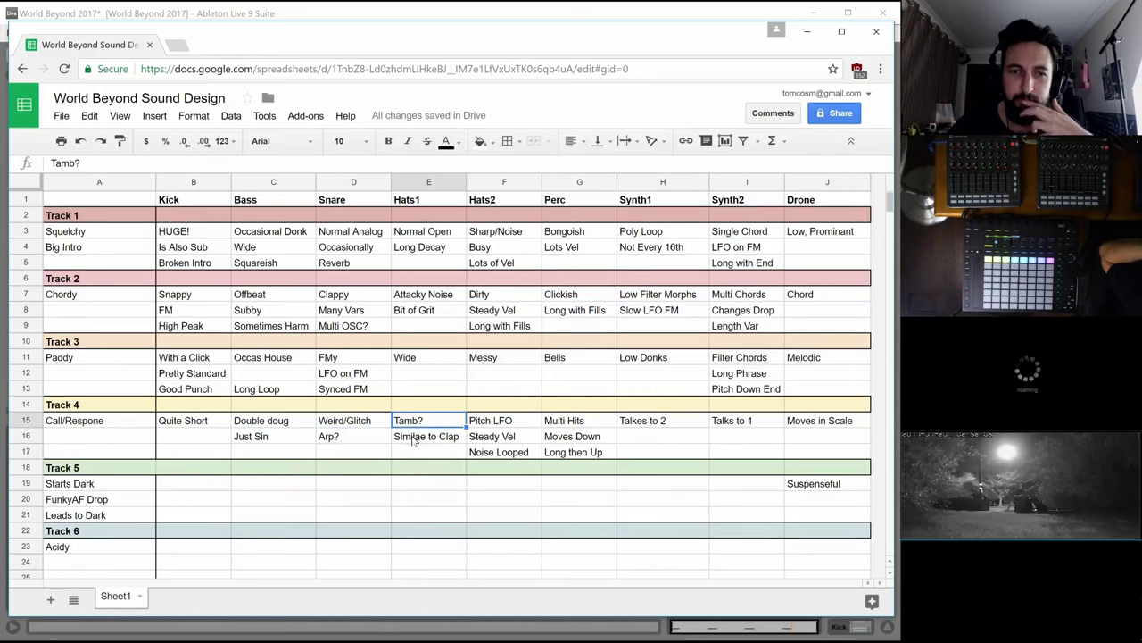
left_click(415, 441)
left_click(436, 424)
left_click(418, 431)
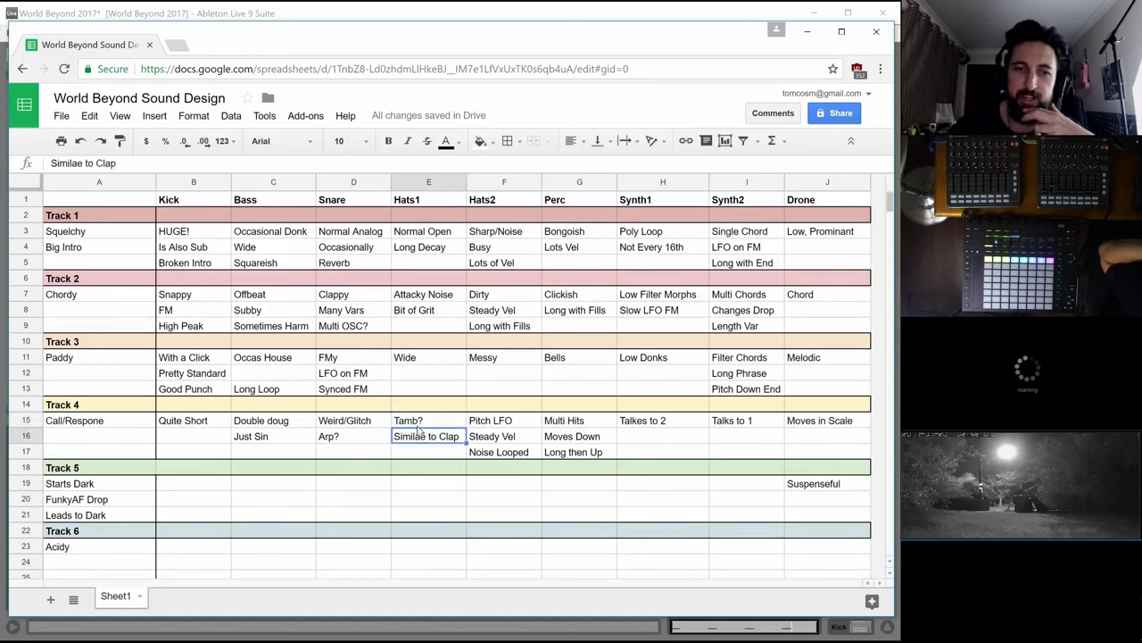
left_click(416, 425)
left_click(414, 440)
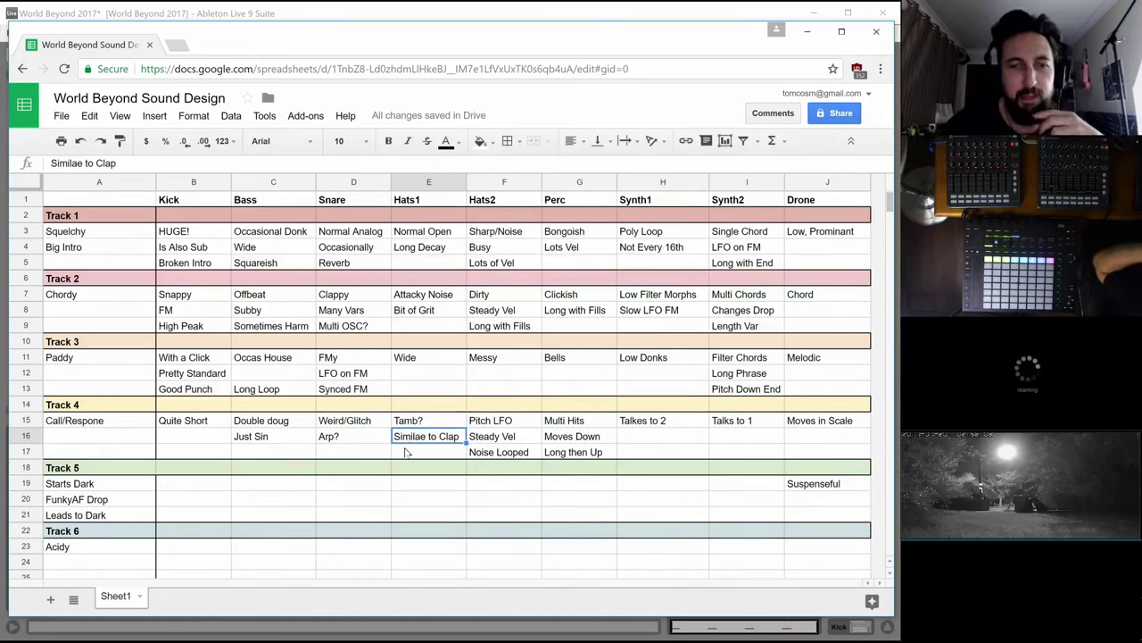
left_click(414, 423)
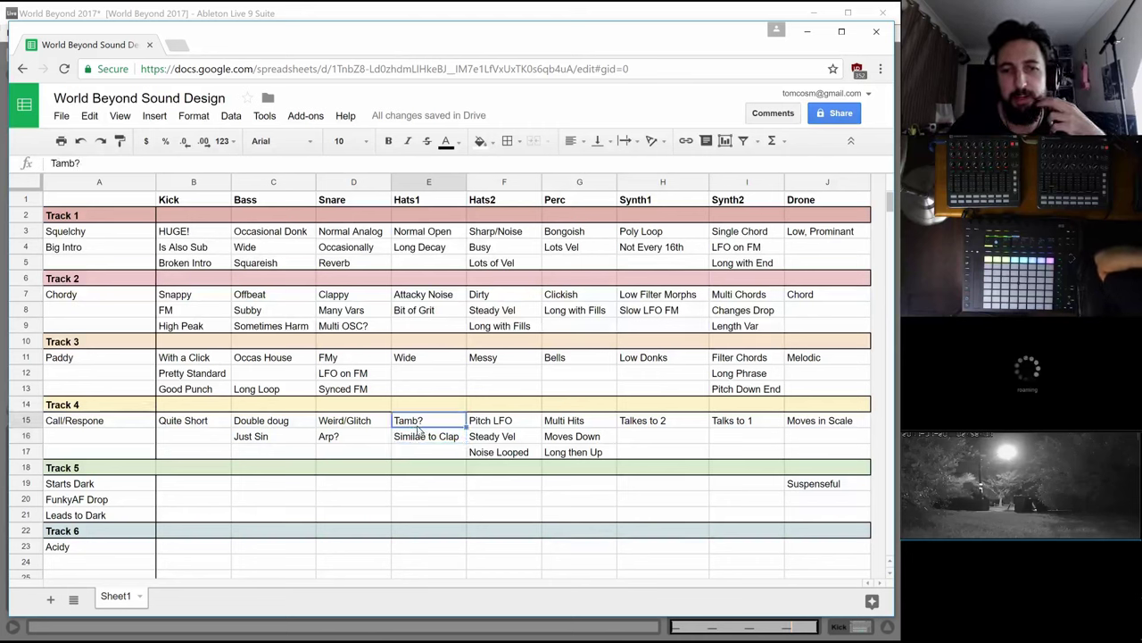
left_click(421, 433)
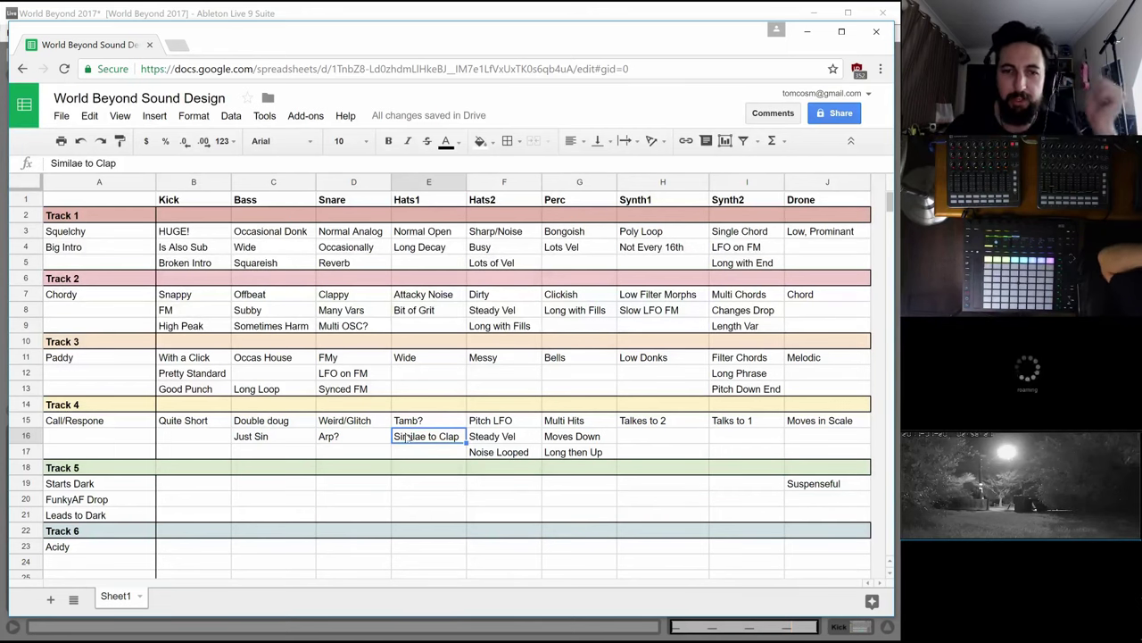
Examine the Hats2 and Perc sound notes listed for Track 4
left_click(482, 425)
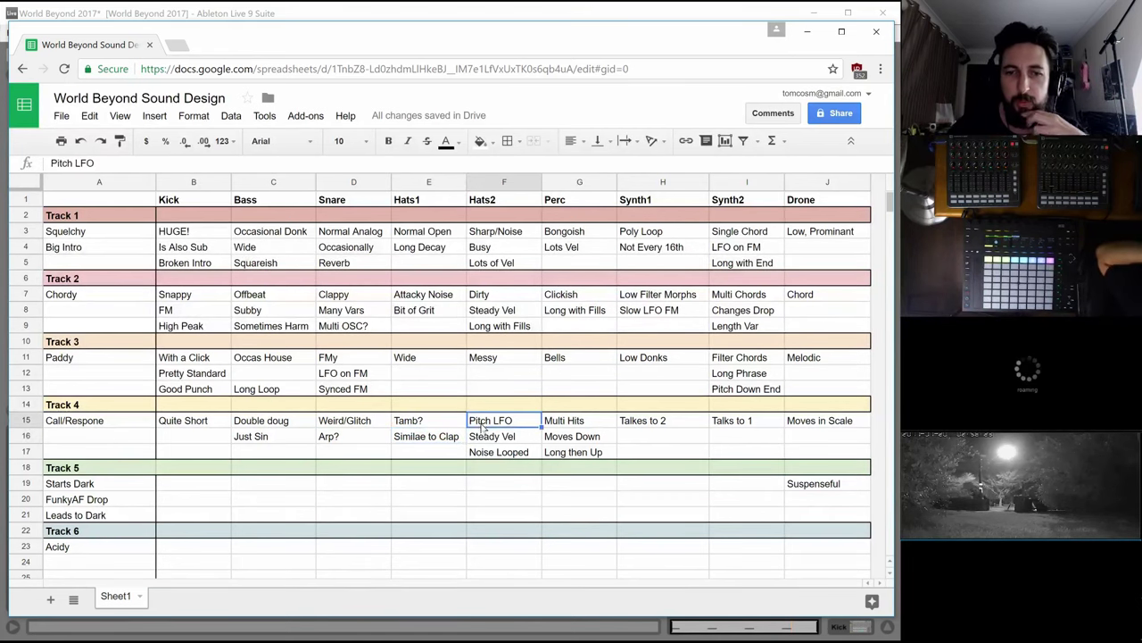
left_click(501, 437)
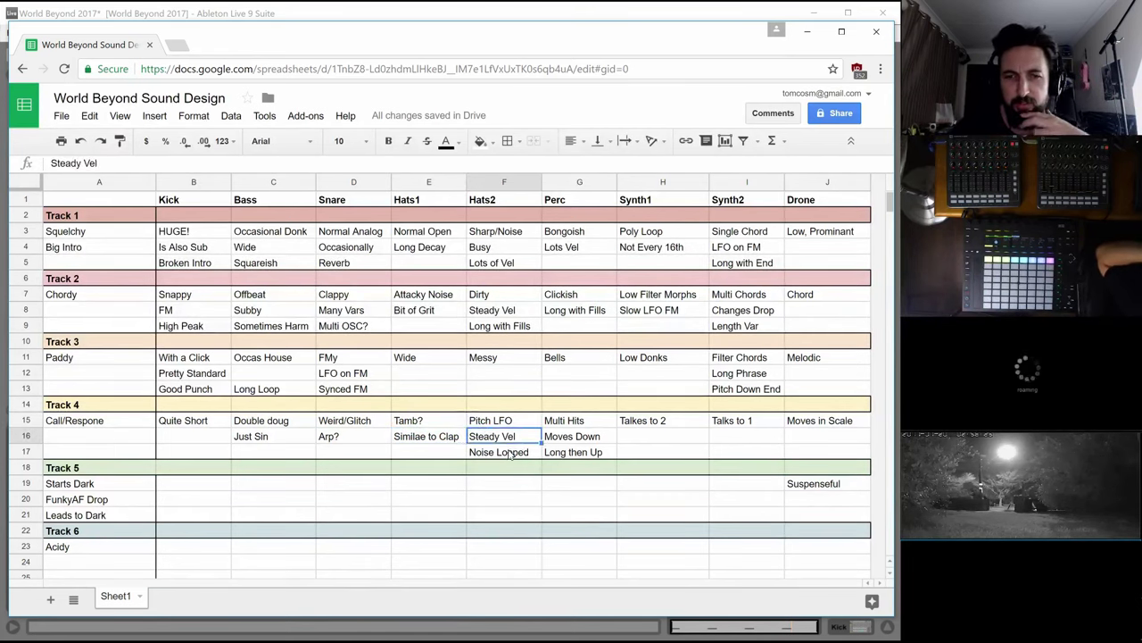
left_click(511, 453)
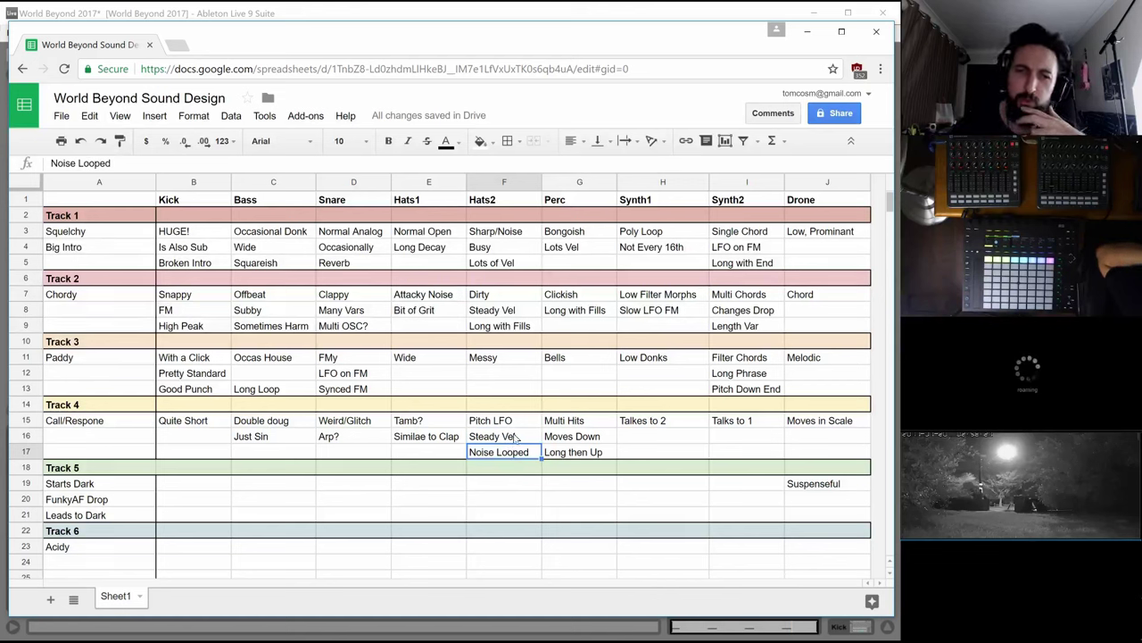
left_click(515, 436)
left_click(513, 424)
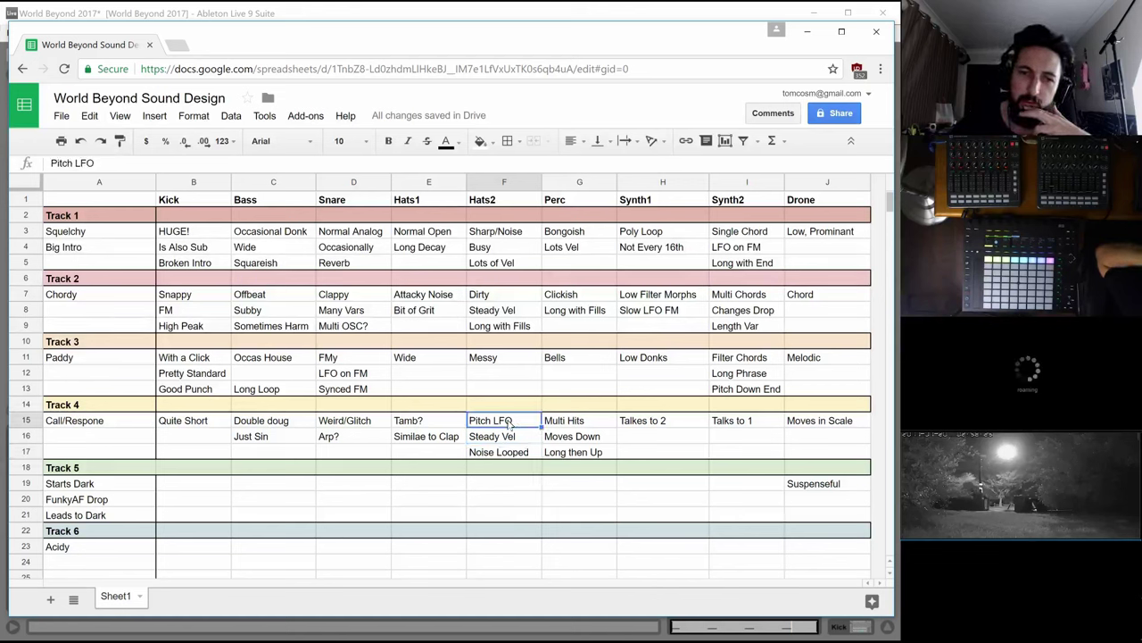
left_click(500, 436)
left_click(501, 451)
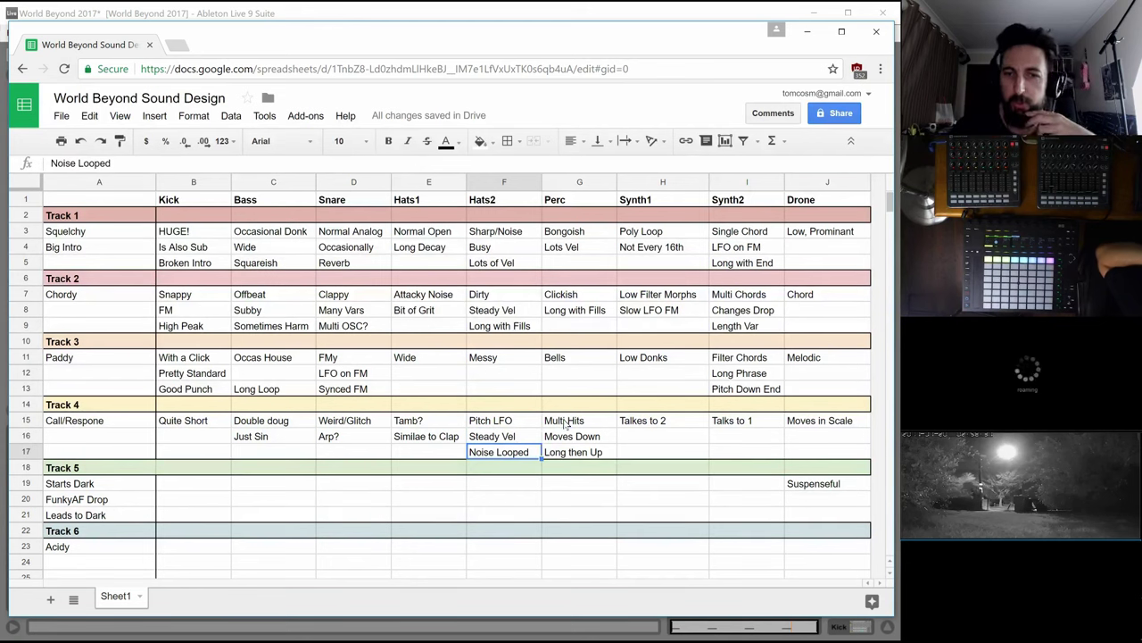
left_click(565, 423)
left_click(576, 441)
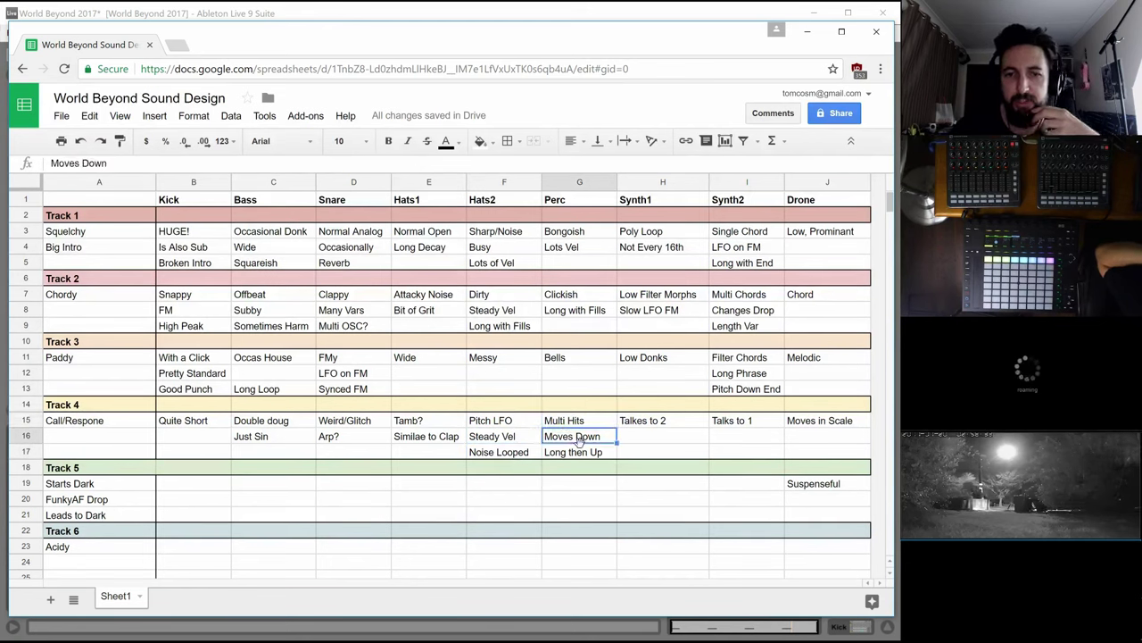
left_click(598, 446)
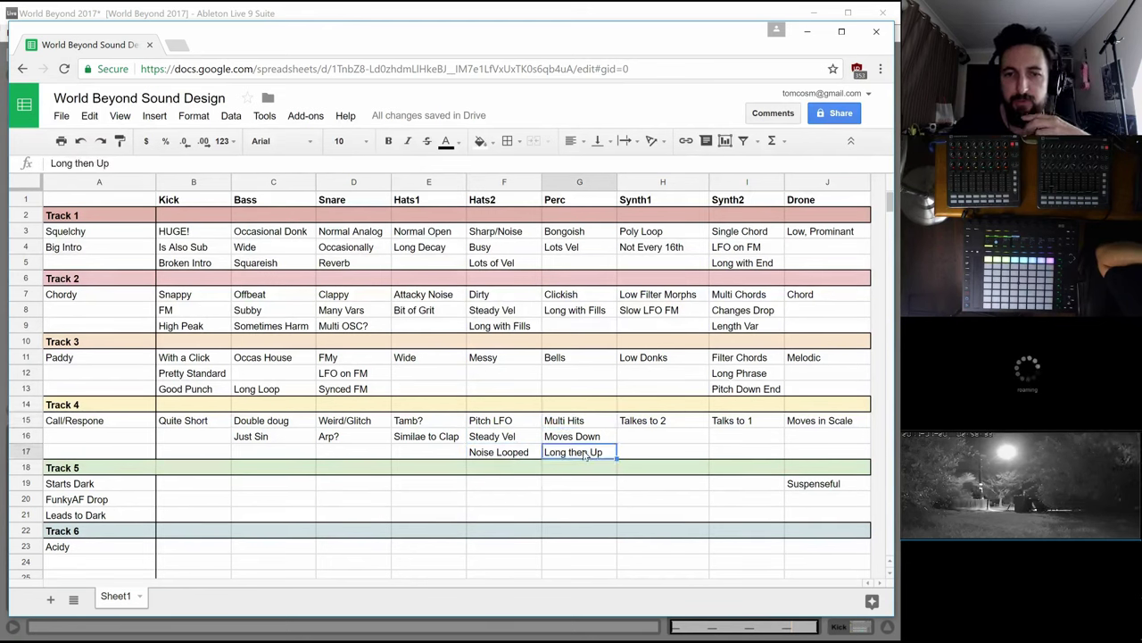
Examine the Synth1 and Synth2 sound notes listed for Track 4
left_click(652, 422)
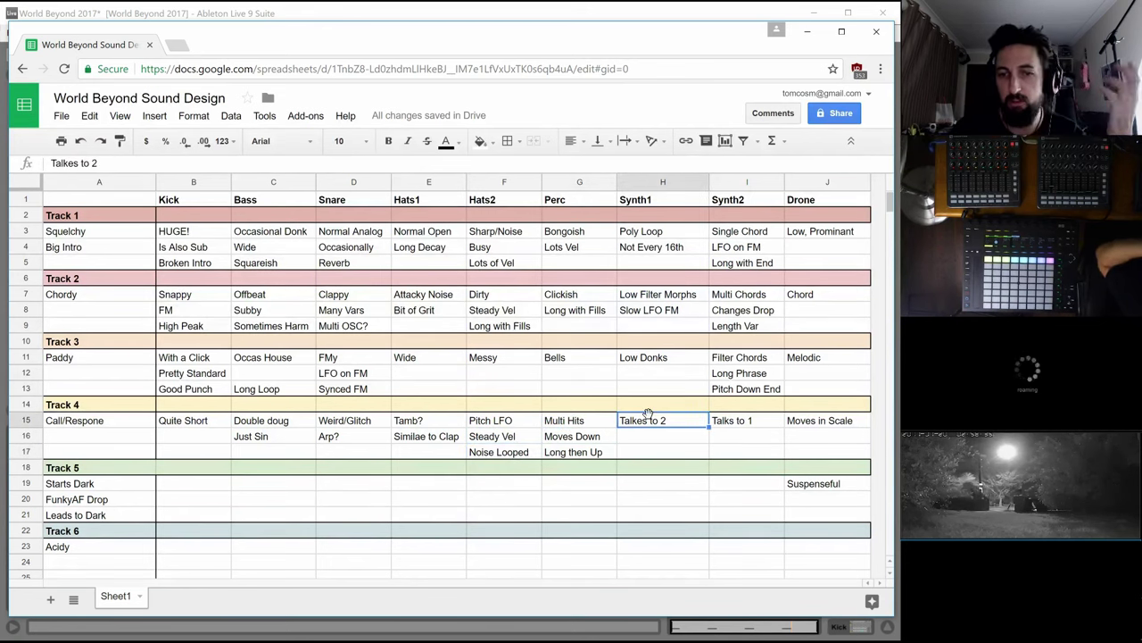
left_click(734, 425)
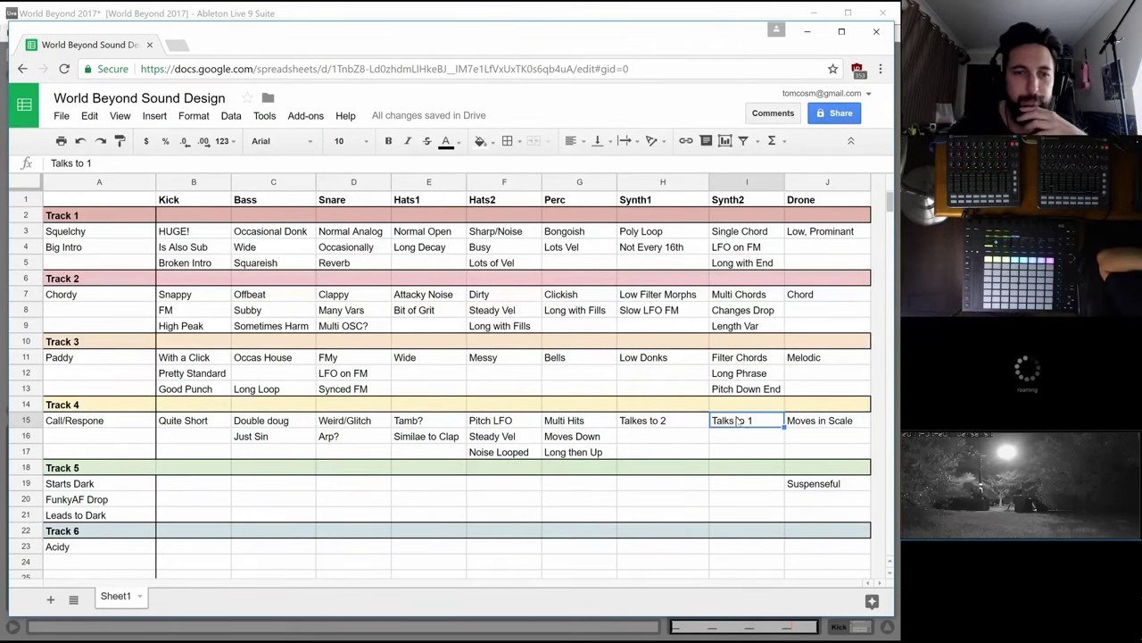
Switch to Ableton Live, stop all running clips and launch only the new Track 4 kick clip
left_click(448, 633)
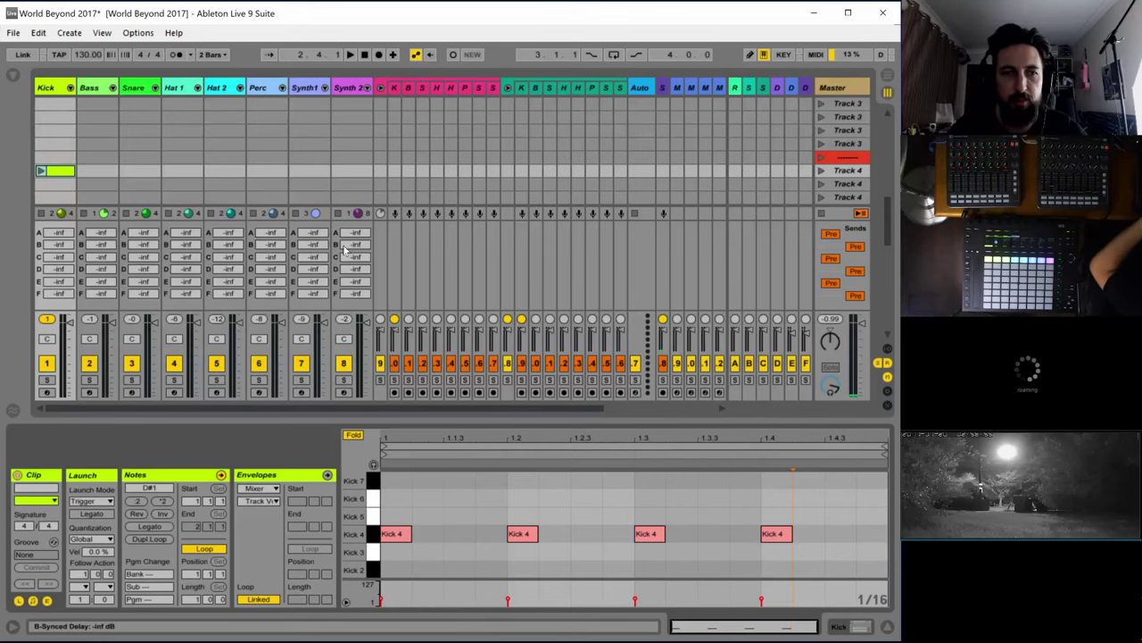
key("space")
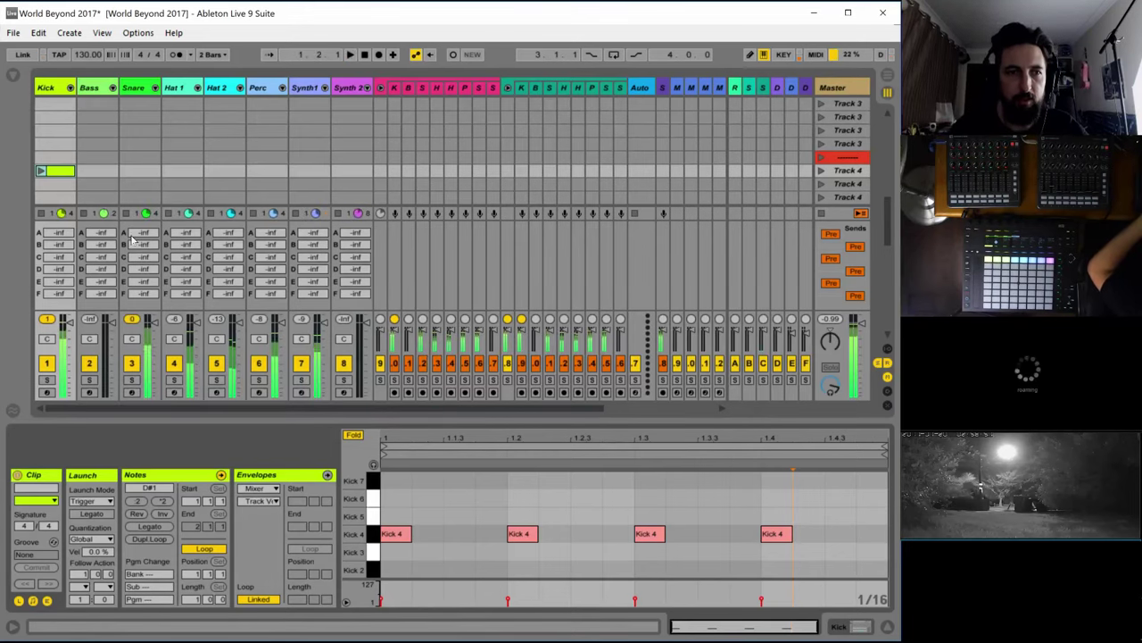
left_click(821, 213)
left_click(41, 171)
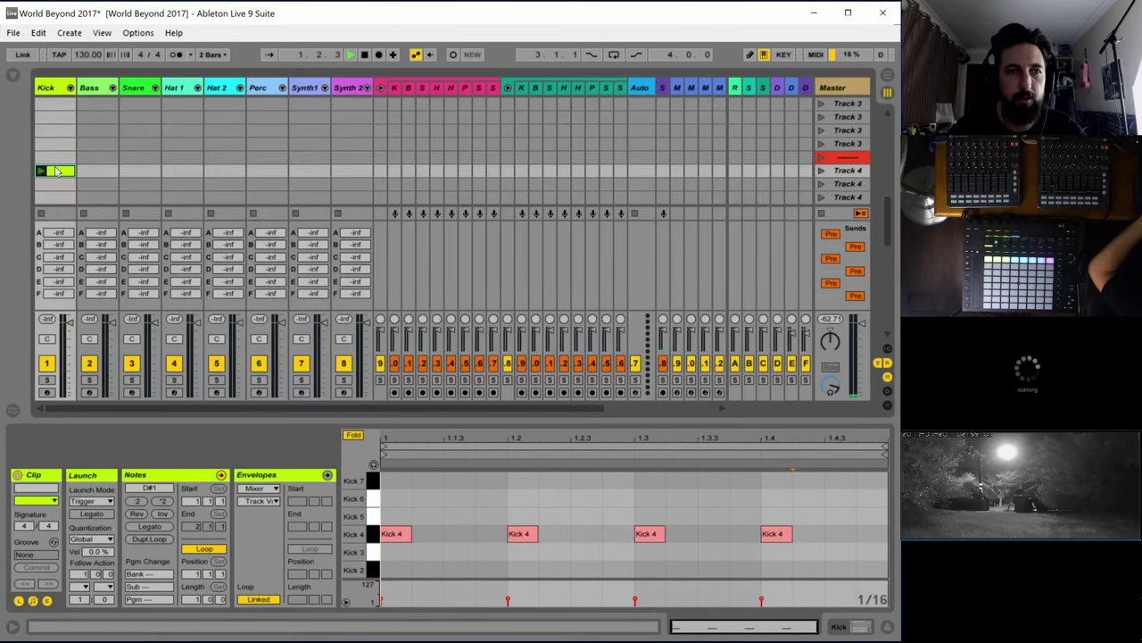
Show the Kick track's devices, set the global launch quantization to 1 Bar and restart playback
left_click(51, 87)
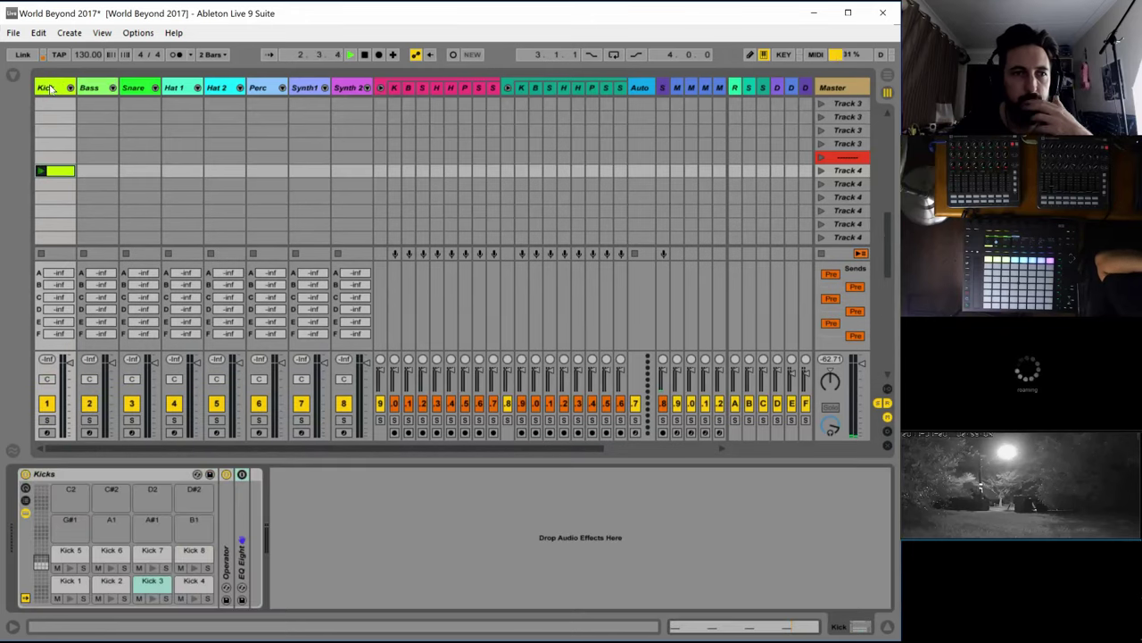
left_click(214, 55)
left_click(216, 125)
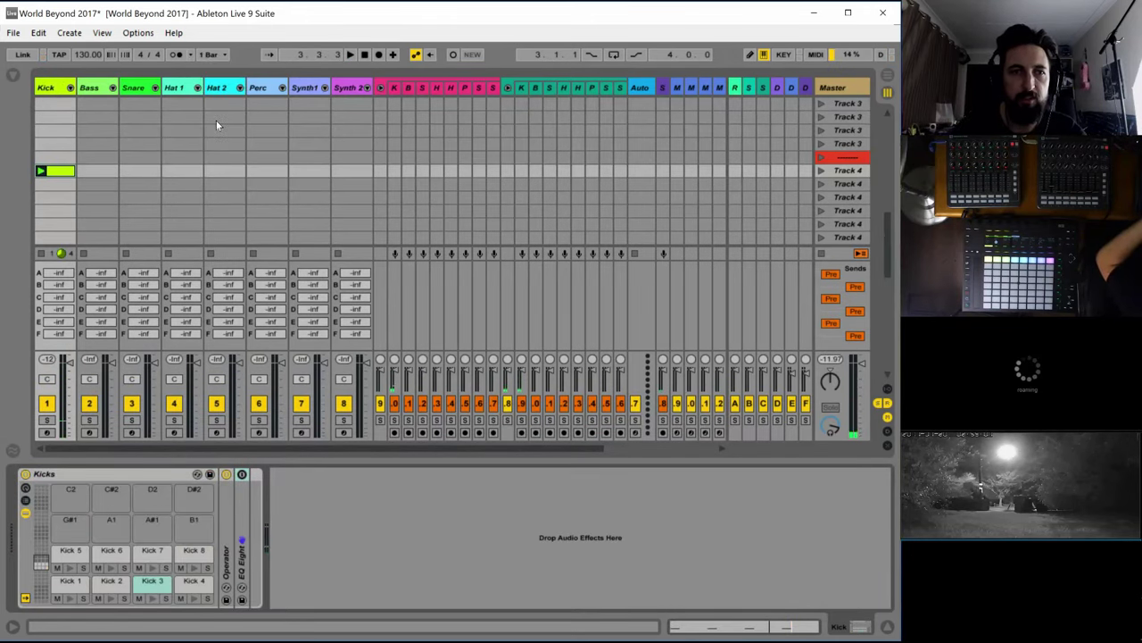
key("space")
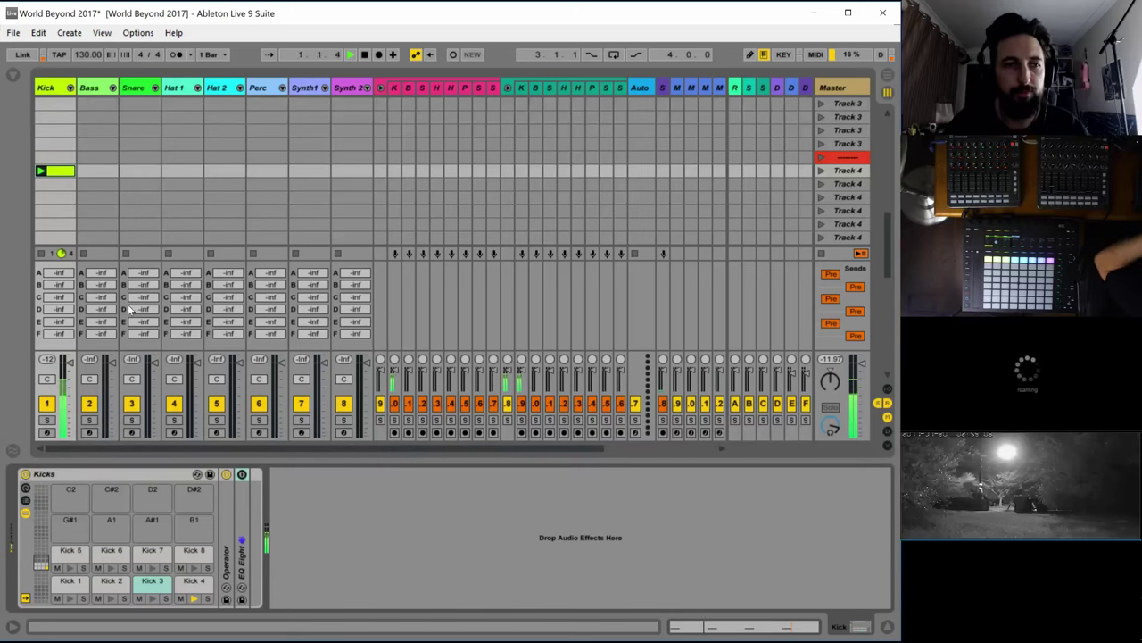
Transpose the Kick 4 pad's Operator to -36 st and set oscillator A's phase to 31%
left_click(192, 584)
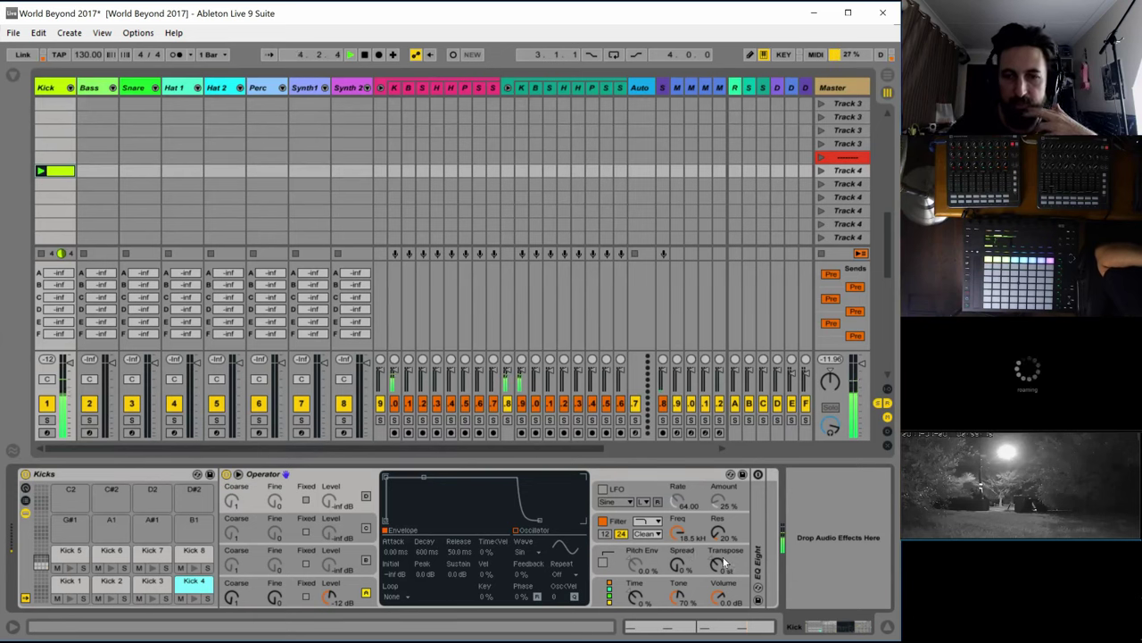
left_click_drag(718, 561, 720, 625)
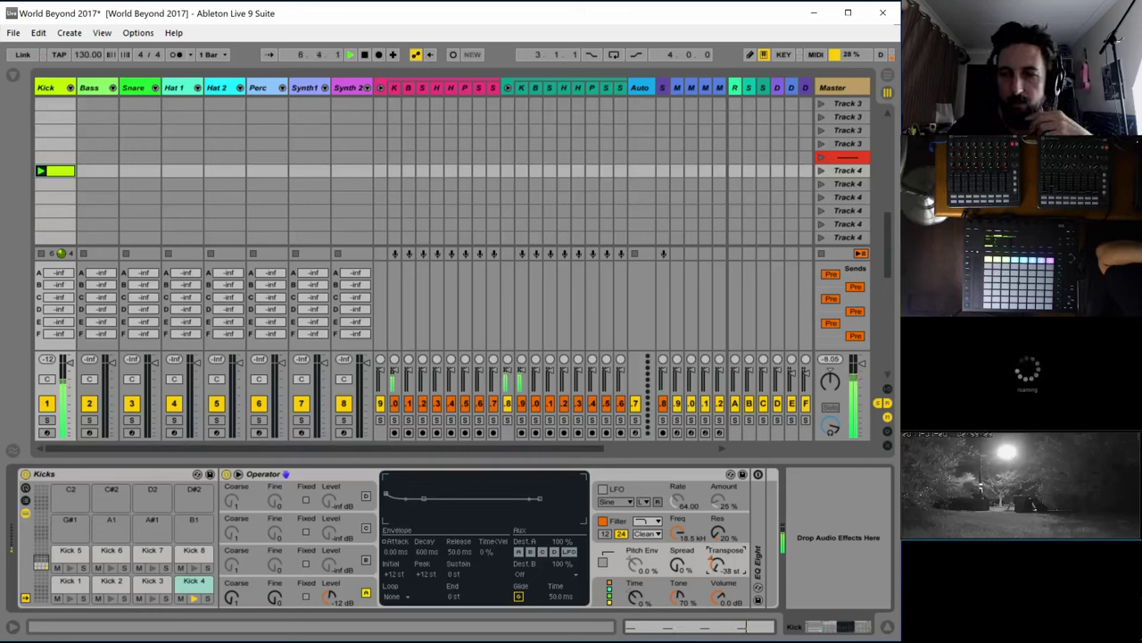
left_click_drag(720, 625, 719, 622)
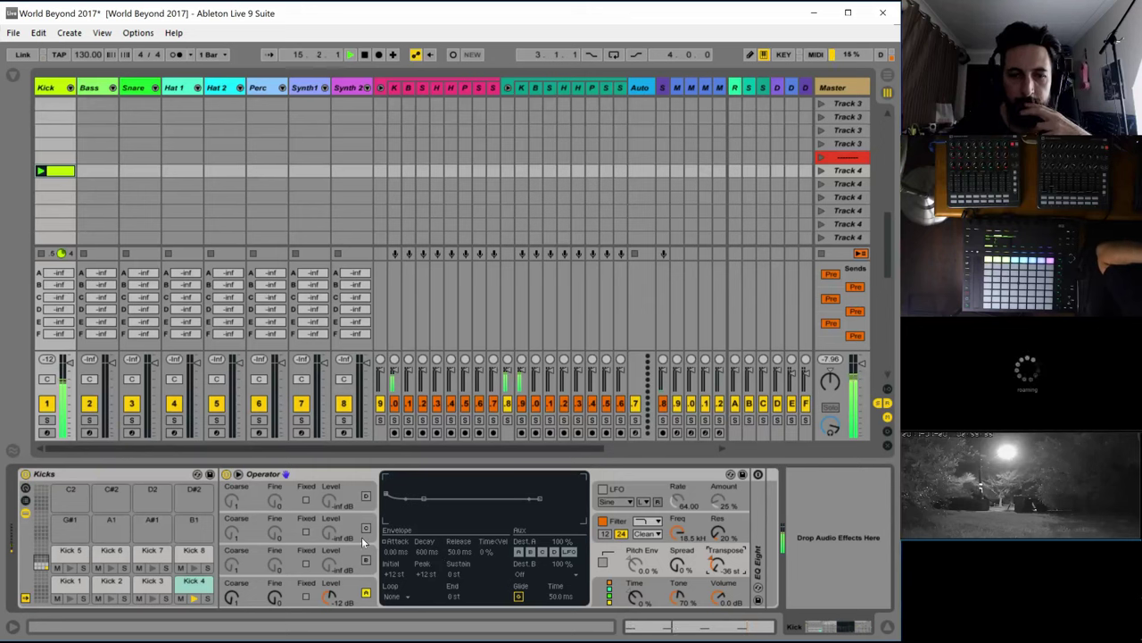
left_click(370, 591)
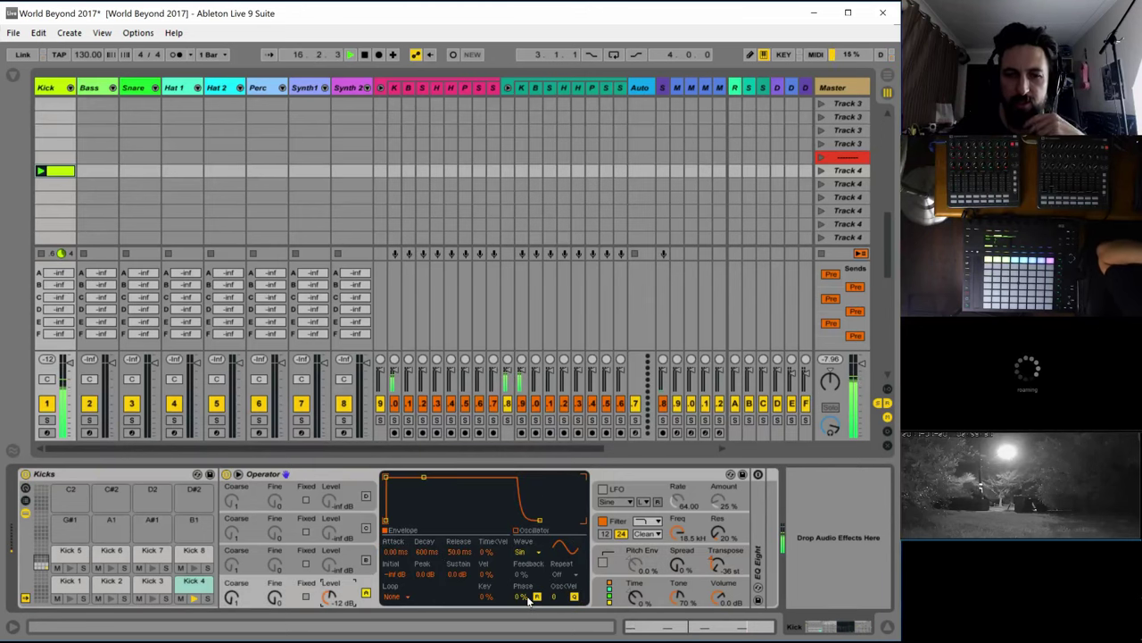
left_click_drag(527, 599, 528, 566)
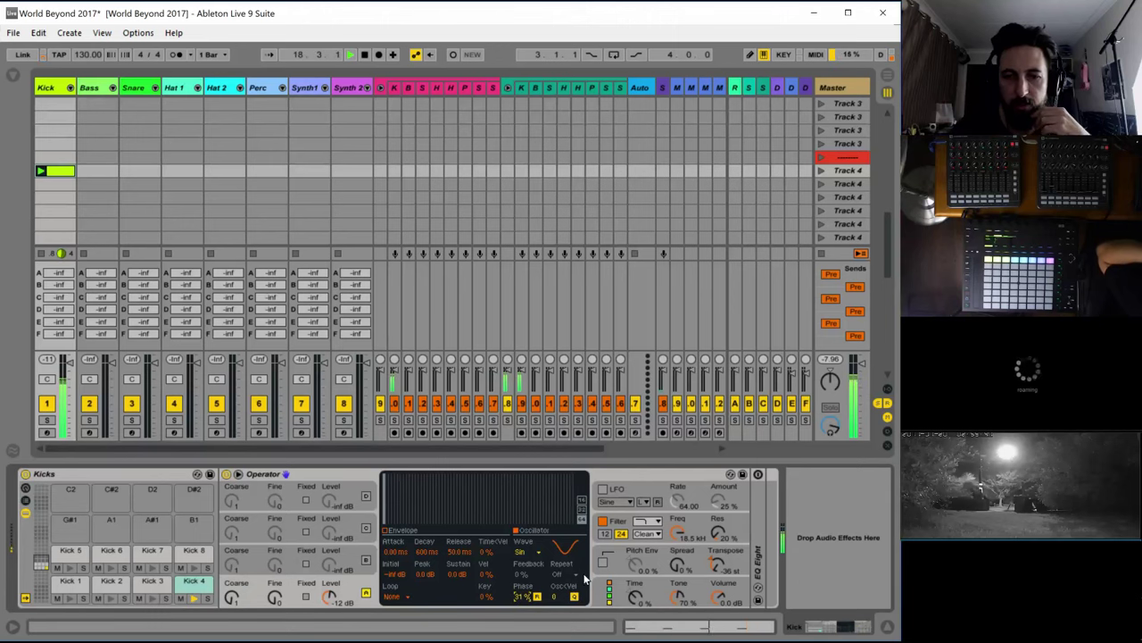
Choose Operator's algorithm with two parallel oscillator pairs and set oscillator C's wave to white noise (NoW)
left_click(617, 589)
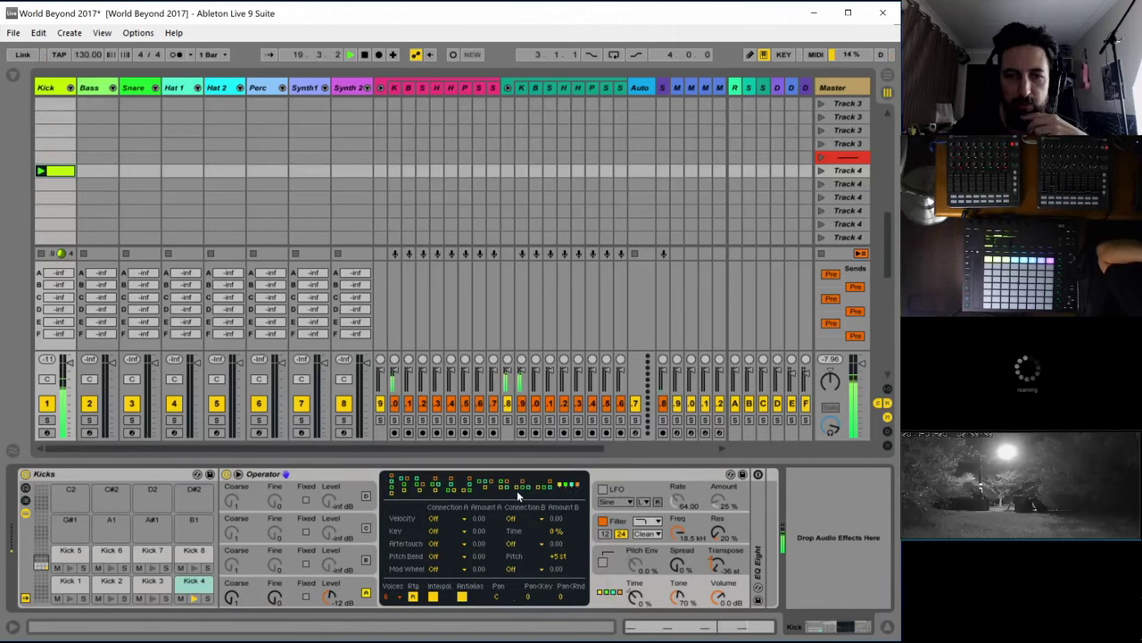
left_click(350, 553)
left_click(363, 532)
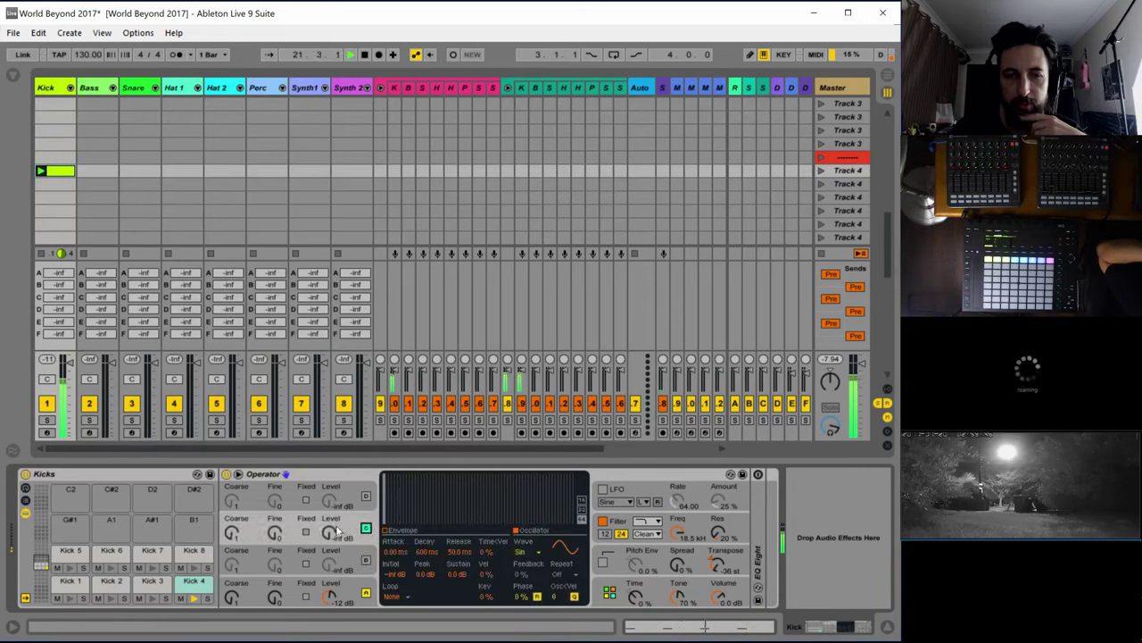
left_click(525, 551)
left_click(538, 531)
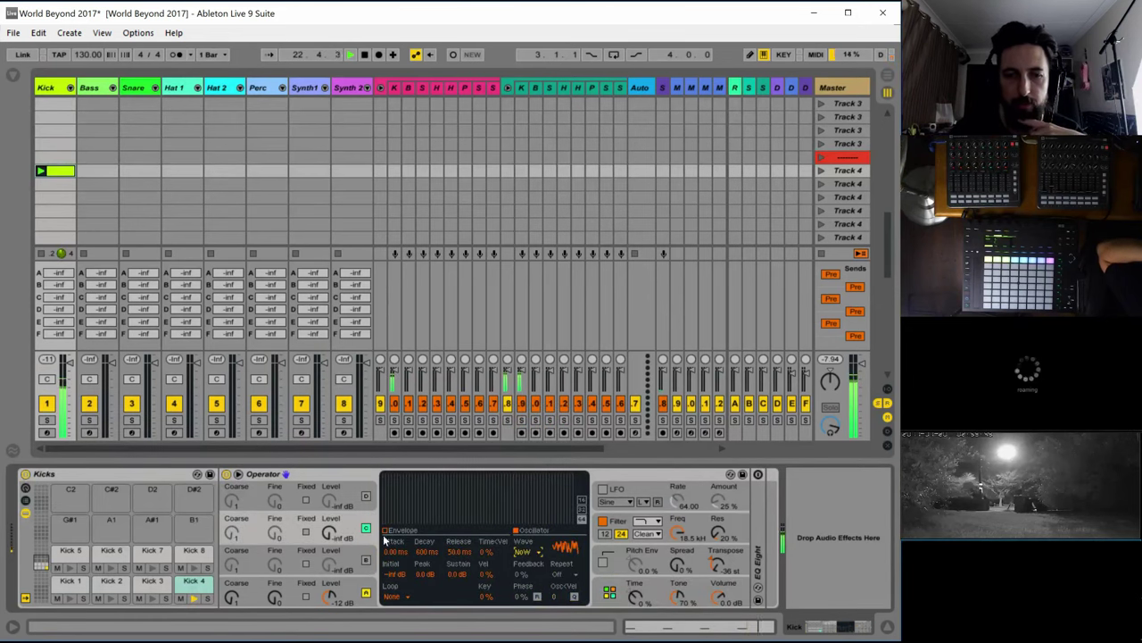
Give oscillator C's noise a decay of about 30 ms without sustain and raise its level to -19 dB
left_click_drag(329, 533, 329, 517)
left_click(386, 530)
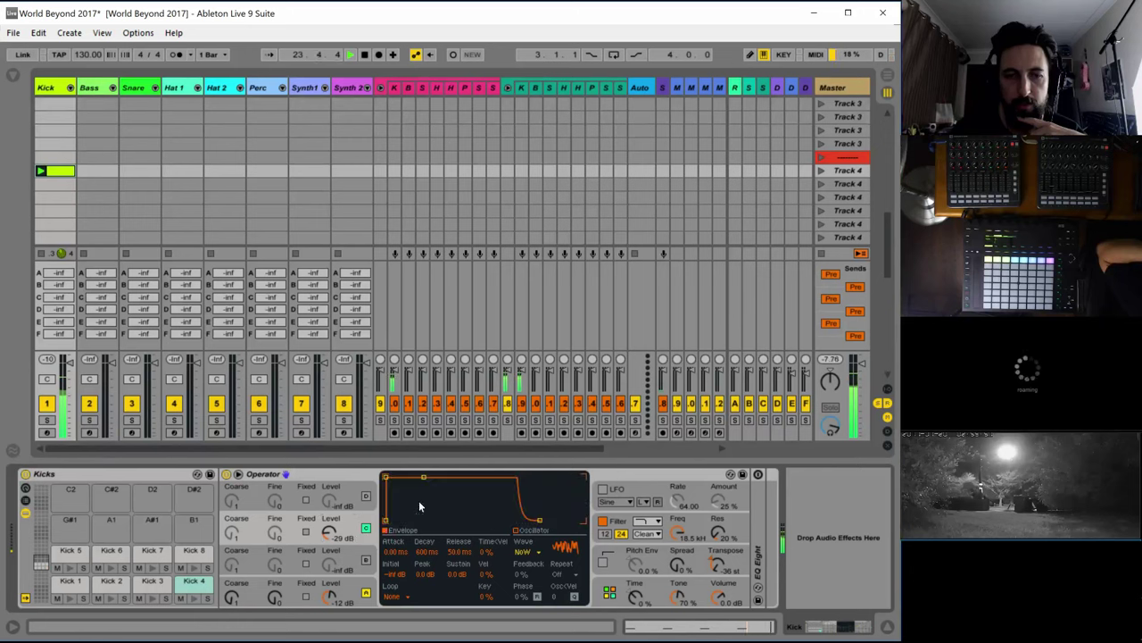
left_click_drag(421, 476, 406, 521)
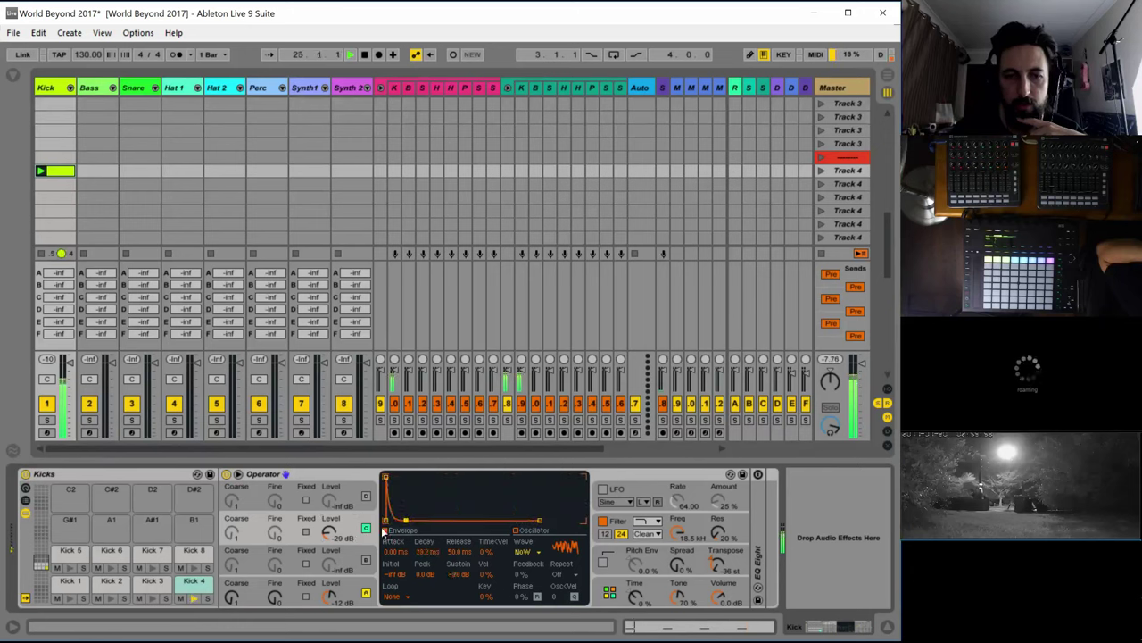
left_click_drag(329, 533, 329, 527)
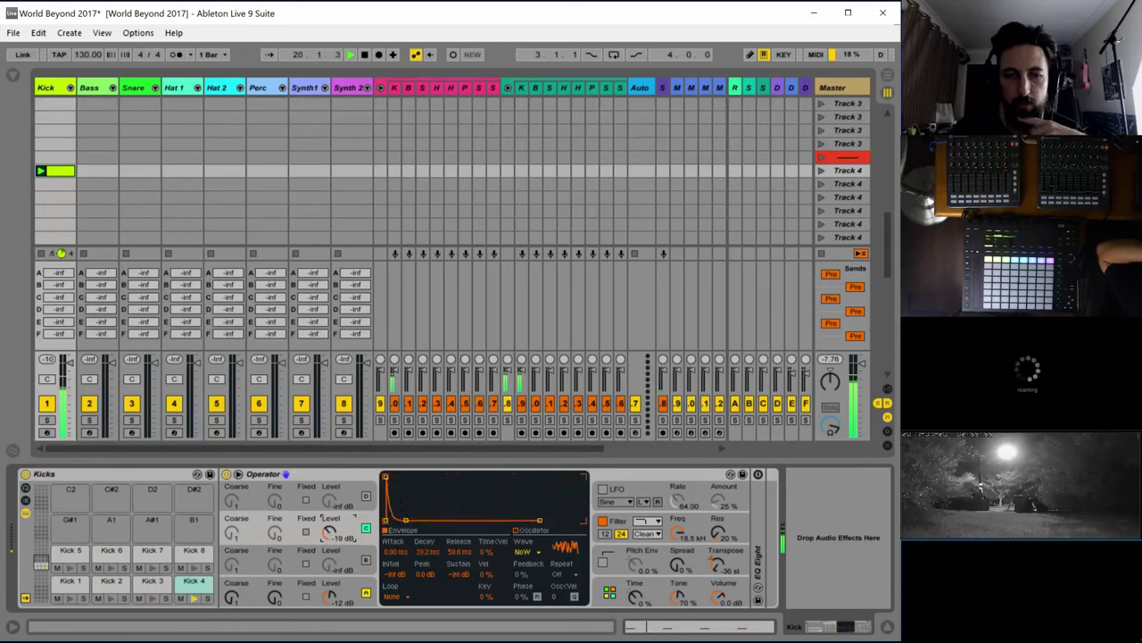
Bring in oscillator B at -13 dB and shape its envelope into a decay of about 33 ms without sustain
left_click(345, 559)
left_click(366, 560)
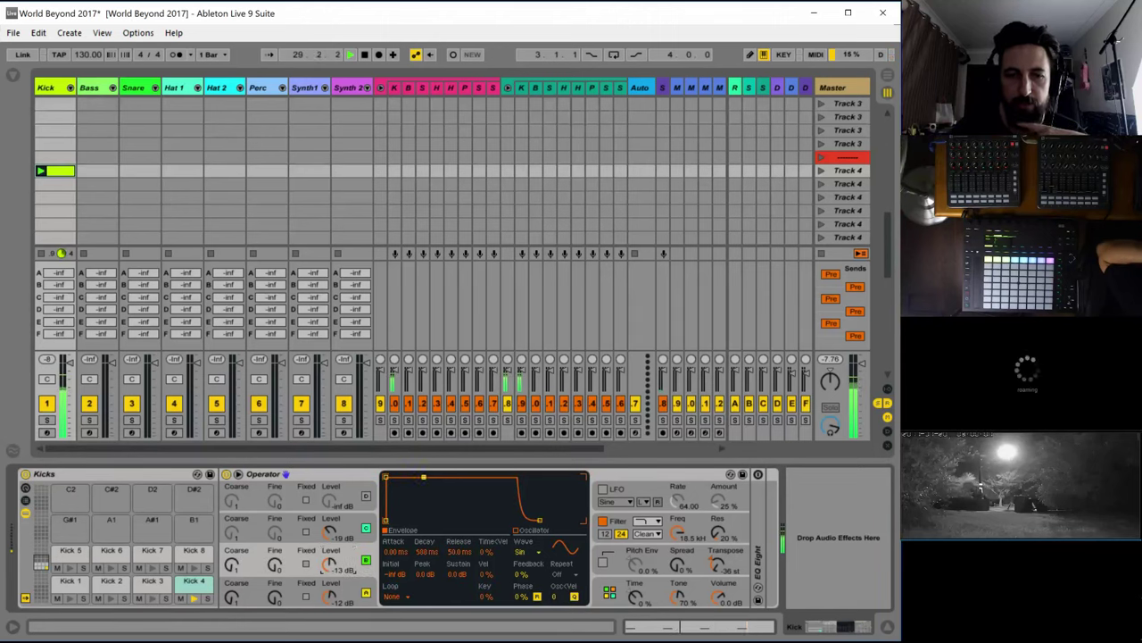
left_click_drag(423, 478, 406, 520)
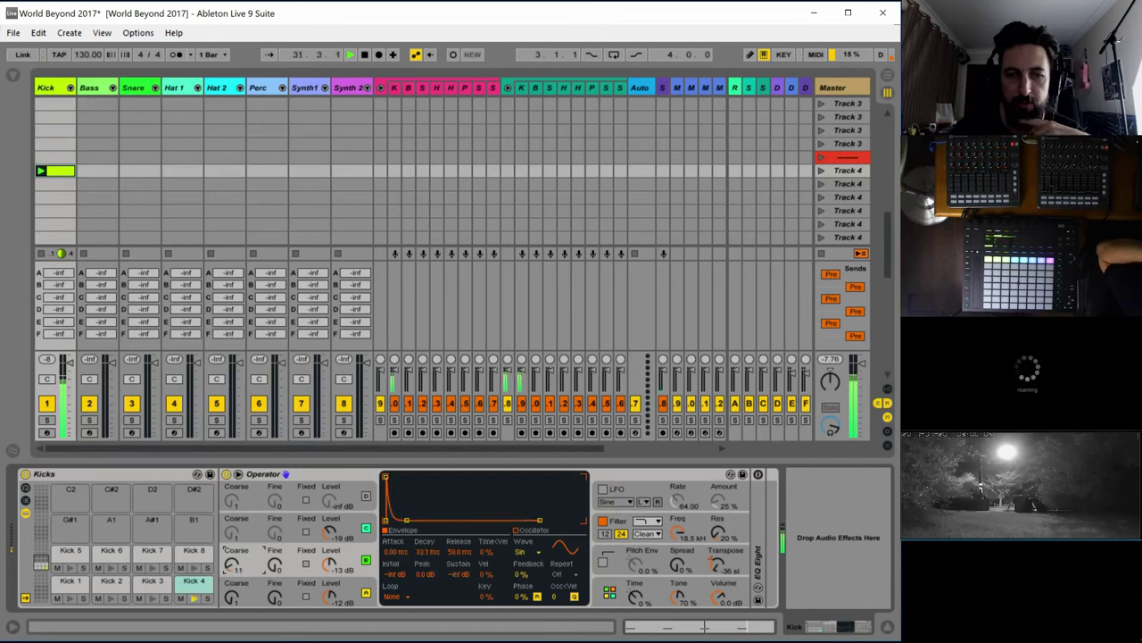
Tune oscillator B to coarse 7, lengthen its decay to about 90 ms and raise its level to -5.1 dB
left_click_drag(251, 558, 252, 544)
left_click_drag(425, 551, 425, 530)
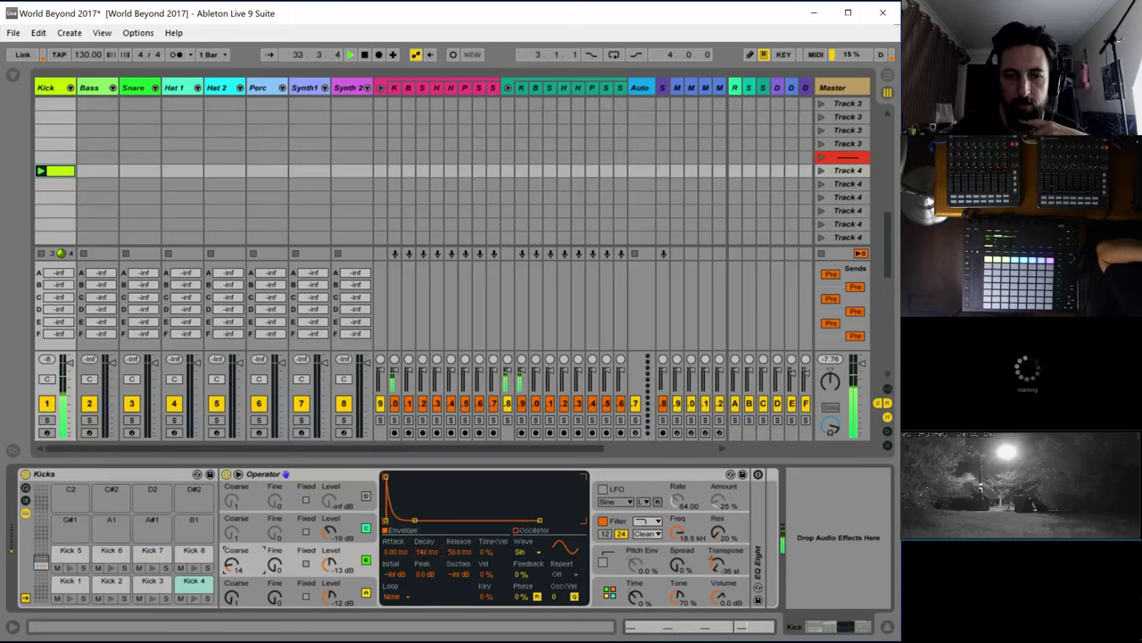
left_click_drag(415, 520, 413, 520)
left_click(231, 566)
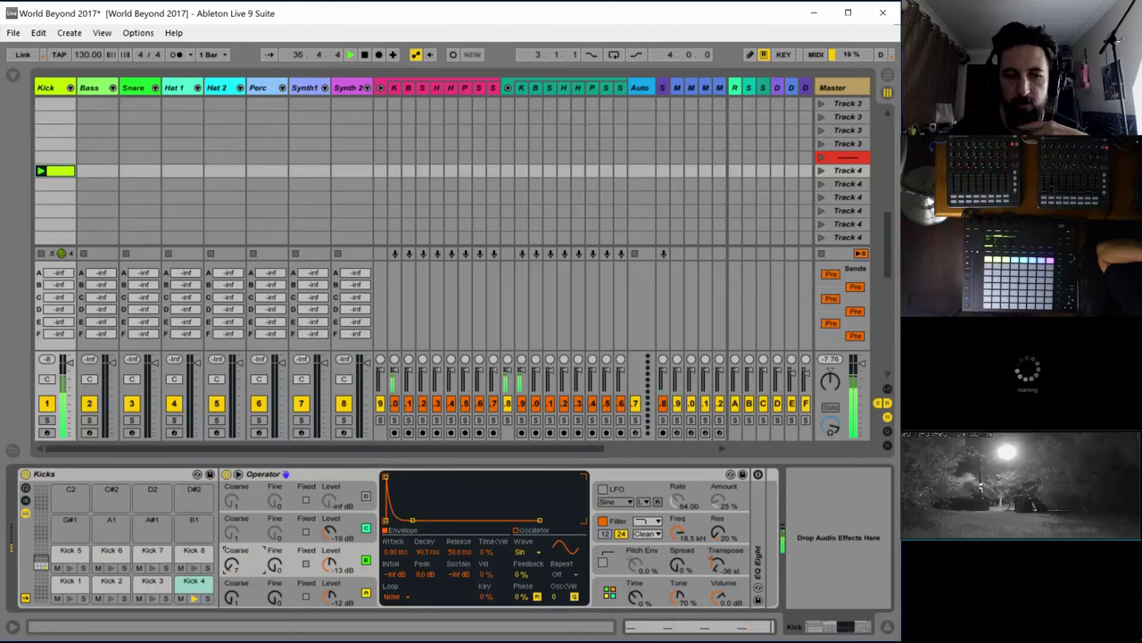
left_click_drag(333, 566, 333, 546)
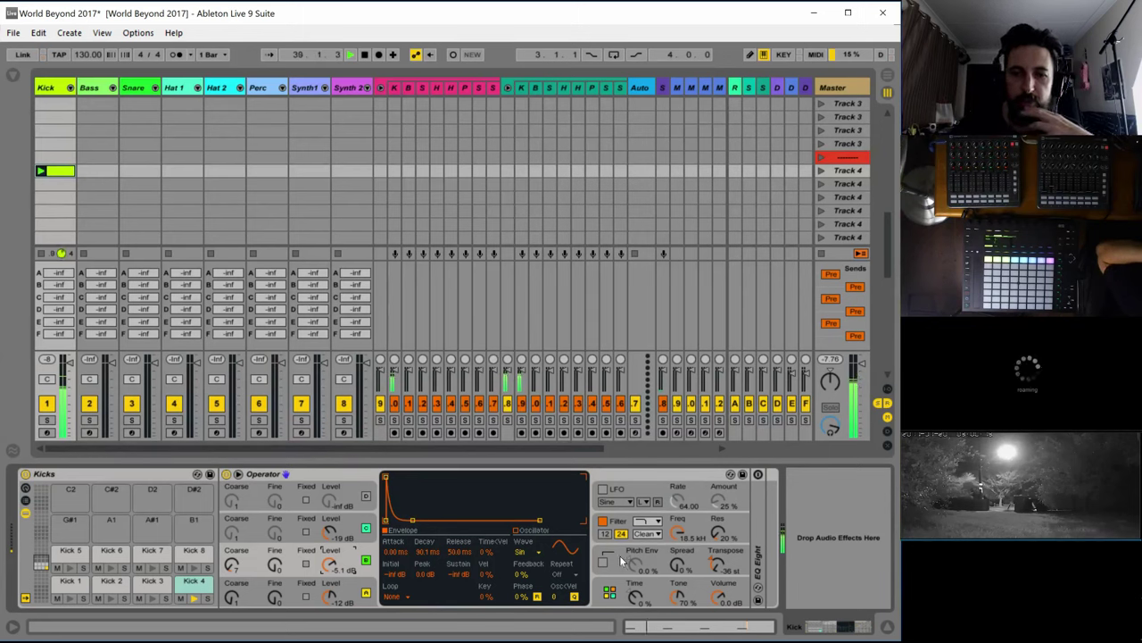
Shape oscillator A's amplitude envelope into a smooth decay from full level down to no sustain
left_click(350, 584)
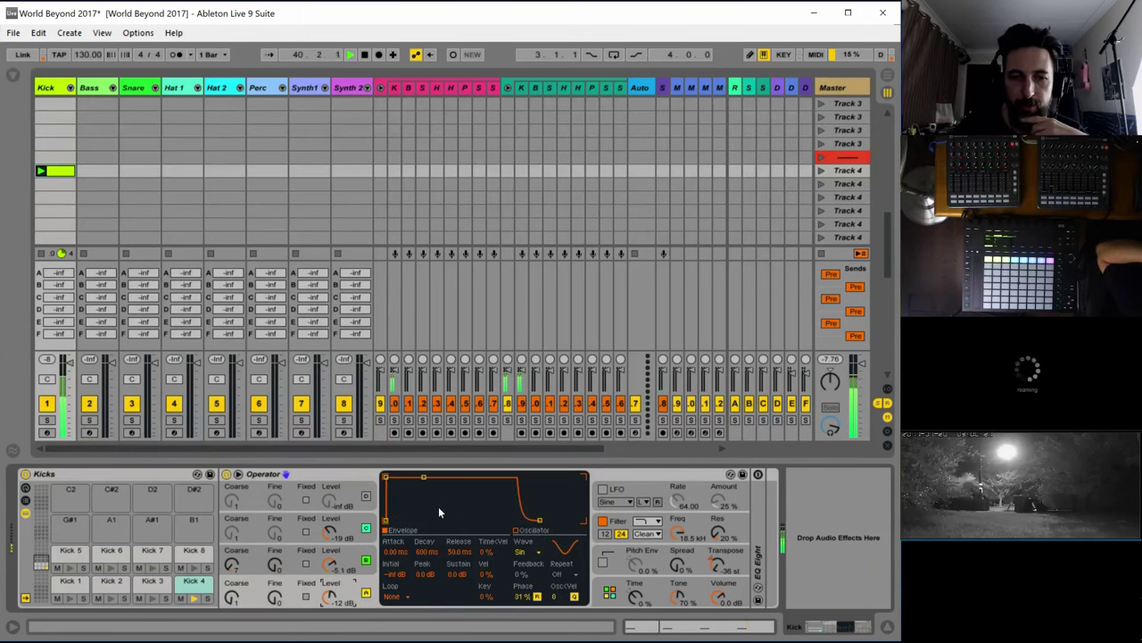
left_click_drag(425, 473, 464, 473)
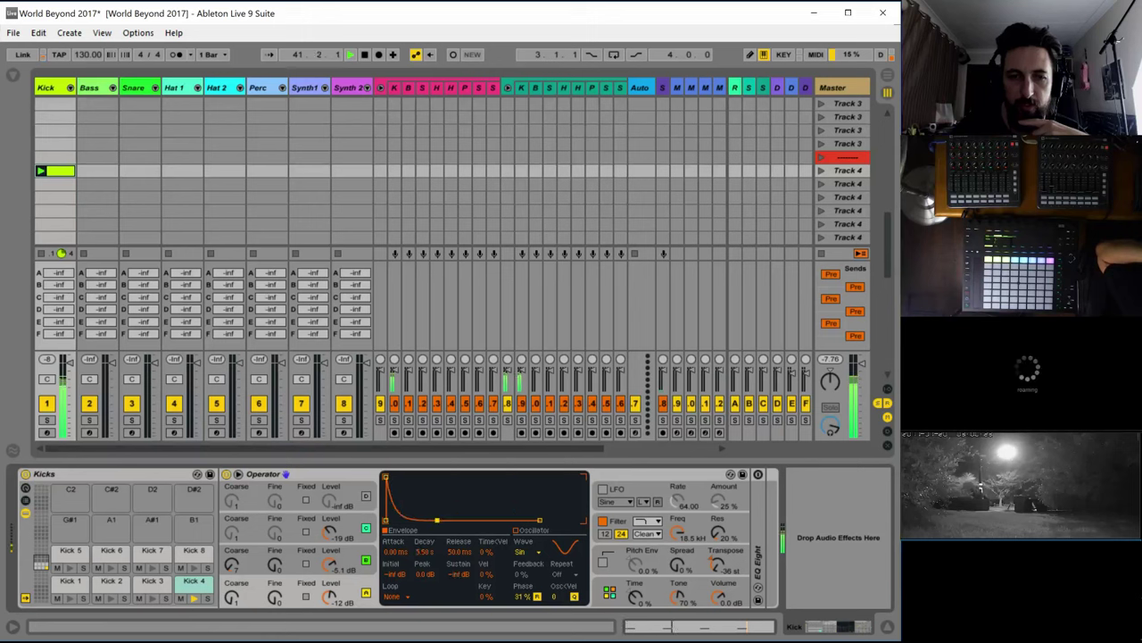
mouse_move(437, 520)
left_mouse_down()
mouse_move(418, 519)
mouse_move(428, 519)
left_mouse_up()
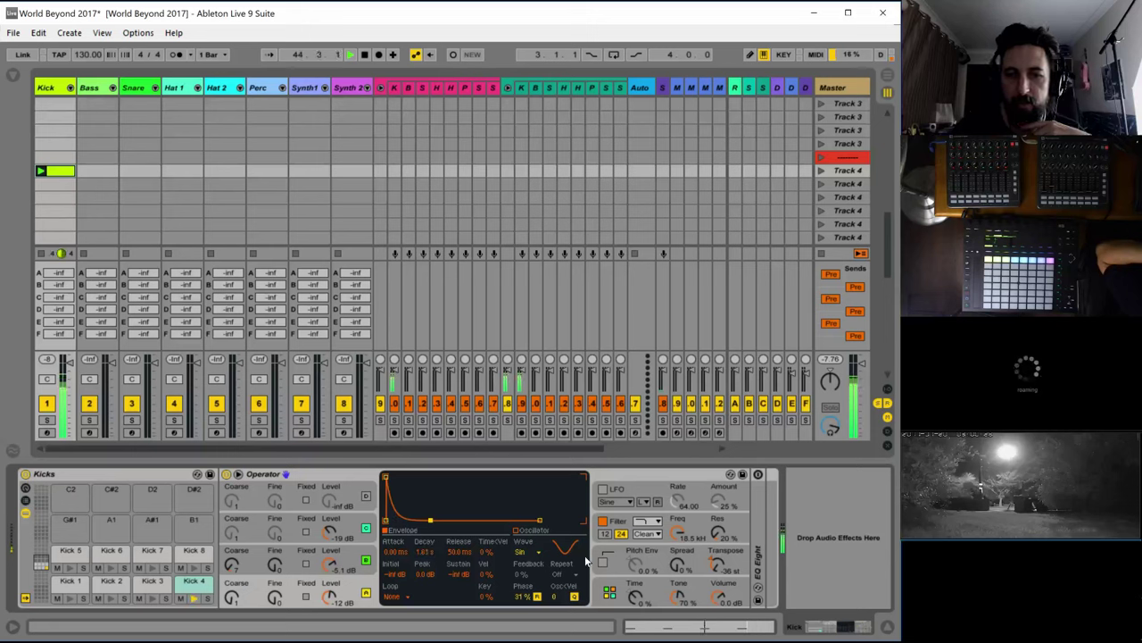
Enable the pitch envelope at 63% and set its peak to +14 st with a 245 ms decay
left_click(603, 562)
left_click_drag(636, 567, 638, 526)
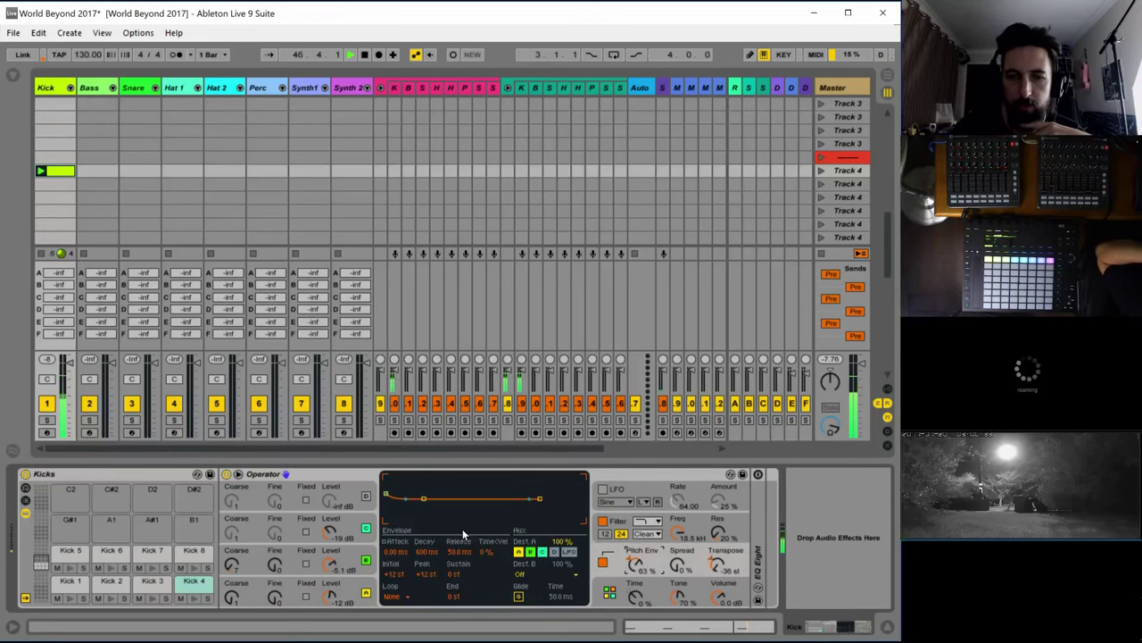
left_click_drag(426, 573, 425, 607)
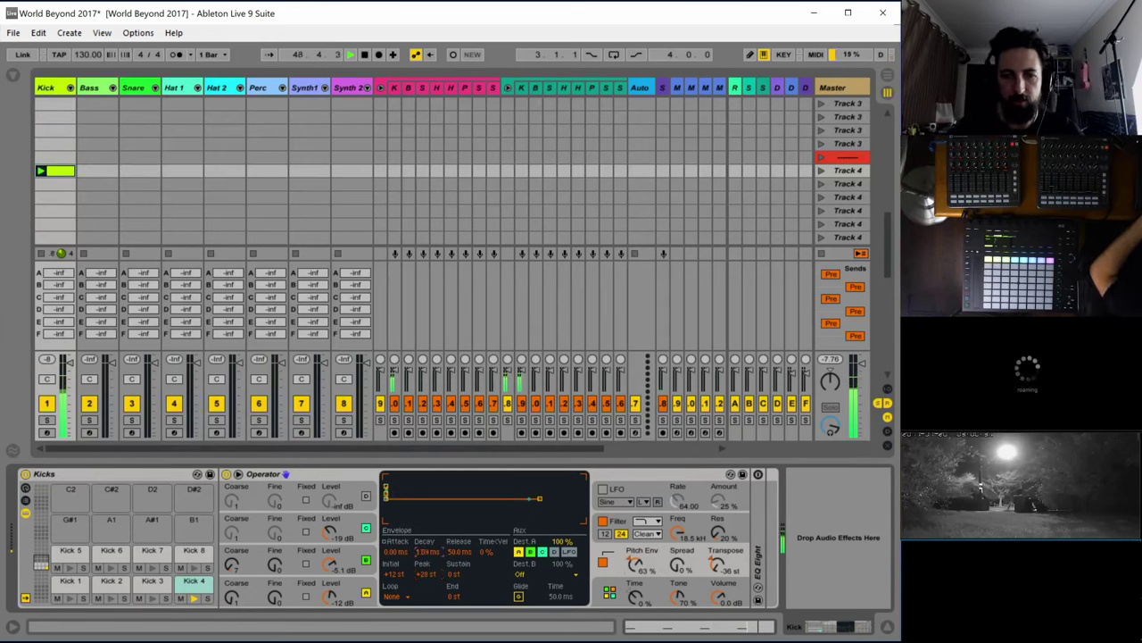
left_click_drag(425, 543, 425, 590)
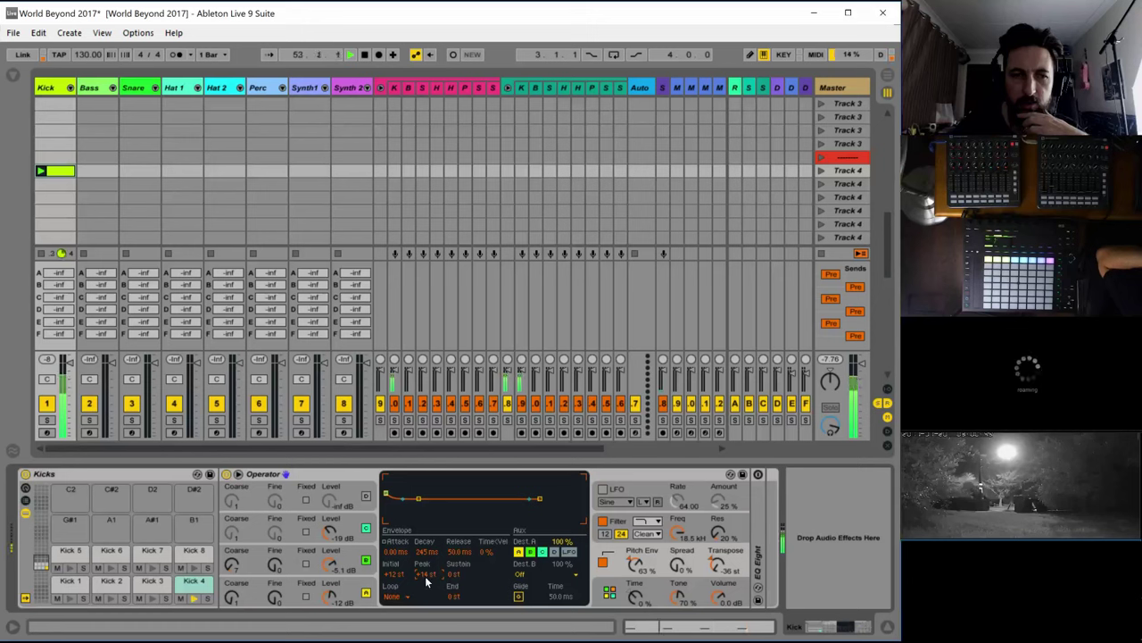
Shorten oscillator B's decay to about 31 ms and set the pitch envelope's peak to +48 st with a 291 ms decay
left_click(323, 567)
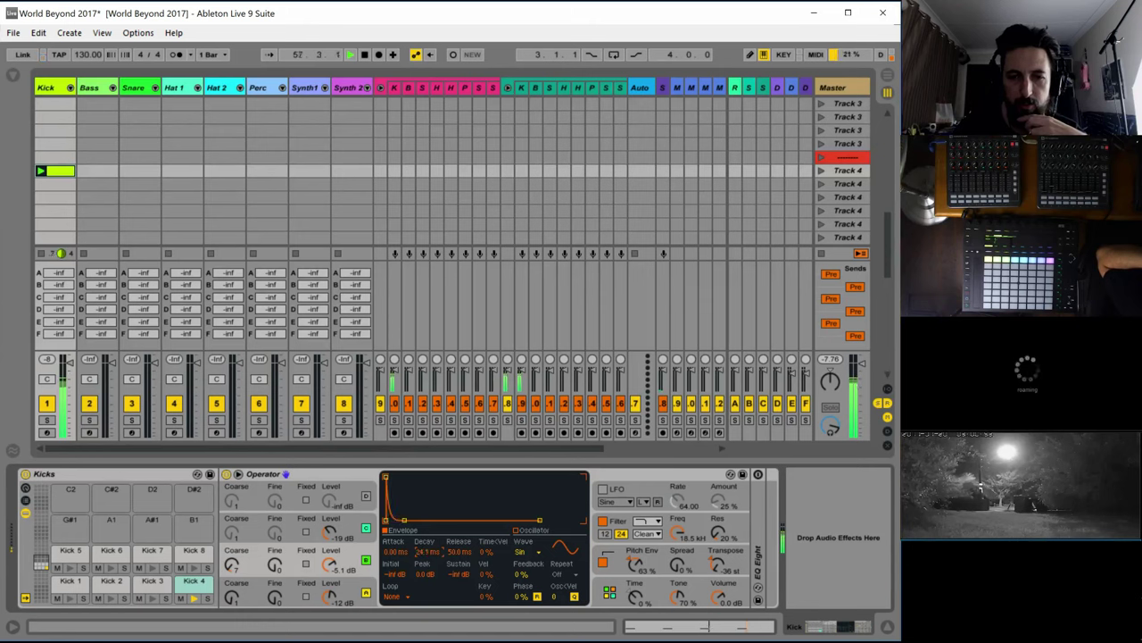
left_click(652, 553)
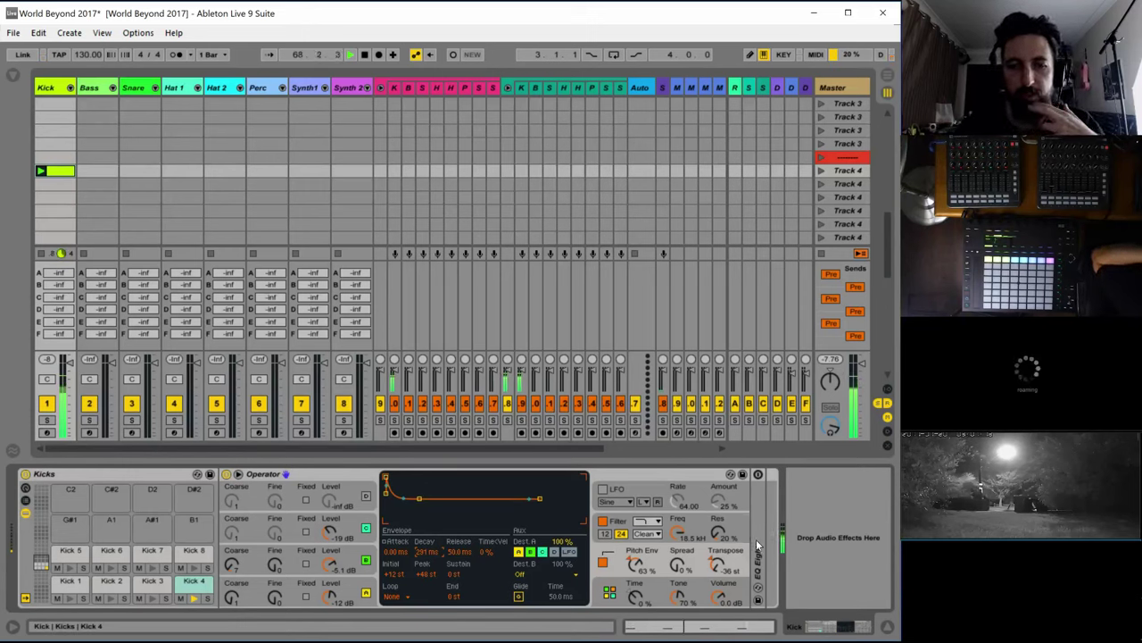
Review oscillator B's envelope and lengthen oscillator C's noise decay, keeping it under 100 ms
left_click(348, 558)
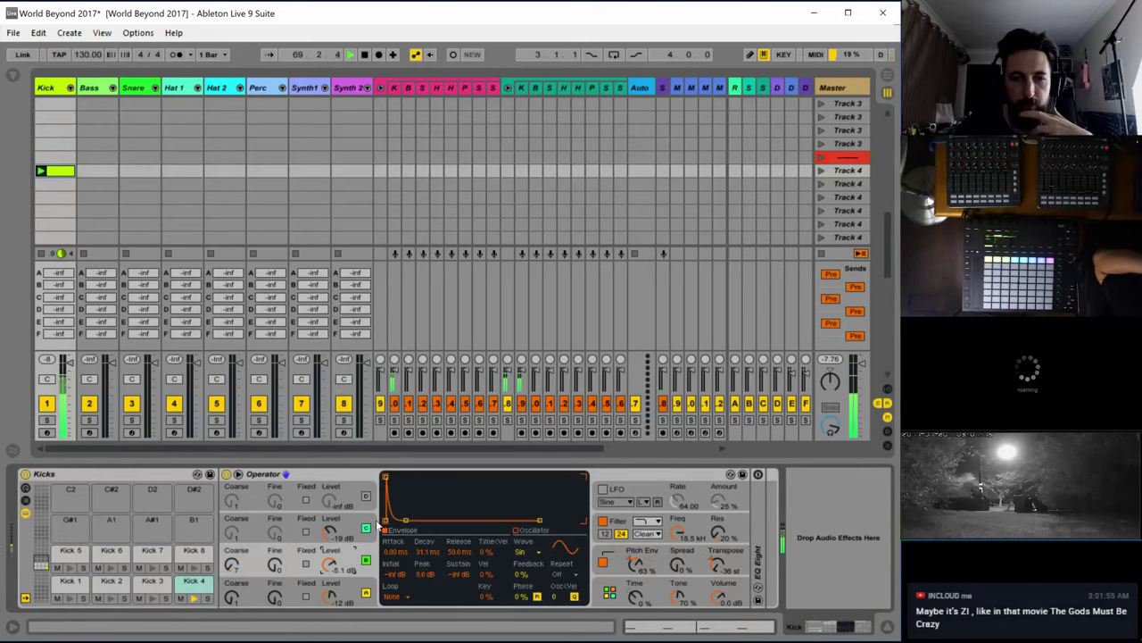
left_click(353, 530)
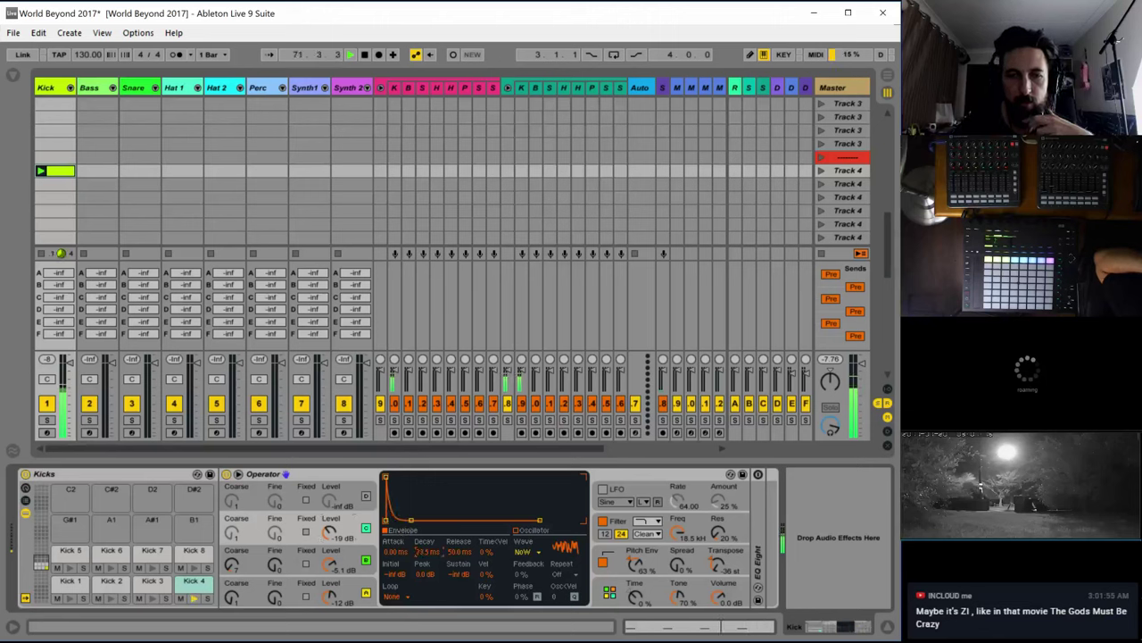
left_click_drag(427, 551, 427, 546)
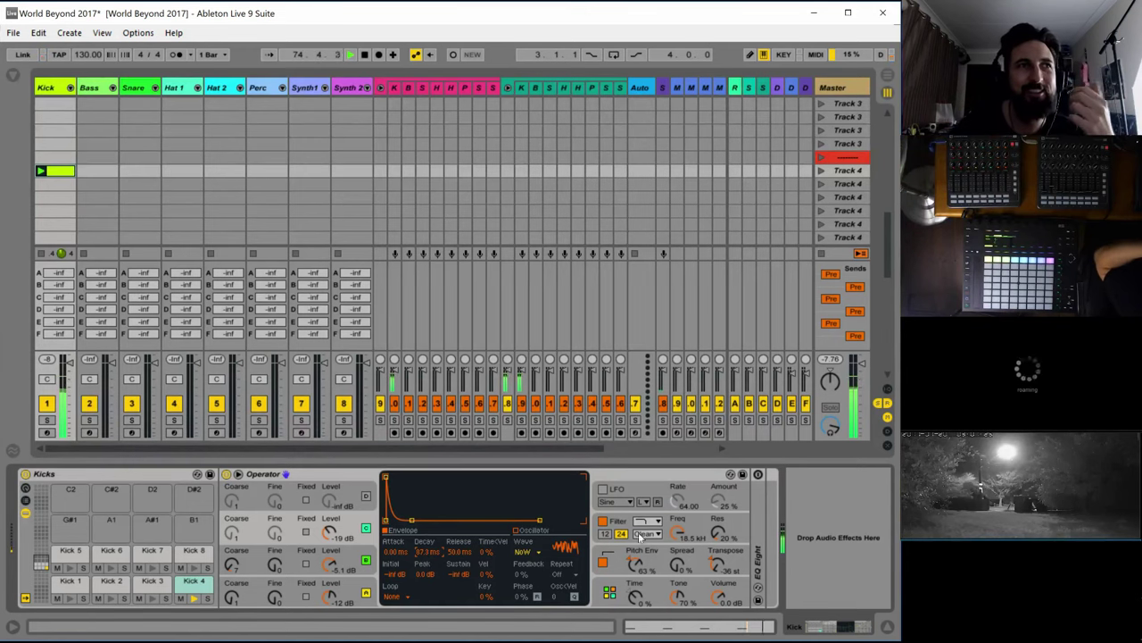
Expand and enable Kick 4's EQ Eight and turn band 1 into a low cut that rolls off the lowest frequencies
double_click(757, 557)
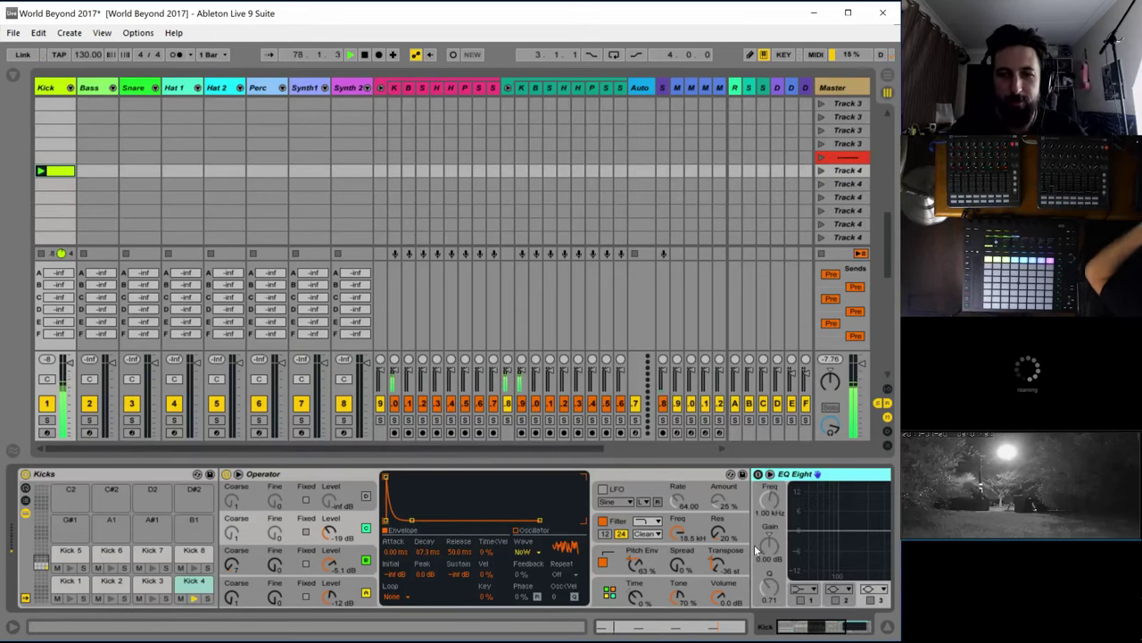
left_click(771, 475)
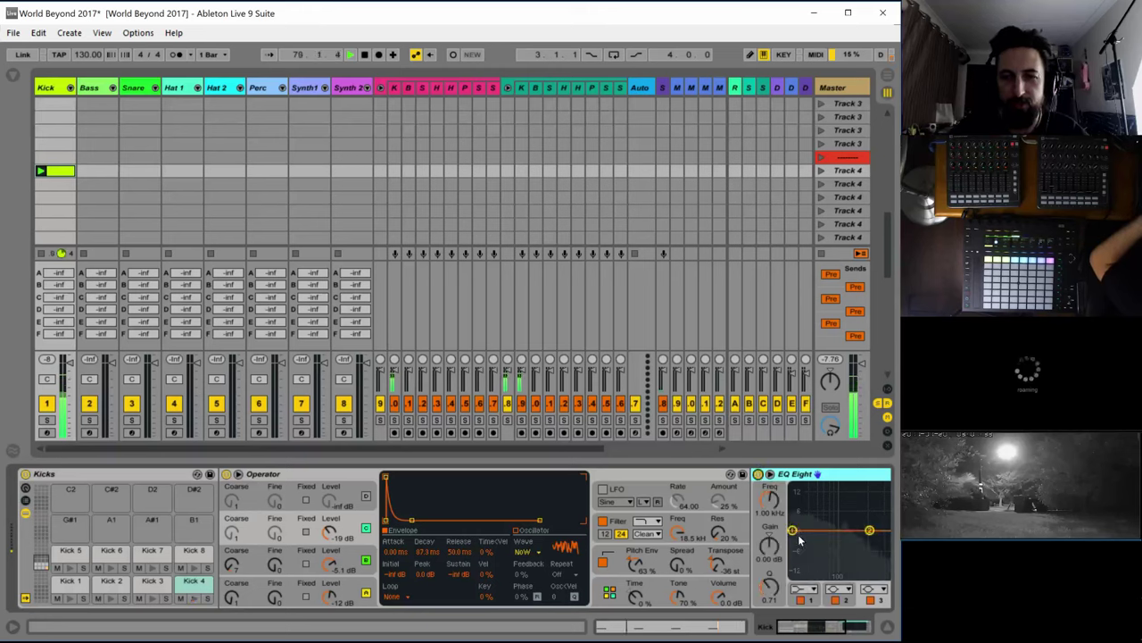
left_click(826, 631)
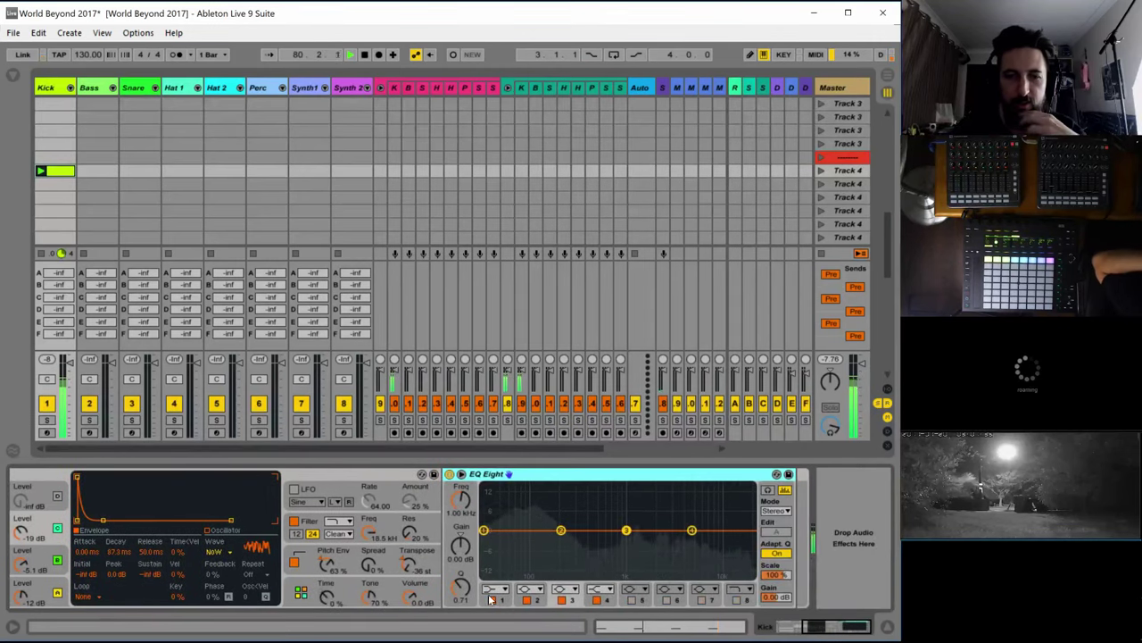
left_click(493, 590)
left_click(489, 514)
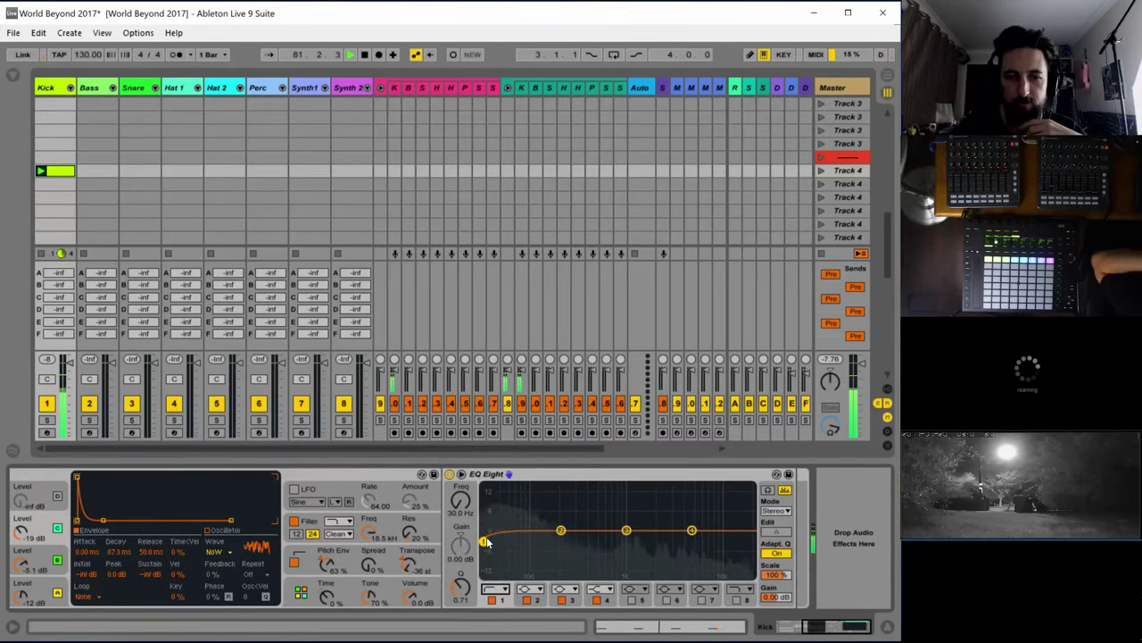
left_click_drag(486, 542, 492, 545)
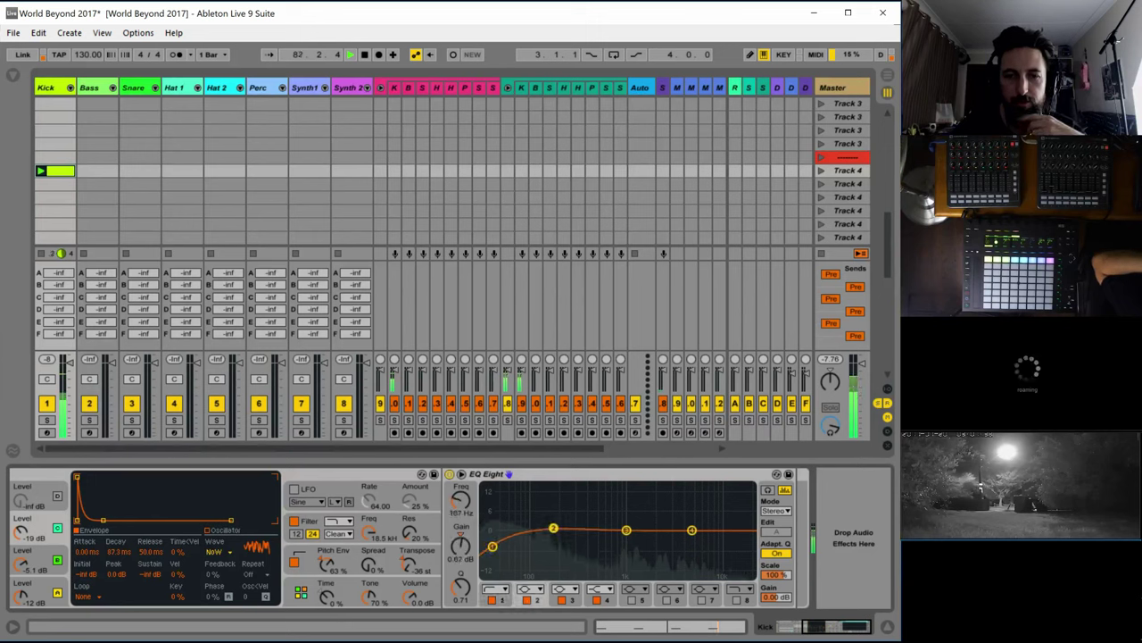
Boost band 2 by about 8.5 dB near 114 Hz, scoop the mids with bands 3 and 5, and raise band 4 to about +6.3 dB
left_click_drag(554, 529, 537, 507)
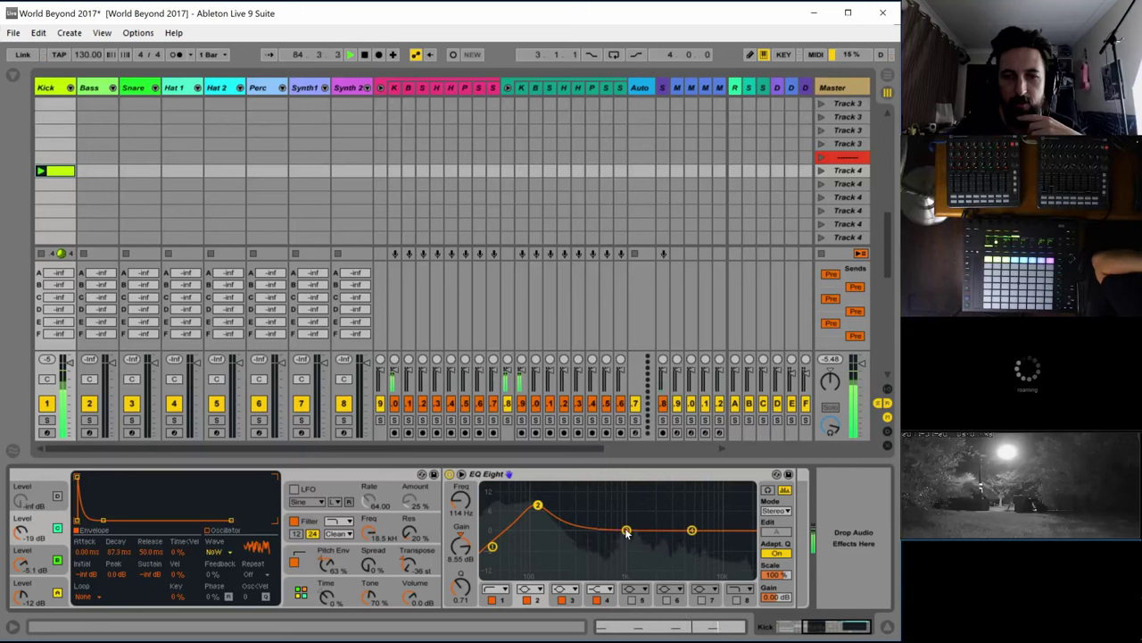
left_click_drag(627, 532, 601, 542)
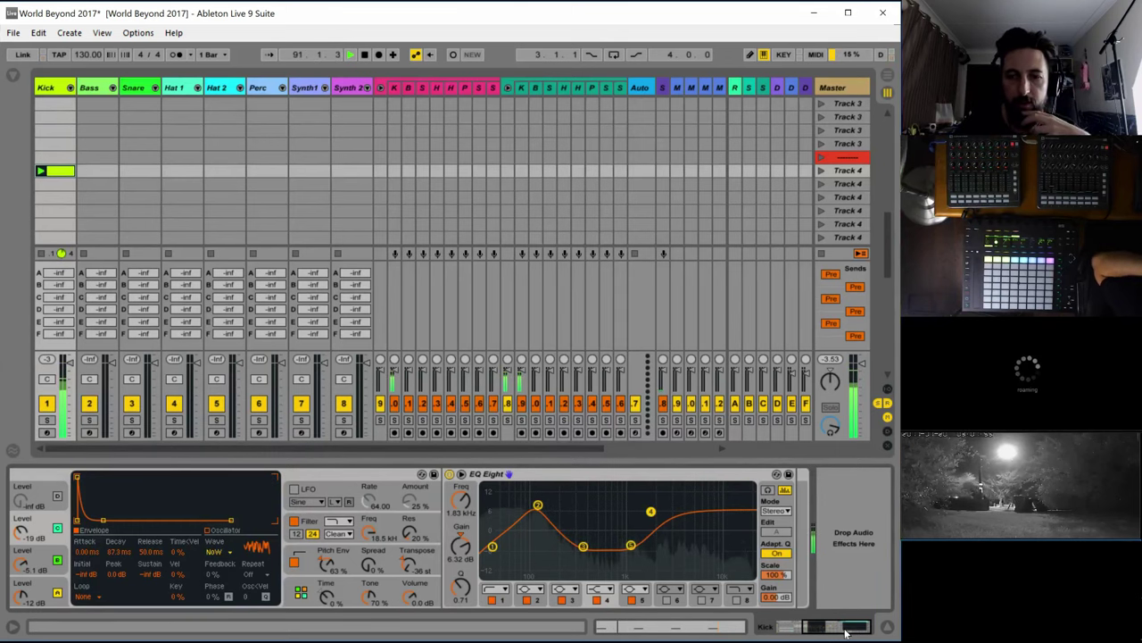
scroll(305, 503, "up", 4)
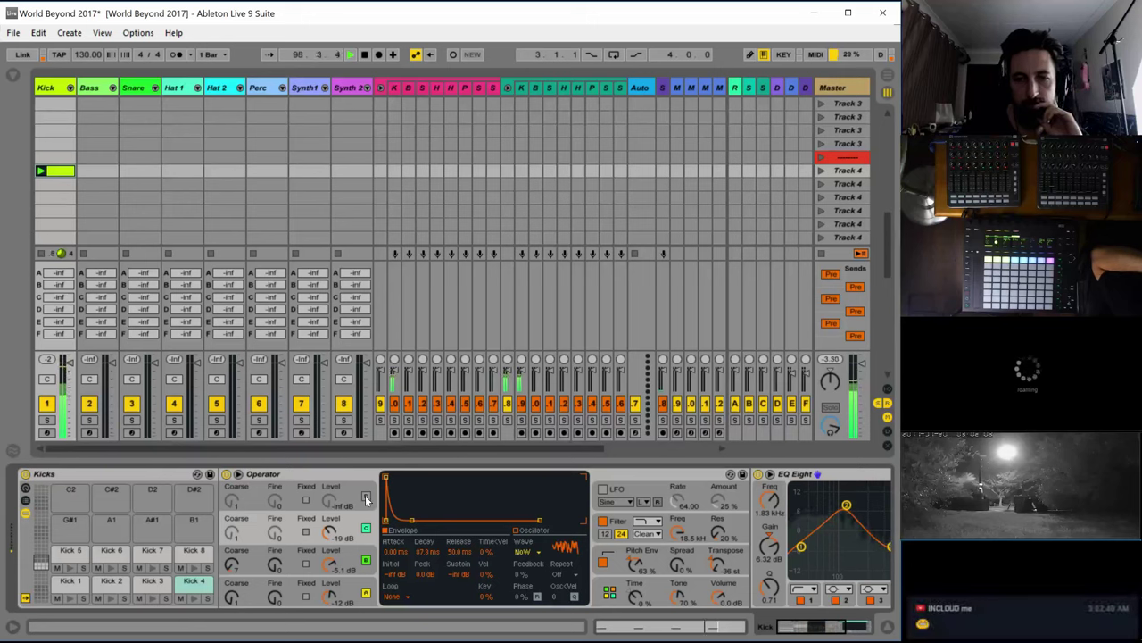
Create a Bass clip in the first Track 4 scene and raise its Bass Chain Selector envelope to about 2
double_click(101, 171)
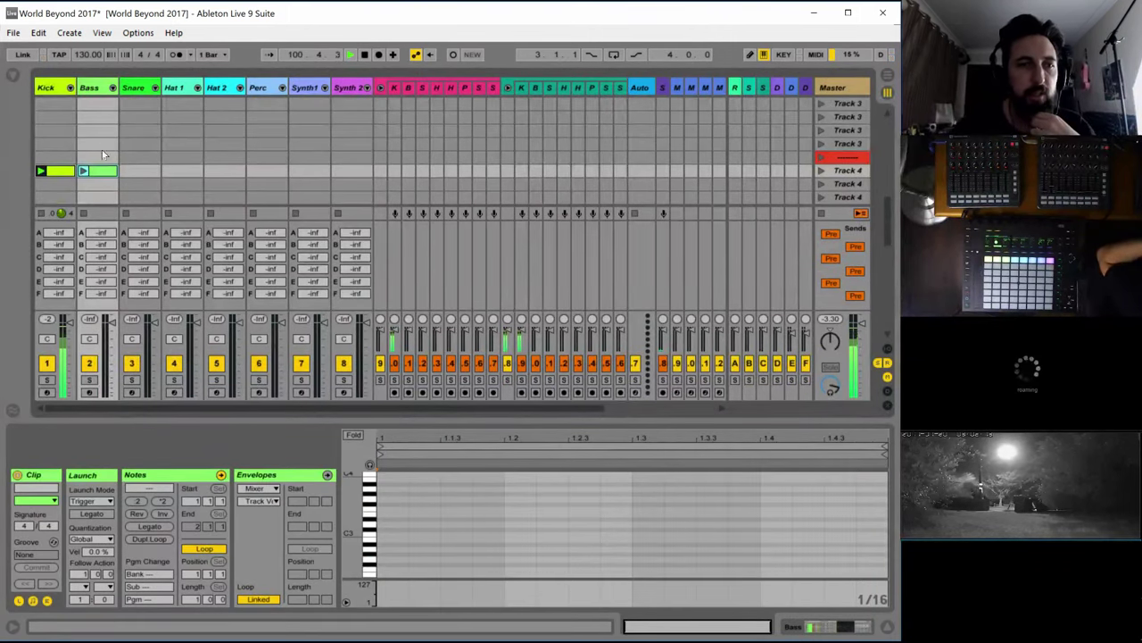
left_click(259, 488)
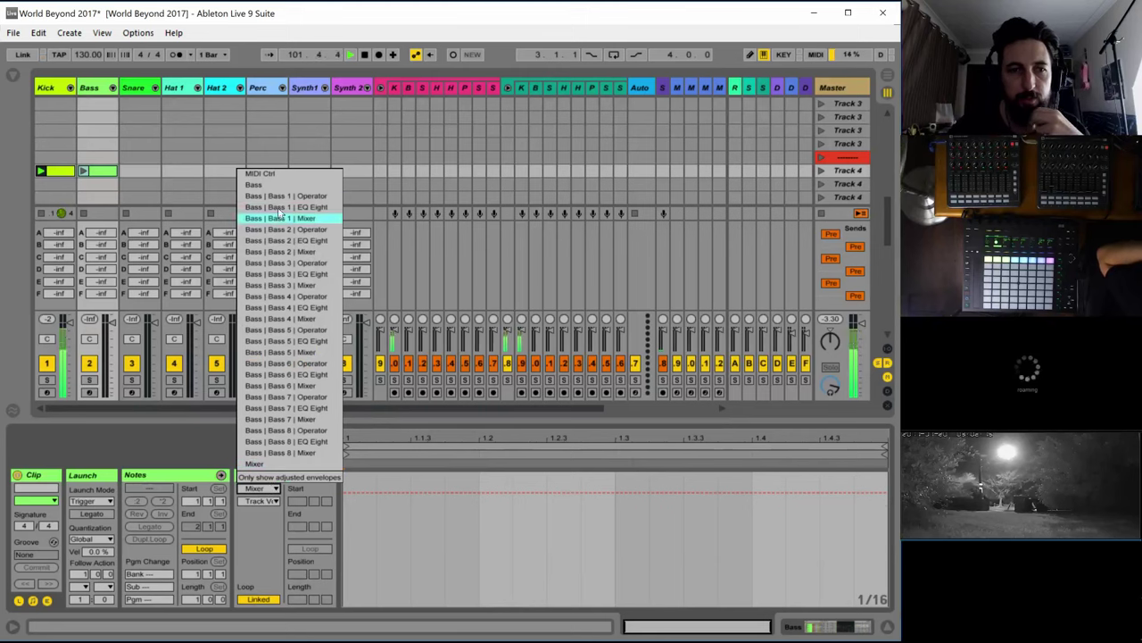
left_click(267, 186)
left_click(259, 501)
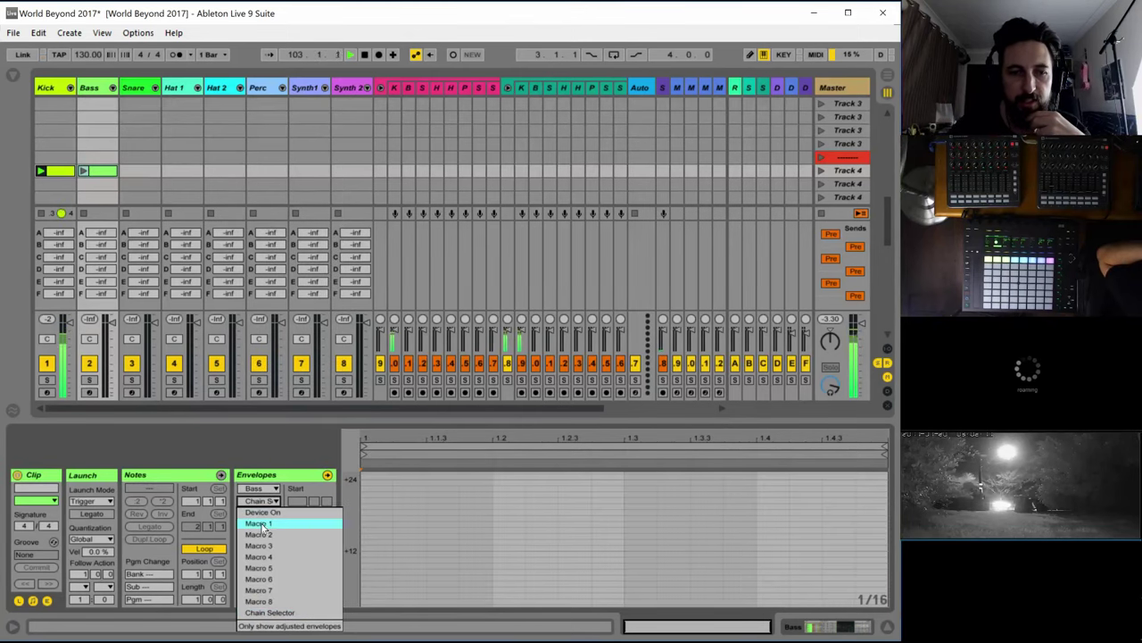
left_click(269, 613)
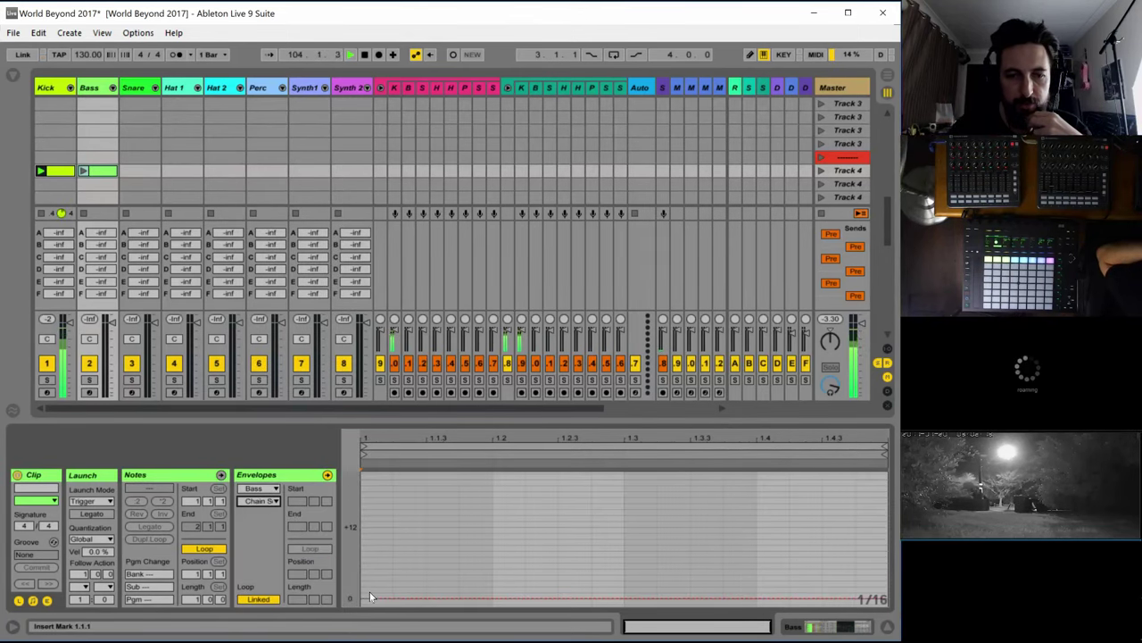
left_click_drag(363, 598, 363, 580)
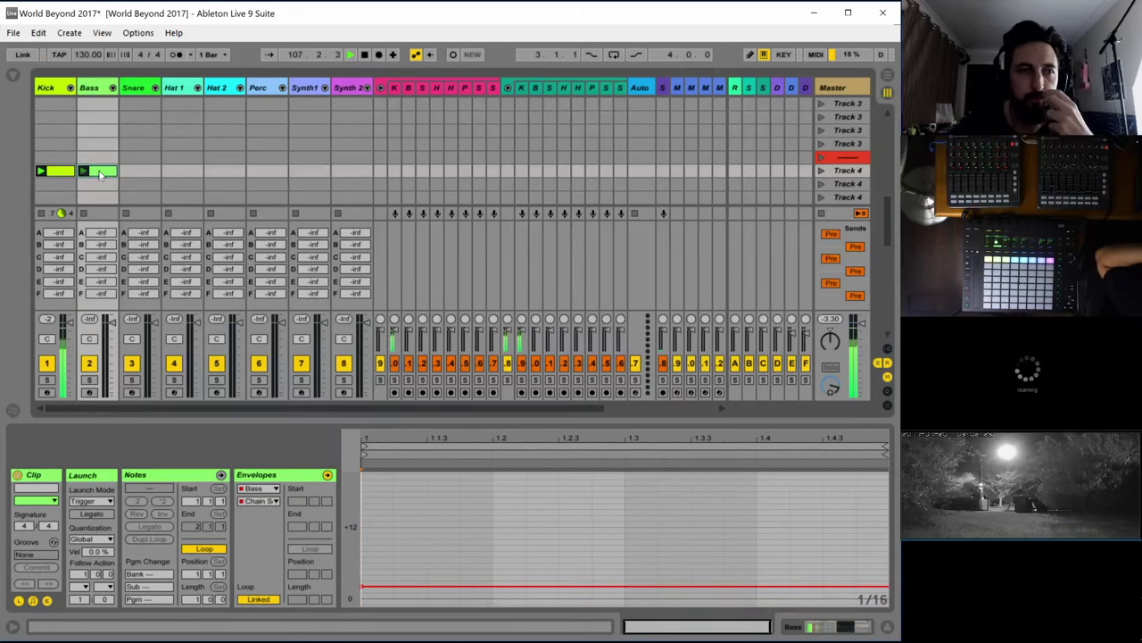
Add a short G2 note at 1.1.3 in the Bass clip
left_click(157, 476)
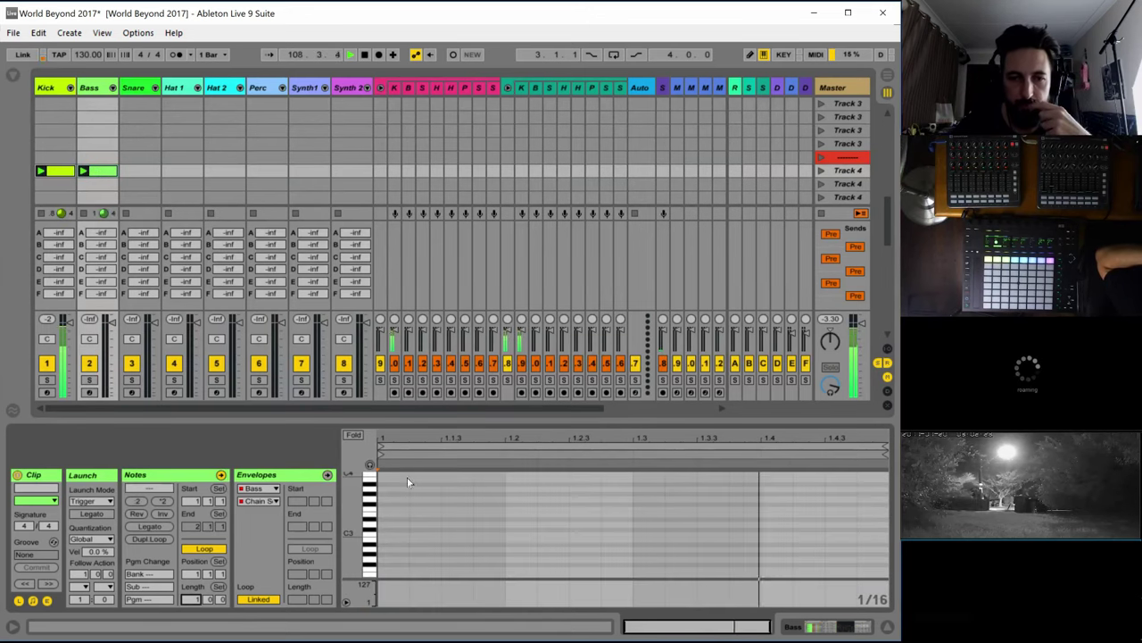
double_click(450, 558)
left_click_drag(473, 559, 462, 558)
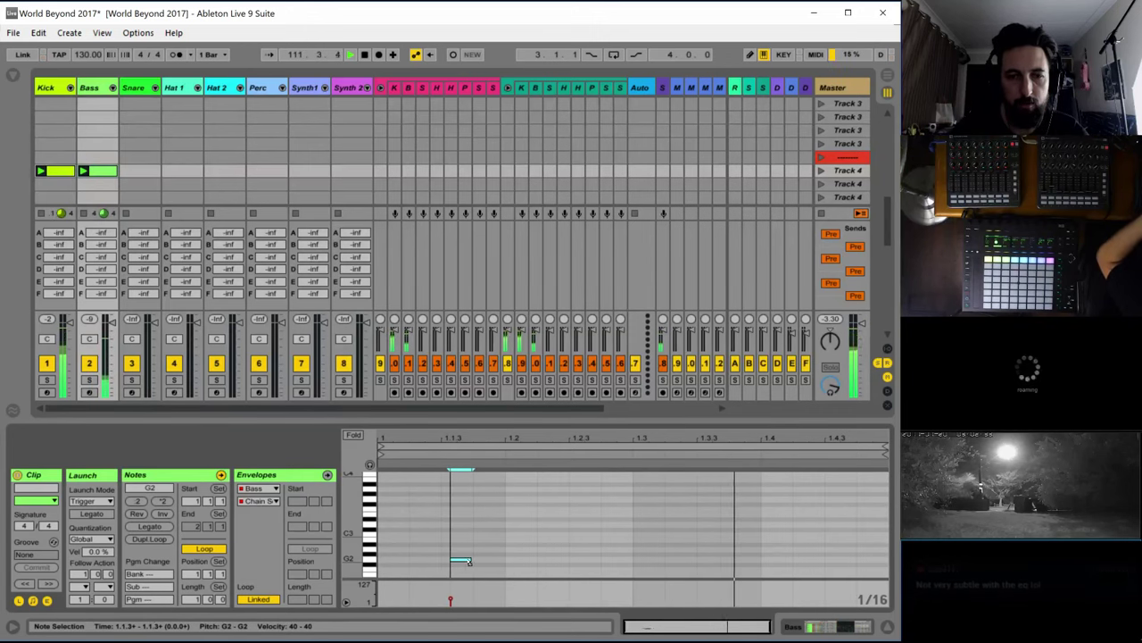
key("super")
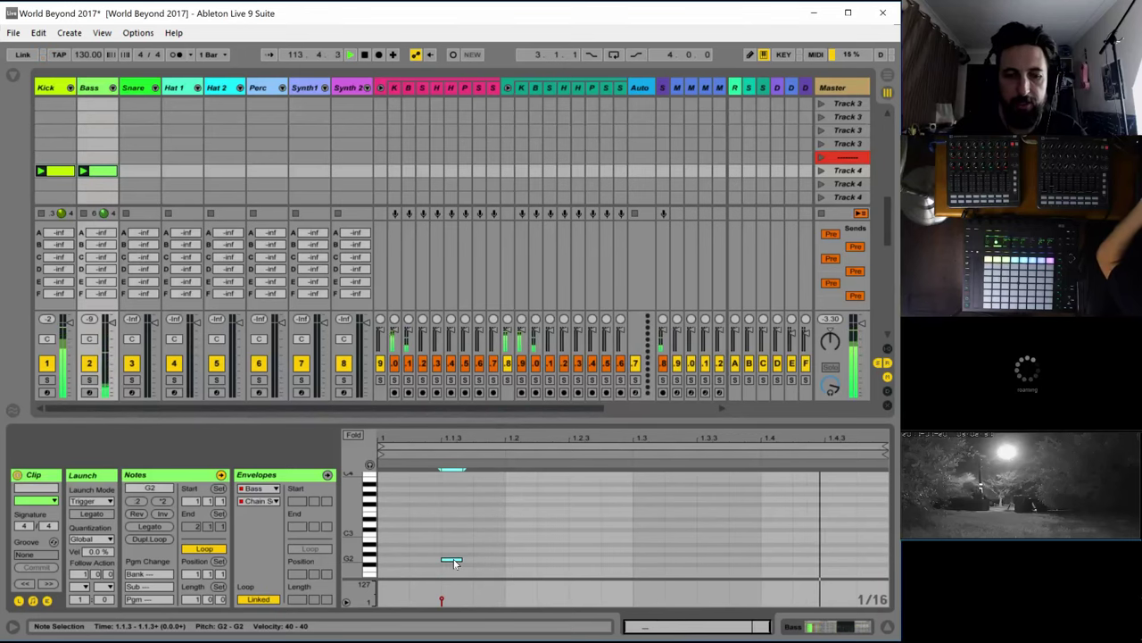
Copy the note to 1.1.4, repeat the pair on every beat of the bar, and transpose all notes down to G1
left_click_drag(453, 563, 374, 571)
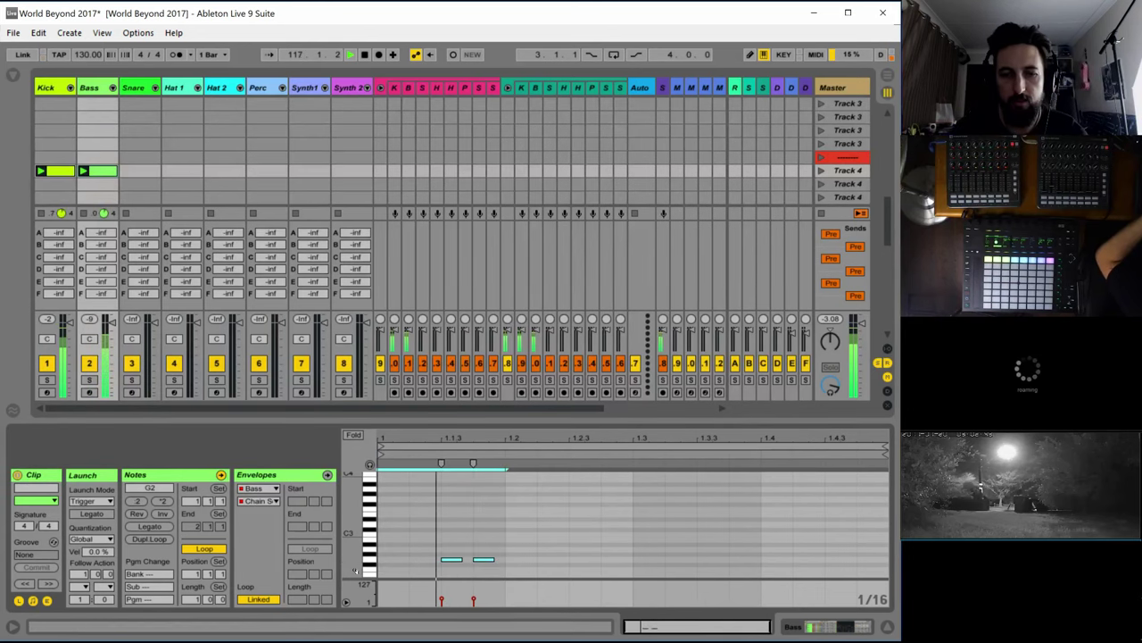
key("ctrl+d")
key("ctrl+d")
key("ctrl+d")
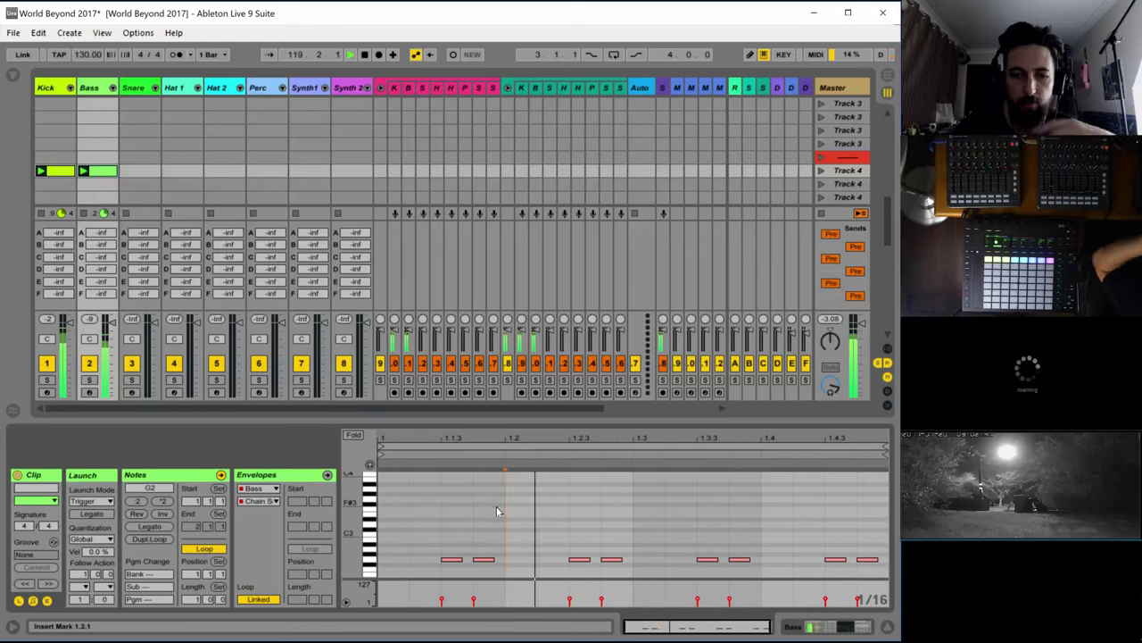
key("ctrl+a")
key("shift+Down")
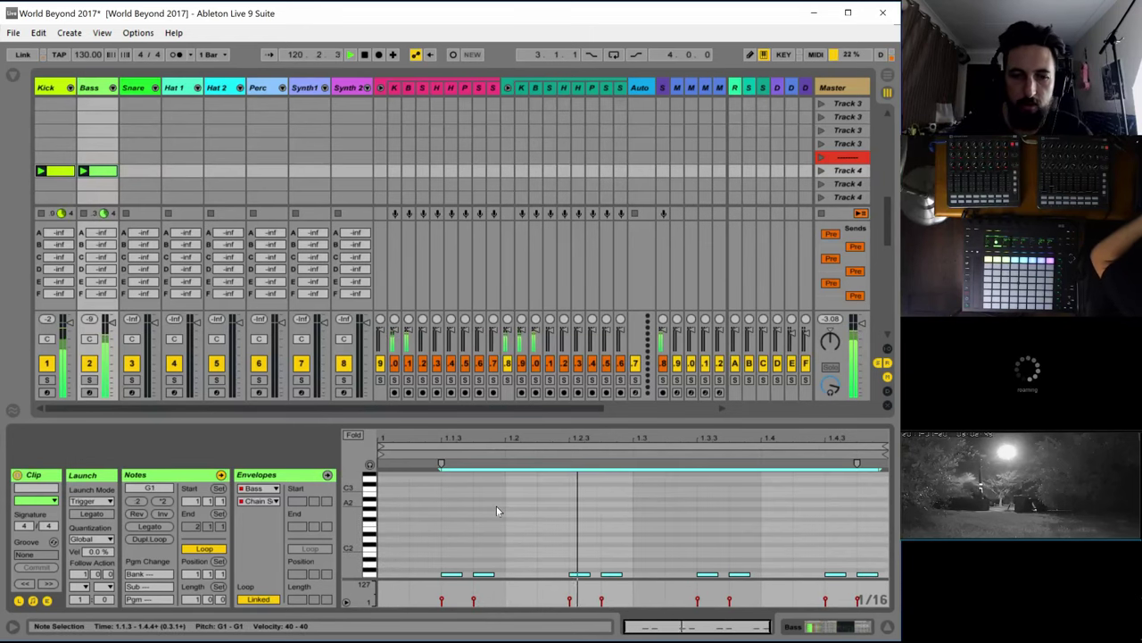
Check the Bass rack's chains and raise the clip's Chain Selector envelope to about 3 to target Bass 4
left_click(89, 88)
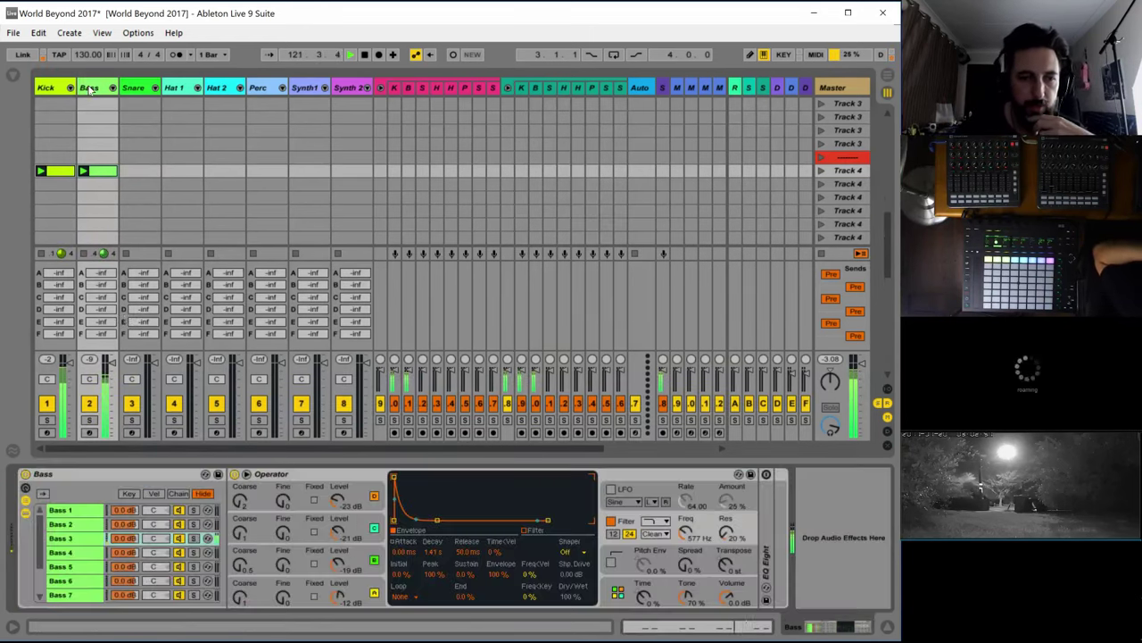
left_click(84, 542)
double_click(102, 170)
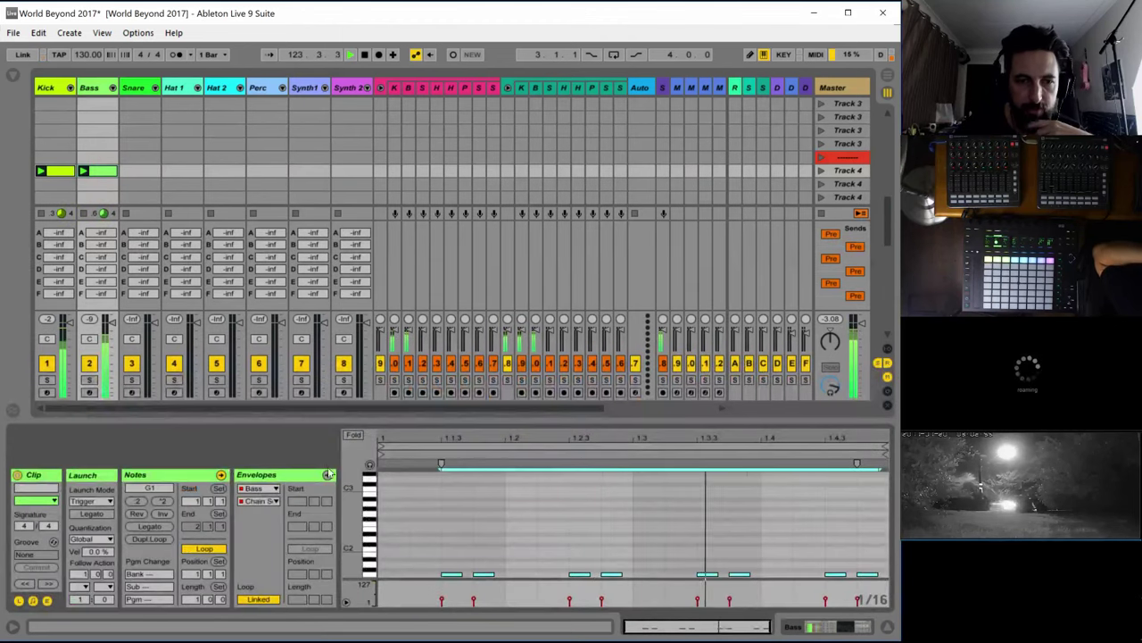
scroll(406, 536, "down", 6)
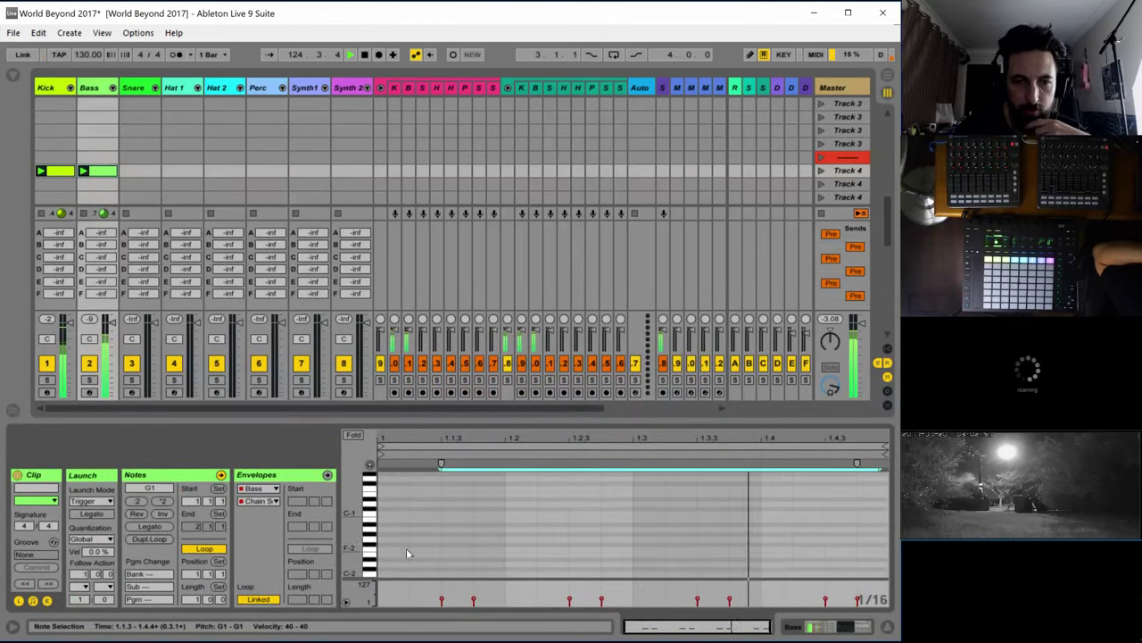
left_click(266, 474)
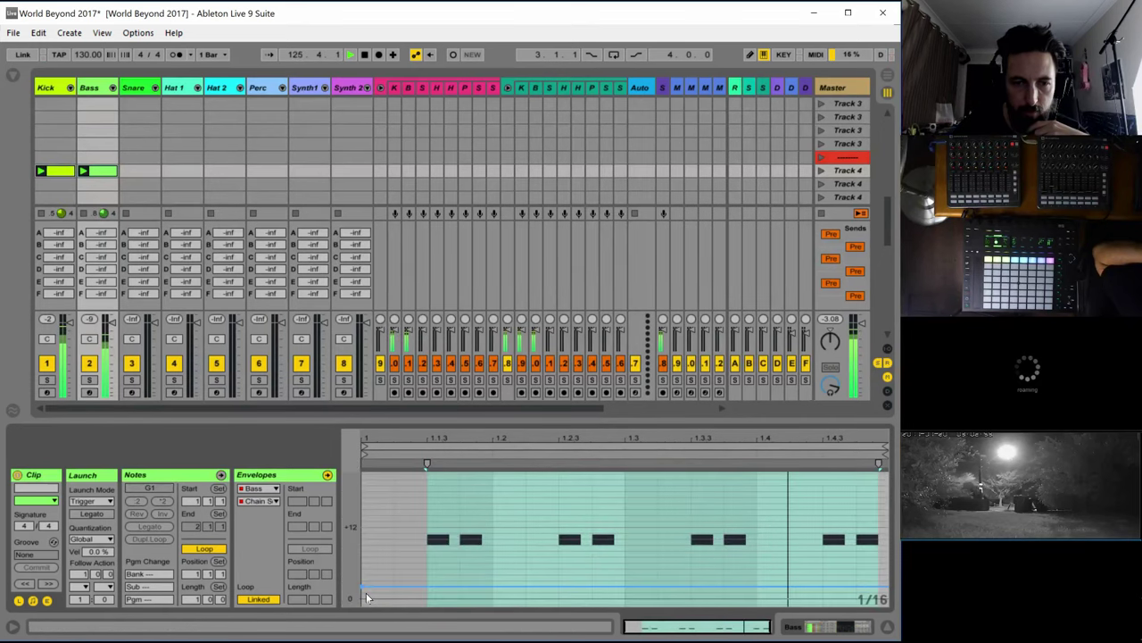
left_click_drag(363, 588, 364, 580)
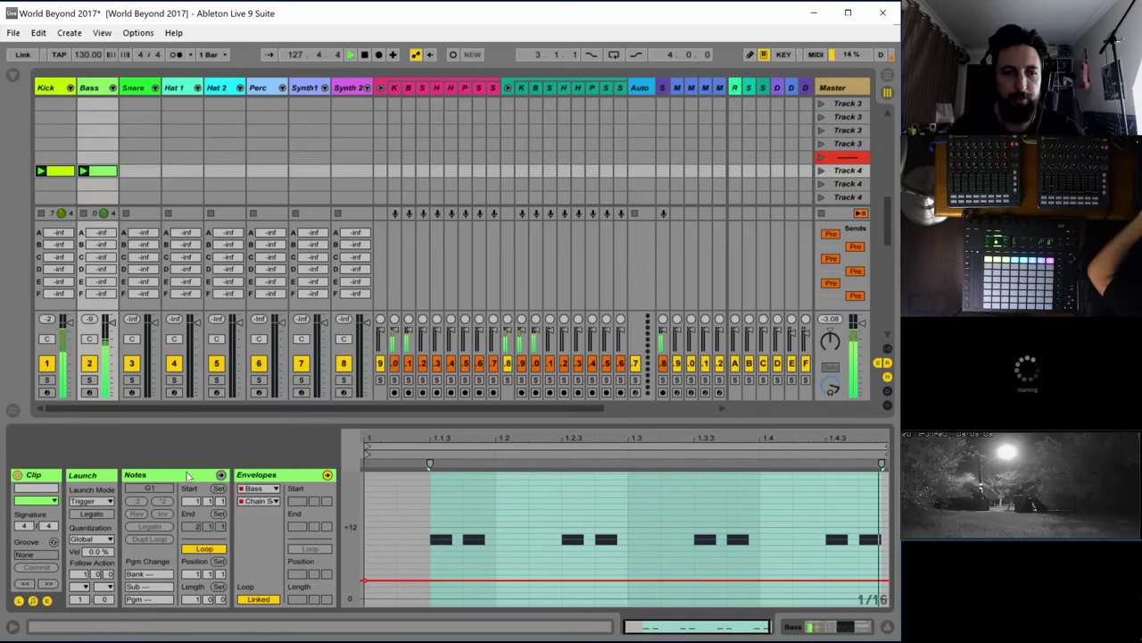
Transpose all the bass notes down to G0 and shorten them together
left_click(188, 476)
left_click(476, 525)
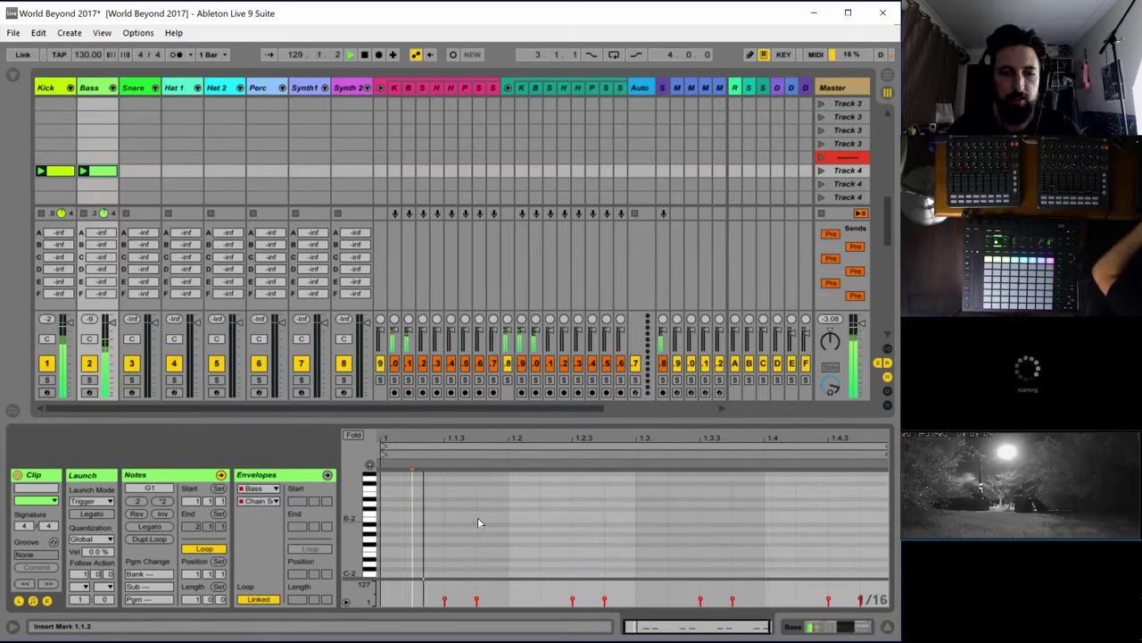
key("ctrl+a")
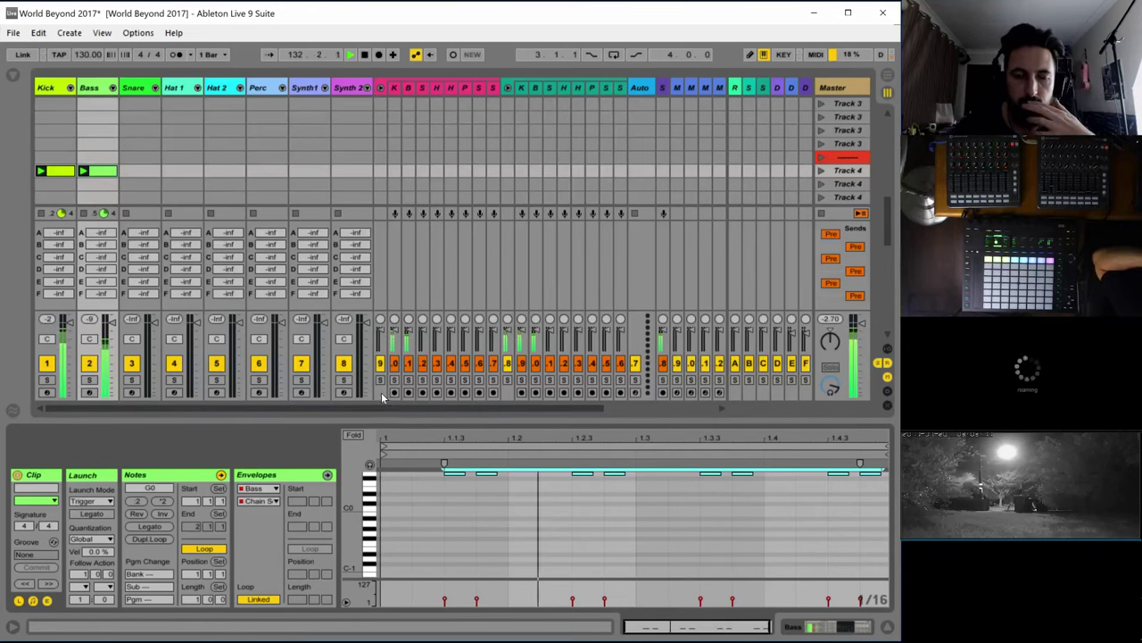
left_click(478, 492)
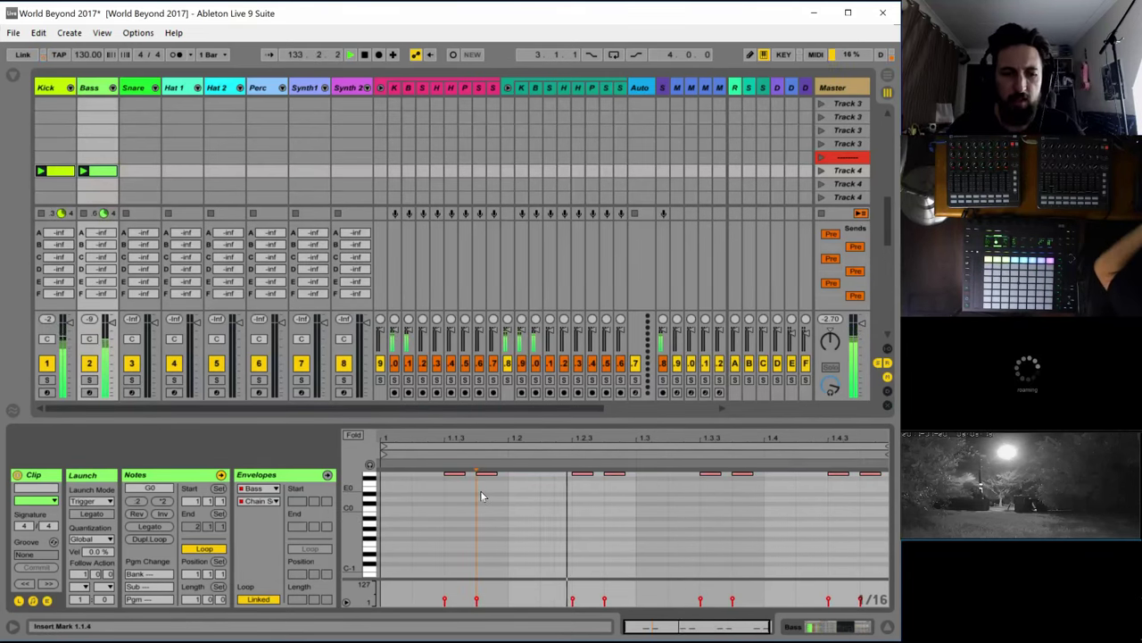
key("ctrl+a")
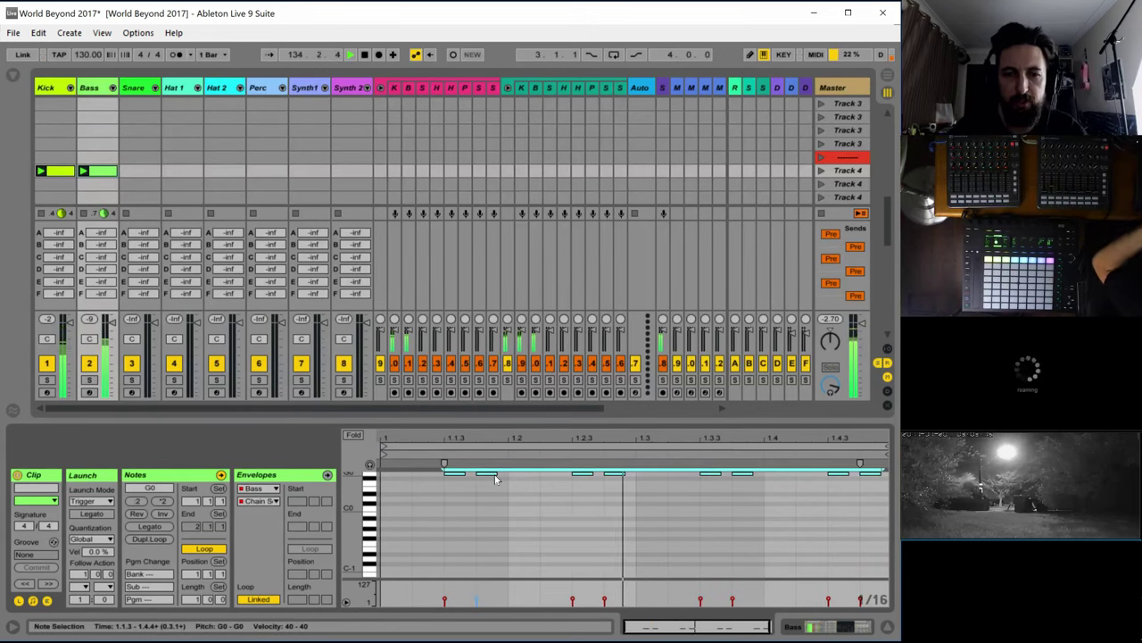
left_click_drag(497, 479, 489, 475)
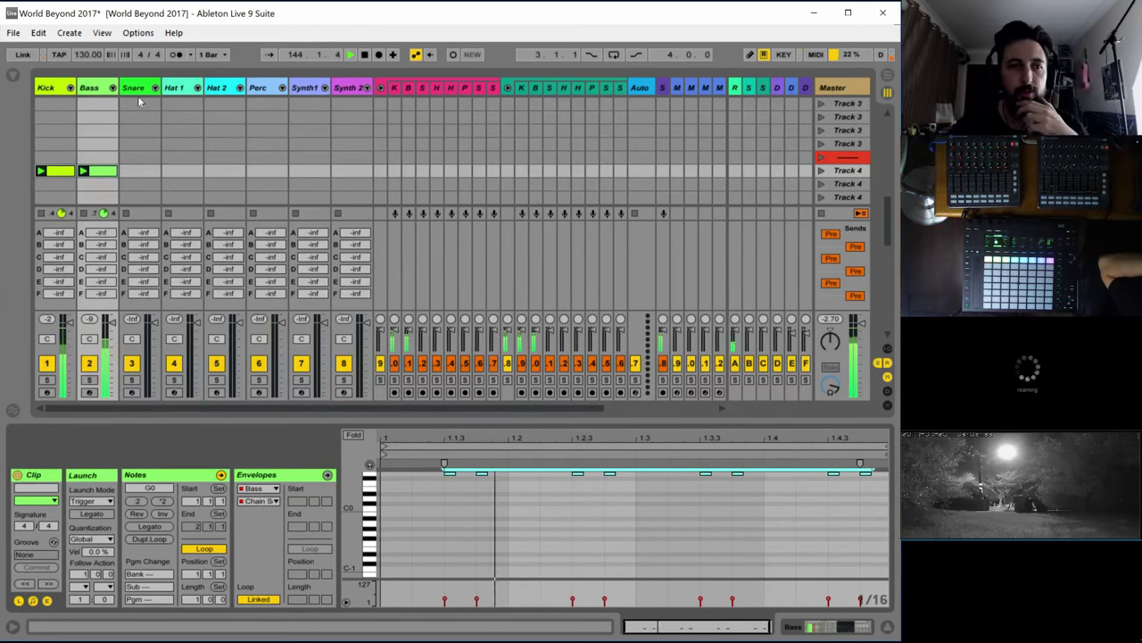
Set oscillator A's waveform to Tri in Bass 4's Operator
left_click(89, 88)
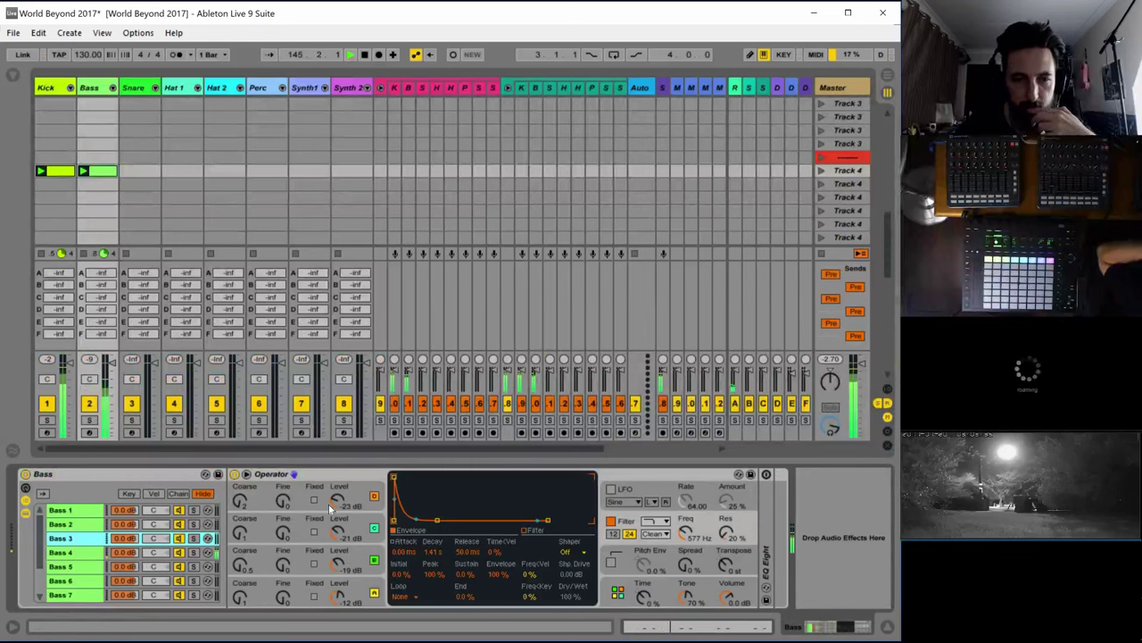
left_click(81, 553)
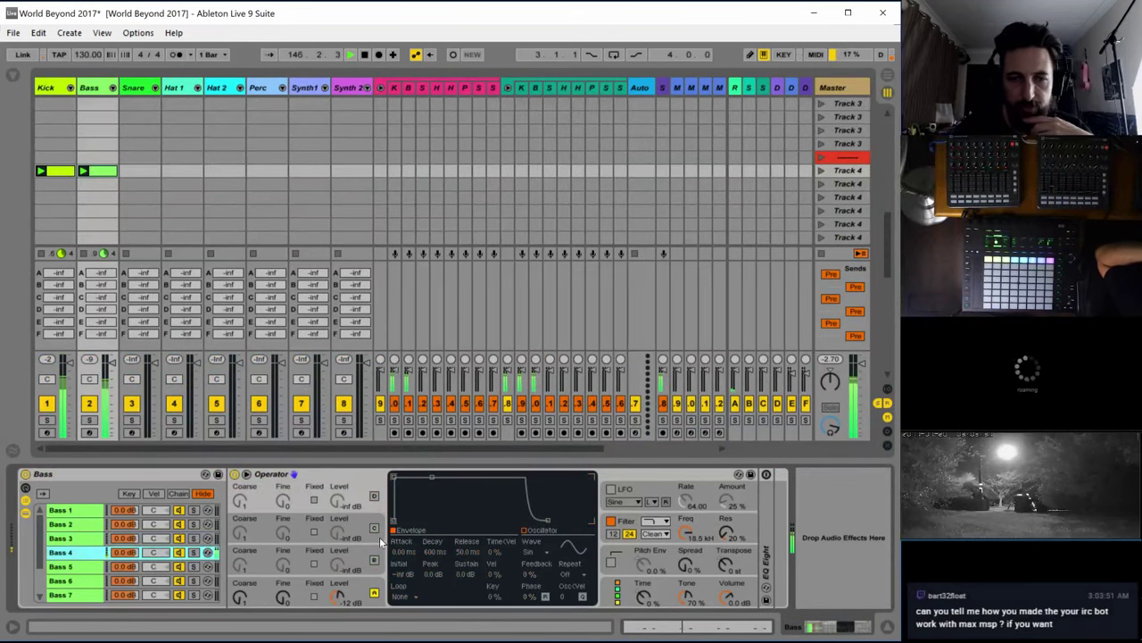
left_click(369, 591)
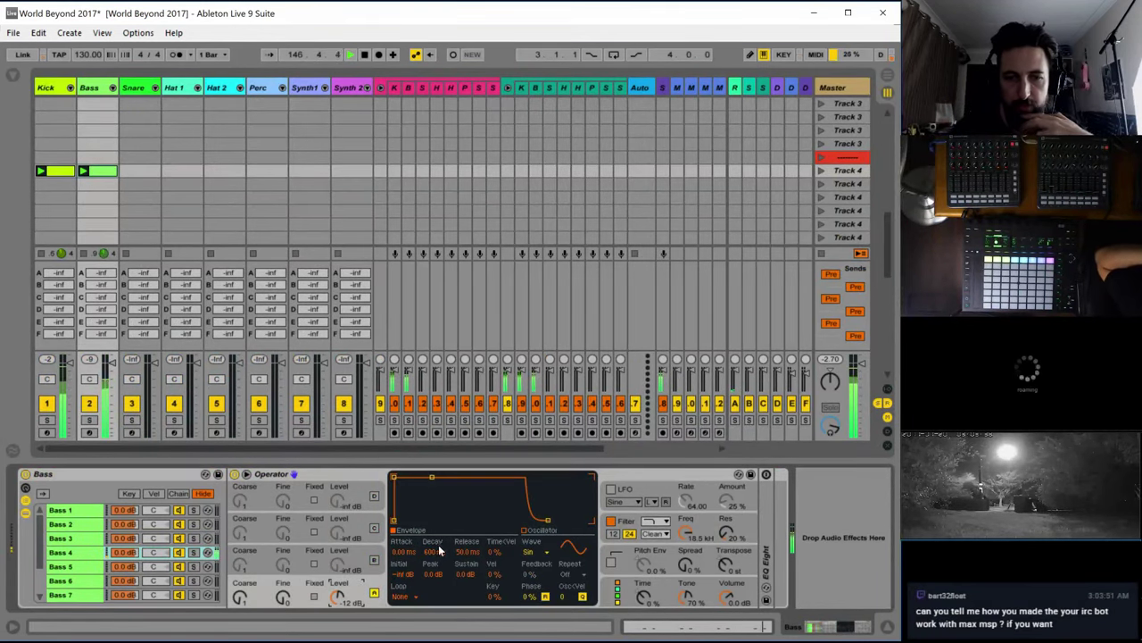
left_click(532, 543)
left_click(545, 506)
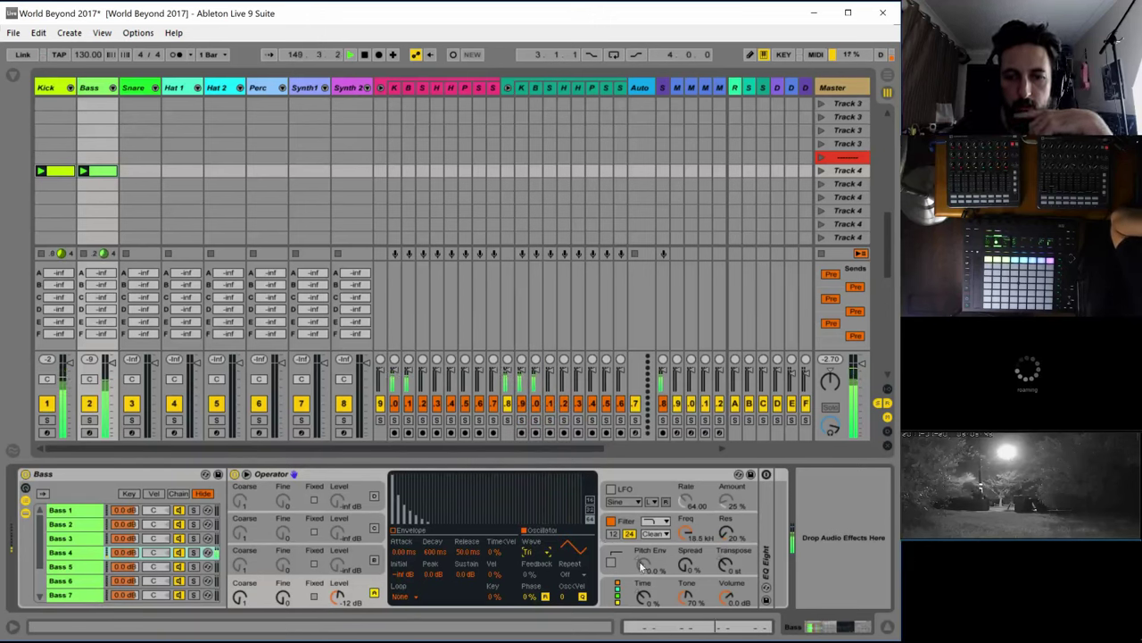
Enable Bass 4's pitch envelope at 90% with a +12 st initial value and a very short decay, and raise oscillator B's level
left_click(611, 562)
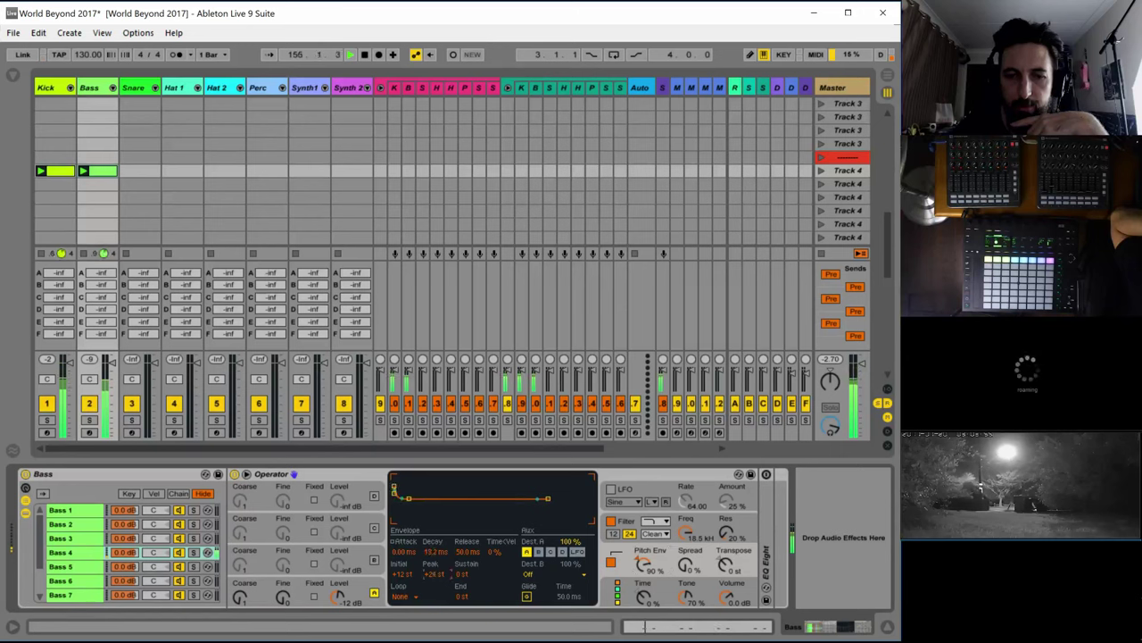
left_click(341, 560)
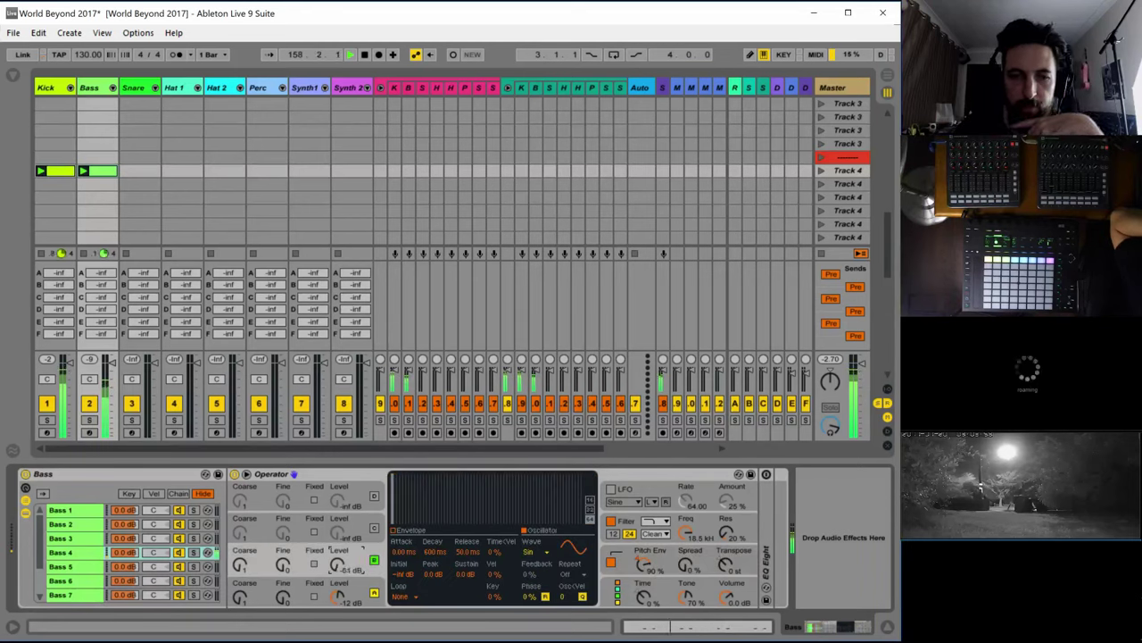
Give Bass 4's oscillator B a plucky envelope with 270 ms decay and -inf sustain, and set its level to -19 dB
left_click_drag(340, 563, 339, 551)
left_click(408, 530)
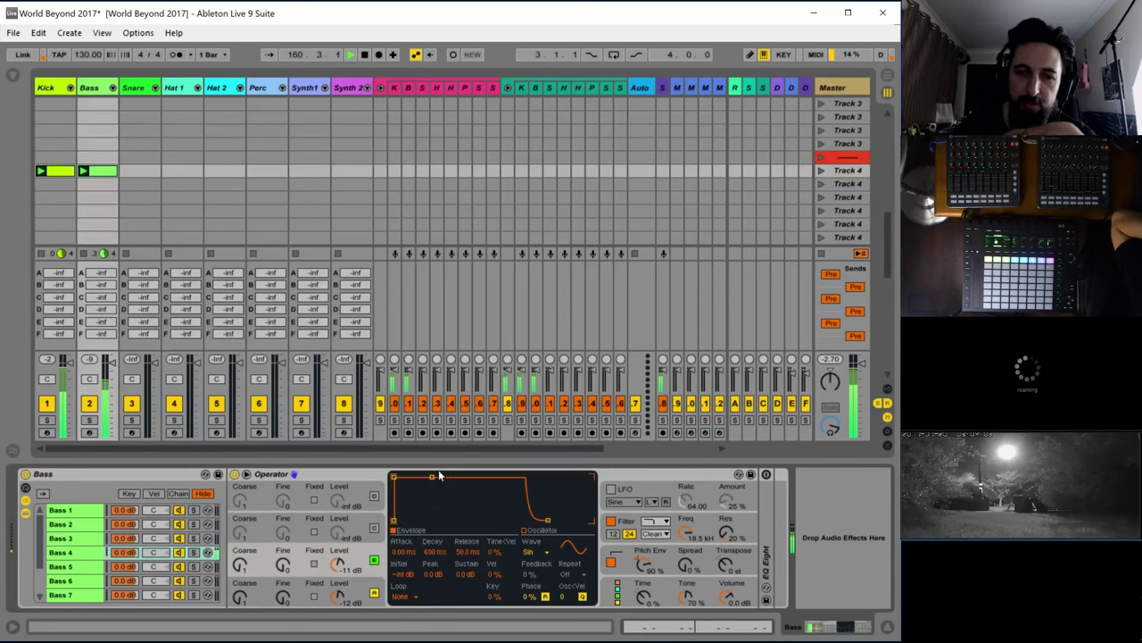
left_click_drag(432, 478, 423, 515)
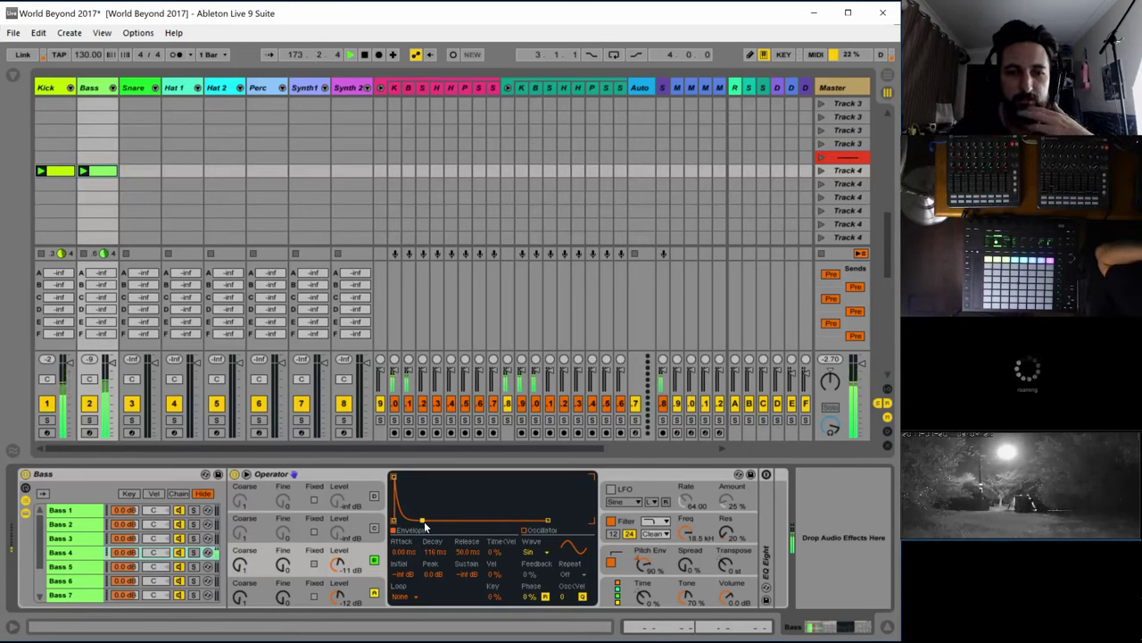
left_click_drag(424, 520, 425, 519)
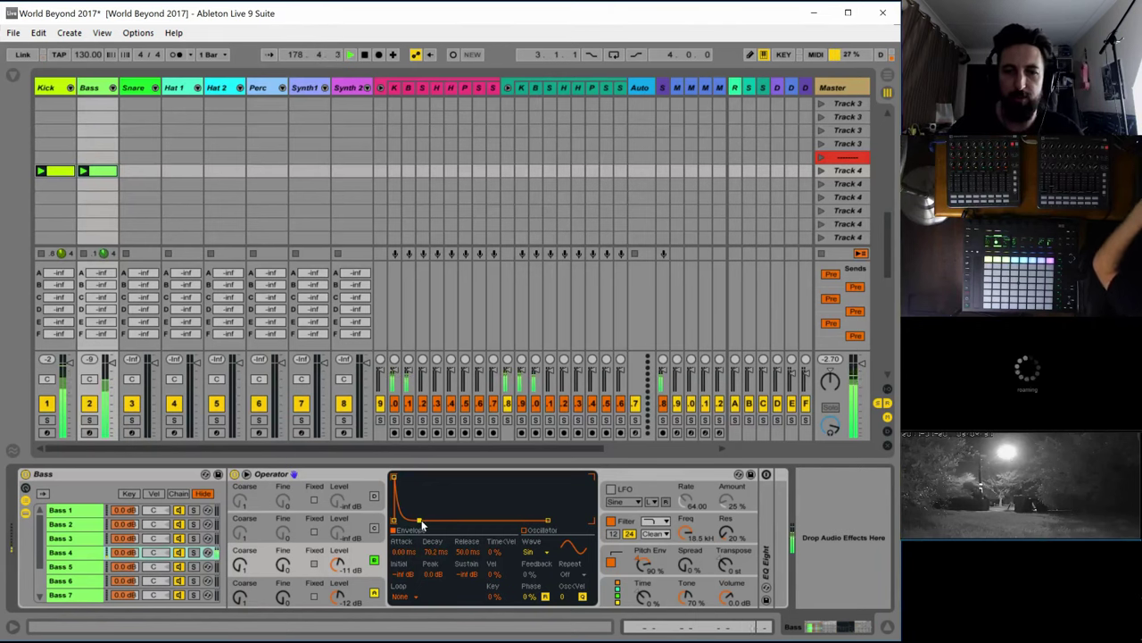
left_click_drag(422, 525, 419, 520)
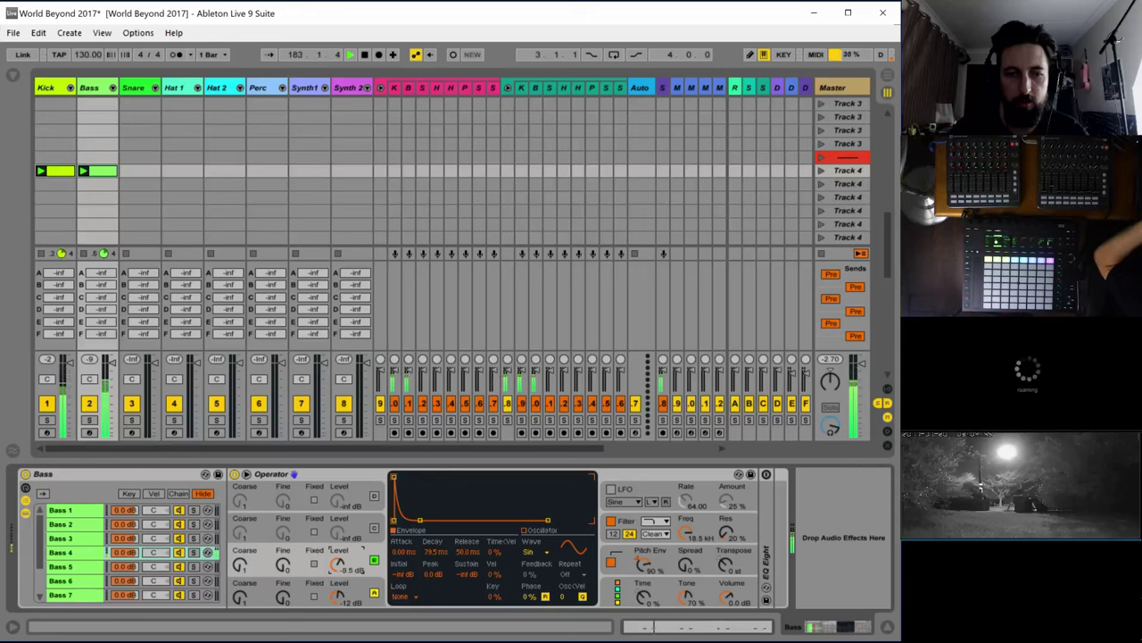
left_click_drag(338, 564, 338, 562)
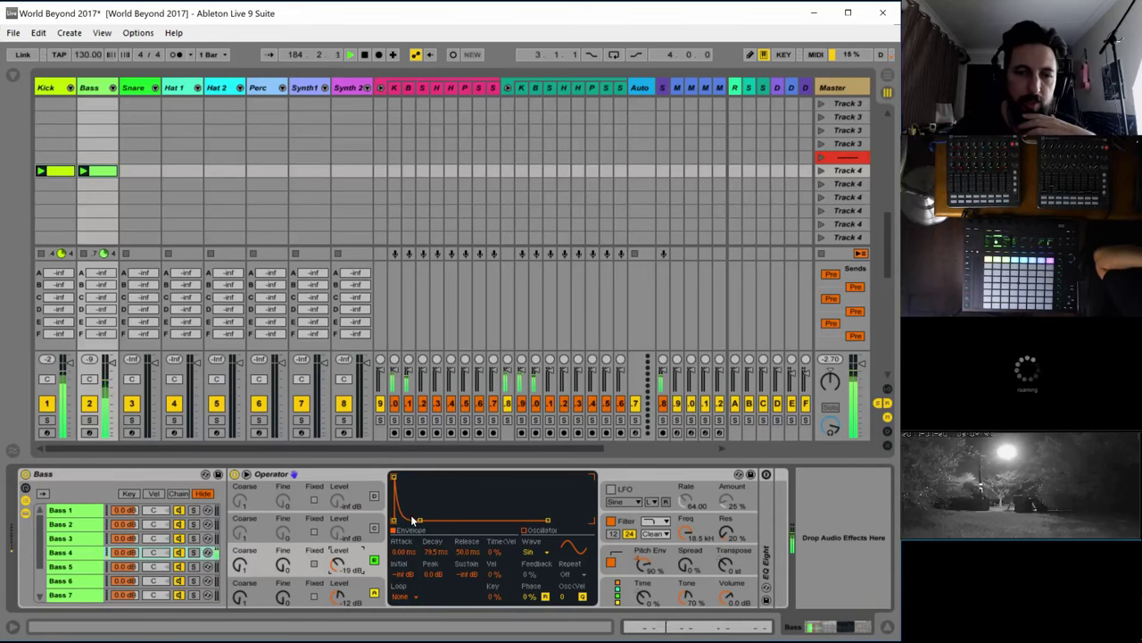
left_click_drag(418, 525, 427, 520)
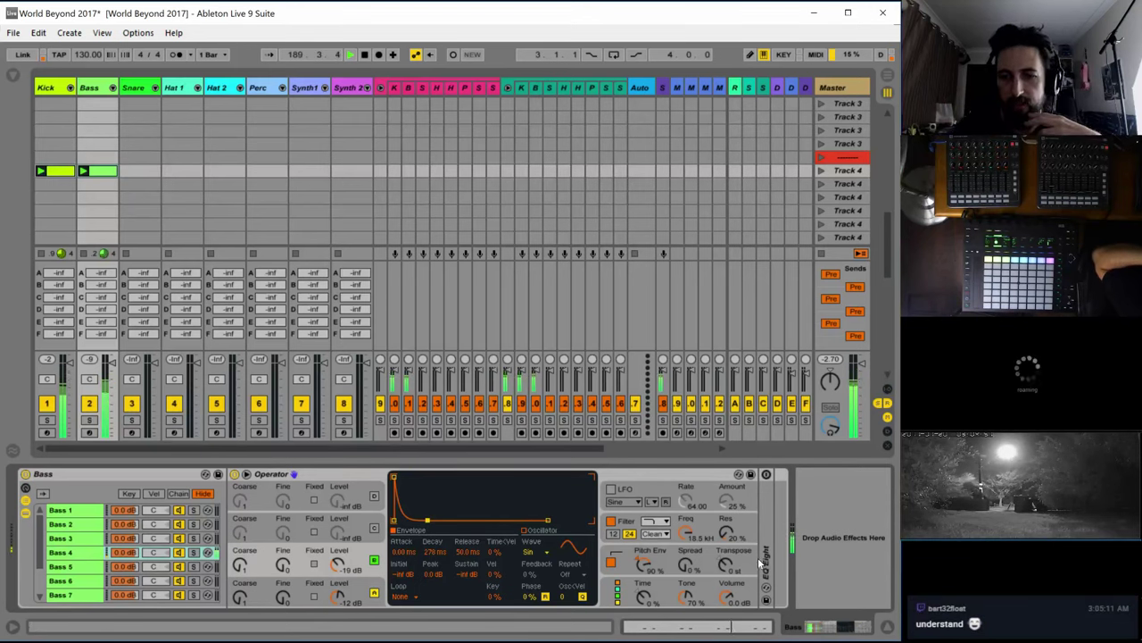
Unfold Bass 4's EQ Eight and make band 1 a low cut at about 55 Hz with a Q of 1.93
left_click(765, 475)
double_click(765, 536)
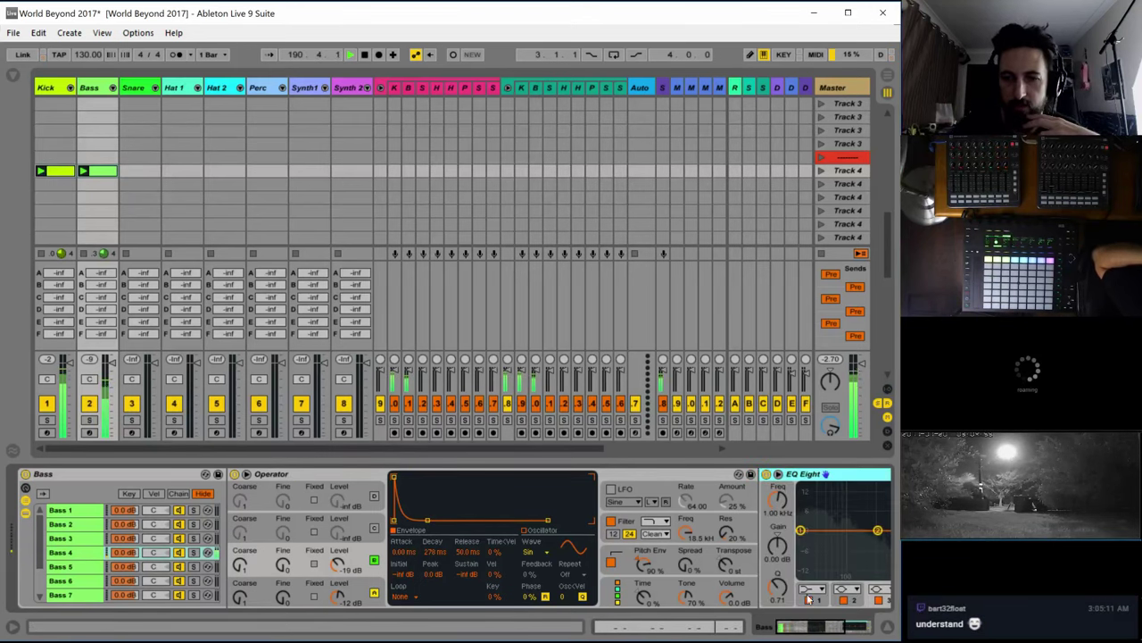
left_click_drag(810, 626, 836, 626)
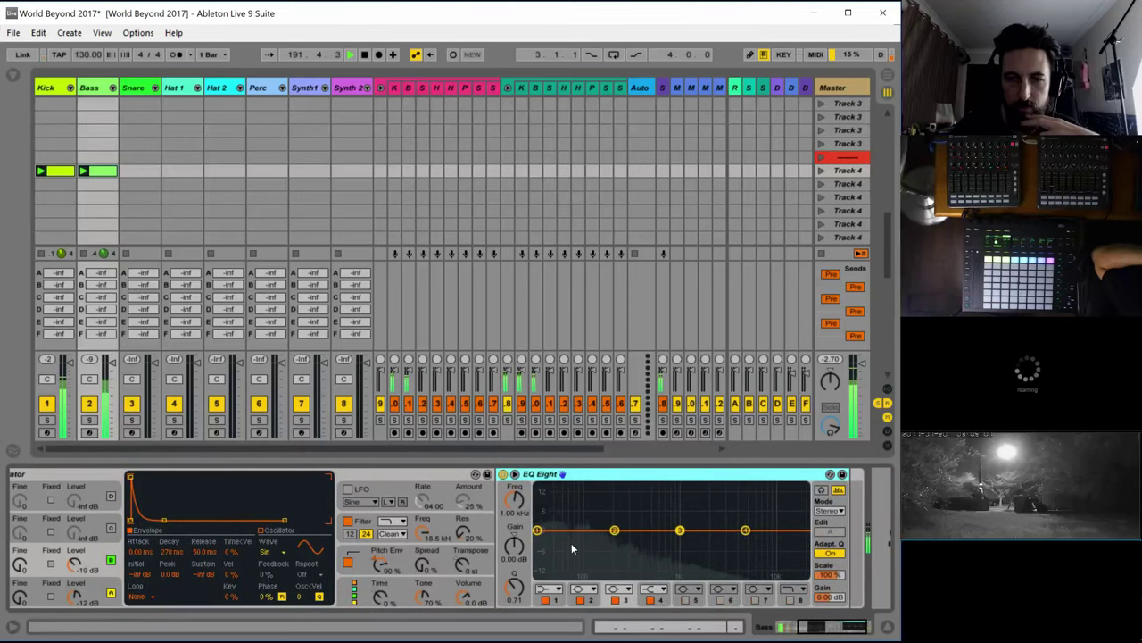
left_click(515, 475)
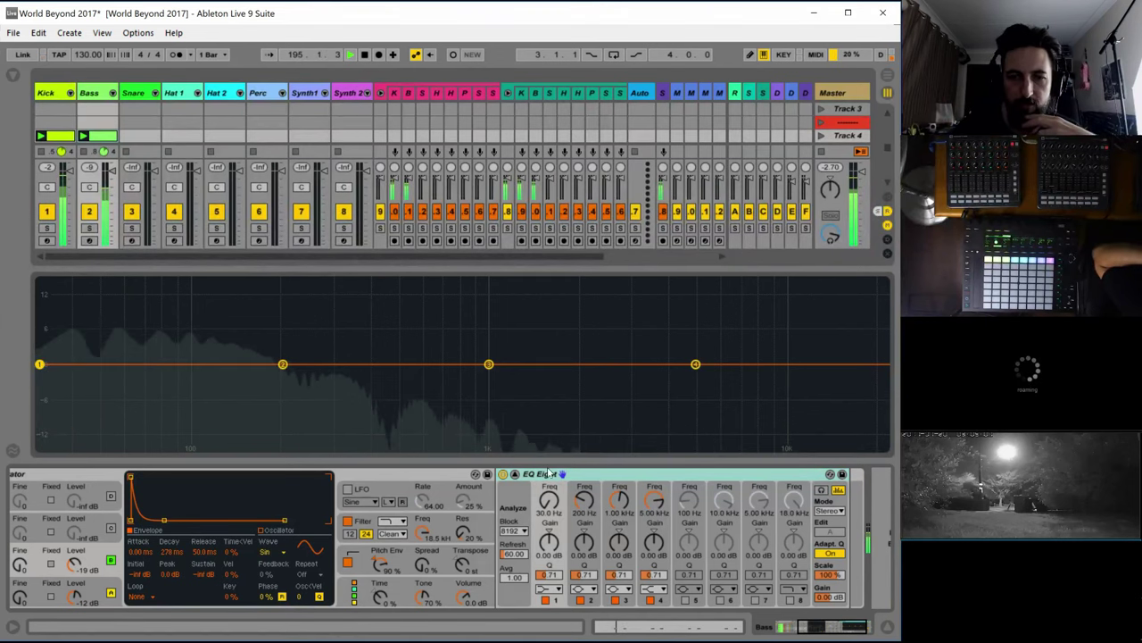
left_click(516, 475)
left_click(549, 589)
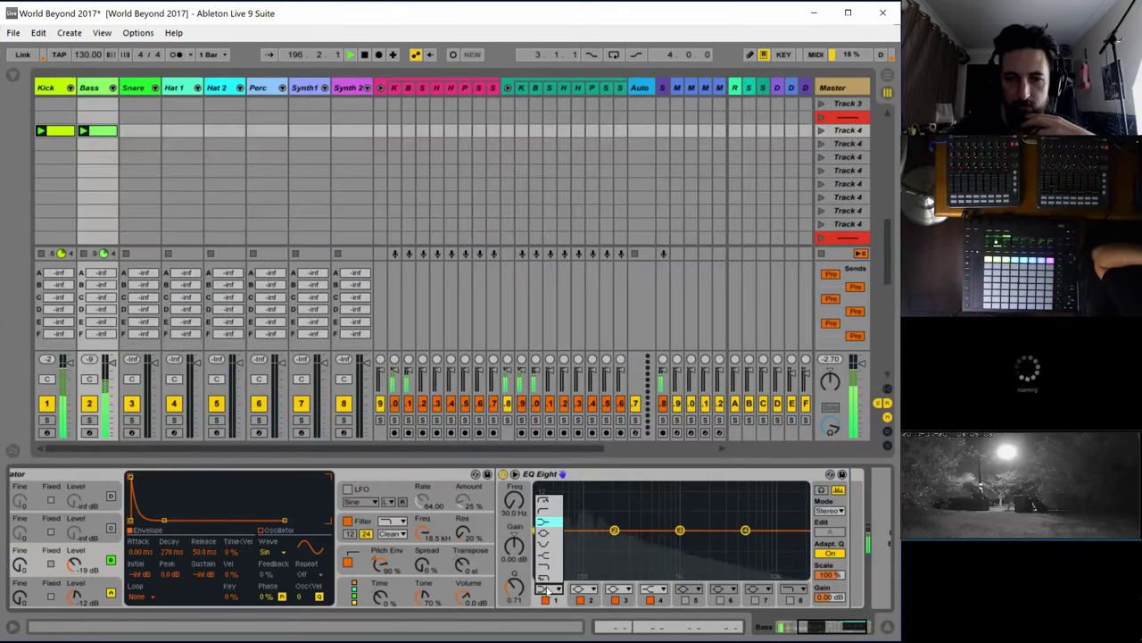
left_click(545, 532)
mouse_move(545, 531)
left_mouse_down()
mouse_move(558, 541)
mouse_move(562, 526)
left_mouse_up()
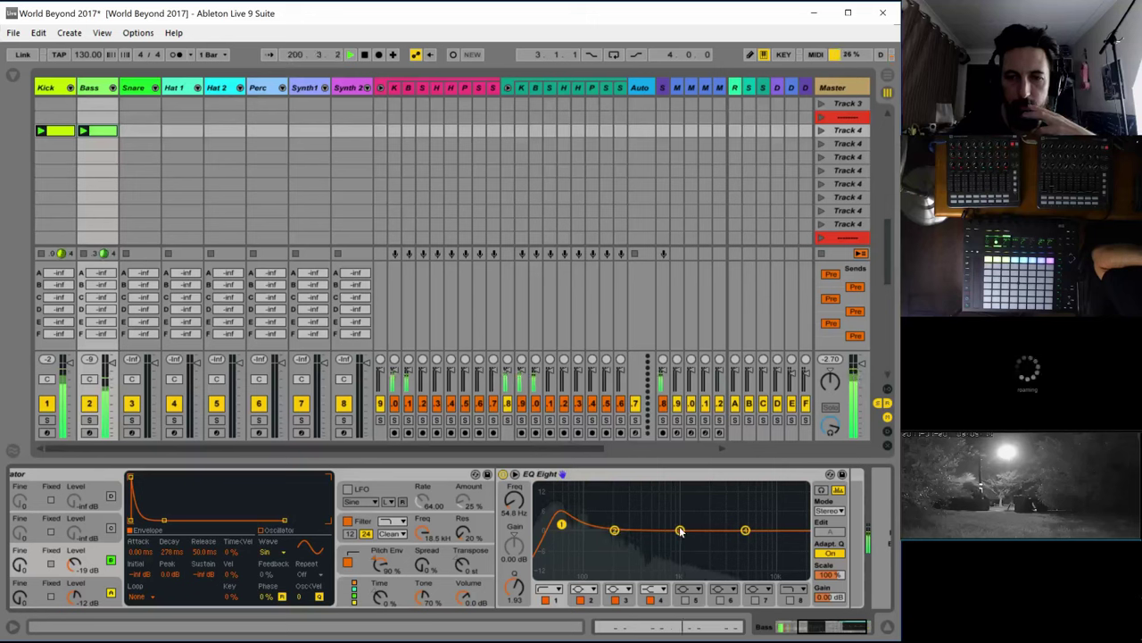
Boost band 5 broadly by about 7.9 dB at 805 Hz with a Q of 0.34, switch off band 3, and raise the EQ's output gain
left_click_drag(680, 530, 687, 543)
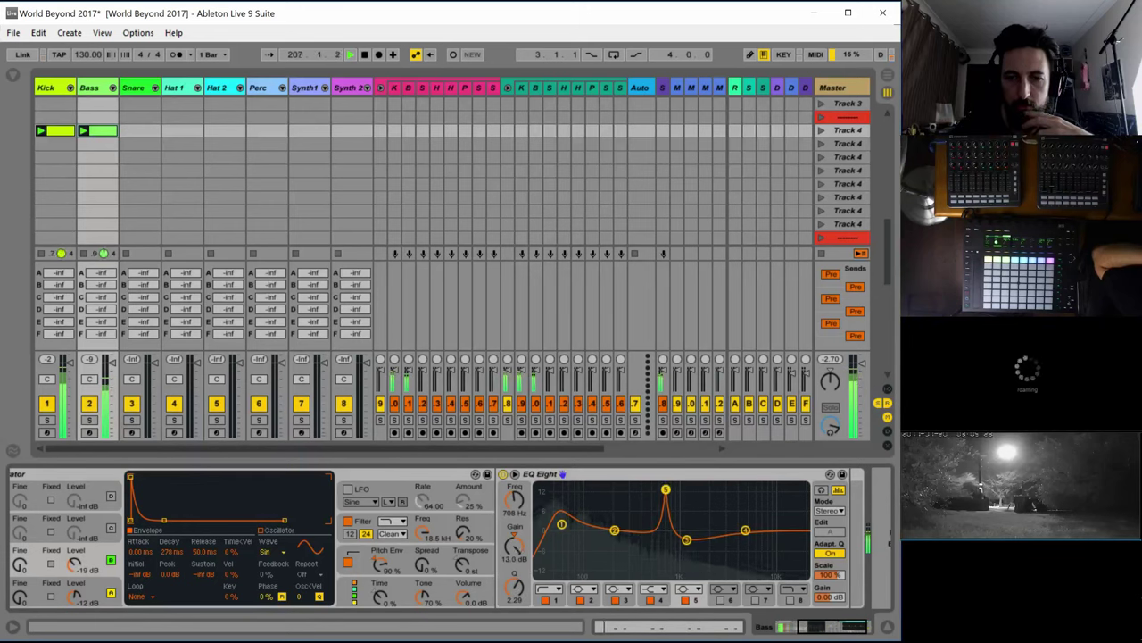
left_click_drag(666, 489, 674, 485)
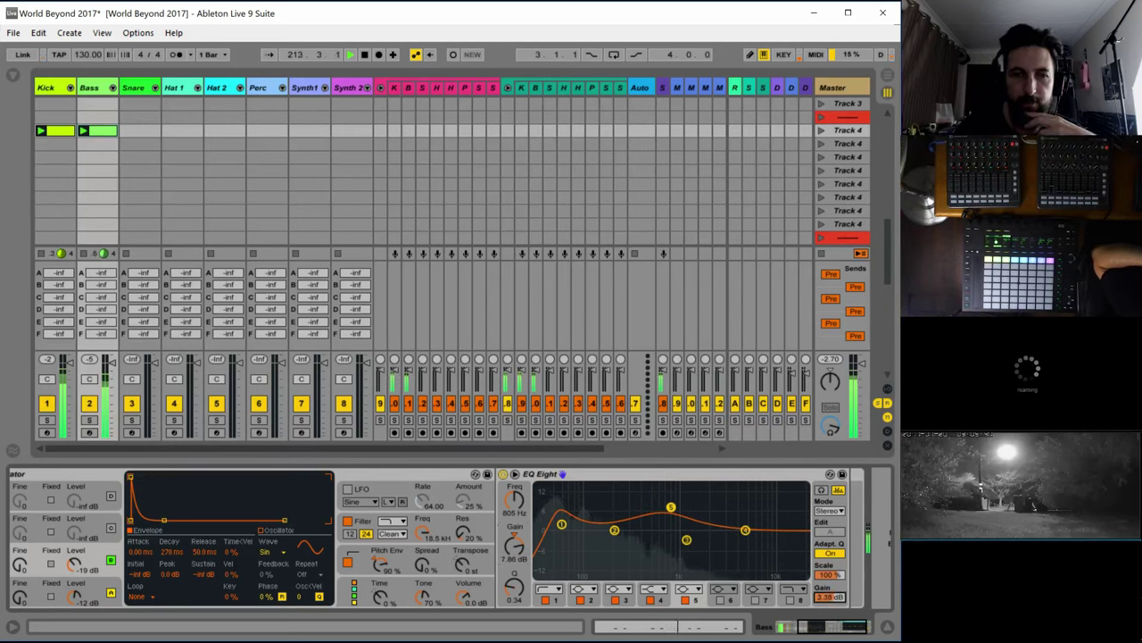
left_click_drag(829, 596, 830, 582)
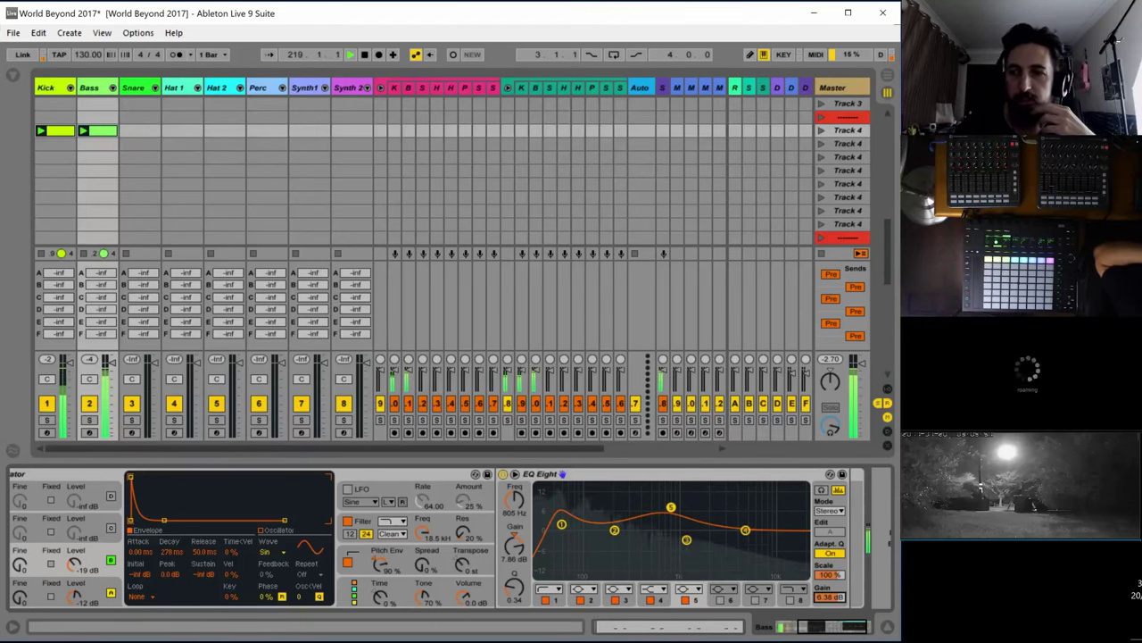
Check the Track 4 snare notes in the World Beyond Sound Design sheet, and create and launch a snare clip in the first Track 4 scene
key("alt+Tab")
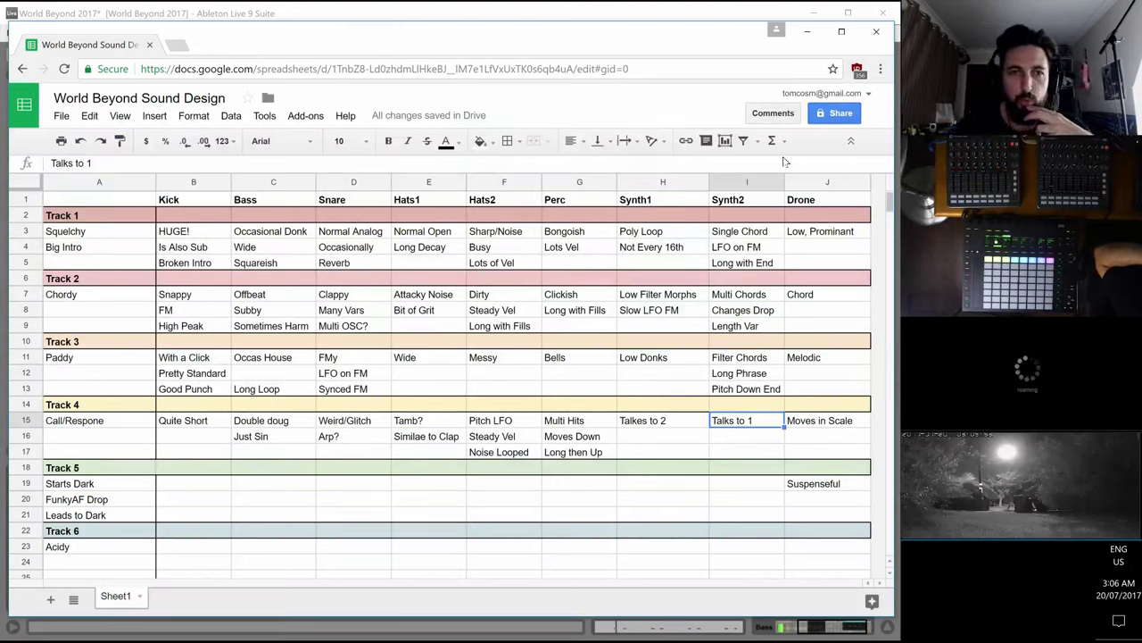
left_click(268, 18)
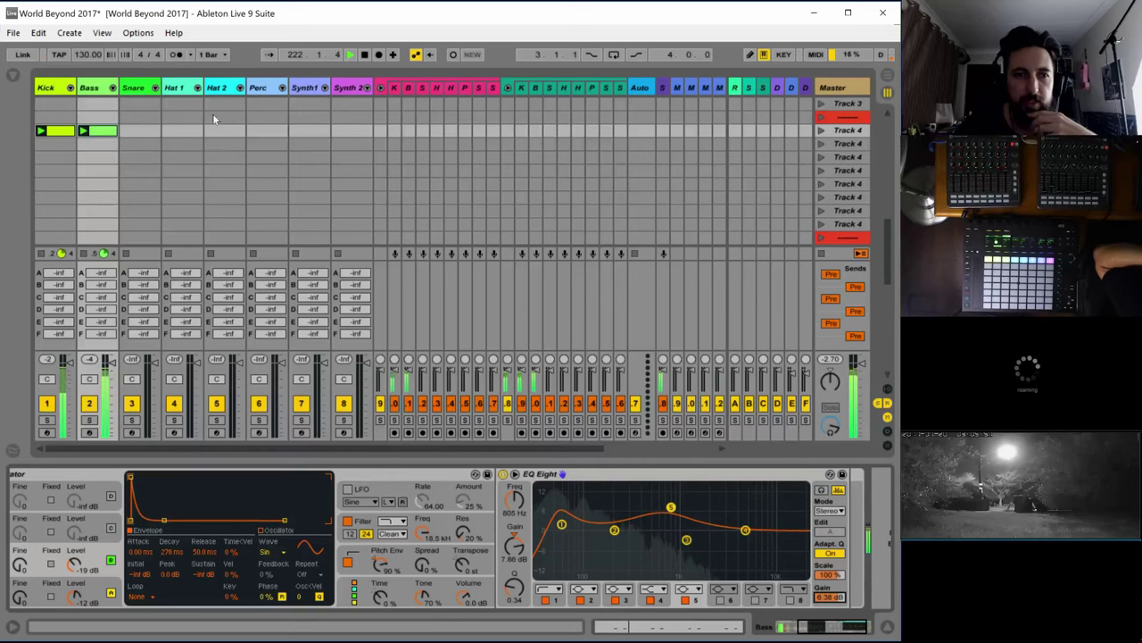
double_click(143, 132)
left_click(124, 131)
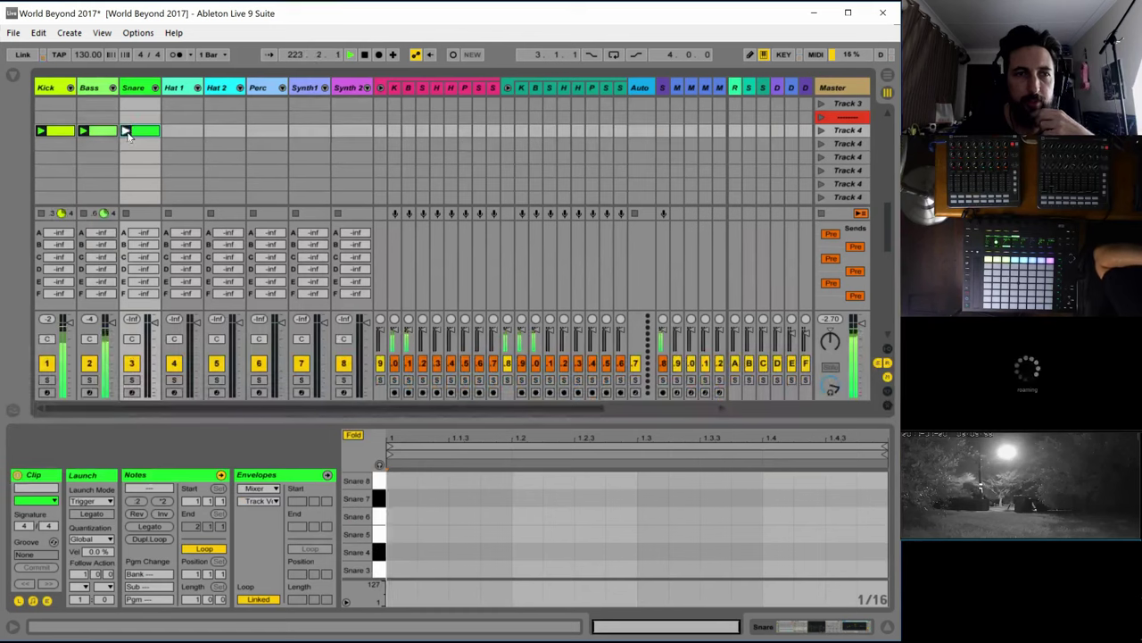
Place sixteenth notes on beats 2 and 4 of the snare clip and move both to the Snare 4 row
double_click(532, 534)
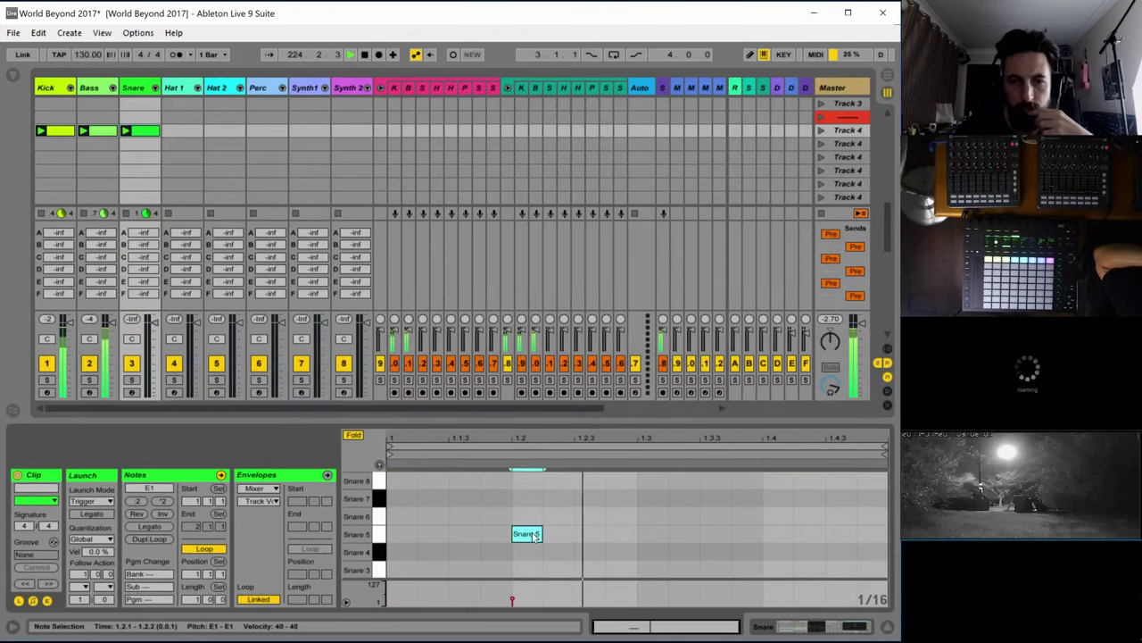
double_click(774, 533)
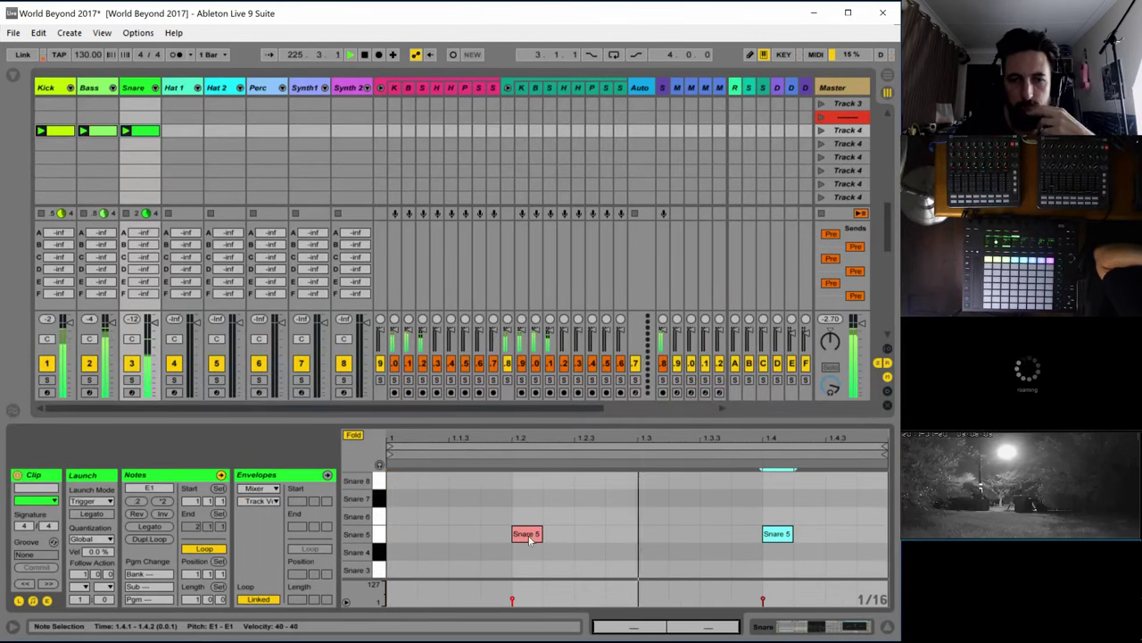
left_click_drag(514, 489, 850, 530)
left_click_drag(777, 537, 776, 552)
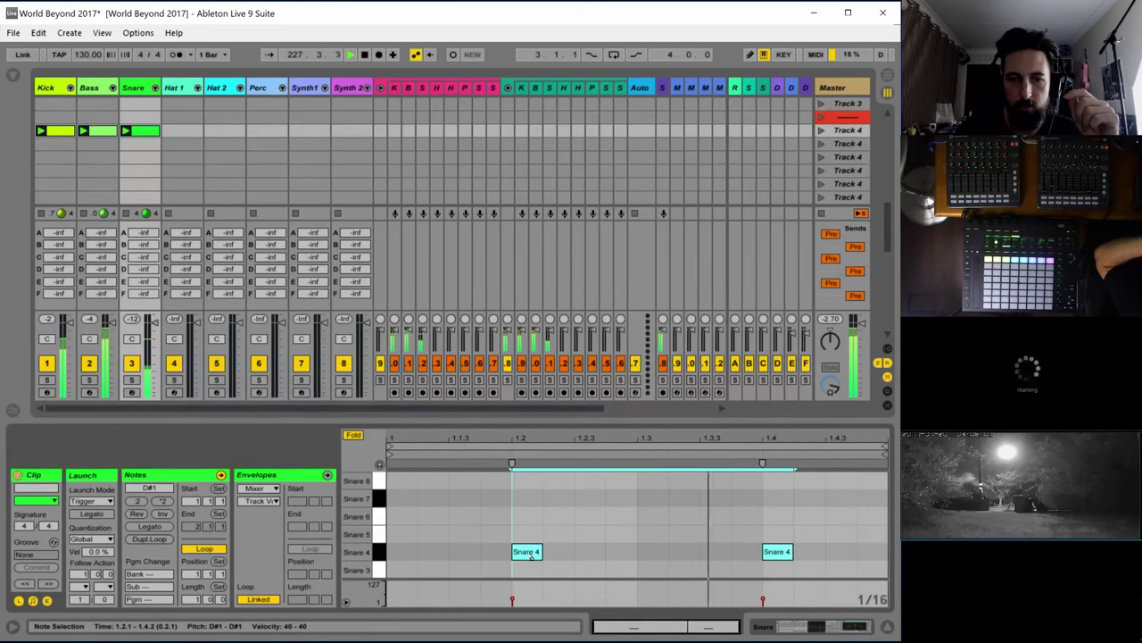
Open Snare 4's Operator in the Snares rack and set oscillator A's waveform to Noise Looped
left_click(134, 87)
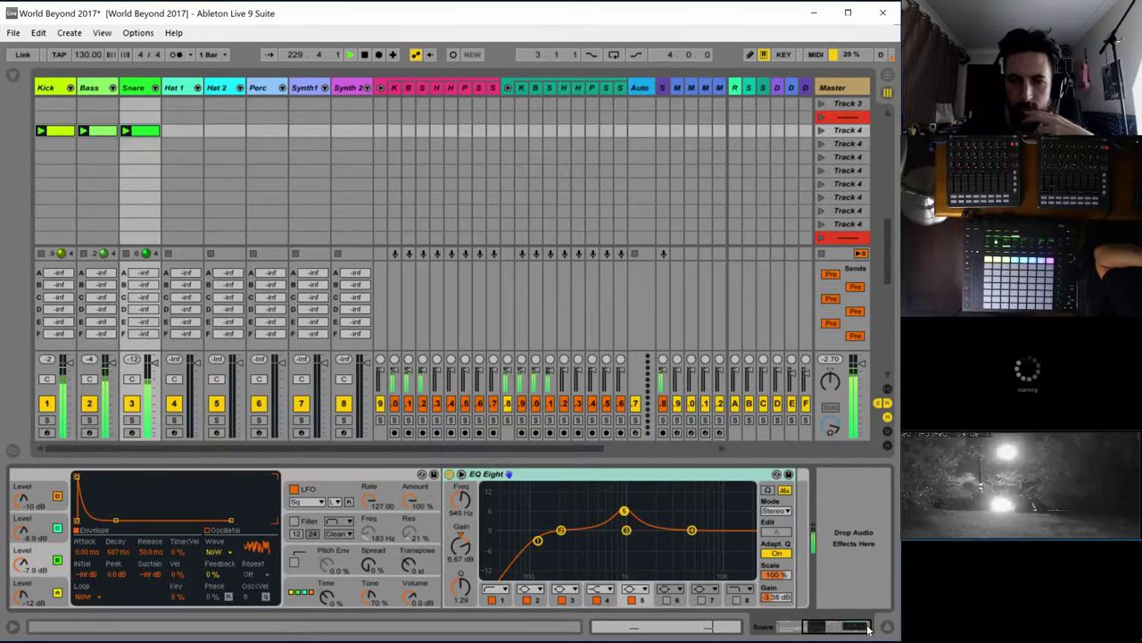
scroll(706, 530, "up", 3)
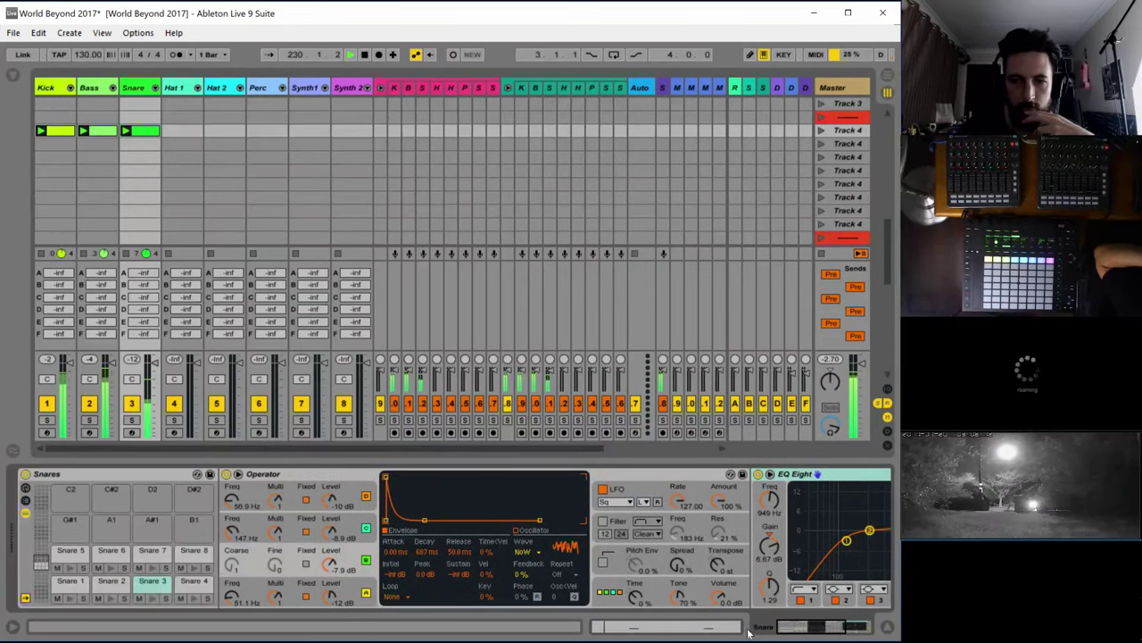
left_click(195, 586)
left_click(528, 553)
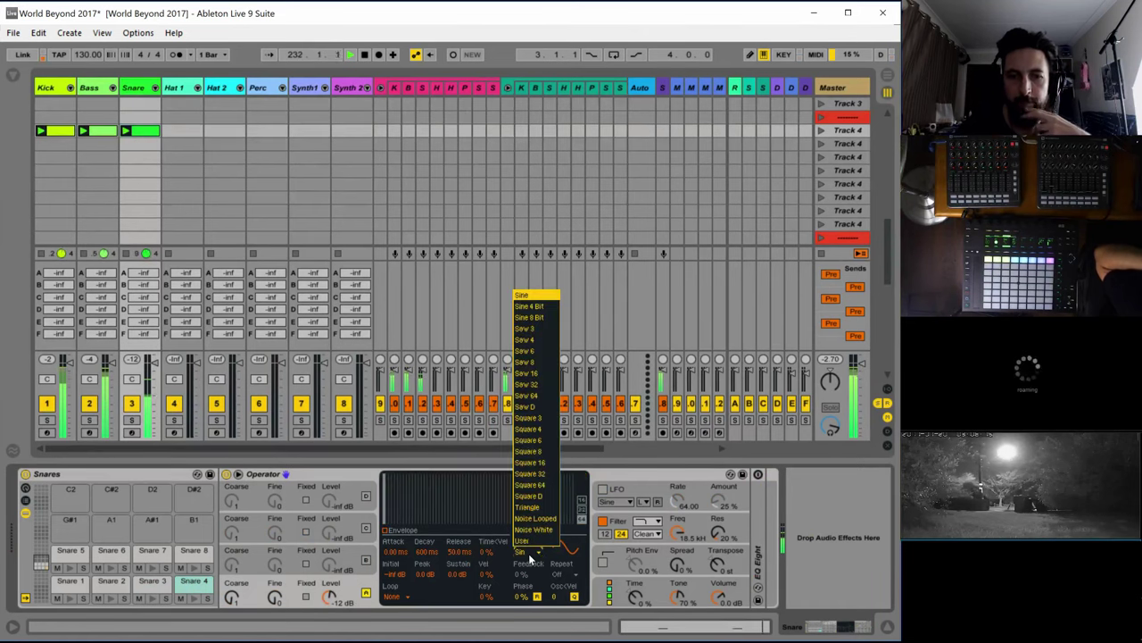
left_click(537, 519)
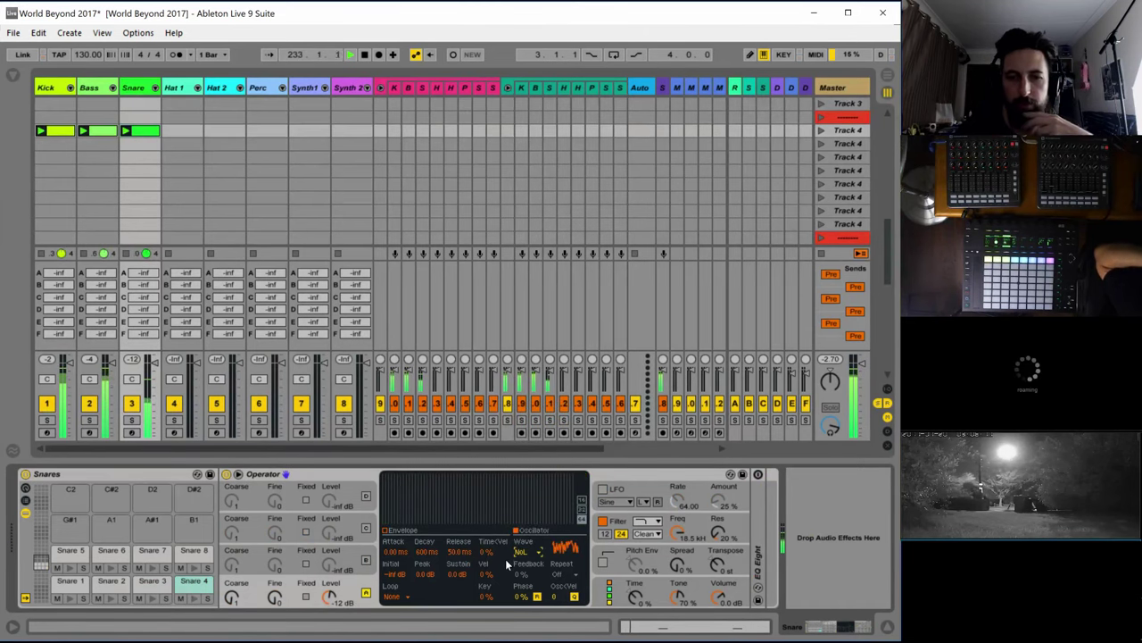
Fix oscillator A's frequency at 12.4 Hz, choose the all-parallel algorithm, and copy oscillator A to all the others
left_click(305, 596)
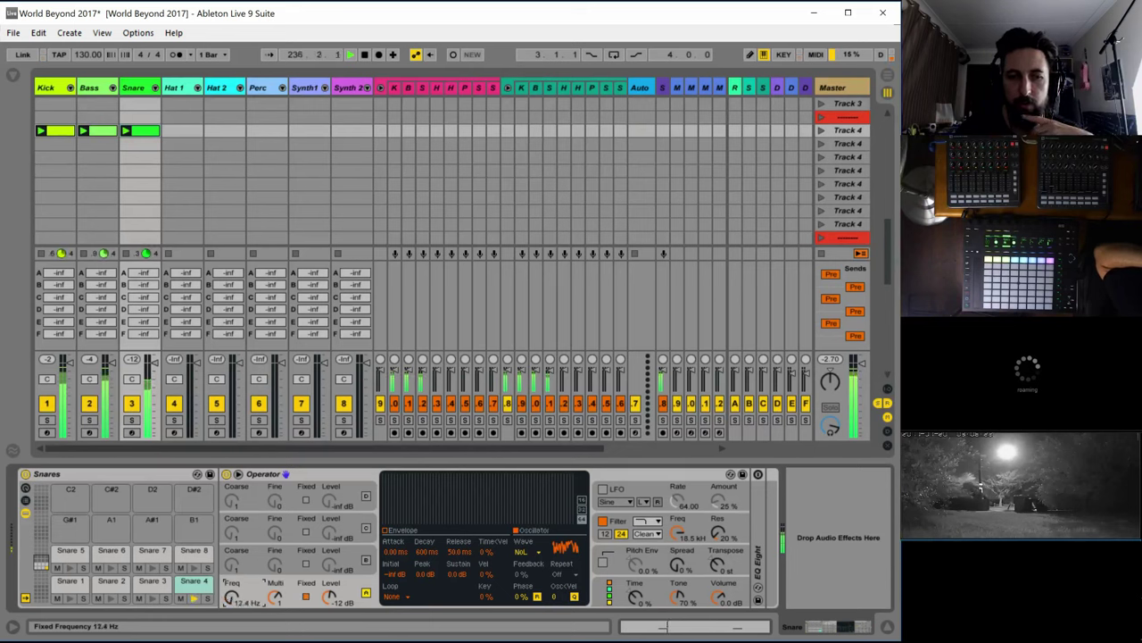
left_click(610, 591)
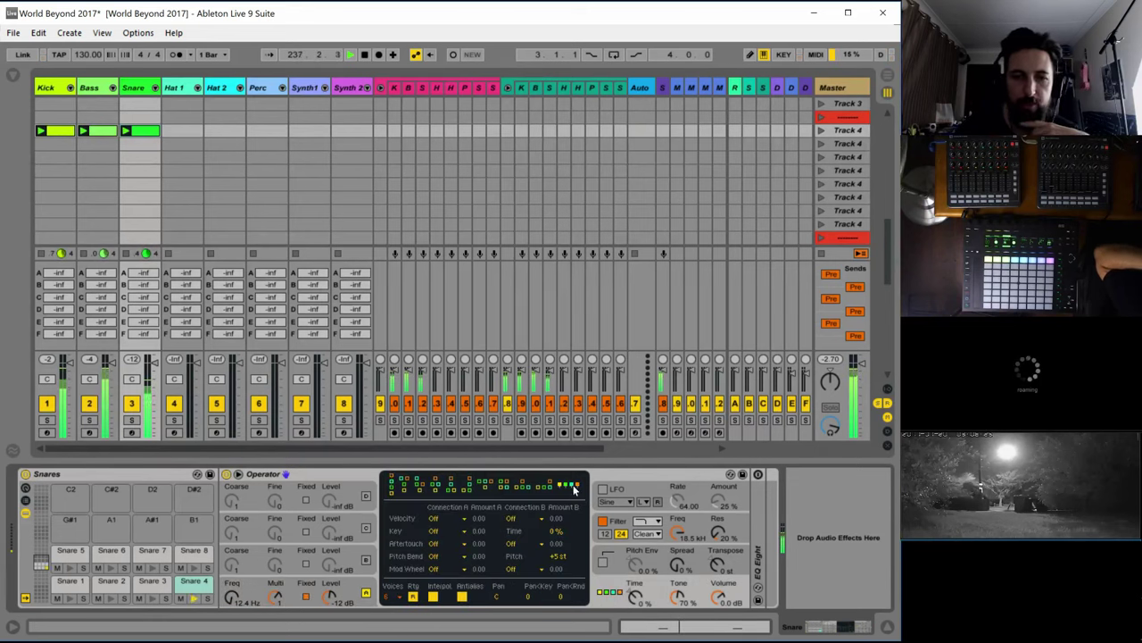
left_click(365, 592)
right_click(365, 592)
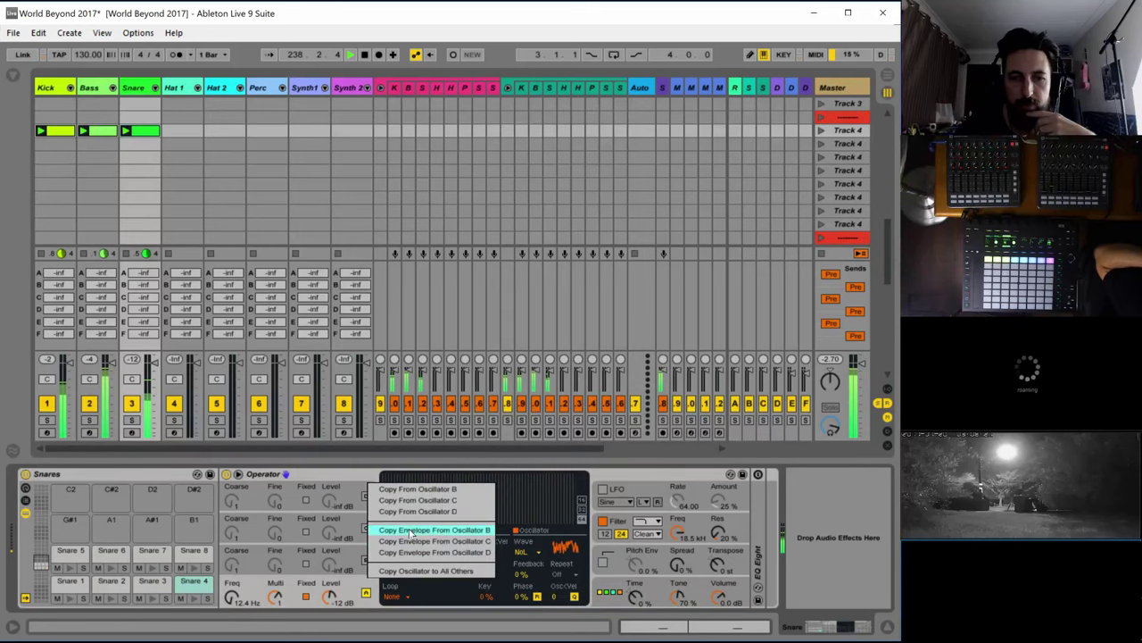
left_click(450, 572)
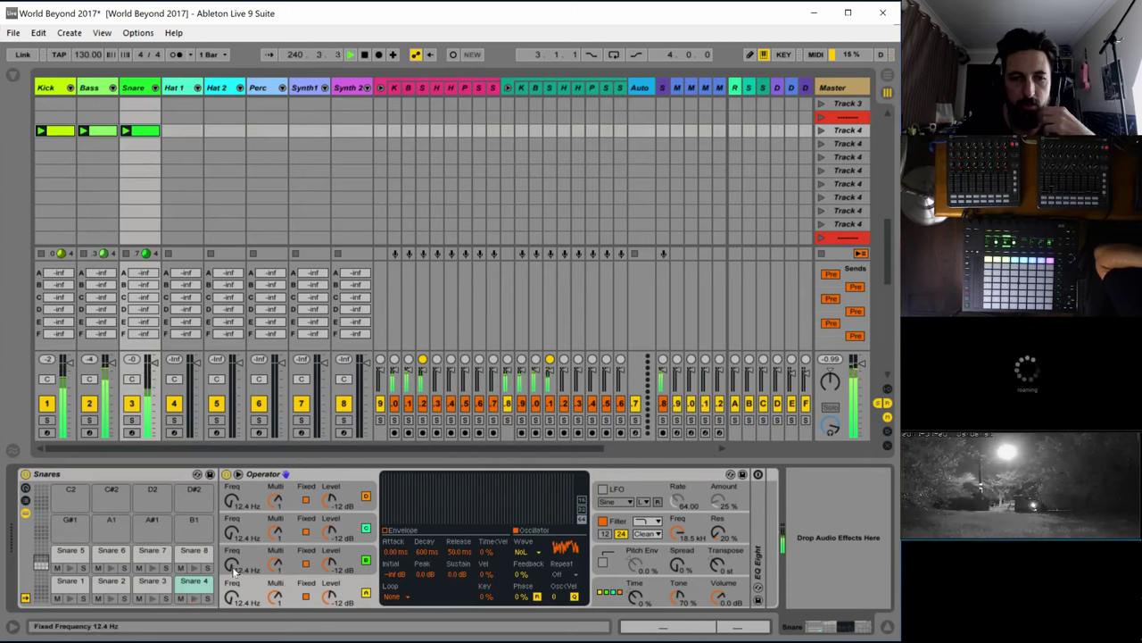
Set the fixed frequencies to about 15 Hz for A, 42.7 Hz for B and D, and 29.5 Hz for C, with D's level at -9.5 dB
left_click_drag(232, 563, 233, 455)
mouse_move(231, 533)
left_mouse_down()
mouse_move(231, 561)
mouse_move(231, 507)
mouse_move(230, 528)
left_mouse_up()
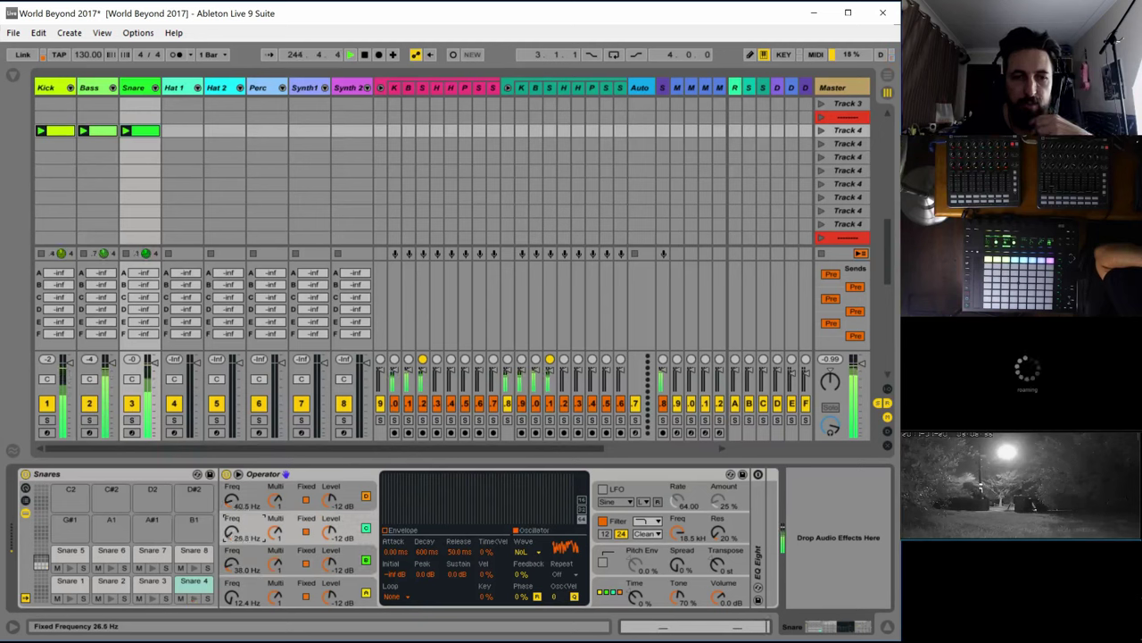
left_click(231, 596)
left_click_drag(231, 596, 231, 536)
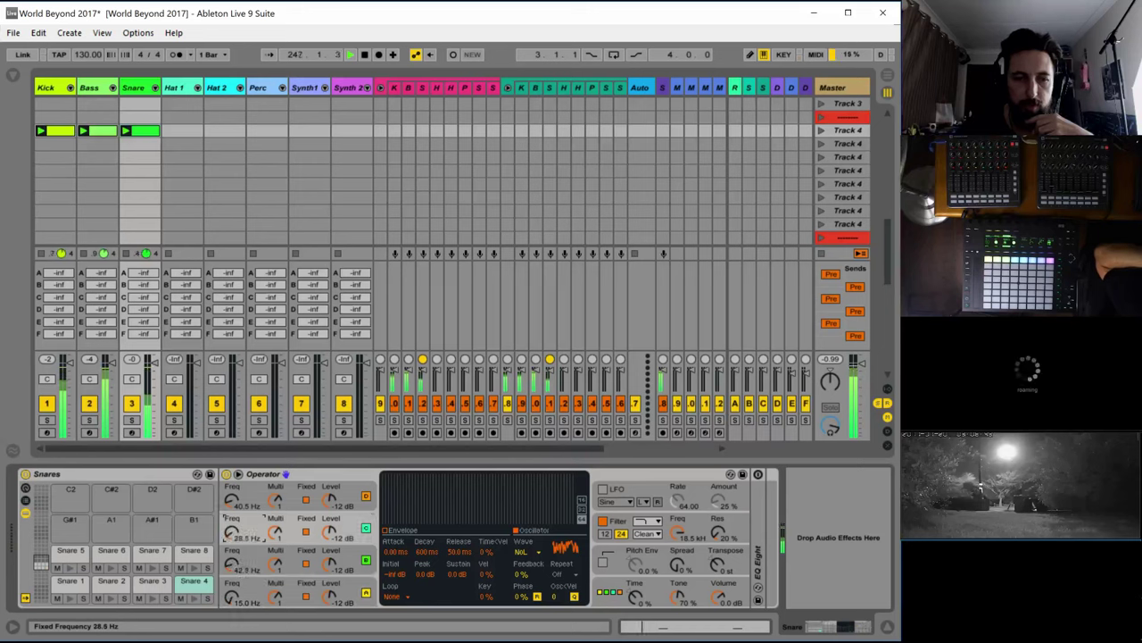
left_click(233, 502)
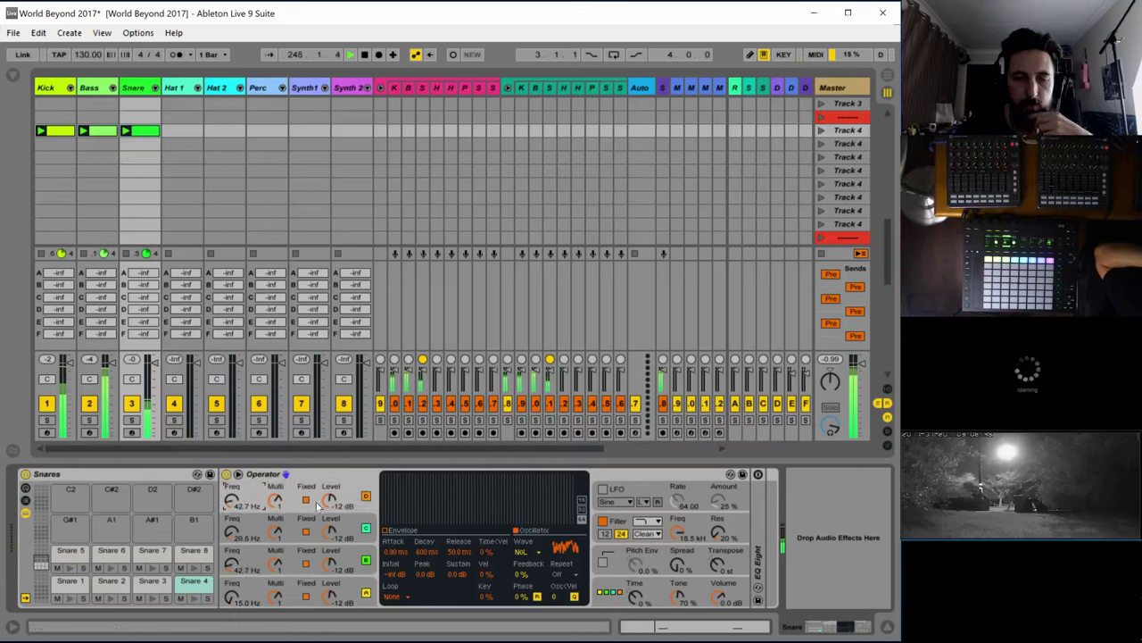
left_click_drag(326, 503, 327, 493)
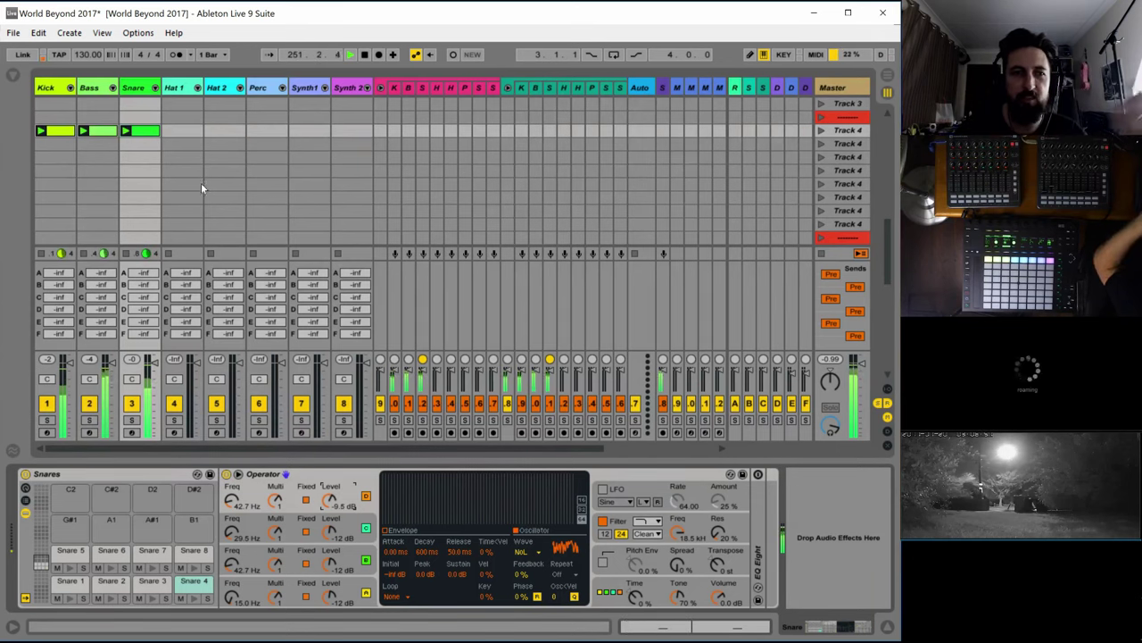
Restart playback with Track 3's snare clip to compare it against Track 4's kick and bass
key("space")
scroll(137, 142, "up", 3)
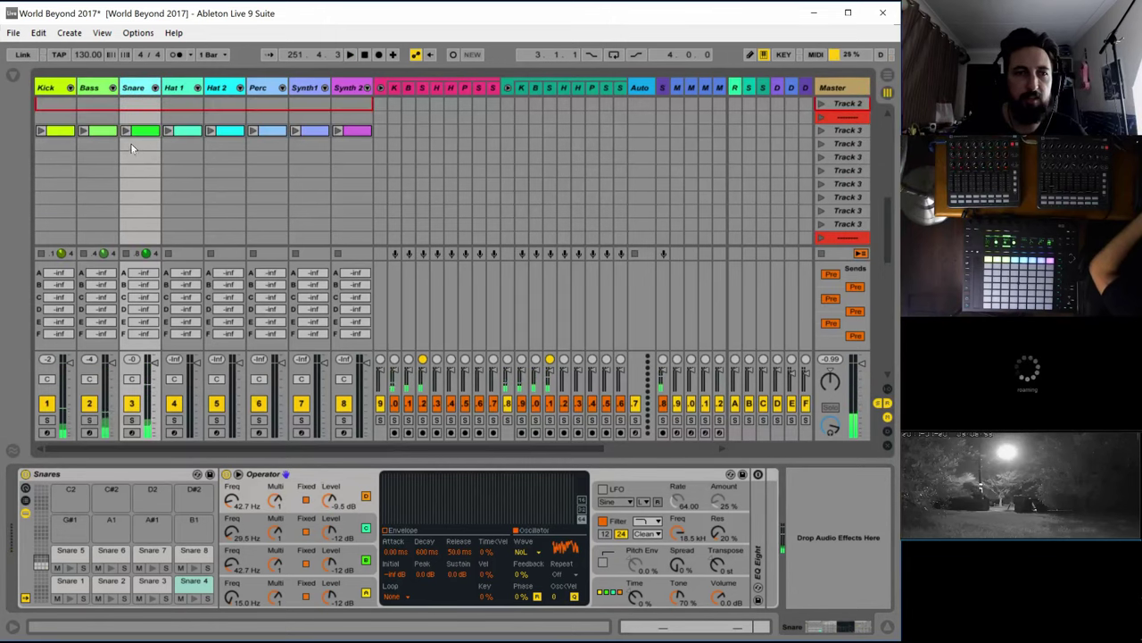
left_click(125, 132)
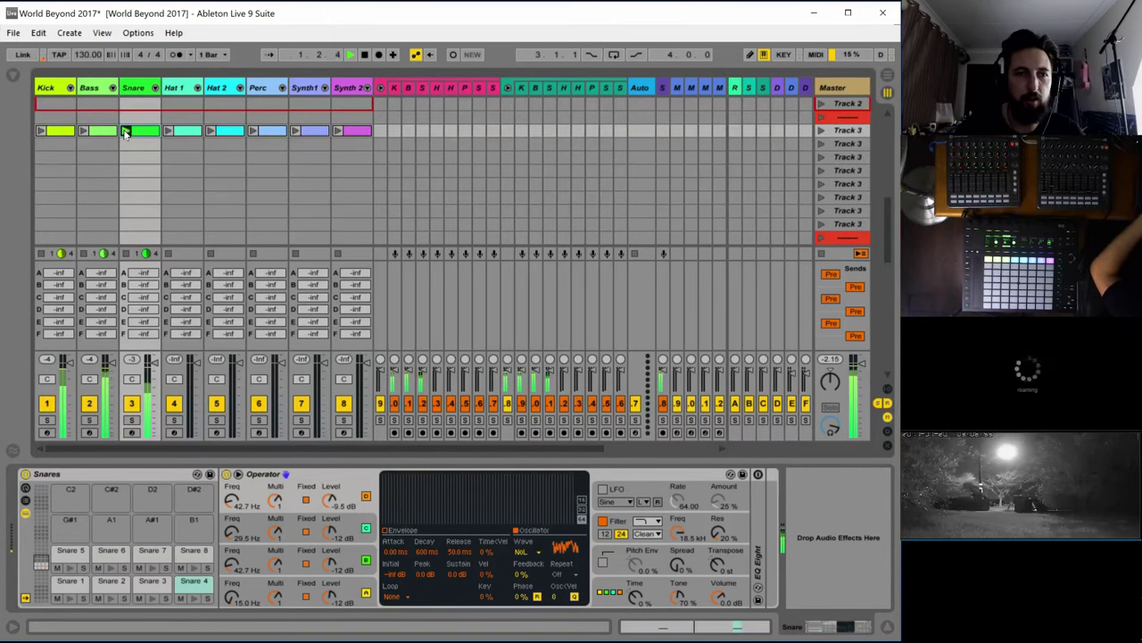
scroll(127, 150, "down", 2)
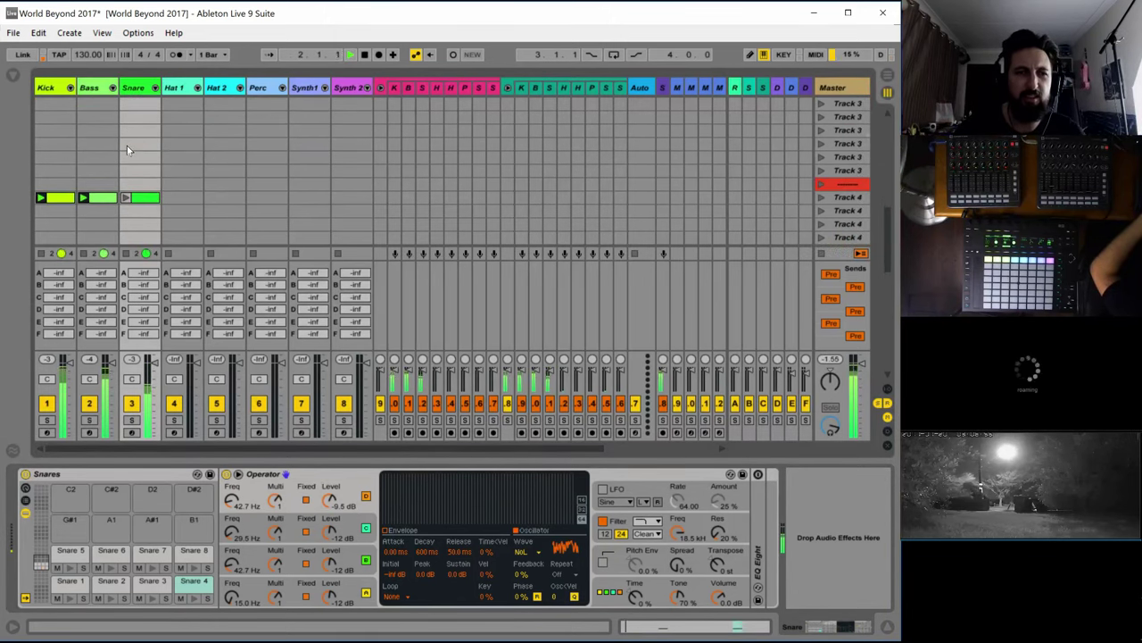
Restart playback and launch Track 4's snare clip alongside its kick and bass
key("space")
left_click(126, 200)
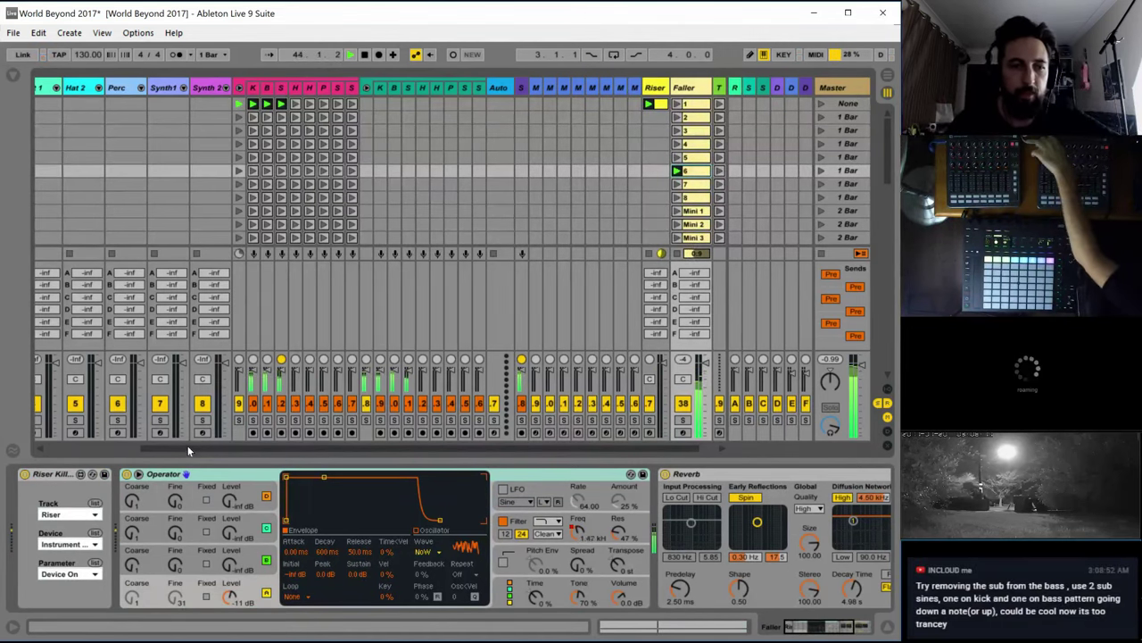
Return to the drum tracks, select Hat 1, and check Track 4's hat notes in the World Beyond Sound Design spreadsheet
left_click_drag(187, 445, 85, 446)
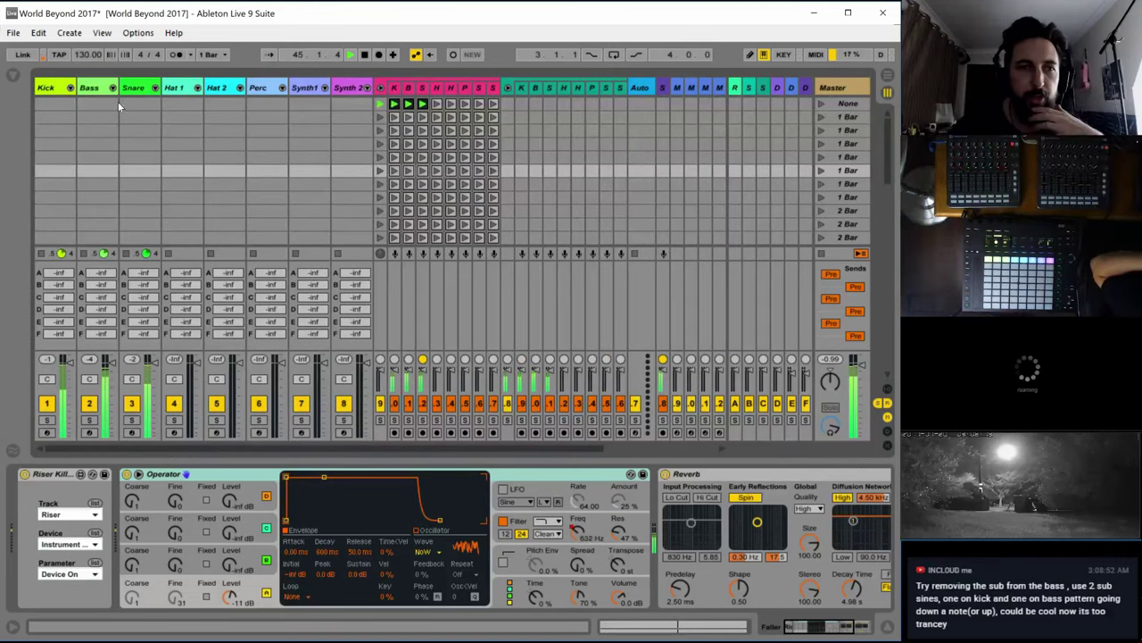
left_click(138, 86)
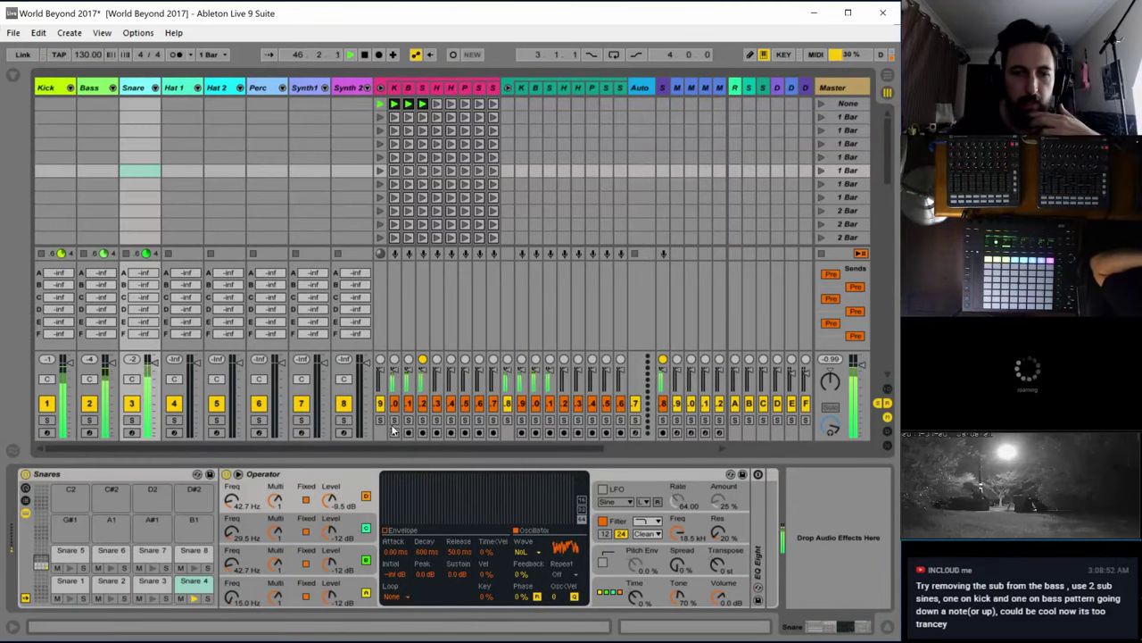
key("Right")
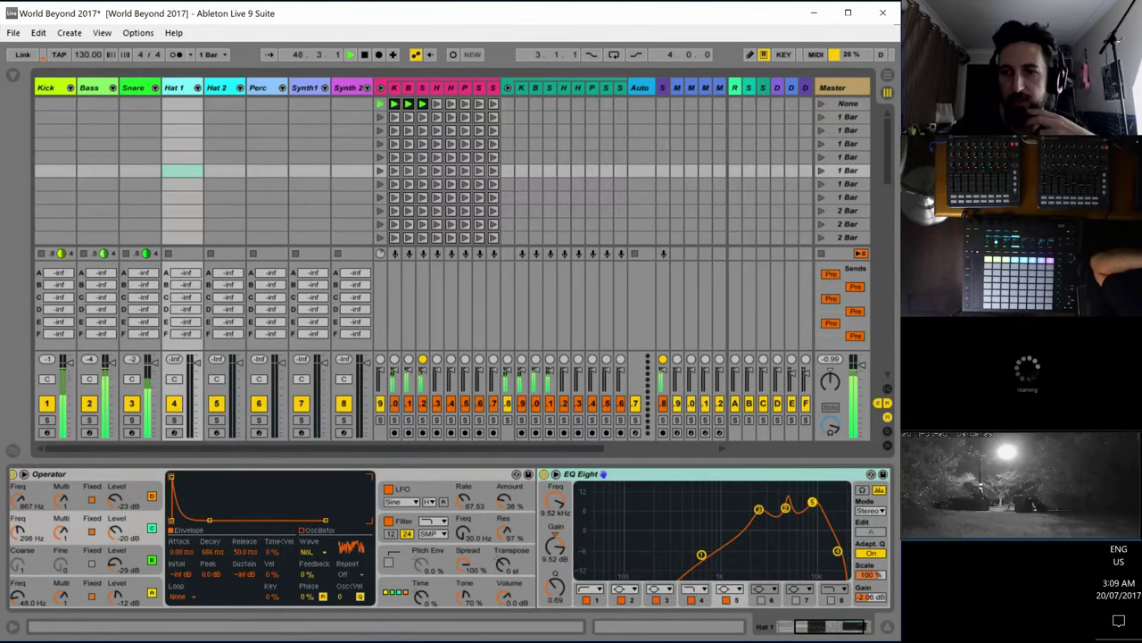
key("alt+Tab")
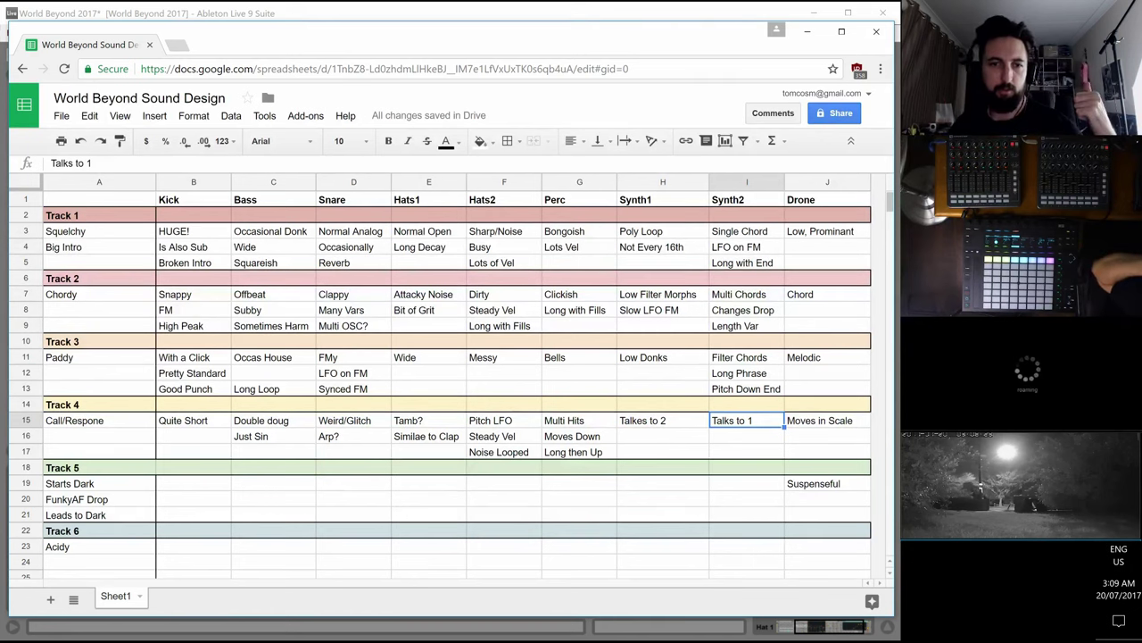
left_click(449, 630)
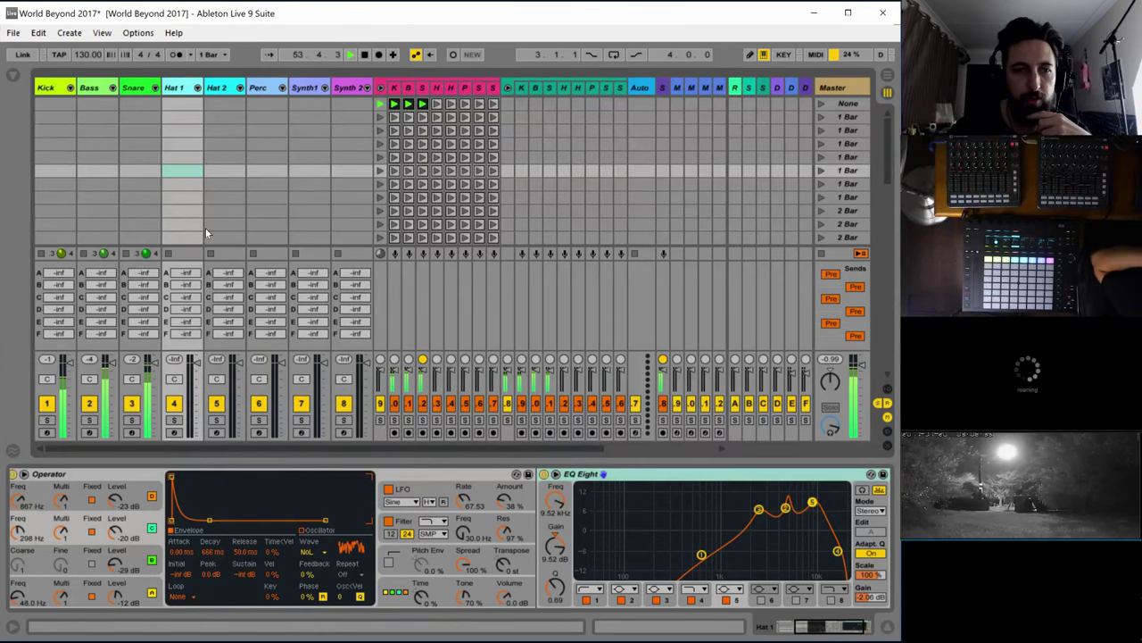
Create an empty MIDI clip on the Hat 1 track in the first Track 4 scene
scroll(203, 222, "down", 5)
scroll(198, 216, "down", 8)
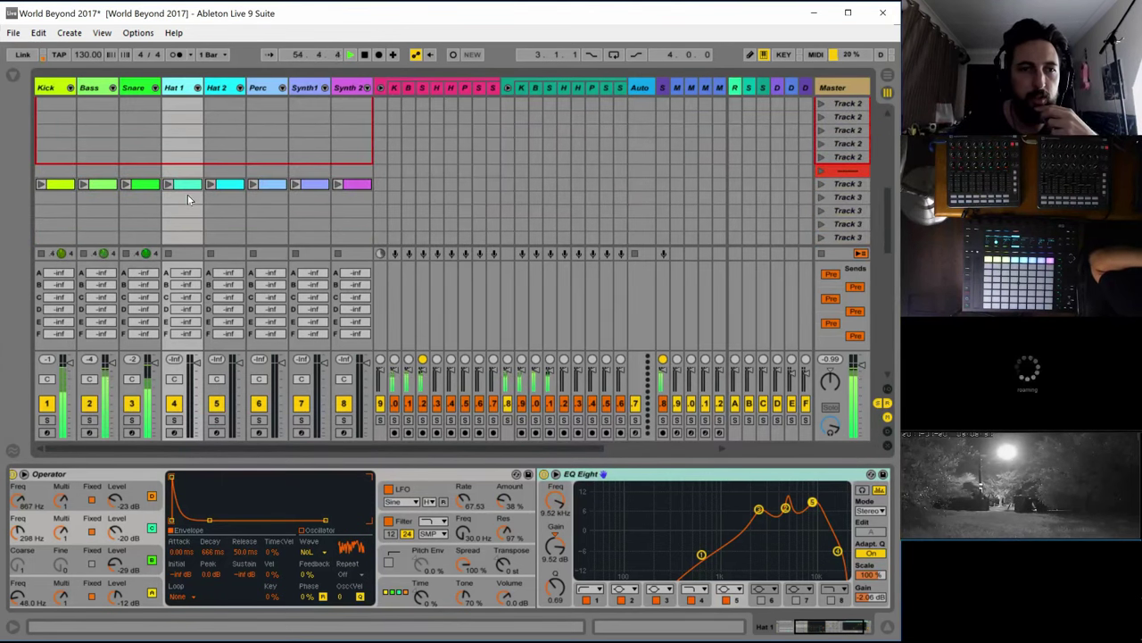
scroll(184, 193, "down", 3)
left_click(179, 184)
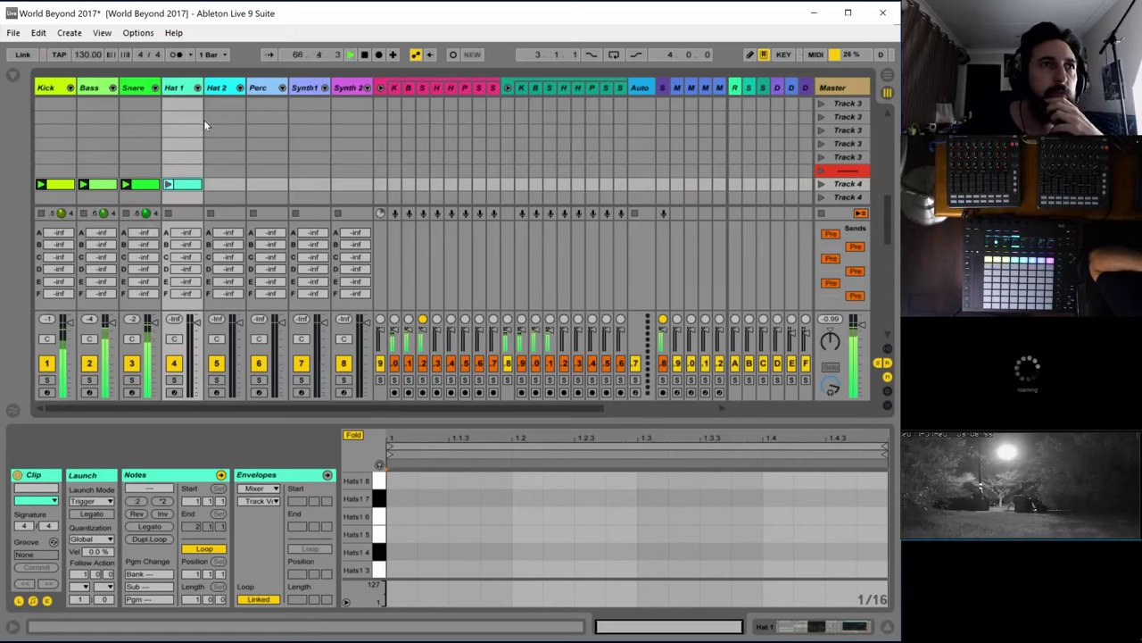
In Track 4's bass clip, add an eighth-note F0 on beat 1 and duplicate it onto beats 2, 3 and 4
left_click(98, 185)
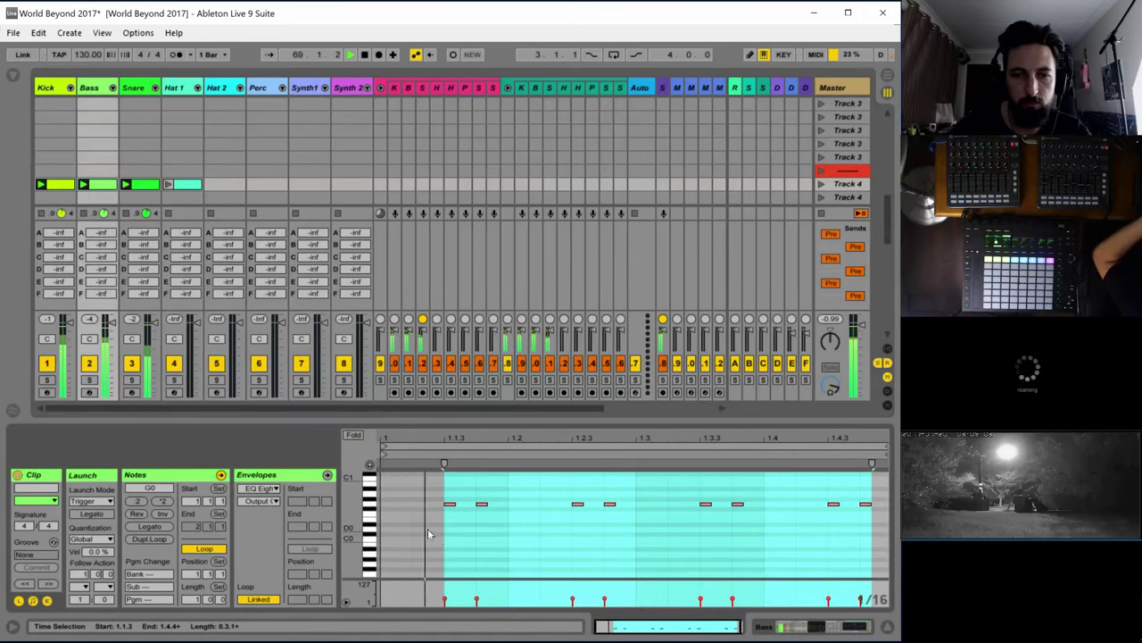
left_click(388, 516)
left_click(417, 517)
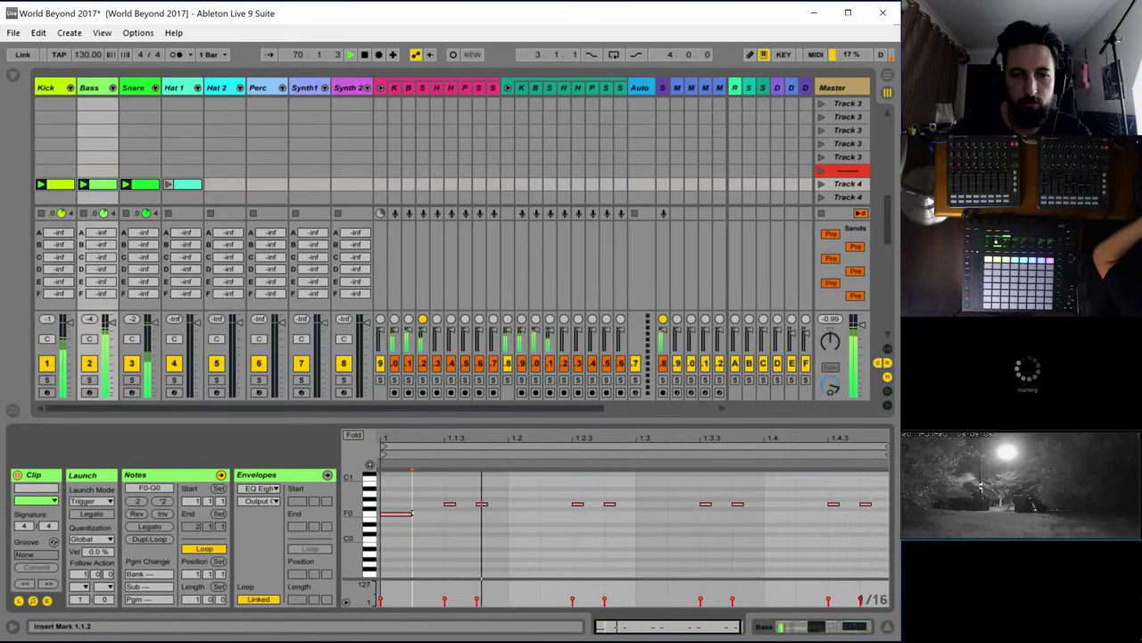
mouse_move(411, 514)
left_mouse_down()
mouse_move(443, 507)
mouse_move(407, 515)
left_mouse_up()
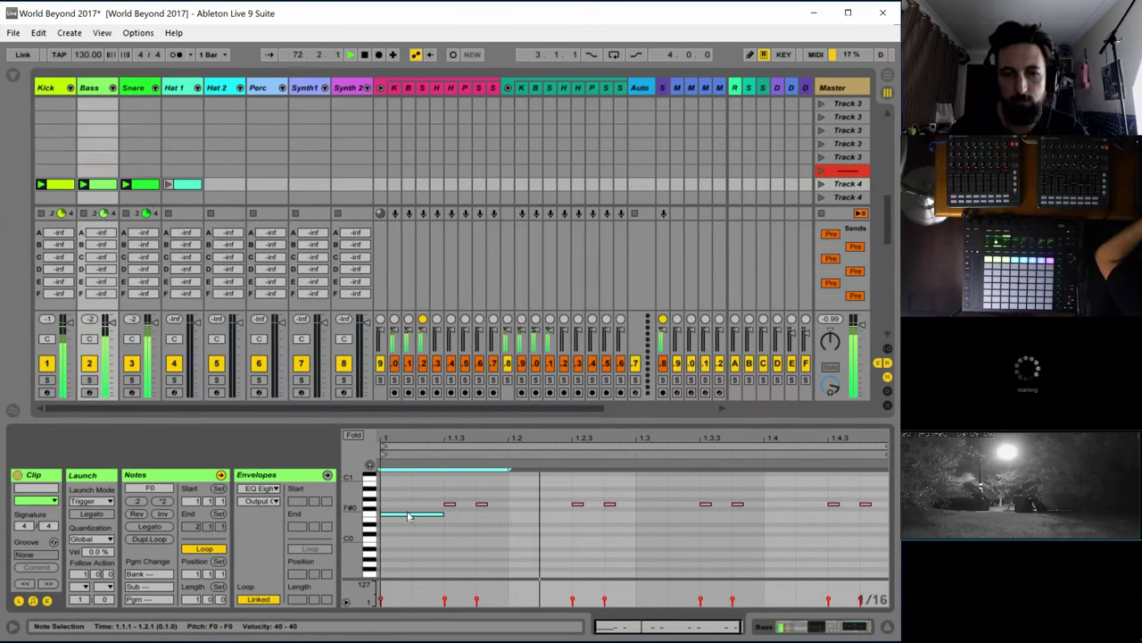
left_click_drag(507, 519, 401, 515)
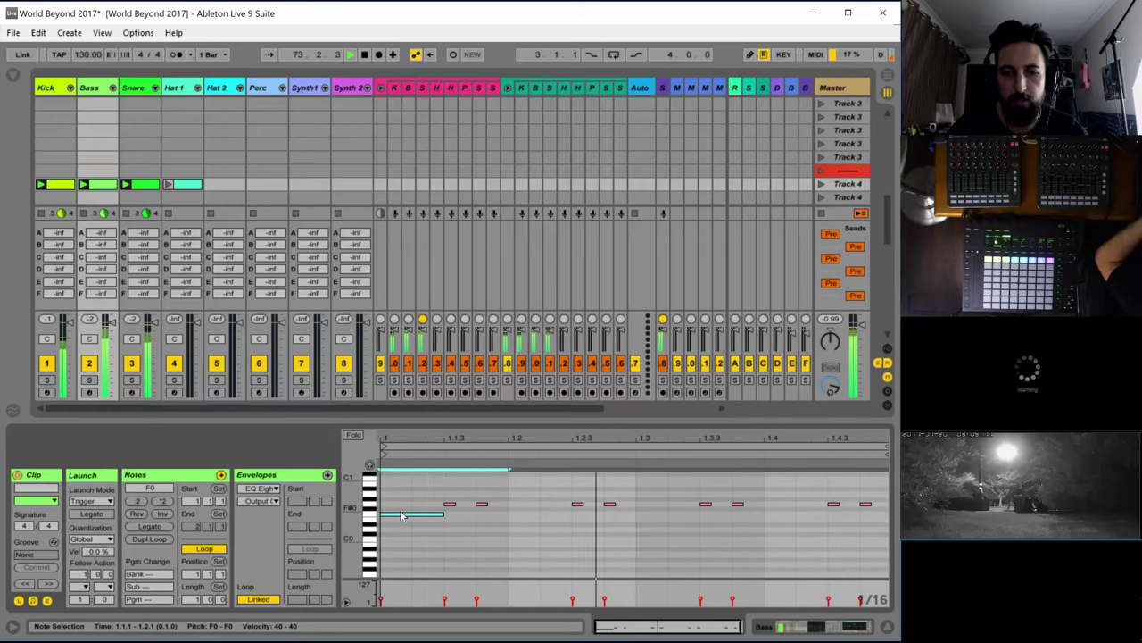
key("ctrl+d")
key("ctrl+d")
key("ctrl+d")
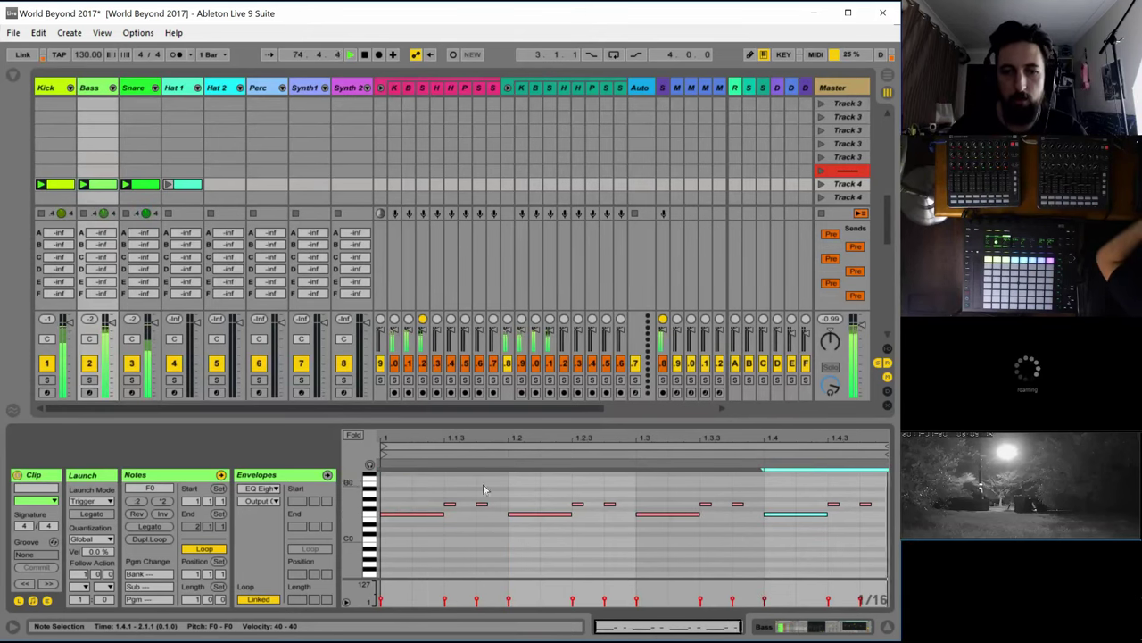
Transpose the four on-beat bass notes up a semitone to F#0 and restart playback to hear them
left_click(429, 539)
left_click_drag(429, 540, 784, 519)
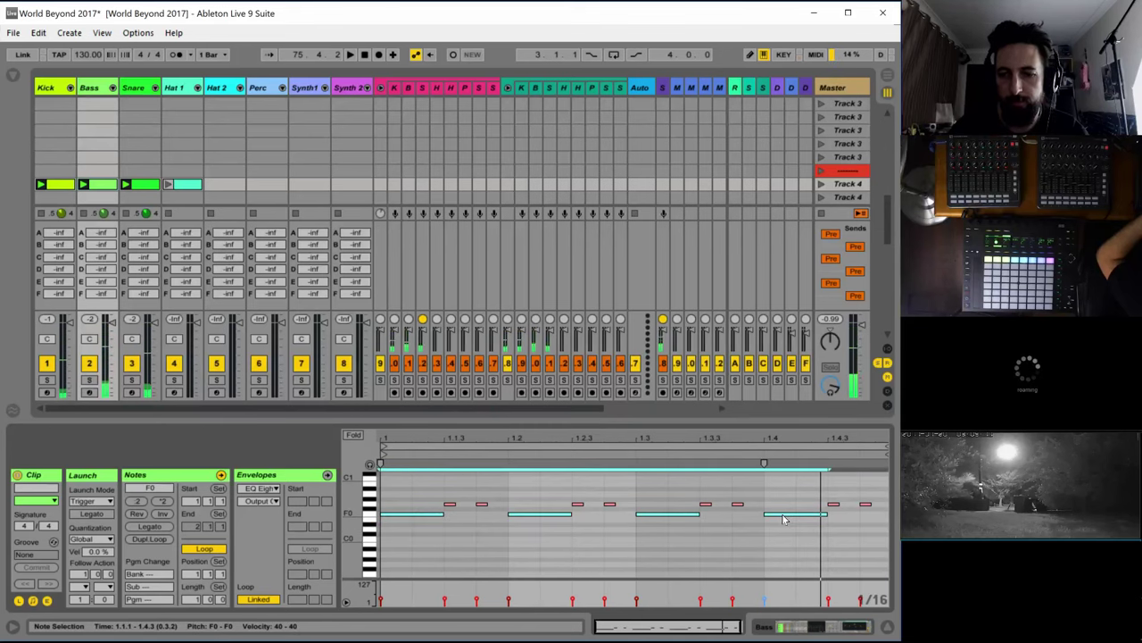
key("Up")
key("space")
key("space")
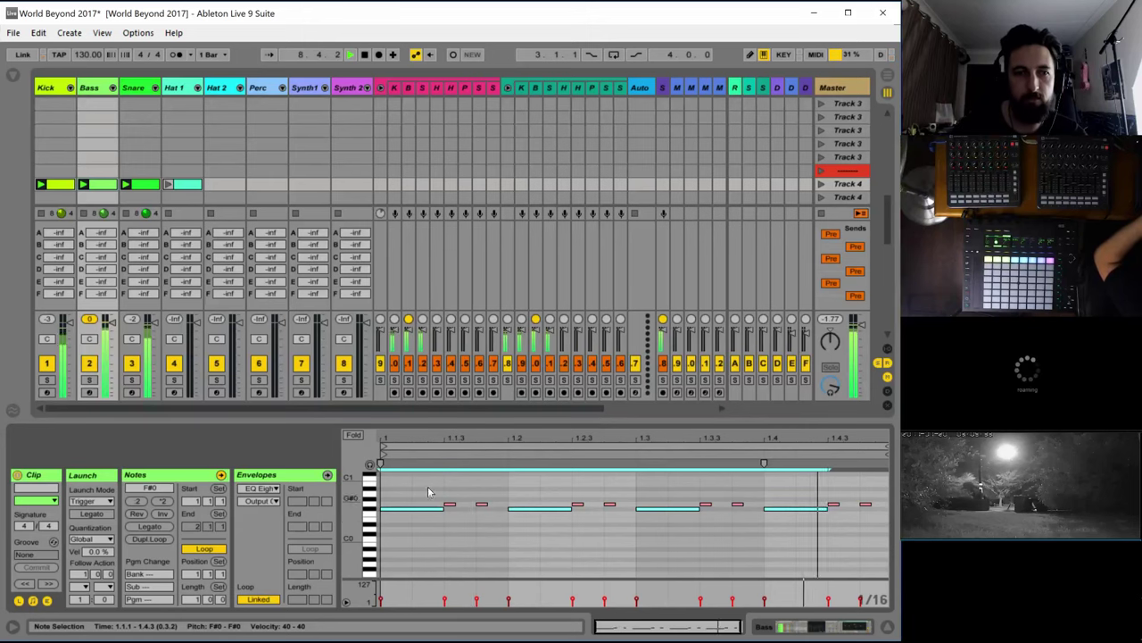
Add Hats1 4 sixteenth notes at 1.1.3, 1.2.3, 1.3.3 and 1.4.3 in the Hat 1 clip and launch it
left_click(177, 185)
left_click(170, 88)
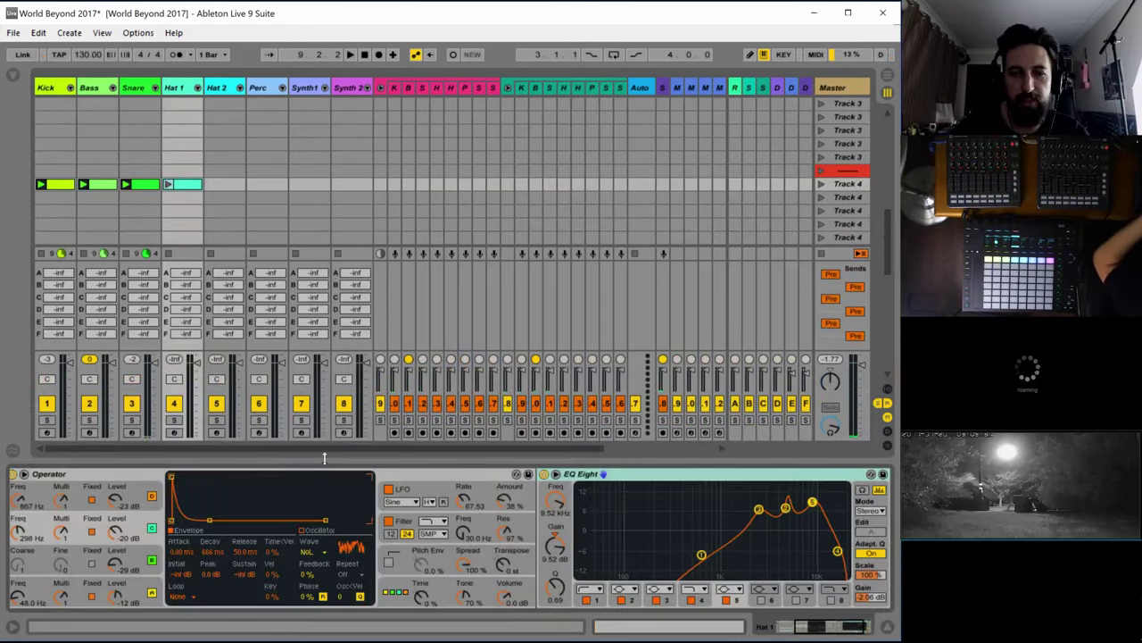
left_click(176, 185)
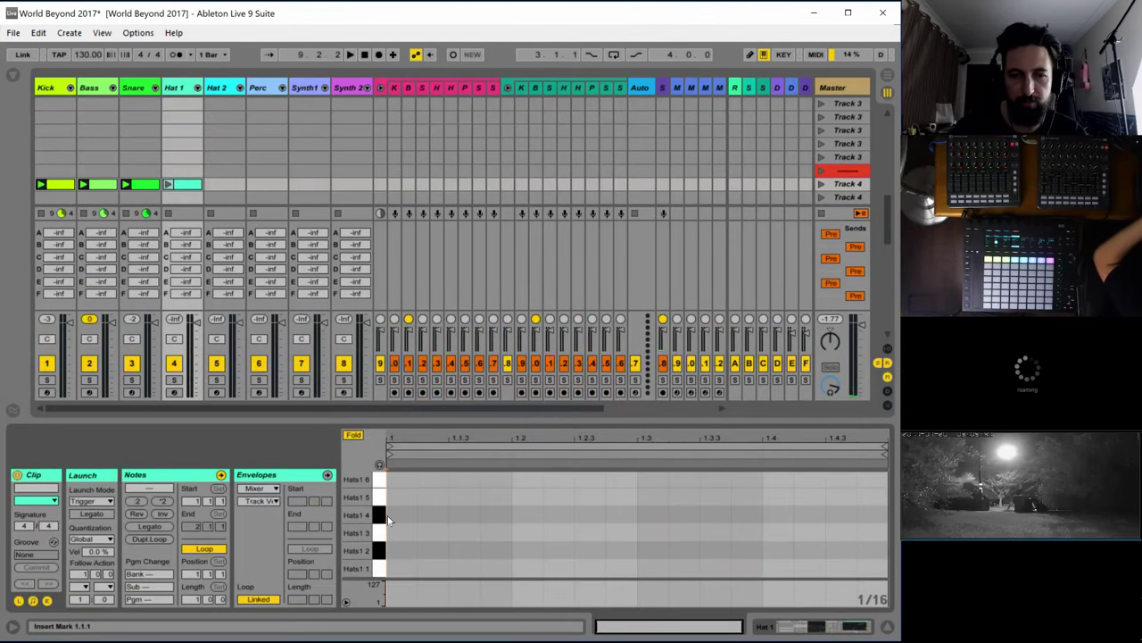
double_click(463, 515)
double_click(589, 514)
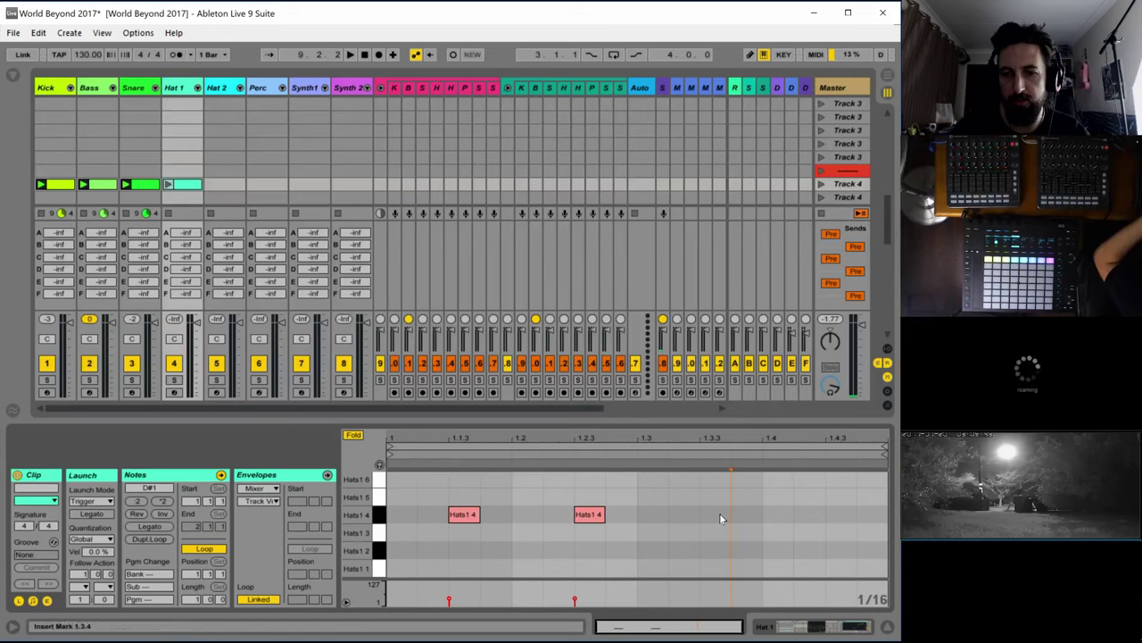
double_click(715, 514)
double_click(840, 514)
key("space")
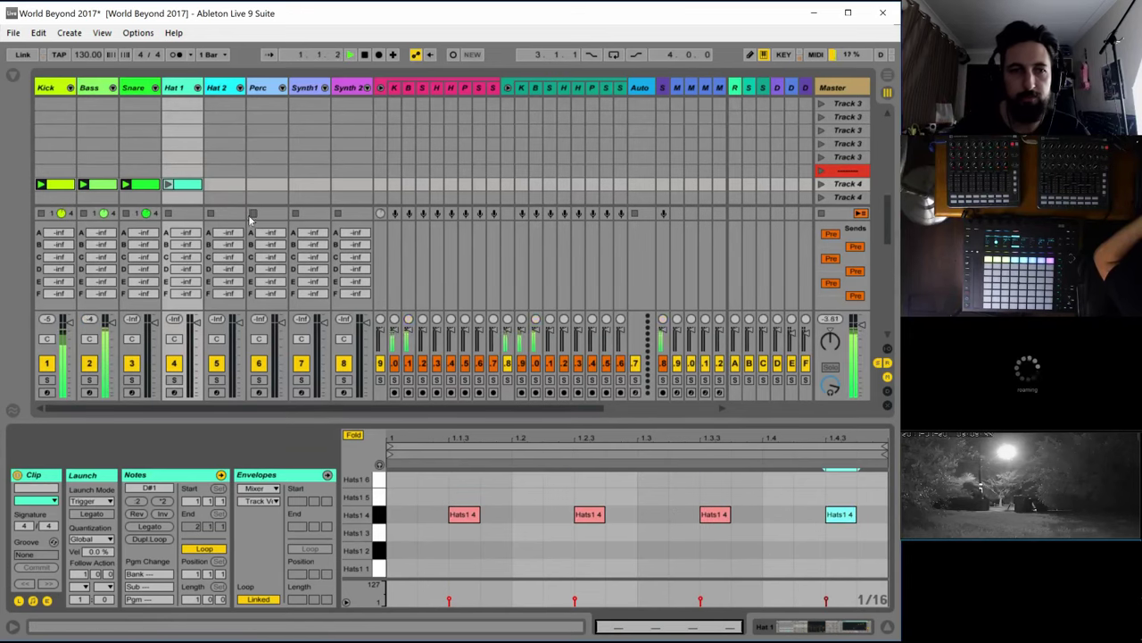
left_click(167, 185)
Open Hats1 4's Operator in the Hats 1 rack and set oscillator A's waveform to Noise Looped
double_click(181, 88)
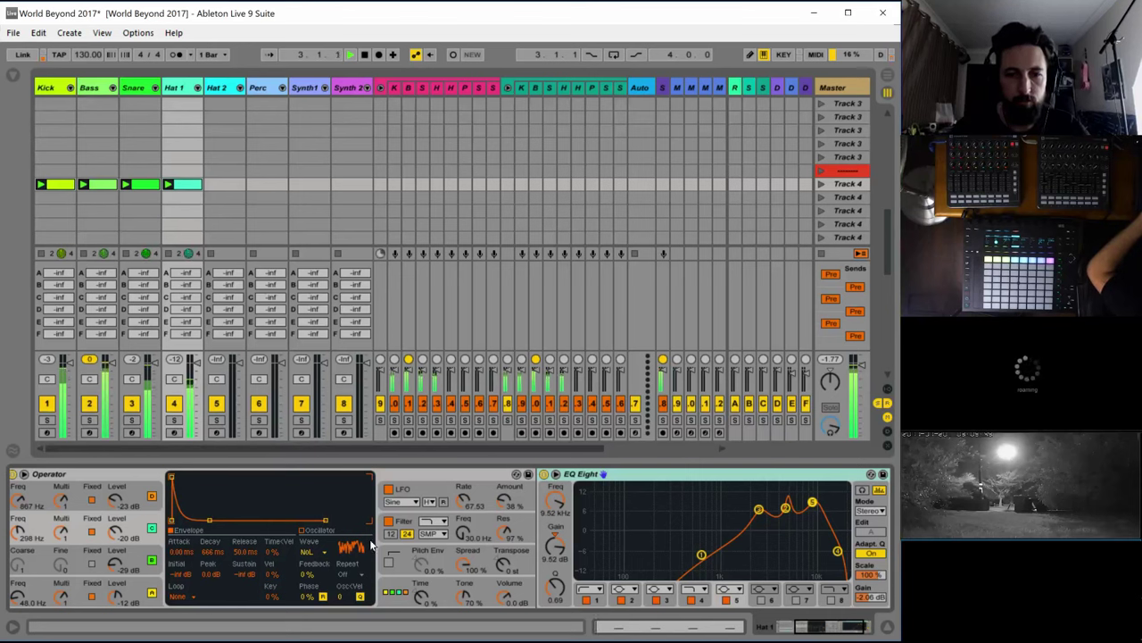
scroll(372, 541, "up", 3)
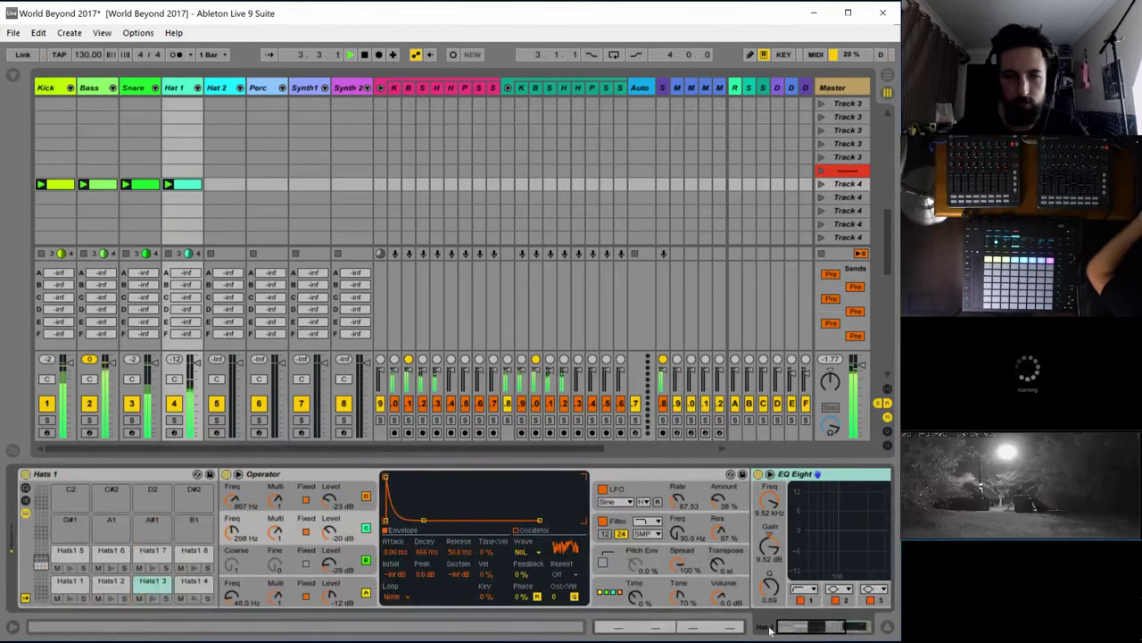
left_click(194, 581)
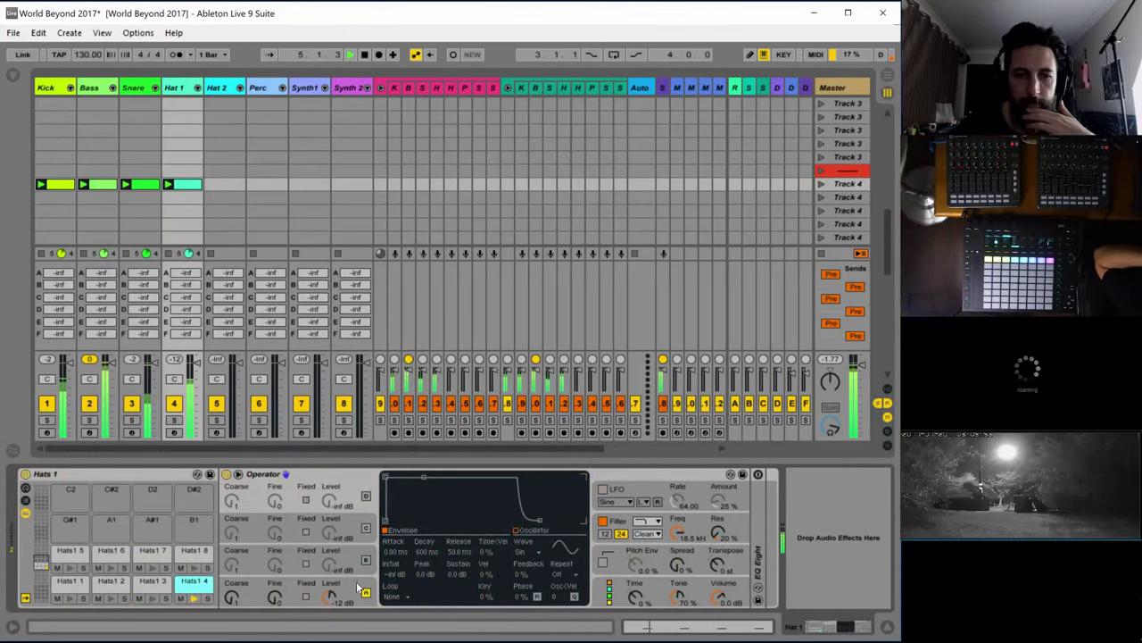
left_click(394, 583)
left_click(526, 553)
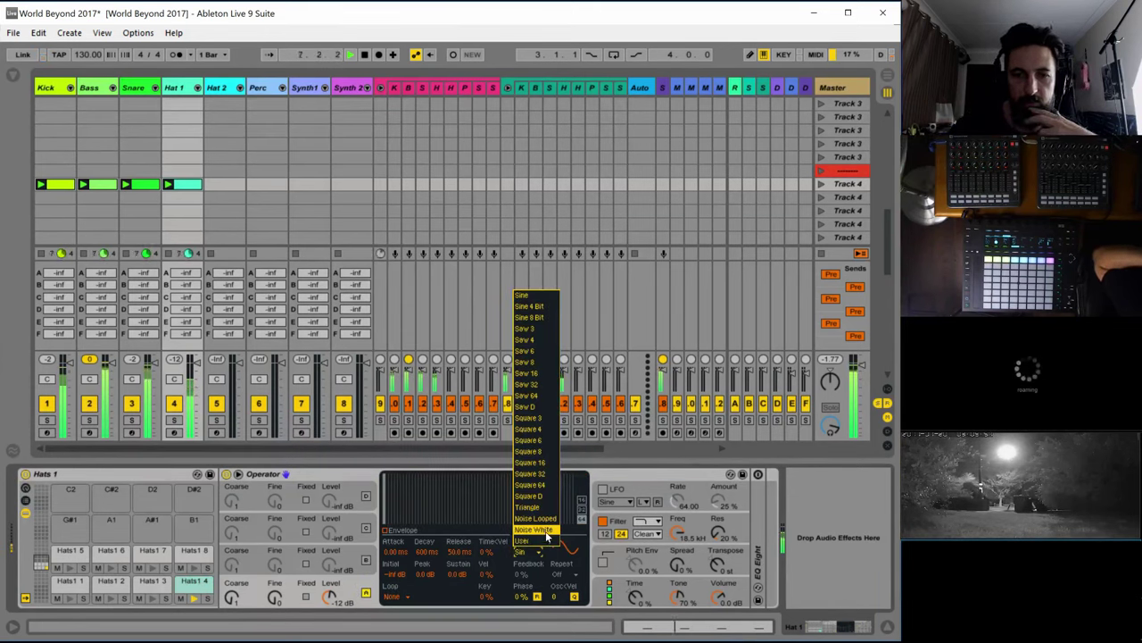
left_click(543, 519)
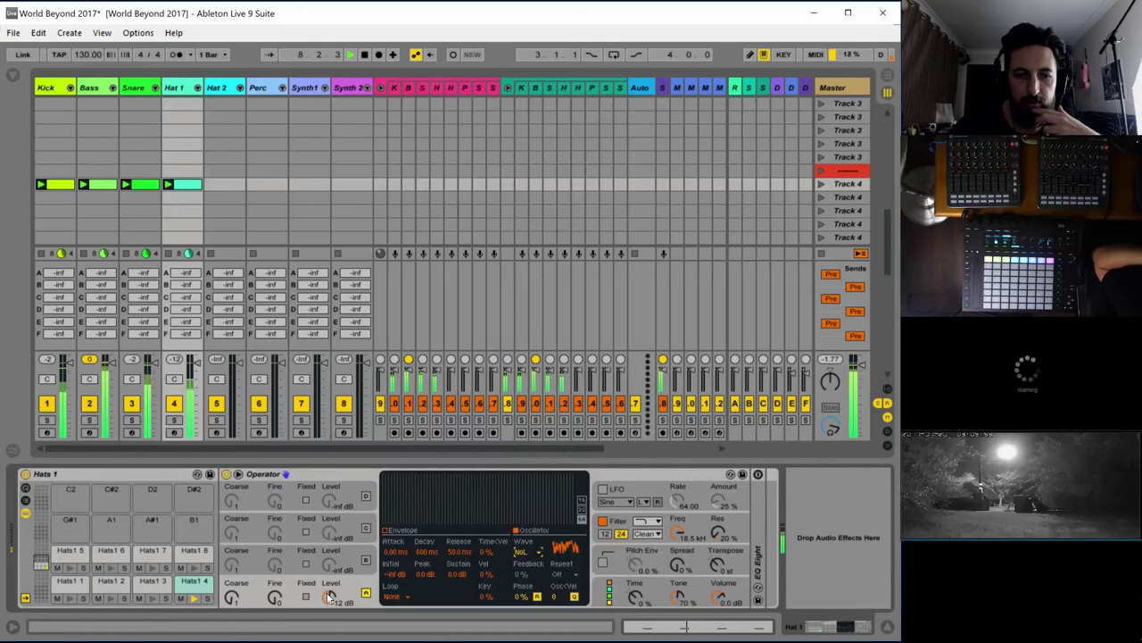
Choose the all-parallel algorithm for Hats1 4 and fix oscillator A's frequency at 813 Hz
left_click(610, 598)
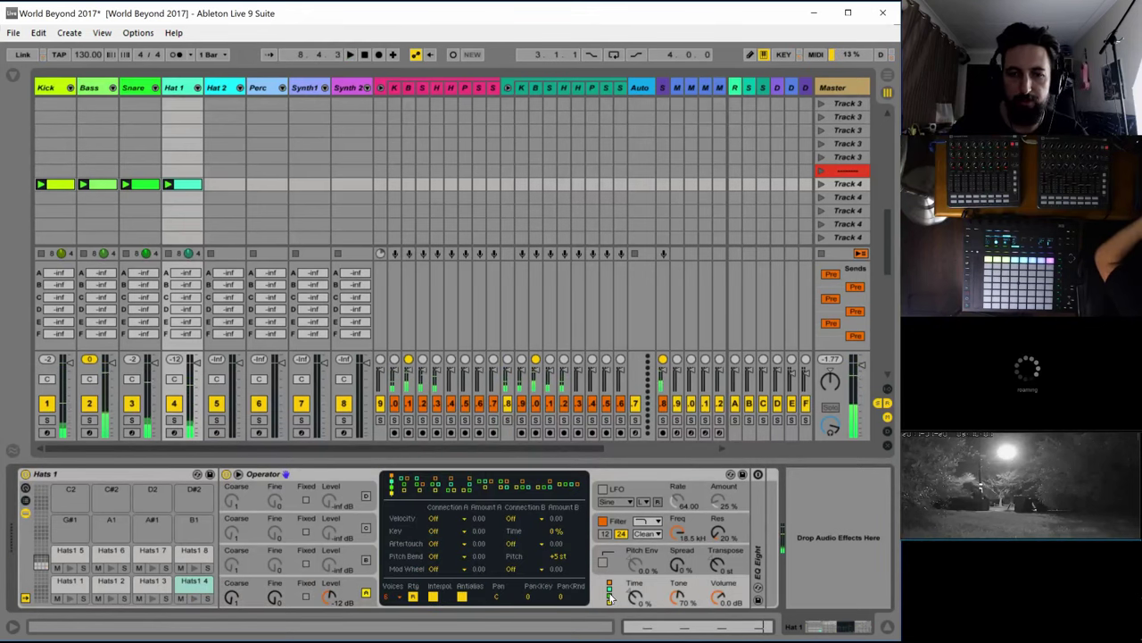
left_click(350, 590)
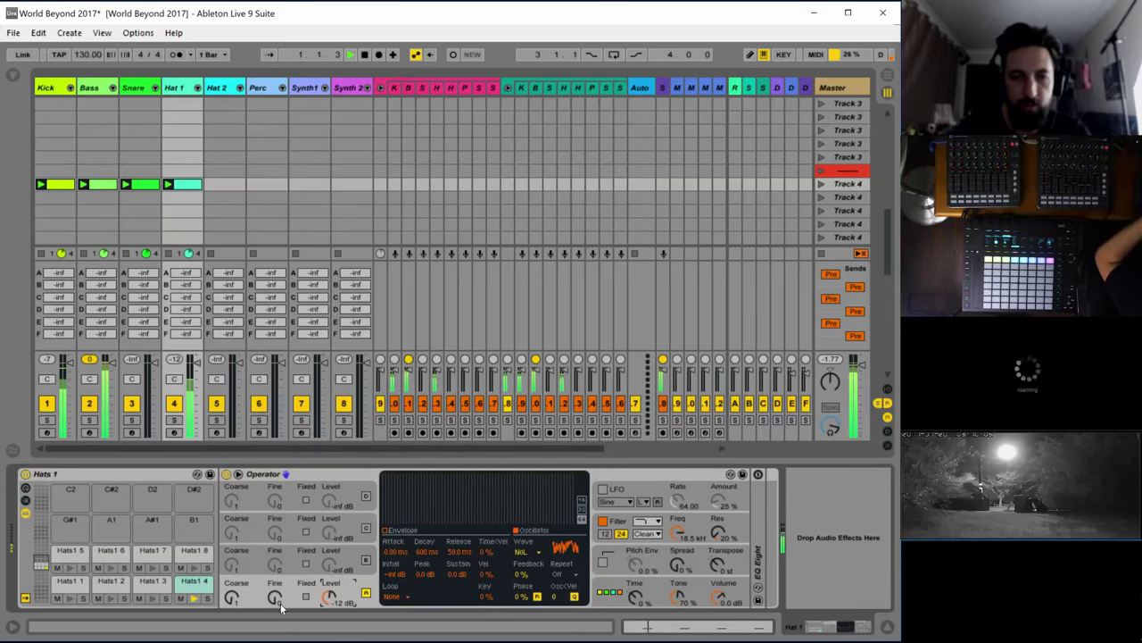
left_click(305, 596)
left_click_drag(231, 596, 231, 571)
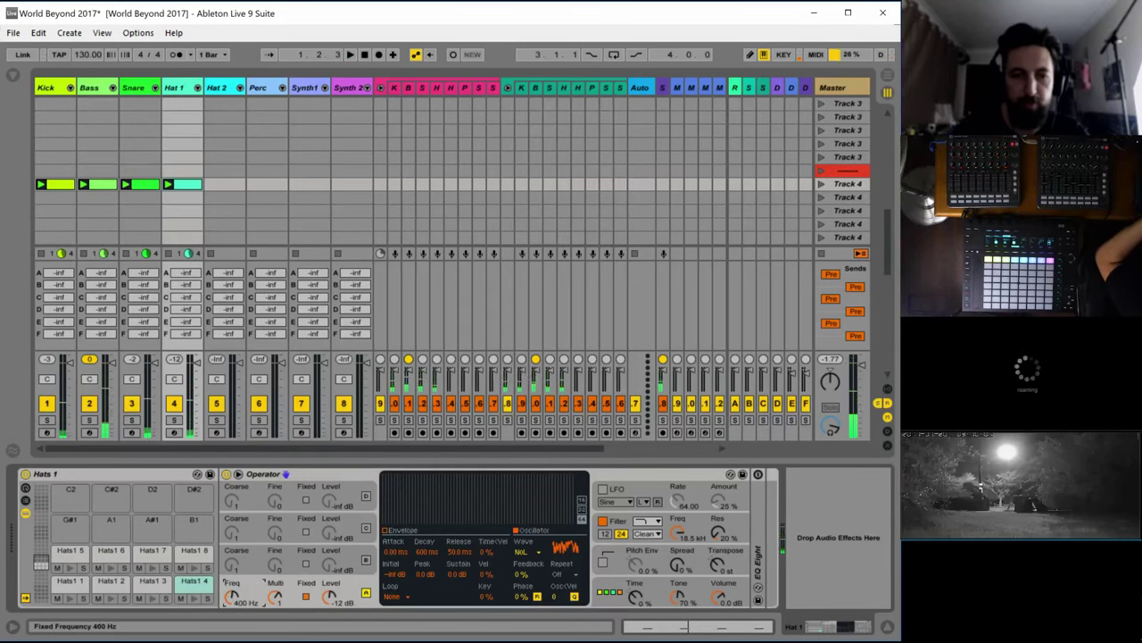
key("space")
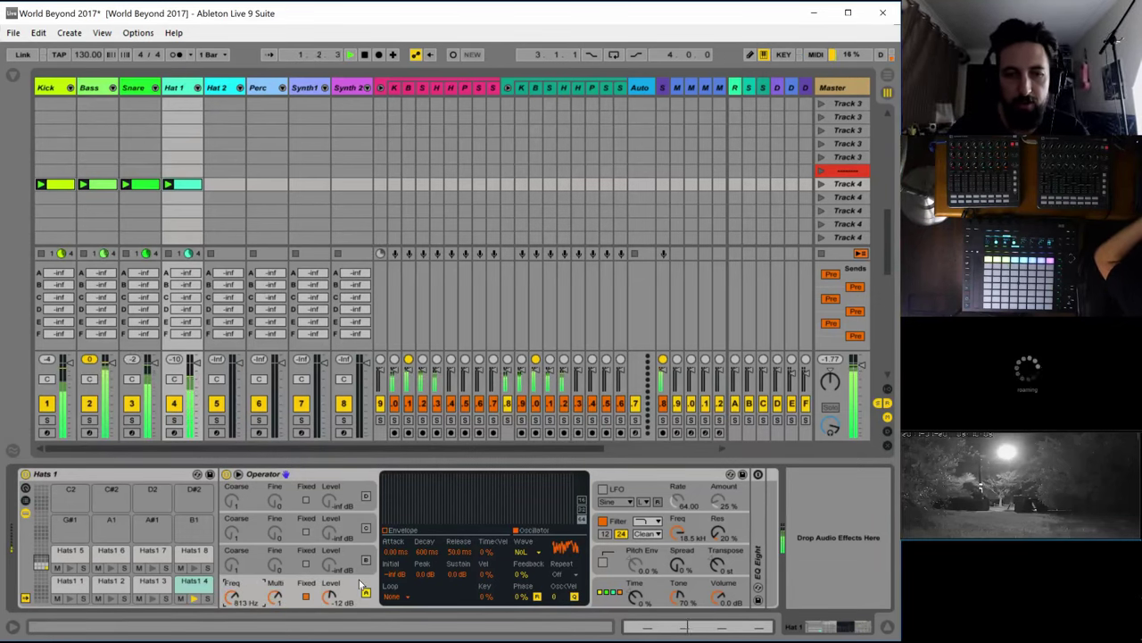
key("space")
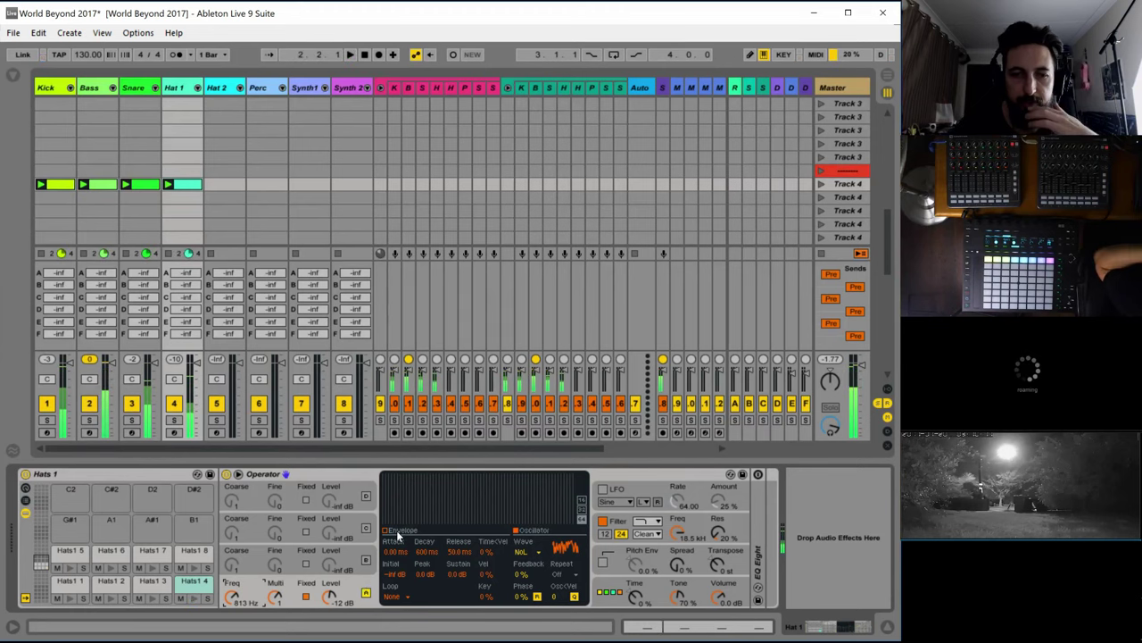
Copy oscillator A to all the others and lower the Operator's volume to -12 dB while auditioning the hat
left_click(396, 531)
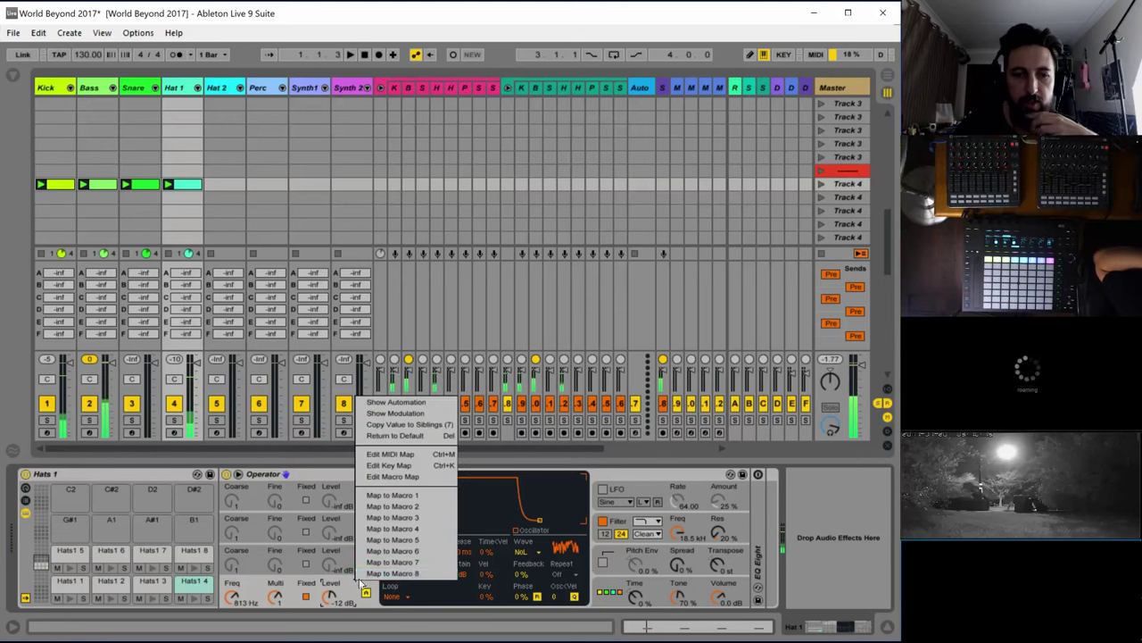
right_click(357, 397)
left_click(373, 606)
right_click(374, 600)
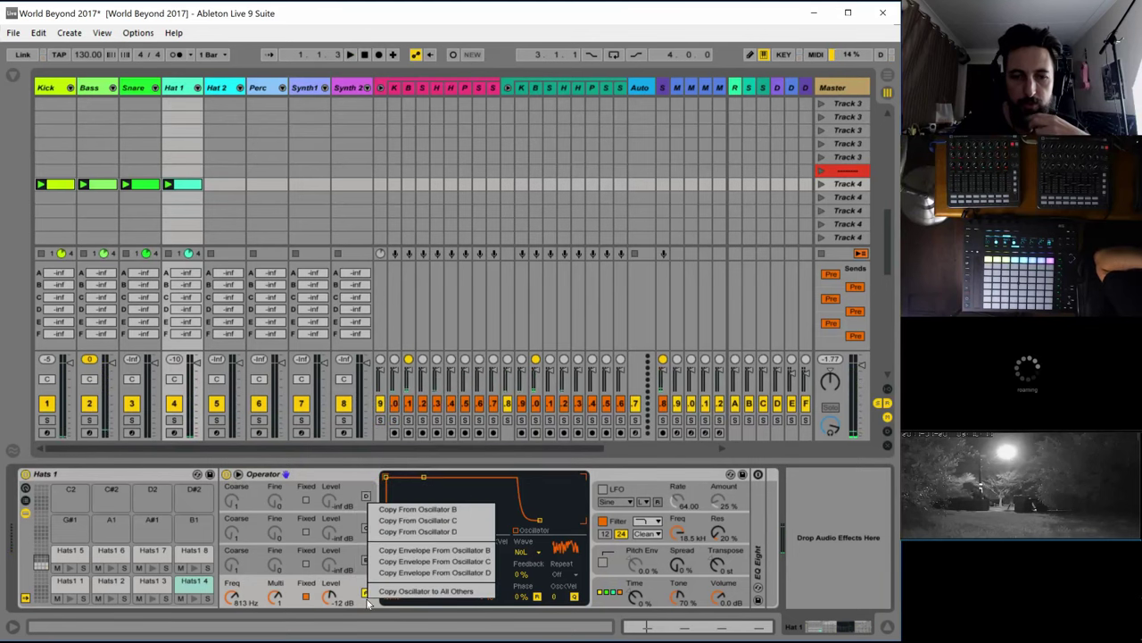
left_click(384, 594)
left_click(728, 591)
left_click_drag(721, 595, 721, 616)
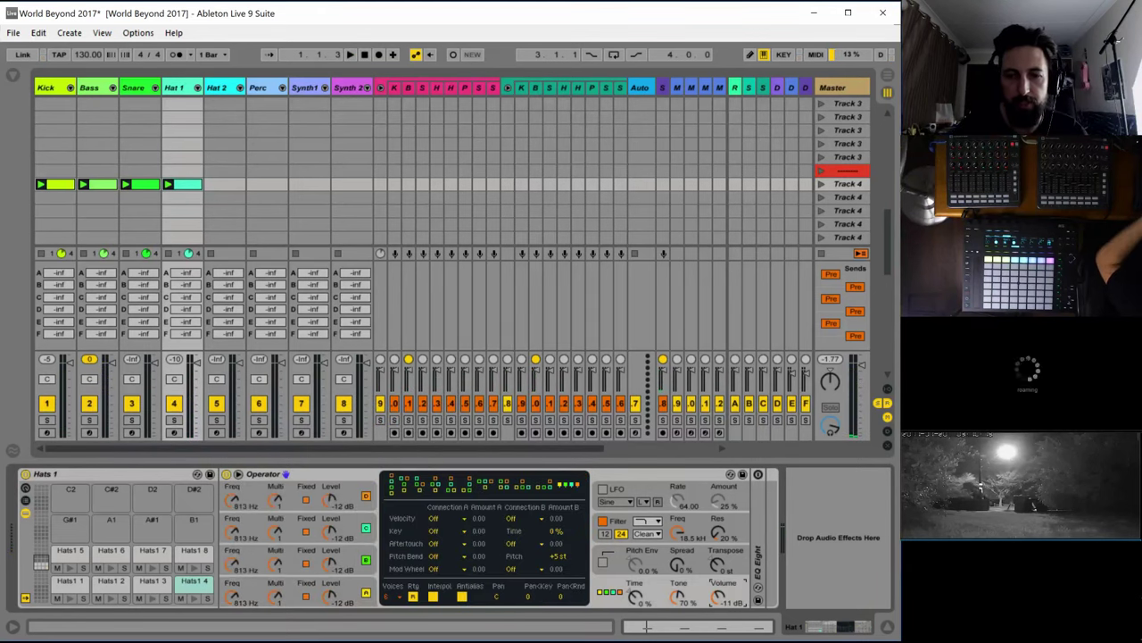
key("space")
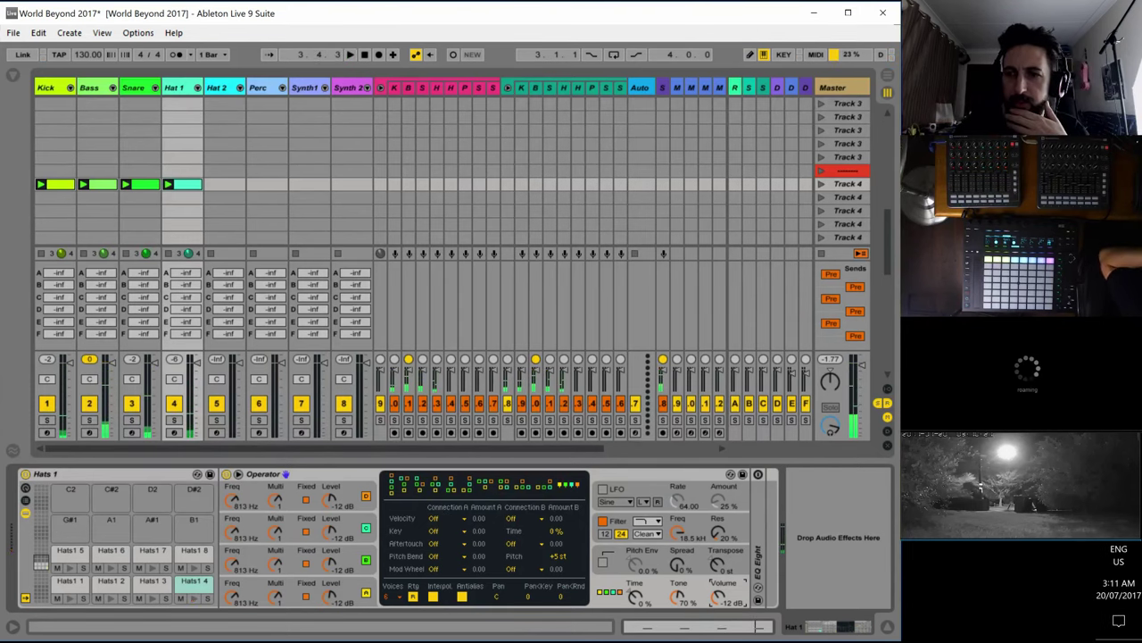
Add an Arpeggiator MIDI effect in front of Hats1 4's Operator
key("alt+Tab")
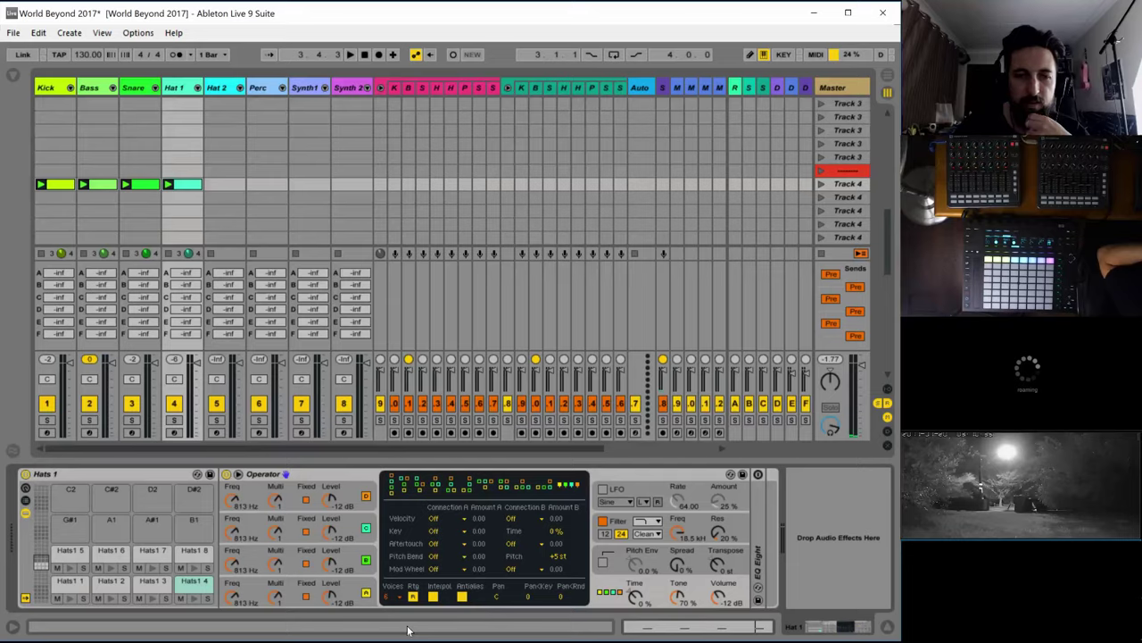
key("alt+Tab")
left_click(13, 77)
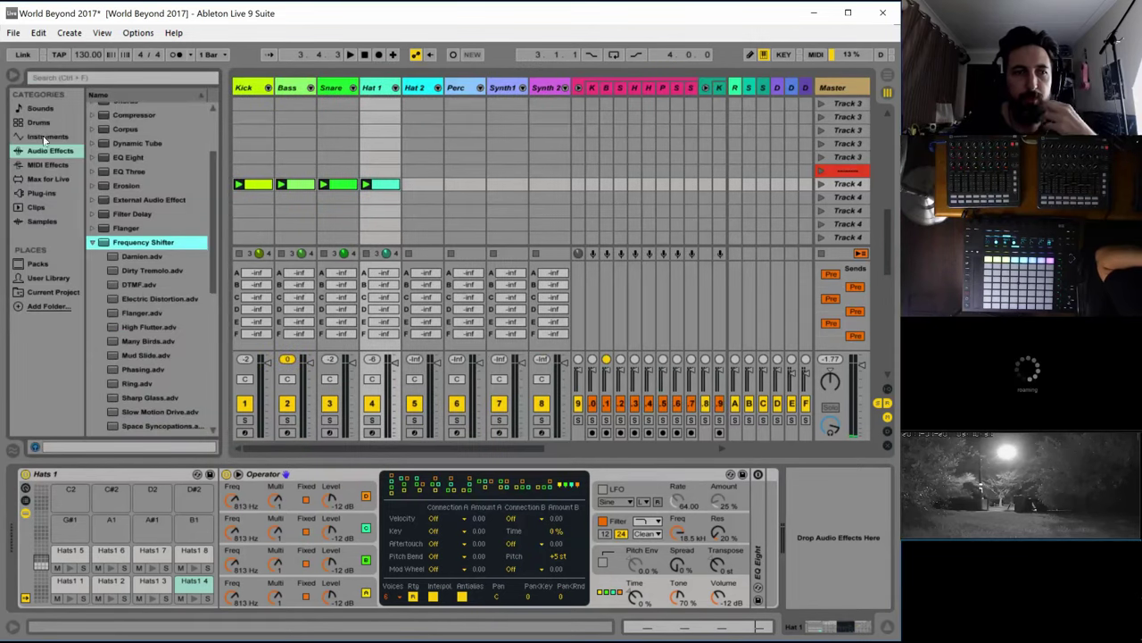
left_click(45, 165)
left_click_drag(122, 109, 239, 537)
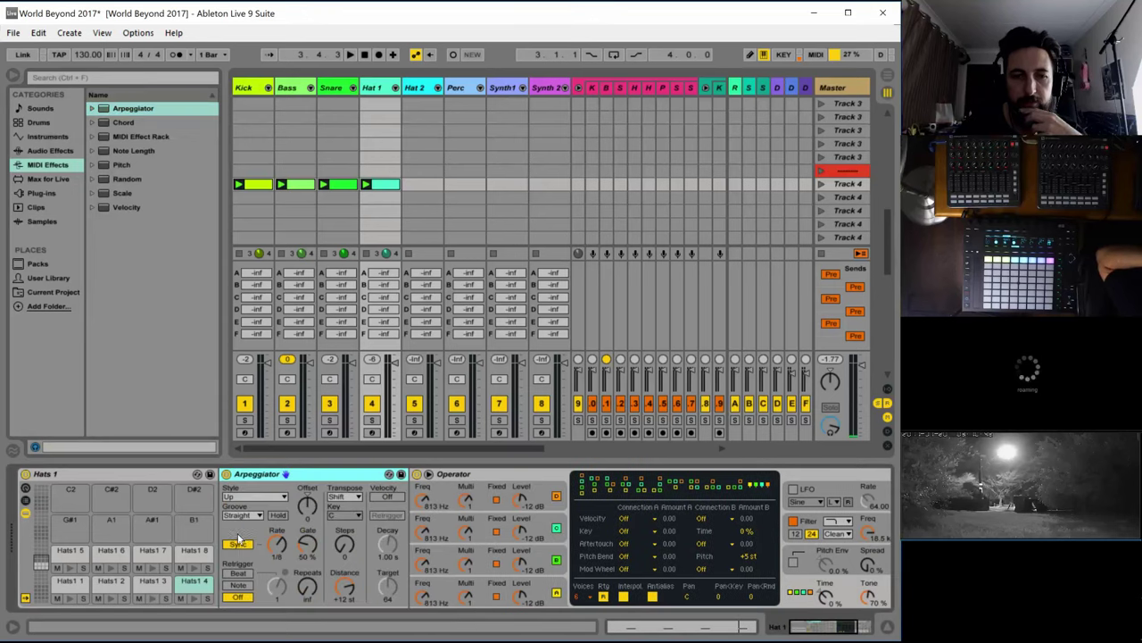
Switch off oscillators B, C and D, shape oscillator A's envelope into a decay without sustain, and audition it with the Arpeggiator bypassed
left_click(555, 576)
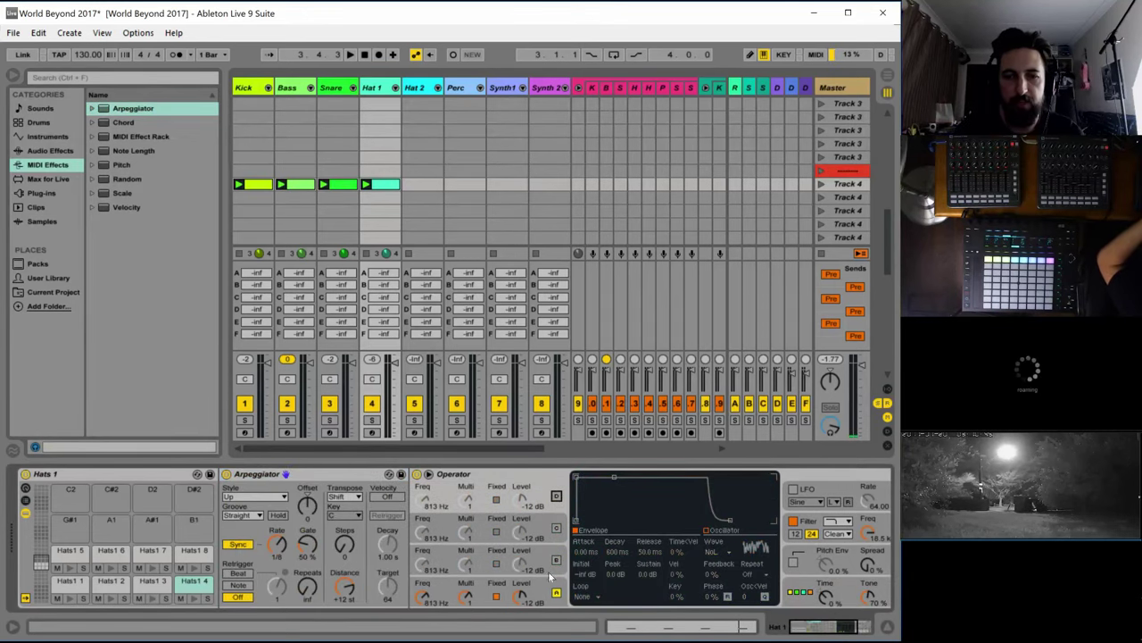
left_click(549, 582)
left_click_drag(612, 478, 580, 486)
left_click(227, 474)
key("space")
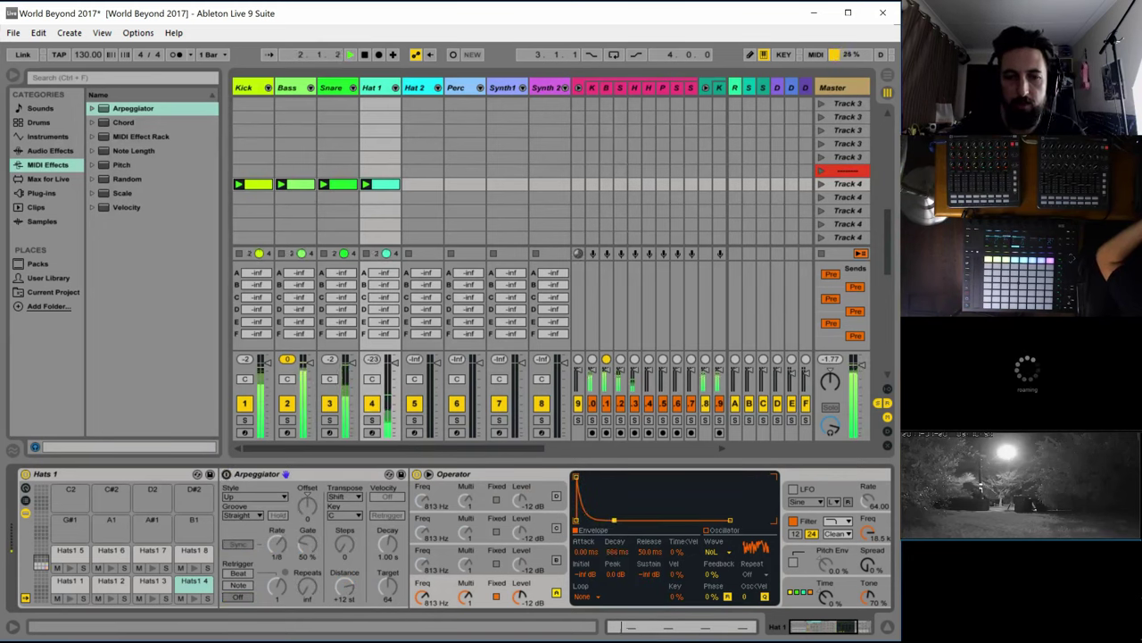
Re-enable the Arpeggiator, switch its rate to free-running at about 13.9 ms and audition the hat
left_click(227, 474)
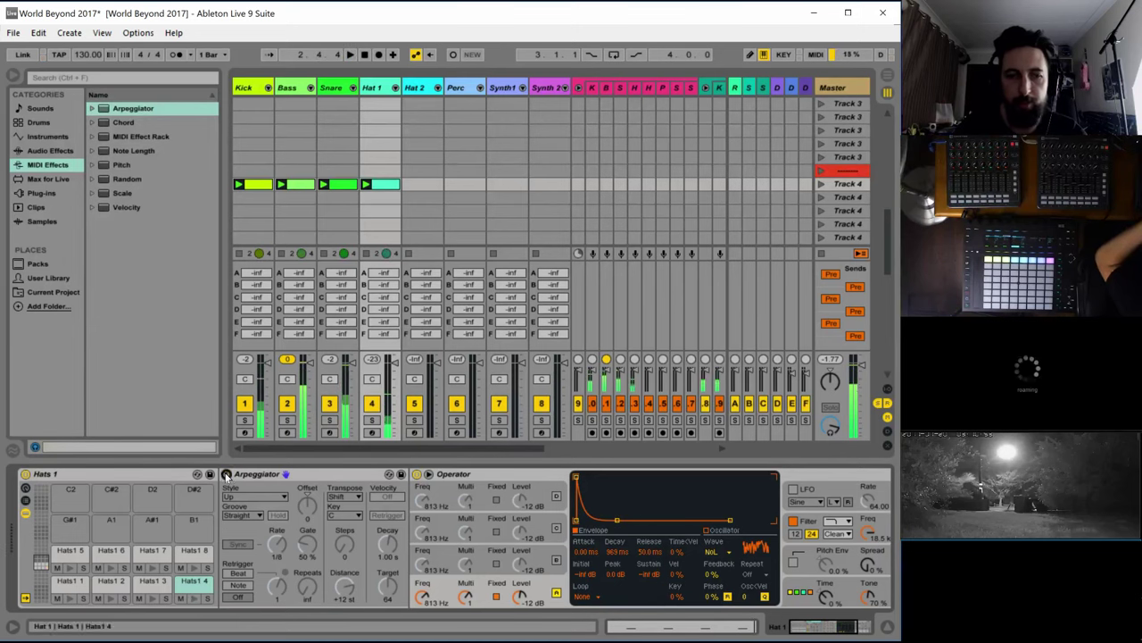
key("space")
left_click(238, 545)
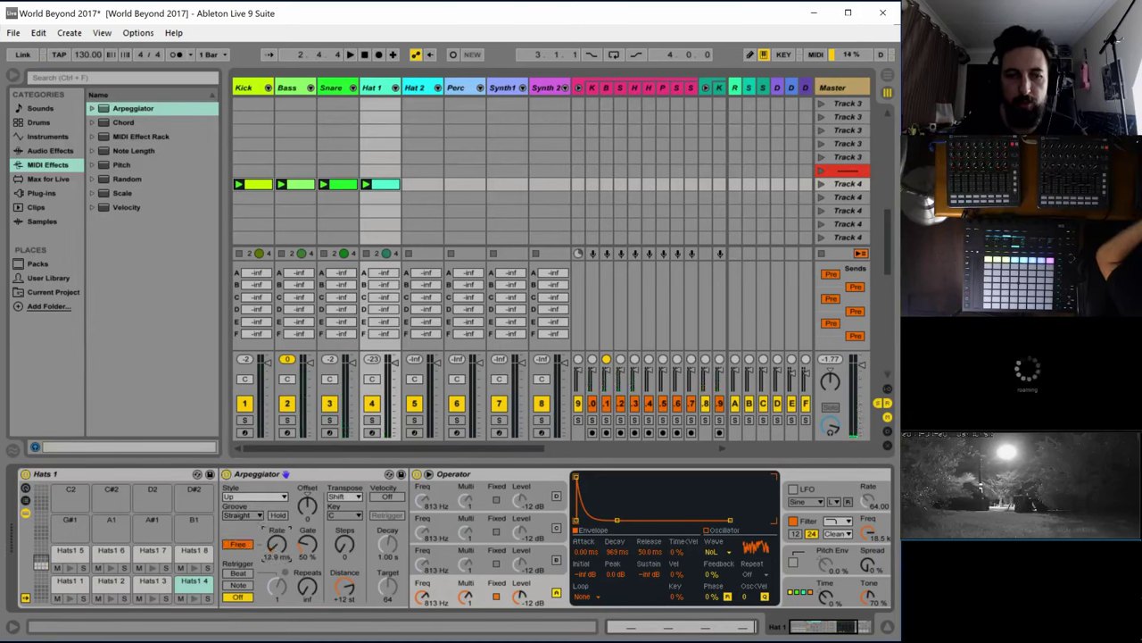
key("space")
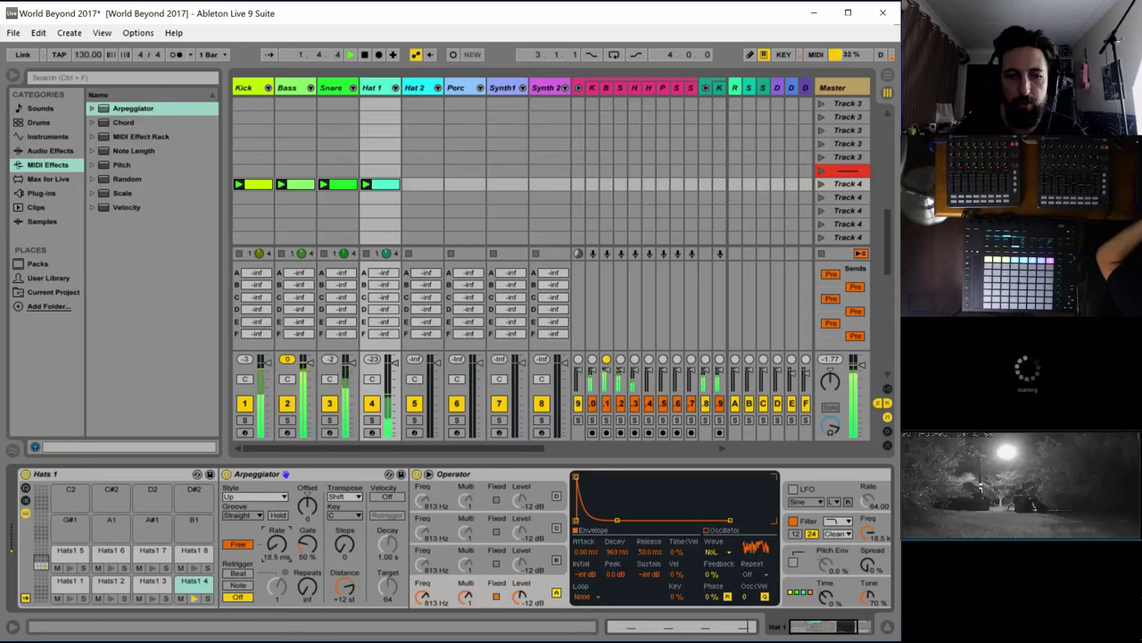
key("space")
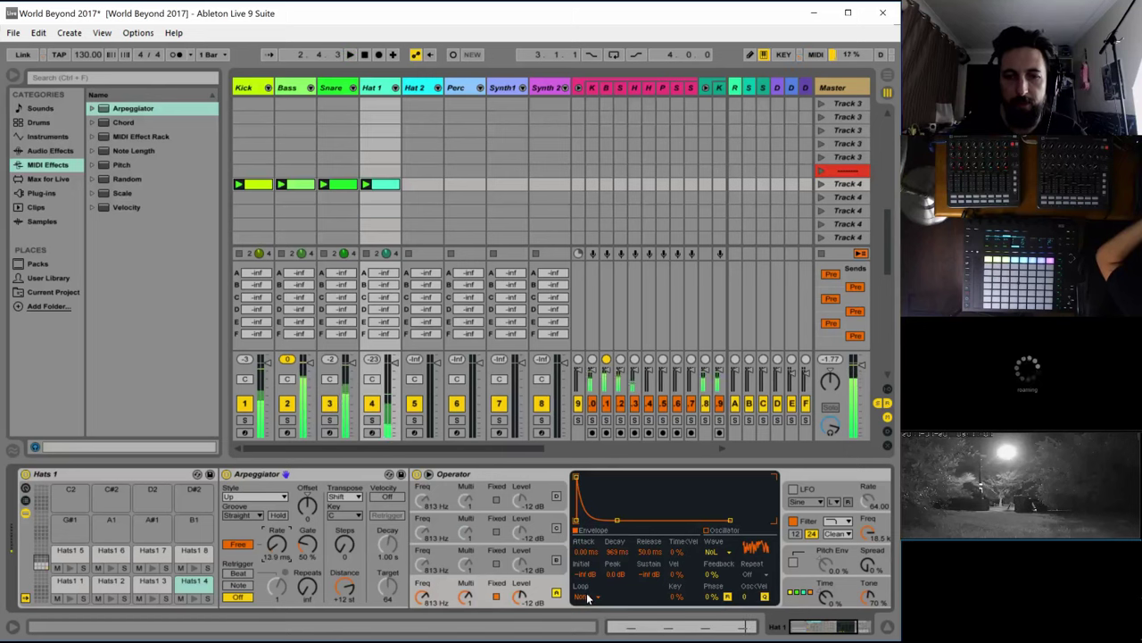
Set oscillator A's envelope loop to Trigger with a 73.5 ms decay, and the Arpeggiator to 44% gate and about 27.9 ms rate
left_click(585, 596)
left_click(584, 592)
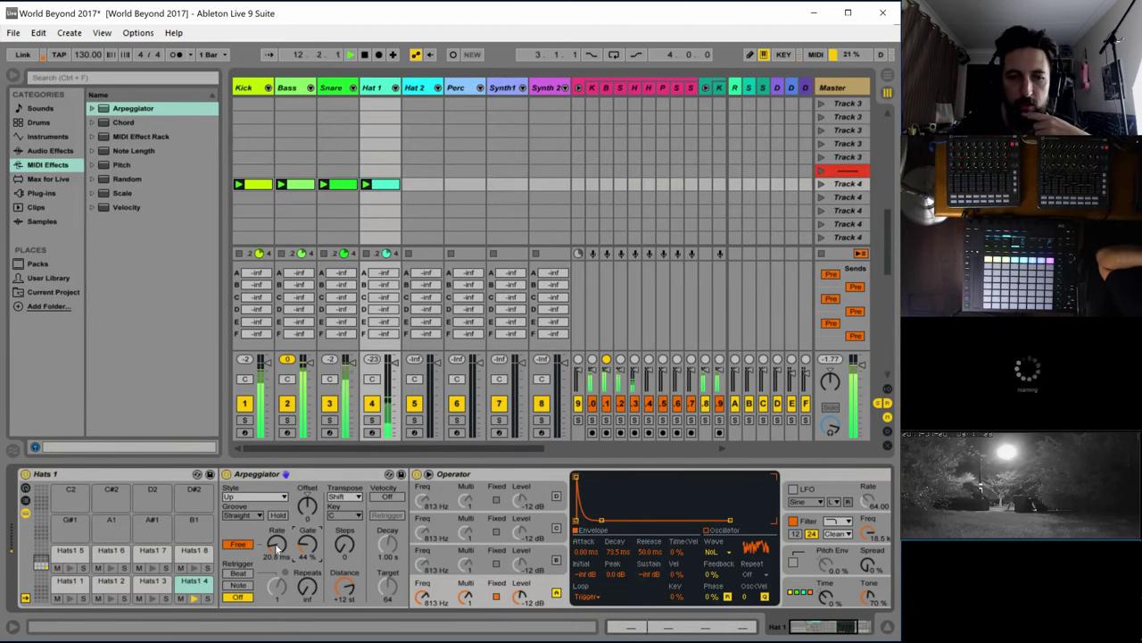
left_click(339, 545)
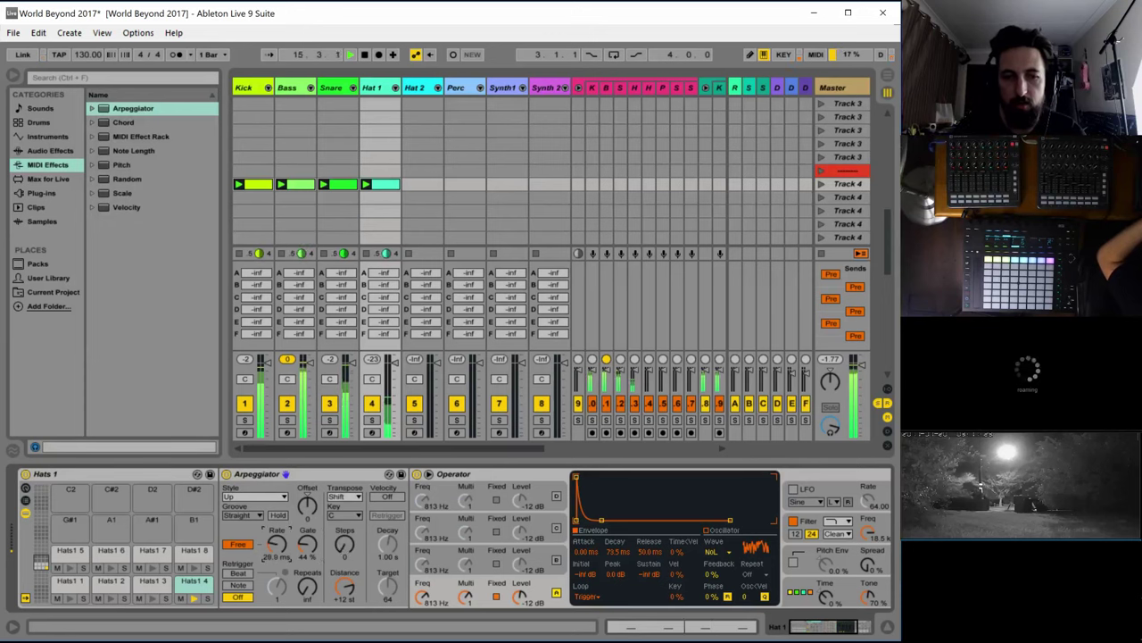
left_click_drag(277, 542, 276, 547)
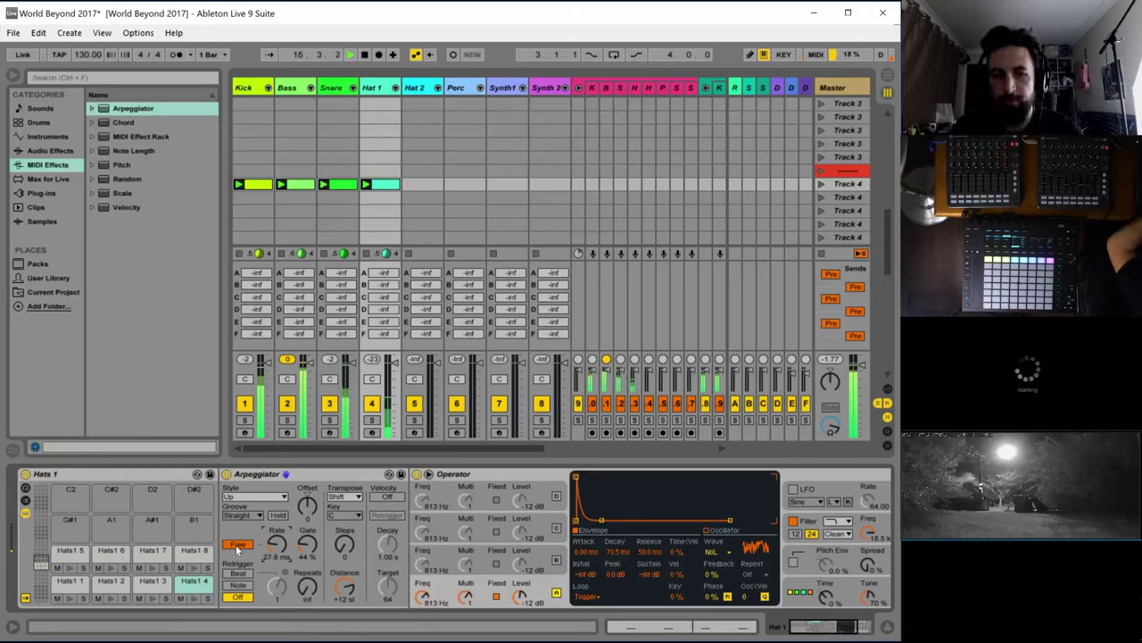
Switch the Arpeggiator back to a tempo-synced rate of 1/96 while auditioning the hat
left_click(237, 545)
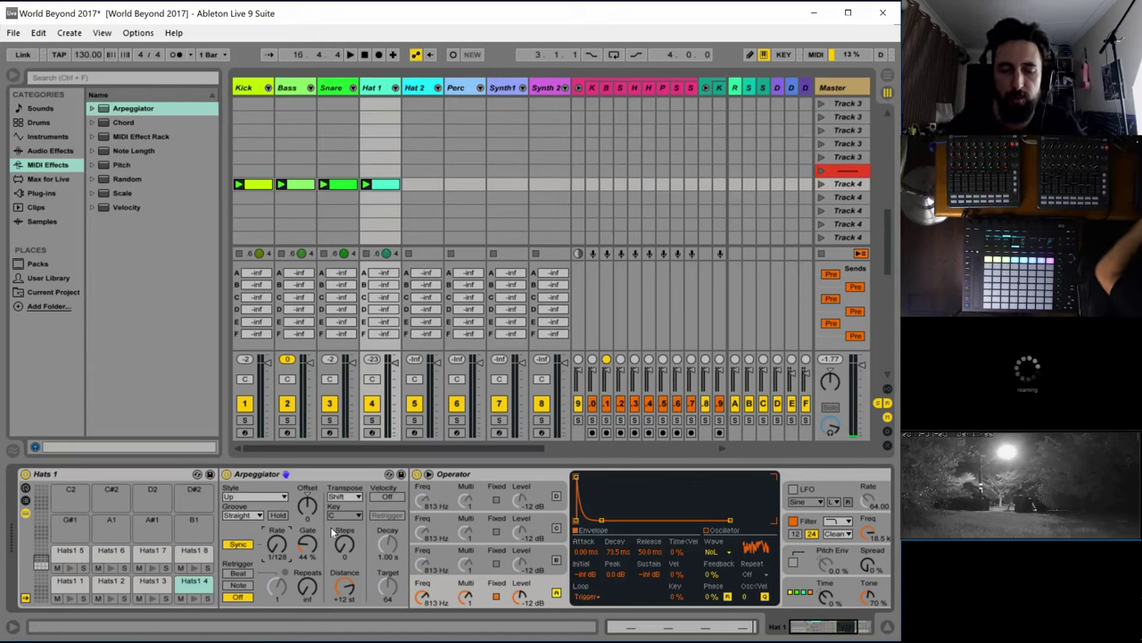
key("space")
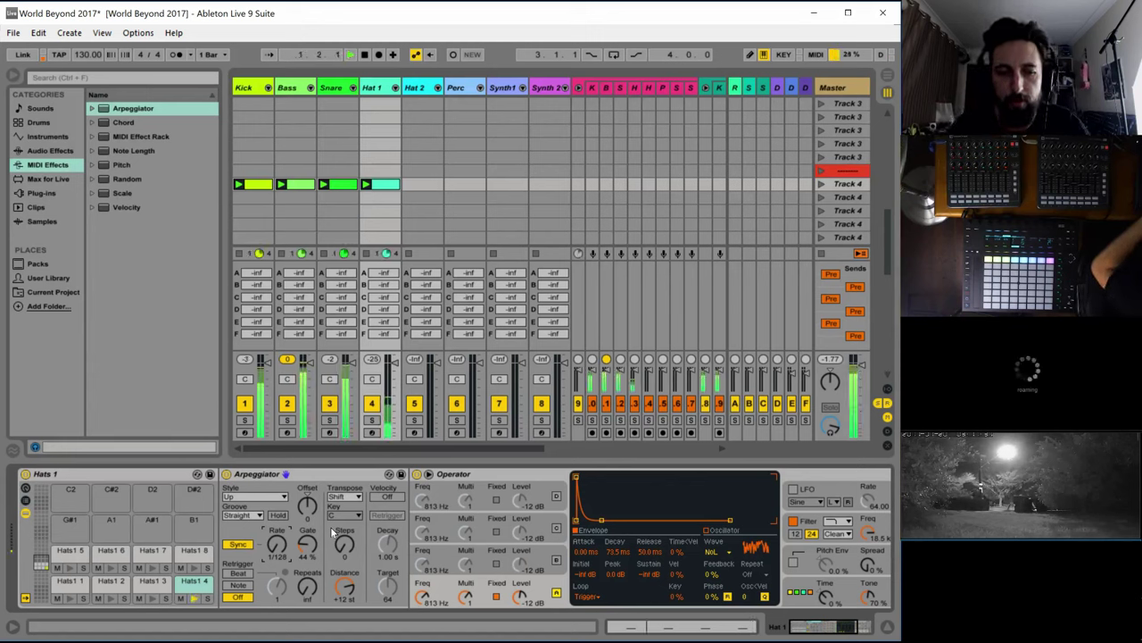
key("Up")
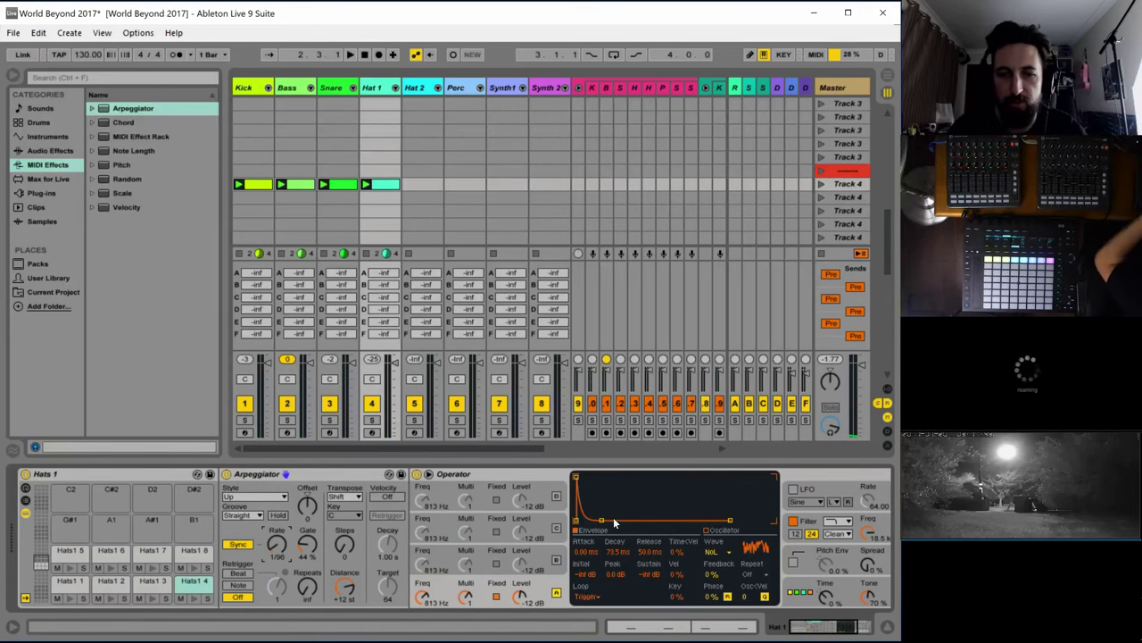
Switch Operator's oscillators B, C and D back on
left_click(557, 560)
left_click(557, 528)
left_click(558, 528)
left_click(557, 496)
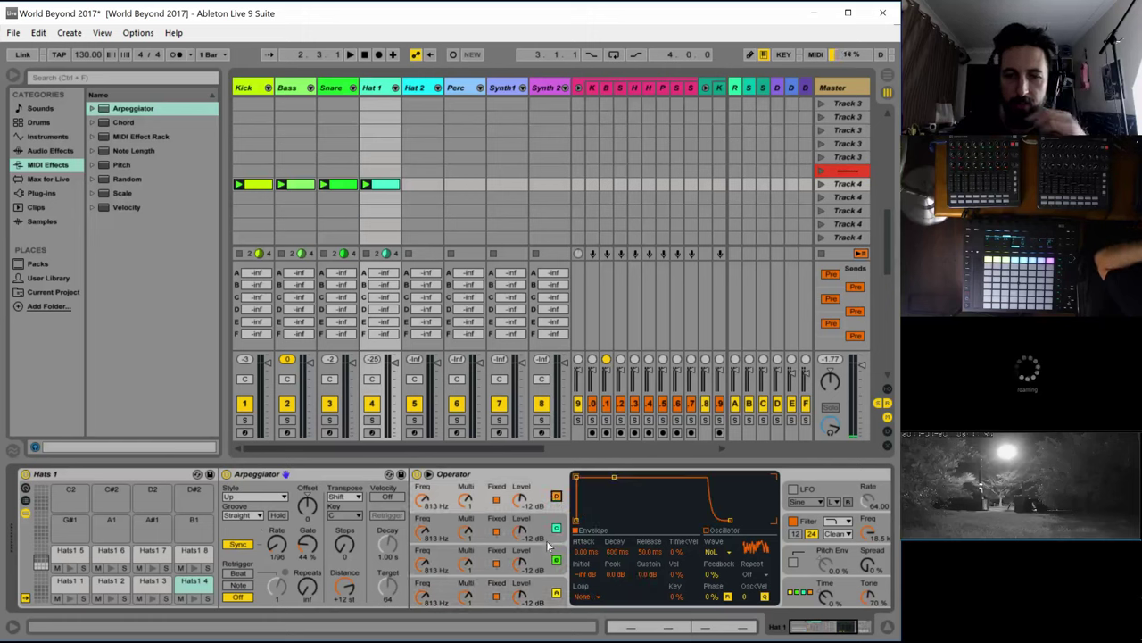
Set the fixed frequencies of oscillator B to 432 Hz, C to 90.6 Hz and D to 188 Hz while auditioning
left_click(553, 558)
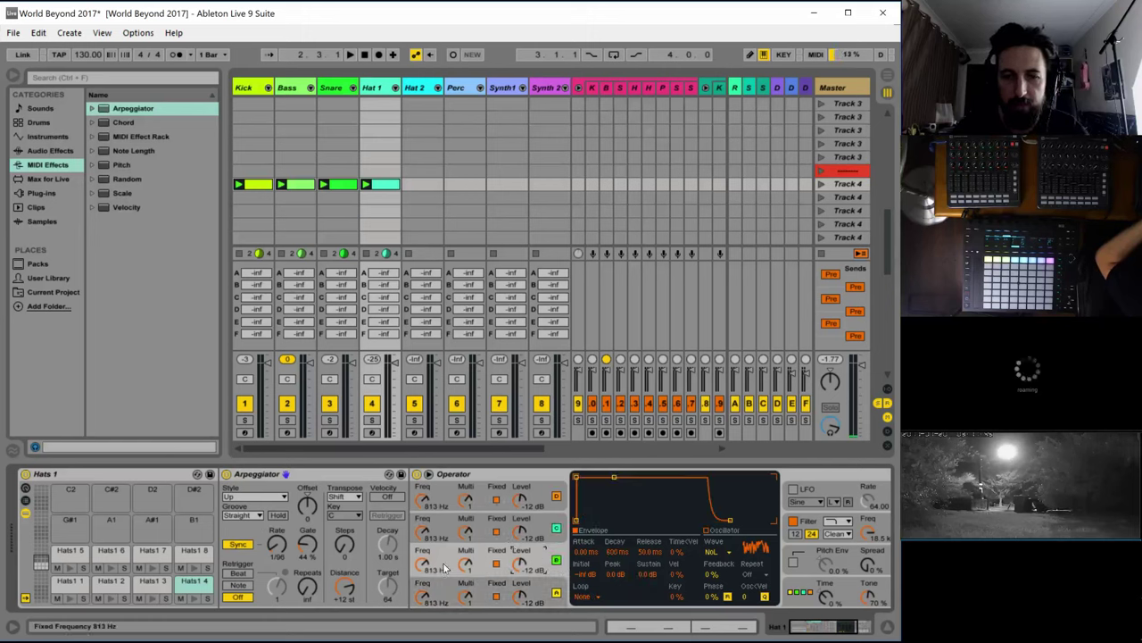
left_click_drag(423, 564, 423, 568)
left_click_drag(423, 532, 423, 603)
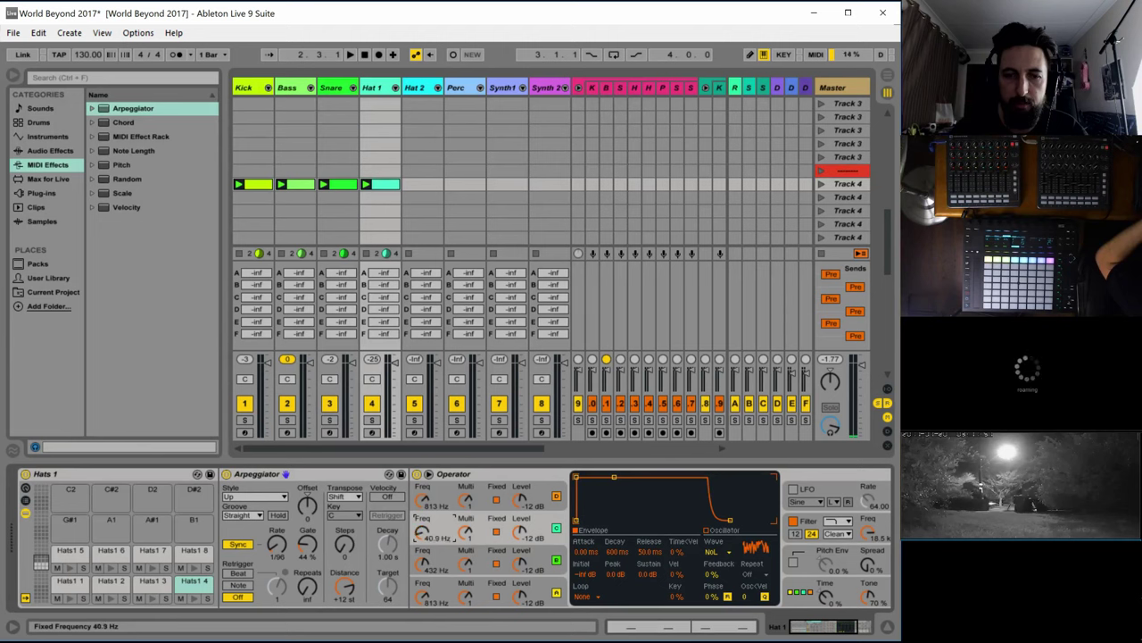
key("space")
mouse_move(423, 532)
left_mouse_down()
mouse_move(426, 515)
mouse_move(425, 532)
left_mouse_up()
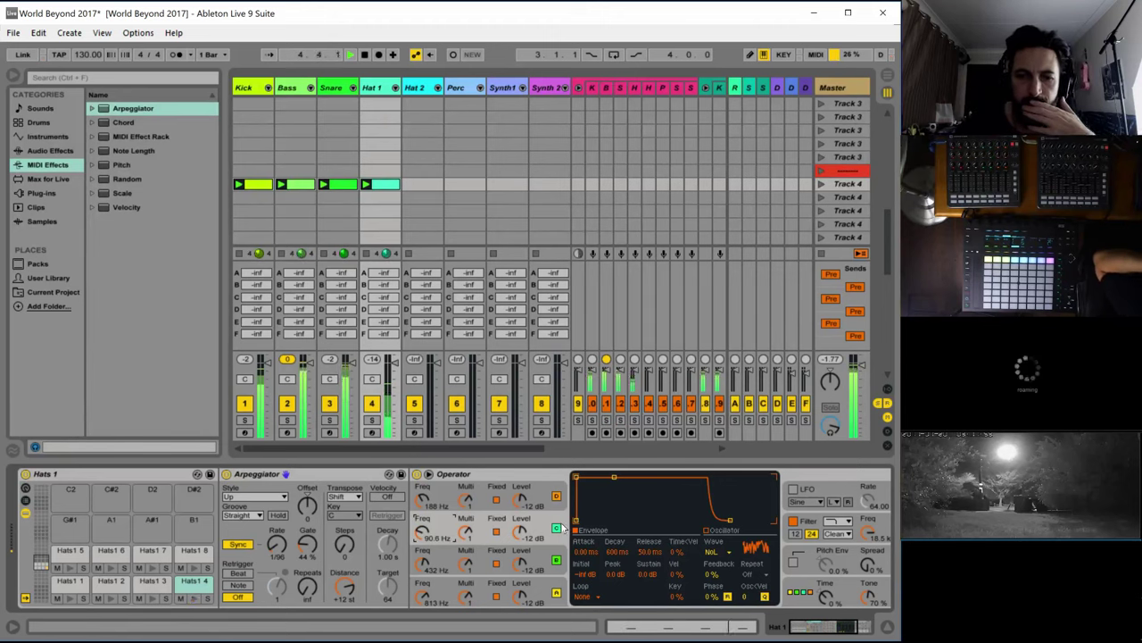
Shape the envelopes of oscillators B, C and D into decays without sustain of about 131, 315 and 245 ms
left_click(539, 554)
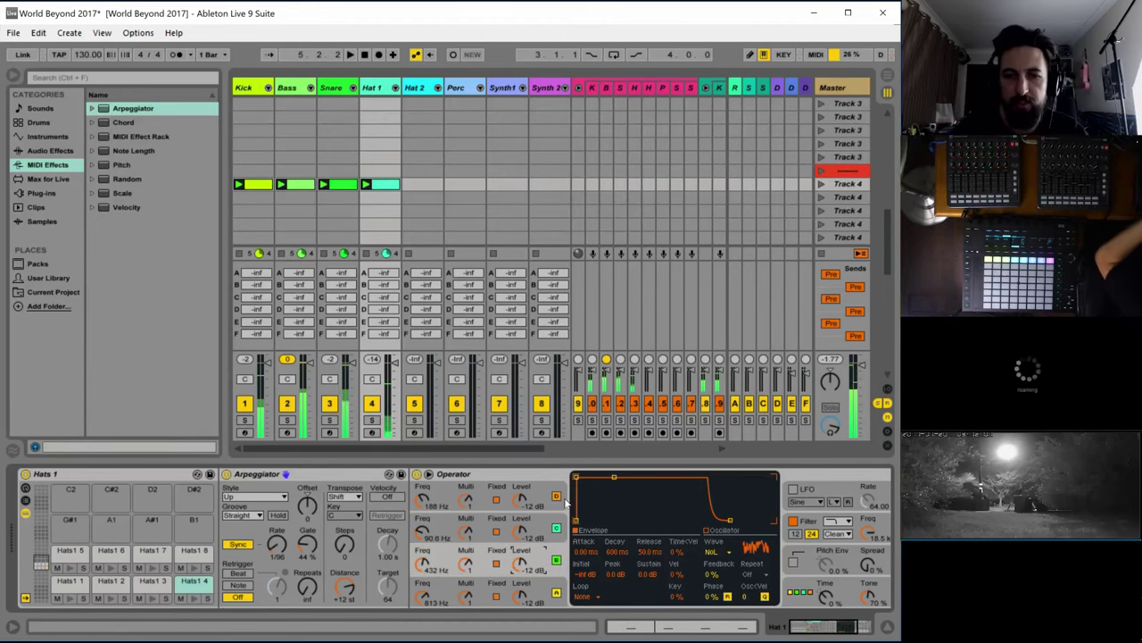
left_click(554, 583)
left_click(548, 549)
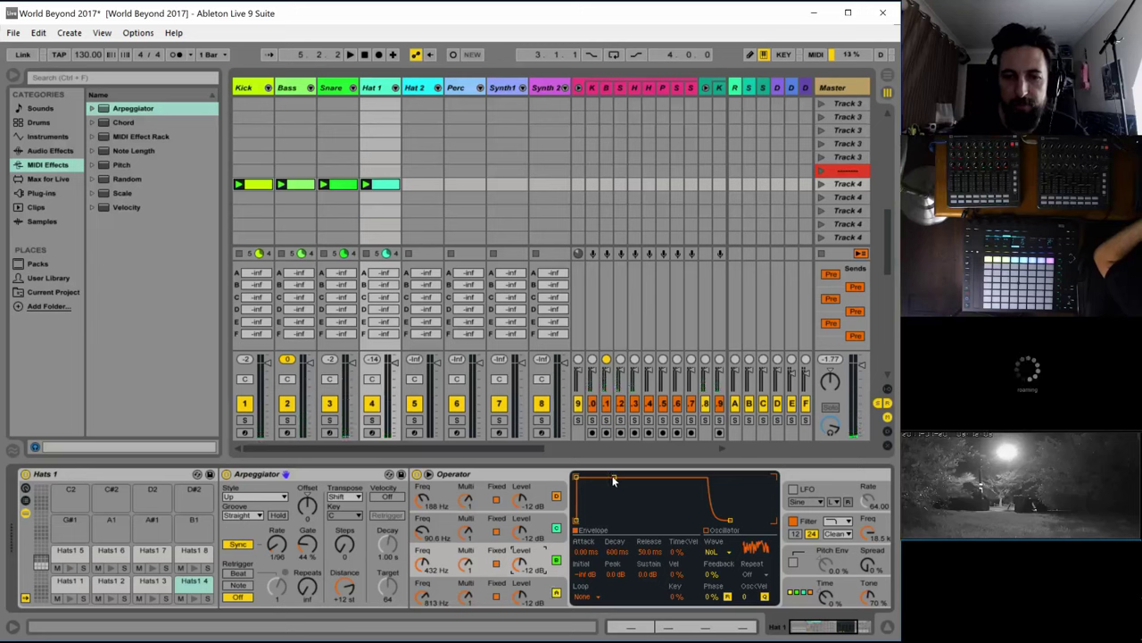
left_click_drag(613, 480, 611, 521)
left_click(547, 533)
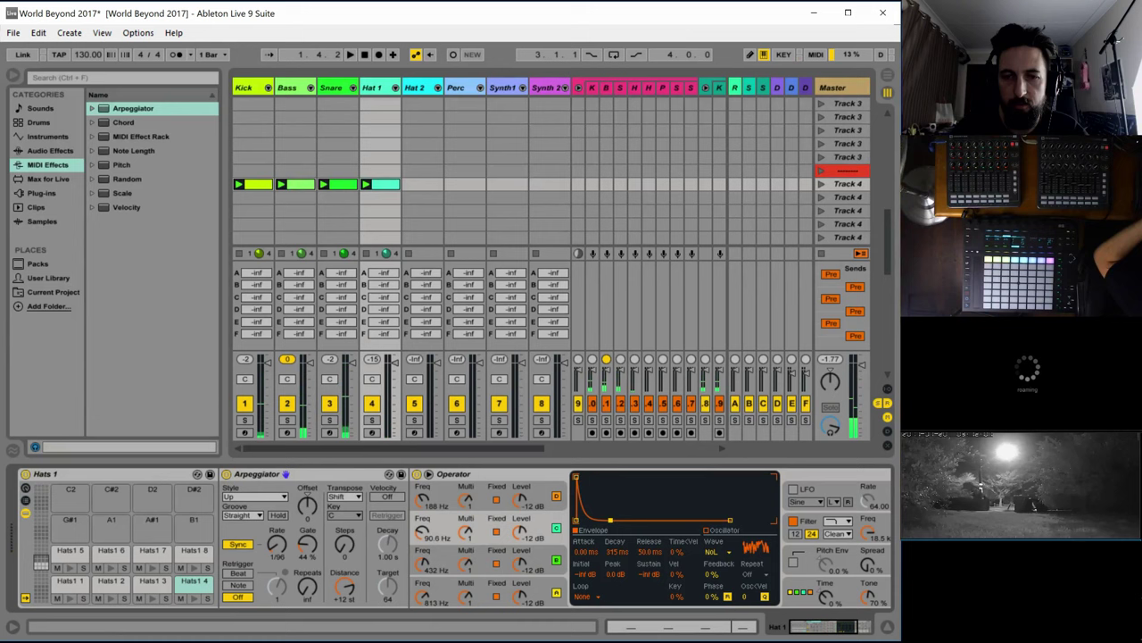
left_click(536, 493)
left_click_drag(614, 476, 608, 519)
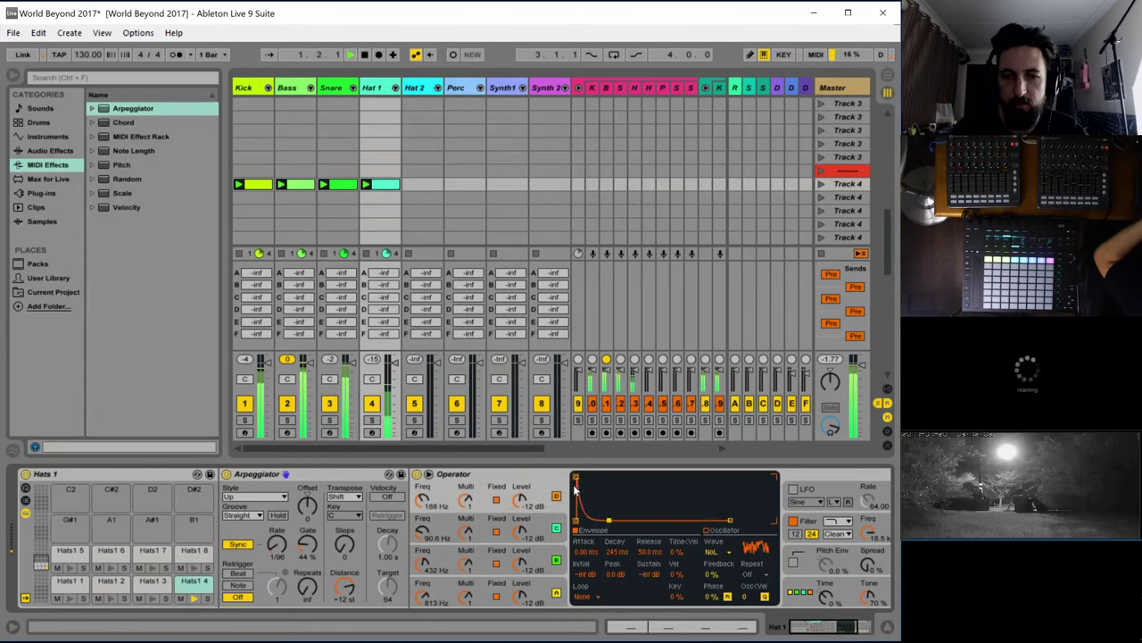
Delay the envelope attacks of oscillator D to about 29.5 ms and C to about 14.7 ms, each with a decay of about 1 ms
left_click_drag(576, 480, 600, 479)
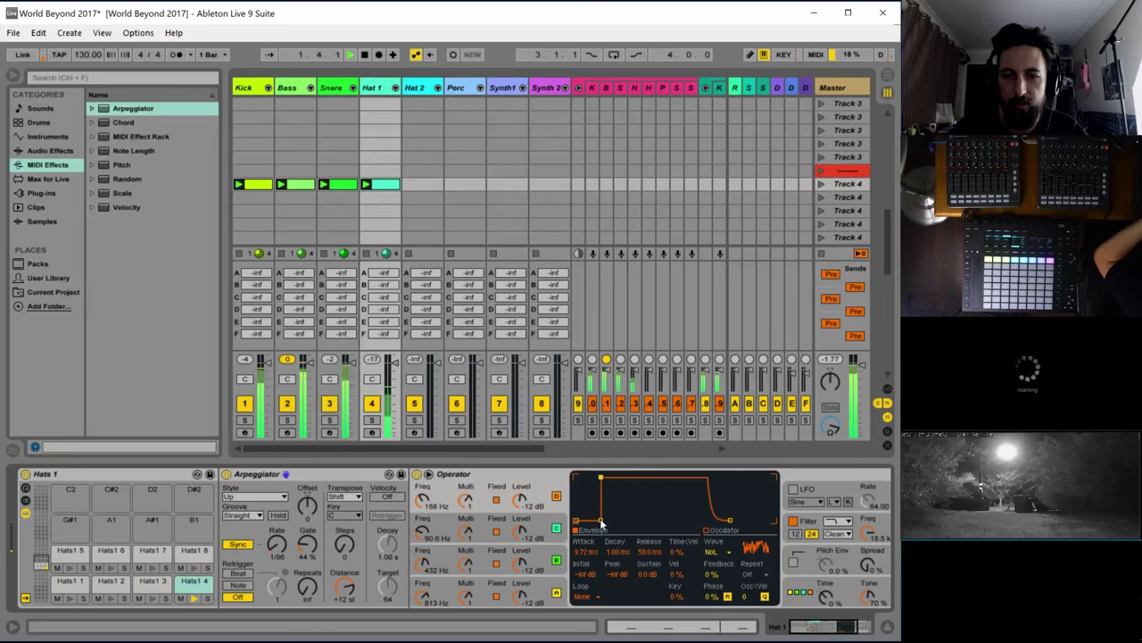
mouse_move(603, 525)
left_mouse_down()
mouse_move(589, 522)
mouse_move(606, 522)
left_mouse_up()
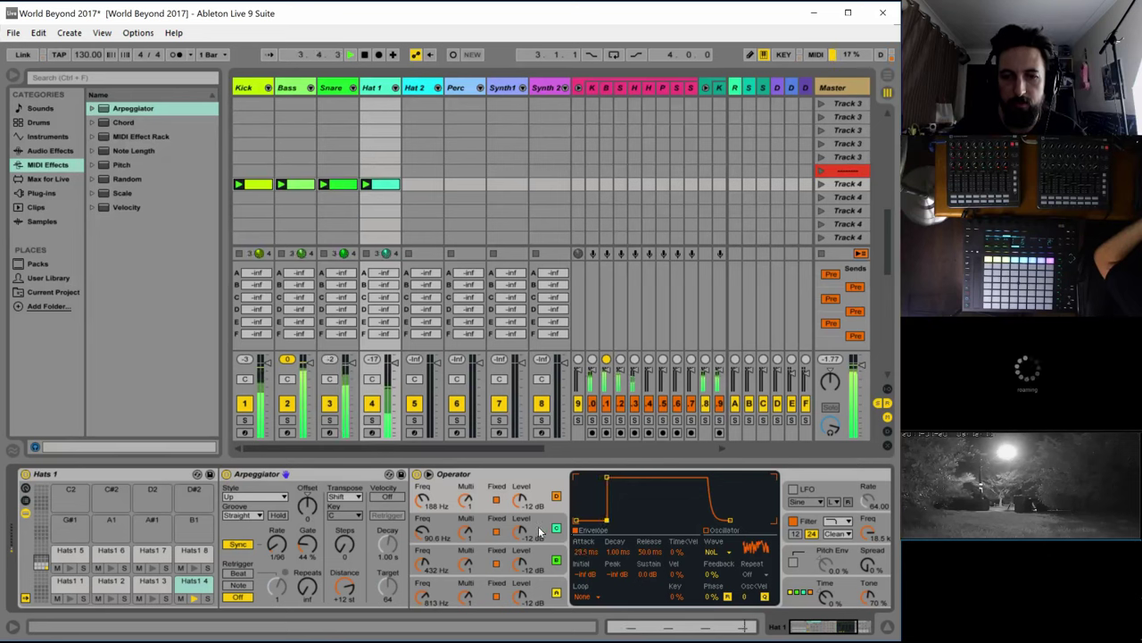
left_click(539, 528)
left_click_drag(578, 477, 604, 478)
left_click(551, 496)
left_click(562, 522)
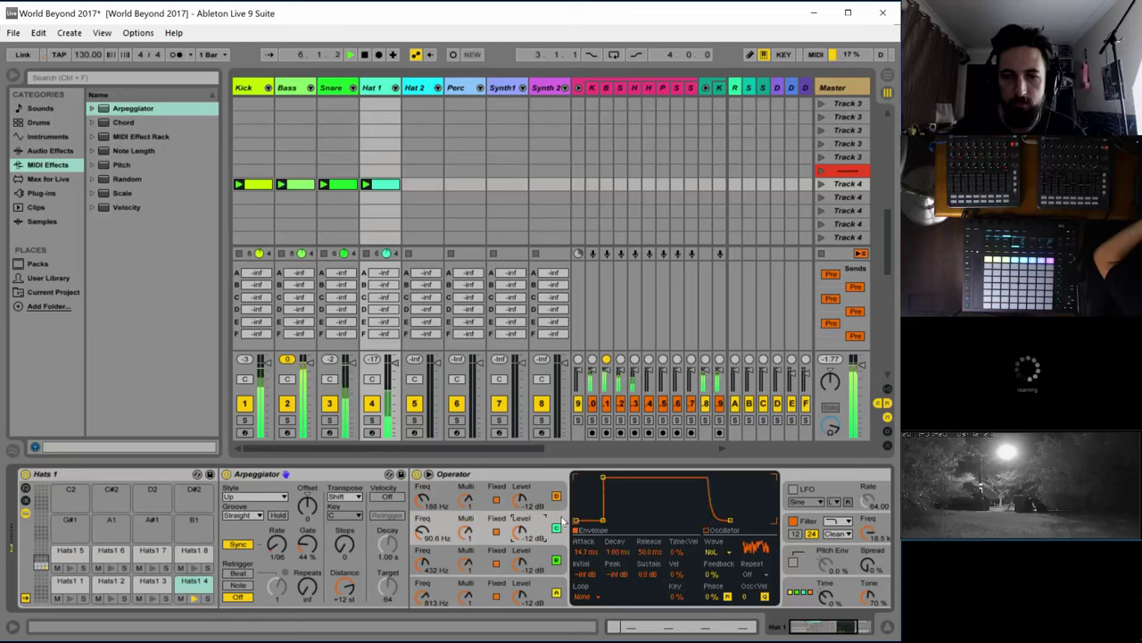
Give oscillator B's envelope a slightly delayed attack with a 1 ms decay and set its loop mode to Trigger
left_click(540, 559)
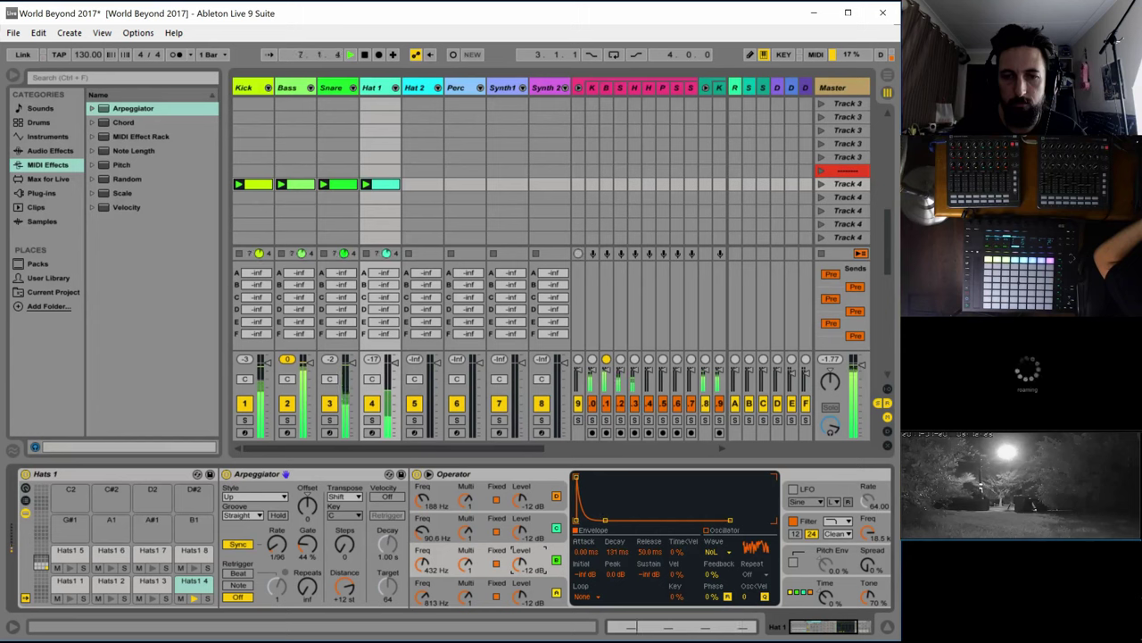
mouse_move(576, 475)
left_mouse_down()
mouse_move(577, 520)
mouse_move(590, 476)
left_mouse_up()
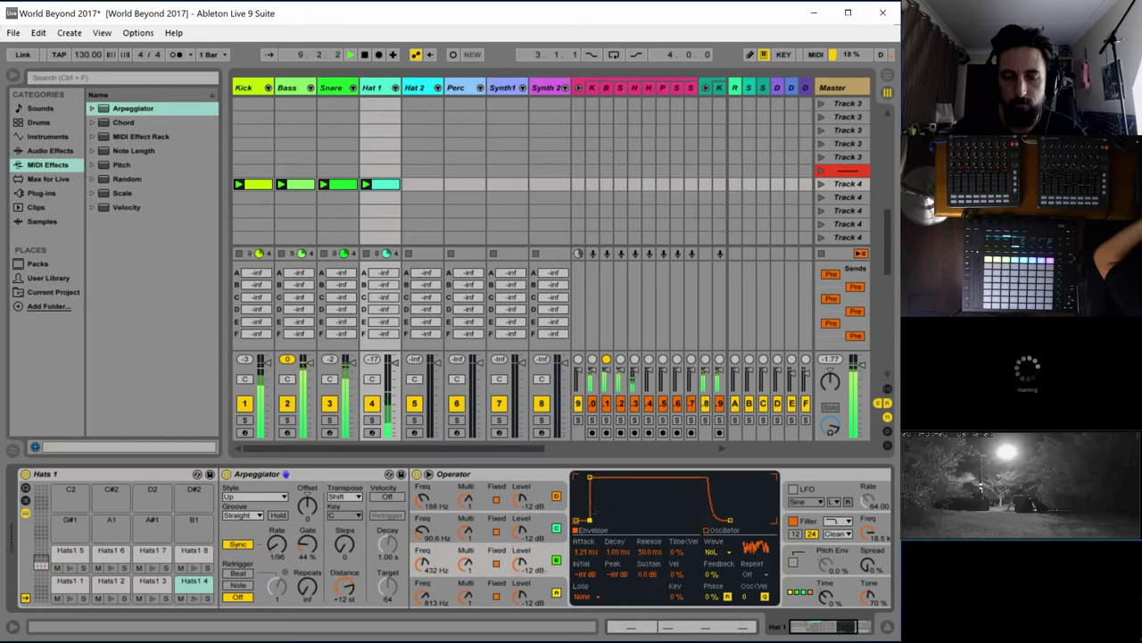
left_click(587, 596)
left_click(586, 595)
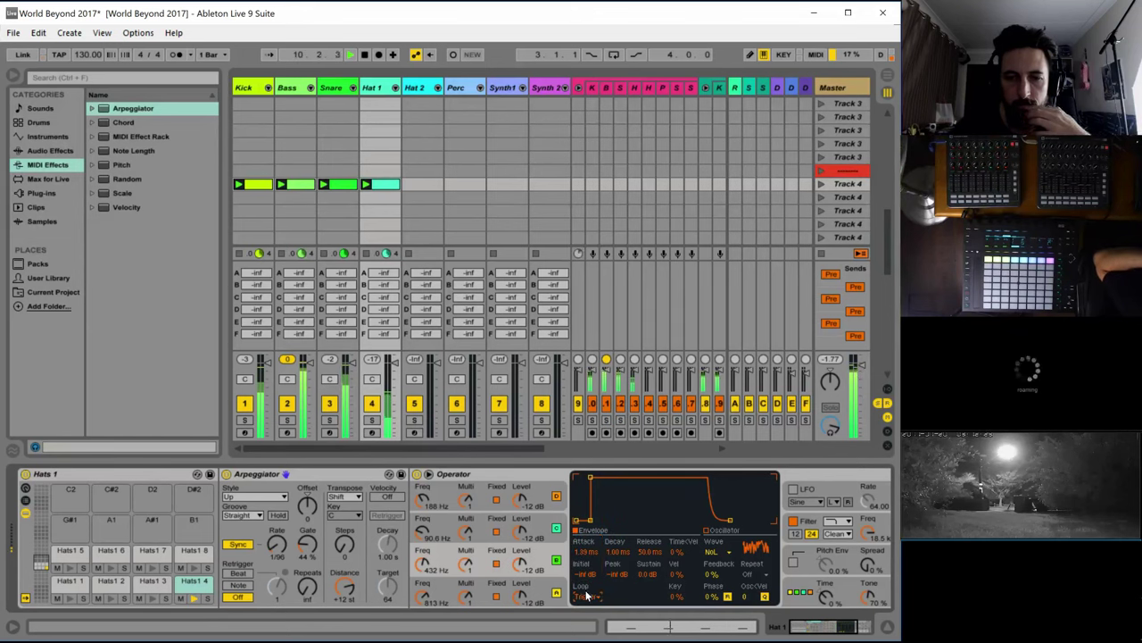
Set the envelope loop mode of oscillators D and C to Trigger, and check the same setting on B and A
left_click(553, 505)
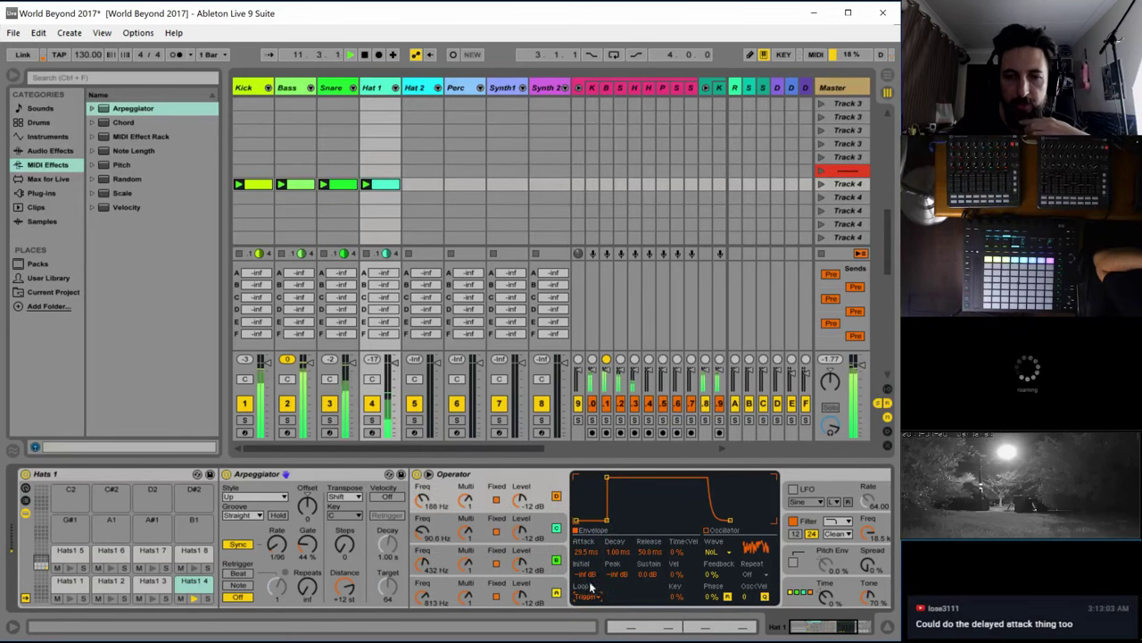
left_click(540, 526)
left_click(584, 597)
left_click(583, 574)
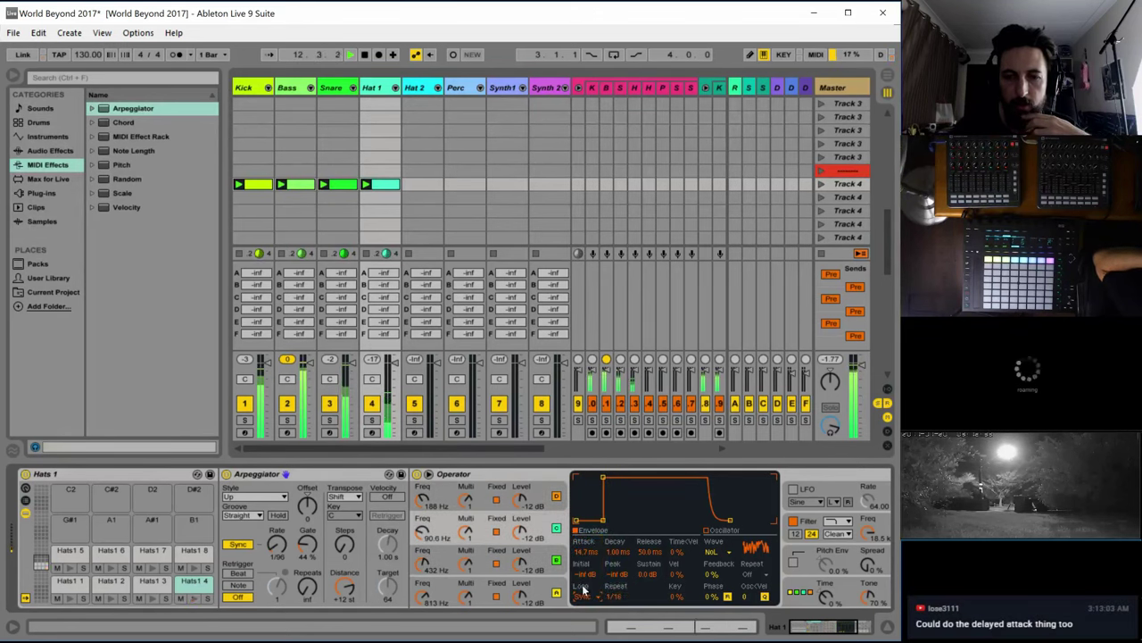
left_click(586, 596)
left_click(585, 595)
left_click(552, 560)
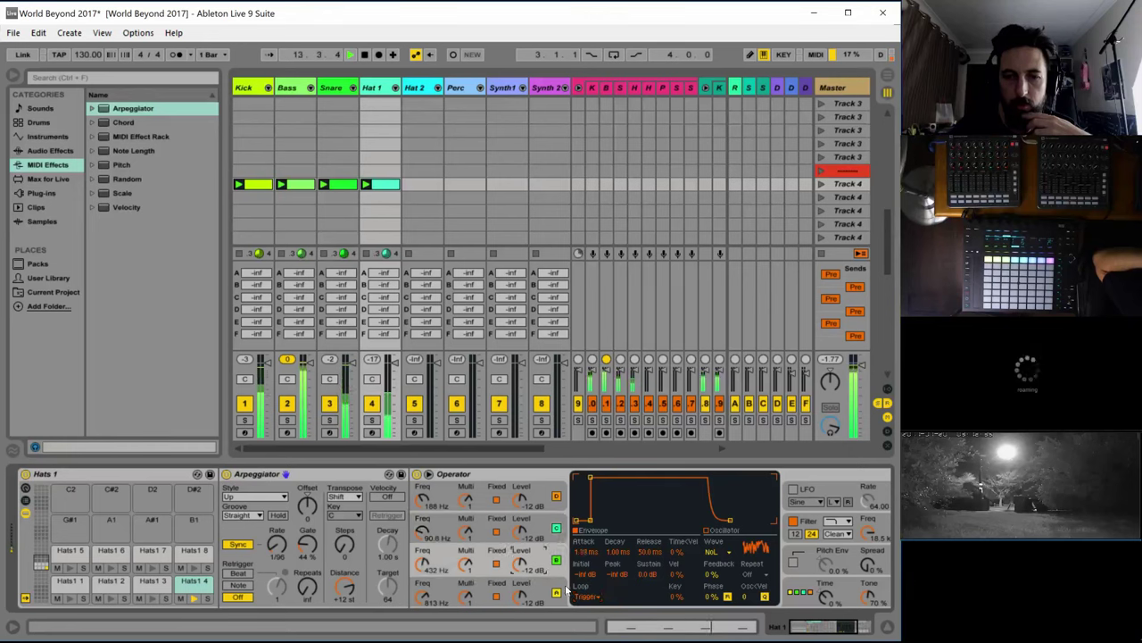
left_click(556, 593)
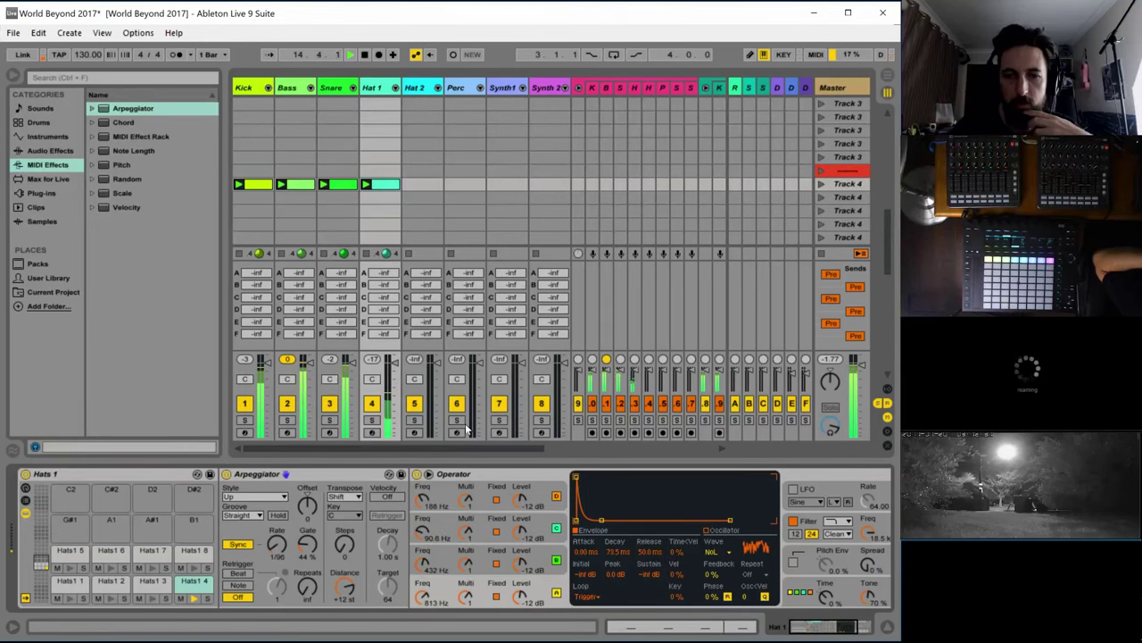
Raise the fixed frequencies of oscillator C to about 543 Hz and oscillator D to about 404 Hz while the set plays
left_click(452, 521)
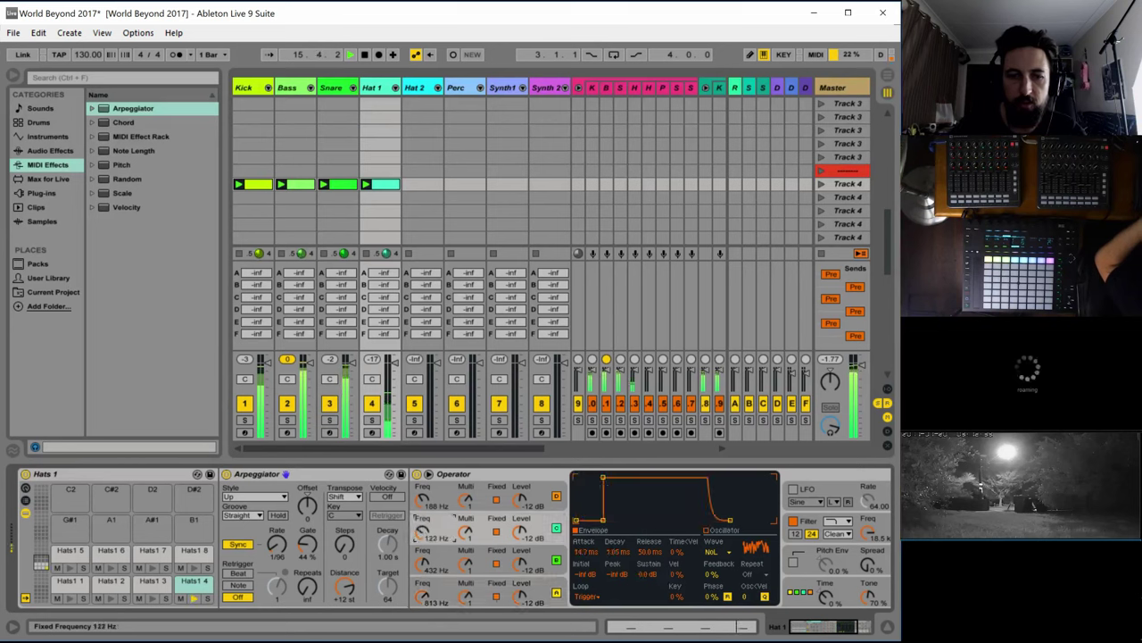
mouse_move(423, 531)
left_mouse_down()
mouse_move(423, 505)
mouse_move(423, 550)
left_mouse_up()
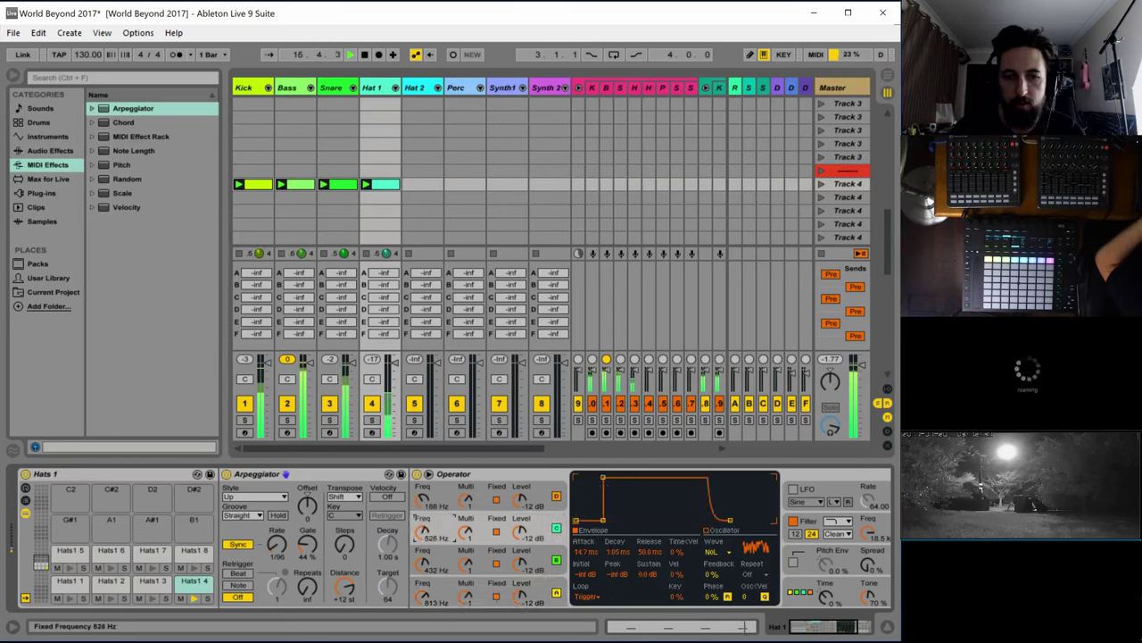
left_click_drag(423, 499, 423, 482)
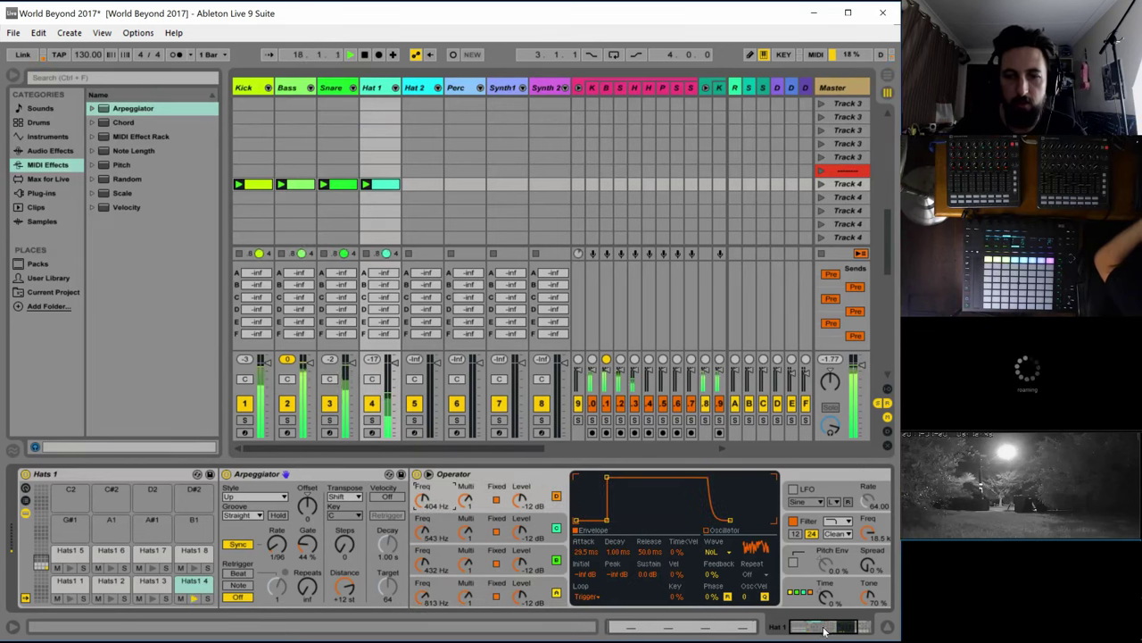
Set Operator's oscillator D waveform to Noise White and raise its level to about -1.6 dB
left_click_drag(838, 623, 852, 623)
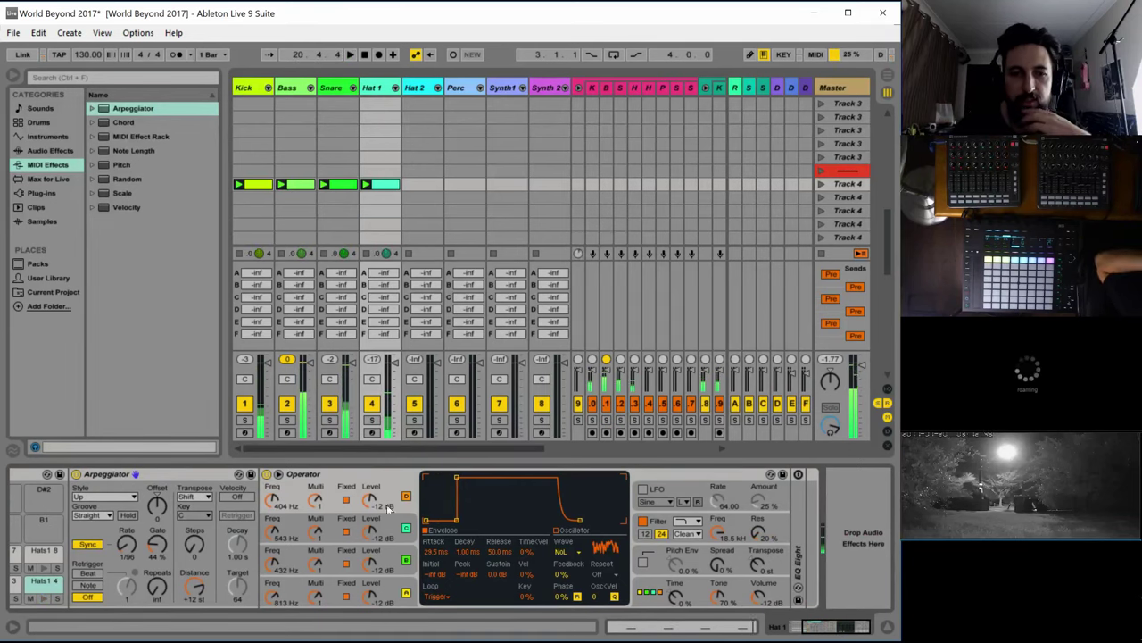
left_click(561, 552)
left_click(576, 534)
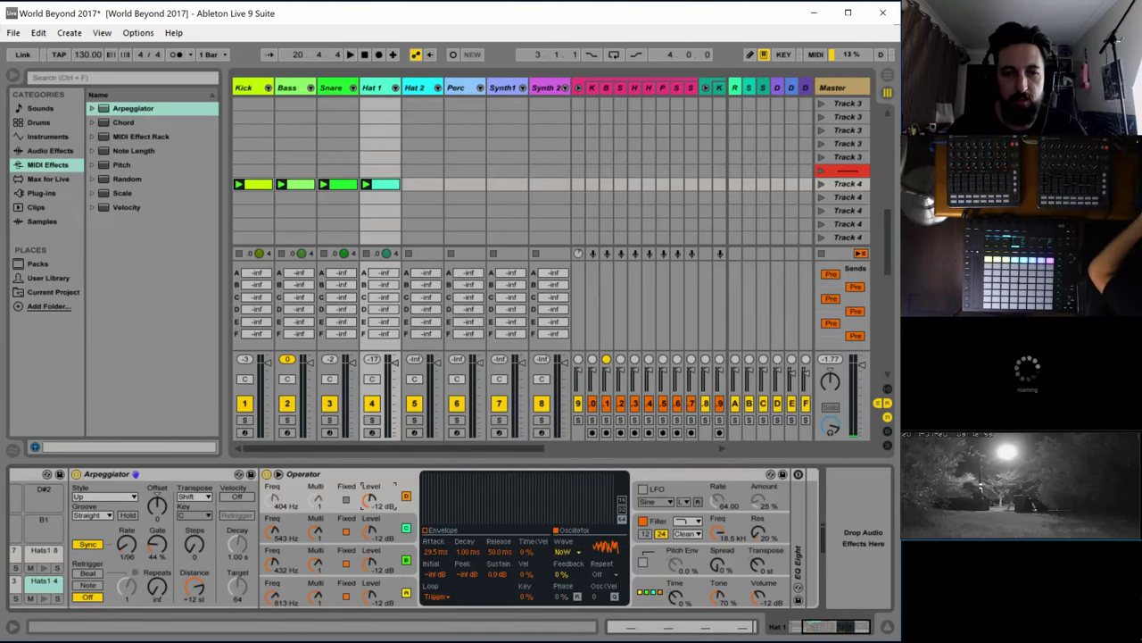
key("space")
left_click_drag(366, 496, 366, 463)
key("space")
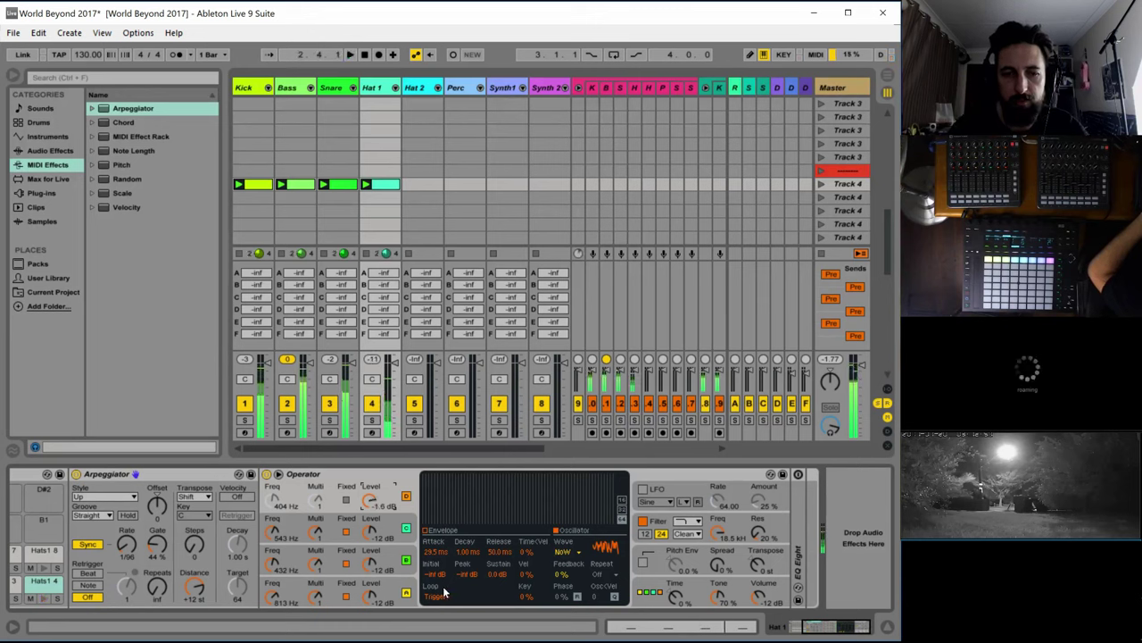
Try an unlooped envelope on oscillator D with 0 ms attack and about 96 ms decay, with its level at about -2.2 dB
left_click(430, 548)
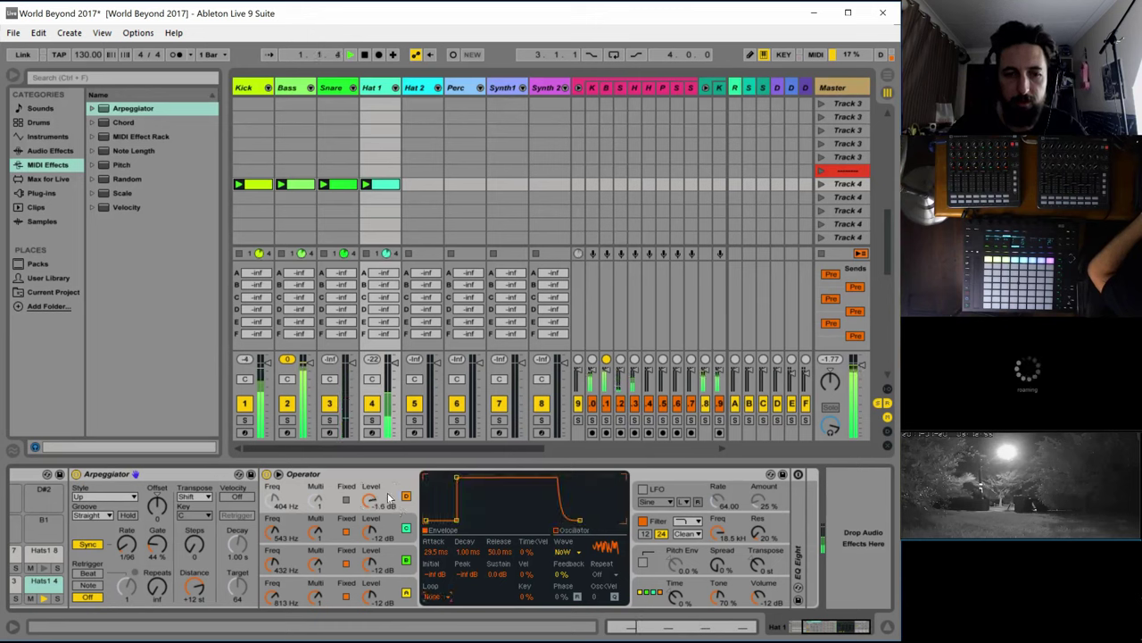
mouse_move(456, 519)
left_mouse_down()
mouse_move(447, 483)
mouse_move(430, 511)
mouse_move(469, 519)
left_mouse_up()
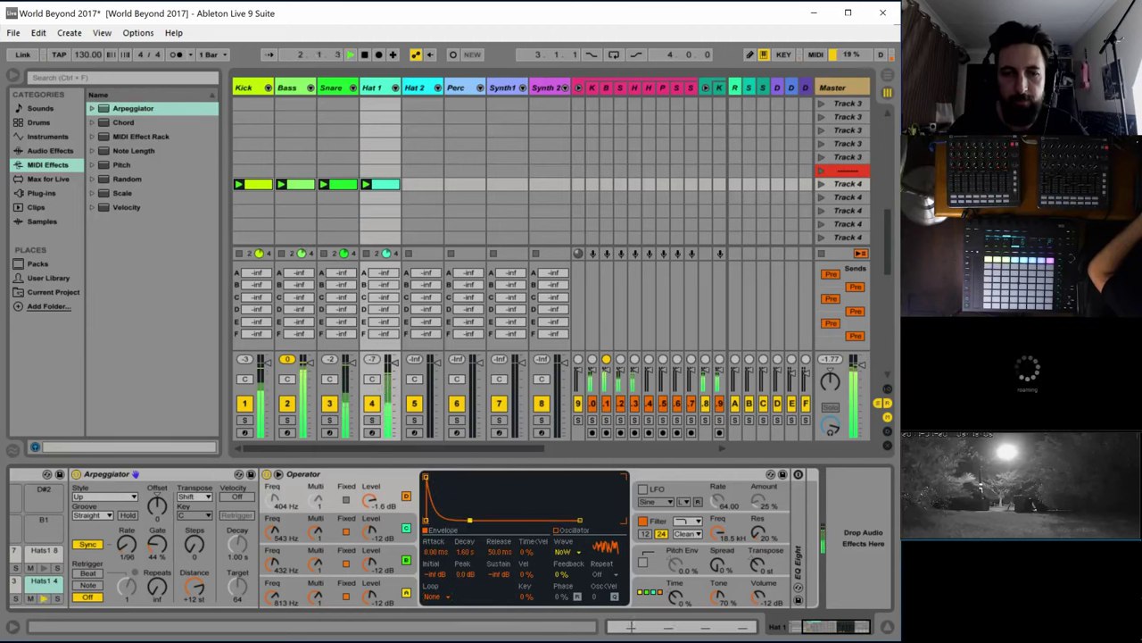
left_click_drag(361, 507, 362, 512)
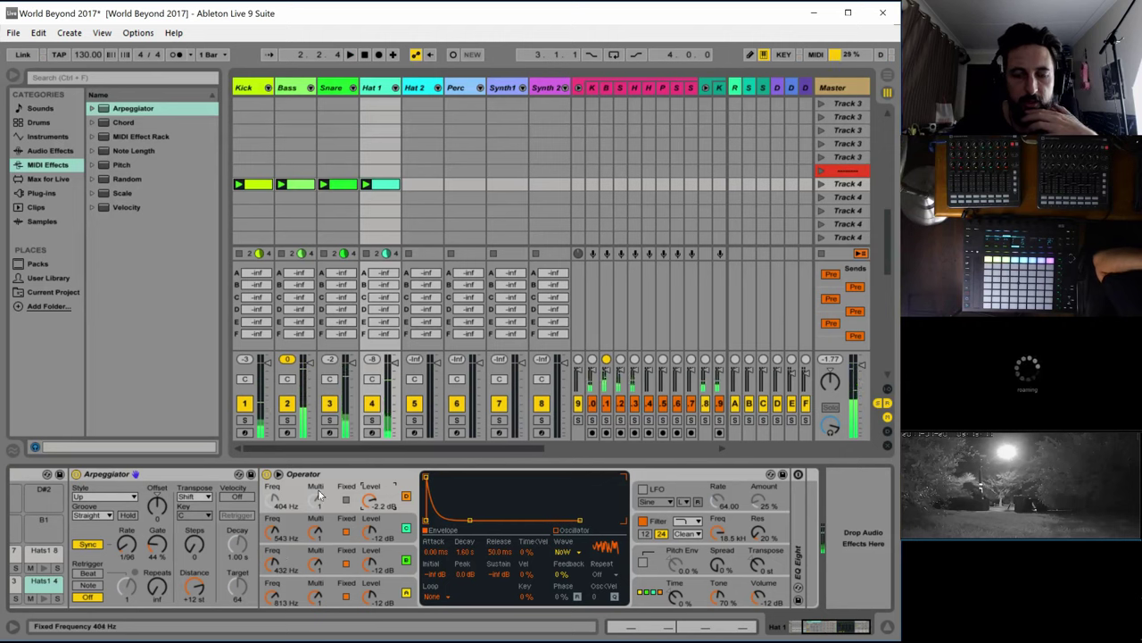
left_click_drag(470, 521, 455, 520)
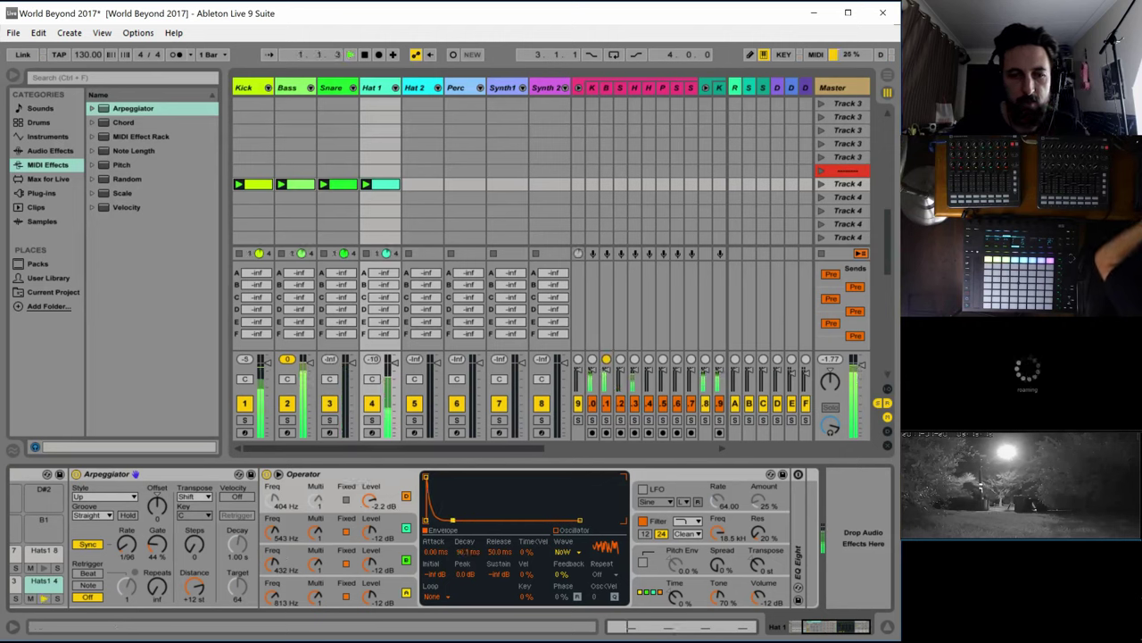
Copy the envelope from oscillator C to oscillator D and set oscillator D's level to about -1.9 dB
right_click(412, 509)
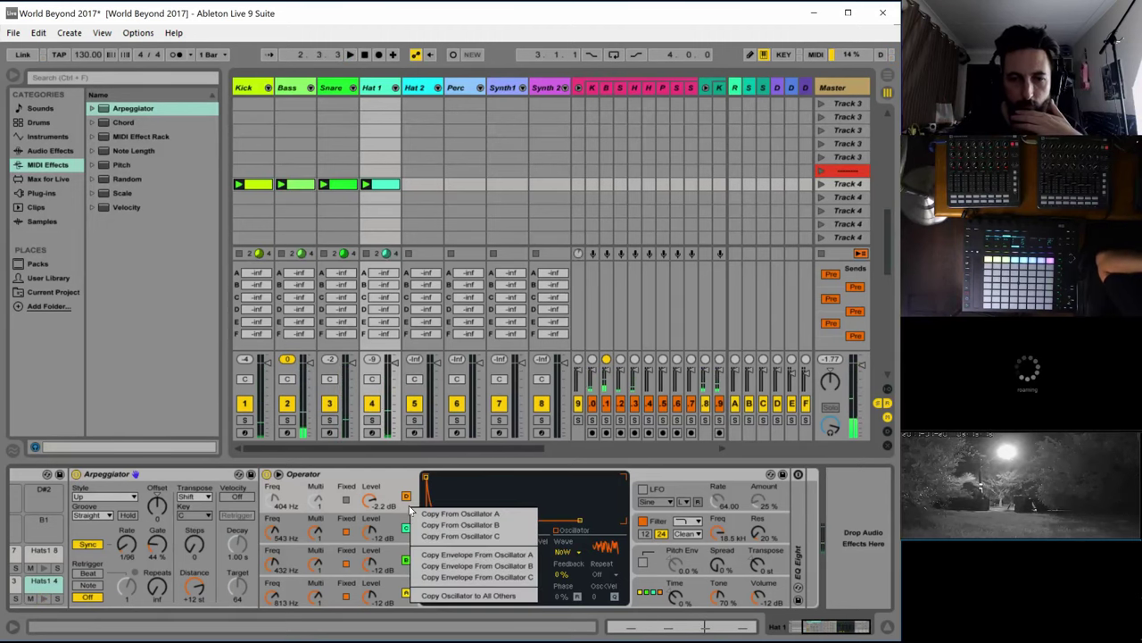
left_click(482, 568)
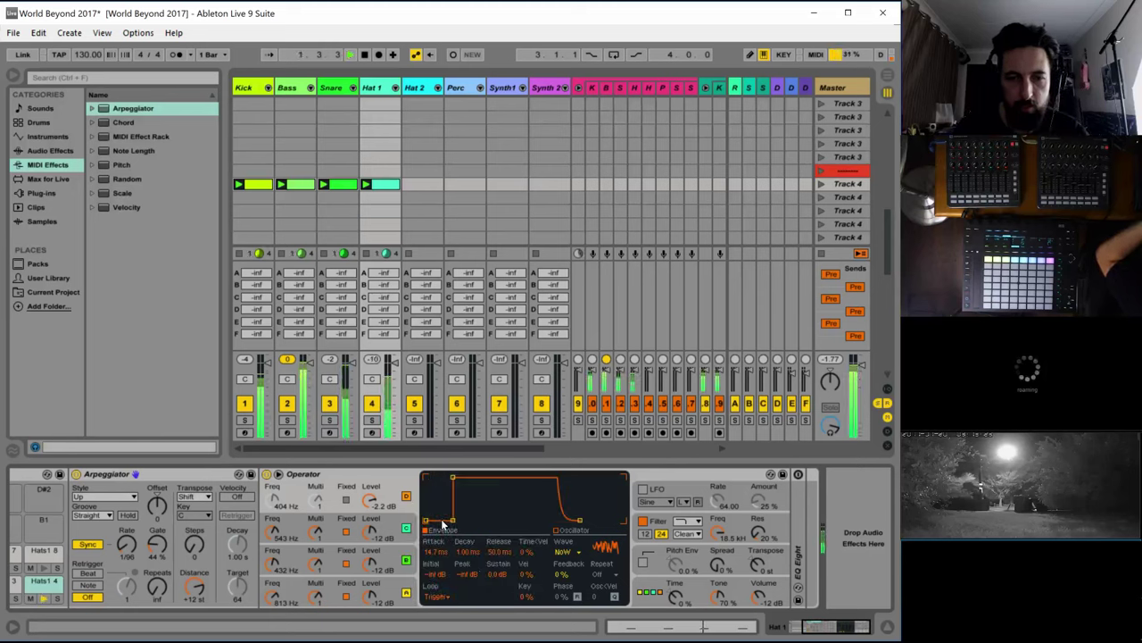
left_click_drag(373, 505, 373, 518)
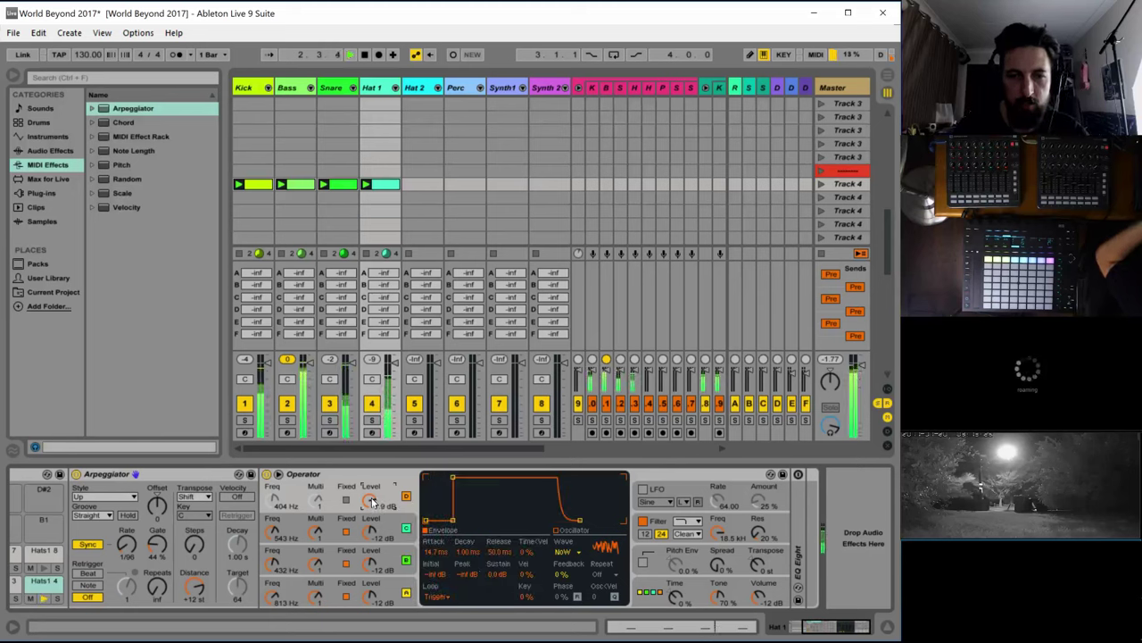
key("space")
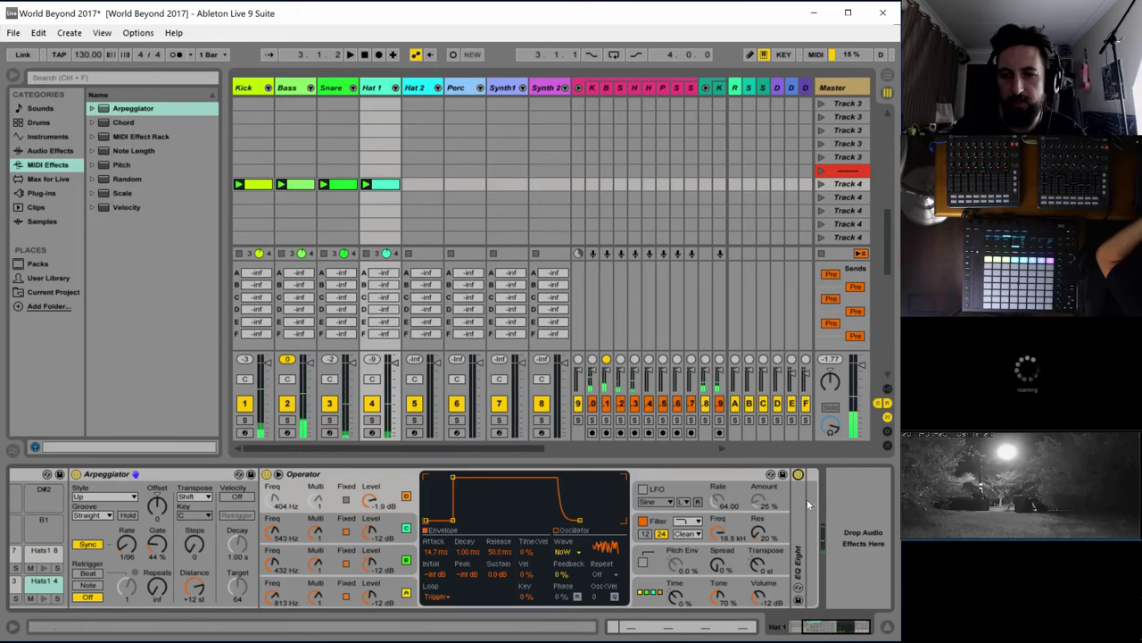
Make band 1 of the hat's EQ Eight a low-cut filter at about 6.23 kHz with a Q of about 2.61
double_click(800, 560)
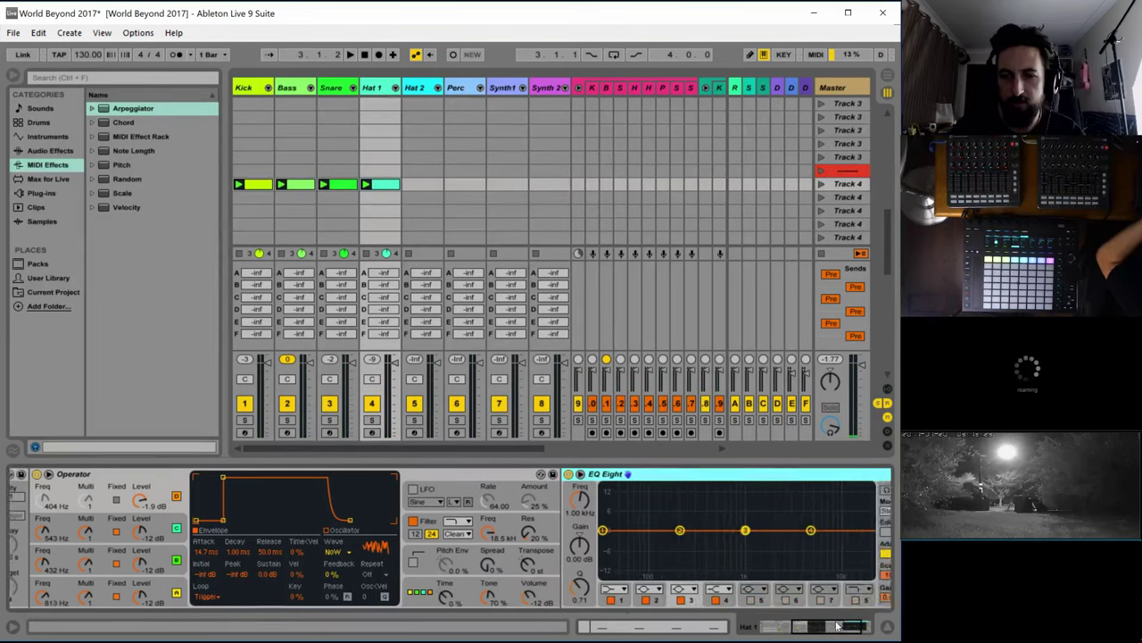
left_click_drag(483, 530, 702, 518)
left_click(495, 589)
left_click(495, 507)
key("space")
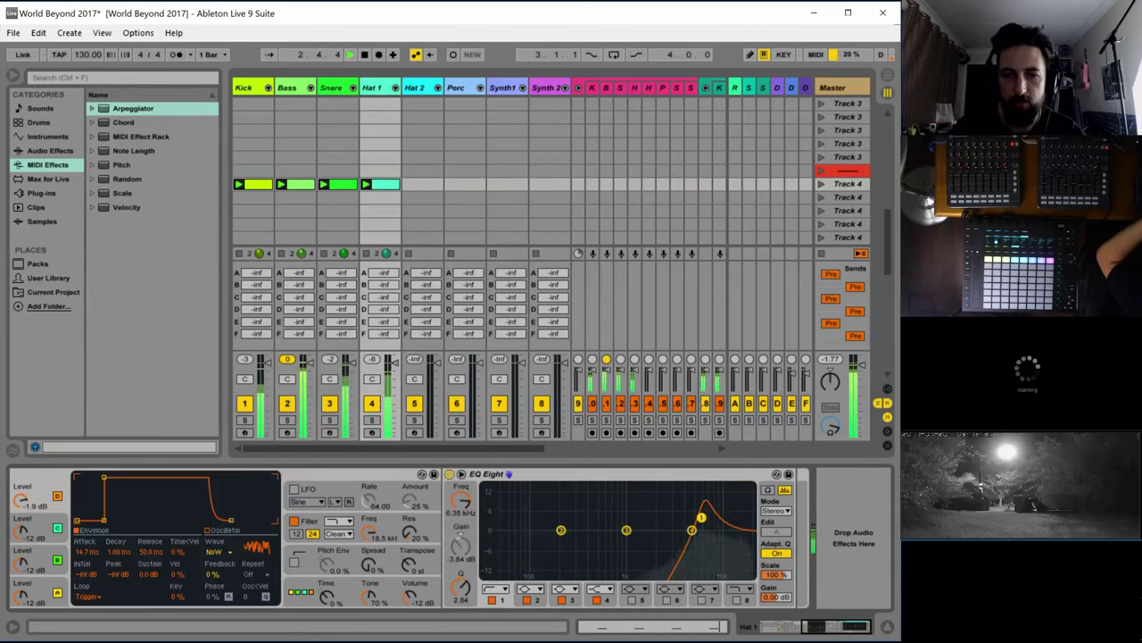
key("space")
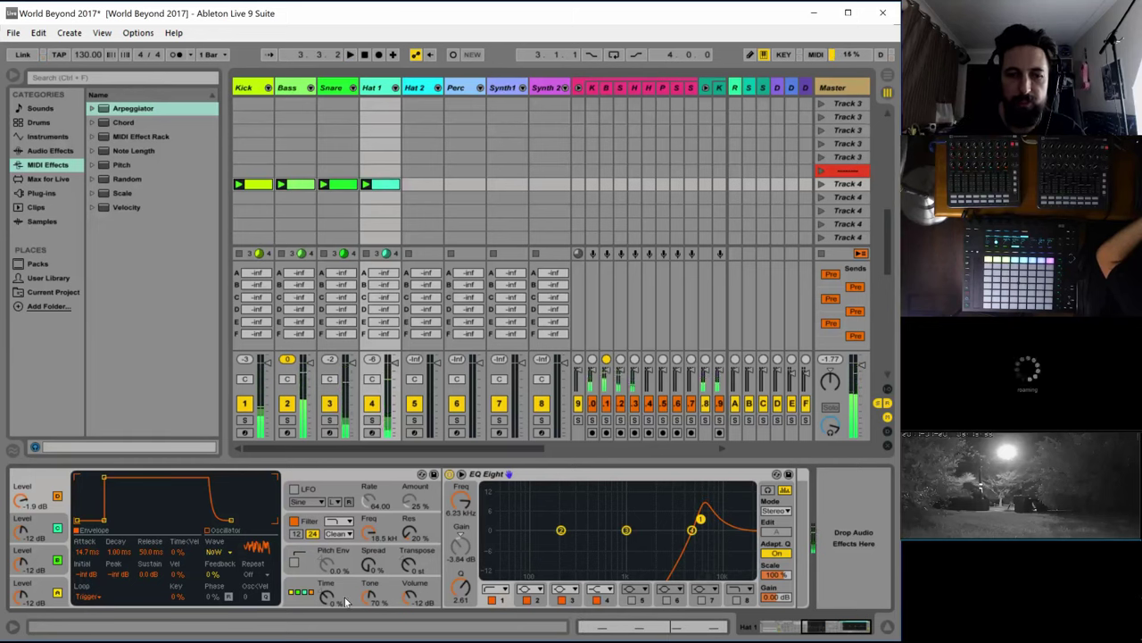
Try raising Operator's Time amount to about 90 % and reset it to 0 %
left_click_drag(326, 600, 326, 430)
mouse_move(328, 524)
left_mouse_down()
mouse_move(328, 624)
mouse_move(327, 522)
left_mouse_up()
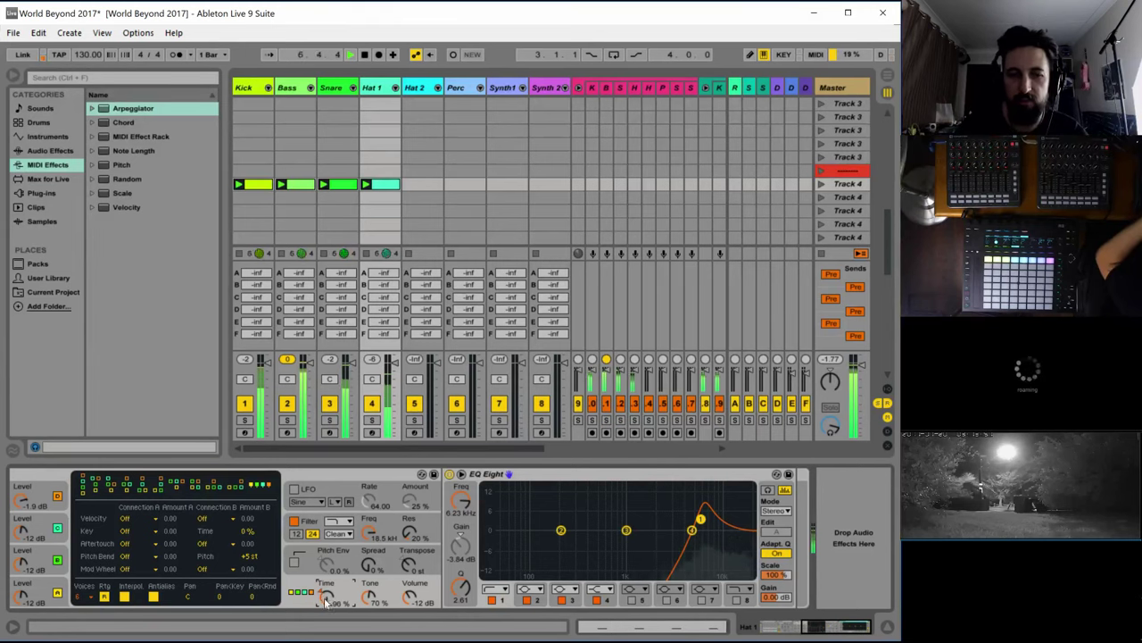
key("Delete")
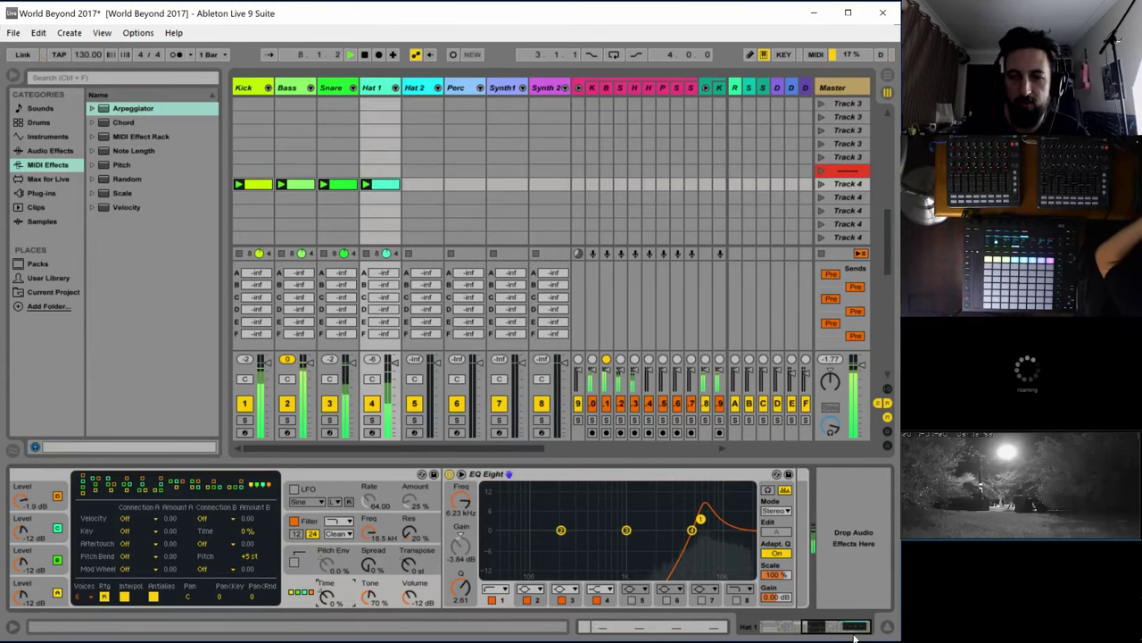
Try the Arpeggiator rate at 1/32 and 1/64, and return it to 1/96
left_click_drag(849, 627, 808, 627)
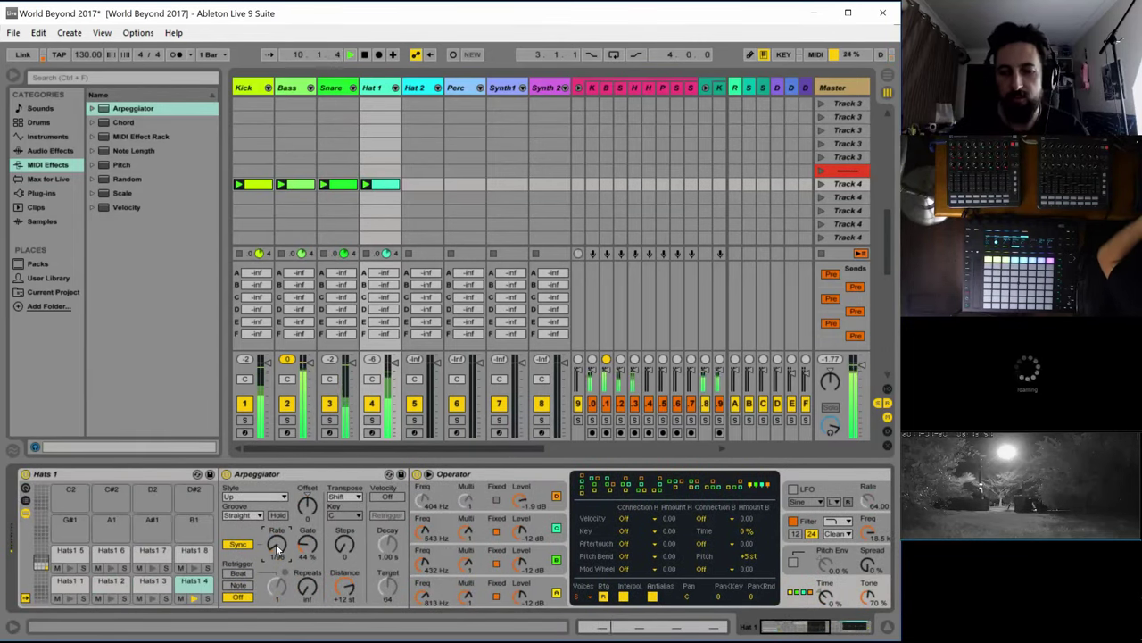
left_click_drag(276, 543, 276, 538)
scroll(276, 544, "down", 1)
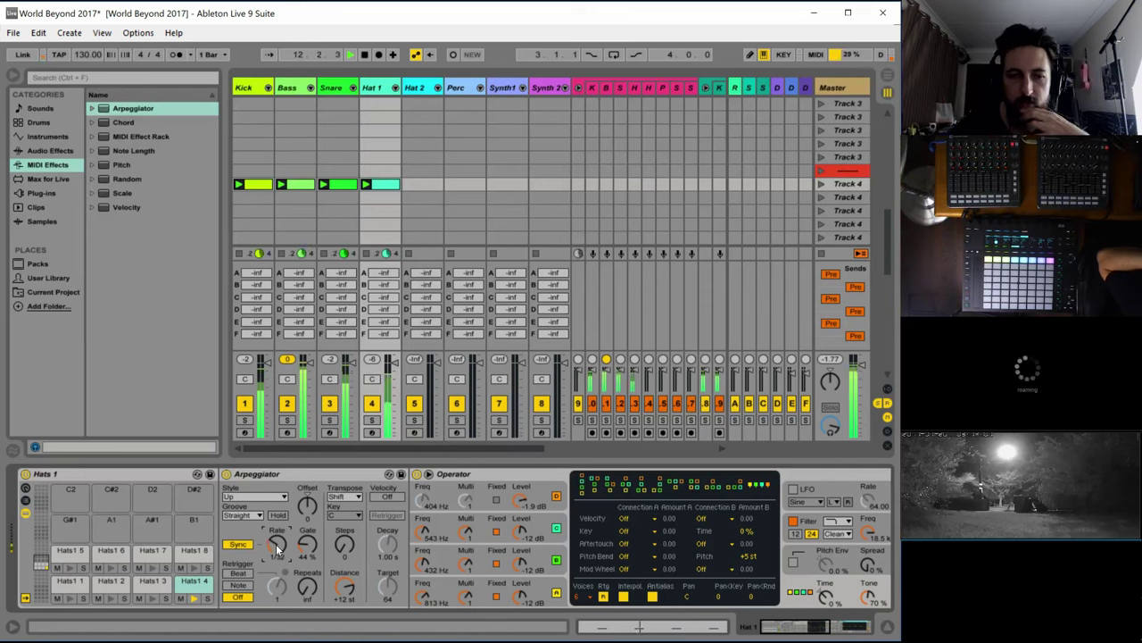
scroll(276, 543, "up", 2)
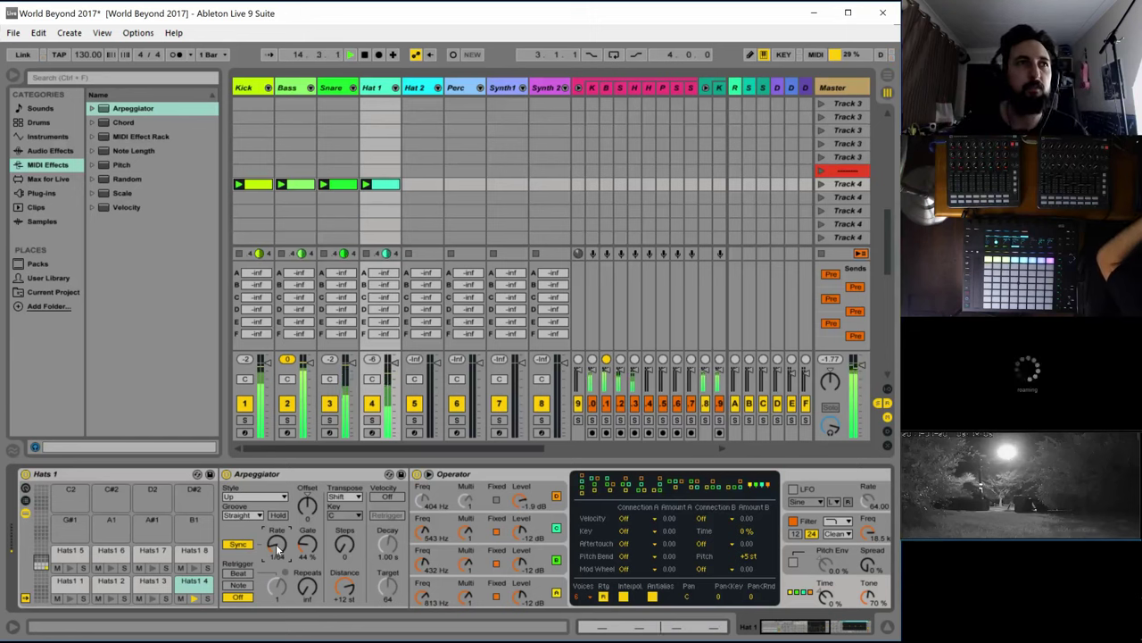
scroll(275, 543, "up", 1)
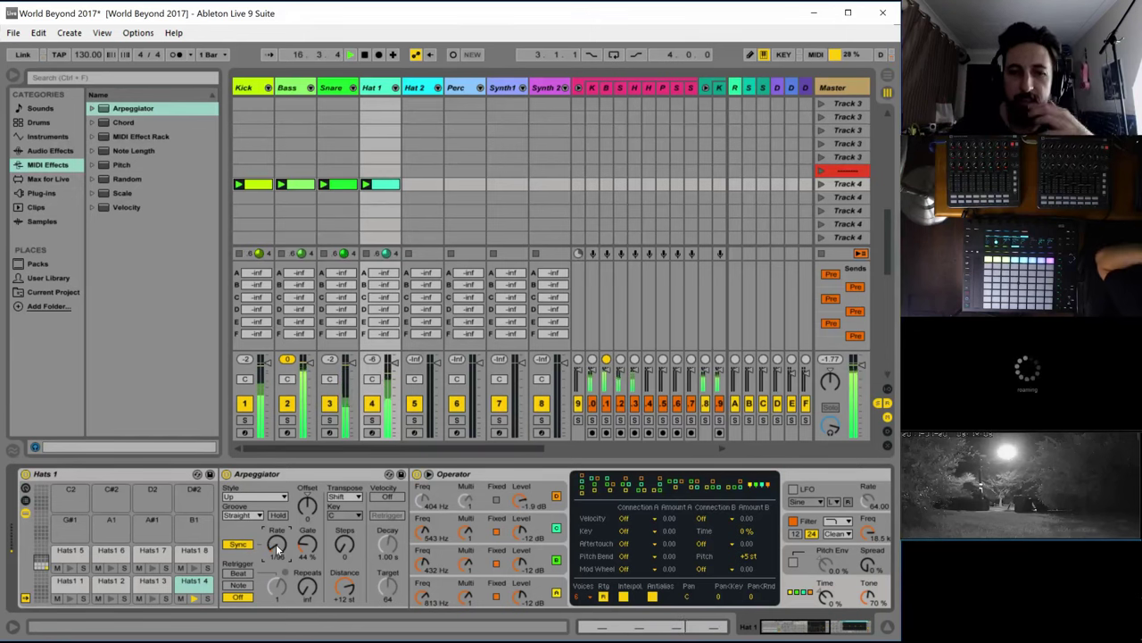
Compare the envelope and waveform settings of Operator's oscillators A, B, C and D
left_click(547, 575)
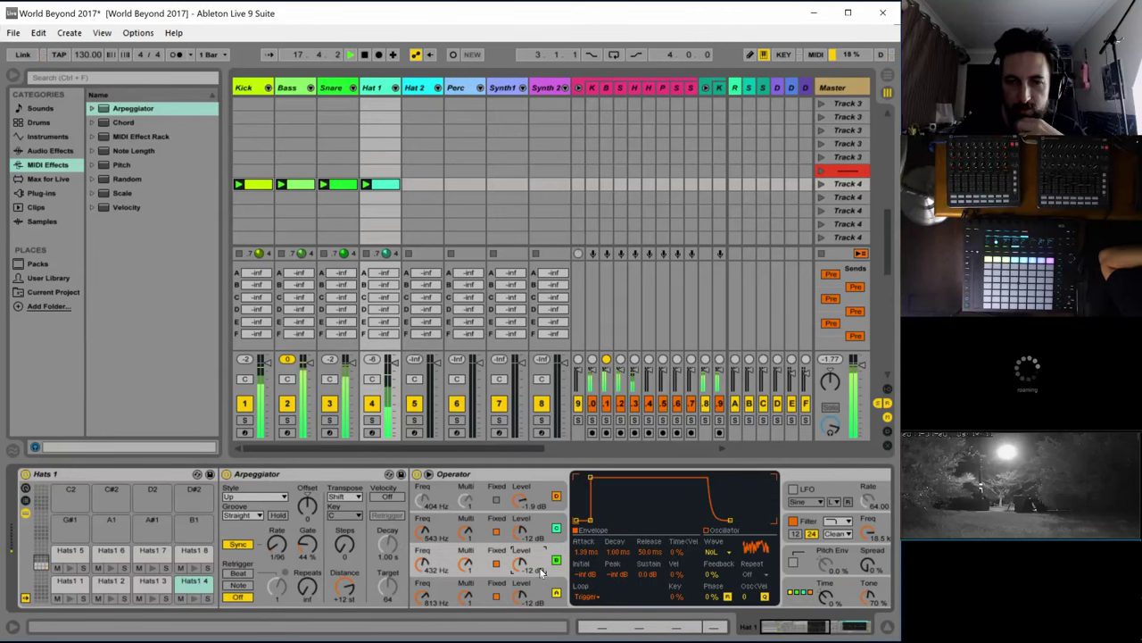
left_click(542, 534)
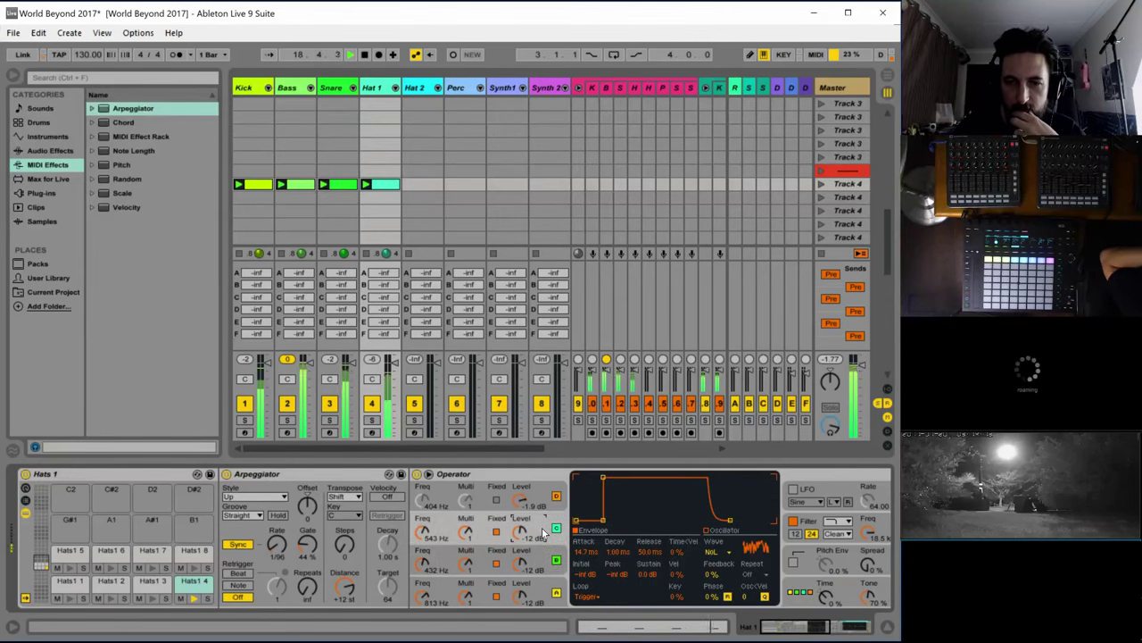
left_click(538, 568)
left_click(539, 589)
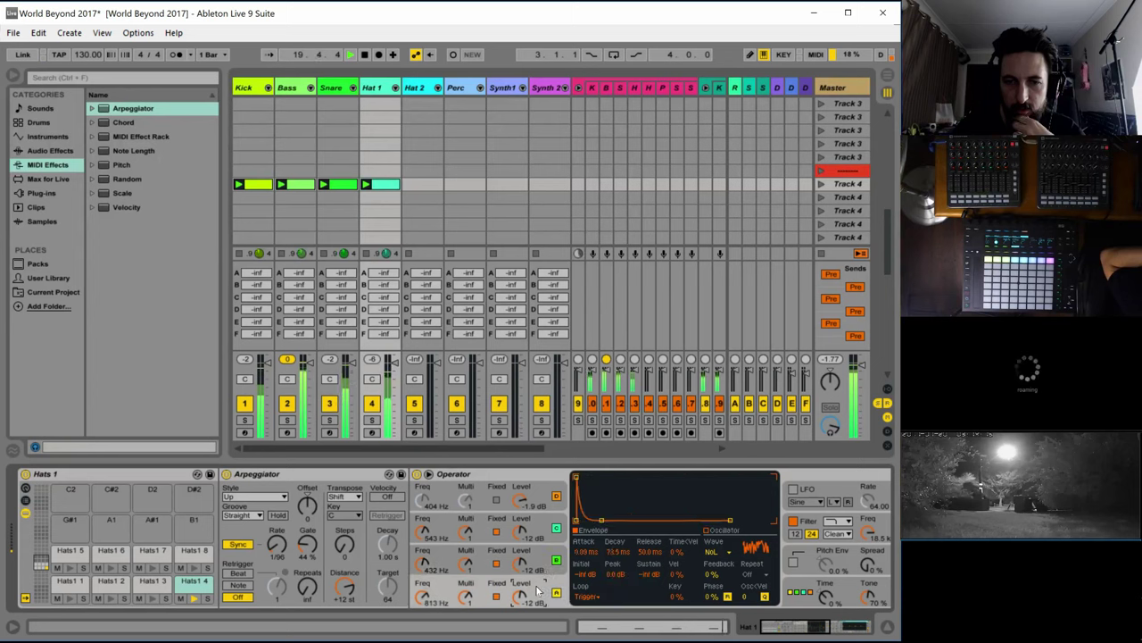
left_click(539, 570)
left_click(538, 534)
left_click(539, 498)
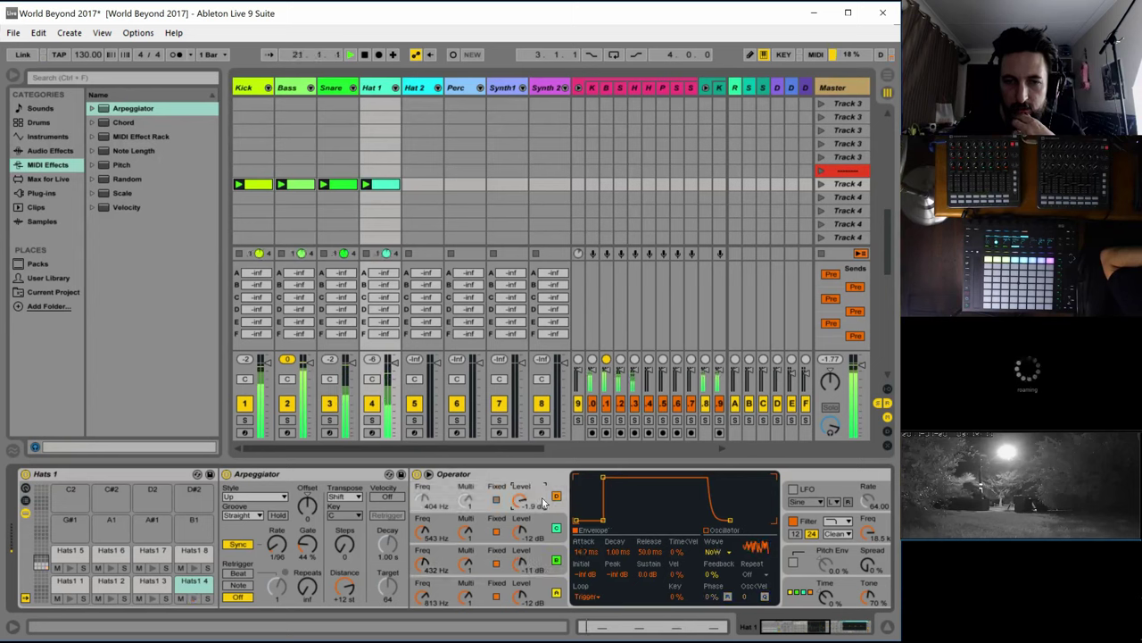
left_click(545, 529)
left_click(540, 505)
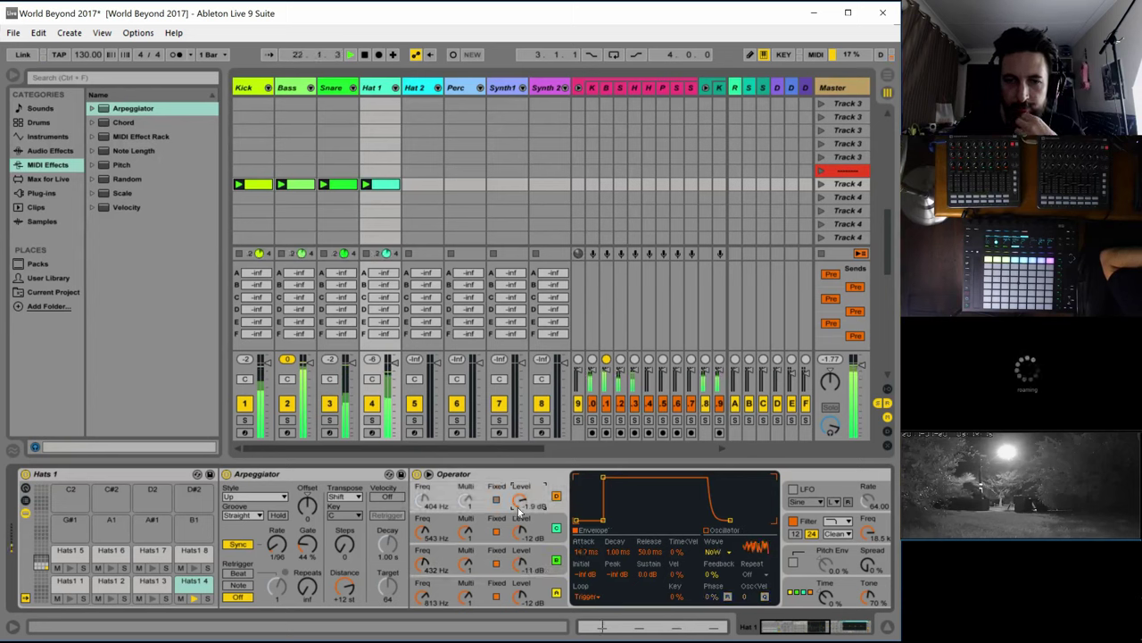
Set oscillator D's waveform to Noise Looped and its envelope attack to about 12 ms
left_click(718, 553)
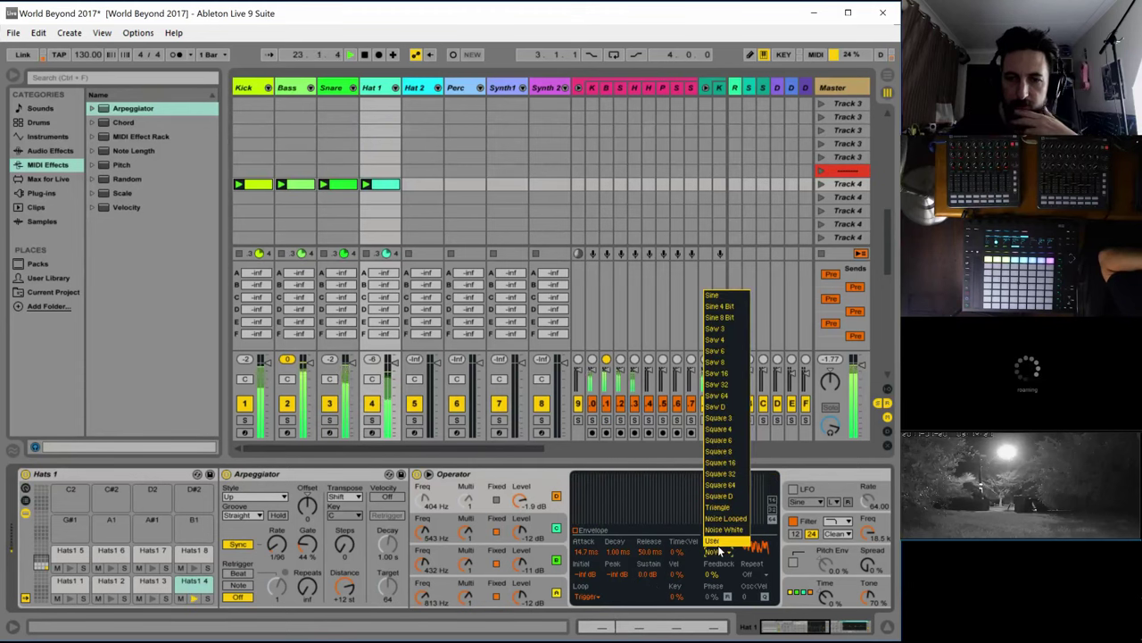
left_click(725, 523)
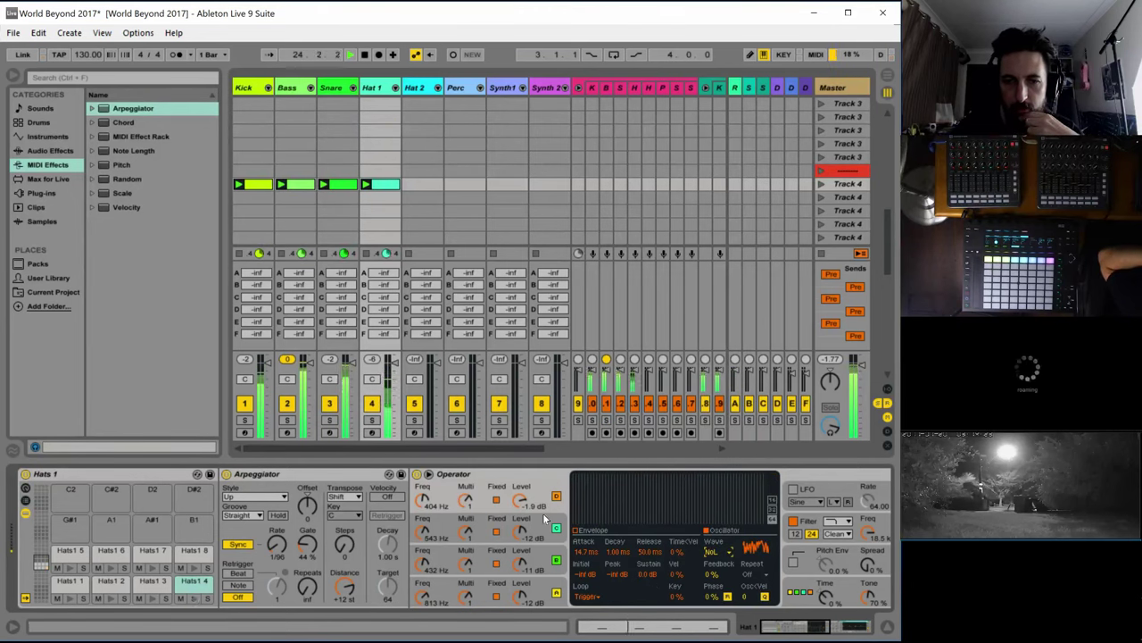
left_click(584, 532)
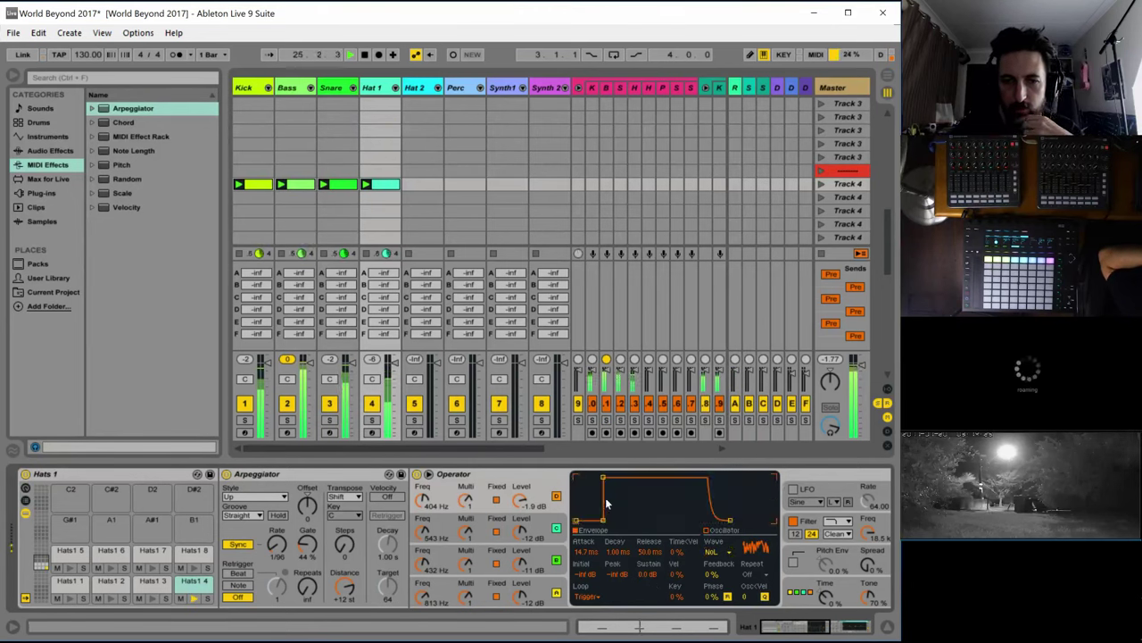
left_click_drag(603, 519, 613, 520)
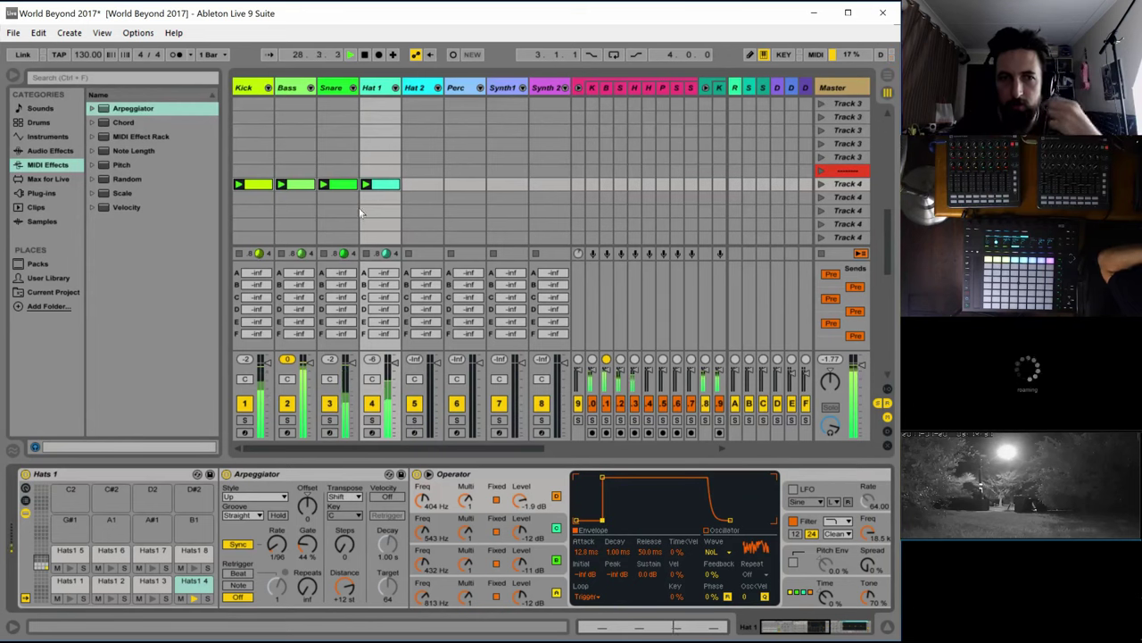
Shorten all Hats1 4 notes in the Hat 1 clip to about 1/64, and lengthen those at 1.2.3 and 1.4.3 to 1/16
key("shift+Tab")
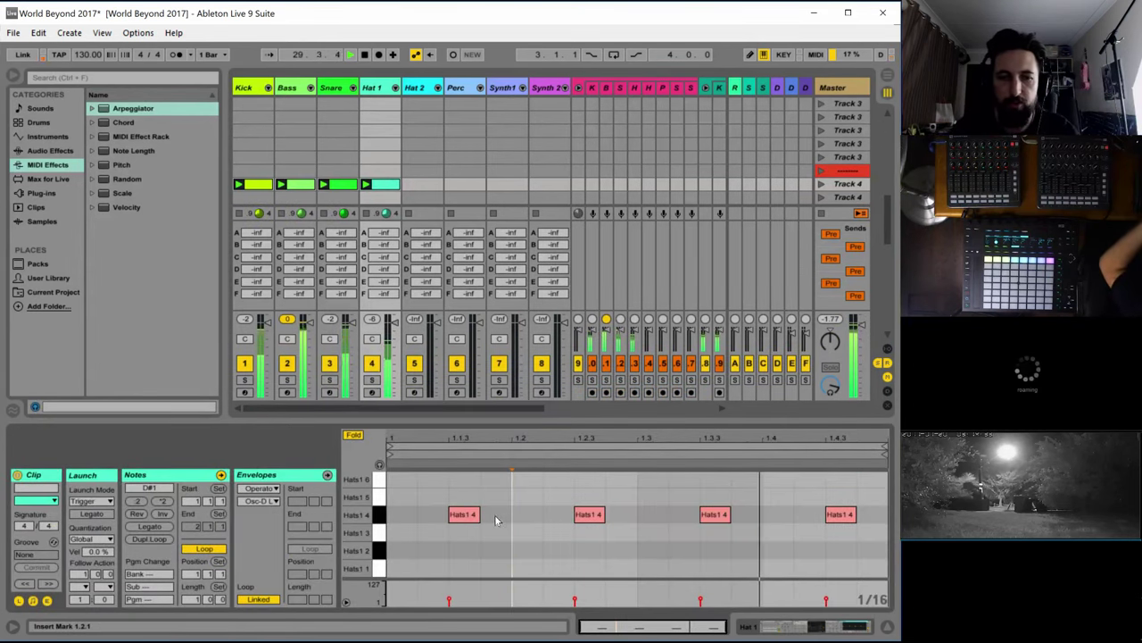
key("ctrl+a")
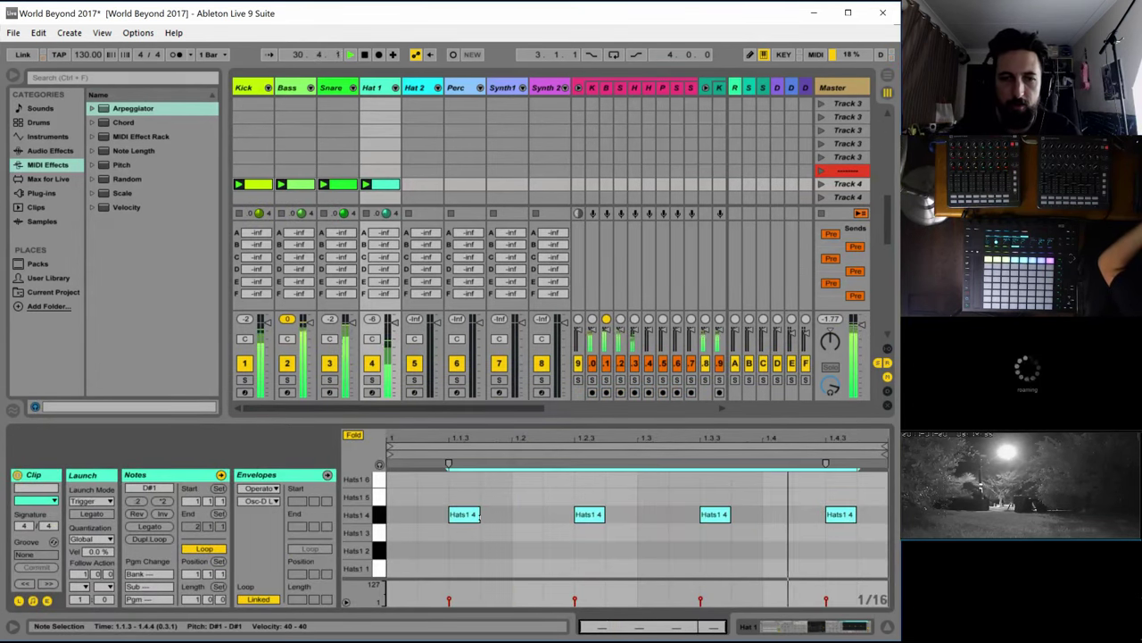
left_click_drag(481, 518, 457, 517)
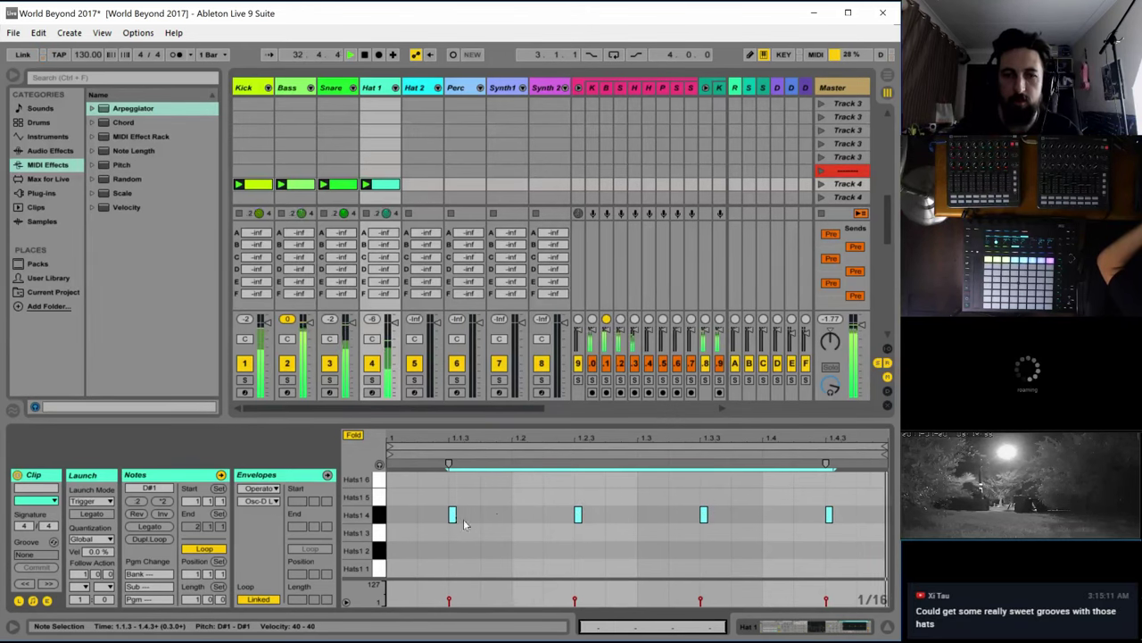
left_click(512, 525)
left_click_drag(580, 516, 604, 516)
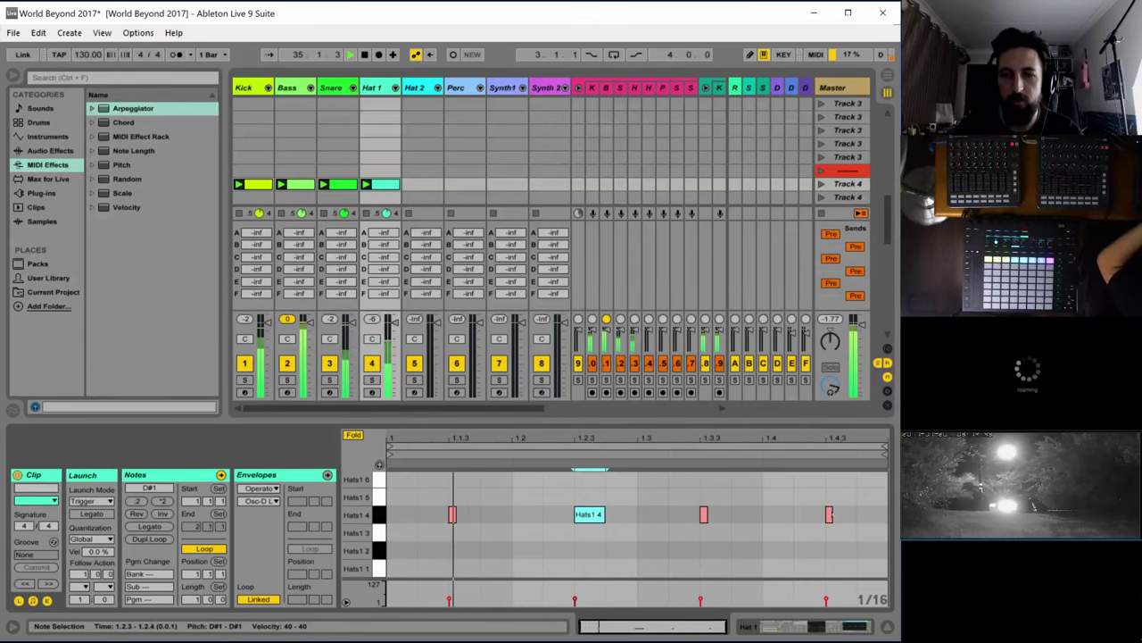
left_click_drag(832, 516, 855, 516)
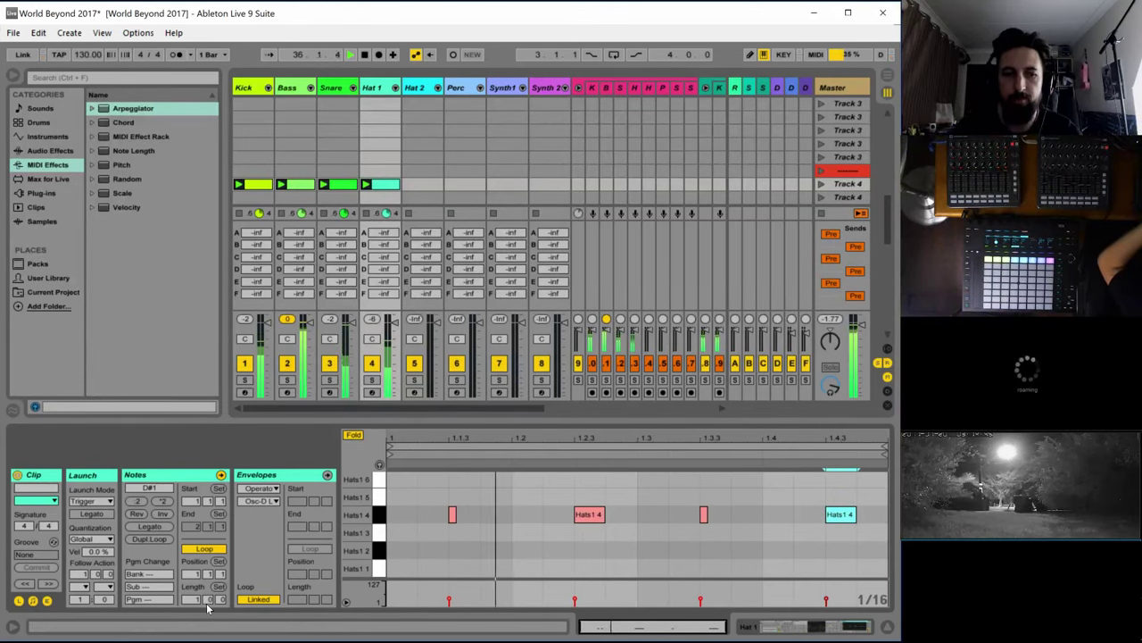
Set the Hat 1 clip's loop length to 8 bars
type("8")
key("Return")
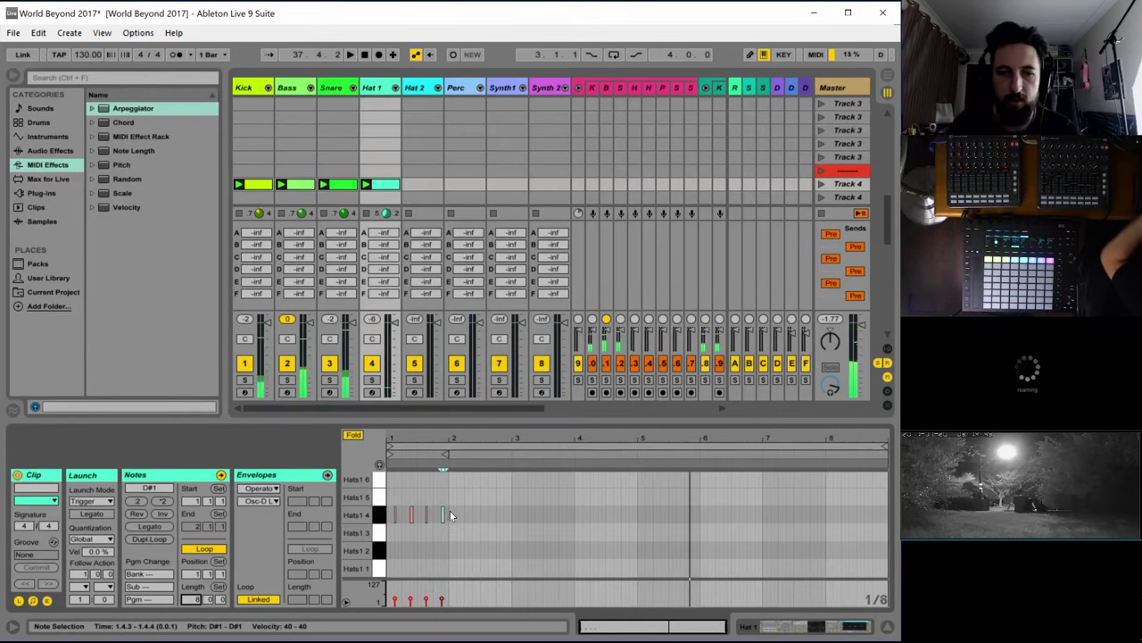
Duplicate the first bar's Hats1 4 notes through the remaining bars of the eight-bar Hat 1 clip
left_click_drag(443, 494, 400, 521)
key("ctrl+d")
key("ctrl+d")
key("ctrl+d")
key("ctrl+d")
key("ctrl+d")
key("ctrl+d")
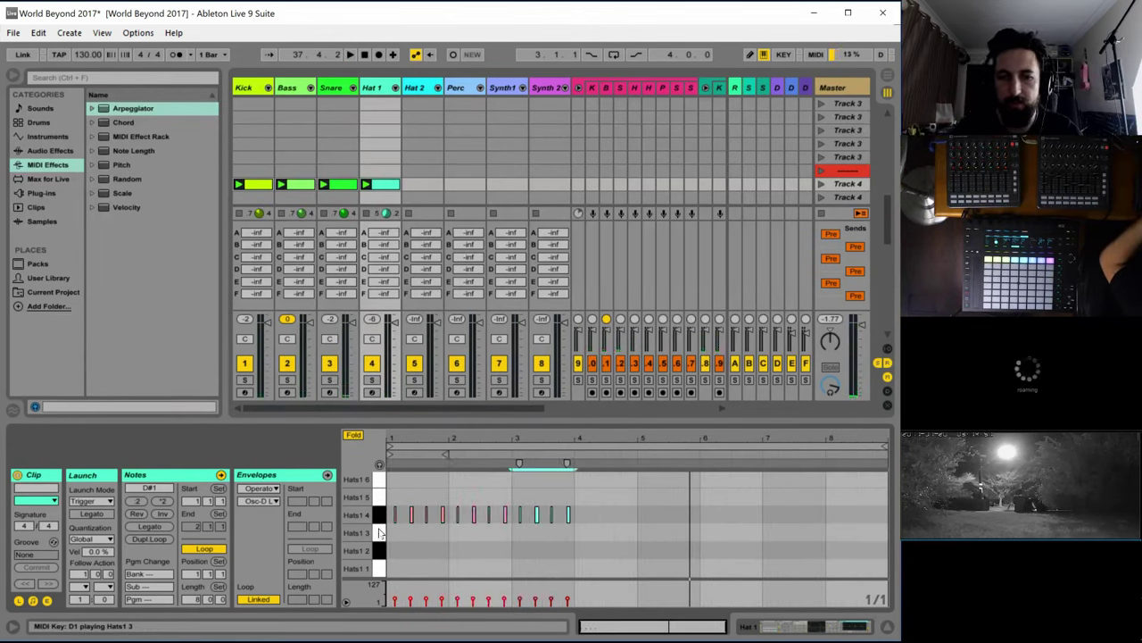
key("ctrl+d")
key("space")
Add short Hats1 4 notes at 2.3.1, 2.3.2, 2.3.4, 2.4.1 and 2.4.2, and lengthen the 2.4.3 note to reach 3.1.1
left_click_drag(665, 628, 596, 637)
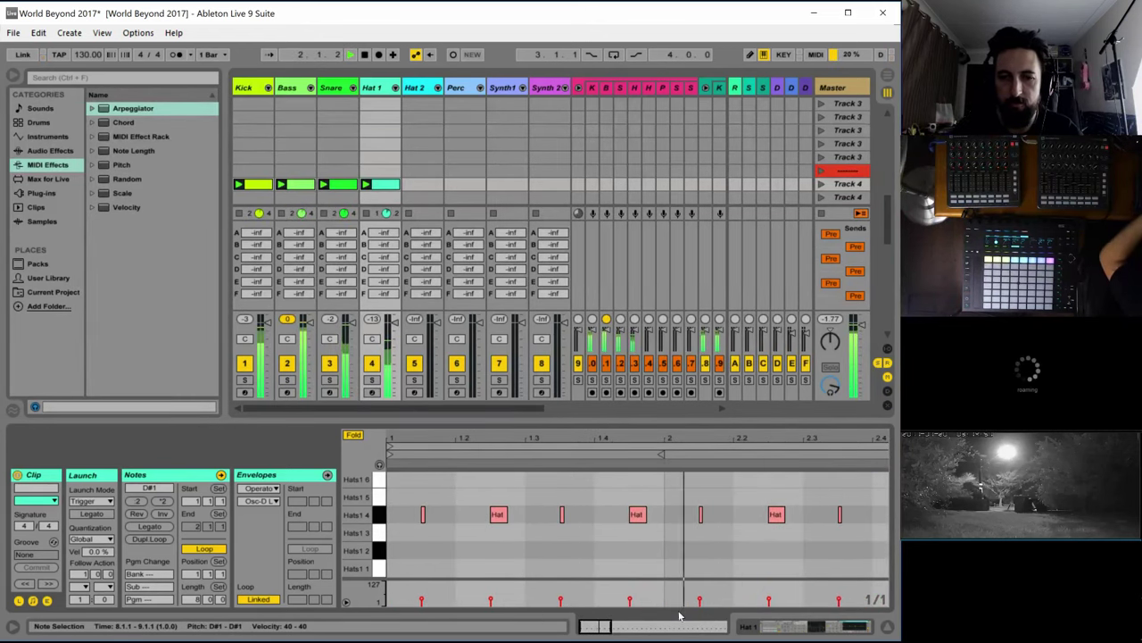
left_click_drag(592, 627, 602, 626)
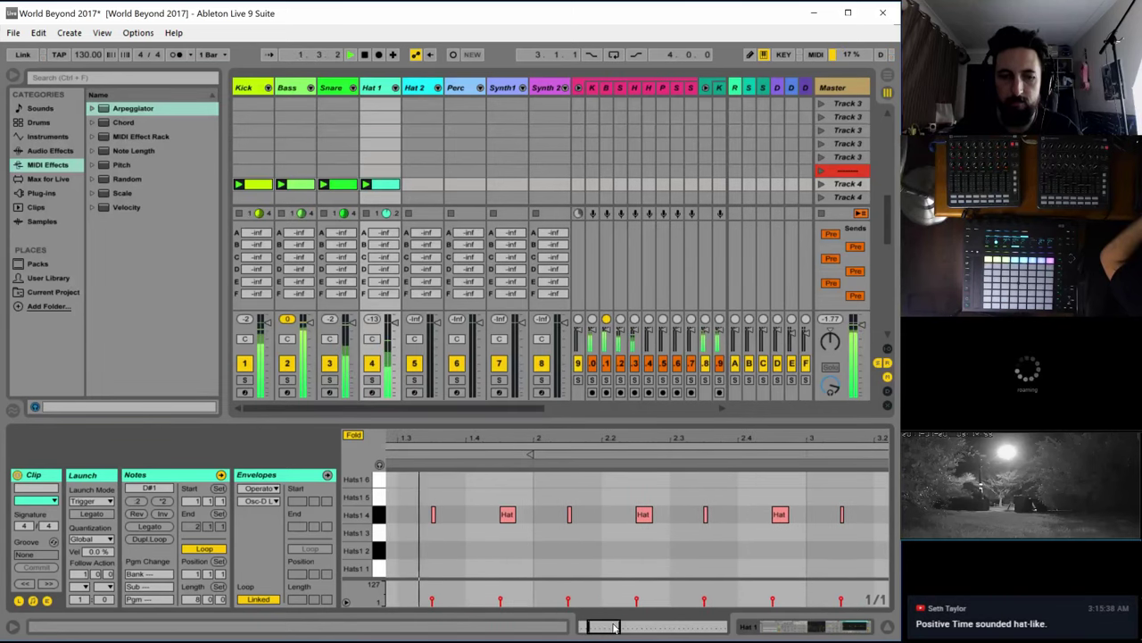
key("space")
left_click(676, 527)
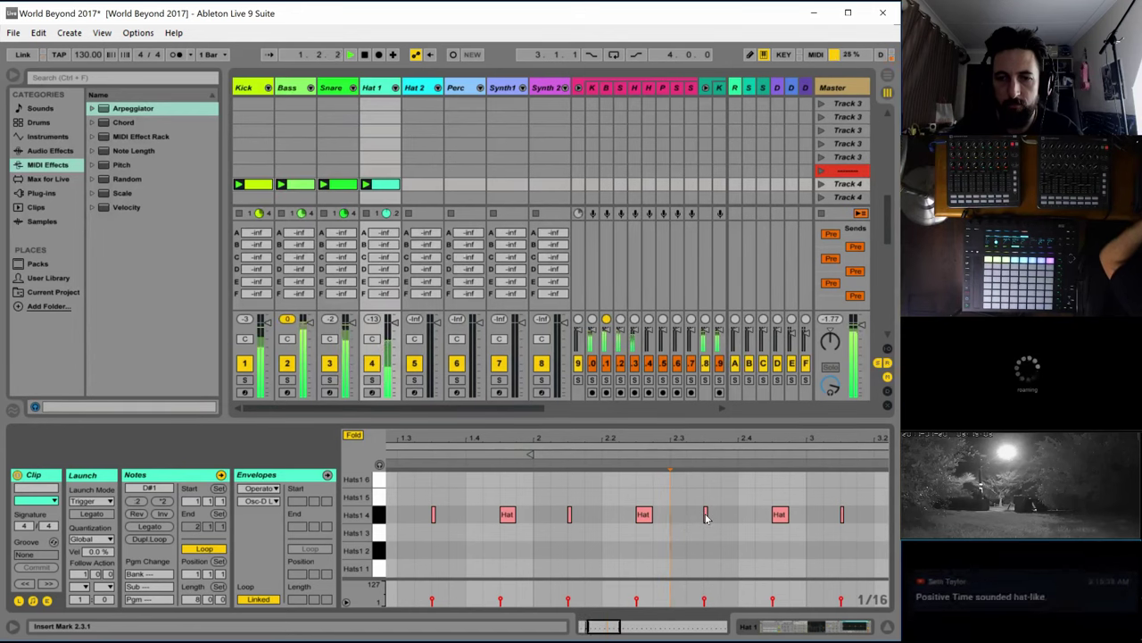
key("space")
mouse_move(705, 515)
left_mouse_down("ctrl")
mouse_move(672, 517)
mouse_move(690, 517)
left_mouse_up("ctrl")
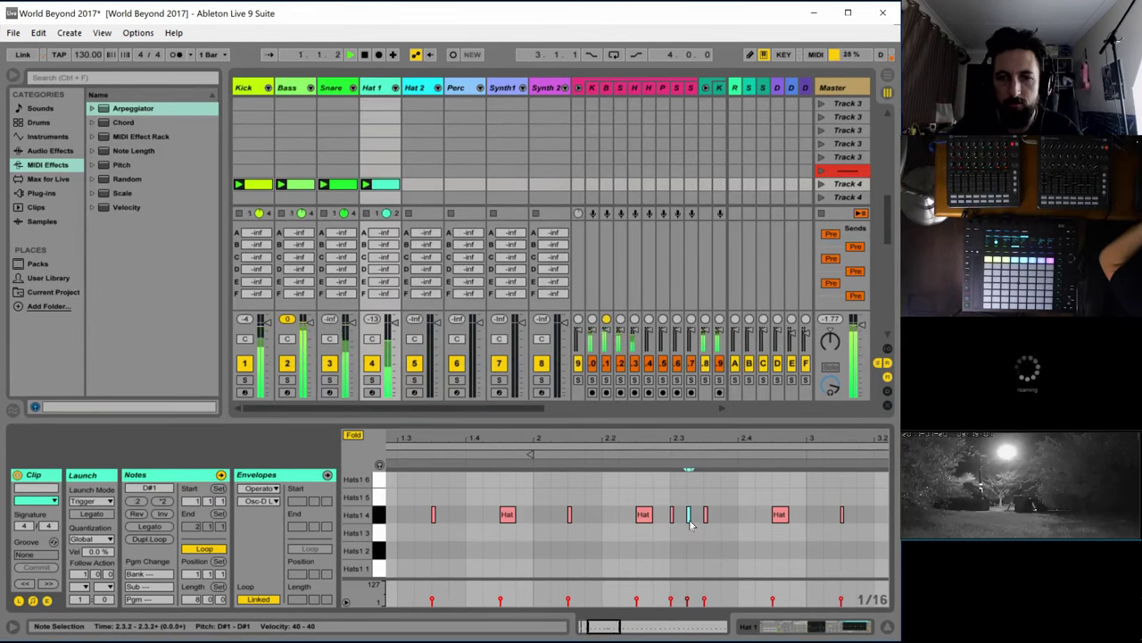
double_click(722, 517)
double_click(739, 517)
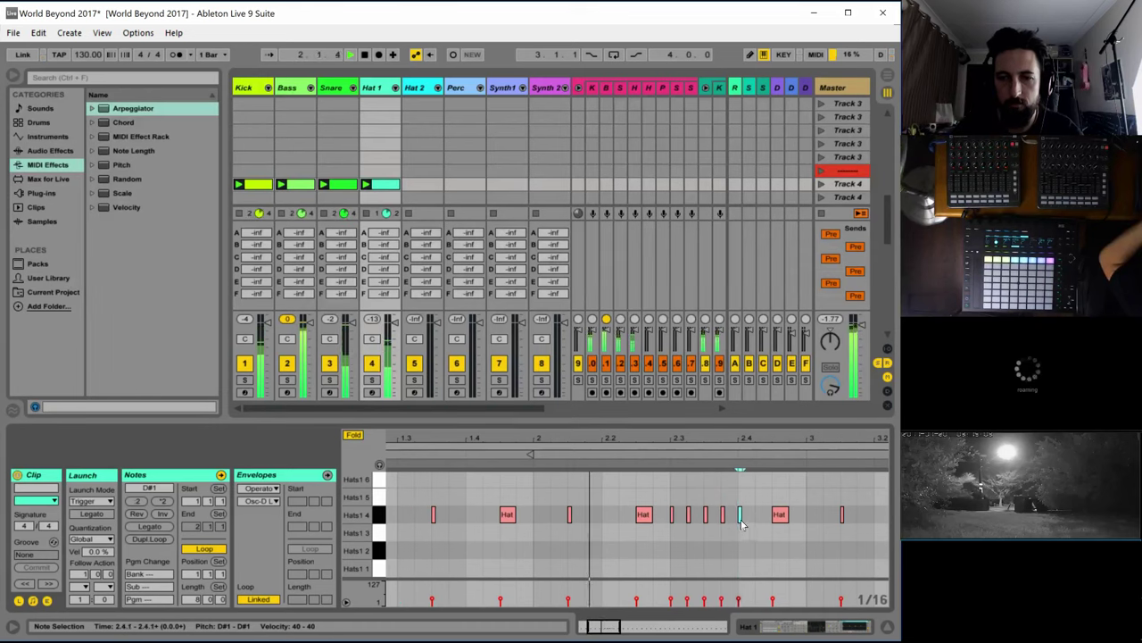
double_click(757, 515)
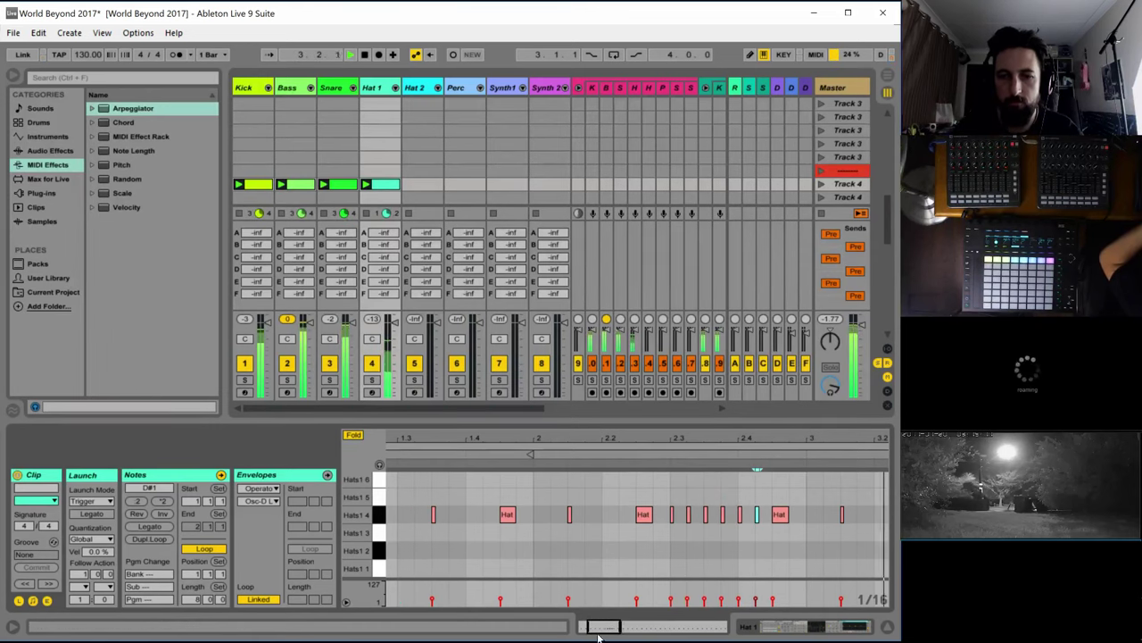
left_click_drag(785, 516, 807, 516)
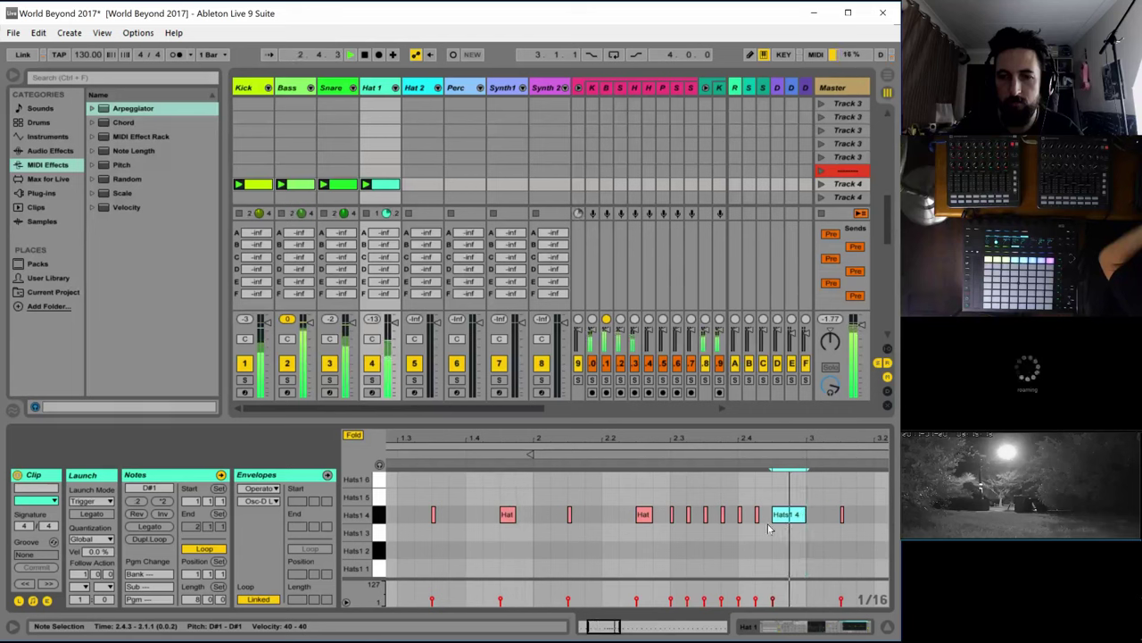
Duplicate the two-bar Hats1 4 pattern of bars 1 and 2 through bar 8 of the clip
key("minus")
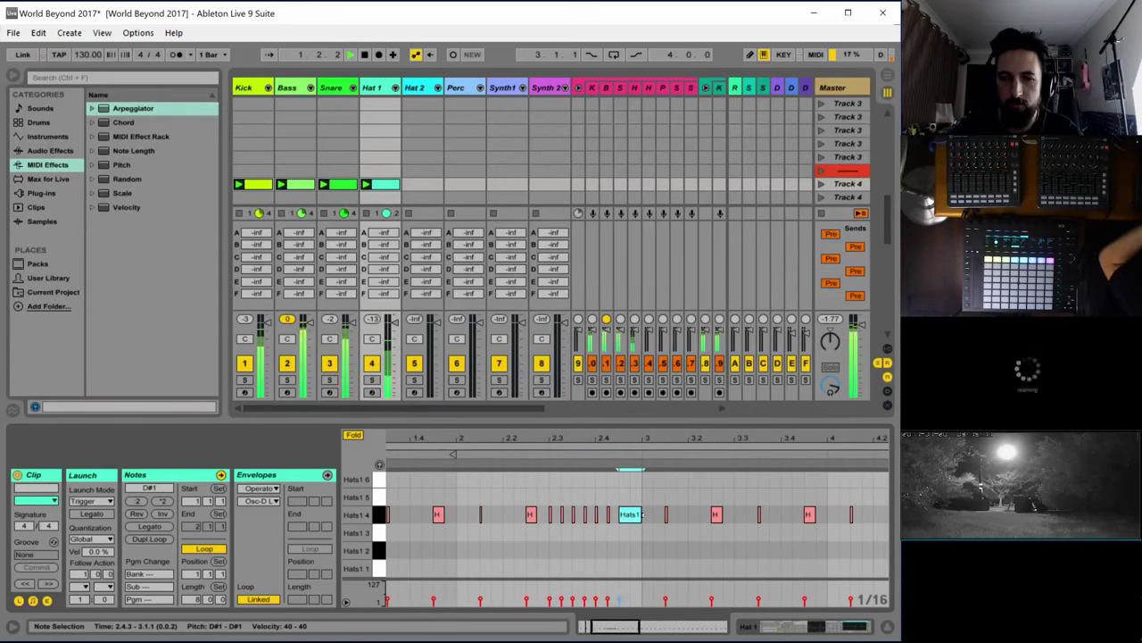
key("minus")
key("minus")
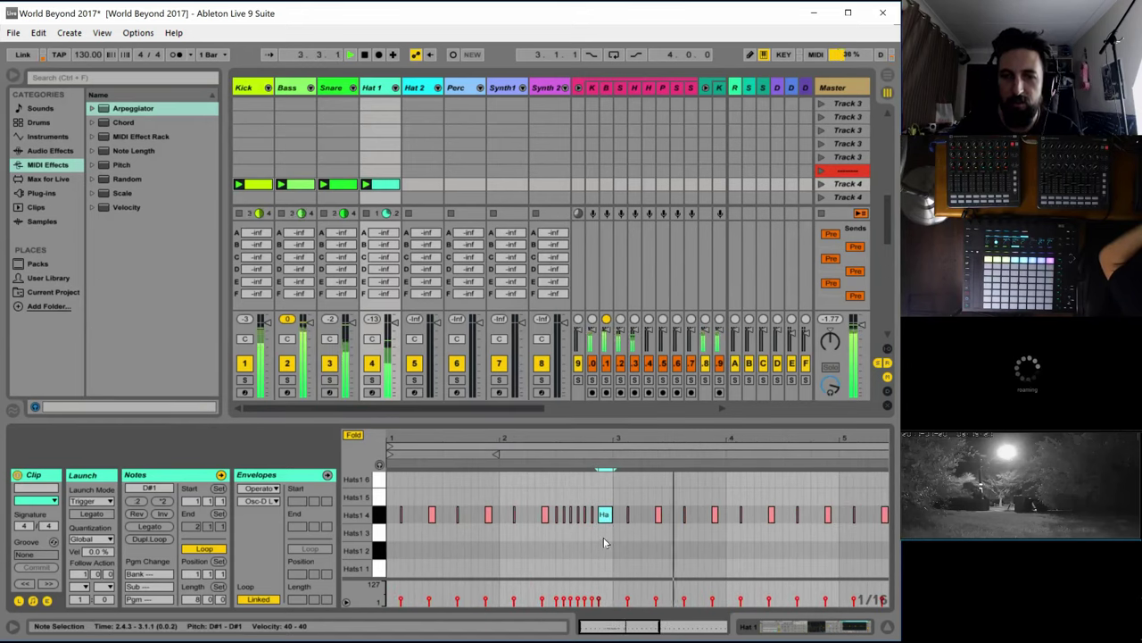
key("space")
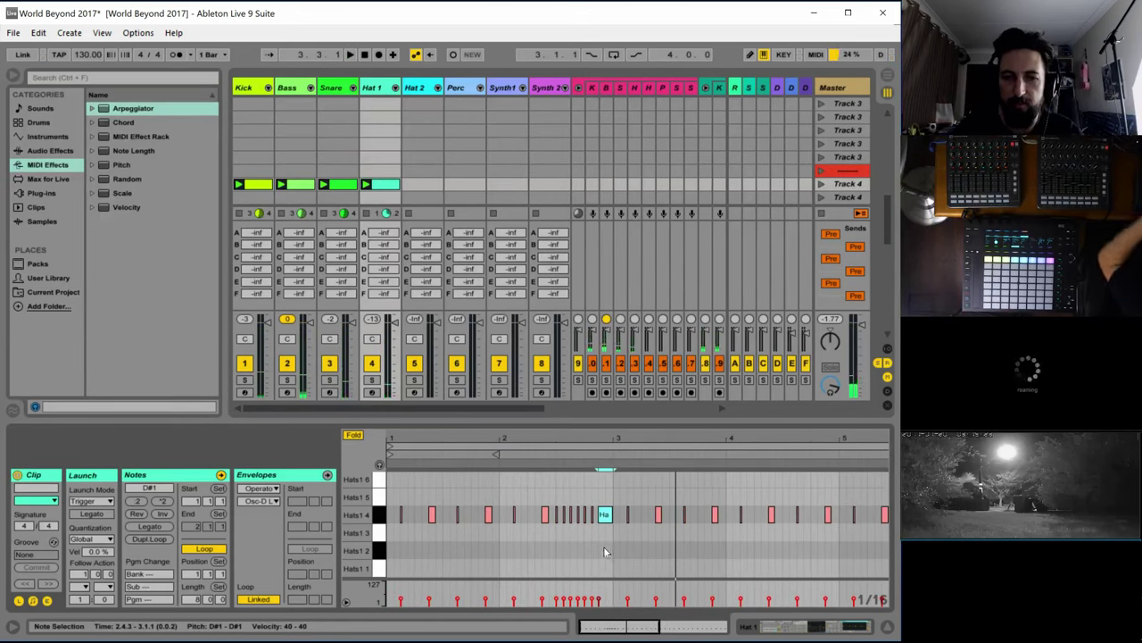
left_click_drag(606, 533, 374, 489)
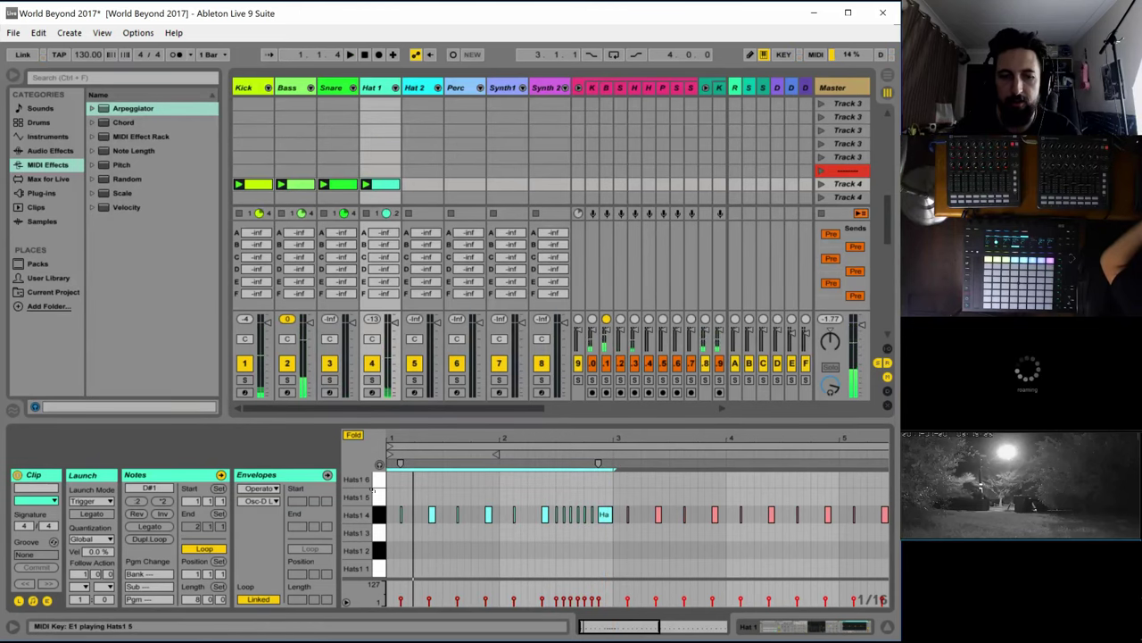
left_click_drag(617, 629, 617, 580)
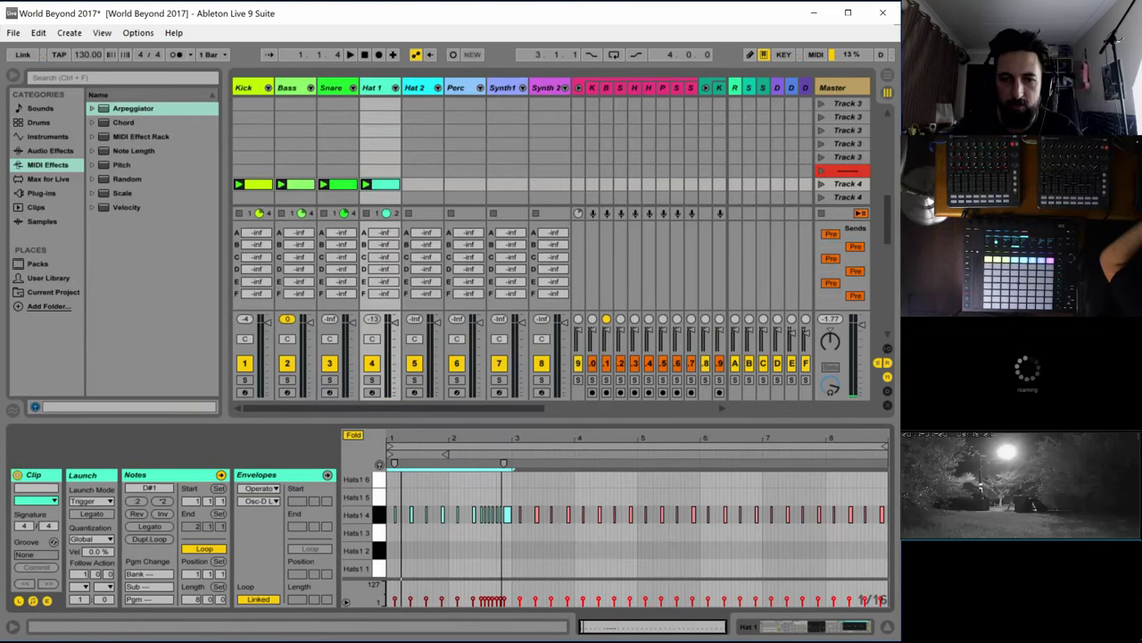
key("ctrl+d")
key("ctrl+d")
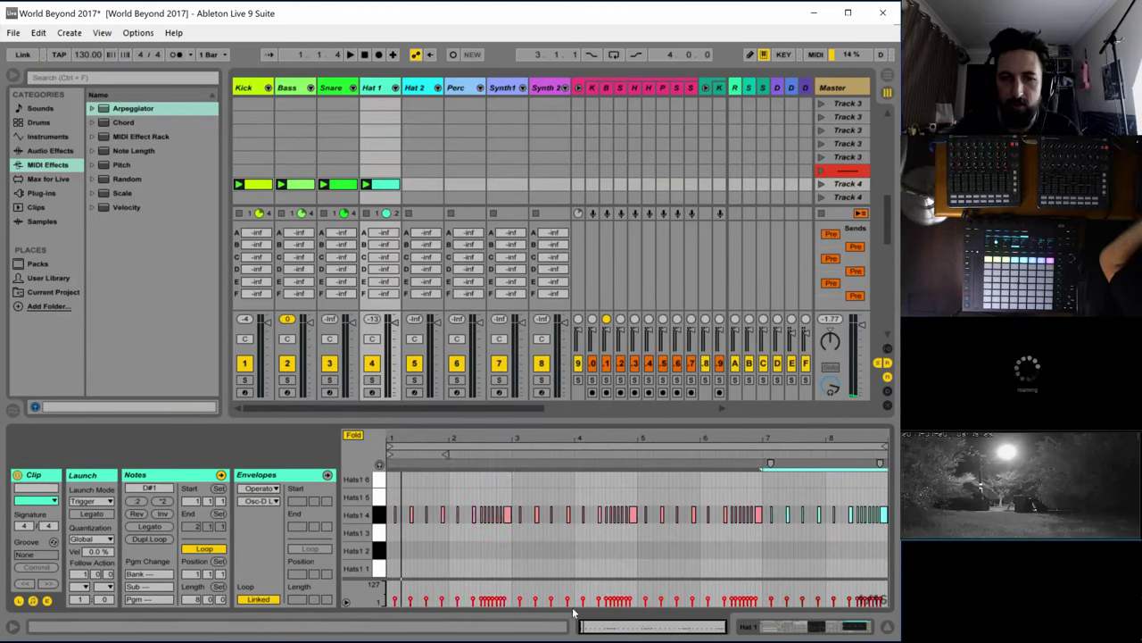
Ramp the velocities of the fill notes from 2.3.1 to 2.4.3 upward from 47 to 108, and raise the 1.3.3 note's velocity
left_click_drag(725, 626, 629, 626)
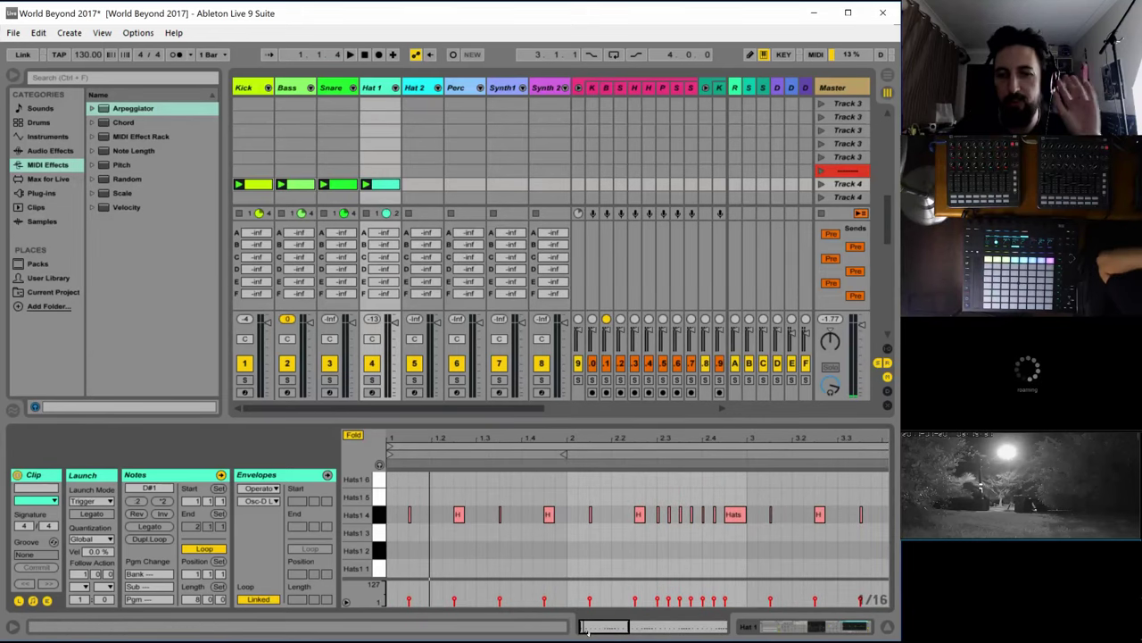
left_click_drag(732, 500, 654, 526)
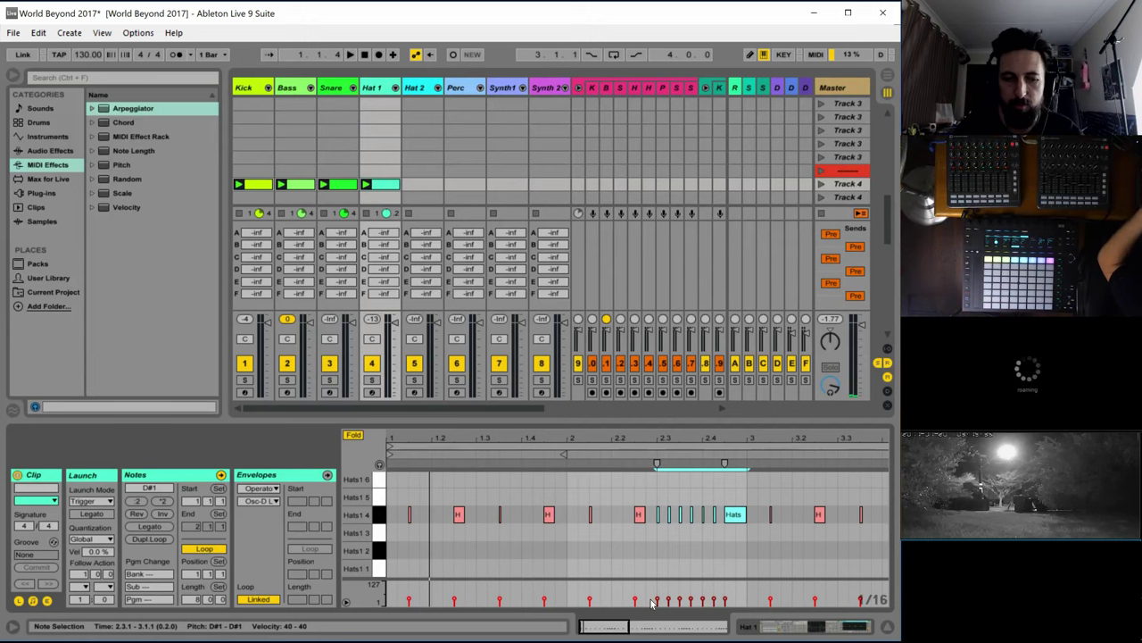
left_click_drag(739, 586, 739, 586)
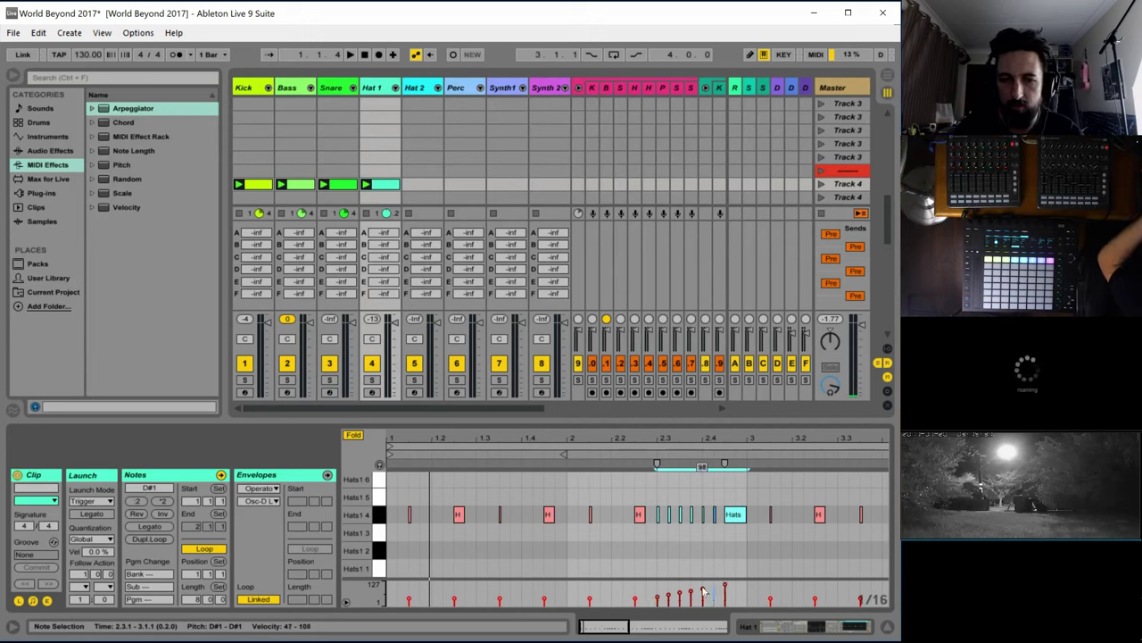
key("space")
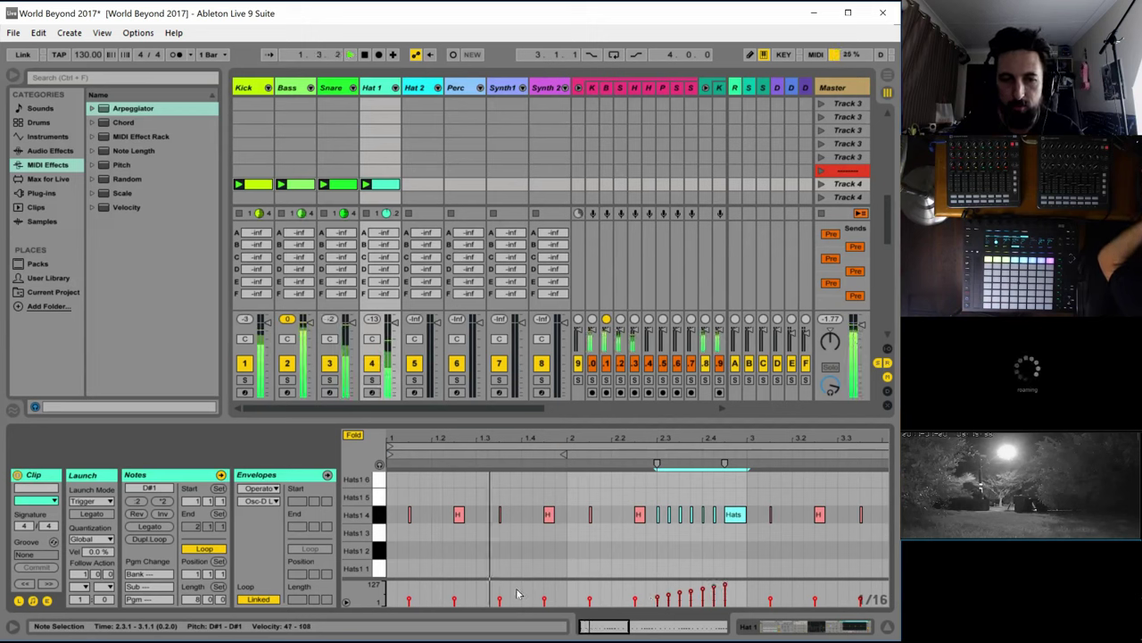
left_click_drag(500, 600, 500, 582)
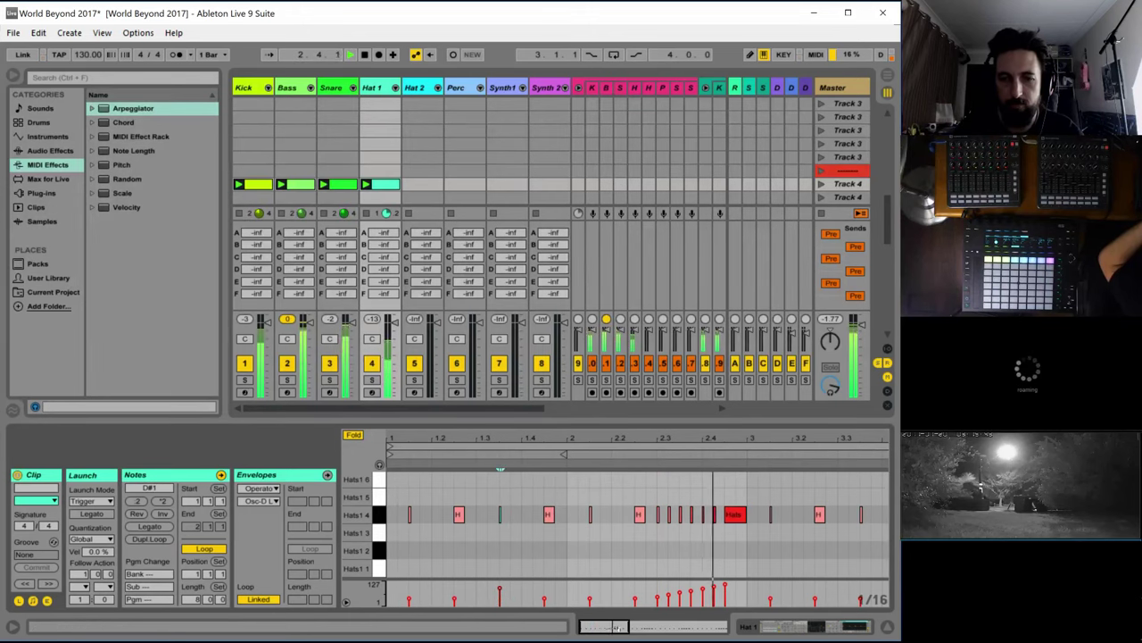
left_click_drag(585, 438, 585, 398)
left_click_drag(611, 536, 389, 544)
key("ctrl+d")
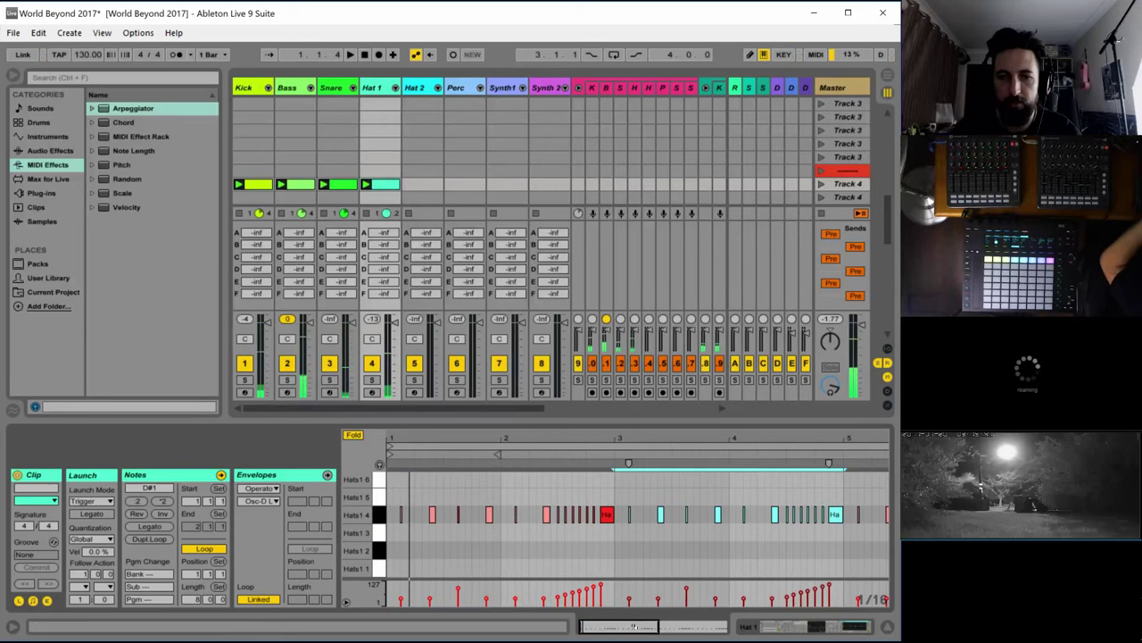
key("minus")
key("ctrl+z")
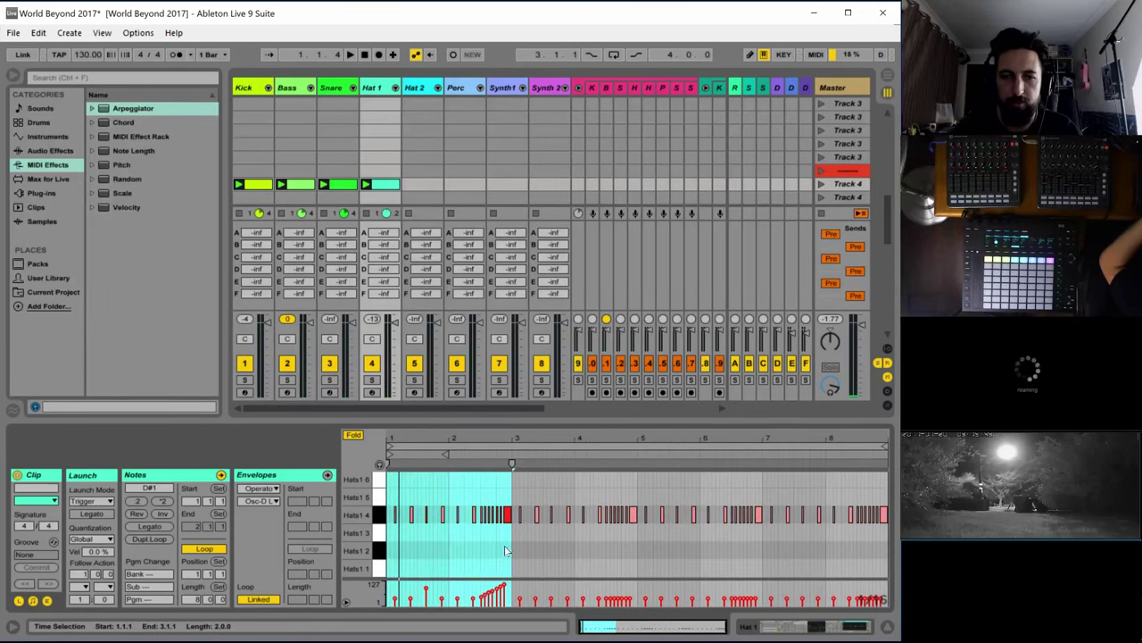
Loop the two-bar time selection from 1.1.1 to 3.1.1 in the Hat 1 clip
right_click(478, 546)
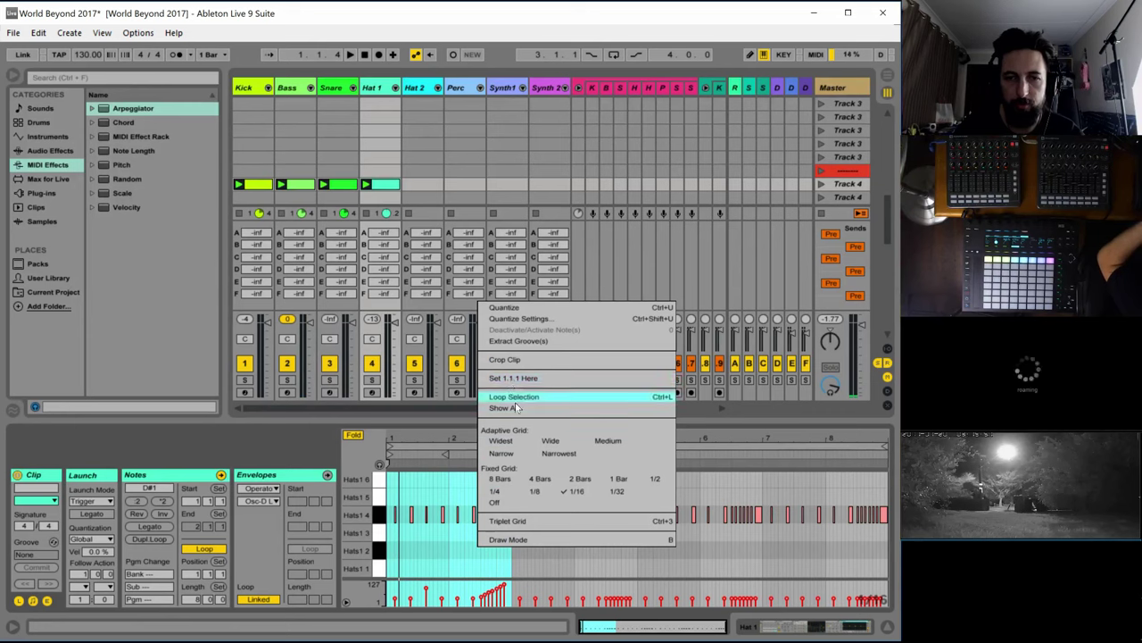
left_click(189, 474)
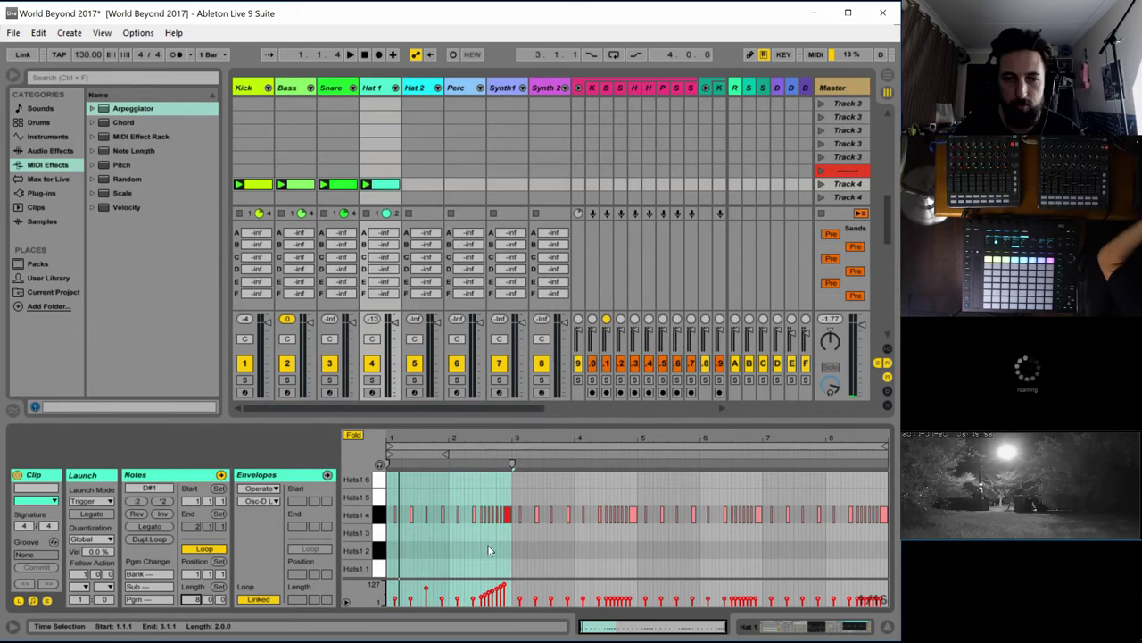
right_click(488, 543)
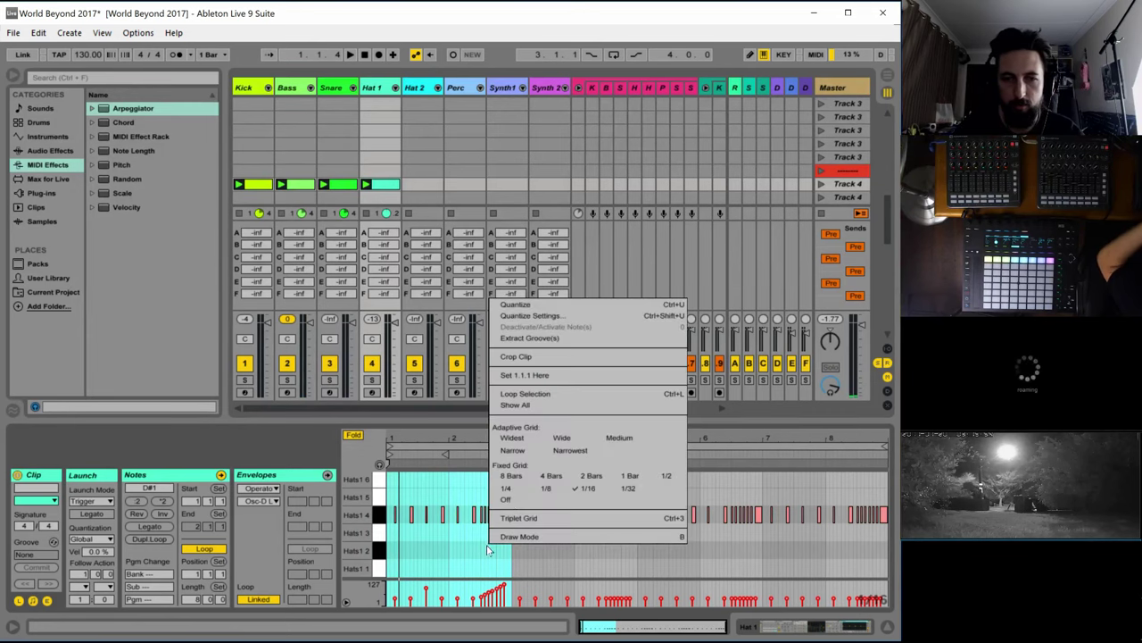
left_click(531, 393)
Show the Hat 1 track's devices with Operator's global voice and modulation settings displayed
left_click(379, 87)
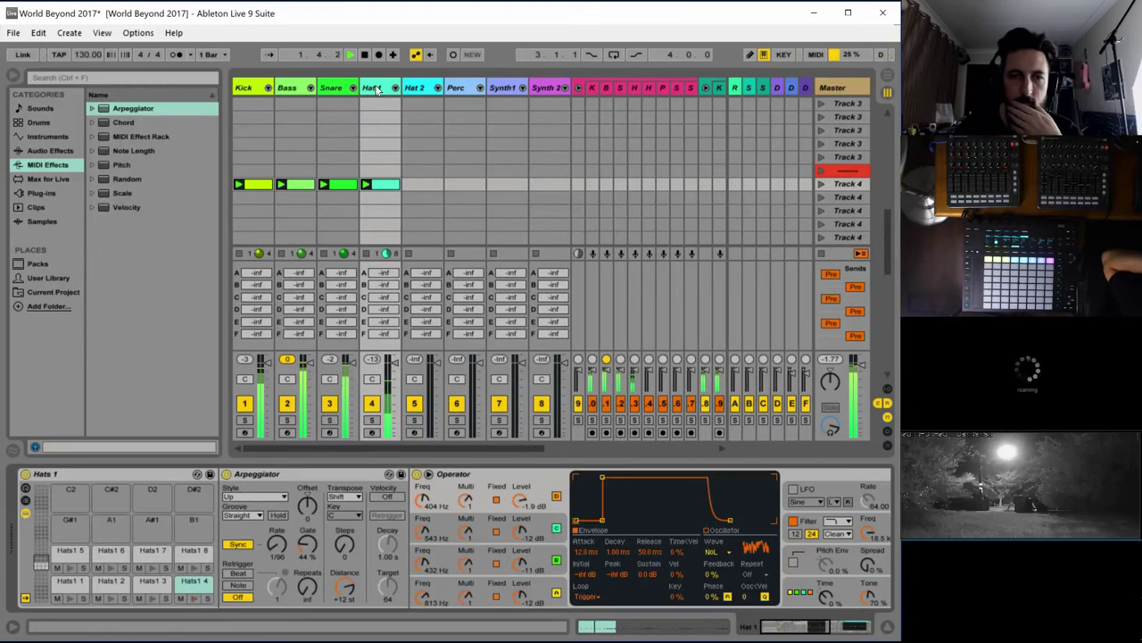
left_click(807, 586)
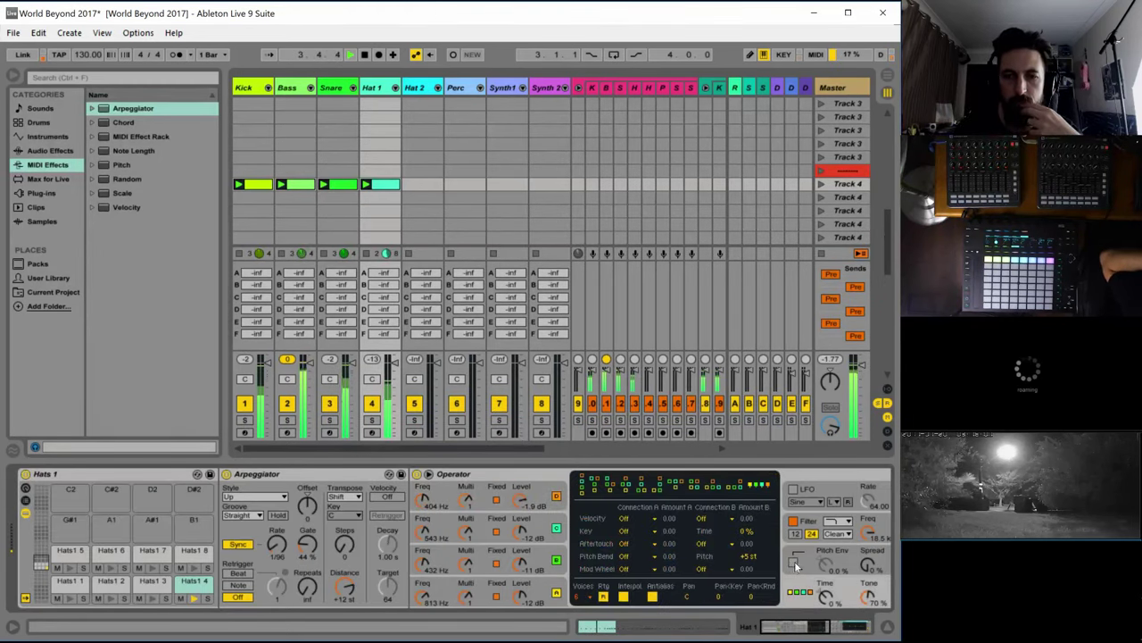
Try Operator with 1 voice and restore the voice count to 6
left_click(580, 596)
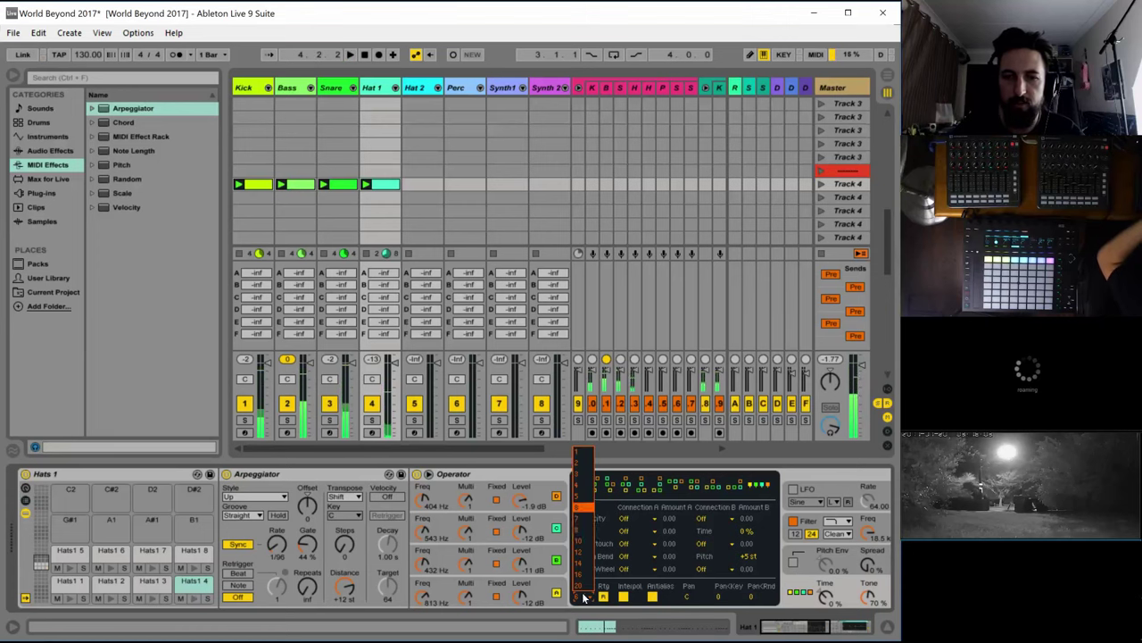
left_click(582, 451)
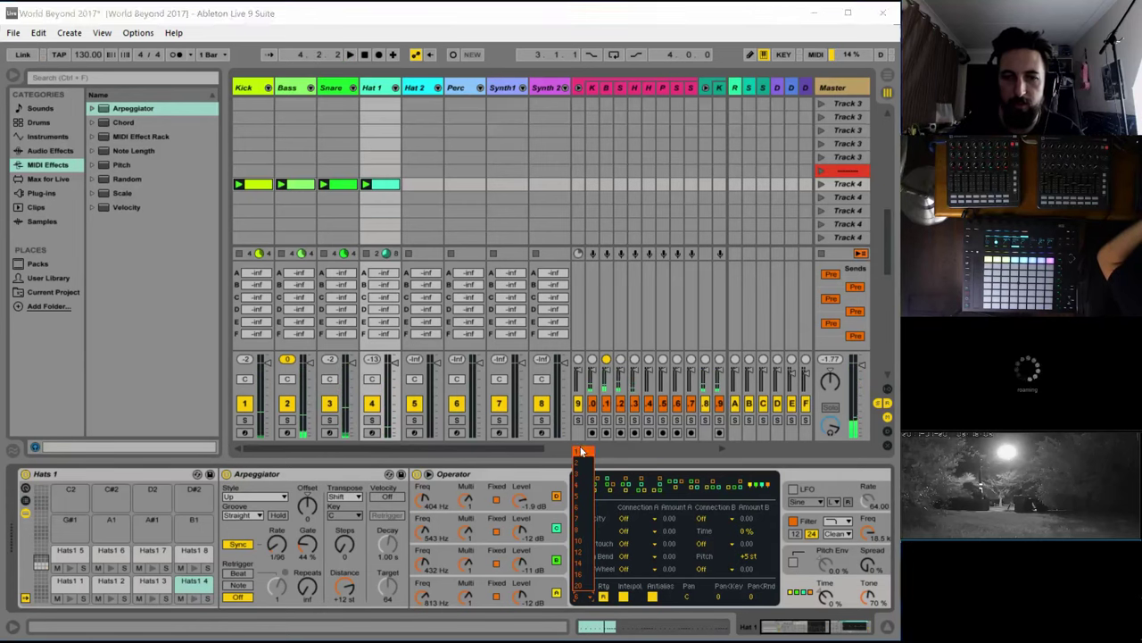
left_click(581, 596)
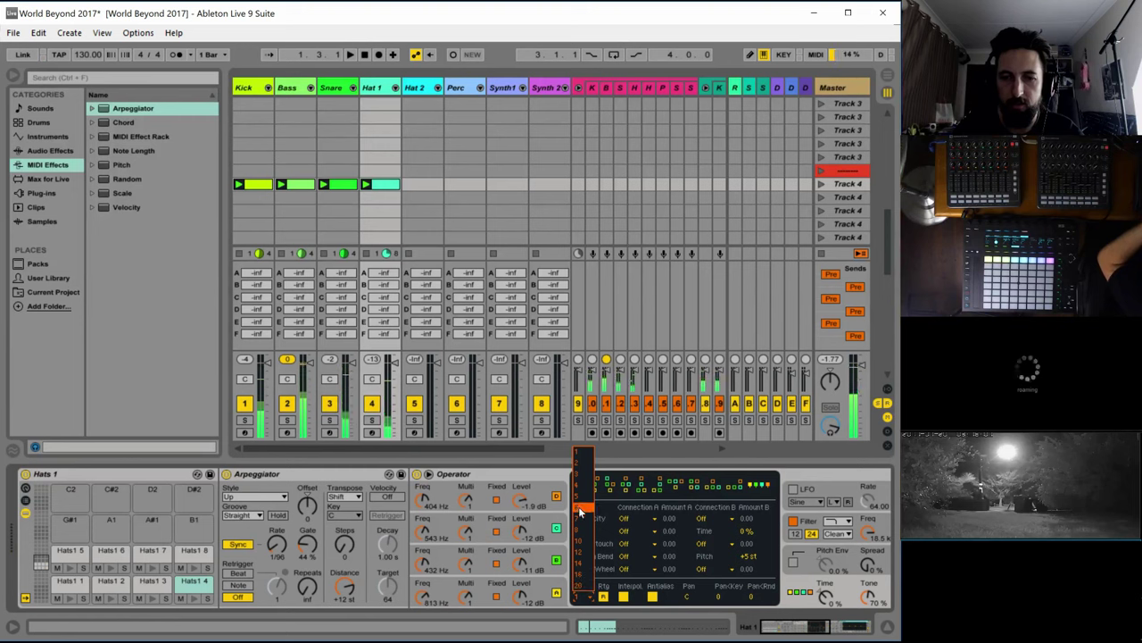
left_click(702, 572)
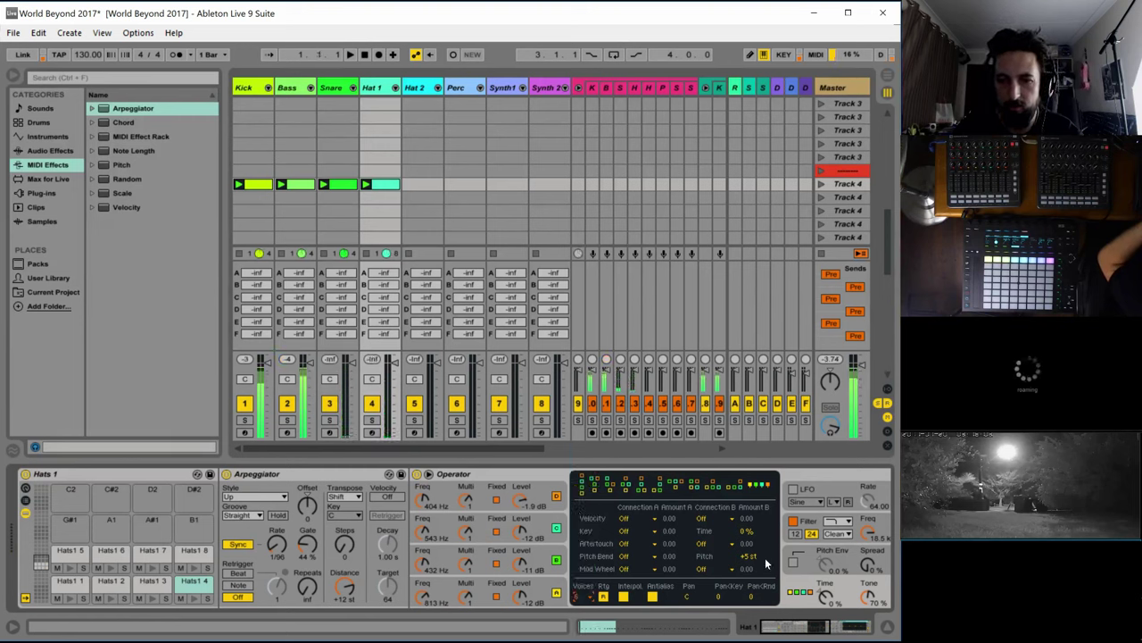
Route Operator's velocity to Time through Connection A with an amount of 79.69, and audition the hat pattern
key("space")
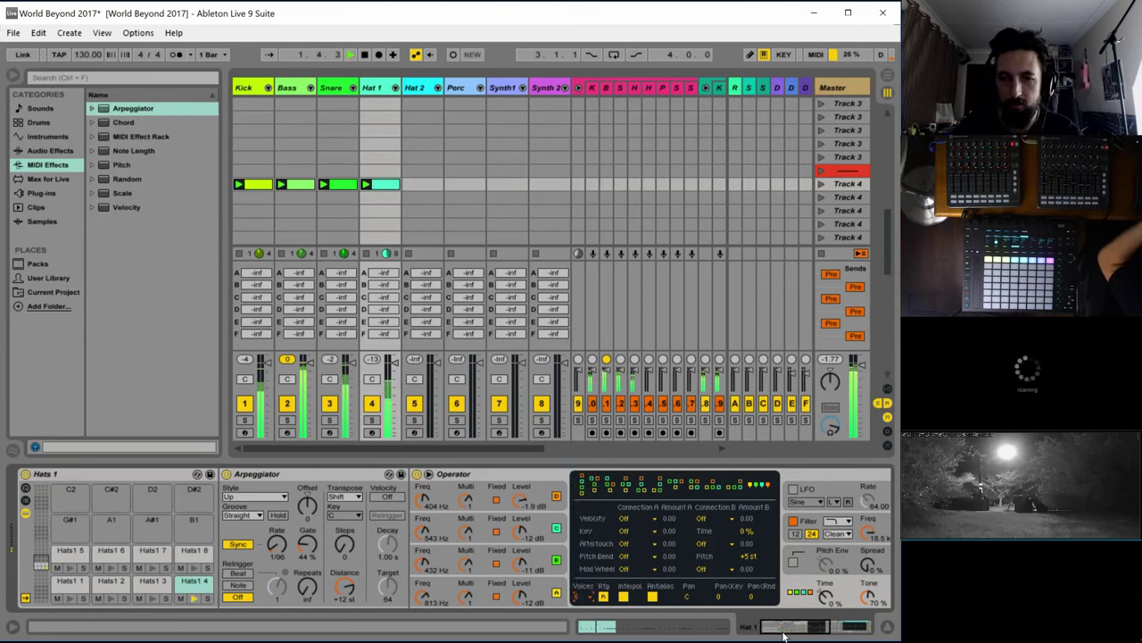
left_click_drag(784, 633, 801, 627)
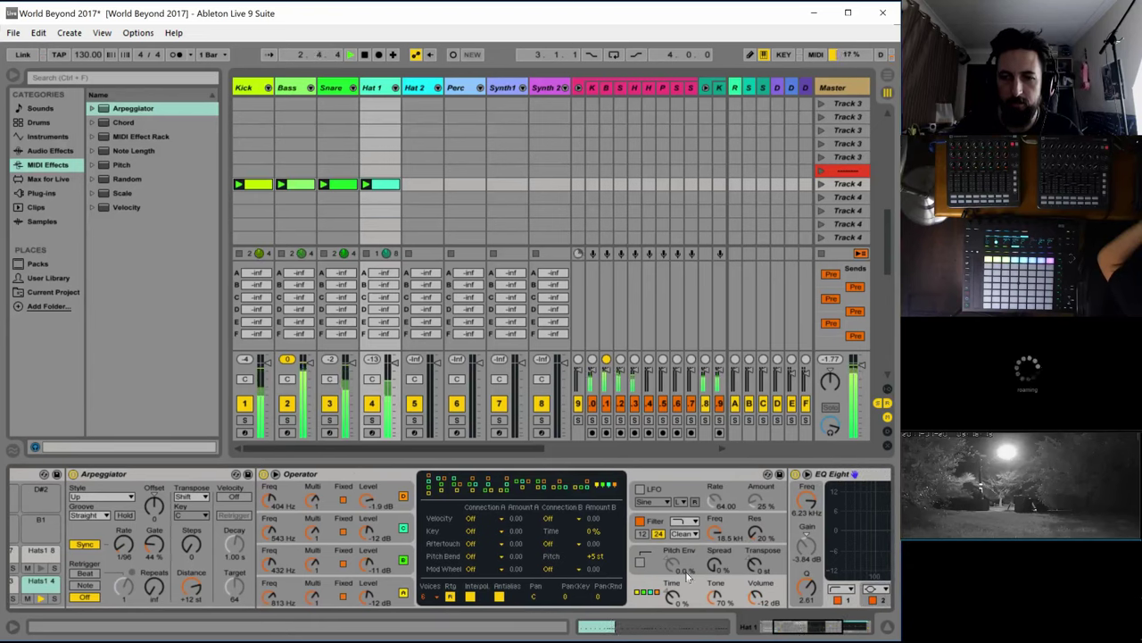
key("space")
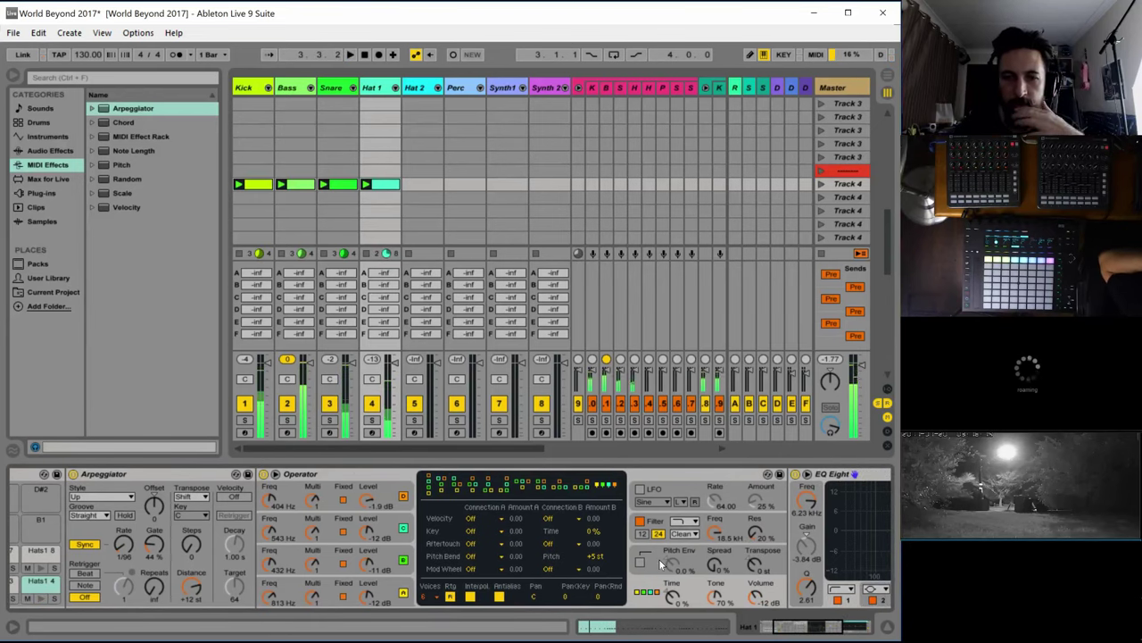
left_click(473, 519)
left_click(473, 506)
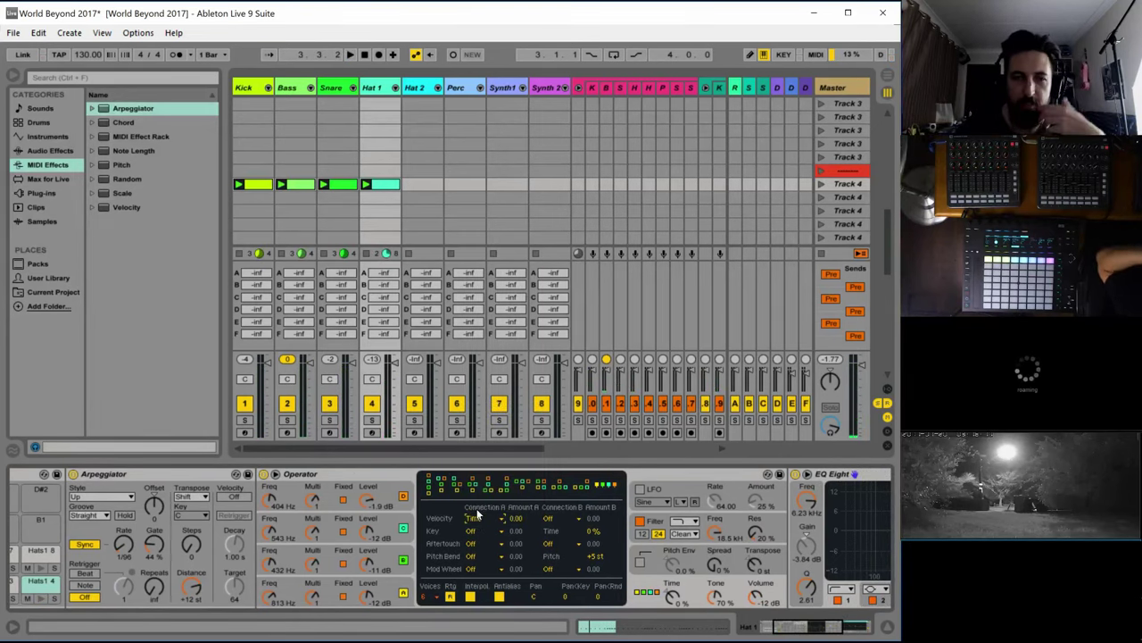
key("space")
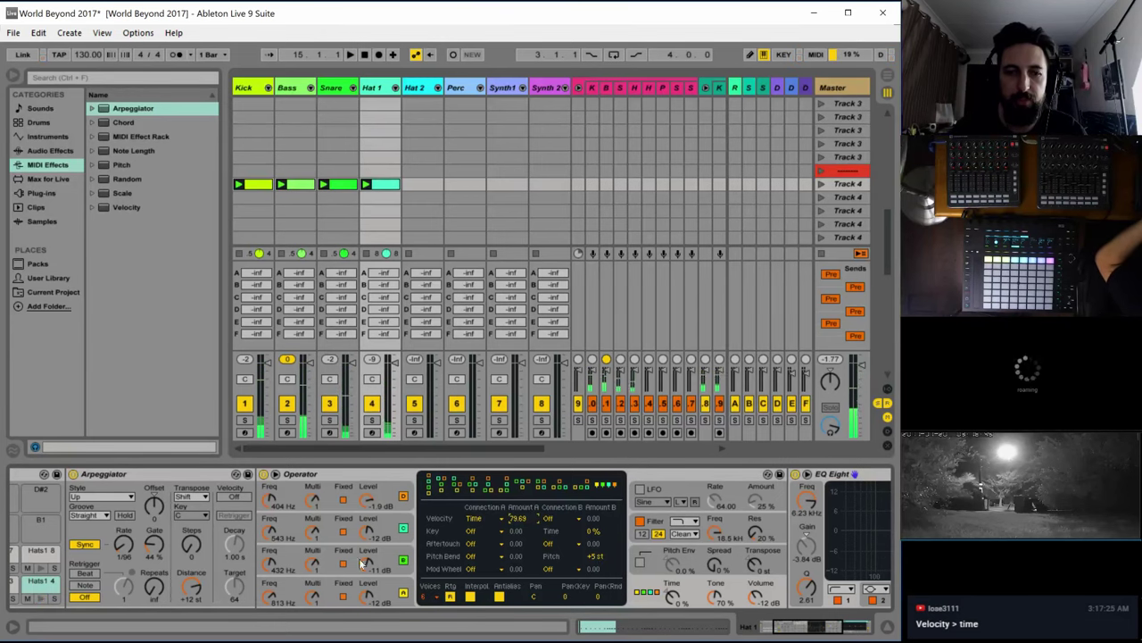
Display the MIDI Ctrl Pitch Bend envelope of the Track 4 Hat 1 clip
double_click(387, 183)
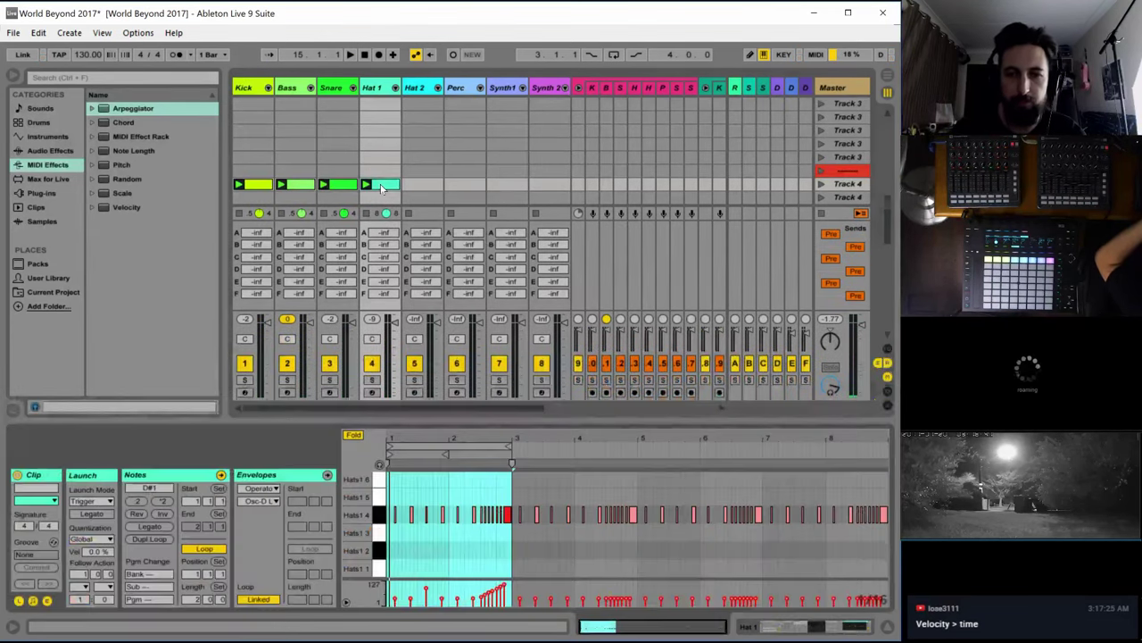
left_click(259, 487)
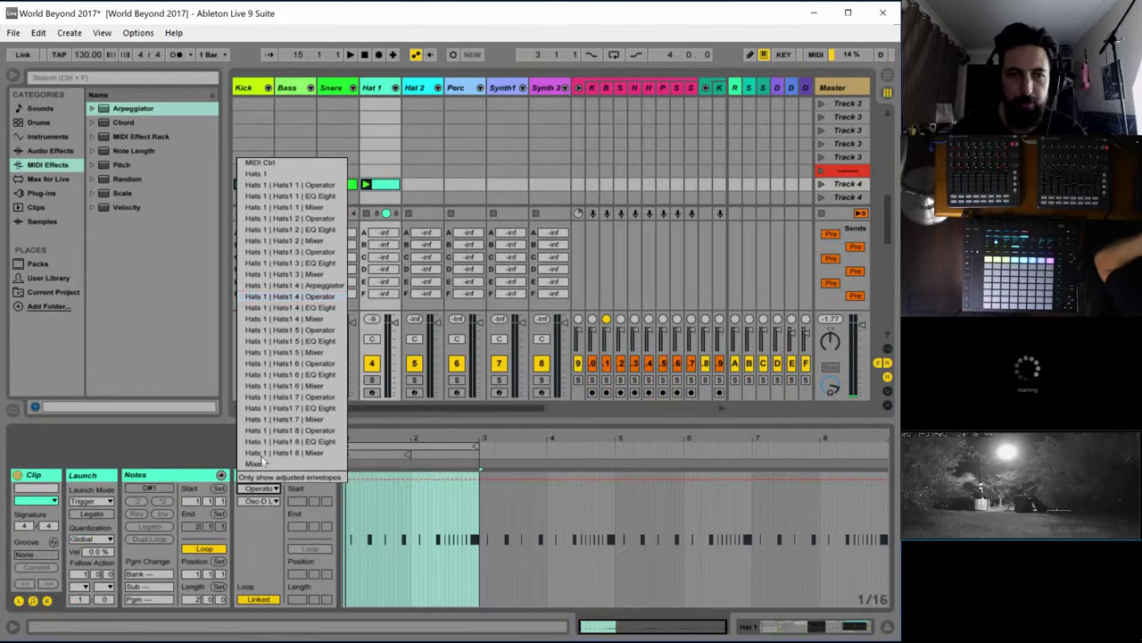
left_click(294, 166)
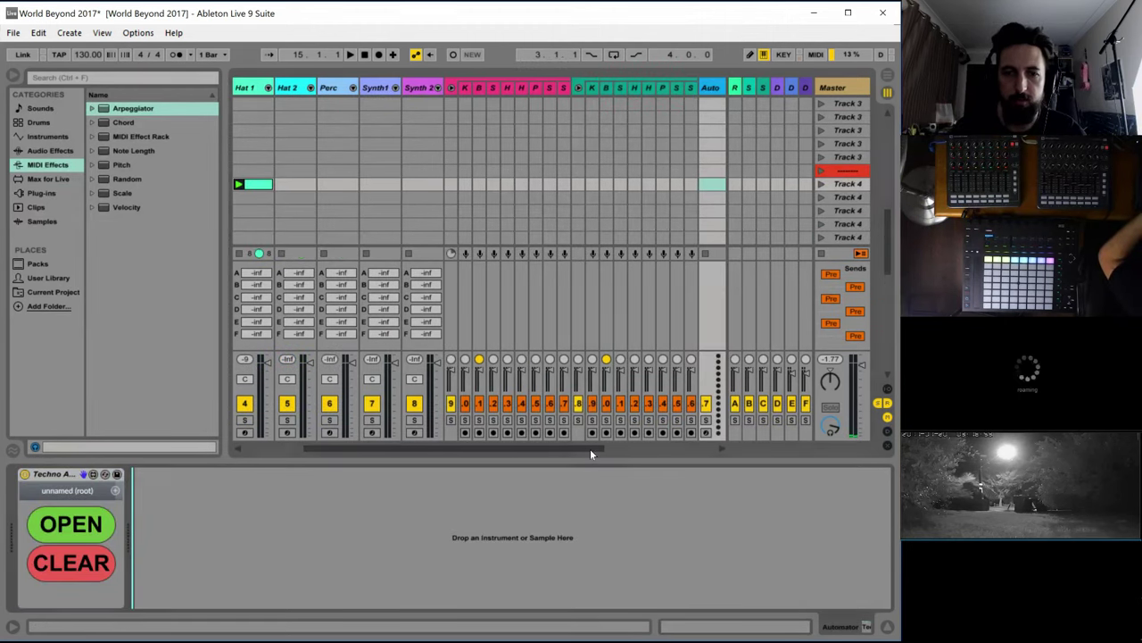
left_click_drag(590, 449, 302, 433)
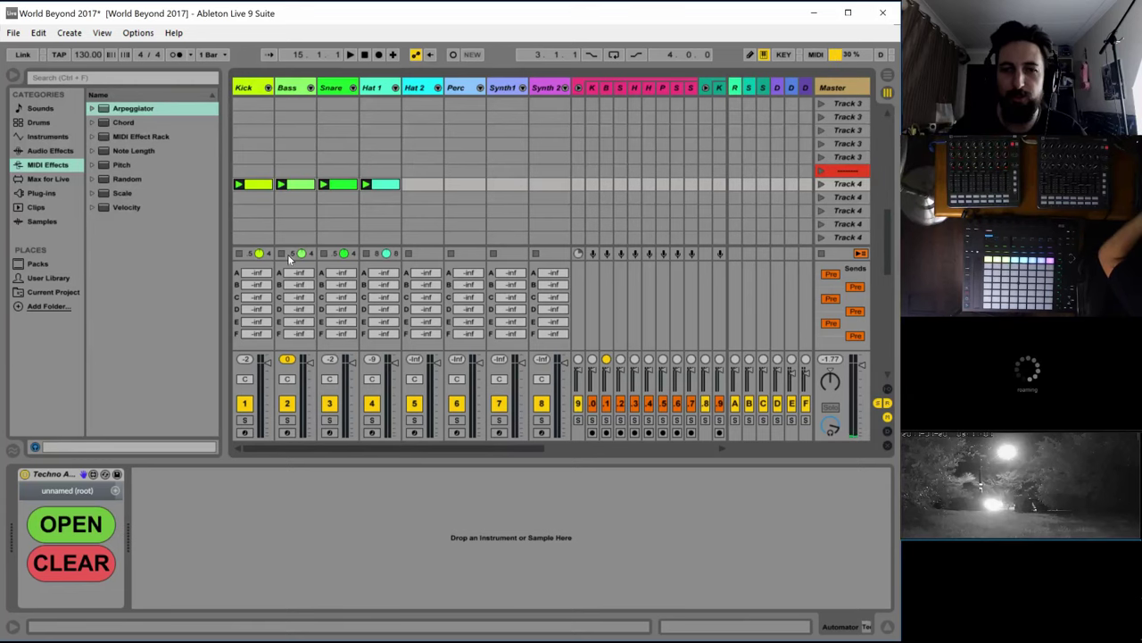
left_click(379, 90)
left_click(381, 189)
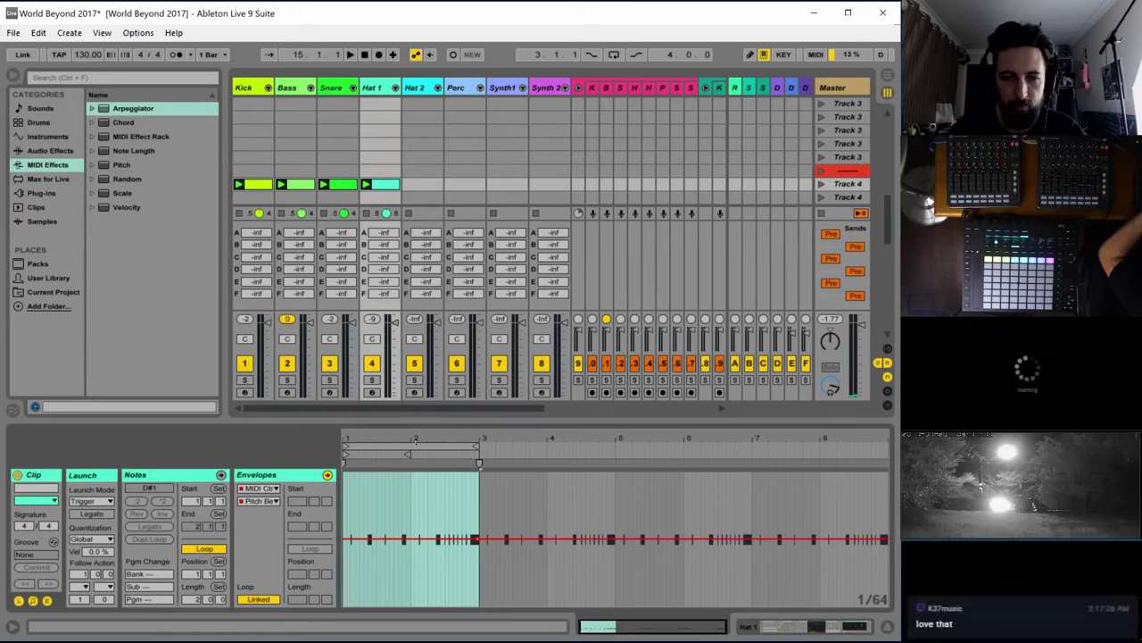
left_click(178, 476)
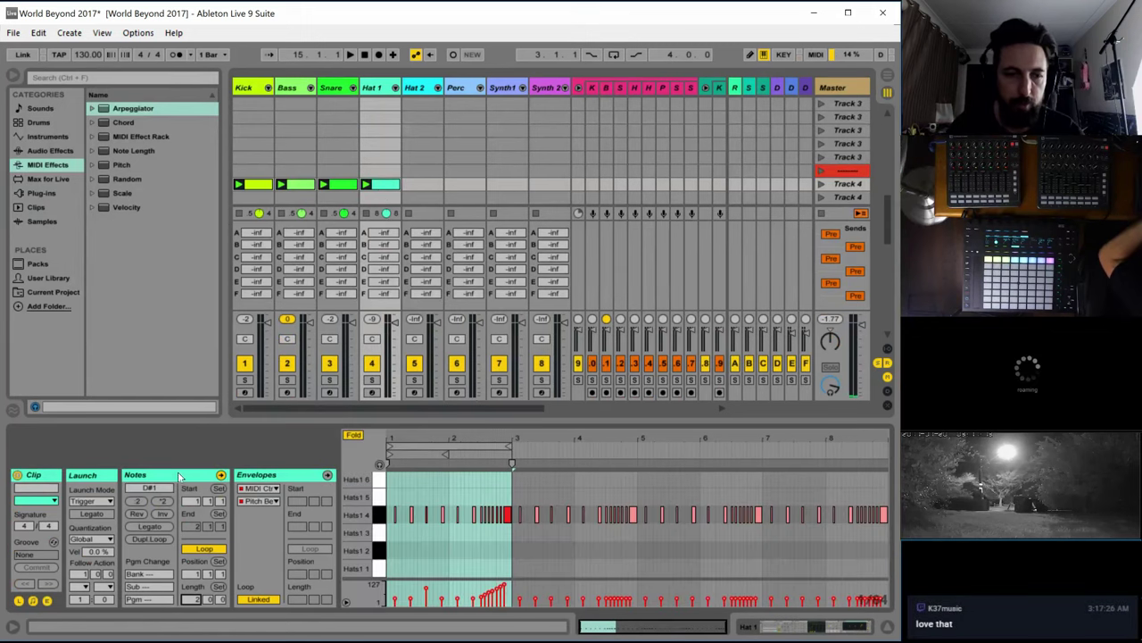
left_click(449, 555)
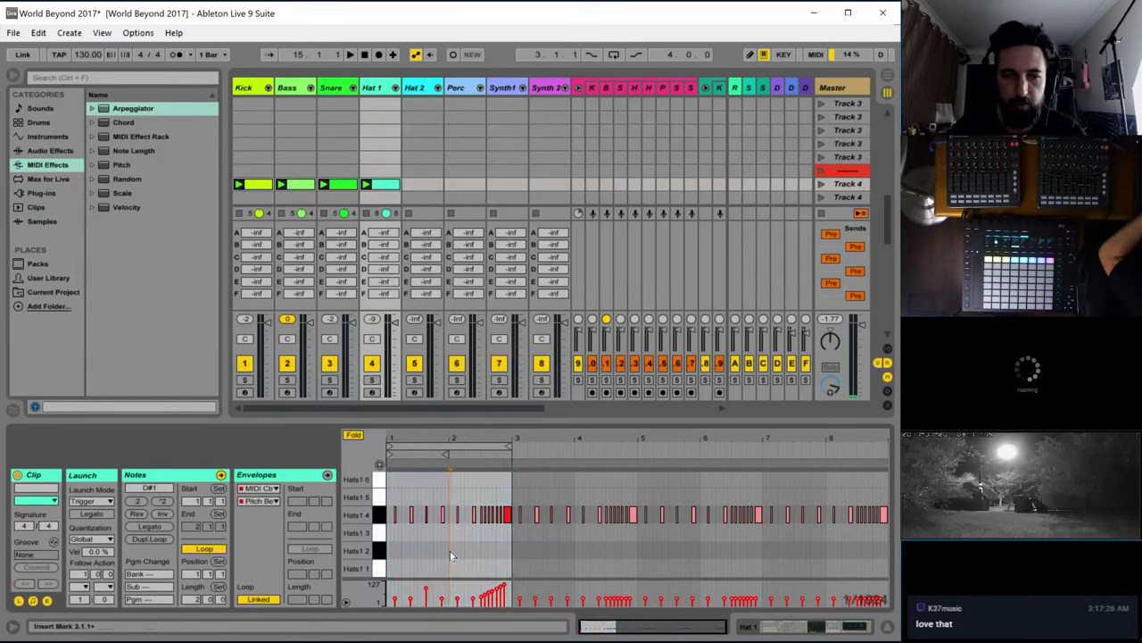
double_click(449, 550)
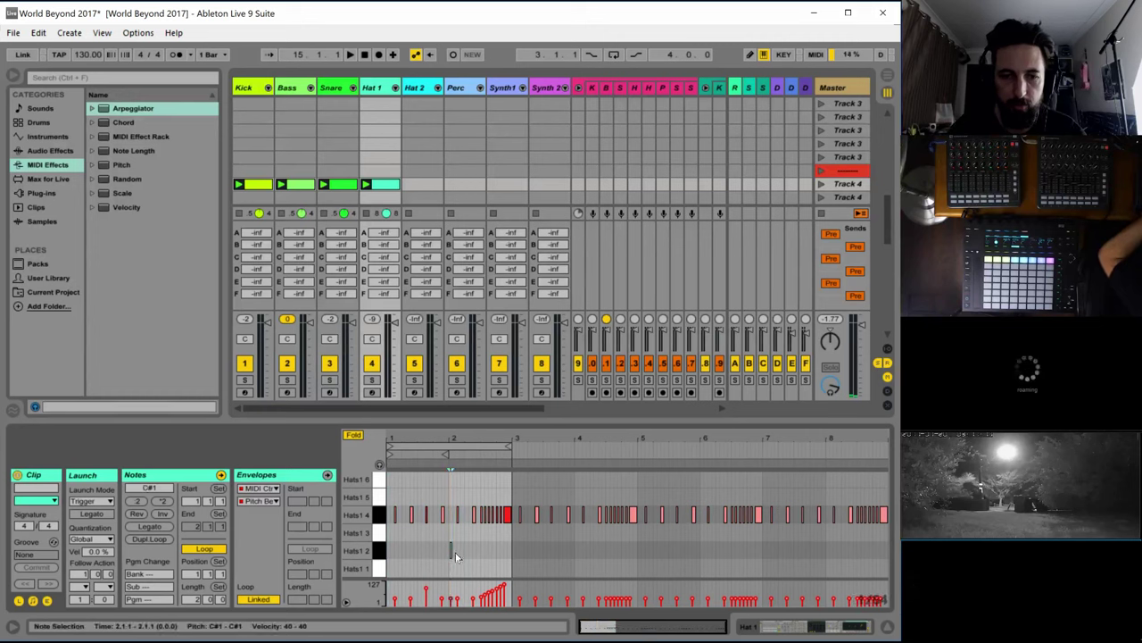
double_click(451, 550)
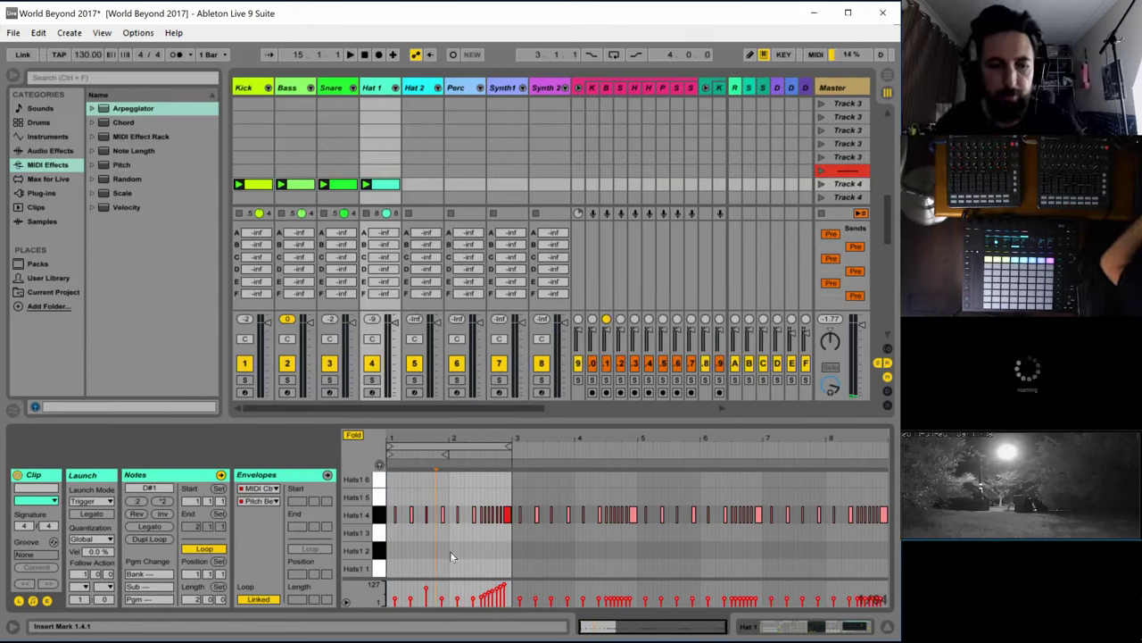
left_click(450, 550)
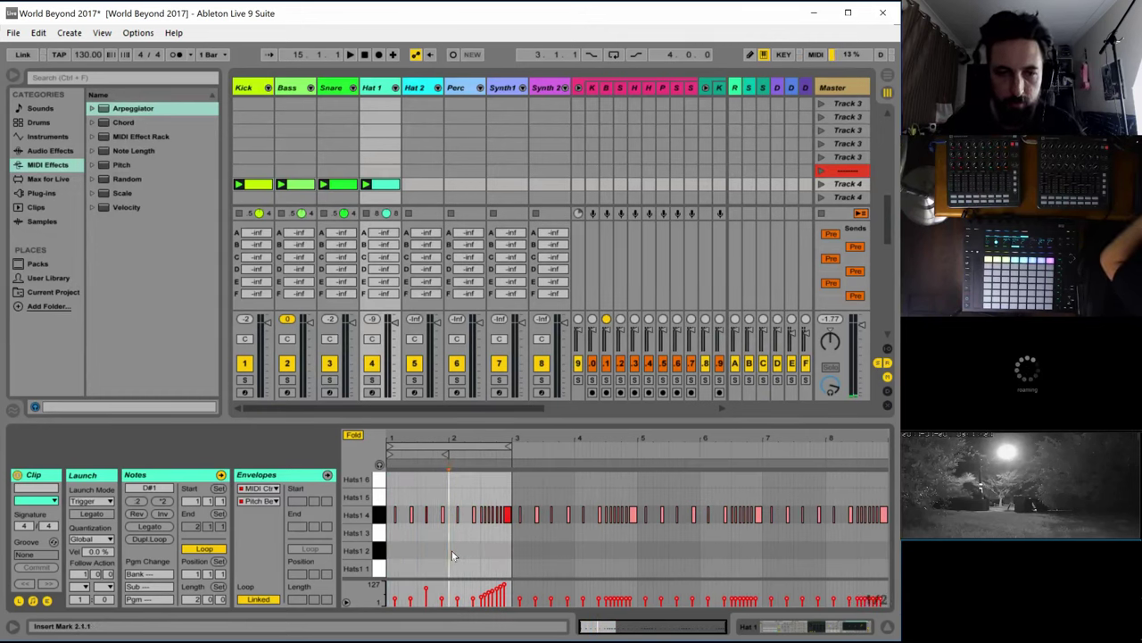
key("space")
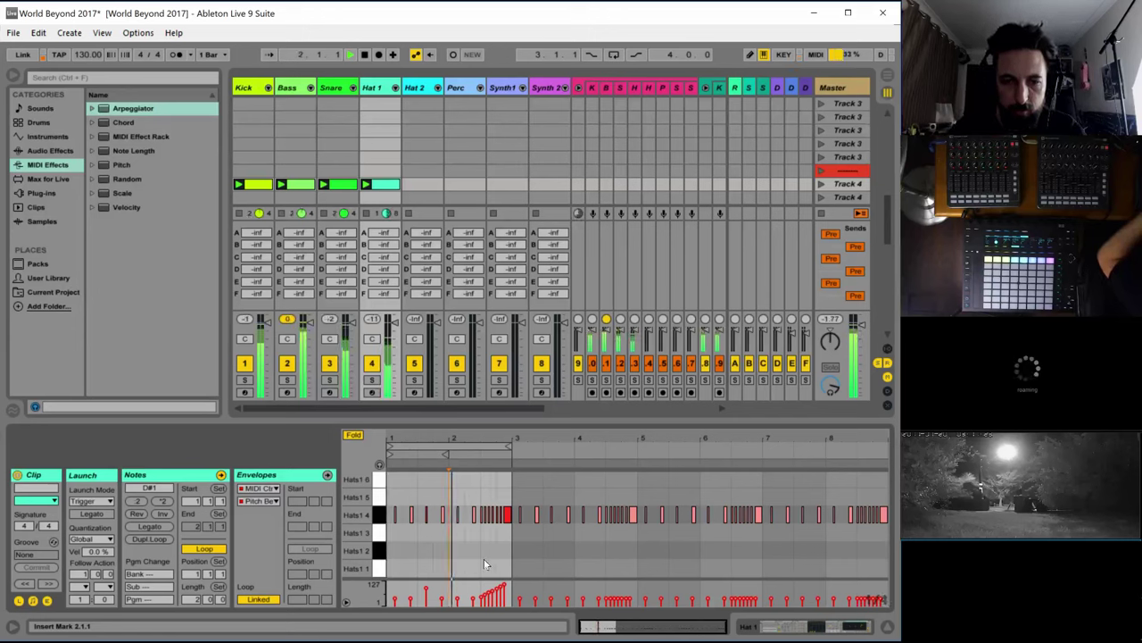
double_click(483, 563)
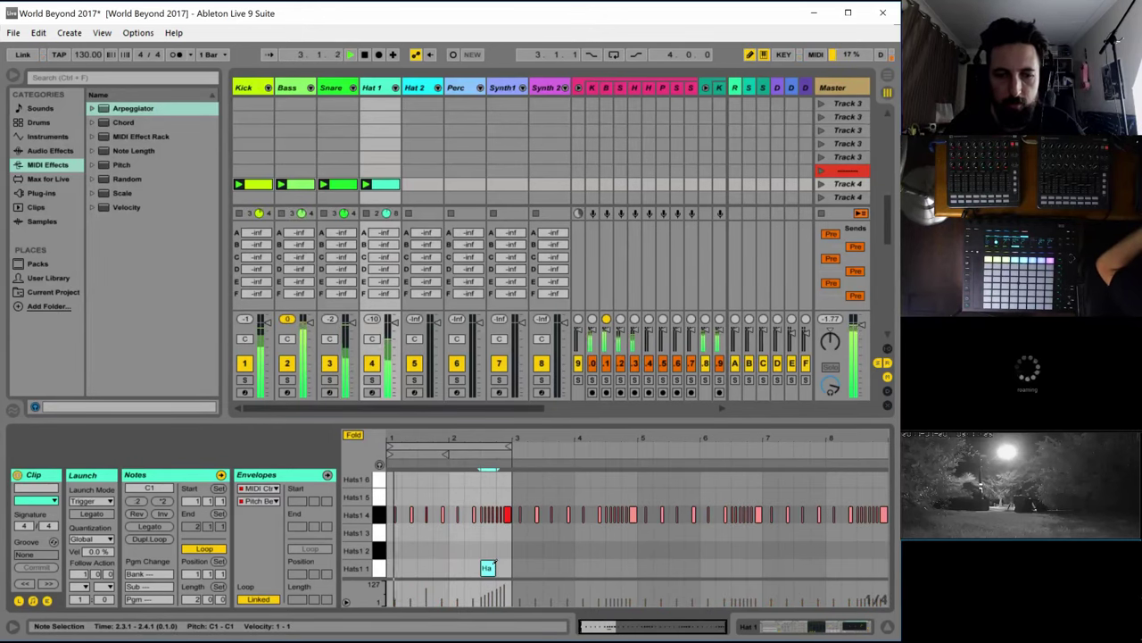
double_click(487, 566)
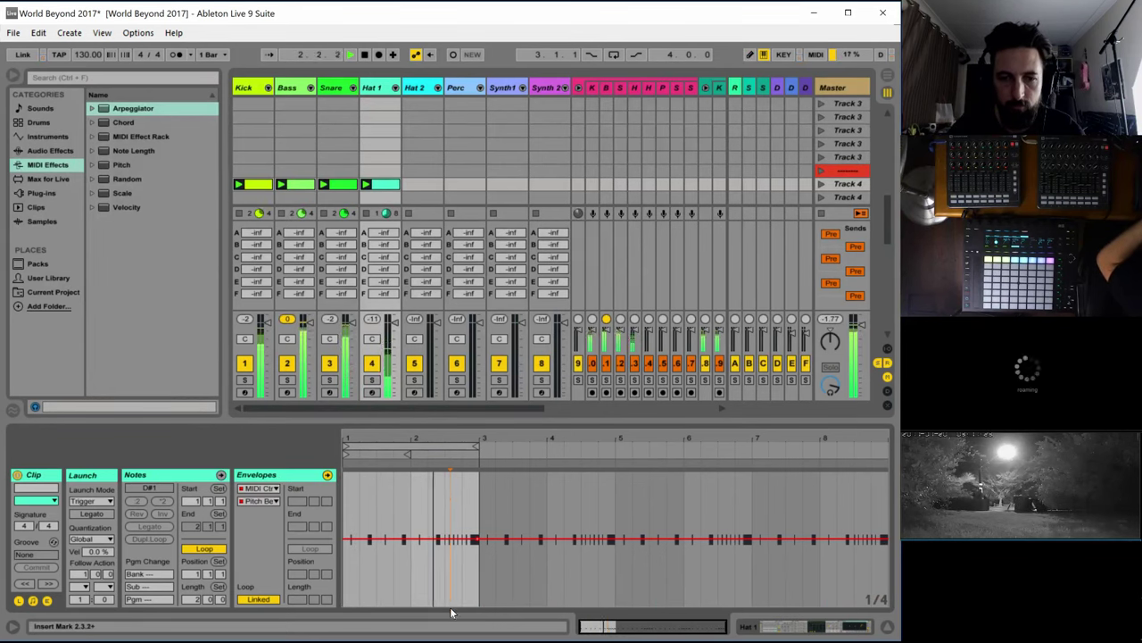
Try a downward pitch-bend step at beat 2.3 in the Hat 1 clip's envelope, and undo it
left_click(450, 555)
left_click_drag(449, 552, 450, 598)
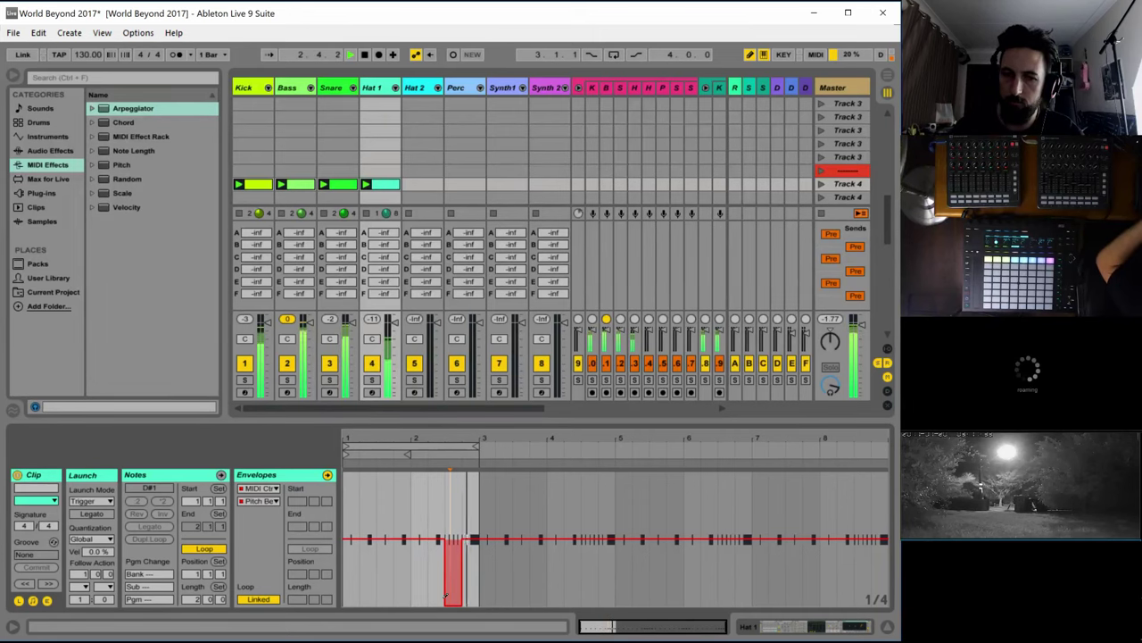
key("space")
key("ctrl+z")
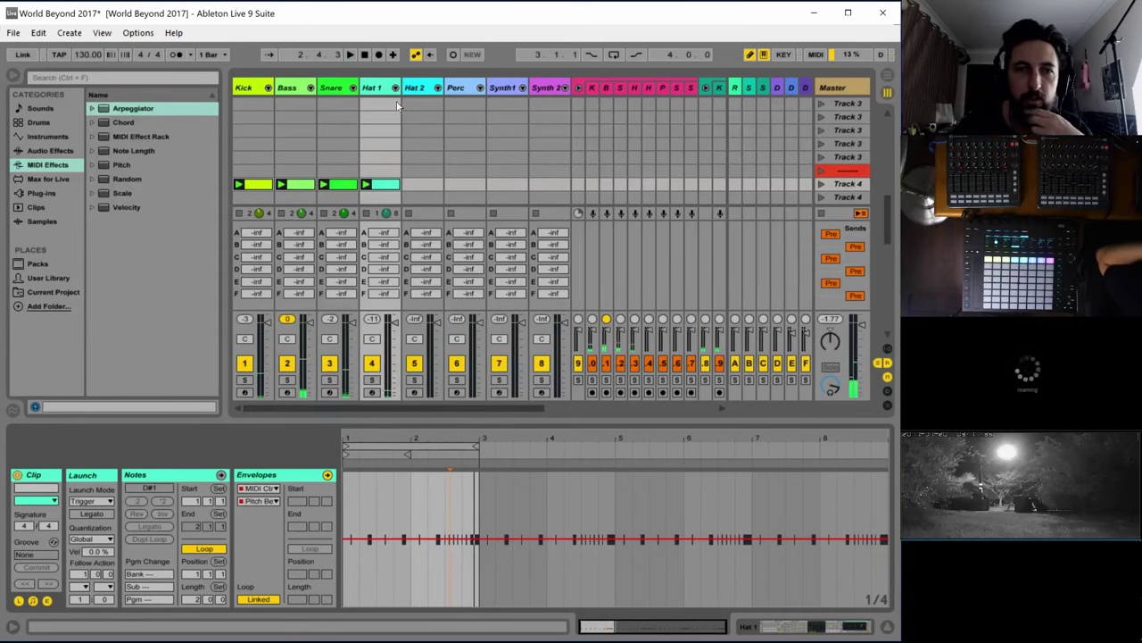
Show the Hat 1 devices and lower EQ Eight's band 1 low cut to 3.74 kHz with a Q of 1.93 during playback
key("shift+Tab")
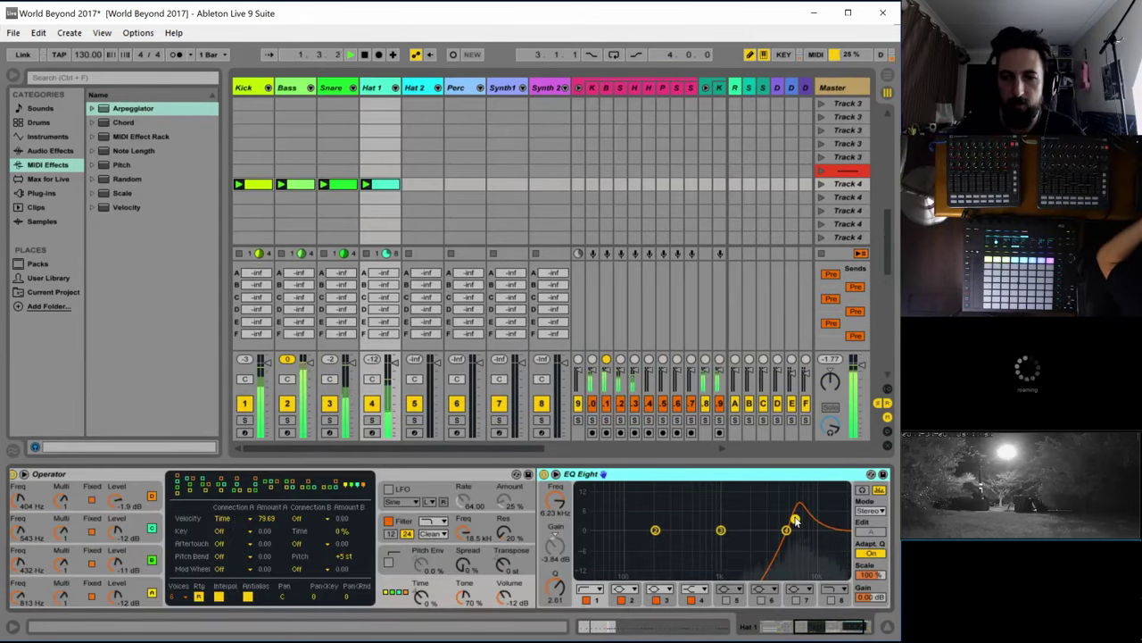
left_click_drag(795, 518, 787, 522)
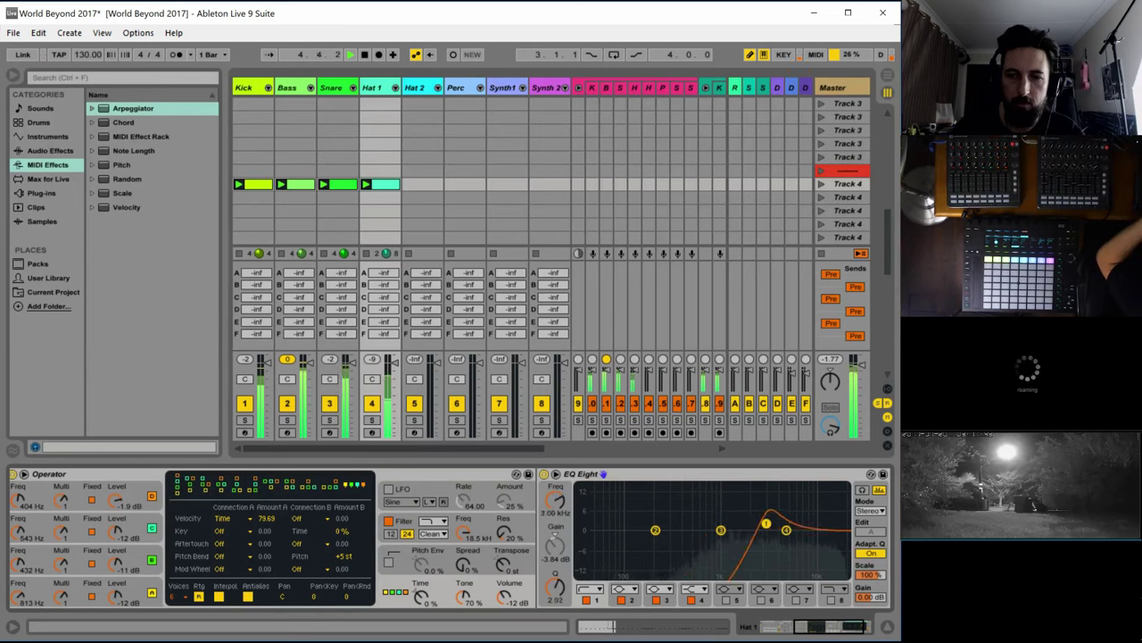
left_click_drag(766, 524, 774, 524)
key("space")
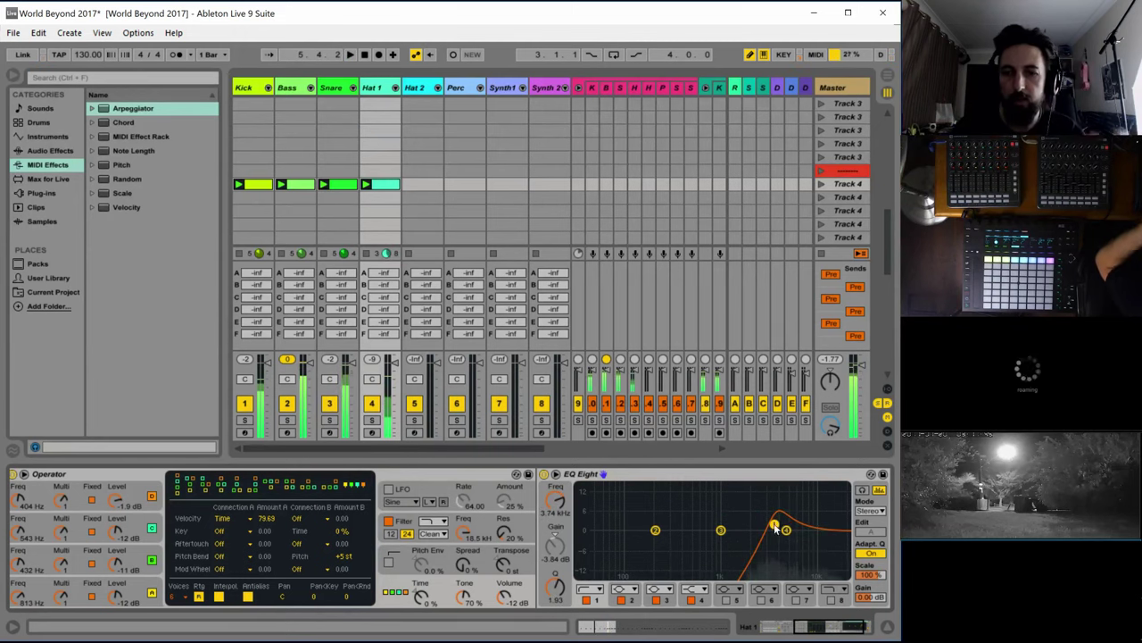
Switch EQ Eight to L/R mode and make the right channel's band 3 a low cut, raising its frequency from the bass into the upper mids
left_click(869, 510)
left_click(863, 534)
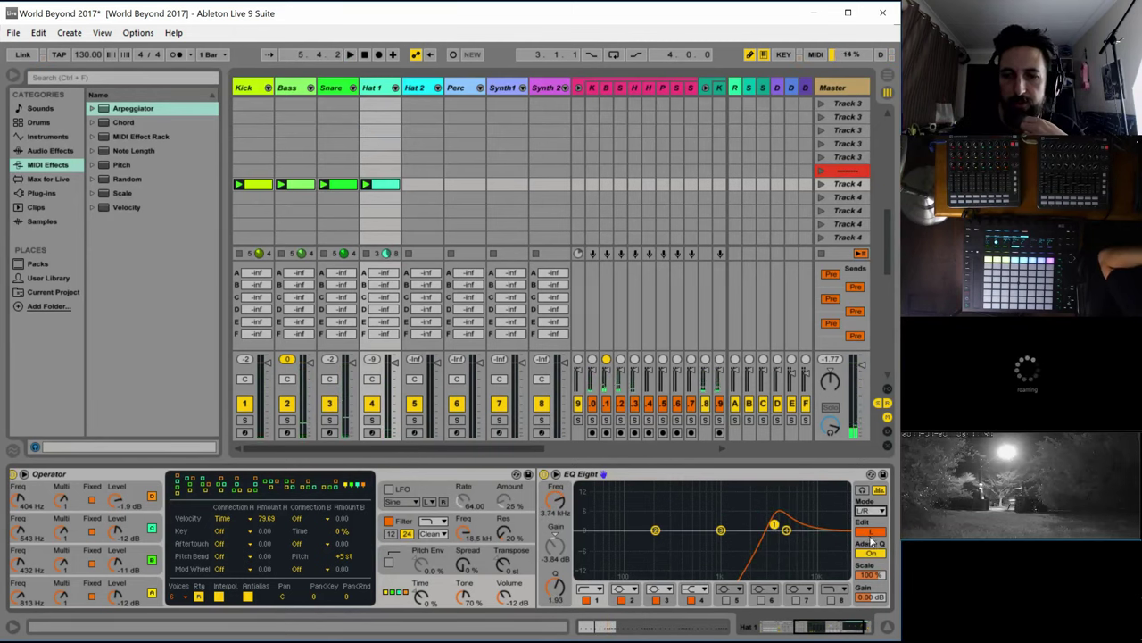
left_click(867, 535)
left_click(628, 530)
left_click(603, 589)
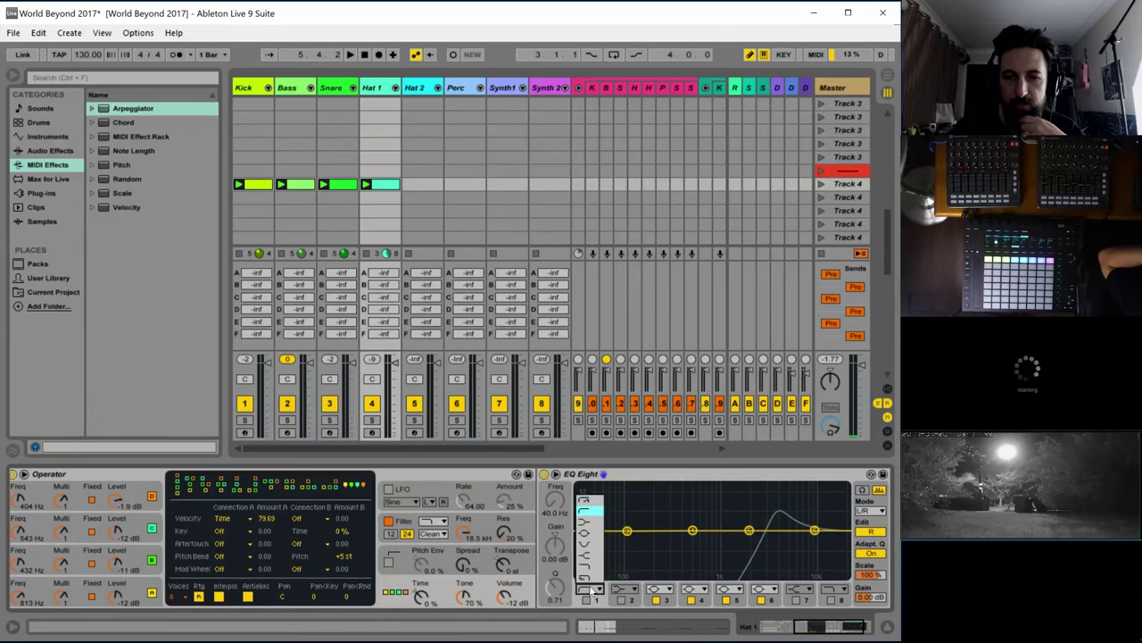
left_click(658, 592)
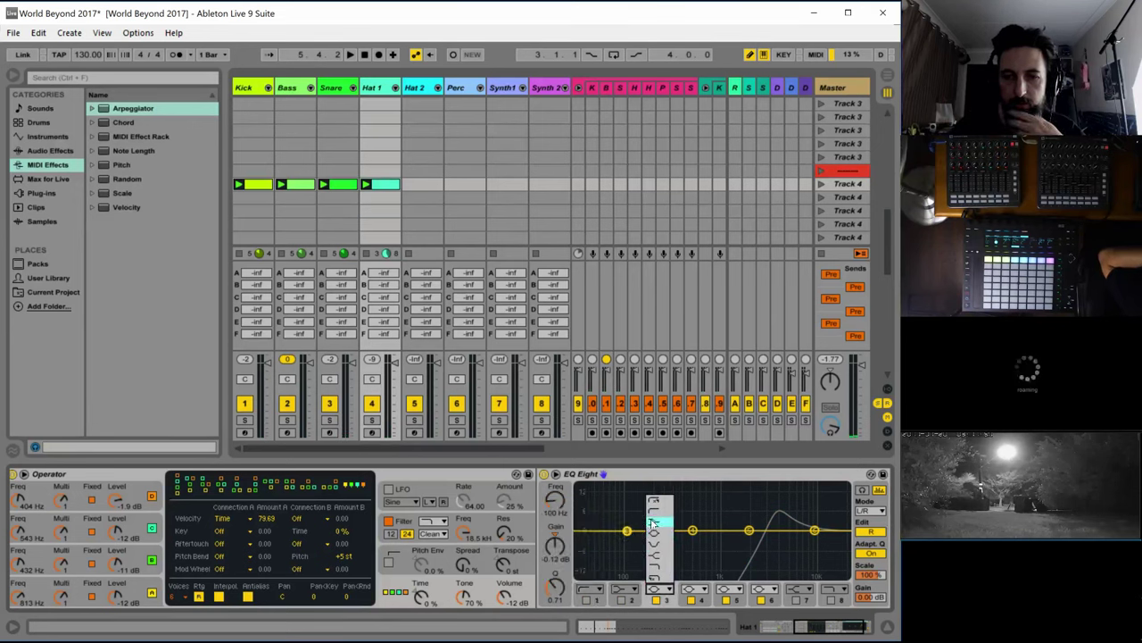
left_click(653, 515)
left_click_drag(628, 544, 747, 529)
key("space")
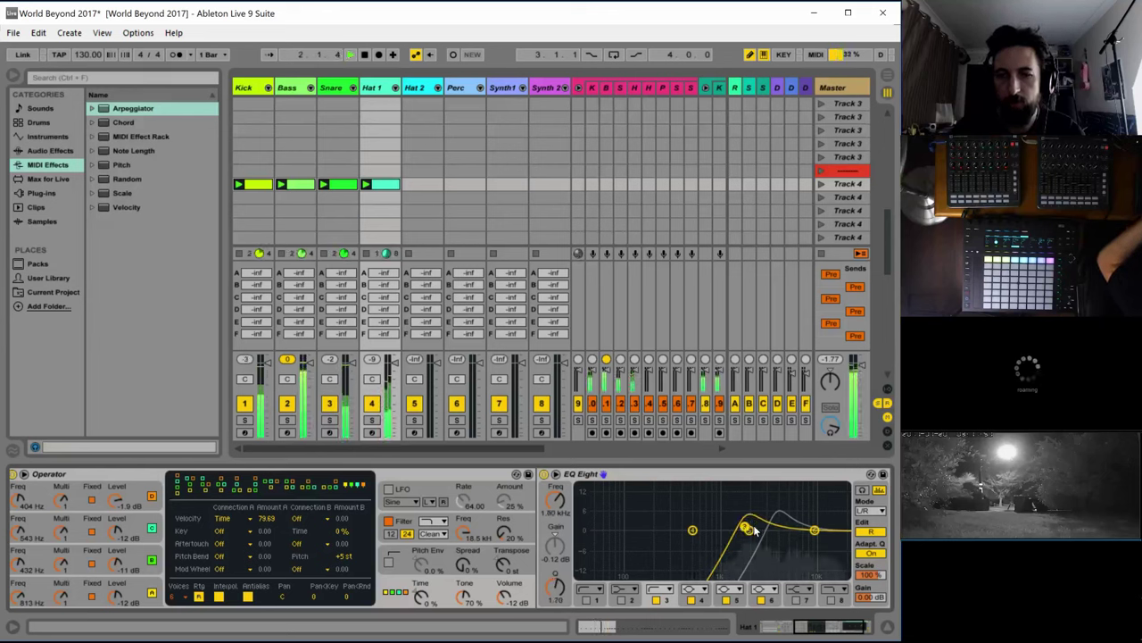
Offset the two channels' low cuts, setting the left channel's band 1 to 5.10 kHz with Q 1.77, and adjust EQ Eight's output gain
left_click_drag(749, 529, 786, 526)
left_click(872, 533)
key("space")
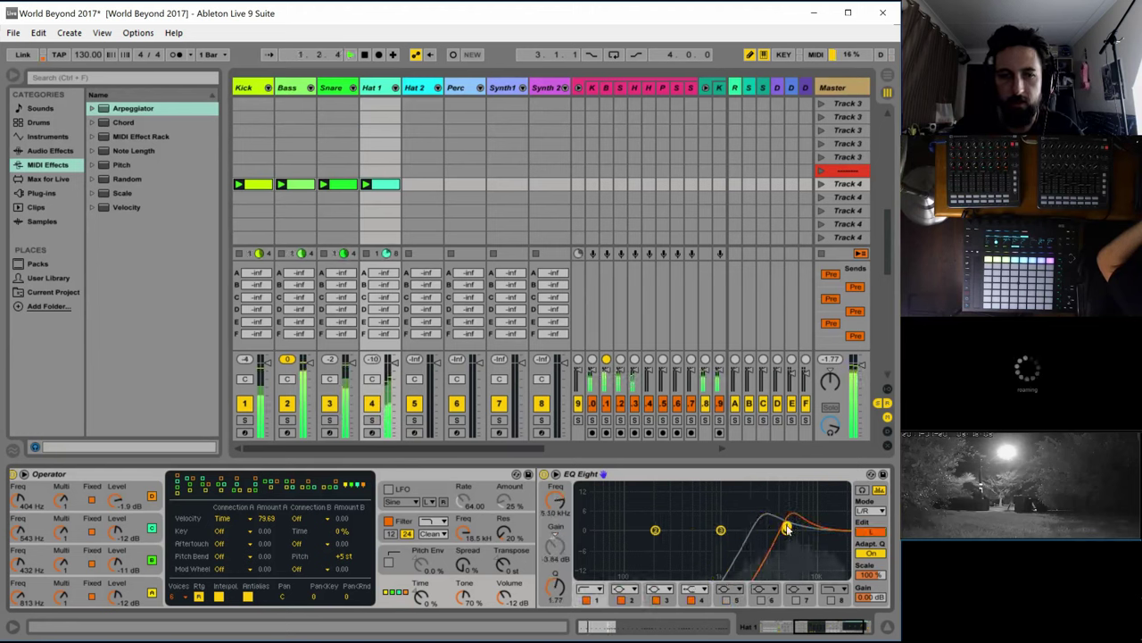
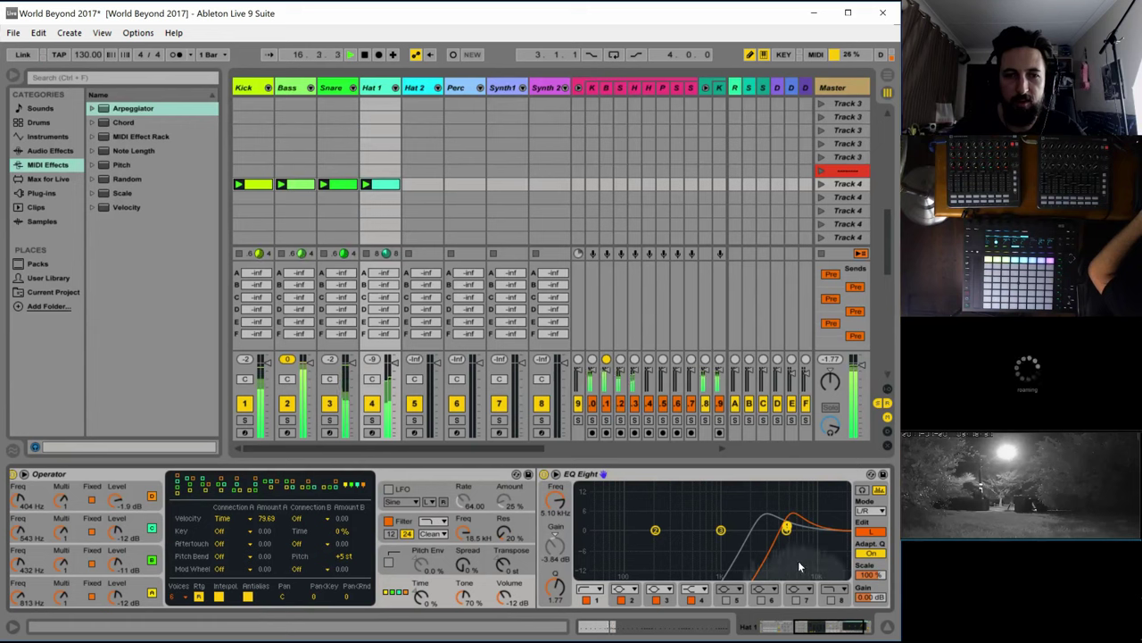
mouse_move(870, 597)
left_mouse_down()
mouse_move(871, 561)
mouse_move(860, 598)
left_mouse_up()
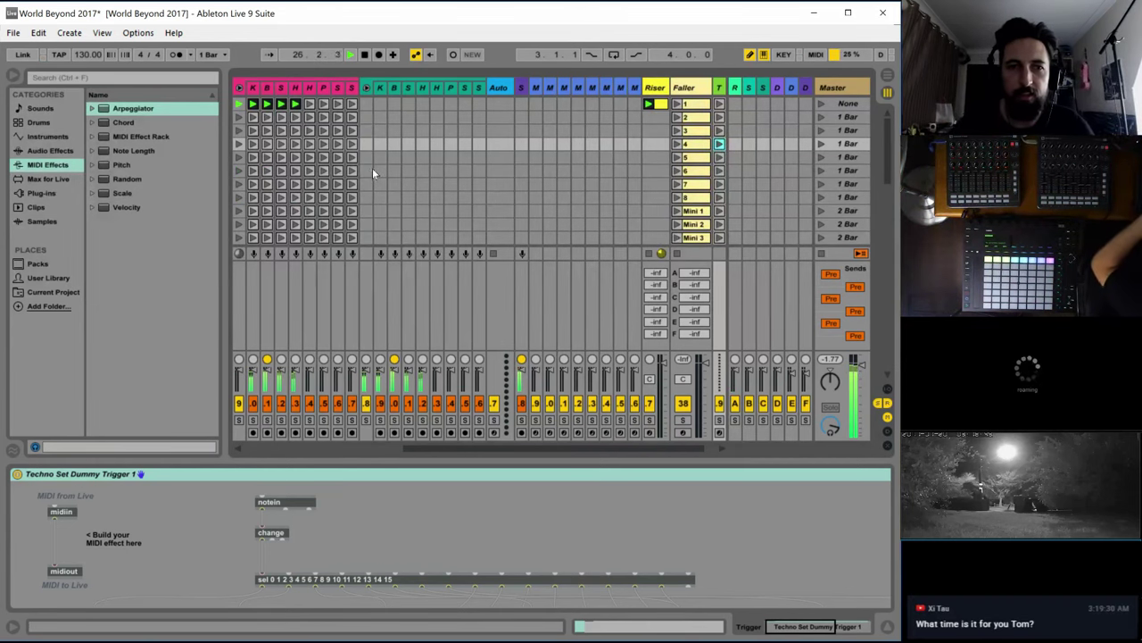
Create an empty one-bar MIDI clip in the Hat 2 slot of the first Track 4 scene
left_click_drag(433, 449, 263, 449)
scroll(363, 190, "down", 3)
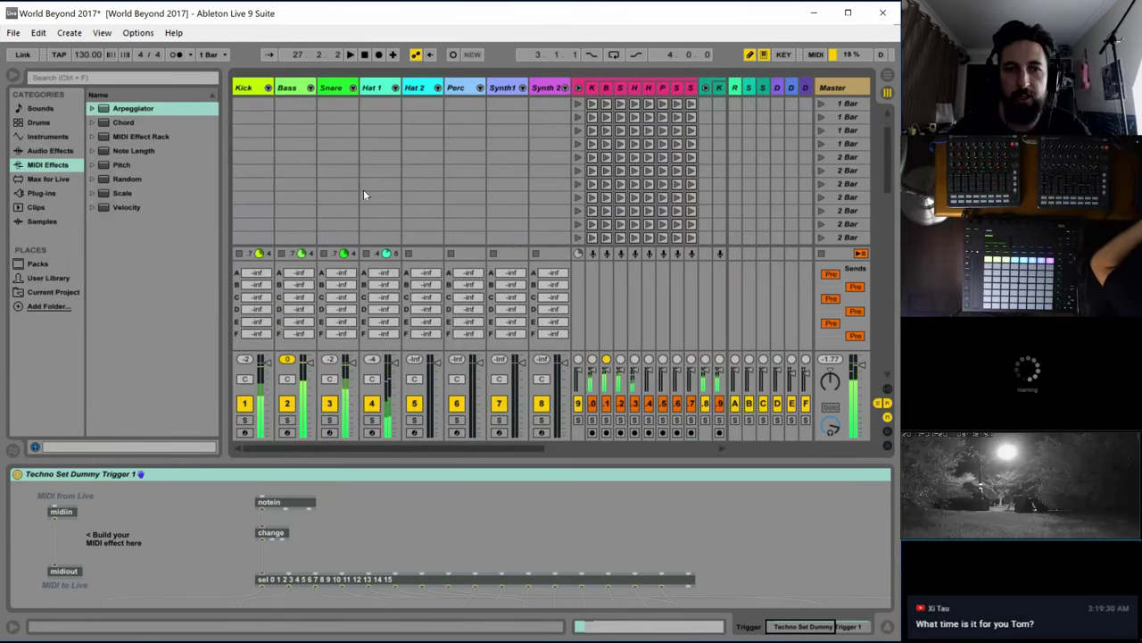
scroll(375, 188, "down", 10)
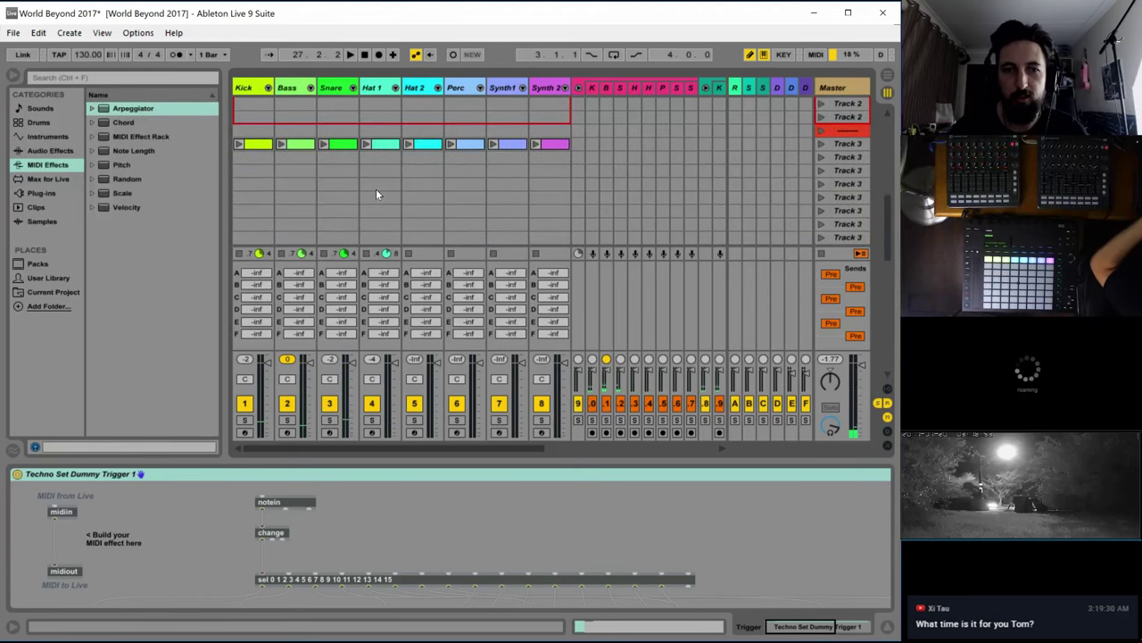
double_click(410, 197)
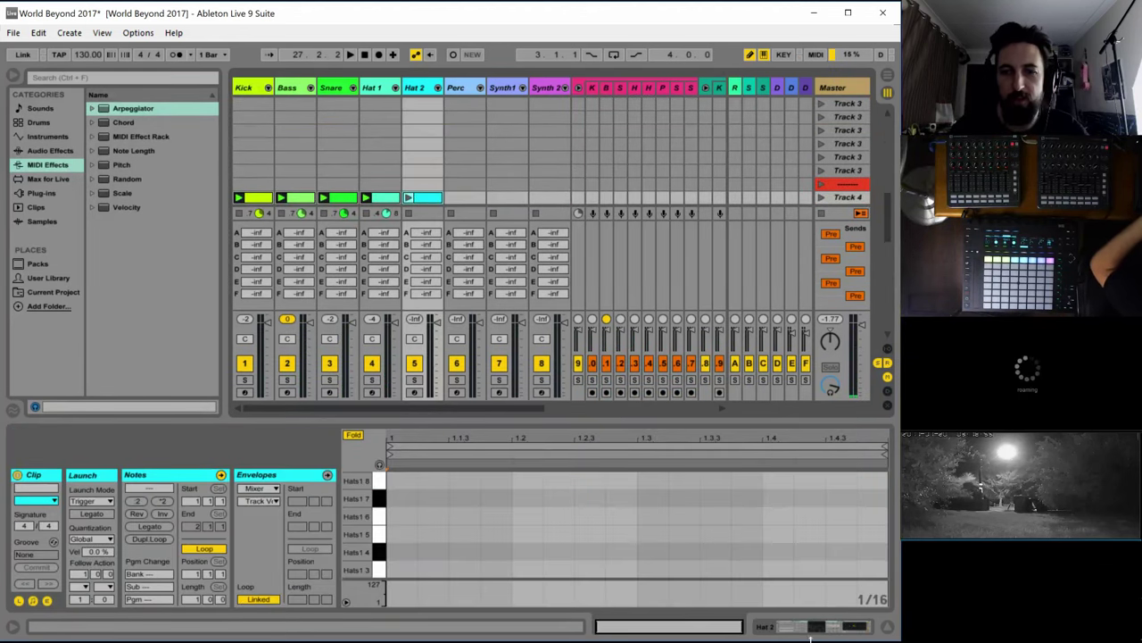
Switch to the World Beyond Sound Design spreadsheet, review Track 4's Hats2 sound notes, and return to Ableton Live
key("alt+Tab")
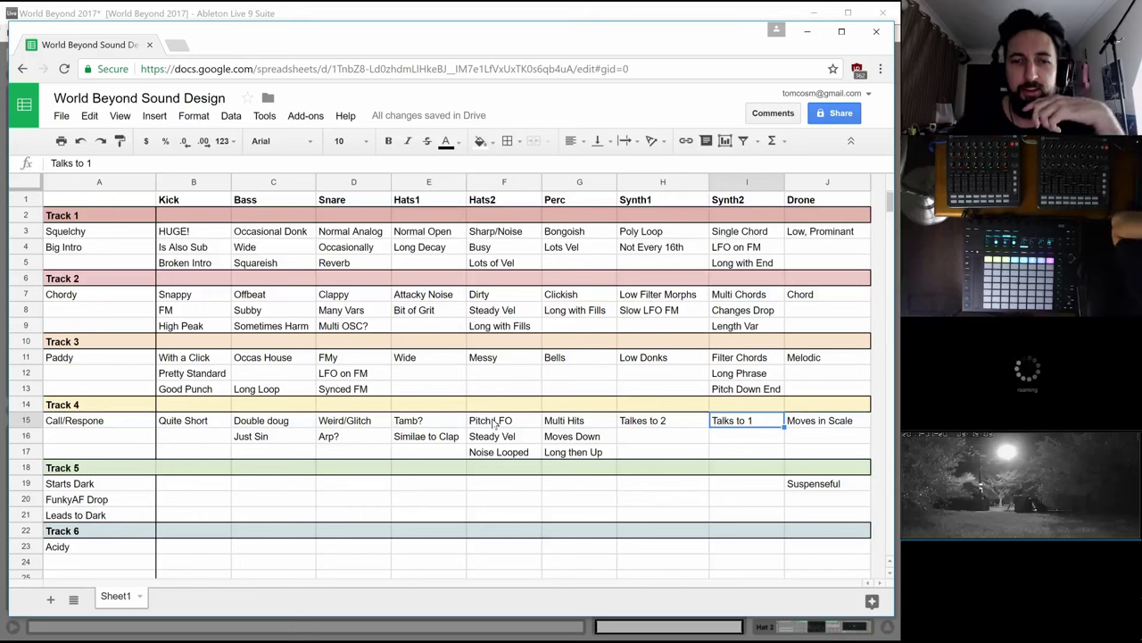
left_click(496, 425)
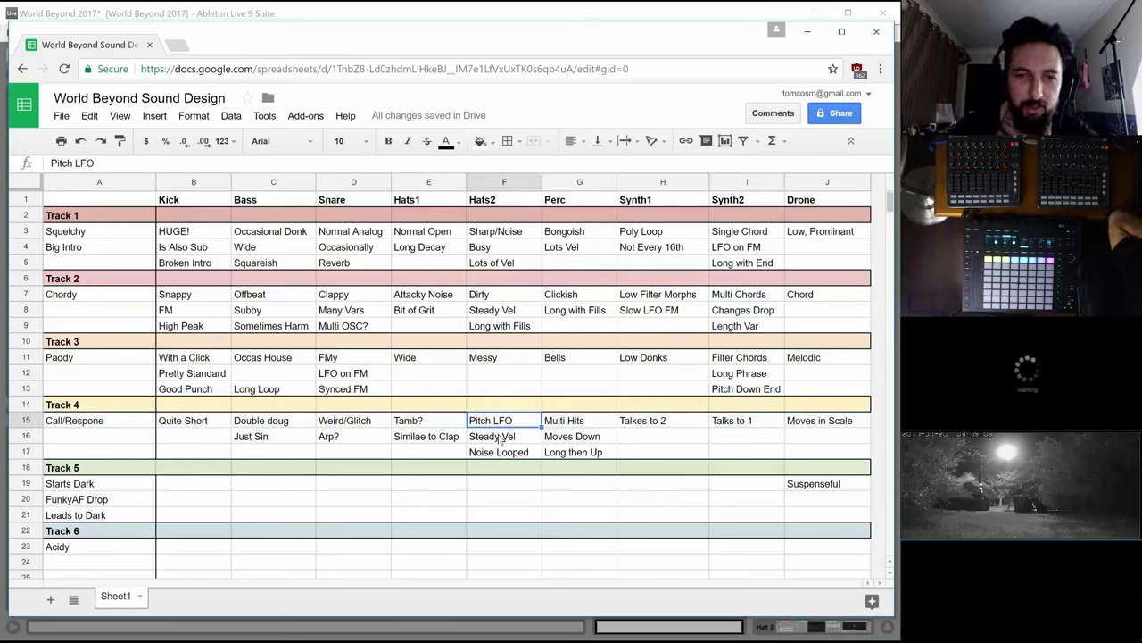
left_click(501, 437)
left_click(505, 456)
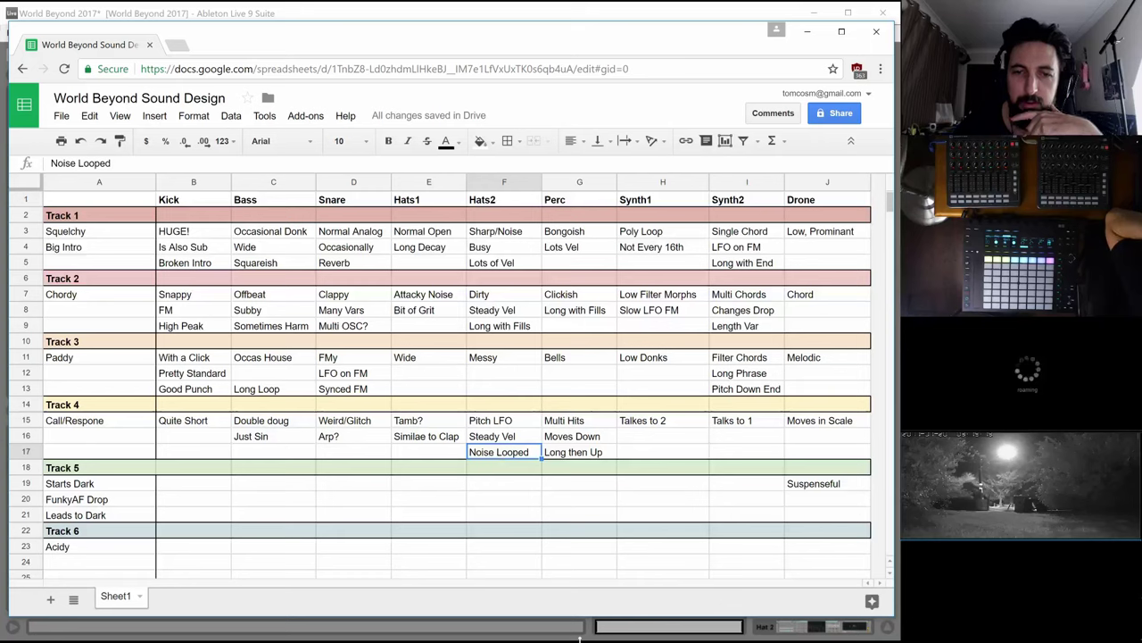
left_click(496, 630)
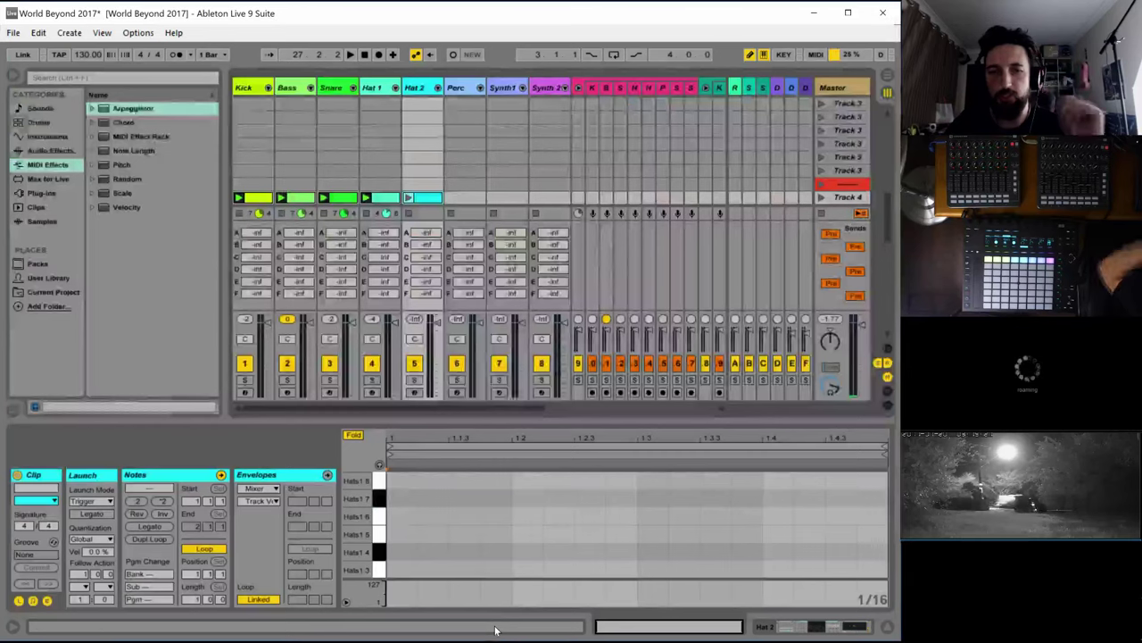
Add a sixteenth-note hit on Hats1 4 at 1.1.1 in the new Hat 2 clip
left_click(424, 198)
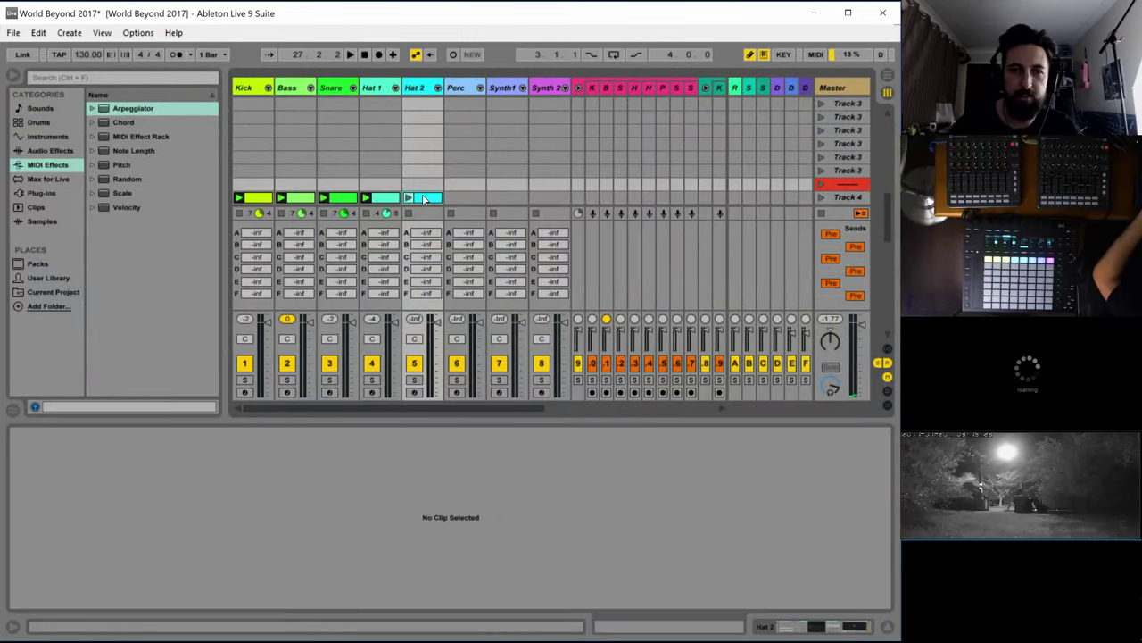
left_click(425, 198)
key("space")
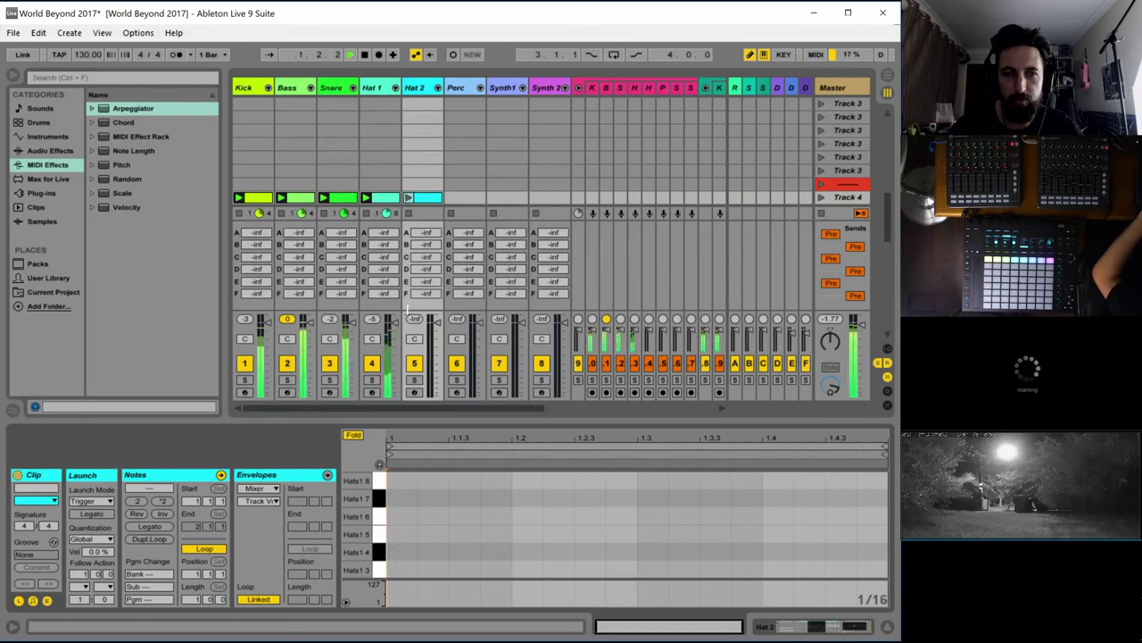
left_click(390, 559)
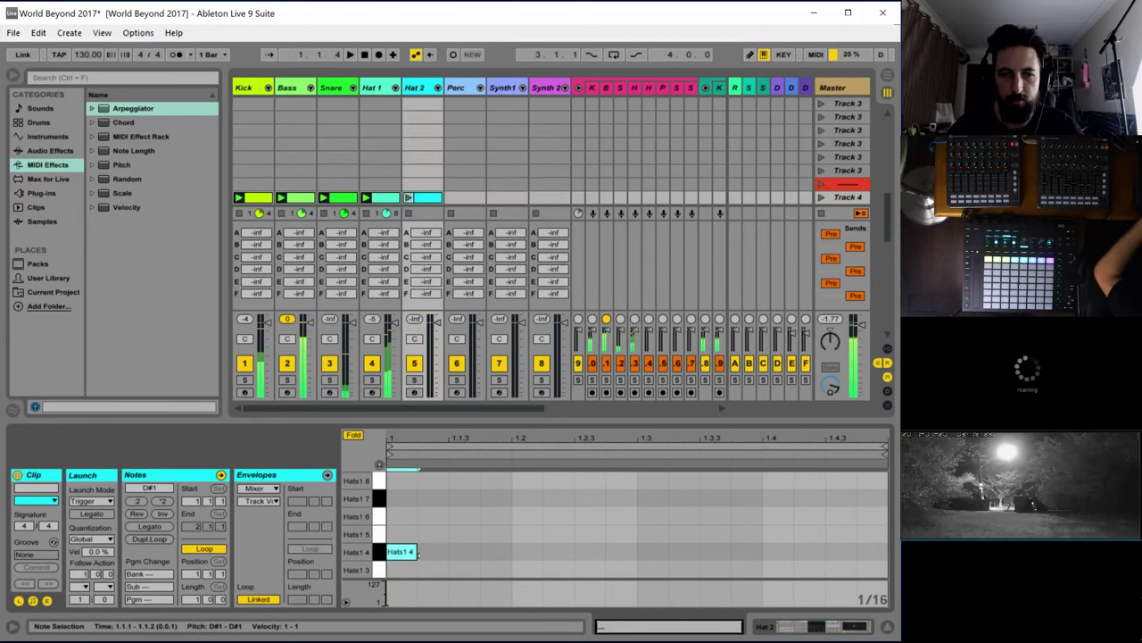
Launch the Hat 2 clip and duplicate the Hats1 4 hit until sixteenth notes fill the whole bar
left_click(407, 198)
left_click(400, 552)
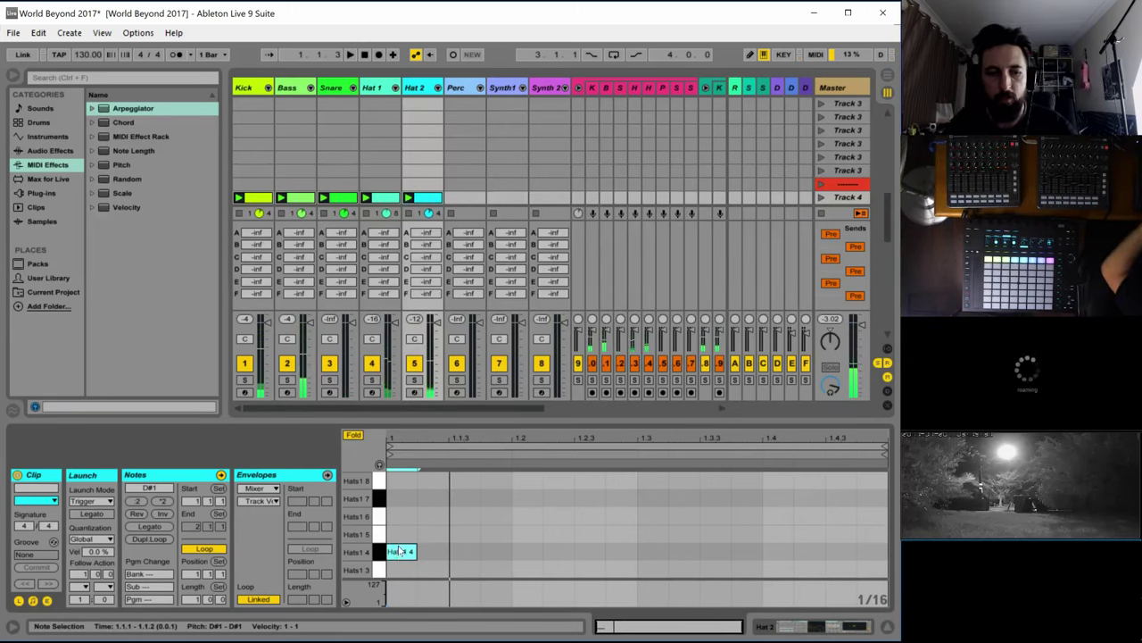
key("ctrl+d")
key("ctrl+d")
key("ctrl+d")
key("ctrl+d")
key("ctrl+d")
key("ctrl+d")
key("ctrl+d")
key("ctrl+d")
key("ctrl+d")
key("ctrl+d")
key("ctrl+d")
key("ctrl+d")
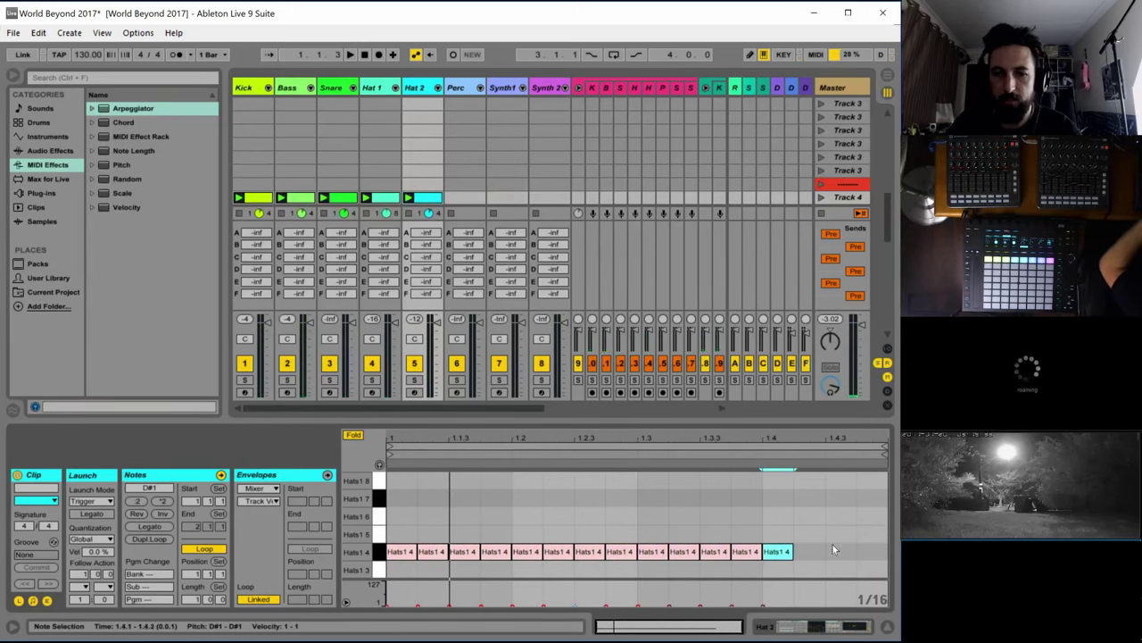
key("ctrl+d")
key("ctrl+d")
key("ctrl+d")
Raise the velocity of all Hats1 4 notes in the clip to 127 and start playback
key("ctrl+a")
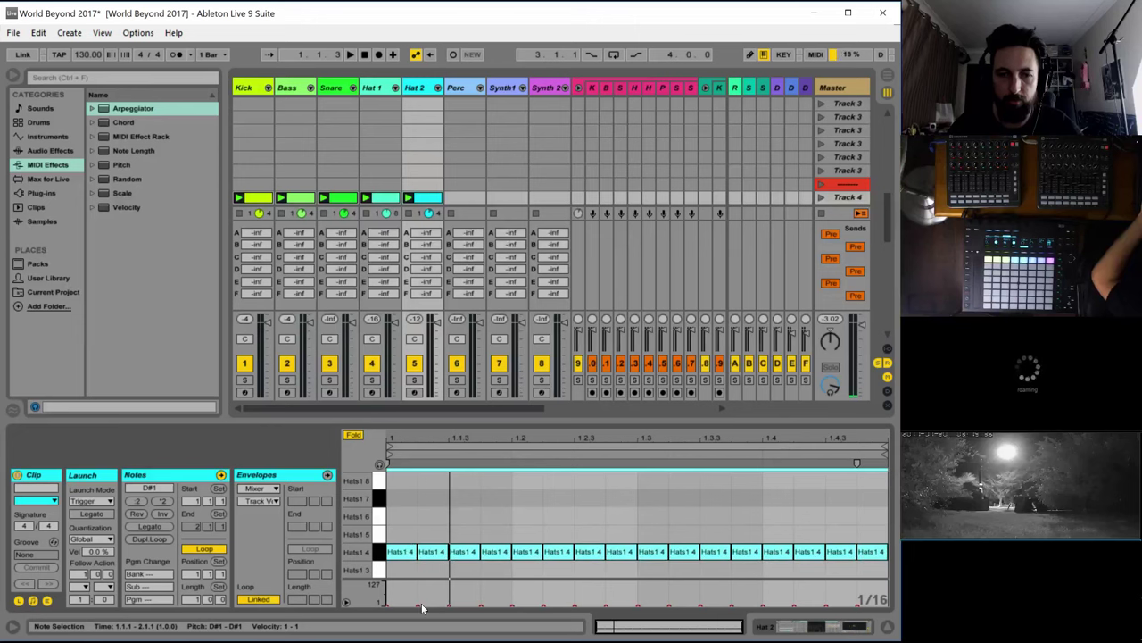
left_click(419, 572)
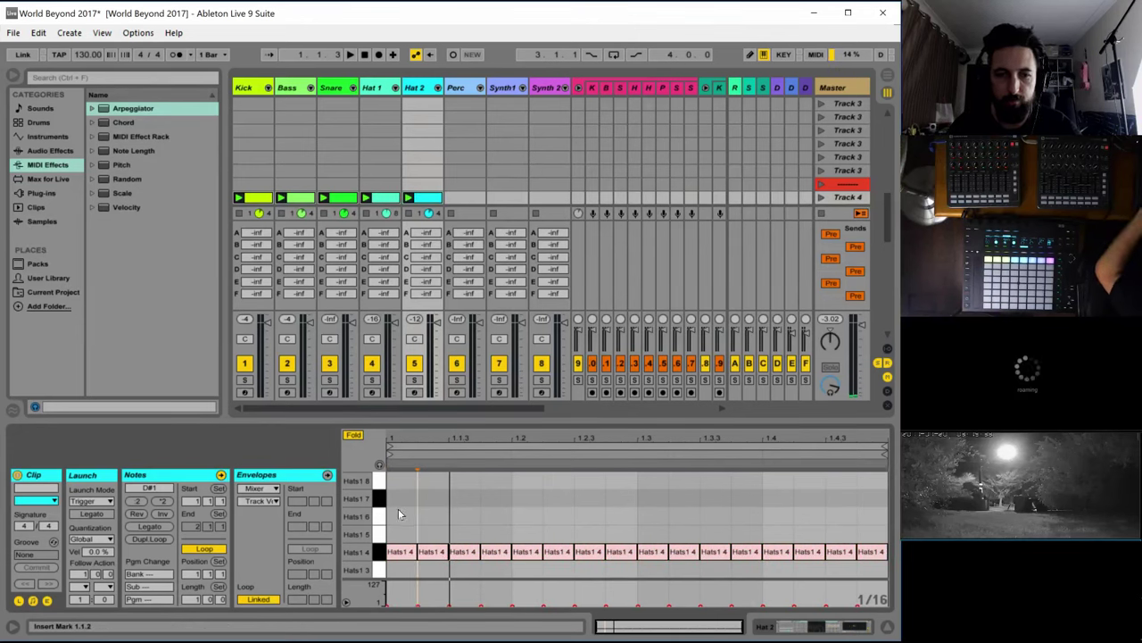
left_click_drag(398, 513, 869, 540)
key("ctrl+z")
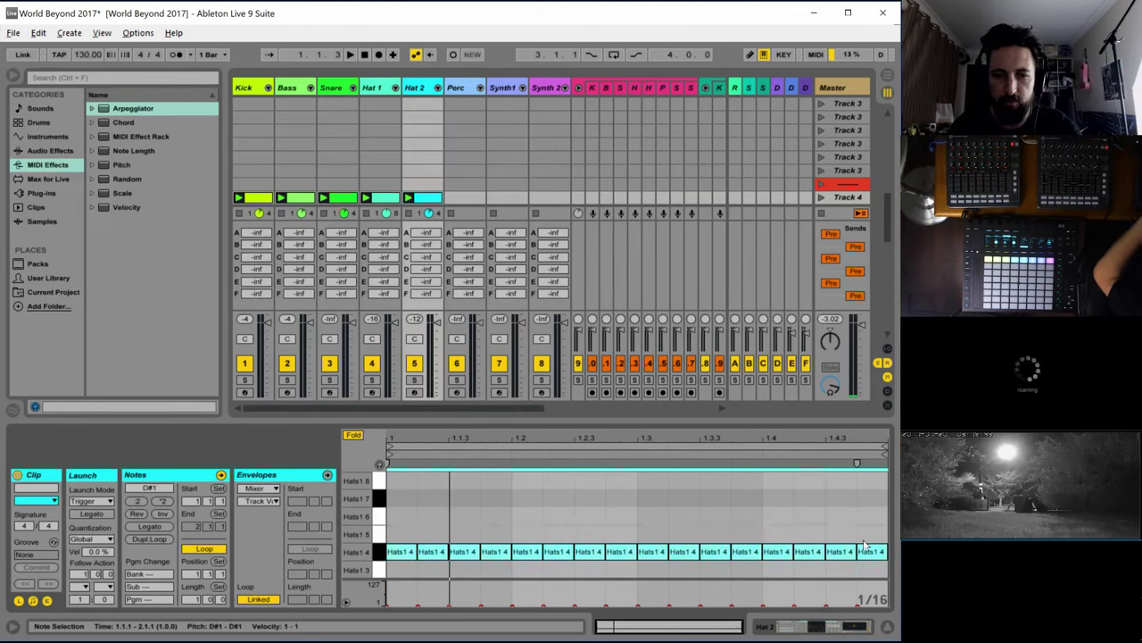
key("space")
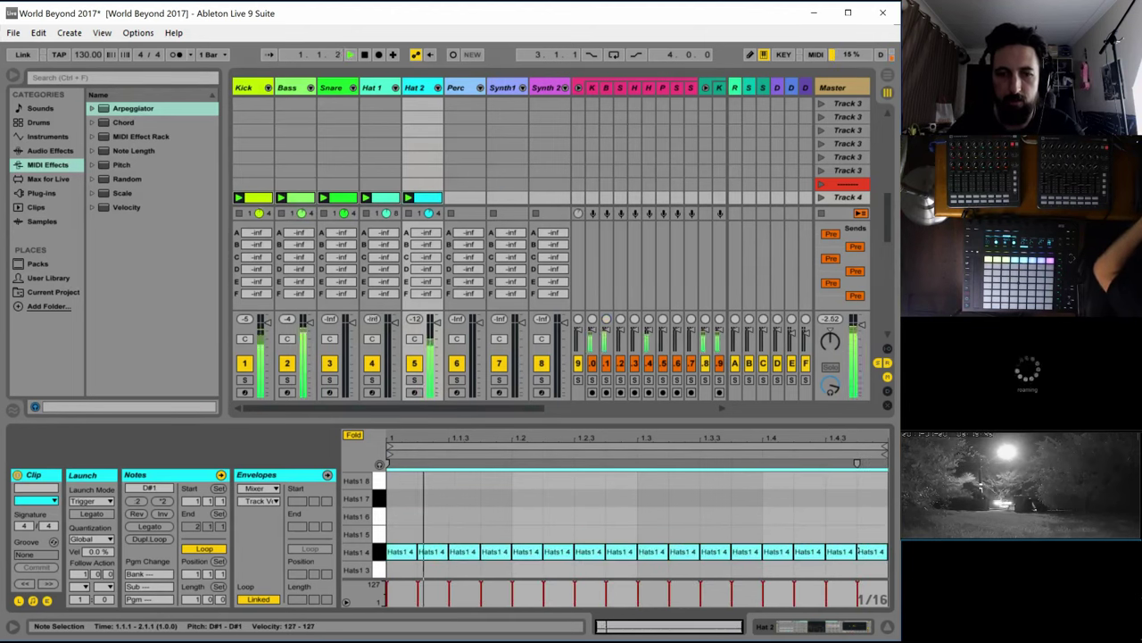
Show Hat 2's devices, select the Hats1 4 pad and set its Operator oscillator A waveform to Noise White
left_click(417, 92)
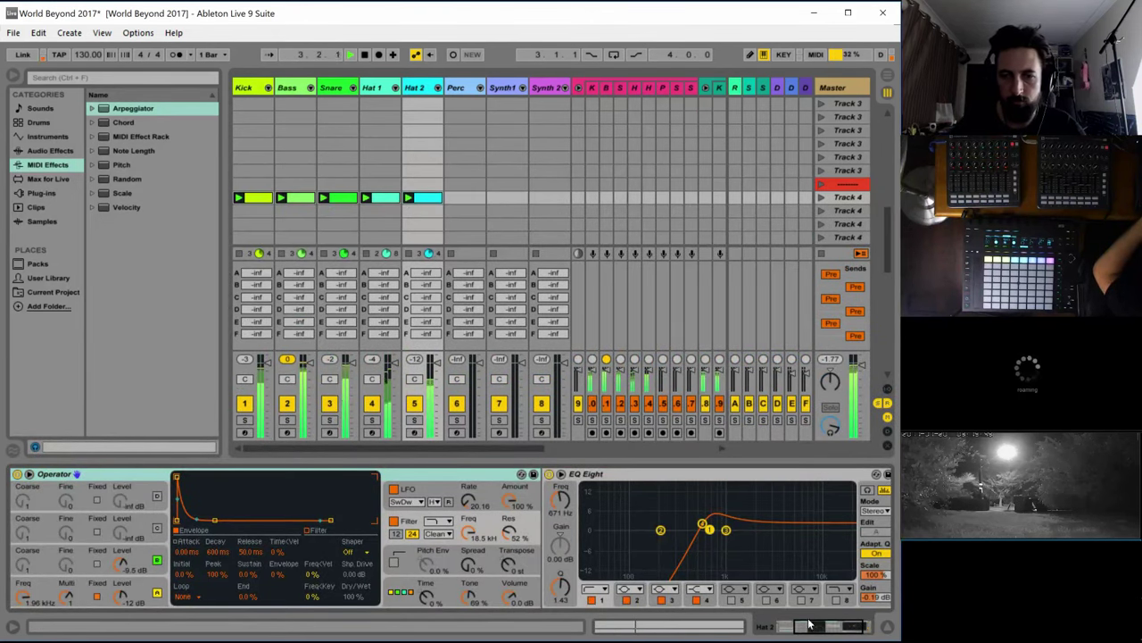
left_click_drag(808, 624, 782, 625)
left_click(198, 581)
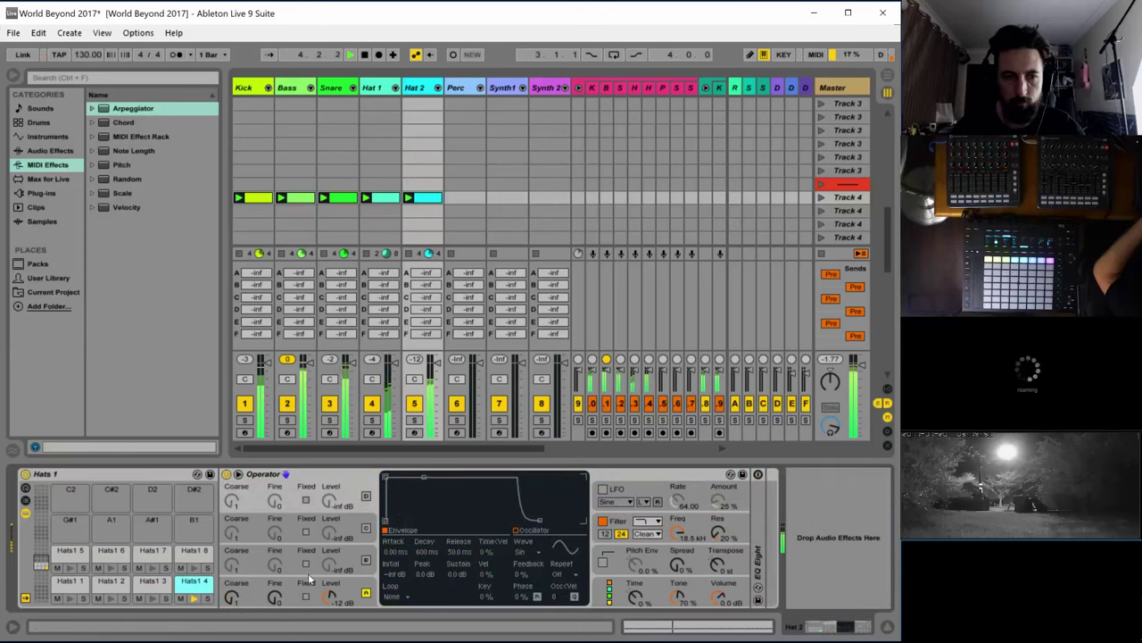
left_click(527, 552)
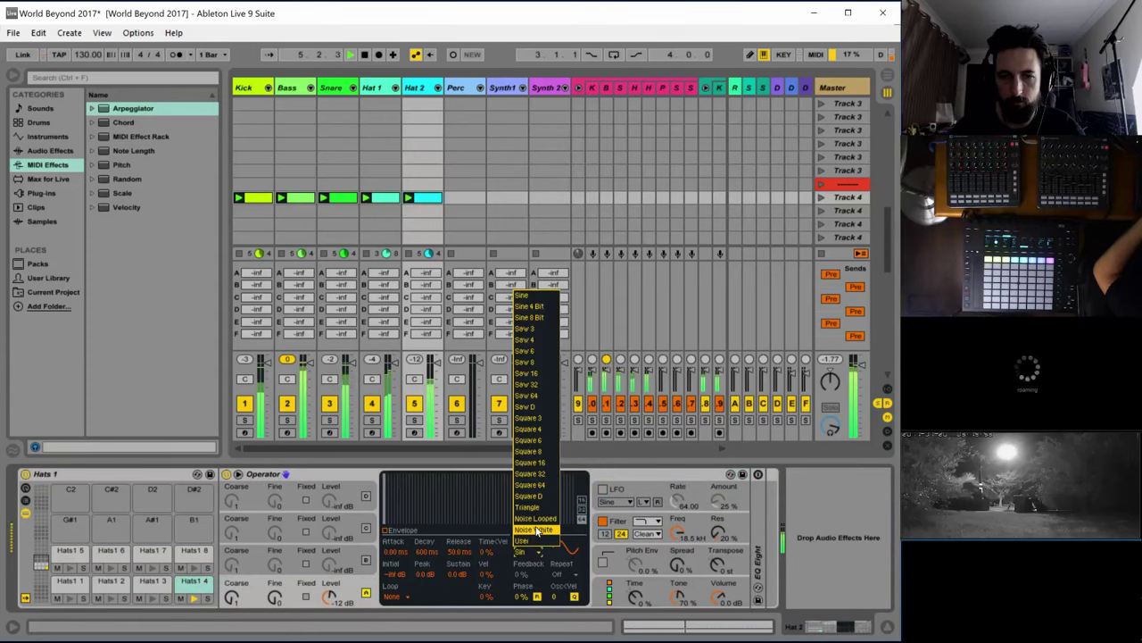
left_click(523, 534)
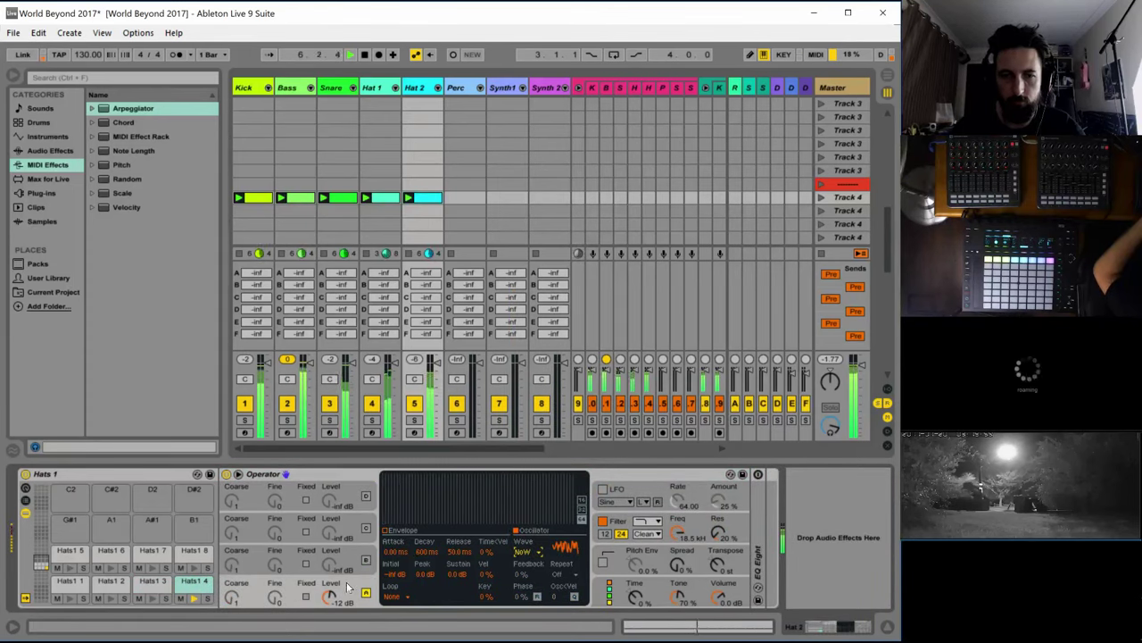
Shape oscillator A's envelope into a short hit with 70.2 ms decay and -inf dB sustain
left_click(400, 531)
left_click_drag(424, 476, 411, 519)
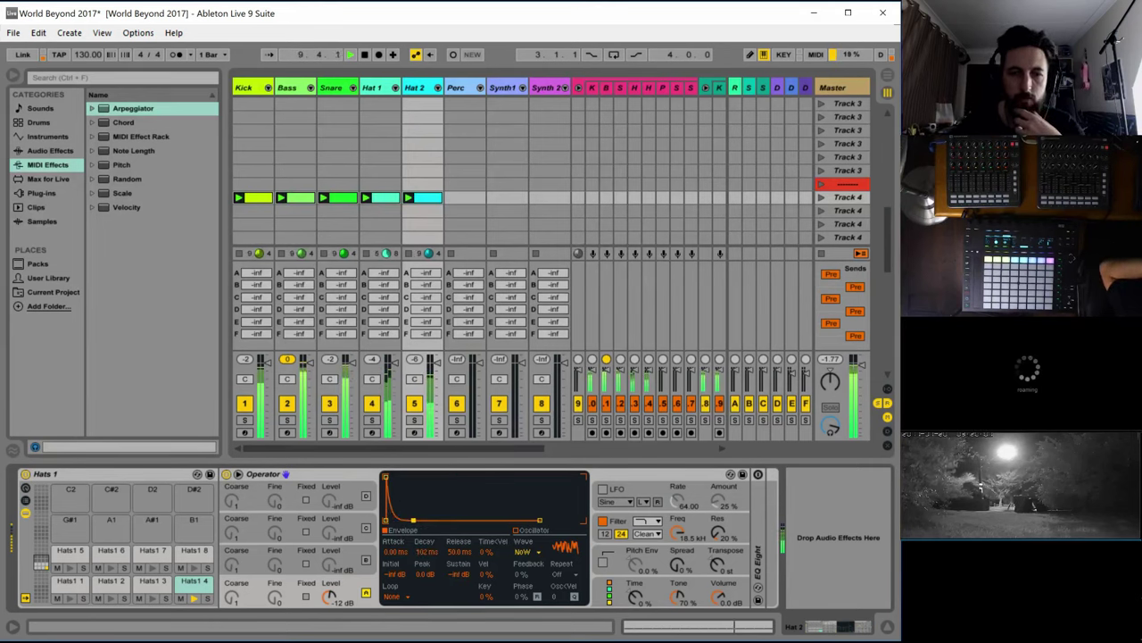
left_click_drag(413, 519, 410, 520)
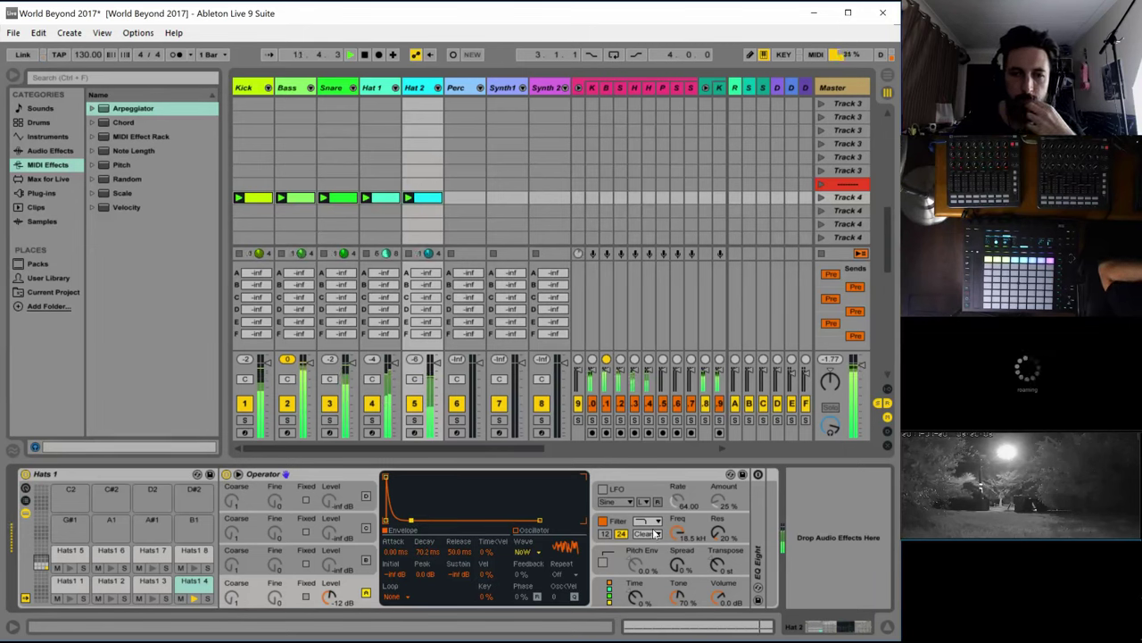
Solo the Hat 2 track and choose a different oscillator-routing algorithm in Operator
left_click(413, 421)
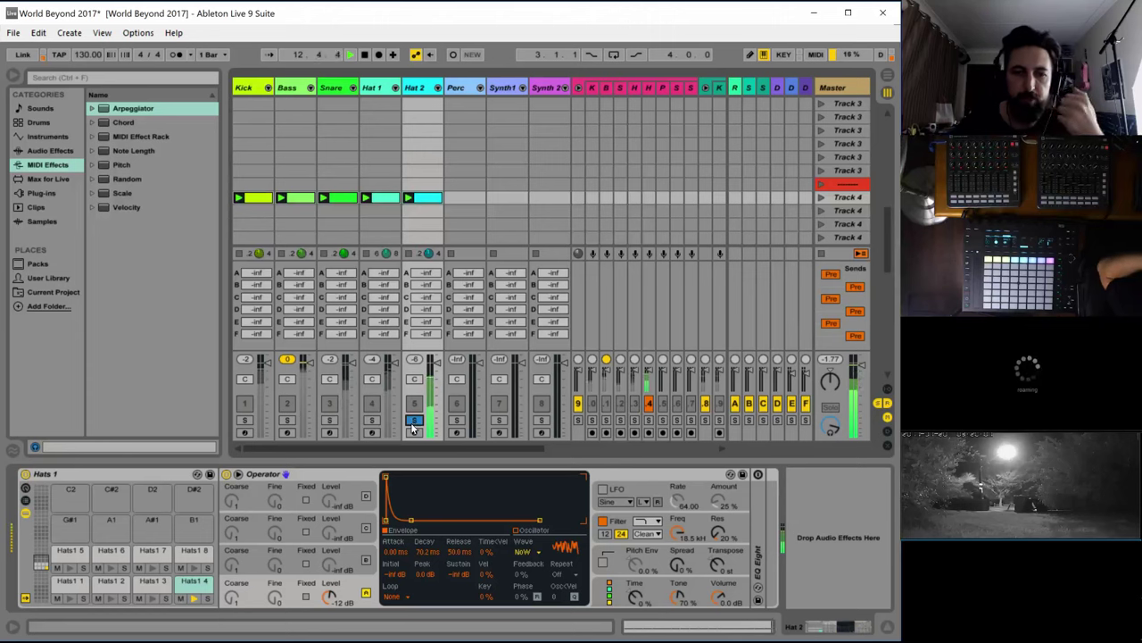
left_click(604, 602)
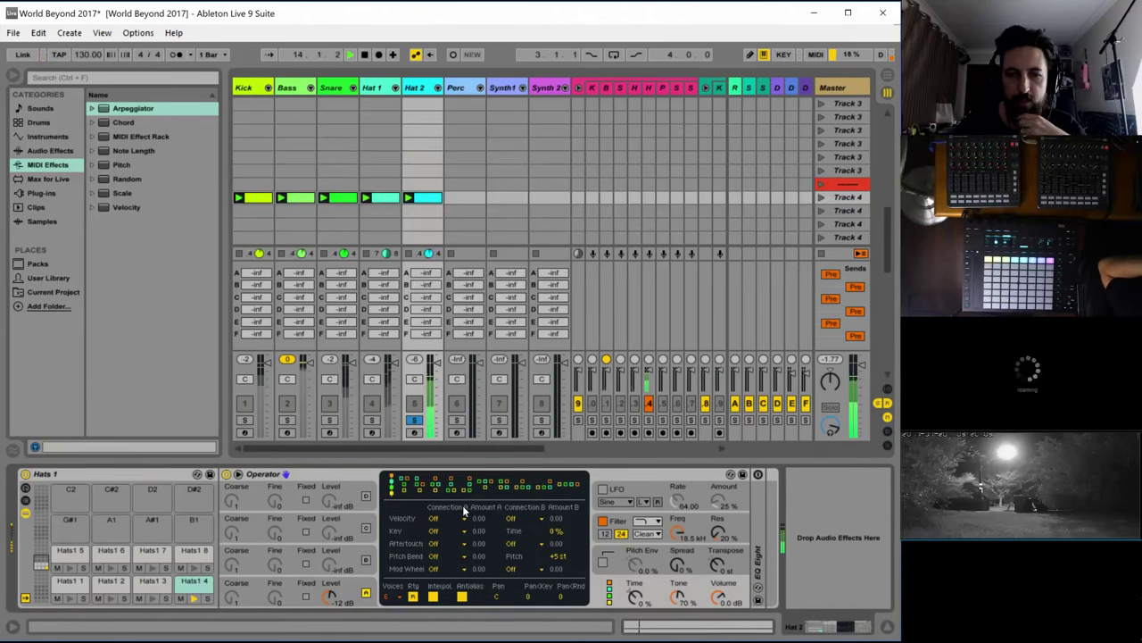
left_click(355, 587)
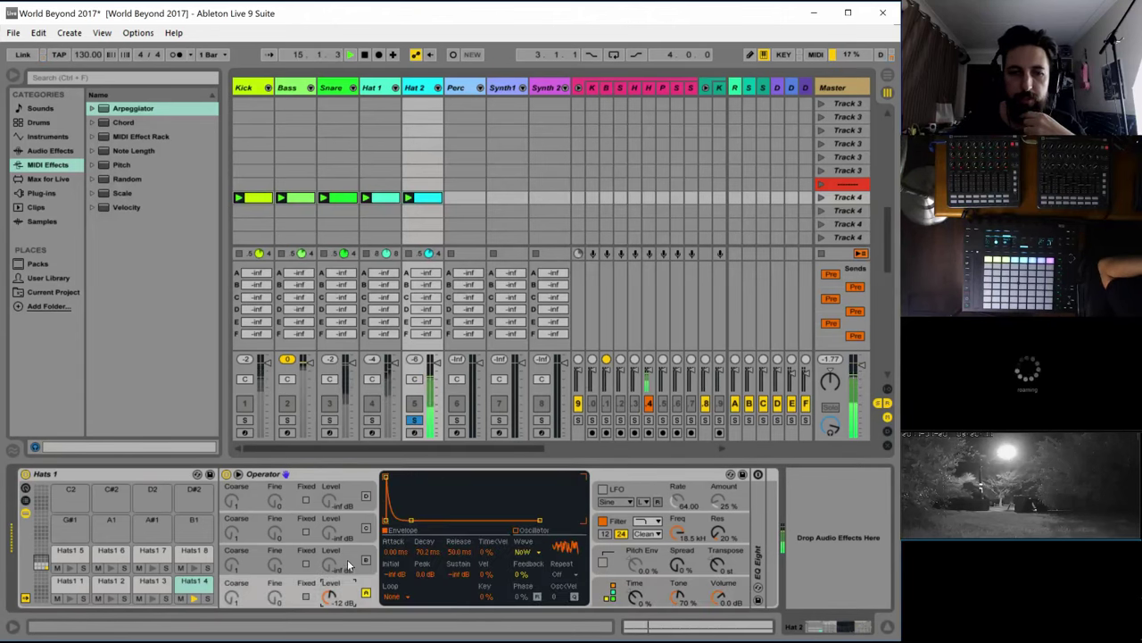
Enable oscillator B at -21 dB and set it to a fixed frequency of 874 Hz
left_click(349, 563)
left_click(351, 531)
left_click(352, 507)
left_click(358, 561)
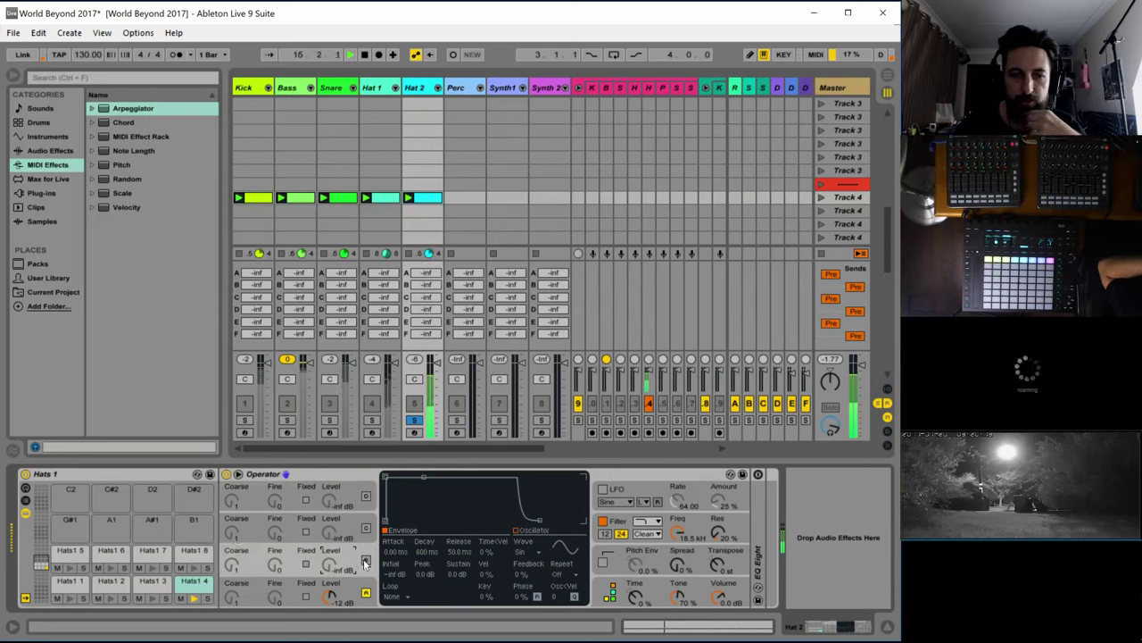
left_click(366, 561)
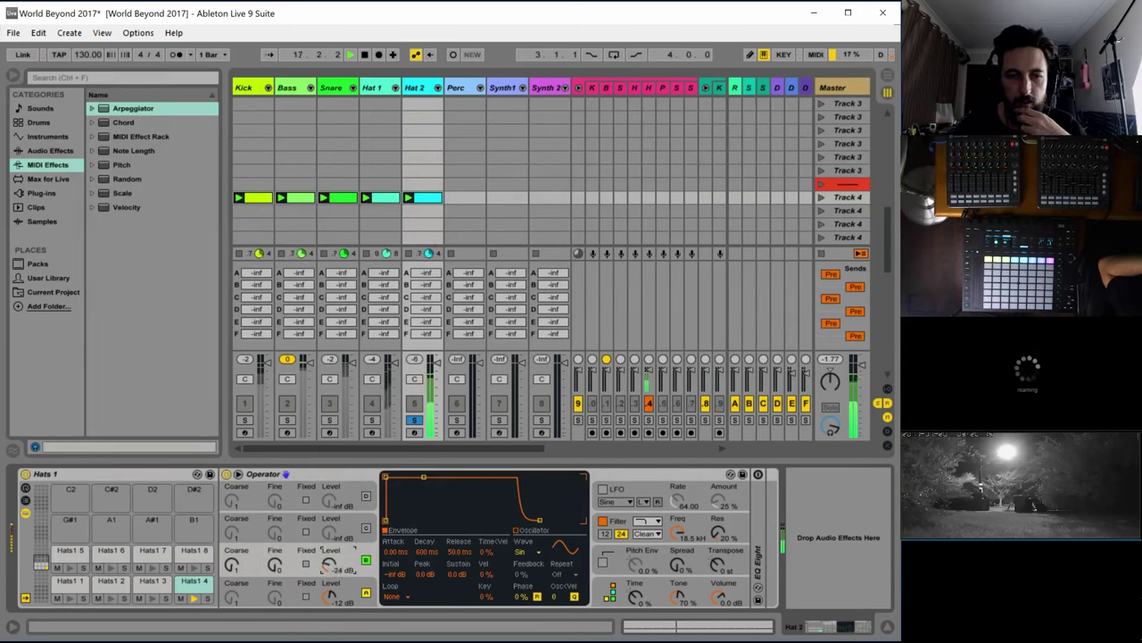
left_click(306, 564)
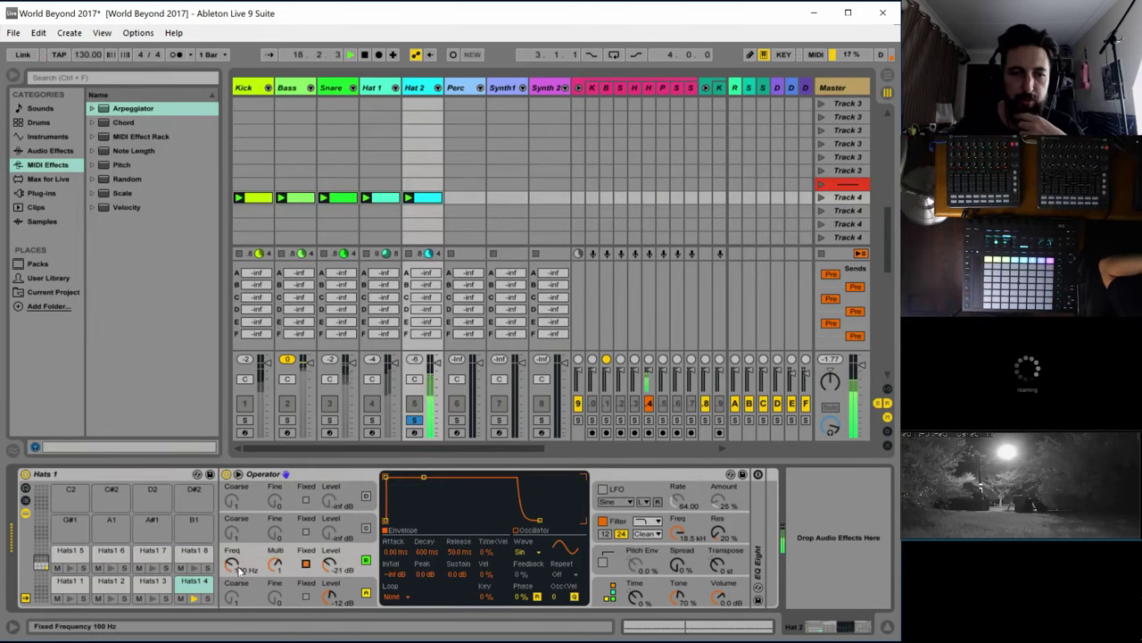
Enable oscillators C and D with fixed frequencies, C at 404 Hz and -18 dB, D at 894 Hz and -9.2 dB
left_click(305, 532)
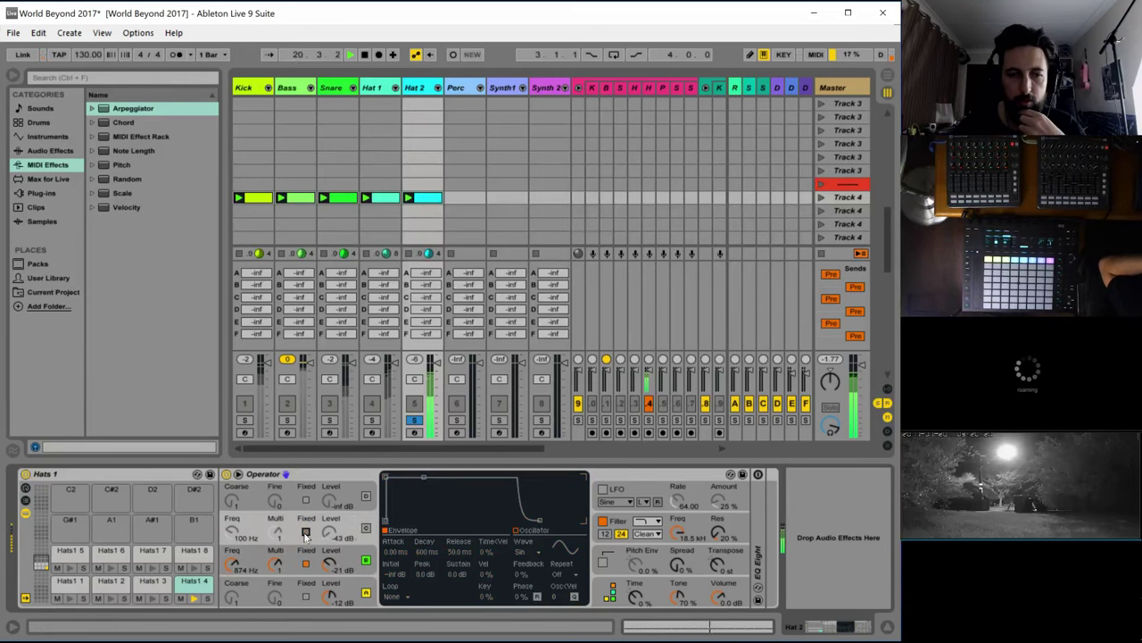
left_click(365, 529)
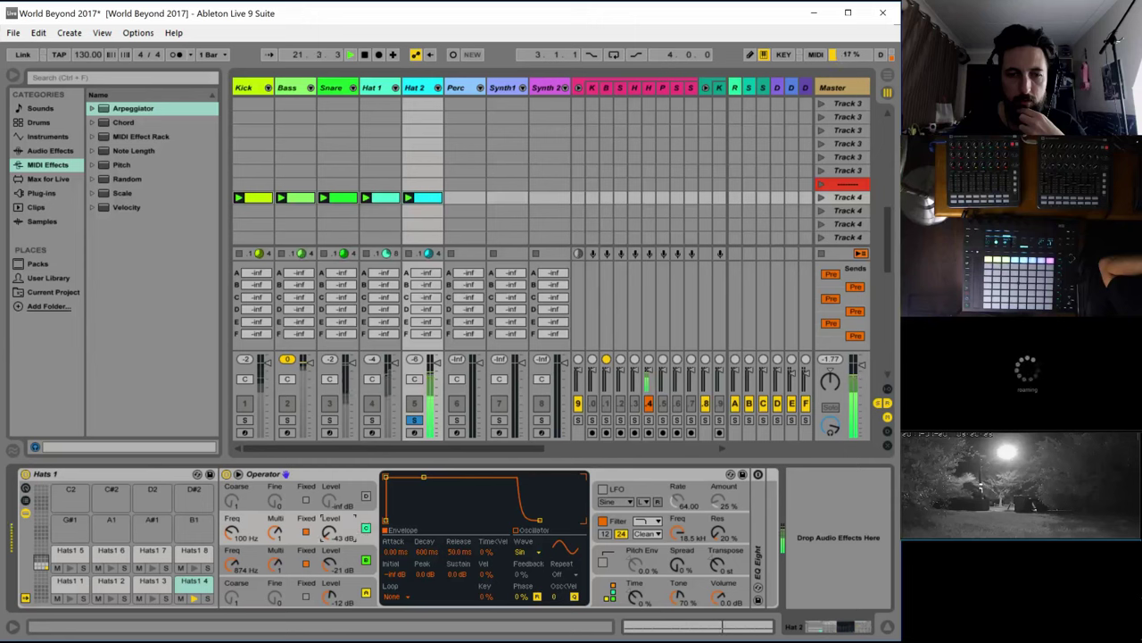
left_click_drag(247, 539, 248, 533)
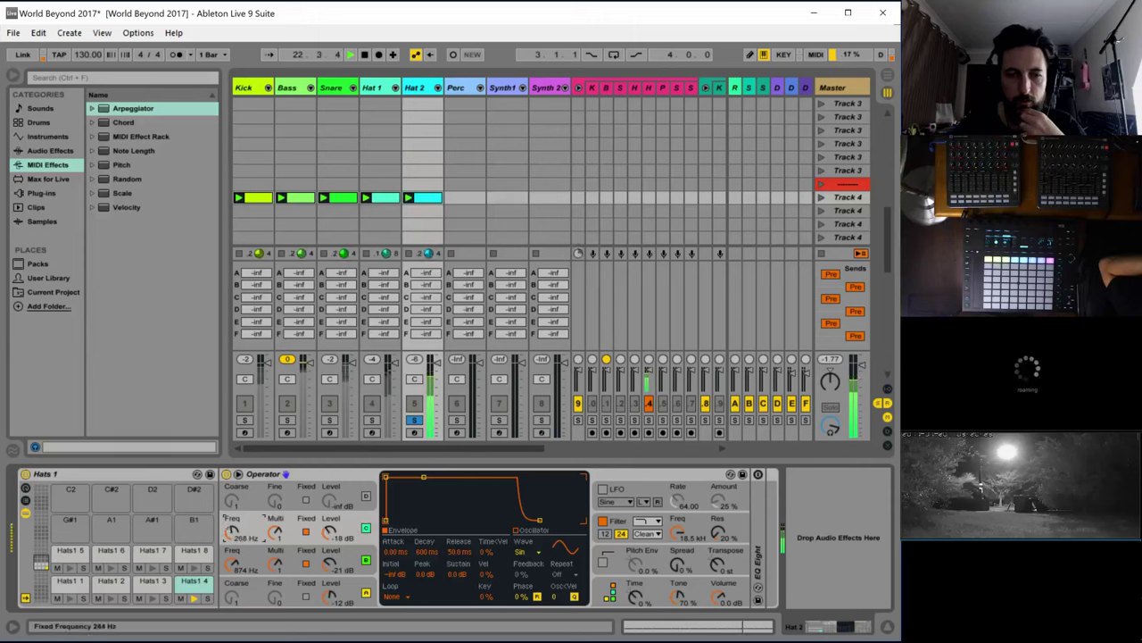
left_click(365, 496)
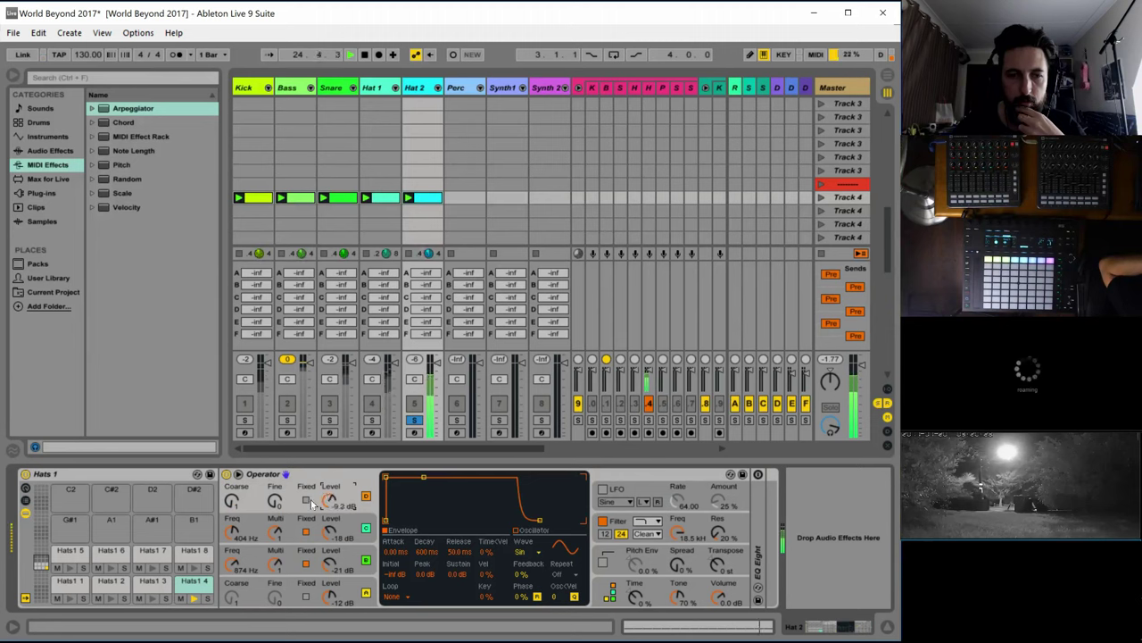
left_click_drag(232, 500, 232, 489)
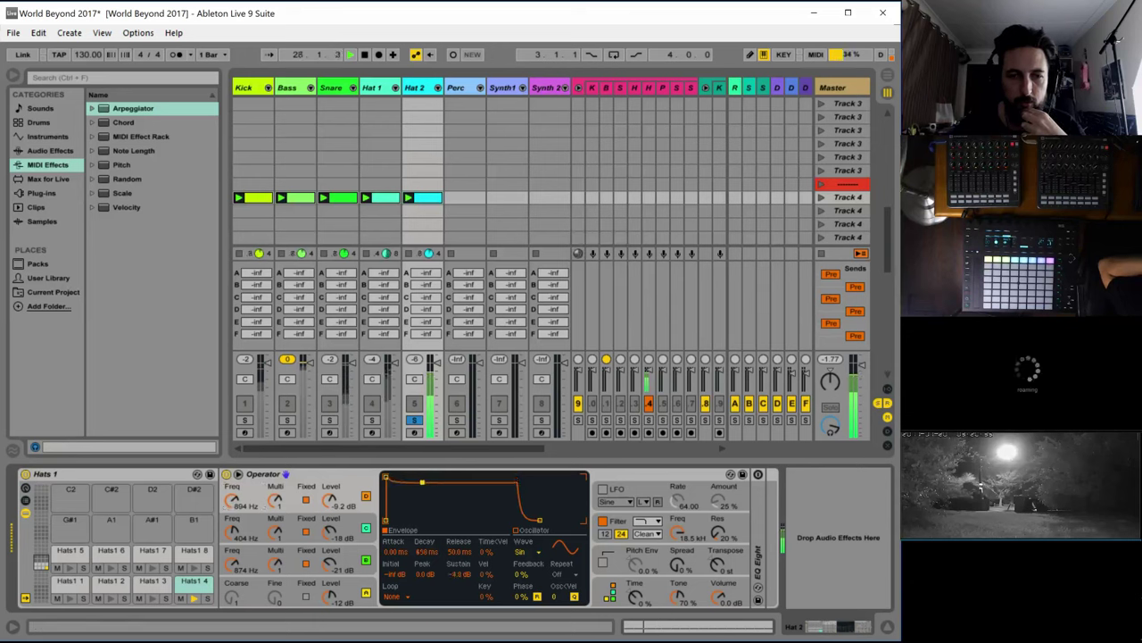
Lower the sustain in oscillator C's envelope, and set oscillator B's envelope to 404 ms decay and -25 dB sustain
left_click(353, 523)
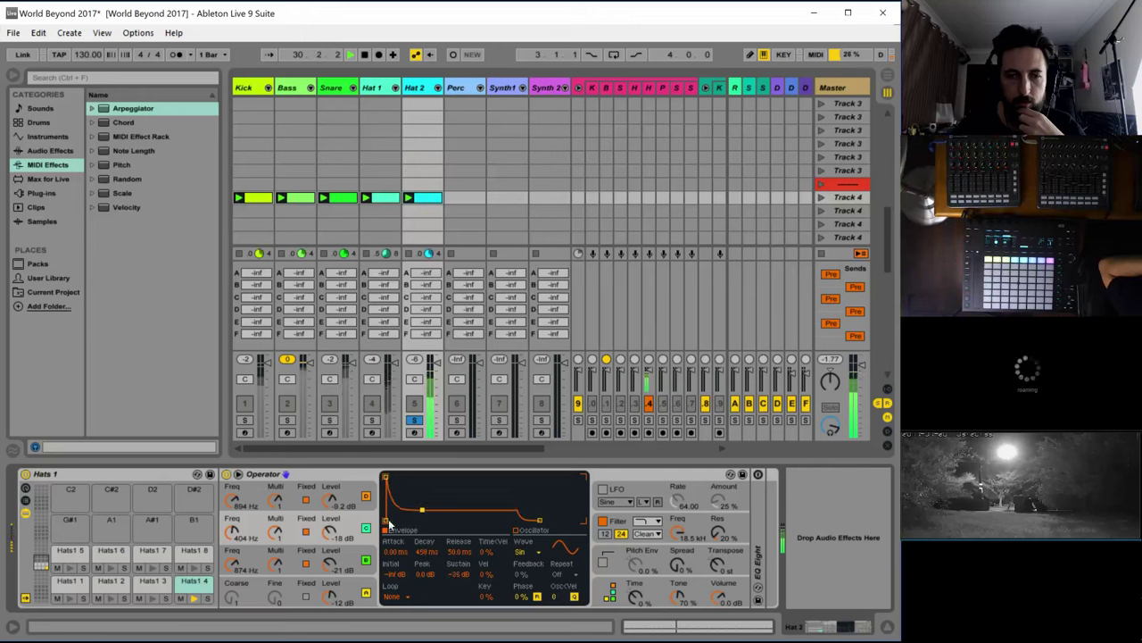
left_click(352, 559)
left_click_drag(424, 478, 421, 504)
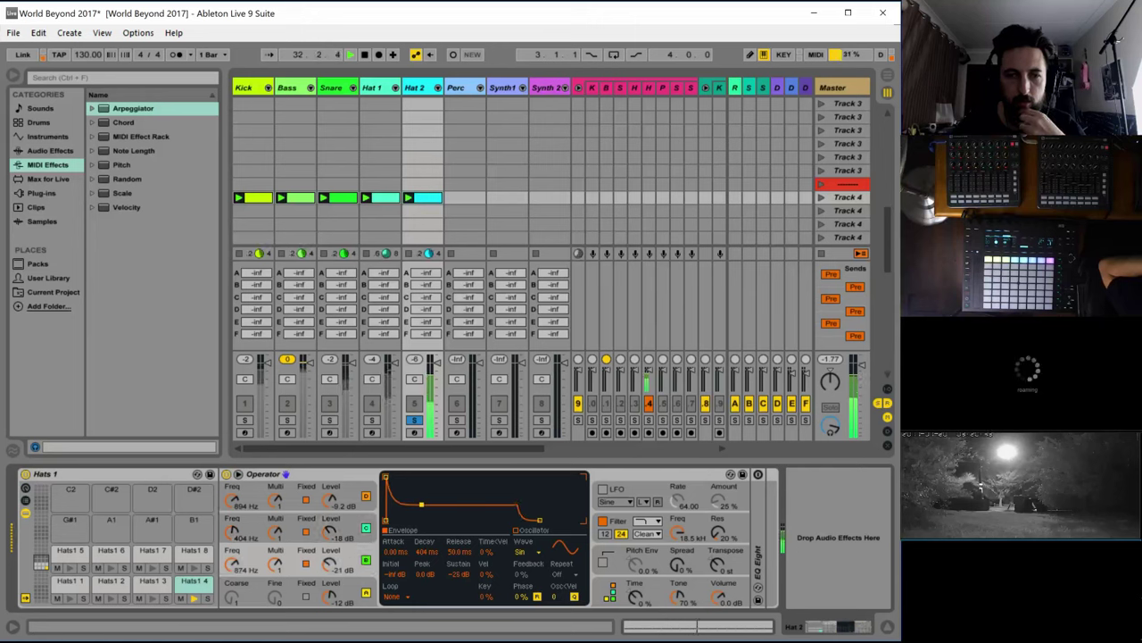
Turn on Operator's LFO in sync mode with rate 4 and amount 96%
left_click(603, 490)
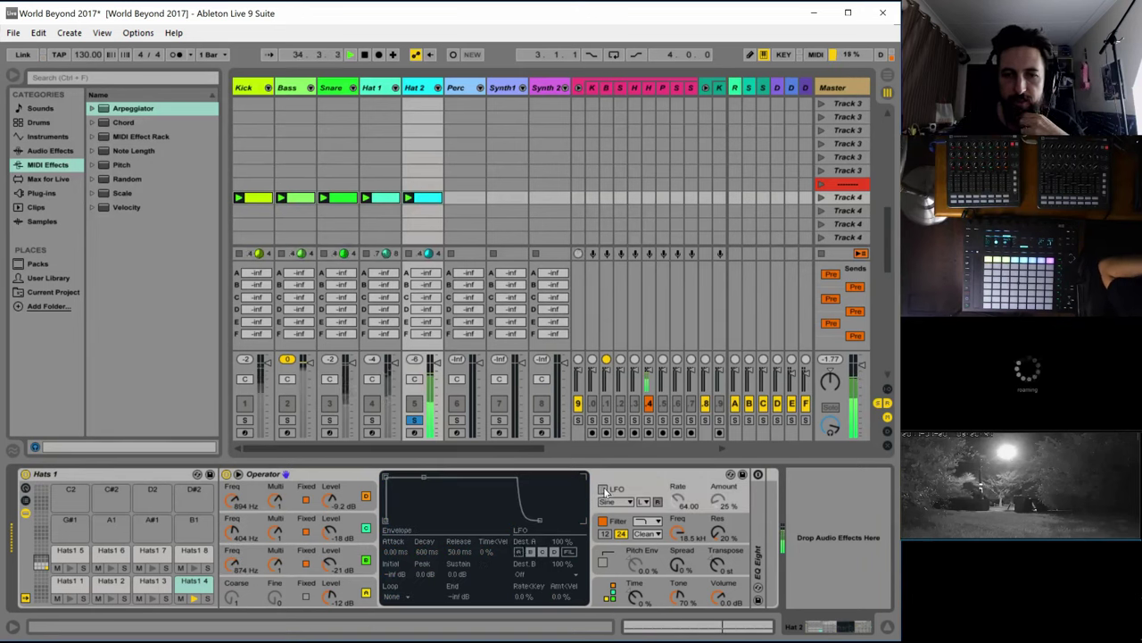
left_click(604, 489)
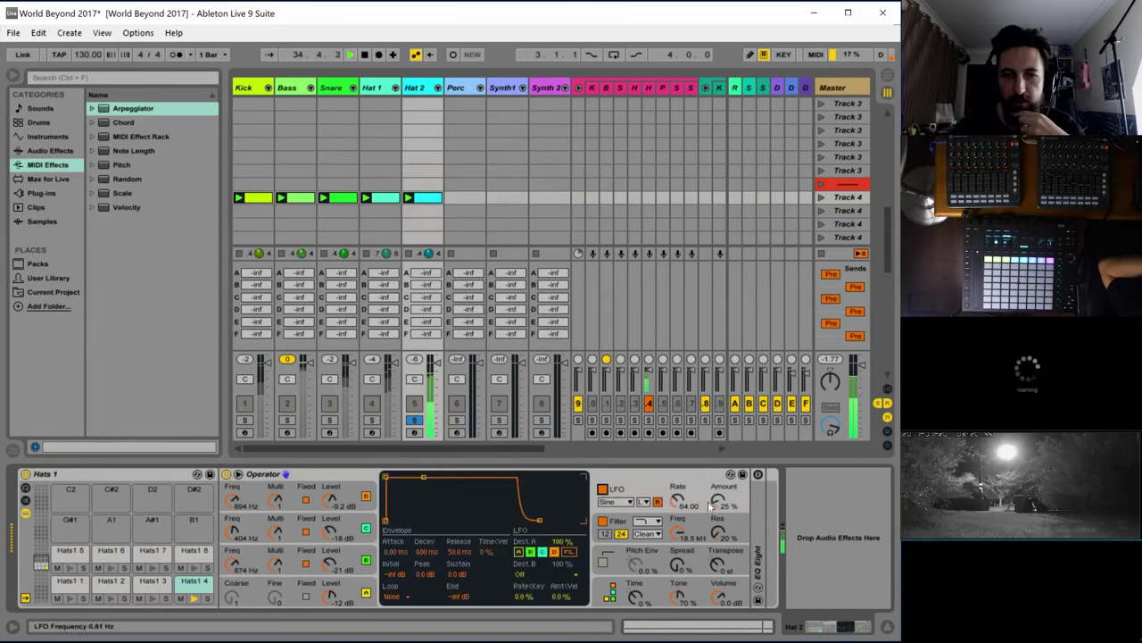
left_click(643, 502)
left_click(625, 504)
left_click(627, 503)
left_click(644, 503)
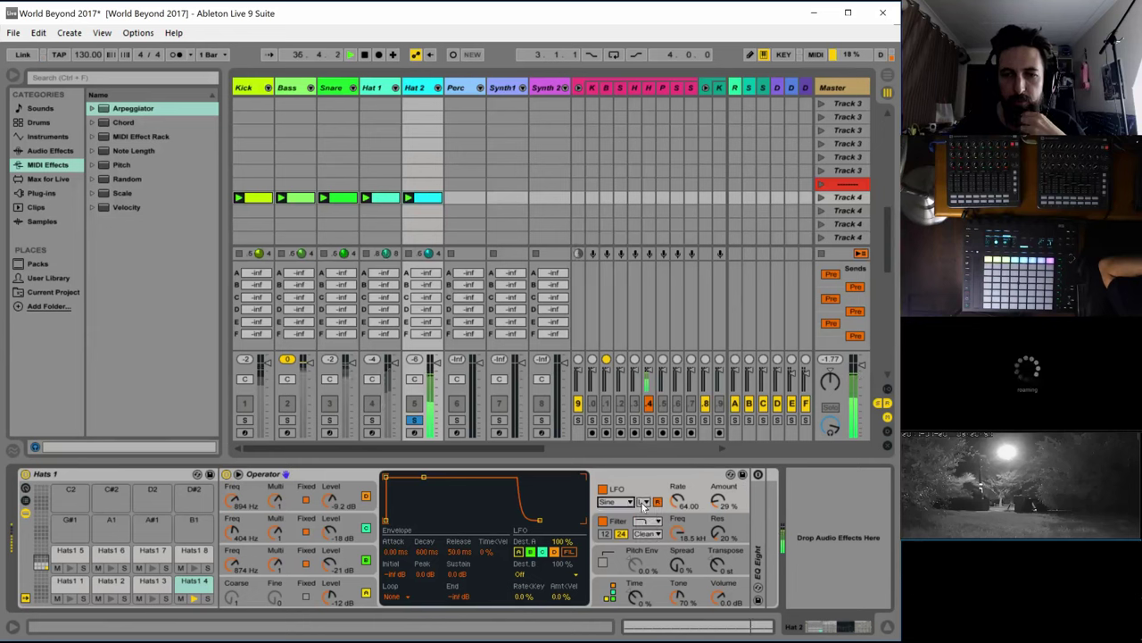
left_click(643, 504)
left_click(642, 534)
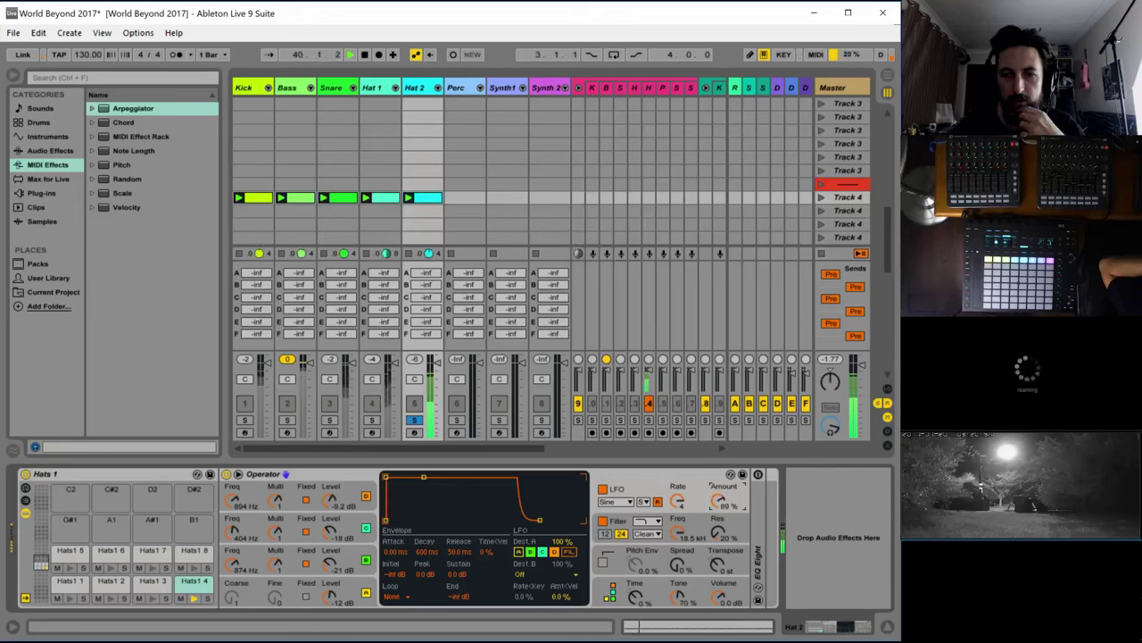
left_click_drag(714, 501, 714, 497)
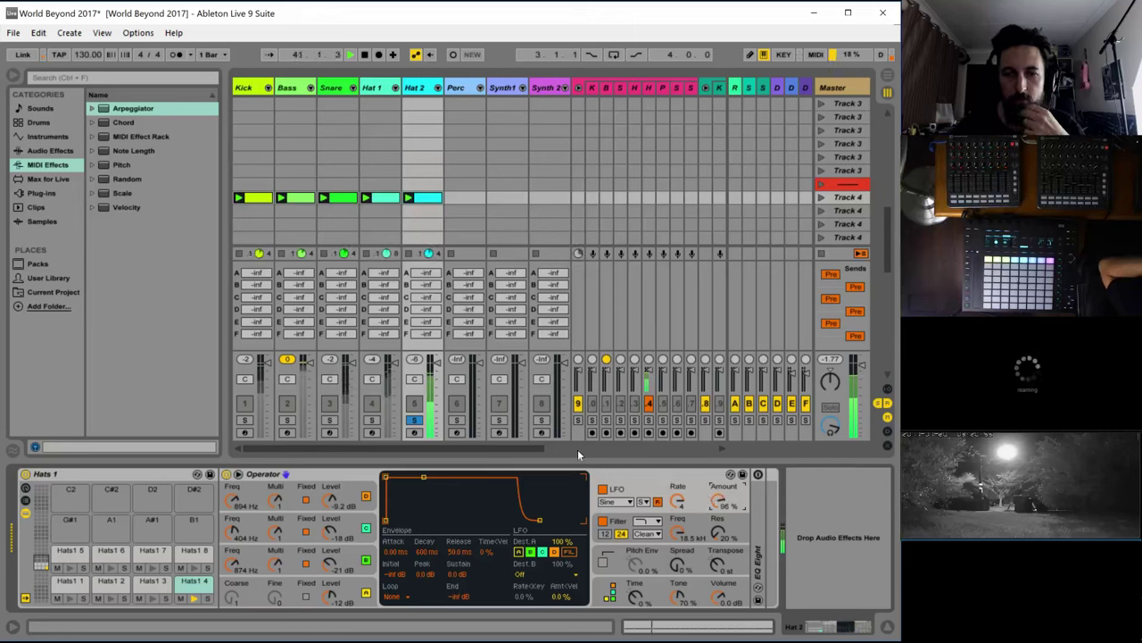
Set the LFO waveform to SwUp with retrigger off and amount 56%, and unsolo Hat 2
left_click(616, 502)
left_click(614, 539)
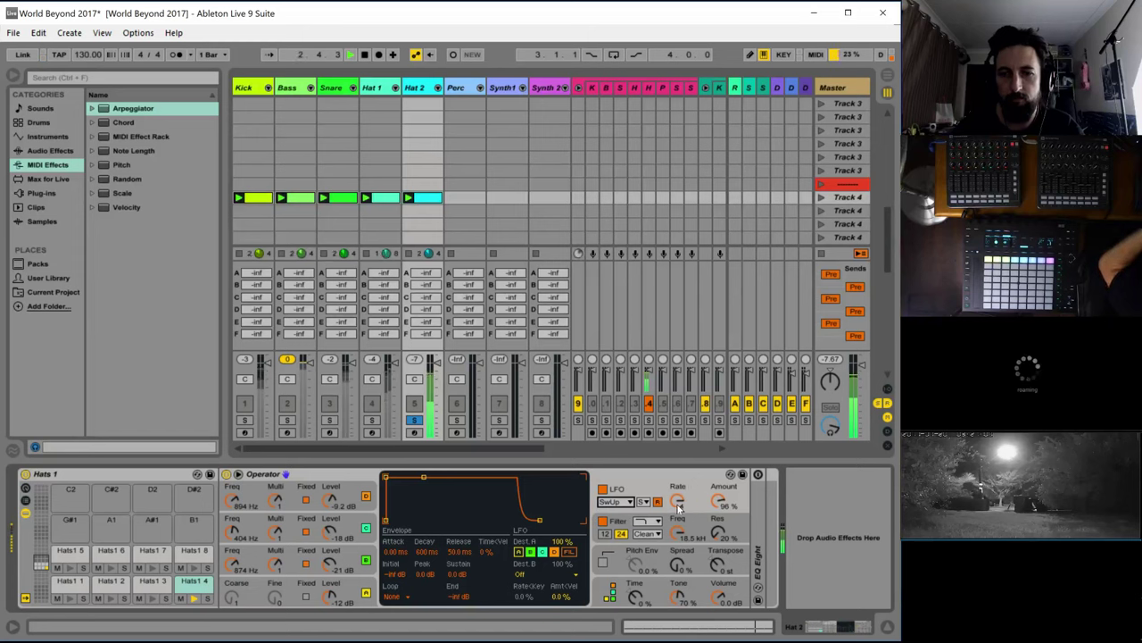
key("space")
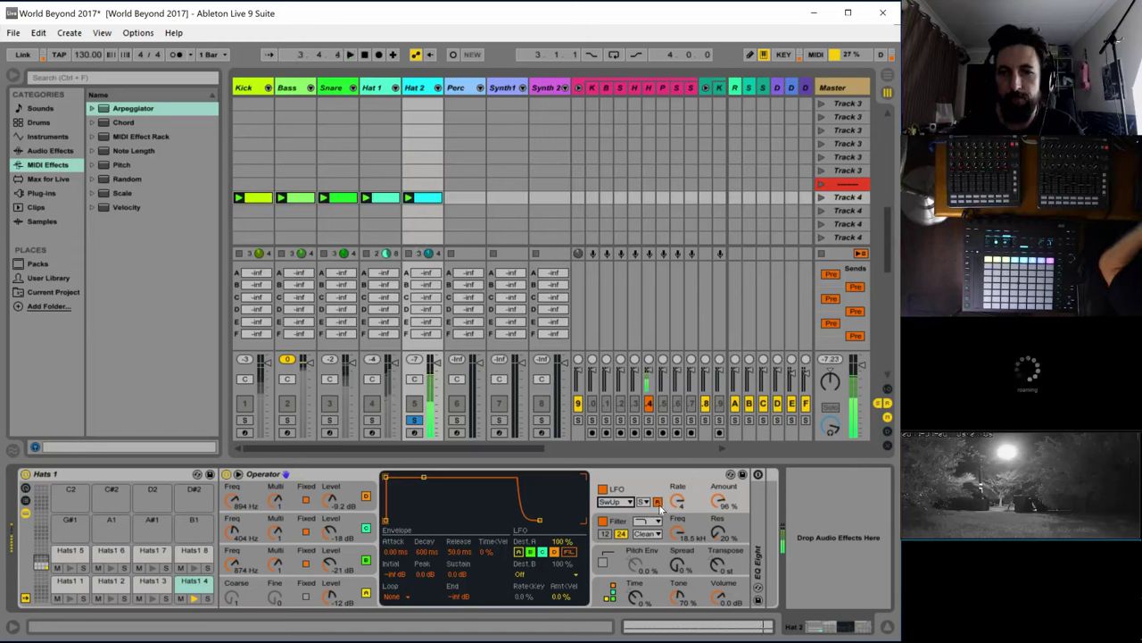
key("space")
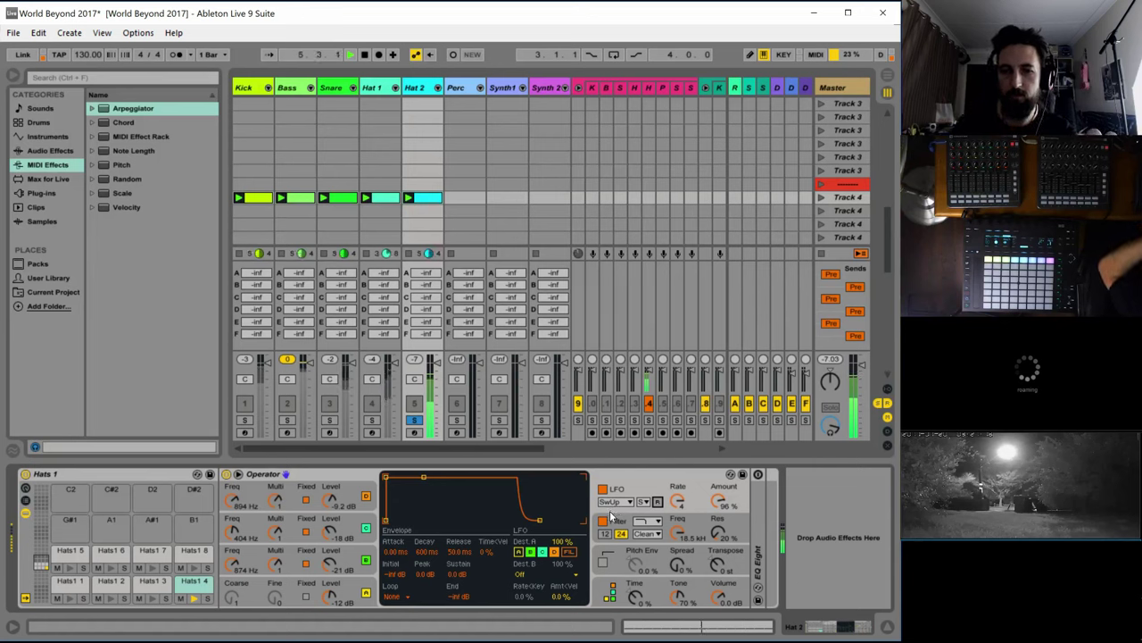
left_click_drag(718, 500, 719, 536)
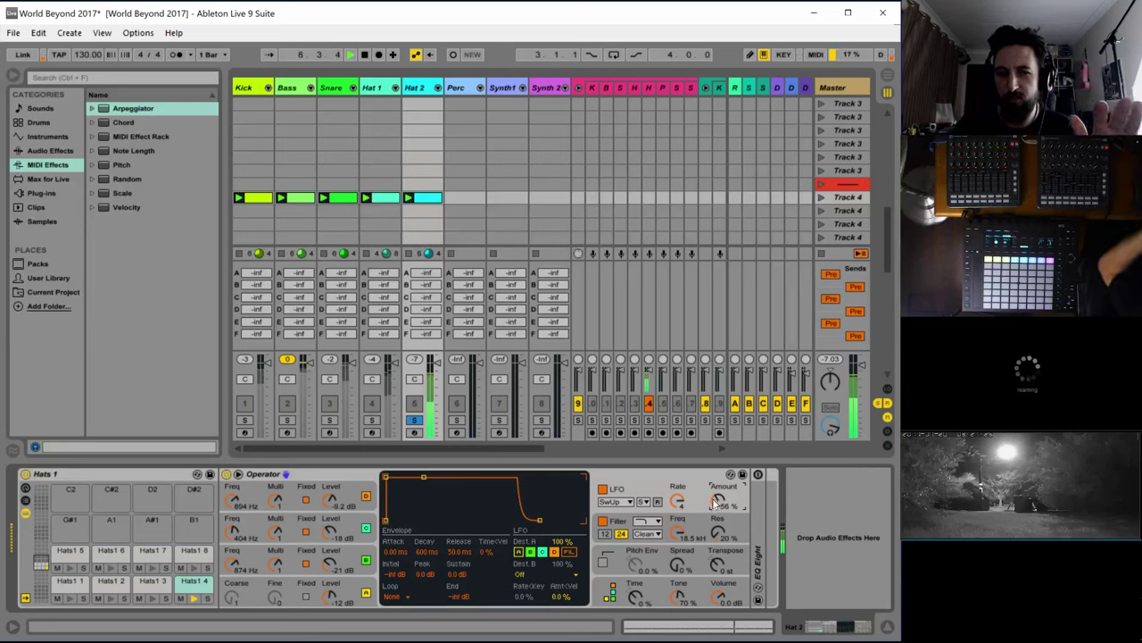
left_click(412, 421)
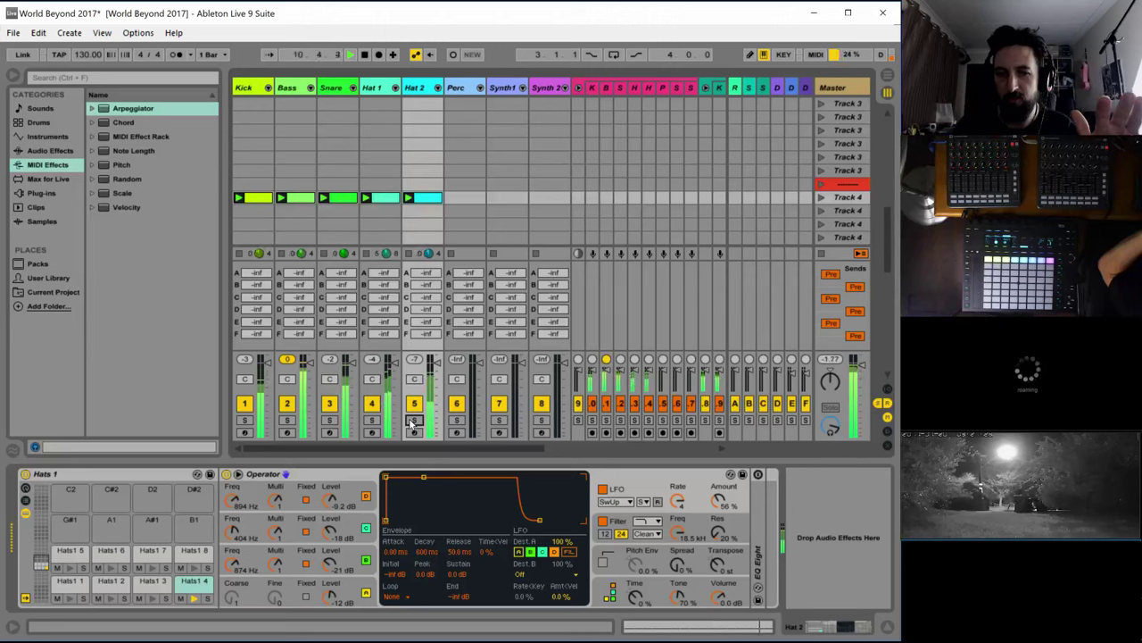
Set oscillator B's level to -14 dB and its envelope to about 80 ms decay with -inf sustain
left_click_drag(325, 564, 324, 608)
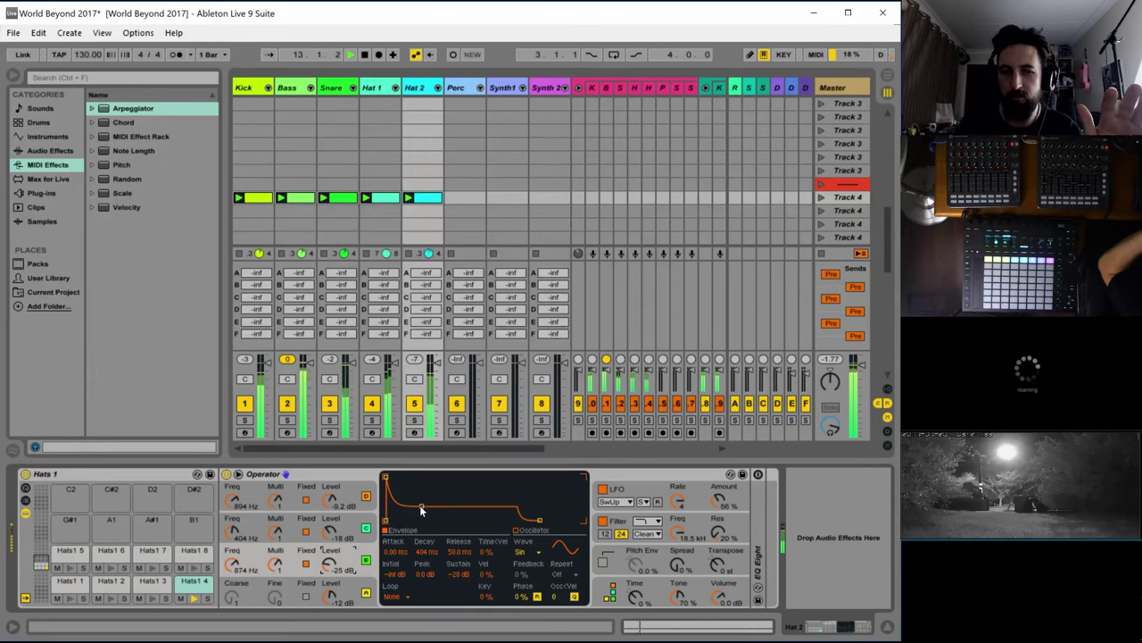
mouse_move(421, 509)
left_mouse_down()
mouse_move(403, 518)
mouse_move(415, 519)
left_mouse_up()
left_click_drag(339, 567, 338, 577)
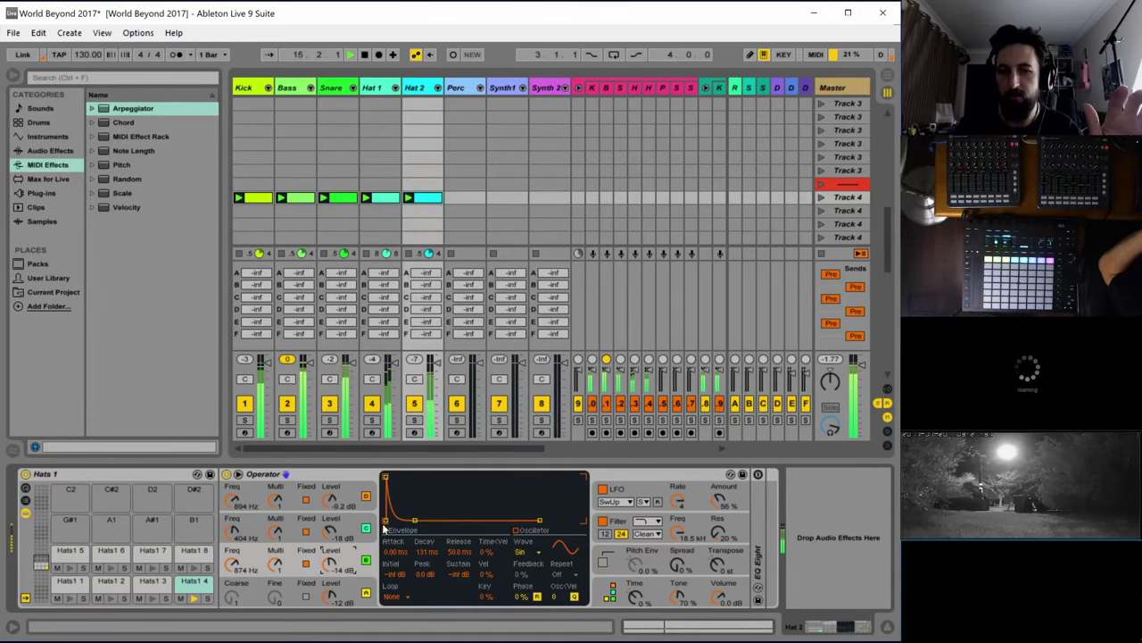
left_click_drag(415, 519, 411, 518)
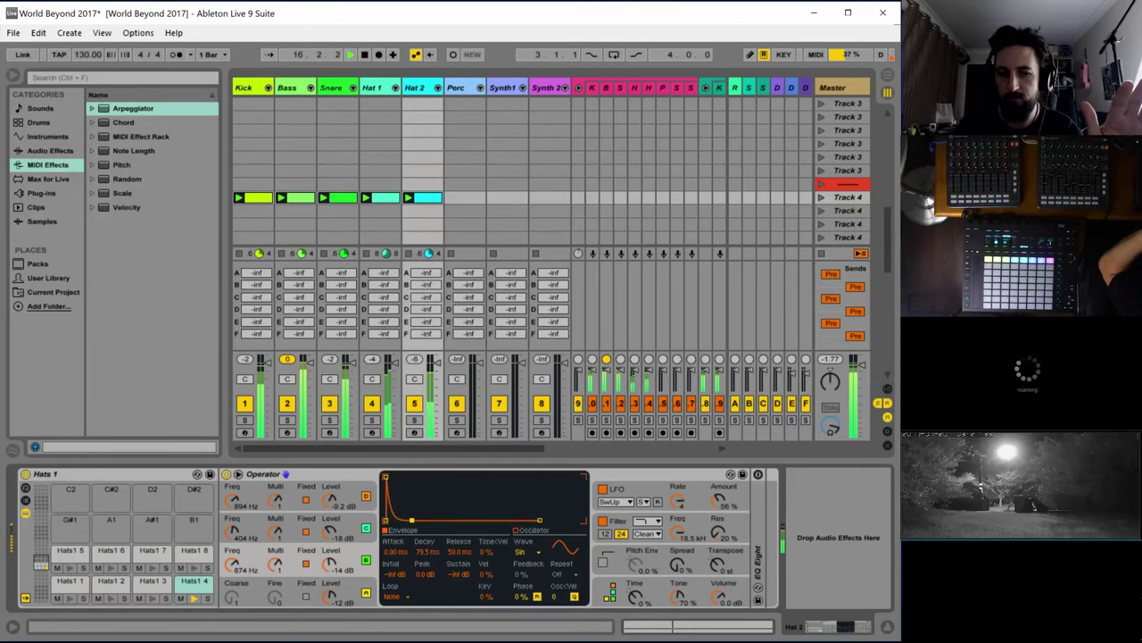
left_click_drag(338, 563, 339, 594)
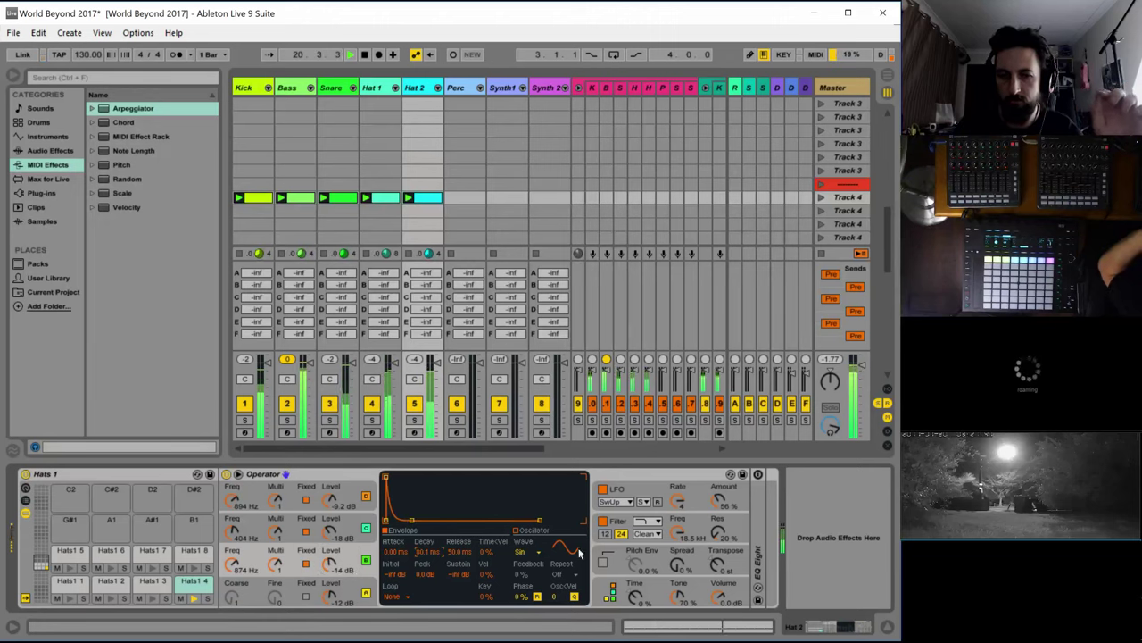
Set Operator's pitch spread to 15% and its LFO to a sine waveform with rate 1 and amount 25%
left_click(676, 570)
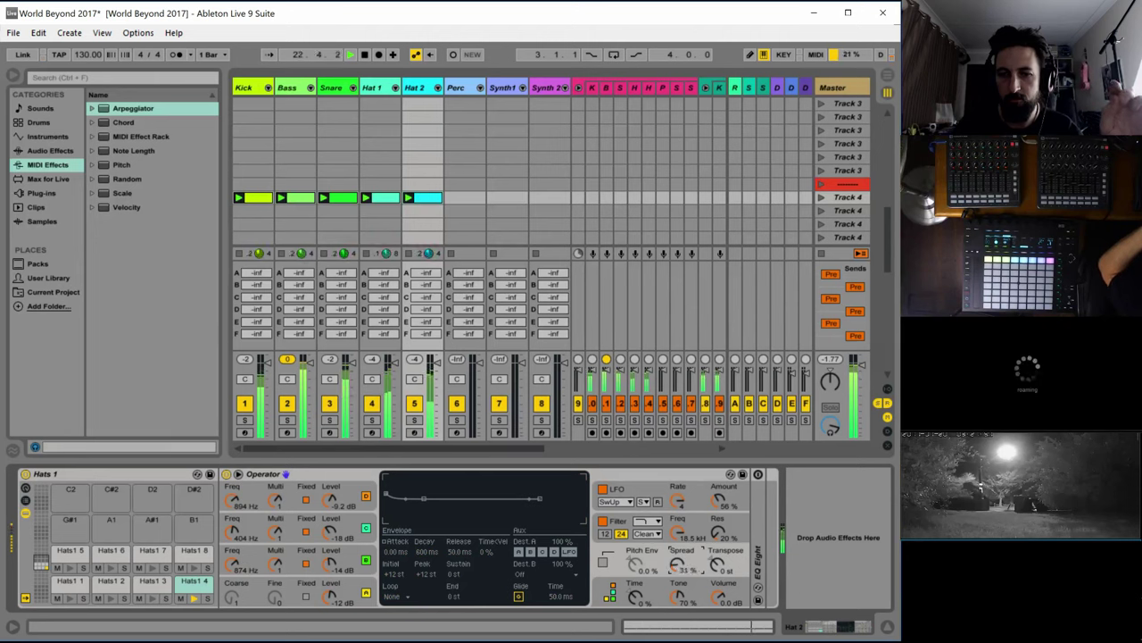
left_click(614, 501)
left_click(611, 515)
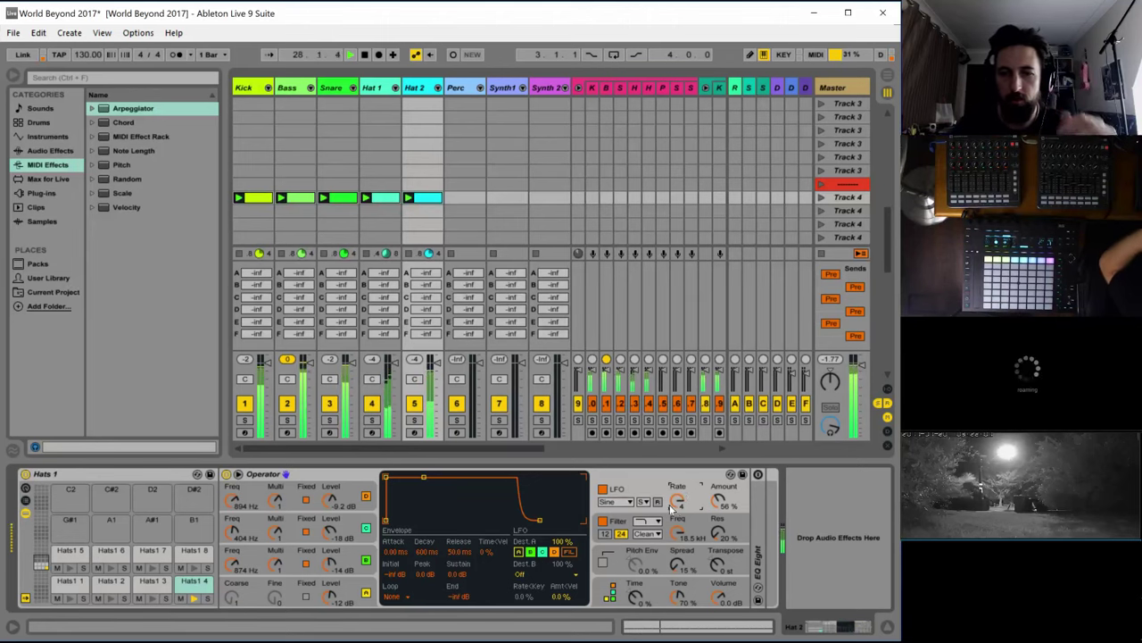
key("space")
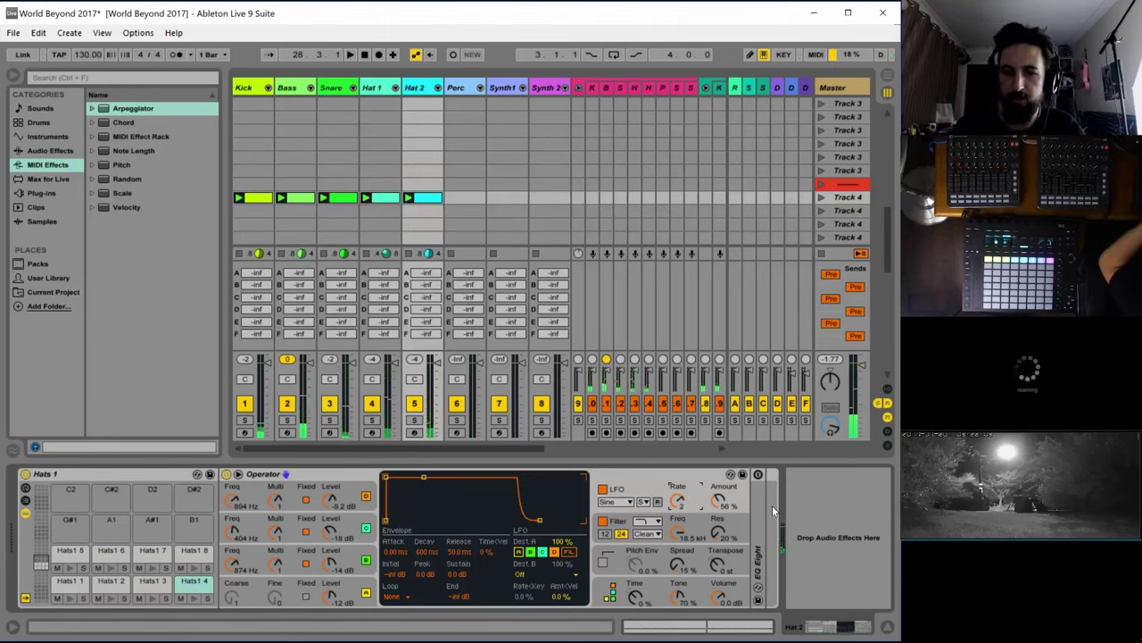
key("space")
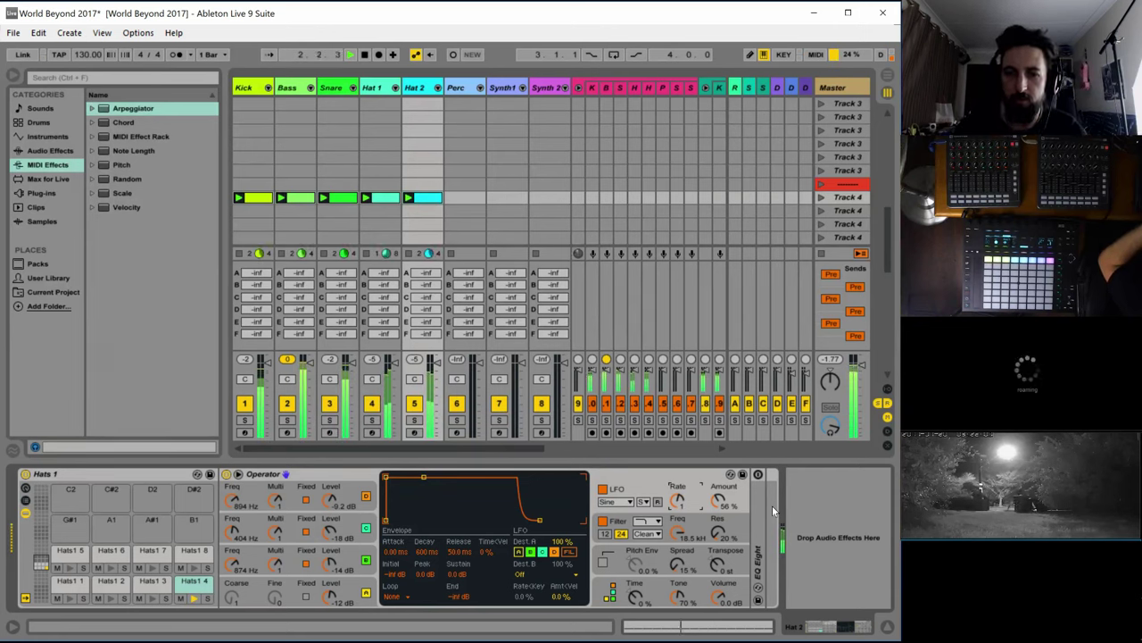
mouse_move(721, 502)
left_mouse_down()
mouse_move(721, 549)
mouse_move(719, 520)
left_mouse_up()
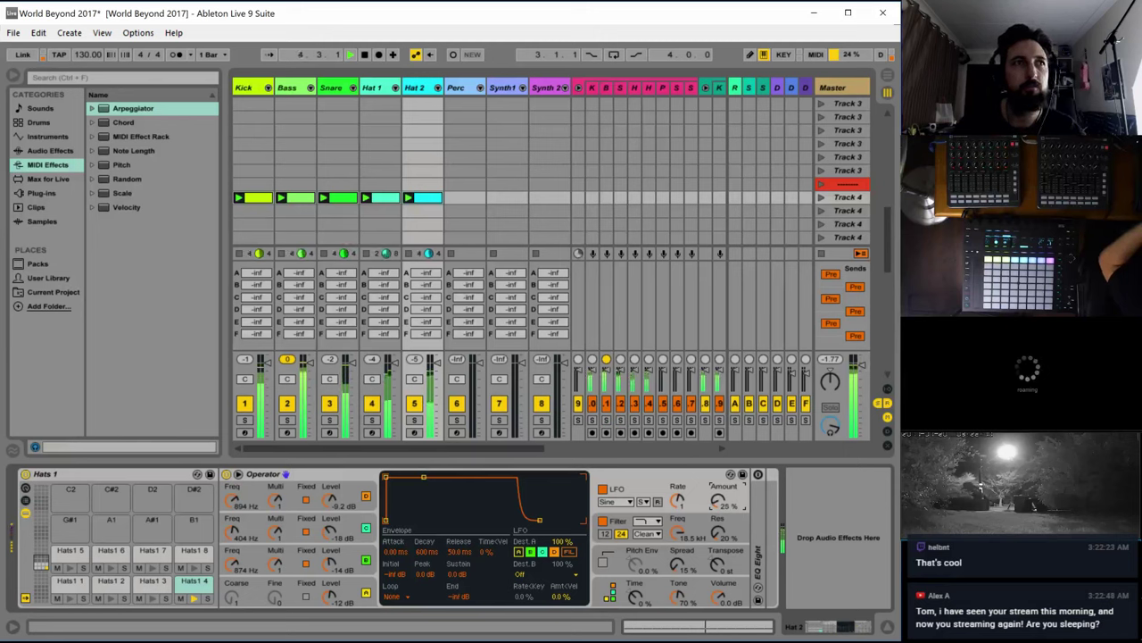
Audition Hat 2 within the Track 4 loop by stopping and restarting playback several times
key("space")
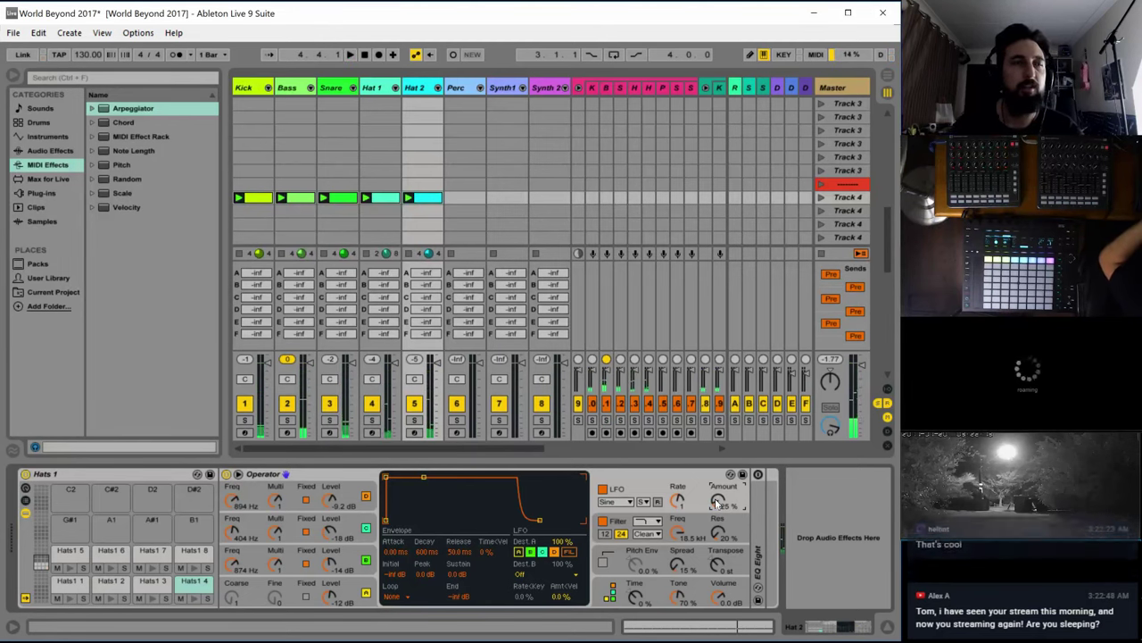
key("space")
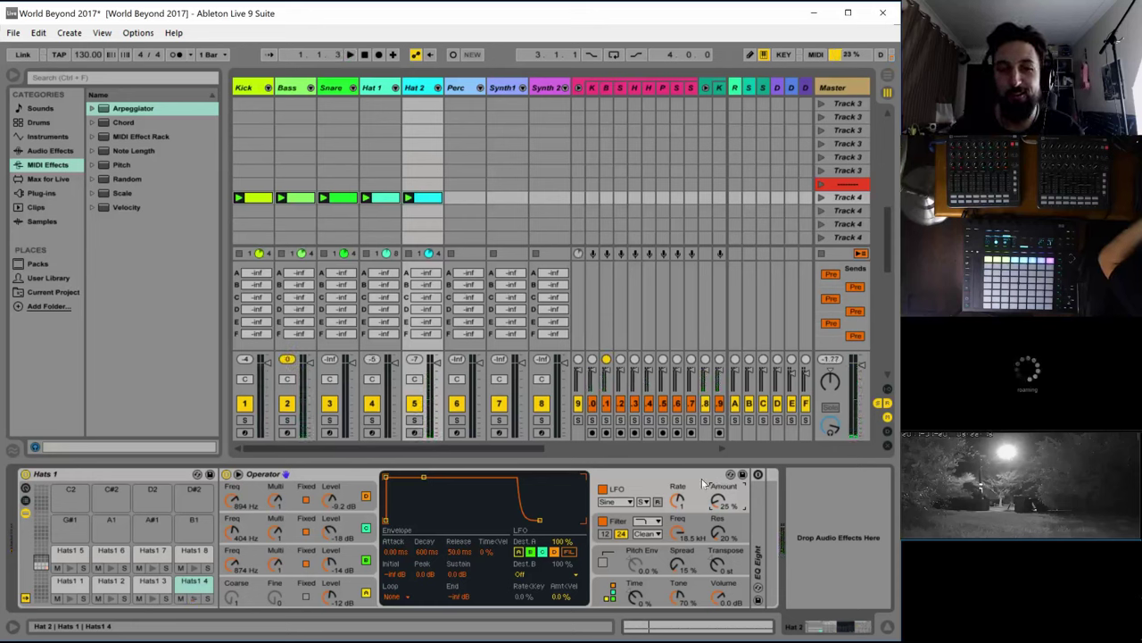
key("space")
key("space")
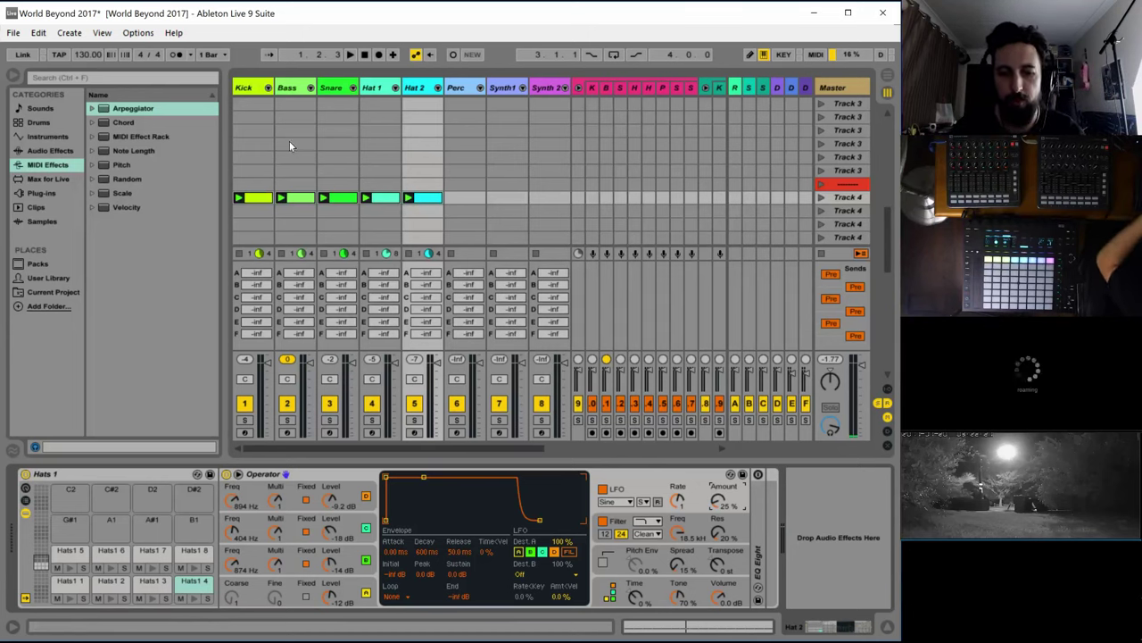
key("space")
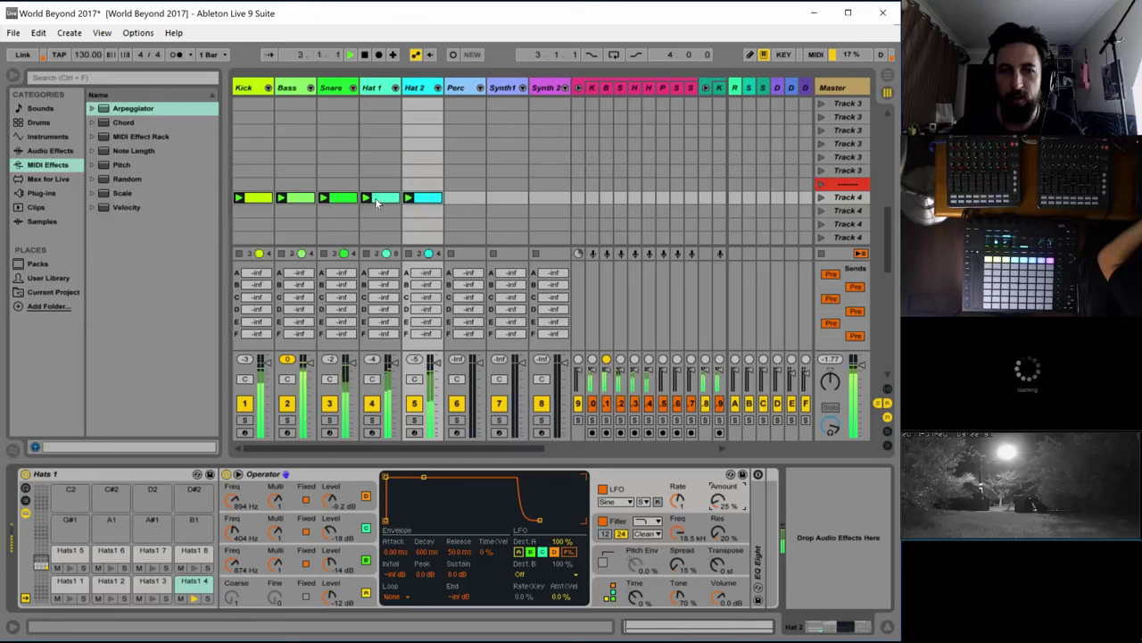
key("space")
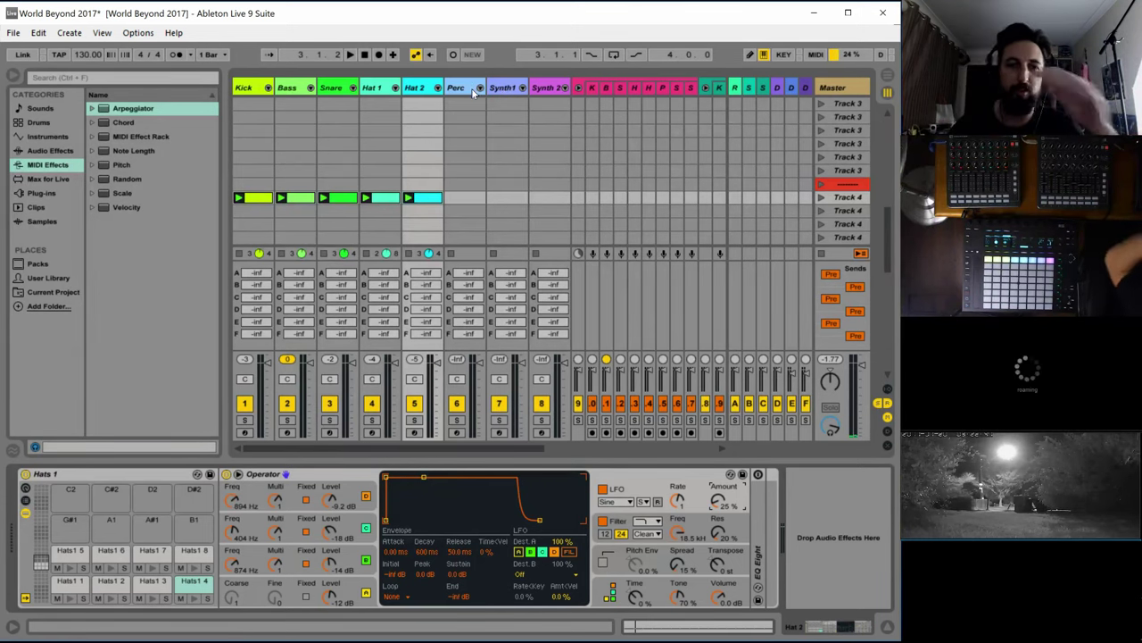
key("space")
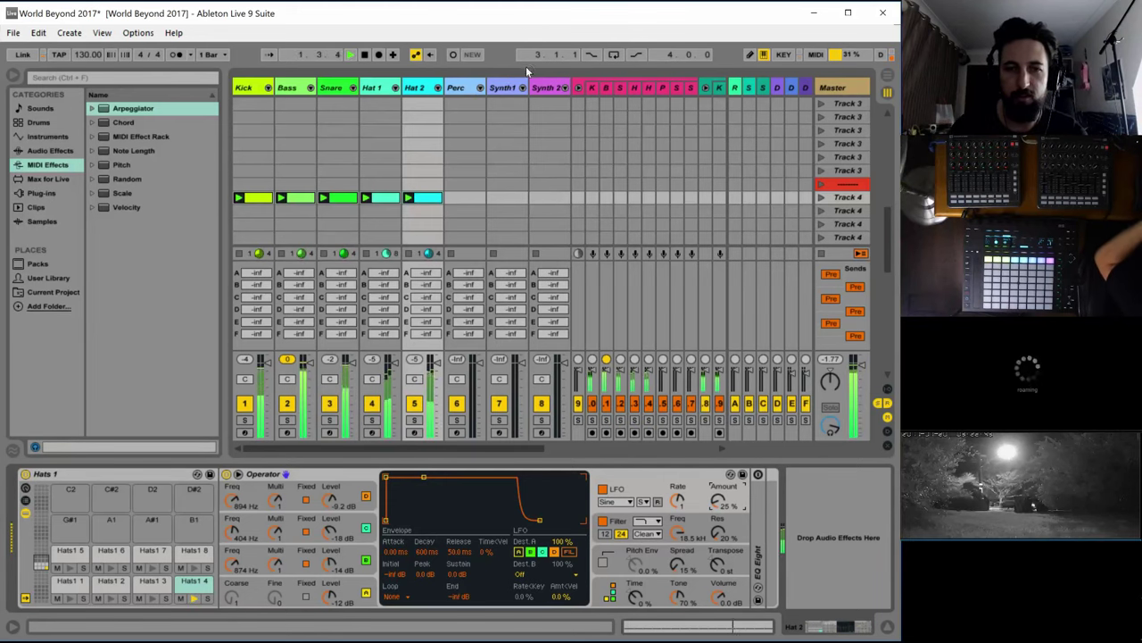
key("space")
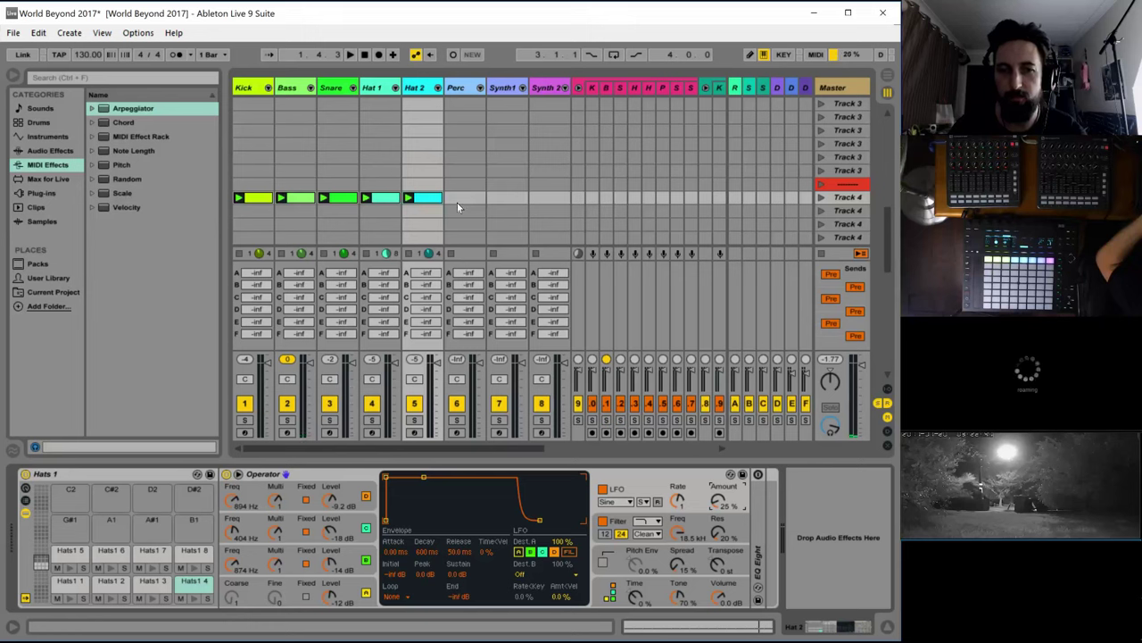
key("space")
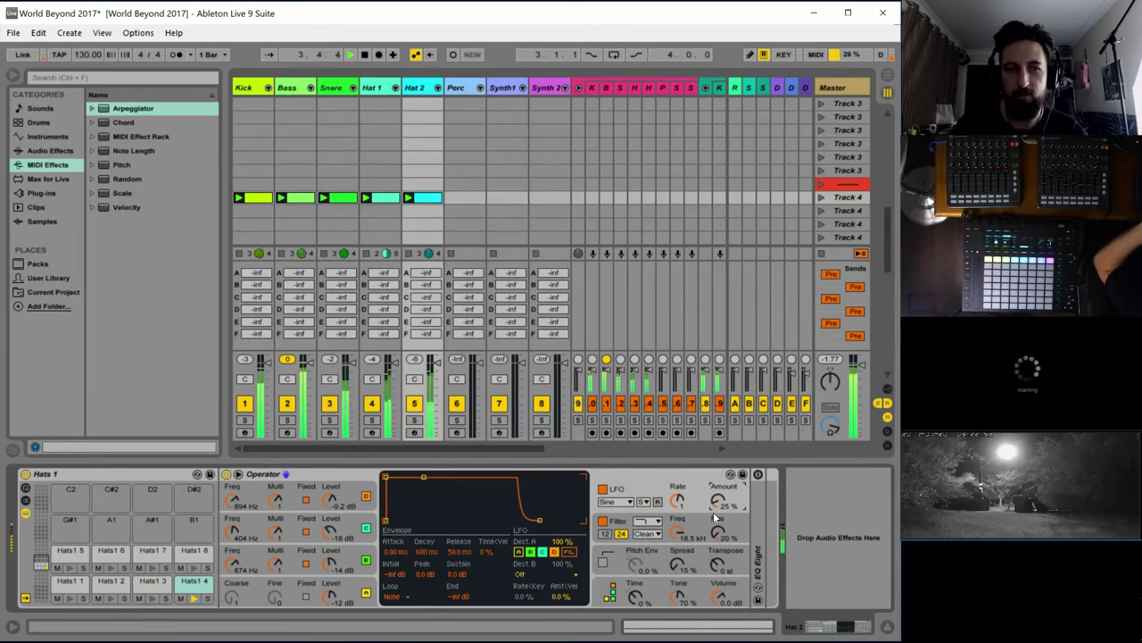
Solo Hat 2 and set oscillator B to -18 dB, C to -21 dB at 555 Hz, and D to -19 dB at 1.55 kHz
left_click(337, 567)
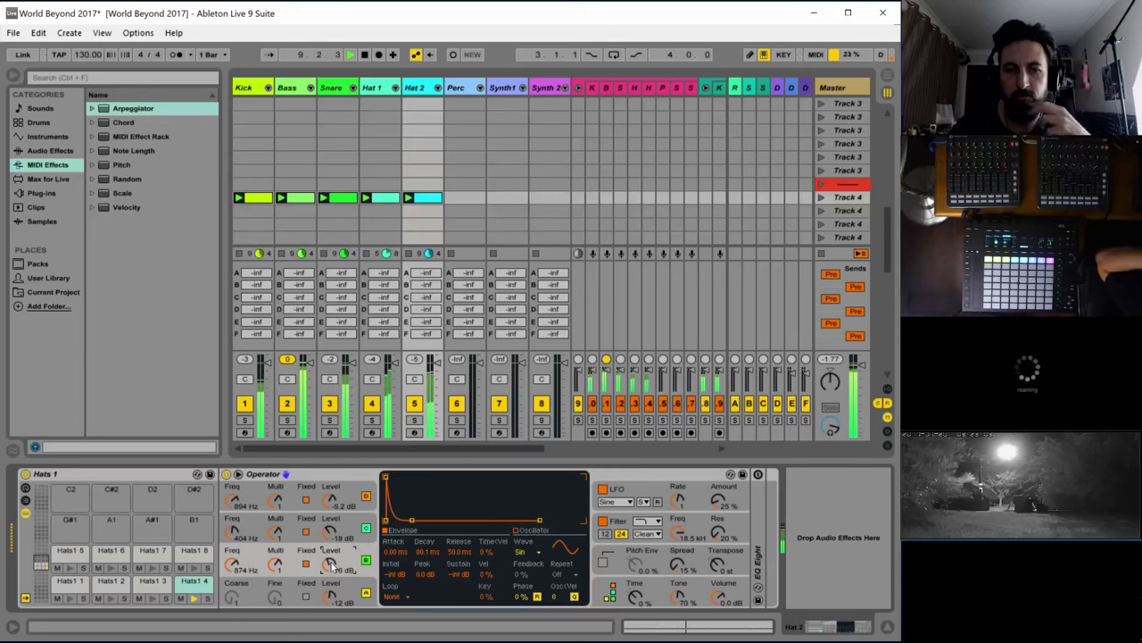
left_click(414, 420)
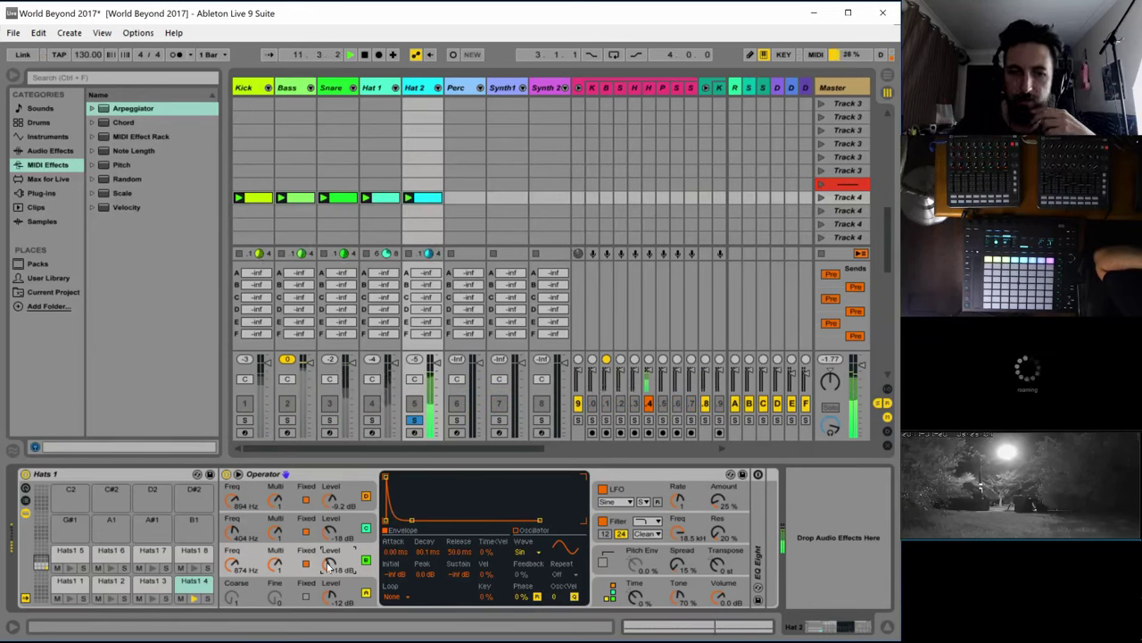
left_click(353, 486)
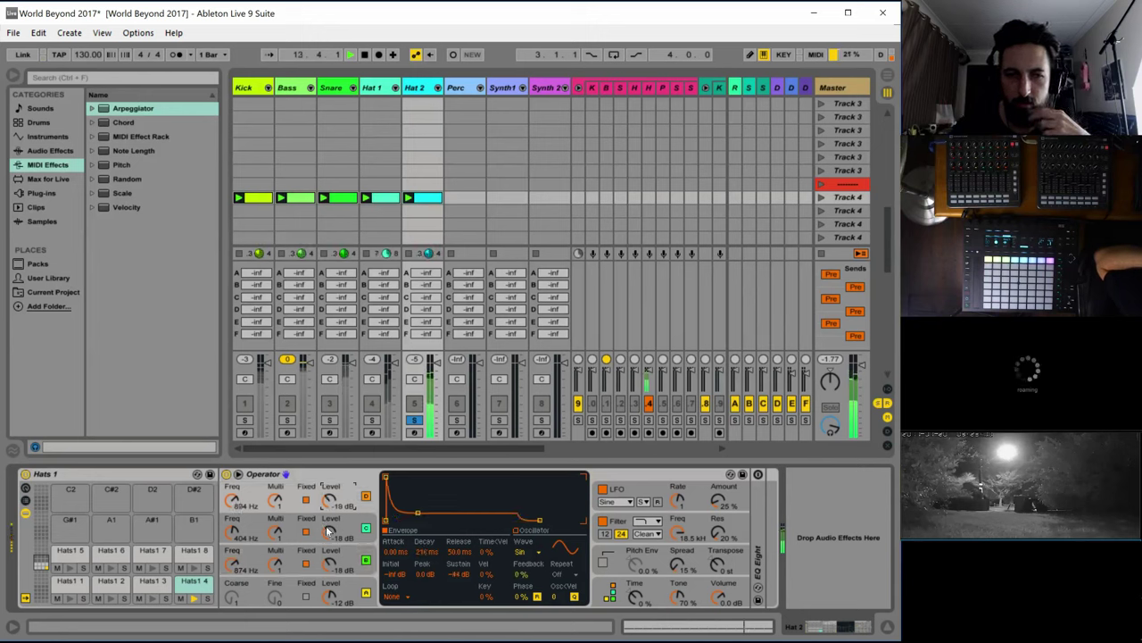
left_click_drag(327, 530, 327, 539)
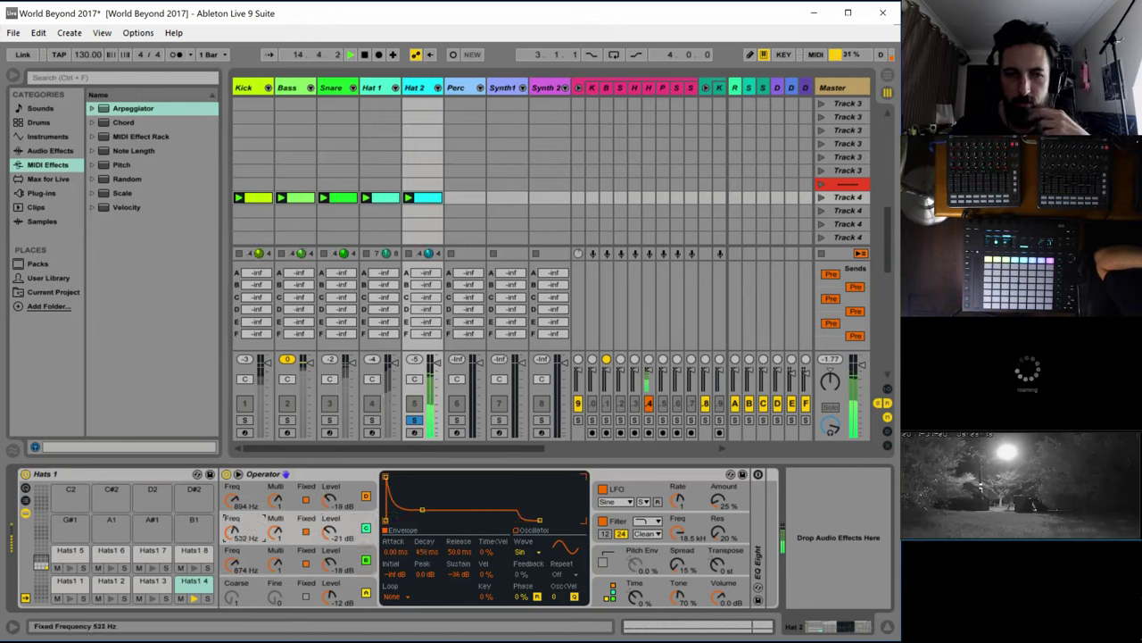
left_click_drag(231, 531, 230, 494)
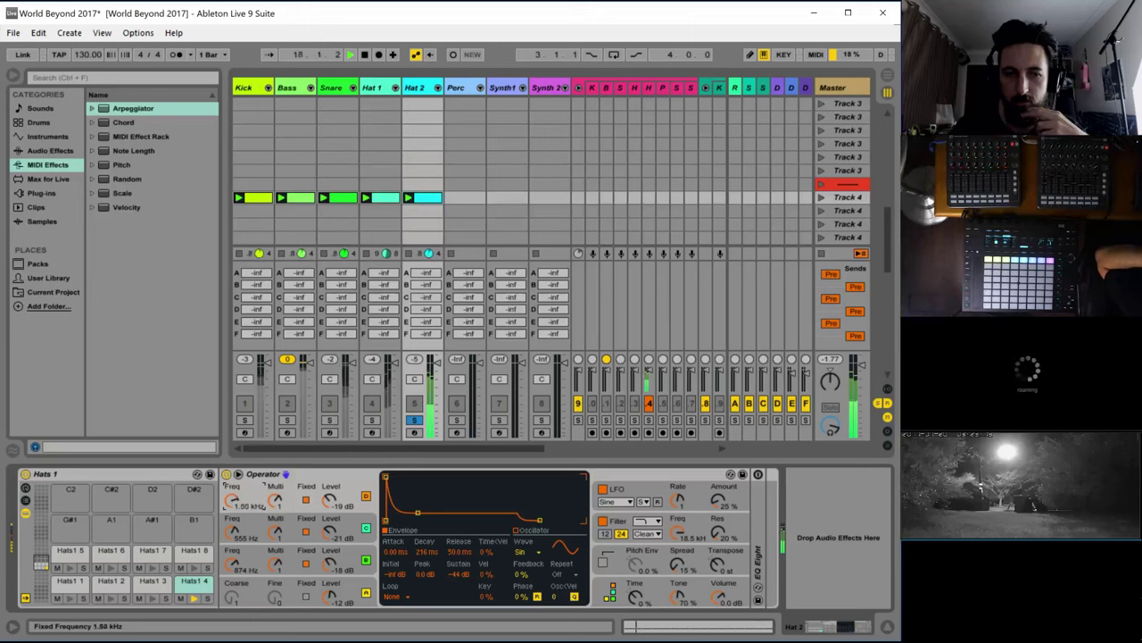
Raise the sustain in oscillator D's and C's envelopes to 0.0 dB, and fine-tune oscillator B's envelope decay
left_click_drag(417, 513, 396, 477)
left_click(355, 522)
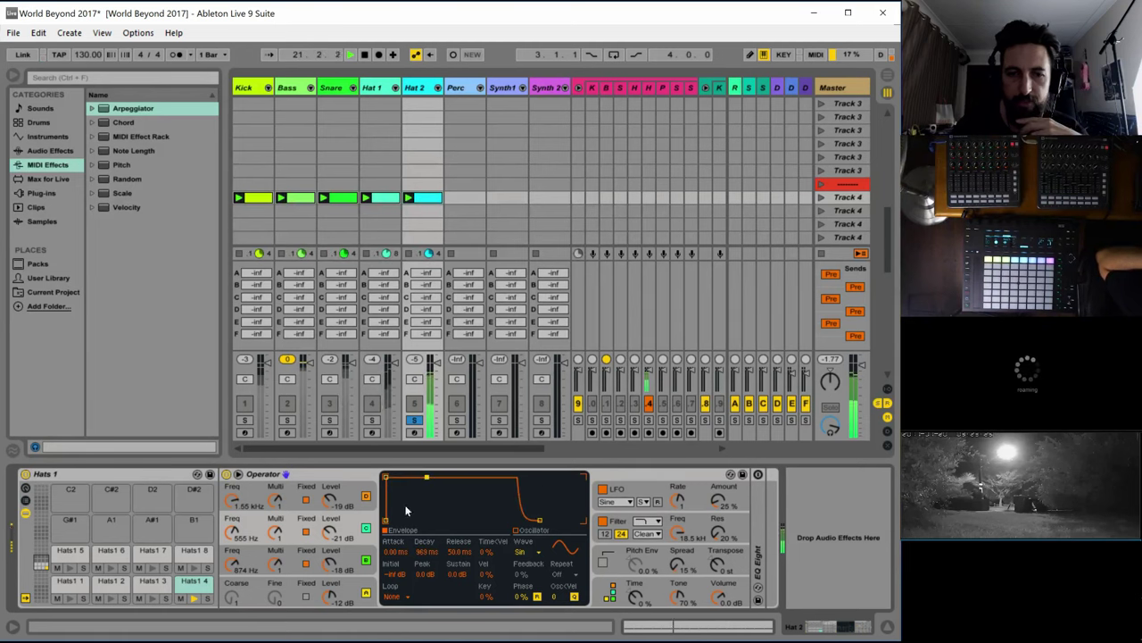
left_click_drag(425, 552, 425, 598)
left_click_drag(426, 552, 426, 521)
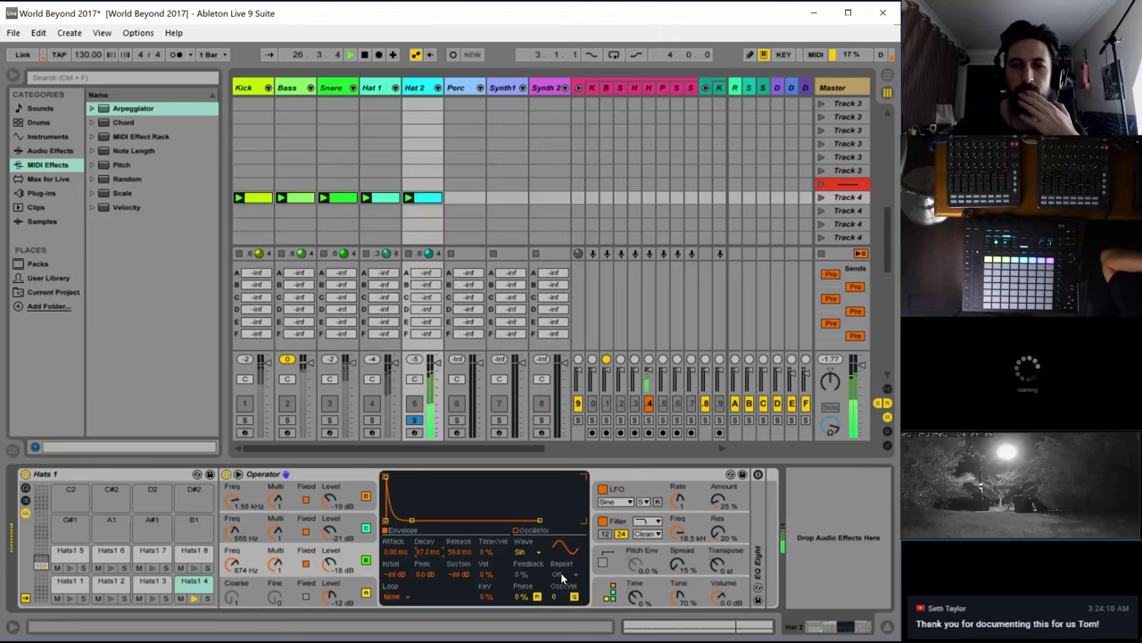
Set Operator's spread to 40%, reset its Time to 0%, and unsolo Hat 2
left_click(679, 560)
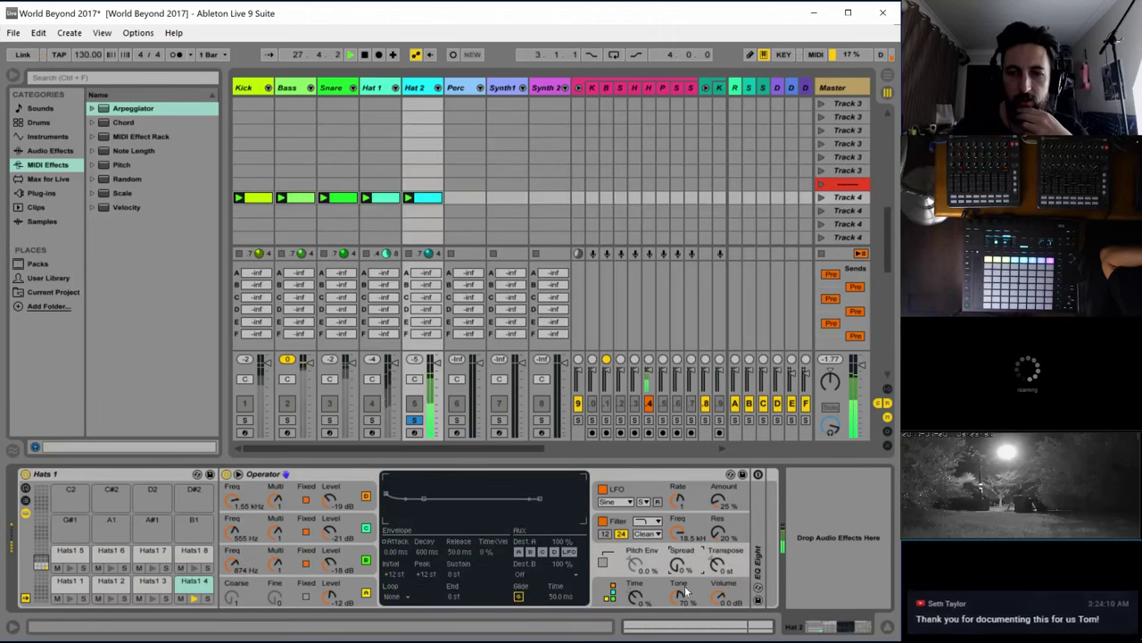
left_click_drag(677, 565, 677, 536)
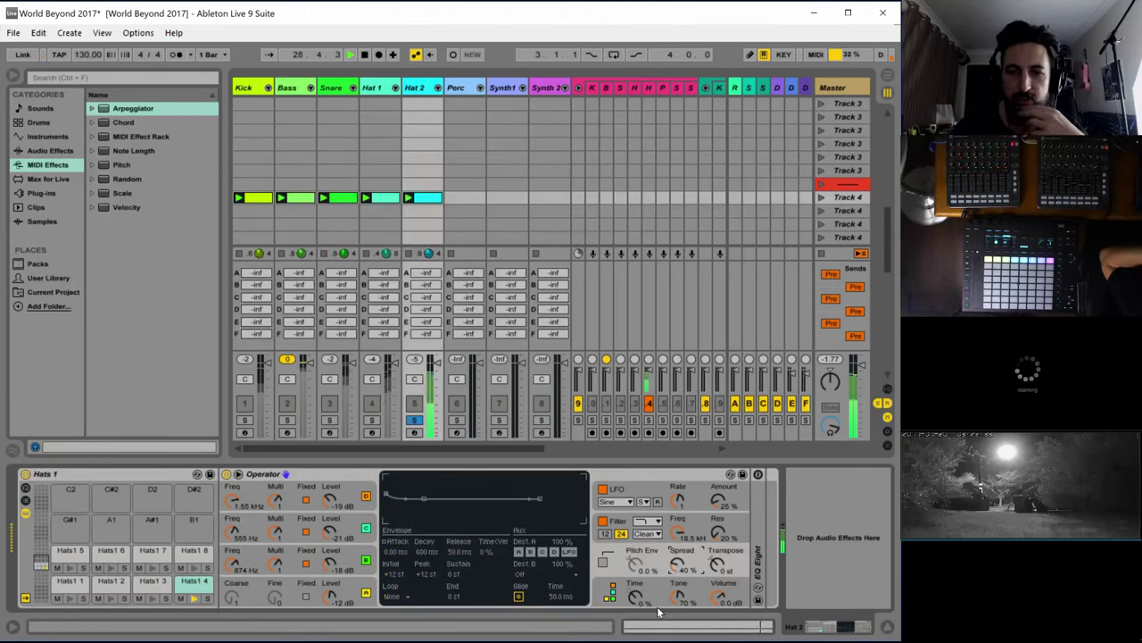
left_click_drag(635, 596, 635, 632)
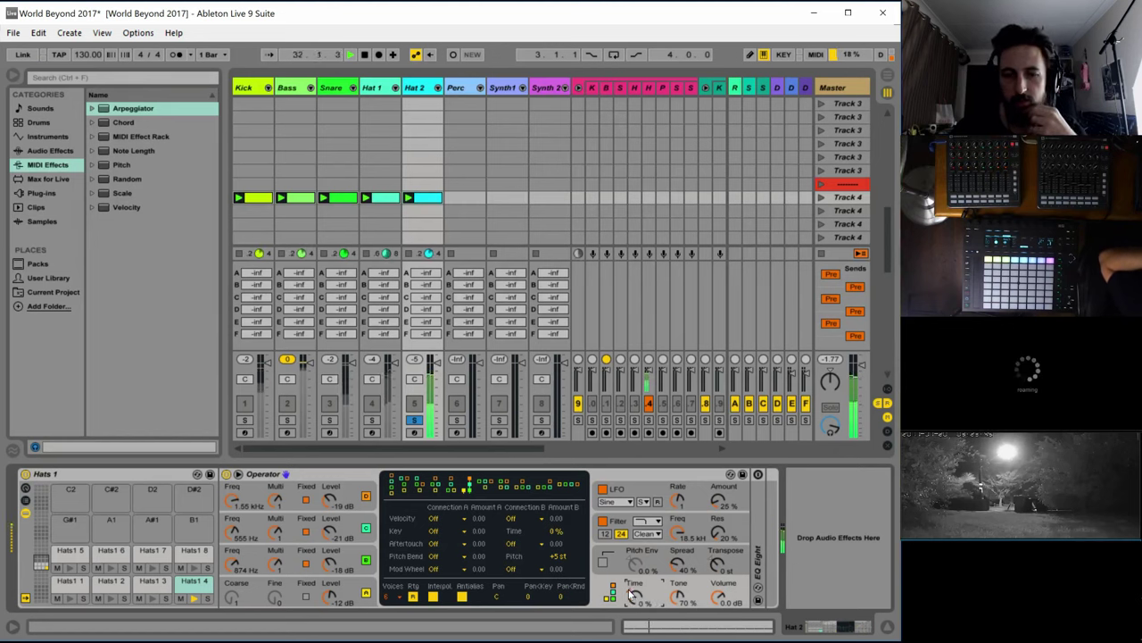
double_click(631, 596)
left_click(415, 420)
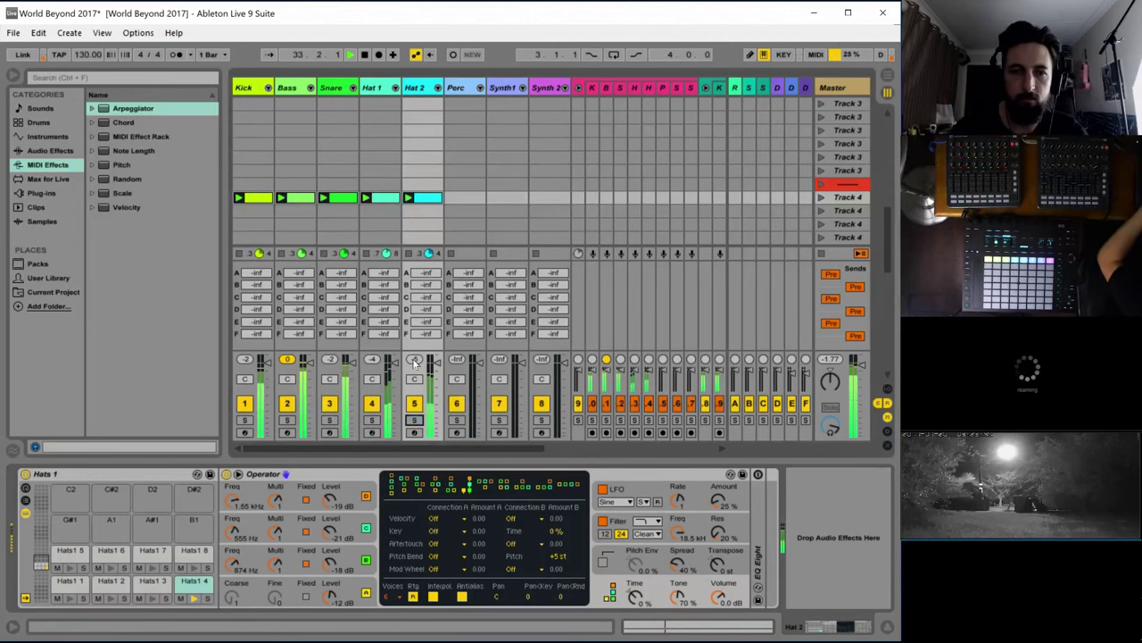
Check the notes in Hat 2's clip, and set oscillator A to -8.1 dB with a 113 ms envelope decay
double_click(425, 197)
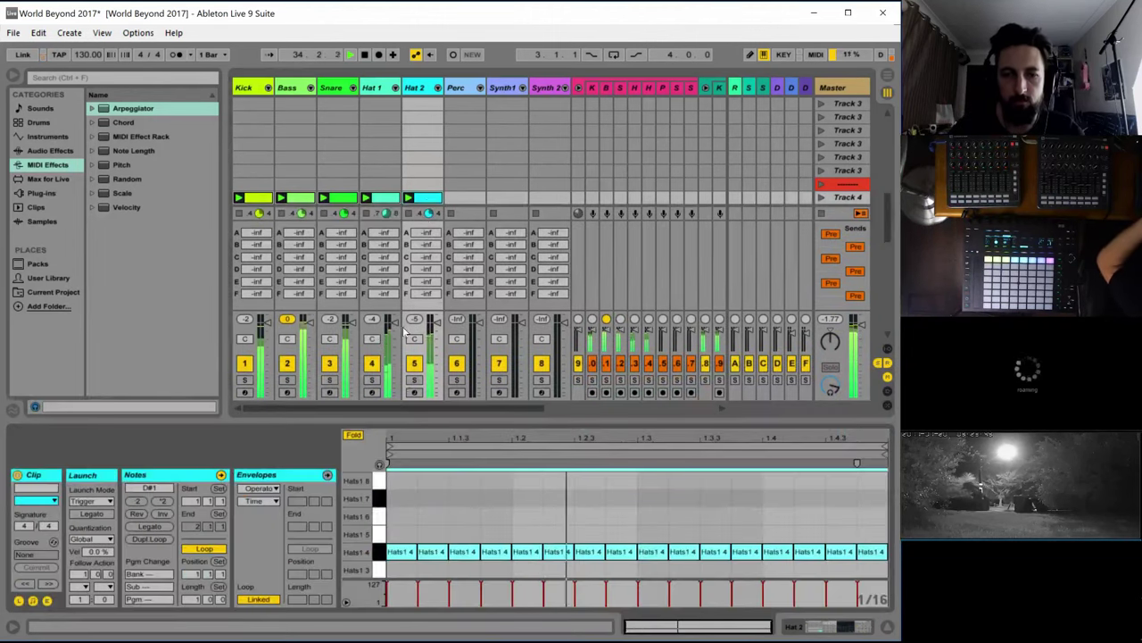
left_click(418, 93)
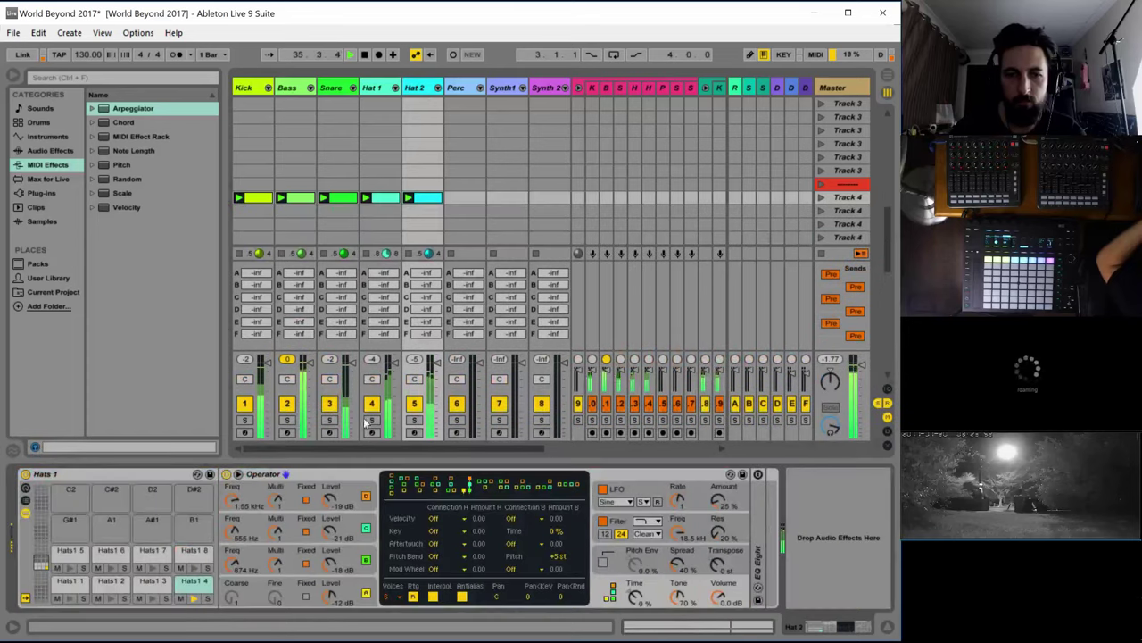
left_click(365, 582)
mouse_move(329, 596)
left_mouse_down()
mouse_move(329, 564)
mouse_move(329, 590)
left_mouse_up()
key("space")
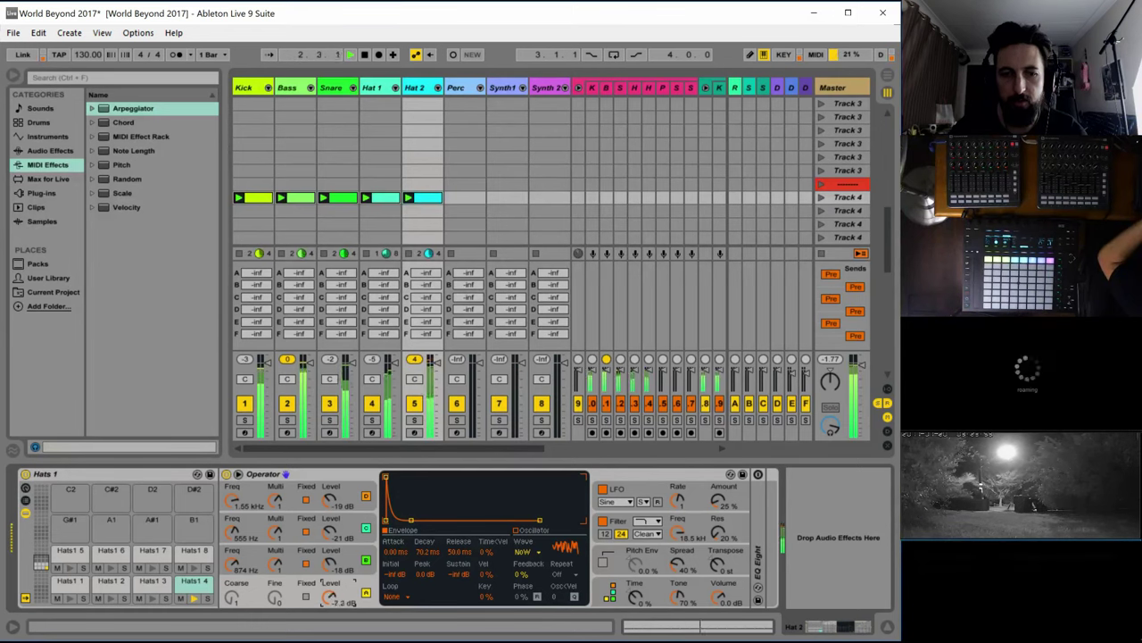
left_click_drag(429, 551, 429, 535)
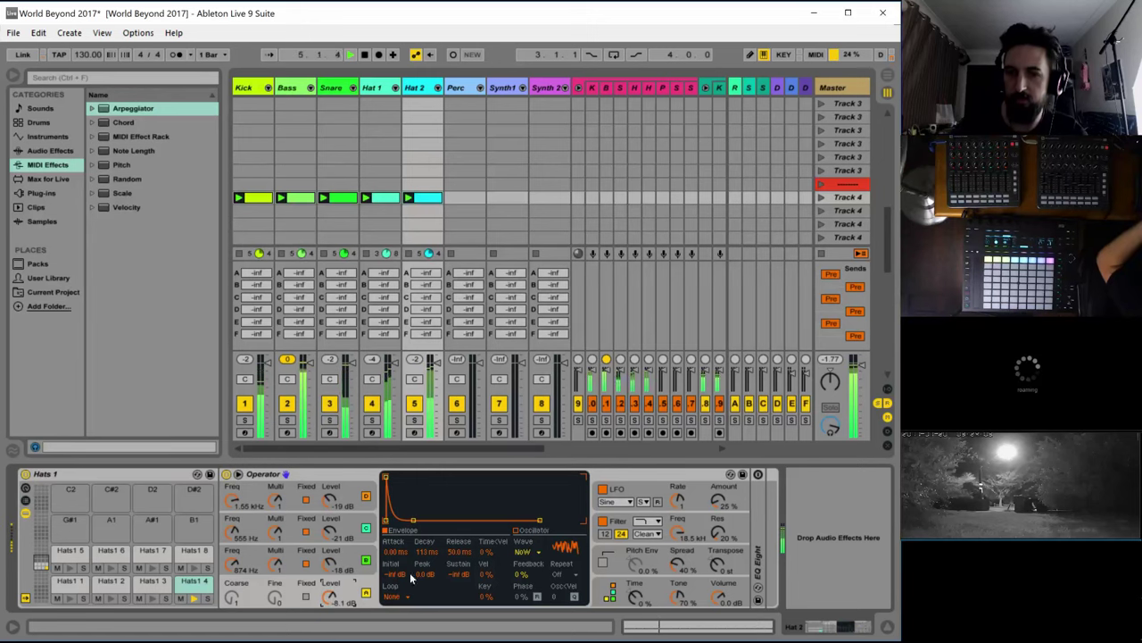
Set band 1 of Hat 2's EQ Eight to a steep low cut at 590 Hz with a Q of 1.02, and play the mix
left_click(758, 474)
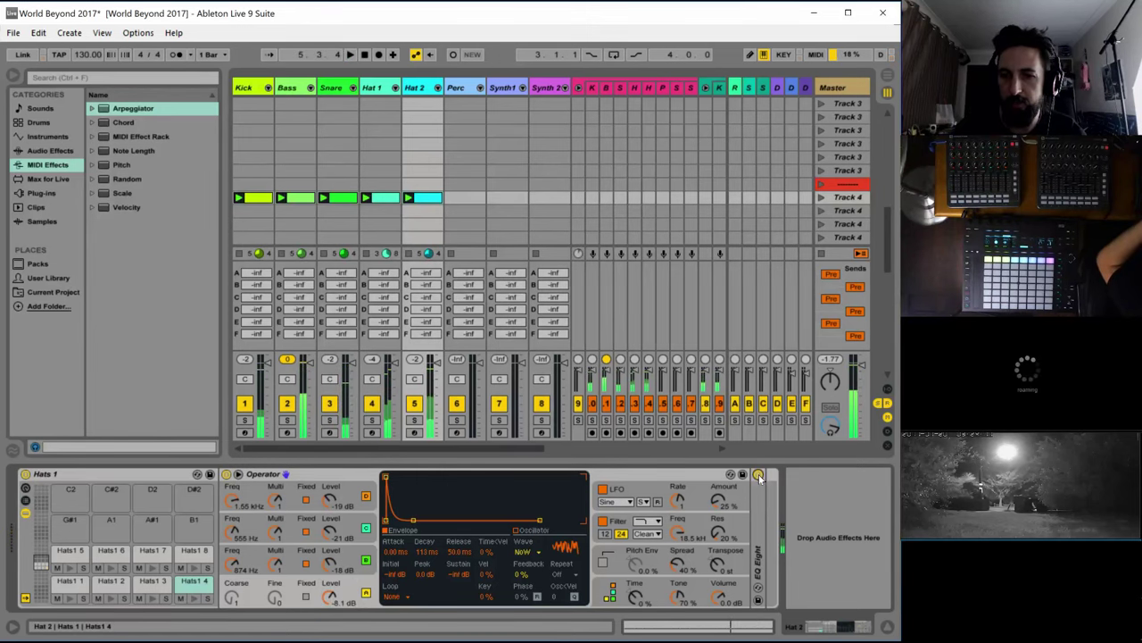
double_click(756, 526)
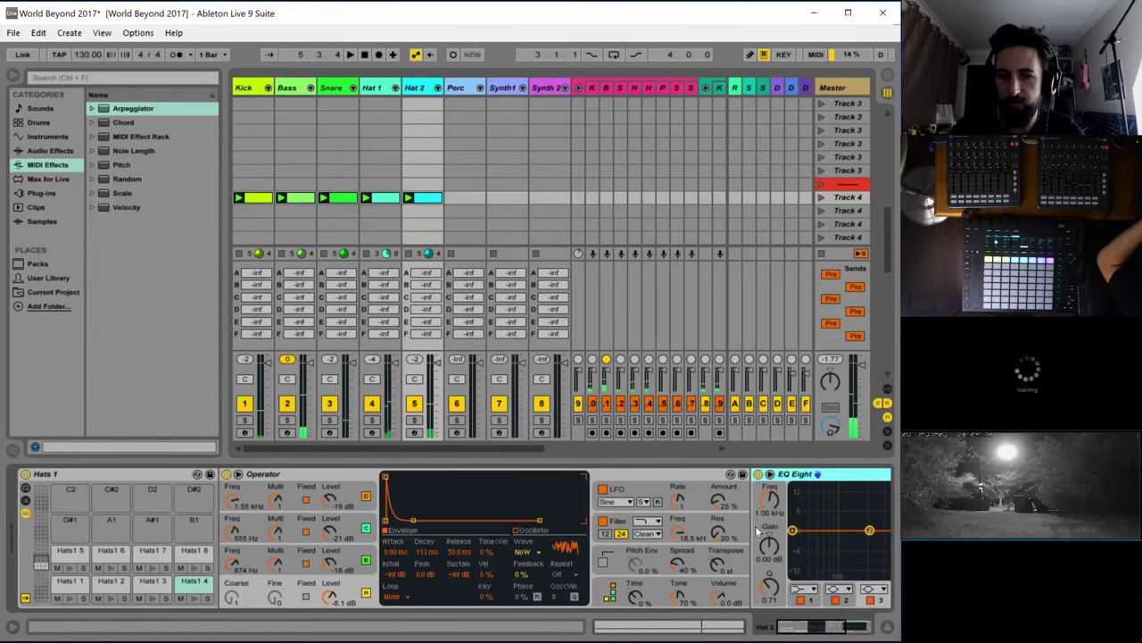
left_click(814, 591)
left_click(847, 628)
left_click_drag(829, 622, 854, 623)
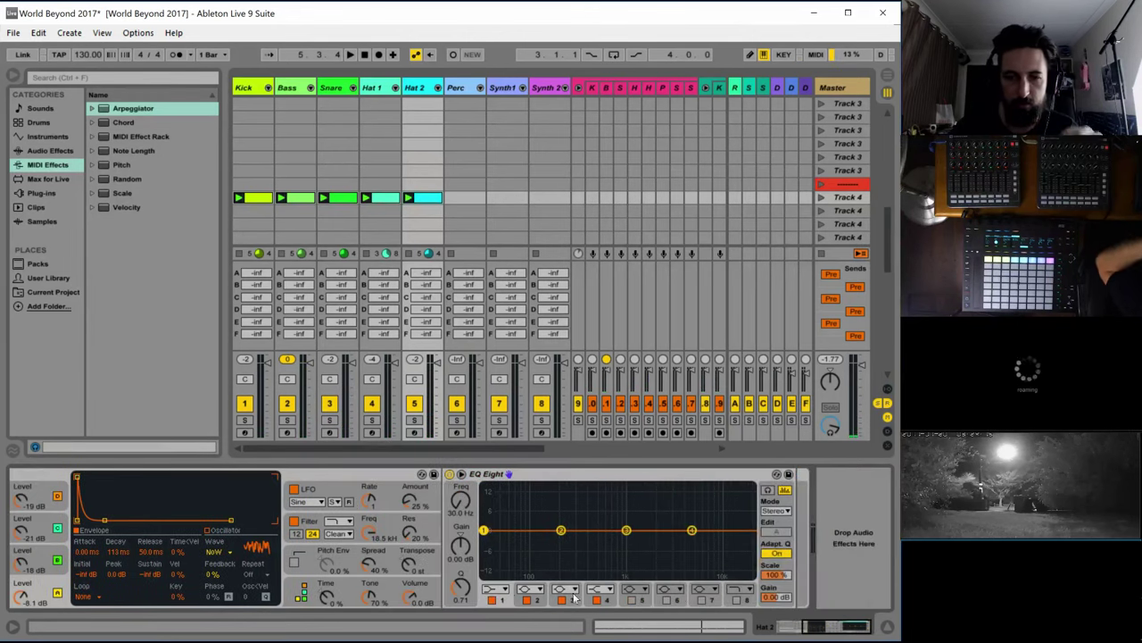
left_click(496, 590)
left_click(495, 504)
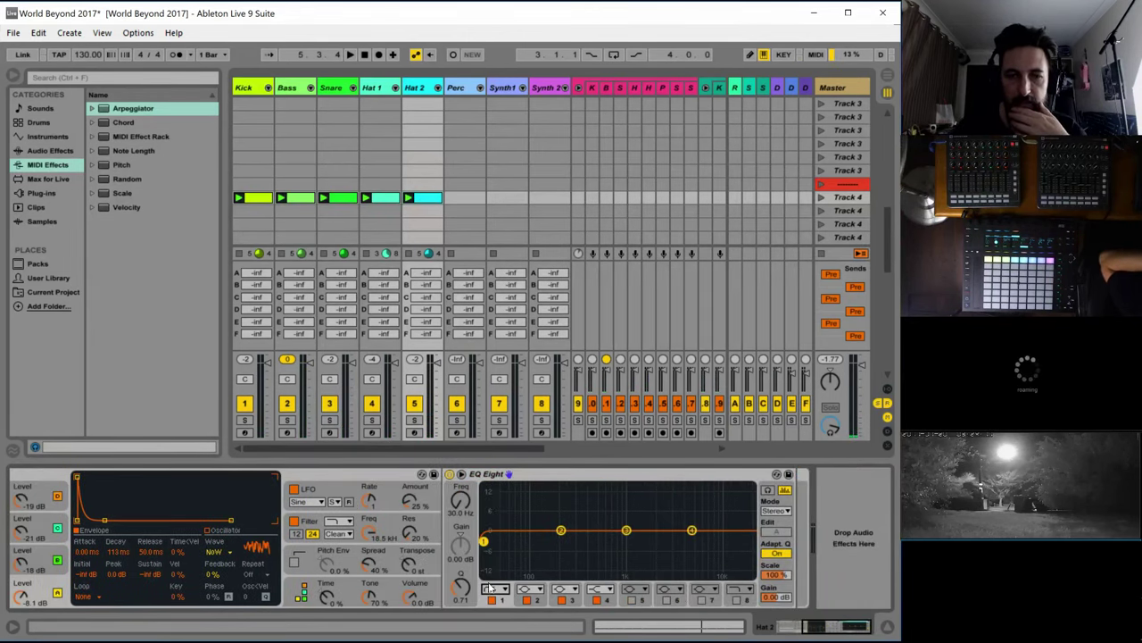
left_click_drag(485, 542, 603, 534)
key("space")
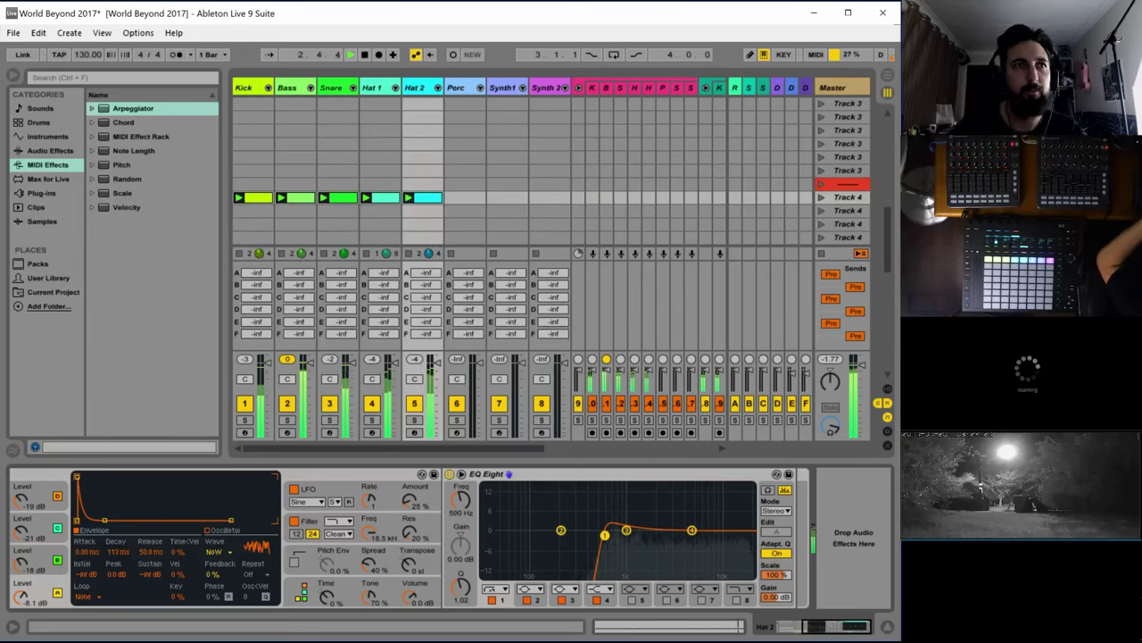
Switch the LFO range in Hat 2's Operator to Low with a rate of 64.00, and audition the full mix
key("space")
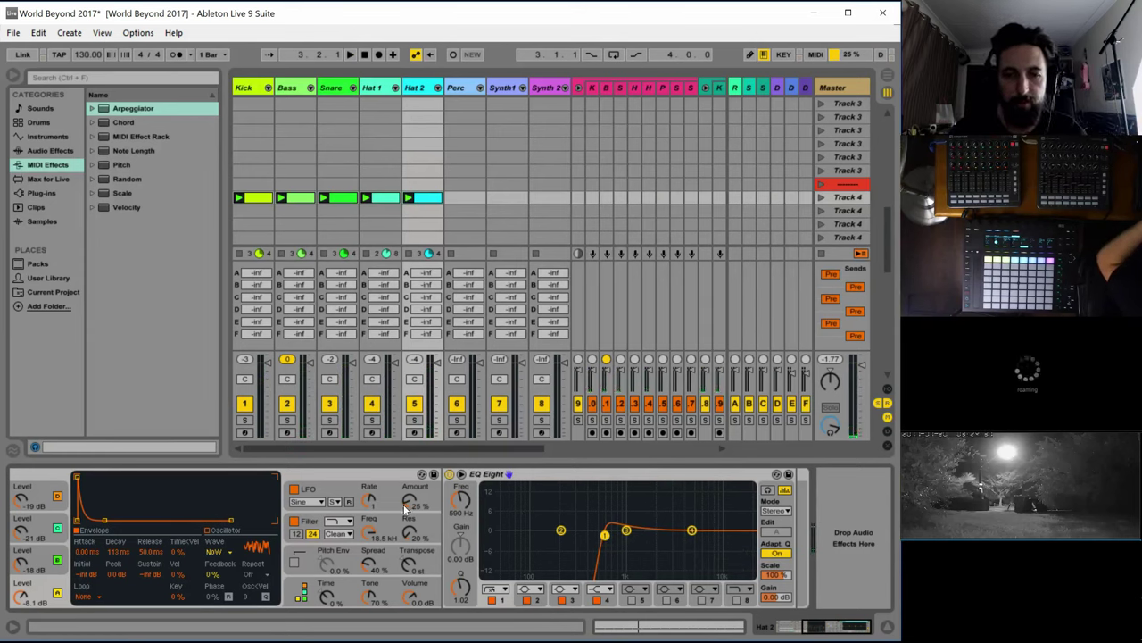
left_click(367, 504)
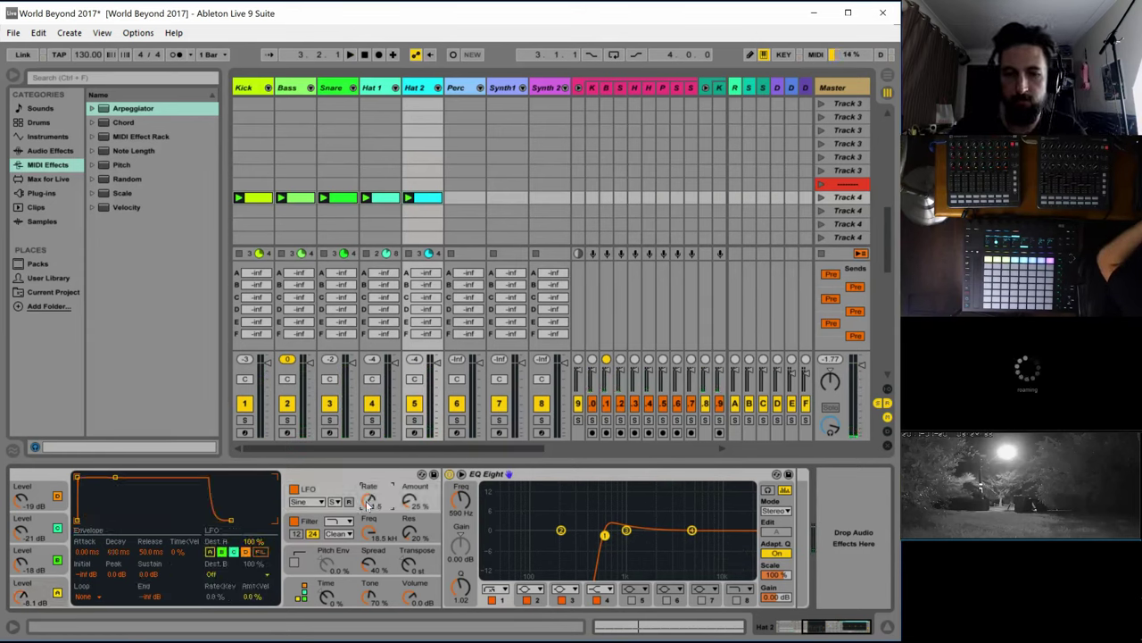
key("space")
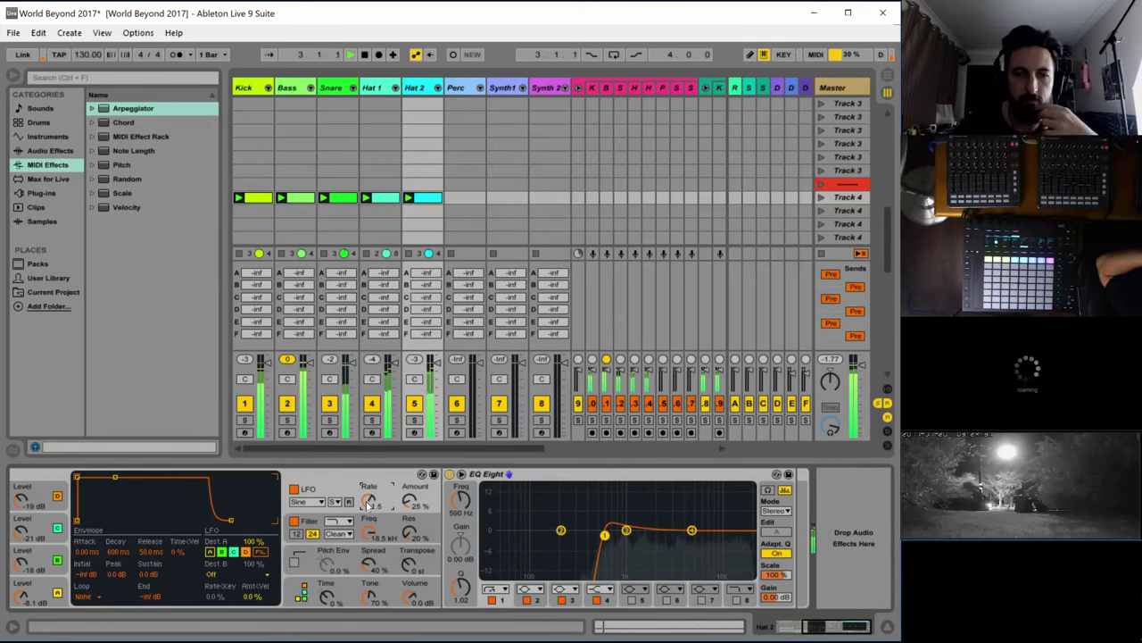
key("space")
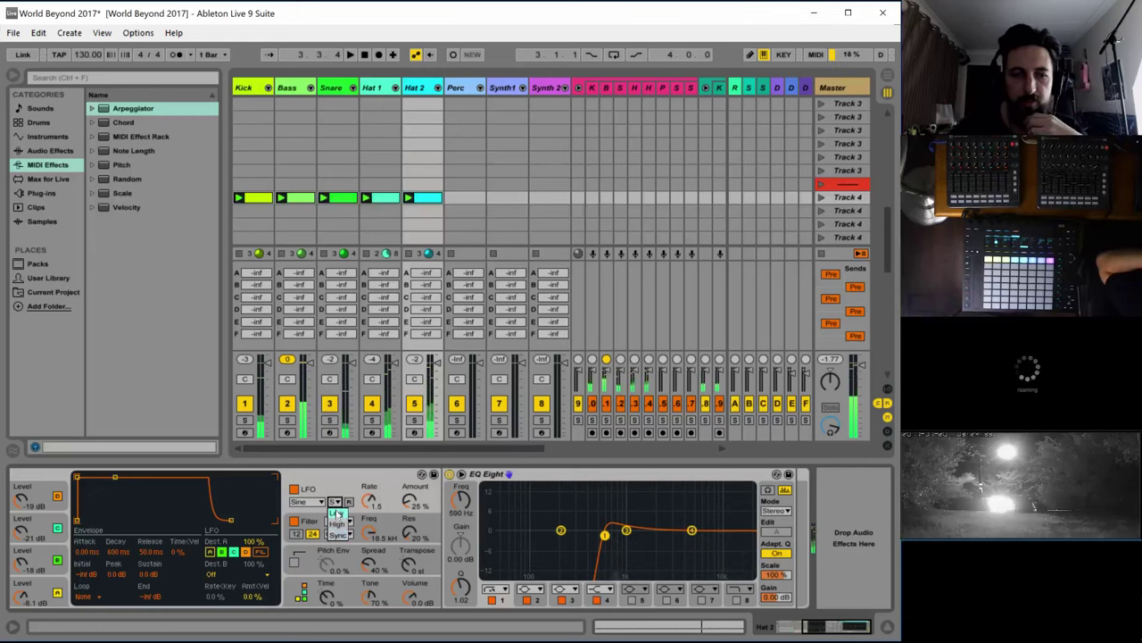
left_click(334, 502)
left_click(338, 522)
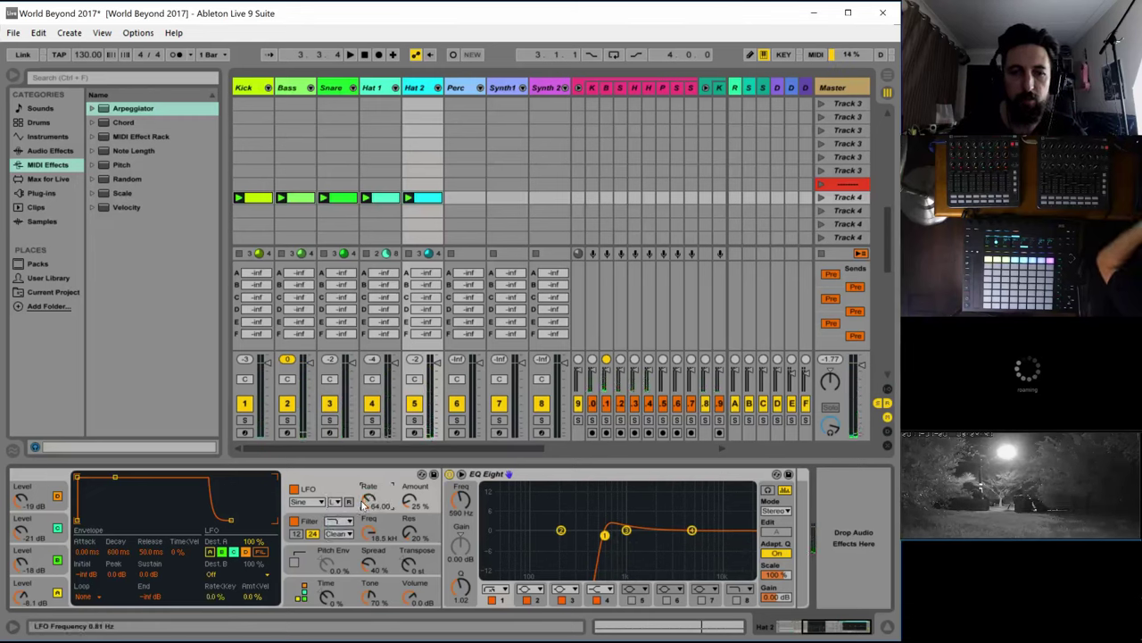
key("space")
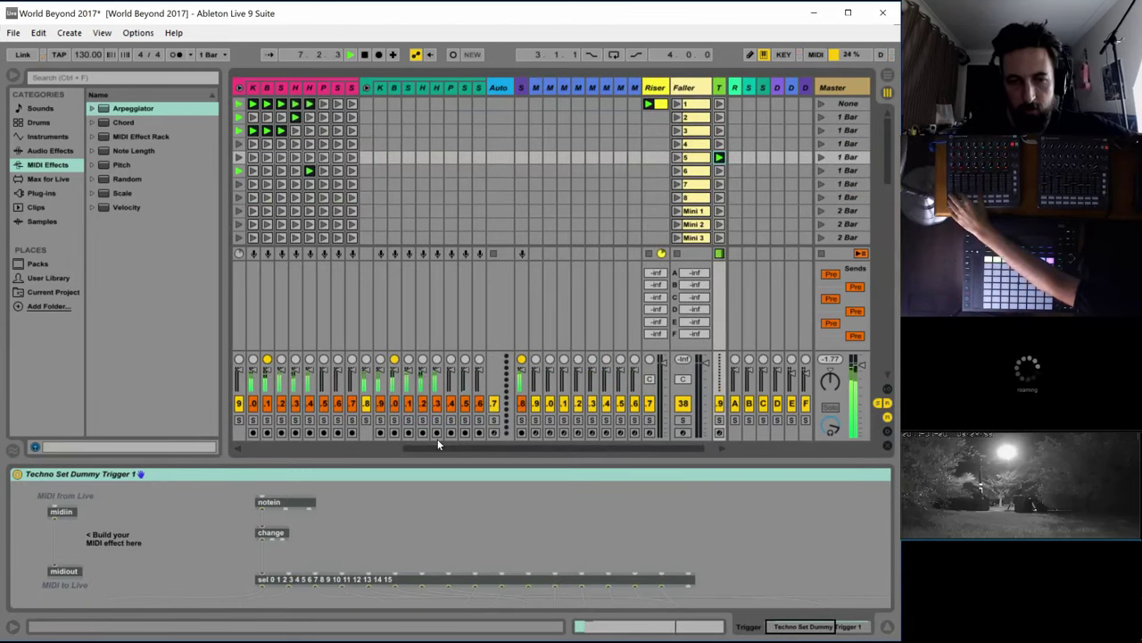
left_click_drag(429, 451, 217, 454)
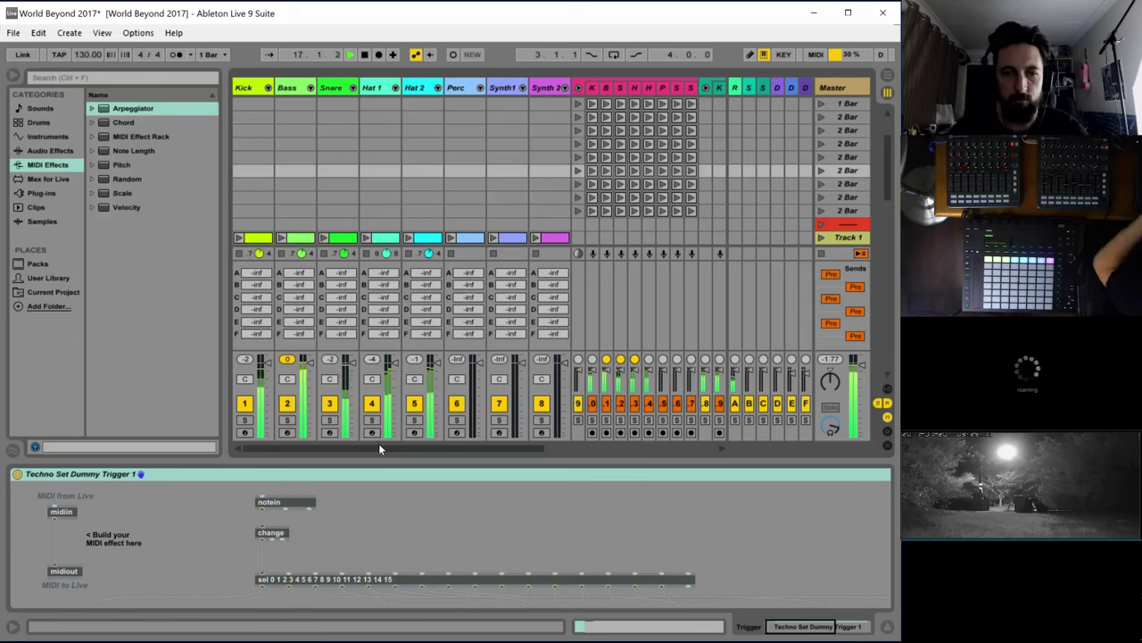
key("space")
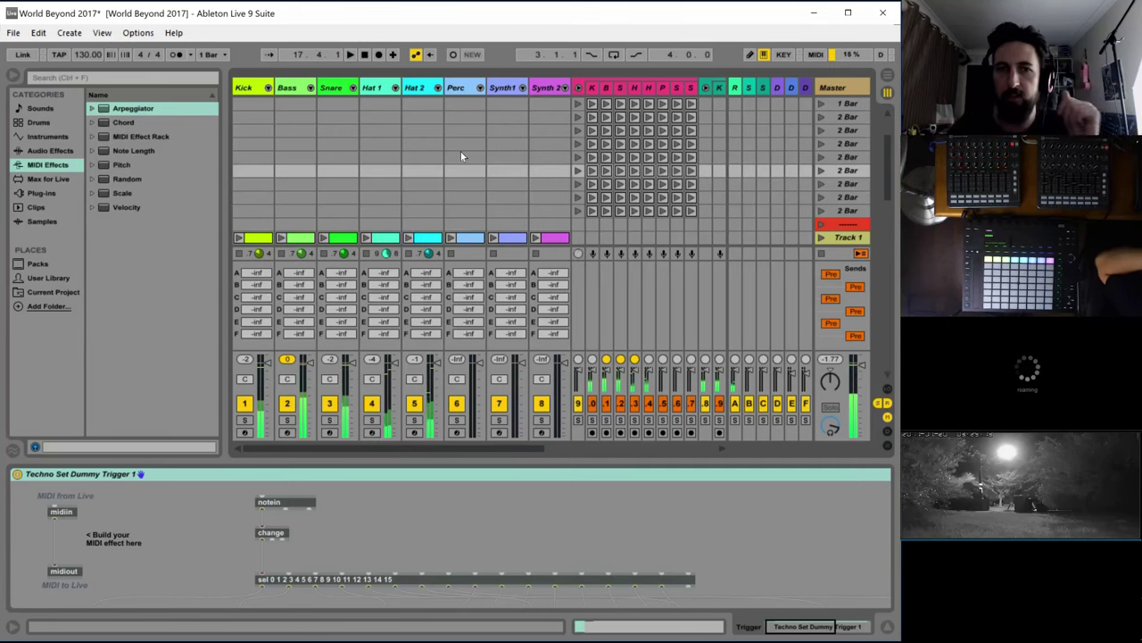
Select the Perc track and read Track 4's Perc notes in the World Beyond Sound Design spreadsheet, then return to Ableton Live
left_click(461, 86)
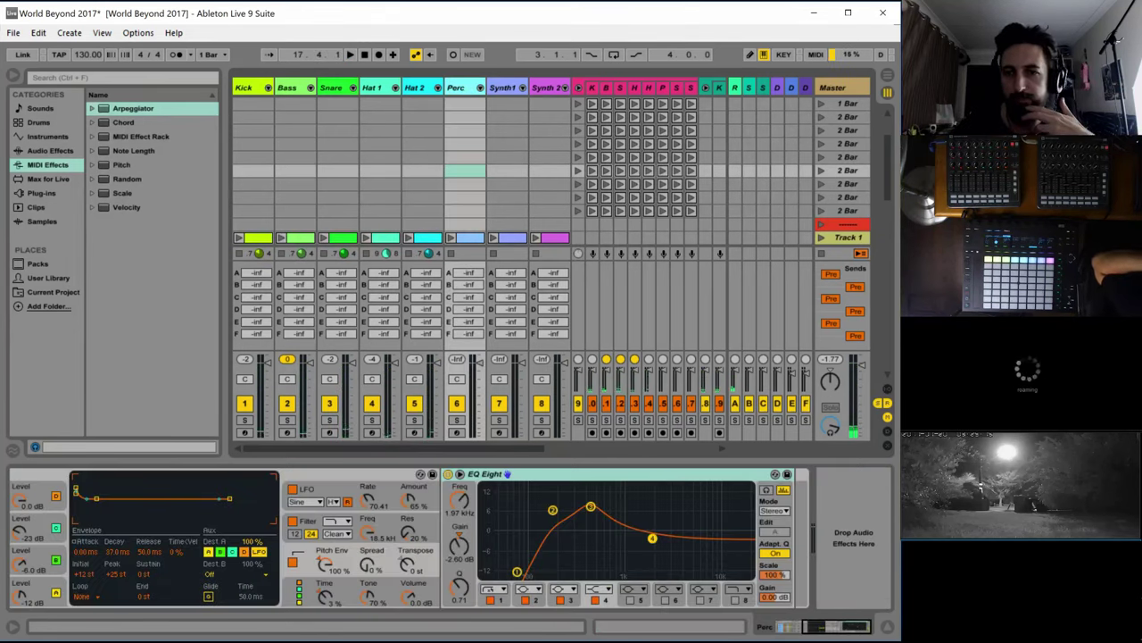
key("alt+Tab")
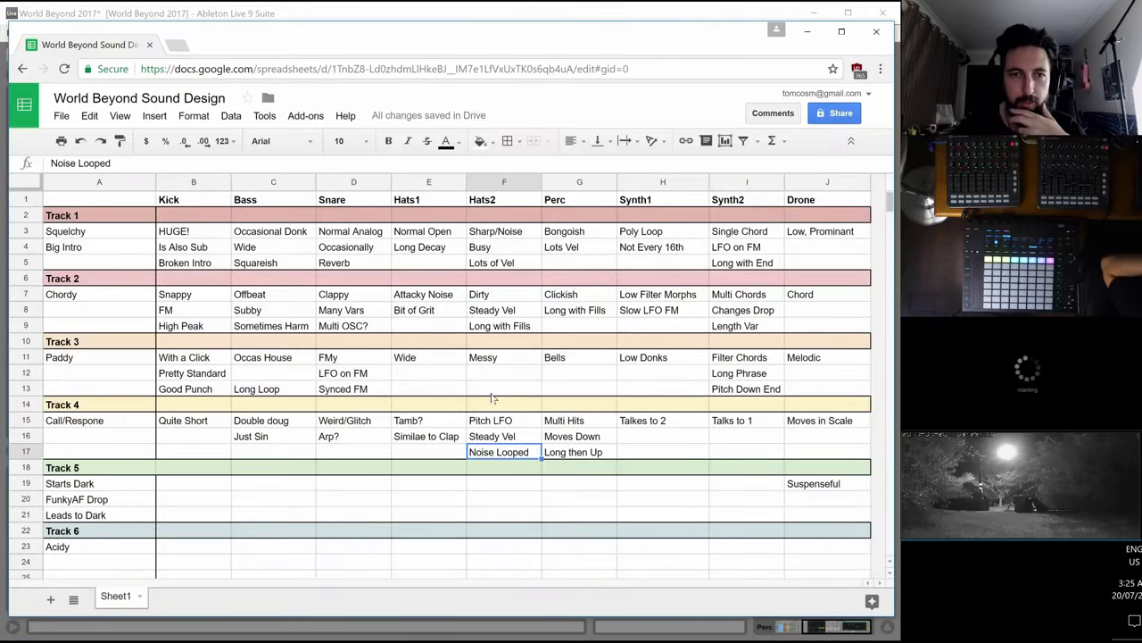
left_click(583, 425)
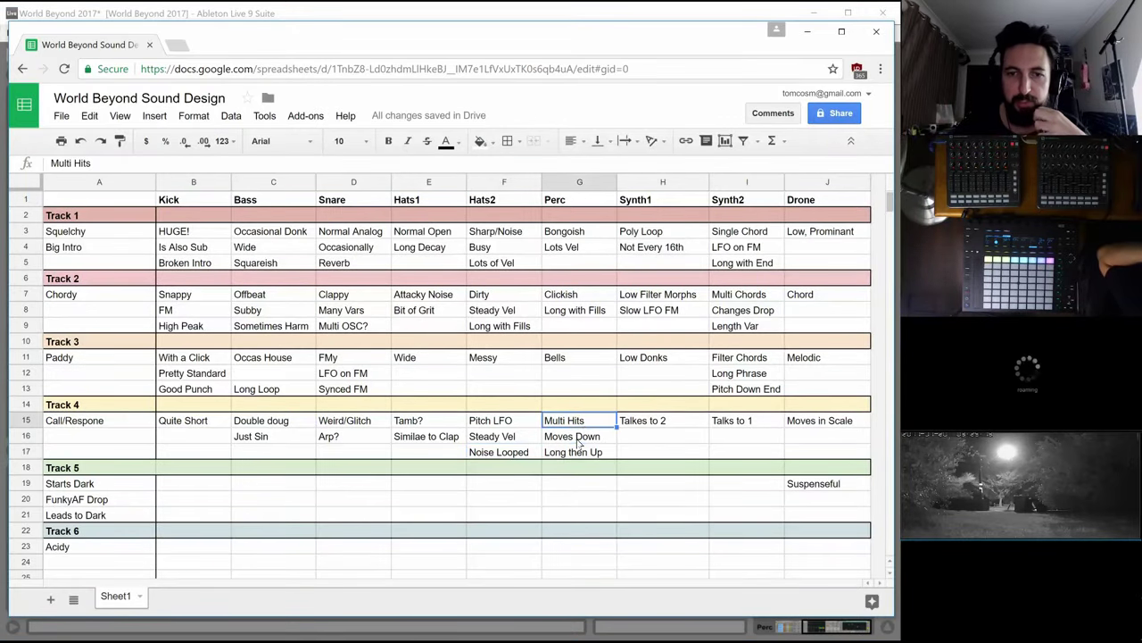
left_click(577, 440)
left_click(573, 454)
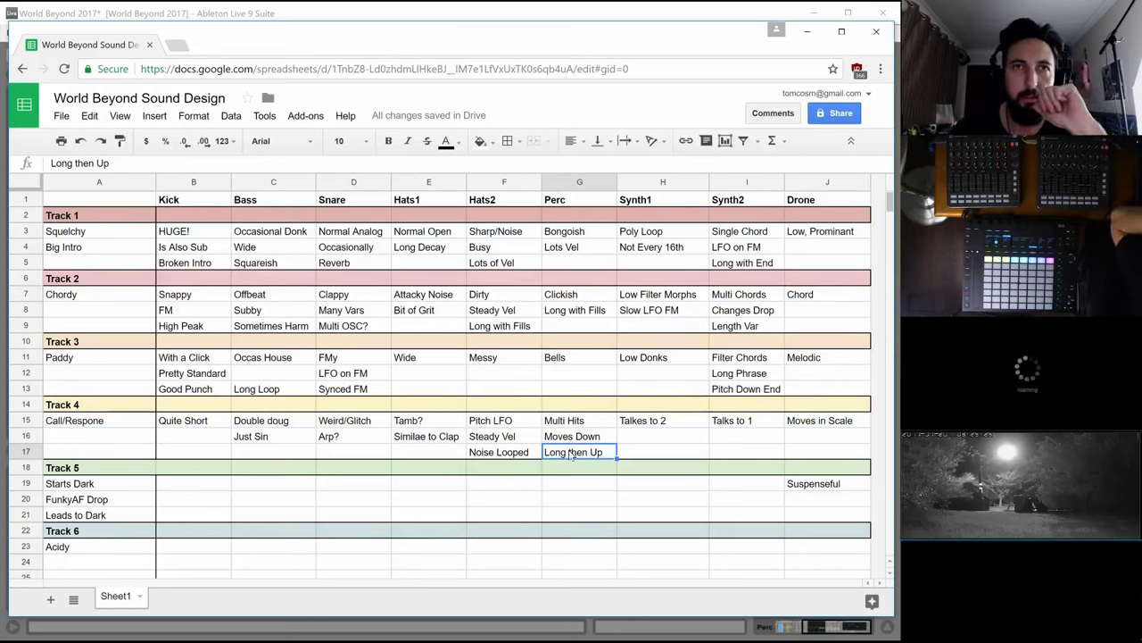
left_click(465, 632)
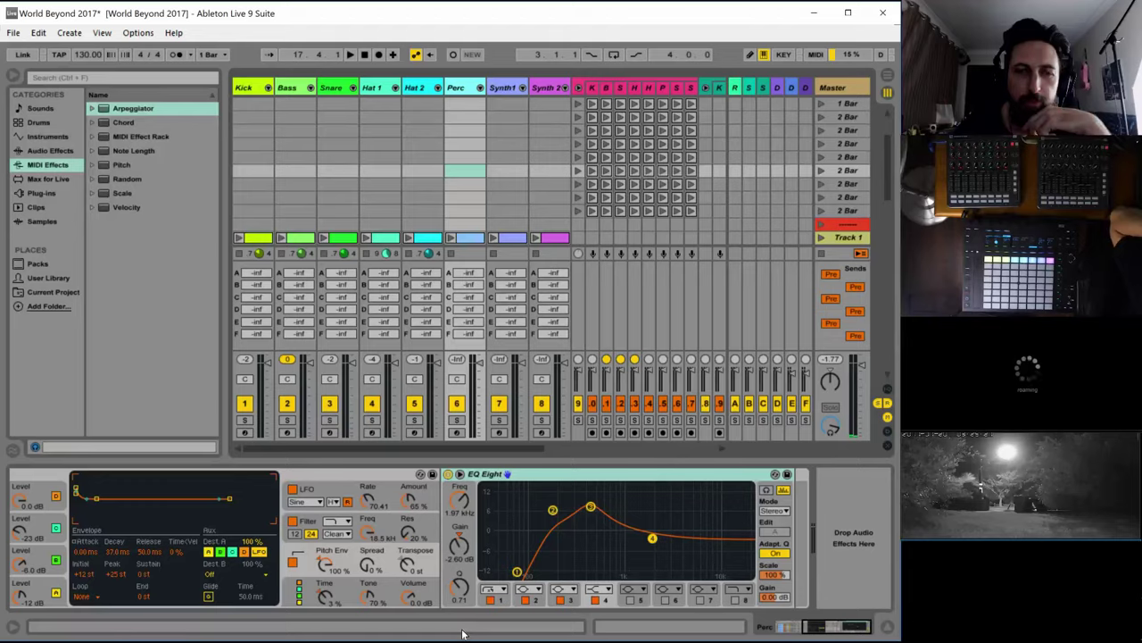
Create a MIDI clip for Perc in the Track 4 scene and set its loop length to four bars
scroll(484, 183, "down", 1)
scroll(485, 185, "down", 4)
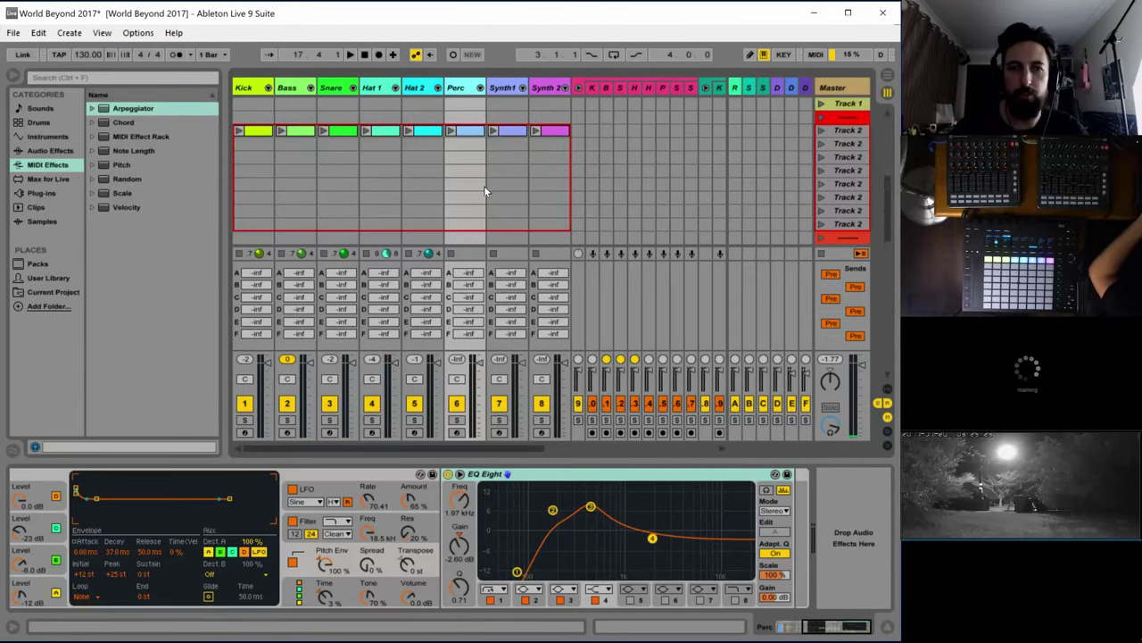
double_click(463, 210)
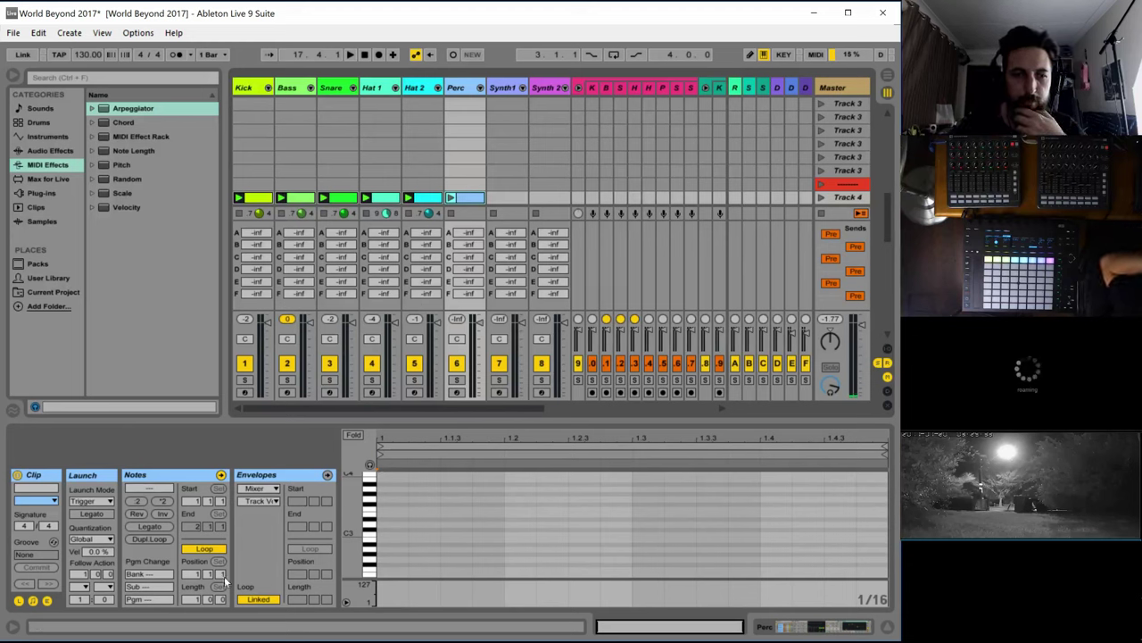
left_click_drag(190, 606, 193, 602)
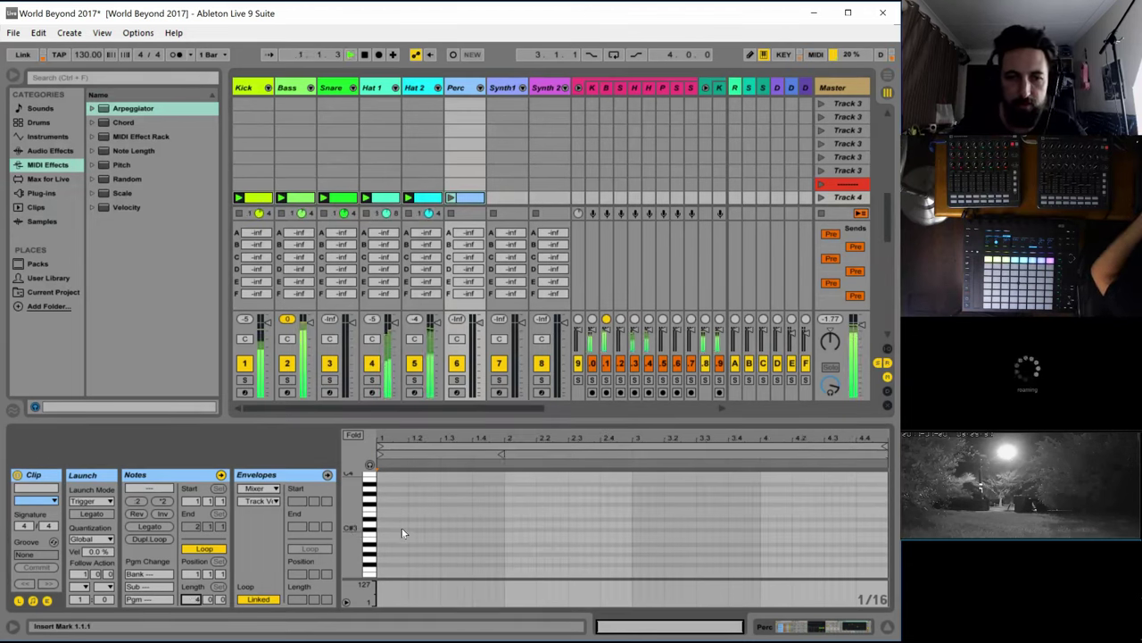
scroll(401, 527, "down", 3)
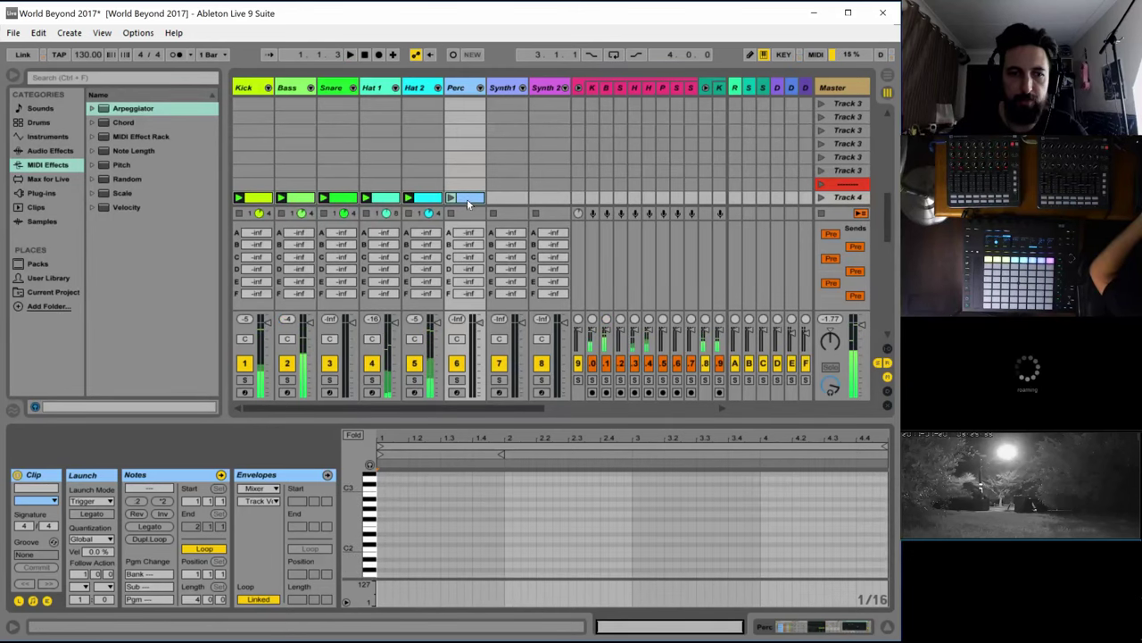
Set the Perc clip's Percussion Chain Selector envelope to a flat value of 3, and launch the clip
left_click(270, 489)
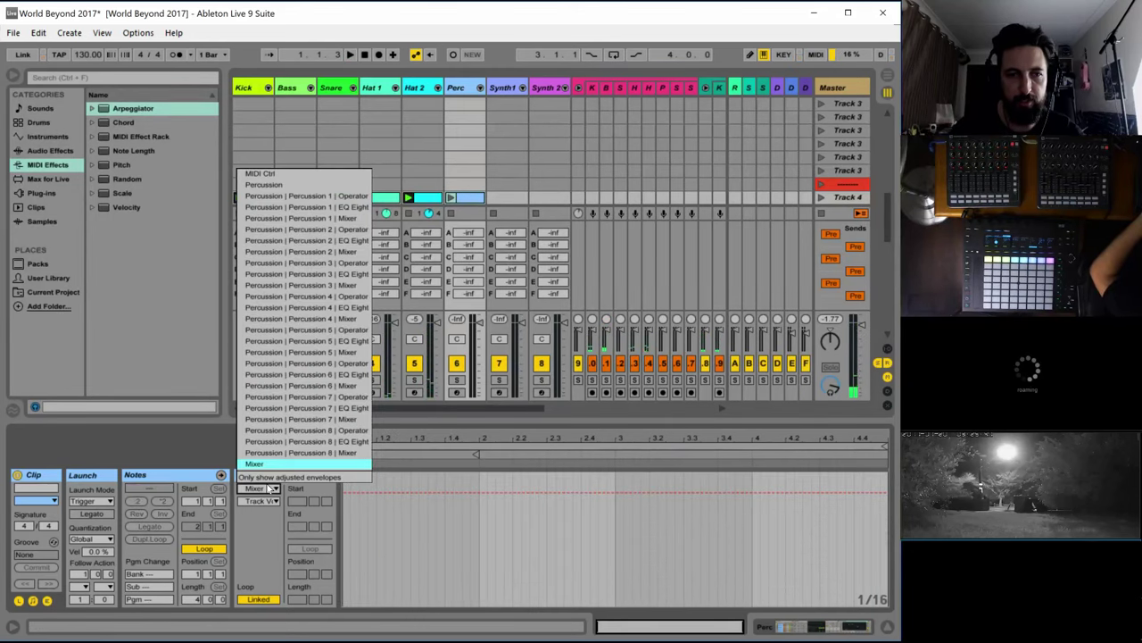
left_click(268, 184)
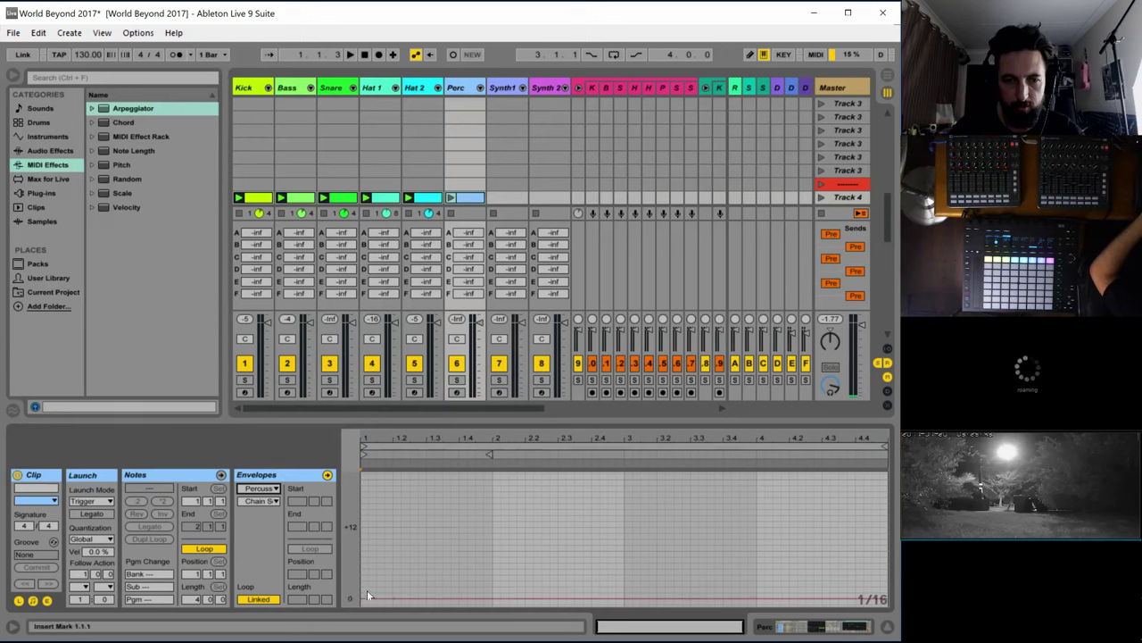
left_click(372, 598)
left_click_drag(373, 598, 373, 580)
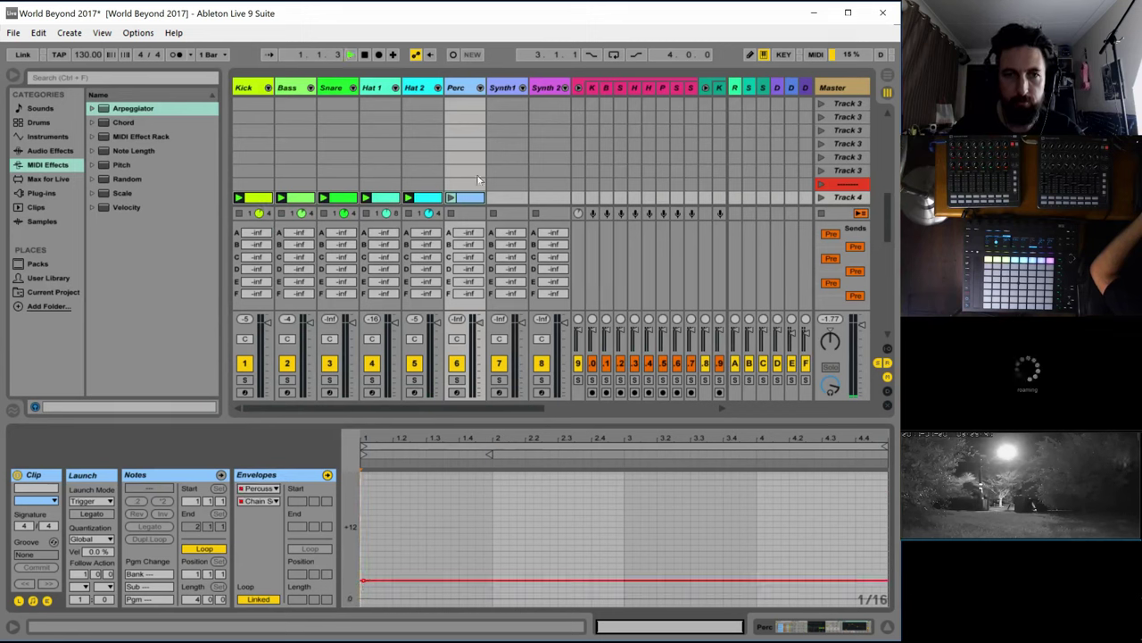
left_click(452, 197)
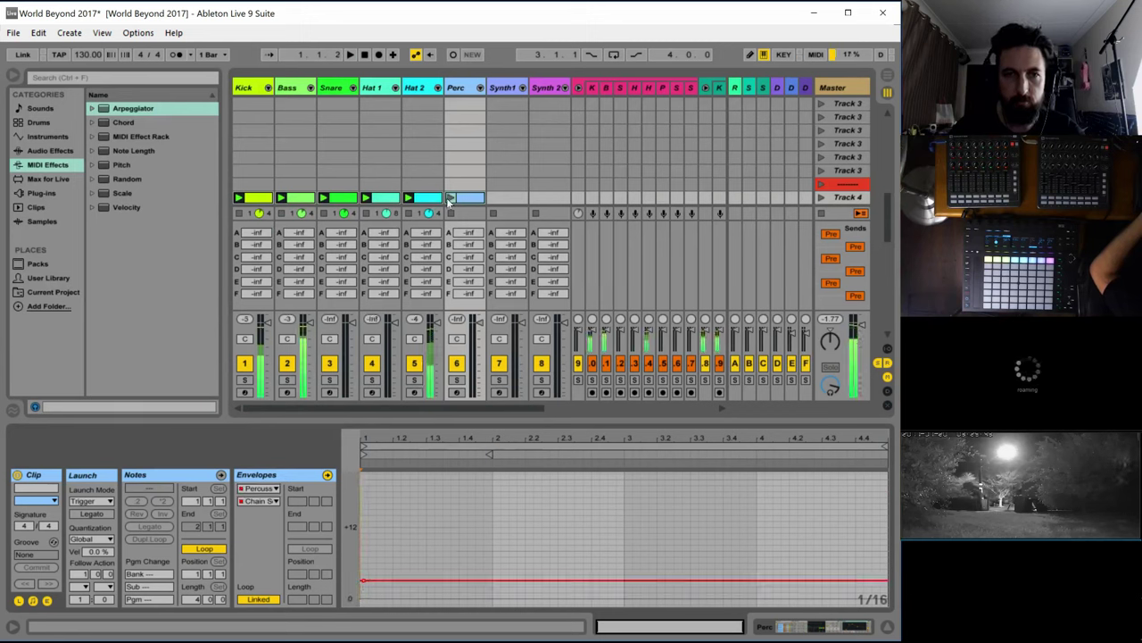
Place sixteenth-note G2 hits in bar 1 of the Perc clip at 1.1.1, 1.2.3, 1.3.2 and 1.4.3
left_click(218, 474)
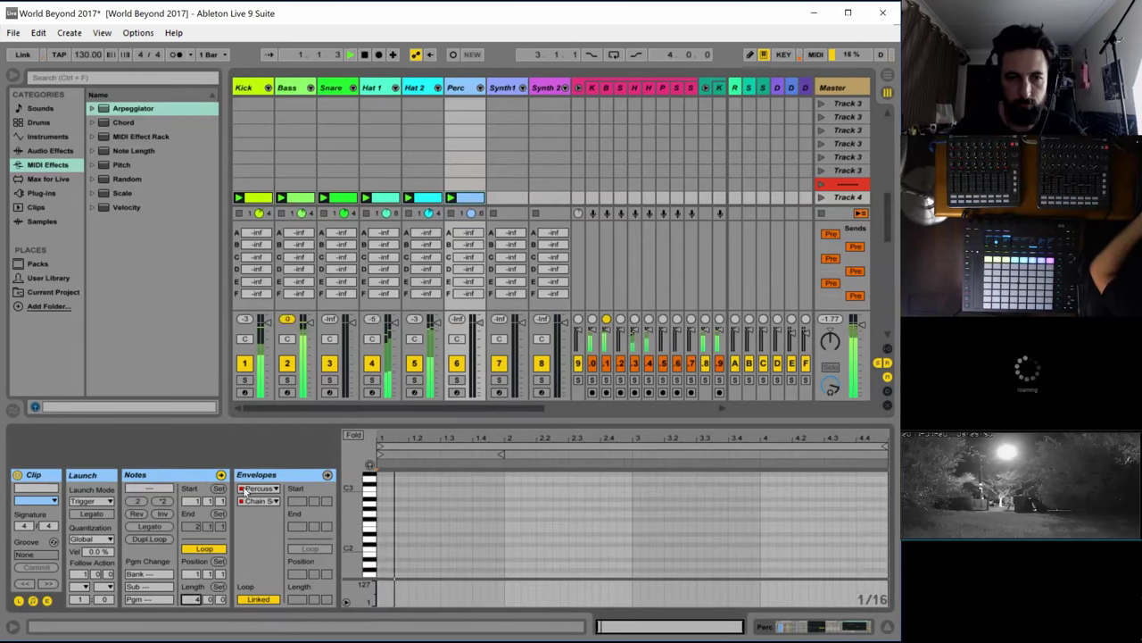
double_click(383, 510)
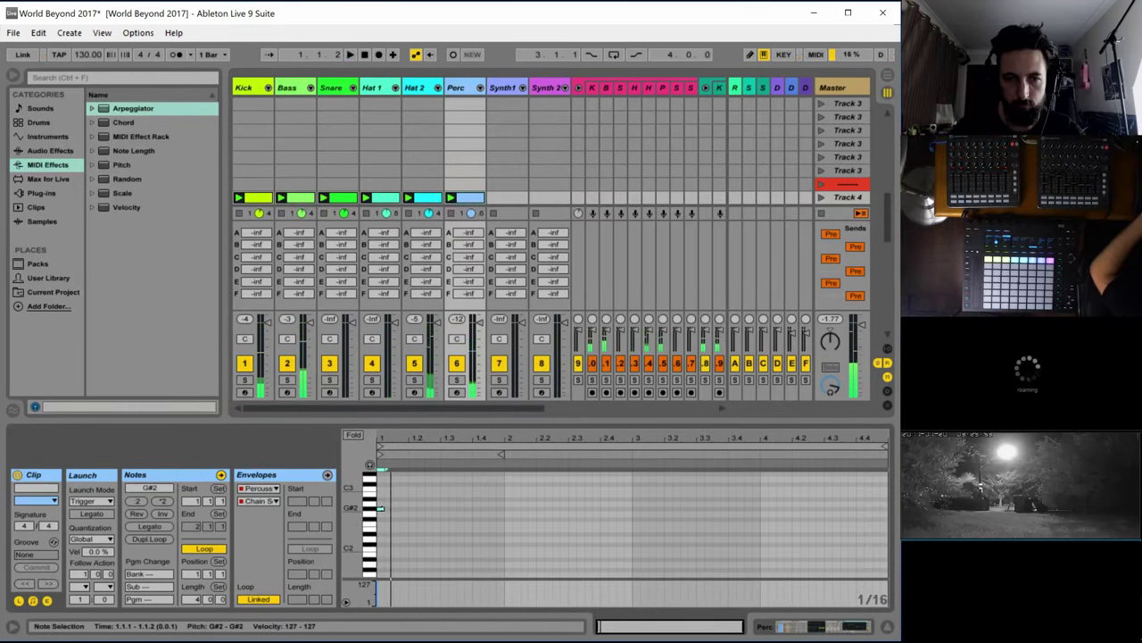
left_click_drag(381, 510, 383, 514)
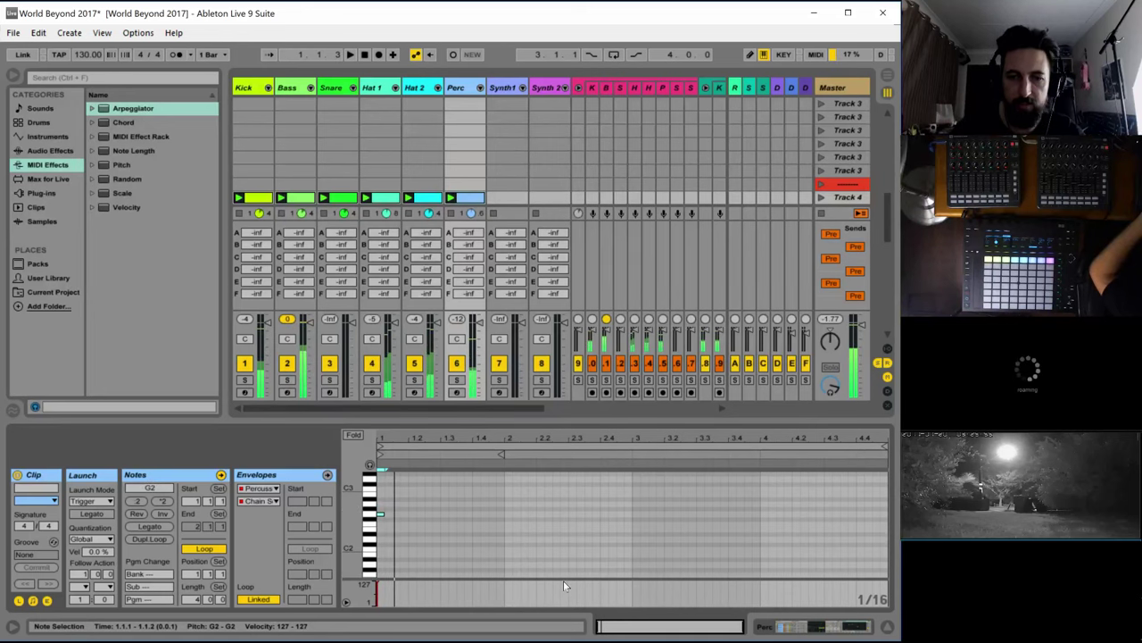
left_click(431, 513)
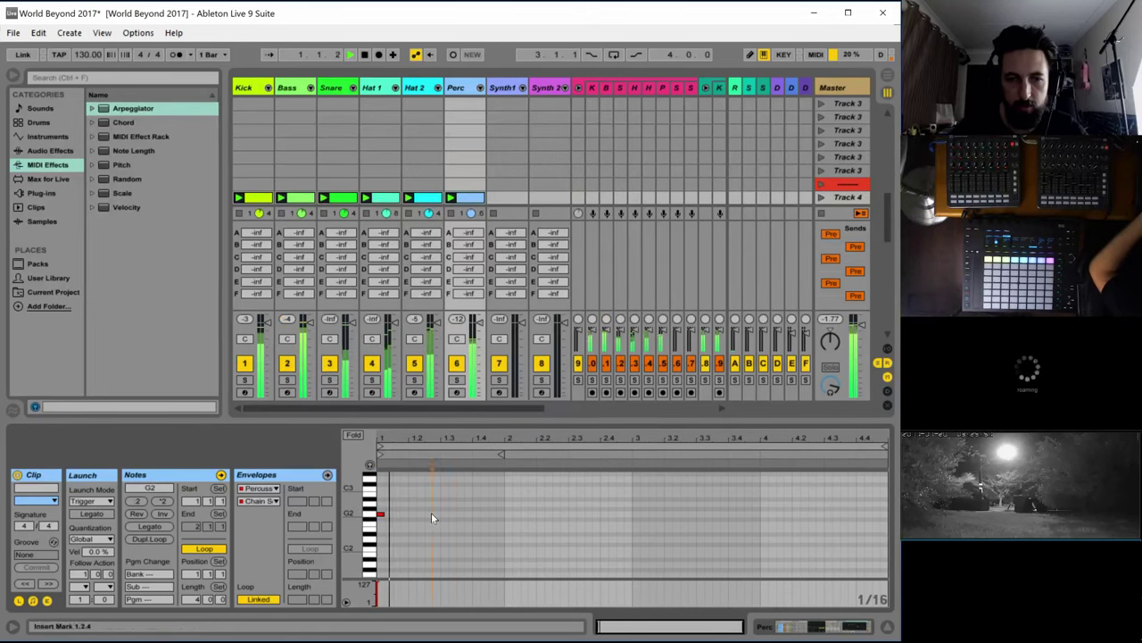
double_click(431, 513)
double_click(453, 514)
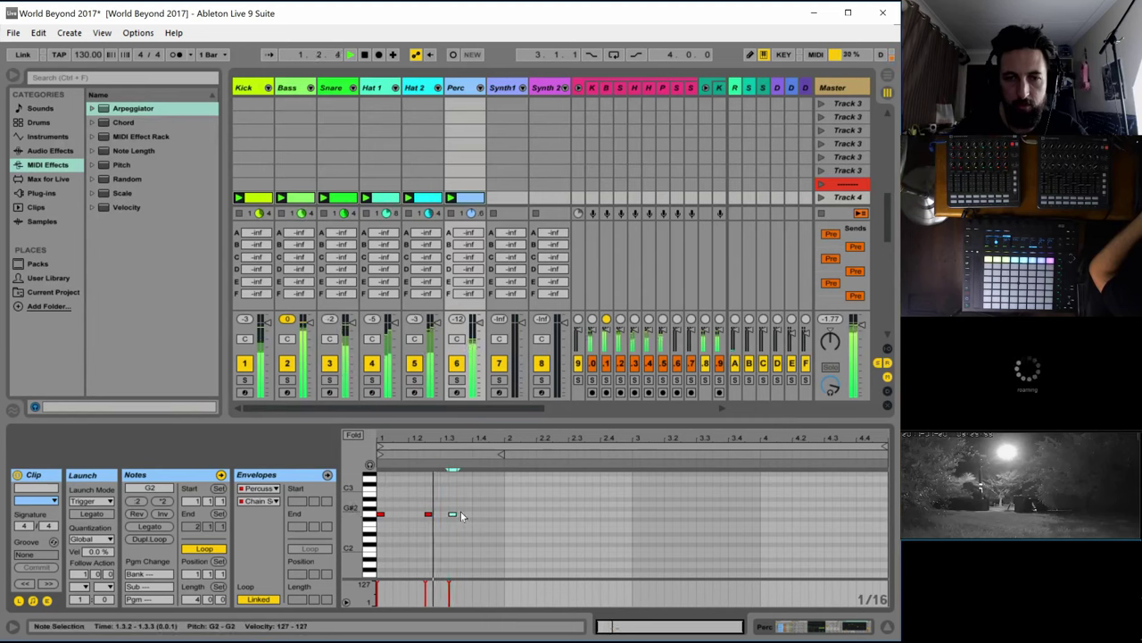
double_click(467, 510)
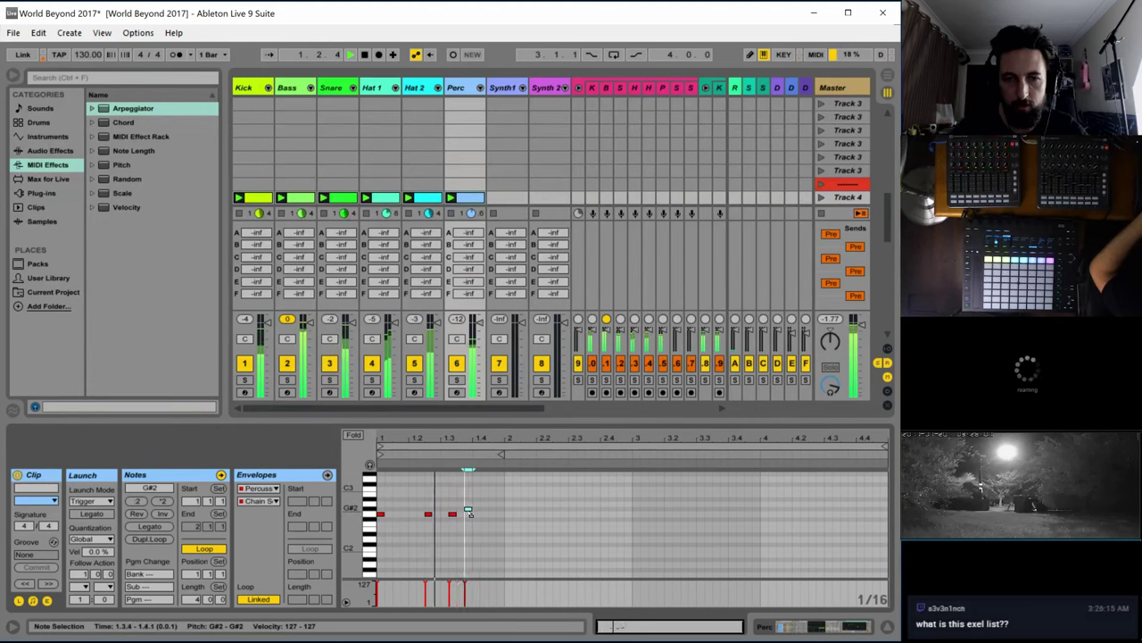
left_click_drag(466, 511, 491, 513)
left_click(493, 535)
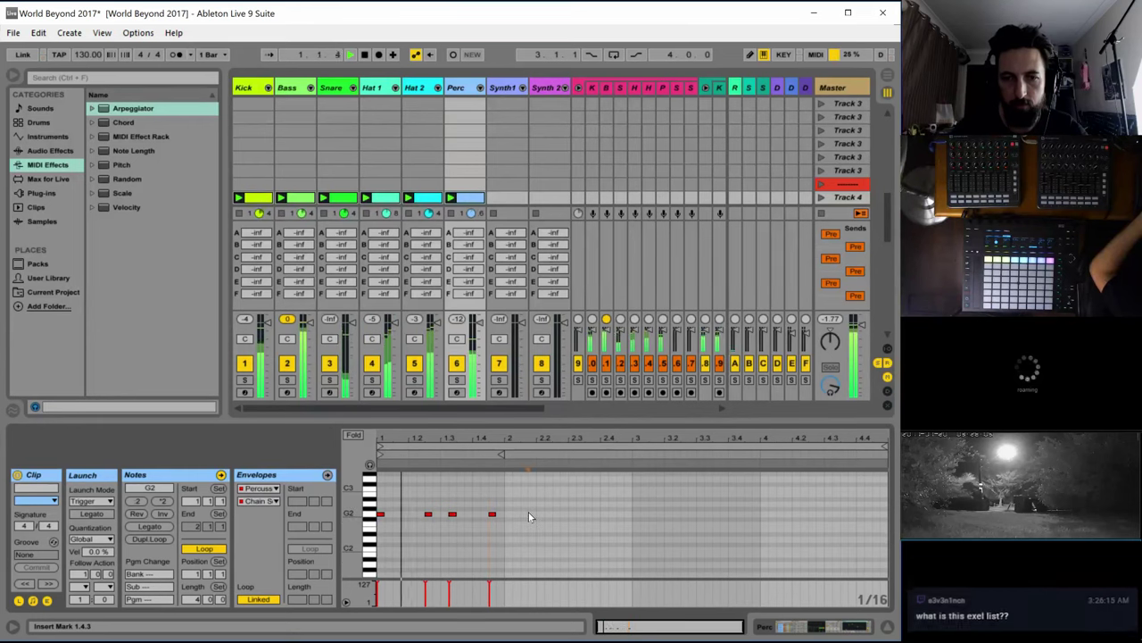
Place sixteenth-note G2 hits in bar 2 of the Perc clip at 2.1.4, 2.2.3, 2.3.4 and 2.4.3
double_click(532, 513)
double_click(556, 513)
double_click(594, 513)
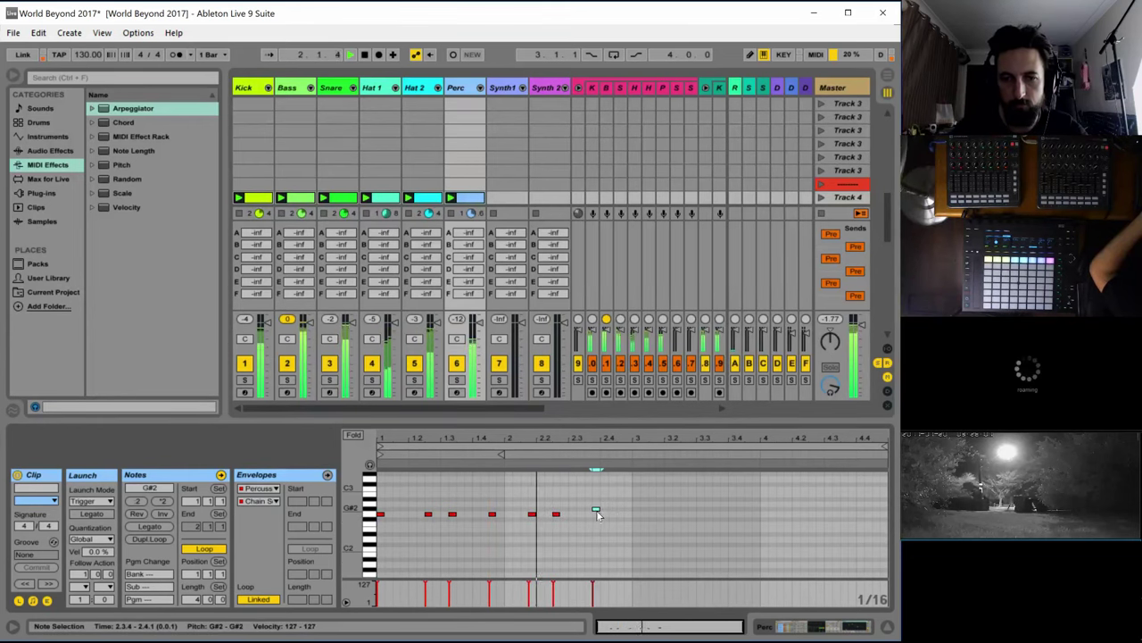
double_click(620, 513)
left_click(595, 509)
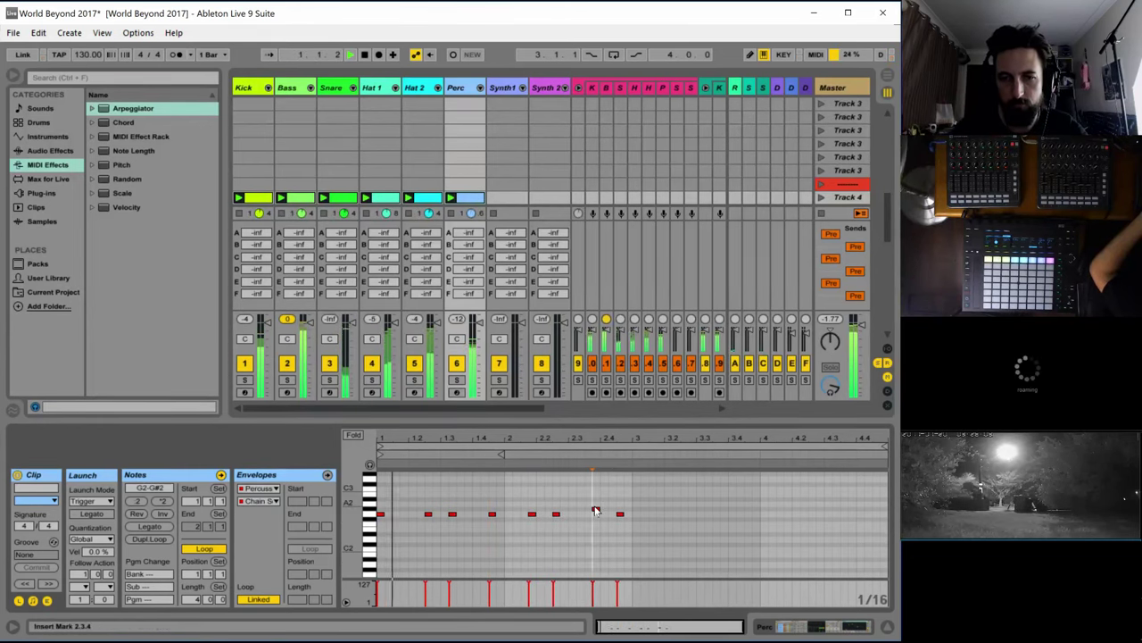
left_click(595, 512)
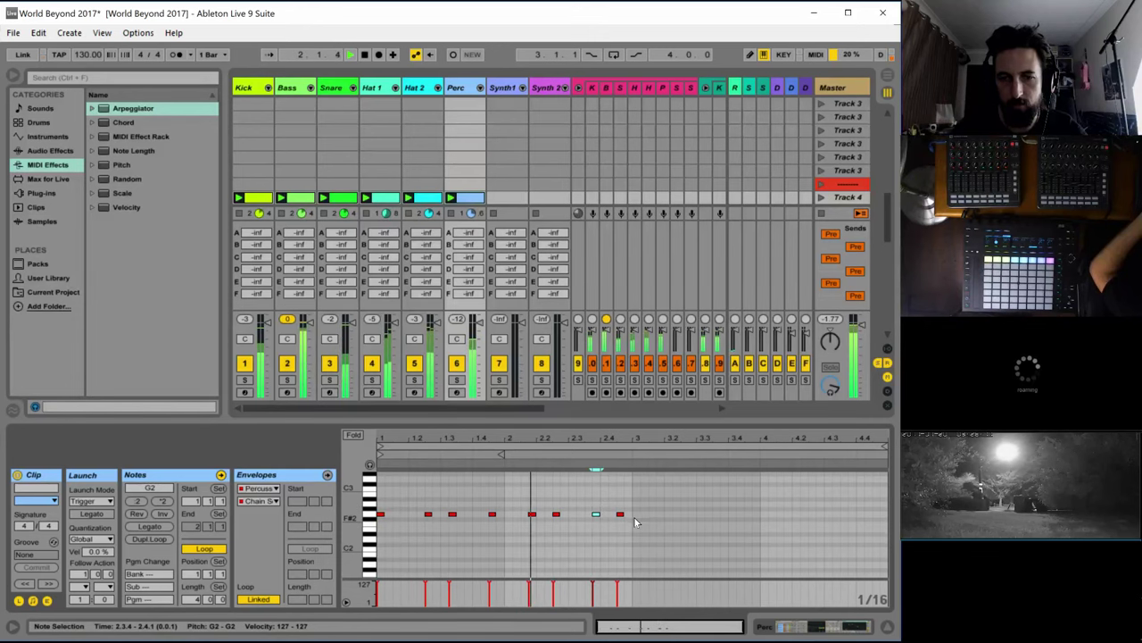
Add G2 hits in bar 3 at 3.1.1, 3.2.2, 3.3.2 and 3.4.3, making the first about three sixteenths long
double_click(636, 513)
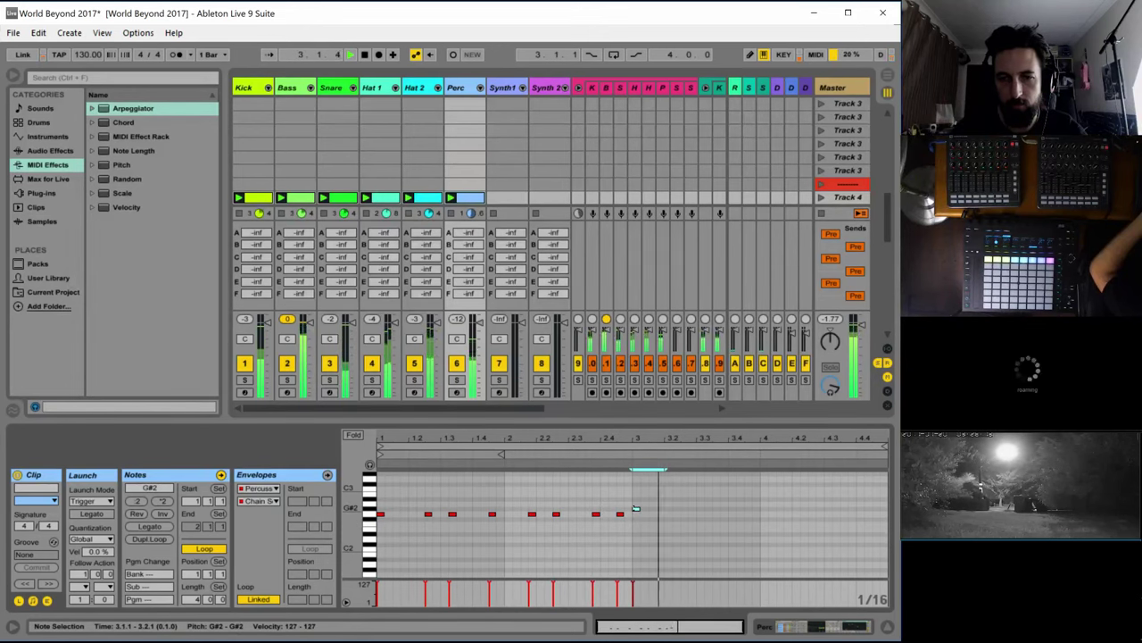
left_click_drag(636, 508, 657, 514)
double_click(673, 513)
left_click(706, 513)
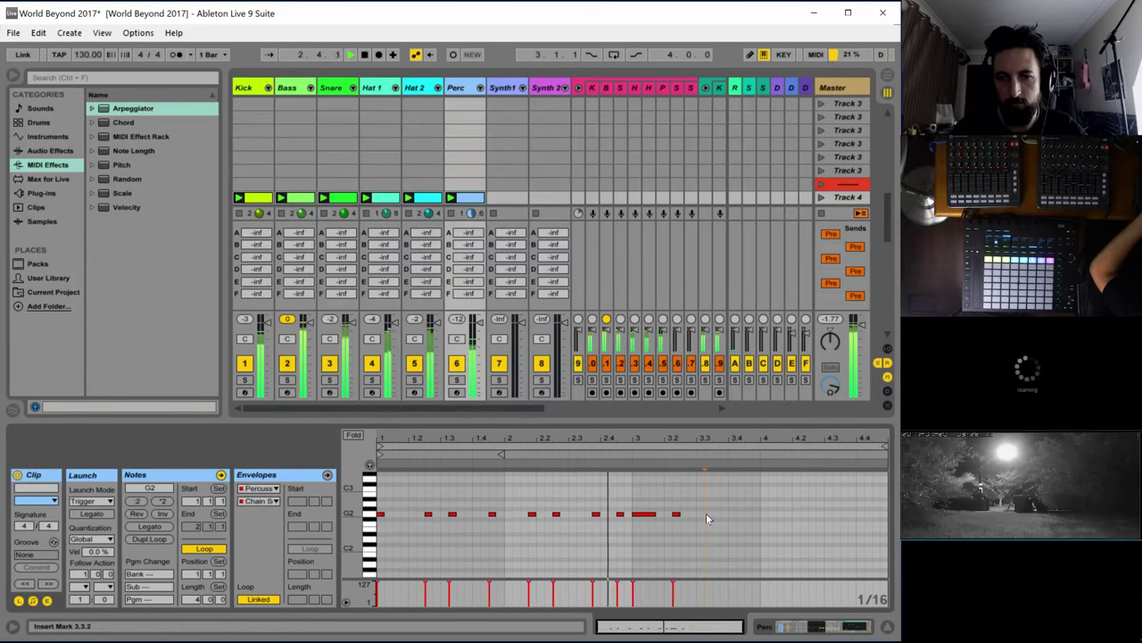
double_click(708, 513)
double_click(748, 513)
Fill bar 4 of the Perc clip with sixteenth-note G2 hits at 4.1.2, 4.2.3, 4.3.3 and 4.4.2
double_click(772, 513)
left_click(811, 518)
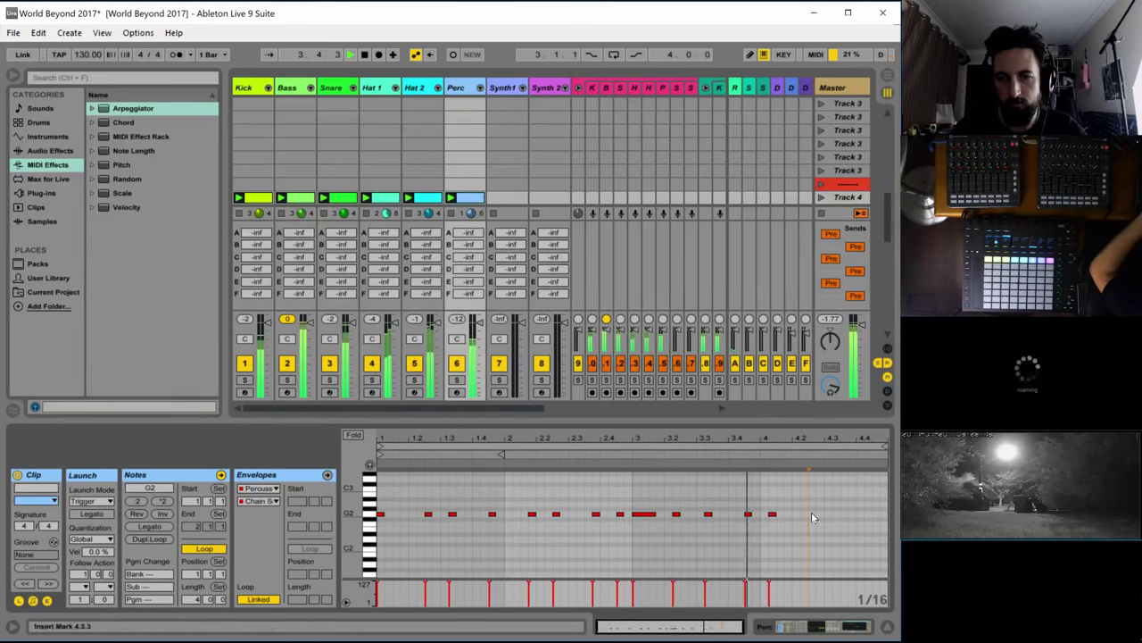
double_click(812, 513)
double_click(844, 514)
double_click(867, 513)
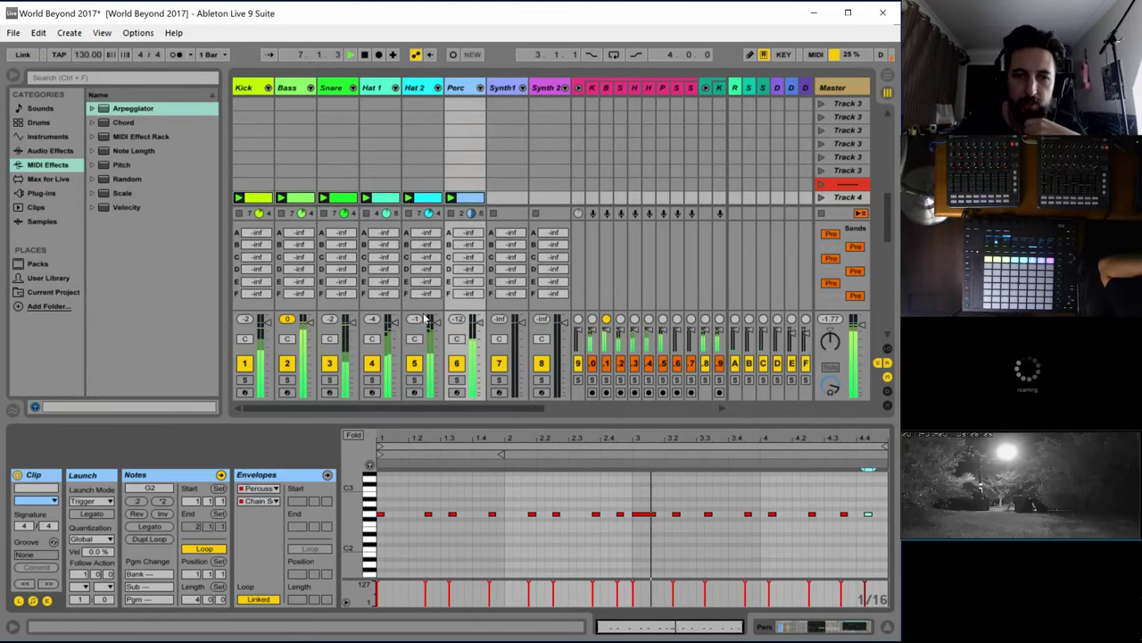
Show the Perc track's Percussion rack devices, audition the track in solo, and mute it
left_click(462, 91)
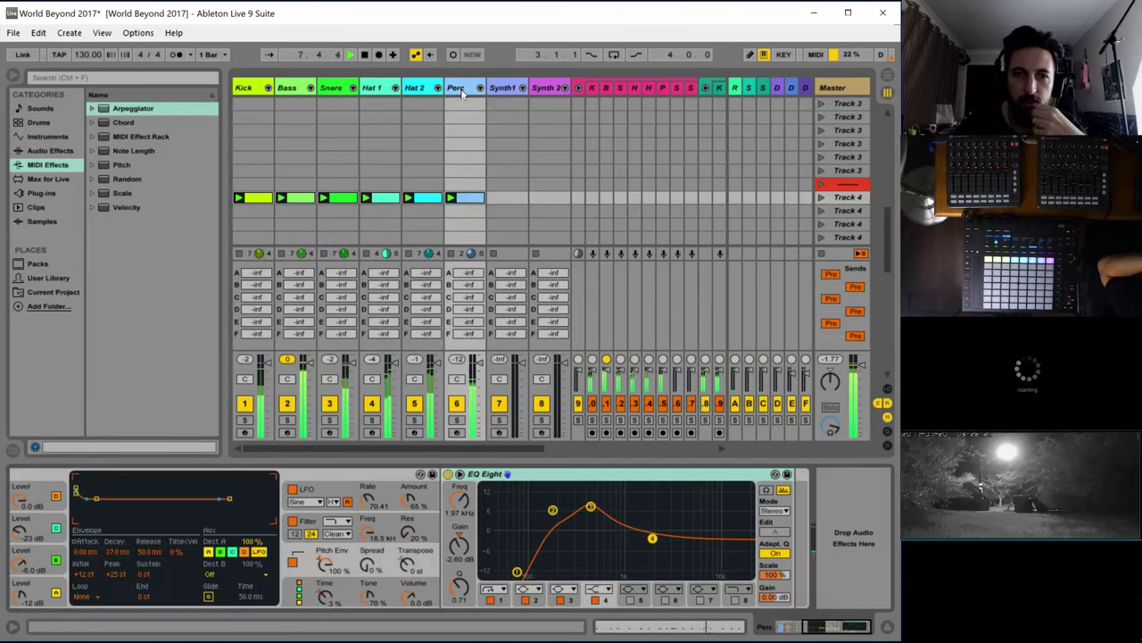
left_click(456, 419)
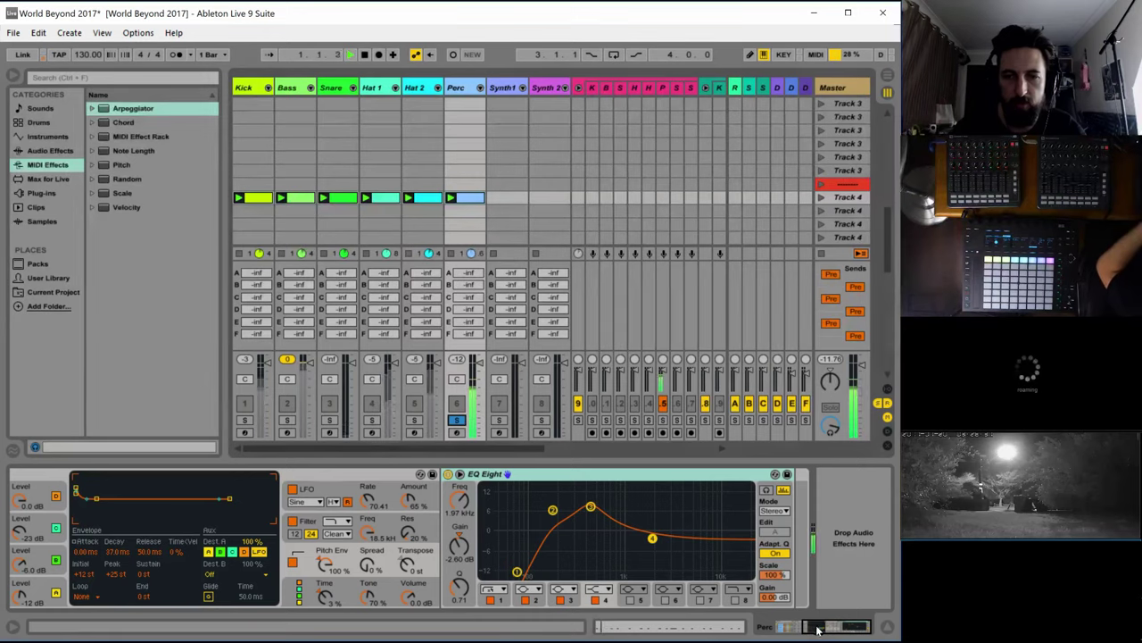
left_click(787, 626)
left_click(456, 420)
left_click(456, 405)
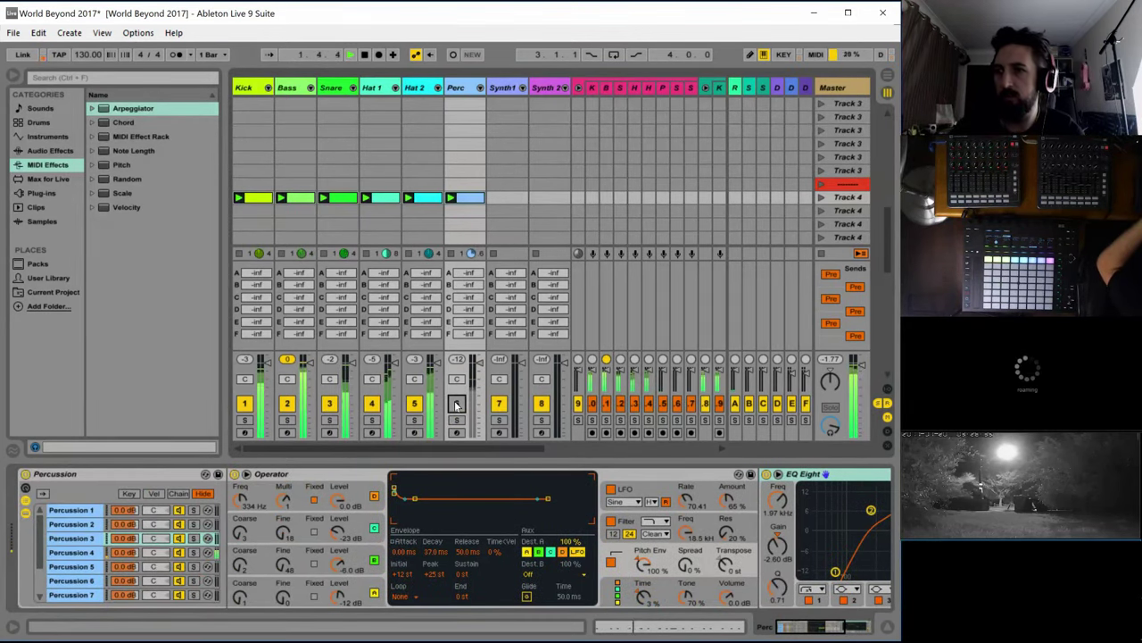
Select the Percussion 4 chain to show its Operator, restart playback, and solo the Perc track
key("space")
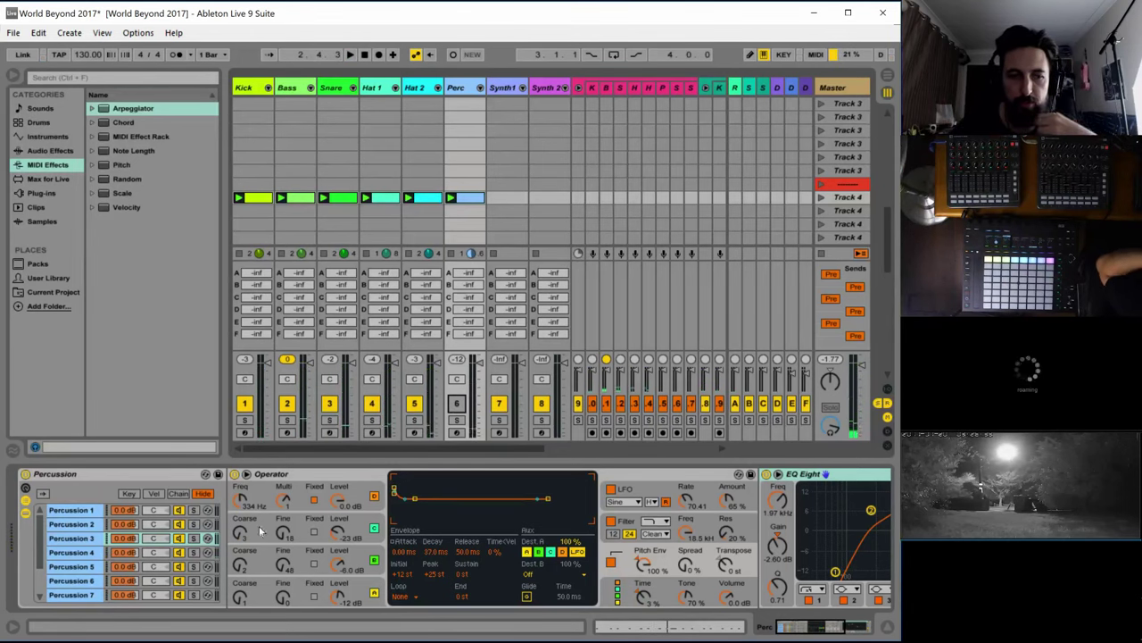
left_click(80, 554)
key("space")
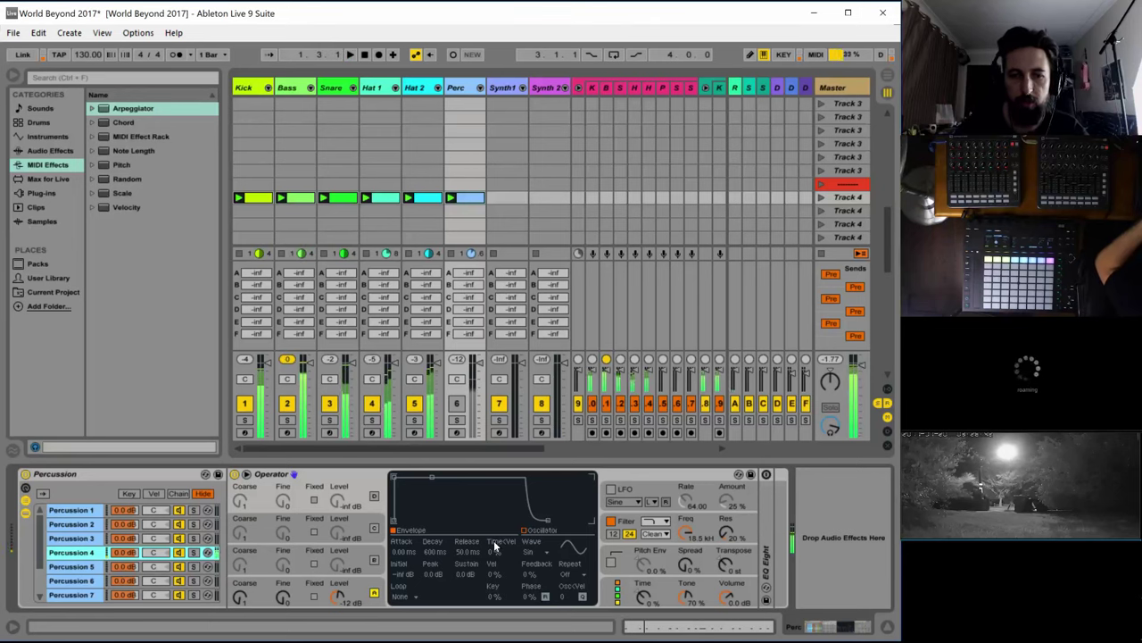
left_click(457, 419)
Enable oscillator B in the Percussion 4 Operator and set its waveform to Noise Looped
left_click(357, 563)
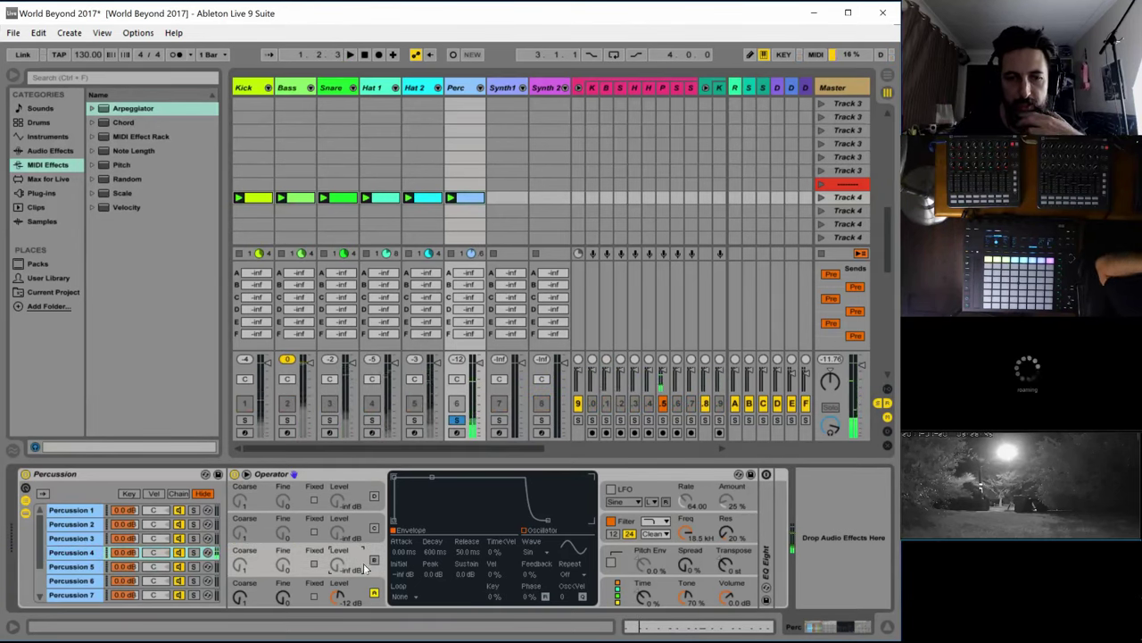
left_click(527, 553)
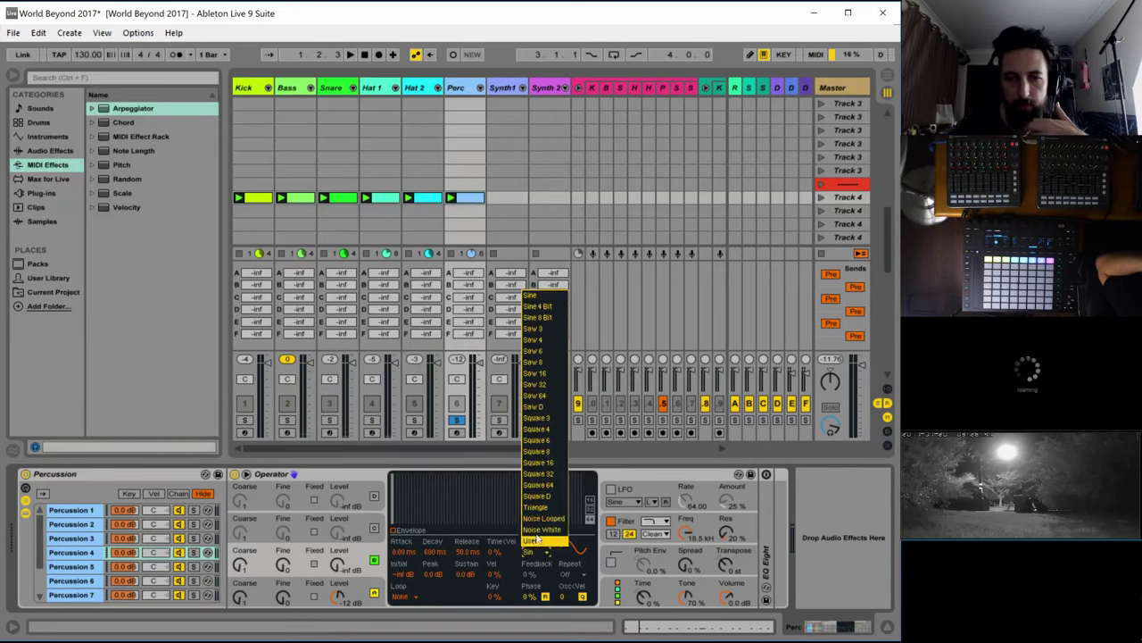
left_click(545, 519)
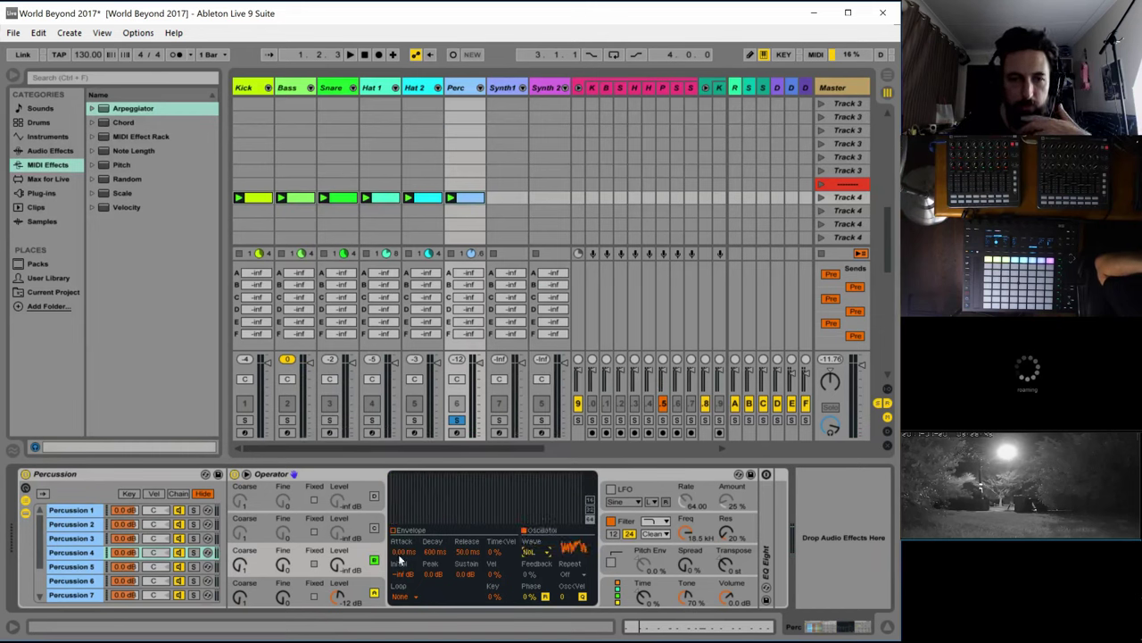
Switch oscillator B to a fixed frequency of 114 Hz and set its level to -18 dB
left_click(313, 564)
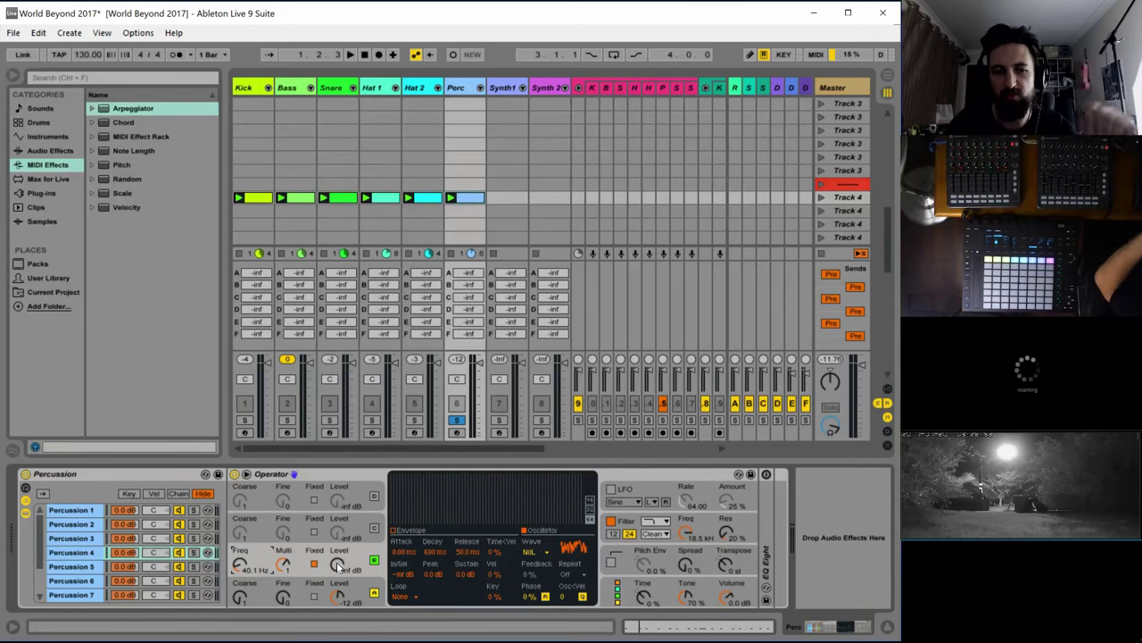
left_click_drag(340, 567, 339, 500)
key("space")
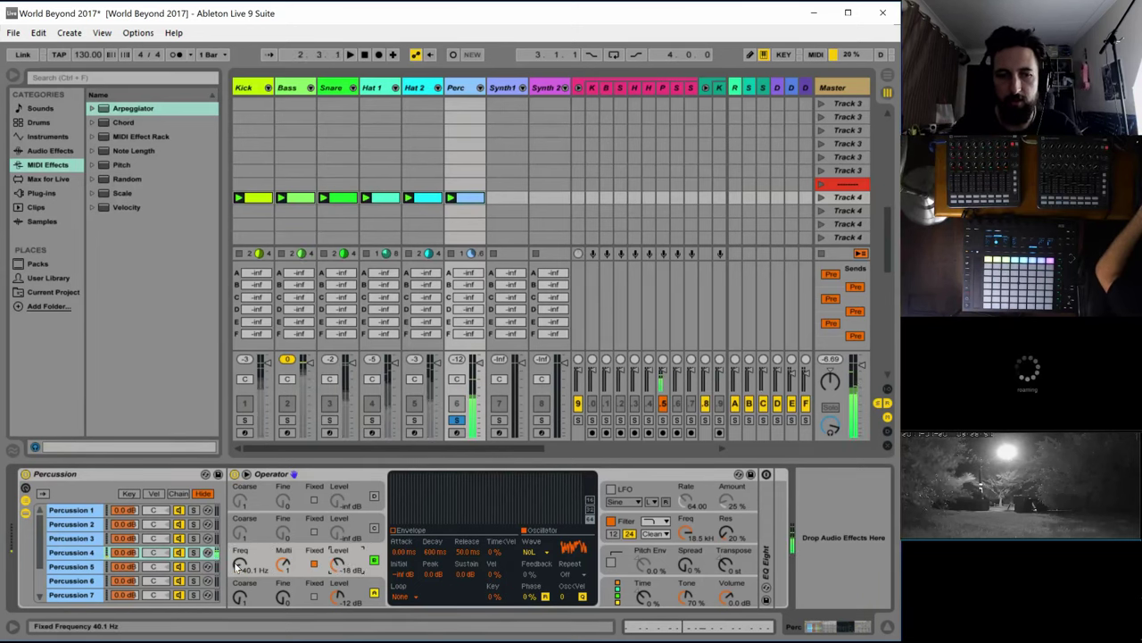
left_click_drag(237, 567, 239, 555)
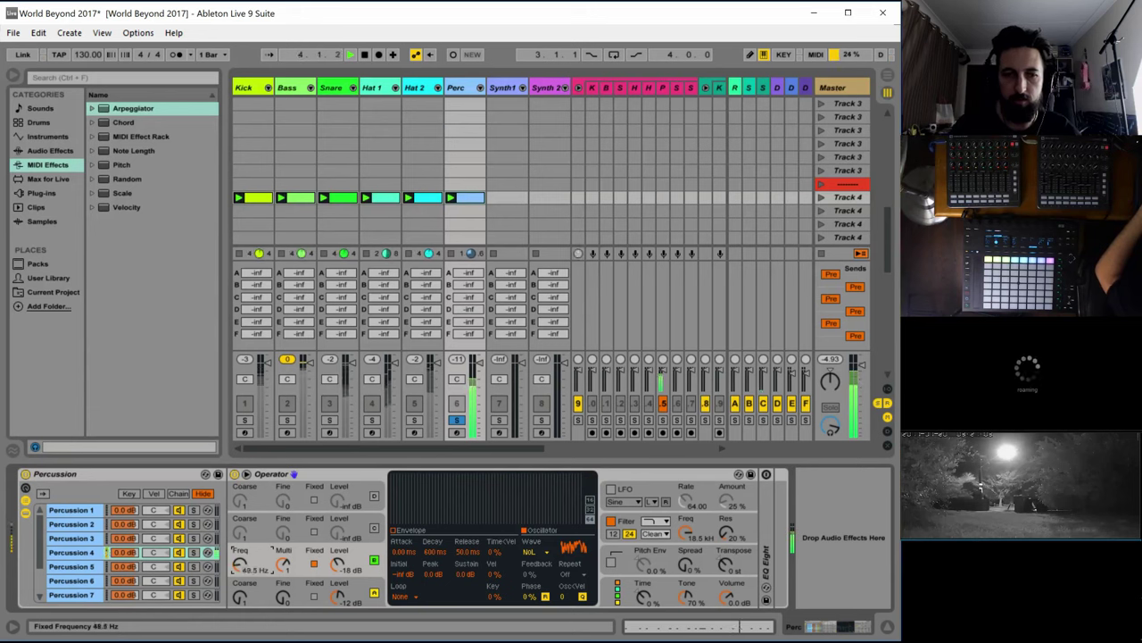
left_click_drag(238, 564, 238, 567)
Turn on Operator's LFO with the Noise waveform, a rate of 44.35 and an amount of 90%
left_click(610, 489)
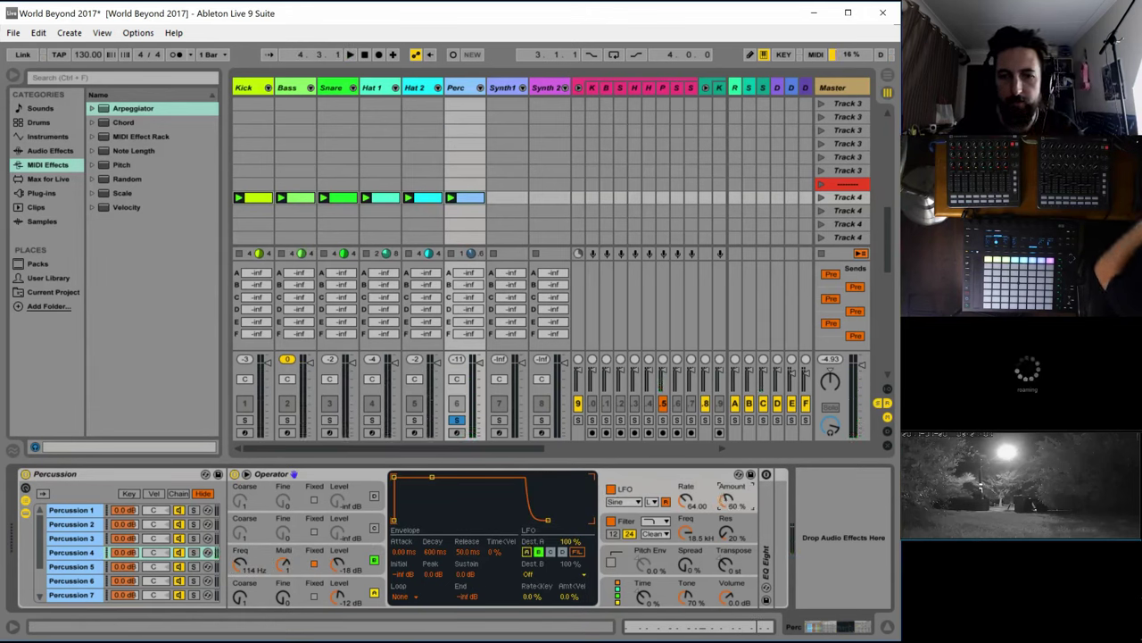
left_click(635, 501)
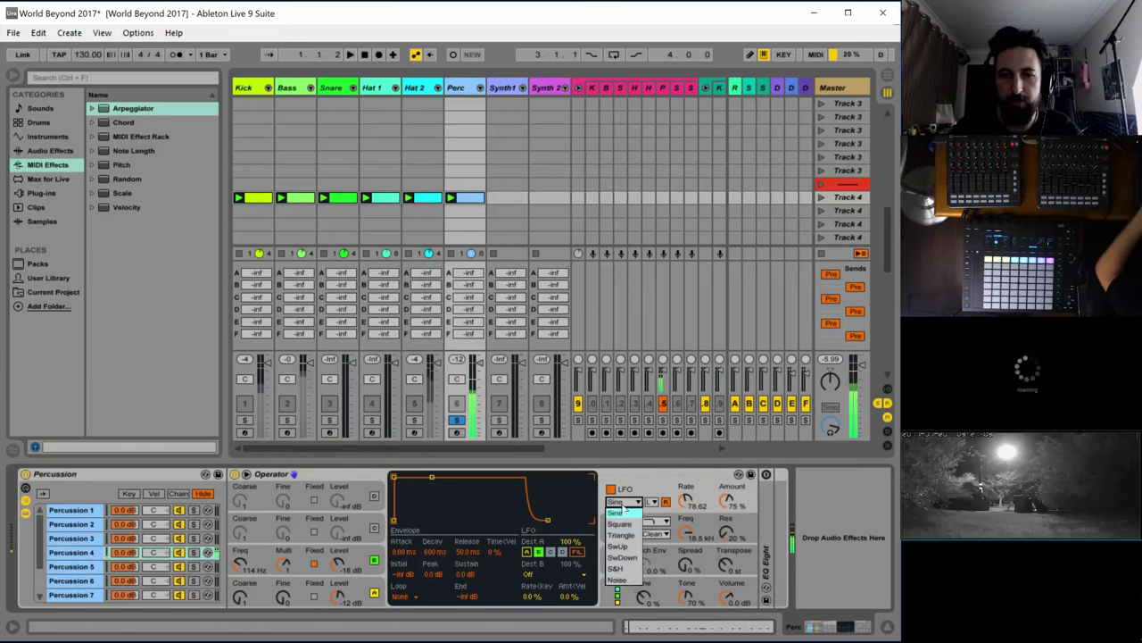
left_click(620, 580)
key("space")
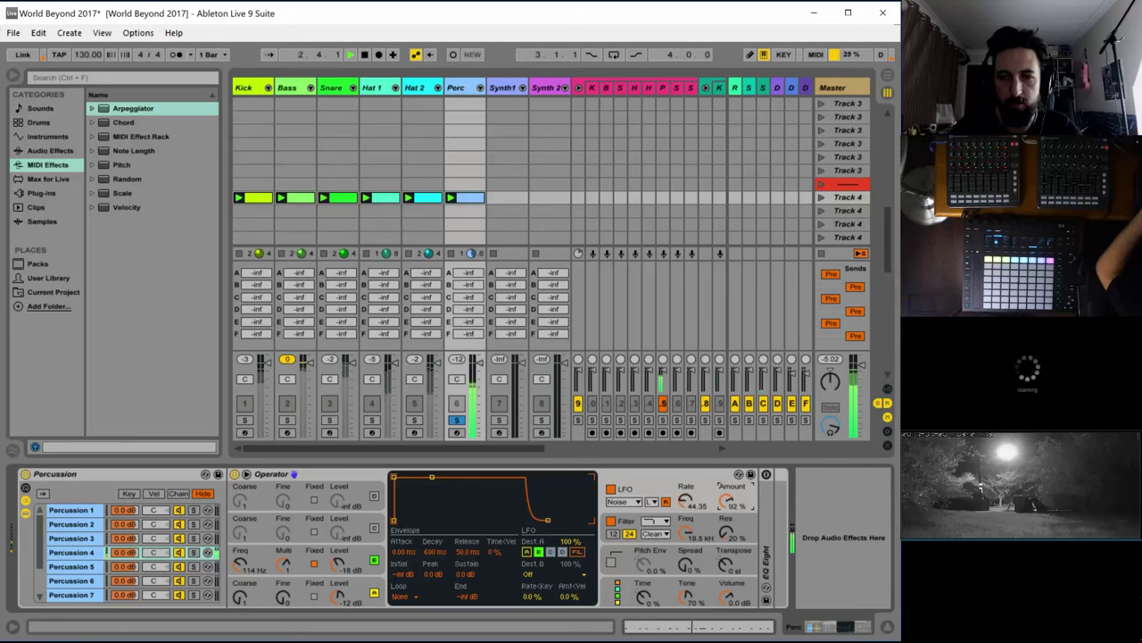
left_click(279, 569)
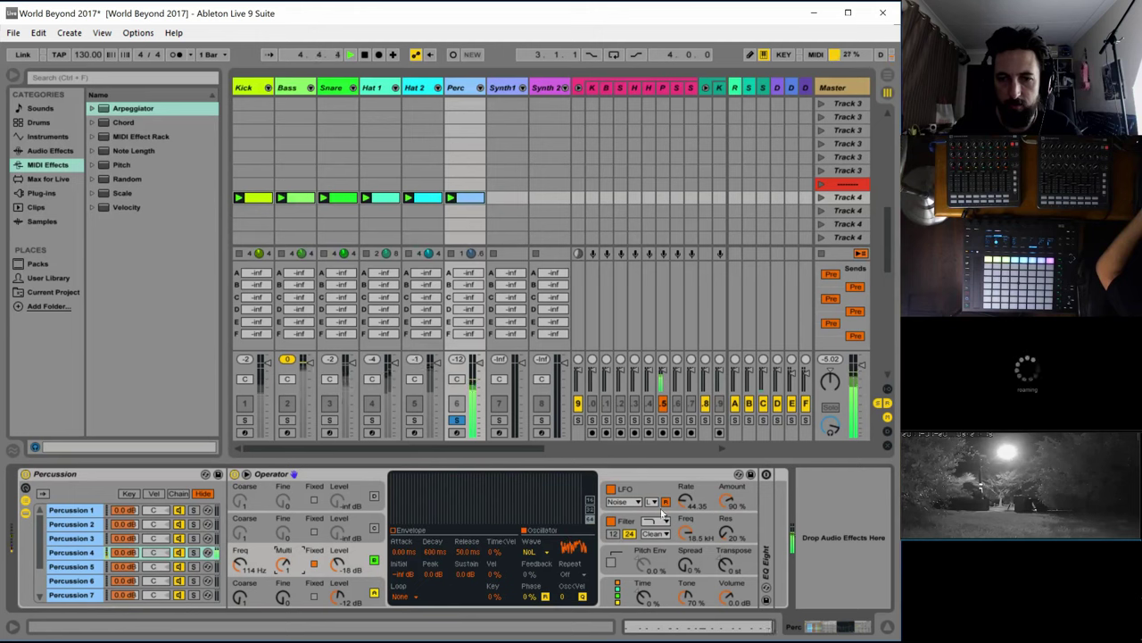
left_click(629, 490)
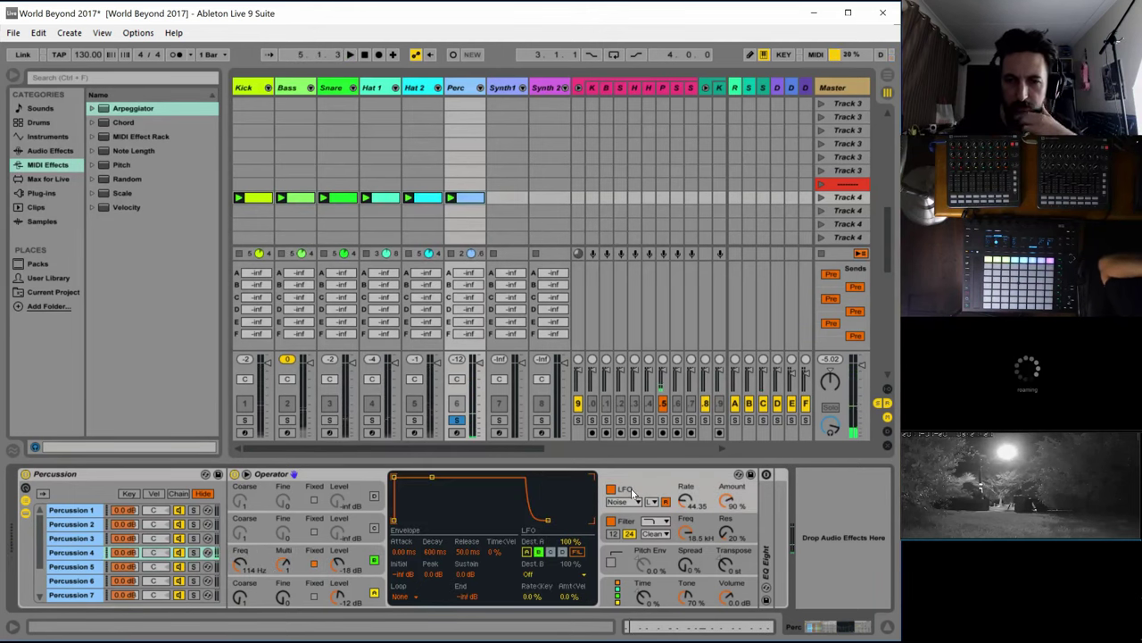
Turn off LFO retrigger, set its rate to 53.42 and amount to 77%, and lower oscillator B's fixed frequency to 27.4 Hz
key("space")
left_click_drag(726, 499, 727, 580)
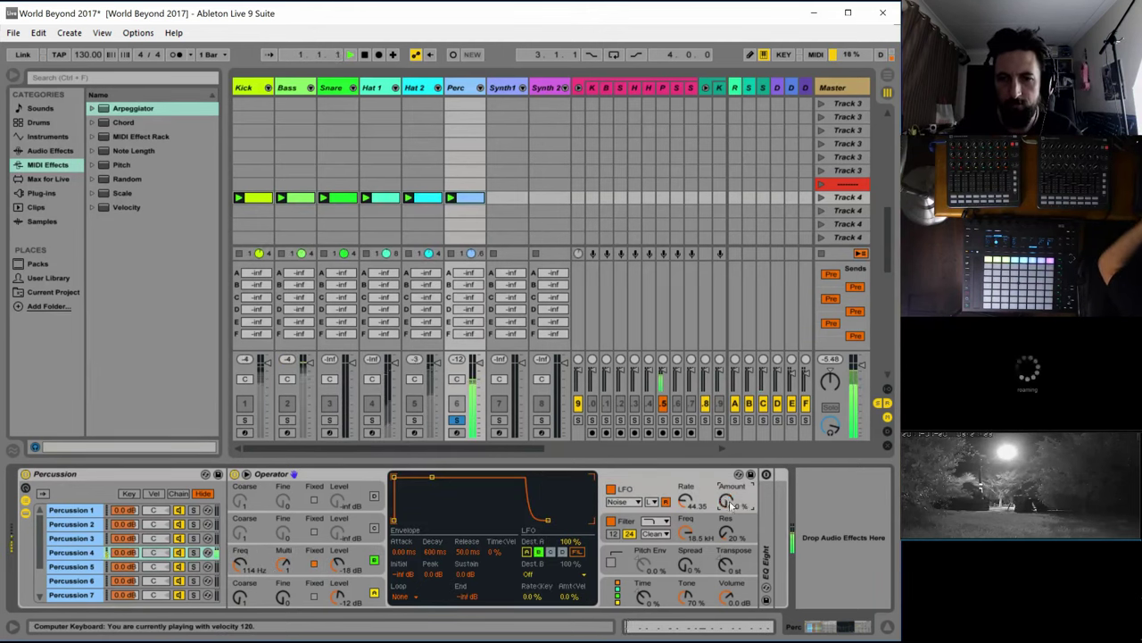
left_click(686, 502)
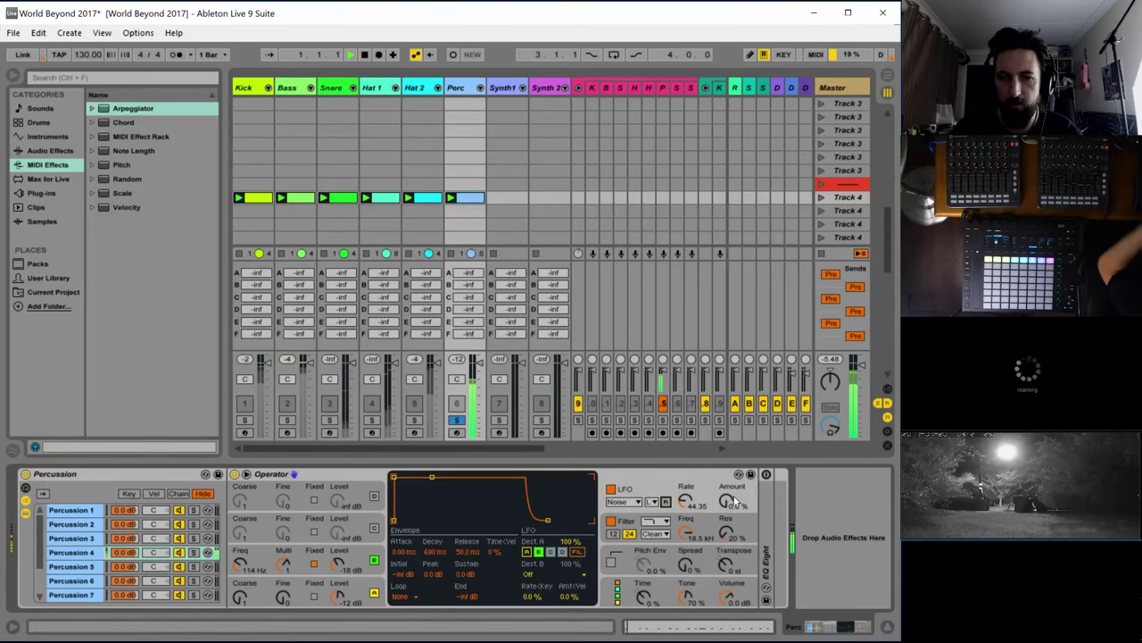
left_click_drag(685, 502, 686, 493)
left_click_drag(241, 562, 241, 571)
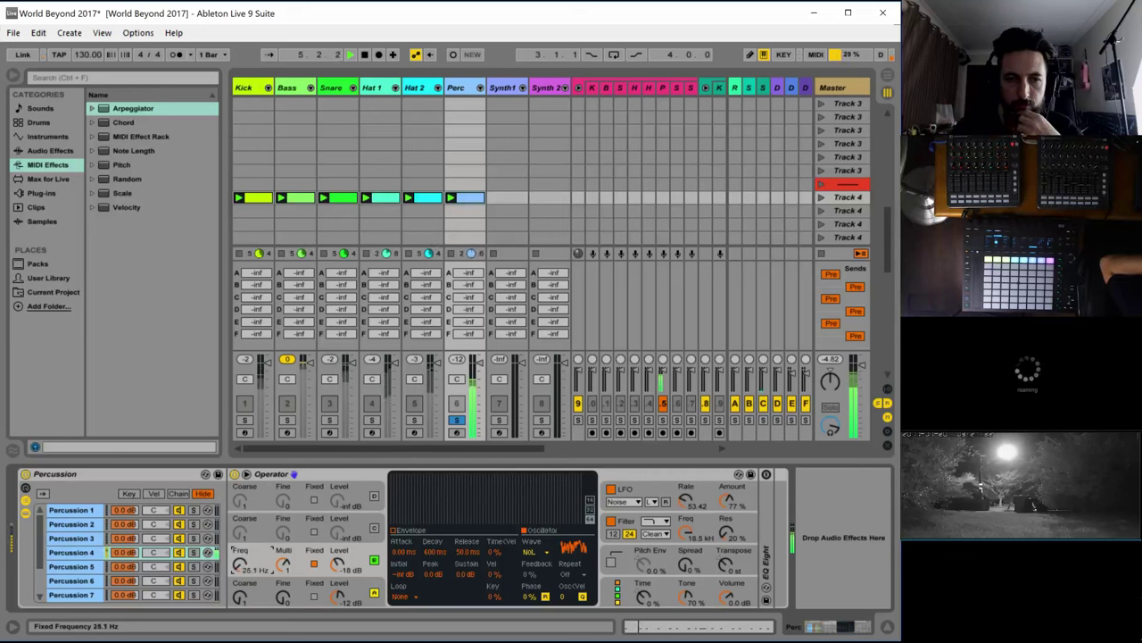
Change the LFO waveform to Sine and set its amount to 34%
left_click(625, 502)
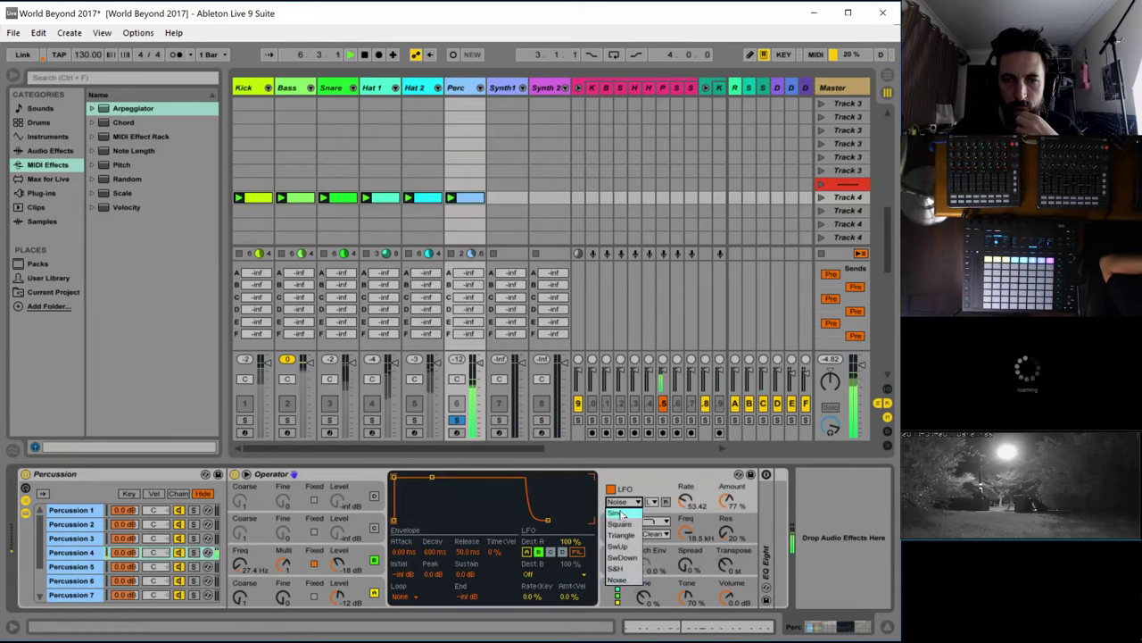
left_click(625, 515)
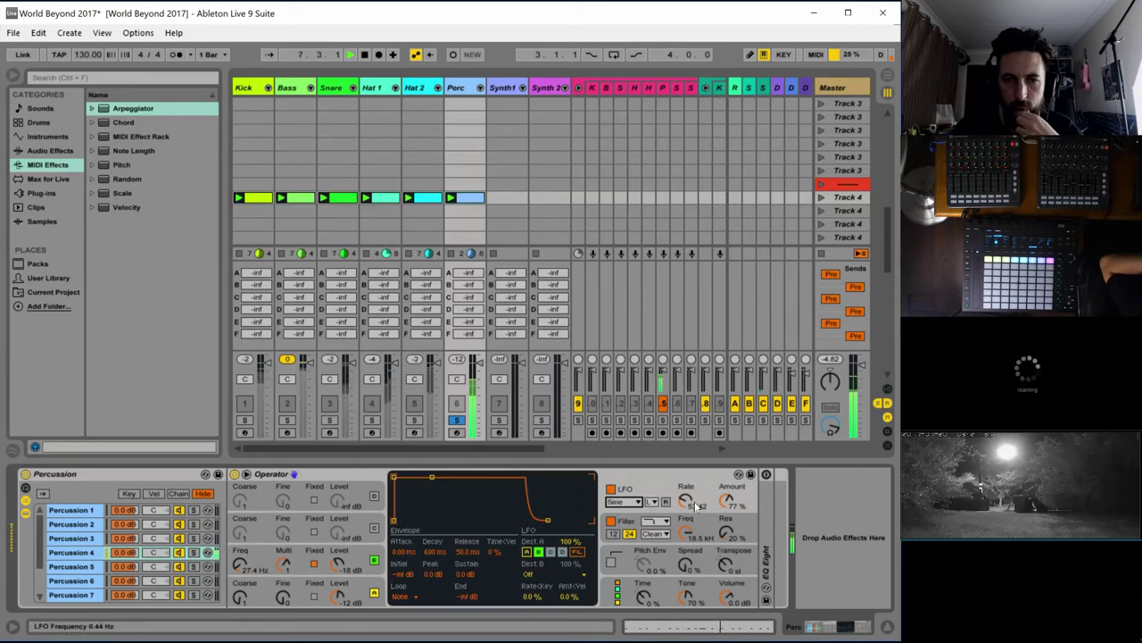
left_click_drag(726, 502, 727, 624)
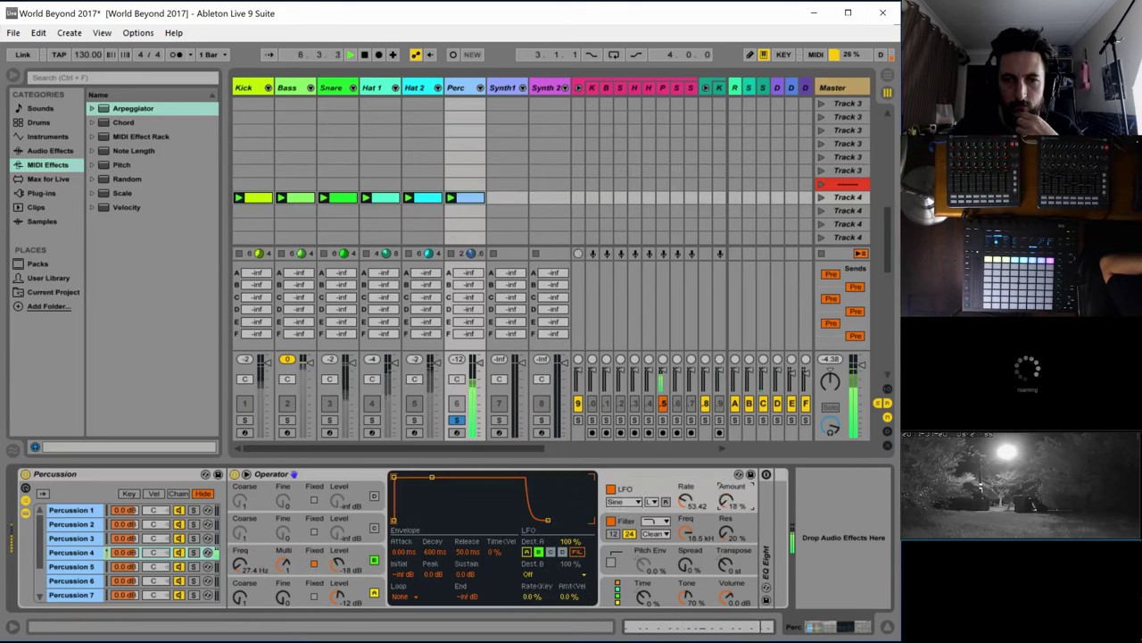
left_click_drag(726, 501, 727, 491)
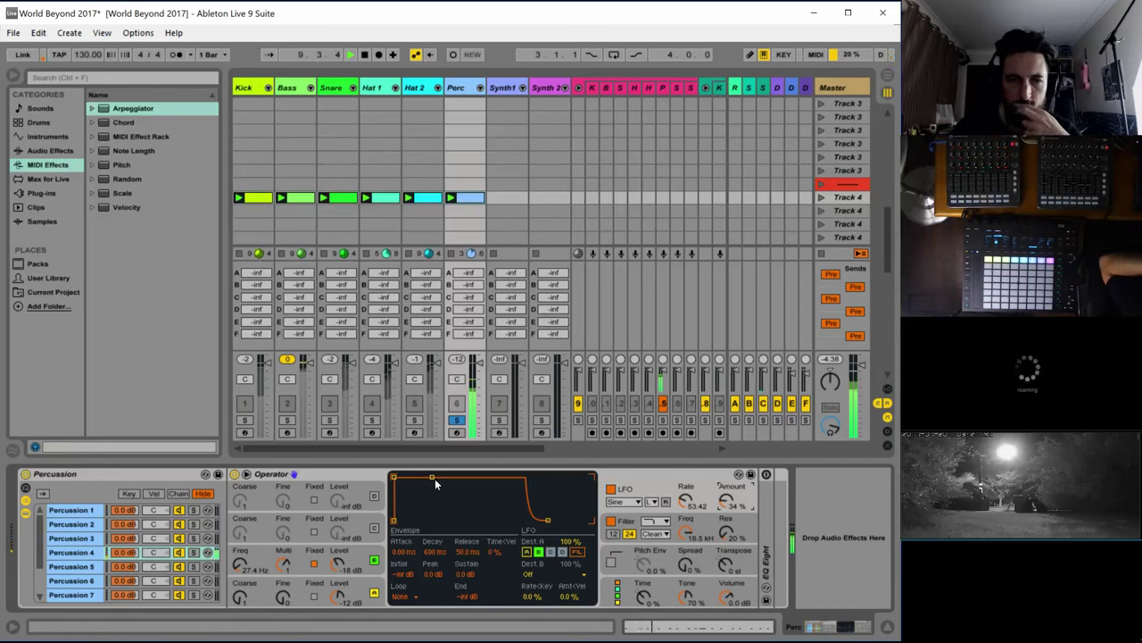
Set oscillator B's level to -12 dB and shape its envelope with a 519 ms decay and -inf dB sustain
mouse_move(339, 564)
left_mouse_down()
mouse_move(340, 535)
mouse_move(339, 573)
left_mouse_up()
left_click(412, 533)
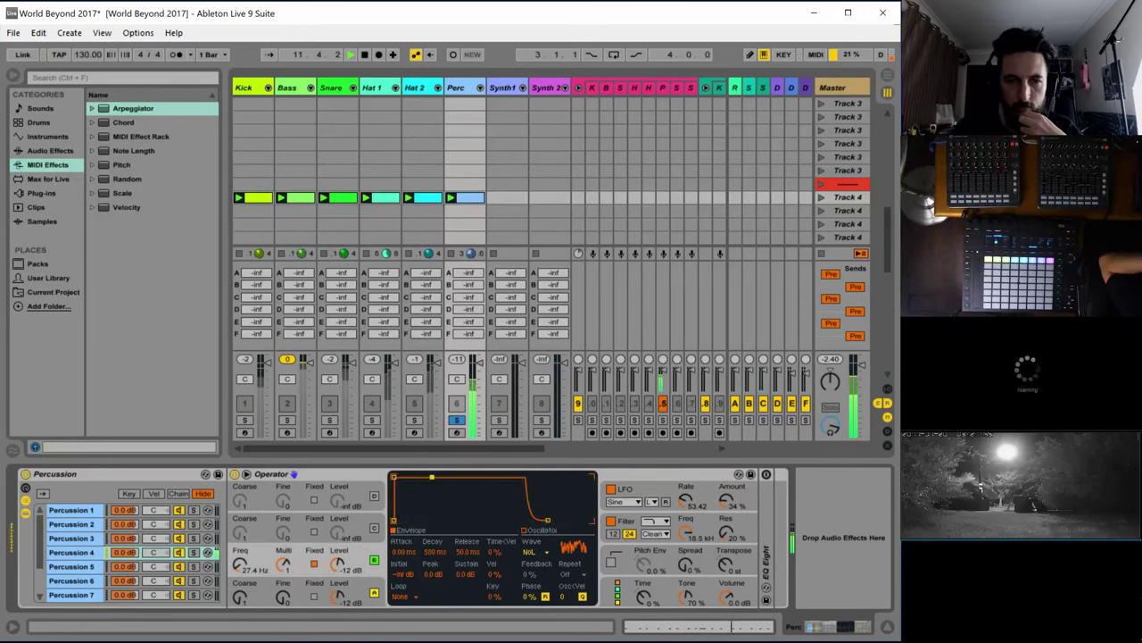
left_click_drag(434, 476, 430, 521)
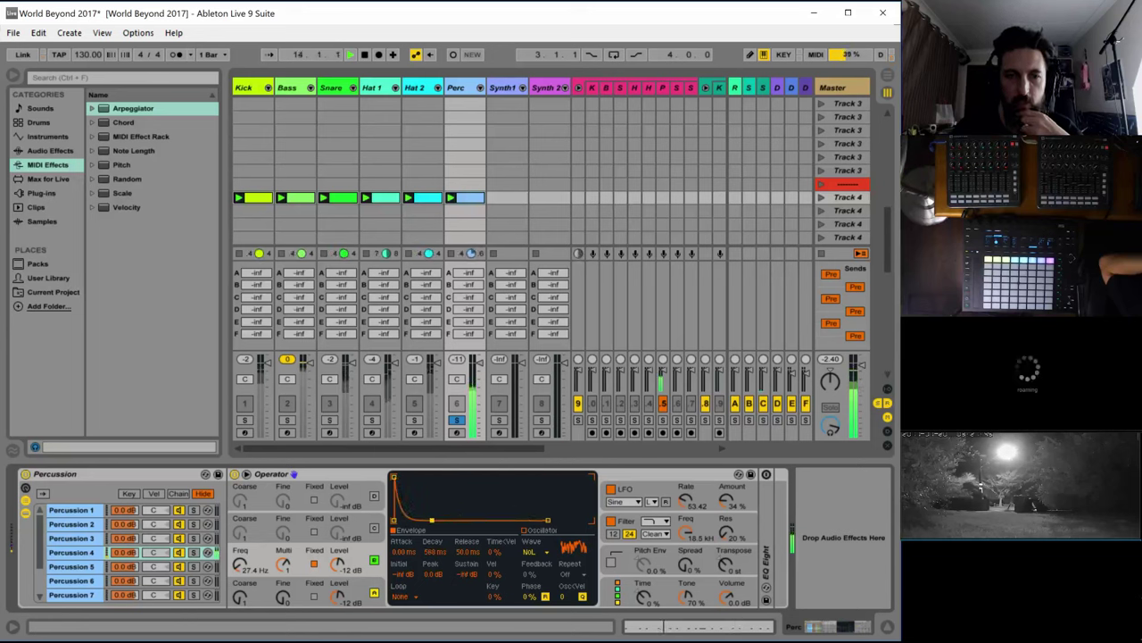
left_click_drag(432, 519, 431, 520)
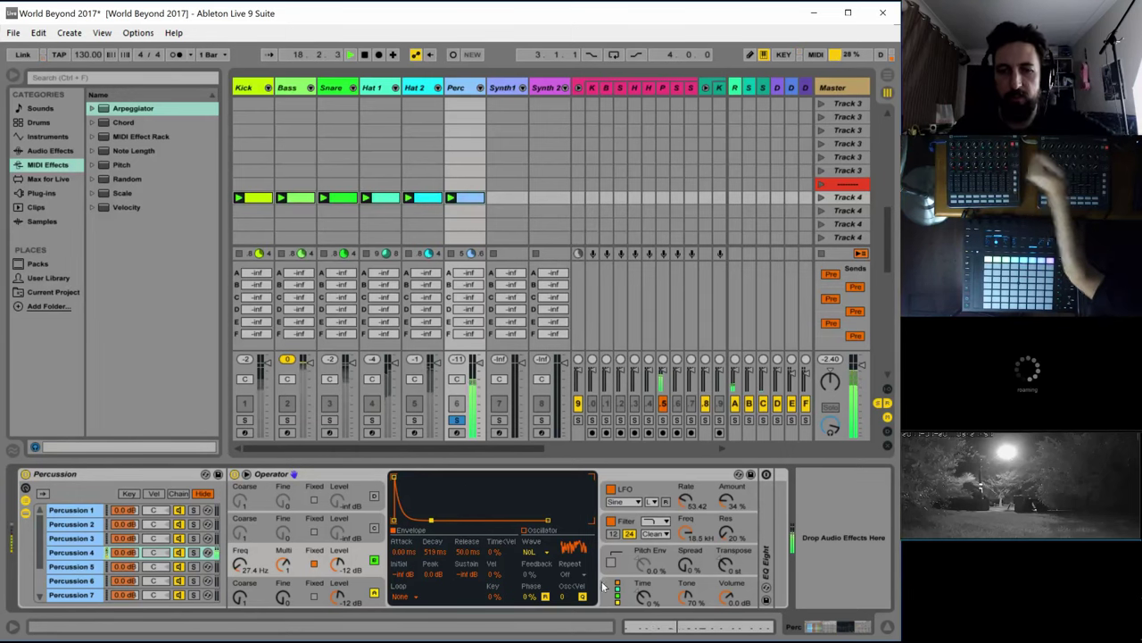
Switch Operator's algorithm to the two-by-two oscillator layout and enable oscillator C with its level at -13 dB
left_click(618, 595)
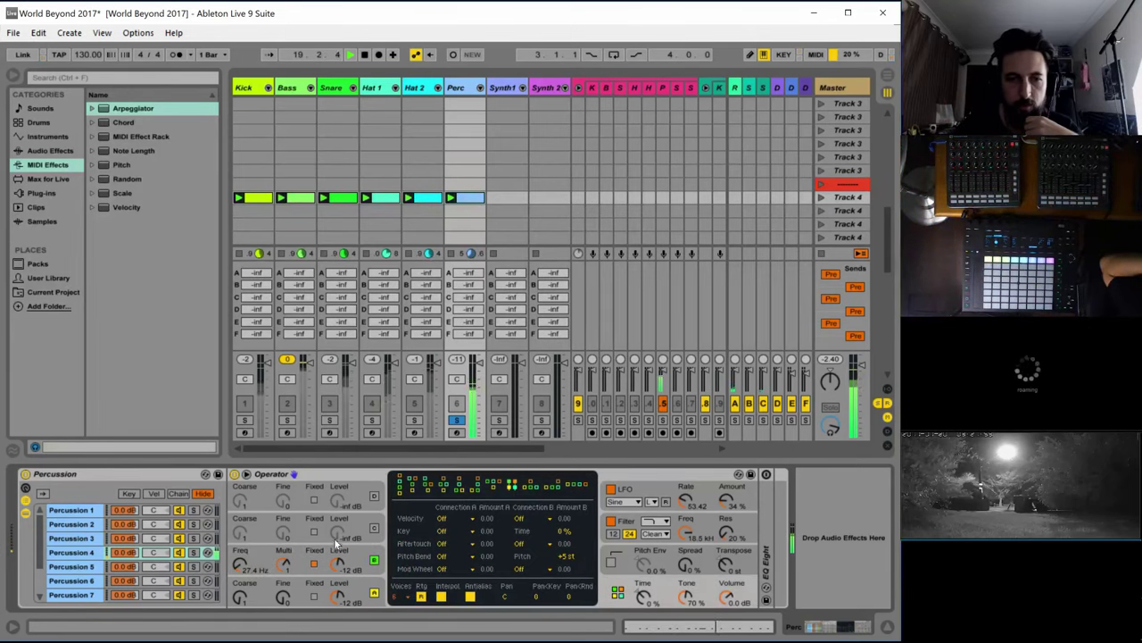
left_click(373, 529)
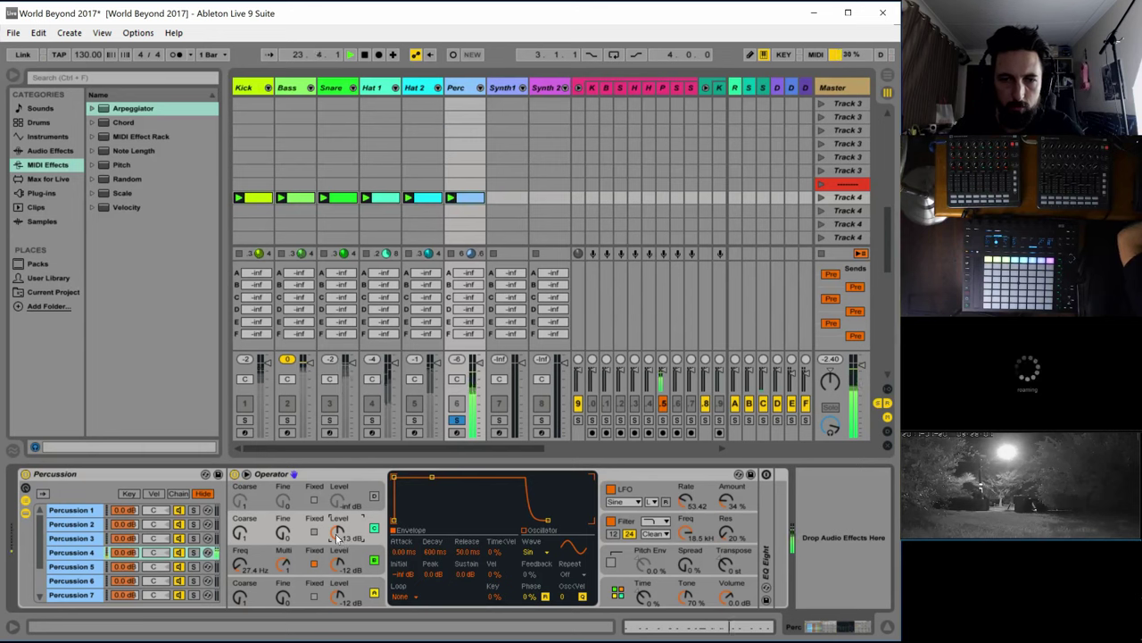
Set oscillator C's level to -12 dB and display the LFO settings
mouse_move(358, 548)
left_mouse_down()
mouse_move(358, 536)
mouse_move(367, 544)
left_mouse_up()
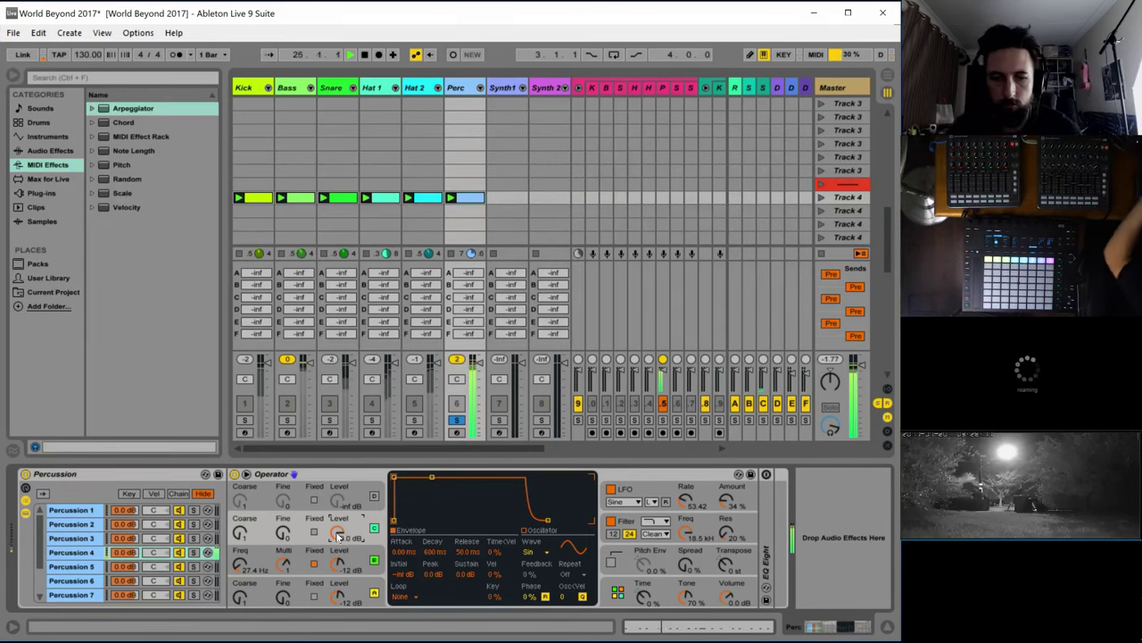
key("Return")
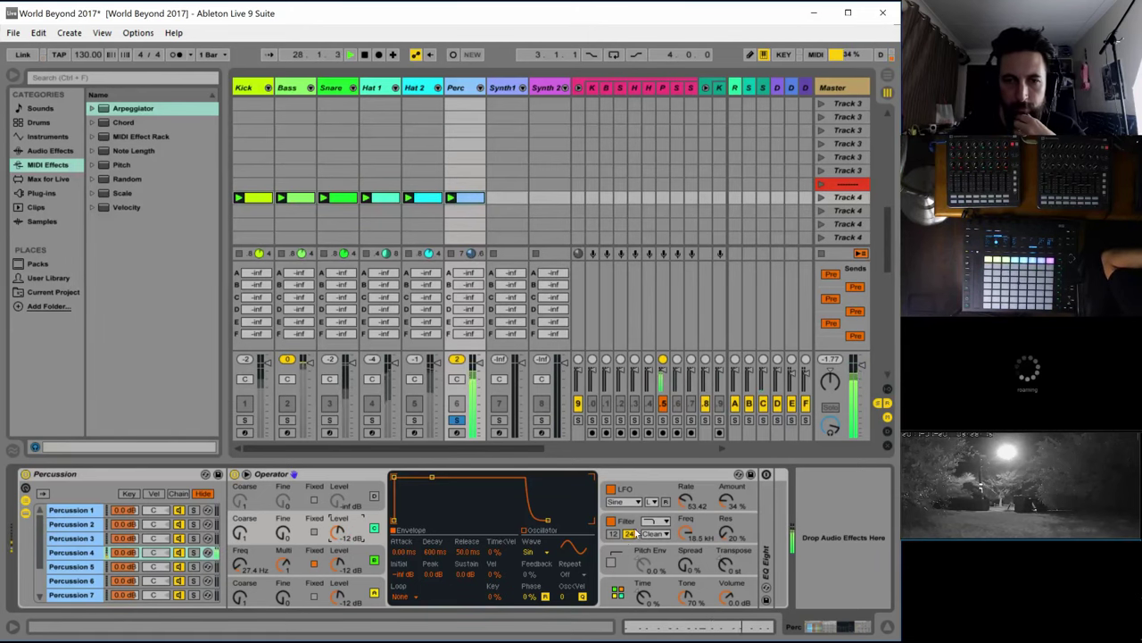
left_click(639, 496)
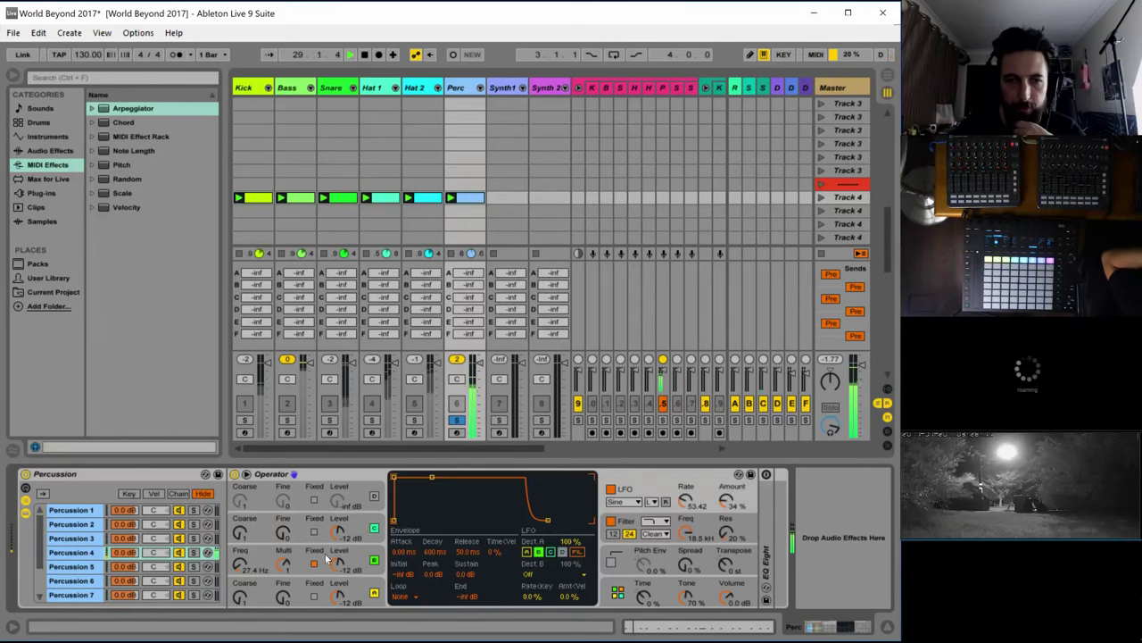
Enable oscillator D with the Noise Looped waveform and switch it to fixed frequency
left_click(376, 497)
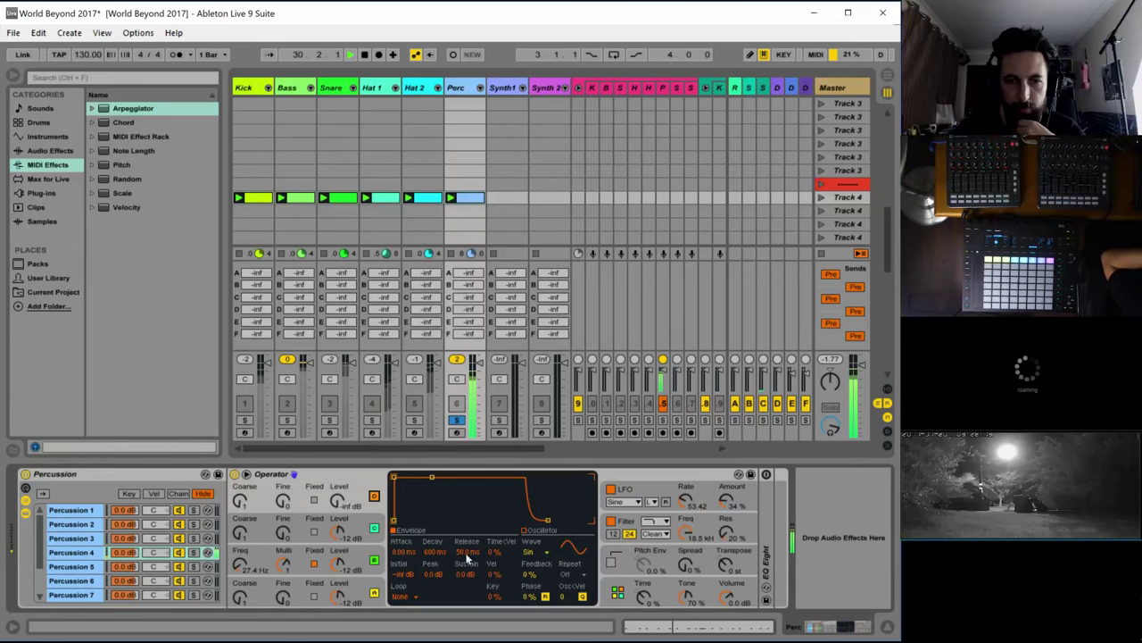
left_click(535, 553)
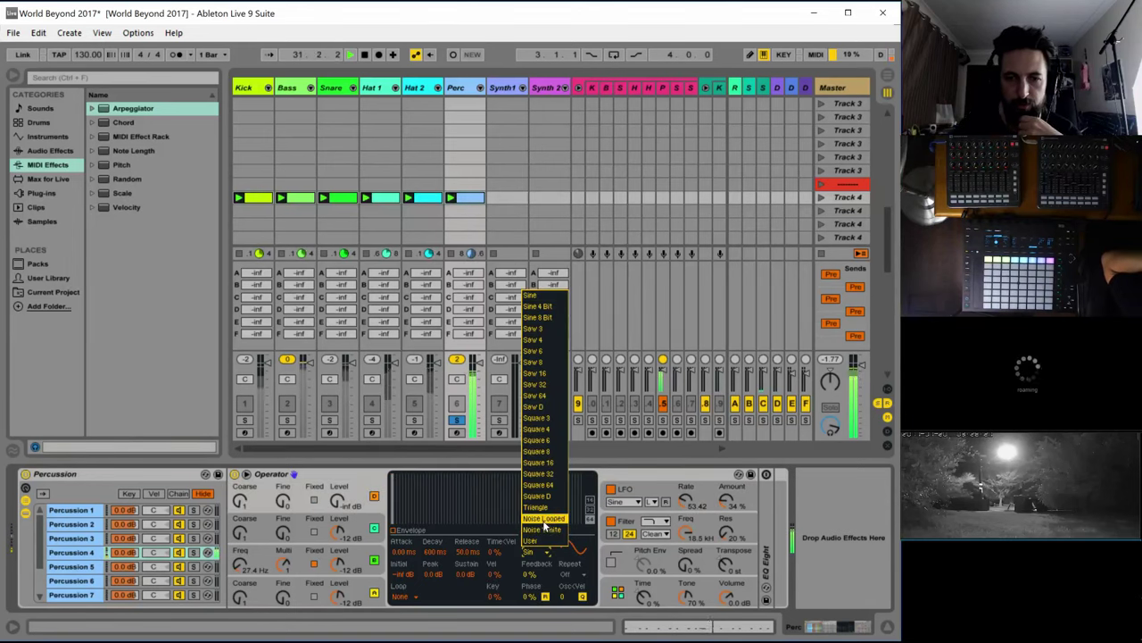
left_click(541, 534)
left_click(638, 492)
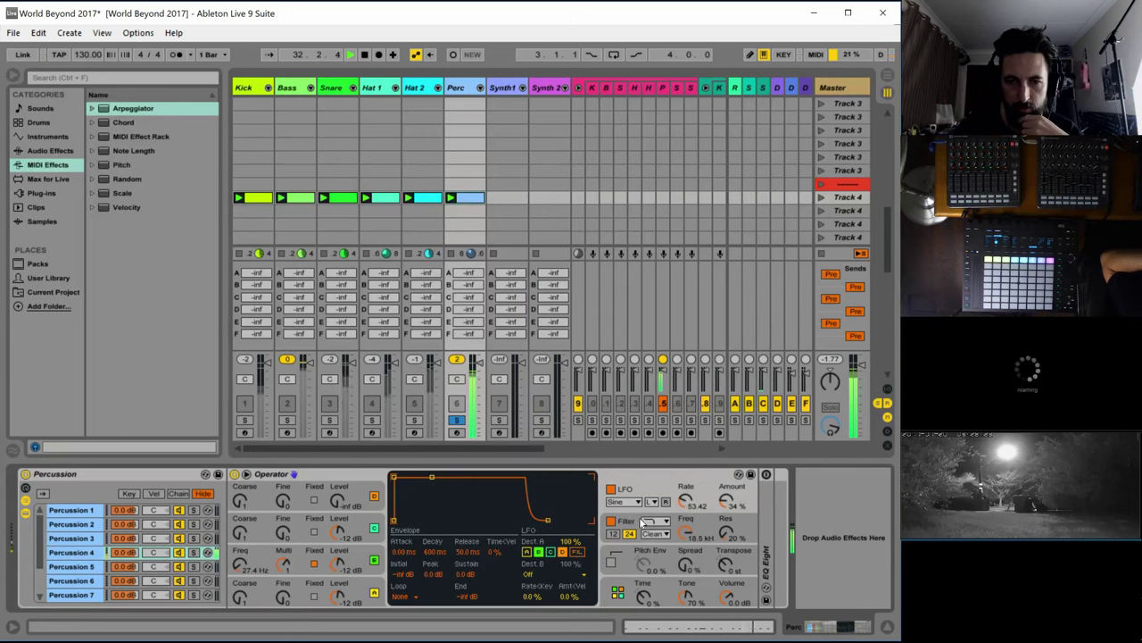
left_click(313, 499)
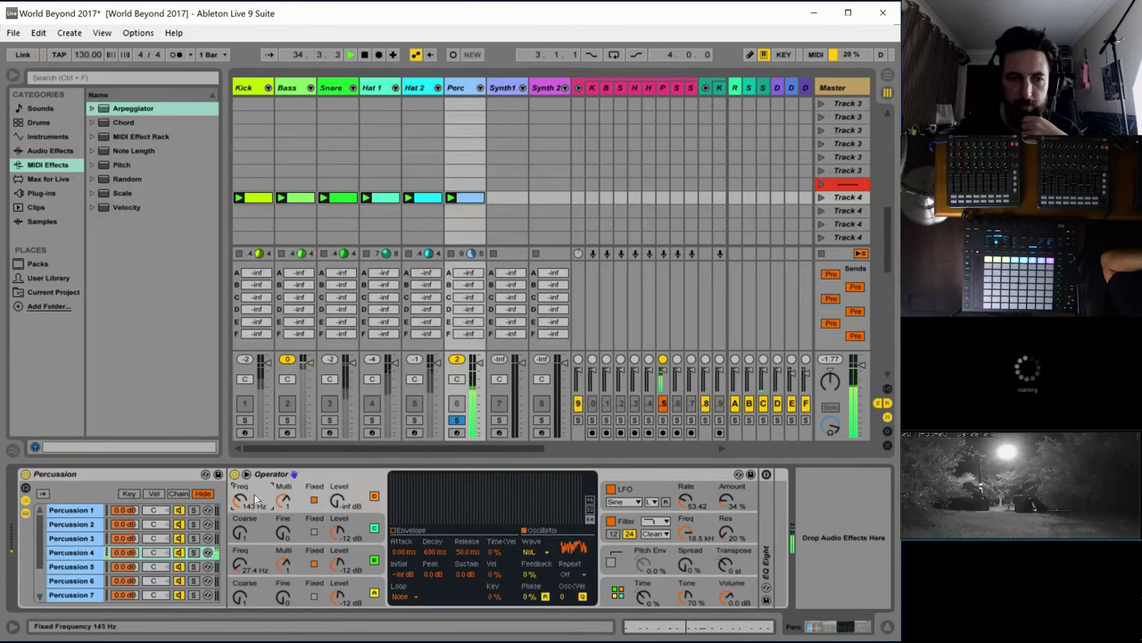
Set oscillator D's fixed frequency to 97.6 Hz, its multiplier to 0.01 and its level to -10 dB
left_click_drag(338, 502, 362, 486)
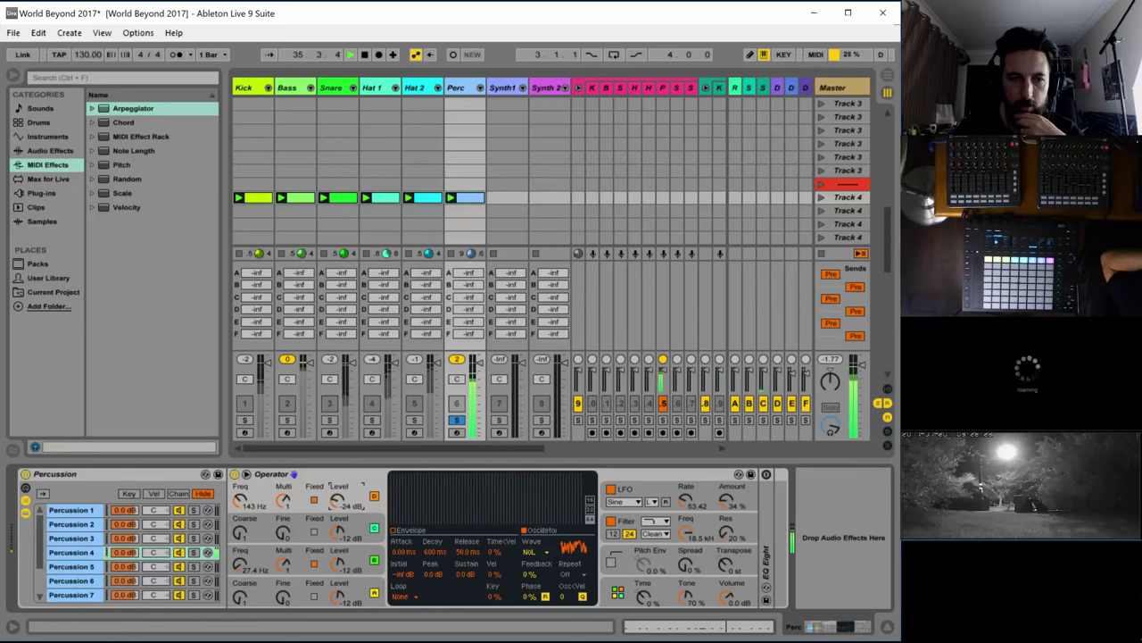
left_click_drag(337, 501, 338, 503)
left_click_drag(241, 501, 241, 581)
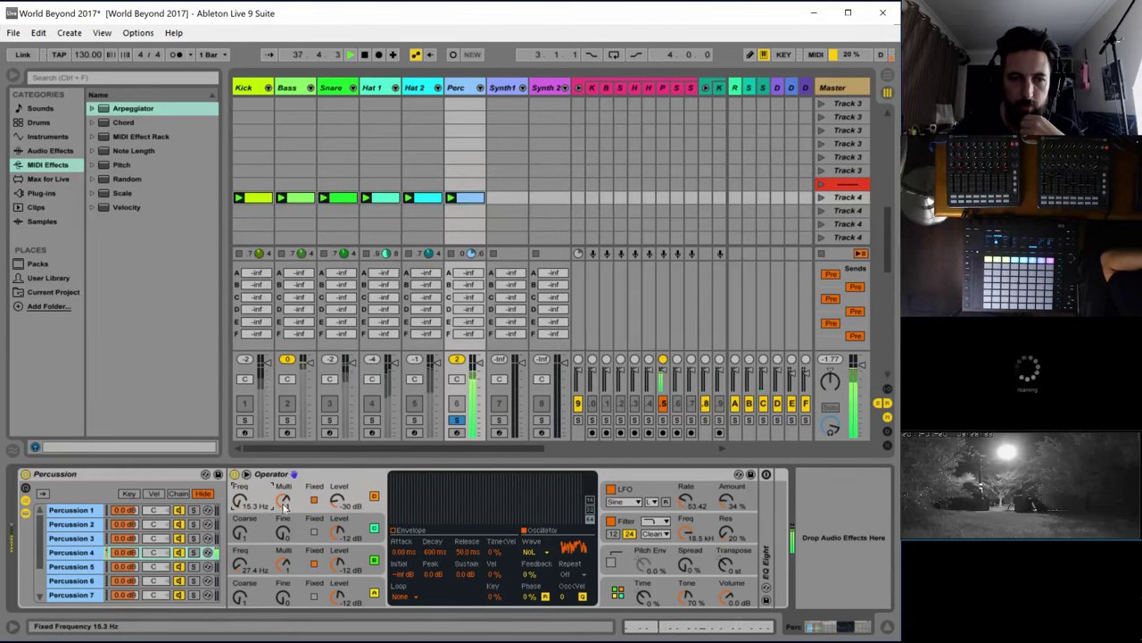
left_click_drag(284, 501, 284, 589)
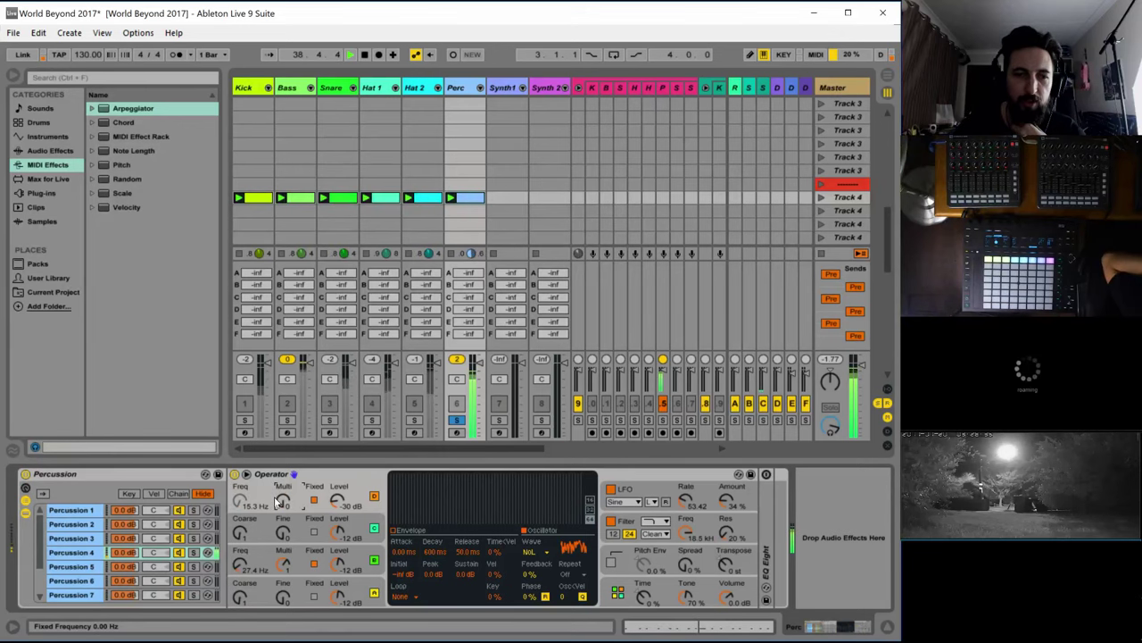
left_click_drag(284, 536, 265, 503)
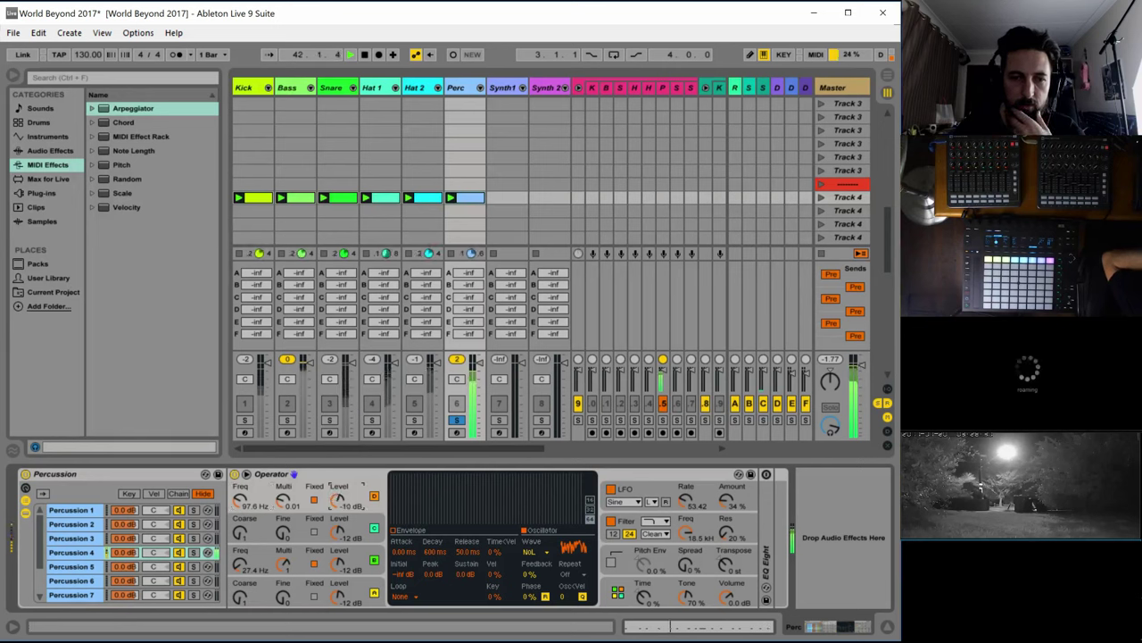
Shape oscillator D's envelope with a 3.21 ms attack and -63 dB sustain, and reduce its level to -14 dB
left_click(407, 530)
left_click_drag(431, 480, 439, 517)
left_click_drag(393, 477, 413, 478)
Lengthen oscillator C's envelope release to 816 ms
left_click(360, 516)
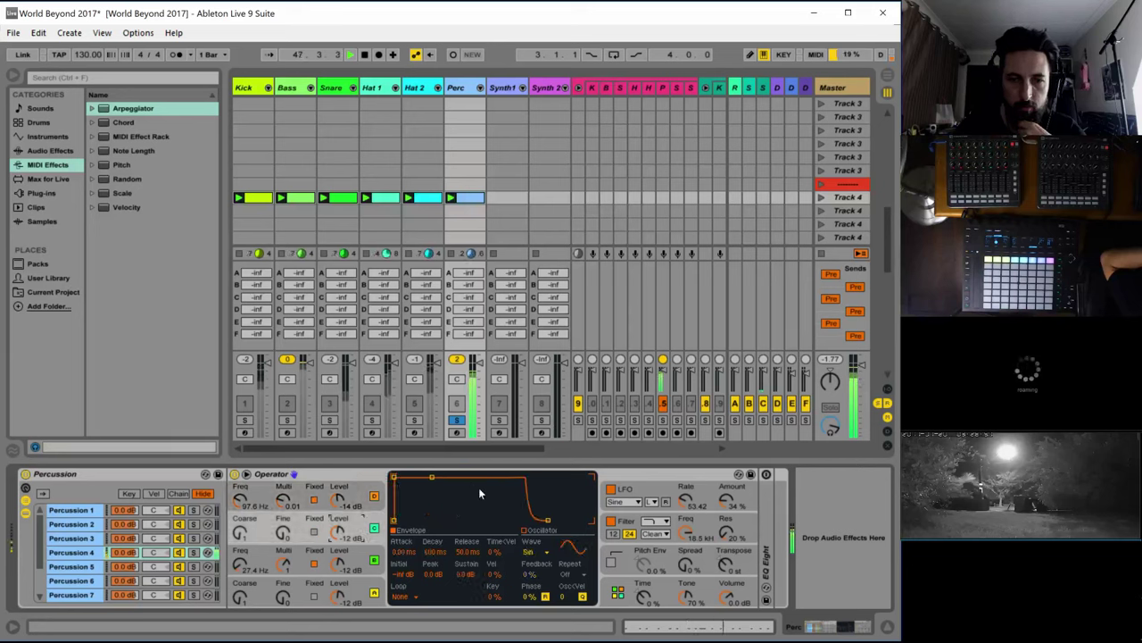
left_click_drag(482, 548, 482, 525)
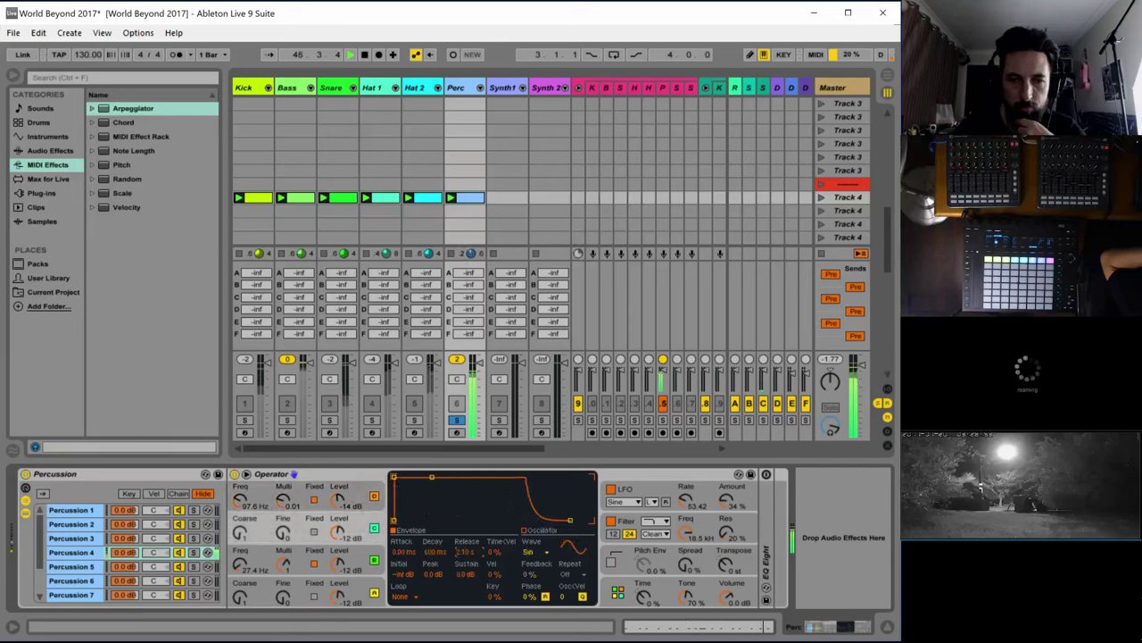
Try adding the third, fifth, seventh and ninth harmonics to oscillator C's waveform
left_click(525, 530)
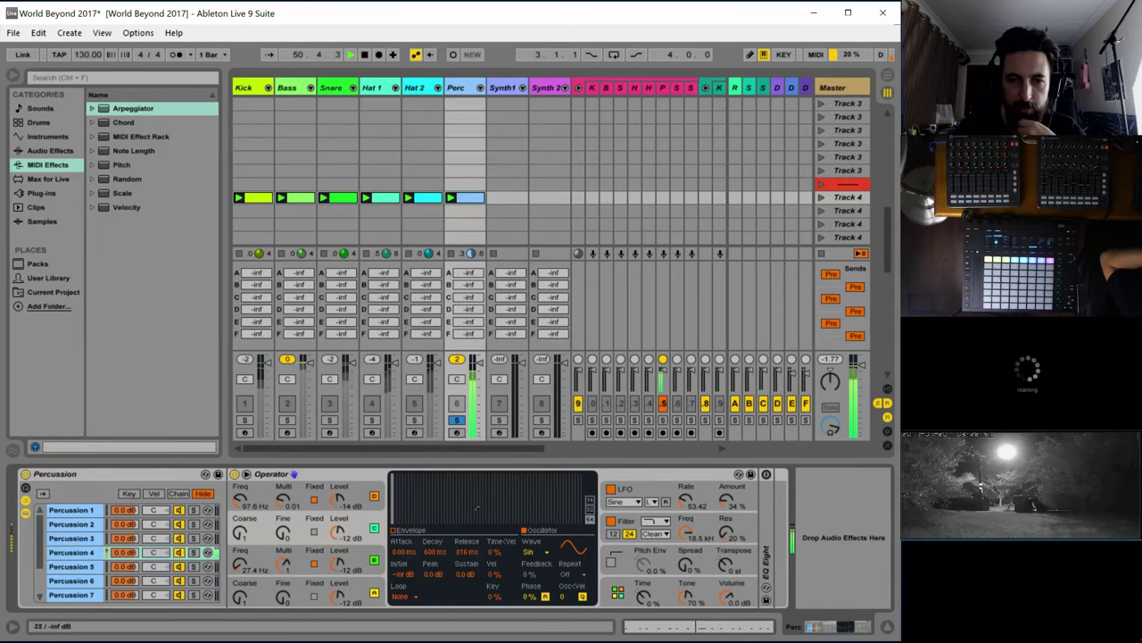
left_click(421, 498)
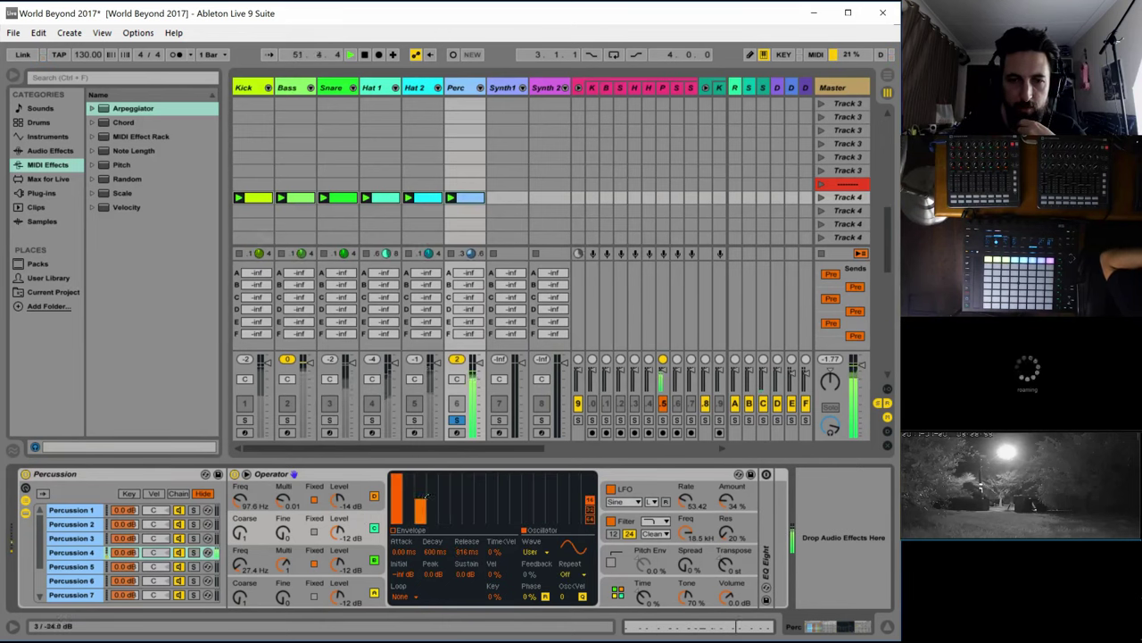
left_click(444, 503)
left_click(468, 493)
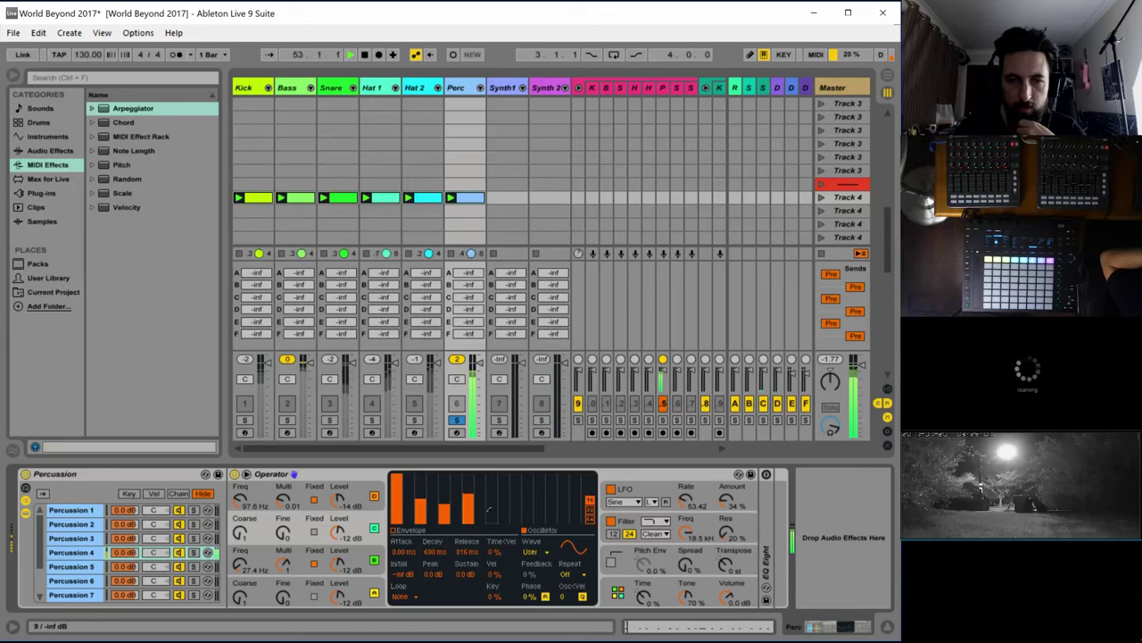
left_click(492, 512)
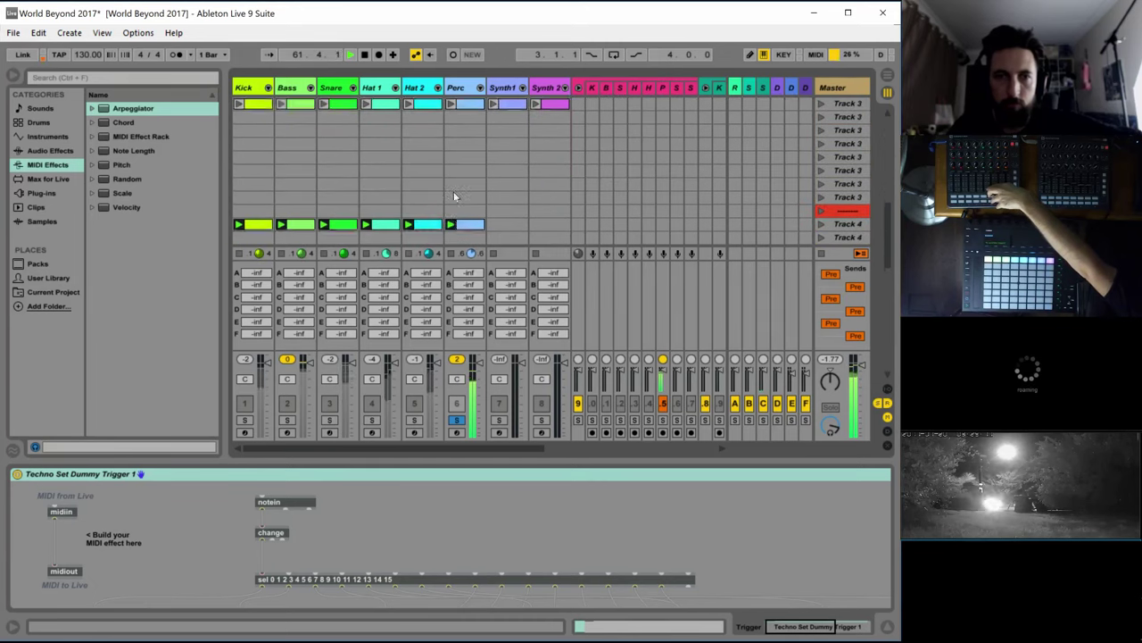
Change oscillator C's waveform to Saw D, and set its coarse tuning to 0.5 and its level to -19 dB
left_click(466, 187)
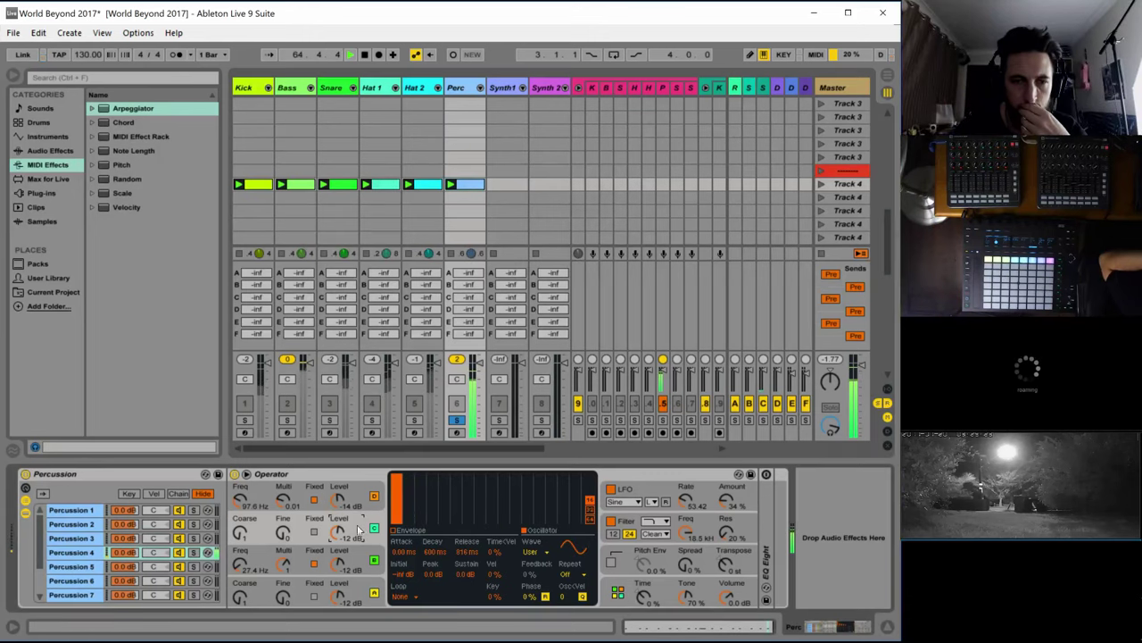
left_click(532, 551)
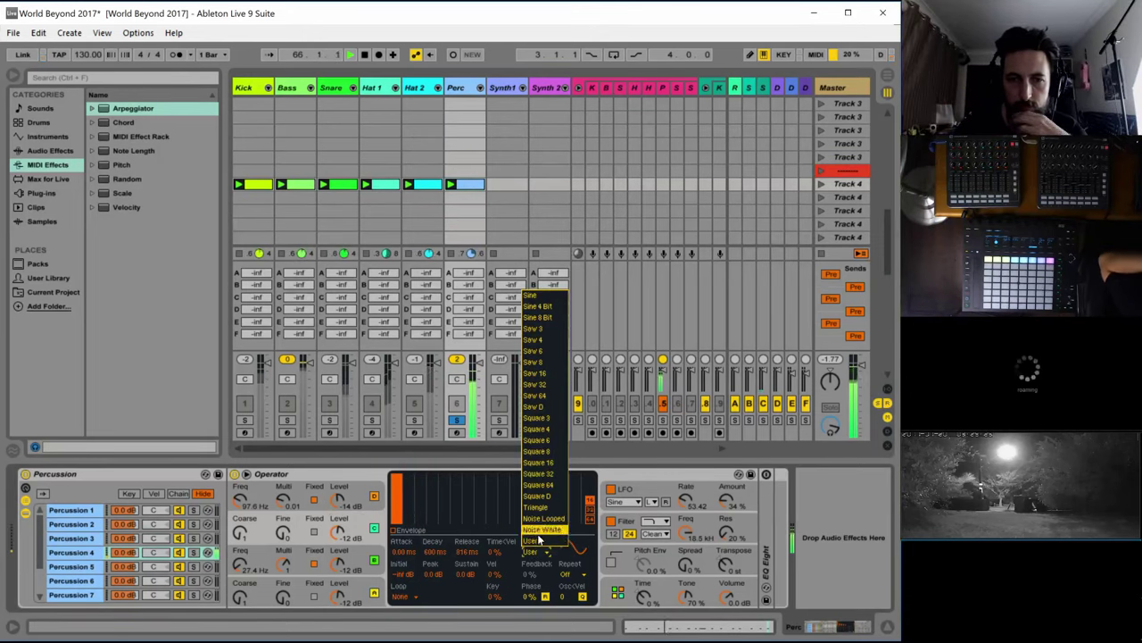
left_click(538, 406)
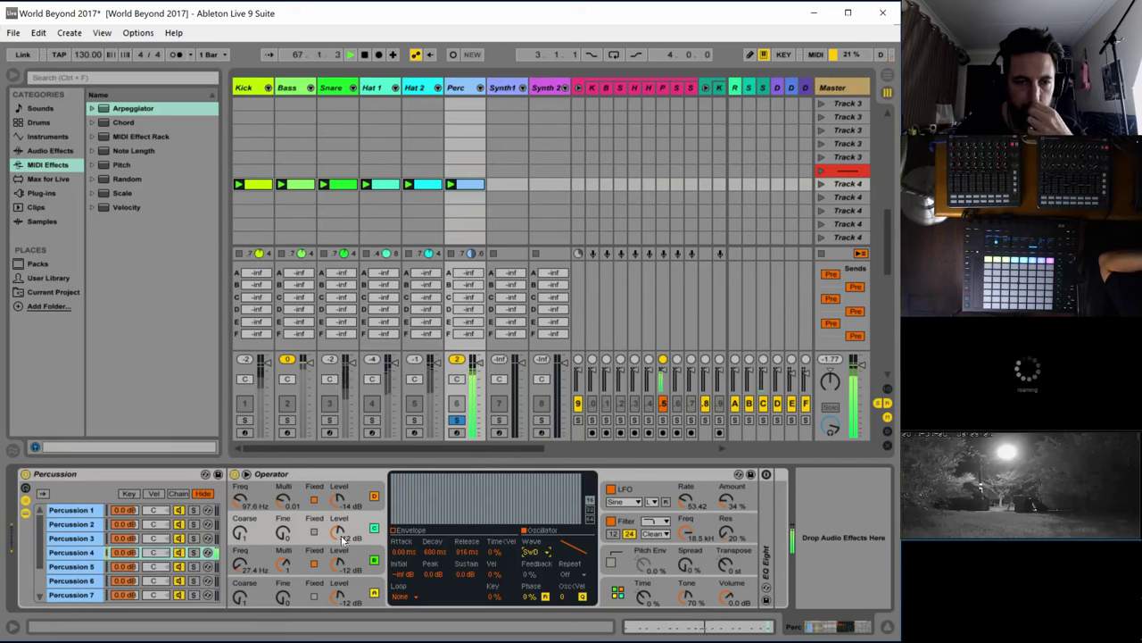
left_click(397, 530)
left_click_drag(240, 532, 240, 543)
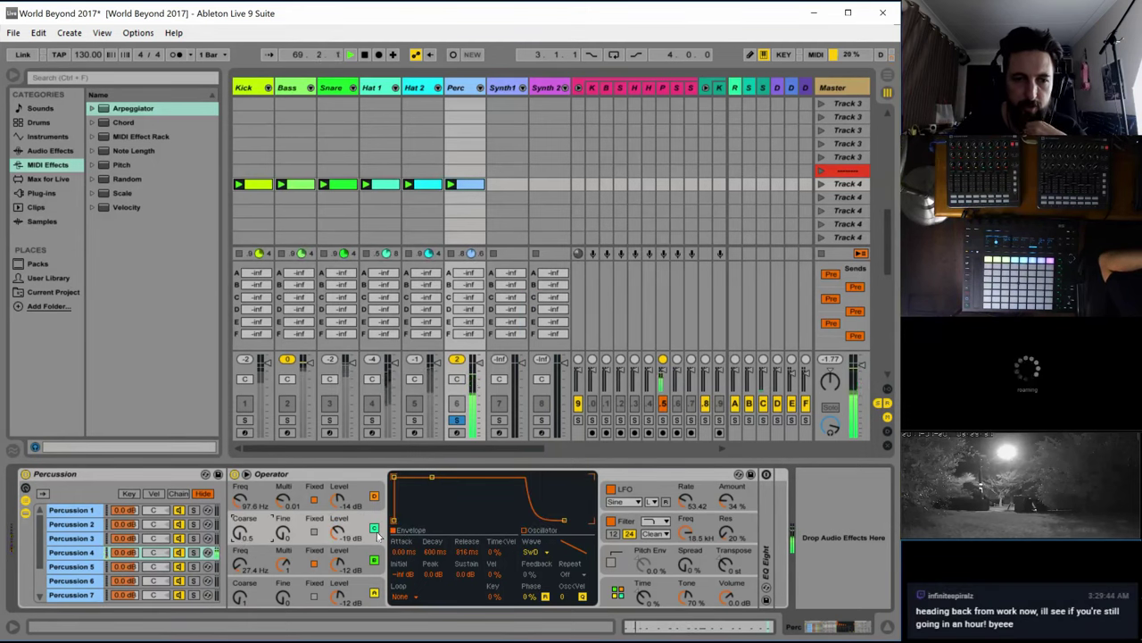
Set oscillator D's fixed frequency to 87.8 Hz and give its envelope a 0.00 ms attack and -inf dB sustain
left_click(243, 502)
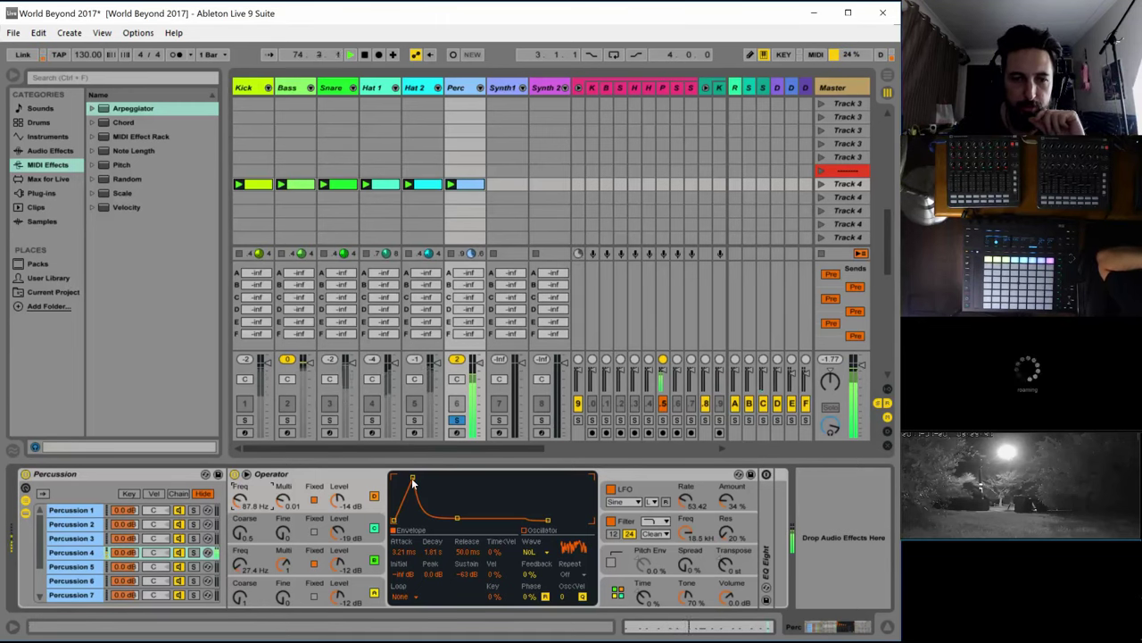
left_click_drag(412, 483, 393, 483)
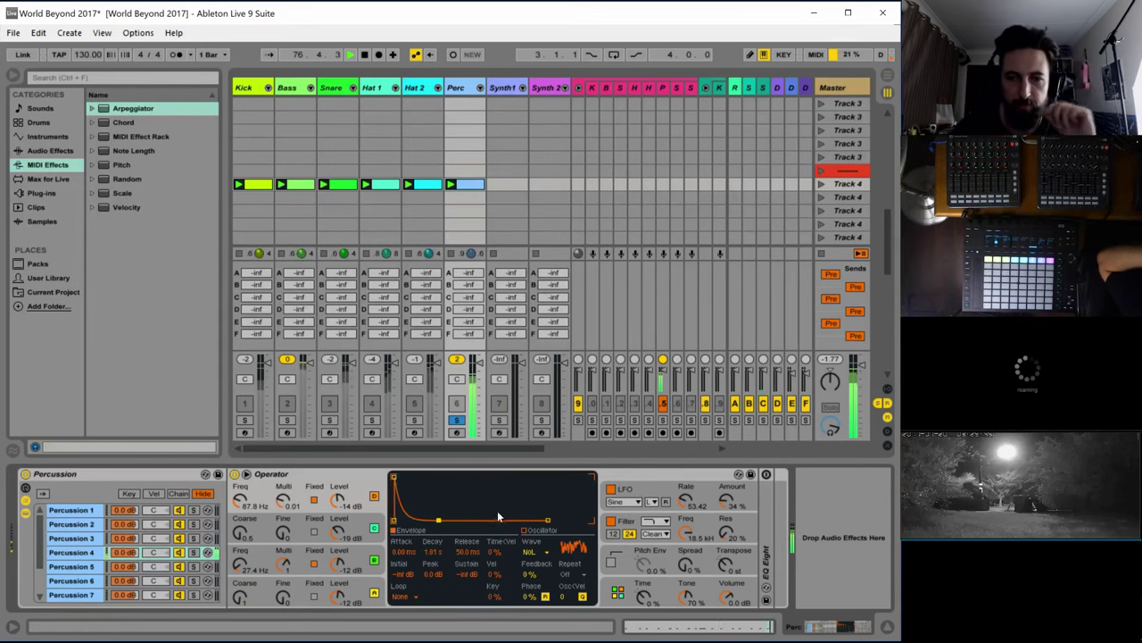
Set the filter to 302 Hz with the MS2 circuit, a 46% envelope amount and a 7.00 s envelope decay
mouse_move(695, 537)
left_mouse_down()
mouse_move(694, 558)
mouse_move(686, 554)
left_mouse_up()
left_click(655, 534)
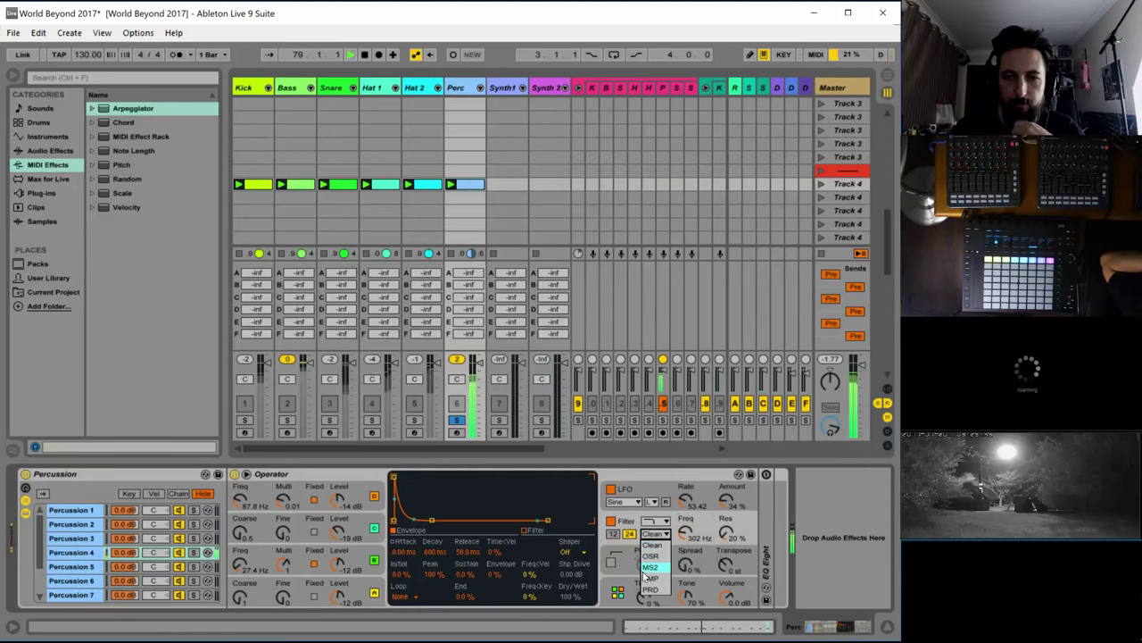
left_click(651, 567)
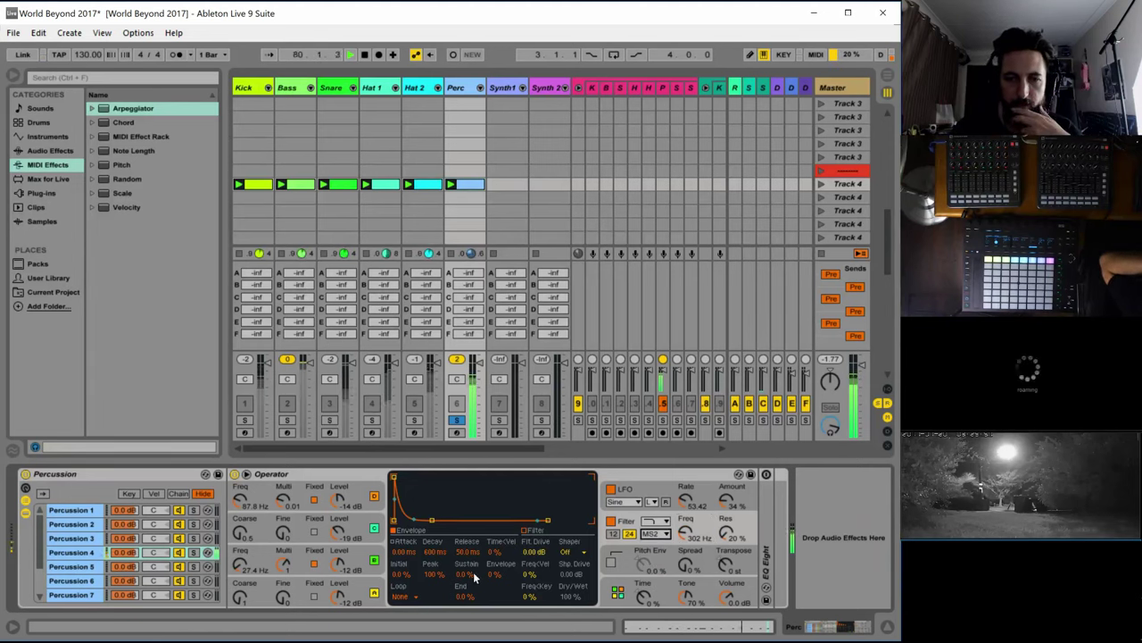
left_click_drag(493, 573, 438, 546)
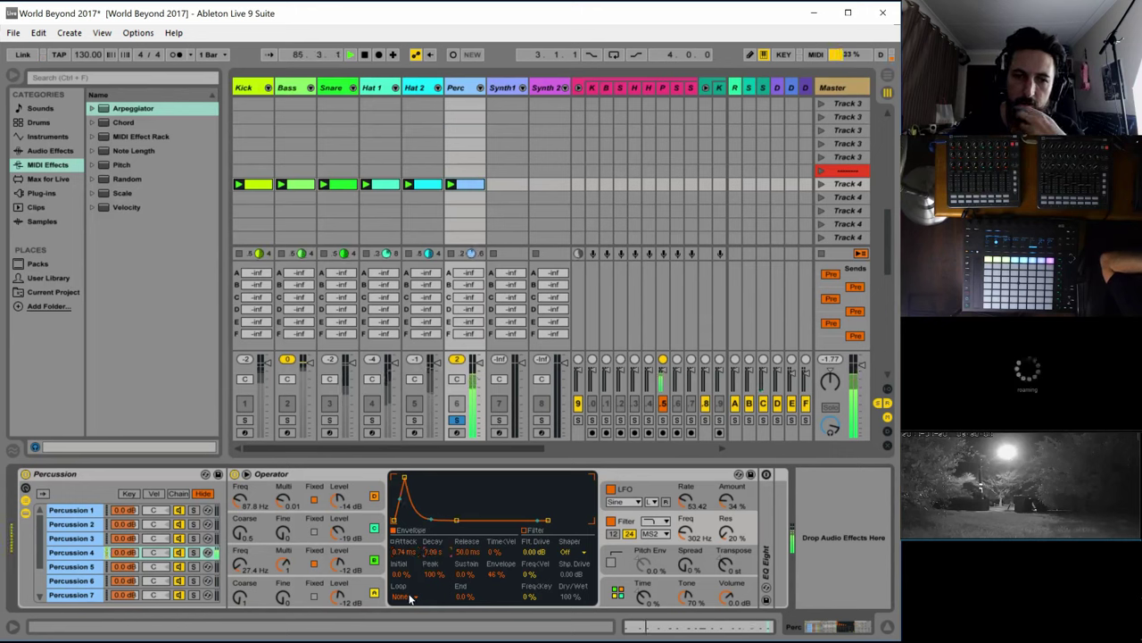
Unsolo the Perc track and activate it to hear it with the full mix
left_click(456, 420)
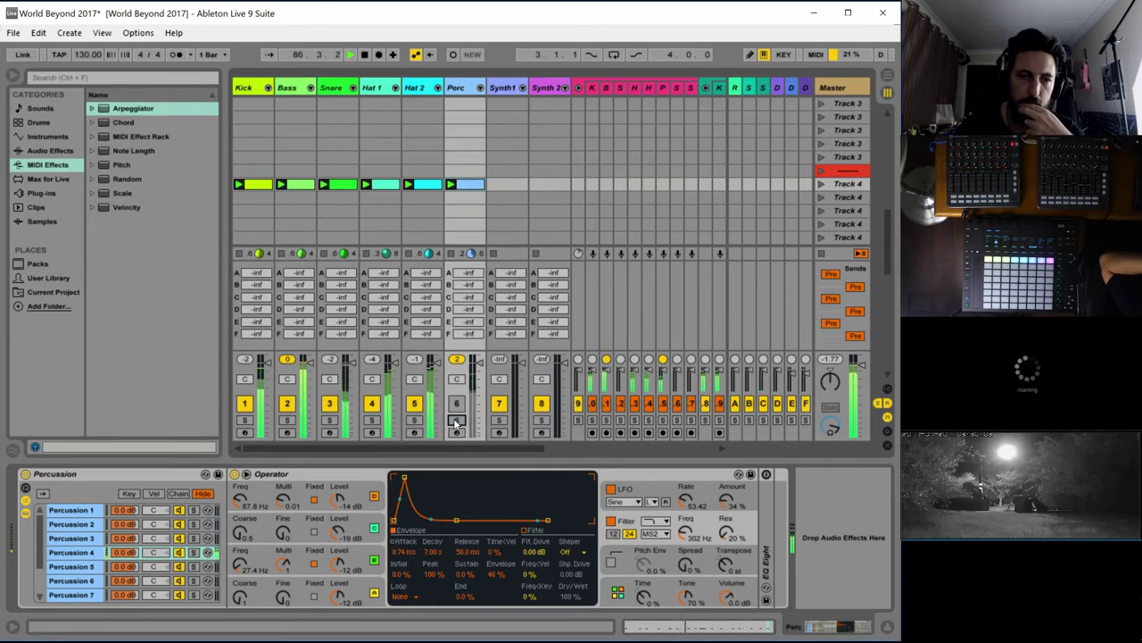
left_click(457, 403)
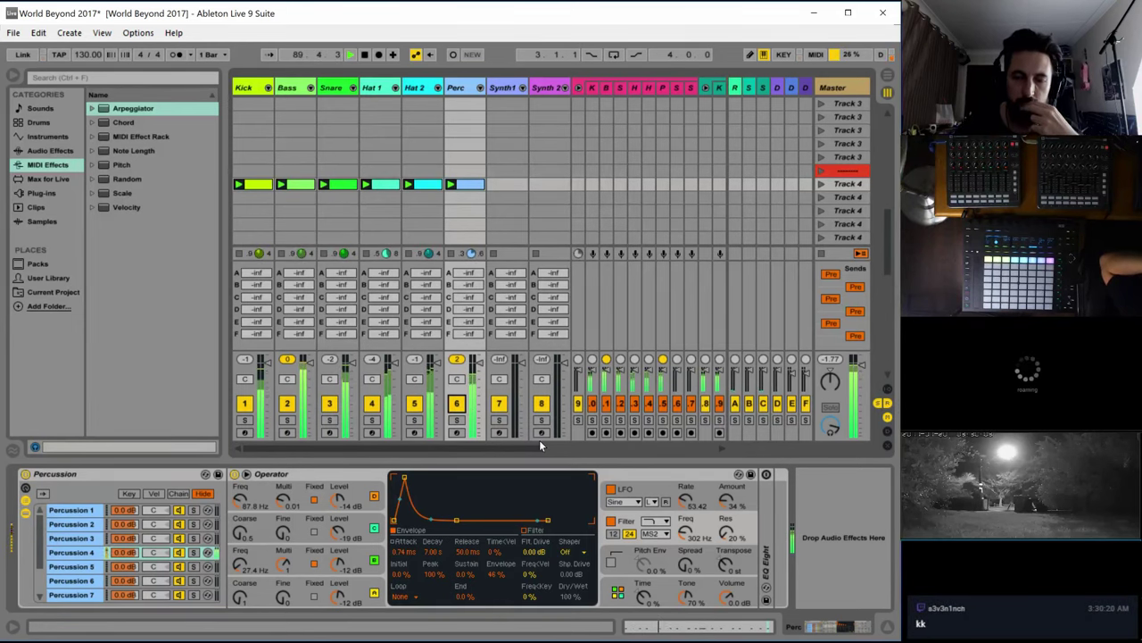
Switch the filter type to band-pass, solo the Perc track and lower the filter frequency to 30.0 Hz
left_click(655, 520)
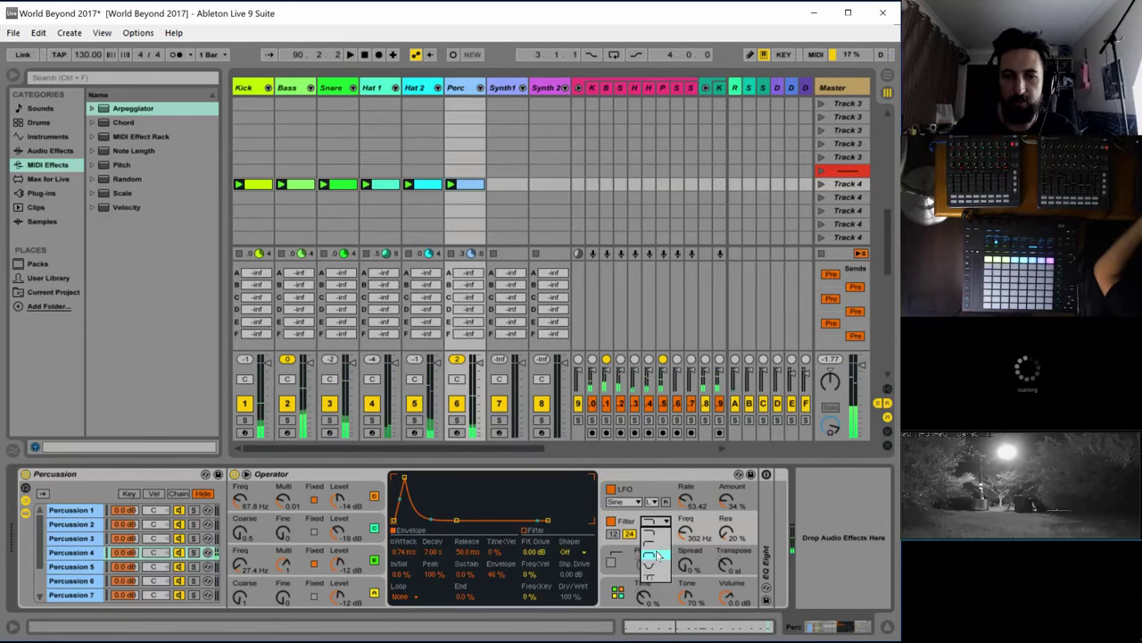
left_click(659, 555)
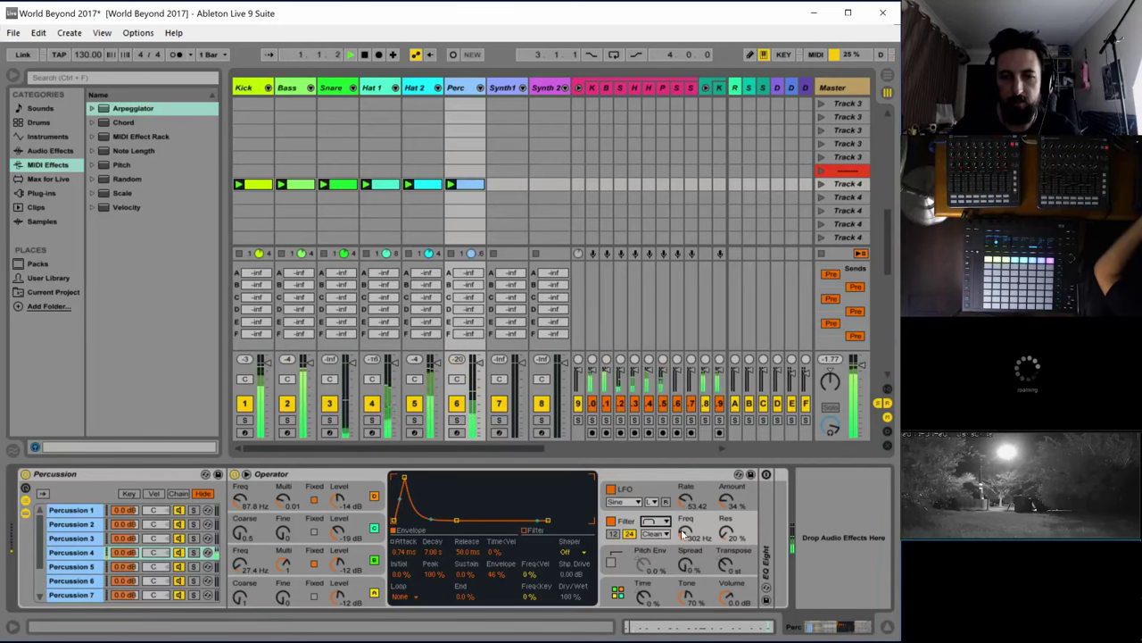
left_click(456, 420)
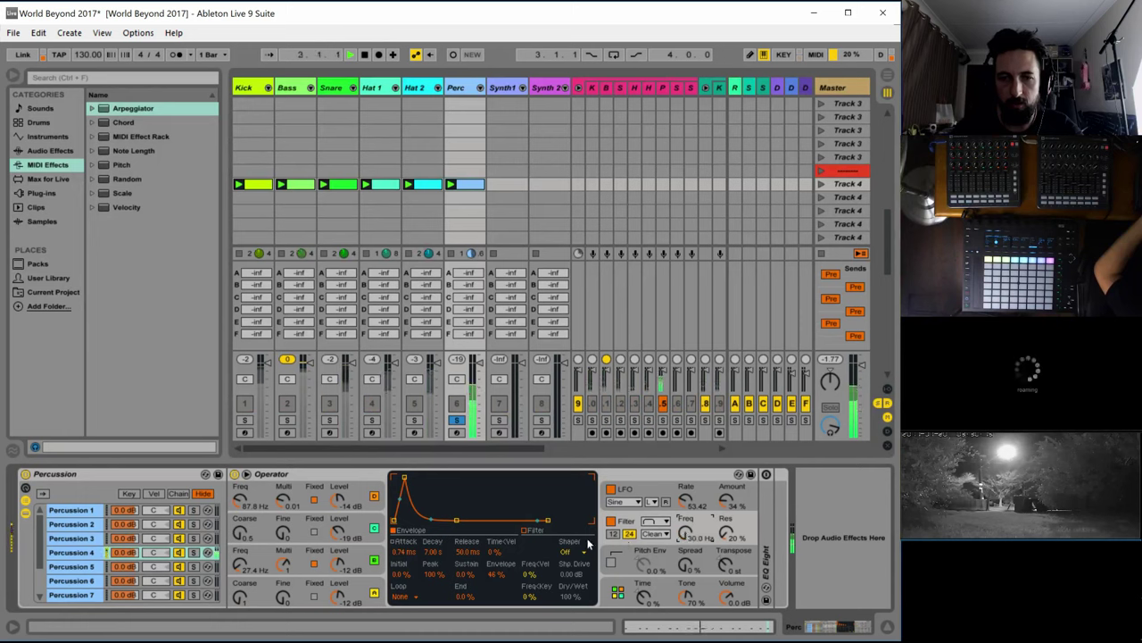
Set the filter envelope's loop to Beat with repeat 1, a 0.00 ms attack and 60.0 s decay, and raise the filter frequency to 365 Hz
left_click(409, 596)
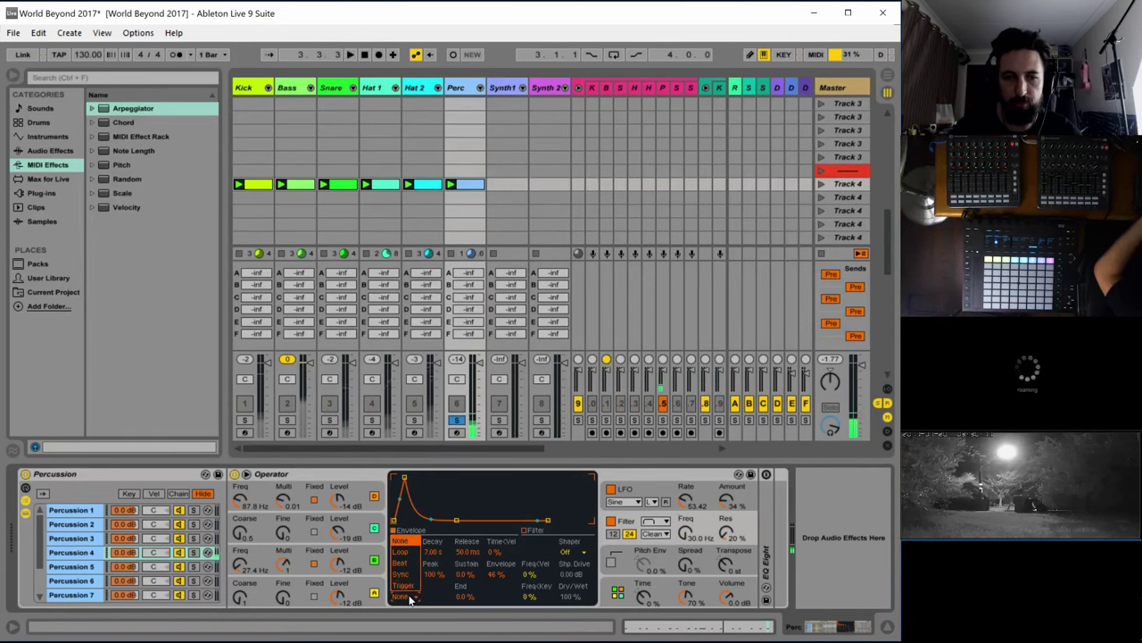
left_click(403, 564)
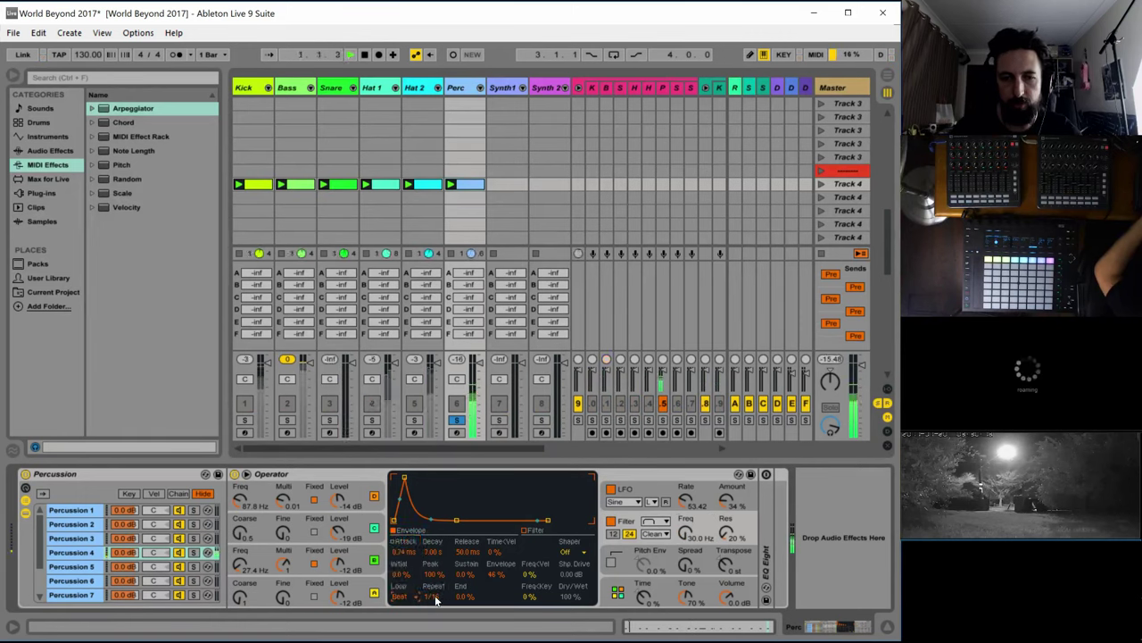
left_click_drag(404, 479, 394, 479)
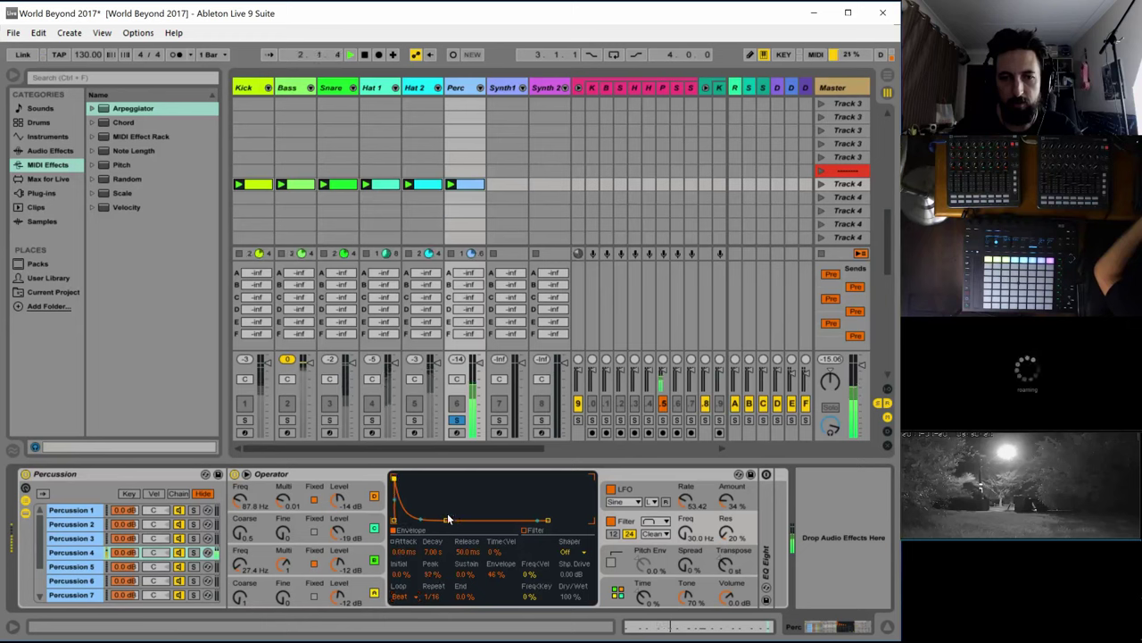
left_click_drag(446, 520, 459, 520)
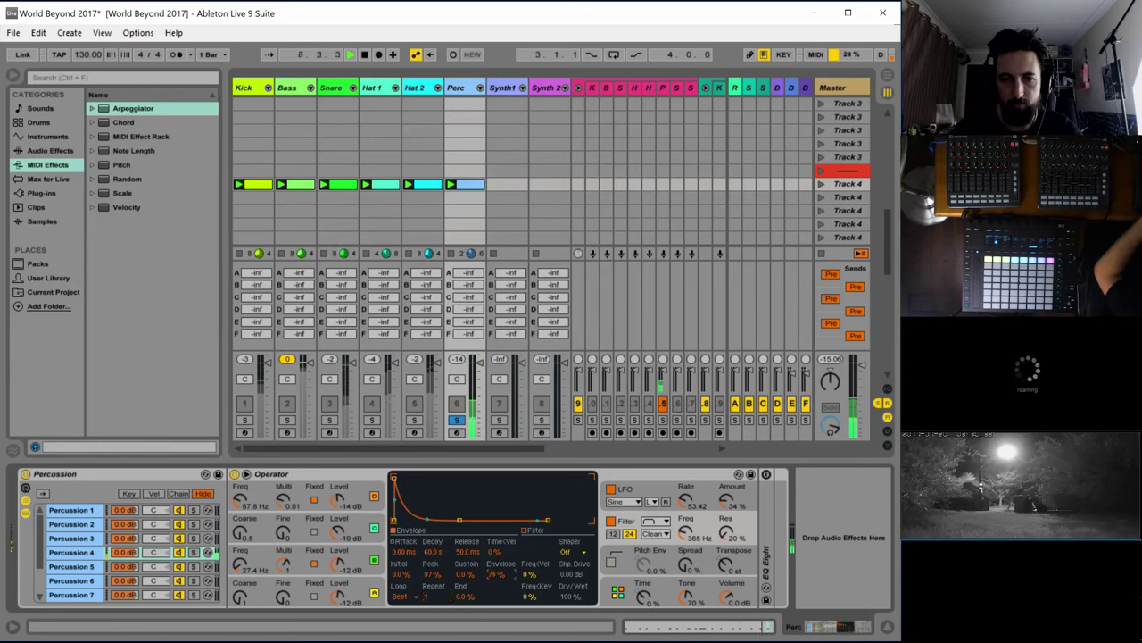
Set Operator's filter to 521 Hz and 58% resonance, using the OSR circuit with the 12 dB slope
left_click_drag(726, 532, 725, 489)
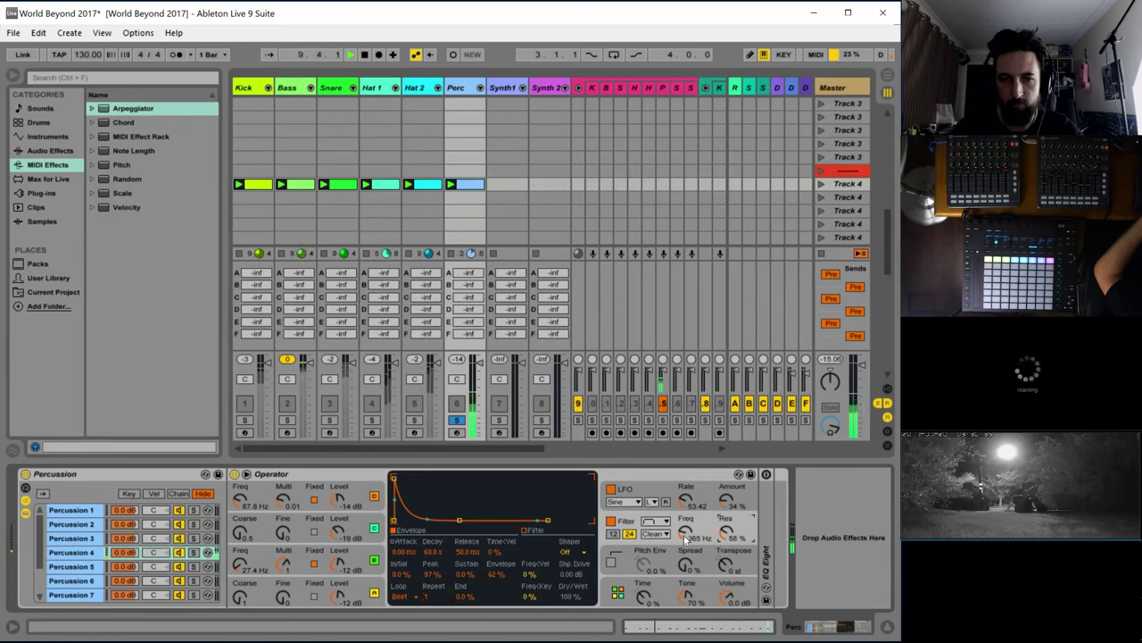
left_click_drag(686, 533, 687, 503)
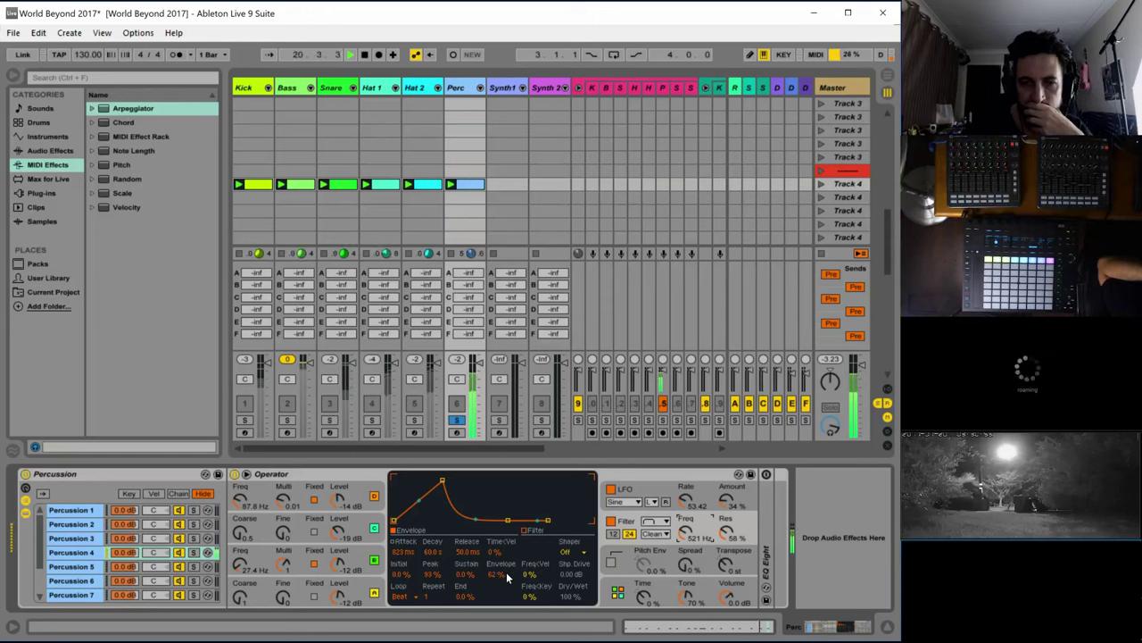
left_click(656, 534)
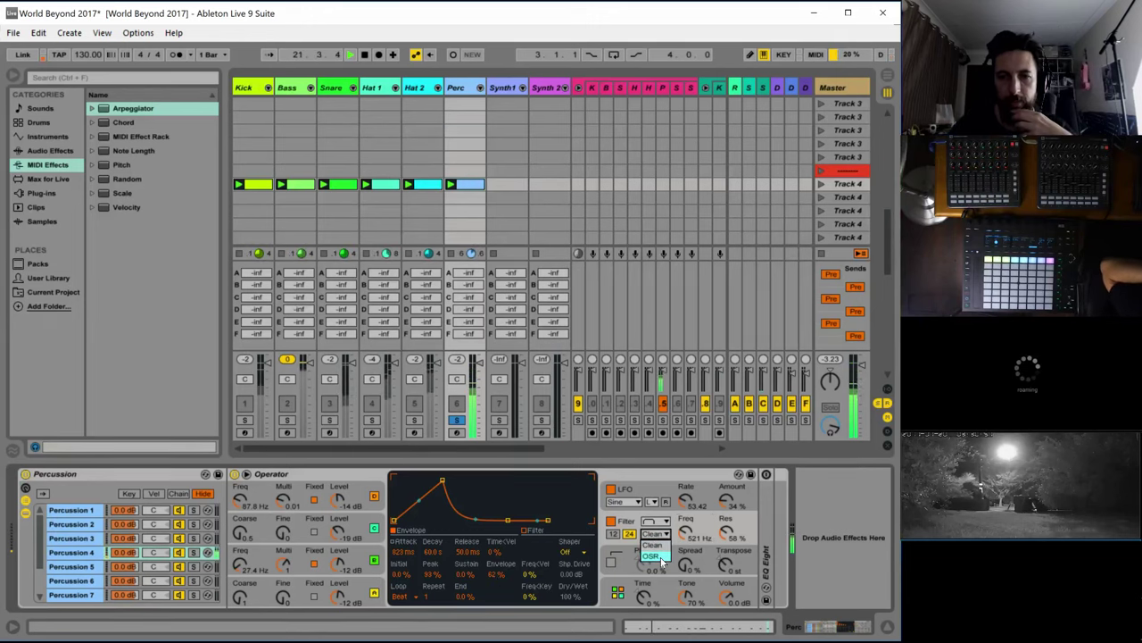
left_click(661, 544)
left_click(609, 535)
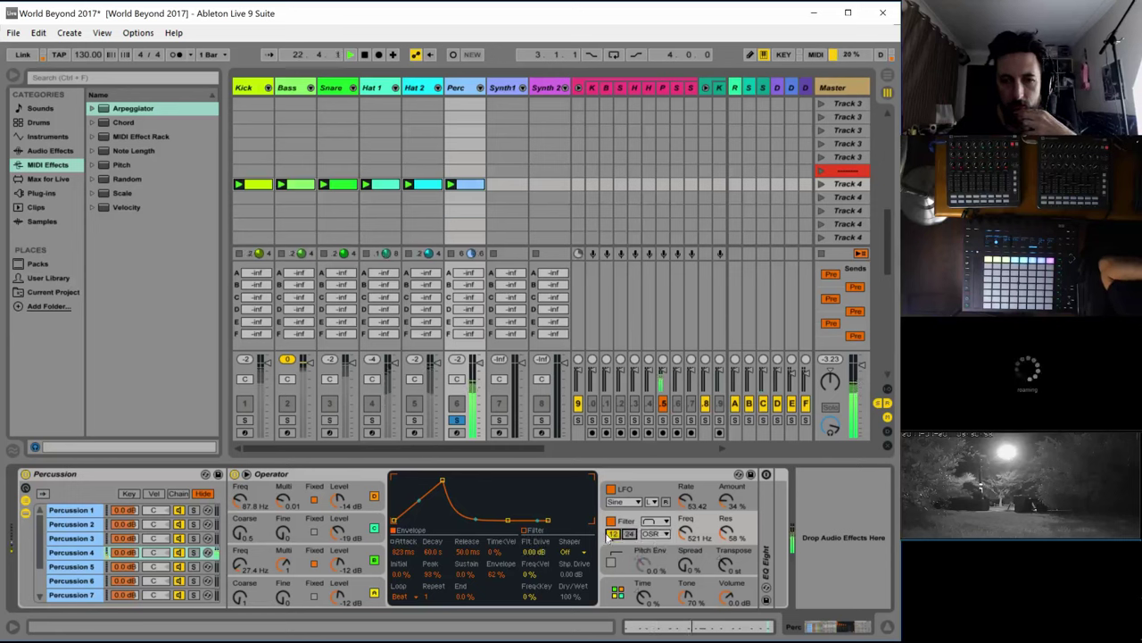
Set the filter drive to 4.31 dB with 16% resonance, and raise Operator's volume to 5.0 dB
left_click_drag(530, 555, 530, 539)
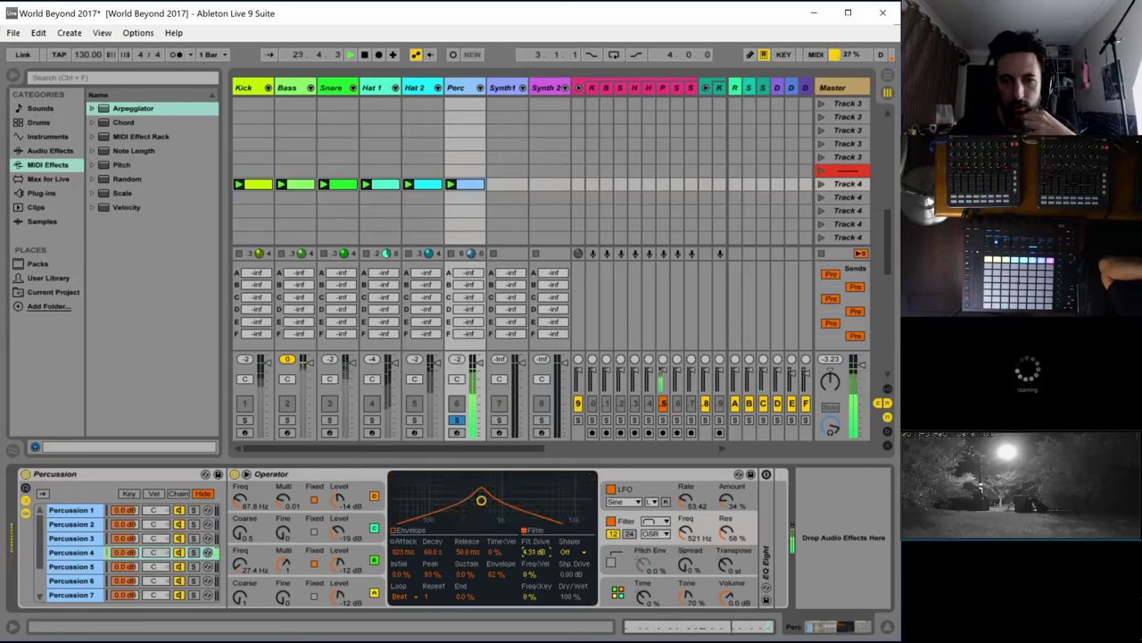
left_click_drag(481, 501, 481, 510)
left_click_drag(722, 599, 722, 584)
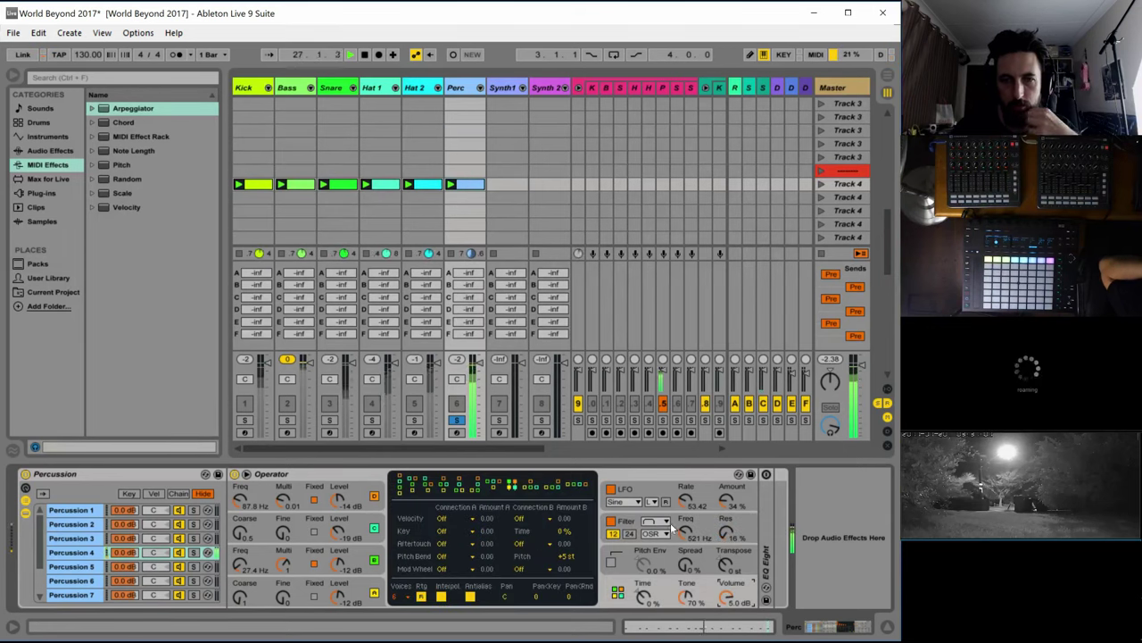
Stop playback, transpose all notes in the Track 4 Perc clip down one octave to G1, and restart playback
double_click(465, 186)
key("space")
left_click(569, 530)
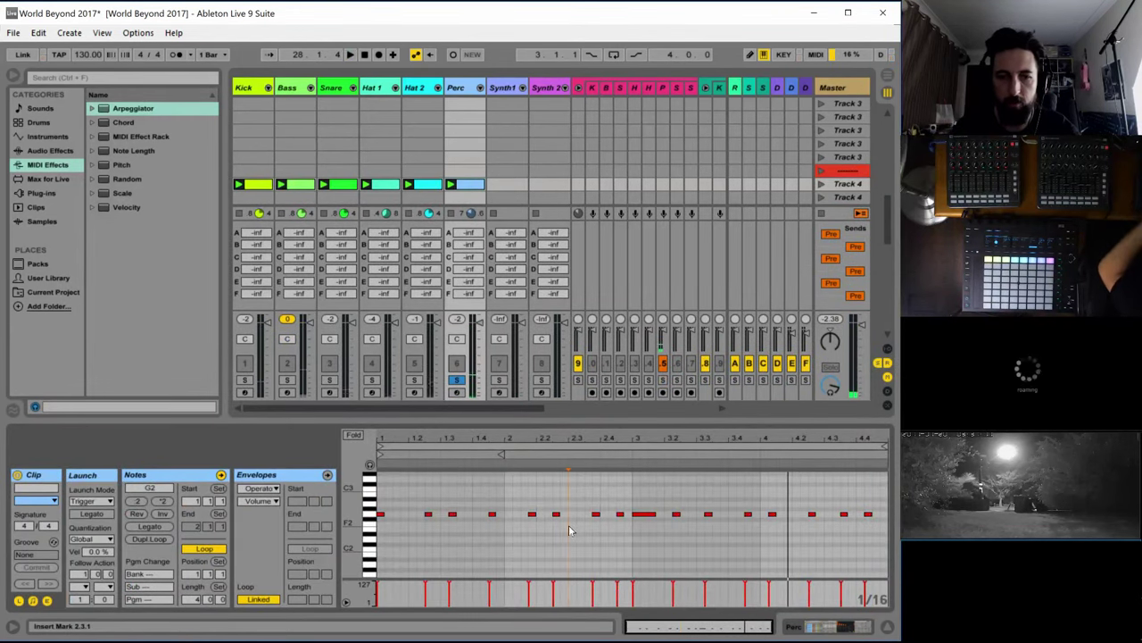
key("ctrl+a")
key("shift+Down")
key("space")
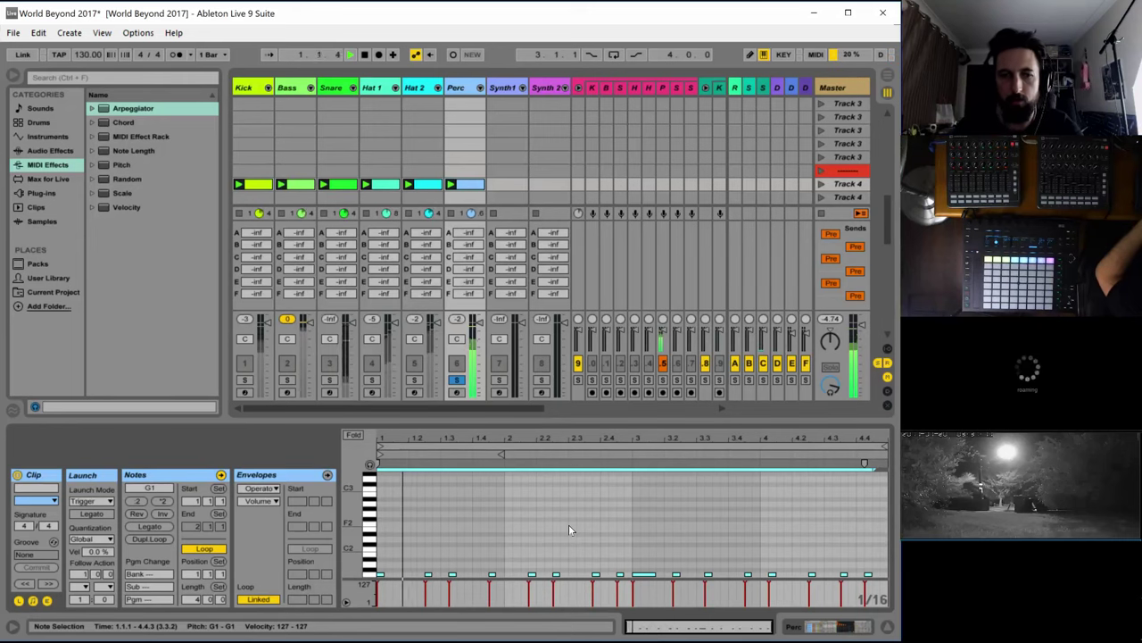
Inspect the Short Delay return's effect chain and go back to the Perc track's devices
left_click(464, 90)
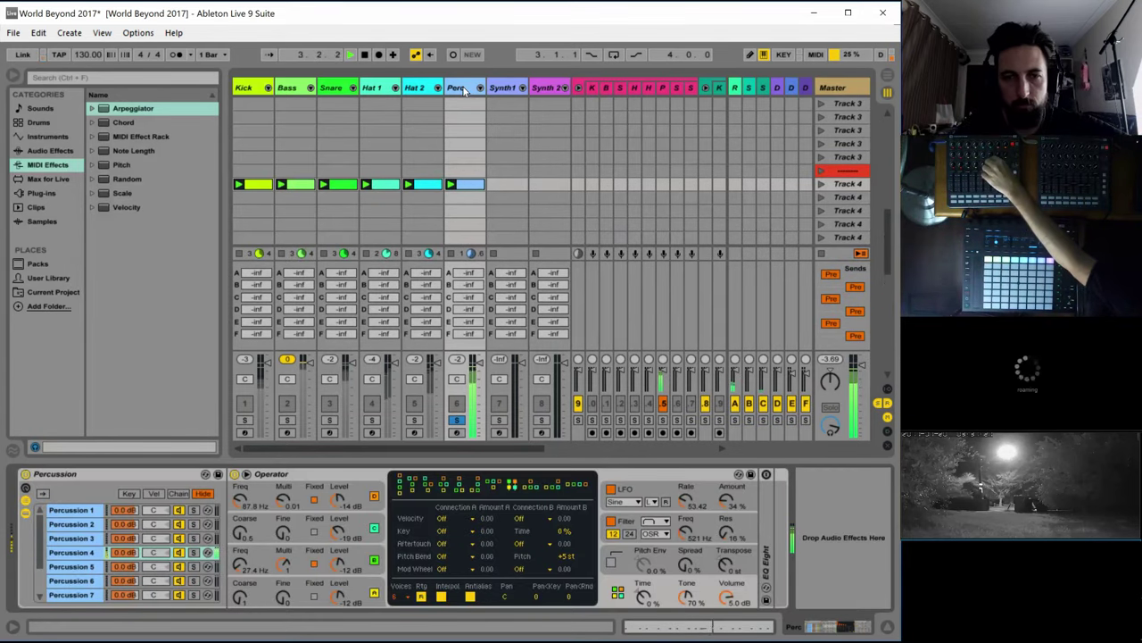
left_click(763, 87)
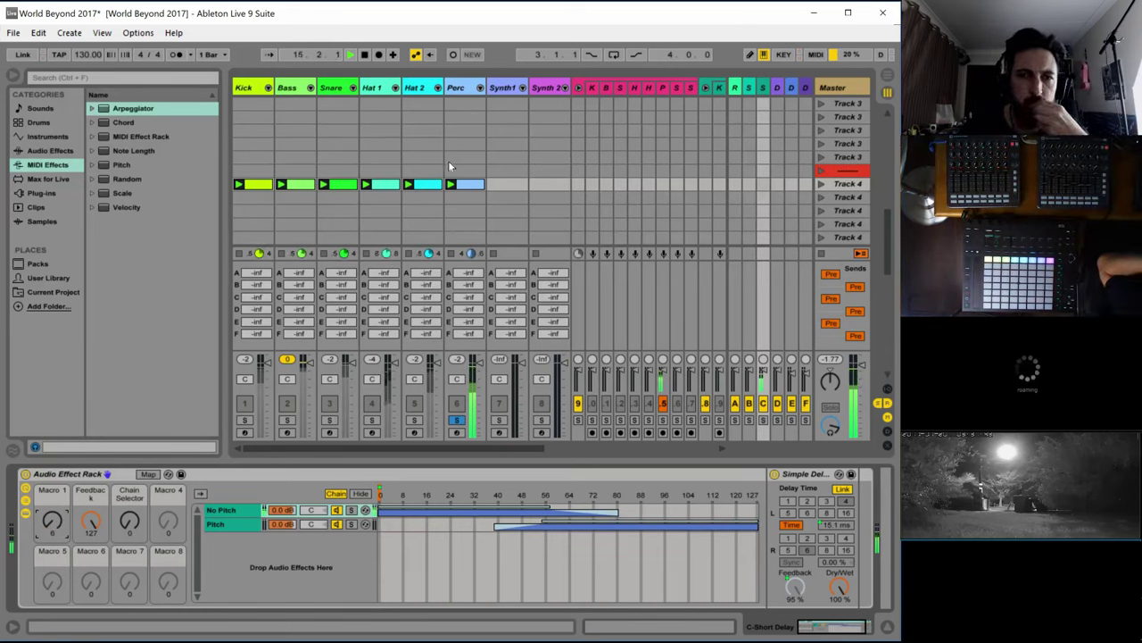
left_click(455, 88)
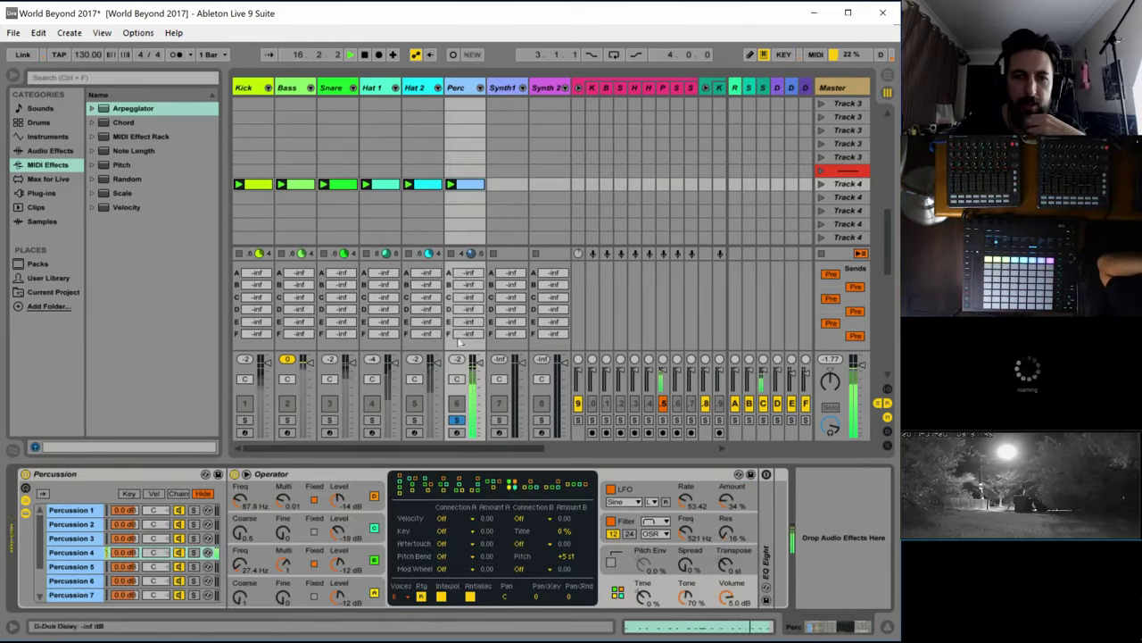
Switch the filter to high-pass MS2 at 369 Hz with 23% resonance, and set its envelope to repeat 4 with a 20.0 s attack
left_click(661, 525)
left_click(654, 544)
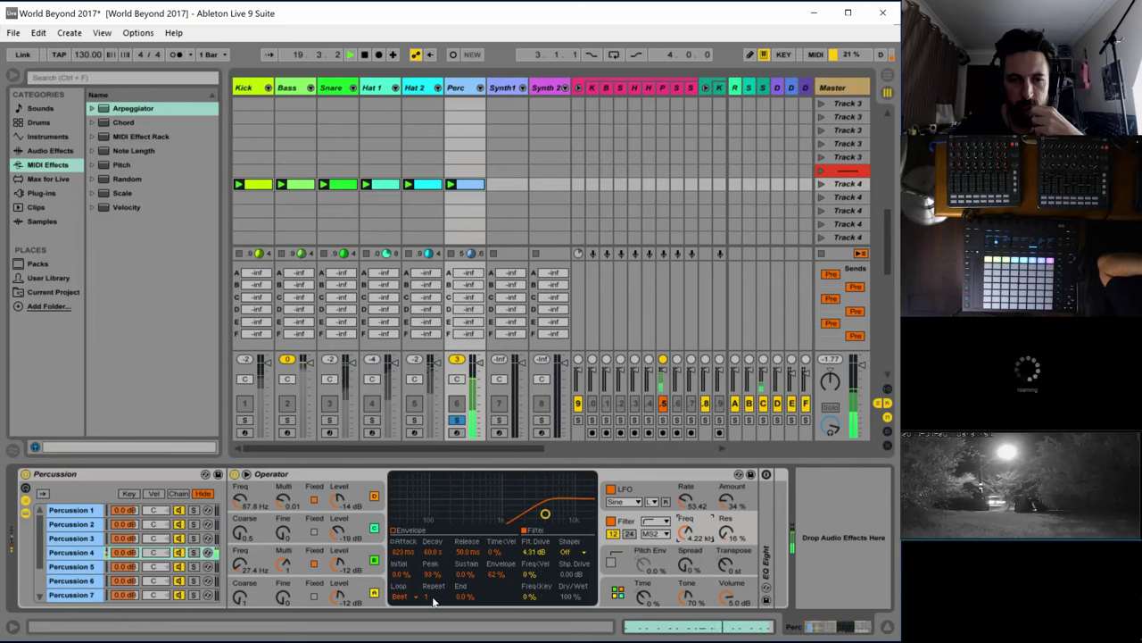
left_click_drag(434, 597, 434, 580)
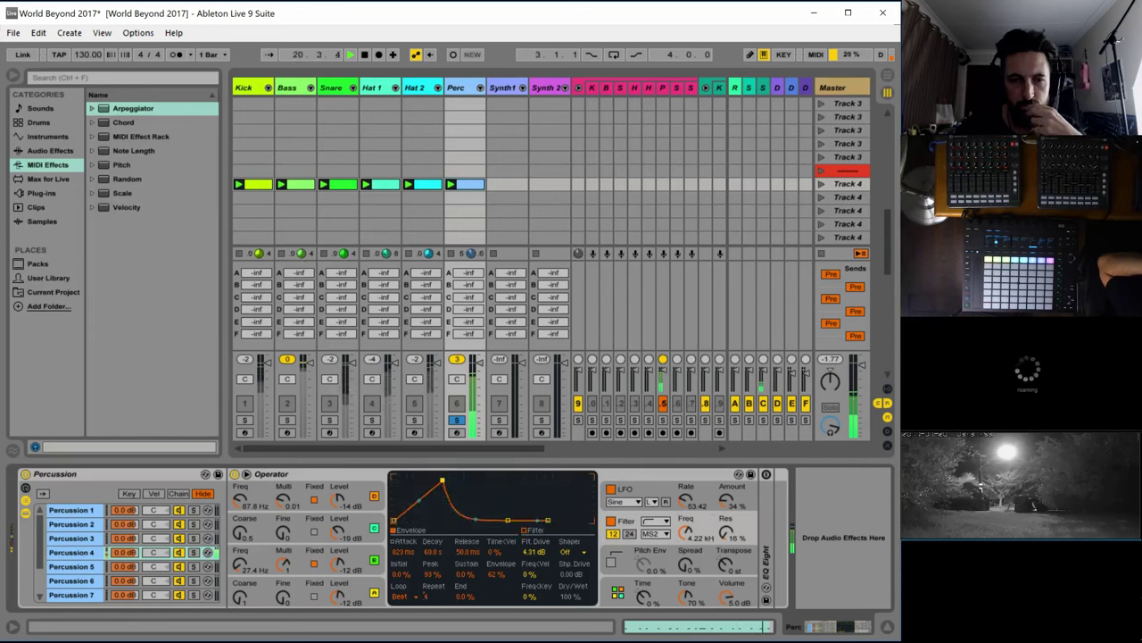
mouse_move(442, 480)
left_mouse_down()
mouse_move(434, 486)
mouse_move(438, 477)
mouse_move(461, 483)
left_mouse_up()
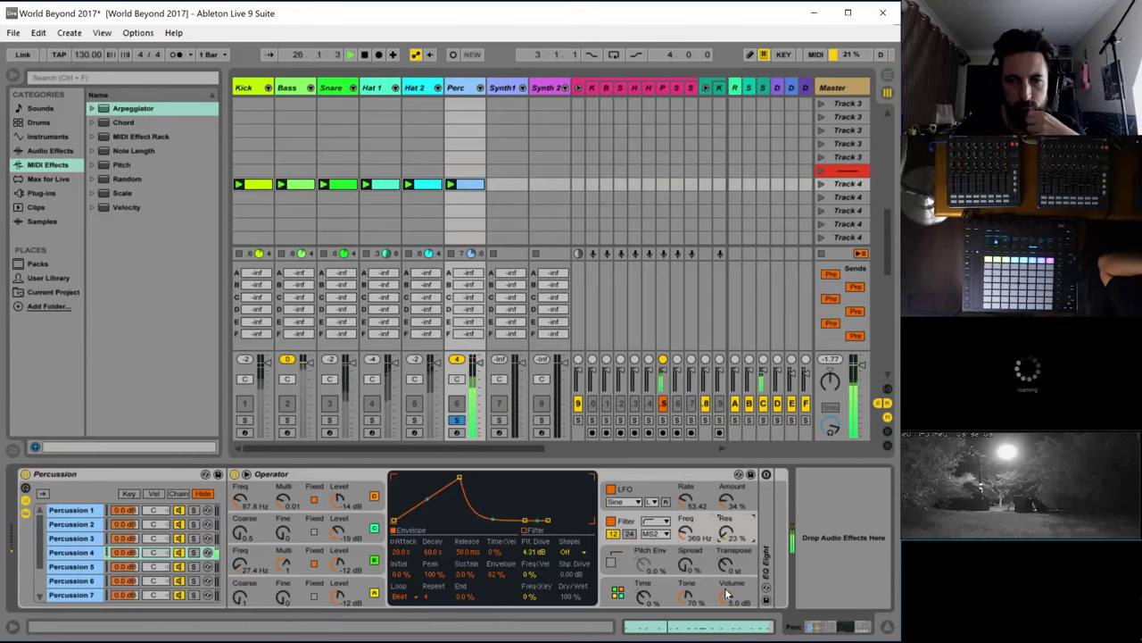
Lower Operator's volume to -0.3 dB and reset the filter drive to 0.00 dB
left_click_drag(727, 593, 728, 608)
left_click(702, 532)
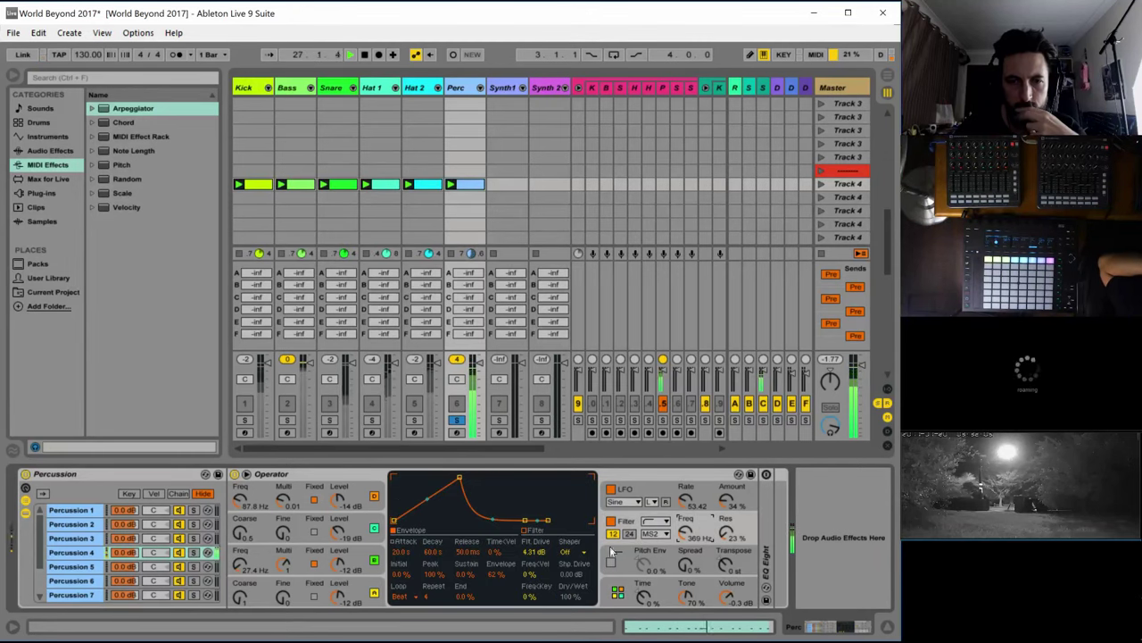
left_click_drag(550, 544, 550, 559)
Try the Sine and Hard shapers on the filter and set the shaper back to Off
left_click(576, 551)
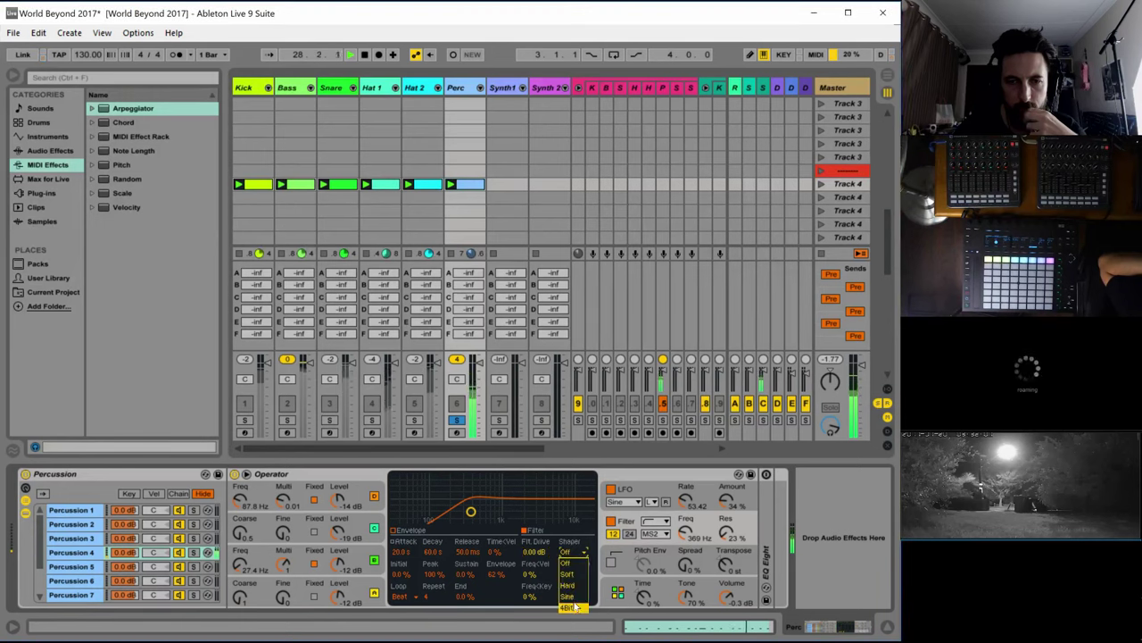
left_click(568, 595)
left_click(582, 551)
left_click(574, 587)
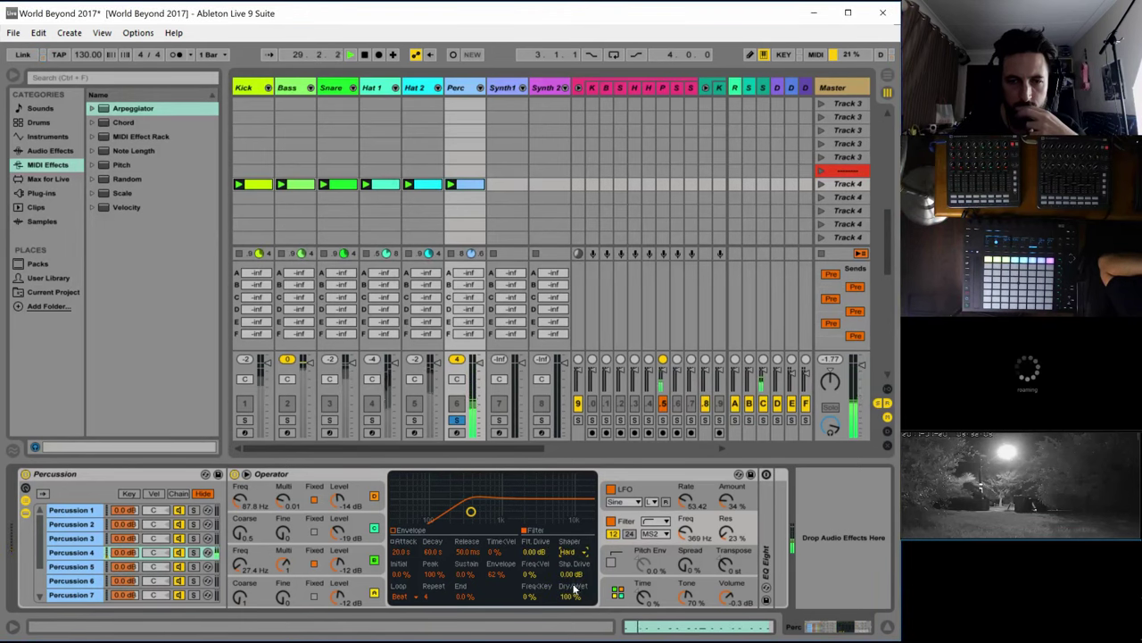
left_click(580, 550)
left_click(574, 605)
left_click(574, 553)
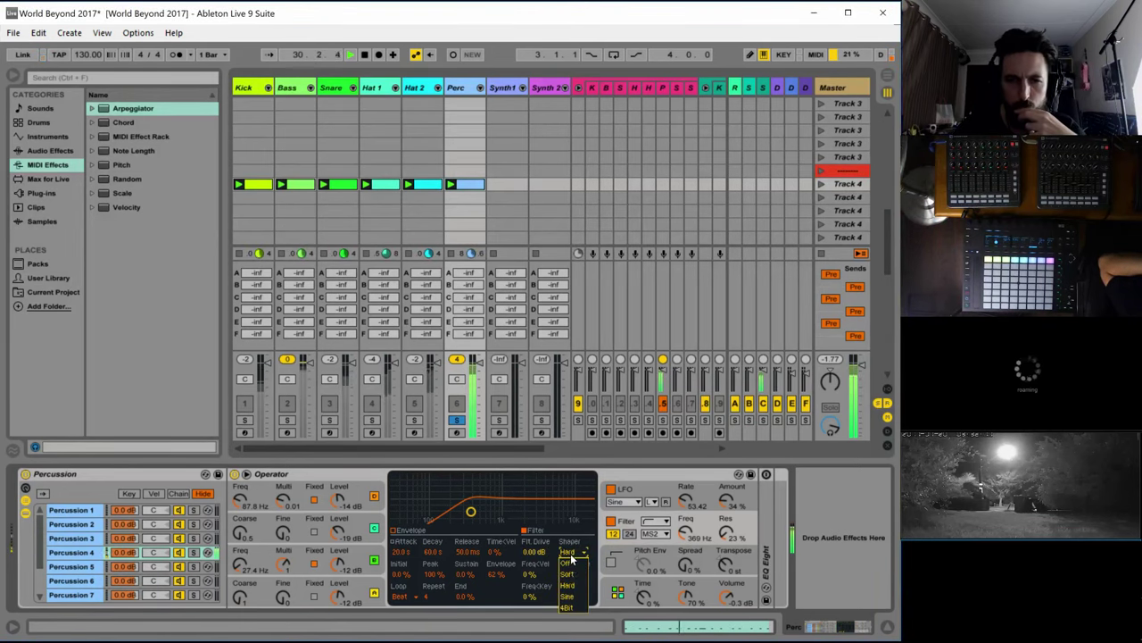
left_click(572, 563)
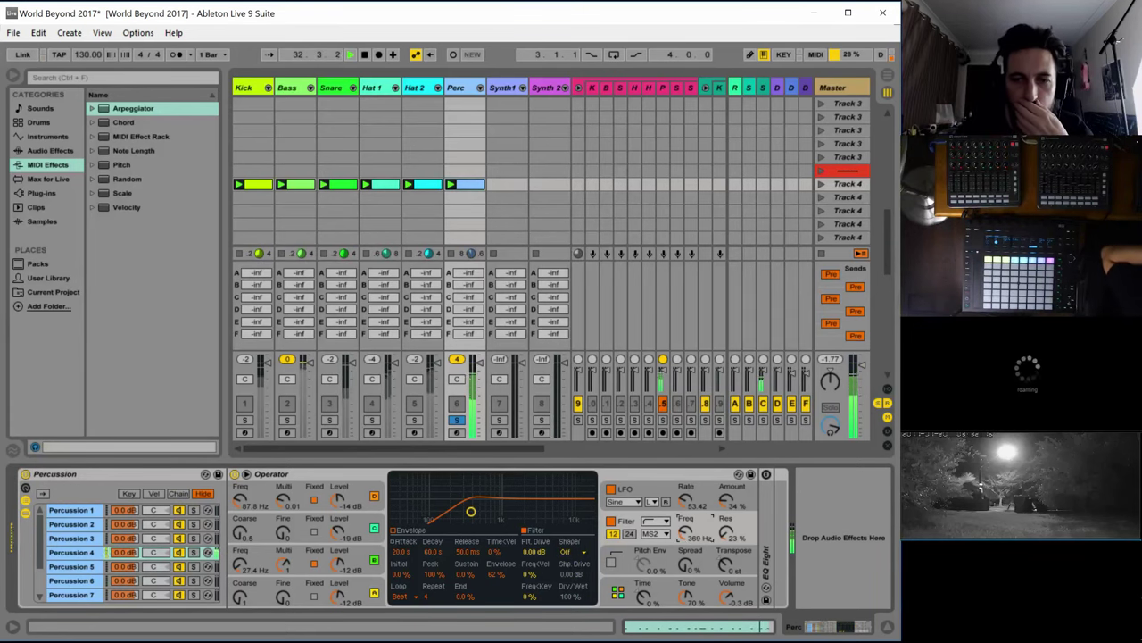
Sweep the filter frequency down to 30.0 Hz and back up to 914 Hz
left_click_drag(684, 533, 686, 580)
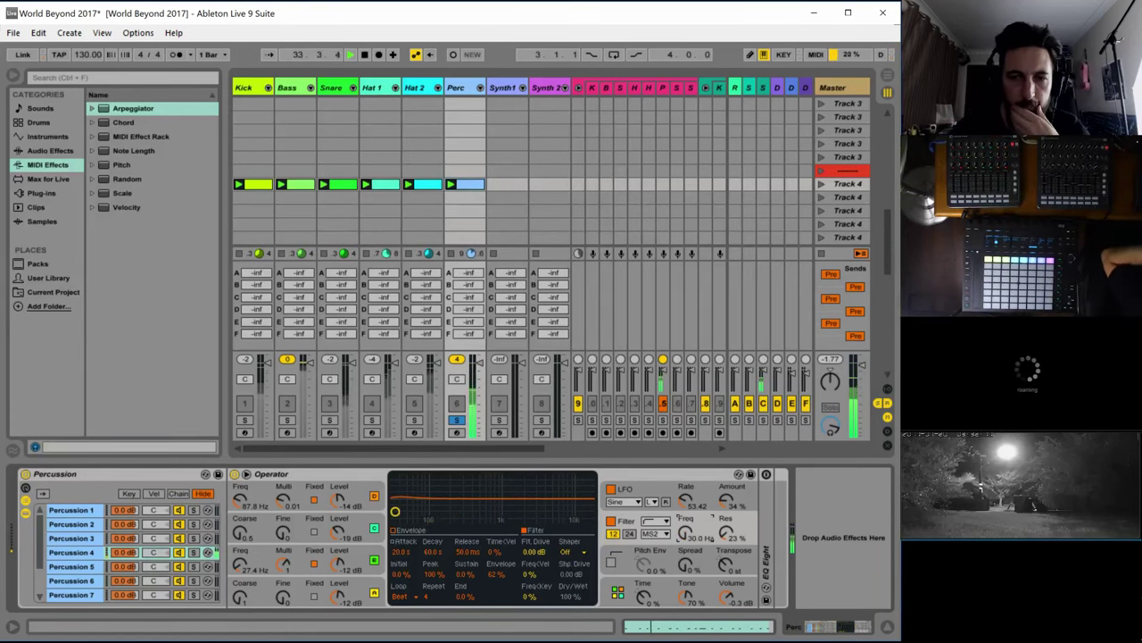
left_click_drag(685, 537, 685, 483)
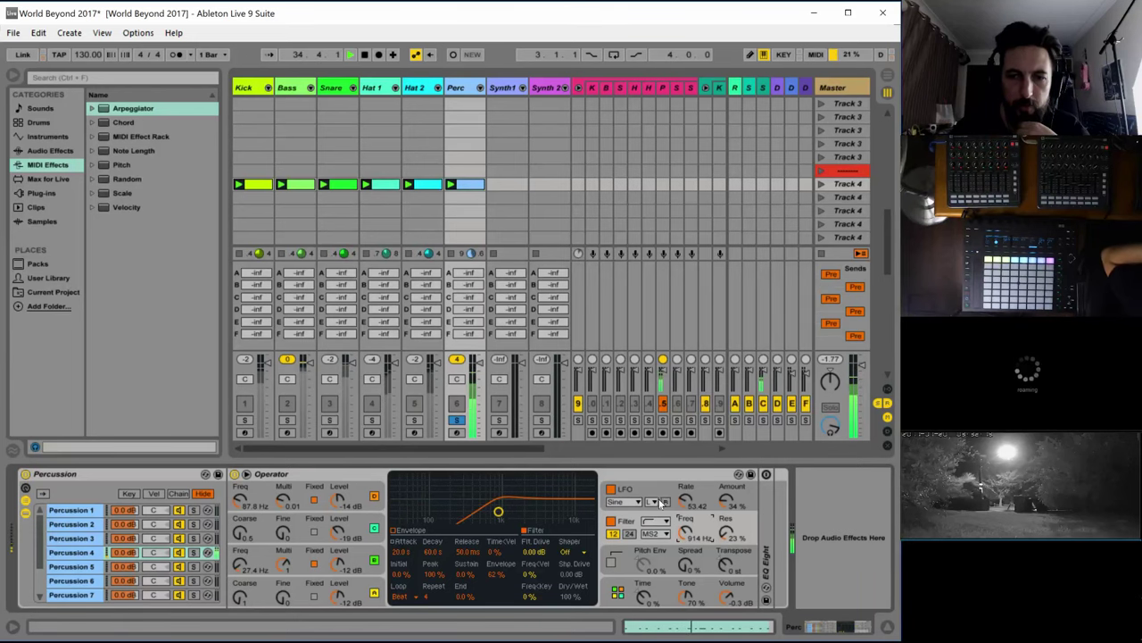
Enable the filter as an LFO destination and raise Operator's volume to 4.4 dB
left_click(636, 505)
left_click(576, 551)
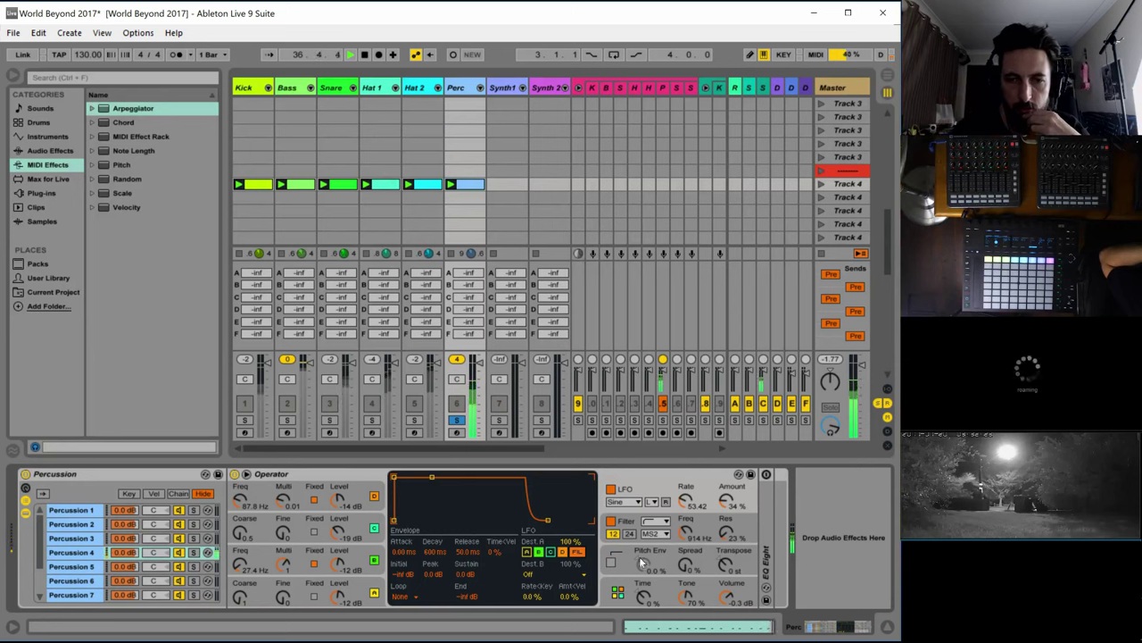
left_click_drag(728, 596, 727, 585)
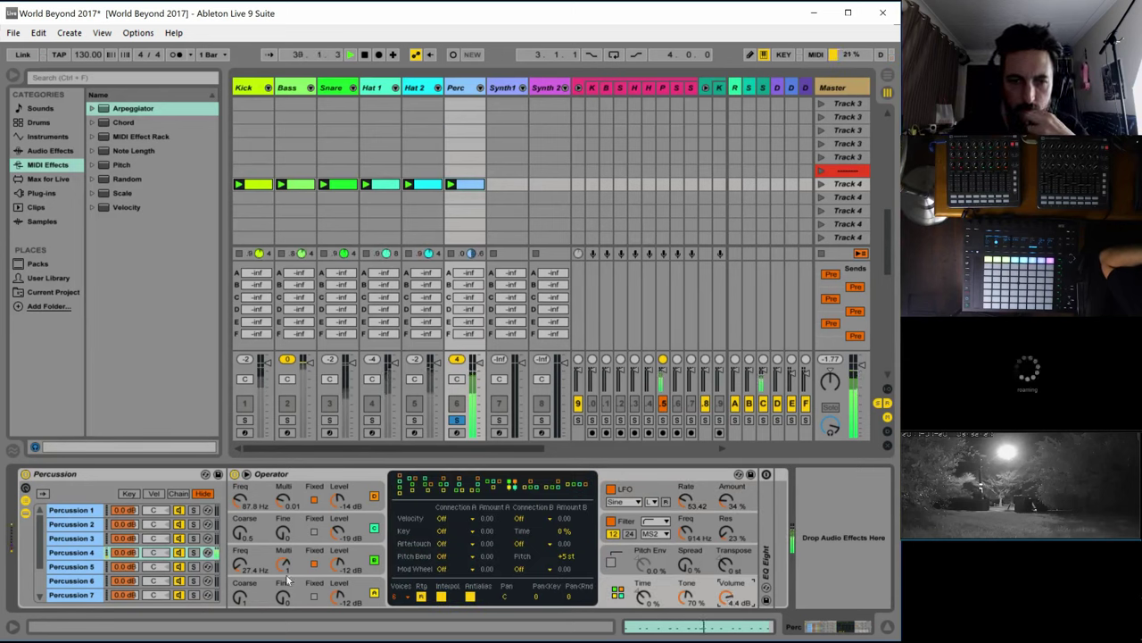
Set oscillator B to 14.8 Hz at -5.4 dB with -10 dB sustain, and oscillator D to 39.2 Hz with -9.7 dB sustain
left_click_drag(241, 565, 241, 551)
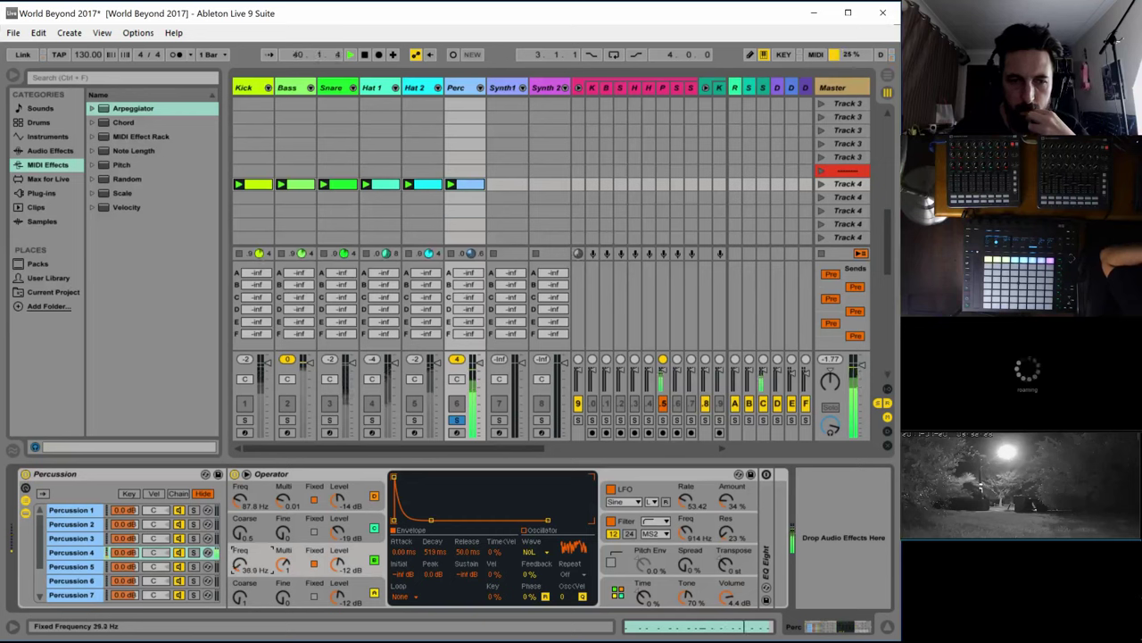
left_click_drag(241, 500, 241, 495)
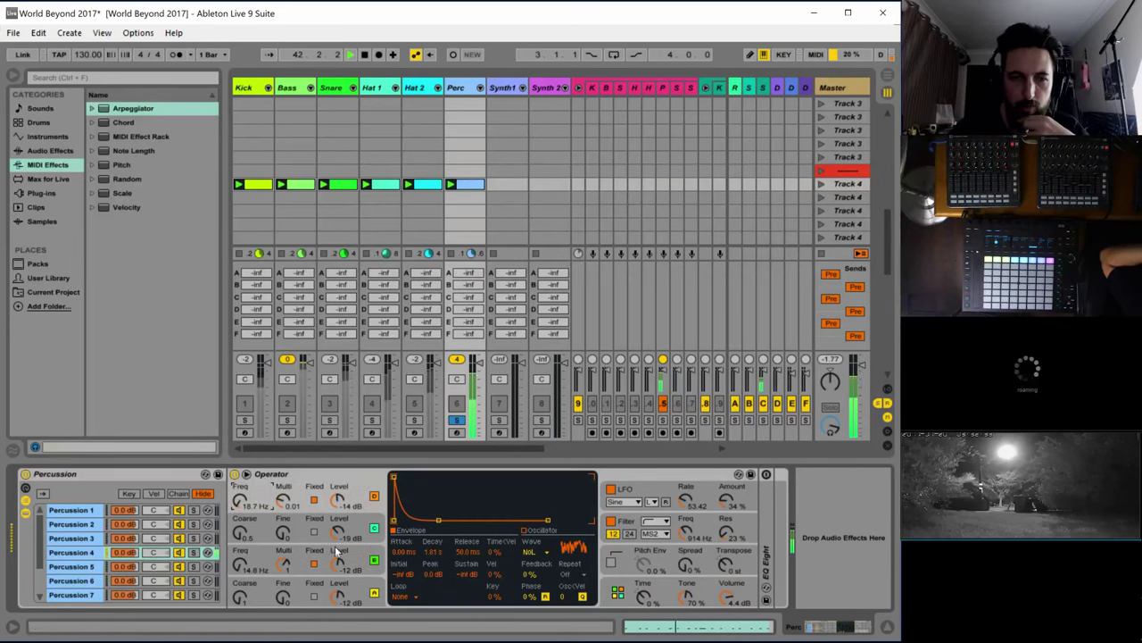
left_click_drag(338, 563, 338, 551)
left_click_drag(431, 519, 425, 489)
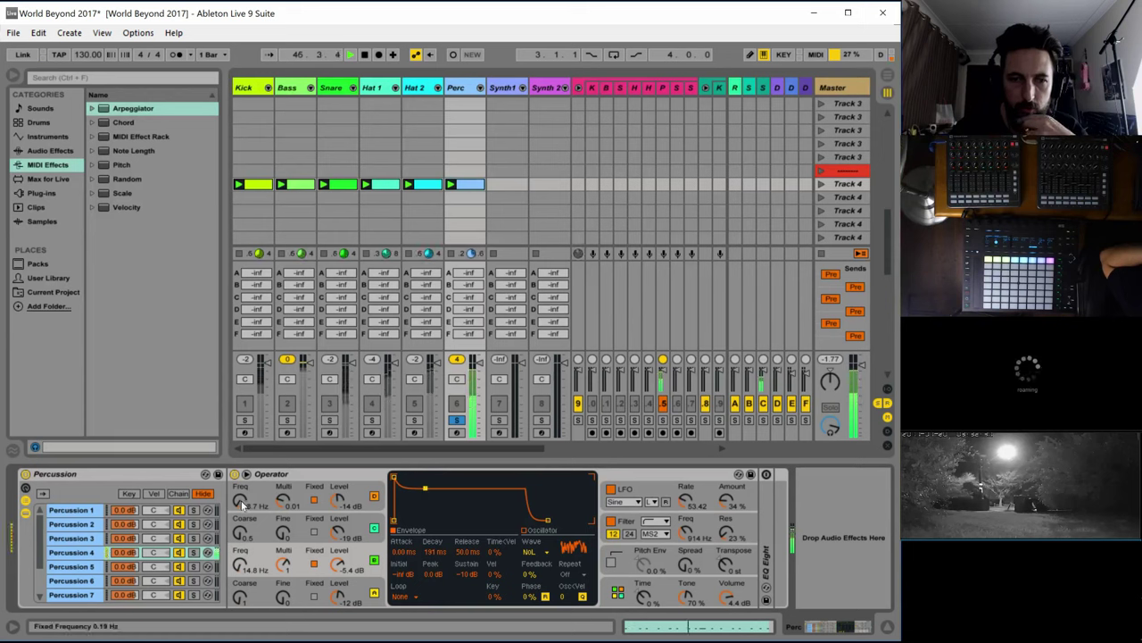
left_click_drag(242, 505, 242, 482)
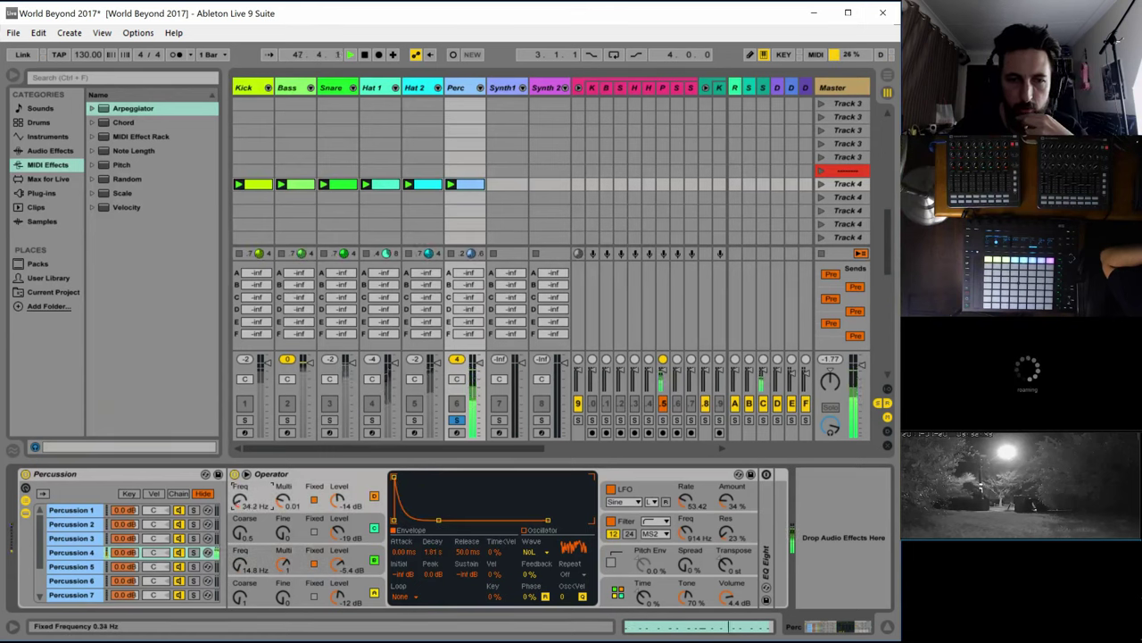
left_click_drag(438, 520, 460, 487)
Change oscillator C's waveform to Sine and set its level to -10 dB
left_click_drag(351, 533, 351, 530)
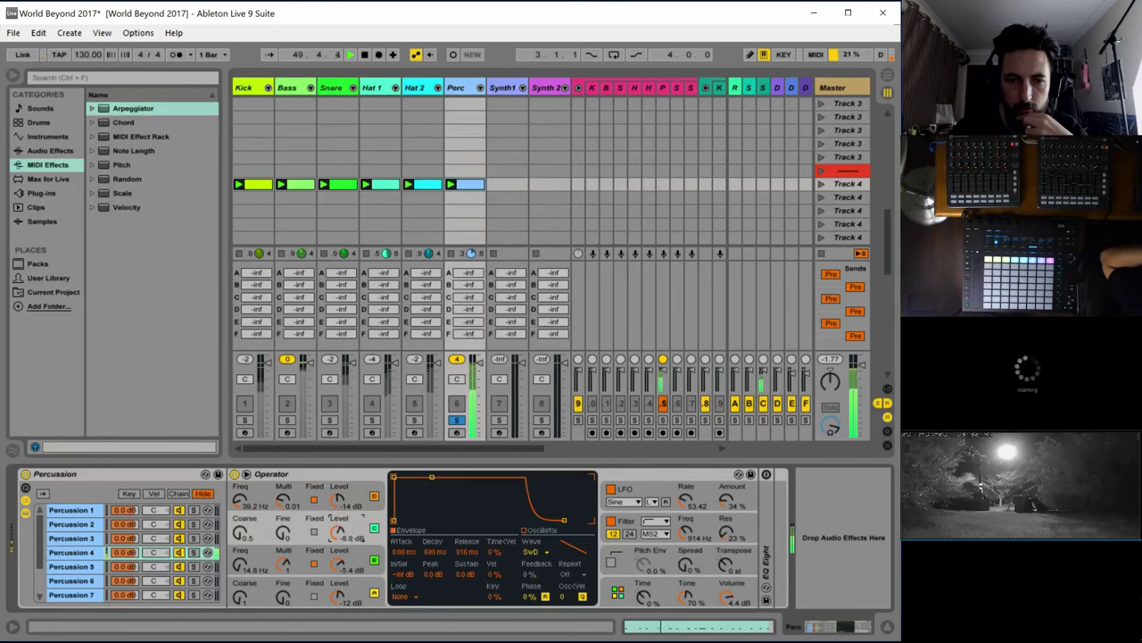
left_click(535, 552)
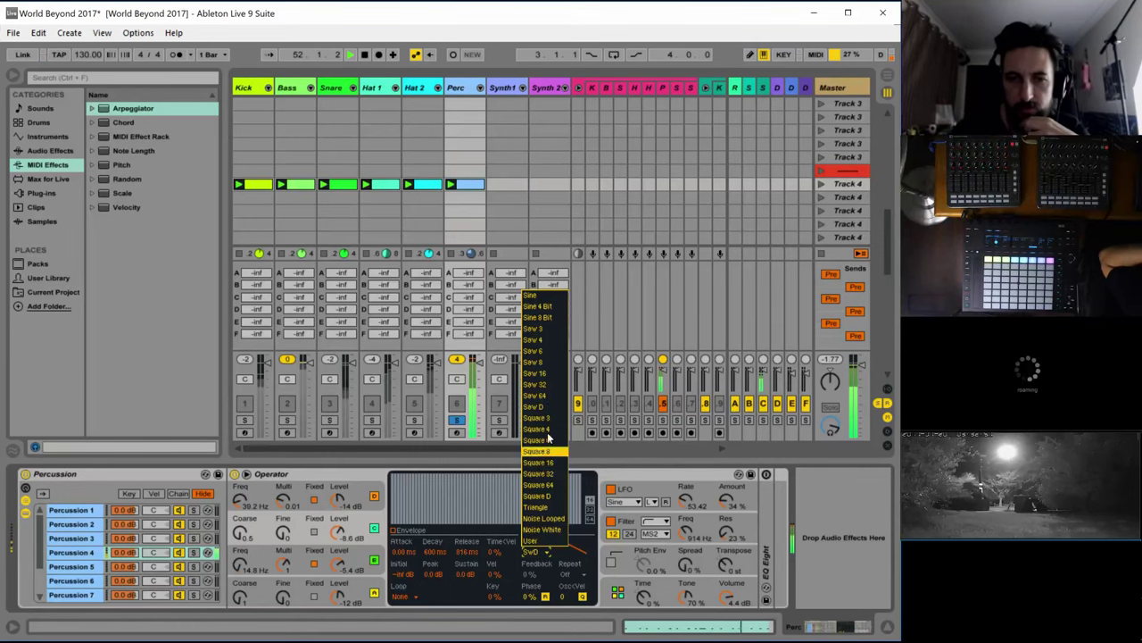
left_click(535, 295)
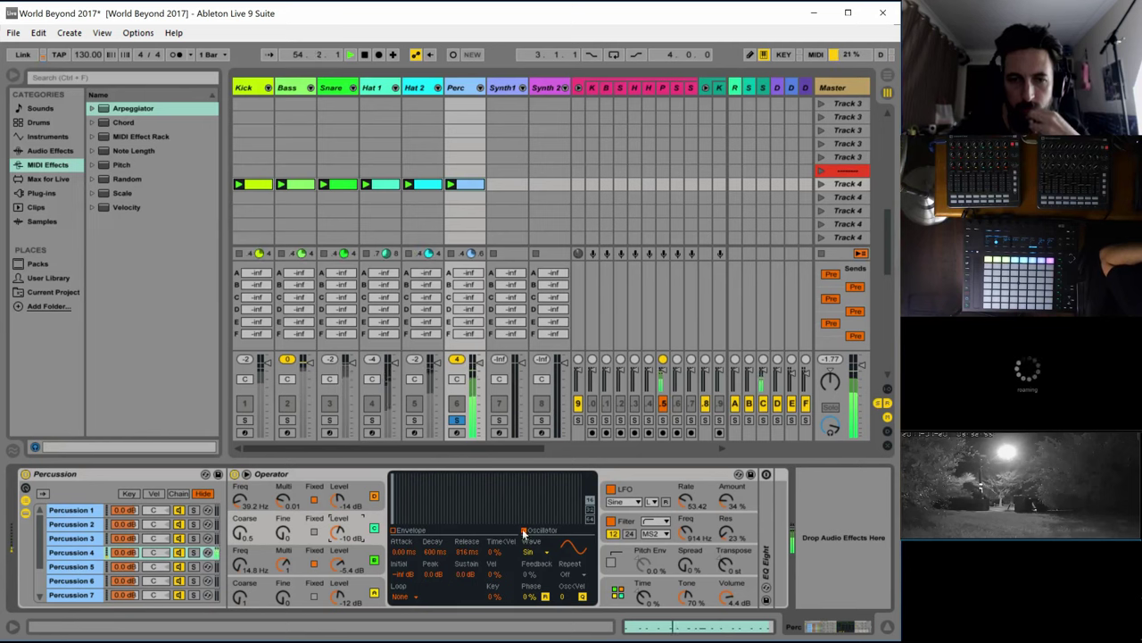
Shorten oscillator C's envelope release, and review the other oscillators' envelopes and the filter settings
left_click(360, 564)
left_click(369, 589)
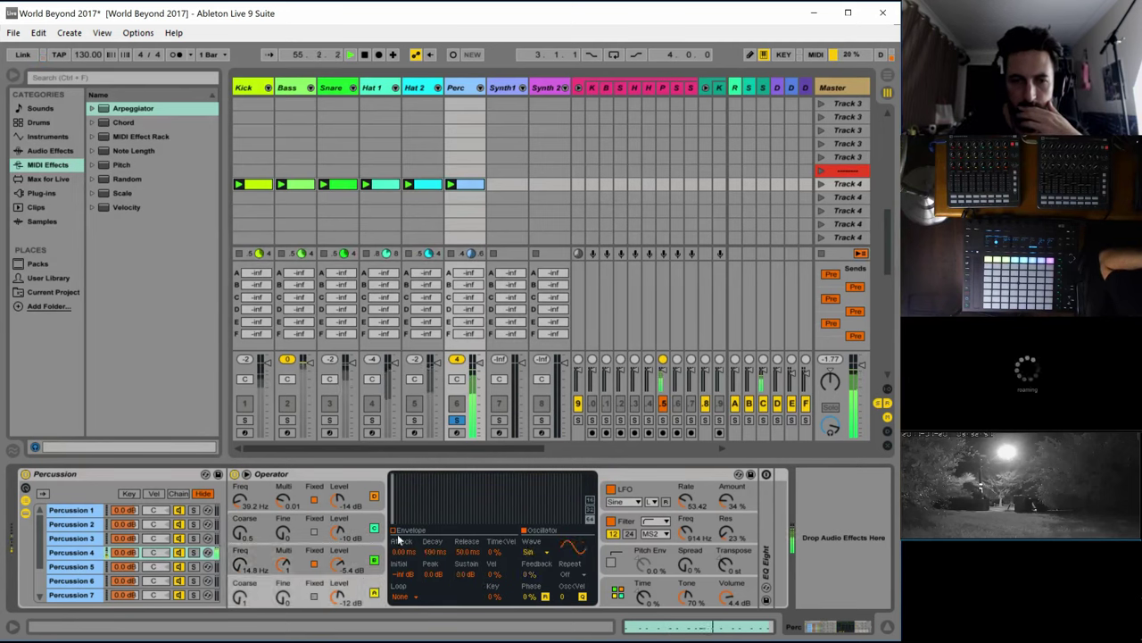
left_click(412, 531)
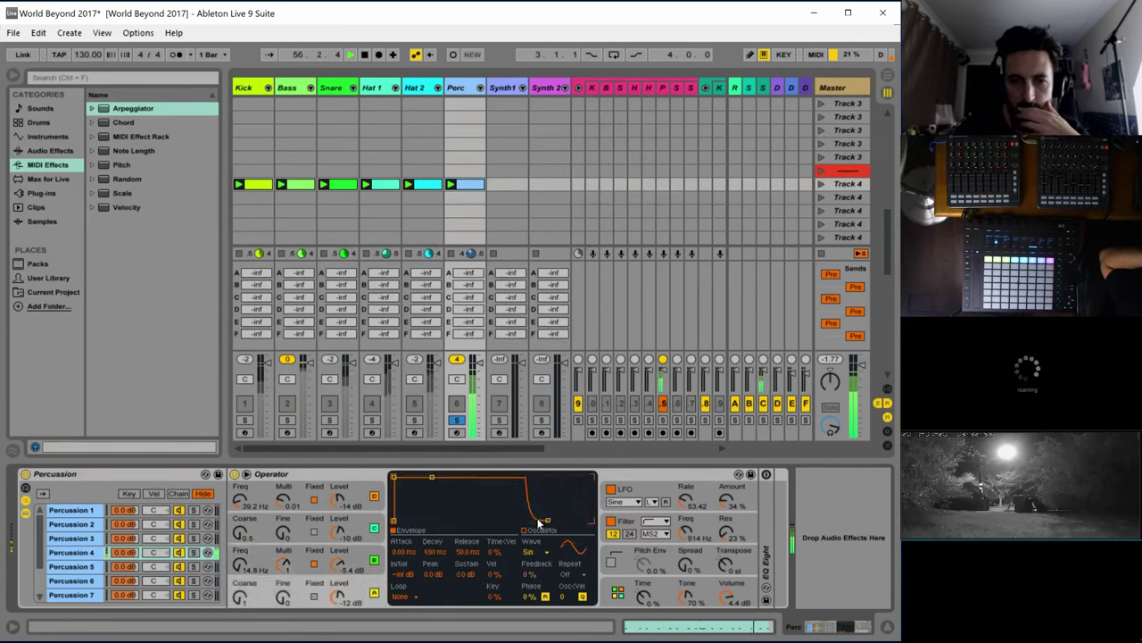
left_click(350, 534)
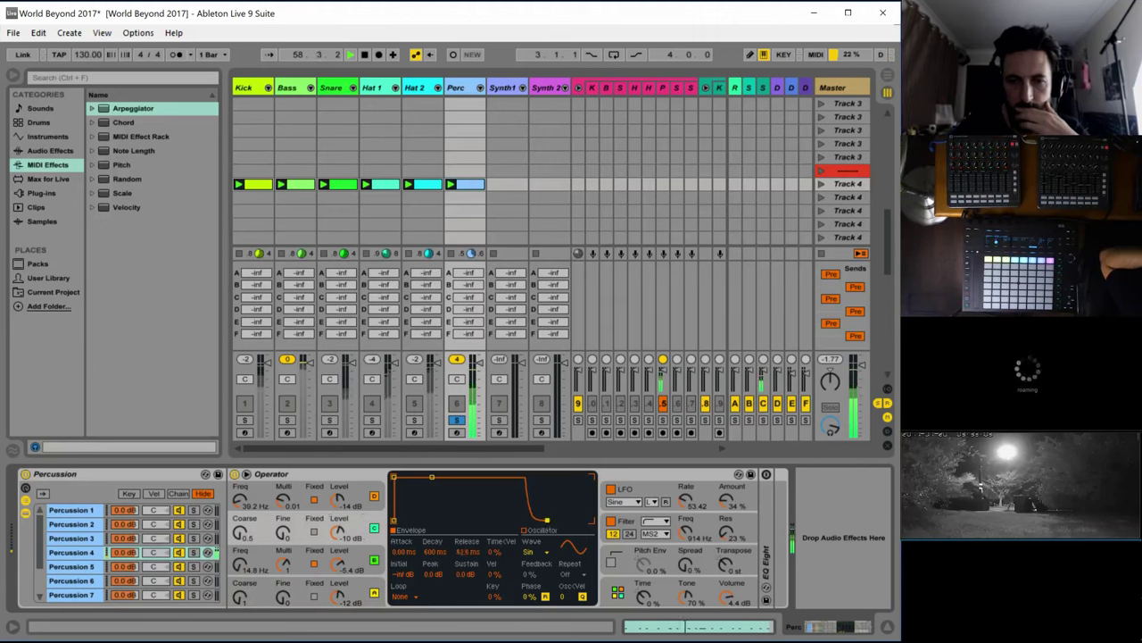
left_click(348, 506)
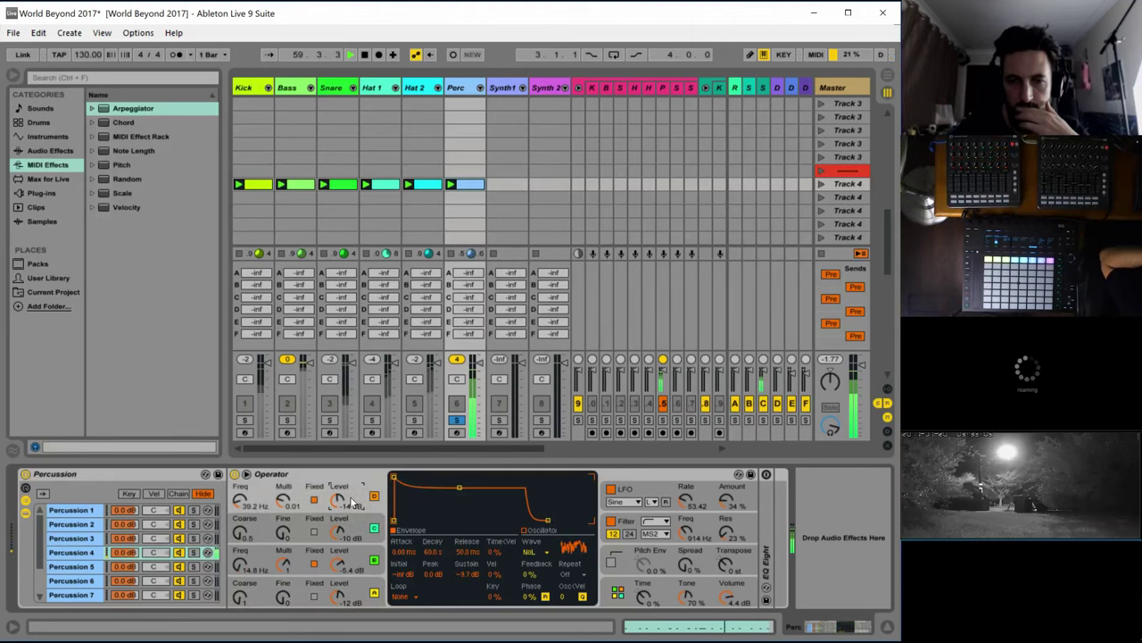
left_click(706, 533)
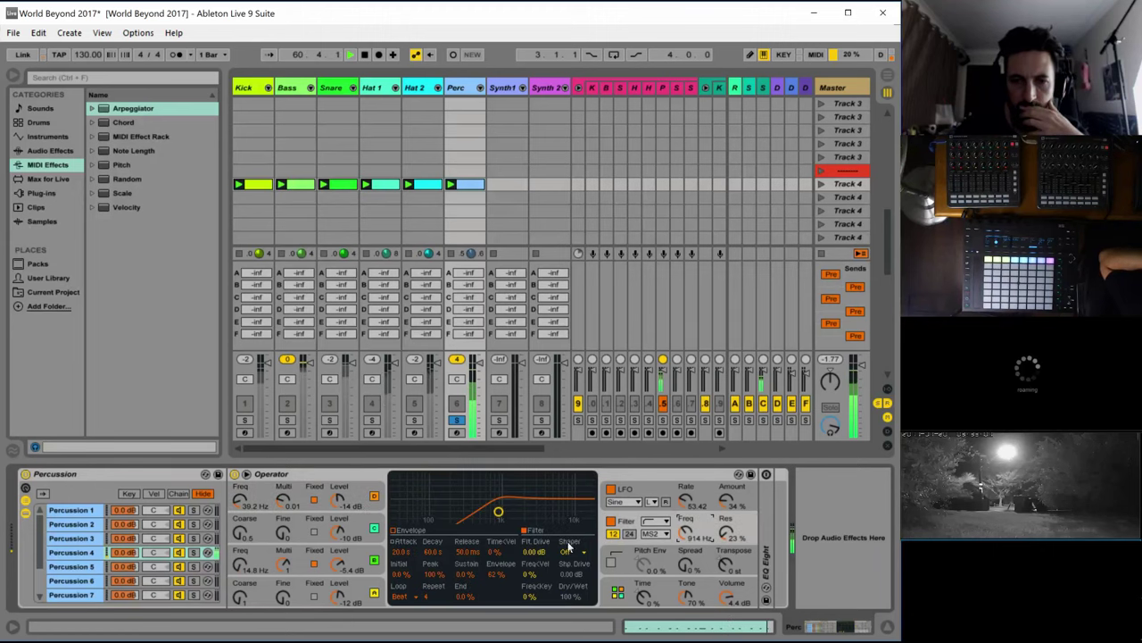
Set the filter envelope's release to 1.00 ms and the filter frequency to 329 Hz, and raise Operator's volume to 4.7 dB
left_click(402, 531)
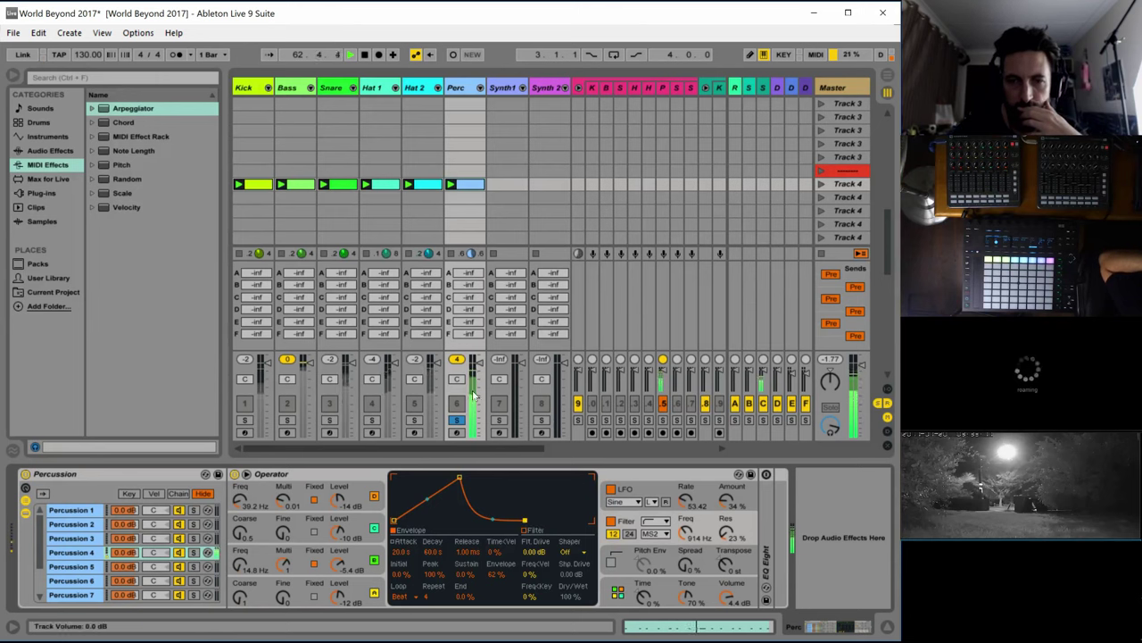
left_click(456, 419)
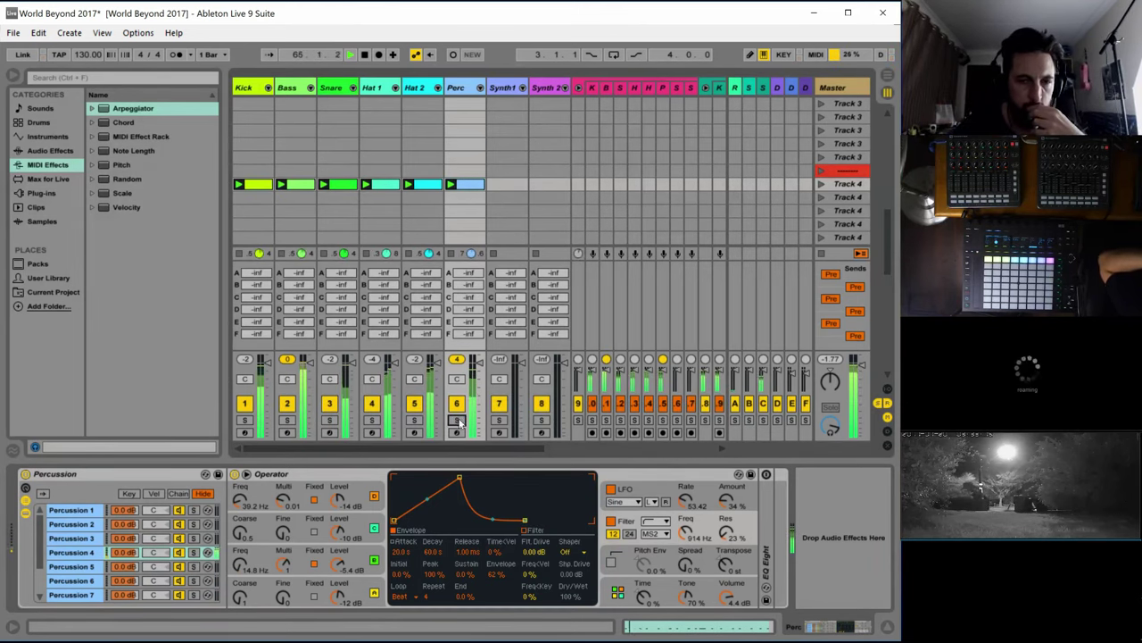
left_click_drag(726, 597, 726, 598)
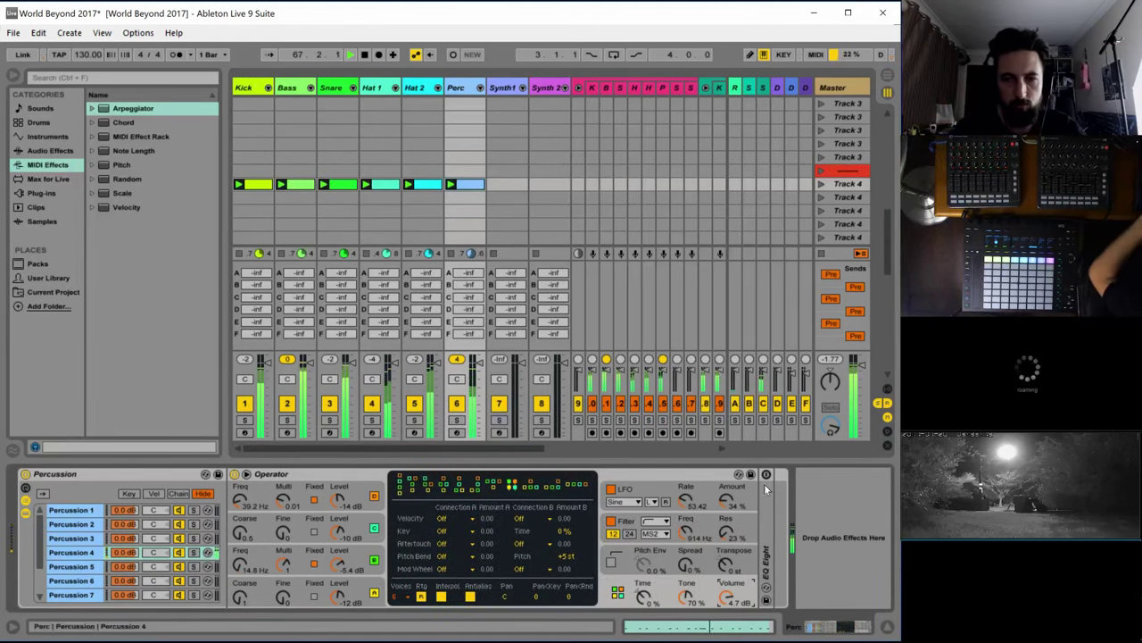
left_click_drag(682, 518, 683, 526)
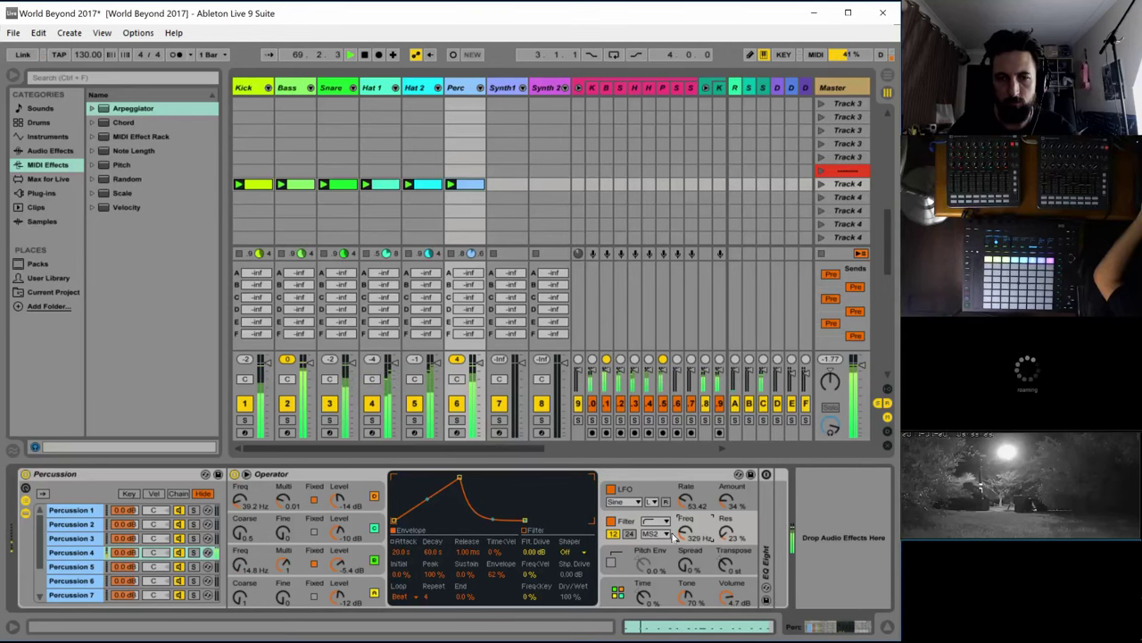
Transpose all notes in the Perc clip up one octave to G2, and play the Perc track soloed
double_click(458, 185)
left_click(498, 535)
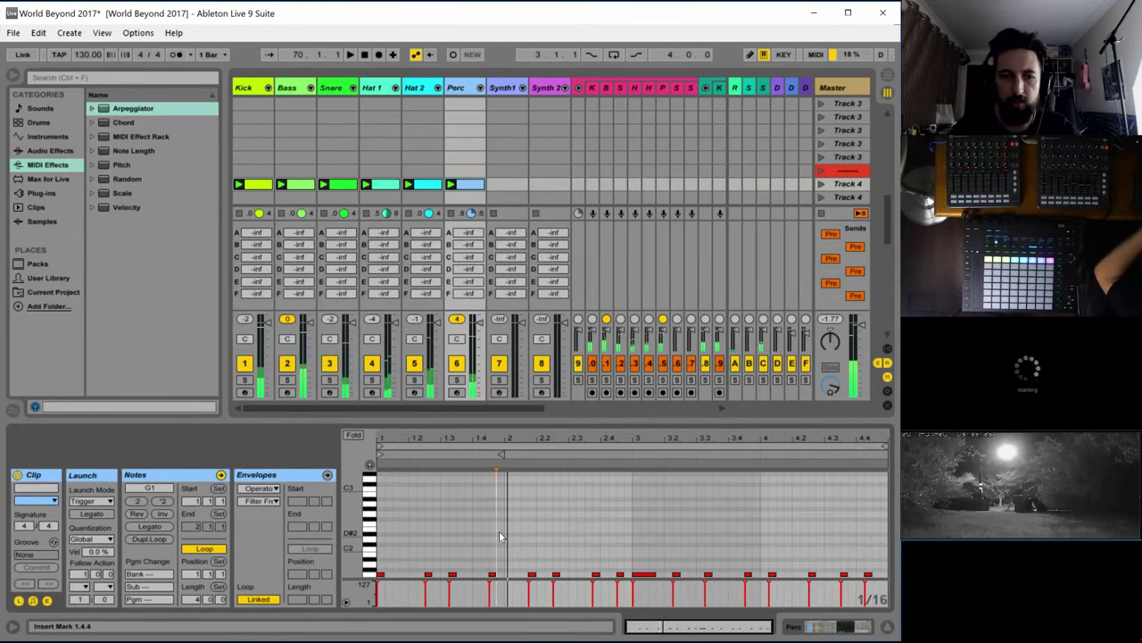
key("ctrl+a")
key("space")
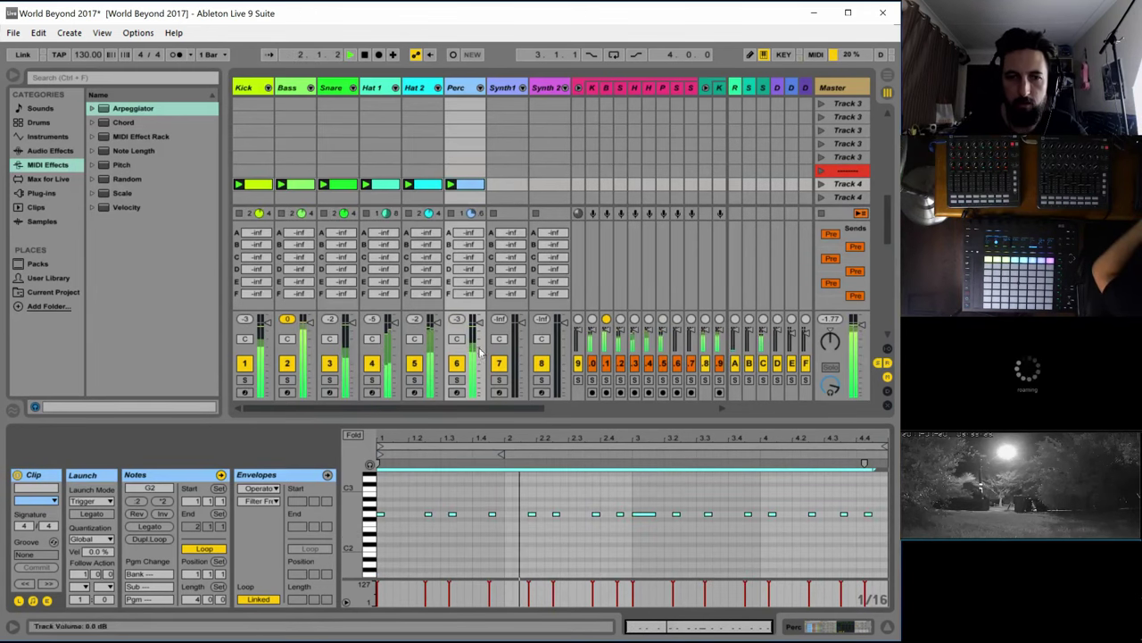
left_click(456, 380)
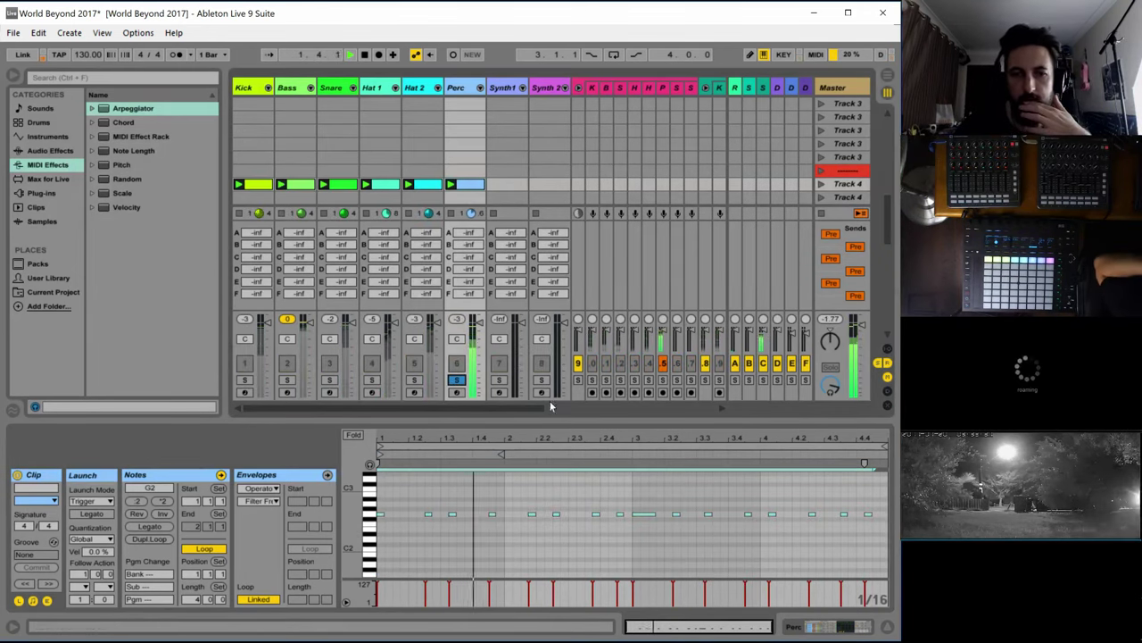
Lengthen the notes at 1.1.1 and 3.1.1 to one full bar each in the Perc clip
left_click(419, 517)
key("space")
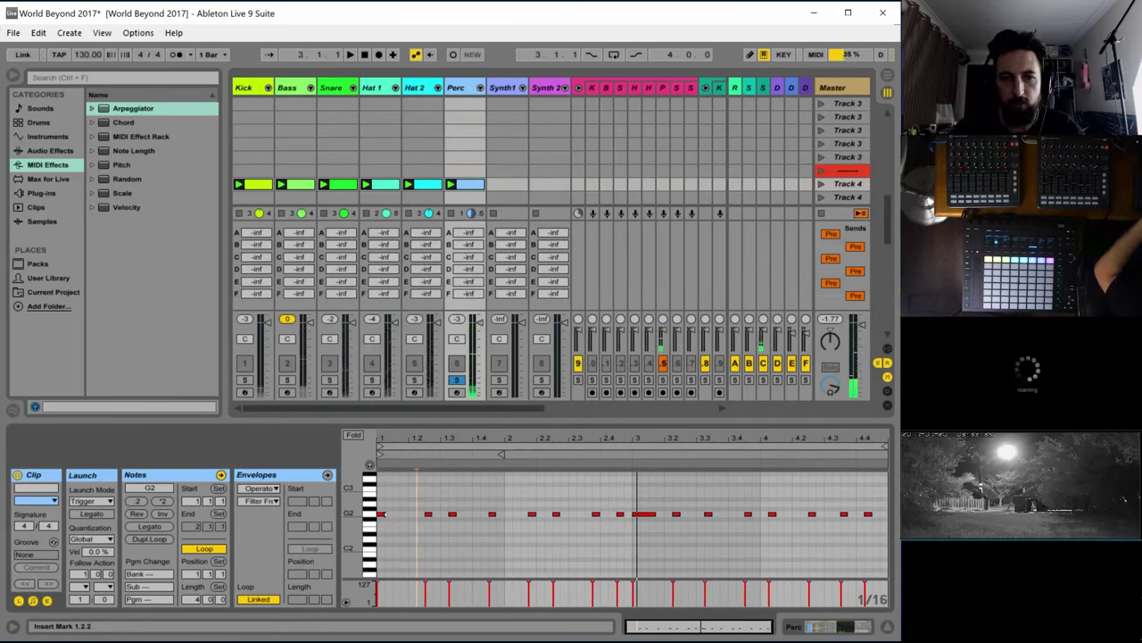
left_click_drag(389, 516, 504, 515)
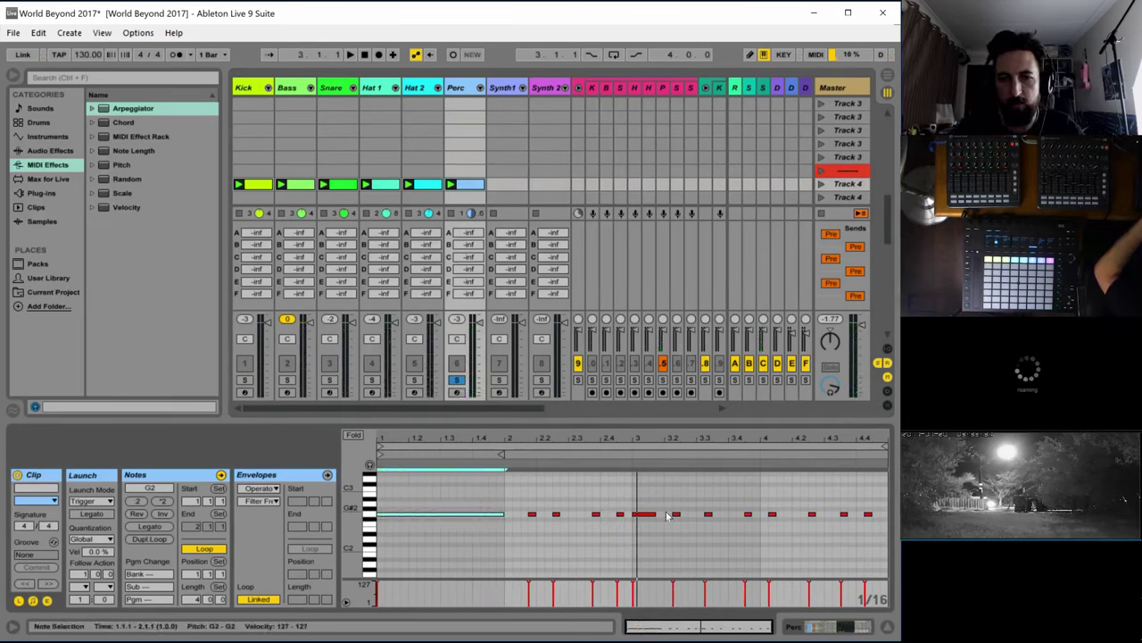
left_click_drag(656, 515, 759, 515)
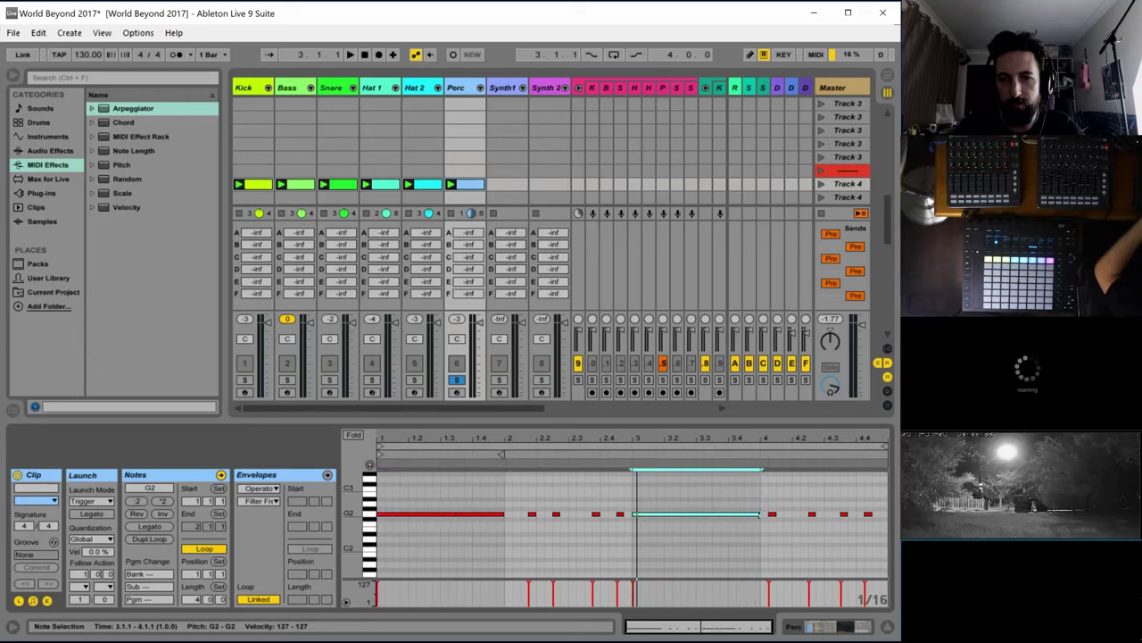
Try to duplicate the notes of the clip's first two bars into its second half
key("space")
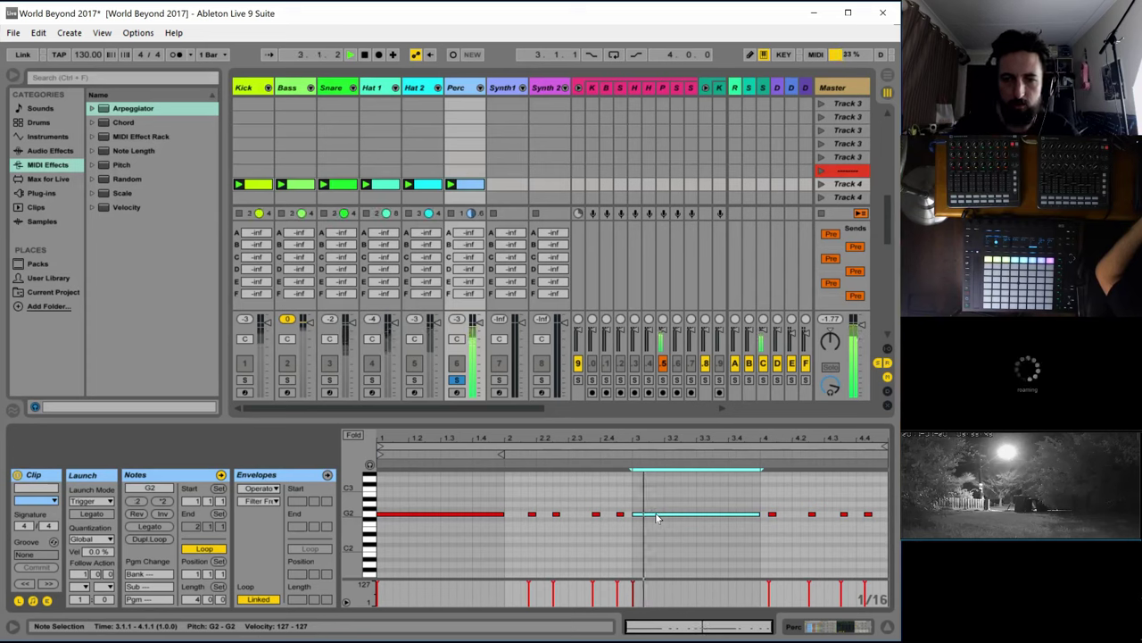
left_click(622, 495)
left_click_drag(622, 490, 343, 525)
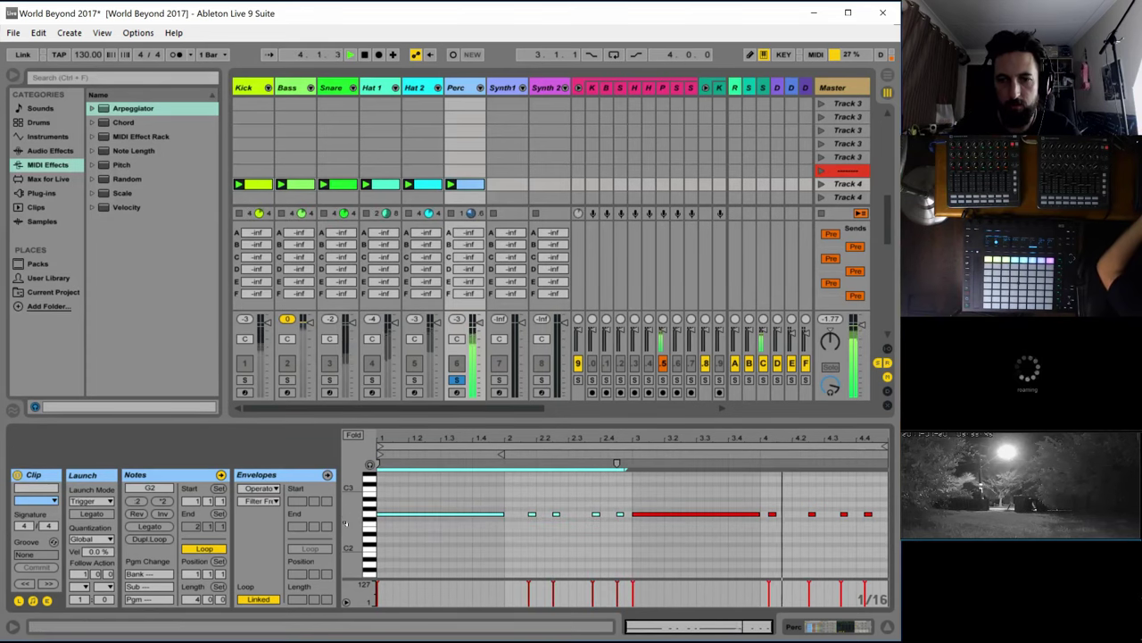
key("ctrl+d")
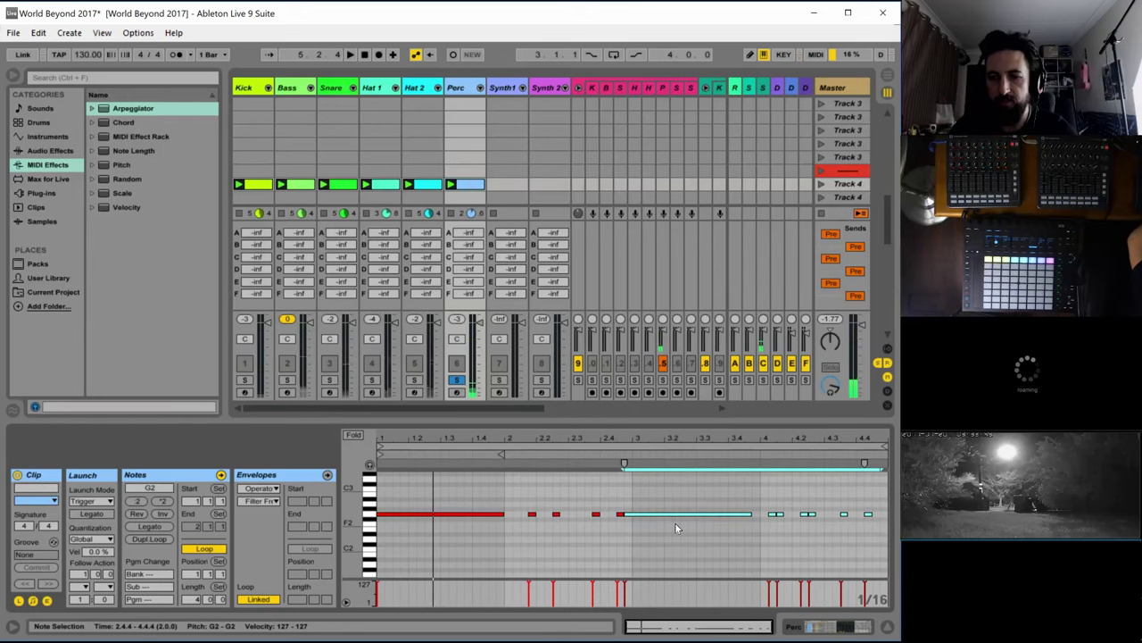
Clear the notes in bars 3 and 4, and fill them with a copy of the pattern in bars 1 and 2
key("Delete")
left_click_drag(631, 490, 380, 525)
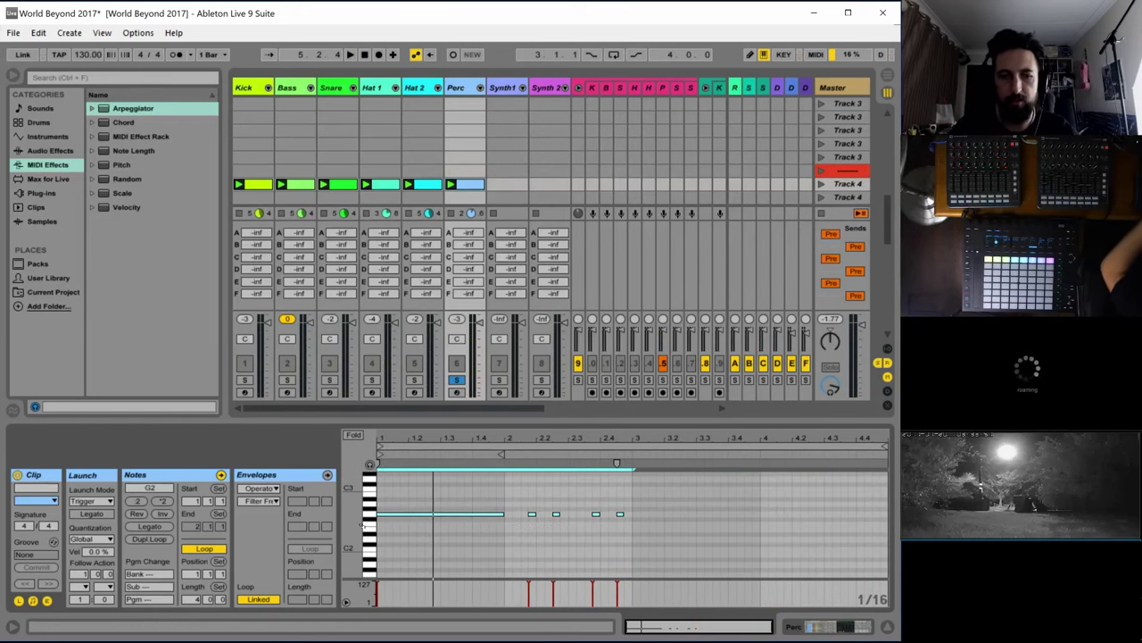
key("ctrl+d")
key("space")
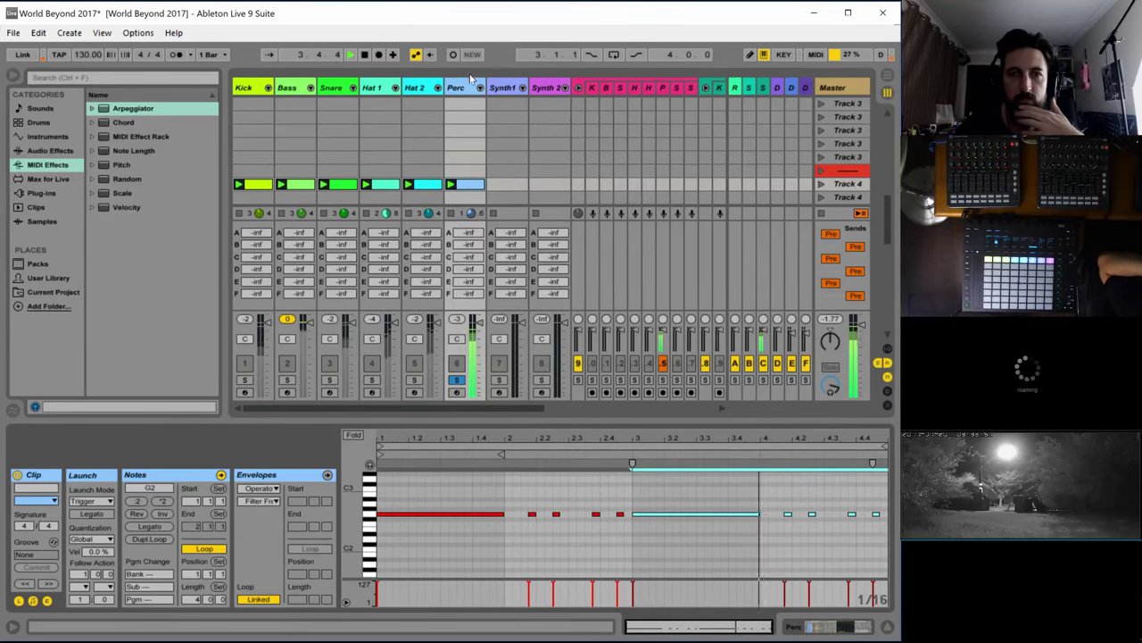
Set Operator's filter frequency to 1.37 kHz and show the Perc clip's filter frequency envelope
key("shift+Tab")
left_click_drag(686, 531, 686, 491)
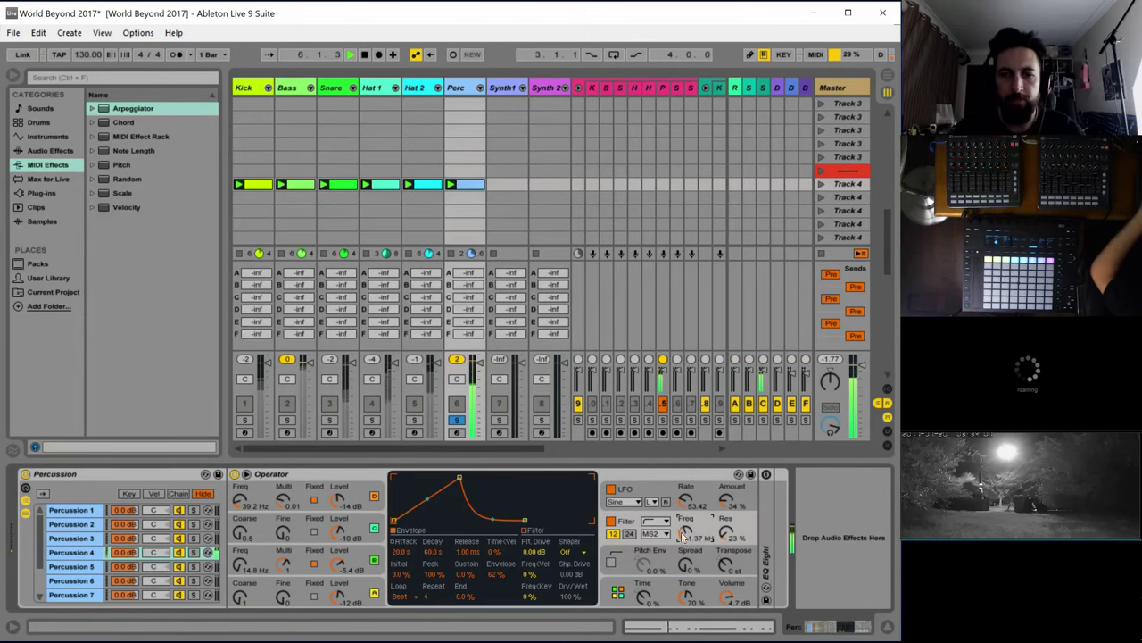
double_click(474, 185)
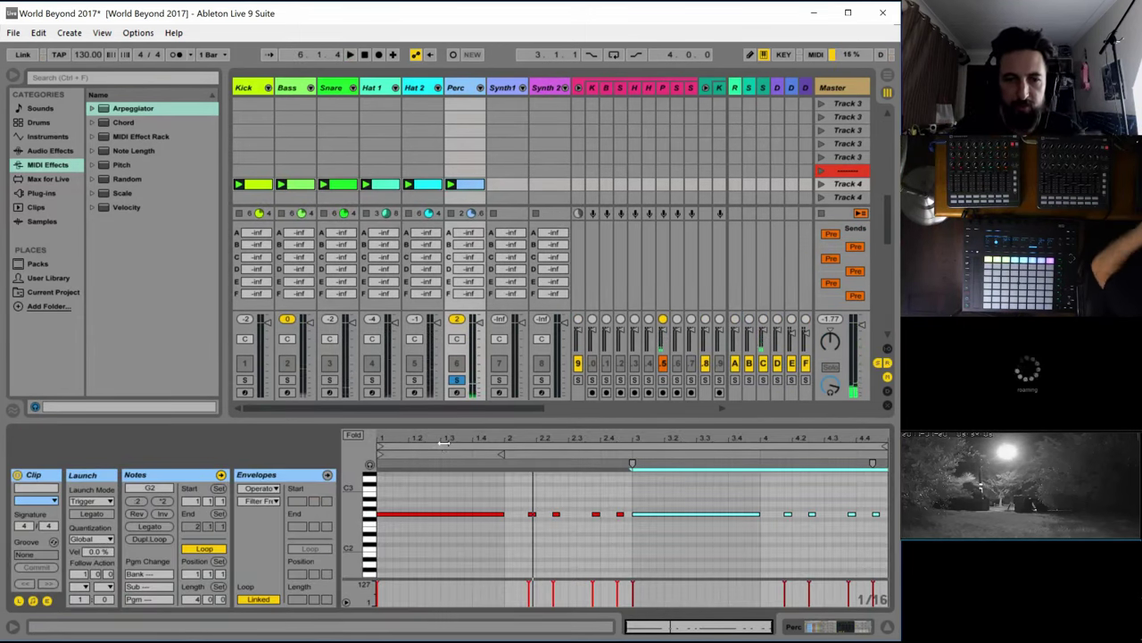
key("space")
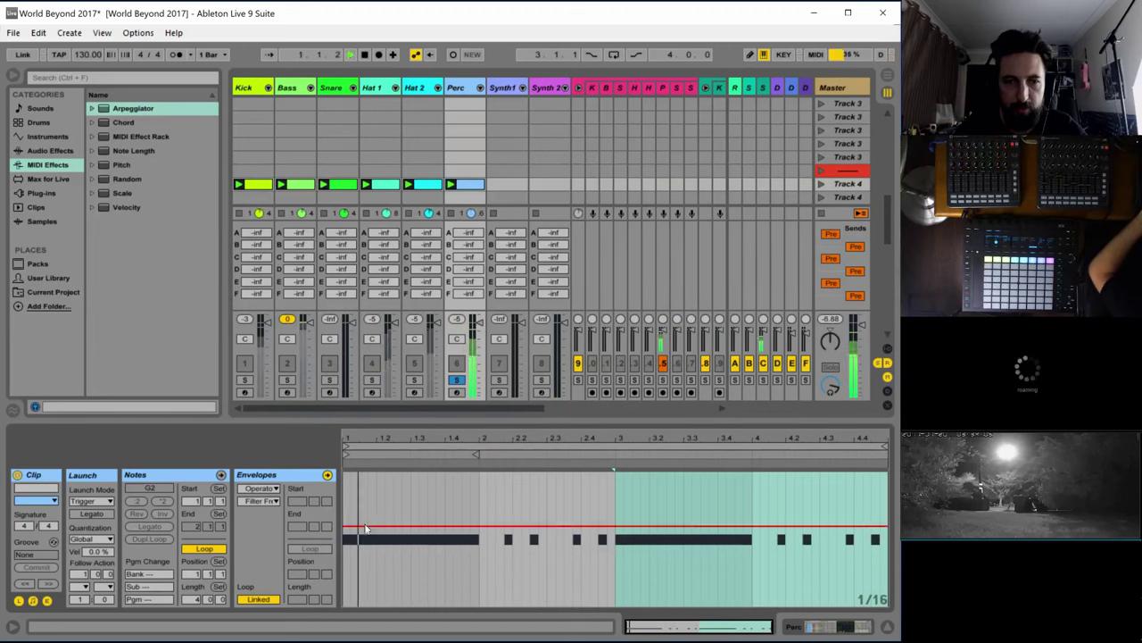
Draw a filter frequency envelope falling through bar 1, jumping and dipping in bar 2, rising across bar 3 and varying slightly in bar 4
left_click(349, 511)
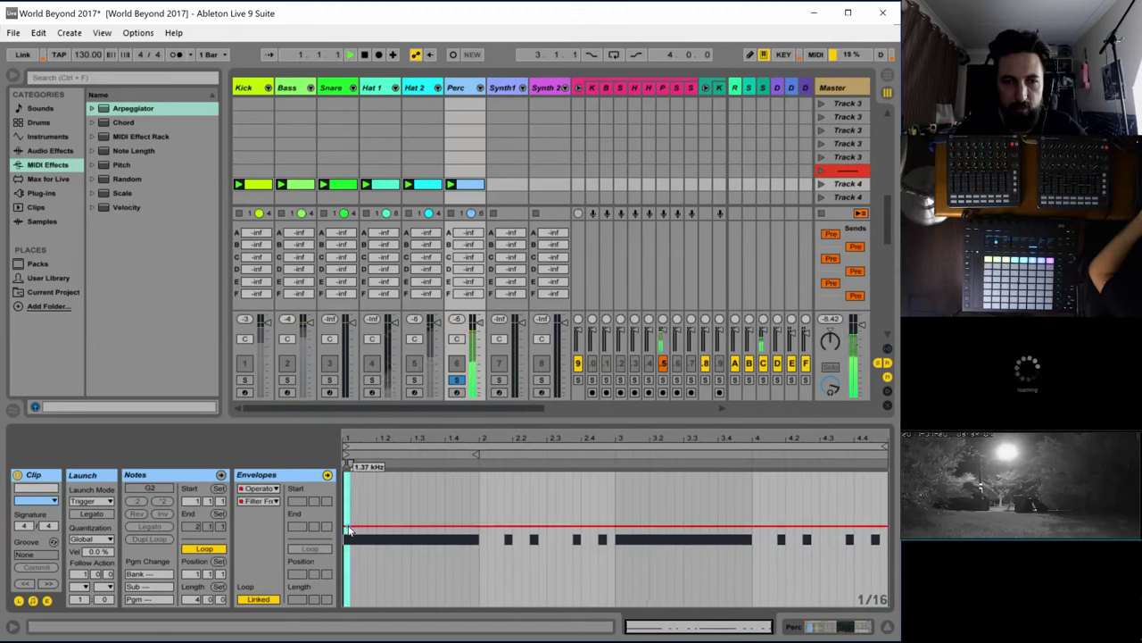
left_click_drag(350, 531, 542, 550)
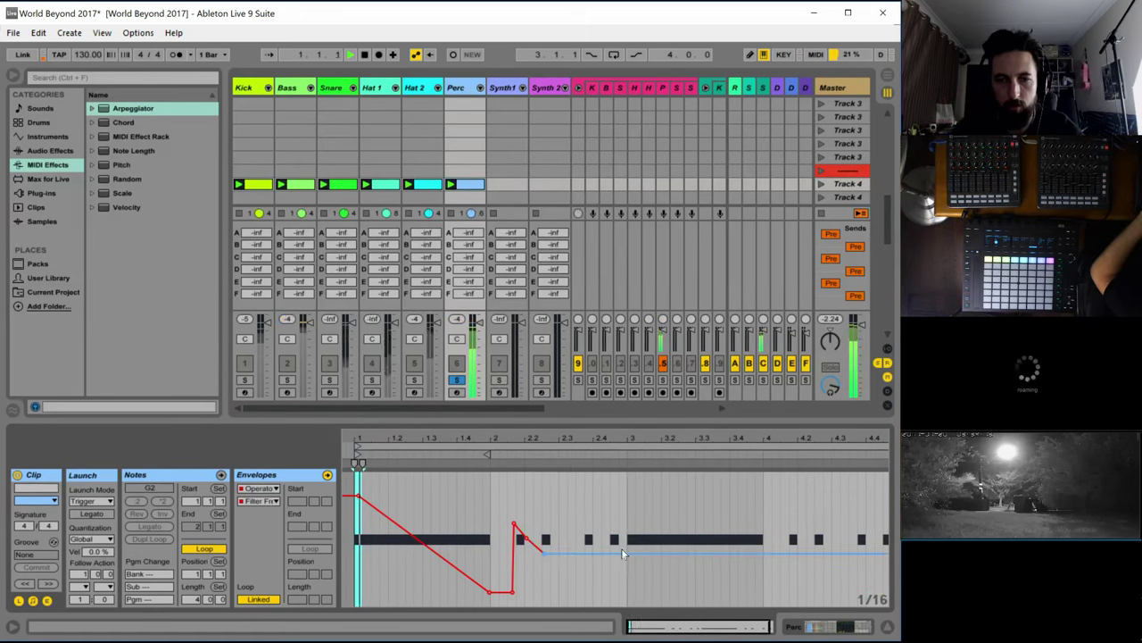
left_click_drag(761, 553, 761, 483)
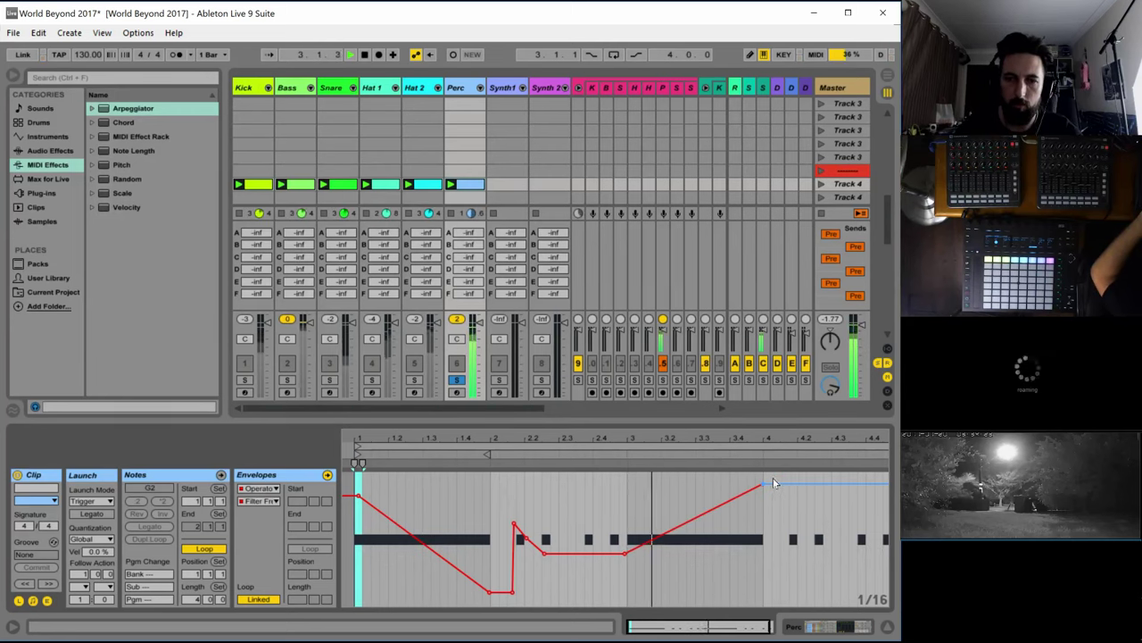
left_click_drag(788, 485, 860, 523)
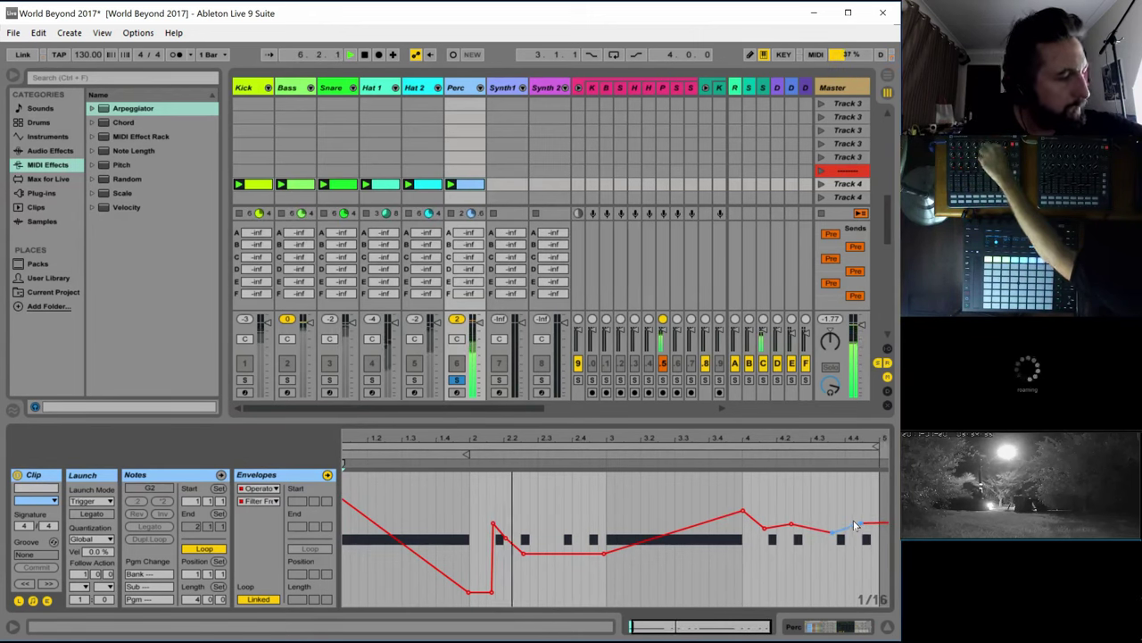
left_click(789, 522)
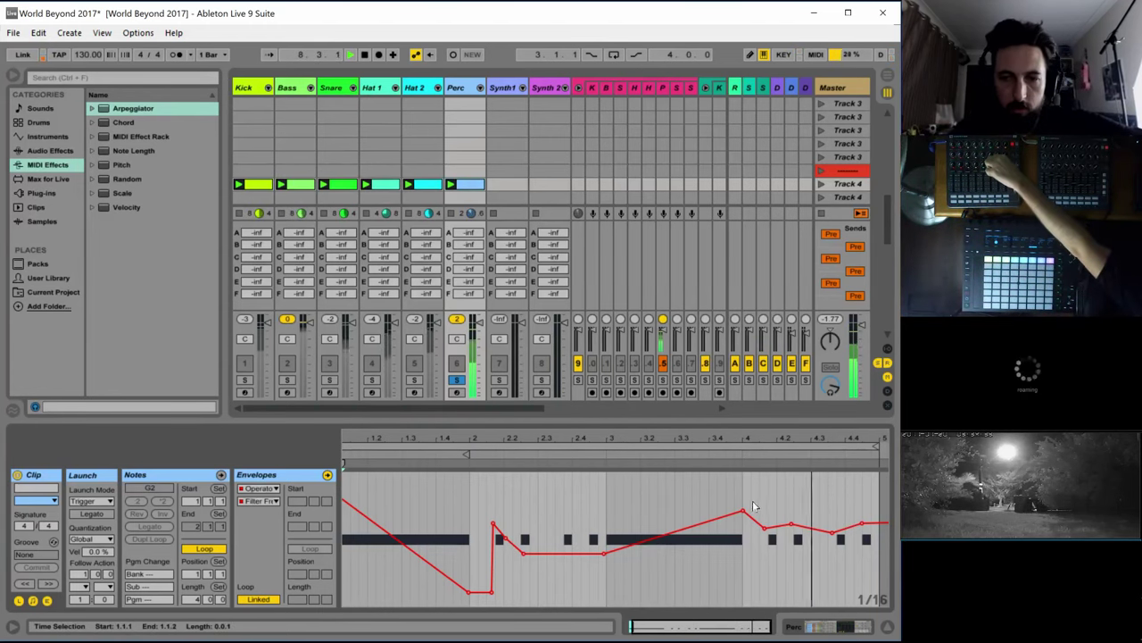
left_click_drag(742, 511, 736, 521)
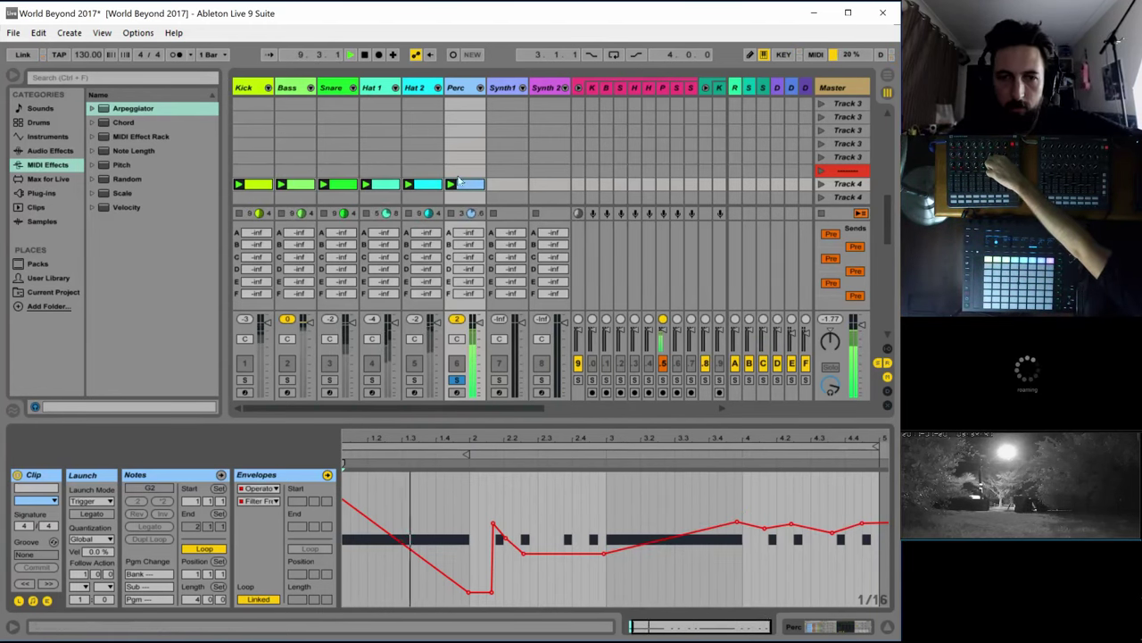
Audition the percussion within the full mix, solo it again and raise Operator's filter resonance to 48%
key("shift+Tab")
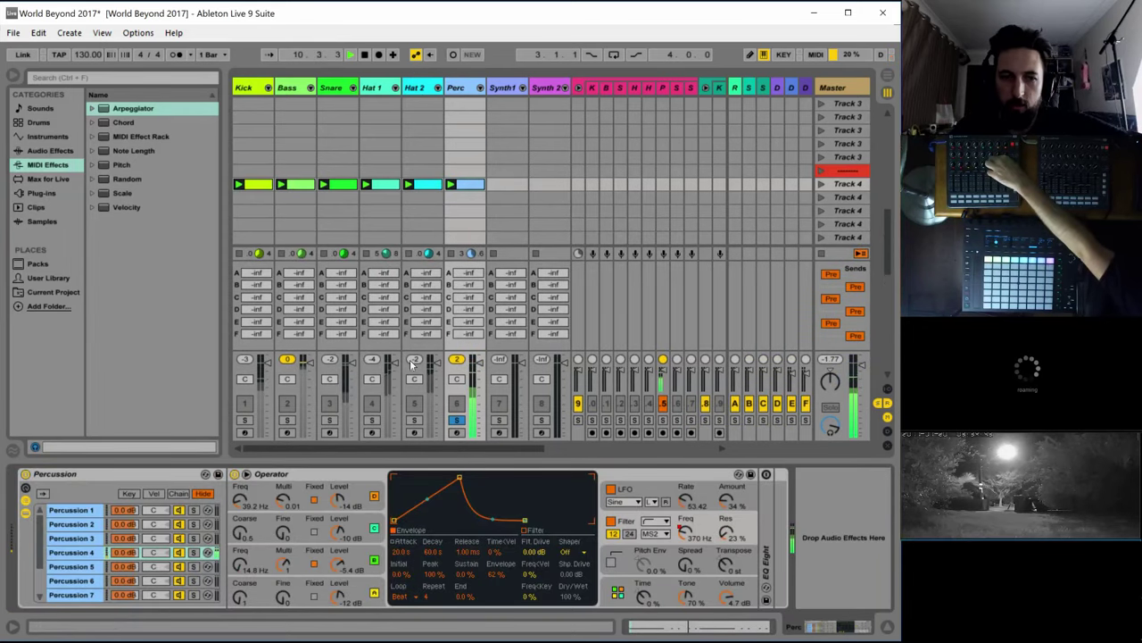
left_click(455, 421)
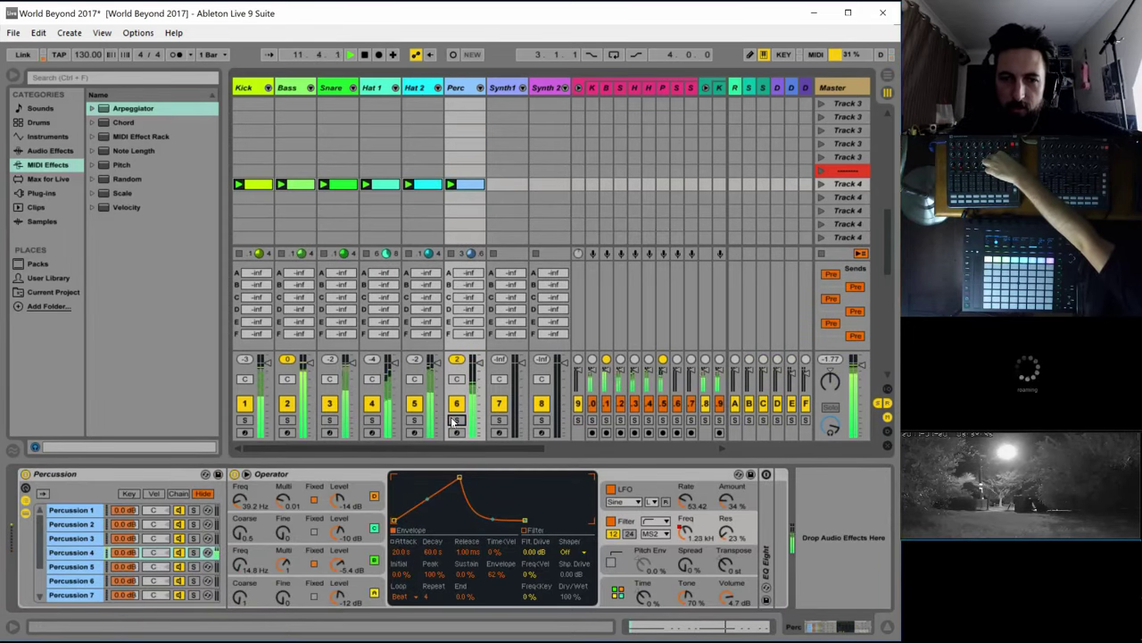
left_click(455, 420)
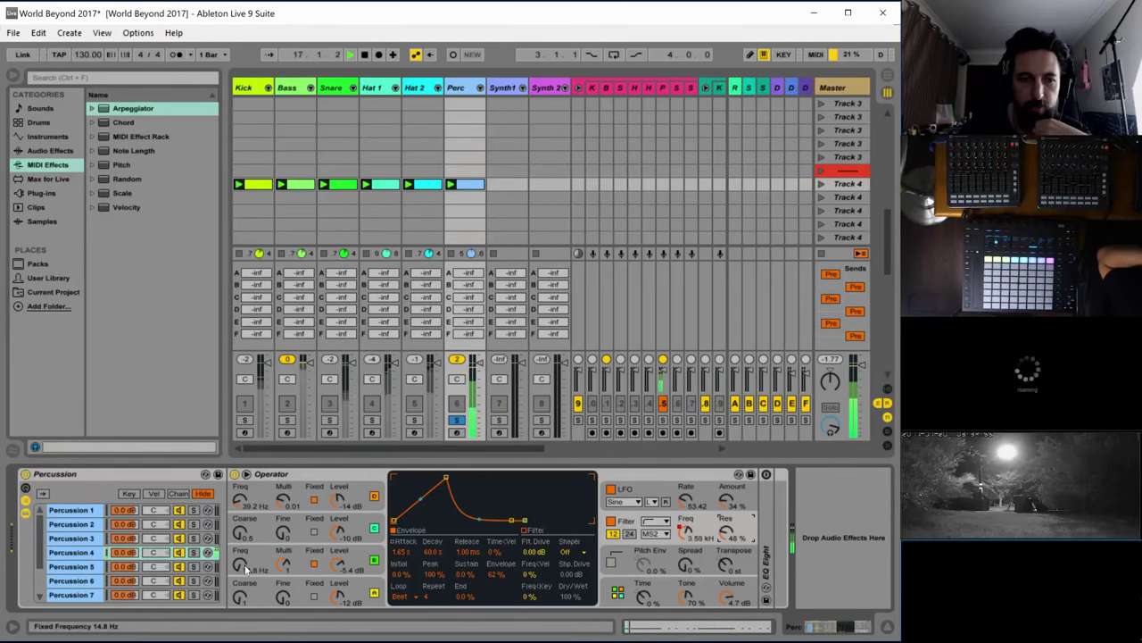
Set oscillator D's fixed frequency to 162 Hz and oscillator B's to 31.9 Hz
left_click_drag(239, 505, 240, 496)
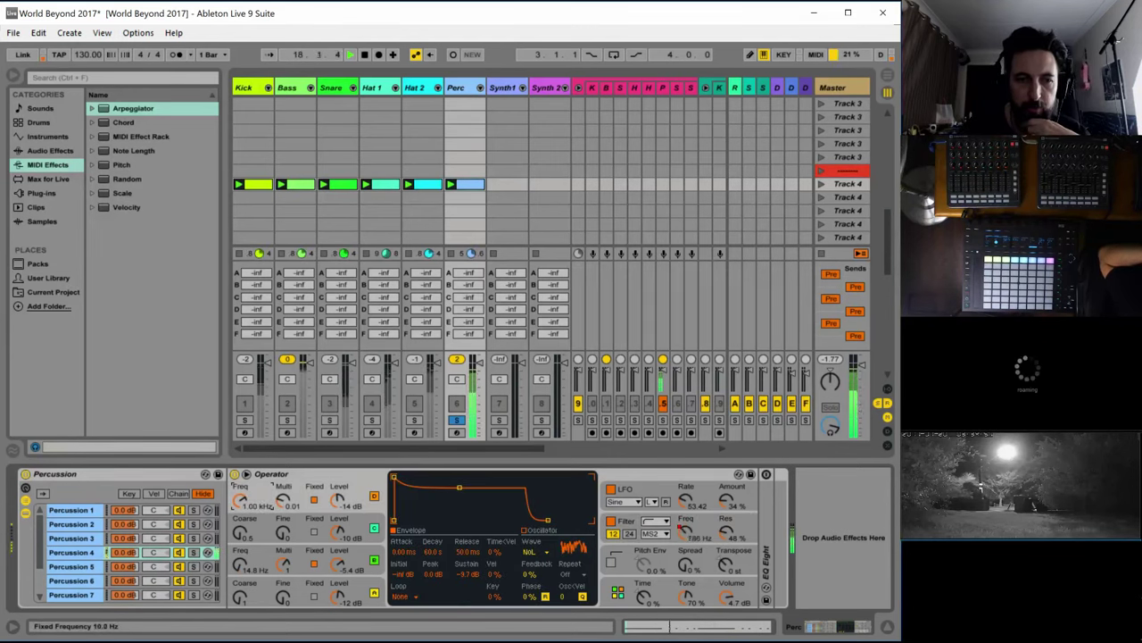
left_click_drag(242, 571, 243, 545)
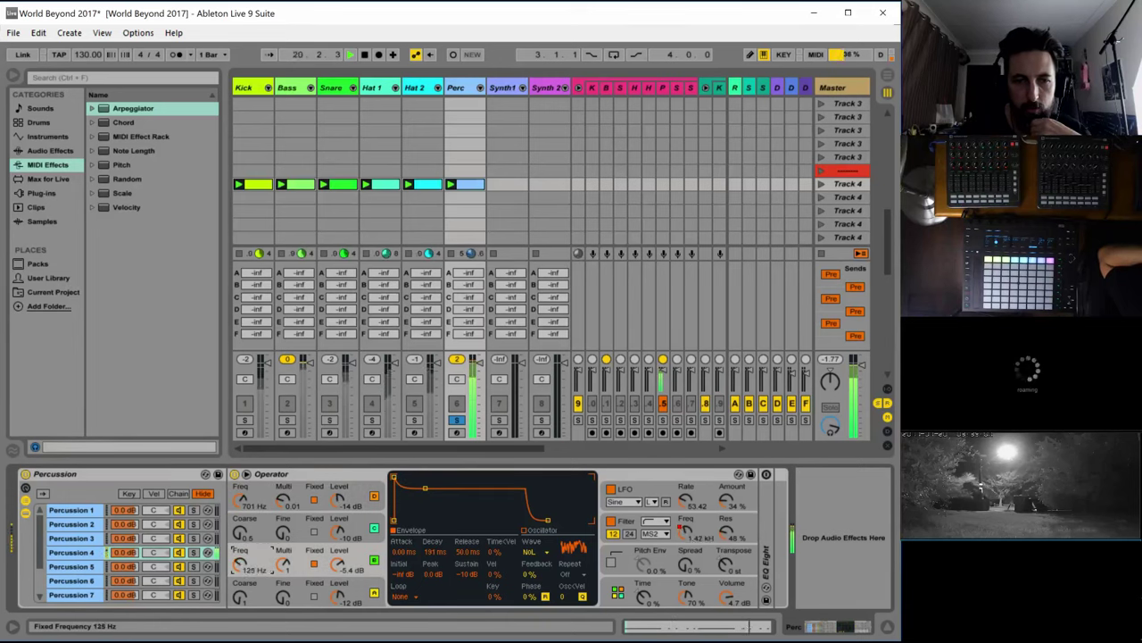
left_click_drag(239, 496, 239, 473)
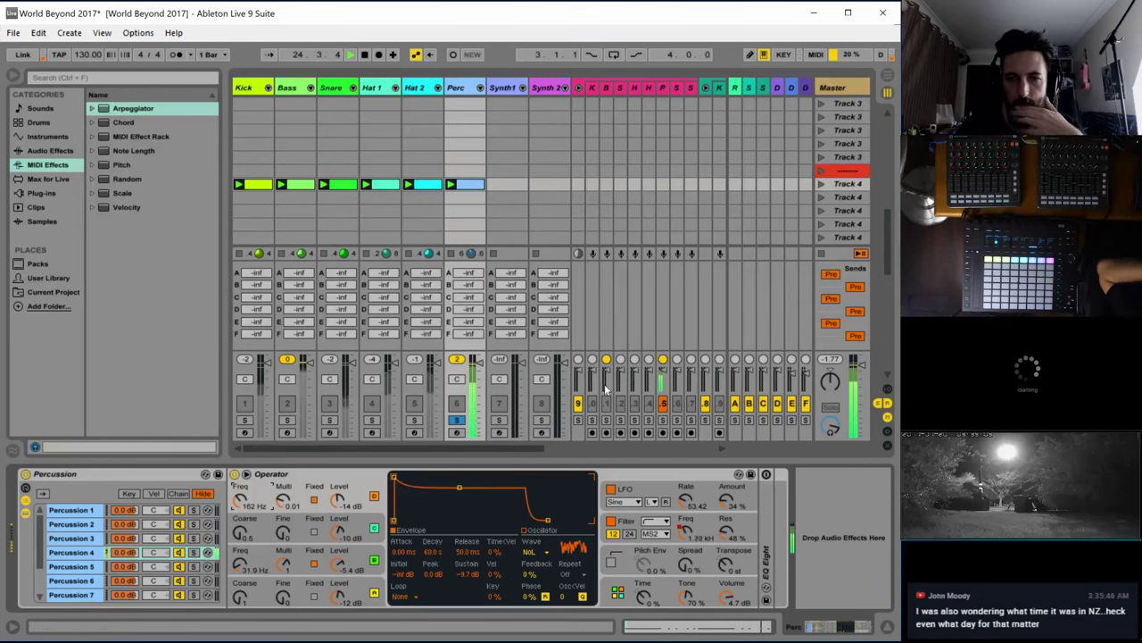
Review the LFO destinations, and reshape the filter envelope with a 1.25 s attack, 17% initial level and 53% peak
left_click(627, 490)
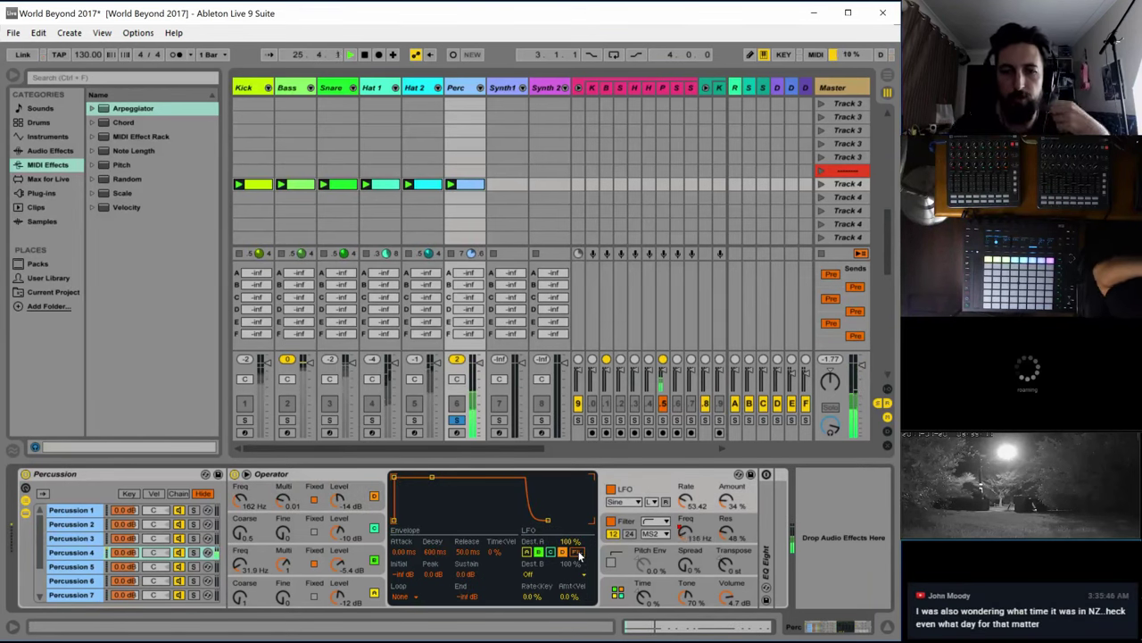
left_click(630, 524)
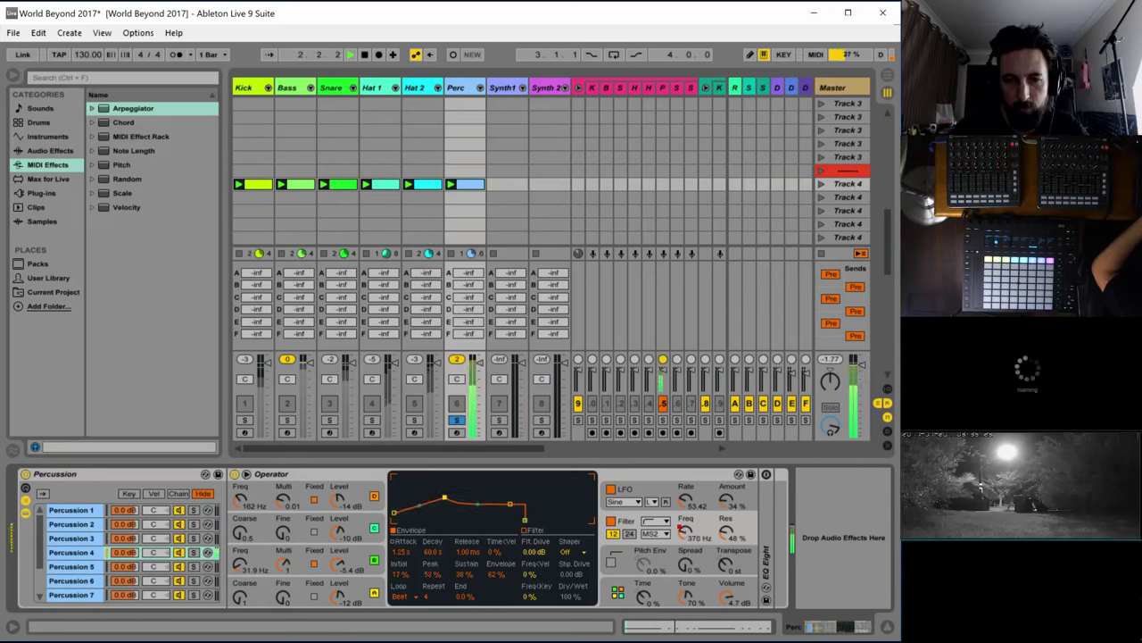
Unfold and enable the EQ Eight after Operator, and change its first band to a low-cut filter
double_click(768, 558)
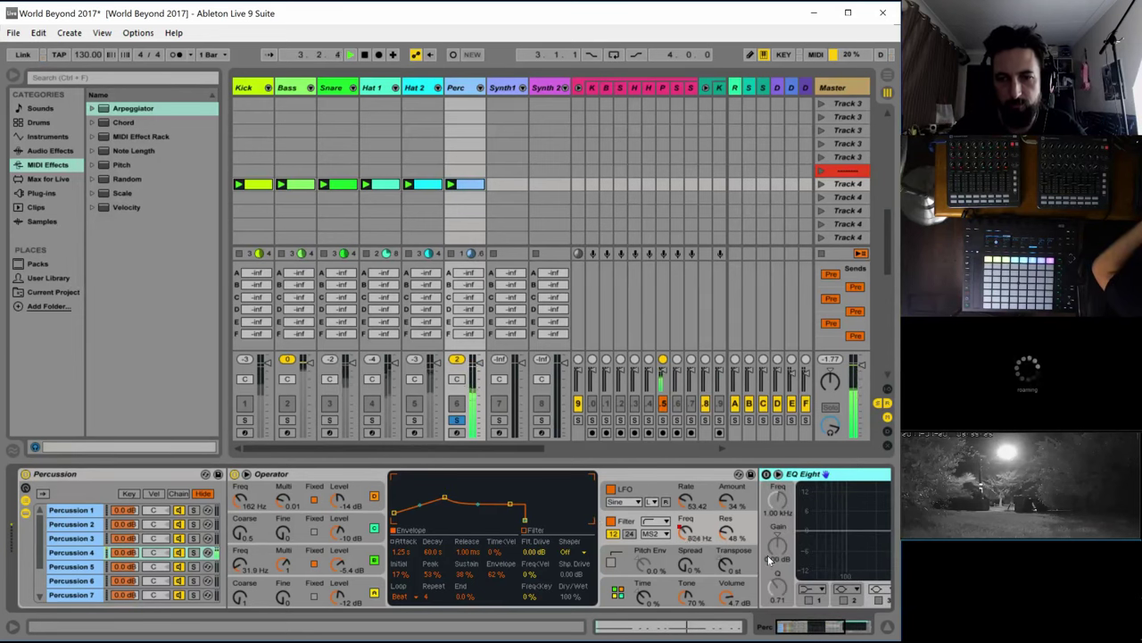
left_click(766, 475)
key("space")
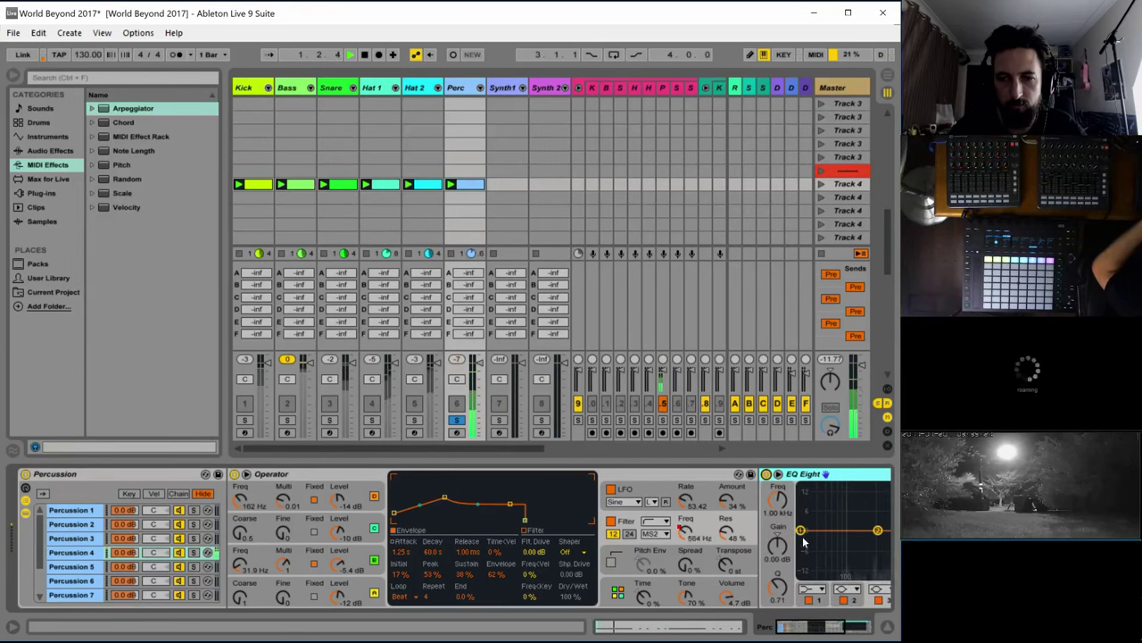
left_click(810, 587)
left_click(812, 502)
key("space")
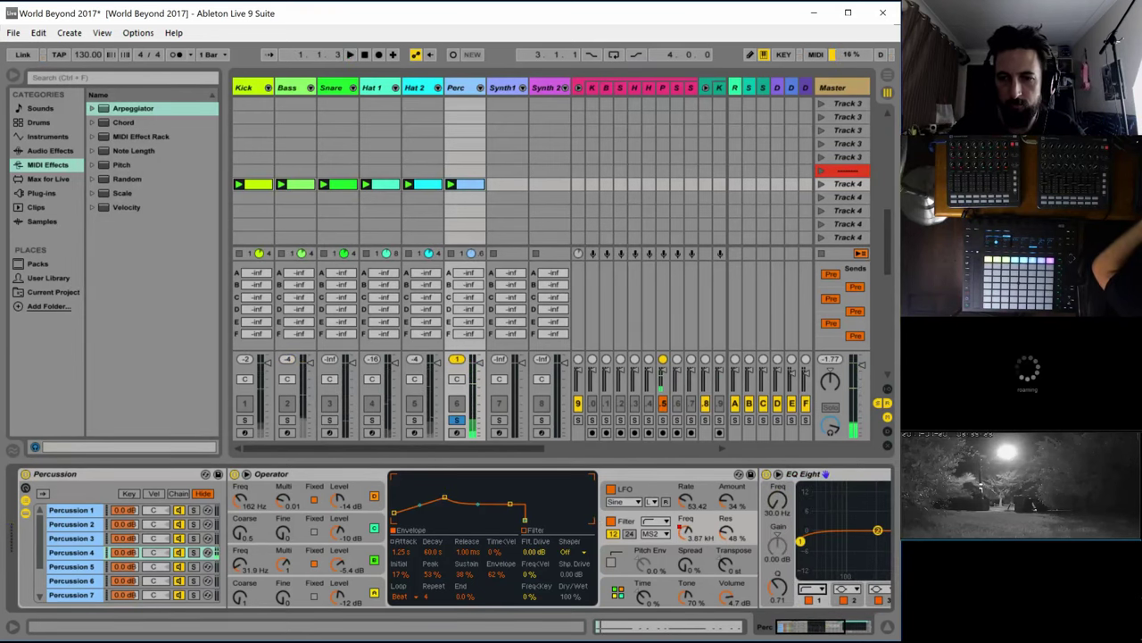
Set EQ Eight's low-cut band to 197 Hz with a Q of 0.49, and lower the output gain to -2.25 dB
key("space")
left_click_drag(816, 625, 841, 626)
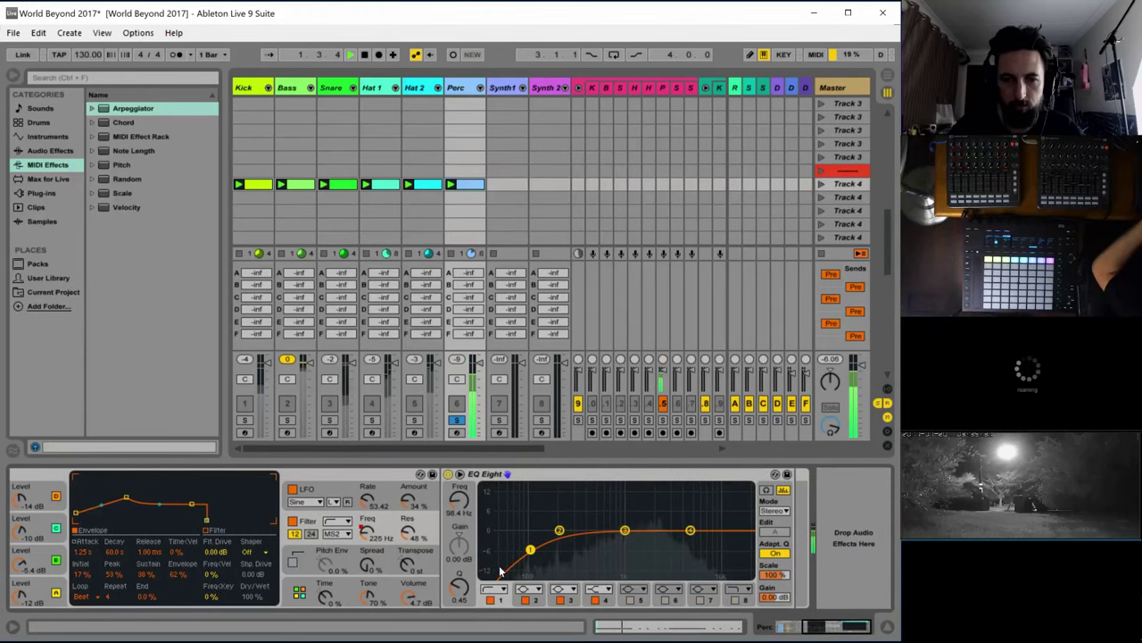
left_click_drag(529, 551, 558, 547)
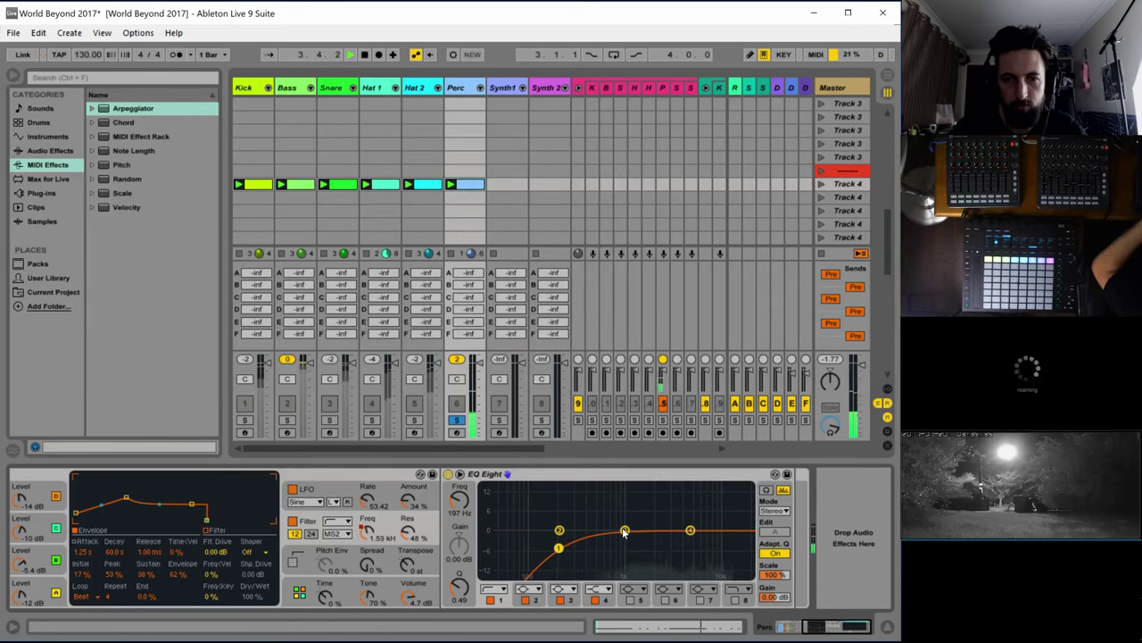
left_click_drag(775, 598, 762, 600)
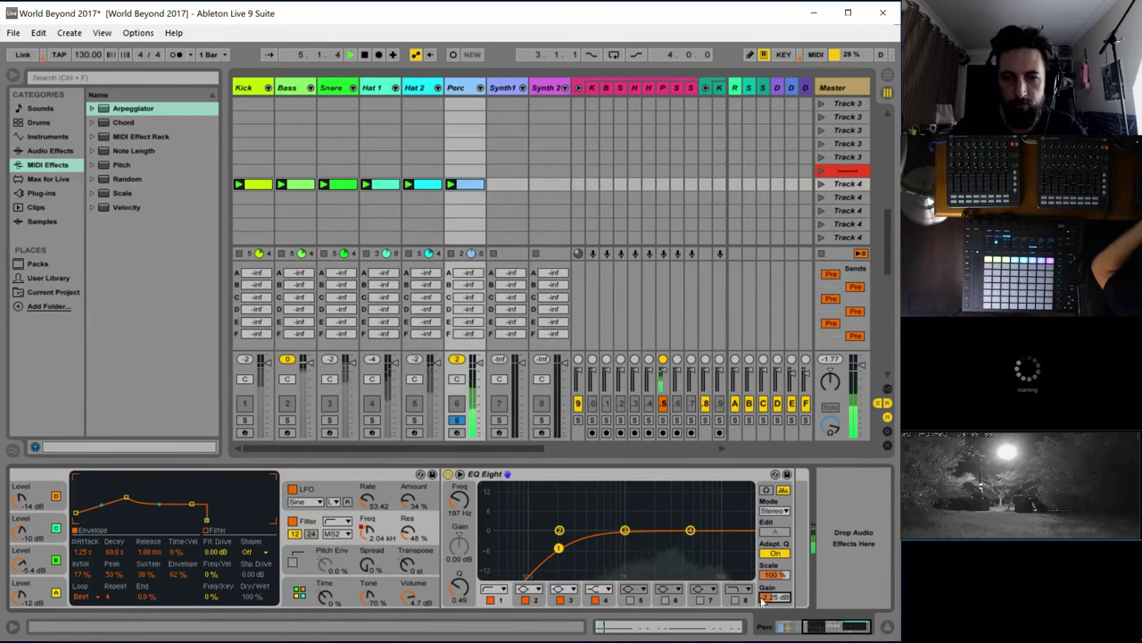
Open the Perc clip's MIDI notes for editing
left_click(472, 184)
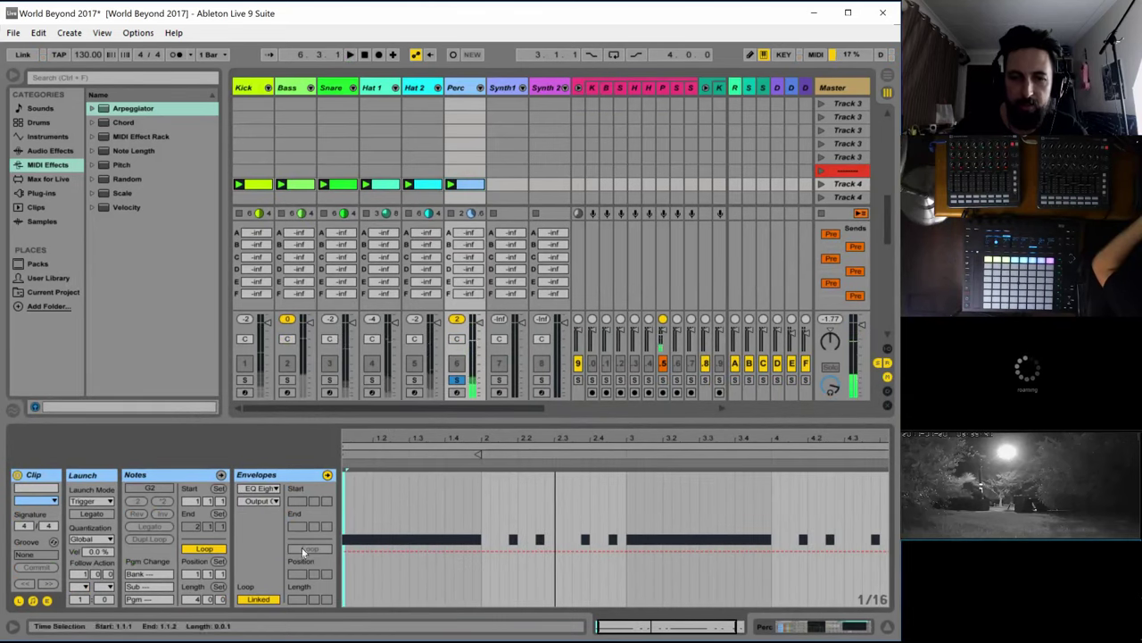
scroll(496, 522, "up", 2)
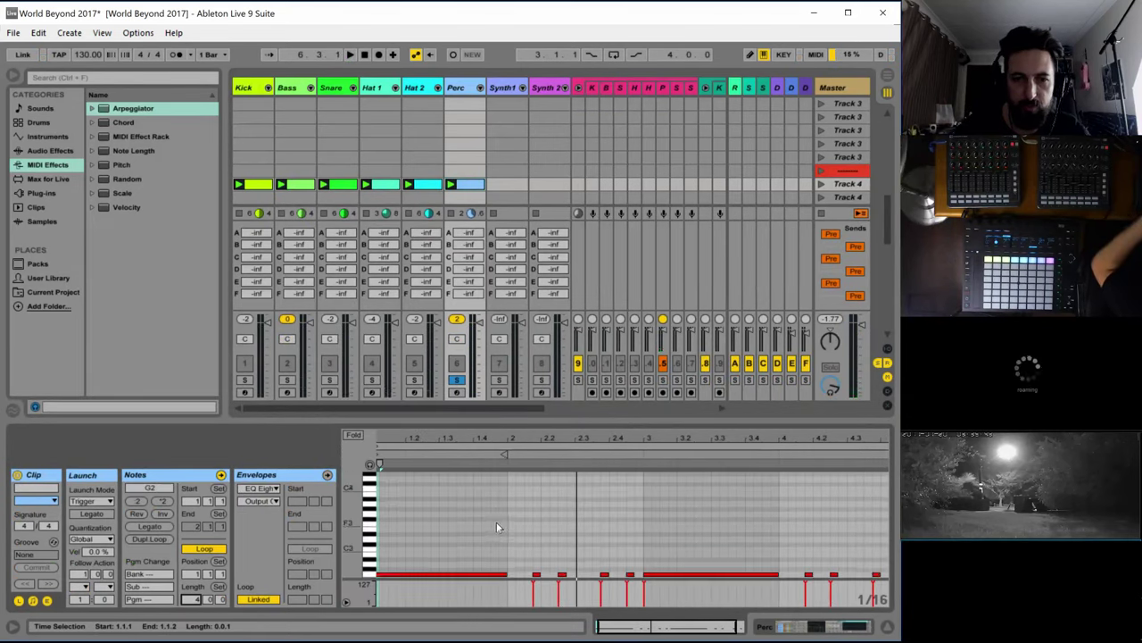
Shorten the long G2 note at the start of the Perc clip to a sixteenth note and play the result
scroll(477, 547, "down", 1)
left_click(505, 544)
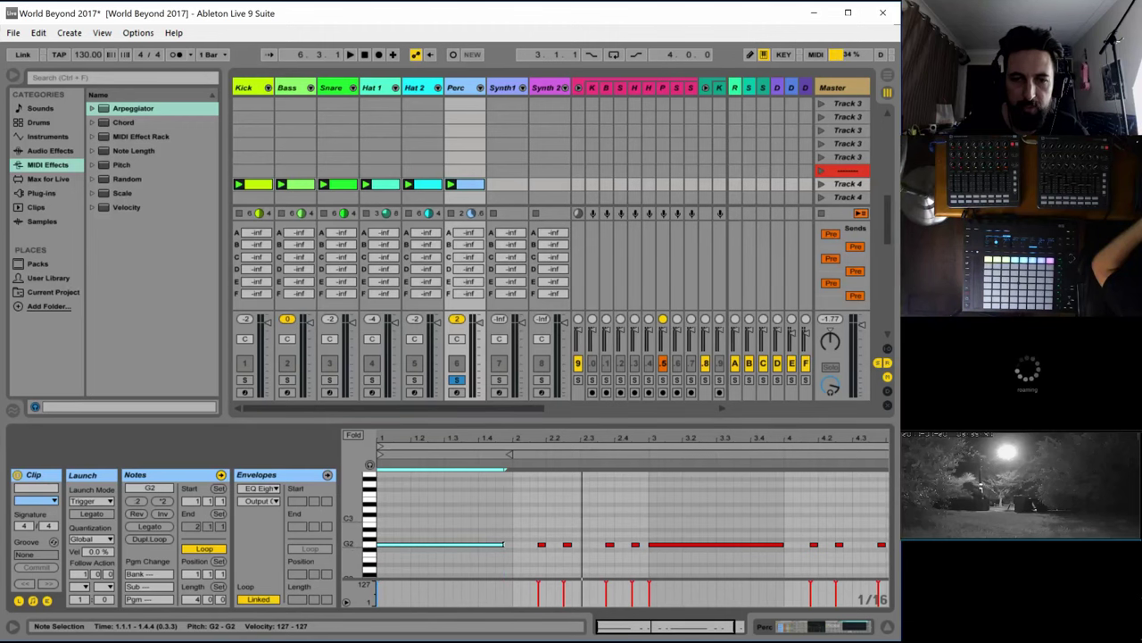
left_click_drag(504, 545, 385, 545)
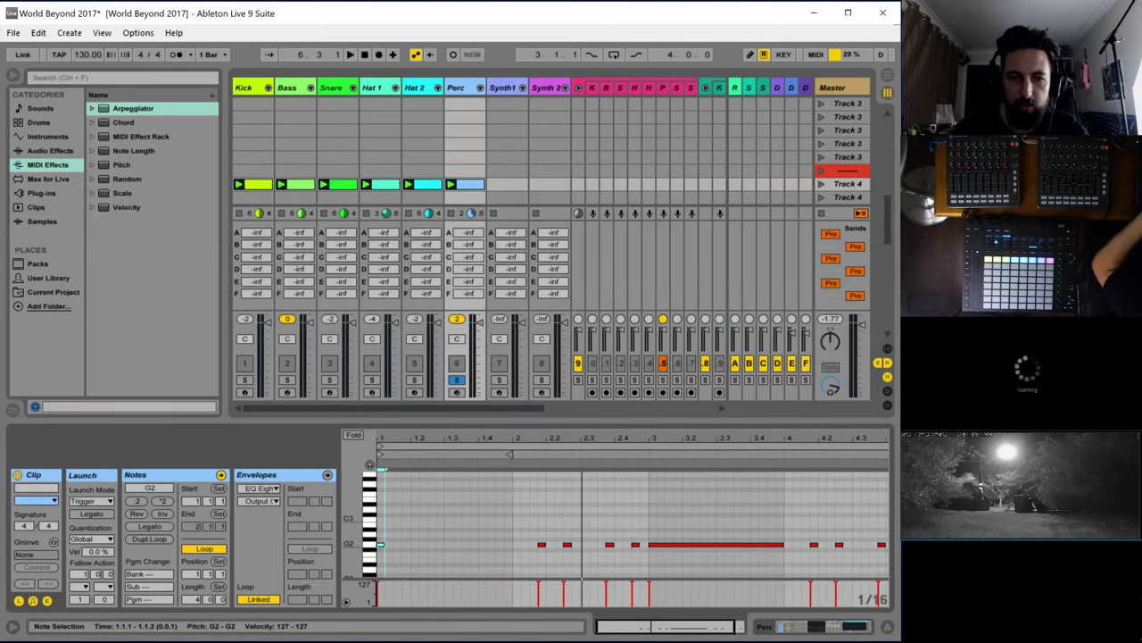
key("super")
left_click_drag(607, 622, 607, 641)
key("space")
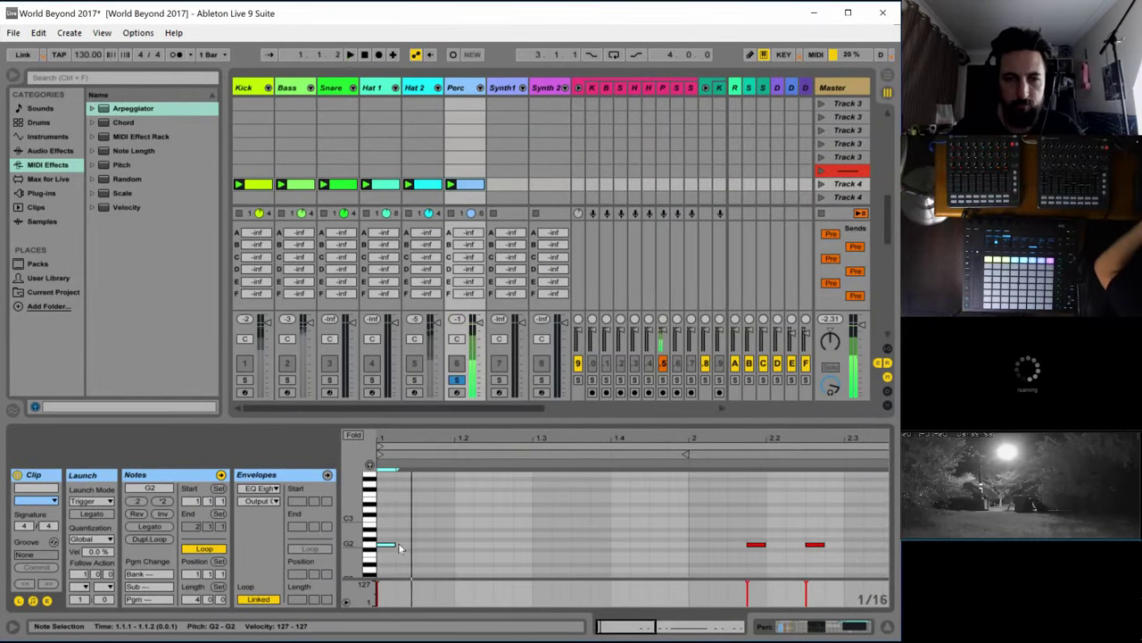
Fill bar 1 of the Perc clip with a syncopated run of short G2 notes and start playback
left_click_drag(398, 546, 481, 546)
left_click(393, 547)
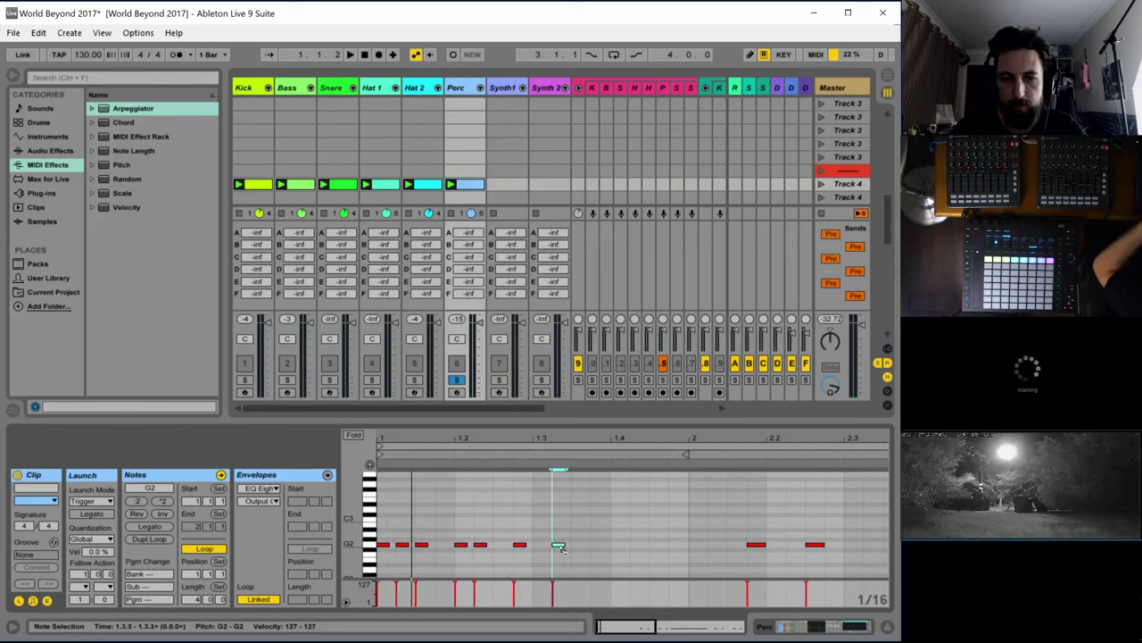
double_click(624, 546)
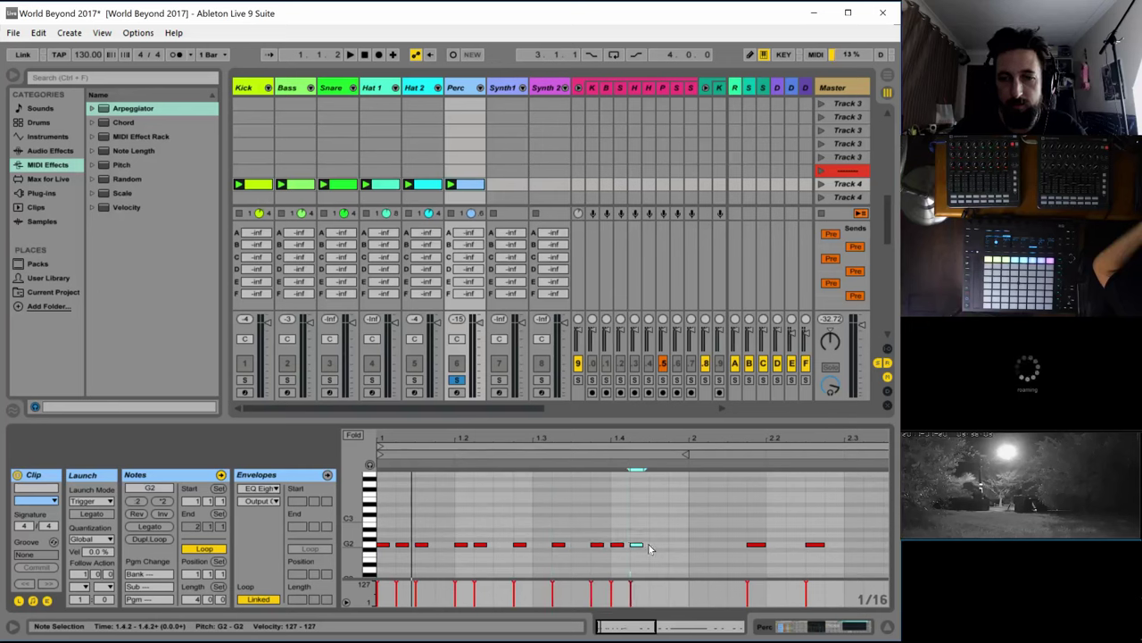
key("space")
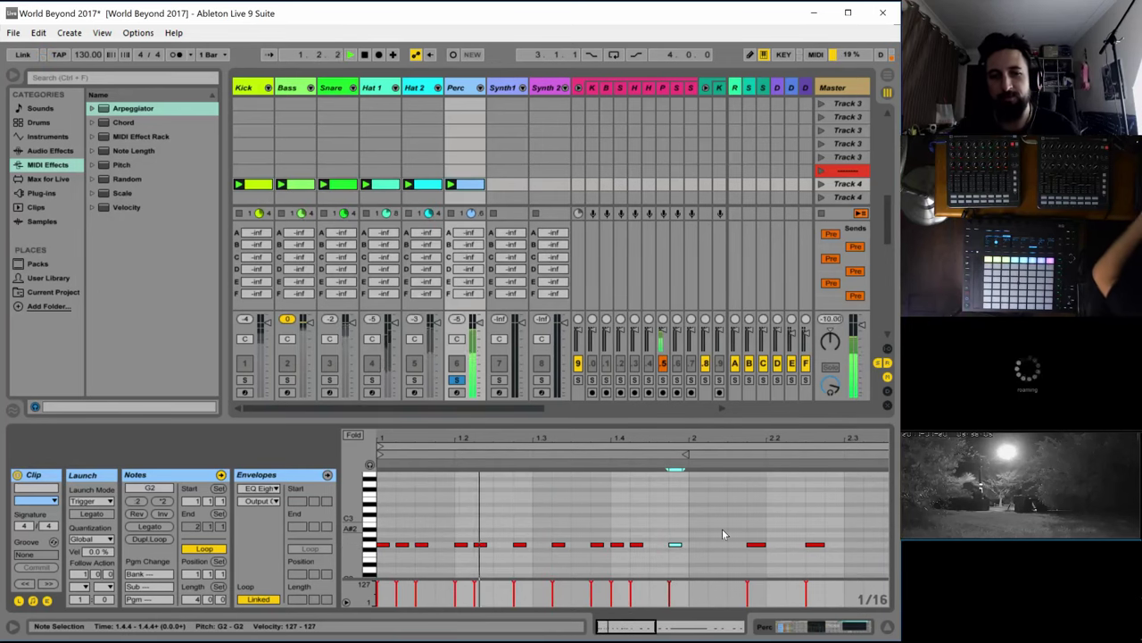
Delete the notes in bars 3 and 4 and duplicate the bars 1–2 pattern into their place
left_click_drag(650, 630, 959, 560)
key("Delete")
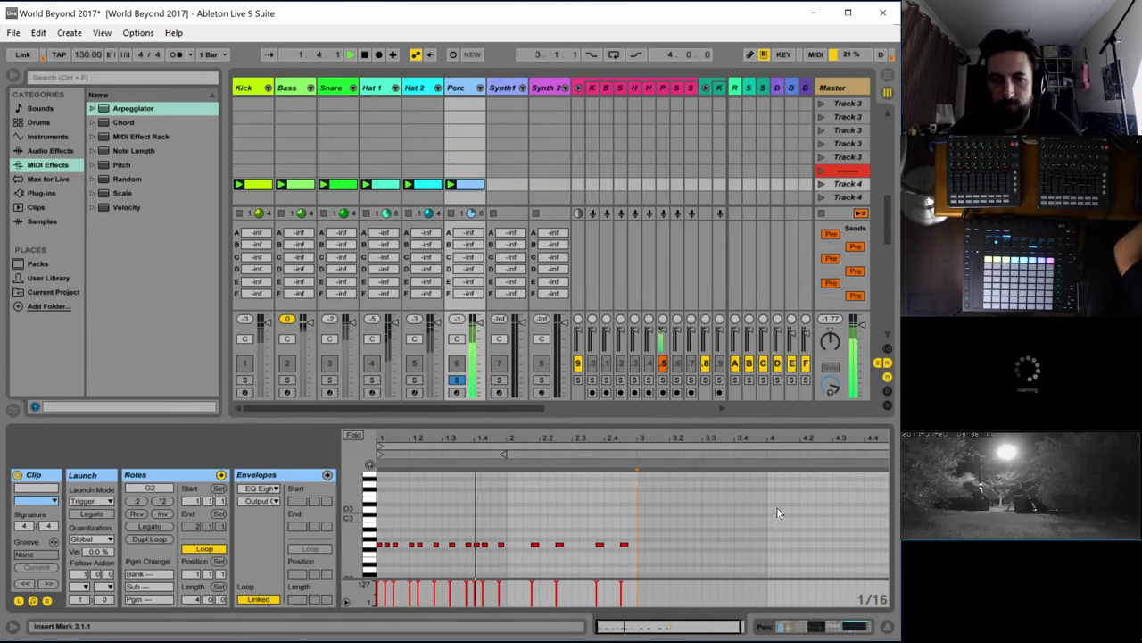
left_click_drag(641, 526, 346, 563)
key("ctrl+d")
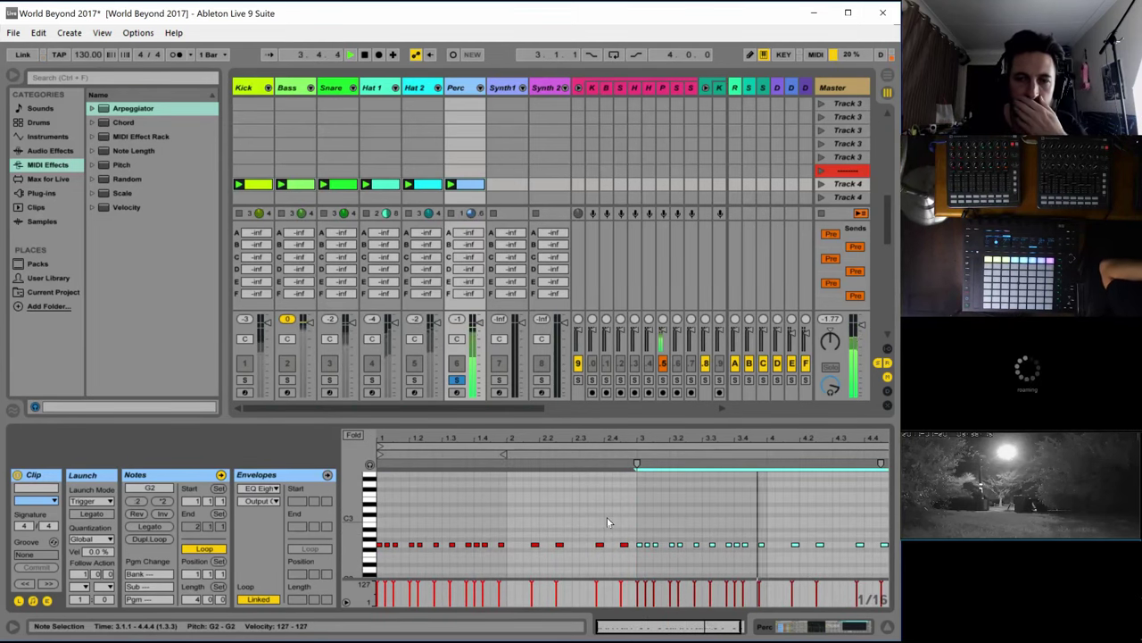
Unsolo the Perc track and listen to the new pattern within the full mix
left_click(457, 380)
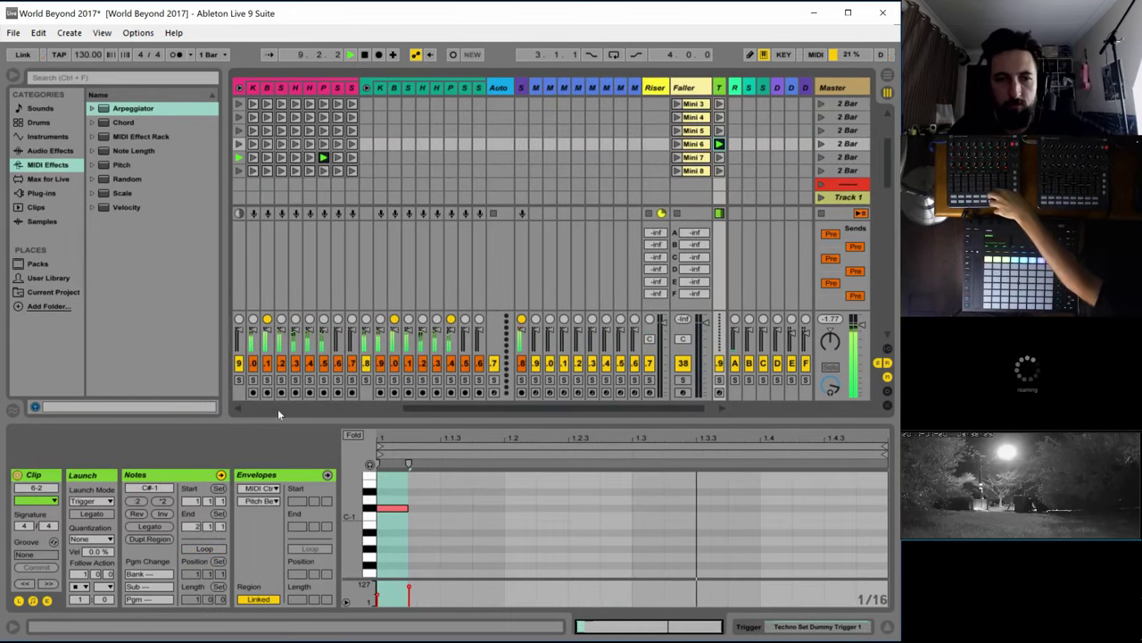
left_click_drag(451, 407, 261, 398)
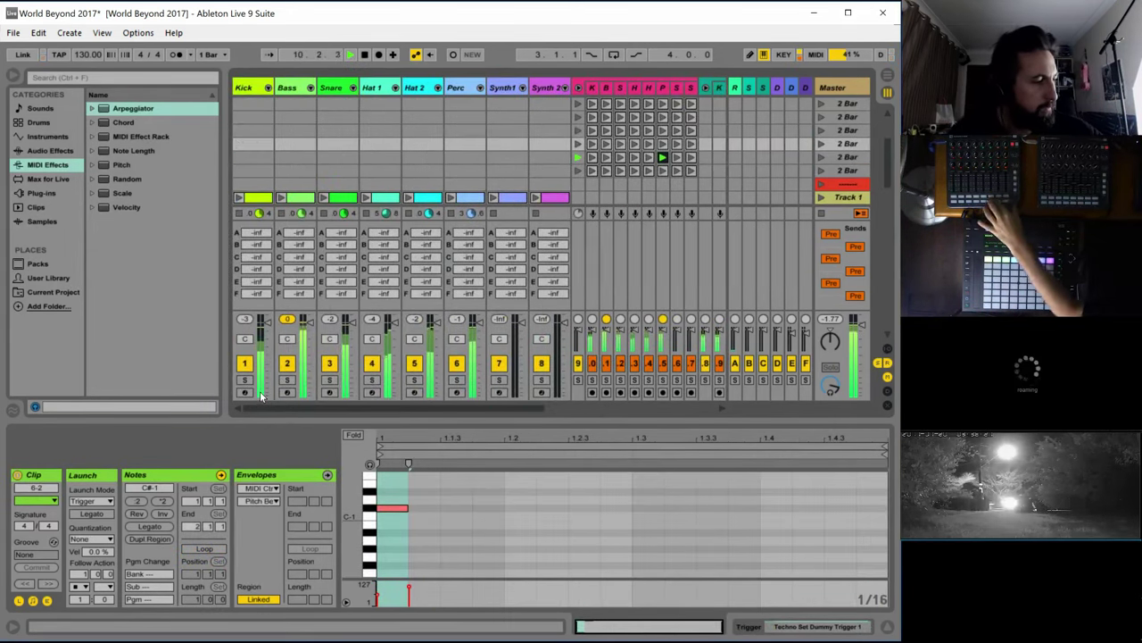
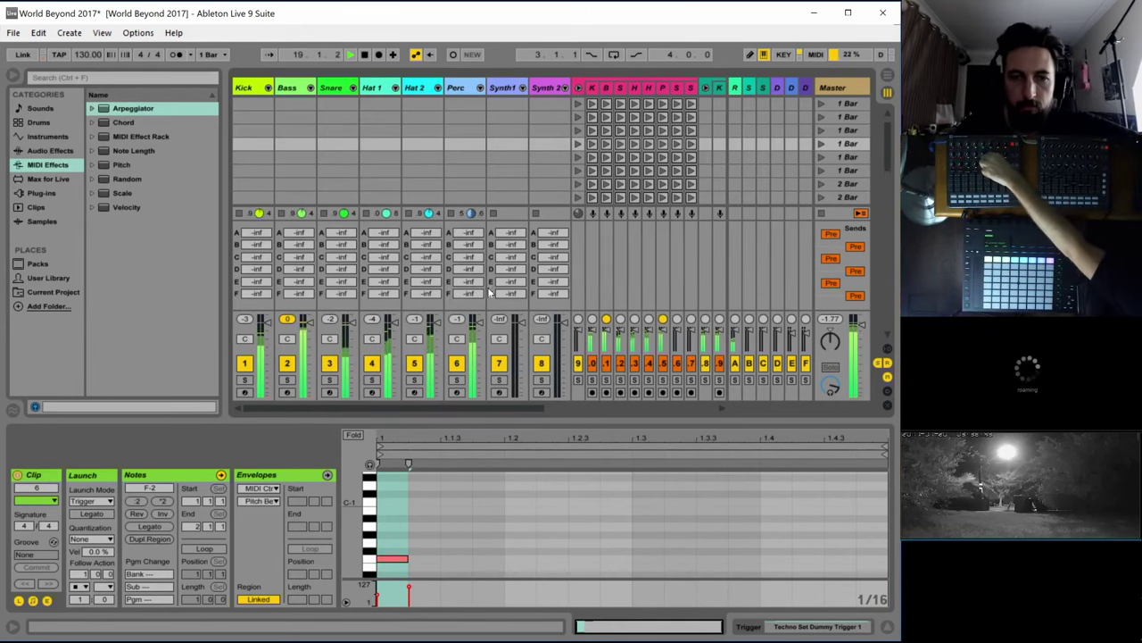
Show the Perc track's devices, solo the track and bring the Operator instrument of Percussion 4 into view
double_click(462, 89)
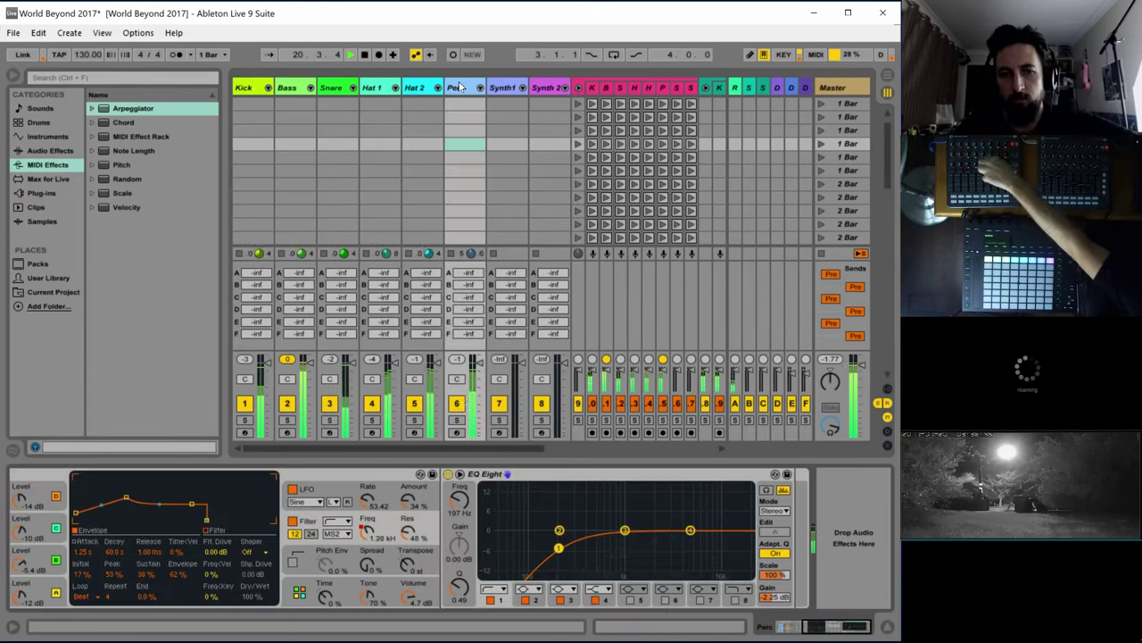
left_click(456, 420)
left_click(814, 627)
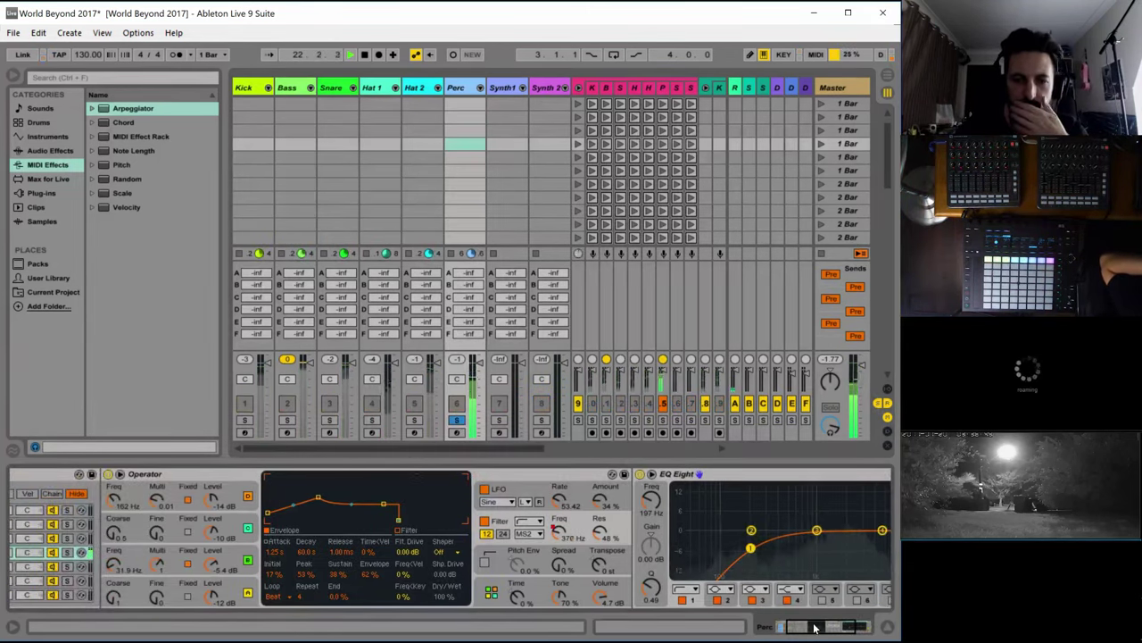
left_click_drag(814, 628, 796, 629)
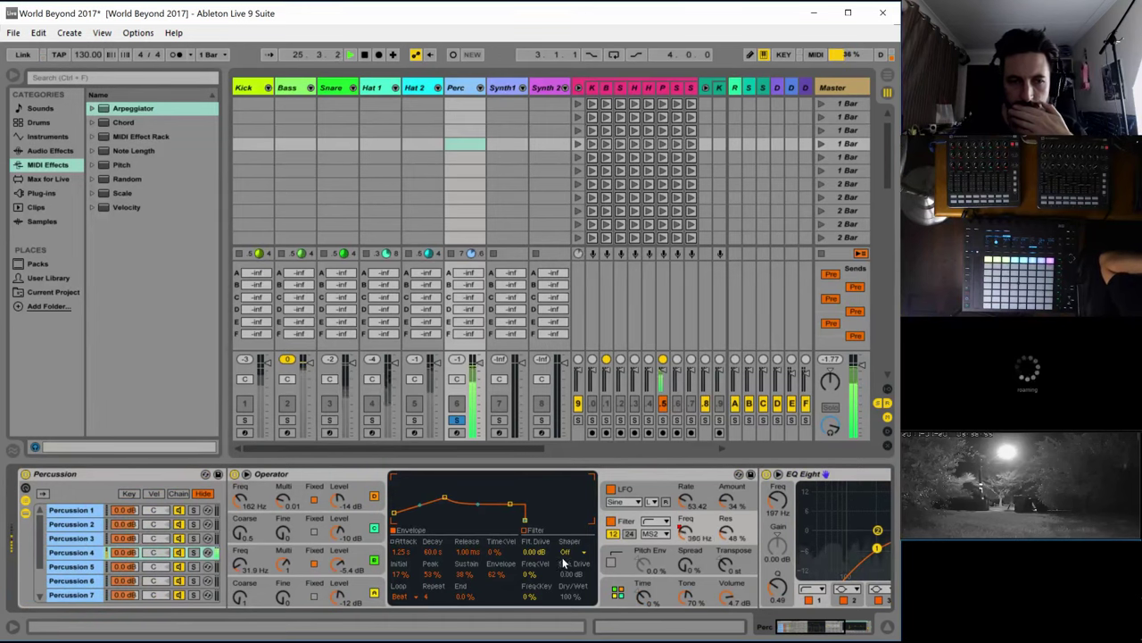
Try the Sine waveform on Operator's oscillator B
left_click(355, 551)
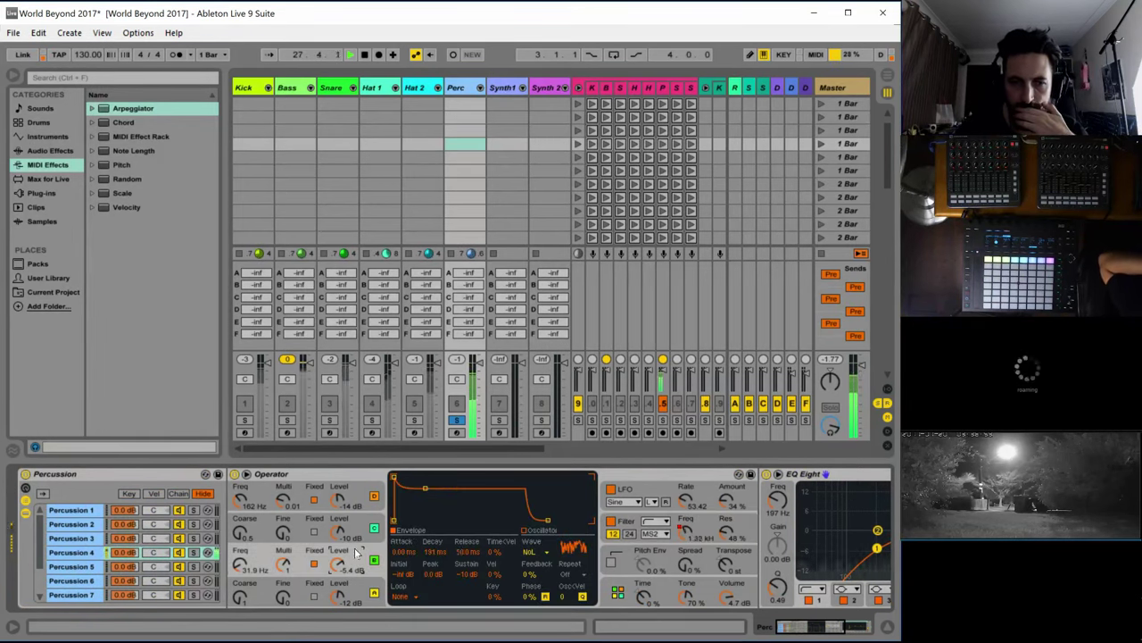
left_click(532, 552)
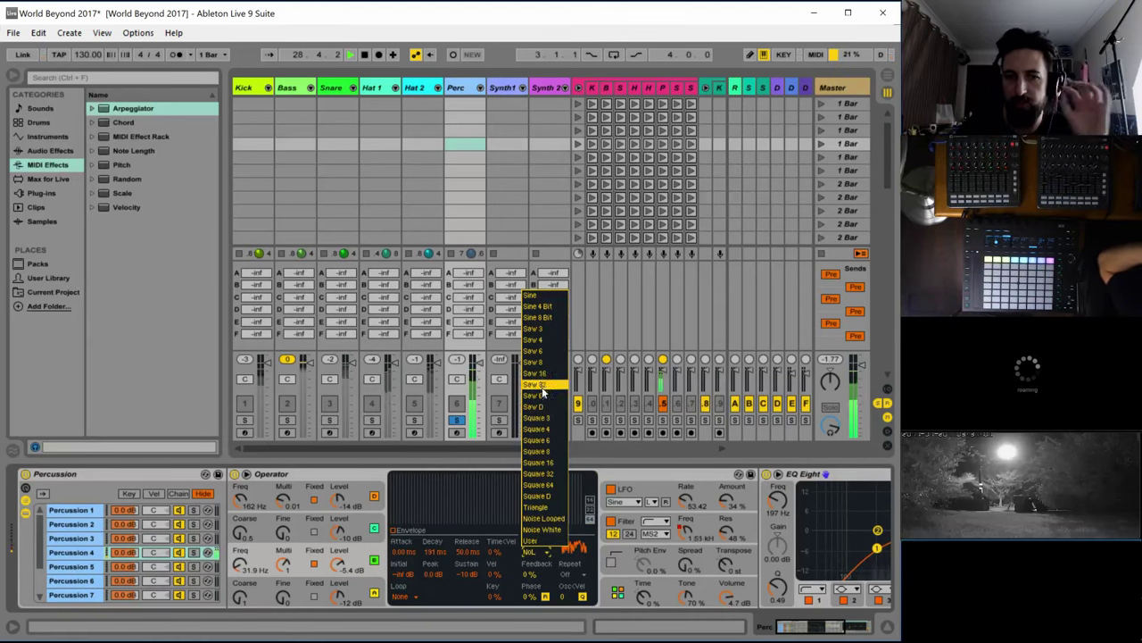
left_click(555, 295)
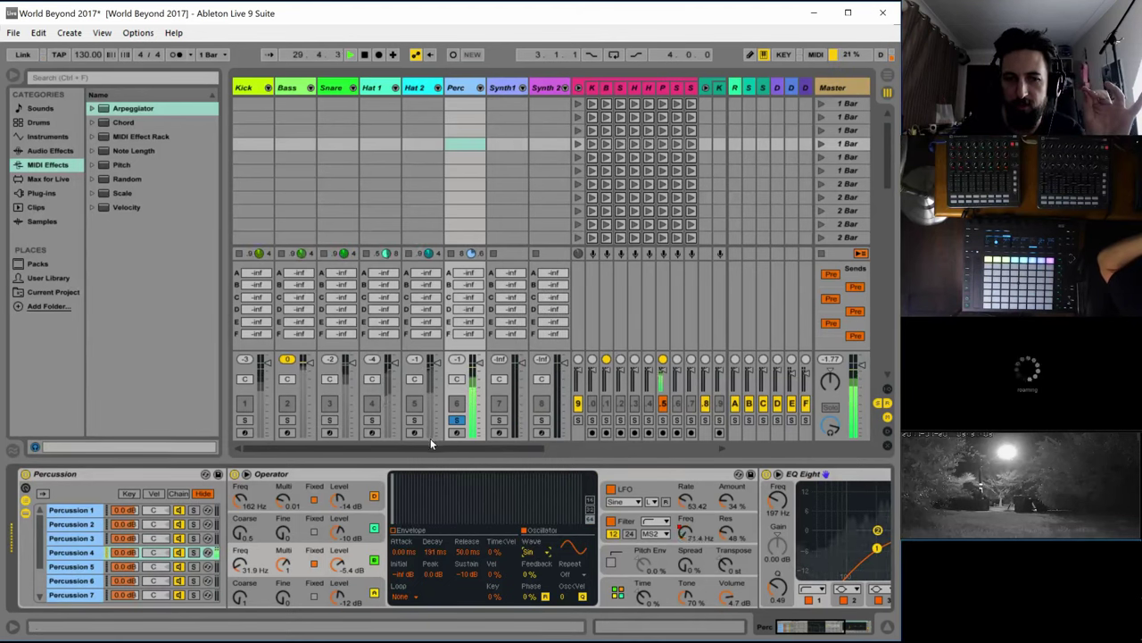
Try the Sine waveform and a 2.00 kHz frequency on oscillator D, and experiment with oscillator B's frequency
left_click(344, 494)
left_click(530, 552)
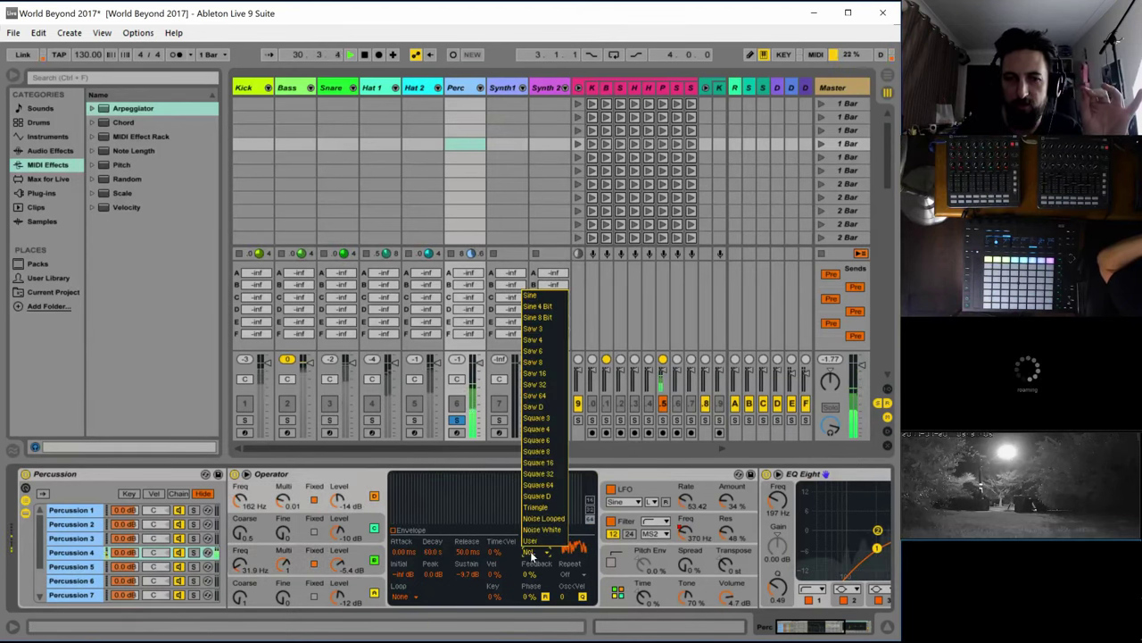
left_click(534, 301)
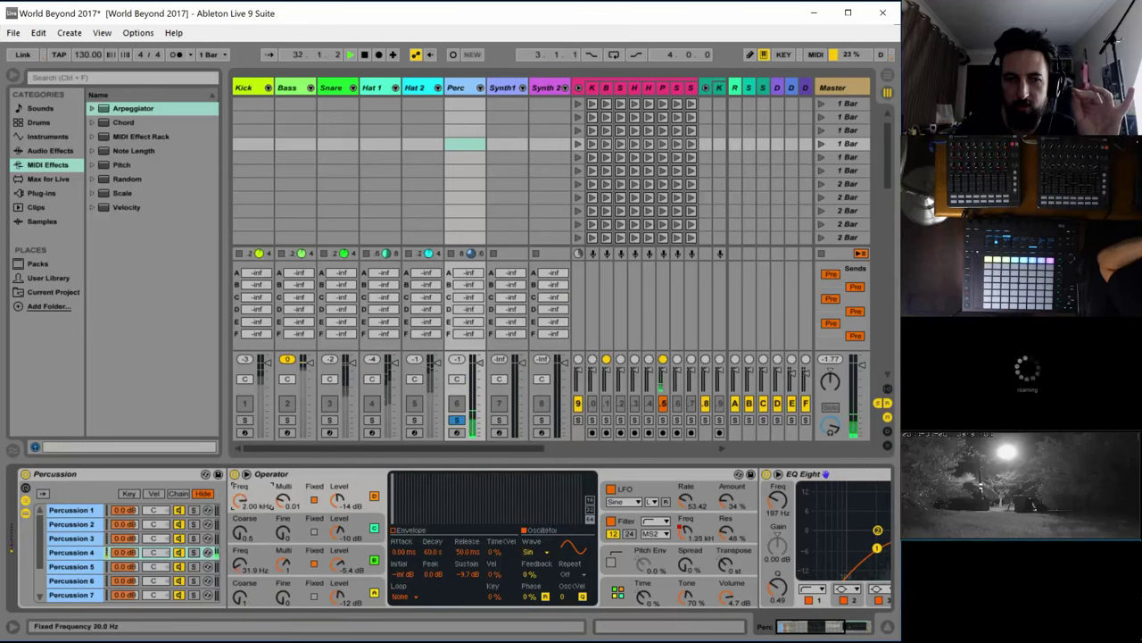
left_click_drag(239, 564, 238, 535)
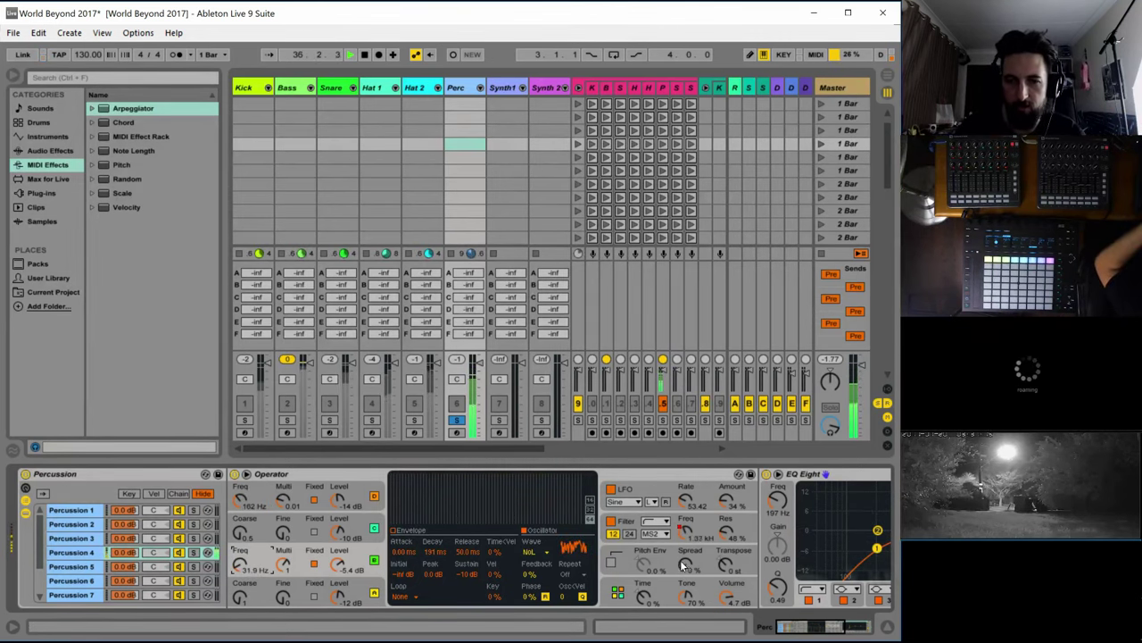
Set Operator's Spread to 94 % and bring up its global Time and modulation settings
left_click_drag(687, 558, 686, 527)
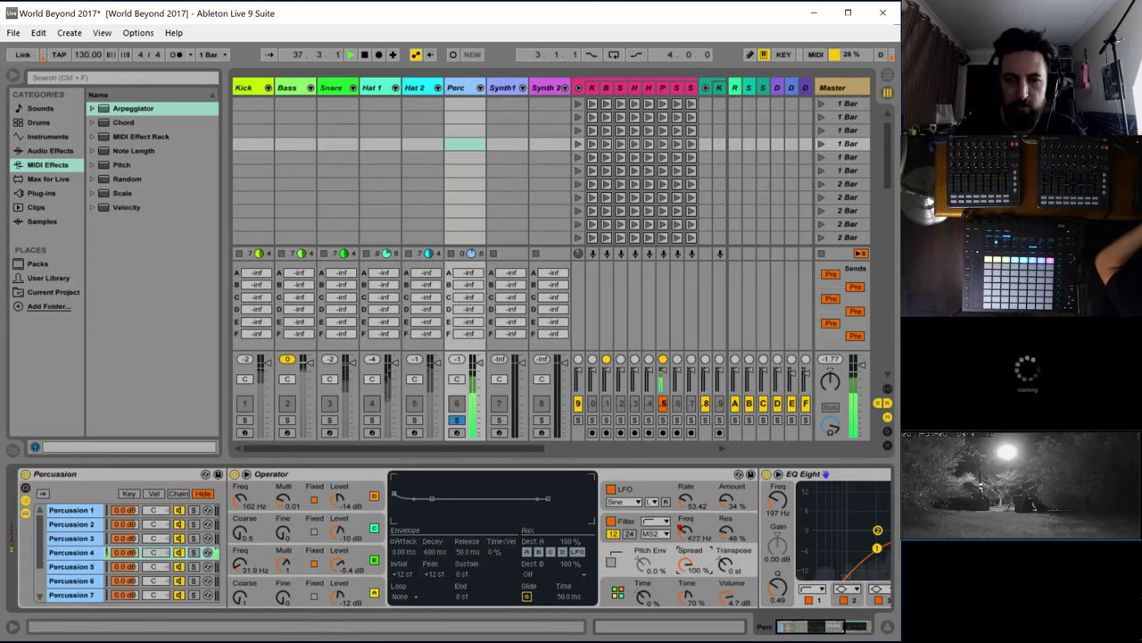
left_click_drag(688, 568, 692, 571)
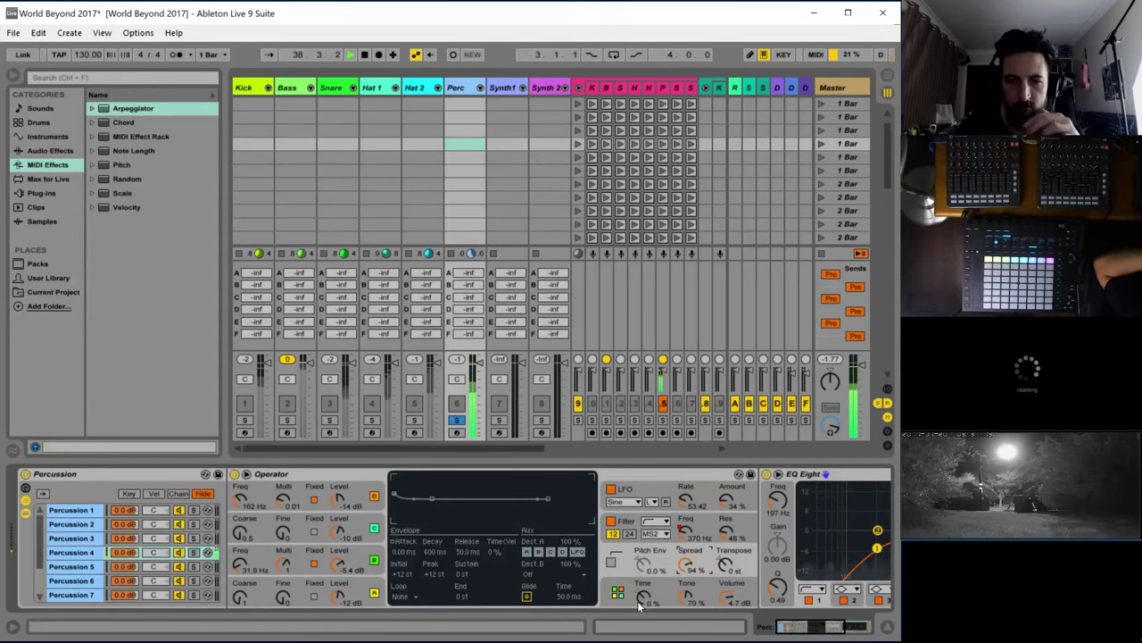
left_click_drag(639, 607, 639, 616)
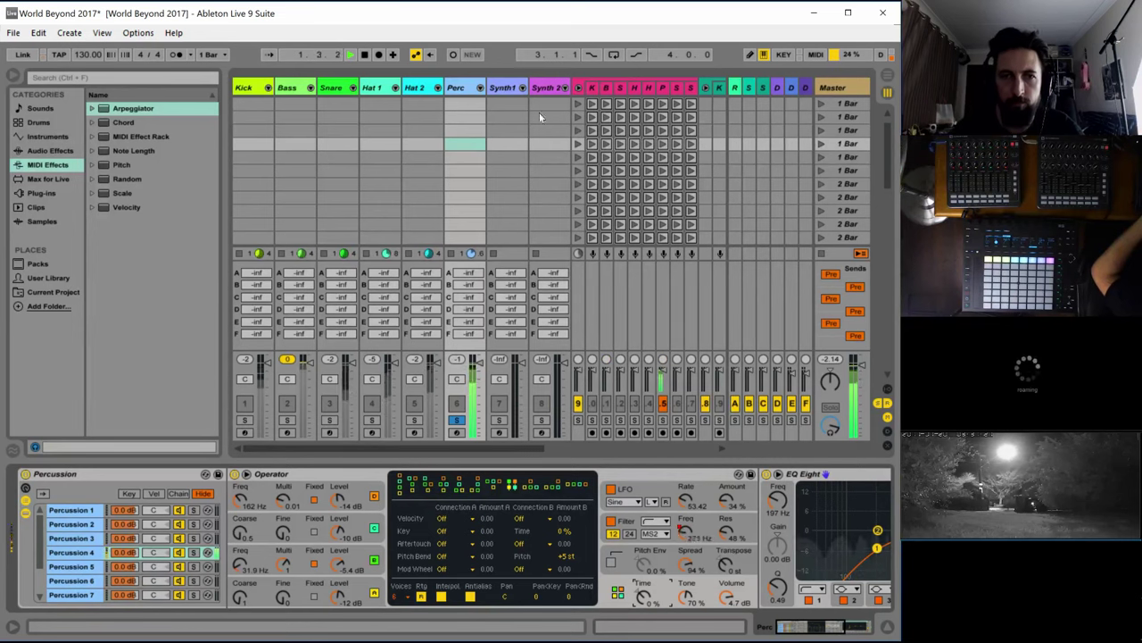
Open the Perc clip in the Track 4 scene and display its envelope for Operator's Filter Frequency
key("space")
scroll(453, 176, "down", 4)
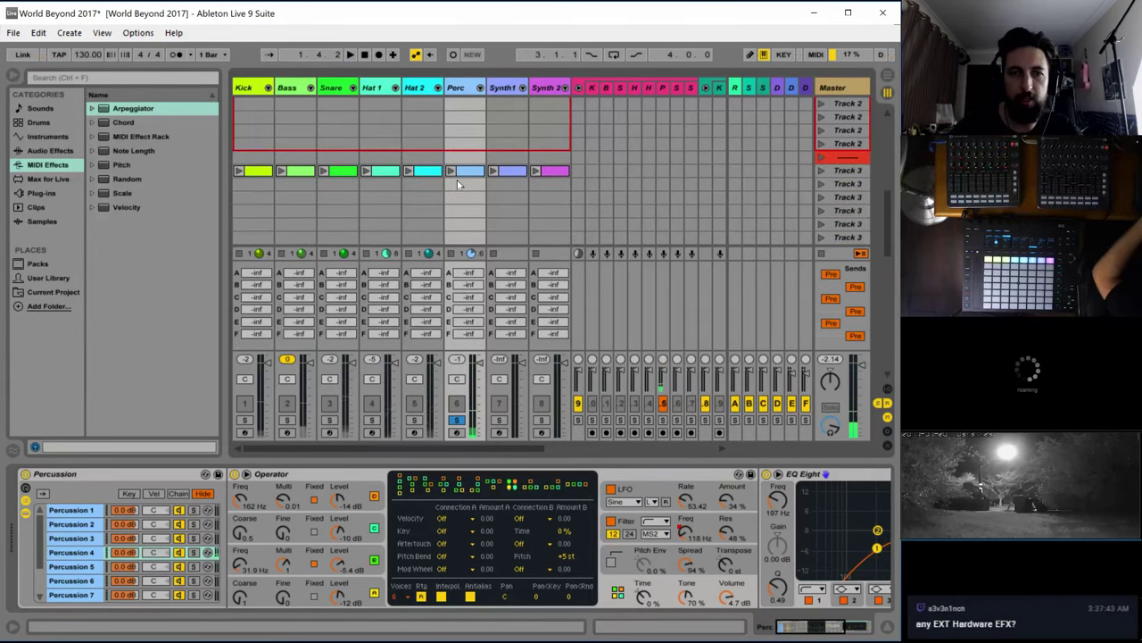
left_click(463, 202)
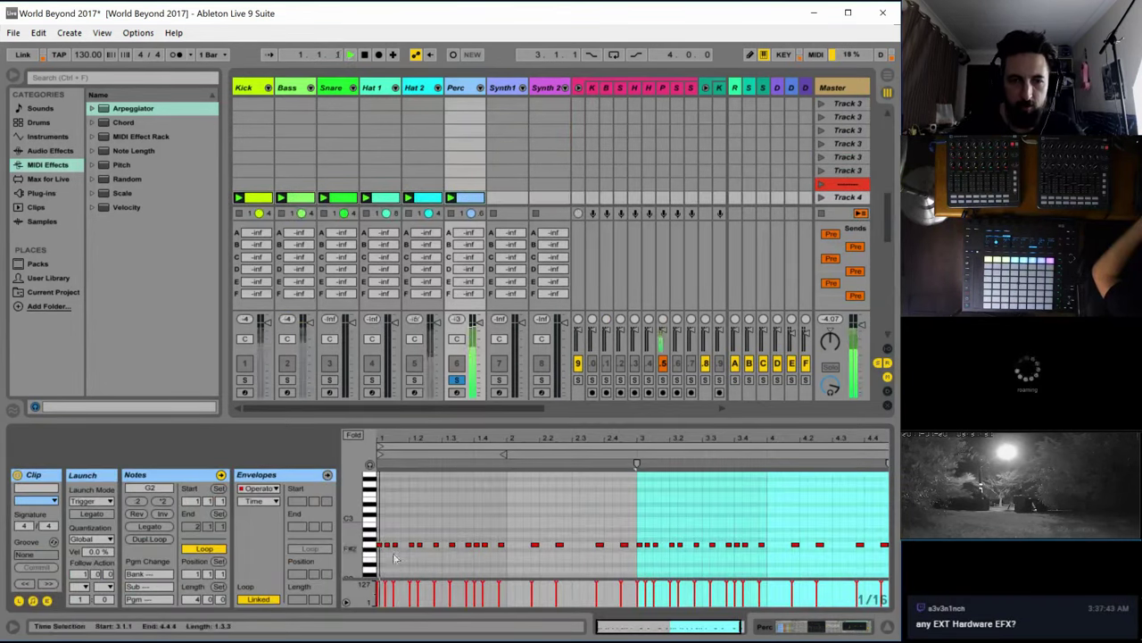
left_click(268, 502)
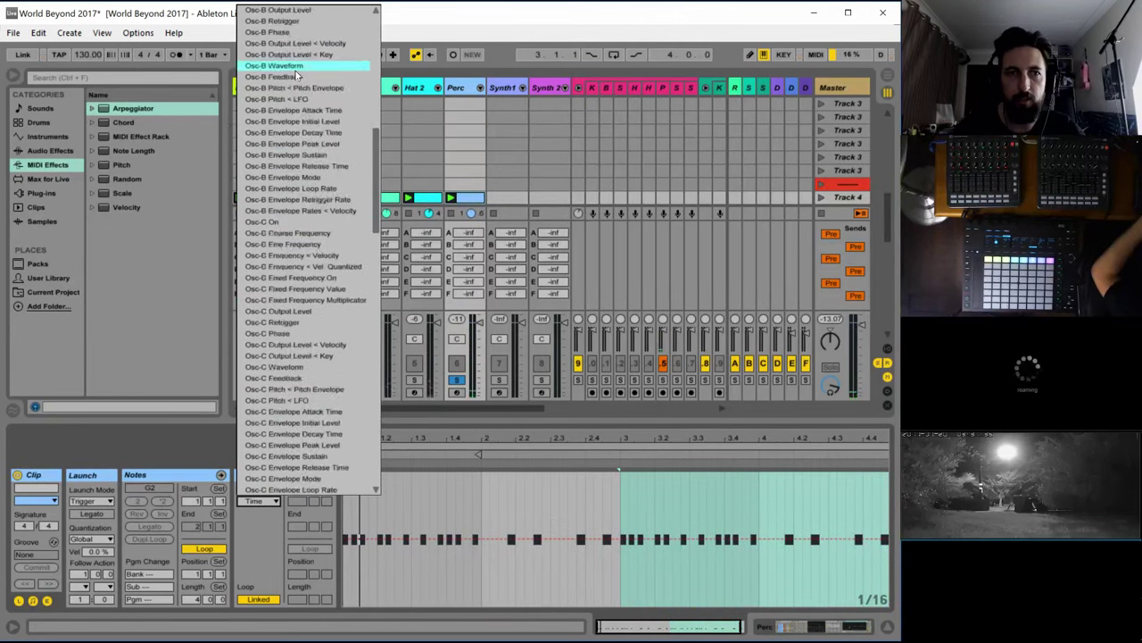
scroll(304, 268, "up", 10)
scroll(308, 136, "down", 15)
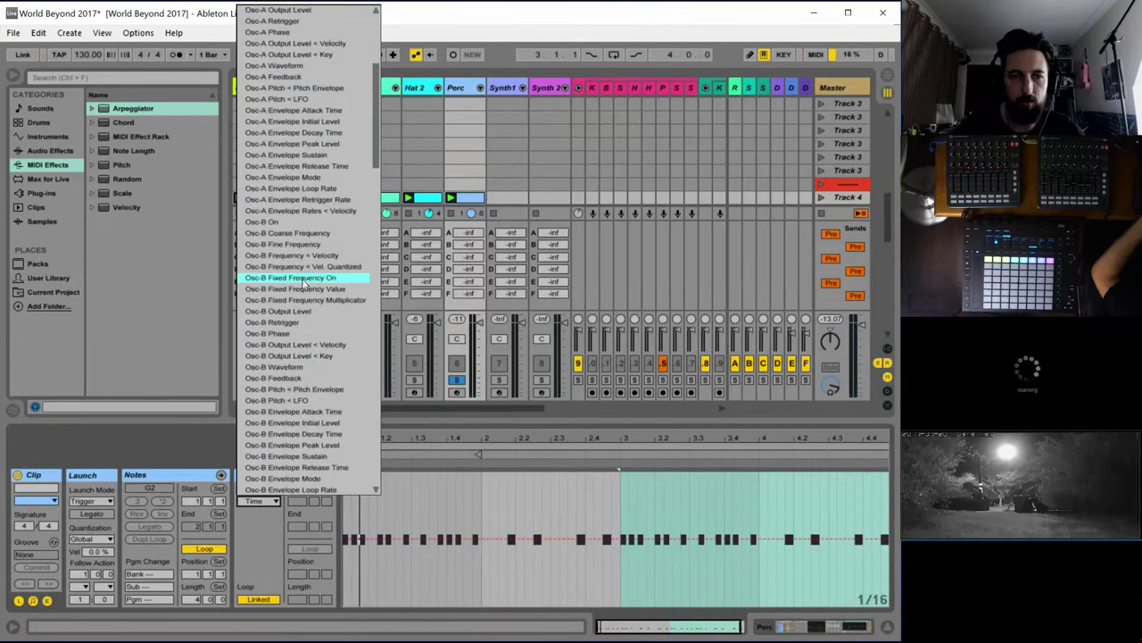
scroll(306, 332, "down", 15)
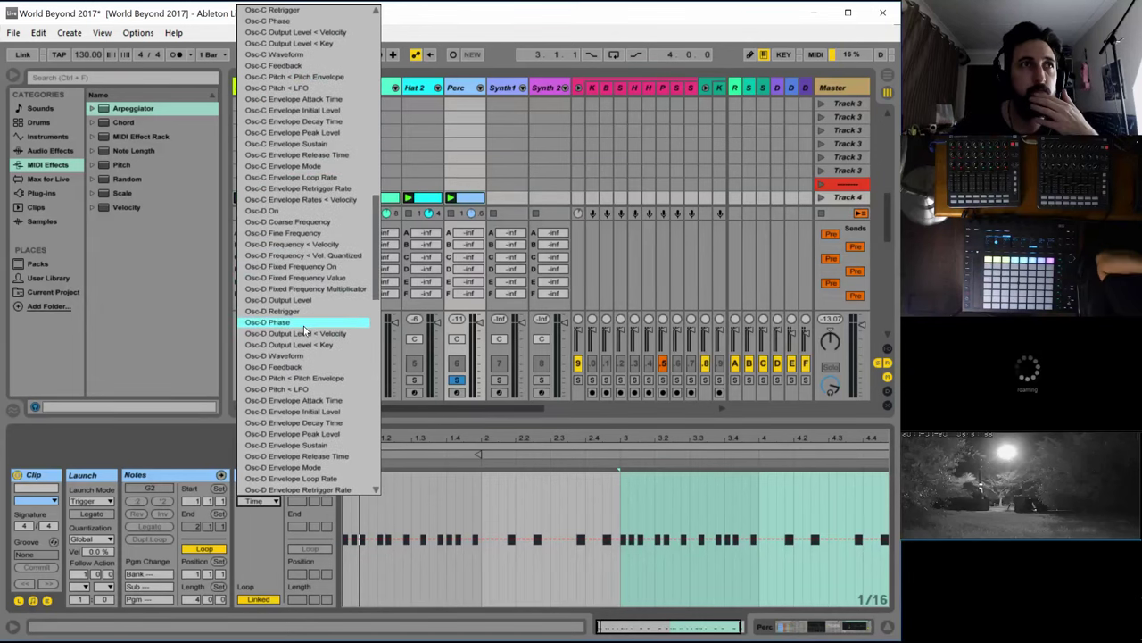
scroll(290, 325, "down", 15)
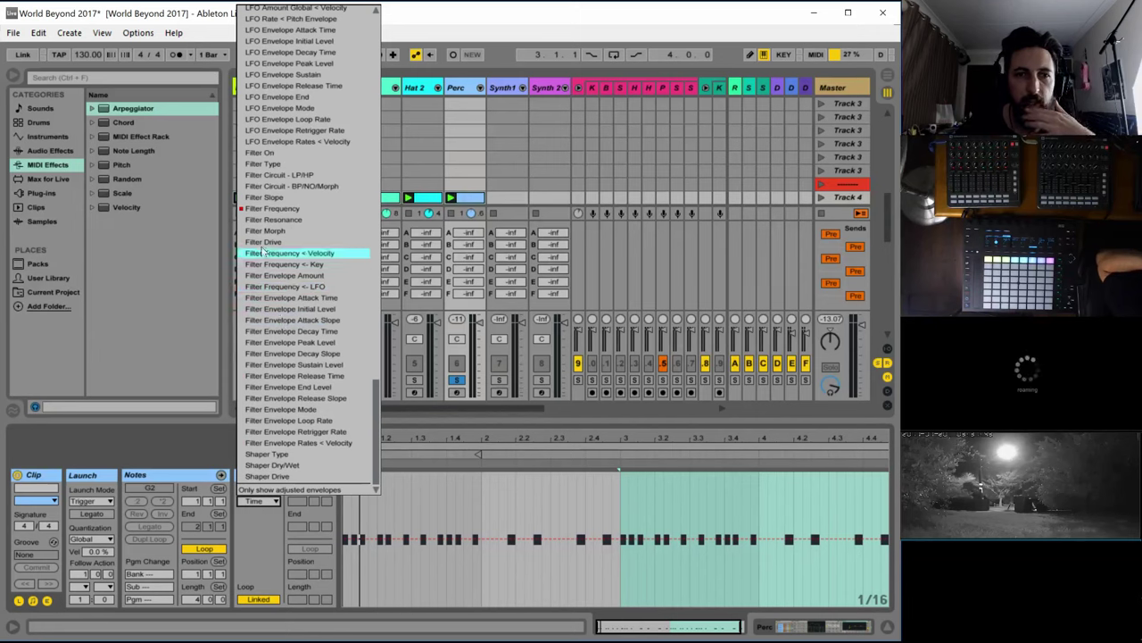
left_click(284, 208)
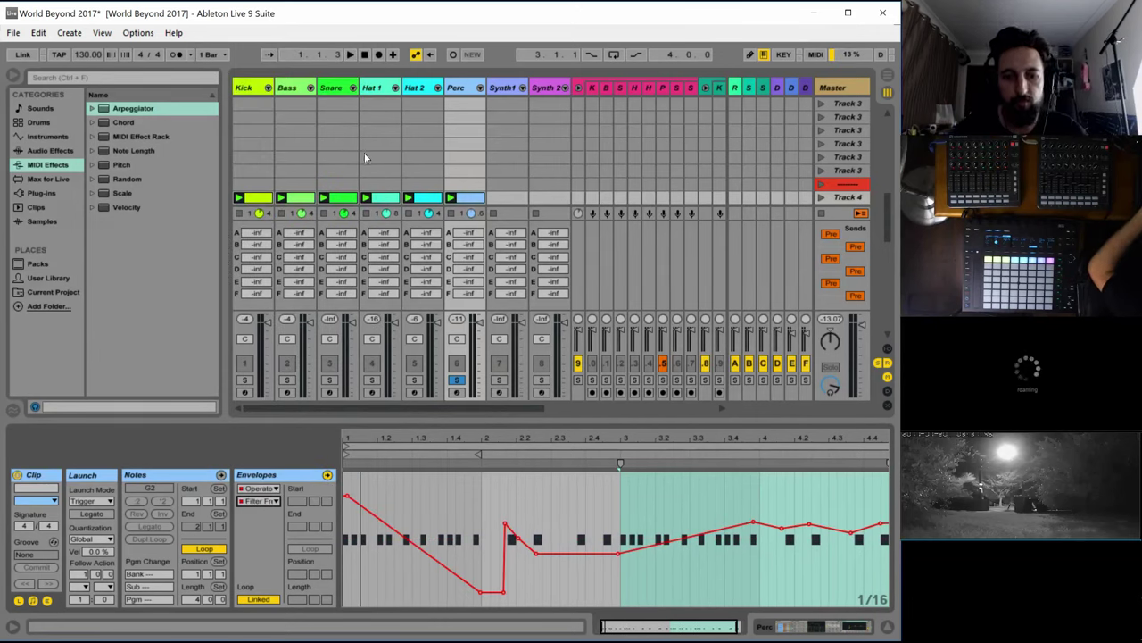
Lower the filter envelope at the start of bar 1 and delete the low breakpoint just before the bar 2 peak
key("space")
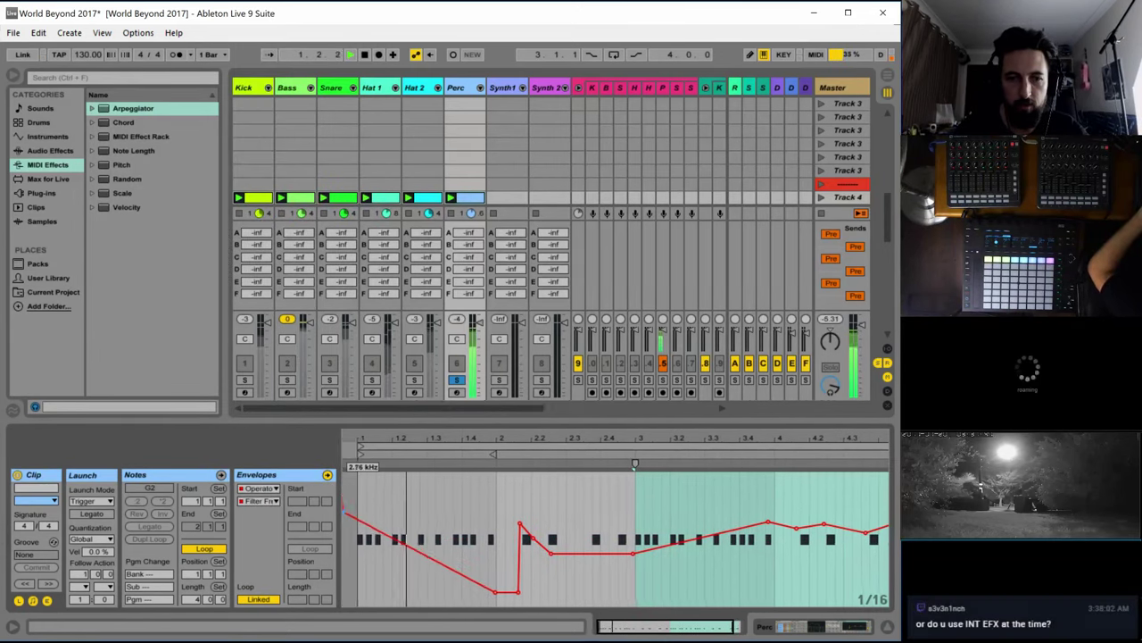
left_click_drag(344, 509, 361, 523)
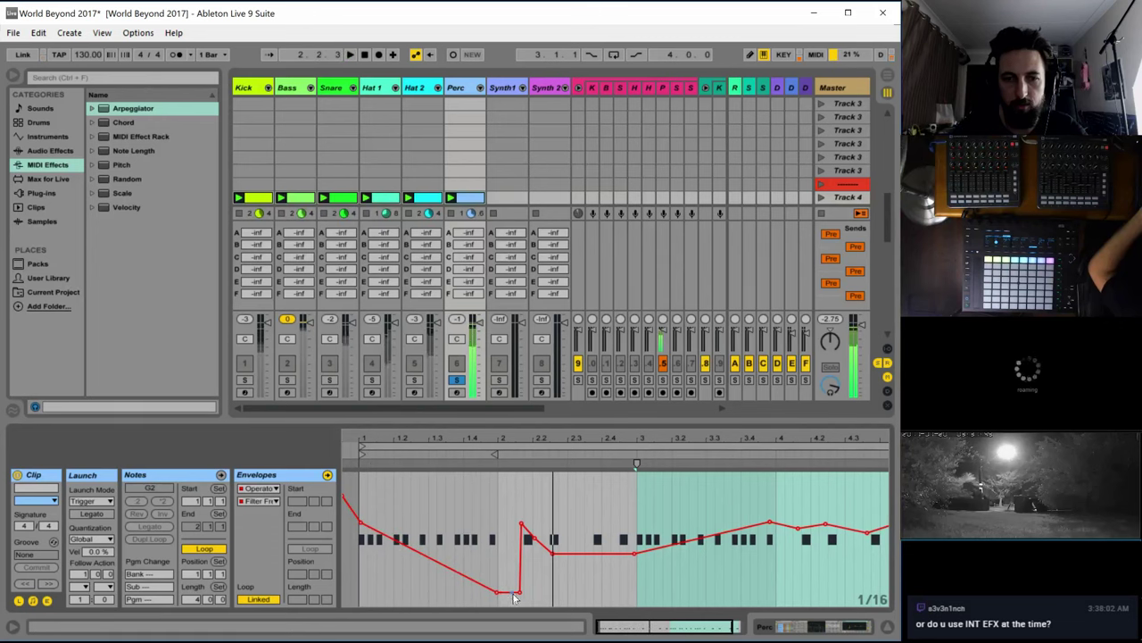
left_click(515, 593)
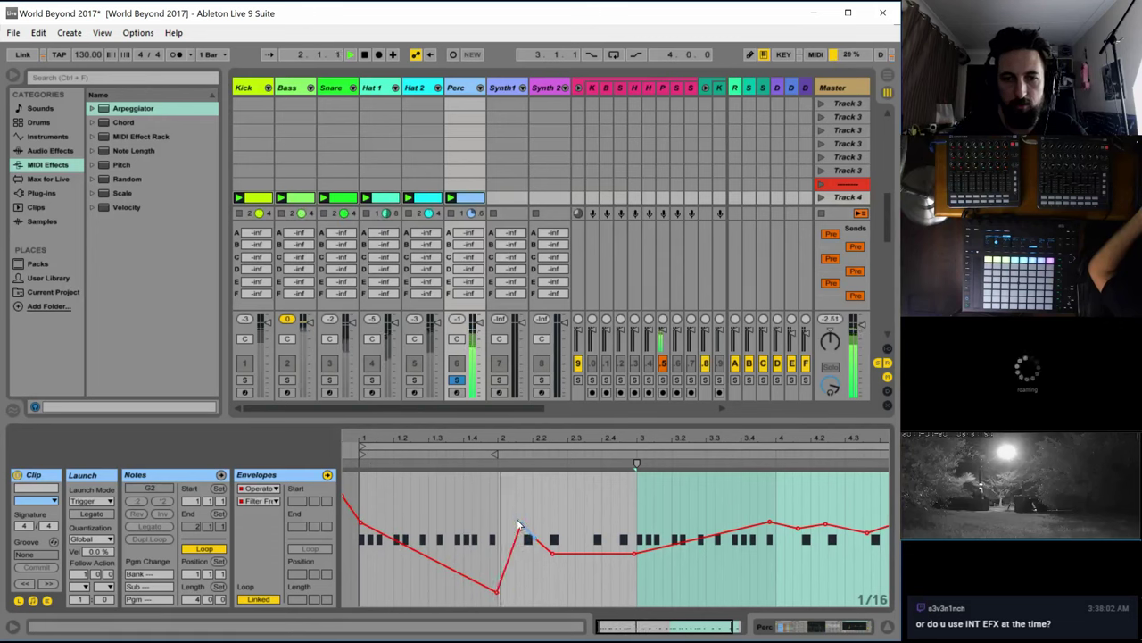
Lower the selected bars 3–4 section of the Filter Frequency envelope and unsolo the Perc track
left_click_drag(768, 521, 773, 546)
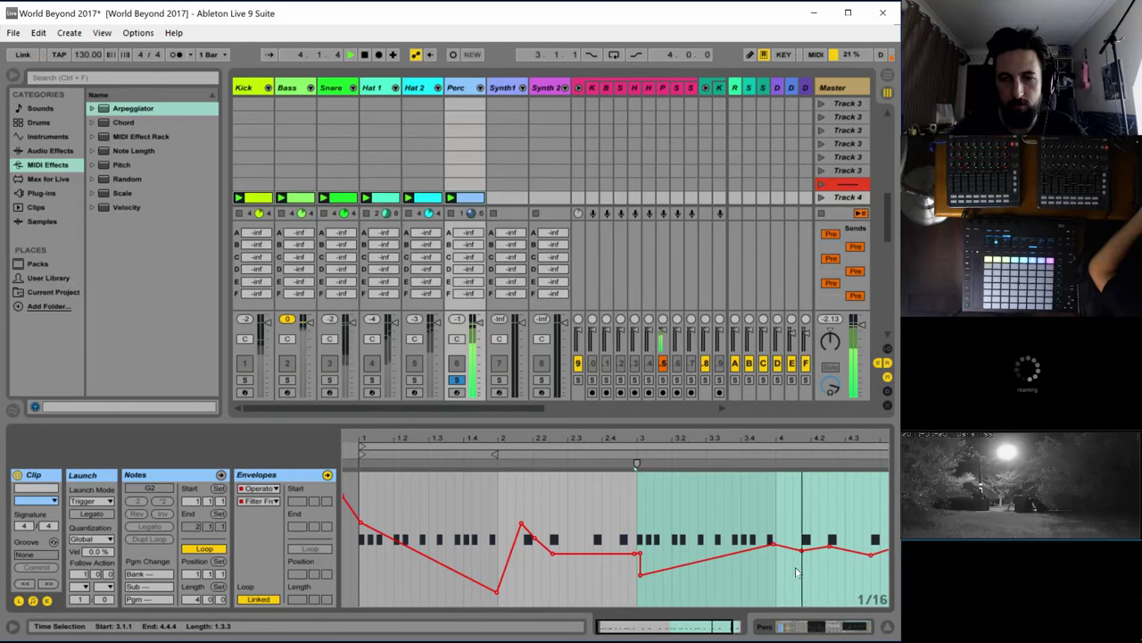
left_click(457, 379)
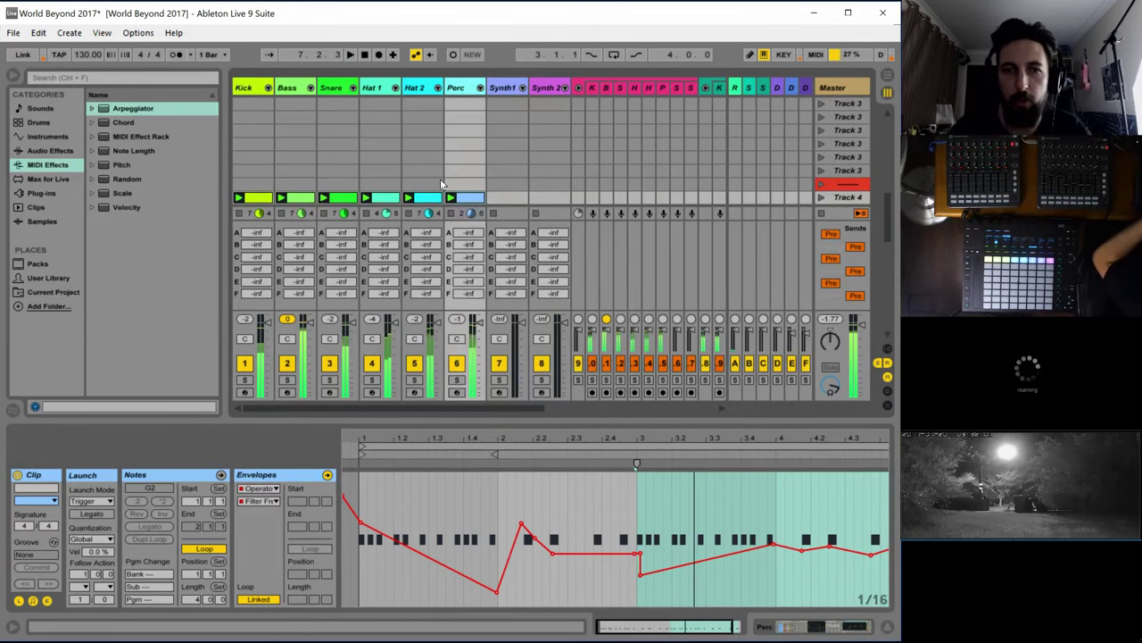
Open the Auto track's Automator on its Perc page and set the LPF lane's length to 1
scroll(442, 187, "down", 2)
left_click_drag(460, 411, 610, 262)
left_click(542, 88)
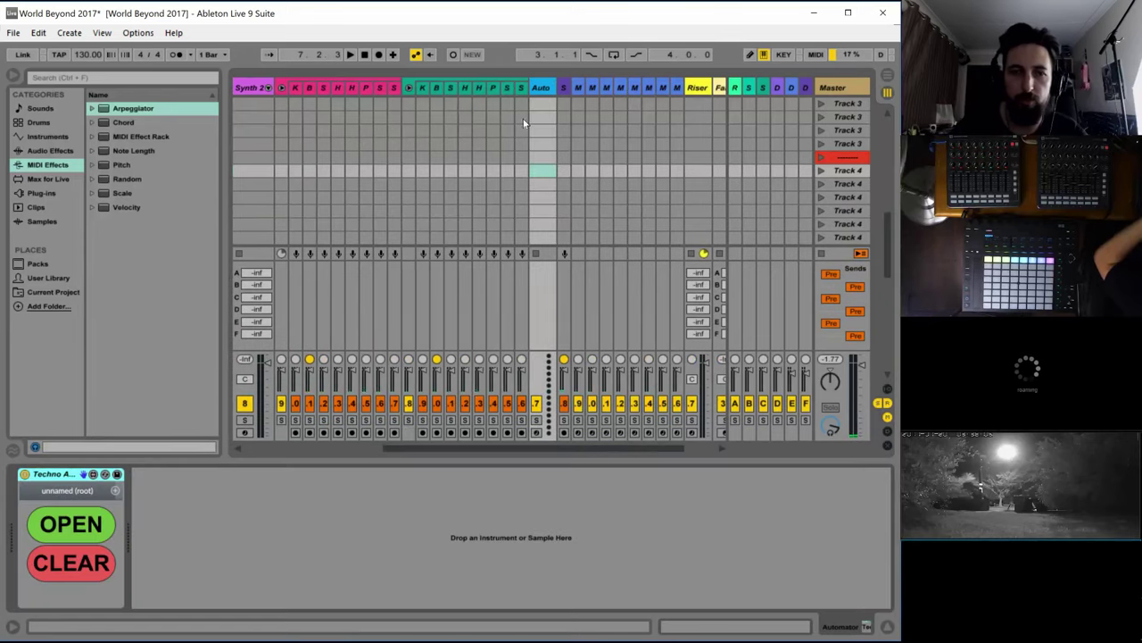
left_click(77, 522)
left_click(258, 48)
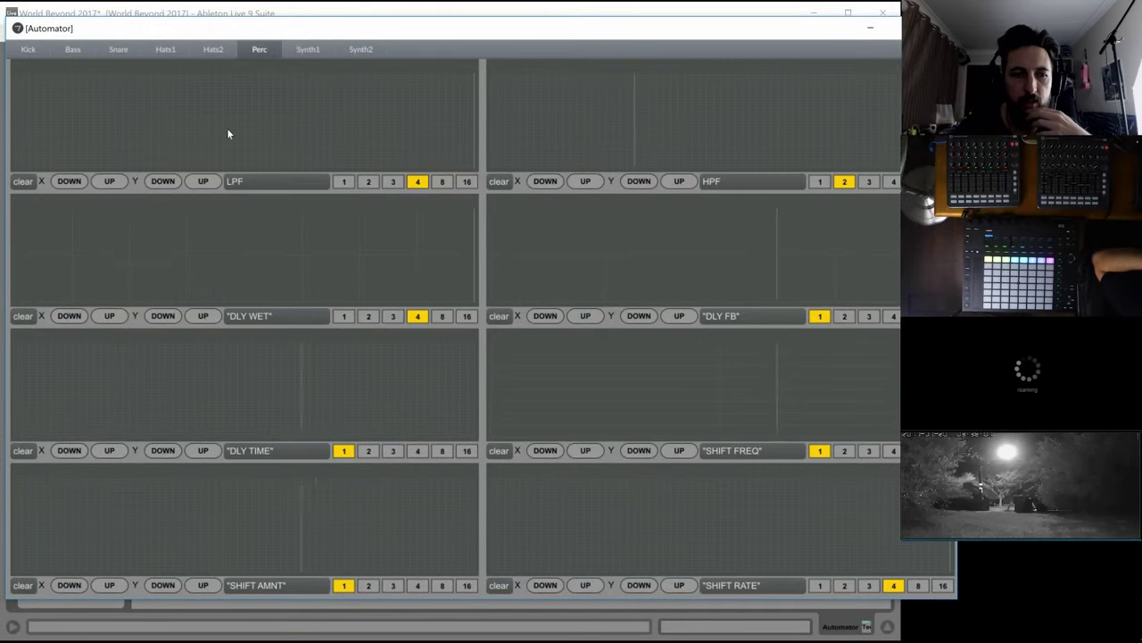
left_click(338, 181)
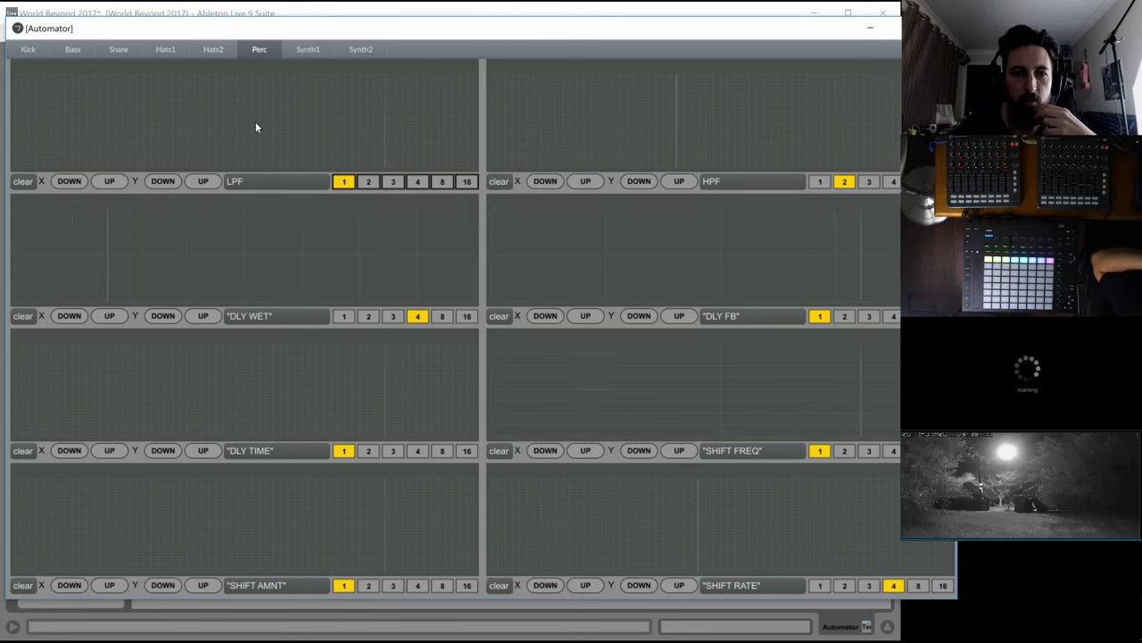
Draw eight equal sawtooth ramps rising from zero to mid-level across the DLY WET lane
left_click(73, 256)
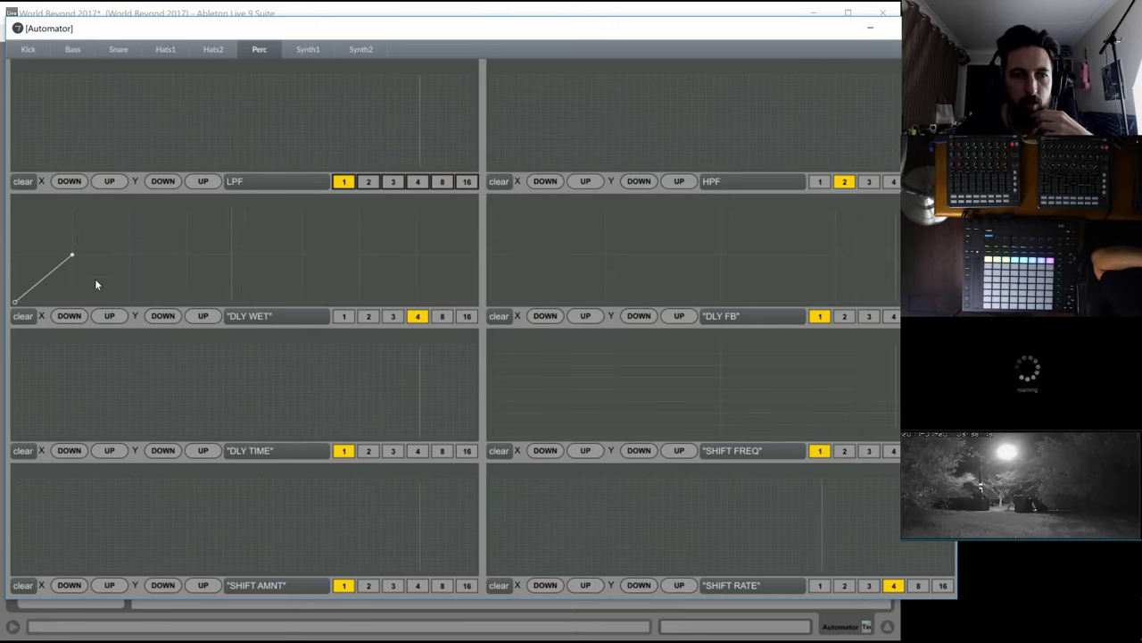
left_click(129, 256)
left_click(187, 257)
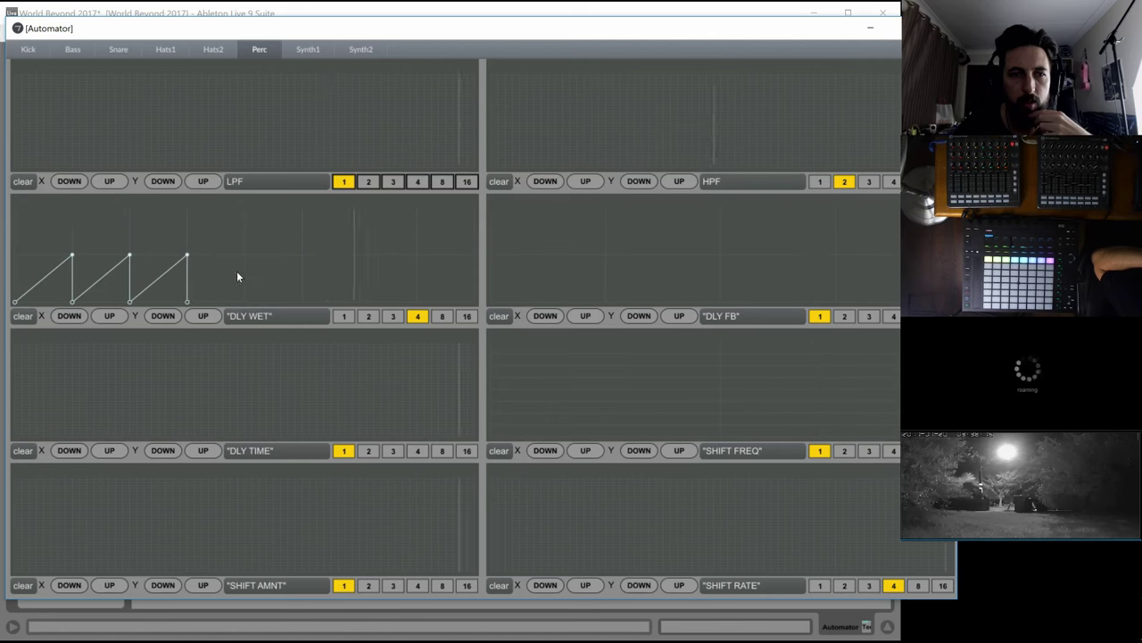
left_click(245, 256)
left_click(301, 256)
left_click(359, 256)
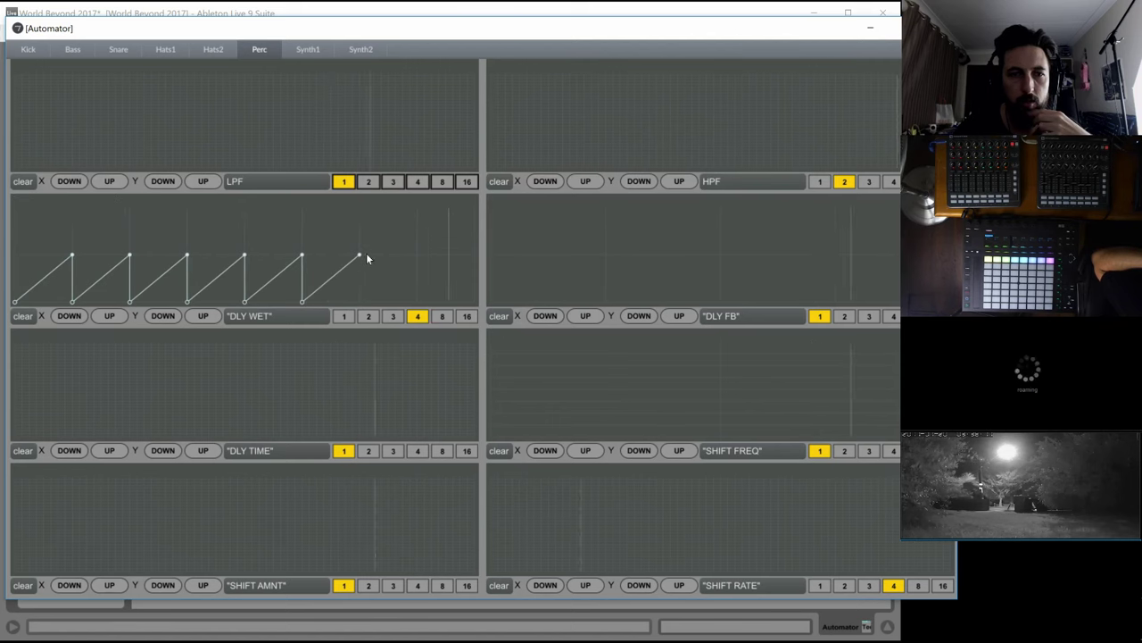
left_click(416, 256)
left_click(474, 256)
Add a flat mid-level DLY FB line and draw a rising-then-falling DLY TIME curve with its length set to 4
left_click(835, 256)
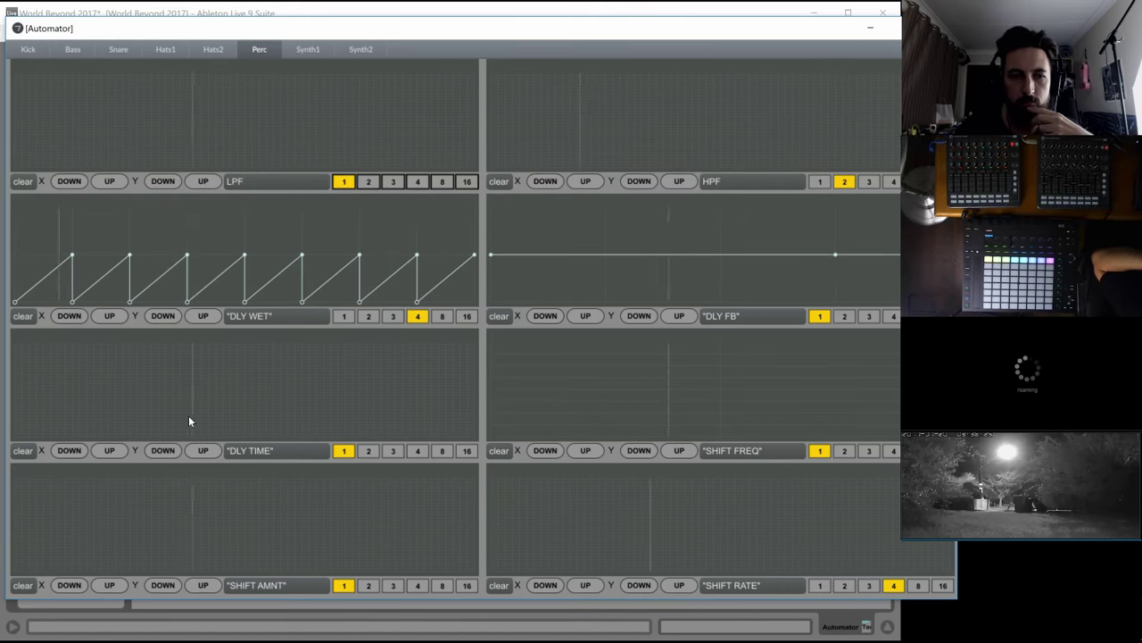
left_click(15, 436)
mouse_move(116, 423)
left_mouse_down()
mouse_move(351, 398)
mouse_move(422, 406)
mouse_move(481, 442)
left_mouse_up()
left_click(416, 451)
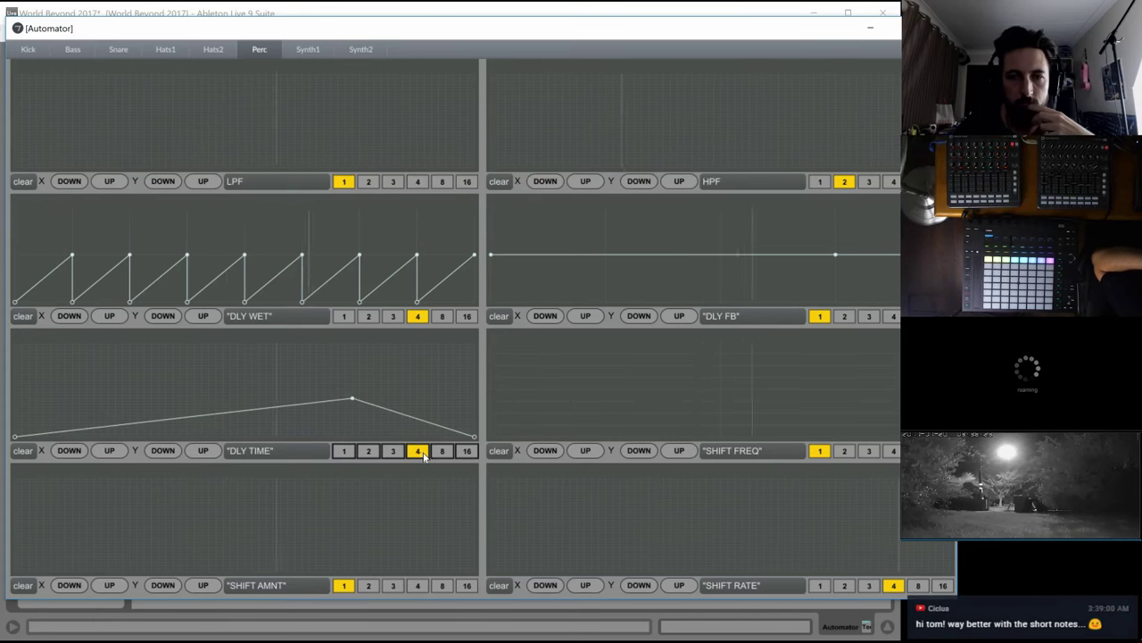
Reshape the DLY FB curve on a finer vertical grid, starting near maximum and staying high with extra points towards the end
left_click(491, 209)
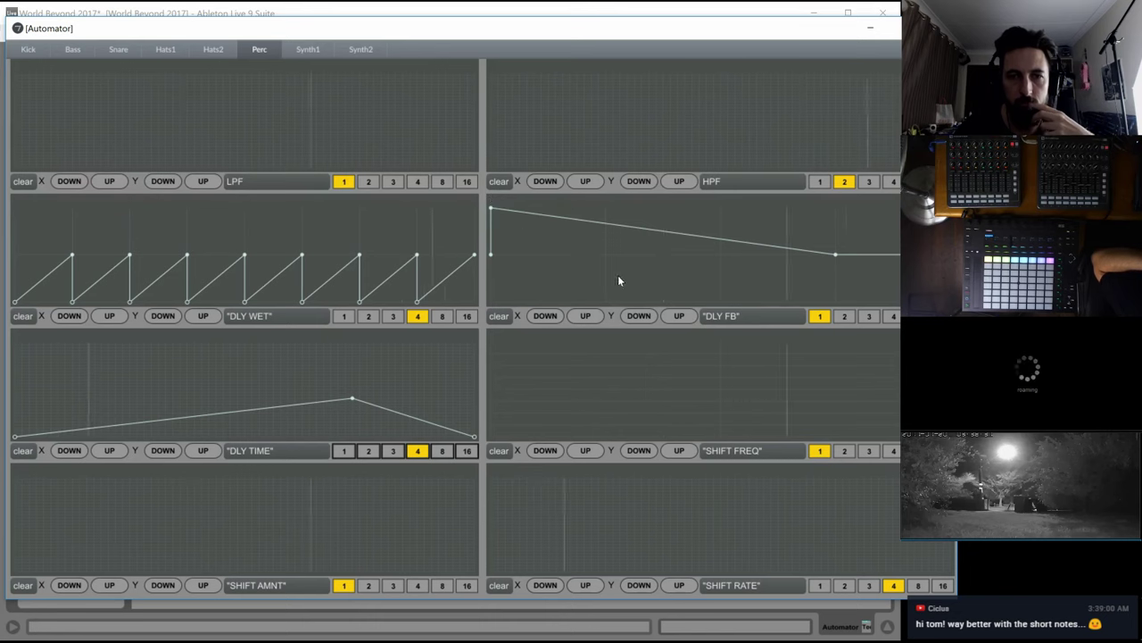
left_click(679, 317)
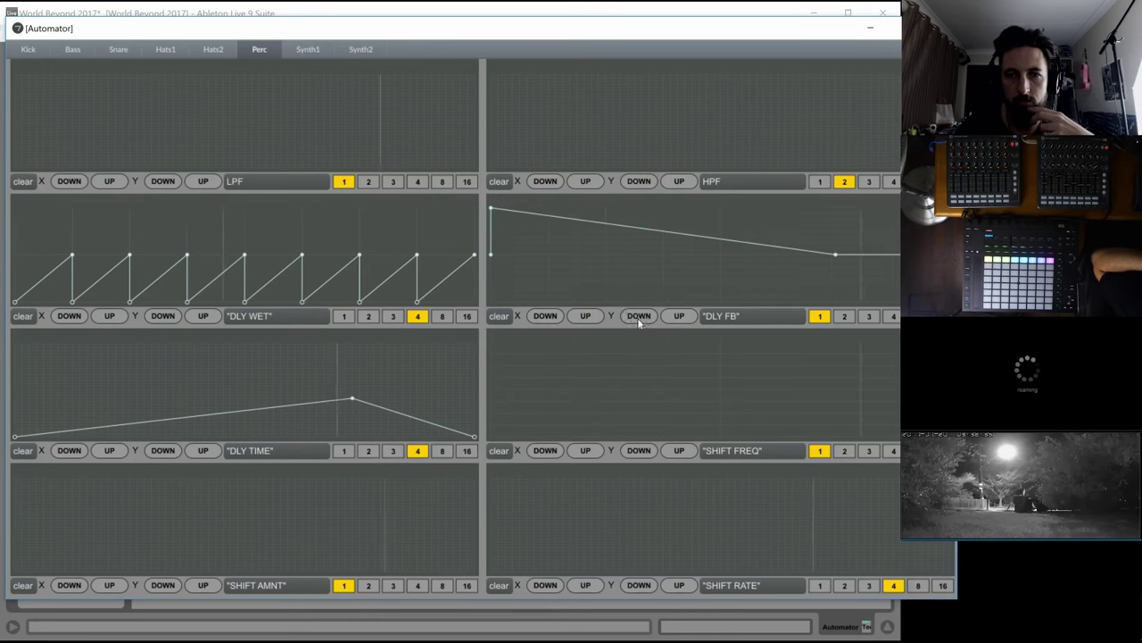
left_click_drag(548, 220, 844, 219)
left_click(893, 214)
left_click(898, 219)
left_click(864, 219)
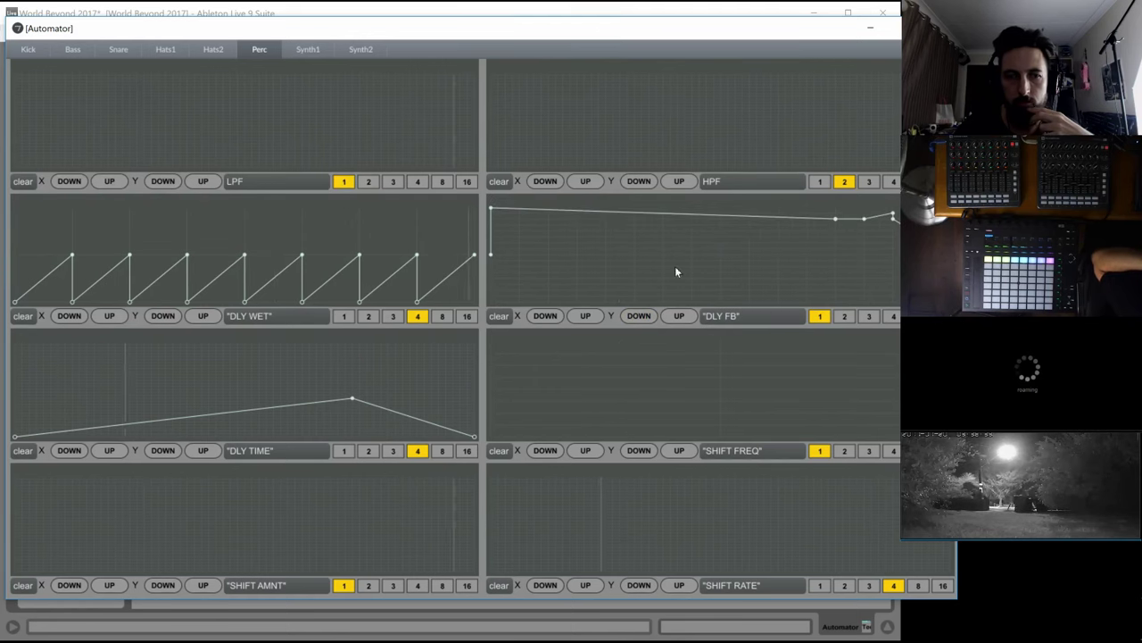
Reshape DLY TIME with an early high peak and a sharp drop past the middle, and set DLY WET's length to 1
left_click(165, 365)
left_click(101, 357)
left_click(281, 377)
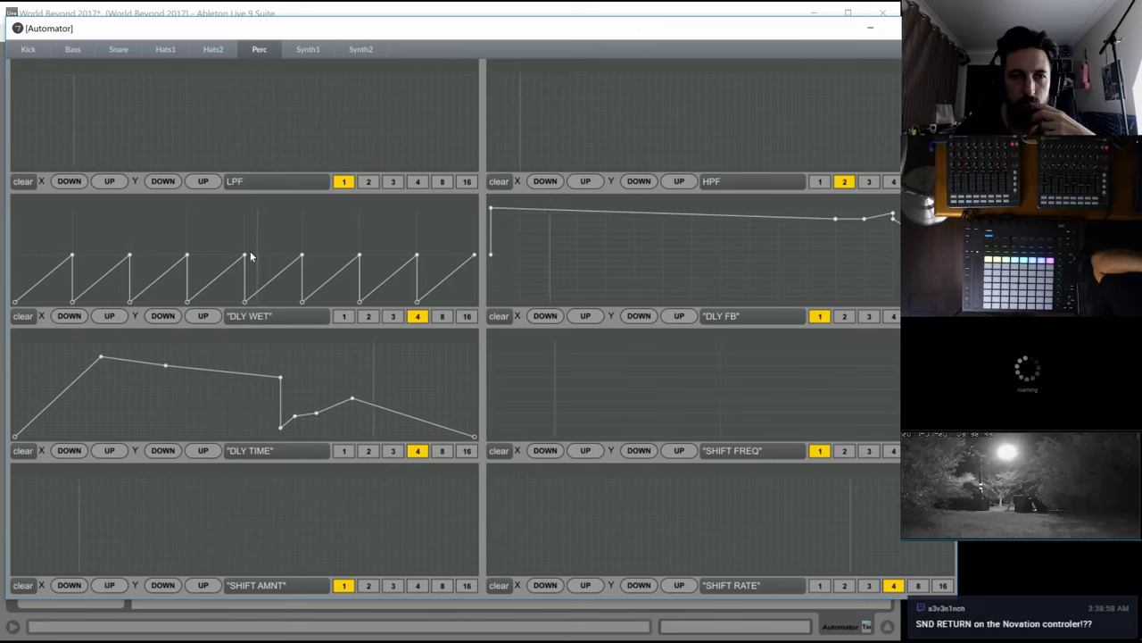
left_click(348, 318)
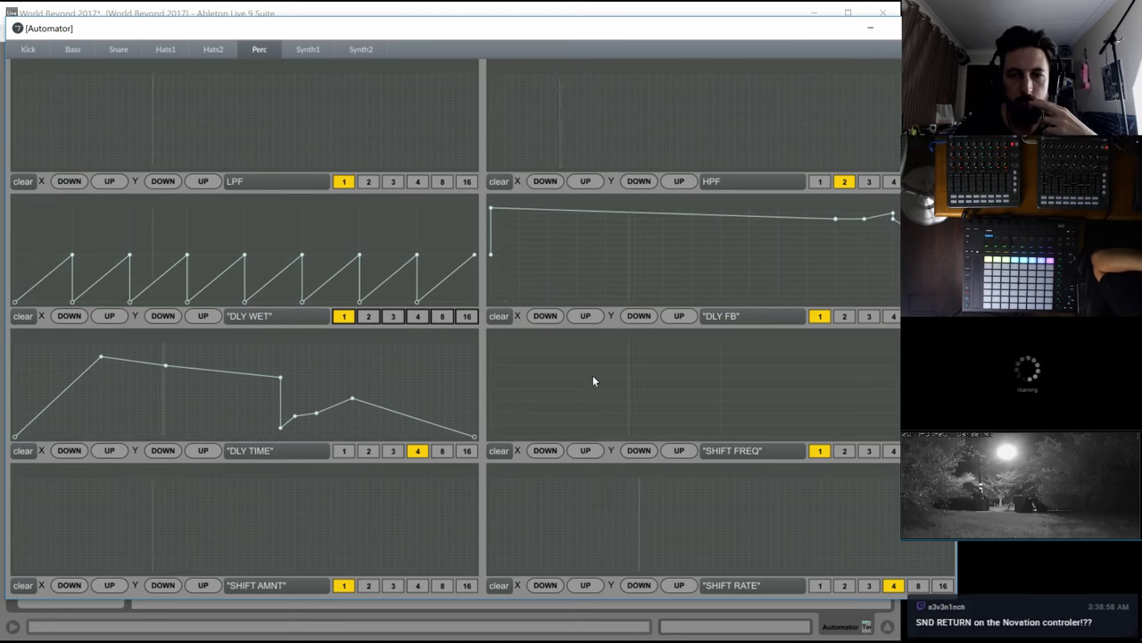
Draw a falling SHIFT FREQ curve and a SHIFT AMNT curve that rises to a high plateau
left_click(500, 346)
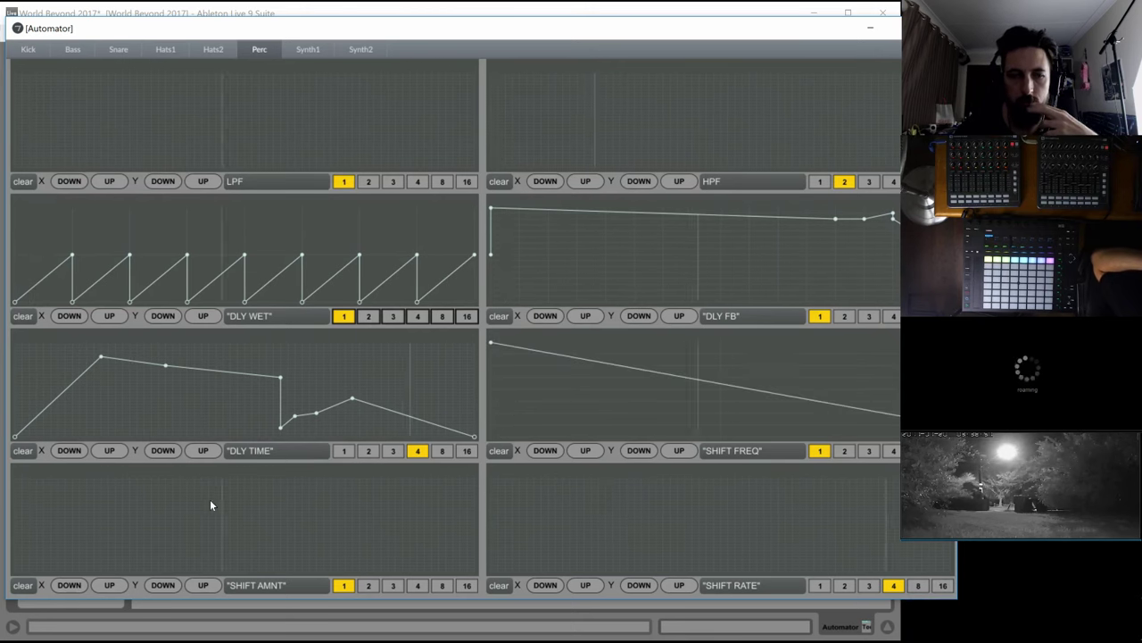
left_click_drag(116, 546, 259, 479)
Draw a SHIFT RATE curve peaking near the middle and returning to zero, with its length set to 16
left_click_drag(609, 539, 699, 479)
left_click_drag(928, 559, 951, 571)
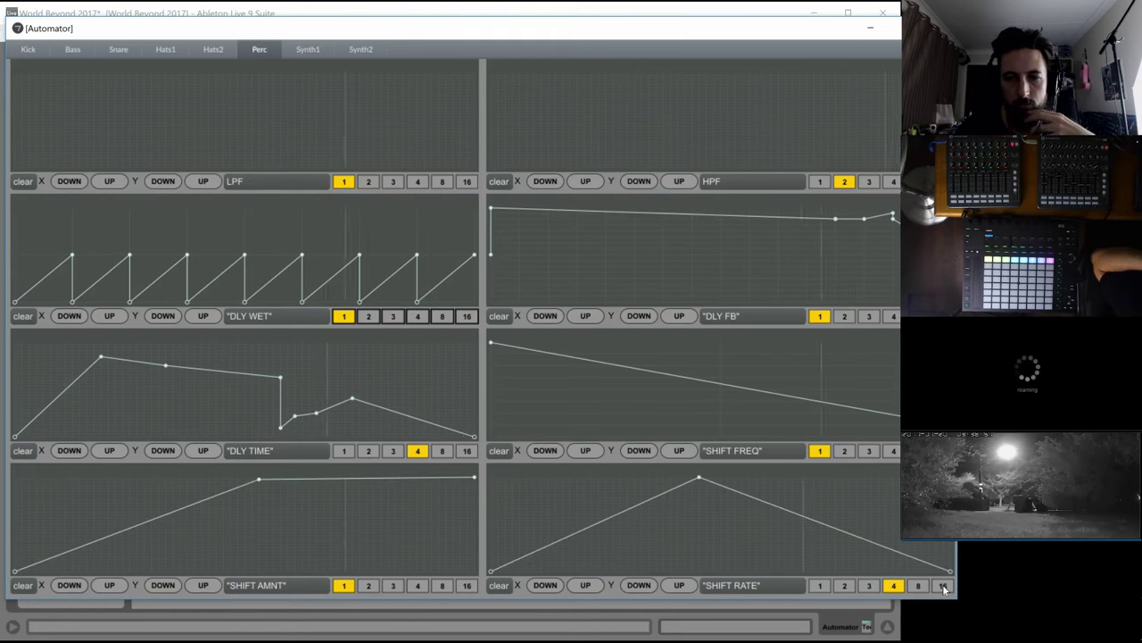
left_click(942, 586)
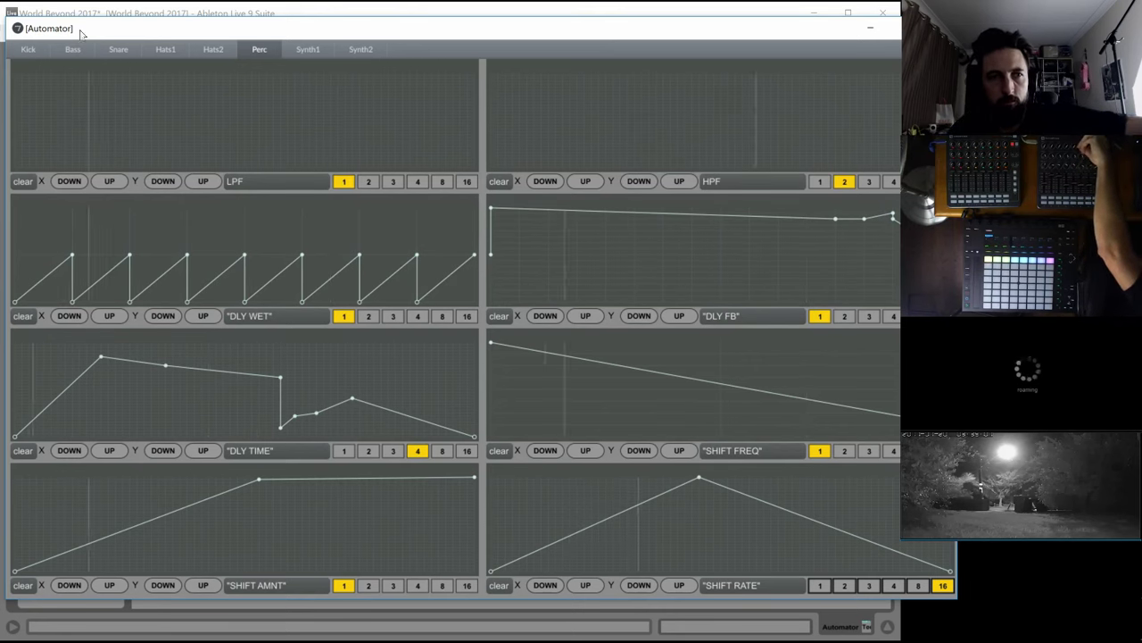
Clear the SHIFT AMNT lane and replace the SHIFT FREQ curve with a gently rising one starting near the low end
left_click(30, 585)
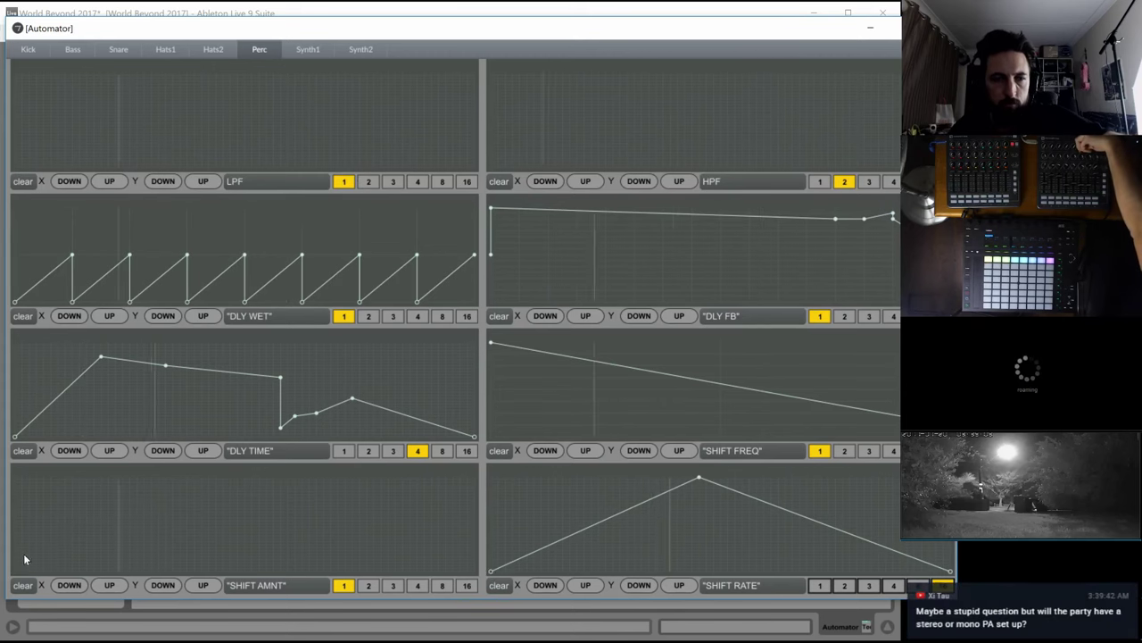
left_click(497, 453)
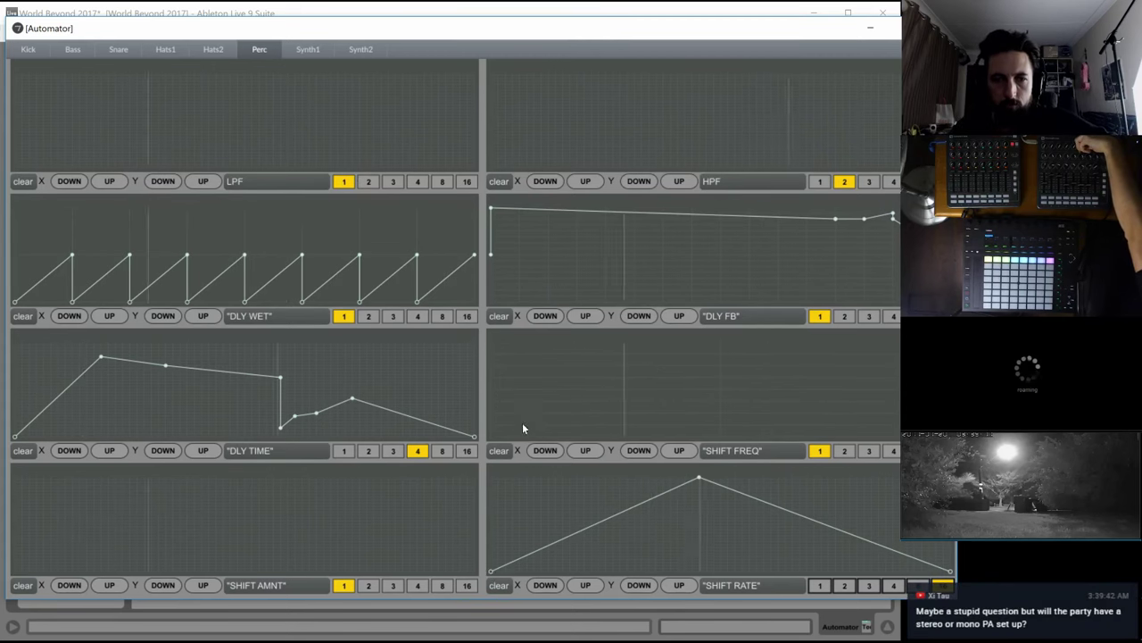
left_click(491, 424)
left_click_drag(634, 416, 880, 388)
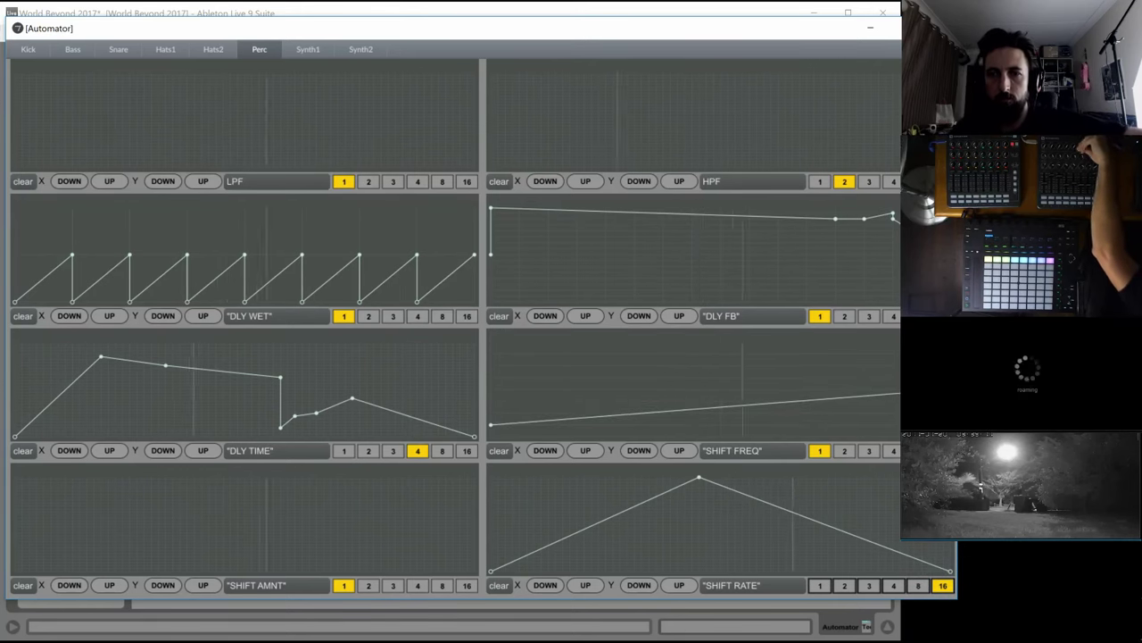
Close the Automator window and restart playback of the set
left_click(884, 10)
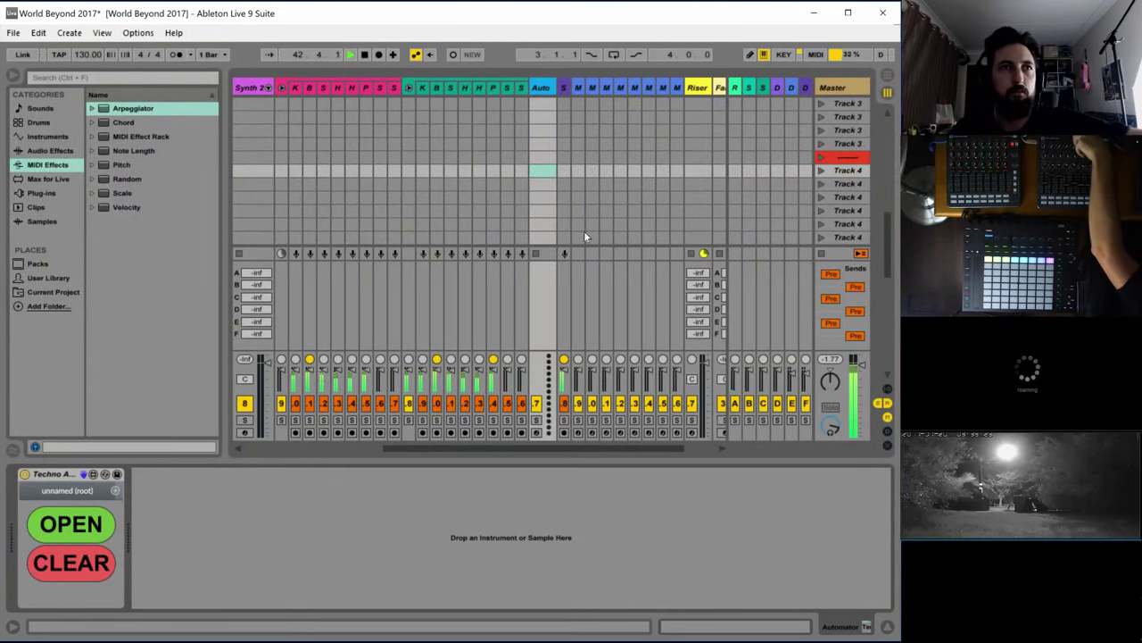
key("space")
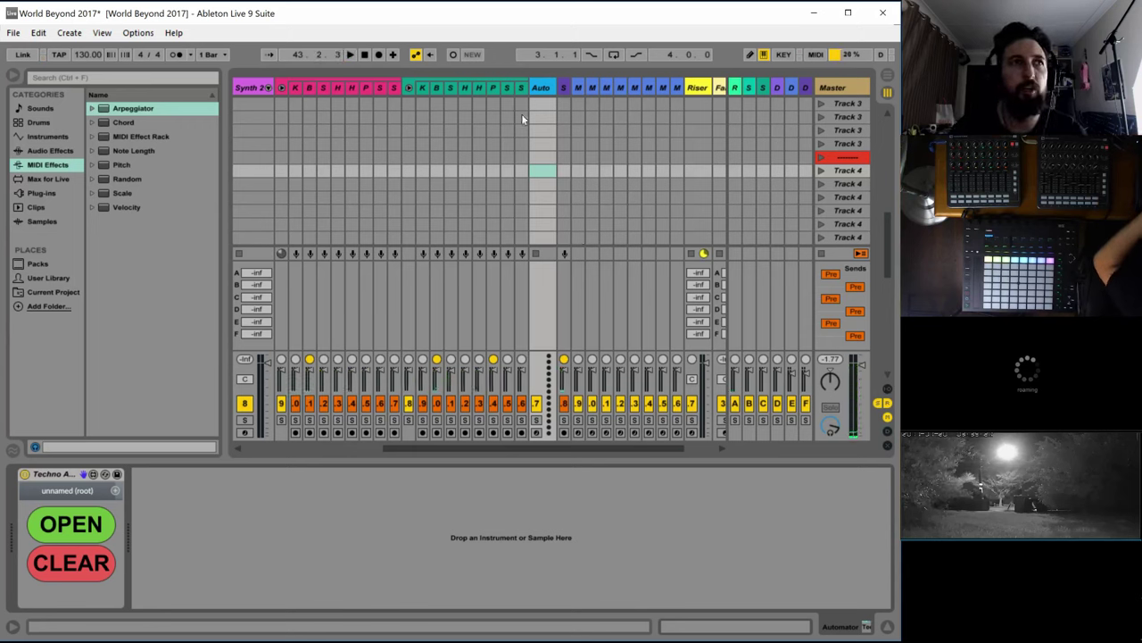
key("space")
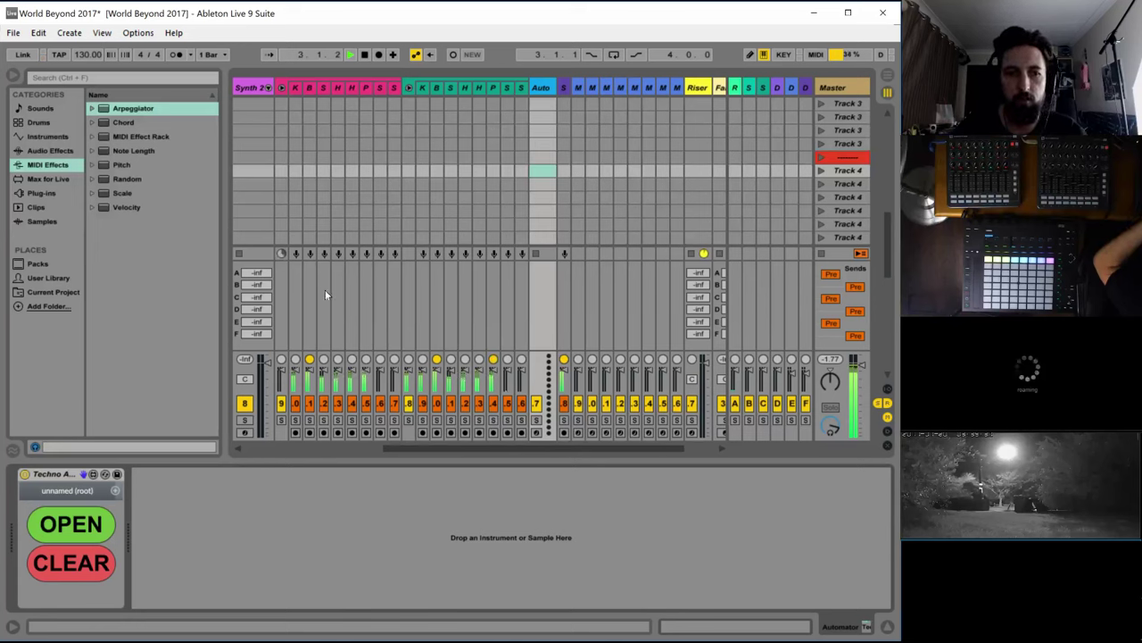
Create an empty clip in Synth1's slot of the first Track 4 scene and solo the Synth1 track
scroll(373, 293, "up", 2)
scroll(392, 307, "down", 1)
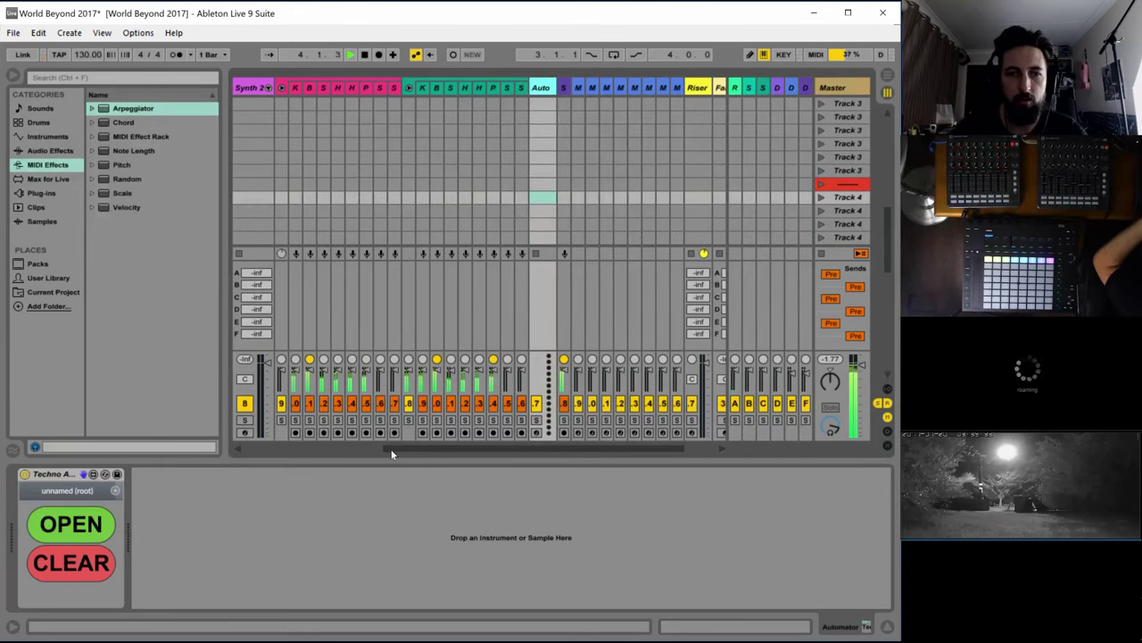
left_click_drag(392, 449, 163, 439)
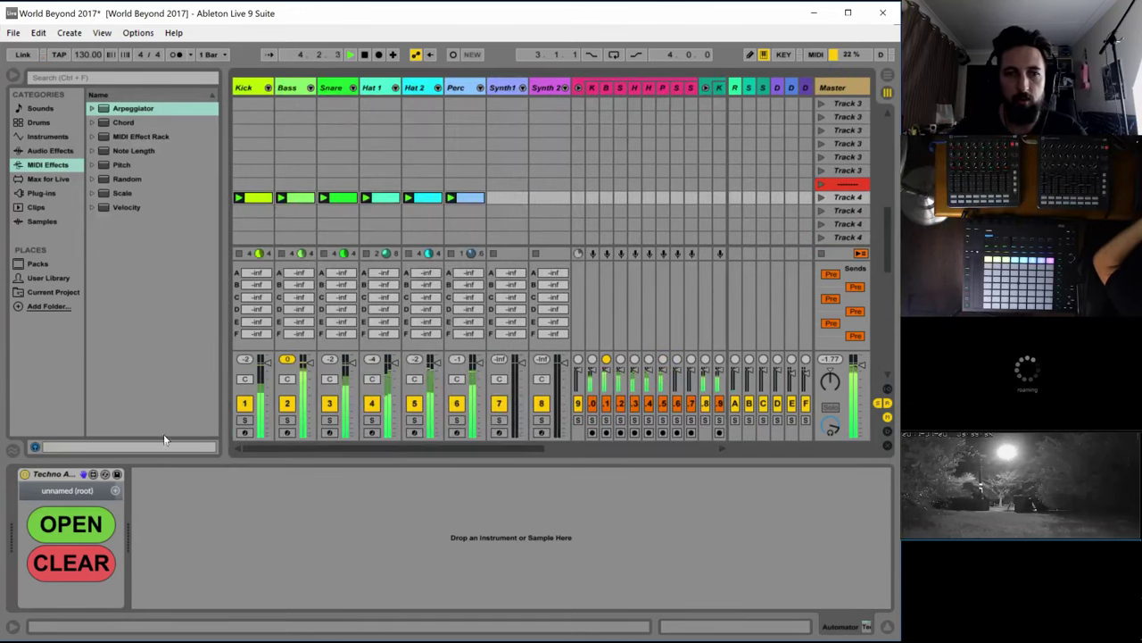
double_click(502, 198)
scroll(504, 189, "down", 2)
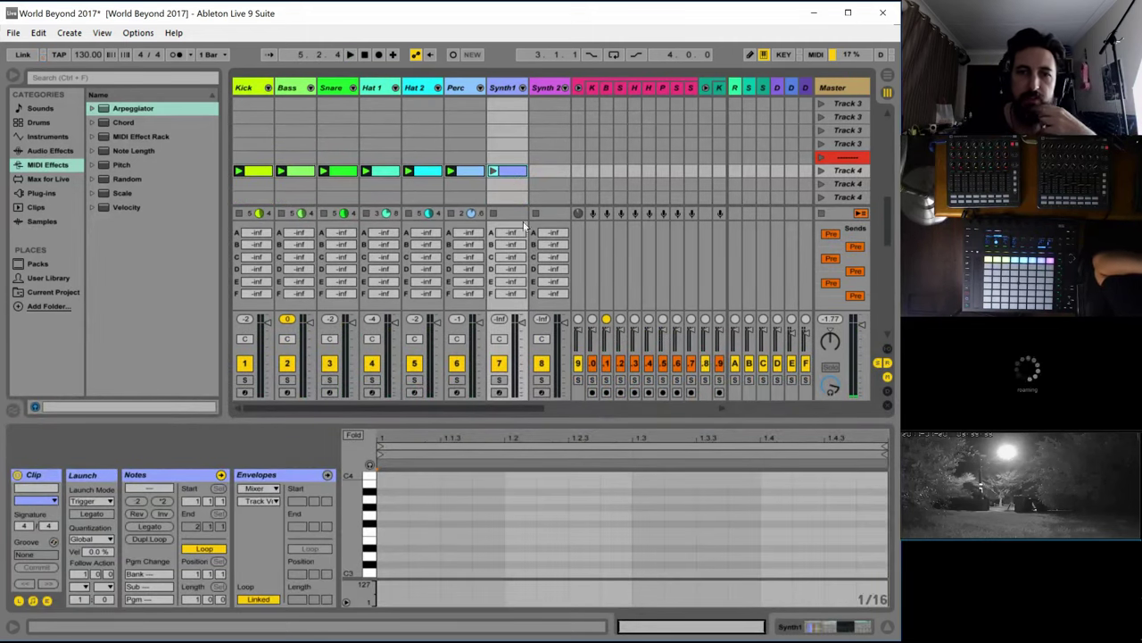
left_click(501, 379)
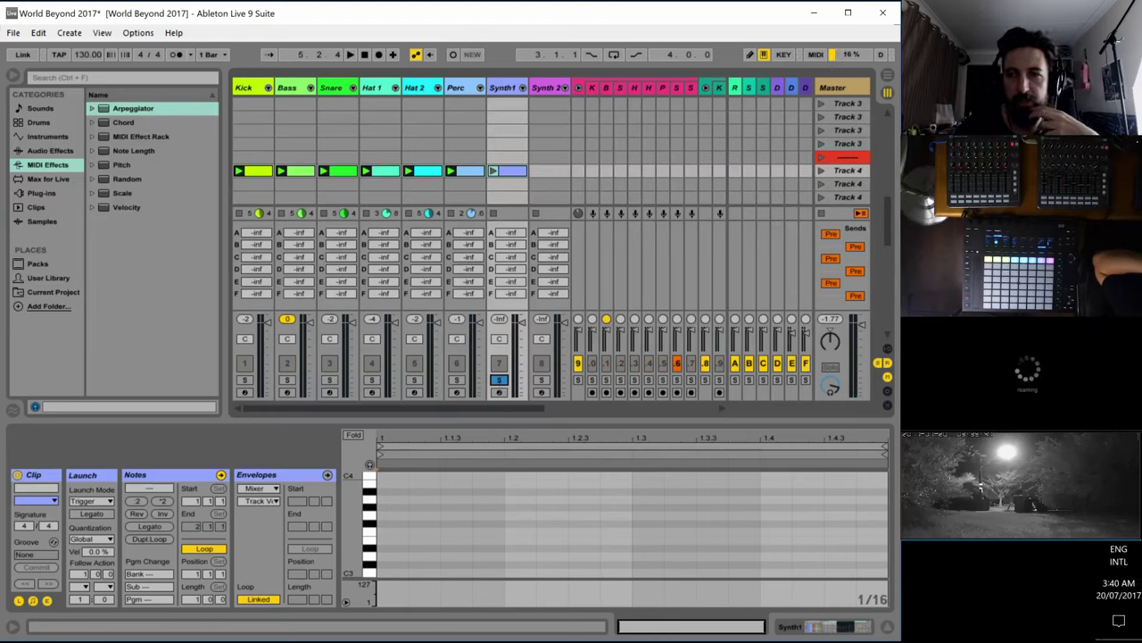
Switch to the World Beyond Sound Design spreadsheet, check Track 4's Synth1 and Synth2 notes, and return to Ableton Live
key("alt+Tab")
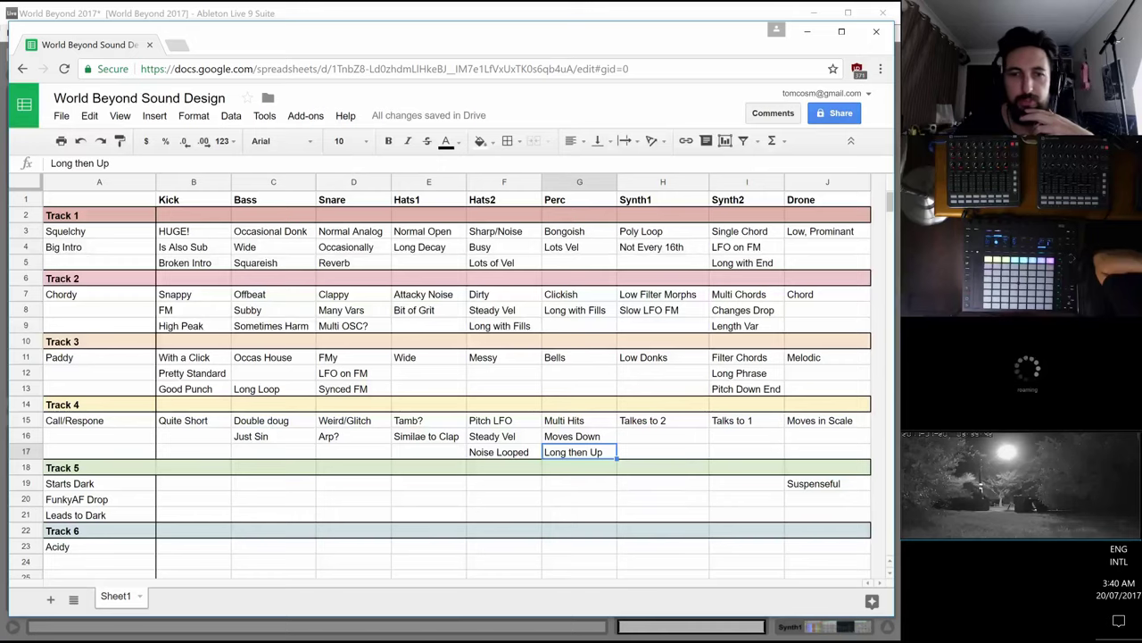
left_click(697, 425)
left_click(734, 421)
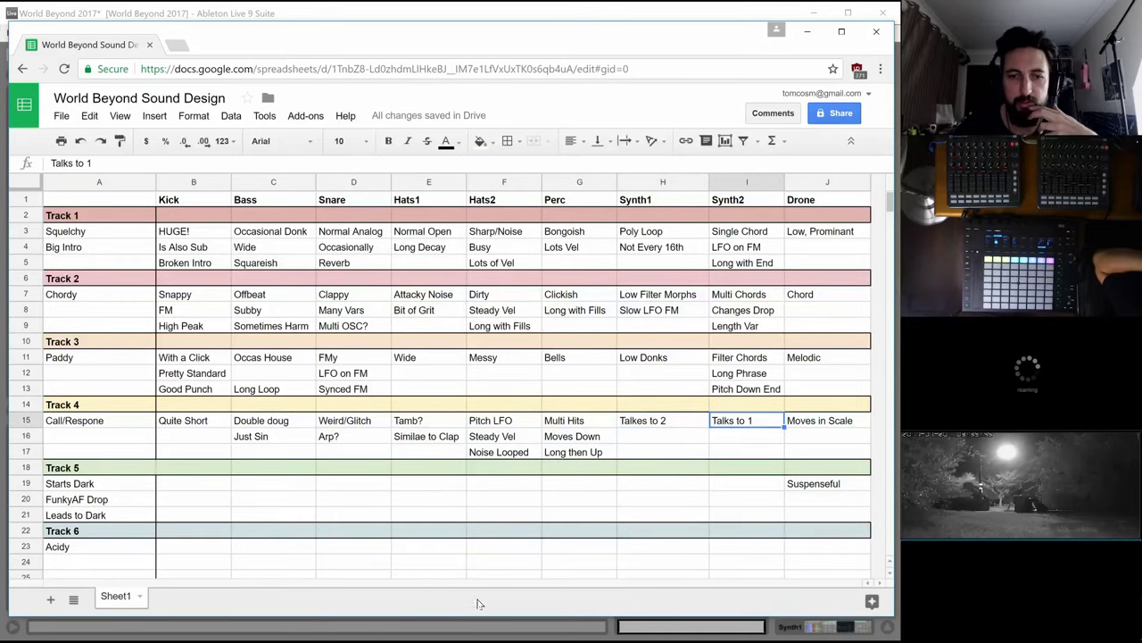
left_click(441, 626)
Show the Synth 1 rack's Chain Selector envelope in the new Synth1 clip and raise its whole line above zero
left_click(500, 89)
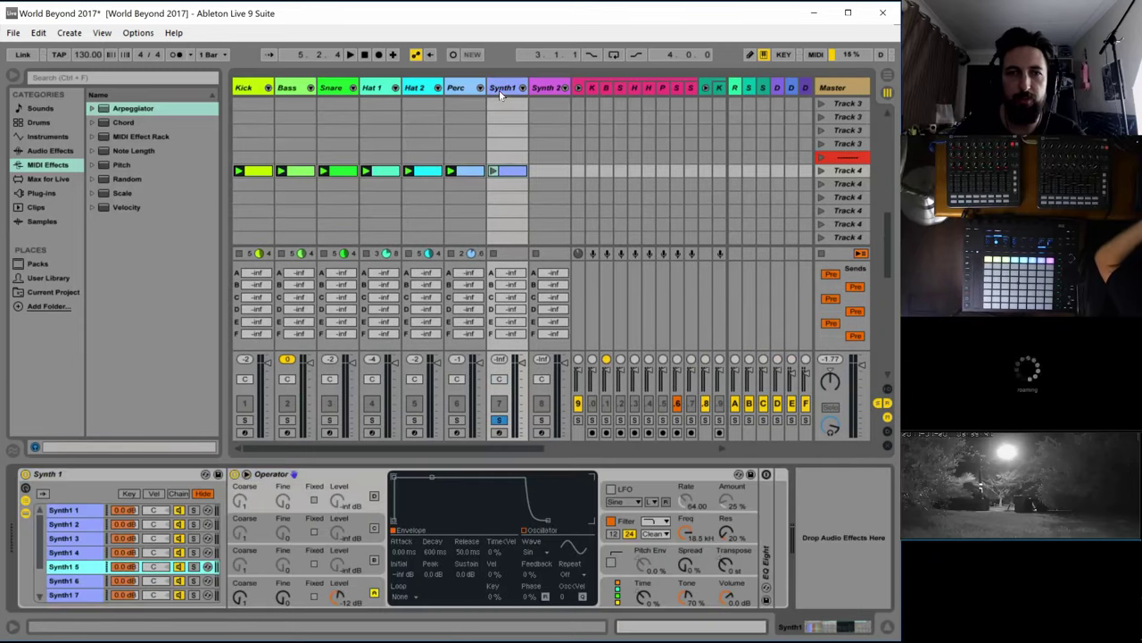
left_click(509, 171)
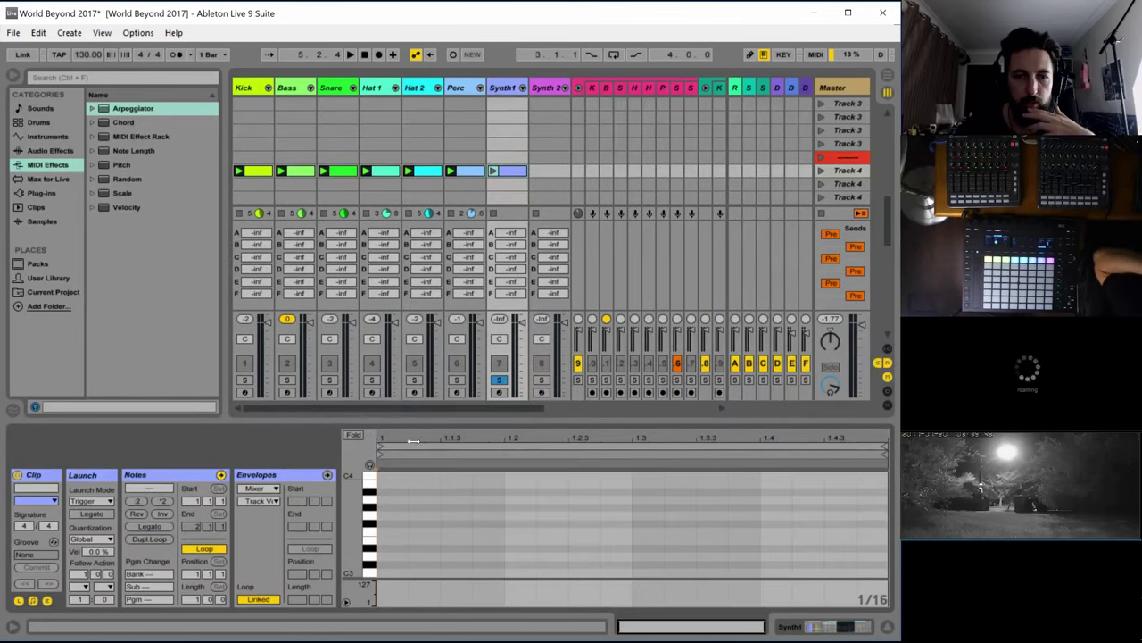
left_click(262, 488)
left_click(280, 192)
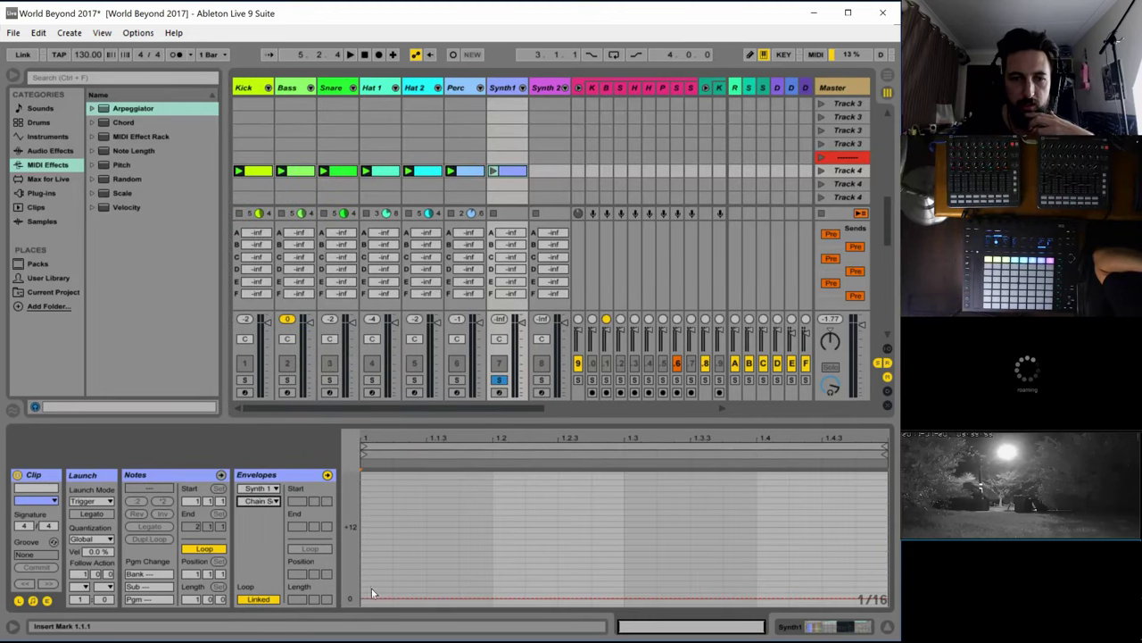
left_click_drag(369, 598, 369, 581)
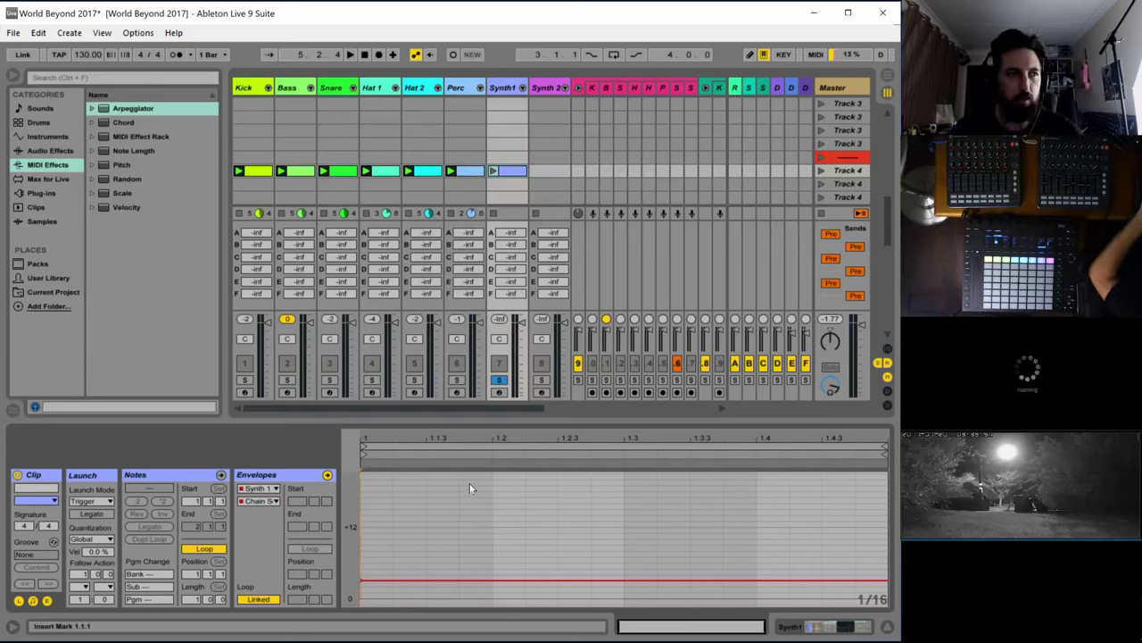
Create a purple empty clip in Synth 2's slot of the Track 4 scene and launch the Synth1 clip
left_click_drag(543, 168, 550, 171)
right_click(551, 171)
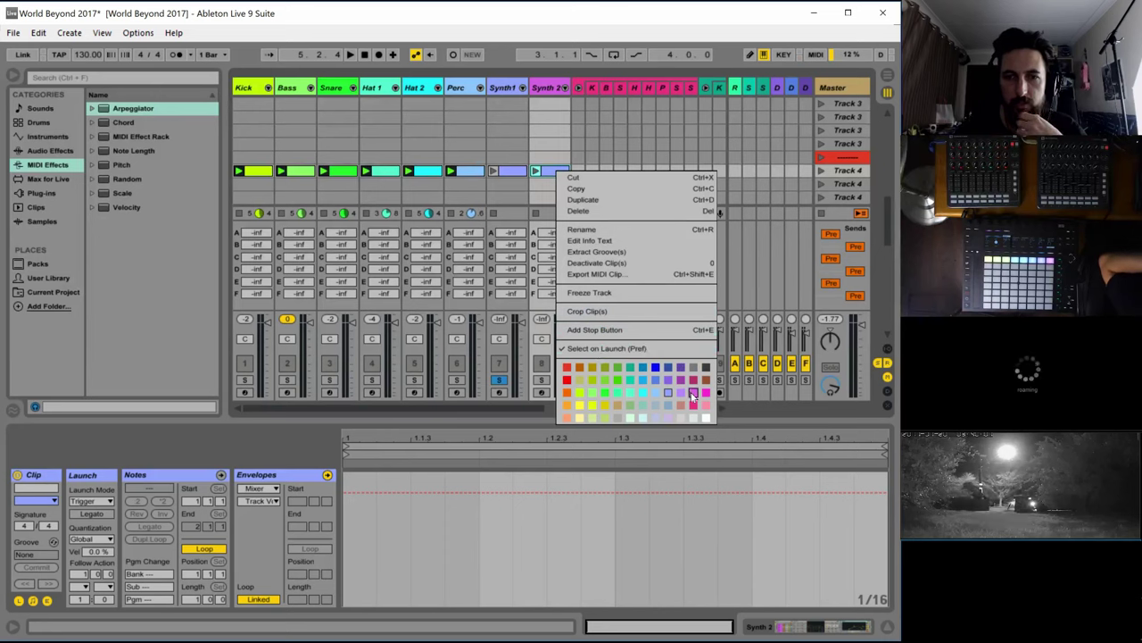
left_click(692, 394)
left_click(496, 171)
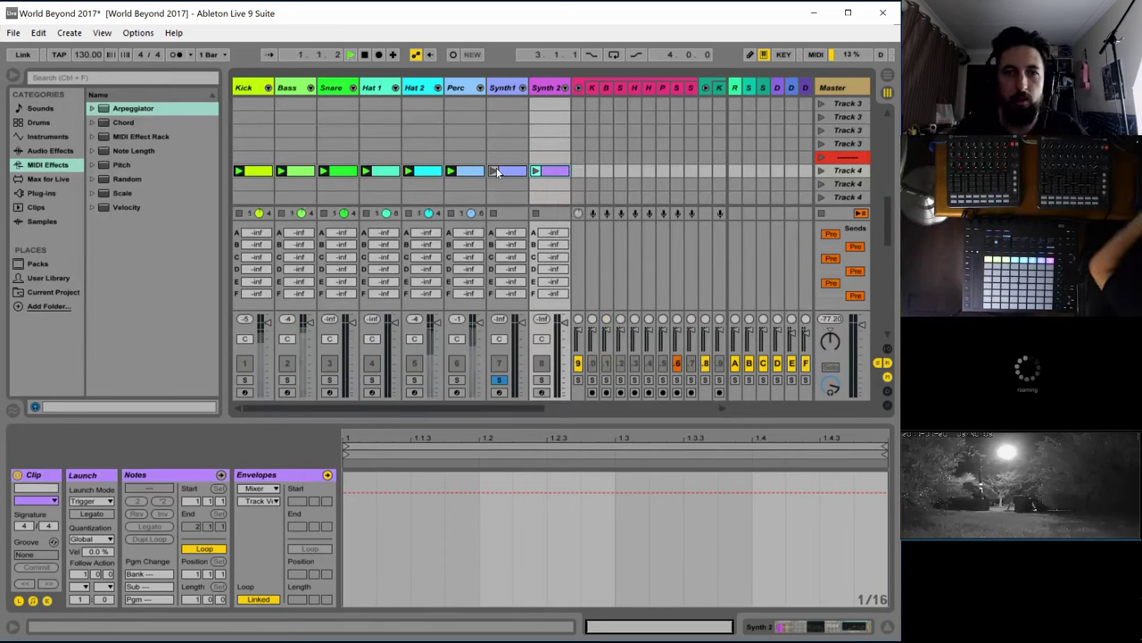
left_click(495, 170)
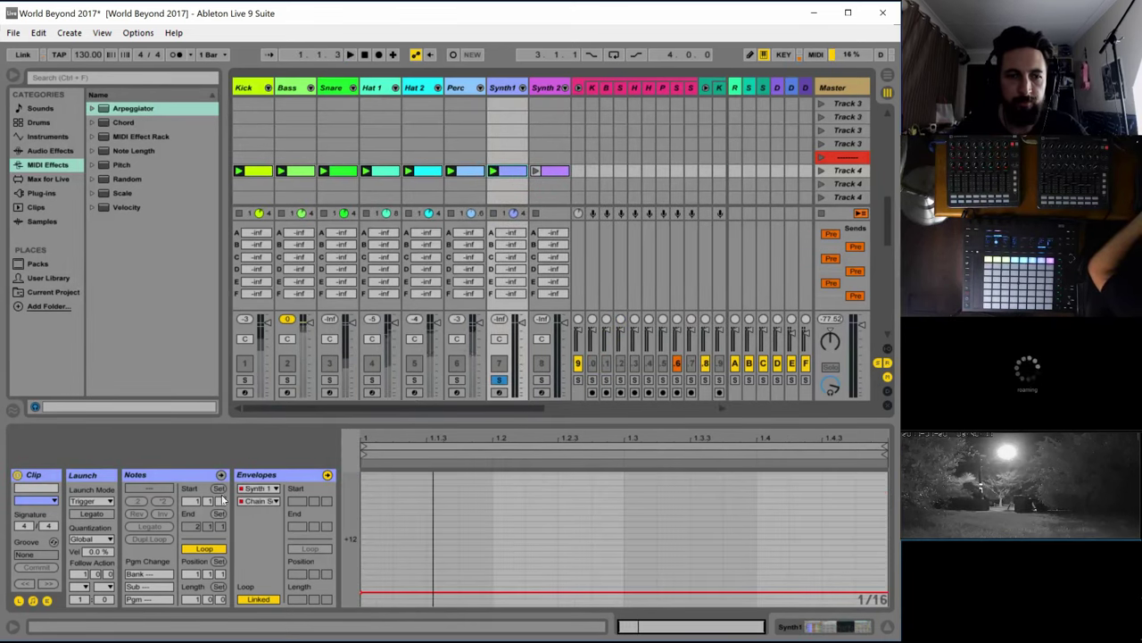
Show the Synth1 track's instrument rack and select its Synth1 4 chain
double_click(502, 85)
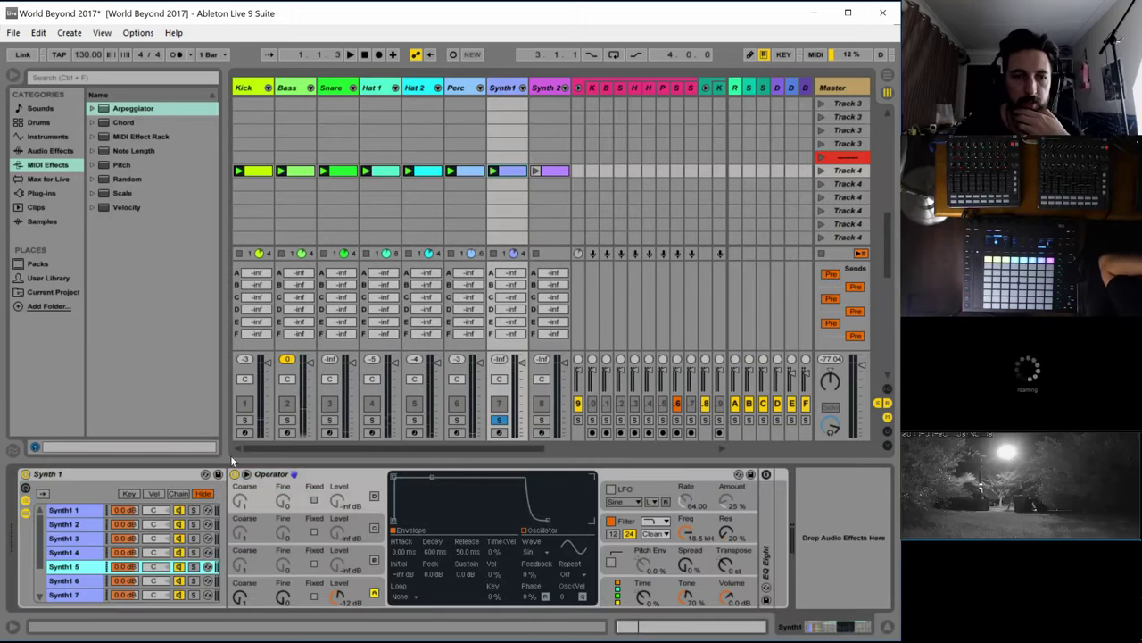
key("space")
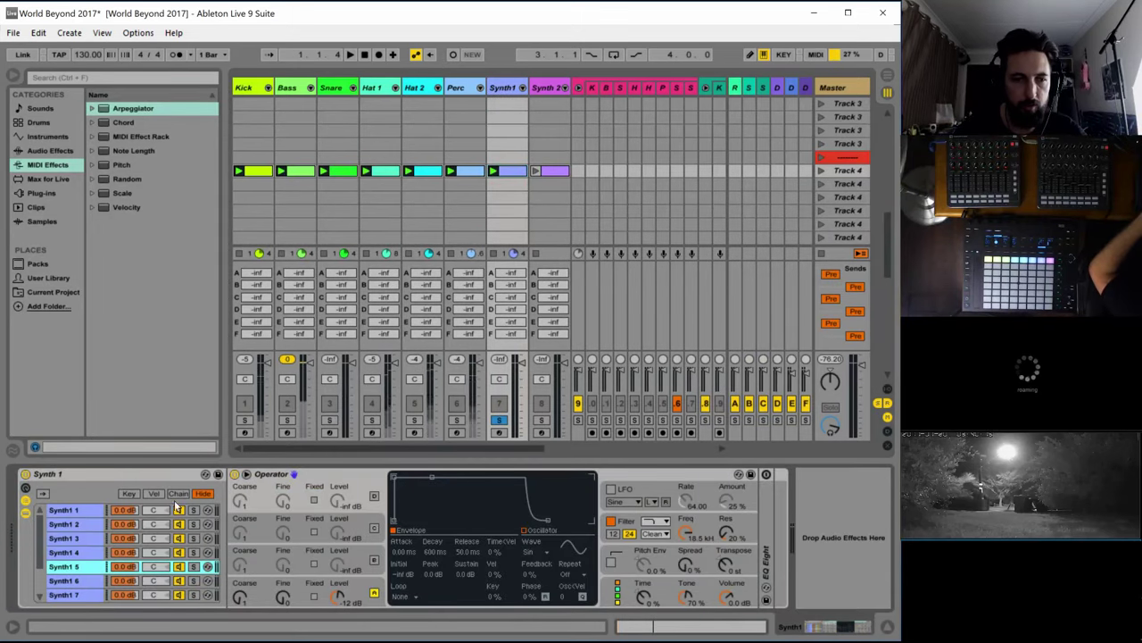
left_click(70, 554)
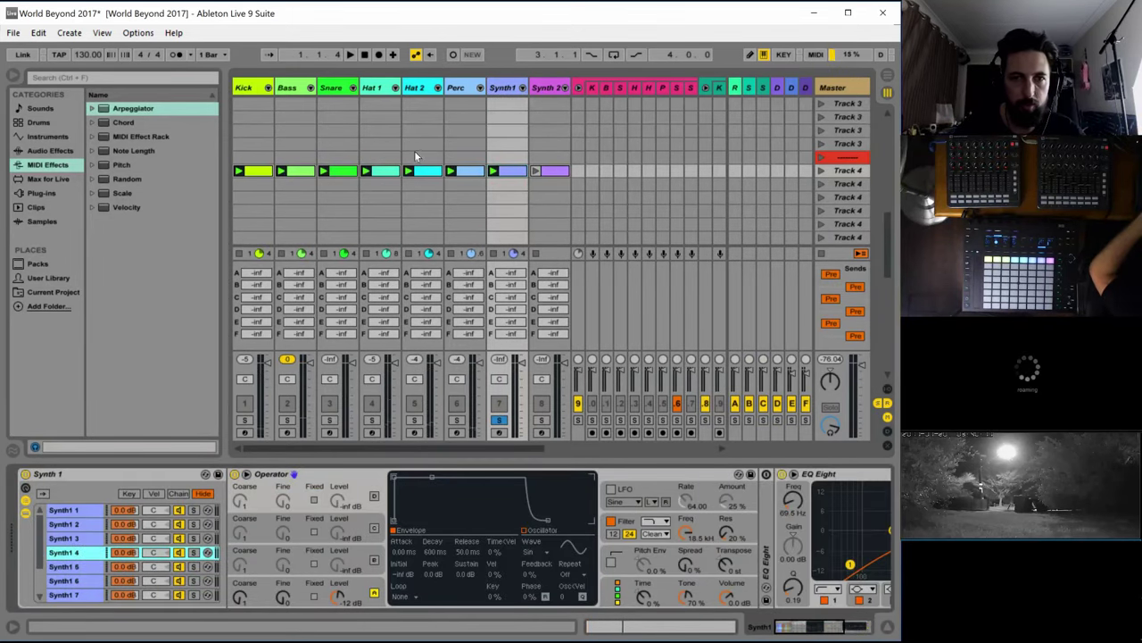
Write five G2 sixteenth notes, starting every three sixteenths from 1.1.1, in the Synth1 clip and lengthen its loop to 2 bars
left_click(510, 170)
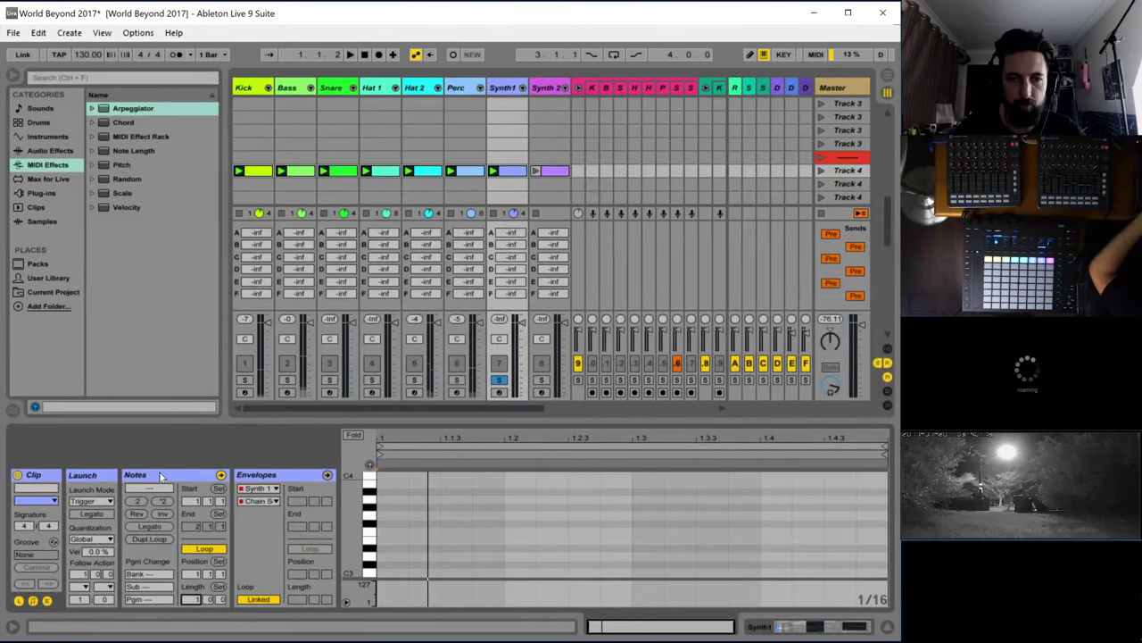
scroll(406, 522, "down", 3)
double_click(395, 532)
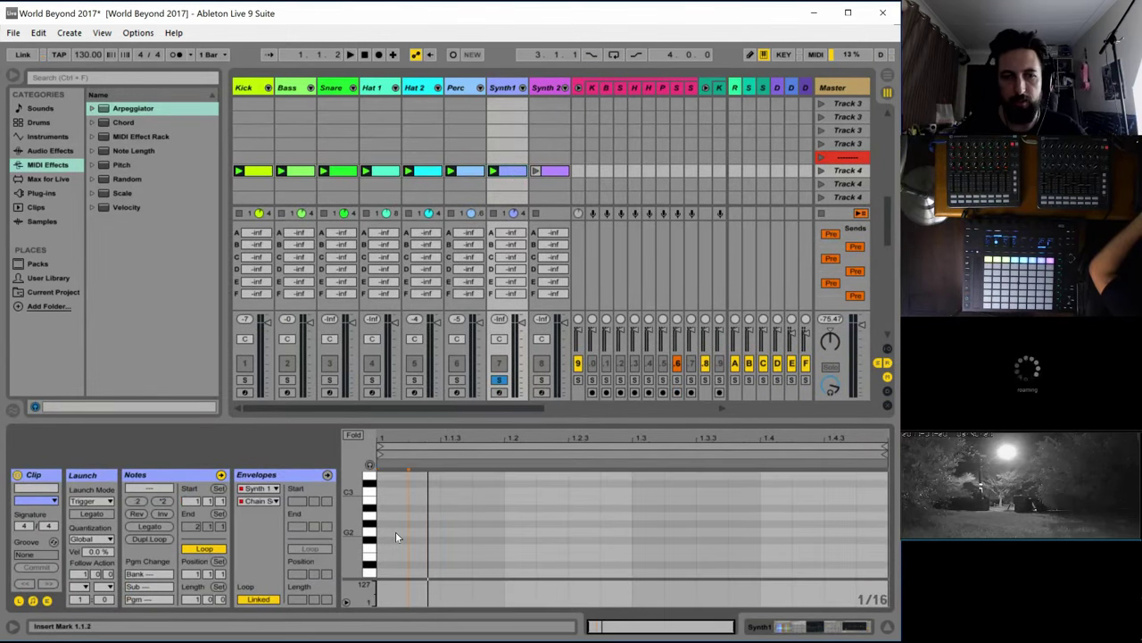
key("space")
double_click(488, 532)
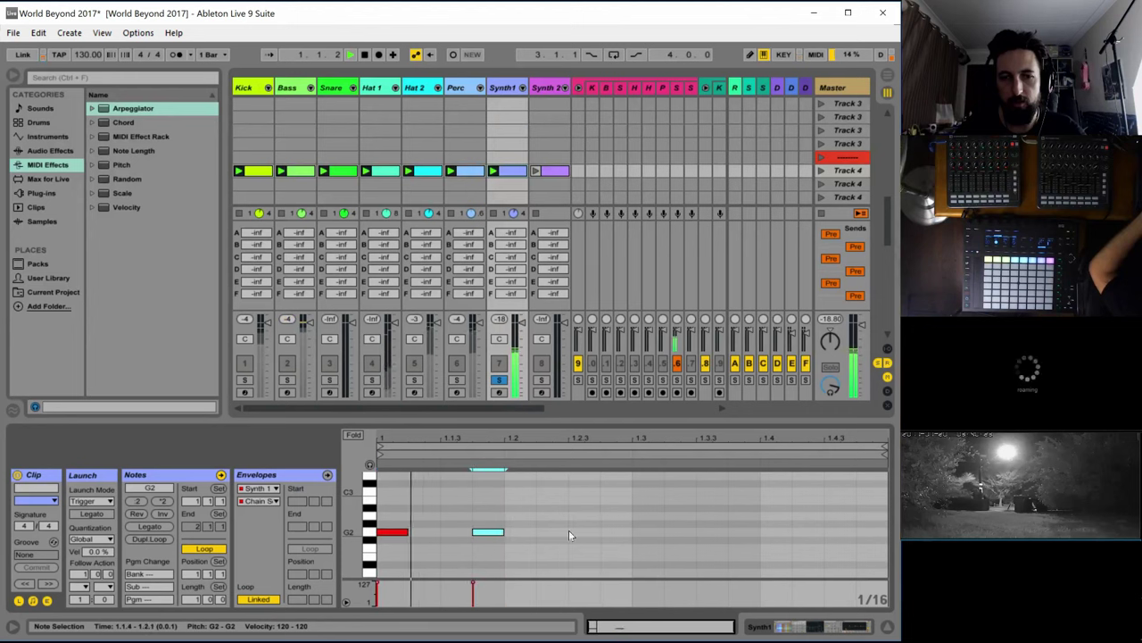
left_click(568, 532)
double_click(582, 532)
double_click(678, 524)
double_click(774, 532)
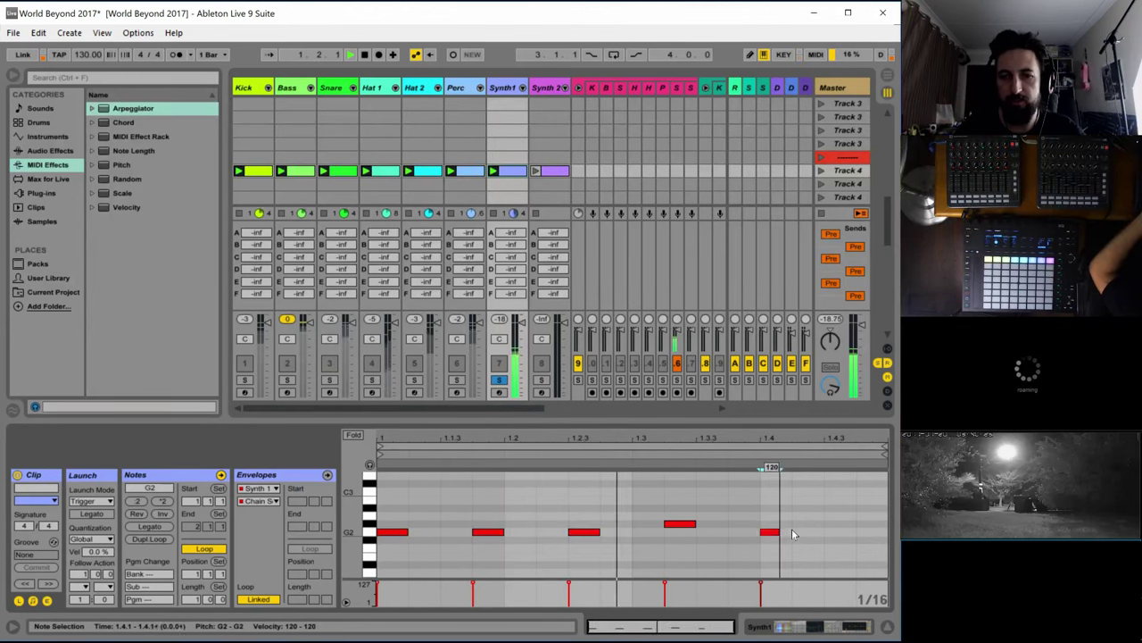
left_click_drag(670, 528, 669, 536)
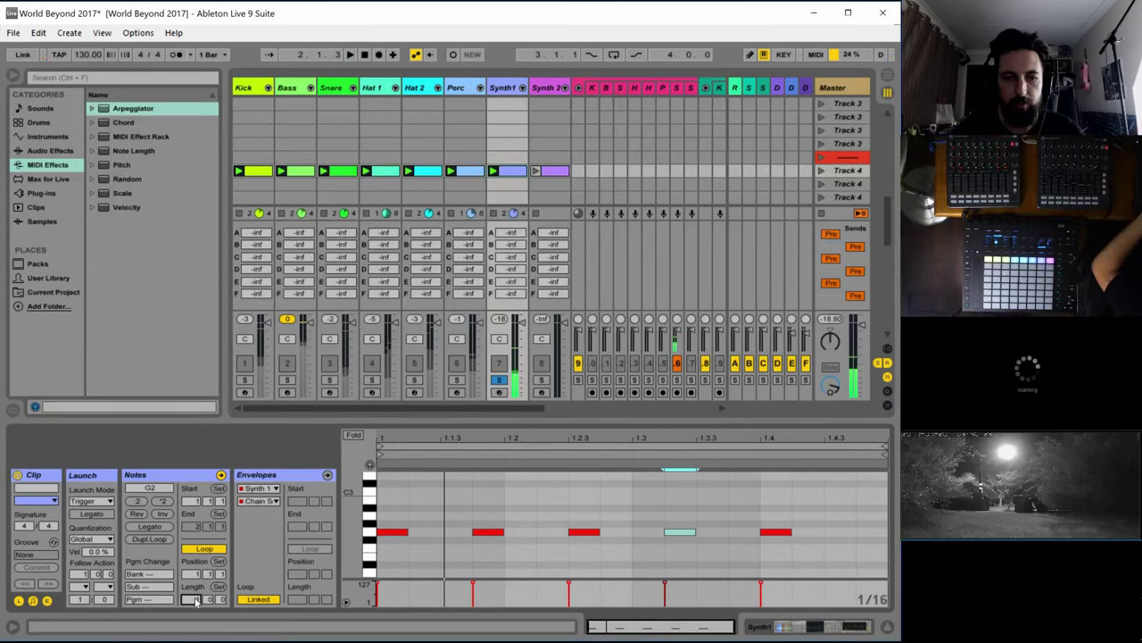
left_click_drag(192, 599, 192, 580)
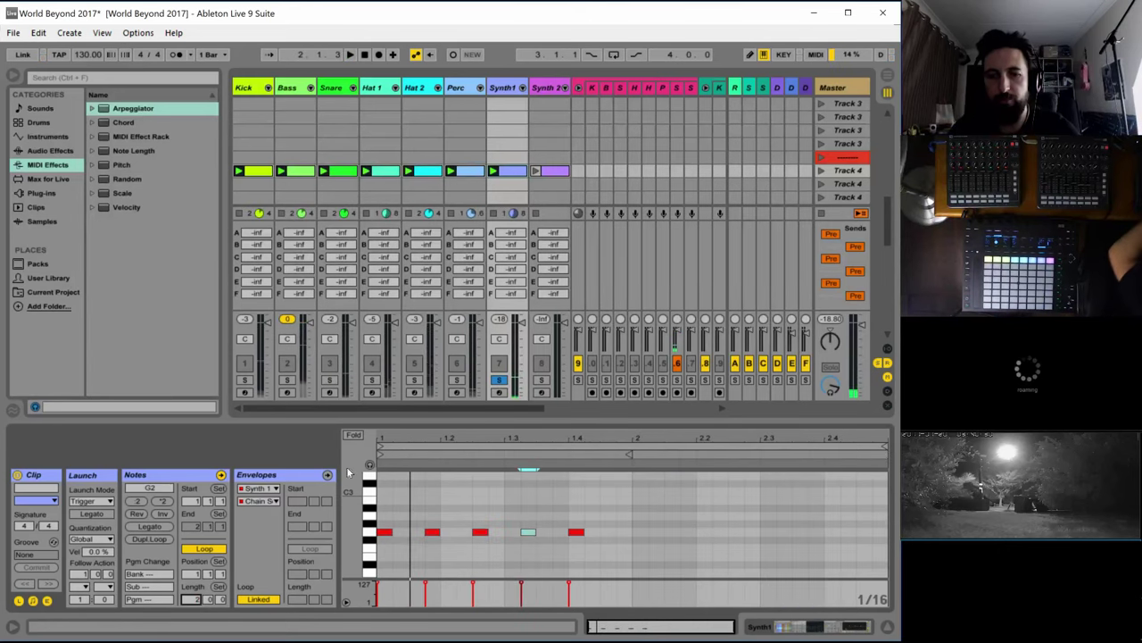
Set the Synth 2 clip's loop length to 2 bars and show its note editor
left_click(551, 171)
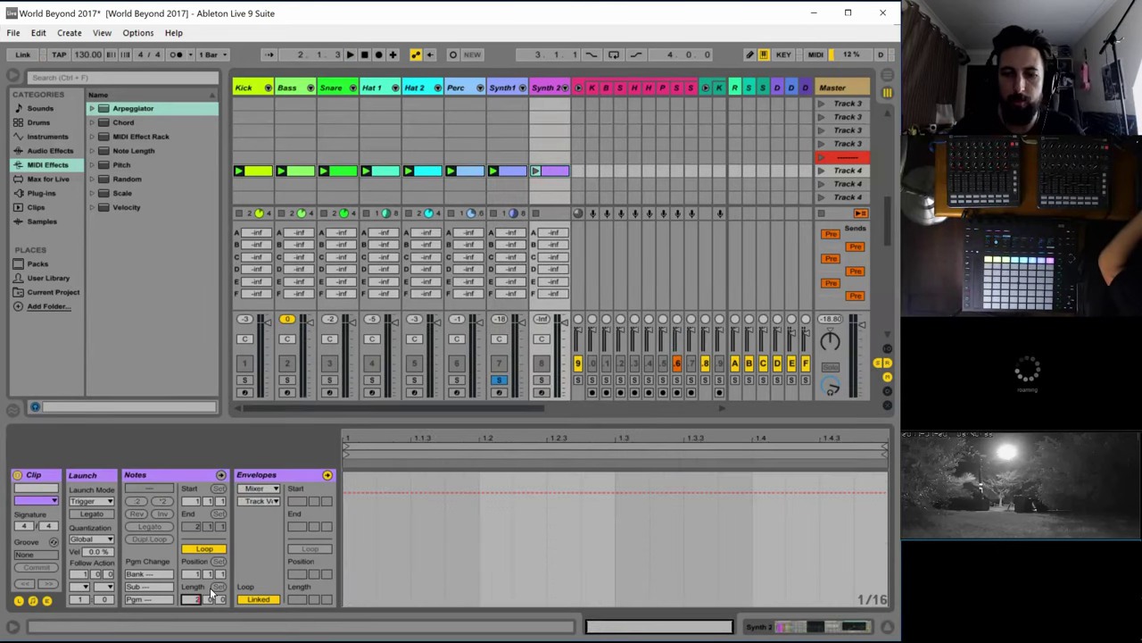
key("minus")
left_click(166, 474)
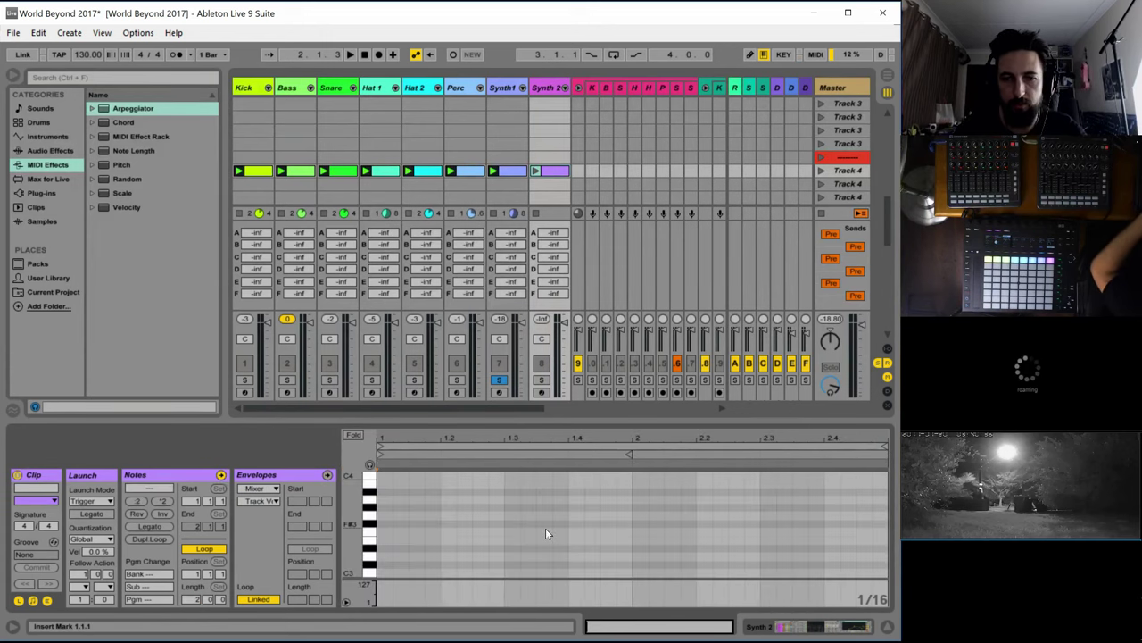
Write eight syncopated G3 sixteenth notes in the Synth 2 clip's second bar, from 2.1.1 to 2.4.3
double_click(639, 515)
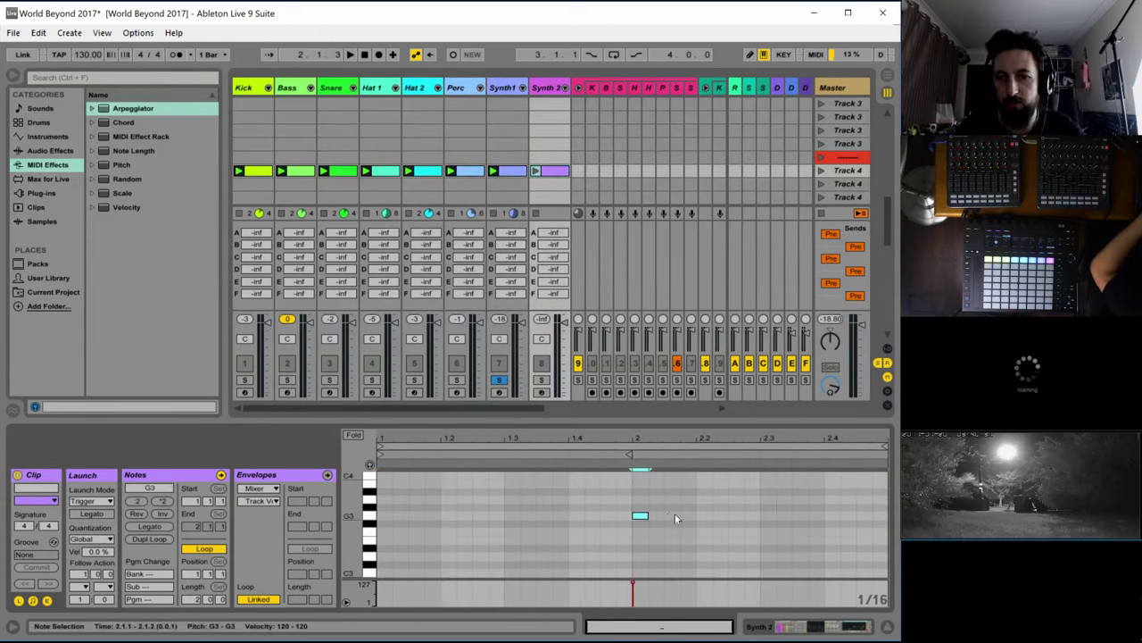
double_click(685, 516)
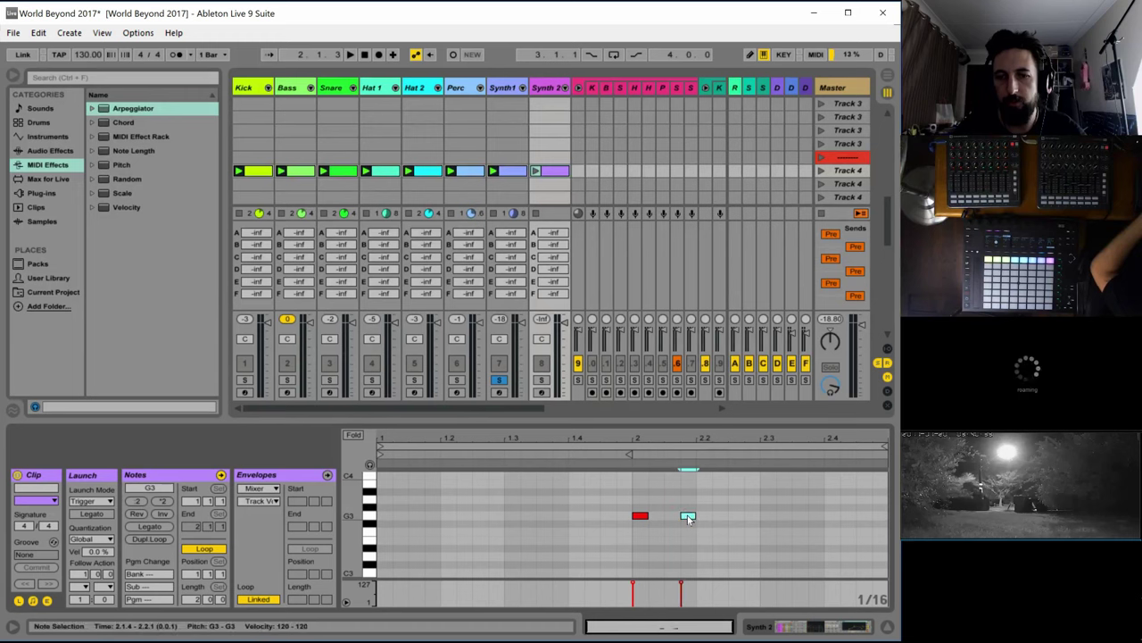
double_click(734, 517)
left_click(751, 514)
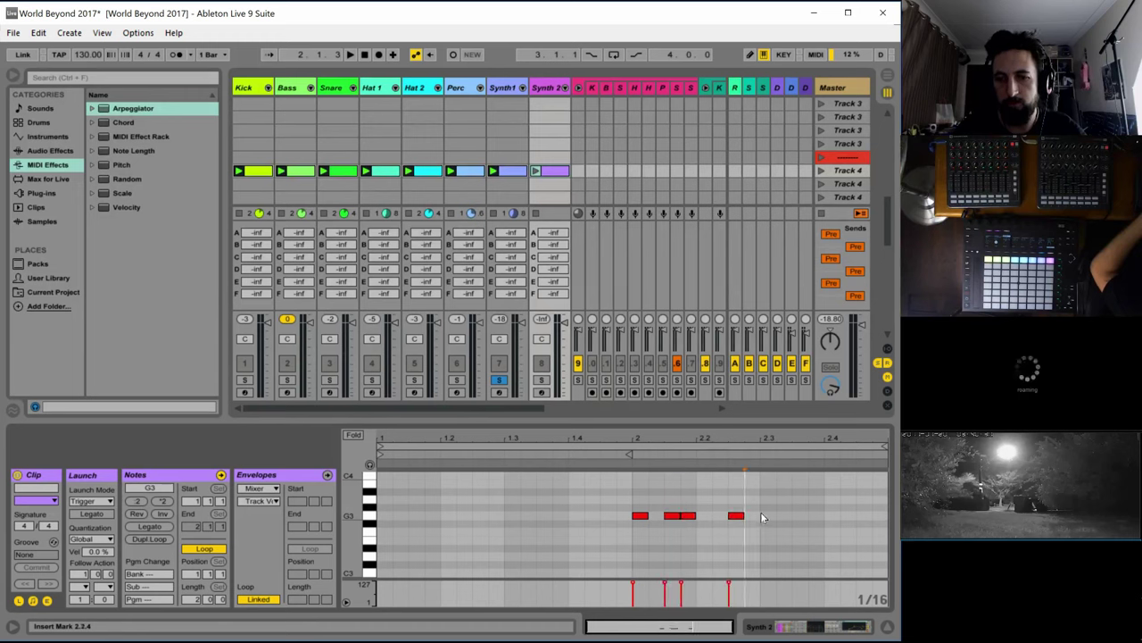
left_click(782, 517)
double_click(820, 515)
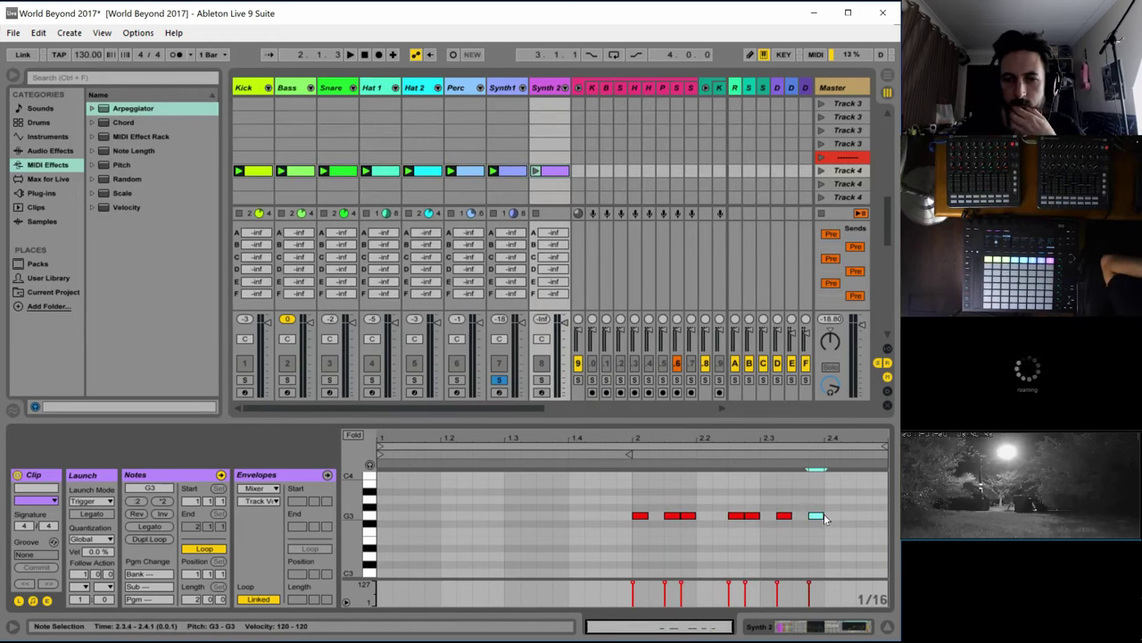
left_click(858, 517)
Launch the Synth 2 clip, unsolo Synth1 and play the full Track 4 scene to hear both parts together
key("space")
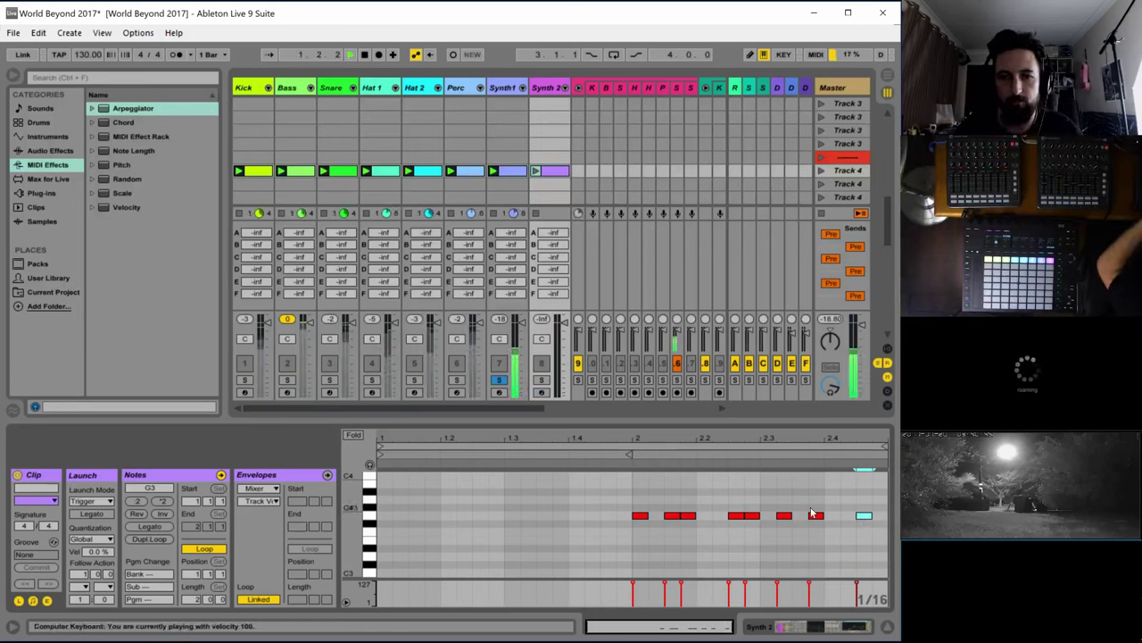
left_click(535, 173)
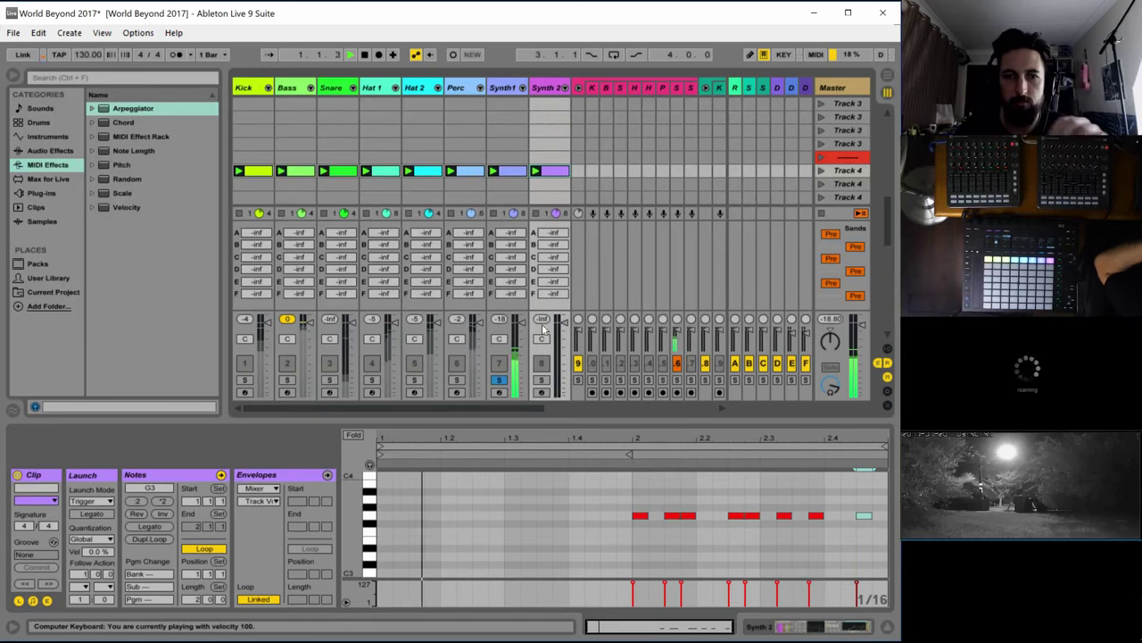
left_click(499, 379)
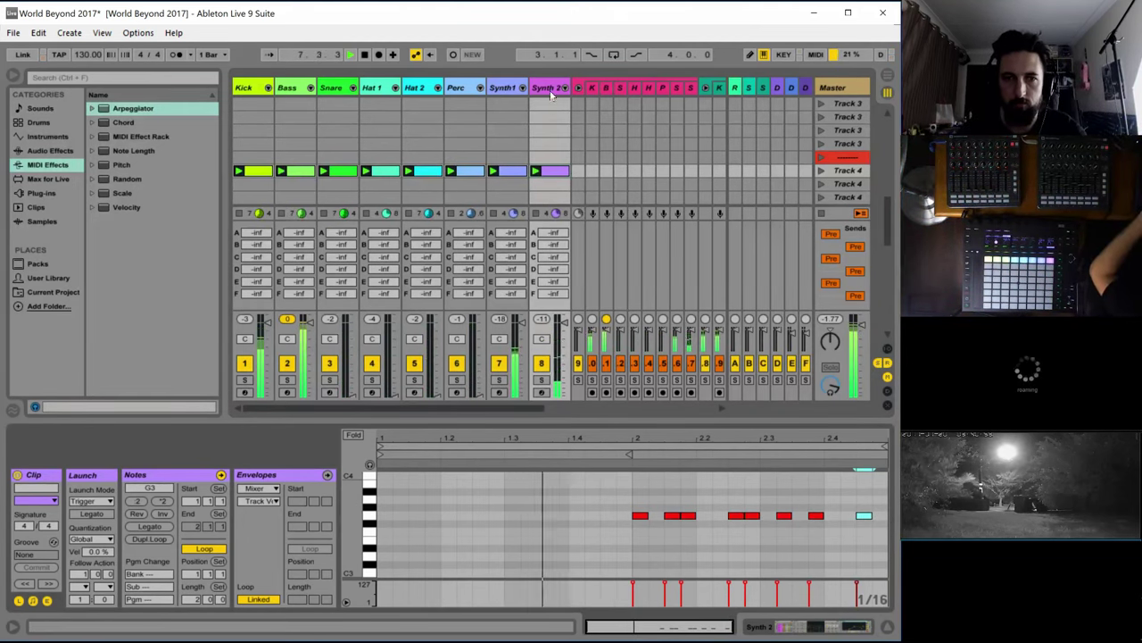
key("space")
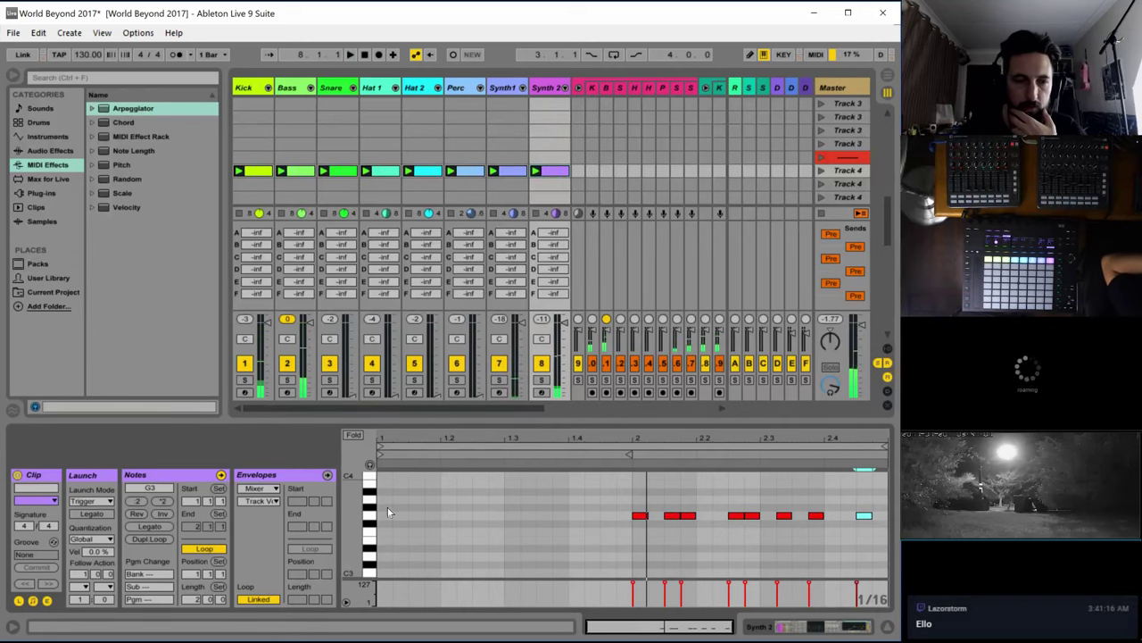
Show the Synth 2 rack's Chain Selector envelope in its clip, raise the whole line above zero and play it
left_click(275, 502)
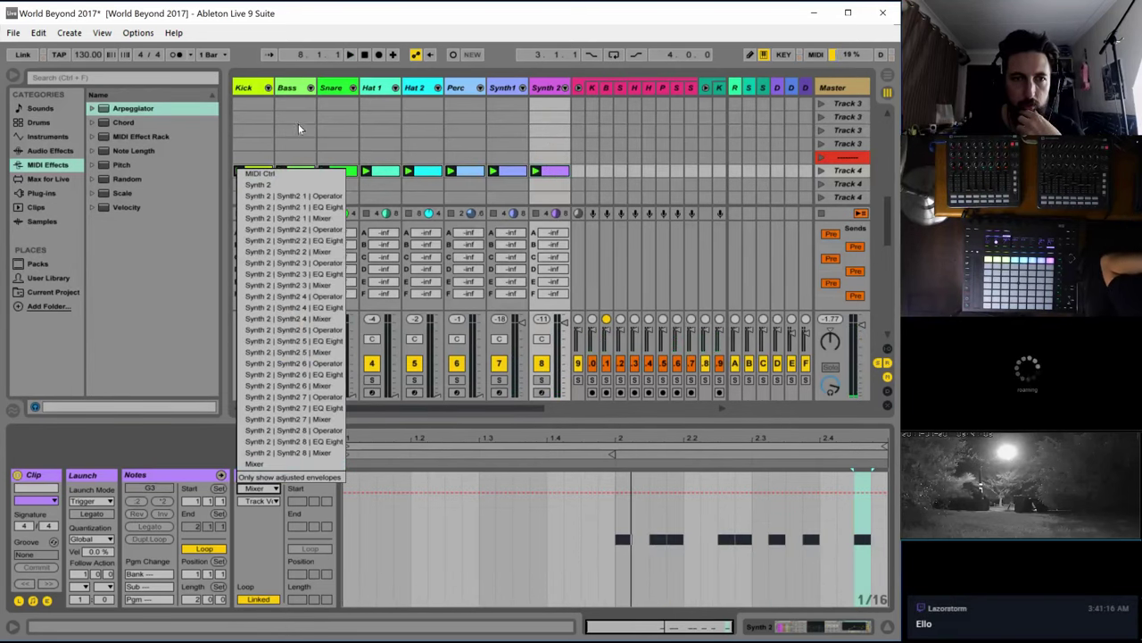
left_click(270, 183)
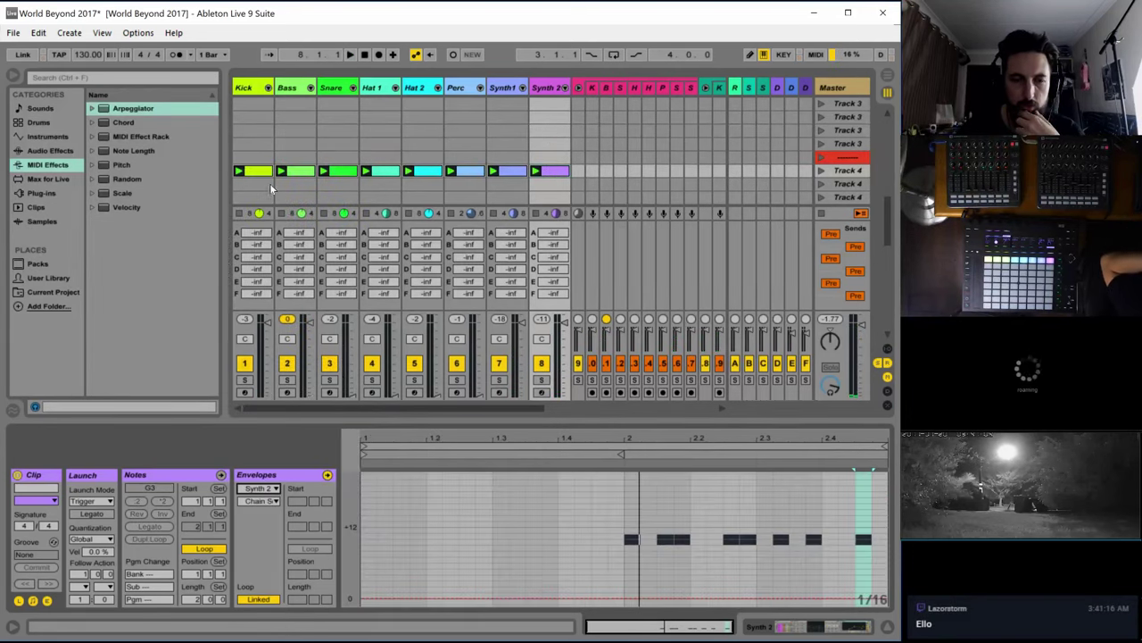
left_click(365, 599)
left_click_drag(366, 602, 366, 582)
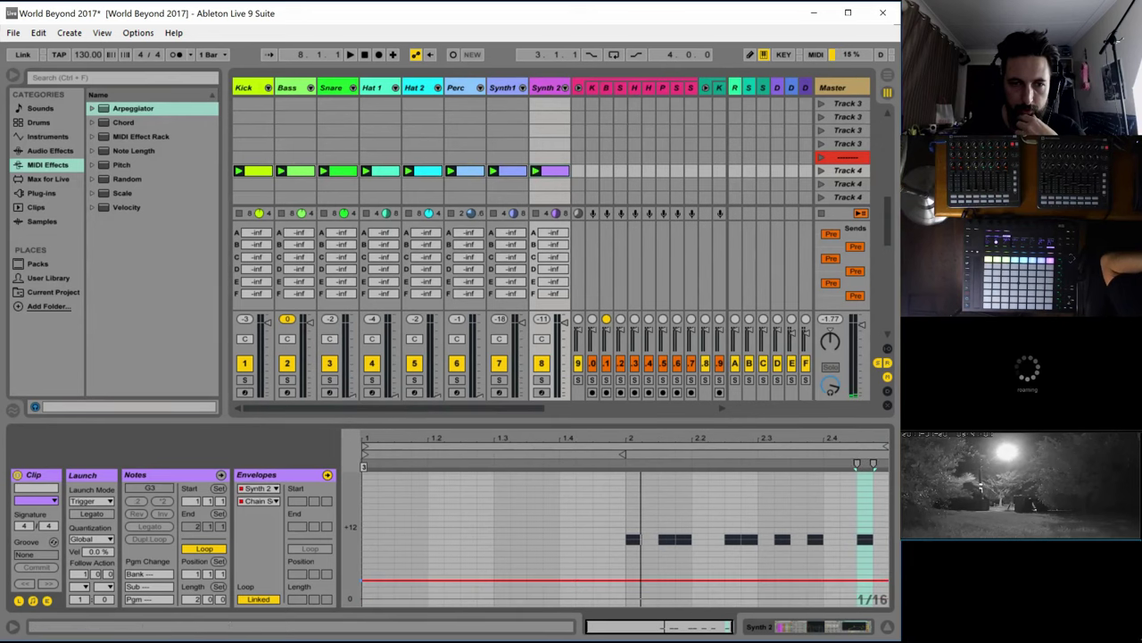
key("space")
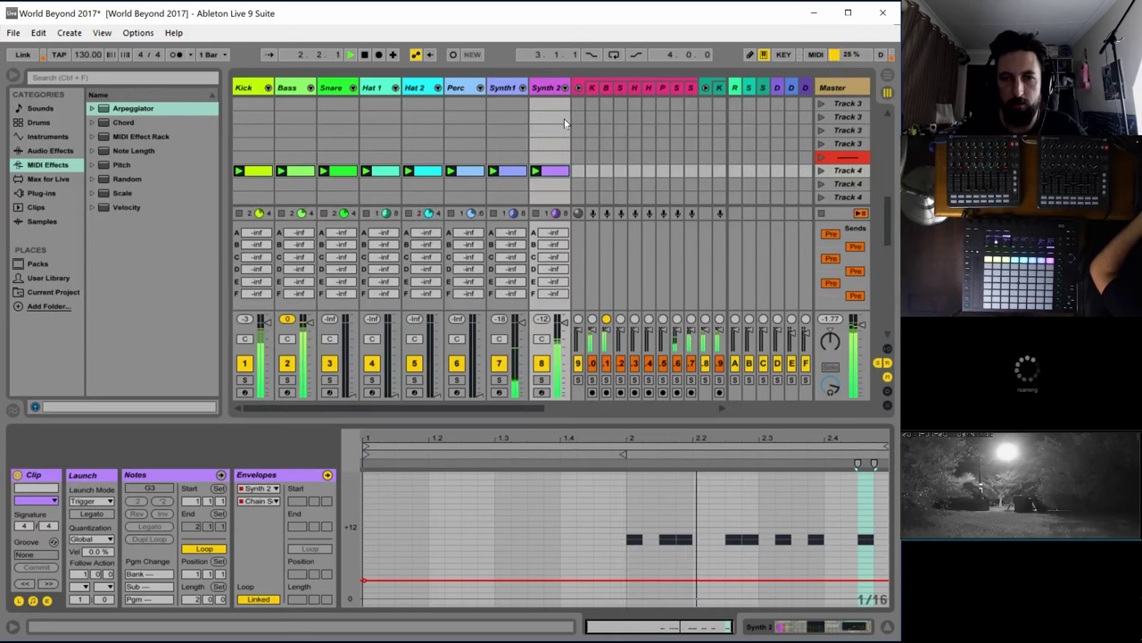
Transpose all notes in the Synth 2 clip down one octave to G2
left_click(220, 475)
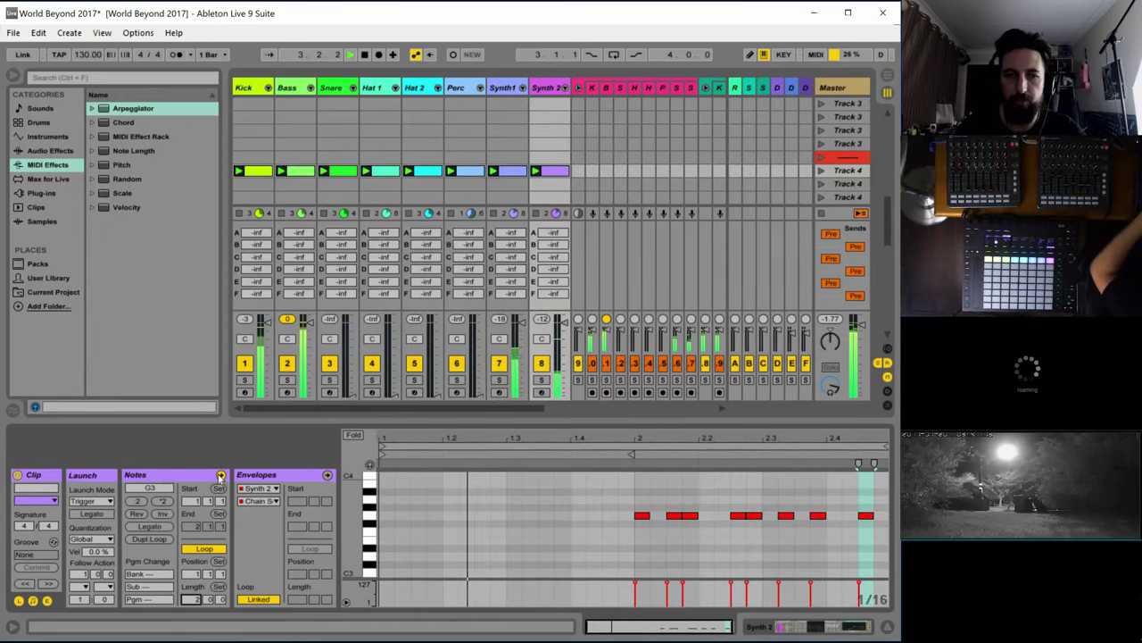
key("space")
left_click_drag(530, 489, 888, 521)
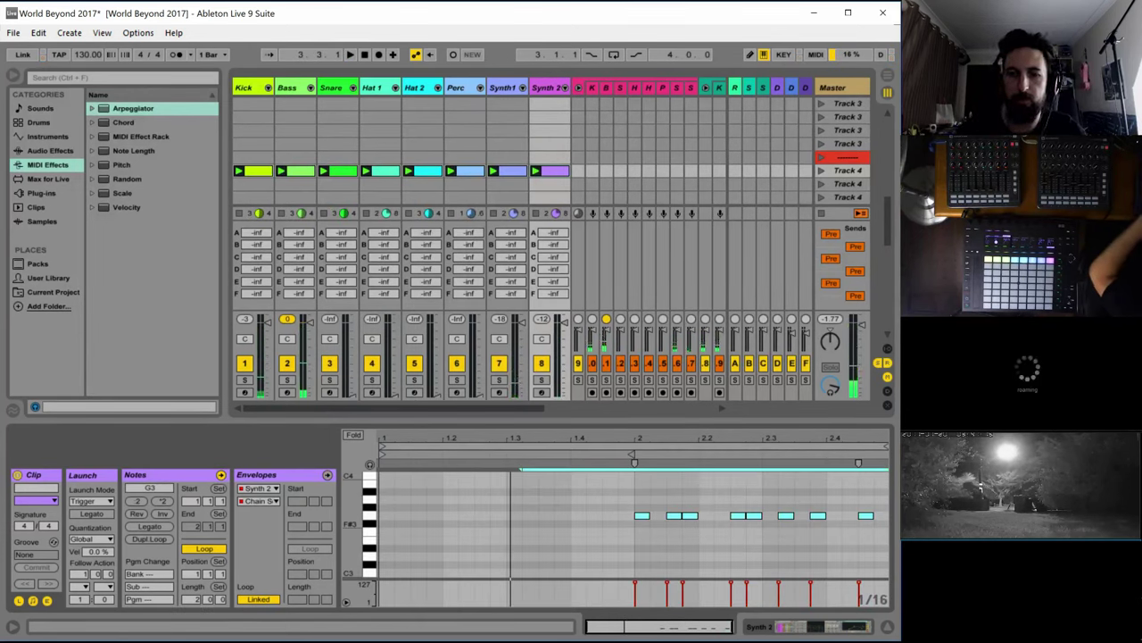
key("shift+Down")
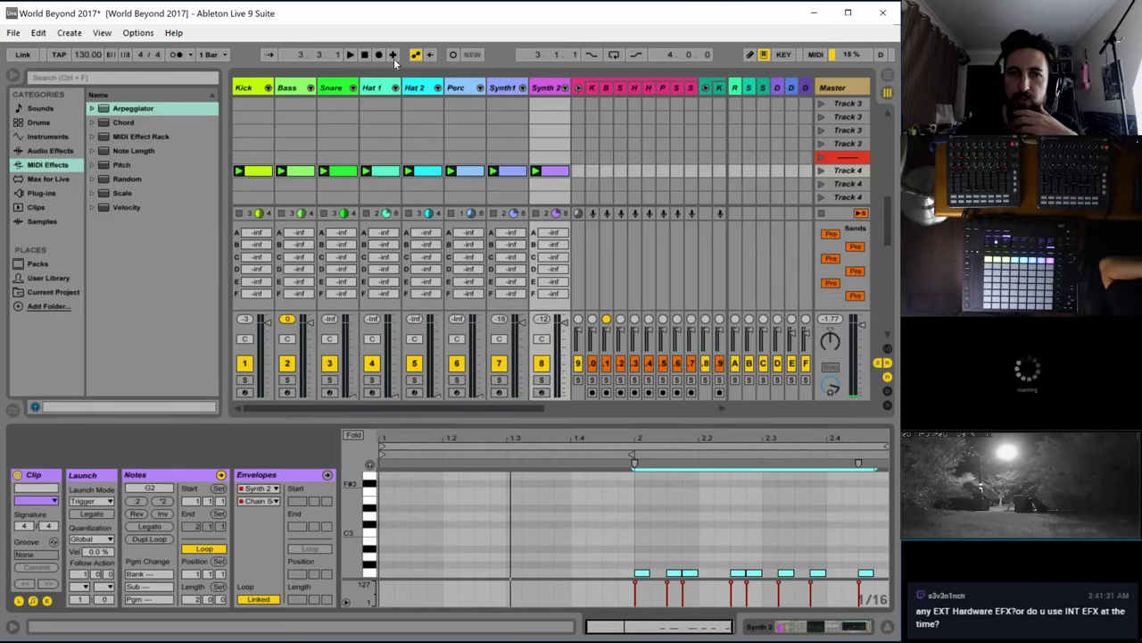
Set the oscillator wave of the Synth1 4 chain's Operator to Saw D
left_click(496, 89)
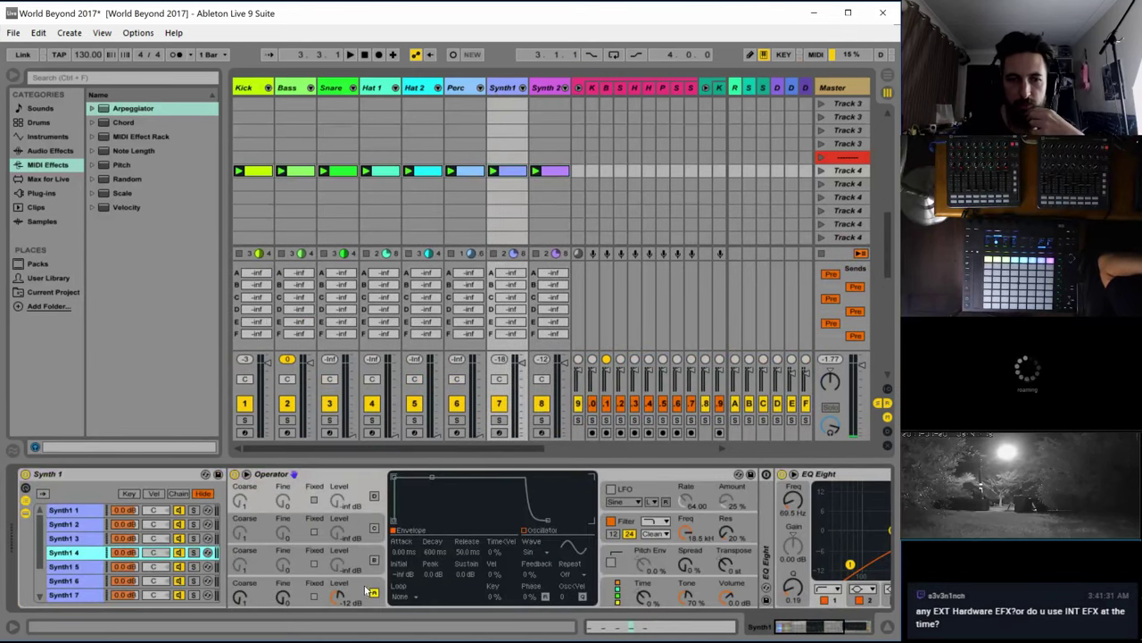
left_click(534, 551)
left_click(534, 406)
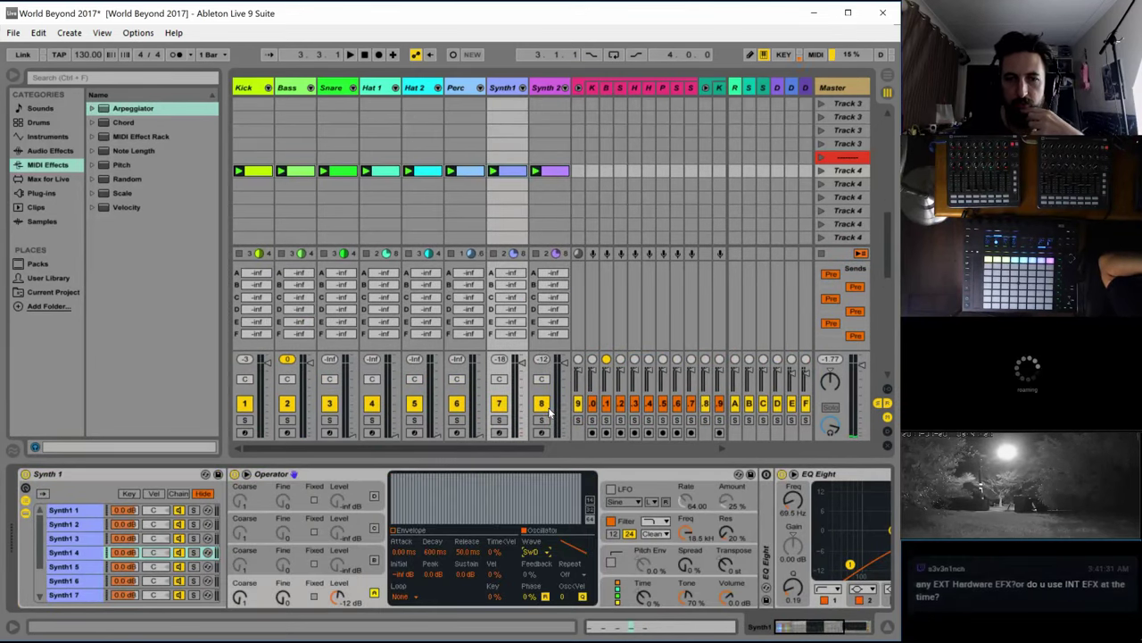
Set oscillator A's wave in the Synth2 4 chain's Operator to Square D and play the scene
left_click(560, 352)
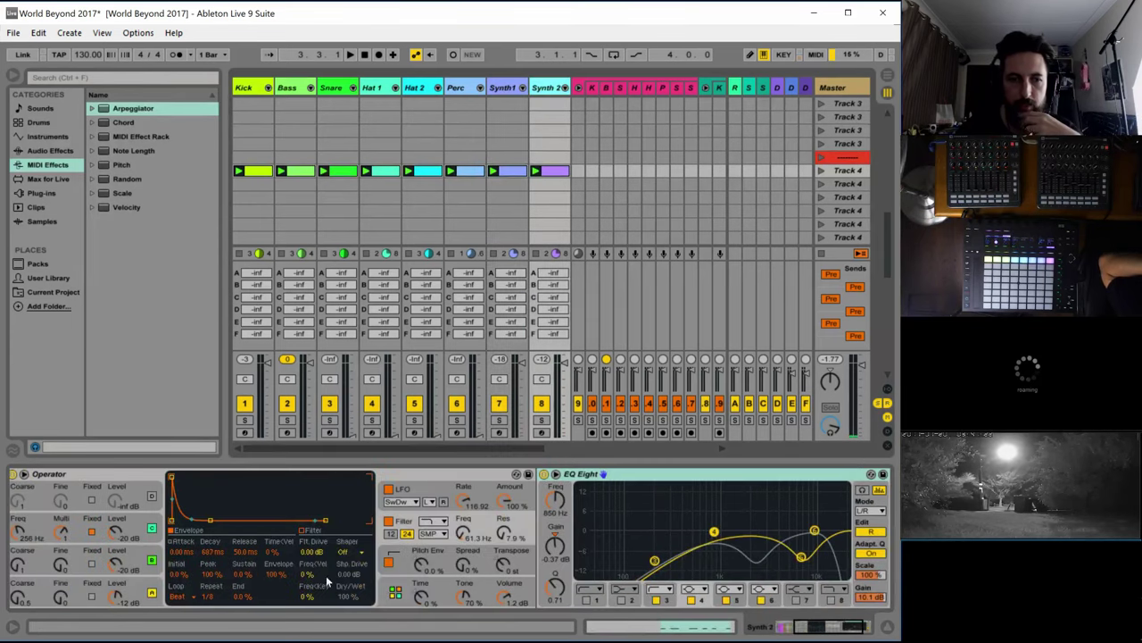
left_click(832, 631)
left_click(89, 554)
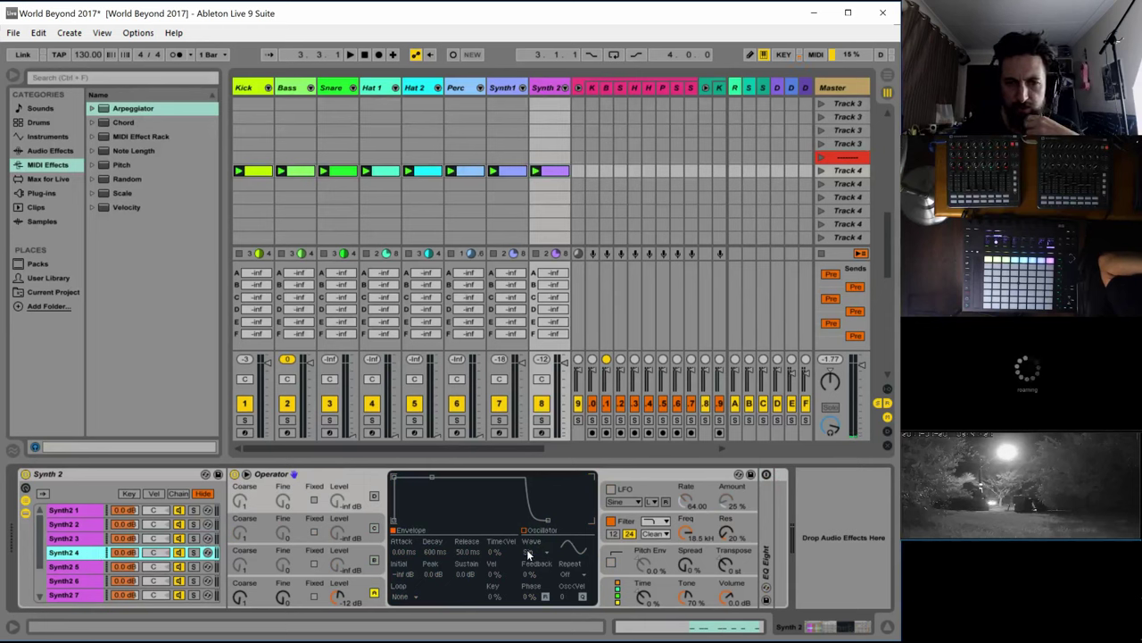
left_click(361, 593)
left_click(532, 551)
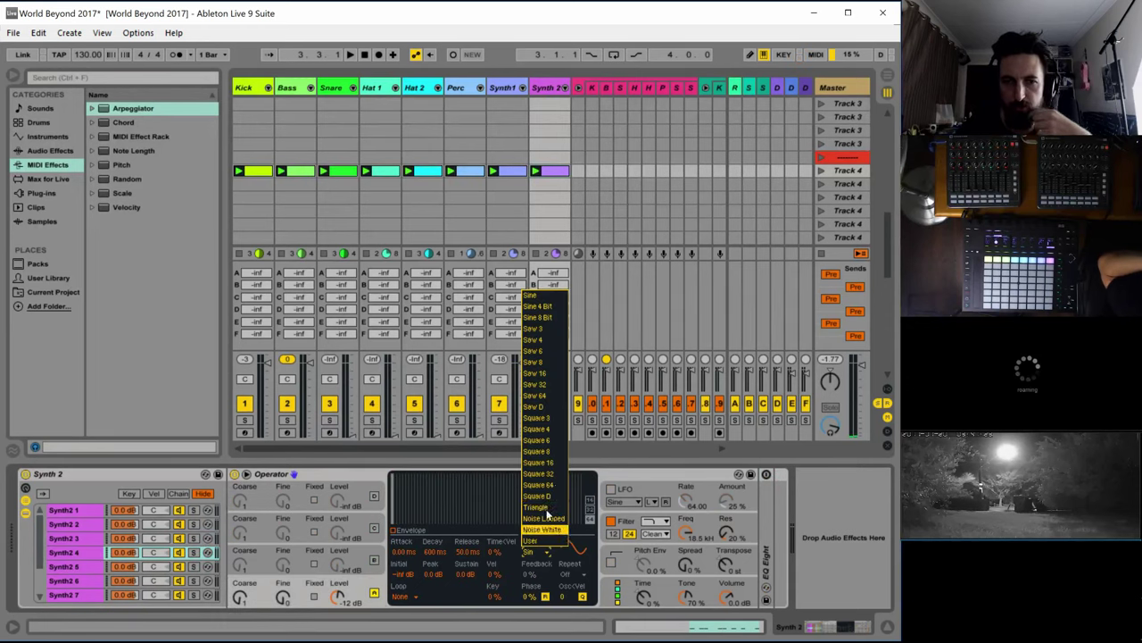
left_click(552, 488)
key("space")
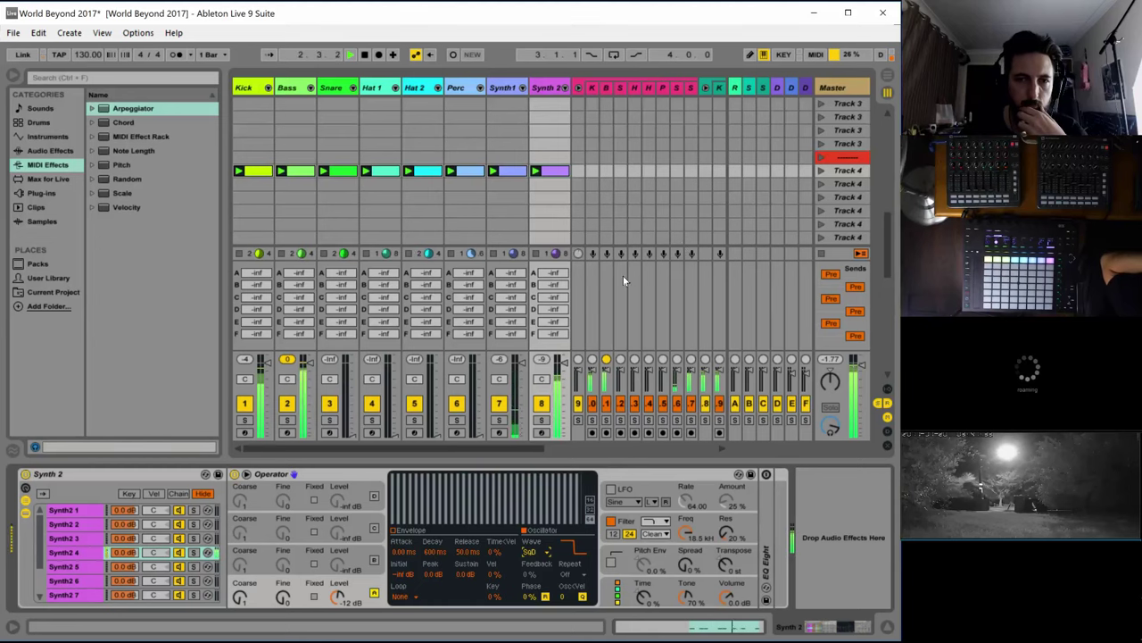
Review the notes of the Synth1 clip and the Synth 2 clip in the Track 4 scene
left_click(507, 173)
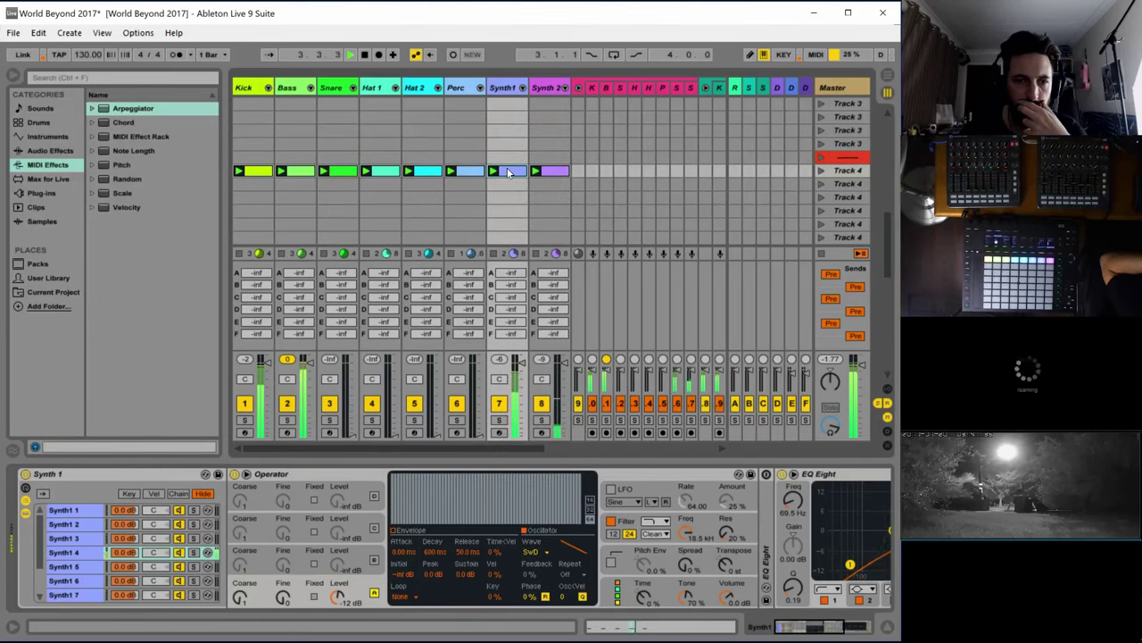
double_click(508, 172)
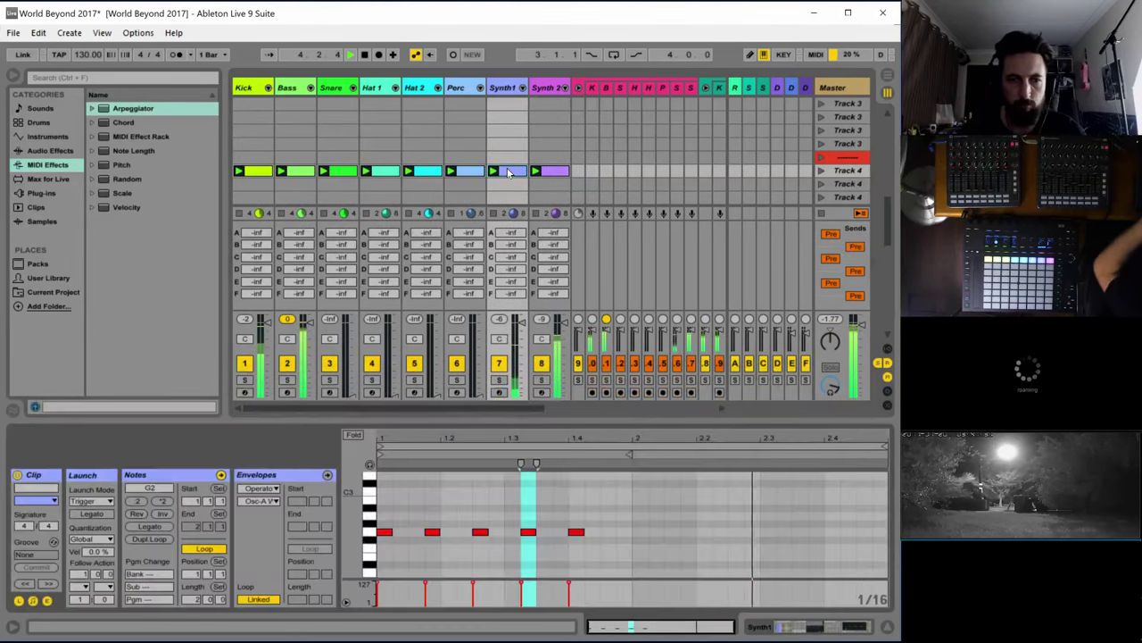
left_click(555, 173)
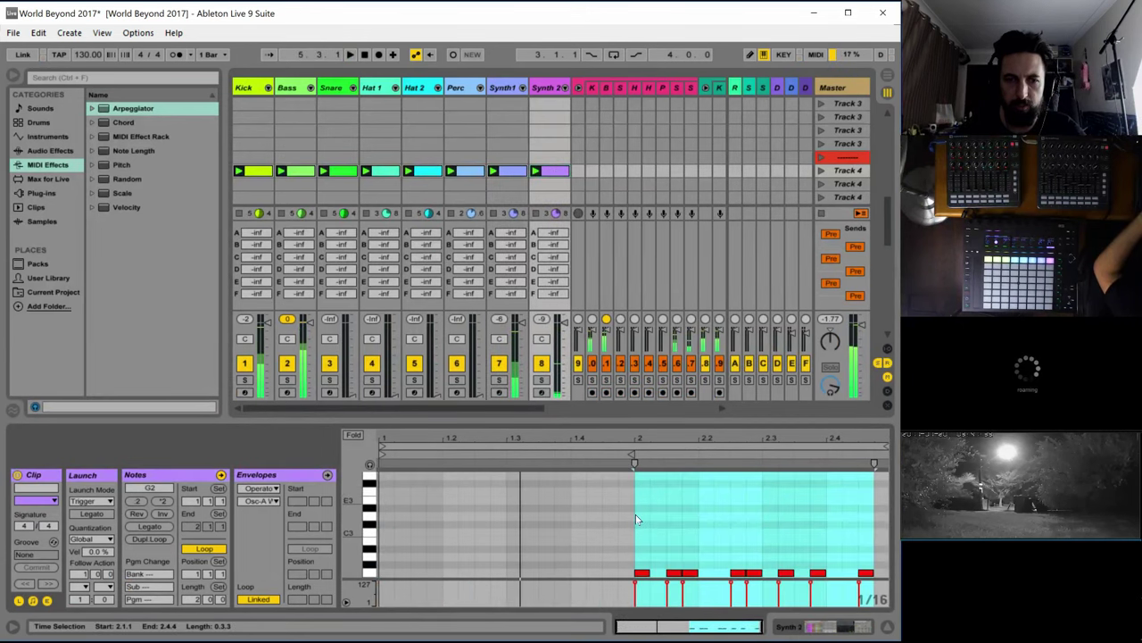
Play the Track 4 scene to listen to the Synth 2 clip's notes against the other clips
scroll(635, 515, "down", 3)
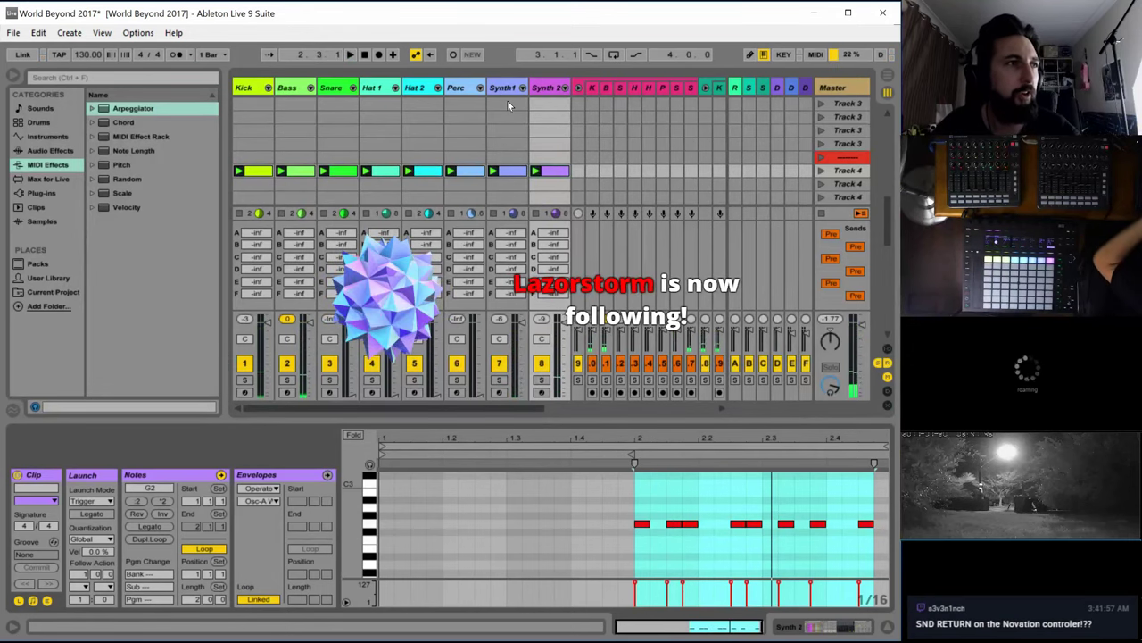
key("space")
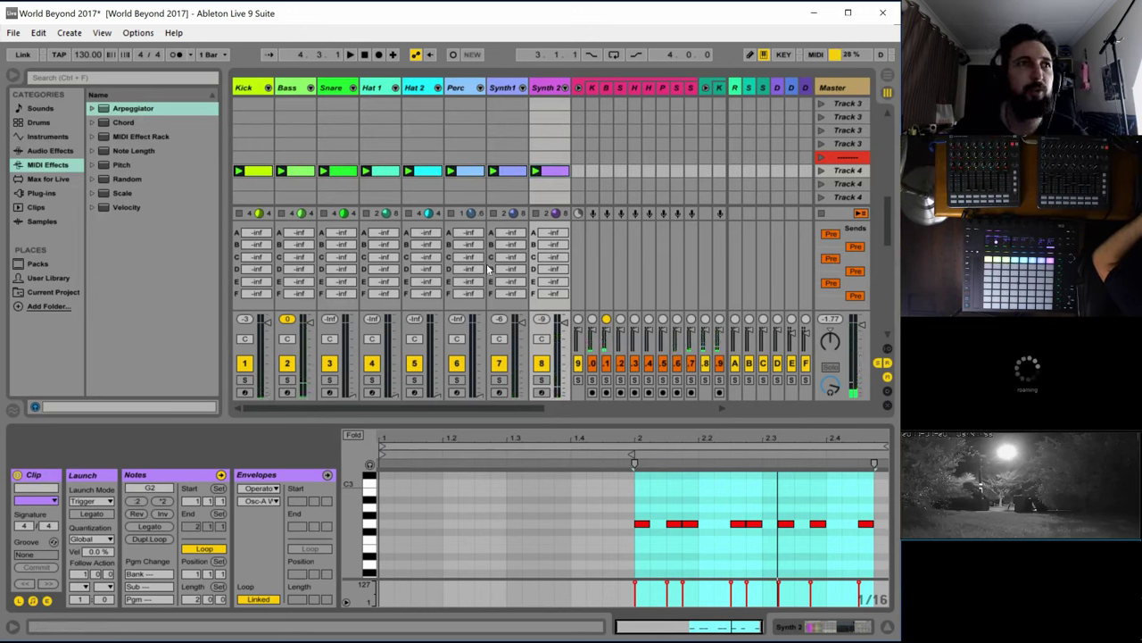
key("space")
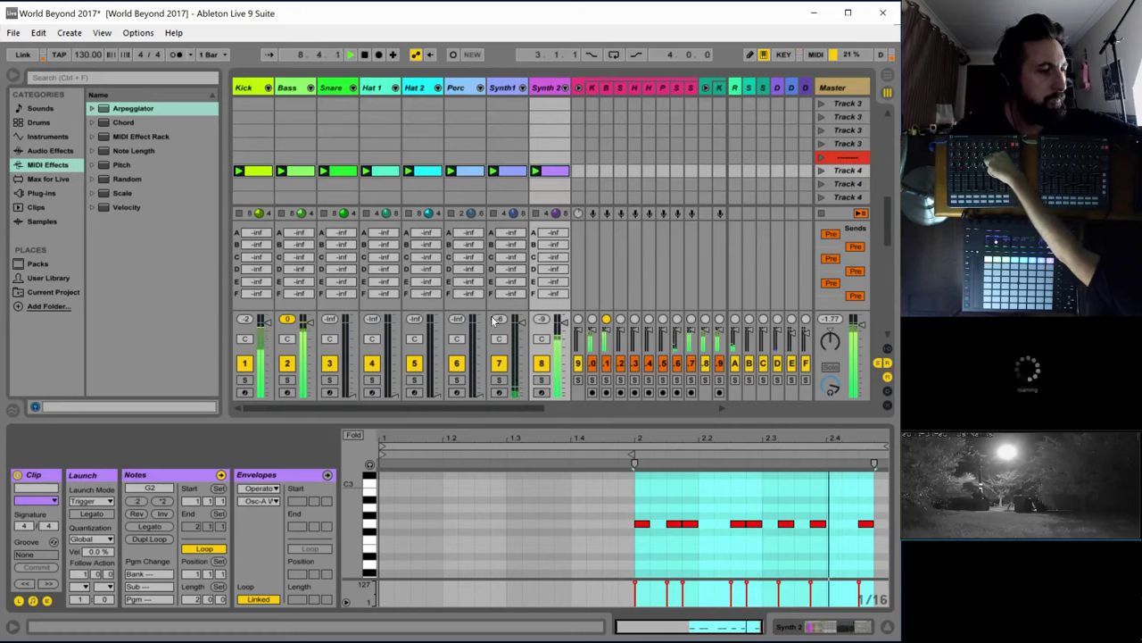
Delete every note after the first G2 in the Track 4 Synth1 clip and play it back
left_click(516, 182)
left_click(507, 172)
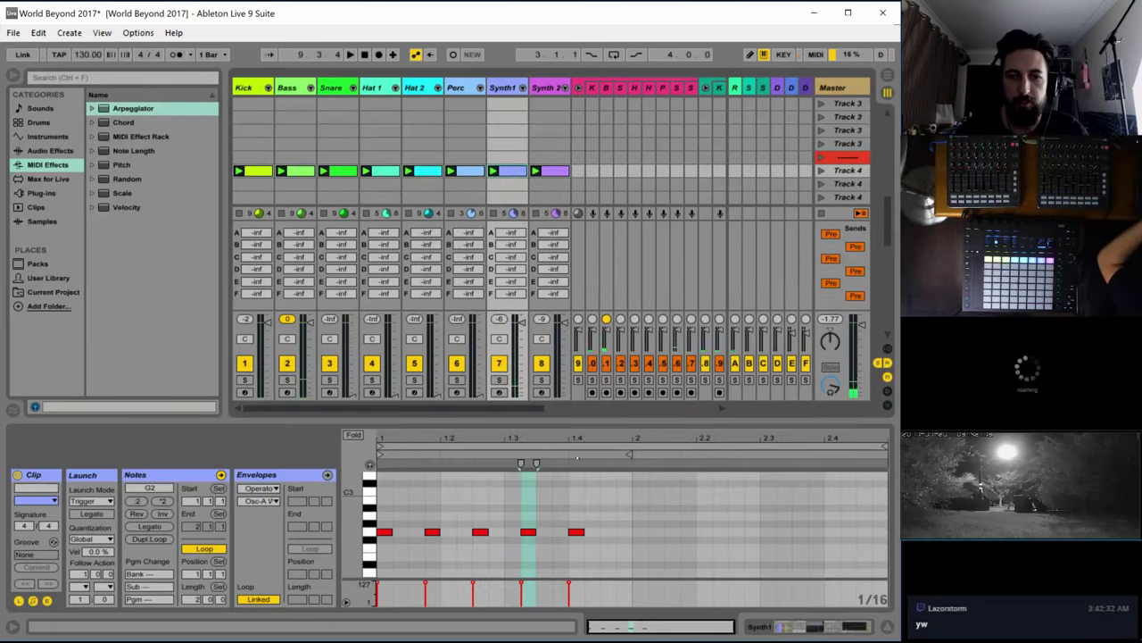
left_click_drag(596, 521, 434, 540)
key("Delete")
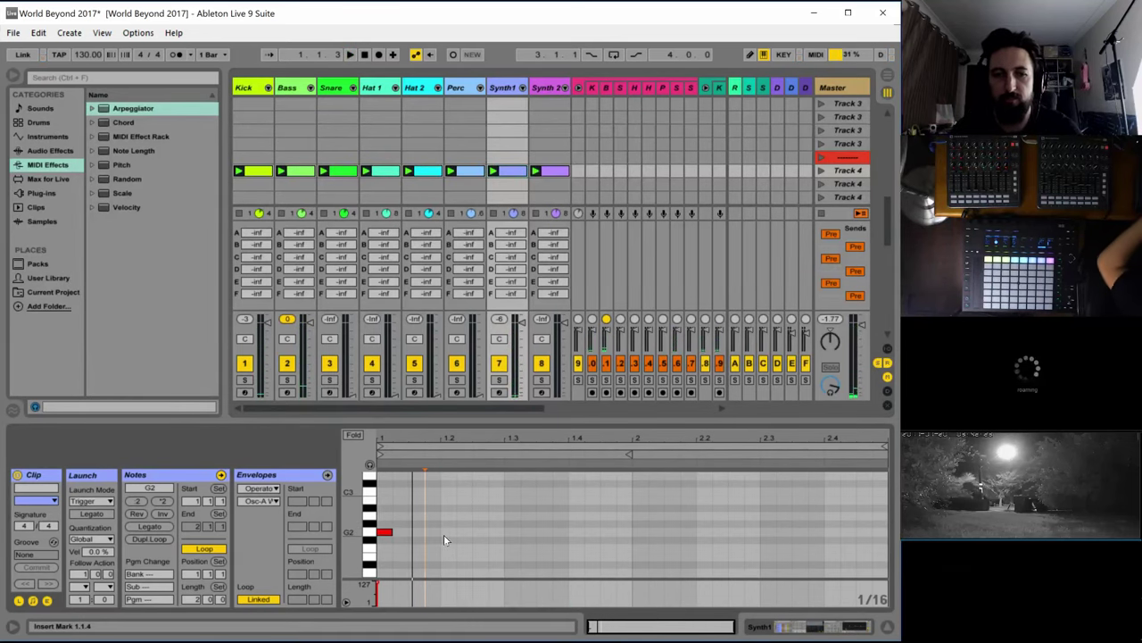
key("space")
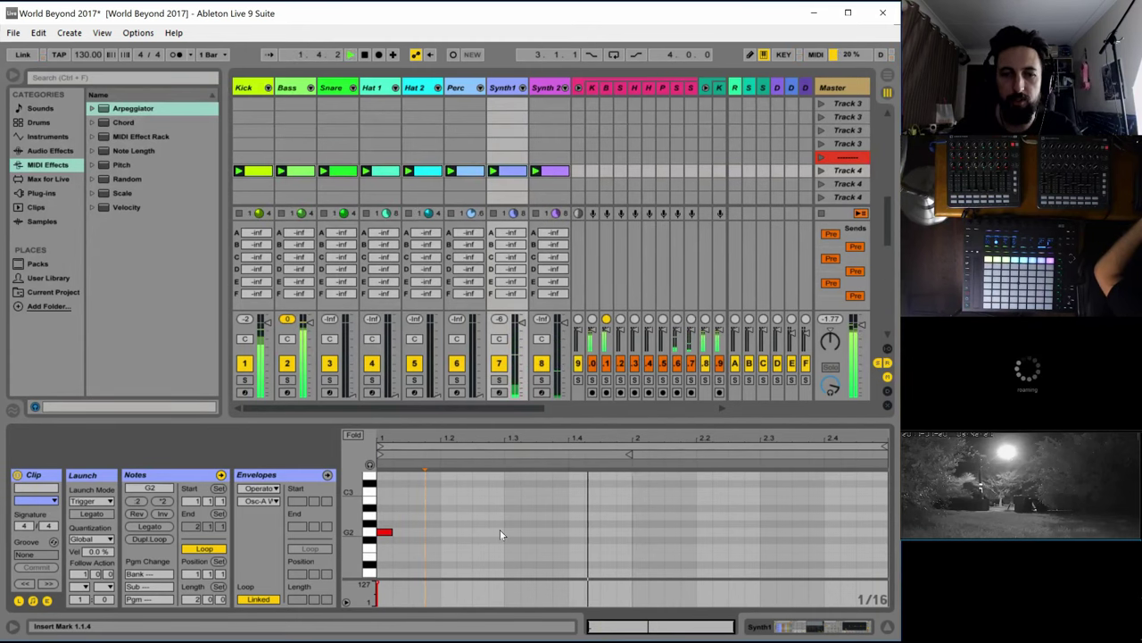
key("space")
Add a G2 sixteenth note at 1.2.1 and a G1 note from 1.3.1 to 2.1.1 in the Synth1 clip
double_click(450, 530)
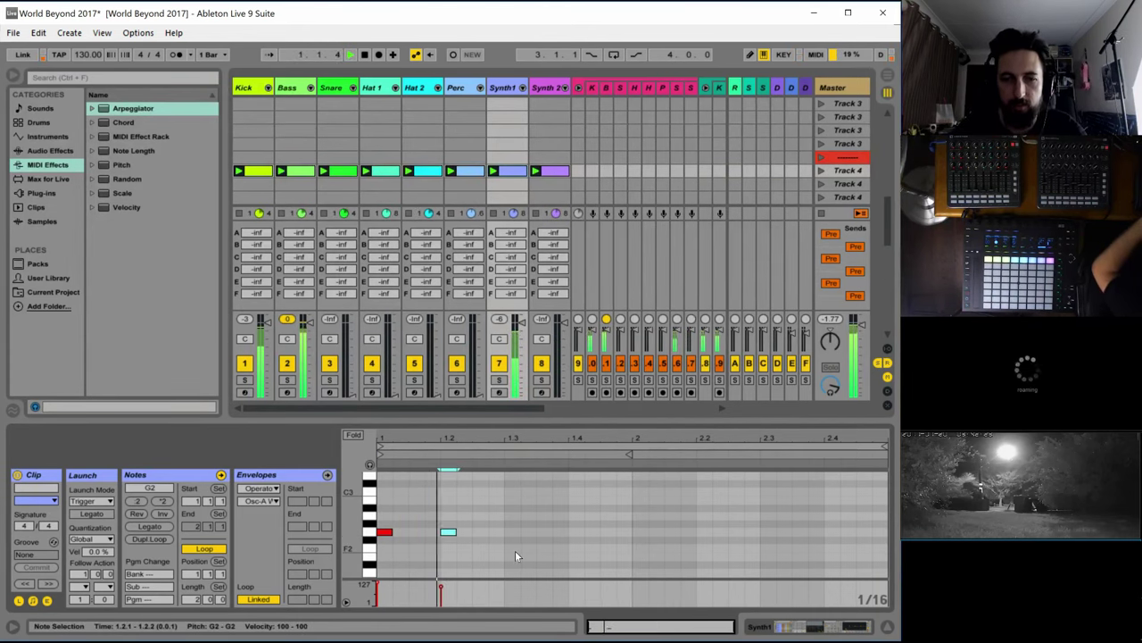
scroll(515, 551, "down", 3)
scroll(514, 549, "down", 2)
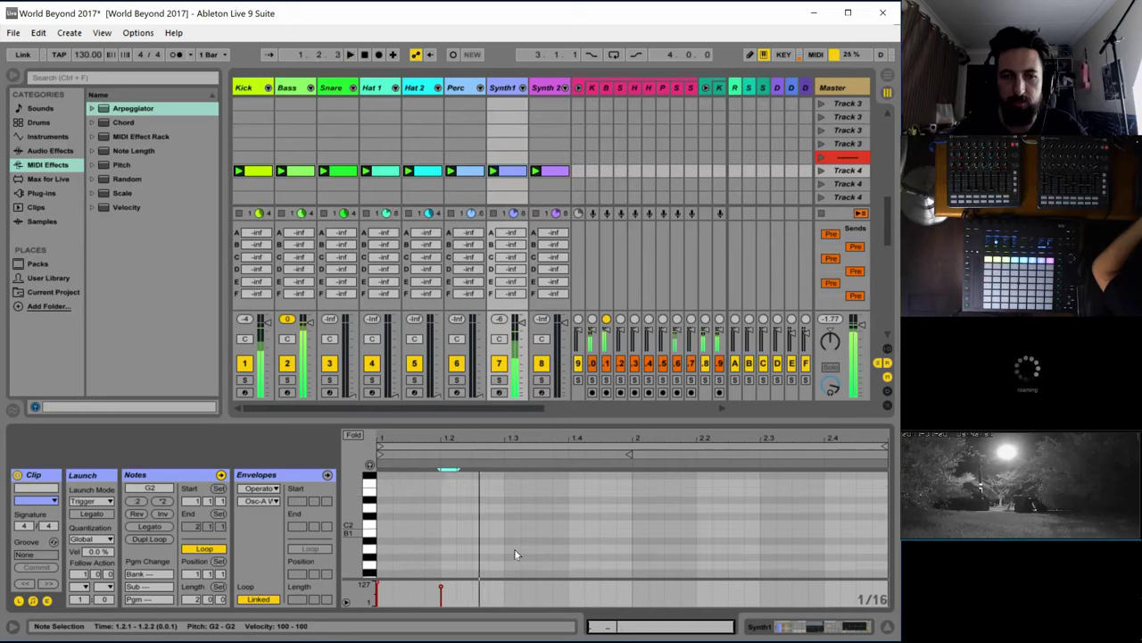
double_click(505, 549)
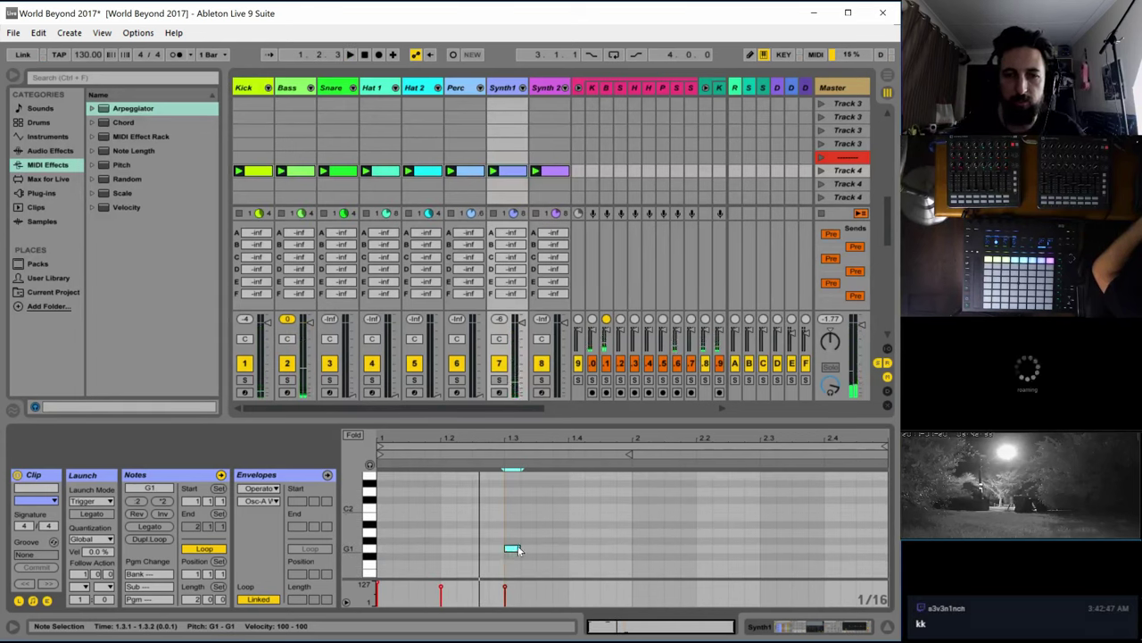
left_click_drag(521, 548, 611, 544)
scroll(659, 539, "up", 1)
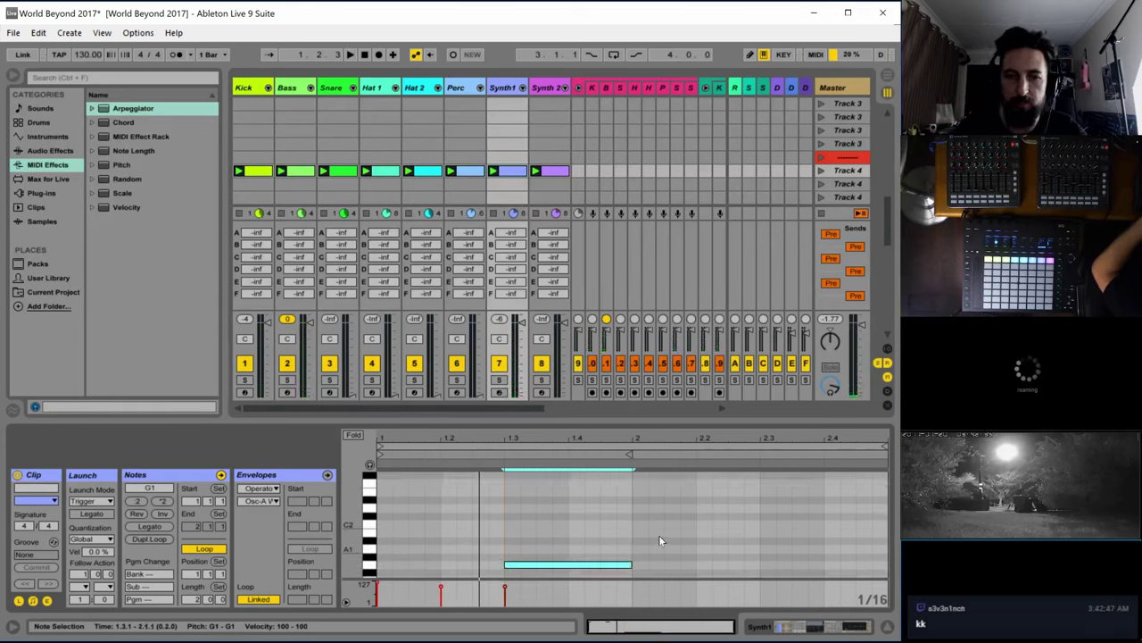
Extend the Synth1 clip's loop length to 4 bars and fold the note editor to the used pitches
scroll(457, 503, "up", 10)
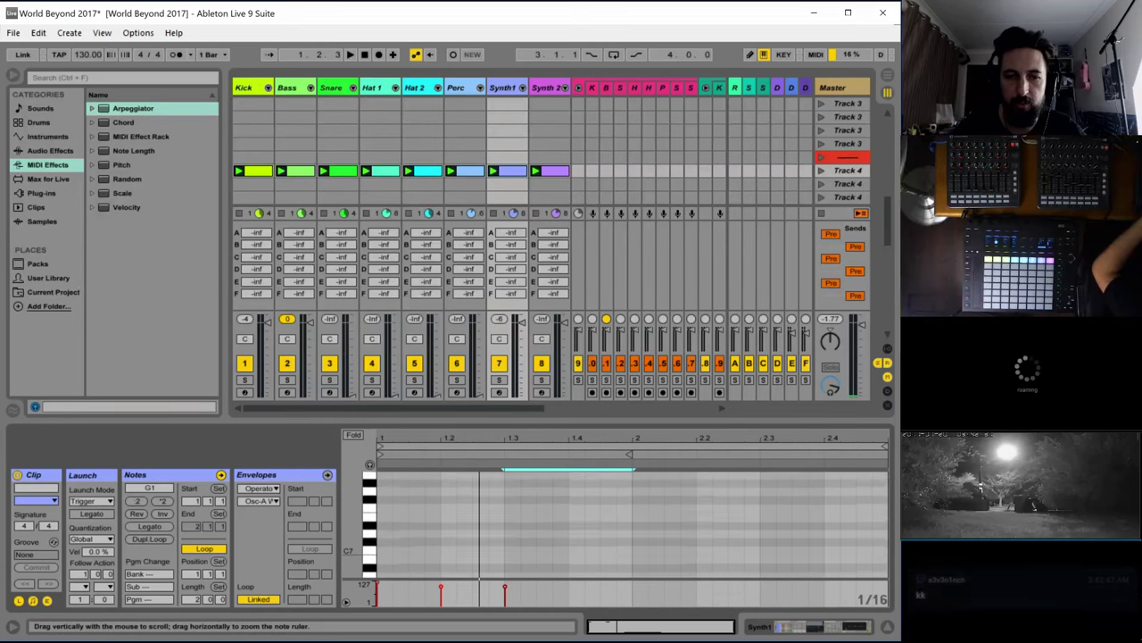
scroll(520, 523, "down", 5)
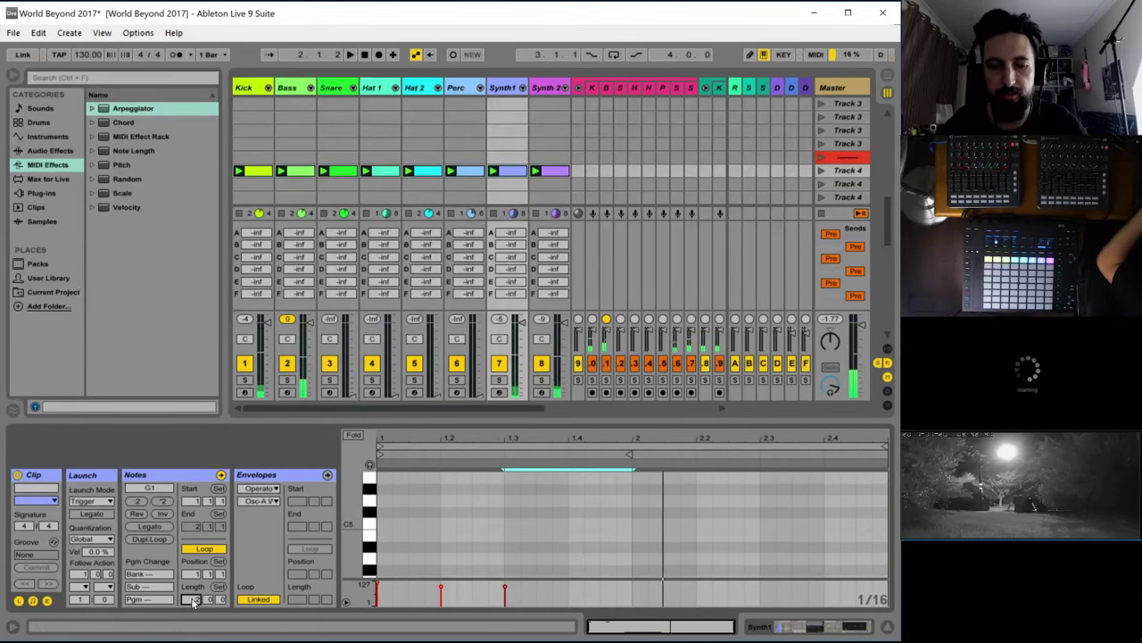
left_click_drag(192, 602, 193, 584)
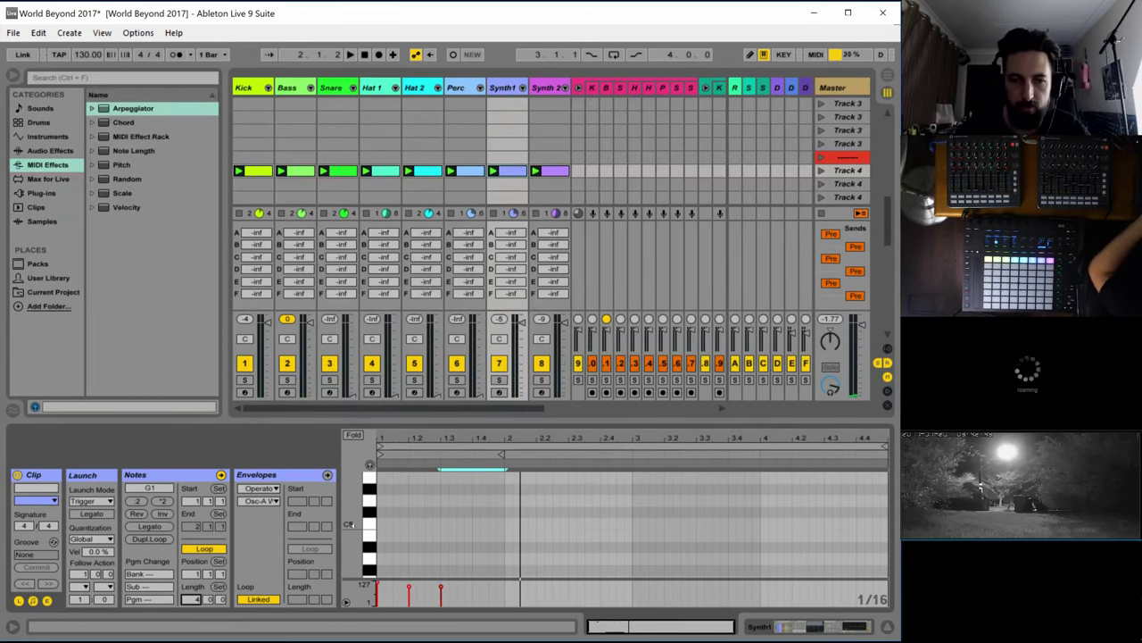
left_click_drag(352, 524, 330, 237)
key("space")
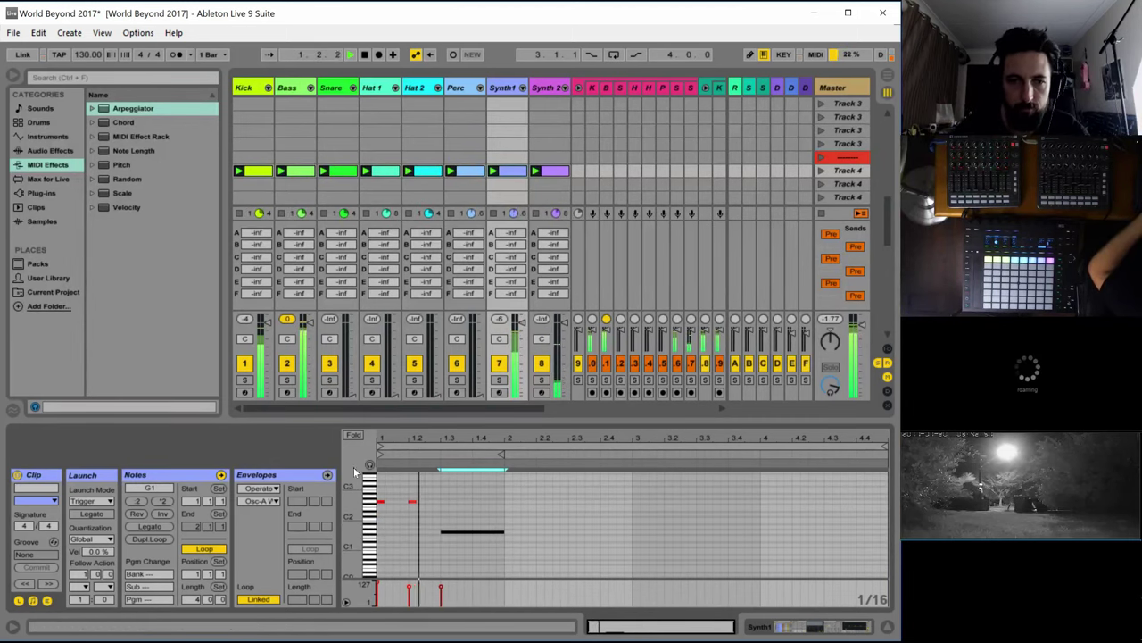
left_click(353, 434)
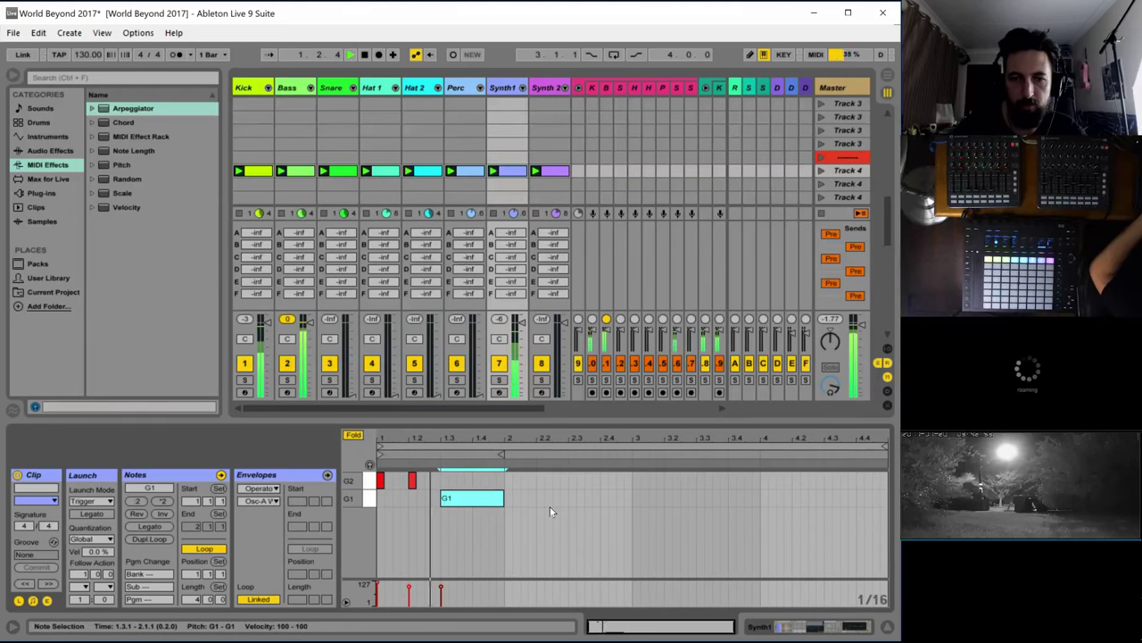
Add G2 notes at 3.1.1, 3.1.3, 3.2.1 and 3.2.3 and G1 notes at 3.3.1 and 3.3.4 in the Synth1 clip
double_click(635, 480)
double_click(651, 480)
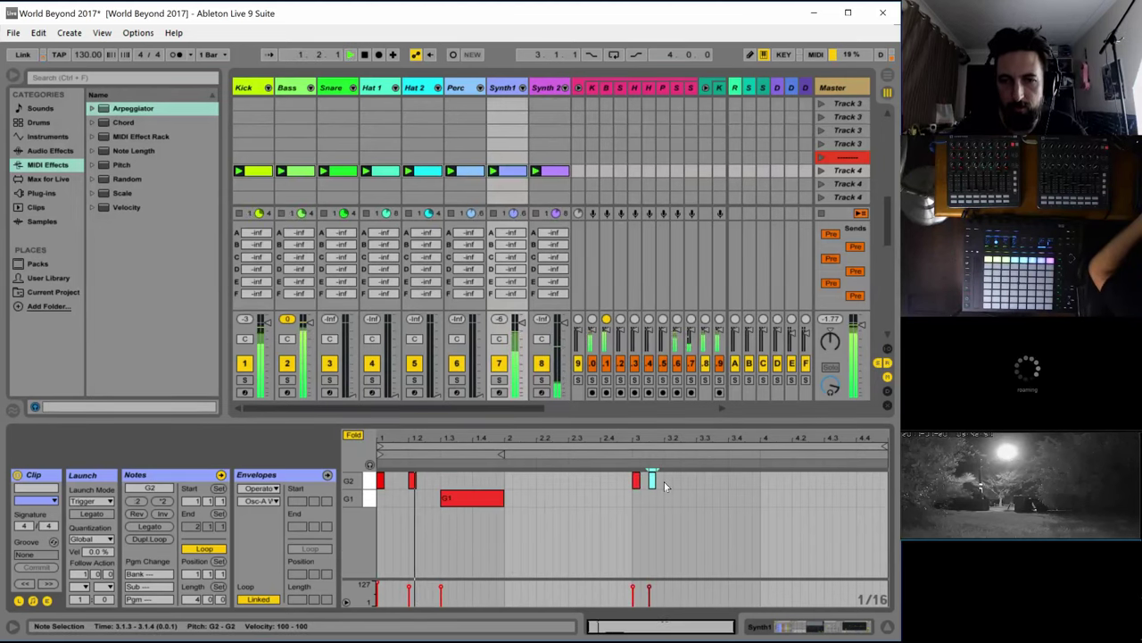
double_click(667, 480)
double_click(684, 480)
double_click(700, 497)
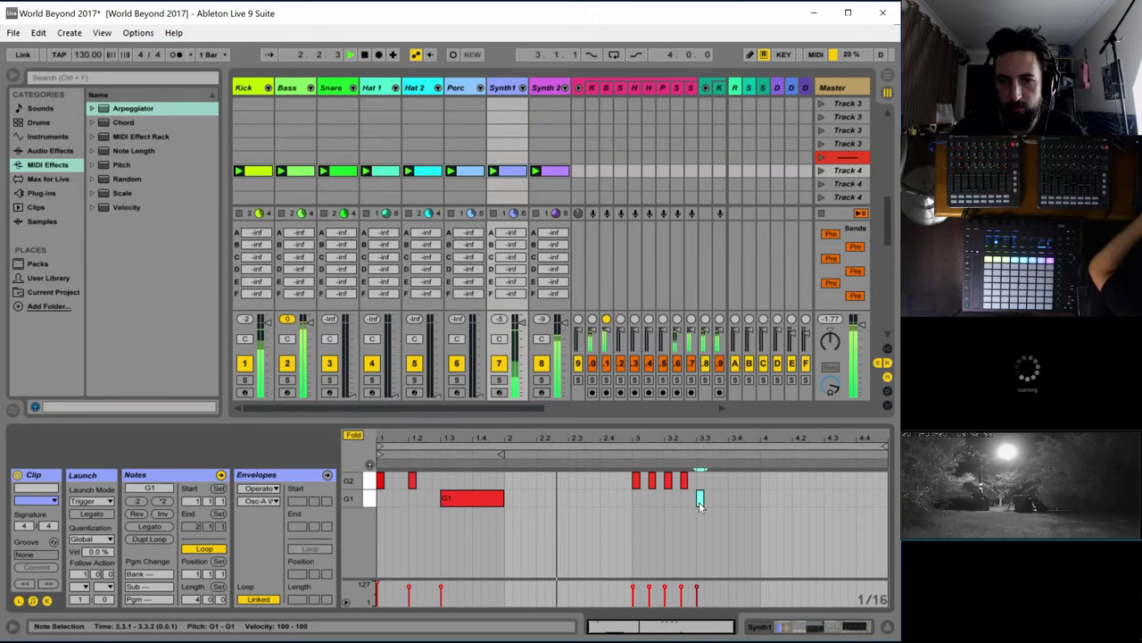
double_click(732, 497)
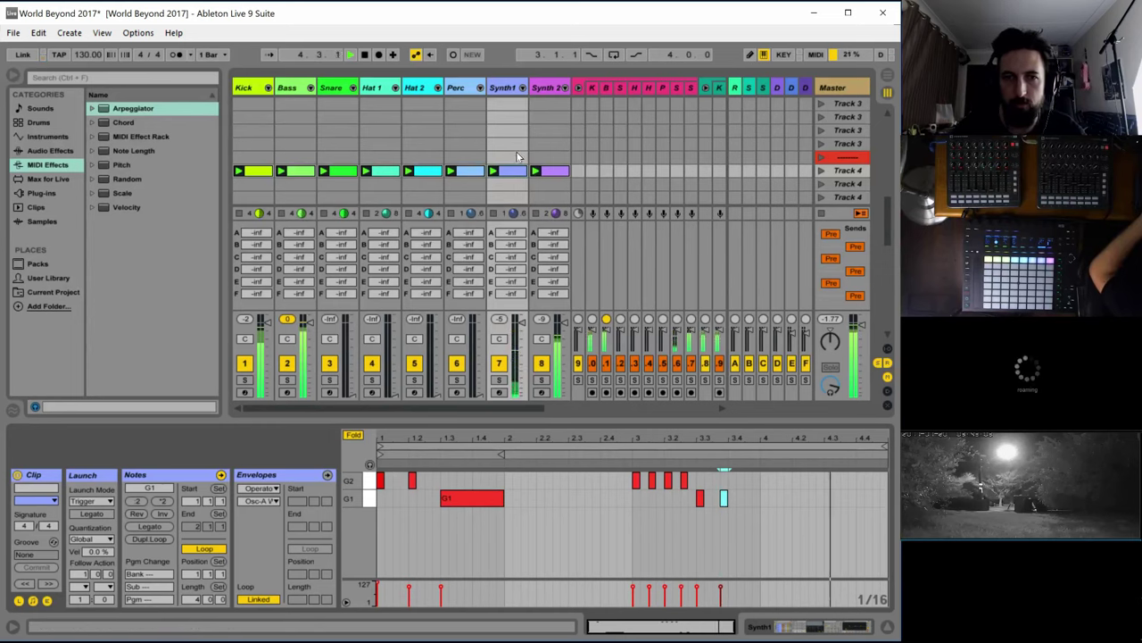
Set the Synth 2 clip's loop length to 4 bars and delete all of its notes
left_click(546, 172)
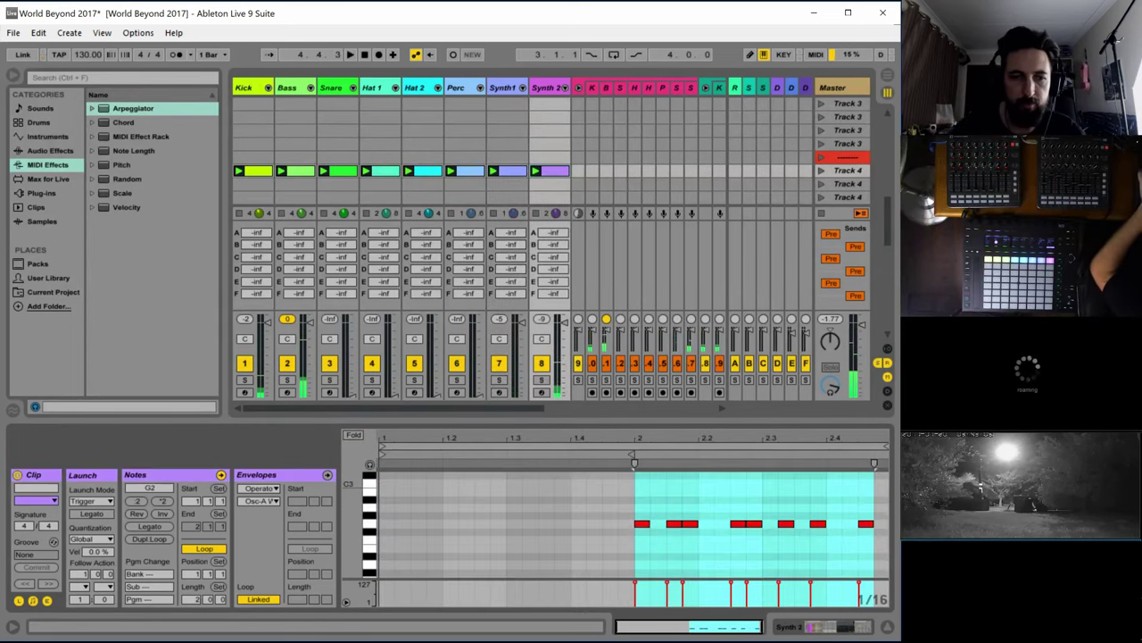
left_click(193, 599)
type("4")
key("Return")
key("space")
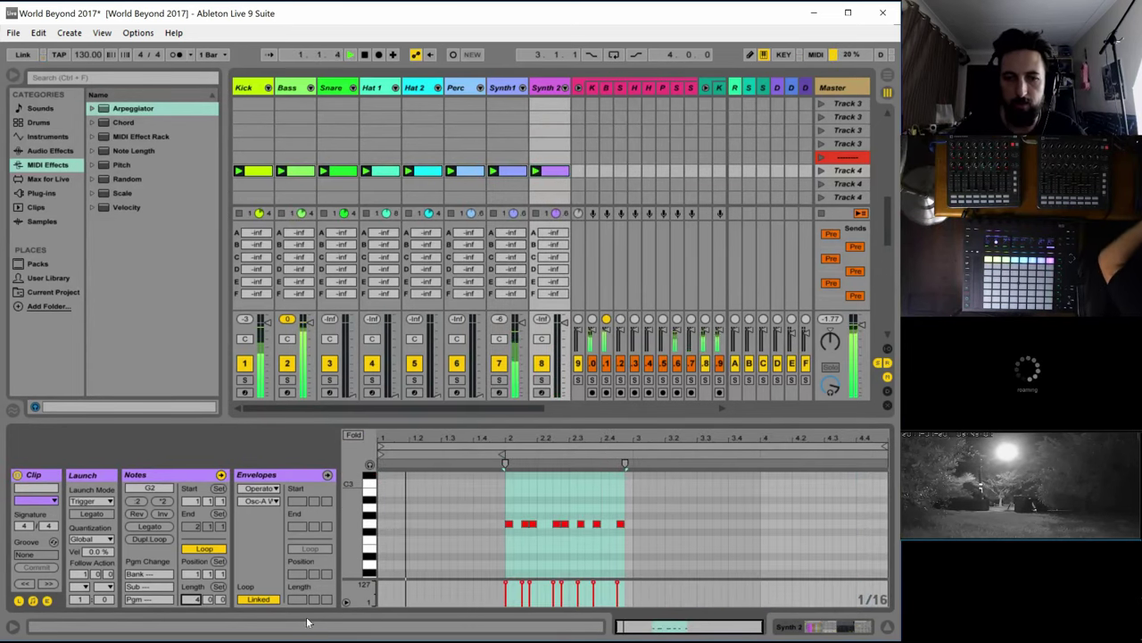
left_click_drag(505, 502, 646, 540)
key("Delete")
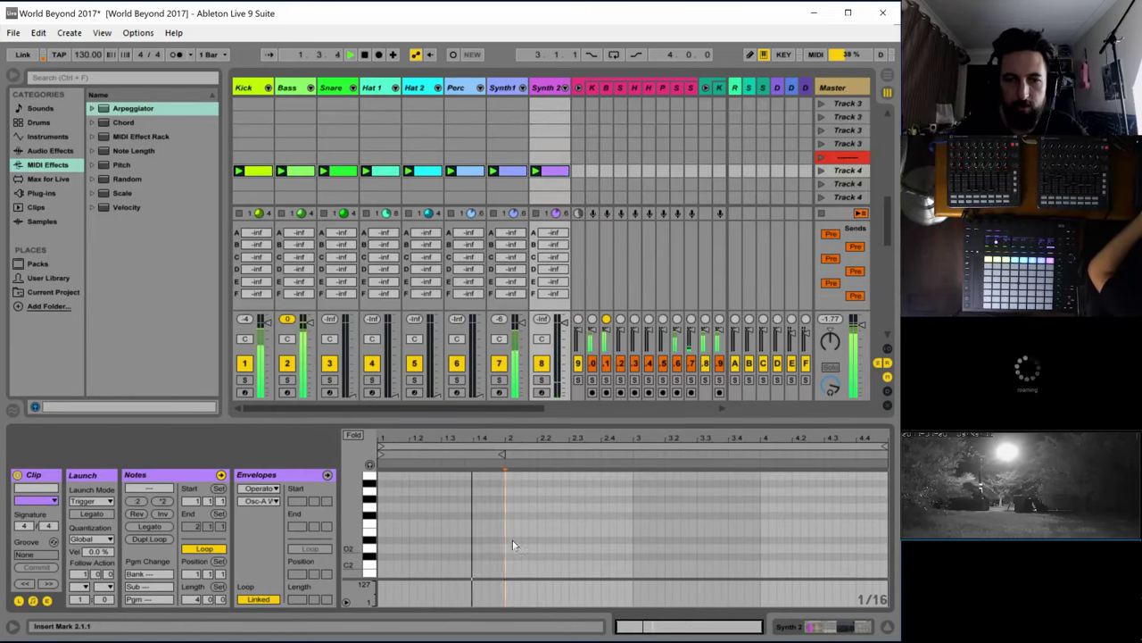
Place three A#2 sixteenth notes at 2.1.1, 2.1.4 and 2.2.3 in the Synth 2 clip
double_click(508, 483)
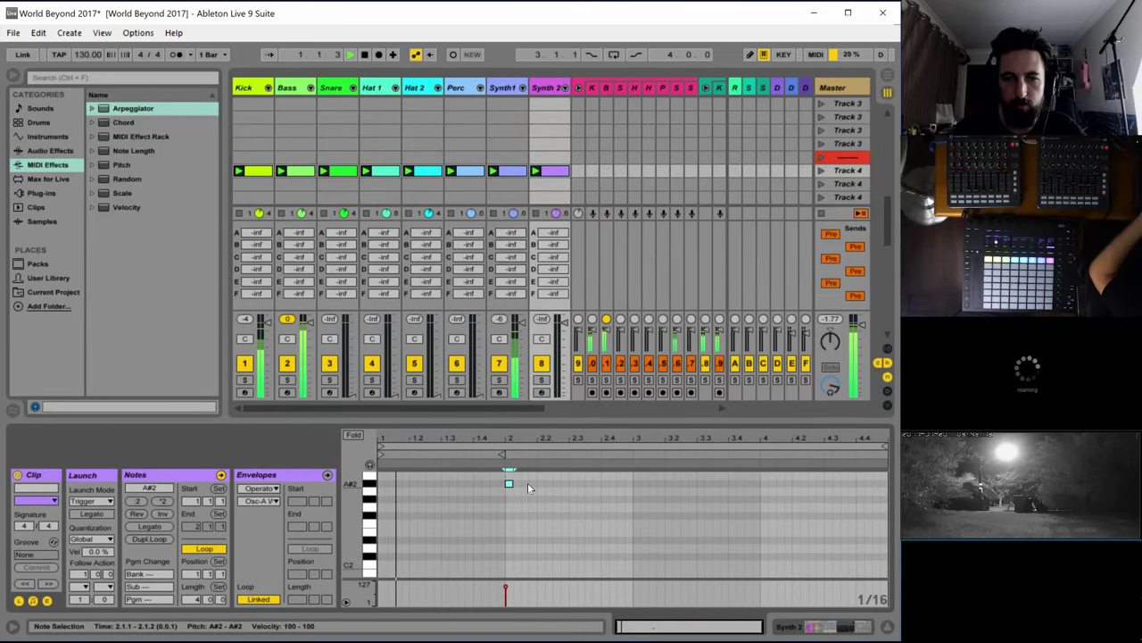
double_click(525, 483)
double_click(540, 483)
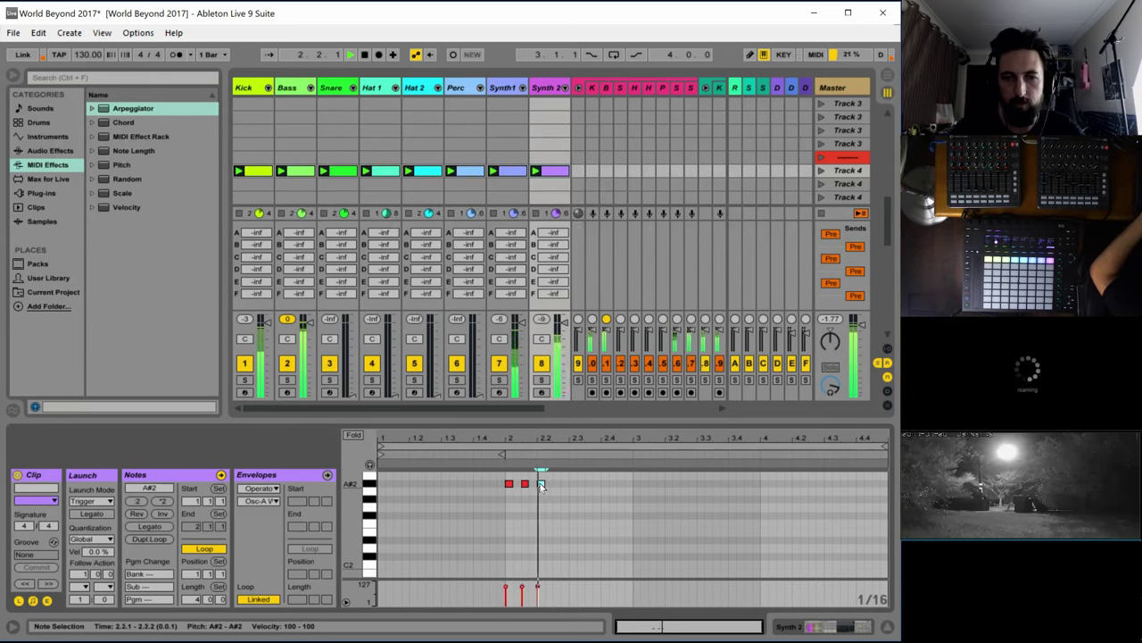
left_click_drag(527, 487, 552, 483)
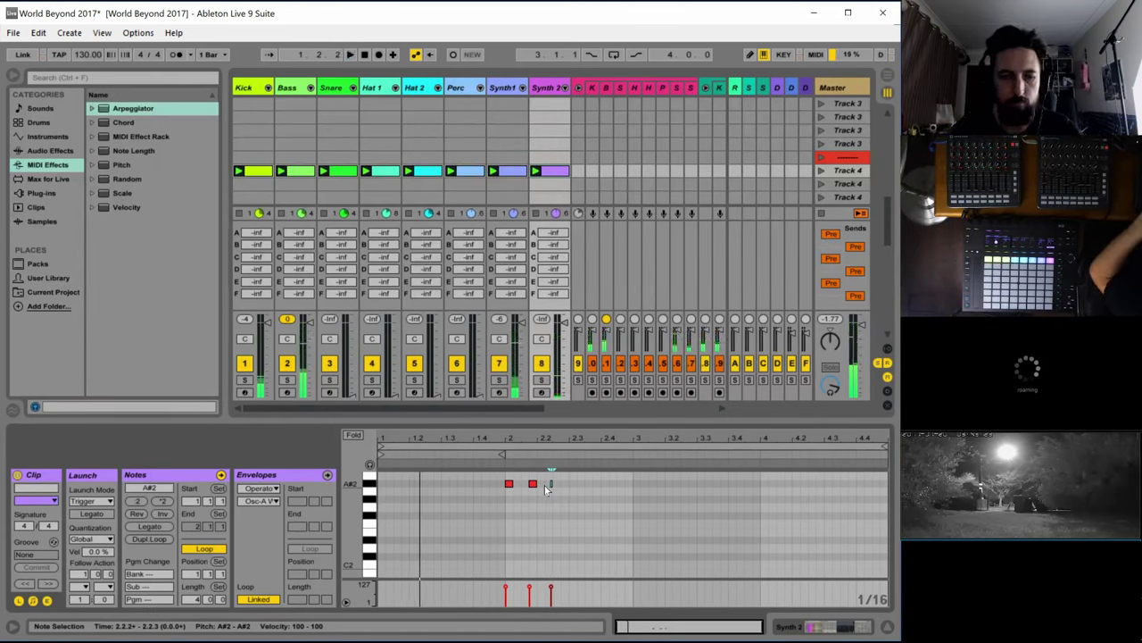
key("Delete")
key("ctrl+z")
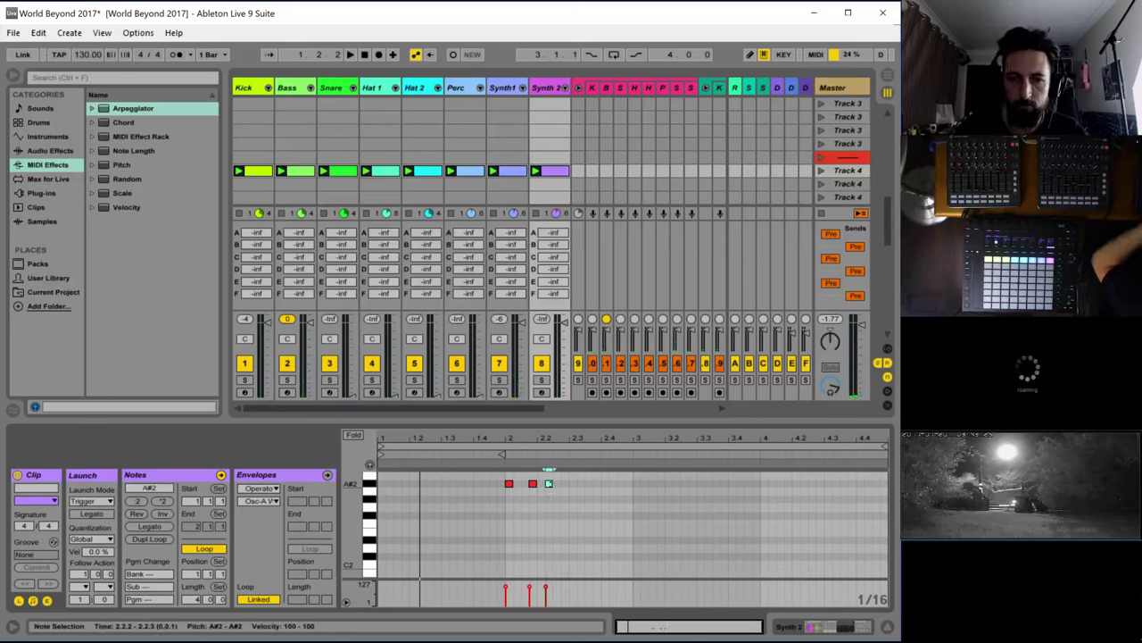
key("space")
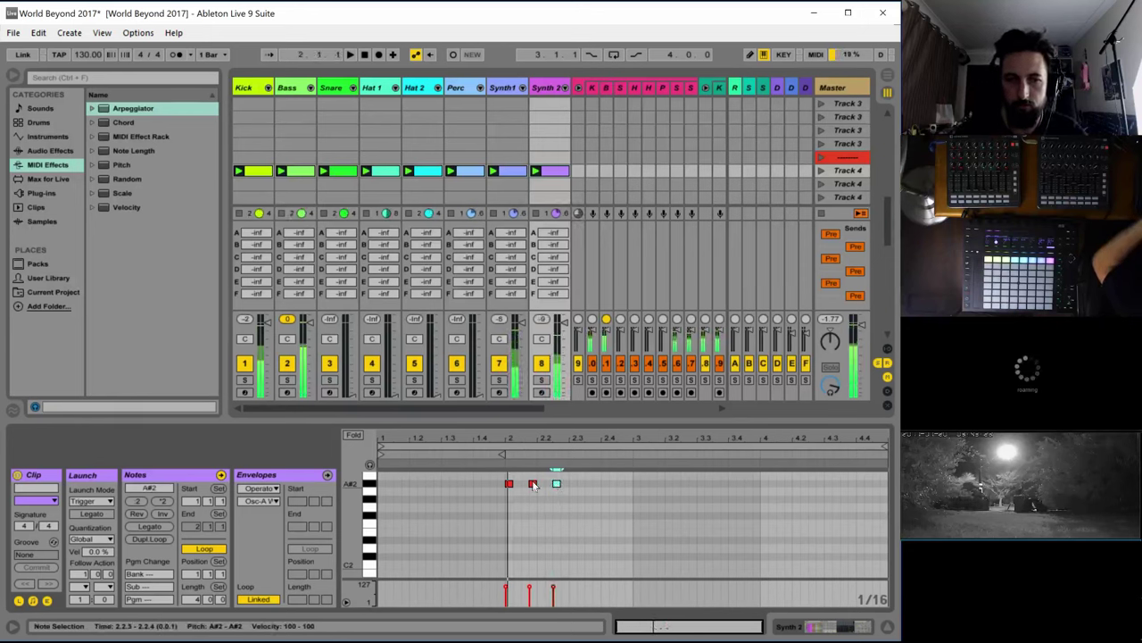
Lower the Synth 2 note at 2.1.4 to G2 and add a G2 at 2.3.2 and an A2 at 2.4.2
left_click_drag(543, 486, 533, 507)
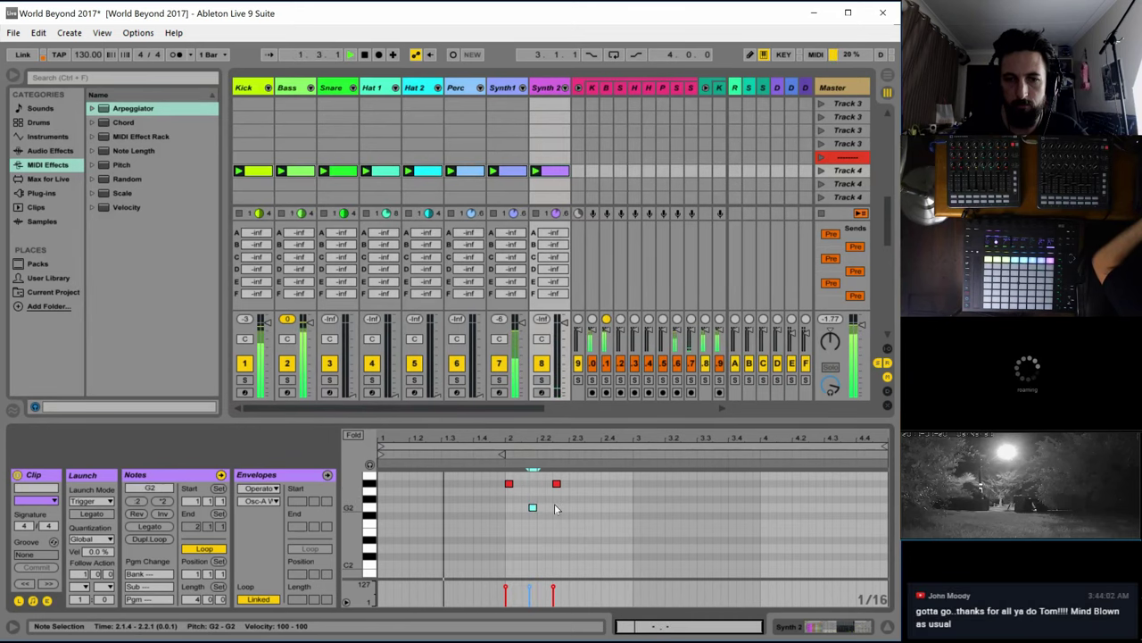
double_click(580, 506)
double_click(604, 483)
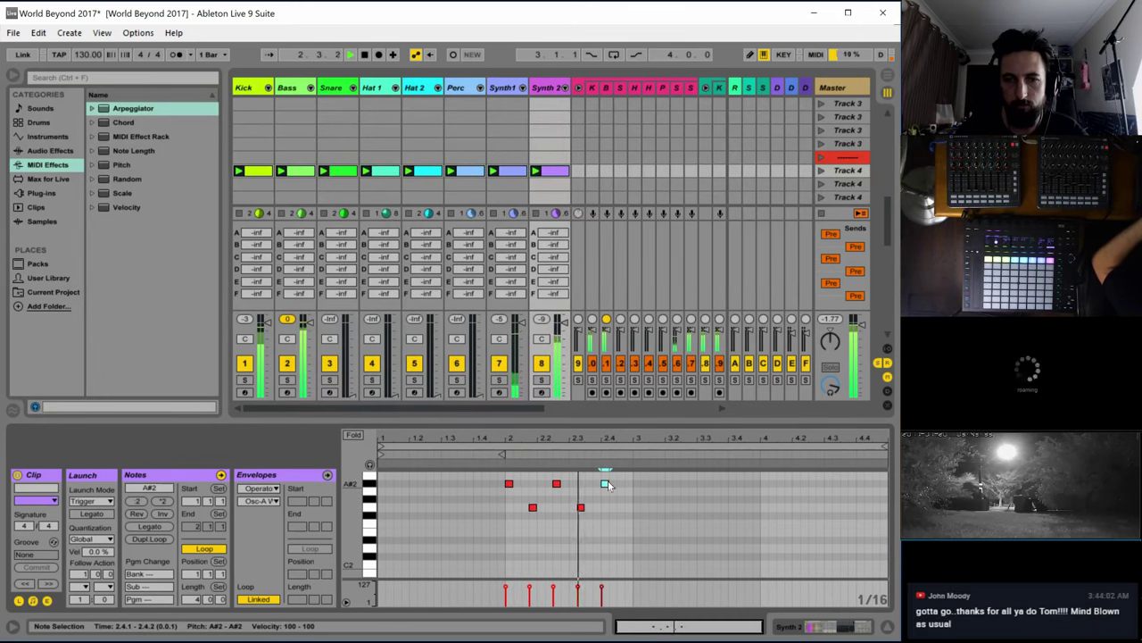
left_click_drag(605, 484, 612, 492)
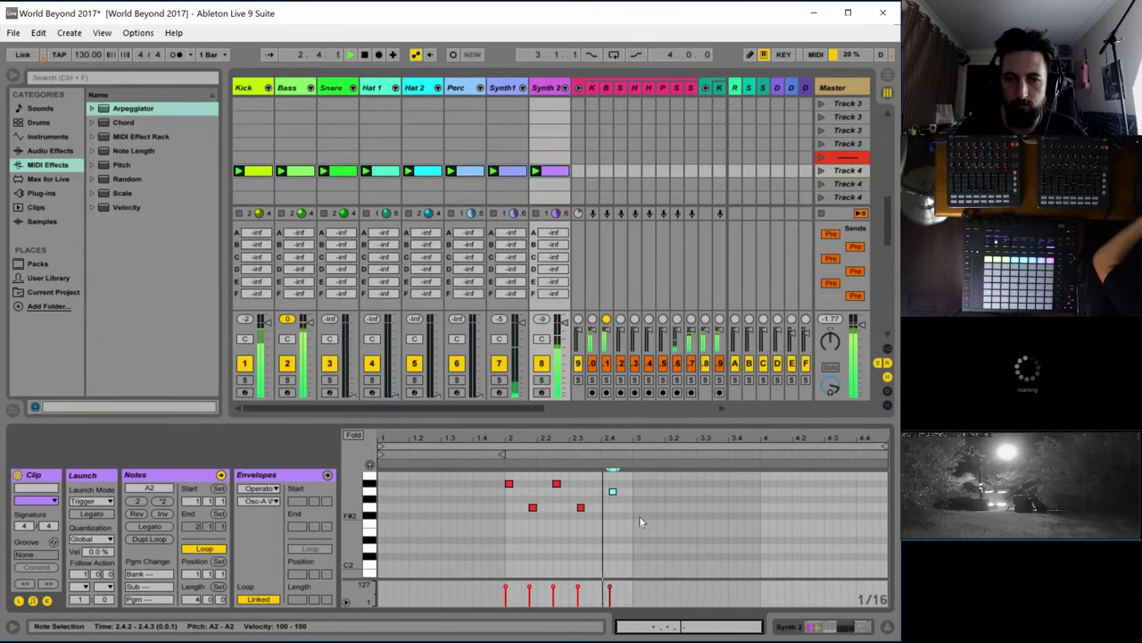
Add Synth 2 notes in bar 4: A#2 at 4.1.1 and 4.2.1, F#2 at 4.1.3 and 4.2.3, A2 at 4.3.1, 4.3.3 and 4.4.3
double_click(763, 484)
double_click(779, 515)
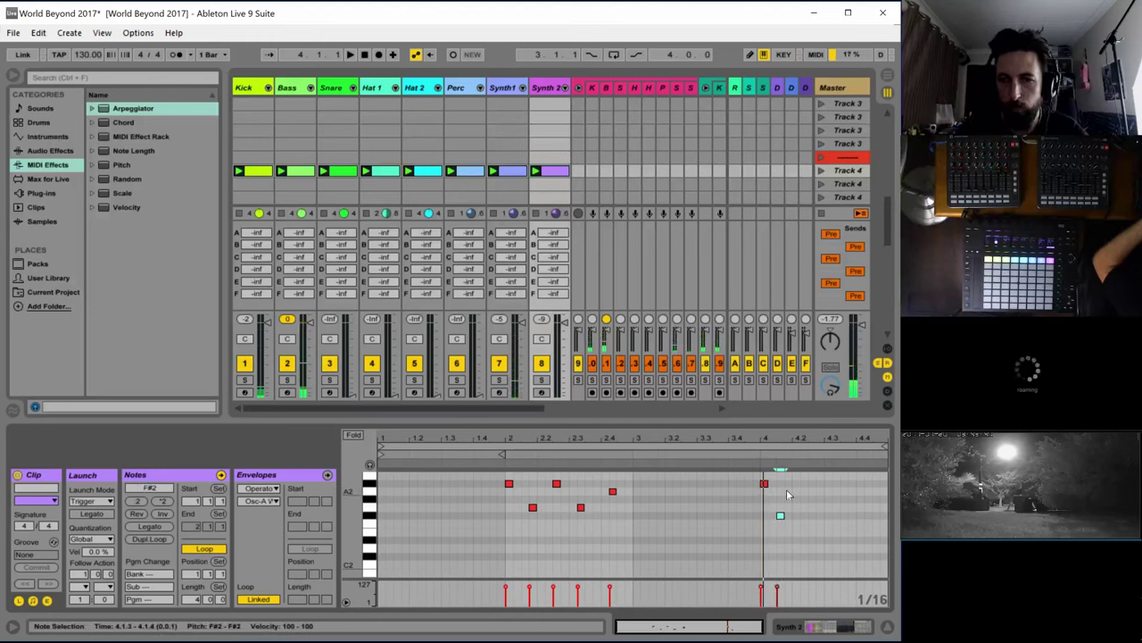
double_click(794, 484)
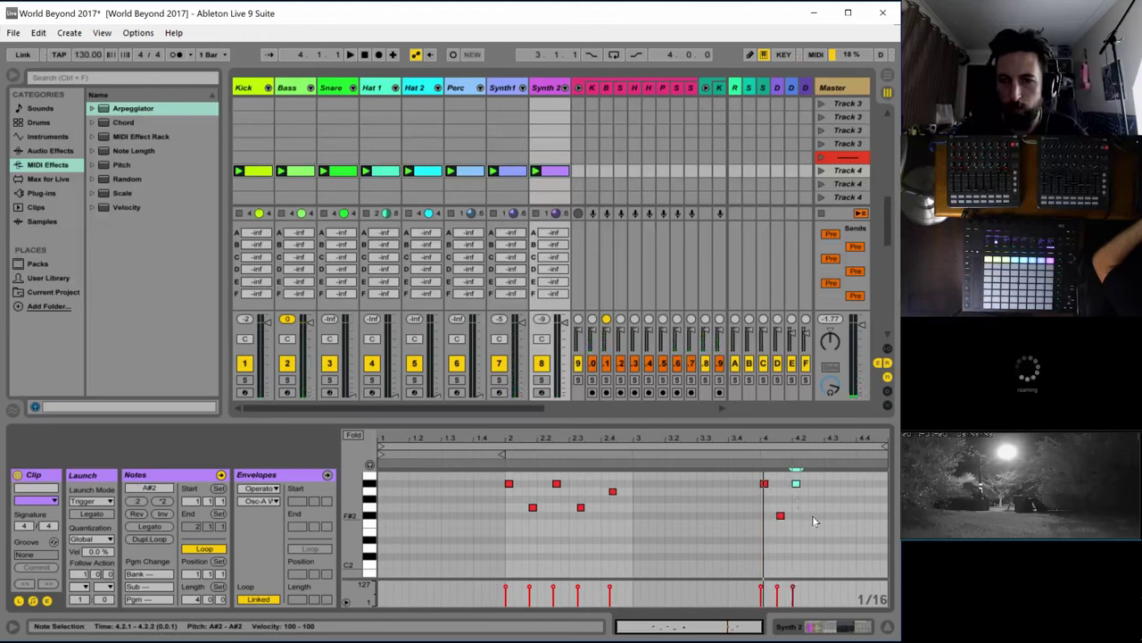
double_click(811, 515)
double_click(827, 491)
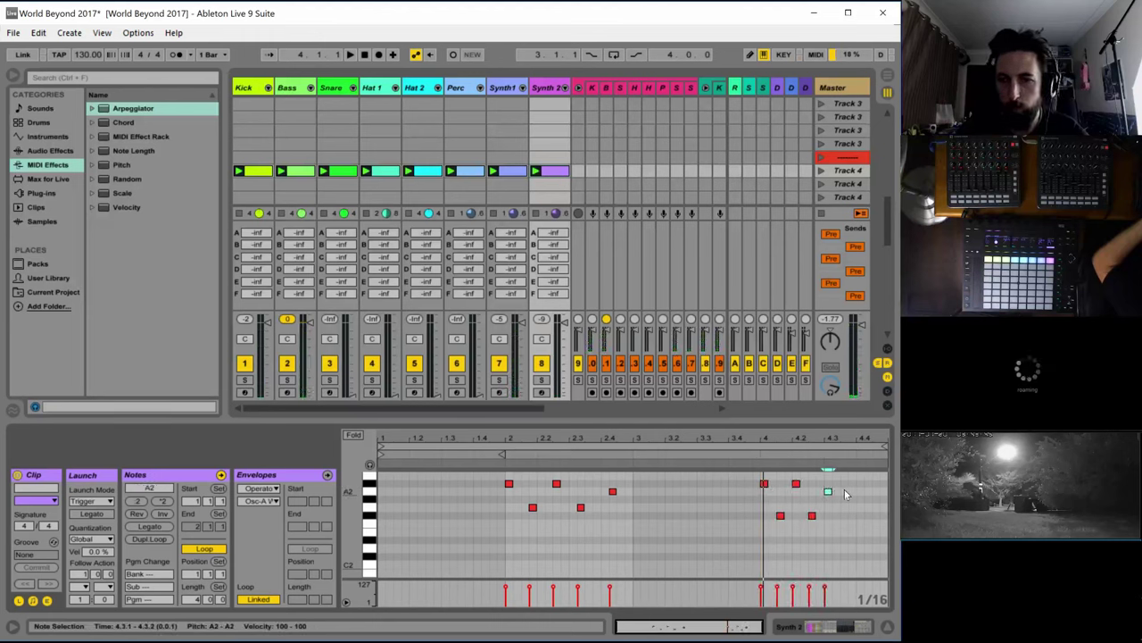
double_click(844, 491)
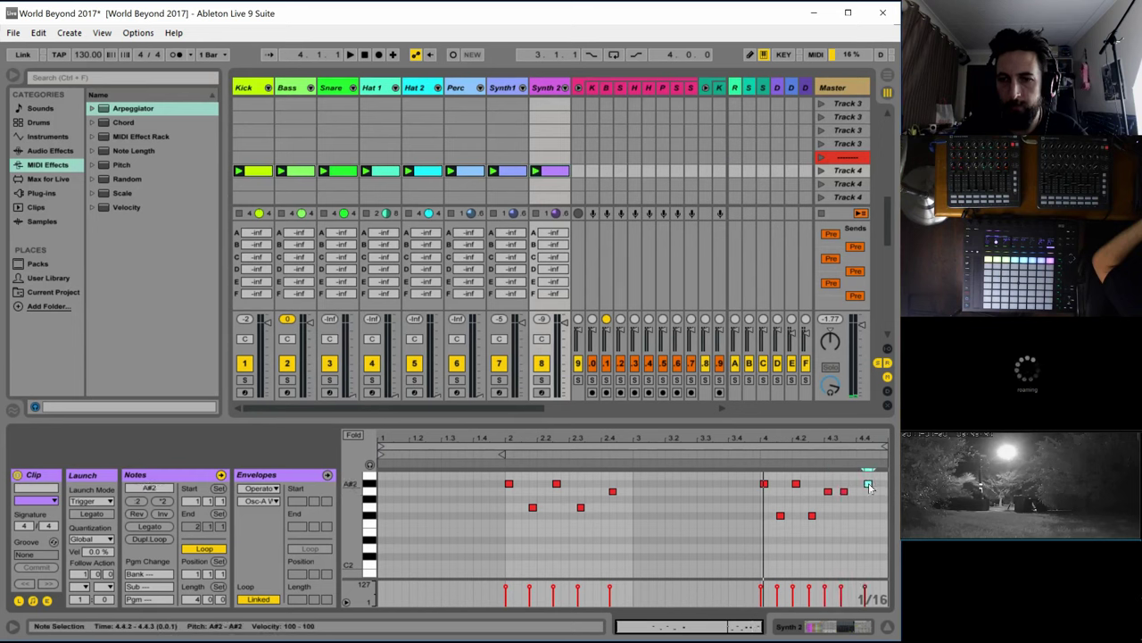
left_click_drag(869, 485, 876, 491)
Play the scene and raise the two F#2 notes in bar 4 of the Synth 2 clip to G2
key("space")
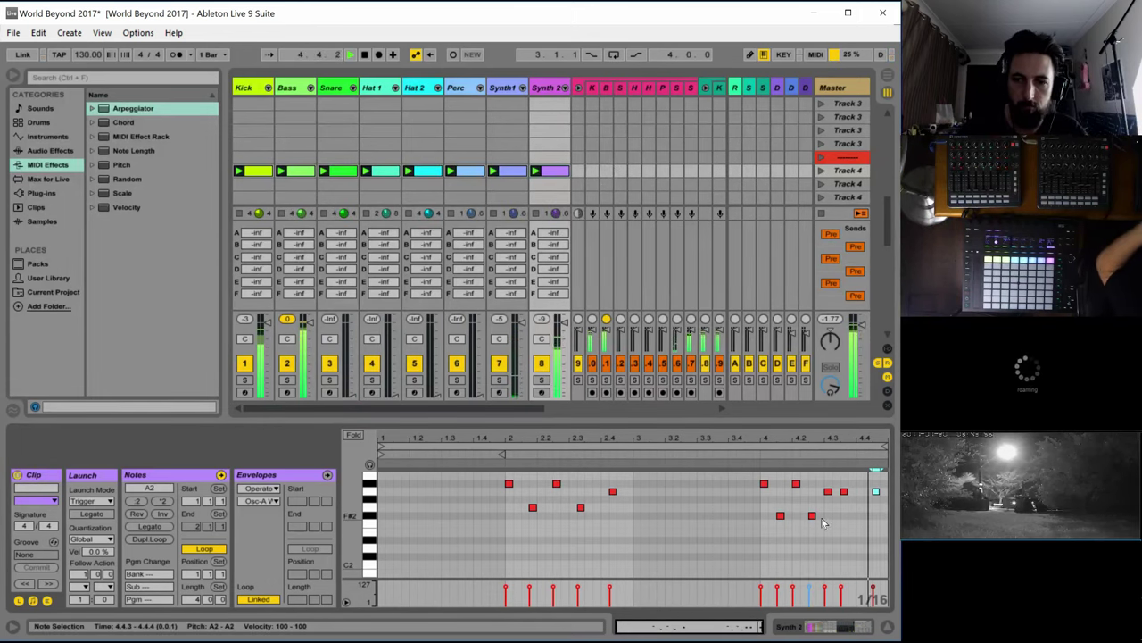
left_click_drag(822, 518, 746, 509)
key("Up")
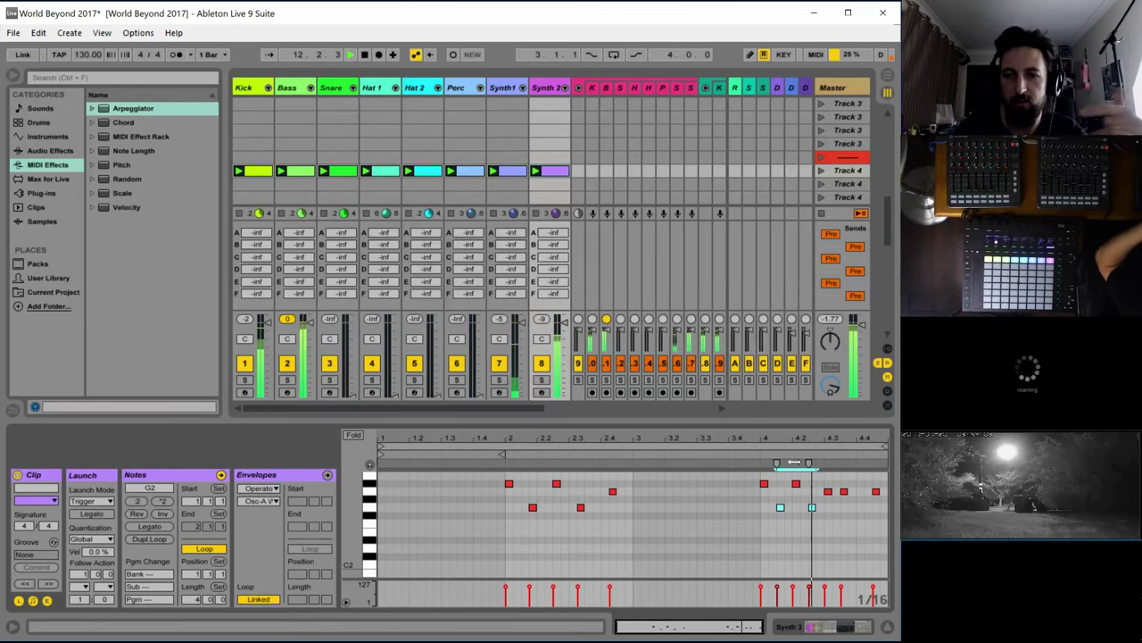
Delete the A2 notes at 4.3.3 and 4.4.3 in the Synth 2 clip and replay the scene
key("space")
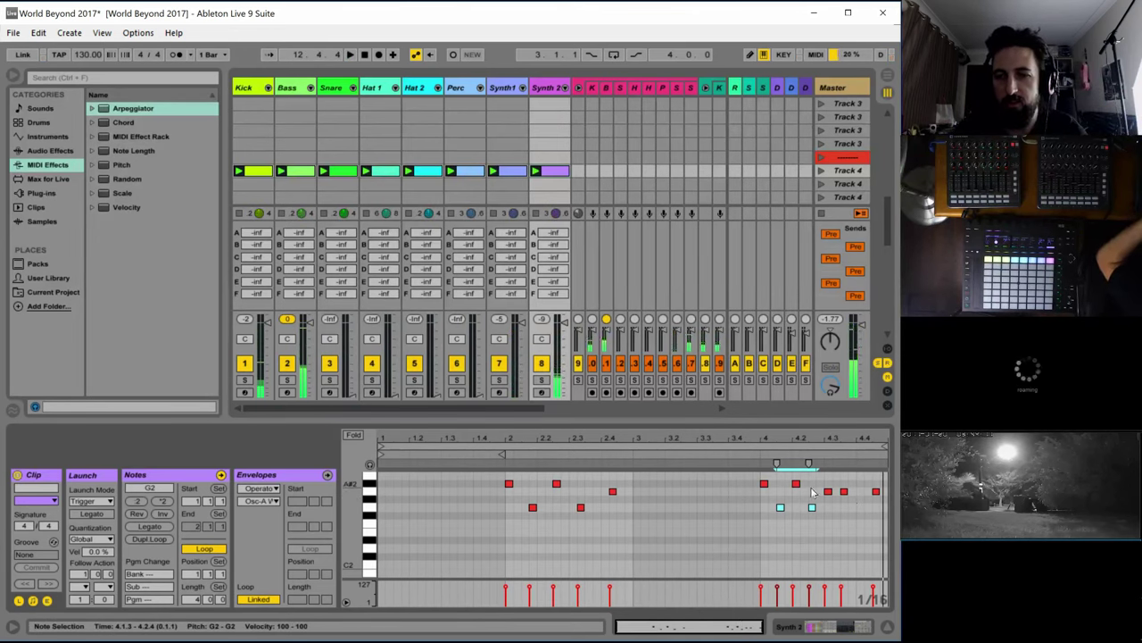
left_click_drag(841, 482, 882, 510)
key("Delete")
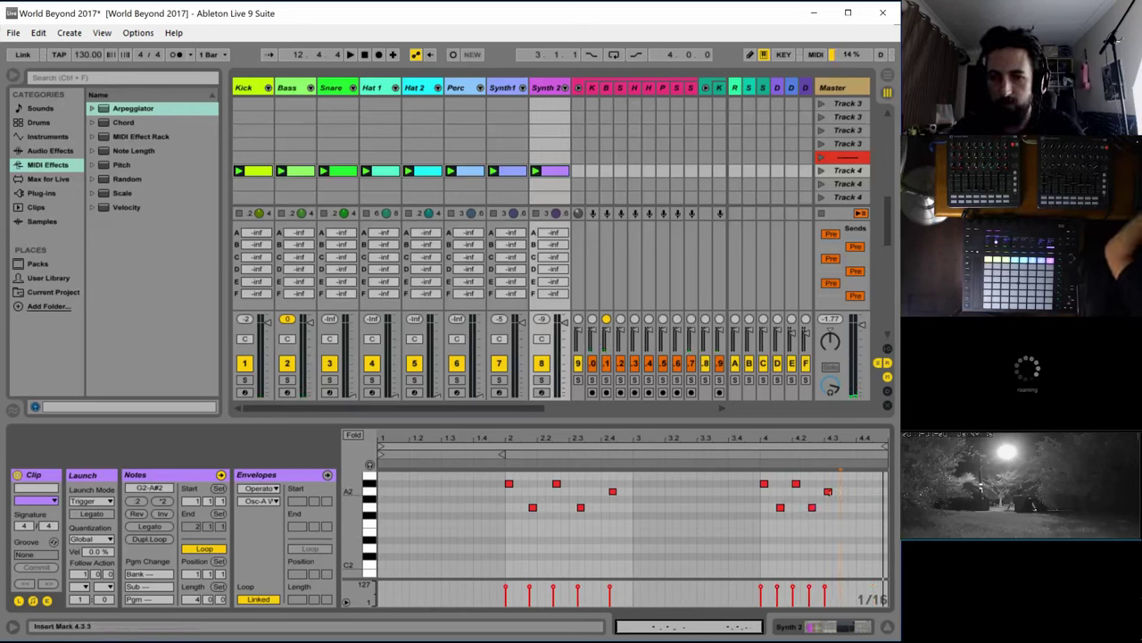
key("space")
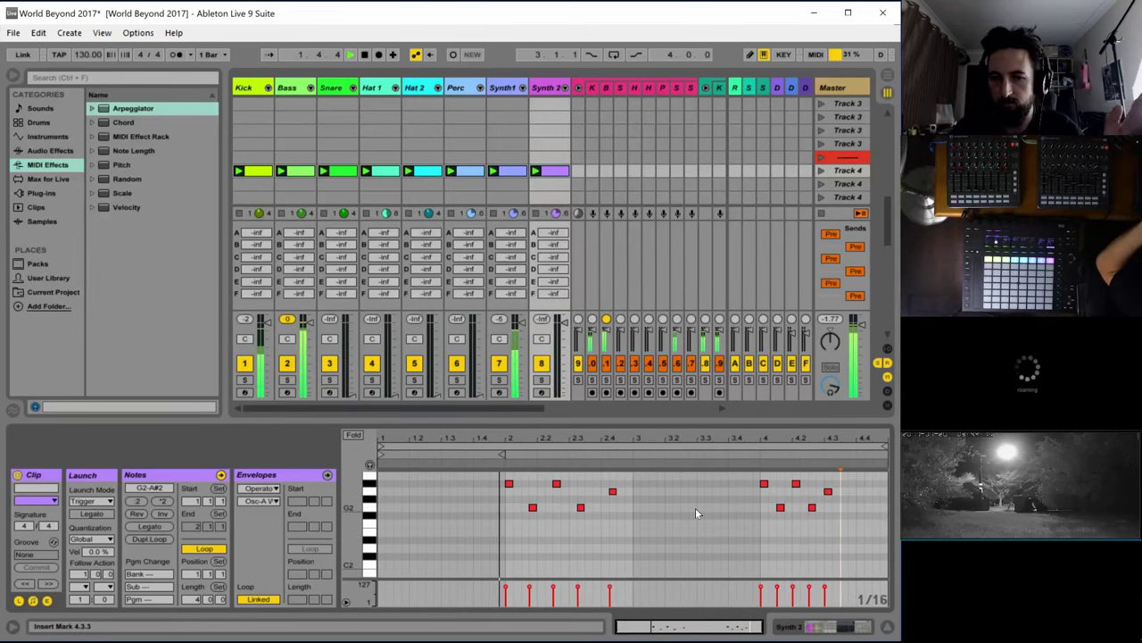
Lengthen the Synth 2 A2 note at 4.3.1 to one beat, duplicate it to 4.4.1, and lower the copy an octave to A1
left_click(828, 492)
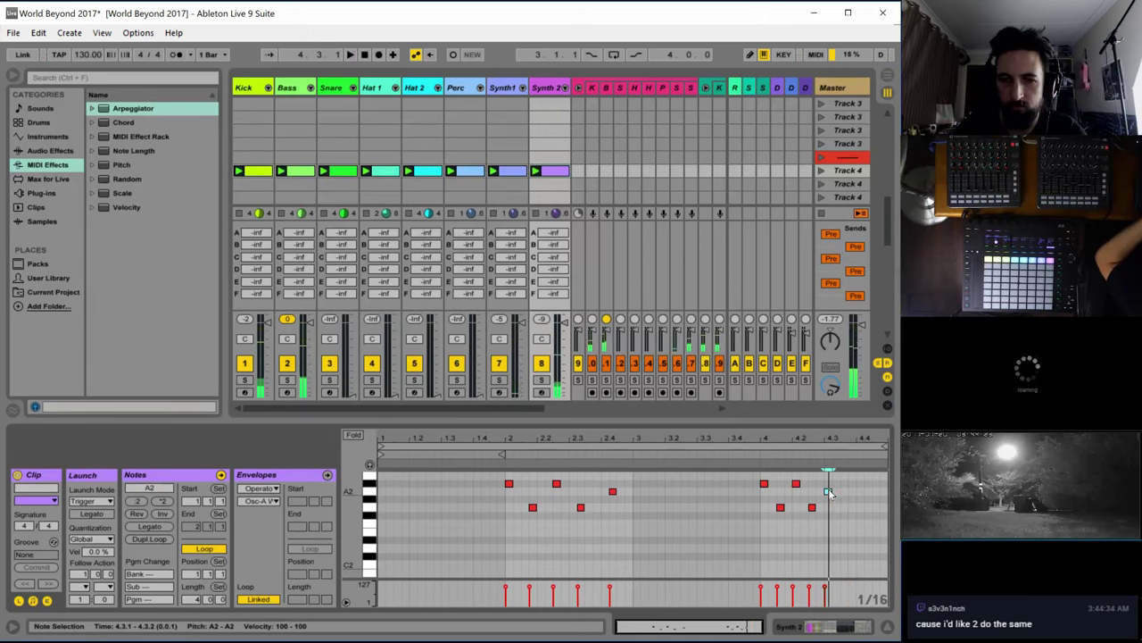
left_click(300, 172)
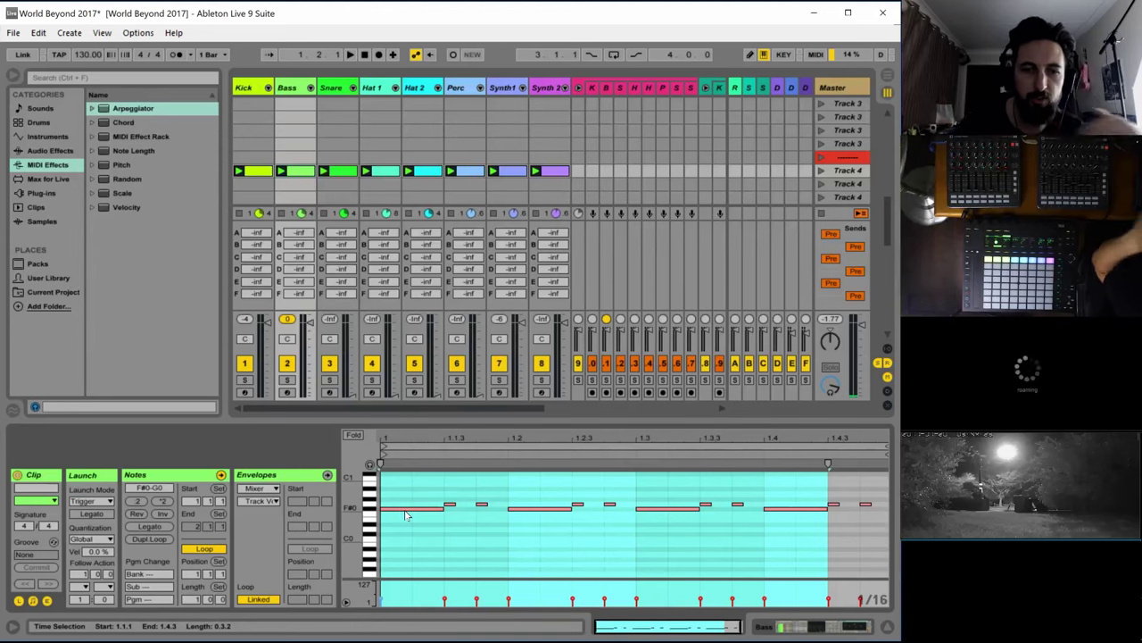
left_click(554, 169)
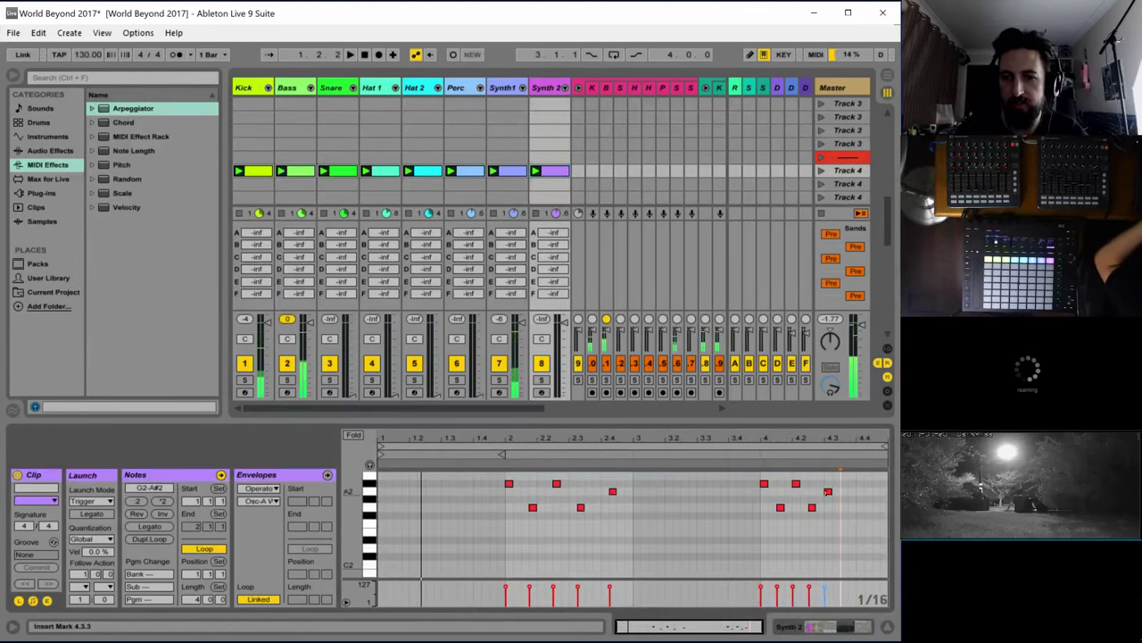
left_click_drag(830, 491, 856, 491)
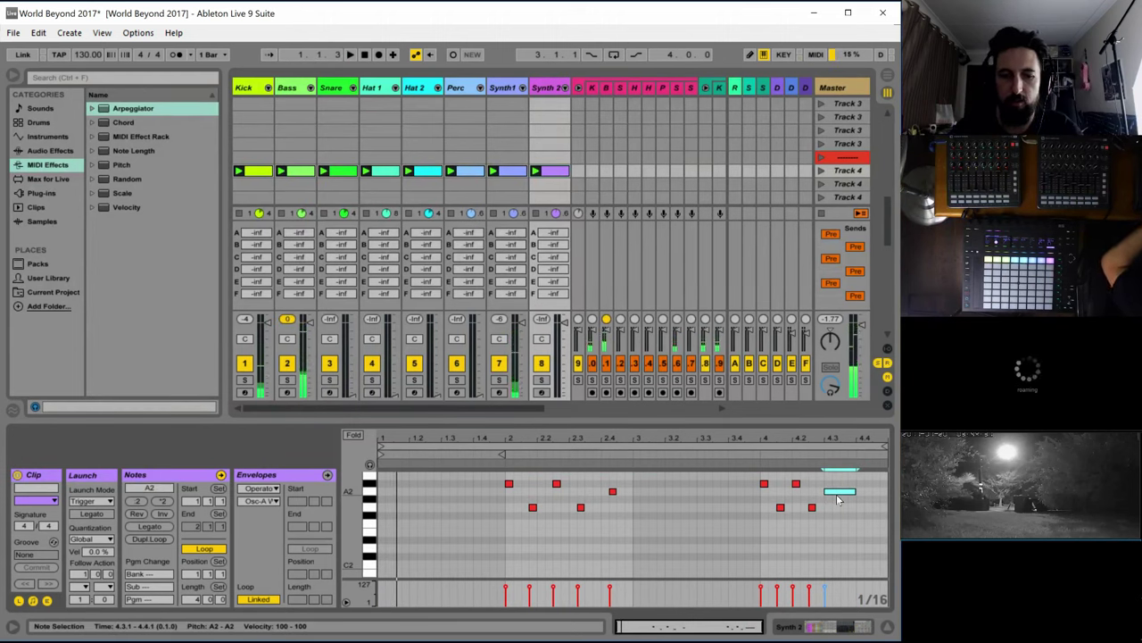
key("ctrl+d")
key("shift+Down")
key("space")
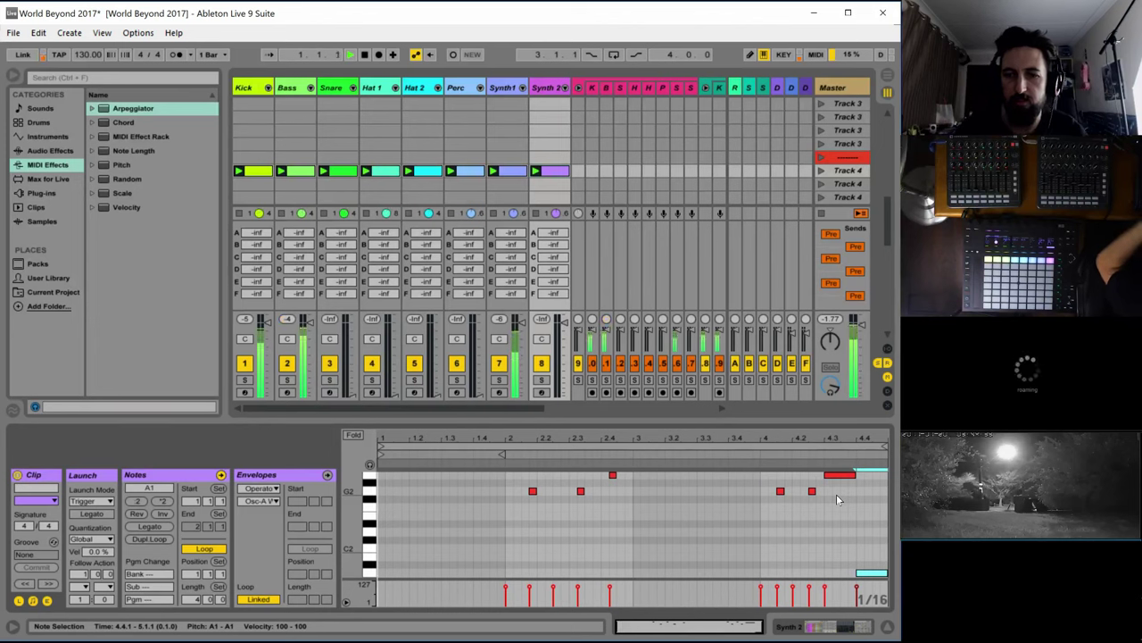
Move the one-beat A1 note in bar 4 of the Synth 2 clip to start at 4.3.4
scroll(621, 548, "up", 2)
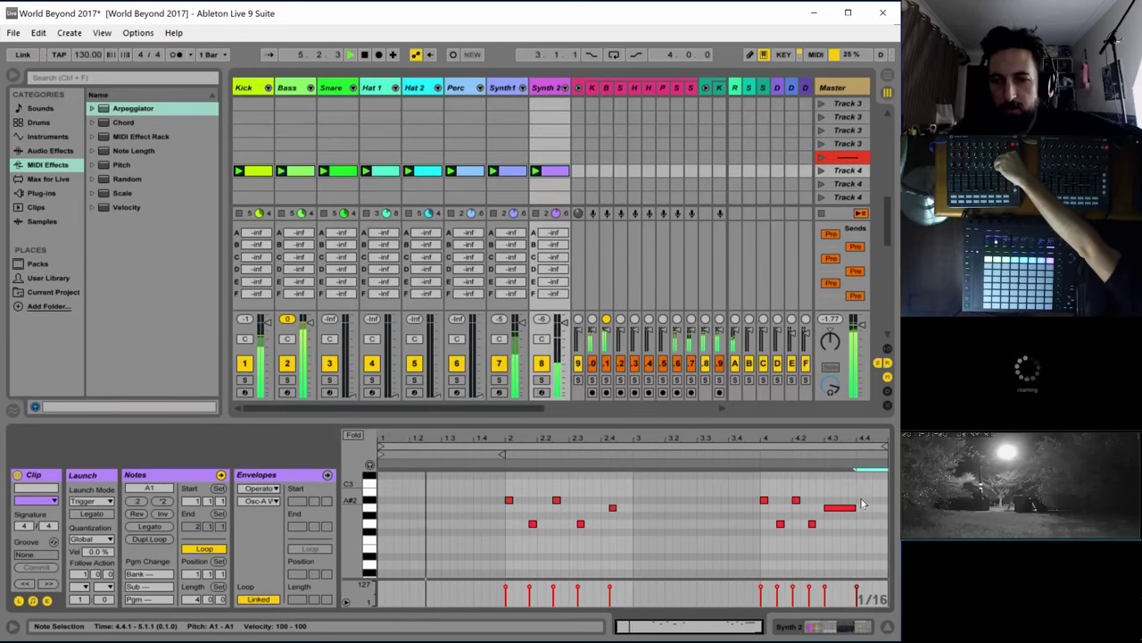
mouse_move(855, 506)
left_mouse_down()
mouse_move(864, 568)
mouse_move(859, 528)
left_mouse_up()
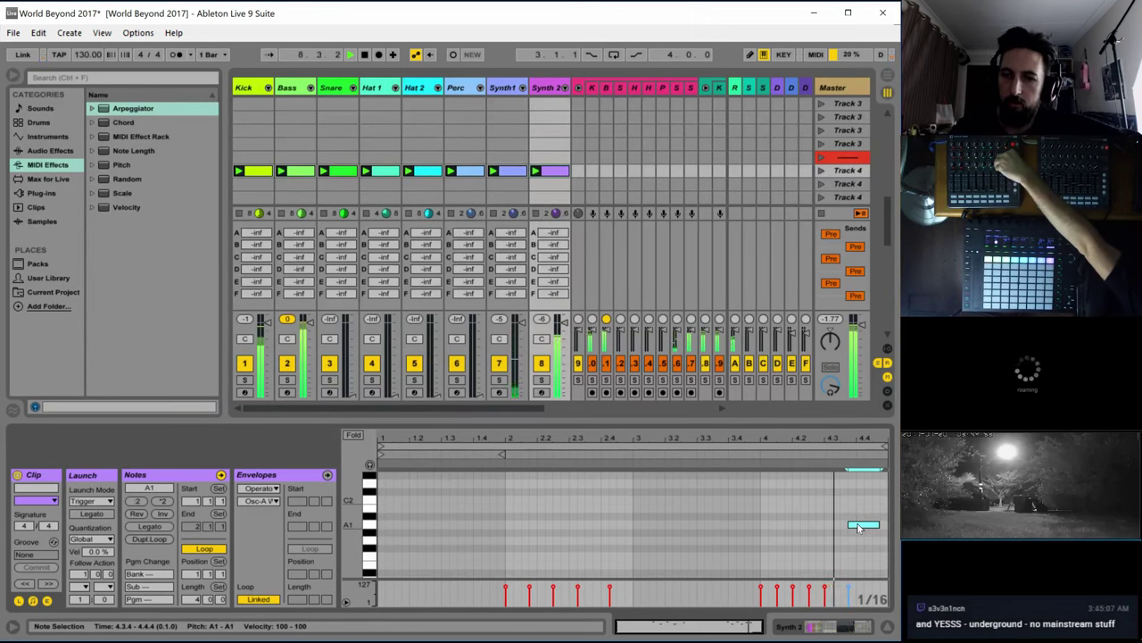
scroll(668, 512, "up", 10)
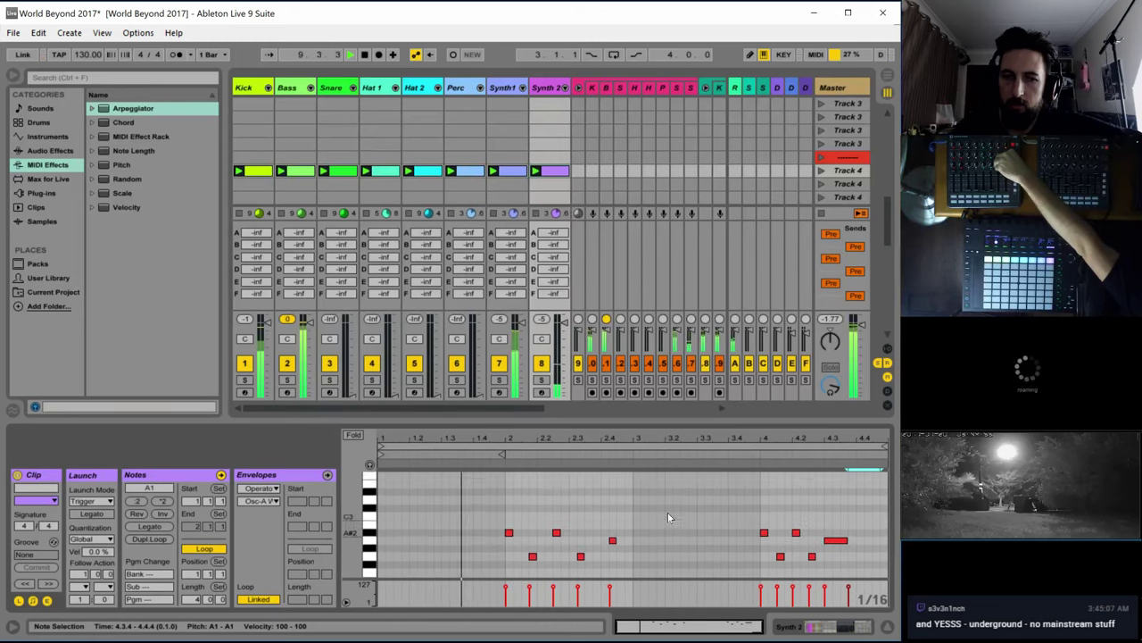
scroll(667, 511, "down", 5)
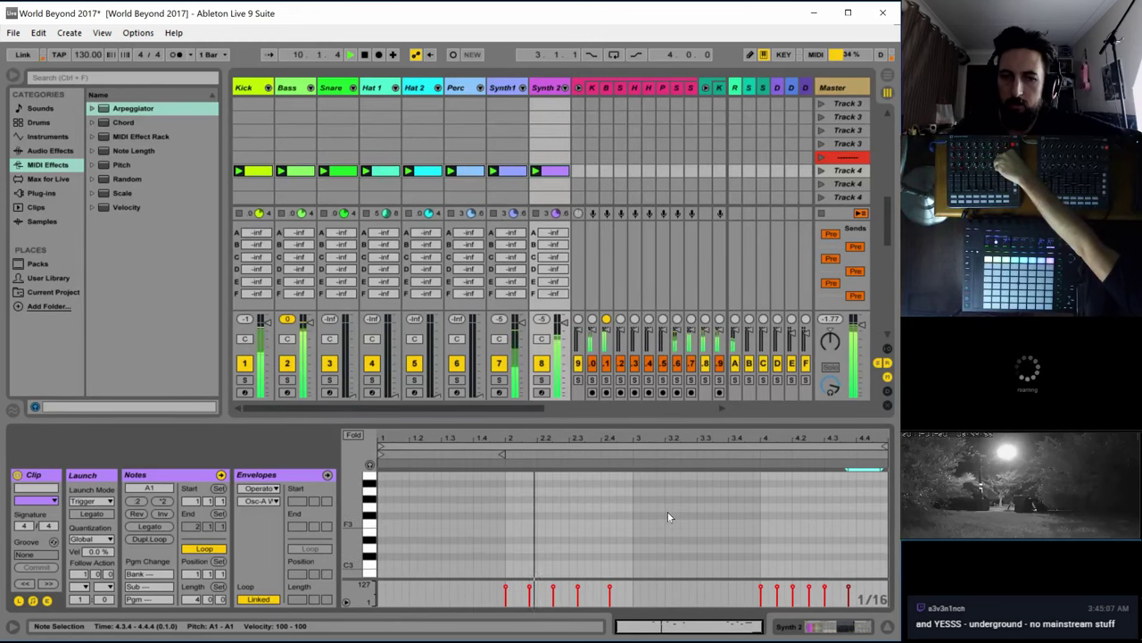
Unfold the Synth1 clip, try raising its G1 notes in bars 1 and 3 to A1, and play the scene
left_click(513, 174)
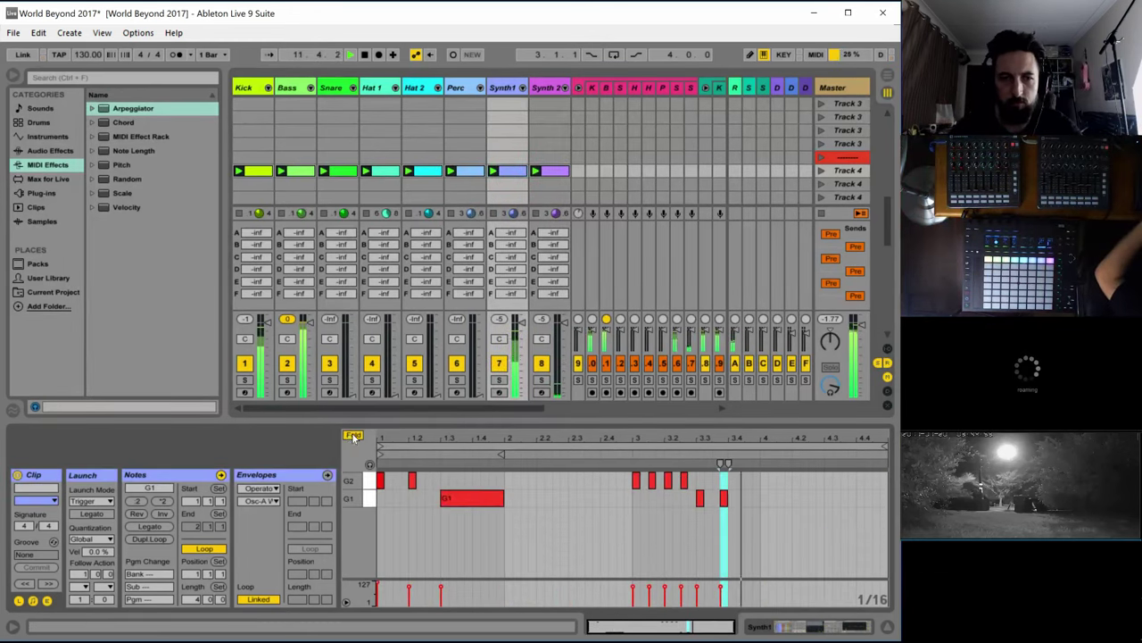
scroll(423, 517, "up", 3)
left_click(451, 533)
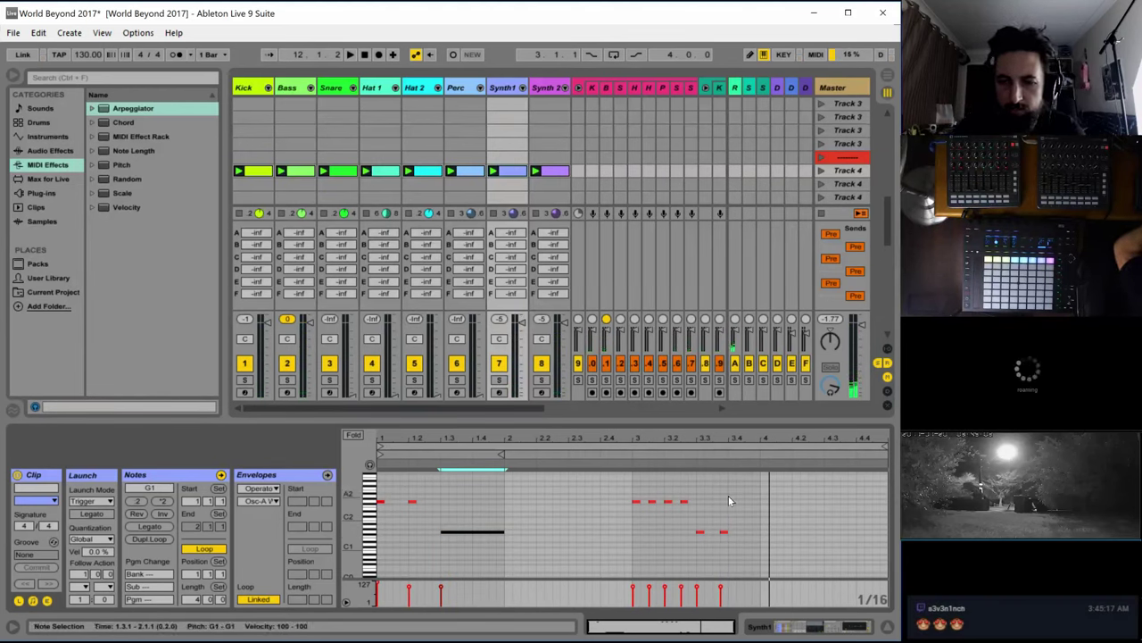
key("Up")
key("Up")
left_click_drag(624, 528, 755, 544)
key("Up")
key("Up")
key("space")
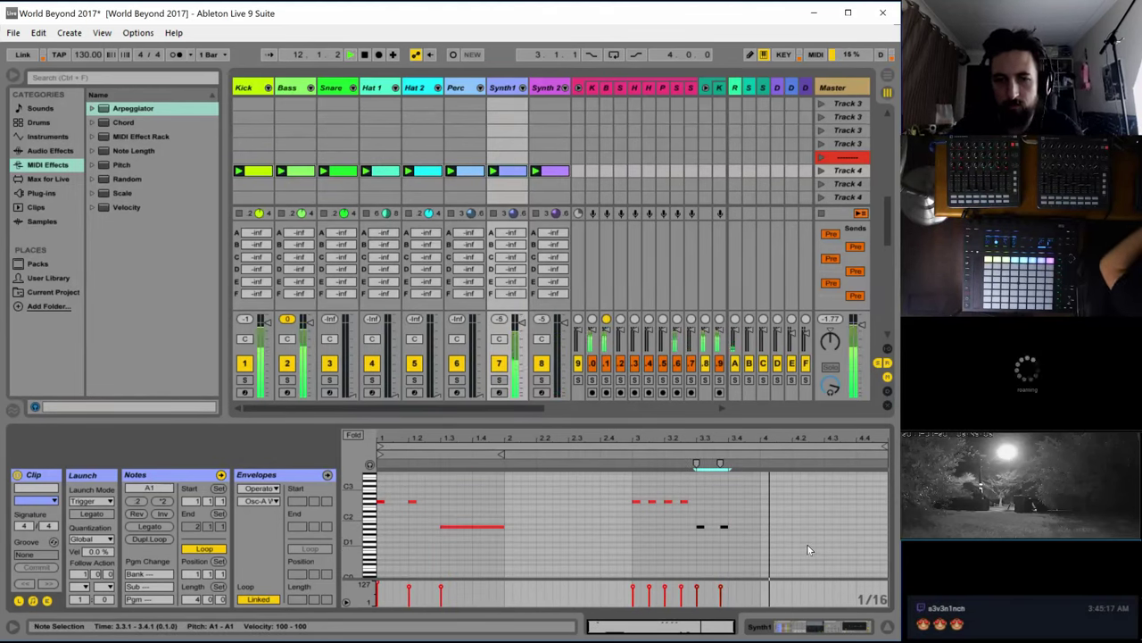
Lower the A1 notes in bars 1 and 3 of the Synth1 clip back to G1 and replay the scene
left_click(465, 531)
key("space")
key("Down")
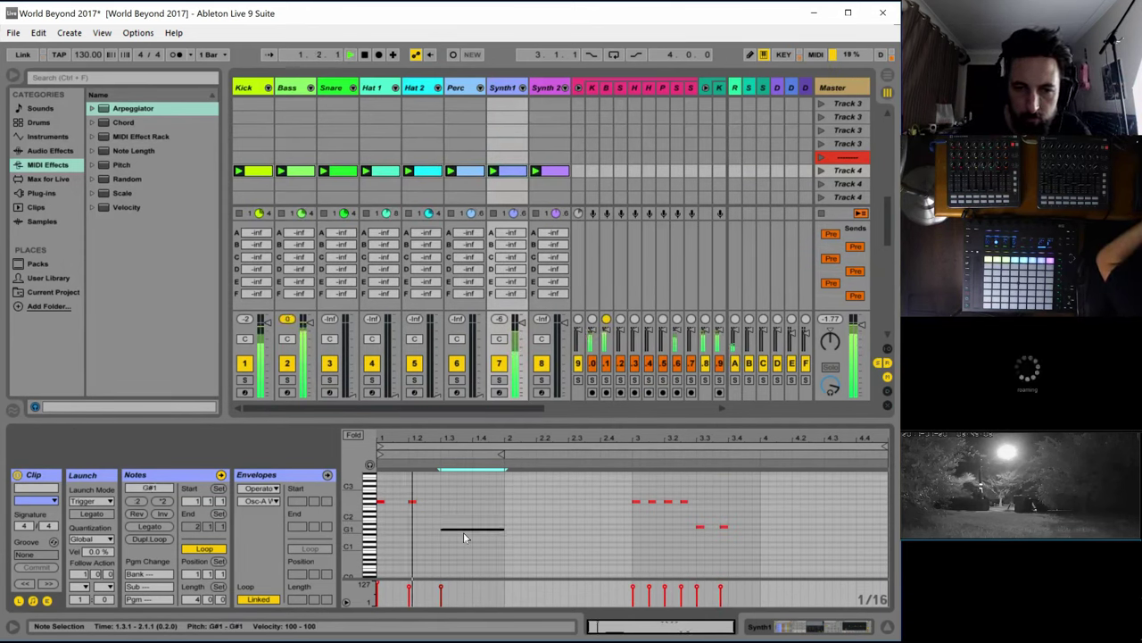
key("Down")
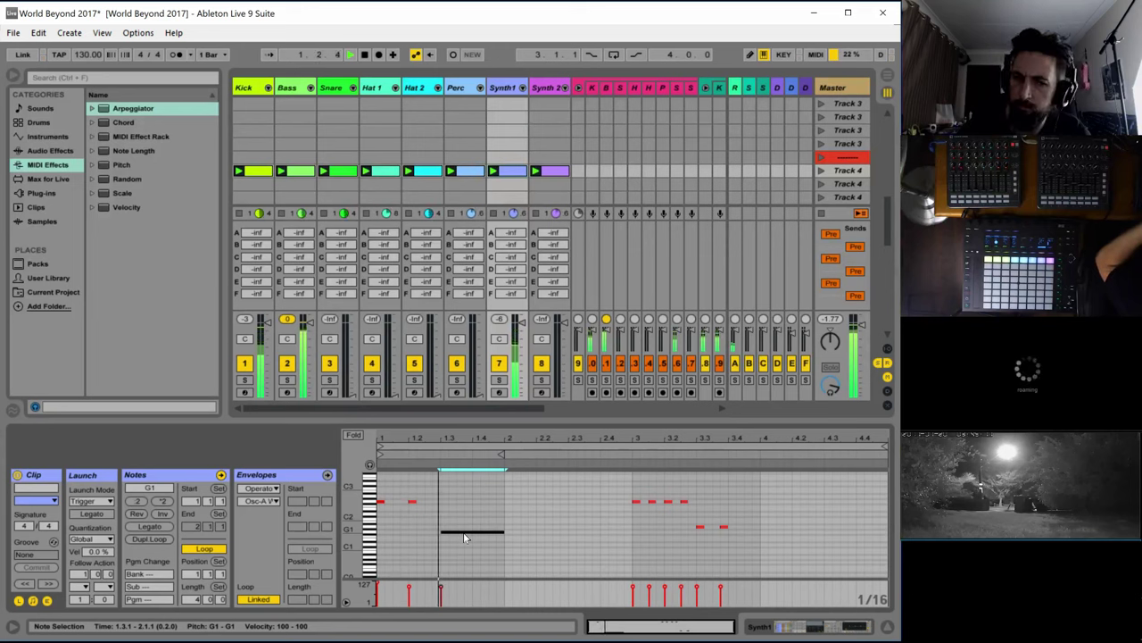
key("space")
left_click_drag(726, 513, 688, 531)
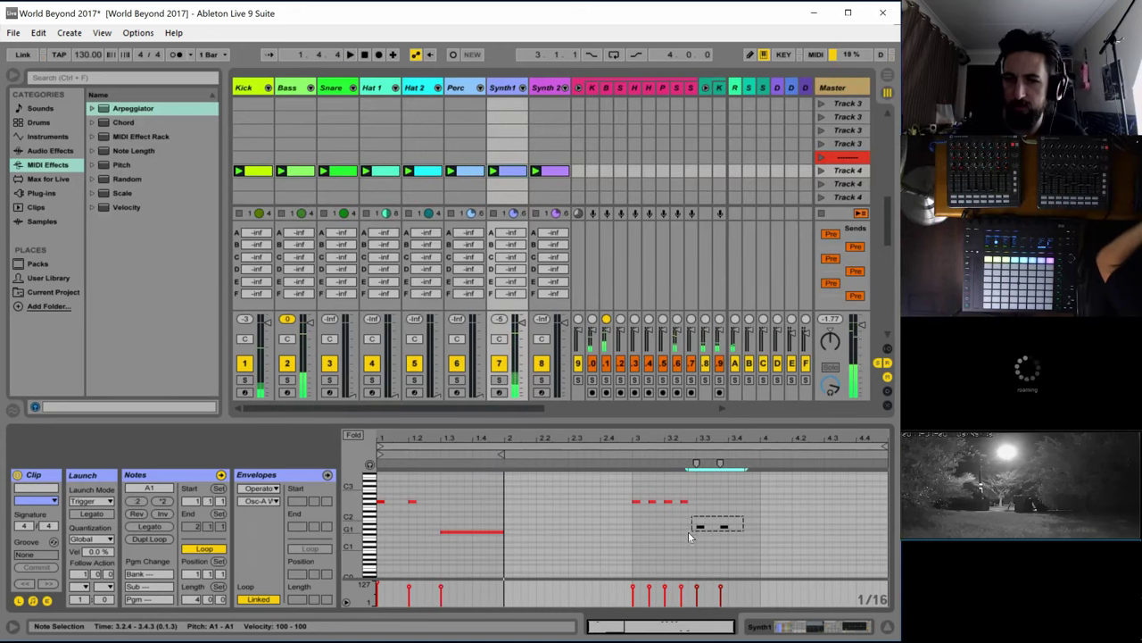
key("Down")
key("space")
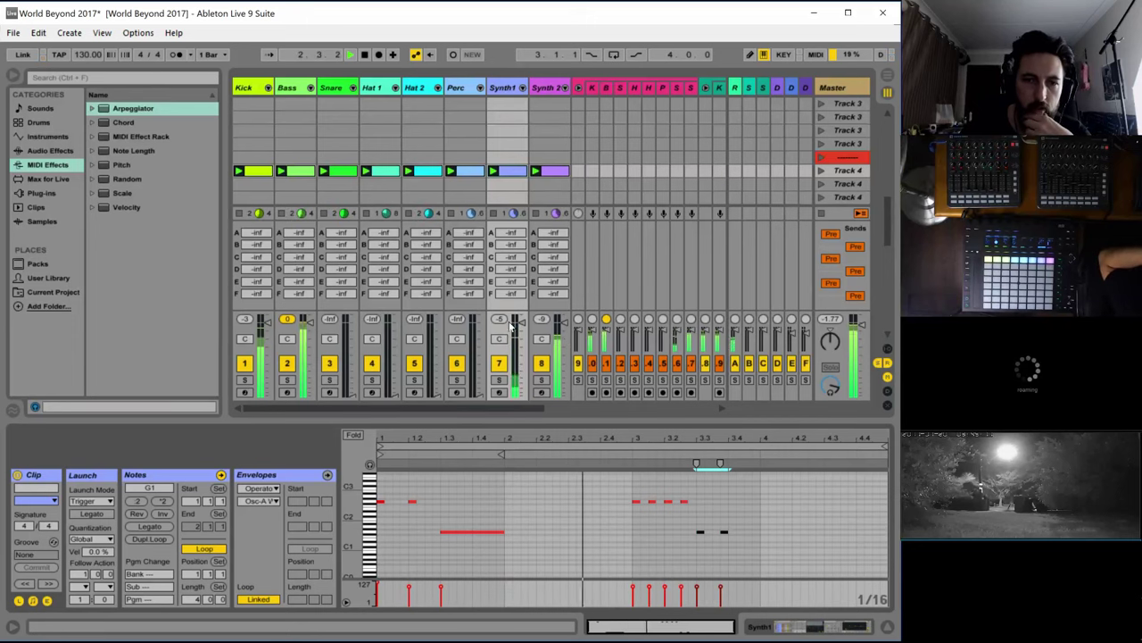
Show the Synth1 devices, try the Square D waveform on Operator's oscillator A, and play the scene
key("space")
key("shift+Tab")
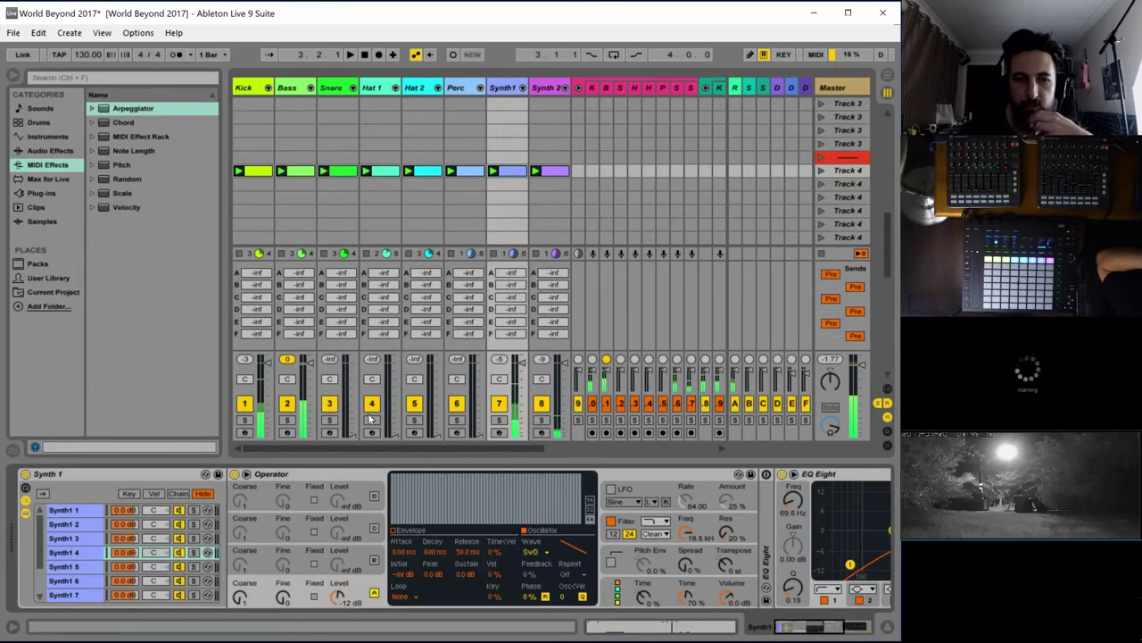
left_click(536, 555)
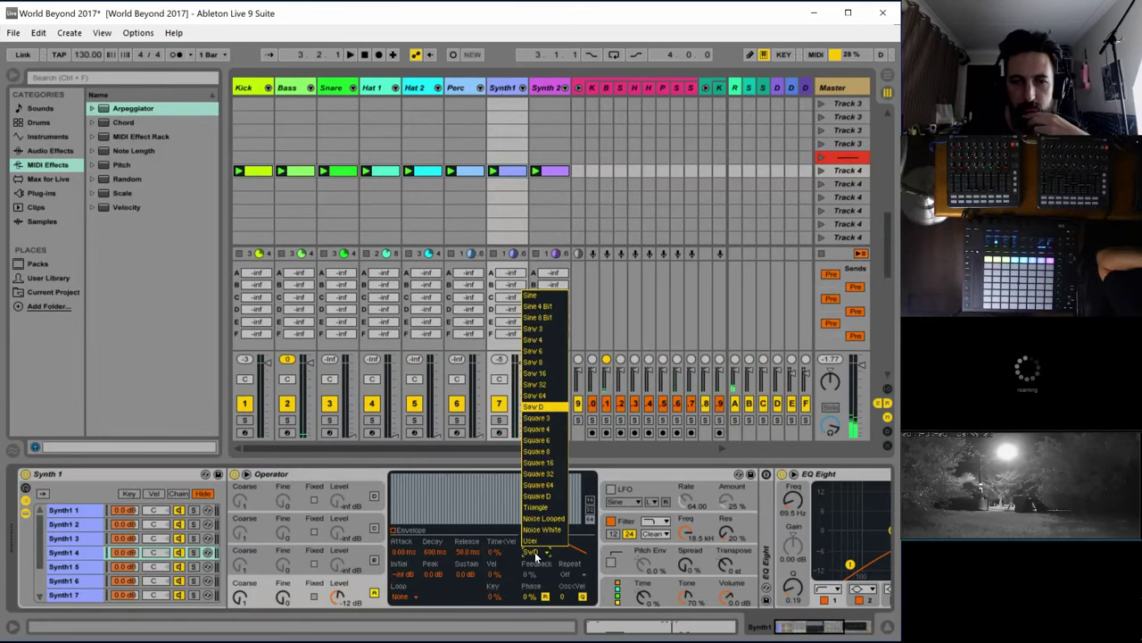
left_click(545, 495)
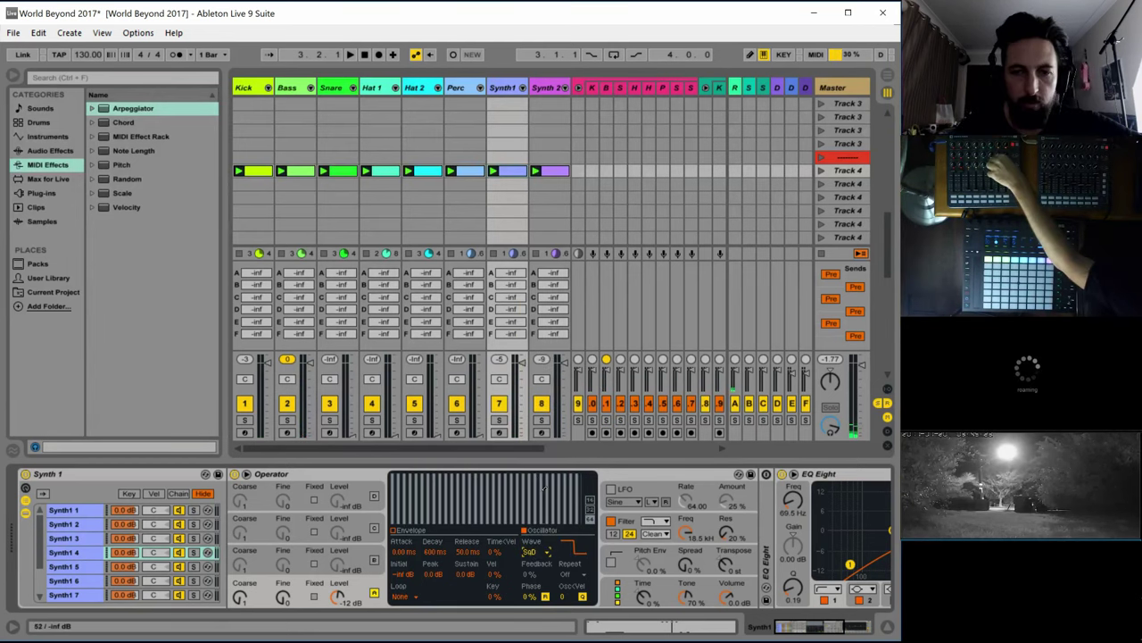
key("space")
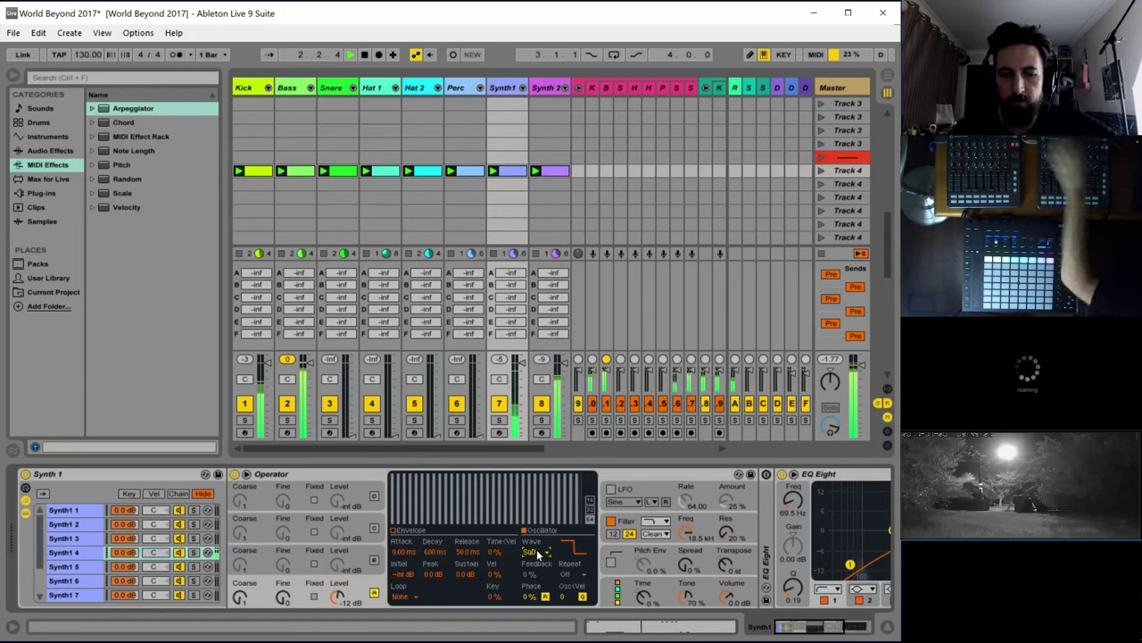
Set oscillator A of the Synth1 Operator to Sine and enable oscillator B with the Sine 4 Bit wave at -1.3 dB
left_click(537, 549)
left_click(529, 296)
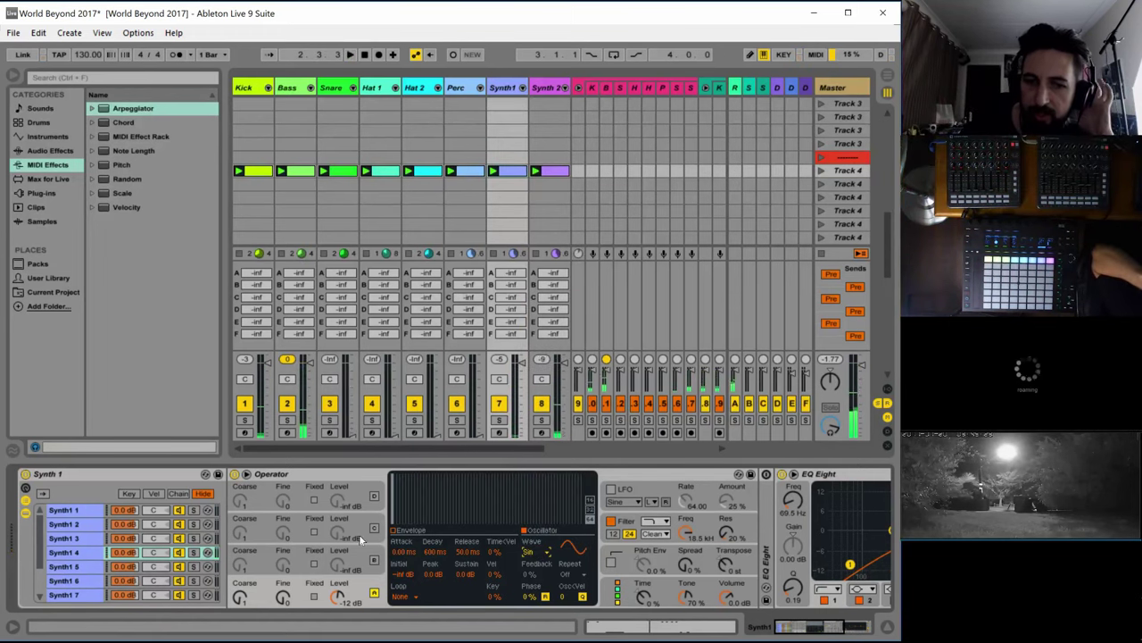
left_click(376, 560)
left_click(536, 549)
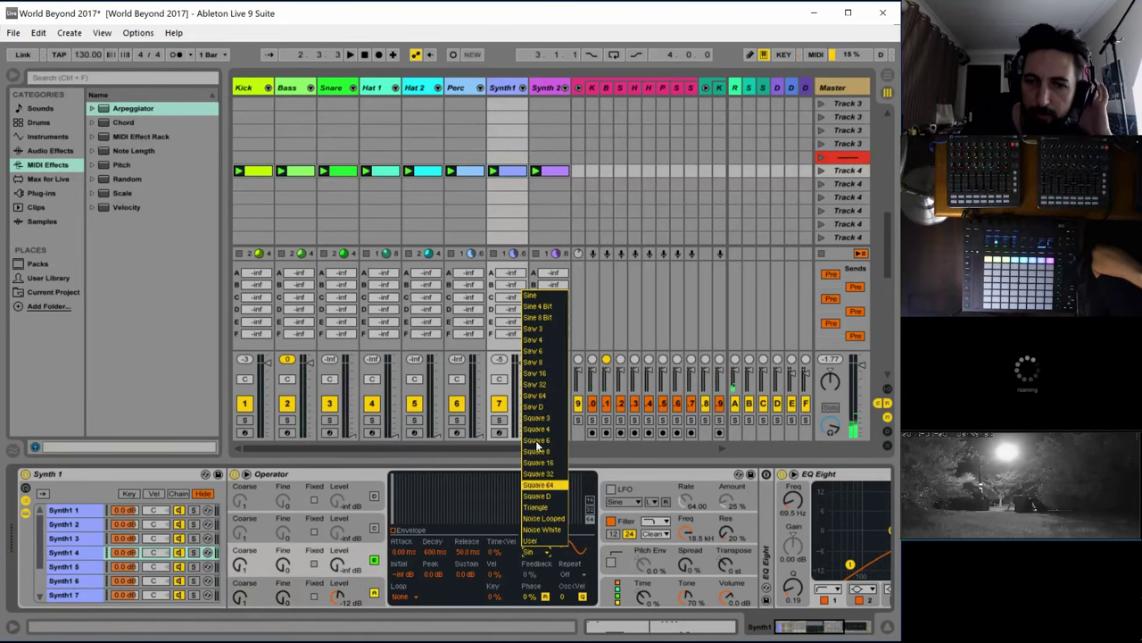
left_click(543, 297)
left_click(533, 551)
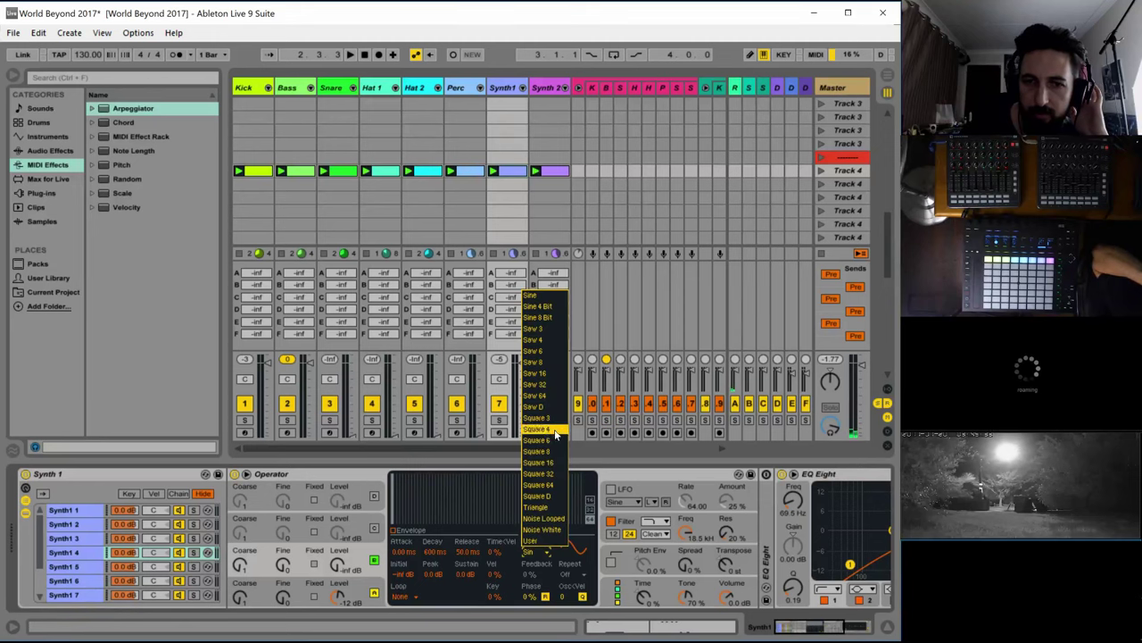
left_click(551, 307)
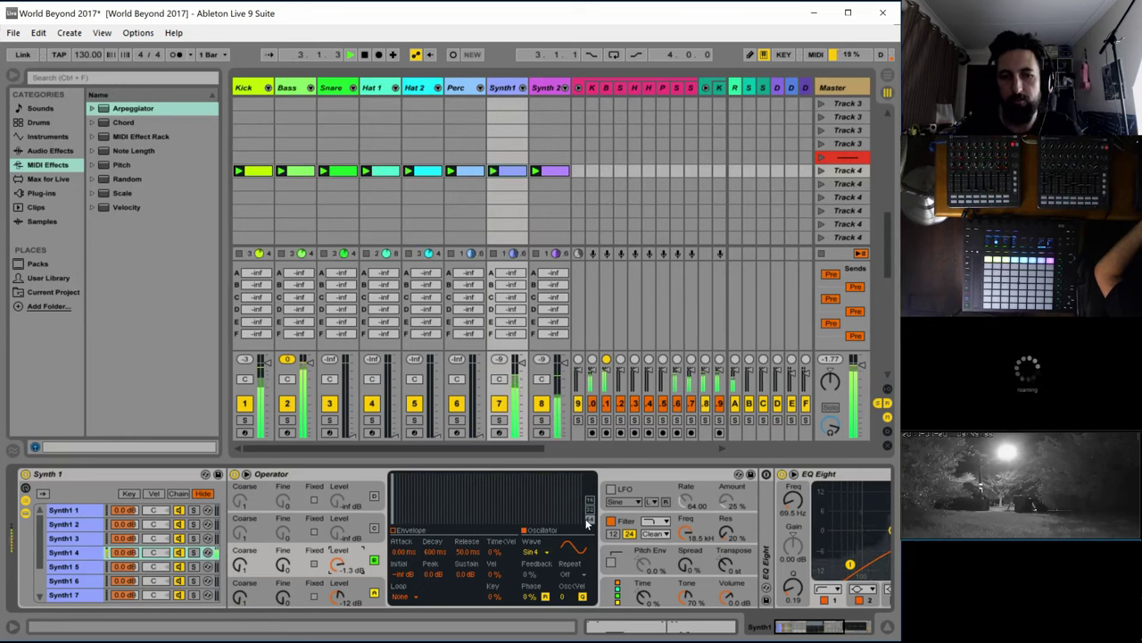
Enable the Synth1 Operator's LFO with OSC Volume B as Dest B, and set its Amount to 100% and Rate to 85.67 during playback
left_click(629, 491)
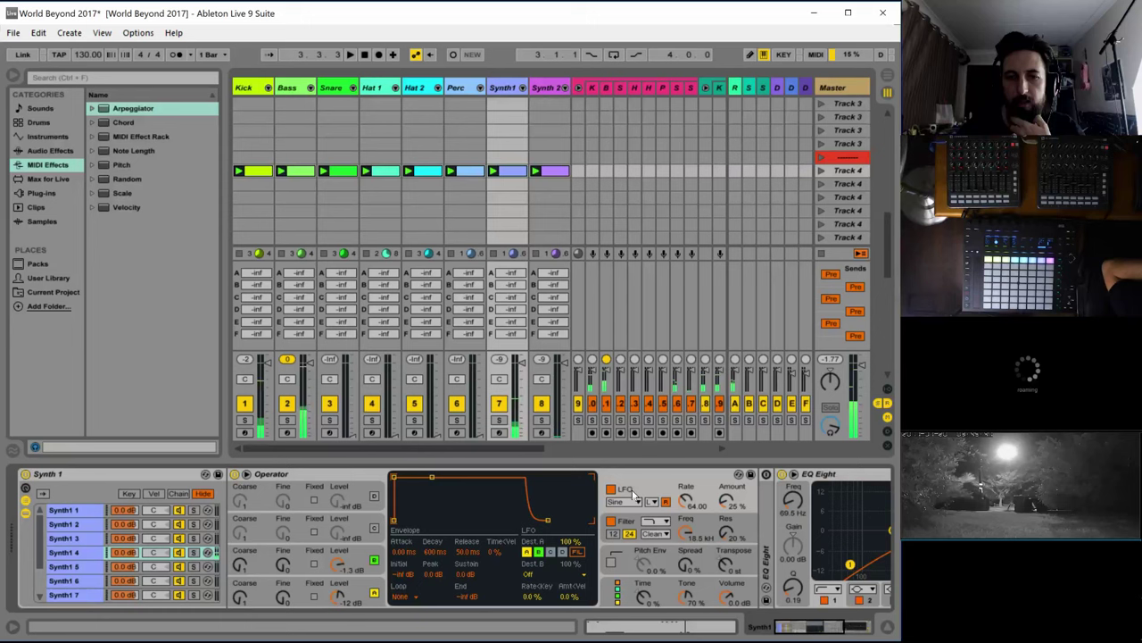
left_click(535, 574)
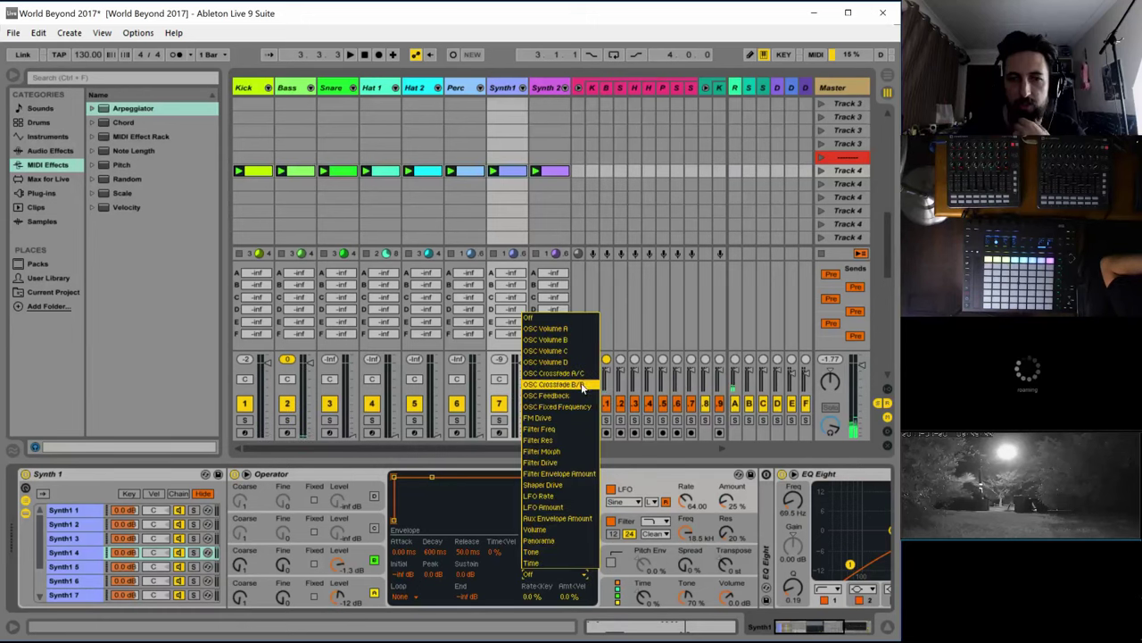
left_click(565, 341)
key("space")
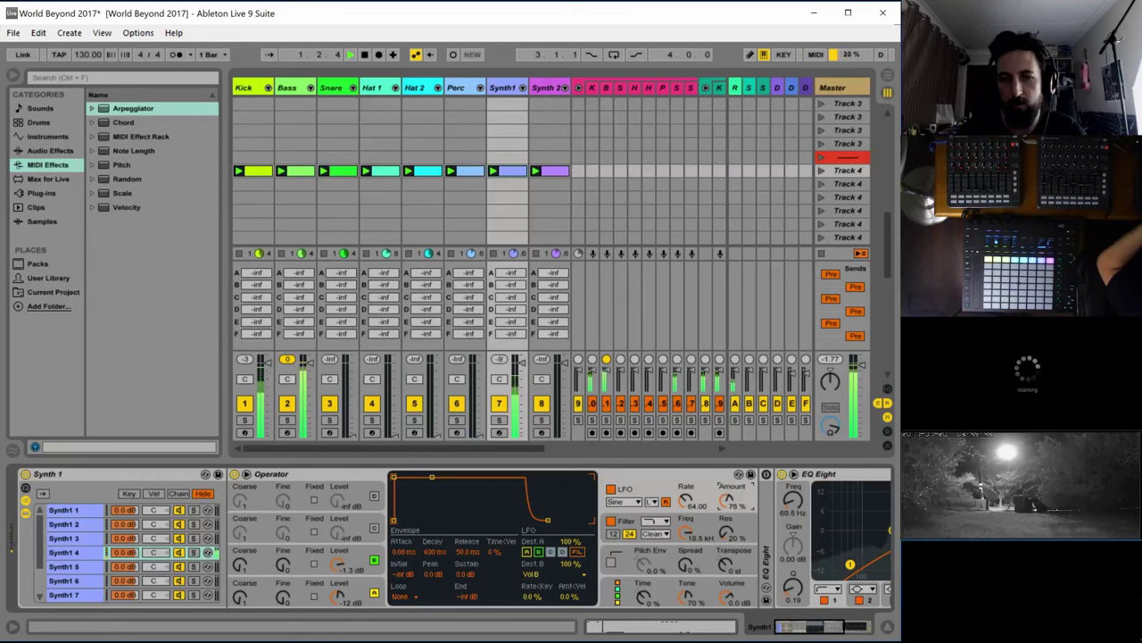
left_click_drag(730, 505, 685, 480)
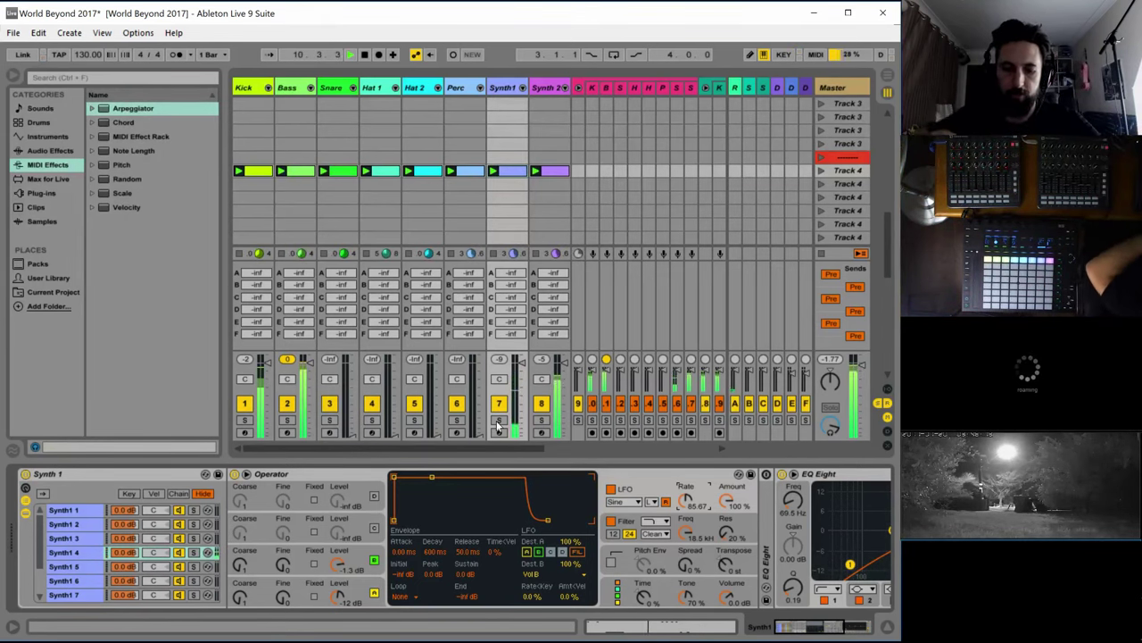
Fold the Synth1 clip's piano roll to its used notes, and do the same for the Synth 2 clip
left_click(511, 171)
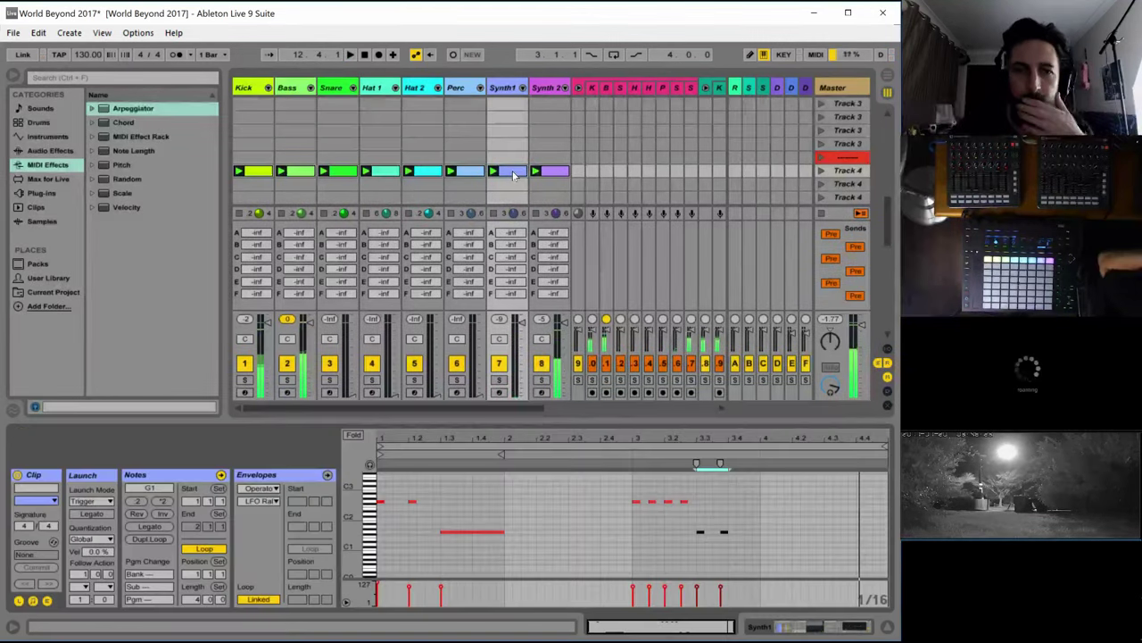
left_click(356, 436)
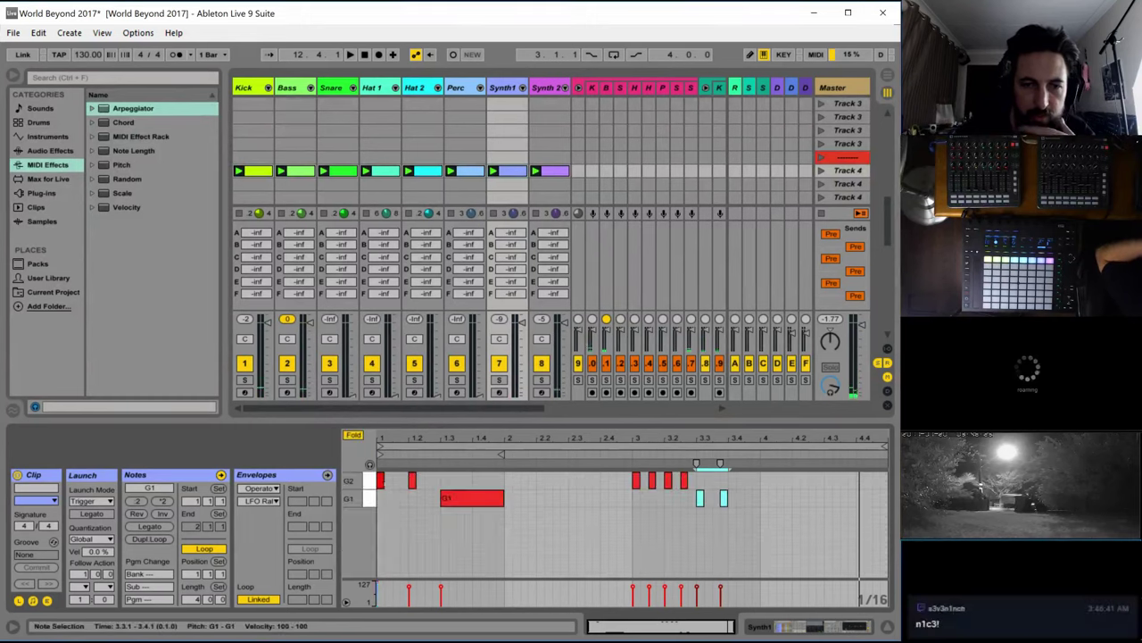
left_click(551, 88)
left_click(355, 435)
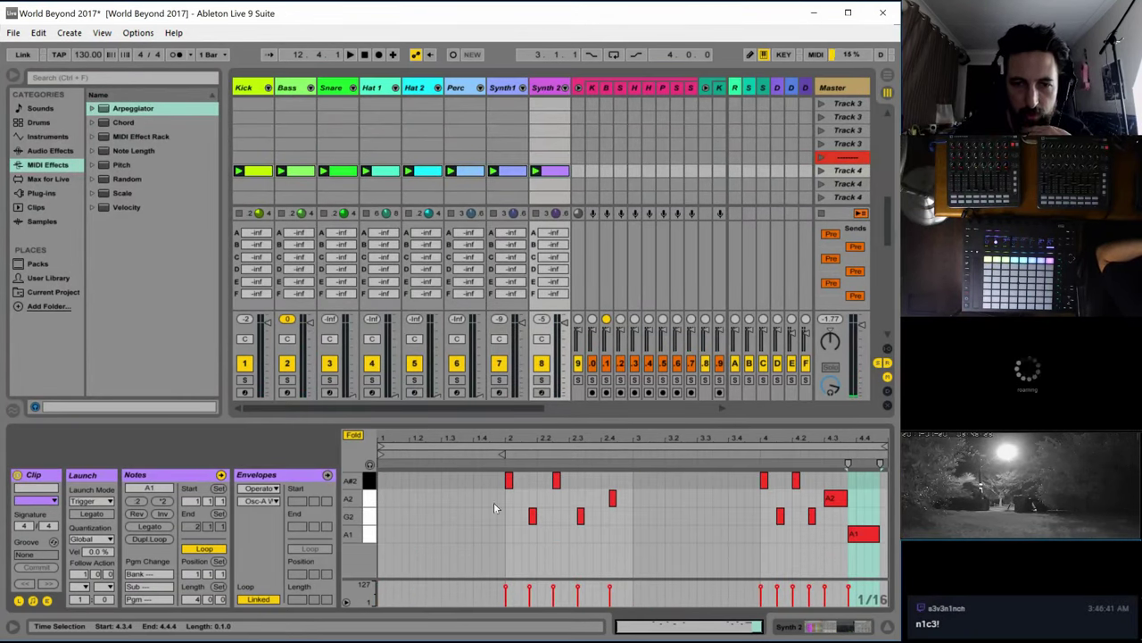
Raise the final A1 note in bar 4 of the Synth 2 clip to G2 and play the scene
left_click(826, 545)
left_click(859, 535)
left_click(837, 499, "shift")
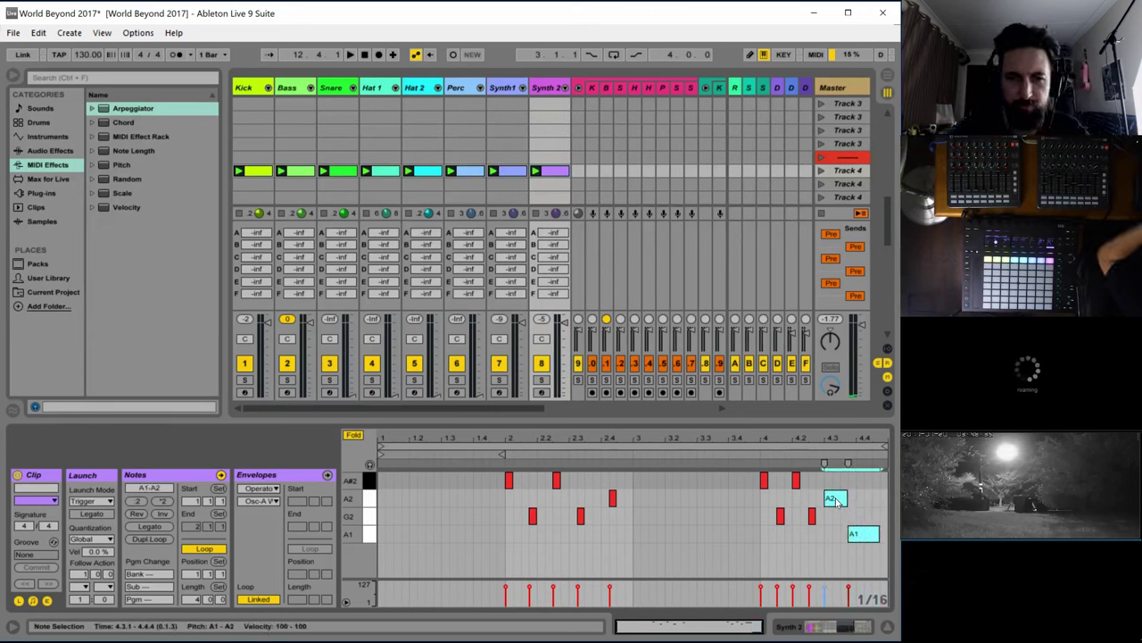
left_click(861, 492)
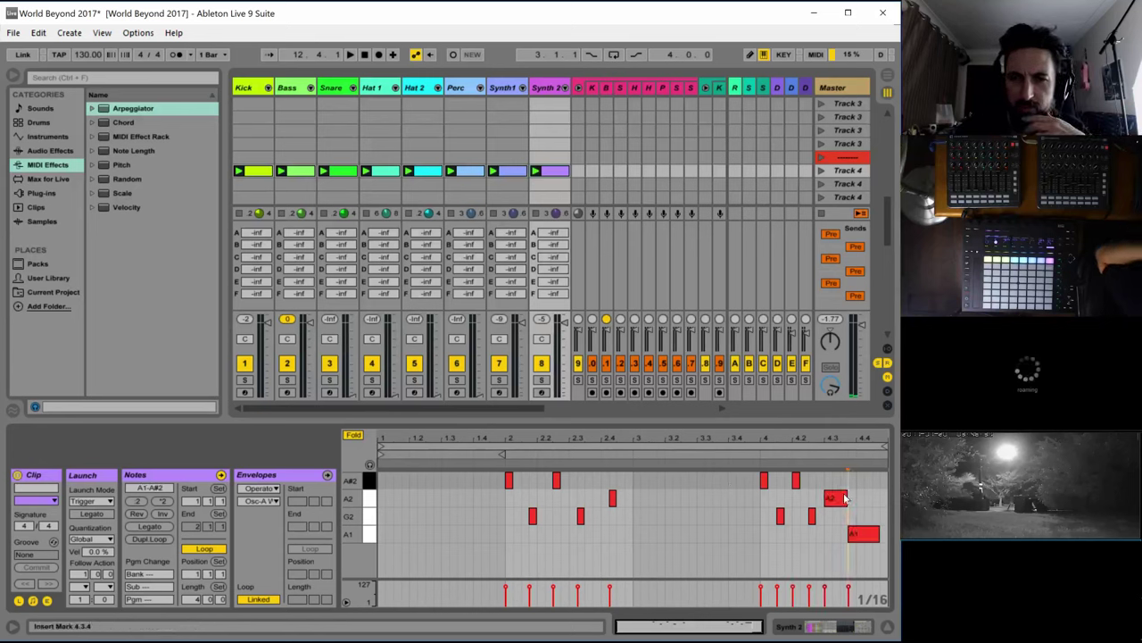
left_click_drag(863, 539, 863, 523)
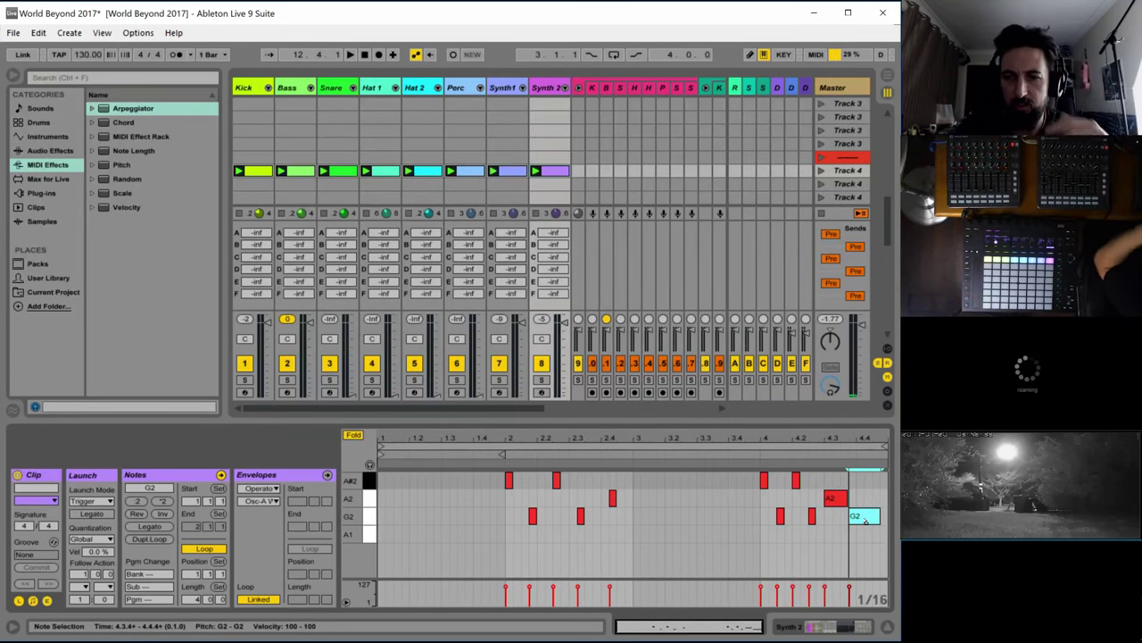
key("space")
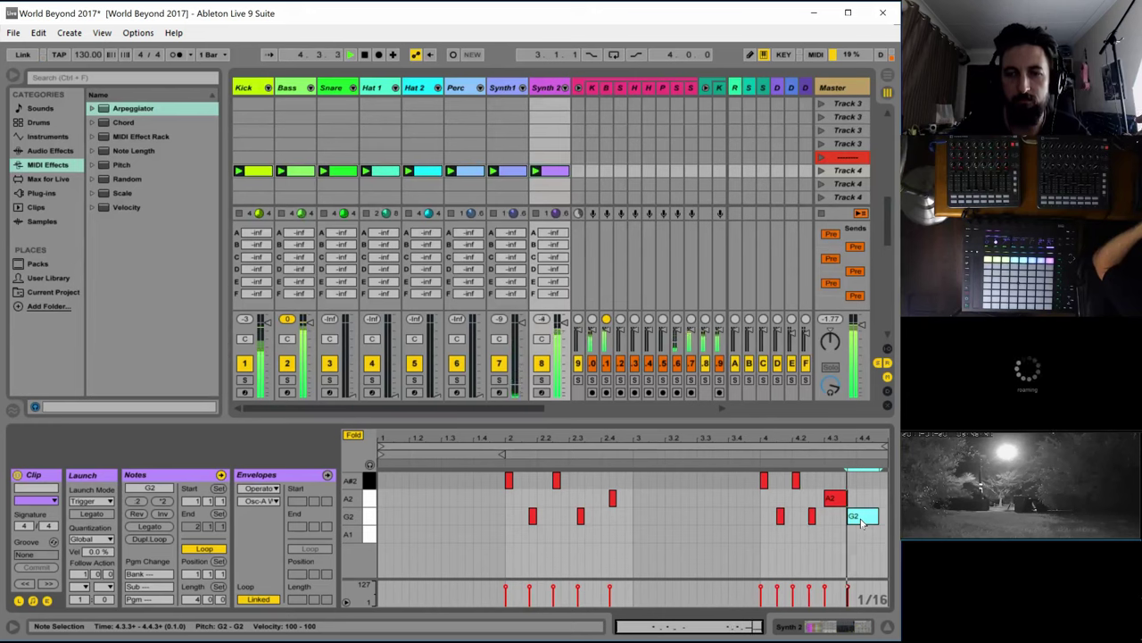
key("space")
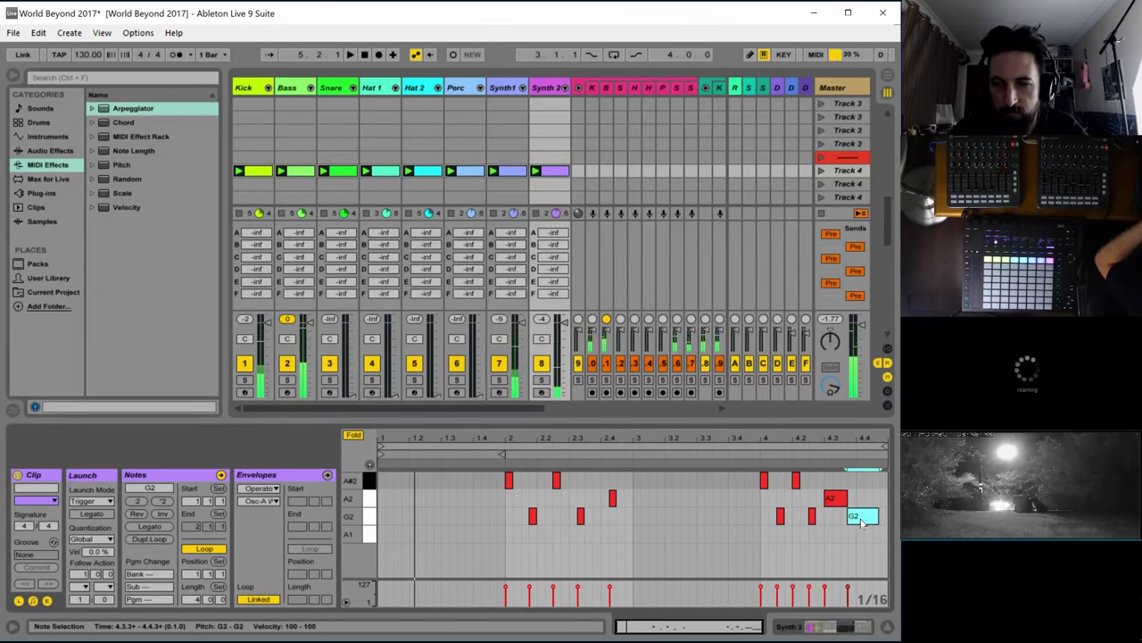
Unfold the Synth 2 piano roll, lower the last note of bar 4 an octave to G1, and resume playback
left_click(353, 435)
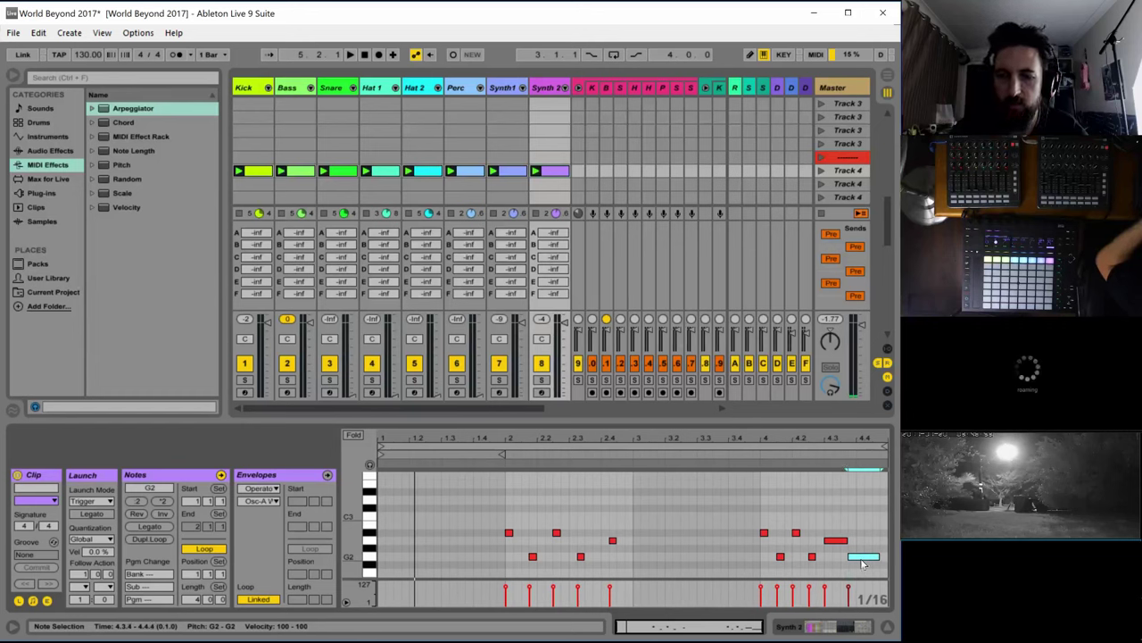
key("shift+Down")
key("space")
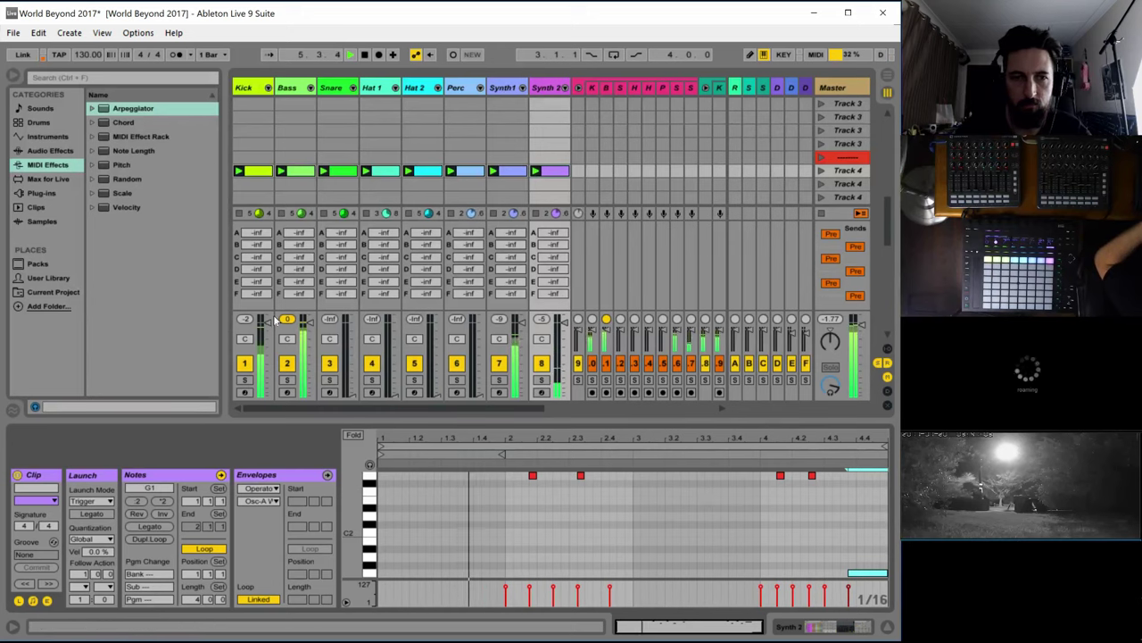
Open the Bass clip, select the four long F#0 notes on the beats, and audition the scene
left_click(296, 173)
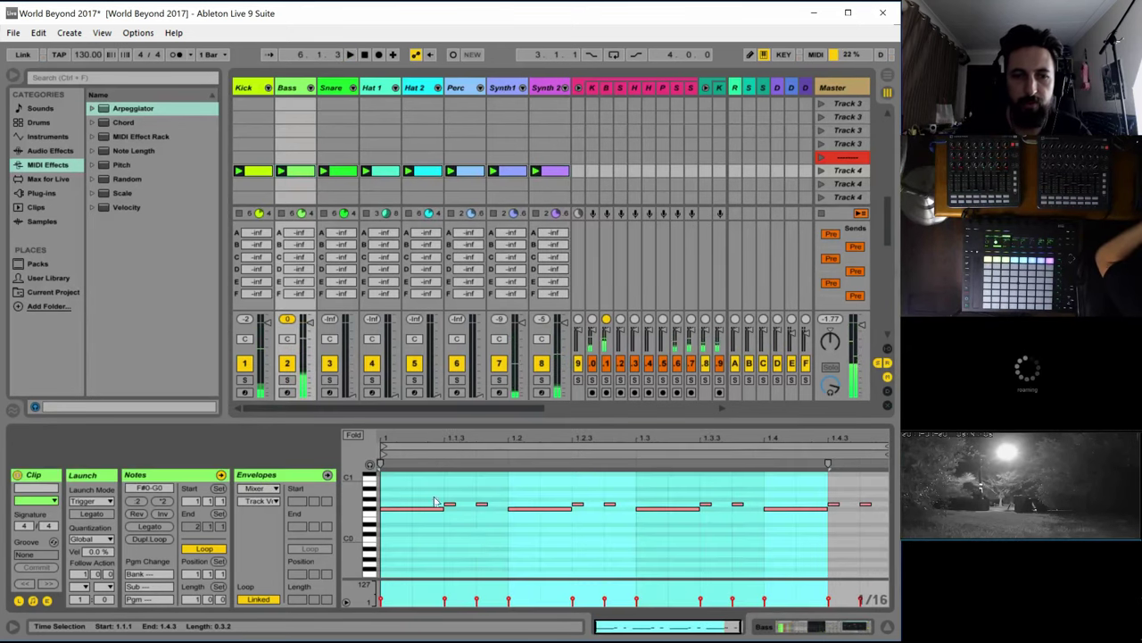
left_click(419, 508)
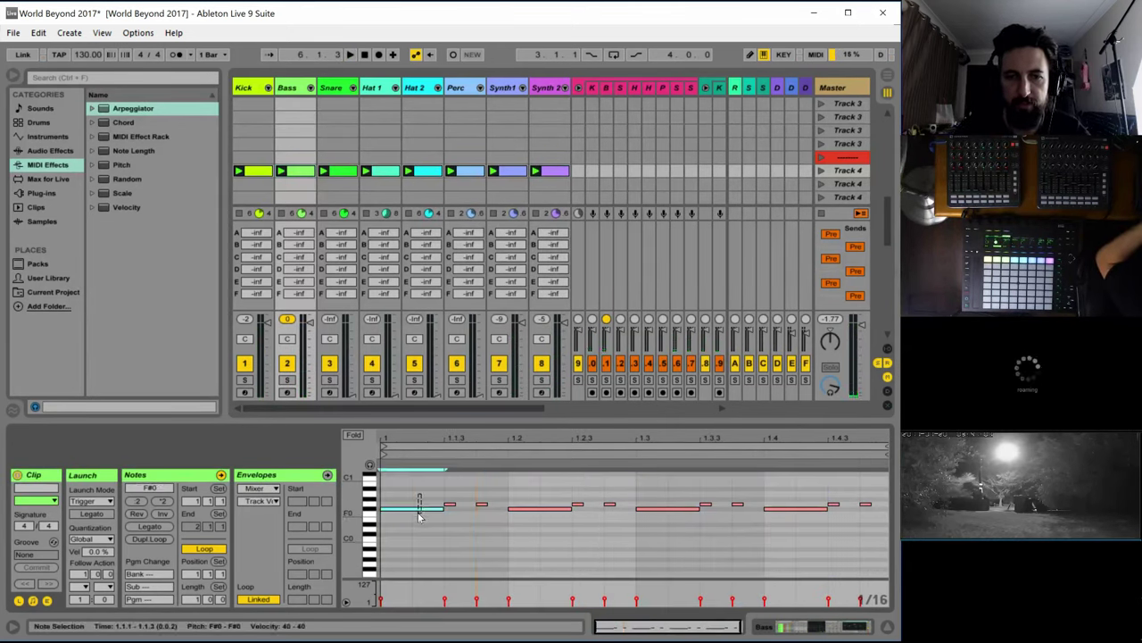
left_click_drag(419, 521, 784, 532)
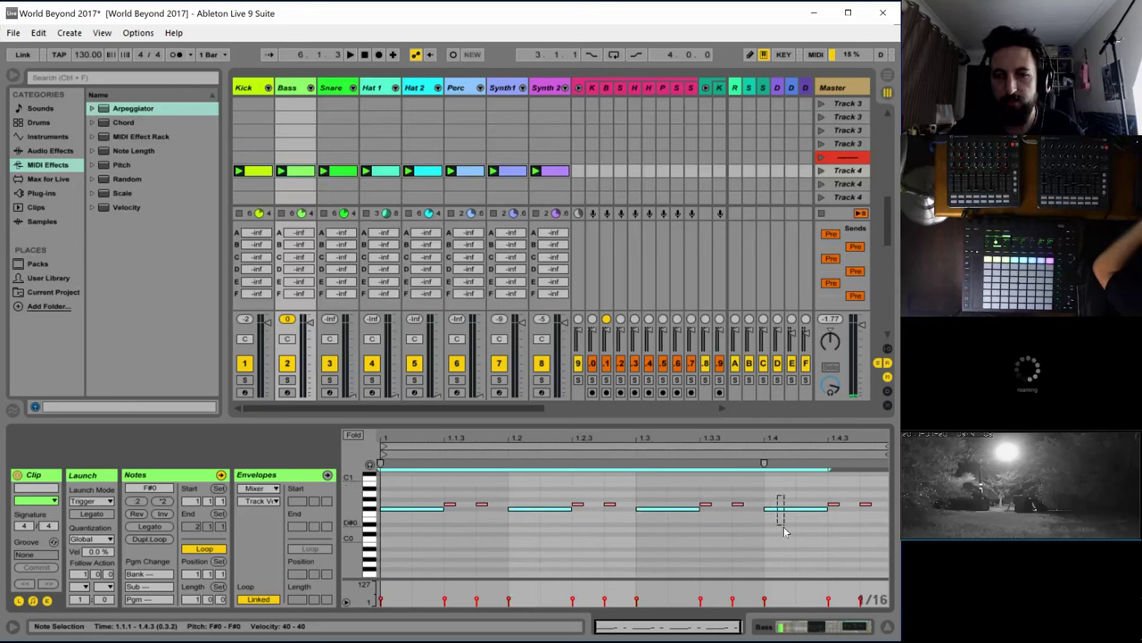
key("space")
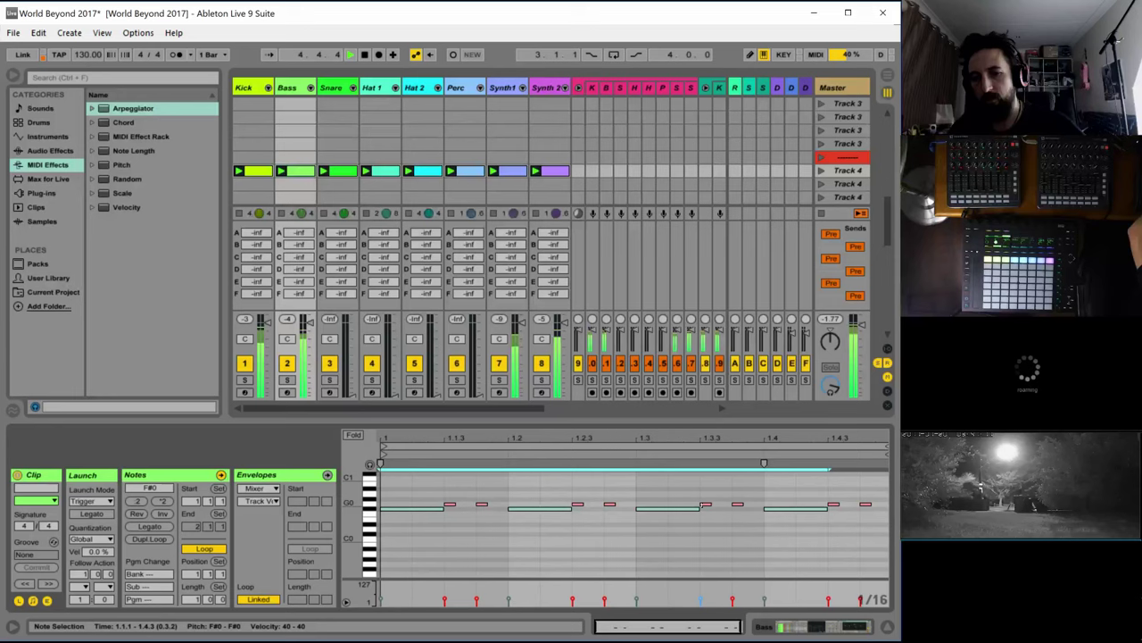
key("space")
Try a slightly lowered Pitch Bend envelope across the Synth 2 clip, play the scene, and return the envelope to 0
left_click(544, 171)
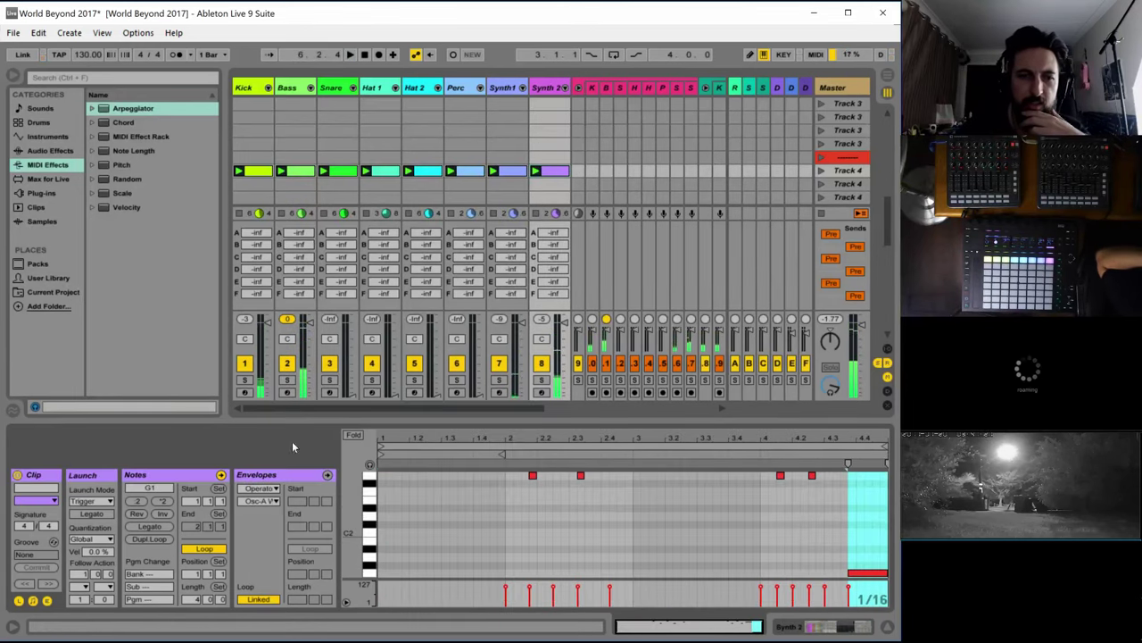
left_click(259, 488)
left_click(279, 176)
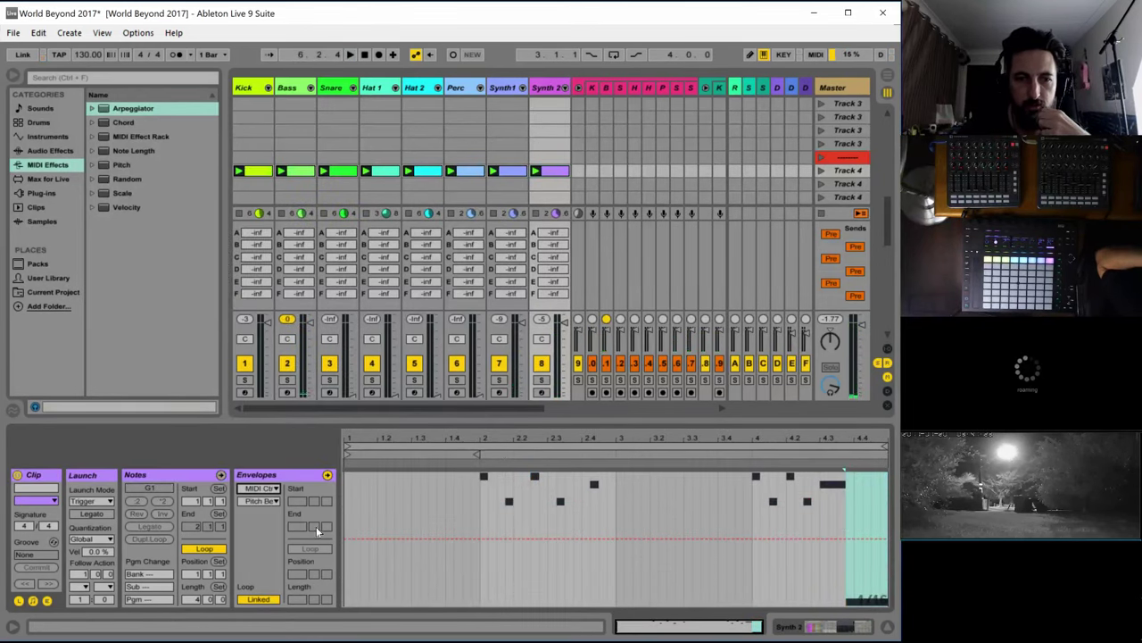
left_click(350, 538)
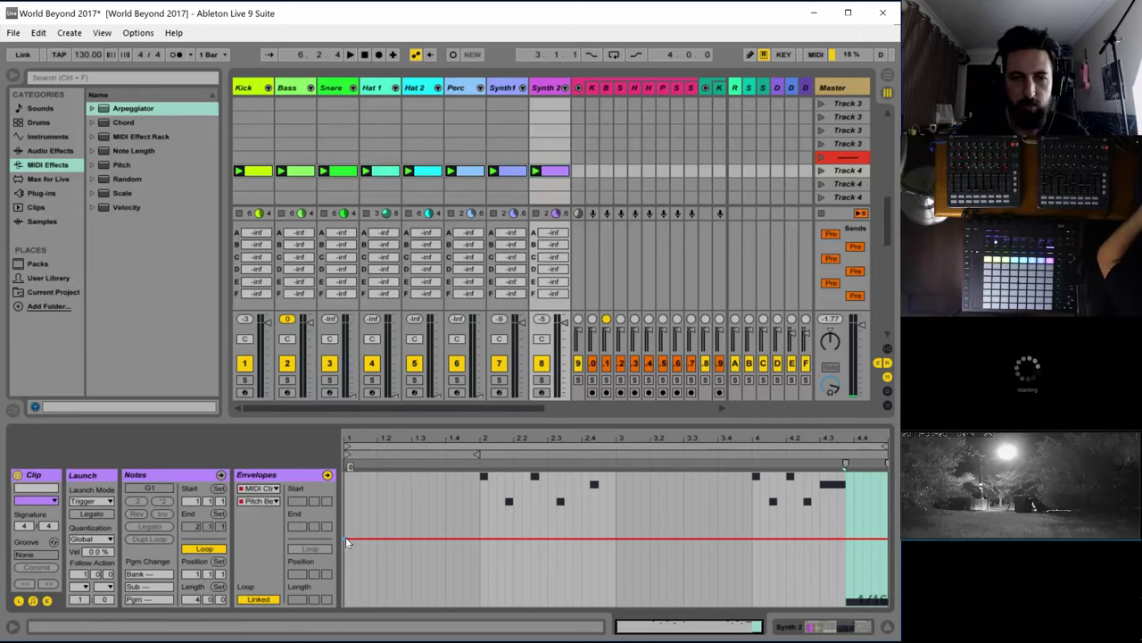
left_click_drag(348, 542, 348, 536)
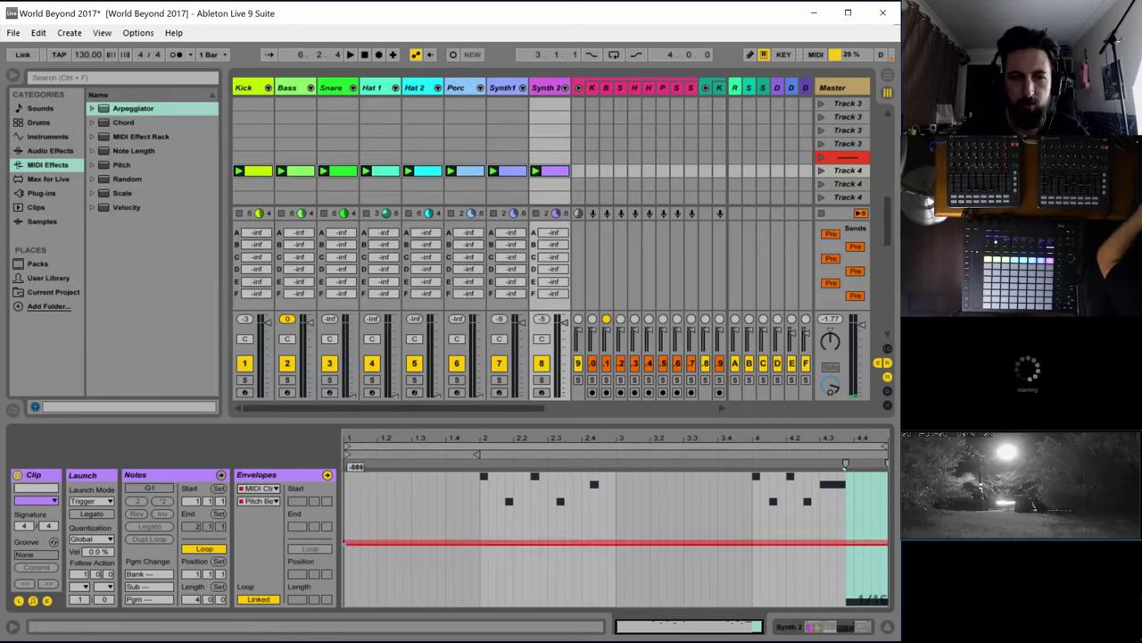
key("space")
left_click_drag(344, 548, 392, 540)
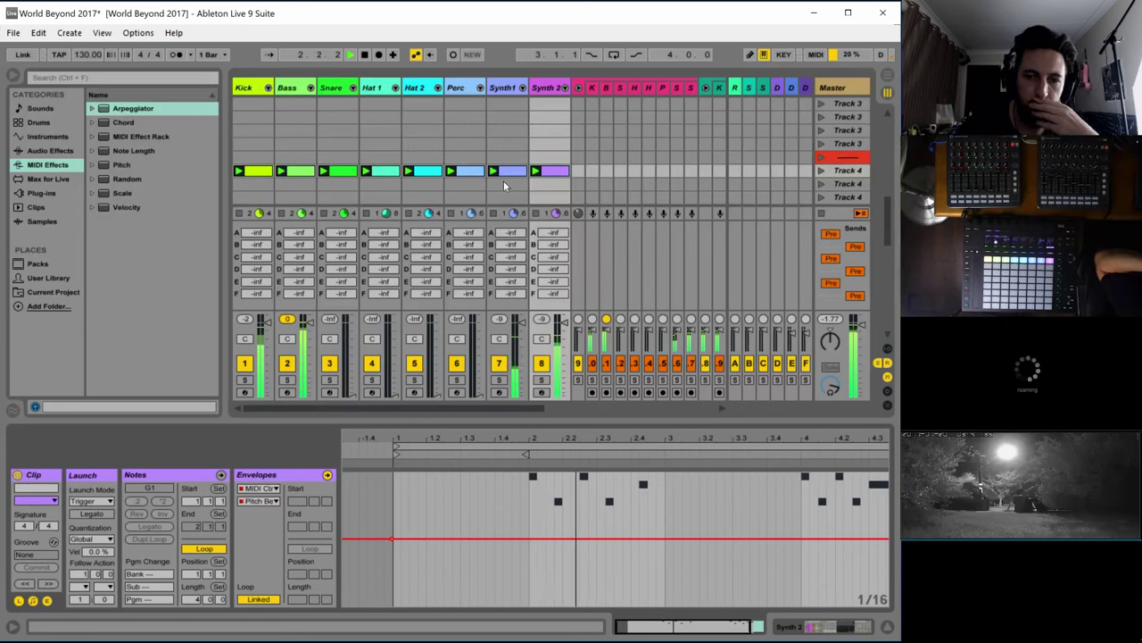
Lower the G2 notes in bars 2 and 4 of the Synth 2 clip to F2, and bar 2's last note to G2
left_click(201, 477)
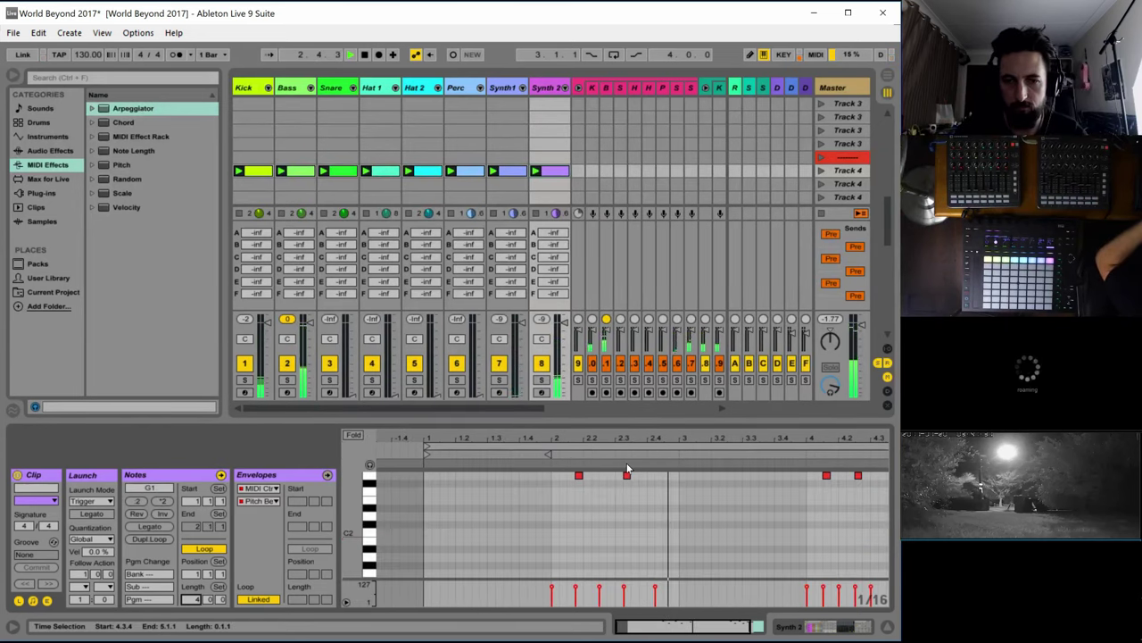
scroll(633, 509, "up", 3)
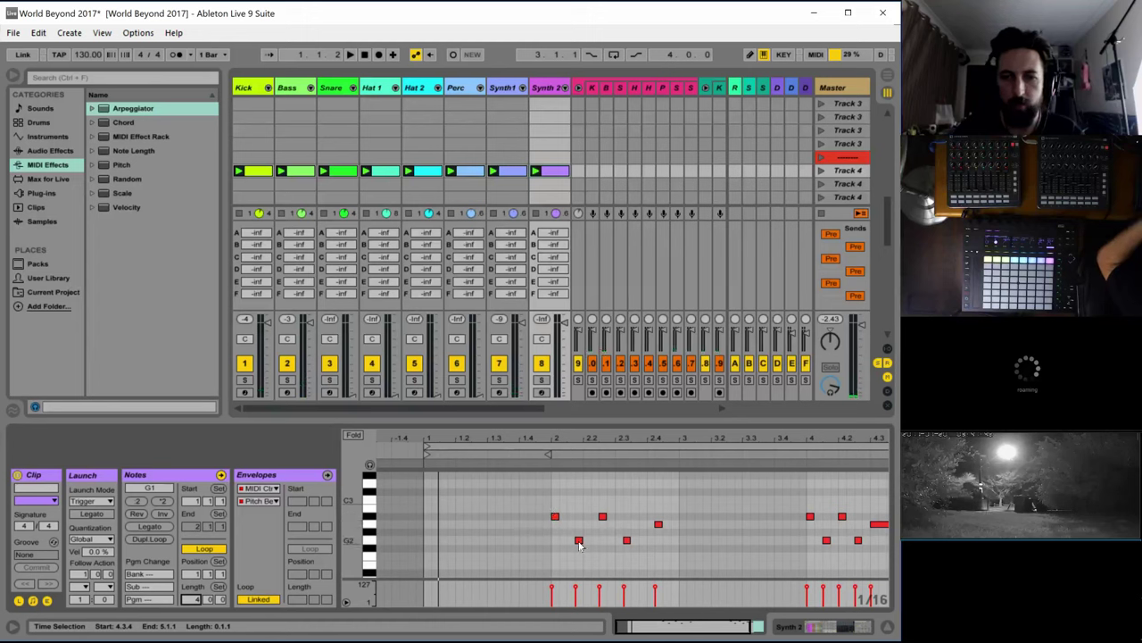
left_click_drag(580, 545, 627, 559)
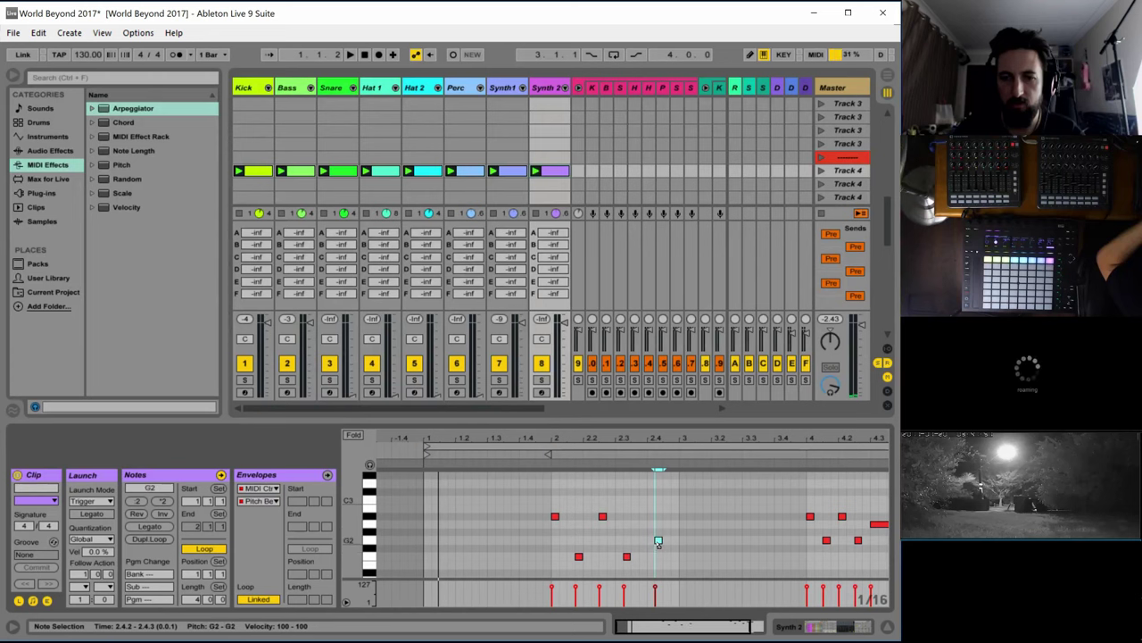
key("space")
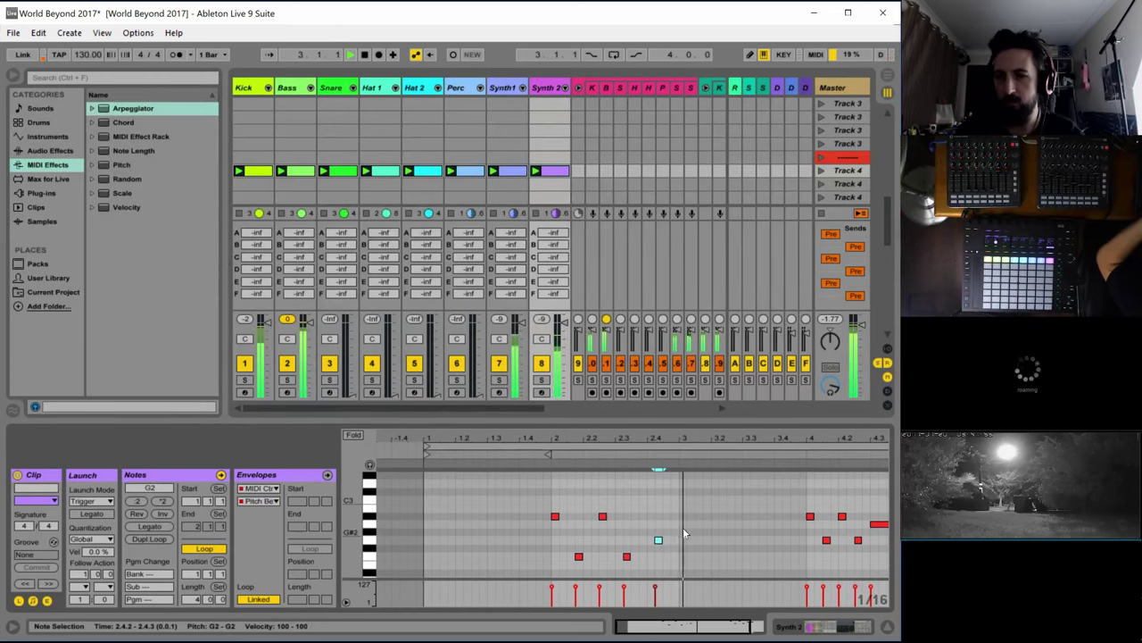
left_click_drag(647, 622, 661, 622)
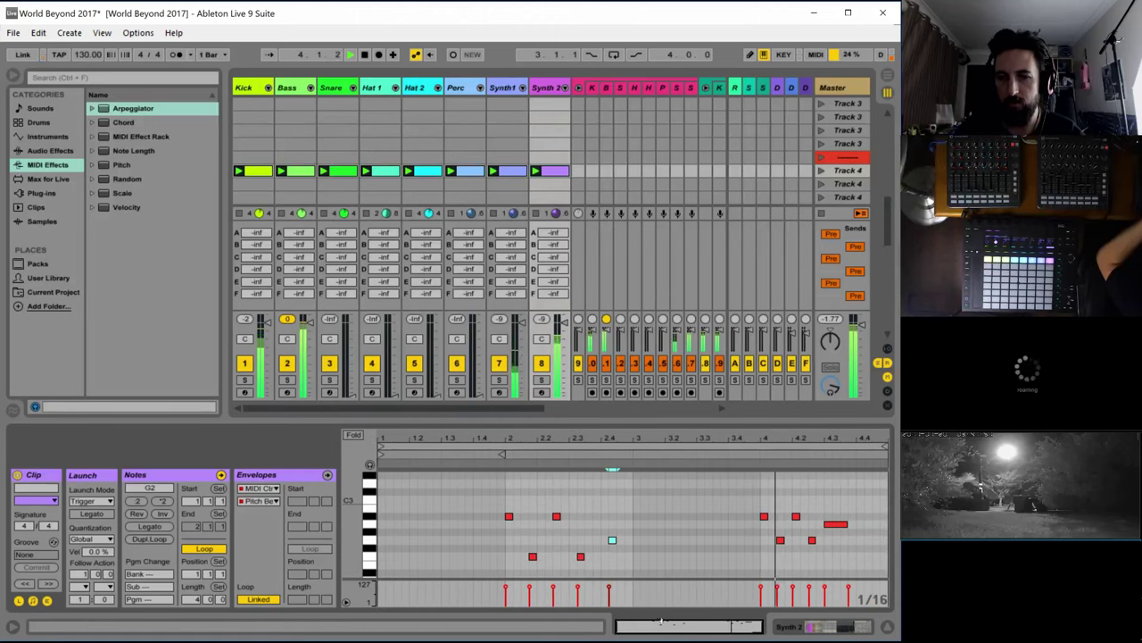
left_click_drag(782, 540, 811, 556)
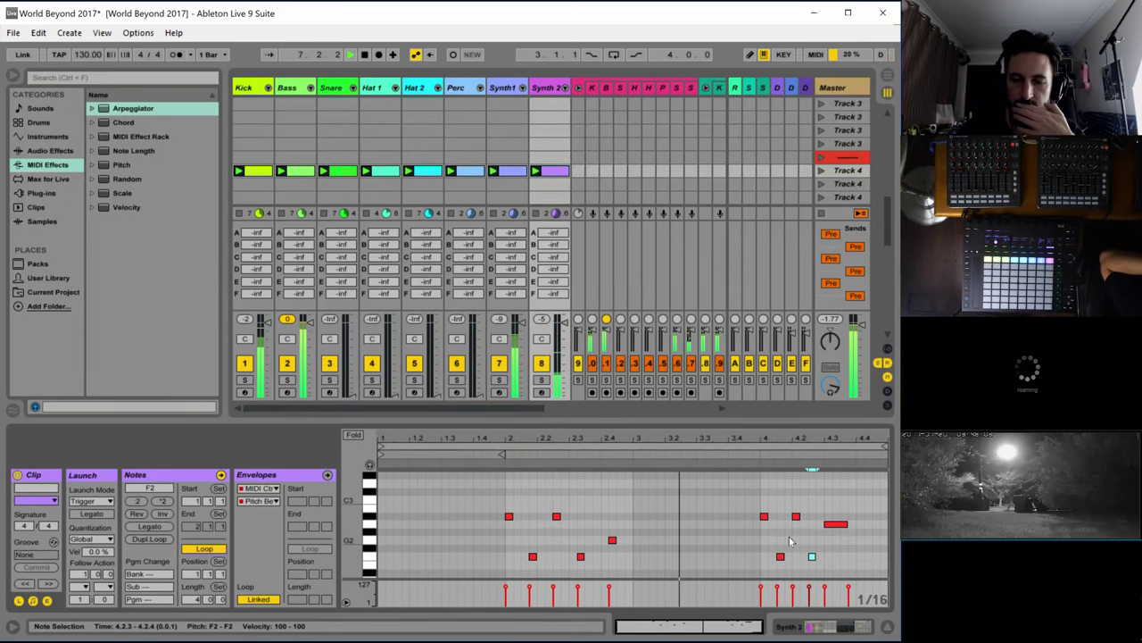
Lengthen the last G1 note of bar 3 in the Synth1 clip to the end of the bar
left_click(511, 171)
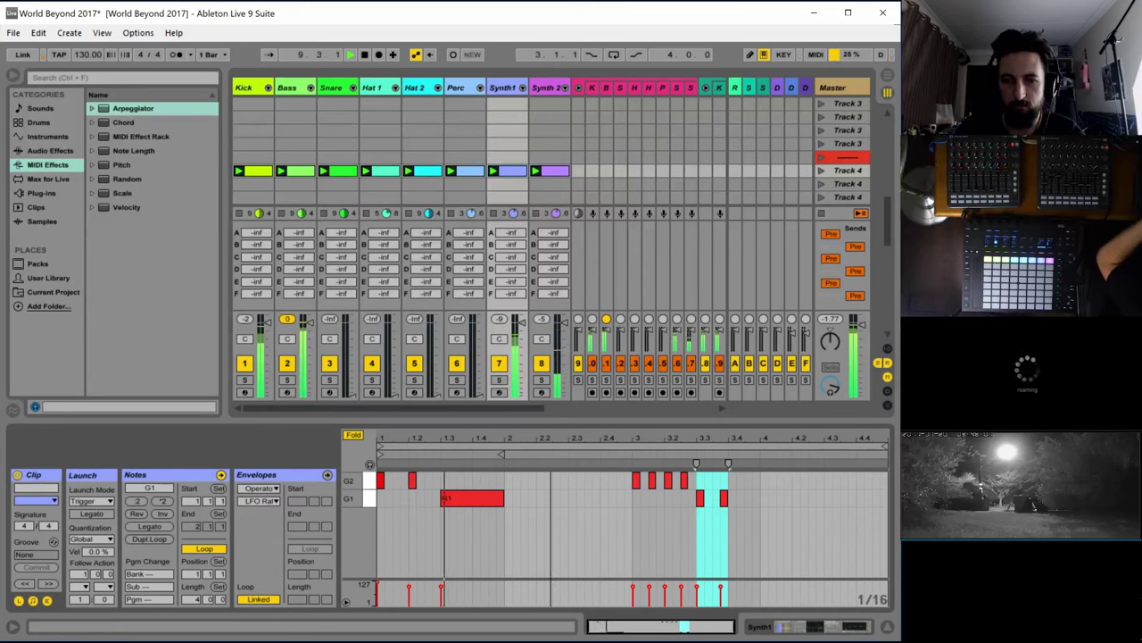
left_click(617, 523)
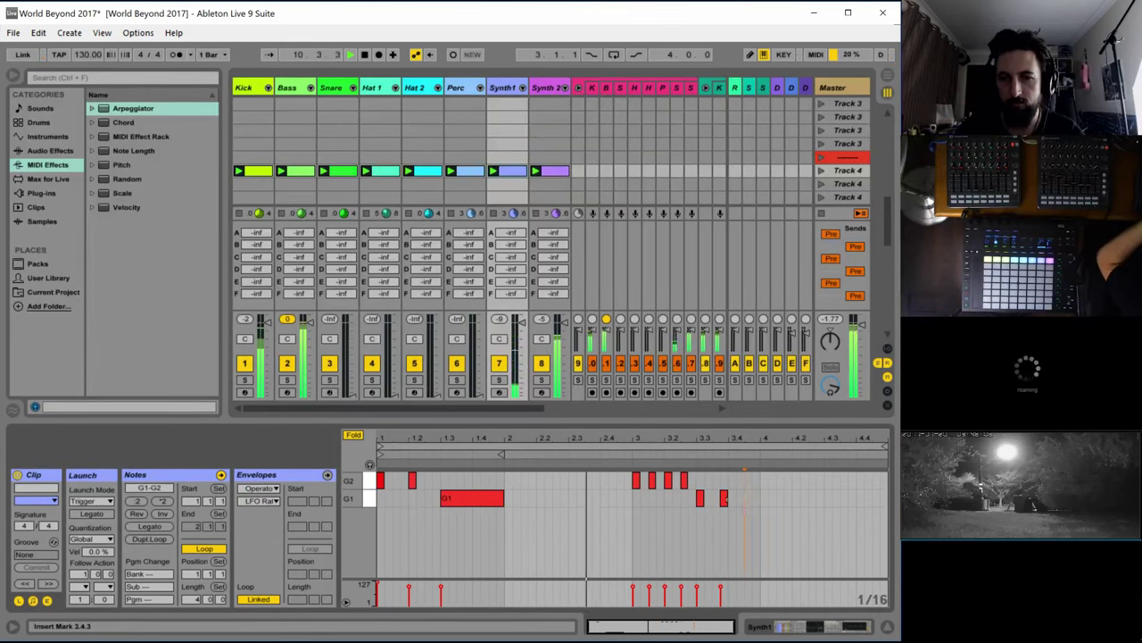
left_click_drag(728, 498, 761, 498)
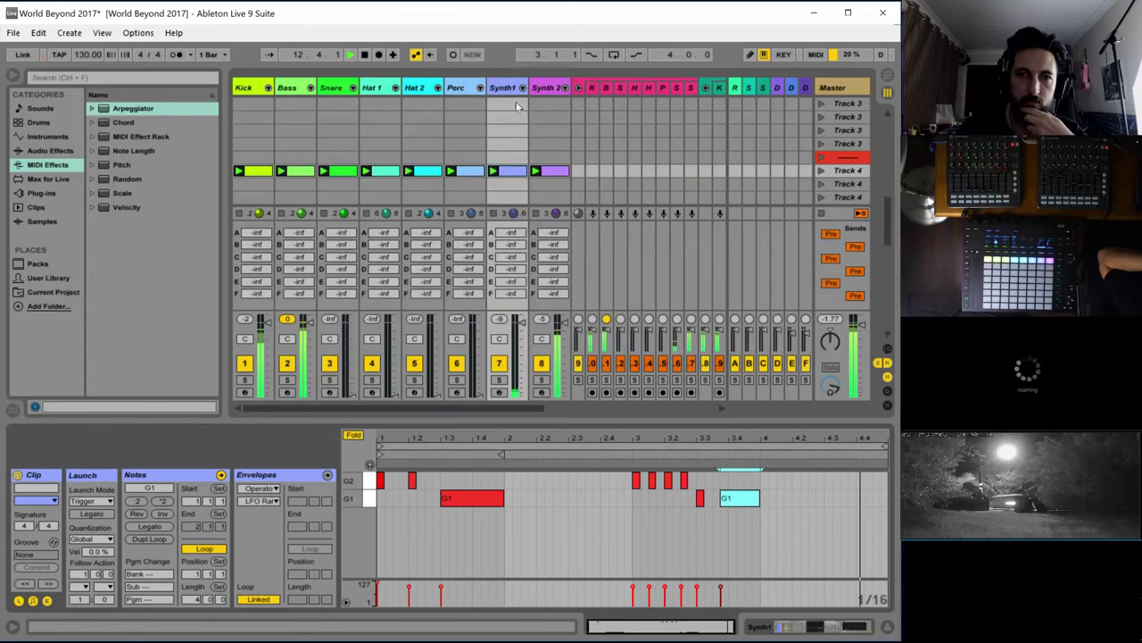
Show the Synth1 devices, try lowering Operator's filter frequency to 1.12 kHz, and restore it to 18.5 kHz
left_click(525, 367)
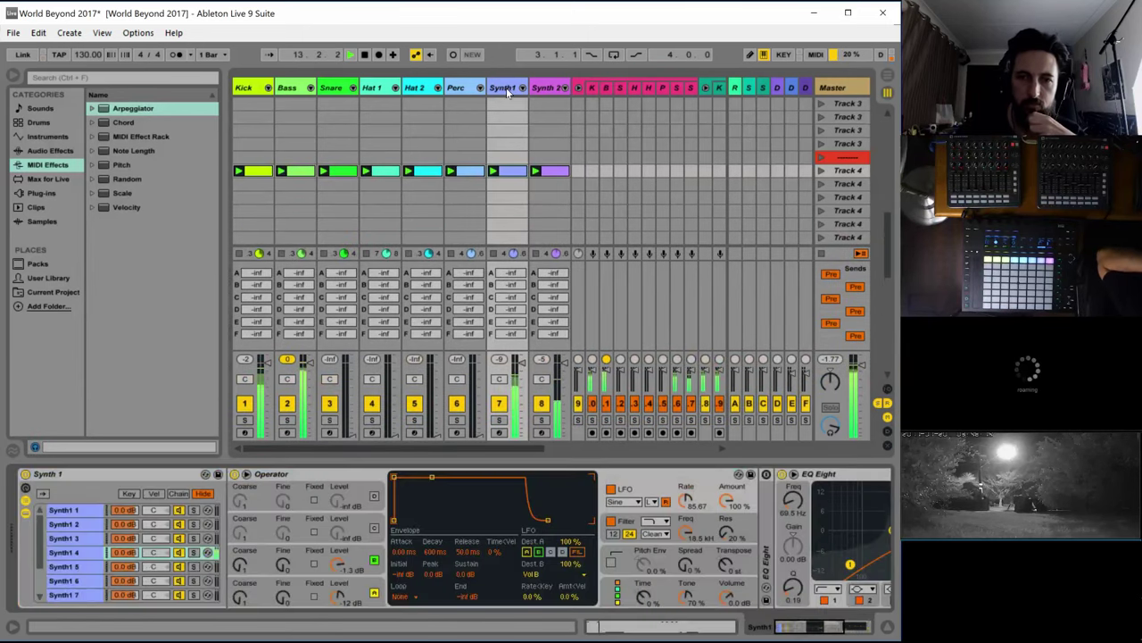
left_click(681, 518)
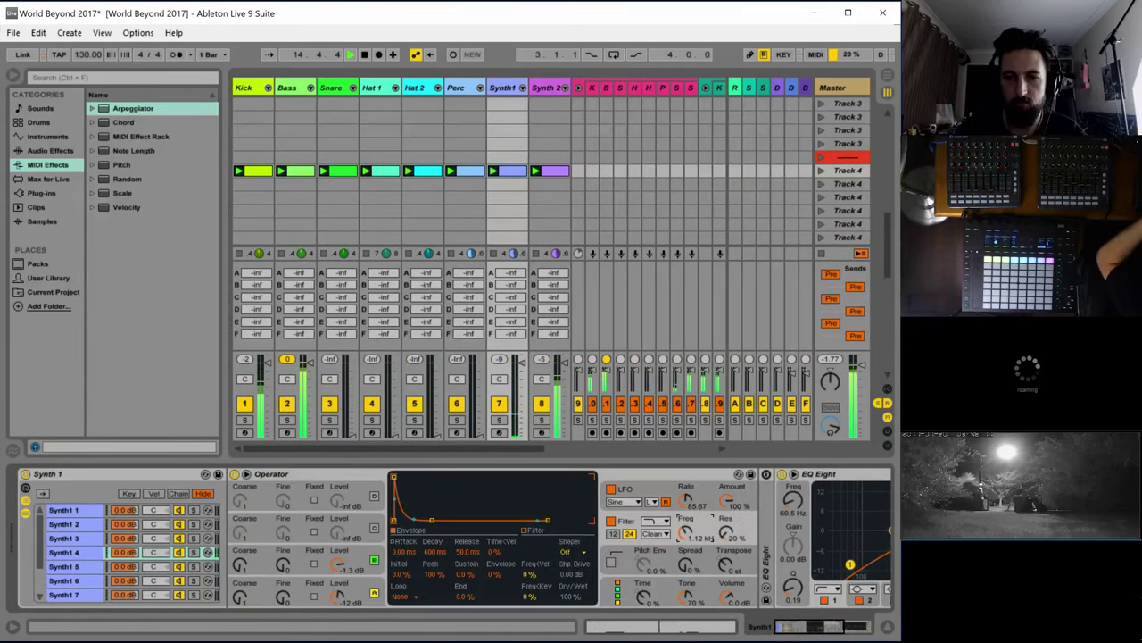
left_click_drag(687, 531, 686, 514)
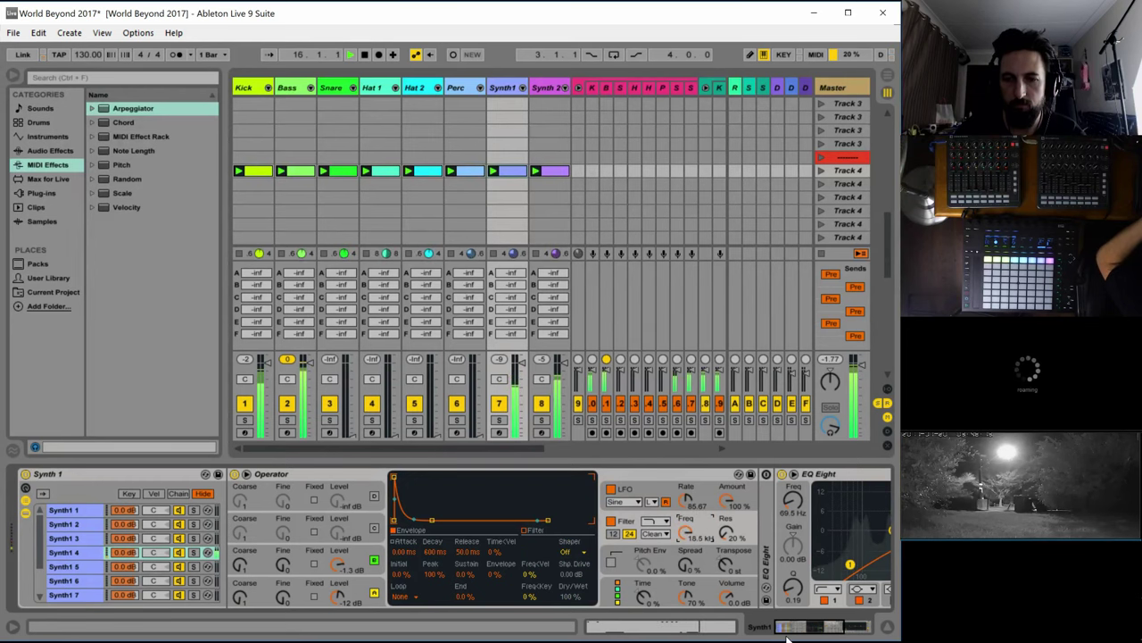
Solo the Synth1 4 chain in the Synth 1 rack, restart playback, and show EQ Eight beside Operator
left_click(193, 553)
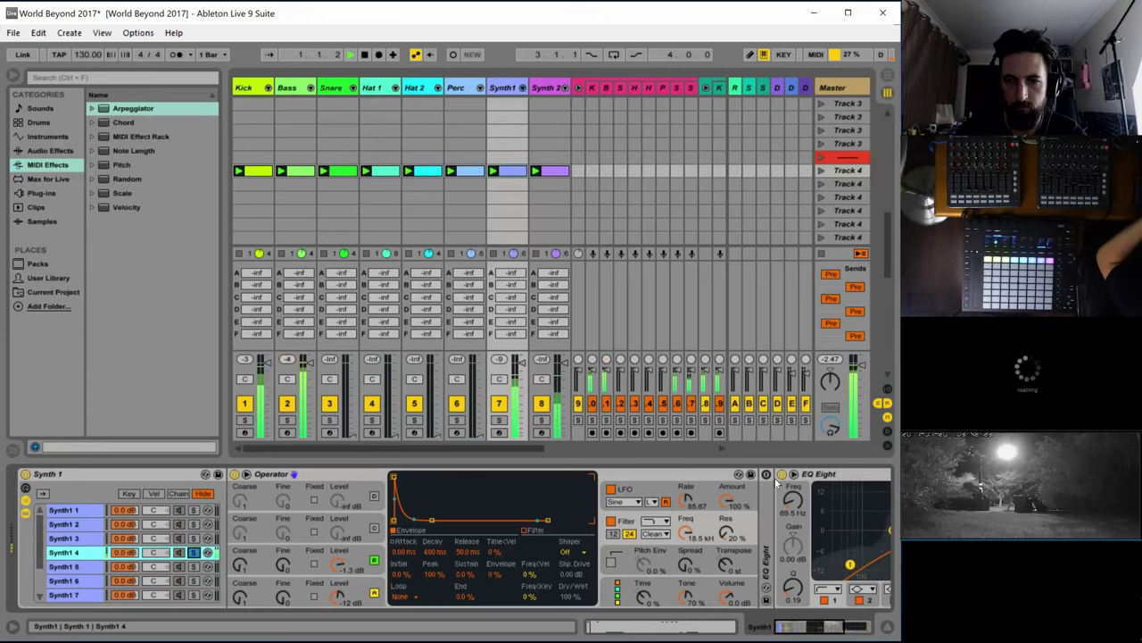
key("space")
key("space")
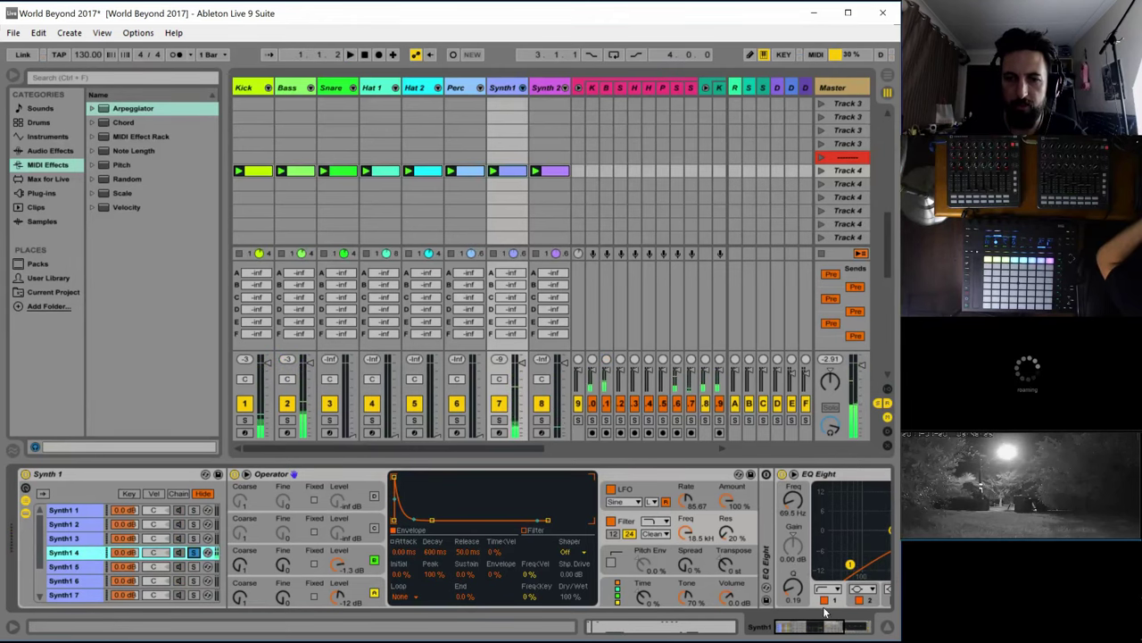
left_click(863, 625)
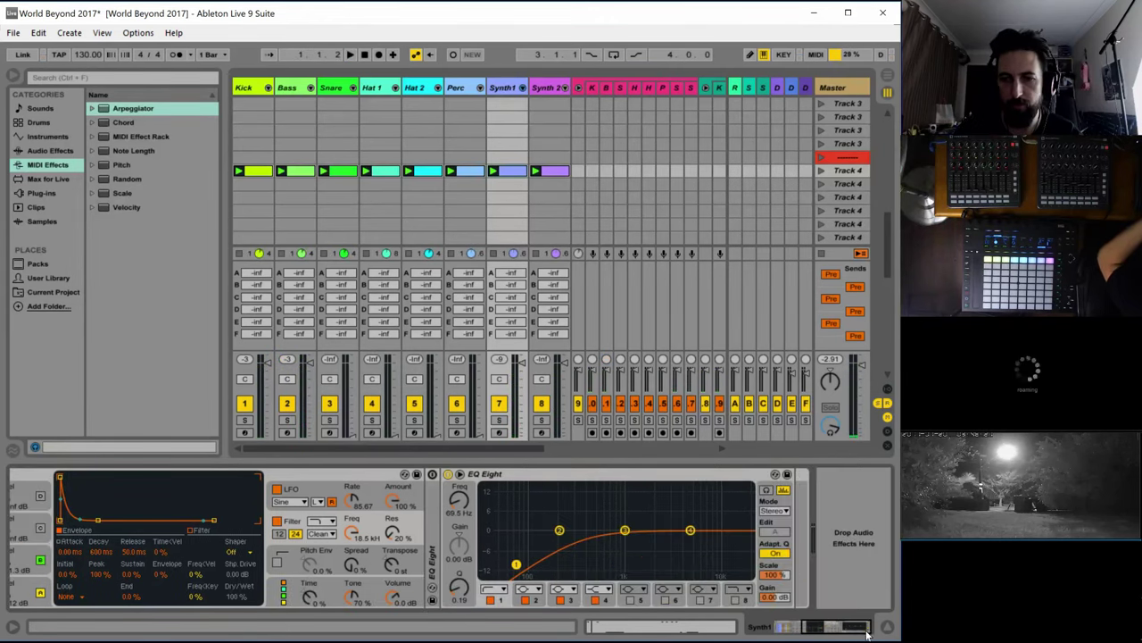
left_click_drag(868, 632, 851, 630)
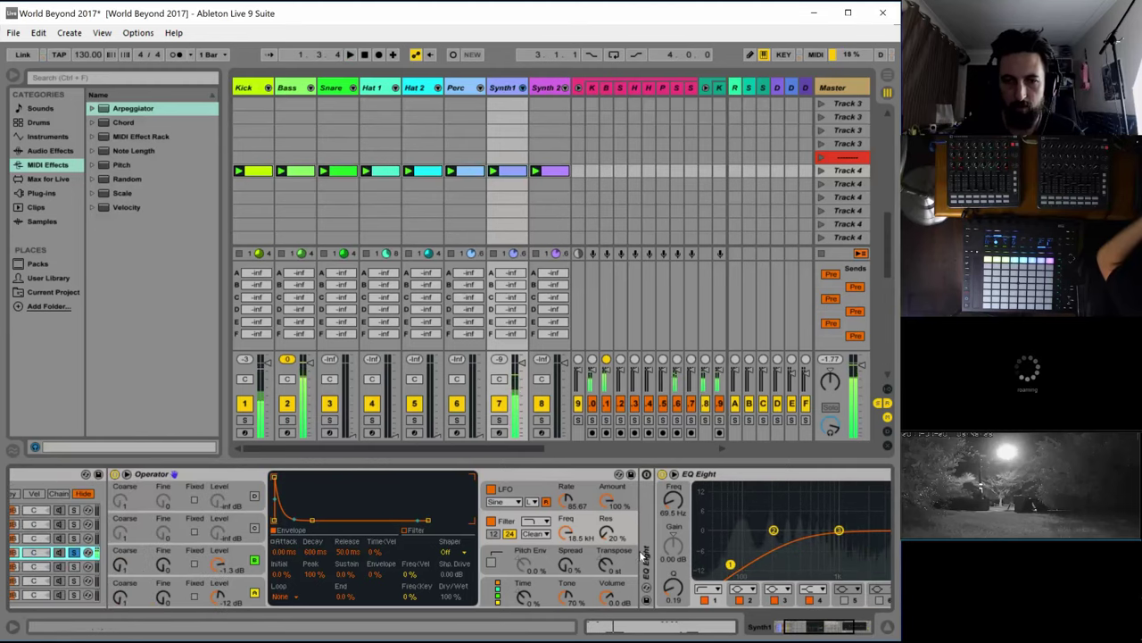
Launch the first Track 3 scene and unsolo the Synth1 4 chain in the Synth 1 rack
left_click(644, 558)
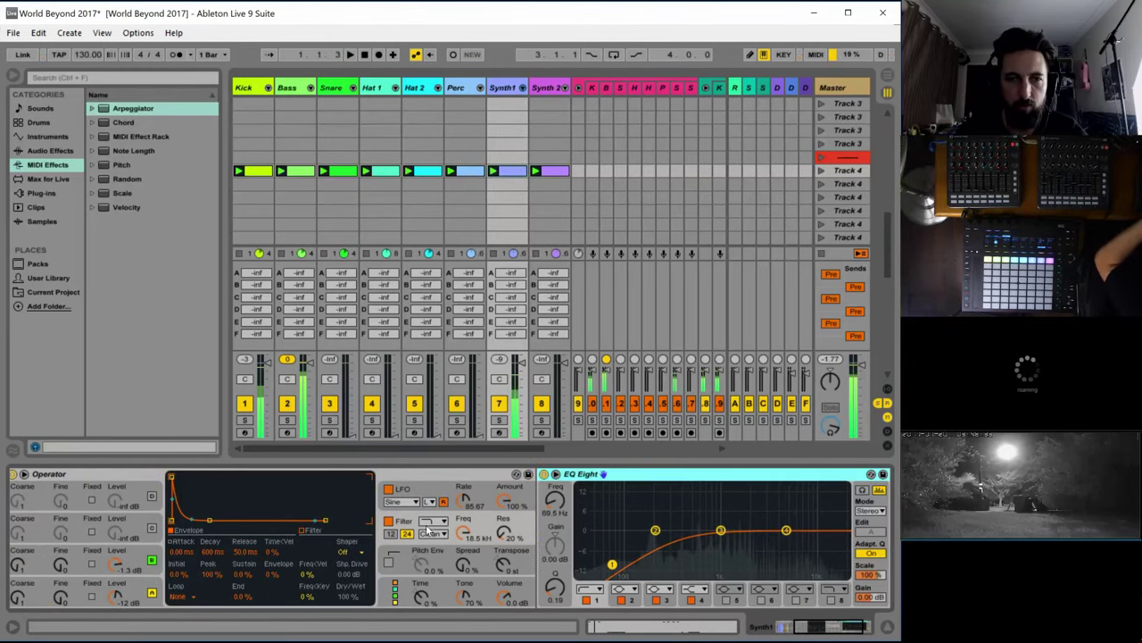
left_click(821, 144)
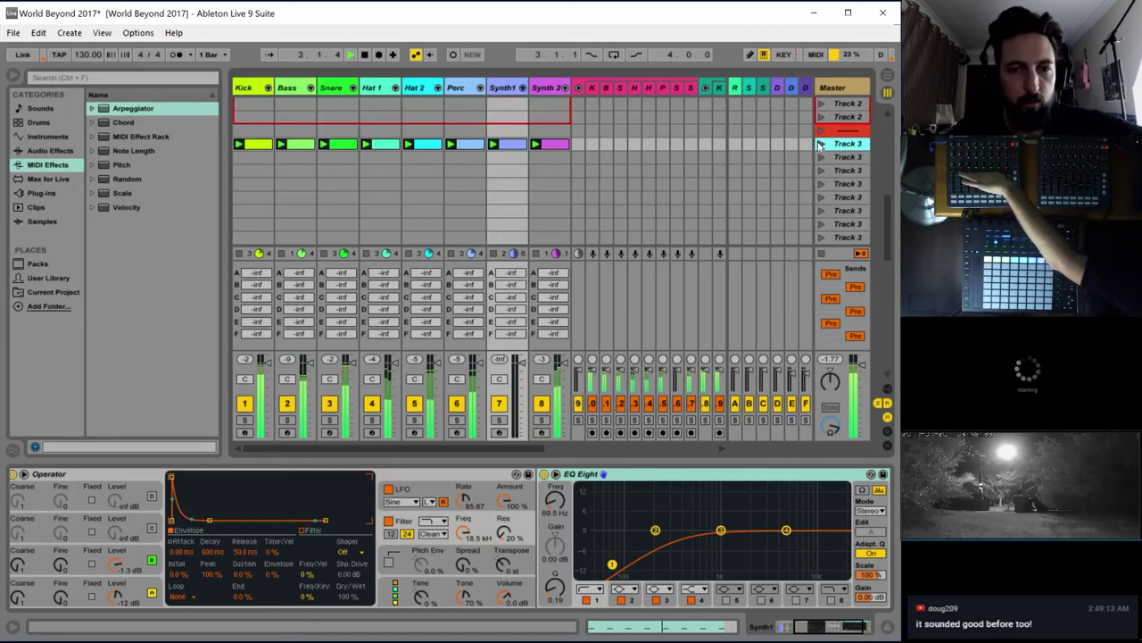
left_click(499, 91)
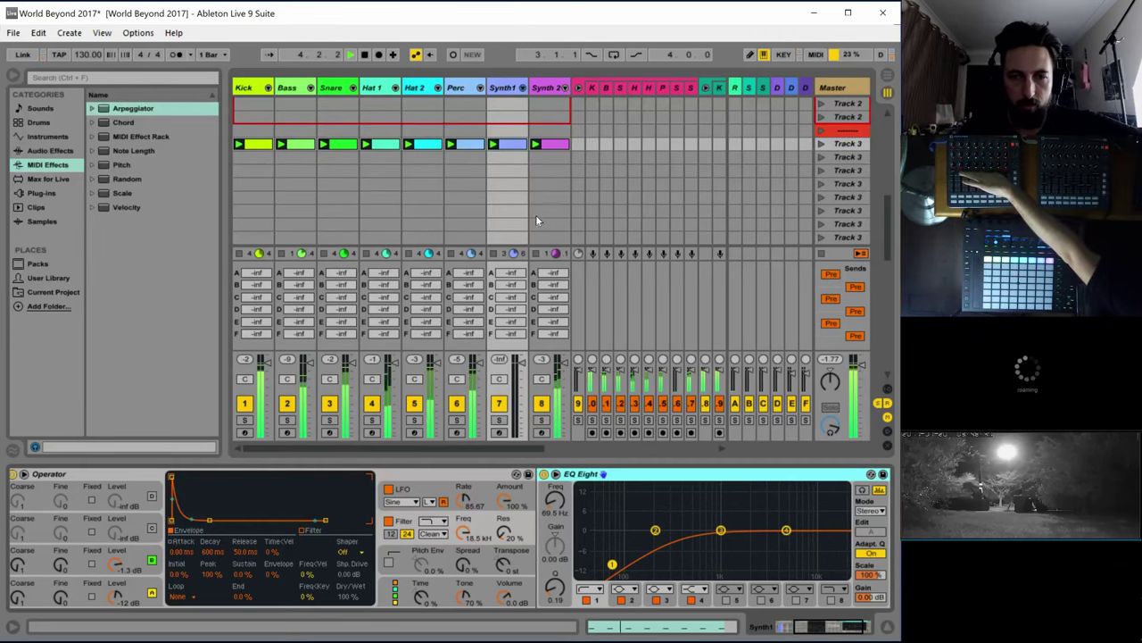
left_click_drag(819, 625, 706, 629)
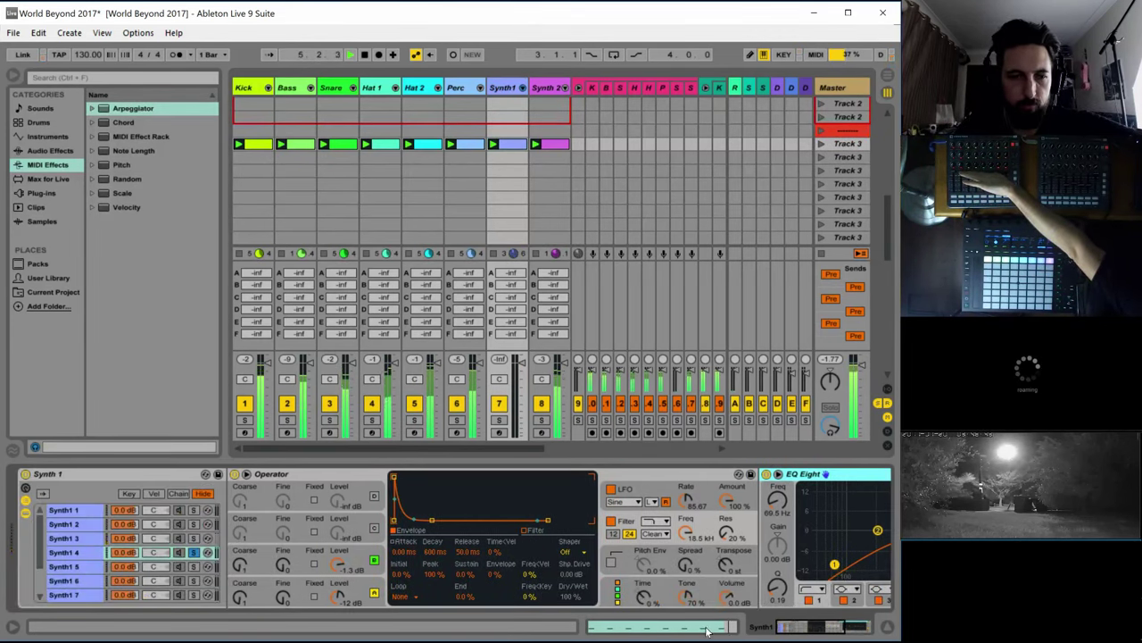
left_click(195, 553)
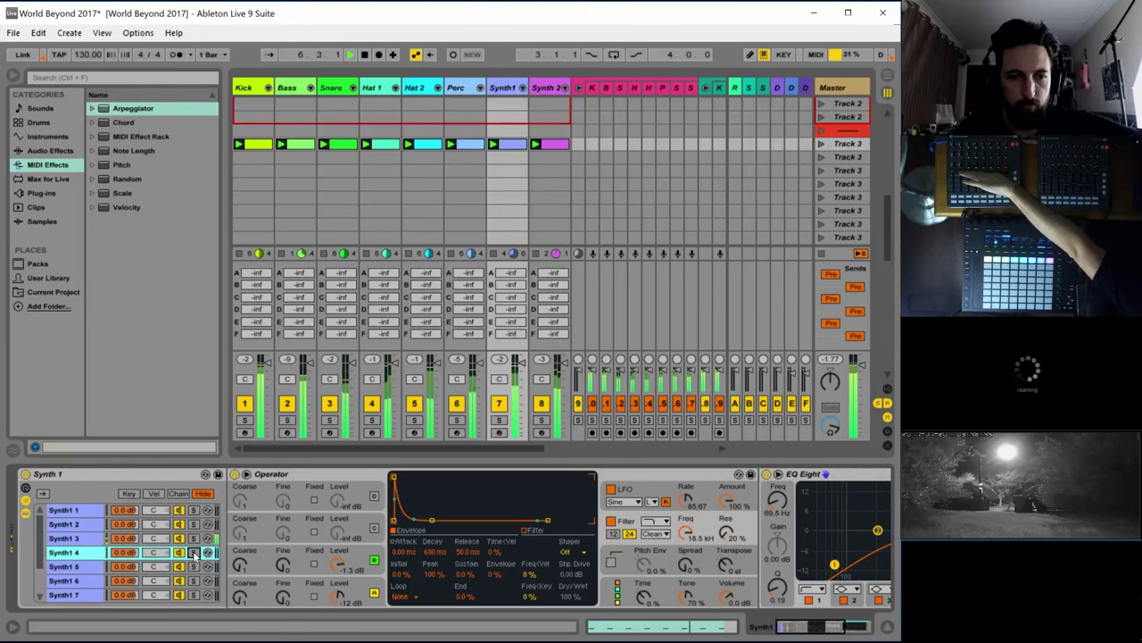
Launch the Track 4 scene again and play it with the Synth 2 track's devices shown
scroll(832, 203, "down", 5)
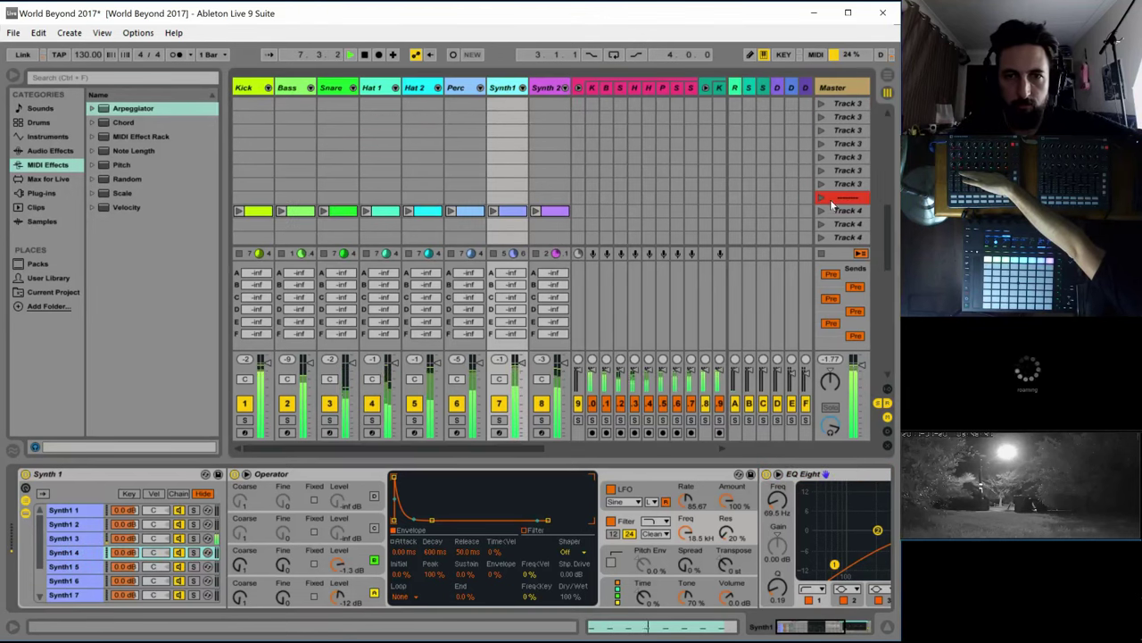
left_click(822, 211)
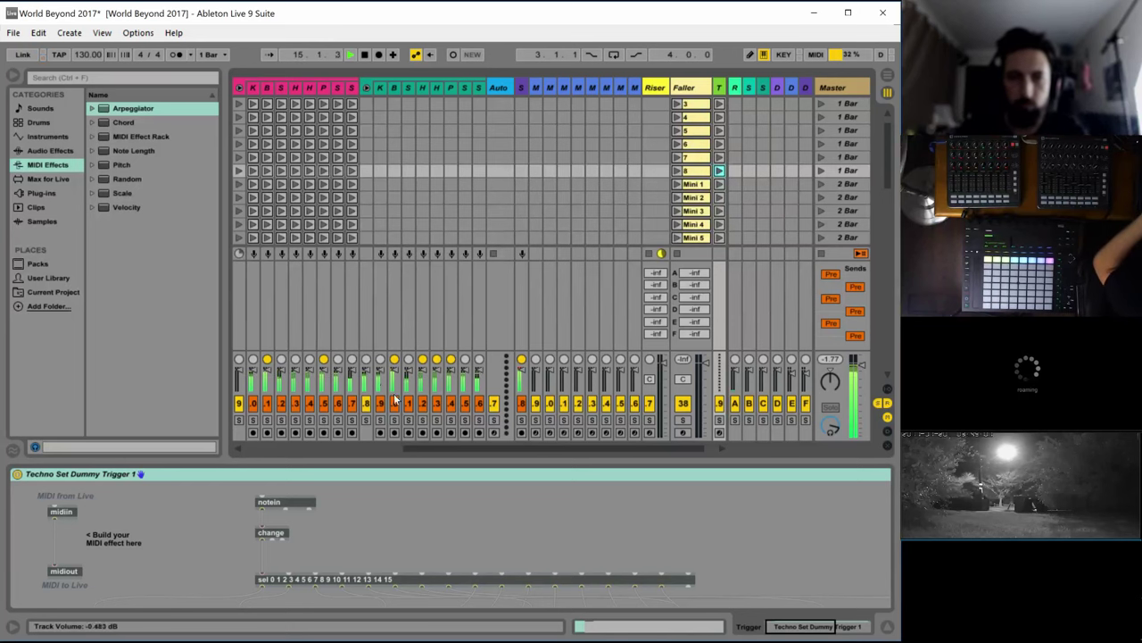
left_click_drag(400, 447, 138, 419)
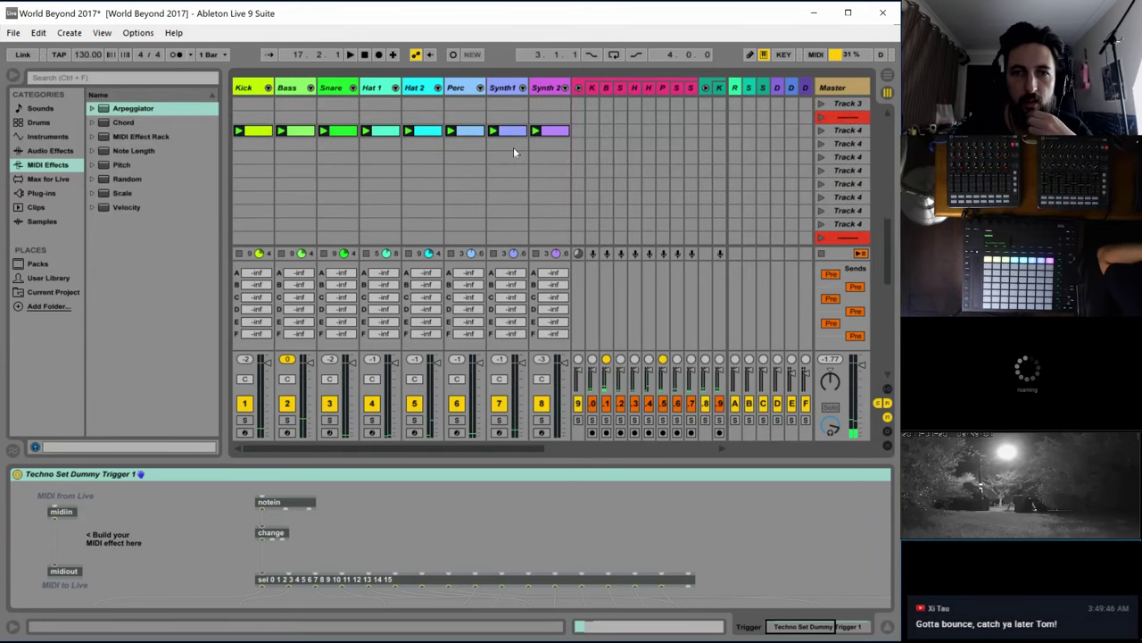
left_click(503, 88)
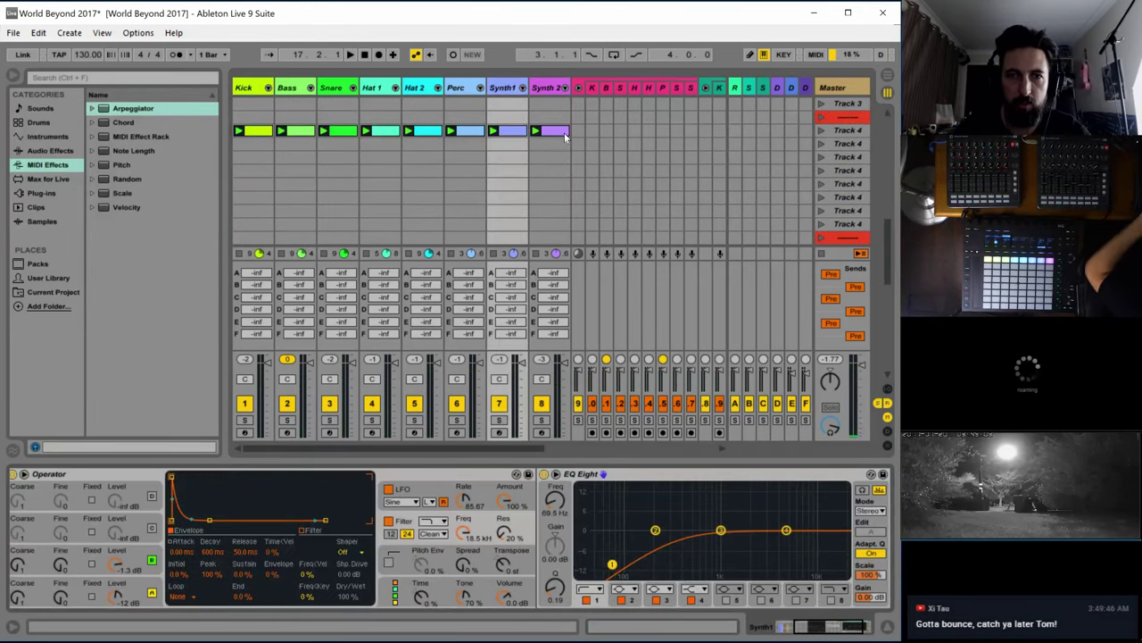
left_click(548, 87)
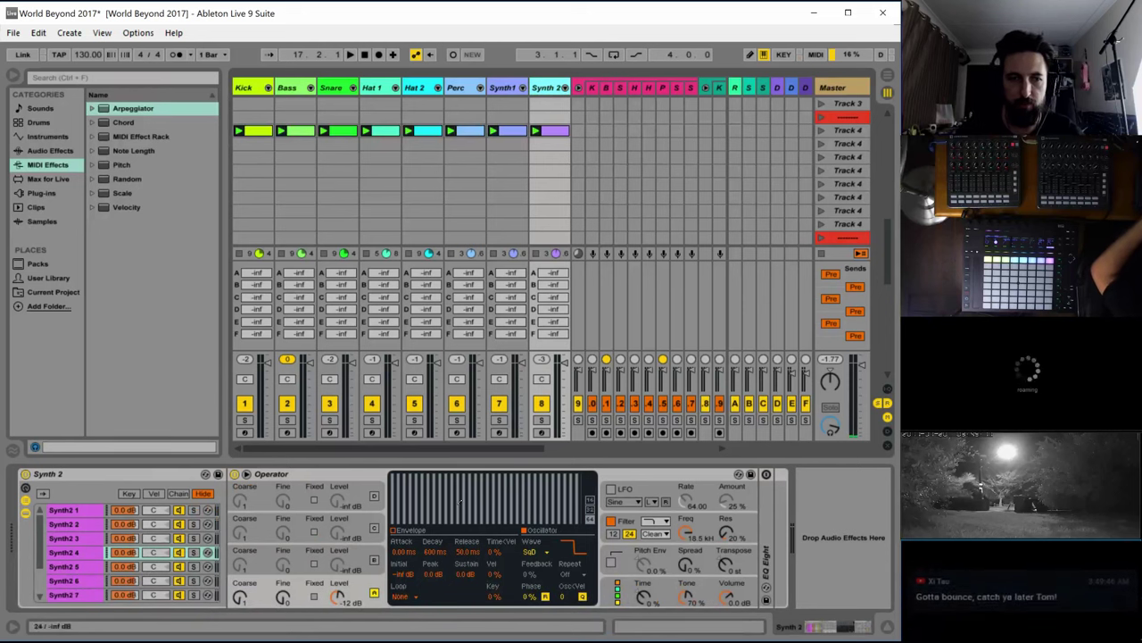
key("space")
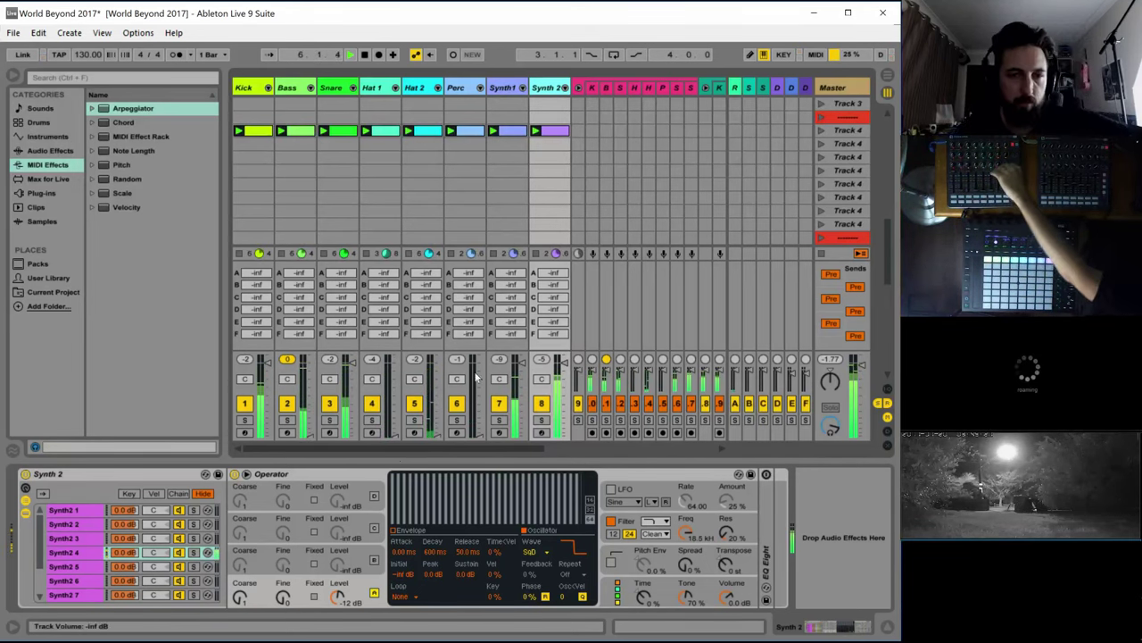
Transpose all notes of the Track 4 Synth1 clip down one octave to G0 and G1
double_click(511, 131)
key("ctrl+a")
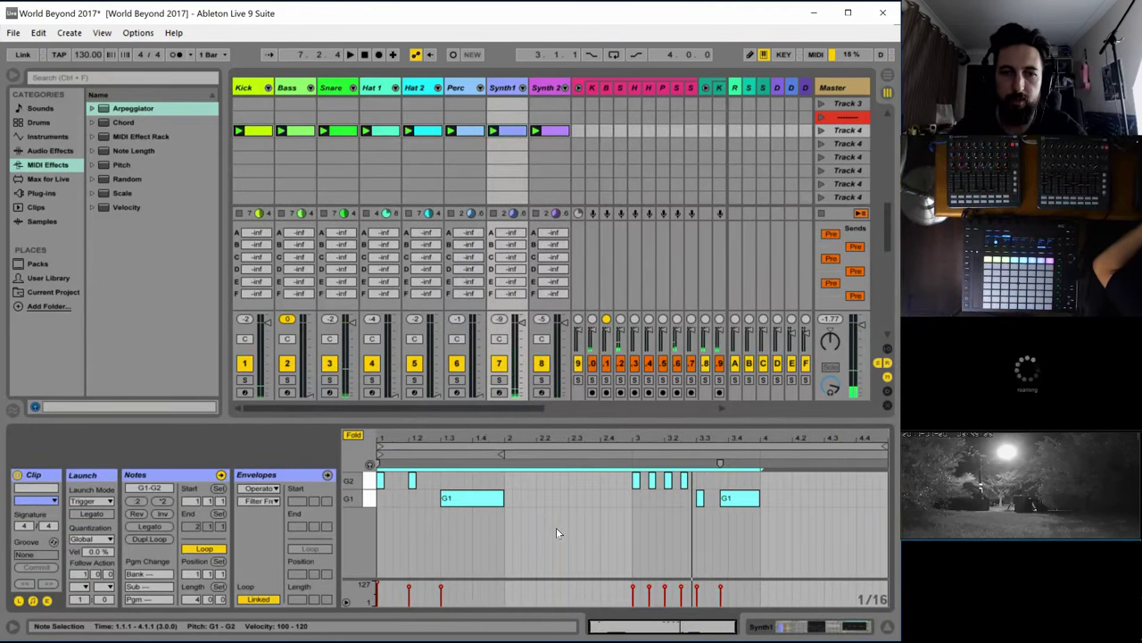
key("Down")
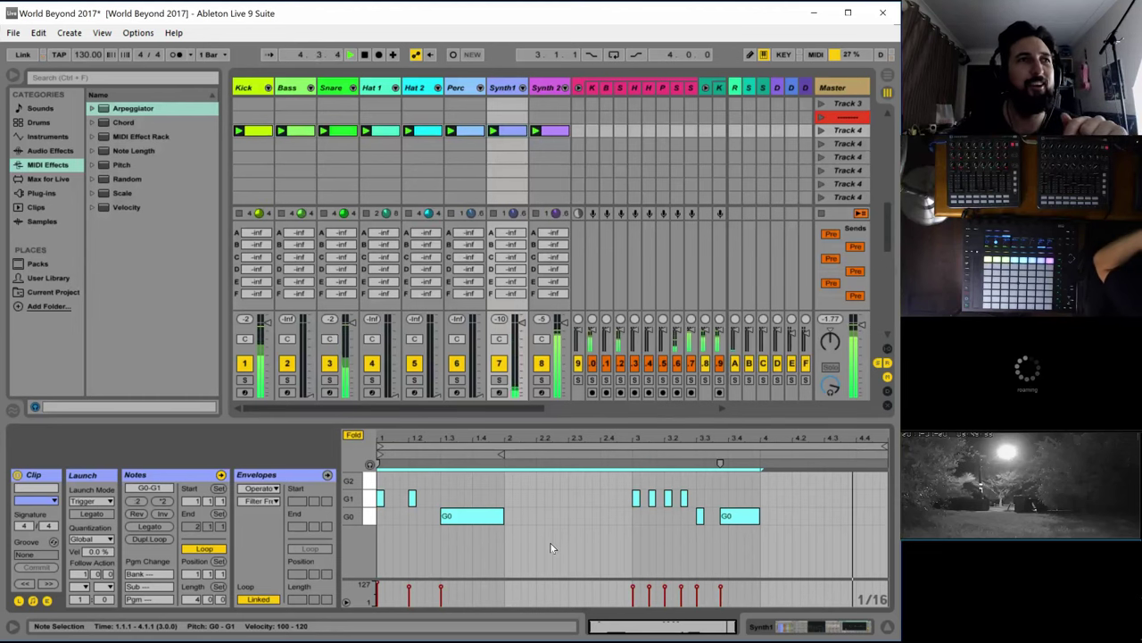
Transpose all notes of the Track 4 Synth 2 clip down one octave
left_click(549, 131)
key("space")
left_click(608, 487)
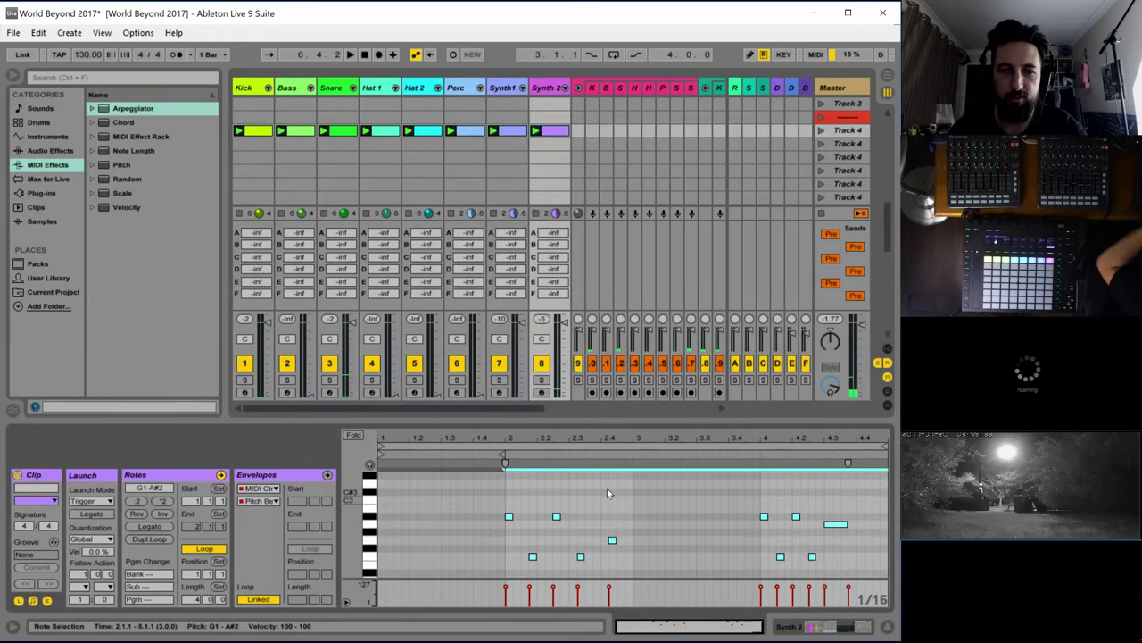
left_click(505, 131)
Enable oscillator B in Synth 2's Operator, set its level to -6.0 dB, and audition it
left_click(544, 89)
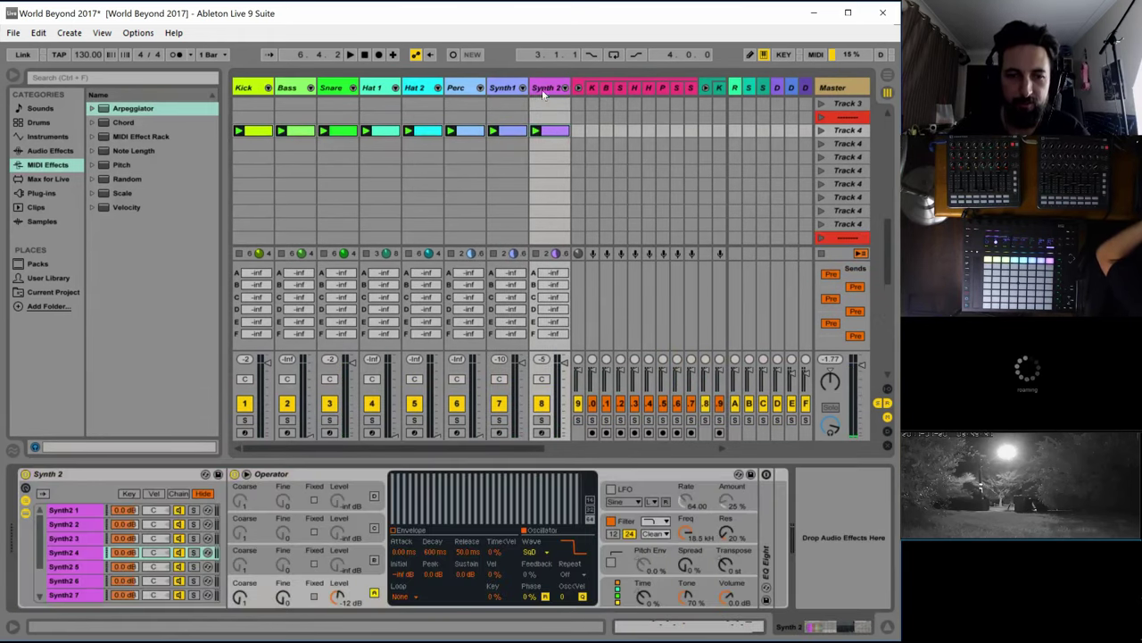
key("space")
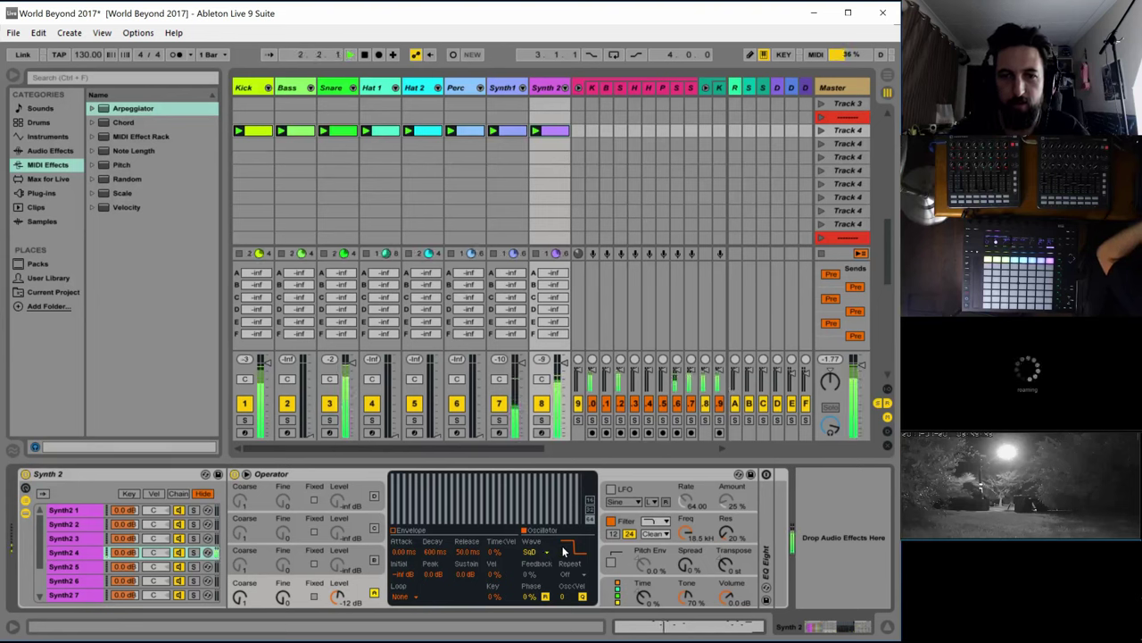
key("space")
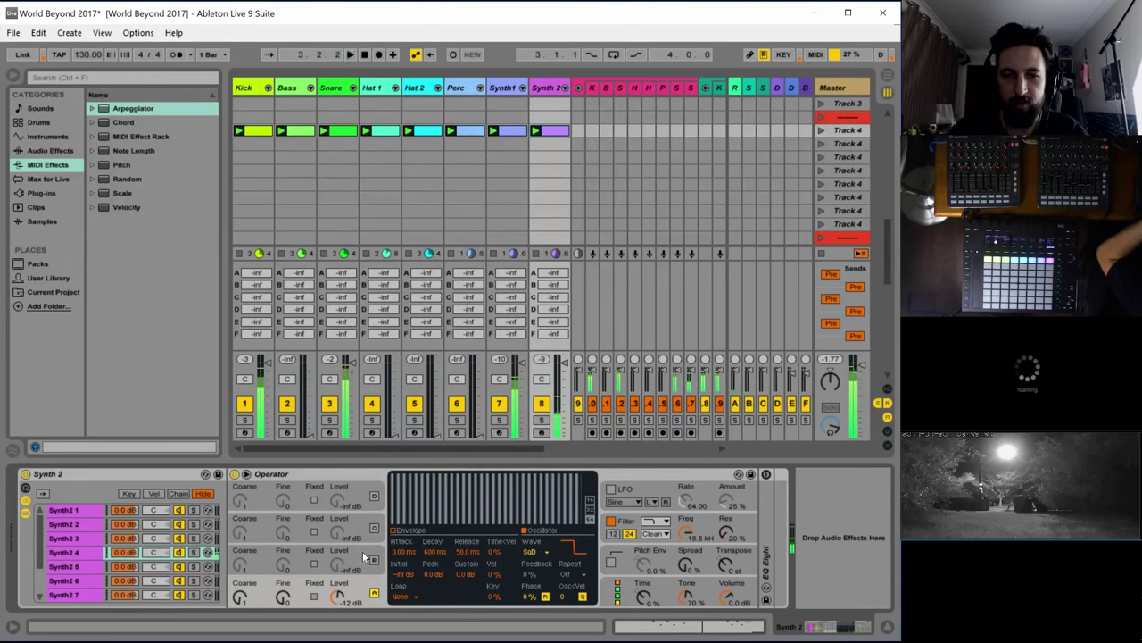
left_click(362, 554)
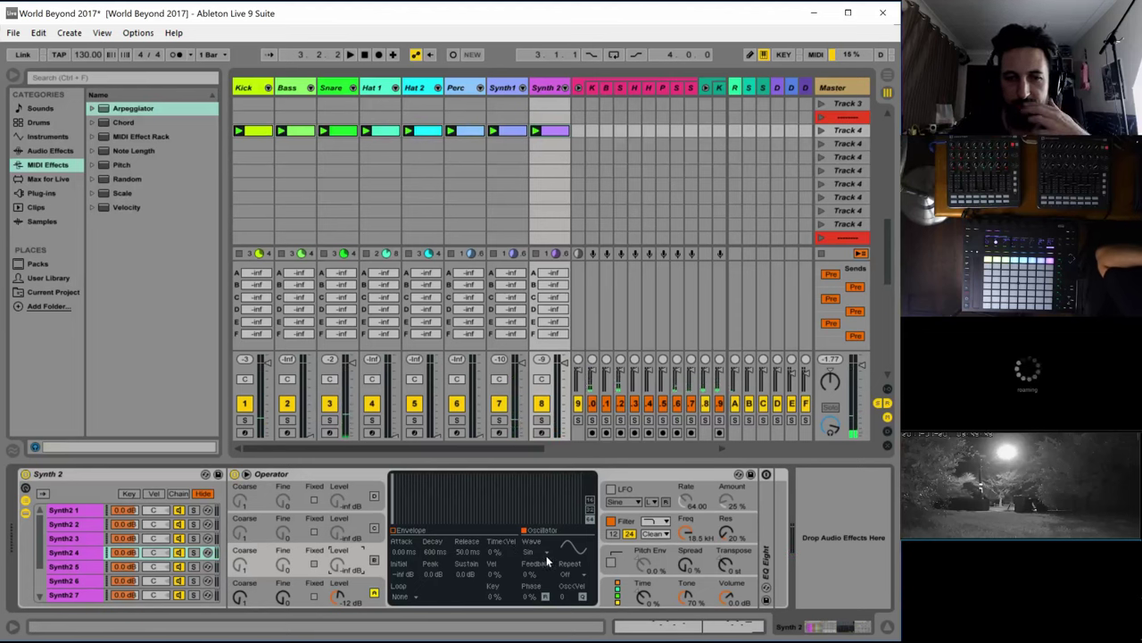
left_click(374, 561)
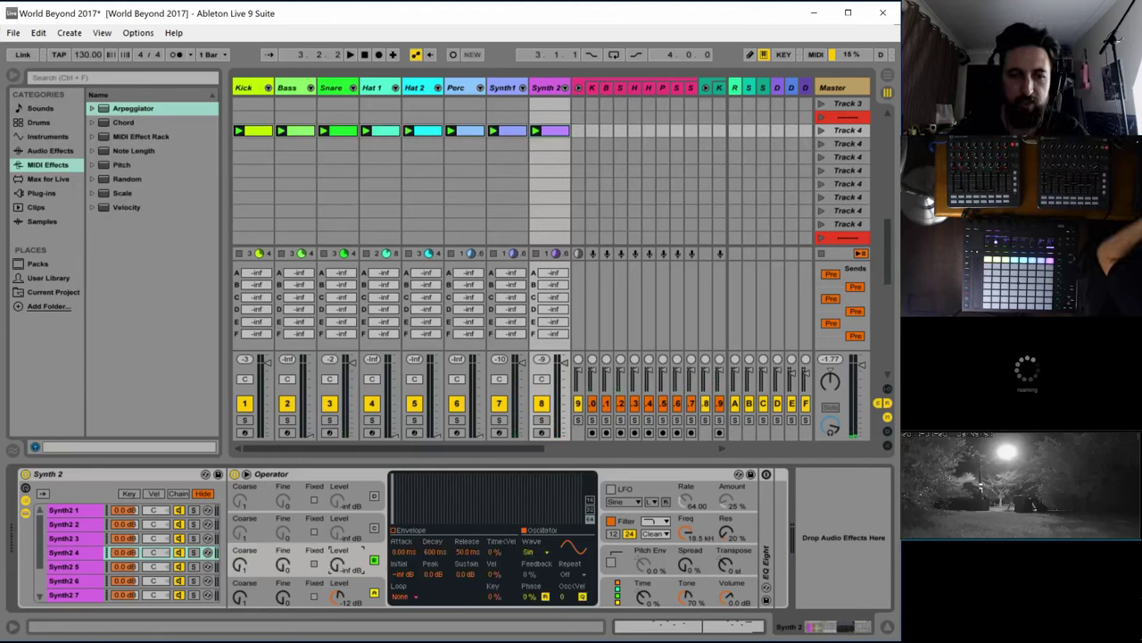
key("space")
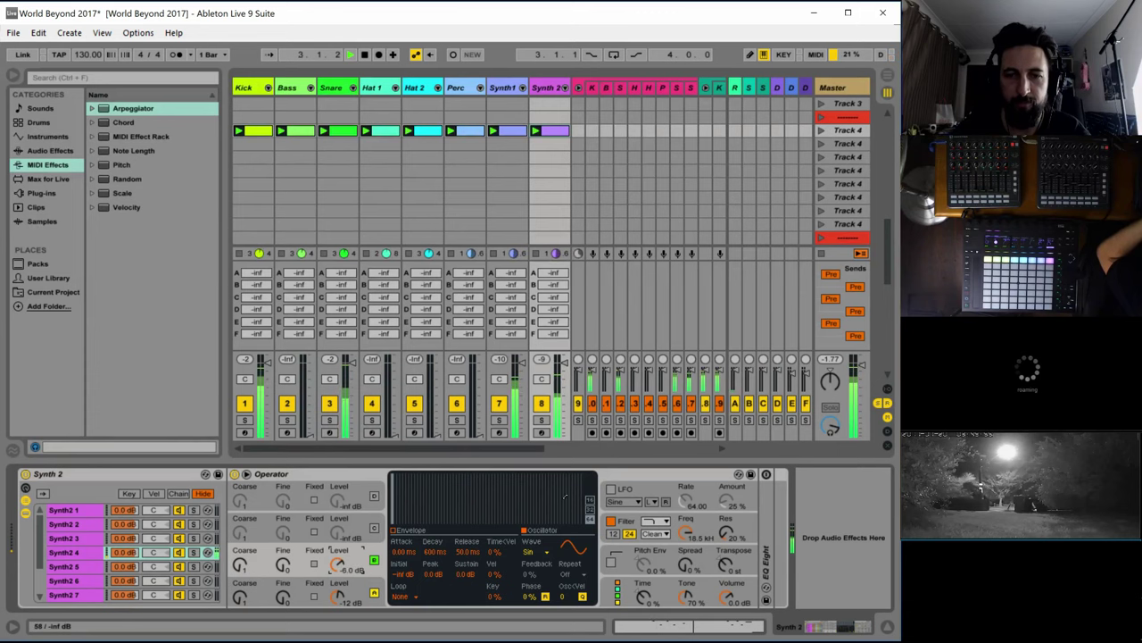
Turn on the LFO in Synth 2's Operator, toggle oscillator A's Dest. A target, and set Dest. B to Vol B
left_click(613, 484)
left_click(610, 489)
left_click(527, 551)
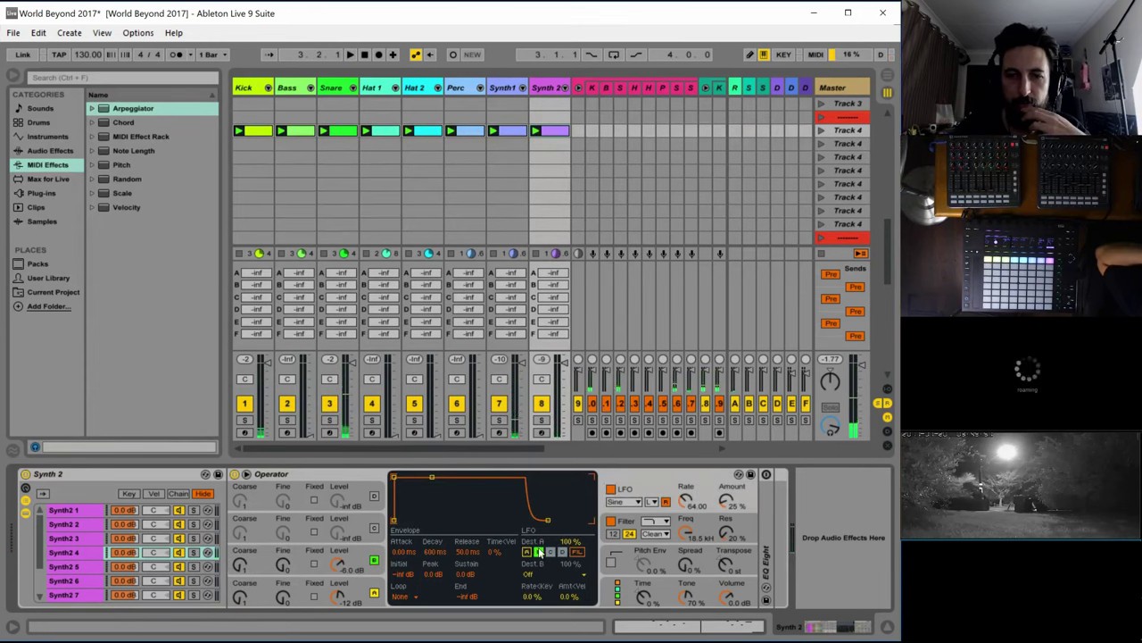
left_click(534, 563)
left_click(561, 344)
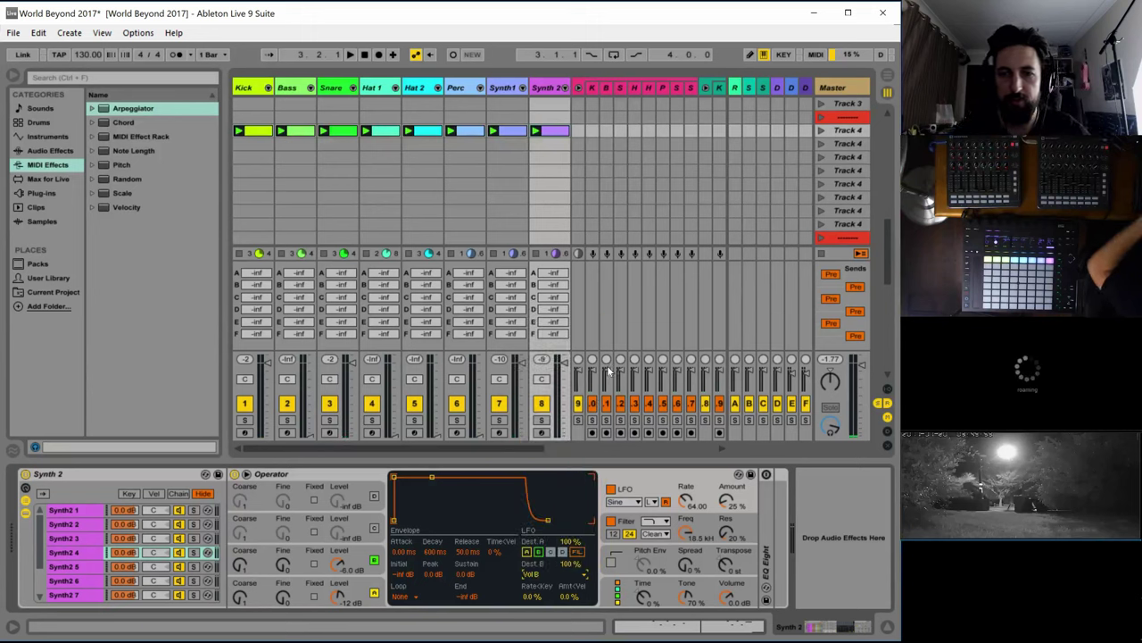
Sync the LFO in Synth 2's Operator, with its rate at 1/6 and its amount at 63 %
key("space")
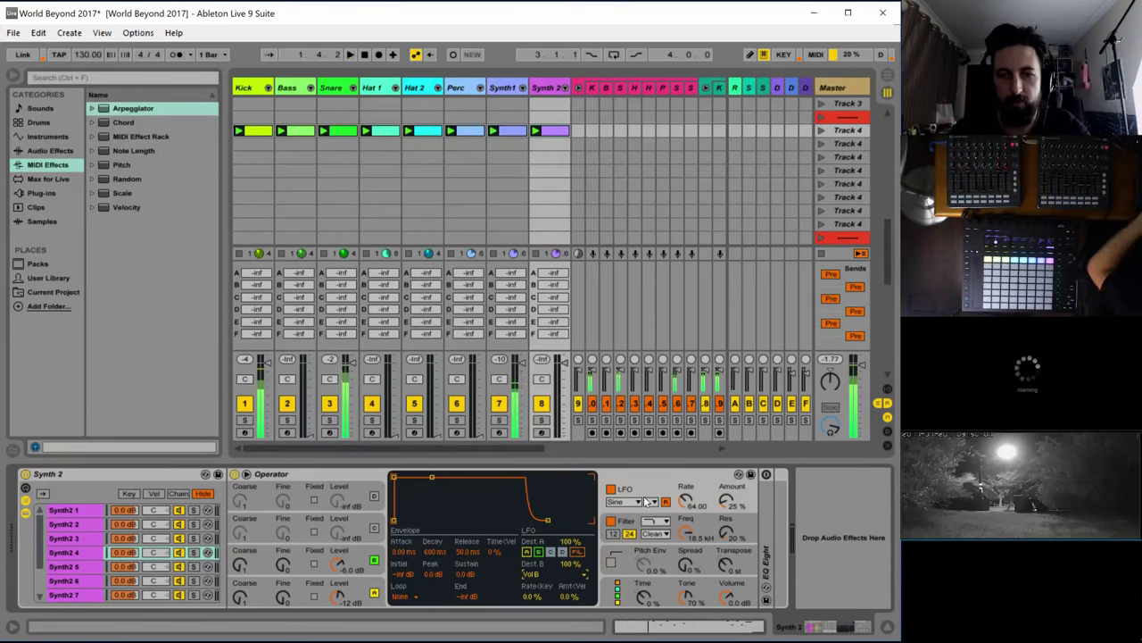
left_click(654, 515)
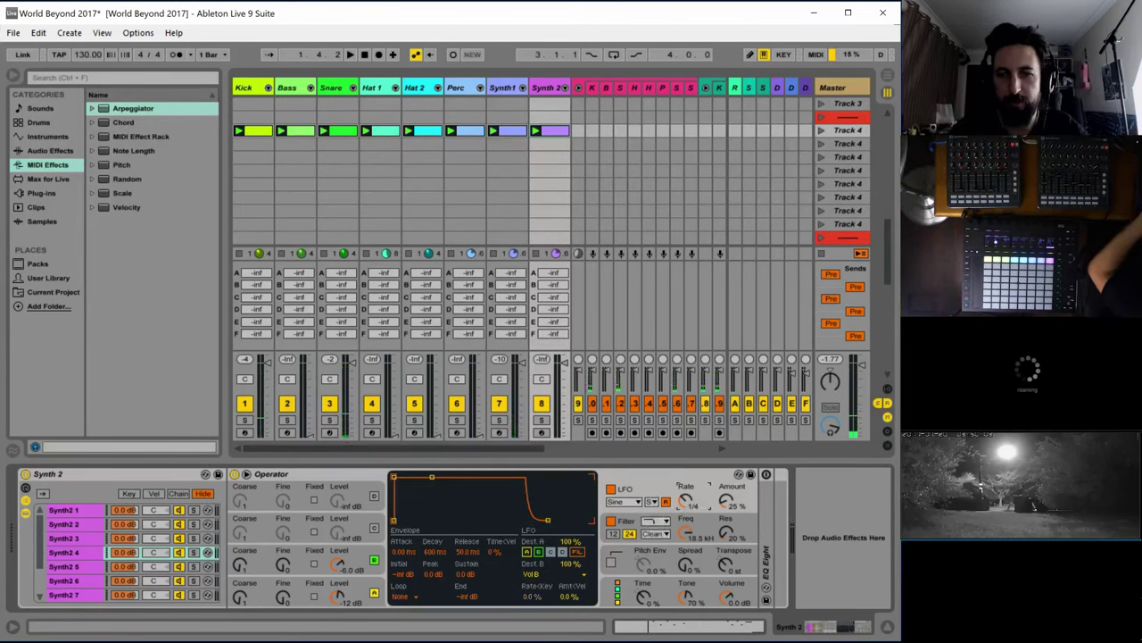
key("space")
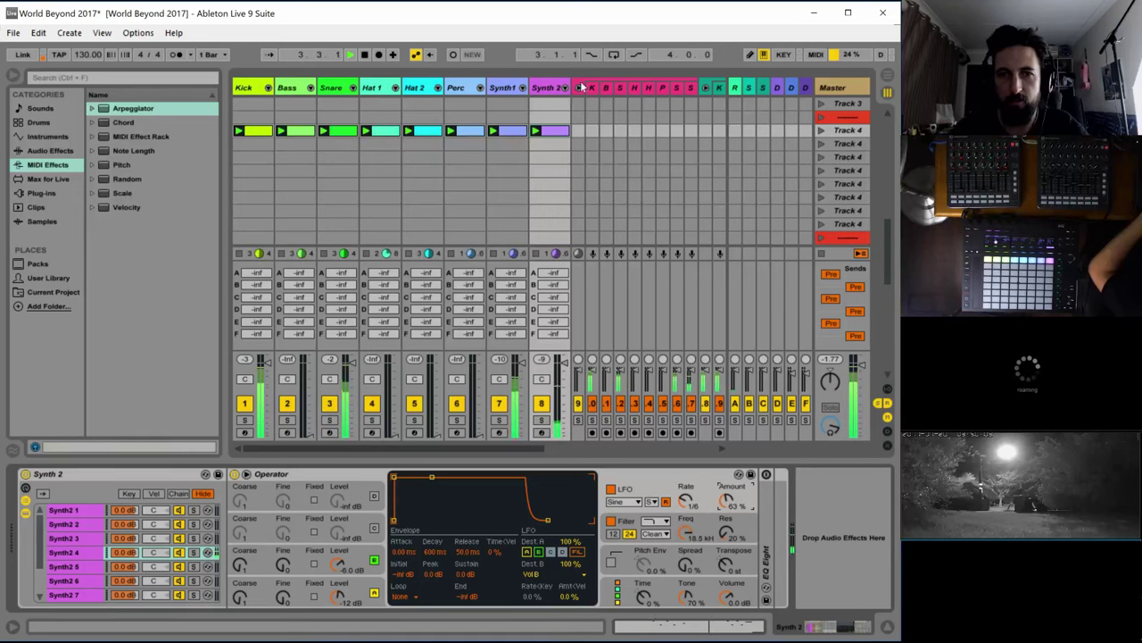
Lengthen the last G1 note of bar 2 in the Synth 2 clip to the end of the bar
double_click(550, 130)
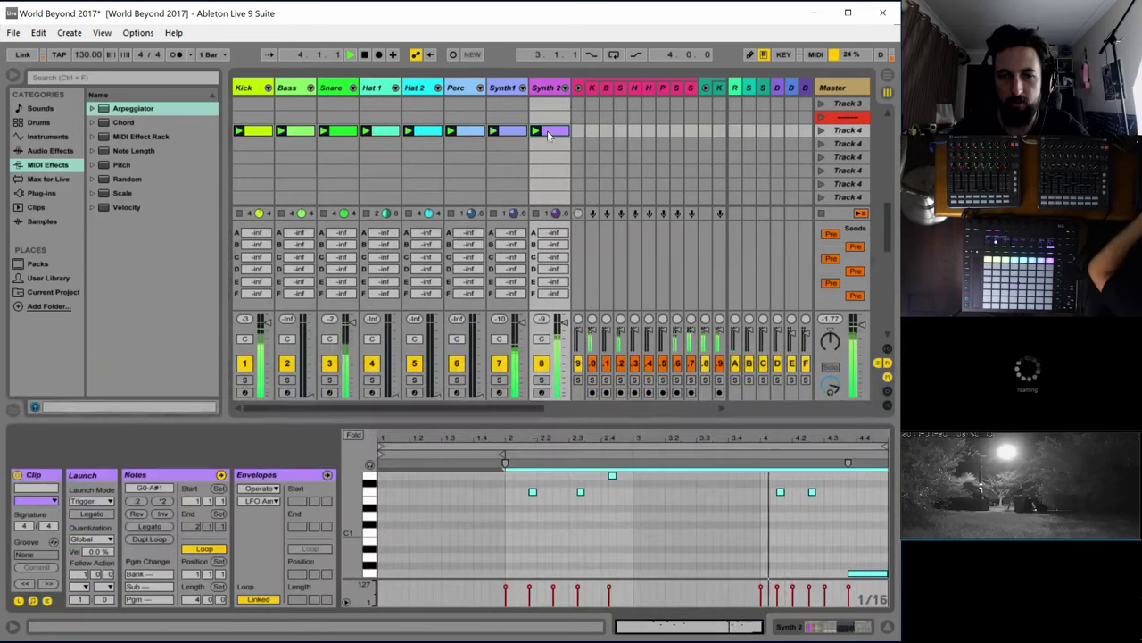
left_click(617, 534)
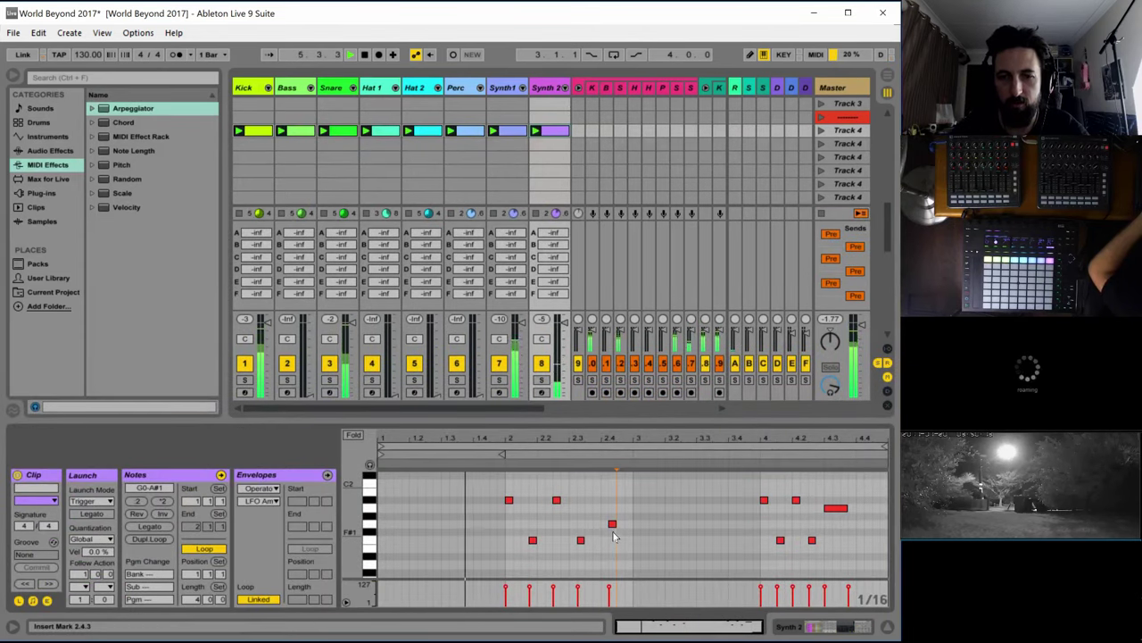
mouse_move(615, 524)
left_mouse_down()
mouse_move(671, 524)
mouse_move(623, 524)
mouse_move(635, 524)
left_mouse_up()
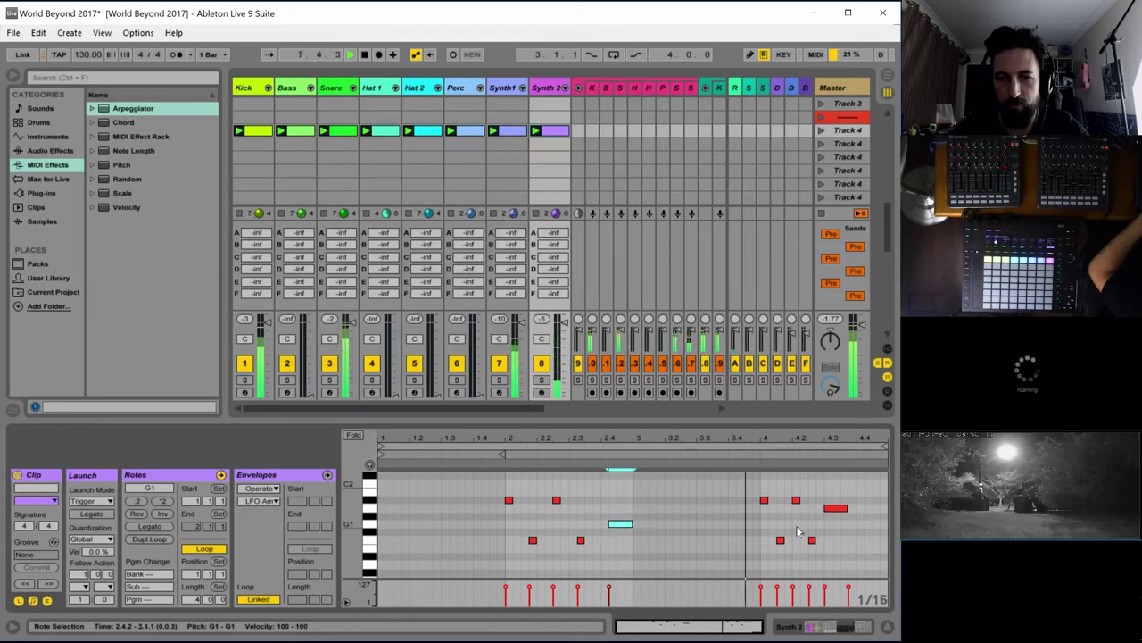
scroll(830, 525, "down", 3)
scroll(830, 524, "up", 3)
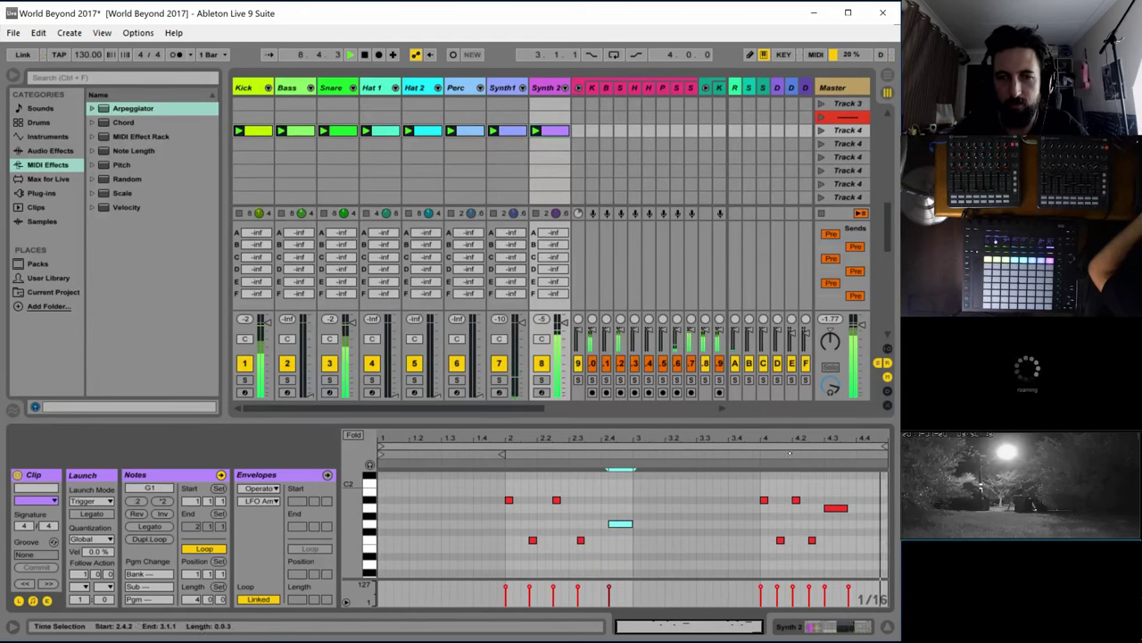
Solo the Synth 2 track and lower Operator's oscillator B level to -15 dB
left_click(555, 90)
key("s")
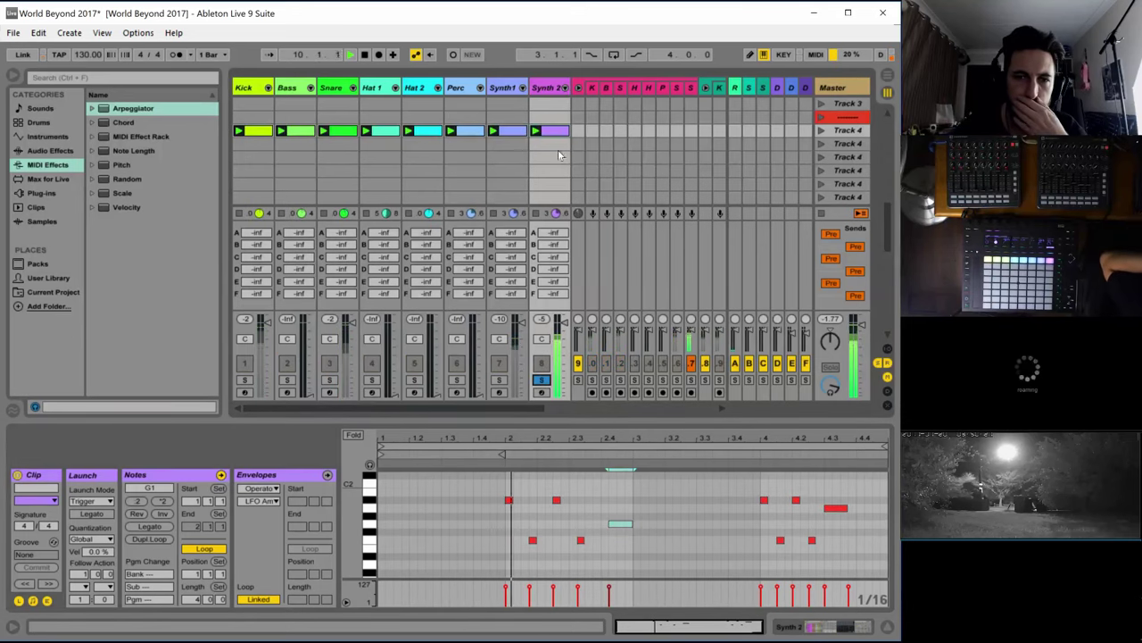
double_click(556, 87)
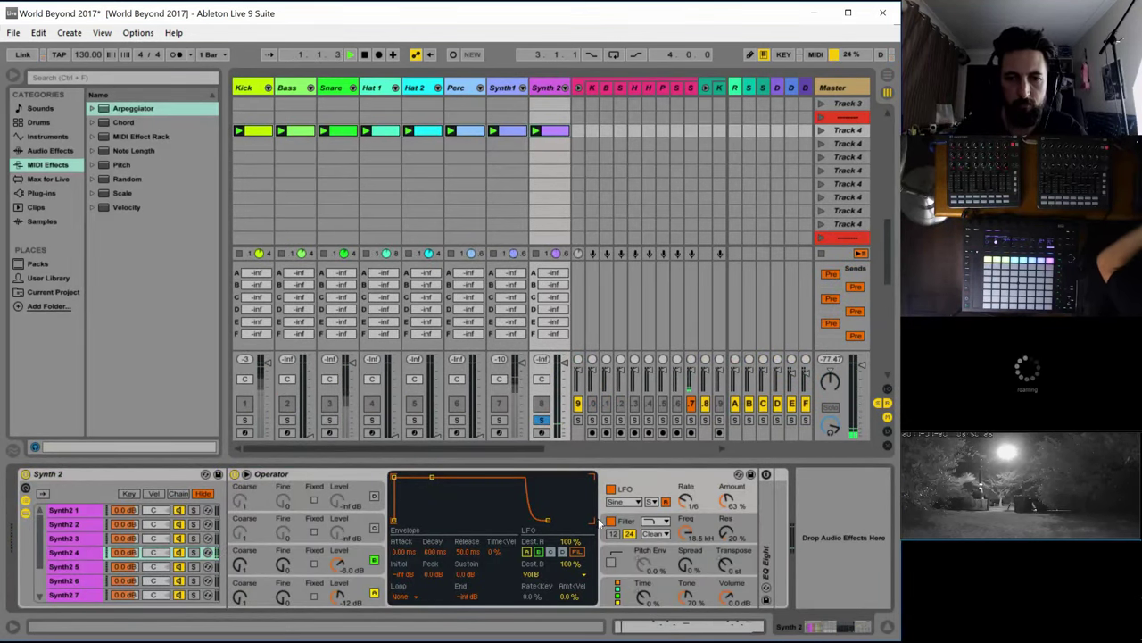
left_click_drag(338, 564, 339, 582)
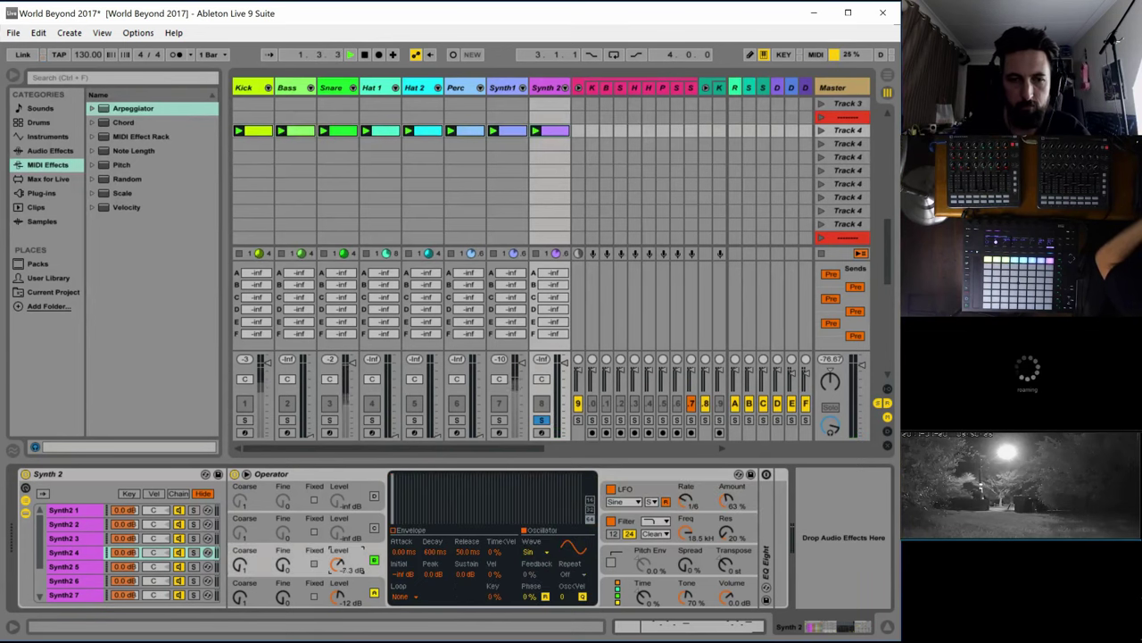
Loop only bar 2 of the Synth 2 clip and play it with the Synth 2 devices shown
left_click(563, 130)
left_click_drag(511, 558, 625, 557)
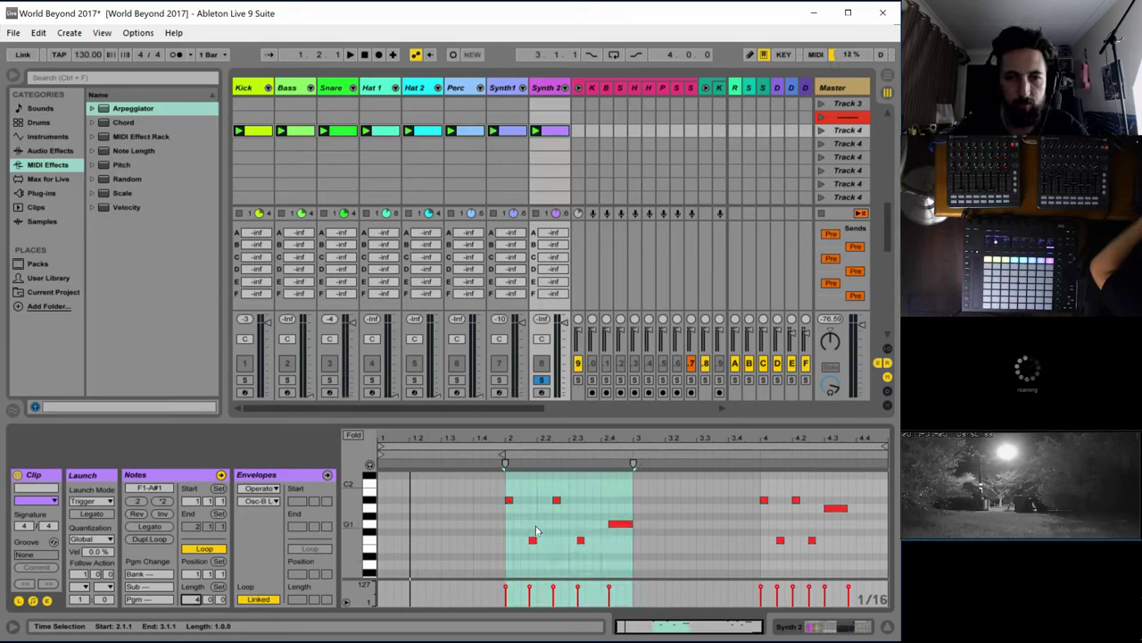
right_click(576, 524)
left_click(607, 367)
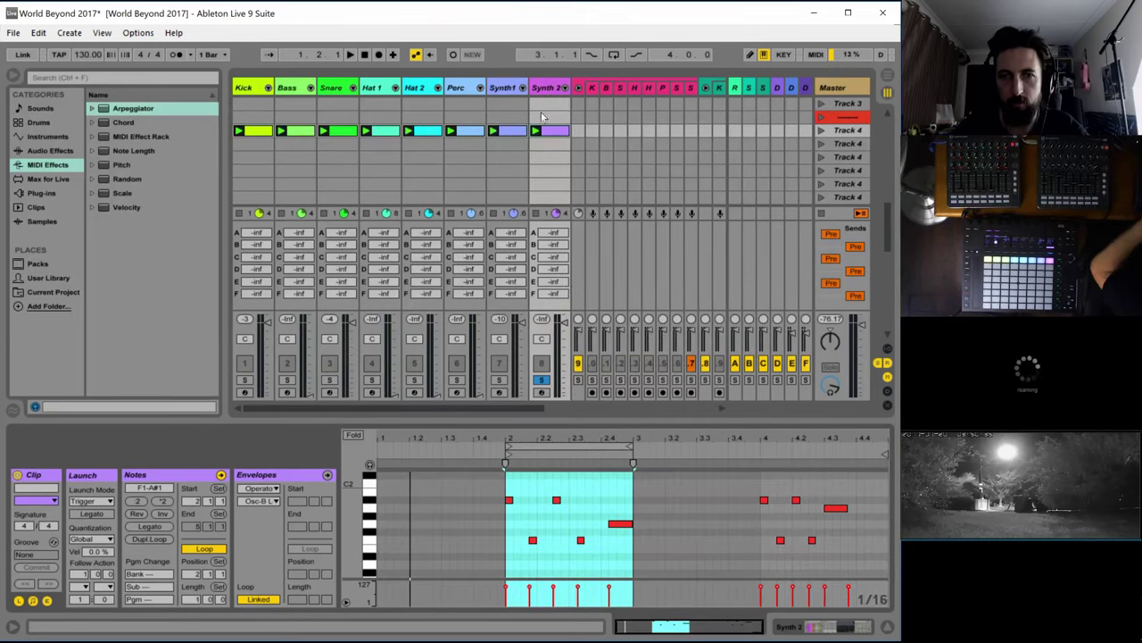
double_click(544, 87)
key("space")
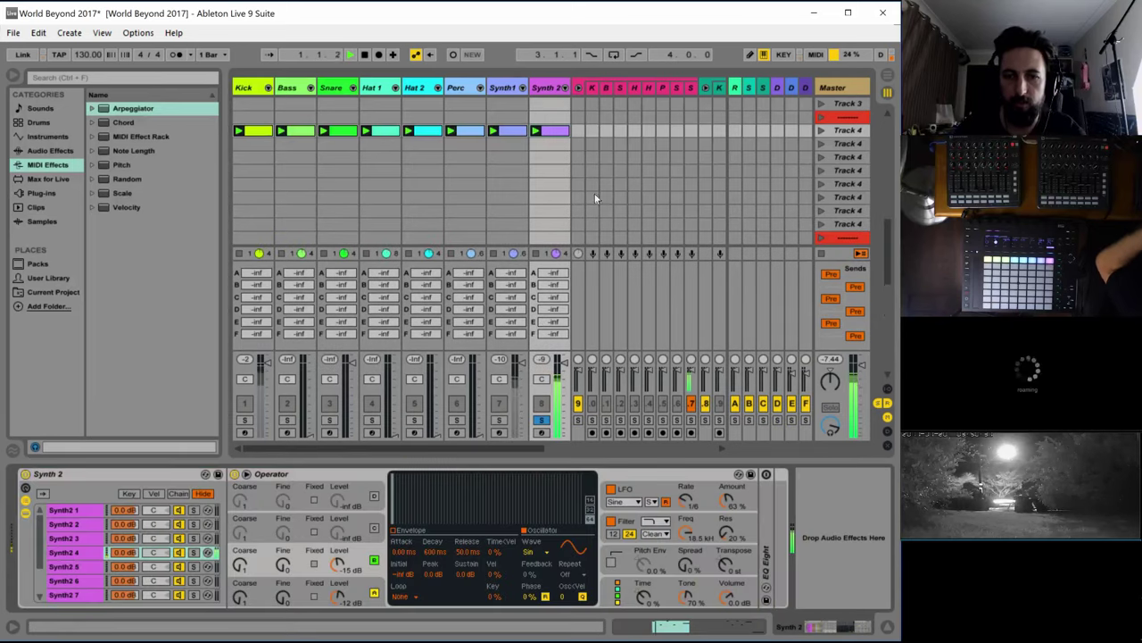
Set the Synth 2 Operator's LFO rate to 1/12 and amount to 68 %, and oscillator B to Coarse 2 at -13 dB
left_click(689, 504)
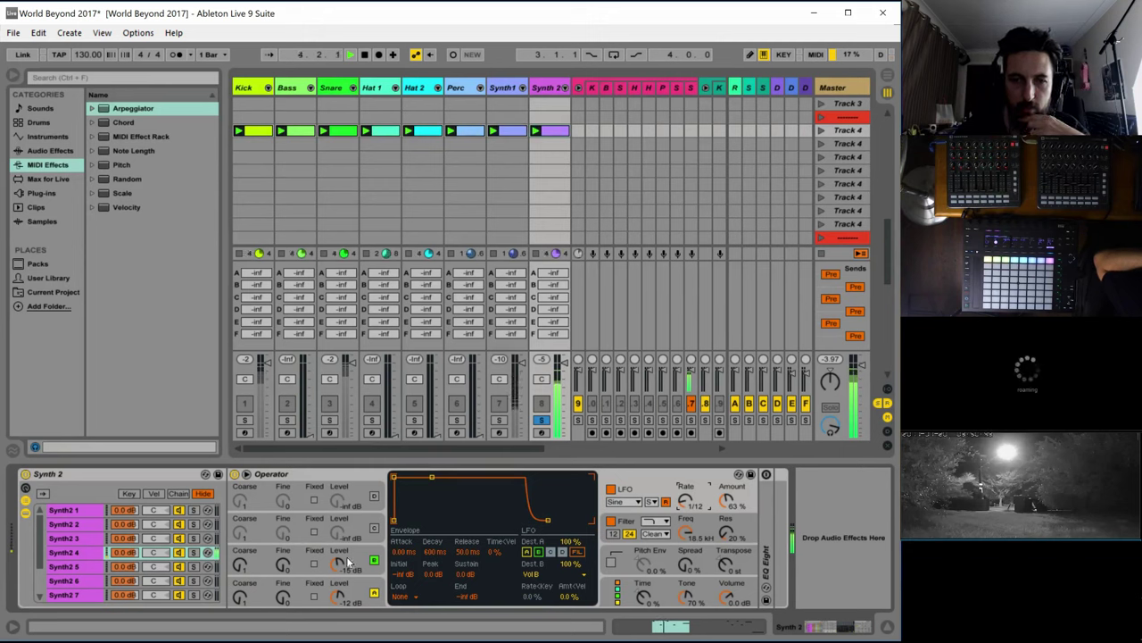
left_click_drag(347, 561, 347, 565)
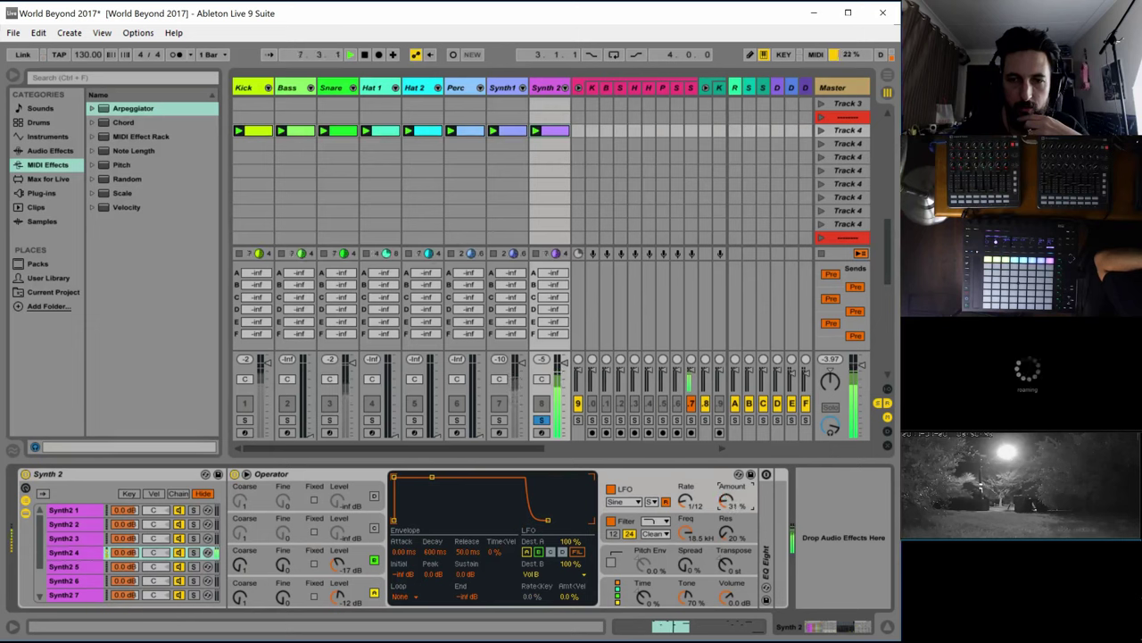
left_click(351, 566)
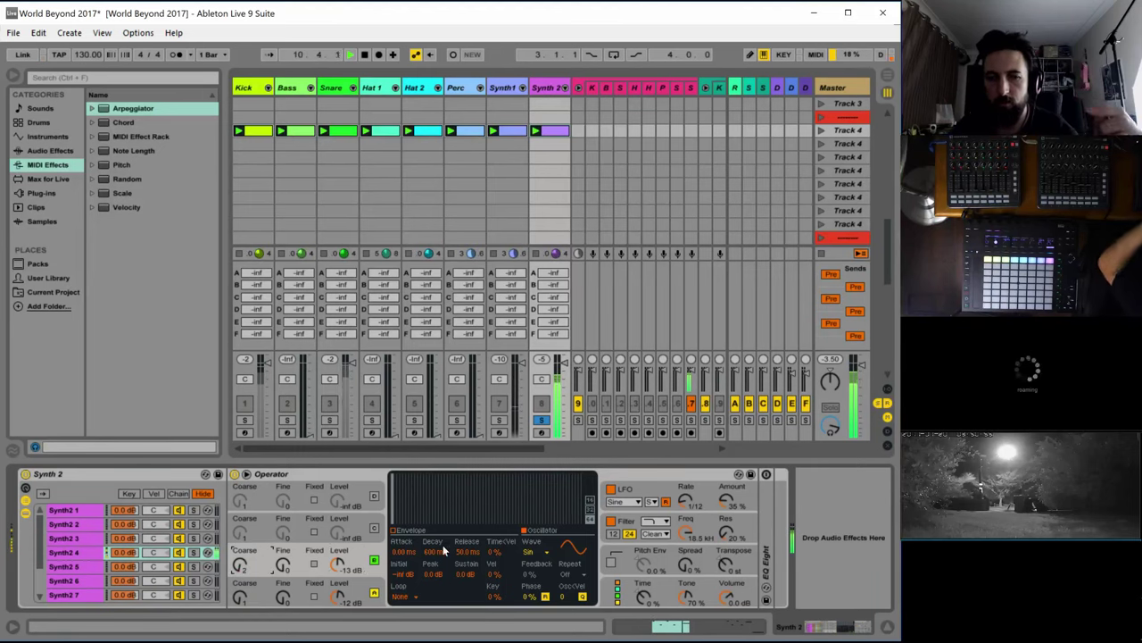
left_click(725, 498)
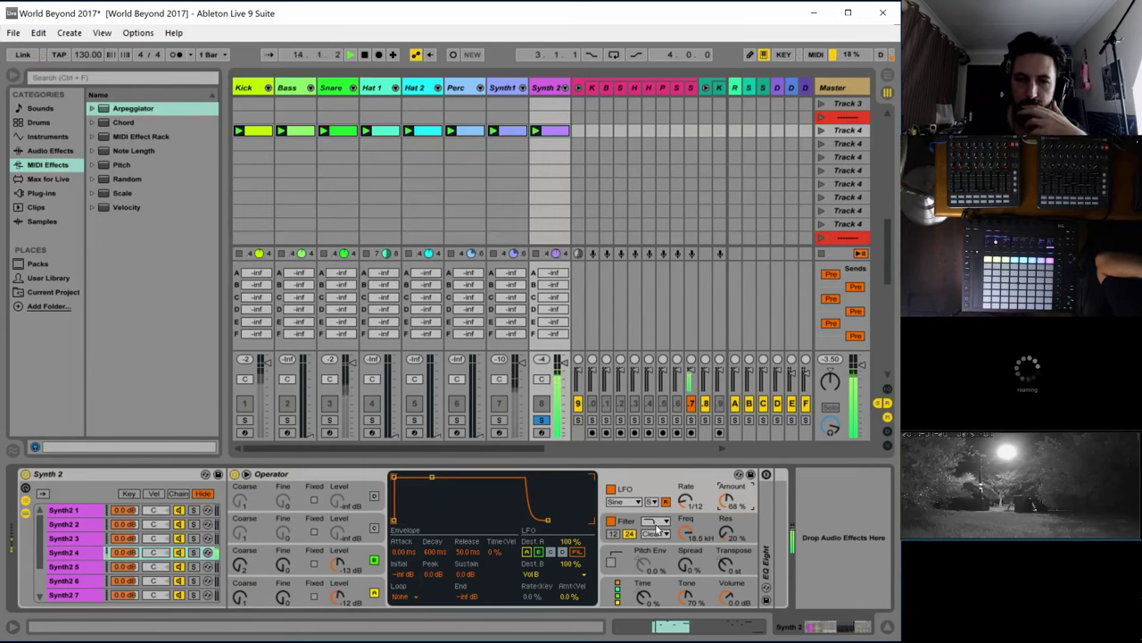
Set Operator's filter to the SMP circuit at 639 Hz with 34 % resonance, and its envelope attack to 118 ms
left_click_drag(682, 534, 682, 589)
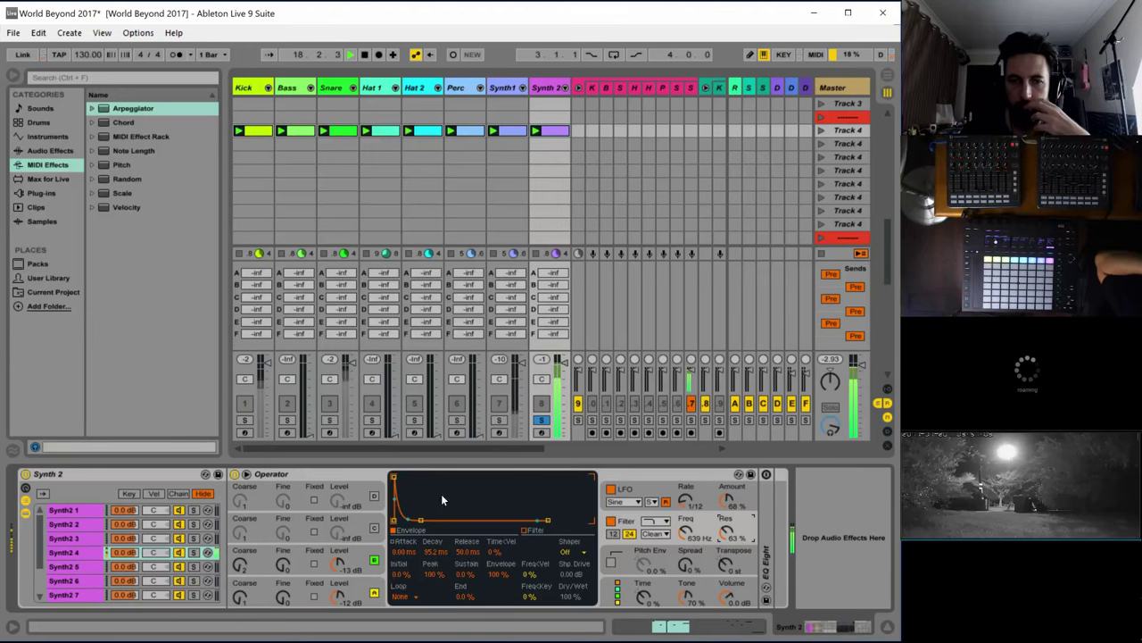
left_click_drag(405, 481, 425, 478)
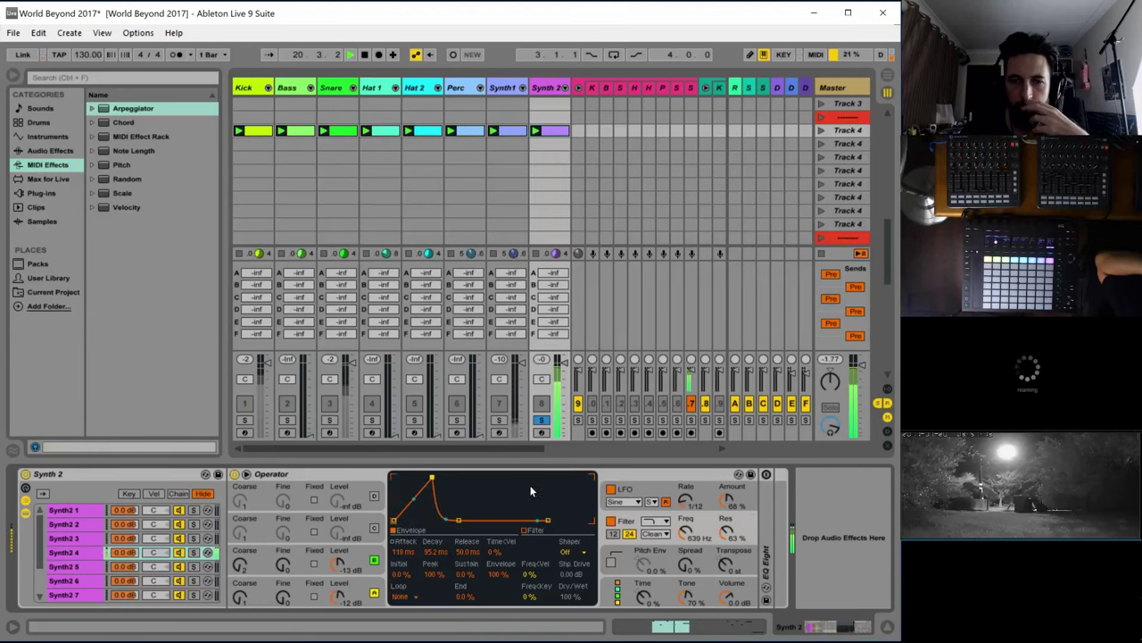
left_click_drag(729, 532, 729, 548)
left_click(666, 533)
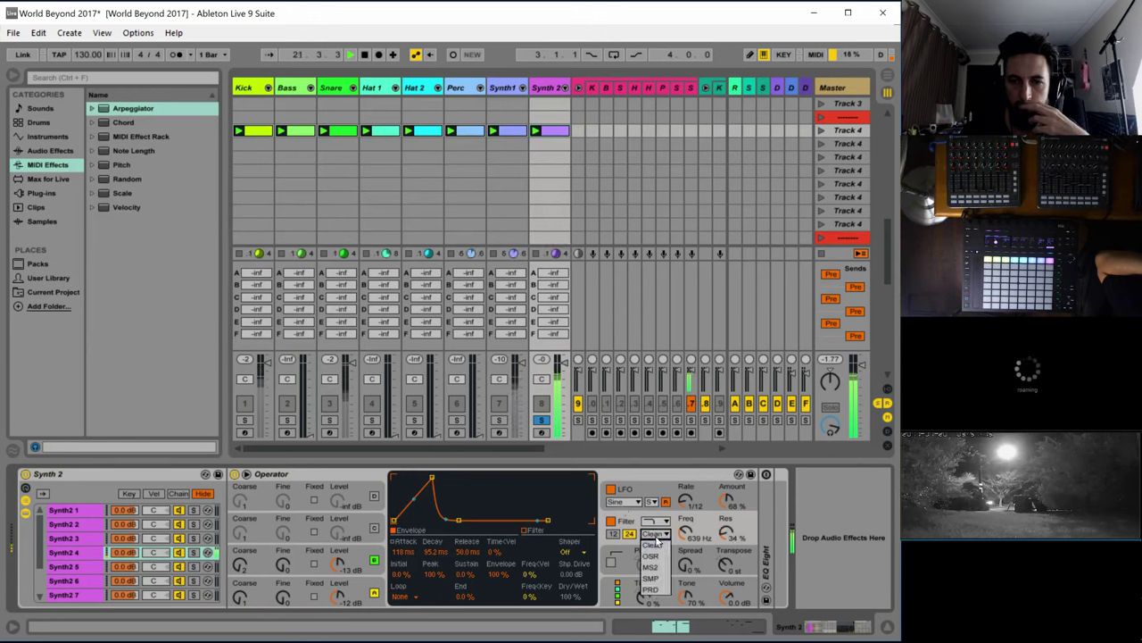
left_click(668, 544)
left_click(661, 533)
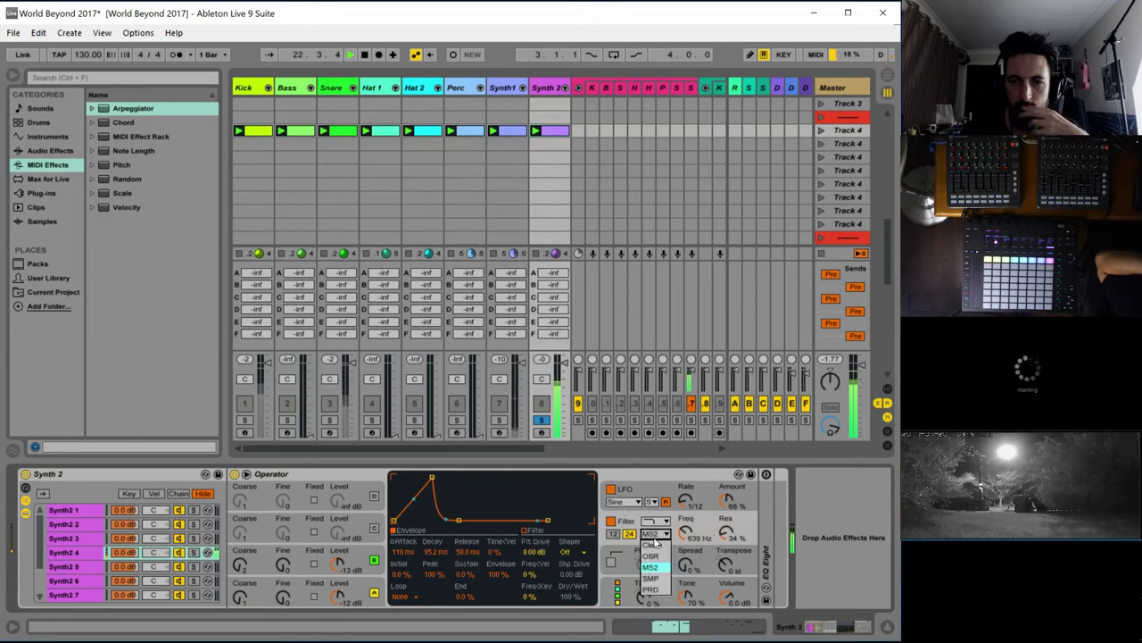
left_click(659, 576)
Set Operator's oscillator A Coarse to 0.5, and restore the full mix with Synth 2 unsoloed and Synth1 unmuted
left_click(245, 595)
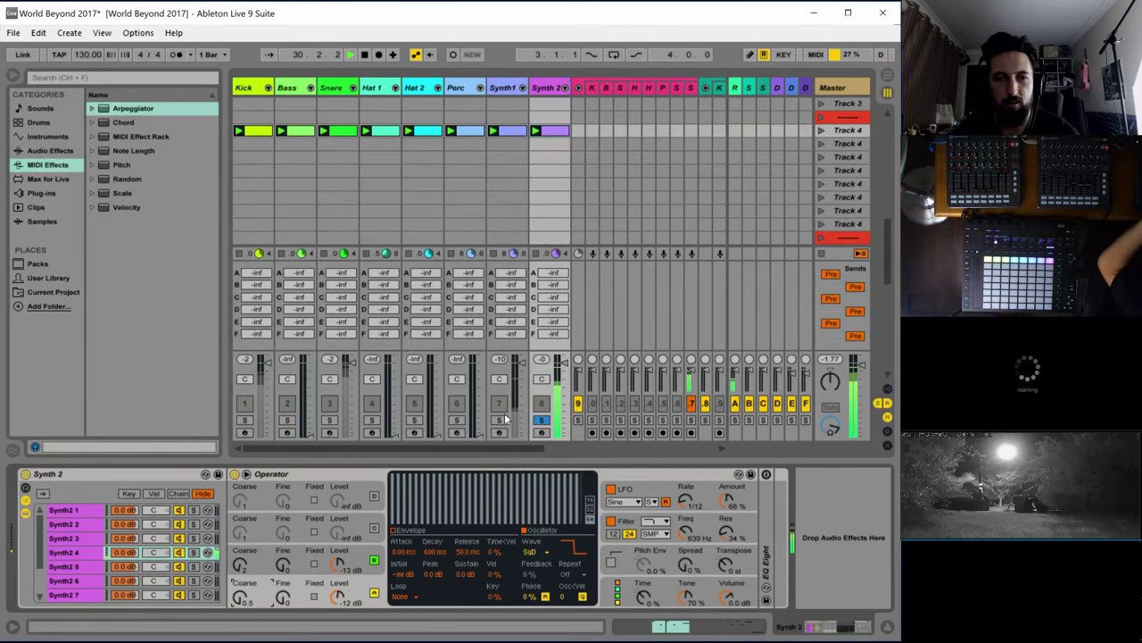
left_click(542, 419)
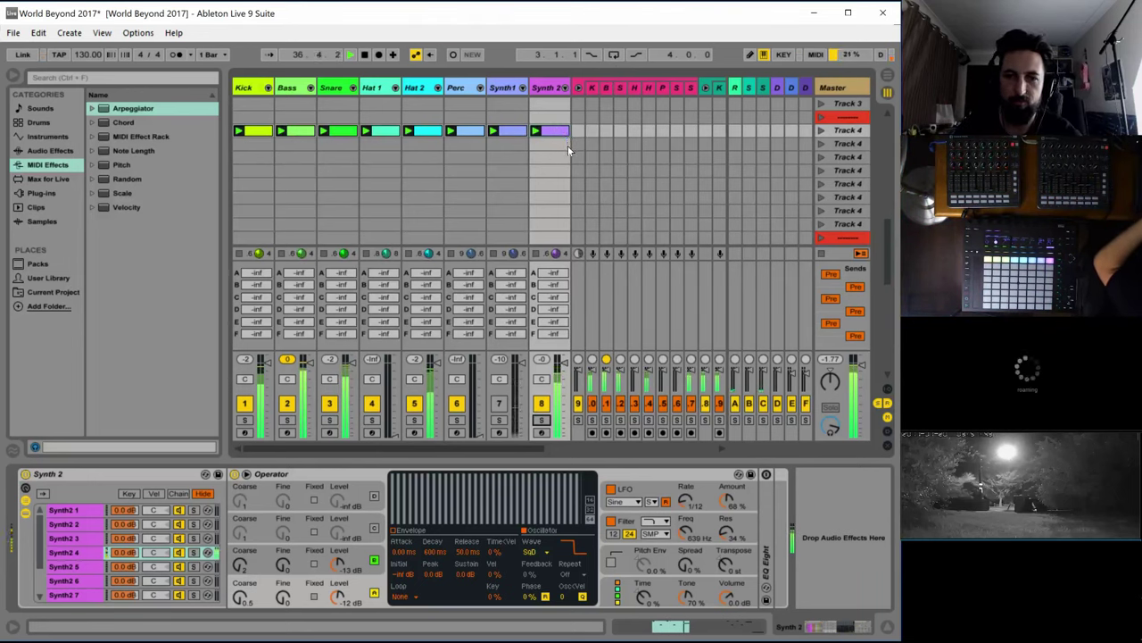
left_click(500, 403)
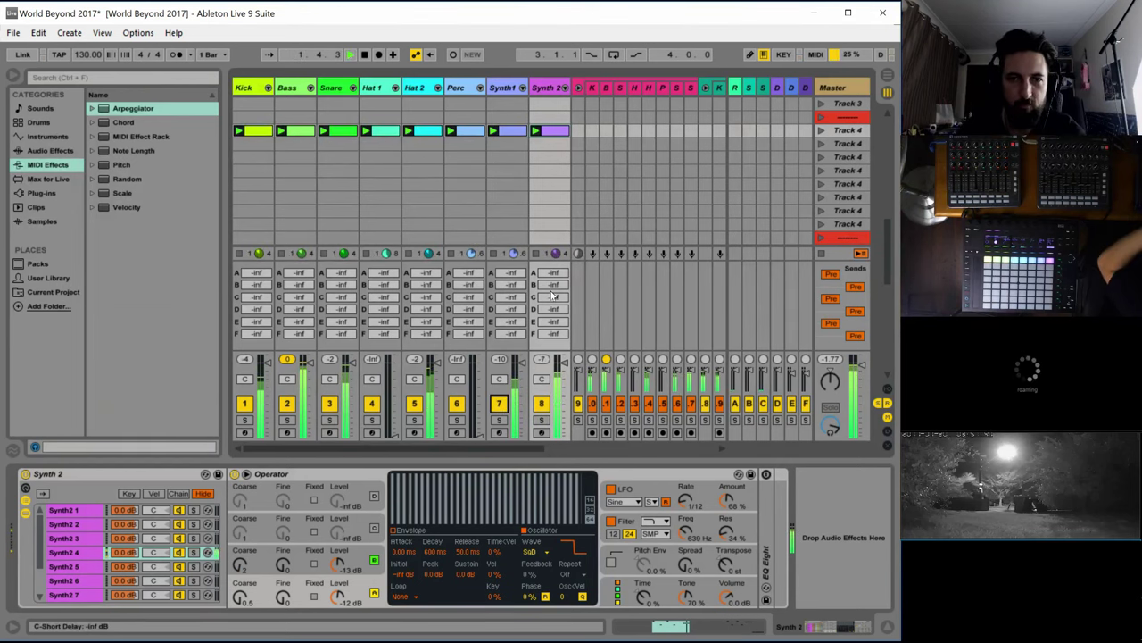
Extend the Synth 2 clip's loop to all four bars, starting at bar 1, and play it briefly
double_click(555, 131)
key("space")
left_click(620, 612)
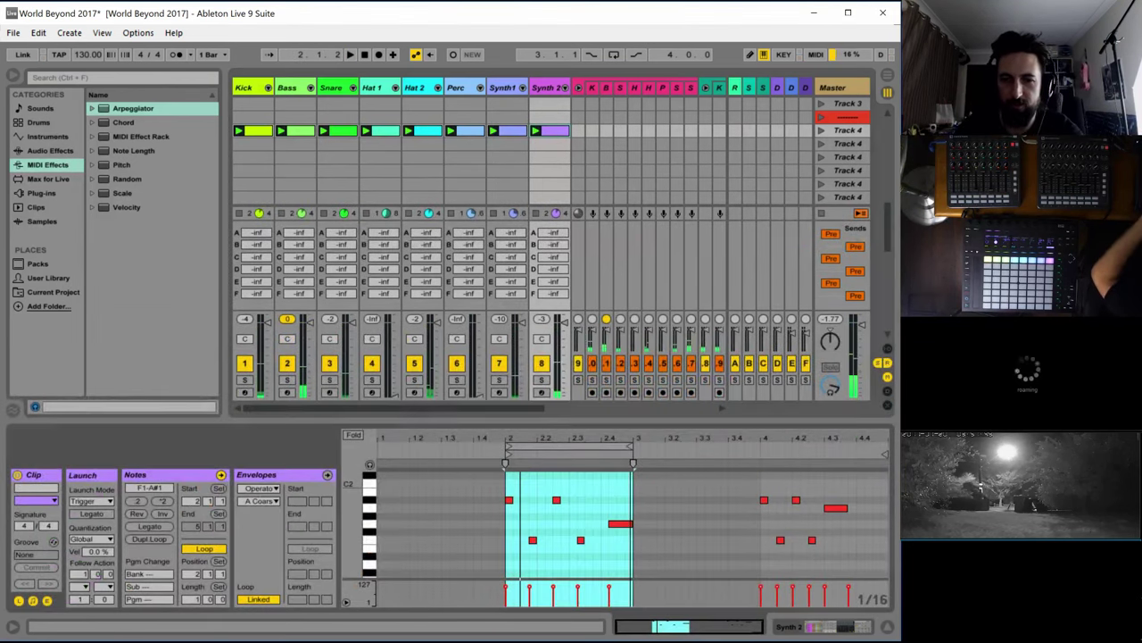
key("space")
left_click_drag(508, 451, 467, 453)
key("ctrl+z")
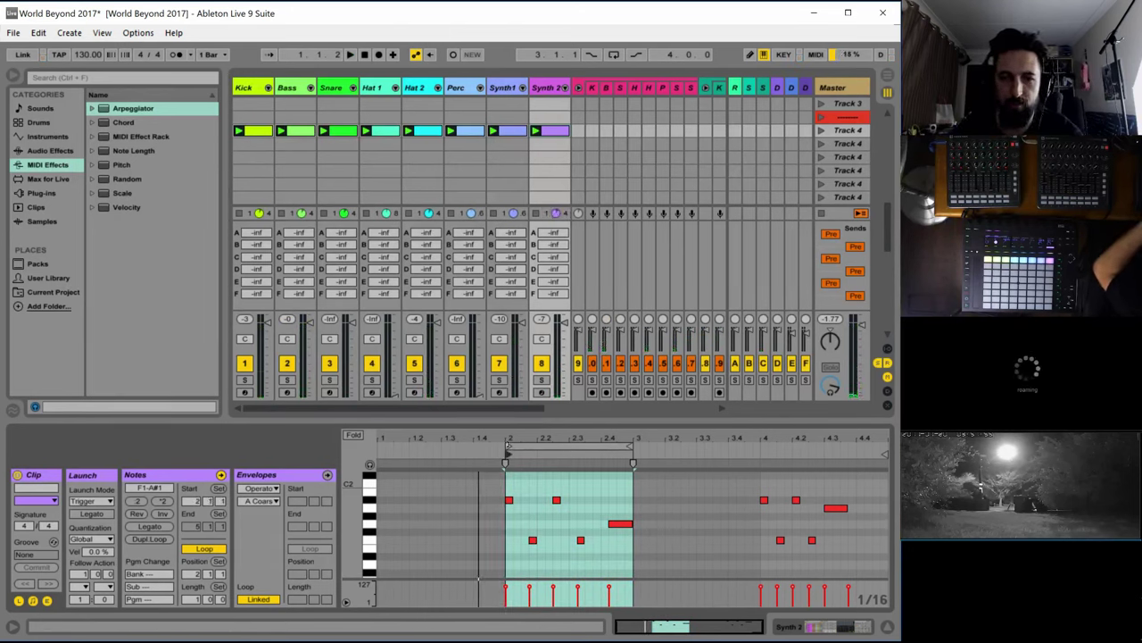
left_click_drag(508, 446, 378, 446)
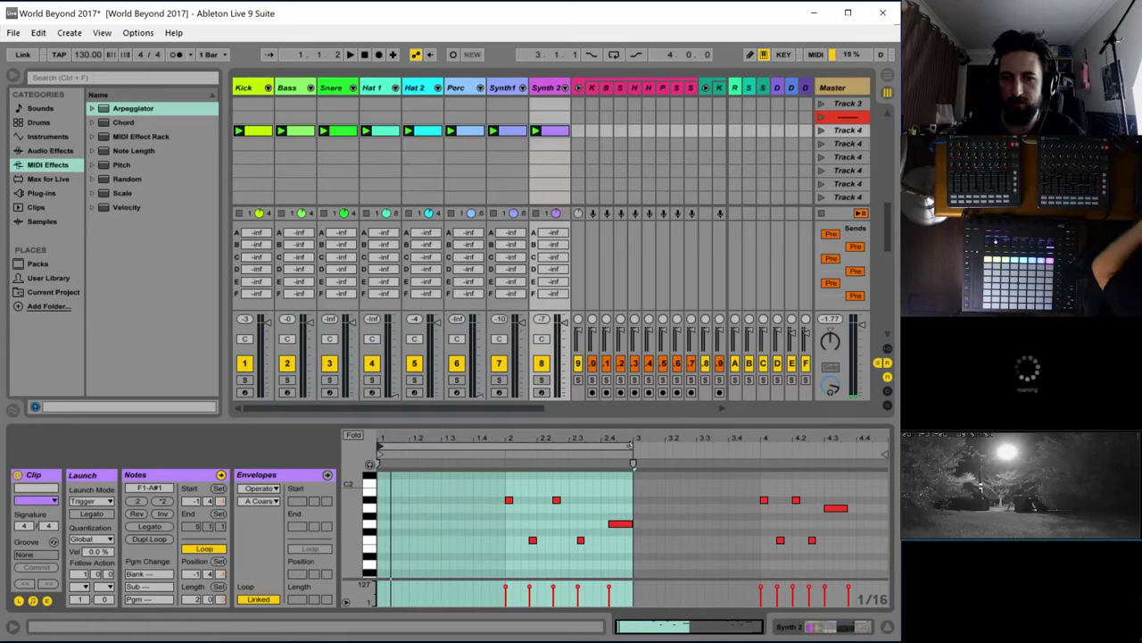
left_click_drag(633, 463, 890, 467)
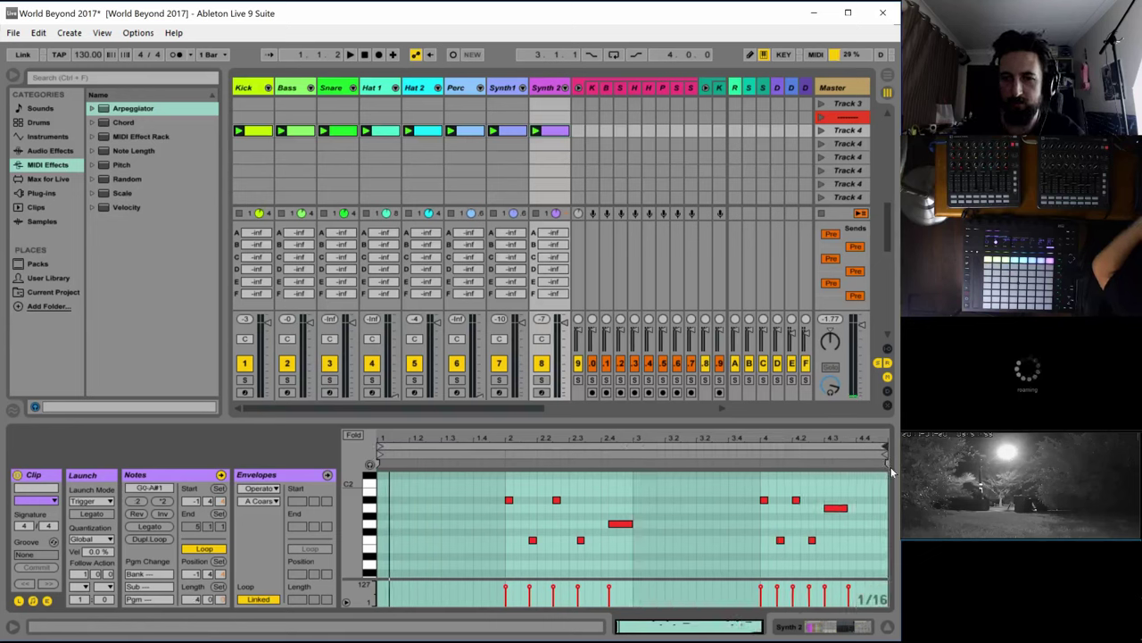
key("space")
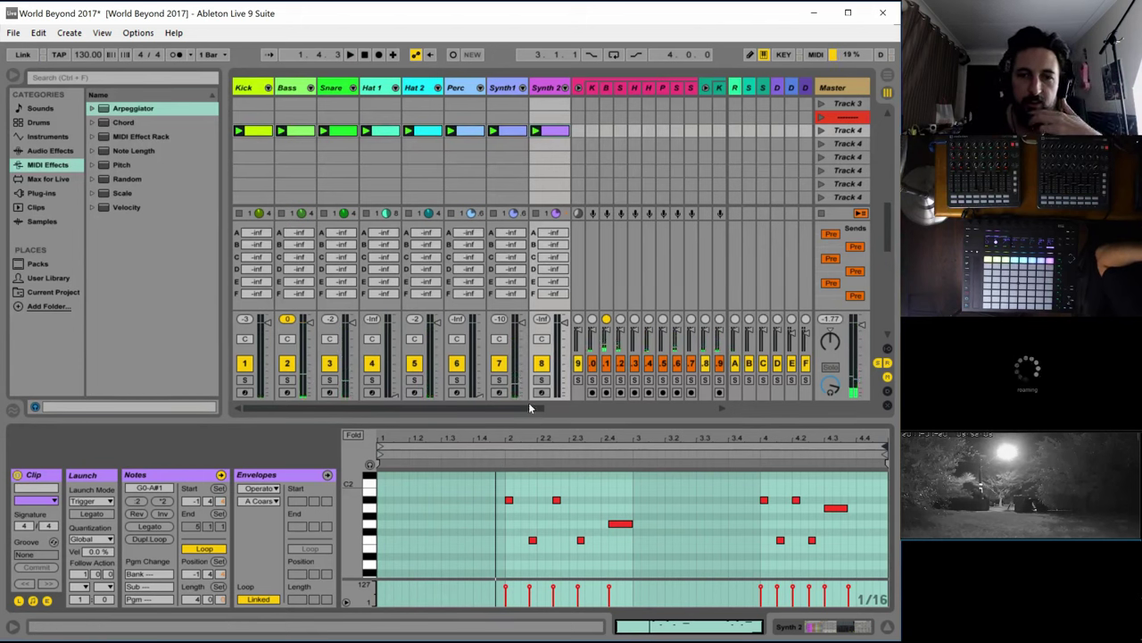
Look through the Morph tracks of the live set one by one, and return to the instrument tracks
left_click_drag(529, 408, 440, 408)
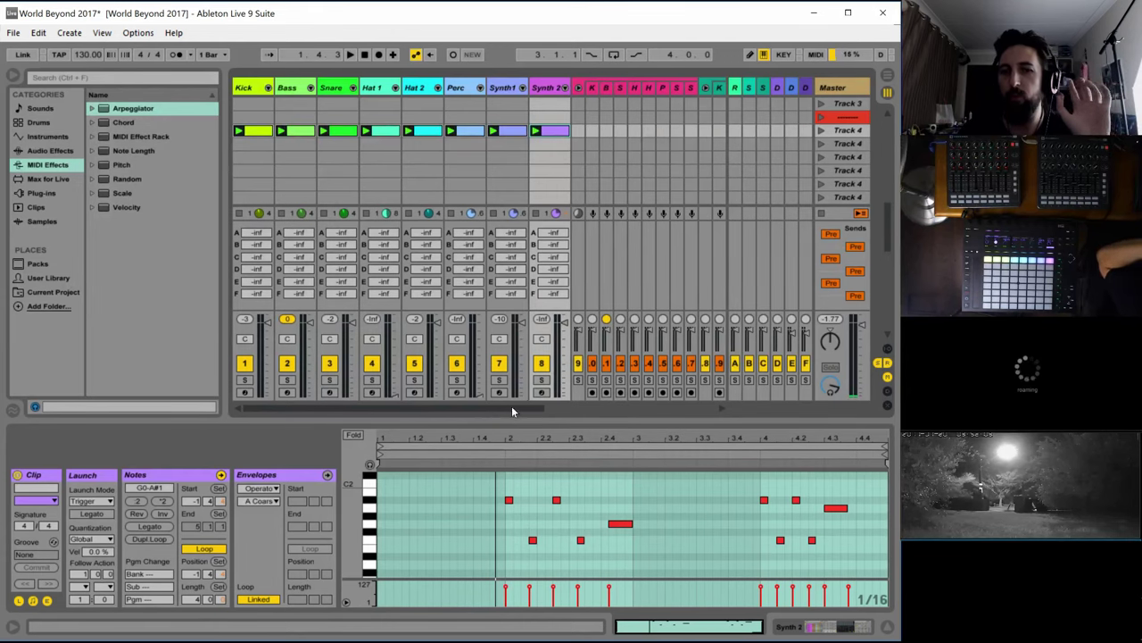
left_click_drag(511, 406, 841, 417)
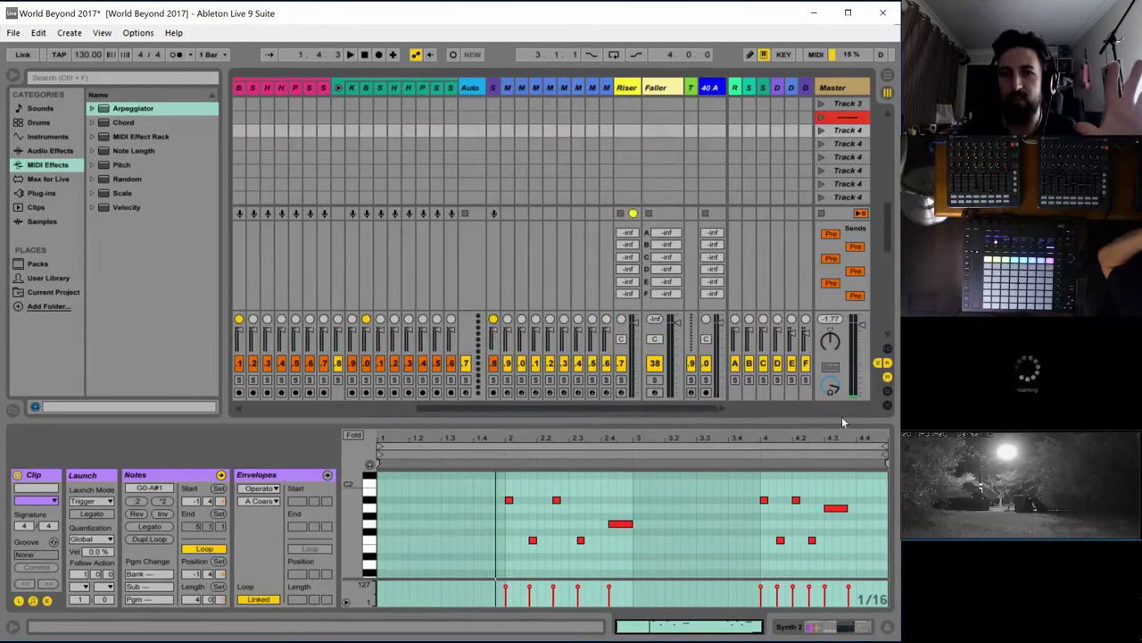
left_click(508, 88)
left_click(522, 89)
left_click(536, 90)
left_click(550, 90)
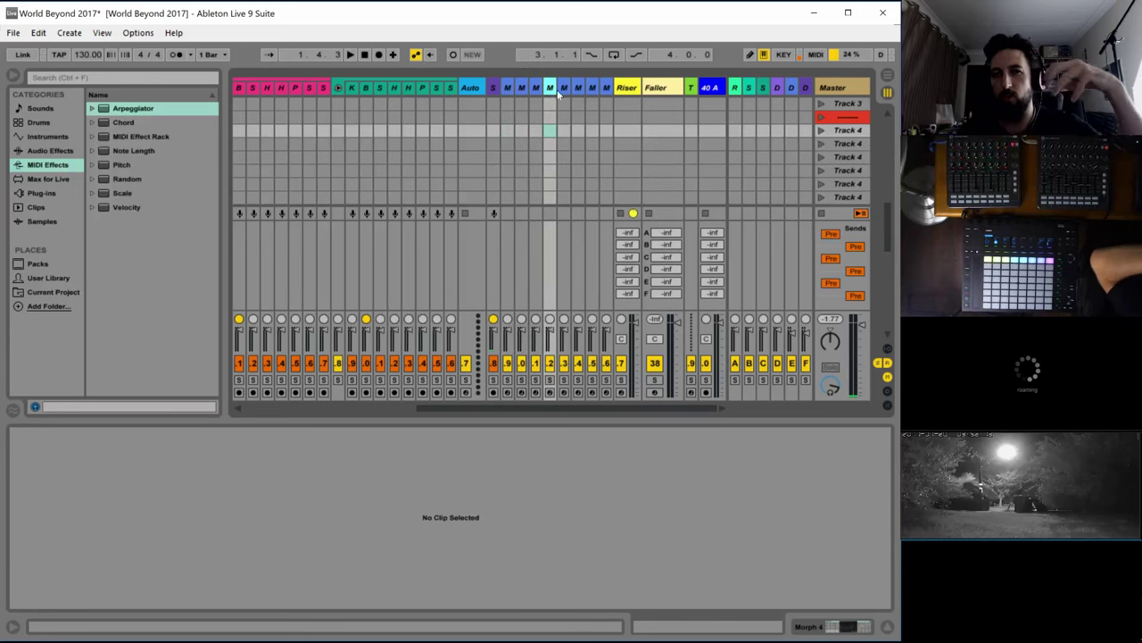
left_click_drag(558, 94, 593, 91)
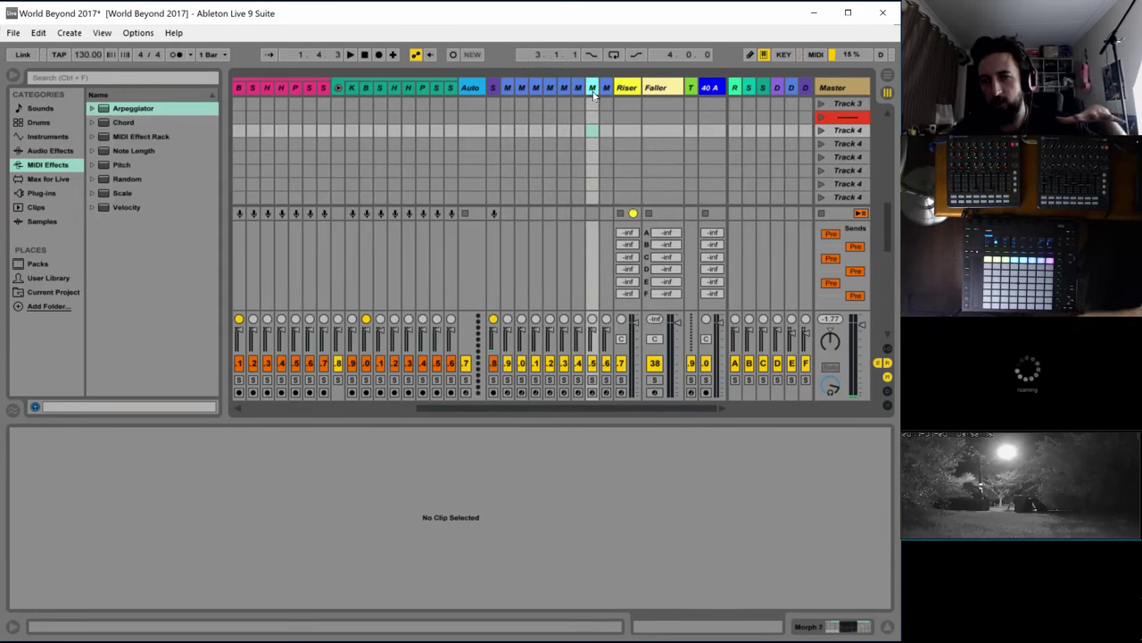
left_click(606, 91)
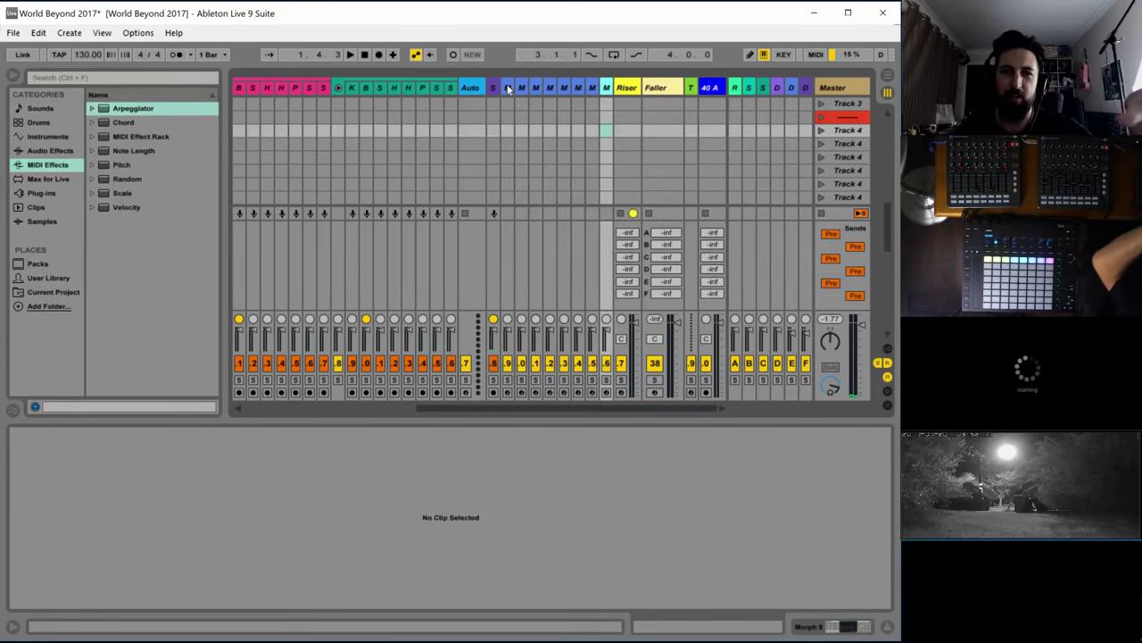
left_click(508, 88)
left_click(523, 88)
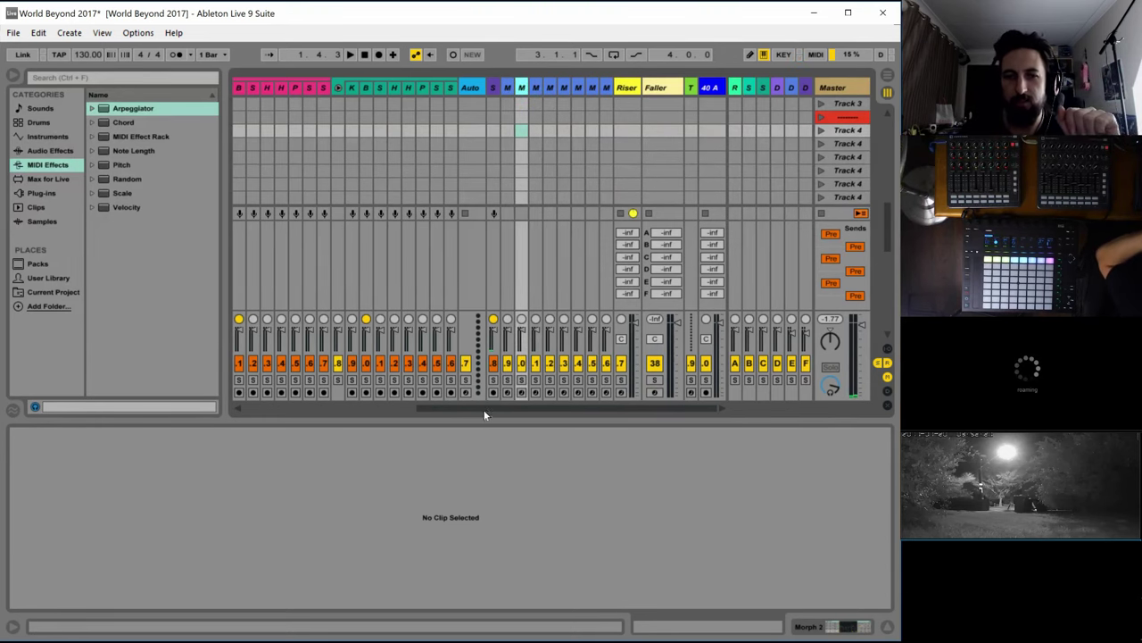
left_click_drag(483, 409, 179, 407)
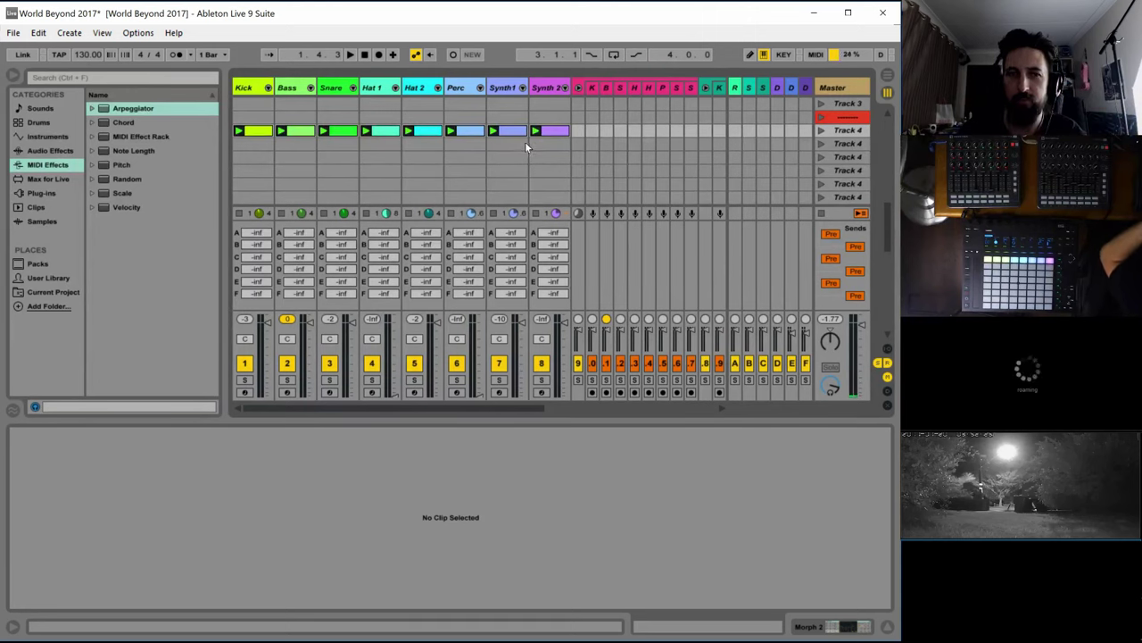
Play the Track 4 clips and examine the EQ Eight curve on the Synth1 track
key("space")
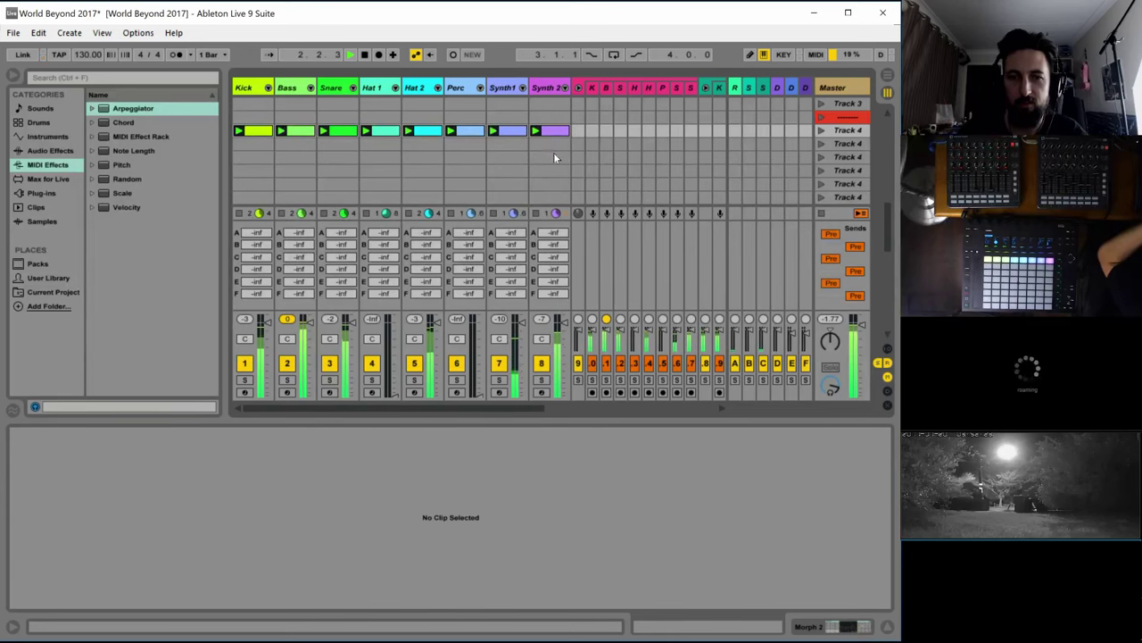
left_click(500, 87)
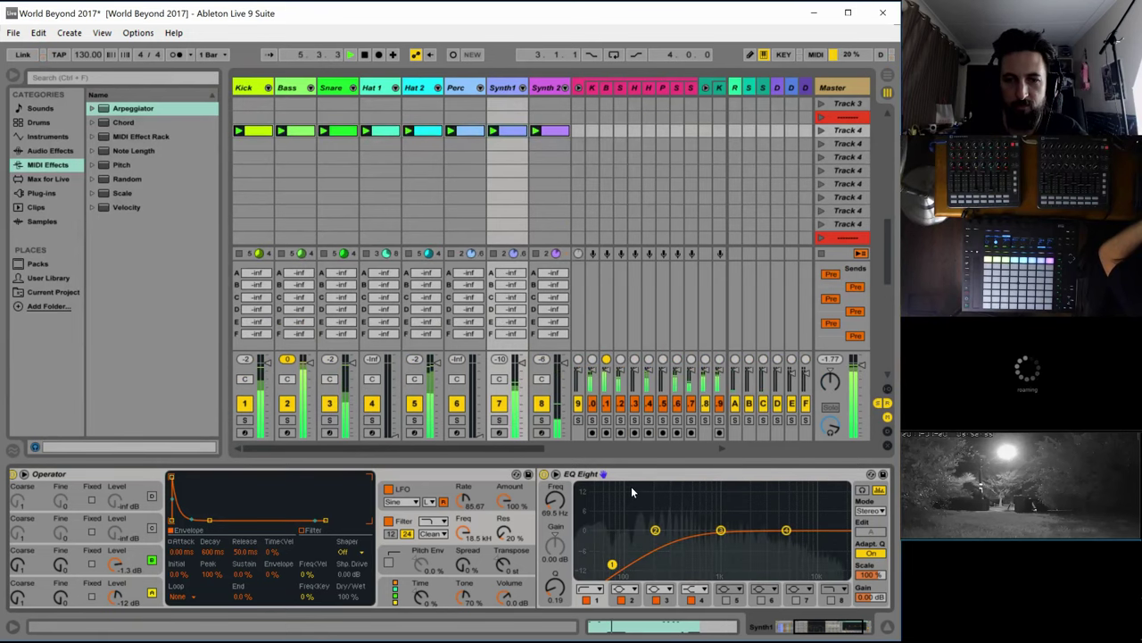
key("space")
Unfold EQ Eight on the Synth 2 track and make band 1 a low cut at about 110 Hz with a gentle slope
left_click(549, 88)
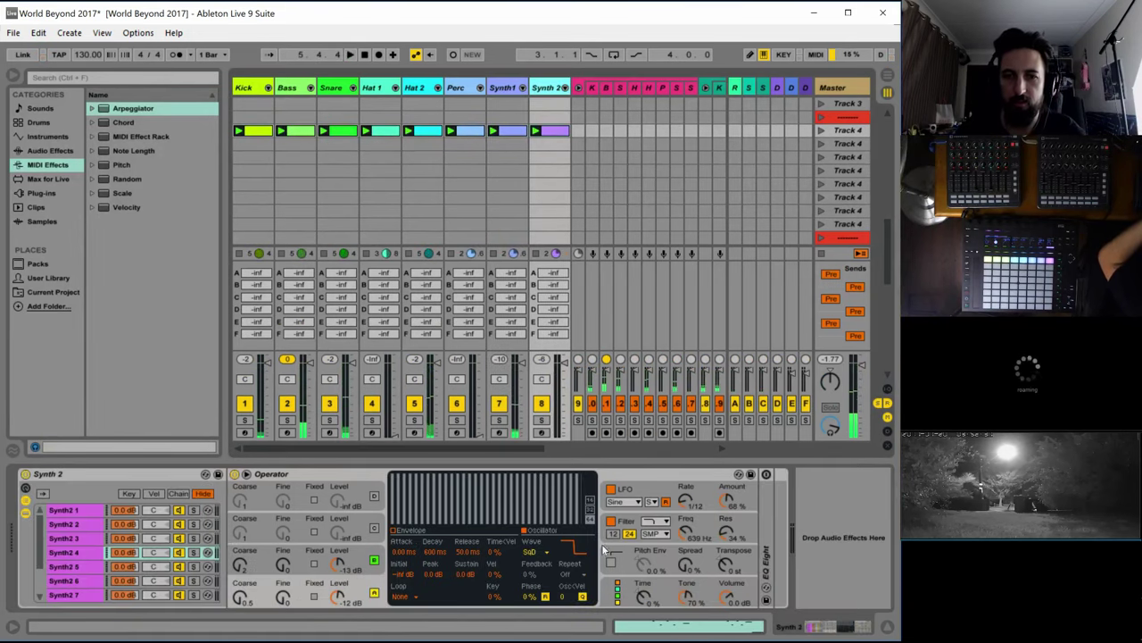
double_click(766, 535)
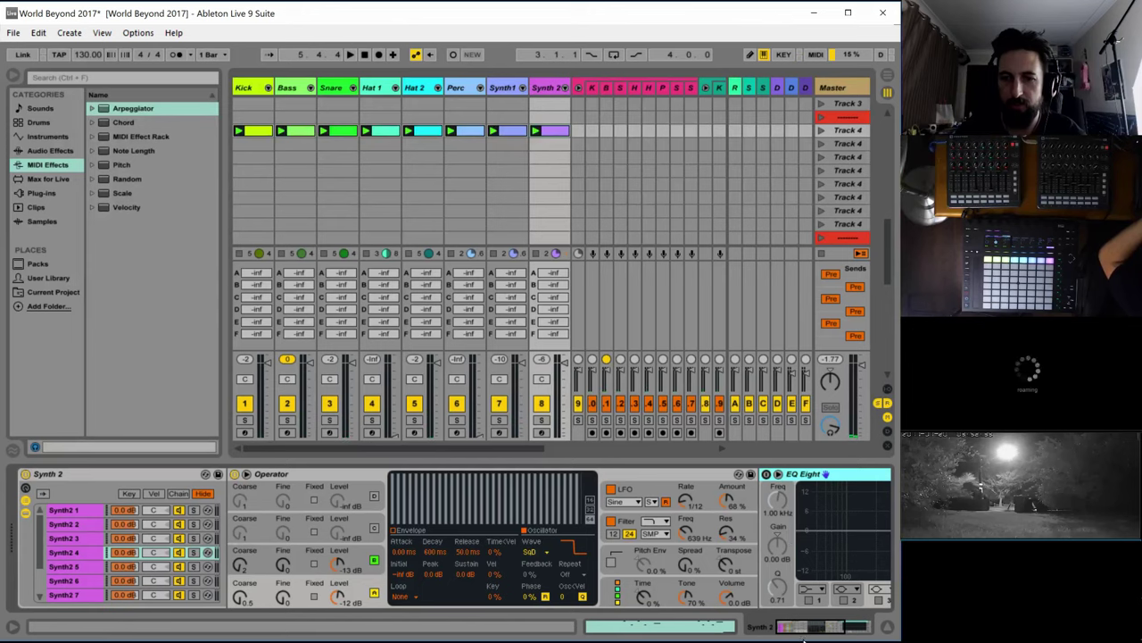
left_click_drag(803, 630, 832, 630)
key("space")
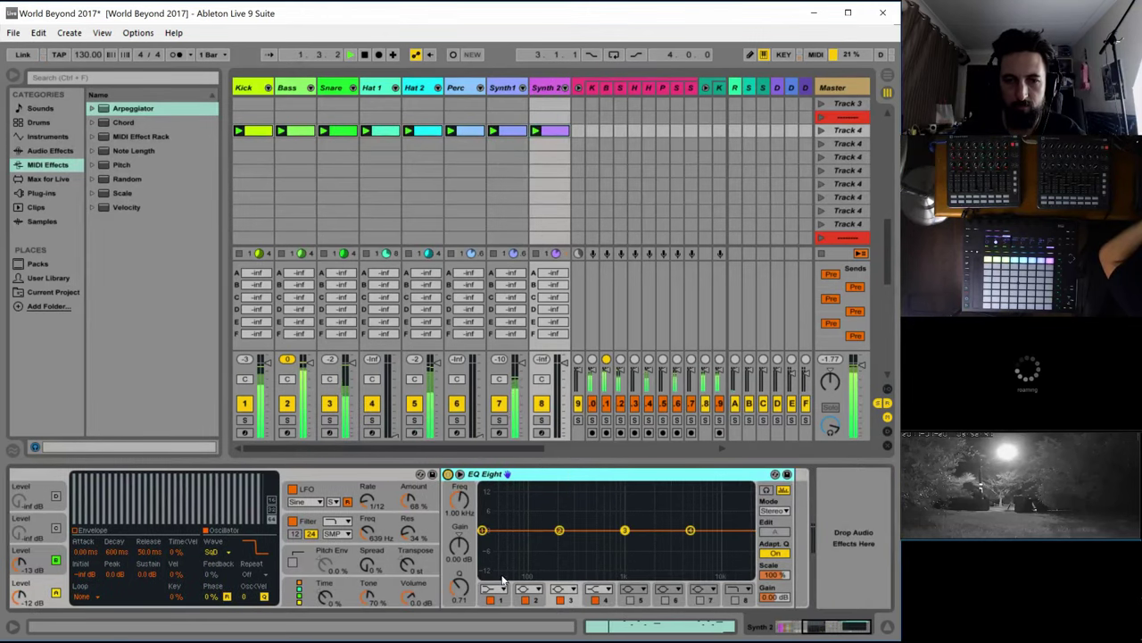
left_click(493, 589)
left_click(486, 533)
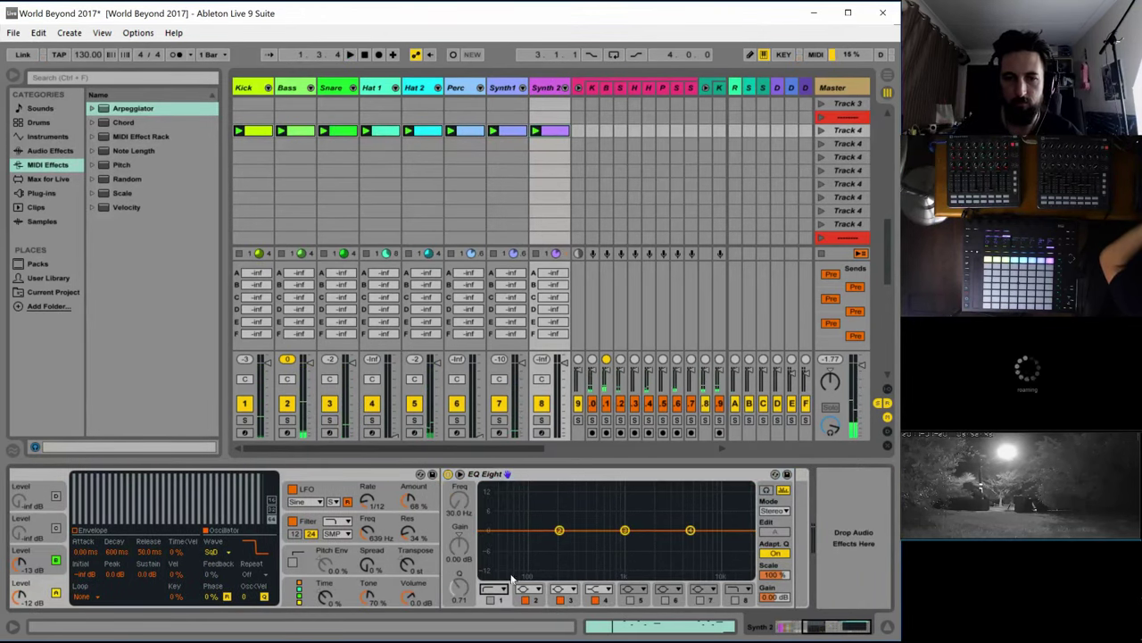
left_click(490, 600)
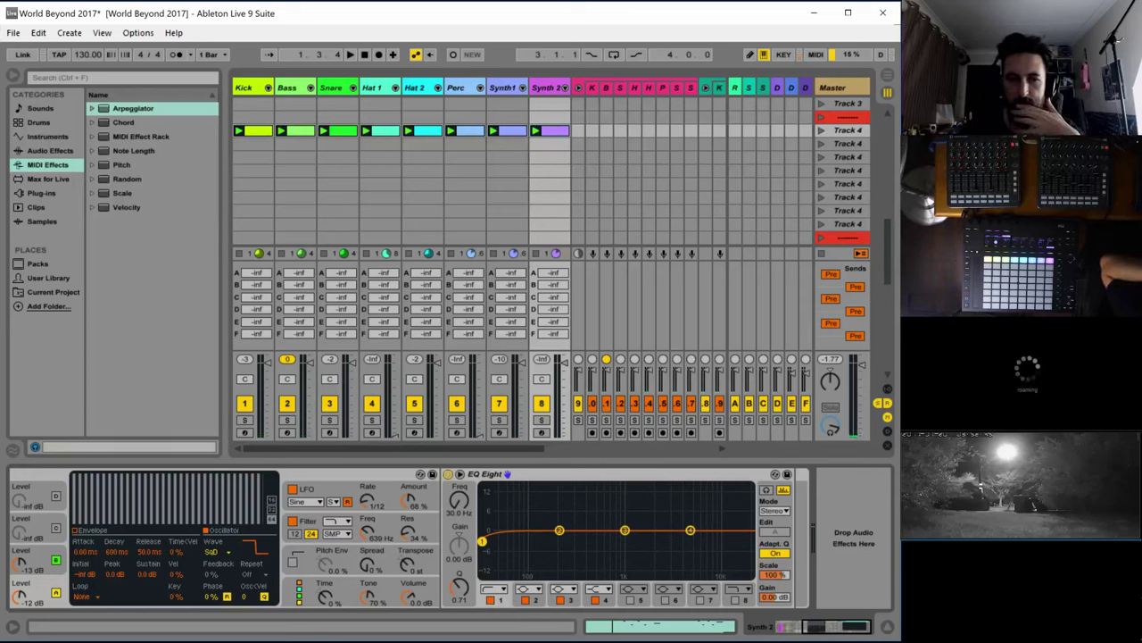
left_click_drag(482, 541, 533, 554)
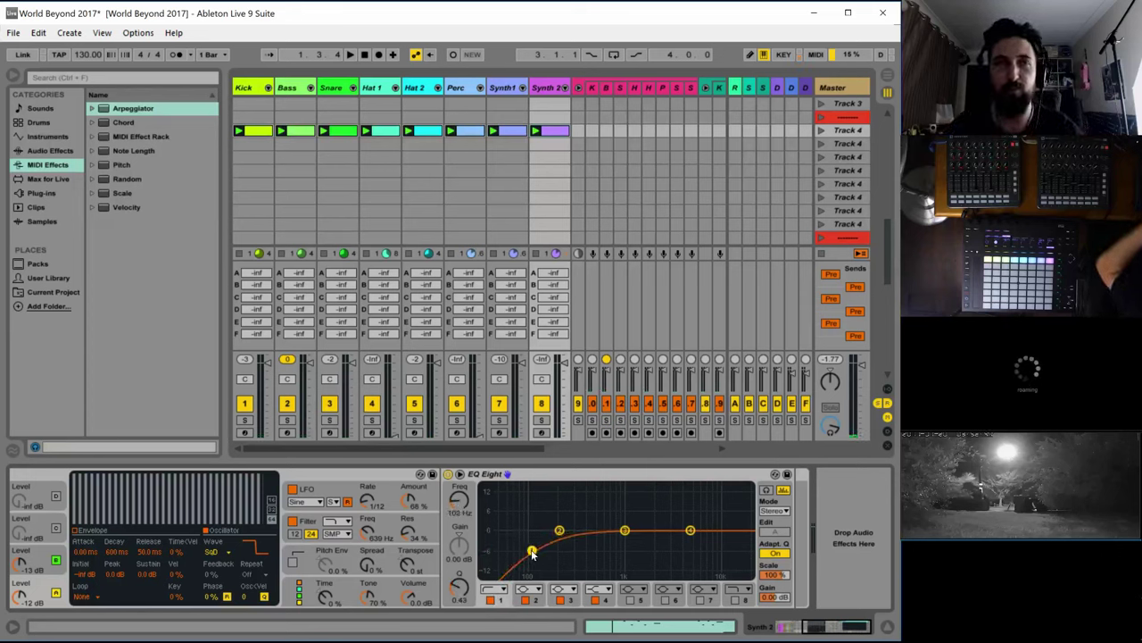
key("space")
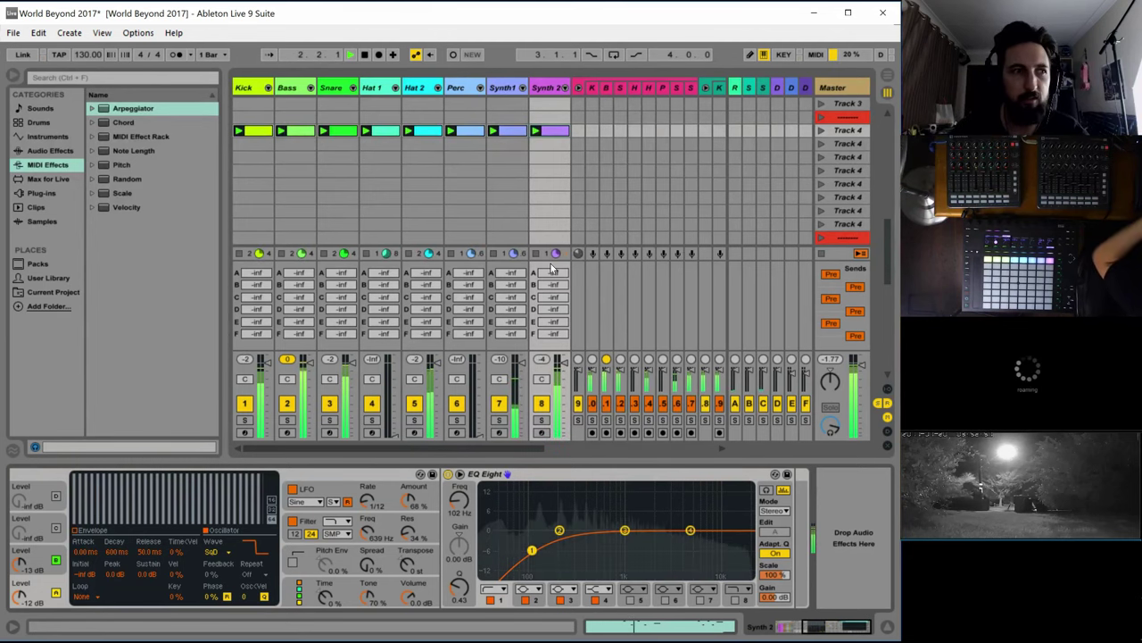
left_click_drag(532, 549, 534, 549)
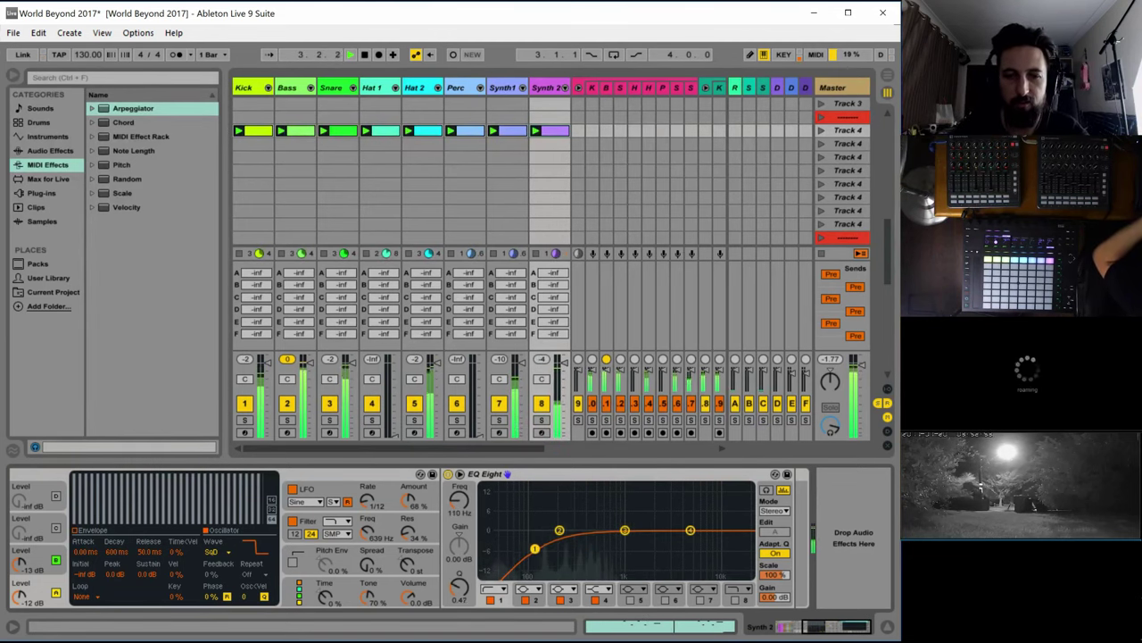
Raise the filter frequency of Synth 2's Operator to about 1.06 kHz and bring its full device chain into view
left_click_drag(367, 532, 366, 550)
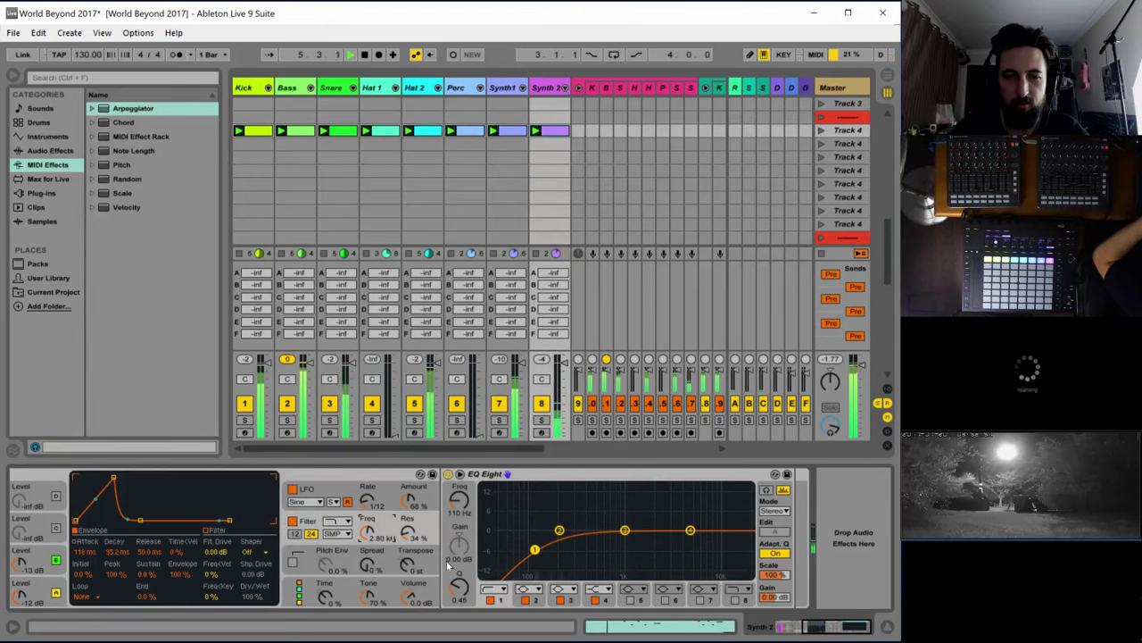
left_click(797, 628)
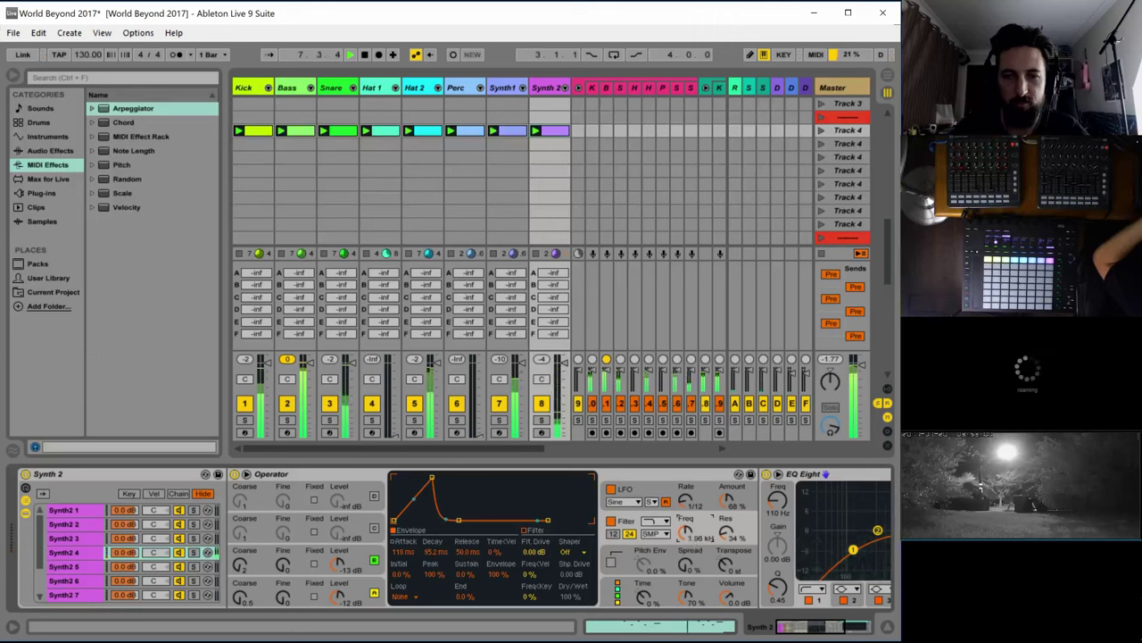
Change the waveform of Synth 2's Operator oscillator A to SwD and inspect oscillator B's settings
left_click(346, 592)
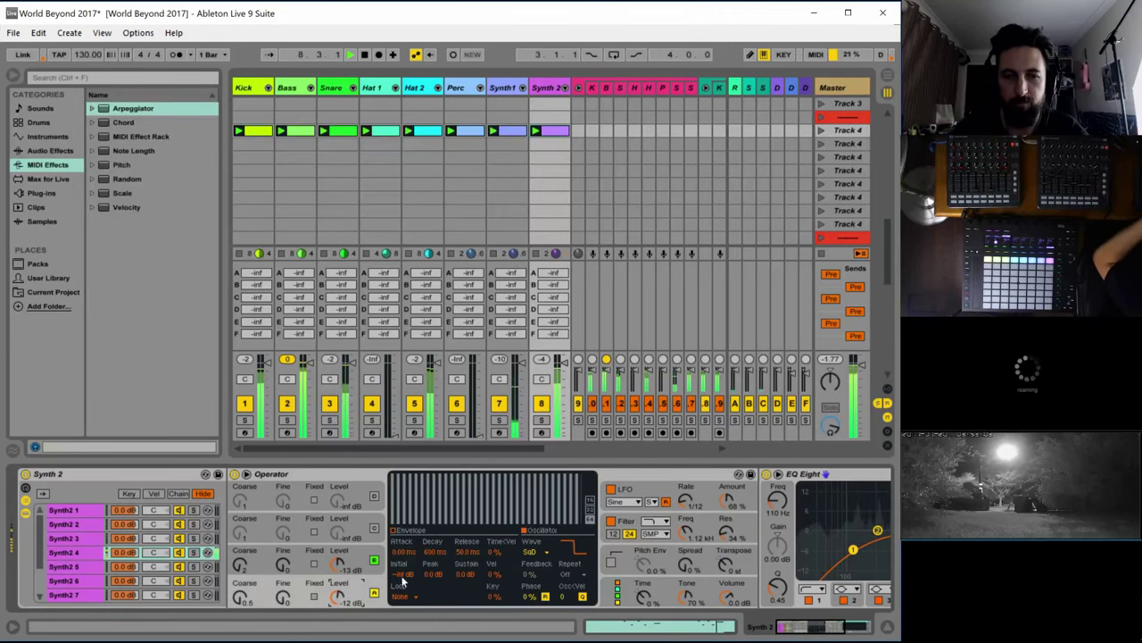
left_click(544, 554)
left_click(540, 409)
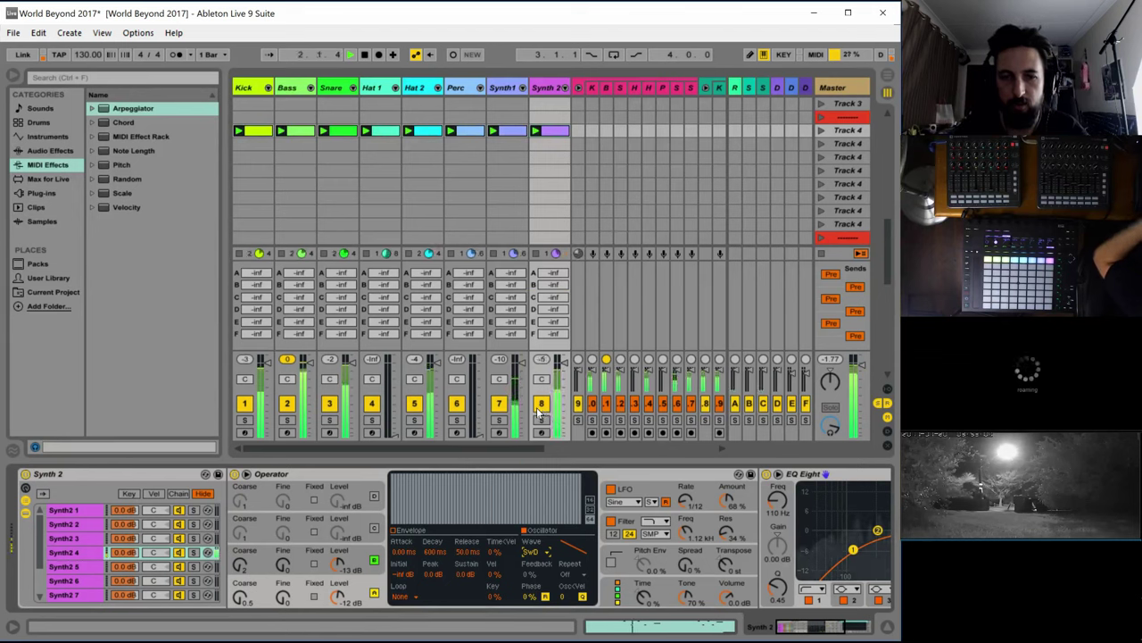
left_click(239, 566)
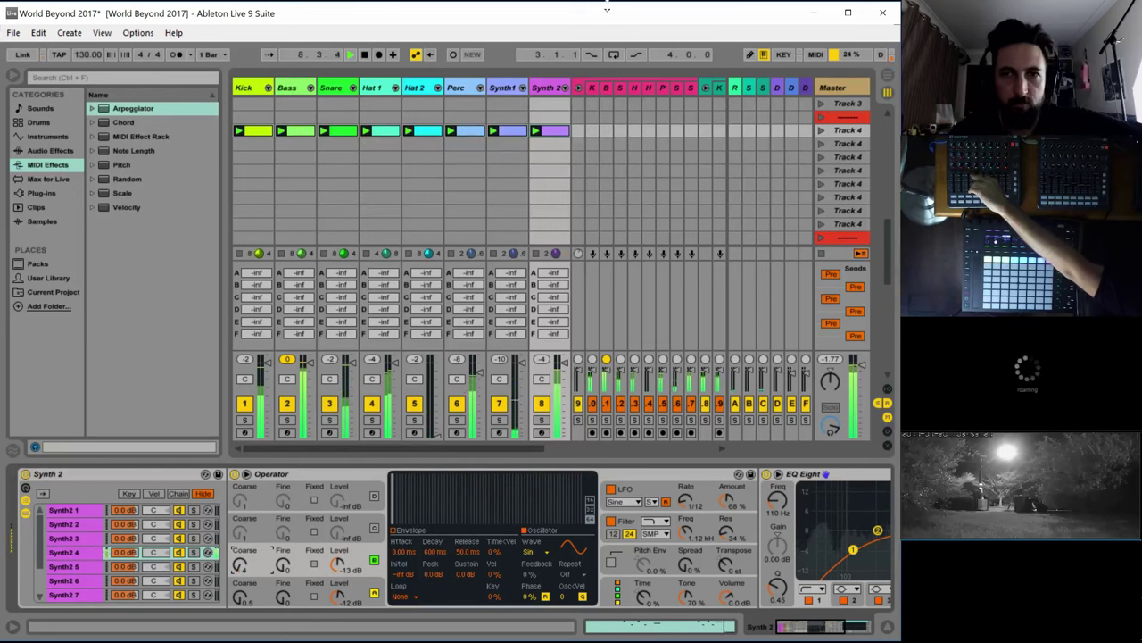
Look at the Automator window, minimize it, inspect the Auto track's device, and return to the instrument tracks
left_click_drag(476, 447, 541, 447)
key("alt+Tab")
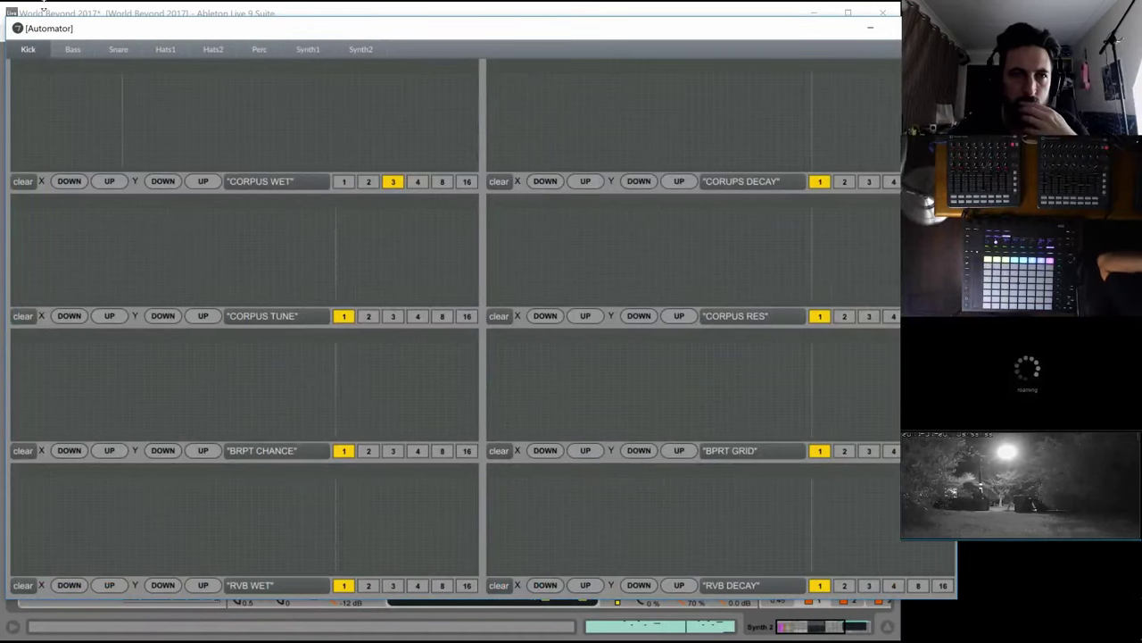
left_click(872, 28)
left_click(697, 88)
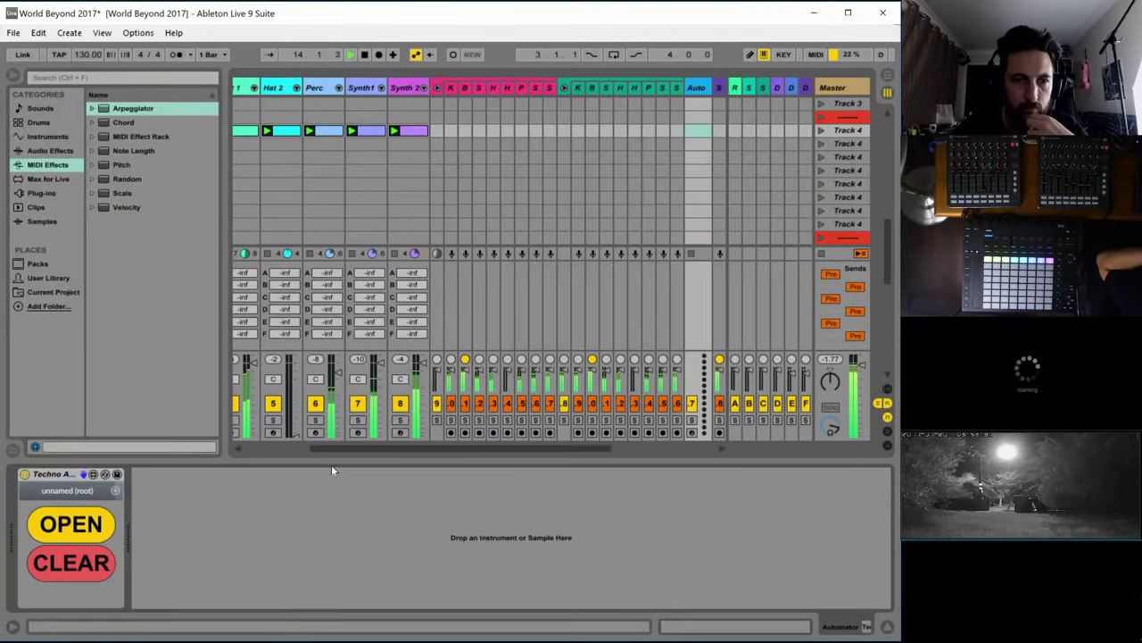
left_click(242, 449)
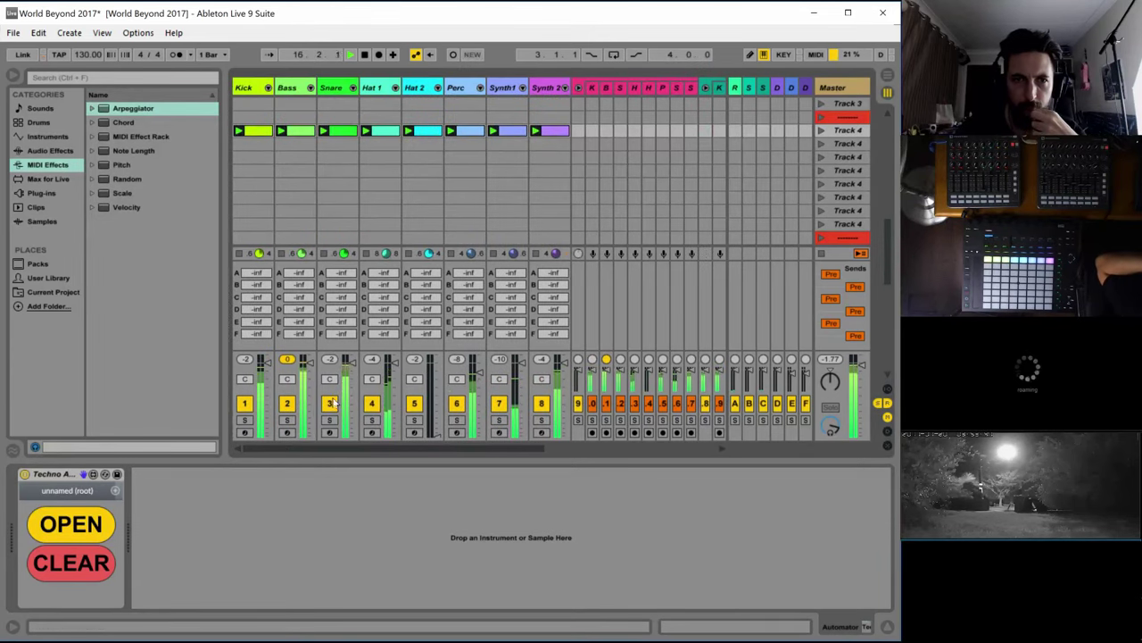
Audition Hat 1 in solo, unsolo it, and restart playback of the Track 4 clips
left_click(371, 421)
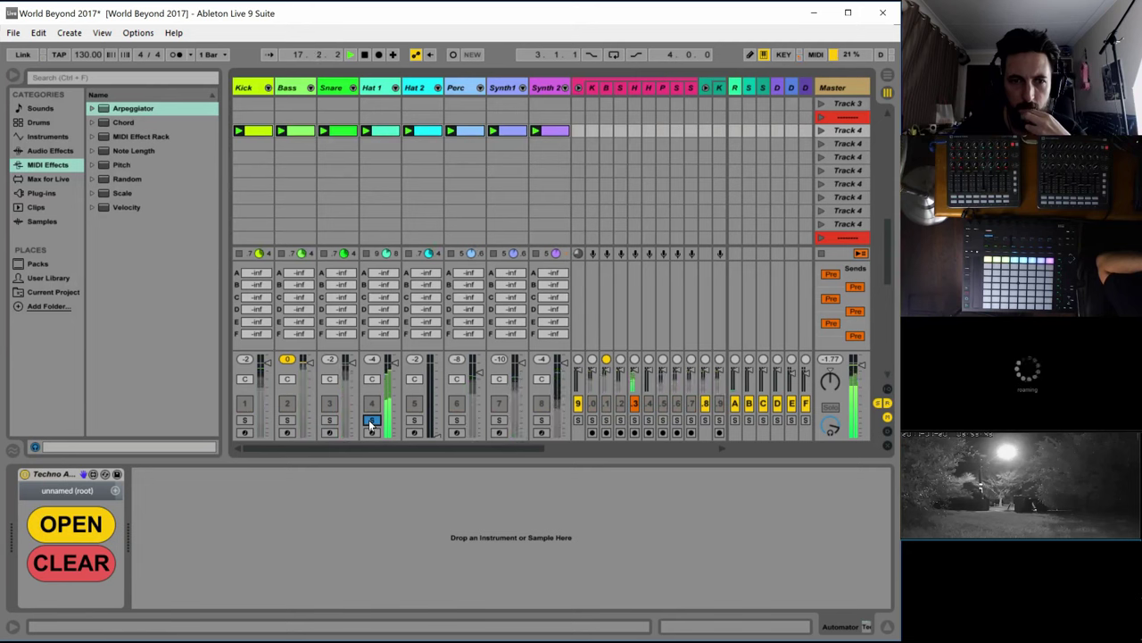
left_click(371, 421)
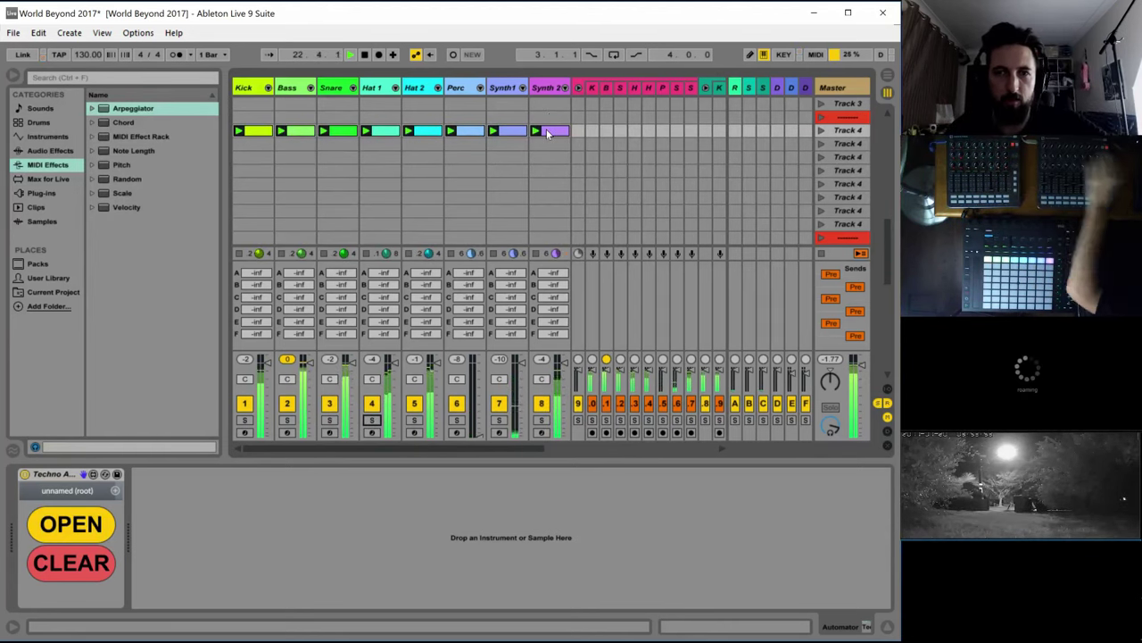
key("space")
key("space")
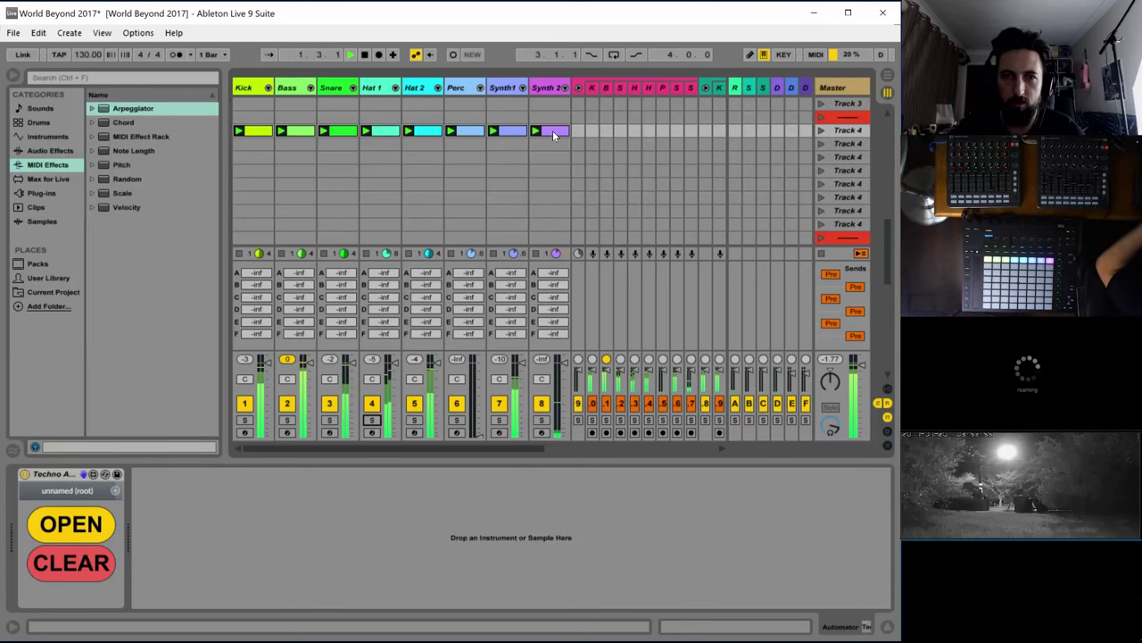
Stop playback and set the waveform of Synth 2's Operator oscillator A to Sin and oscillator B to Sin 8
left_click(554, 133)
key("shift+Tab")
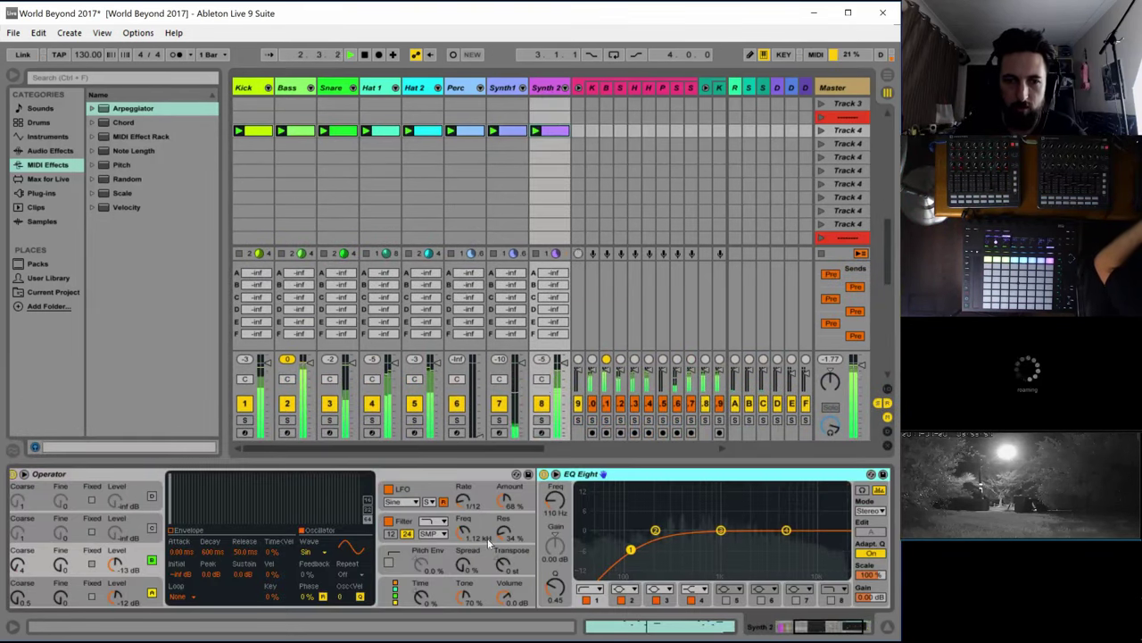
key("space")
left_click(119, 594)
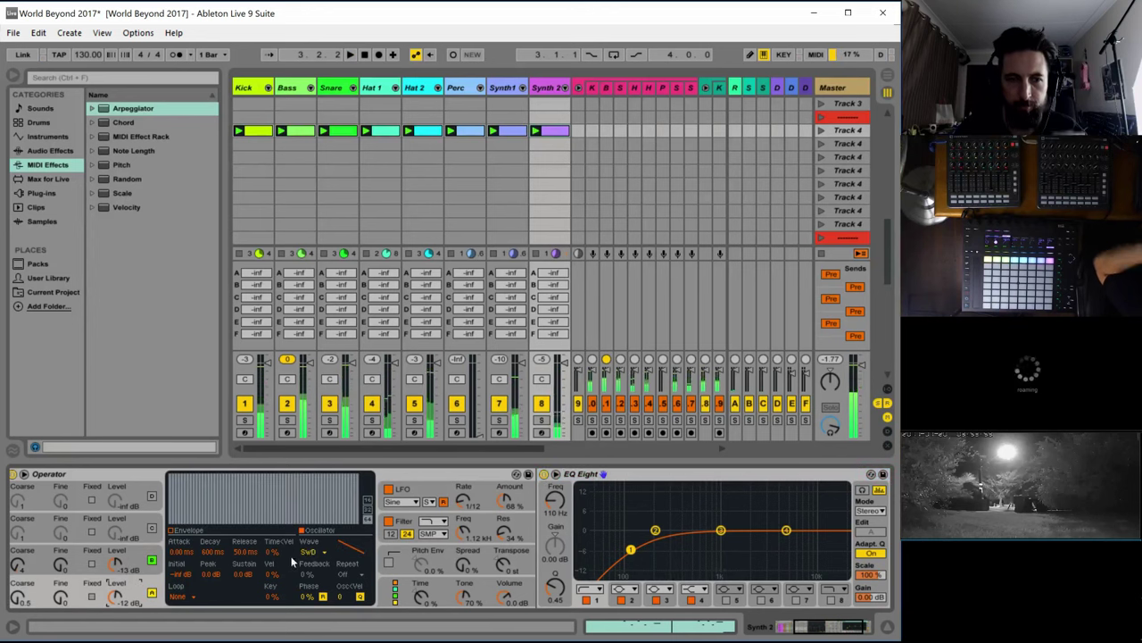
left_click(308, 552)
left_click(318, 295)
left_click(140, 551)
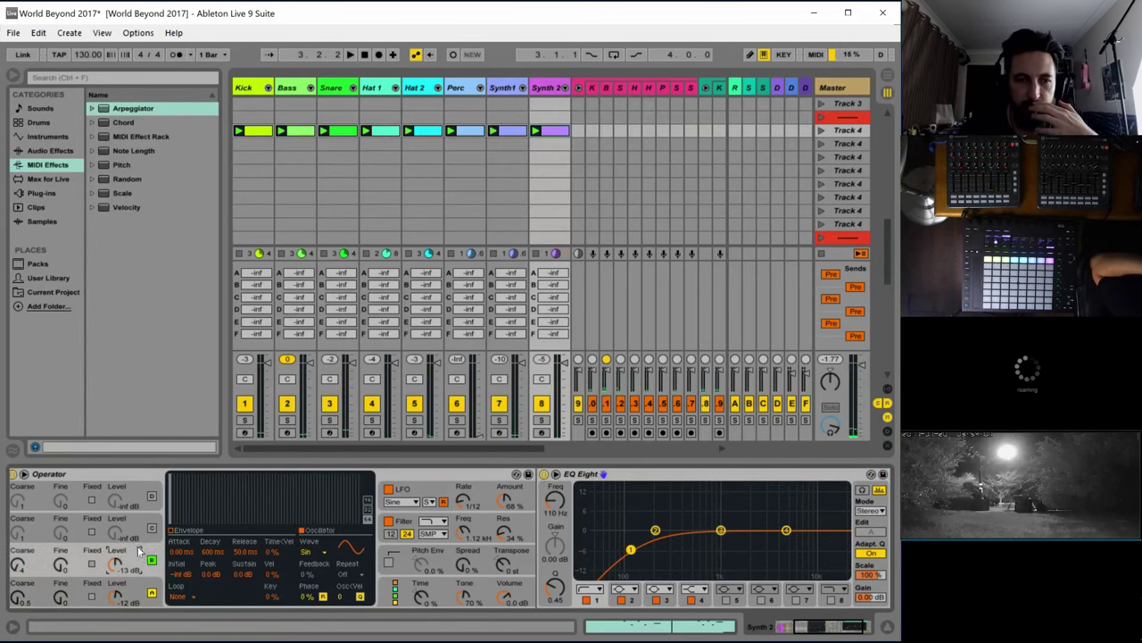
left_click(313, 551)
left_click(329, 317)
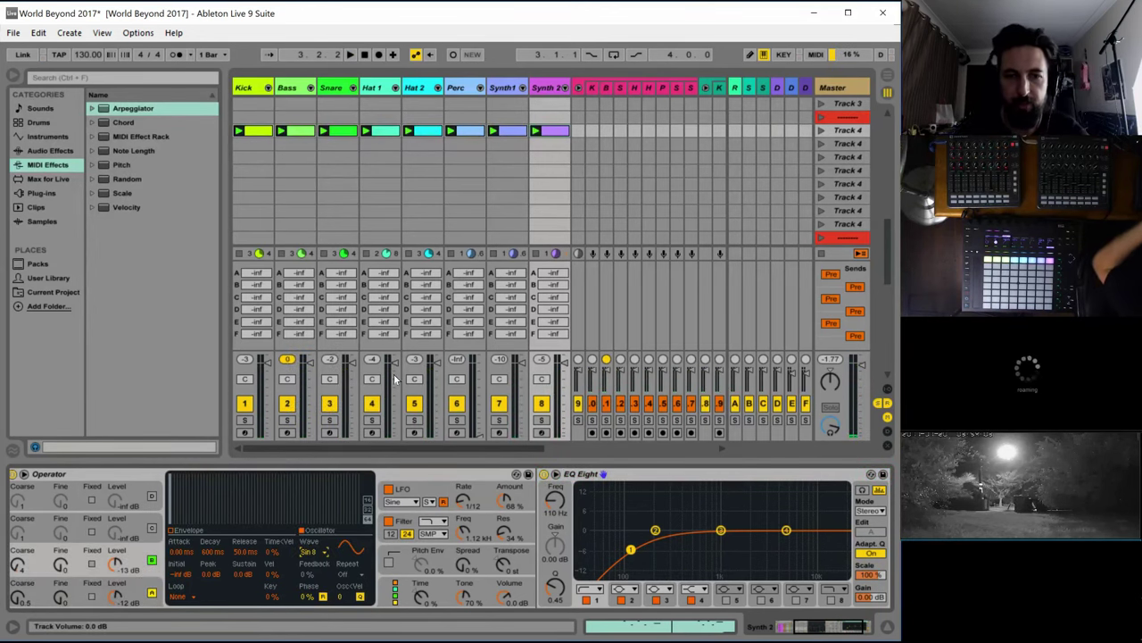
Raise Macro 1 of the Audio Effect Rack on the C-Short Delay return to about 21
left_click(782, 627)
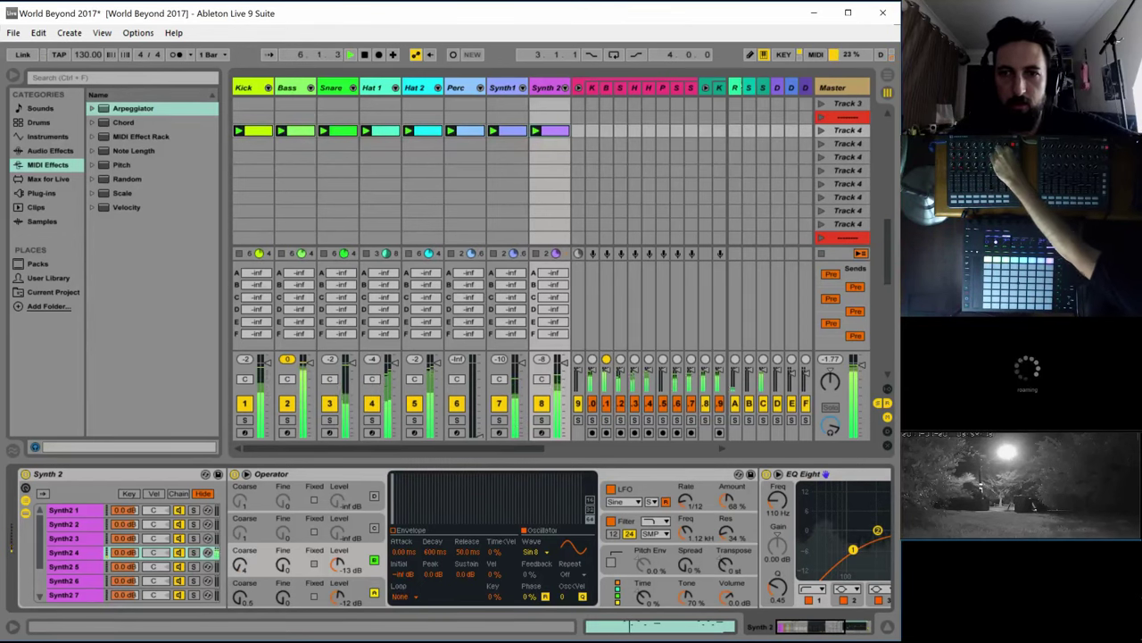
left_click(764, 86)
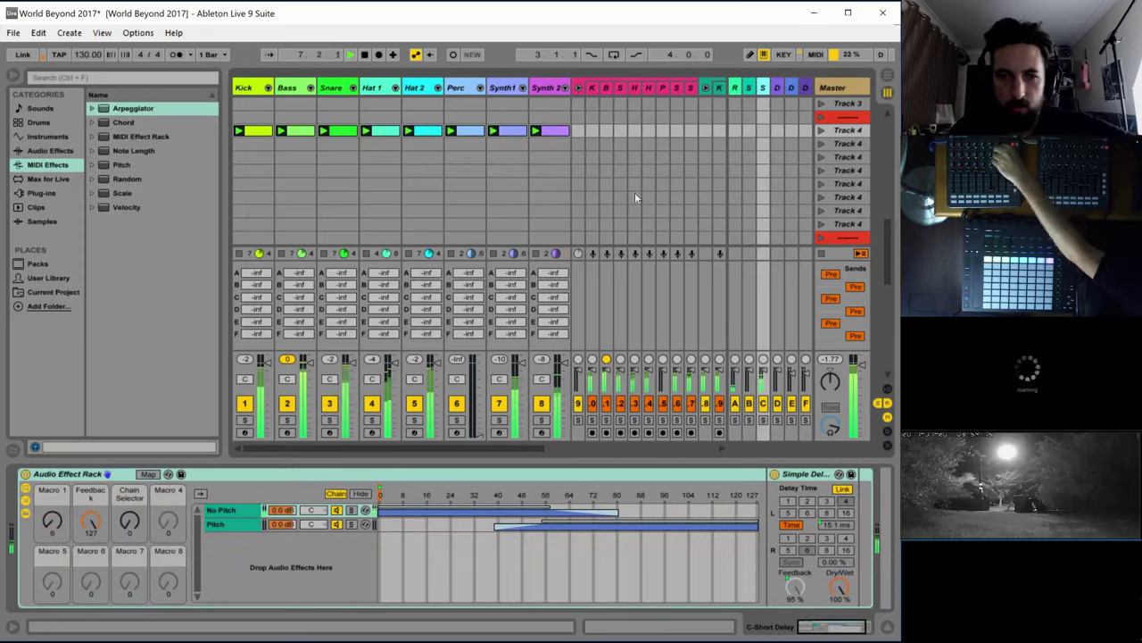
left_click_drag(52, 523, 52, 511)
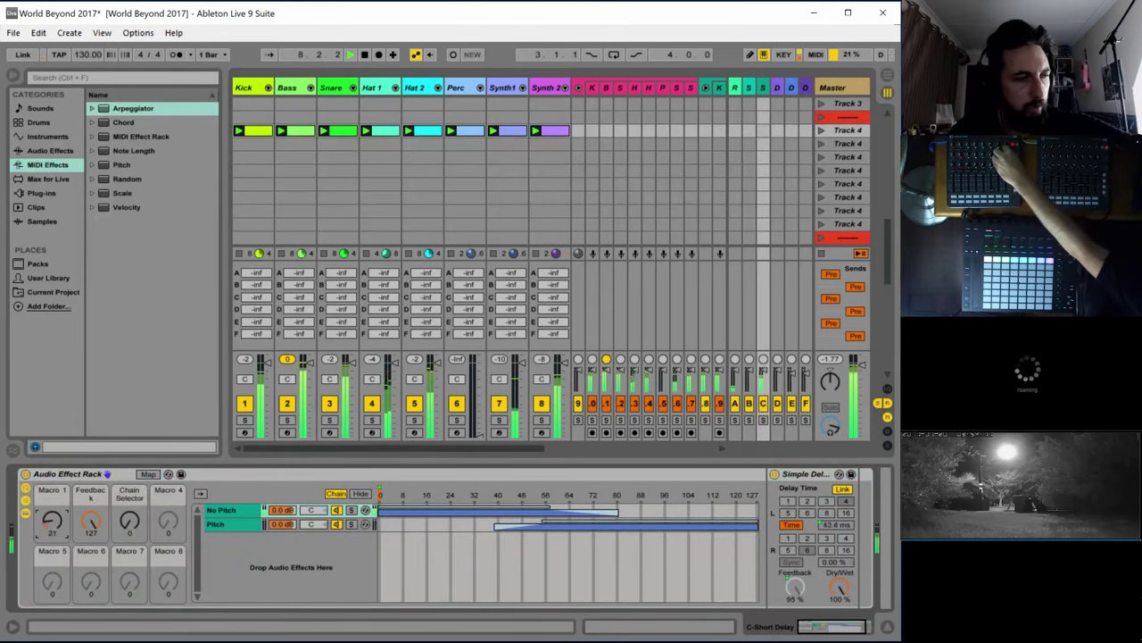
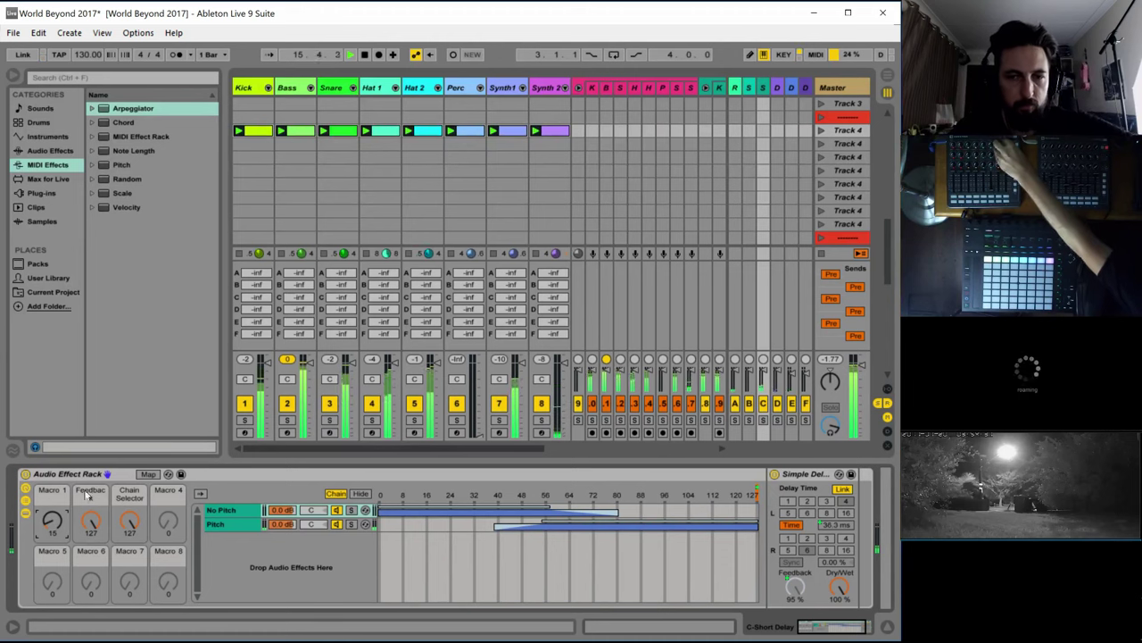
Solo Synth 2 and check its Track 4 clip against the metronome, leaving the metronome on with the track's devices in view
left_click(541, 94)
left_click(540, 419)
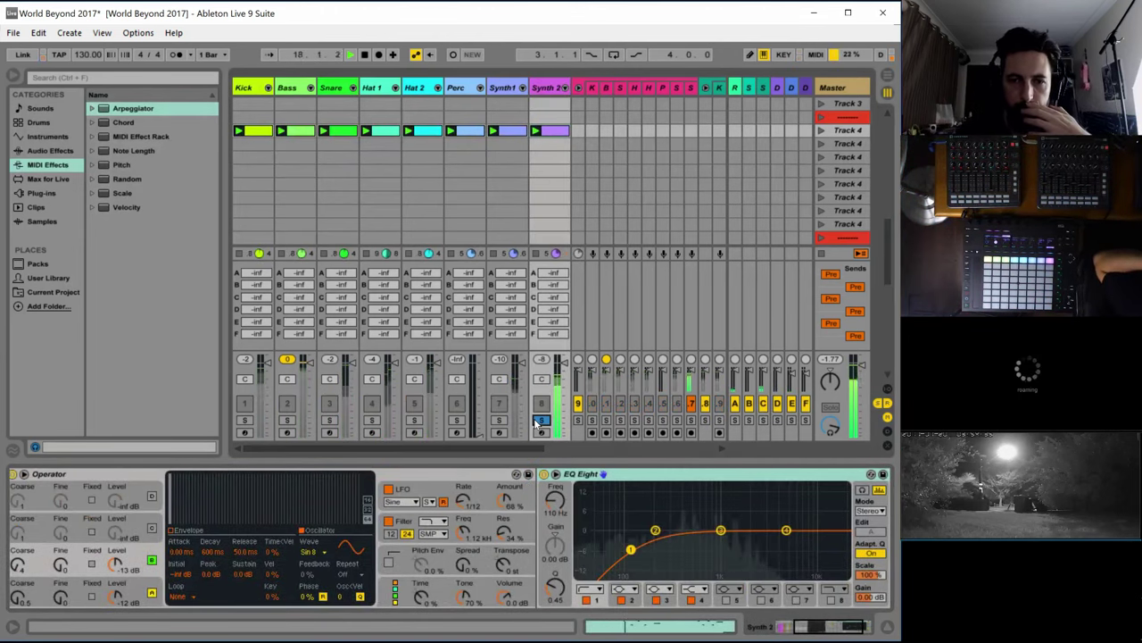
left_click(551, 132)
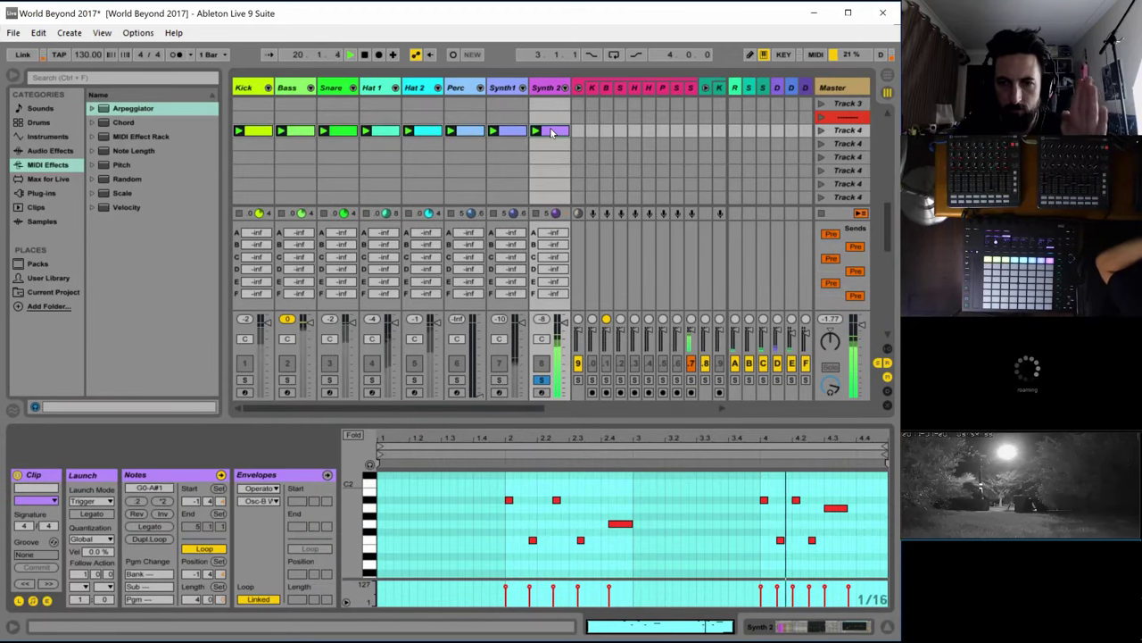
left_click(174, 57)
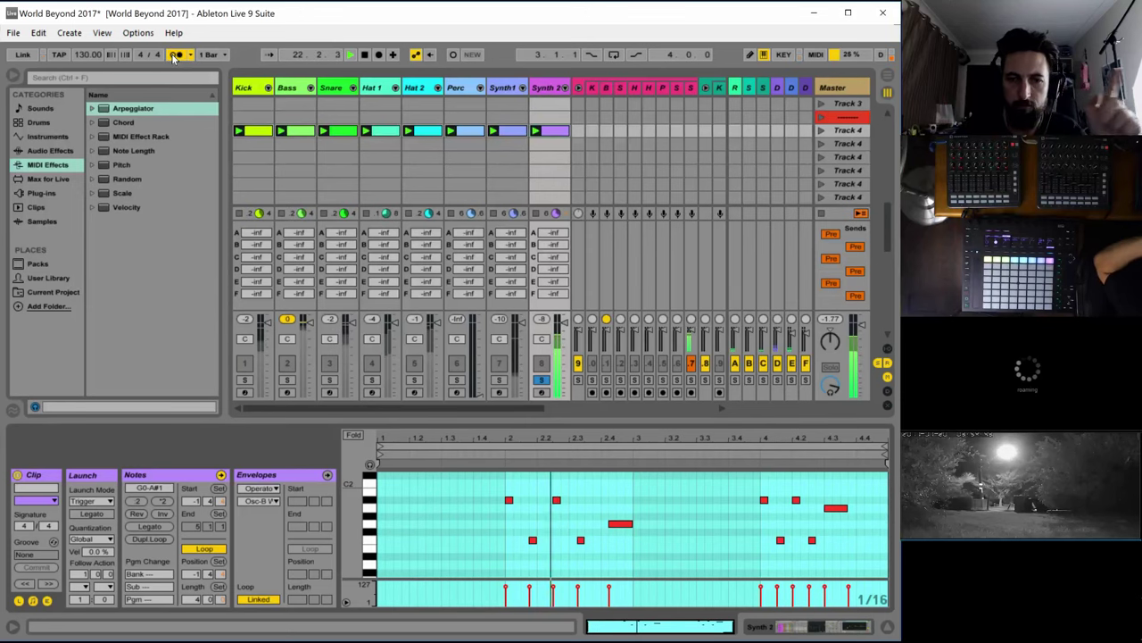
left_click(174, 55)
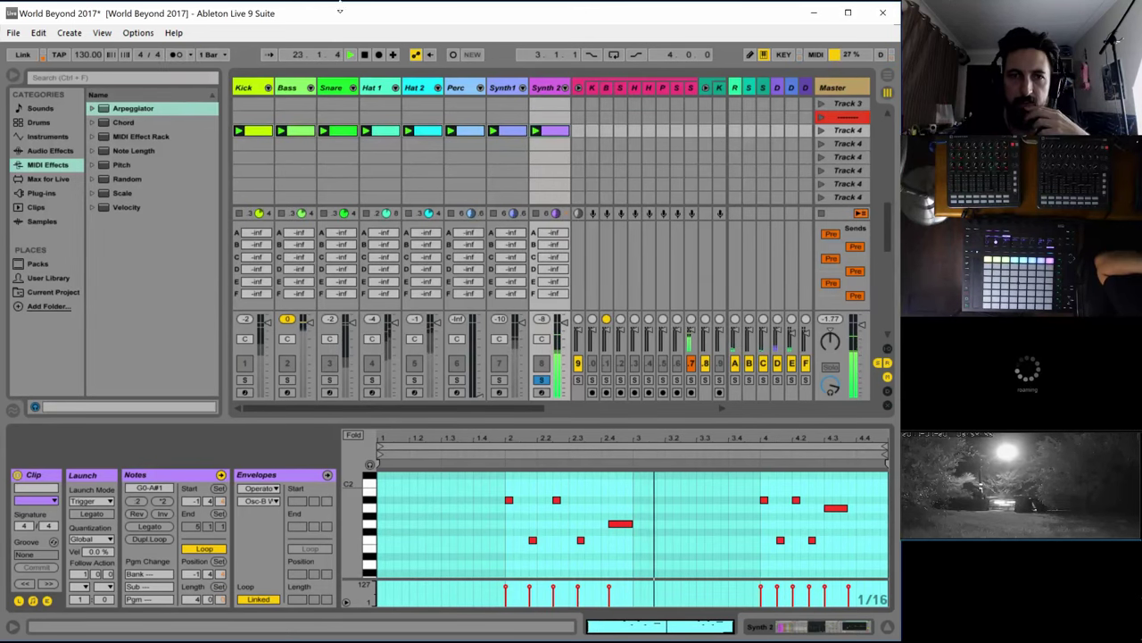
double_click(551, 87)
left_click(174, 56)
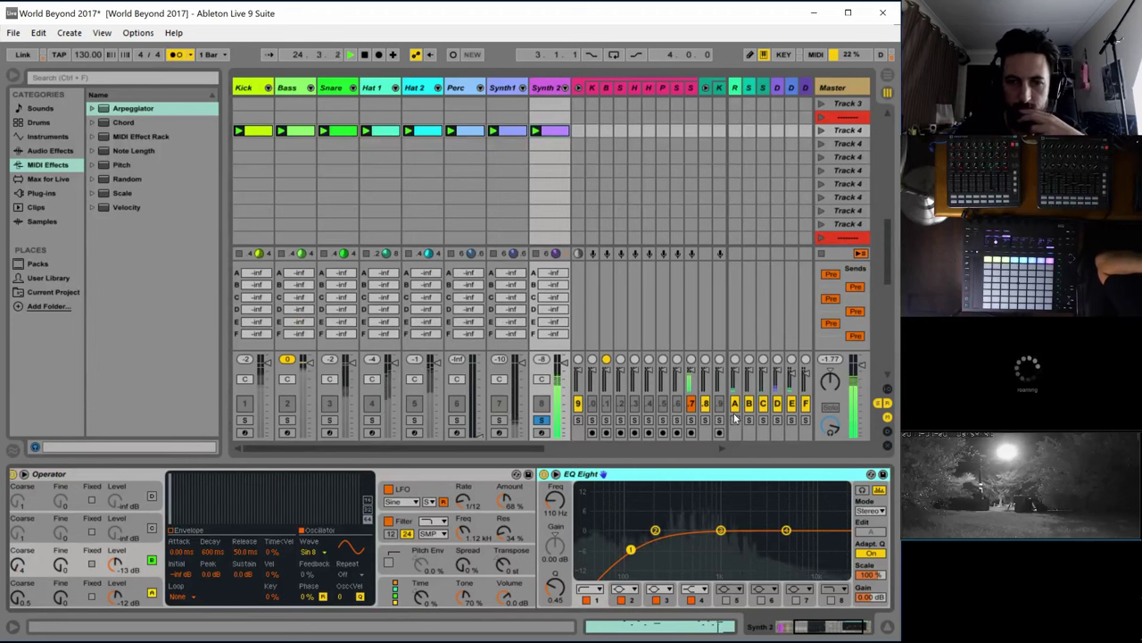
Check oscillator A's envelope in Synth 2's Operator and try the sound with the LFO switched off
left_click_drag(815, 627, 799, 627)
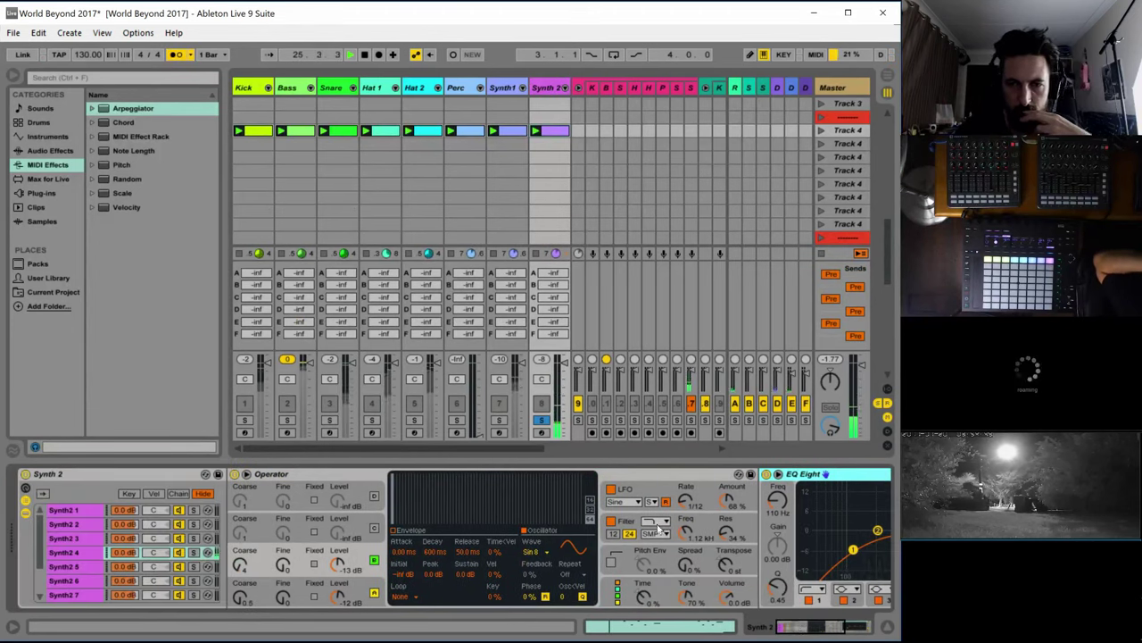
left_click(644, 490)
left_click(346, 588)
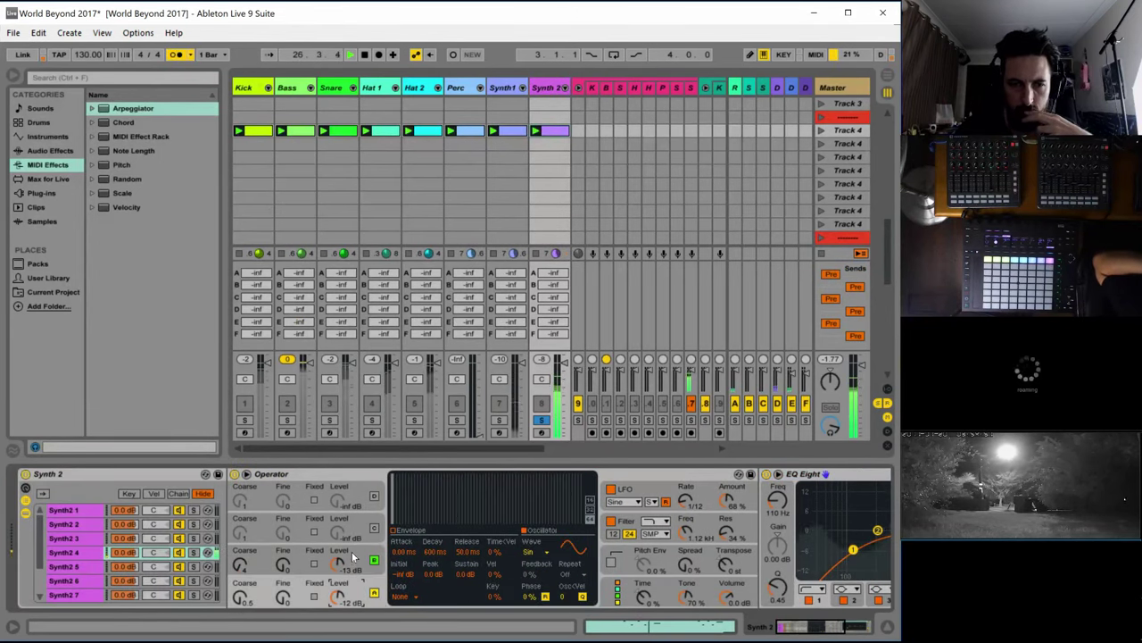
left_click(392, 551)
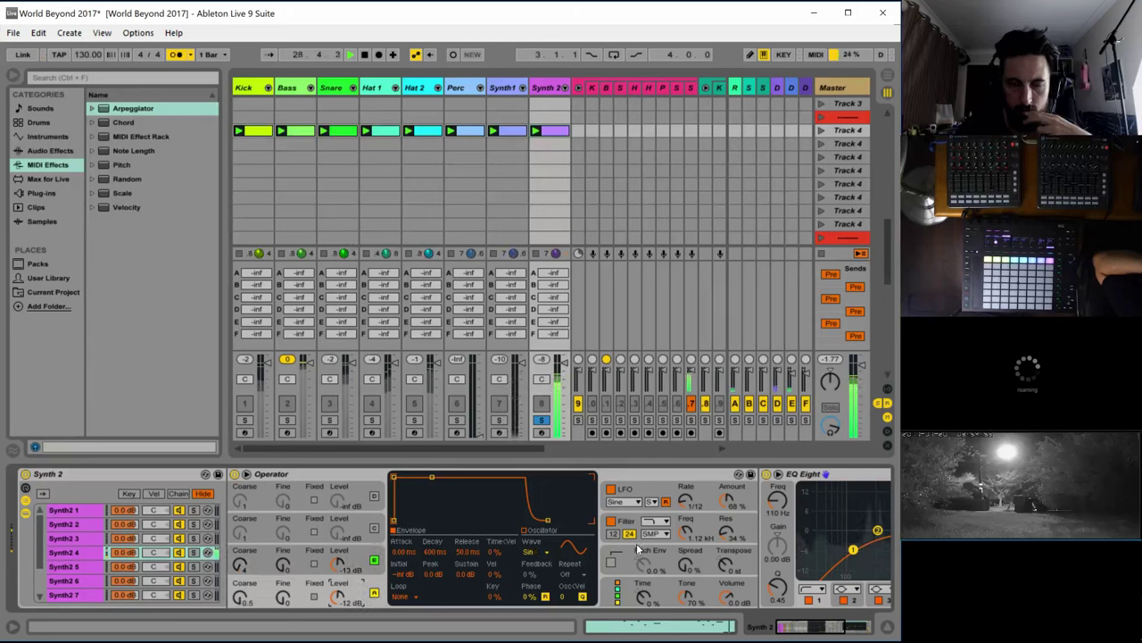
left_click(612, 490)
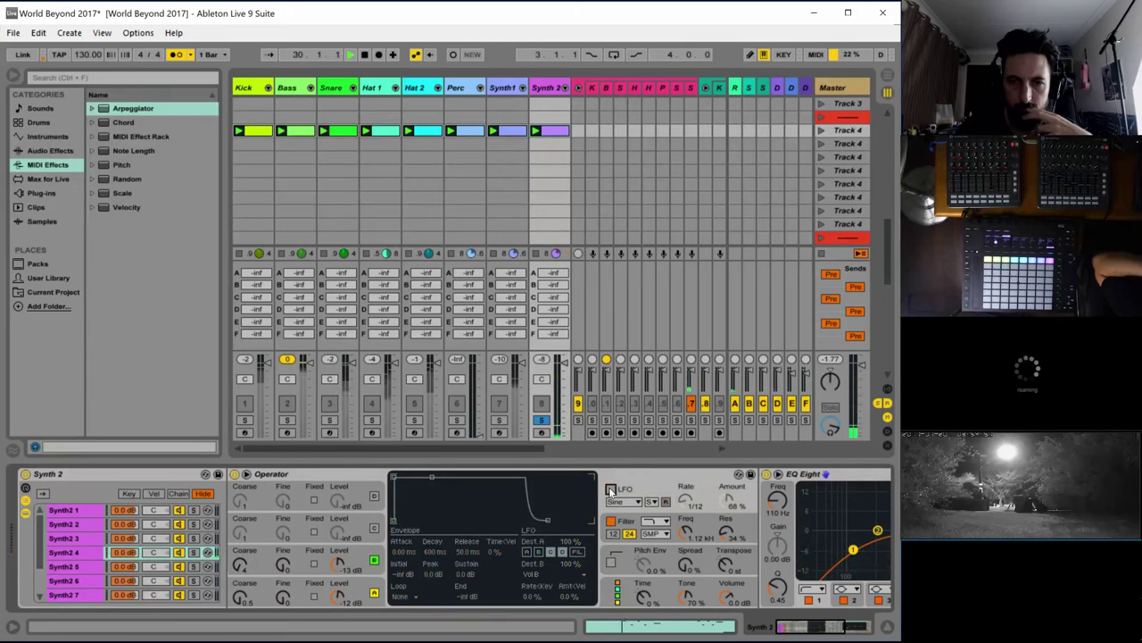
Add a sixteenth A#1 note at the start of the Synth 2 clip during restarted playback, and delete it again
double_click(549, 131)
scroll(419, 507, "up", 2)
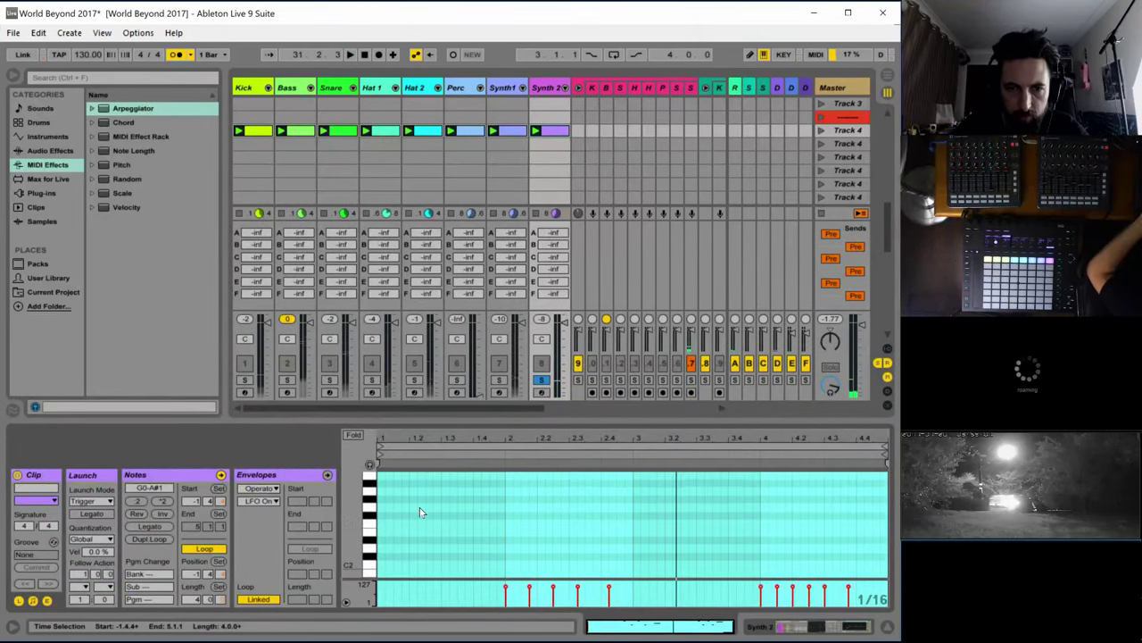
key("space")
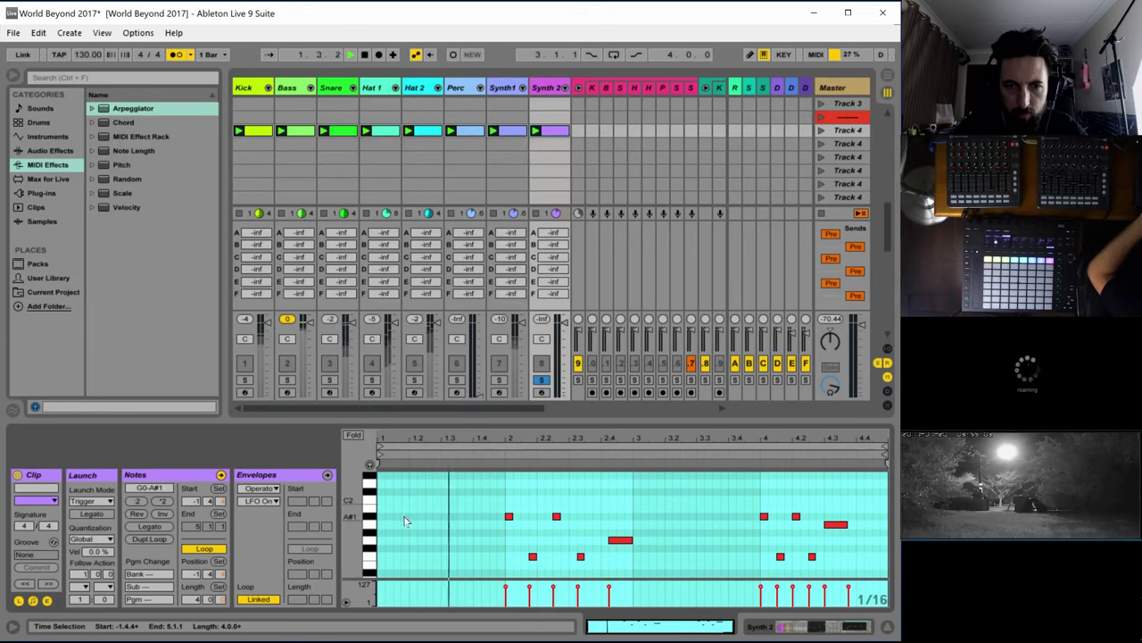
left_click(381, 517)
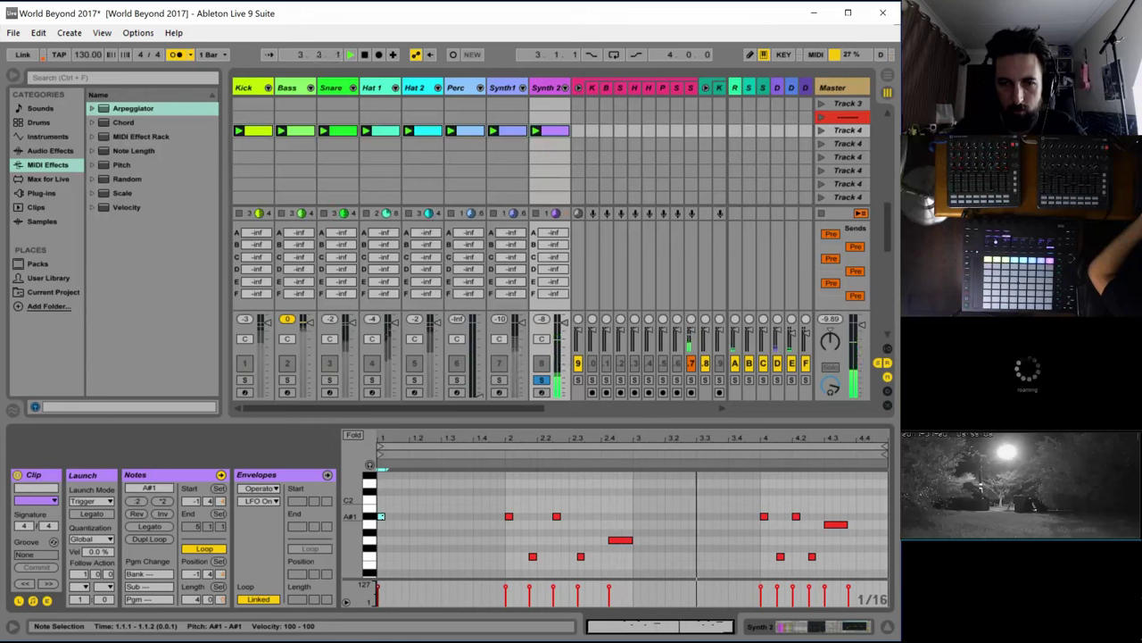
left_click(399, 508)
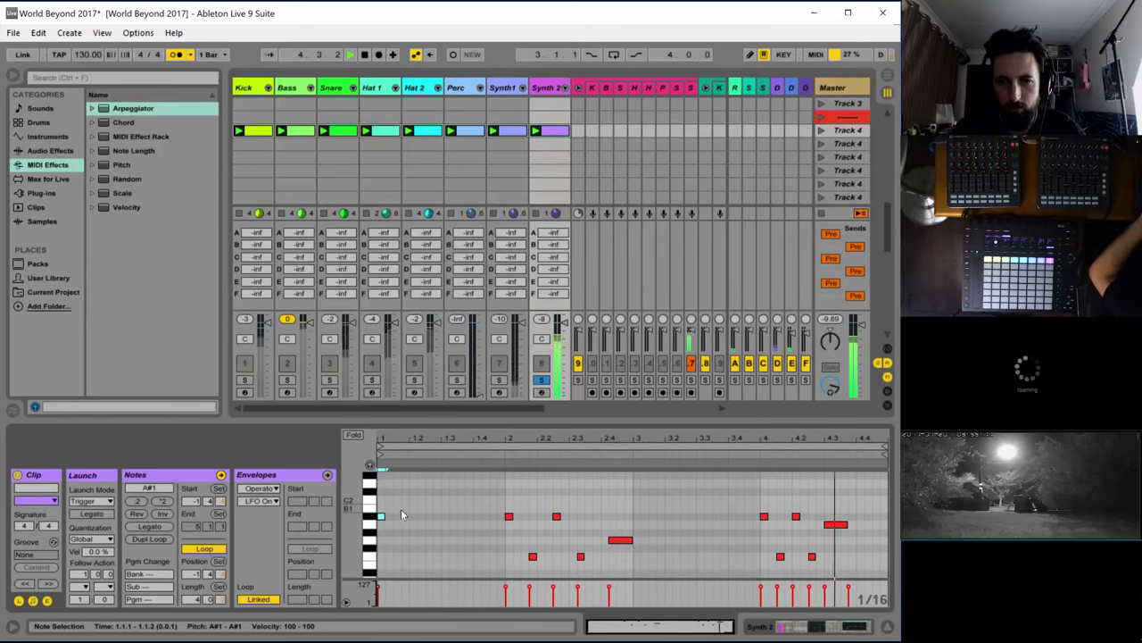
left_click_drag(399, 509, 375, 523)
key("Delete")
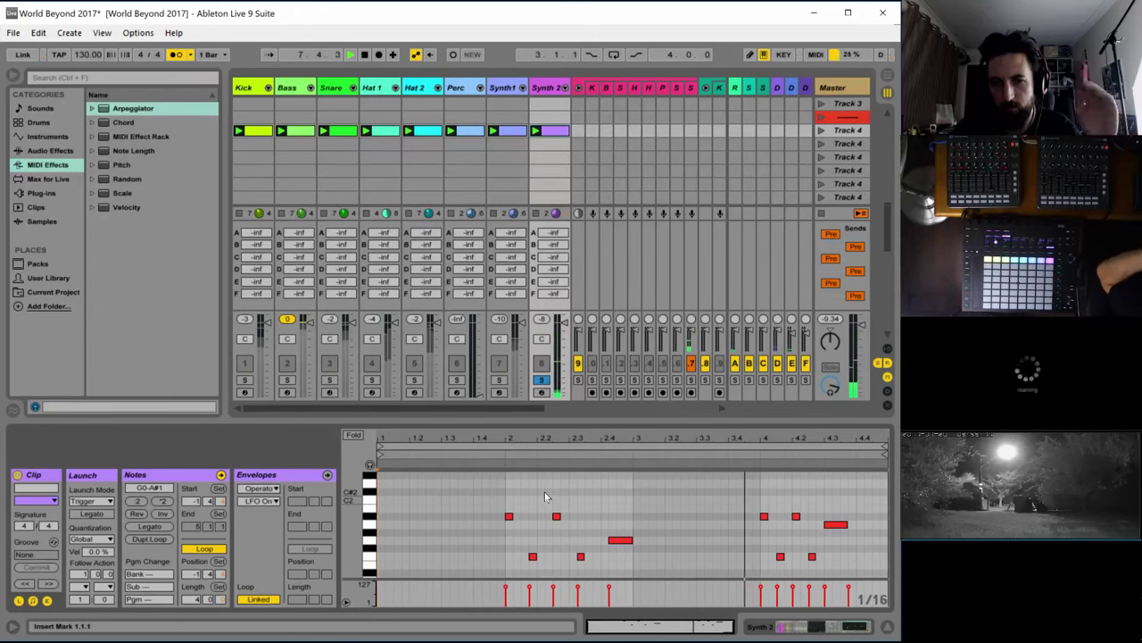
Turn off the metronome and solo the Kick together with Synth 2
left_click(245, 381)
left_click(177, 55)
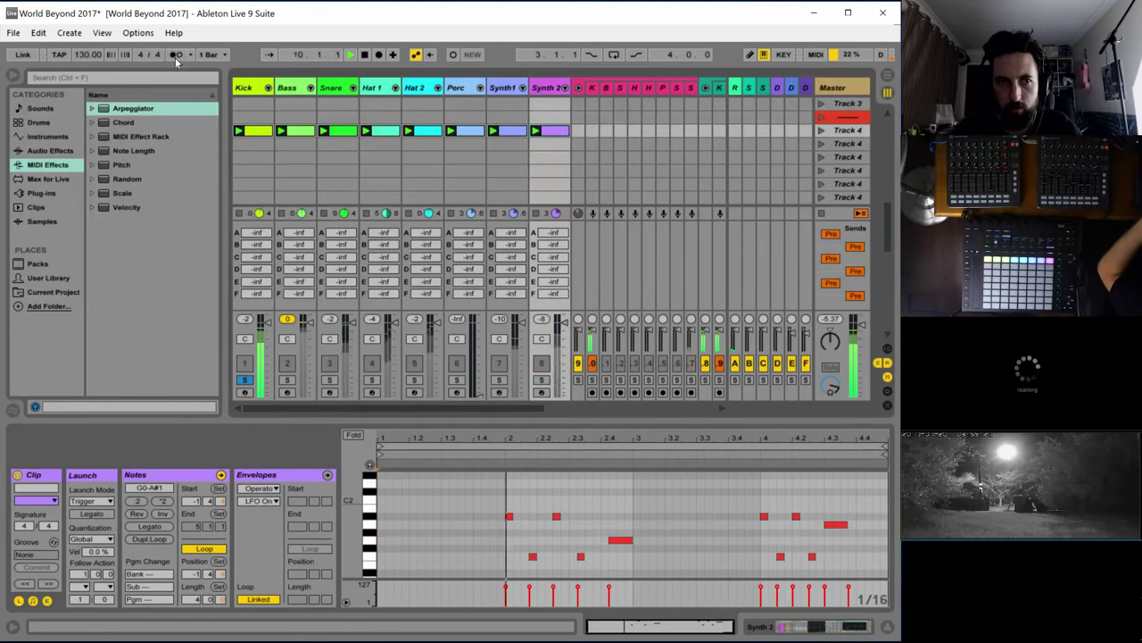
left_click(541, 381)
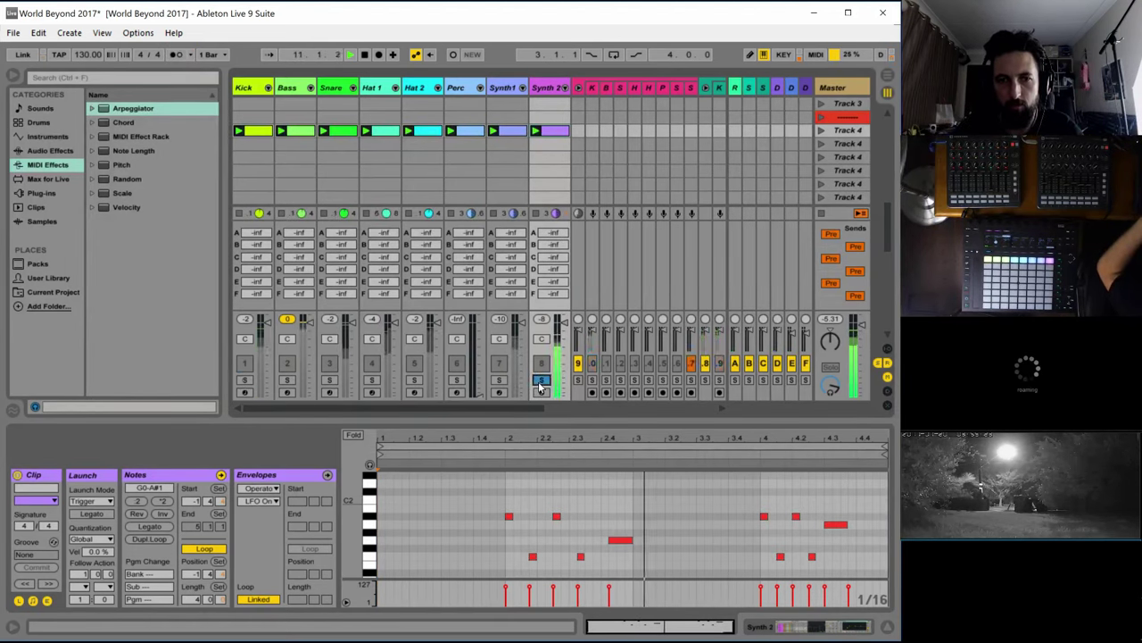
left_click(245, 381, "ctrl")
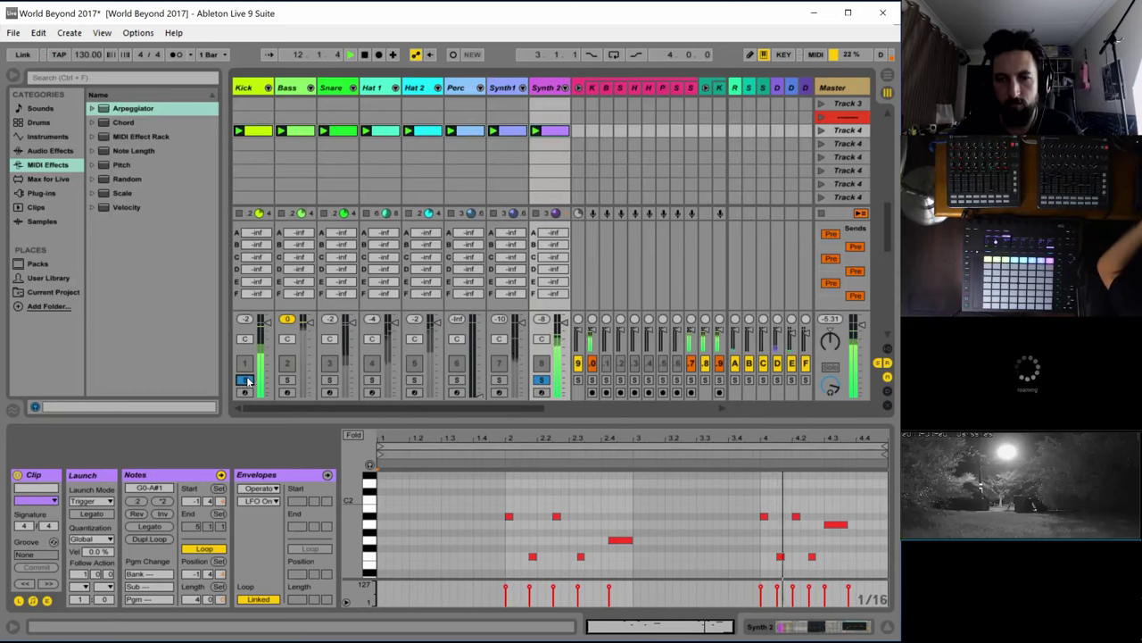
Show Synth 2's devices and try Operator's filter frequency down at 30 Hz before setting it to 404 Hz
double_click(549, 88)
left_click_drag(685, 531, 686, 607)
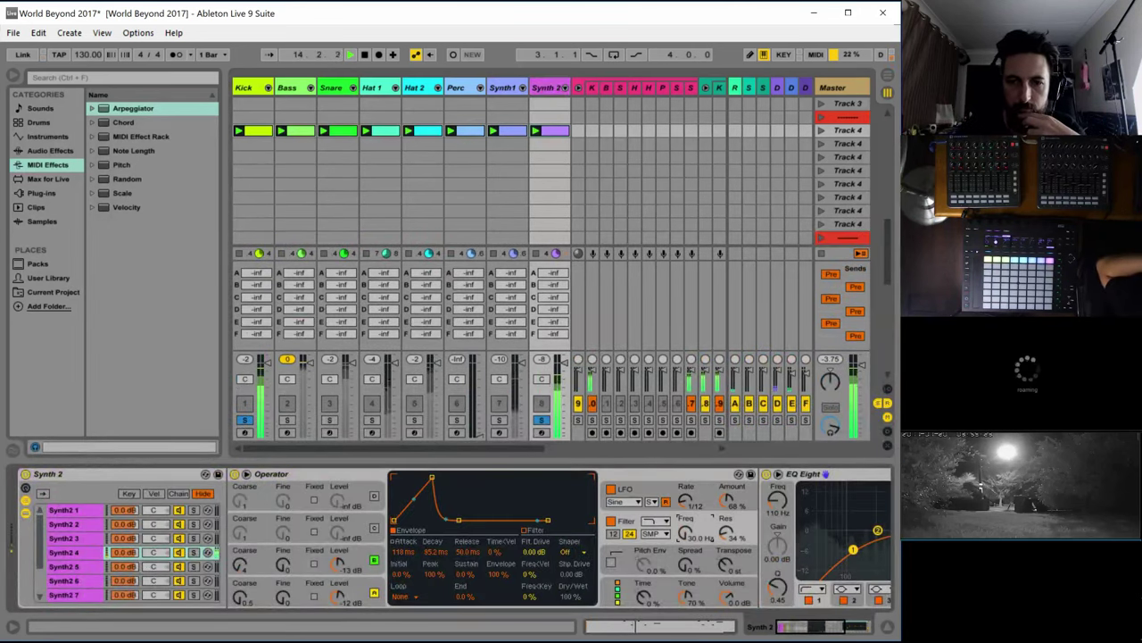
left_click_drag(685, 531, 685, 525)
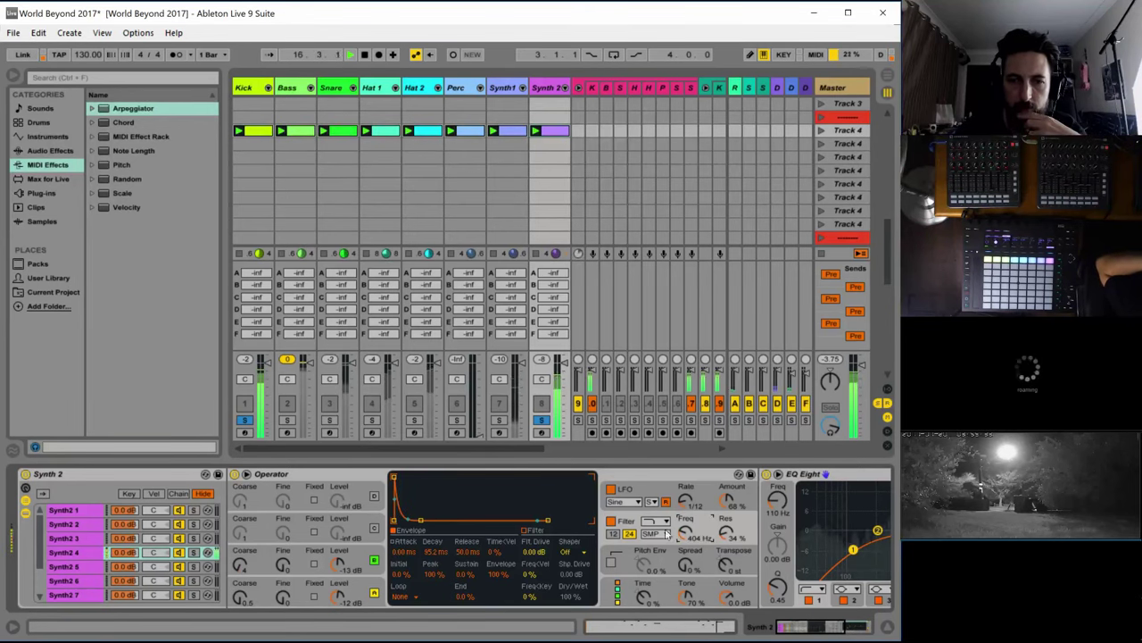
Lengthen the oscillator envelope's decay in Synth 2's Operator and set the LFO amount to 23%
left_click_drag(444, 551, 444, 524)
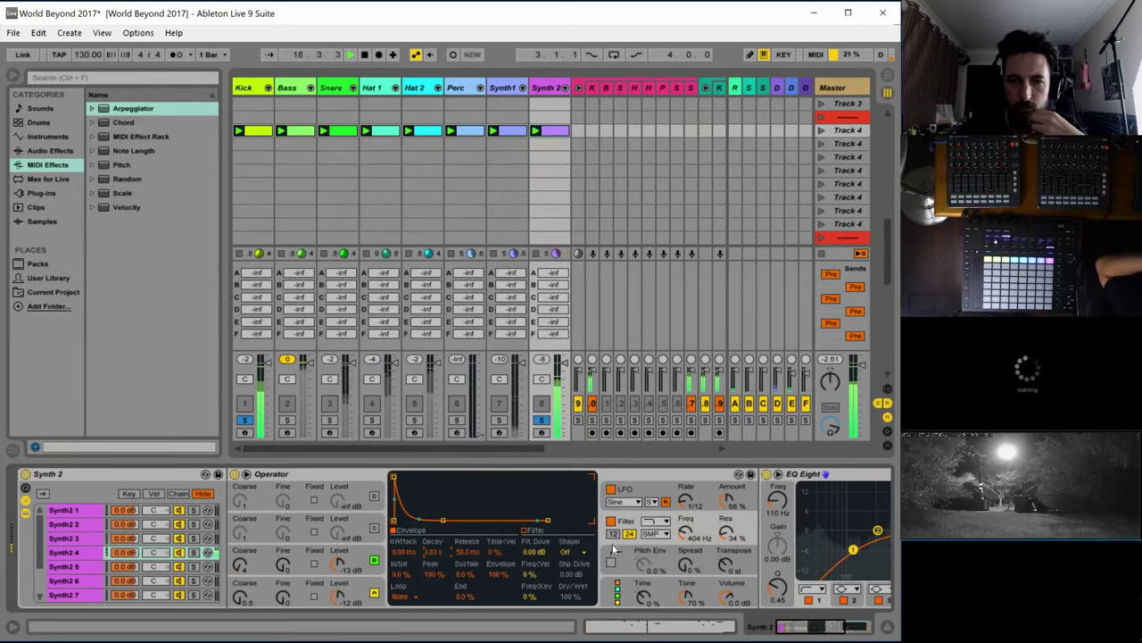
left_click(649, 496)
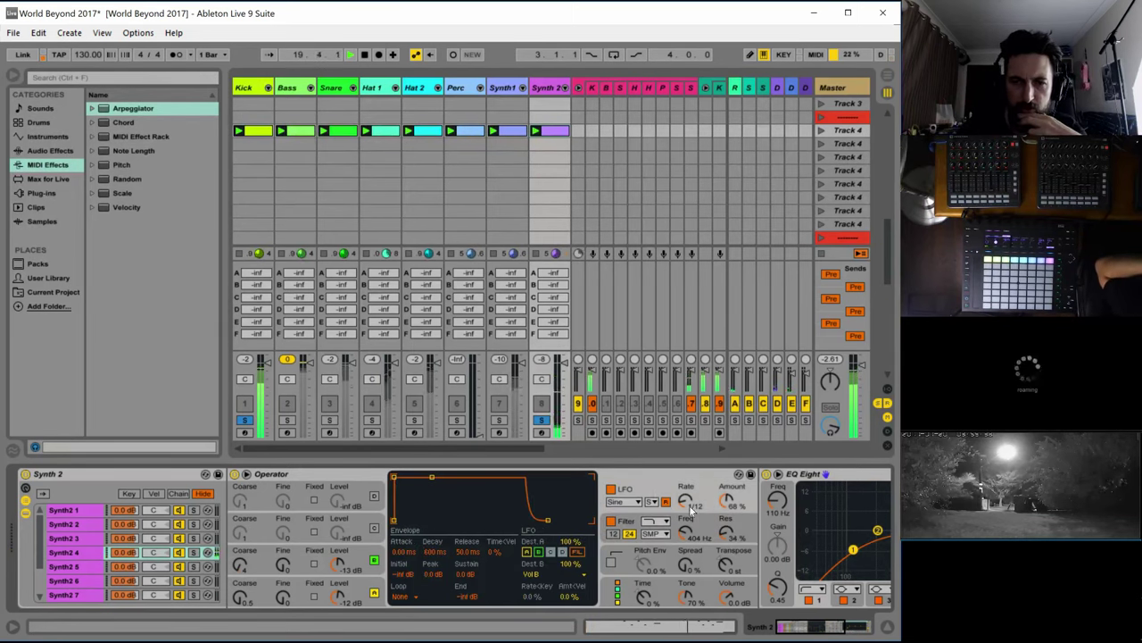
left_click_drag(727, 500, 727, 519)
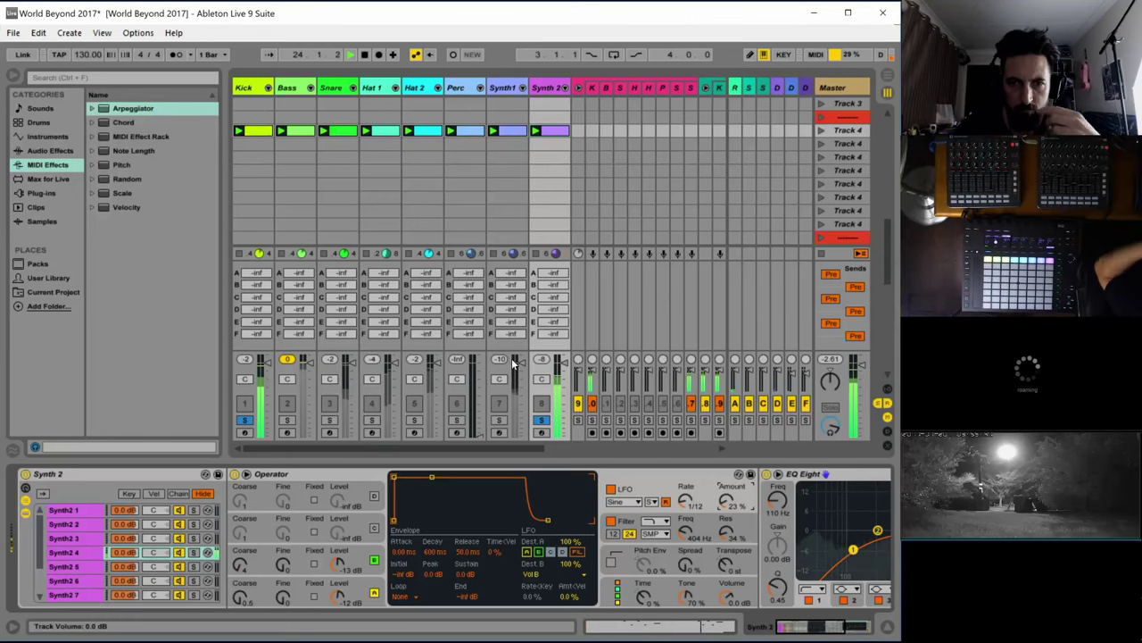
Try sixteenth D2 notes on every beat of bars 1 and 3 in the Synth 2 clip during restarted playback, and delete them again
double_click(549, 132)
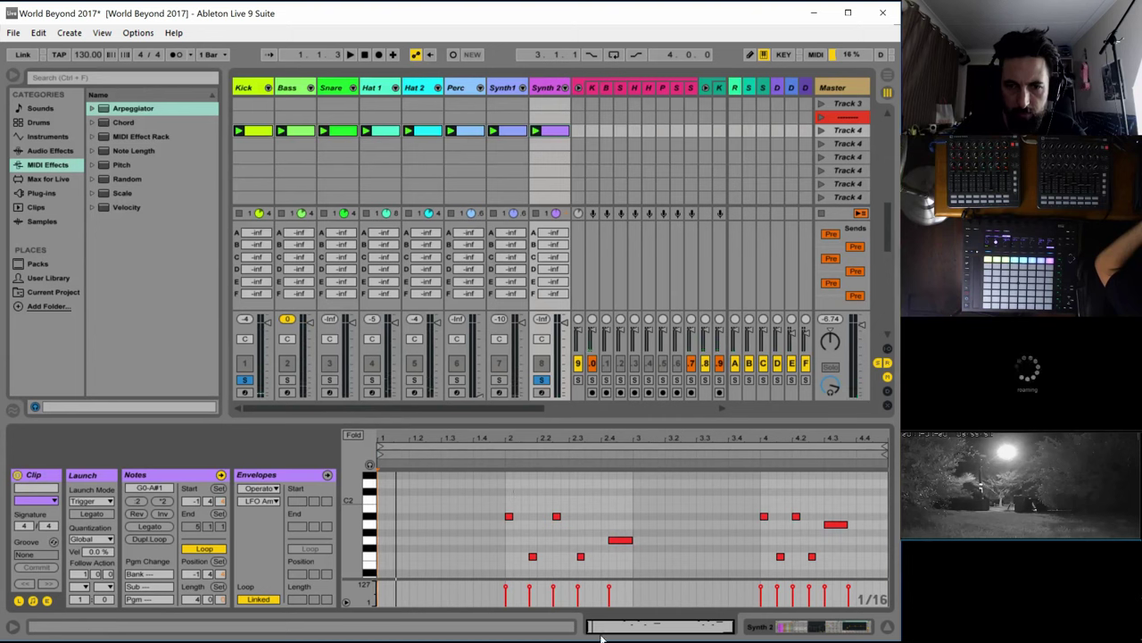
key("space")
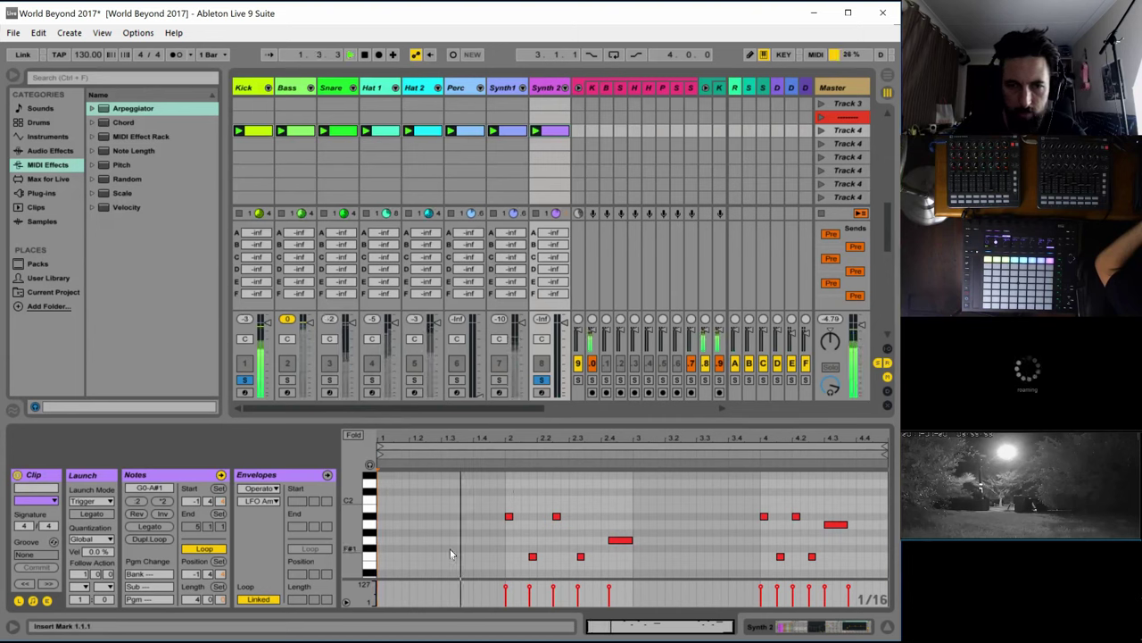
double_click(381, 483)
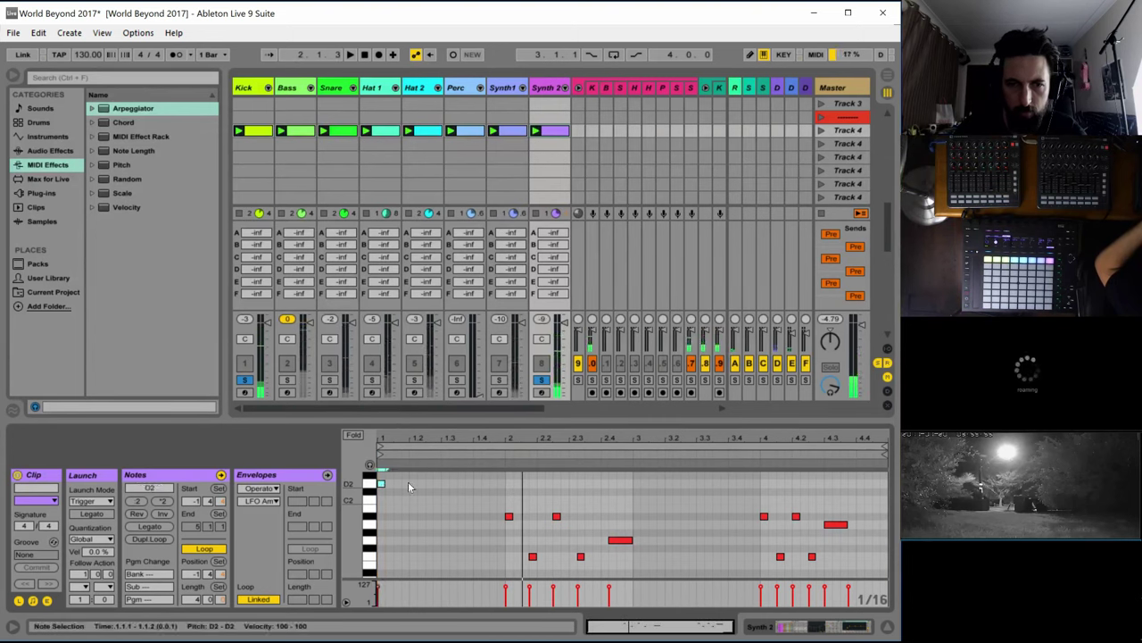
double_click(411, 484)
double_click(444, 483)
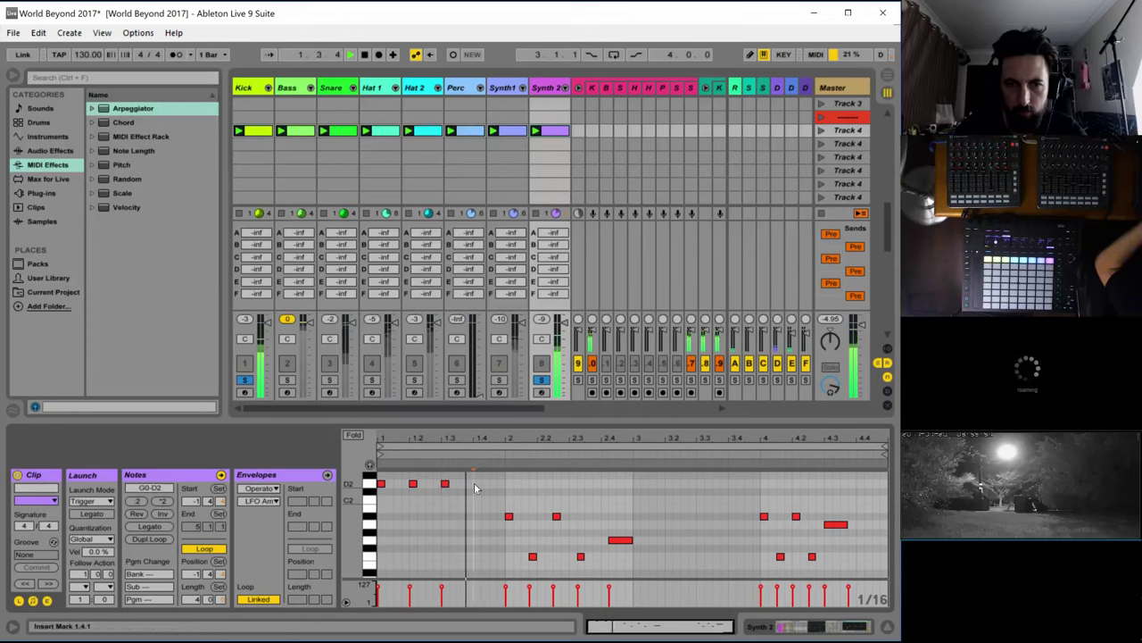
double_click(477, 484)
double_click(636, 484)
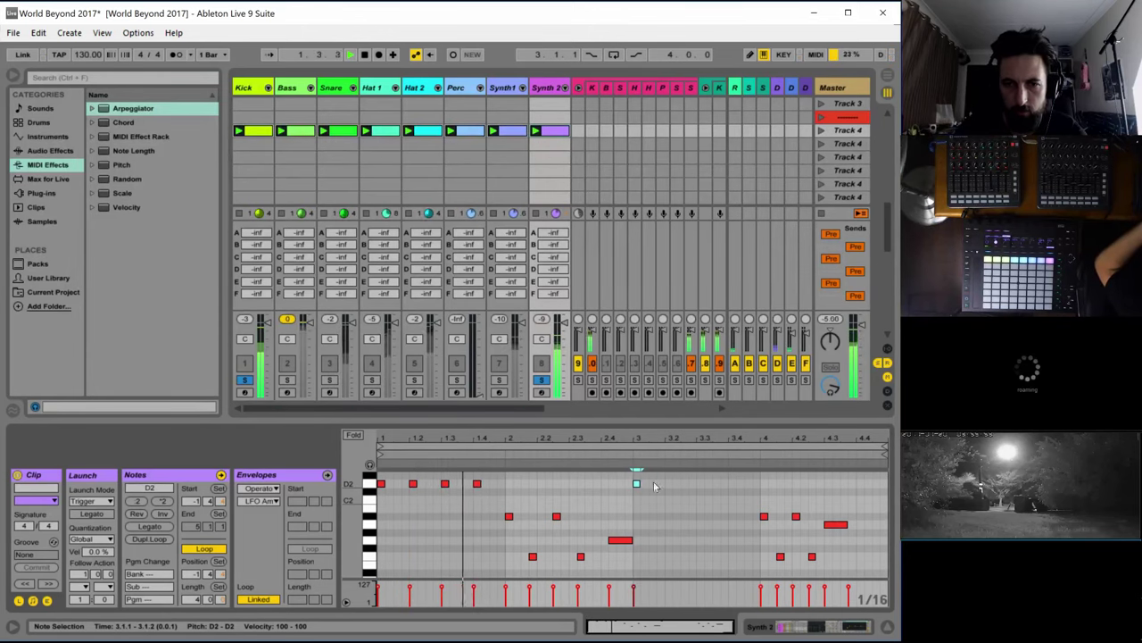
double_click(700, 483)
double_click(732, 484)
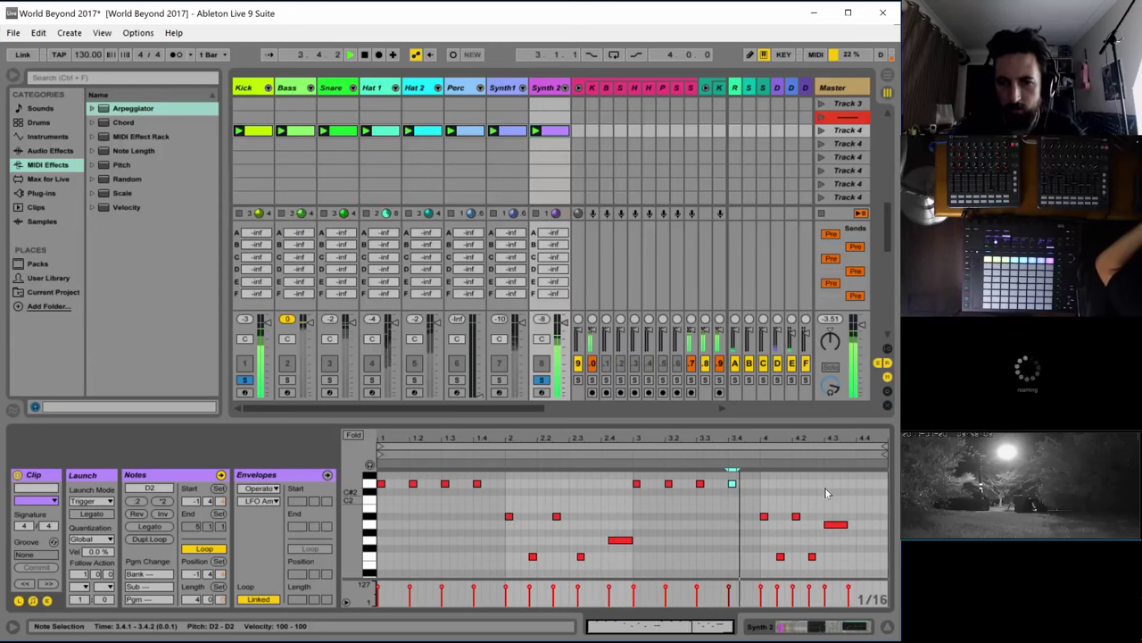
left_click(368, 483)
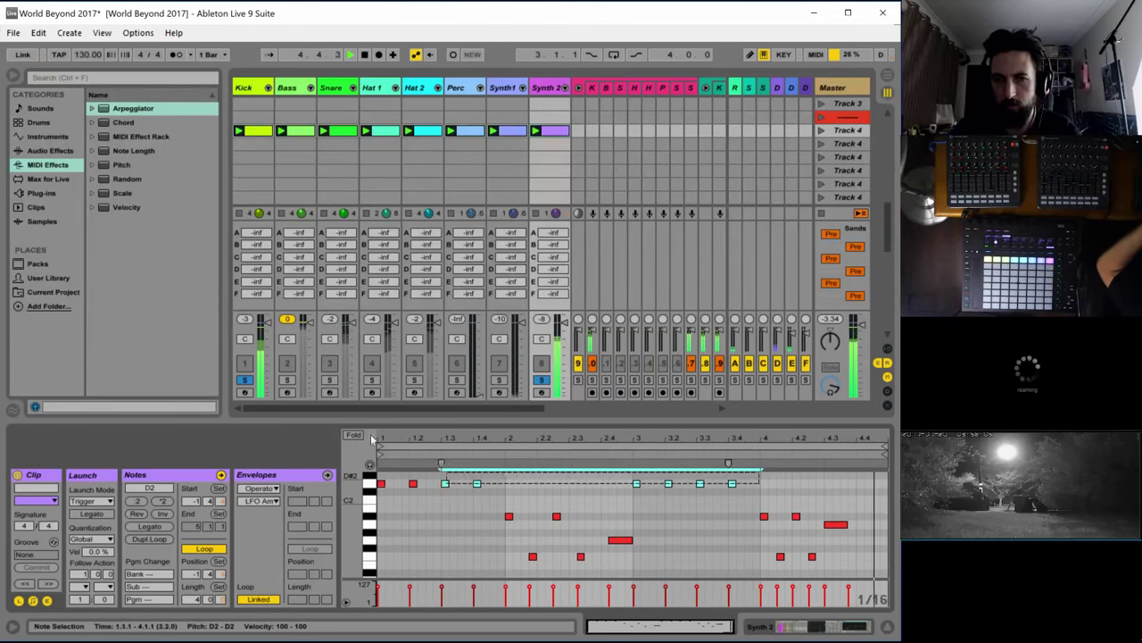
key("Delete")
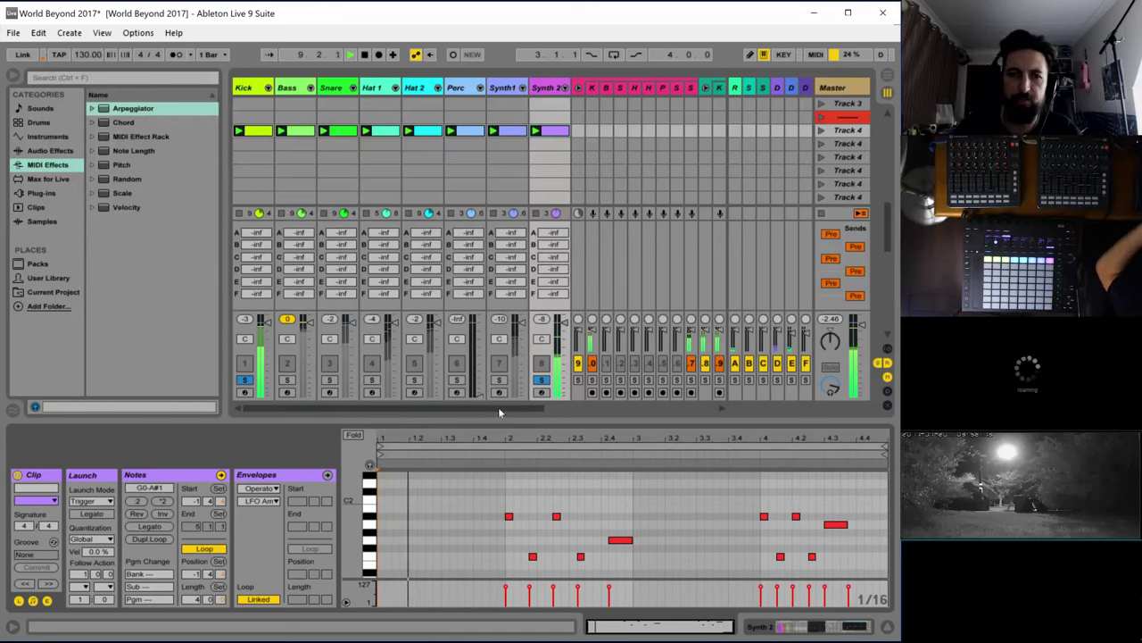
Unsolo the Kick and Synth 2, and check the Synth 2 clip's notes within the full mix
left_click(541, 381)
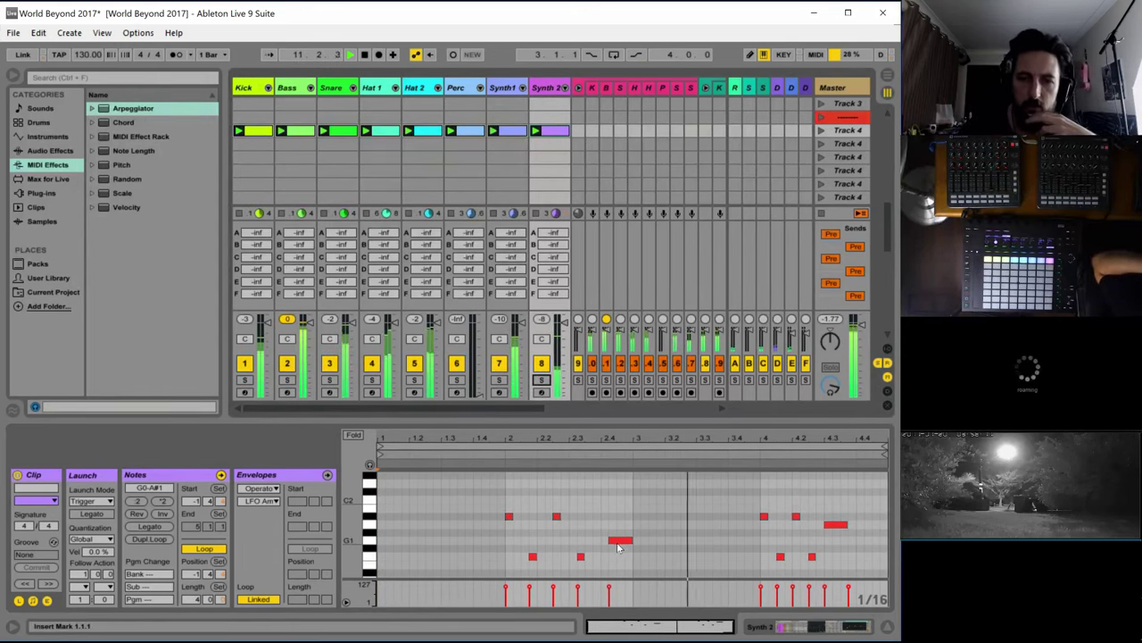
left_click(622, 540)
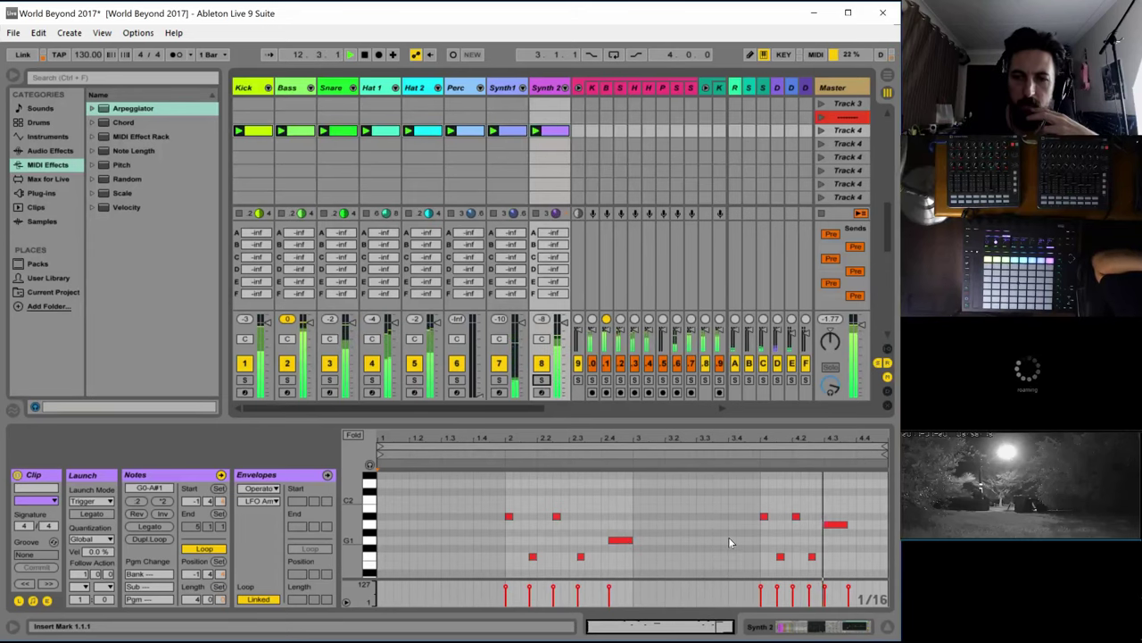
scroll(799, 537, "down", 2)
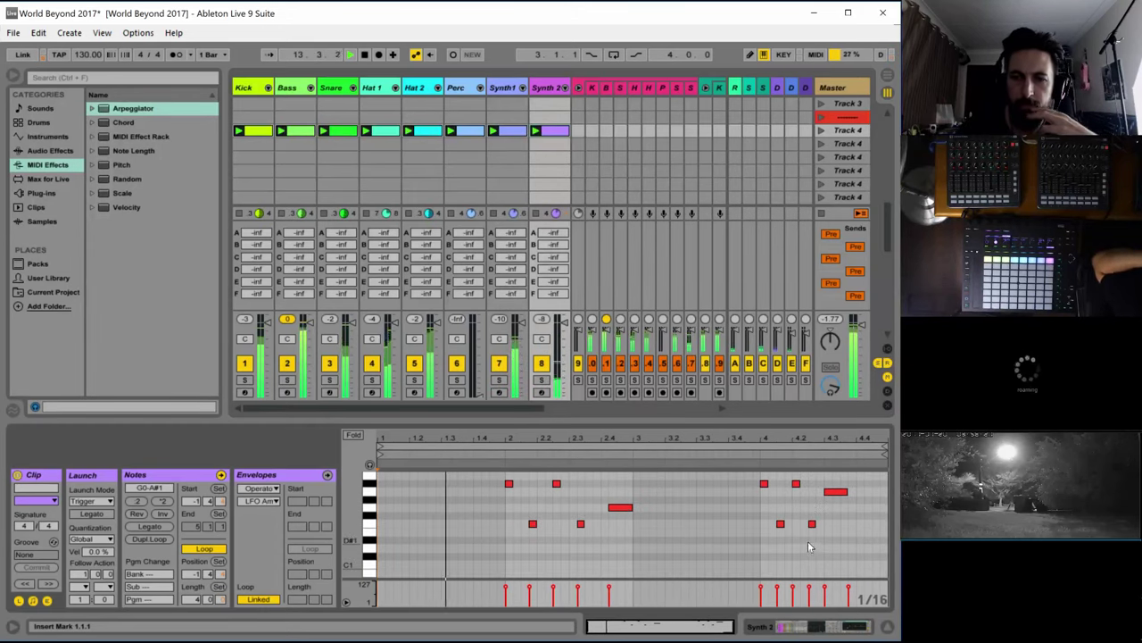
left_click(780, 525)
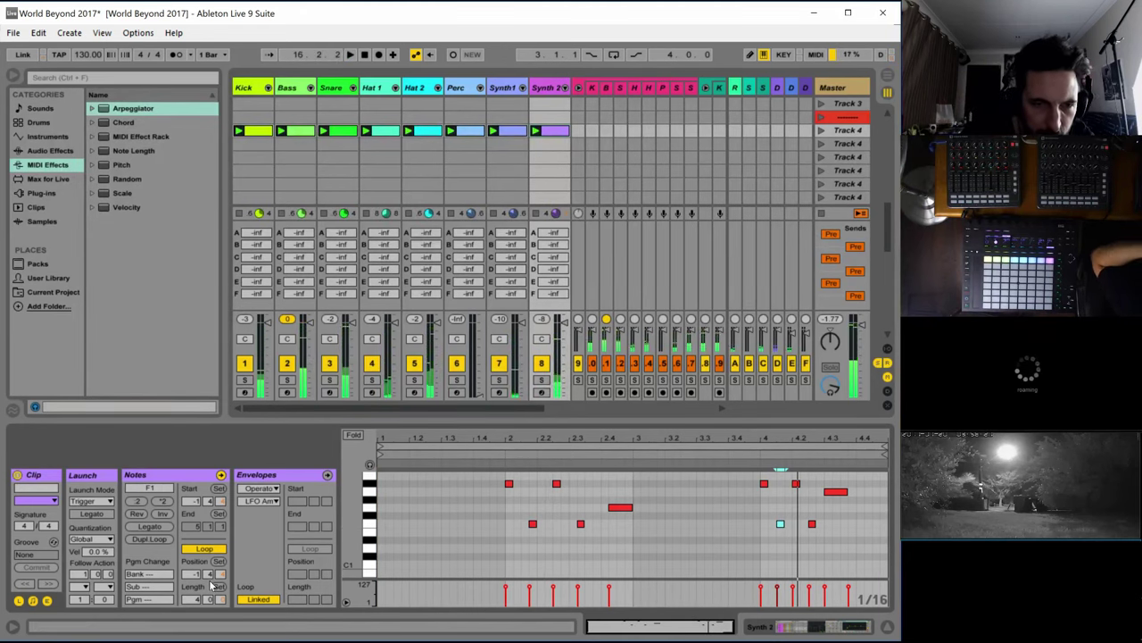
Compare the start, loop position and length settings of the Synth1 and Synth 2 clips in Track 4
left_click(510, 131)
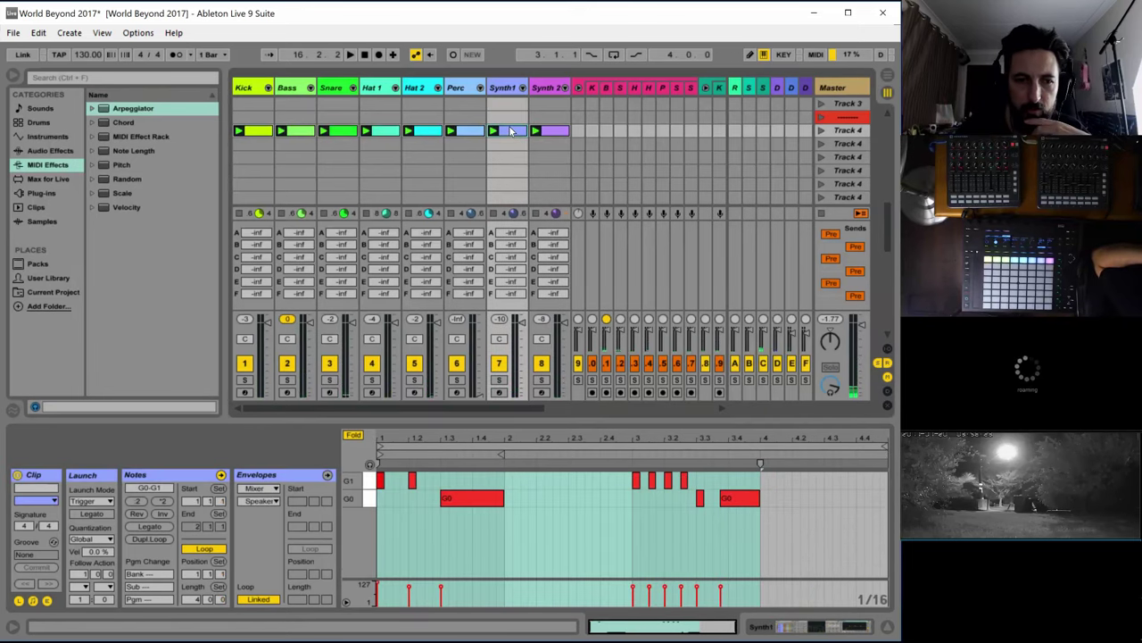
left_click(552, 131)
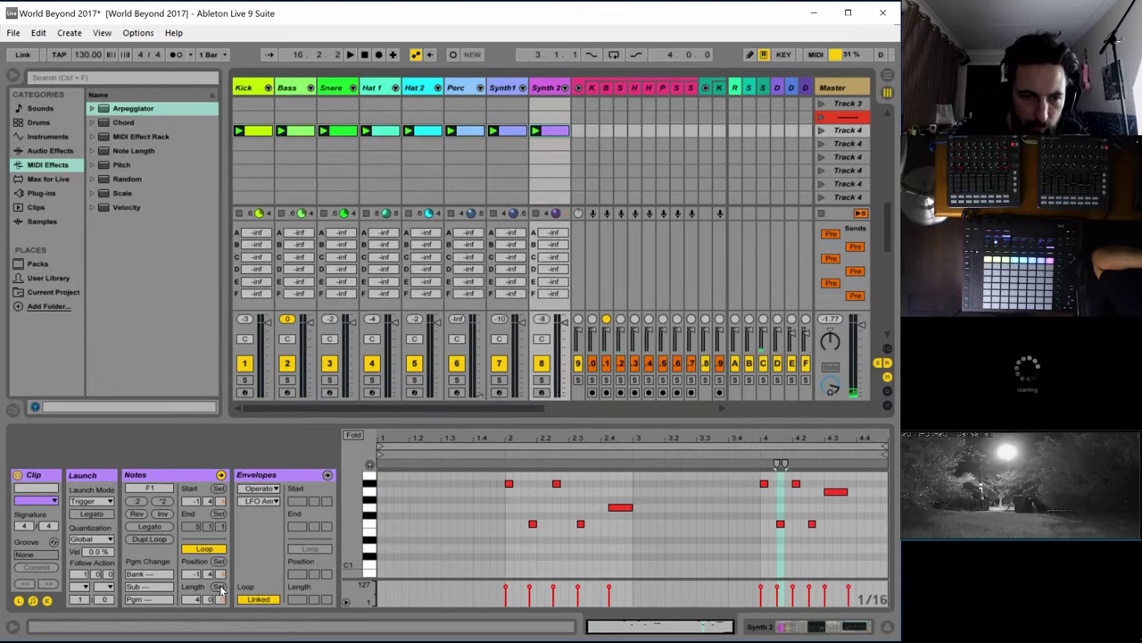
left_click(506, 134)
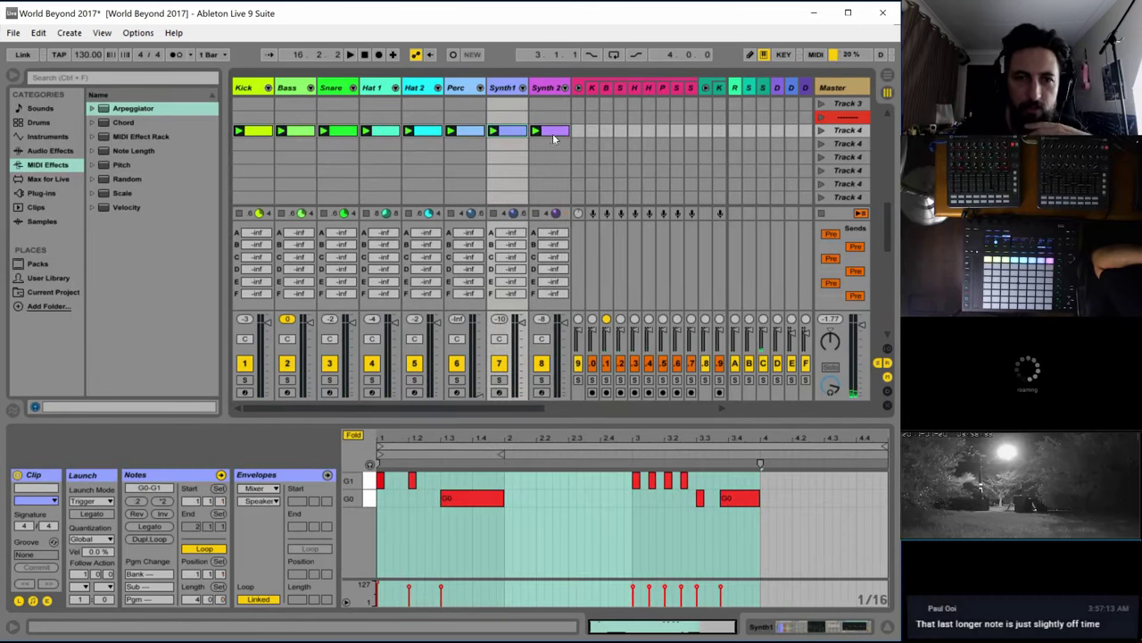
left_click(556, 134)
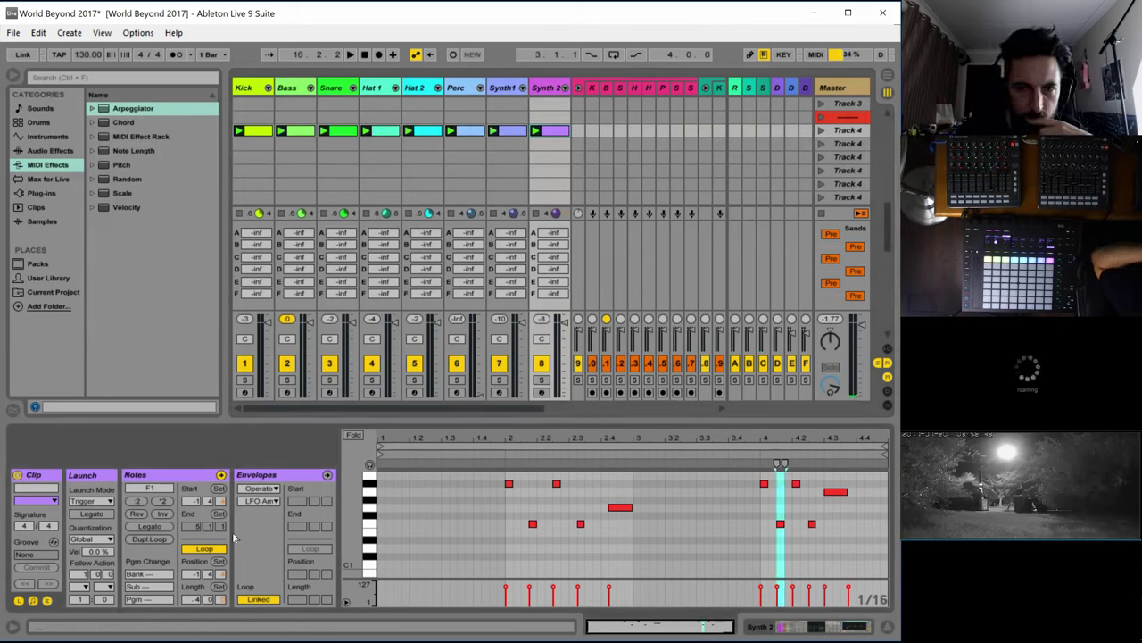
left_click(513, 131)
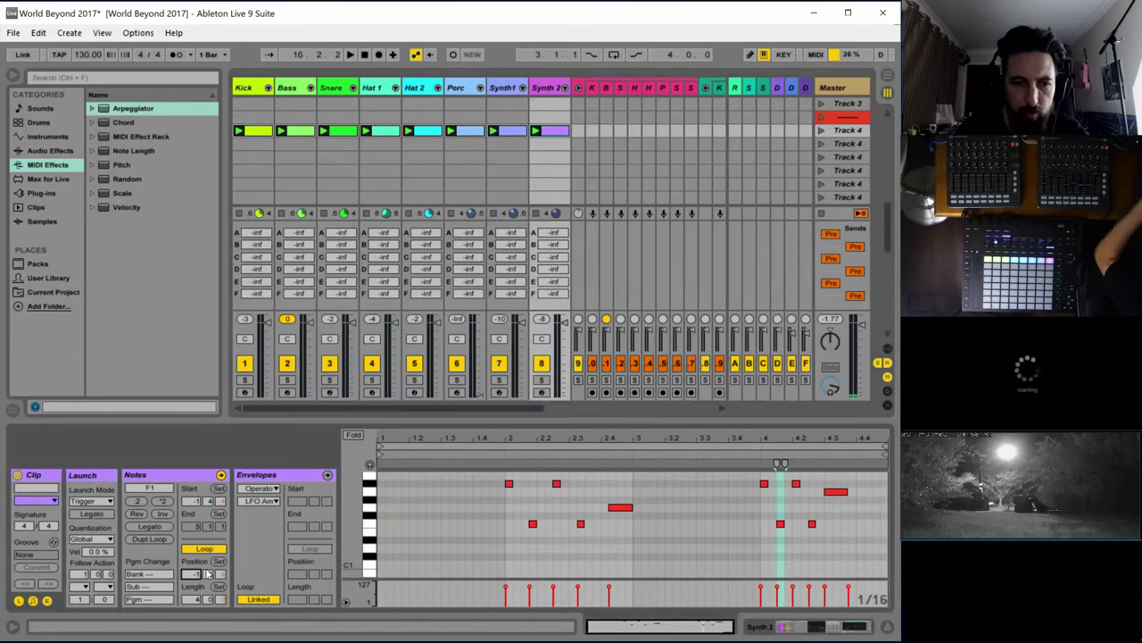
Set the Synth 2 clip's start and loop position to 1.1.1 with a loop length of four bars, and start playback
left_click_drag(220, 575, 192, 602)
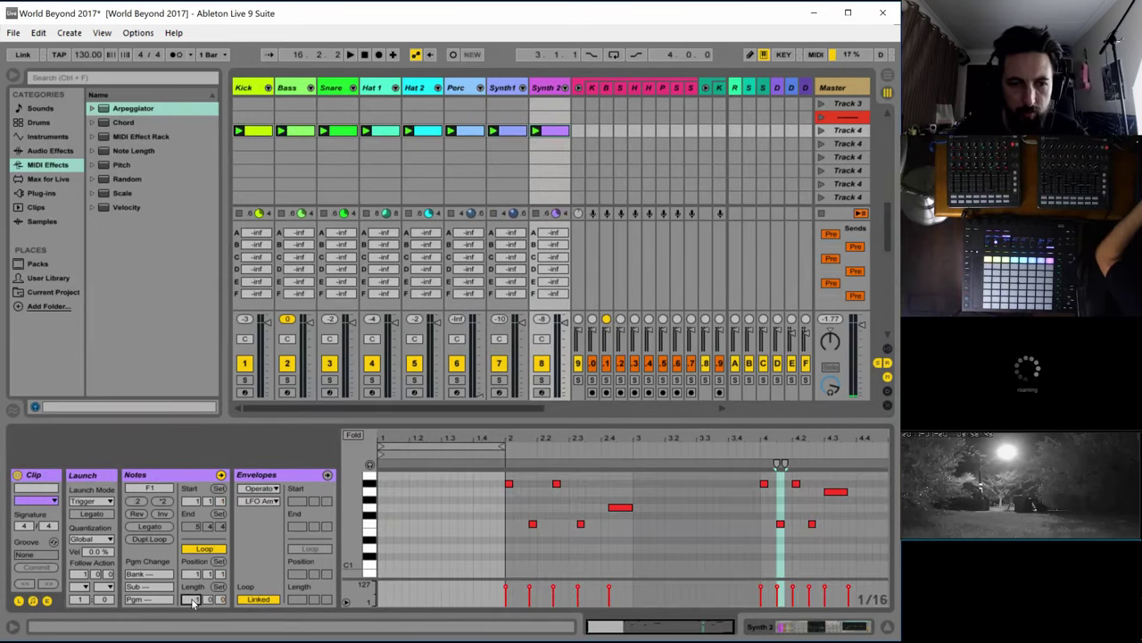
left_click(209, 601)
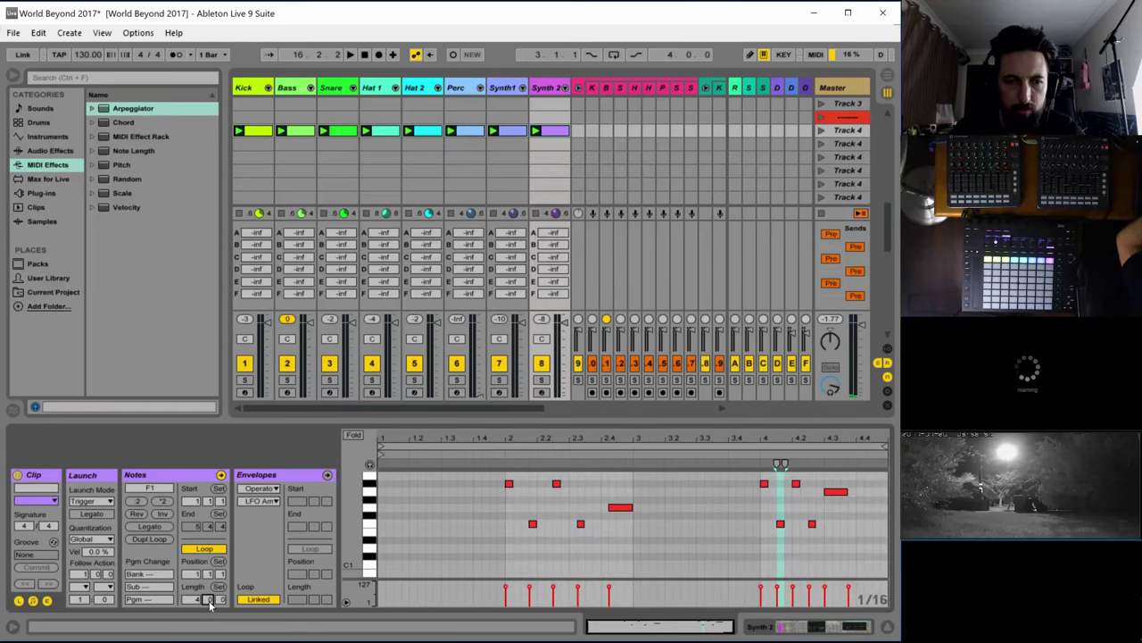
key("space")
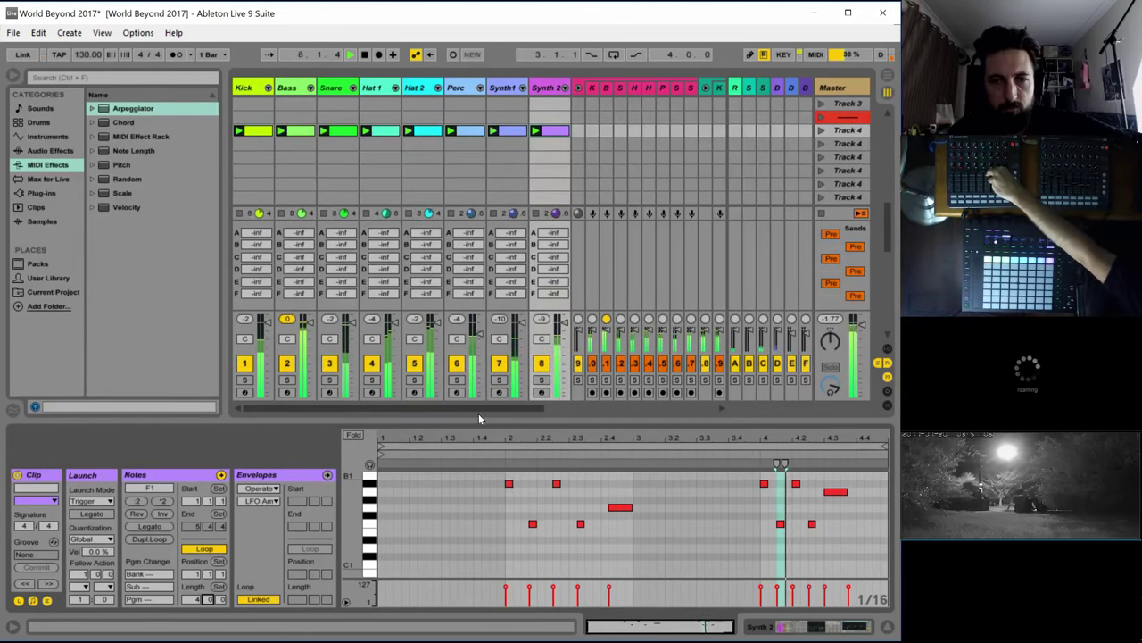
Audition the full Track 4 mix with the group, Riser and Faller tracks in view, and stop playback back at the main instrument tracks
left_click_drag(487, 409, 575, 408)
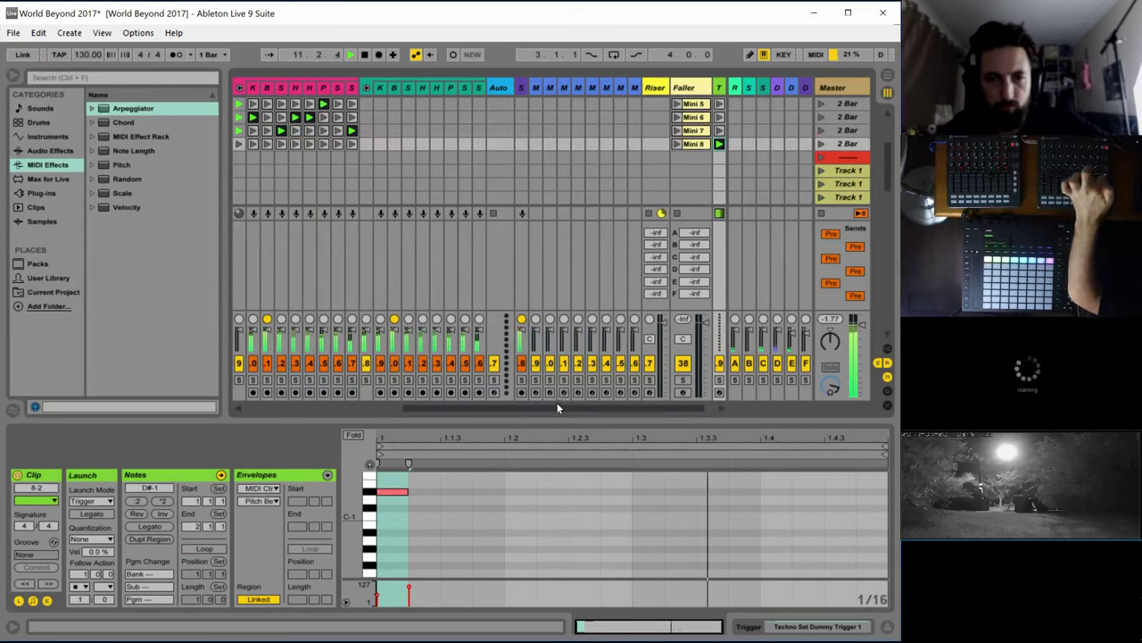
left_click_drag(557, 403, 376, 409)
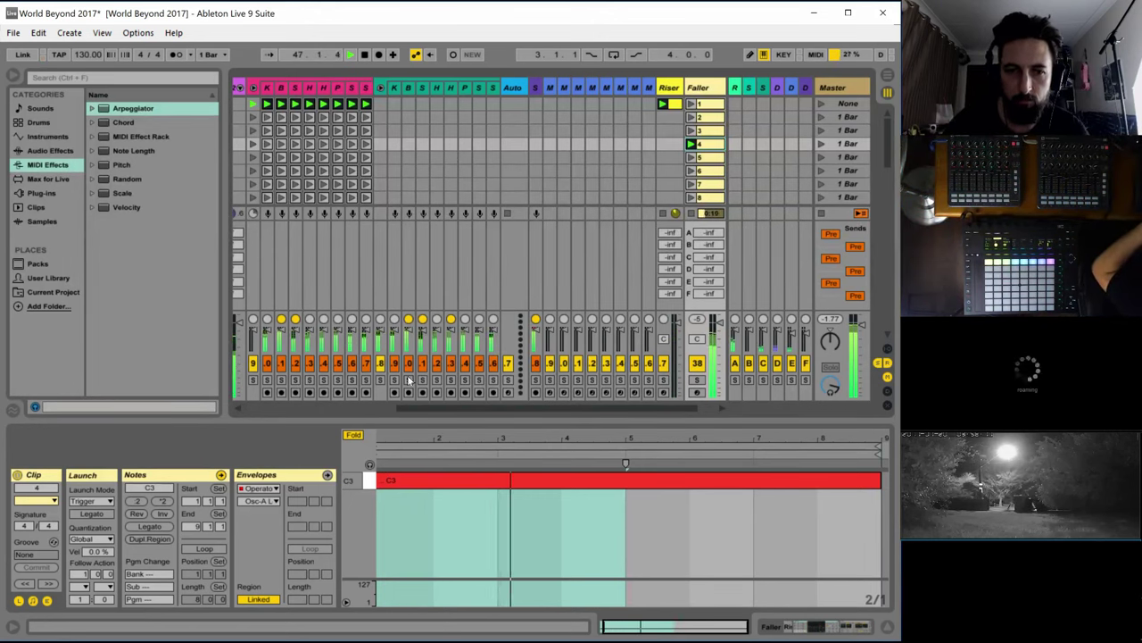
left_click_drag(415, 407, 241, 424)
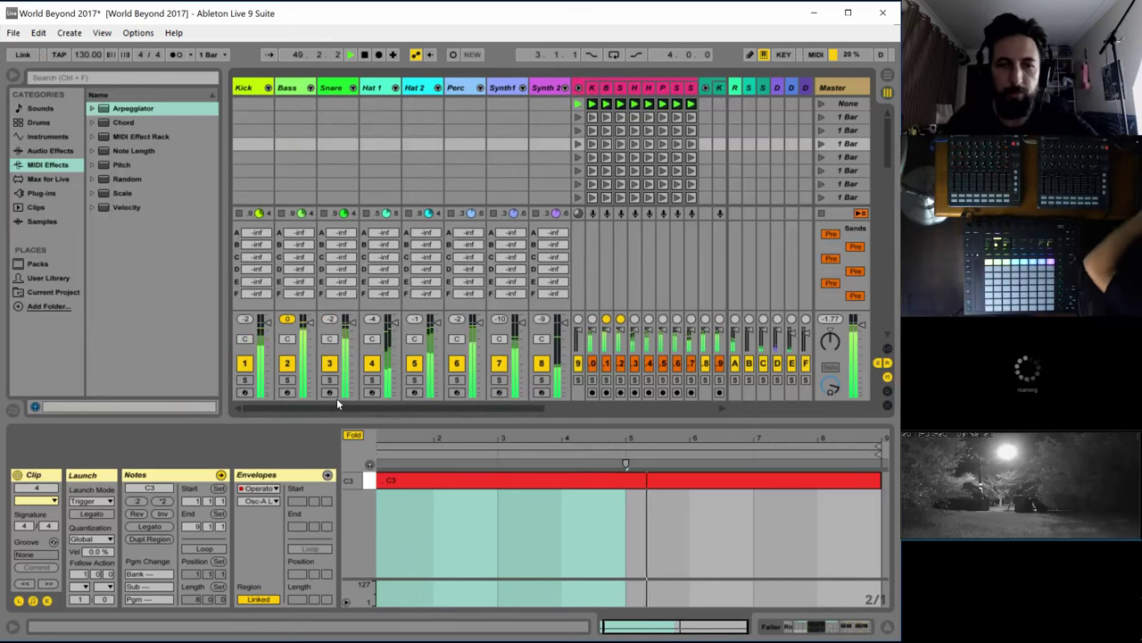
key("space")
mouse_move(355, 407)
left_mouse_down()
mouse_move(366, 407)
mouse_move(340, 401)
left_mouse_up()
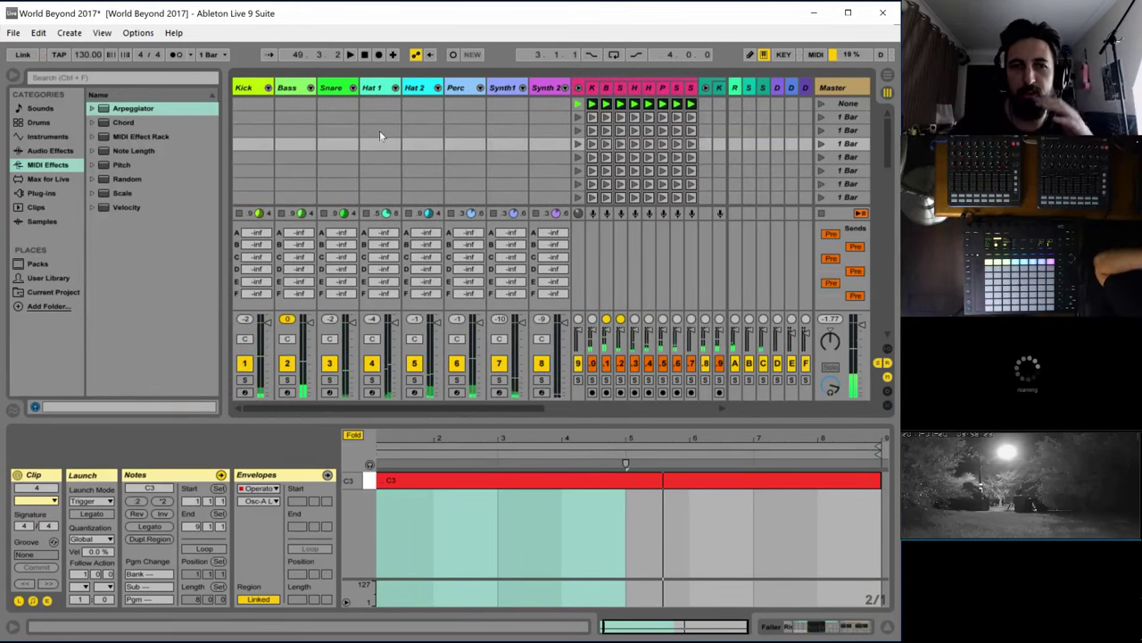
Examine the scene layout from Track 1 through Track 6, including the clips already filled in for each track
scroll(401, 180, "down", 3)
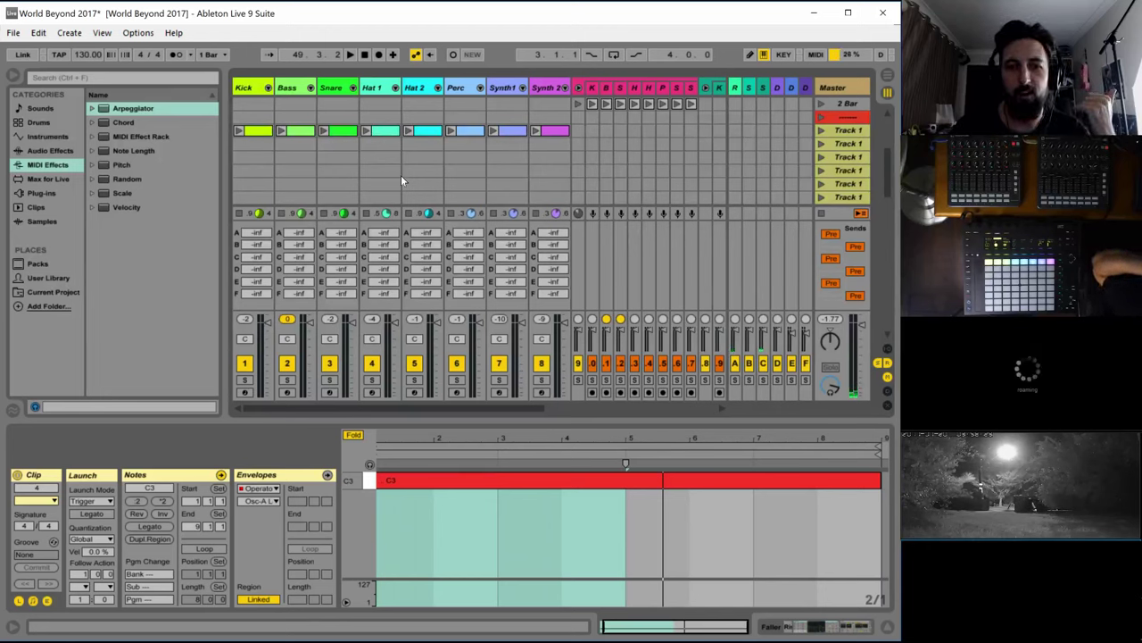
scroll(470, 190, "down", 5)
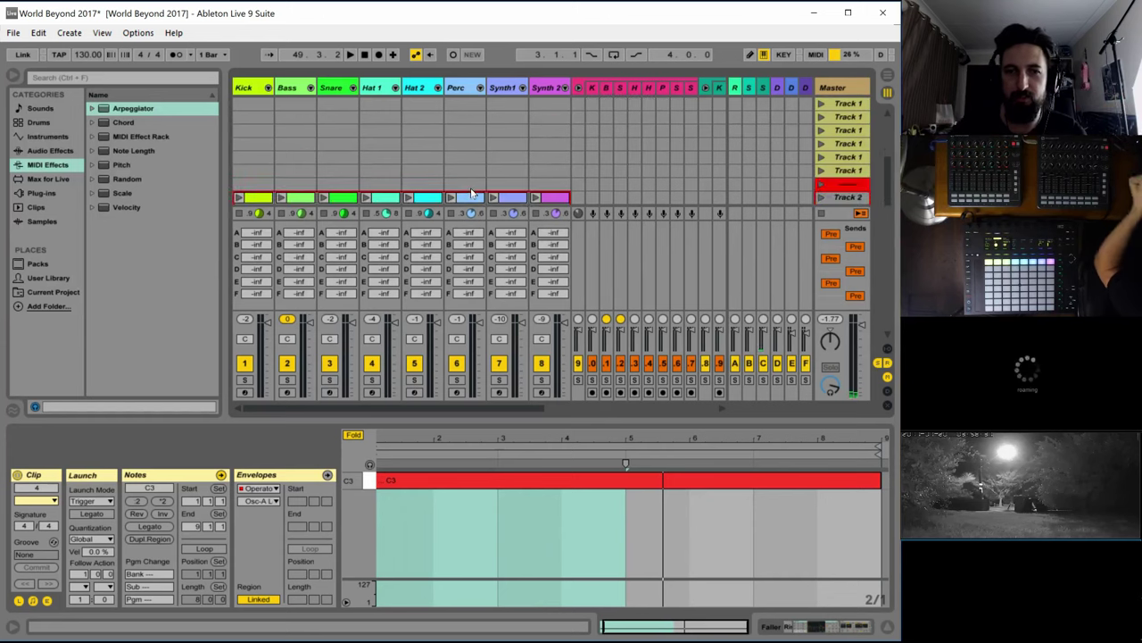
scroll(471, 192, "down", 3)
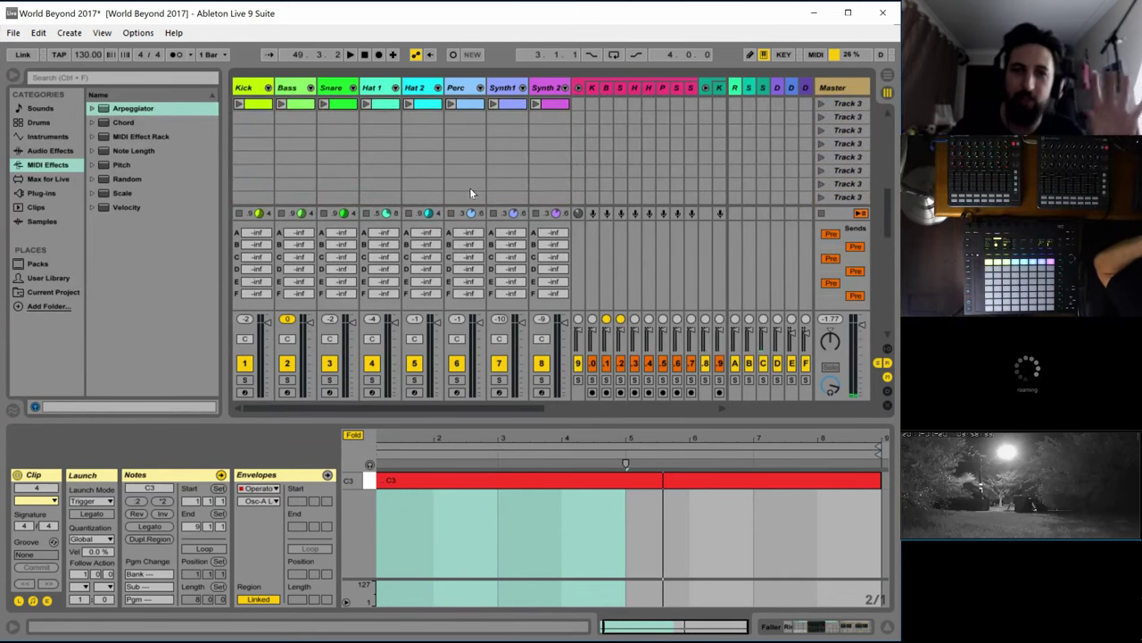
scroll(763, 181, "down", 2)
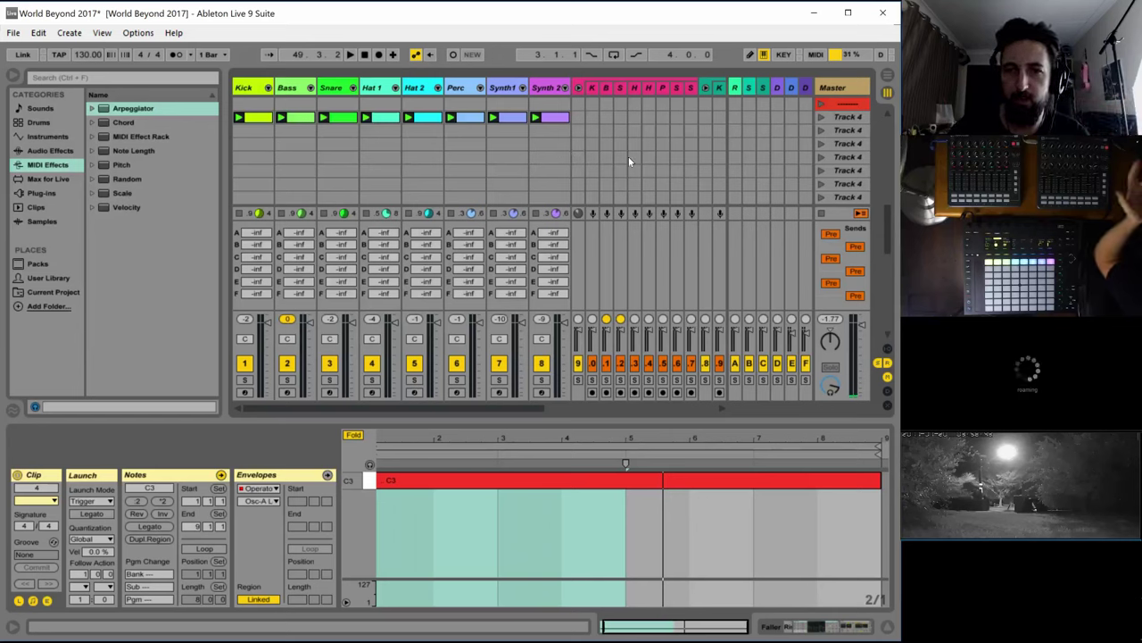
scroll(628, 153, "down", 6)
scroll(627, 153, "up", 4)
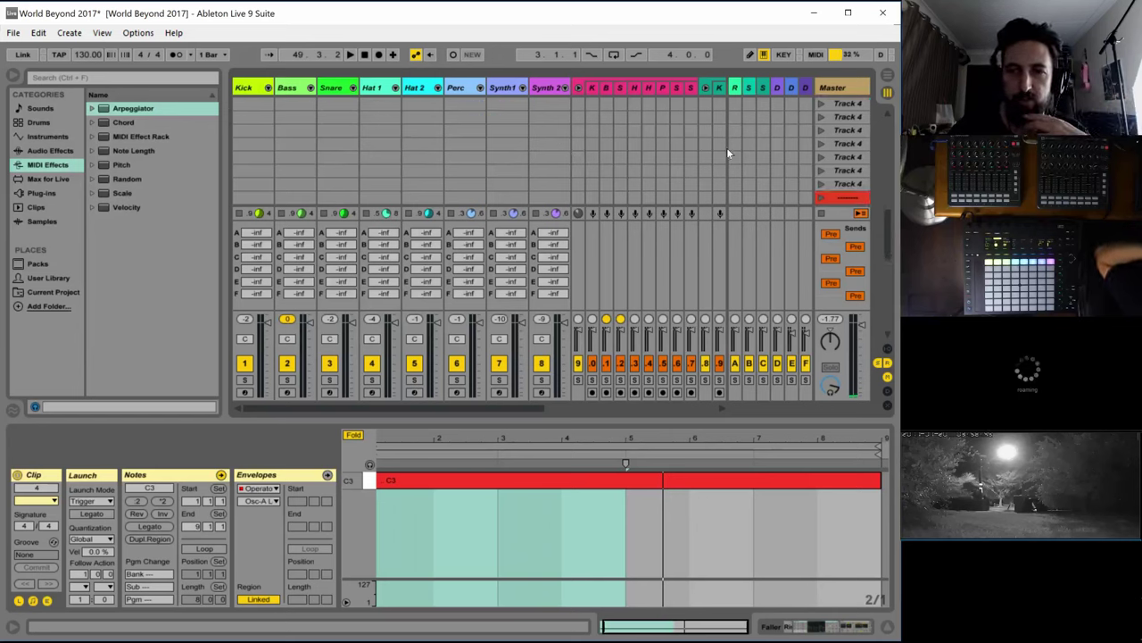
scroll(753, 160, "down", 12)
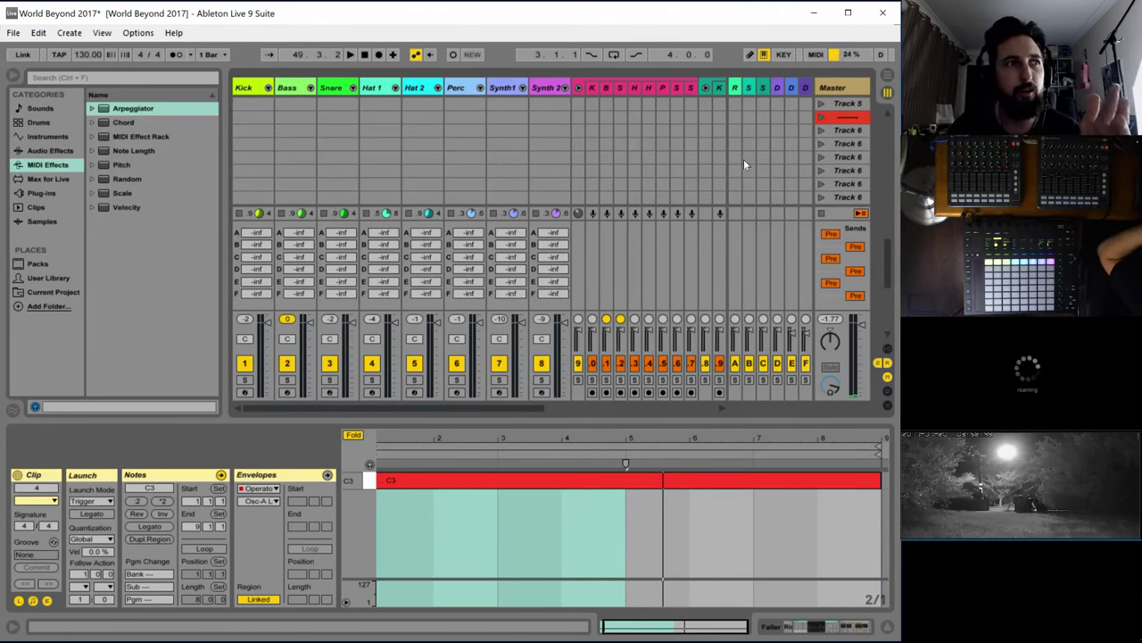
scroll(744, 159, "down", 10)
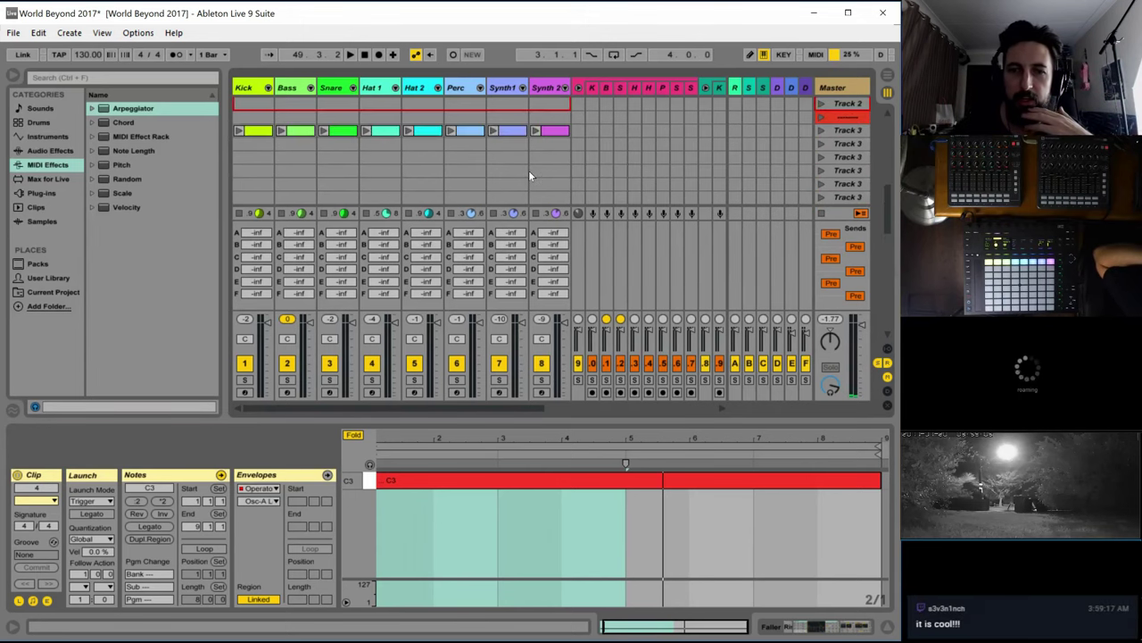
left_click_drag(459, 412, 393, 419)
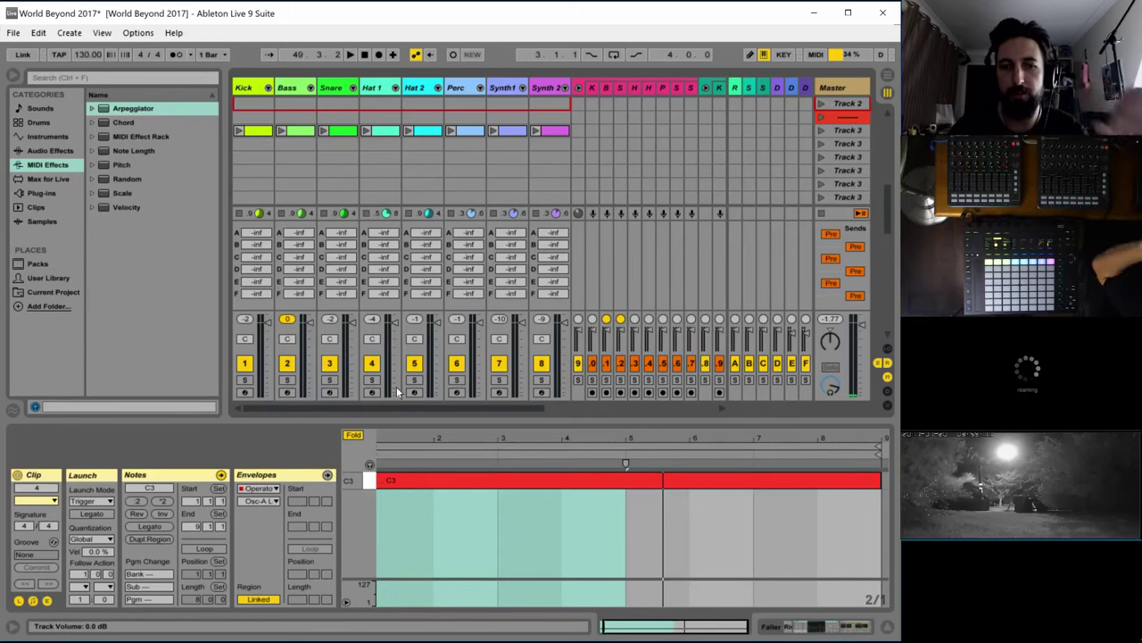
mouse_move(410, 407)
left_mouse_down()
mouse_move(503, 414)
mouse_move(400, 415)
left_mouse_up()
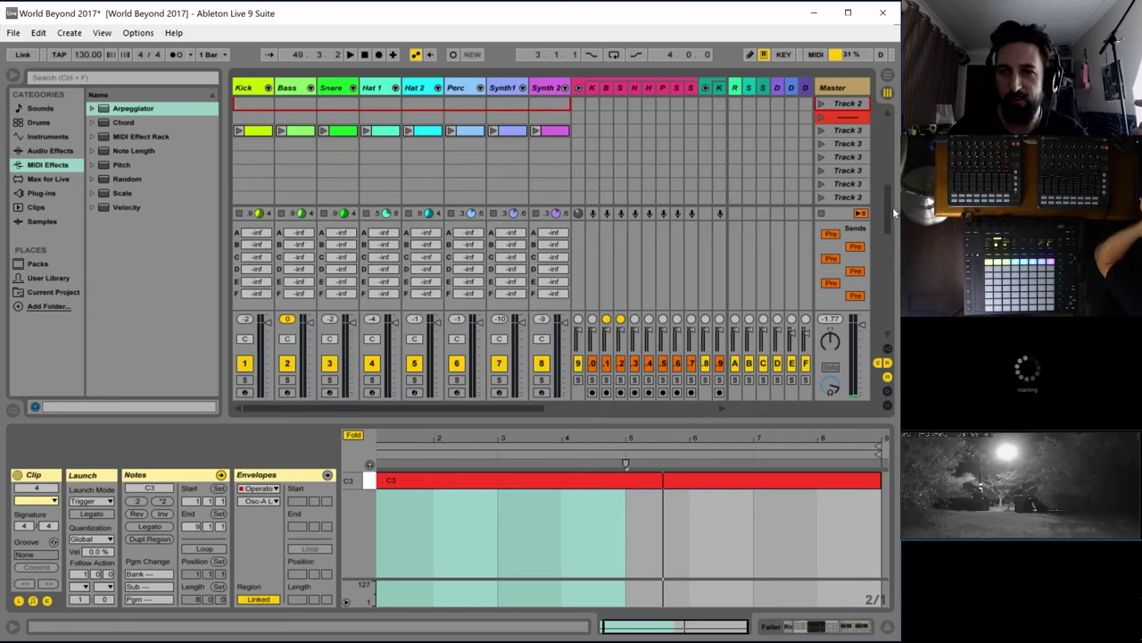
mouse_move(886, 206)
left_mouse_down()
mouse_move(888, 138)
mouse_move(873, 229)
mouse_move(881, 212)
left_mouse_up()
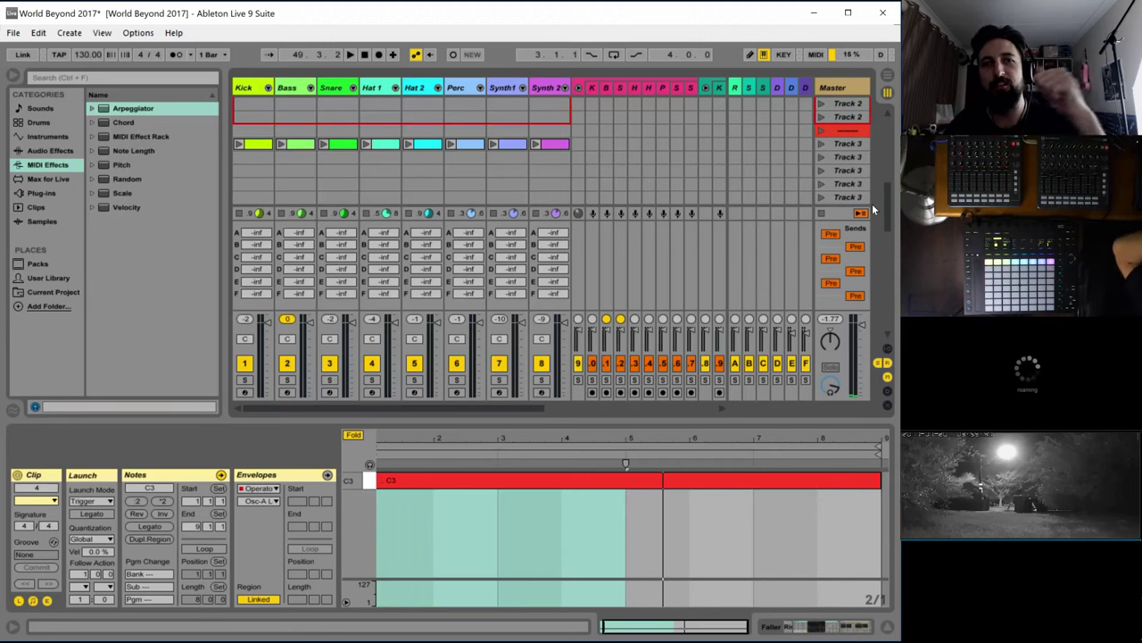